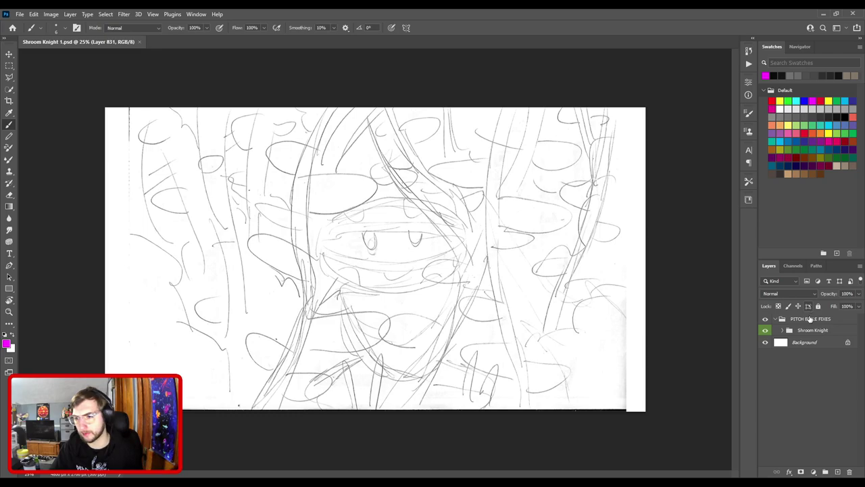
- Add a new empty layer above the Shroom Knight group
left_click(782, 329)
left_click(782, 330)
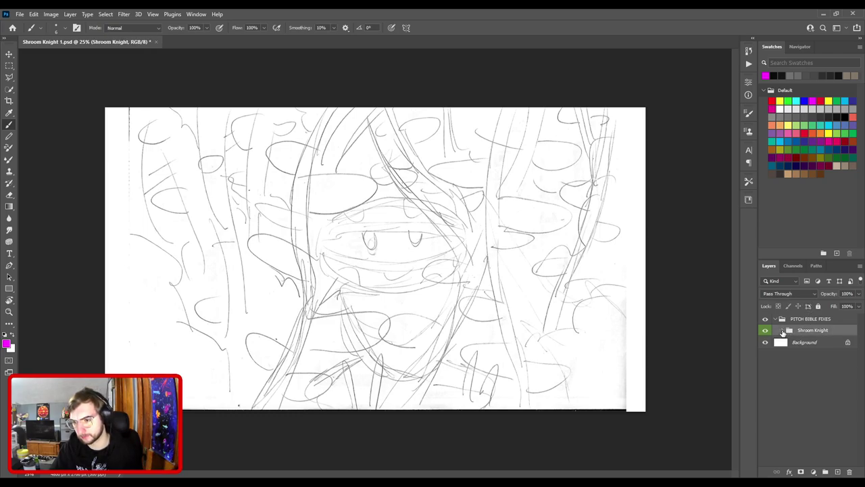
left_click(838, 472)
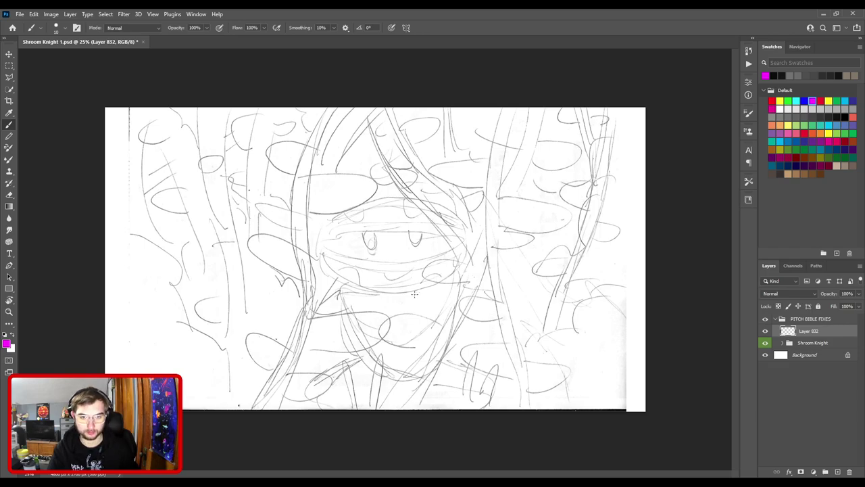
- Trace the mushroom head as a magenta oval, adding two curved bands across its lower half and the visor's curved upper edge
mouse_move(380, 291)
left_mouse_down()
mouse_move(309, 255)
mouse_move(319, 227)
mouse_move(358, 209)
mouse_move(405, 205)
mouse_move(453, 215)
mouse_move(482, 235)
mouse_move(488, 263)
mouse_move(462, 285)
mouse_move(374, 292)
left_mouse_up()
mouse_move(309, 251)
left_mouse_down()
mouse_move(375, 269)
mouse_move(486, 257)
left_mouse_up()
mouse_move(308, 251)
left_mouse_down()
mouse_move(358, 273)
mouse_move(432, 278)
mouse_move(489, 260)
left_mouse_up()
mouse_move(309, 248)
left_mouse_down()
mouse_move(433, 233)
mouse_move(491, 248)
left_mouse_up()
- Draw a second curved line just above the visor's upper edge, undoing and redrawing until it fits the head
left_click_drag(316, 233, 430, 230)
key("ctrl+z")
mouse_move(312, 235)
left_mouse_down()
mouse_move(459, 231)
mouse_move(498, 251)
left_mouse_up()
key("ctrl+z")
left_click_drag(315, 233, 479, 237)
key("ctrl+z")
key("ctrl+z")
left_click_drag(331, 230, 484, 232)
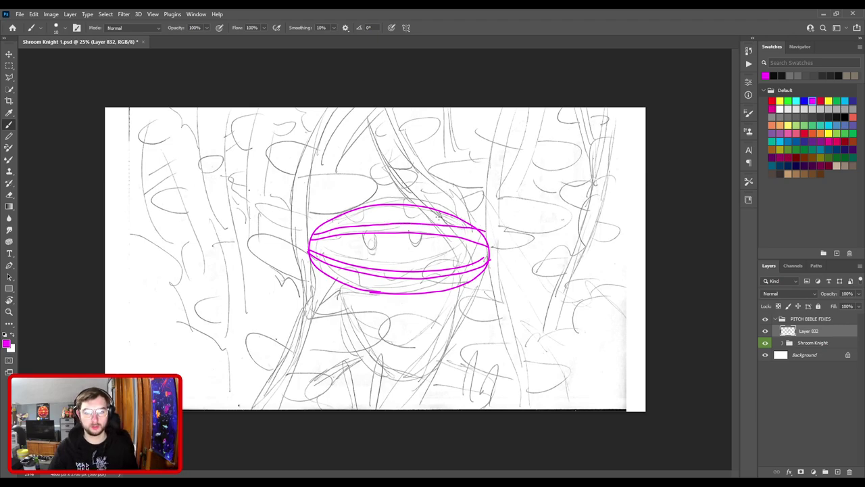
- Erase the end of the upper visor line that sticks out past the right side of the head outline
key("e")
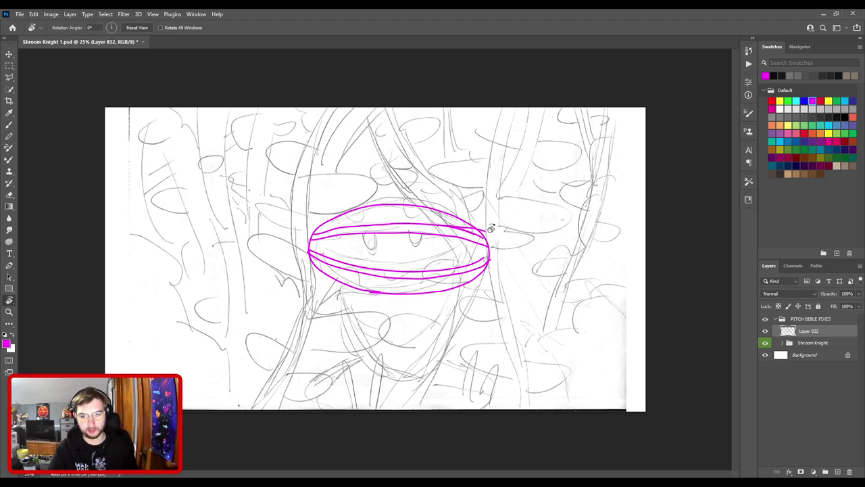
key("]")
key("]")
key("]")
key("]")
key("]")
key("]")
key("]")
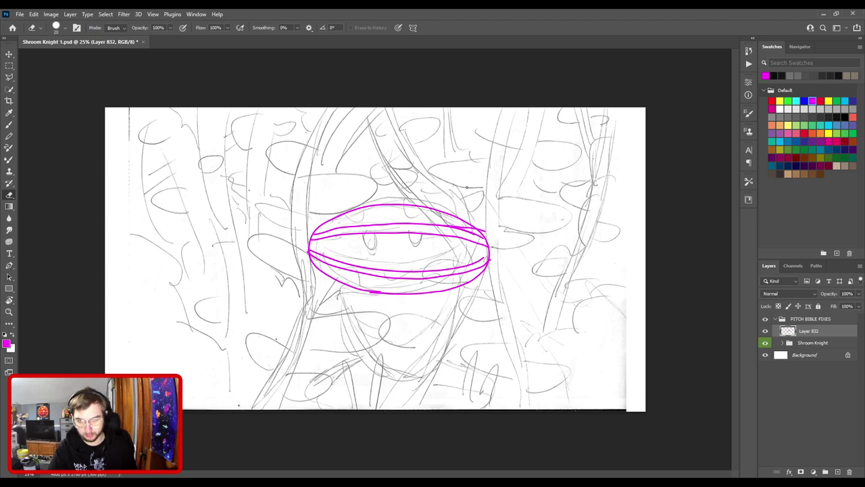
left_click_drag(488, 232, 483, 229)
key("[")
key("[")
key("[")
key("[")
key("[")
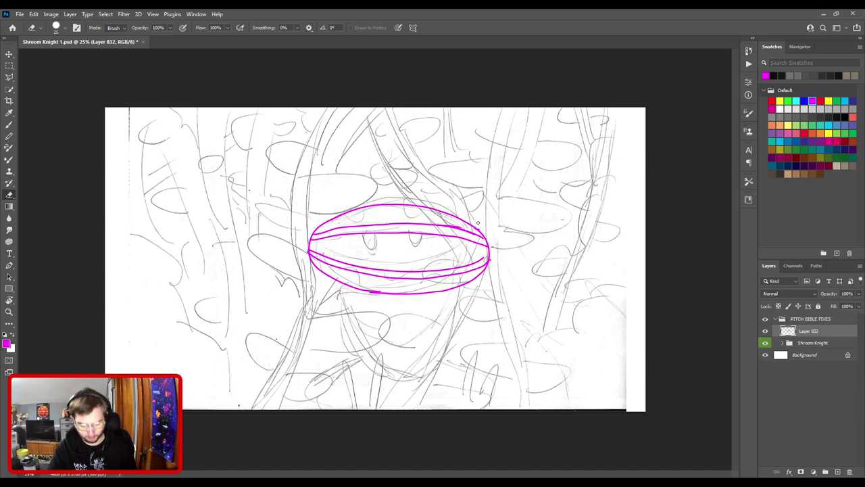
key("b")
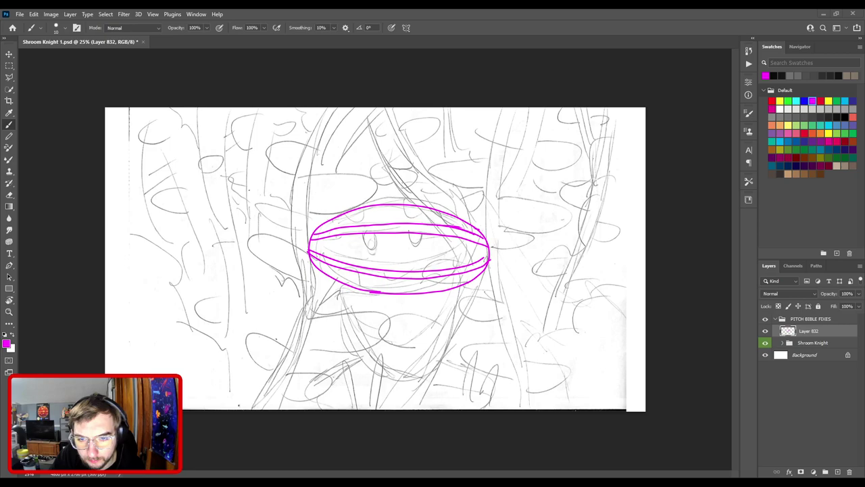
- Place the Swamp Creatures 1 image and outline its winged mushroom-headed creature with the Polygonal Lasso
left_click_drag(214, 236, 394, 264)
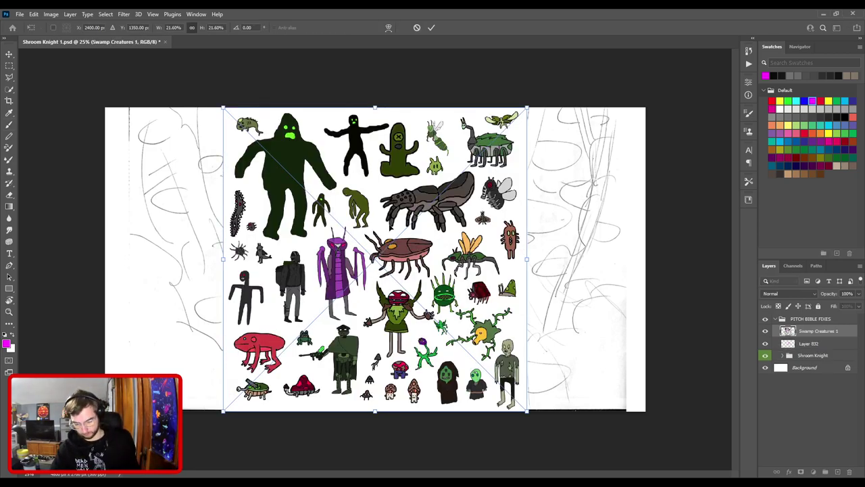
key("Return")
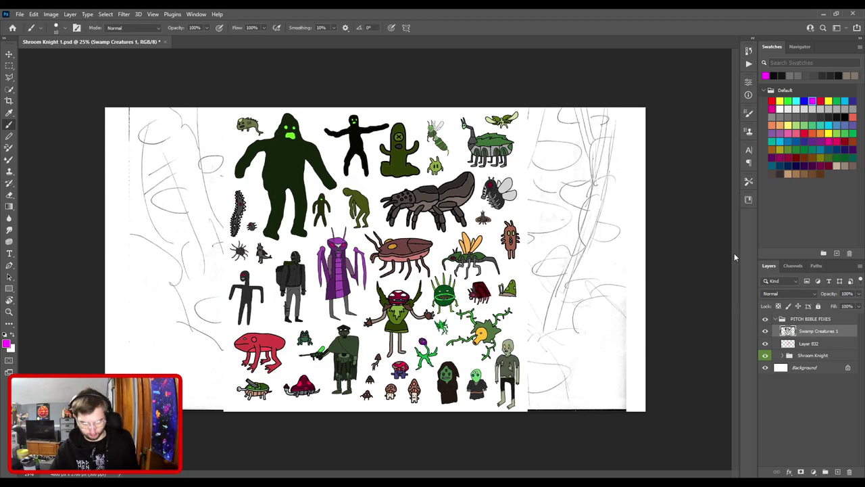
key("l")
key("ctrl+plus")
key("ctrl+plus")
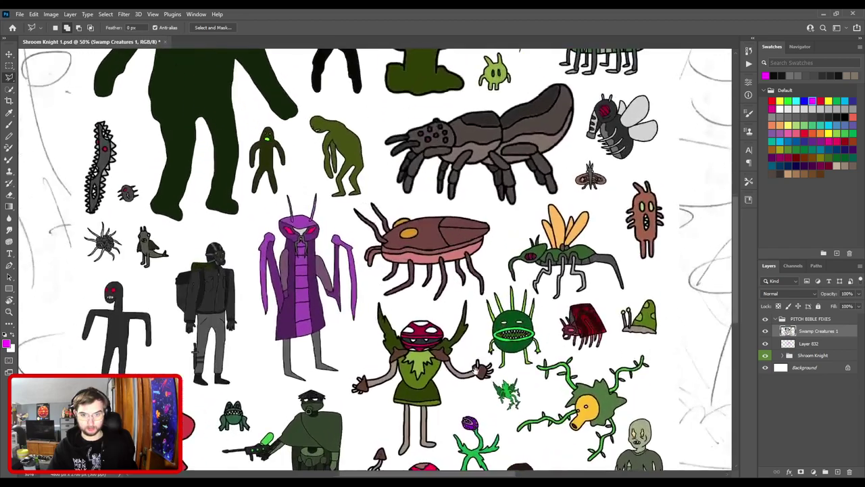
left_click_drag(477, 367, 431, 232)
key("ctrl+plus")
left_click(268, 249)
left_click(294, 290)
mouse_move(314, 304)
left_mouse_down()
mouse_move(332, 323)
mouse_move(341, 361)
mouse_move(372, 338)
mouse_move(410, 338)
mouse_move(420, 268)
mouse_move(464, 250)
mouse_move(478, 227)
mouse_move(444, 209)
mouse_move(445, 134)
mouse_move(430, 124)
mouse_move(409, 157)
mouse_move(339, 145)
mouse_move(315, 127)
mouse_move(304, 192)
mouse_move(276, 210)
mouse_move(277, 236)
left_mouse_up()
key("ctrl+0")
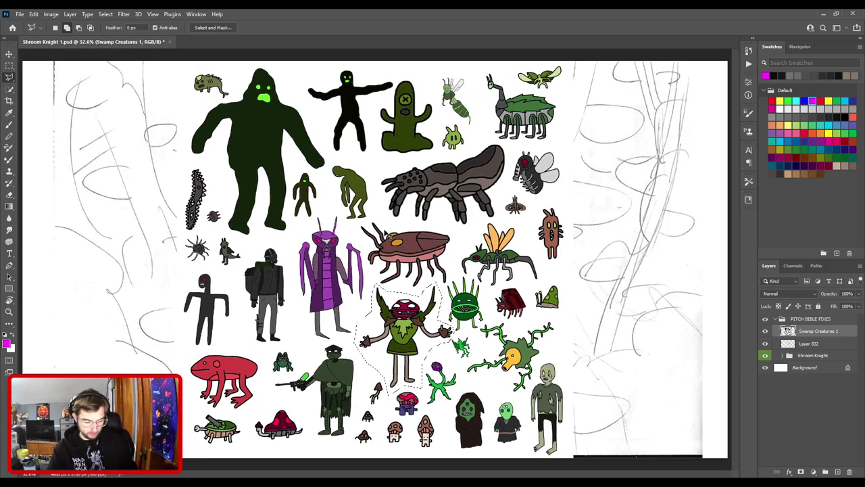
- Put the selected creature in place on its own layer and delete the Swamp Creatures 1 layer
key("ctrl+x")
key("ctrl+shift+v")
left_click(798, 343)
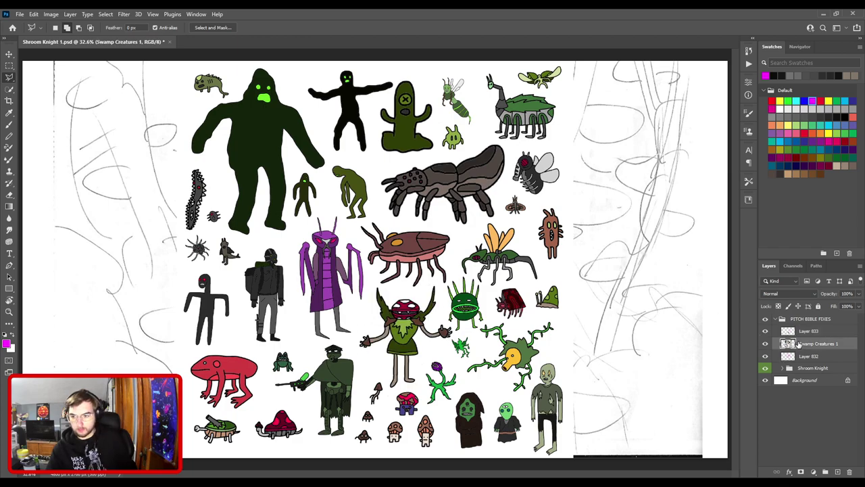
key("Delete")
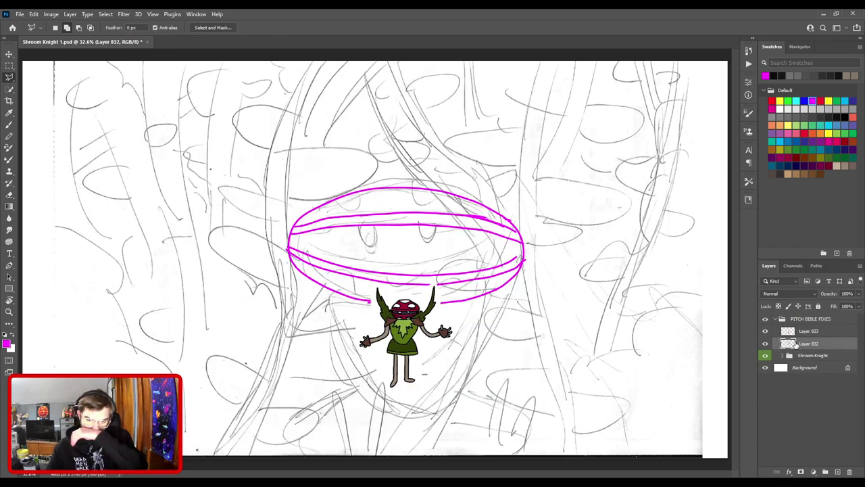
- Rename the pasted creature's layer as Reference
key("ctrl+minus")
key("ctrl+minus")
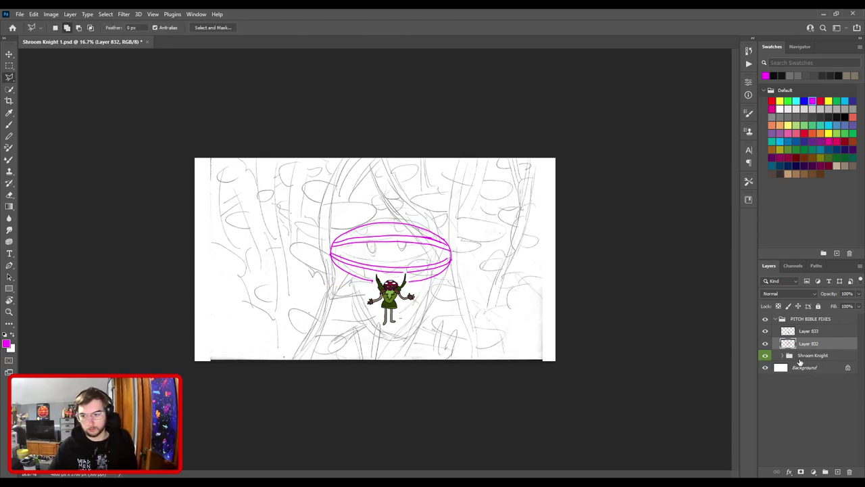
left_click(801, 357)
left_click(796, 332)
double_click(810, 332)
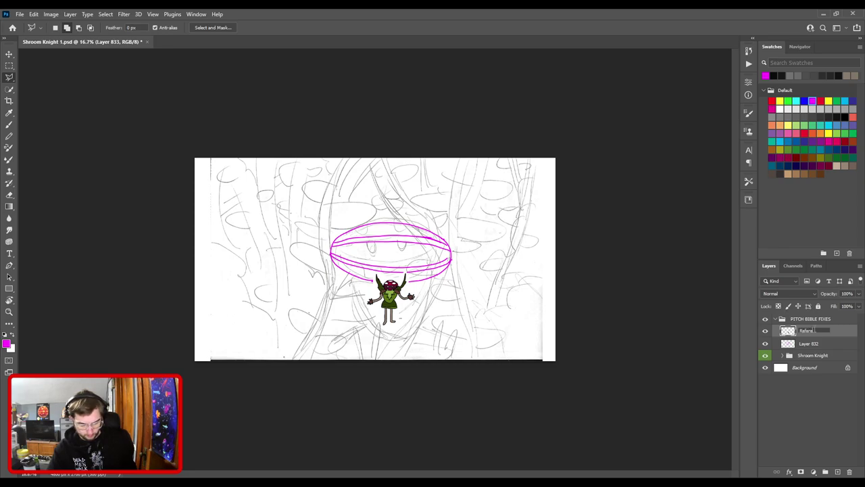
type("Reference")
key("Return")
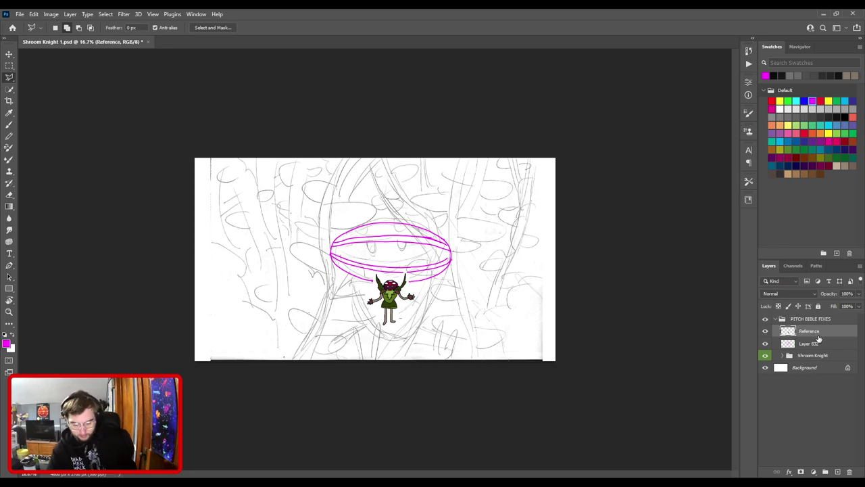
- Scale the Reference creature up to about 540% and position it along the canvas's left side
key("ctrl+t")
left_click_drag(389, 271, 389, 108)
left_click_drag(399, 210, 295, 266)
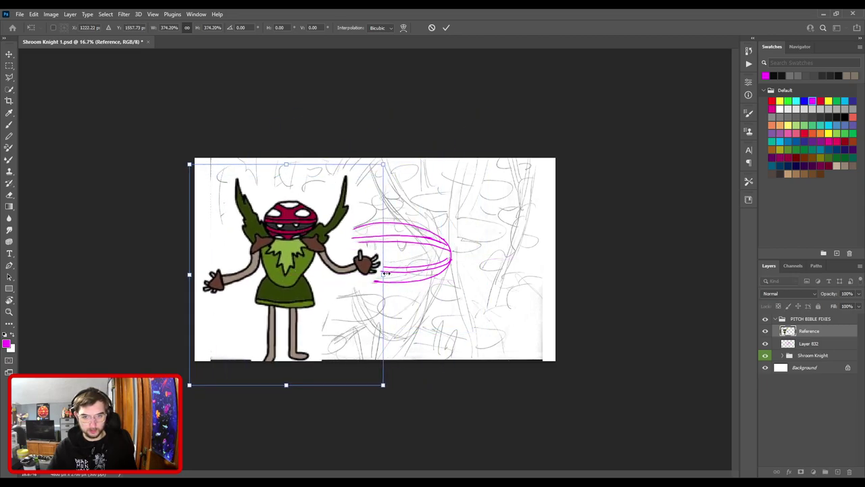
left_click_drag(382, 274, 469, 273)
left_click_drag(370, 256, 281, 297)
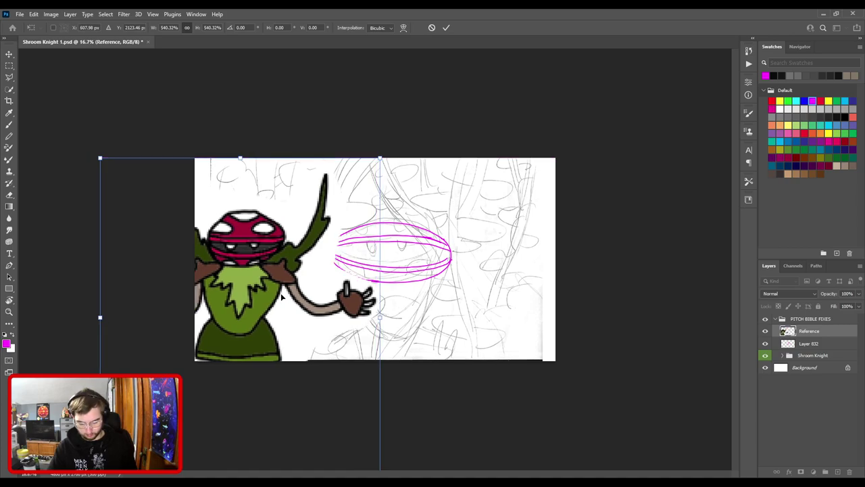
key("Return")
- Move the Reference creature further down and left so it uncovers the whole magenta head sketch
left_click(812, 343)
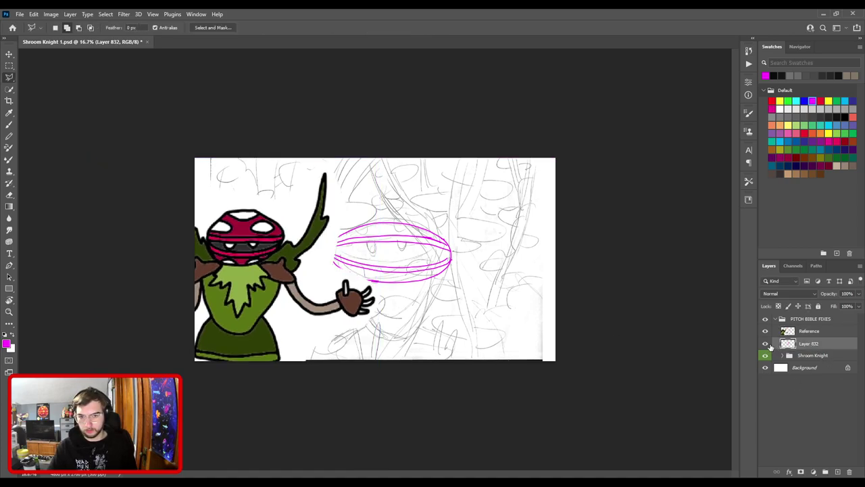
left_click(8, 54)
left_click_drag(240, 283, 212, 304)
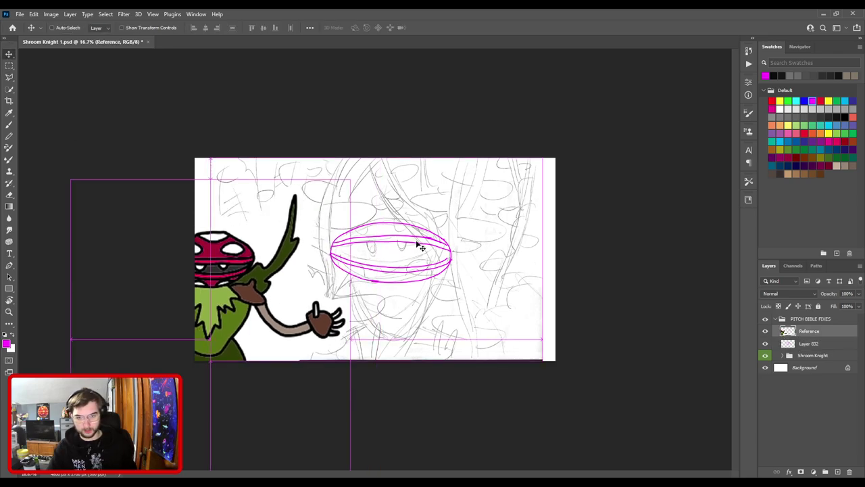
- Erase the dome outline above the upper visor line on Layer 832
key("ctrl+plus")
key("ctrl+plus")
key("ctrl+plus")
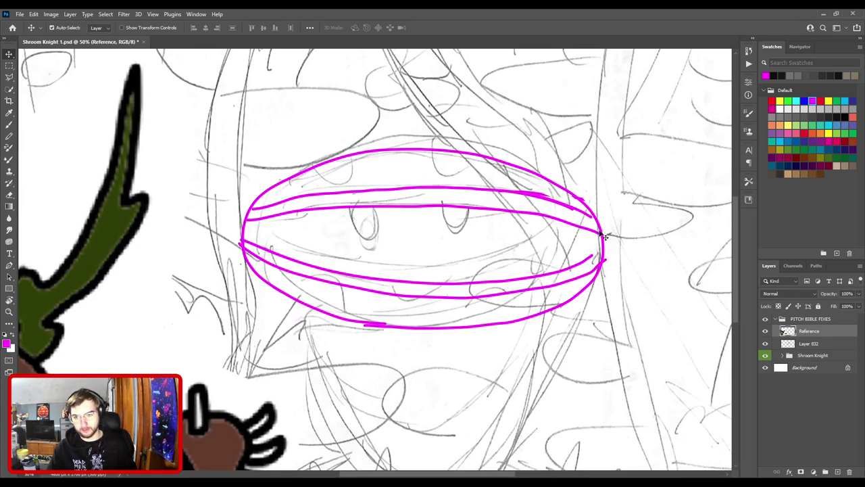
left_click(604, 236)
key("b")
key("e")
mouse_move(266, 187)
left_mouse_down()
mouse_move(326, 163)
mouse_move(459, 146)
mouse_move(532, 162)
mouse_move(507, 157)
mouse_move(605, 211)
left_mouse_up()
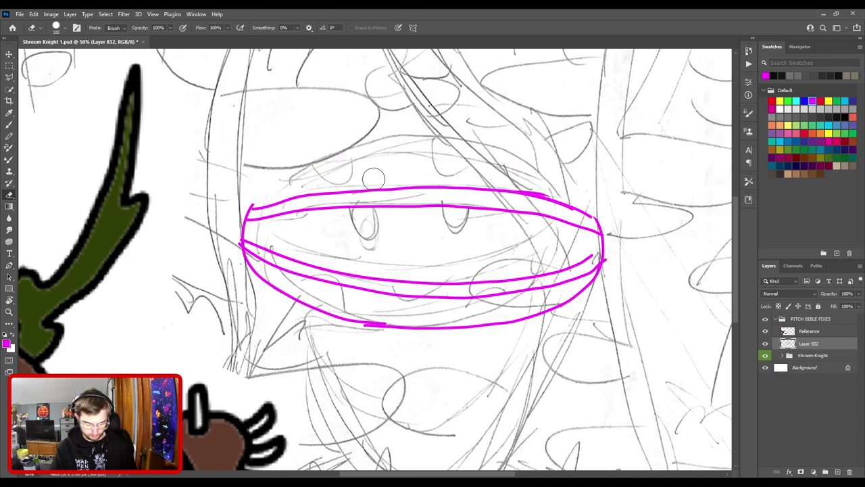
- Draw short rounded ends joining the visor lines on both sides of the head
key("b")
mouse_move(241, 218)
left_mouse_down()
mouse_move(239, 233)
mouse_move(236, 216)
mouse_move(261, 203)
left_mouse_up()
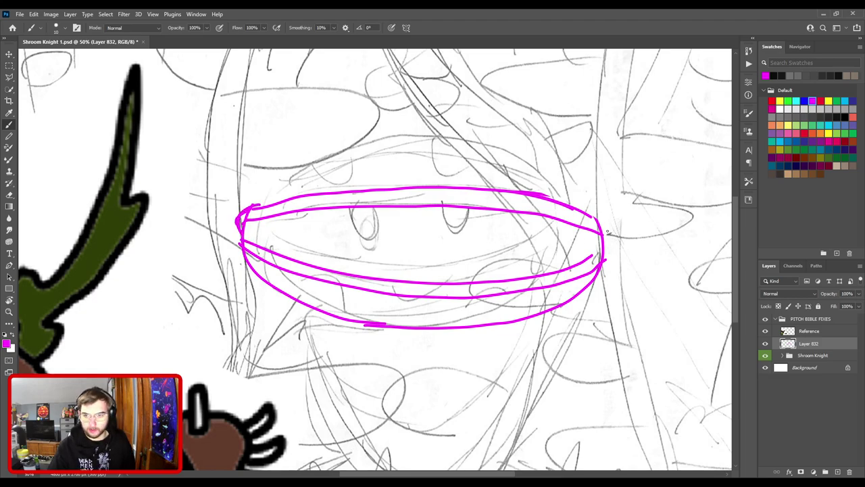
mouse_move(606, 245)
left_mouse_down()
mouse_move(604, 223)
mouse_move(569, 202)
left_mouse_up()
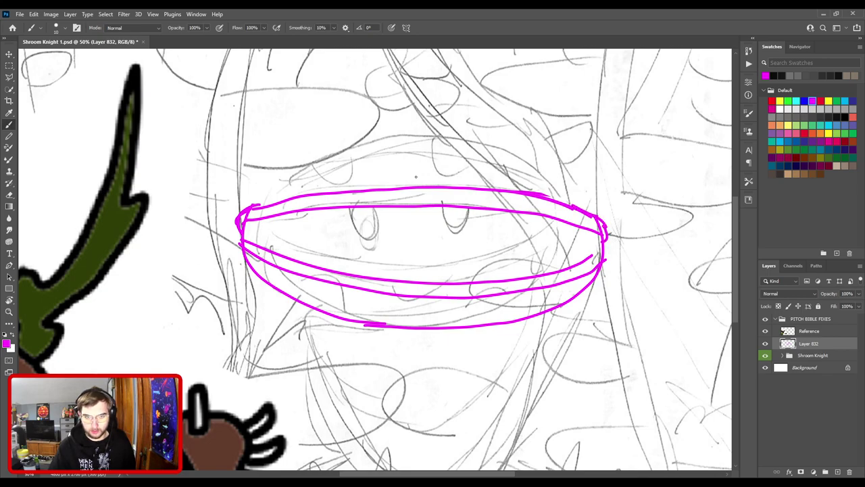
- Draw a taller mushroom-cap dome over the visor, redoing failed strokes, and touch up the head's right end
key("ctrl+minus")
key("ctrl+minus")
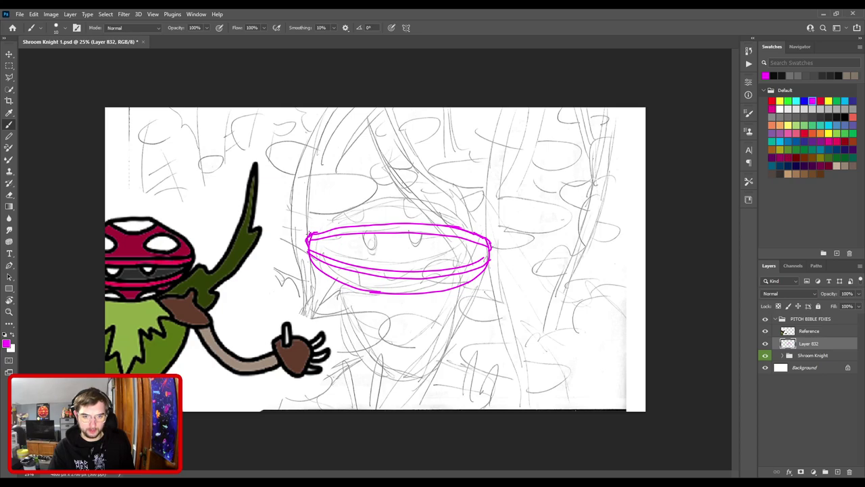
left_click_drag(309, 237, 332, 209)
key("ctrl+z")
key("ctrl+z")
left_click_drag(307, 238, 341, 196)
key("ctrl+z")
mouse_move(308, 235)
left_mouse_down()
mouse_move(349, 201)
mouse_move(392, 182)
mouse_move(448, 195)
mouse_move(476, 216)
mouse_move(491, 251)
mouse_move(494, 244)
left_mouse_up()
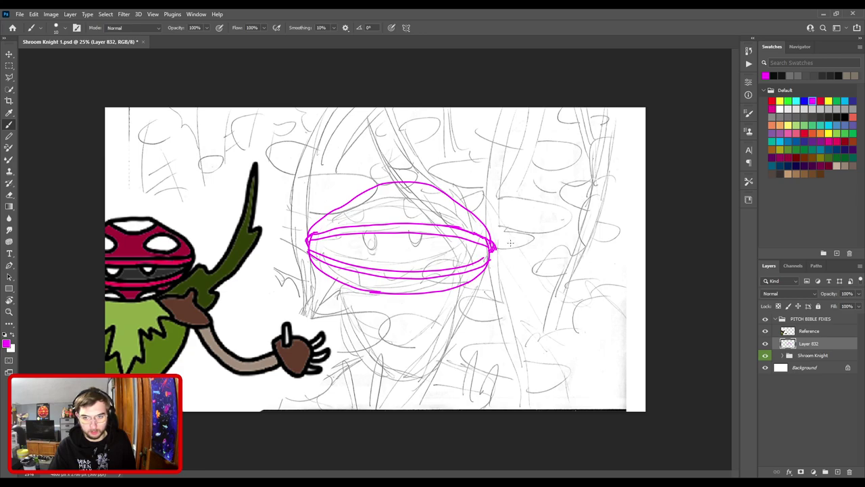
left_click_drag(490, 257, 492, 261)
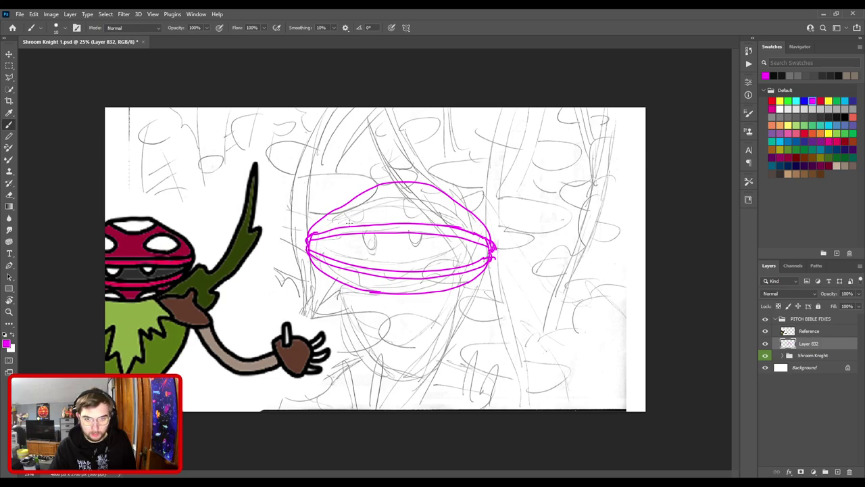
- Draw three spots on the mushroom cap and two partial spots along the head's lower edge
mouse_move(346, 224)
left_mouse_down()
mouse_move(332, 218)
mouse_move(365, 218)
mouse_move(344, 201)
mouse_move(369, 211)
mouse_move(341, 204)
left_mouse_up()
mouse_move(447, 216)
left_mouse_down()
mouse_move(423, 218)
mouse_move(426, 204)
mouse_move(446, 198)
mouse_move(458, 221)
mouse_move(475, 213)
mouse_move(448, 200)
left_mouse_up()
left_click_drag(370, 193, 436, 191)
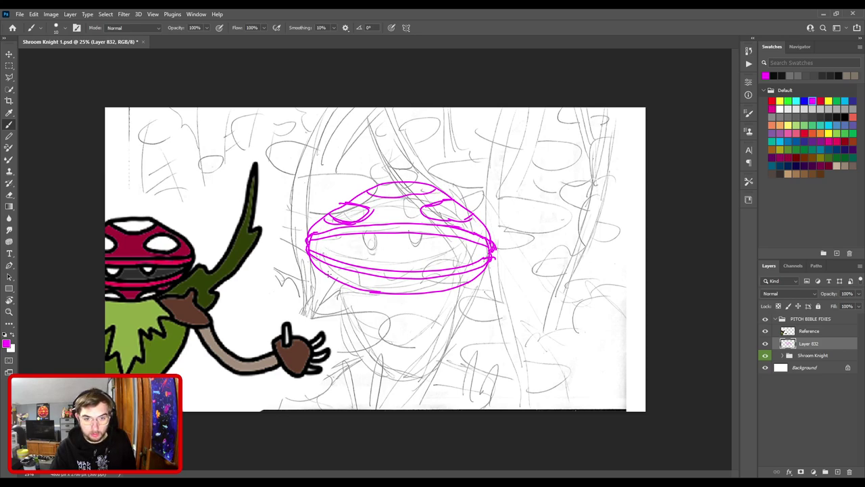
mouse_move(332, 274)
left_mouse_down()
mouse_move(435, 290)
mouse_move(404, 291)
mouse_move(456, 281)
left_mouse_up()
key("ctrl+z")
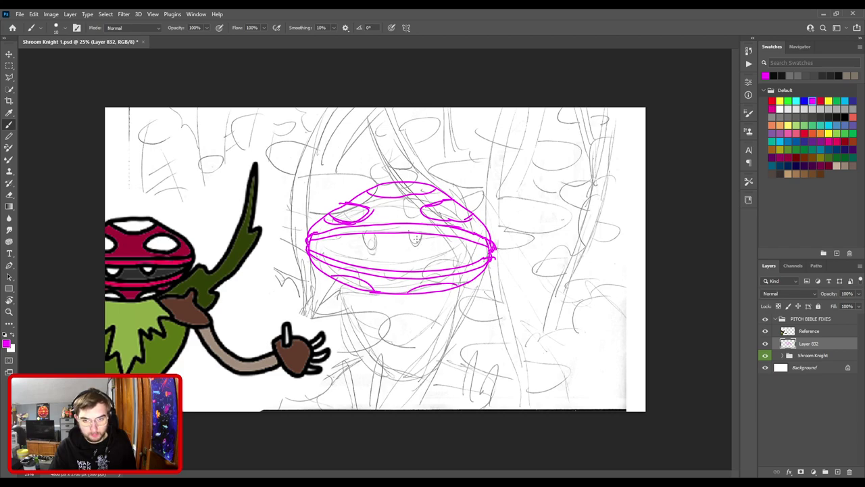
- Draw two tall oval eyes hanging from the visor's upper edge
mouse_move(418, 241)
left_mouse_down()
mouse_move(432, 235)
mouse_move(429, 255)
mouse_move(432, 237)
left_mouse_up()
key("ctrl+z")
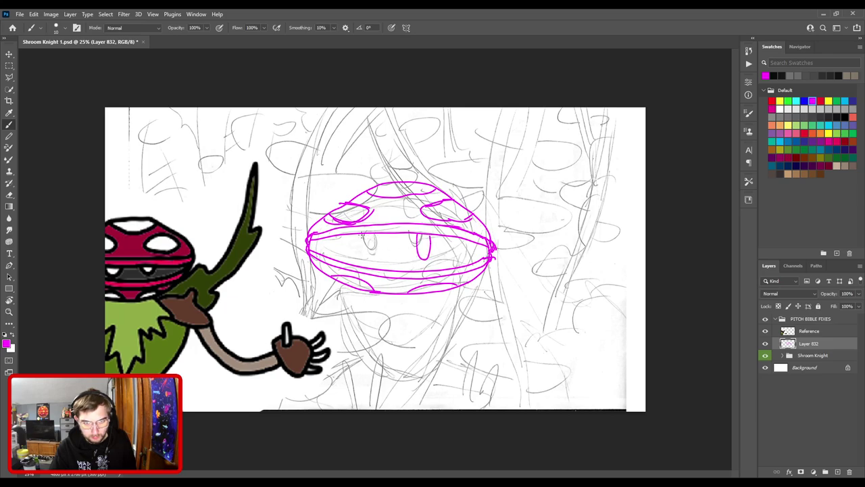
left_click_drag(363, 235, 375, 233)
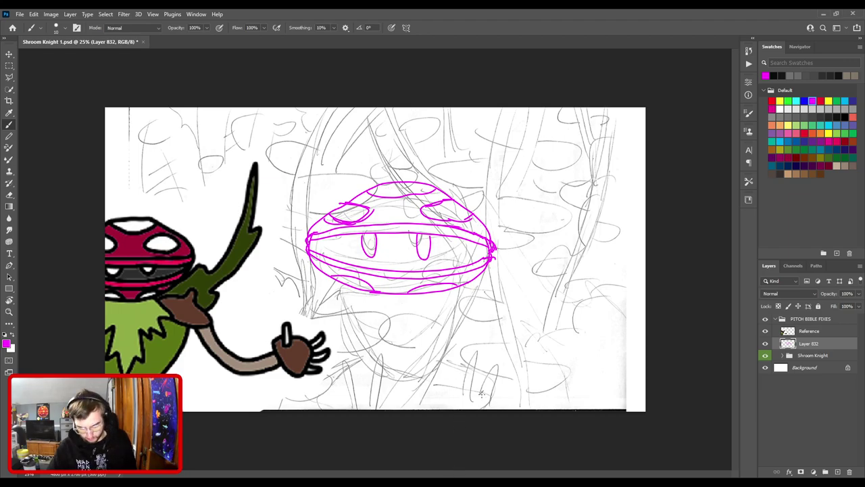
- Move the Reference creature upward beside the head sketch
scroll(482, 398, "down", 2)
scroll(482, 398, "up", 4)
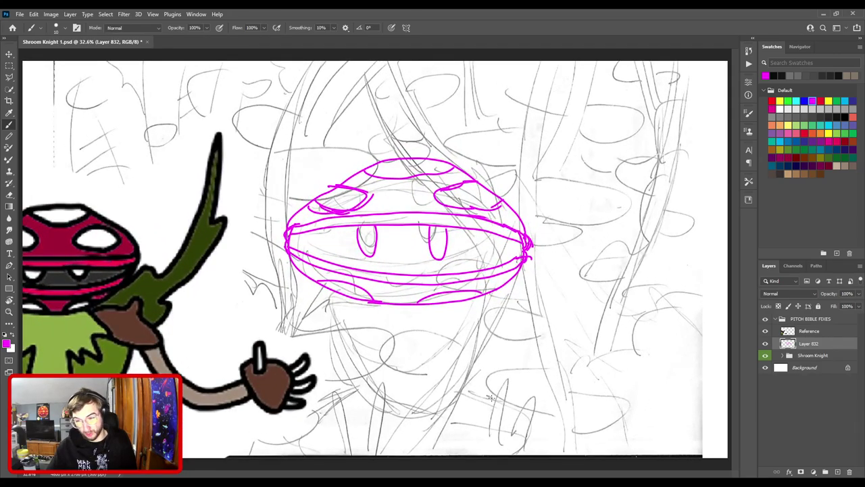
left_click(9, 53)
mouse_move(191, 279)
left_mouse_down()
mouse_move(278, 211)
mouse_move(288, 217)
mouse_move(228, 234)
mouse_move(282, 223)
mouse_move(195, 230)
left_mouse_up()
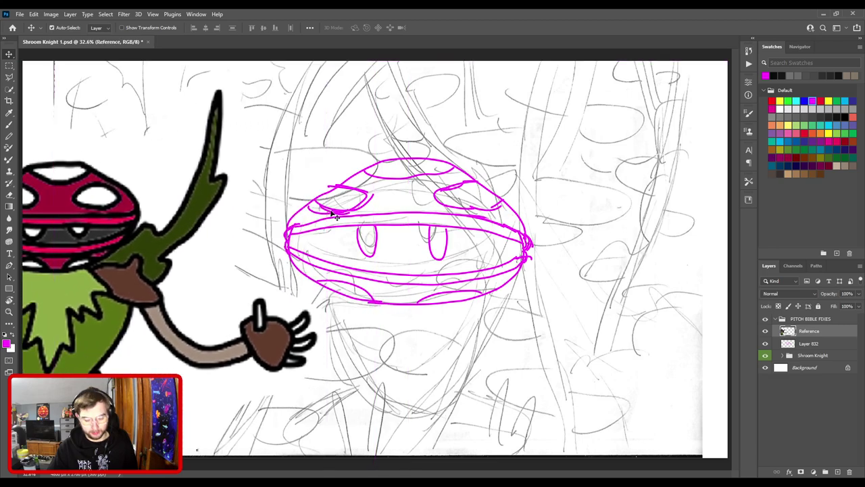
- Erase the curved upper visor lines on Layer 832 and redraw the visor's top edge as a nearly straight line
left_click(420, 229)
key("e")
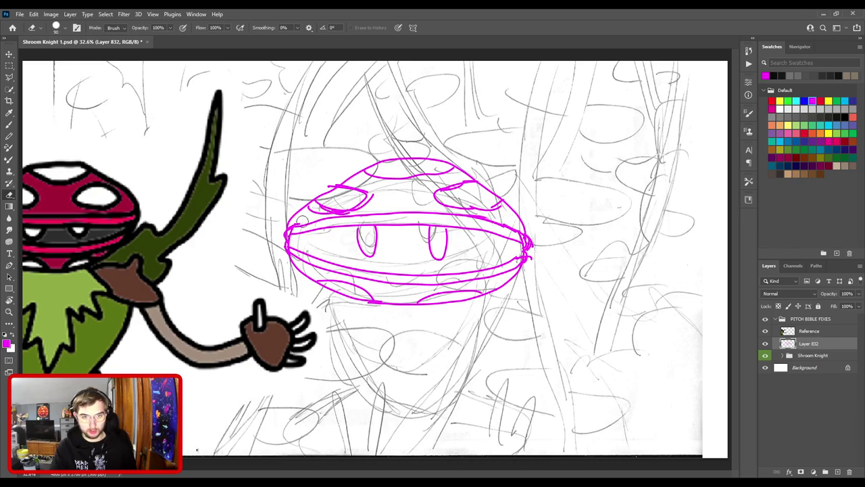
mouse_move(296, 222)
left_mouse_down()
mouse_move(431, 211)
mouse_move(407, 217)
mouse_move(495, 223)
mouse_move(517, 244)
mouse_move(473, 227)
mouse_move(336, 228)
mouse_move(390, 230)
left_mouse_up()
key("b")
key("ctrl+z")
left_click_drag(288, 229, 519, 231)
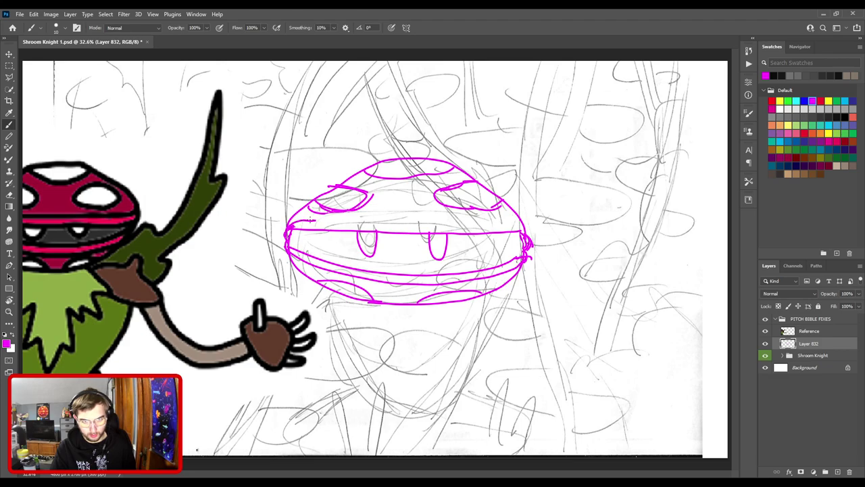
- Draw a second nearly straight line across the head, just above the visor's top edge
mouse_move(297, 221)
left_mouse_down()
mouse_move(501, 226)
mouse_move(538, 238)
left_mouse_up()
key("ctrl+minus")
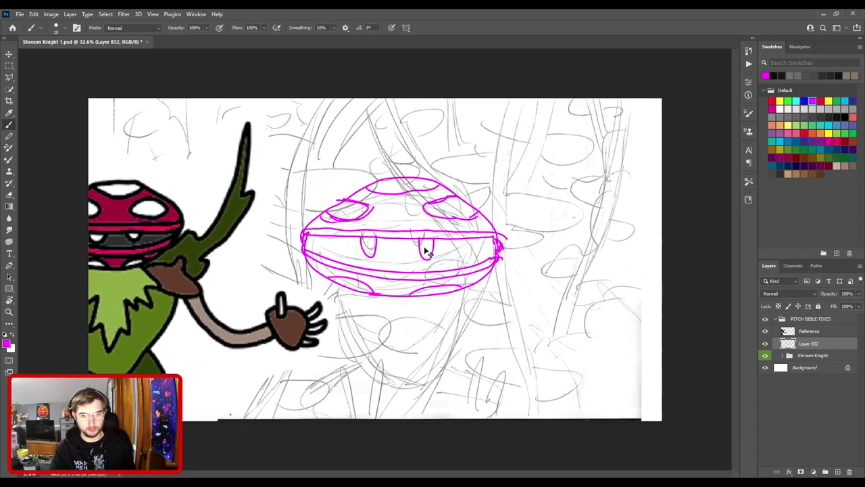
key("ctrl+0")
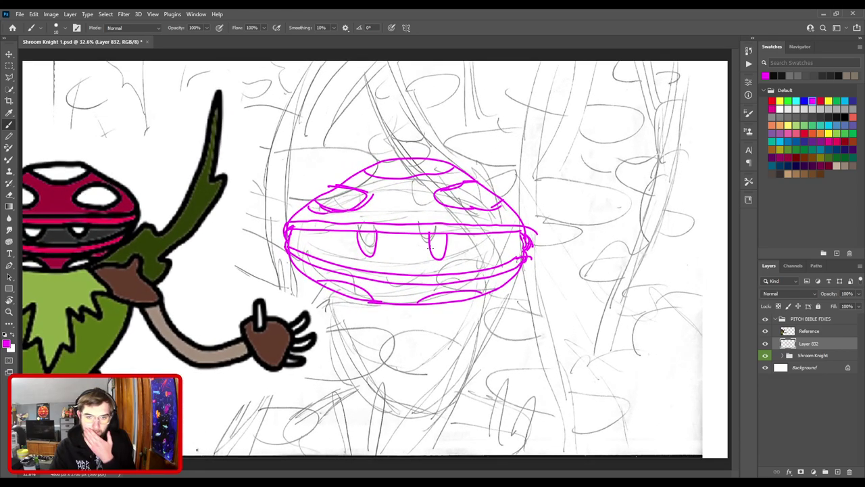
- Scale down the Reference creature and position it beside the head sketch so its body and legs fit on the canvas
scroll(426, 248, "down", 3)
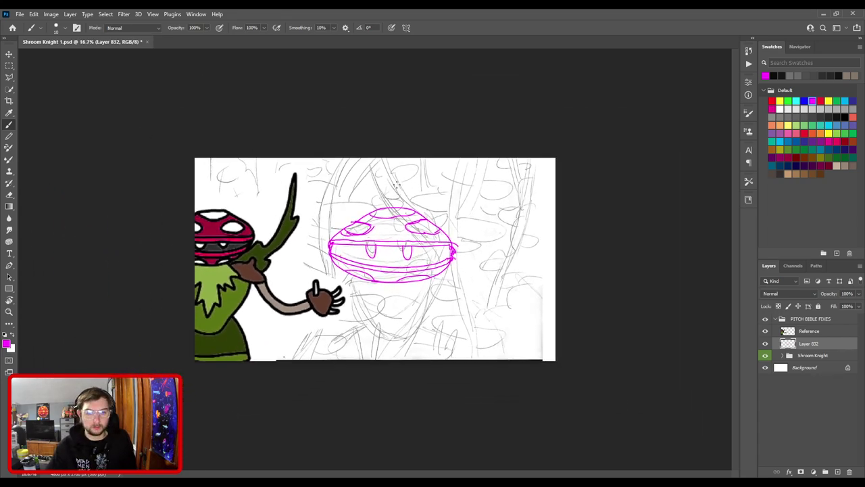
left_click(9, 53)
mouse_move(232, 285)
left_mouse_down()
mouse_move(193, 239)
mouse_move(264, 230)
left_mouse_up()
key("ctrl+t")
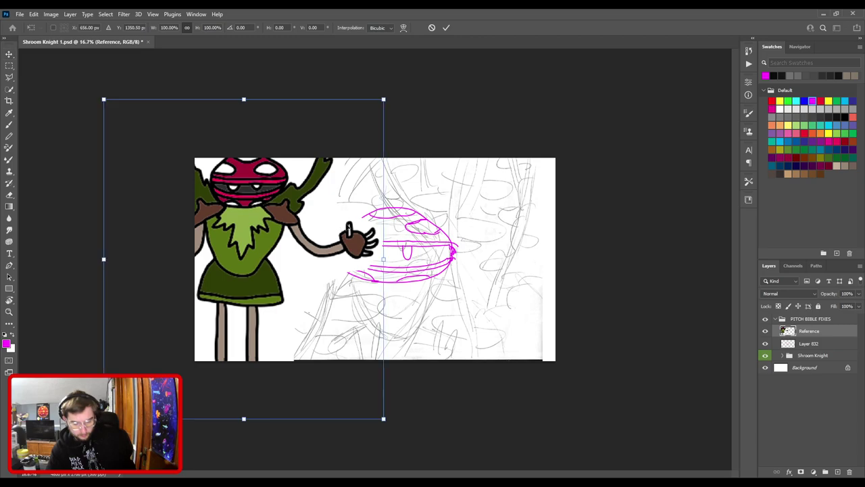
left_click_drag(383, 262, 296, 260)
mouse_move(278, 260)
left_mouse_down()
mouse_move(319, 250)
mouse_move(284, 251)
mouse_move(278, 263)
left_mouse_up()
key("Return")
key("ctrl+plus")
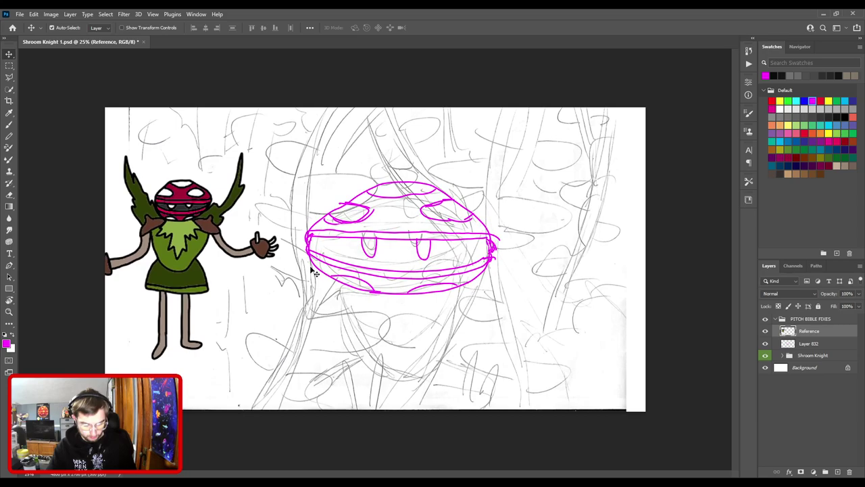
- On Layer 832, draw a sloping shoulder line on each side below the mushroom head
left_click(381, 245)
key("b")
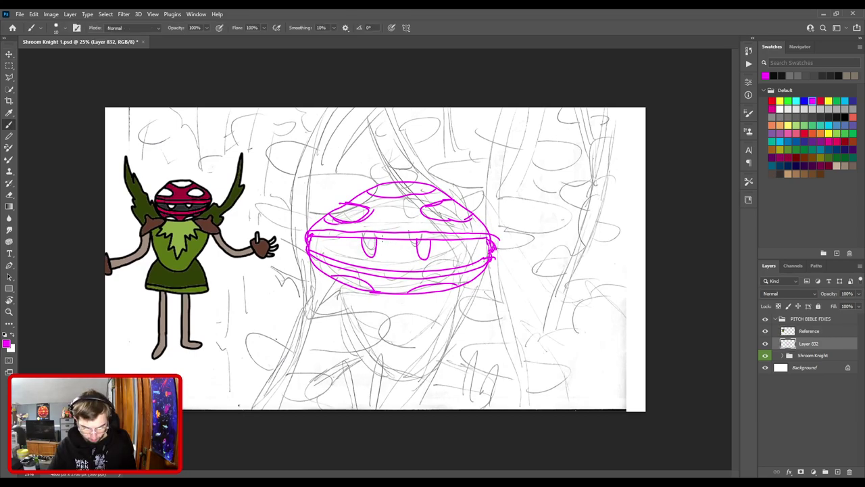
key("ctrl+minus")
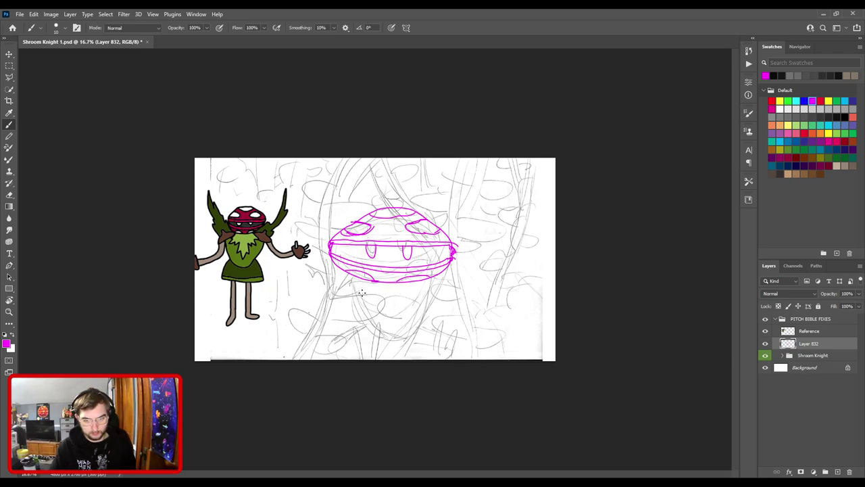
mouse_move(334, 291)
left_mouse_down()
mouse_move(388, 277)
mouse_move(397, 300)
mouse_move(345, 273)
mouse_move(312, 292)
left_mouse_up()
key("ctrl+z")
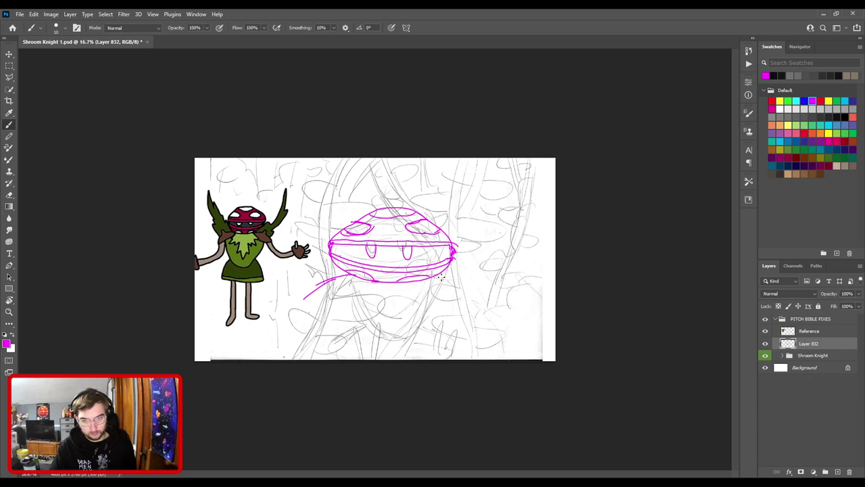
left_click_drag(446, 278, 504, 306)
left_click_drag(305, 302, 334, 357)
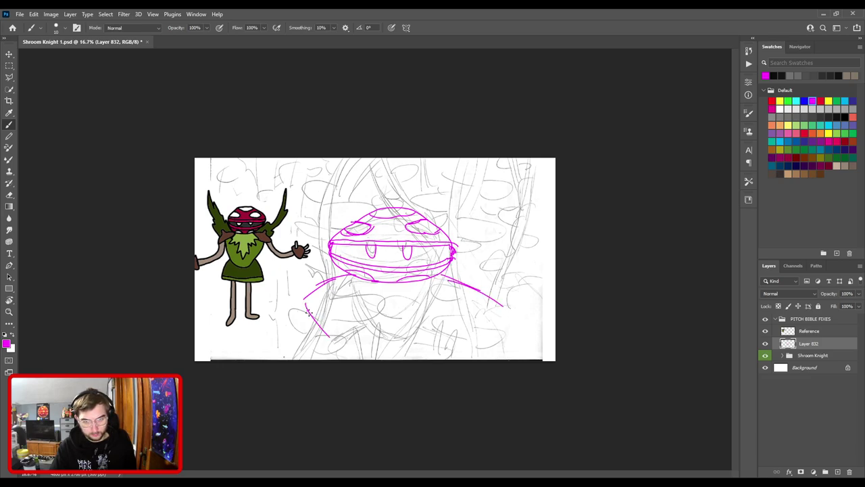
mouse_move(473, 288)
left_mouse_down()
mouse_move(475, 315)
mouse_move(474, 301)
mouse_move(464, 346)
left_mouse_up()
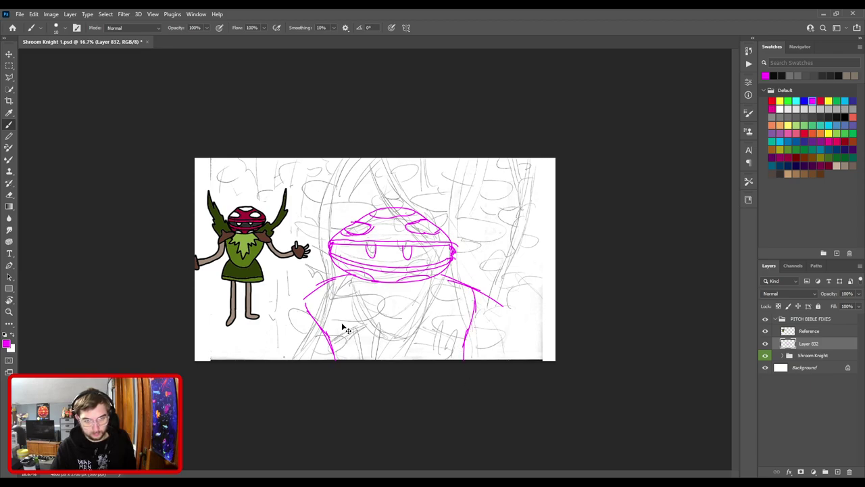
key("ctrl+z")
key("ctrl+z")
key("ctrl+z")
key("ctrl+z")
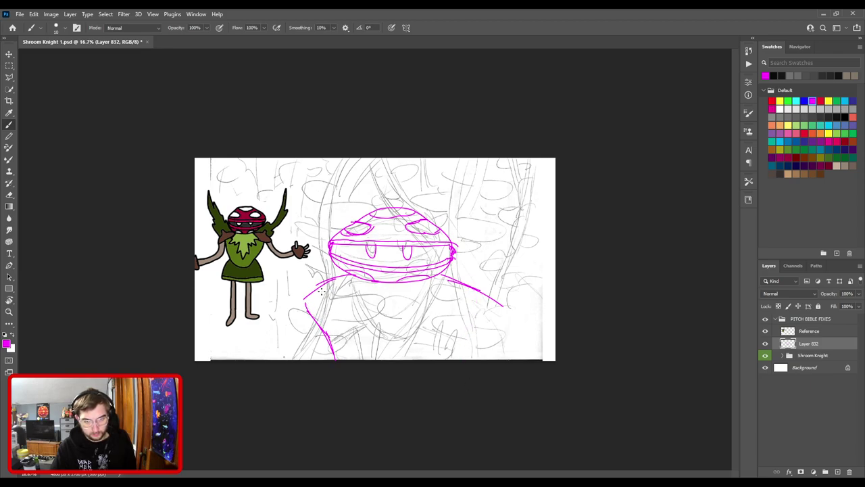
key("ctrl+z")
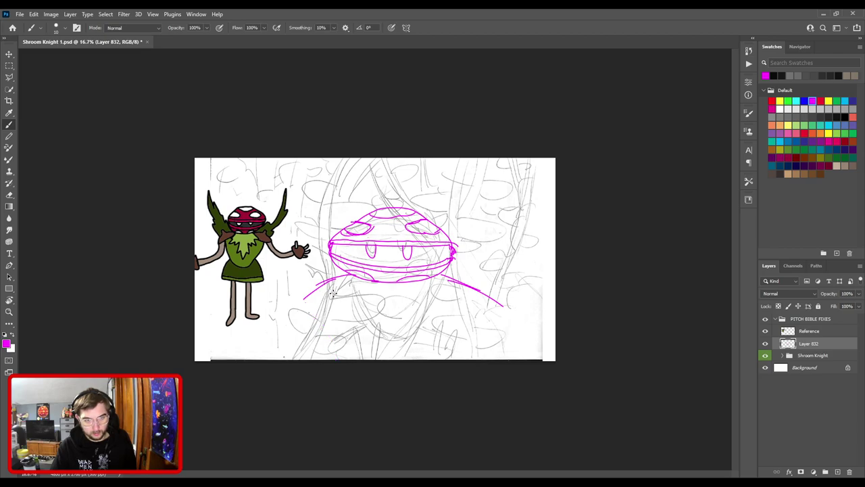
- Draw both torso sides tapering down from the shoulders and erase the overshooting end of the right shoulder line
mouse_move(315, 292)
left_mouse_down()
mouse_move(326, 316)
mouse_move(320, 292)
mouse_move(313, 296)
mouse_move(352, 354)
left_mouse_up()
left_click_drag(333, 322, 345, 340)
left_click_drag(482, 293, 463, 357)
key("e")
left_click_drag(504, 315, 491, 291)
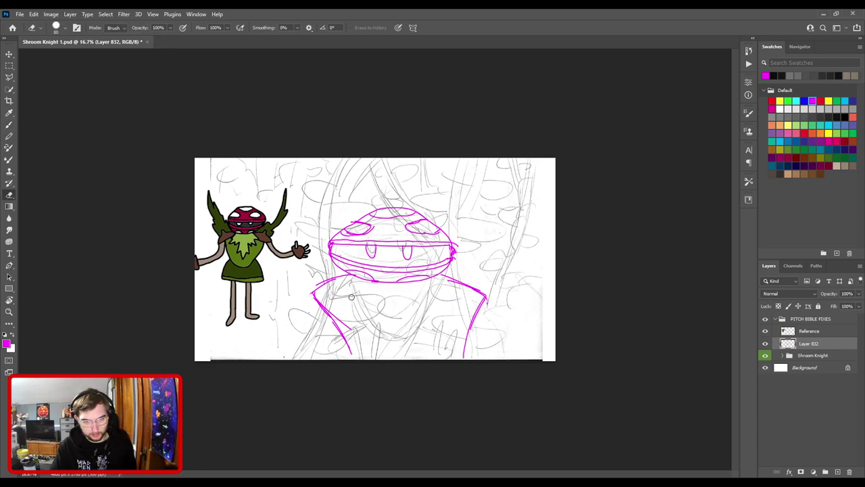
- Draw a knobbed pad over each shoulder and a jagged leaf collar across the chest
key("b")
mouse_move(314, 305)
left_mouse_down()
mouse_move(351, 288)
mouse_move(357, 273)
mouse_move(310, 289)
mouse_move(314, 269)
left_mouse_up()
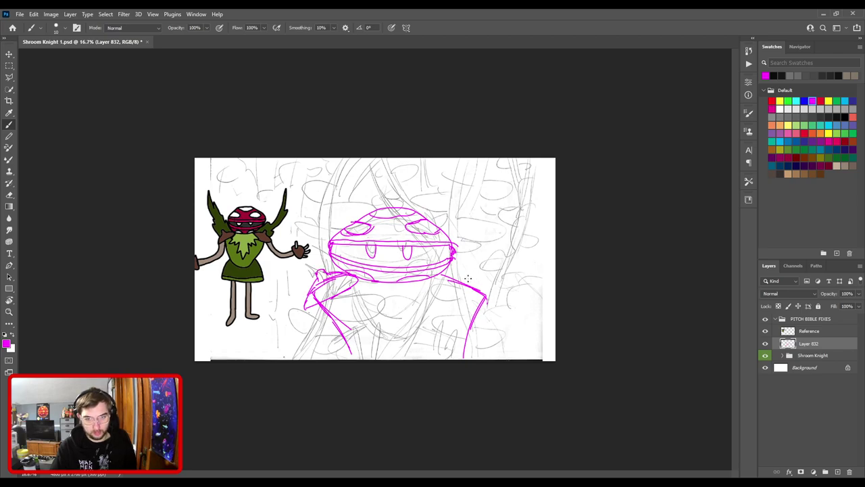
left_click_drag(447, 283, 487, 305)
mouse_move(437, 270)
left_mouse_down()
mouse_move(478, 275)
mouse_move(497, 302)
left_mouse_up()
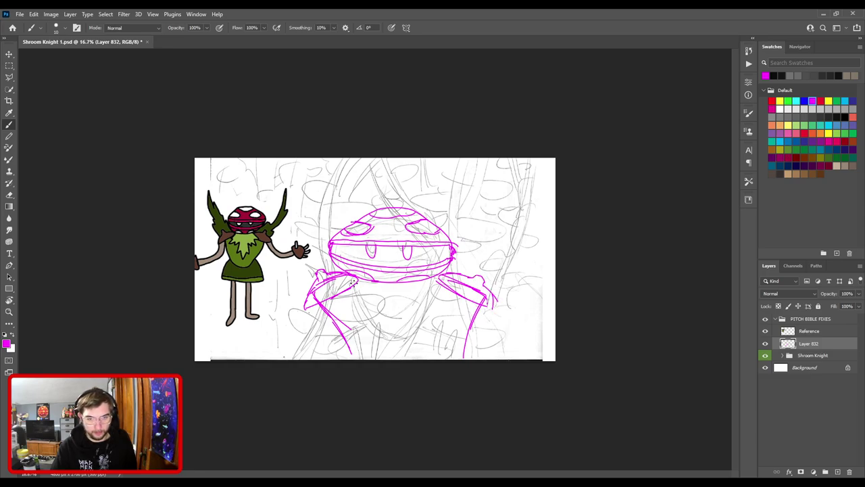
mouse_move(353, 306)
left_mouse_down()
mouse_move(372, 339)
mouse_move(379, 335)
mouse_move(388, 355)
mouse_move(397, 337)
mouse_move(415, 349)
mouse_move(404, 326)
mouse_move(408, 302)
mouse_move(430, 283)
mouse_move(414, 319)
mouse_move(407, 307)
mouse_move(422, 324)
mouse_move(421, 315)
mouse_move(440, 324)
mouse_move(430, 289)
left_mouse_up()
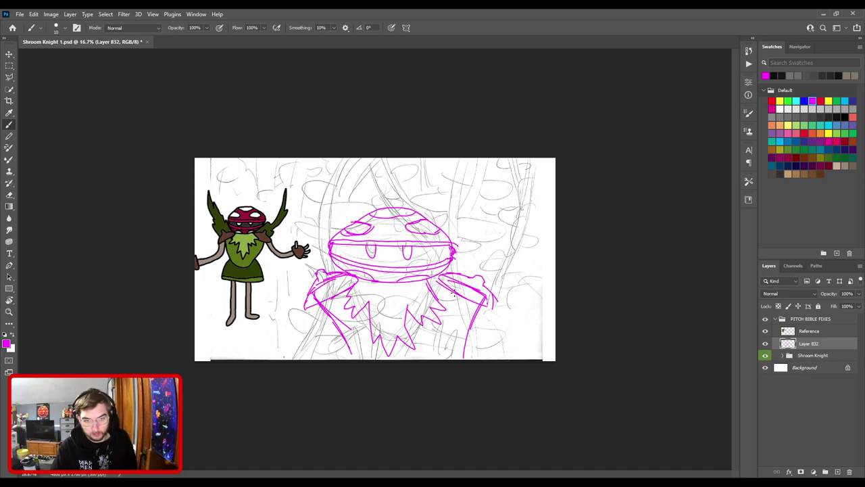
mouse_move(430, 279)
left_mouse_down()
mouse_move(488, 306)
mouse_move(499, 301)
mouse_move(469, 277)
left_mouse_up()
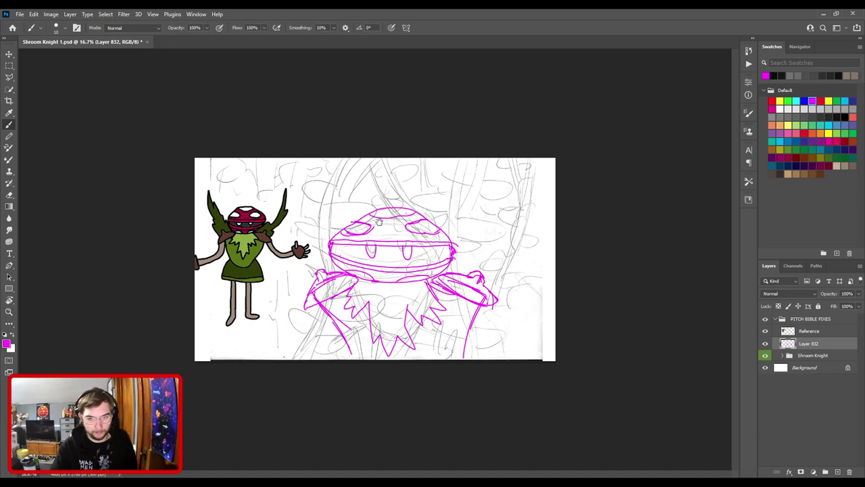
- Redraw the torso's right side further inward and erase the old side line with a larger eraser
left_click_drag(465, 297, 445, 359)
key("e")
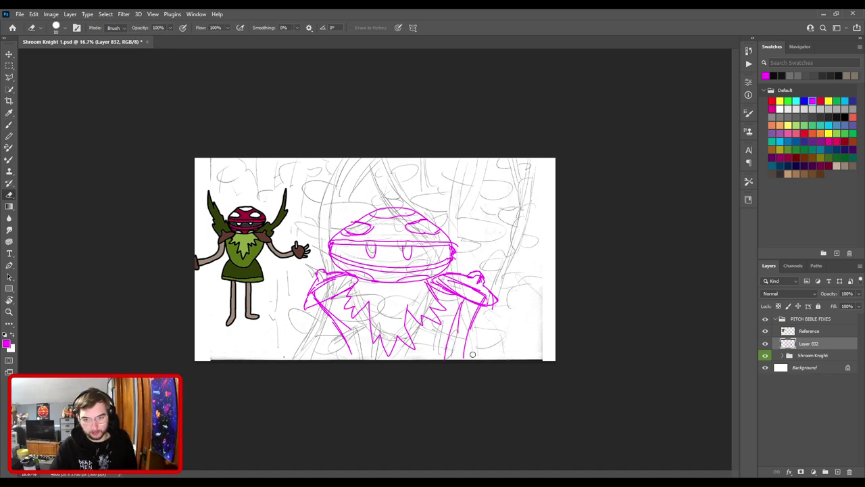
key("]")
key("]")
mouse_move(464, 362)
left_mouse_down()
mouse_move(482, 292)
mouse_move(486, 298)
mouse_move(453, 281)
left_mouse_up()
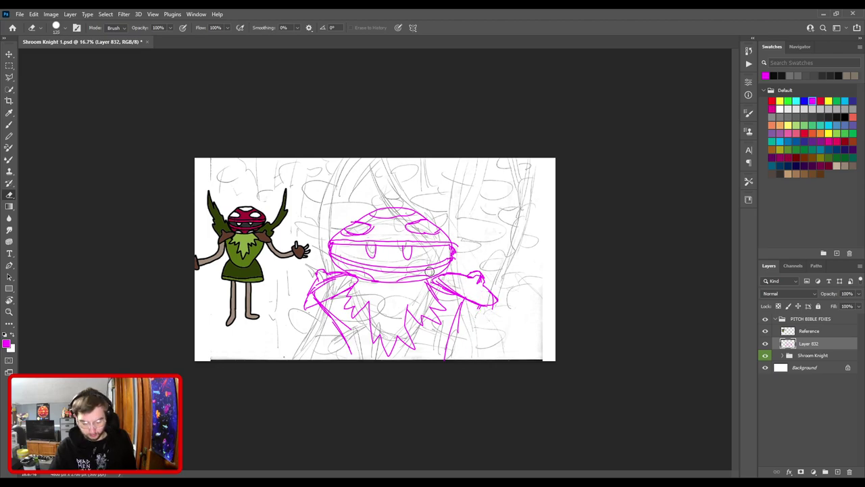
- Draw short flaring hip lines at the lower ends of both torso sides
key("b")
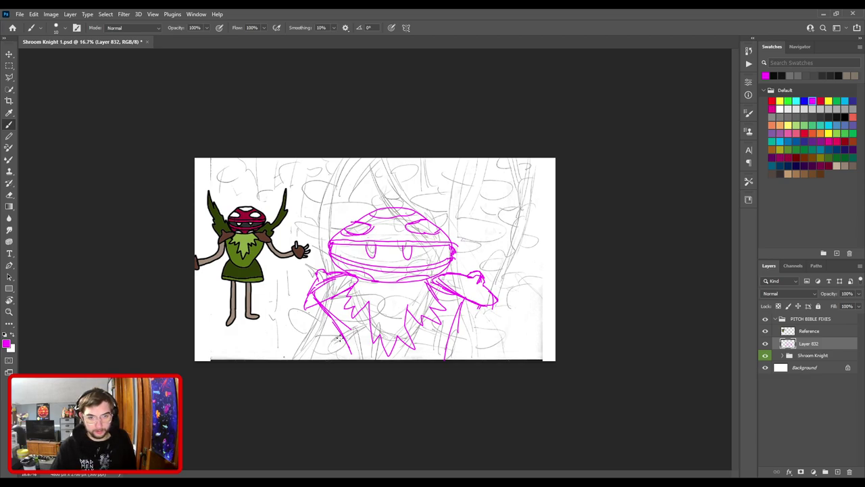
left_click_drag(344, 327, 353, 358)
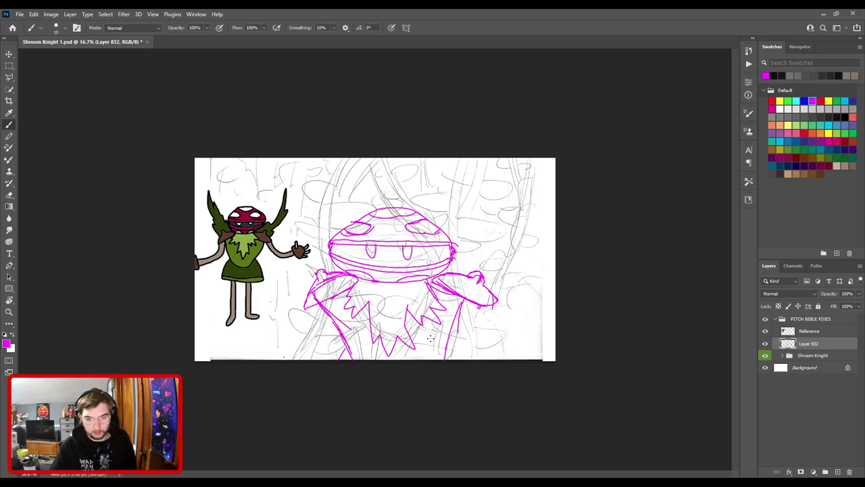
left_click_drag(448, 352, 479, 360)
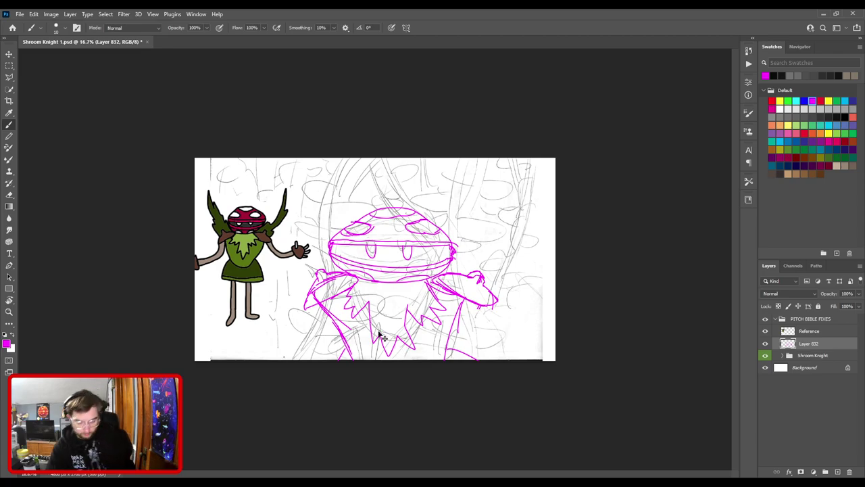
- Scale down the magenta character sketch on Layer 832 and shift it upward to free space below the torso
key("ctrl+t")
left_click_drag(406, 205, 410, 229)
left_click_drag(396, 264, 381, 241)
key("Return")
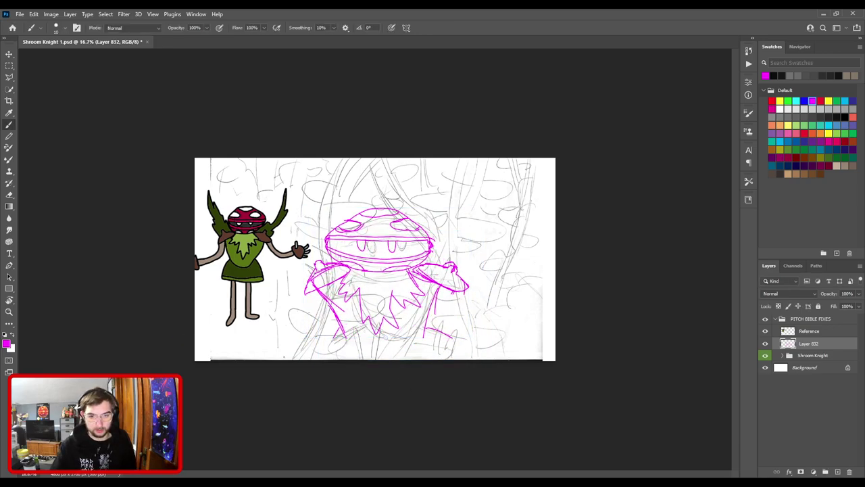
- Try a torso bottom edge with rounded hips at the canvas's lower edge, and erase these lower body lines
mouse_move(336, 331)
left_mouse_down()
mouse_move(362, 367)
mouse_move(348, 357)
mouse_move(390, 350)
mouse_move(425, 330)
mouse_move(415, 356)
left_mouse_up()
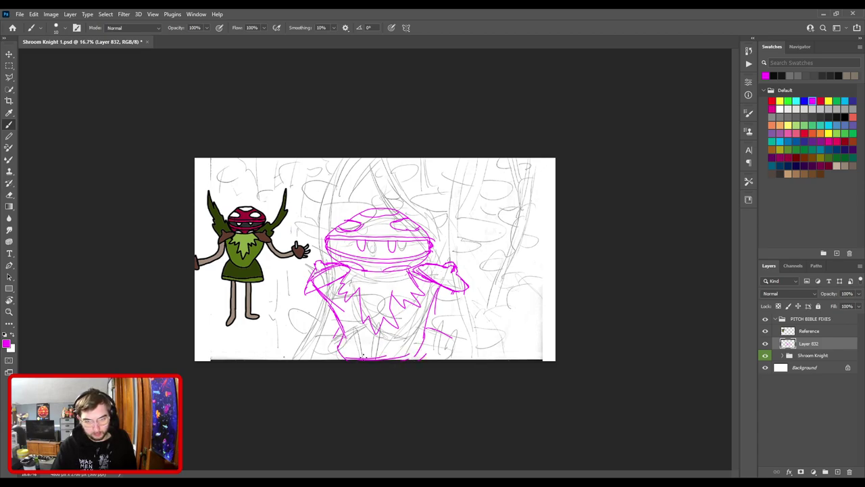
mouse_move(347, 336)
left_mouse_down()
mouse_move(323, 357)
mouse_move(310, 352)
mouse_move(342, 359)
left_mouse_up()
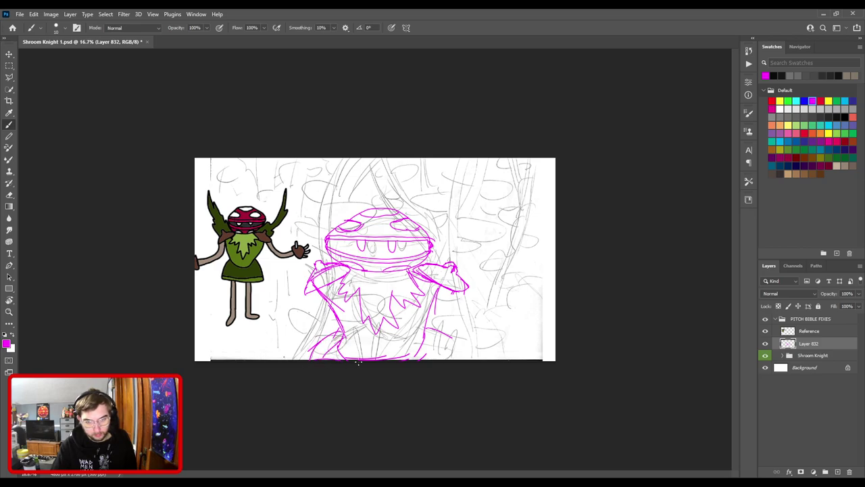
left_click_drag(428, 329, 463, 360)
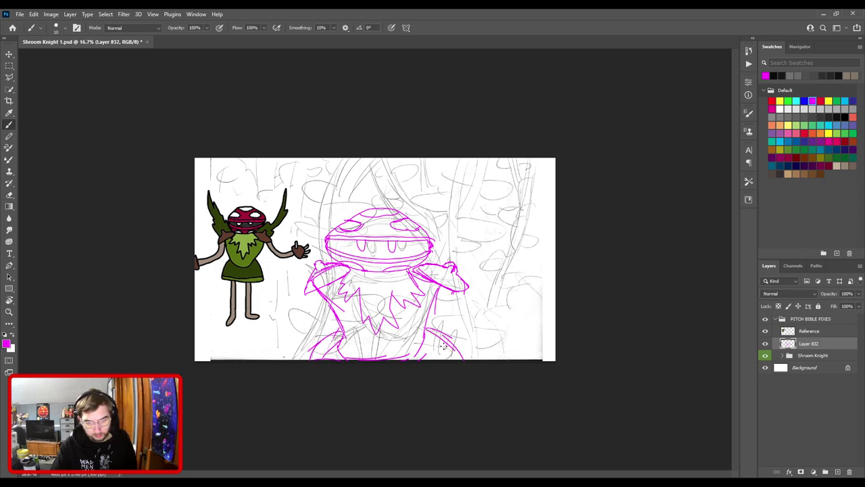
key("ctrl+z")
key("ctrl+z")
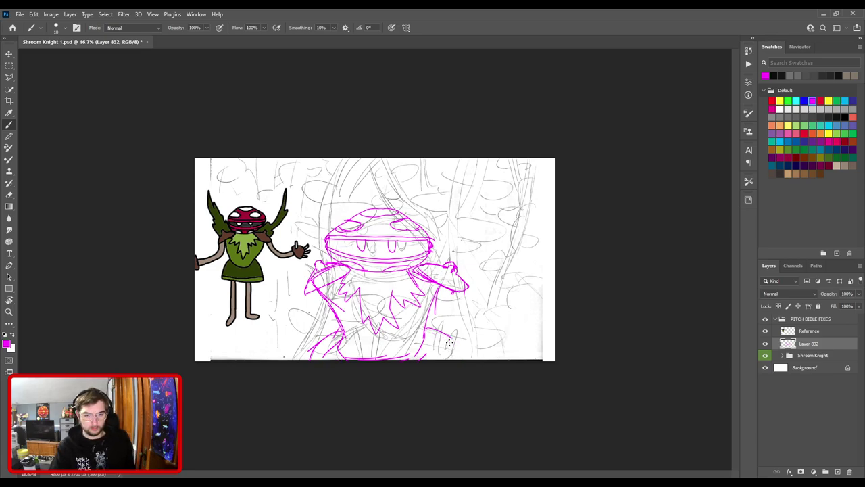
key("e")
left_click_drag(454, 340, 432, 333)
mouse_move(325, 339)
left_mouse_down()
mouse_move(334, 336)
mouse_move(305, 361)
left_mouse_up()
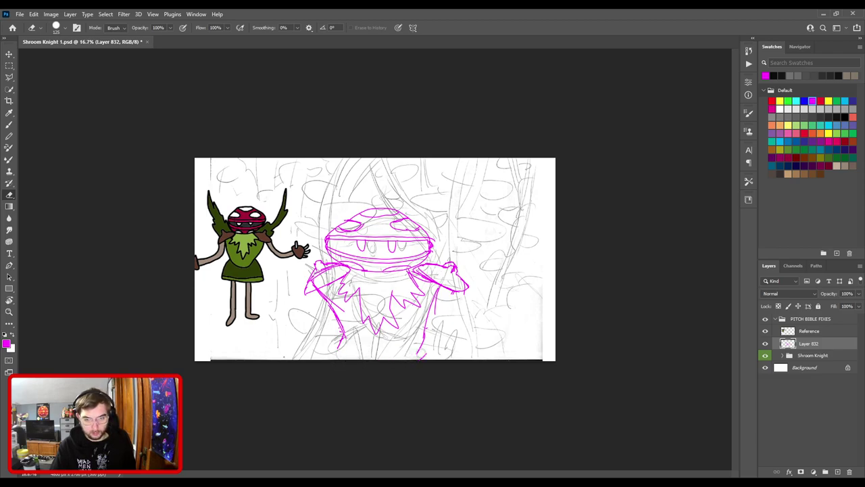
- Draw a waistline across the torso's lower end with curved skirt sides flaring down to the canvas edge
key("b")
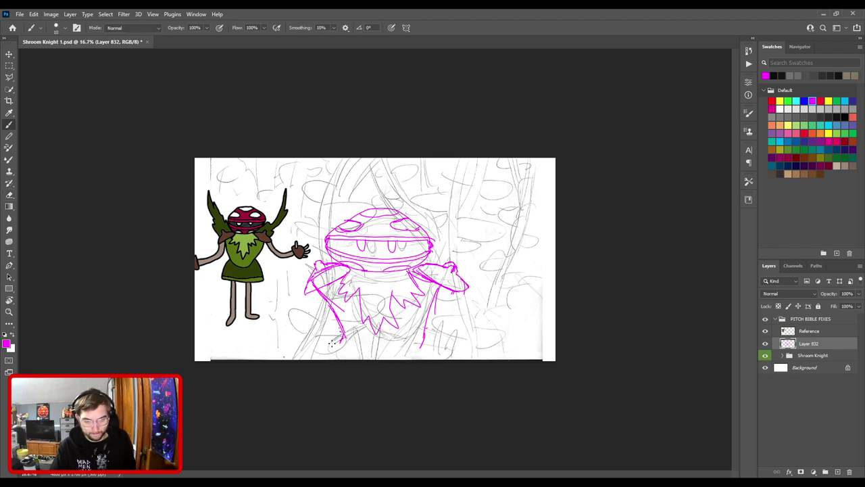
mouse_move(342, 344)
left_mouse_down()
mouse_move(425, 346)
mouse_move(439, 357)
left_mouse_up()
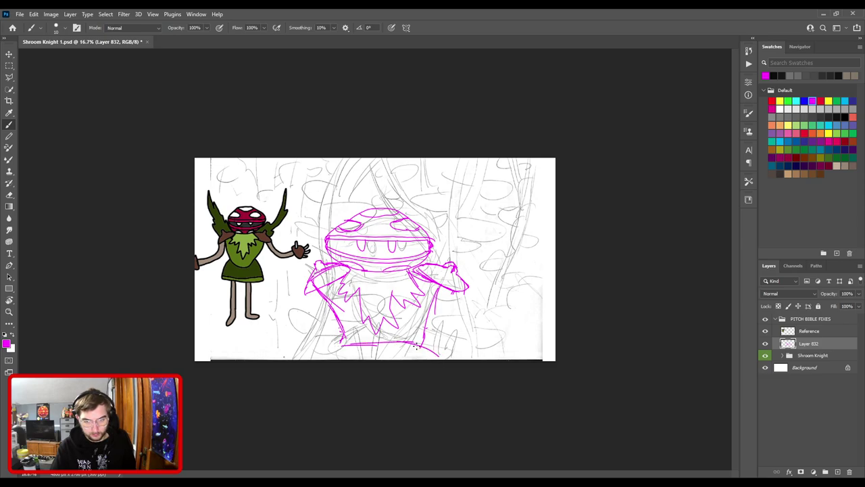
left_click_drag(342, 339, 326, 359)
left_click_drag(432, 345, 442, 360)
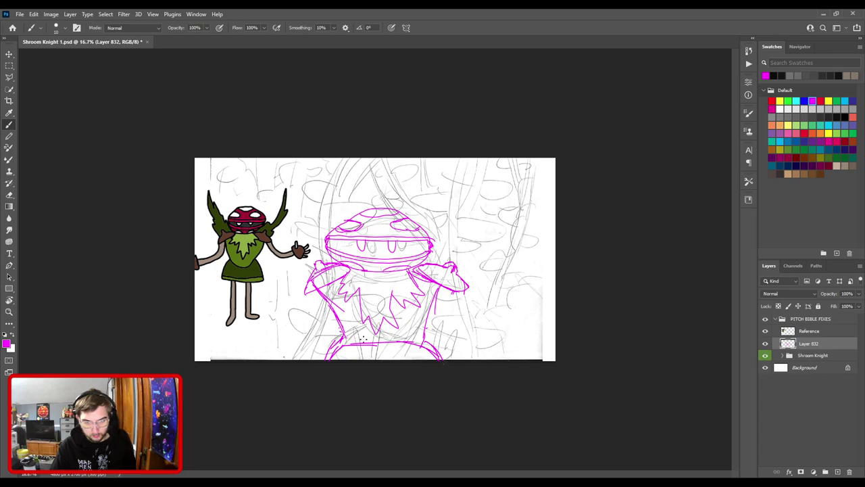
left_click_drag(363, 341, 417, 339)
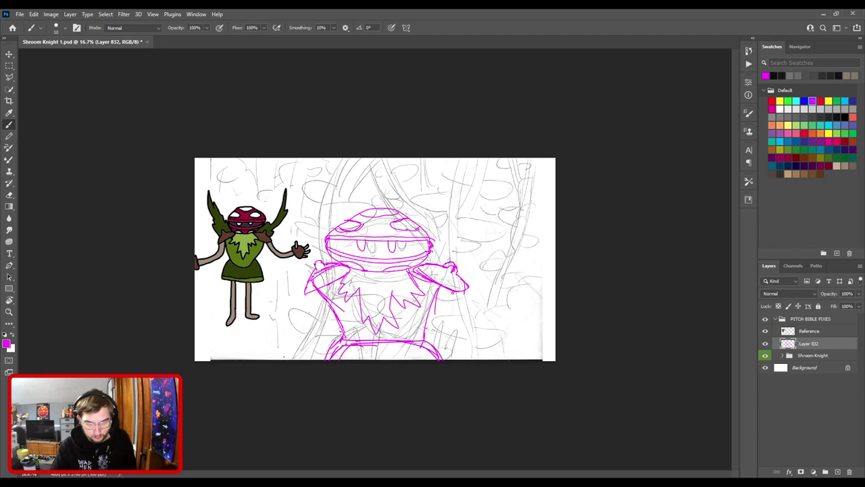
- Try drawing two arched leg tops side by side beneath the waistline
key("ctrl+z")
left_click_drag(358, 346, 370, 359)
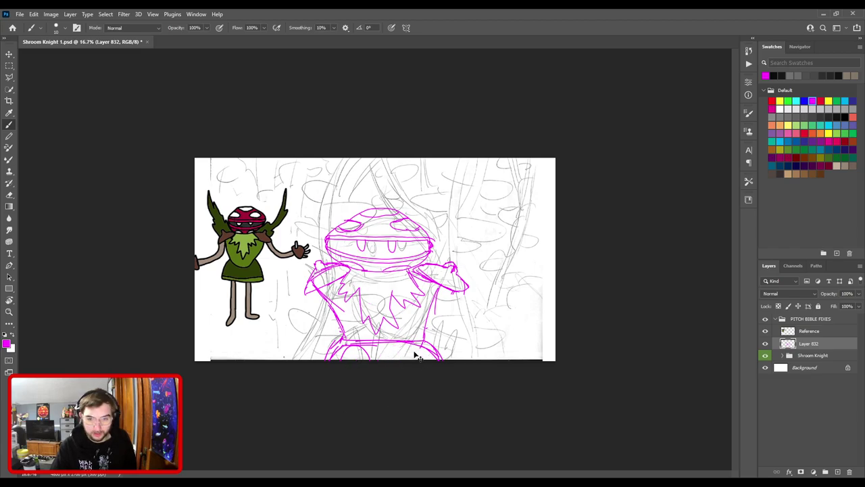
left_click_drag(392, 359, 416, 360)
left_click_drag(350, 348, 371, 360)
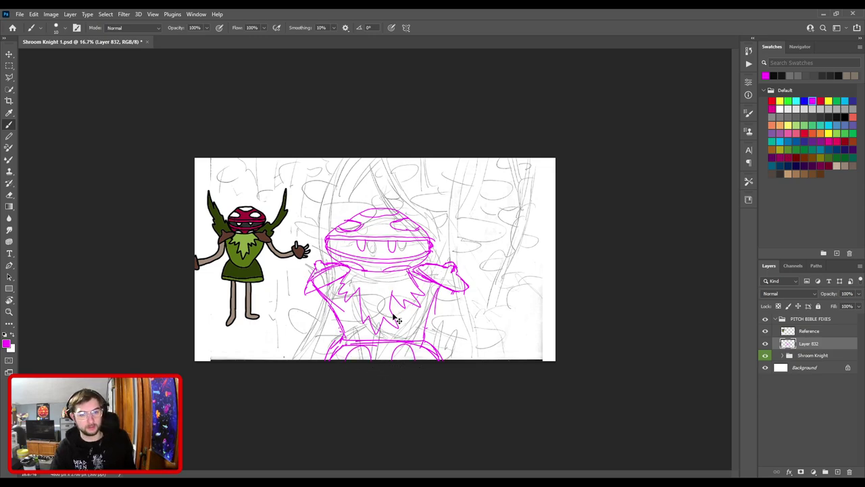
key("ctrl+plus")
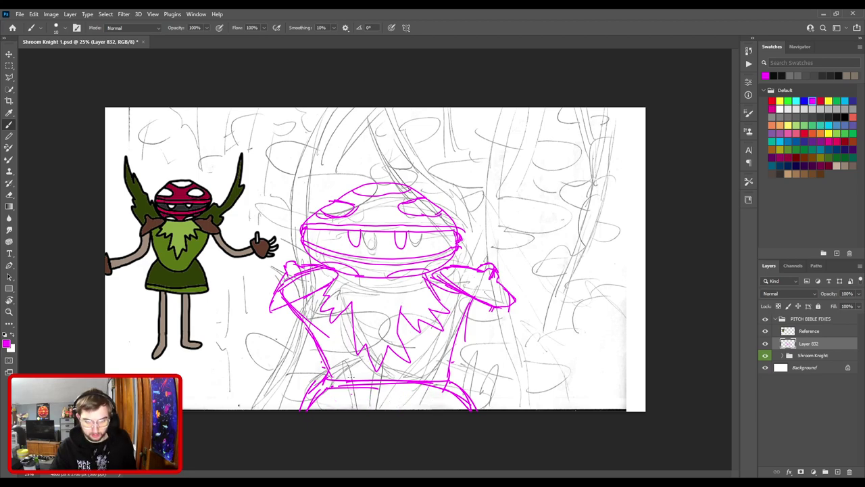
- Draw a curved lower belt edge beneath the waistline, erasing the doubled strokes between the two lines
left_click_drag(339, 401, 400, 410)
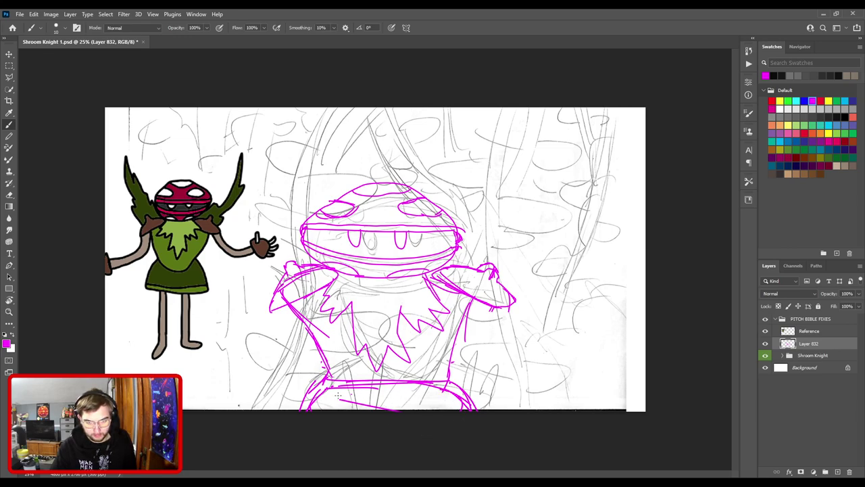
mouse_move(333, 392)
left_mouse_down()
mouse_move(392, 402)
mouse_move(454, 389)
left_mouse_up()
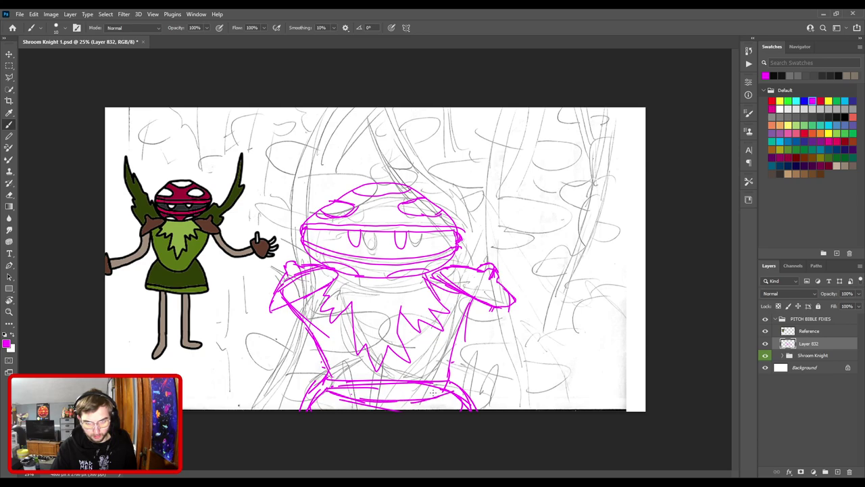
key("e")
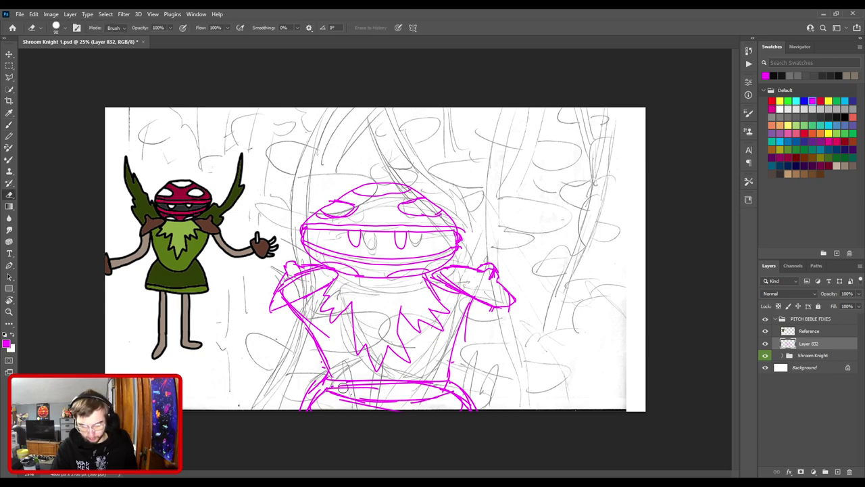
left_click_drag(334, 387, 443, 387)
key("b")
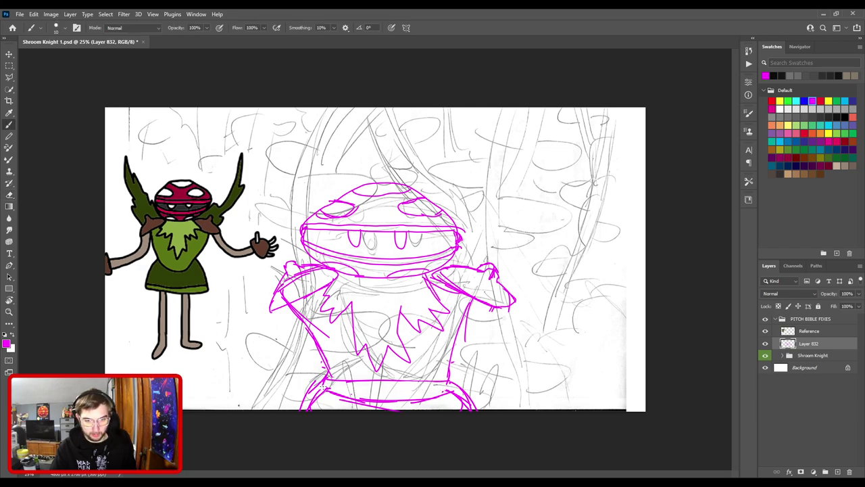
mouse_move(340, 387)
left_mouse_down()
mouse_move(369, 396)
mouse_move(460, 387)
left_mouse_up()
- Erase the straight waistline, redraw it as a downward curve parallel to the belt edge, and reinforce the belt's lower line
key("w")
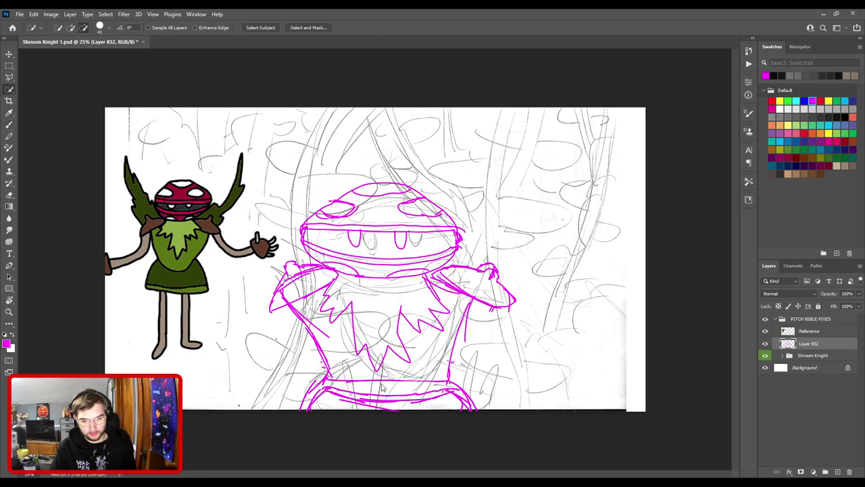
key("e")
left_click_drag(344, 384, 435, 379)
key("b")
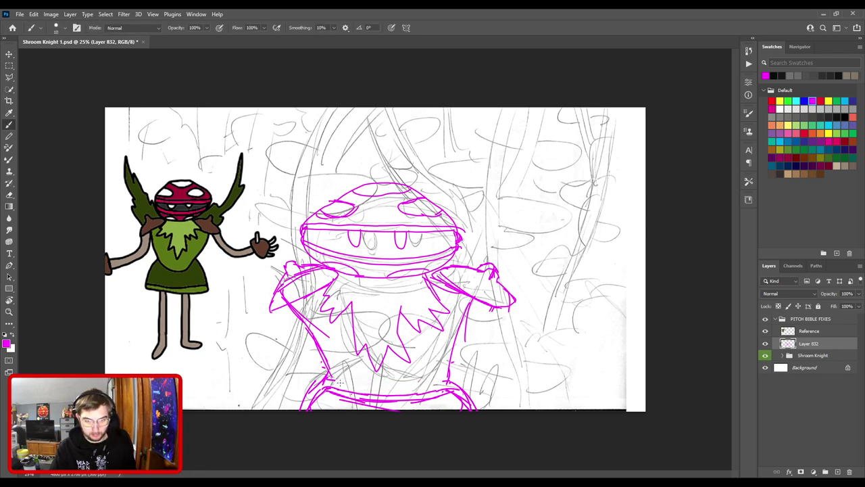
mouse_move(333, 384)
left_mouse_down()
mouse_move(433, 386)
mouse_move(447, 376)
left_mouse_up()
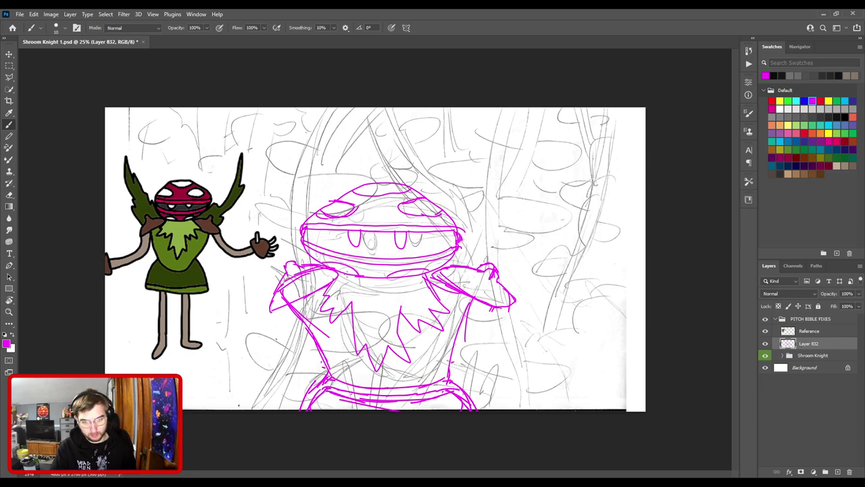
left_click_drag(412, 403, 362, 403)
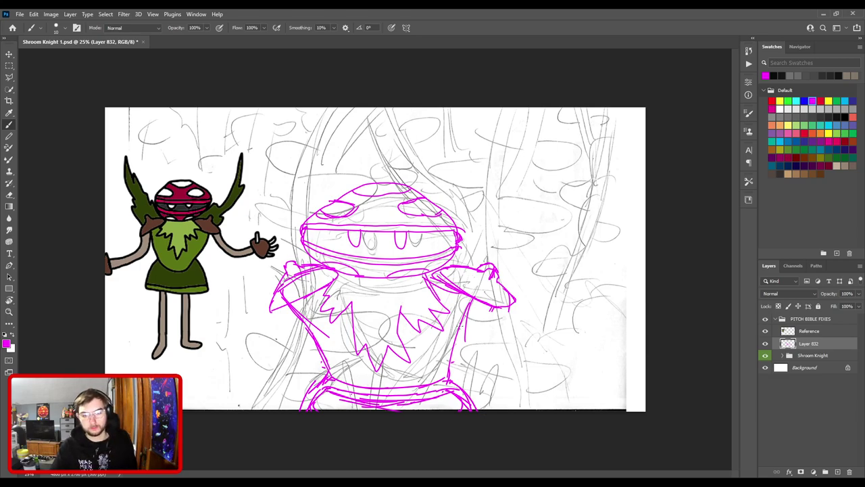
- Scale the whole magenta sketch on Layer 832 up to 105.88% and shift it upward on the canvas
key("ctrl+minus")
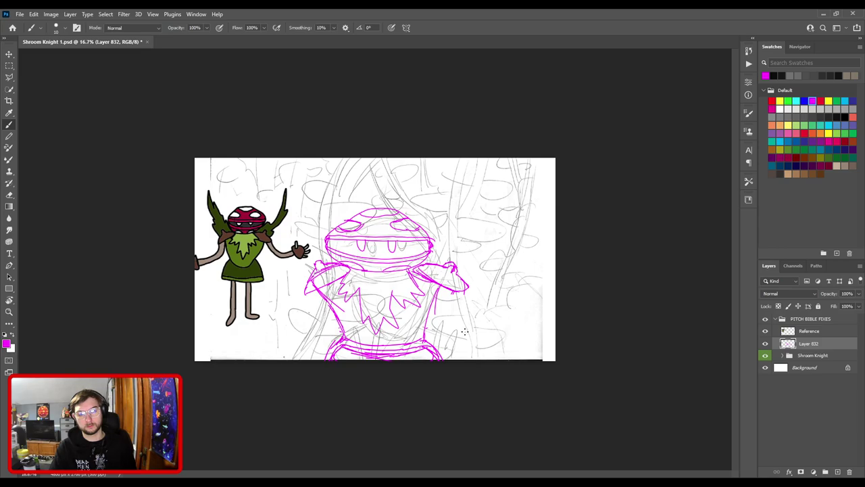
key("ctrl+t")
mouse_move(386, 207)
left_mouse_down()
mouse_move(385, 169)
mouse_move(386, 191)
left_mouse_up()
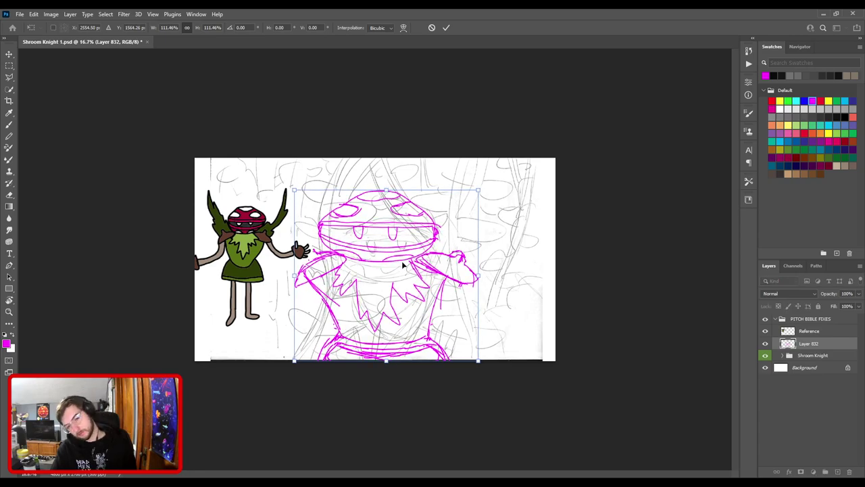
mouse_move(386, 188)
left_mouse_down()
mouse_move(385, 176)
mouse_move(387, 200)
left_mouse_up()
mouse_move(411, 282)
left_mouse_down()
mouse_move(433, 280)
mouse_move(406, 269)
left_mouse_up()
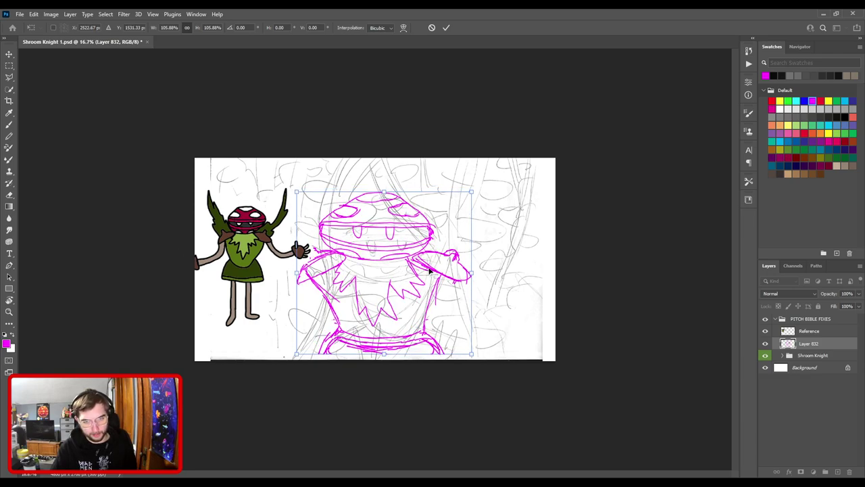
key("Return")
- Extend the skirt lines beneath the belt down to the canvas's lower edge
key("ctrl+plus")
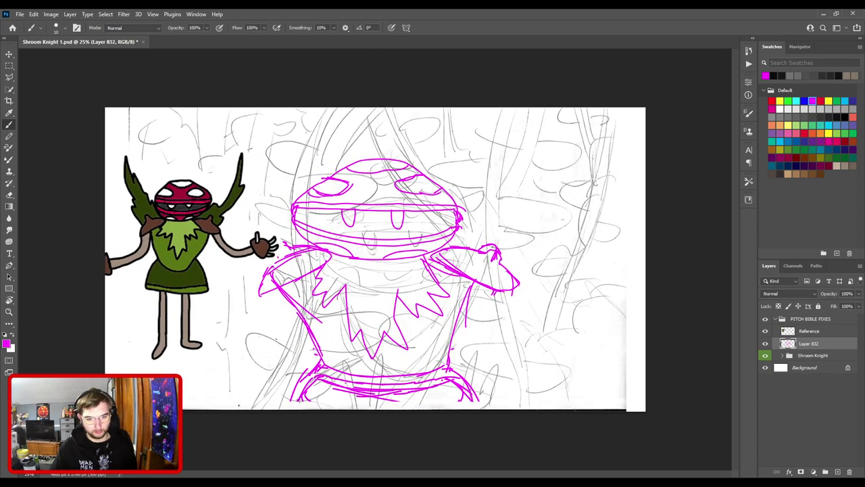
left_click_drag(304, 404, 350, 407)
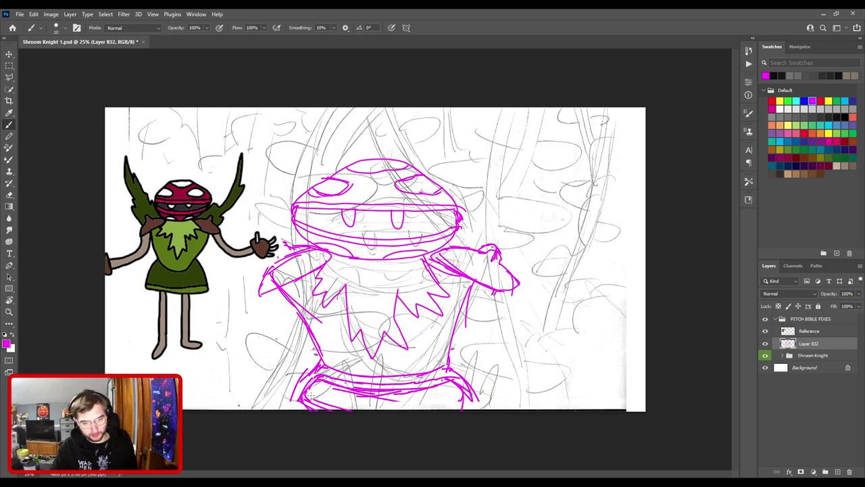
left_click_drag(344, 388, 453, 417)
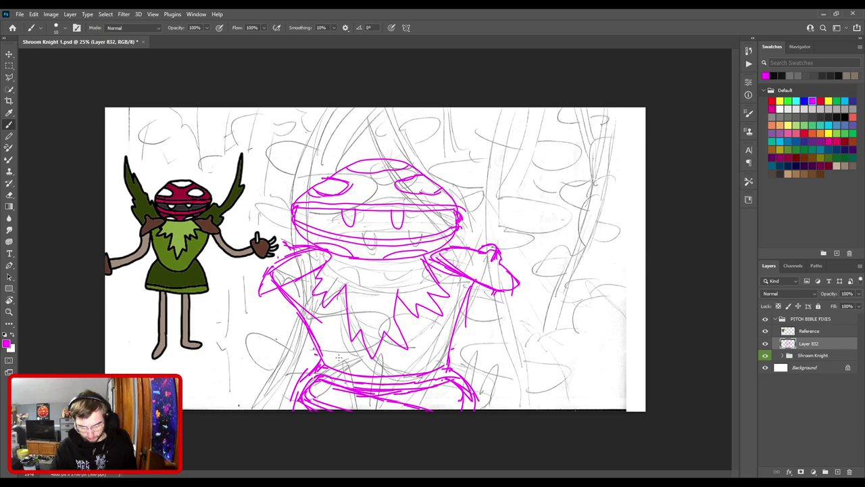
- Select only the mushroom head, enlarge it to 106.05%, and lower it onto the shoulders
key("l")
key("ctrl+minus")
mouse_move(358, 269)
left_mouse_down()
mouse_move(413, 263)
mouse_move(448, 236)
mouse_move(445, 188)
mouse_move(347, 162)
mouse_move(292, 194)
mouse_move(307, 246)
mouse_move(389, 261)
left_mouse_up()
key("ctrl+t")
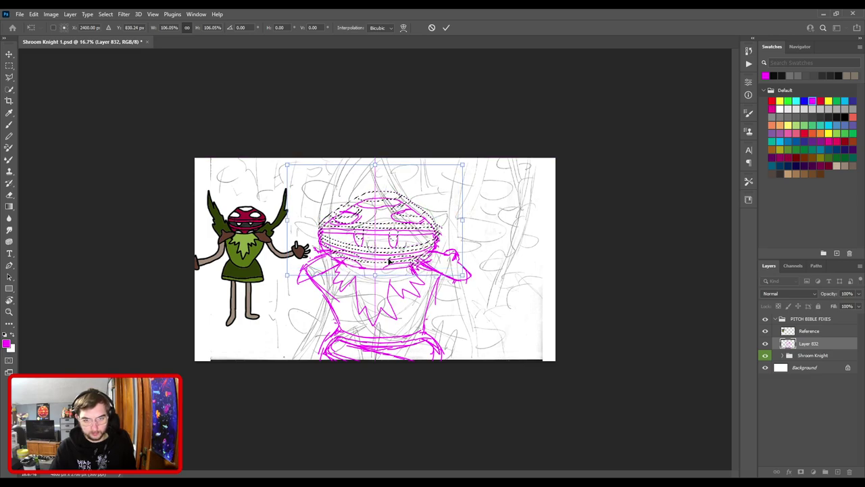
key("Return")
key("ctrl+d")
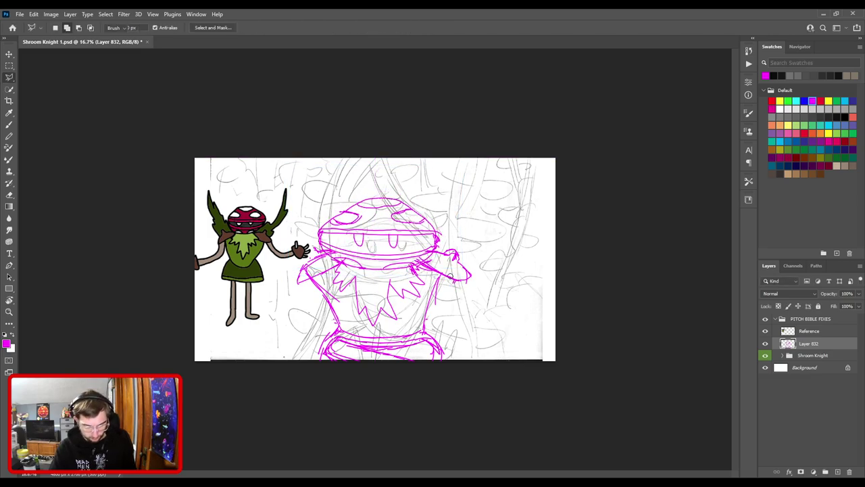
- Erase the stray and overlapping lines around the shoulders with a smaller eraser, including the left shoulder pad's upper edge
key("e")
key("ctrl+plus")
key("ctrl+plus")
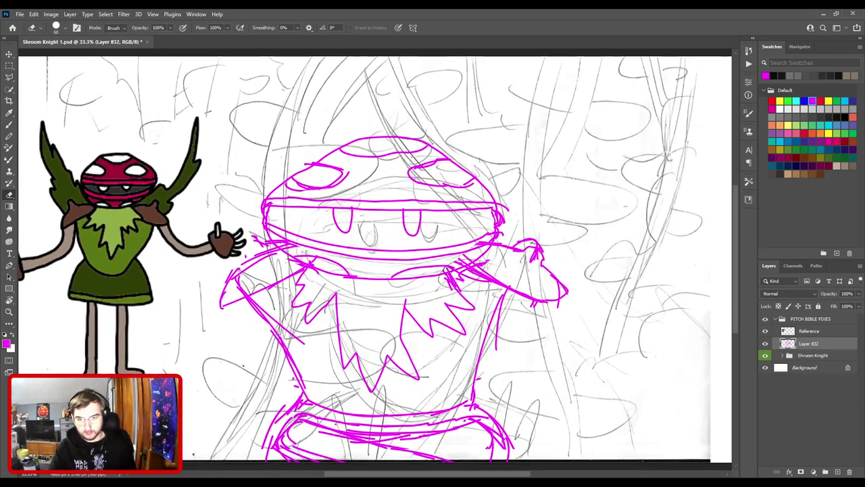
key("bracketleft")
key("bracketleft")
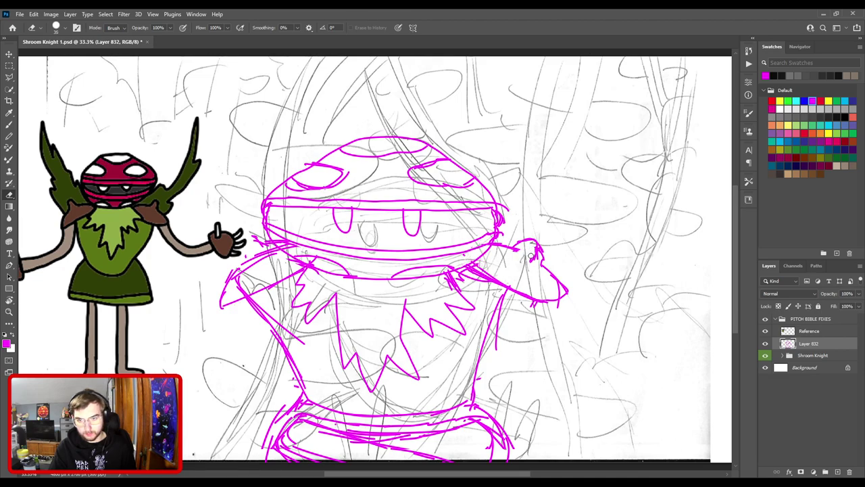
left_click_drag(443, 247, 533, 258)
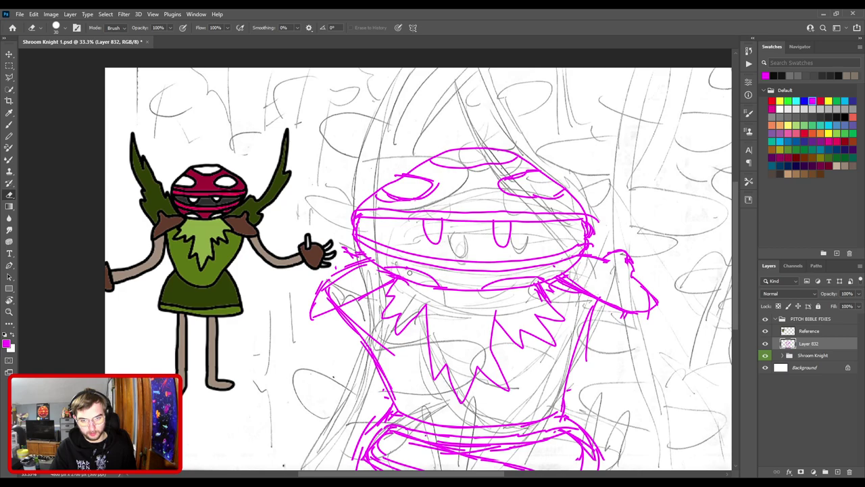
left_click_drag(420, 238, 378, 265)
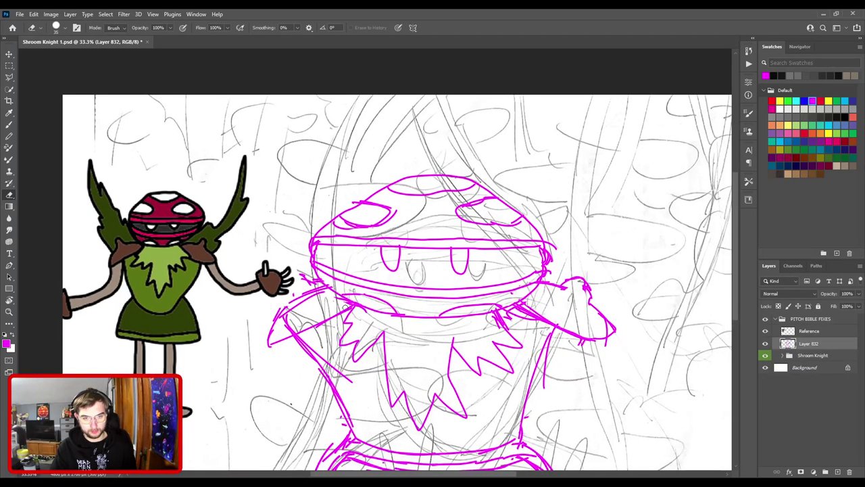
left_click_drag(307, 313, 387, 297)
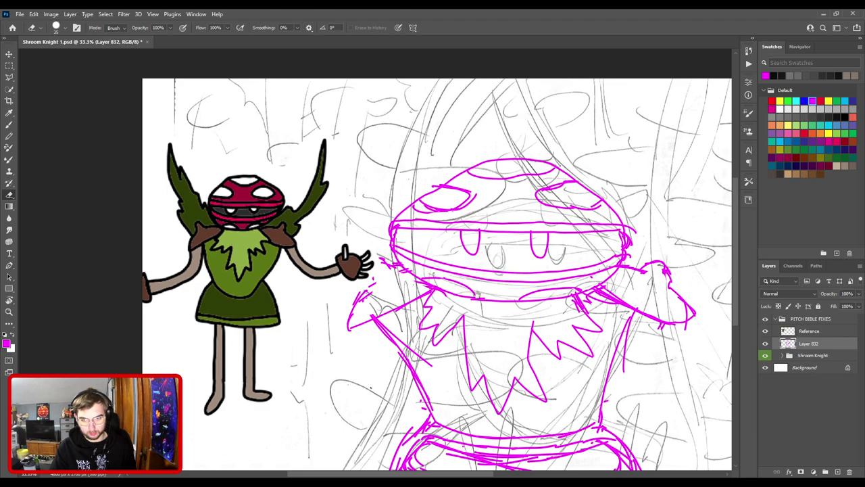
left_click_drag(481, 292, 362, 219)
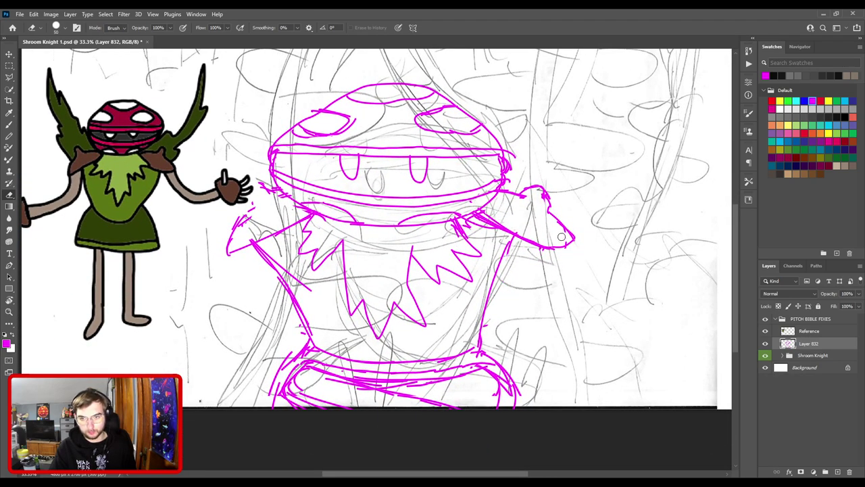
key("ctrl+minus")
key("ctrl+plus")
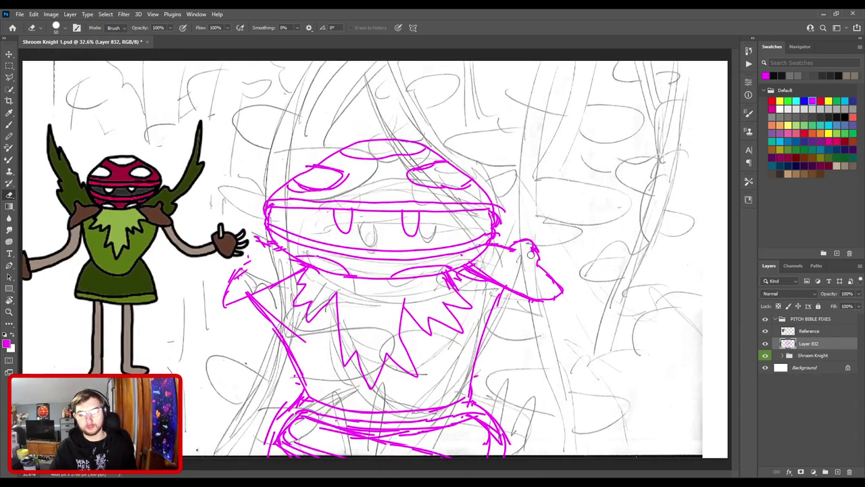
key("ctrl+minus")
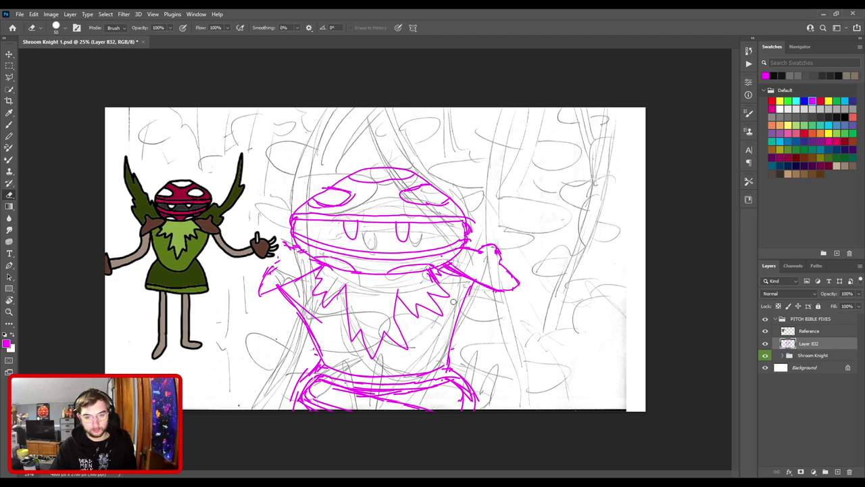
- Select the mushroom head, scale it down and center it between the shoulders, and add a short stroke joining the collar to it
key("l")
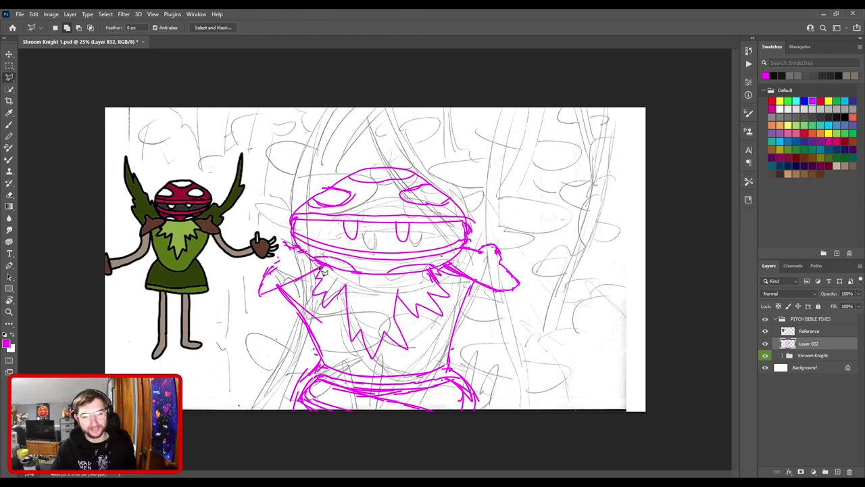
left_click(408, 282)
left_click(435, 274)
left_click(461, 260)
mouse_move(488, 211)
left_mouse_down()
mouse_move(394, 137)
mouse_move(301, 144)
mouse_move(269, 186)
mouse_move(287, 245)
left_mouse_up()
key("ctrl+t")
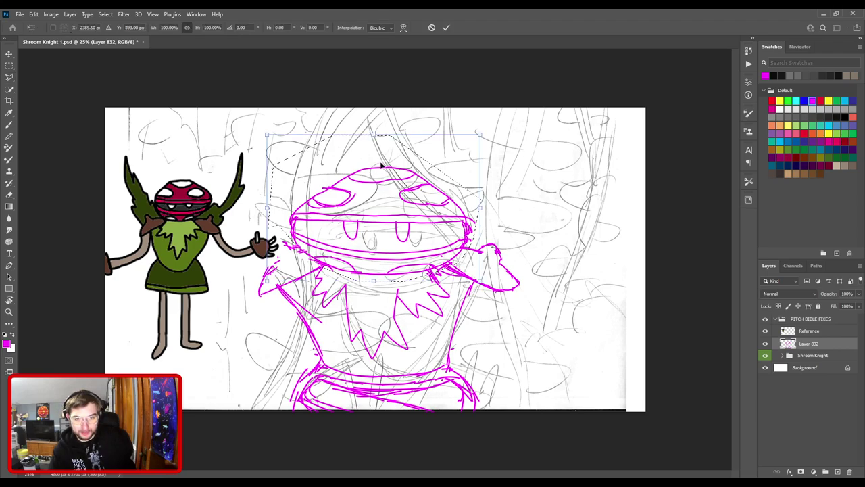
left_click_drag(374, 133, 374, 148)
mouse_move(386, 187)
left_mouse_down()
mouse_move(386, 179)
mouse_move(394, 193)
mouse_move(390, 180)
mouse_move(380, 183)
mouse_move(388, 180)
left_mouse_up()
key("Return")
key("ctrl+d")
key("b")
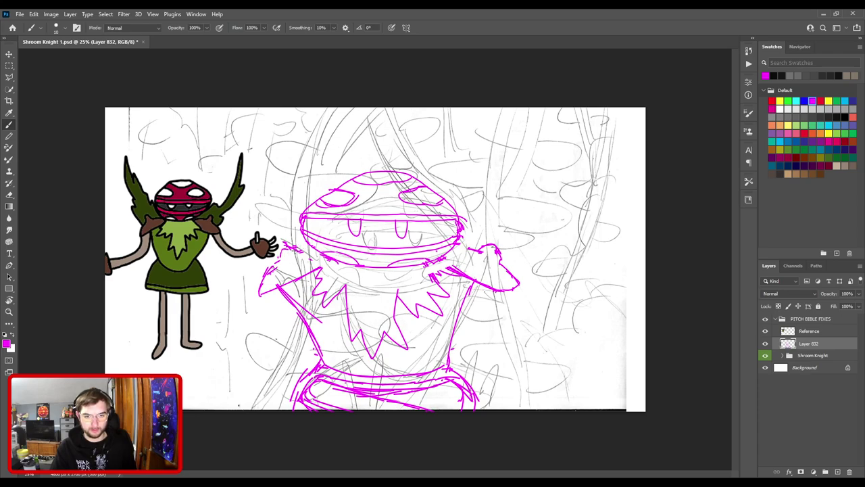
left_click_drag(321, 261, 330, 268)
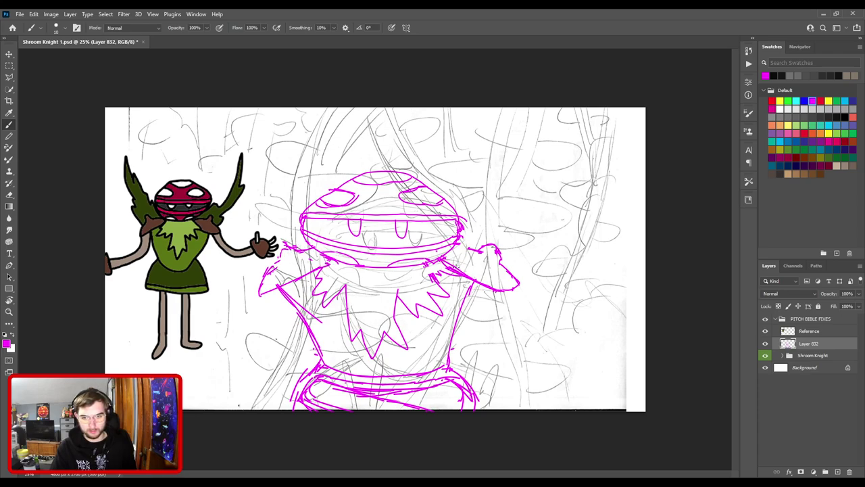
- Redraw both torso sides narrower and steeper from the shoulders to the waist, and erase the old outer side lines
scroll(468, 257, "down", 2)
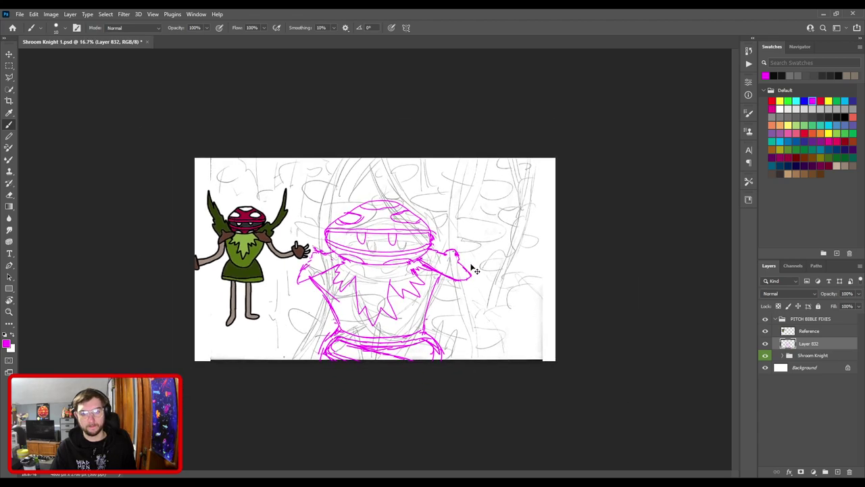
scroll(470, 264, "up", 3)
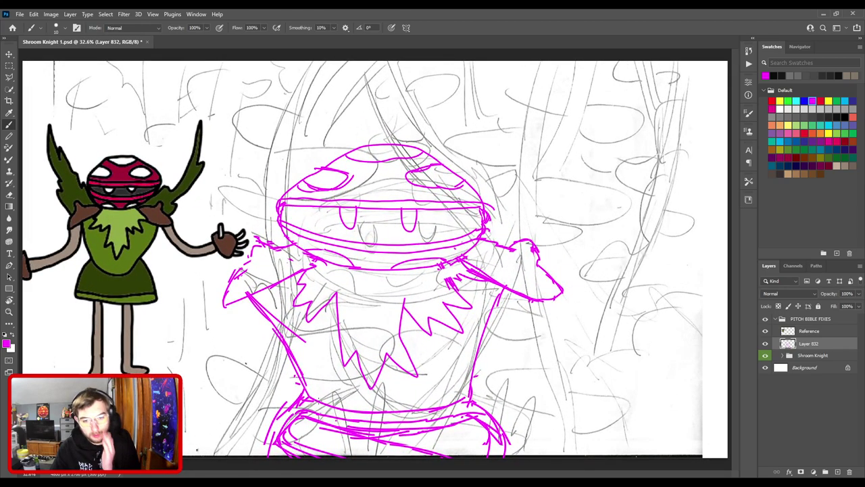
left_click_drag(298, 339, 313, 396)
left_click_drag(284, 299, 302, 354)
mouse_move(483, 291)
left_mouse_down()
mouse_move(467, 395)
mouse_move(477, 336)
left_mouse_up()
key("w")
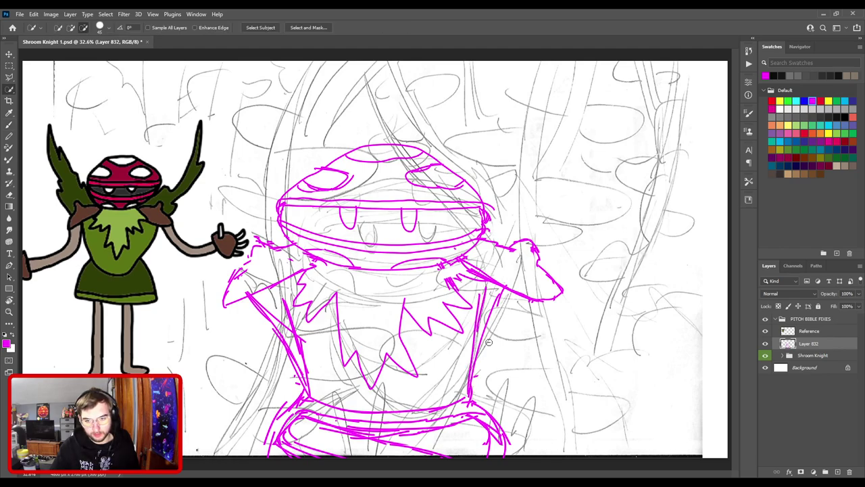
key("e")
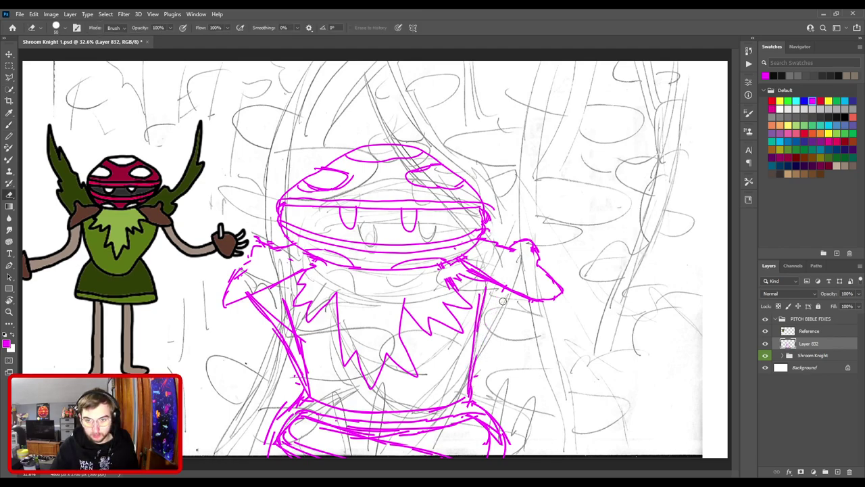
mouse_move(285, 367)
left_mouse_down()
mouse_move(296, 376)
mouse_move(287, 347)
mouse_move(259, 323)
mouse_move(275, 324)
mouse_move(261, 305)
mouse_move(266, 314)
left_mouse_up()
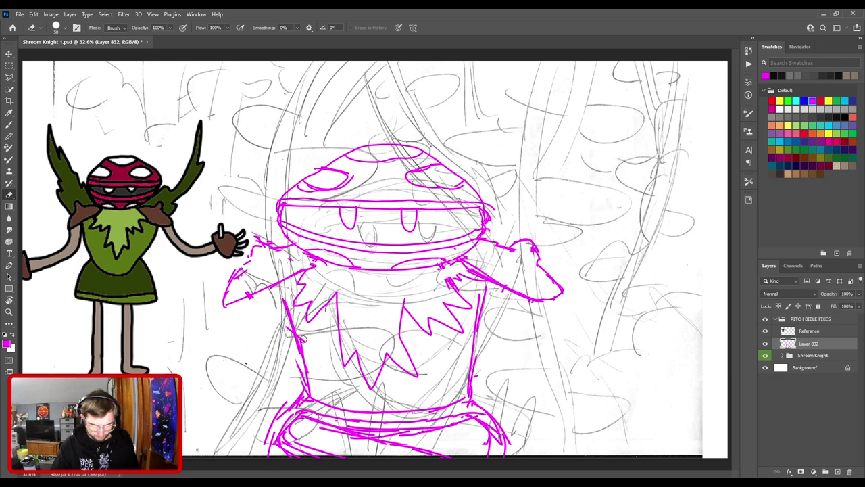
- Draw the left arm's outer and inner lines, bending from under the shoulder pad down to the belt
key("b")
mouse_move(248, 299)
left_mouse_down()
mouse_move(232, 365)
mouse_move(274, 409)
mouse_move(331, 430)
left_mouse_up()
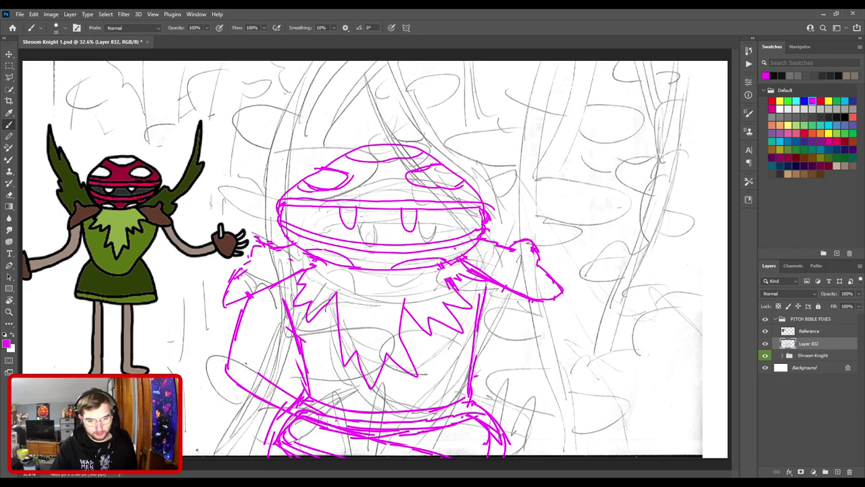
key("e")
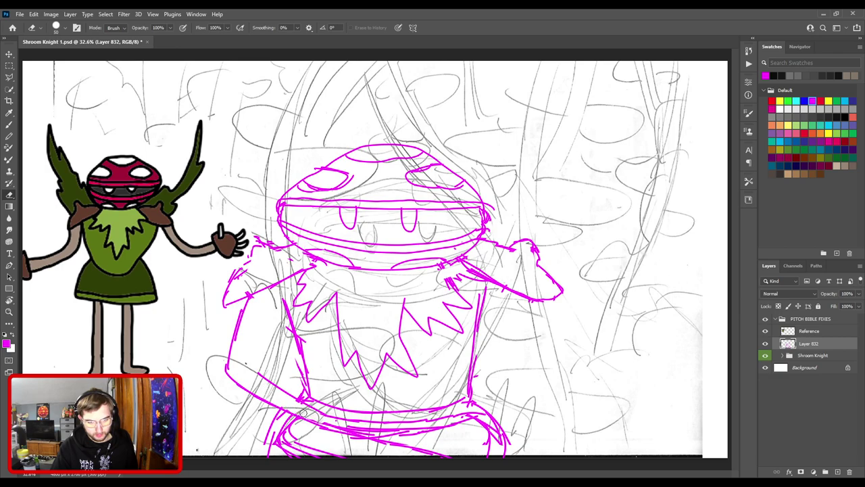
key("b")
left_click_drag(261, 376, 249, 337)
key("ctrl+z")
left_click_drag(259, 375, 263, 326)
left_click_drag(256, 358, 298, 279)
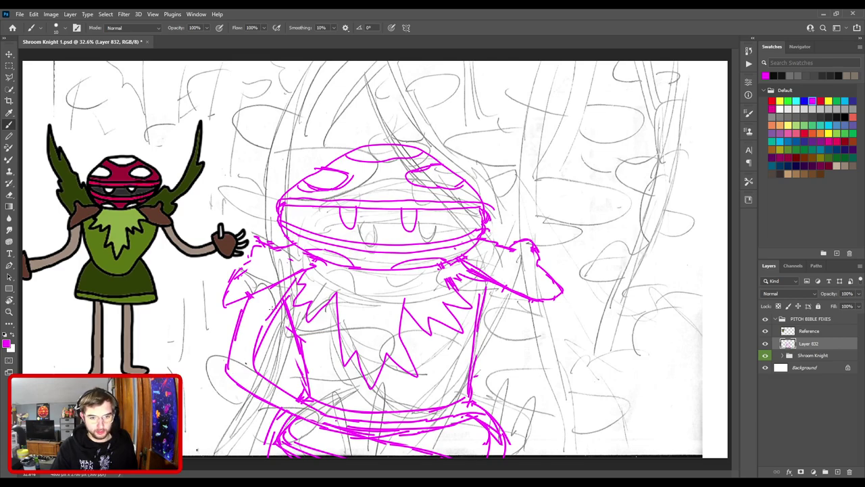
- Erase the angular outer elbow of the left arm and redraw it as a rounded curve
key("e")
left_click_drag(232, 381, 260, 402)
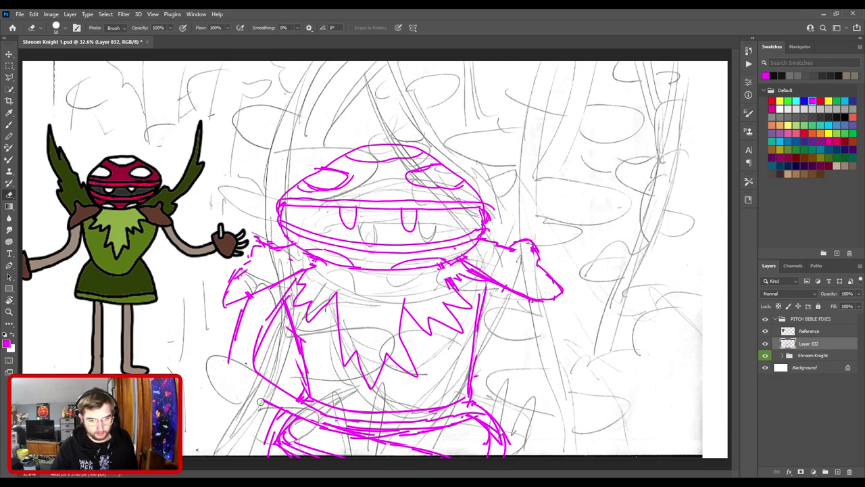
key("b")
mouse_move(233, 338)
left_mouse_down()
mouse_move(242, 379)
mouse_move(262, 396)
left_mouse_up()
- Clear the belt lines at the left wrist and draw a triangular fist with curled fingers resting on the belt
key("e")
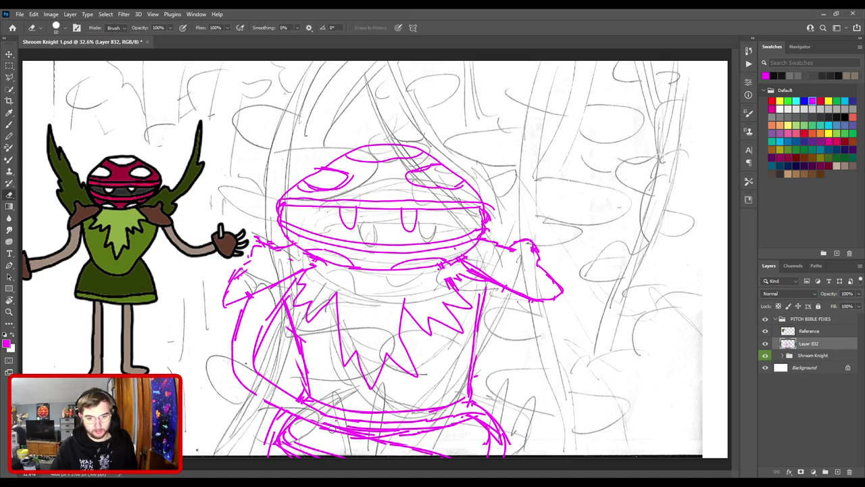
mouse_move(324, 433)
left_mouse_down()
mouse_move(316, 427)
mouse_move(336, 408)
mouse_move(340, 428)
mouse_move(333, 392)
mouse_move(357, 438)
mouse_move(331, 396)
left_mouse_up()
key("b")
key("ctrl+z")
key("e")
key("b")
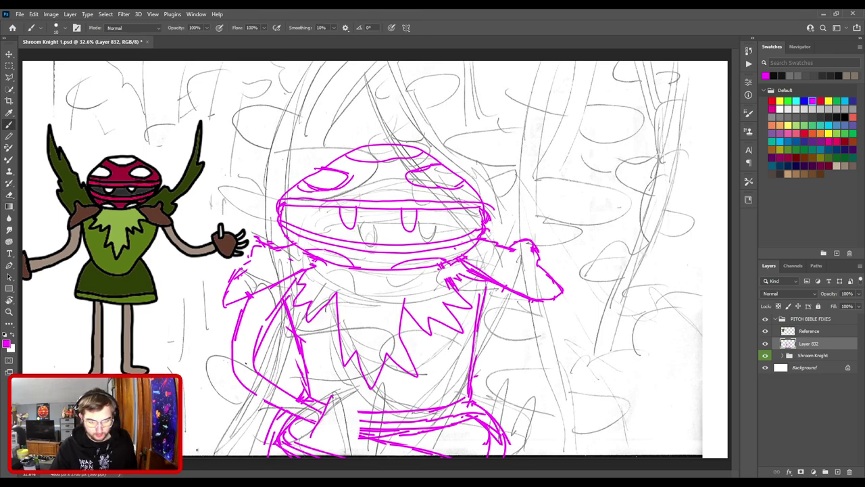
key("ctrl+z")
mouse_move(306, 438)
left_mouse_down()
mouse_move(329, 403)
mouse_move(352, 429)
mouse_move(346, 444)
mouse_move(308, 438)
left_mouse_up()
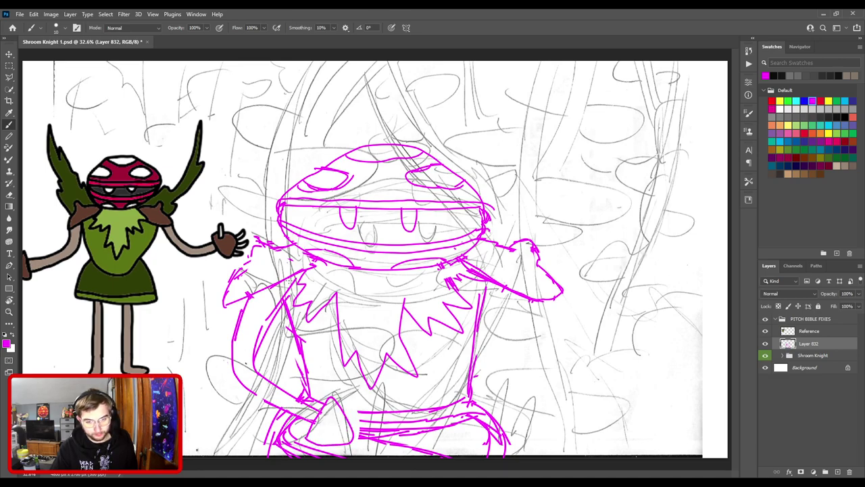
mouse_move(331, 396)
left_mouse_down()
mouse_move(356, 429)
mouse_move(314, 447)
left_mouse_up()
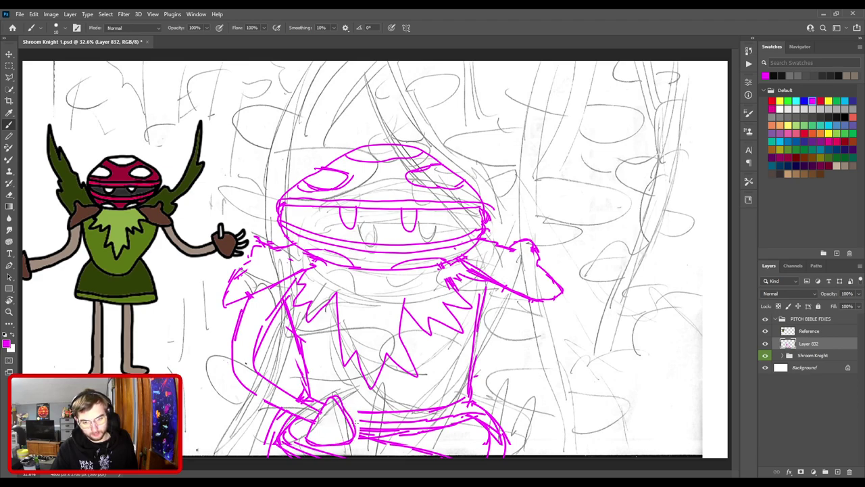
left_click_drag(357, 430, 353, 413)
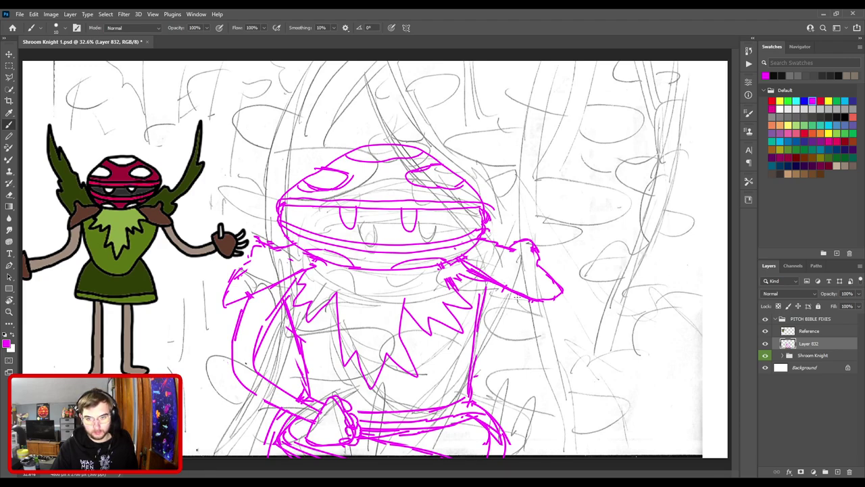
- Draw the right arm's inner and outer lines bending down to the belt, erasing the belt and skirt lines around the wrist
left_click_drag(498, 291, 493, 340)
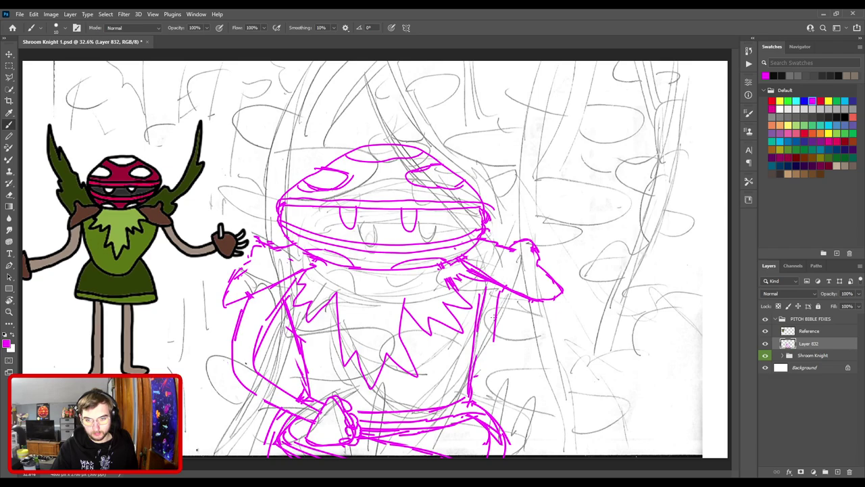
key("ctrl+z")
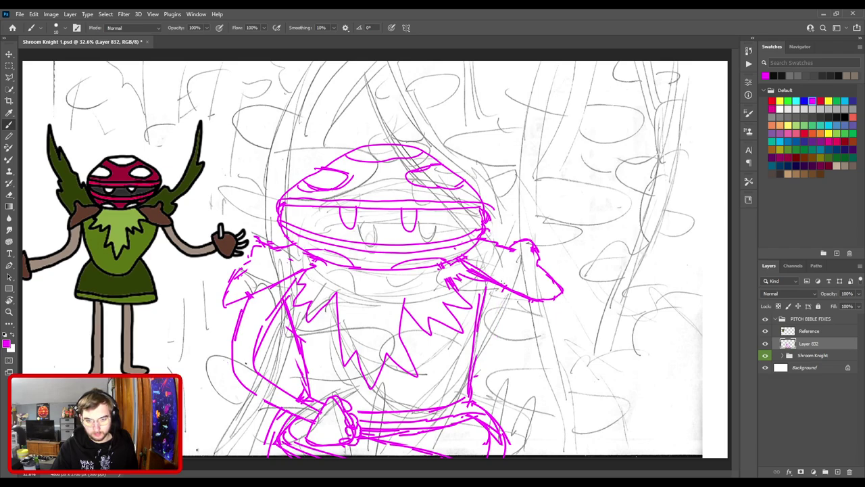
mouse_move(497, 288)
left_mouse_down()
mouse_move(507, 341)
mouse_move(471, 394)
left_mouse_up()
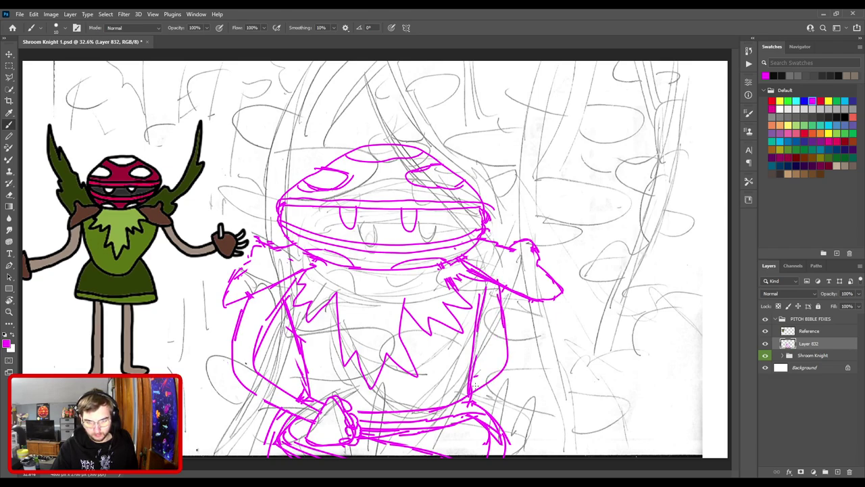
key("e")
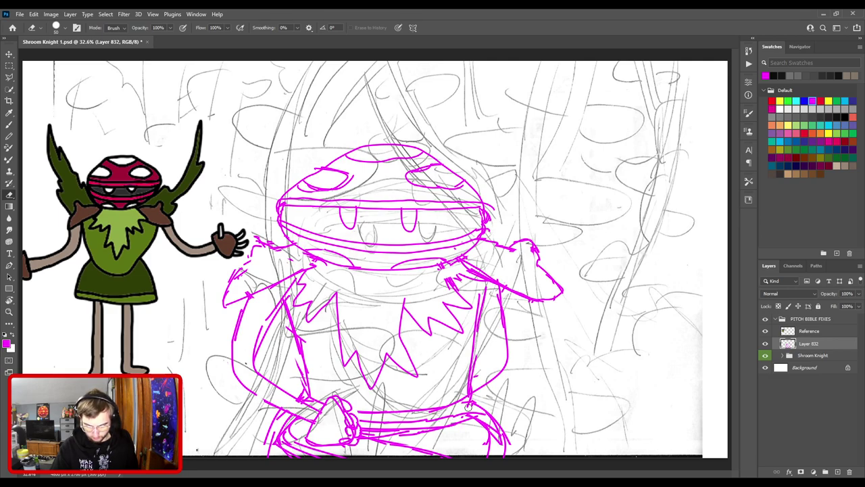
mouse_move(446, 419)
left_mouse_down()
mouse_move(439, 424)
mouse_move(448, 404)
mouse_move(470, 414)
mouse_move(488, 400)
mouse_move(473, 404)
left_mouse_up()
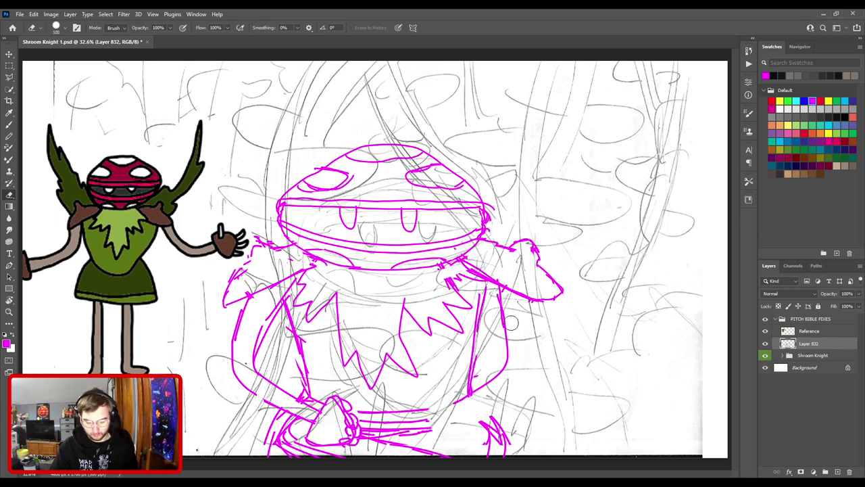
key("b")
mouse_move(533, 302)
left_mouse_down()
mouse_move(535, 364)
mouse_move(459, 436)
left_mouse_up()
- Trim the belt ends at the right wrist and draw a matching triangular fist with curled fingers there
key("e")
mouse_move(429, 409)
left_mouse_down()
mouse_move(434, 429)
mouse_move(424, 433)
left_mouse_up()
key("v")
key("b")
mouse_move(448, 396)
left_mouse_down()
mouse_move(418, 426)
mouse_move(442, 441)
mouse_move(466, 433)
mouse_move(465, 420)
mouse_move(420, 407)
mouse_move(434, 406)
left_mouse_up()
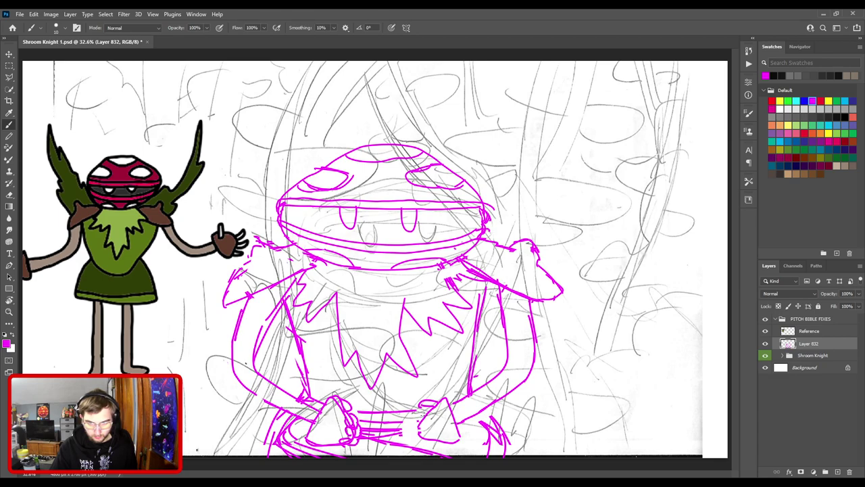
mouse_move(418, 415)
left_mouse_down()
mouse_move(419, 428)
mouse_move(428, 422)
mouse_move(418, 429)
left_mouse_up()
key("ctrl+z")
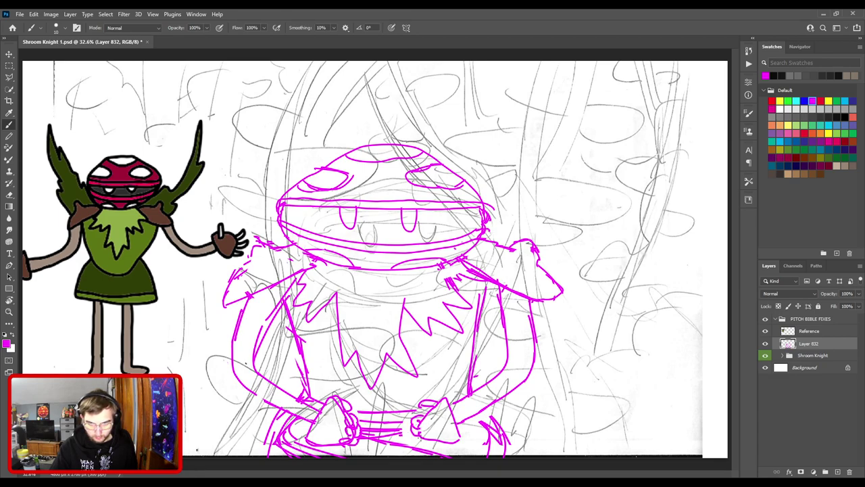
left_click_drag(411, 436, 434, 442)
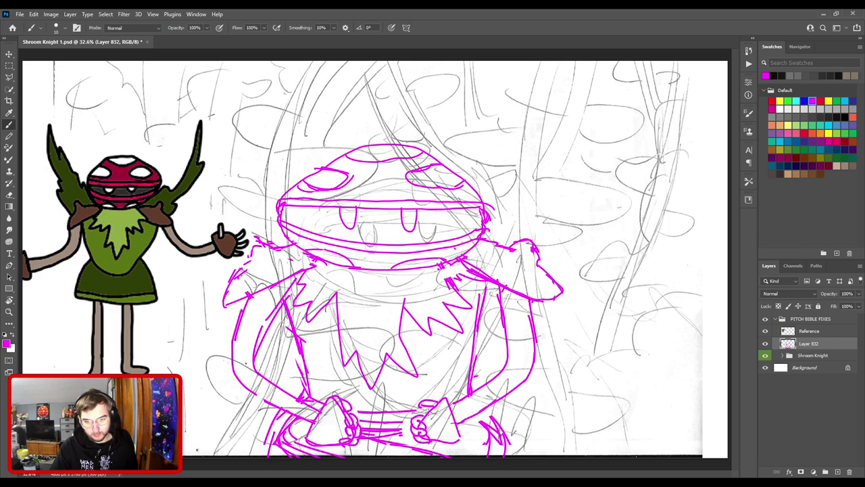
key("ctrl+minus")
key("ctrl+equal")
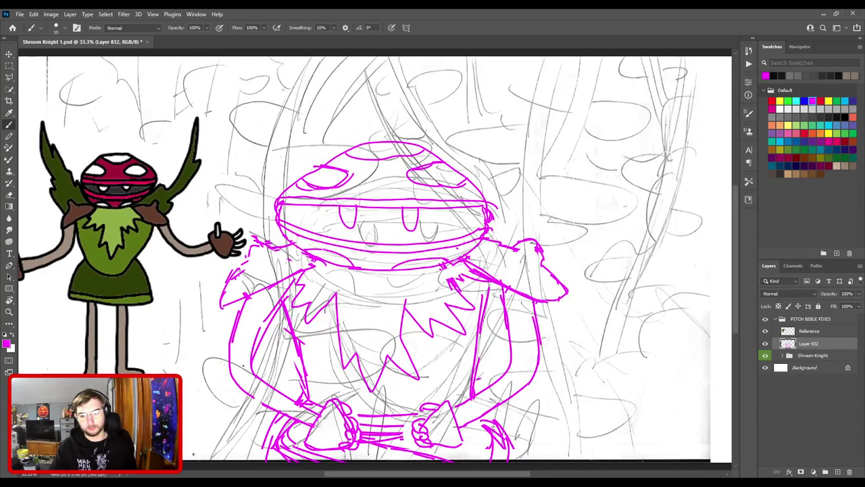
mouse_move(404, 439)
left_mouse_down()
mouse_move(416, 435)
mouse_move(412, 424)
left_mouse_up()
- Hide the Shroom Knight pencil sketch group to check the magenta drawing on plain white
key("ctrl+0")
key("ctrl+minus")
key("ctrl+minus")
key("ctrl+0")
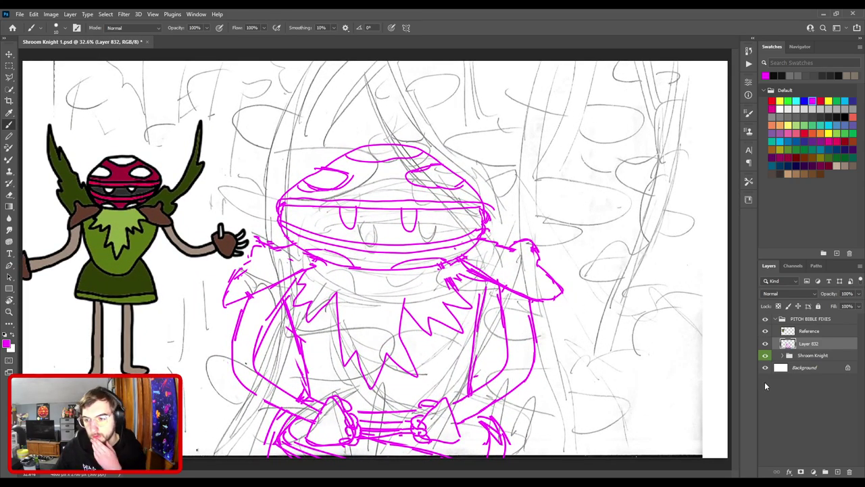
left_click(765, 355)
key("ctrl+minus")
key("ctrl+minus")
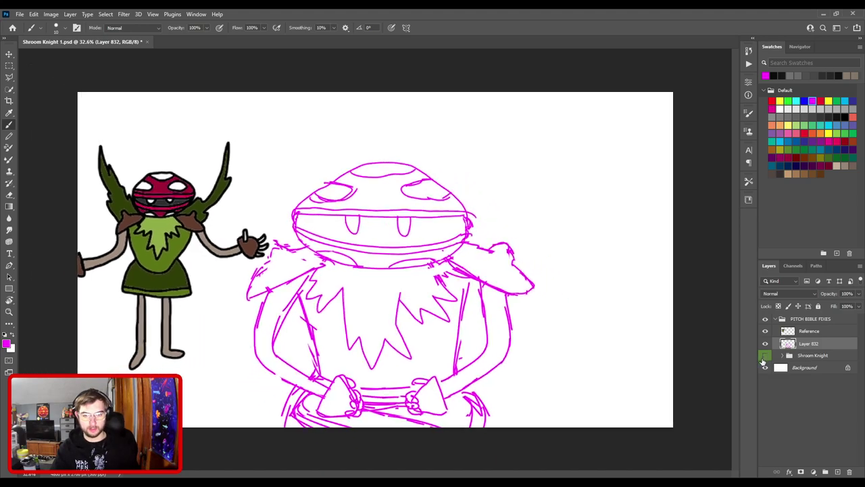
key("ctrl+0")
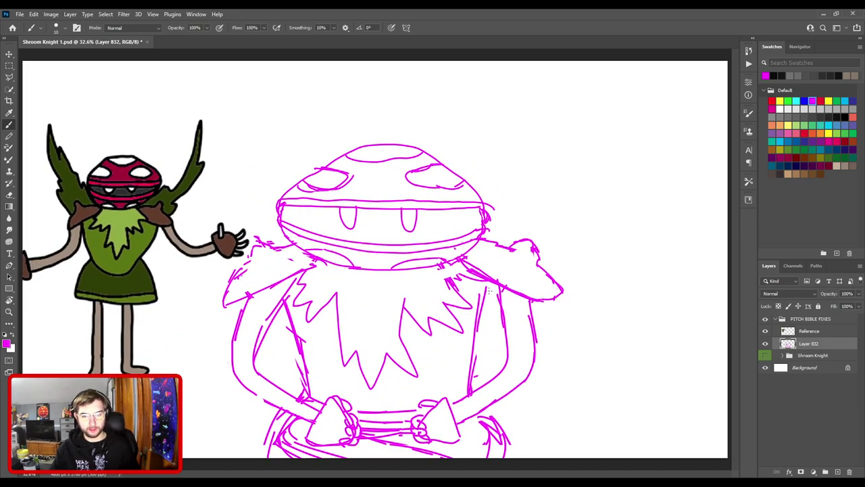
- Erase both torso side lines between the arms and the jagged chest collar, adjusting the eraser size
key("e")
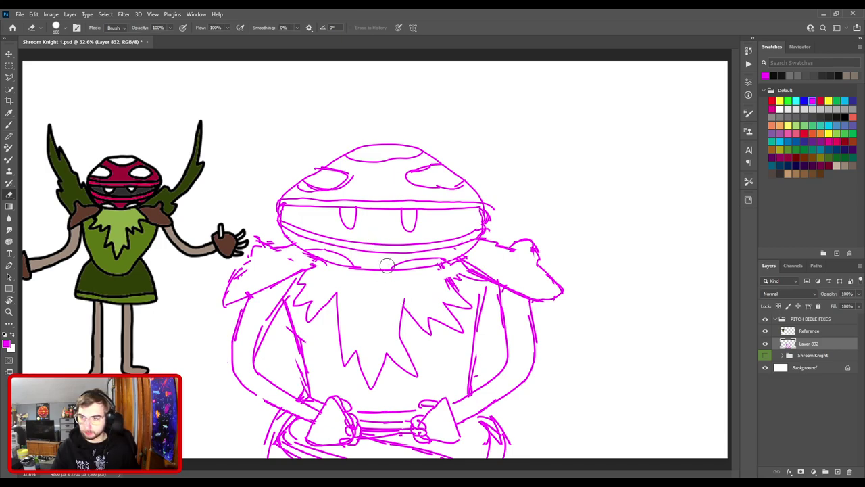
key("bracketright")
left_click_drag(300, 356, 283, 313)
key("bracketleft")
key("bracketleft")
key("bracketleft")
key("bracketleft")
mouse_move(302, 369)
left_mouse_down()
mouse_move(296, 352)
mouse_move(300, 381)
mouse_move(311, 389)
left_mouse_up()
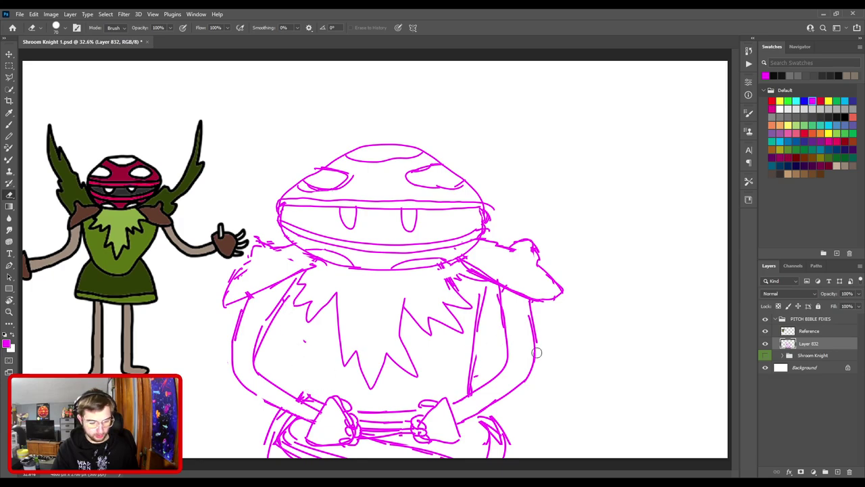
mouse_move(462, 387)
left_mouse_down()
mouse_move(477, 372)
mouse_move(478, 277)
left_mouse_up()
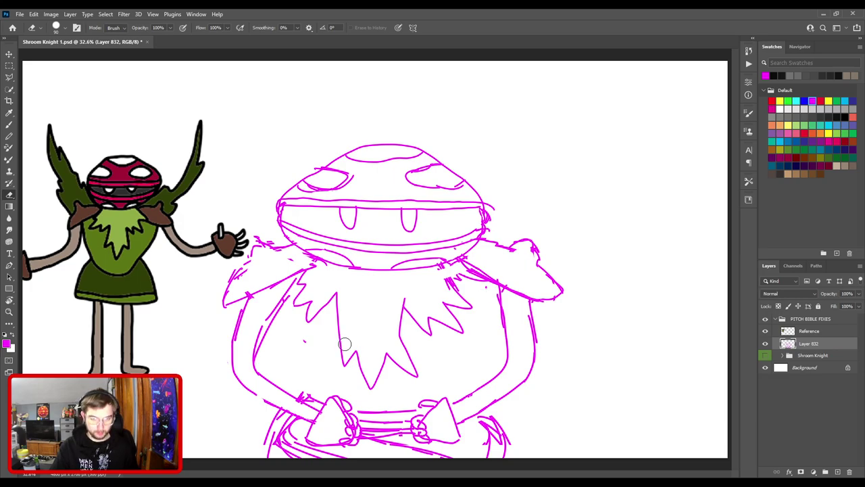
- Select the jagged leaf collar on the chest with the Polygonal Lasso, scale it to 81.03%, and deselect it
key("l")
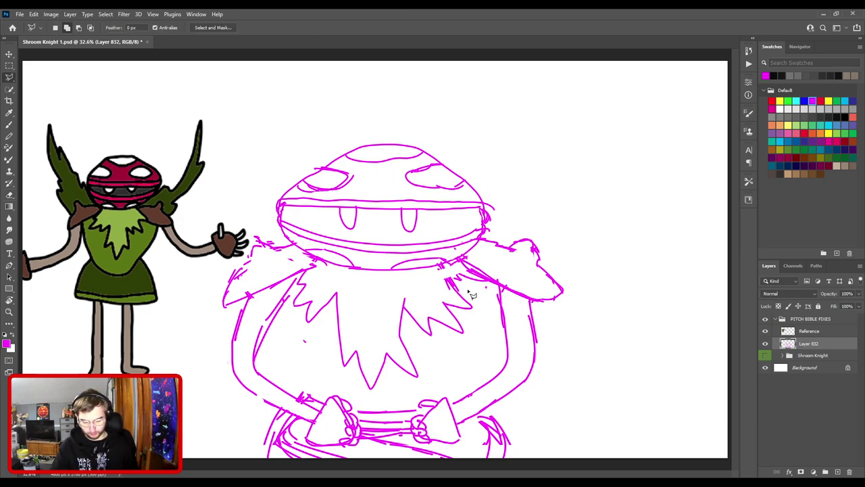
left_click(474, 286)
left_click(455, 267)
left_click(441, 265)
left_click(362, 285)
left_click(321, 266)
left_click(314, 269)
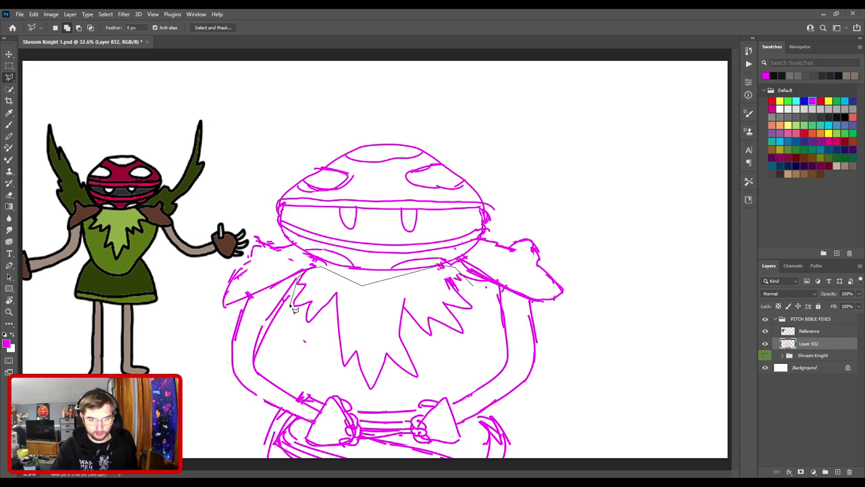
left_click(297, 351)
left_click(328, 376)
left_click(371, 399)
left_click(411, 400)
left_click(444, 377)
left_click(473, 351)
left_click(484, 334)
left_click(475, 287)
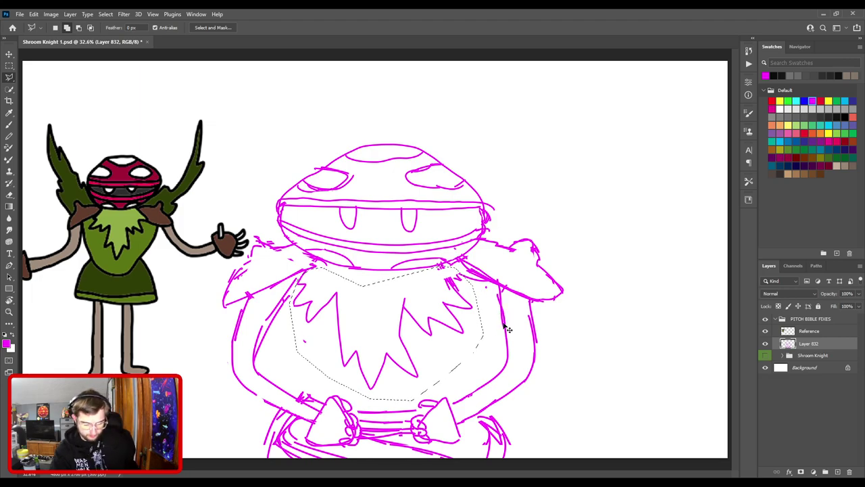
key("ctrl+t")
left_click_drag(387, 399, 390, 373)
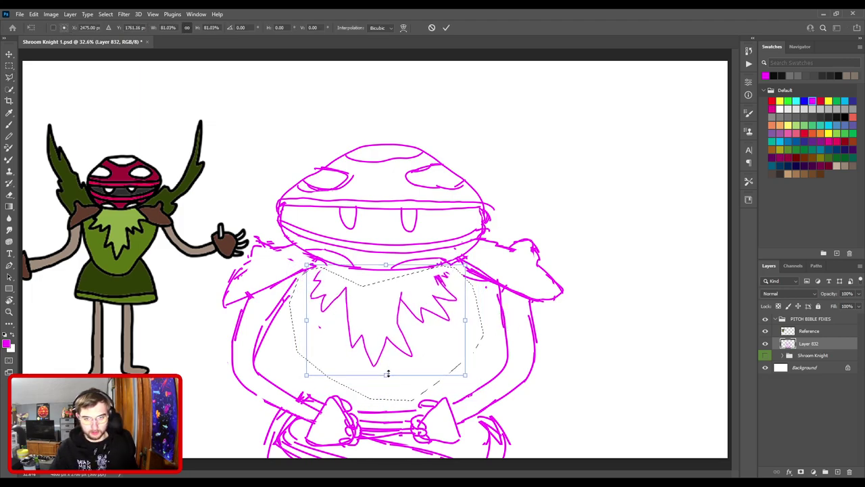
key("Return")
key("ctrl+d")
- Redraw the left torso side as a curved line tapering from the shoulder pad to the left fist
key("b")
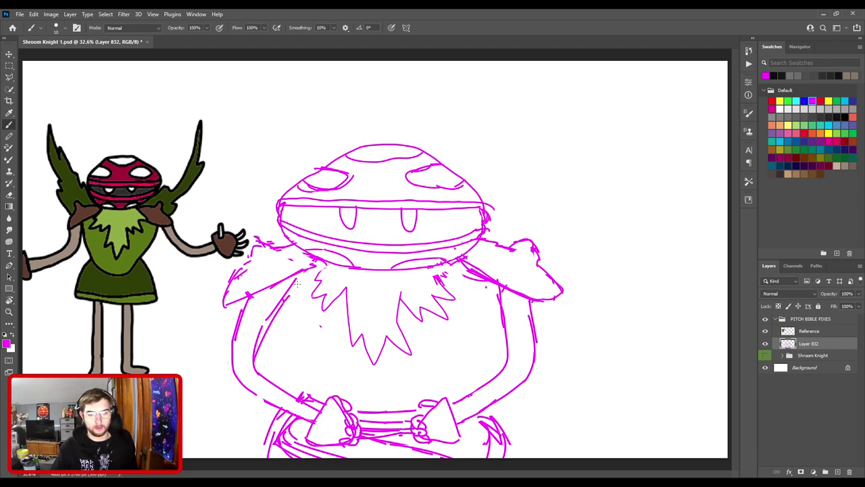
left_click_drag(305, 284, 313, 318)
key("ctrl+z")
left_click_drag(292, 284, 298, 320)
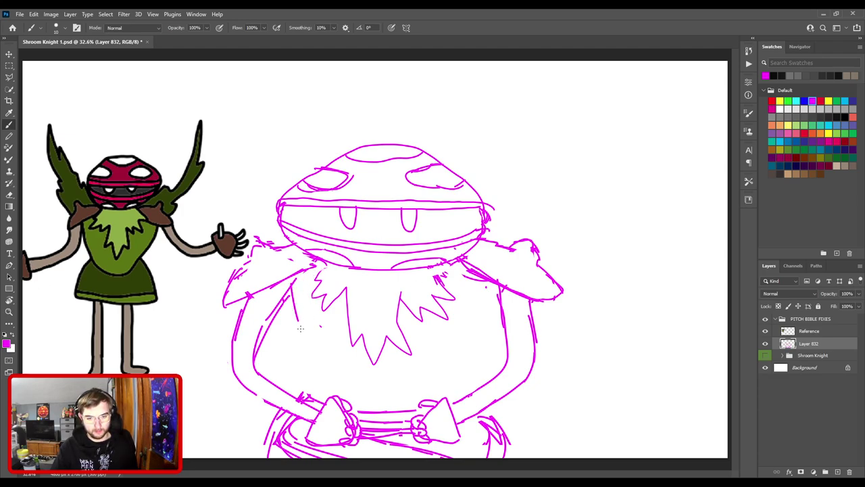
key("ctrl+z")
mouse_move(294, 284)
left_mouse_down()
mouse_move(293, 321)
mouse_move(321, 404)
left_mouse_up()
key("ctrl+z")
key("ctrl+z")
key("ctrl+z")
left_click_drag(294, 321, 310, 383)
- Redraw the right torso side as a line tapering from the shoulder pad to the right fist
left_click_drag(443, 397, 472, 254)
key("ctrl+z")
key("ctrl+z")
key("ctrl+z")
left_click_drag(449, 403, 463, 330)
key("ctrl+z")
key("ctrl+z")
left_click_drag(450, 399, 472, 283)
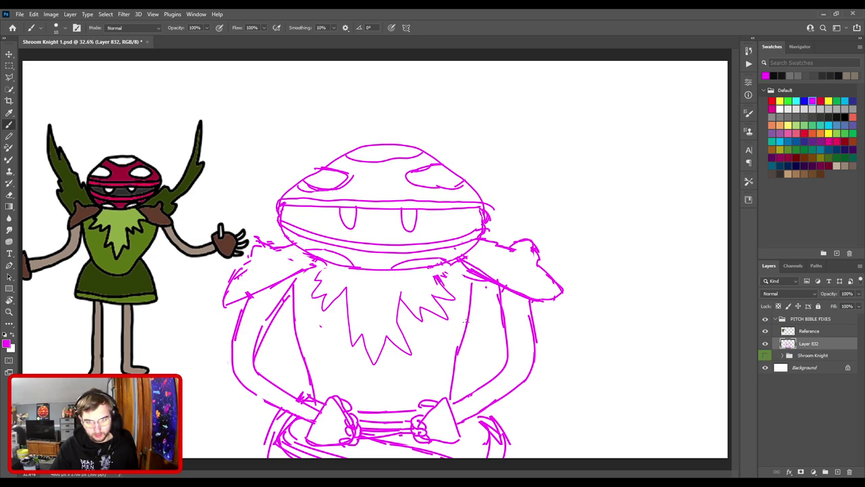
- Sketch fuller curved skirt edges on both hips beside the fists, and add the skirt's lower line by the right hand
key("ctrl+minus")
key("ctrl+minus")
key("ctrl+minus")
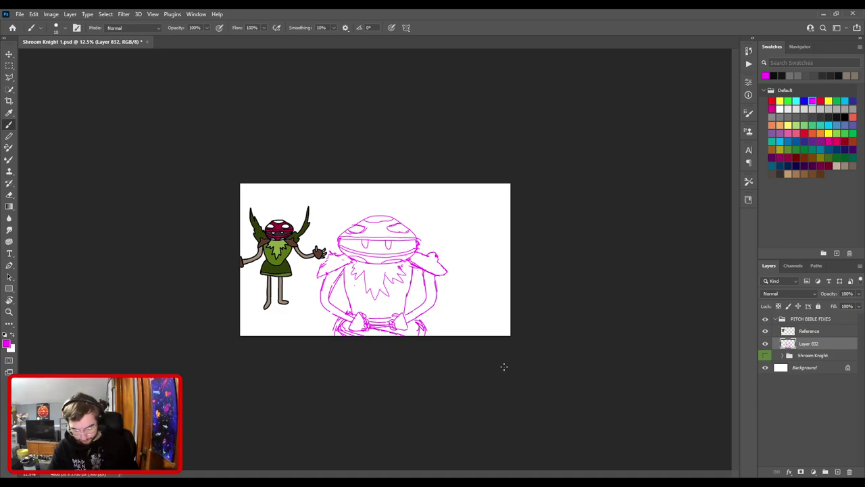
key("ctrl+plus")
key("ctrl+plus")
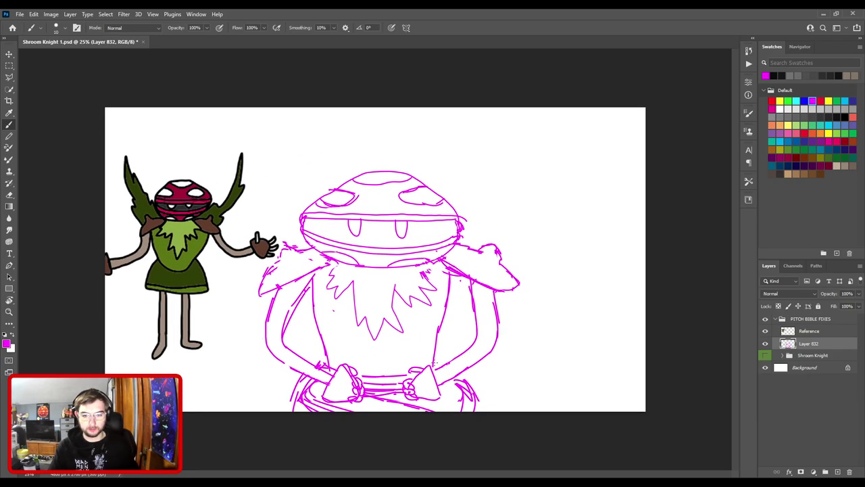
left_click_drag(300, 406, 324, 382)
left_click_drag(288, 409, 301, 374)
mouse_move(473, 386)
left_mouse_down()
mouse_move(476, 394)
mouse_move(449, 385)
mouse_move(444, 404)
left_mouse_up()
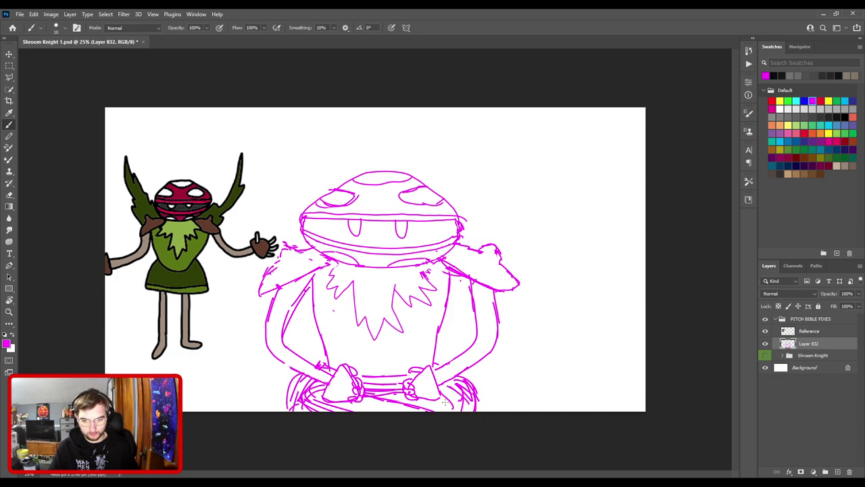
scroll(354, 382, "down", 3)
key("ctrl+0")
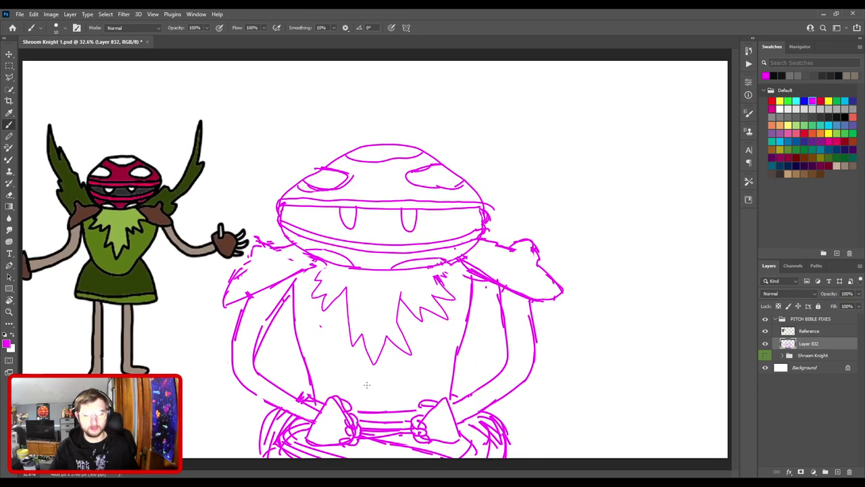
- Draw a curved lower line across the torso above the belt, joining its tapered sides between the fists
scroll(380, 399, "down", 3)
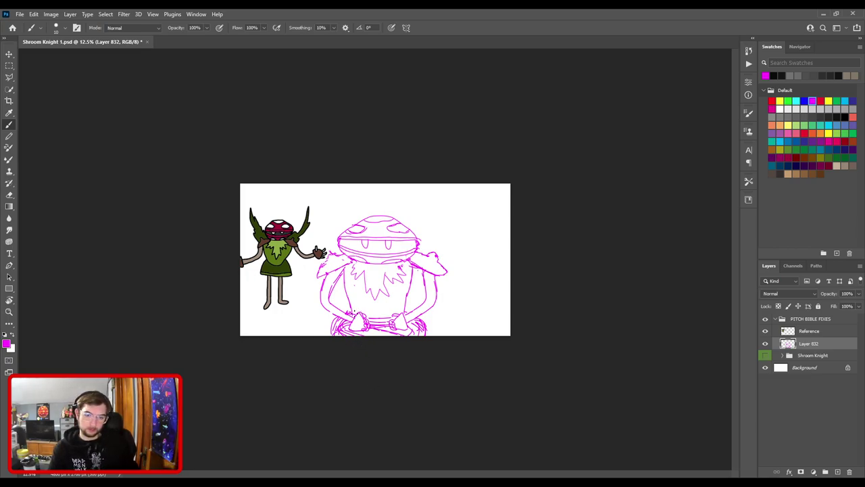
mouse_move(358, 314)
left_mouse_down()
mouse_move(401, 306)
mouse_move(389, 318)
left_mouse_up()
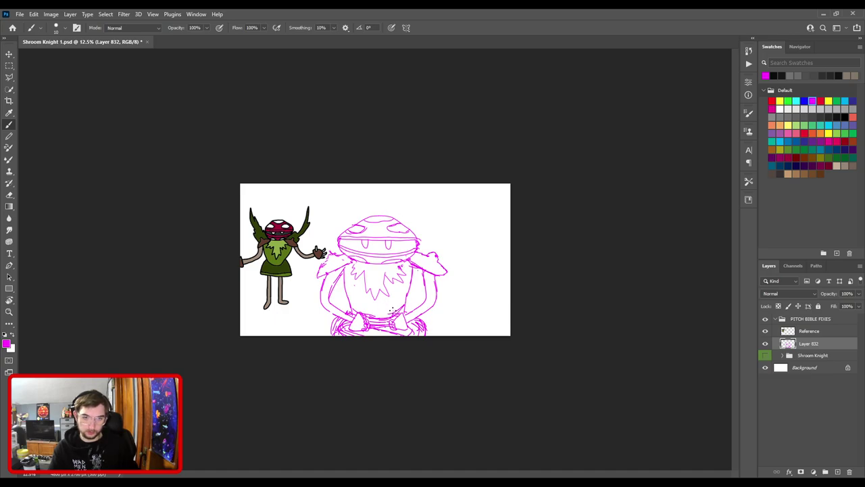
scroll(407, 311, "up", 3)
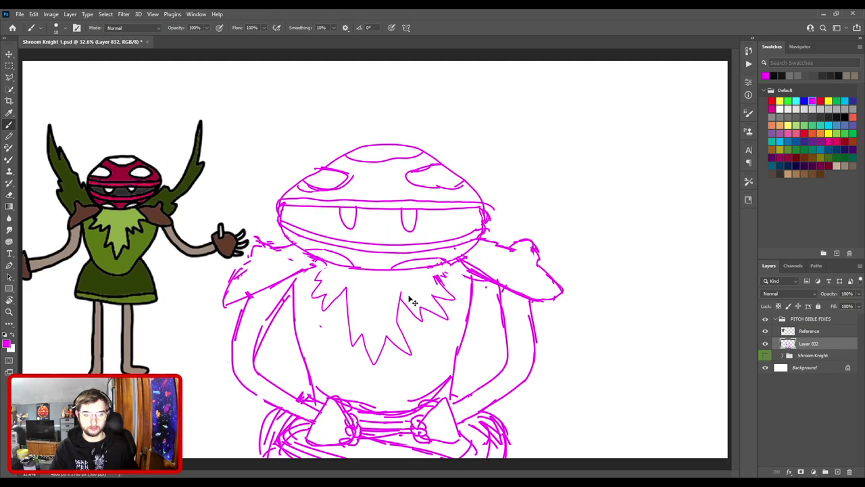
scroll(412, 301, "down", 2)
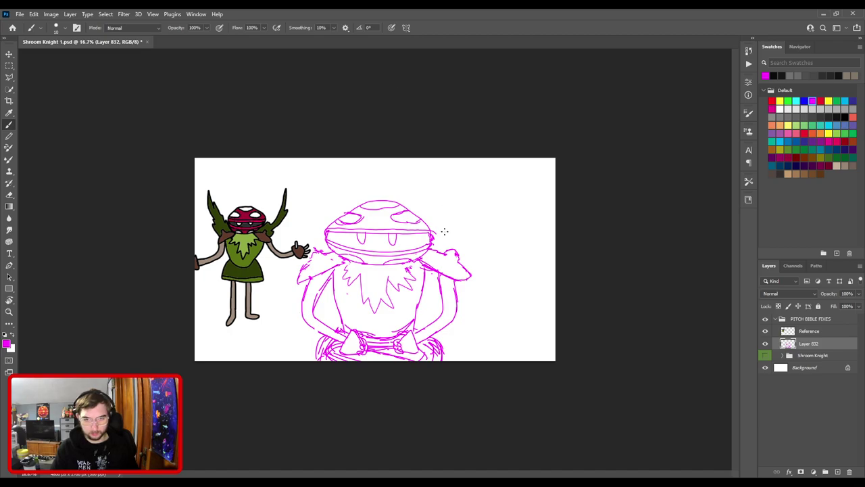
left_click_drag(448, 237, 489, 243)
key("ctrl+z")
mouse_move(430, 248)
left_mouse_down()
mouse_move(493, 269)
mouse_move(509, 292)
mouse_move(502, 288)
mouse_move(507, 351)
mouse_move(499, 329)
mouse_move(492, 354)
mouse_move(471, 289)
left_mouse_up()
key("ctrl+z")
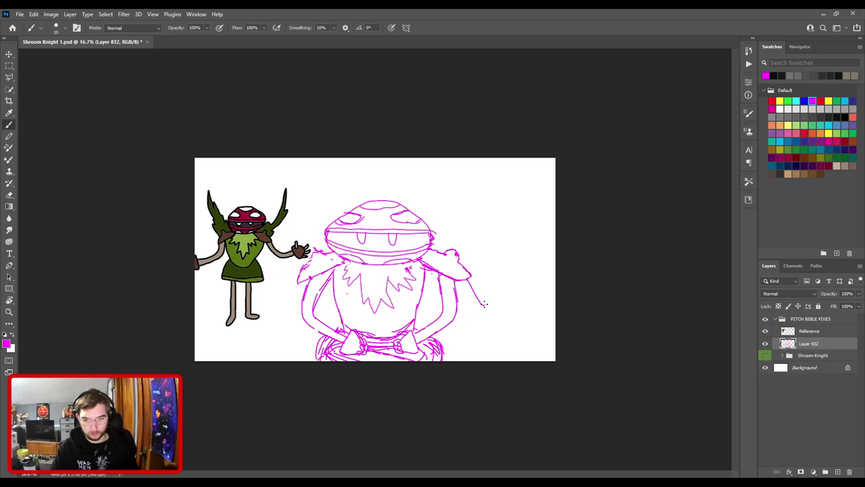
- Draw a long leaf wing on the right, sweeping down from the shoulder pad and curving up to a point
mouse_move(464, 278)
left_mouse_down()
mouse_move(492, 332)
mouse_move(508, 319)
mouse_move(532, 235)
mouse_move(527, 321)
mouse_move(516, 348)
mouse_move(489, 348)
mouse_move(462, 314)
left_mouse_up()
mouse_move(502, 350)
left_mouse_down()
mouse_move(467, 337)
mouse_move(464, 326)
left_mouse_up()
key("ctrl+z")
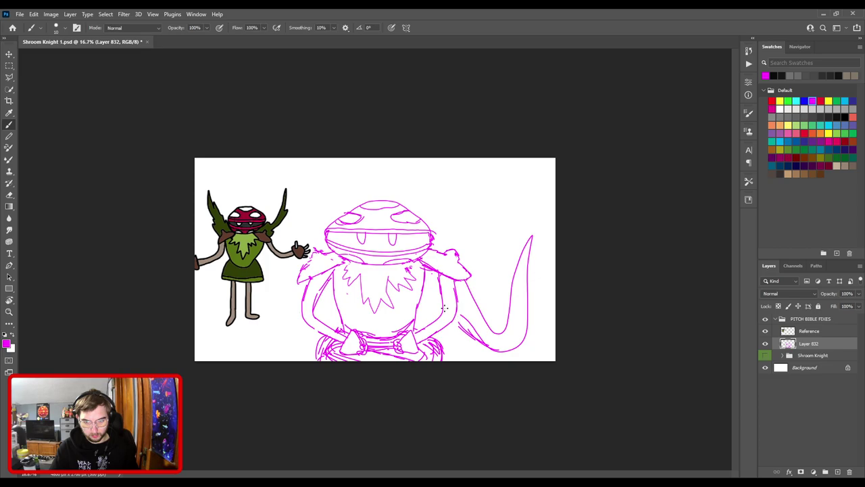
- Add spiky leaf points where the right wing leaves the shoulder and arm, and sketch a slimmer lower edge
mouse_move(472, 282)
left_mouse_down()
mouse_move(495, 308)
mouse_move(463, 296)
left_mouse_up()
mouse_move(455, 325)
left_mouse_down()
mouse_move(485, 348)
mouse_move(488, 318)
mouse_move(509, 344)
mouse_move(476, 333)
mouse_move(503, 347)
mouse_move(524, 341)
mouse_move(531, 303)
left_mouse_up()
key("ctrl+z")
mouse_move(486, 343)
left_mouse_down()
mouse_move(510, 343)
mouse_move(529, 305)
left_mouse_up()
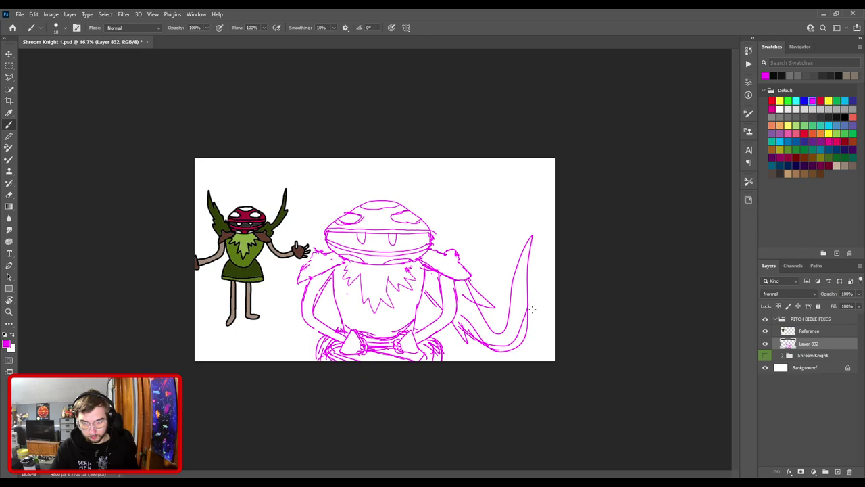
- Erase the right wing's old outer edge and the overlapping lines below the shoulder pad
key("e")
mouse_move(533, 335)
left_mouse_down()
mouse_move(530, 321)
mouse_move(520, 343)
mouse_move(501, 352)
mouse_move(484, 348)
mouse_move(470, 321)
mouse_move(478, 331)
mouse_move(460, 328)
left_mouse_up()
left_click_drag(472, 294, 465, 287)
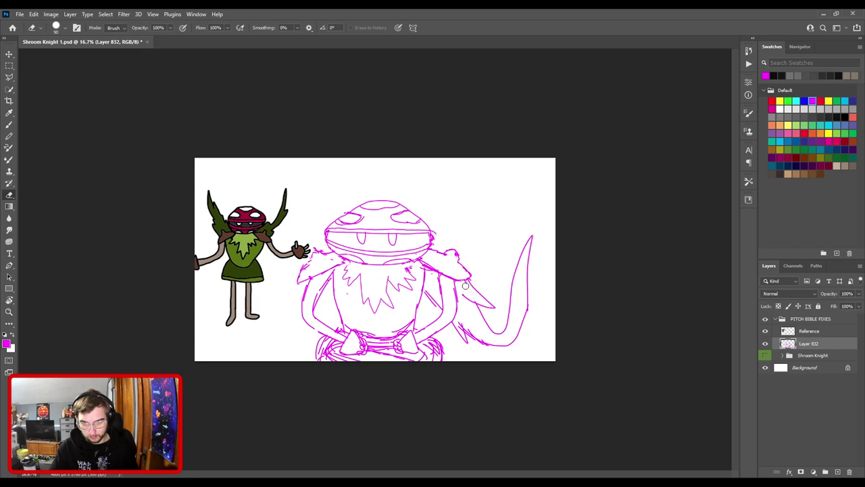
- Redraw the right wing's upper end with a narrower tip and a second leaf point, erasing the old outer line
key("b")
mouse_move(529, 305)
left_mouse_down()
mouse_move(531, 237)
mouse_move(507, 322)
mouse_move(484, 325)
mouse_move(508, 329)
mouse_move(529, 294)
left_mouse_up()
key("r")
key("e")
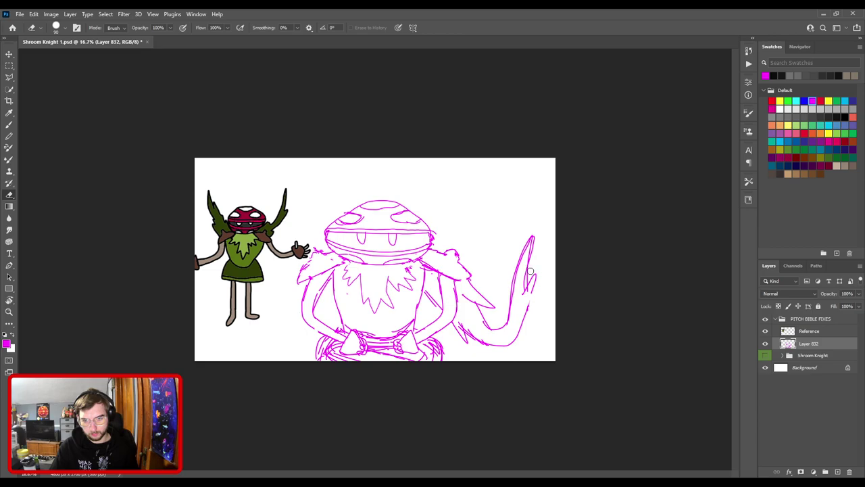
key("bracketleft")
key("bracketleft")
left_click_drag(528, 279, 532, 240)
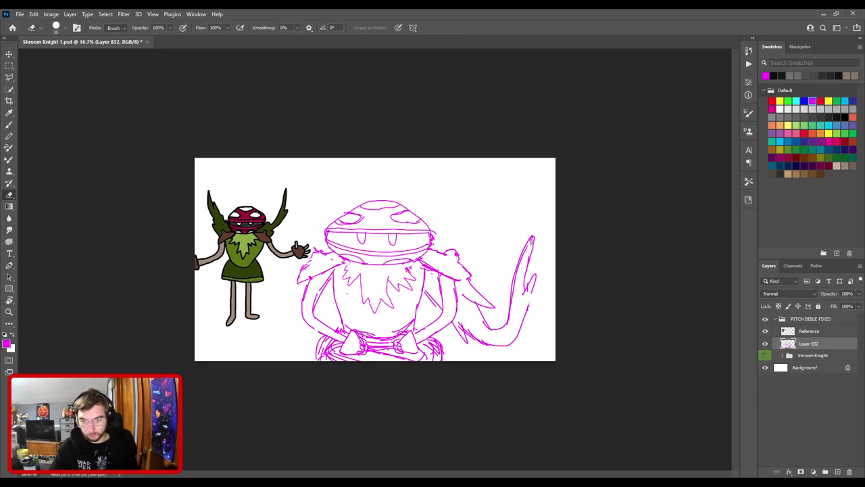
key("b")
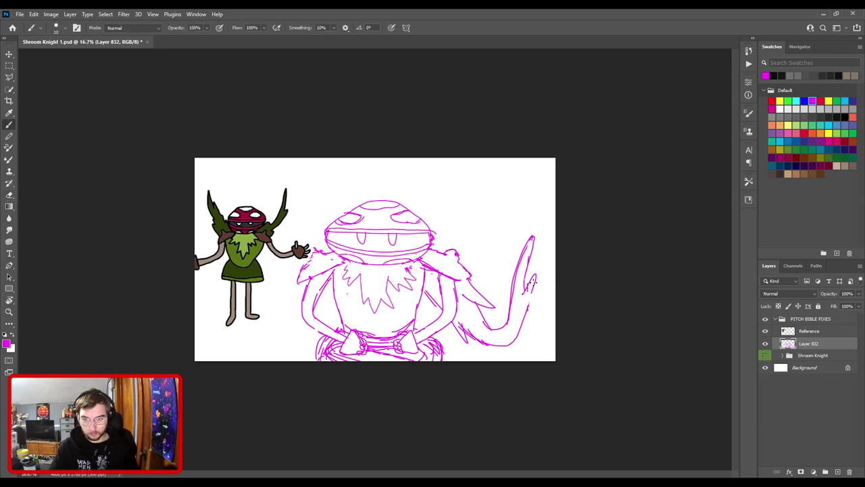
mouse_move(530, 286)
left_mouse_down()
mouse_move(534, 276)
mouse_move(513, 342)
left_mouse_up()
- Refine the leaf spikes at the right wing's base and clean up the stray line inside the bent right arm
key("e")
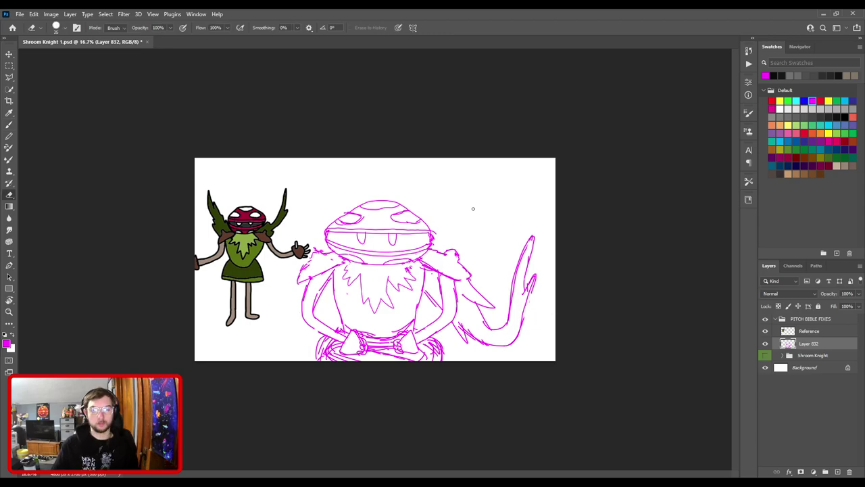
key("b")
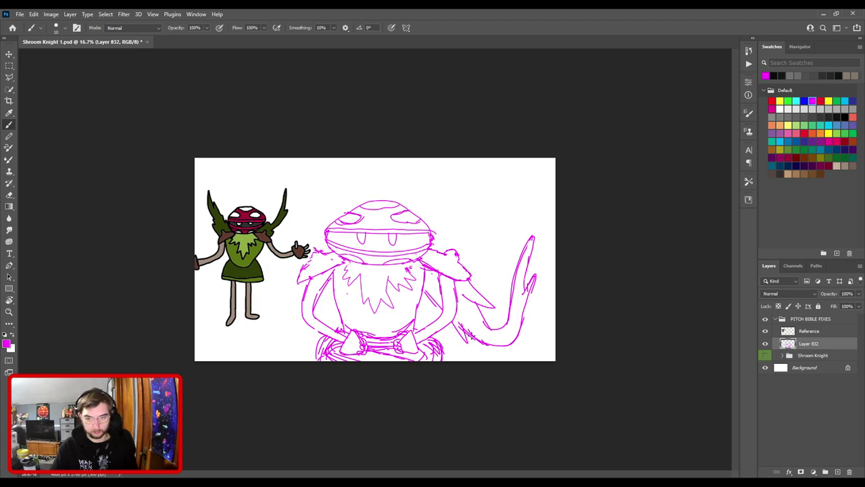
mouse_move(479, 339)
left_mouse_down()
mouse_move(460, 313)
mouse_move(465, 334)
left_mouse_up()
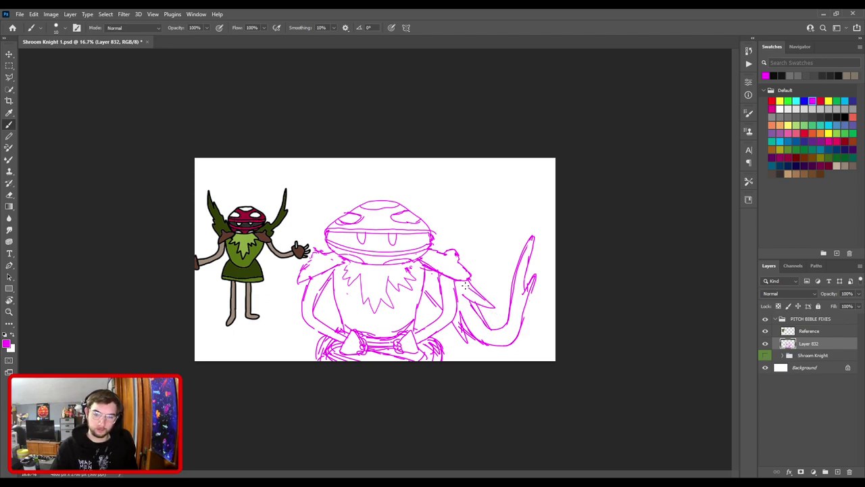
key("w")
key("e")
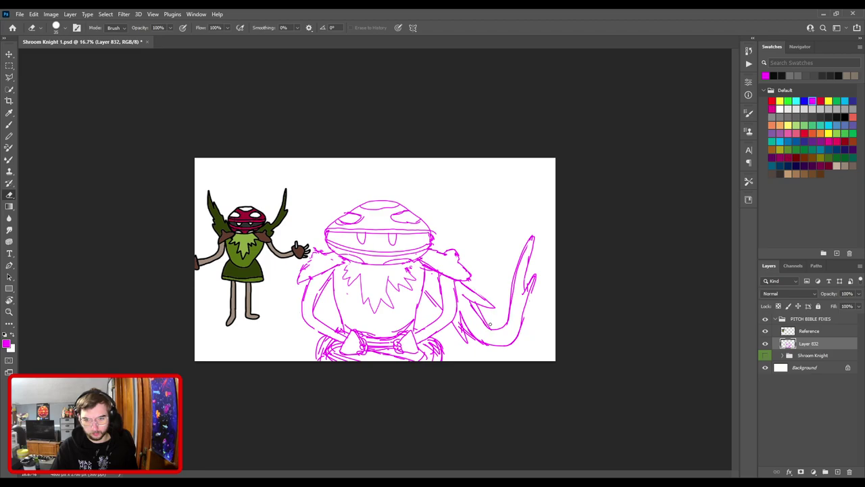
left_click_drag(471, 339, 473, 338)
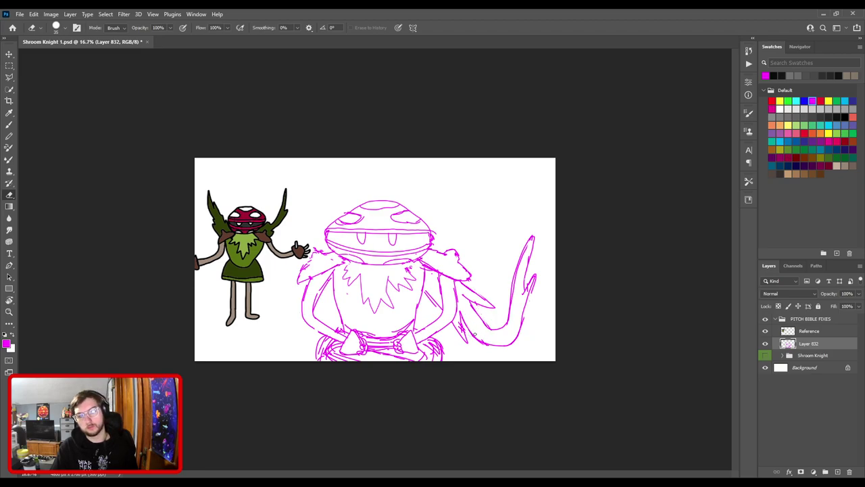
left_click_drag(442, 309, 432, 299)
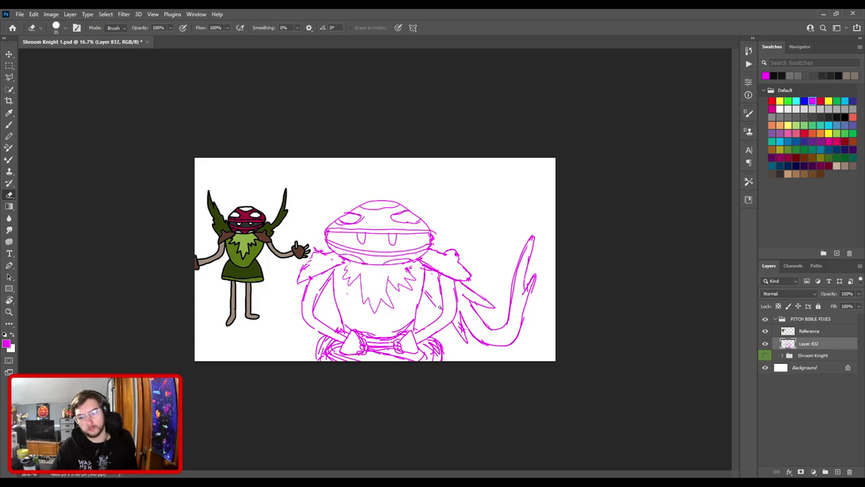
- Draw a matching forked leaf wing from the left shoulder pad, hiding the Reference layer to clear the space
key("b")
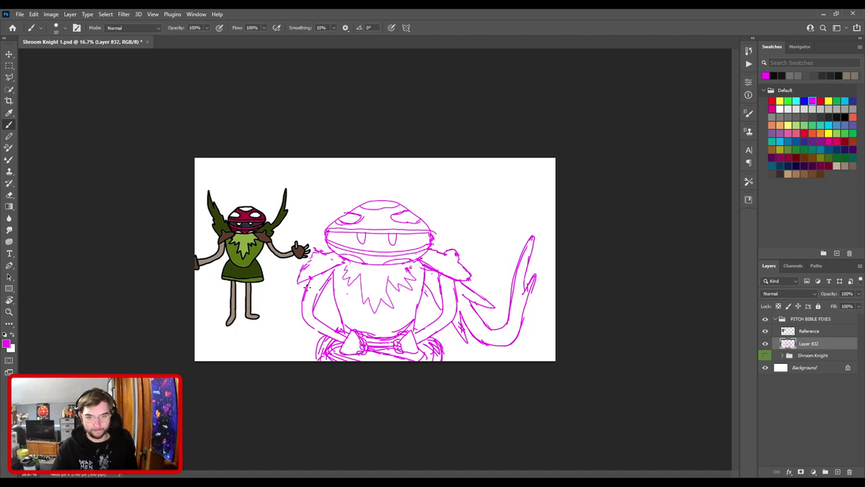
left_click_drag(296, 285, 269, 315)
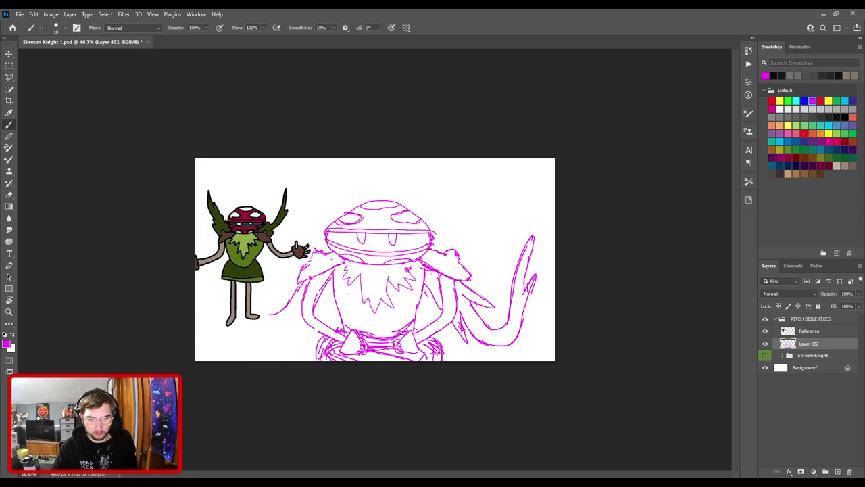
left_click(765, 331)
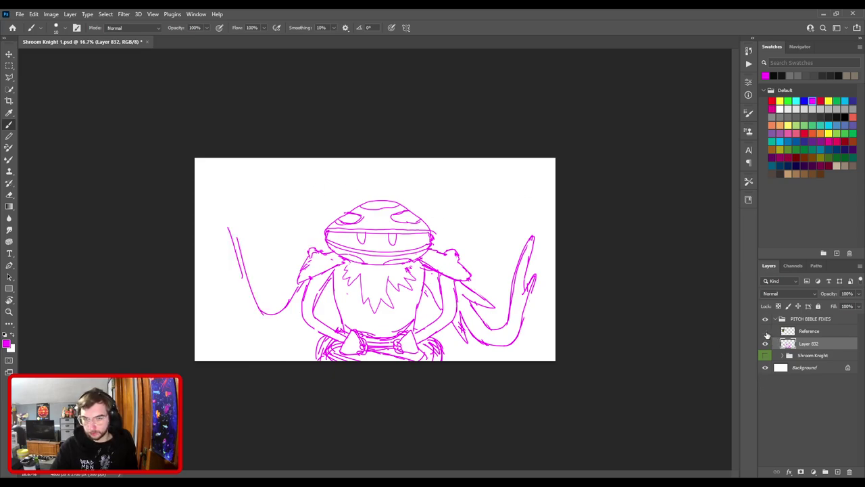
mouse_move(238, 241)
left_mouse_down()
mouse_move(218, 212)
mouse_move(247, 329)
mouse_move(272, 334)
mouse_move(305, 320)
mouse_move(295, 336)
mouse_move(333, 282)
mouse_move(302, 280)
left_mouse_up()
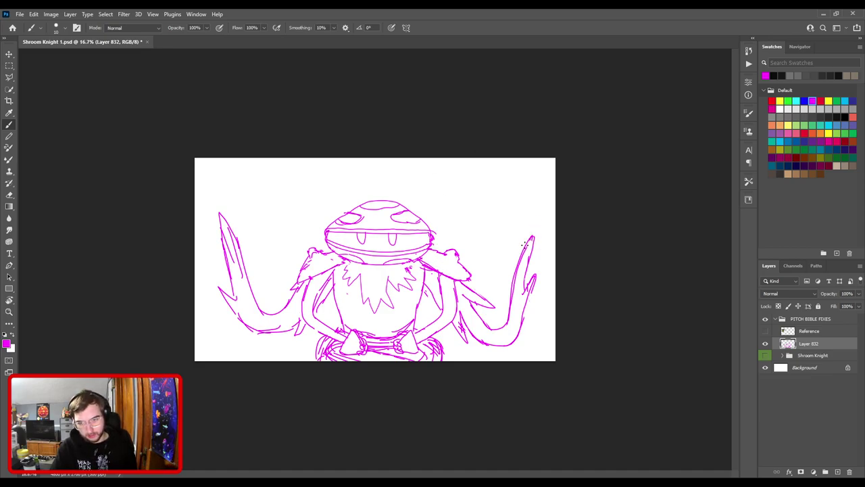
- Extend the right wing's tip into a longer, sharper point and refine its second leaf point
left_click_drag(539, 229, 533, 254)
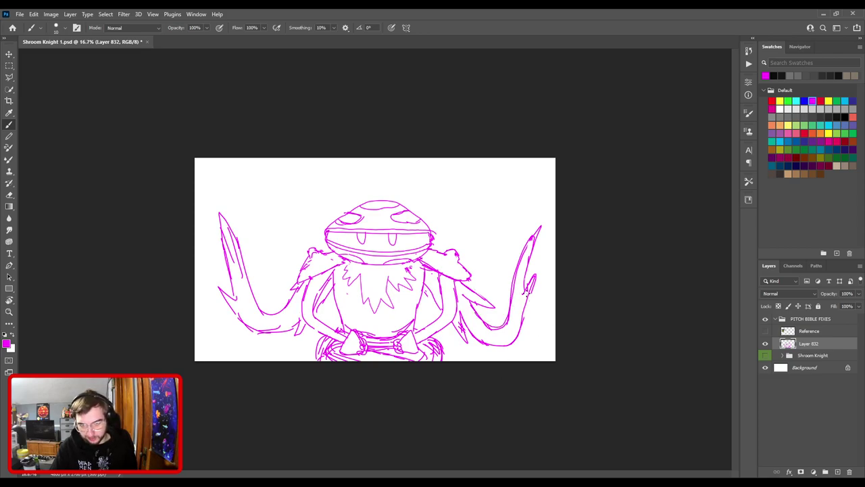
key("ctrl+minus")
key("ctrl+0")
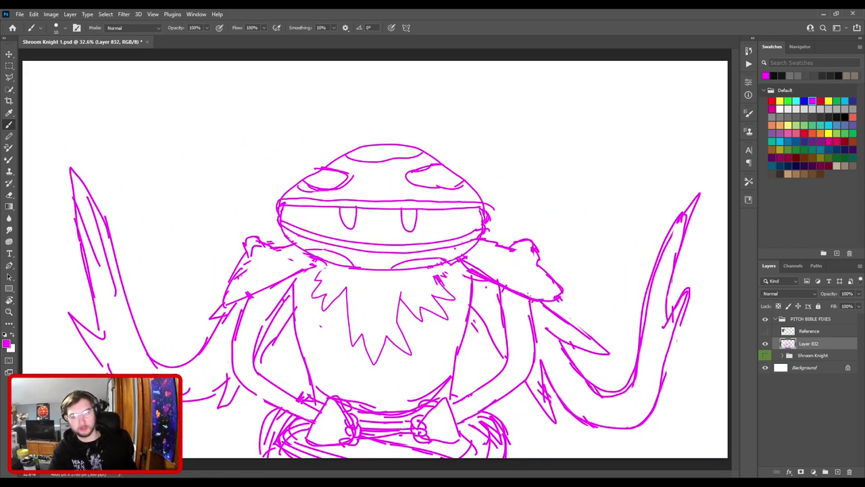
- Move the whole magenta sketch up and slightly left, centring it horizontally on the canvas
key("ctrl+minus")
key("ctrl+minus")
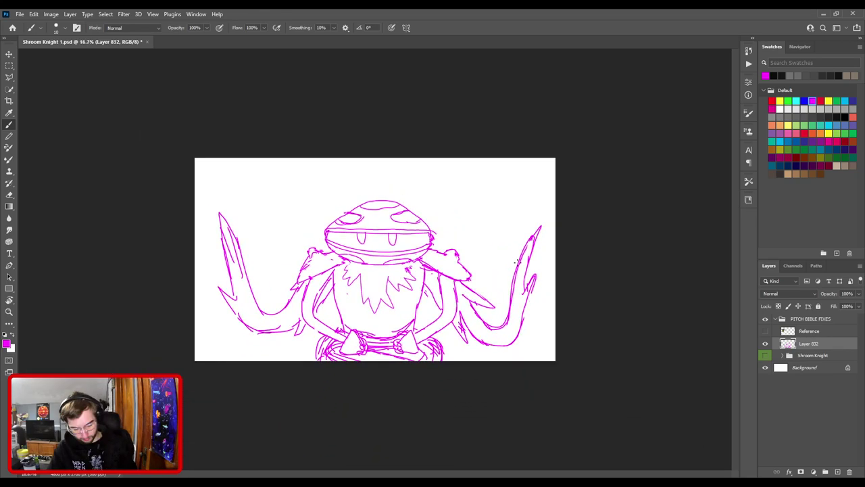
key("ctrl+t")
left_click_drag(465, 255, 464, 247)
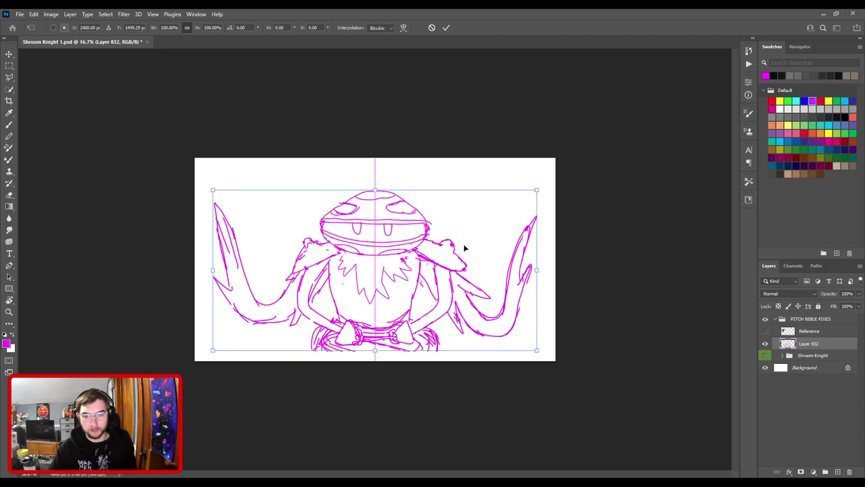
key("Return")
- Extend the skirt to the canvas's lower edge and widen its curved sides at both hips
key("b")
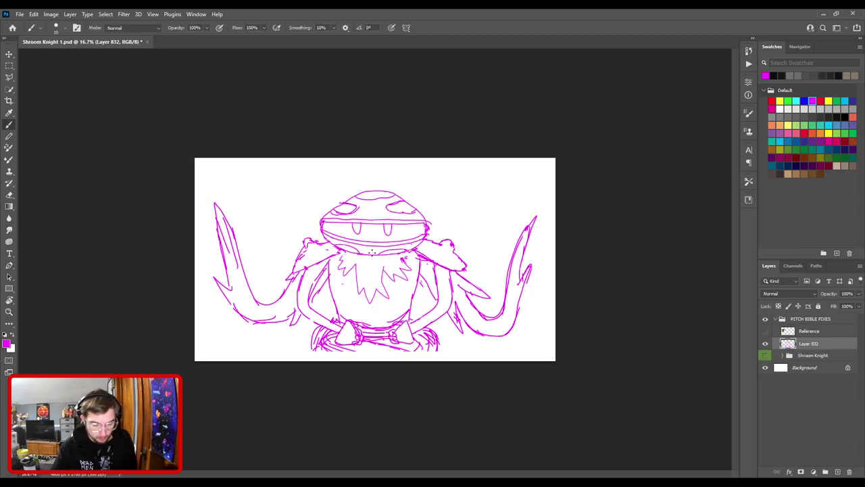
mouse_move(319, 331)
left_mouse_down()
mouse_move(312, 351)
mouse_move(365, 358)
left_mouse_up()
mouse_move(438, 348)
left_mouse_down()
mouse_move(433, 341)
mouse_move(440, 358)
left_mouse_up()
mouse_move(357, 351)
left_mouse_down()
mouse_move(412, 357)
mouse_move(410, 349)
mouse_move(384, 351)
left_mouse_up()
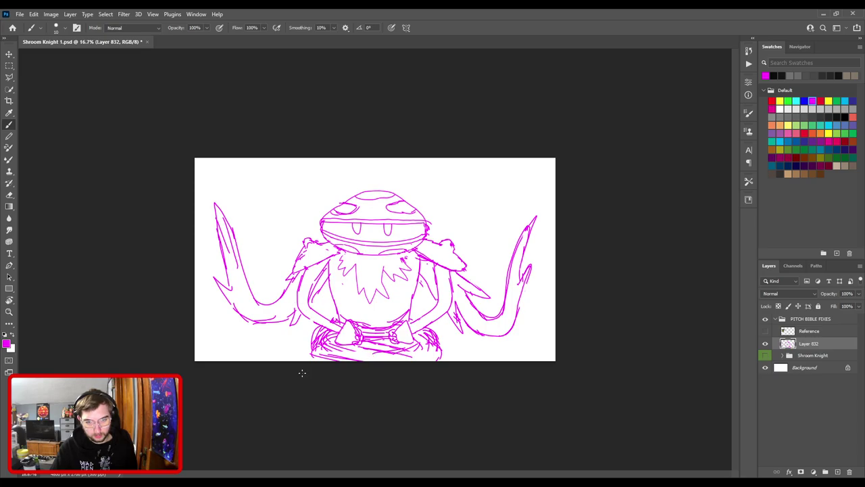
left_click_drag(448, 347, 443, 360)
left_click_drag(319, 333, 309, 355)
left_click_drag(446, 338, 444, 359)
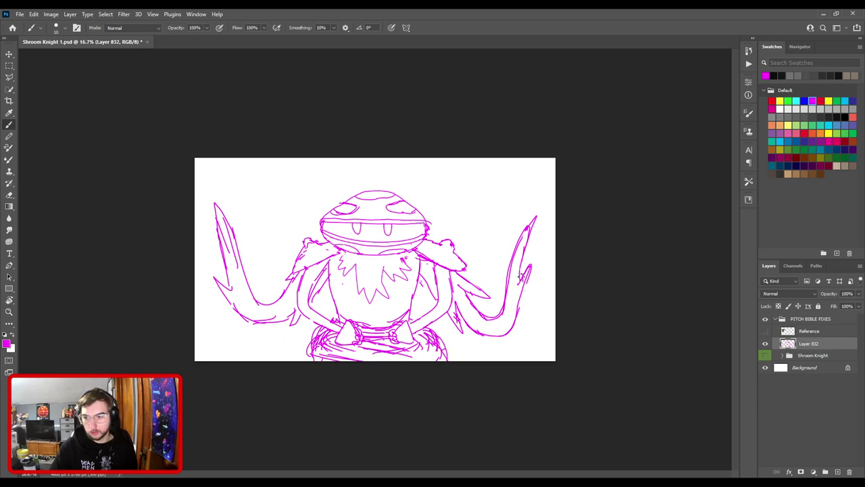
- Show the Shroom Knight group beneath the magenta sketch, keeping the Reference layer hidden
left_click(765, 356)
left_click(765, 330)
left_click(765, 330)
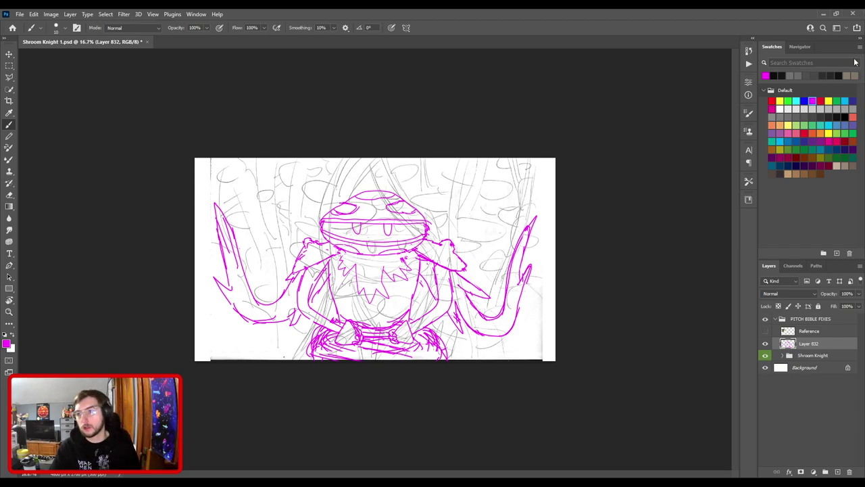
- Set the brush colour to black and add a new layer above Layer 832
left_click(845, 116)
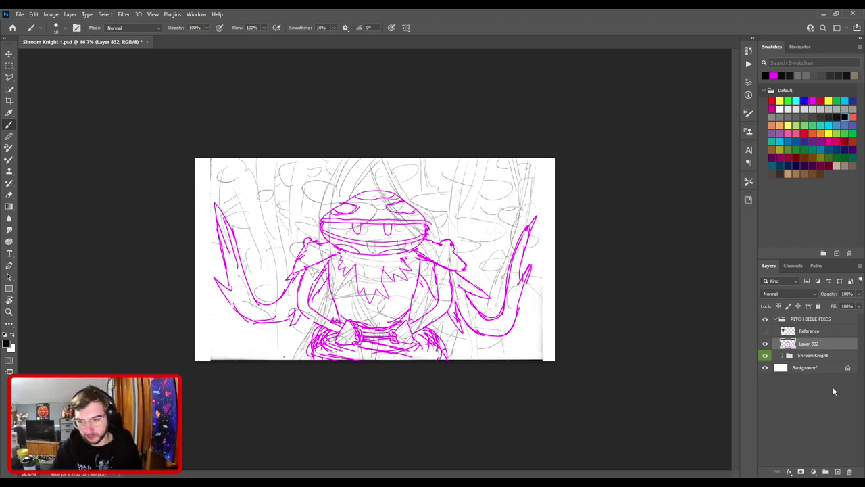
left_click(838, 471)
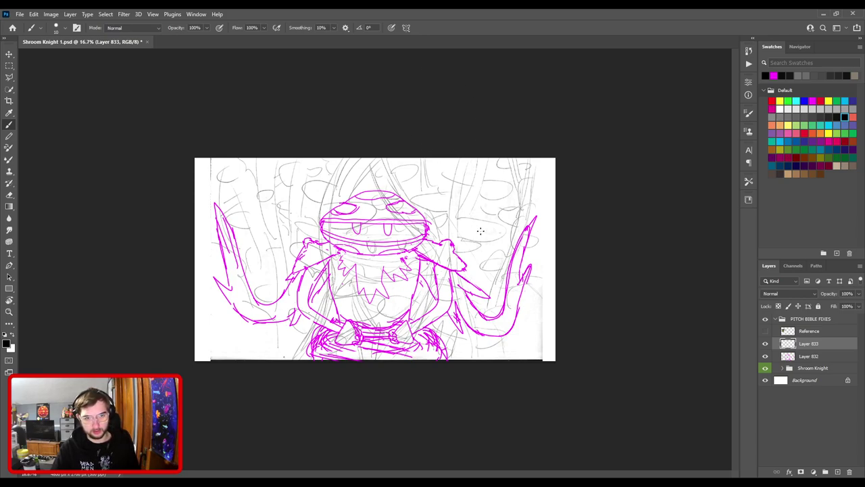
left_click(765, 356)
left_click(765, 356)
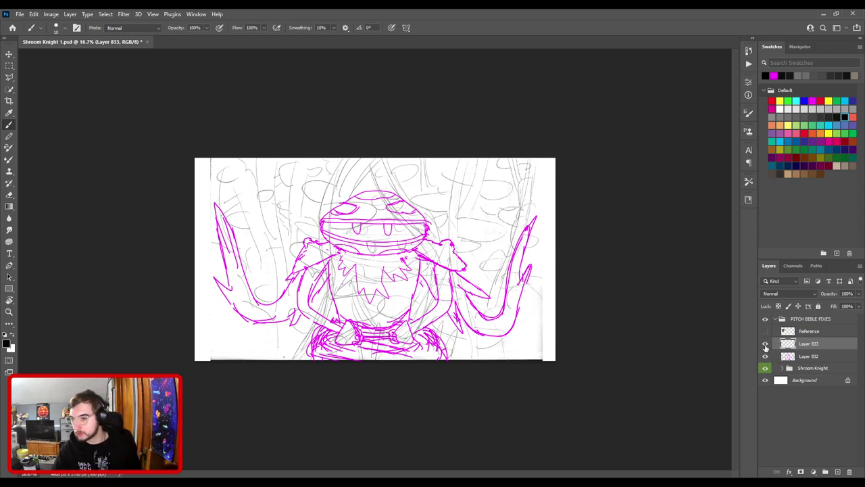
left_click(765, 345)
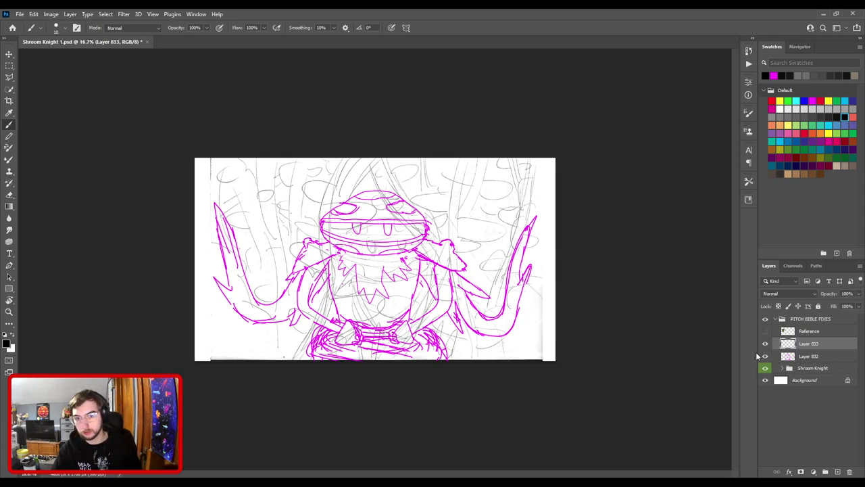
left_click(765, 343)
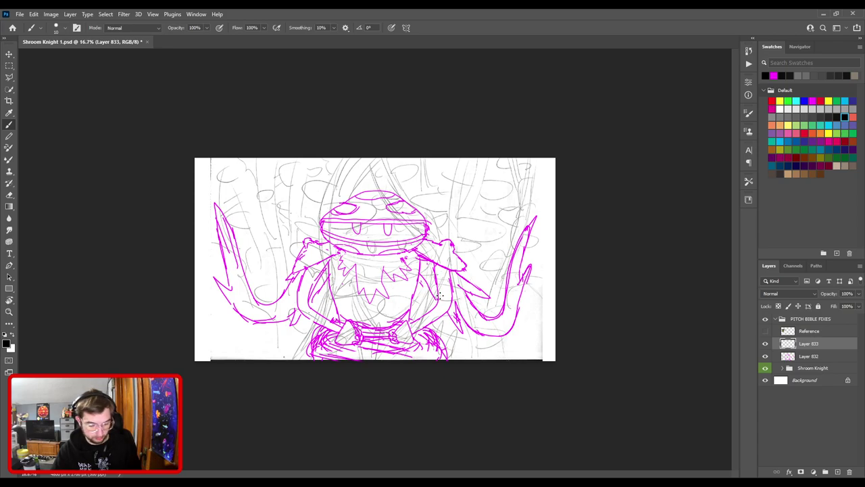
left_click(765, 344)
left_click(765, 344)
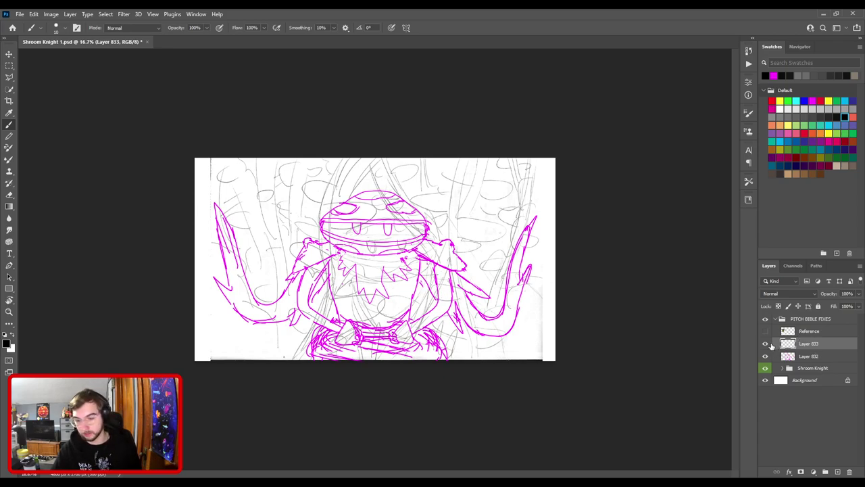
key("ctrl+comma")
left_click(767, 347)
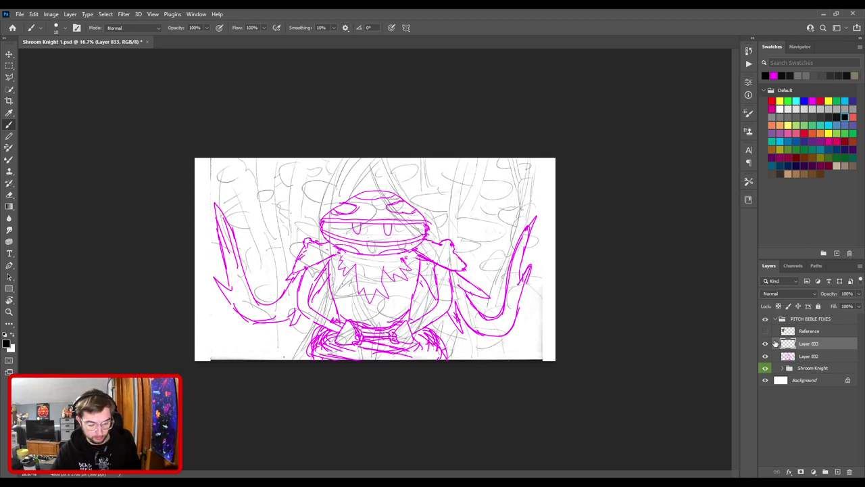
key("ctrl+comma")
key("ctrl+comma")
key("ctrl+comma")
key("ctrl+comma")
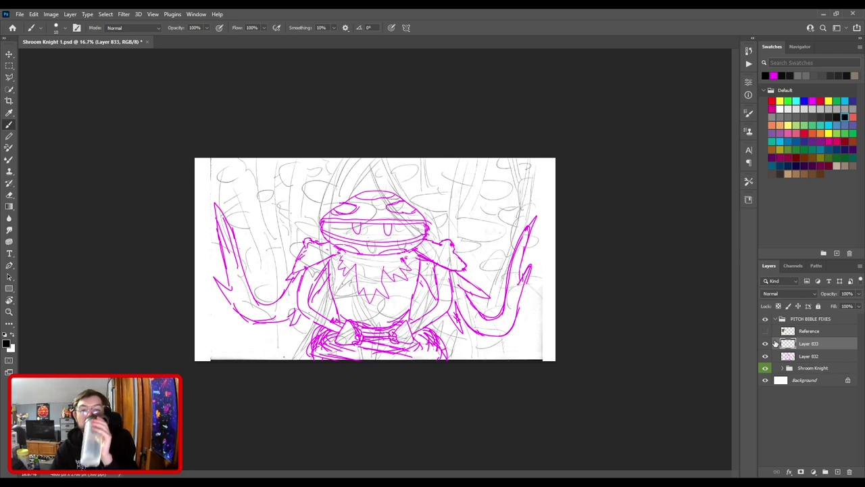
key("ctrl+comma")
key("ctrl+comma")
key("ctrl+comma")
key("ctrl+comma")
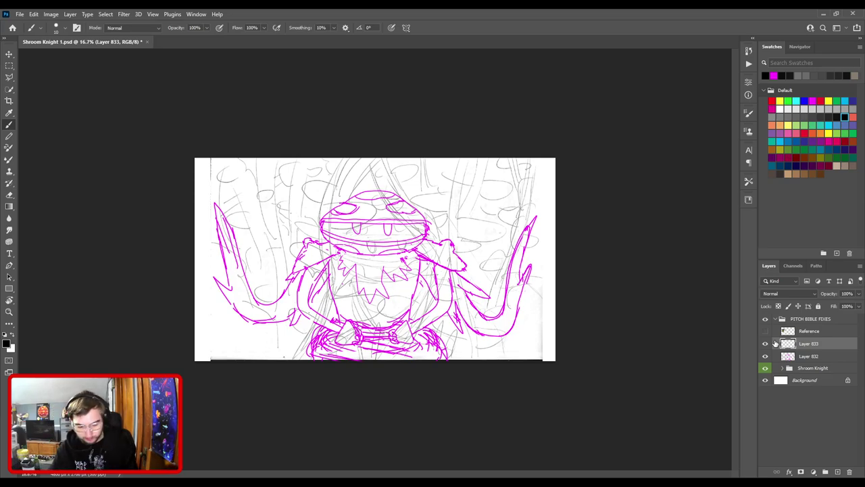
key("ctrl+comma")
key("ctrl+comma")
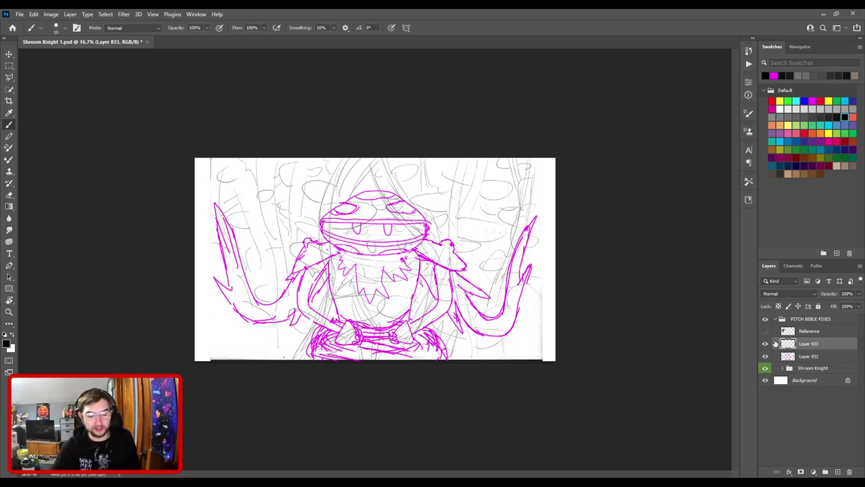
key("ctrl+comma")
key("ctrl+comma")
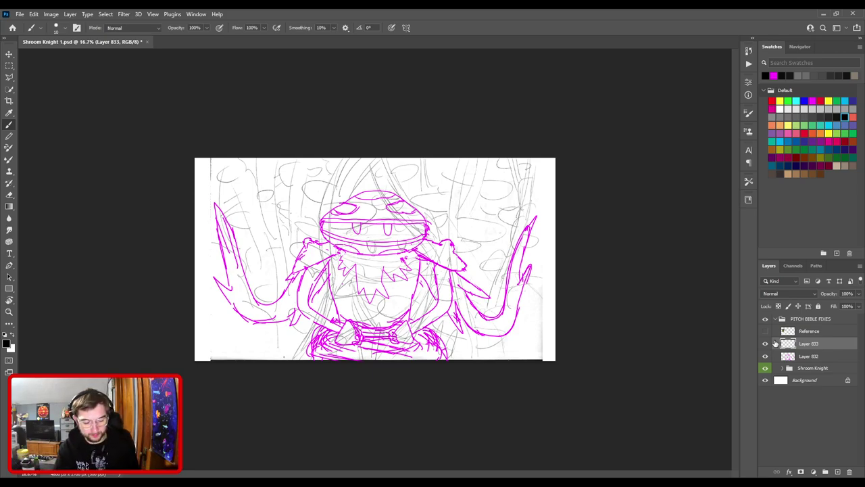
key("ctrl+comma")
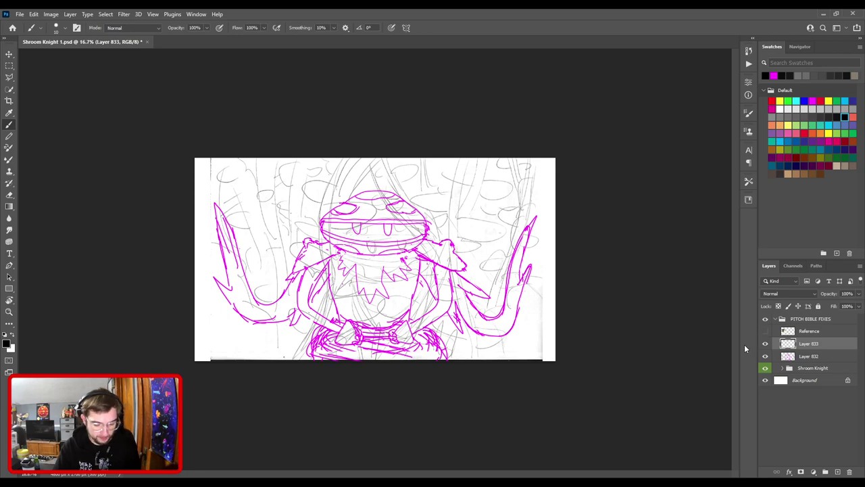
key("ctrl+comma")
key("ctrl+comma")
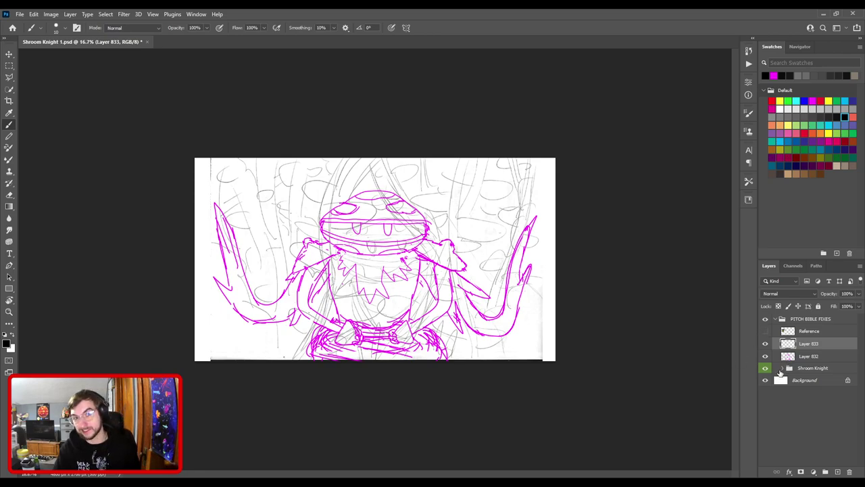
key("ctrl+comma")
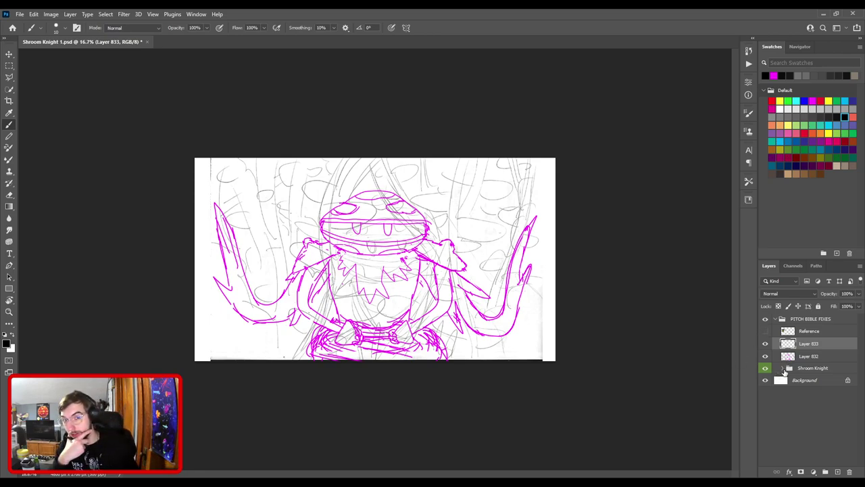
key("ctrl+comma")
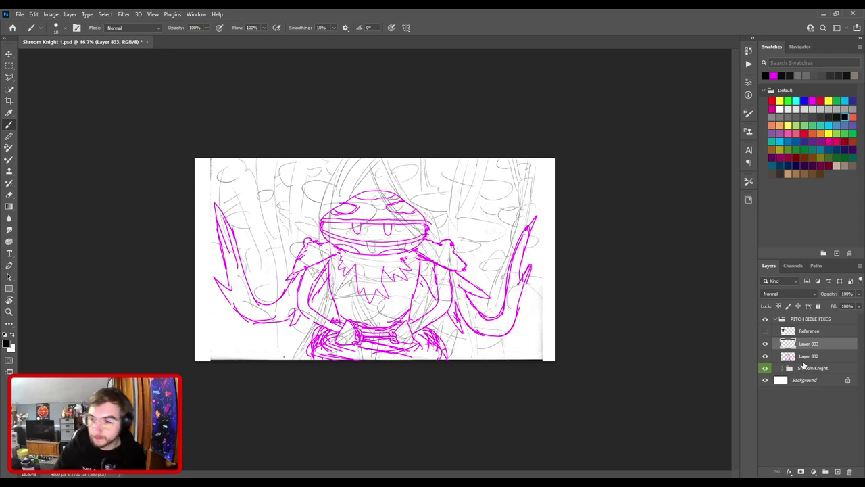
key("ctrl+comma")
left_click(766, 345)
left_click(766, 346)
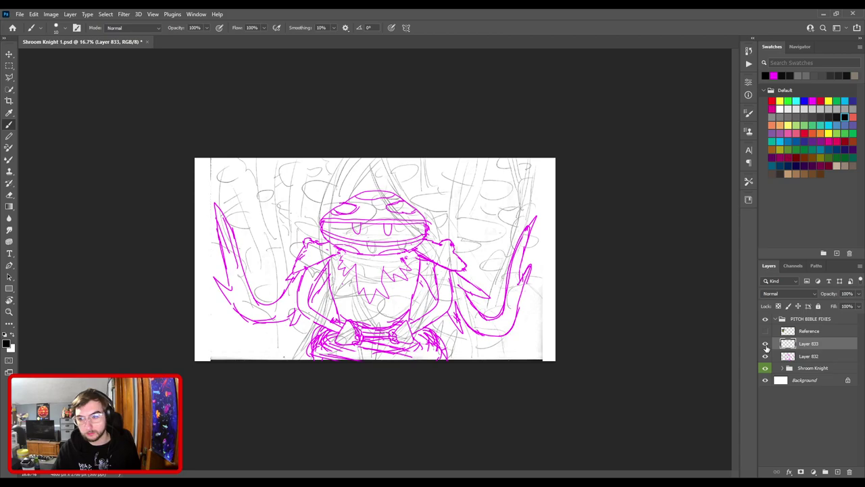
left_click(766, 345)
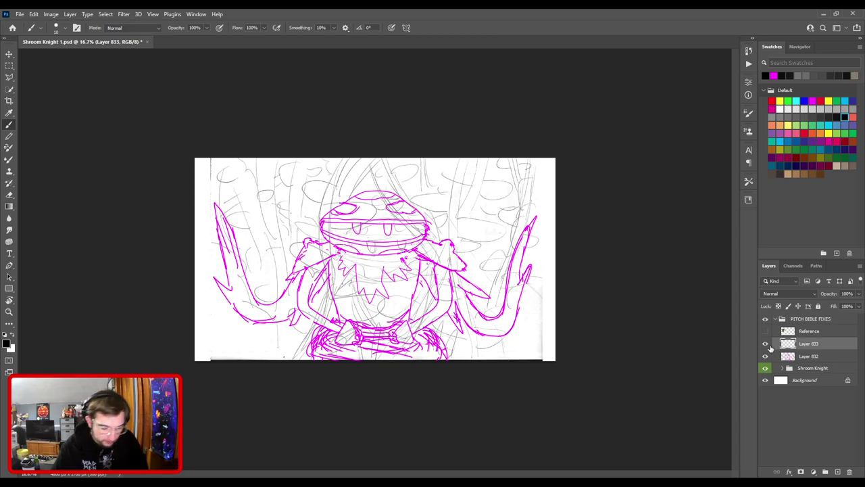
left_click(766, 346)
left_click(766, 346)
left_click(766, 346)
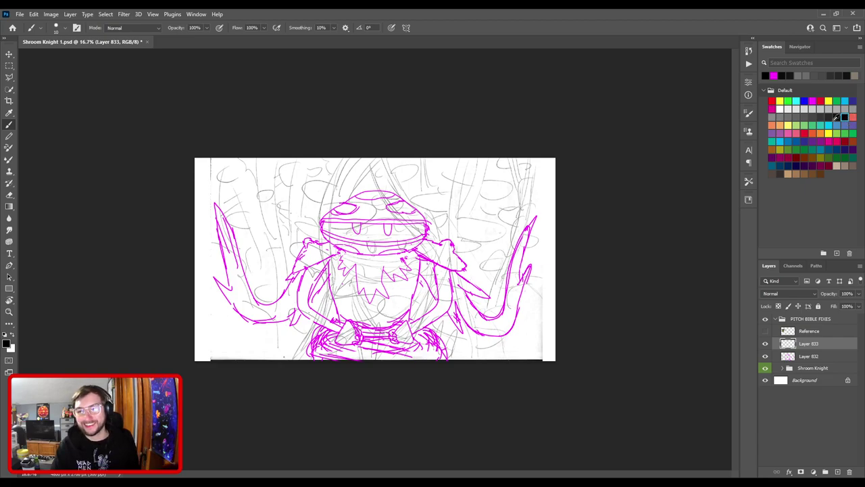
- Draw tall round-tipped black plant stalks on both sides of the knight, rising from the canvas's lower edge, and start the left stalk's lowest leaf
key("ctrl+minus")
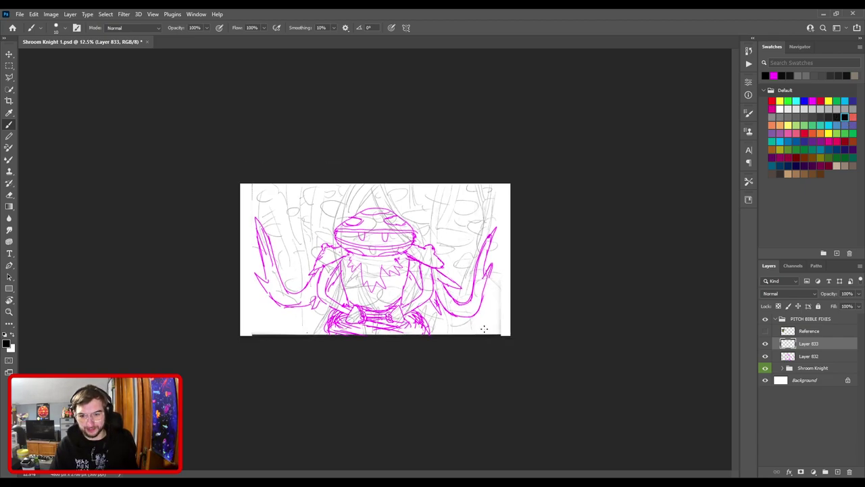
mouse_move(424, 336)
left_mouse_down()
mouse_move(442, 301)
mouse_move(453, 241)
mouse_move(456, 272)
mouse_move(441, 336)
left_mouse_up()
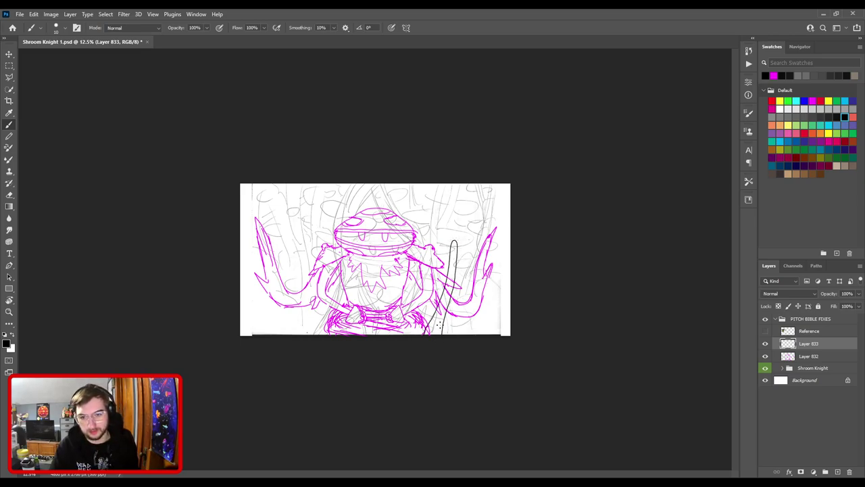
mouse_move(316, 337)
left_mouse_down()
mouse_move(291, 258)
mouse_move(291, 224)
mouse_move(304, 321)
mouse_move(288, 325)
mouse_move(294, 312)
mouse_move(311, 325)
left_mouse_up()
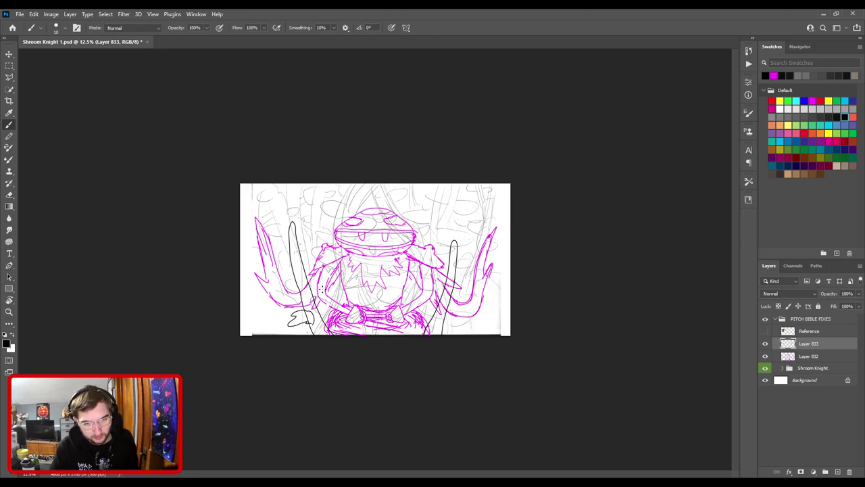
- Reshape the left stalk's lowest spiky leaf and add jagged leaves on both sides of its middle section
mouse_move(309, 282)
left_mouse_down()
mouse_move(326, 295)
mouse_move(307, 323)
mouse_move(295, 330)
mouse_move(289, 322)
mouse_move(301, 311)
mouse_move(314, 317)
left_mouse_up()
key("ctrl+z")
key("ctrl+z")
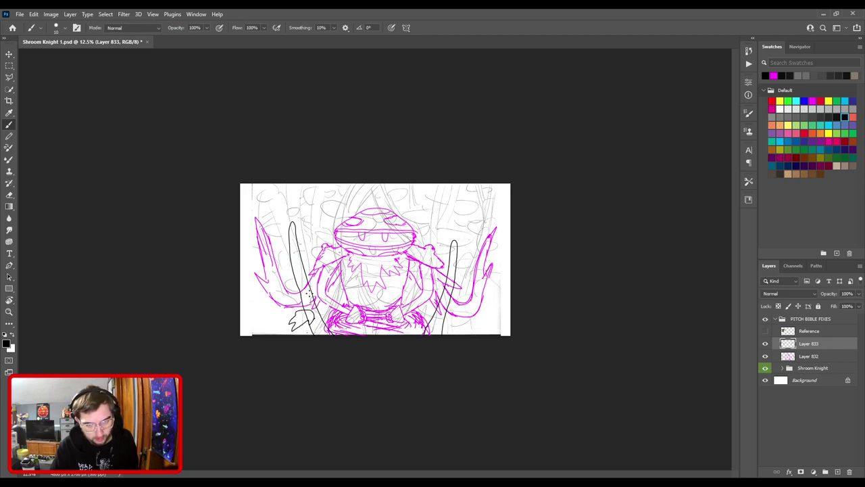
mouse_move(309, 280)
left_mouse_down()
mouse_move(319, 276)
mouse_move(315, 284)
mouse_move(293, 271)
mouse_move(274, 275)
mouse_move(296, 266)
mouse_move(289, 283)
mouse_move(275, 277)
mouse_move(292, 261)
left_mouse_up()
key("ctrl+z")
key("ctrl+z")
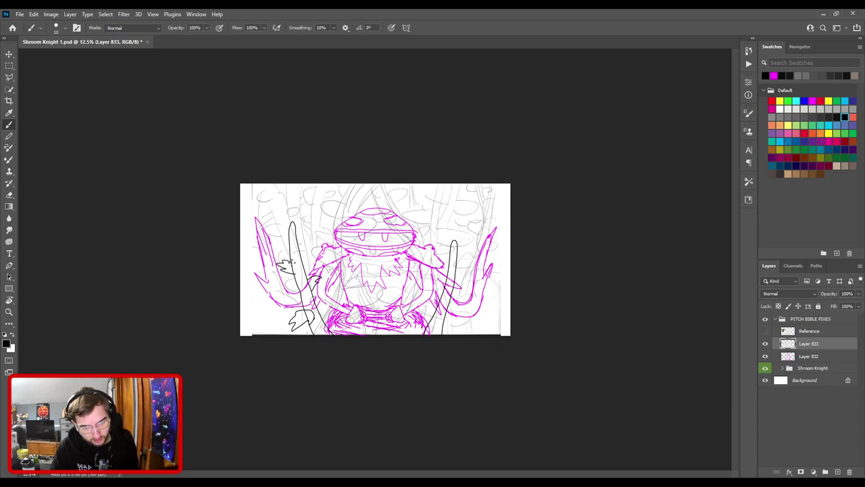
left_click(293, 262)
left_click(297, 262)
left_click_drag(293, 265, 296, 267)
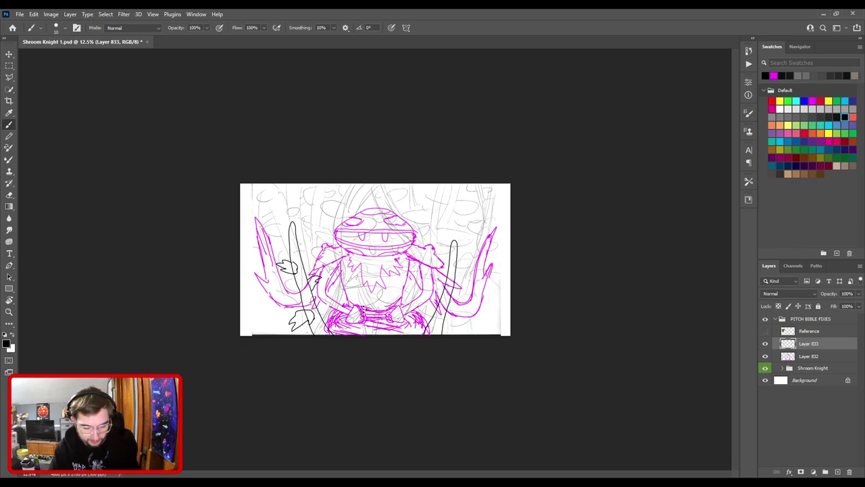
- Add two small jagged leaves near the left stalk's tip, one on each side
key("ctrl+=")
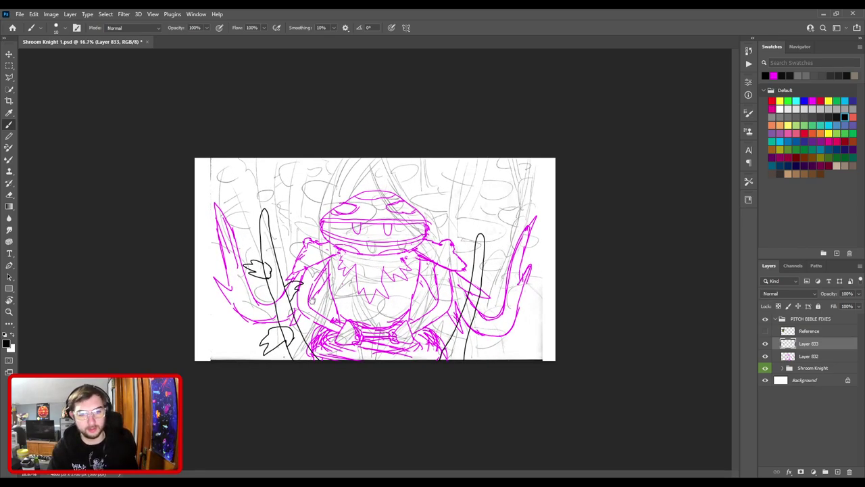
key("ctrl+plus")
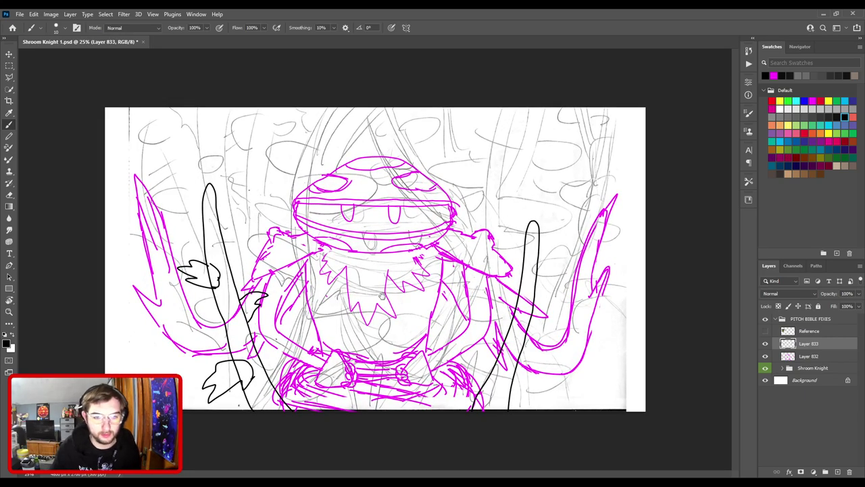
mouse_move(220, 230)
left_mouse_down()
mouse_move(236, 234)
mouse_move(234, 226)
mouse_move(226, 238)
left_mouse_up()
key("ctrl+z")
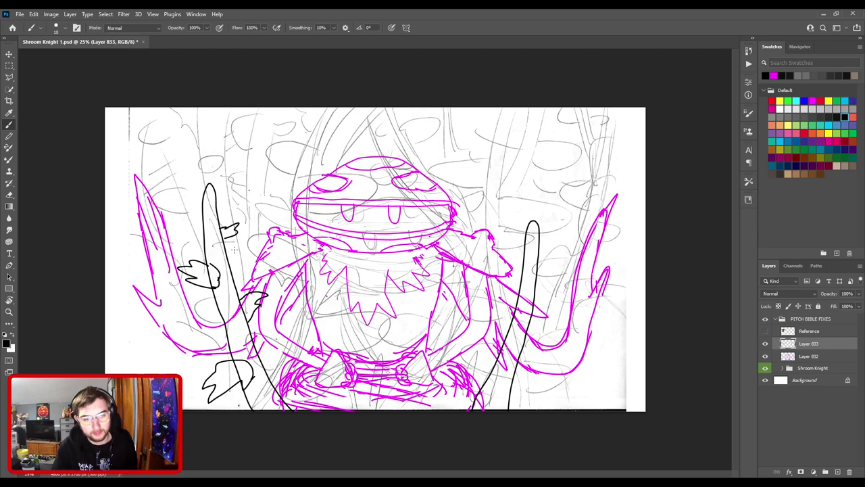
mouse_move(207, 218)
left_mouse_down()
mouse_move(197, 214)
mouse_move(208, 209)
left_mouse_up()
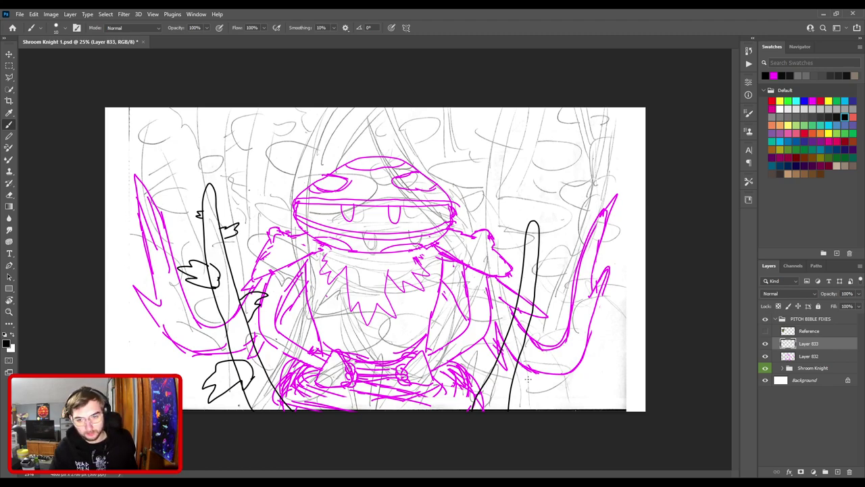
- Add jagged leaves to both sides of the right stalk, from its lower section up to the knight's shoulder level
mouse_move(502, 379)
left_mouse_down()
mouse_move(527, 394)
mouse_move(537, 390)
mouse_move(515, 362)
mouse_move(504, 384)
left_mouse_up()
mouse_move(493, 354)
left_mouse_down()
mouse_move(484, 346)
mouse_move(501, 343)
left_mouse_up()
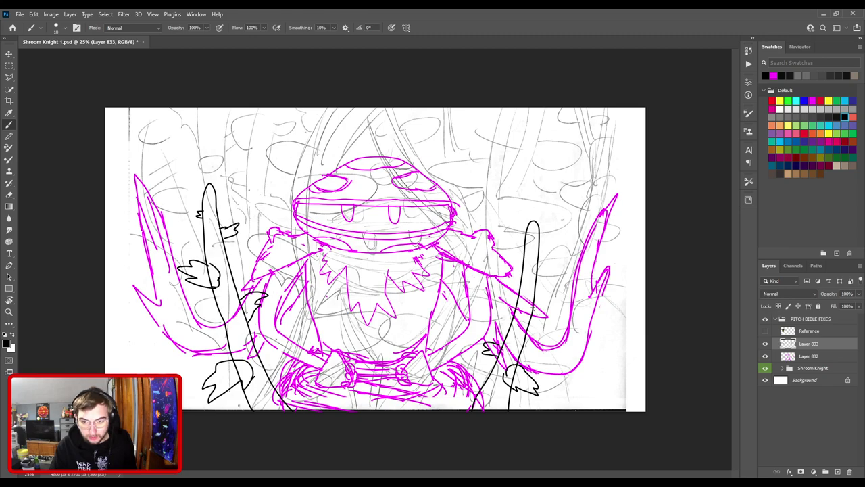
mouse_move(531, 305)
left_mouse_down()
mouse_move(545, 296)
mouse_move(552, 313)
mouse_move(532, 308)
left_mouse_up()
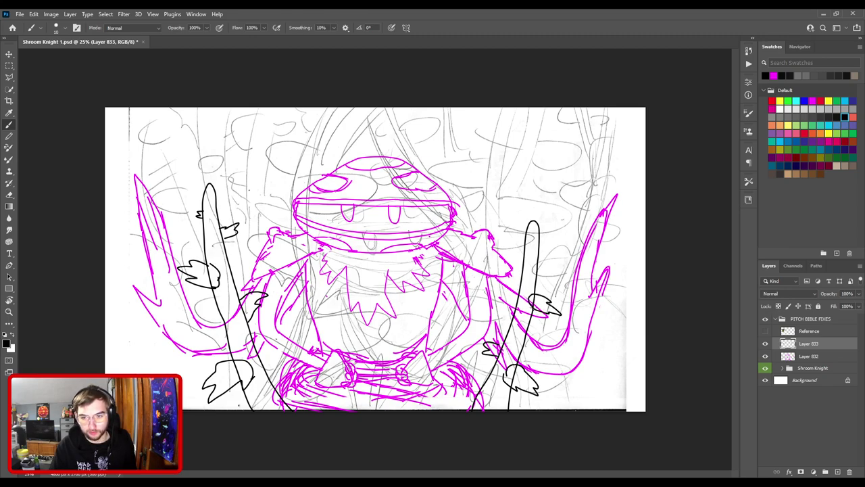
mouse_move(526, 274)
left_mouse_down()
mouse_move(509, 265)
mouse_move(525, 264)
left_mouse_up()
- Add a spiky leaf across the right stalk's lower-middle section, extend the stalk to a taller, narrower tip and start erasing the old tip
mouse_move(514, 327)
left_mouse_down()
mouse_move(500, 318)
mouse_move(515, 307)
mouse_move(520, 327)
mouse_move(499, 321)
mouse_move(516, 313)
mouse_move(514, 329)
mouse_move(487, 325)
mouse_move(510, 310)
mouse_move(521, 322)
mouse_move(498, 329)
mouse_move(520, 301)
mouse_move(520, 180)
mouse_move(534, 231)
mouse_move(536, 292)
left_mouse_up()
key("ctrl+z")
key("e")
left_click_drag(540, 222, 542, 242)
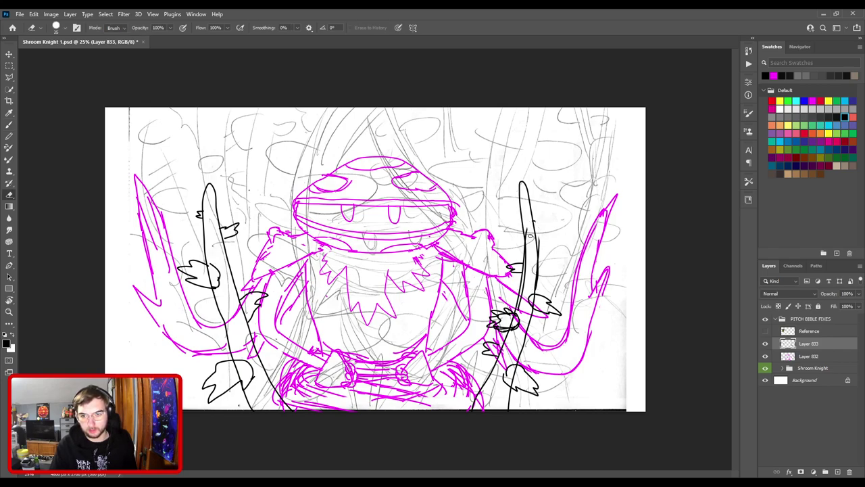
key("b")
mouse_move(533, 224)
left_mouse_down()
mouse_move(551, 241)
mouse_move(544, 224)
left_mouse_up()
key("ctrl+z")
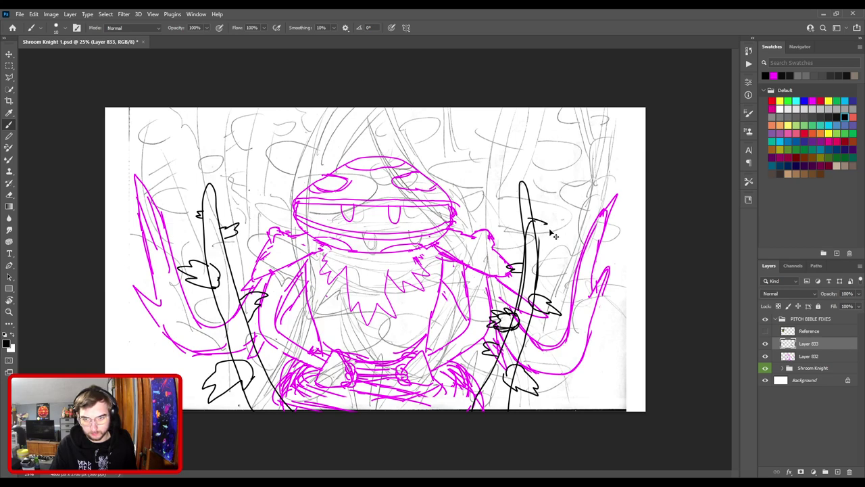
key("ctrl+z")
key("ctrl+shift+z")
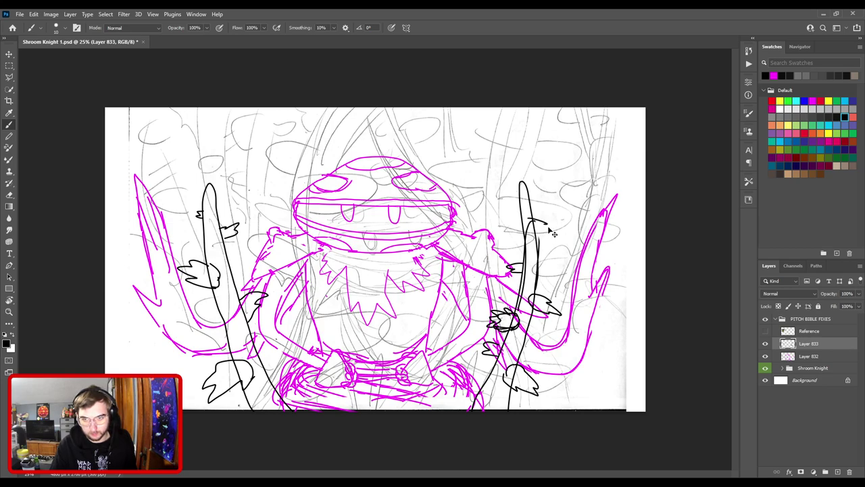
- Erase the stray stroke and old tip remnants on the right stalk, and draw a jagged leaf on its outer side there
key("e")
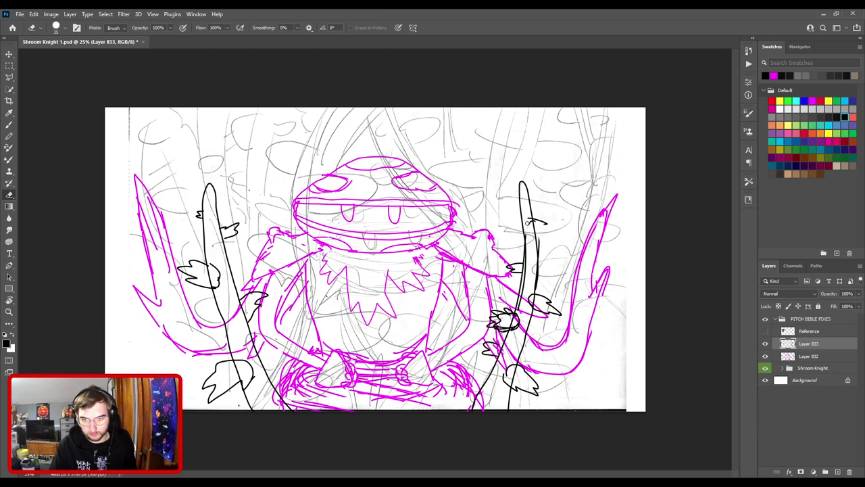
left_click_drag(545, 222, 541, 218)
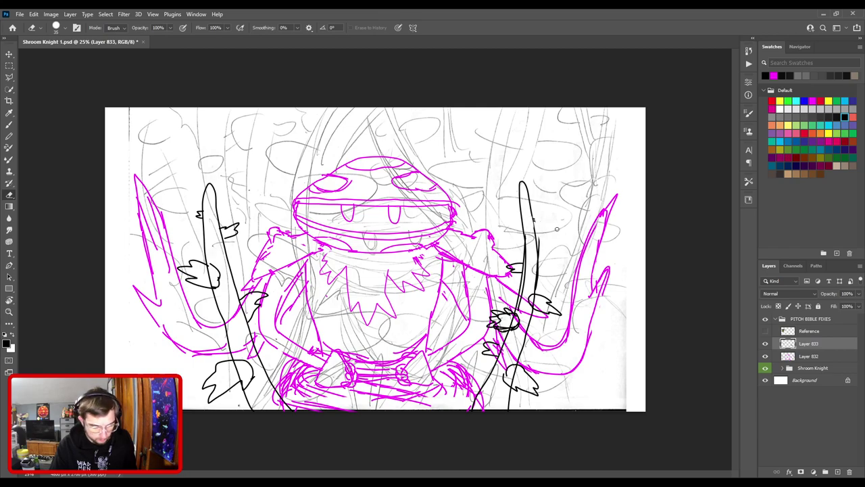
key("v")
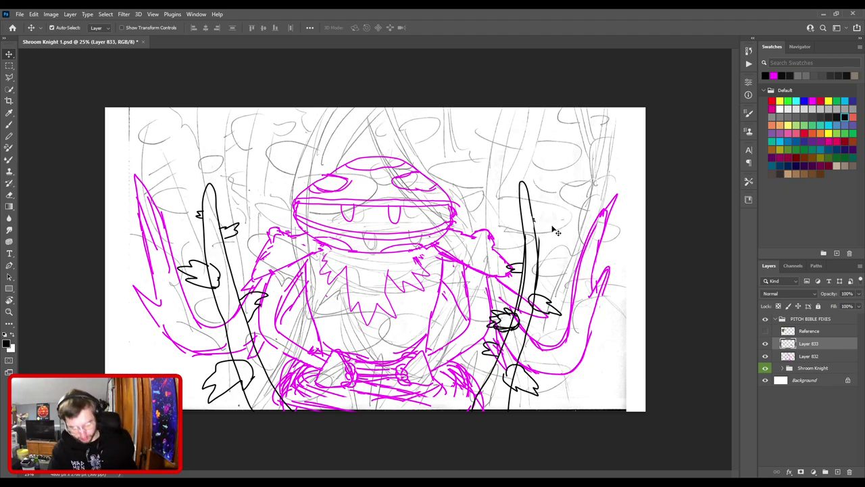
key("b")
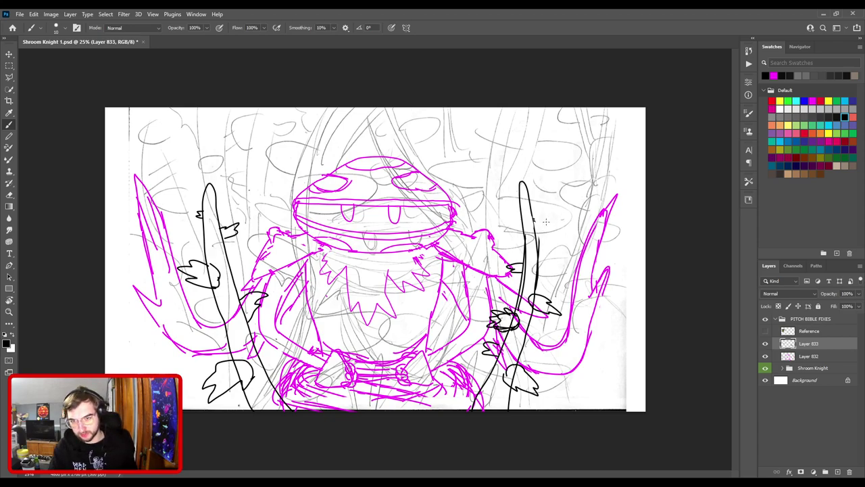
mouse_move(534, 221)
left_mouse_down()
mouse_move(553, 225)
mouse_move(545, 226)
mouse_move(553, 234)
mouse_move(533, 232)
mouse_move(532, 220)
left_mouse_up()
key("ctrl+z")
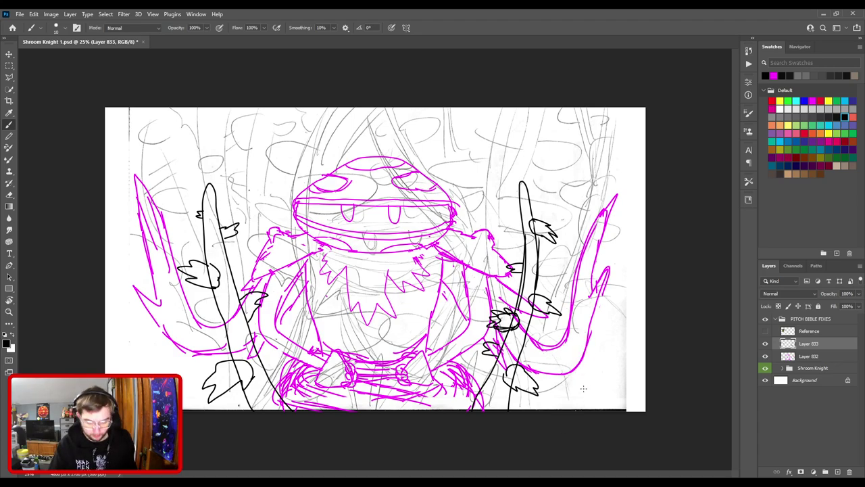
- Draw a short pointed stalk near the canvas's lower-right corner and add small jagged leaves on both its sides
left_click_drag(571, 409, 583, 410)
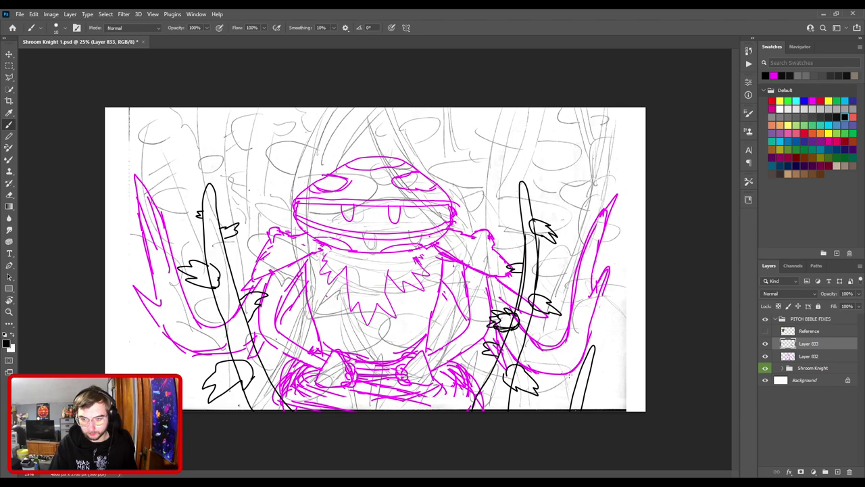
left_click_drag(575, 399, 551, 398)
mouse_move(590, 383)
left_mouse_down()
mouse_move(598, 387)
mouse_move(587, 394)
mouse_move(574, 364)
mouse_move(583, 361)
left_mouse_up()
left_click_drag(579, 397, 574, 387)
left_click_drag(580, 380, 604, 387)
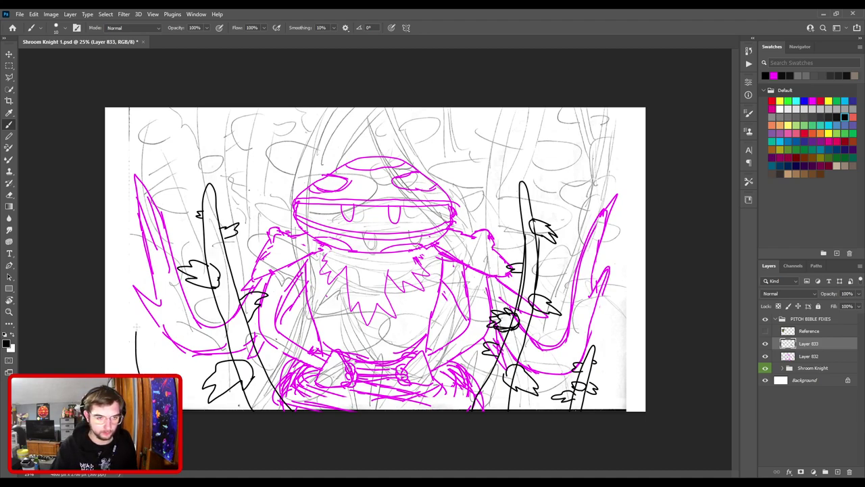
- Draw wavy foreground bank outlines along the canvas's left and lower-right edges, and add a leafy pointed stalk rising from the right bank
mouse_move(188, 409)
left_mouse_down()
mouse_move(168, 360)
mouse_move(183, 311)
mouse_move(167, 286)
mouse_move(138, 268)
mouse_move(150, 248)
mouse_move(105, 200)
left_mouse_up()
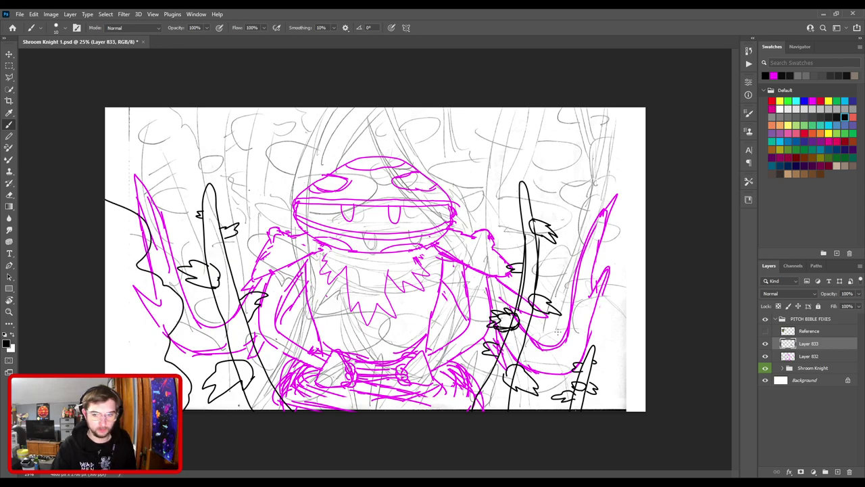
mouse_move(618, 414)
left_mouse_down()
mouse_move(626, 354)
mouse_move(646, 317)
left_mouse_up()
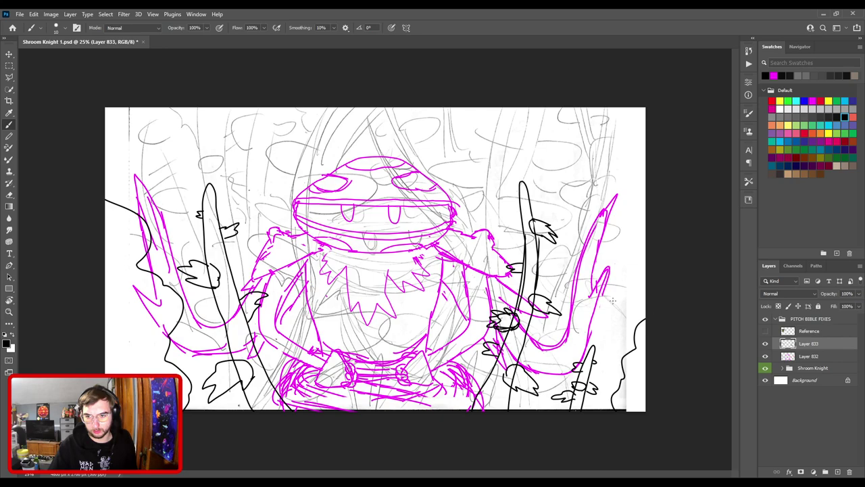
mouse_move(626, 353)
left_mouse_down()
mouse_move(614, 290)
mouse_move(633, 341)
mouse_move(615, 322)
mouse_move(582, 322)
mouse_move(619, 309)
left_mouse_up()
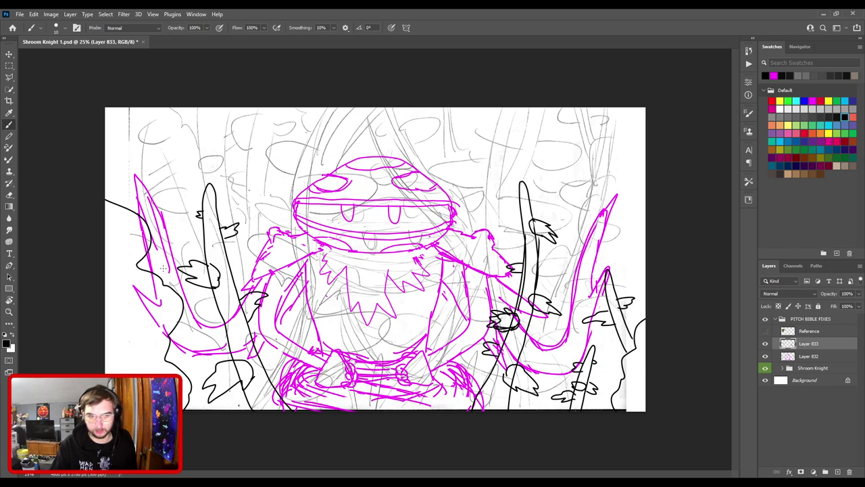
- Draw a forked tree with a foliage outline behind the left bank, and add low ground contours around the base of the left stalk
left_click_drag(165, 276, 171, 166)
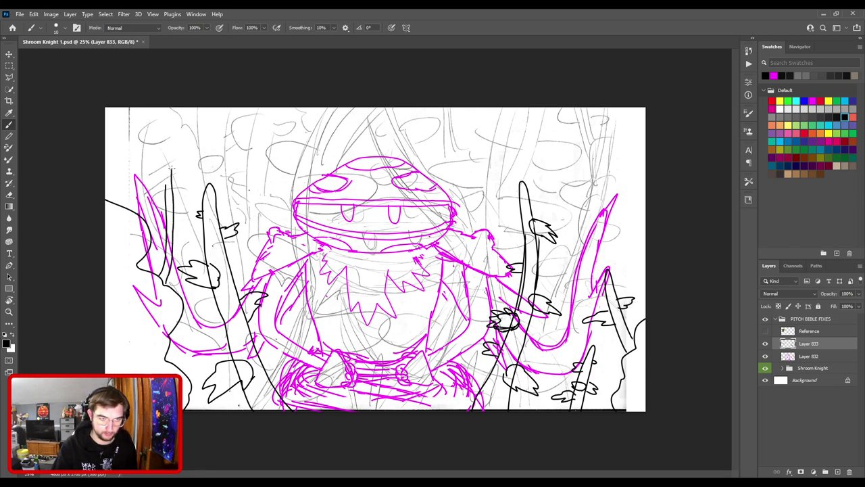
mouse_move(166, 197)
left_mouse_down()
mouse_move(146, 139)
mouse_move(168, 169)
mouse_move(195, 104)
mouse_move(175, 169)
mouse_move(172, 288)
mouse_move(170, 186)
mouse_move(184, 130)
mouse_move(137, 142)
mouse_move(142, 157)
mouse_move(114, 156)
left_mouse_up()
mouse_move(186, 152)
left_mouse_down()
mouse_move(214, 140)
mouse_move(230, 109)
left_mouse_up()
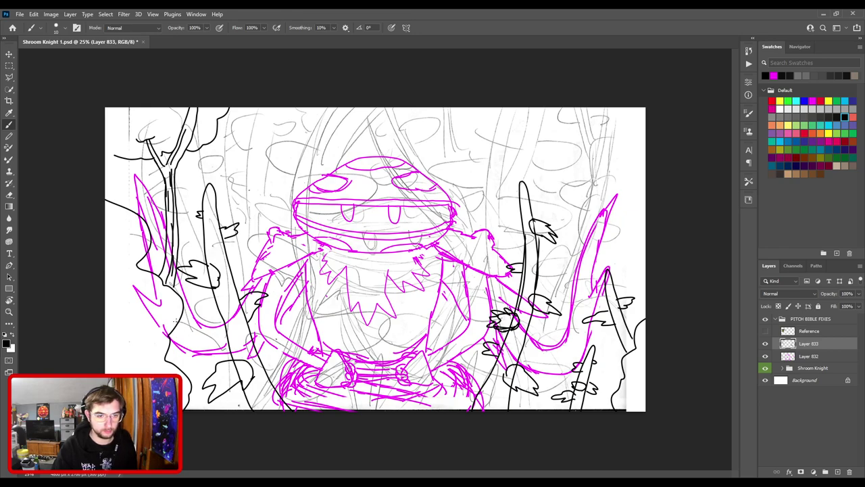
left_click_drag(172, 327, 227, 352)
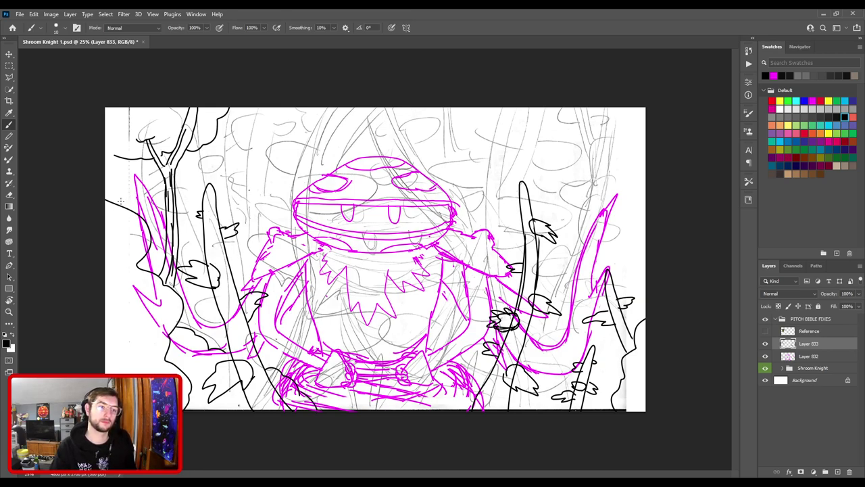
- Add a small leafy stalk on top of the left bank and another small leafy plant on its inner slope
left_click_drag(116, 173, 121, 204)
mouse_move(125, 192)
left_mouse_down()
mouse_move(139, 203)
mouse_move(116, 182)
left_mouse_up()
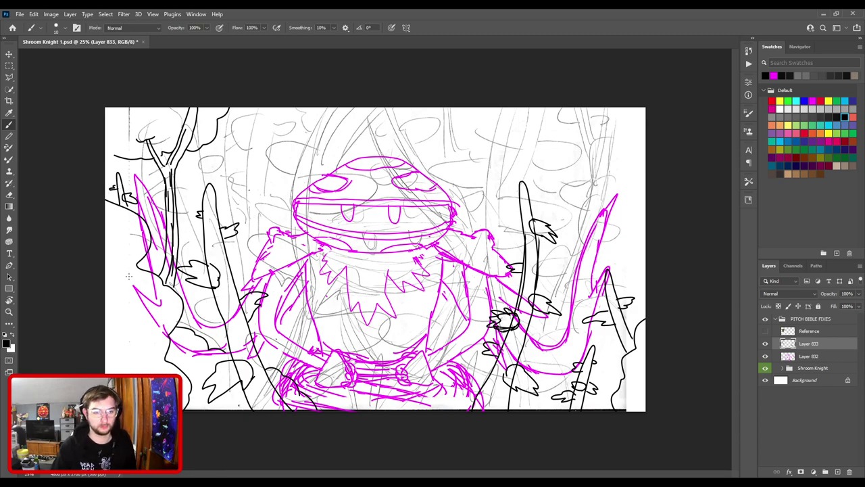
left_click_drag(153, 248, 148, 272)
mouse_move(156, 248)
left_mouse_down()
mouse_move(154, 270)
mouse_move(142, 265)
left_mouse_up()
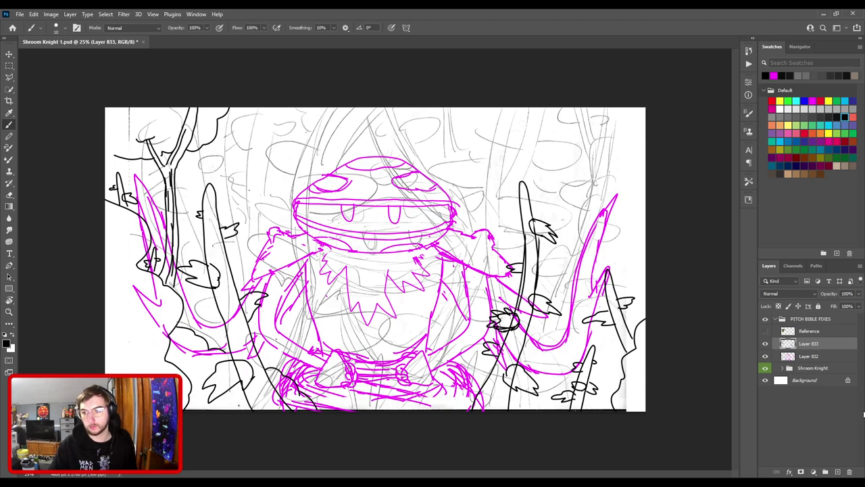
- Create a new layer and place it beneath the magenta sketch on Layer 832
left_click(829, 362)
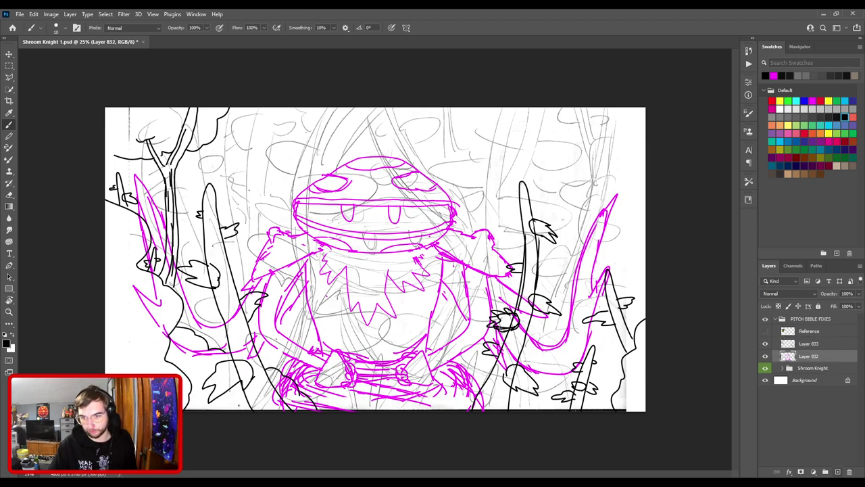
left_click(837, 472)
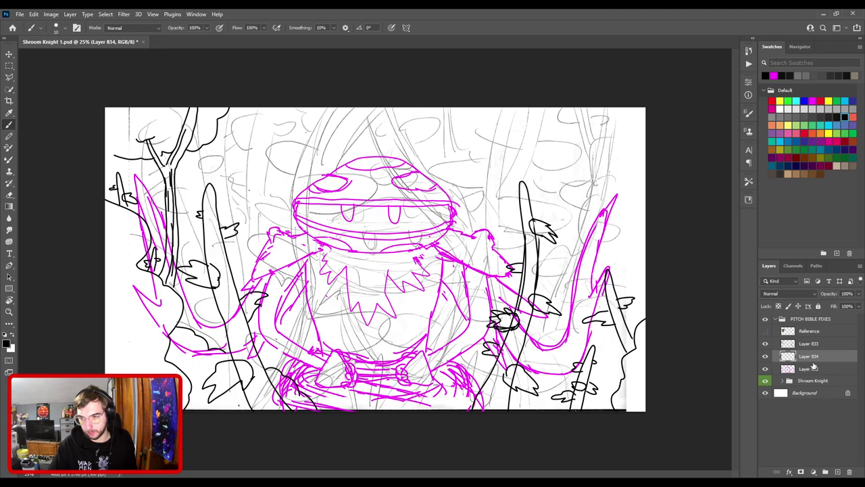
left_click_drag(810, 364, 812, 373)
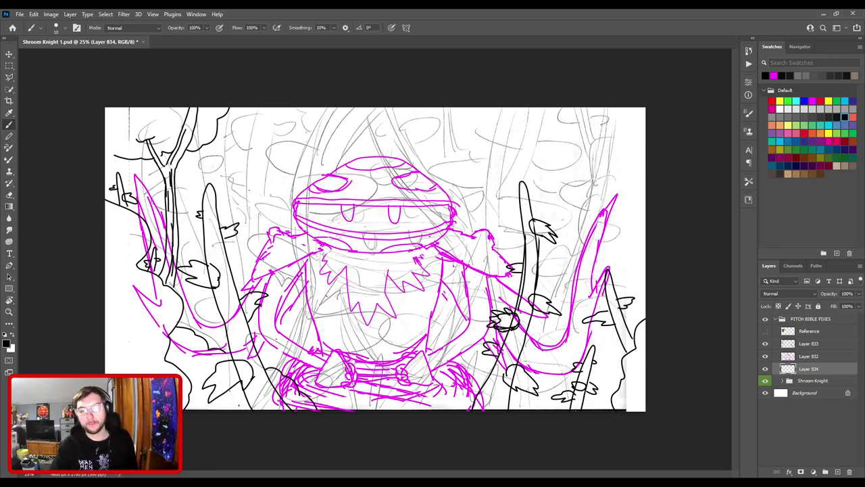
- Draw a tall curved tree trunk behind the knight's right-hand shoulder, with bark lines and a forked side branch near the canvas top
left_click_drag(467, 375, 473, 352)
key("ctrl+z")
mouse_move(481, 225)
left_mouse_down()
mouse_move(505, 104)
mouse_move(500, 223)
mouse_move(511, 259)
left_mouse_up()
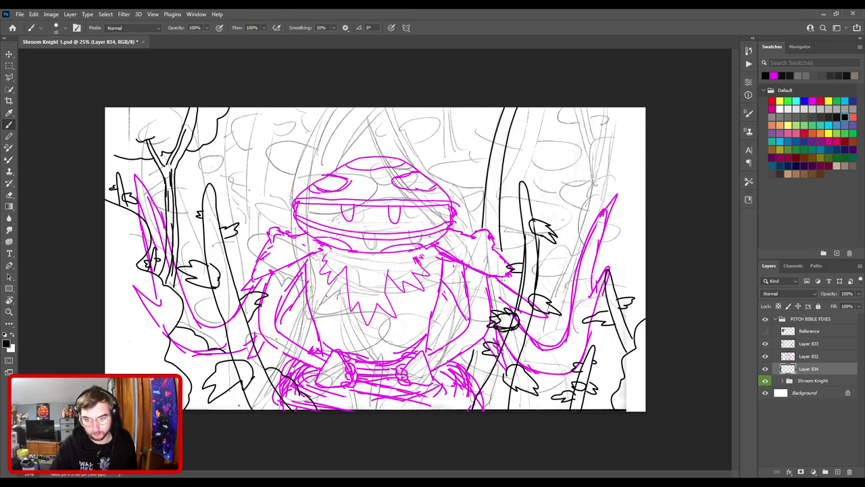
mouse_move(479, 378)
left_mouse_down()
mouse_move(482, 350)
mouse_move(489, 362)
left_mouse_up()
left_click_drag(490, 225, 493, 196)
left_click_drag(496, 181, 502, 158)
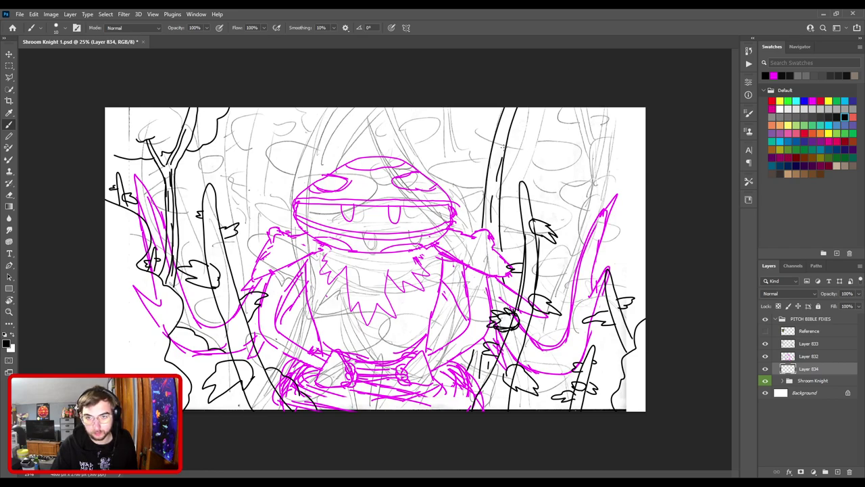
key("ctrl+z")
mouse_move(494, 187)
left_mouse_down()
mouse_move(502, 116)
mouse_move(487, 173)
mouse_move(466, 119)
mouse_move(480, 117)
mouse_move(487, 146)
left_mouse_up()
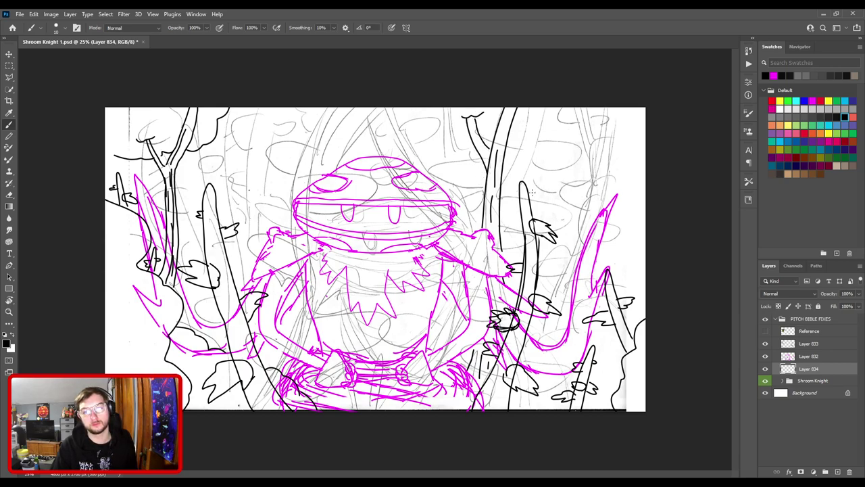
left_click_drag(488, 155, 477, 138)
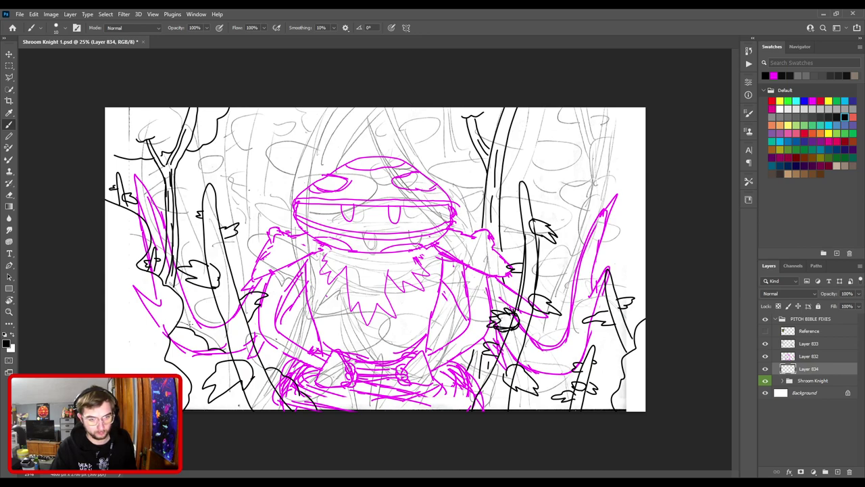
- Draw a small background tree with short branches and ground strokes between the left bank and the left stalk
left_click_drag(182, 318, 217, 321)
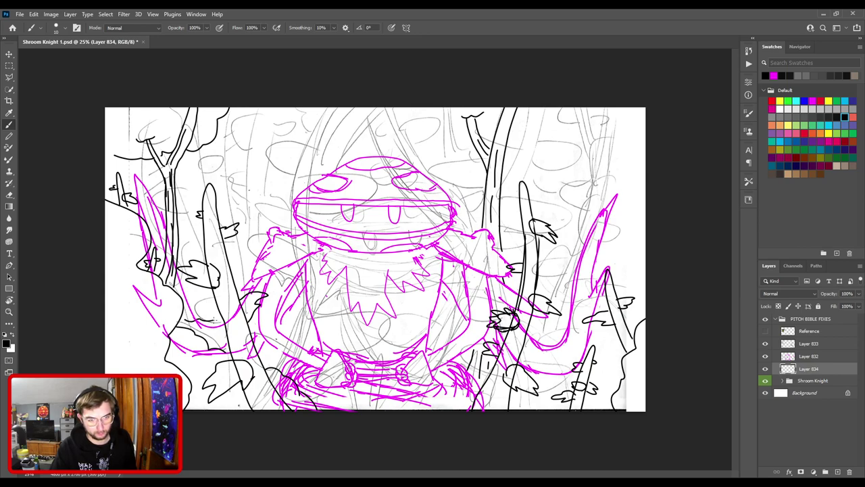
left_click_drag(218, 340, 201, 299)
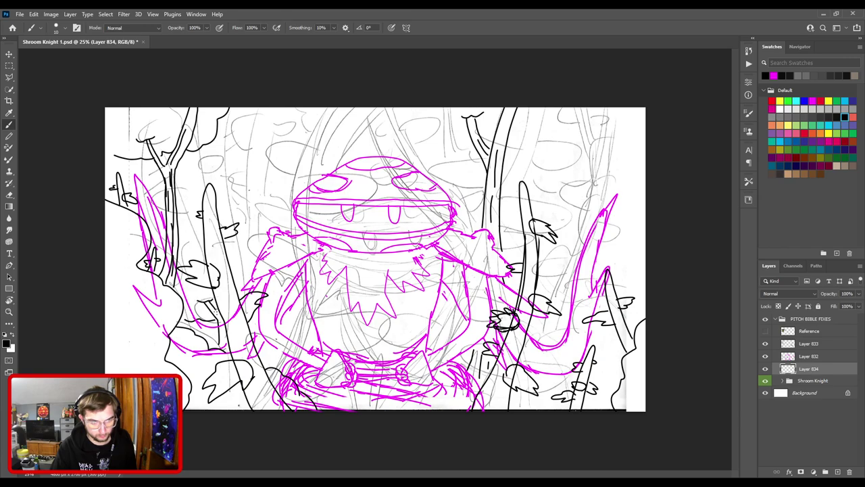
left_click_drag(214, 315, 219, 307)
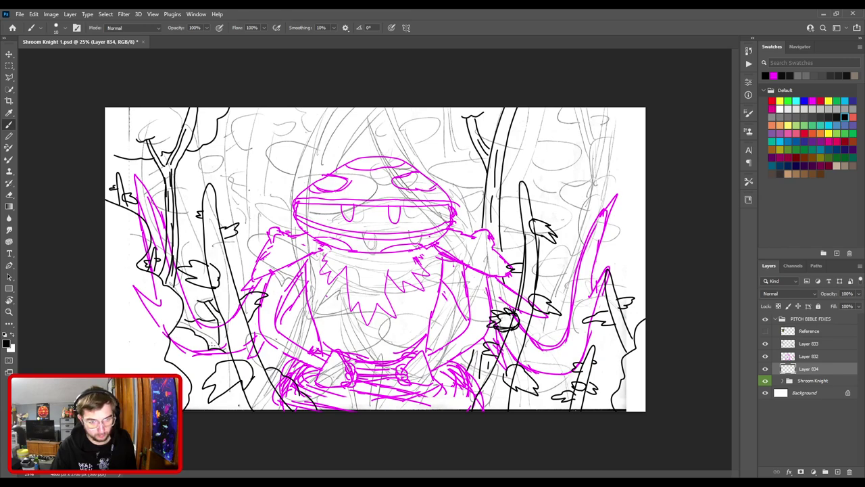
left_click_drag(168, 330, 211, 342)
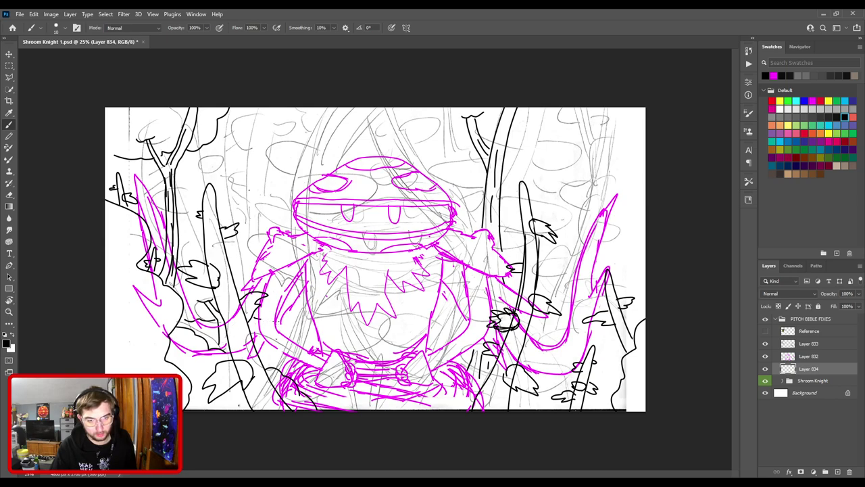
- Draw a small forked tree in the gap between the knight's left-hand arm and body, refining its branches and trunk
left_click_drag(277, 318, 312, 315)
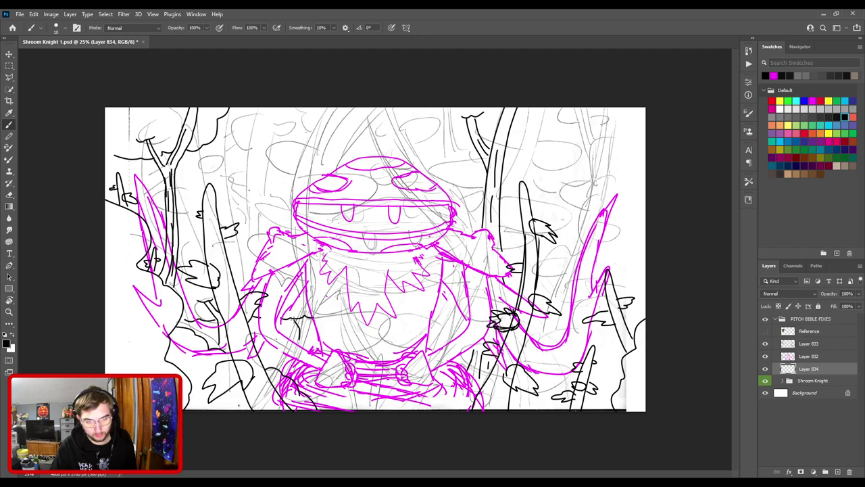
key("e")
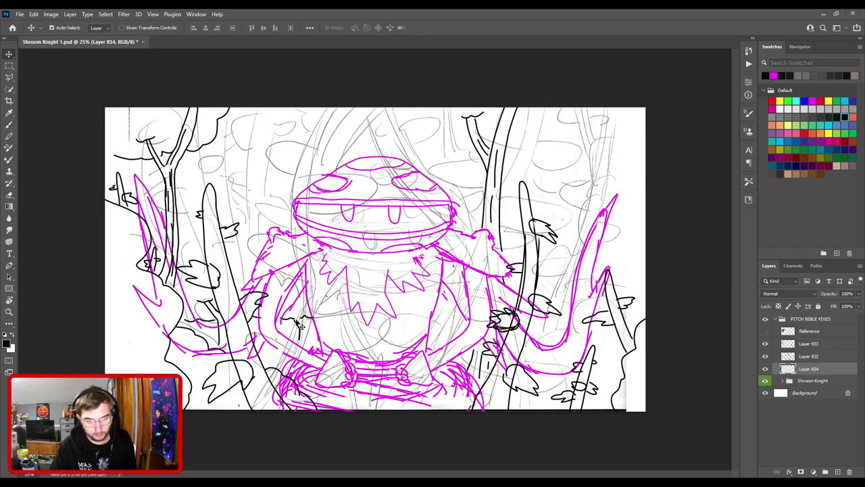
key("b")
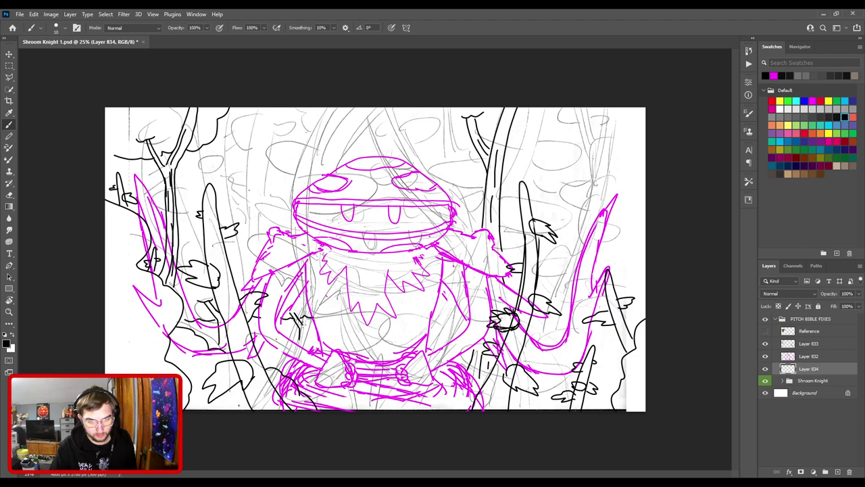
key("e")
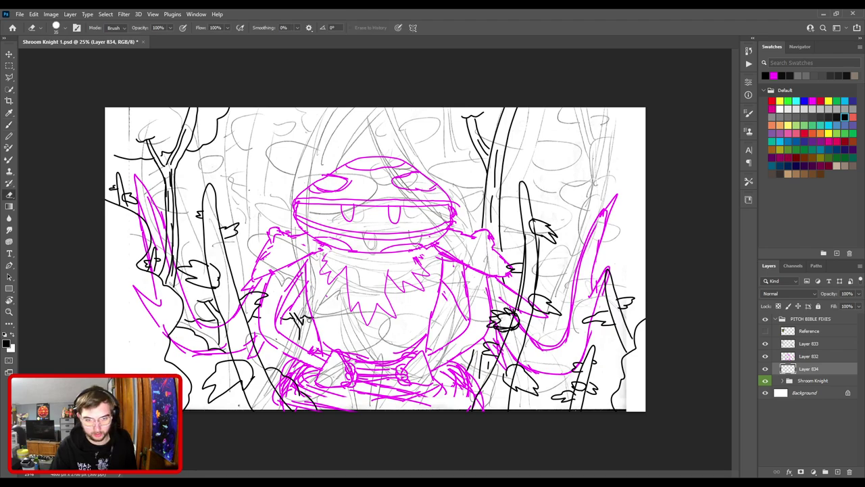
key("b")
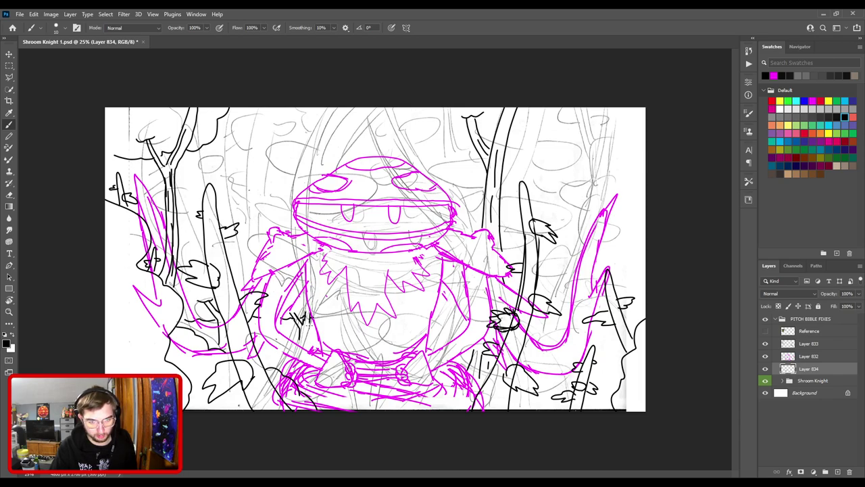
left_click_drag(308, 313, 308, 342)
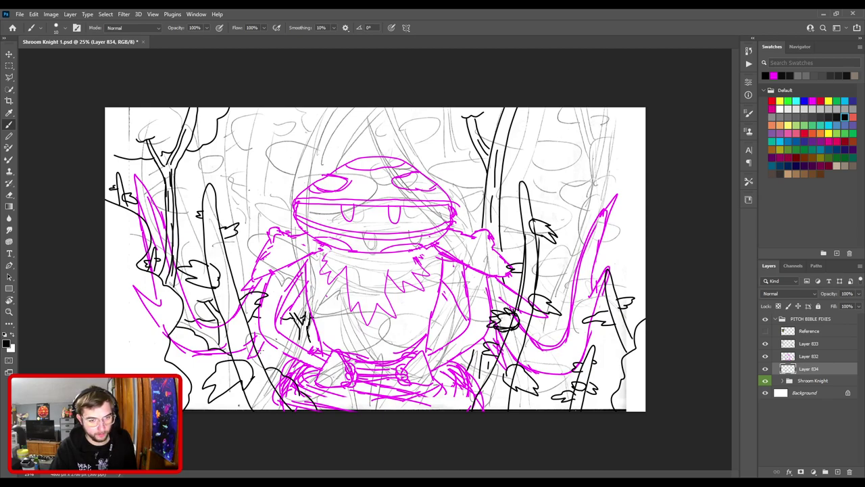
- Add horizontal background and ground lines on the left behind the stalks and arm, and shade the small forked tree's branches
mouse_move(203, 336)
left_mouse_down()
mouse_move(241, 332)
mouse_move(276, 315)
left_mouse_up()
key("ctrl+z")
mouse_move(268, 320)
left_mouse_down()
mouse_move(299, 314)
mouse_move(328, 334)
mouse_move(310, 322)
mouse_move(317, 341)
left_mouse_up()
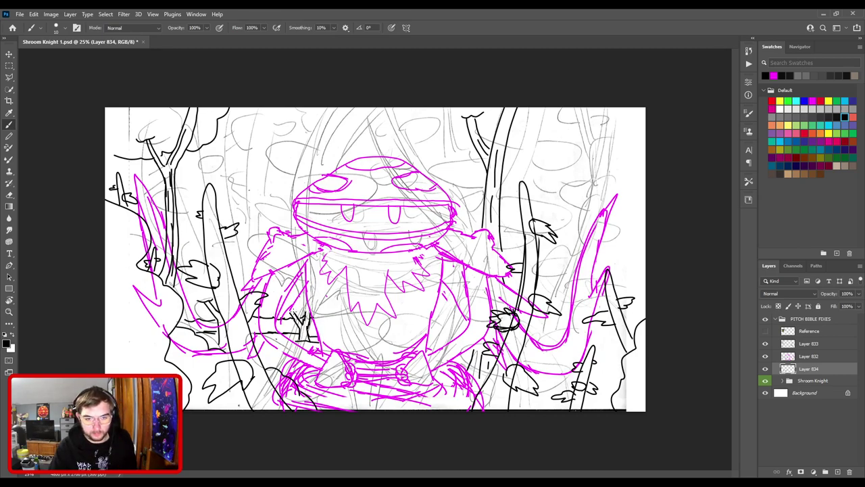
left_click_drag(294, 312, 308, 311)
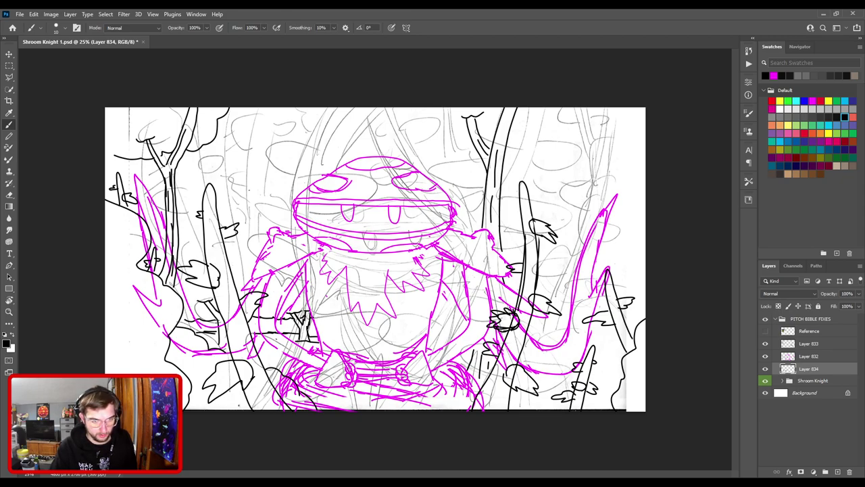
left_click_drag(179, 320, 190, 321)
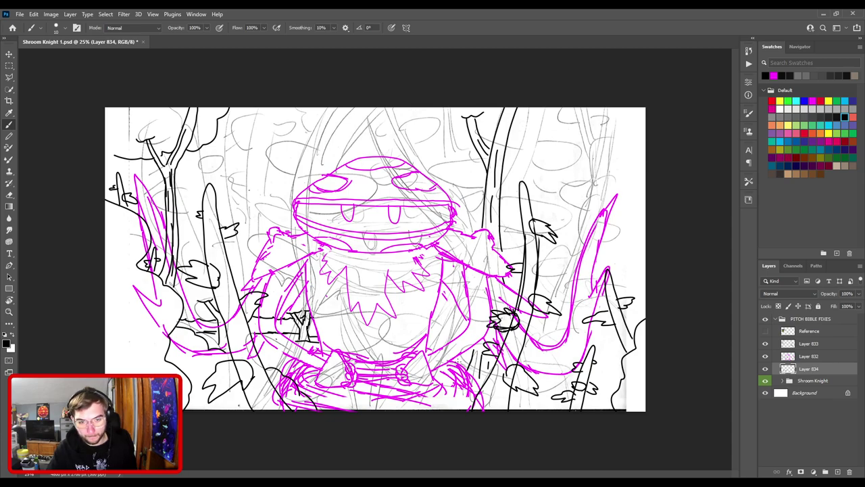
- Draw a horizontal ground line from the knight's body toward the right bank, and add a small forked tree inside the right-hand arm gap
left_click_drag(321, 335, 603, 336)
key("ctrl+z")
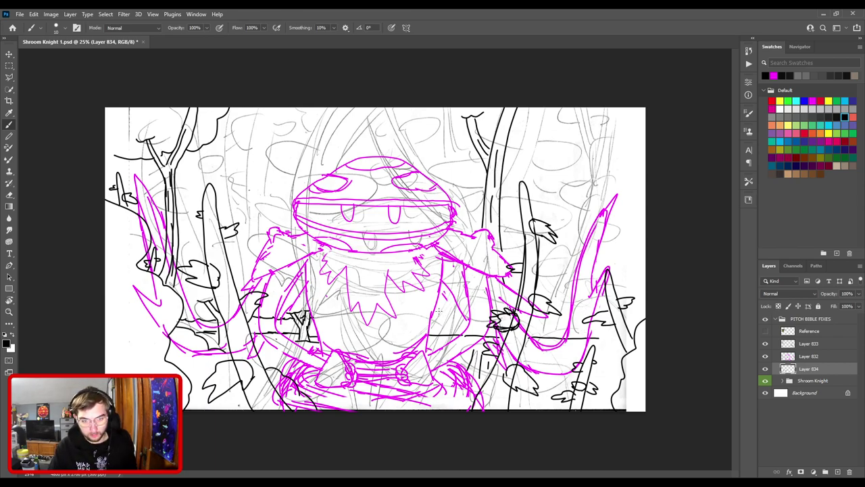
mouse_move(431, 317)
left_mouse_down()
mouse_move(458, 317)
mouse_move(443, 311)
mouse_move(453, 323)
mouse_move(455, 285)
mouse_move(457, 334)
left_mouse_up()
key("ctrl+z")
mouse_move(447, 305)
left_mouse_down()
mouse_move(443, 325)
mouse_move(433, 327)
mouse_move(459, 324)
left_mouse_up()
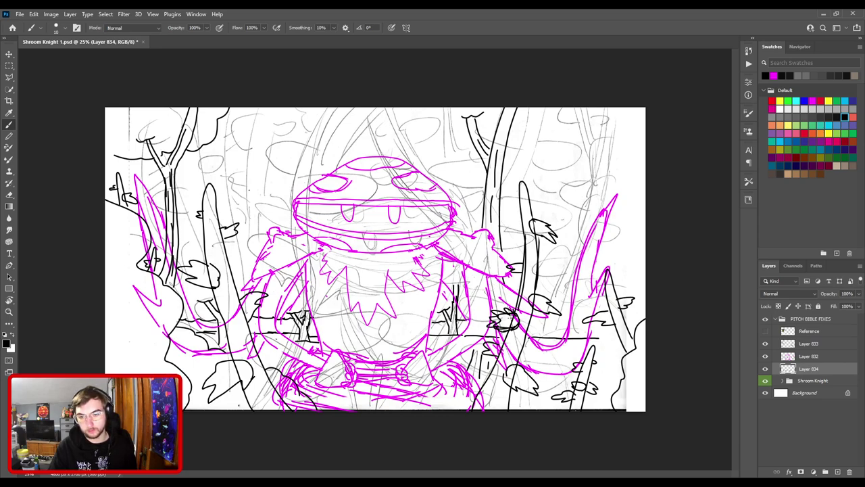
- Draw a forked background tree beside the right stalk and a smaller tree behind it, both standing on the ground line
mouse_move(531, 324)
left_mouse_down()
mouse_move(560, 321)
mouse_move(552, 354)
mouse_move(559, 268)
mouse_move(574, 227)
mouse_move(564, 338)
mouse_move(571, 352)
mouse_move(559, 333)
mouse_move(563, 279)
left_mouse_up()
left_click_drag(546, 241, 585, 227)
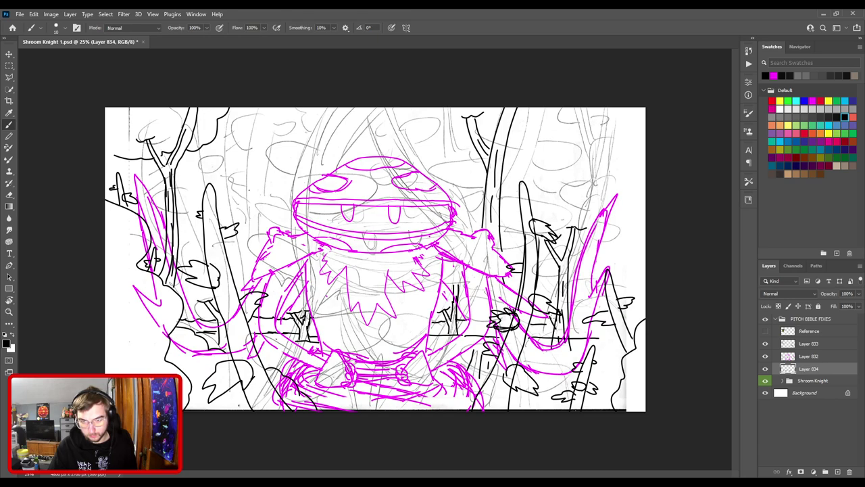
left_click_drag(572, 329, 584, 293)
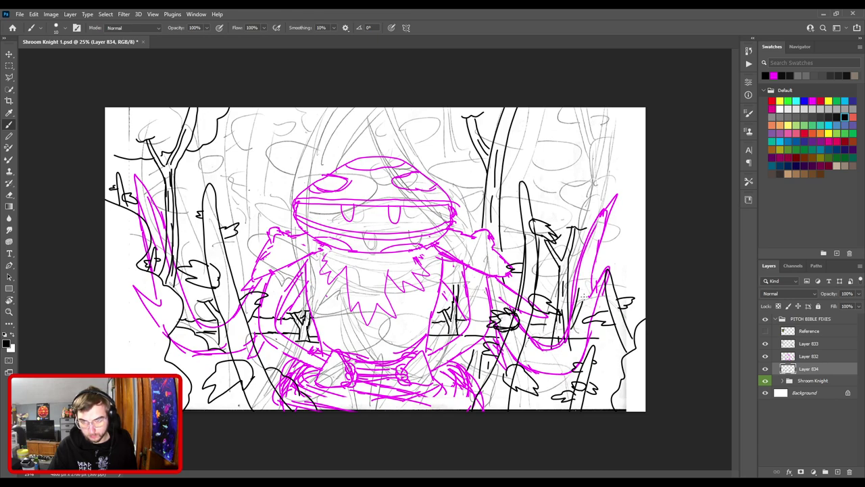
key("ctrl+z")
left_click_drag(570, 330, 592, 289)
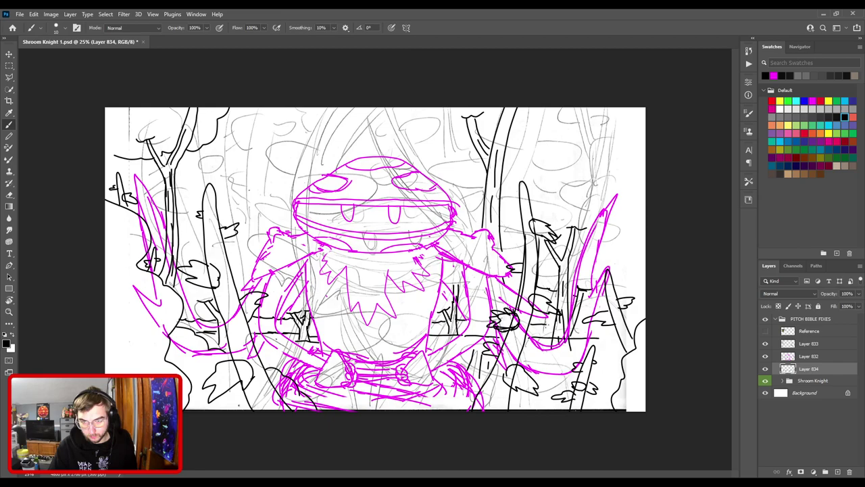
- Draw a leaning background tree at the canvas's right edge, with a curved trunk, a branch line and a large billowy canopy
mouse_move(611, 328)
left_mouse_down()
mouse_move(598, 335)
mouse_move(645, 316)
left_mouse_up()
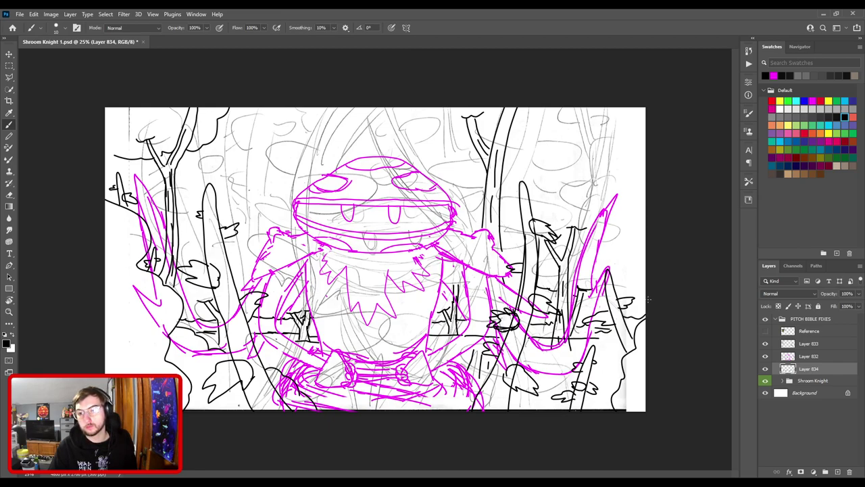
left_click_drag(647, 265, 621, 179)
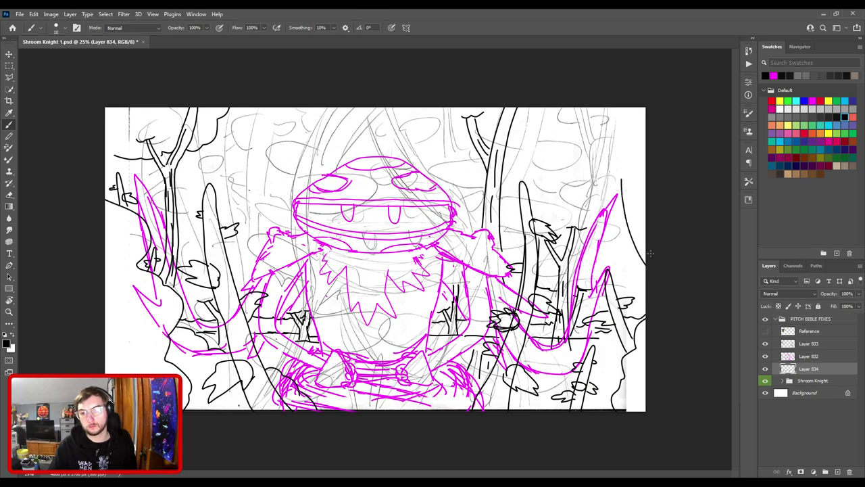
left_click_drag(647, 250, 627, 178)
key("ctrl+z")
mouse_move(647, 249)
left_mouse_down()
mouse_move(629, 179)
mouse_move(649, 231)
left_mouse_up()
key("ctrl+z")
key("ctrl+z")
left_click_drag(630, 180, 649, 237)
left_click_drag(627, 179, 646, 174)
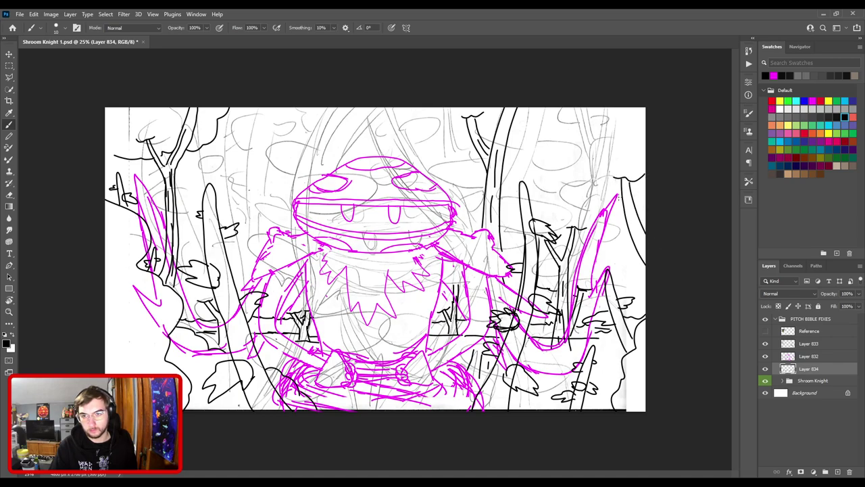
mouse_move(630, 236)
left_mouse_down()
mouse_move(580, 202)
mouse_move(587, 192)
mouse_move(557, 180)
mouse_move(570, 160)
mouse_move(646, 129)
left_mouse_up()
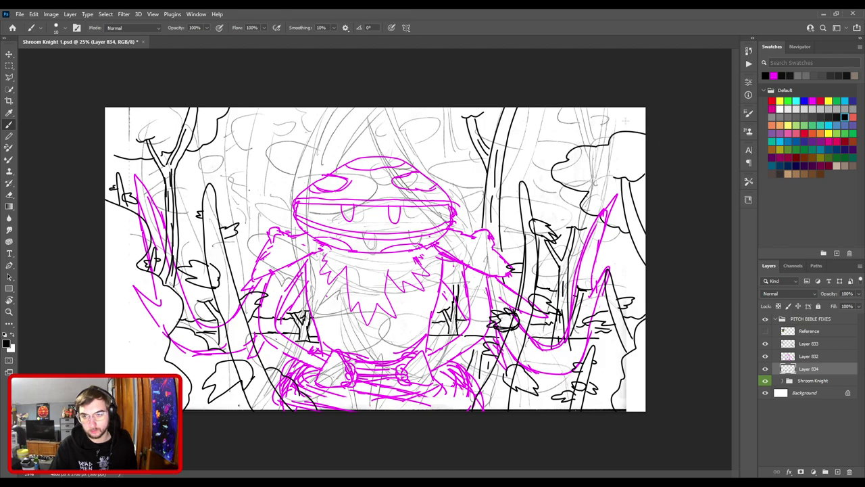
- Hide the old Shroom Knight layer group, view the whole drawing, and check Layer 833's contents by toggling its visibility
left_click(766, 381)
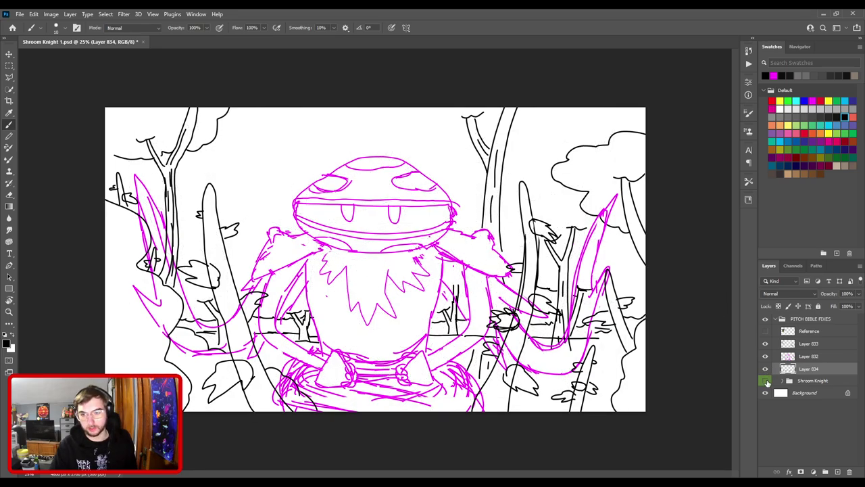
key("ctrl+minus")
key("ctrl+minus")
key("ctrl+0")
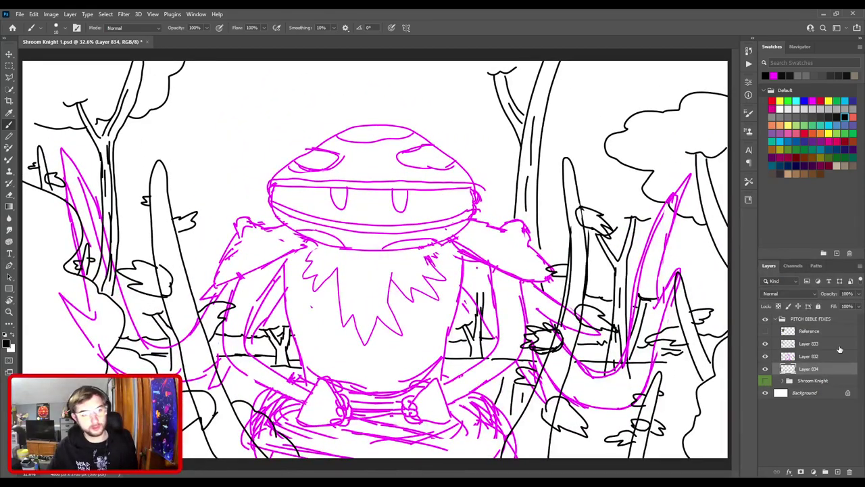
left_click(805, 348)
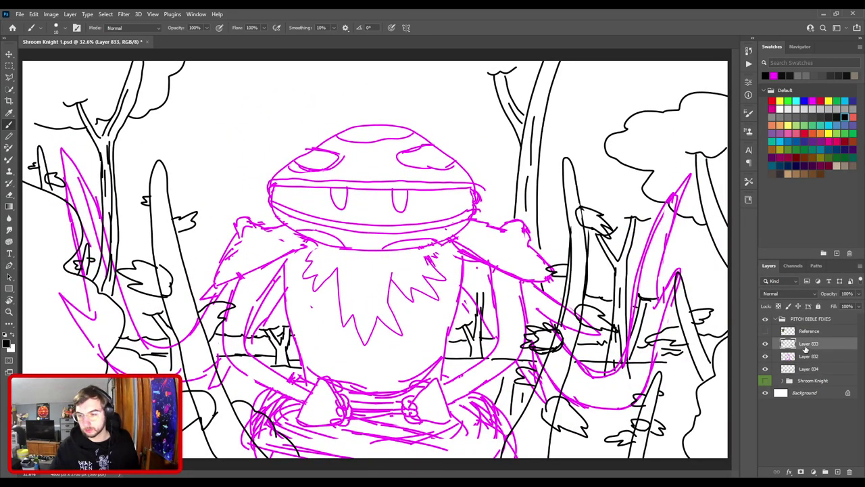
left_click(765, 344)
left_click(766, 344)
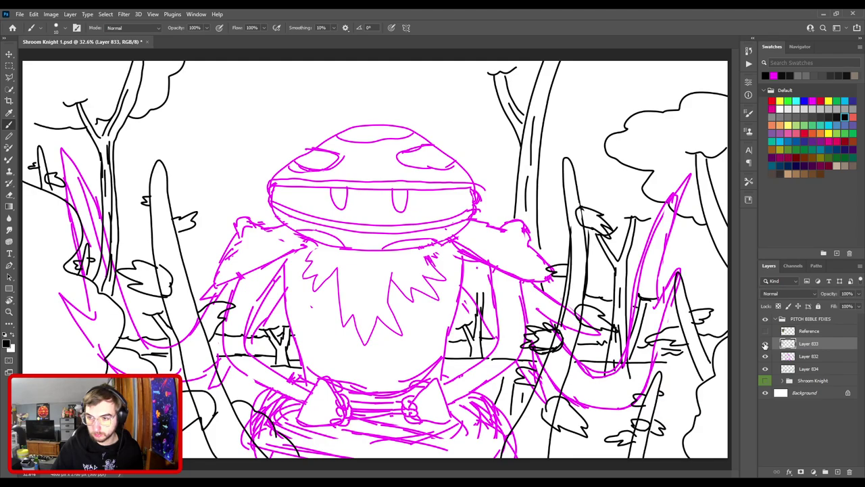
- Place the finished Numachi illustration at the top of the PITCH BIBLE FIXES group as a style reference, and hide it
left_click(807, 365)
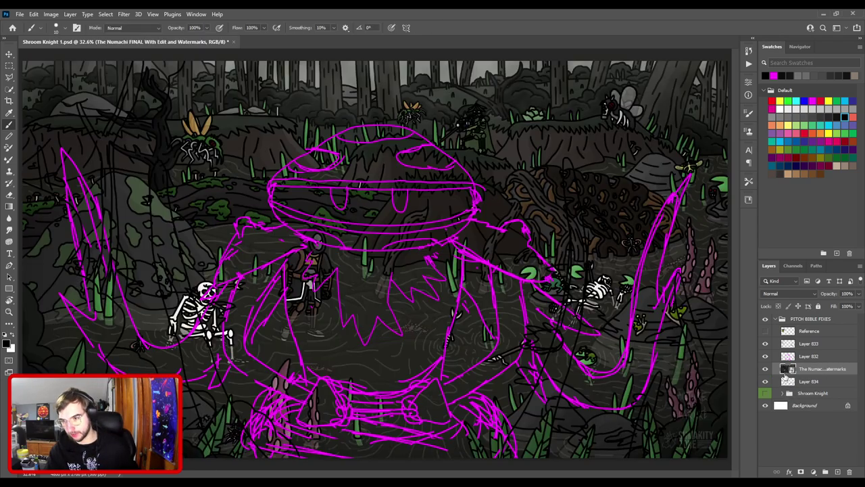
left_click_drag(786, 370, 801, 326)
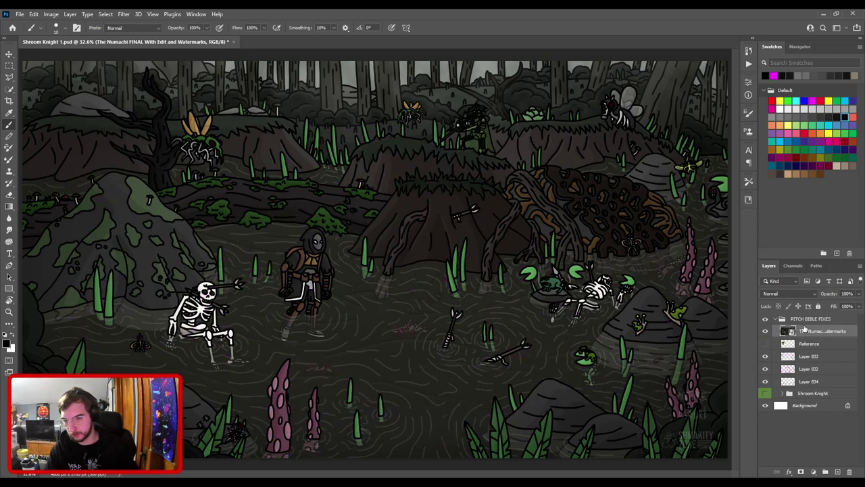
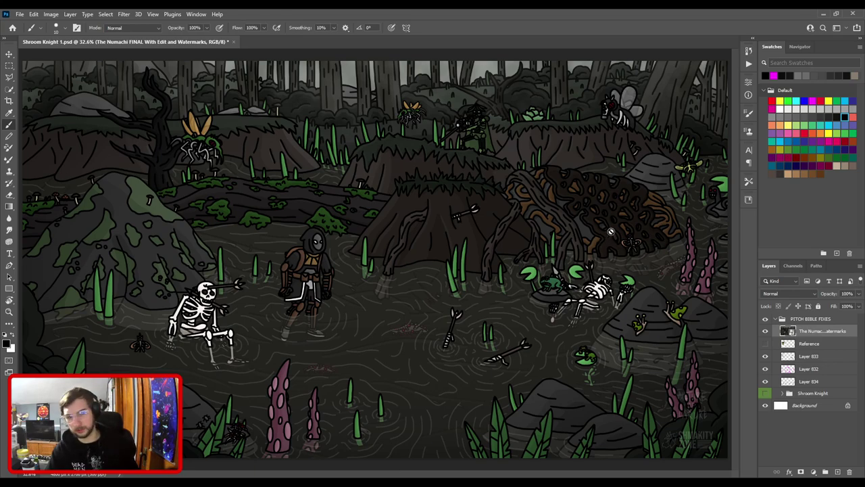
left_click(765, 331)
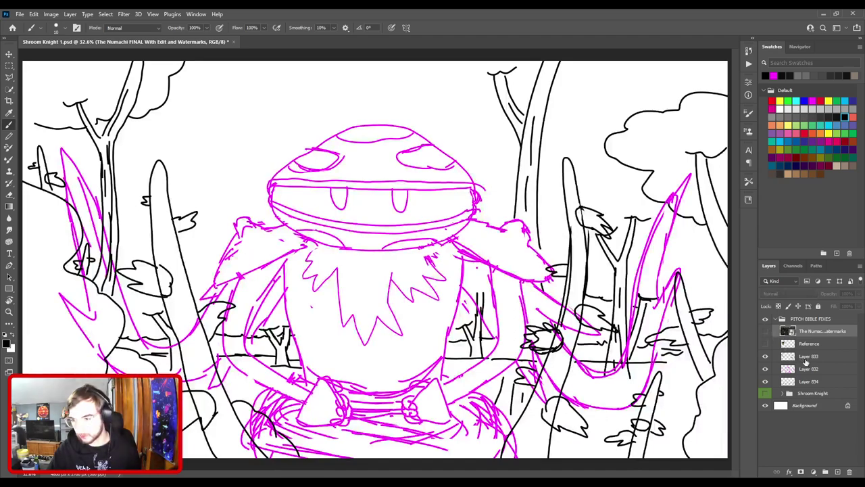
- On Layer 833, draw distant horizon strokes and puffy foliage outlines behind the trees on both sides of the knight's head
left_click(806, 357)
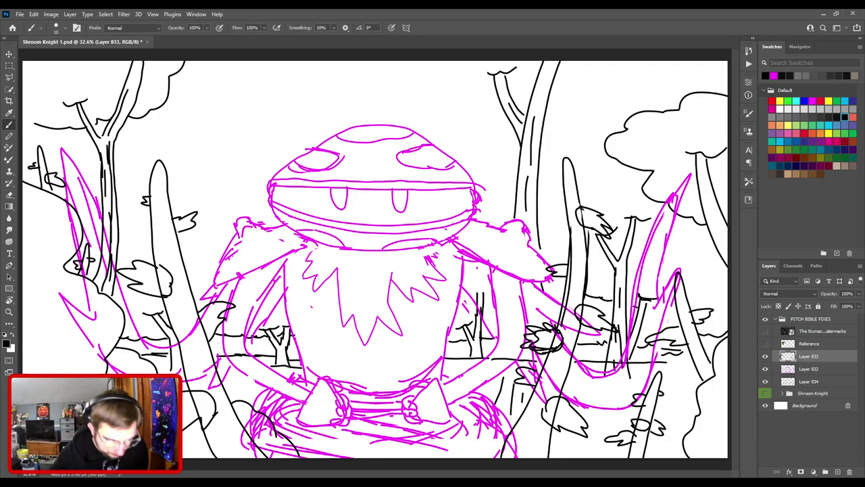
left_click(765, 357)
left_click(765, 357)
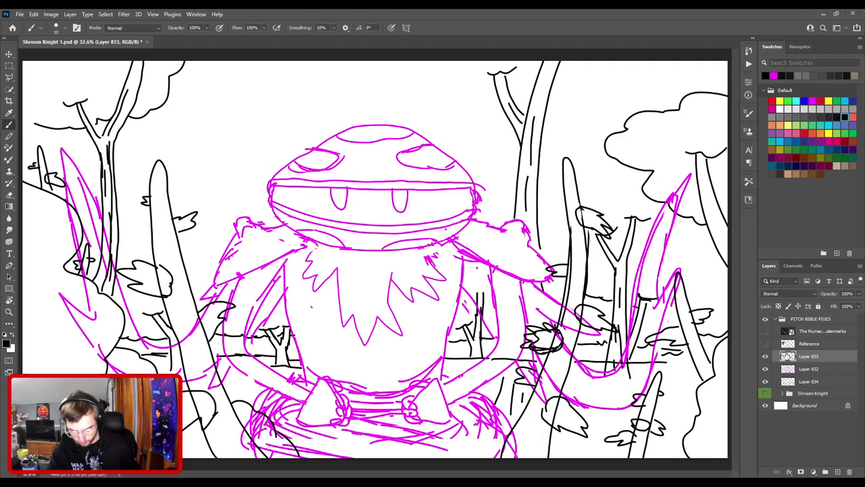
key("ctrl+minus")
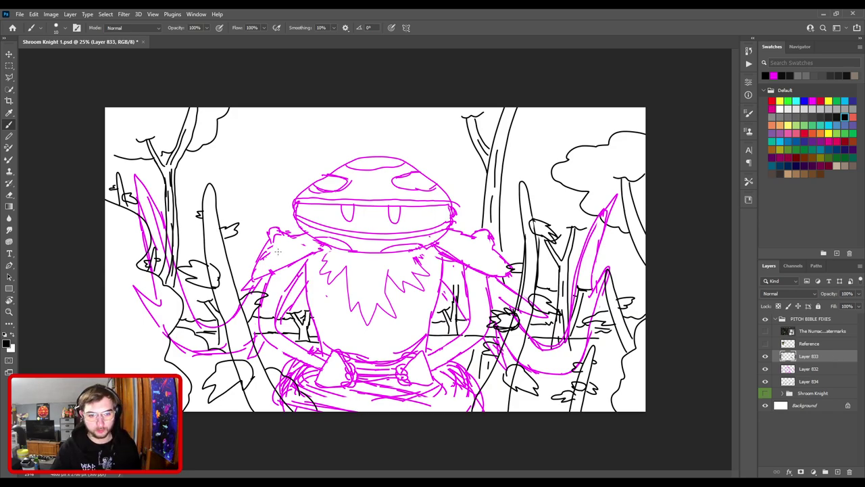
left_click_drag(232, 262, 255, 259)
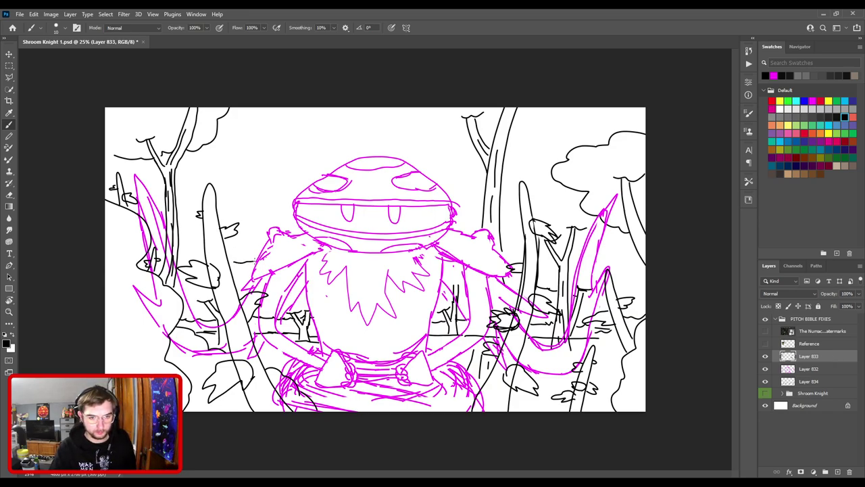
left_click_drag(125, 179, 153, 172)
mouse_move(182, 168)
left_mouse_down()
mouse_move(273, 171)
mouse_move(315, 184)
mouse_move(310, 150)
mouse_move(348, 146)
left_mouse_up()
mouse_move(443, 183)
left_mouse_down()
mouse_move(475, 210)
mouse_move(484, 188)
left_mouse_up()
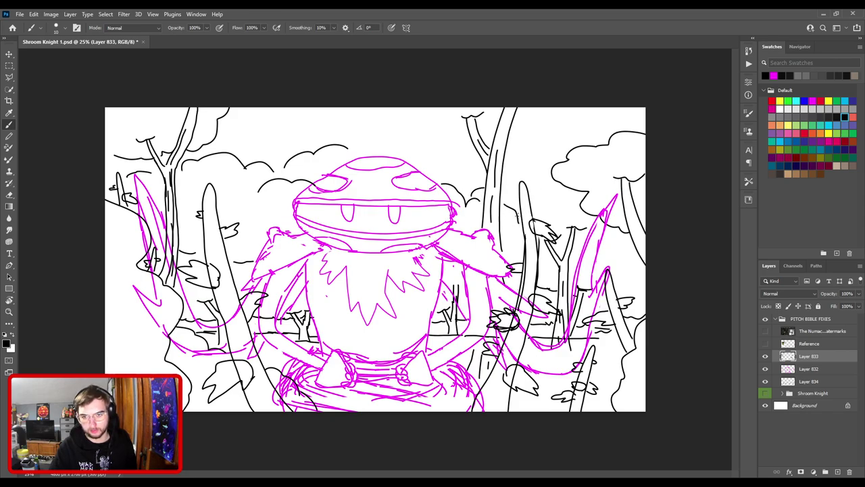
mouse_move(544, 213)
left_mouse_down()
mouse_move(541, 205)
mouse_move(568, 195)
left_mouse_up()
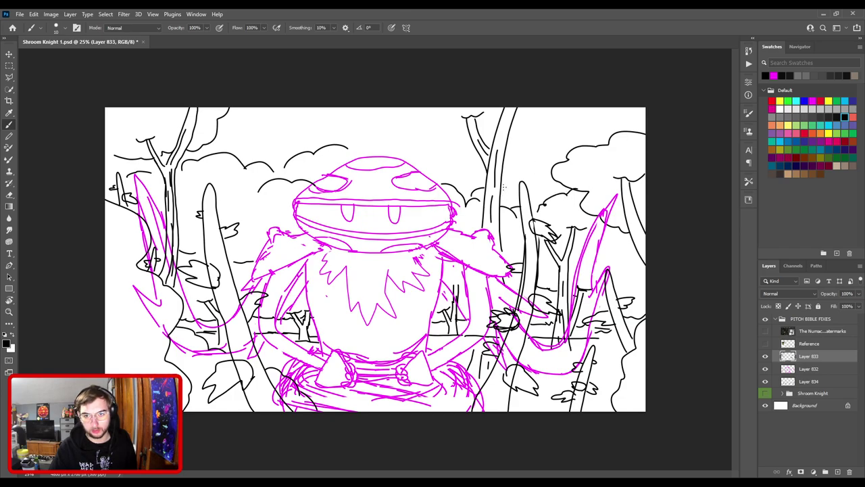
left_click_drag(532, 192, 555, 170)
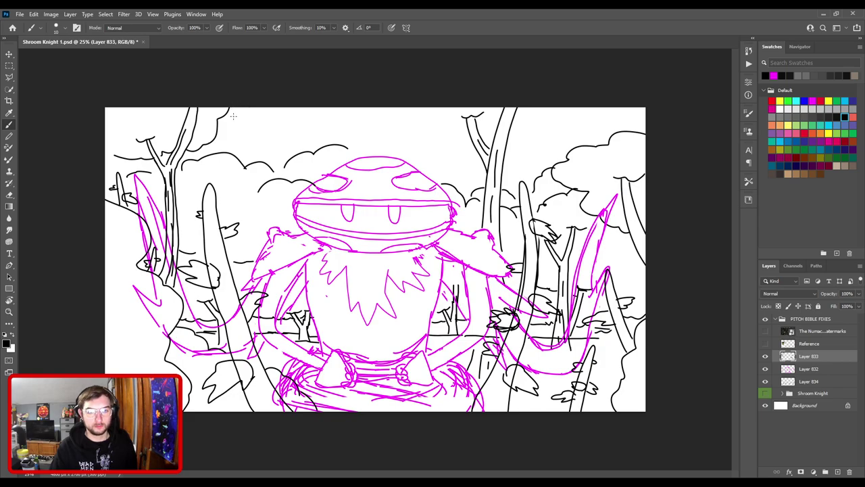
- Add loose wavy canopy lines across the upper background, from the upper-left tree over the knight's cap to the upper-right corner
mouse_move(238, 117)
left_mouse_down()
mouse_move(266, 116)
mouse_move(301, 153)
left_mouse_up()
left_click_drag(522, 144, 565, 126)
mouse_move(476, 161)
left_mouse_down()
mouse_move(436, 157)
mouse_move(313, 108)
left_mouse_up()
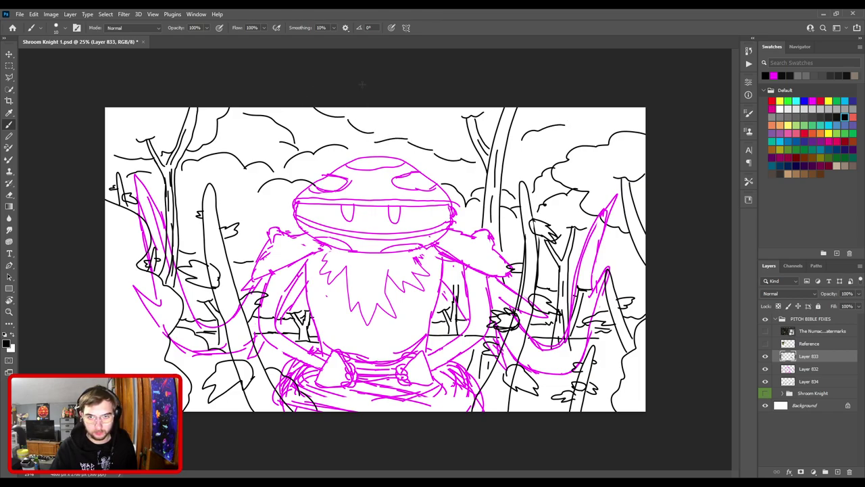
left_click_drag(432, 163, 474, 164)
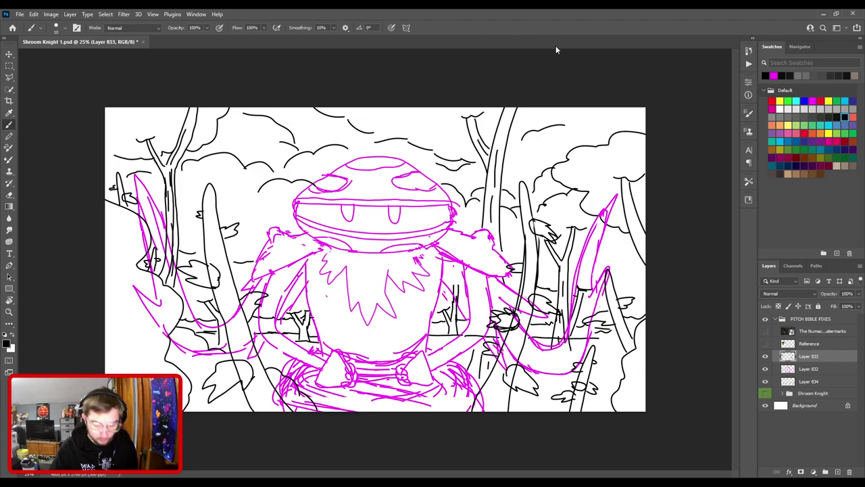
left_click_drag(598, 119, 635, 118)
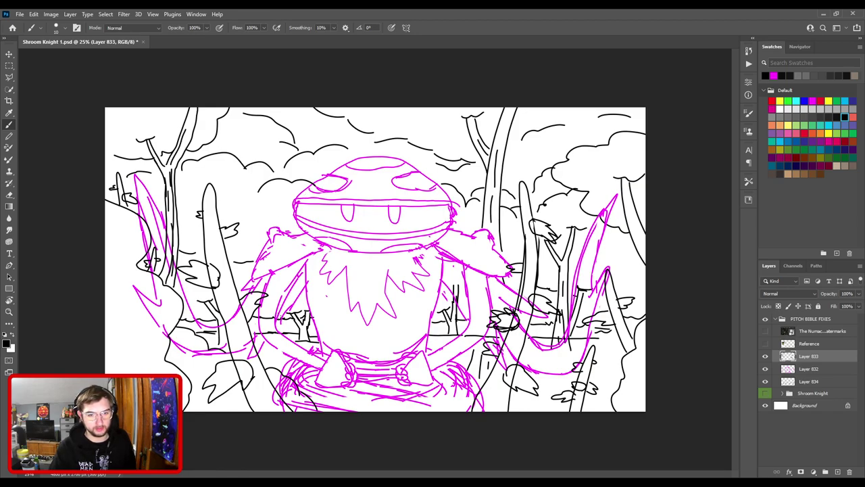
- On Layer 834, draw a forked background tree behind the knight's left-hand shoulder and arm, with ground strokes at its base
key("e")
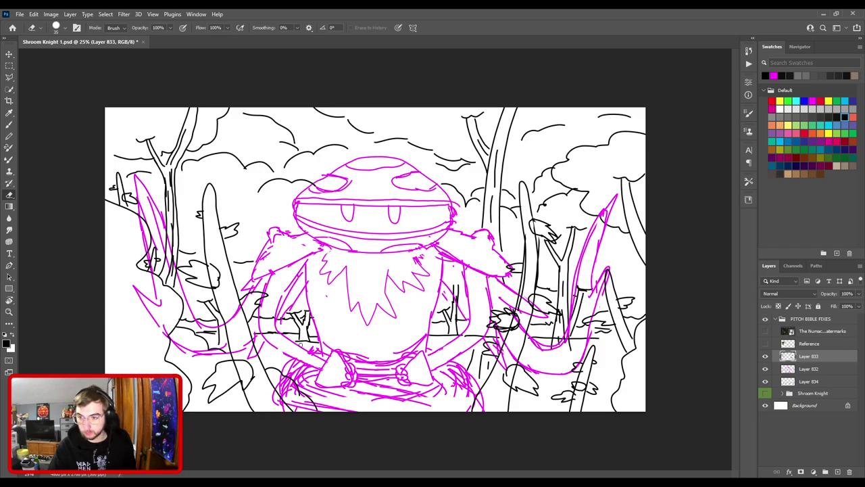
key("ctrl+minus")
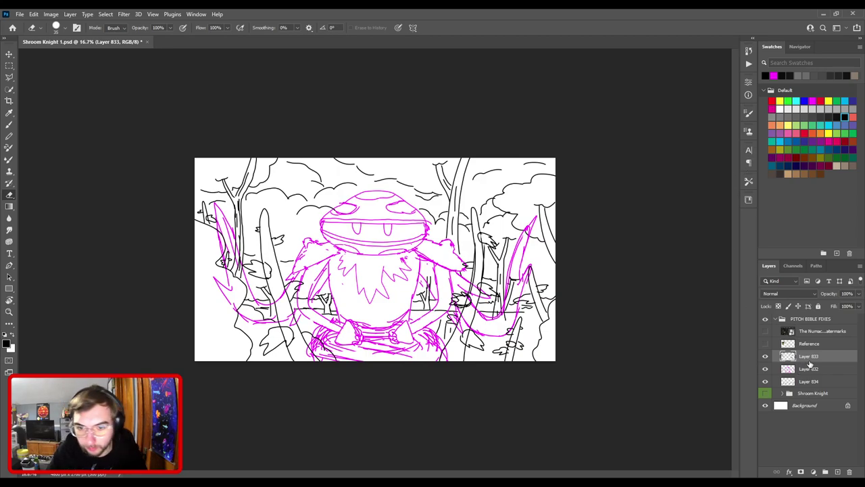
left_click(812, 382)
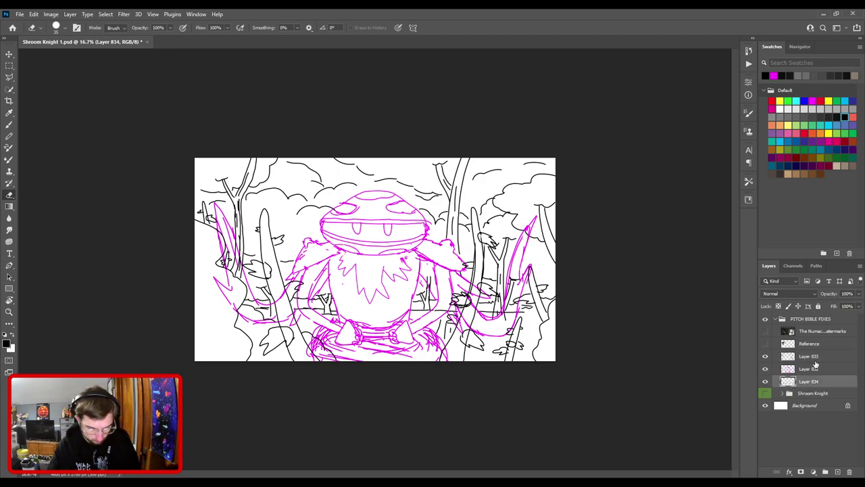
key("ctrl+plus")
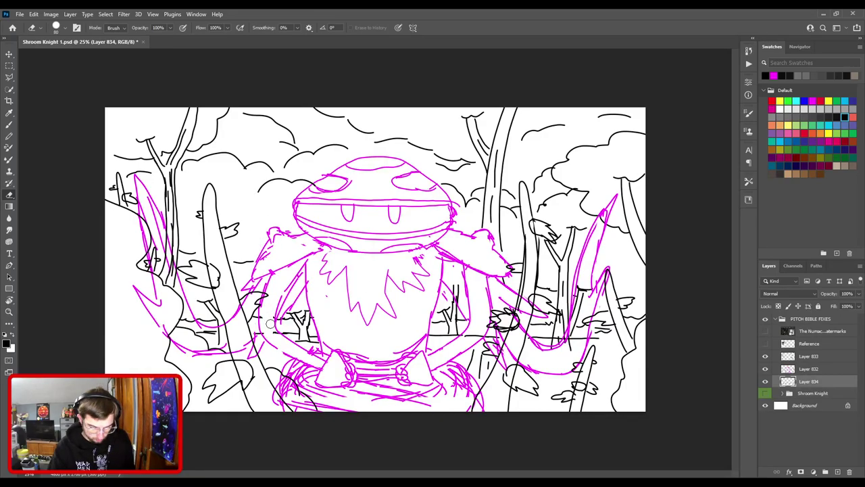
key("b")
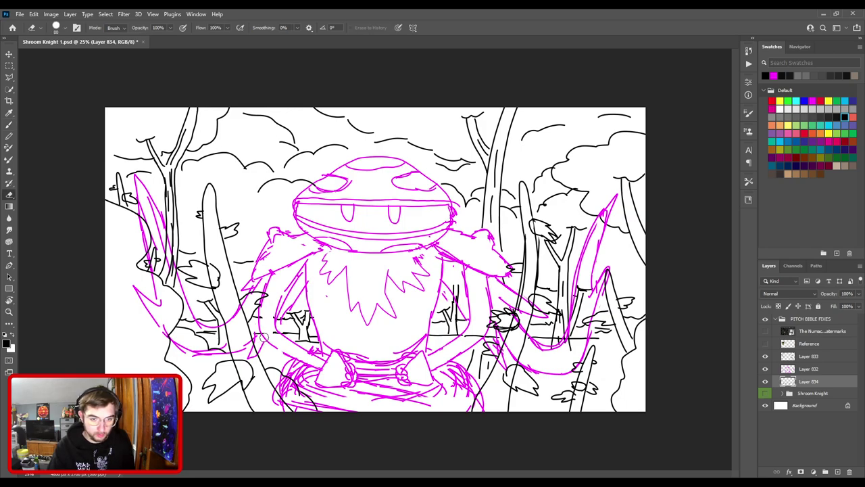
mouse_move(260, 333)
left_mouse_down()
mouse_move(254, 274)
mouse_move(238, 240)
left_mouse_up()
key("ctrl+z")
key("ctrl+z")
key("ctrl+z")
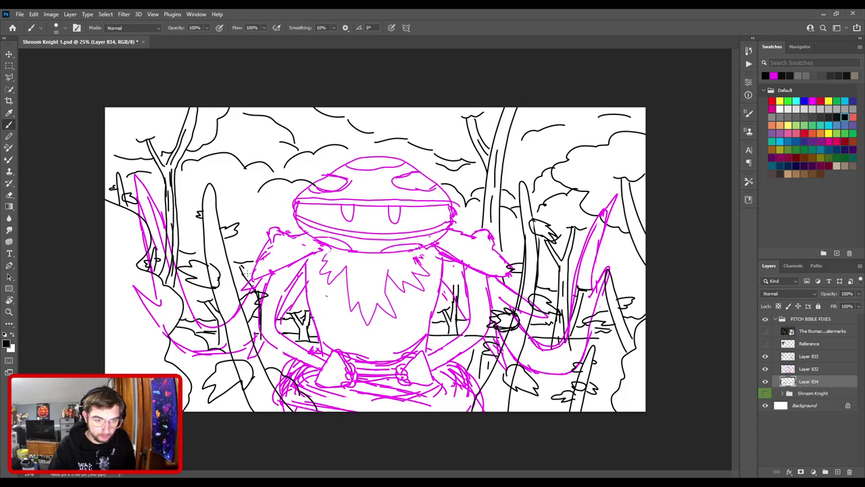
mouse_move(257, 281)
left_mouse_down()
mouse_move(268, 247)
mouse_move(291, 238)
mouse_move(270, 311)
mouse_move(279, 342)
mouse_move(295, 348)
left_mouse_up()
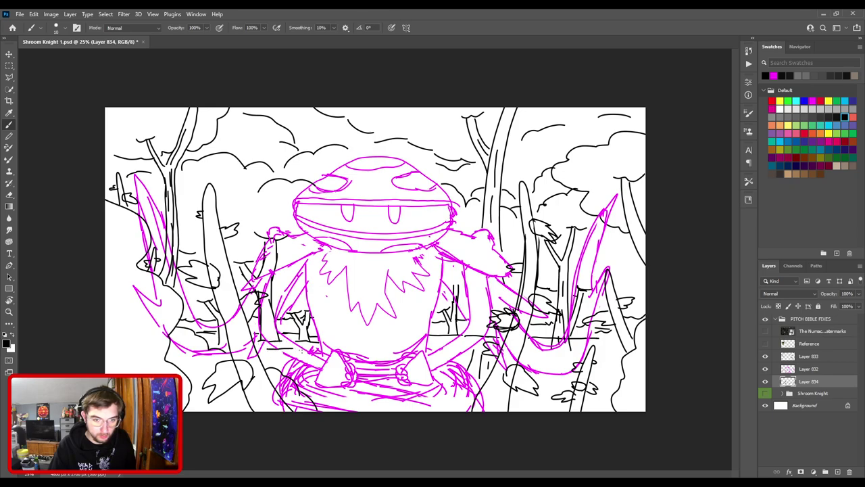
- Add short ground lines and grass tufts beside the knight's base and among the right-hand plants, and select Layer 833
left_click_drag(439, 345, 470, 344)
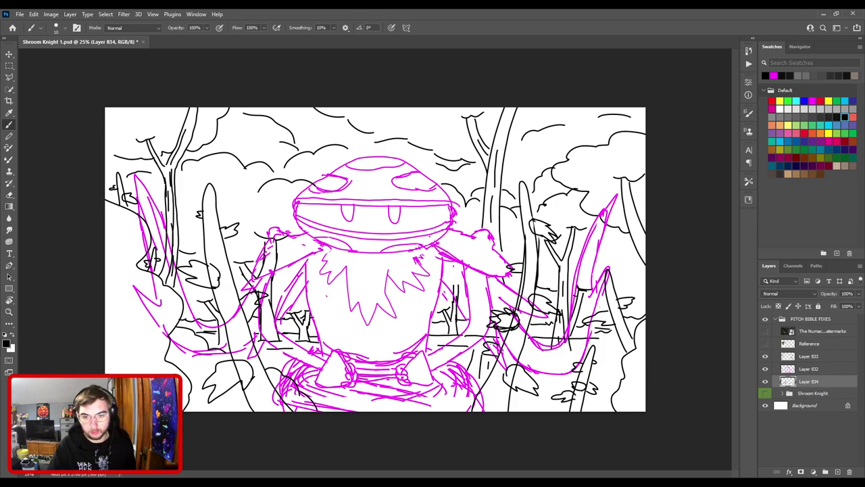
left_click_drag(533, 355, 576, 345)
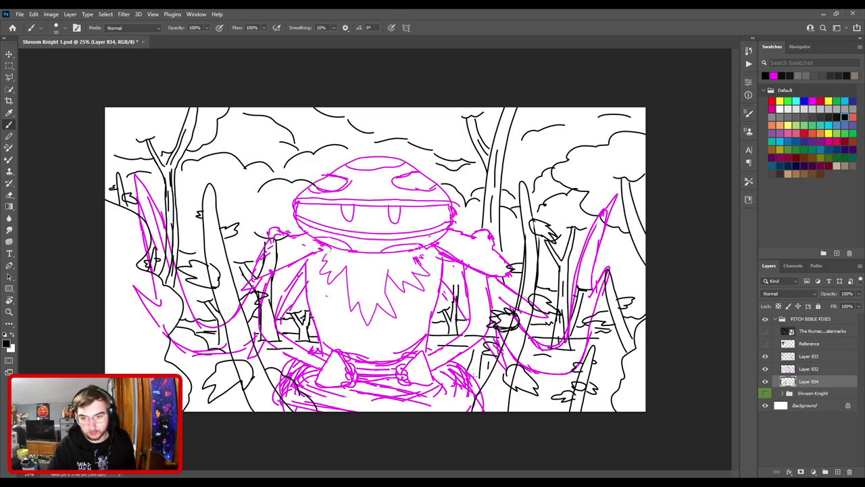
left_click_drag(518, 403, 562, 399)
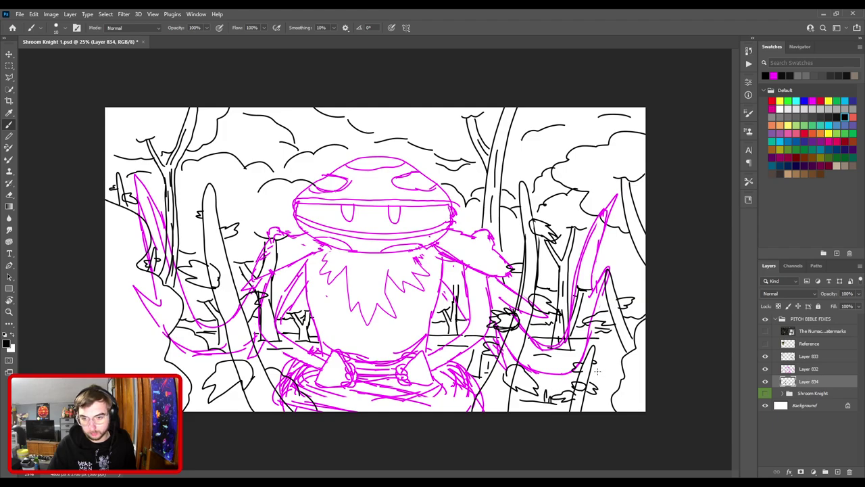
left_click_drag(607, 362, 608, 372)
left_click_drag(613, 363, 617, 372)
left_click_drag(601, 336, 619, 334)
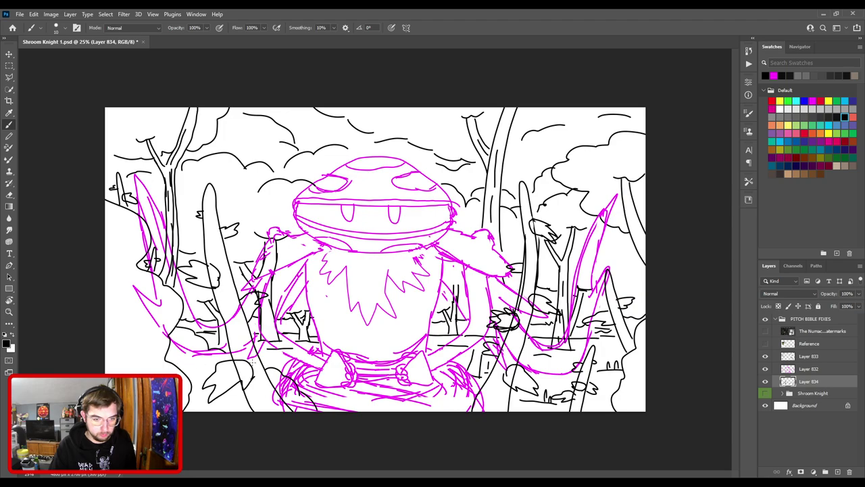
left_click_drag(261, 364, 273, 372)
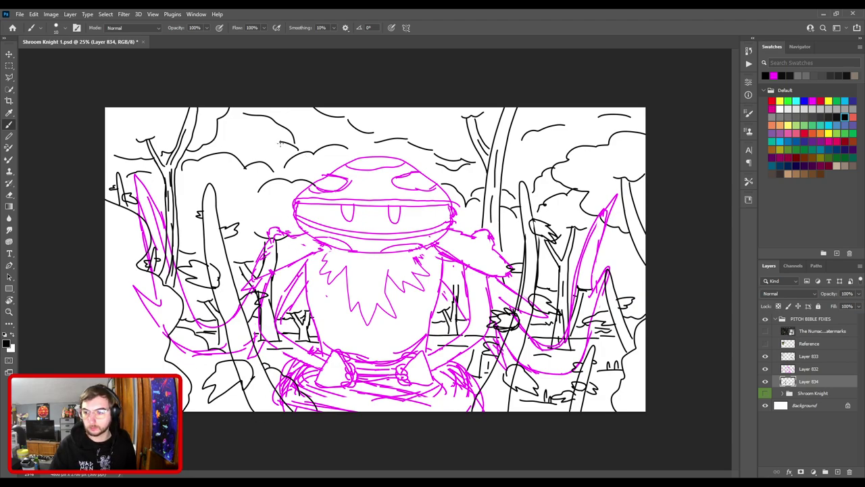
left_click(804, 358)
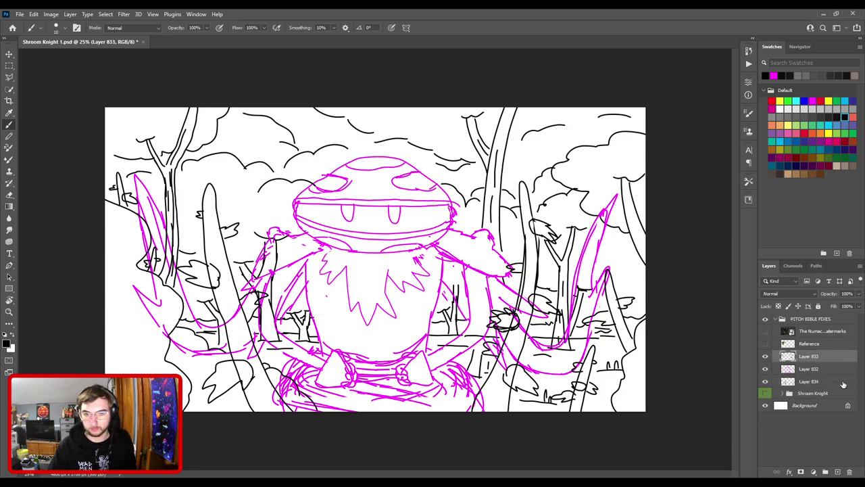
- On a new layer above Layer 833, draw vines hanging from the canvas top around the knight's cap and down past the right-hand arm
left_click(837, 473)
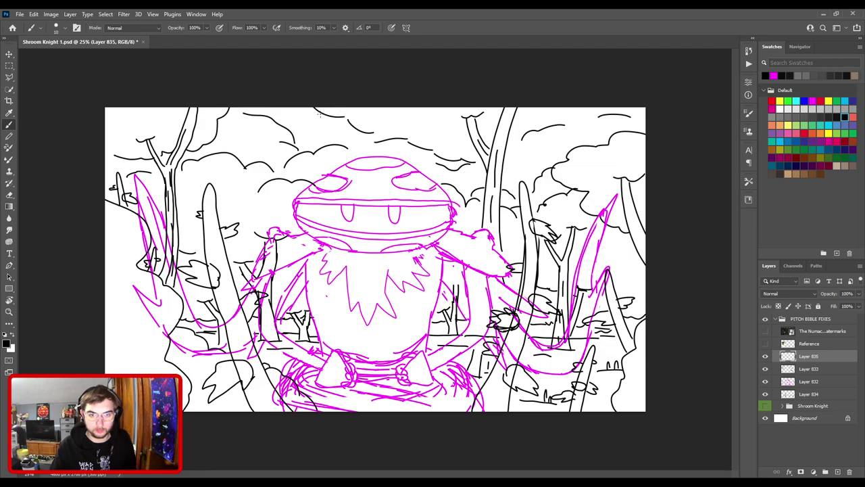
mouse_move(338, 95)
left_mouse_down()
mouse_move(339, 153)
mouse_move(284, 220)
mouse_move(285, 194)
mouse_move(315, 162)
mouse_move(338, 101)
left_mouse_up()
mouse_move(462, 108)
left_mouse_down()
mouse_move(467, 196)
mouse_move(459, 251)
mouse_move(480, 313)
mouse_move(477, 346)
mouse_move(484, 292)
left_mouse_up()
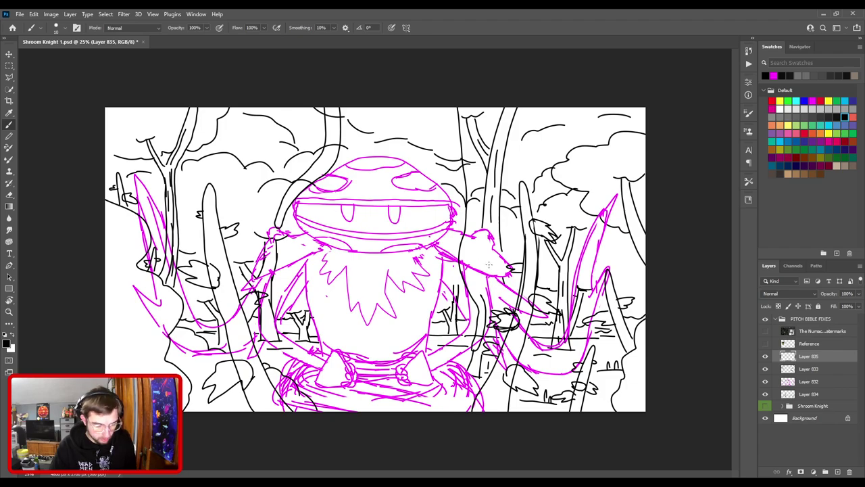
mouse_move(467, 108)
left_mouse_down()
mouse_move(472, 274)
mouse_move(485, 333)
left_mouse_up()
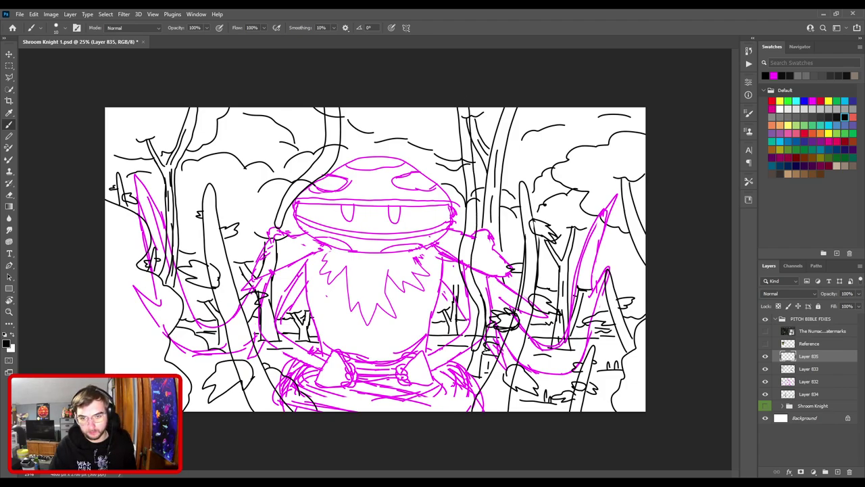
left_click_drag(424, 107, 393, 158)
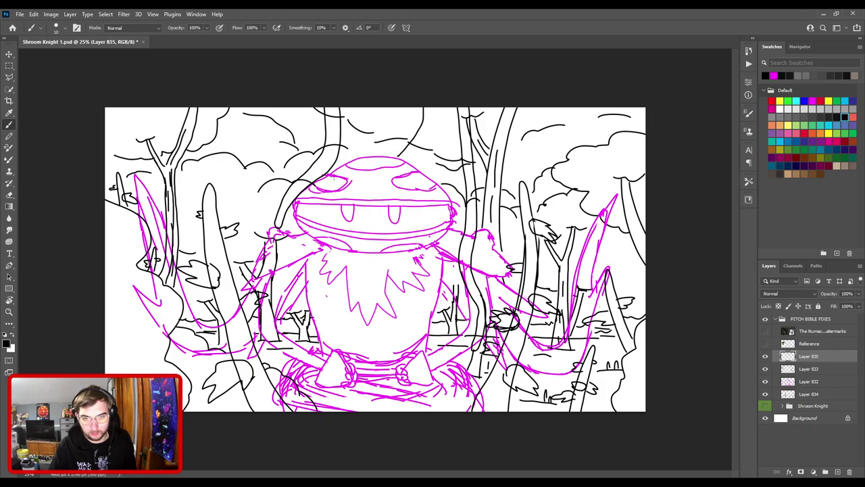
mouse_move(342, 165)
left_mouse_down()
mouse_move(334, 180)
mouse_move(376, 190)
mouse_move(344, 169)
left_mouse_up()
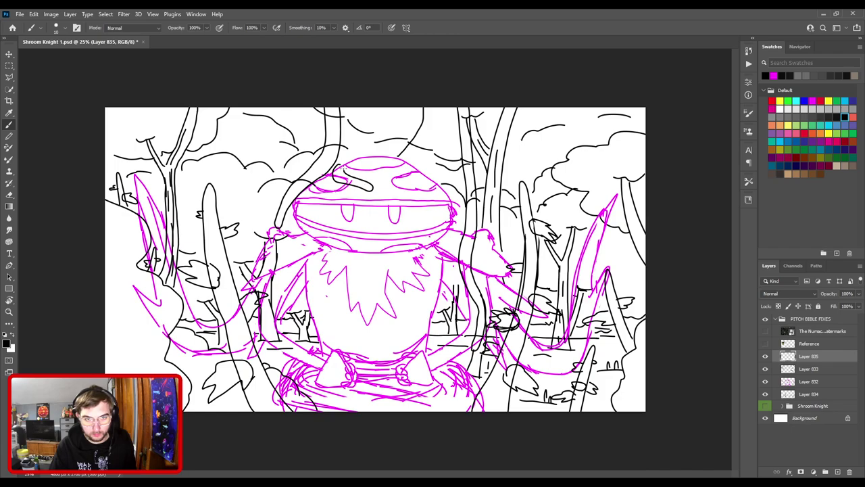
mouse_move(405, 164)
left_mouse_down()
mouse_move(422, 144)
mouse_move(433, 104)
left_mouse_up()
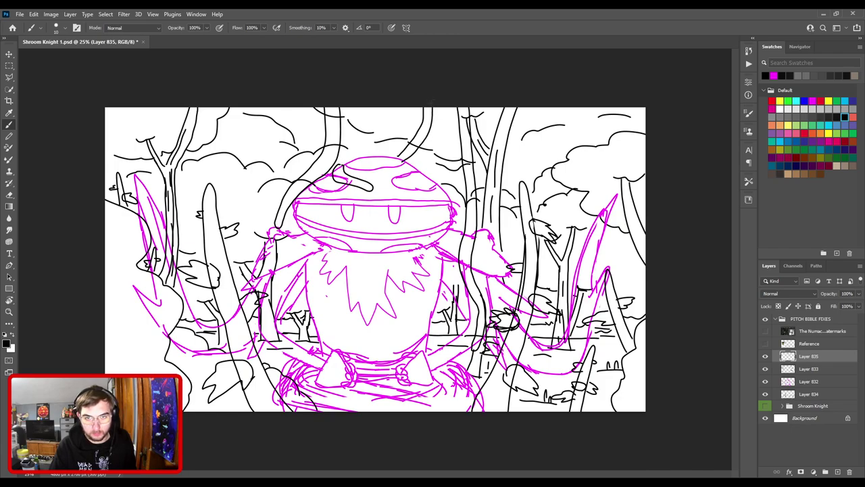
- Add small leaves along the hanging vines and draw a leafy vine segment across the knight's left-hand collar
mouse_move(355, 174)
left_mouse_down()
mouse_move(364, 181)
mouse_move(331, 184)
mouse_move(373, 187)
left_mouse_up()
mouse_move(284, 201)
left_mouse_down()
mouse_move(270, 204)
mouse_move(320, 189)
left_mouse_up()
mouse_move(306, 160)
left_mouse_down()
mouse_move(344, 143)
mouse_move(315, 118)
left_mouse_up()
mouse_move(413, 143)
left_mouse_down()
mouse_move(404, 149)
mouse_move(422, 150)
mouse_move(427, 115)
left_mouse_up()
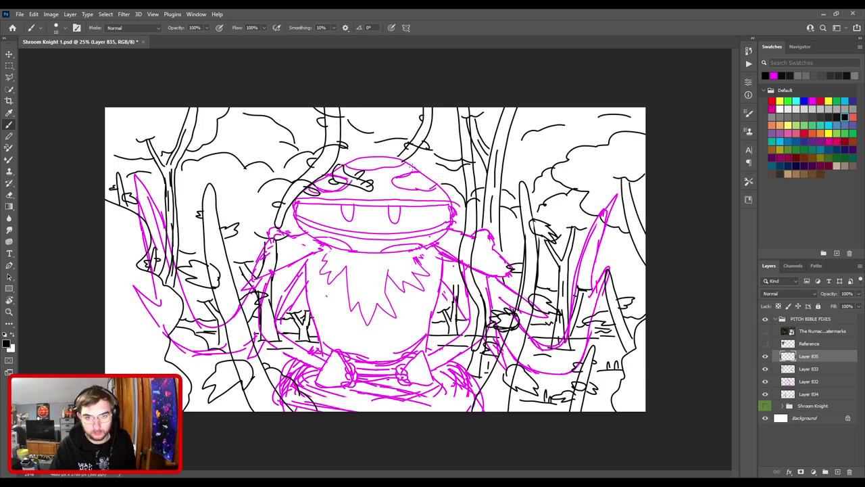
mouse_move(296, 230)
left_mouse_down()
mouse_move(342, 287)
mouse_move(331, 257)
mouse_move(309, 253)
mouse_move(336, 258)
mouse_move(296, 250)
left_mouse_up()
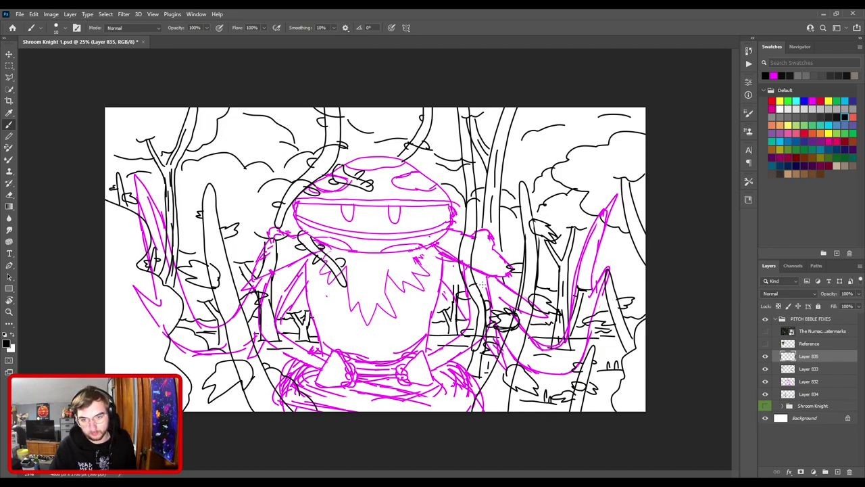
left_click_drag(471, 253, 475, 263)
mouse_move(476, 217)
left_mouse_down()
mouse_move(482, 222)
mouse_move(465, 202)
left_mouse_up()
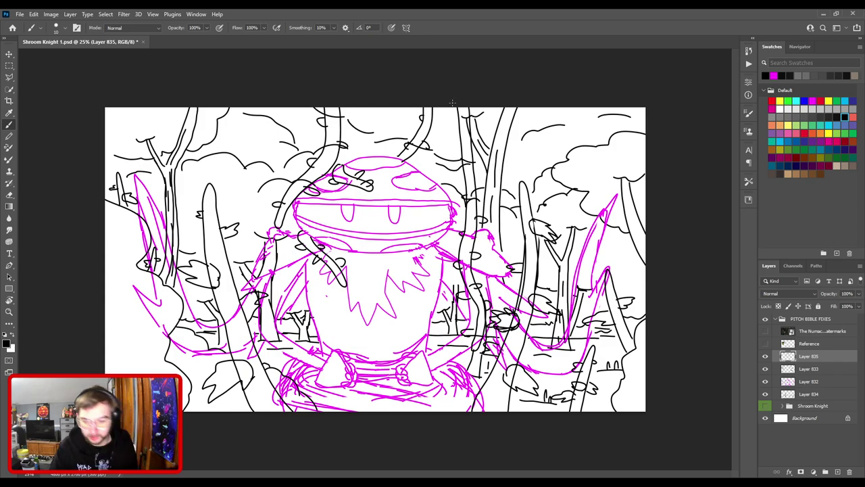
mouse_move(473, 174)
left_mouse_down()
mouse_move(477, 182)
mouse_move(467, 156)
mouse_move(475, 143)
left_mouse_up()
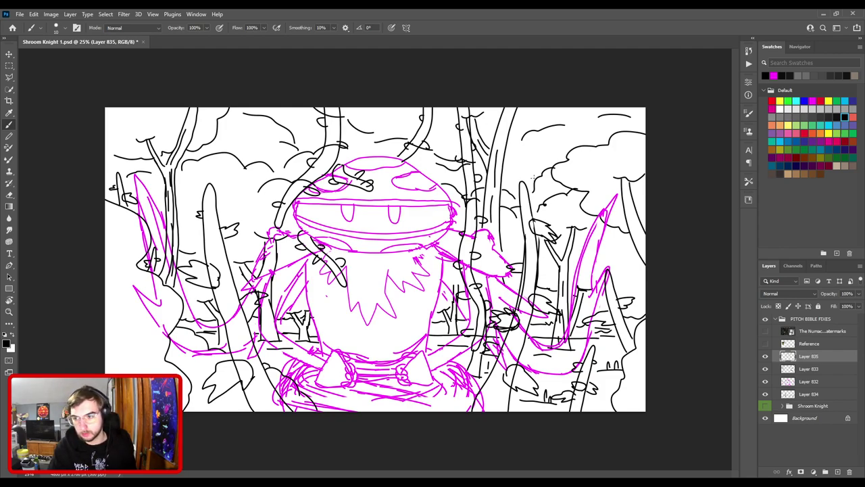
- Save the Shroom Knight 1.psd document
key("ctrl+plus")
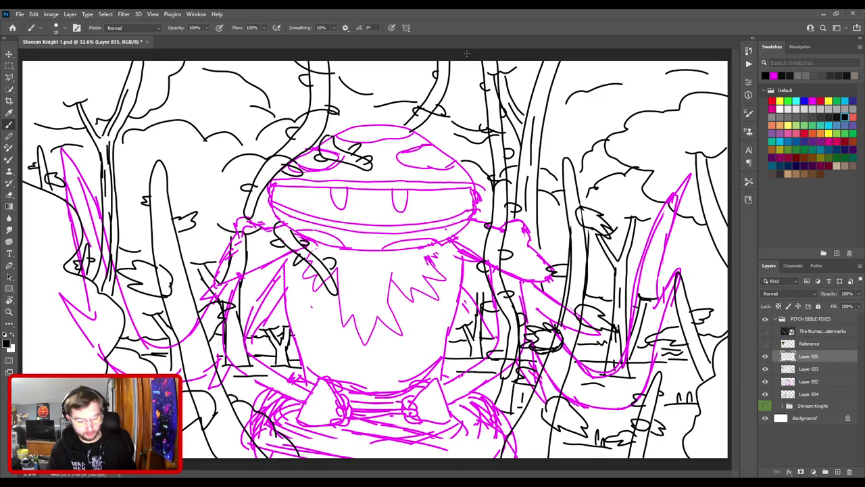
key("ctrl+s")
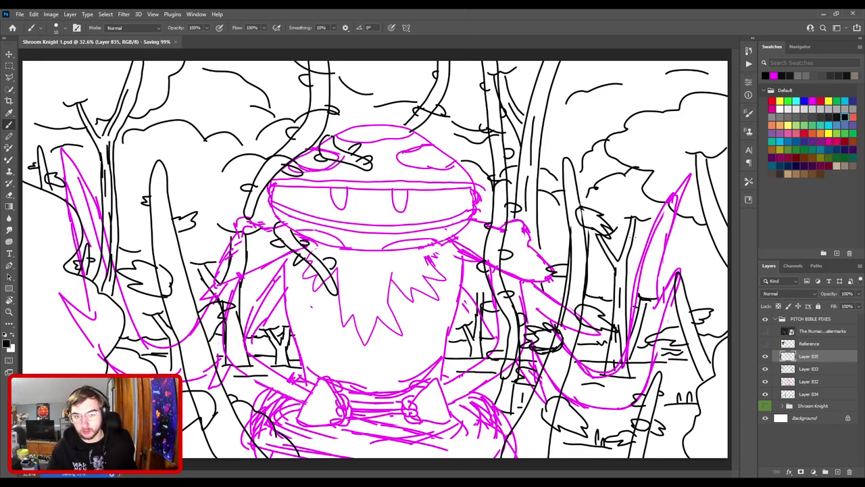
key("ctrl+minus")
key("ctrl+minus")
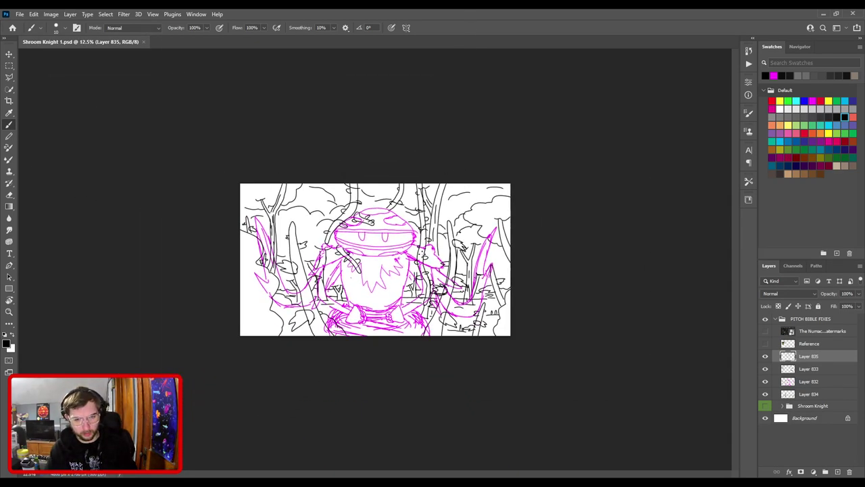
key("ctrl+plus")
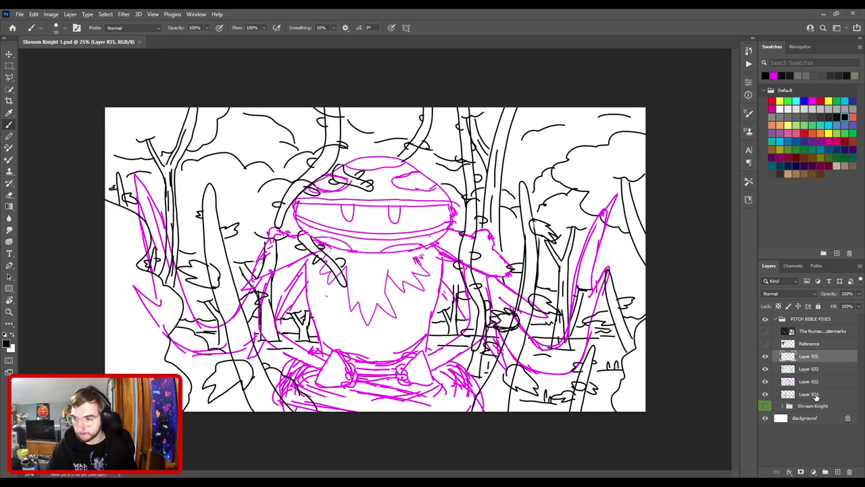
- Hide Layers 835, 833 and 834, leaving only the magenta knight sketch on Layer 832 showing over the background
left_click(766, 382)
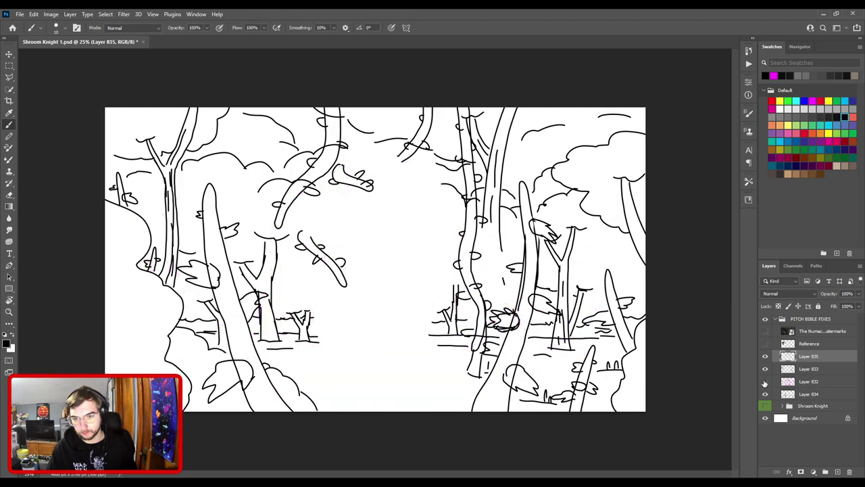
left_click(765, 393)
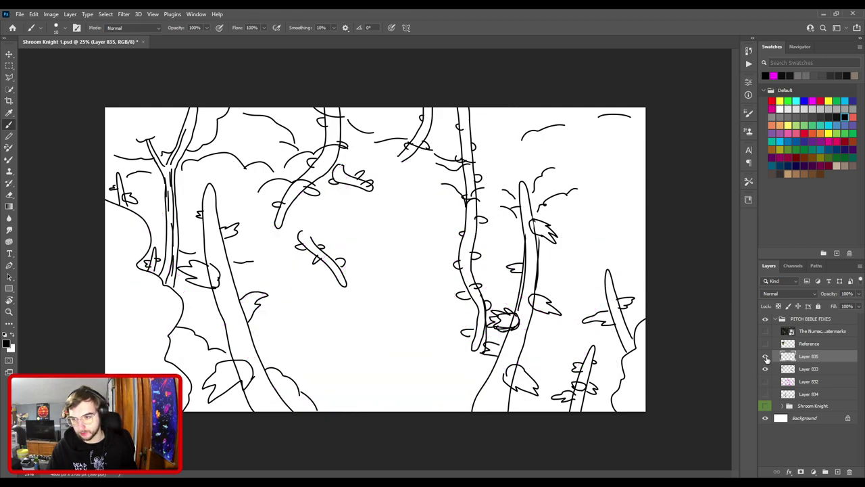
left_click(765, 356)
left_click(765, 368)
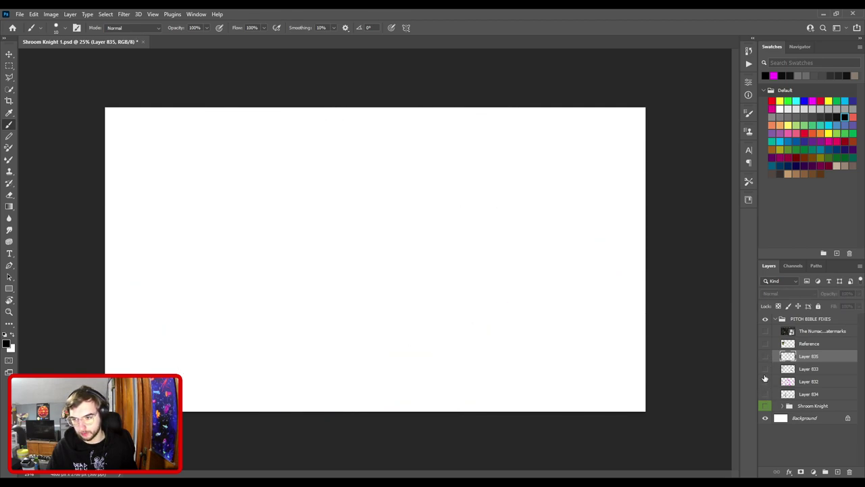
left_click(765, 381)
left_click(765, 356)
left_click(765, 357)
- Group Layers 832 to 835 and name the group Sketch
left_click(825, 397, "shift")
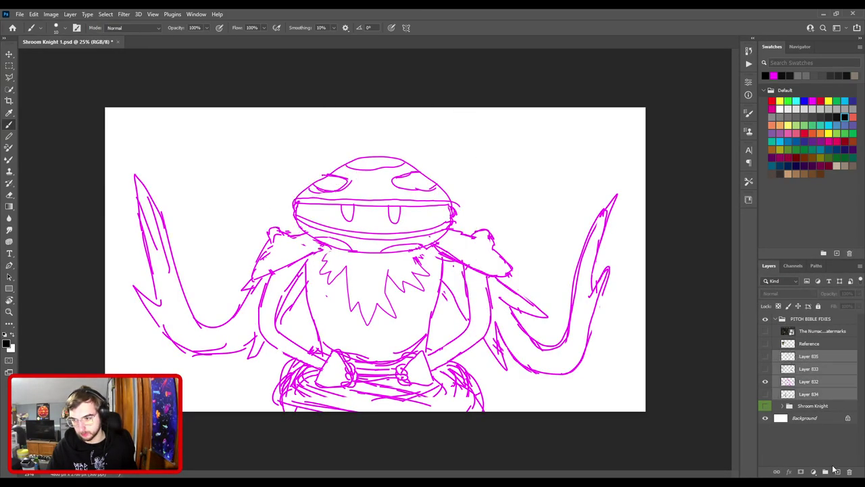
left_click(826, 471)
type("Sketch")
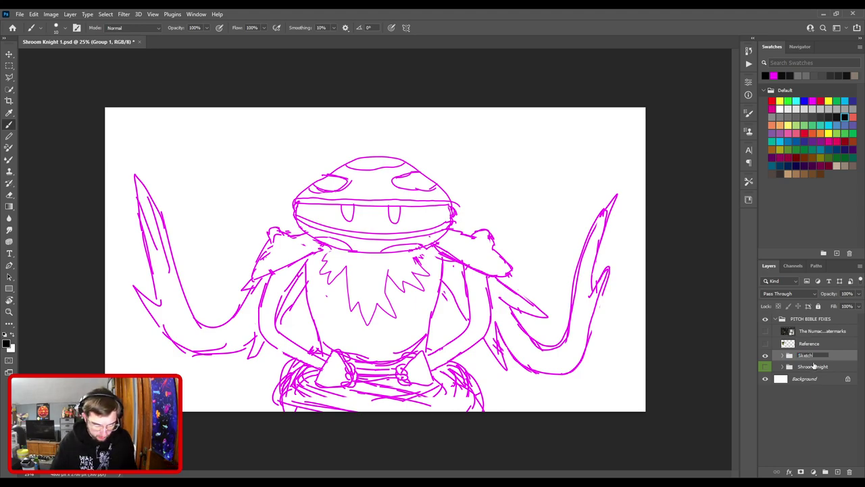
key("Return")
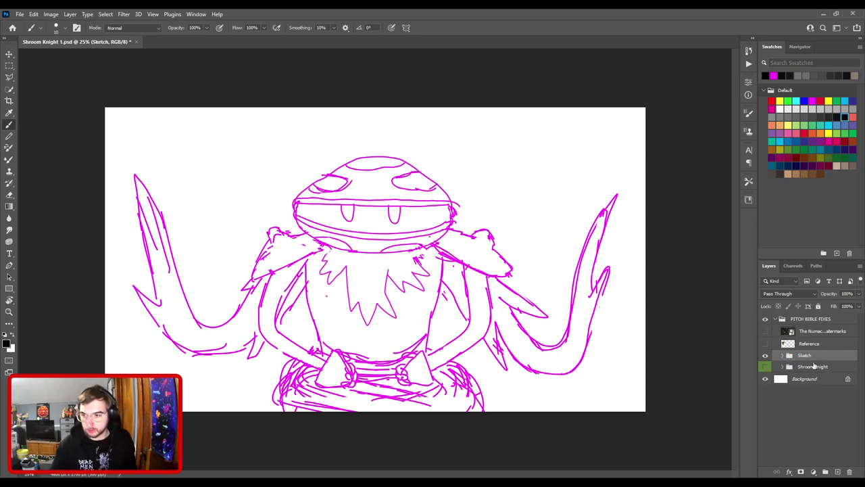
- Move the Shroom Knight group and the Reference layer into the Sketch group, and collapse it
left_click(783, 356)
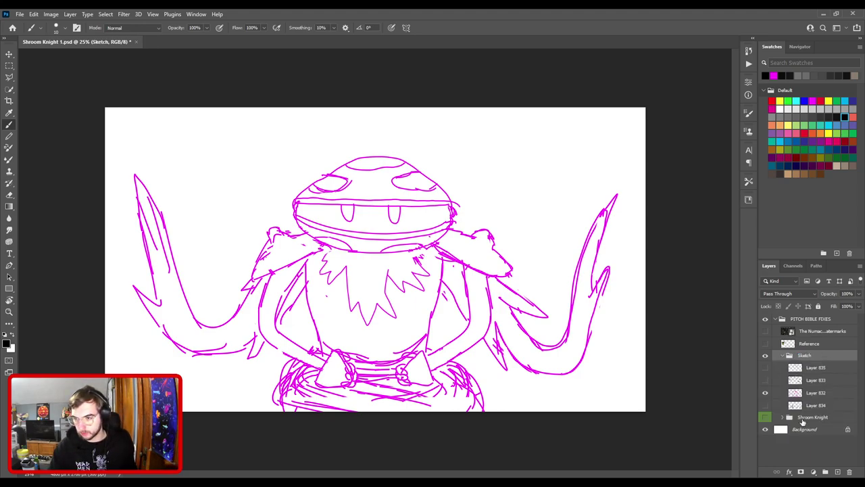
left_click(802, 416)
left_click_drag(802, 343, 808, 361)
left_click(783, 343)
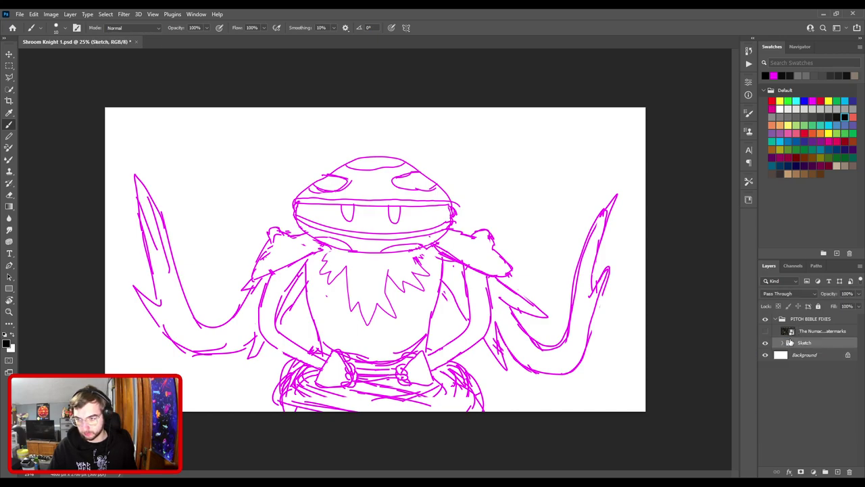
- Delete the hidden watermarks layer above the Sketch group and add a new empty layer in its place
left_click(805, 332)
key("Delete")
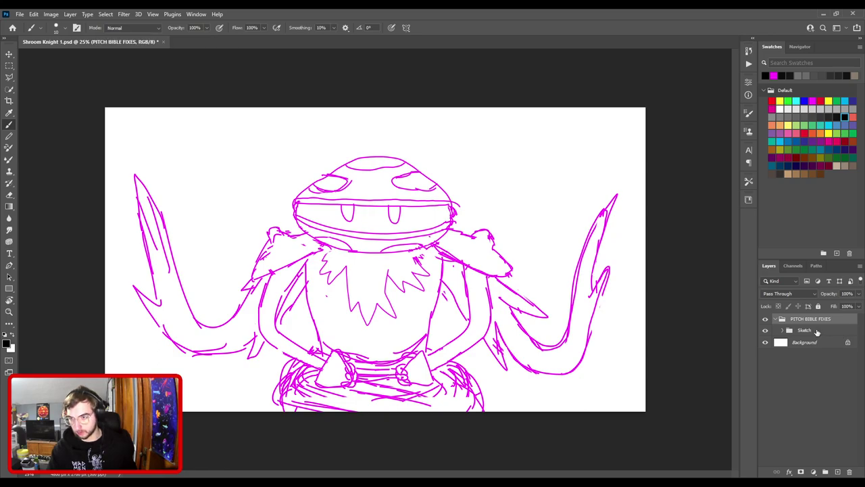
left_click(804, 331)
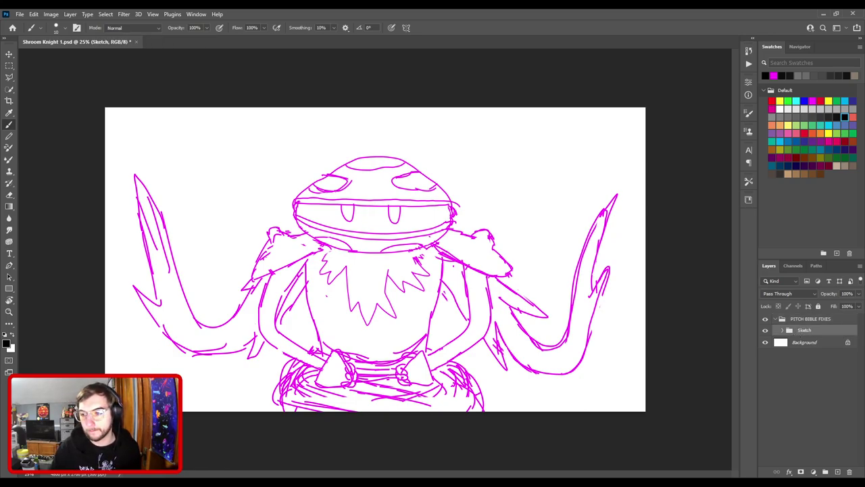
left_click(838, 472)
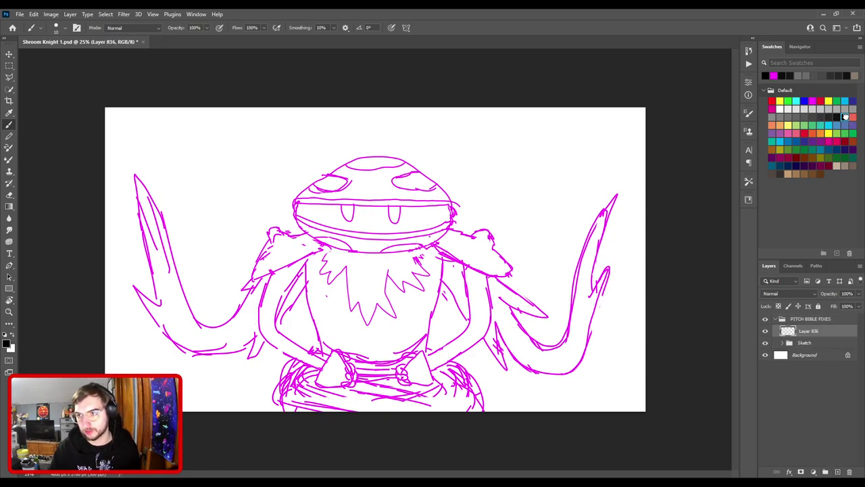
- Show the Reference layer inside the Sketch group and move the coloured reference figure to the canvas's upper-left corner
left_click(805, 343)
left_click(789, 343)
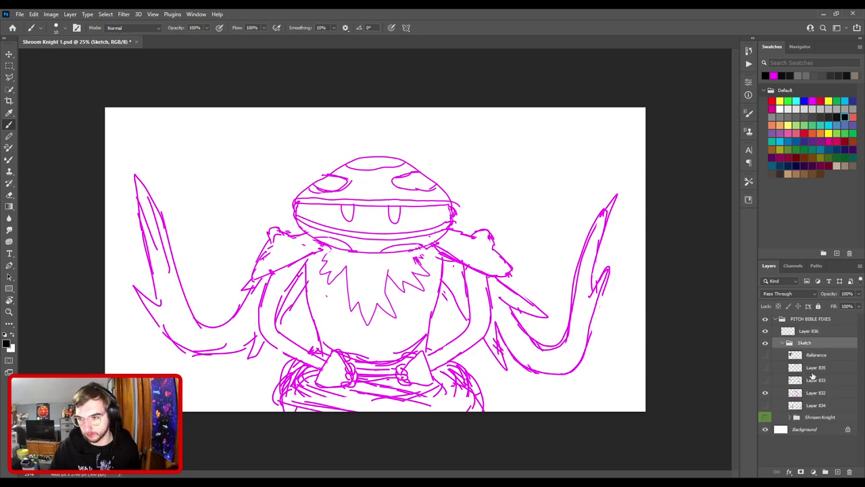
left_click(765, 355)
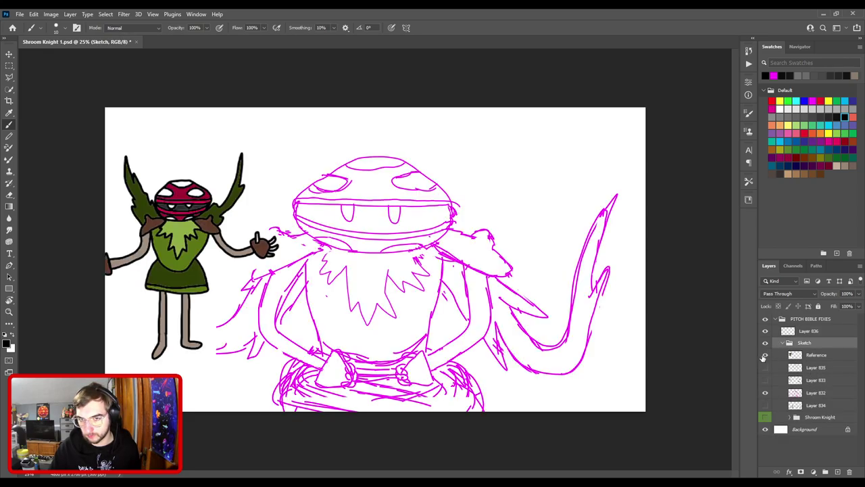
left_click(9, 54)
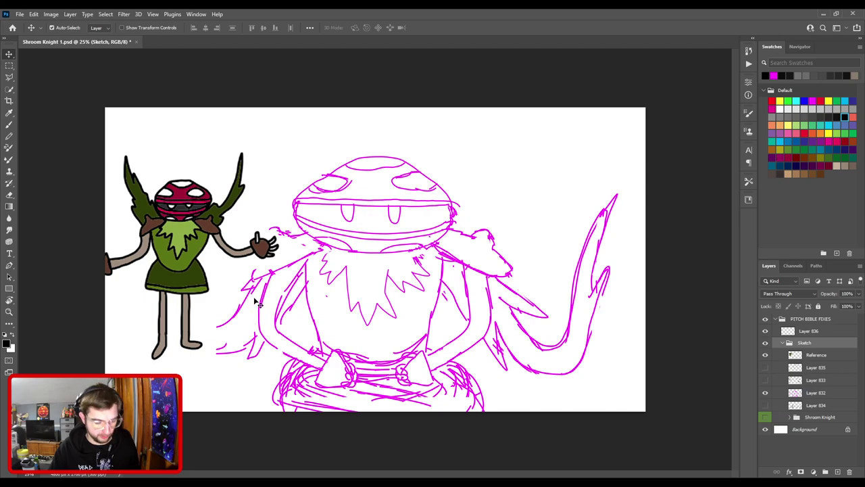
left_click_drag(205, 228, 230, 173)
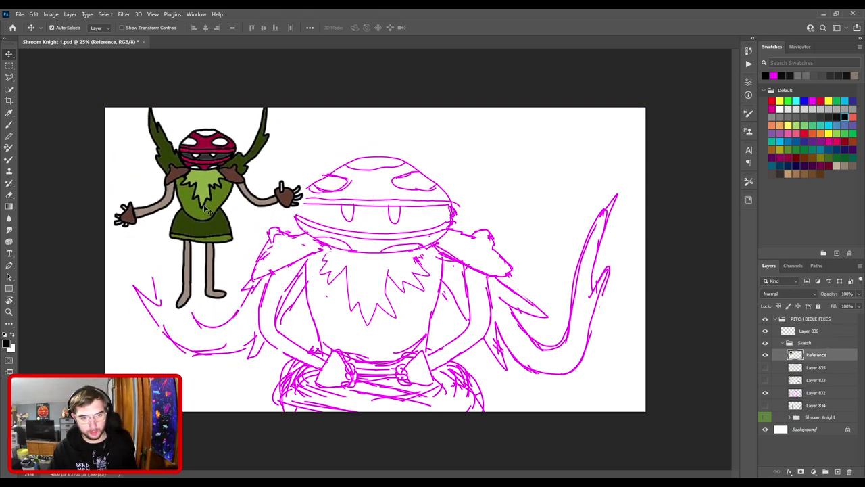
scroll(211, 203, "up", 2)
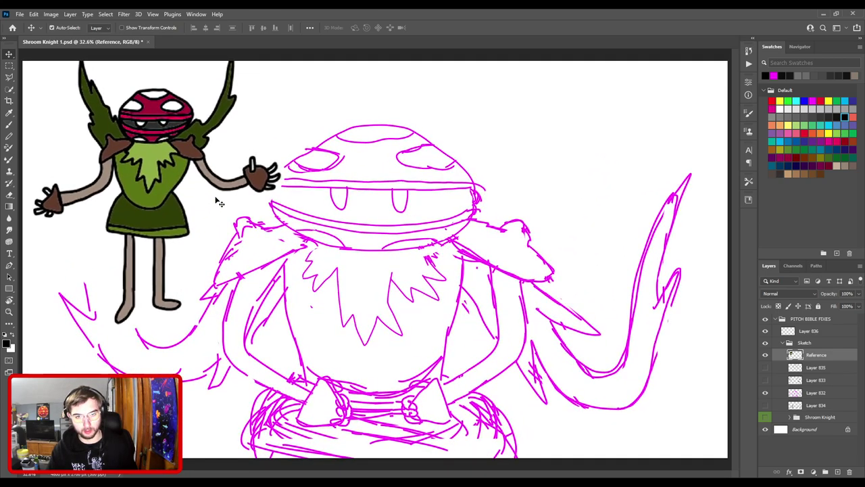
scroll(220, 201, "down", 2)
mouse_move(259, 205)
left_mouse_down()
mouse_move(230, 145)
mouse_move(268, 169)
mouse_move(261, 164)
mouse_move(258, 198)
left_mouse_up()
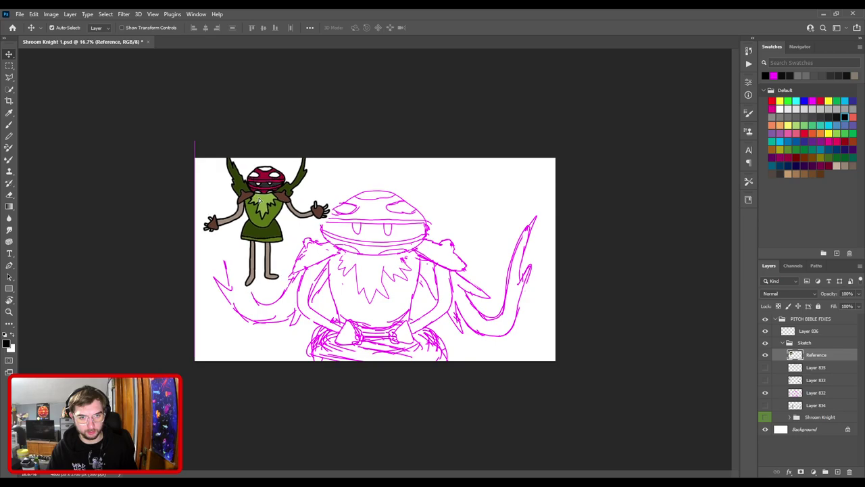
- Scale the reference figure down proportionally, place it above and left of the knight's head, and select Layer 836 with the Brush tool
key("ctrl+t")
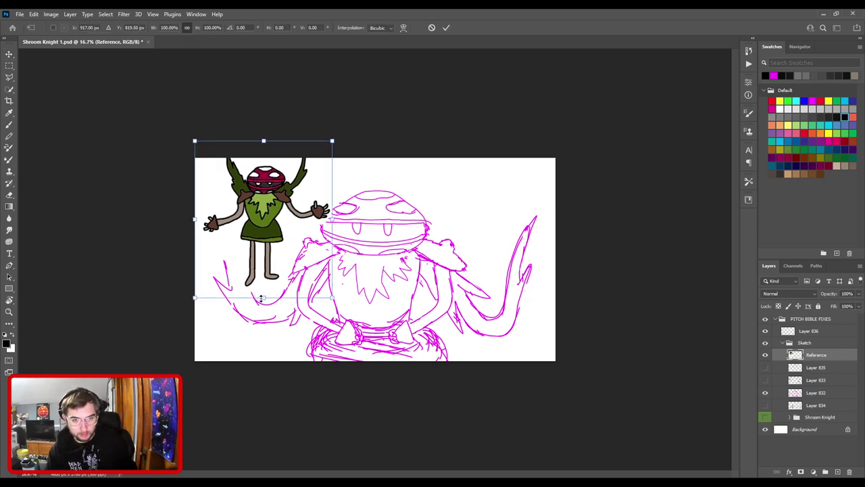
left_click_drag(261, 297, 263, 250)
left_click_drag(262, 198, 266, 230)
left_click_drag(263, 283, 264, 266)
left_click_drag(257, 209, 265, 200)
key("Return")
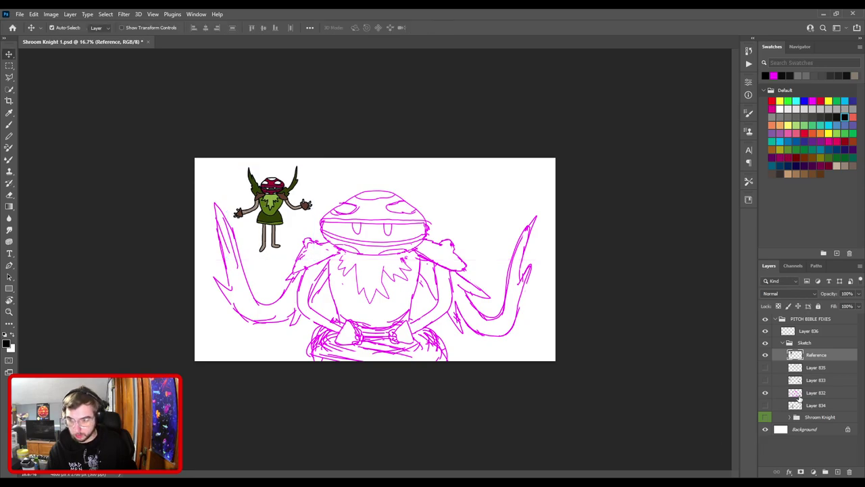
left_click(816, 333)
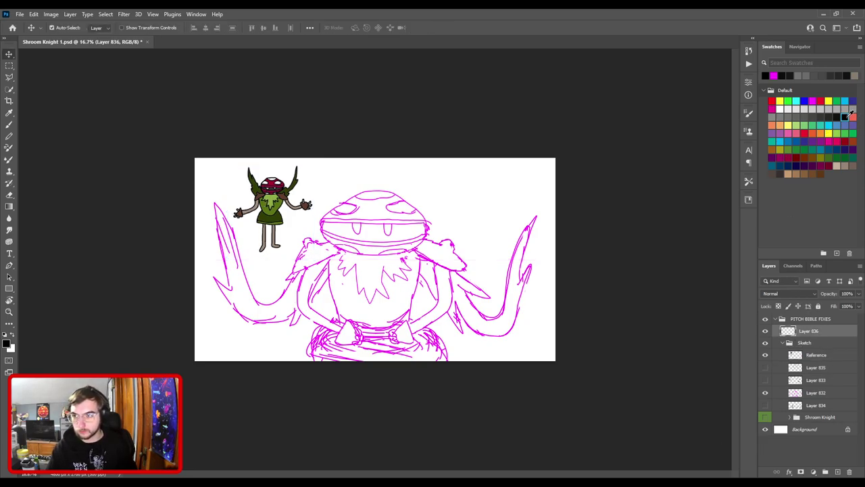
key("b")
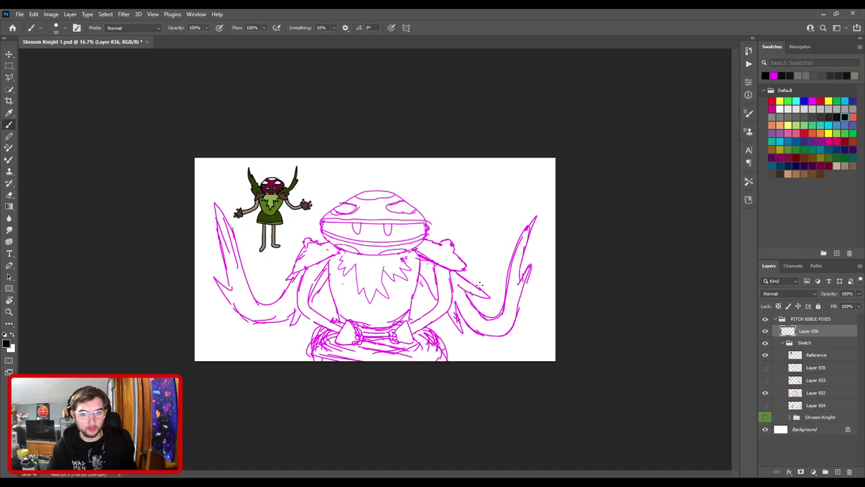
- Increase the brush size to 15 and try a black line along the lower edge of the creature's right-hand shoulder pad
key("ctrl+plus")
key("ctrl+plus")
left_click_drag(454, 242, 524, 275)
key("ctrl+z")
key("bracketright")
left_click_drag(455, 239, 513, 272)
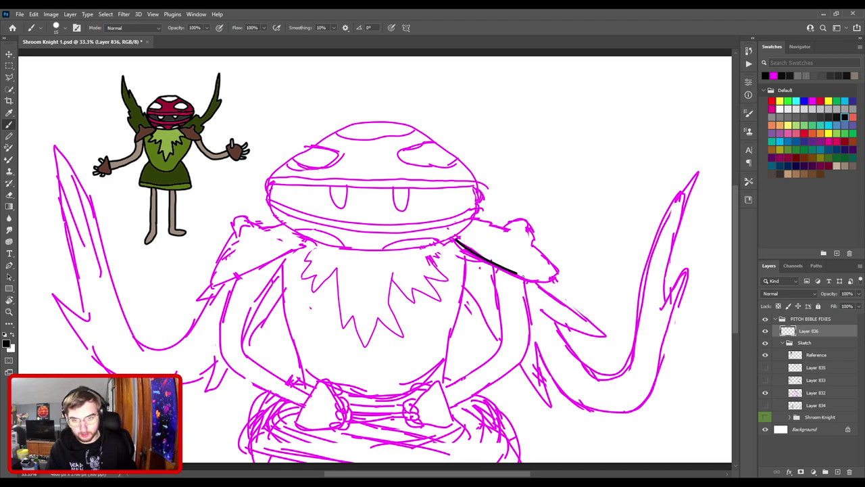
key("ctrl+z")
scroll(566, 288, "down", 1)
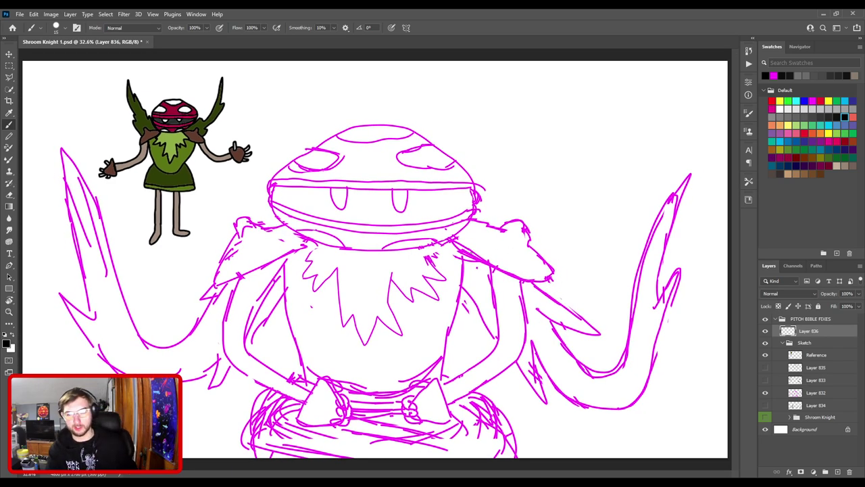
key("ctrl+minus")
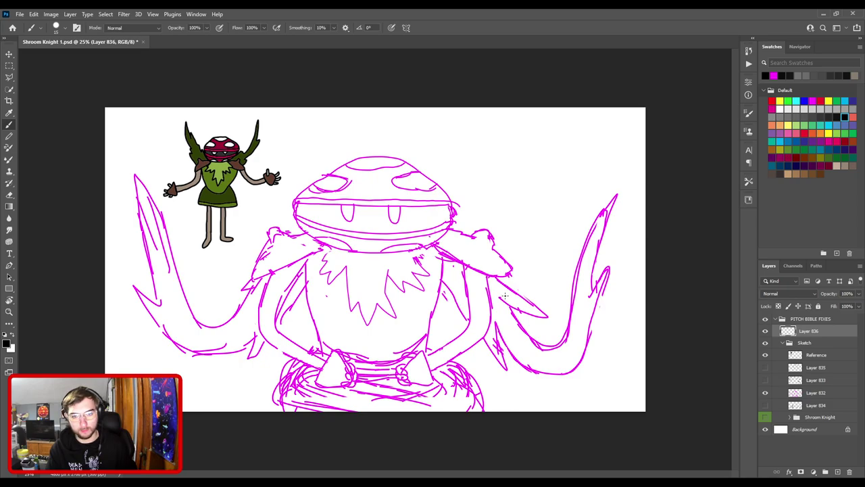
- Rotate the canvas view a quarter turn counterclockwise around the mushroom head and return to the Brush tool
key("ctrl+plus")
key("ctrl+plus")
left_click_drag(432, 239, 502, 330)
key("r")
left_click_drag(522, 265, 392, 267)
key("ctrl+minus")
key("b")
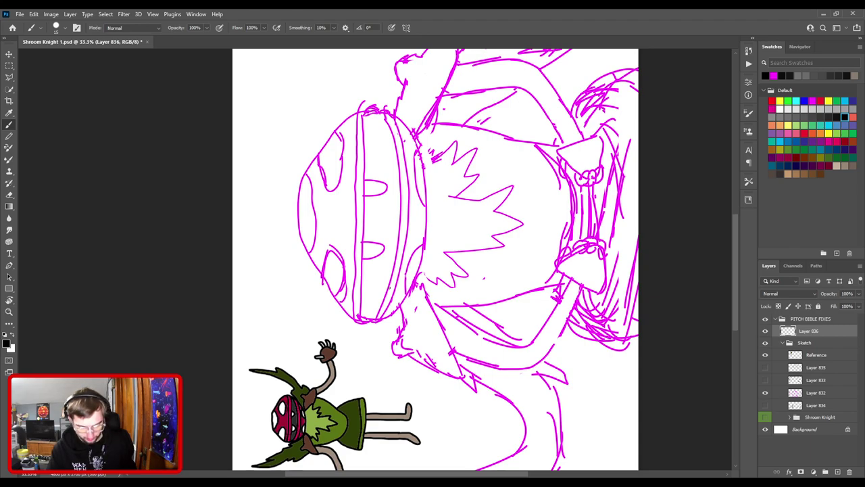
key("F7")
key("F7")
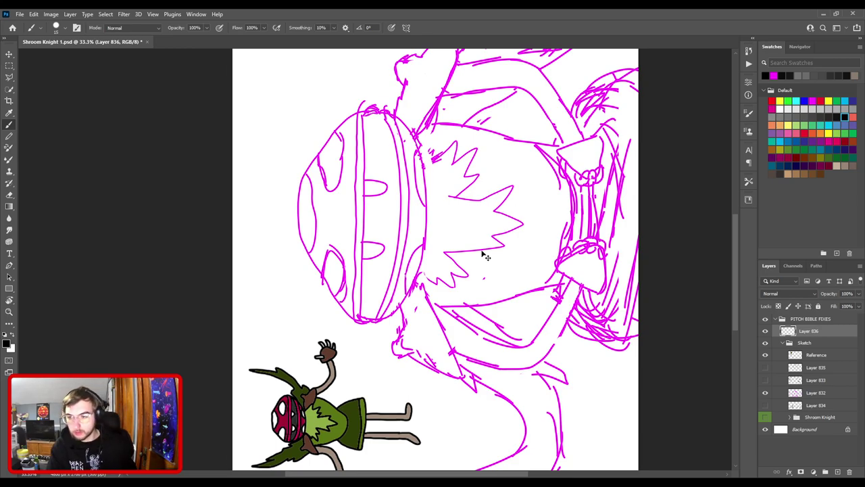
- Try to ink the upper edge of the mouth with one long black stroke across the rotated head
key("ctrl+plus")
left_click_drag(469, 270, 564, 315)
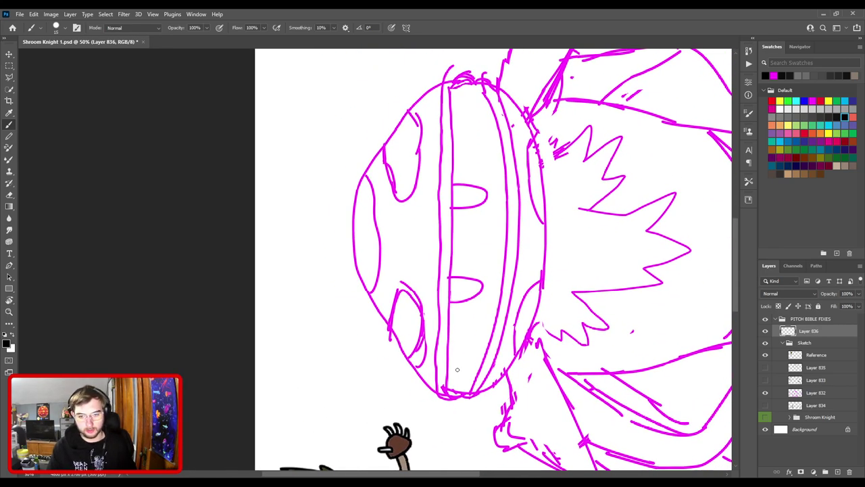
mouse_move(443, 394)
left_mouse_down()
mouse_move(456, 242)
mouse_move(451, 126)
left_mouse_up()
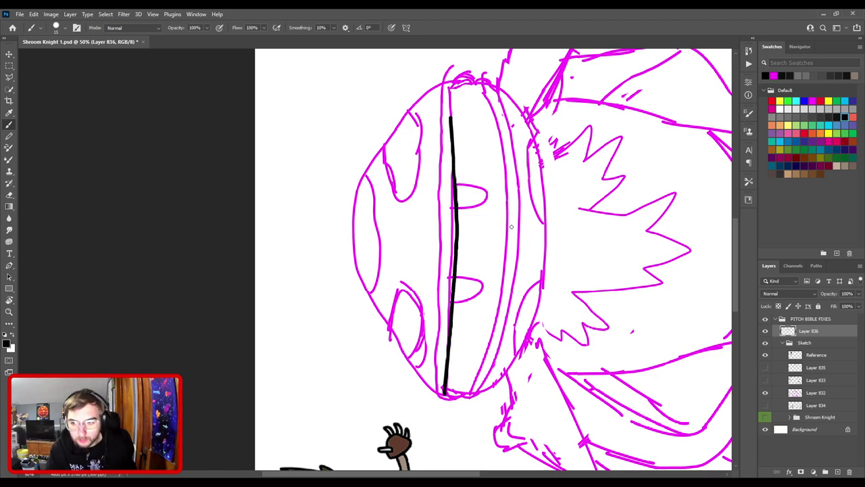
key("ctrl+plus")
key("ctrl+plus")
key("ctrl+minus")
key("ctrl+minus")
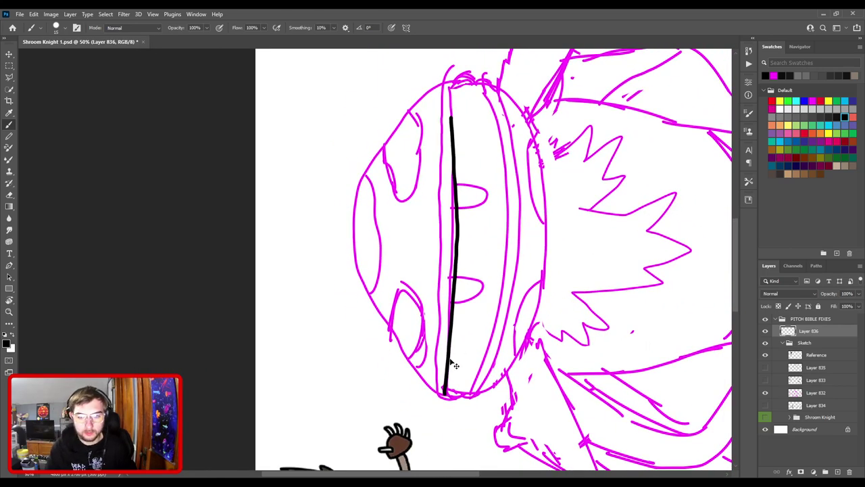
key("ctrl+z")
left_click_drag(444, 394, 450, 280)
key("ctrl+z")
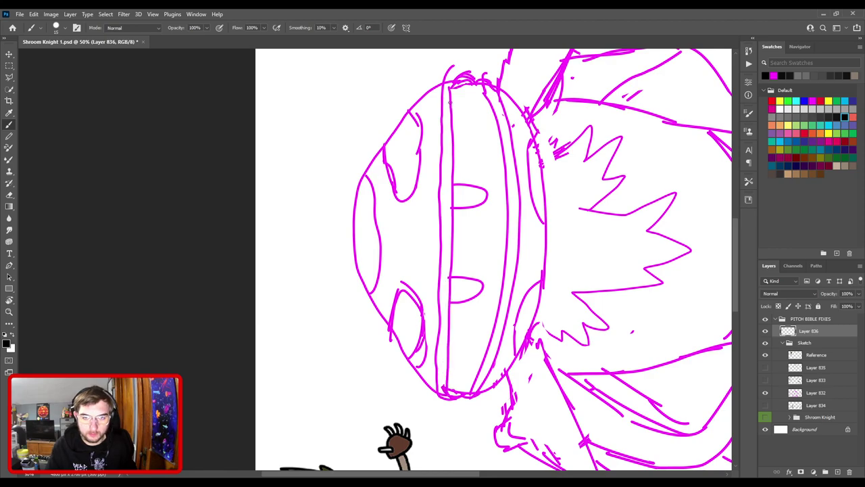
left_click_drag(451, 80, 460, 256)
key("ctrl+z")
left_click_drag(444, 394, 456, 255)
key("ctrl+z")
left_click_drag(445, 395, 448, 133)
key("ctrl+z")
key("ctrl+minus")
key("ctrl+minus")
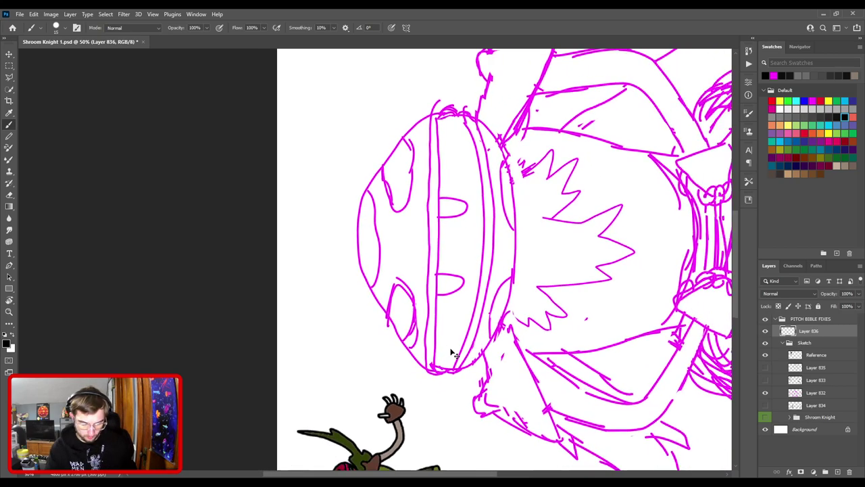
left_click_drag(412, 329, 409, 253)
key("ctrl+z")
left_click_drag(412, 330, 419, 194)
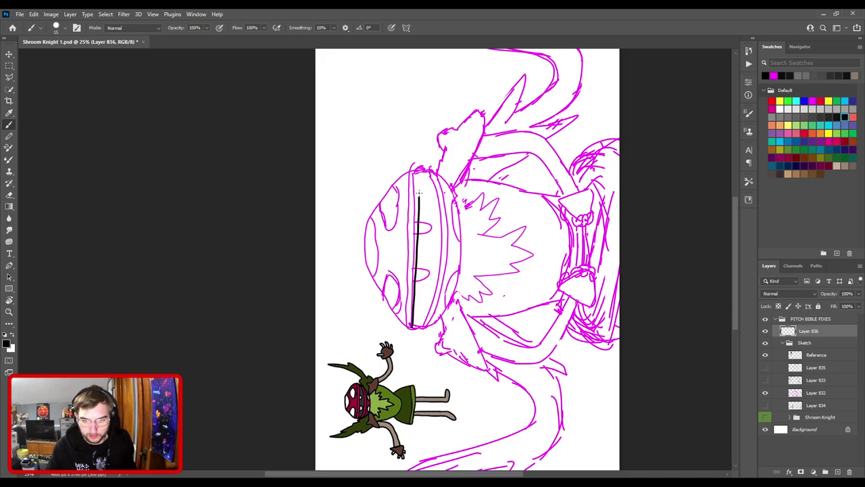
key("ctrl+z")
- Draw a trial line along the mouth's upper edge, inspect its ends up close, and undo it
left_click_drag(412, 303, 415, 176)
key("ctrl+plus")
key("ctrl+plus")
key("ctrl+plus")
left_click_drag(506, 368, 429, 381)
key("ctrl+plus")
key("ctrl+plus")
key("ctrl+minus")
left_click_drag(384, 168, 427, 398)
left_click_drag(404, 142, 396, 339)
scroll(395, 339, "down", 4)
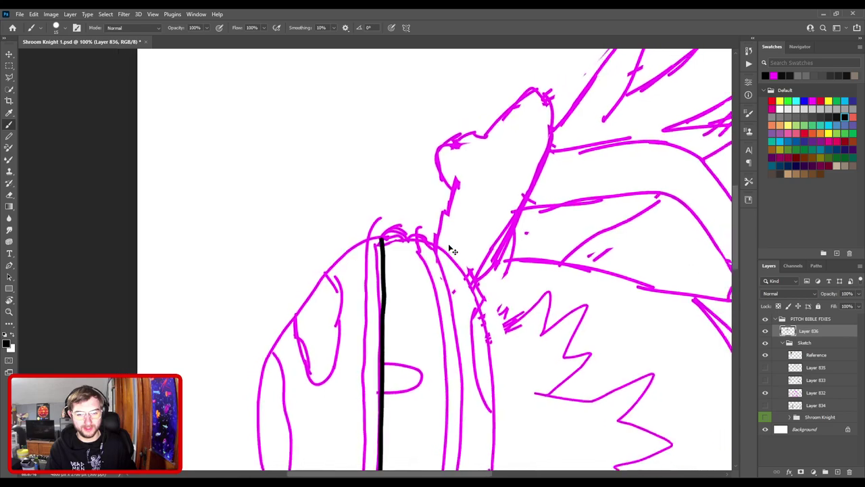
left_click_drag(436, 277, 440, 281)
key("ctrl+z")
- Try several more long strokes along the mouth's upper edge, undoing each one
left_click_drag(357, 311, 359, 173)
key("ctrl+z")
left_click_drag(363, 298, 365, 170)
key("ctrl+z")
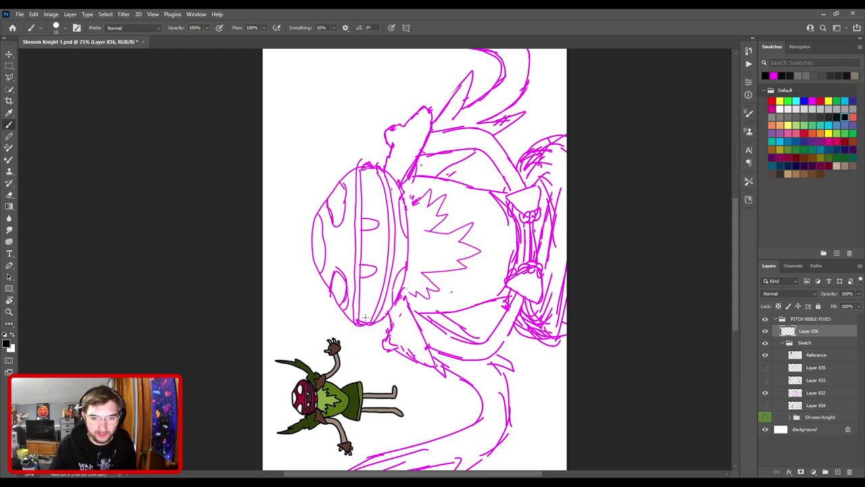
left_click_drag(363, 292, 365, 179)
key("ctrl+z")
left_click_drag(363, 326, 360, 169)
key("ctrl+z")
left_click_drag(363, 297, 359, 173)
key("ctrl+z")
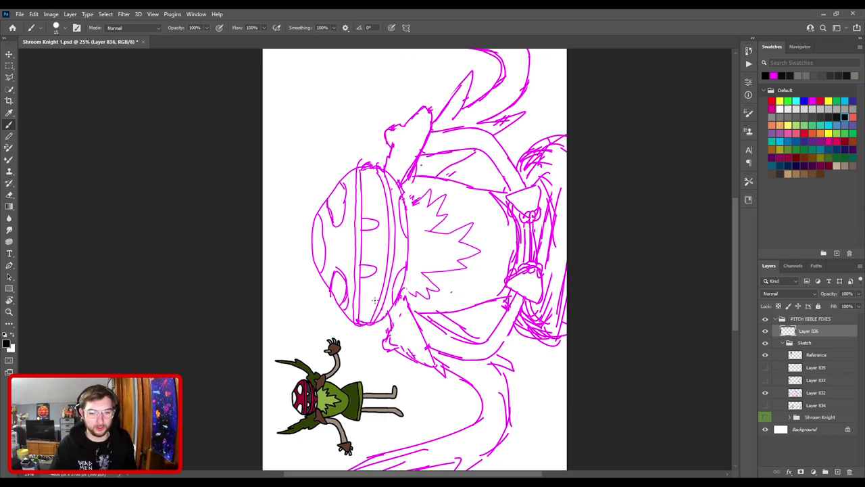
left_click_drag(357, 324, 363, 194)
key("ctrl+z")
left_click_drag(358, 326, 365, 144)
key("ctrl+z")
left_click_drag(358, 323, 363, 173)
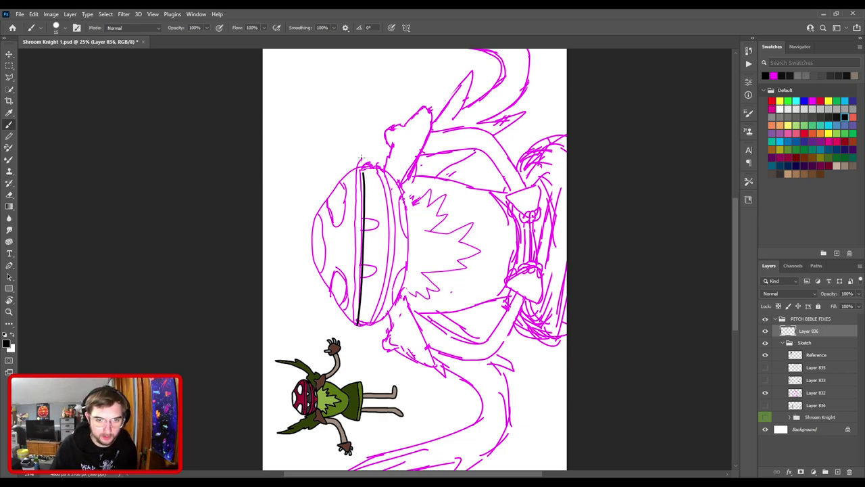
key("ctrl+plus")
key("ctrl+plus")
key("ctrl+plus")
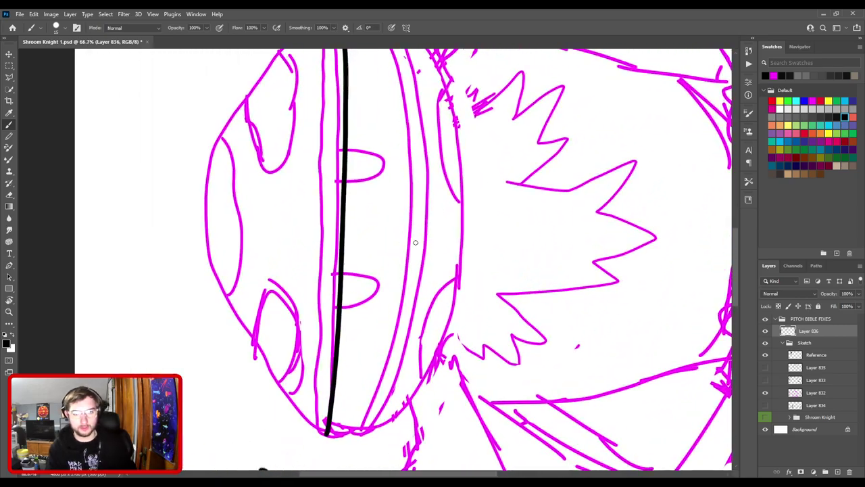
key("ctrl+minus")
key("ctrl+minus")
key("ctrl+z")
left_click_drag(352, 348, 351, 214)
key("ctrl+z")
- Rotate the canvas view further to a diagonal and ink the mouth's upper edge in one gently curved black stroke
key("r")
mouse_move(410, 259)
left_mouse_down()
mouse_move(386, 247)
mouse_move(363, 294)
left_mouse_up()
left_click_drag(276, 182, 407, 320)
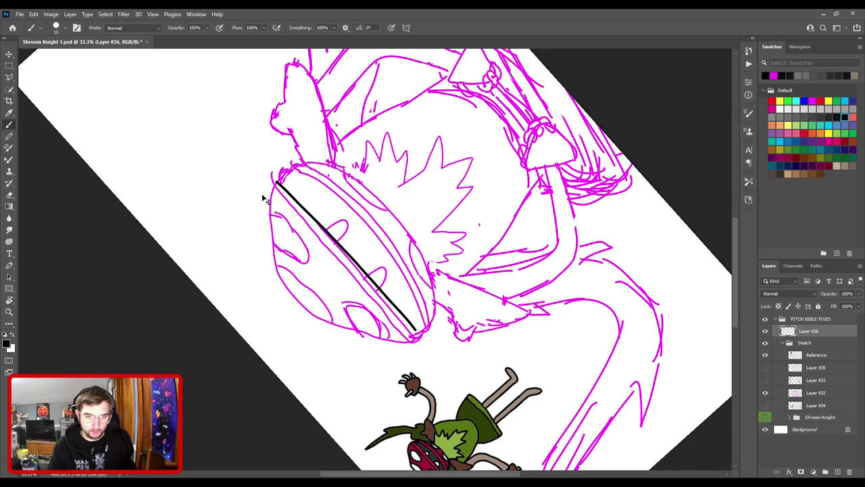
key("ctrl+z")
left_click_drag(276, 181, 362, 279)
key("ctrl+z")
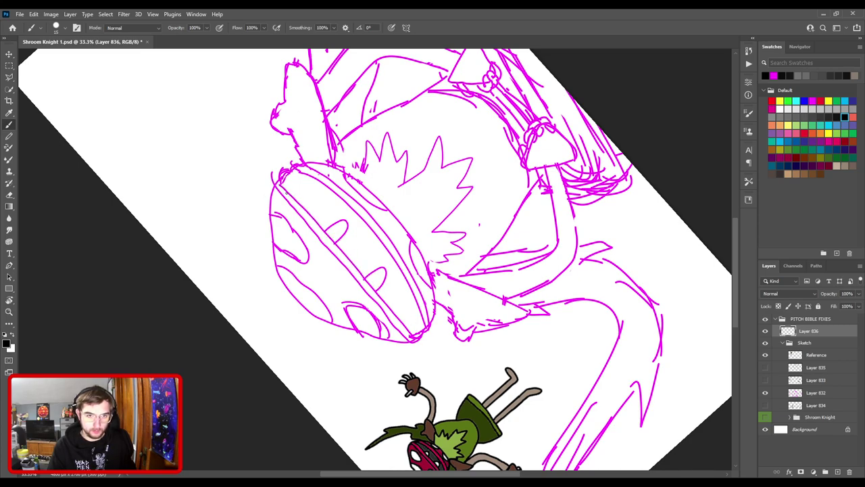
left_click_drag(272, 177, 419, 331)
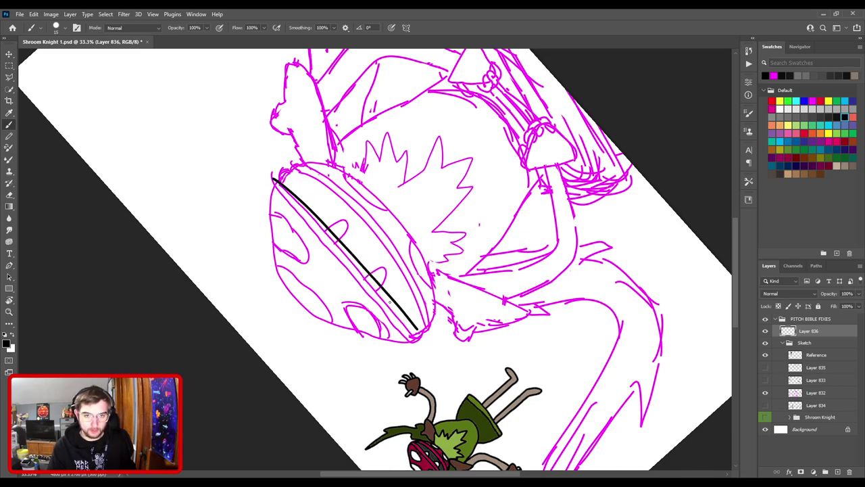
key("ctrl+z")
left_click_drag(278, 179, 408, 328)
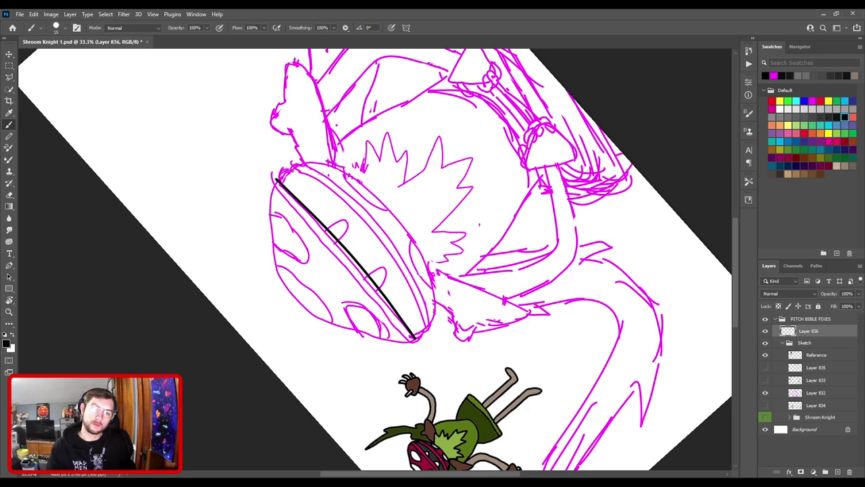
- Ink the mouth's lower edge with a curved black stroke running from one side of the head to the other
mouse_move(295, 171)
left_mouse_down()
mouse_move(350, 209)
mouse_move(415, 306)
left_mouse_up()
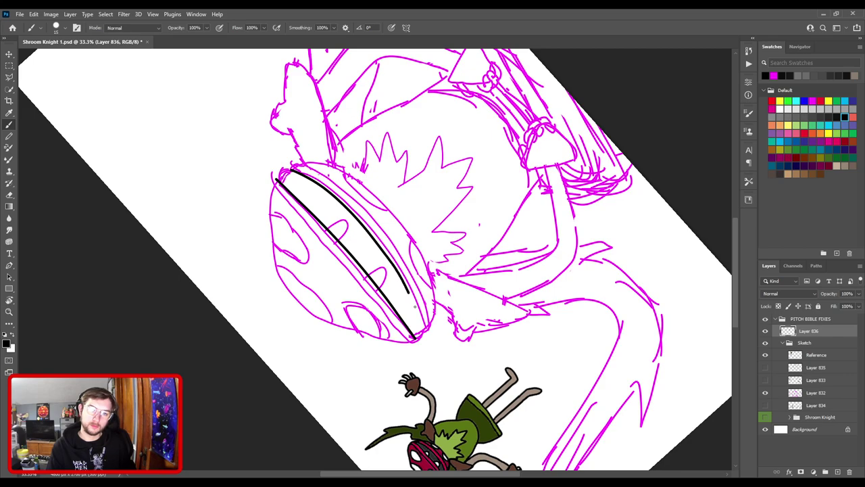
key("ctrl+z")
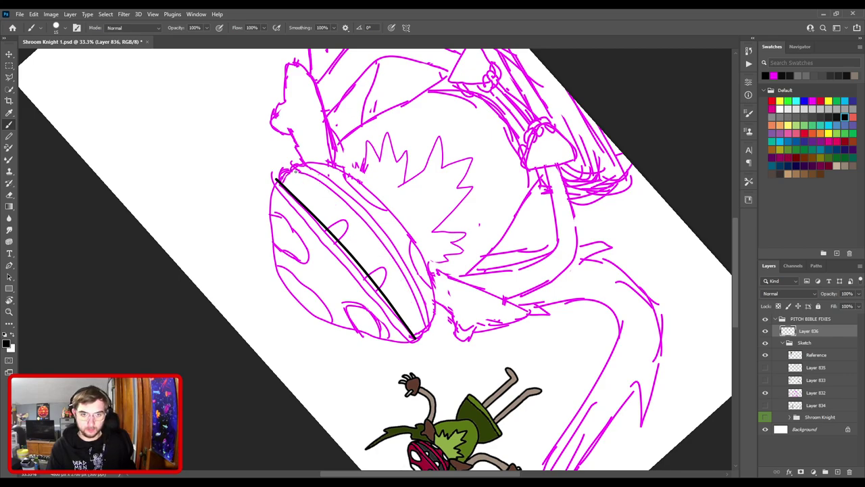
mouse_move(294, 169)
left_mouse_down()
mouse_move(362, 221)
mouse_move(419, 310)
left_mouse_up()
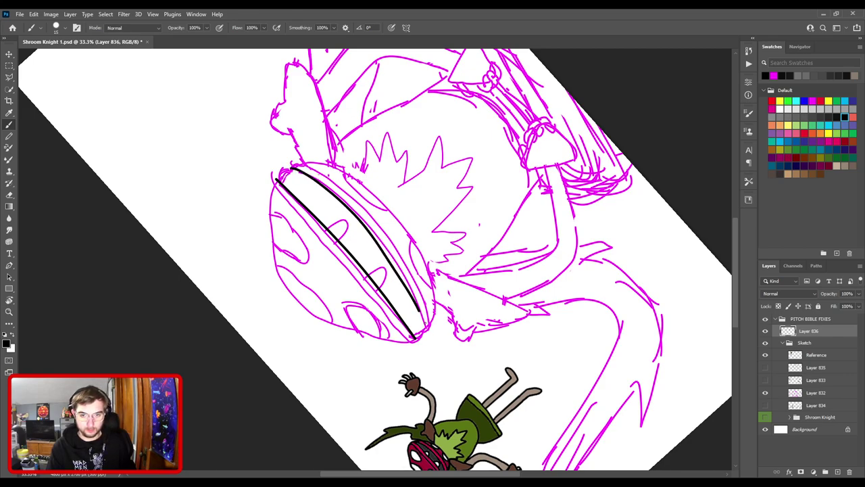
key("ctrl+z")
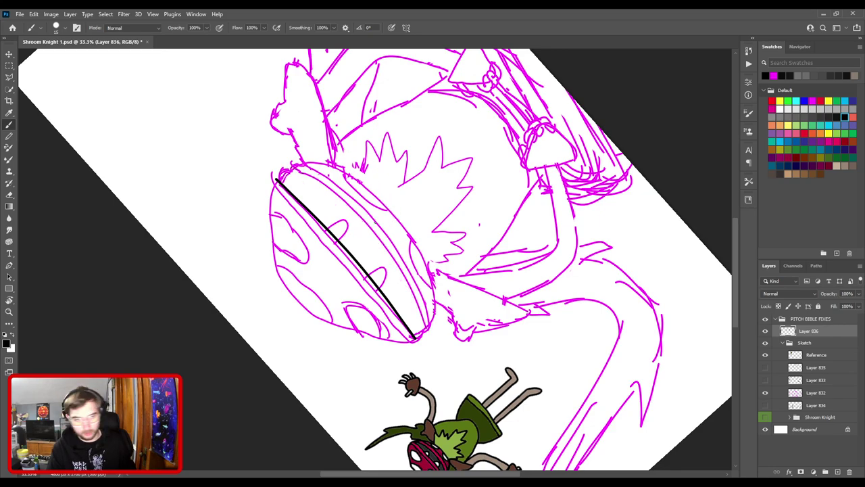
mouse_move(291, 169)
left_mouse_down()
mouse_move(380, 235)
mouse_move(411, 285)
mouse_move(427, 331)
left_mouse_up()
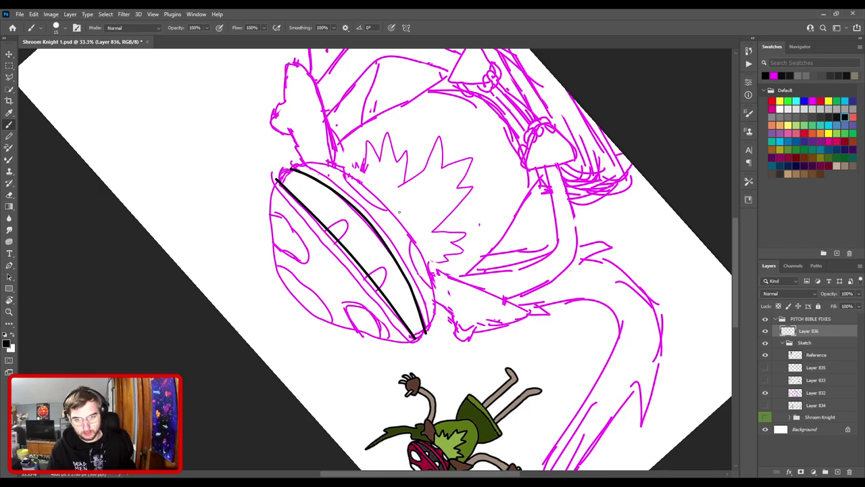
- Rotate the canvas view back to 0° and return to the Brush tool
key("r")
left_click_drag(429, 199, 391, 396)
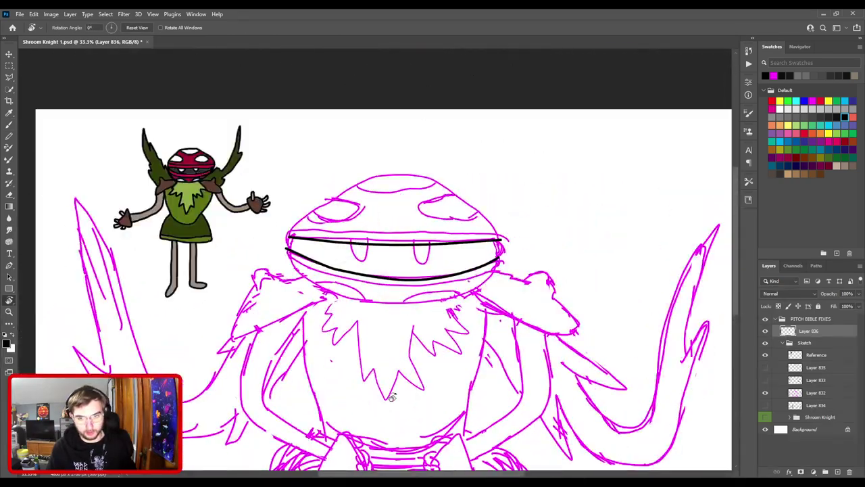
key("ctrl+minus")
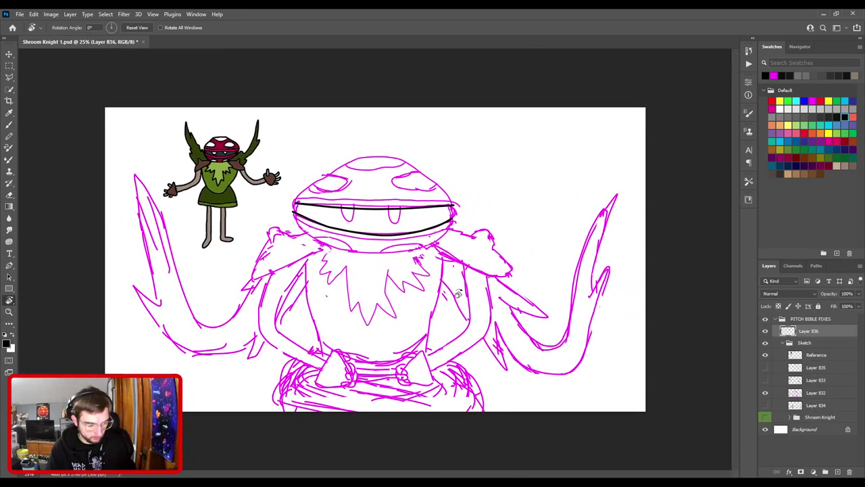
key("ctrl+plus")
key("ctrl+plus")
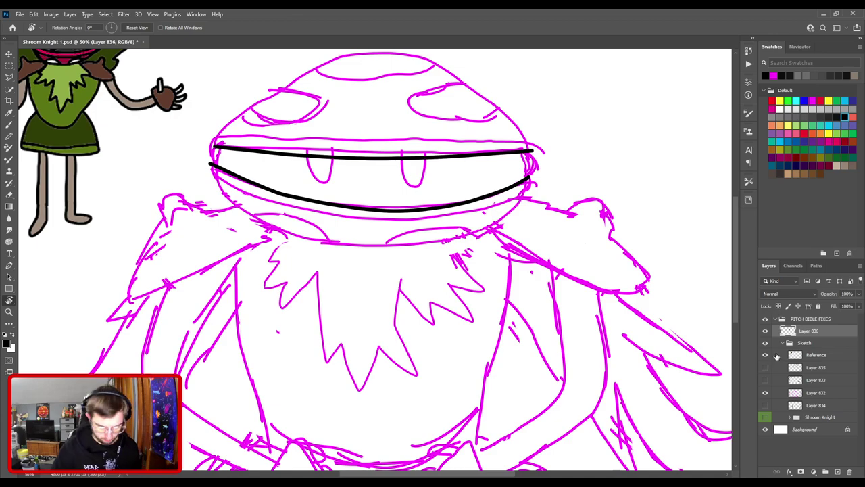
key("b")
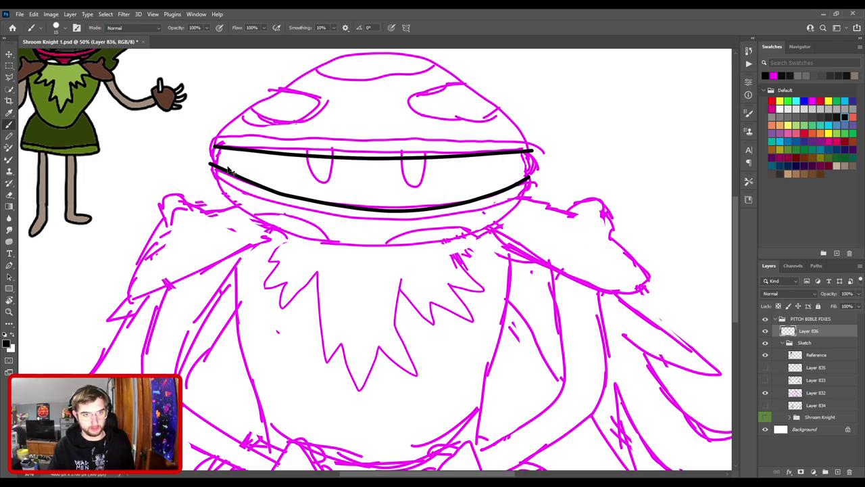
- Close the mouth's left end with a short black vertical line joining the upper and lower edges
key("ctrl+plus")
left_click_drag(181, 136, 311, 327)
key("ctrl+plus")
left_click_drag(283, 359, 355, 241)
scroll(354, 241, "up", 2)
left_click_drag(302, 228, 301, 161)
key("ctrl+z")
left_click_drag(300, 230, 300, 155)
- Close the mouth's right end with a short black vertical line between the two mouth edges
key("ctrl+minus")
key("ctrl+minus")
left_click_drag(540, 248, 129, 224)
key("ctrl+plus")
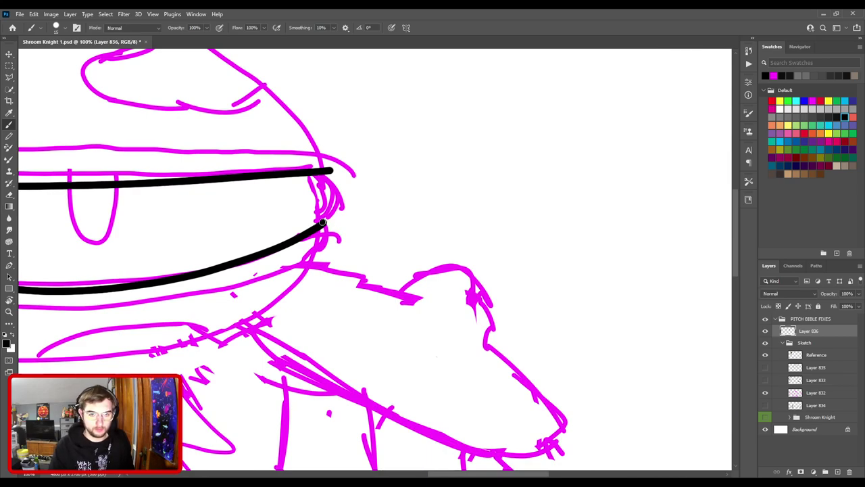
left_click_drag(322, 223, 323, 171)
key("ctrl+z")
left_click_drag(323, 223, 323, 173)
- Ink a rounded lip end outside the mouth's left corner, curving from the closing line up to the cap's lower rim
key("ctrl+minus")
left_click_drag(221, 218, 548, 257)
key("ctrl+minus")
key("ctrl+plus")
key("ctrl+plus")
left_click_drag(218, 248, 365, 283)
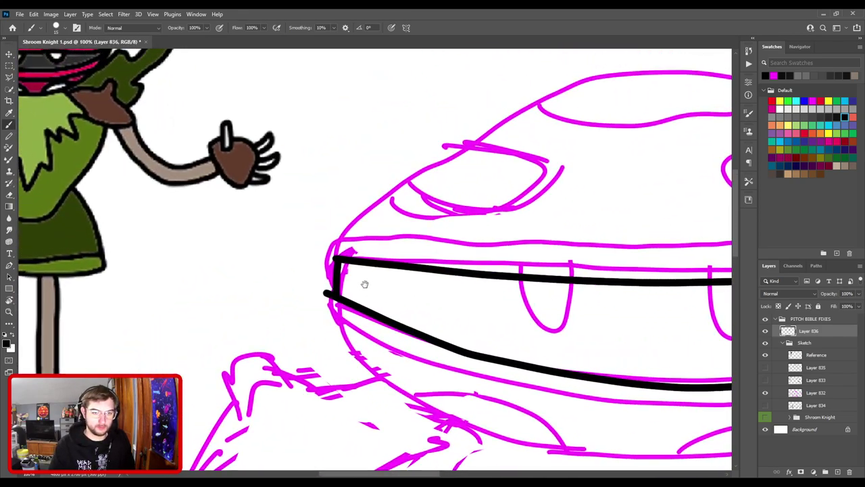
key("ctrl+plus")
mouse_move(288, 290)
left_mouse_down()
mouse_move(263, 255)
mouse_move(295, 225)
left_mouse_up()
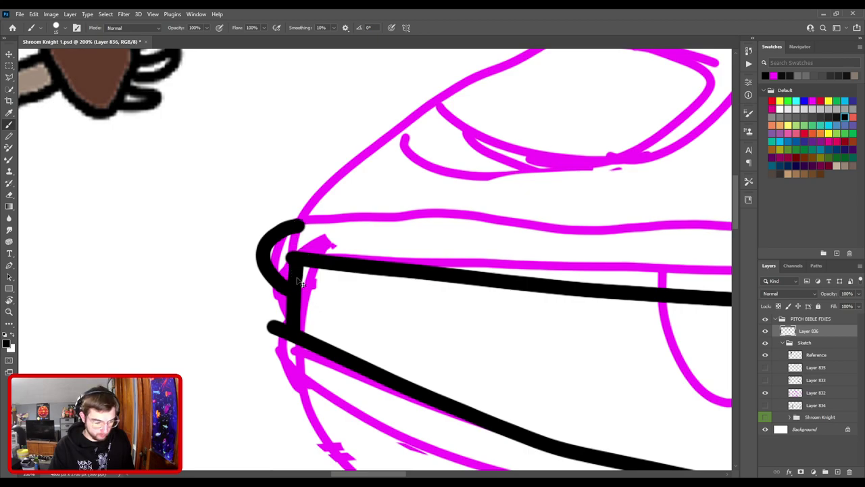
key("ctrl+z")
mouse_move(289, 281)
left_mouse_down()
mouse_move(269, 264)
mouse_move(273, 235)
mouse_move(303, 219)
mouse_move(271, 266)
mouse_move(274, 229)
mouse_move(309, 215)
left_mouse_up()
key("ctrl+z")
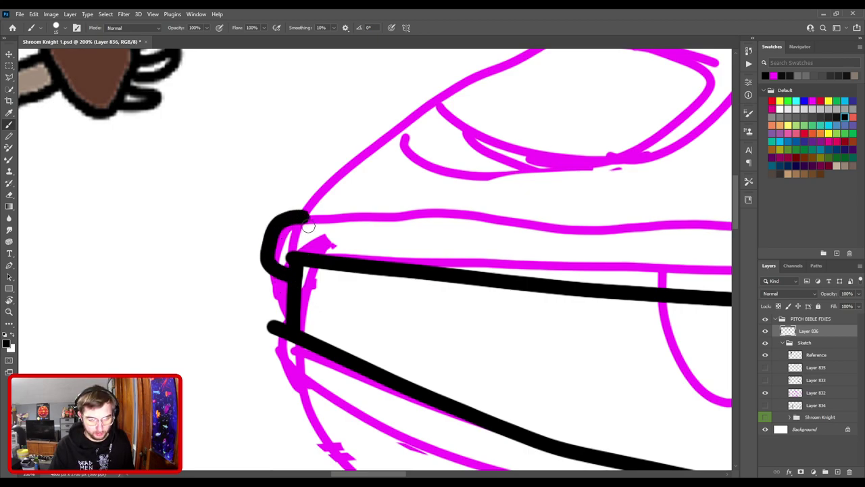
- Erase the lower mouth edge's overhang past the left corner and round off the trimmed end with a short black stroke
scroll(324, 203, "down", 5)
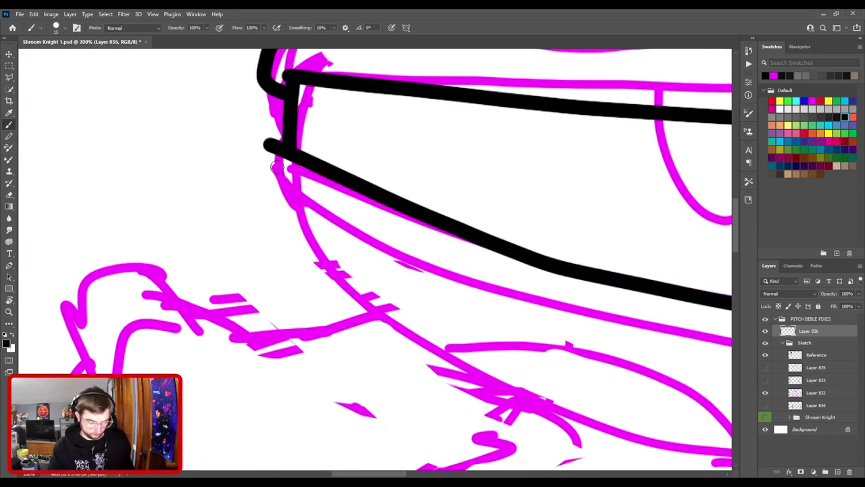
key("e")
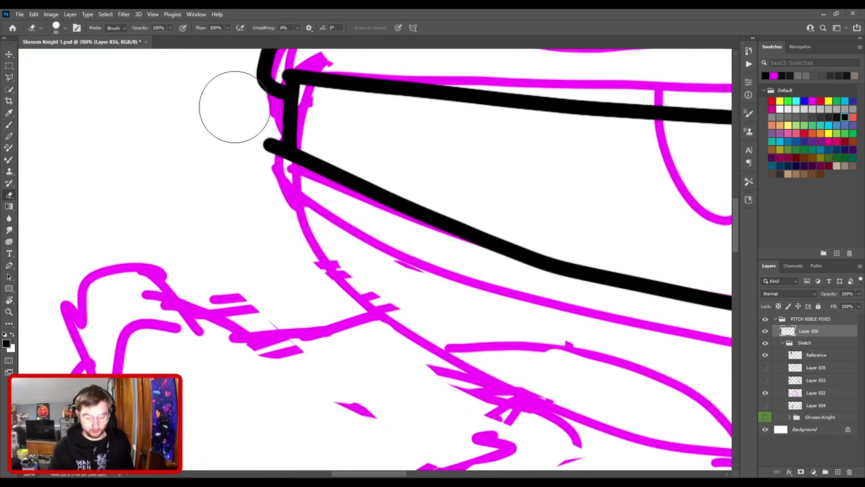
left_click_drag(254, 141, 257, 145)
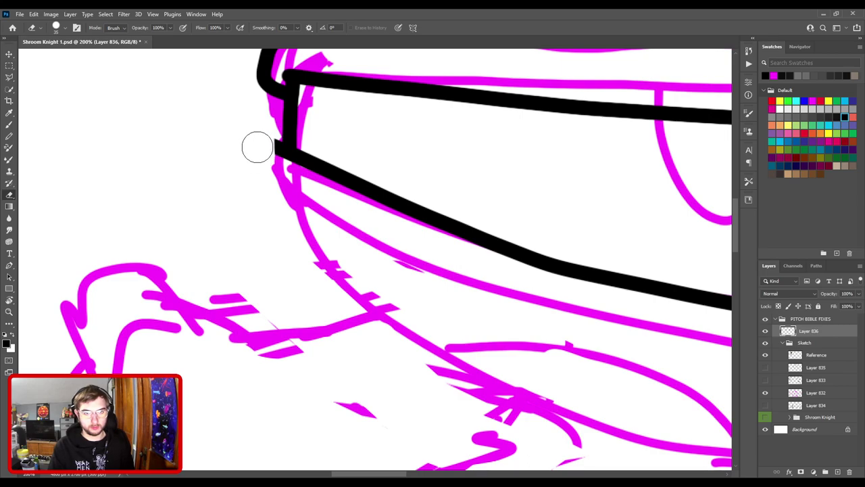
key("bracketleft")
key("b")
left_click_drag(283, 148, 273, 147)
- Ink a rounded lower lip end outside the mouth's left corner, curving from the closing line down around the lower edge's tip
mouse_move(286, 119)
left_mouse_down()
mouse_move(269, 128)
mouse_move(264, 182)
left_mouse_up()
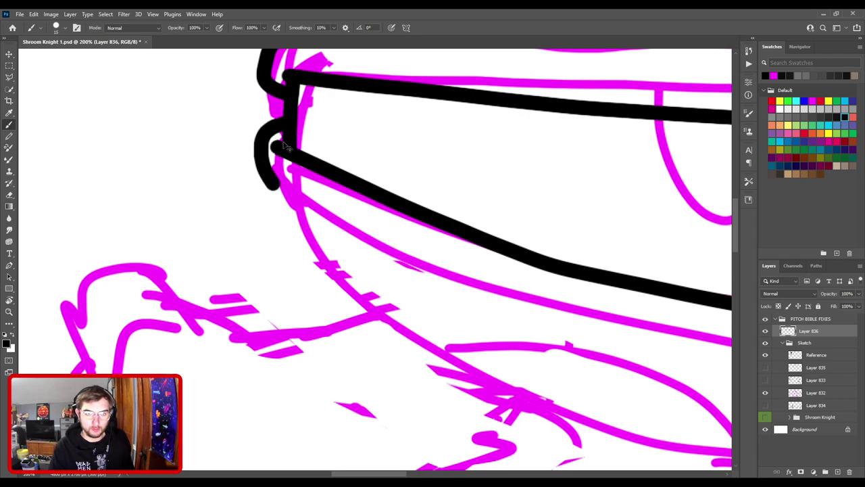
key("ctrl+z")
mouse_move(286, 120)
left_mouse_down()
mouse_move(258, 139)
mouse_move(276, 186)
left_mouse_up()
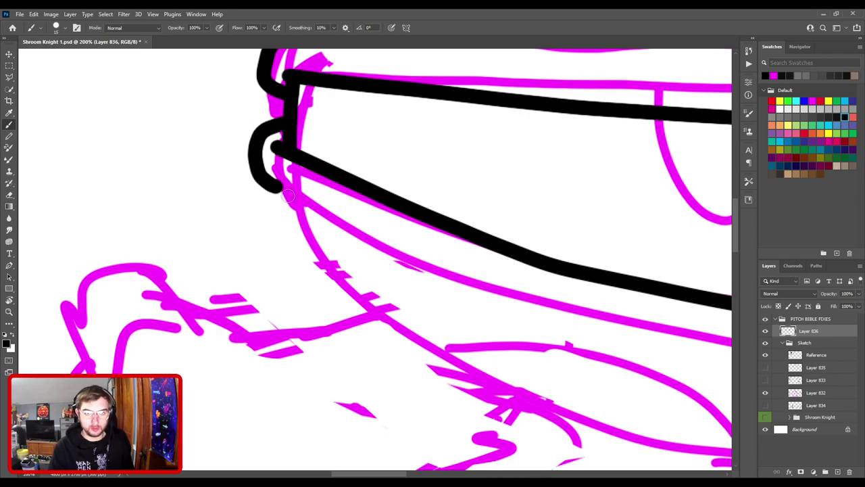
- Trim the upper mouth edge's tip at the right corner with a smaller eraser and redraw it as a short rounded black end
key("ctrl+minus")
key("ctrl+minus")
left_click_drag(471, 265, 326, 248)
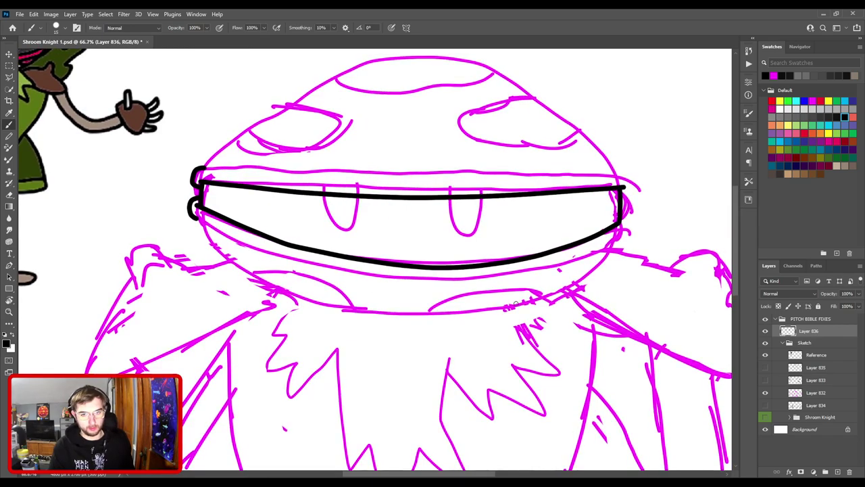
left_click_drag(518, 247, 283, 292)
scroll(283, 292, "up", 2)
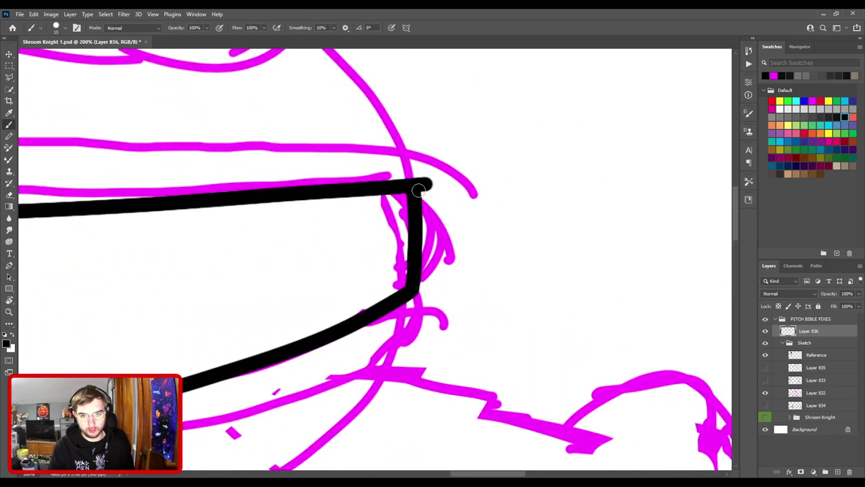
key("e")
key("bracketleft")
key("bracketleft")
key("bracketleft")
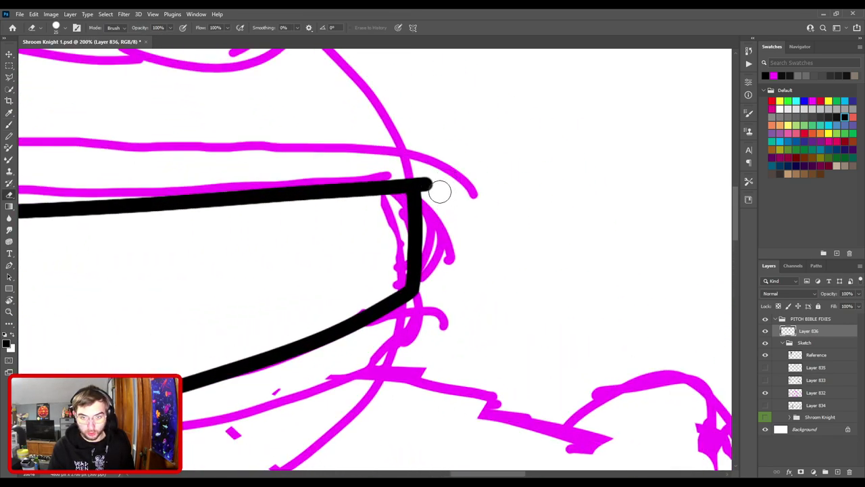
left_click_drag(436, 195, 431, 167)
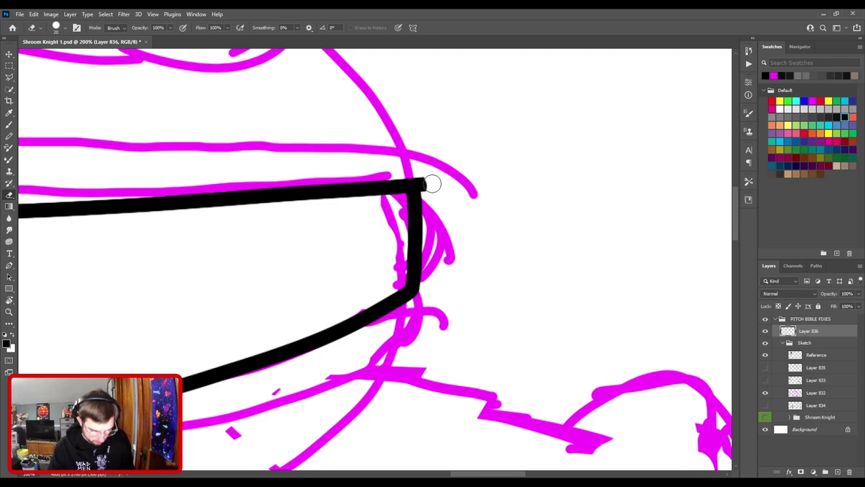
key("b")
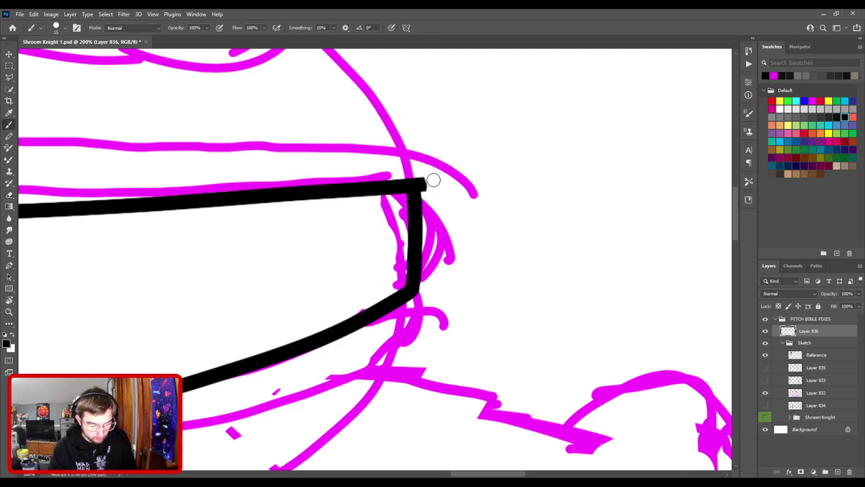
left_click_drag(420, 185, 431, 184)
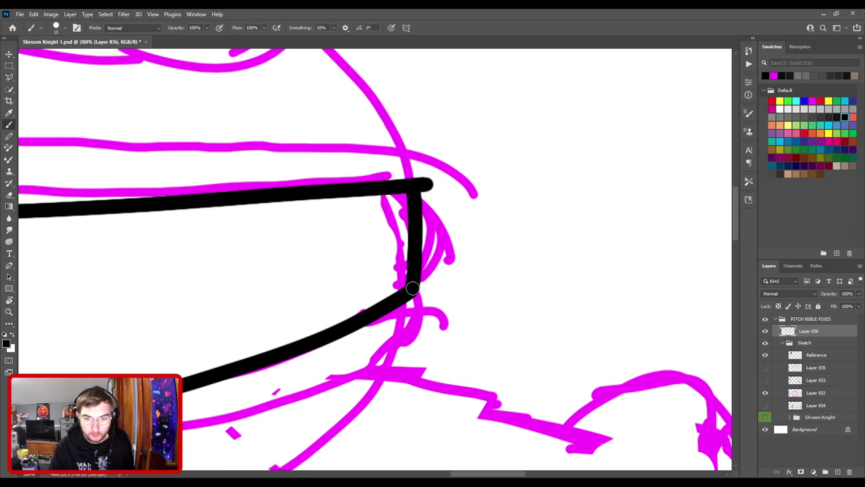
- Extend the lower mouth edge slightly past the right closing line with a short black stroke
left_click_drag(413, 286, 427, 283)
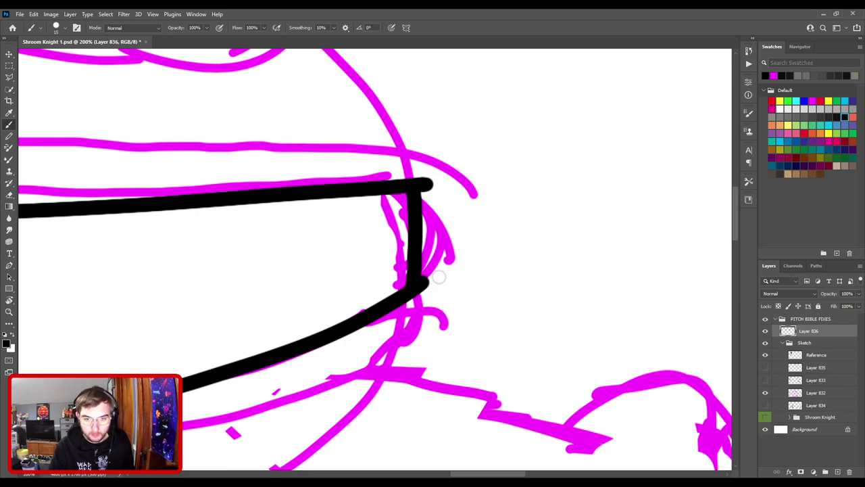
scroll(445, 279, "down", 3)
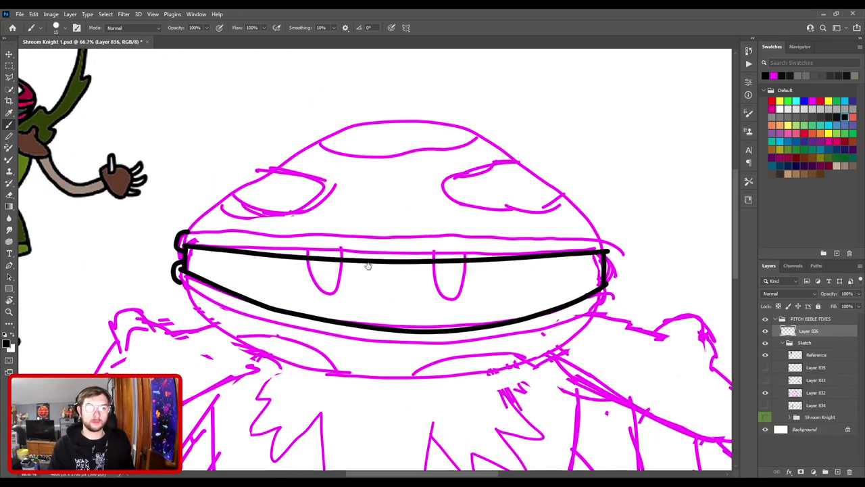
scroll(416, 287, "down", 2)
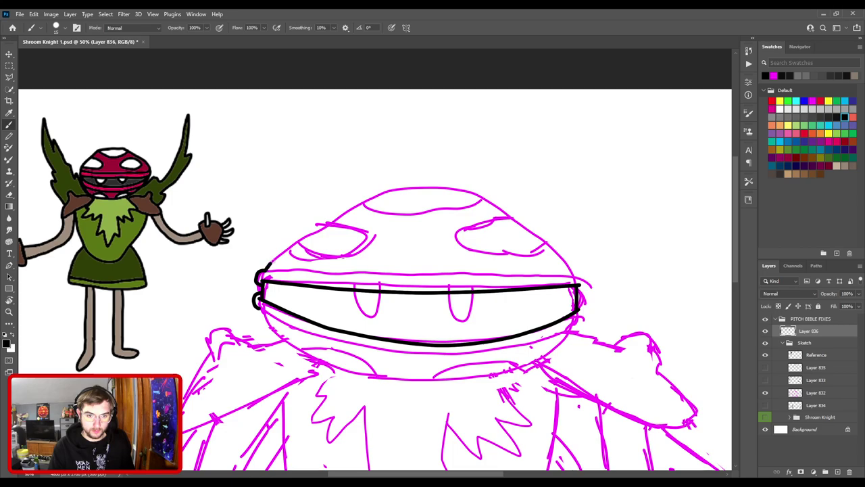
- Ink the mushroom cap's outline in black from its left edge up to the crown, erasing the misaligned stroke on the right slope
left_click_drag(329, 223, 368, 199)
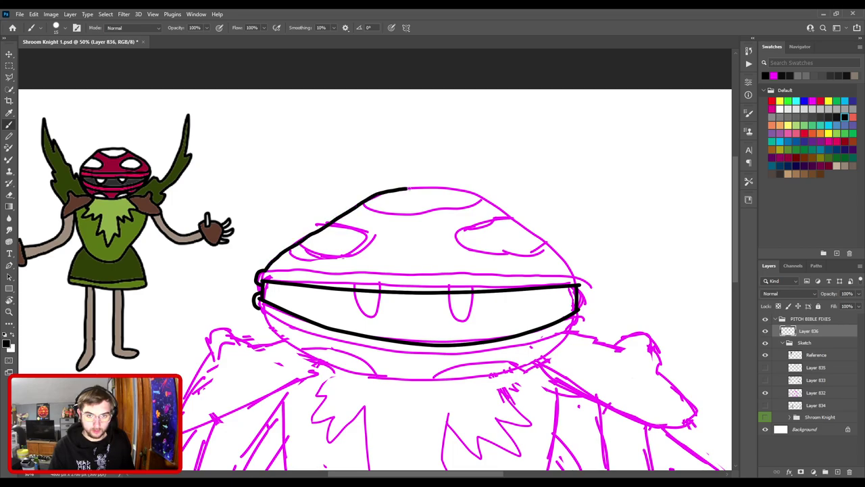
mouse_move(453, 194)
left_mouse_down()
mouse_move(479, 201)
mouse_move(541, 252)
left_mouse_up()
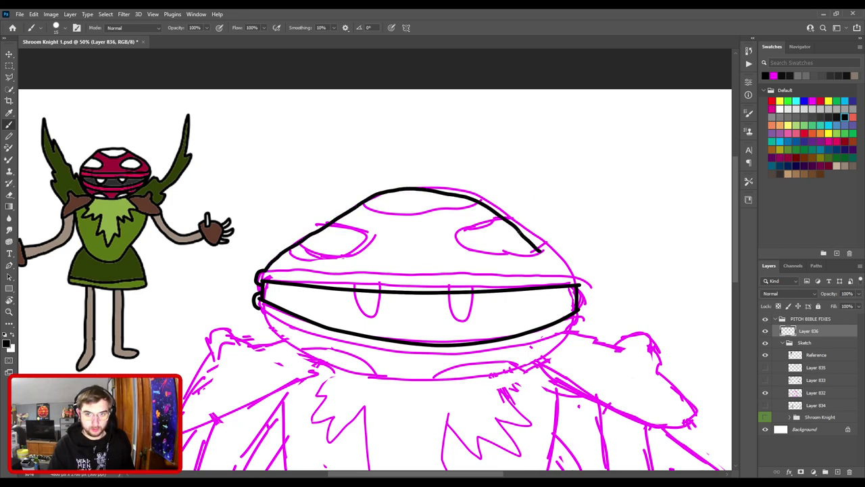
scroll(533, 274, "up", 2)
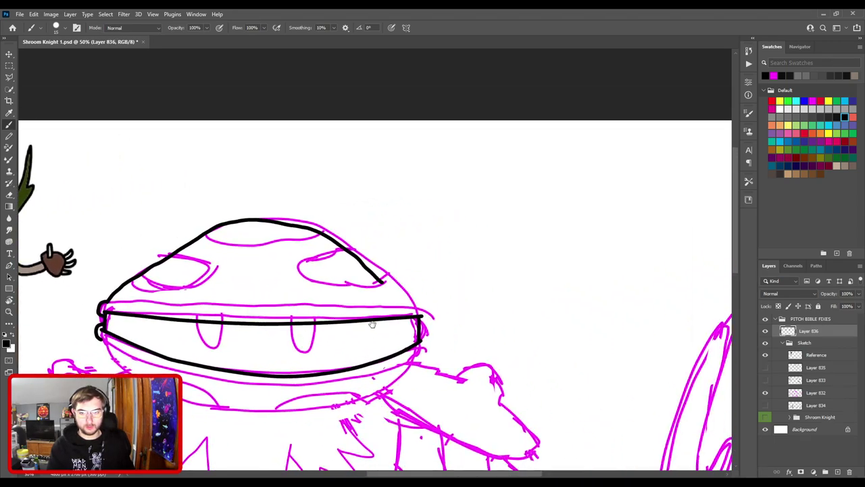
key("e")
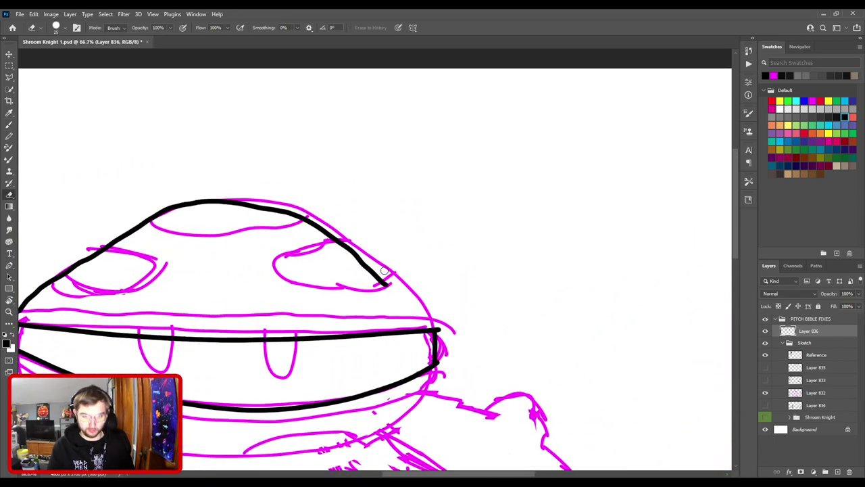
mouse_move(386, 286)
left_mouse_down()
mouse_move(290, 213)
mouse_move(224, 188)
left_mouse_up()
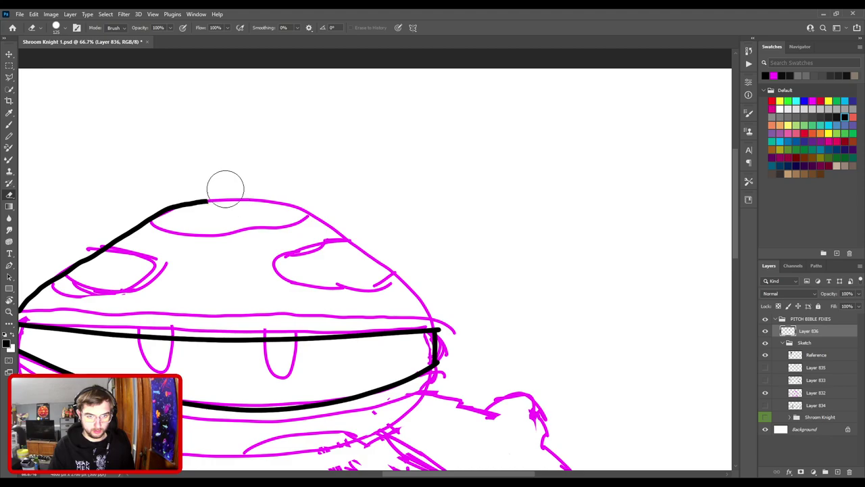
- Ink the cap's right slope in black along the magenta sketch, from just past the crown down towards the mouth corner
key("b")
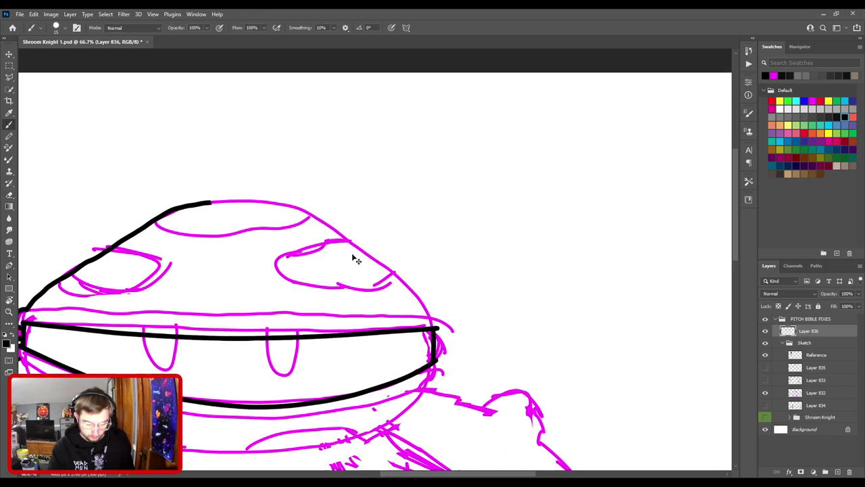
scroll(354, 252, "down", 1)
mouse_move(282, 214)
left_mouse_down()
mouse_move(321, 221)
mouse_move(280, 215)
mouse_move(332, 225)
mouse_move(298, 216)
mouse_move(332, 226)
left_mouse_up()
key("ctrl+z")
key("ctrl+z")
key("ctrl+z")
key("ctrl+z")
key("ctrl+z")
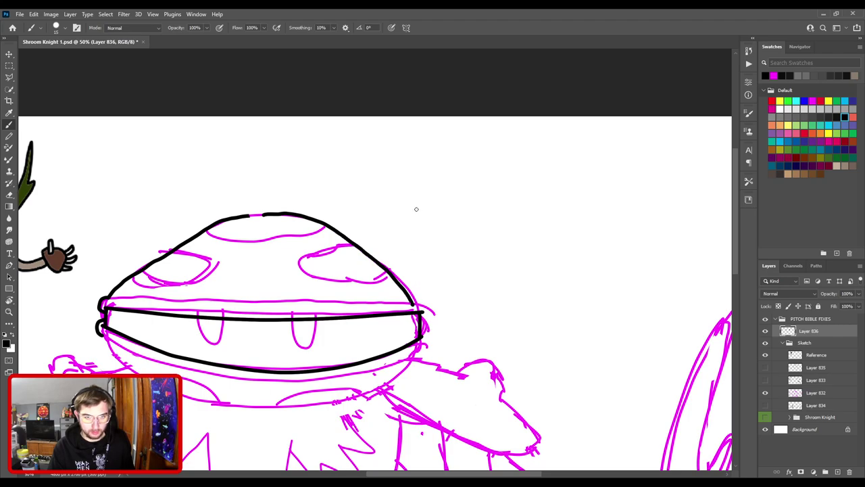
- Erase the uneven start of the right-hand outline stroke around the gap at the cap's crown, using a smaller eraser
key("ctrl+plus")
left_click_drag(279, 182, 483, 245)
key("ctrl+plus")
key("ctrl+plus")
key("ctrl+plus")
left_click_drag(545, 325, 282, 290)
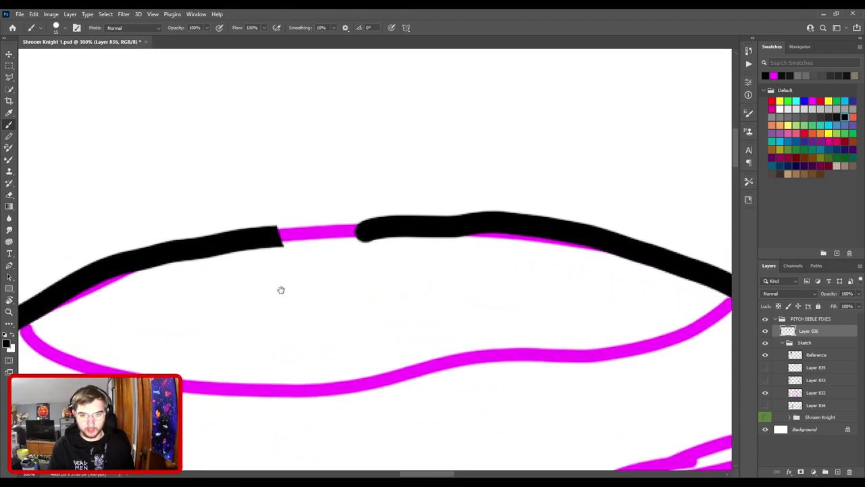
key("e")
key("bracketleft")
key("bracketleft")
key("bracketleft")
key("bracketleft")
mouse_move(364, 256)
left_mouse_down()
mouse_move(366, 222)
mouse_move(417, 155)
mouse_move(437, 147)
mouse_move(465, 209)
mouse_move(470, 264)
mouse_move(499, 181)
mouse_move(535, 180)
mouse_move(473, 183)
mouse_move(497, 240)
mouse_move(505, 240)
mouse_move(513, 294)
mouse_move(491, 261)
left_mouse_up()
- Rotate the canvas view to -90° and bridge the gap at the cap's crown with connected straight black brush segments
key("r")
mouse_move(473, 177)
left_mouse_down()
mouse_move(382, 141)
mouse_move(325, 148)
mouse_move(303, 166)
left_mouse_up()
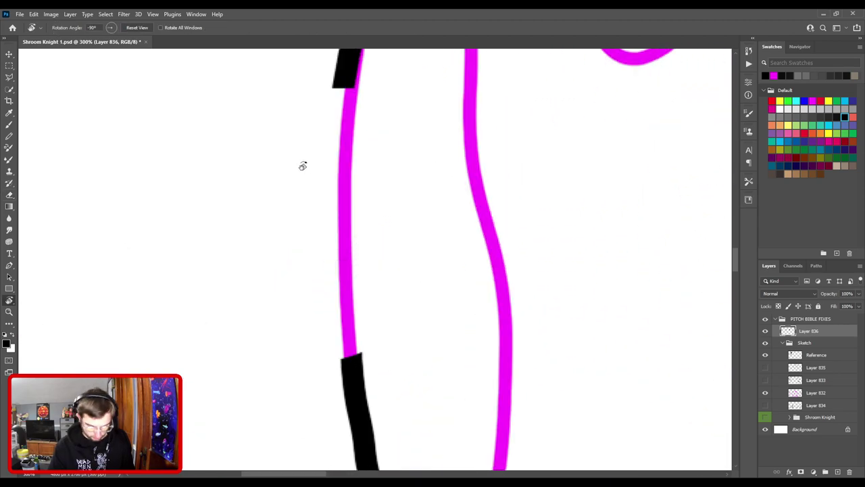
key("b")
left_click(351, 352)
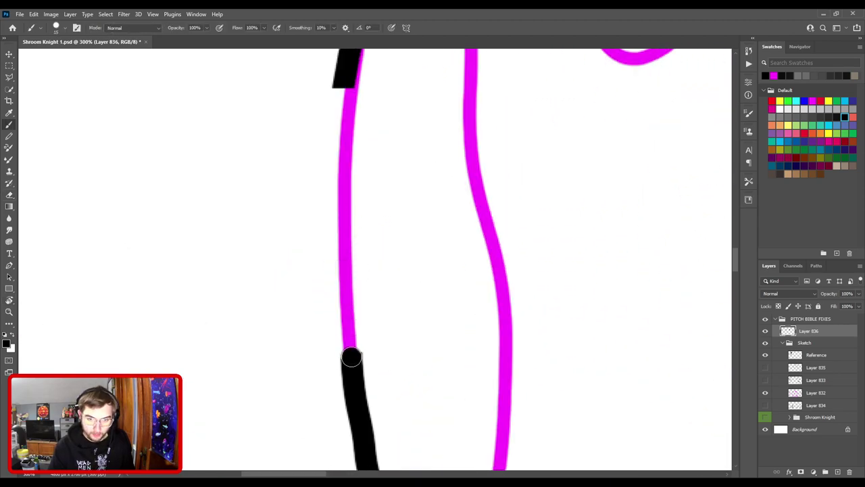
left_click(343, 284, "shift")
left_click(342, 173, "shift")
left_click(343, 90, "shift")
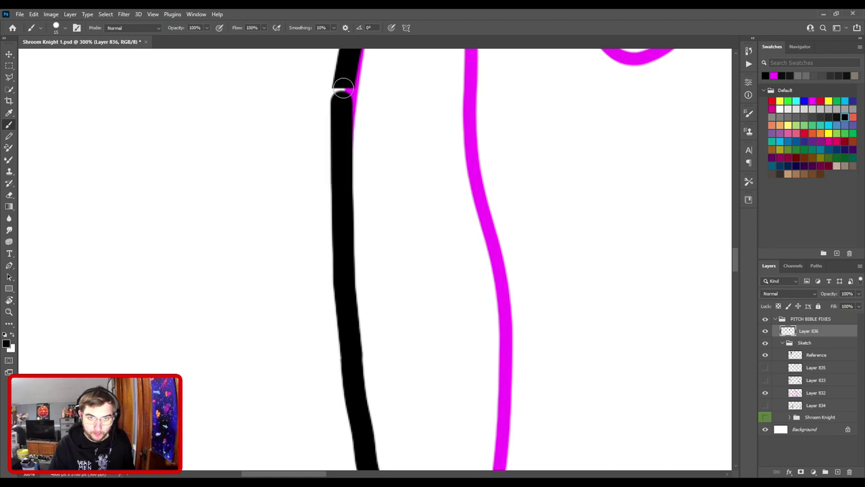
left_click(344, 76, "shift")
key("ctrl+minus")
key("ctrl+minus")
key("ctrl+minus")
key("ctrl+minus")
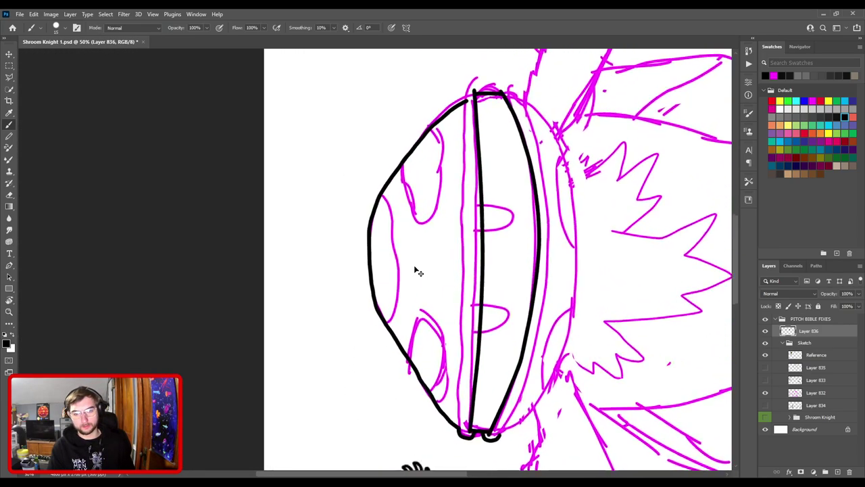
- Thicken and smooth the joined black outline along the cap's crown with the brush so it follows one even curve
key("ctrl+plus")
key("ctrl+plus")
key("e")
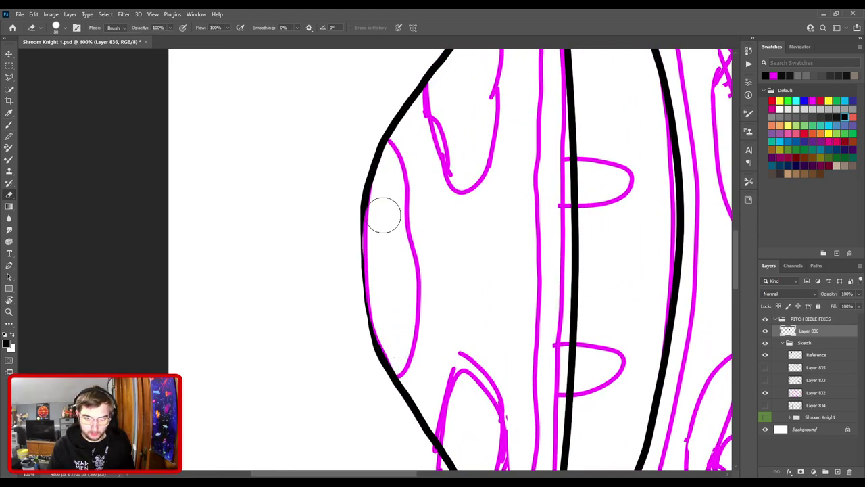
key("b")
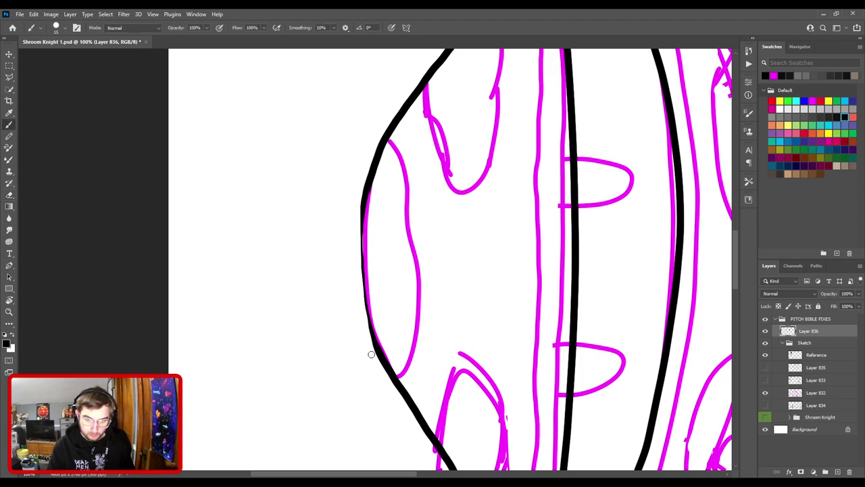
mouse_move(374, 340)
left_mouse_down()
mouse_move(362, 282)
mouse_move(365, 203)
left_mouse_up()
key("ctrl+plus")
key("ctrl+plus")
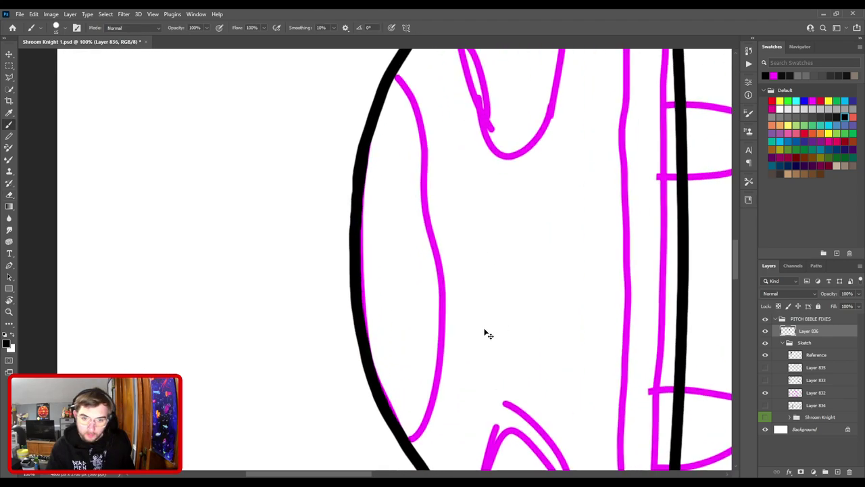
mouse_move(438, 384)
left_mouse_down()
mouse_move(395, 141)
mouse_move(441, 387)
left_mouse_up()
key("e")
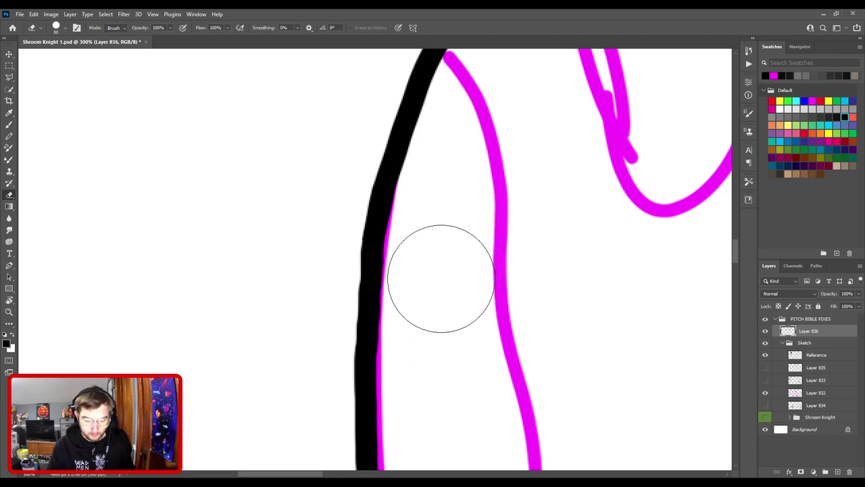
key("b")
mouse_move(367, 338)
left_mouse_down()
mouse_move(371, 230)
mouse_move(381, 196)
mouse_move(402, 176)
left_mouse_up()
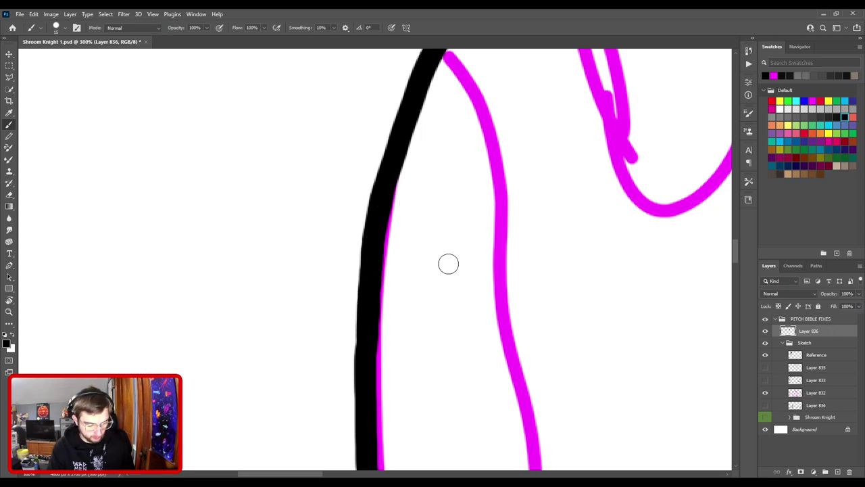
- Reset the view rotation to 0° and ink the wavy lower edge of the cap's top spot in black
key("ctrl+0")
key("r")
left_click_drag(401, 180, 453, 286)
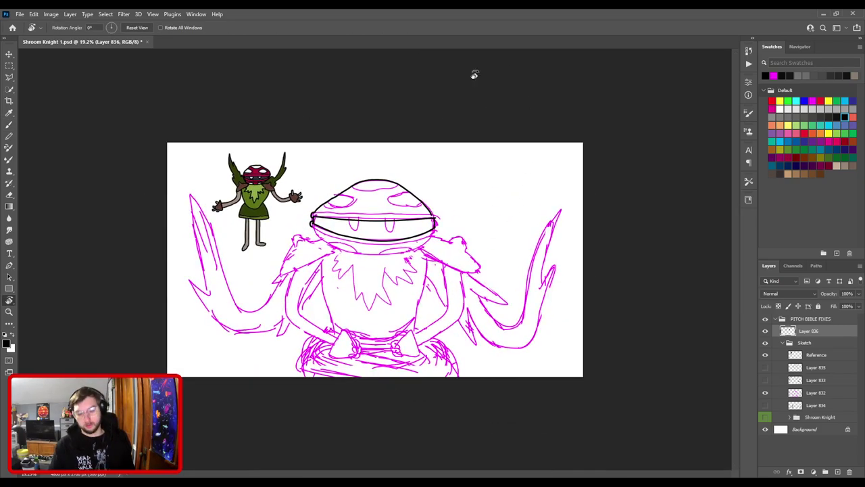
key("b")
key("ctrl+plus")
key("ctrl+plus")
left_click_drag(352, 163, 386, 247)
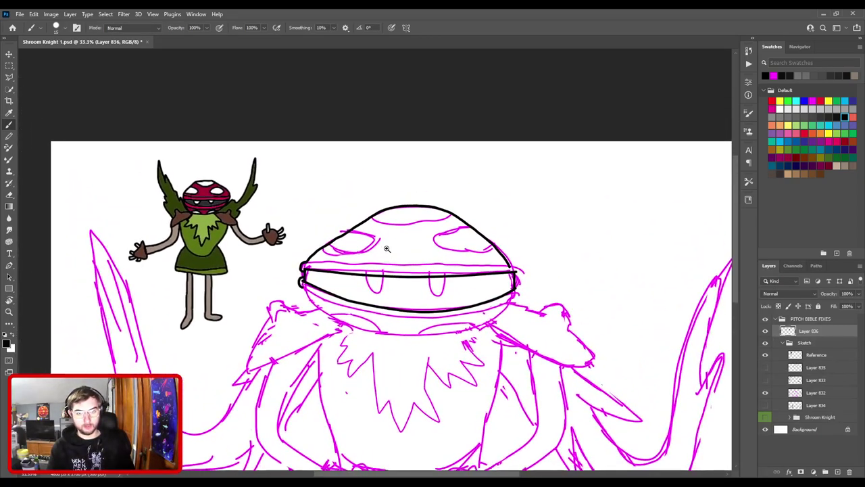
key("ctrl+plus")
key("ctrl+plus")
mouse_move(401, 194)
left_mouse_down()
mouse_move(293, 254)
mouse_move(264, 234)
mouse_move(352, 247)
mouse_move(422, 228)
left_mouse_up()
mouse_move(170, 301)
left_mouse_down()
mouse_move(377, 230)
mouse_move(432, 232)
mouse_move(464, 218)
left_mouse_up()
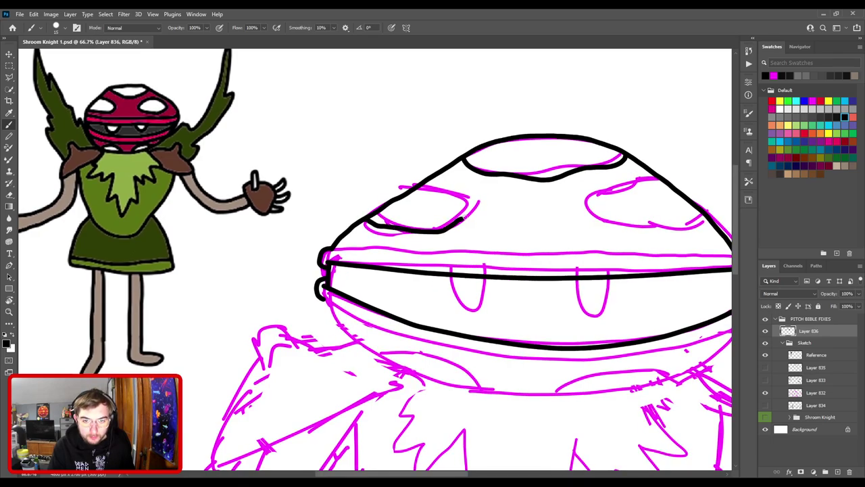
- Try different black contours for the cap's left spot, starting from the cap's left slope
key("ctrl+z")
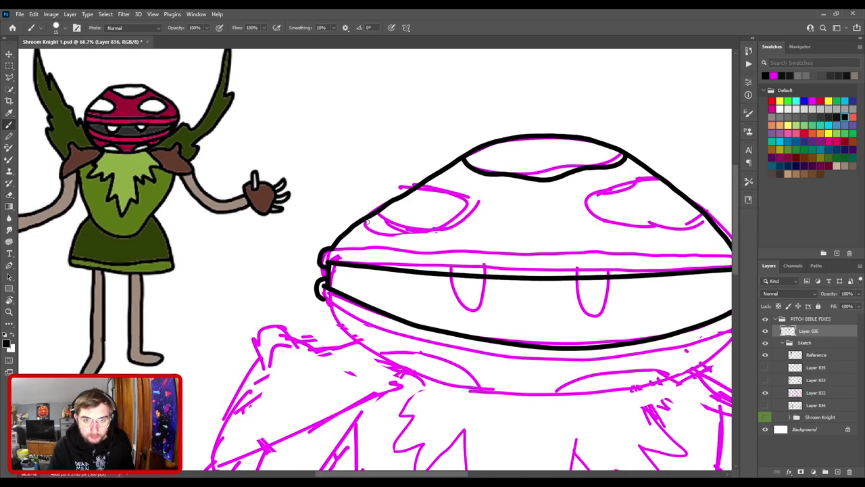
mouse_move(363, 223)
left_mouse_down()
mouse_move(387, 236)
mouse_move(465, 232)
mouse_move(474, 217)
mouse_move(436, 197)
left_mouse_up()
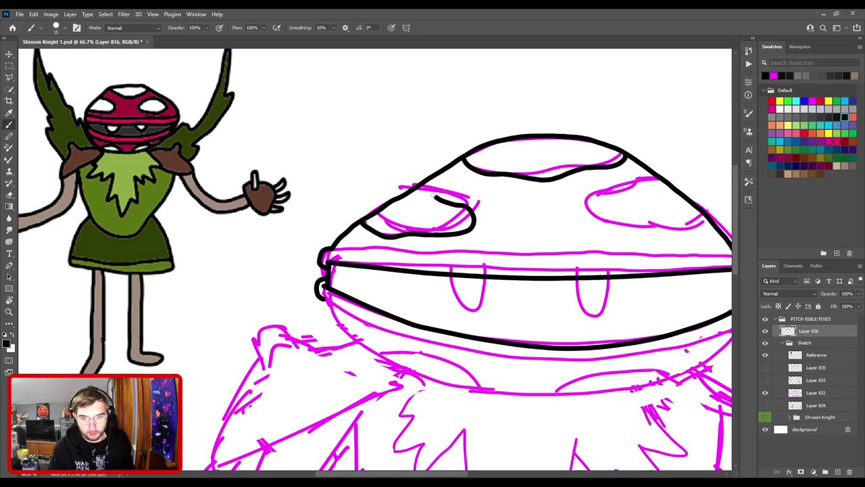
left_click_drag(538, 191, 294, 182)
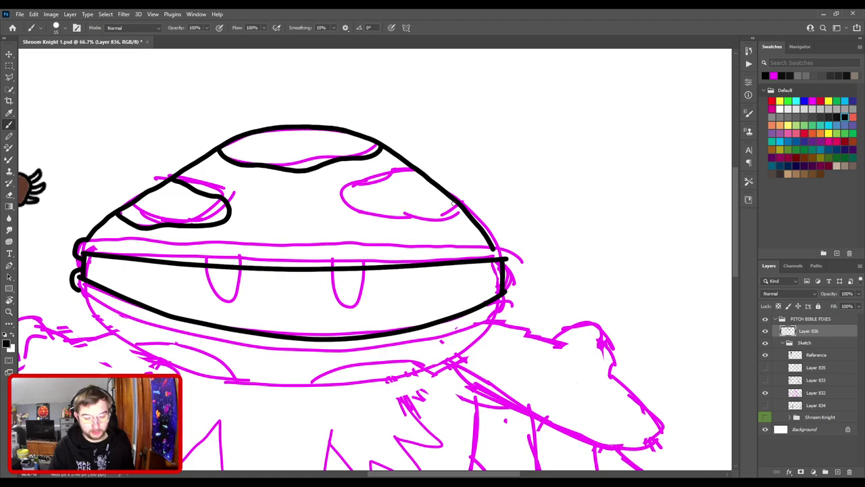
key("ctrl+minus")
left_click_drag(272, 245, 468, 239)
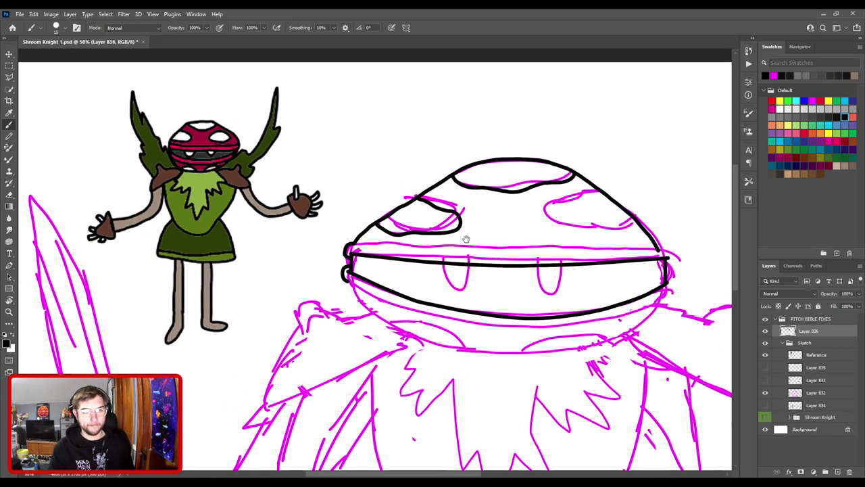
key("ctrl+z")
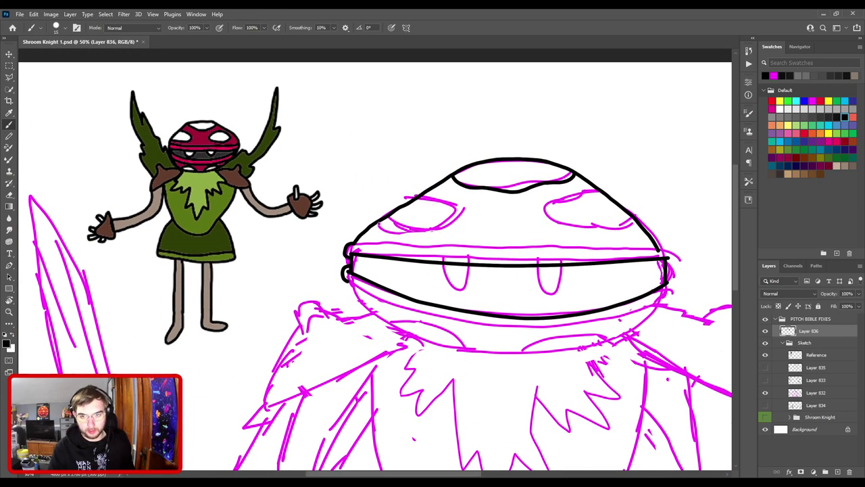
left_click_drag(377, 223, 488, 232)
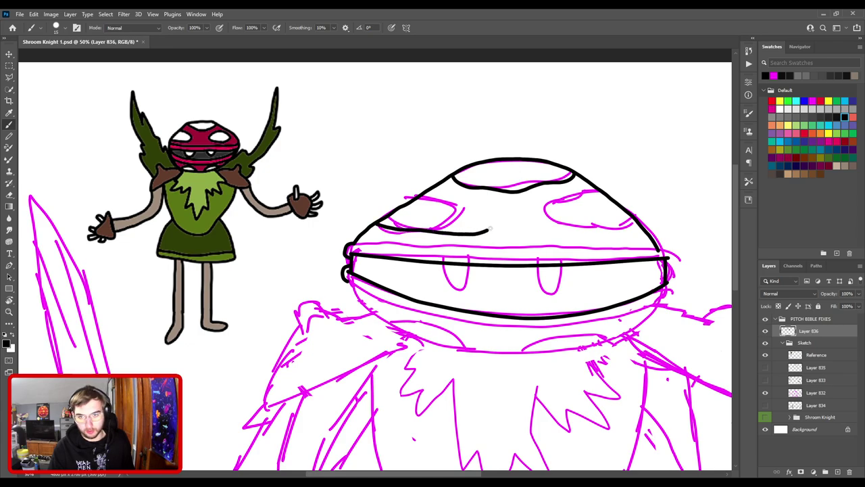
key("ctrl+z")
mouse_move(370, 225)
left_mouse_down()
mouse_move(420, 236)
mouse_move(470, 230)
left_mouse_up()
left_click_drag(551, 229, 399, 219)
left_click_drag(346, 203, 454, 202)
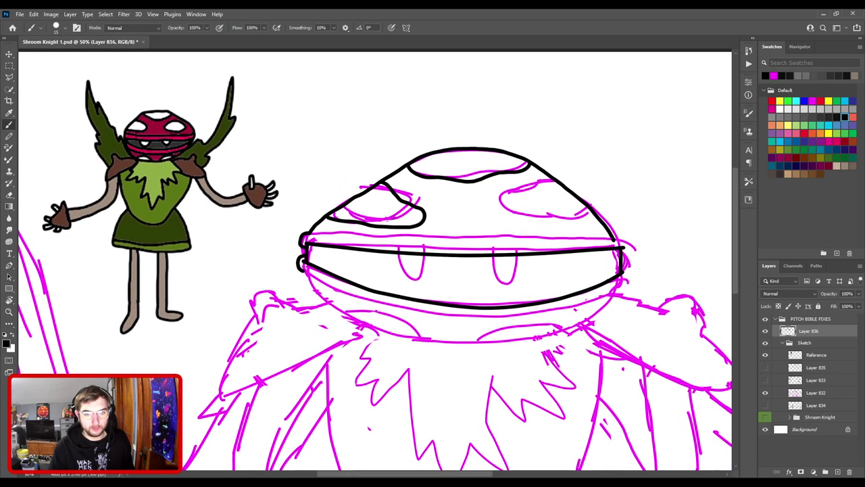
key("ctrl+z")
- Ink the cap's left and right side spots in black as rounded shapes reaching inward from the cap's outer slopes
mouse_move(351, 226)
left_mouse_down()
mouse_move(394, 230)
mouse_move(422, 218)
left_mouse_up()
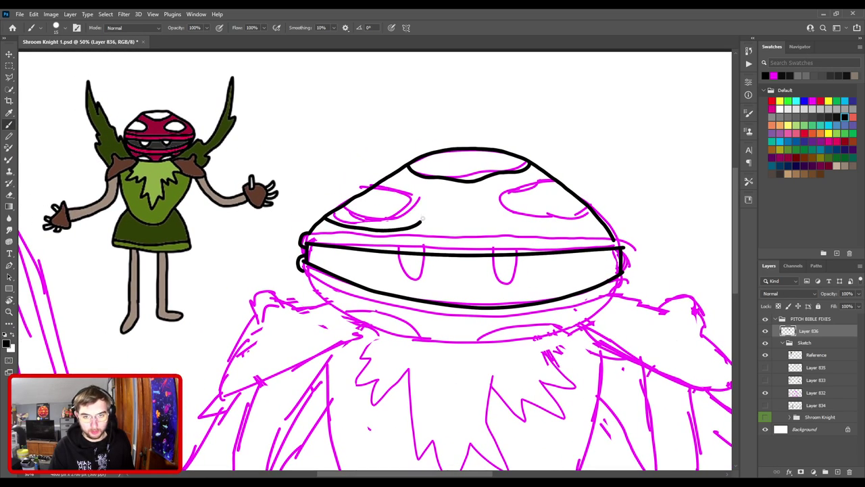
left_click_drag(574, 216, 456, 206)
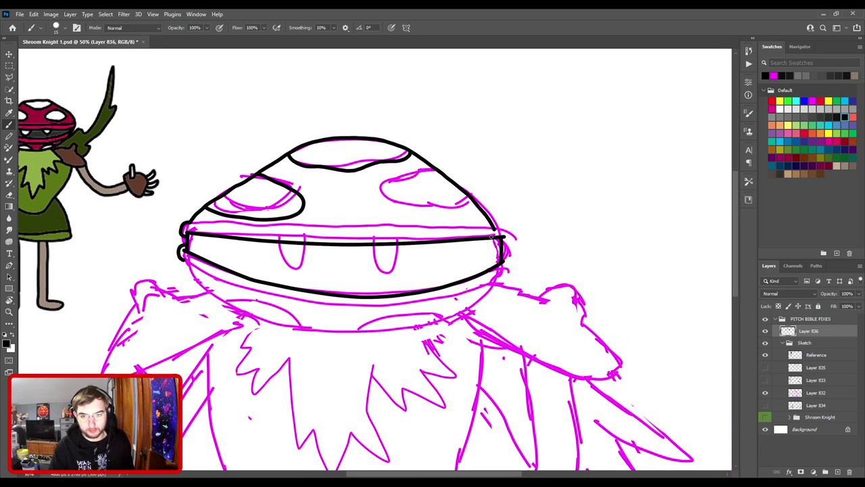
mouse_move(490, 216)
left_mouse_down()
mouse_move(391, 212)
mouse_move(385, 200)
mouse_move(432, 173)
left_mouse_up()
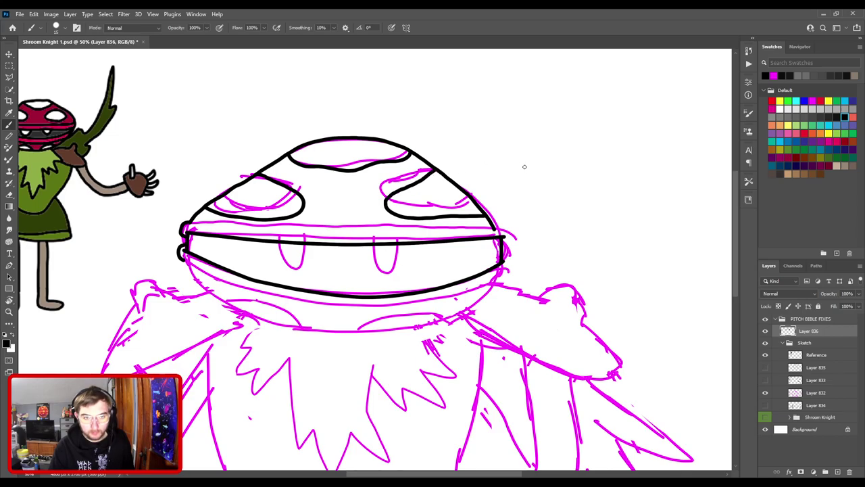
- Draw a small black oval spot between the cap's two side spots, close to the right one, replacing the first attempt
key("ctrl+minus")
key("ctrl+minus")
scroll(402, 95, "up", 3)
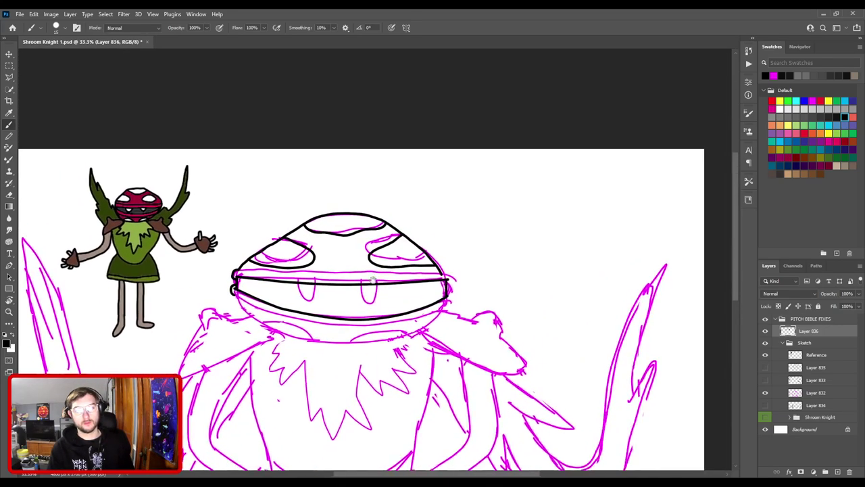
left_click_drag(323, 249, 340, 239)
key("ctrl+z")
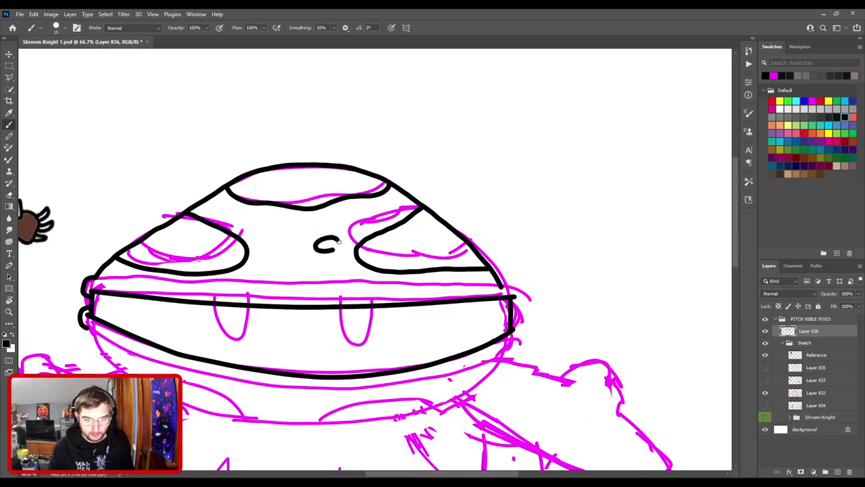
scroll(365, 235, "down", 3)
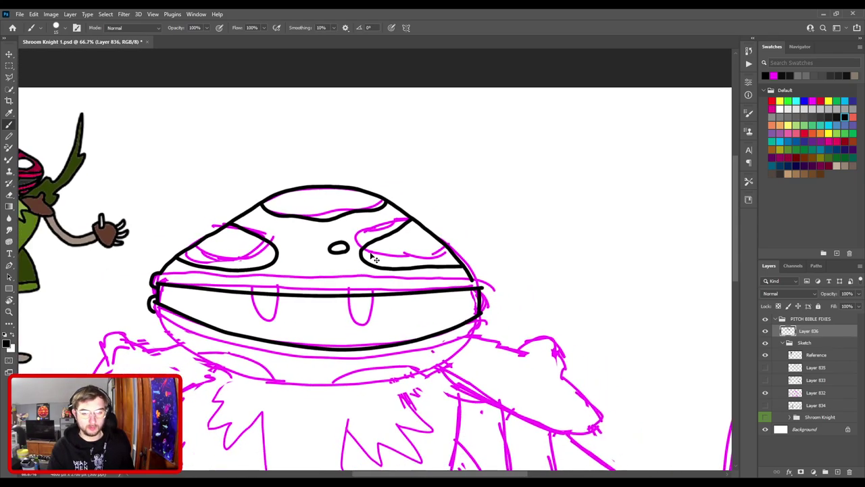
scroll(360, 240, "up", 2)
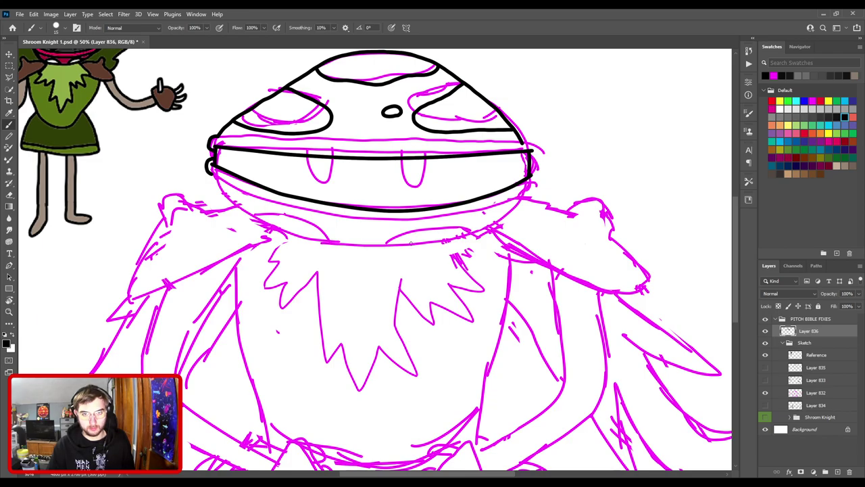
scroll(410, 243, "up", 2)
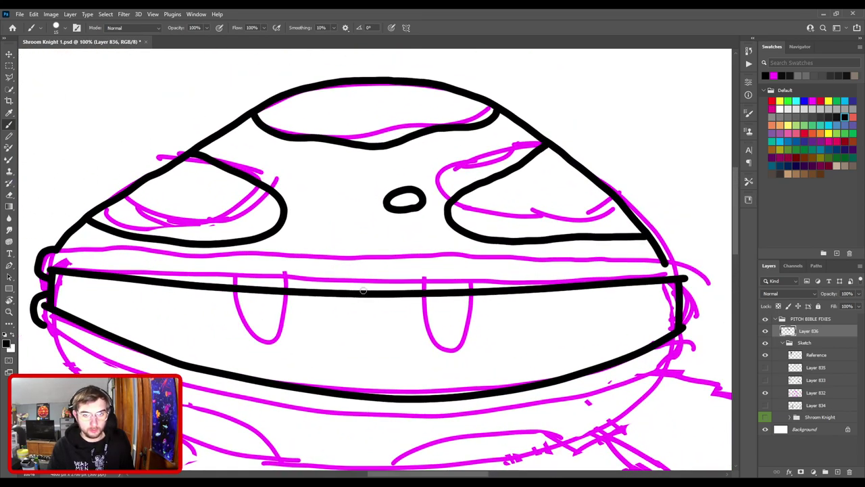
- Draw a second small black oval spot on the cap, below and to the left of the first one, replacing the earlier attempts
mouse_move(324, 234)
left_mouse_down()
mouse_move(336, 217)
mouse_move(345, 228)
mouse_move(331, 237)
mouse_move(324, 220)
mouse_move(347, 217)
mouse_move(352, 232)
mouse_move(335, 236)
mouse_move(317, 229)
mouse_move(343, 239)
left_mouse_up()
key("ctrl+z")
key("ctrl+z")
key("ctrl+z")
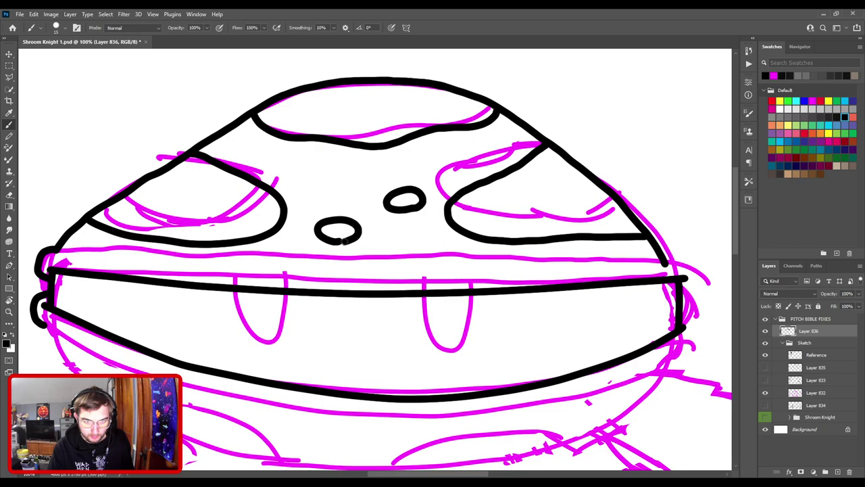
scroll(384, 241, "down", 6)
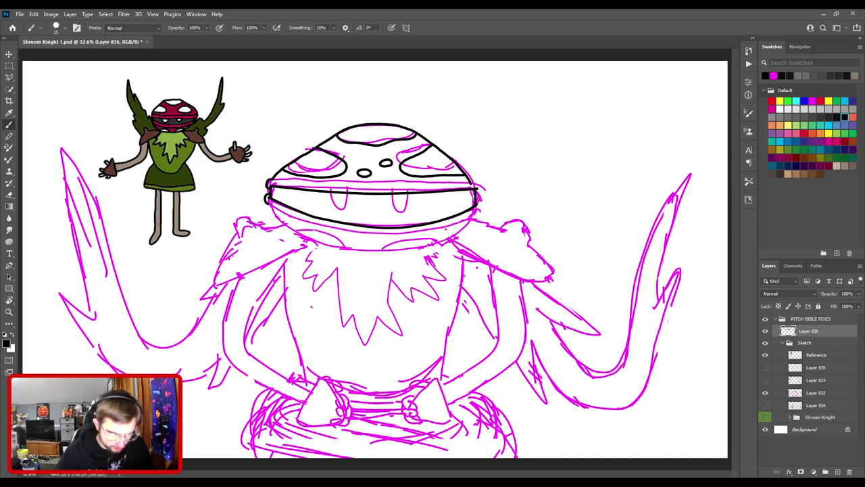
- Draw a third small black oval spot on the cap, just beside the upper part of the left side spot
scroll(430, 280, "up", 5)
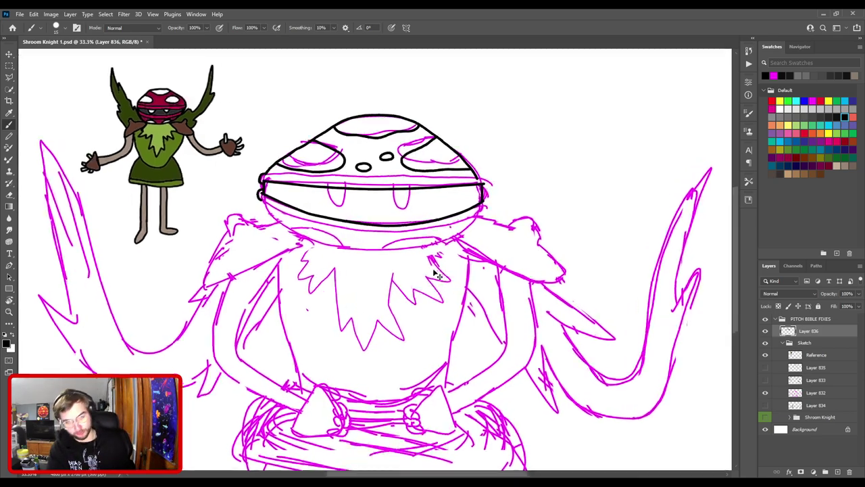
mouse_move(440, 223)
left_mouse_down()
mouse_move(408, 201)
mouse_move(432, 177)
mouse_move(469, 192)
mouse_move(451, 215)
left_mouse_up()
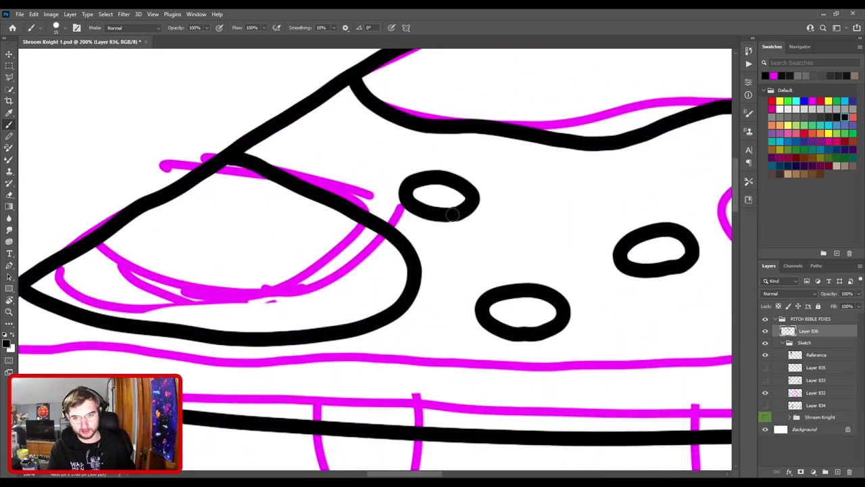
key("ctrl+minus")
key("ctrl+minus")
key("ctrl+minus")
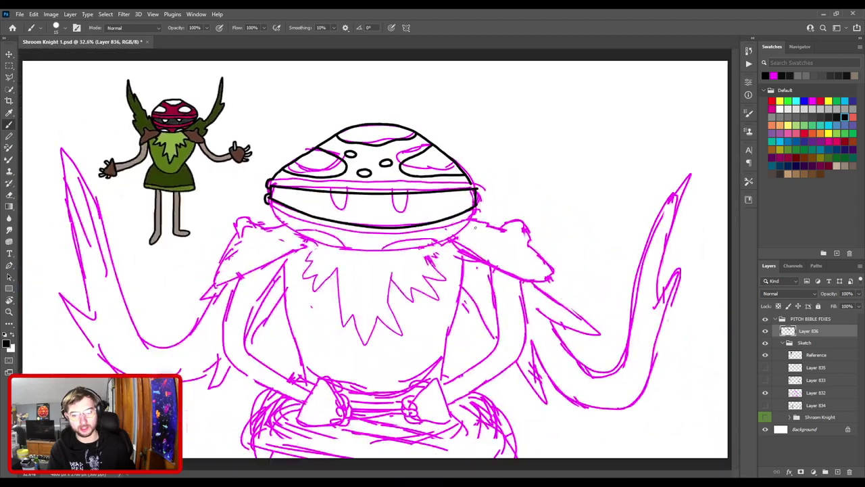
- Rotate the canvas view to -90° and show the whole mushroom head lying sideways
key("ctrl+plus")
left_click_drag(387, 199, 469, 145)
key("ctrl+plus")
left_click_drag(376, 110, 418, 231)
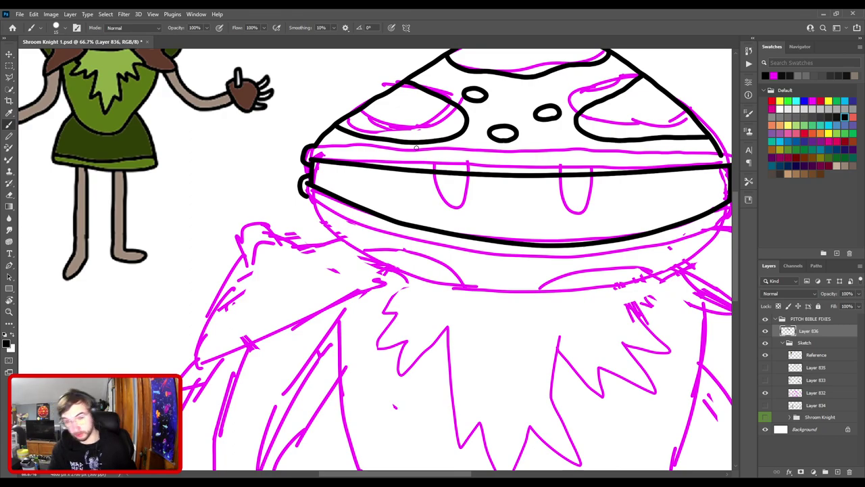
left_click_drag(463, 227, 257, 213)
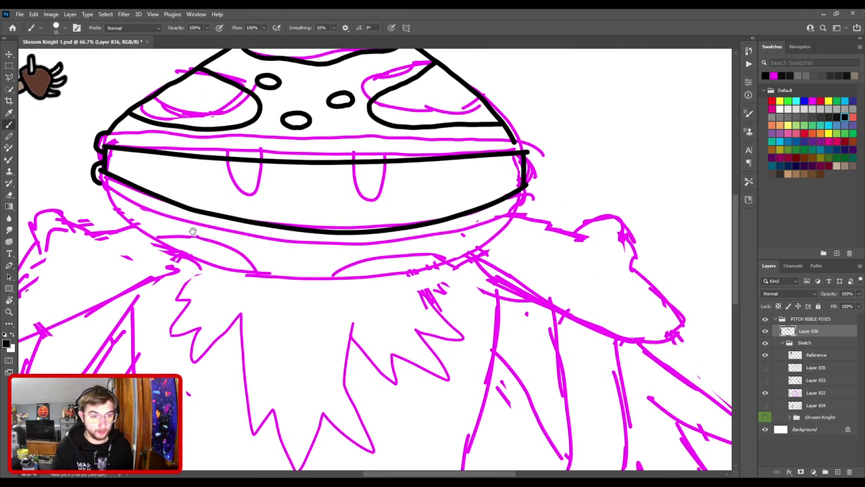
left_click_drag(202, 235, 253, 184)
key("r")
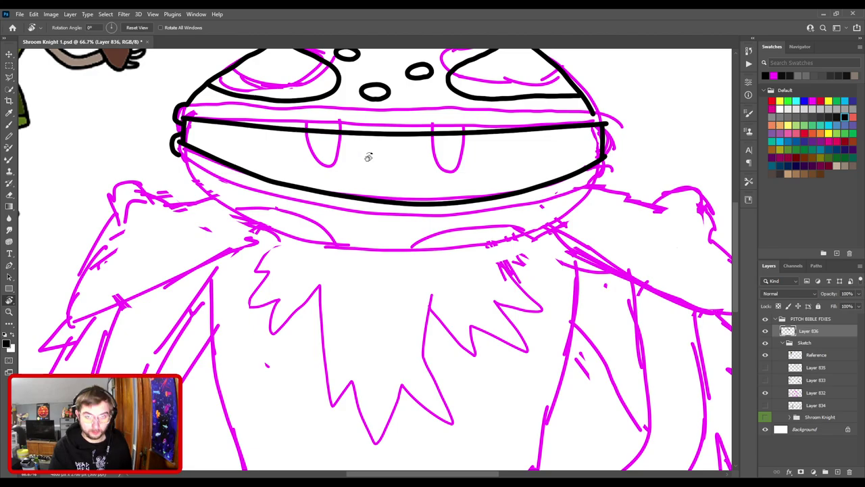
key("b")
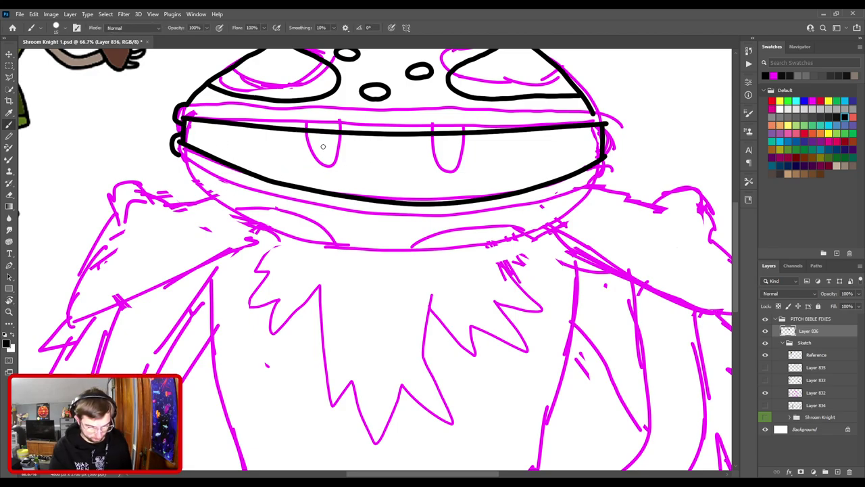
key("r")
mouse_move(322, 144)
left_mouse_down()
mouse_move(269, 185)
mouse_move(247, 259)
mouse_move(251, 289)
left_mouse_up()
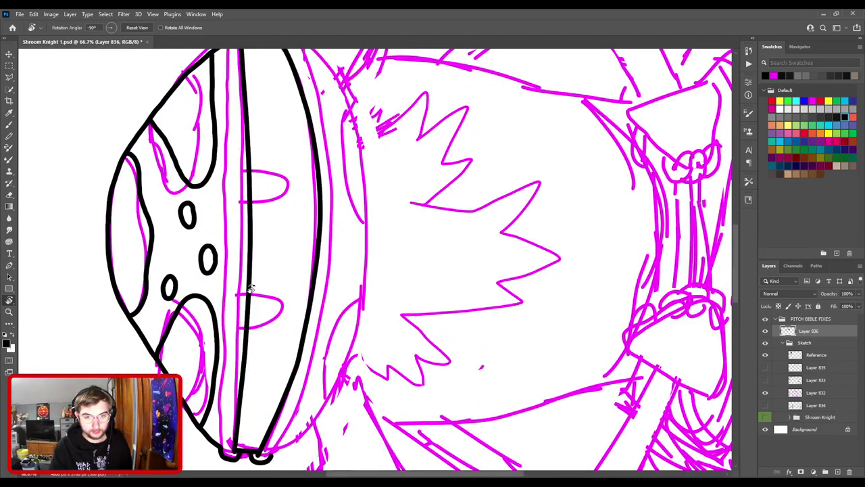
key("ctrl+minus")
key("ctrl+minus")
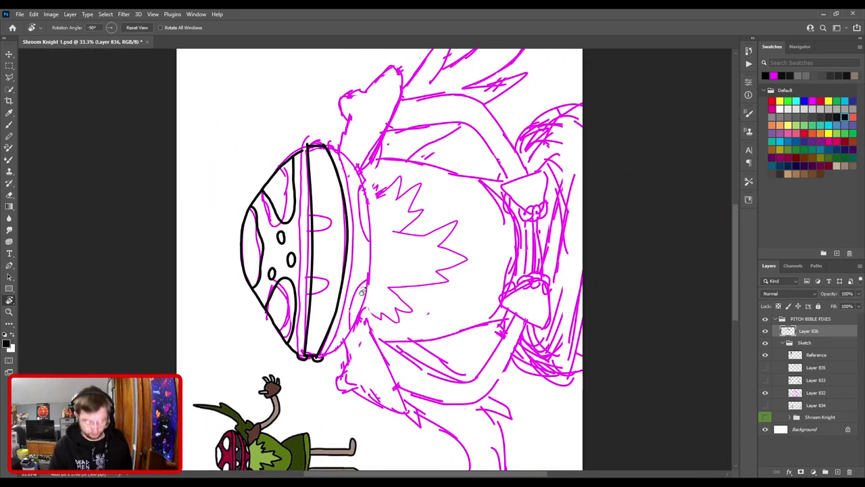
- Ink the outer curve of the lower jaw in black along the sketch, redoing the part towards the right mouth corner
key("b")
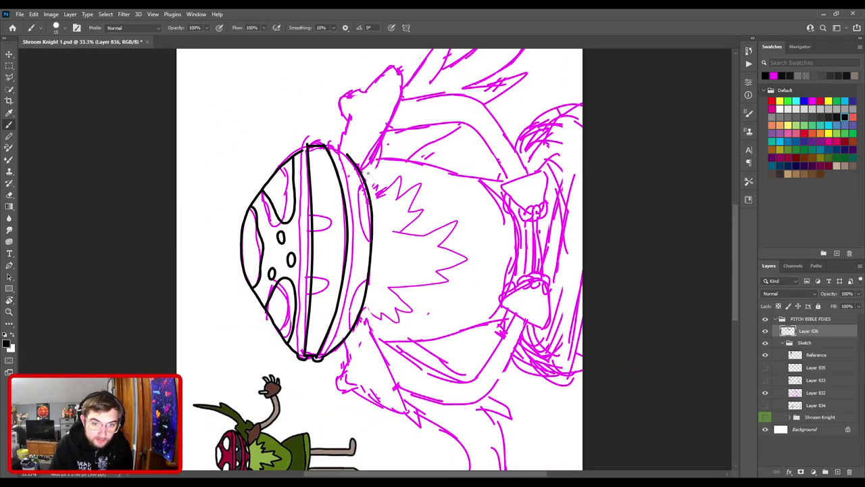
key("ctrl+z")
left_click_drag(338, 151, 376, 219)
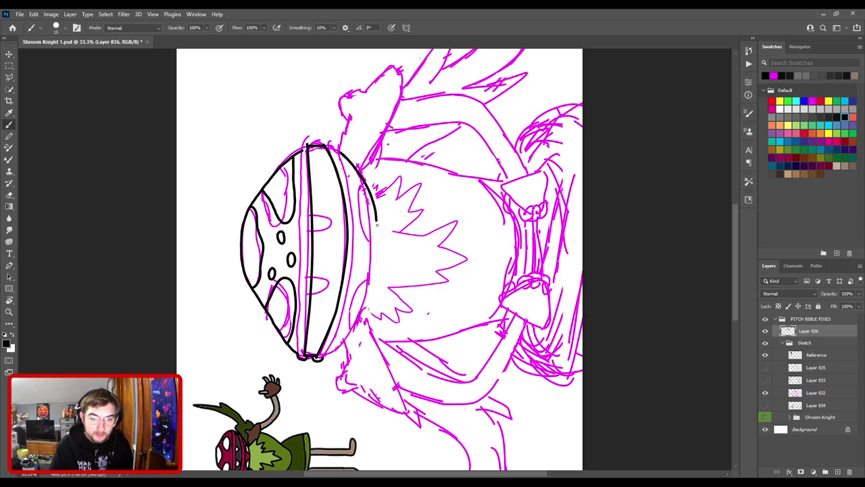
key("ctrl+z")
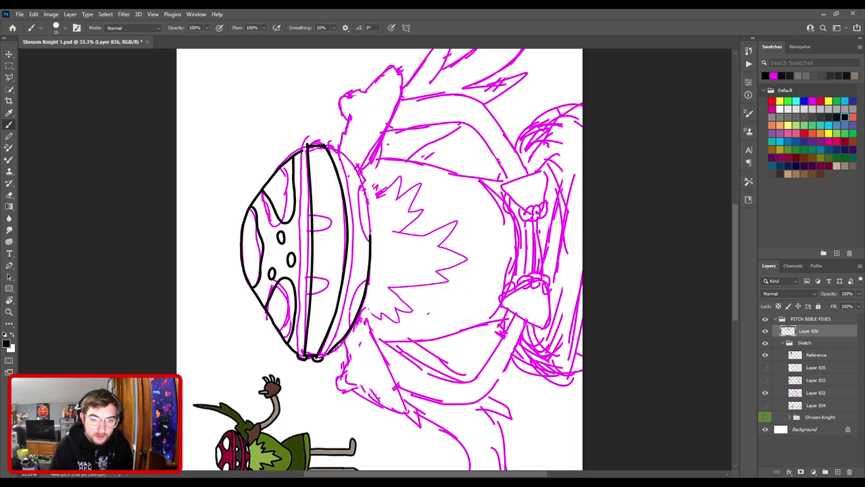
key("ctrl+z")
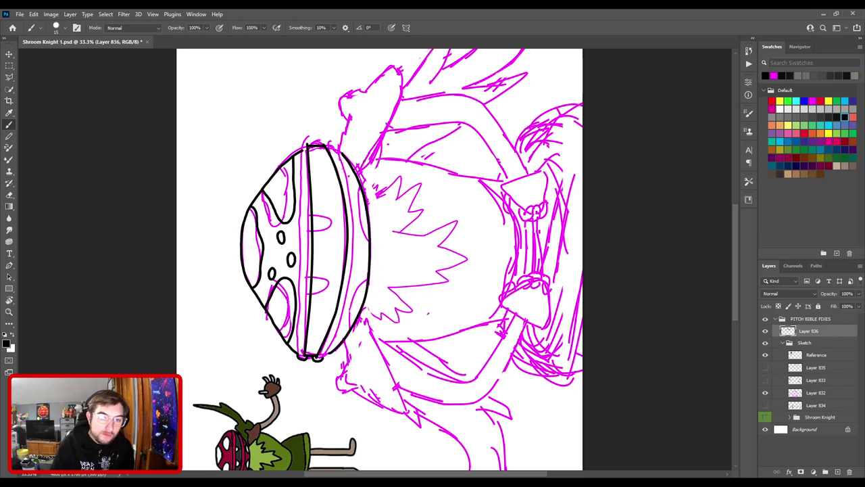
- Erase the end of the black jaw outline near the right mouth corner, back to the crossing with the shoulder sketch
scroll(479, 264, "up", 5)
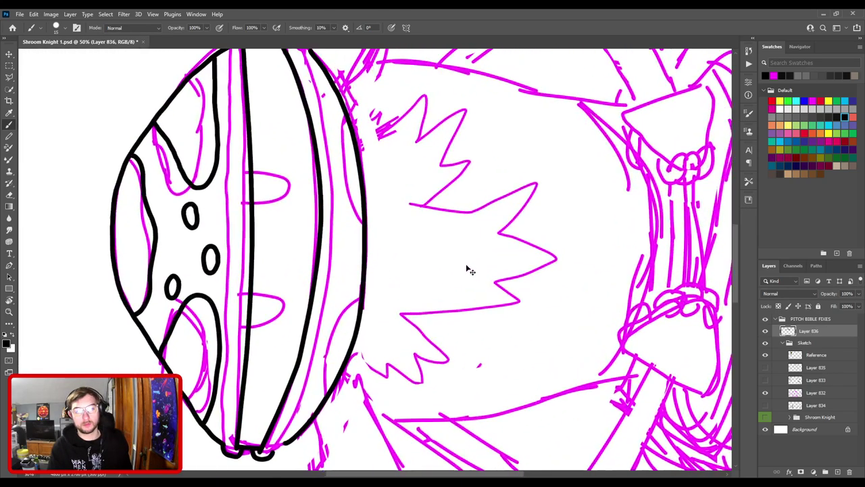
left_click_drag(419, 230, 449, 314)
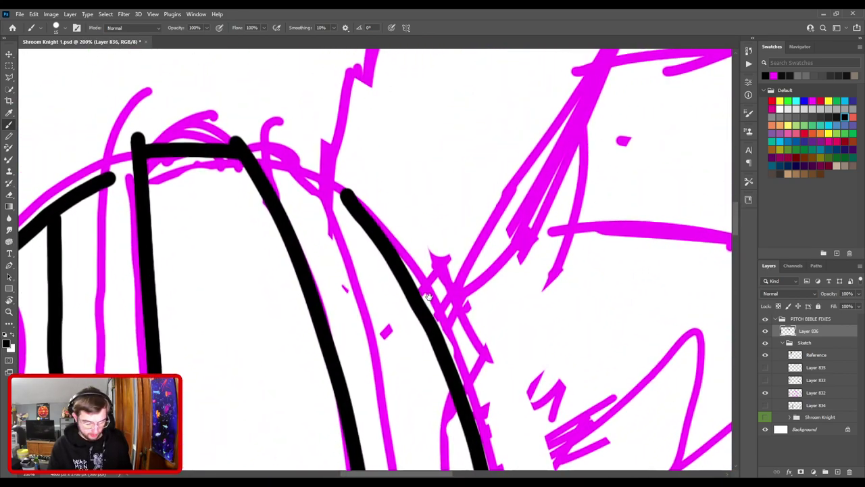
key("e")
left_click_drag(396, 280, 347, 173)
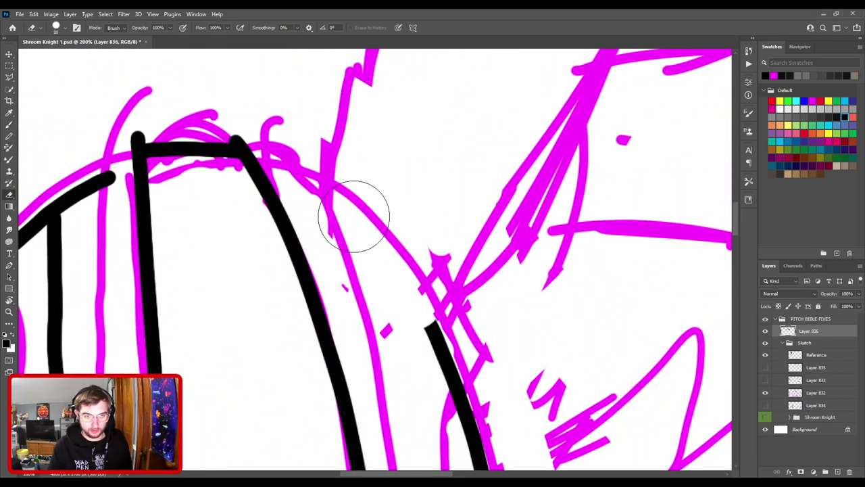
- Tilt the canvas view diagonally and redraw the jaw outline's end in black, curving up towards the right mouth corner
key("b")
scroll(386, 246, "down", 1)
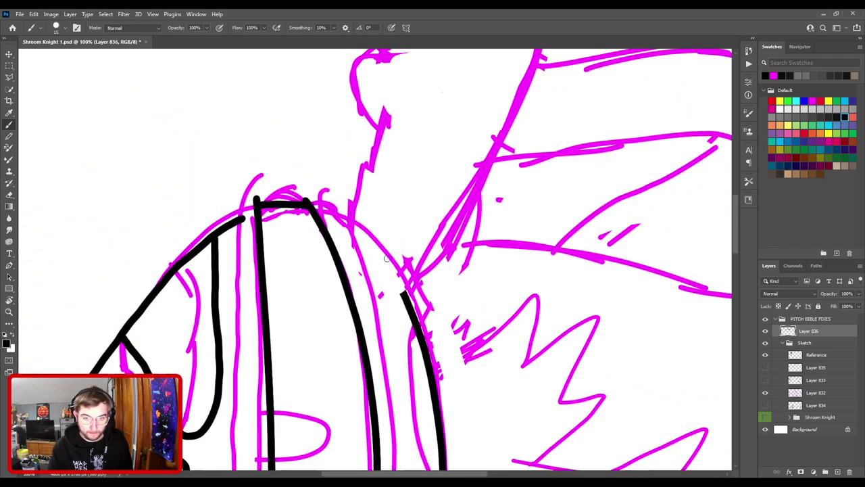
key("r")
mouse_move(409, 216)
left_mouse_down()
mouse_move(436, 236)
mouse_move(442, 212)
left_mouse_up()
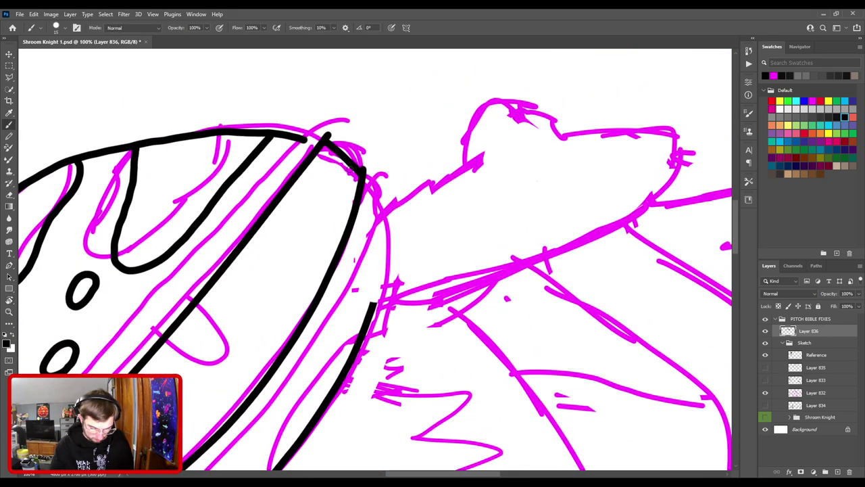
left_click_drag(374, 292, 376, 202)
key("ctrl+z")
left_click_drag(376, 295, 372, 199)
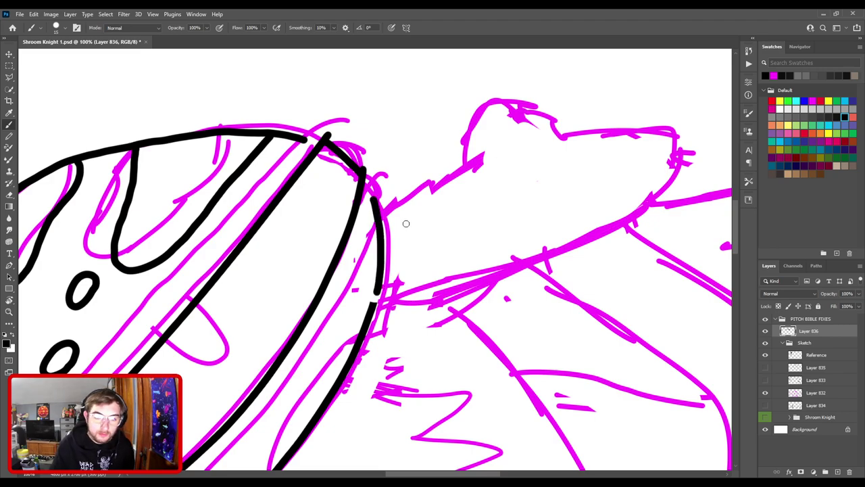
- Join the redrawn stroke to the rest of the jaw outline and smooth the joint with a smaller eraser and the black brush
key("ctrl+plus")
key("ctrl+plus")
left_click_drag(417, 340, 477, 230)
key("e")
key("w")
key("e")
key("bracketleft")
key("bracketleft")
key("bracketleft")
mouse_move(434, 298)
left_mouse_down()
mouse_move(418, 282)
mouse_move(454, 293)
mouse_move(457, 302)
mouse_move(453, 269)
mouse_move(437, 306)
mouse_move(416, 319)
mouse_move(443, 234)
left_mouse_up()
key("b")
key("e")
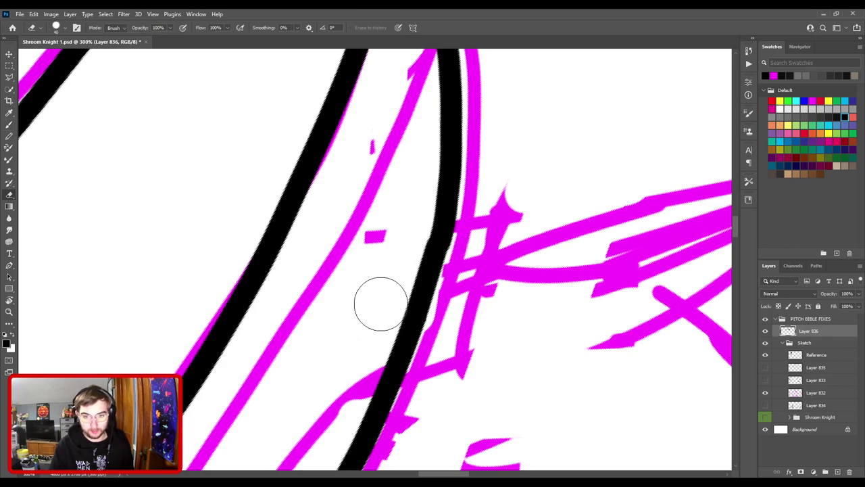
key("b")
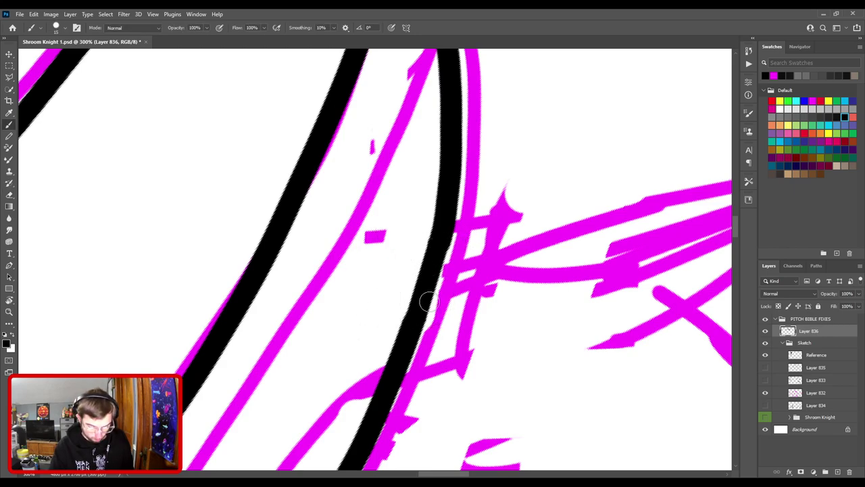
left_click_drag(429, 279, 443, 228)
- Trim the jaw outline's end near the left mouth corner with a smaller eraser
key("ctrl+minus")
left_click_drag(427, 148, 453, 304)
key("ctrl+minus")
key("ctrl+minus")
scroll(464, 268, "down", 1)
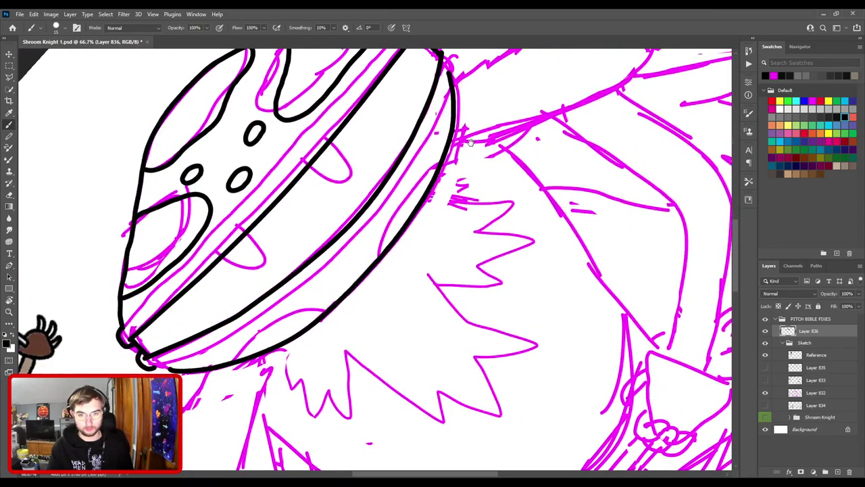
left_click_drag(348, 313, 524, 215)
scroll(524, 215, "up", 7)
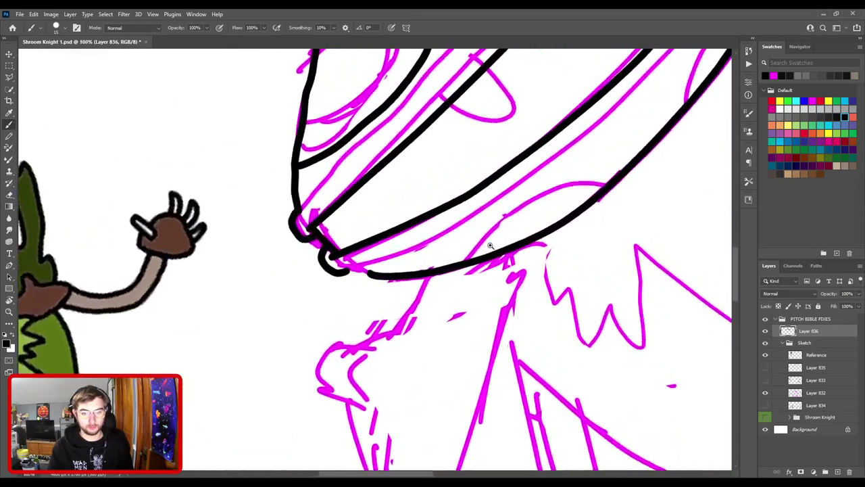
key("e")
key("bracketleft")
key("bracketleft")
key("bracketleft")
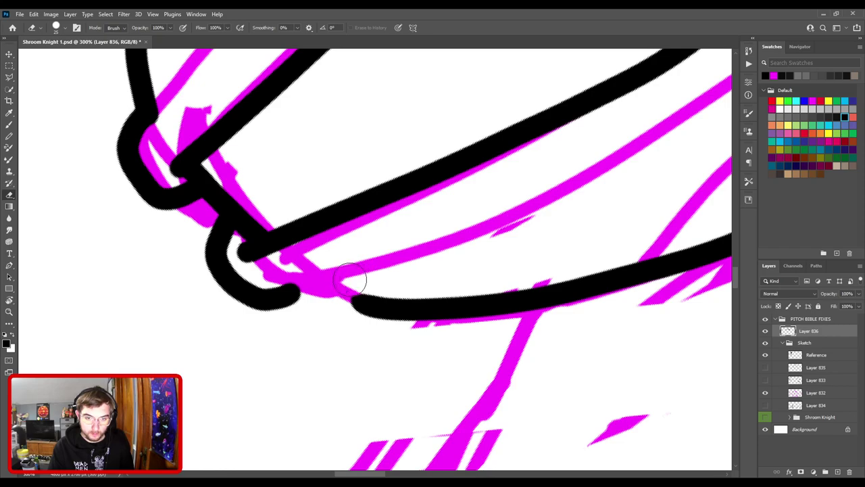
- Extend the jaw outline's left end in black until it meets the lower lip bump at the left mouth corner
scroll(365, 257, "down", 1)
key("b")
mouse_move(289, 247)
left_mouse_down()
mouse_move(398, 268)
mouse_move(352, 263)
mouse_move(294, 236)
left_mouse_up()
key("ctrl+z")
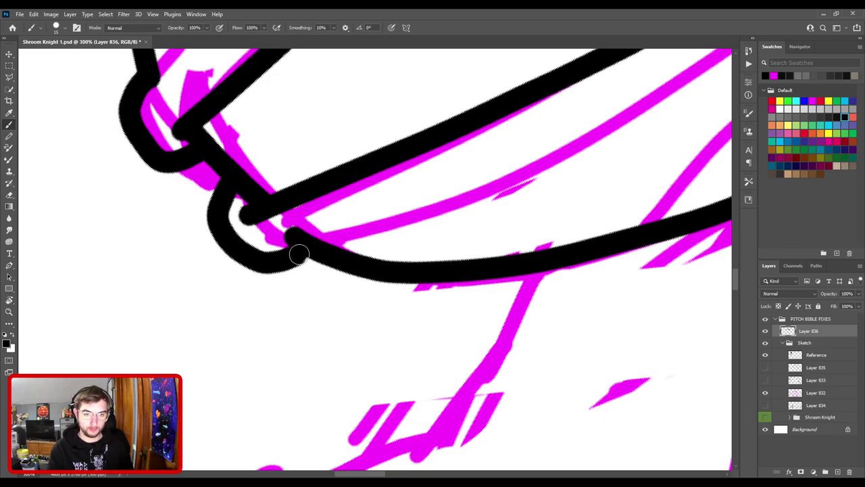
- Taper the jaw outline's right end and ink a rounded black lip bump from the right mouth corner to it, replacing the first attempt
key("ctrl+minus")
key("ctrl+minus")
key("ctrl+minus")
left_click_drag(562, 163, 276, 361)
key("ctrl+plus")
scroll(473, 187, "down", 3)
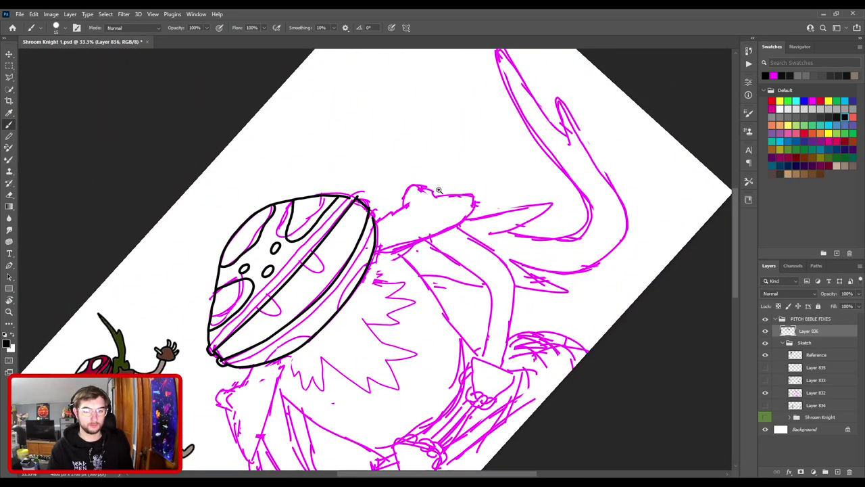
scroll(438, 190, "up", 6)
left_click_drag(418, 244, 423, 258)
key("e")
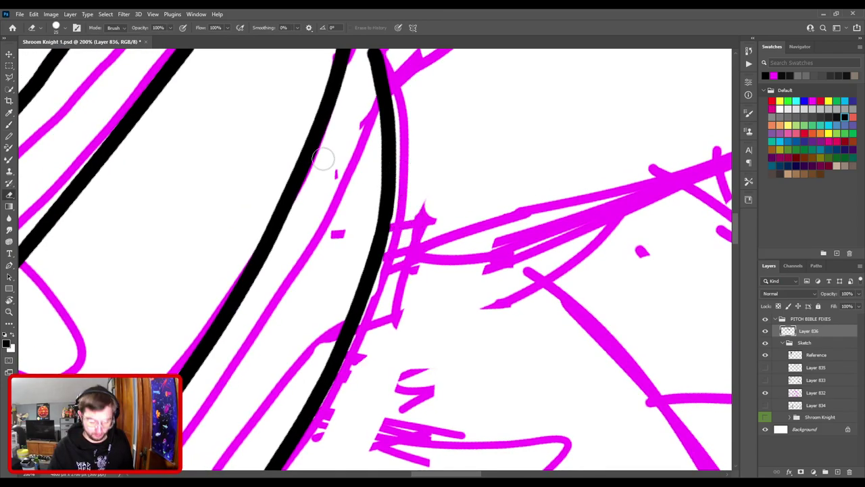
key("b")
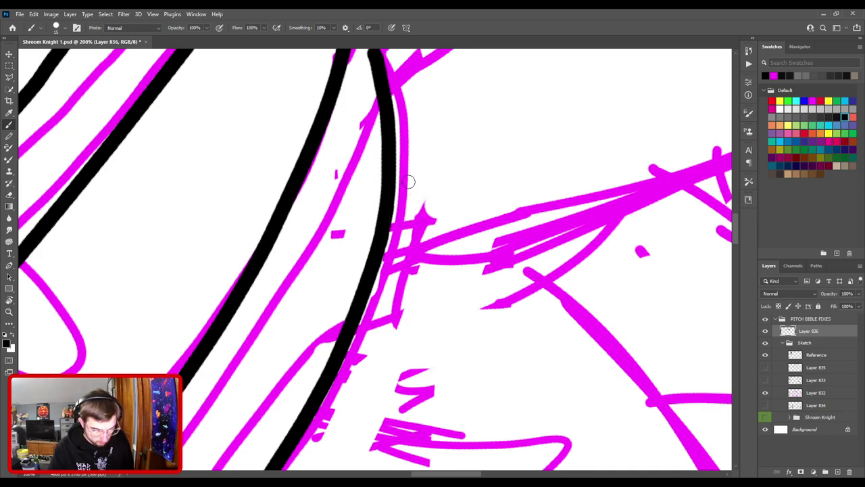
left_click_drag(410, 180, 416, 251)
mouse_move(366, 154)
left_mouse_down()
mouse_move(386, 144)
mouse_move(423, 177)
mouse_move(430, 204)
mouse_move(415, 225)
left_mouse_up()
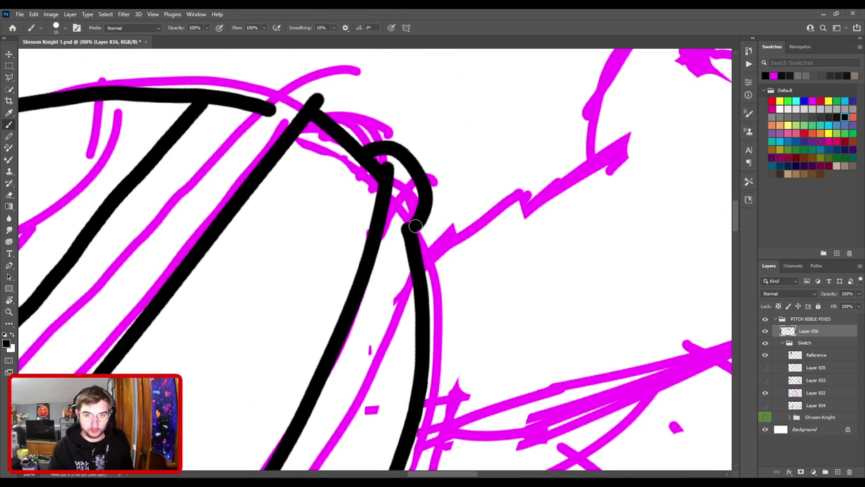
key("ctrl+z")
key("e")
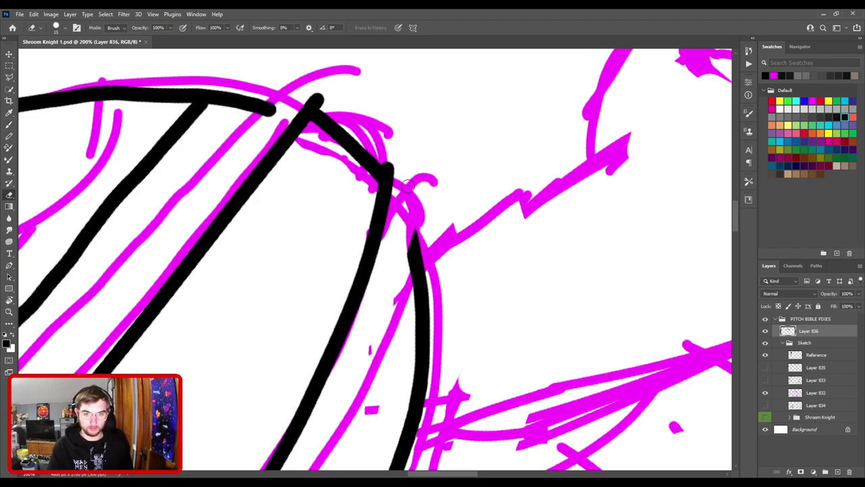
key("b")
mouse_move(368, 154)
left_mouse_down()
mouse_move(408, 158)
mouse_move(418, 175)
mouse_move(413, 252)
left_mouse_up()
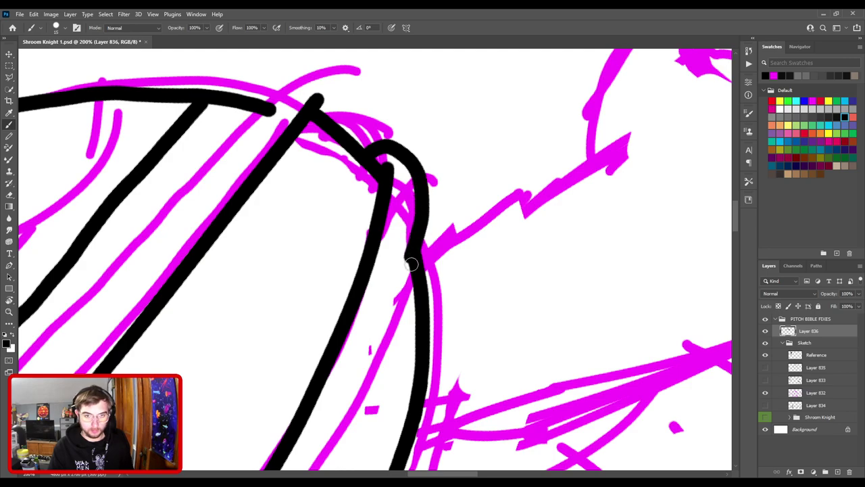
- Erase the rough inner edge where the right lip bump meets the jaw outline
left_click_drag(393, 340, 440, 241)
key("e")
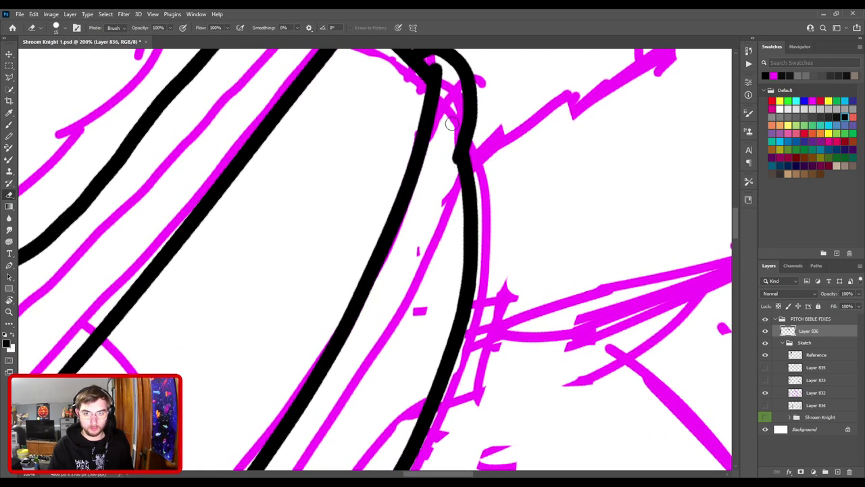
left_click_drag(451, 125, 450, 158)
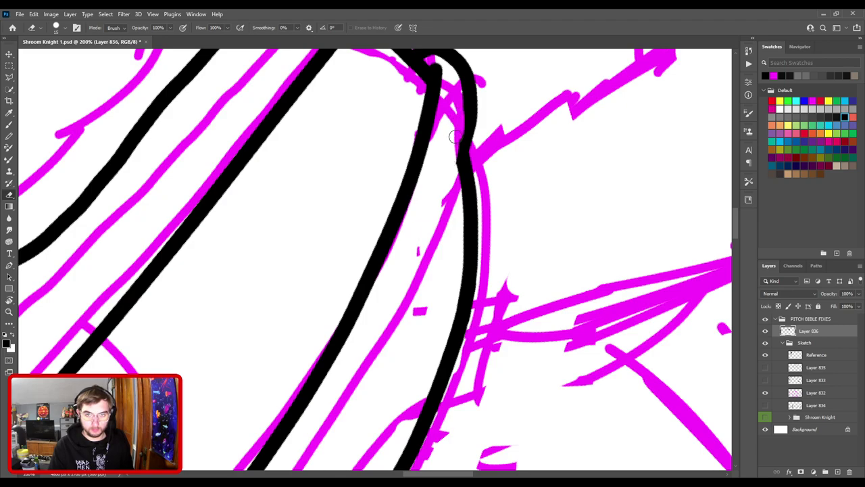
- Thicken the right lip bump's join with the jaw outline in black and erase the jaw outline's protruding end at the left mouth corner
key("b")
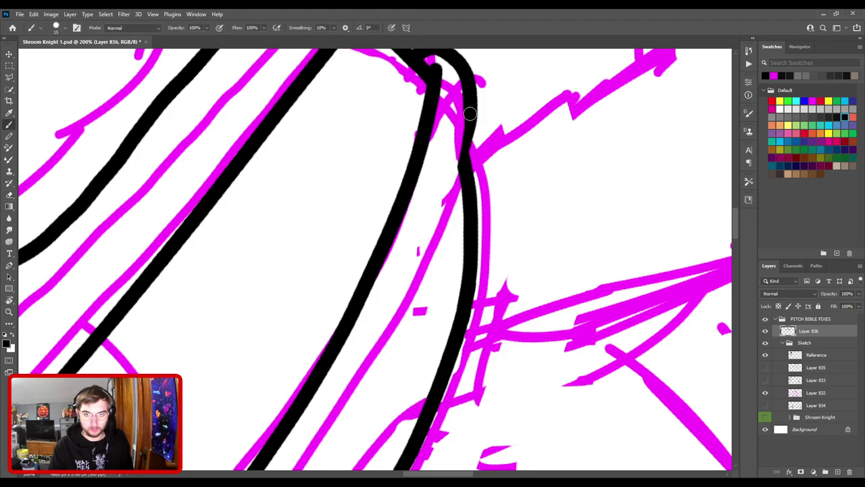
left_click_drag(465, 145, 454, 172)
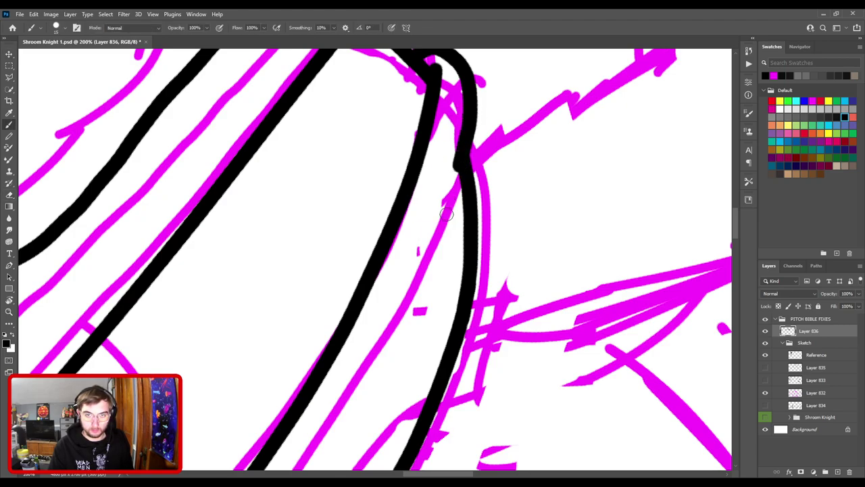
key("ctrl+minus")
key("ctrl+minus")
left_click_drag(422, 236, 527, 65)
left_click_drag(368, 289, 477, 202)
scroll(478, 200, "up", 5)
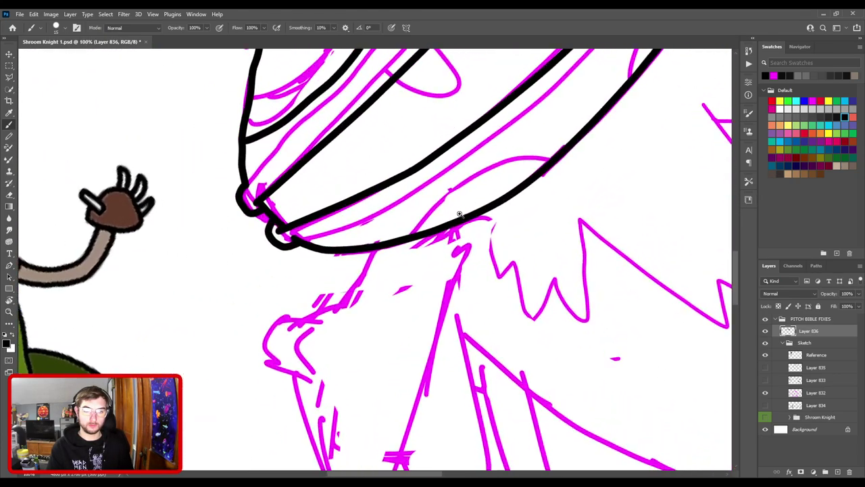
scroll(489, 264, "up", 1)
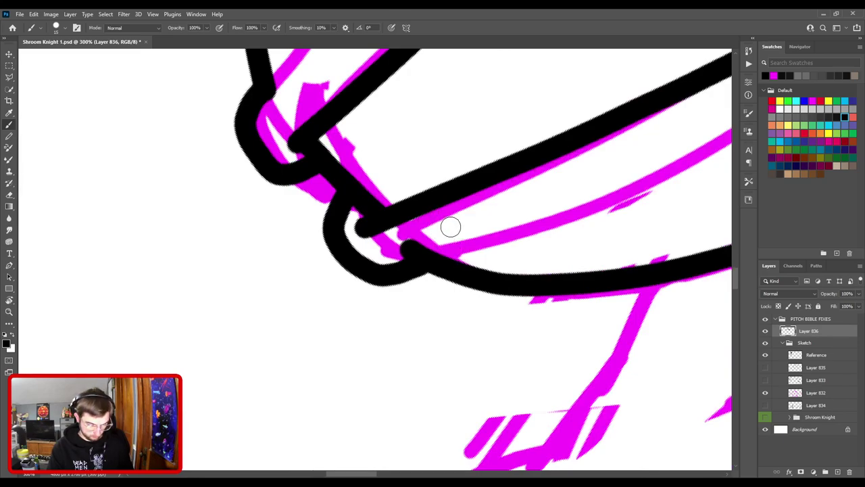
key("e")
left_click_drag(397, 250, 409, 238)
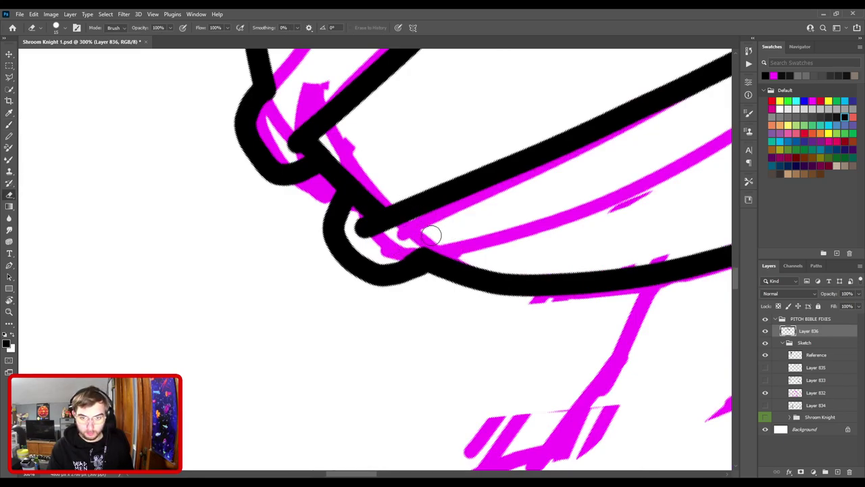
- Trim the cap outline's right end back to the edge of the right cap spot
scroll(439, 239, "down", 6)
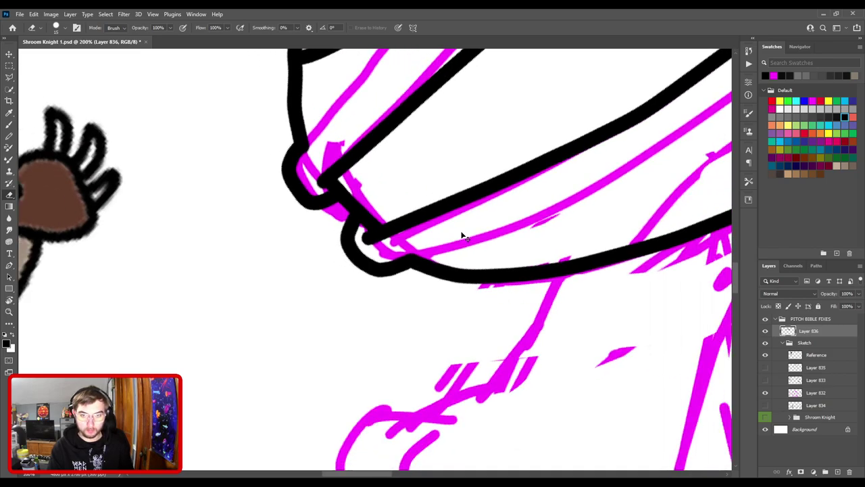
scroll(428, 311, "down", 2)
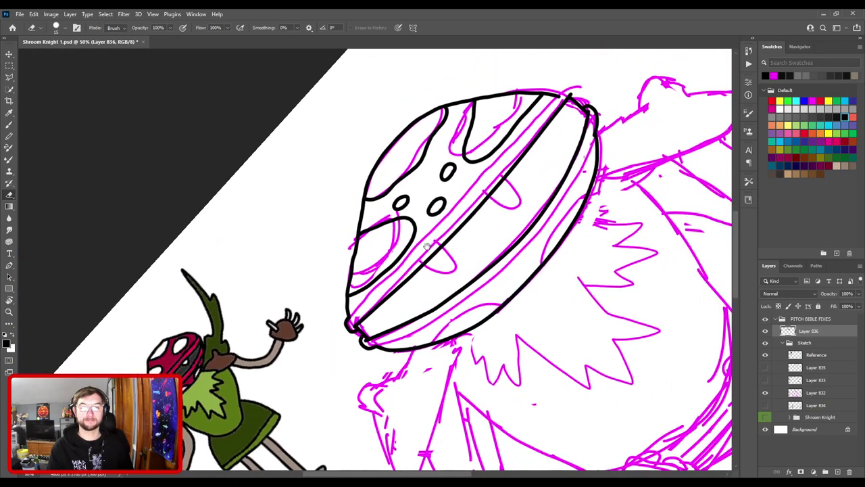
scroll(411, 132, "up", 1)
scroll(411, 132, "up", 3)
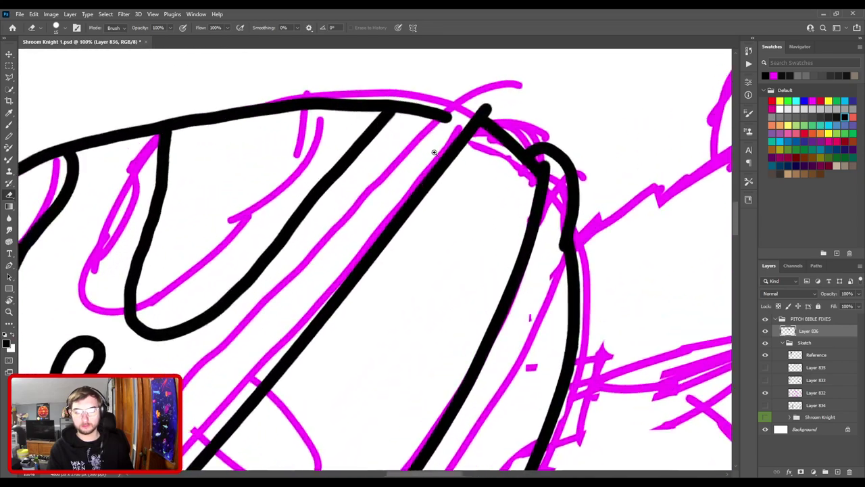
key("b")
mouse_move(399, 224)
left_mouse_down()
mouse_move(437, 202)
mouse_move(476, 221)
left_mouse_up()
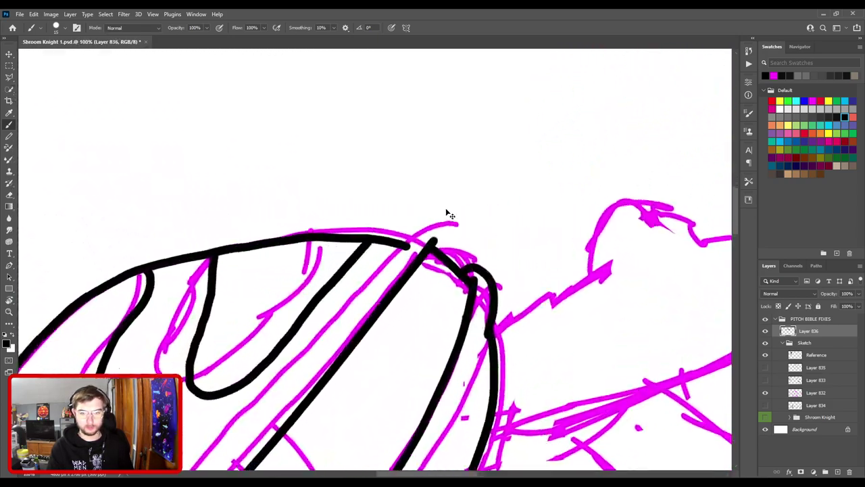
key("ctrl+plus")
key("w")
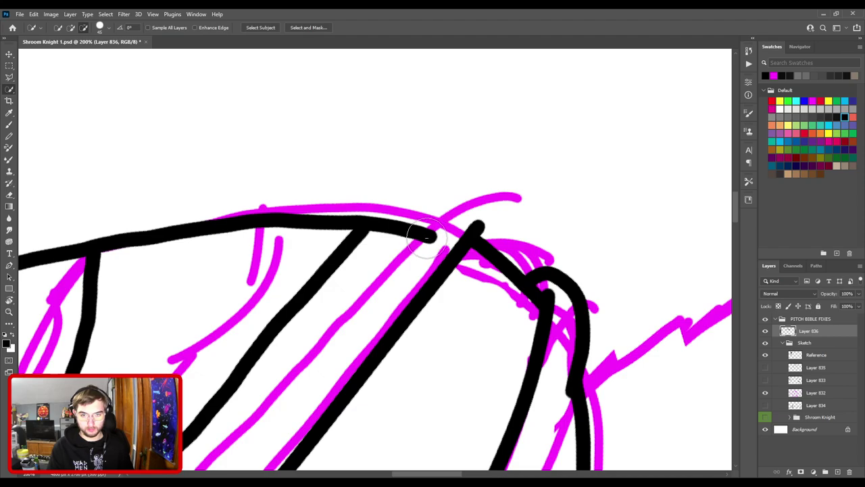
key("e")
left_click_drag(425, 250, 433, 220)
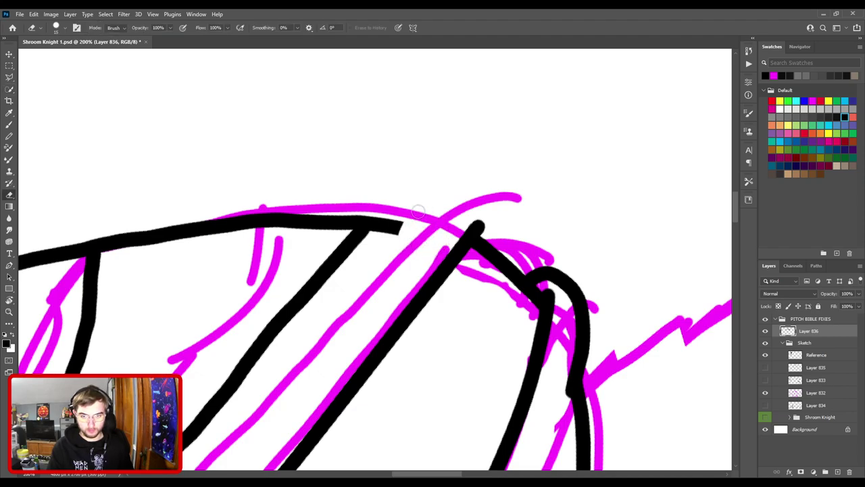
key("b")
mouse_move(393, 228)
left_mouse_down()
mouse_move(429, 223)
mouse_move(395, 246)
mouse_move(389, 240)
mouse_move(397, 204)
left_mouse_up()
key("e")
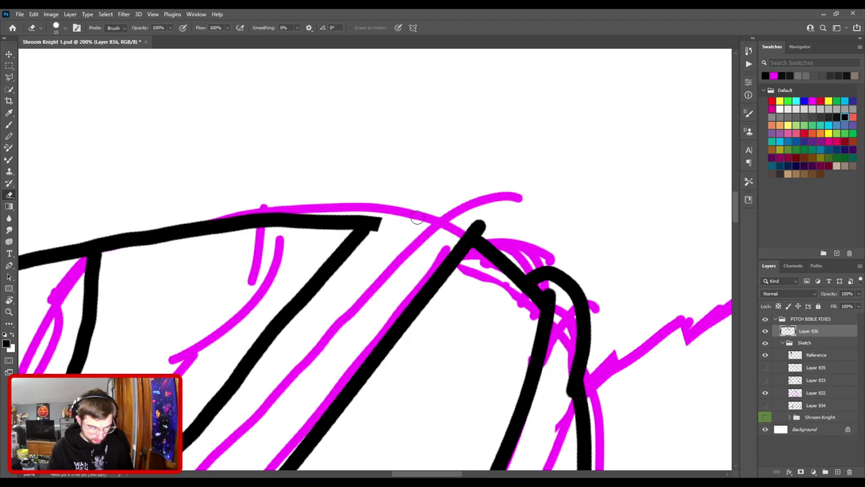
left_click_drag(379, 248, 381, 203)
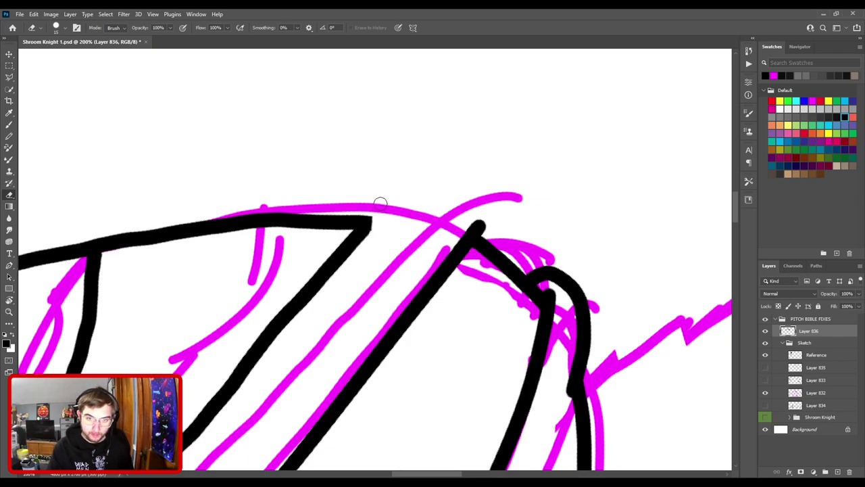
- Ink a rounded black upper lip bump from the cap outline's right end around to the right mouth corner, replacing the first attempt
key("r")
left_click_drag(441, 191, 305, 233)
key("b")
left_click_drag(348, 285, 314, 229)
key("ctrl+z")
mouse_move(350, 289)
left_mouse_down()
mouse_move(295, 204)
mouse_move(293, 179)
mouse_move(322, 148)
left_mouse_up()
key("ctrl+z")
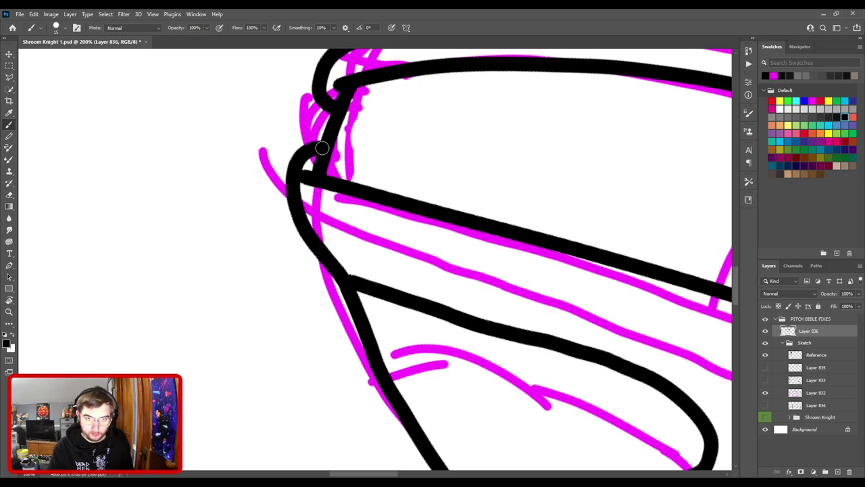
- Erase the middle of the right upper lip bump and redraw it as a rounder curve hooking inward where it meets the cap outline
scroll(390, 189, "down", 5)
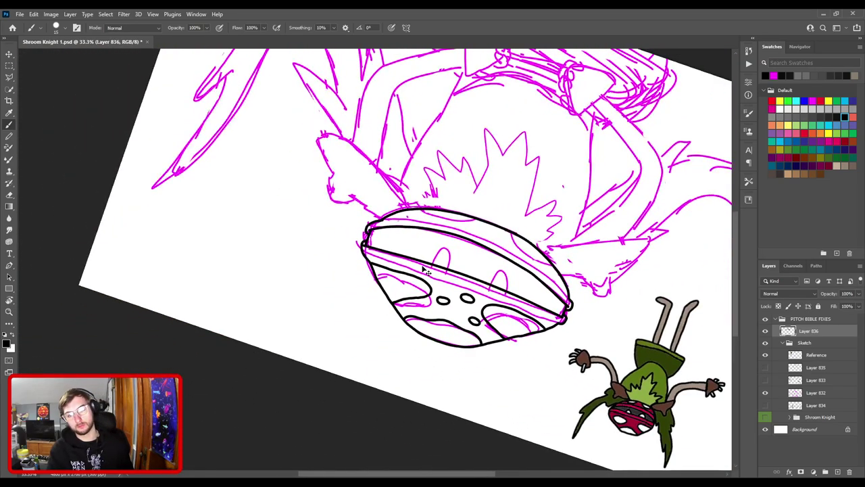
scroll(366, 245, "up", 6)
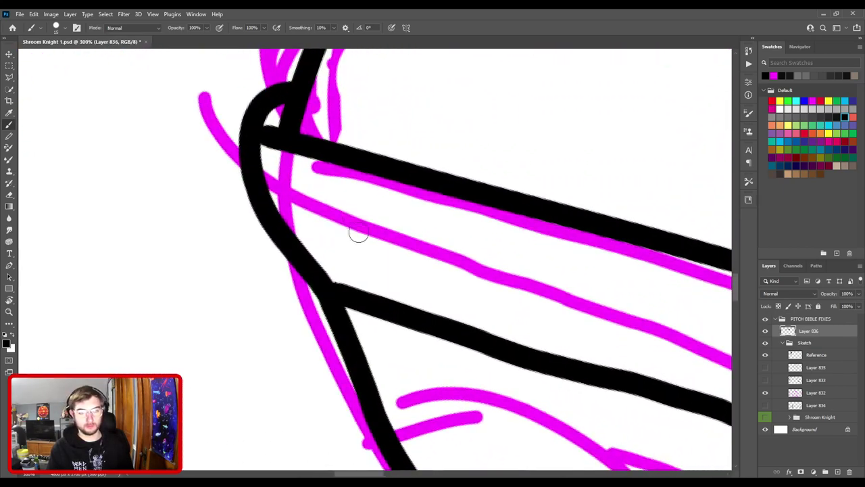
key("e")
mouse_move(298, 204)
left_mouse_down()
mouse_move(244, 143)
mouse_move(229, 59)
mouse_move(268, 139)
left_mouse_up()
key("b")
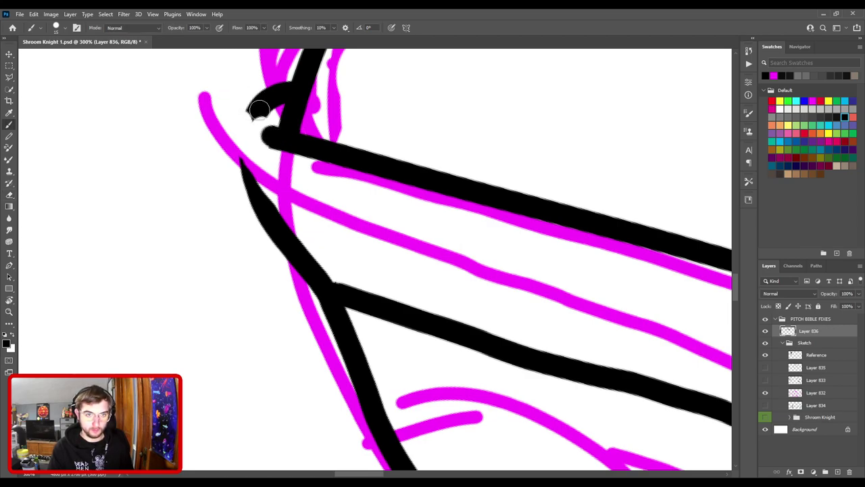
mouse_move(262, 107)
left_mouse_down()
mouse_move(245, 135)
mouse_move(244, 170)
mouse_move(288, 218)
left_mouse_up()
key("e")
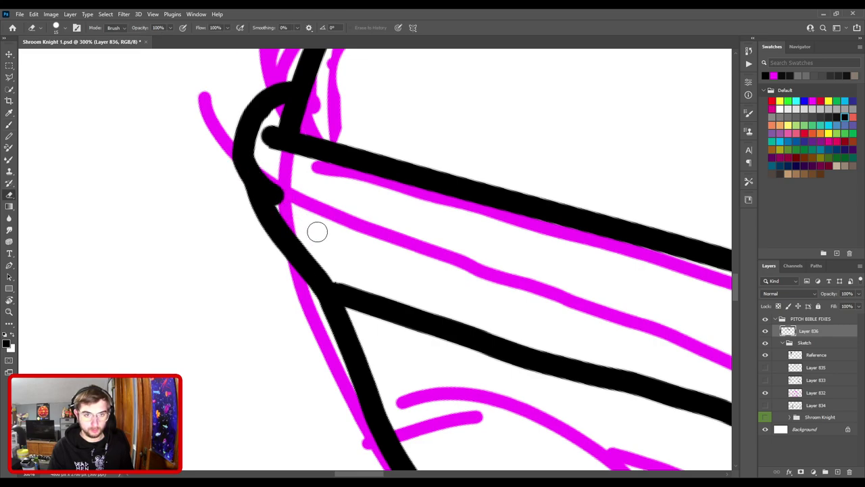
mouse_move(262, 158)
left_mouse_down()
mouse_move(269, 178)
mouse_move(293, 186)
mouse_move(264, 196)
mouse_move(241, 182)
mouse_move(244, 150)
left_mouse_up()
key("b")
- Thin the inner edge of the right upper lip bump with a smaller eraser
key("e")
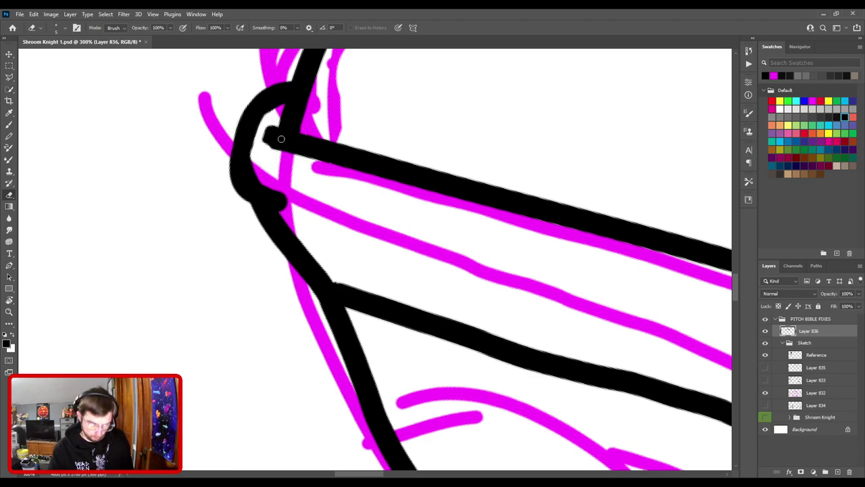
key("b")
left_click_drag(281, 139, 269, 152)
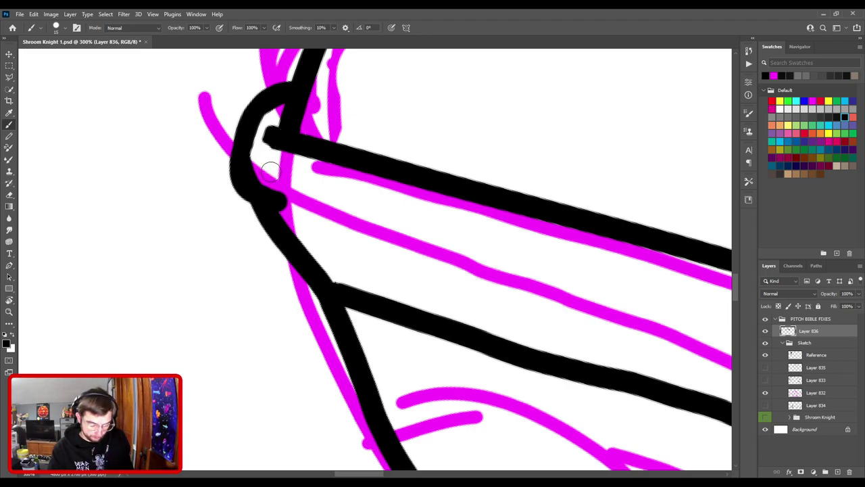
key("e")
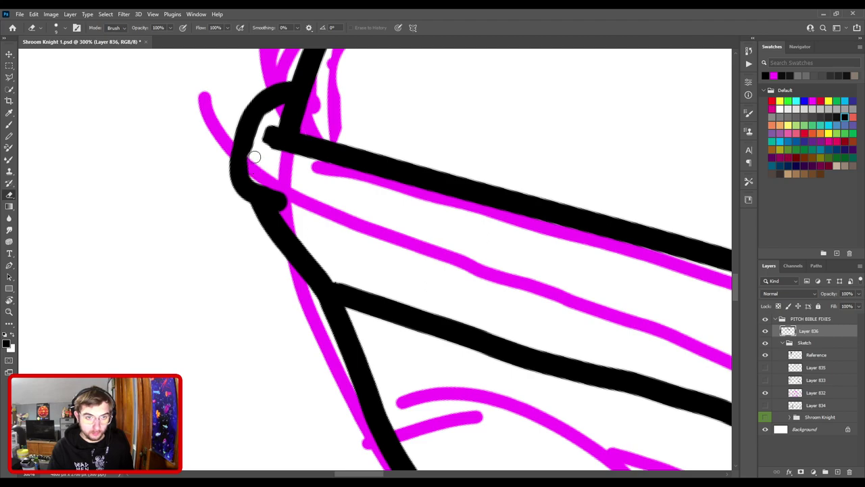
- Smooth the right upper lip bump with another black stroke, restore the mouth line's rounded end inside it and clean up the bump's edge
key("b")
mouse_move(273, 201)
left_mouse_down()
mouse_move(240, 174)
mouse_move(241, 147)
mouse_move(271, 104)
left_mouse_up()
key("ctrl+z")
mouse_move(264, 199)
left_mouse_down()
mouse_move(239, 178)
mouse_move(240, 153)
mouse_move(257, 111)
mouse_move(289, 85)
left_mouse_up()
mouse_move(279, 140)
left_mouse_down()
mouse_move(269, 137)
mouse_move(305, 140)
left_mouse_up()
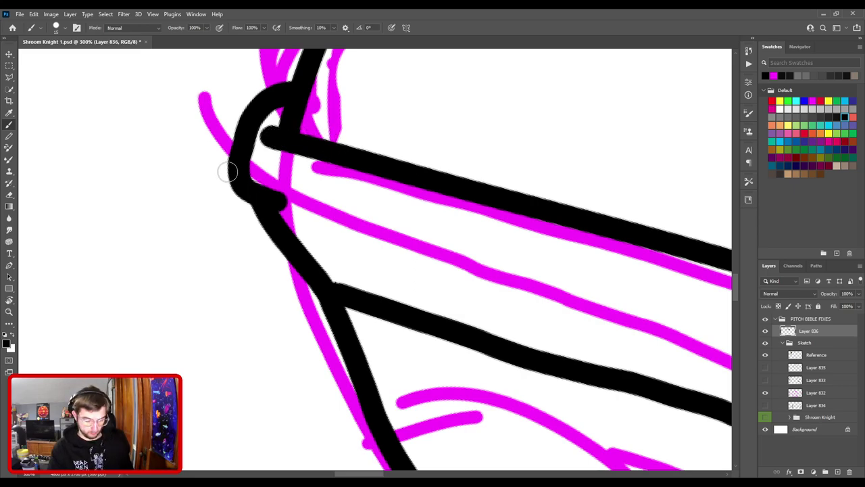
key("e")
mouse_move(220, 144)
left_mouse_down()
mouse_move(238, 195)
mouse_move(247, 153)
mouse_move(242, 165)
mouse_move(257, 193)
mouse_move(275, 203)
left_mouse_up()
key("b")
- Add a new layer above Layer 836 and rename Layer 836 as Head
scroll(333, 233, "down", 5)
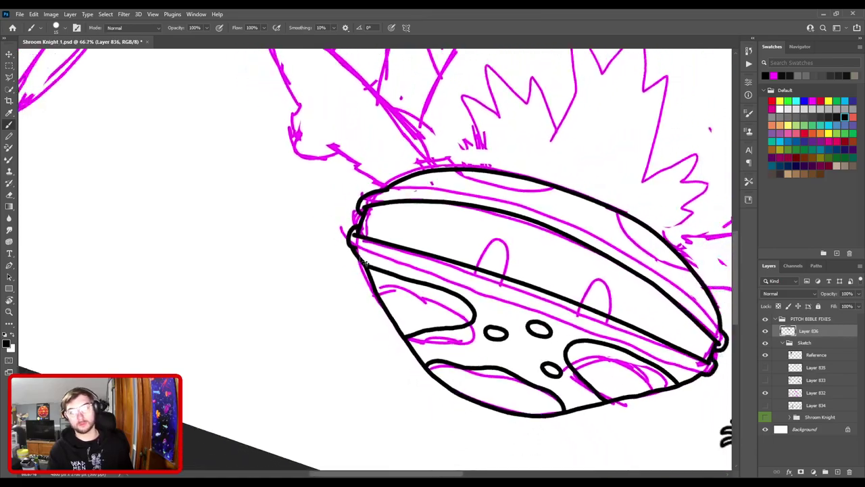
scroll(368, 258, "down", 3)
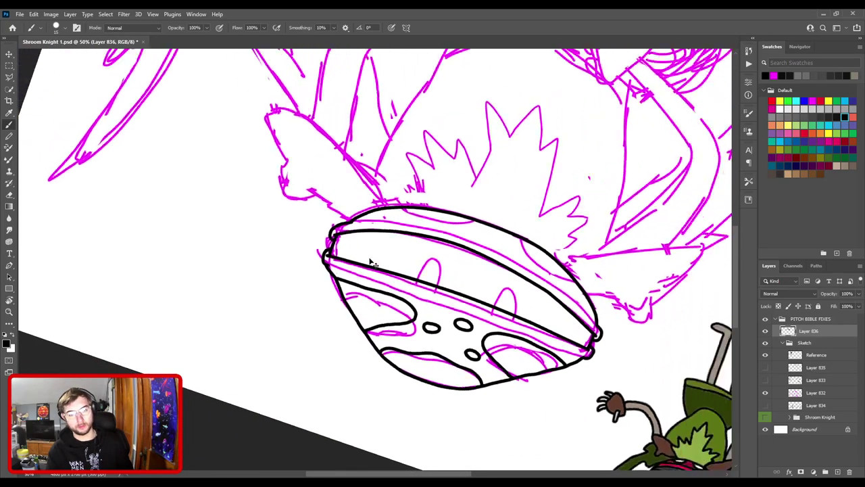
key("r")
left_click_drag(334, 228, 399, 272)
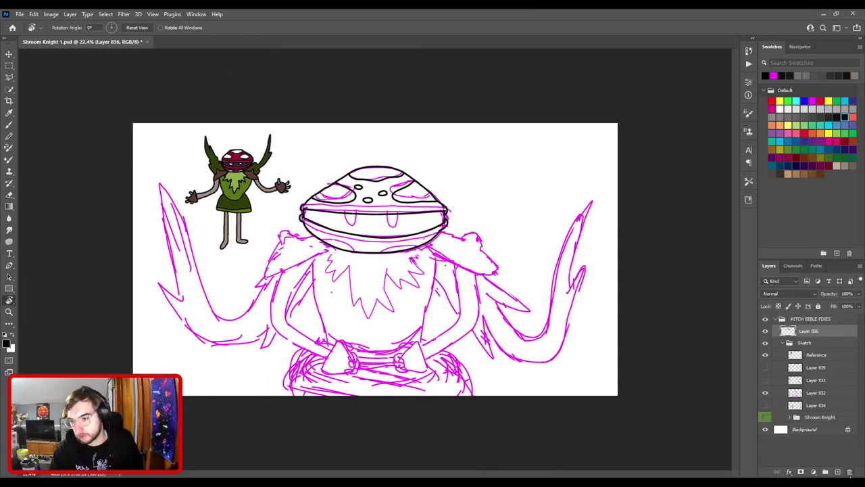
left_click(837, 471)
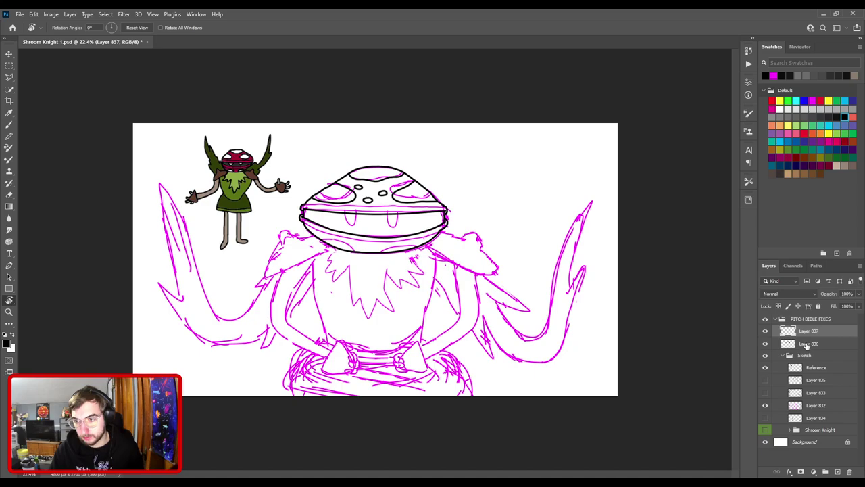
double_click(807, 343)
type("Head")
key("Return")
- Rename the new layer above Head as Ridge
left_click(815, 332)
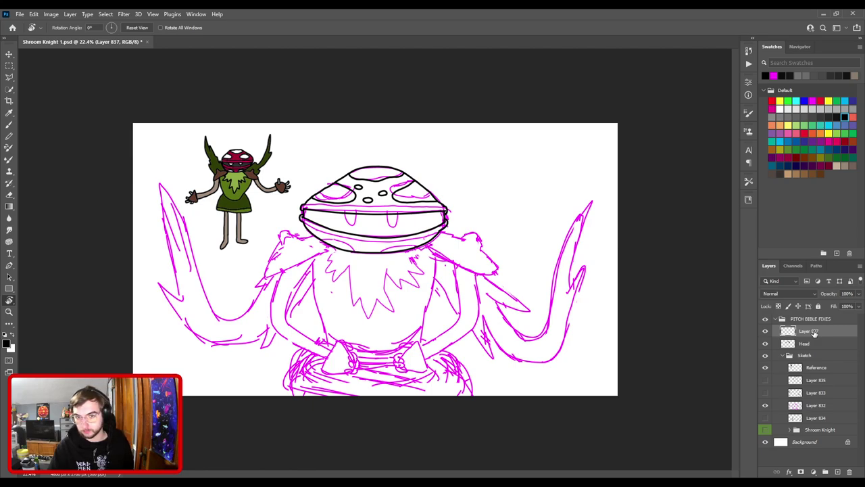
double_click(815, 332)
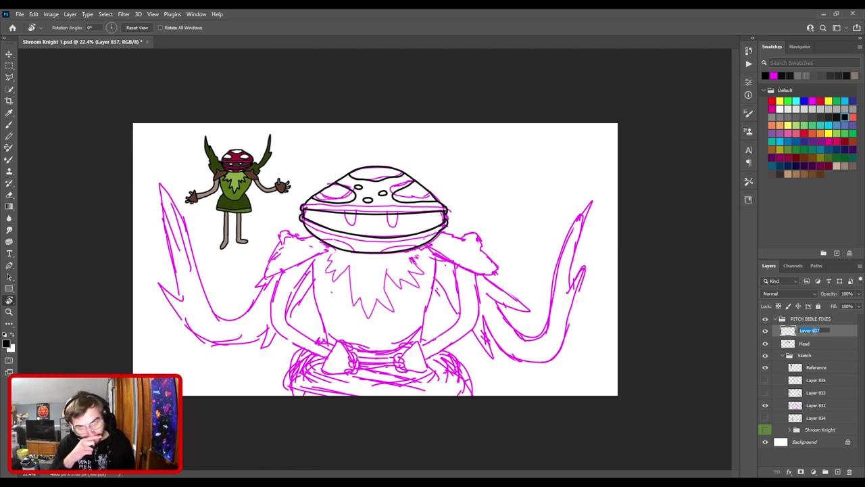
type("R")
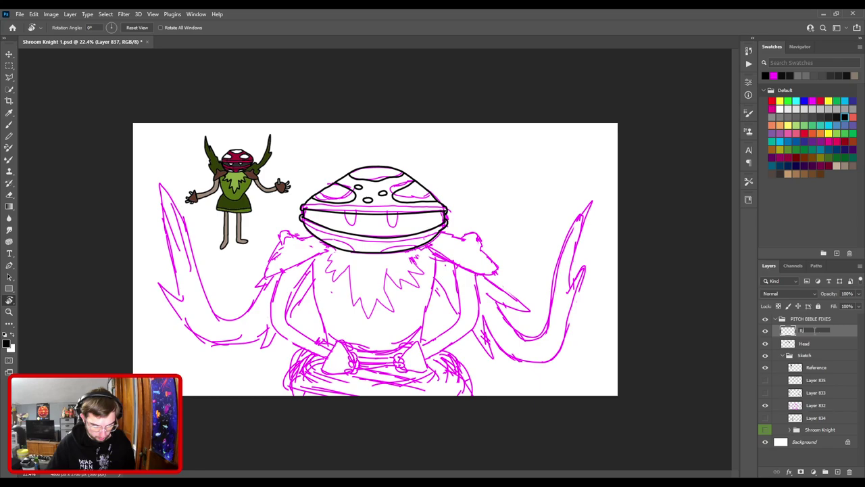
type("idge")
key("Return")
- Try to ink the lower lip ridge's lower edge with a long black stroke on the rotated canvas
key("b")
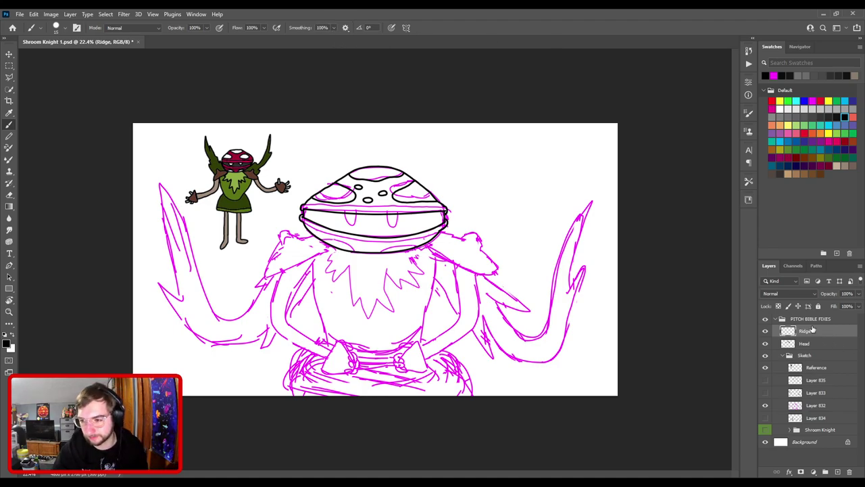
key("r")
mouse_move(434, 202)
left_mouse_down()
mouse_move(294, 159)
mouse_move(281, 172)
left_mouse_up()
key("b")
scroll(378, 265, "up", 5)
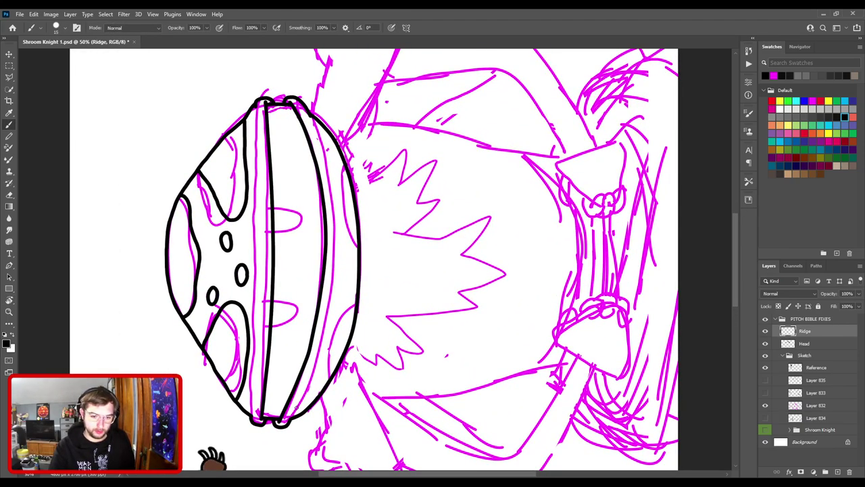
mouse_move(301, 403)
left_mouse_down()
mouse_move(334, 295)
mouse_move(339, 243)
mouse_move(312, 133)
left_mouse_up()
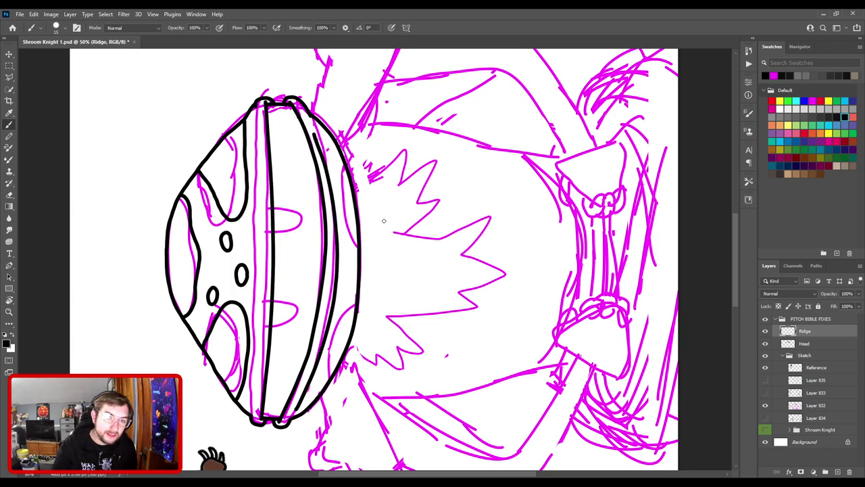
key("ctrl+z")
mouse_move(308, 380)
left_mouse_down()
mouse_move(330, 335)
mouse_move(341, 267)
left_mouse_up()
key("ctrl+z")
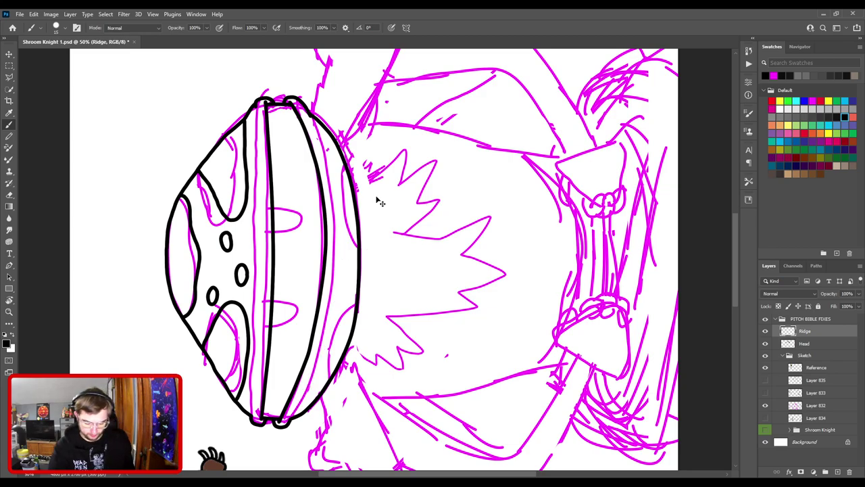
- Ink the lower lip ridge's lower edge as a long black curve parallel to the mouth line on the Ridge layer
key("ctrl+minus")
key("r")
left_click_drag(405, 200, 388, 194)
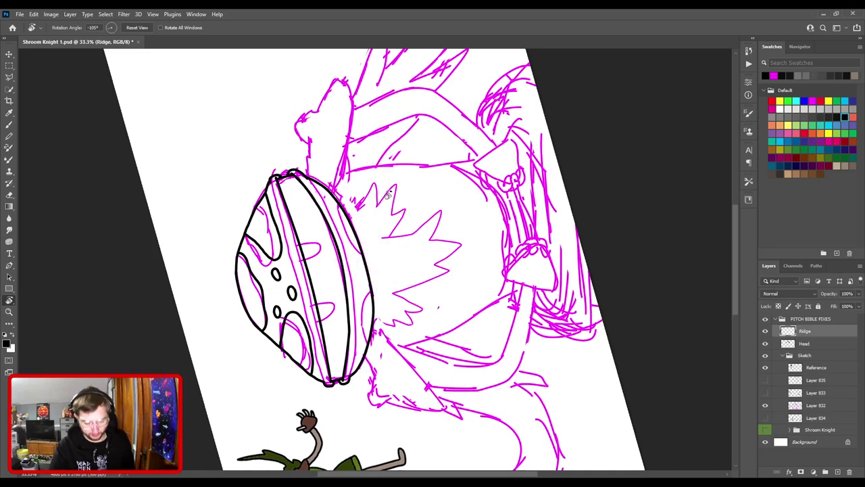
left_click_drag(351, 369, 361, 282)
key("ctrl+z")
key("ctrl+z")
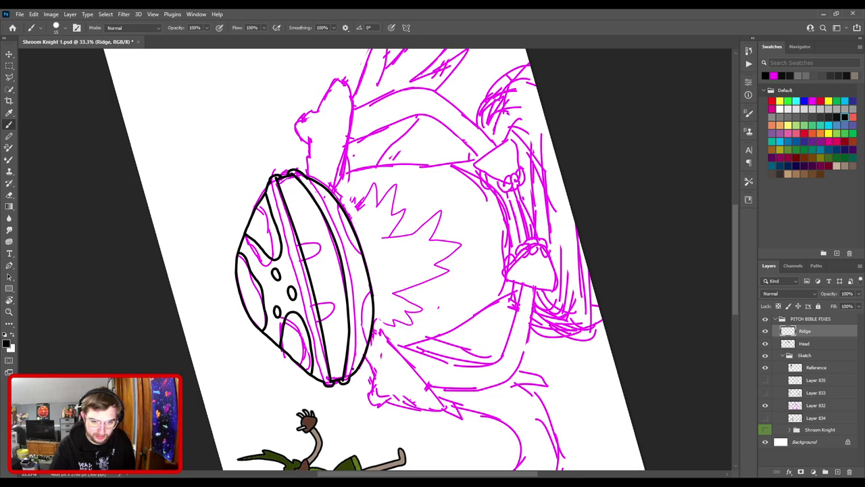
left_click_drag(354, 334, 356, 297)
key("ctrl+z")
left_click_drag(355, 345, 355, 314)
key("ctrl+z")
key("ctrl+z")
left_click_drag(356, 338, 355, 267)
key("ctrl+z")
key("ctrl+z")
left_click_drag(310, 183, 352, 243)
key("ctrl+z")
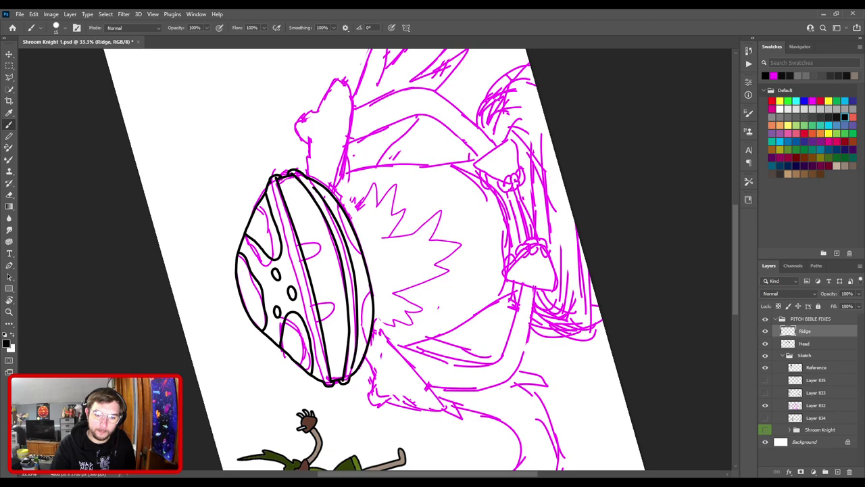
- Thin the left end of the new lower ridge line with a larger eraser
key("ctrl+plus")
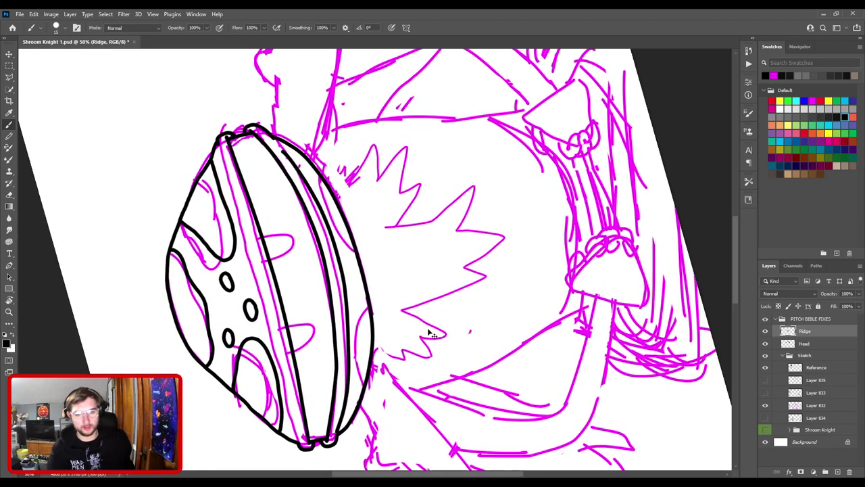
left_click_drag(438, 318, 500, 129)
key("ctrl+plus")
key("ctrl+plus")
key("ctrl+plus")
mouse_move(480, 162)
left_mouse_down()
mouse_move(404, 305)
mouse_move(446, 212)
left_mouse_up()
key("e")
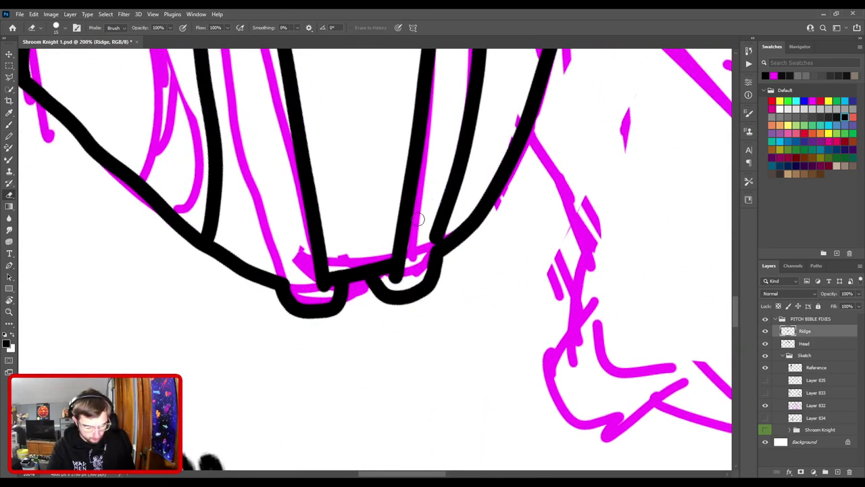
key("bracketleft")
key("bracketright")
key("bracketright")
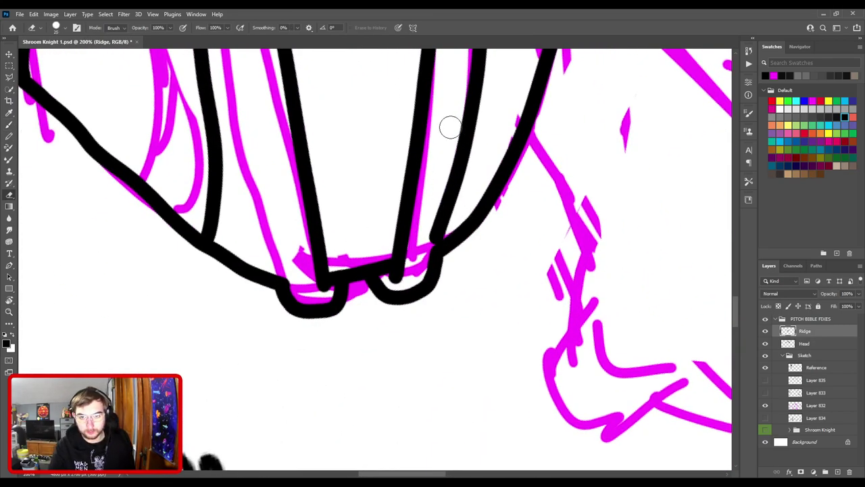
mouse_move(447, 132)
left_mouse_down()
mouse_move(418, 289)
mouse_move(462, 235)
mouse_move(452, 288)
left_mouse_up()
- Repaint the lower ridge line's left end in black so it runs smoothly into the left lower lip bump
key("b")
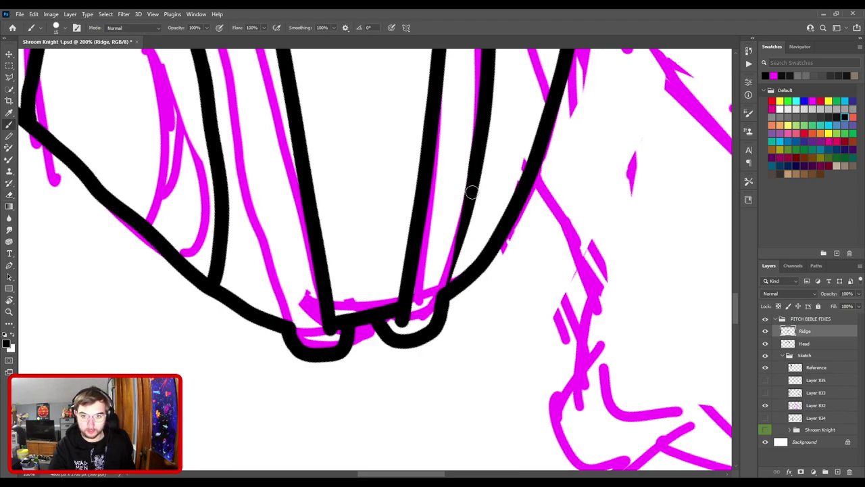
left_click_drag(470, 195, 438, 317)
scroll(514, 236, "down", 5)
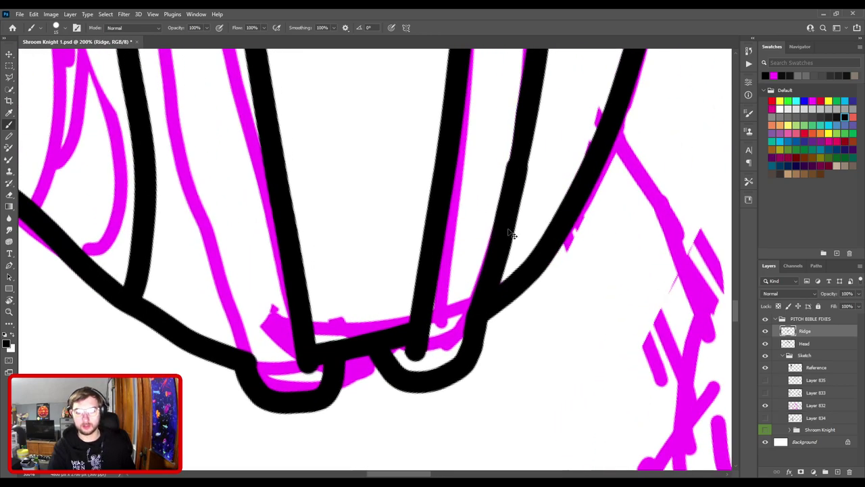
scroll(508, 240, "up", 2)
scroll(509, 242, "up", 3)
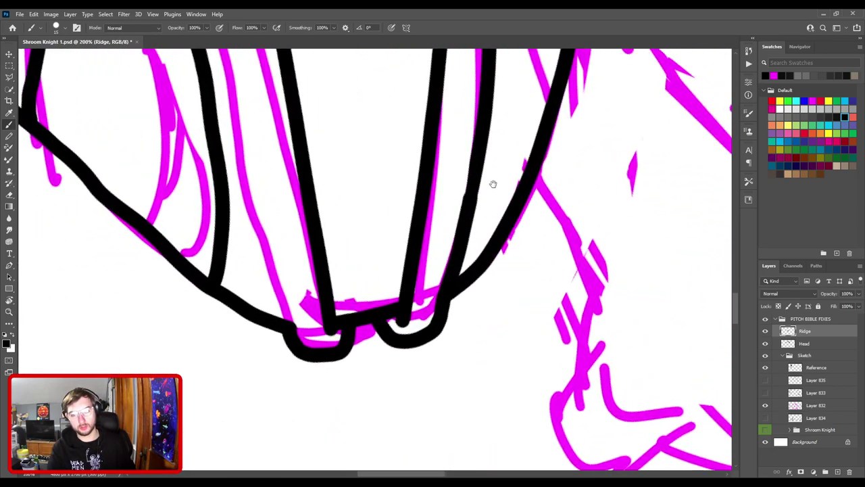
left_click_drag(421, 286, 430, 247)
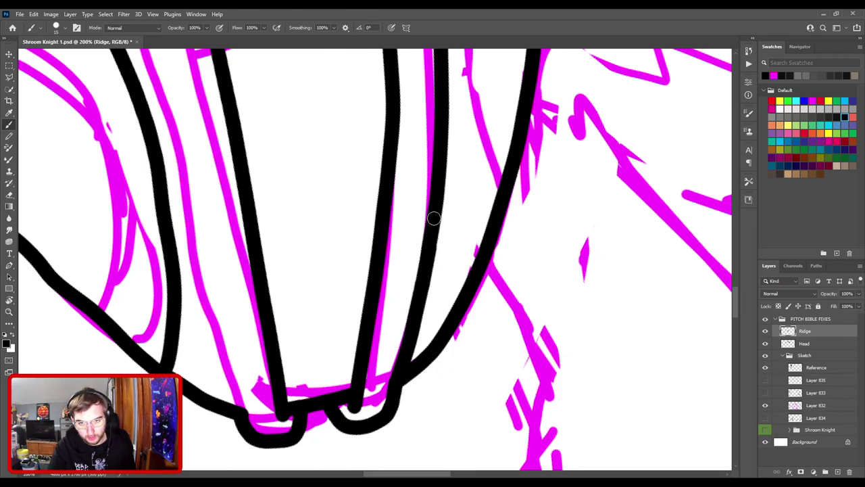
- Join the lower ridge line's right end to the right lower lip bump in black and tidy the joint with the eraser
key("ctrl+minus")
key("ctrl+minus")
key("ctrl+minus")
key("ctrl+minus")
left_click_drag(385, 149, 432, 319)
key("ctrl+plus")
key("ctrl+plus")
key("ctrl+plus")
key("ctrl+plus")
mouse_move(464, 292)
left_mouse_down()
mouse_move(378, 253)
mouse_move(359, 209)
mouse_move(376, 196)
mouse_move(367, 251)
mouse_move(423, 215)
mouse_move(354, 213)
mouse_move(352, 229)
mouse_move(332, 185)
mouse_move(330, 137)
left_mouse_up()
key("e")
key("r")
key("b")
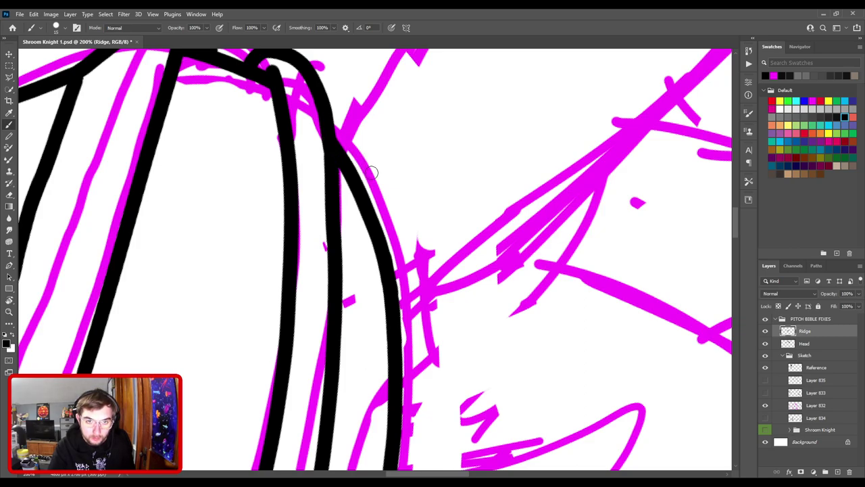
key("ctrl+z")
key("e")
mouse_move(334, 228)
left_mouse_down()
mouse_move(342, 233)
mouse_move(321, 235)
mouse_move(338, 245)
mouse_move(335, 251)
mouse_move(335, 119)
left_mouse_up()
key("b")
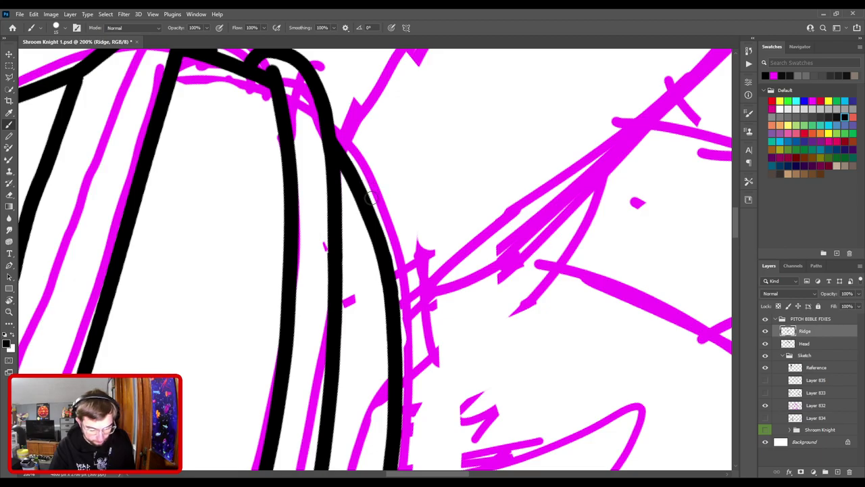
- Examine how the lip and ridge lines meet the bumps at the mouth's left corner
key("ctrl+minus")
key("ctrl+minus")
key("ctrl+minus")
left_click_drag(307, 298, 367, 202)
left_click_drag(311, 279, 372, 166)
key("ctrl+plus")
key("ctrl+plus")
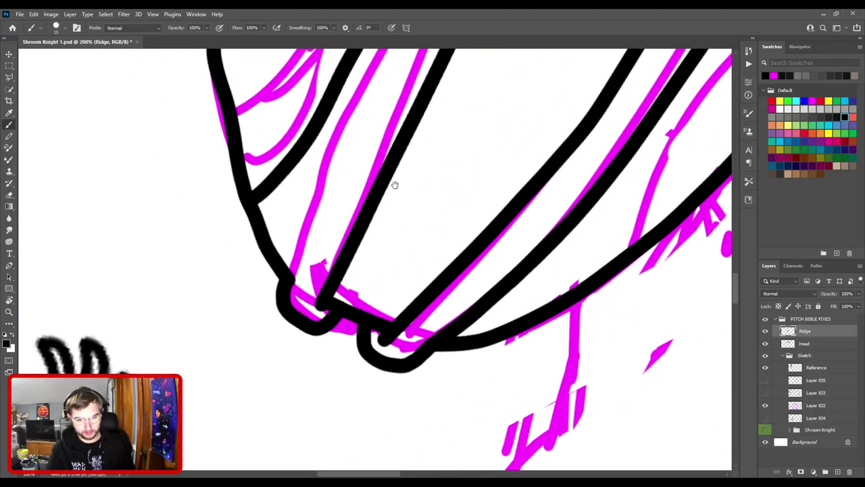
key("e")
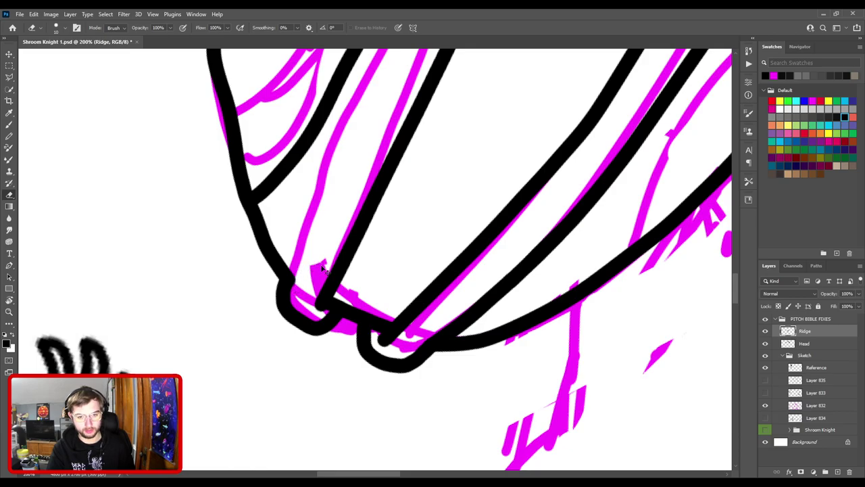
key("ctrl+minus")
key("ctrl+minus")
key("ctrl+minus")
key("r")
left_click_drag(373, 323, 356, 127)
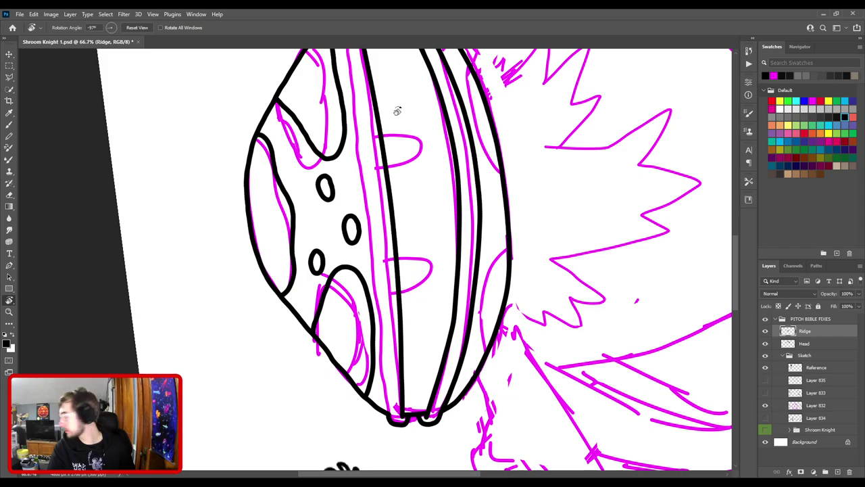
- Ink the upper lip ridge's upper edge as one long black stroke from the left upper lip bump to the right one
key("b")
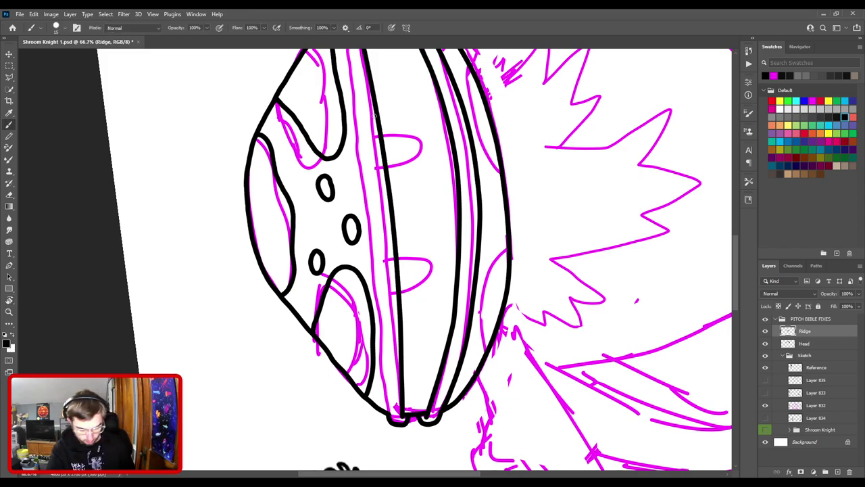
key("ctrl+minus")
left_click_drag(398, 323, 341, 223)
scroll(340, 224, "up", 3)
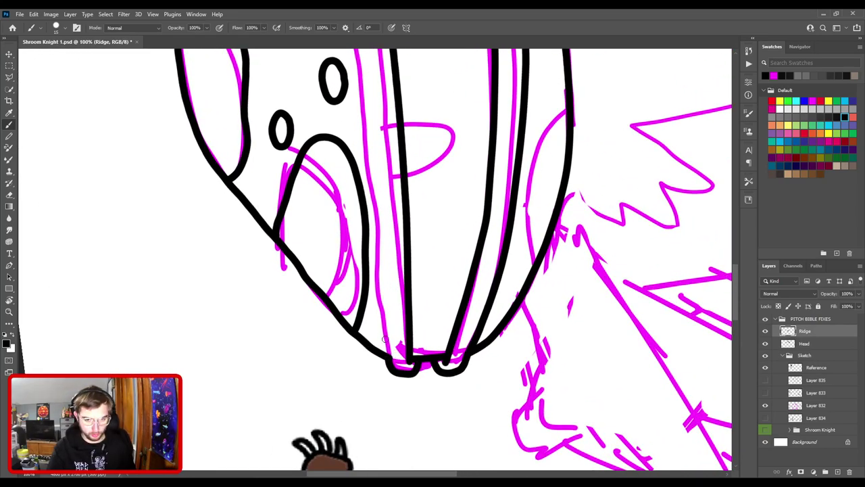
key("ctrl+minus")
key("ctrl+minus")
left_click_drag(368, 265, 374, 340)
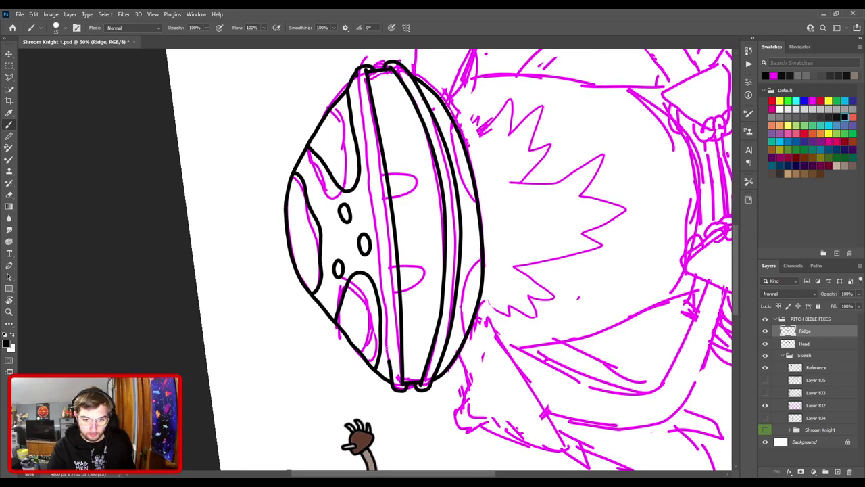
key("ctrl+z")
left_click_drag(394, 380, 388, 338)
key("ctrl+z")
left_click_drag(386, 301, 371, 178)
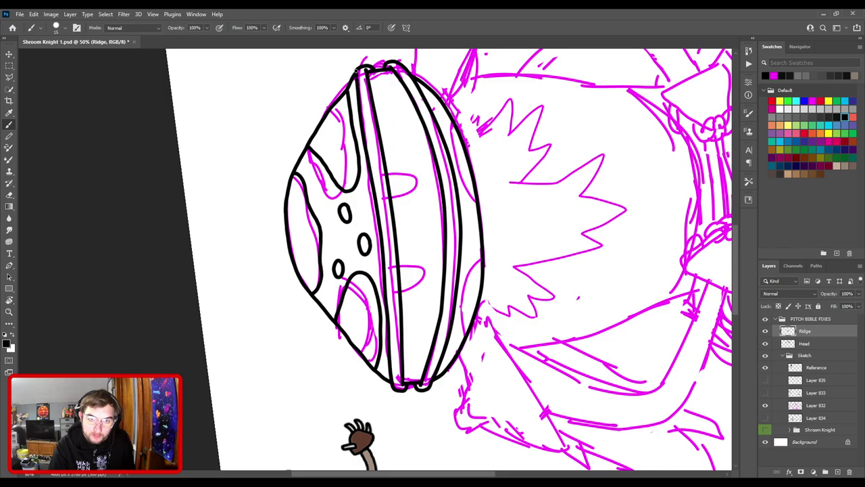
- Switch to the Head layer and thin the inner edge of the right upper lip bump with a small eraser
key("ctrl+minus")
key("ctrl+minus")
key("ctrl+plus")
key("ctrl+plus")
left_click_drag(413, 210, 421, 334)
key("ctrl+plus")
key("ctrl+plus")
key("ctrl+plus")
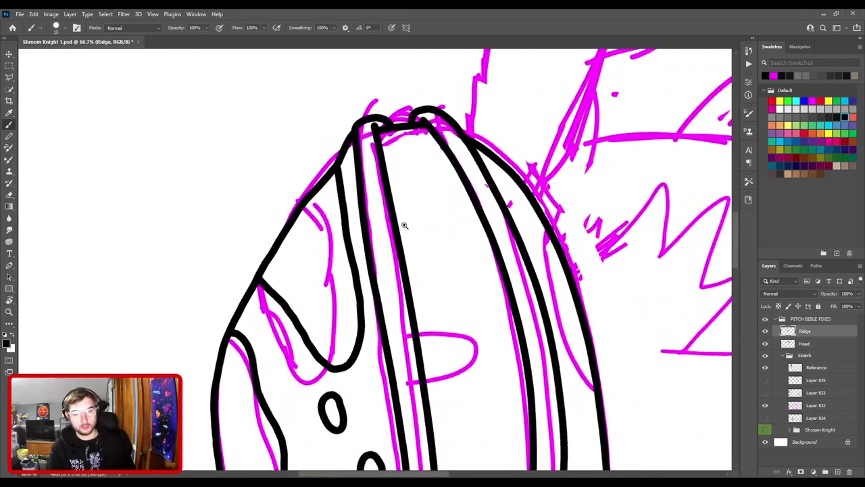
left_click_drag(382, 129, 426, 308)
key("ctrl+plus")
mouse_move(374, 207)
left_mouse_down()
mouse_move(375, 284)
mouse_move(409, 297)
mouse_move(413, 274)
mouse_move(406, 272)
mouse_move(432, 245)
mouse_move(467, 247)
mouse_move(453, 241)
mouse_move(431, 252)
left_mouse_up()
left_click(409, 252, "ctrl")
key("e")
key("]")
key("[")
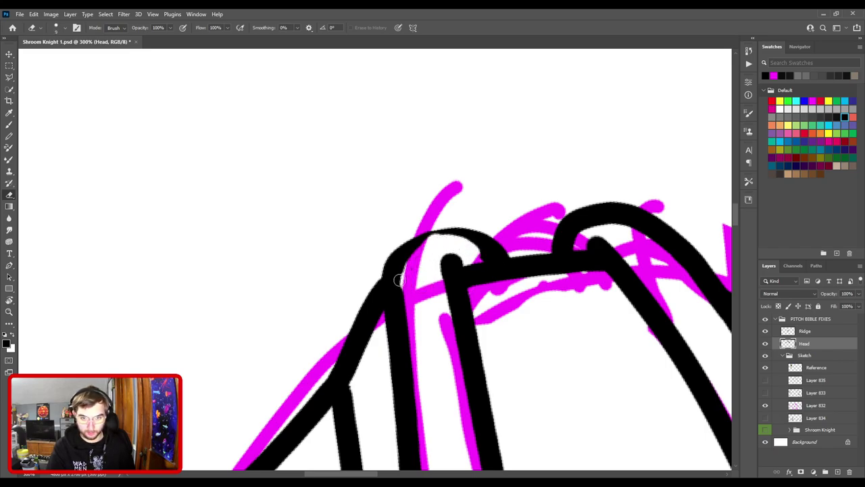
- Redraw the right upper lip bump as a smooth black arc and erase the excess inside its inner corner
key("b")
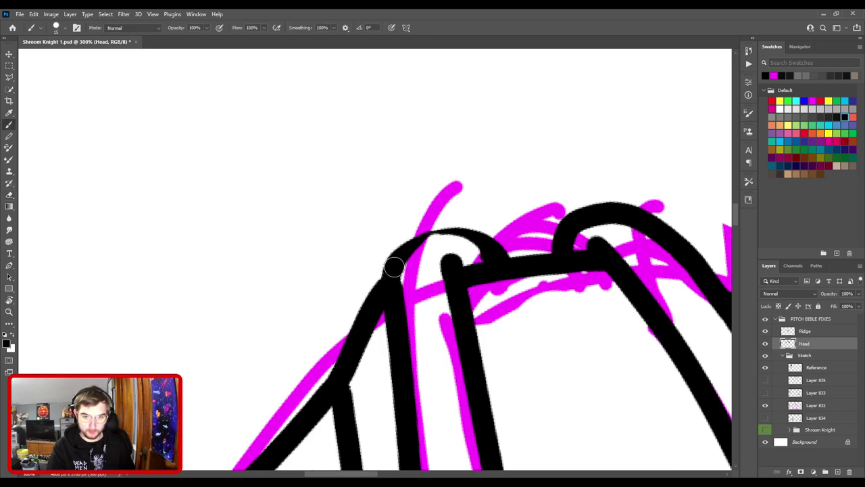
left_click_drag(409, 245, 424, 234)
key("ctrl+z")
mouse_move(388, 294)
left_mouse_down()
mouse_move(404, 242)
mouse_move(441, 223)
mouse_move(479, 230)
mouse_move(516, 283)
left_mouse_up()
key("e")
left_click(482, 261)
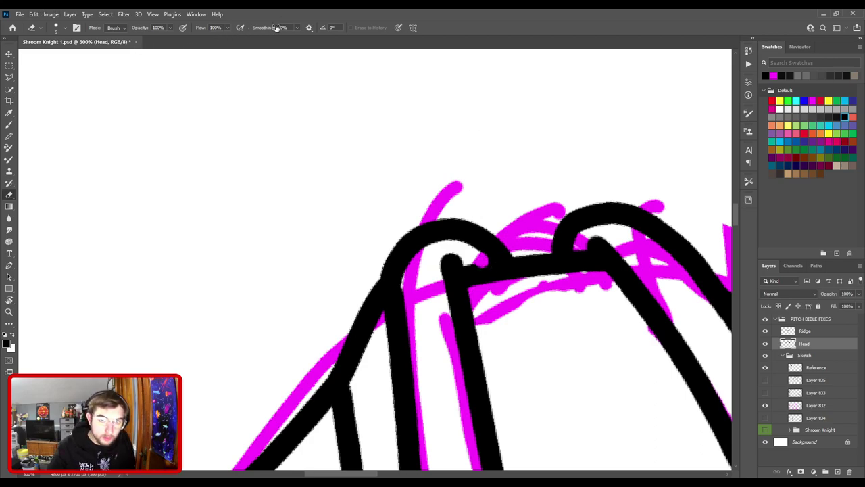
- Set the brush smoothing to 10% and repaint the mouth's edge line beneath the right upper lip bump
key("b")
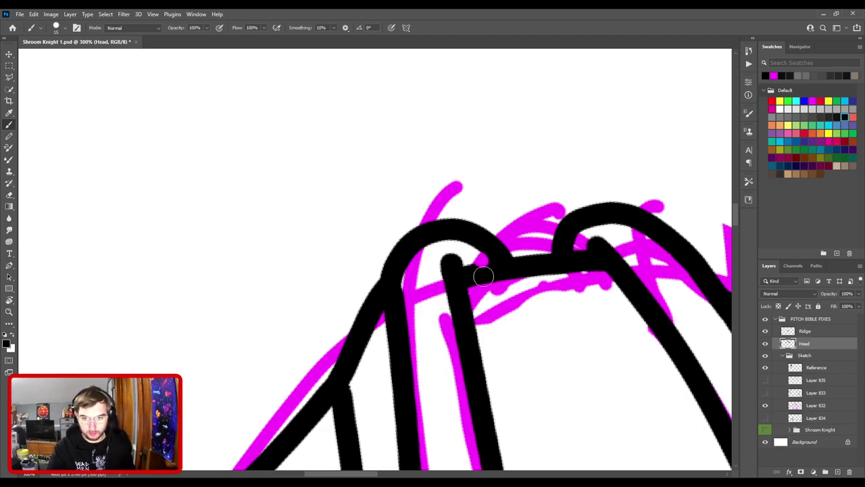
left_click_drag(476, 269, 514, 268)
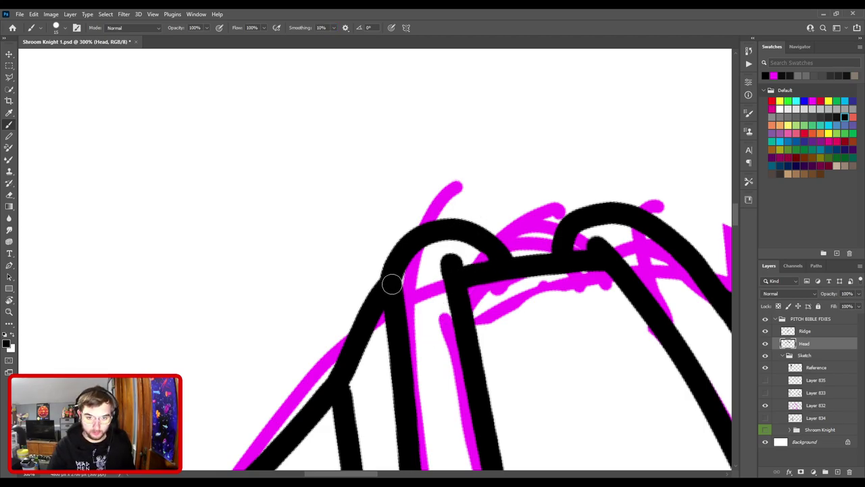
scroll(419, 270, "down", 5)
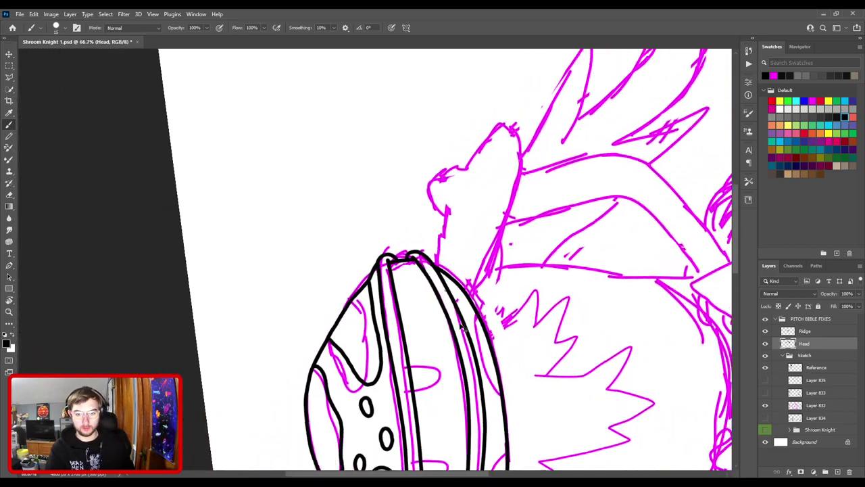
scroll(393, 205, "down", 3)
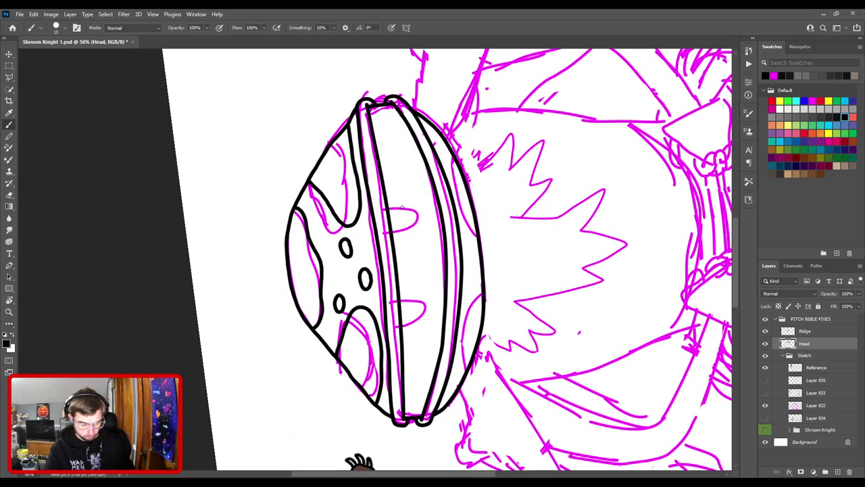
- Return the canvas rotation to 0° and hide the Sketch group to inspect the inked head on its own
key("r")
left_click_drag(402, 208, 467, 305)
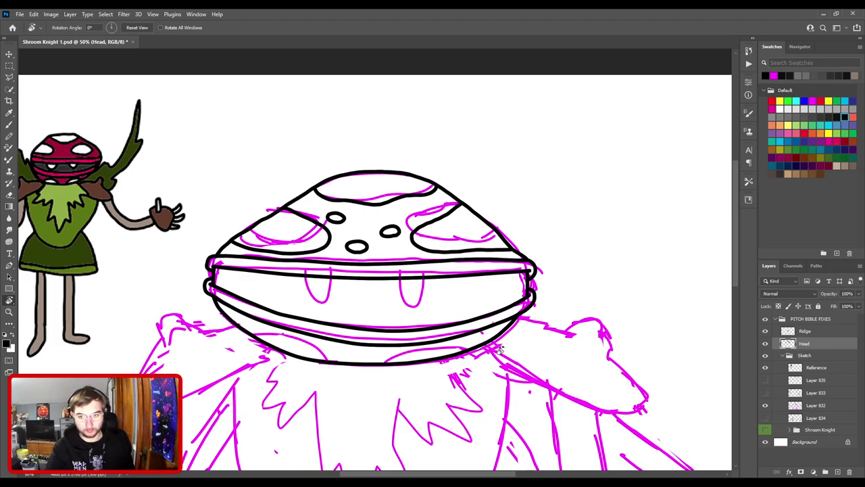
scroll(498, 348, "down", 2)
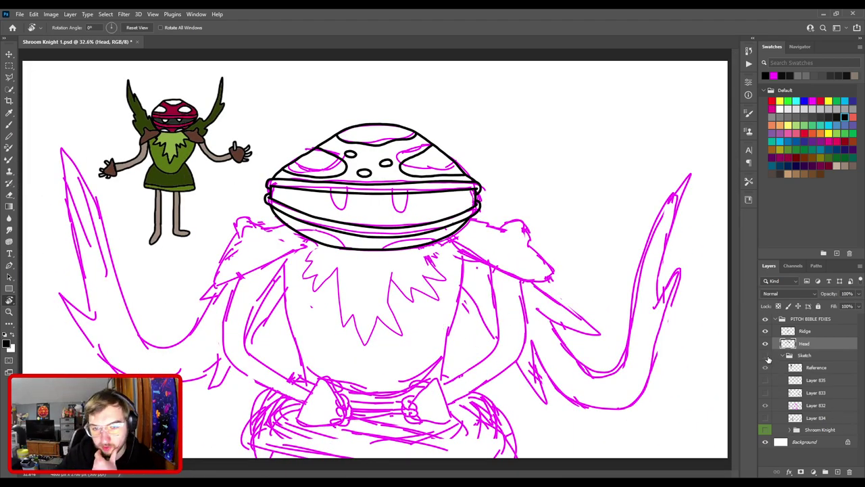
left_click(767, 358)
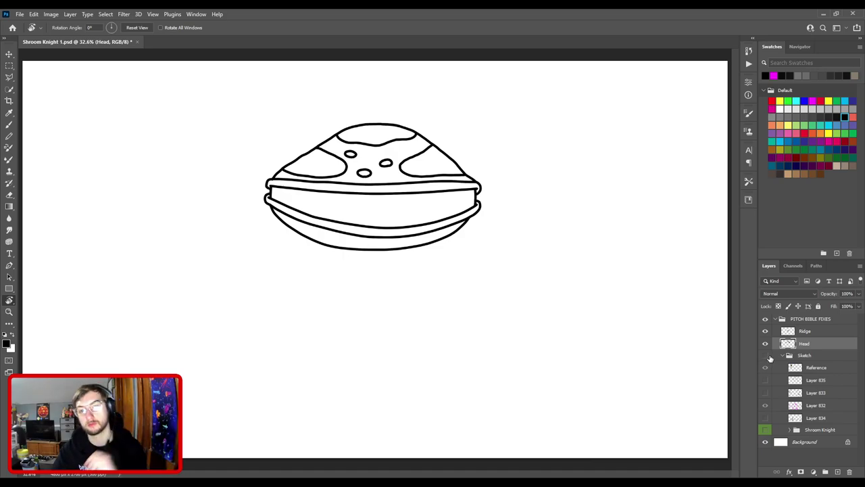
key("ctrl+0")
key("ctrl+plus")
left_click_drag(285, 248, 423, 334)
key("ctrl+plus")
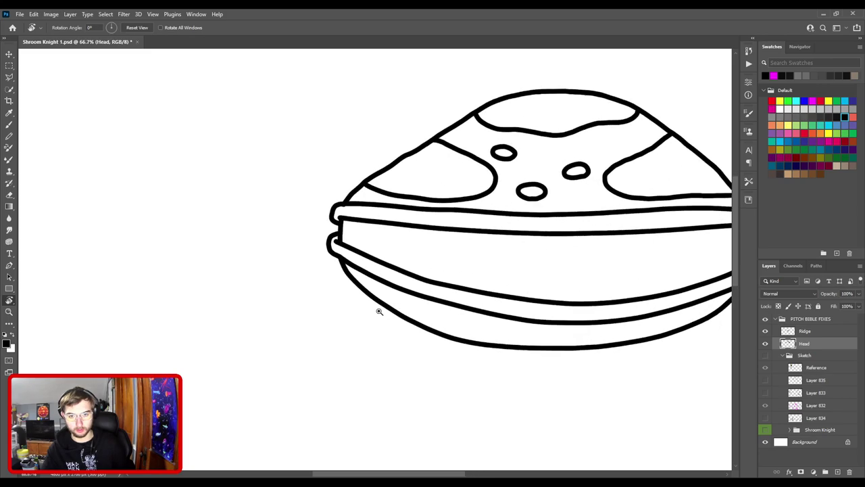
- Try to erase the cap outline's stub poking into the left end of the upper lip, and save the document
key("ctrl+plus")
key("ctrl+plus")
left_click_drag(323, 223, 391, 355)
scroll(390, 355, "up", 3)
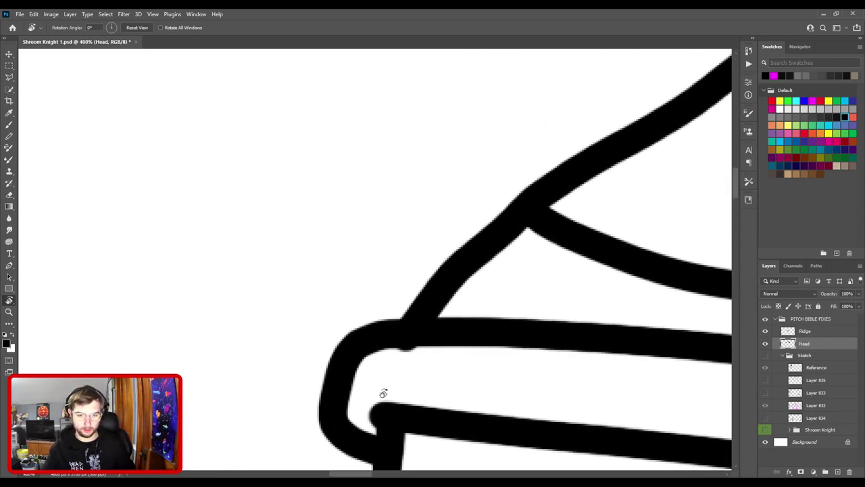
key("v")
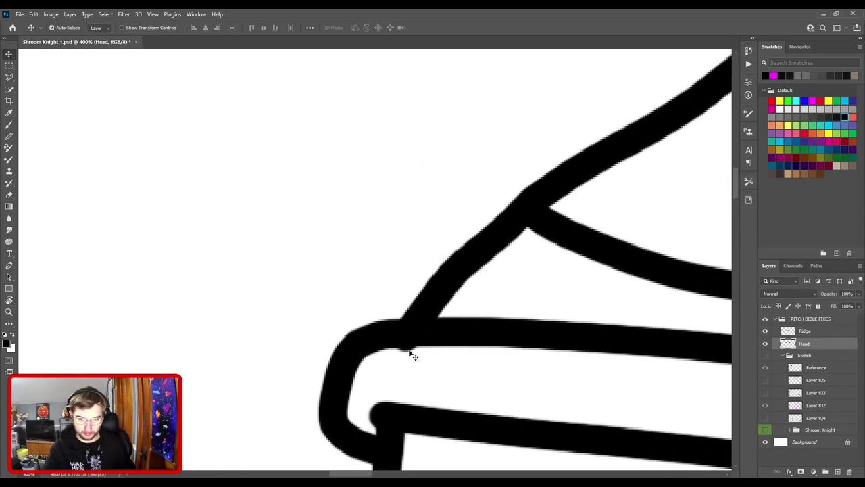
key("e")
mouse_move(408, 350)
left_mouse_down()
mouse_move(396, 346)
mouse_move(419, 357)
mouse_move(386, 361)
left_mouse_up()
key("ctrl+z")
key("ctrl+0")
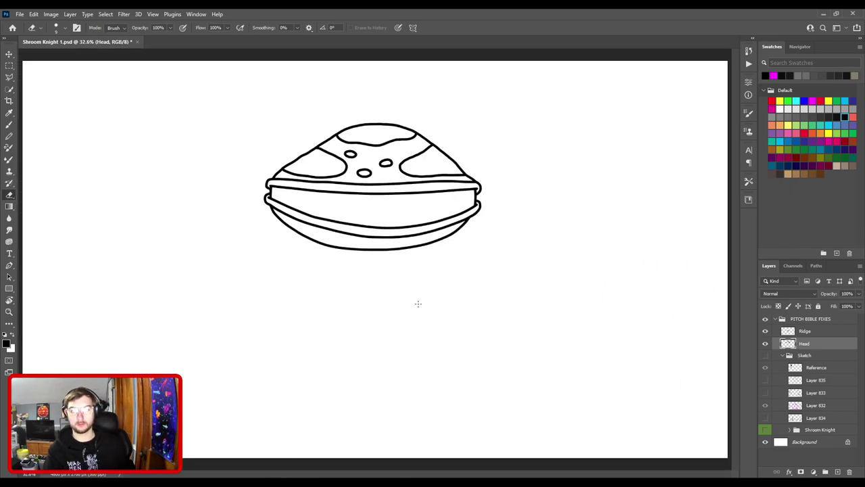
key("ctrl+s")
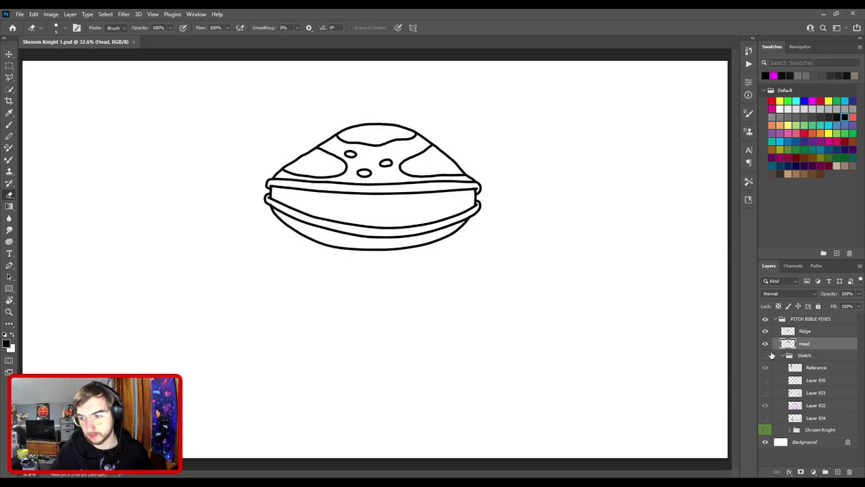
- Show the Sketch group and add a new layer named Pattern above the Head layer for brushwork
left_click(766, 355)
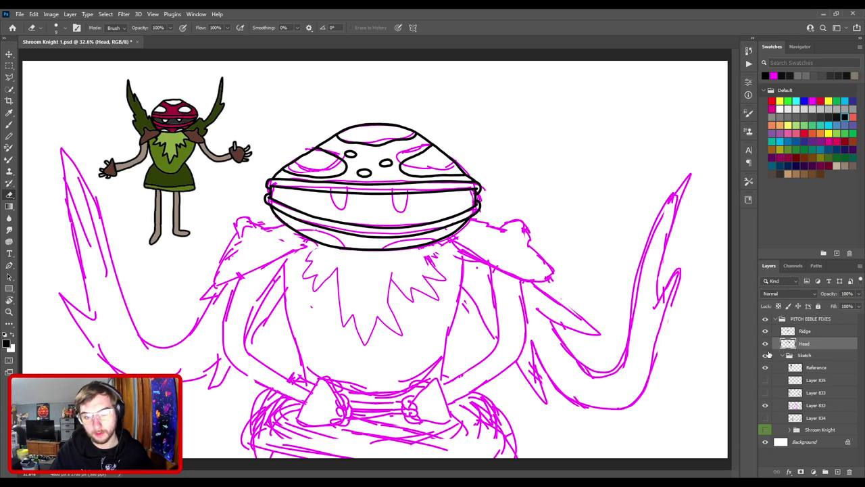
left_click(837, 472)
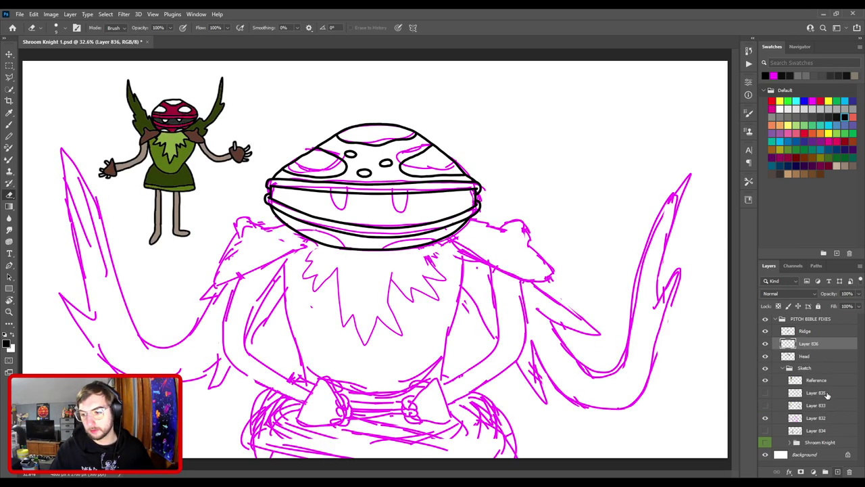
double_click(808, 345)
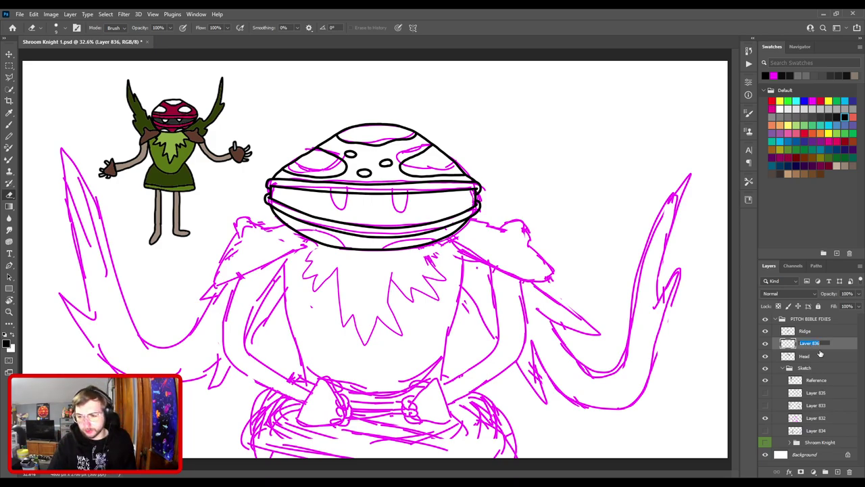
type("Pattern")
key("Return")
key("b")
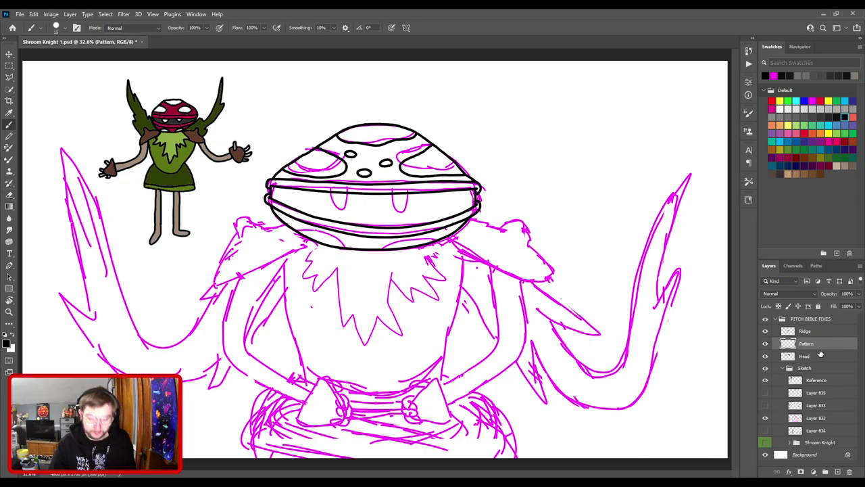
- Try to ink the left spot as a wide black arc rising from the lower jaw's bottom outline
key("ctrl+plus")
key("ctrl+plus")
key("ctrl+plus")
left_click_drag(332, 239, 444, 291)
key("ctrl+plus")
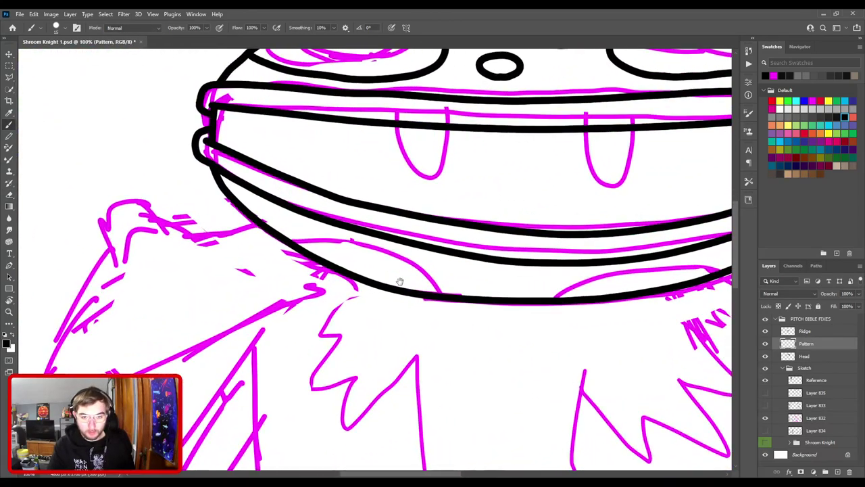
mouse_move(296, 247)
left_mouse_down()
mouse_move(328, 239)
mouse_move(398, 259)
left_mouse_up()
key("ctrl+z")
mouse_move(295, 245)
left_mouse_down()
mouse_move(328, 245)
mouse_move(414, 272)
mouse_move(441, 291)
left_mouse_up()
key("ctrl+z")
key("ctrl+z")
mouse_move(287, 238)
left_mouse_down()
mouse_move(390, 247)
mouse_move(445, 272)
mouse_move(463, 294)
left_mouse_up()
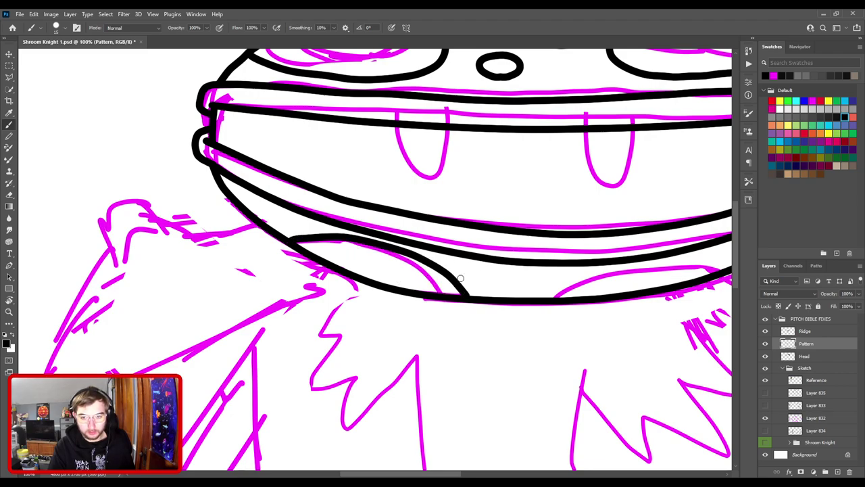
- Try to ink the right spot's arc along the lower jaw's bottom outline, and undo both jaw spots
mouse_move(537, 280)
left_mouse_down()
mouse_move(383, 260)
mouse_move(433, 234)
mouse_move(498, 224)
left_mouse_up()
key("ctrl+z")
mouse_move(384, 261)
left_mouse_down()
mouse_move(421, 245)
mouse_move(506, 234)
mouse_move(525, 241)
left_mouse_up()
key("ctrl+z")
mouse_move(383, 261)
left_mouse_down()
mouse_move(421, 250)
mouse_move(523, 245)
left_mouse_up()
key("ctrl+0")
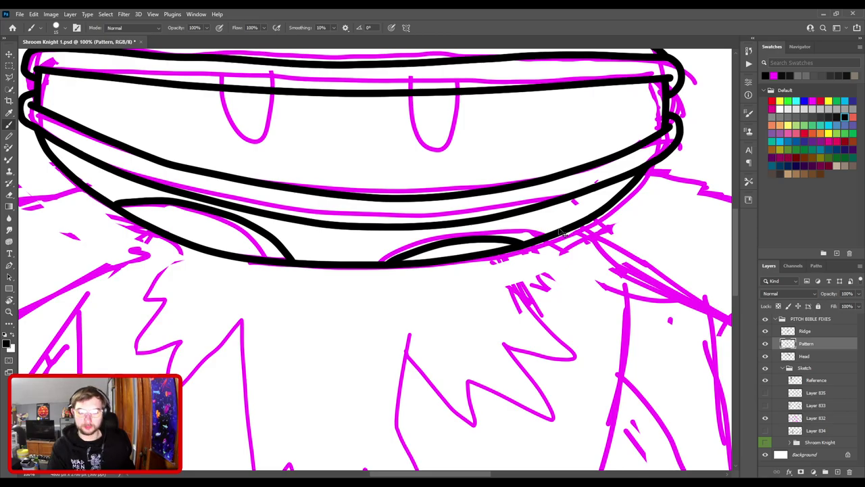
key("ctrl+plus")
key("ctrl+plus")
key("ctrl+plus")
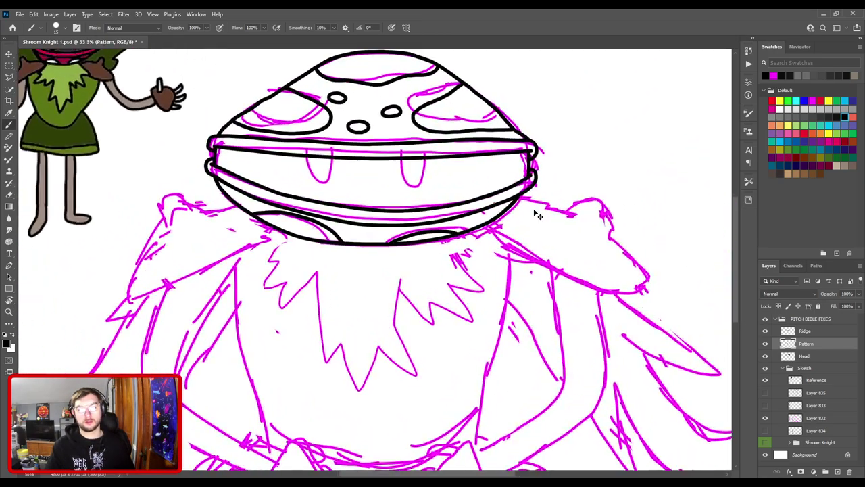
left_click_drag(425, 282, 470, 342)
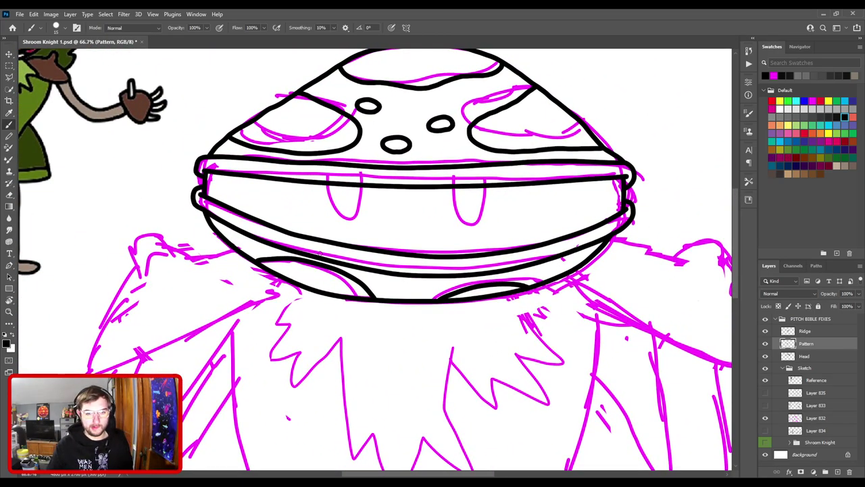
key("ctrl+z")
key("ctrl+z")
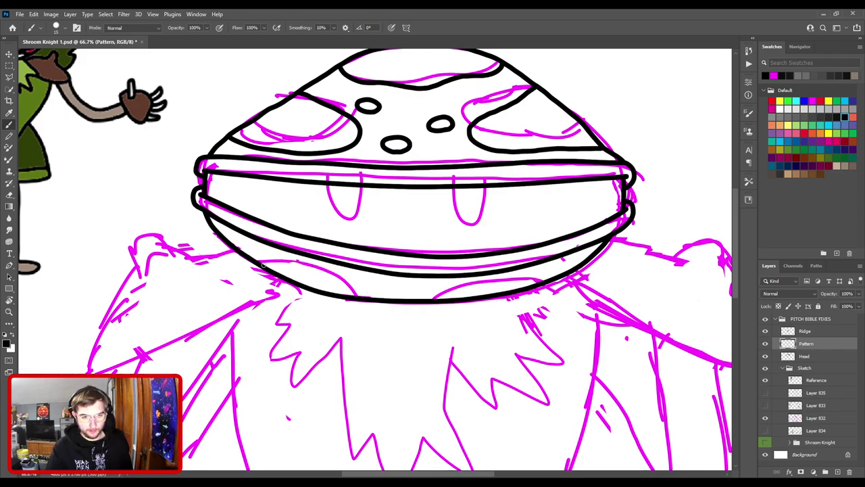
- Redraw the left and right spot arcs on the lower jaw, closing each against the bottom outline
mouse_move(265, 266)
left_mouse_down()
mouse_move(321, 269)
mouse_move(365, 301)
left_mouse_up()
key("ctrl+z")
mouse_move(262, 264)
left_mouse_down()
mouse_move(311, 267)
mouse_move(354, 294)
left_mouse_up()
mouse_move(456, 296)
left_mouse_down()
mouse_move(340, 301)
mouse_move(359, 287)
mouse_move(417, 288)
left_mouse_up()
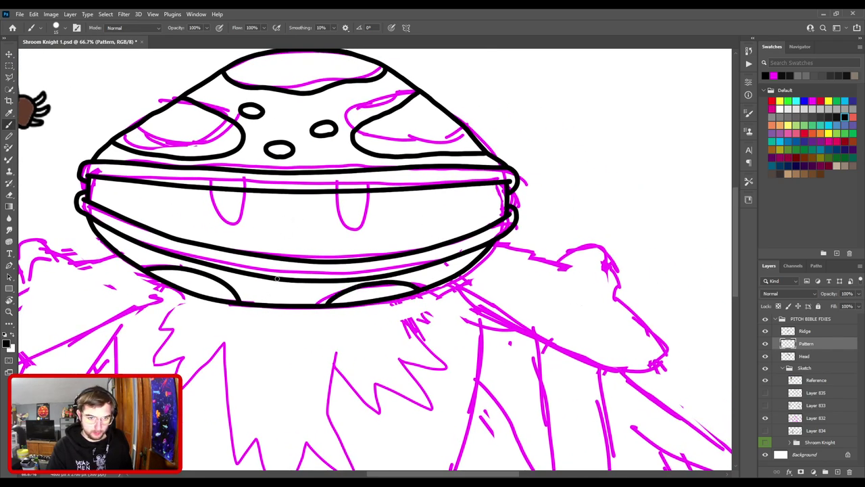
- Draw a small oval spot on the lower jaw between the two large spot arcs
left_click_drag(275, 279, 295, 284)
key("ctrl+z")
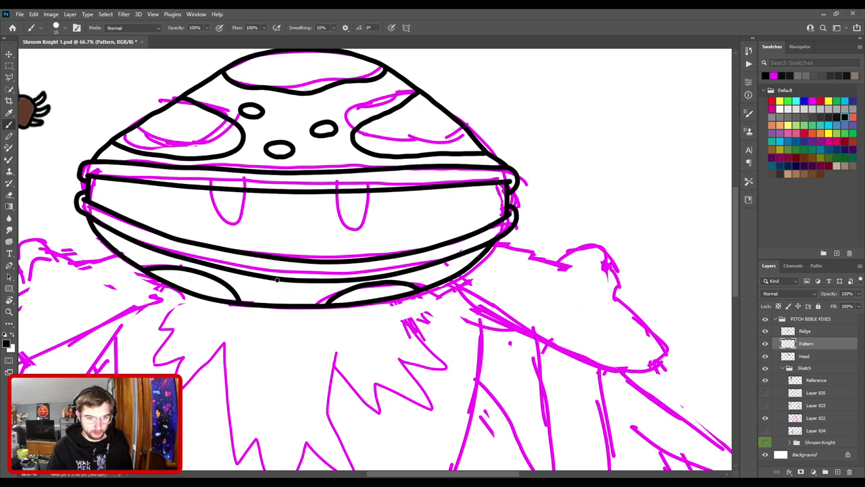
key("ctrl+z")
mouse_move(258, 304)
left_mouse_down()
mouse_move(290, 292)
mouse_move(304, 299)
left_mouse_up()
key("ctrl+z")
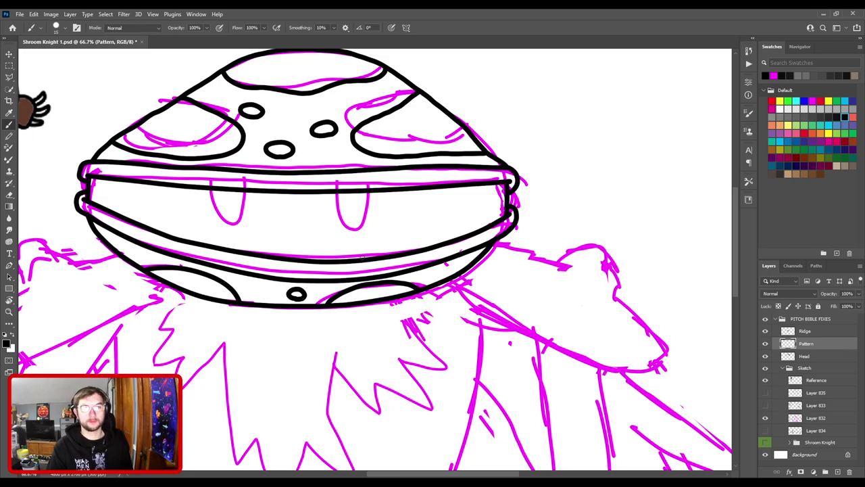
- Draw small half-round spots near both ends of the lower jaw, one under the lip and one on the outline
key("ctrl+plus")
left_click_drag(255, 280, 458, 251)
key("ctrl+z")
mouse_move(493, 287)
left_mouse_down()
mouse_move(482, 270)
mouse_move(500, 287)
left_mouse_up()
mouse_move(395, 232)
left_mouse_down()
mouse_move(502, 252)
mouse_move(566, 280)
left_mouse_up()
left_click_drag(412, 265, 387, 255)
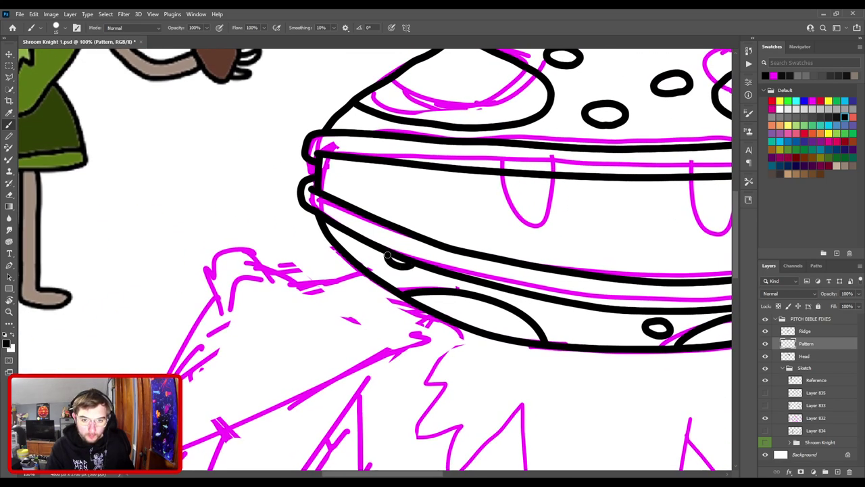
mouse_move(585, 279)
left_mouse_down()
mouse_move(213, 250)
mouse_move(155, 239)
left_mouse_up()
left_click_drag(402, 265, 420, 254)
scroll(460, 270, "down", 5)
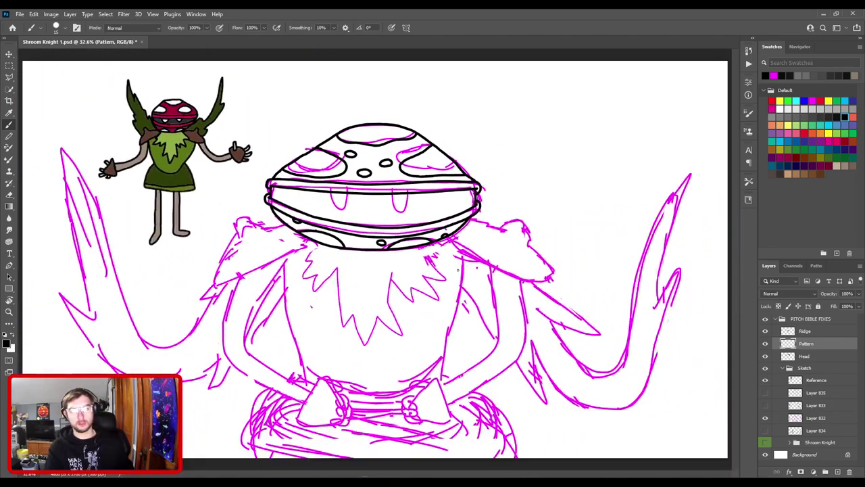
- Try to draw a tiny round spot between the left spot arc and the small oval
scroll(332, 226, "up", 2)
scroll(331, 226, "up", 5)
mouse_move(248, 183)
left_mouse_down()
mouse_move(250, 160)
mouse_move(275, 174)
mouse_move(249, 180)
left_mouse_up()
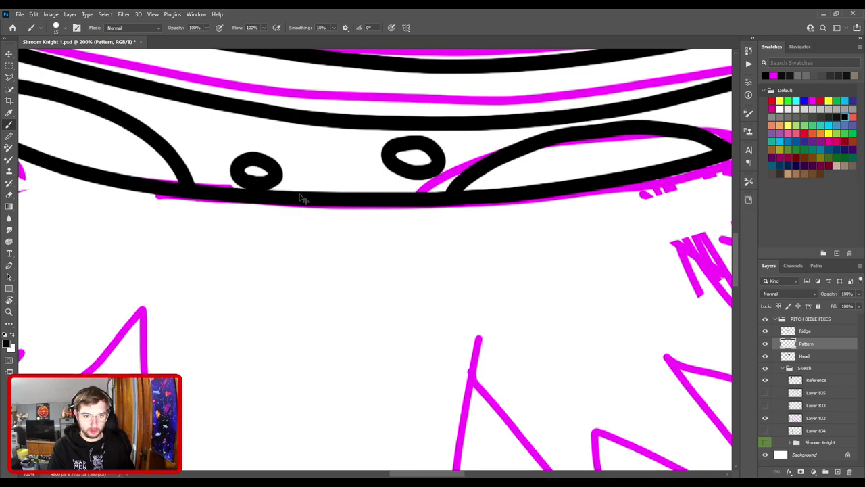
scroll(340, 277, "down", 5)
scroll(364, 297, "up", 6)
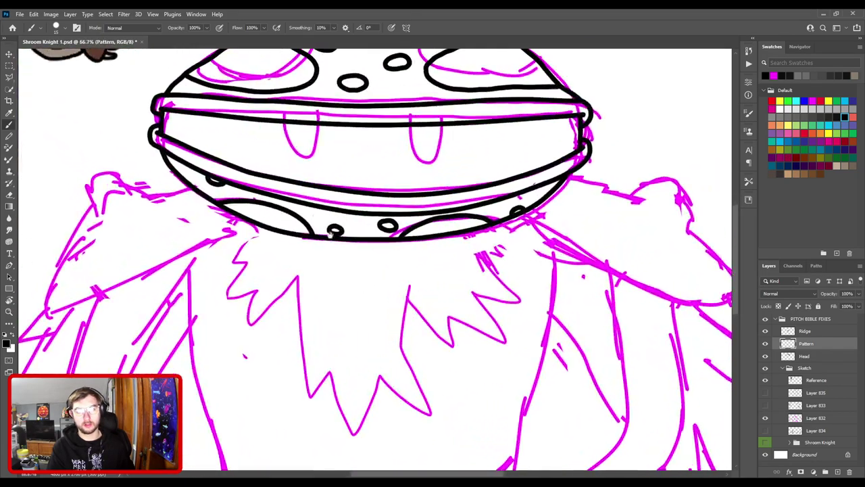
key("ctrl+z")
- Draw a larger round spot between the left spot arc and the small oval, and compare with the Pattern layer hidden
mouse_move(400, 381)
left_mouse_down()
mouse_move(400, 339)
mouse_move(427, 358)
mouse_move(419, 378)
mouse_move(405, 380)
mouse_move(423, 383)
mouse_move(378, 359)
mouse_move(421, 340)
mouse_move(439, 369)
mouse_move(364, 349)
mouse_move(417, 331)
mouse_move(438, 361)
mouse_move(426, 382)
mouse_move(400, 383)
mouse_move(371, 350)
mouse_move(423, 336)
mouse_move(442, 369)
mouse_move(416, 386)
left_mouse_up()
key("ctrl+z")
key("ctrl+z")
key("ctrl+z")
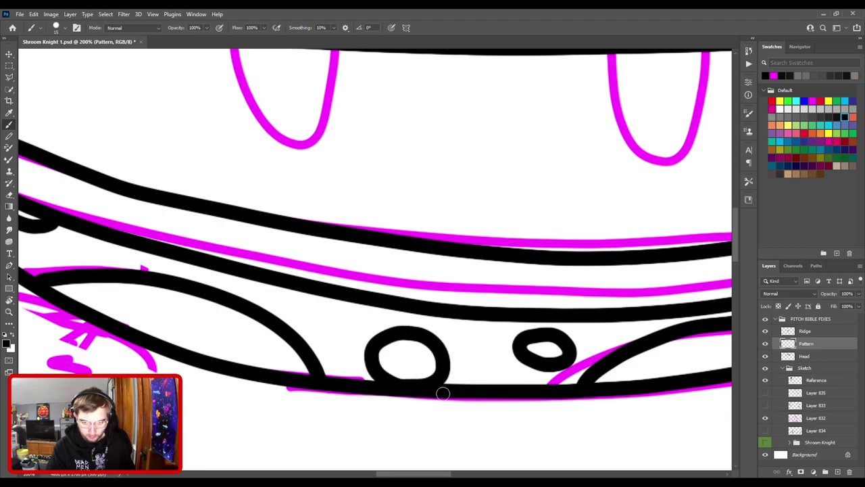
key("ctrl+minus")
key("ctrl+0")
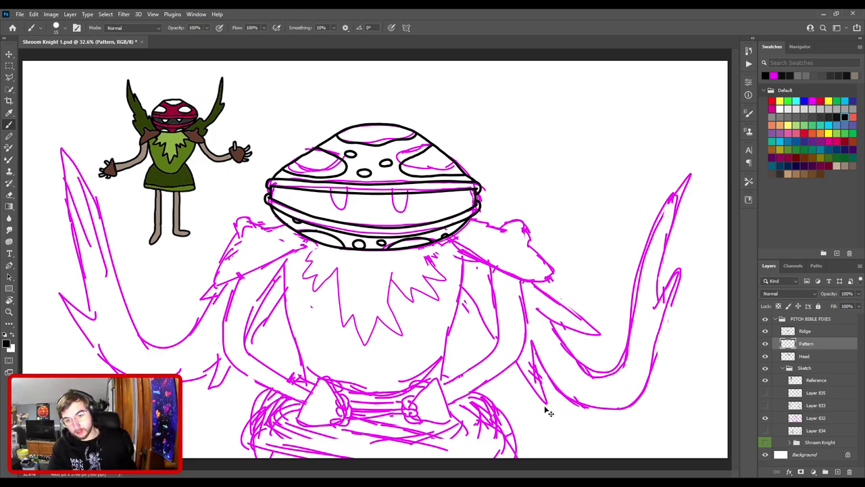
key("ctrl+plus")
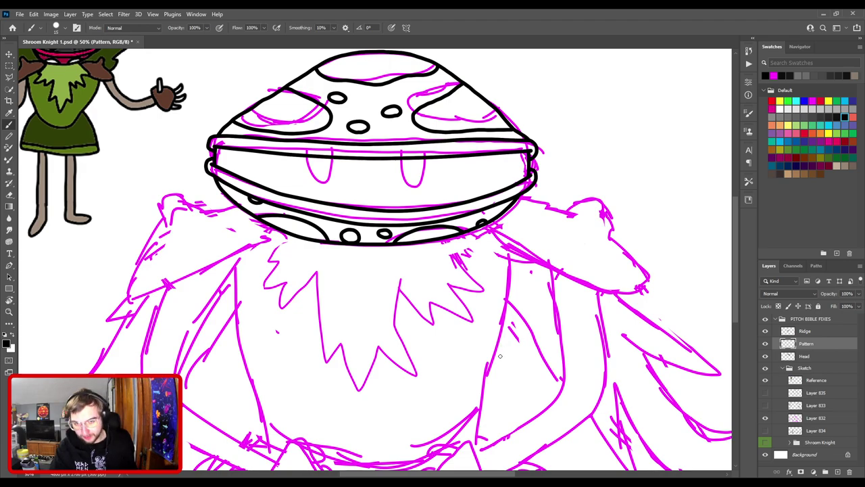
scroll(500, 355, "down", 5)
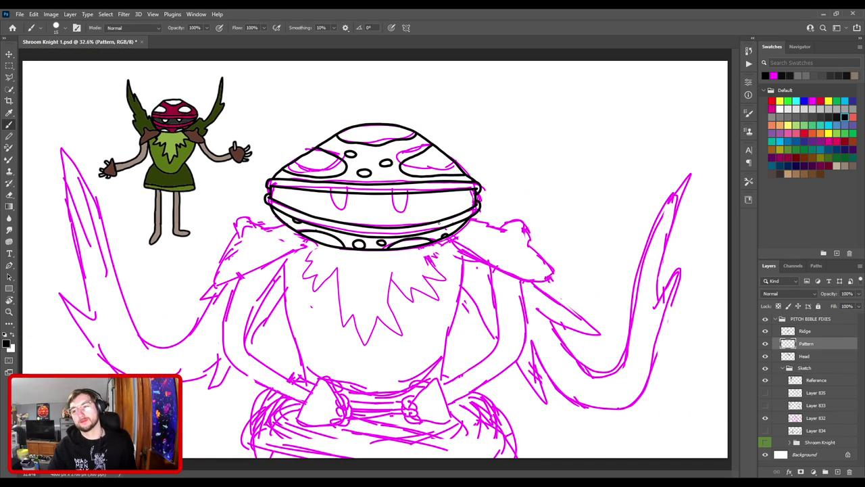
left_click(766, 345)
left_click(766, 345)
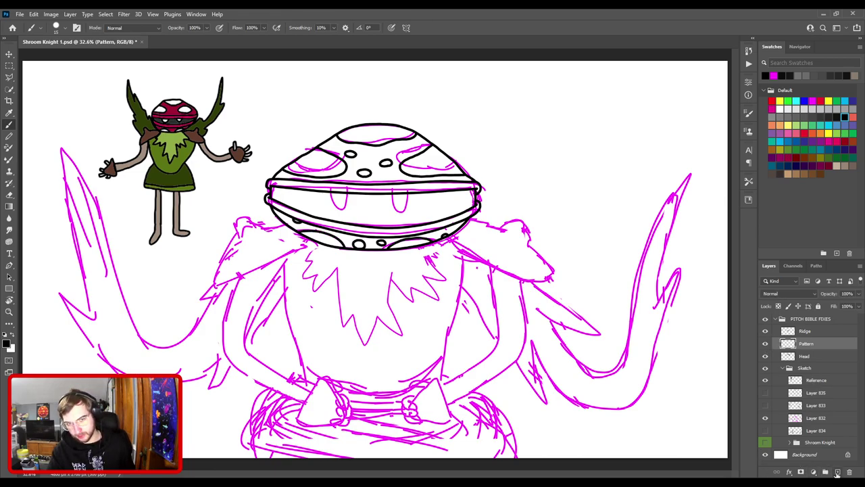
- Add a new layer named Eyes above the Pattern layer
left_click(838, 473)
double_click(815, 346)
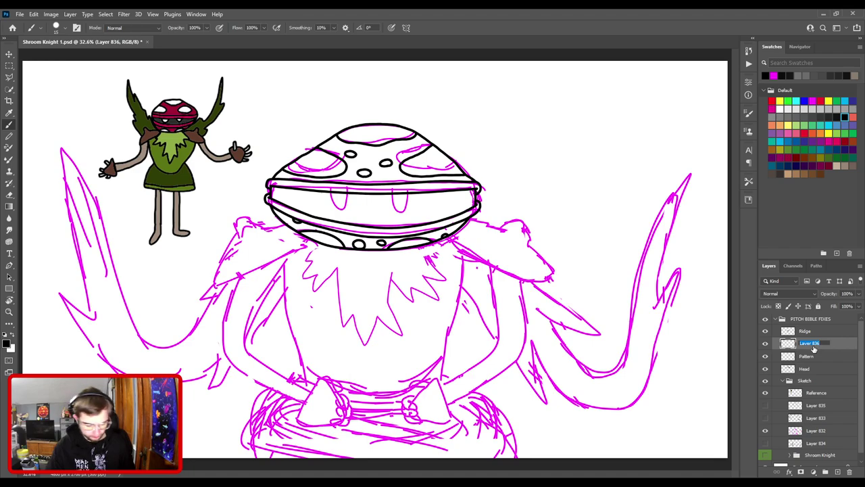
type("Eyes")
key("Return")
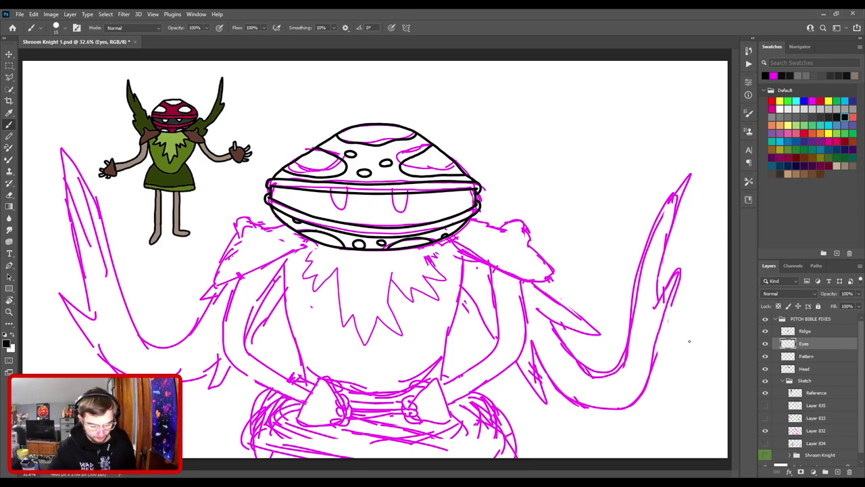
- Ink both U-shaped eyes in black over the sketch, hanging from the upper lip's lower edge
key("ctrl+plus")
key("ctrl+plus")
key("ctrl+plus")
key("ctrl+plus")
left_click_drag(421, 144, 395, 291)
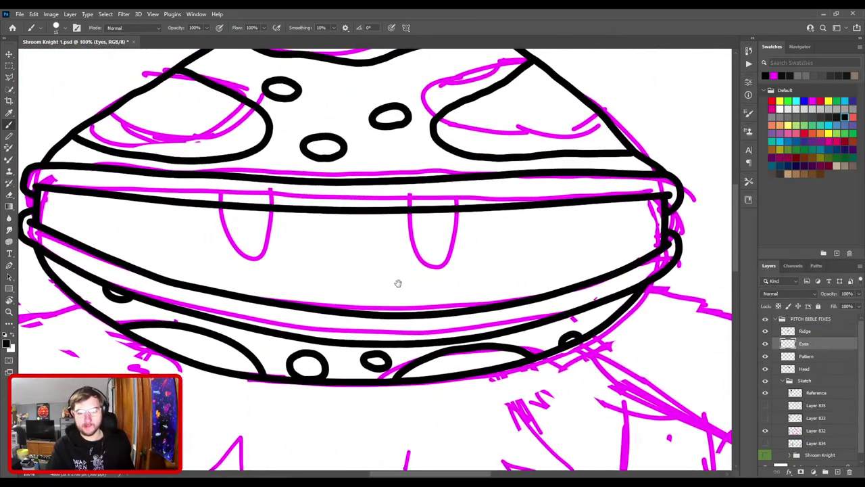
mouse_move(411, 210)
left_mouse_down()
mouse_move(424, 252)
mouse_move(440, 256)
mouse_move(449, 213)
mouse_move(417, 239)
mouse_move(432, 267)
mouse_move(452, 251)
mouse_move(456, 213)
left_mouse_up()
key("ctrl+z")
left_click_drag(341, 238, 548, 213)
mouse_move(435, 184)
left_mouse_down()
mouse_move(441, 220)
mouse_move(464, 238)
mouse_move(479, 188)
mouse_move(438, 218)
mouse_move(457, 232)
mouse_move(483, 179)
mouse_move(451, 228)
mouse_move(482, 228)
mouse_move(489, 186)
mouse_move(442, 216)
mouse_move(464, 237)
mouse_move(478, 188)
mouse_move(438, 200)
mouse_move(461, 227)
mouse_move(480, 193)
mouse_move(443, 205)
mouse_move(461, 238)
mouse_move(484, 193)
left_mouse_up()
key("ctrl+z")
key("ctrl+z")
key("ctrl+z")
key("ctrl+z")
key("ctrl+z")
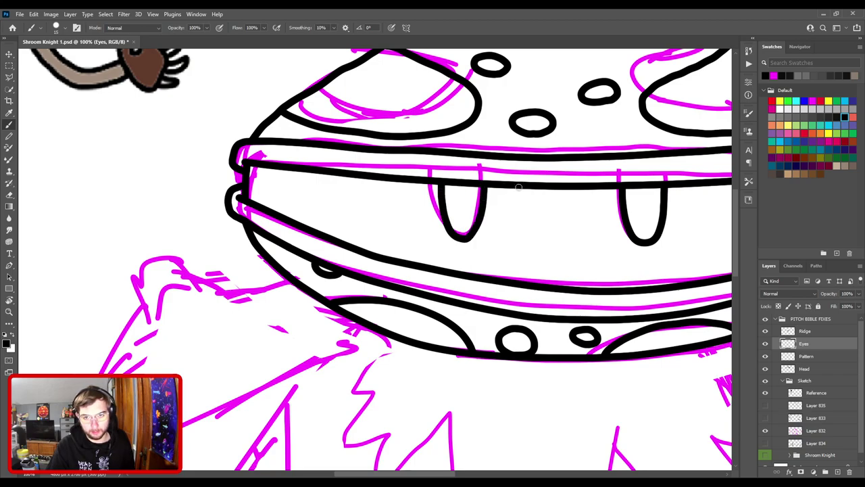
- Try to redraw the left eye as a narrow U shape shifted closer to the right eye
key("ctrl+minus")
key("ctrl+minus")
key("ctrl+plus")
key("ctrl+plus")
left_click_drag(510, 199, 309, 194)
key("ctrl+z")
mouse_move(243, 174)
left_mouse_down()
mouse_move(244, 201)
mouse_move(264, 229)
mouse_move(282, 177)
mouse_move(249, 213)
mouse_move(276, 241)
mouse_move(290, 179)
left_mouse_up()
key("ctrl+z")
mouse_move(249, 176)
left_mouse_down()
mouse_move(256, 217)
mouse_move(284, 216)
mouse_move(291, 179)
mouse_move(259, 217)
mouse_move(285, 218)
left_mouse_up()
key("ctrl+z")
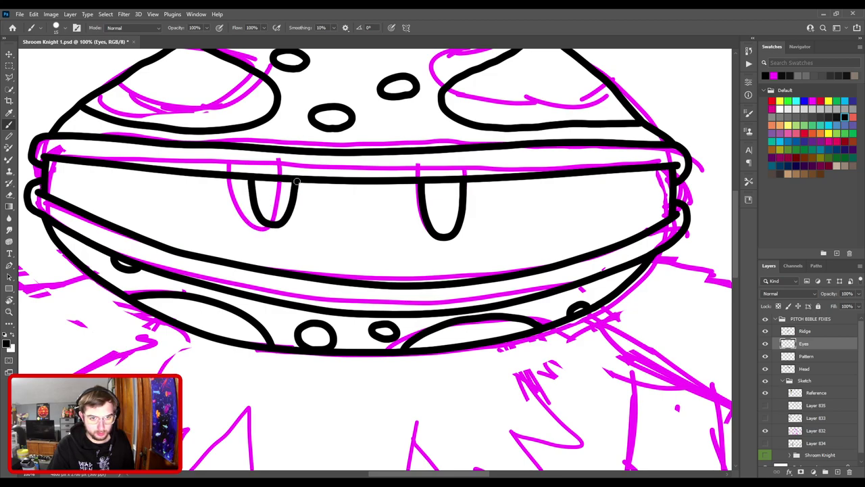
- Redraw the left U-shaped eye slightly inward of its sketched position to balance it with the right eye
scroll(417, 248, "down", 3)
scroll(419, 252, "up", 1)
key("ctrl+z")
mouse_move(293, 199)
left_mouse_down()
mouse_move(300, 239)
mouse_move(316, 235)
mouse_move(321, 209)
mouse_move(291, 228)
mouse_move(307, 240)
mouse_move(317, 206)
left_mouse_up()
key("ctrl+z")
scroll(368, 186, "down", 3)
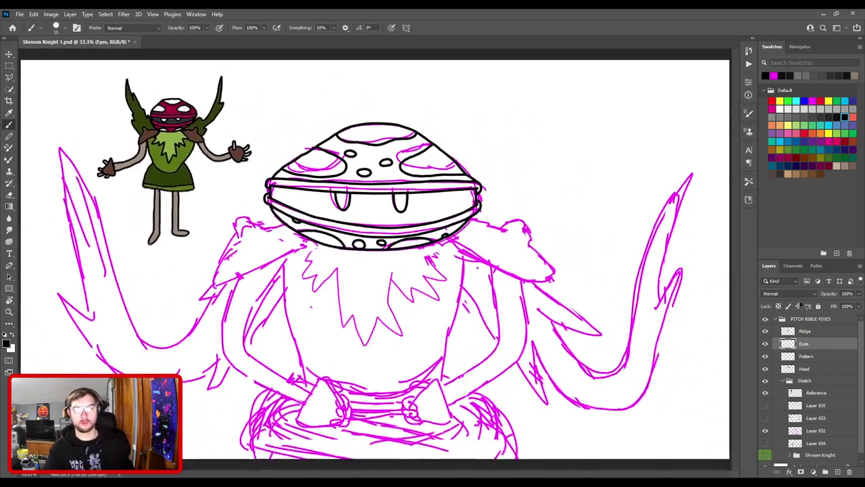
- Hide the Sketch group to inspect the inked head at a reduced size, and show the sketch again
left_click(766, 382)
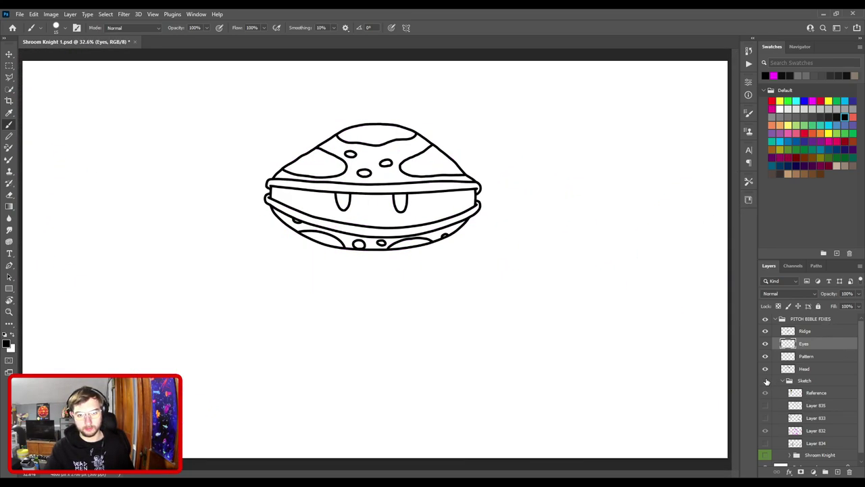
key("ctrl+minus")
key("ctrl+minus")
key("ctrl+minus")
key("ctrl+0")
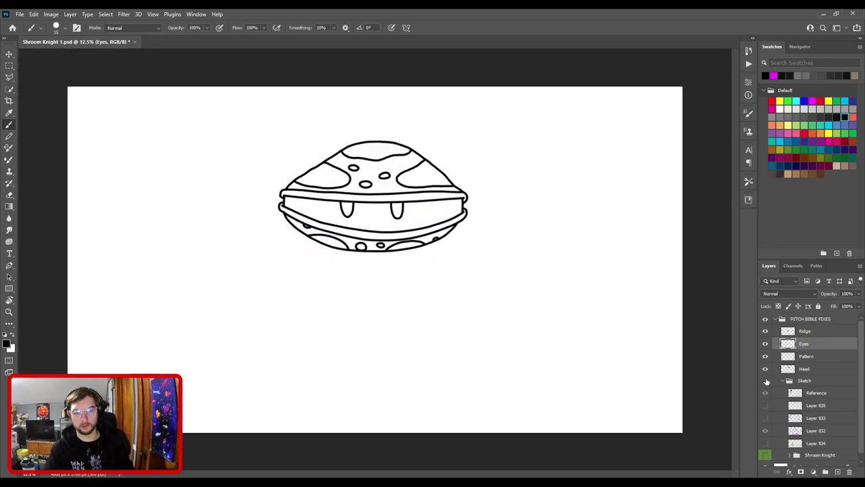
left_click(766, 382)
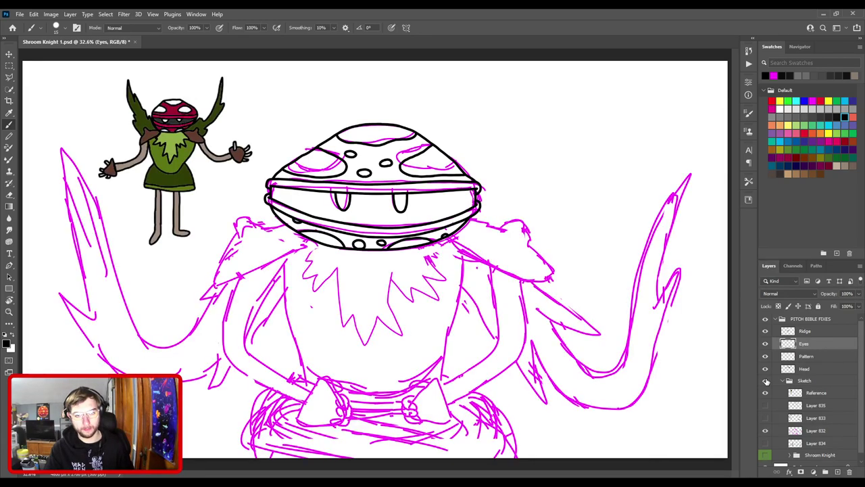
- Save the document and group the Ridge, Eyes, Pattern and Head layers as "Head", collapsing the Sketch group
key("ctrl+s")
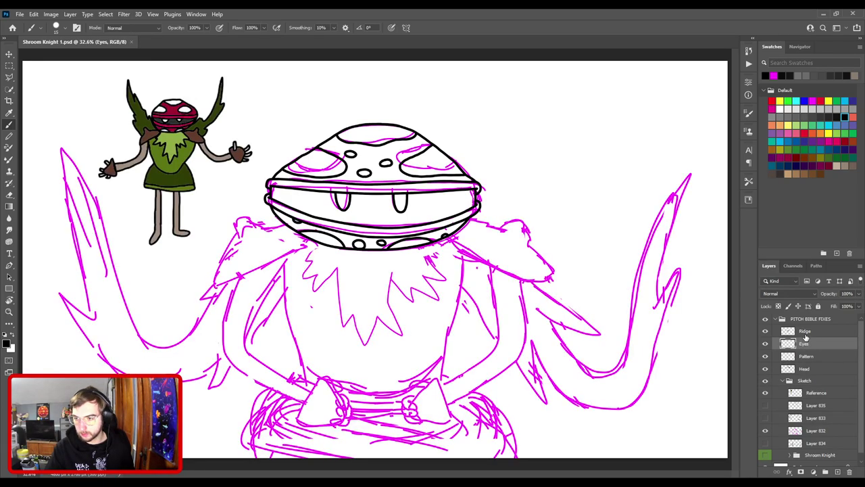
left_click(805, 333)
left_click(815, 372, "shift")
left_click(825, 471)
double_click(807, 330)
type("Head")
key("Return")
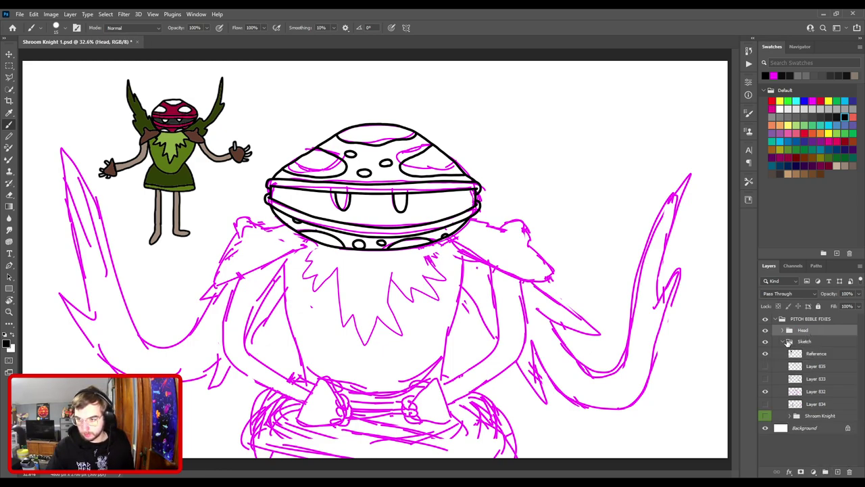
left_click(783, 341)
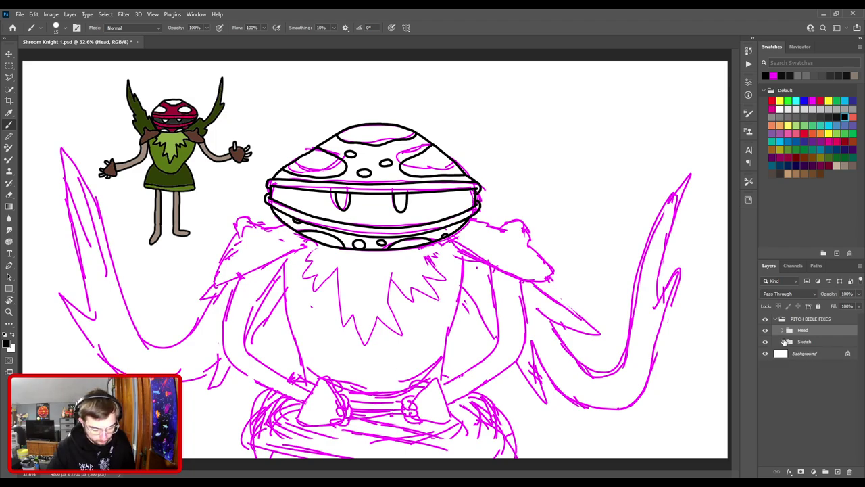
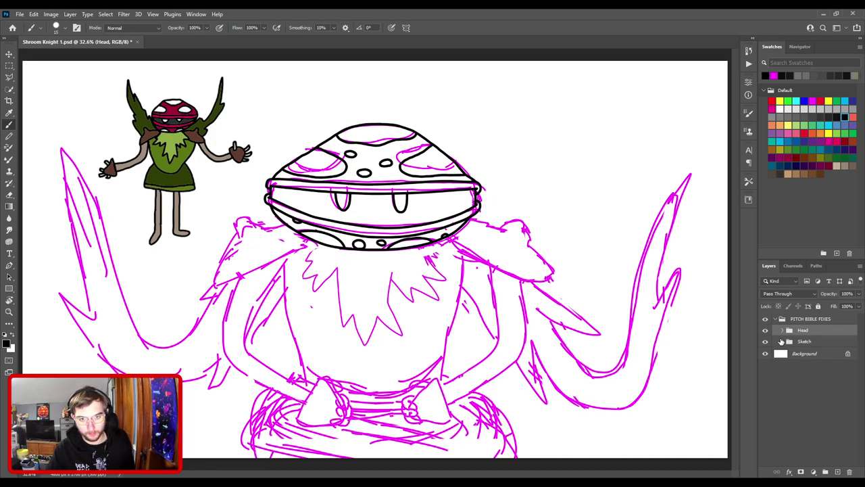
- Check the Head and Sketch groups by toggling their visibility, and look through the layers inside the Head group
left_click(766, 331)
left_click(765, 331)
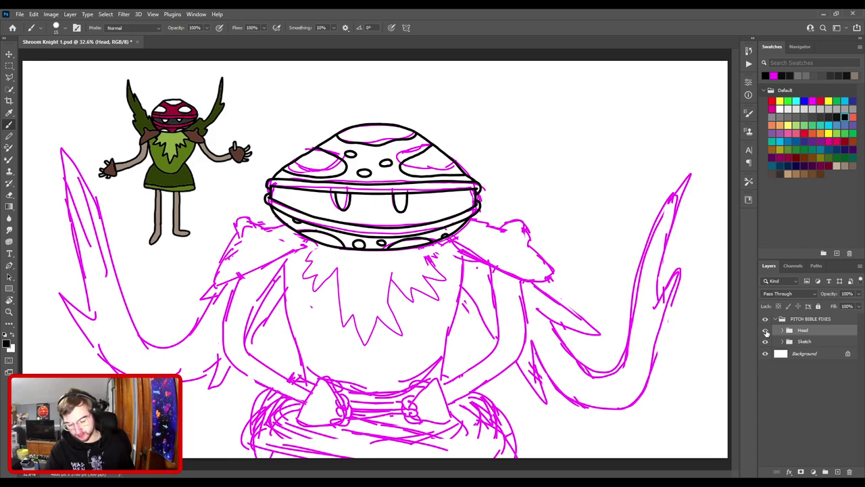
key("ctrl+minus")
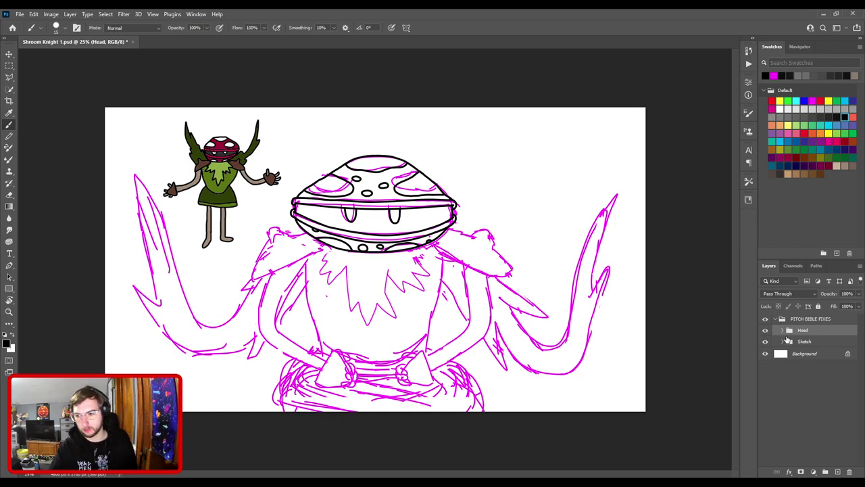
left_click(765, 342)
left_click(765, 342)
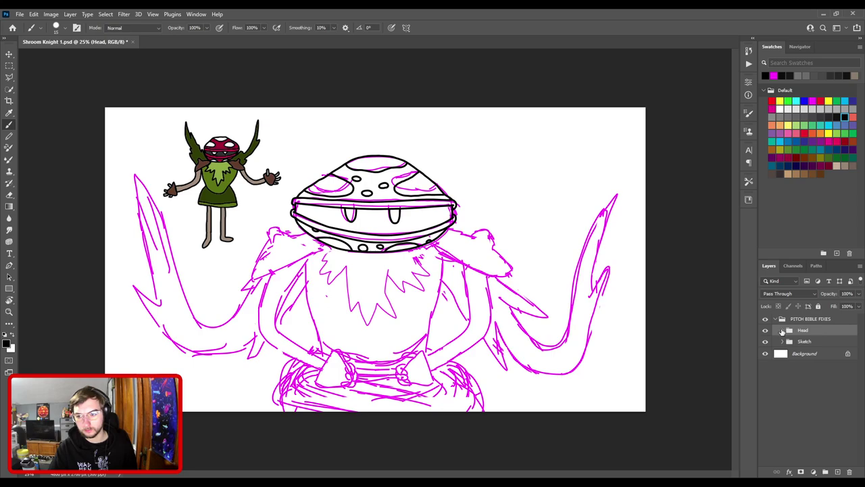
left_click(782, 331)
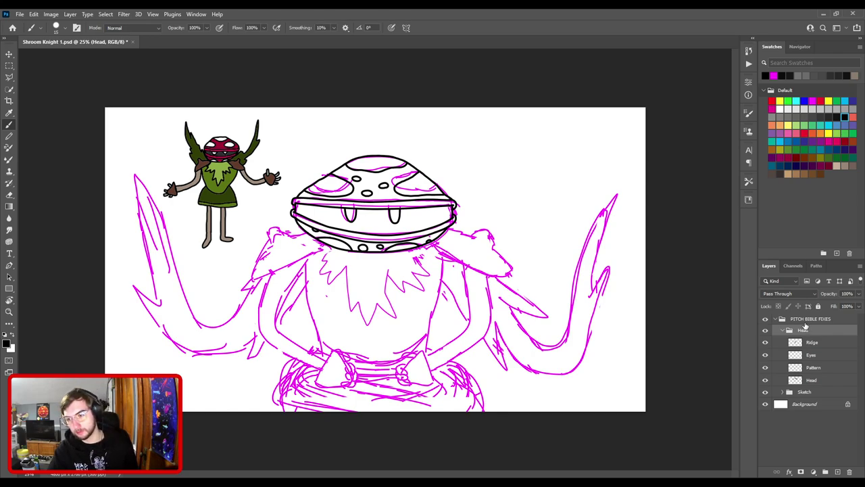
left_click(784, 331)
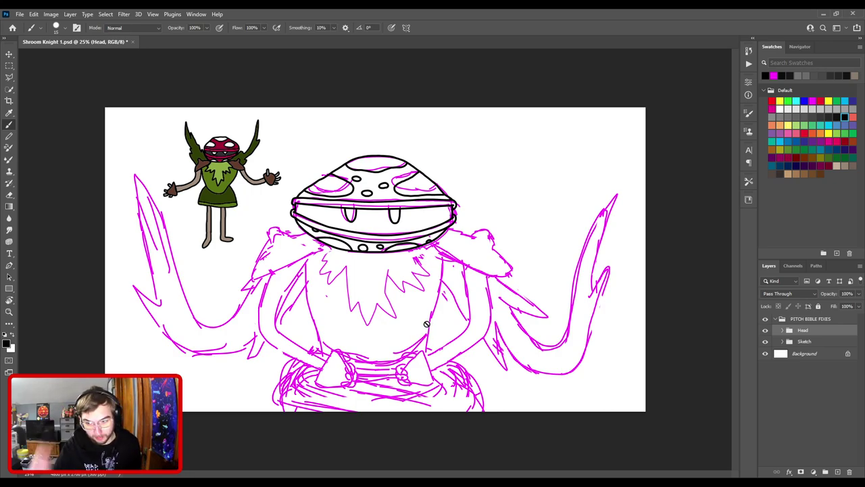
left_click(782, 330)
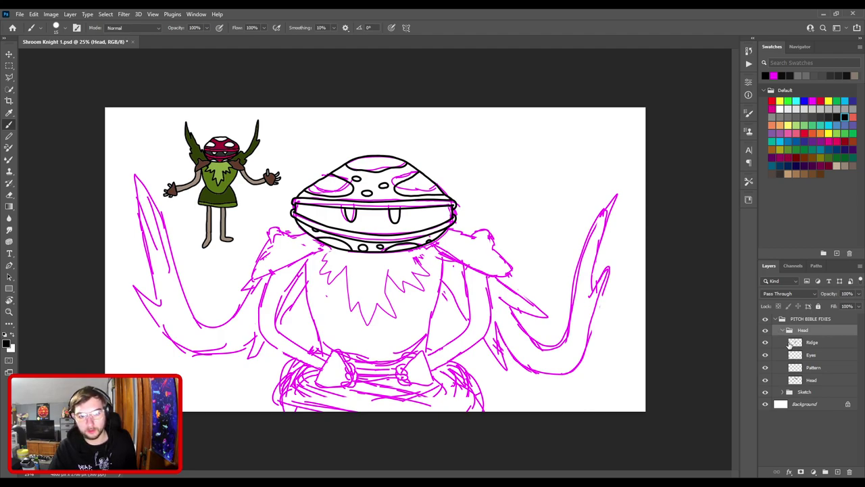
left_click(782, 330)
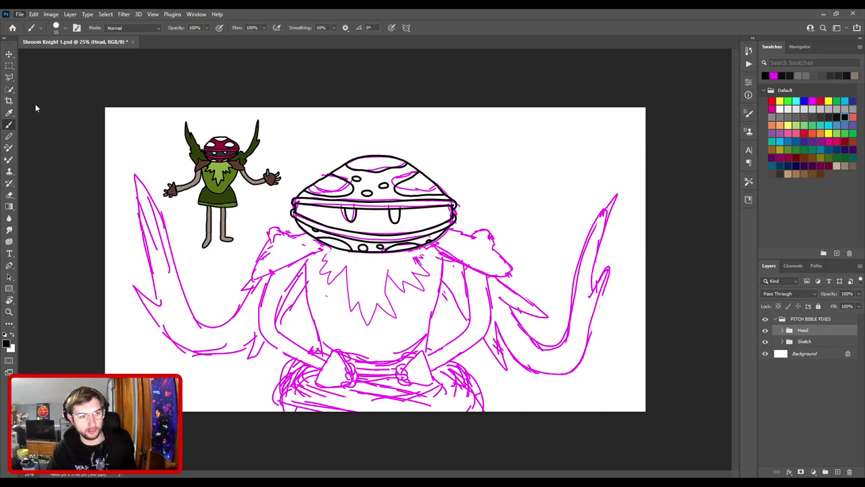
- Save the document and add a new layer between the Head and Sketch groups
key("ctrl+s")
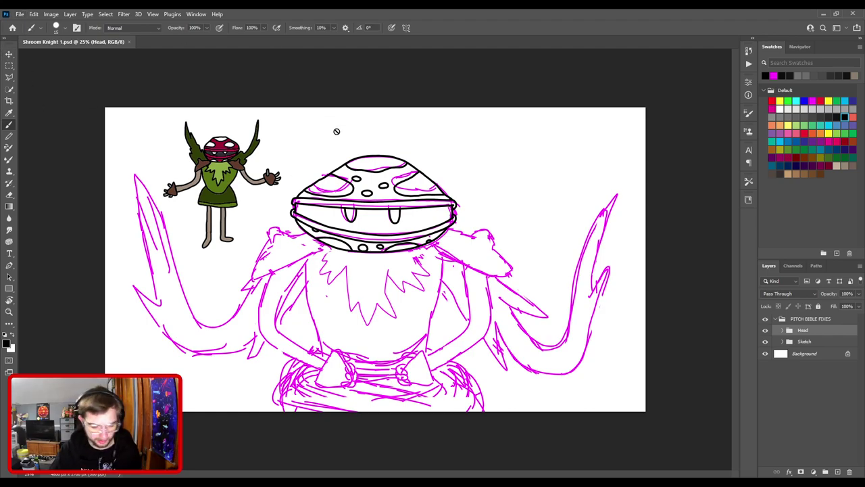
left_click(811, 341)
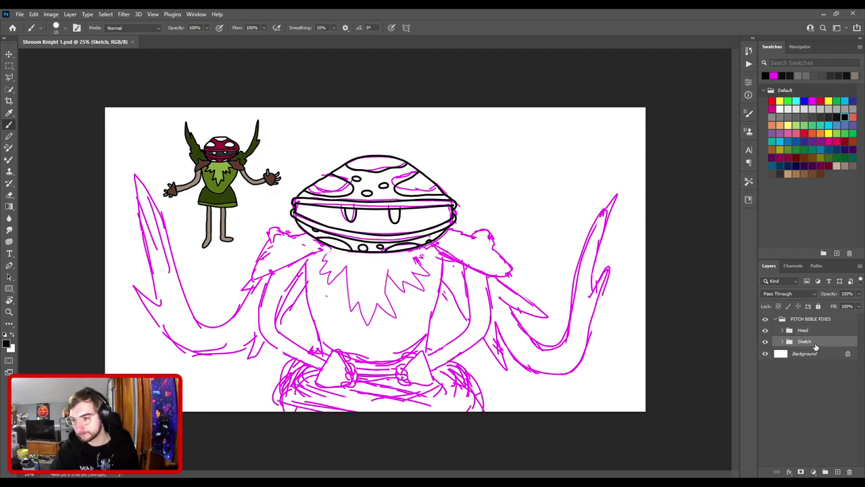
left_click(837, 471)
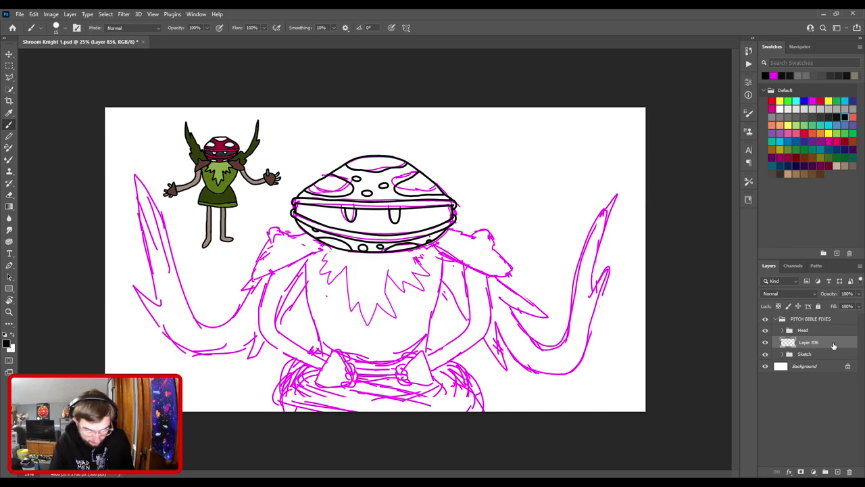
- Try to ink the right shoulder pad's full outline in black along the sketch, from the head's lower edge
key("ctrl+plus")
key("ctrl+plus")
left_click_drag(537, 234, 347, 213)
key("ctrl+plus")
key("ctrl+minus")
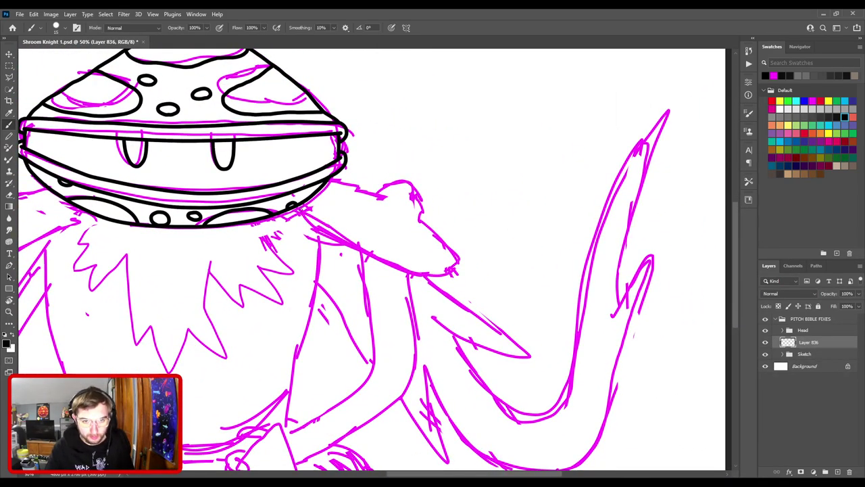
mouse_move(298, 208)
left_mouse_down()
mouse_move(404, 269)
mouse_move(449, 271)
mouse_move(405, 189)
mouse_move(390, 183)
mouse_move(379, 194)
mouse_move(328, 176)
left_mouse_up()
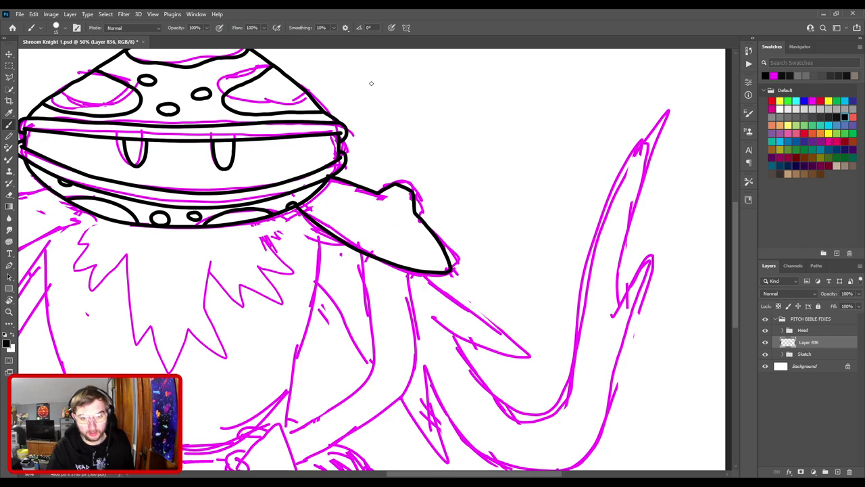
key("ctrl+minus")
key("ctrl+plus")
left_click_drag(368, 236, 251, 233)
key("ctrl+z")
- Ink the right shoulder pad's lower edge as a curve slightly below the sketch, and its outer edge up to the bump
mouse_move(180, 200)
left_mouse_down()
mouse_move(235, 245)
mouse_move(321, 274)
left_mouse_up()
key("ctrl+z")
mouse_move(180, 200)
left_mouse_down()
mouse_move(211, 230)
mouse_move(271, 260)
mouse_move(333, 272)
left_mouse_up()
key("ctrl+z")
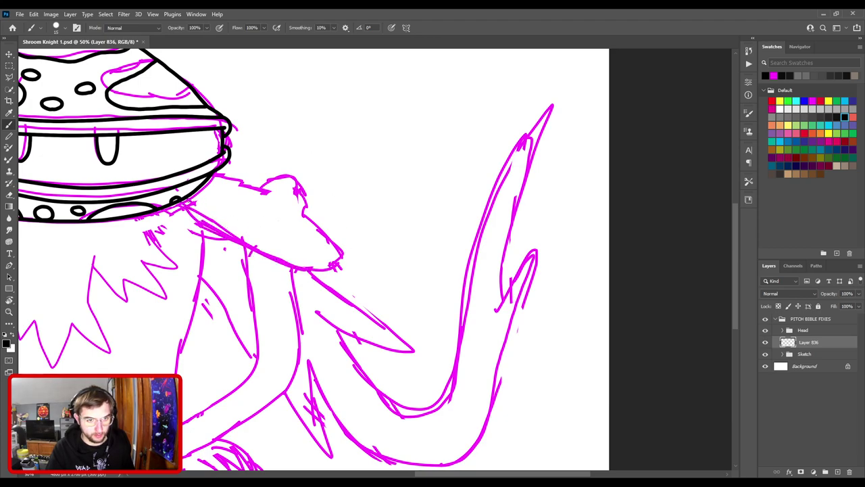
mouse_move(177, 201)
left_mouse_down()
mouse_move(231, 242)
mouse_move(305, 276)
mouse_move(327, 281)
mouse_move(322, 240)
left_mouse_up()
key("ctrl+z")
mouse_move(330, 281)
left_mouse_down()
mouse_move(333, 265)
mouse_move(304, 215)
left_mouse_up()
- Ink the right shoulder pad's upper edge from the head's lower rim to the start of the bump
left_click_drag(211, 174, 264, 193)
key("ctrl+z")
left_click_drag(202, 171, 251, 188)
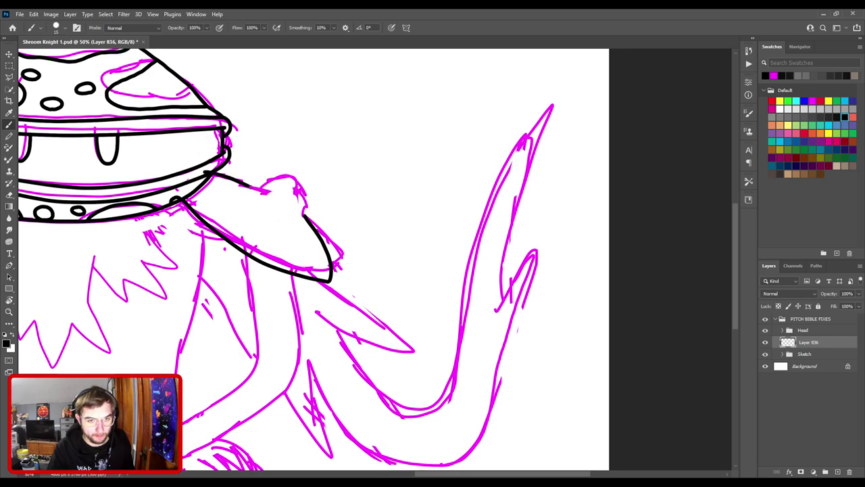
key("ctrl+z")
left_click_drag(208, 168, 271, 194)
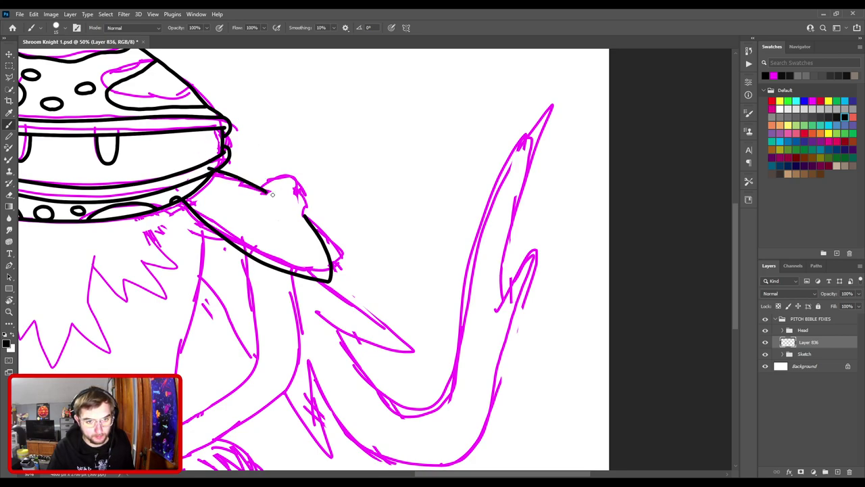
key("ctrl+z")
mouse_move(206, 174)
left_mouse_down()
mouse_move(267, 191)
mouse_move(263, 184)
mouse_move(269, 190)
mouse_move(288, 181)
mouse_move(307, 215)
left_mouse_up()
key("ctrl+z")
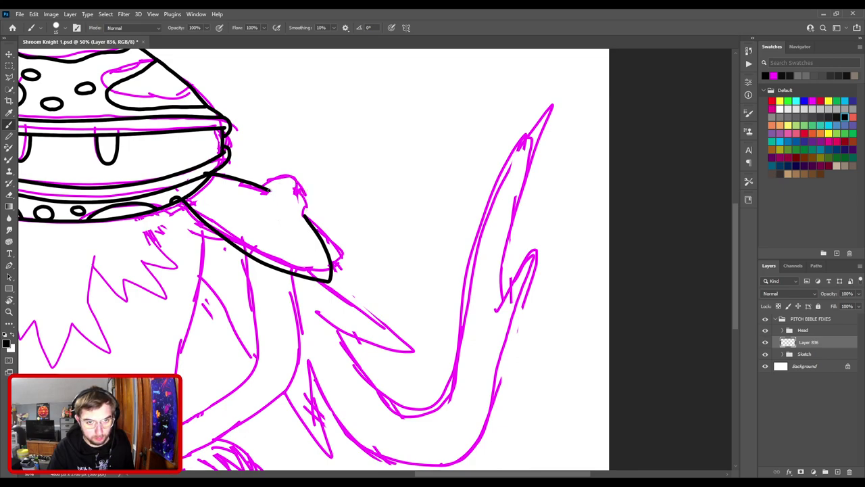
- Try to ink a low, flat bump joining the right shoulder pad's upper and outer edges
mouse_move(270, 191)
left_mouse_down()
mouse_move(303, 200)
mouse_move(307, 215)
mouse_move(303, 181)
mouse_move(308, 199)
mouse_move(306, 188)
mouse_move(293, 189)
mouse_move(311, 182)
mouse_move(301, 197)
left_mouse_up()
key("ctrl+z")
key("ctrl+z")
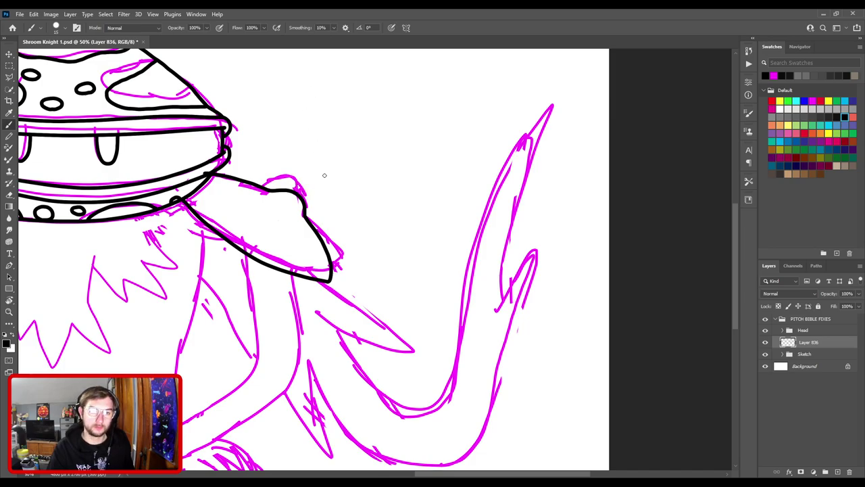
- Examine the colored reference figure's shoulder pads up close and compare them with the inked right shoulder pad
mouse_move(354, 269)
left_mouse_down()
mouse_move(270, 270)
mouse_move(297, 270)
left_mouse_up()
left_click_drag(193, 129, 372, 232)
mouse_move(372, 232)
left_mouse_down()
mouse_move(388, 232)
mouse_move(398, 256)
left_mouse_up()
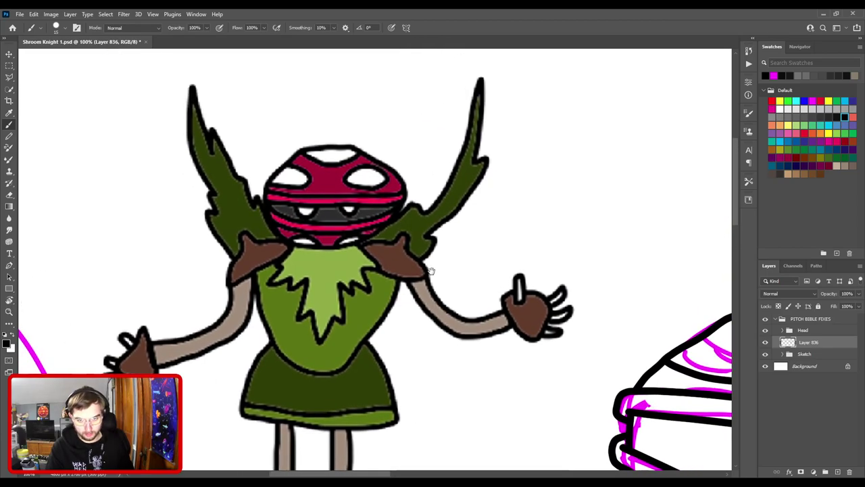
left_click(432, 267, "alt")
left_click_drag(686, 406, 264, 206)
key("ctrl+plus")
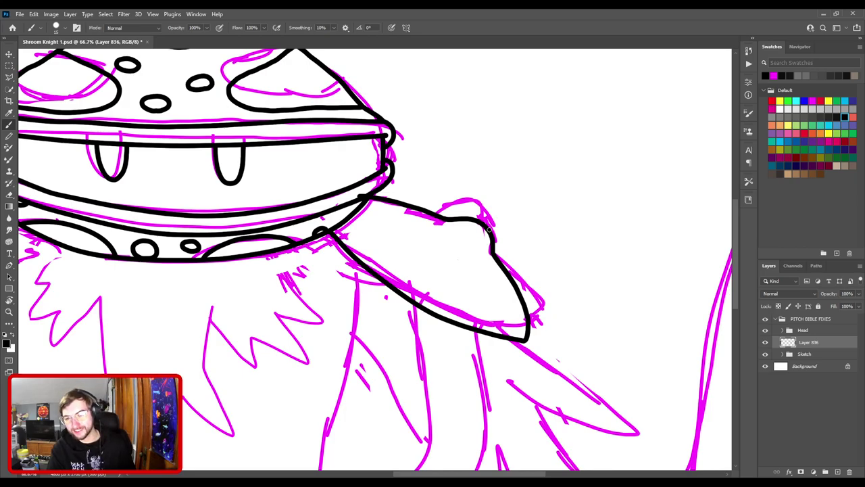
key("ctrl+minus")
key("ctrl+minus")
key("ctrl+plus")
key("ctrl+plus")
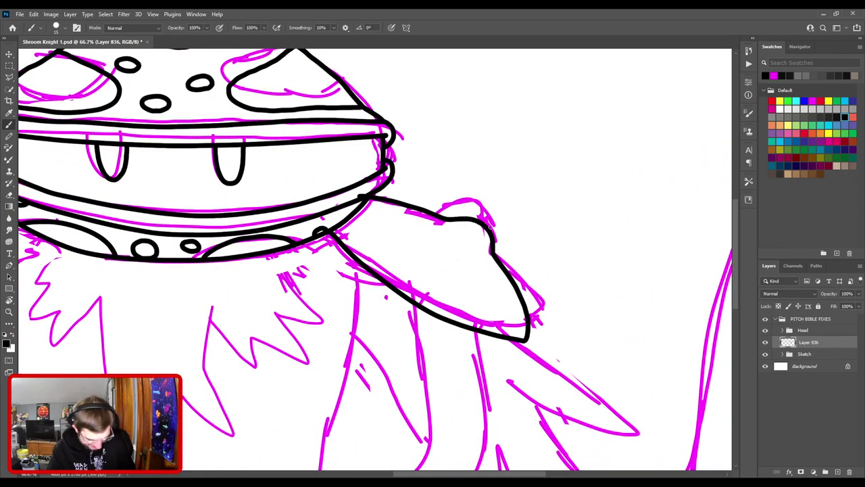
- Undo the bump's line and erase the end of the right shoulder pad's upper edge with a larger eraser
key("ctrl+z")
key("e")
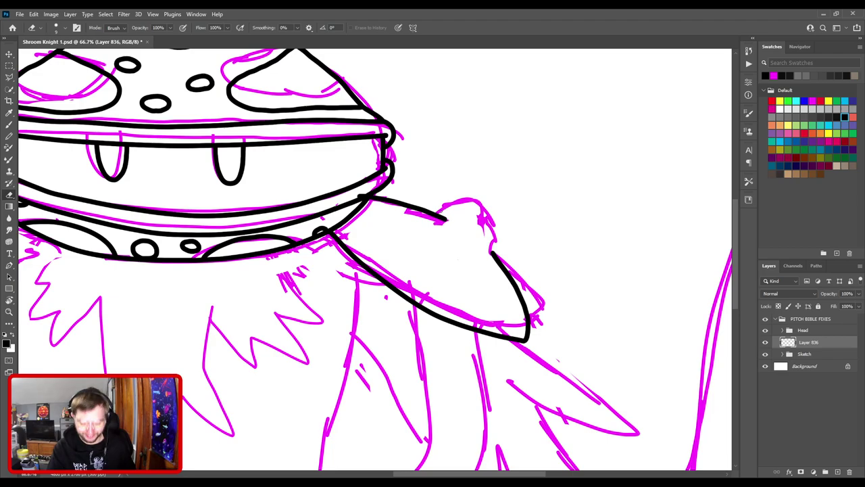
key("]")
key("]")
key("]")
key("]")
key("]")
key("]")
mouse_move(441, 225)
left_mouse_down()
mouse_move(455, 215)
mouse_move(493, 234)
mouse_move(493, 254)
left_mouse_up()
- Redraw the right shoulder pad's bump taller and rounder, from the upper edge down to the outer edge
key("b")
key("ctrl+z")
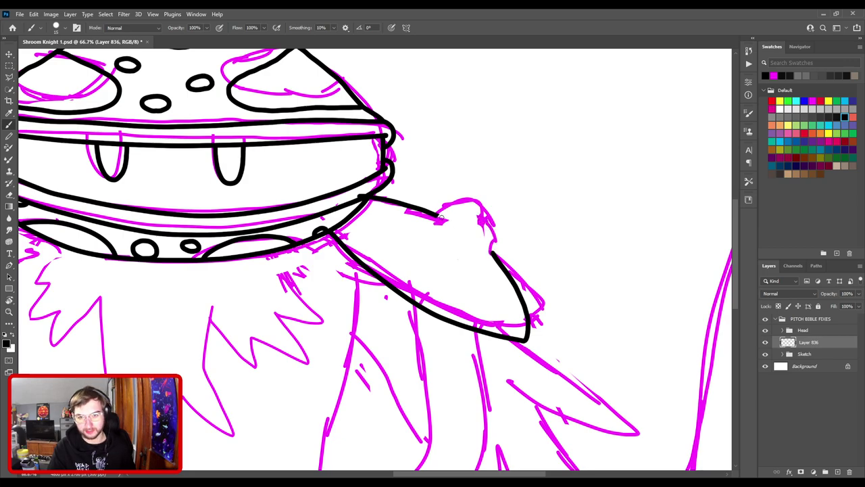
left_click_drag(437, 215, 457, 207)
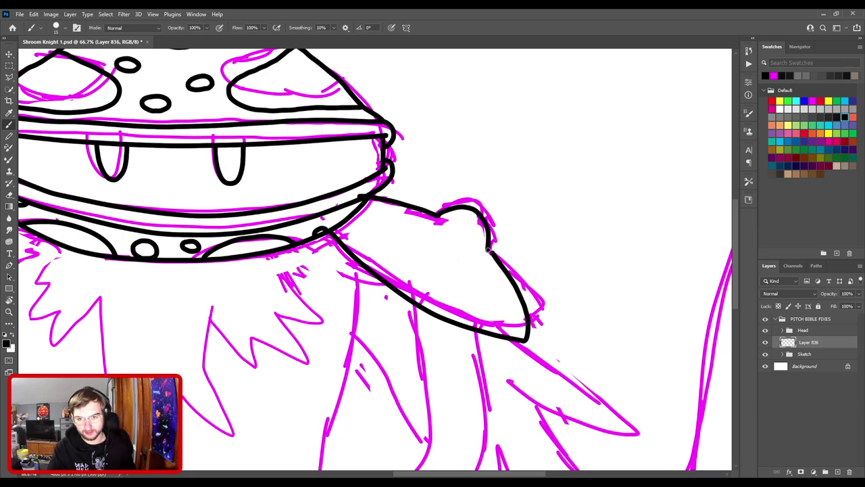
- Close the gap between the bump and the right shoulder pad's outer edge with a short black stroke
key("ctrl+plus")
key("ctrl+plus")
left_click_drag(511, 220, 319, 309)
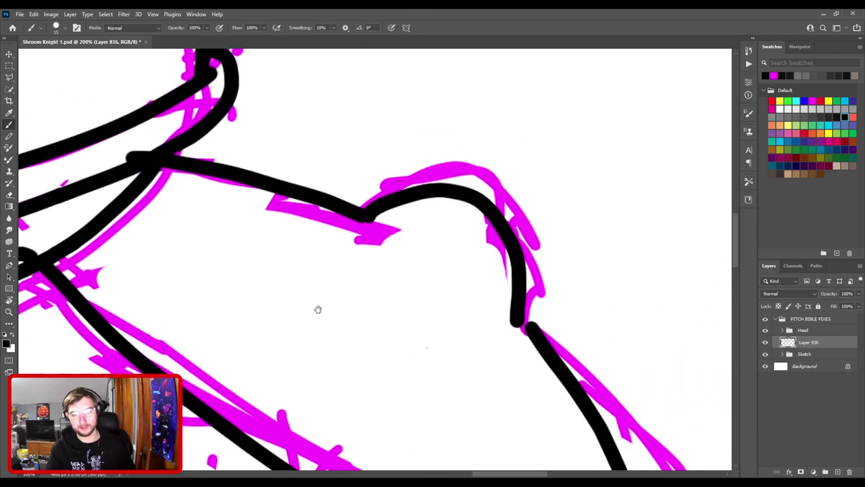
key("ctrl+plus")
mouse_move(457, 257)
left_mouse_down()
mouse_move(404, 224)
mouse_move(341, 144)
left_mouse_up()
key("e")
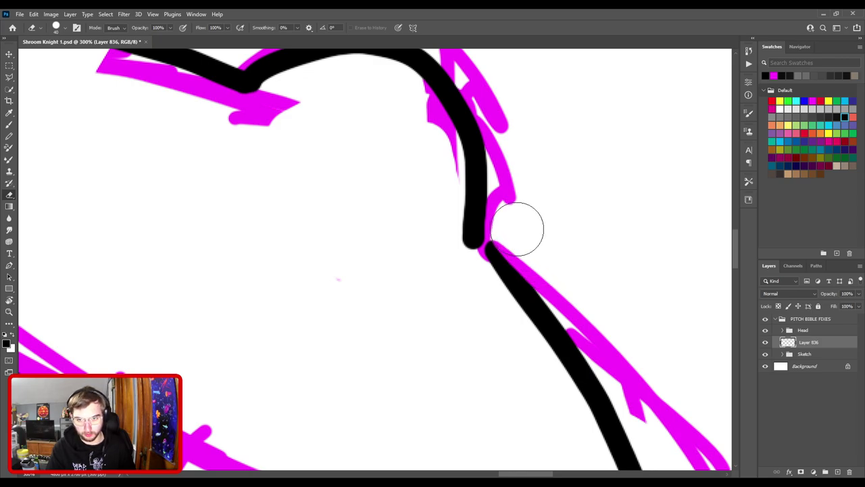
key("b")
left_click_drag(507, 252, 406, 257)
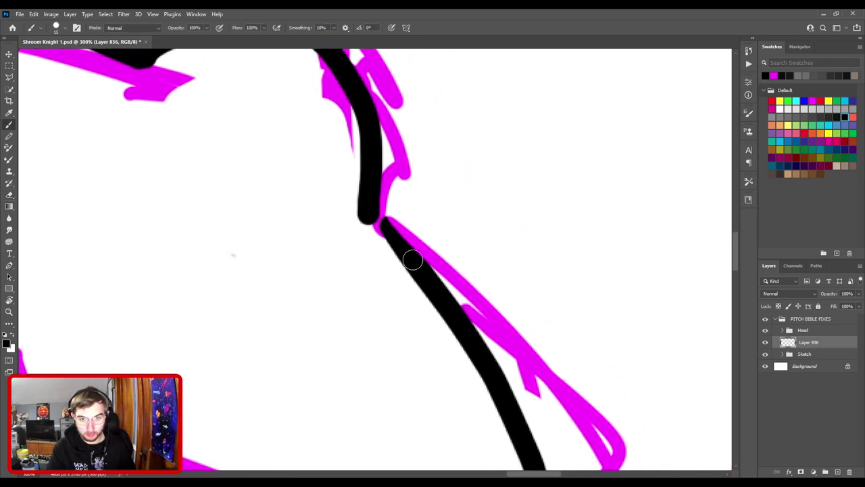
mouse_move(381, 224)
left_mouse_down()
mouse_move(369, 217)
mouse_move(410, 236)
left_mouse_up()
- Trim the overlapping tip where the right shoulder pad's upper edge meets the bump, using a 25 px eraser
key("e")
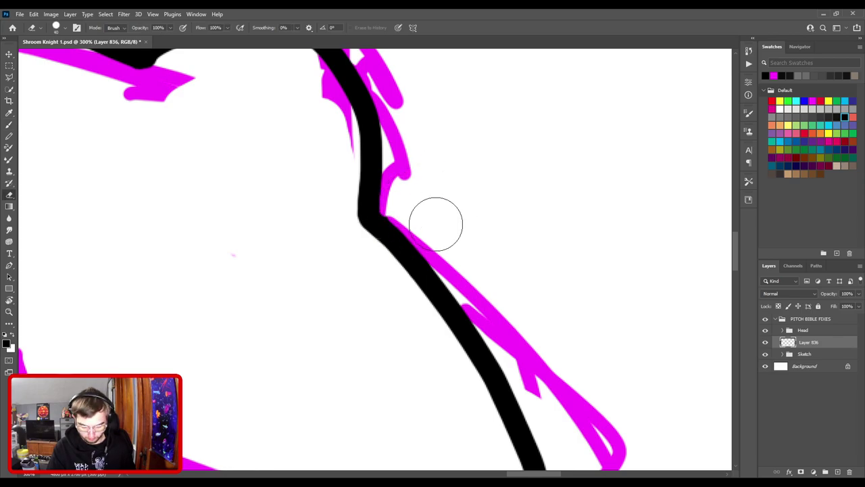
key("bracketleft")
key("bracketleft")
key("bracketleft")
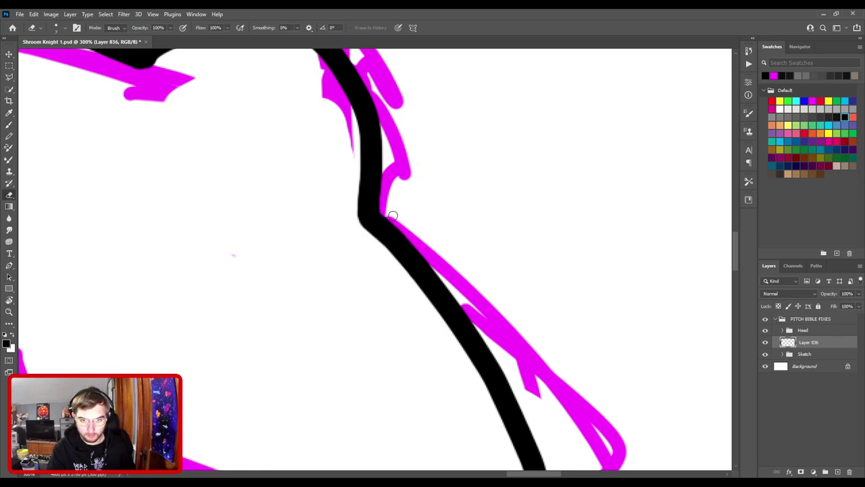
key("ctrl+minus")
key("ctrl+minus")
key("ctrl+minus")
key("ctrl+minus")
key("ctrl+minus")
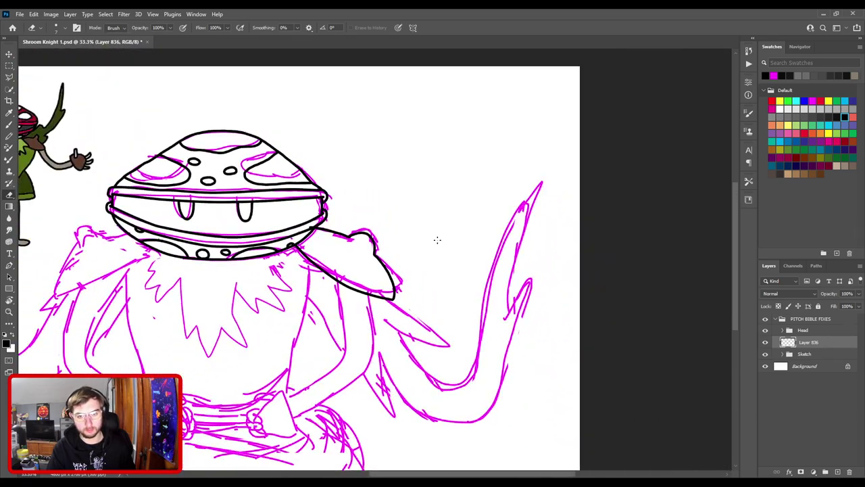
key("ctrl+plus")
key("ctrl+plus")
key("ctrl+plus")
key("ctrl+plus")
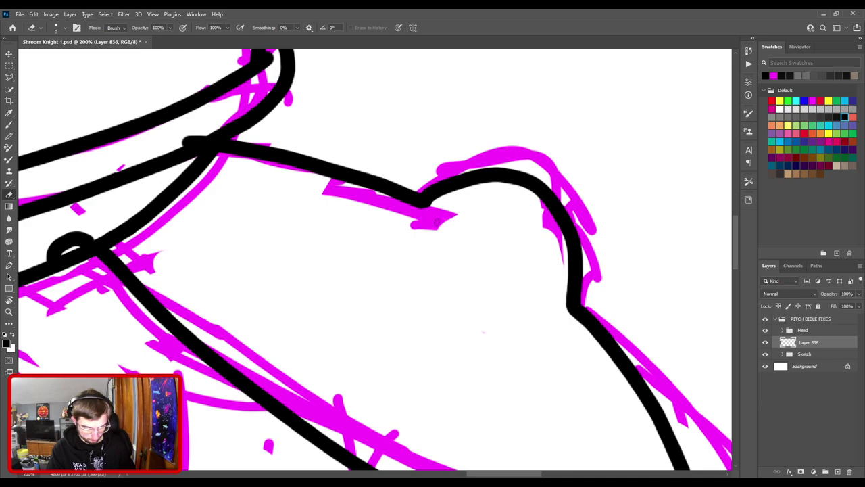
key("bracketright")
key("bracketright")
key("bracketright")
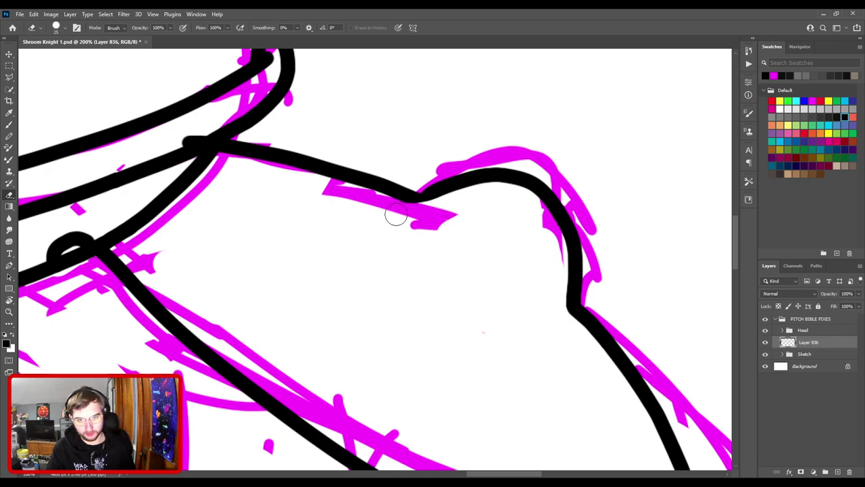
- Reinforce both ends of the right shoulder pad's bump with short black brush strokes, undoing the ones that distort the corners
key("b")
left_click_drag(445, 224, 336, 271)
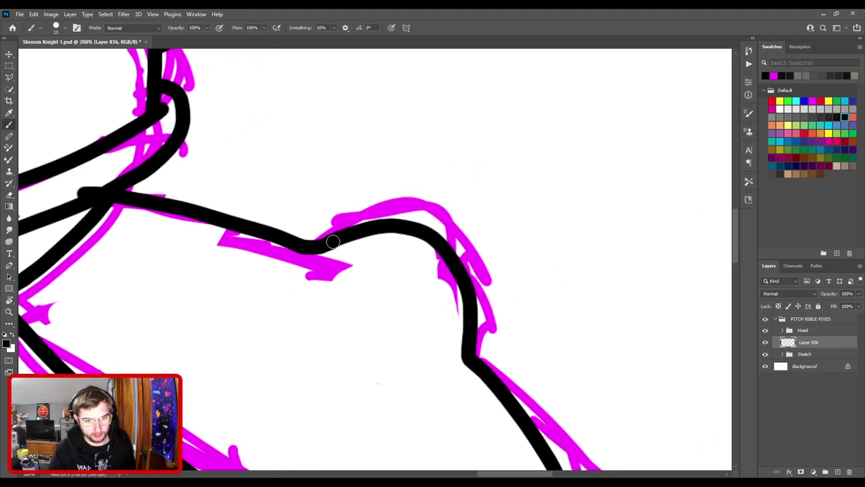
left_click_drag(331, 242, 303, 250)
left_click_drag(412, 267, 365, 146)
mouse_move(421, 234)
left_mouse_down()
mouse_move(425, 261)
mouse_move(421, 251)
left_mouse_up()
key("ctrl+z")
key("ctrl+z")
key("ctrl+z")
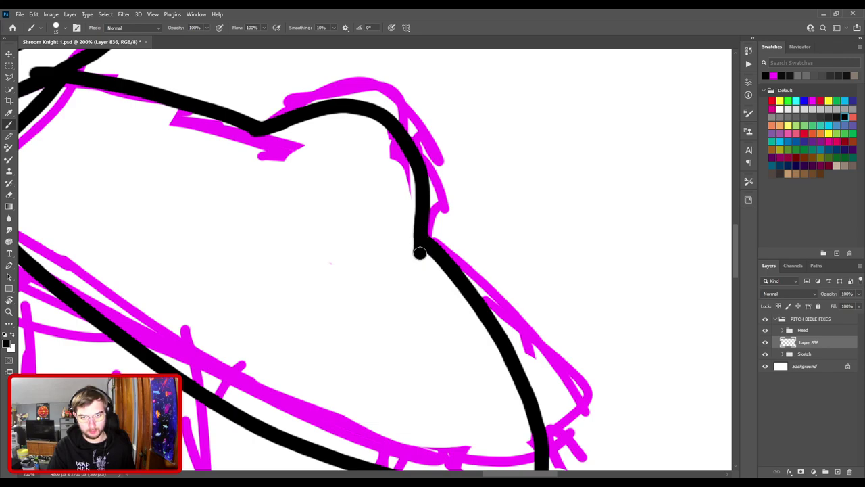
left_click_drag(331, 190, 499, 283)
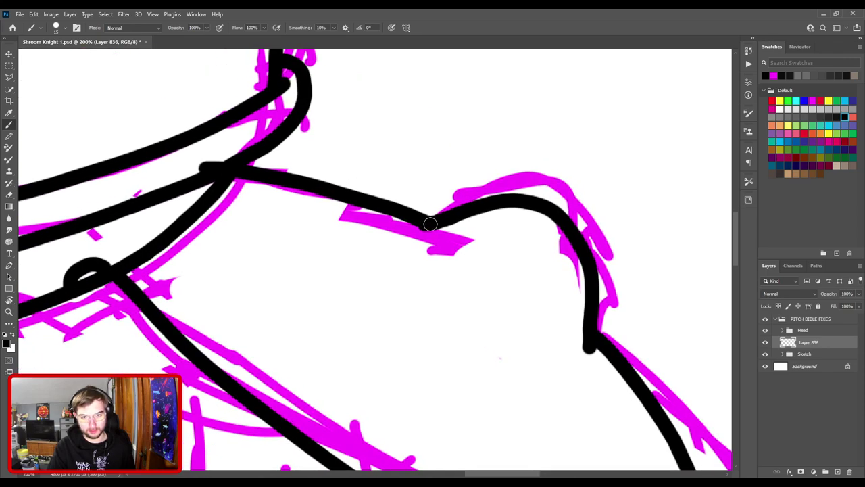
scroll(460, 254, "down", 6)
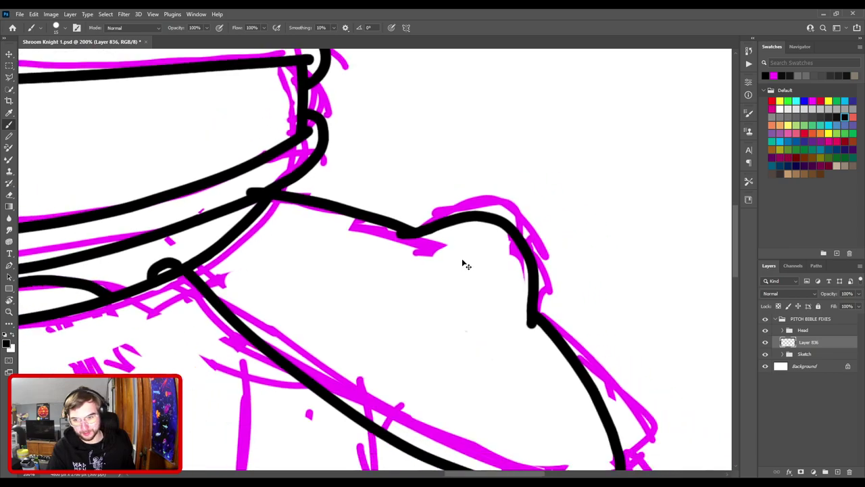
- Try to ink the left shoulder pad's lower edge from its outer tip to the head without rotating the canvas
left_click_drag(466, 238, 496, 233)
scroll(496, 233, "down", 1)
mouse_move(519, 273)
left_mouse_down()
mouse_move(531, 257)
mouse_move(526, 272)
left_mouse_up()
key("ctrl+plus")
mouse_move(396, 235)
left_mouse_down()
mouse_move(514, 283)
mouse_move(301, 193)
left_mouse_up()
left_click_drag(473, 230, 328, 205)
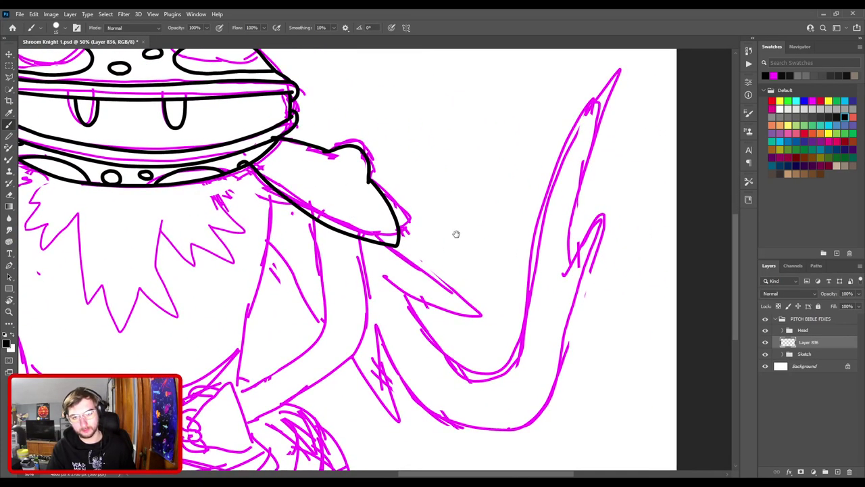
key("ctrl+minus")
left_click_drag(255, 217, 525, 241)
key("ctrl+plus")
left_click_drag(427, 196, 328, 254)
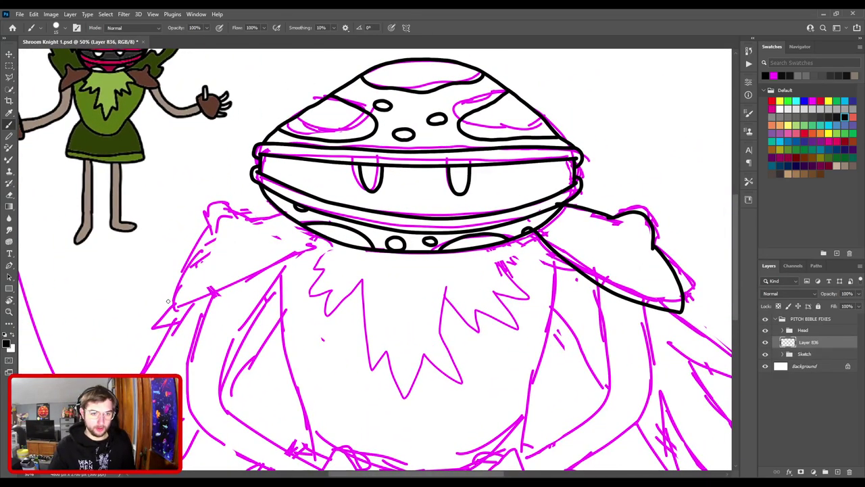
mouse_move(170, 306)
left_mouse_down()
mouse_move(241, 284)
mouse_move(302, 239)
mouse_move(312, 218)
left_mouse_up()
key("ctrl+z")
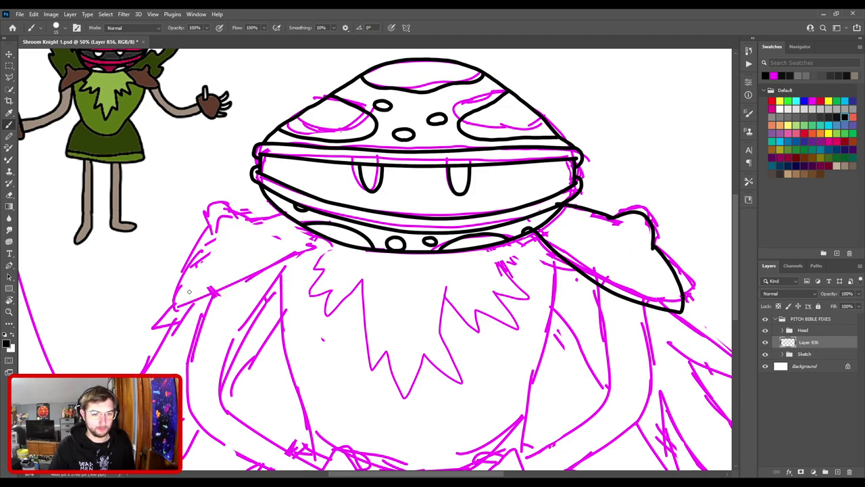
mouse_move(173, 305)
left_mouse_down()
mouse_move(288, 270)
mouse_move(325, 244)
left_mouse_up()
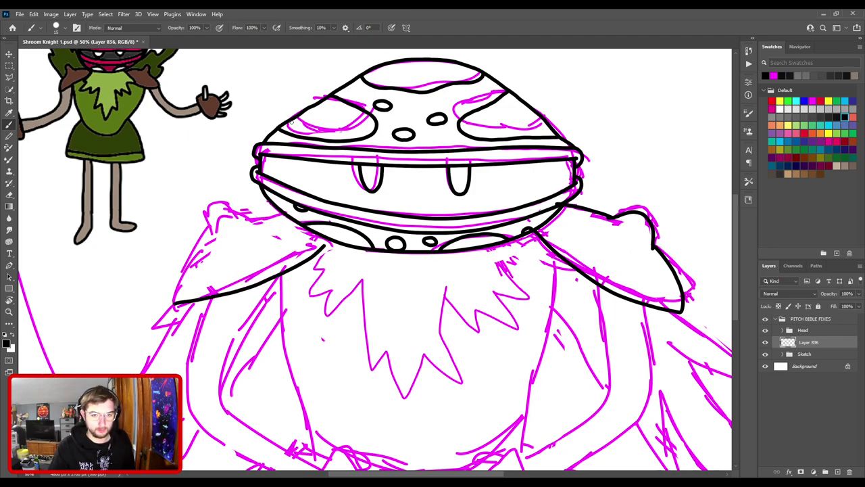
key("ctrl+z")
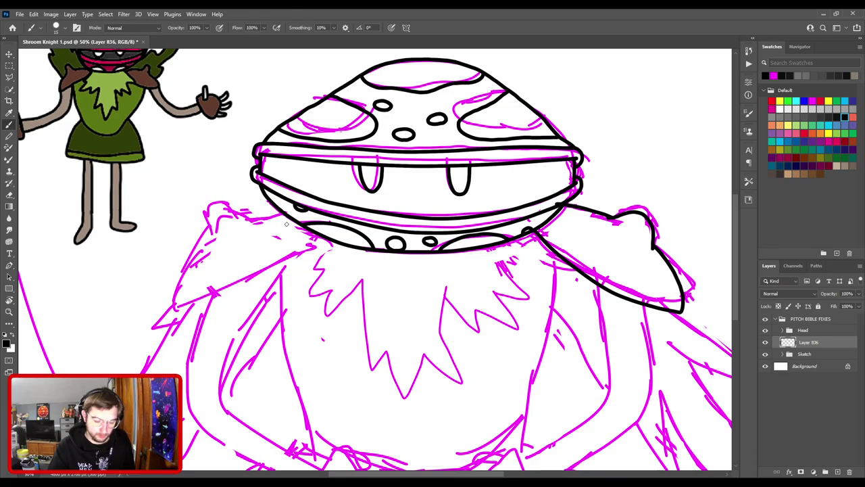
- Rotate the canvas view to -72° so that the left shoulder pad's lower edge runs nearly vertically
key("r")
mouse_move(322, 73)
left_mouse_down()
mouse_move(197, 183)
mouse_move(190, 254)
left_mouse_up()
left_click_drag(292, 301, 305, 207)
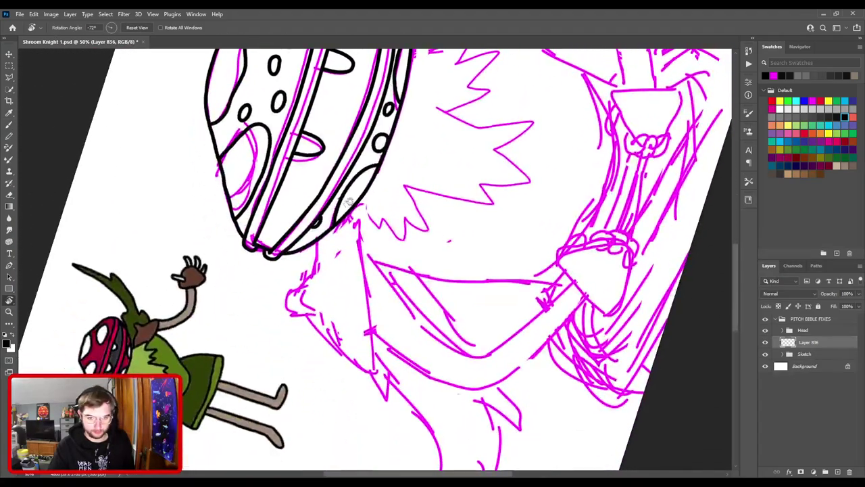
- Try several single black strokes along the left shoulder pad's lower edge on the rotated canvas, undoing each one
key("b")
left_click_drag(376, 376, 375, 243)
key("ctrl+z")
mouse_move(374, 377)
left_mouse_down()
mouse_move(372, 279)
mouse_move(357, 211)
left_mouse_up()
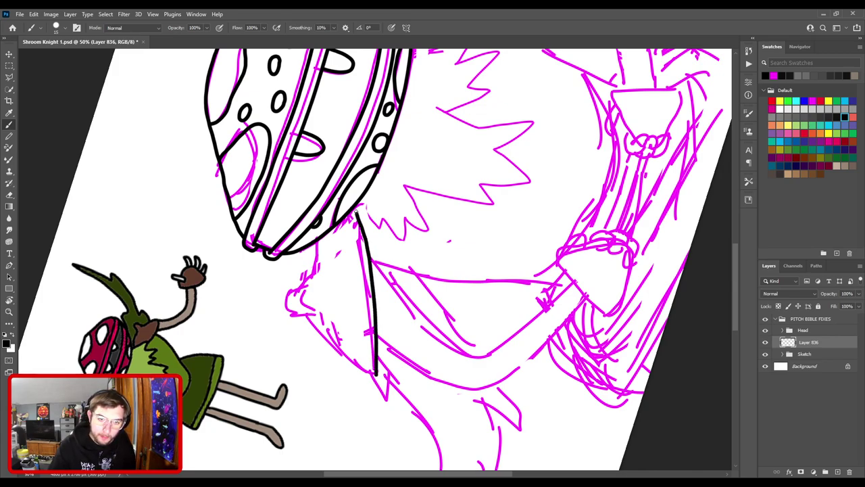
key("ctrl+z")
mouse_move(376, 377)
left_mouse_down()
mouse_move(375, 312)
mouse_move(355, 224)
mouse_move(378, 293)
mouse_move(375, 336)
mouse_move(368, 263)
mouse_move(352, 223)
left_mouse_up()
key("ctrl+z")
key("ctrl+z")
key("ctrl+z")
mouse_move(373, 374)
left_mouse_down()
mouse_move(377, 311)
mouse_move(357, 203)
left_mouse_up()
key("ctrl+z")
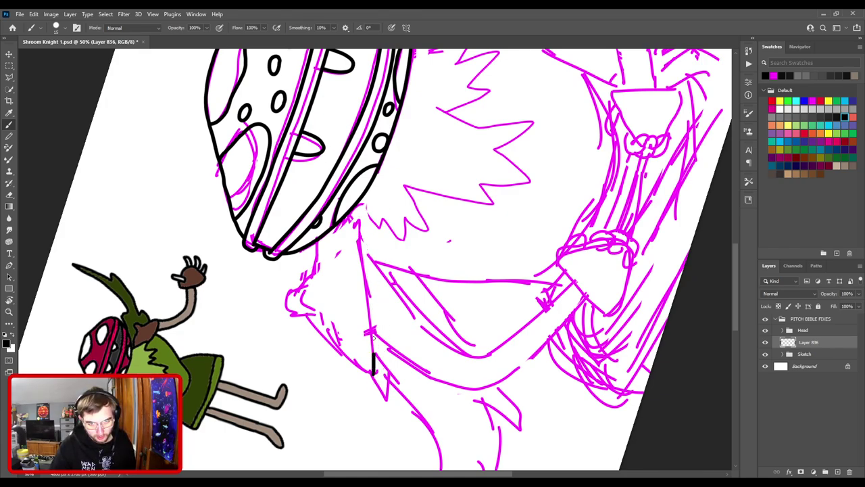
left_click_drag(372, 341, 355, 224)
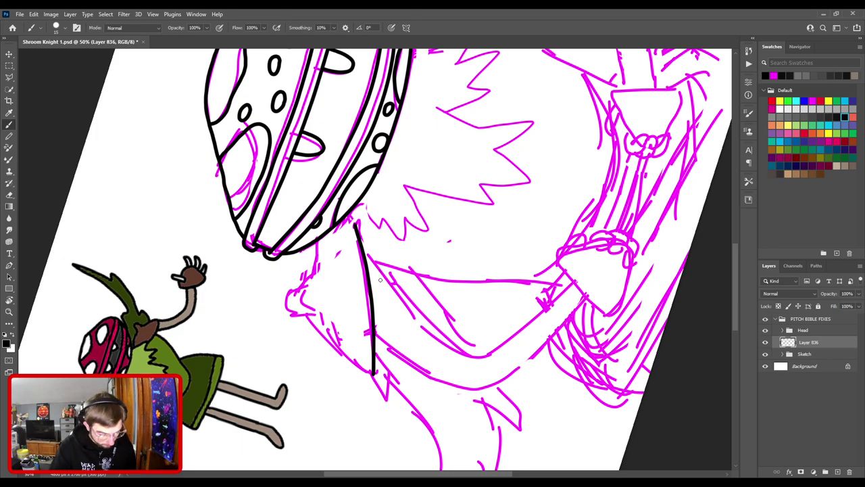
key("ctrl+minus")
key("ctrl+minus")
key("ctrl+plus")
key("ctrl+plus")
key("ctrl+z")
left_click_drag(384, 373, 351, 232)
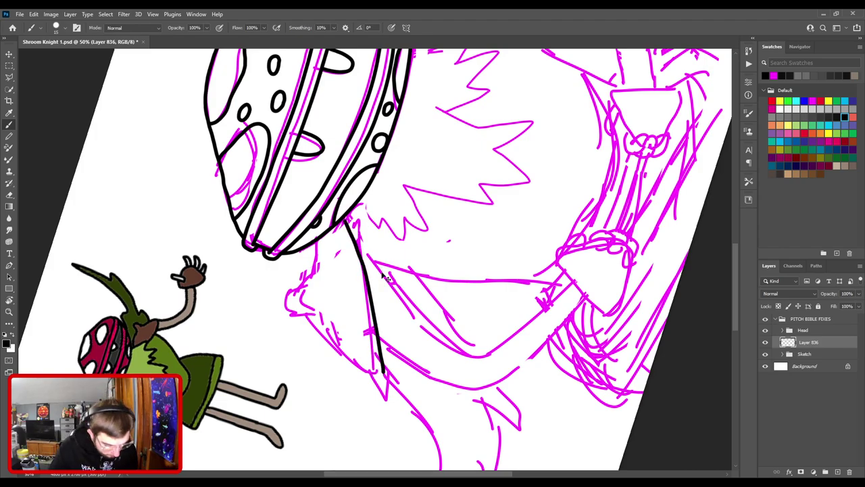
key("ctrl+z")
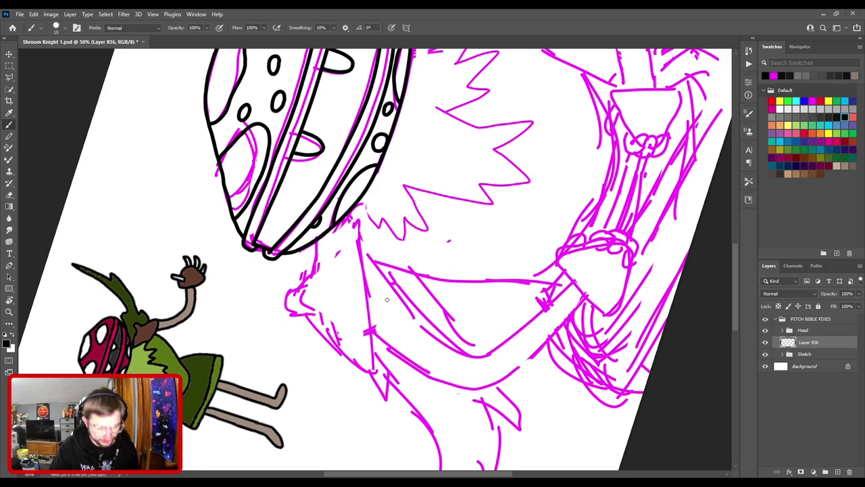
- Ink the left shoulder pad's outline in black: the lower edge, the curved outer edge, and the bump up to the head
mouse_move(382, 226)
left_mouse_down()
mouse_move(374, 399)
mouse_move(384, 391)
mouse_move(381, 325)
mouse_move(373, 413)
mouse_move(384, 193)
left_mouse_up()
mouse_move(370, 404)
left_mouse_down()
mouse_move(371, 336)
mouse_move(355, 248)
left_mouse_up()
mouse_move(371, 371)
left_mouse_down()
mouse_move(354, 304)
mouse_move(351, 316)
mouse_move(304, 267)
left_mouse_up()
key("ctrl+z")
mouse_move(352, 326)
left_mouse_down()
mouse_move(316, 304)
mouse_move(298, 268)
left_mouse_up()
key("ctrl+z")
left_click_drag(337, 319, 305, 273)
key("ctrl+z")
left_click_drag(353, 326, 306, 283)
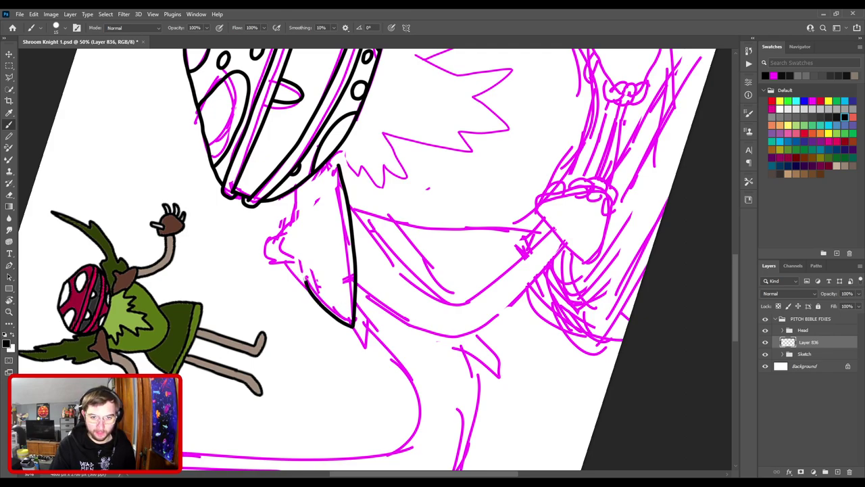
mouse_move(294, 211)
left_mouse_down()
mouse_move(297, 184)
mouse_move(319, 158)
left_mouse_up()
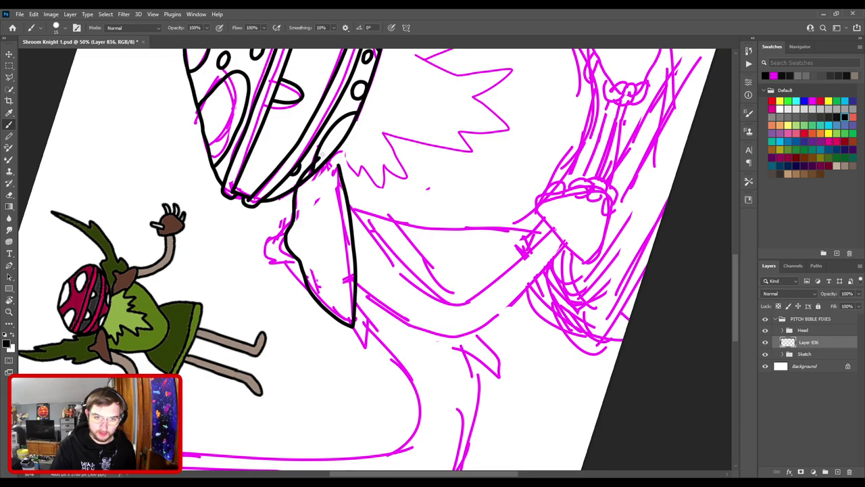
- Clean up the left shoulder pad's lower edge near its outer tip with a black stroke over the uneven part
key("ctrl+plus")
key("ctrl+minus")
key("ctrl+plus")
key("ctrl+plus")
key("ctrl+plus")
left_click_drag(365, 317, 398, 166)
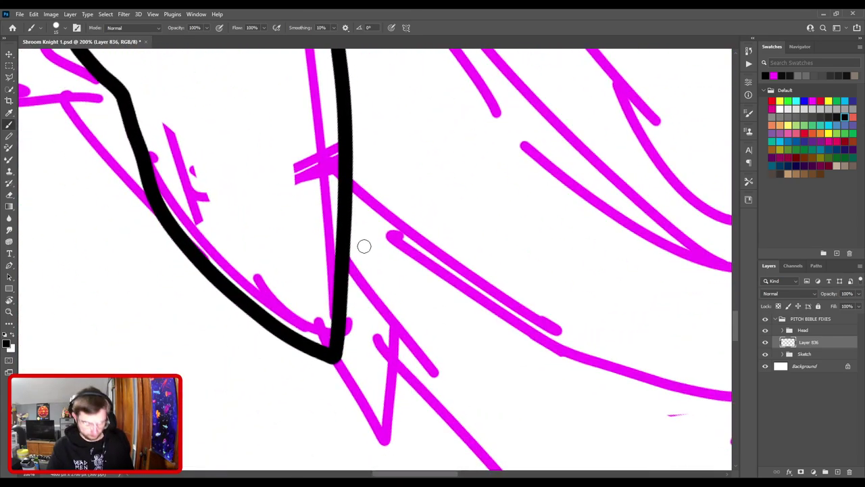
key("e")
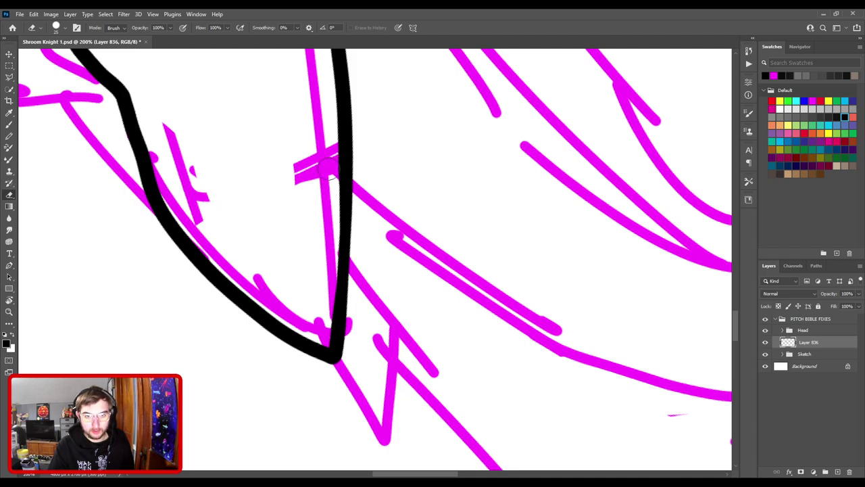
key("b")
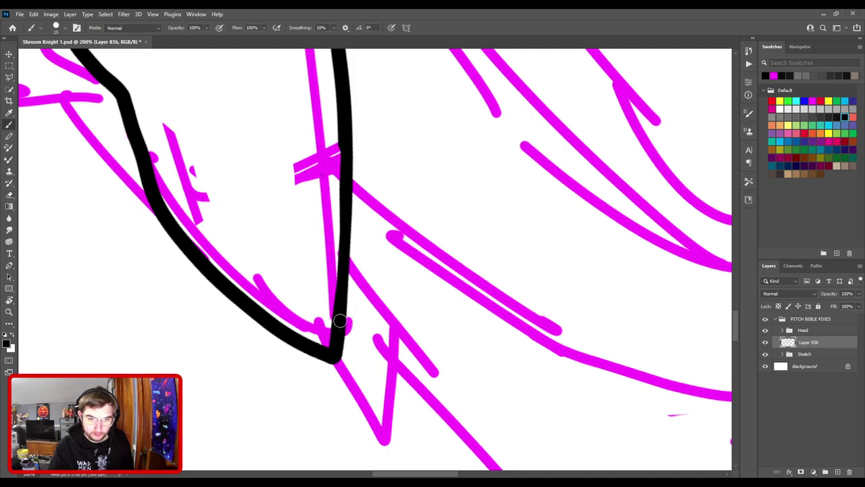
left_click_drag(338, 319, 355, 151)
key("ctrl+minus")
key("ctrl+minus")
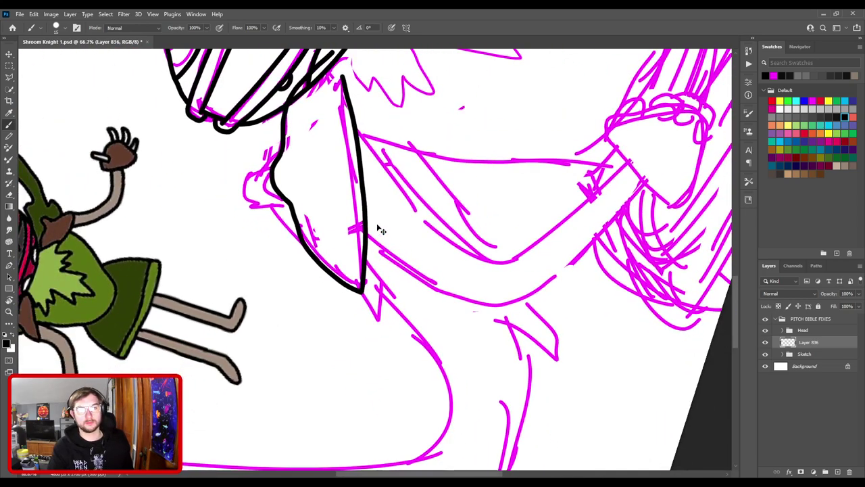
key("ctrl+plus")
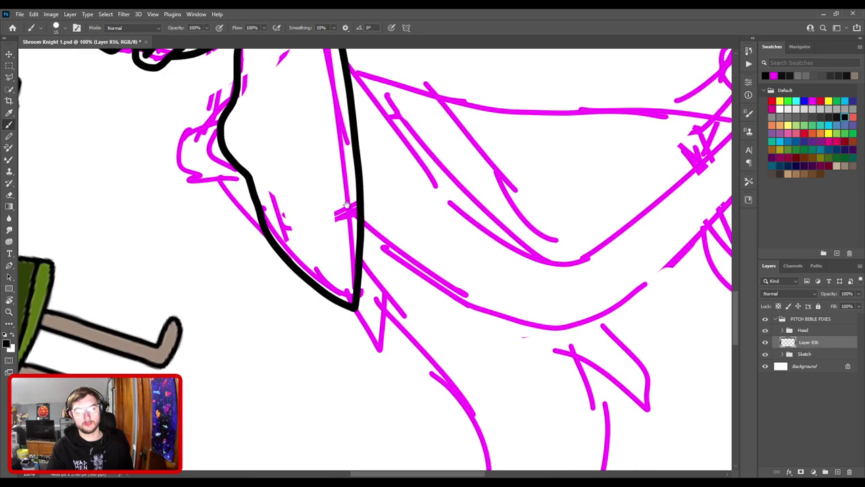
- Taper the inner end of the left shoulder pad's lower edge with the eraser and extend the line in black to the head
left_click_drag(296, 133, 322, 297)
key("ctrl+plus")
left_click_drag(319, 123, 333, 306)
key("e")
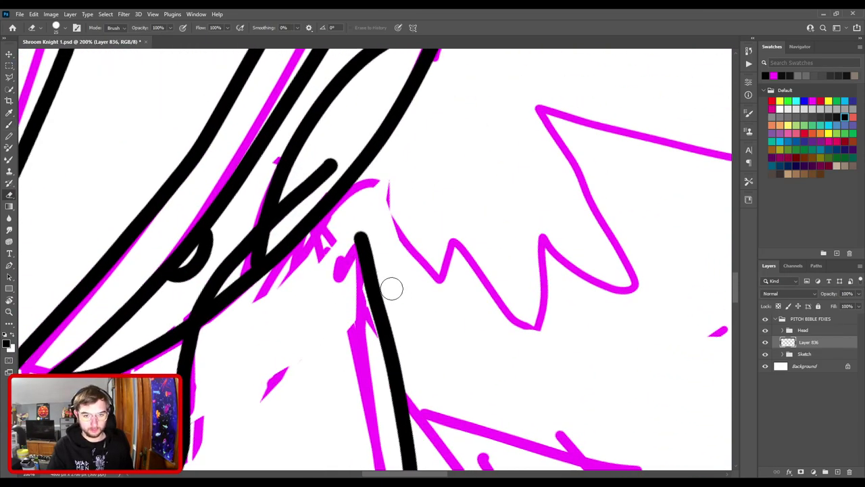
left_click_drag(393, 291, 369, 226)
key("b")
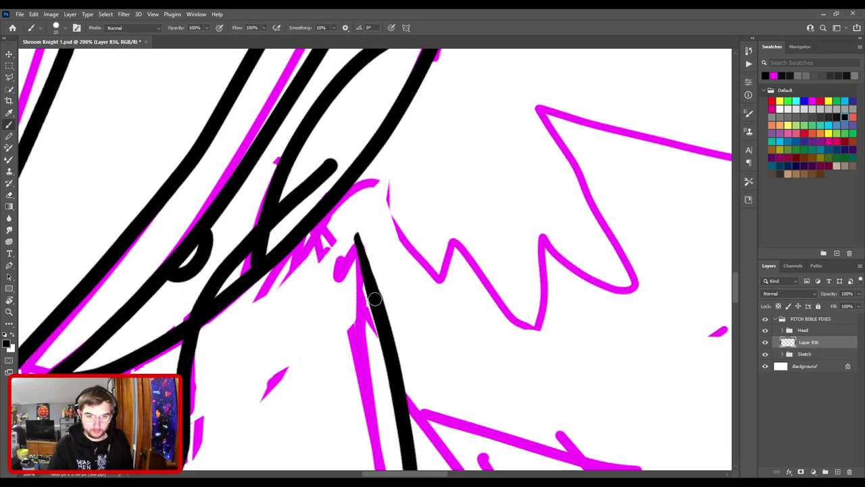
left_click_drag(358, 245, 328, 166)
key("e")
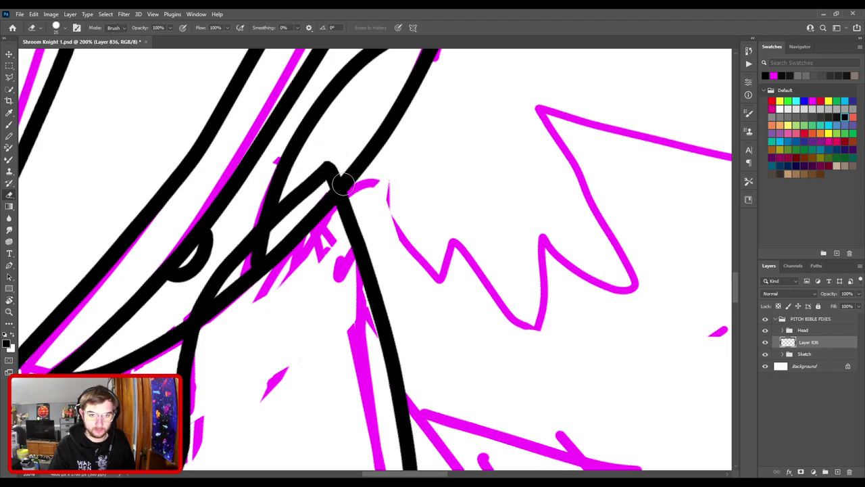
- Return the canvas rotation to 0° and bring the whole drawing into view to check both inked shoulder pads
key("ctrl+minus")
key("ctrl+minus")
left_click_drag(339, 317, 363, 206)
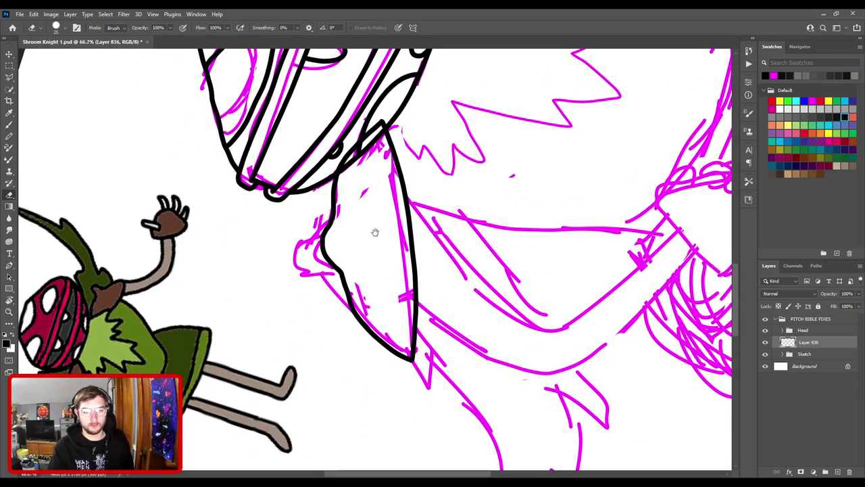
key("ctrl+minus")
key("ctrl+minus")
left_click_drag(373, 172, 347, 192)
key("ctrl+minus")
key("ctrl+minus")
key("ctrl+plus")
key("ctrl+plus")
left_click_drag(350, 304, 360, 198)
key("ctrl+minus")
key("ctrl+minus")
key("r")
left_click_drag(270, 351, 294, 203)
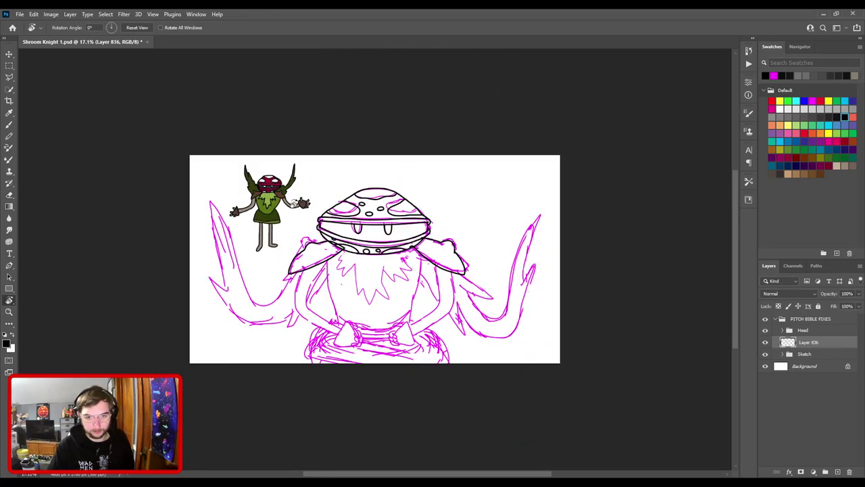
- Rename the shoulder pad line layer as Shoulder Pads and add a new empty layer above it
double_click(813, 343)
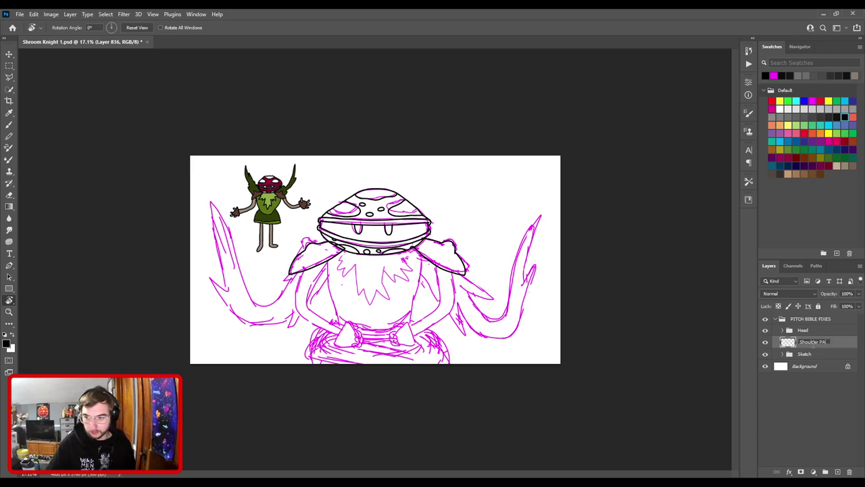
key("Return")
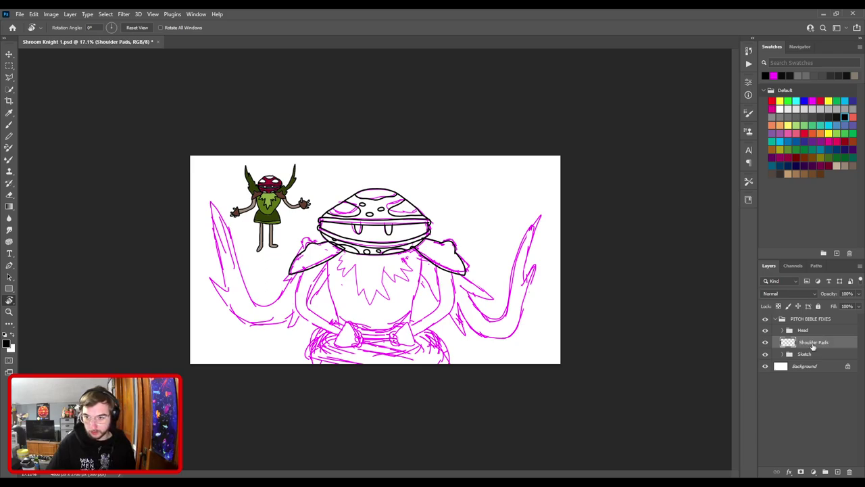
left_click(838, 472)
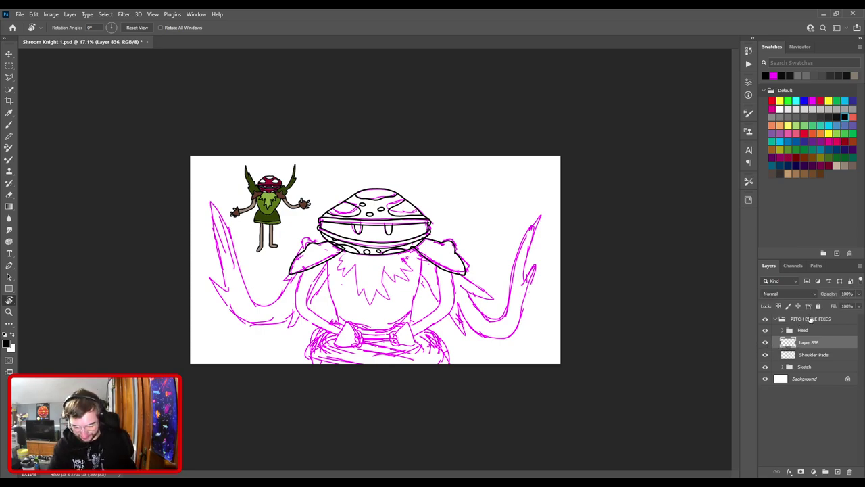
- Try to ink the long middle spikes of the leafy chest collar in black on the new layer, then undo the strokes
scroll(366, 260, "up", 2)
left_click_drag(367, 258, 369, 257)
key("b")
key("b")
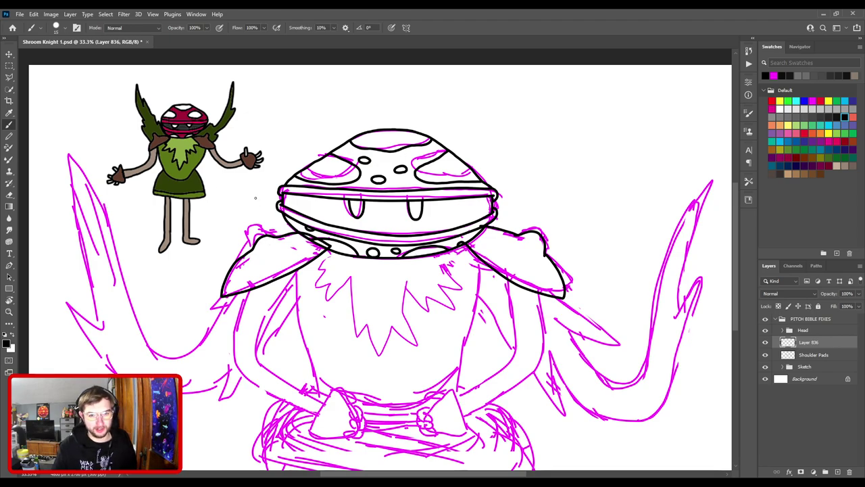
left_click_drag(360, 268, 342, 214)
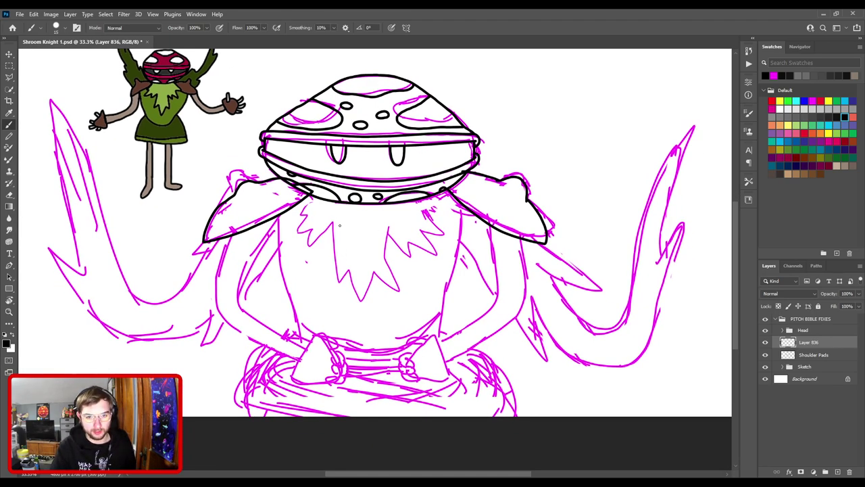
left_click_drag(342, 223, 334, 285)
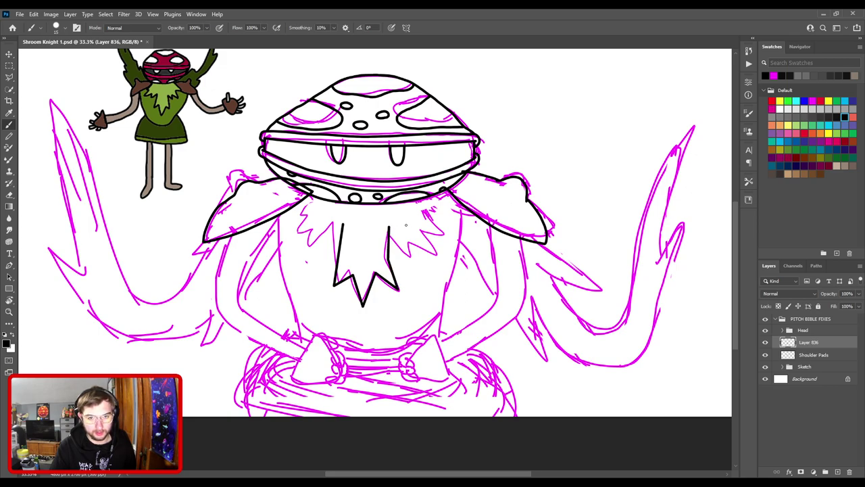
key("ctrl+z")
key("ctrl+z")
key("ctrl+z")
key("ctrl+z")
key("ctrl+z")
key("ctrl+z")
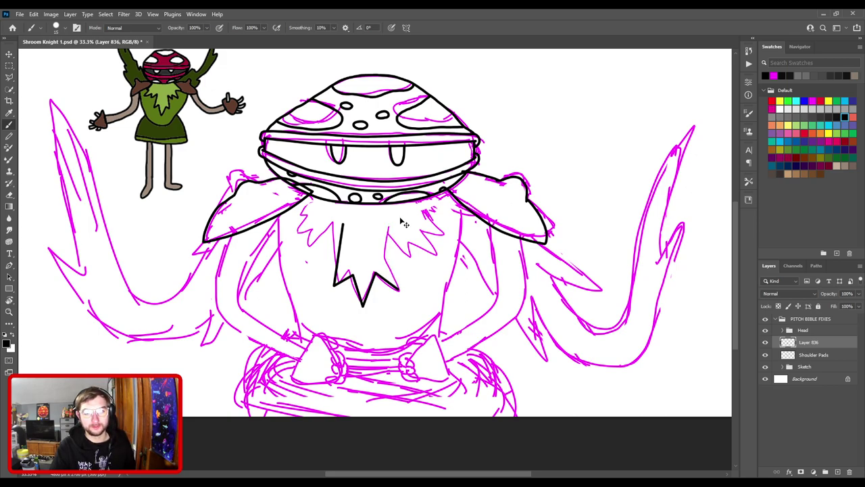
key("ctrl+z")
key("ctrl+z")
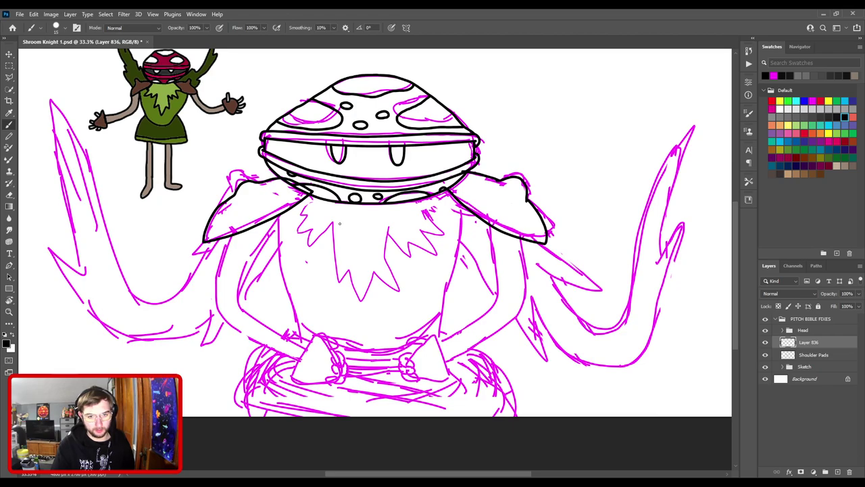
- Ink the left edge and lower zigzag of the collar's long middle spikes in black, and erase the misplaced right edge
key("ctrl+z")
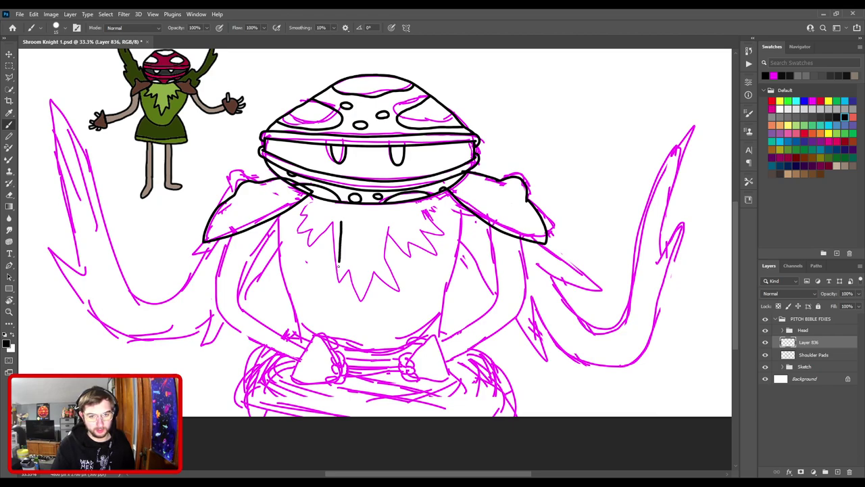
key("ctrl+z")
left_click_drag(341, 223, 339, 283)
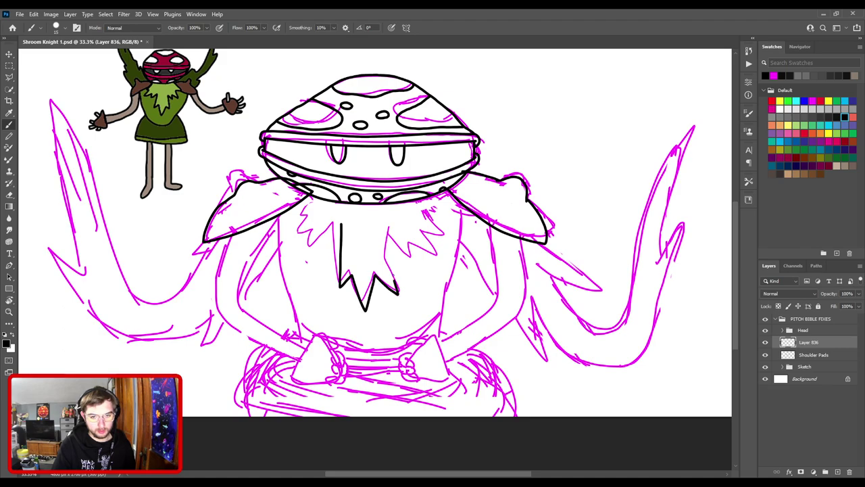
key("ctrl+z")
key("ctrl+shift+z")
key("e")
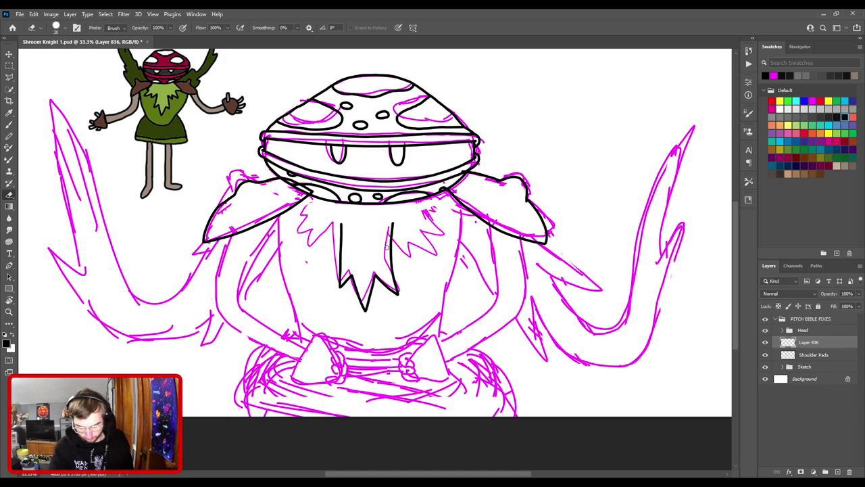
mouse_move(393, 219)
left_mouse_down()
mouse_move(391, 265)
mouse_move(401, 284)
left_mouse_up()
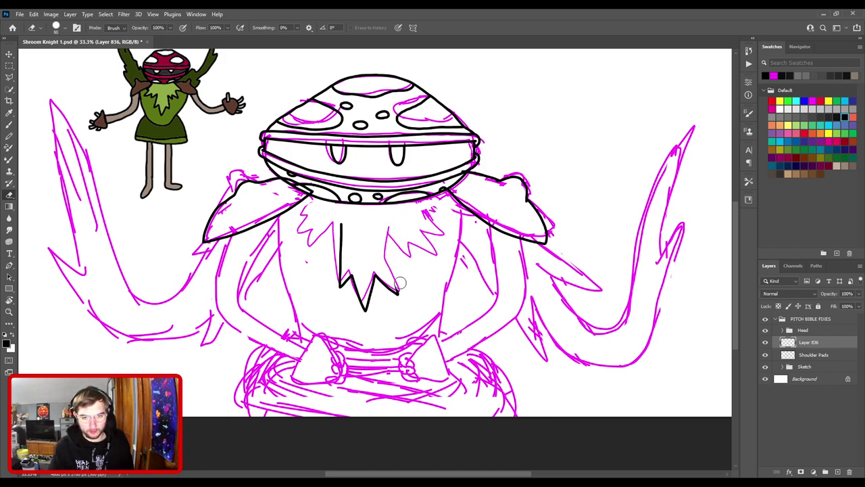
- Ink the middle section's right edge and the shorter spikes on both sides of the collar in black up to the head
key("b")
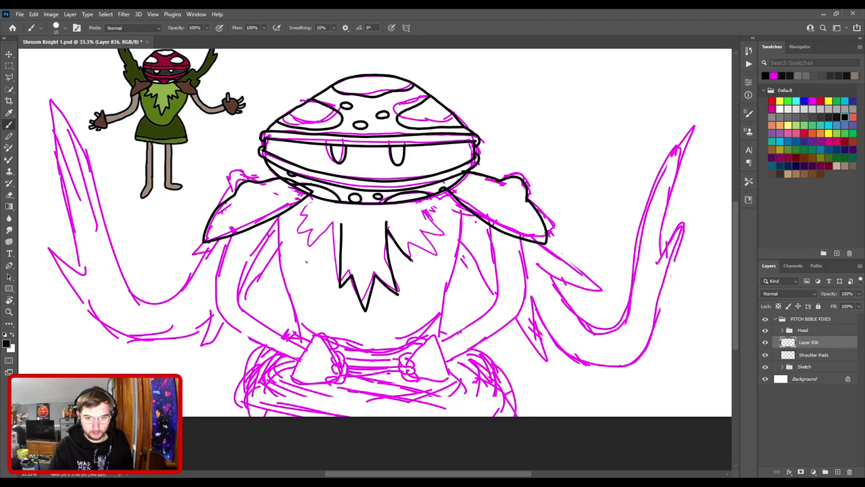
key("ctrl+z")
key("ctrl+z")
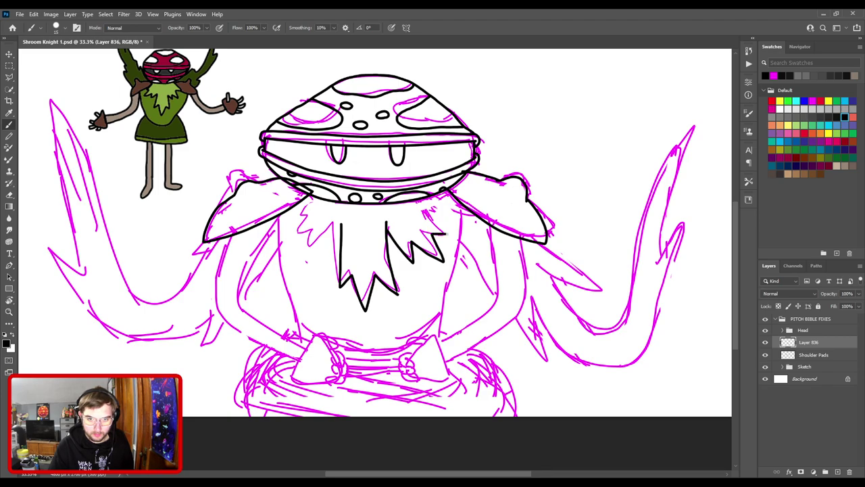
mouse_move(337, 173)
left_mouse_down()
mouse_move(409, 170)
mouse_move(484, 152)
left_mouse_up()
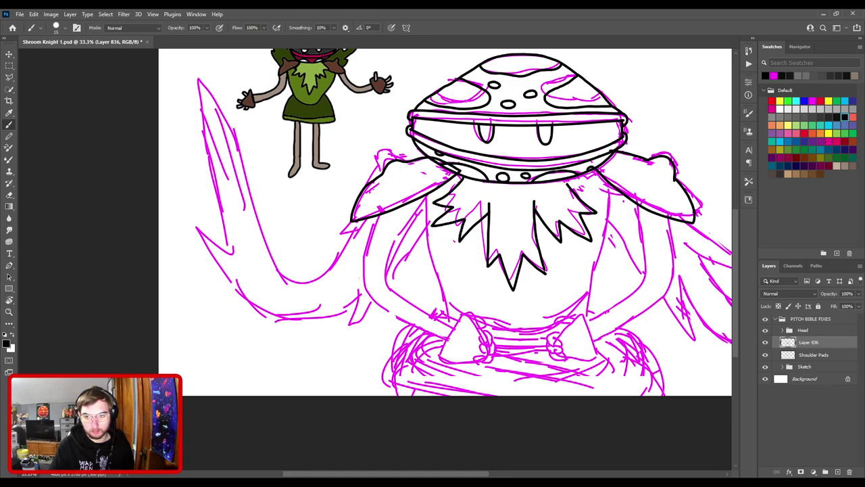
left_click_drag(566, 196, 559, 208)
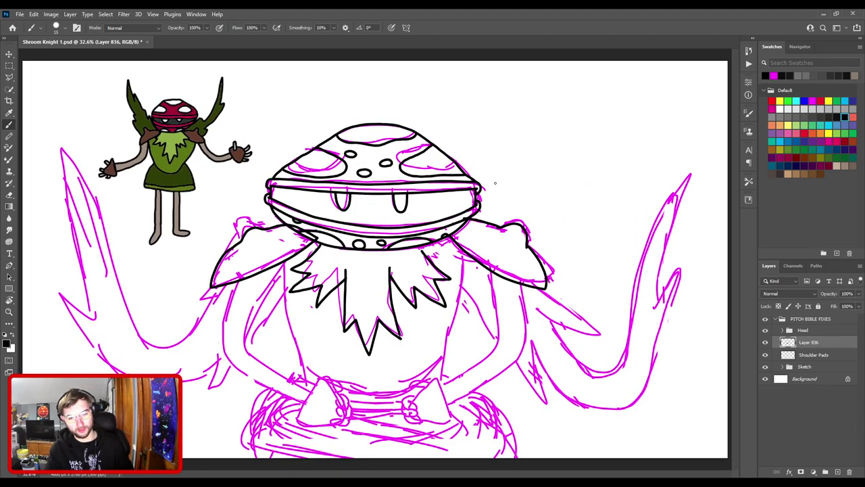
- Erase the black lines of the long middle spikes from the collar
key("ctrl+plus")
key("ctrl+plus")
key("ctrl+plus")
left_click_drag(426, 267, 469, 160)
key("e")
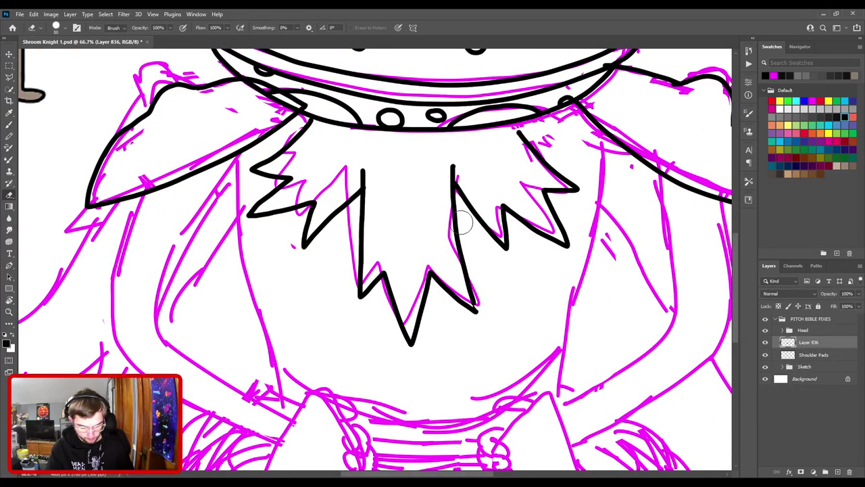
mouse_move(370, 175)
left_mouse_down()
mouse_move(361, 272)
mouse_move(404, 328)
mouse_move(431, 332)
mouse_move(414, 247)
mouse_move(485, 338)
mouse_move(476, 264)
mouse_move(378, 309)
mouse_move(328, 347)
left_mouse_up()
- Clear the leftover middle-section line beside the inner ends of the side spikes with a resized eraser
key("bracketright")
key("bracketright")
key("bracketright")
key("ctrl+plus")
key("ctrl+plus")
key("bracketleft")
key("bracketleft")
key("bracketleft")
left_click_drag(307, 274, 307, 154)
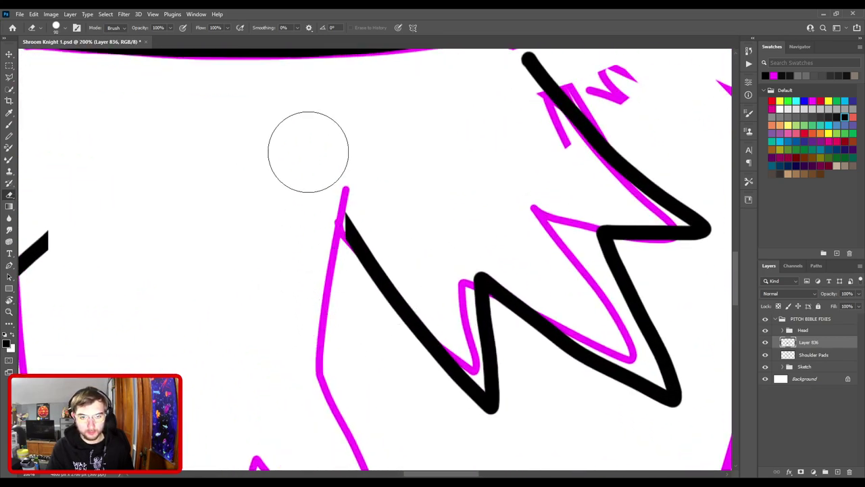
key("ctrl+minus")
key("ctrl+minus")
key("ctrl+0")
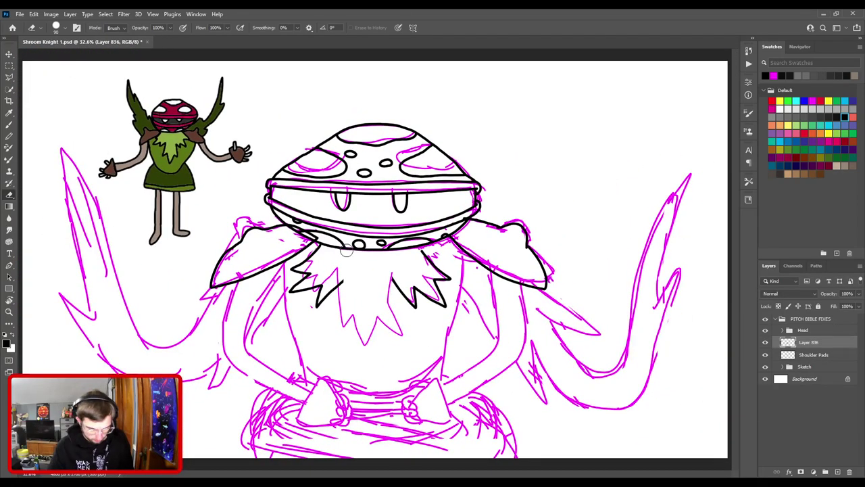
- Ink the two long edges of the collar's middle section in black, spreading slightly outward from below the head past the side spikes
key("b")
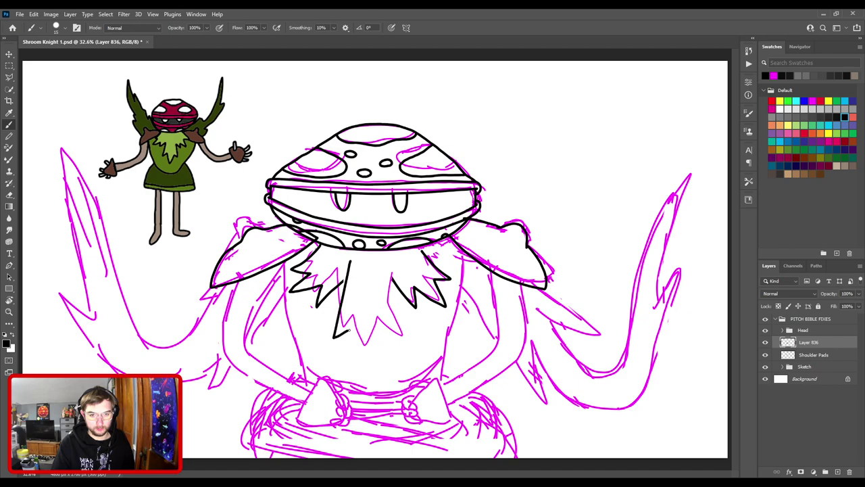
left_click_drag(400, 348, 399, 273)
key("ctrl+z")
key("ctrl+z")
key("ctrl+z")
left_click_drag(350, 264, 334, 334)
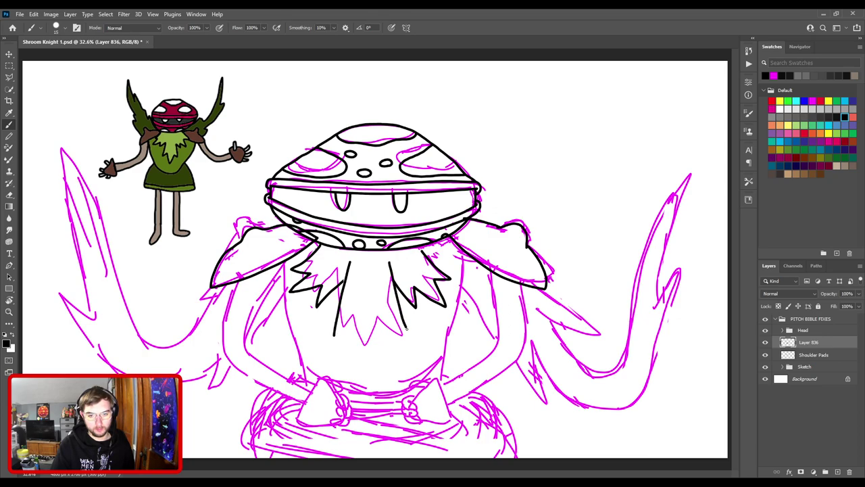
key("ctrl+z")
left_click_drag(390, 262, 404, 309)
key("ctrl+z")
left_click_drag(389, 264, 407, 345)
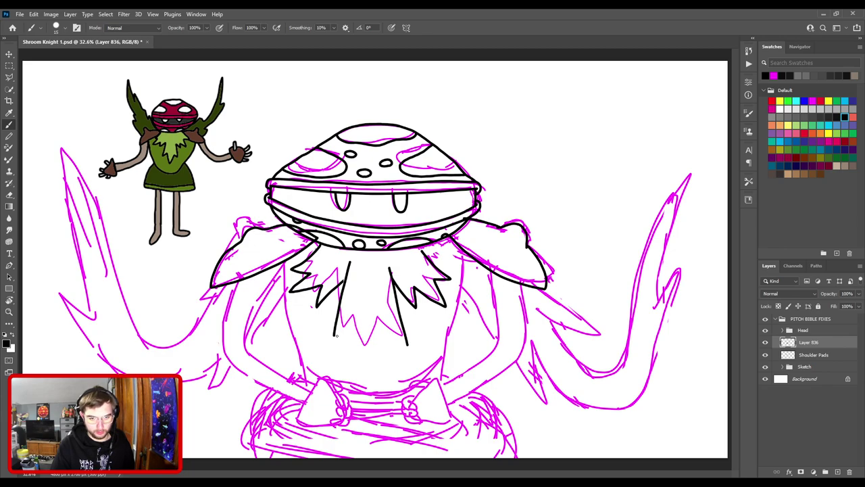
- Ink the lower points of the middle section as a black zigzag and erase the excess length of its right edge
key("ctrl+z")
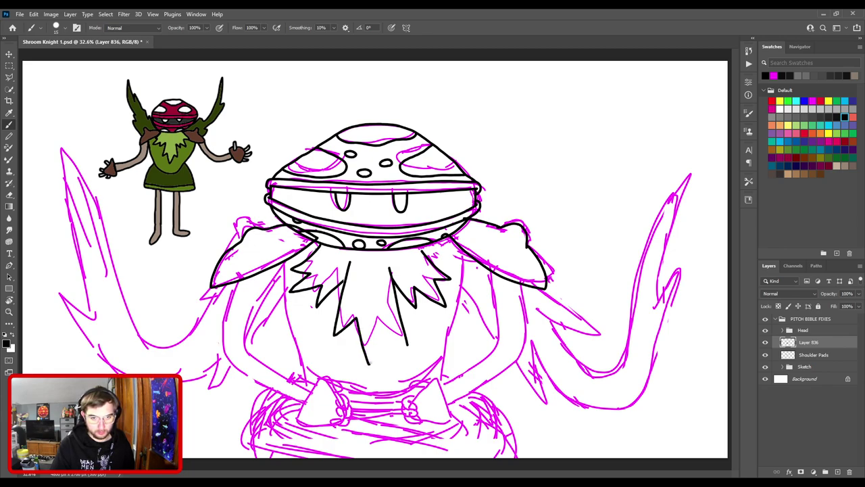
key("e")
left_click_drag(407, 350, 392, 318)
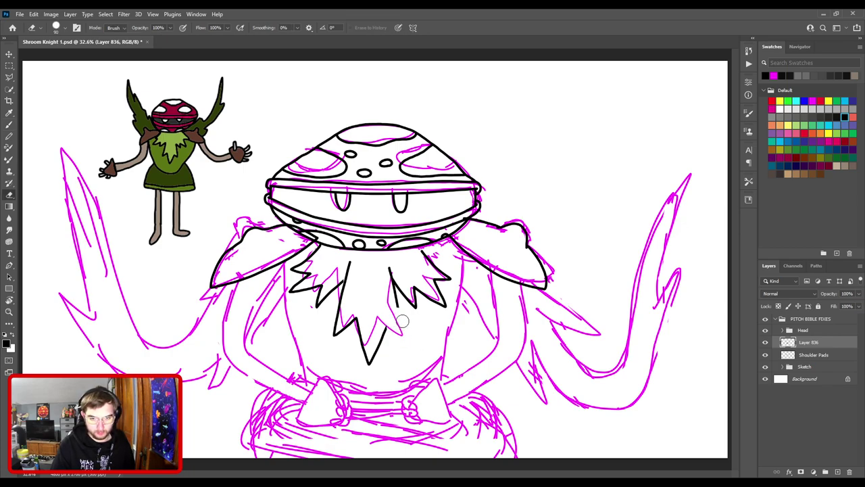
key("b")
key("ctrl+z")
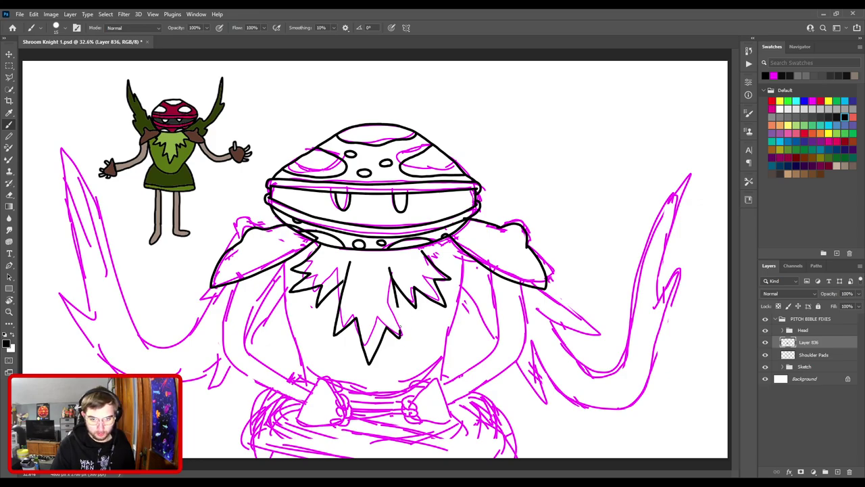
- Examine up close where the collar lines meet each other and the underside of the head
key("ctrl+plus")
key("ctrl+plus")
key("ctrl+plus")
left_click_drag(348, 290, 439, 257)
key("ctrl+plus")
key("ctrl+plus")
key("ctrl+plus")
mouse_move(461, 316)
left_mouse_down()
mouse_move(313, 220)
mouse_move(358, 210)
mouse_move(379, 190)
left_mouse_up()
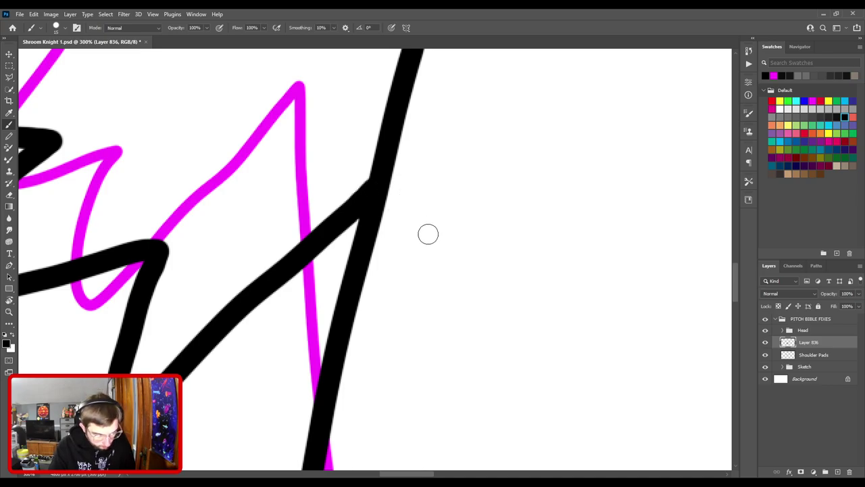
key("ctrl+1")
left_click_drag(317, 142, 374, 253)
key("ctrl+plus")
key("ctrl+plus")
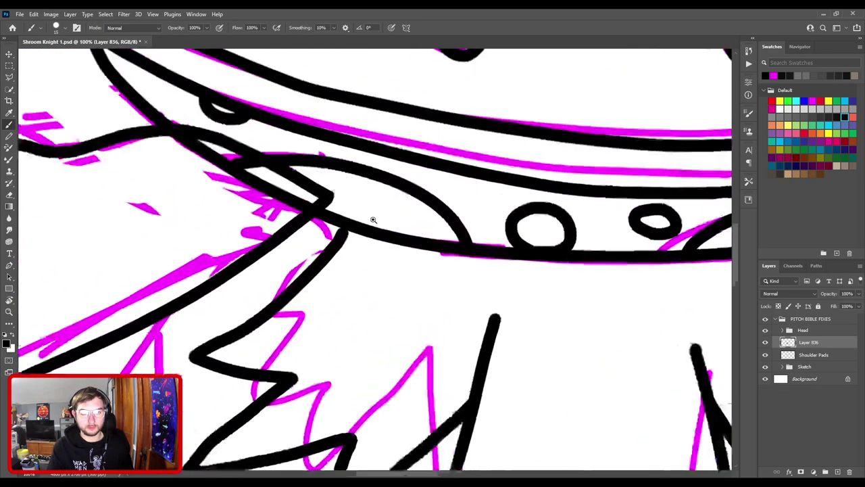
left_click_drag(320, 210, 330, 198)
key("ctrl+1")
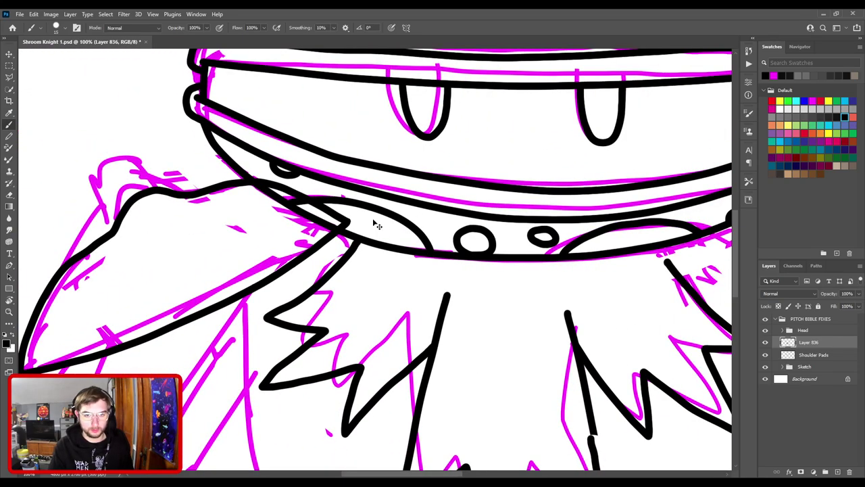
scroll(378, 232, "up", 2)
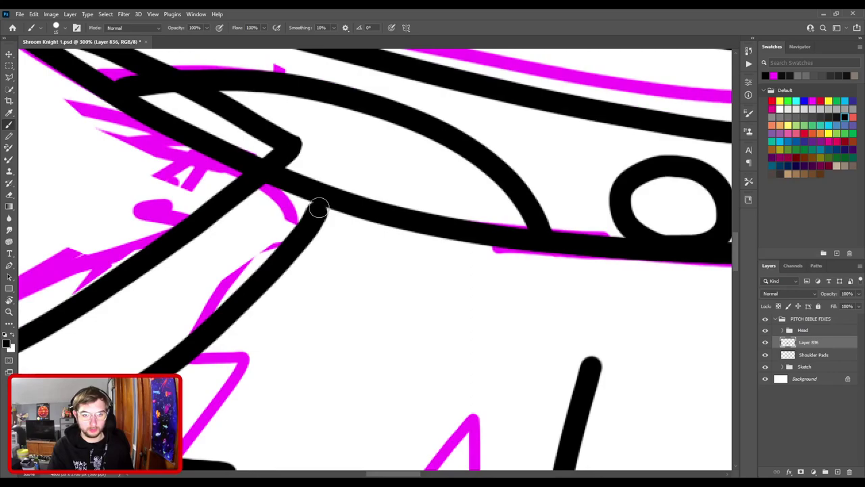
scroll(389, 261, "down", 1)
- Fill the jagged notch between the collar's central point and the small point right of it with black
left_click_drag(502, 294, 271, 89)
left_click(331, 160, "alt")
left_click_drag(422, 282, 286, 191)
left_click(324, 209, "ctrl")
left_click(324, 209, "ctrl")
mouse_move(396, 254)
left_mouse_down()
mouse_move(290, 153)
mouse_move(421, 276)
mouse_move(429, 187)
left_mouse_up()
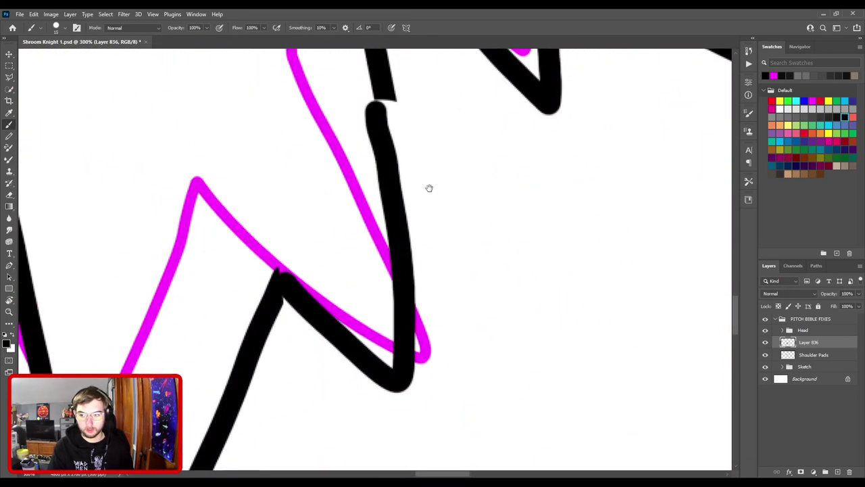
key("e")
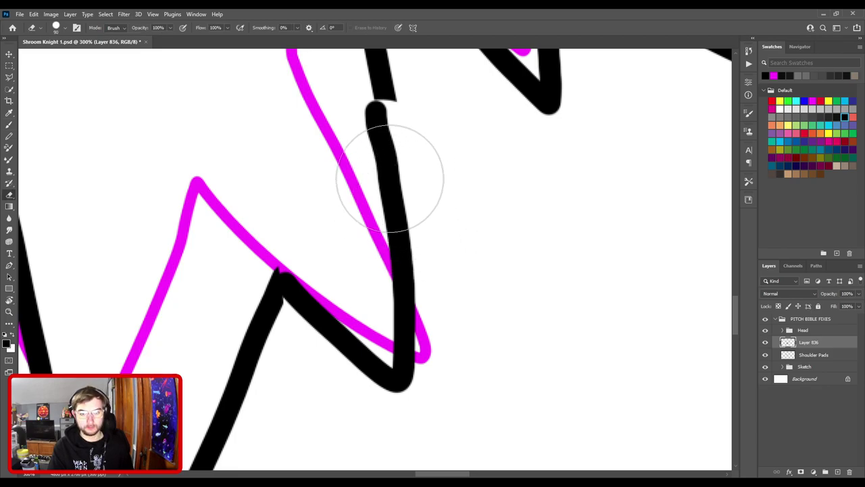
left_click_drag(305, 245, 416, 119)
key("b")
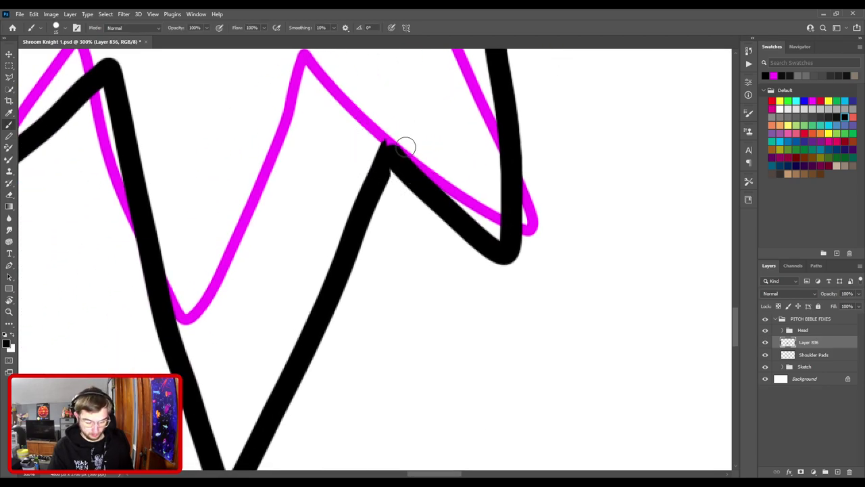
left_click_drag(386, 164, 397, 151)
- Refine the outline of the filled notch beside the central point with a smaller eraser and the black brush
key("e")
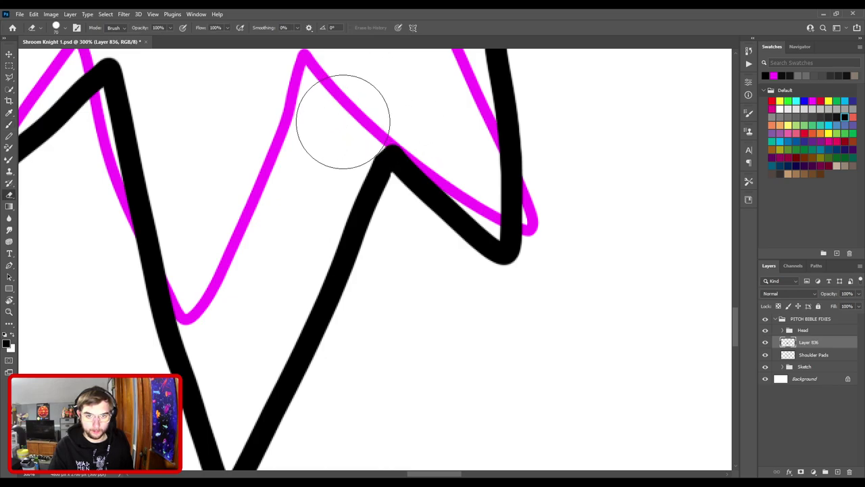
key("b")
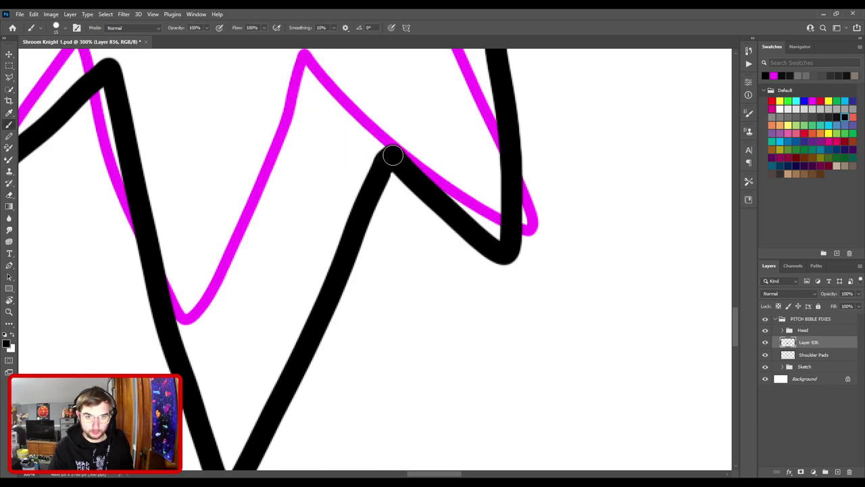
key("e")
key("bracketleft")
key("bracketleft")
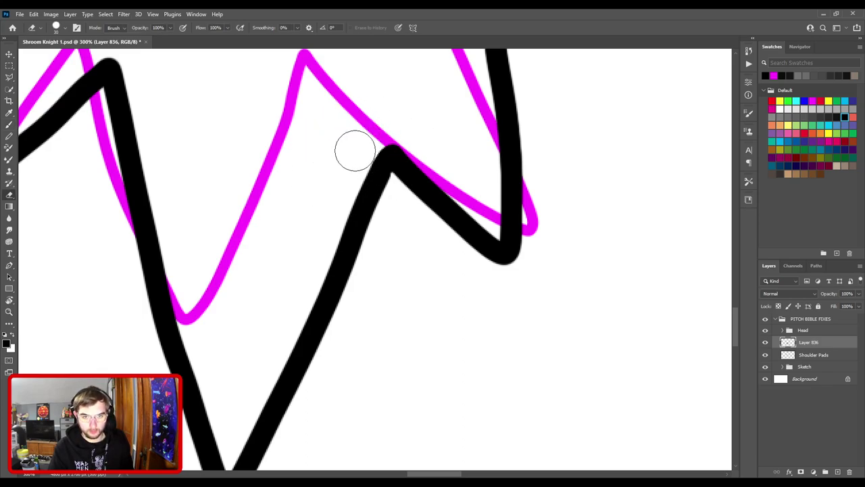
key("b")
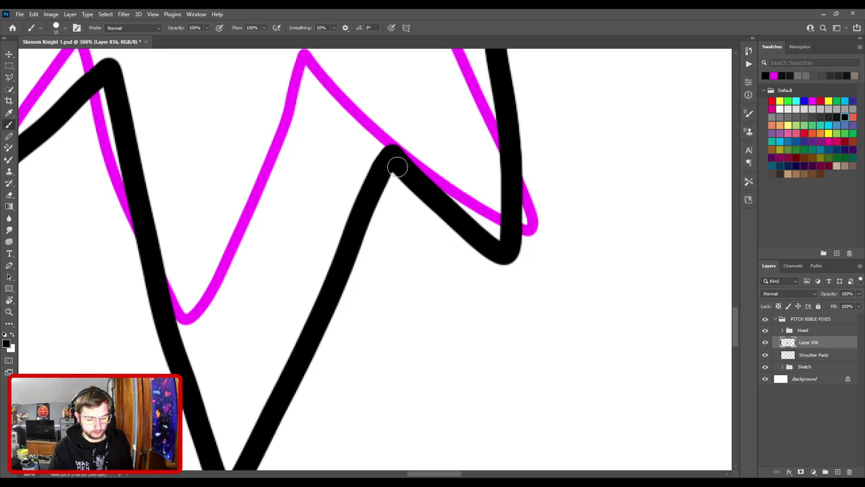
- Erase the misaligned upper end of the lower line segment on the right edge of the collar's middle section
scroll(397, 166, "down", 4)
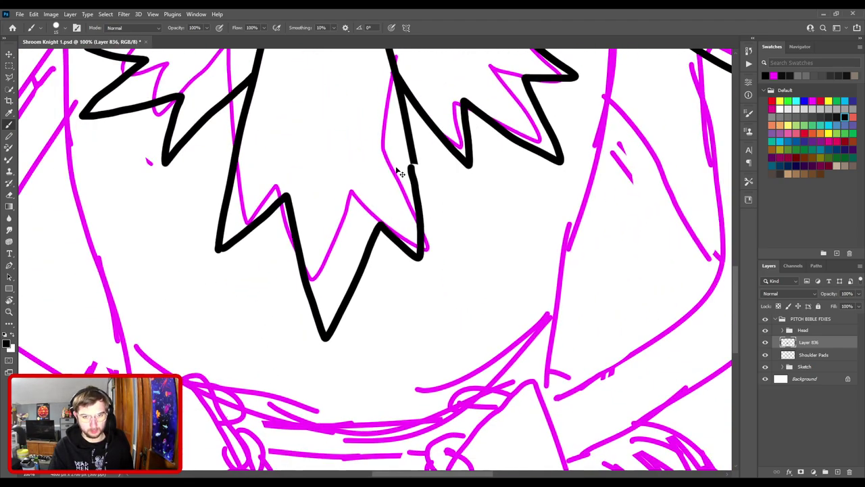
scroll(401, 167, "up", 4)
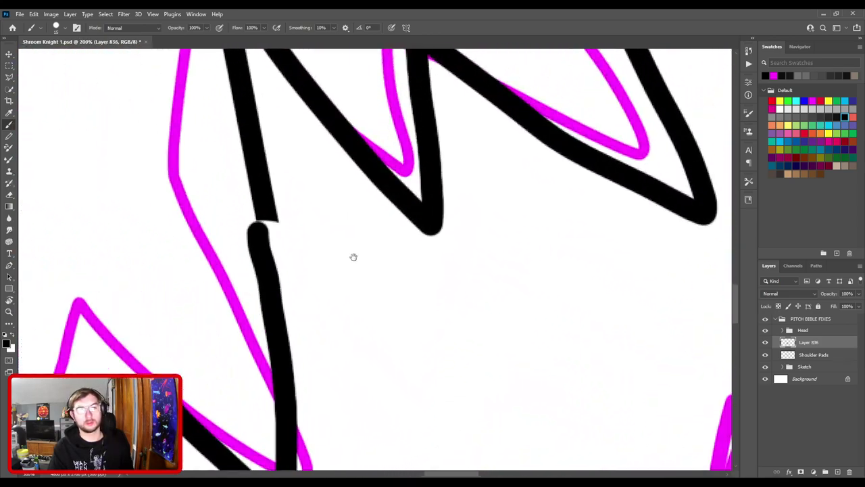
key("e")
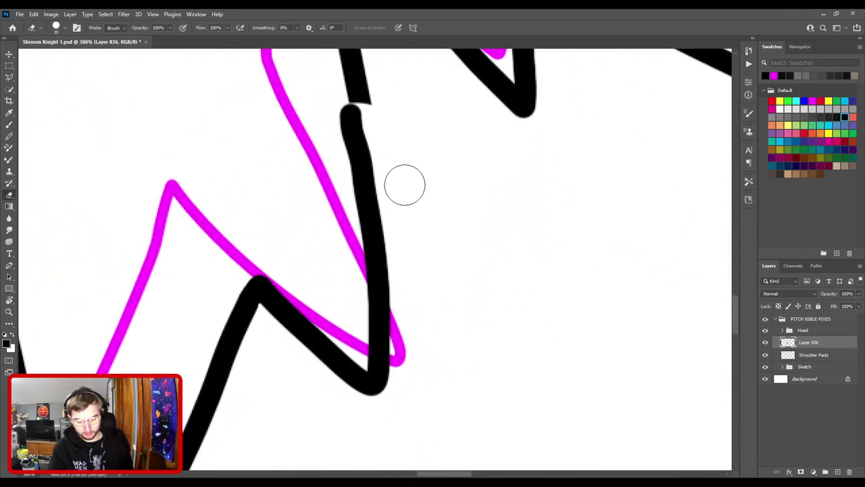
key("bracketright")
mouse_move(344, 126)
left_mouse_down()
mouse_move(391, 166)
mouse_move(385, 187)
left_mouse_up()
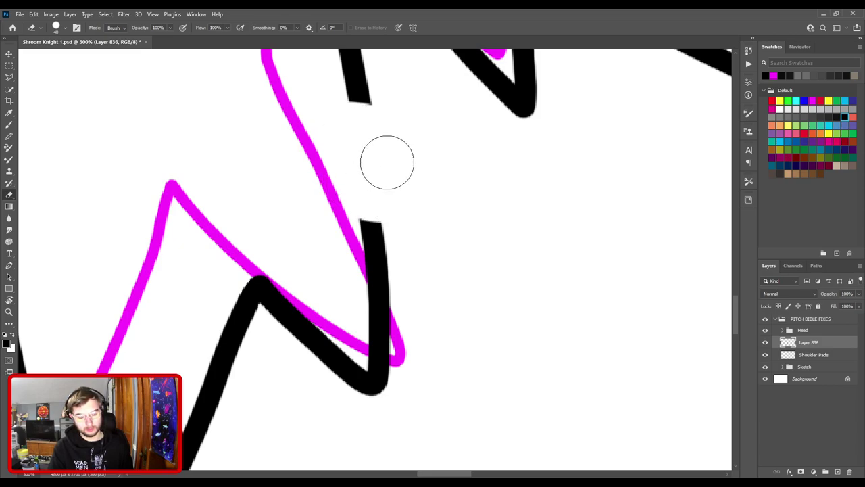
- Try to bridge the gap in the middle section's right edge with a straight black line, then undo it
key("b")
left_click(372, 223)
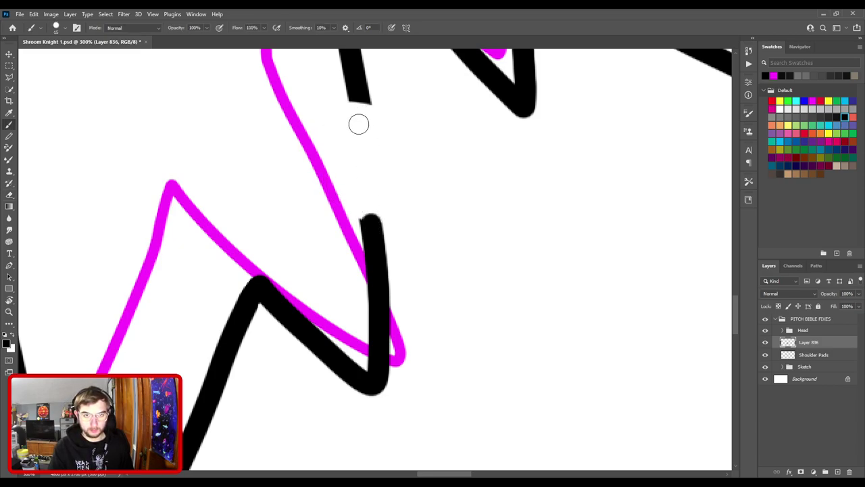
left_click(359, 105, "shift")
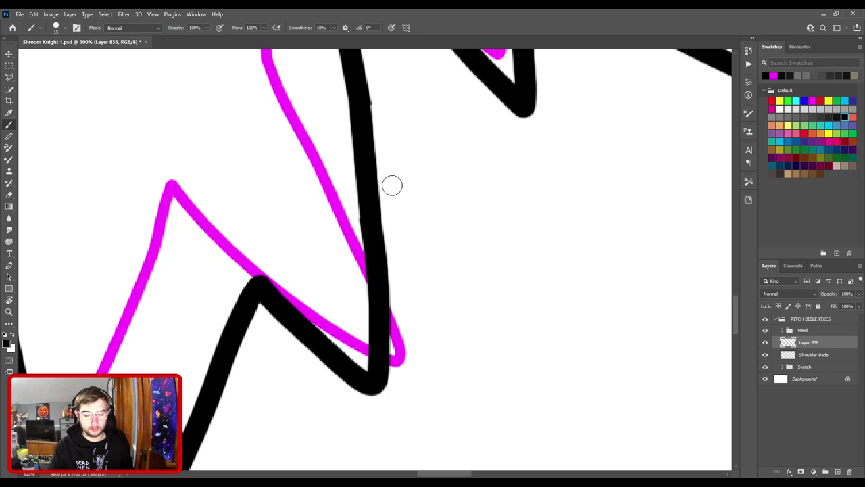
key("ctrl+z")
key("ctrl+z")
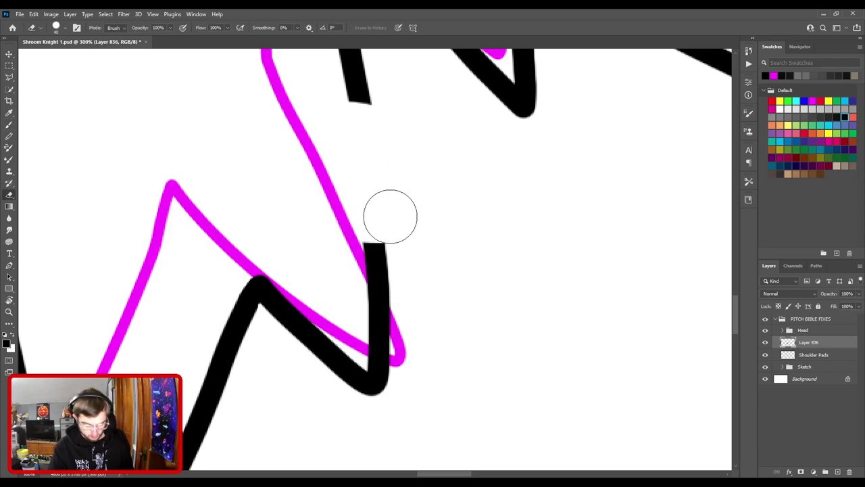
- Bridge the gap in the right edge of the collar's middle section with a straight black line and smooth the joint
left_click(374, 246)
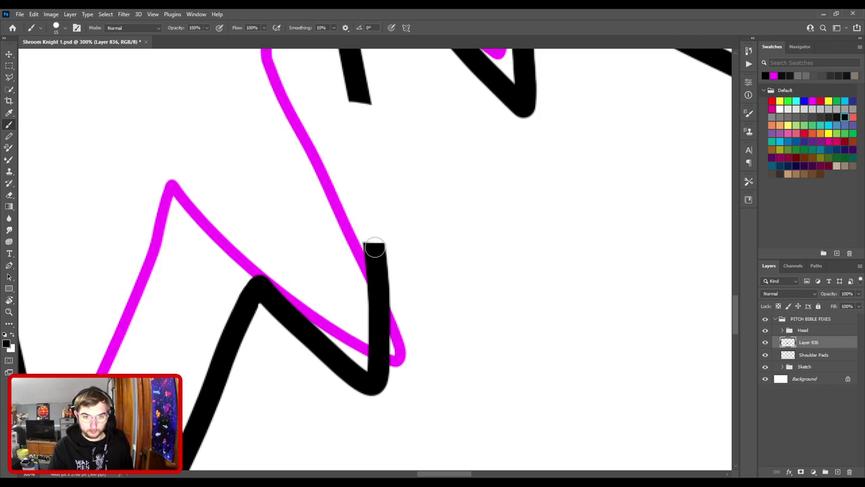
left_click(360, 98, "shift")
left_click_drag(376, 142, 406, 207)
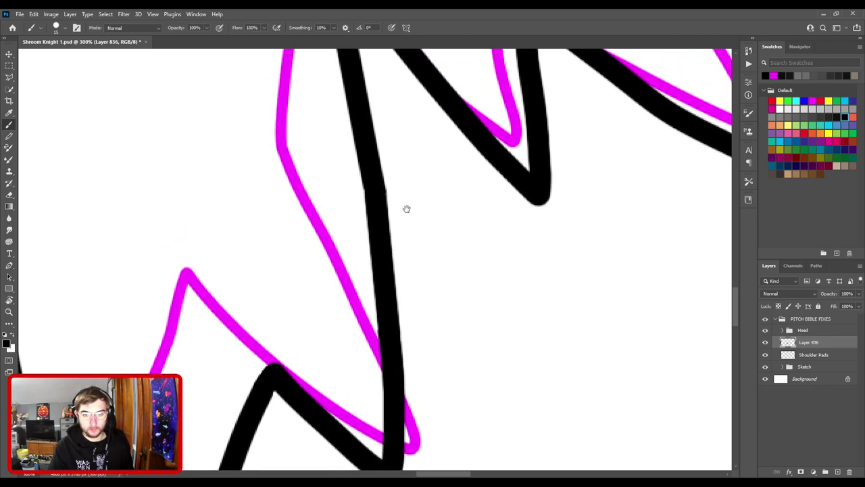
key("e")
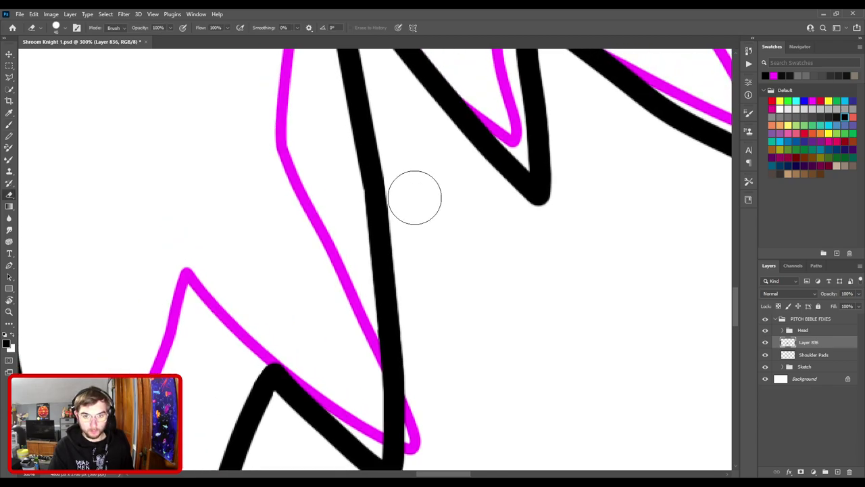
key("b")
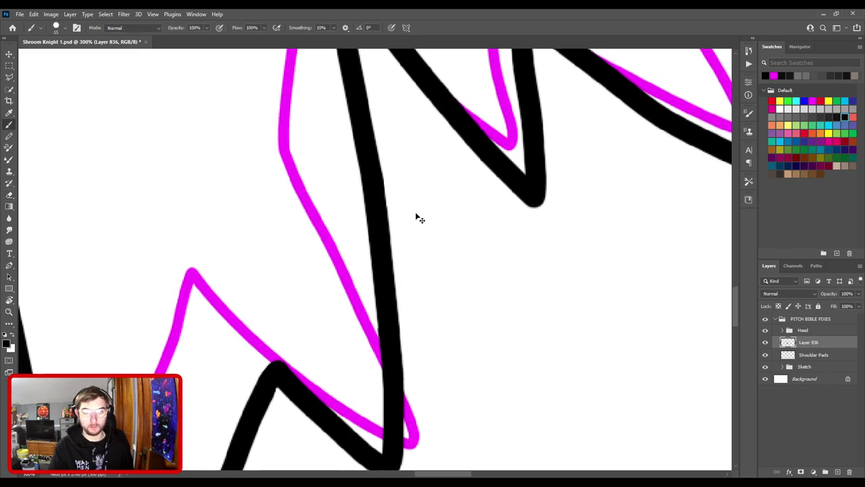
- Clean up the small point at the lower left of the collar's middle section with the eraser and black brush
key("ctrl+minus")
key("ctrl+minus")
left_click_drag(359, 243, 461, 187)
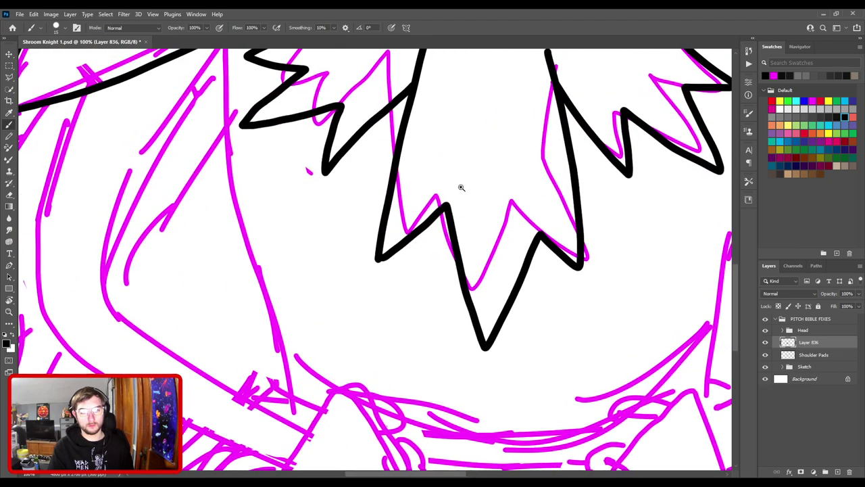
key("ctrl+plus")
key("ctrl+plus")
key("ctrl+plus")
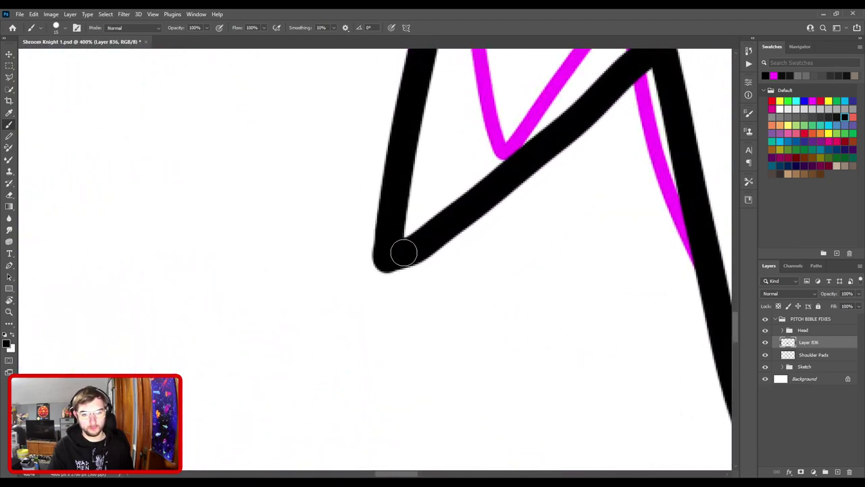
key("e")
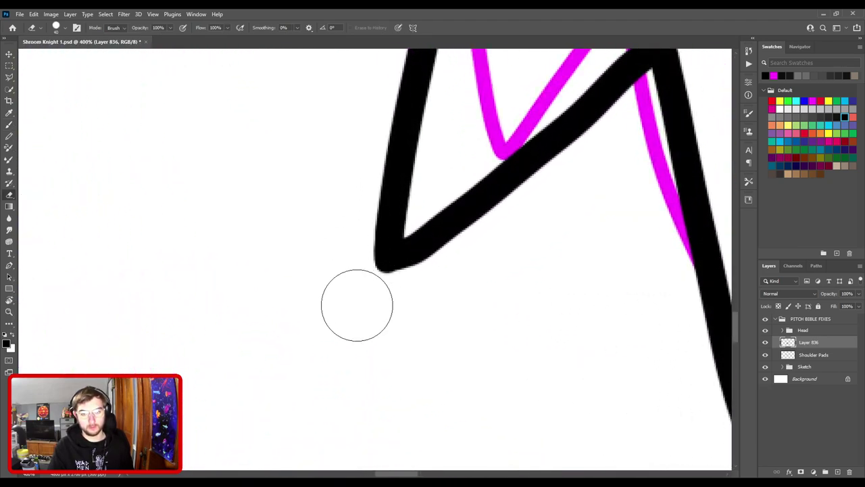
key("b")
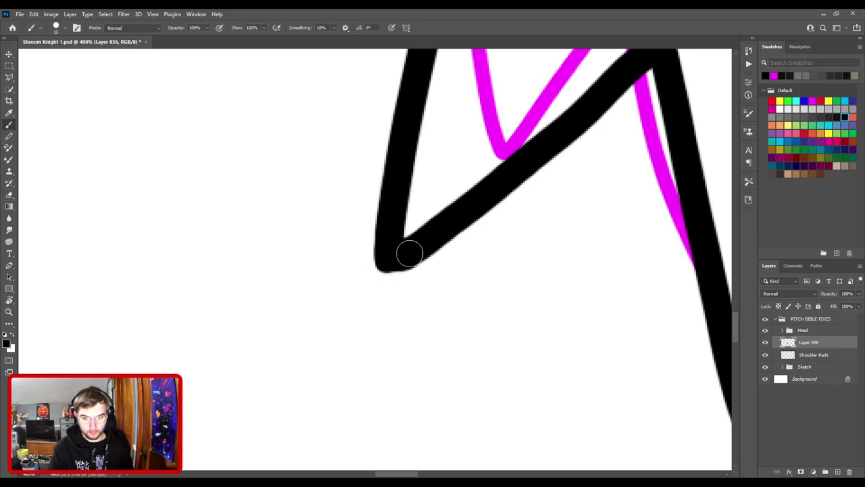
- Extend the upper end of the collar's right outer line with the black brush until it meets the head's lower edge
key("ctrl+minus")
key("ctrl+minus")
key("ctrl+minus")
key("ctrl+minus")
left_click_drag(430, 144, 289, 291)
left_click_drag(448, 200, 298, 234)
key("ctrl+plus")
left_click_drag(286, 141, 315, 246)
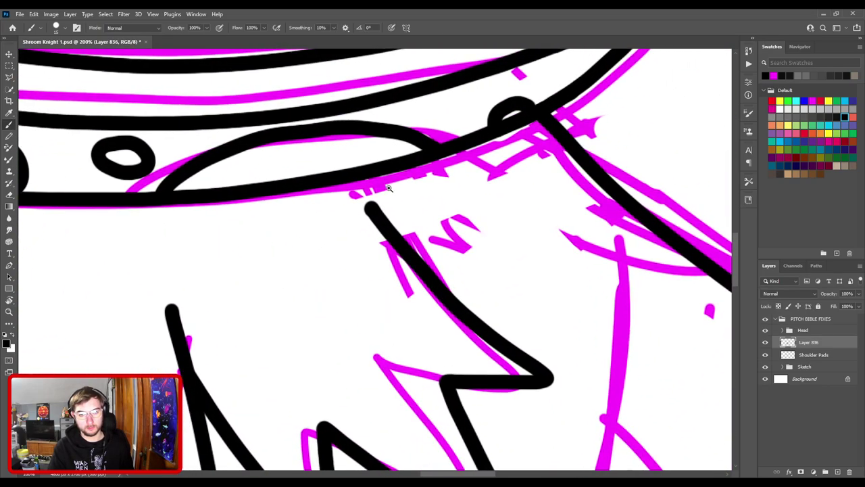
key("ctrl+plus")
key("e")
key("bracketleft")
key("bracketleft")
key("bracketleft")
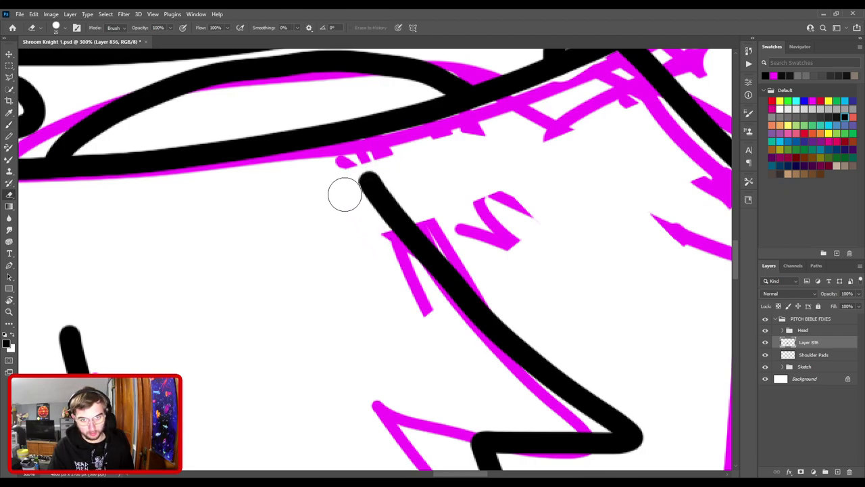
key("b")
left_click_drag(371, 183, 343, 136)
scroll(389, 155, "down", 6)
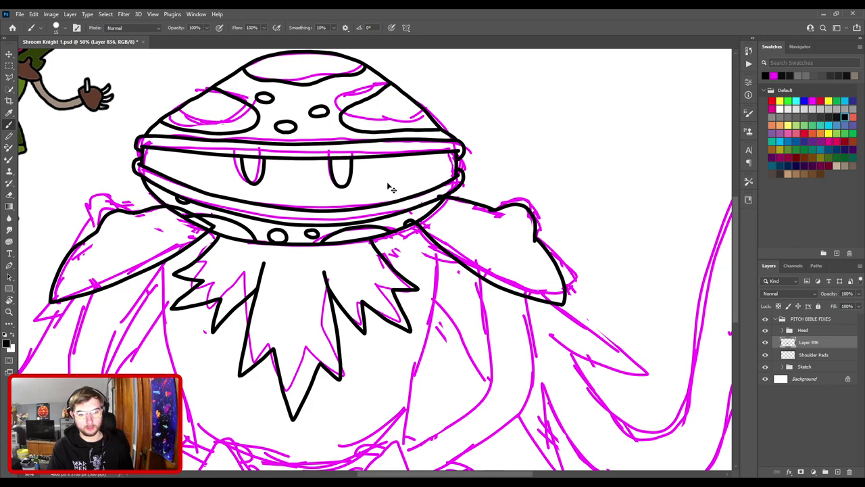
scroll(390, 189, "down", 1)
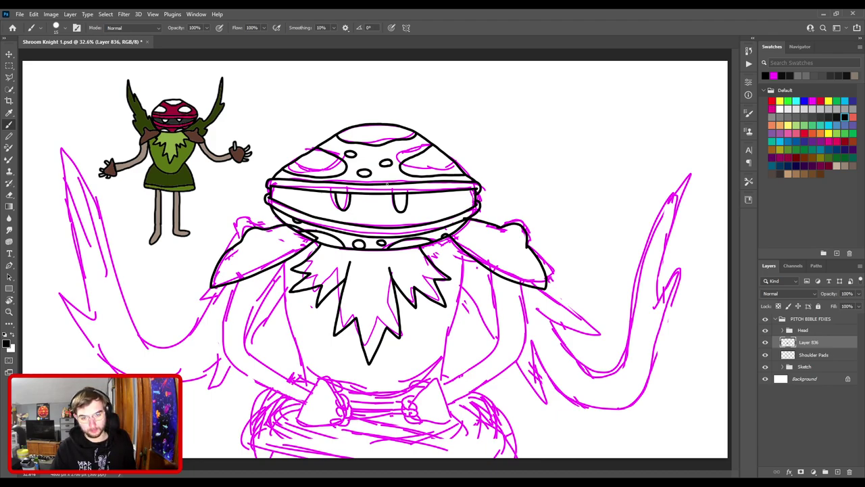
- Erase the overshooting upper ends of the collar's two inner lines with a larger eraser, down to where the side sections join
key("ctrl+1")
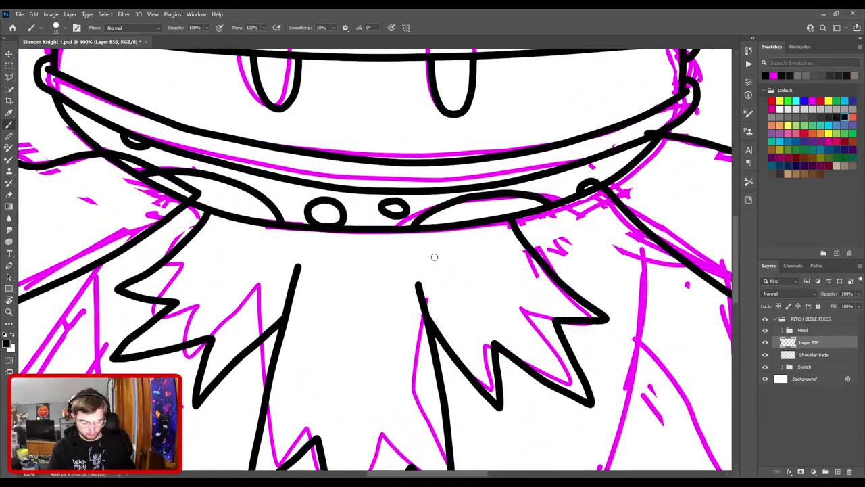
key("e")
key("bracketright")
key("bracketright")
key("bracketright")
key("bracketright")
key("bracketright")
left_click_drag(440, 299, 415, 286)
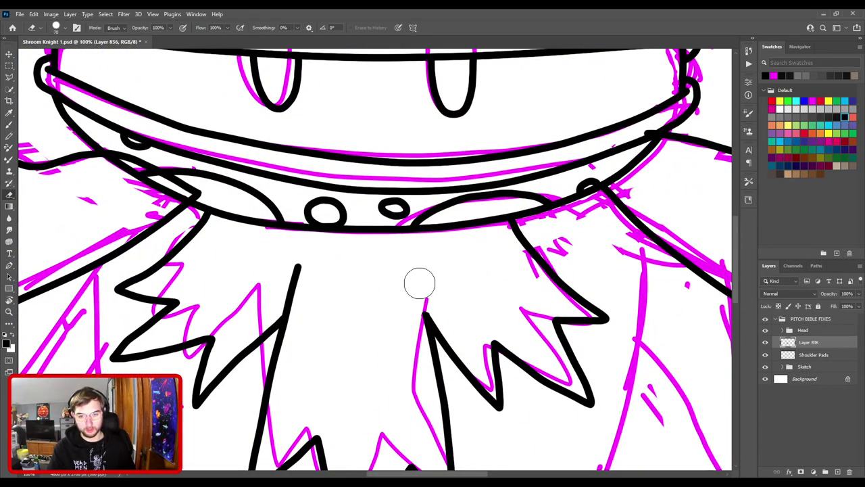
mouse_move(299, 263)
left_mouse_down()
mouse_move(300, 295)
mouse_move(280, 299)
mouse_move(303, 311)
left_mouse_up()
key("ctrl+0")
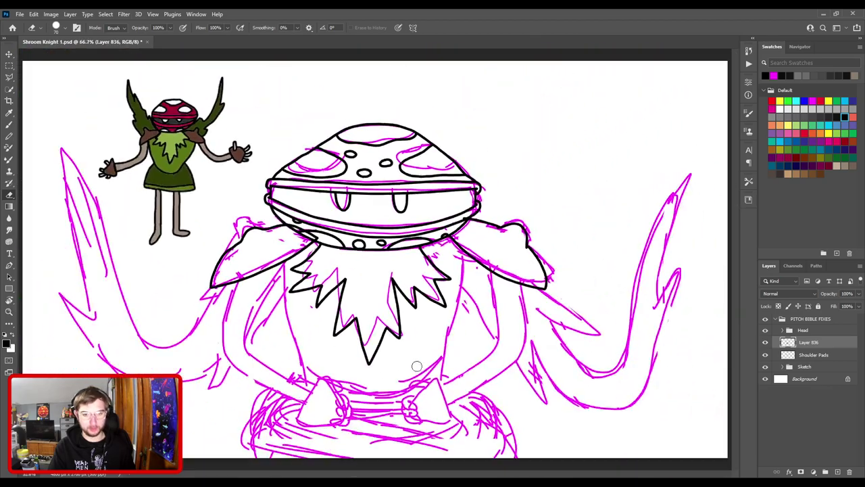
- Add short black strokes to sharpen the two upper junctions between the collar's middle and side sections
key("ctrl+plus")
key("ctrl+plus")
key("ctrl+plus")
key("ctrl+plus")
left_click_drag(307, 327, 435, 251)
key("ctrl+plus")
key("ctrl+plus")
scroll(466, 244, "up", 2)
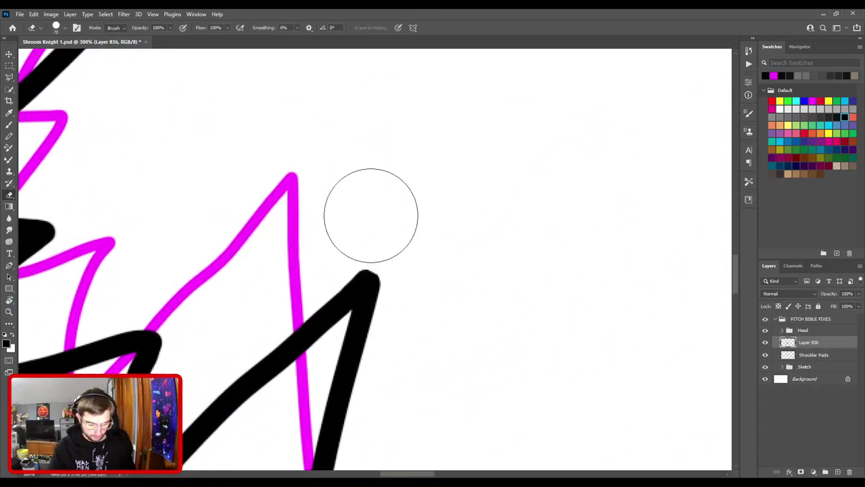
key("b")
left_click_drag(368, 282, 377, 254)
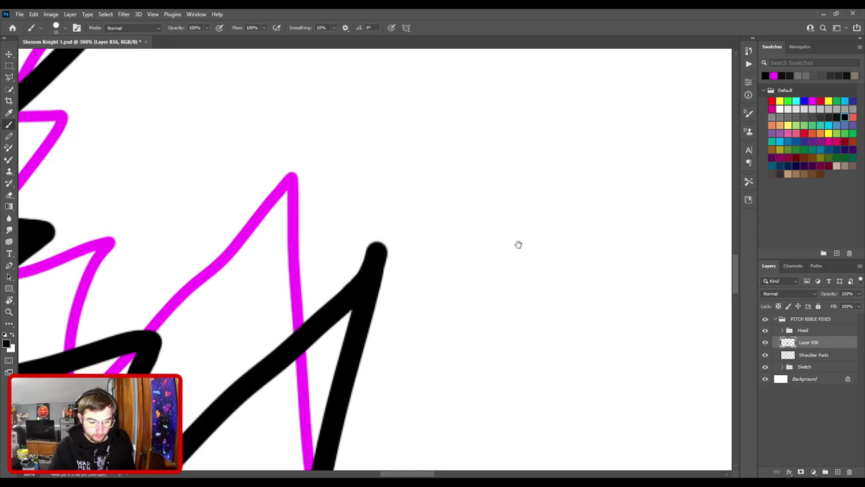
left_click_drag(518, 239, 215, 245)
mouse_move(484, 246)
left_mouse_down()
mouse_move(394, 237)
mouse_move(309, 195)
left_mouse_up()
left_click_drag(320, 228, 322, 220)
key("ctrl+0")
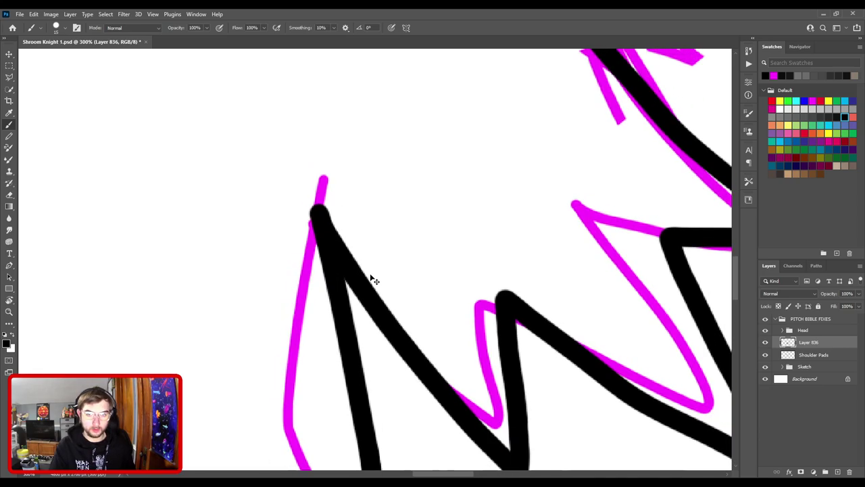
- Save the document and rename the collar's line layer as Leaf
key("ctrl+s")
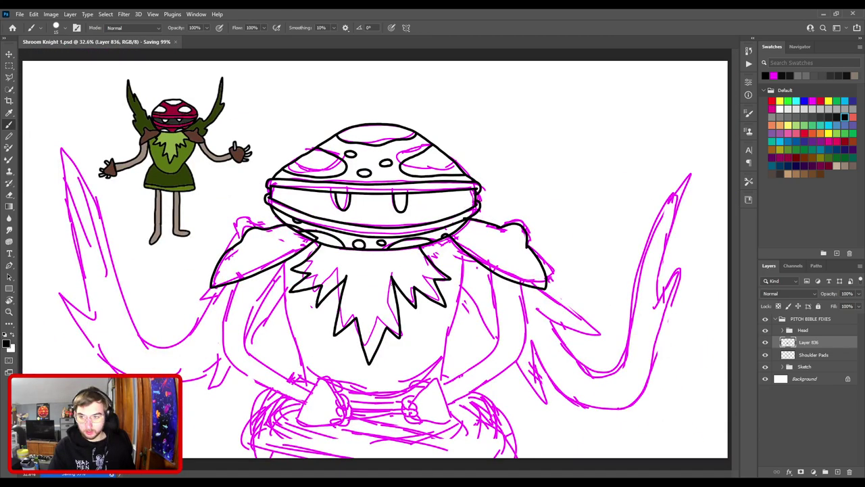
double_click(809, 342)
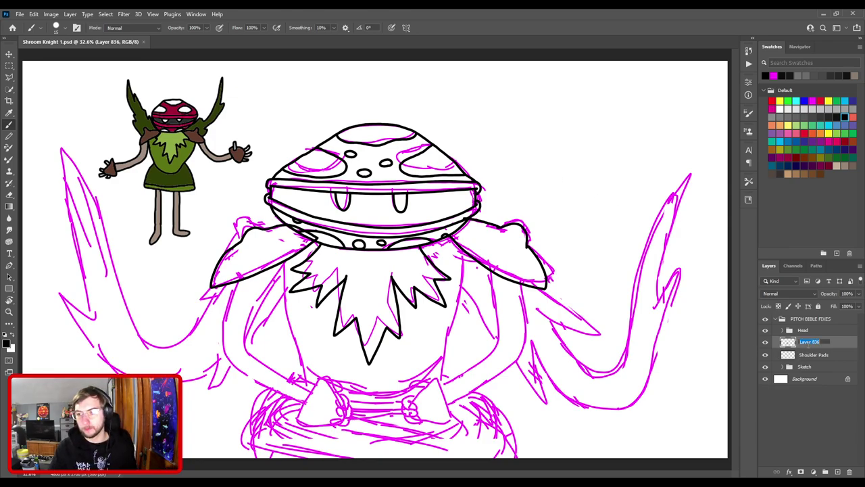
type("Leaf")
key("Return")
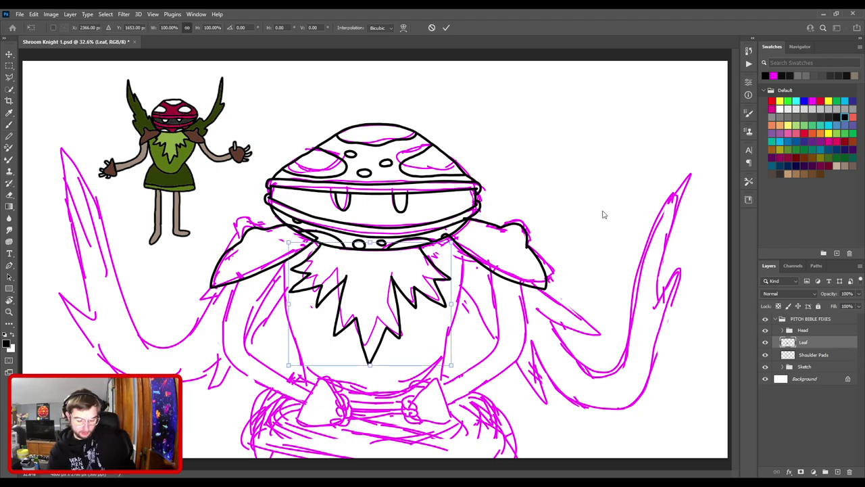
- Rotate the Leaf layer to -1.80° and shift it slightly right under the head, then check its junction with the head
key("ctrl+t")
left_click_drag(378, 276, 379, 276)
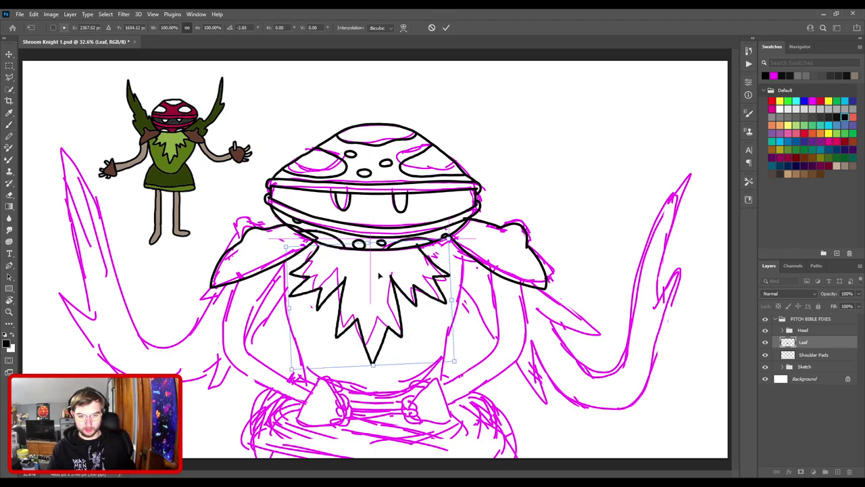
left_click_drag(451, 215, 454, 214)
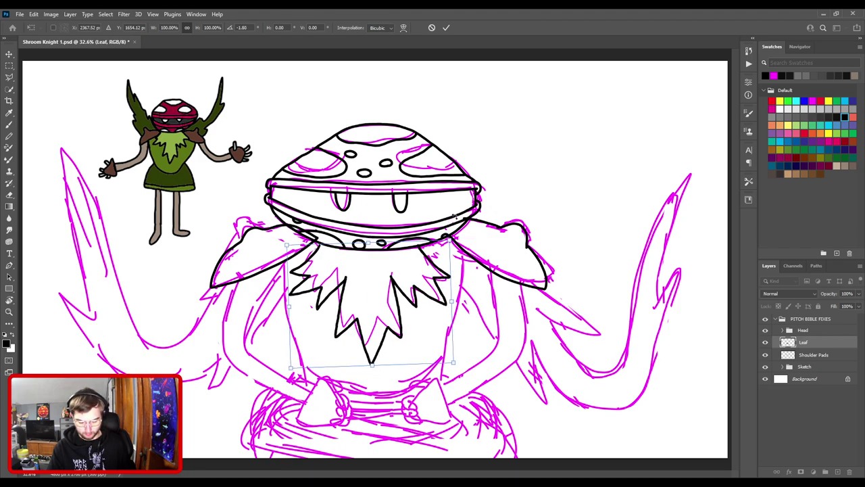
key("Return")
scroll(450, 230, "up", 5)
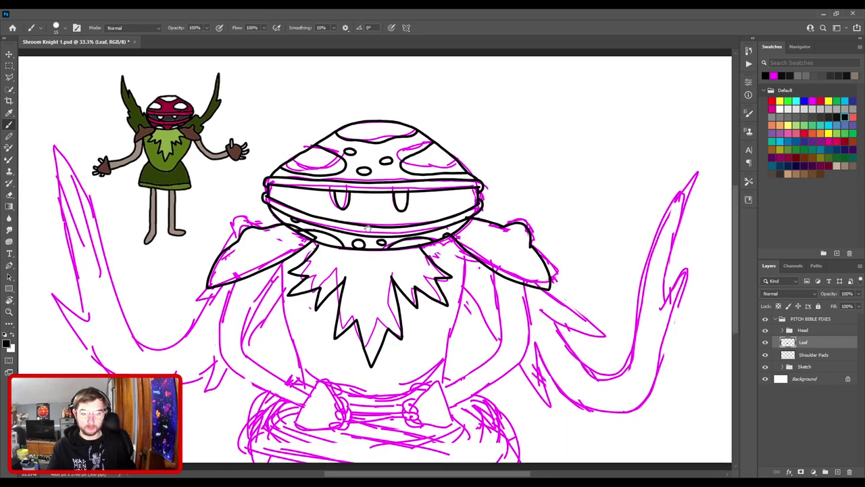
scroll(440, 248, "up", 6)
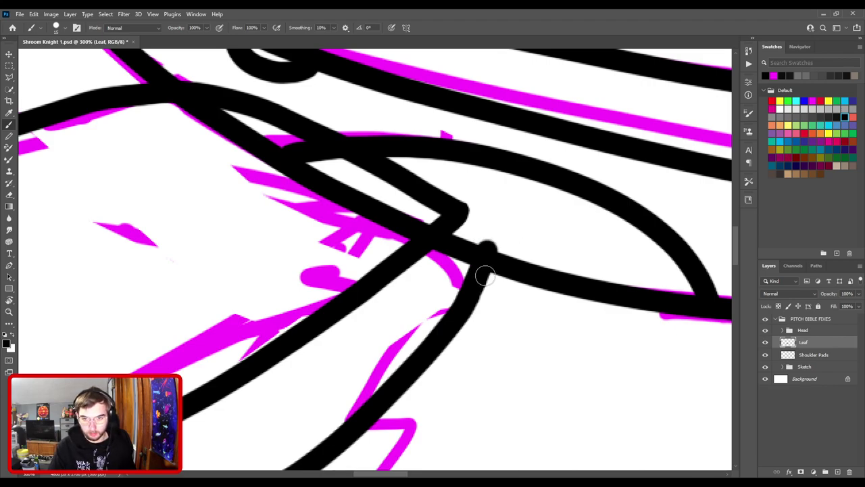
scroll(500, 263, "down", 2)
scroll(509, 262, "down", 5)
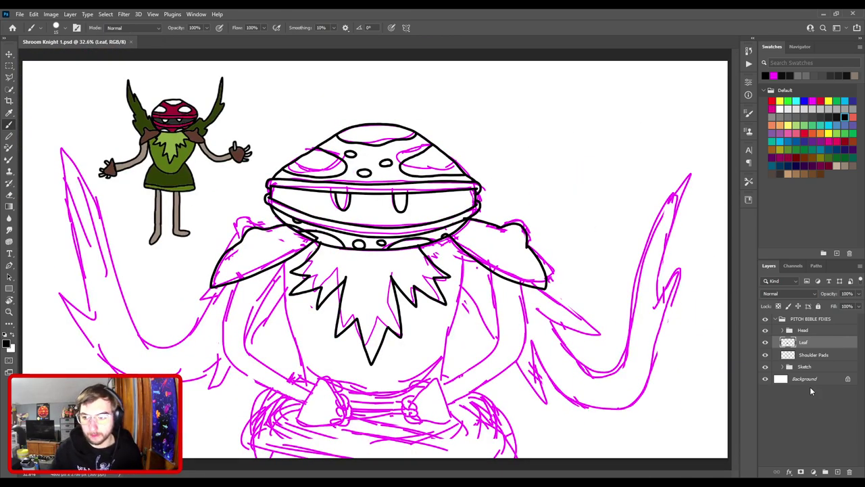
- Create a new layer above Leaf and name it Arms
left_click(839, 472)
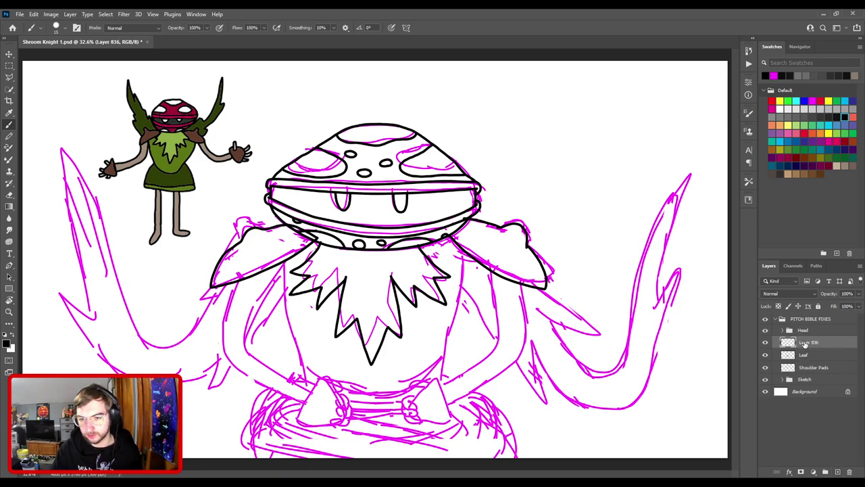
double_click(807, 342)
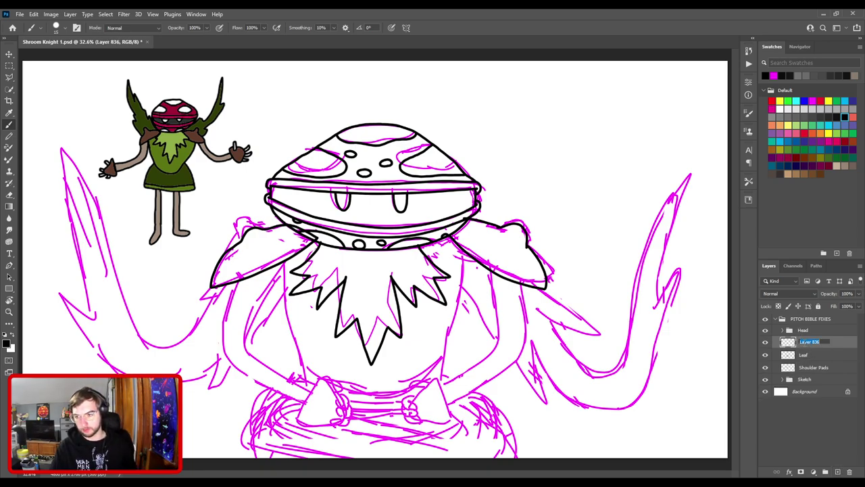
type("Arms")
key("Return")
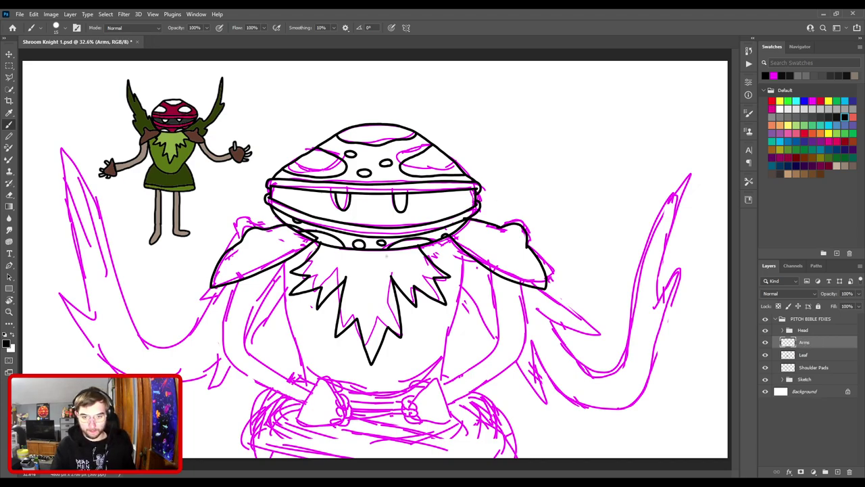
- Ink the inner contour of the right arm as one smooth black curve from the hand to the shoulder pad, redoing unsatisfactory strokes
left_click_drag(495, 339, 492, 273)
key("ctrl+z")
mouse_move(434, 389)
left_mouse_down()
mouse_move(501, 342)
mouse_move(500, 267)
left_mouse_up()
key("ctrl+z")
mouse_move(436, 393)
left_mouse_down()
mouse_move(477, 359)
mouse_move(497, 267)
left_mouse_up()
key("ctrl+z")
mouse_move(432, 391)
left_mouse_down()
mouse_move(488, 340)
mouse_move(486, 257)
left_mouse_up()
key("ctrl+z")
mouse_move(430, 392)
left_mouse_down()
mouse_move(485, 335)
mouse_move(483, 267)
left_mouse_up()
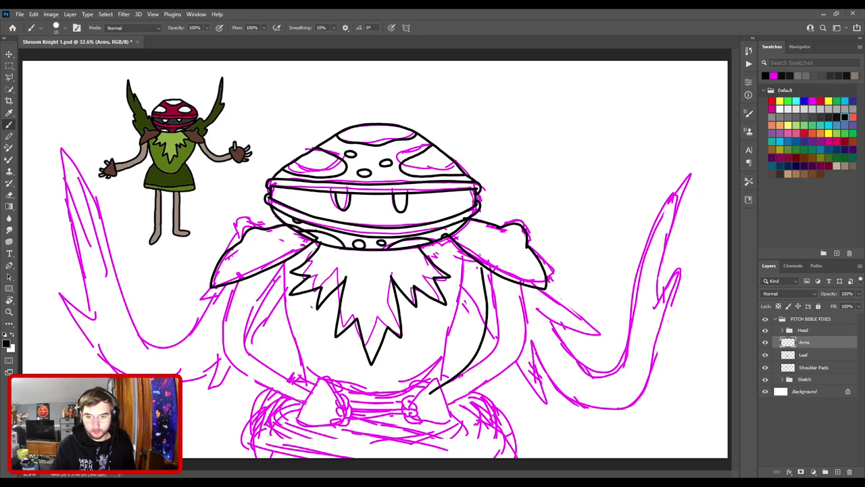
key("ctrl+z")
mouse_move(433, 391)
left_mouse_down()
mouse_move(470, 365)
mouse_move(492, 326)
mouse_move(488, 264)
left_mouse_up()
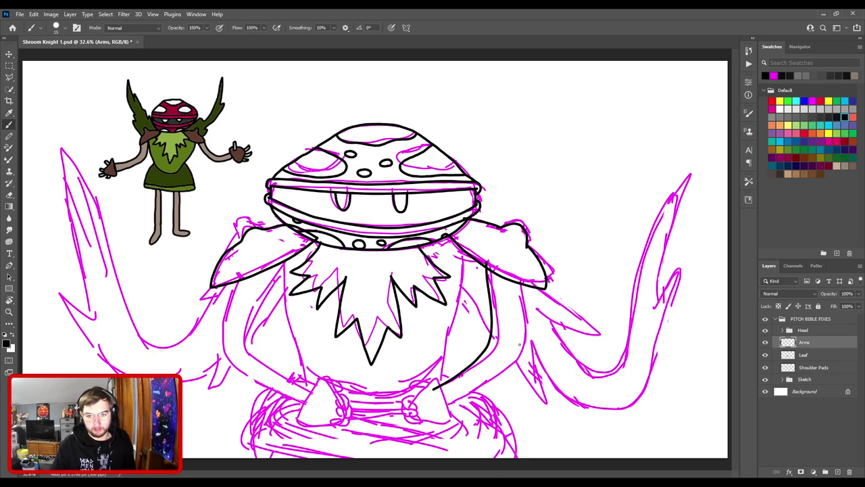
- Ink the outer contour of the right arm as a black curve roughly parallel to the inner one, redoing unsatisfactory strokes
mouse_move(443, 407)
left_mouse_down()
mouse_move(497, 374)
mouse_move(516, 330)
mouse_move(519, 266)
left_mouse_up()
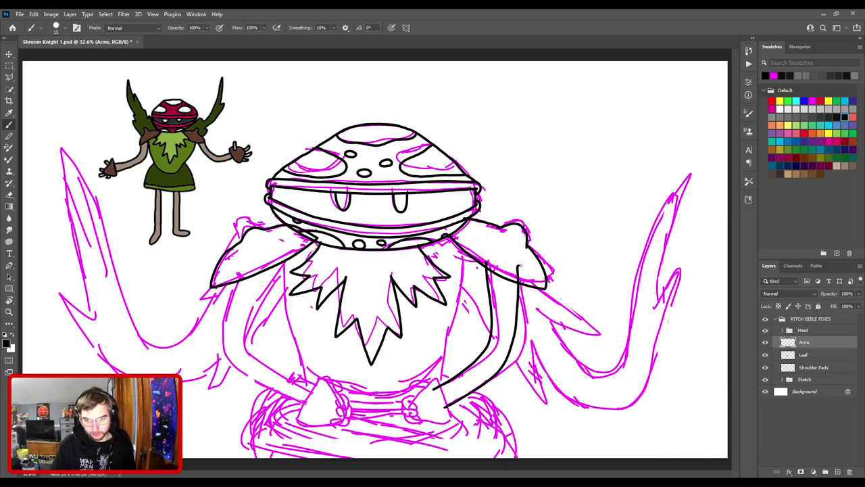
key("ctrl+z")
mouse_move(441, 406)
left_mouse_down()
mouse_move(514, 332)
mouse_move(513, 274)
left_mouse_up()
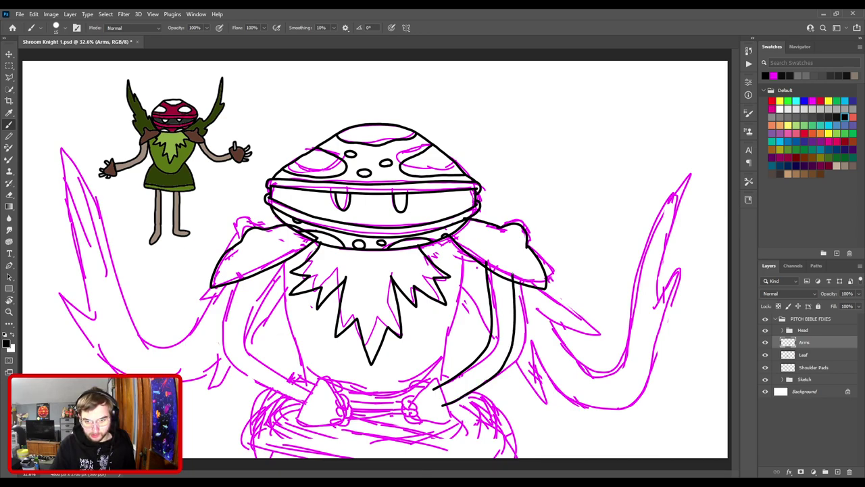
key("ctrl+z")
mouse_move(441, 404)
left_mouse_down()
mouse_move(466, 389)
mouse_move(518, 256)
left_mouse_up()
key("ctrl+z")
mouse_move(438, 406)
left_mouse_down()
mouse_move(504, 351)
mouse_move(511, 258)
left_mouse_up()
key("ctrl+z")
mouse_move(443, 409)
left_mouse_down()
mouse_move(518, 296)
mouse_move(518, 263)
left_mouse_up()
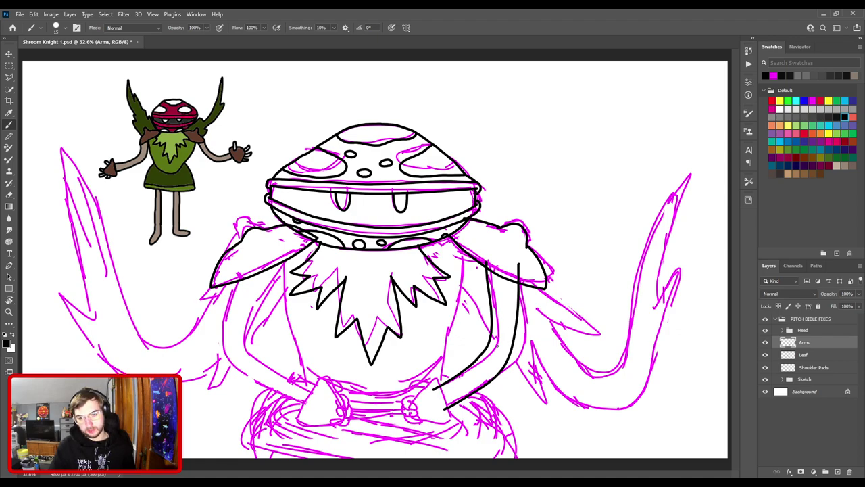
key("ctrl+z")
mouse_move(440, 405)
left_mouse_down()
mouse_move(469, 390)
mouse_move(505, 354)
mouse_move(512, 263)
left_mouse_up()
key("ctrl+z")
mouse_move(440, 407)
left_mouse_down()
mouse_move(486, 378)
mouse_move(513, 342)
mouse_move(516, 257)
left_mouse_up()
key("ctrl+z")
mouse_move(439, 409)
left_mouse_down()
mouse_move(496, 371)
mouse_move(516, 314)
mouse_move(518, 269)
left_mouse_up()
key("ctrl+z")
mouse_move(442, 405)
left_mouse_down()
mouse_move(484, 381)
mouse_move(515, 327)
mouse_move(520, 272)
left_mouse_up()
- Erase the ends of both right arm contours where they overlap the right shoulder pad
left_click(553, 315, "ctrl")
left_click_drag(512, 299, 413, 280)
left_click_drag(412, 280, 475, 263)
key("ctrl+plus")
left_click_drag(445, 348, 415, 399)
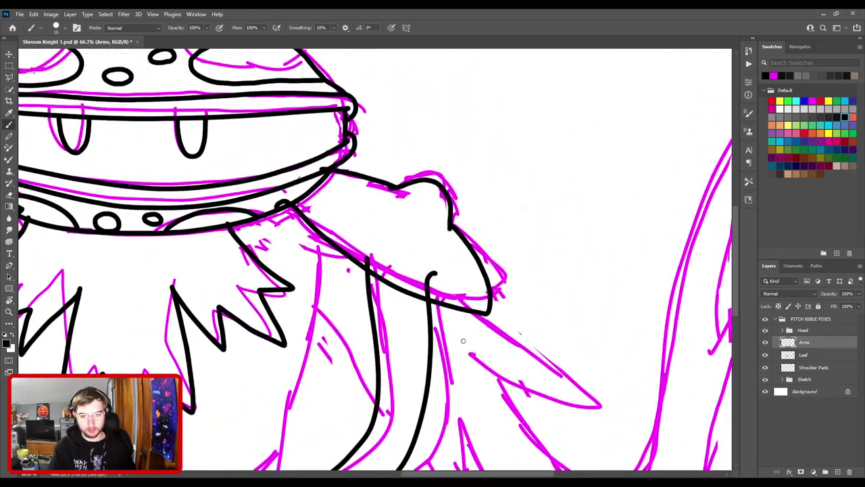
key("e")
mouse_move(460, 290)
left_mouse_down()
mouse_move(452, 277)
mouse_move(429, 284)
left_mouse_up()
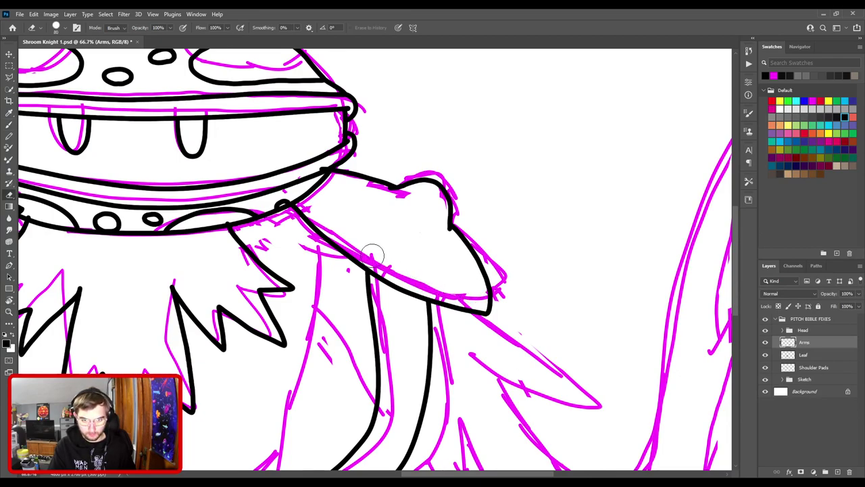
key("ctrl+minus")
key("ctrl+minus")
left_click_drag(409, 342, 524, 249)
key("ctrl+minus")
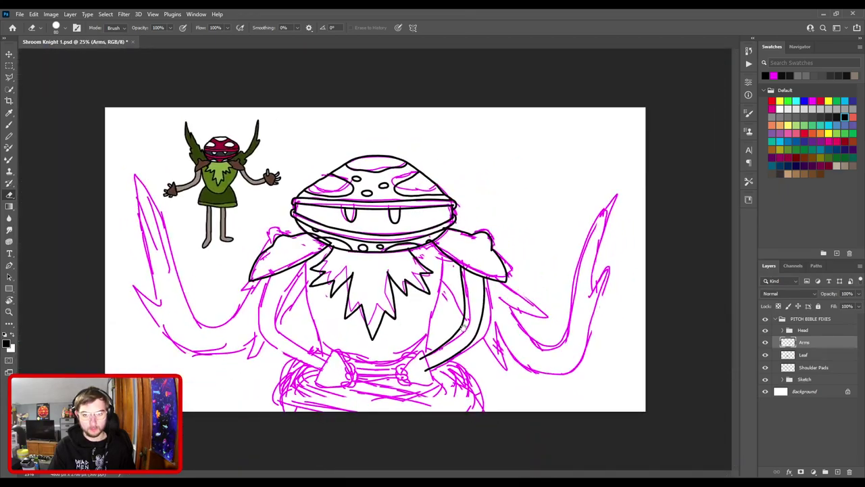
- Ink the left arm as two roughly parallel black curves running from the shoulder pad to the hand
key("ctrl+plus")
key("b")
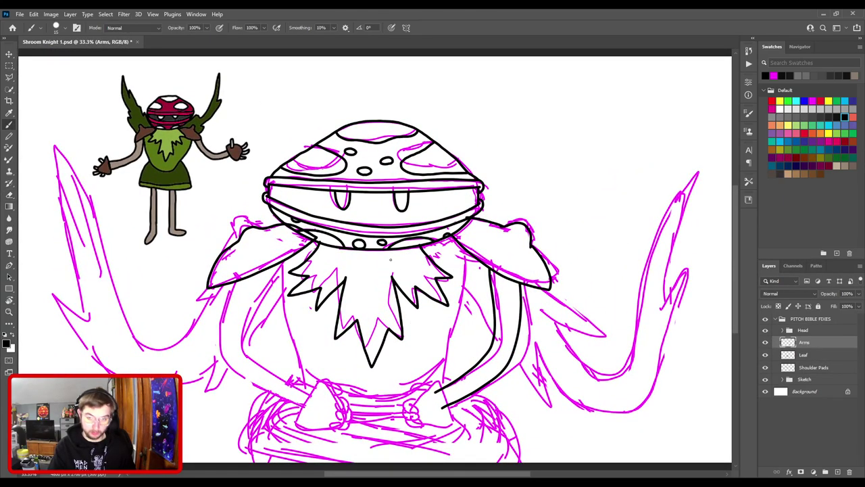
key("ctrl+plus")
left_click_drag(419, 328, 484, 214)
key("ctrl+minus")
mouse_move(372, 219)
left_mouse_down()
mouse_move(400, 286)
mouse_move(388, 249)
mouse_move(406, 240)
mouse_move(407, 253)
left_mouse_up()
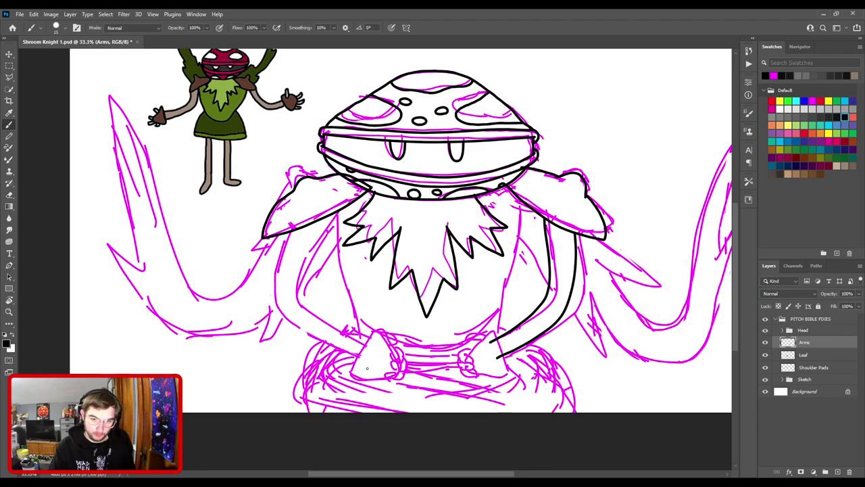
mouse_move(304, 213)
left_mouse_down()
mouse_move(275, 295)
mouse_move(313, 339)
mouse_move(367, 370)
mouse_move(308, 295)
mouse_move(351, 207)
left_mouse_up()
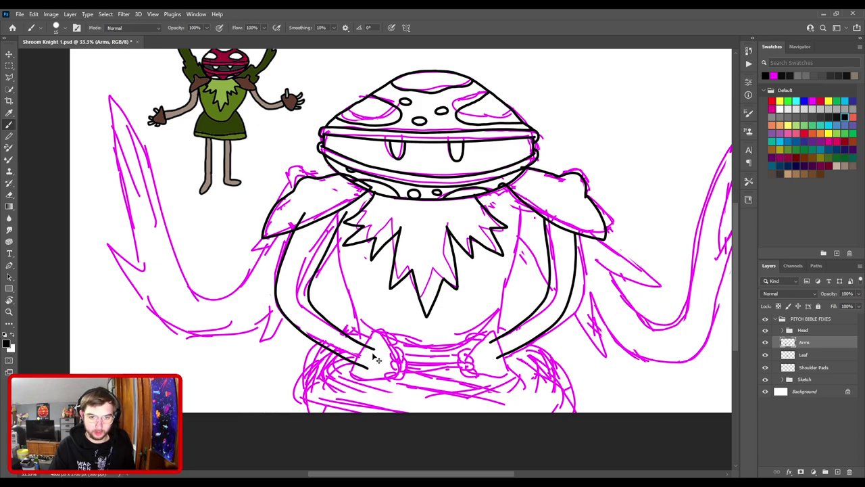
key("ctrl+minus")
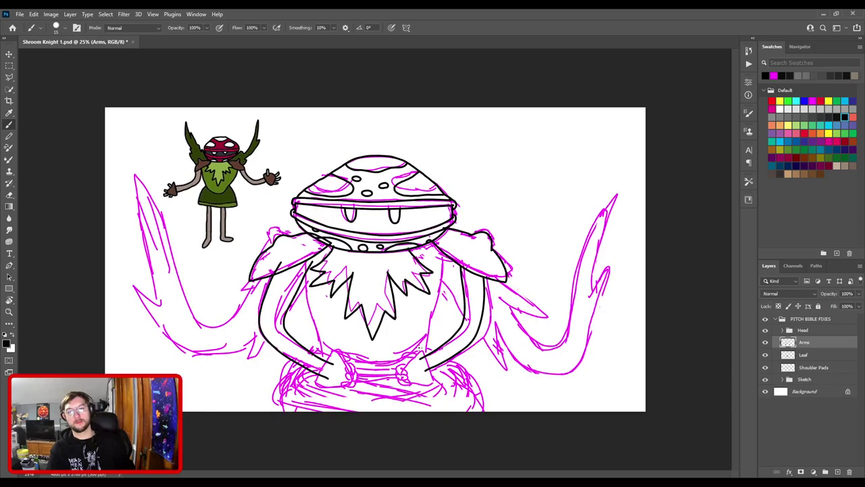
- Lasso the left arm's inner contour, shift it slightly toward the outer contour with Free Transform, and deselect
key("ctrl+plus")
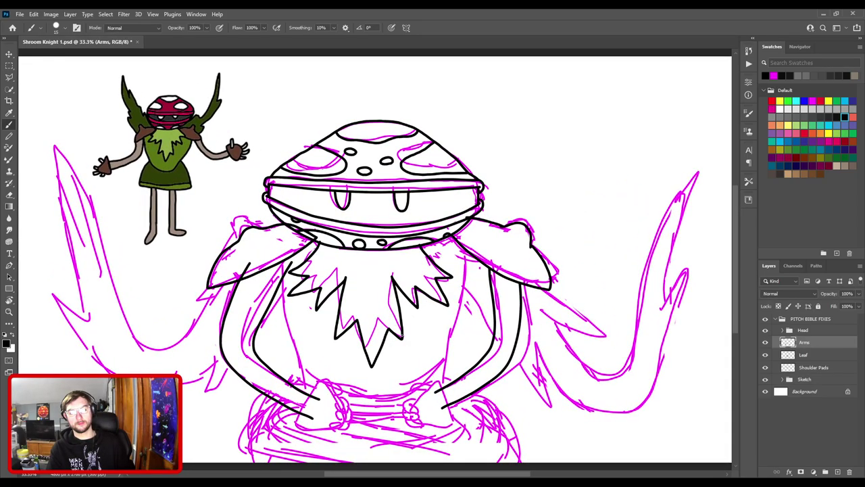
key("ctrl+plus")
left_click_drag(334, 407, 437, 207)
key("ctrl+0")
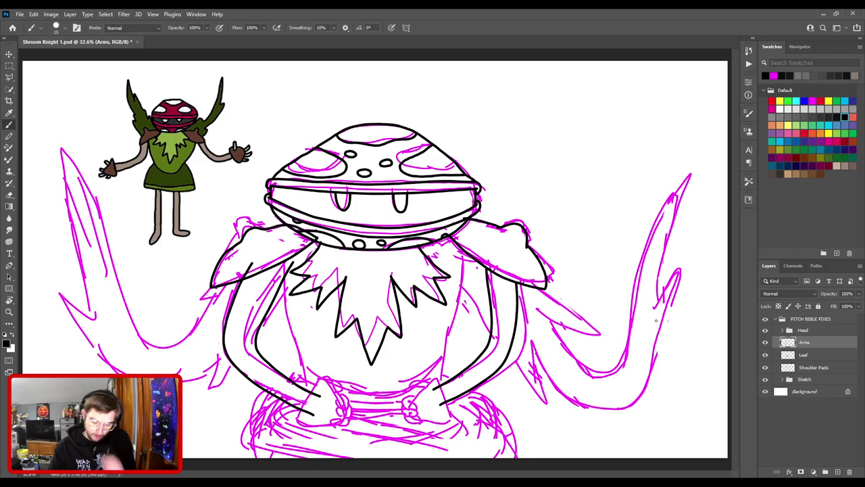
key("l")
mouse_move(319, 405)
left_mouse_down()
mouse_move(255, 370)
mouse_move(260, 299)
mouse_move(293, 254)
mouse_move(332, 338)
mouse_move(333, 403)
left_mouse_up()
key("ctrl+t")
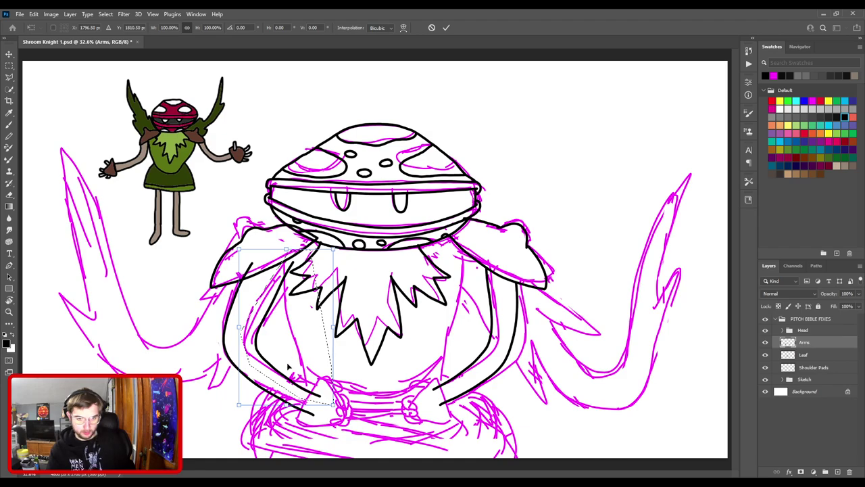
left_click_drag(283, 359, 282, 361)
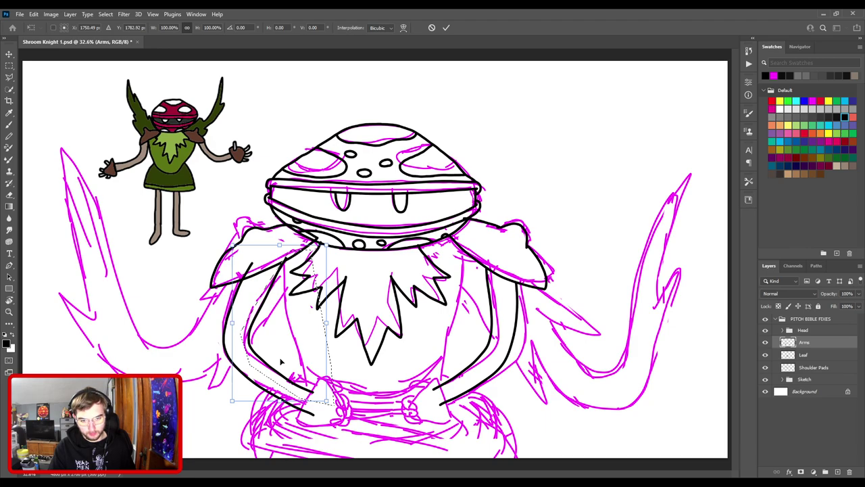
key("Return")
key("ctrl+d")
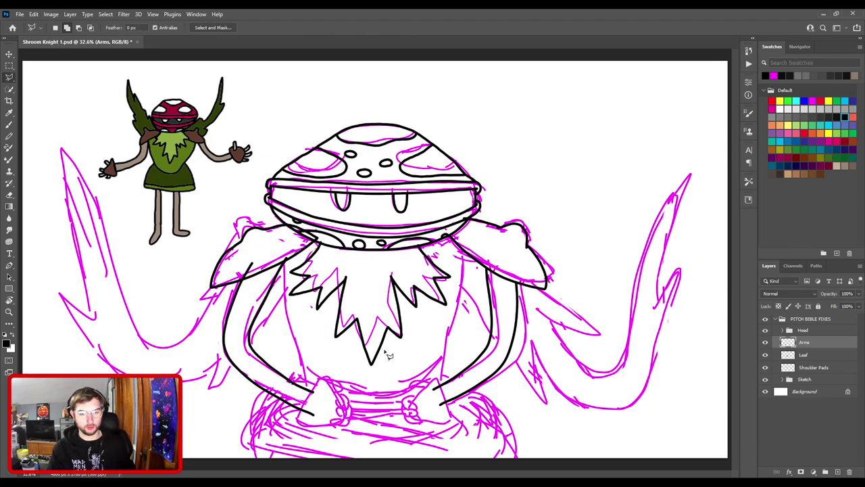
- Erase the ends of both left arm contours where they overlap the left shoulder pad
key("ctrl+plus")
left_click_drag(416, 216, 556, 229)
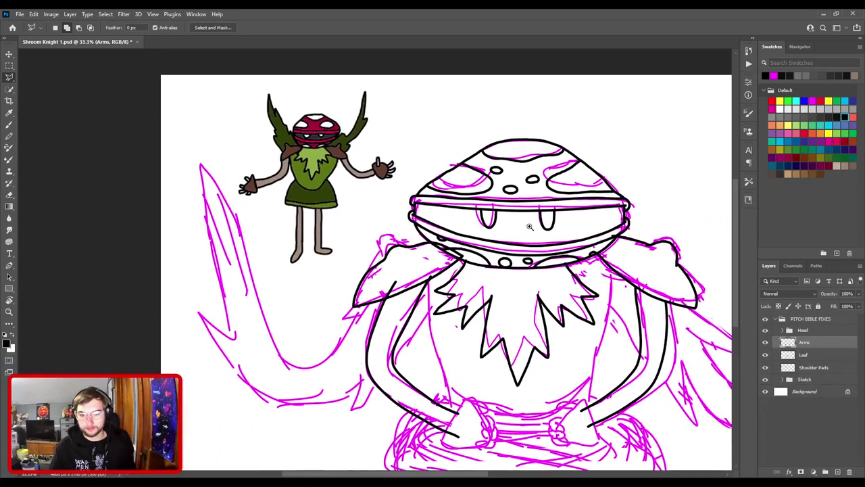
key("ctrl+plus")
key("ctrl+plus")
scroll(477, 227, "down", 3)
key("e")
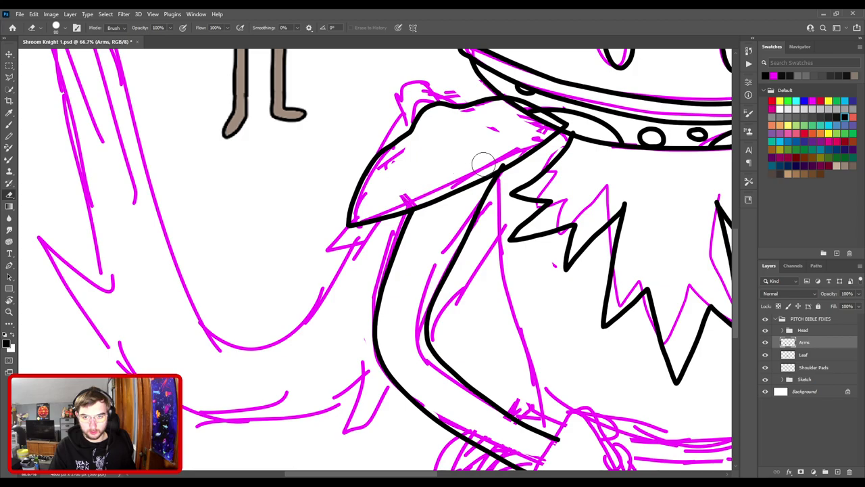
scroll(537, 186, "down", 3)
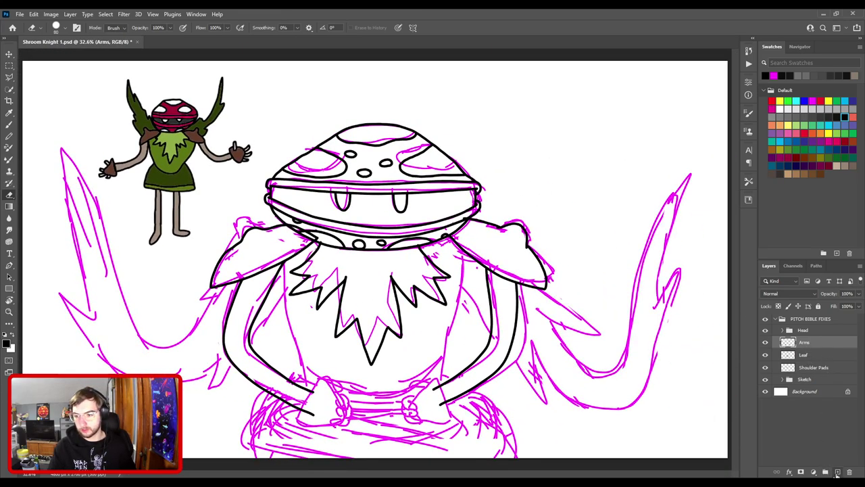
- Create a new layer above Arms and name it Hands
left_click(837, 471)
double_click(809, 341)
type("Hands")
key("Return")
key("b")
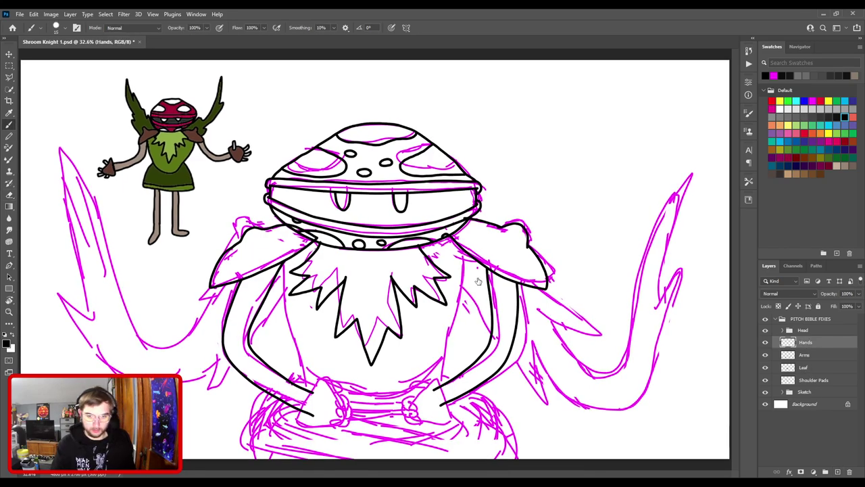
- Ink the right hand as a closed, rounded triangular black outline over the sketched hand, redoing unsatisfactory strokes
left_click_drag(439, 308, 386, 179)
key("ctrl+plus")
key("ctrl+plus")
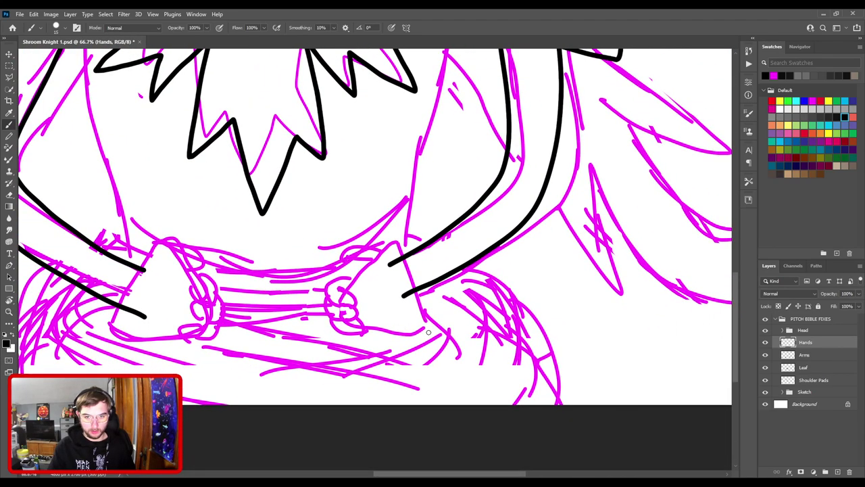
left_click_drag(428, 332, 410, 257)
key("ctrl+z")
mouse_move(429, 332)
left_mouse_down()
mouse_move(393, 231)
mouse_move(364, 270)
left_mouse_up()
key("ctrl+z")
mouse_move(429, 327)
left_mouse_down()
mouse_move(389, 230)
mouse_move(334, 310)
mouse_move(342, 327)
mouse_move(372, 344)
mouse_move(428, 348)
left_mouse_up()
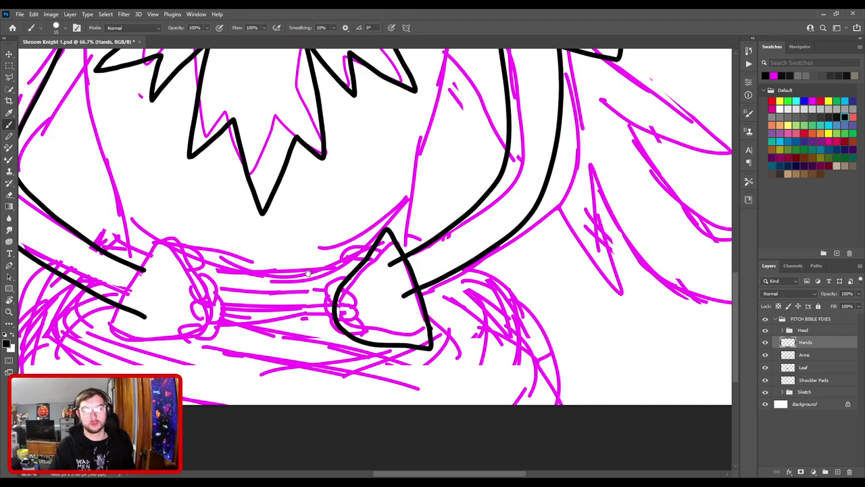
- Ink the left hand as a matching rounded triangular black outline over the sketched hand
left_click_drag(307, 289, 534, 269)
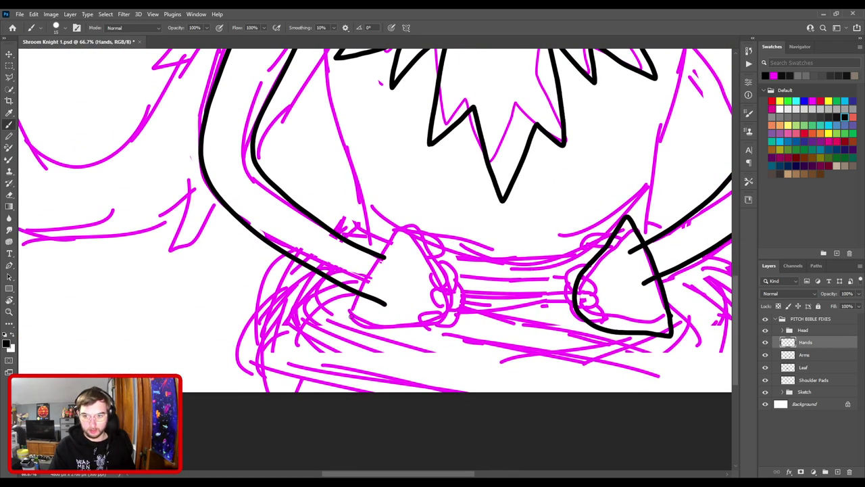
mouse_move(350, 318)
left_mouse_down()
mouse_move(395, 228)
mouse_move(423, 256)
mouse_move(449, 308)
mouse_move(411, 336)
mouse_move(351, 339)
mouse_move(347, 322)
left_mouse_up()
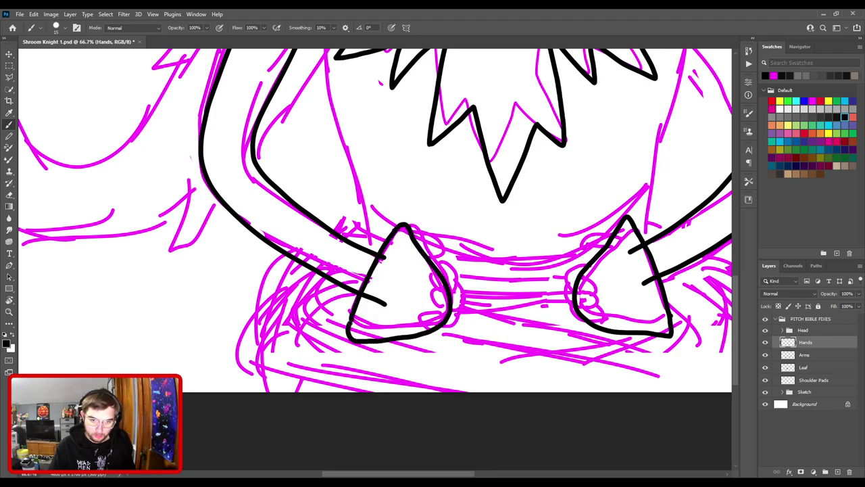
scroll(607, 289, "down", 2)
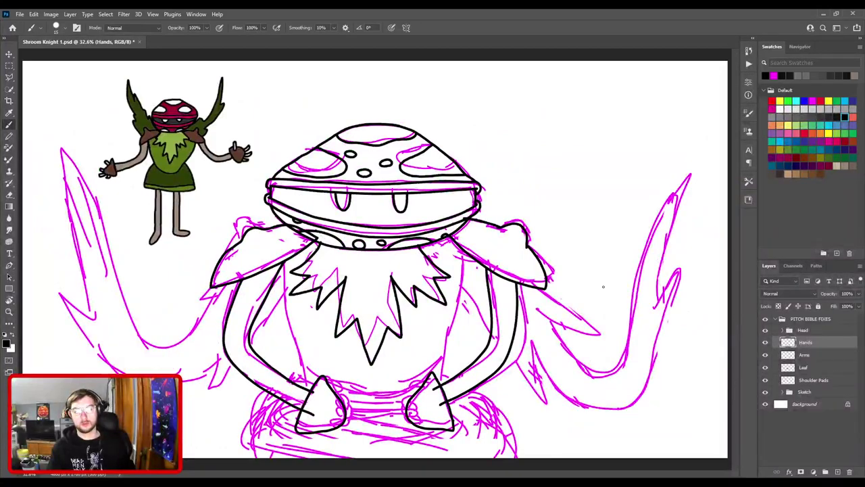
- Erase the bump near the left hand outline's lower outer corner with a 30 px eraser, and re-ink that short section in black
scroll(483, 287, "up", 8)
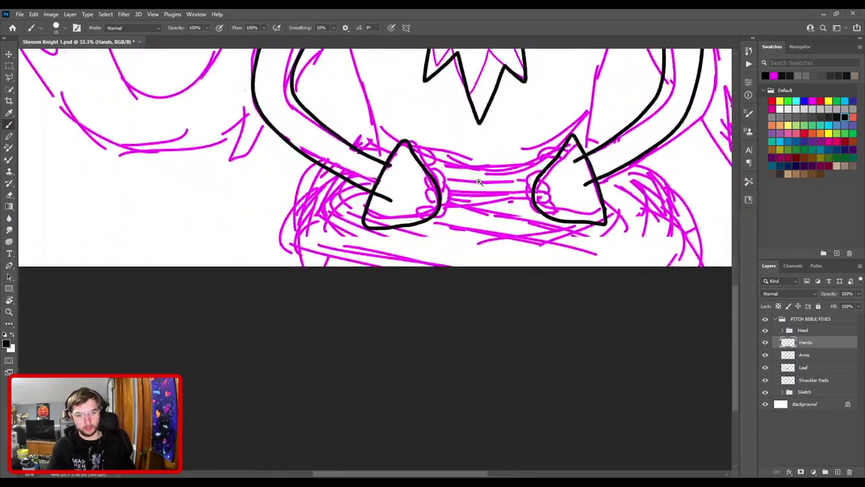
scroll(417, 315, "up", 2)
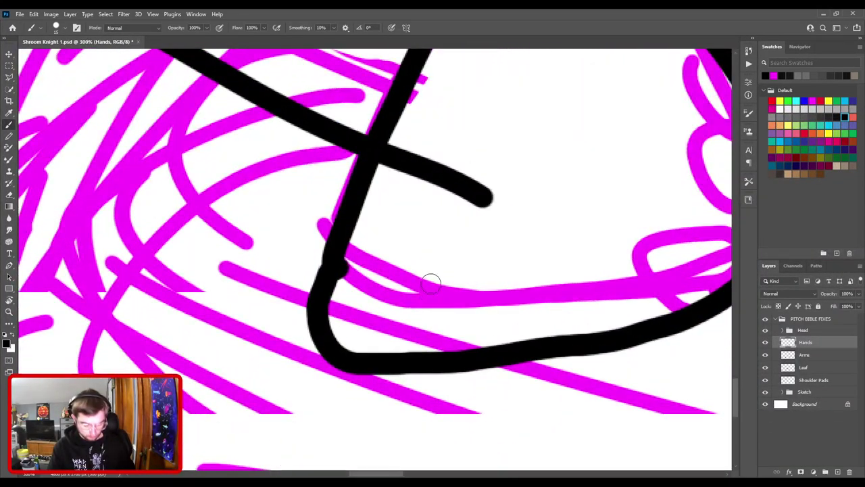
key("e")
key("bracketleft")
key("bracketleft")
key("bracketleft")
key("bracketleft")
key("bracketleft")
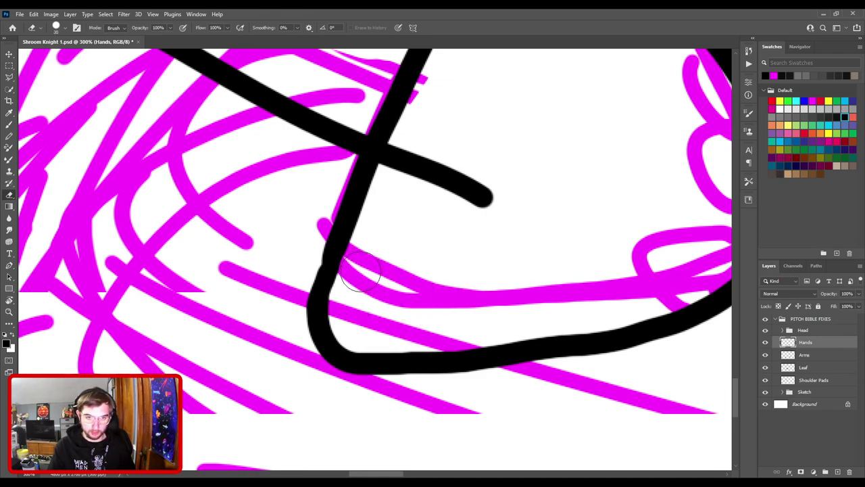
key("b")
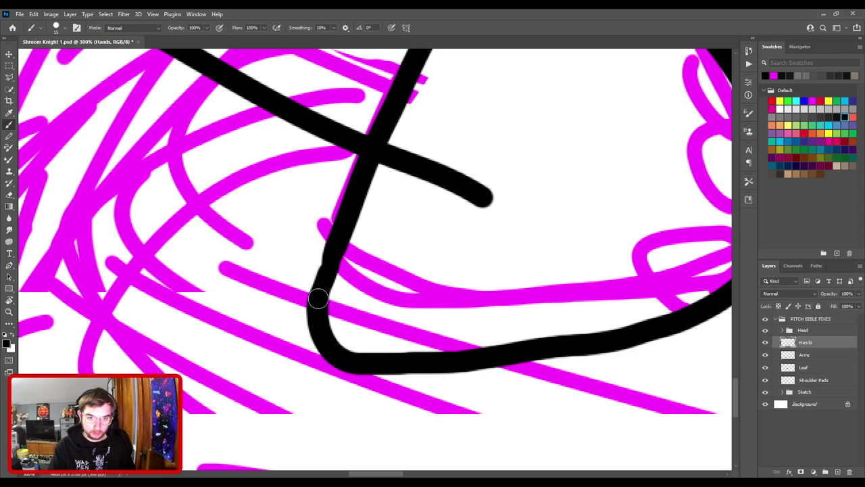
left_click(341, 240, "shift")
- Erase along the inner side of the left hand's wrist edge to trim the line
key("ctrl+minus")
key("ctrl+minus")
key("ctrl+minus")
key("ctrl+plus")
left_click_drag(410, 224, 391, 289)
key("e")
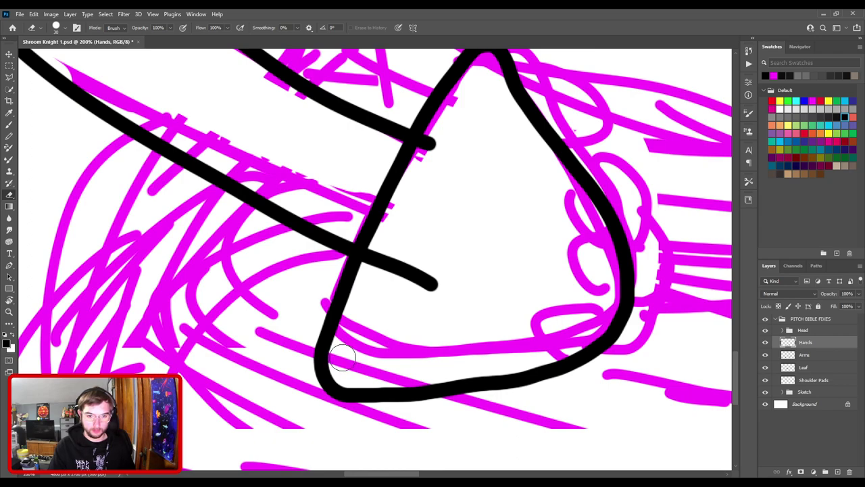
mouse_move(343, 350)
left_mouse_down()
mouse_move(389, 215)
mouse_move(469, 97)
left_mouse_up()
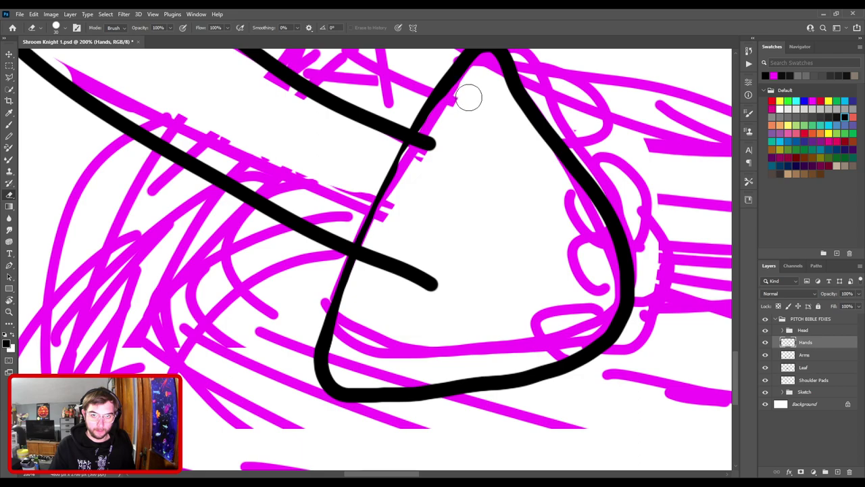
- Re-ink the left hand's wrist edge in short black strokes from the lower corner up past both arm lines
key("b")
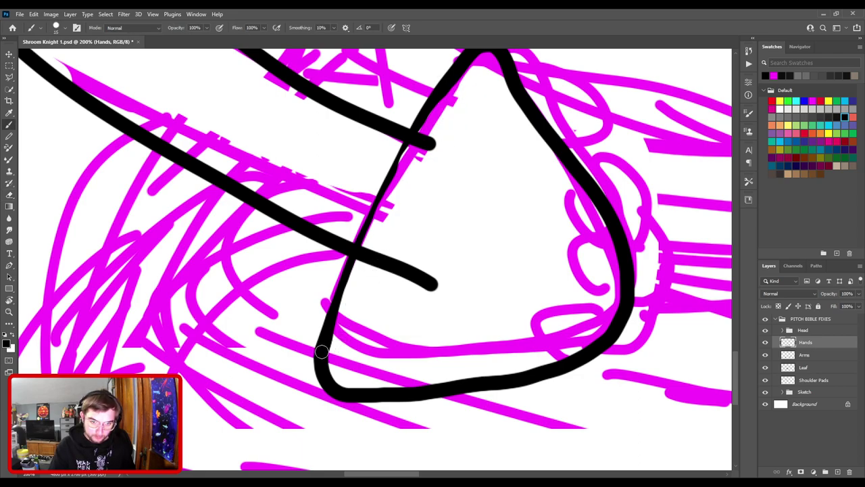
left_click_drag(327, 328, 332, 303)
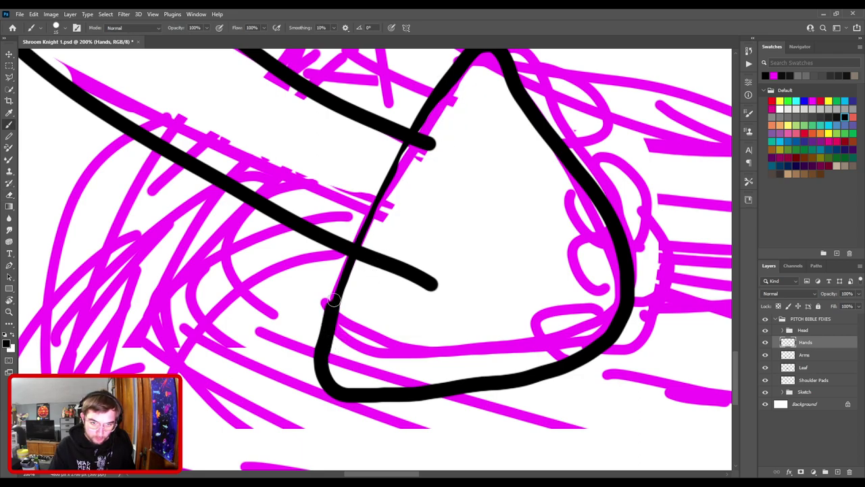
left_click_drag(347, 269, 332, 303)
left_click_drag(364, 225, 353, 250)
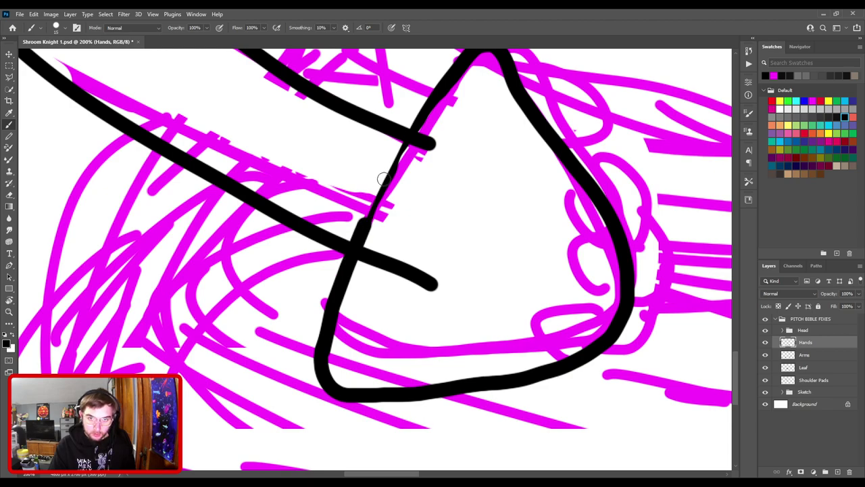
left_click_drag(385, 178, 366, 220)
mouse_move(403, 142)
left_mouse_down()
mouse_move(421, 108)
mouse_move(459, 91)
left_mouse_up()
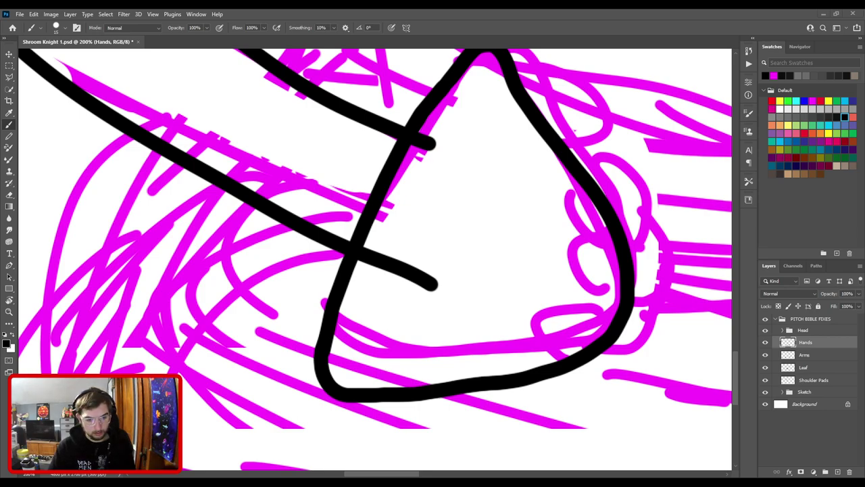
- Smooth the upper part of the left hand's wrist edge with a black stroke where it crosses the arm's inner contour
mouse_move(441, 181)
left_mouse_down()
mouse_move(432, 266)
mouse_move(441, 302)
left_mouse_up()
key("ctrl+plus")
key("e")
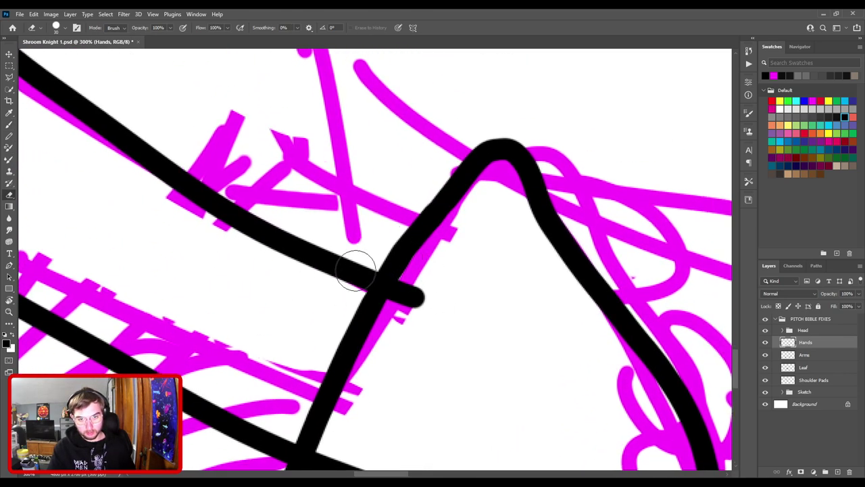
key("b")
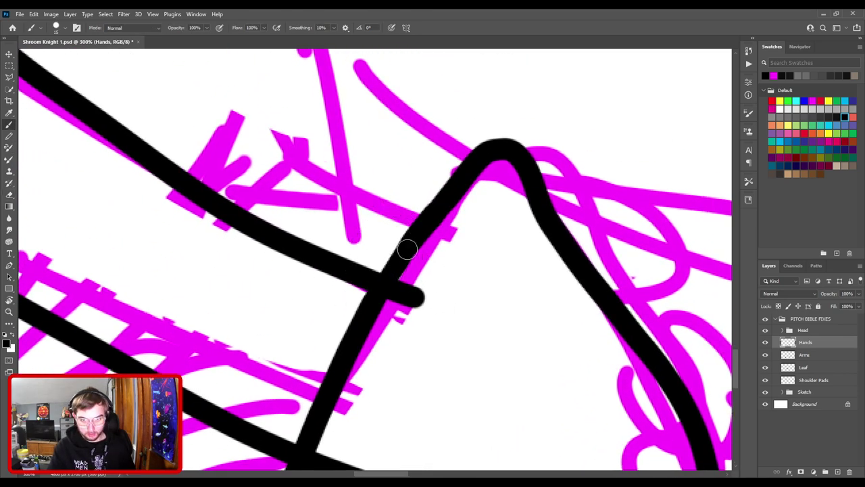
mouse_move(363, 319)
left_mouse_down()
mouse_move(418, 232)
mouse_move(458, 193)
left_mouse_up()
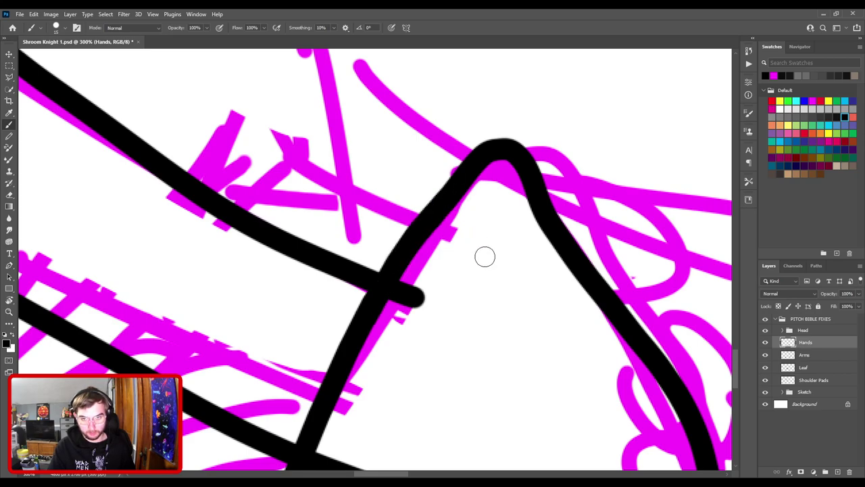
key("ctrl+minus")
key("ctrl+minus")
left_click_drag(509, 308, 441, 228)
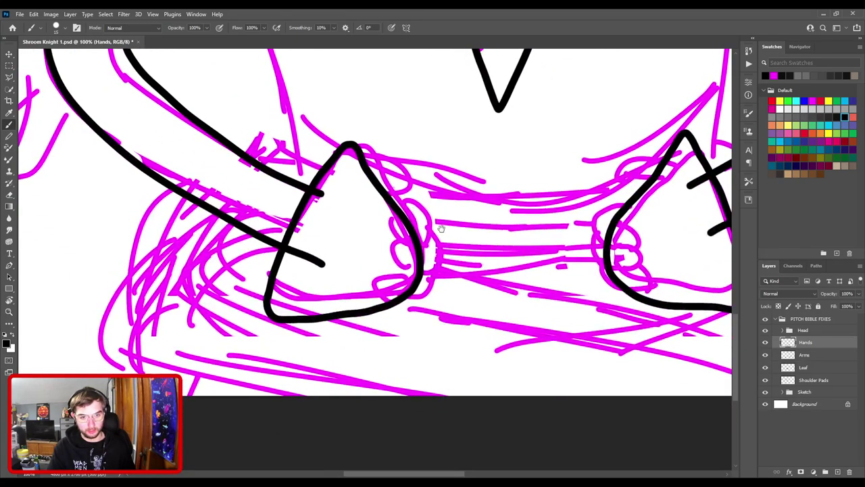
- Trim the inner side of the left hand's wrist edge above the lower corner, and re-ink that section in short black strokes
scroll(444, 244, "up", 3)
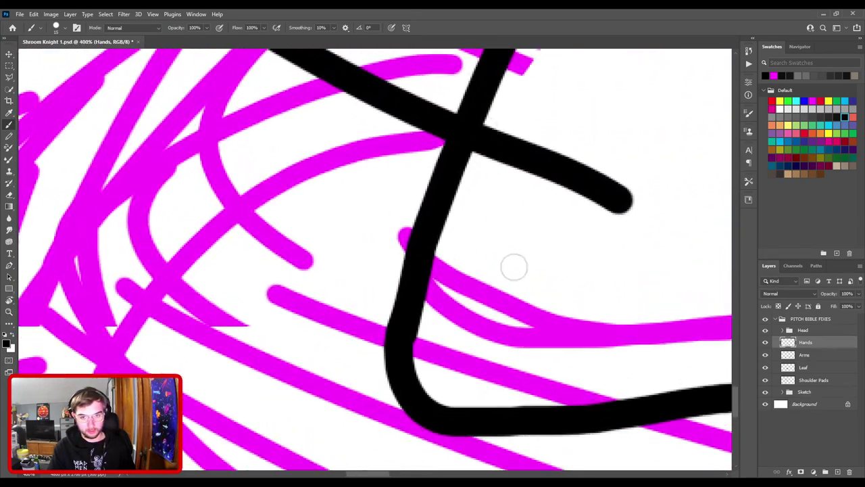
scroll(474, 253, "down", 1)
scroll(424, 258, "down", 1)
key("e")
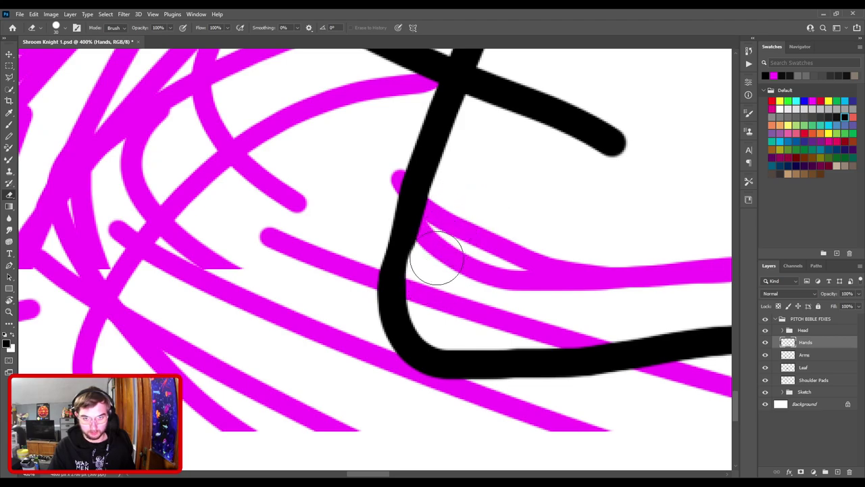
key("b")
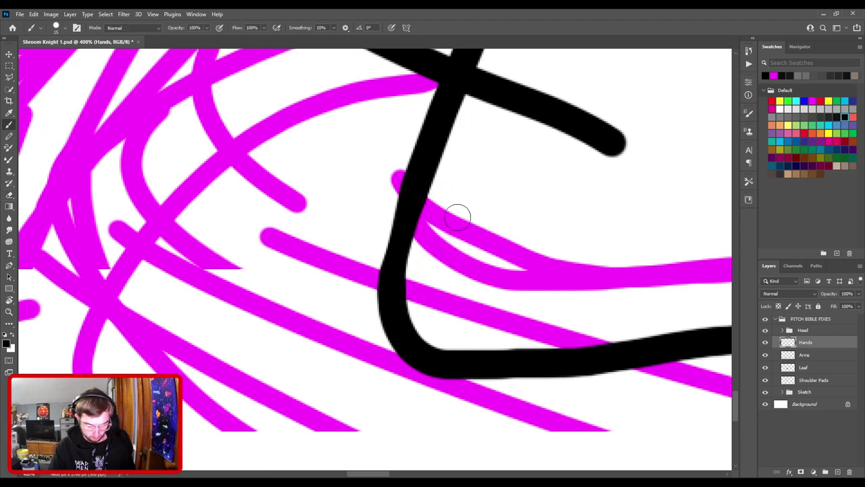
left_click_drag(393, 271, 394, 259)
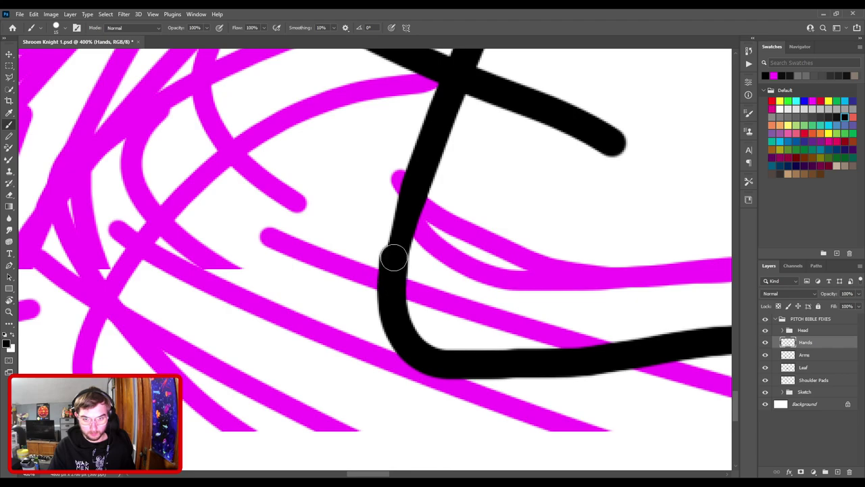
left_click_drag(412, 210, 433, 141)
- Erase the bump on the right hand's wrist edge just above its lower corner, and re-ink that section in black
key("ctrl+minus")
key("ctrl+minus")
key("ctrl+minus")
left_click_drag(470, 219, 259, 215)
left_click_drag(511, 199, 265, 232)
key("ctrl+plus")
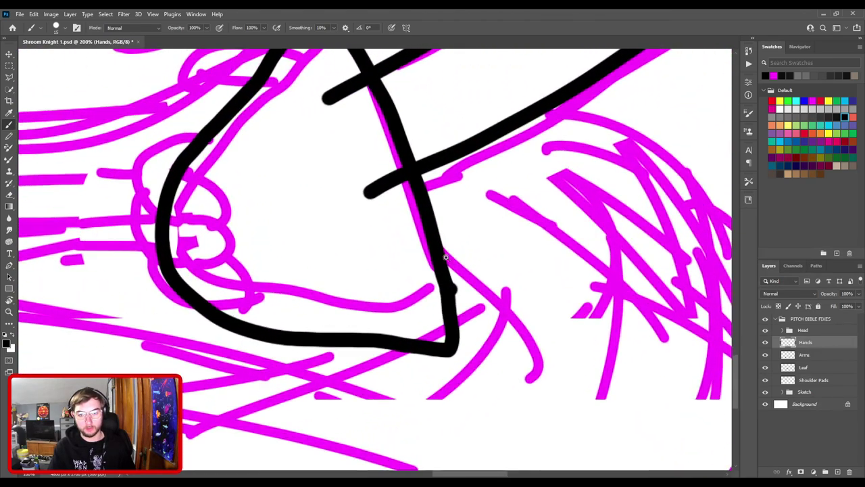
key("ctrl+plus")
left_click_drag(482, 336, 404, 302)
key("e")
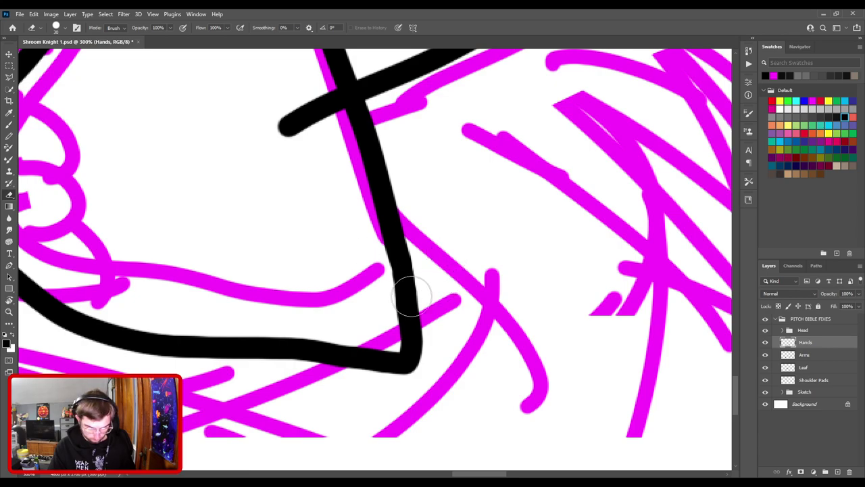
key("b")
left_click_drag(412, 348, 385, 200)
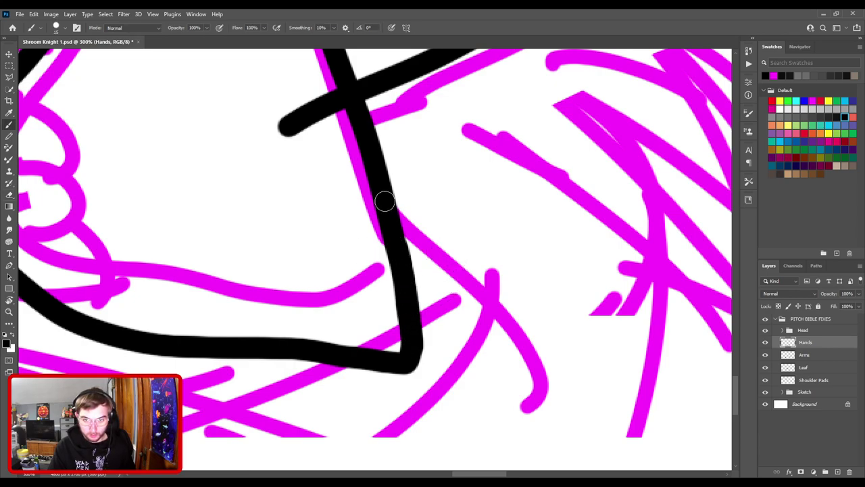
- Trim the right hand's wrist edge between the two arm lines and smooth it with short black strokes up to the upper arm line
left_click_drag(371, 164, 421, 404)
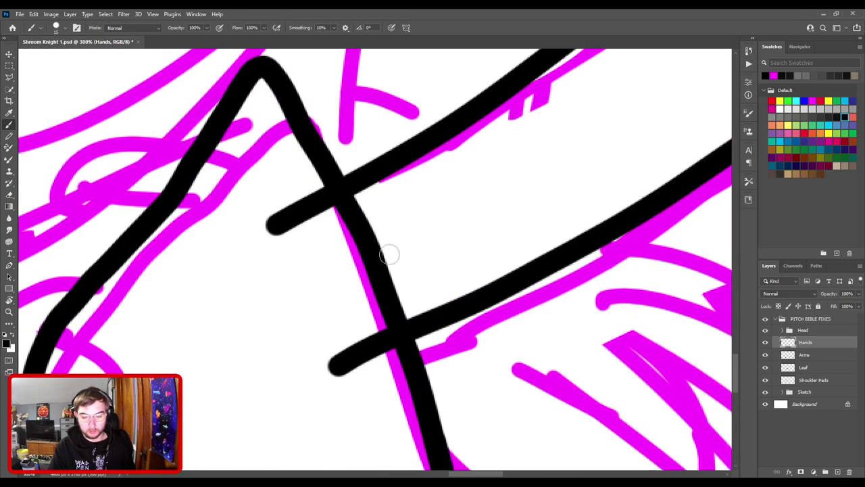
key("e")
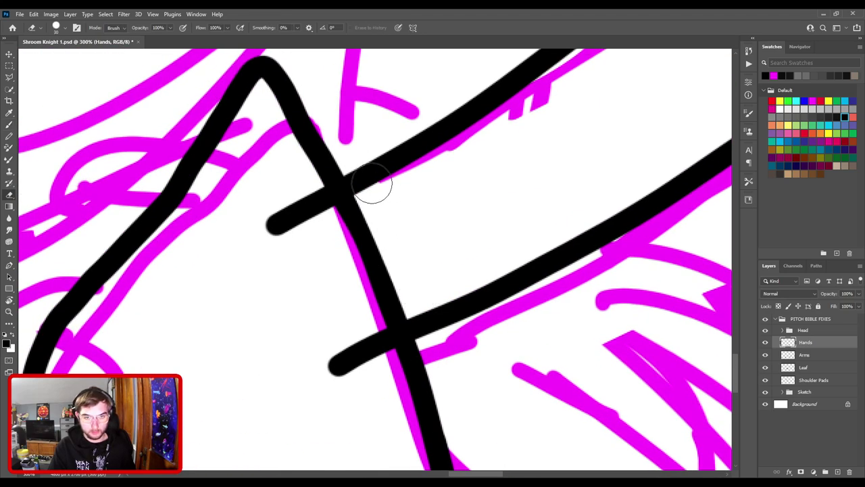
key("b")
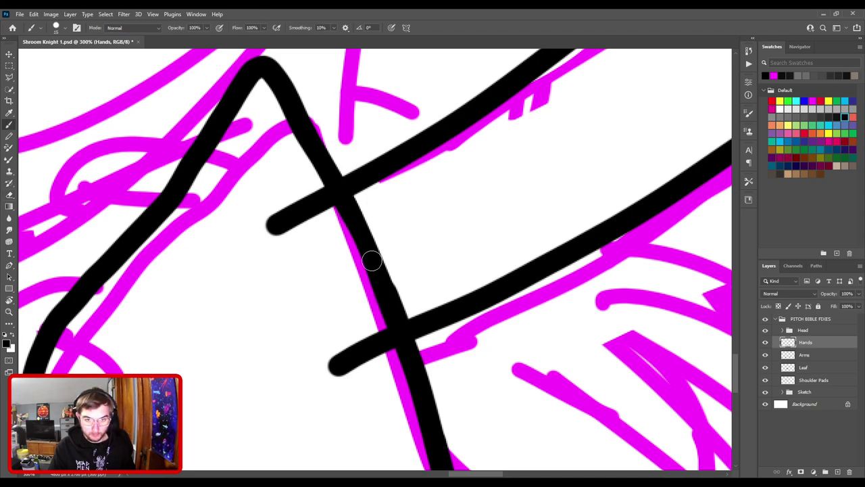
left_click_drag(368, 249, 340, 195)
mouse_move(326, 163)
left_mouse_down()
mouse_move(376, 277)
mouse_move(343, 220)
left_mouse_up()
key("e")
mouse_move(276, 170)
left_mouse_down()
mouse_move(322, 169)
mouse_move(348, 197)
mouse_move(327, 203)
mouse_move(319, 195)
mouse_move(393, 319)
left_mouse_up()
key("b")
key("ctrl+z")
scroll(410, 336, "down", 12)
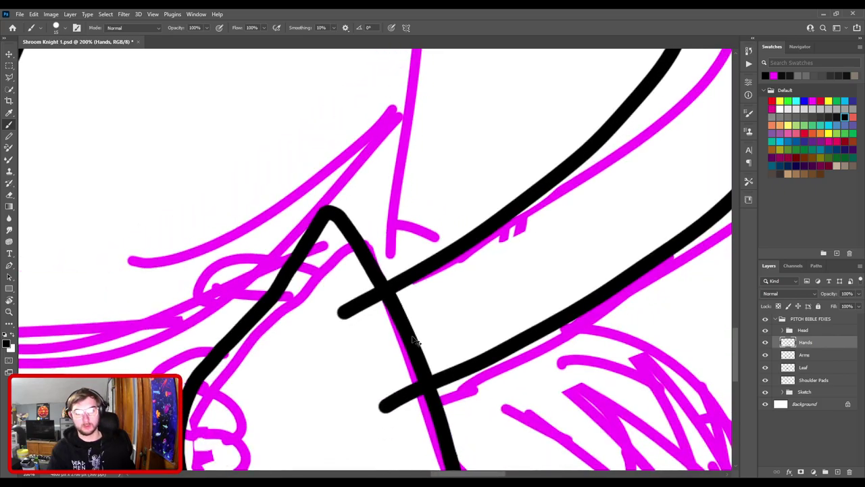
scroll(412, 336, "up", 5)
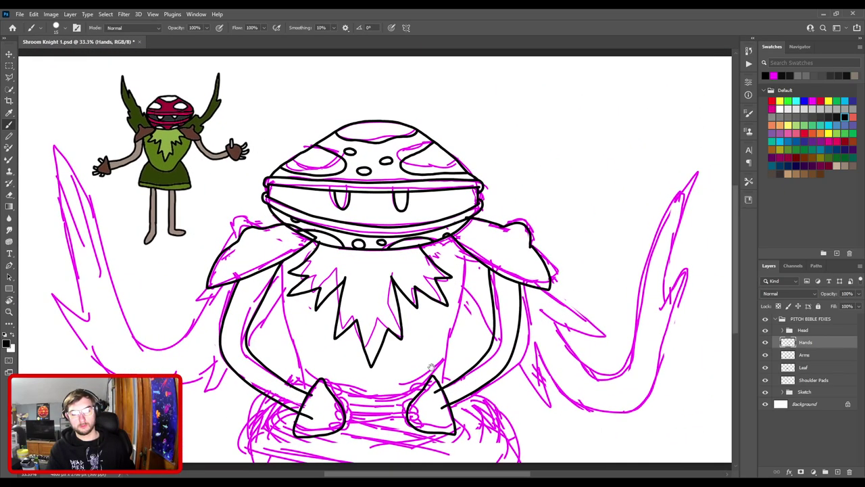
left_click_drag(460, 250, 484, 203)
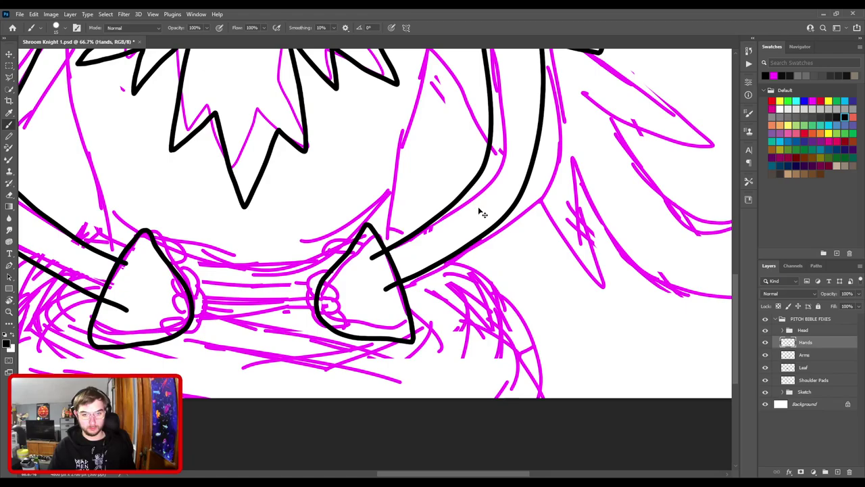
scroll(482, 214, "down", 3)
scroll(485, 244, "up", 2)
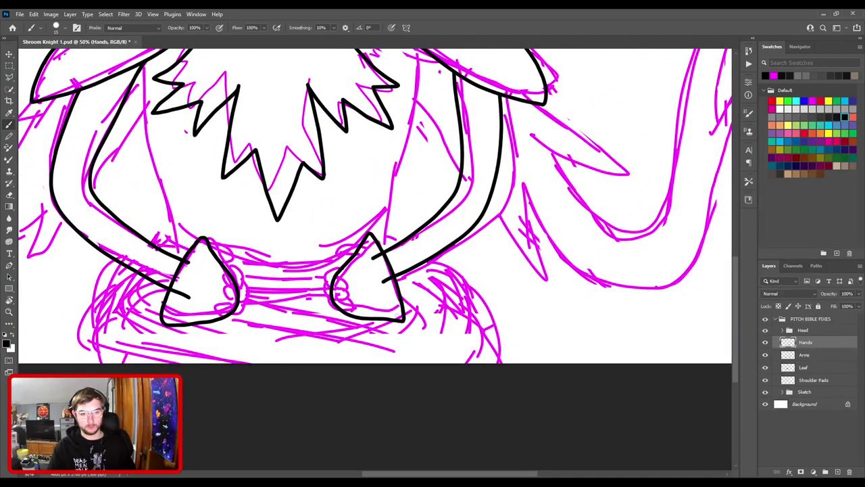
- Rotate the outline of the hand on the viewer's right about 5° counter-clockwise and shift it slightly inward, then deselect it
key("l")
left_click(340, 334)
left_click(488, 351)
left_click(488, 259)
left_click(414, 196)
left_click(336, 192)
double_click(308, 305)
key("ctrl+t")
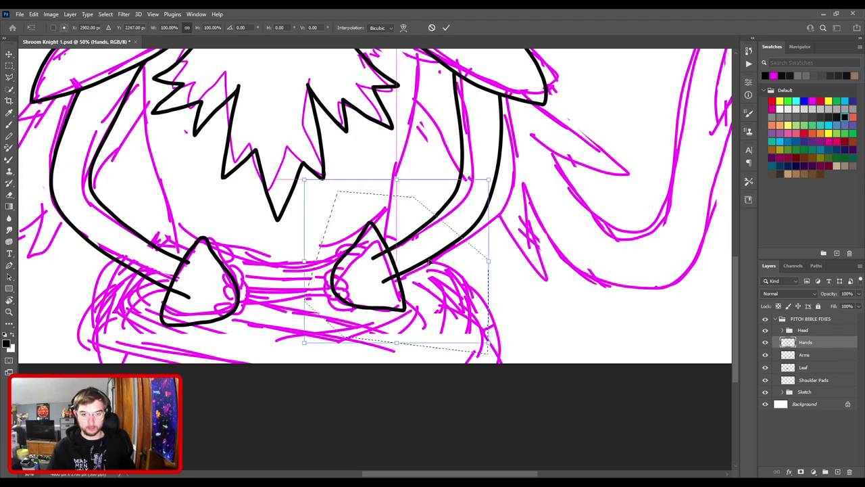
left_click_drag(498, 173, 491, 164)
left_click_drag(447, 241, 436, 244)
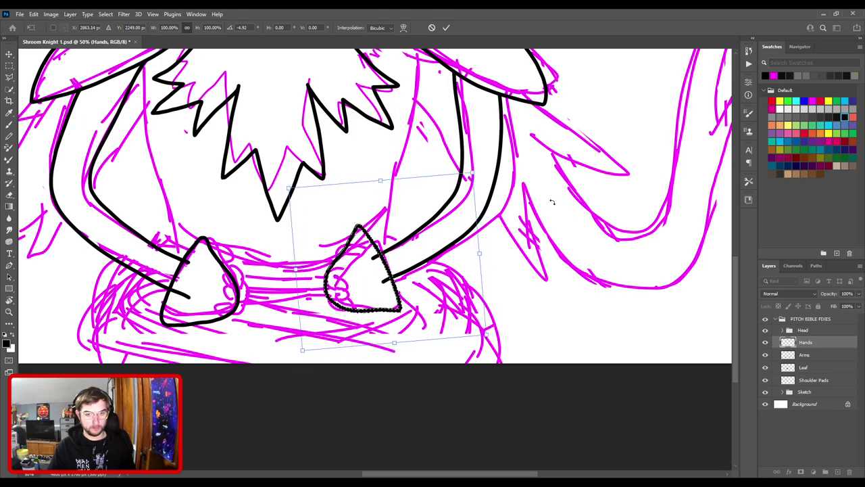
scroll(552, 202, "down", 3)
key("Return")
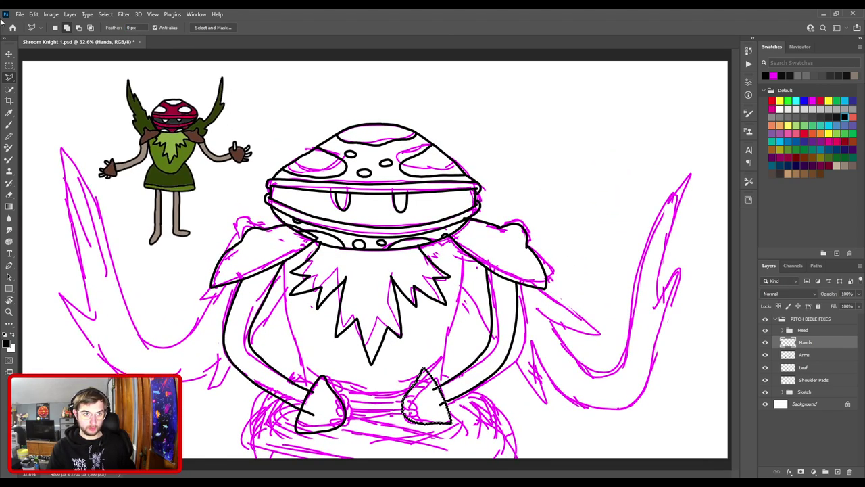
key("ctrl+d")
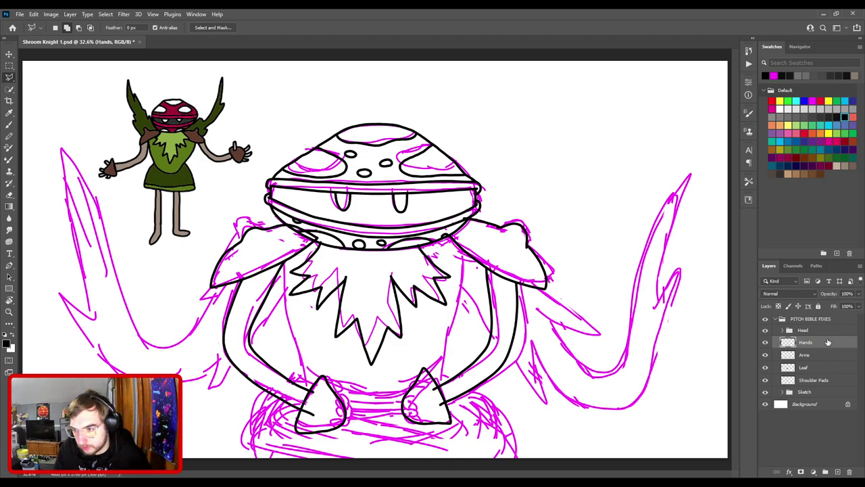
- Cut the hand outline on the viewer's right from the Hands layer onto its own layer and duplicate that layer
mouse_move(394, 441)
left_mouse_down()
mouse_move(469, 373)
mouse_move(440, 325)
mouse_move(378, 367)
left_mouse_up()
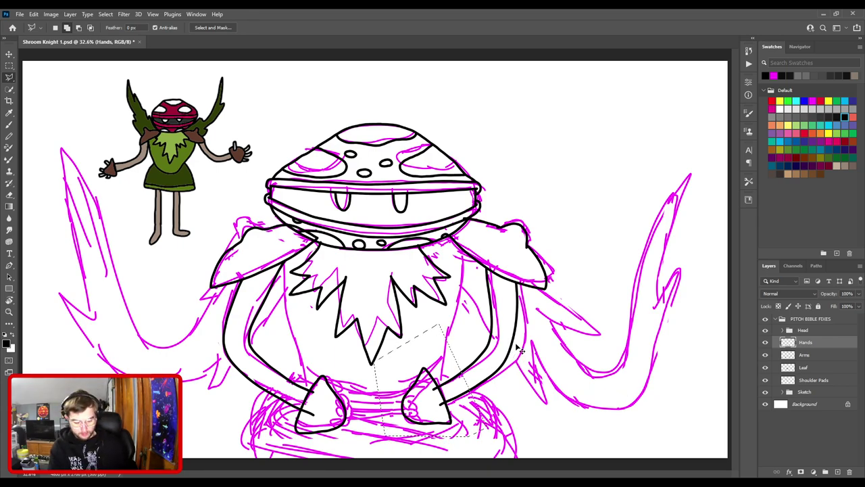
key("ctrl+j")
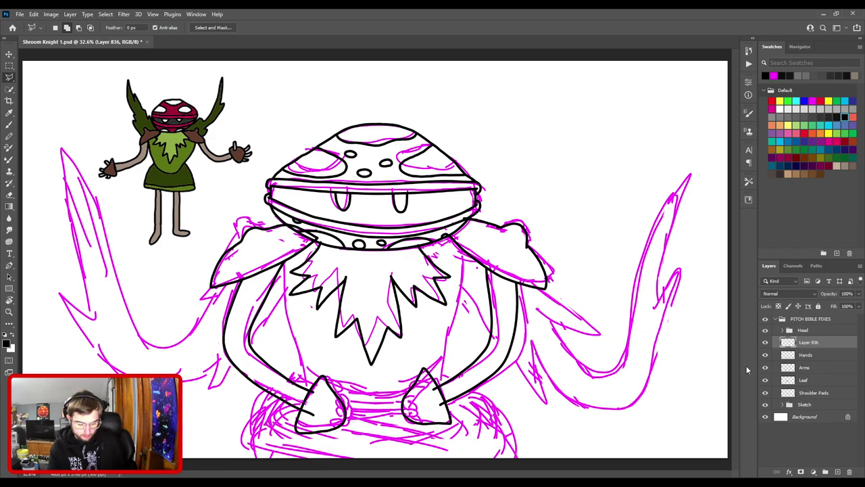
key("ctrl+j")
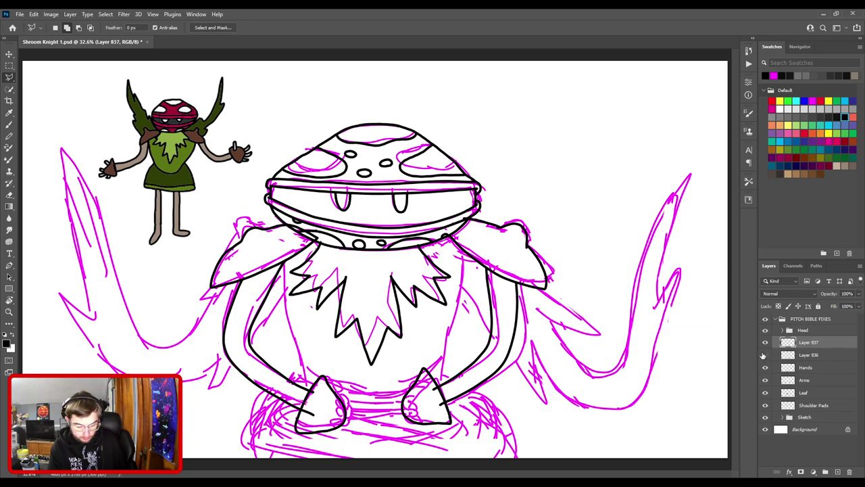
- Try enlarging the duplicated hand outline to about 108%, and undo the scaling
key("ctrl+t")
left_click_drag(401, 423, 397, 430)
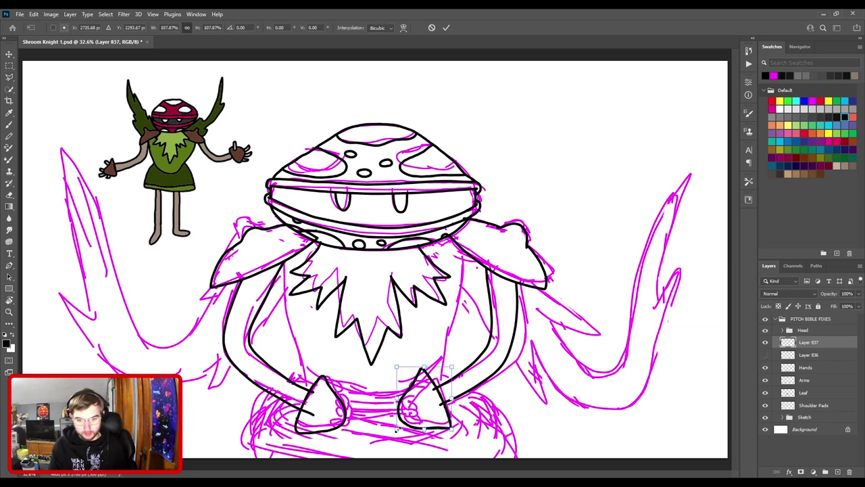
key("Return")
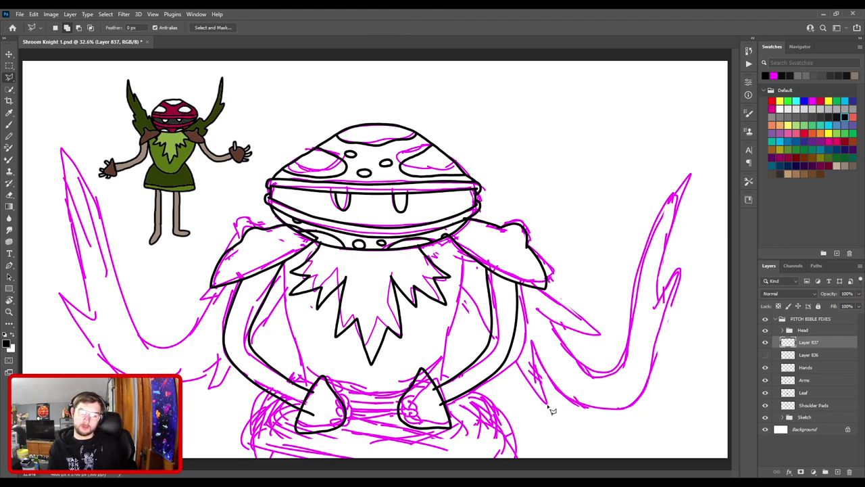
key("ctrl+z")
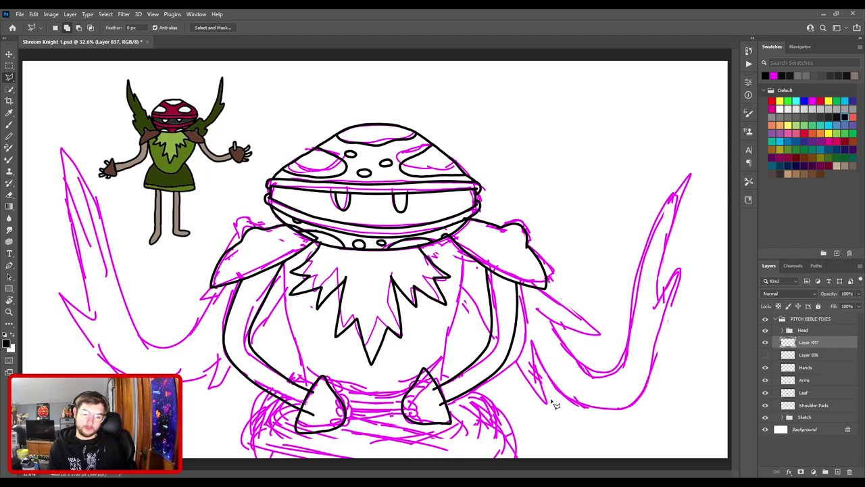
- Scale up the duplicated hand outline slightly so it better covers the sketched fingers
key("ctrl+t")
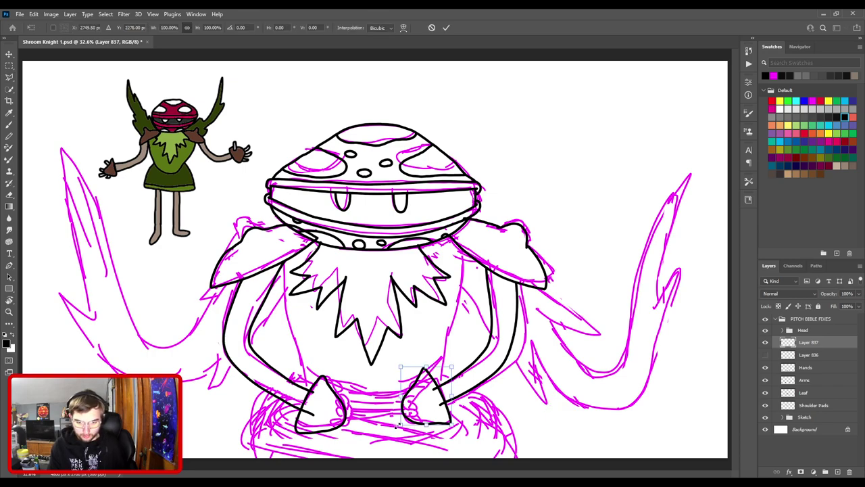
left_click_drag(397, 425, 354, 131)
key("ctrl+plus")
key("ctrl+plus")
key("ctrl+plus")
left_click_drag(361, 181, 365, 254)
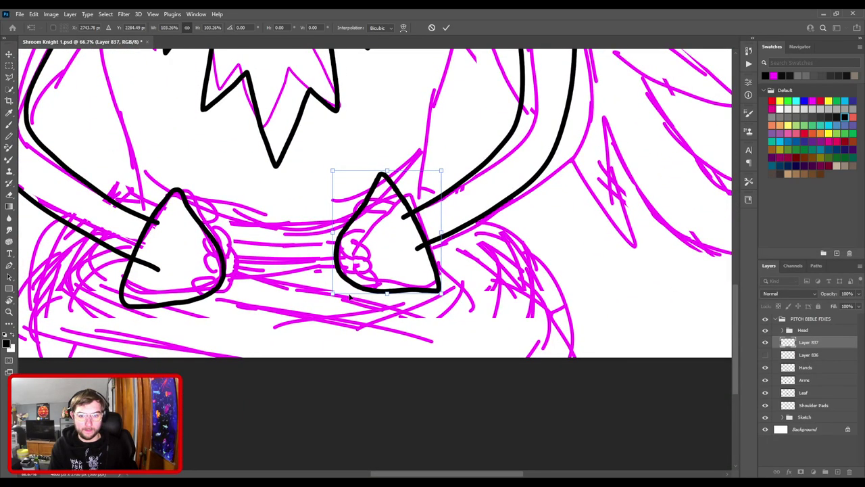
key("Return")
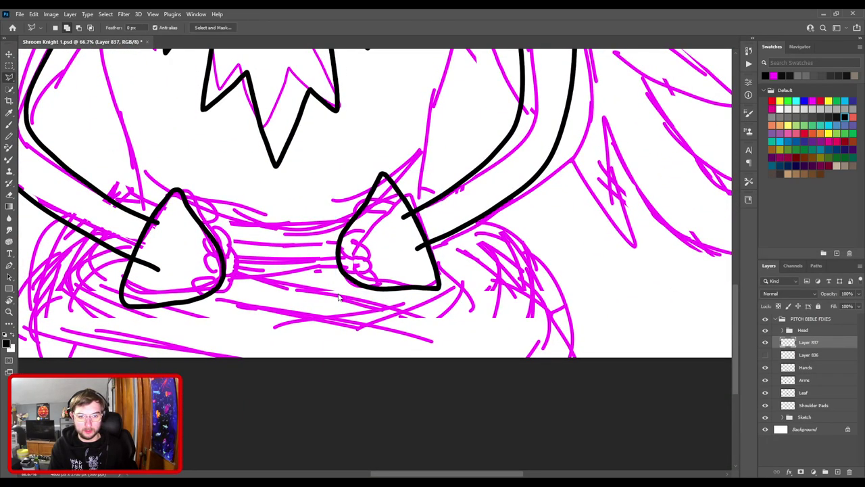
scroll(338, 298, "down", 4)
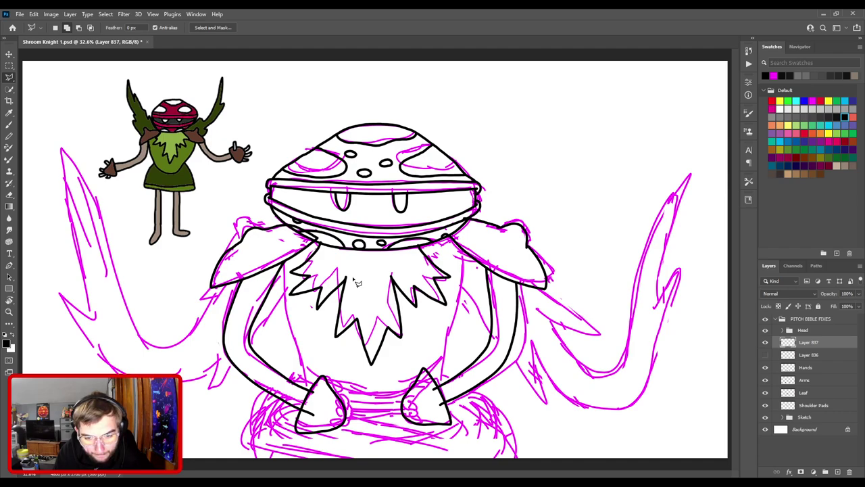
- Hide the duplicated hand on Layer 837 and make the Hands layer active
left_click(765, 342)
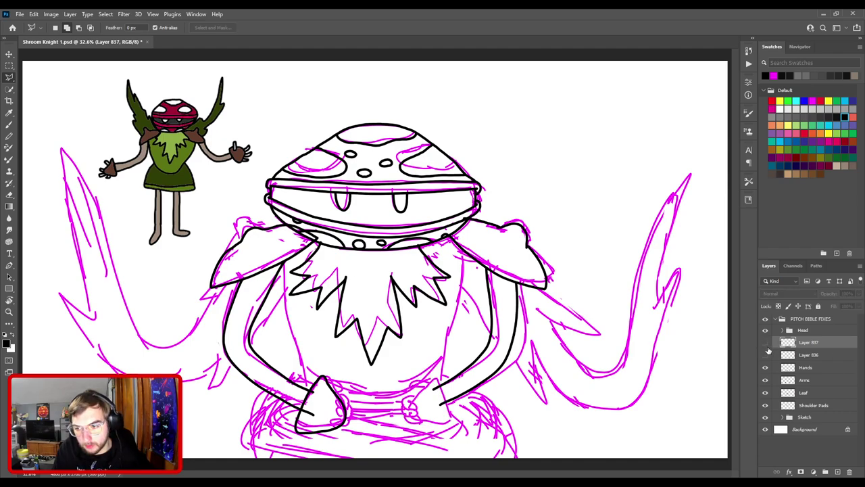
left_click(765, 368)
left_click(765, 367)
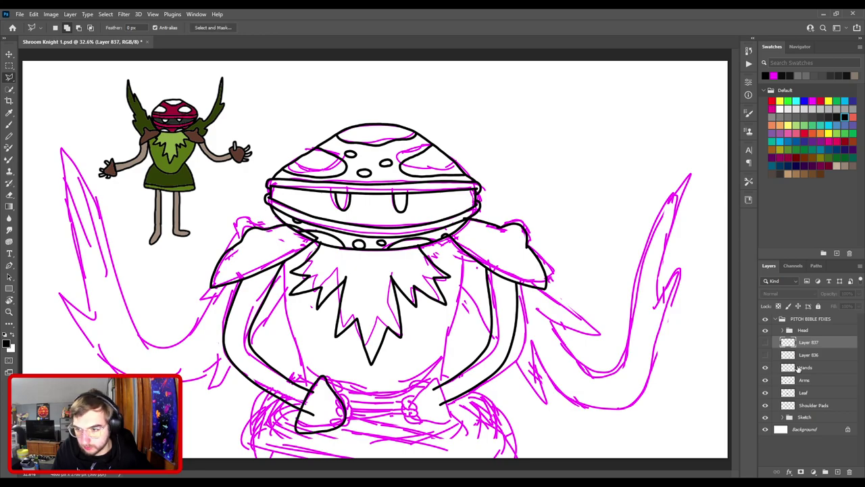
left_click(798, 371)
- Brush a black wrist edge for the missing hand and try out a rounded outline around its sketched fingers
key("b")
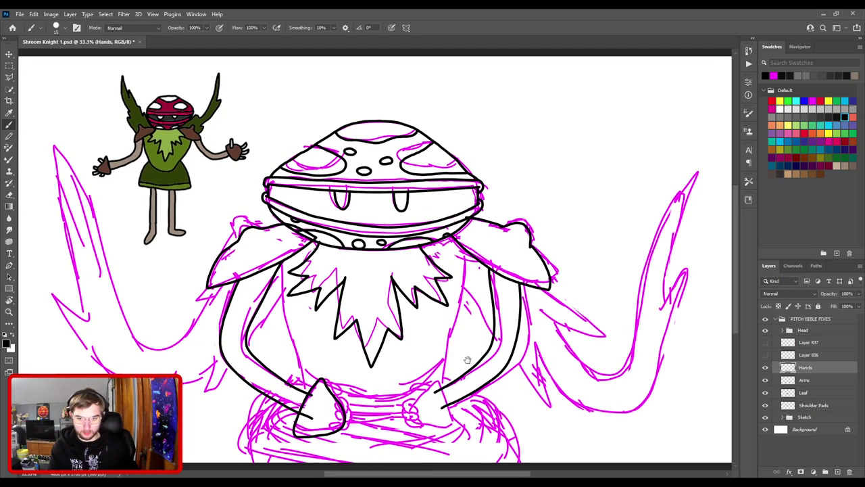
scroll(444, 257, "up", 2)
scroll(426, 301, "down", 2)
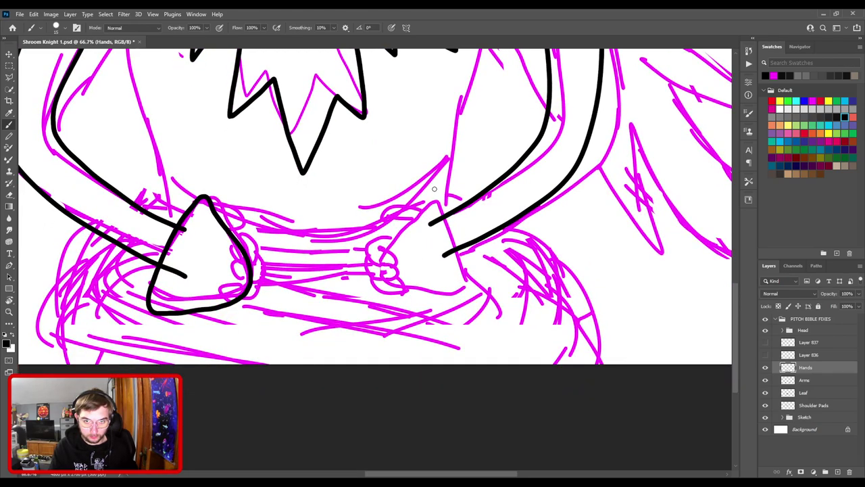
left_click_drag(447, 220, 465, 285)
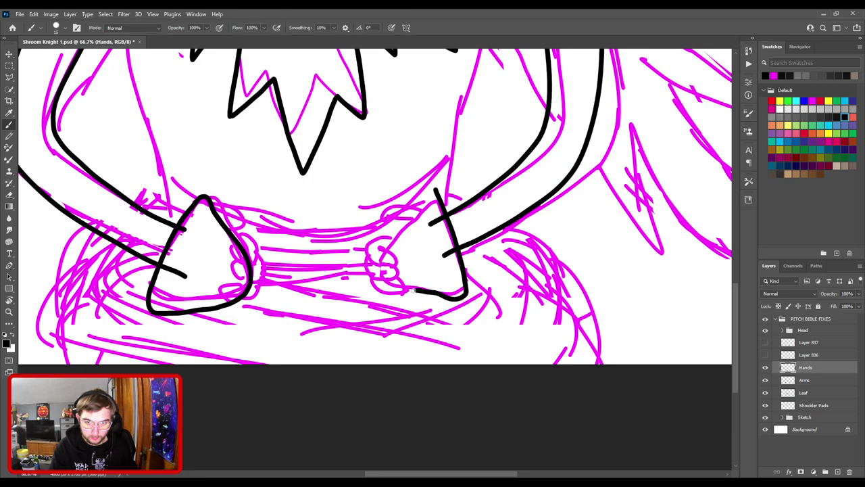
left_click_drag(369, 270, 396, 222)
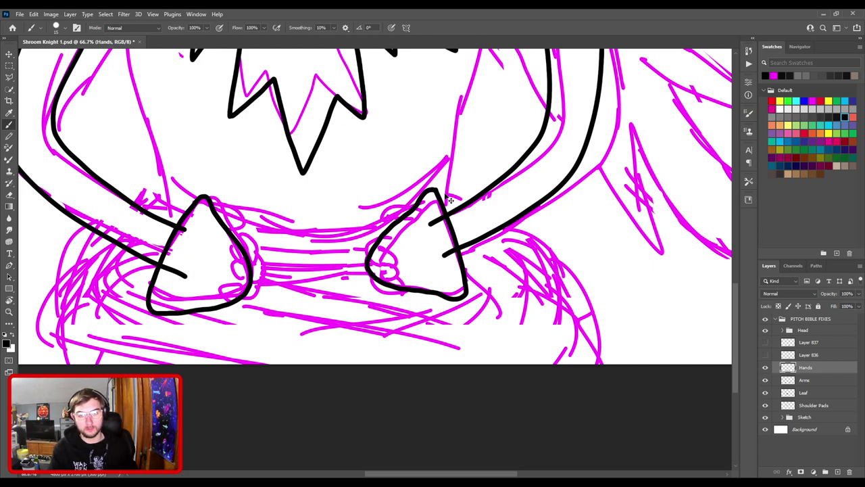
key("ctrl+z")
mouse_move(428, 189)
left_mouse_down()
mouse_move(370, 271)
mouse_move(390, 298)
mouse_move(457, 297)
left_mouse_up()
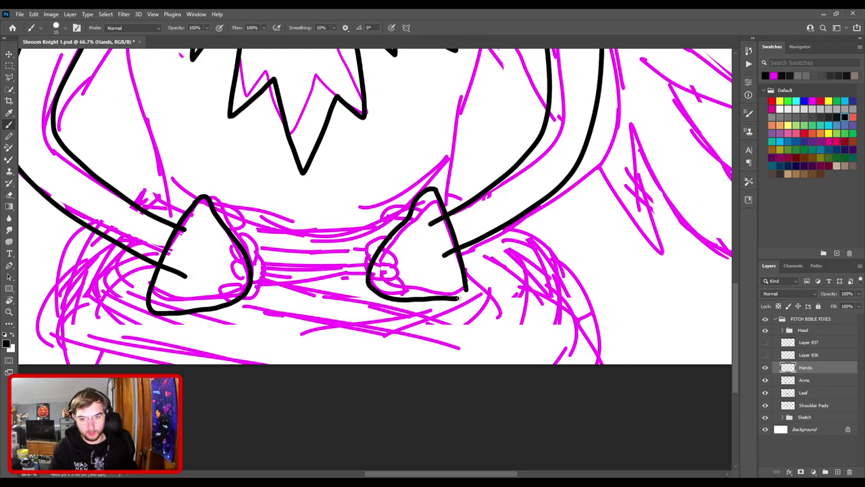
- Rotate the canvas to about 107° and undo the curved part of the new hand outline, keeping the wrist edge
key("ctrl+0")
key("ctrl+plus")
left_click_drag(514, 404, 512, 295)
key("ctrl+plus")
key("ctrl+plus")
key("ctrl+plus")
mouse_move(463, 276)
left_mouse_down()
mouse_move(425, 186)
mouse_move(428, 145)
mouse_move(478, 301)
mouse_move(462, 353)
left_mouse_up()
key("r")
mouse_move(442, 264)
left_mouse_down()
mouse_move(440, 209)
mouse_move(495, 138)
left_mouse_up()
key("ctrl+z")
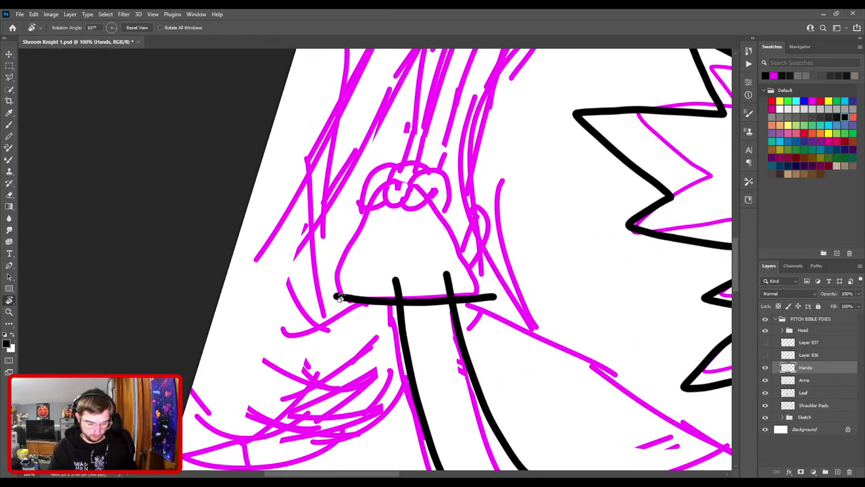
- Redraw the hand's rounded outline from the wrist corner around the sketched fingers towards the other end of the wrist edge
key("b")
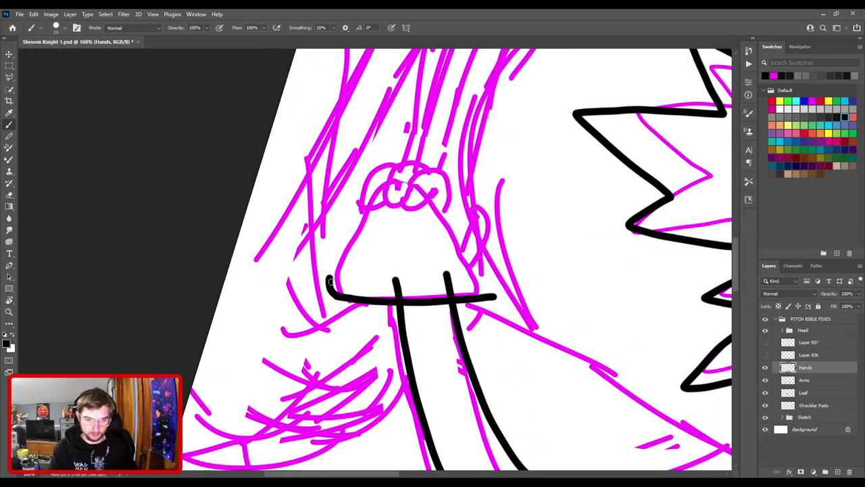
left_click_drag(332, 286, 353, 237)
key("ctrl+z")
mouse_move(332, 283)
left_mouse_down()
mouse_move(381, 184)
mouse_move(408, 174)
mouse_move(441, 189)
mouse_move(494, 296)
left_mouse_up()
scroll(378, 204, "down", 4)
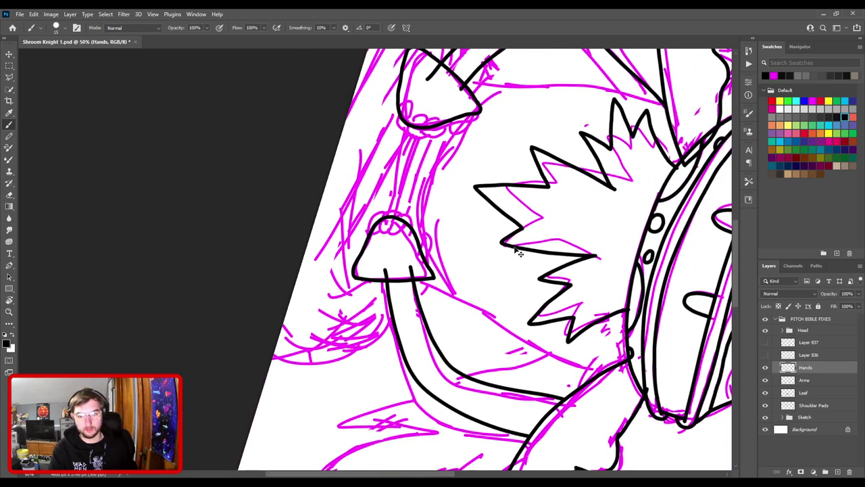
scroll(378, 204, "up", 3)
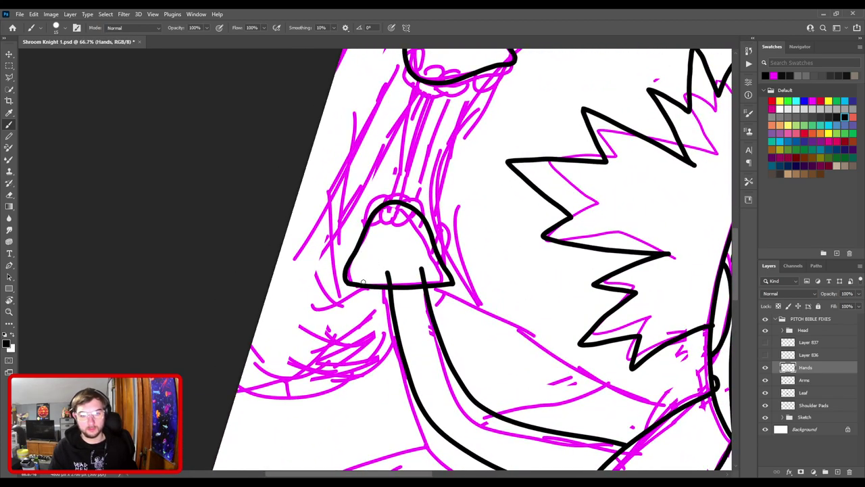
key("ctrl+z")
mouse_move(347, 283)
left_mouse_down()
mouse_move(375, 203)
mouse_move(401, 194)
mouse_move(422, 207)
mouse_move(448, 259)
left_mouse_up()
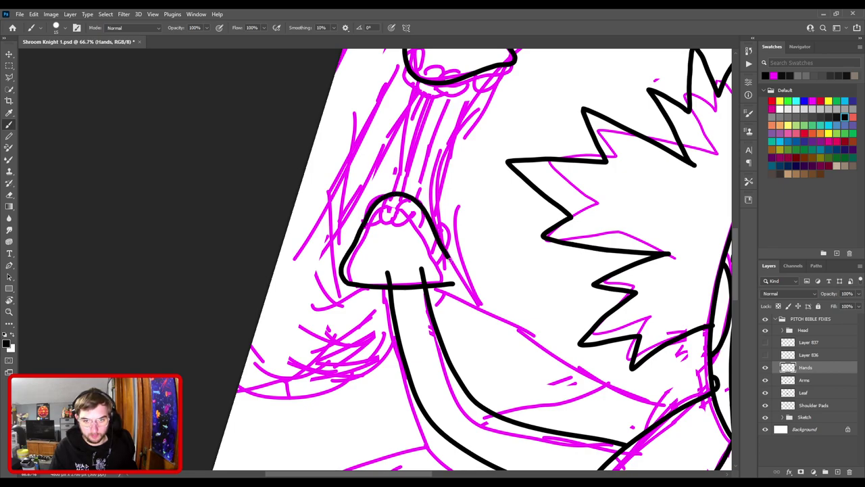
scroll(499, 244, "down", 5)
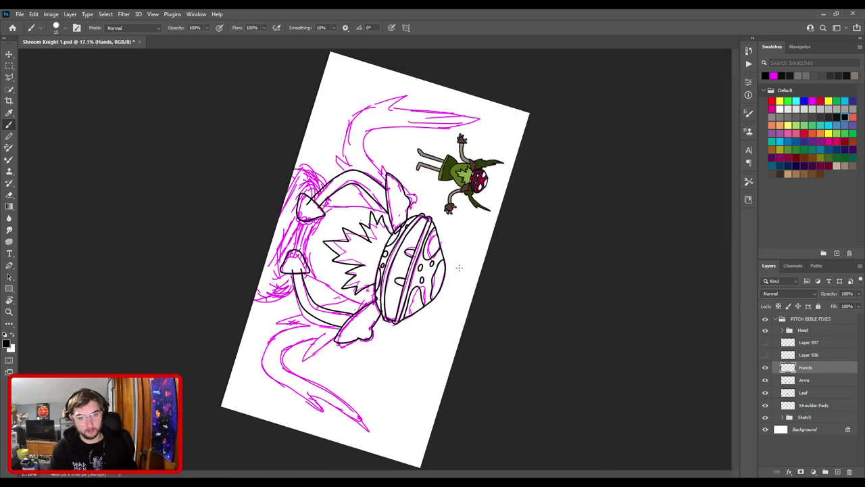
- Return the canvas rotation to 0° and erase the overlapping stroke ends at the redrawn hand's upper tip
key("ctrl+plus")
key("ctrl+plus")
key("r")
left_click_drag(481, 189, 287, 197)
left_click_drag(421, 311, 422, 179)
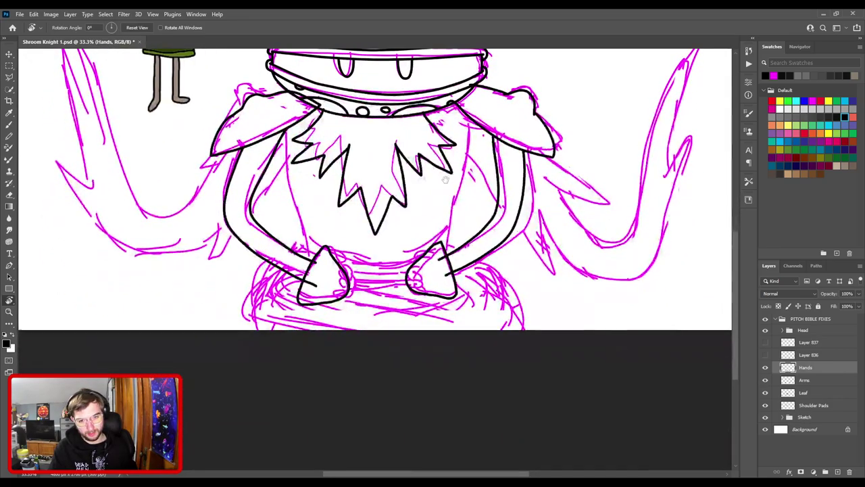
scroll(423, 178, "down", 2)
scroll(350, 155, "up", 4)
scroll(405, 202, "up", 3)
mouse_move(376, 230)
left_mouse_down()
mouse_move(413, 272)
mouse_move(385, 292)
mouse_move(446, 253)
mouse_move(378, 267)
mouse_move(373, 288)
mouse_move(376, 249)
left_mouse_up()
key("e")
scroll(412, 273, "up", 2)
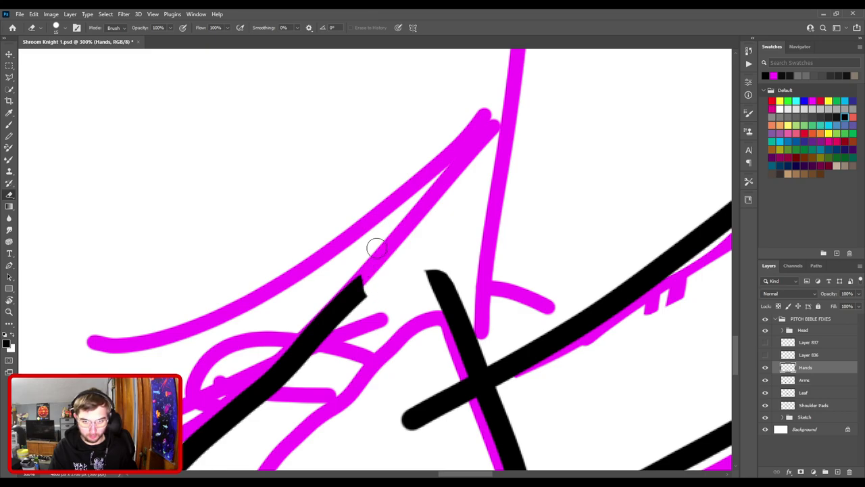
- Join the two open ends at the redrawn hand's upper corner with a rounded black brush stroke
key("b")
left_click_drag(353, 289, 388, 257)
key("ctrl+z")
mouse_move(357, 288)
left_mouse_down()
mouse_move(377, 265)
mouse_move(421, 255)
mouse_move(438, 263)
left_mouse_up()
key("ctrl+z")
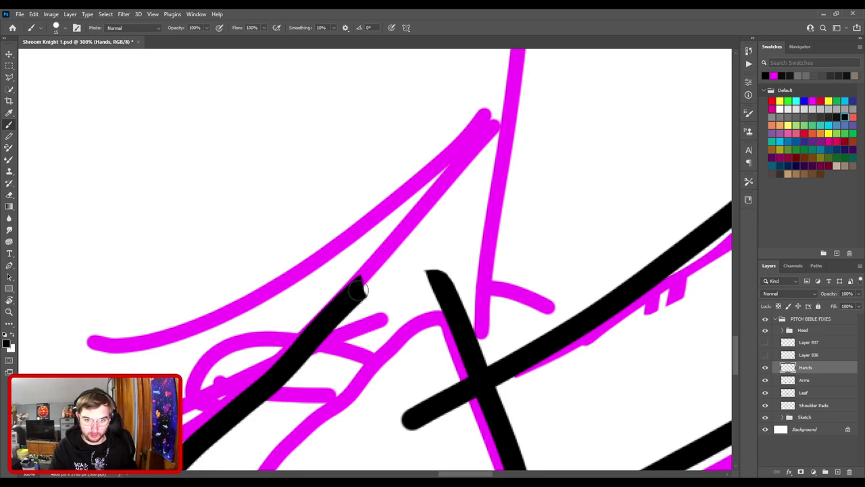
mouse_move(358, 289)
left_mouse_down()
mouse_move(390, 255)
mouse_move(416, 250)
mouse_move(455, 302)
left_mouse_up()
key("ctrl+0")
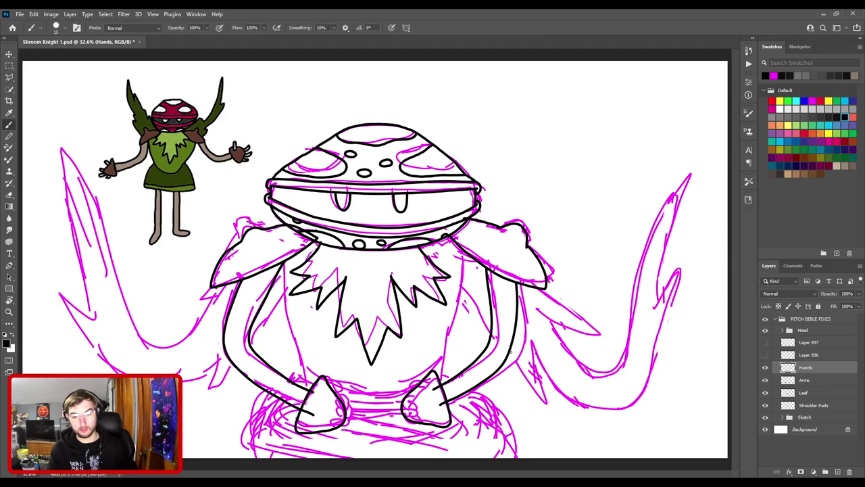
- Delete the two hidden hand copies, Layer 837 and Layer 836
left_click(831, 345)
key("Delete")
key("Delete")
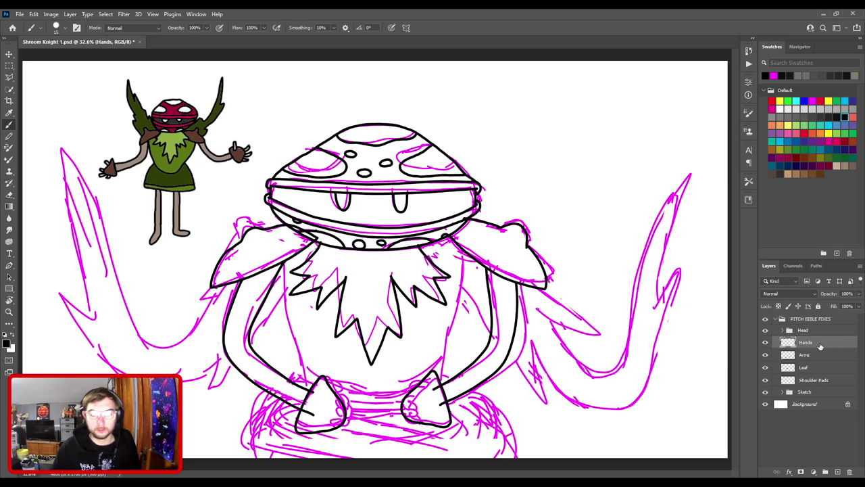
- On the Arms layer, erase the arm lines that overlap the inside of both hands with a size 60 eraser
left_click(822, 355)
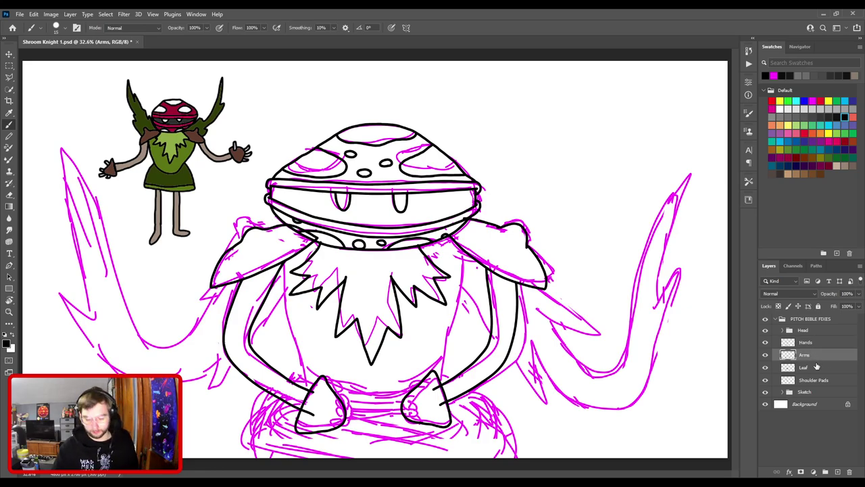
key("e")
scroll(419, 360, "up", 5)
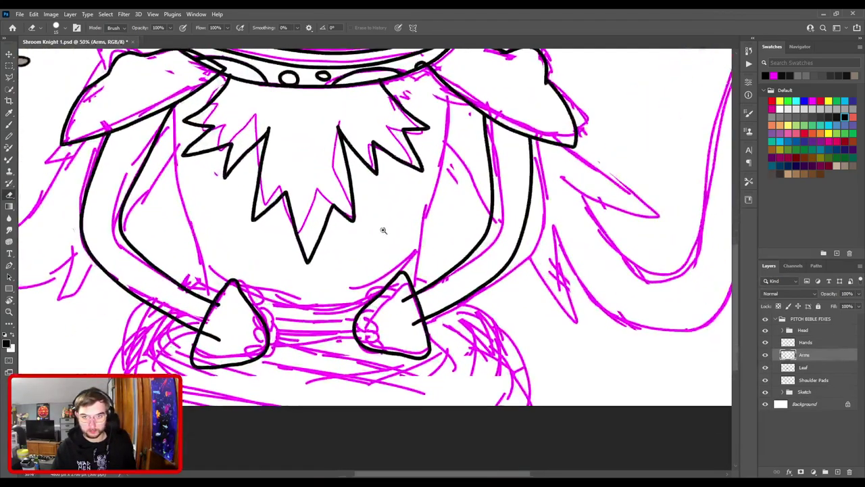
left_click_drag(428, 358, 419, 313)
left_click_drag(291, 317, 472, 264)
left_click_drag(363, 309, 332, 304)
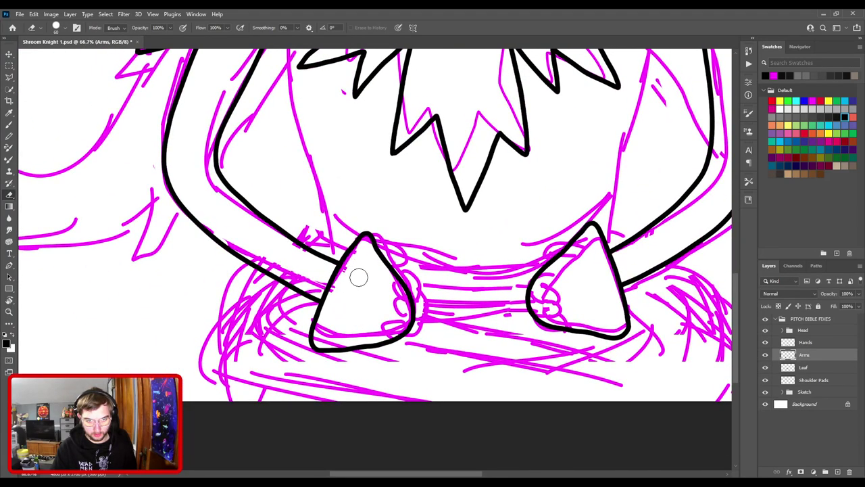
- Add a new layer named Fingers directly above the Hands layer and choose the Brush tool
scroll(353, 273, "down", 4)
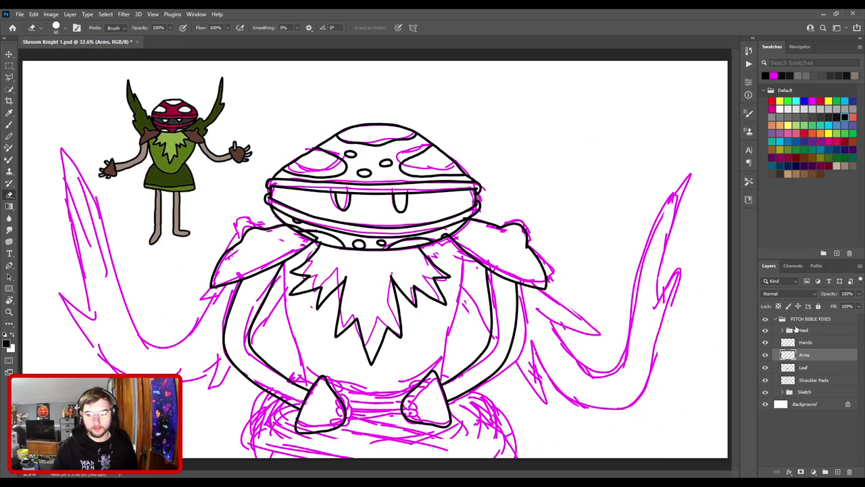
left_click(828, 344)
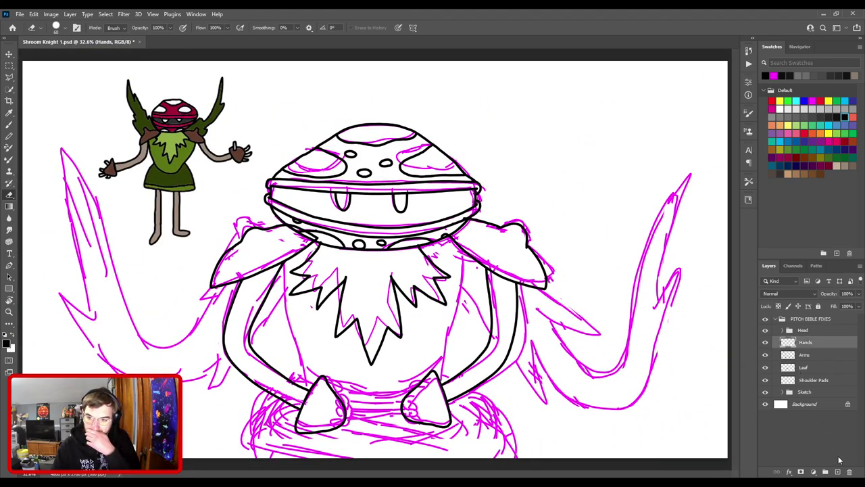
left_click(838, 472)
double_click(808, 343)
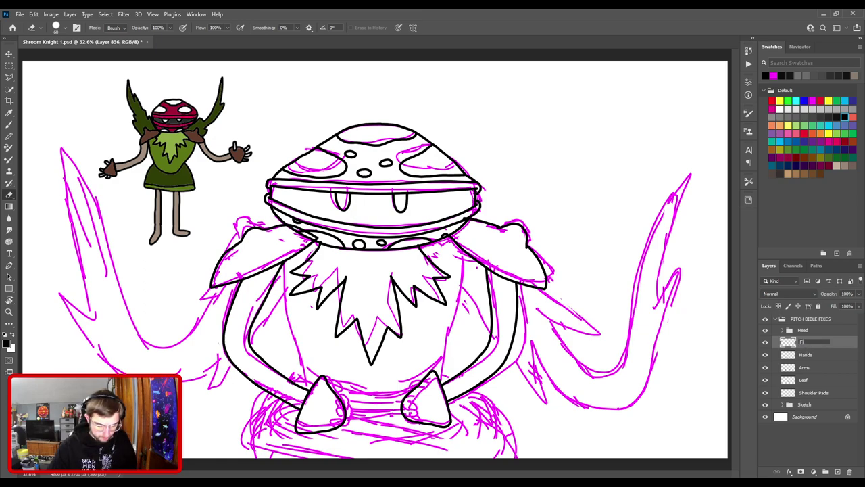
type("Fingers")
key("Return")
key("b")
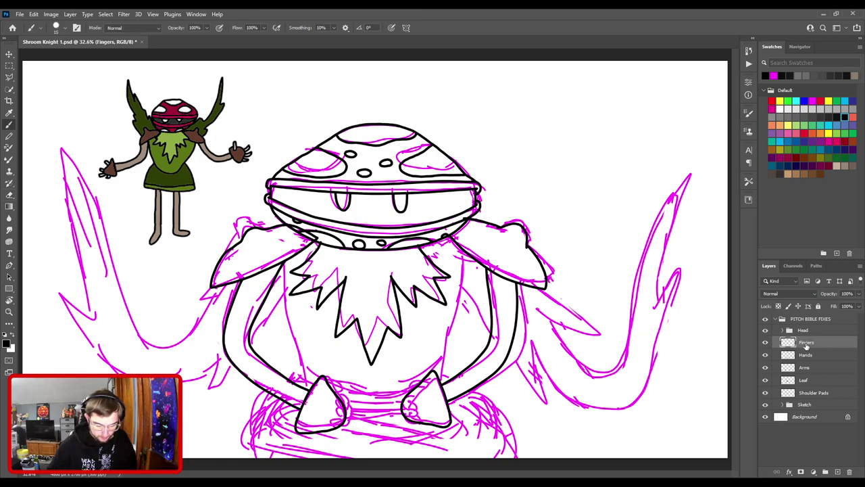
- Hide the Sketch group and set the brush colour to magenta
key("ctrl+plus")
left_click_drag(361, 249, 432, 151)
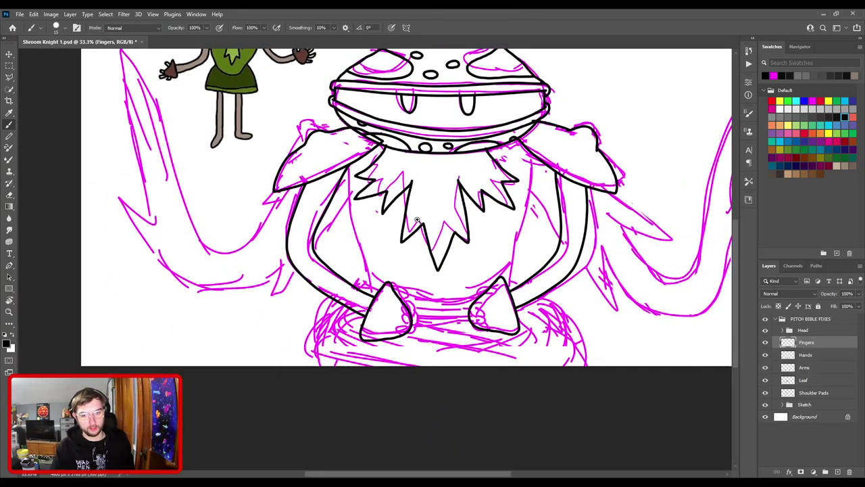
mouse_move(366, 220)
left_mouse_down()
mouse_move(390, 321)
mouse_move(380, 312)
left_mouse_up()
left_click_drag(398, 341, 319, 205)
key("ctrl+plus")
key("ctrl+plus")
key("ctrl+plus")
left_click_drag(303, 329, 354, 282)
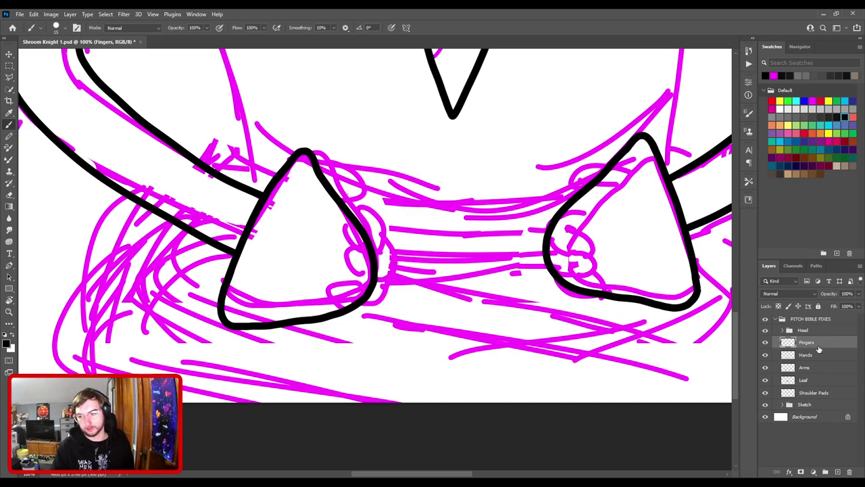
left_click(766, 405)
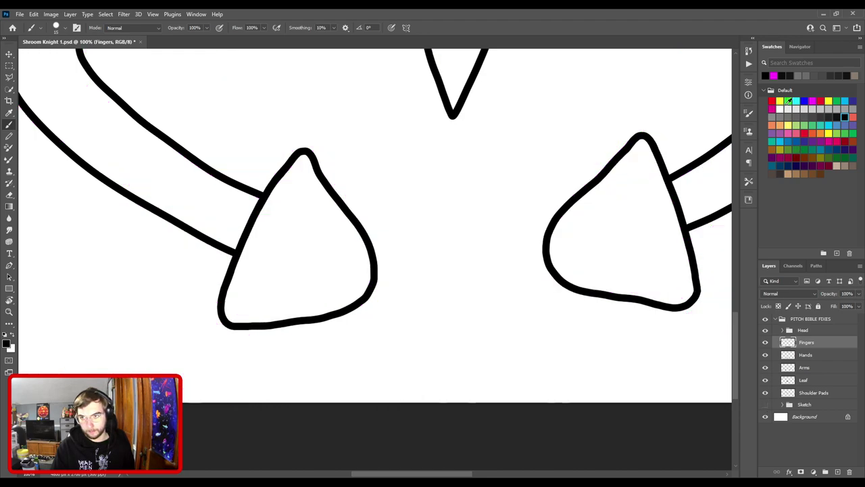
left_click(812, 100)
- Rename the Fingers layer as Fingers Sketch
double_click(809, 343)
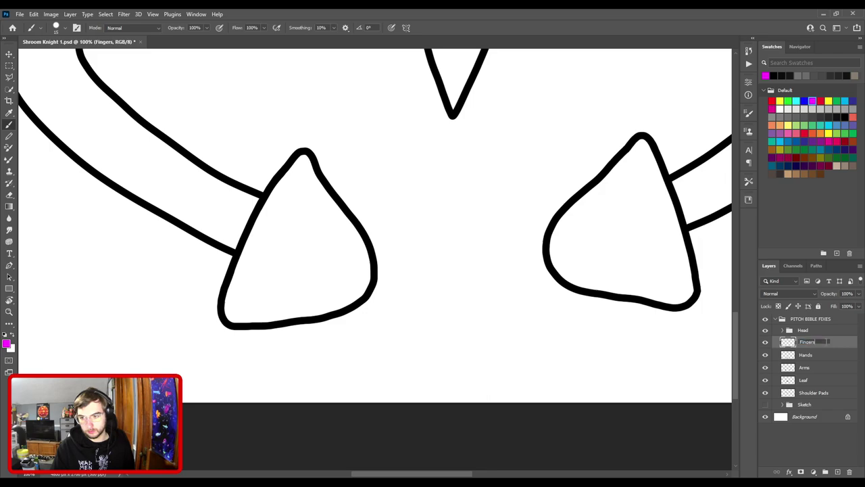
type("Sketch")
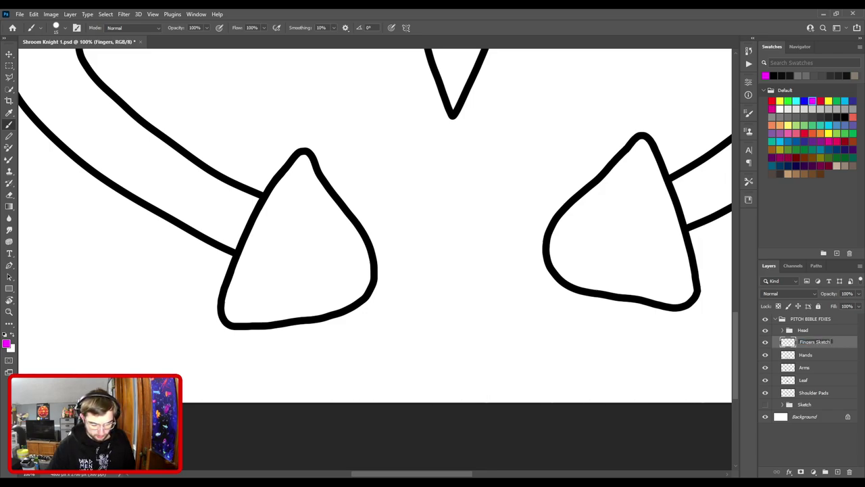
key("Return")
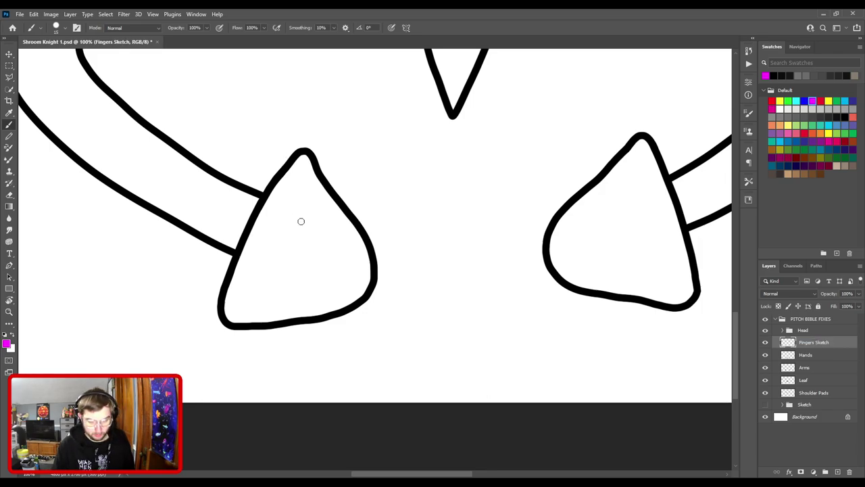
- Sketch two magenta finger curves along the inner edge of the left-hand hand, undoing unsatisfactory strokes
mouse_move(367, 263)
left_mouse_down()
mouse_move(366, 239)
mouse_move(351, 247)
mouse_move(355, 262)
mouse_move(370, 265)
mouse_move(367, 273)
mouse_move(353, 267)
mouse_move(347, 281)
mouse_move(365, 291)
mouse_move(371, 268)
mouse_move(342, 304)
mouse_move(343, 283)
mouse_move(369, 277)
mouse_move(348, 298)
mouse_move(371, 283)
left_mouse_up()
key("ctrl+z")
key("ctrl+z")
key("ctrl+z")
key("ctrl+z")
key("ctrl+z")
key("ctrl+z")
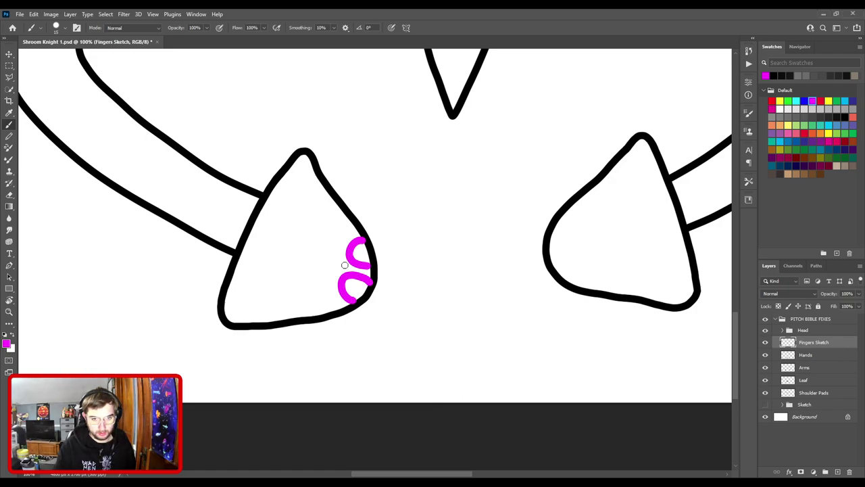
- Sketch a third finger curve at the left-hand hand's lower edge and close the uppermost finger into a loop across the outline
left_click_drag(324, 317, 361, 293)
key("ctrl+z")
mouse_move(318, 315)
left_mouse_down()
mouse_move(323, 304)
mouse_move(342, 306)
left_mouse_up()
key("ctrl+z")
mouse_move(343, 241)
left_mouse_down()
mouse_move(232, 279)
mouse_move(273, 269)
mouse_move(299, 295)
mouse_move(264, 299)
mouse_move(276, 301)
mouse_move(287, 281)
mouse_move(265, 280)
left_mouse_up()
key("ctrl+z")
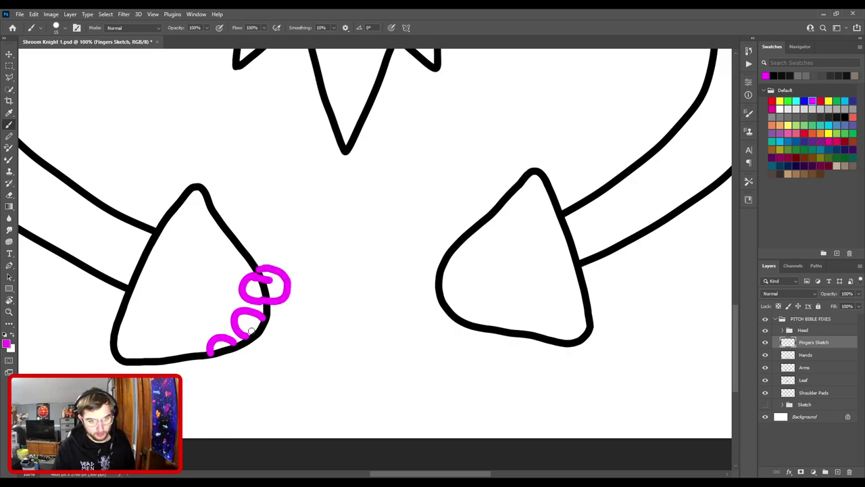
- Close the middle and lowest fingers of the left-hand hand into rounded loops extending past the outline
mouse_move(245, 333)
left_mouse_down()
mouse_move(279, 323)
mouse_move(269, 309)
mouse_move(253, 340)
mouse_move(276, 311)
left_mouse_up()
key("ctrl+z")
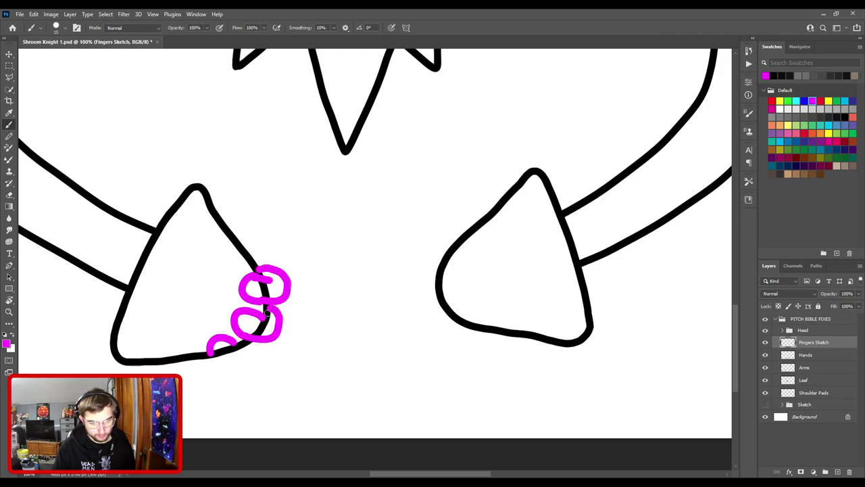
mouse_move(210, 353)
left_mouse_down()
mouse_move(239, 368)
mouse_move(246, 344)
left_mouse_up()
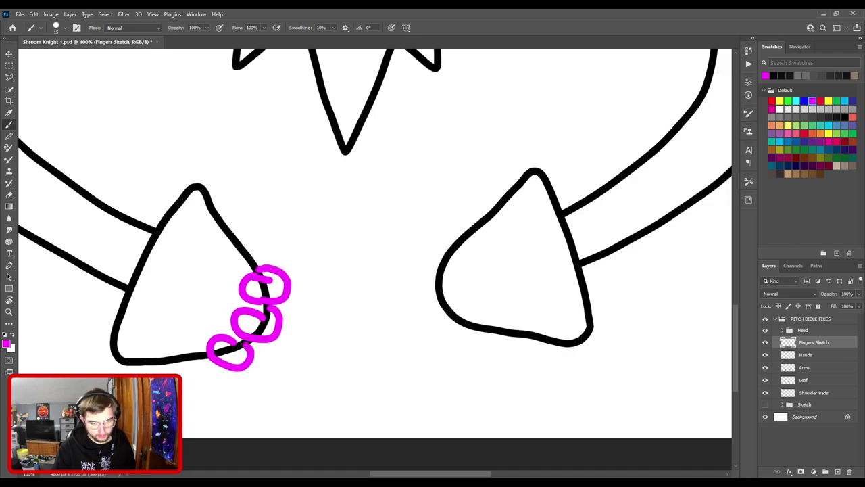
key("ctrl+z")
mouse_move(210, 353)
left_mouse_down()
mouse_move(257, 360)
mouse_move(261, 349)
mouse_move(251, 358)
mouse_move(246, 343)
left_mouse_up()
key("ctrl+z")
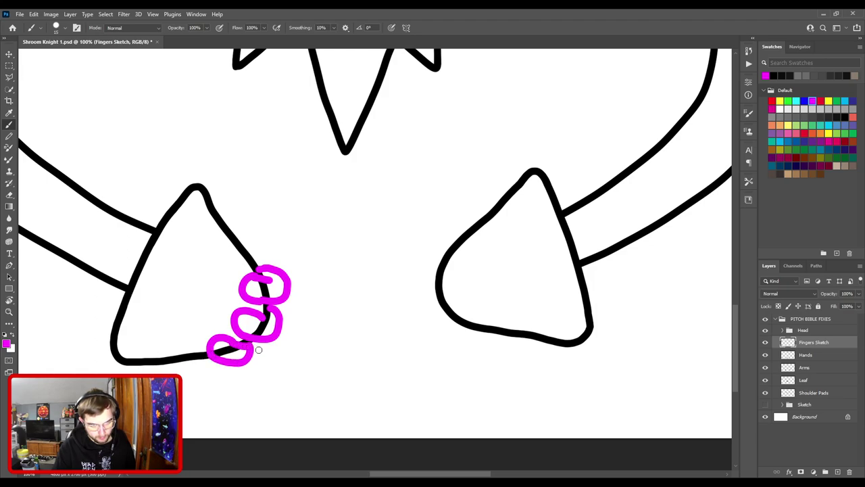
- Sketch a curved magenta thumb above the three fingers of the left-hand hand
key("ctrl+minus")
key("ctrl+minus")
key("ctrl+minus")
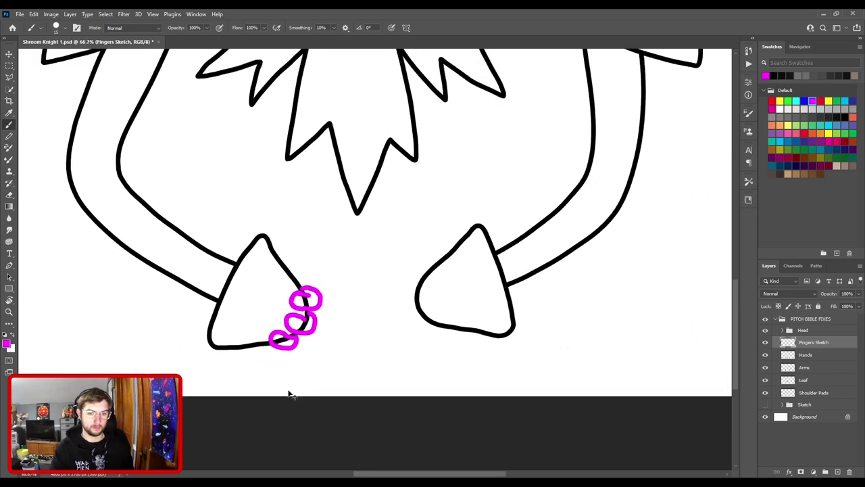
left_click_drag(295, 373, 247, 258)
scroll(247, 258, "up", 5)
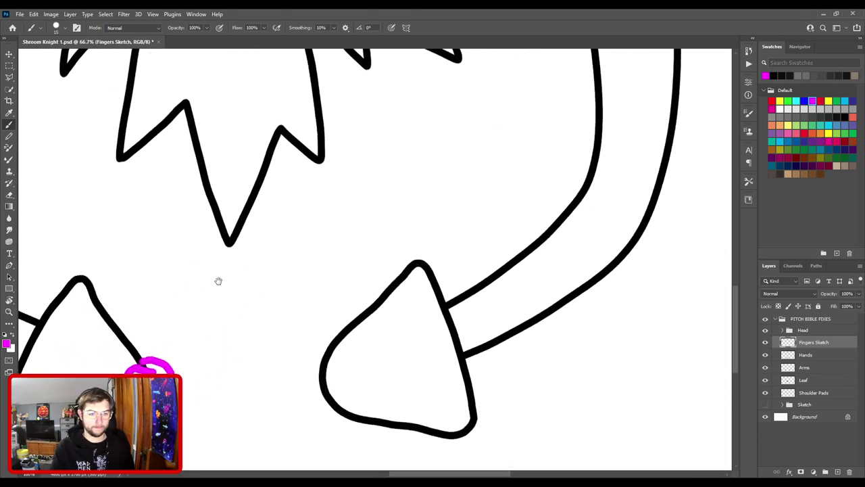
mouse_move(325, 248)
left_mouse_down()
mouse_move(357, 252)
mouse_move(370, 279)
mouse_move(325, 251)
left_mouse_up()
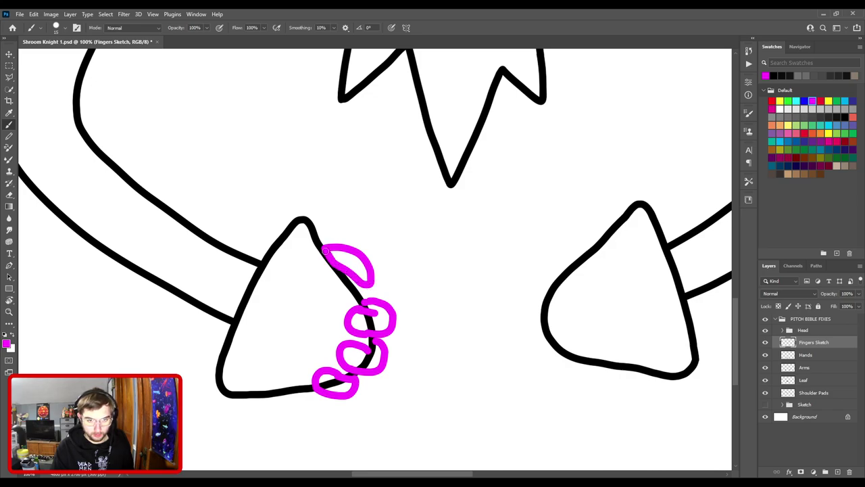
- Sketch the lowest and middle fingers as magenta loops across the inner edge of the right-hand hand
scroll(384, 276, "down", 4)
scroll(448, 332, "up", 1)
left_click_drag(424, 366, 375, 152)
left_click_drag(377, 260, 405, 311)
left_click_drag(421, 338, 434, 291)
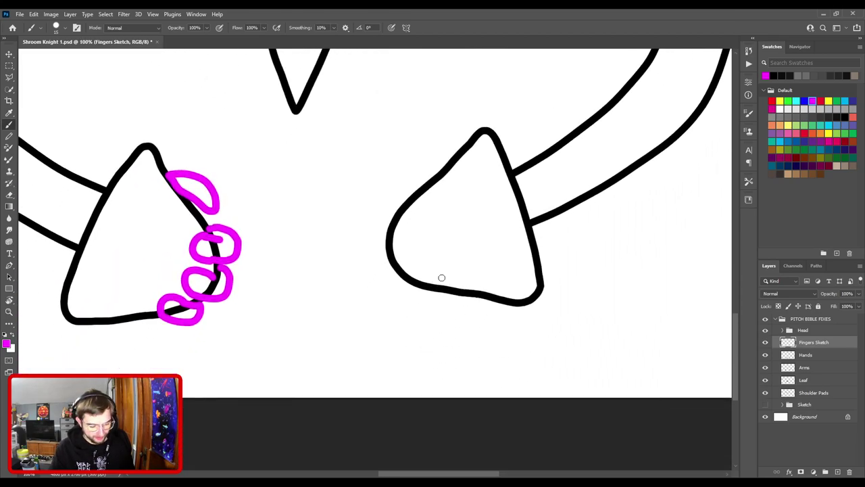
mouse_move(433, 282)
left_mouse_down()
mouse_move(402, 286)
mouse_move(374, 247)
mouse_move(408, 245)
mouse_move(407, 265)
mouse_move(388, 264)
mouse_move(376, 250)
mouse_move(392, 238)
mouse_move(412, 243)
mouse_move(414, 261)
mouse_move(386, 274)
mouse_move(409, 296)
left_mouse_up()
key("ctrl+z")
key("ctrl+z")
key("ctrl+z")
mouse_move(395, 266)
left_mouse_down()
mouse_move(395, 286)
mouse_move(426, 278)
mouse_move(390, 279)
mouse_move(400, 295)
mouse_move(418, 295)
mouse_move(406, 275)
left_mouse_up()
key("ctrl+z")
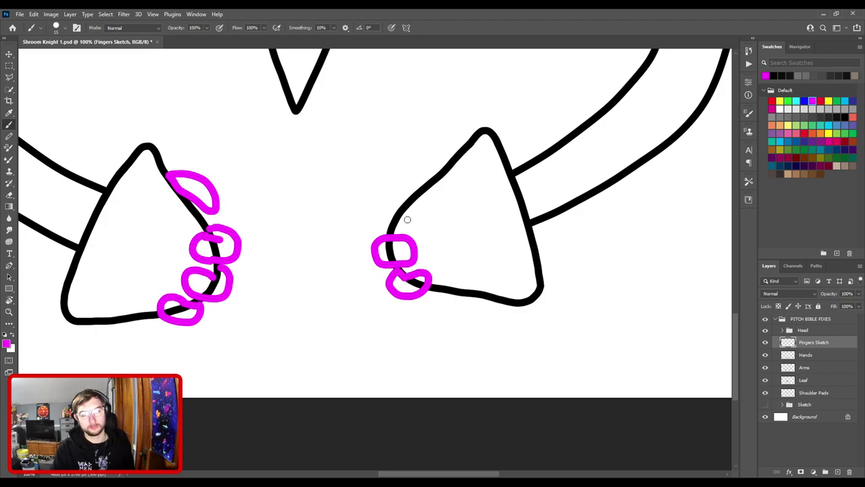
- Sketch the uppermost finger loop and a curved thumb on the right-hand hand
mouse_move(406, 223)
left_mouse_down()
mouse_move(373, 207)
mouse_move(398, 199)
mouse_move(409, 220)
left_mouse_up()
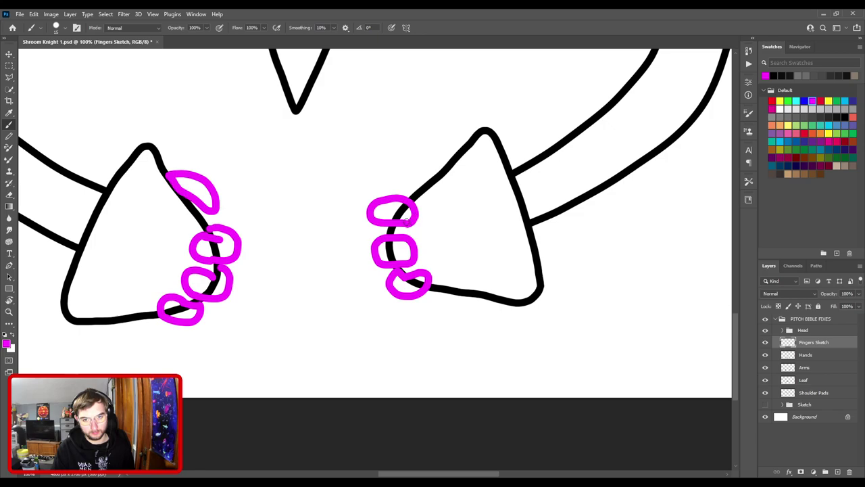
mouse_move(440, 174)
left_mouse_down()
mouse_move(399, 175)
mouse_move(399, 158)
mouse_move(426, 152)
mouse_move(447, 159)
mouse_move(427, 176)
mouse_move(386, 178)
mouse_move(412, 151)
mouse_move(448, 160)
left_mouse_up()
key("ctrl+z")
- Undo the right-hand hand's thumb and redraw it as a smaller magenta curve against the outline
key("ctrl+0")
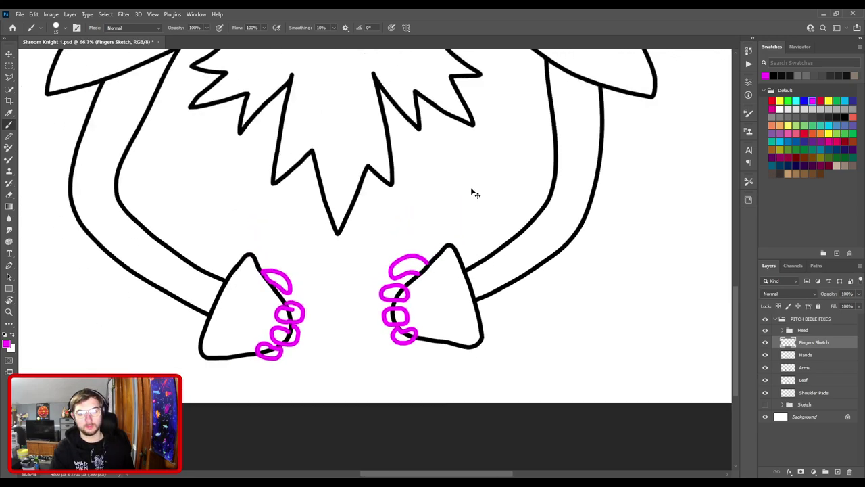
left_click_drag(388, 197, 418, 107)
key("ctrl+plus")
key("ctrl+plus")
key("ctrl+plus")
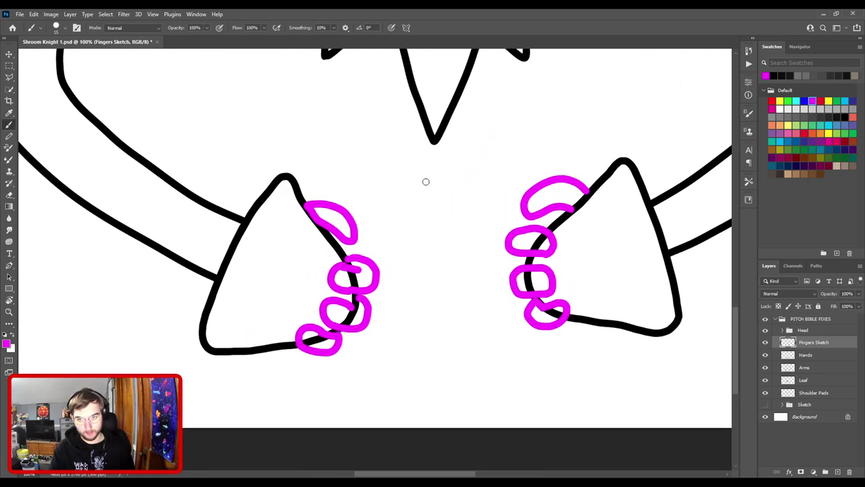
key("ctrl+z")
mouse_move(573, 208)
left_mouse_down()
mouse_move(534, 194)
mouse_move(554, 178)
mouse_move(574, 206)
mouse_move(532, 203)
mouse_move(586, 187)
left_mouse_up()
key("ctrl+z")
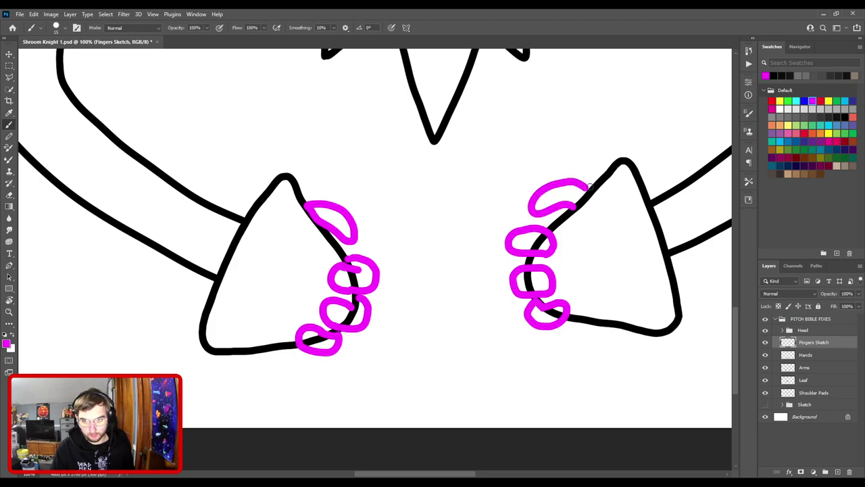
- Examine the sketched fingers on the whole figure, toggling the Hands layer's visibility off and on
key("ctrl+0")
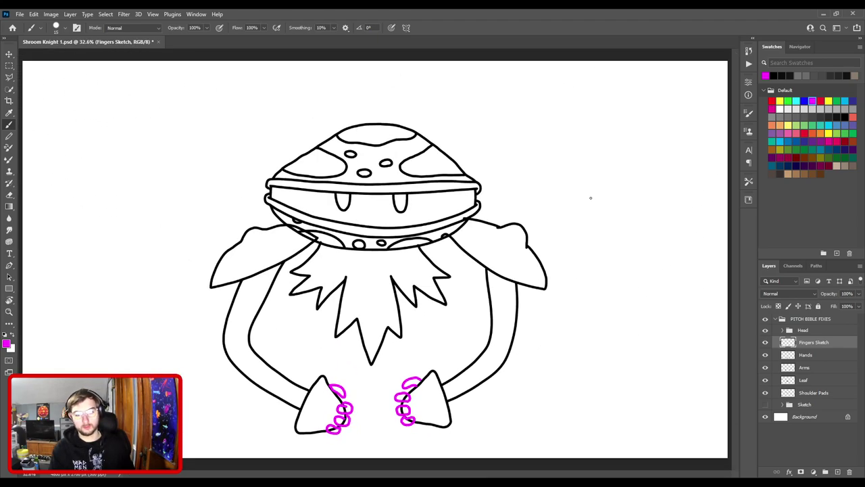
key("ctrl+plus")
left_click_drag(474, 346, 471, 223)
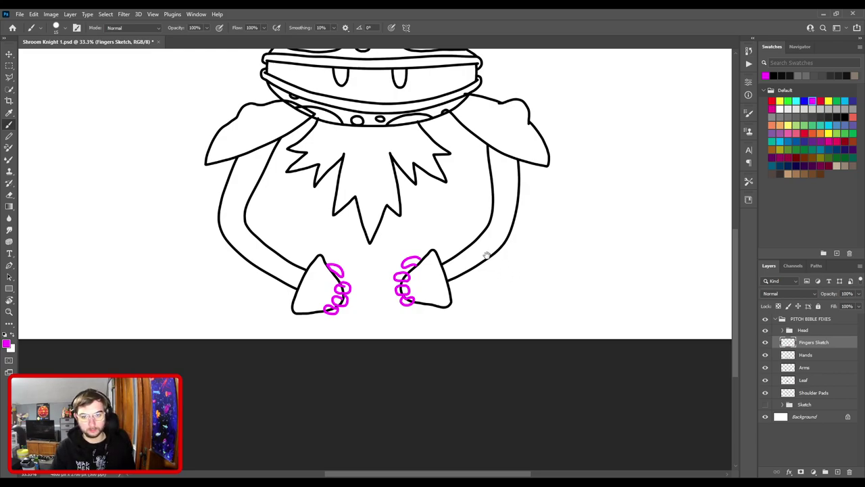
key("ctrl+0")
key("ctrl+plus")
key("ctrl+0")
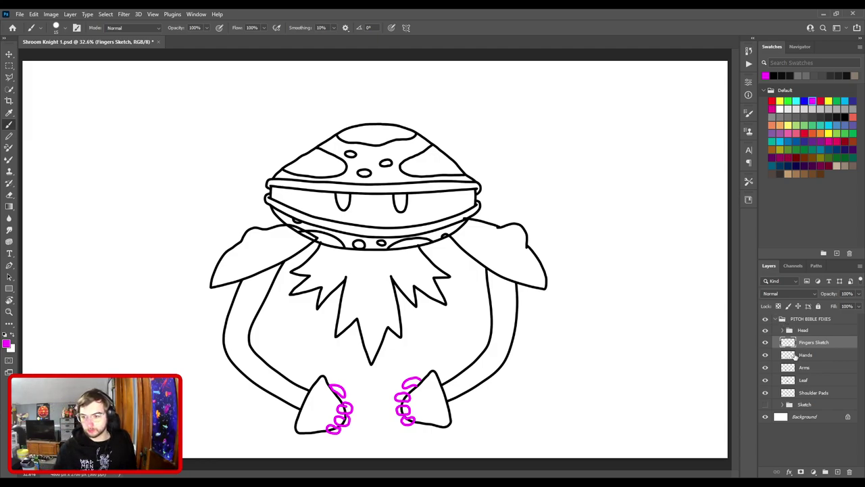
left_click(765, 355)
left_click(764, 355)
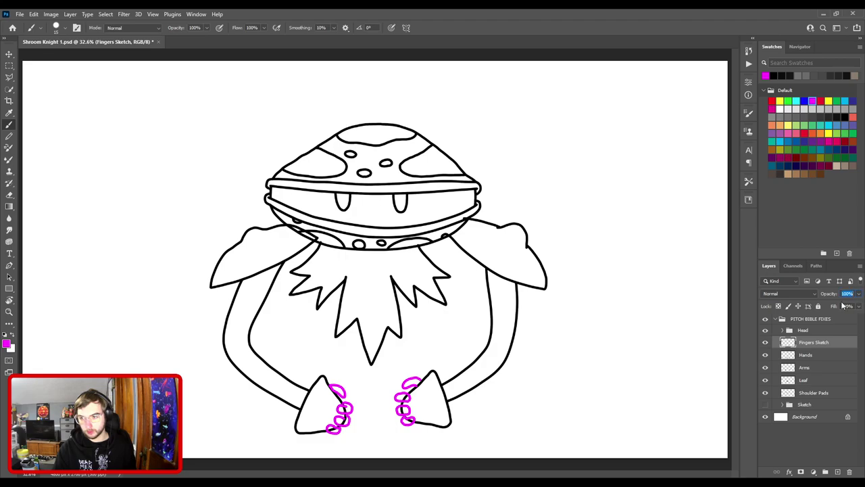
- Set the Fingers Sketch layer's opacity to 48% and lower the Hands layer's opacity until its lines look grey
left_click_drag(841, 306, 837, 306)
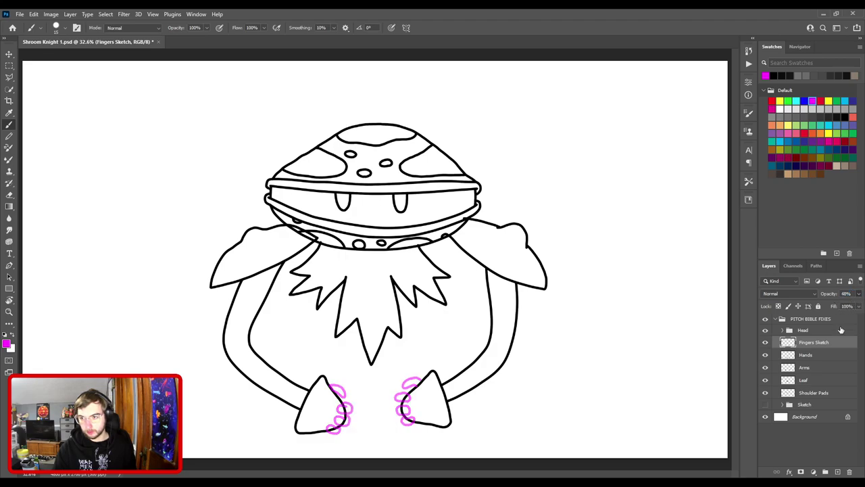
left_click(820, 356)
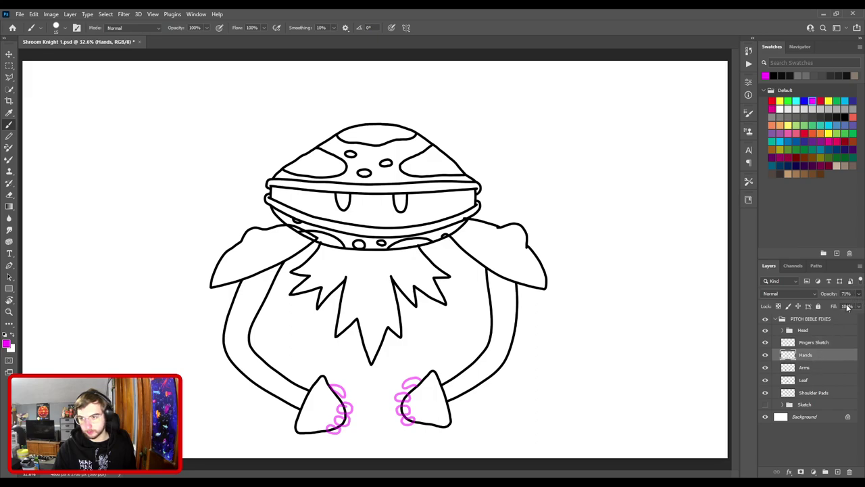
left_click_drag(850, 307, 836, 309)
- Add a new layer above Fingers Sketch and set the brush colour to black
left_click(818, 343)
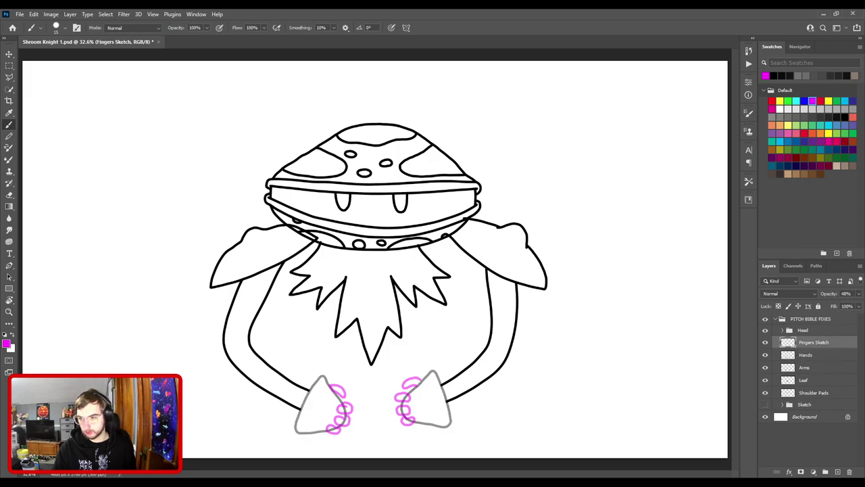
left_click(837, 471)
left_click(845, 117)
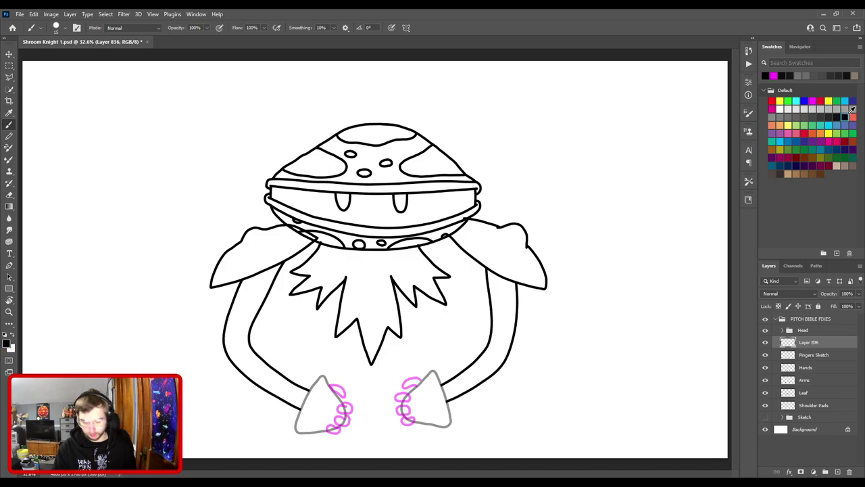
- Ink the lowest and middle fingers of the right-hand hand with black brush outlines over the magenta sketch
key("ctrl+plus")
key("ctrl+plus")
left_click_drag(415, 394, 348, 168)
key("ctrl+plus")
key("ctrl+plus")
key("ctrl+plus")
scroll(355, 290, "up", 3)
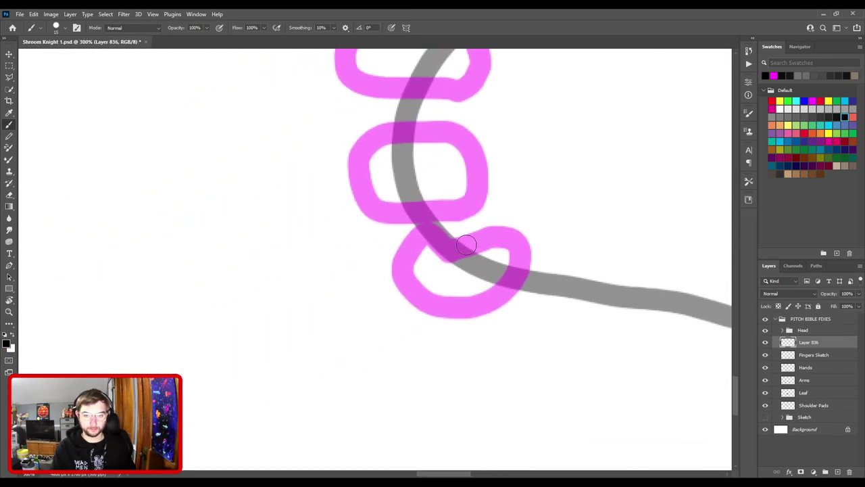
mouse_move(472, 242)
left_mouse_down()
mouse_move(522, 262)
mouse_move(509, 285)
mouse_move(461, 307)
mouse_move(415, 302)
mouse_move(406, 279)
mouse_move(420, 245)
mouse_move(432, 233)
mouse_move(451, 248)
mouse_move(470, 245)
mouse_move(453, 248)
mouse_move(481, 242)
left_mouse_up()
mouse_move(429, 199)
left_mouse_down()
mouse_move(480, 305)
mouse_move(457, 315)
mouse_move(413, 298)
mouse_move(436, 249)
mouse_move(501, 245)
mouse_move(539, 281)
mouse_move(524, 321)
mouse_move(506, 315)
left_mouse_up()
- Clean up the middle finger's inked corner on the right-hand hand with a small eraser and black brush
key("e")
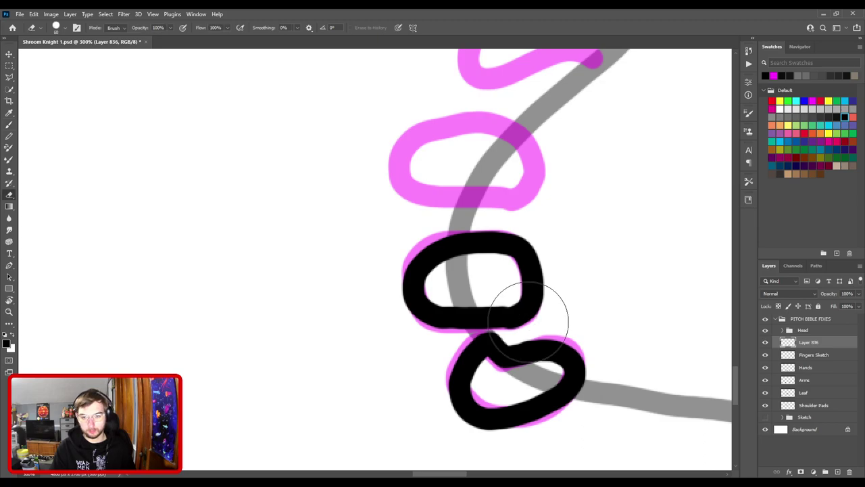
key("bracketleft")
key("bracketleft")
key("bracketleft")
key("bracketleft")
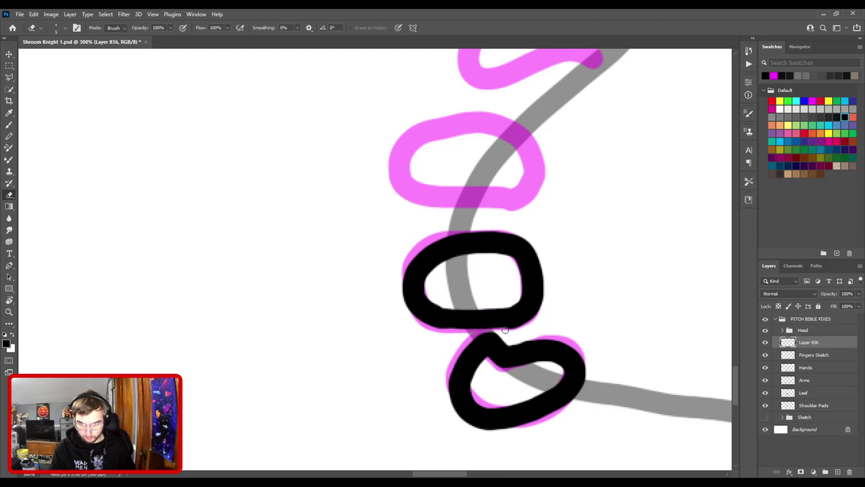
key("b")
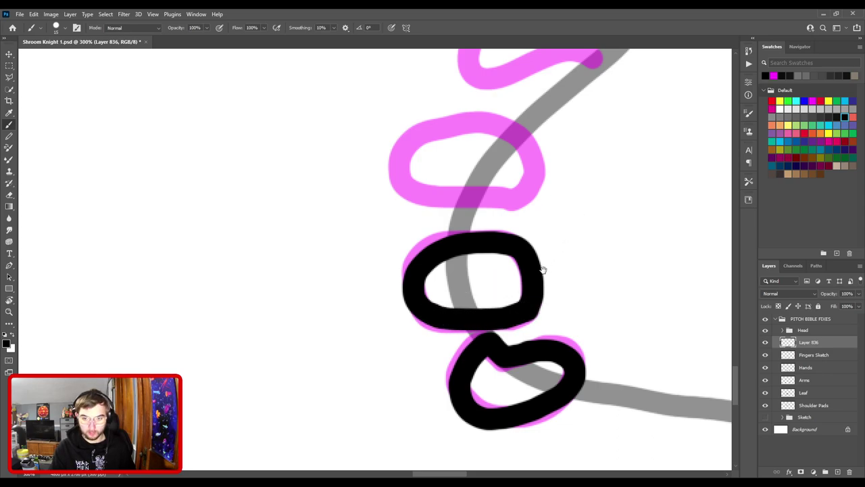
left_click_drag(546, 268, 519, 218)
key("e")
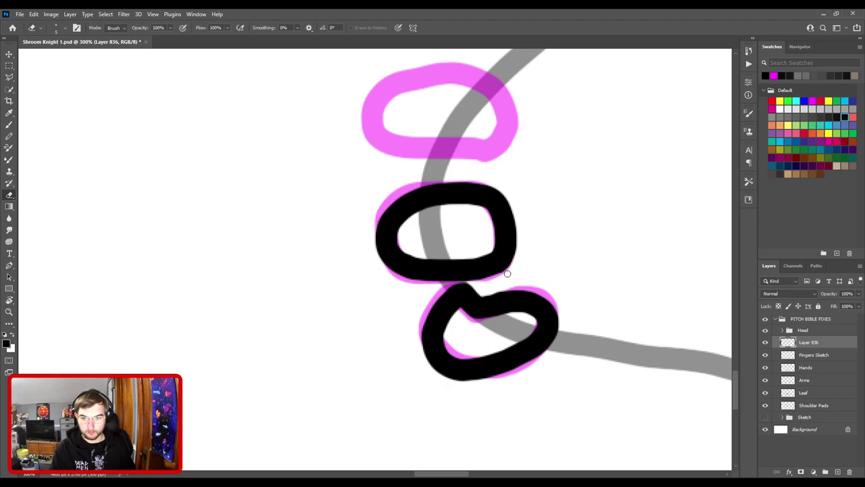
left_click_drag(505, 246, 489, 293)
key("b")
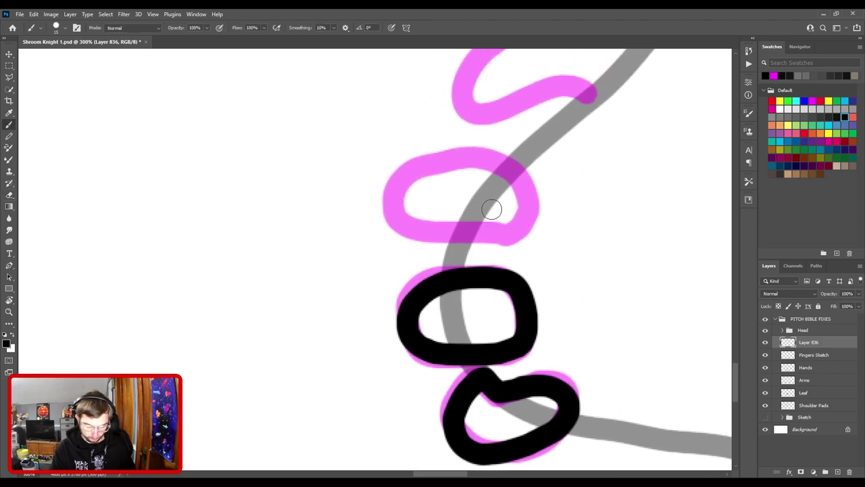
- Ink the upper finger of the right-hand hand with a closed black outline over the magenta sketch
mouse_move(507, 235)
left_mouse_down()
mouse_move(415, 232)
mouse_move(399, 202)
mouse_move(415, 172)
mouse_move(460, 160)
mouse_move(503, 171)
mouse_move(527, 194)
mouse_move(525, 225)
mouse_move(506, 236)
left_mouse_up()
key("ctrl+z")
key("r")
left_click_drag(503, 183, 456, 388)
left_click_drag(426, 324, 482, 189)
key("ctrl+z")
key("b")
left_click_drag(447, 256, 493, 274)
key("ctrl+z")
left_click_drag(442, 251, 517, 278)
mouse_move(446, 254)
left_mouse_down()
mouse_move(500, 161)
mouse_move(527, 173)
mouse_move(536, 217)
mouse_move(512, 277)
left_mouse_up()
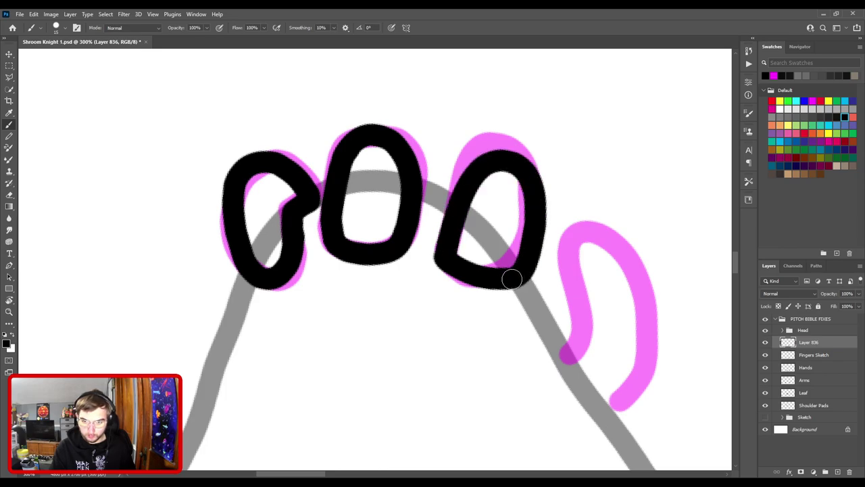
- Ink the thumb of the right-hand hand in black, including its base line along the hand's edge
key("ctrl+minus")
key("ctrl+minus")
key("ctrl+plus")
left_click_drag(450, 273, 347, 203)
left_click(398, 253)
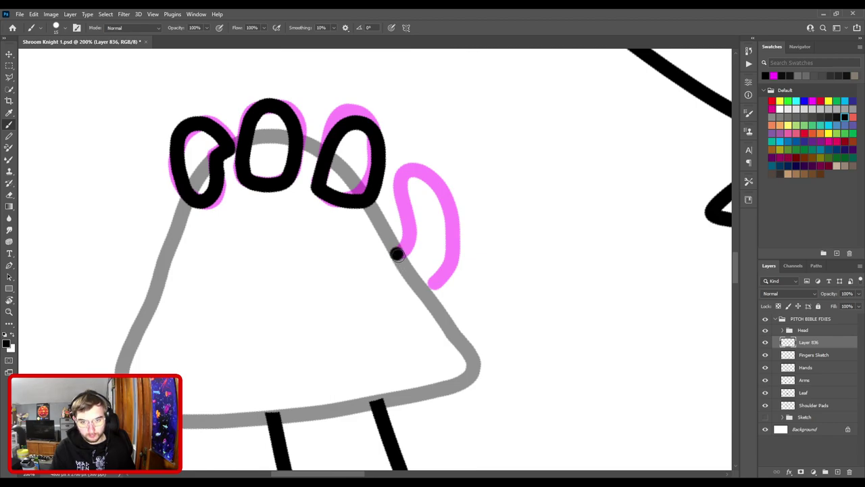
left_click_drag(407, 271, 426, 293)
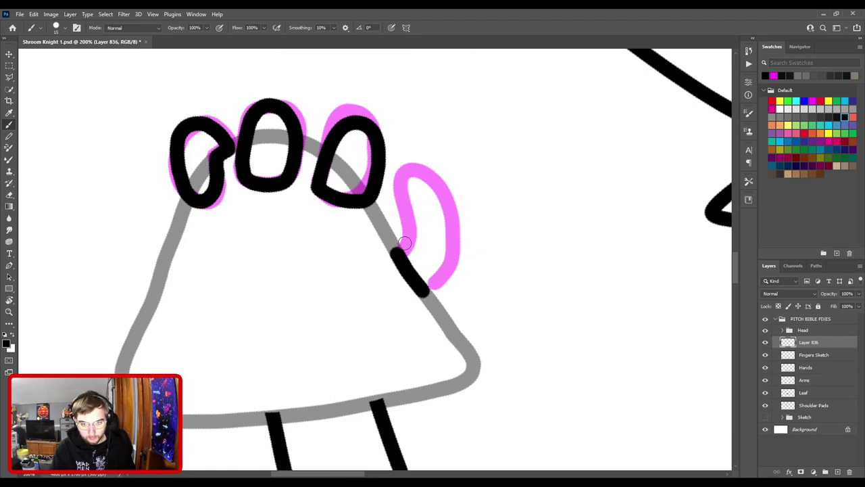
mouse_move(397, 254)
left_mouse_down()
mouse_move(409, 231)
mouse_move(405, 175)
mouse_move(425, 168)
mouse_move(450, 192)
mouse_move(455, 226)
mouse_move(428, 293)
left_mouse_up()
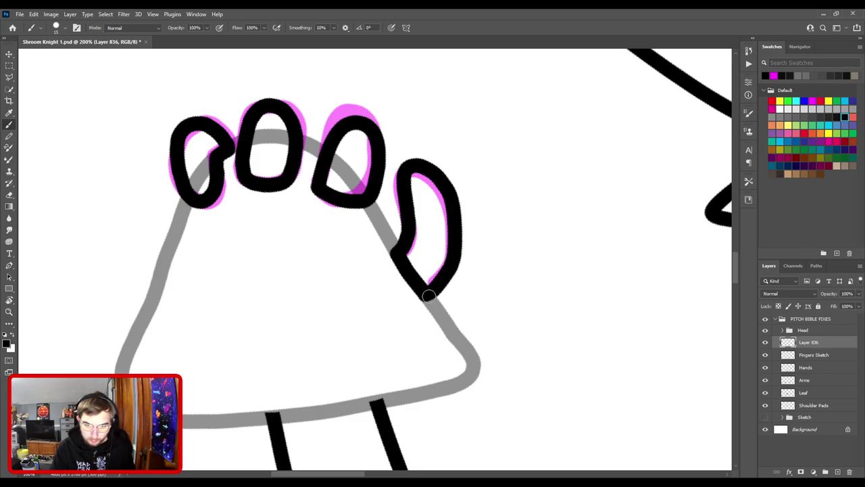
- Ink the thumb of the left-hand hand in black, starting with its base line along the hand's edge
key("ctrl+minus")
key("ctrl+minus")
key("ctrl+minus")
left_click_drag(412, 114, 442, 252)
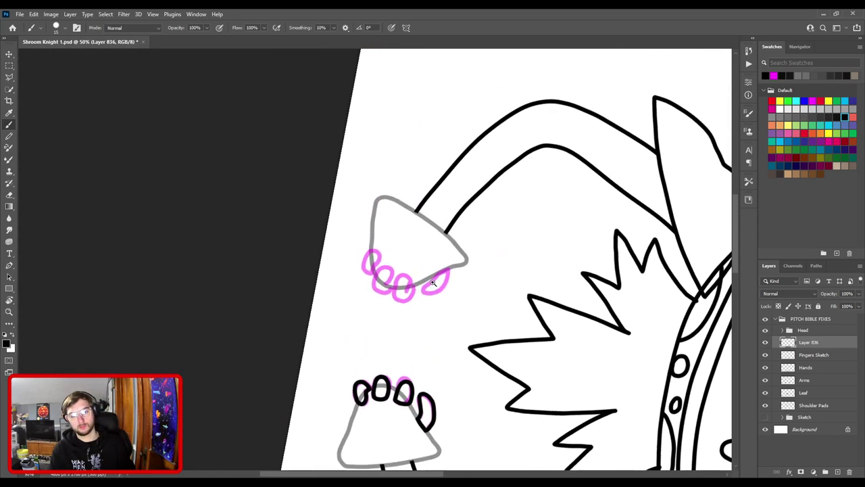
key("ctrl+plus")
key("ctrl+plus")
key("ctrl+plus")
mouse_move(473, 276)
left_mouse_down()
mouse_move(430, 228)
mouse_move(331, 250)
mouse_move(388, 298)
mouse_move(348, 294)
mouse_move(456, 187)
left_mouse_up()
key("r")
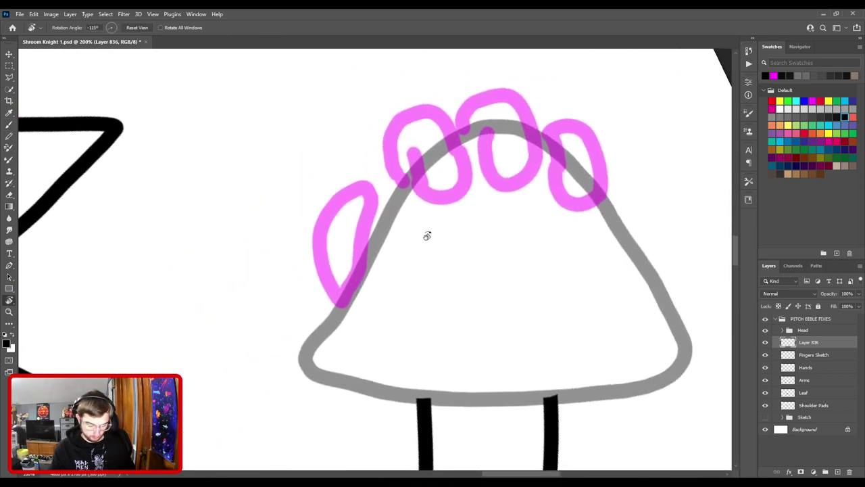
key("b")
left_click_drag(342, 306, 364, 261)
mouse_move(343, 303)
left_mouse_down()
mouse_move(325, 254)
mouse_move(322, 200)
left_mouse_up()
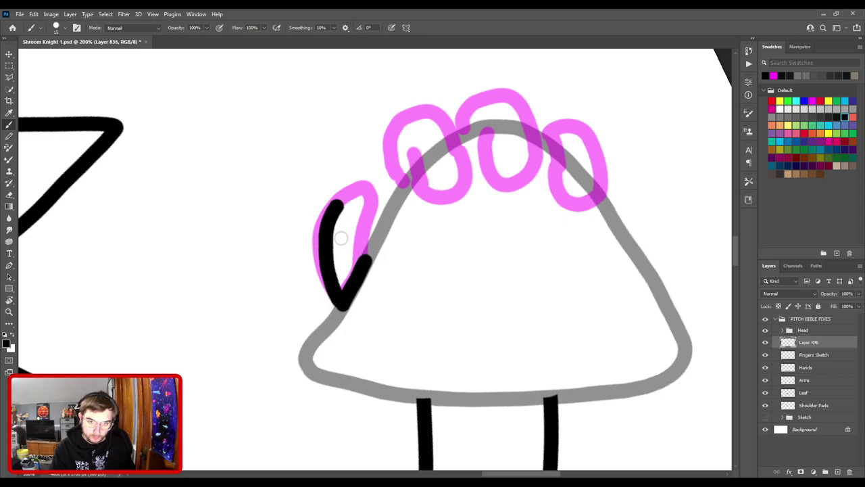
key("ctrl+z")
mouse_move(344, 306)
left_mouse_down()
mouse_move(325, 281)
mouse_move(319, 228)
mouse_move(340, 195)
mouse_move(365, 192)
mouse_move(366, 259)
left_mouse_up()
- Ink the finger nearest the thumb on the left-hand hand in black over the magenta sketch
left_click_drag(418, 216, 372, 308)
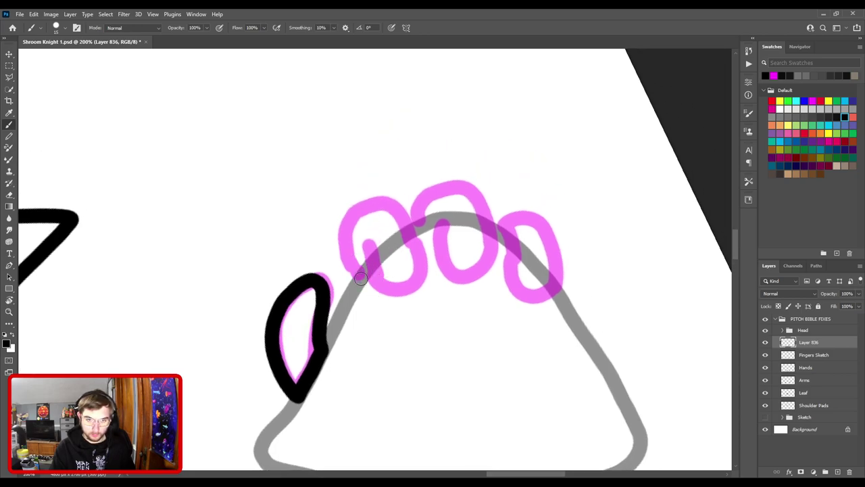
left_click_drag(360, 281, 368, 263)
key("ctrl+z")
left_click(360, 278)
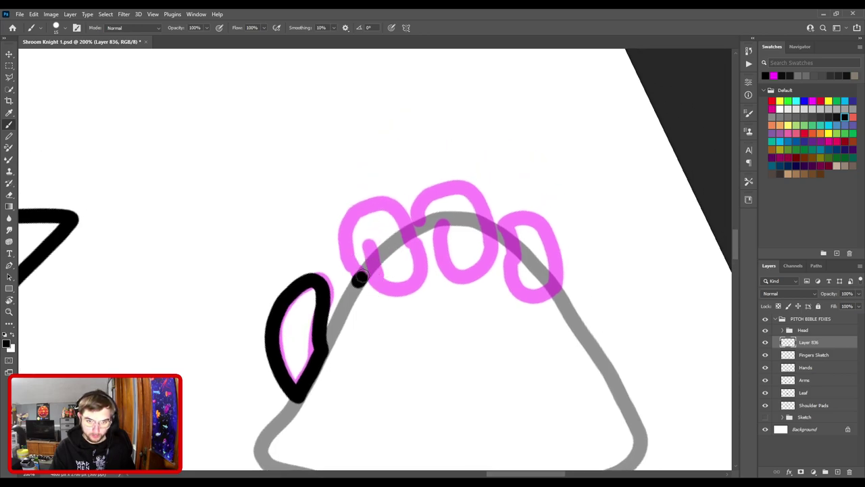
mouse_move(373, 279)
left_mouse_down()
mouse_move(404, 289)
mouse_move(417, 273)
mouse_move(404, 210)
mouse_move(386, 199)
mouse_move(364, 205)
mouse_move(342, 251)
mouse_move(353, 282)
mouse_move(365, 249)
mouse_move(392, 273)
mouse_move(388, 281)
mouse_move(382, 262)
mouse_move(387, 281)
mouse_move(373, 255)
mouse_move(392, 298)
mouse_move(357, 243)
left_mouse_up()
key("ctrl+z")
key("e")
key("b")
- Ink the middle finger of the left-hand hand in black and tidy its rounded lower end
mouse_move(447, 225)
left_mouse_down()
mouse_move(411, 222)
mouse_move(377, 201)
left_mouse_up()
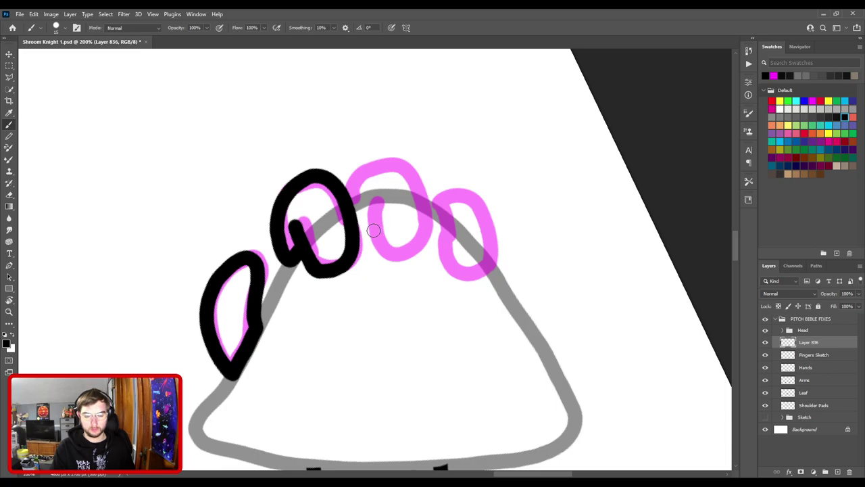
mouse_move(373, 205)
left_mouse_down()
mouse_move(383, 248)
mouse_move(404, 256)
mouse_move(420, 233)
mouse_move(418, 194)
mouse_move(384, 166)
mouse_move(350, 200)
left_mouse_up()
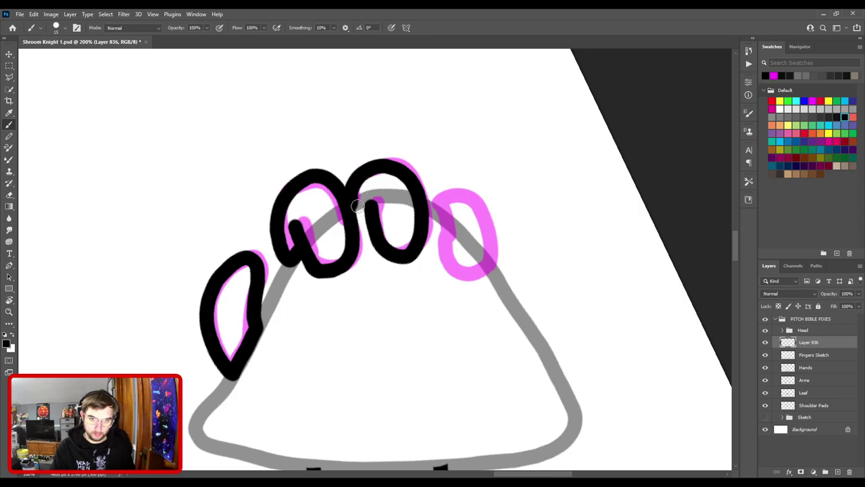
left_click_drag(354, 205, 368, 200)
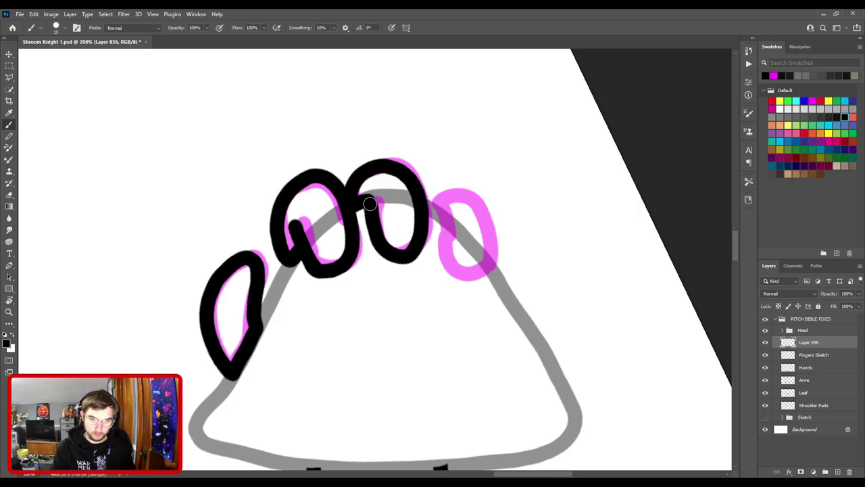
left_click_drag(446, 239, 353, 221)
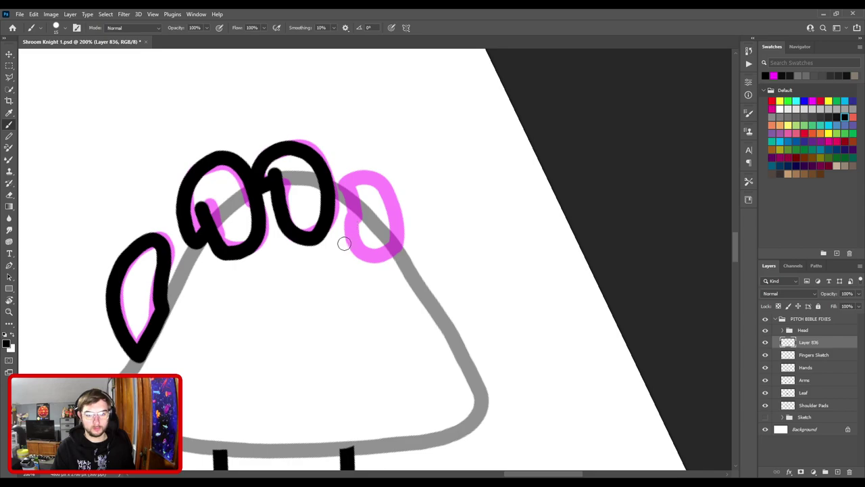
key("e")
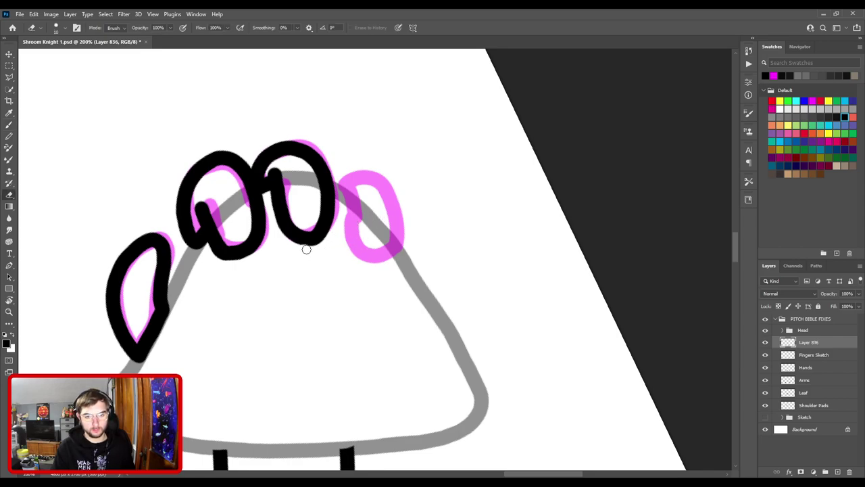
key("b")
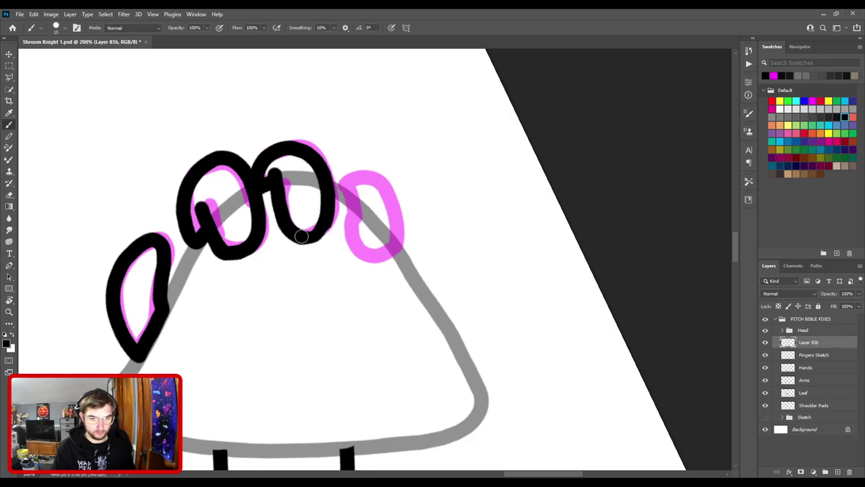
mouse_move(303, 238)
left_mouse_down()
mouse_move(321, 230)
mouse_move(309, 271)
left_mouse_up()
left_click_drag(310, 215, 314, 138)
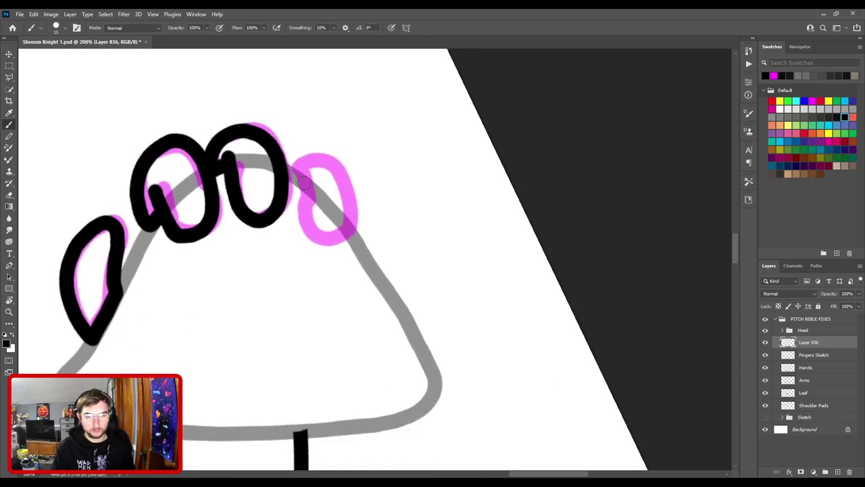
mouse_move(298, 178)
left_mouse_down()
mouse_move(331, 158)
mouse_move(350, 186)
mouse_move(350, 215)
mouse_move(324, 239)
mouse_move(309, 231)
mouse_move(311, 190)
mouse_move(301, 182)
mouse_move(322, 173)
left_mouse_up()
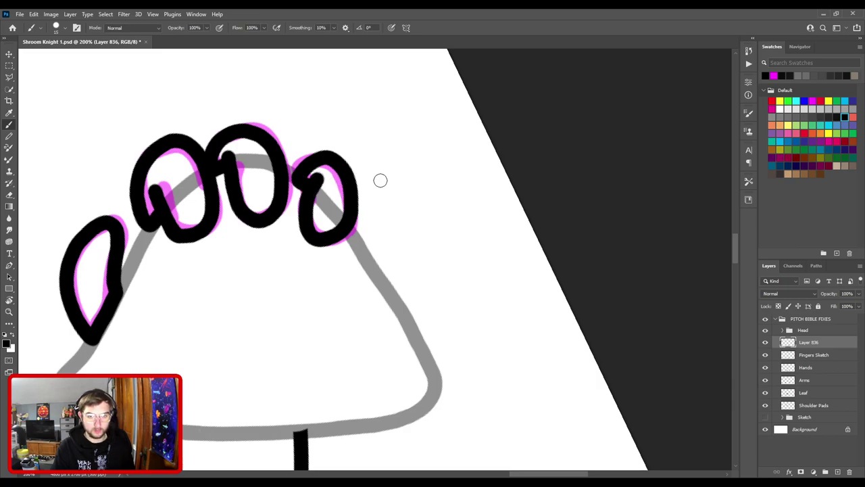
key("ctrl+z")
key("ctrl+z")
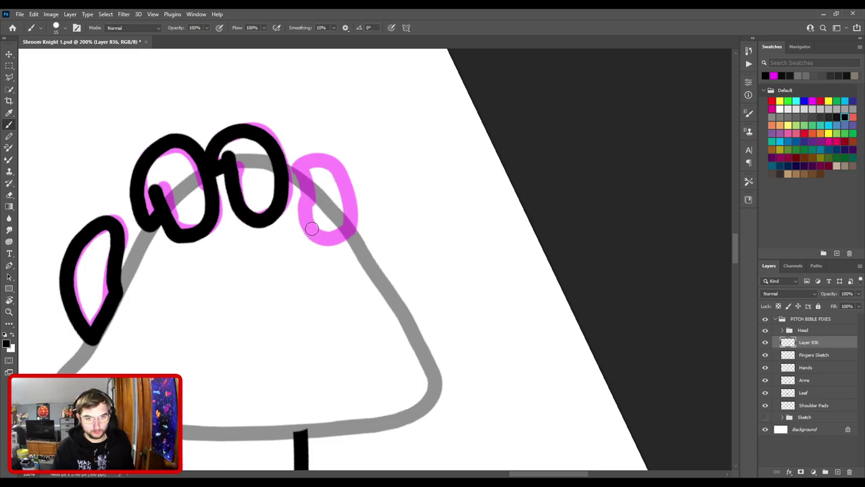
- Ink the lowest finger of the left-hand hand in black, drawing the rounded base before the rest of the outline
mouse_move(306, 206)
left_mouse_down()
mouse_move(303, 215)
mouse_move(346, 234)
mouse_move(350, 223)
left_mouse_up()
key("ctrl+z")
left_click(306, 203)
mouse_move(306, 203)
left_mouse_down()
mouse_move(329, 239)
mouse_move(349, 224)
left_mouse_up()
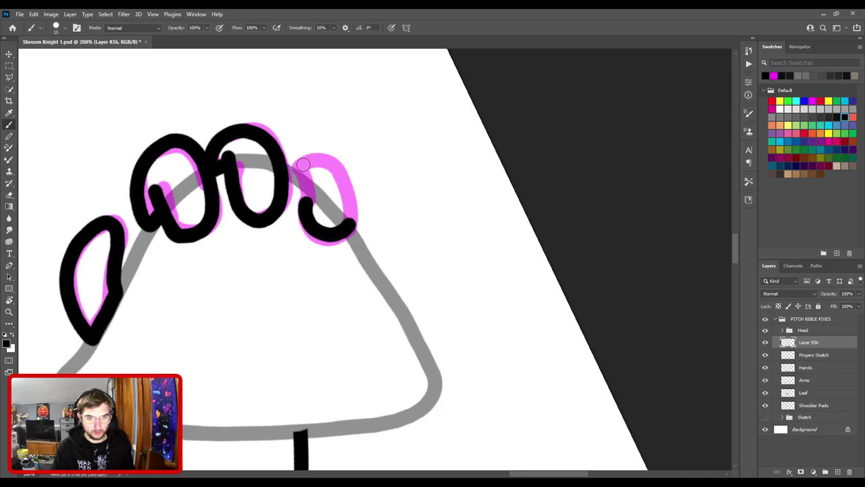
mouse_move(296, 173)
left_mouse_down()
mouse_move(333, 157)
mouse_move(353, 179)
mouse_move(352, 217)
left_mouse_up()
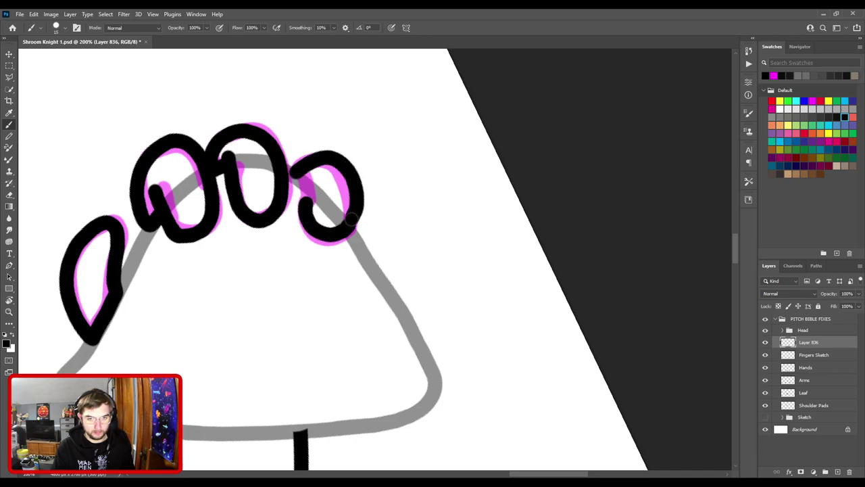
key("ctrl+z")
mouse_move(300, 176)
left_mouse_down()
mouse_move(341, 169)
mouse_move(355, 188)
mouse_move(356, 213)
mouse_move(323, 164)
mouse_move(349, 179)
mouse_move(354, 216)
mouse_move(349, 221)
mouse_move(352, 209)
mouse_move(328, 177)
mouse_move(316, 213)
mouse_move(309, 184)
left_mouse_up()
key("ctrl+z")
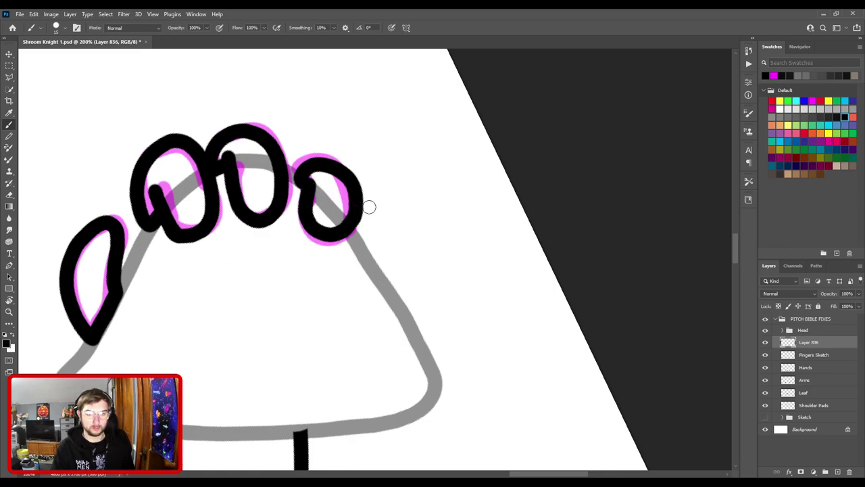
- Reset the canvas rotation to 0° and rename the inked fingers layer as Fingies
scroll(373, 218, "down", 3)
key("r")
left_click_drag(356, 214, 477, 250)
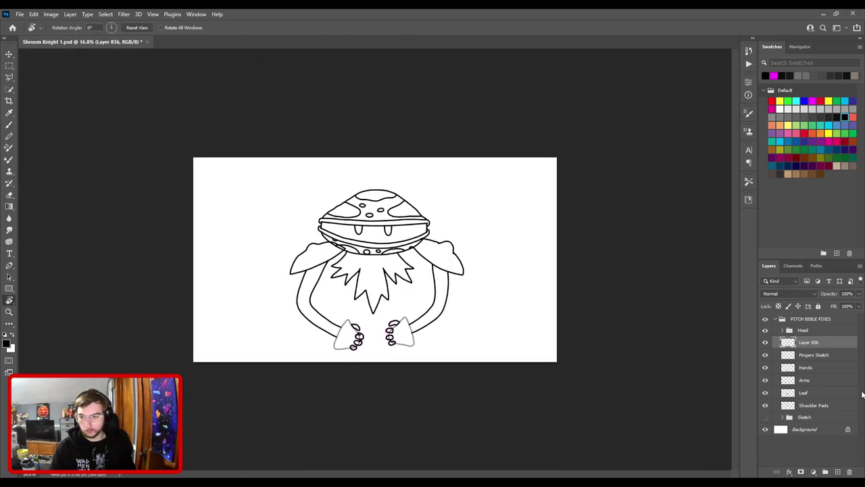
double_click(811, 343)
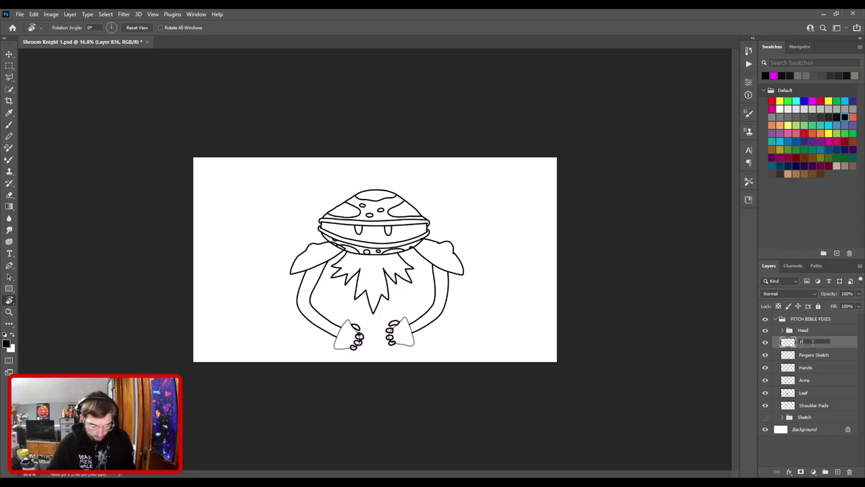
key("Return")
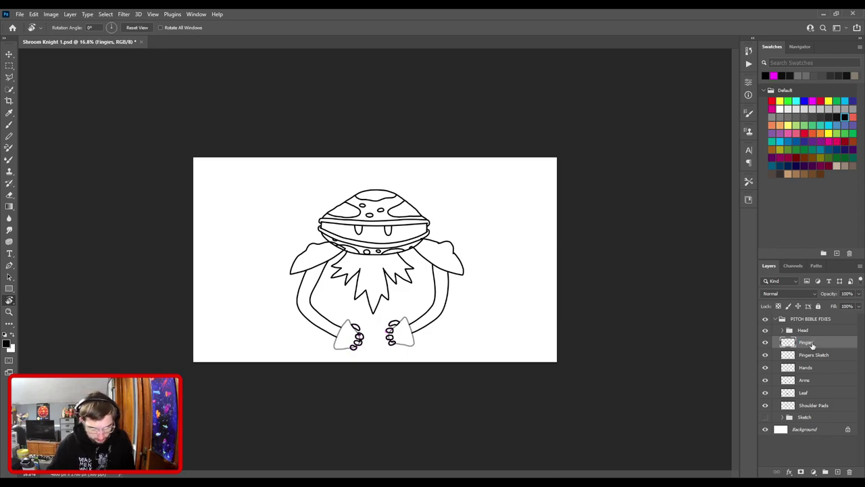
- Delete the Fingers Sketch layer and set the Hands layer's opacity to 100%
left_click(814, 355)
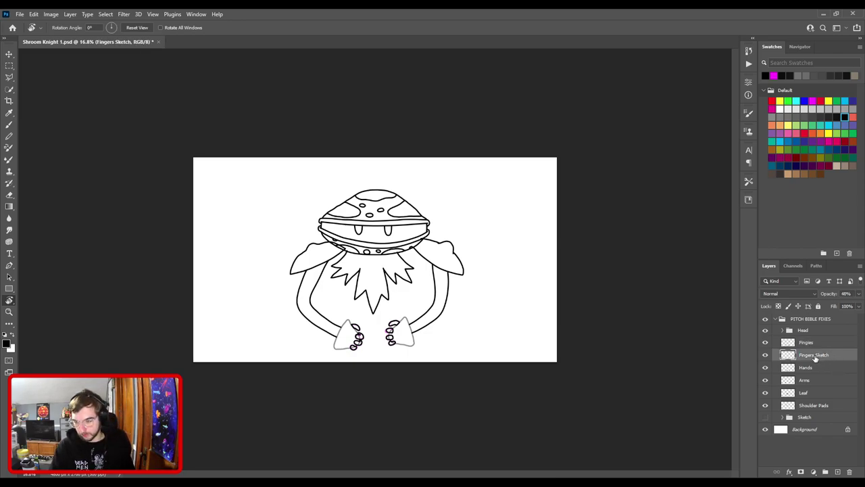
key("Delete")
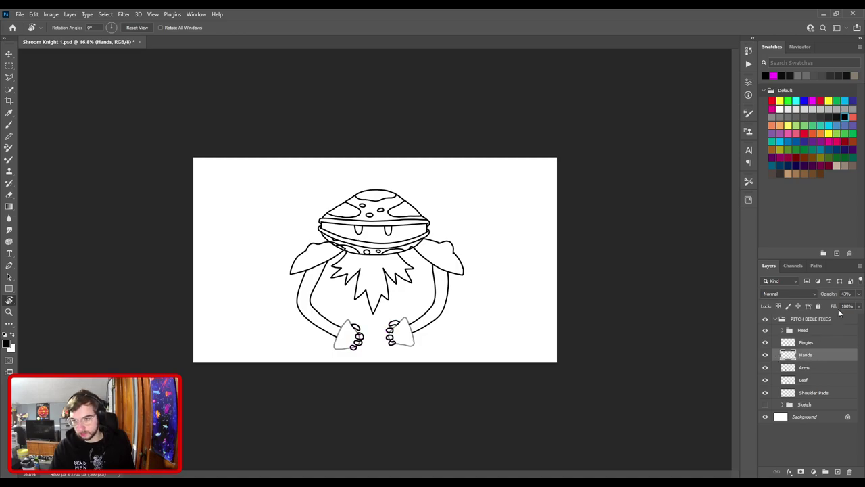
key("0")
- Select the Fingies layer and make the Sketch group visible, with the whole canvas in view
left_click(820, 342)
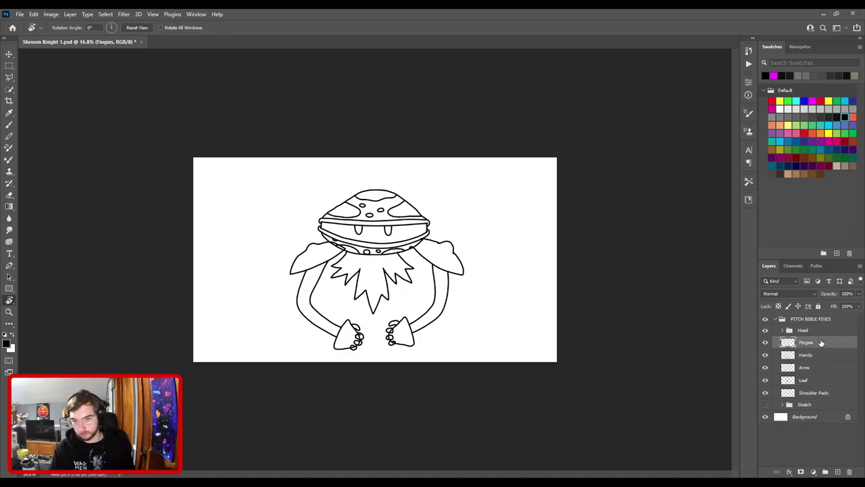
key("ctrl+0")
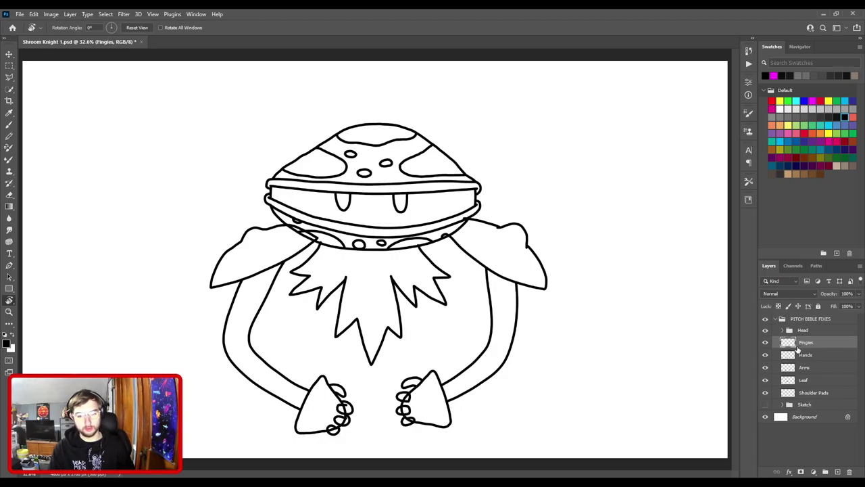
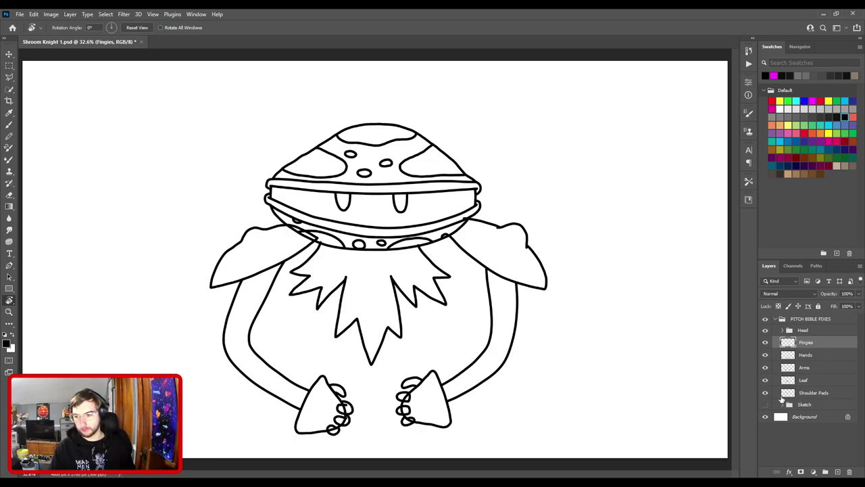
left_click(765, 405)
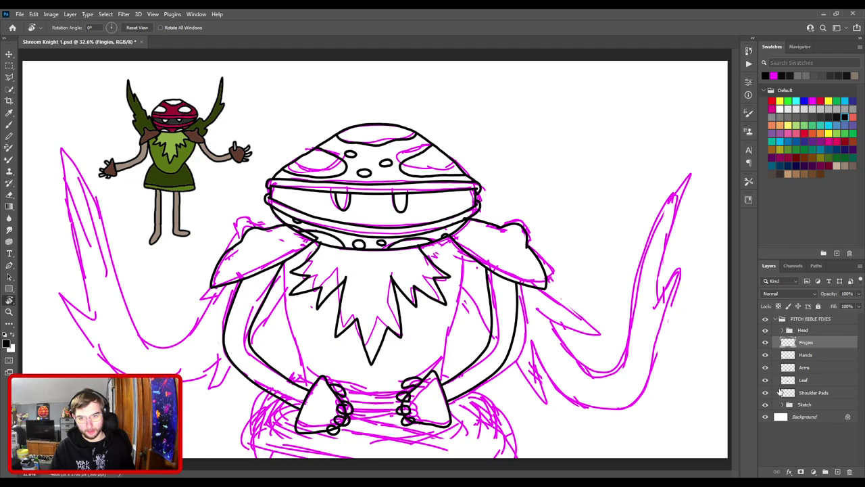
- Create a new layer directly above the Sketch group and name it Torso
left_click(824, 404)
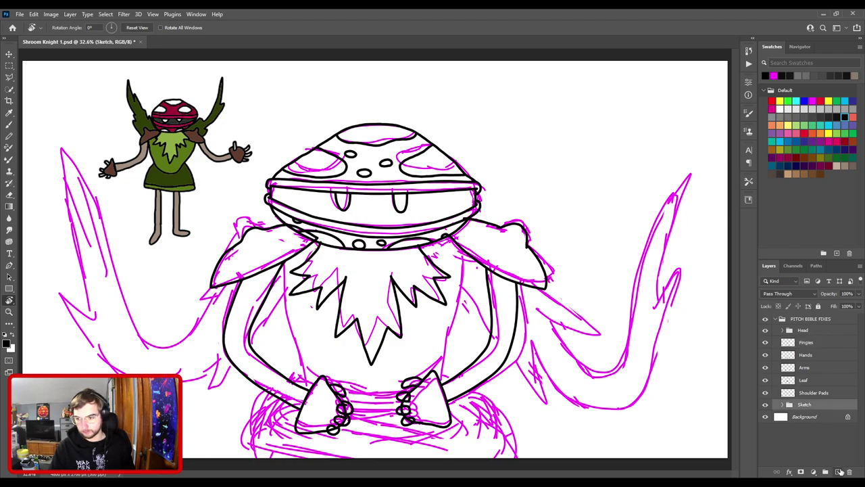
left_click(837, 472)
double_click(805, 409)
type("To")
key("Return")
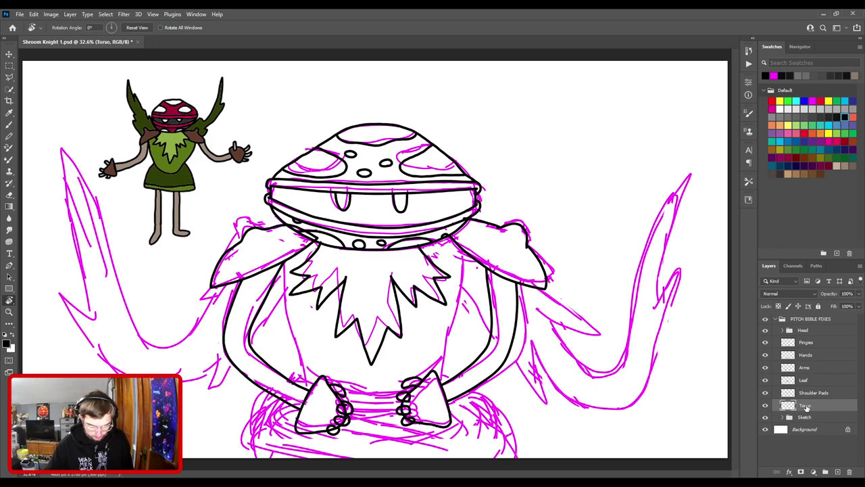
- Ink both long sides of the torso in black, from the shoulder pads down to the hands, following the magenta sketch
key("b")
key("ctrl+minus")
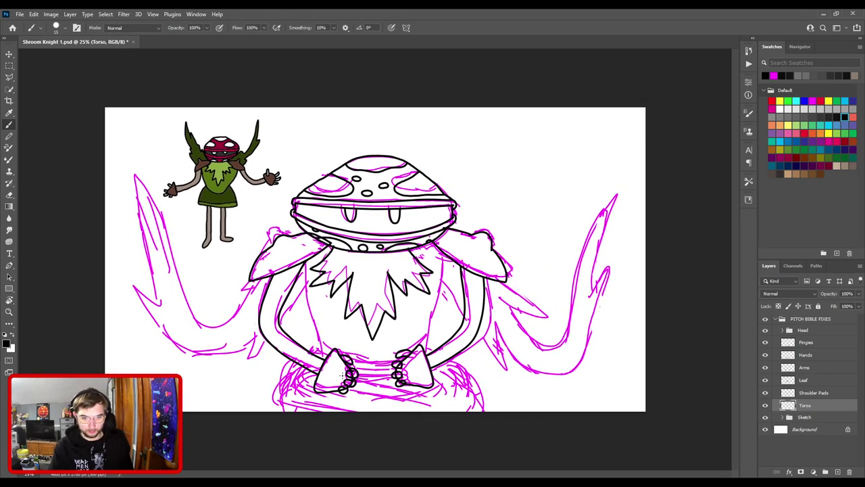
left_click_drag(304, 260, 327, 363)
key("ctrl+z")
left_click_drag(305, 261, 327, 372)
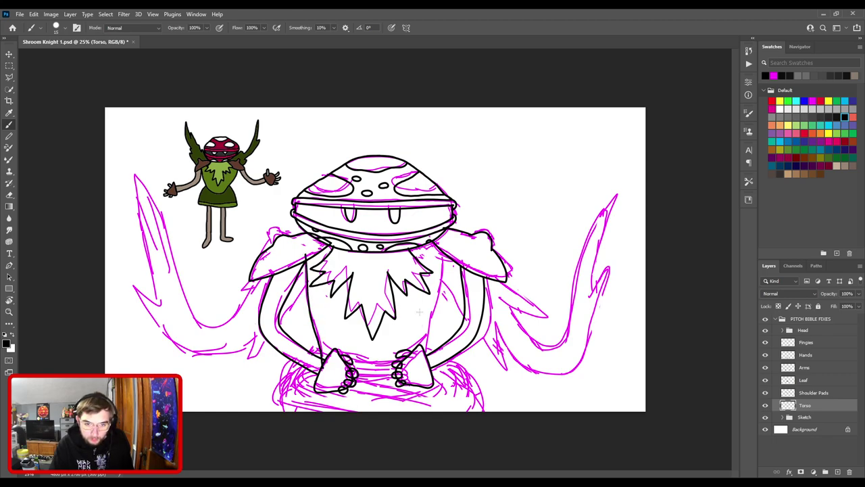
left_click_drag(426, 367, 443, 250)
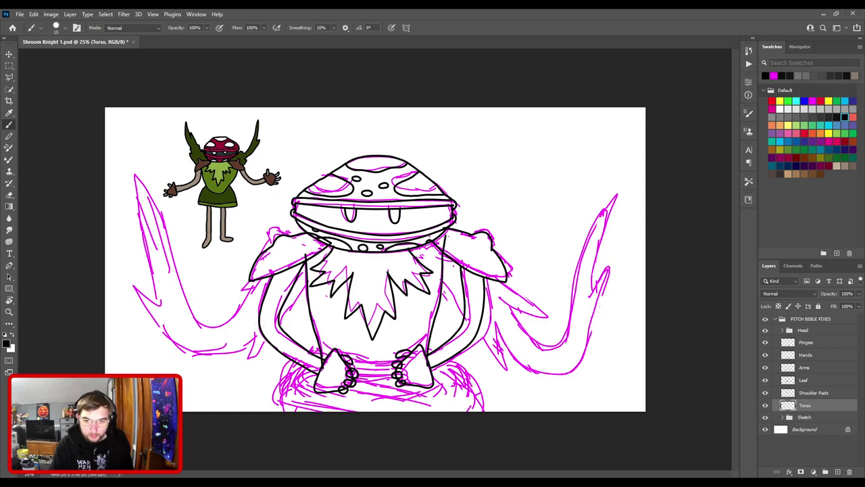
key("ctrl+0")
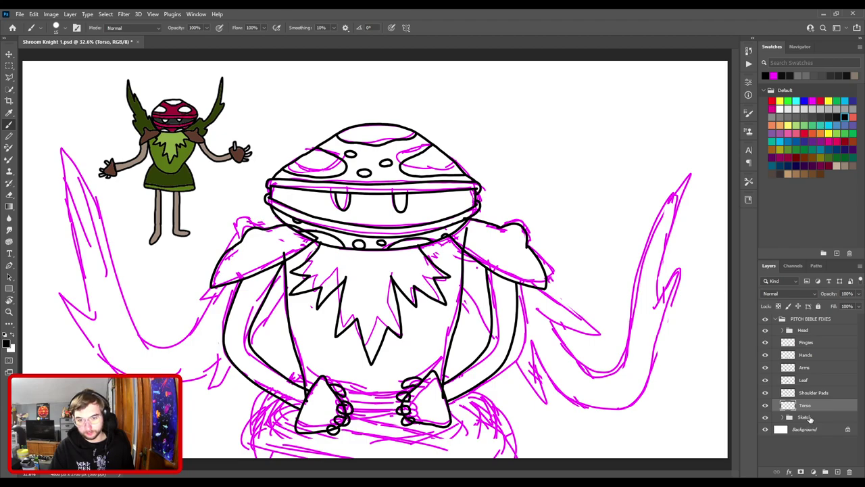
key("ctrl+plus")
left_click_drag(371, 329, 326, 196)
key("ctrl+plus")
scroll(327, 196, "up", 1)
mouse_move(225, 274)
left_mouse_down()
mouse_move(326, 300)
mouse_move(448, 290)
left_mouse_up()
key("ctrl+z")
mouse_move(223, 273)
left_mouse_down()
mouse_move(276, 292)
mouse_move(363, 300)
mouse_move(503, 267)
left_mouse_up()
key("ctrl+0")
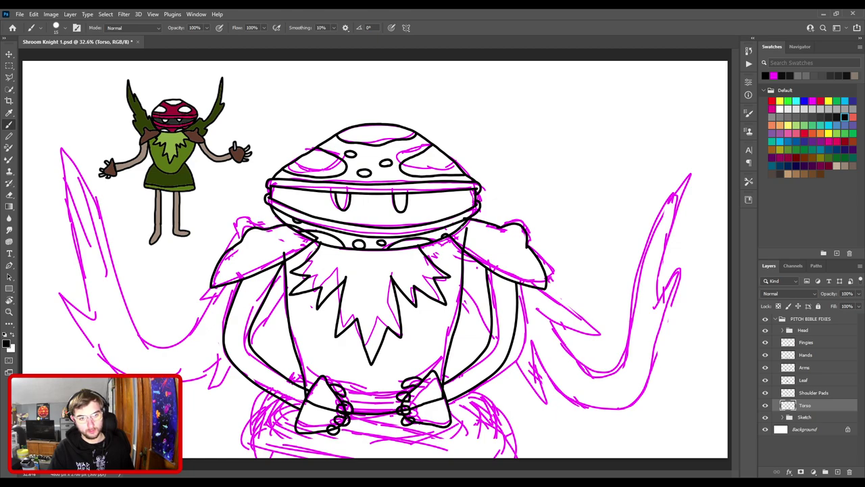
key("ctrl+z")
key("ctrl+z")
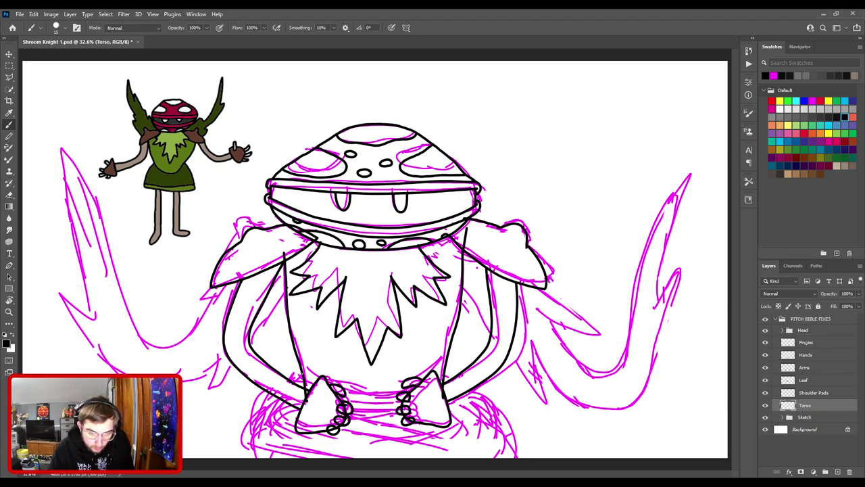
- Ink the torso's curved lower edge behind the hands, erase the left-hand side line's overshoot, and smooth the join with black
mouse_move(304, 375)
left_mouse_down()
mouse_move(334, 398)
mouse_move(402, 404)
mouse_move(446, 368)
left_mouse_up()
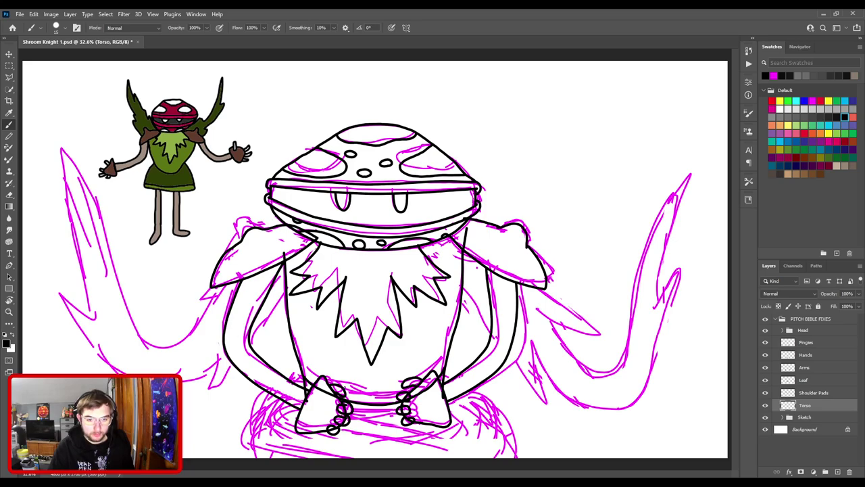
key("e")
scroll(446, 294, "up", 4)
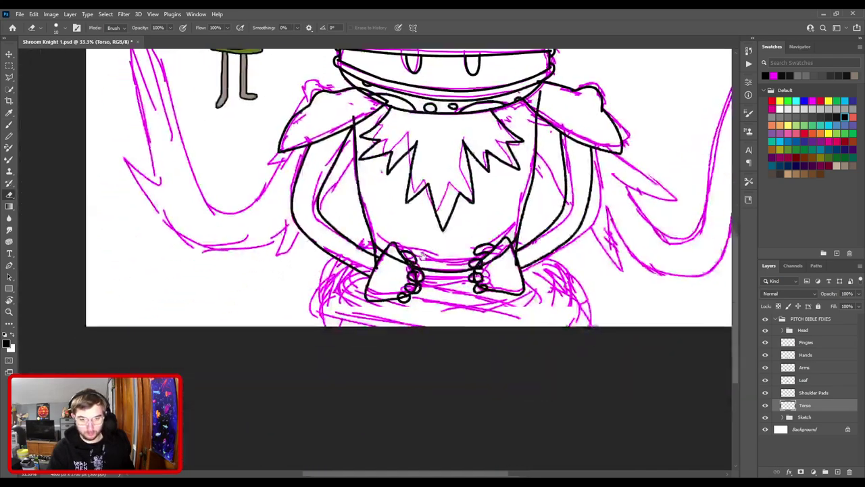
scroll(446, 294, "up", 8)
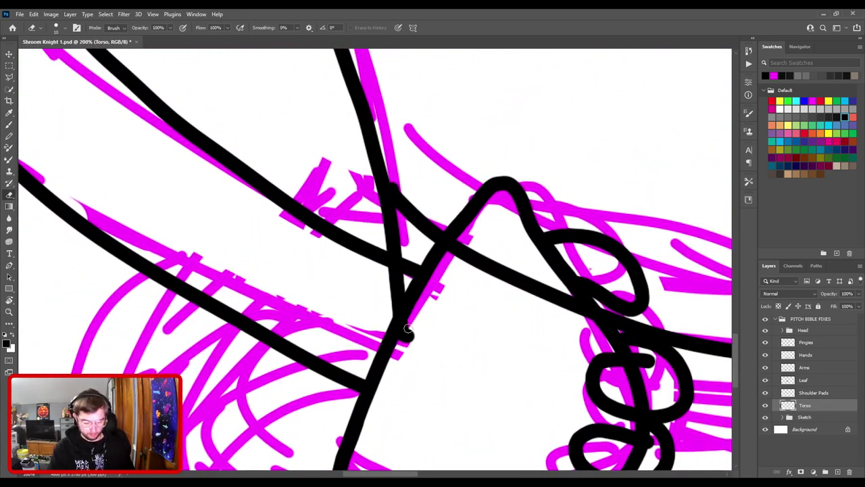
mouse_move(421, 353)
left_mouse_down()
mouse_move(372, 264)
mouse_move(394, 280)
mouse_move(421, 372)
left_mouse_up()
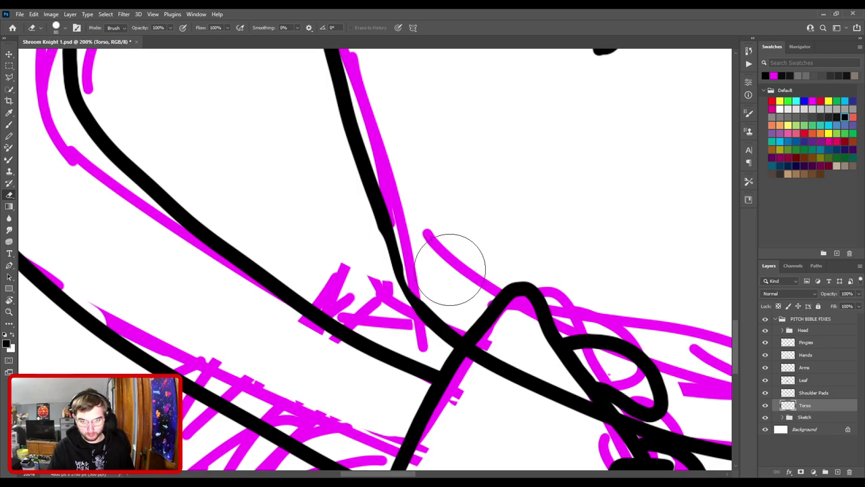
key("ctrl+plus")
key("b")
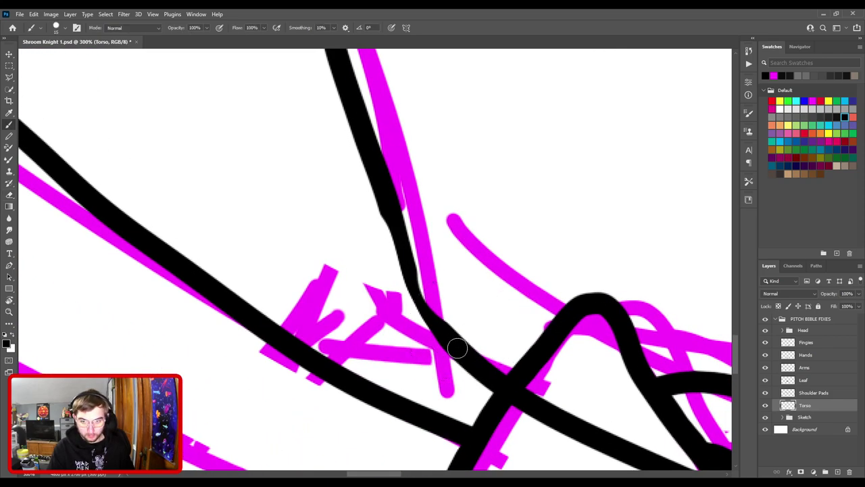
mouse_move(446, 336)
left_mouse_down()
mouse_move(421, 309)
mouse_move(392, 209)
mouse_move(429, 286)
left_mouse_up()
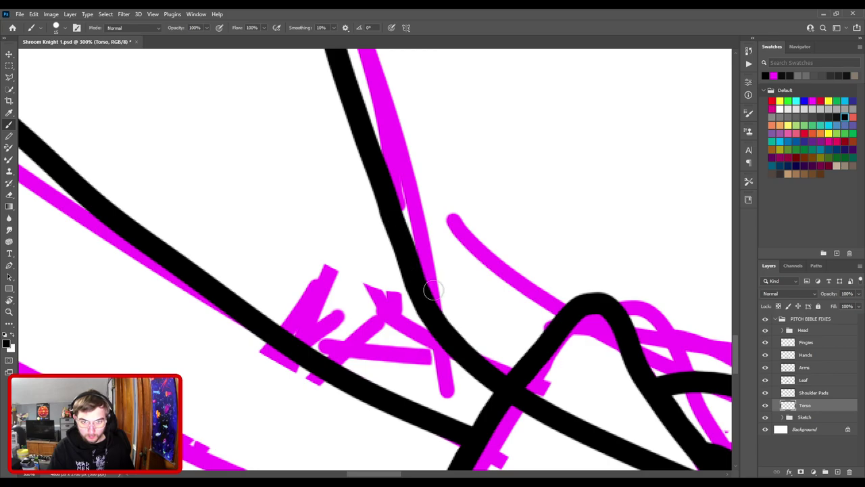
- Erase the torso side line's overshoot at the right-hand hand and fill in the join with the lower edge in black
key("ctrl+minus")
key("ctrl+minus")
key("ctrl+minus")
left_click_drag(497, 270, 280, 217)
scroll(469, 266, "up", 3)
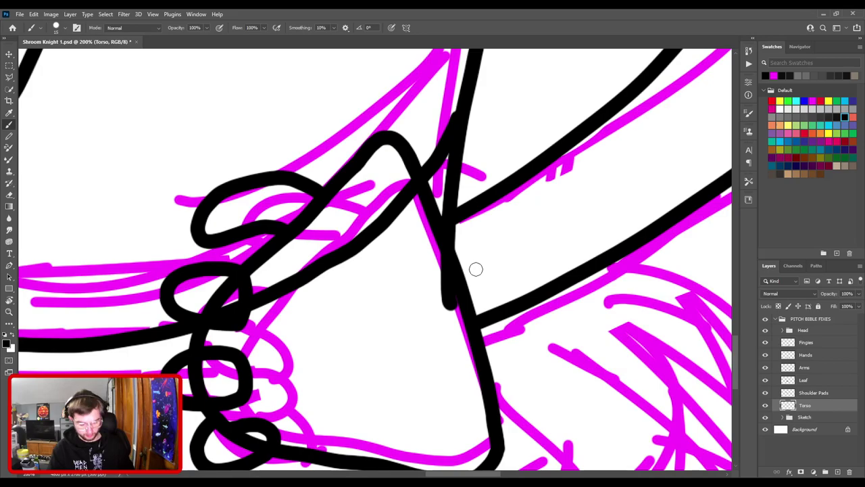
key("e")
mouse_move(451, 335)
left_mouse_down()
mouse_move(472, 220)
mouse_move(423, 389)
mouse_move(423, 344)
left_mouse_up()
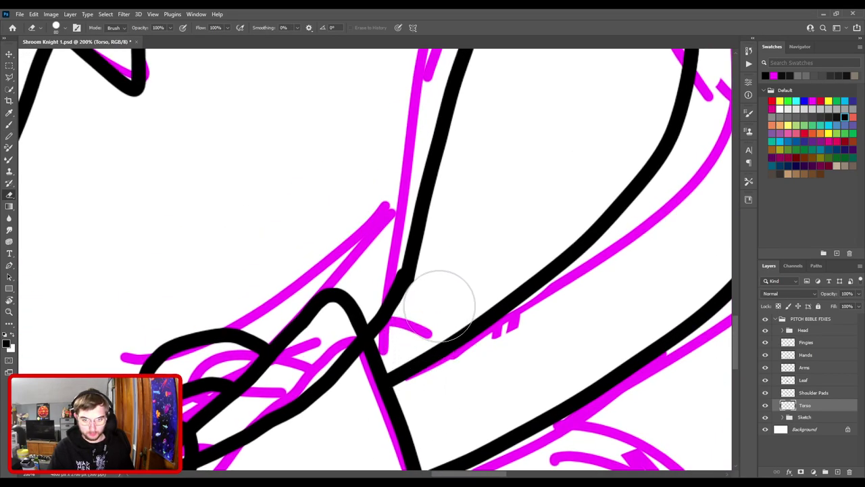
key("b")
key("ctrl+plus")
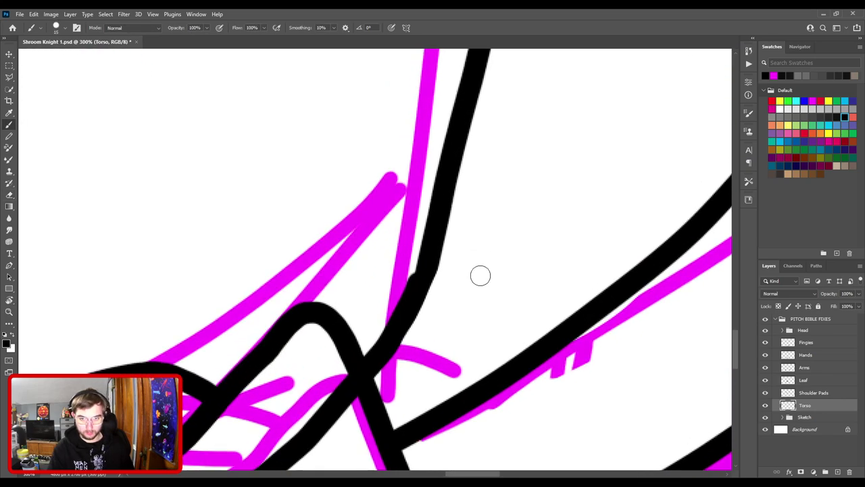
mouse_move(404, 308)
left_mouse_down()
mouse_move(430, 259)
mouse_move(419, 283)
left_mouse_up()
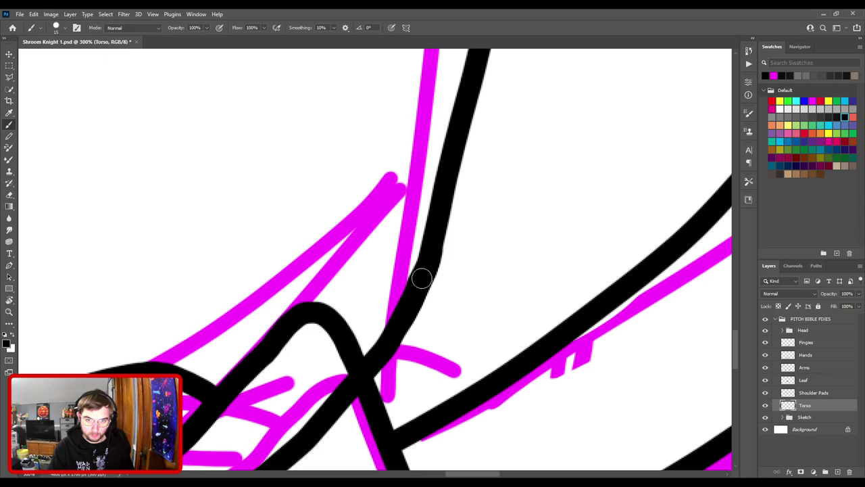
key("ctrl+minus")
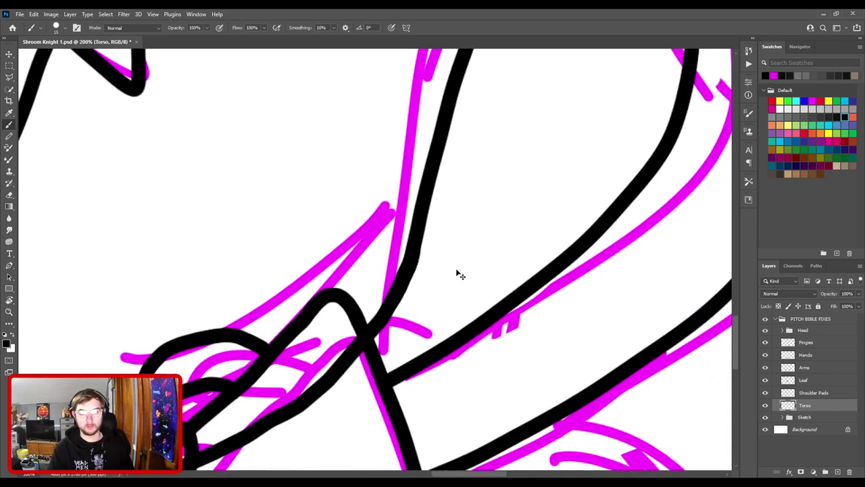
- Refine the bend above the right-hand hand by trimming its edges and repainting the torso line to an even thickness
key("ctrl+plus")
key("e")
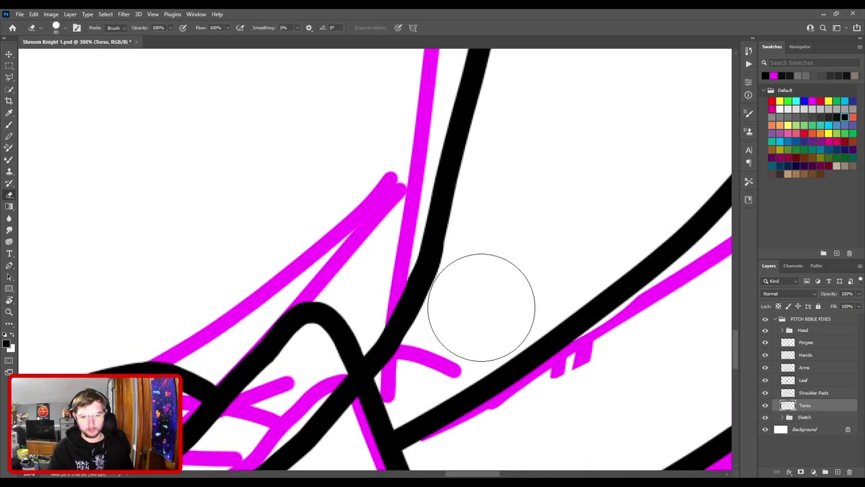
key("ctrl+z")
key("b")
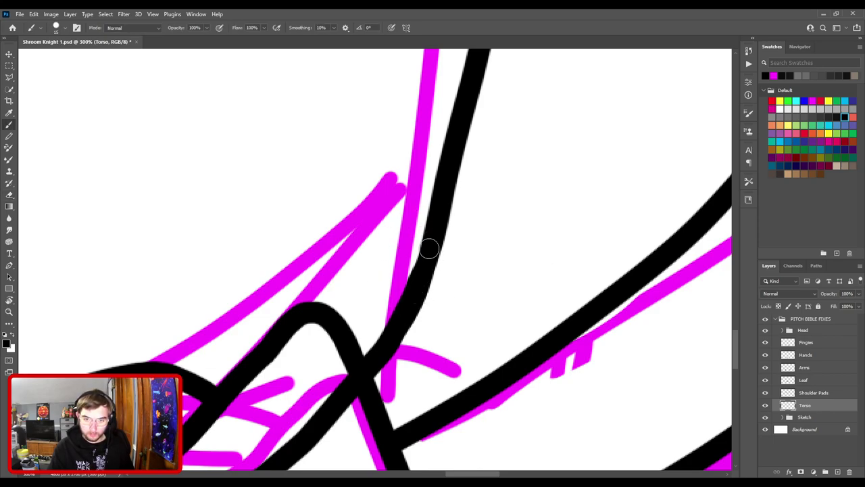
left_click_drag(434, 225, 440, 203)
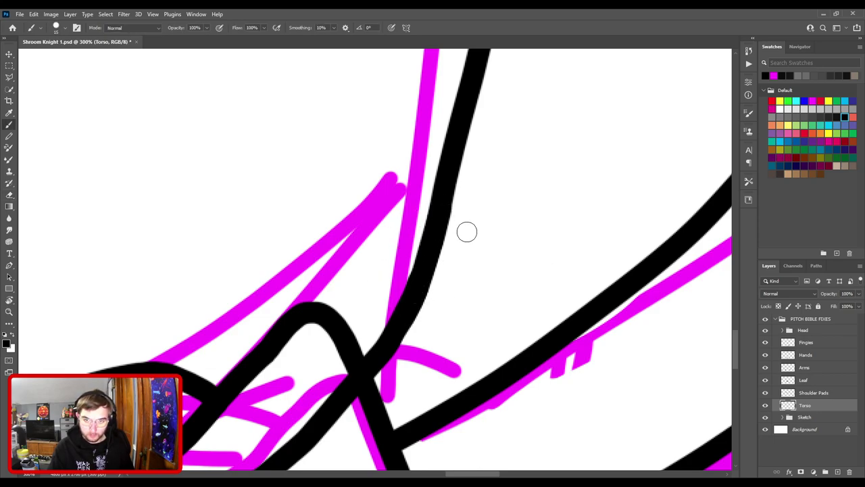
scroll(484, 284, "down", 2)
scroll(429, 307, "up", 2)
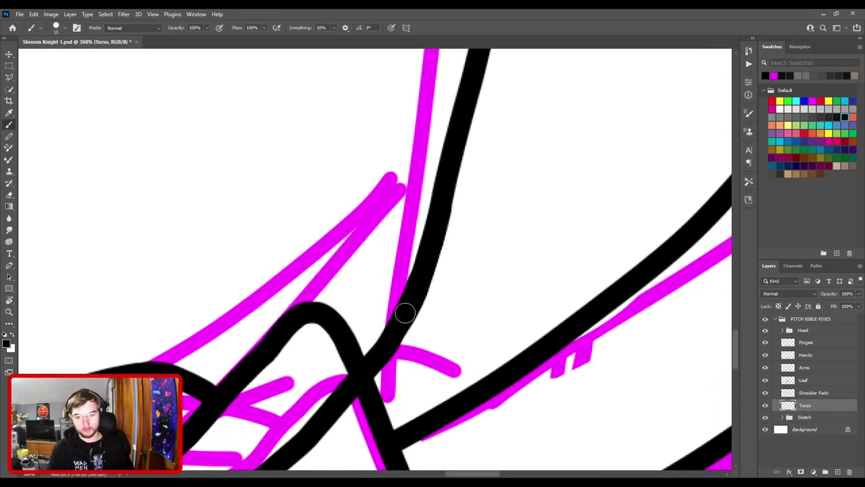
key("e")
left_click(363, 259)
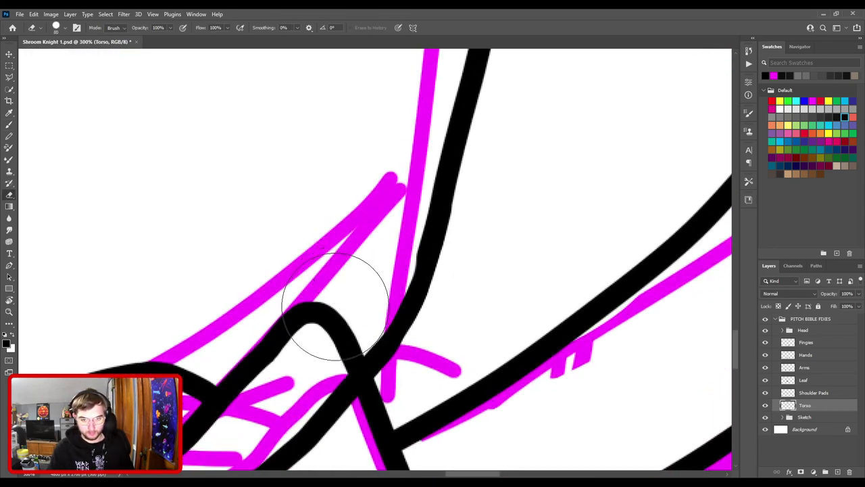
key("b")
mouse_move(372, 347)
left_mouse_down()
mouse_move(403, 321)
mouse_move(438, 248)
left_mouse_up()
- Save the drawing and bring the whole canvas back into view
scroll(464, 265, "down", 5)
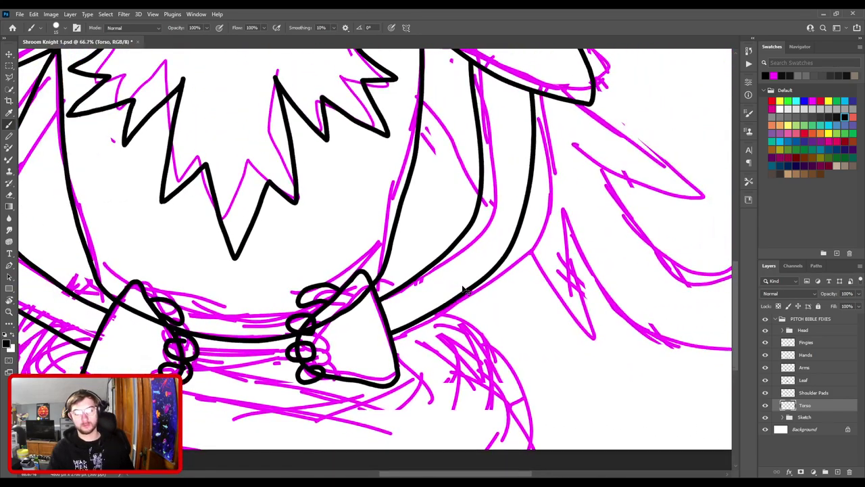
scroll(464, 293, "down", 3)
key("ctrl+s")
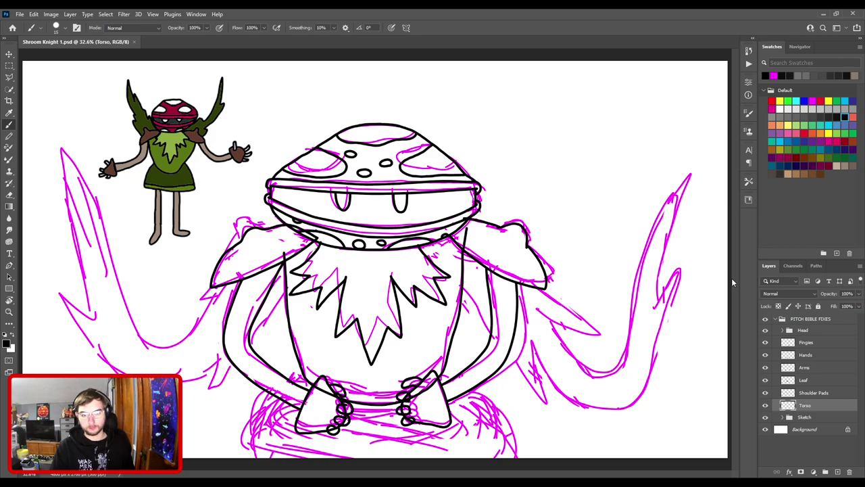
- Create a new layer directly above the Sketch group and name it Plant Arms
left_click(812, 419)
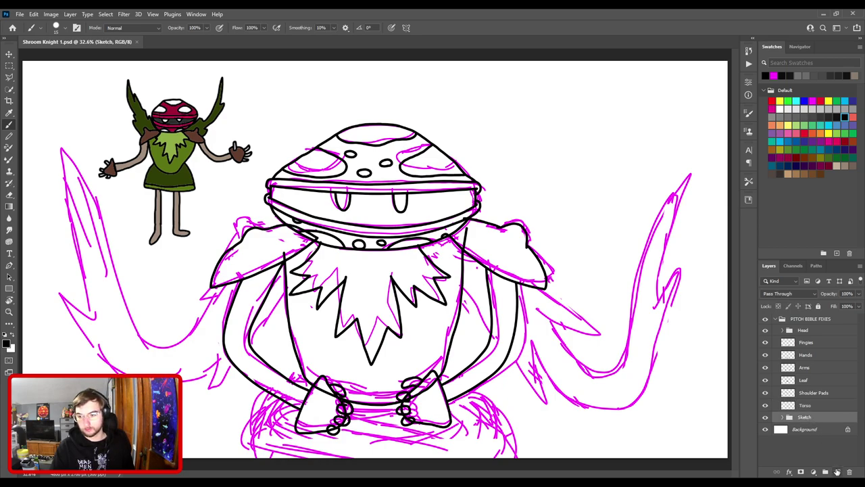
left_click(838, 471)
double_click(810, 417)
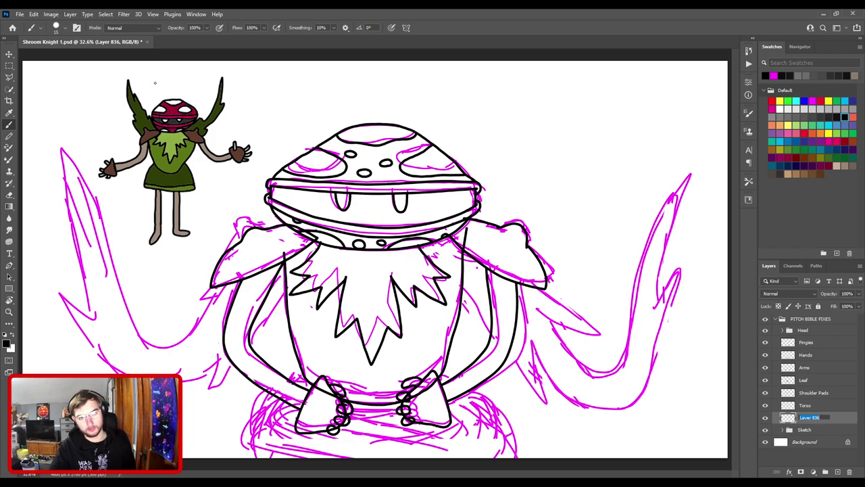
type("Plan")
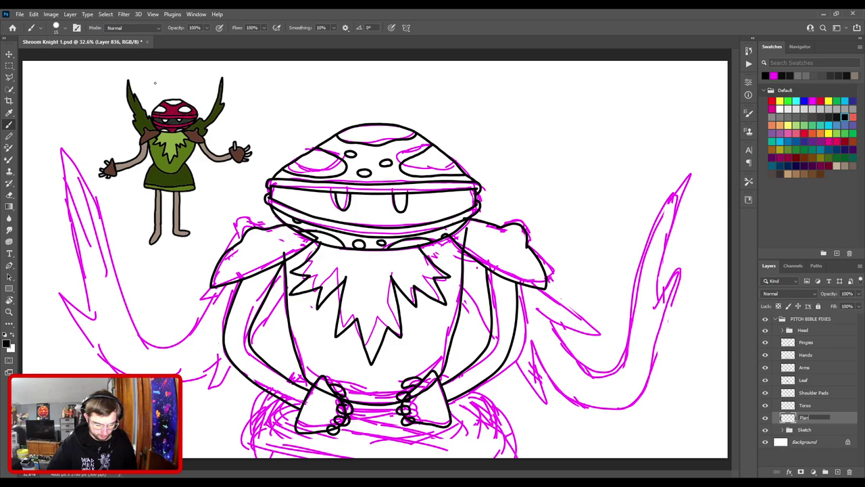
type("t Arms")
key("Return")
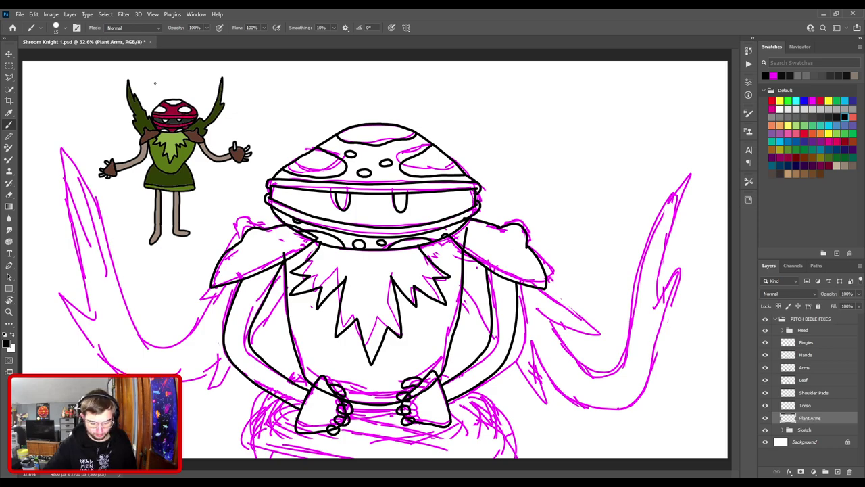
- Ink the lower pointed leaf of the right-hand plant arm, running from the torso to its tip and back up to the notch
key("ctrl+plus")
left_click_drag(514, 365, 315, 296)
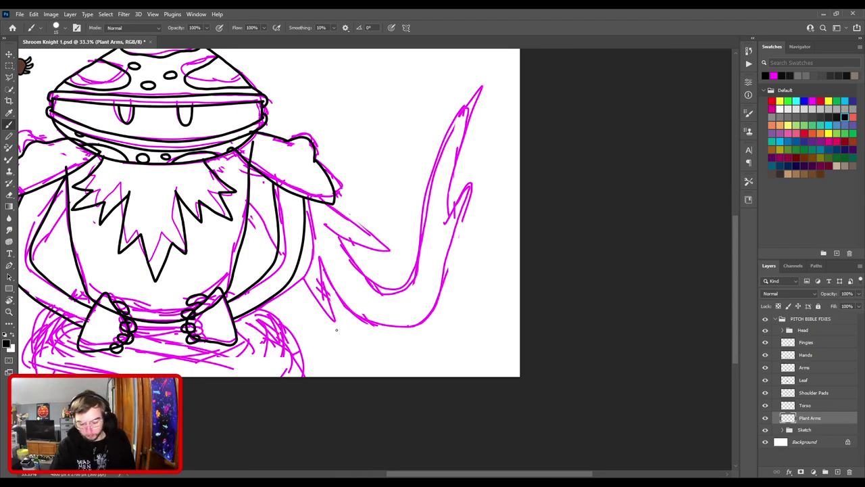
scroll(336, 330, "up", 2)
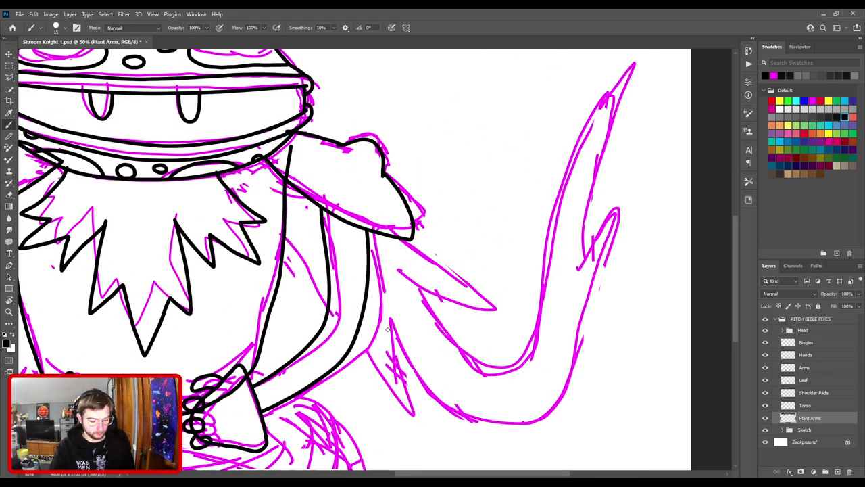
left_click_drag(344, 315, 314, 262)
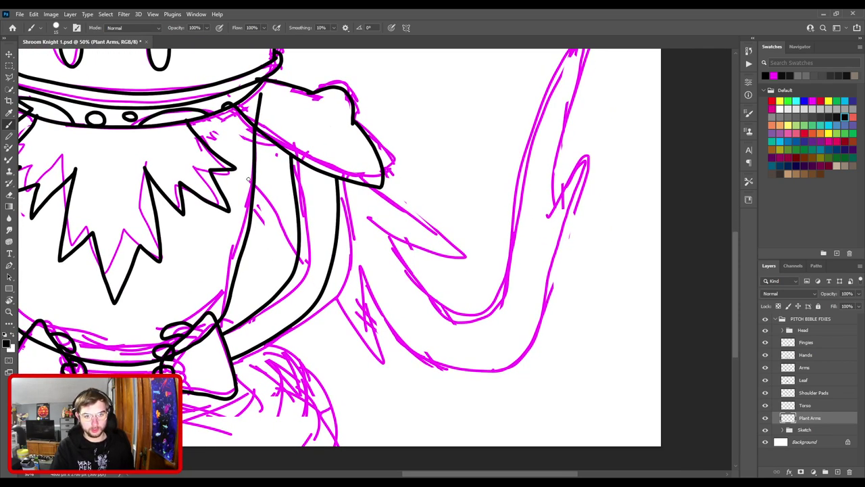
left_click_drag(312, 275, 383, 351)
key("ctrl+z")
mouse_move(248, 179)
left_mouse_down()
mouse_move(355, 336)
mouse_move(387, 365)
mouse_move(370, 309)
left_mouse_up()
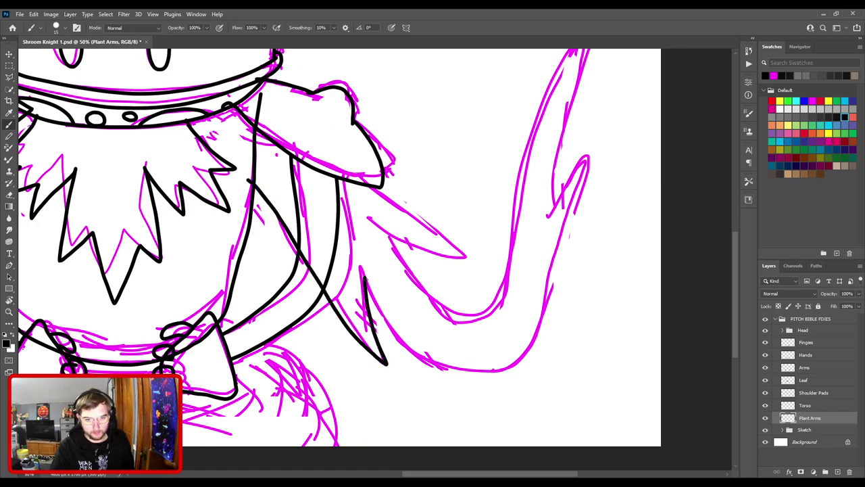
mouse_move(404, 264)
left_mouse_down()
mouse_move(293, 265)
mouse_move(308, 324)
left_mouse_up()
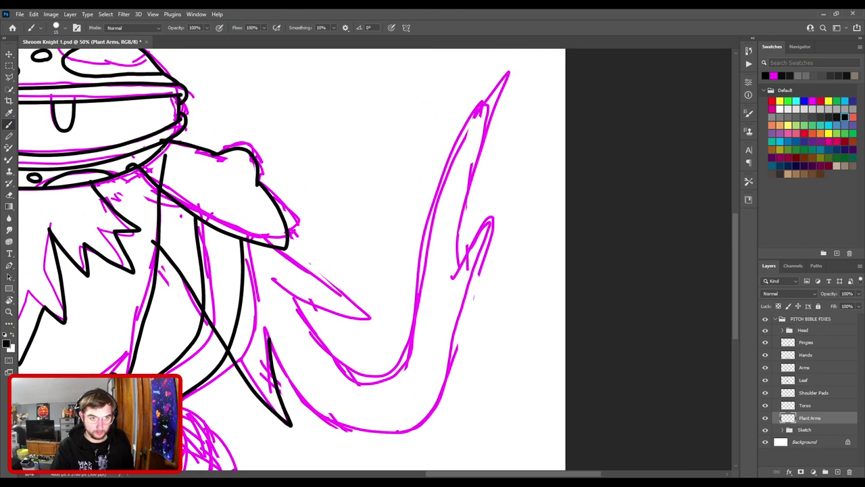
- Ink the upper pointed leaf of the right-hand plant arm as a short spike emerging just beyond the shoulder pad
mouse_move(162, 150)
left_mouse_down()
mouse_move(381, 324)
mouse_move(277, 282)
left_mouse_up()
key("ctrl+z")
mouse_move(172, 145)
left_mouse_down()
mouse_move(385, 323)
mouse_move(308, 305)
mouse_move(263, 281)
left_mouse_up()
mouse_move(320, 331)
left_mouse_down()
mouse_move(240, 269)
mouse_move(382, 312)
left_mouse_up()
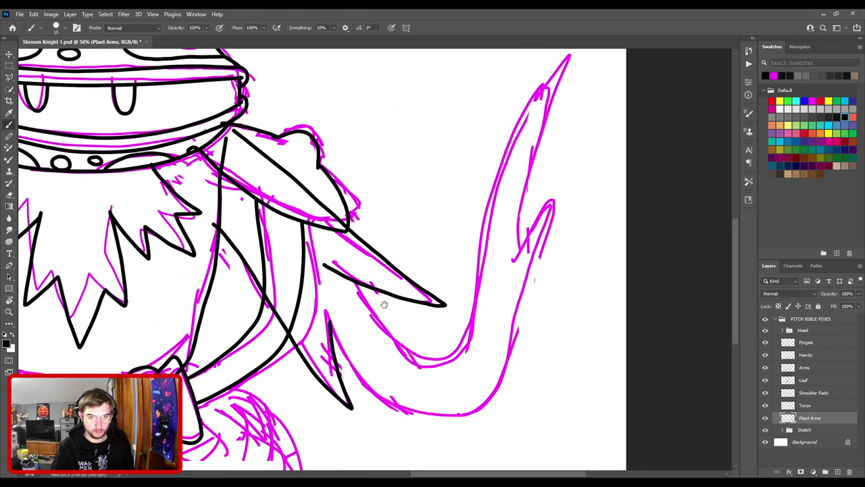
key("ctrl+z")
- Ink the right-hand plant arm's inner edge around the bend to its pointed tip, and back down to the notch
mouse_move(215, 138)
left_mouse_down()
mouse_move(280, 184)
mouse_move(382, 218)
mouse_move(339, 238)
mouse_move(221, 233)
mouse_move(213, 261)
mouse_move(217, 233)
mouse_move(276, 319)
mouse_move(315, 338)
mouse_move(341, 327)
mouse_move(367, 222)
mouse_move(424, 95)
left_mouse_up()
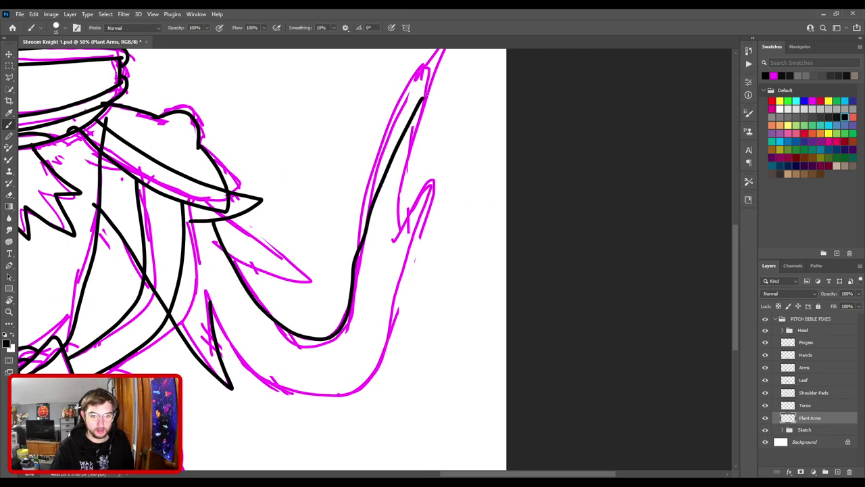
key("ctrl+minus")
key("ctrl+z")
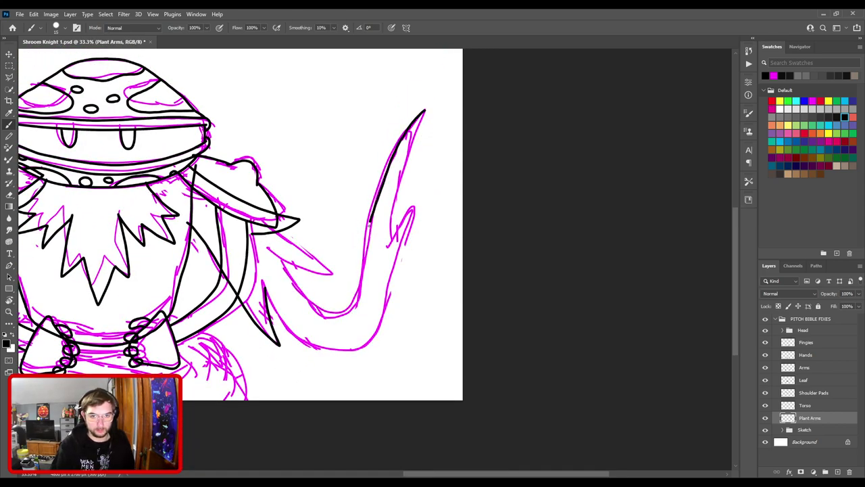
key("ctrl+z")
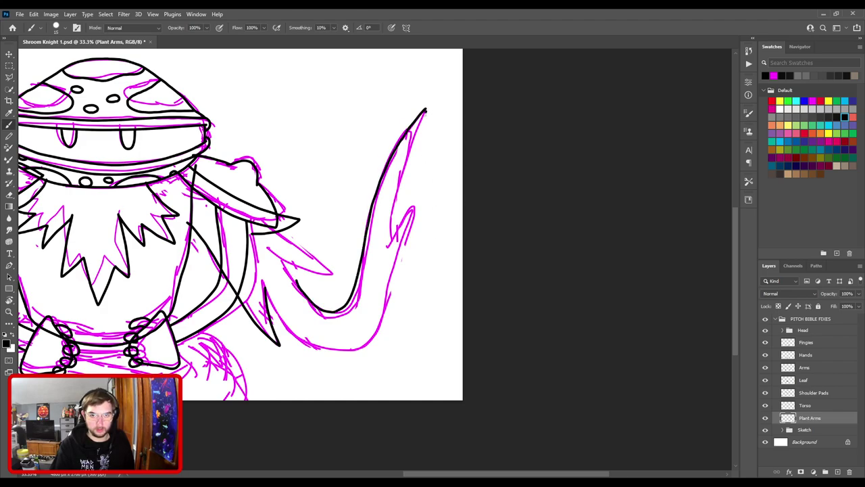
key("ctrl+z")
key("ctrl+z")
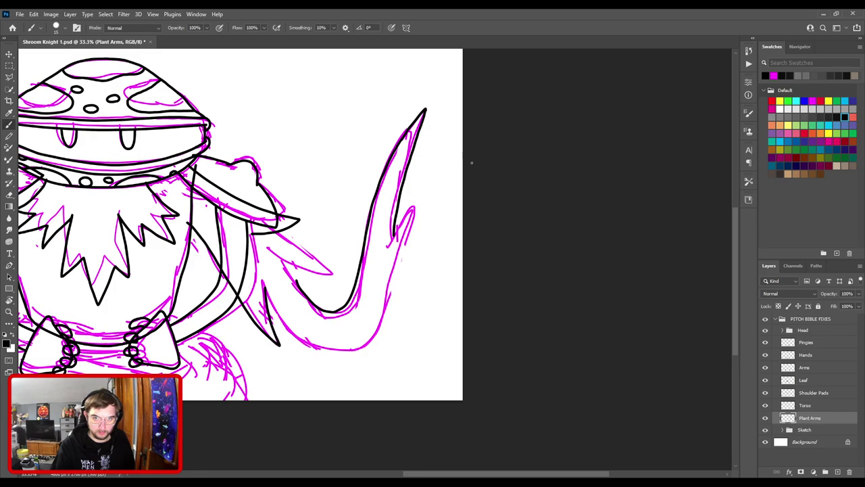
- Ink the right-hand plant arm's outer edge from the lower leaf's notch around the bend to just below the upper notch
left_click_drag(398, 239, 427, 167)
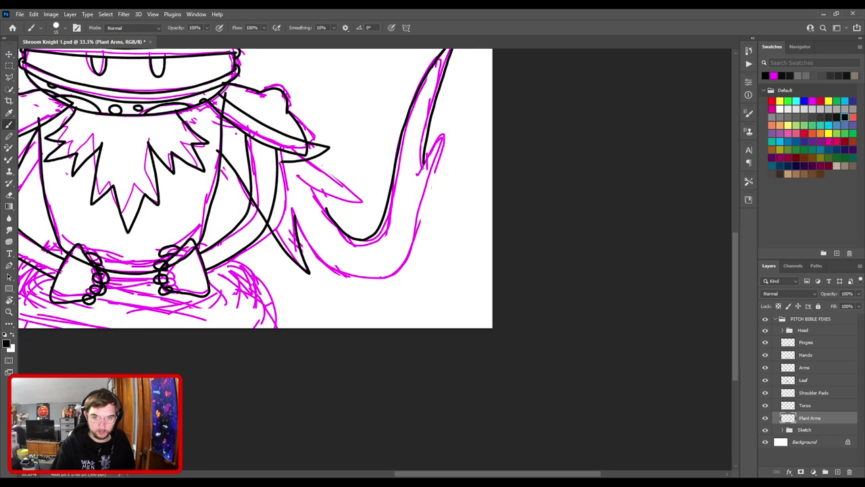
key("ctrl+z")
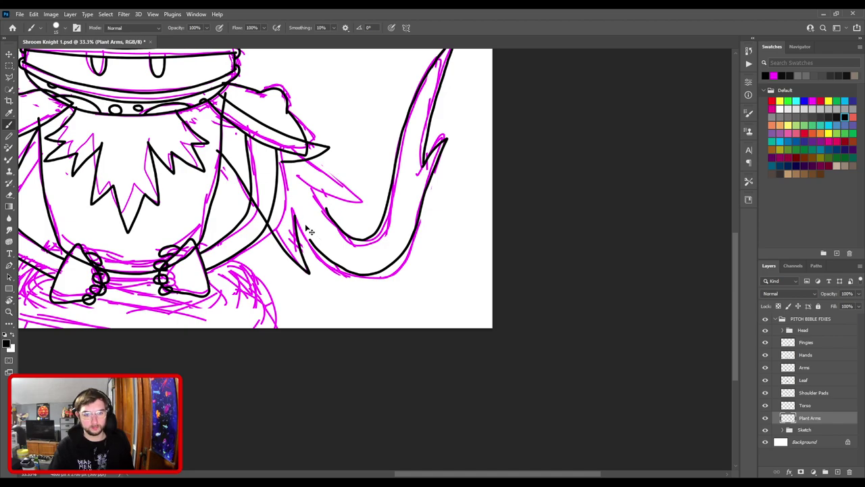
key("ctrl+z")
mouse_move(316, 248)
left_mouse_down()
mouse_move(364, 274)
mouse_move(391, 269)
left_mouse_up()
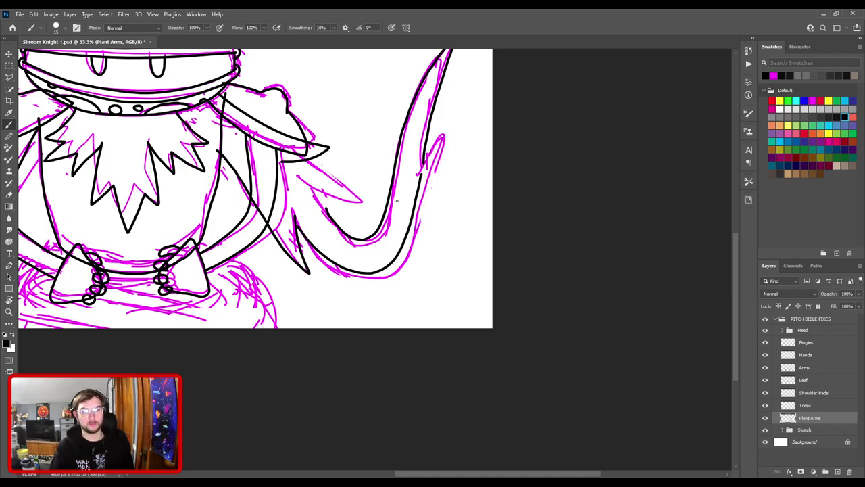
- Erase the inner edge of the right-hand plant arm from its start near the leaves to the bottom of the bend
scroll(397, 201, "up", 2)
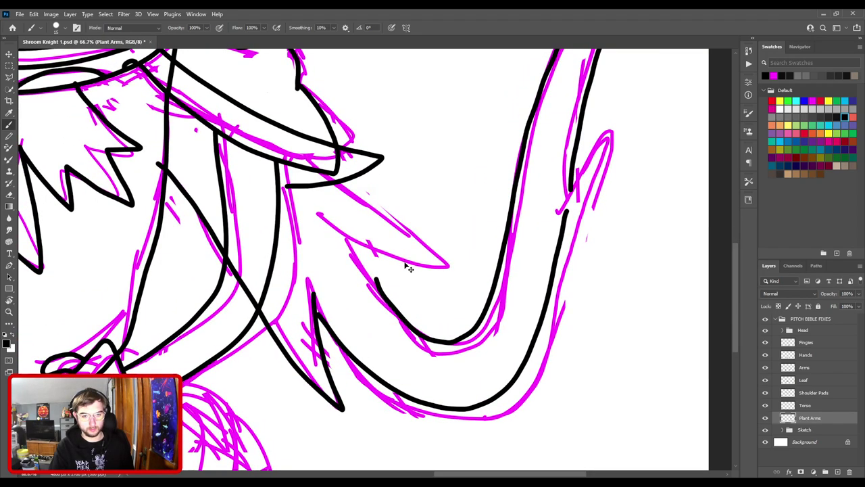
scroll(409, 269, "up", 2)
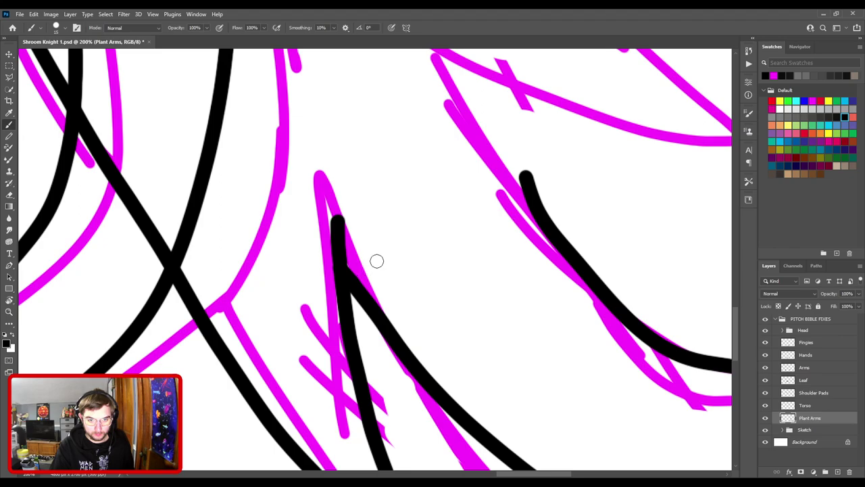
key("e")
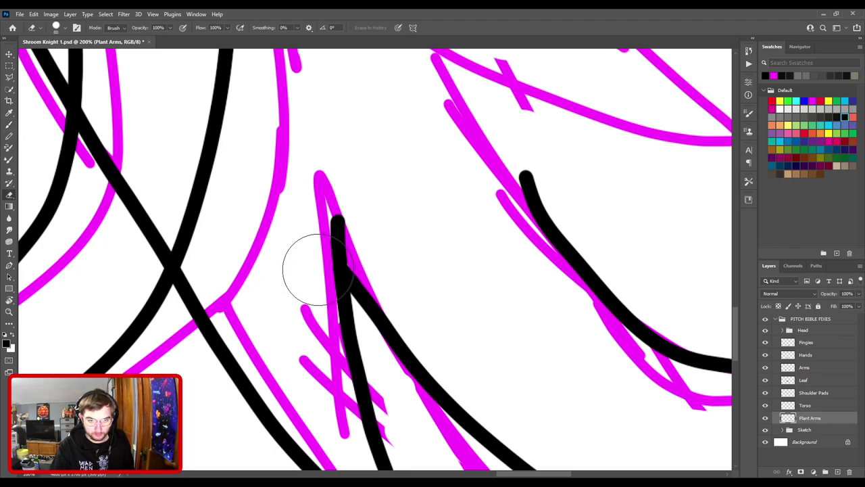
left_click_drag(428, 174, 314, 285)
key("b")
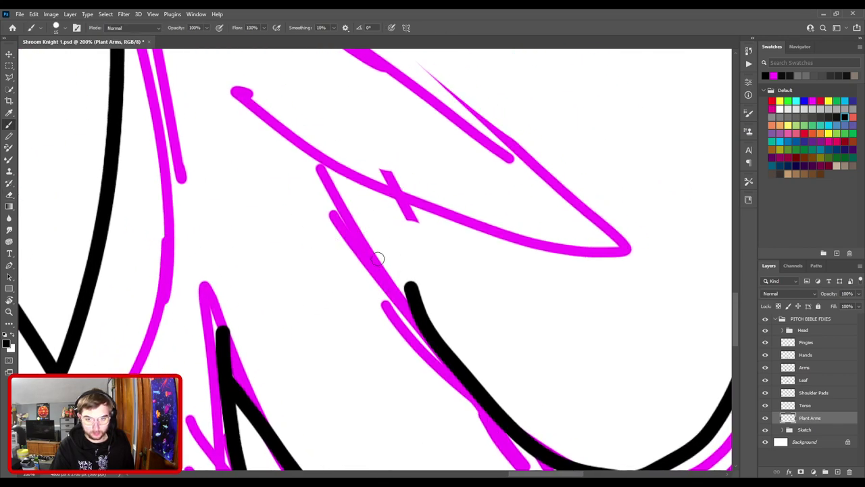
key("ctrl+minus")
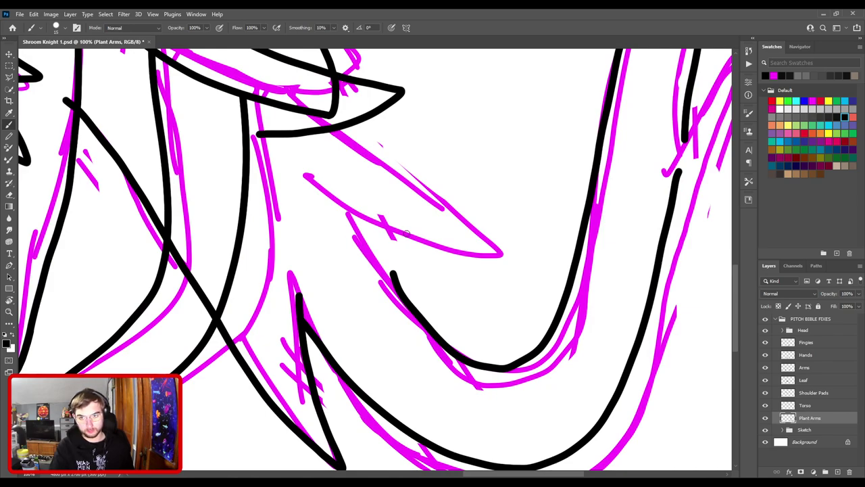
key("e")
left_click_drag(450, 293, 345, 225)
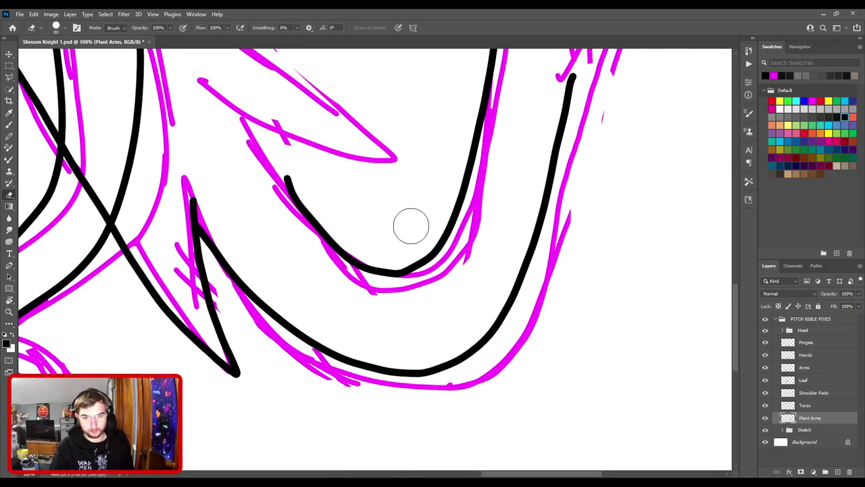
mouse_move(414, 266)
left_mouse_down()
mouse_move(320, 232)
mouse_move(291, 188)
left_mouse_up()
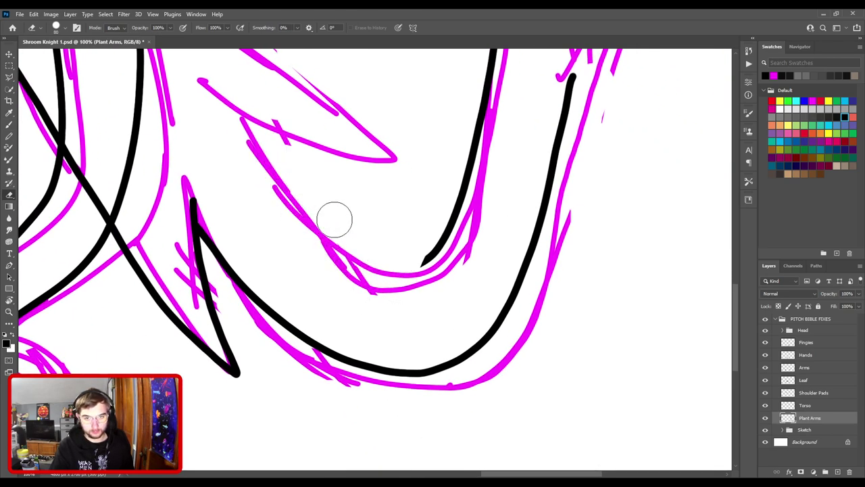
- Re-ink the arm's inner edge from the underside of the upper leaf down to the bottom of the bend
left_click_drag(325, 219, 368, 347)
key("b")
key("ctrl+minus")
mouse_move(283, 200)
left_mouse_down()
mouse_move(368, 315)
mouse_move(430, 347)
left_mouse_up()
key("ctrl+z")
mouse_move(283, 199)
left_mouse_down()
mouse_move(321, 269)
mouse_move(403, 345)
mouse_move(427, 348)
left_mouse_up()
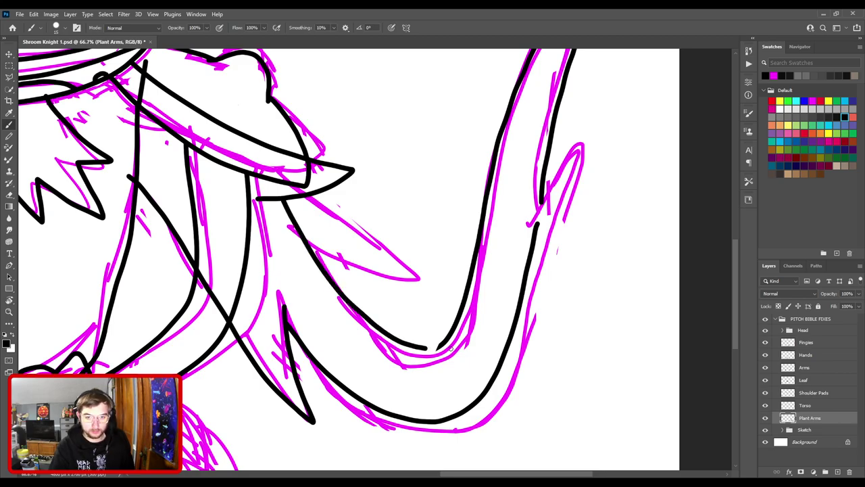
- Trim the ends of the two lines at the upper notch, cutting the arm's outer edge well back below it
key("ctrl+minus")
key("ctrl+minus")
key("ctrl+minus")
key("ctrl+plus")
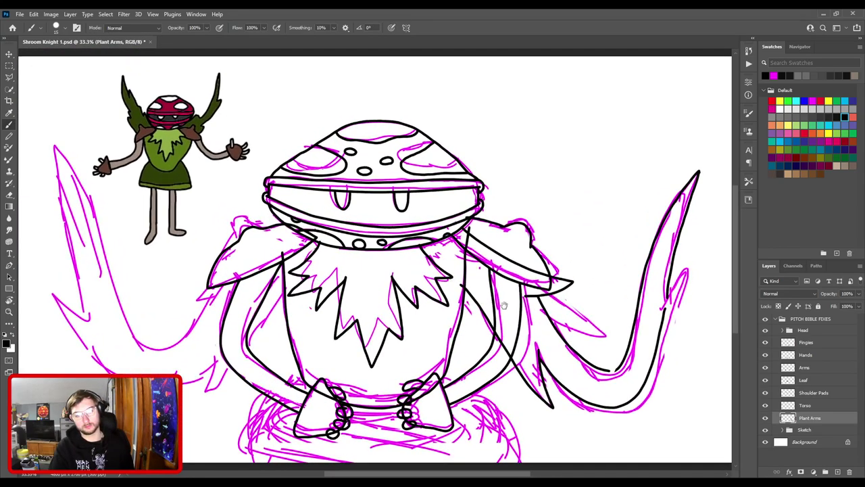
left_click_drag(508, 295, 220, 232)
scroll(400, 145, "up", 3)
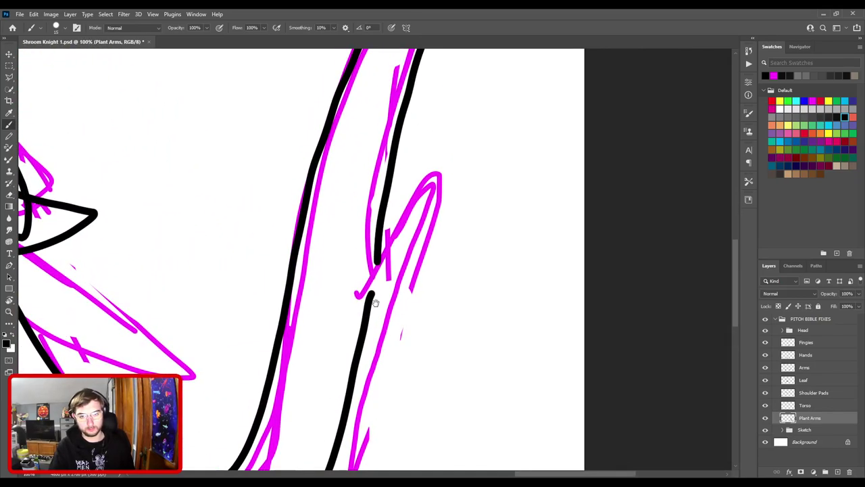
mouse_move(372, 326)
left_mouse_down()
mouse_move(448, 201)
mouse_move(417, 318)
left_mouse_up()
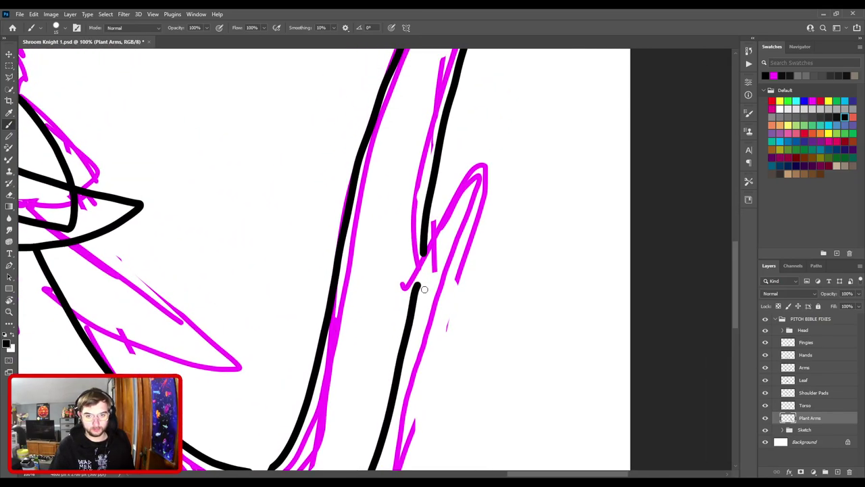
key("w")
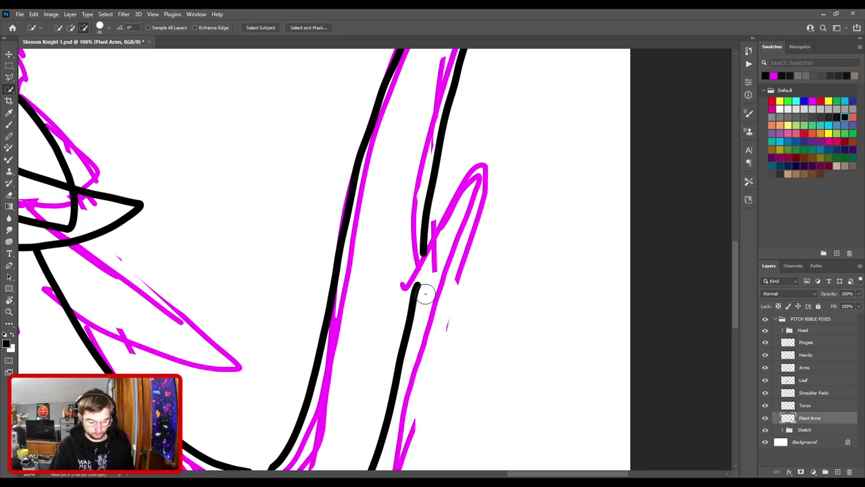
key("e")
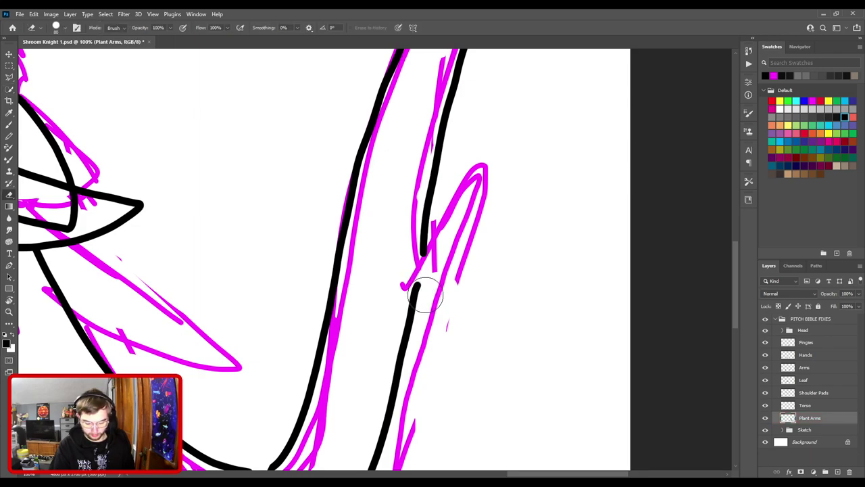
mouse_move(417, 290)
left_mouse_down()
mouse_move(396, 367)
mouse_move(415, 338)
mouse_move(419, 276)
mouse_move(423, 304)
mouse_move(445, 247)
left_mouse_up()
- Ink the side leaf from the upper notch out to its tip and back down toward the arm's outer edge
key("b")
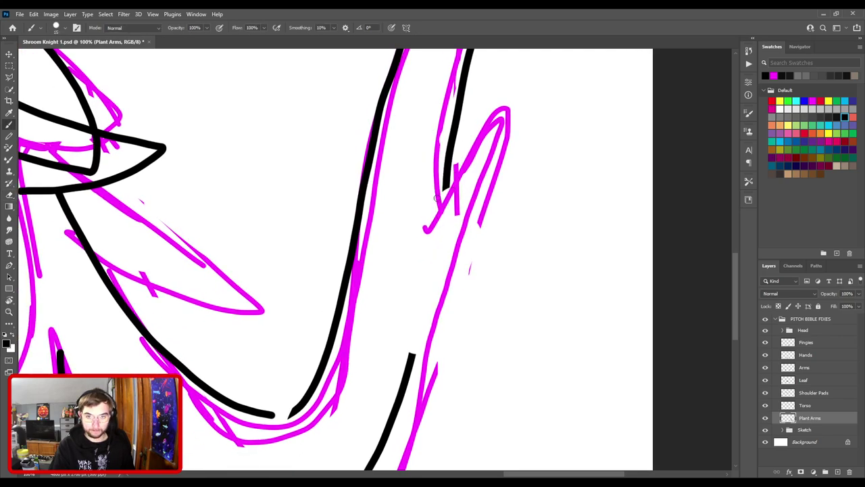
mouse_move(438, 200)
left_mouse_down()
mouse_move(511, 106)
mouse_move(479, 219)
mouse_move(422, 325)
left_mouse_up()
key("ctrl+z")
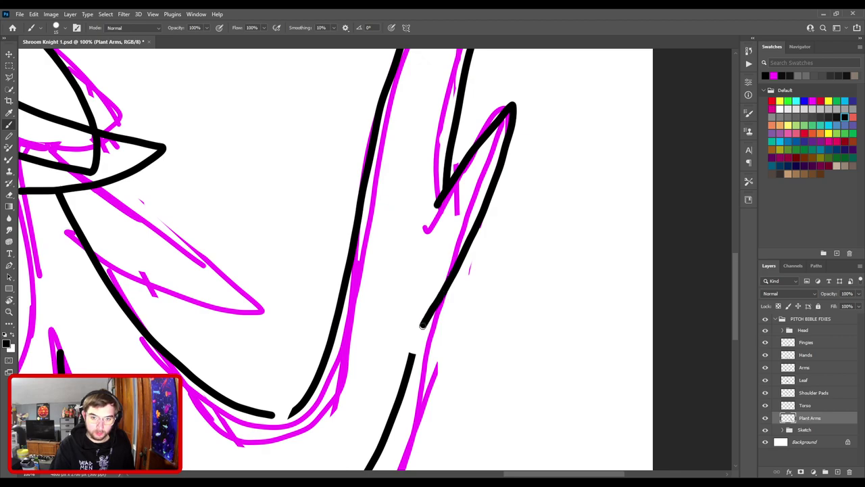
- Taper the side leaf's lower end with the eraser and bridge the gap to the arm's outer edge with ink
key("ctrl+minus")
key("ctrl+minus")
key("ctrl+plus")
key("ctrl+plus")
left_click_drag(494, 356, 456, 235)
scroll(435, 253, "up", 2)
key("e")
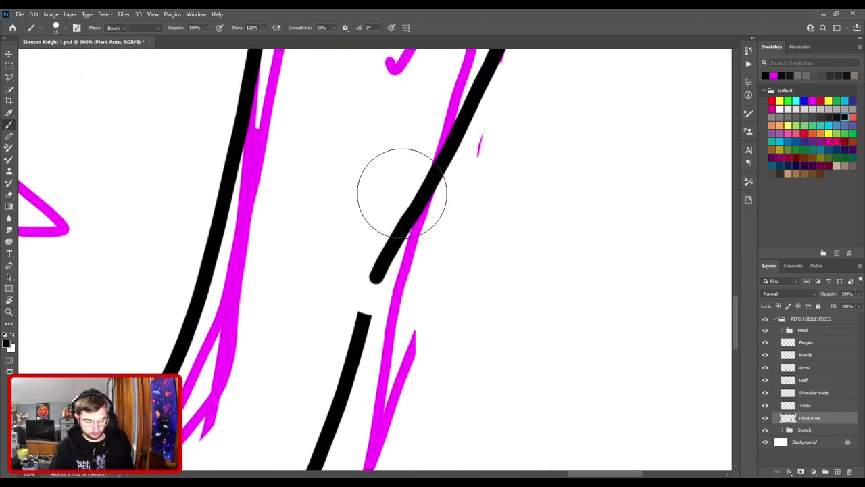
left_click_drag(389, 155, 329, 276)
key("b")
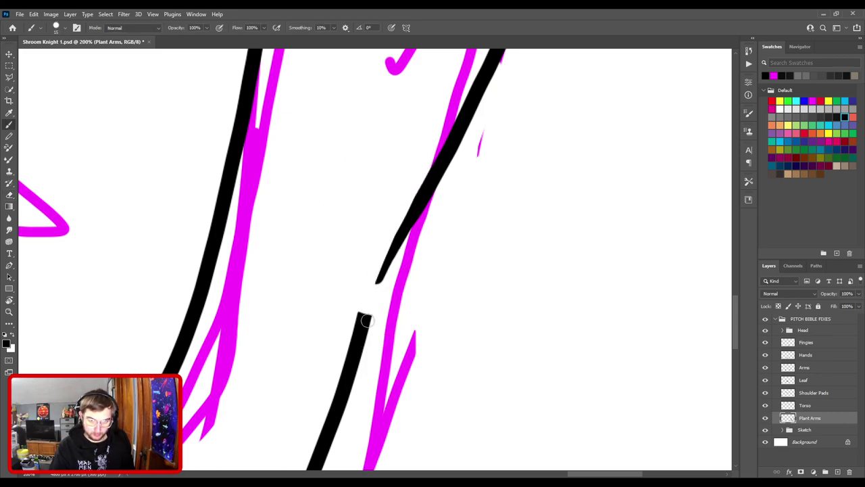
left_click_drag(363, 317, 415, 214)
key("ctrl+z")
left_click_drag(359, 322, 427, 187)
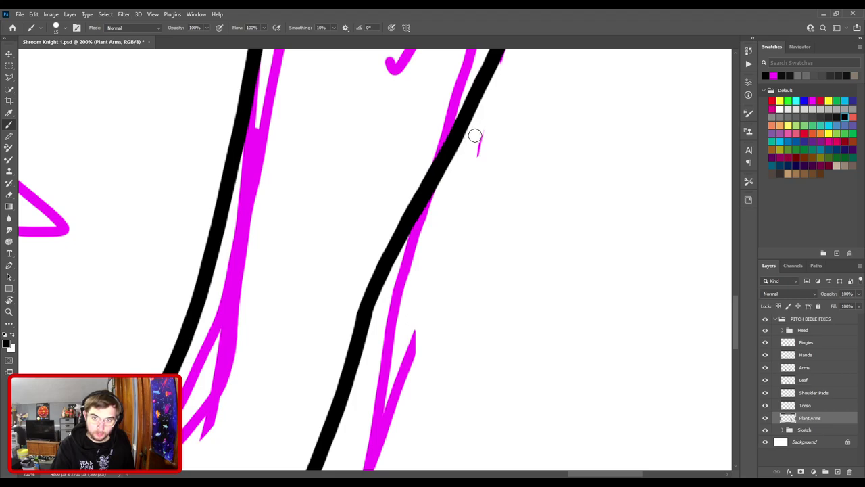
- Even out the side leaf's outer line above the join, trimming it with the eraser at size 60 and repainting its thickness
key("e")
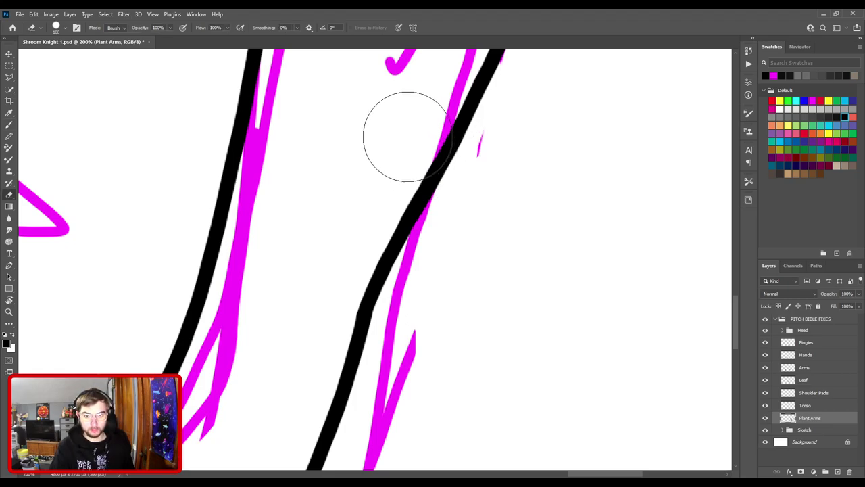
key("bracketleft")
key("bracketleft")
key("bracketleft")
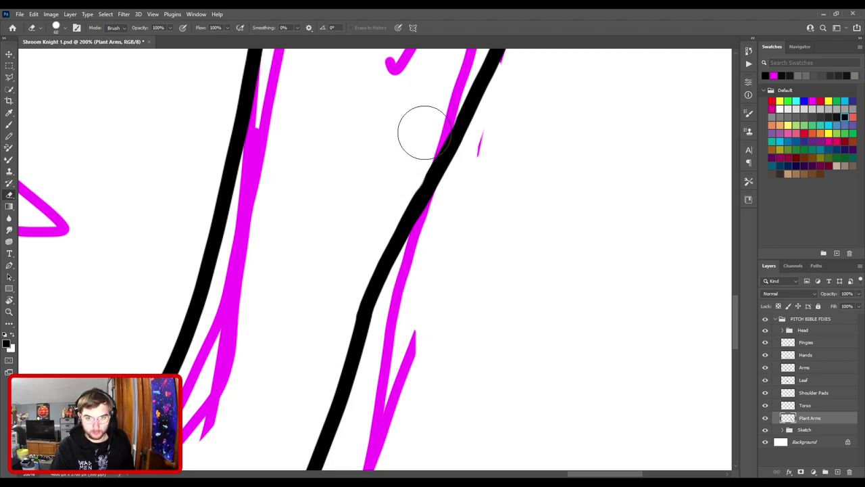
left_click_drag(428, 189, 367, 293)
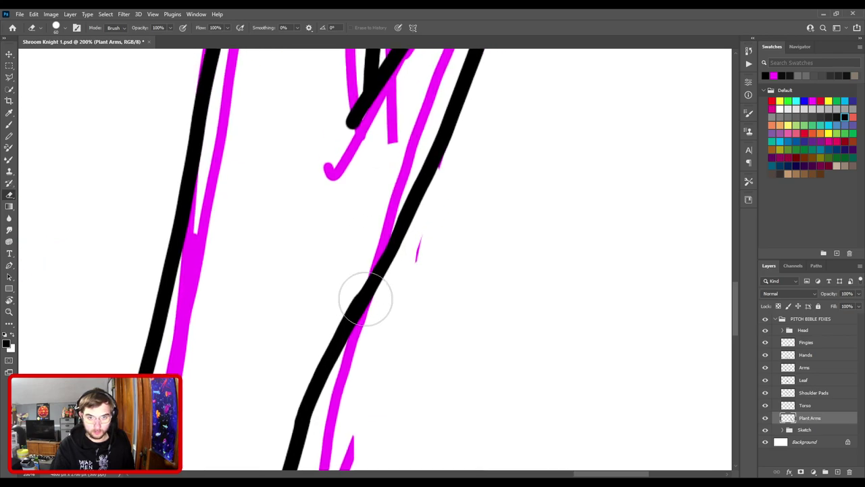
key("b")
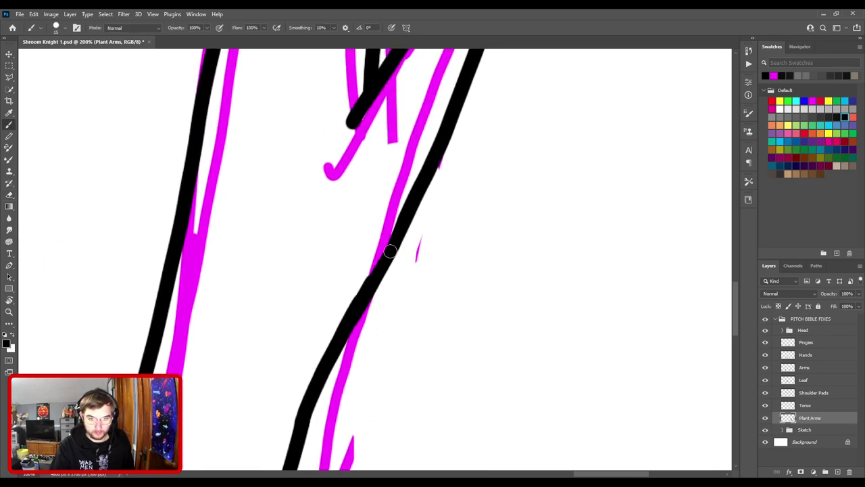
left_click_drag(393, 238, 414, 202)
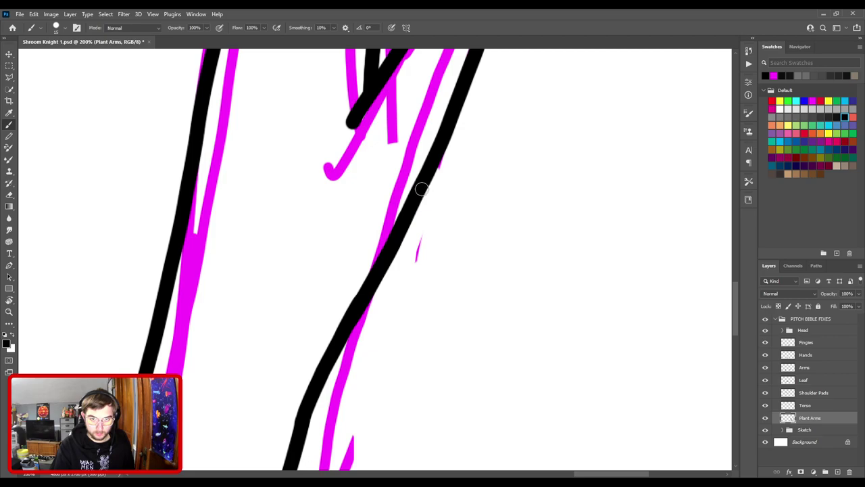
scroll(460, 247, "down", 5)
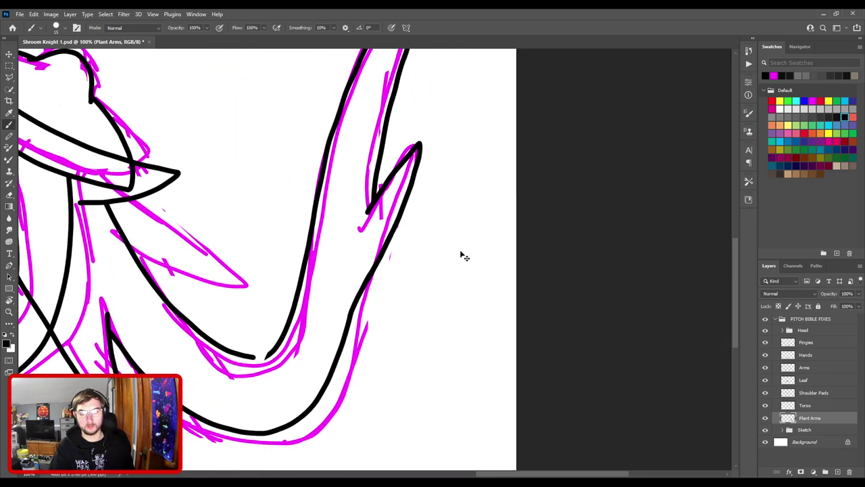
scroll(459, 255, "up", 3)
left_click_drag(450, 191, 415, 236)
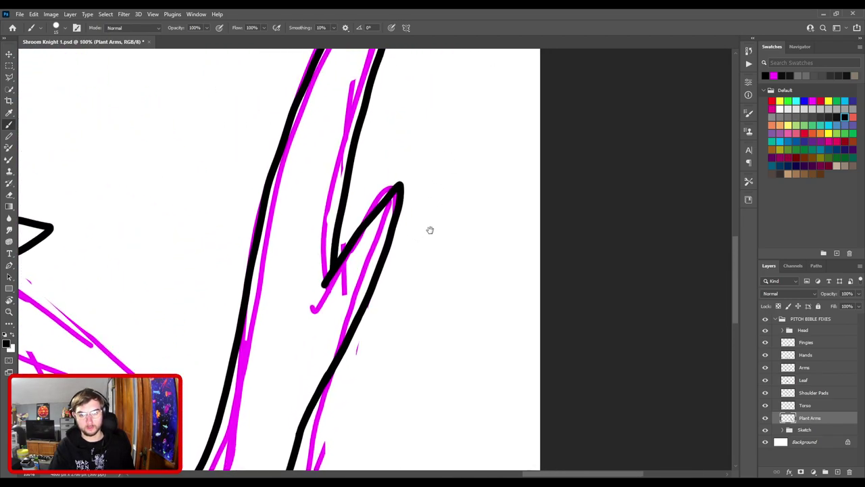
scroll(430, 234, "down", 2)
scroll(431, 235, "up", 2)
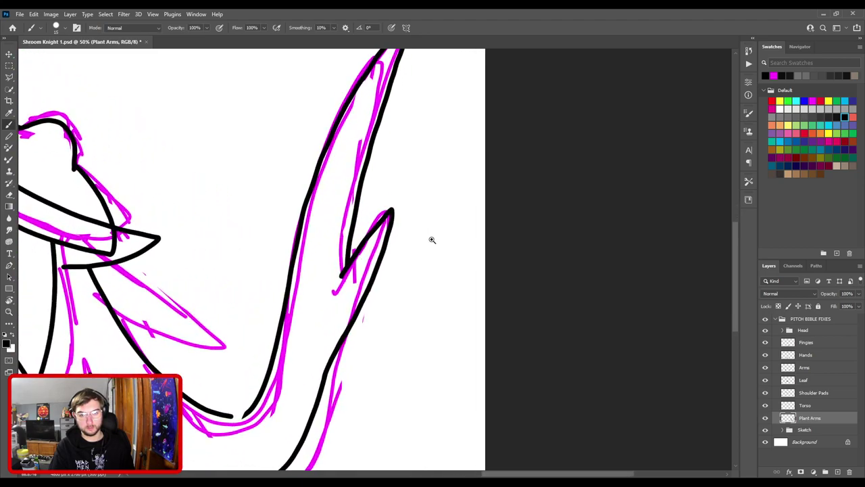
scroll(430, 237, "up", 3)
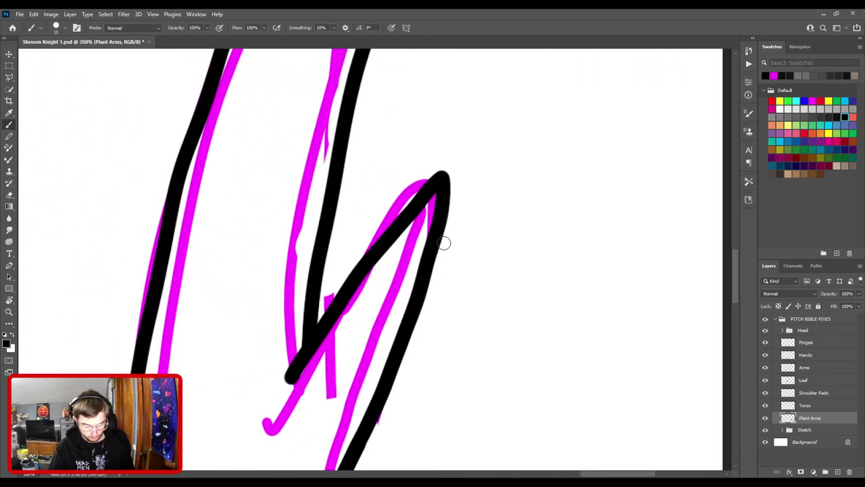
- Slim the upper edge of the right-hand arm's side leaf with a smaller eraser and repaint it to an even thickness
key("e")
key("bracketleft")
key("bracketleft")
key("bracketleft")
key("bracketleft")
key("bracketleft")
left_click_drag(336, 291, 405, 203)
key("b")
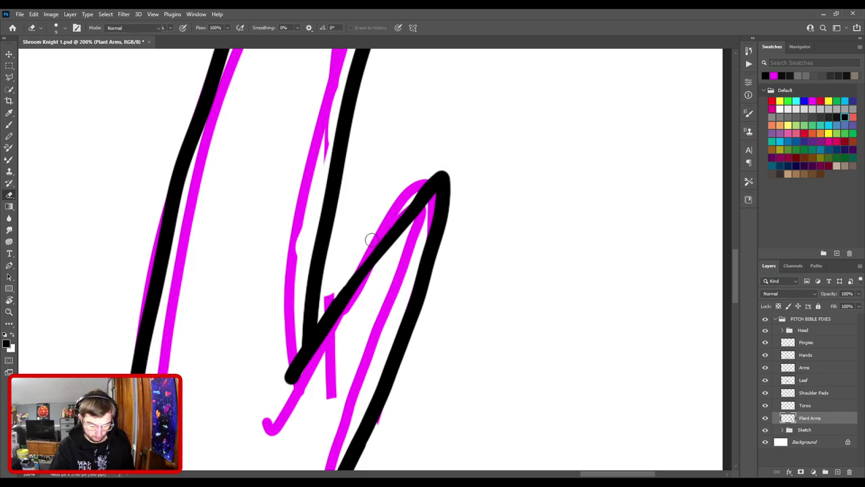
left_click_drag(338, 297, 383, 248)
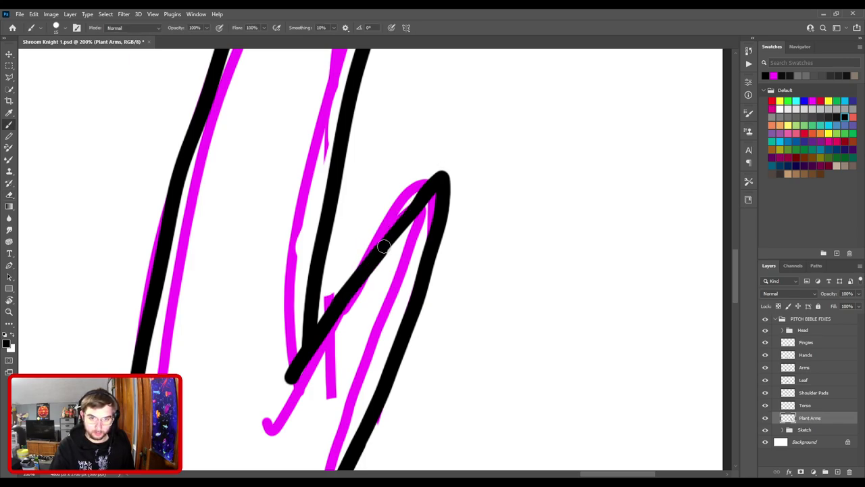
left_click_drag(412, 214, 432, 186)
key("ctrl+z")
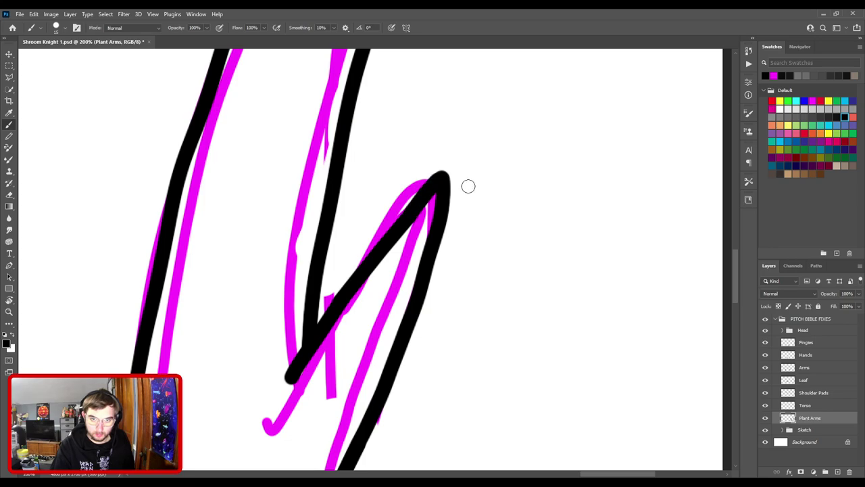
- Sharpen the side leaf's rounded tip with the eraser and repaint the ink just below it
key("e")
scroll(439, 203, "up", 2)
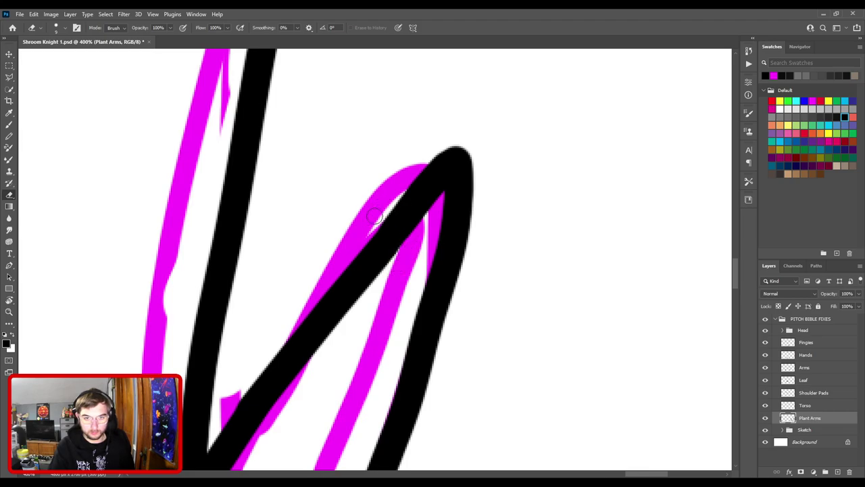
left_click_drag(376, 220, 466, 133)
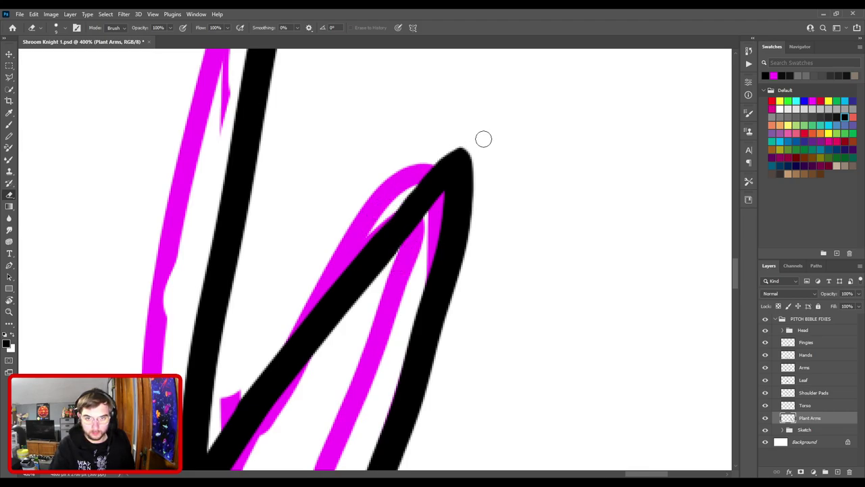
key("b")
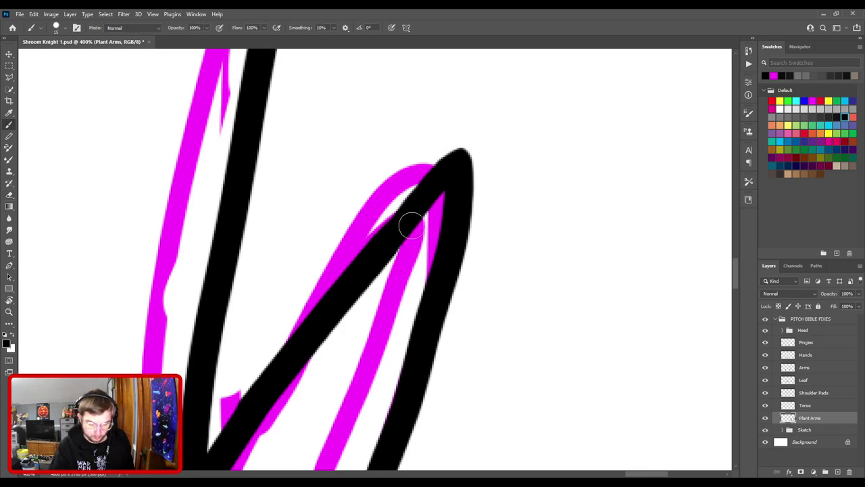
left_click_drag(388, 243, 449, 174)
key("ctrl+minus")
key("ctrl+minus")
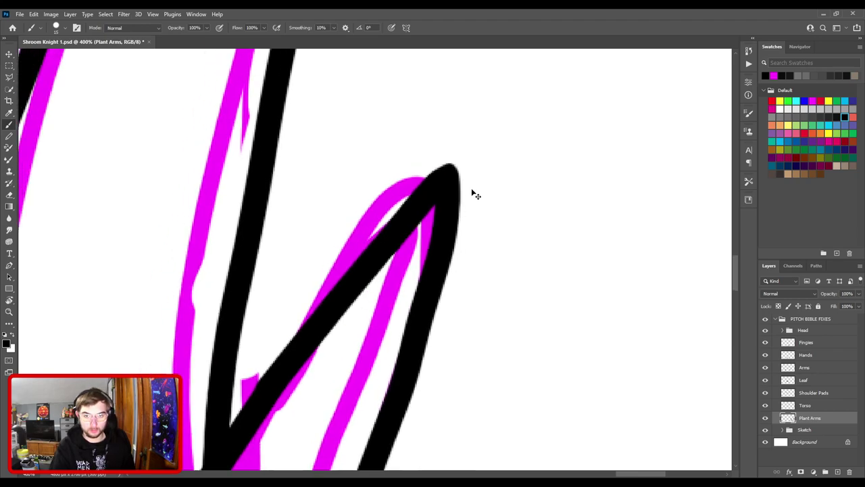
key("ctrl+minus")
left_click_drag(383, 203, 442, 271)
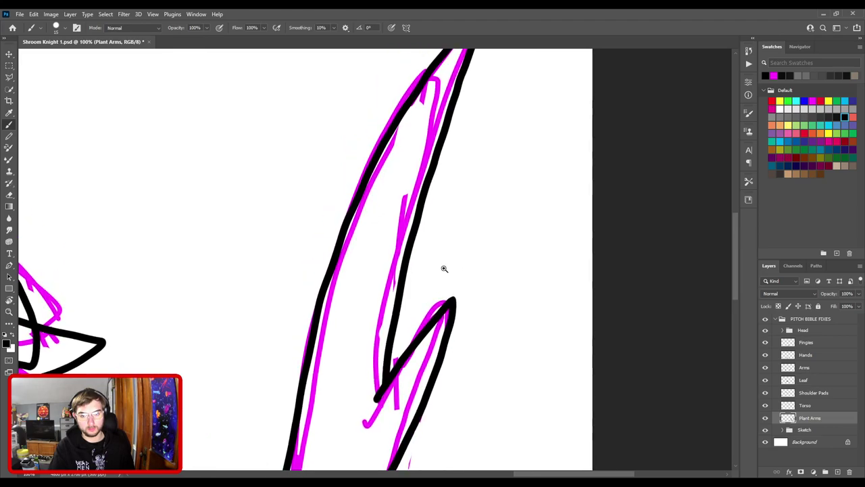
- Erase the bump at the right-hand arm's uppermost tip so both edges end in one clean point
key("ctrl+minus")
key("ctrl+plus")
key("ctrl+plus")
key("ctrl+plus")
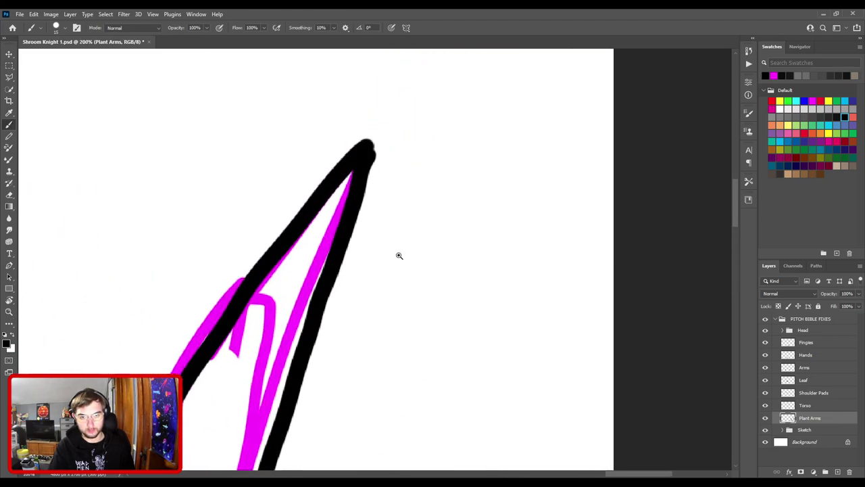
key("e")
left_click_drag(372, 273, 377, 242)
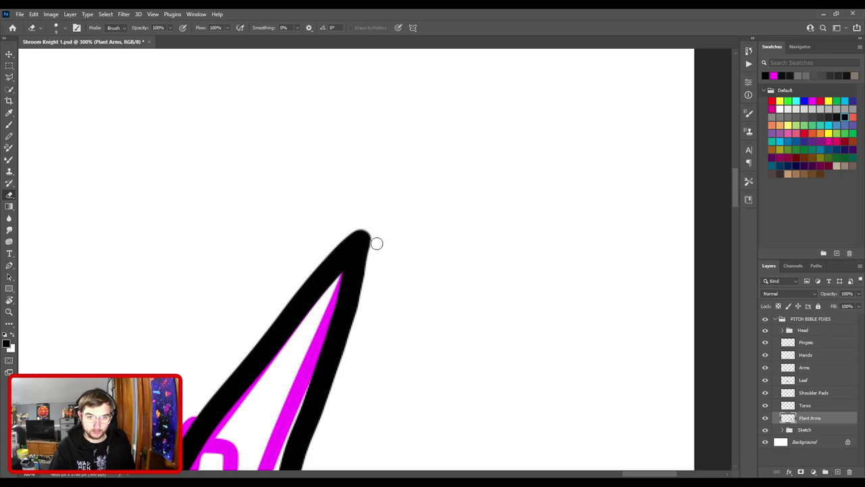
- Bridge the gap at the bottom of the right-hand arm's inner curve with ink and smooth the join with the eraser
key("ctrl+minus")
key("ctrl+minus")
key("ctrl+minus")
left_click_drag(407, 266, 295, 269)
left_click_drag(471, 325, 326, 248)
left_click_drag(376, 265, 453, 269)
scroll(453, 269, "up", 4)
left_click_drag(472, 319, 256, 280)
key("b")
mouse_move(371, 324)
left_mouse_down()
mouse_move(328, 243)
mouse_move(327, 252)
mouse_move(365, 252)
left_mouse_up()
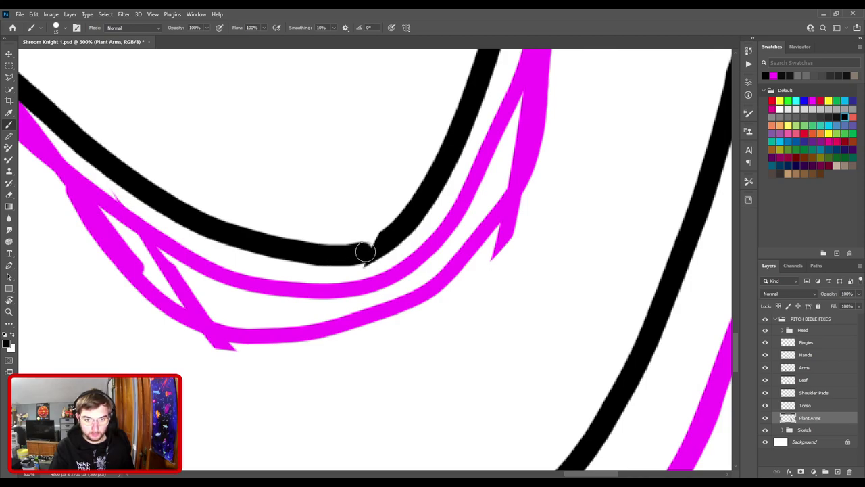
key("e")
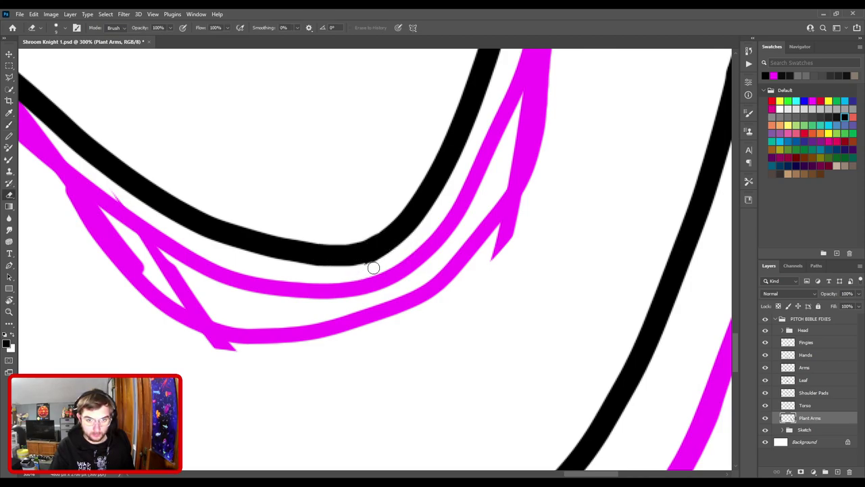
left_click_drag(382, 267, 371, 267)
key("b")
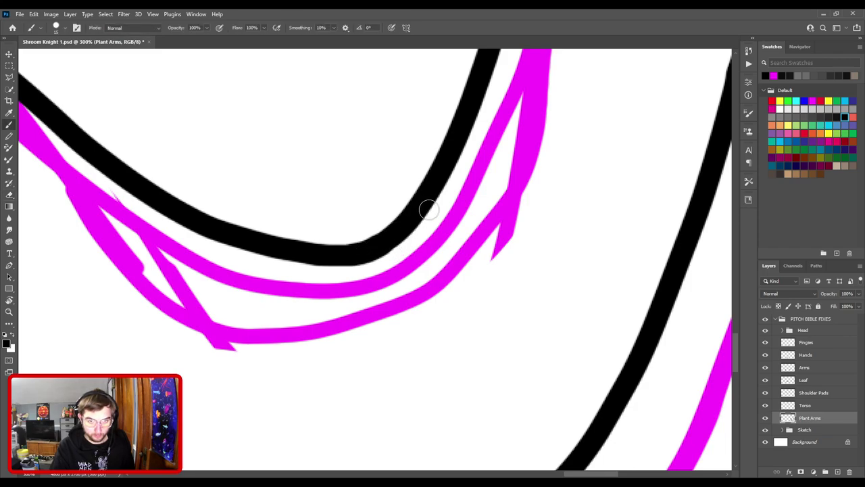
- Ink the left-hand plant arm's inner and outer edges over the magenta sketch, including its notches, side leaf and lower leaves
key("ctrl+0")
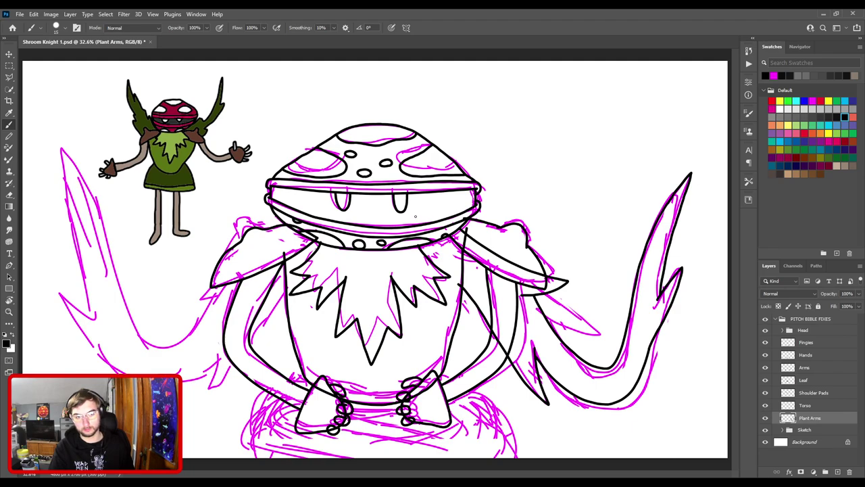
key("ctrl+minus")
key("ctrl+minus")
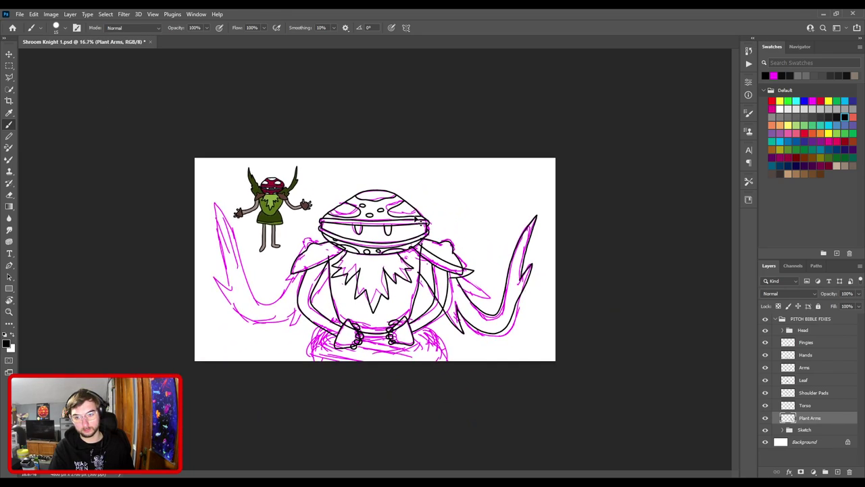
key("ctrl+minus")
key("ctrl+plus")
key("ctrl+plus")
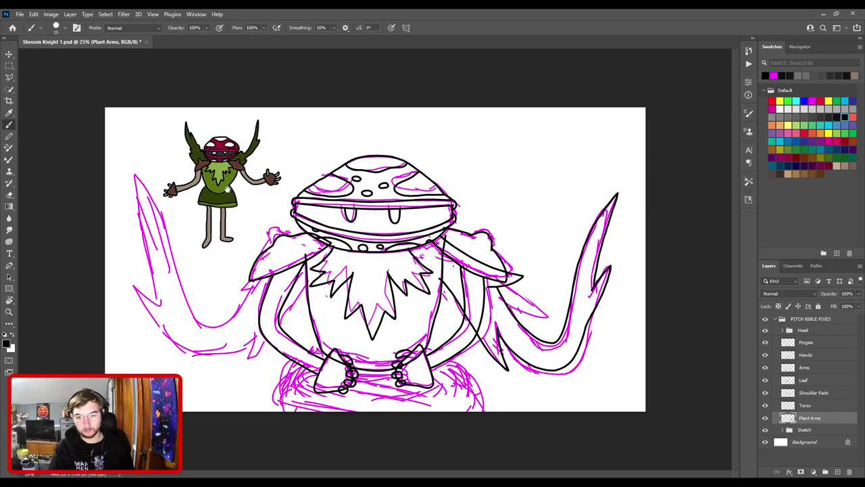
key("ctrl+plus")
left_click_drag(209, 274, 391, 196)
key("ctrl+minus")
key("ctrl+minus")
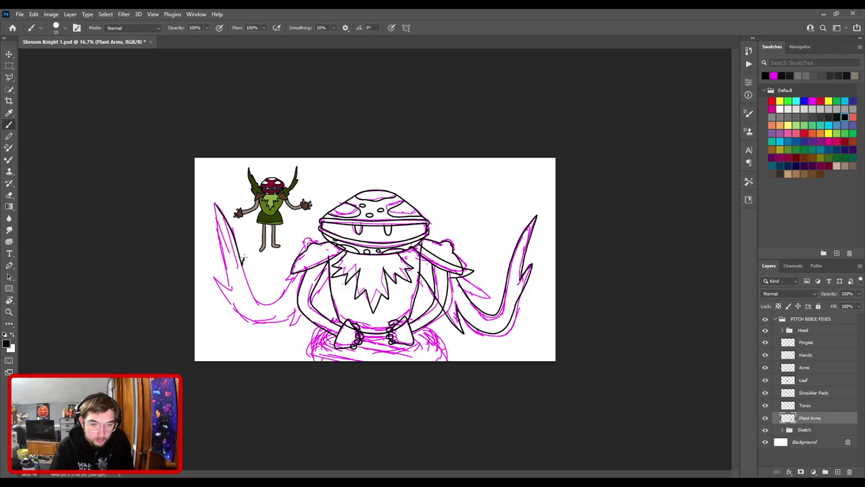
left_click_drag(249, 292, 215, 206)
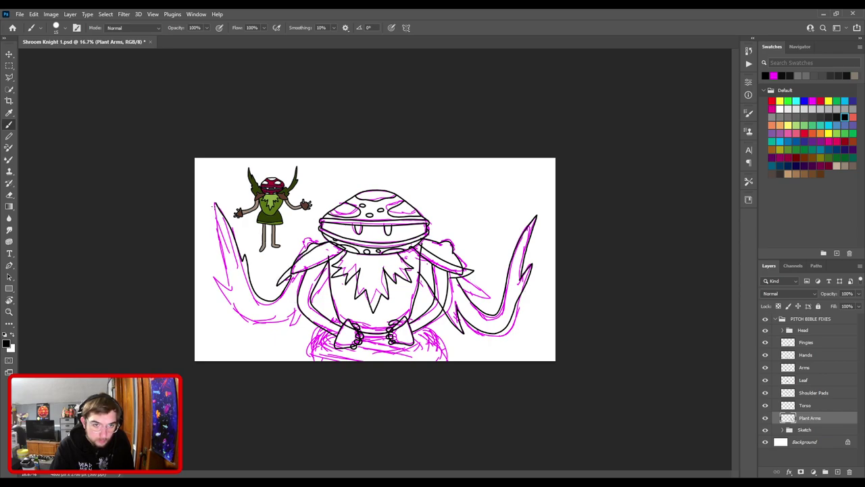
left_click_drag(223, 268, 214, 209)
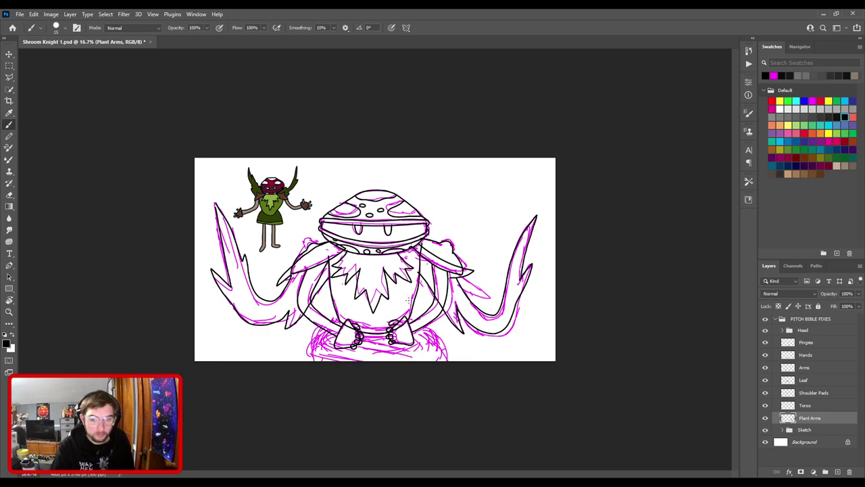
- Examine the left-hand arm's new line art up close, from the lower leaves along the curve toward the upper tip
key("ctrl+minus")
key("ctrl+0")
left_click_drag(223, 308, 433, 270)
left_click(432, 271, "ctrl")
key("ctrl+plus")
left_click_drag(408, 333, 336, 186)
key("ctrl+plus")
key("ctrl+plus")
key("ctrl+minus")
left_click_drag(250, 206, 481, 243)
left_click_drag(498, 211, 189, 287)
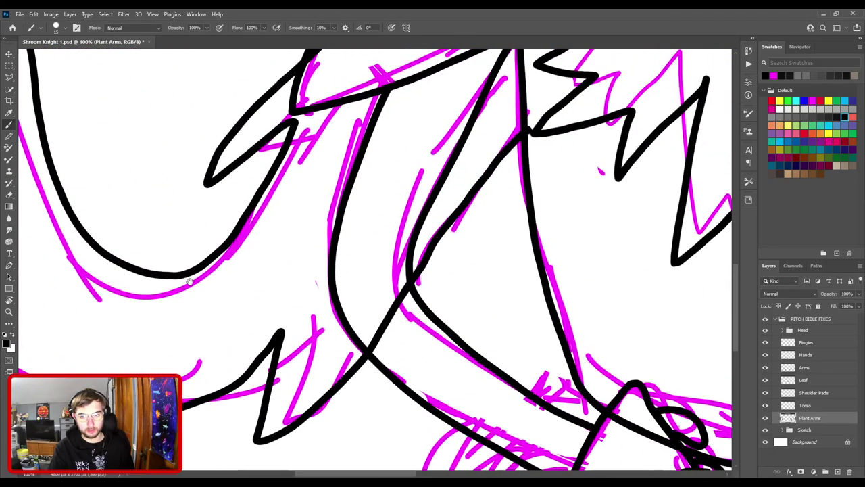
left_click_drag(282, 232, 386, 288)
left_click_drag(253, 210, 388, 311)
left_click_drag(241, 141, 317, 228)
left_click_drag(264, 128, 323, 240)
left_click_drag(344, 165, 361, 239)
- Cut back the end of the inner edge at the left-hand arm's upper tip with an enlarged eraser
key("ctrl+plus")
key("ctrl+plus")
left_click_drag(303, 206, 465, 315)
key("ctrl+minus")
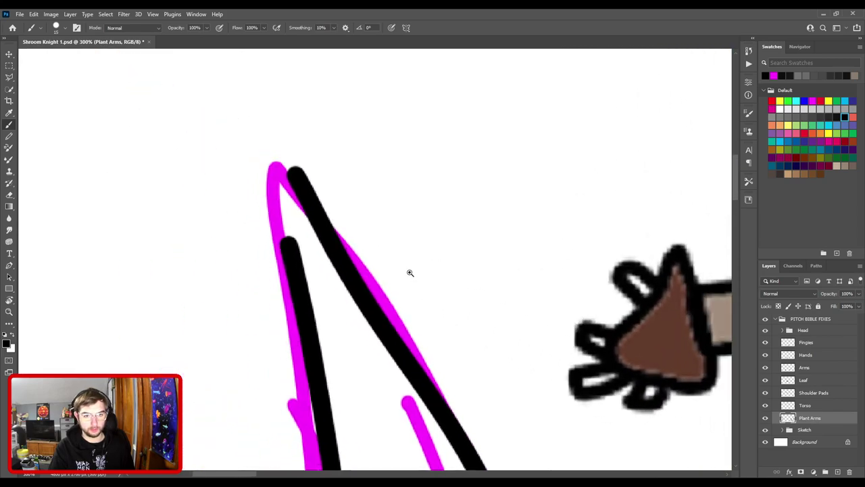
key("e")
key("bracketright")
key("bracketright")
mouse_move(383, 277)
left_mouse_down()
mouse_move(330, 205)
mouse_move(345, 194)
left_mouse_up()
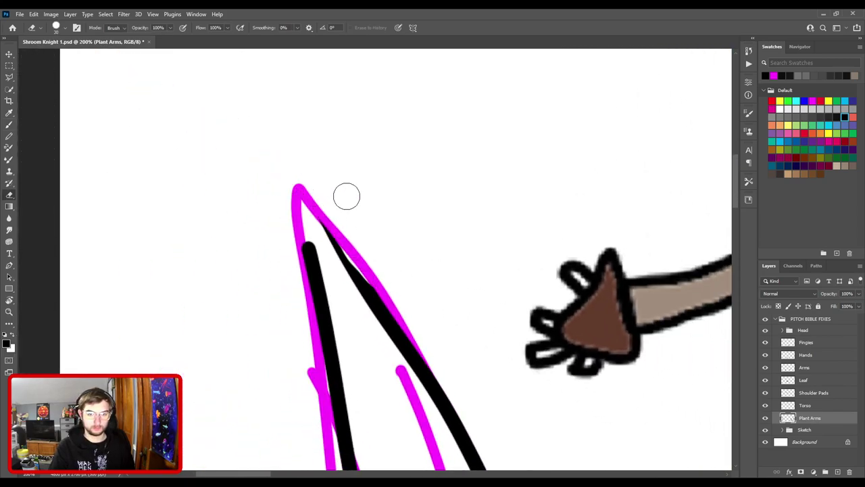
- Redraw the inner edge up to the left-hand arm's tip and back down to meet the outer edge
key("b")
left_click_drag(366, 290, 346, 260)
key("ctrl+z")
left_click_drag(367, 292, 316, 214)
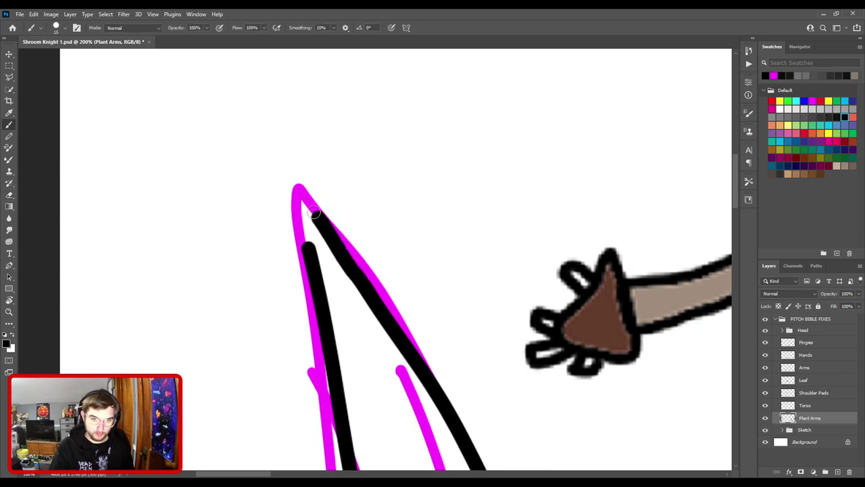
key("ctrl+z")
left_click_drag(368, 292, 298, 188)
key("ctrl+z")
mouse_move(371, 296)
left_mouse_down()
mouse_move(280, 187)
mouse_move(302, 235)
left_mouse_up()
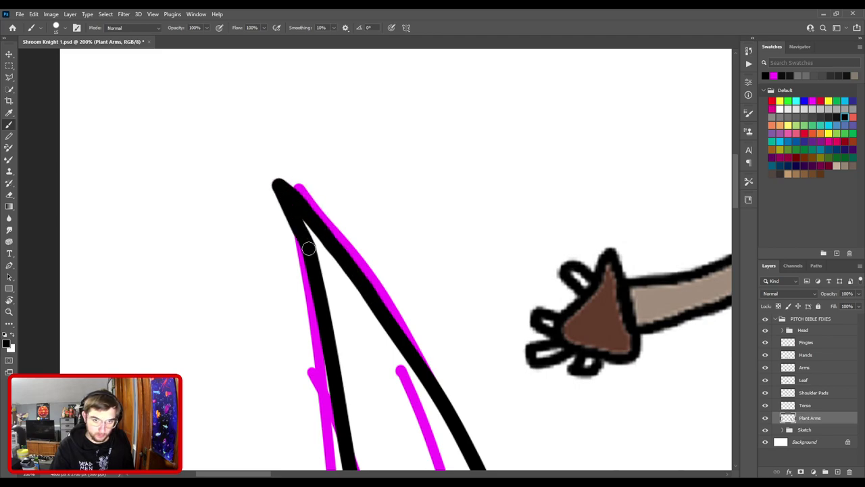
- Erase the overshooting tip of the left-hand arm, re-ink it closer to the sketched point, and save the document
scroll(404, 334, "down", 3)
scroll(419, 338, "down", 2)
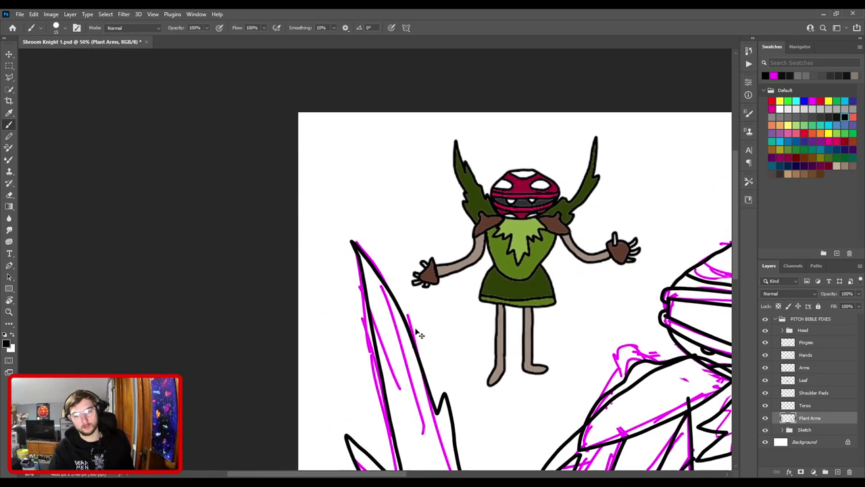
scroll(415, 323, "up", 4)
scroll(384, 300, "up", 3)
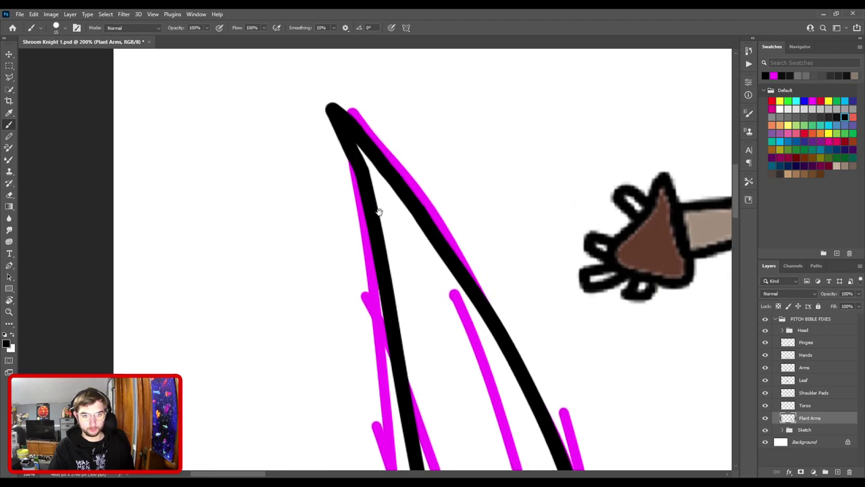
key("e")
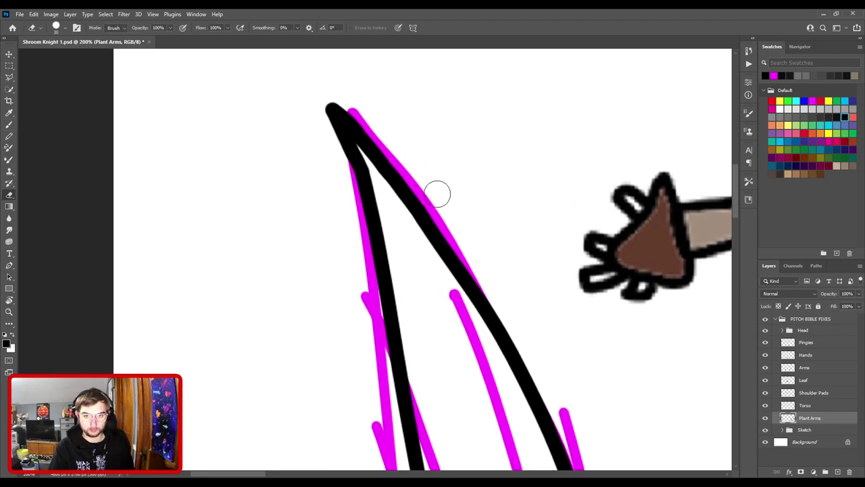
mouse_move(410, 168)
left_mouse_down()
mouse_move(355, 119)
mouse_move(323, 107)
mouse_move(346, 197)
mouse_move(335, 137)
mouse_move(369, 117)
left_mouse_up()
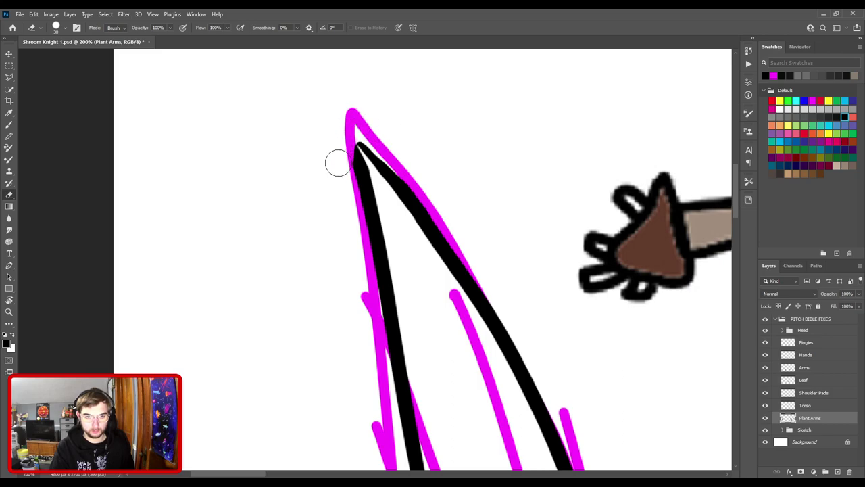
key("b")
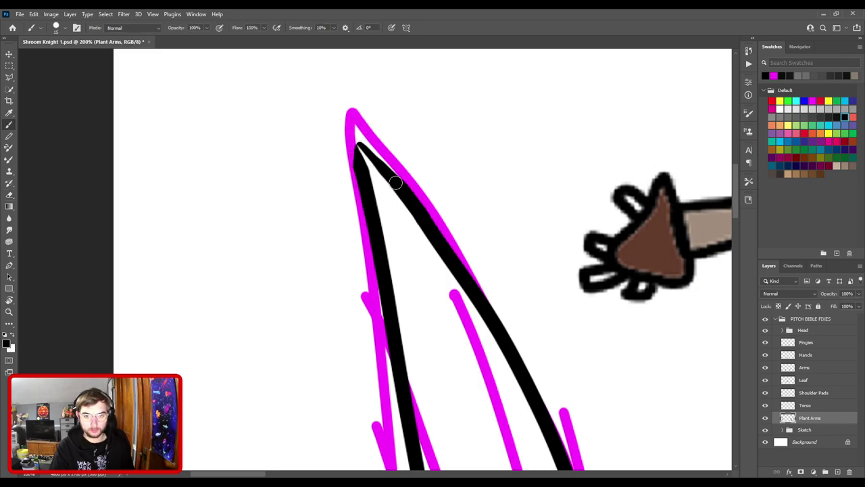
mouse_move(397, 184)
left_mouse_down()
mouse_move(355, 144)
mouse_move(360, 168)
left_mouse_up()
key("ctrl+0")
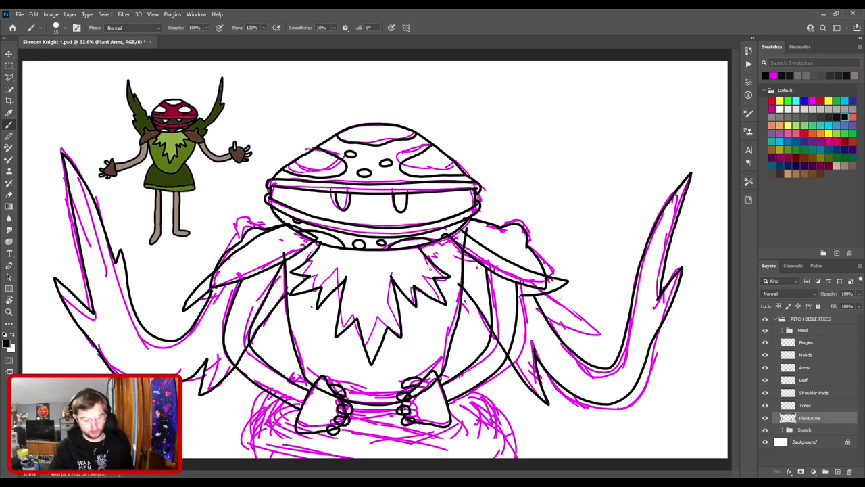
key("ctrl+s")
- Add short crease strokes running into the left-hand arm from its inner-edge notch and from the side leaf's notch
left_click_drag(135, 277, 359, 220)
scroll(359, 220, "up", 8)
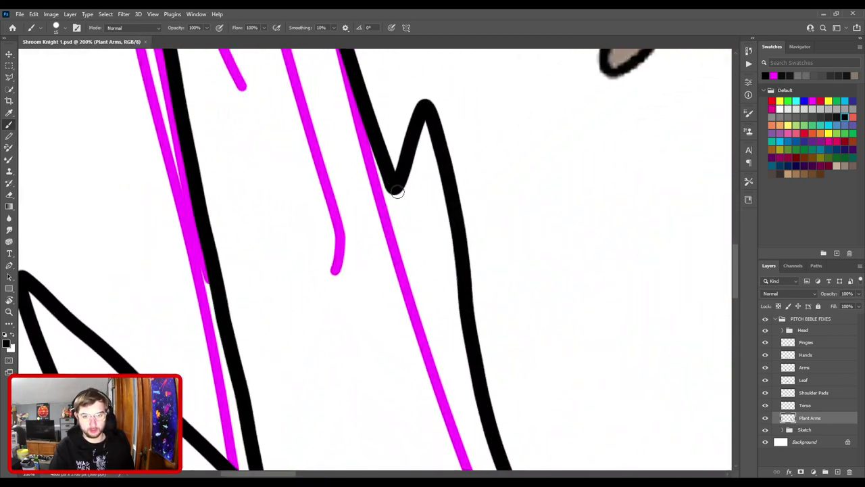
left_click_drag(393, 185, 399, 215)
key("ctrl+z")
left_click_drag(393, 182, 402, 214)
left_click_drag(304, 344, 432, 148)
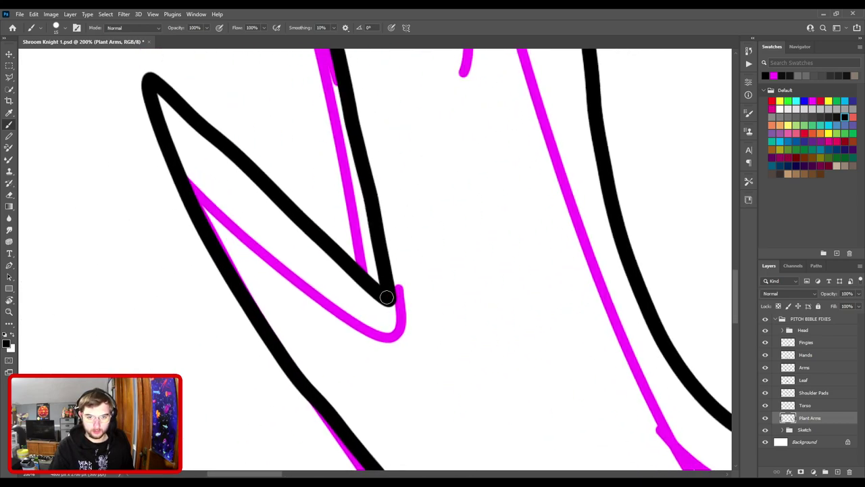
left_click_drag(388, 297, 411, 320)
- Add a short crease stroke running up into the left-hand arm from the notch beside its lower leaf
scroll(463, 348, "down", 5)
left_click_drag(466, 357, 275, 228)
scroll(275, 228, "up", 5)
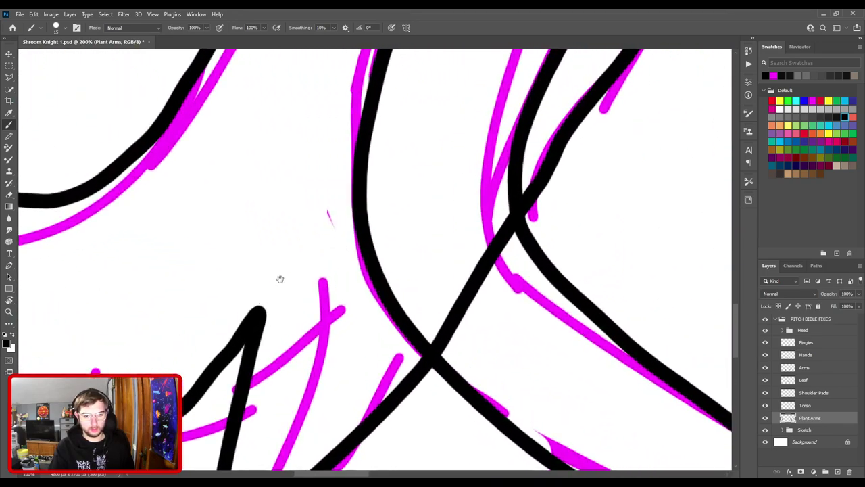
left_click_drag(258, 315, 270, 280)
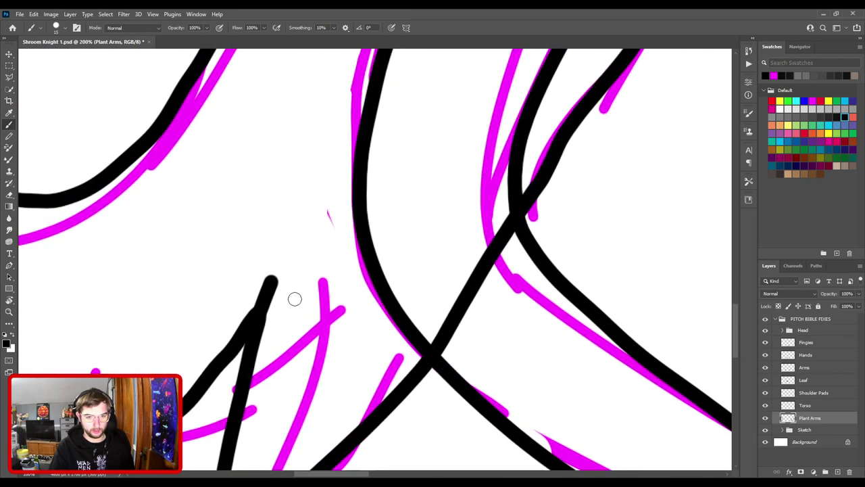
key("ctrl+z")
left_click_drag(258, 315, 262, 285)
key("ctrl+z")
left_click_drag(258, 315, 269, 286)
scroll(315, 277, "down", 3)
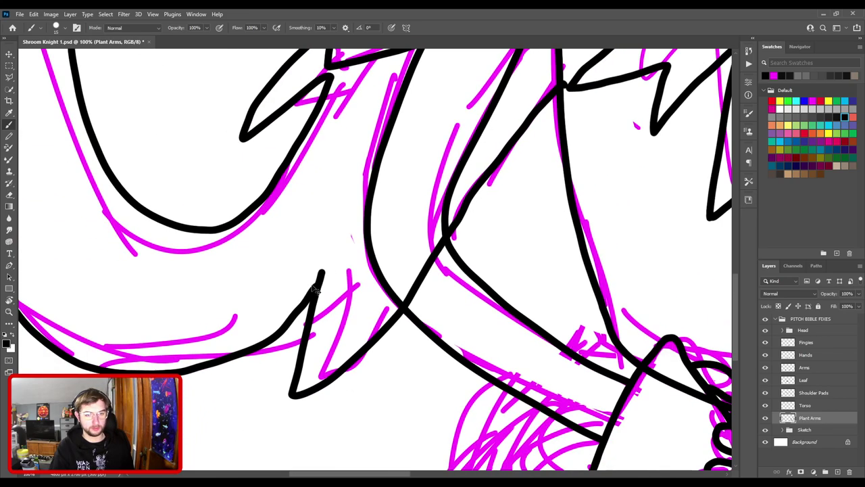
- Erase along the left-hand plant arm's lower edge beside its lower leaf notch and try to re-ink that stretch
scroll(301, 290, "up", 1)
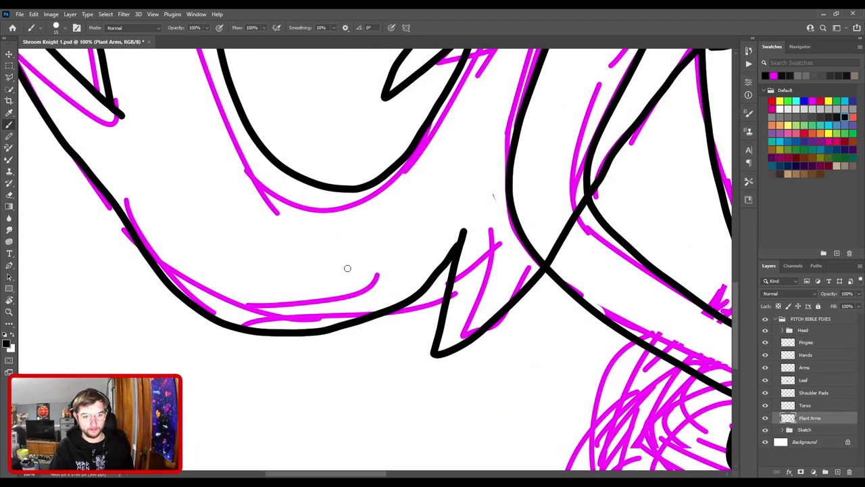
key("e")
mouse_move(278, 315)
left_mouse_down()
mouse_move(341, 315)
mouse_move(391, 294)
mouse_move(440, 243)
mouse_move(318, 148)
mouse_move(347, 180)
left_mouse_up()
key("r")
key("b")
scroll(473, 353, "up", 2)
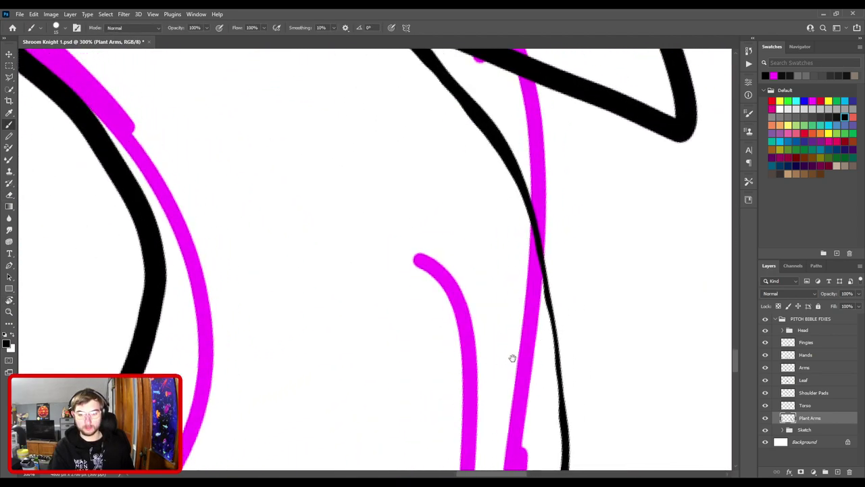
left_click_drag(365, 185, 385, 175)
mouse_move(397, 396)
left_mouse_down()
mouse_move(395, 315)
mouse_move(415, 235)
mouse_move(414, 160)
left_mouse_up()
left_click_drag(411, 125, 410, 149)
key("ctrl+minus")
key("ctrl+minus")
key("ctrl+plus")
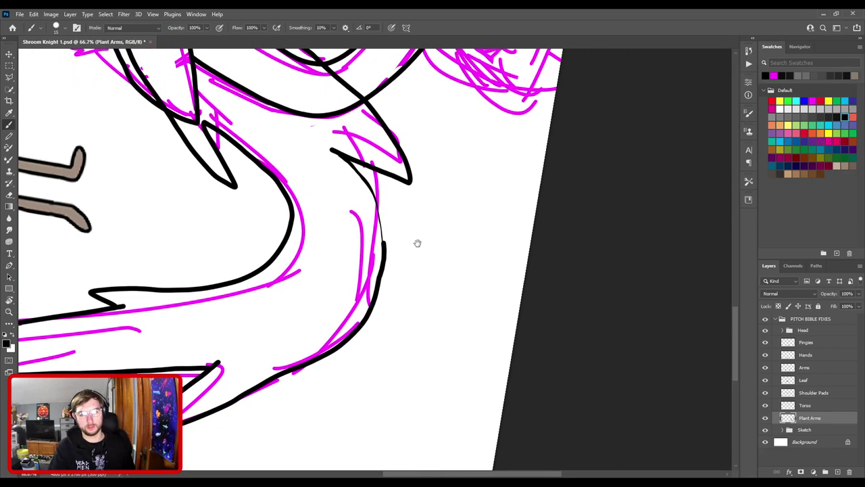
- Undo the last brush strokes on the left-hand arm's lower edge
key("ctrl+minus")
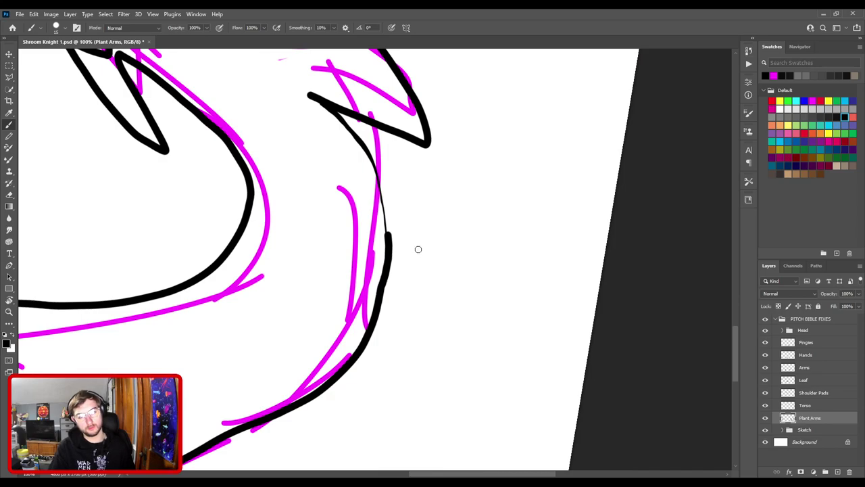
key("ctrl+z")
key("ctrl+z")
key("ctrl+z")
key("ctrl+z")
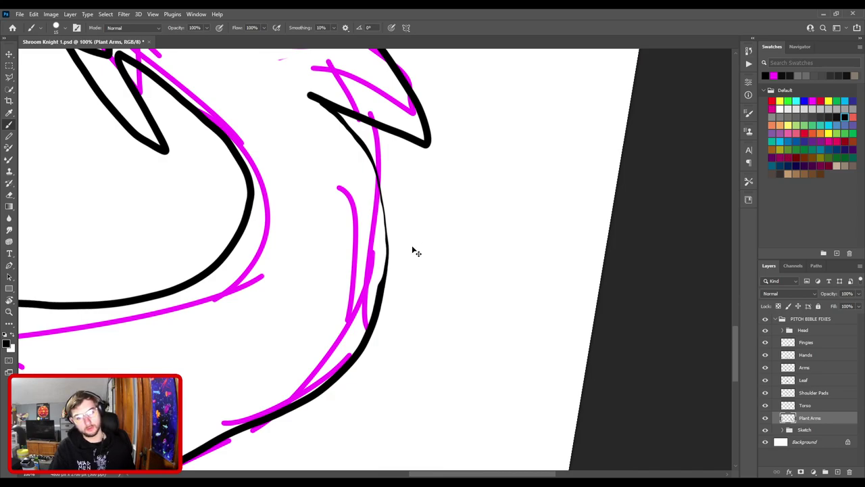
key("ctrl+z")
key("ctrl+shift+z")
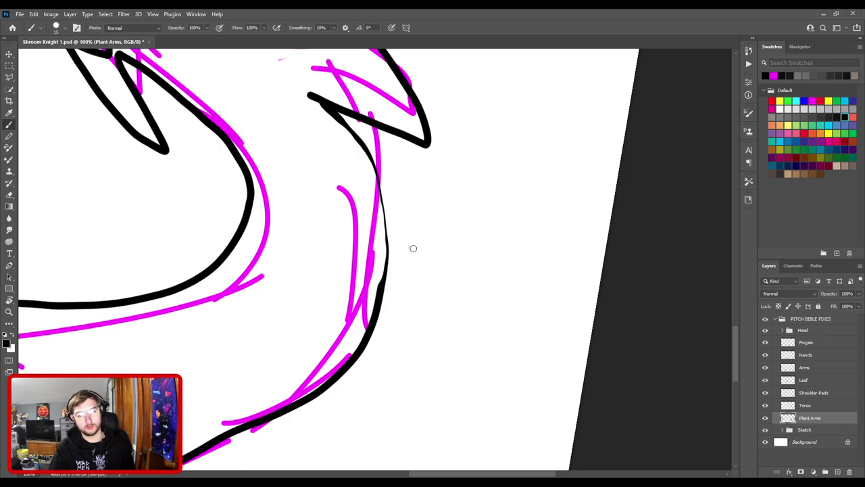
- Erase the thinned stretch of the left-hand arm's lower edge, re-ink it at full thickness up to the notch, and reset the canvas rotation
key("ctrl+plus")
key("e")
mouse_move(337, 369)
left_mouse_down()
mouse_move(367, 311)
mouse_move(383, 236)
mouse_move(373, 200)
left_mouse_up()
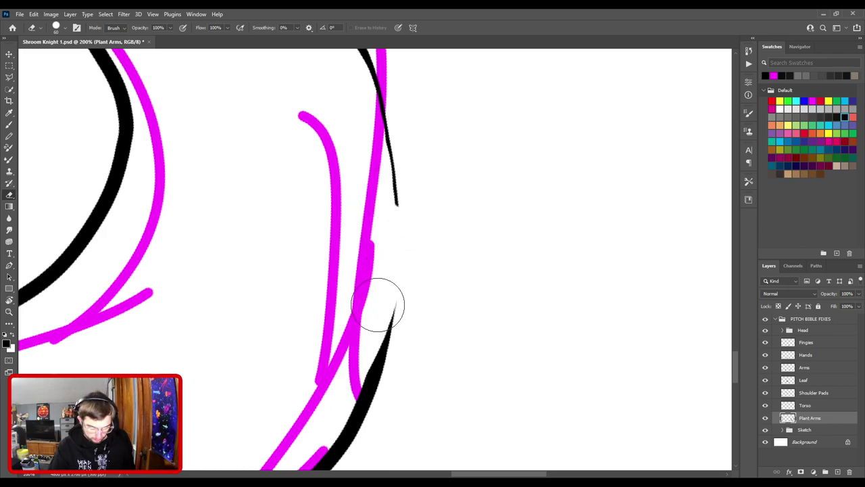
key("b")
mouse_move(377, 371)
left_mouse_down()
mouse_move(402, 242)
mouse_move(403, 332)
left_mouse_up()
mouse_move(396, 257)
left_mouse_down()
mouse_move(376, 160)
mouse_move(403, 253)
mouse_move(377, 208)
mouse_move(308, 140)
left_mouse_up()
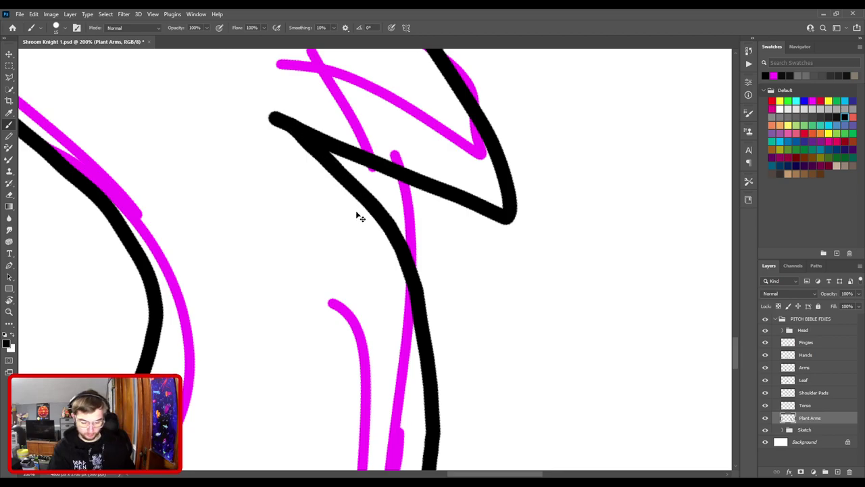
key("ctrl+0")
key("r")
key("Escape")
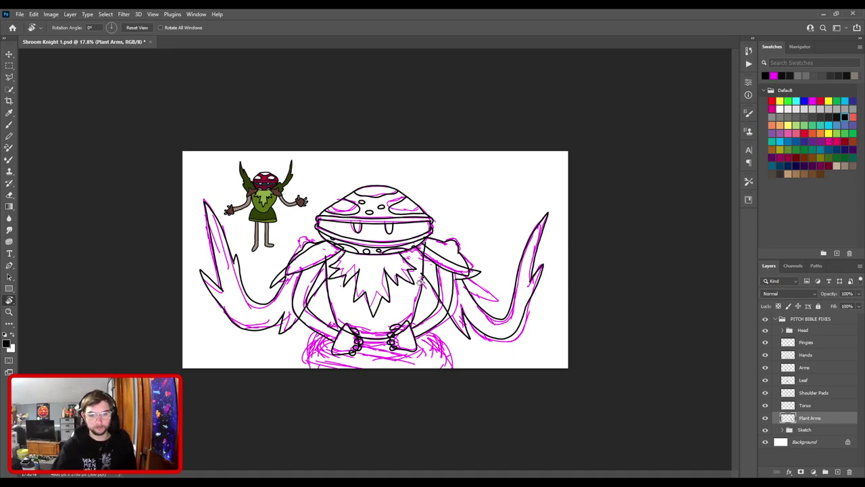
- Inspect the left-hand plant arm's line work where it meets the shoulder pad and around its lower leaf
key("ctrl+plus")
key("ctrl+plus")
left_click_drag(418, 303, 593, 299)
key("ctrl+plus")
key("ctrl+plus")
key("ctrl+plus")
mouse_move(406, 365)
left_mouse_down()
mouse_move(482, 312)
mouse_move(532, 333)
left_mouse_up()
key("b")
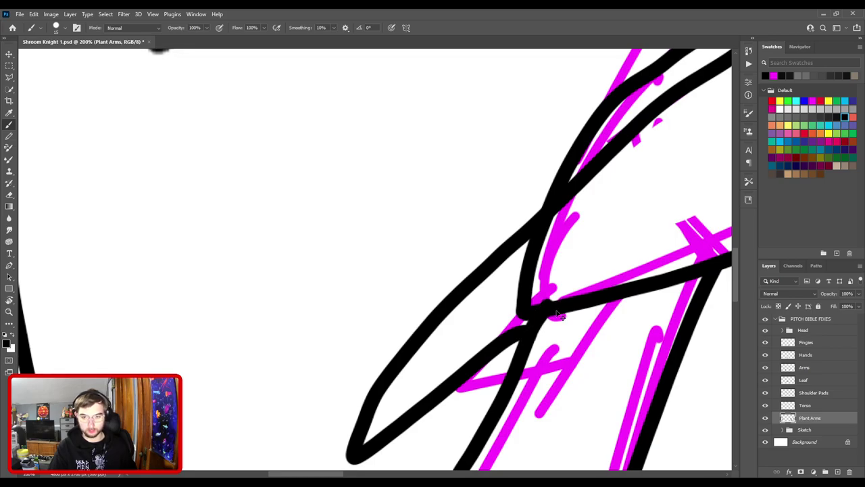
key("ctrl+minus")
left_click_drag(484, 366, 491, 186)
key("ctrl+plus")
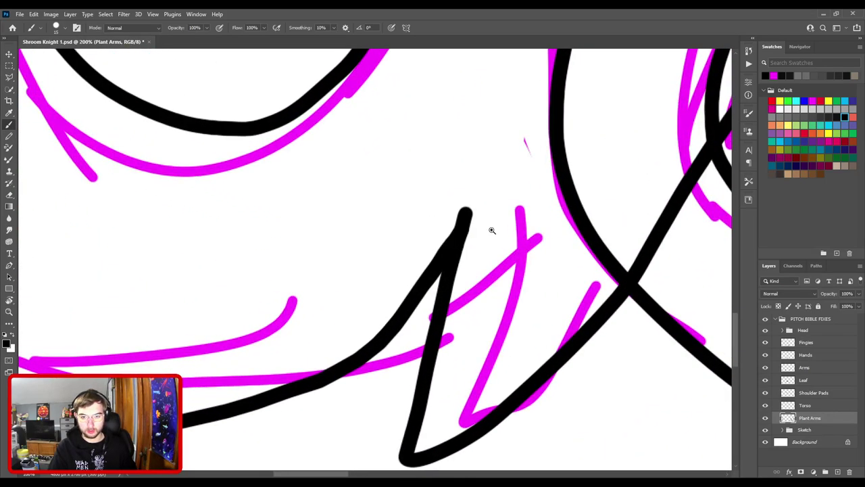
key("ctrl+0")
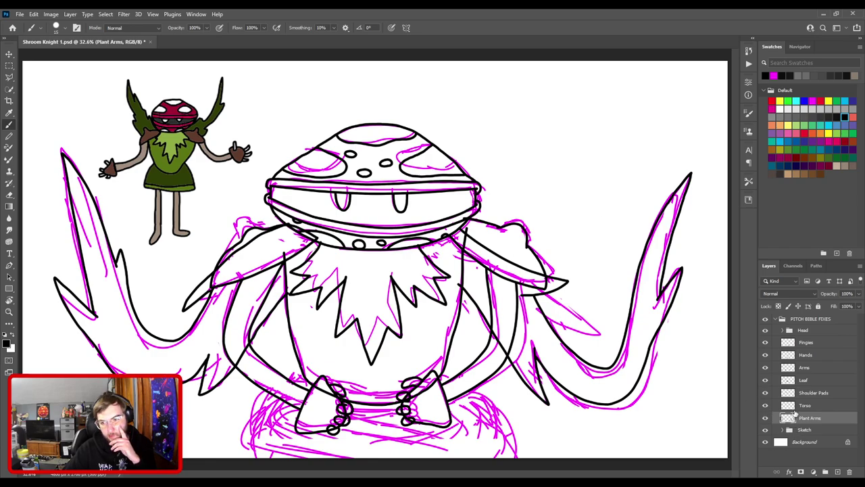
- Group the layers from Fingies through Plant Arms and name the group Torso
left_click(806, 344)
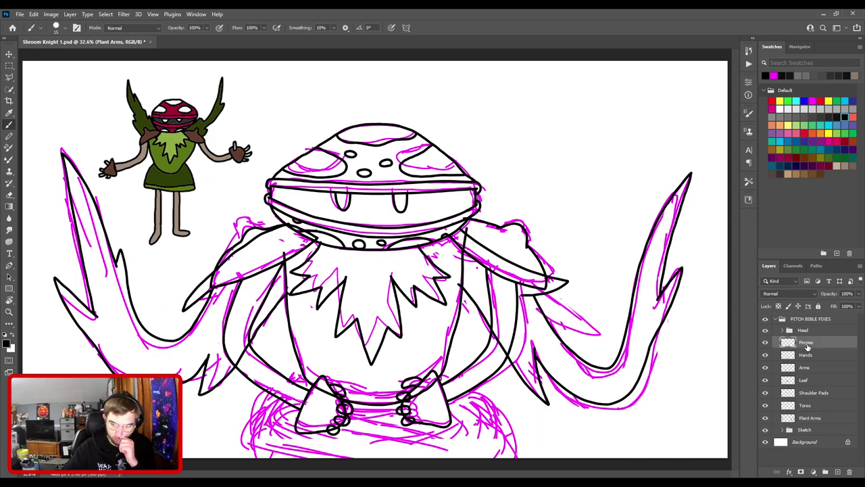
left_click(816, 419, "shift")
key("ctrl+g")
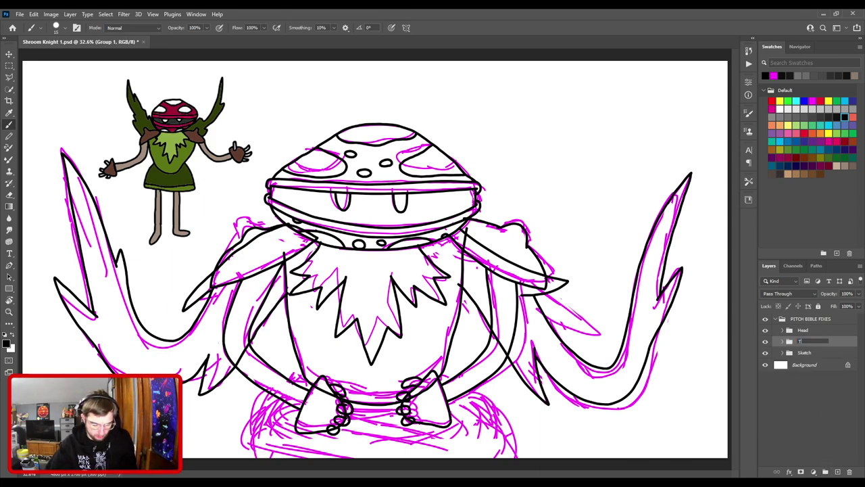
type("Torso")
key("Return")
left_click(765, 341)
left_click(765, 341)
- Add a new layer above the Sketch group and sketch the rounded lower-body outline in black from one side to the other
left_click(799, 354)
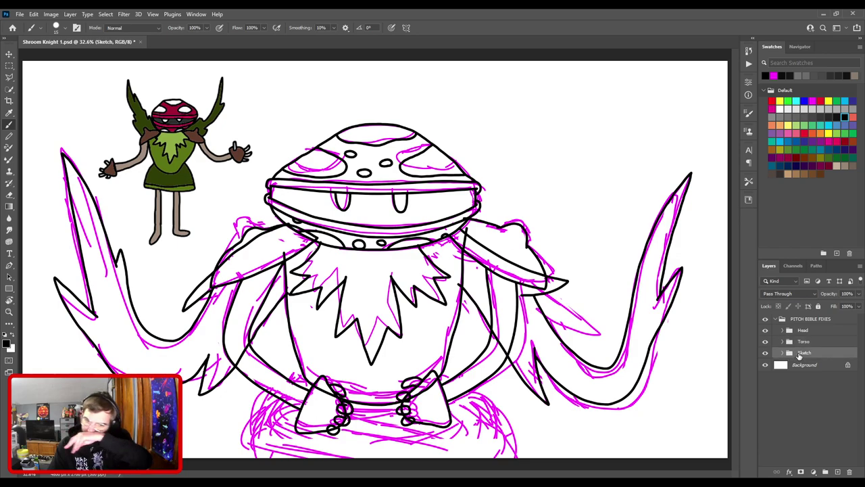
left_click(837, 472)
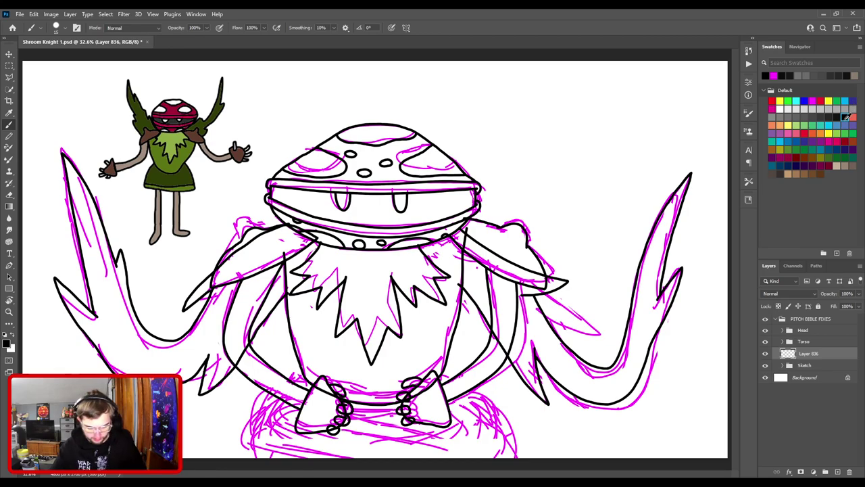
key("ctrl+minus")
key("ctrl+plus")
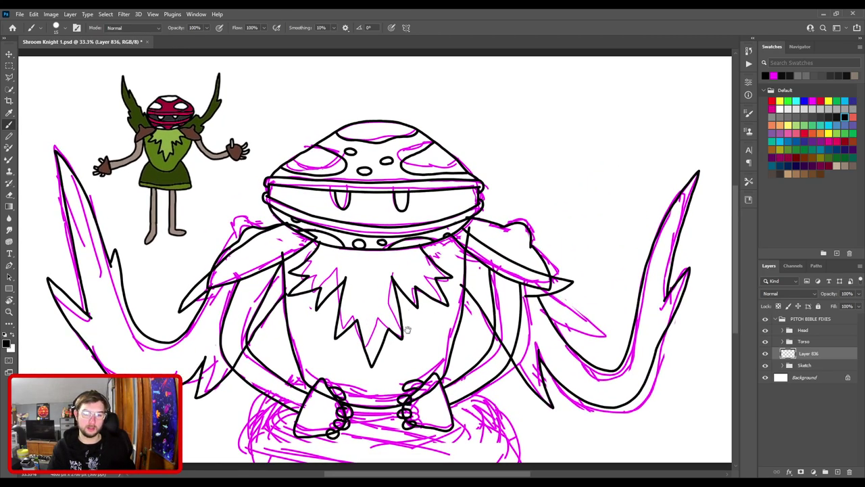
scroll(408, 288, "down", 2)
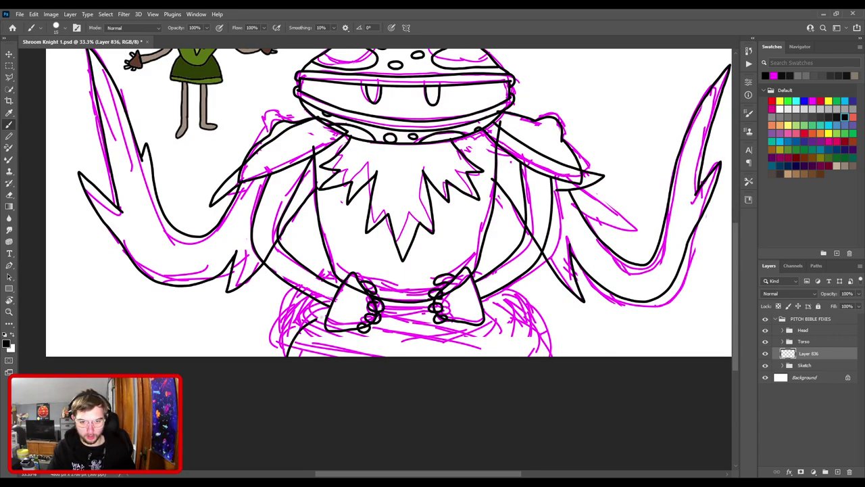
key("ctrl+z")
mouse_move(287, 344)
left_mouse_down()
mouse_move(341, 321)
mouse_move(416, 329)
mouse_move(478, 315)
mouse_move(552, 354)
left_mouse_up()
key("ctrl+z")
mouse_move(279, 356)
left_mouse_down()
mouse_move(291, 322)
mouse_move(356, 313)
mouse_move(430, 323)
mouse_move(513, 305)
mouse_move(541, 356)
left_mouse_up()
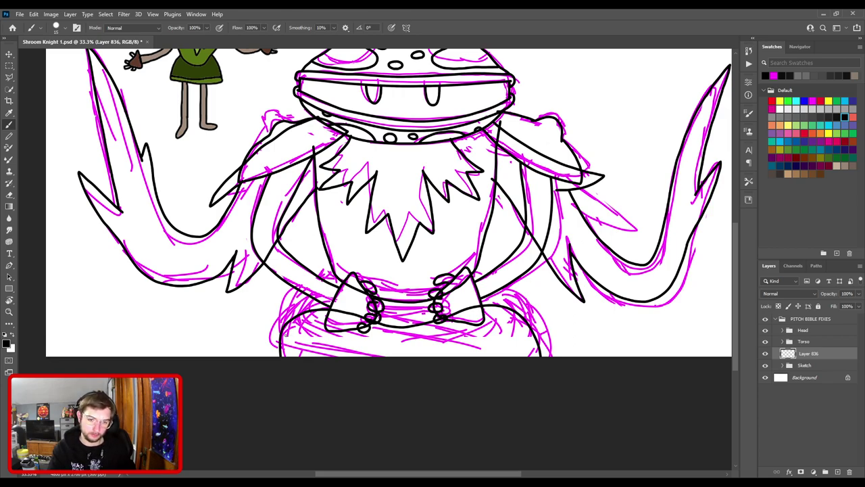
- Sketch the inner curve of the left-hand knee and the two fold lines meeting below the left-hand hand
mouse_move(329, 312)
left_mouse_down()
mouse_move(301, 330)
mouse_move(290, 356)
mouse_move(434, 380)
left_mouse_up()
key("ctrl+z")
left_click_drag(332, 341, 456, 385)
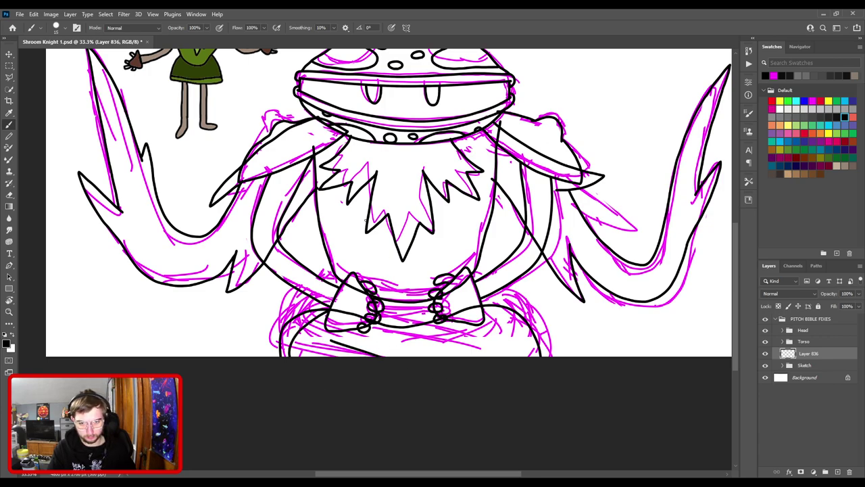
left_click_drag(345, 345, 391, 328)
key("ctrl+z")
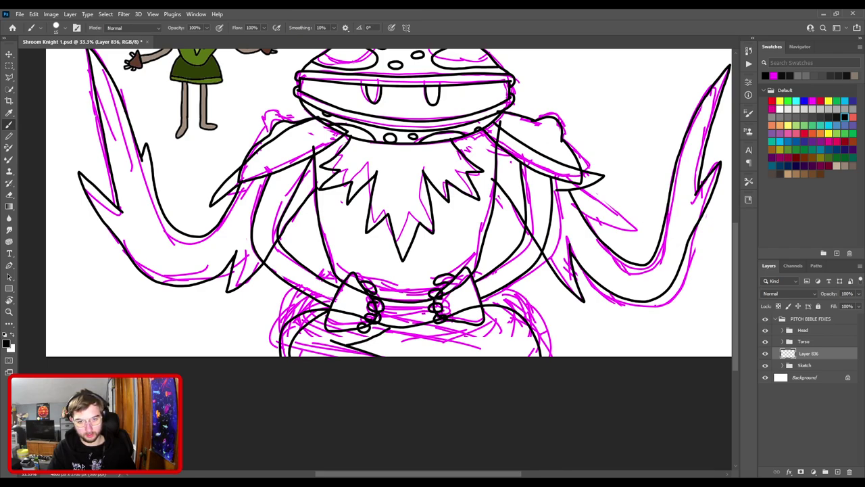
key("ctrl+z")
mouse_move(346, 342)
left_mouse_down()
mouse_move(428, 315)
mouse_move(485, 350)
left_mouse_up()
key("ctrl+z")
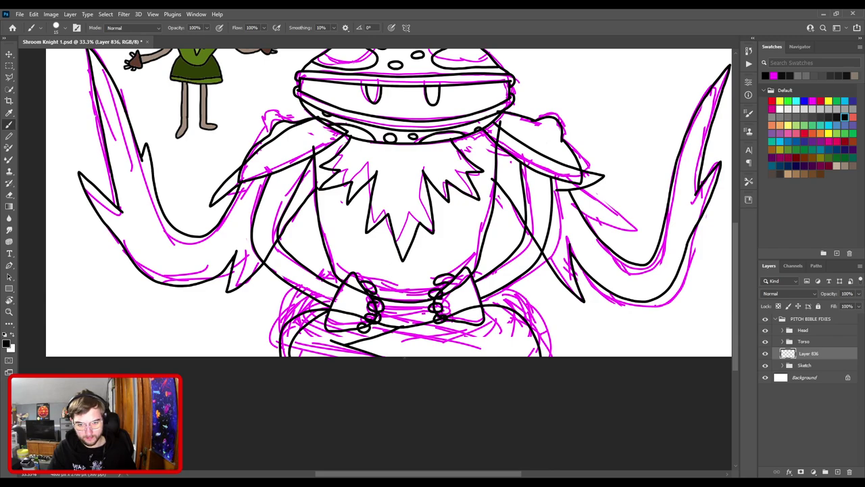
- Sketch a fold line rising from the canvas's bottom edge toward the right-hand knee, plus an inner curve on that knee
left_click_drag(414, 357, 482, 340)
key("ctrl+z")
mouse_move(417, 357)
left_mouse_down()
mouse_move(479, 340)
mouse_move(423, 328)
left_mouse_up()
key("ctrl+z")
mouse_move(502, 357)
left_mouse_down()
mouse_move(484, 308)
mouse_move(513, 336)
mouse_move(509, 354)
left_mouse_up()
key("ctrl+z")
key("ctrl+z")
mouse_move(466, 312)
left_mouse_down()
mouse_move(501, 332)
mouse_move(504, 357)
left_mouse_up()
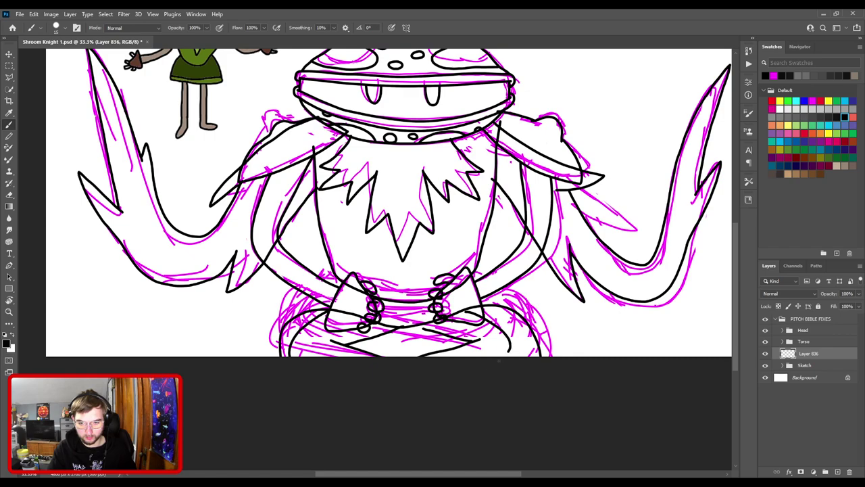
- Undo the right-hand knee's inner curve and sketch angled fold lines toward the knee in its place
key("ctrl+z")
key("ctrl+z")
key("ctrl+z")
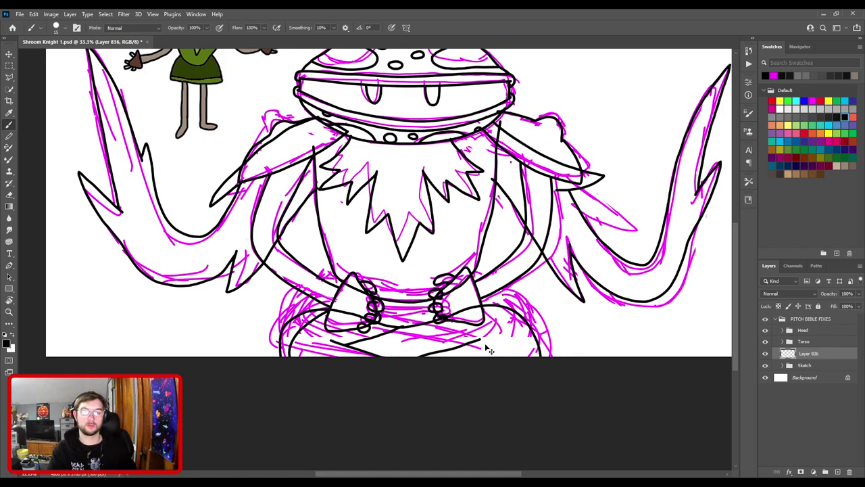
mouse_move(434, 326)
left_mouse_down()
mouse_move(502, 348)
mouse_move(421, 355)
left_mouse_up()
left_click_drag(473, 312, 534, 340)
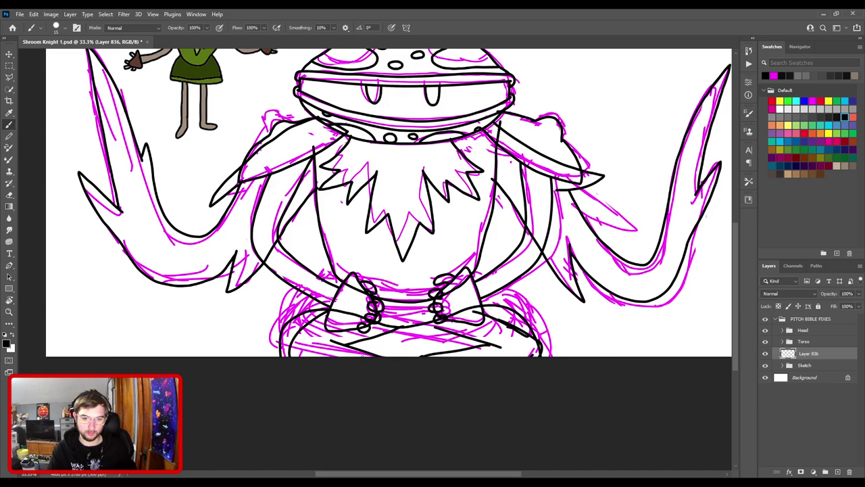
- Sketch outer curves around both knees and short strokes above the hands where the lower body meets the torso
mouse_move(284, 326)
left_mouse_down()
mouse_move(333, 270)
mouse_move(282, 330)
left_mouse_up()
key("ctrl+z")
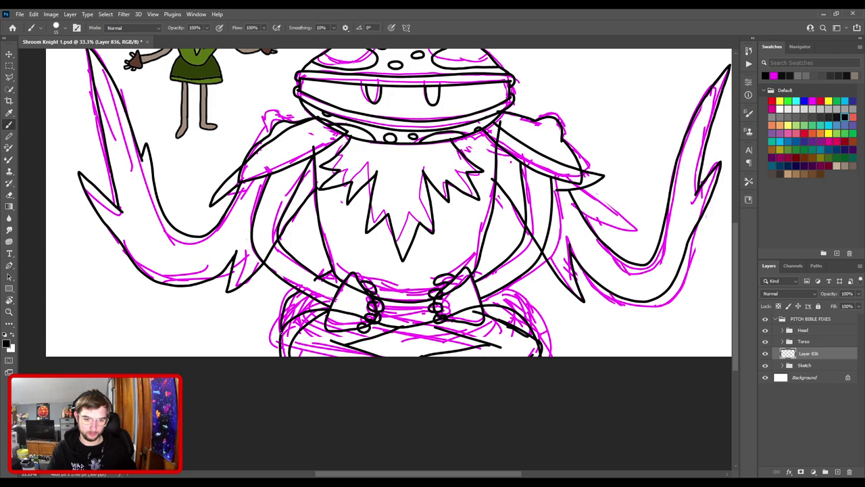
key("ctrl+z")
key("ctrl+z")
left_click_drag(298, 294, 271, 355)
mouse_move(474, 269)
left_mouse_down()
mouse_move(511, 296)
mouse_move(551, 357)
mouse_move(533, 311)
mouse_move(503, 285)
left_mouse_up()
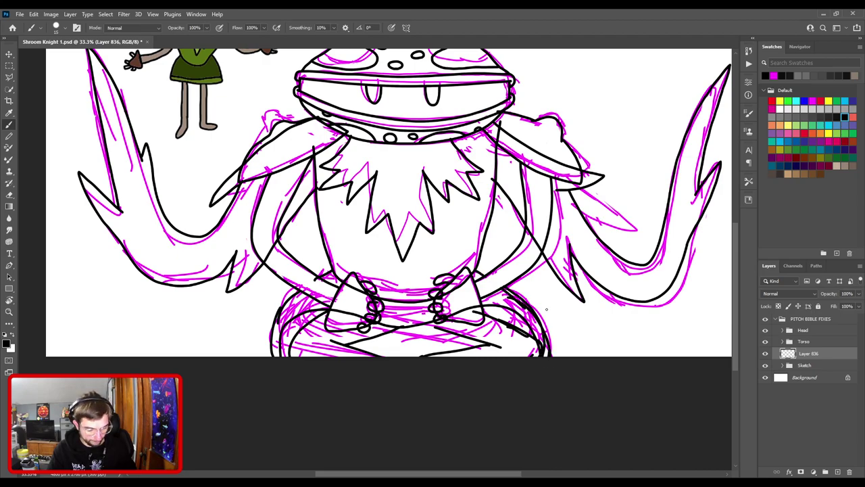
- Hide the Sketch group and view the whole drawing as black line art only
key("ctrl+0")
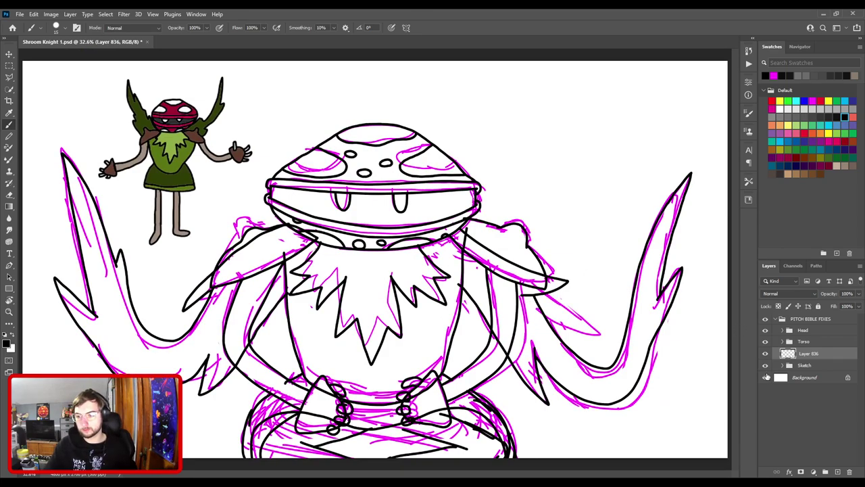
left_click(765, 367)
scroll(764, 370, "down", 1)
key("ctrl+minus")
key("ctrl+minus")
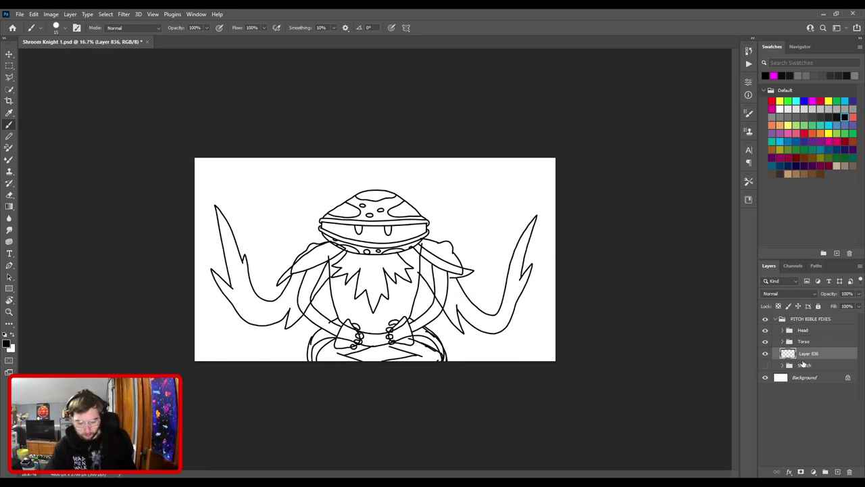
- Scale the rough lower-body layer to 126.14% width and 79.11% height, and lower its opacity
key("ctrl+t")
left_click_drag(308, 339, 329, 336)
mouse_move(373, 359)
left_mouse_down()
mouse_move(372, 373)
mouse_move(373, 349)
left_mouse_up()
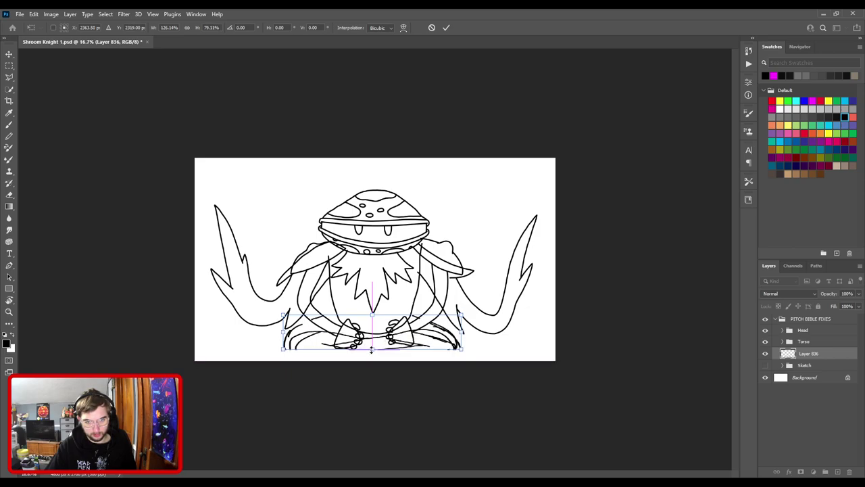
key("Return")
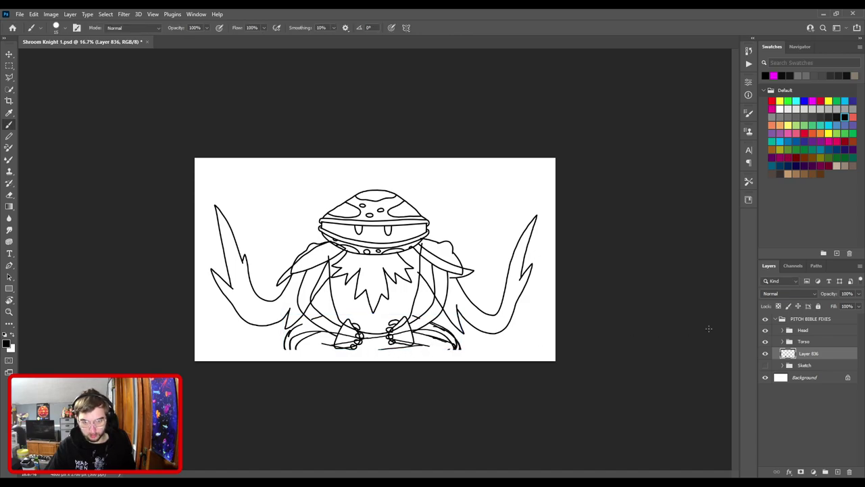
left_click_drag(860, 296, 842, 309)
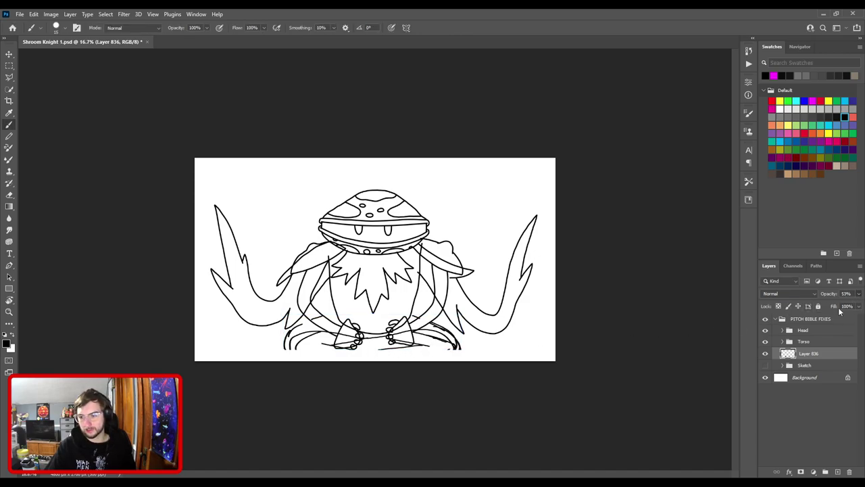
- Add a layer above the faded lower-body rough and sketch one dipping curve across both knees, passing beneath the belly
left_click(838, 472)
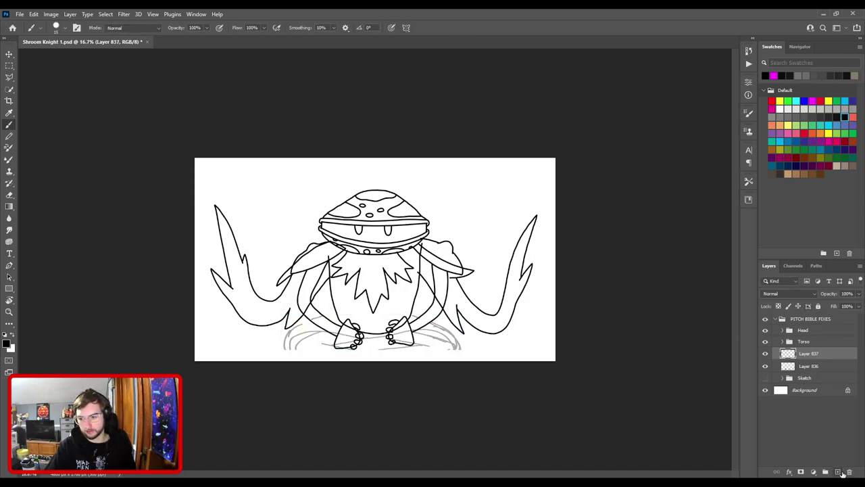
key("ctrl+plus")
key("ctrl+plus")
left_click_drag(434, 405, 411, 259)
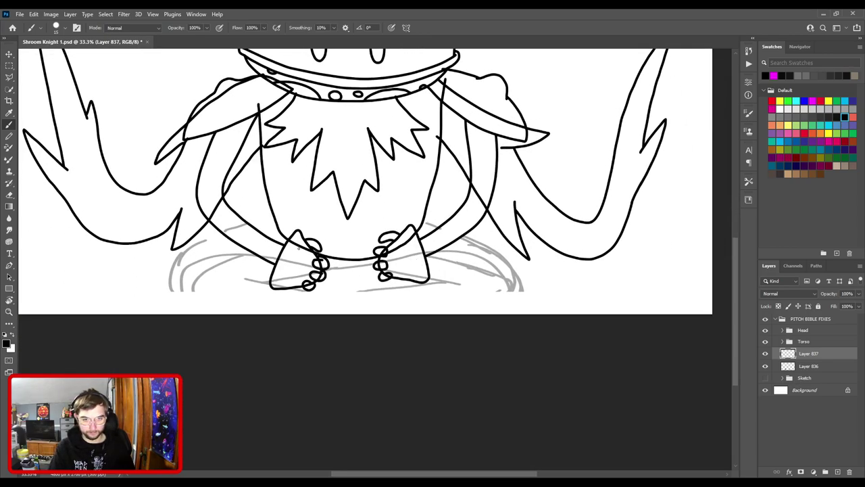
mouse_move(180, 290)
left_mouse_down()
mouse_move(190, 264)
mouse_move(214, 254)
mouse_move(344, 278)
mouse_move(470, 257)
mouse_move(511, 277)
mouse_move(520, 304)
left_mouse_up()
- Sketch the outer curves of both legs from the sides of the belly around the knees, redoing the left-hand one
mouse_move(171, 289)
left_mouse_down()
mouse_move(173, 271)
mouse_move(203, 239)
mouse_move(276, 225)
left_mouse_up()
key("ctrl+z")
mouse_move(171, 290)
left_mouse_down()
mouse_move(186, 246)
mouse_move(267, 206)
left_mouse_up()
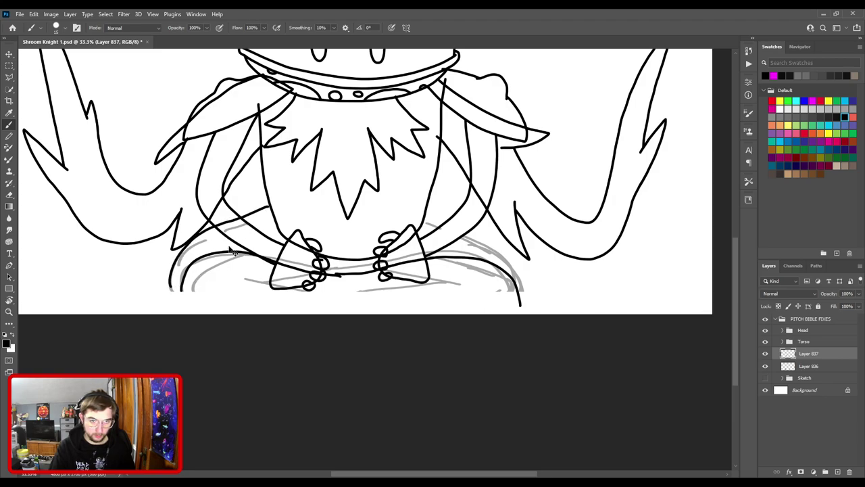
key("ctrl+z")
mouse_move(171, 289)
left_mouse_down()
mouse_move(202, 245)
mouse_move(273, 216)
left_mouse_up()
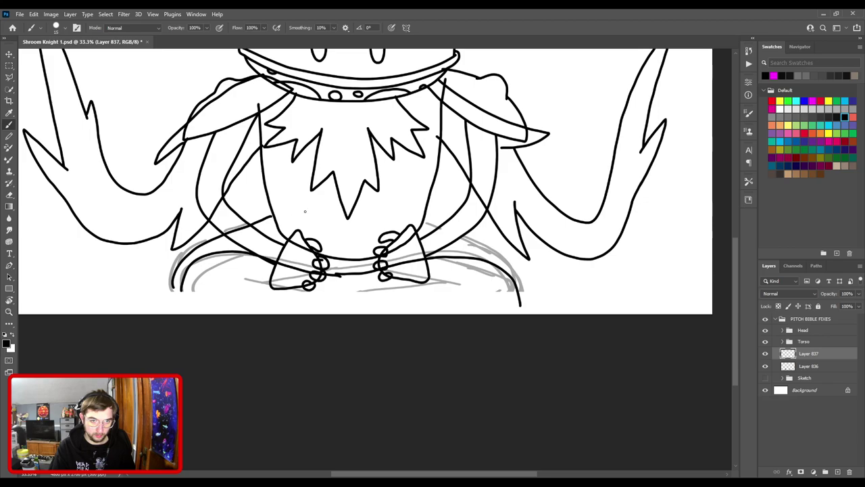
left_click_drag(430, 214, 501, 263)
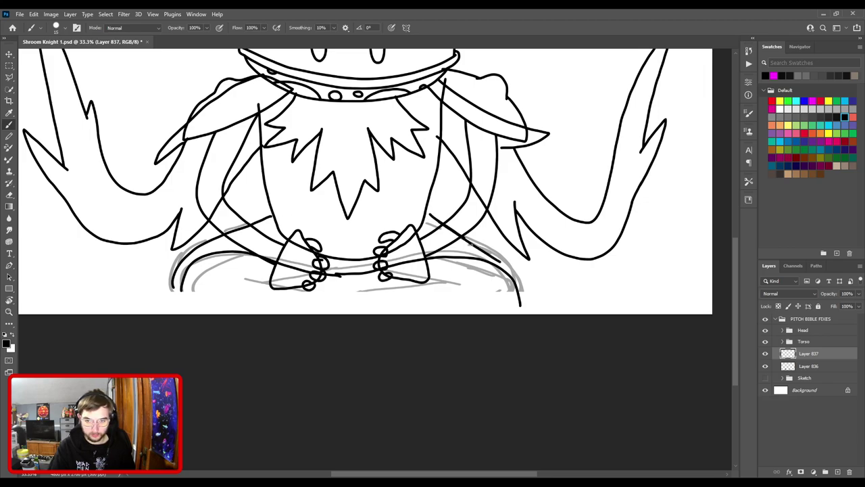
mouse_move(433, 216)
left_mouse_down()
mouse_move(514, 265)
mouse_move(524, 306)
left_mouse_up()
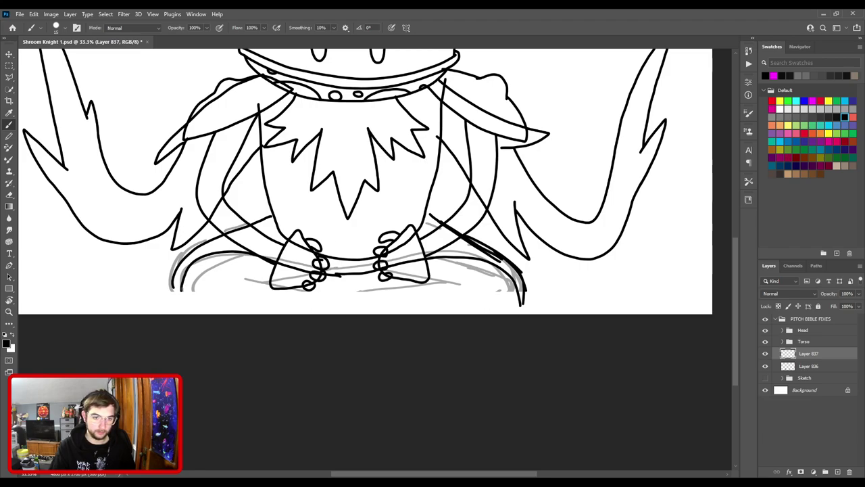
- Sketch the left-hand knee's inner contour down to the canvas edge and straight shin lines beneath the left-hand hand
mouse_move(253, 256)
left_mouse_down()
mouse_move(193, 287)
mouse_move(208, 278)
mouse_move(193, 287)
mouse_move(195, 312)
left_mouse_up()
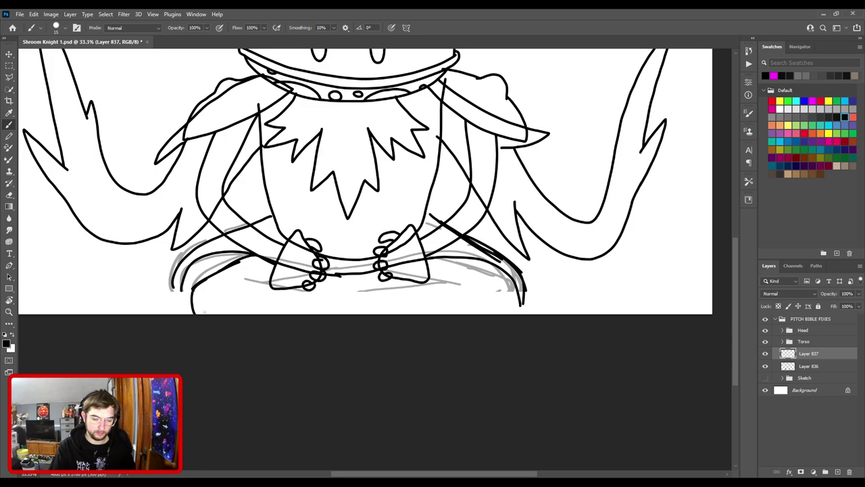
left_click_drag(234, 288, 352, 308)
left_click_drag(292, 301, 362, 311)
left_click_drag(270, 295, 320, 274)
left_click_drag(194, 303, 296, 333)
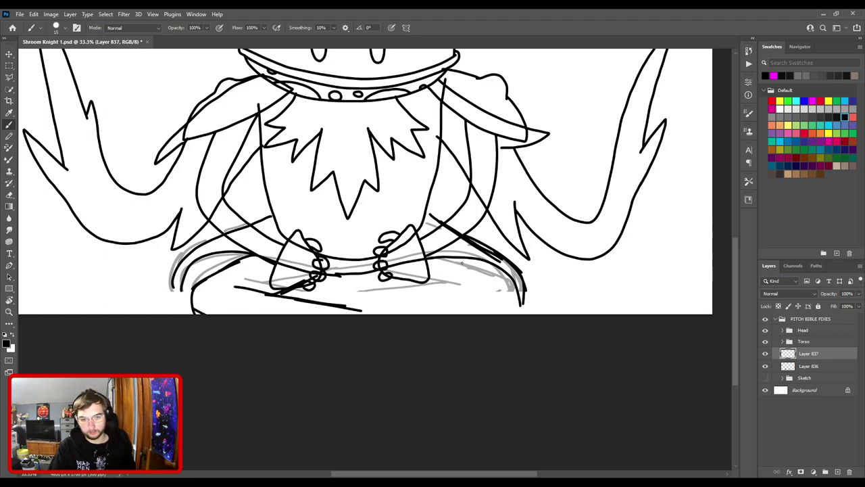
- Sketch the right-hand knee's inner contour and shin lines, and a shallow foot curve between the crossed legs
mouse_move(442, 257)
left_mouse_down()
mouse_move(492, 278)
mouse_move(517, 315)
left_mouse_up()
mouse_move(462, 293)
left_mouse_down()
mouse_move(413, 315)
mouse_move(469, 291)
mouse_move(378, 278)
left_mouse_up()
key("ctrl+z")
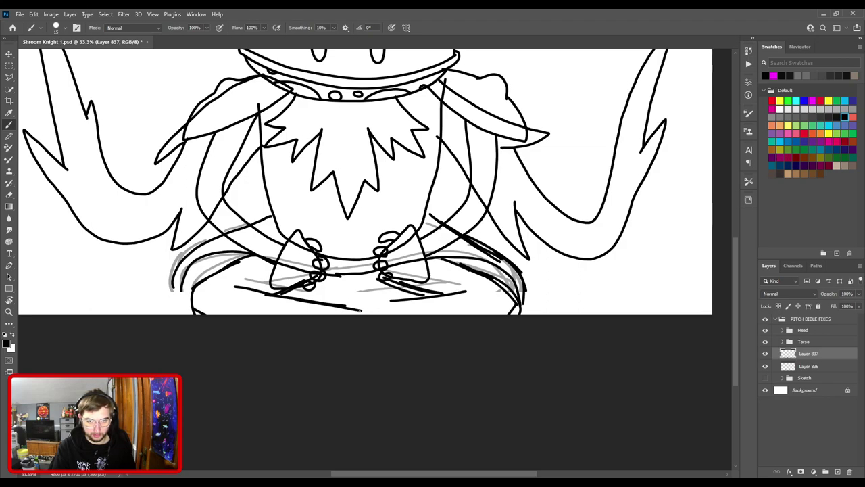
mouse_move(395, 303)
left_mouse_down()
mouse_move(315, 303)
mouse_move(389, 298)
left_mouse_up()
key("ctrl+z")
key("ctrl+z")
mouse_move(316, 302)
left_mouse_down()
mouse_move(341, 292)
mouse_move(395, 301)
left_mouse_up()
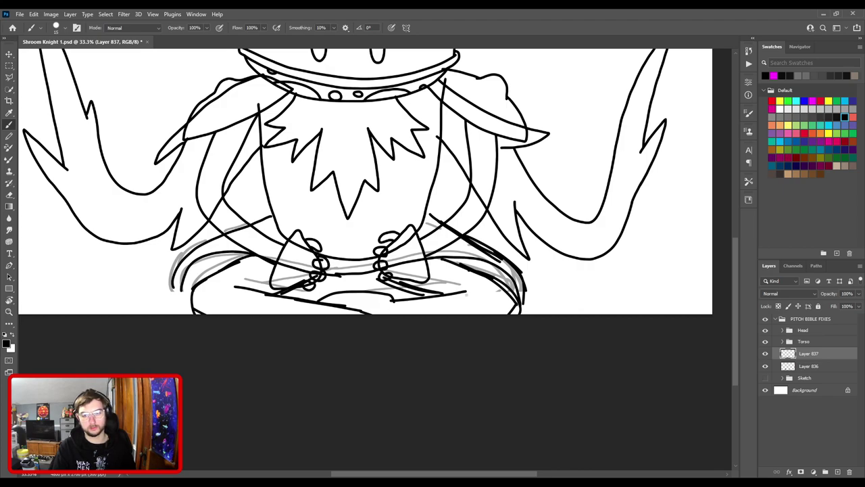
left_click_drag(514, 304, 519, 313)
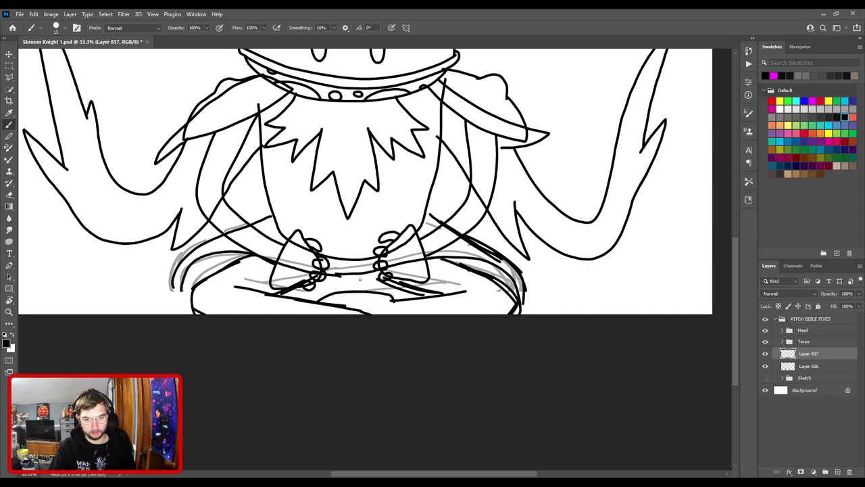
- Erase the middle of the curve between the hands and redraw it with overlapping strokes running out to both knees
mouse_move(275, 299)
left_mouse_down()
mouse_move(341, 277)
mouse_move(385, 278)
left_mouse_up()
key("ctrl+z")
key("ctrl+z")
key("e")
mouse_move(294, 268)
left_mouse_down()
mouse_move(351, 280)
mouse_move(341, 281)
mouse_move(452, 254)
left_mouse_up()
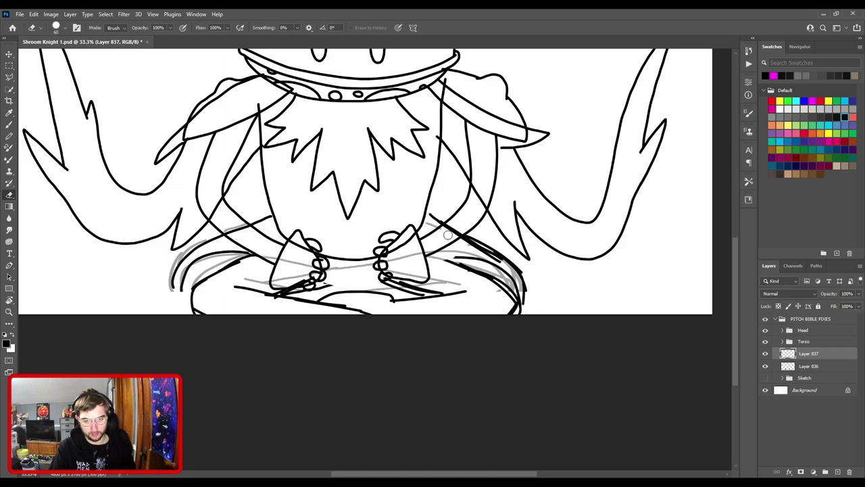
key("b")
mouse_move(251, 256)
left_mouse_down()
mouse_move(327, 290)
mouse_move(461, 257)
left_mouse_up()
mouse_move(188, 263)
left_mouse_down()
mouse_move(203, 252)
mouse_move(274, 249)
mouse_move(332, 274)
mouse_move(444, 245)
mouse_move(496, 257)
left_mouse_up()
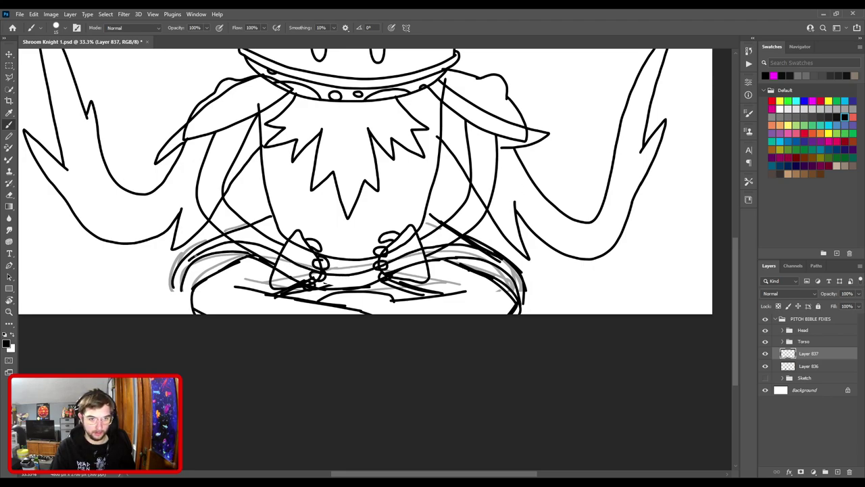
- Erase the left-hand knee's outer curves and redraw them as tighter overlapping strokes down to the canvas edge
mouse_move(222, 243)
left_mouse_down()
mouse_move(177, 279)
mouse_move(181, 297)
left_mouse_up()
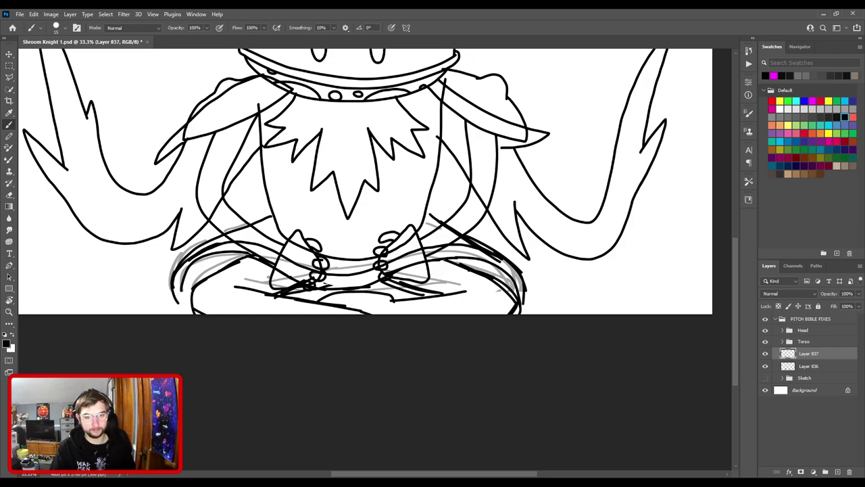
key("e")
mouse_move(237, 249)
left_mouse_down()
mouse_move(200, 257)
mouse_move(169, 284)
mouse_move(188, 269)
left_mouse_up()
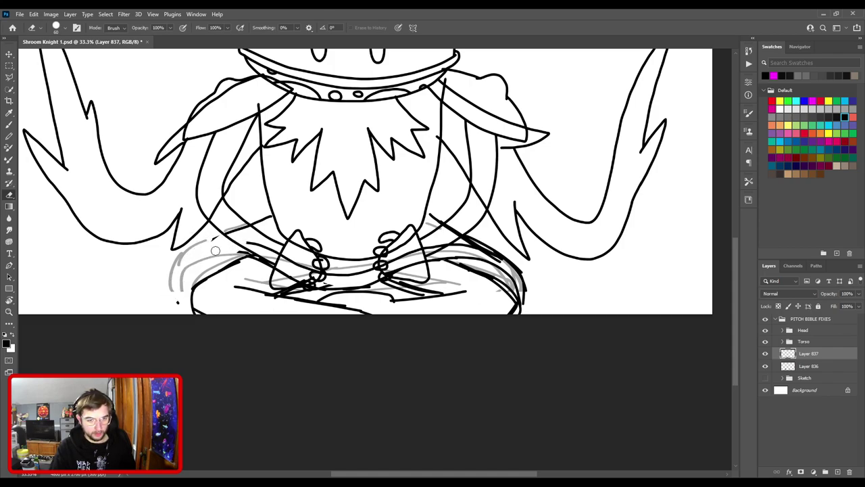
key("b")
mouse_move(214, 237)
left_mouse_down()
mouse_move(178, 309)
mouse_move(197, 268)
left_mouse_up()
mouse_move(177, 296)
left_mouse_down()
mouse_move(225, 254)
mouse_move(254, 244)
left_mouse_up()
mouse_move(188, 279)
left_mouse_down()
mouse_move(223, 248)
mouse_move(193, 306)
left_mouse_up()
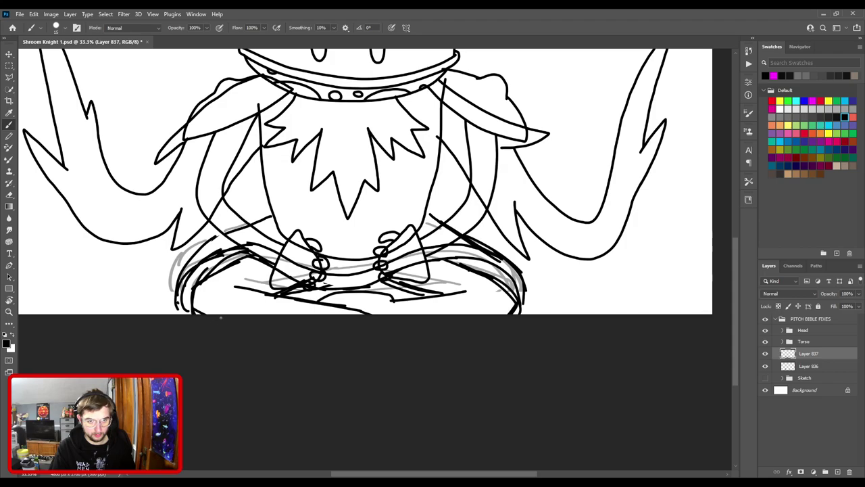
- Erase the right-hand knee's outer curve, redraw it tighter, and extend the upper thigh line to the belly
key("e")
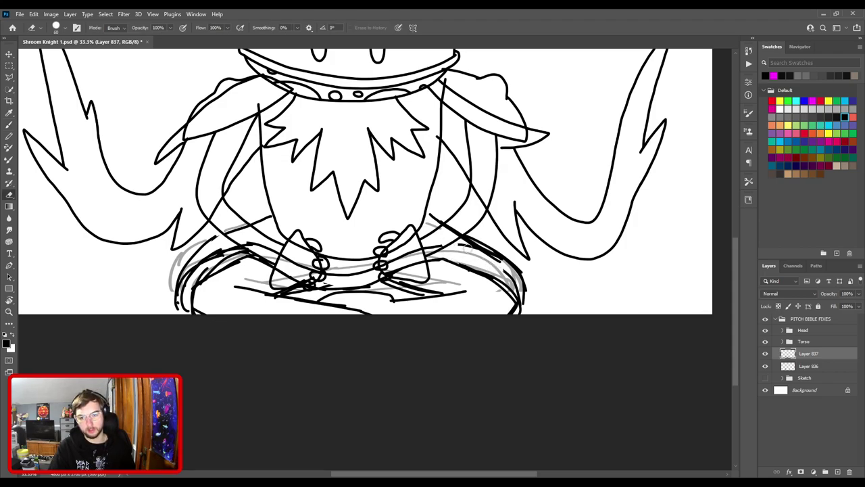
left_click_drag(475, 236, 523, 274)
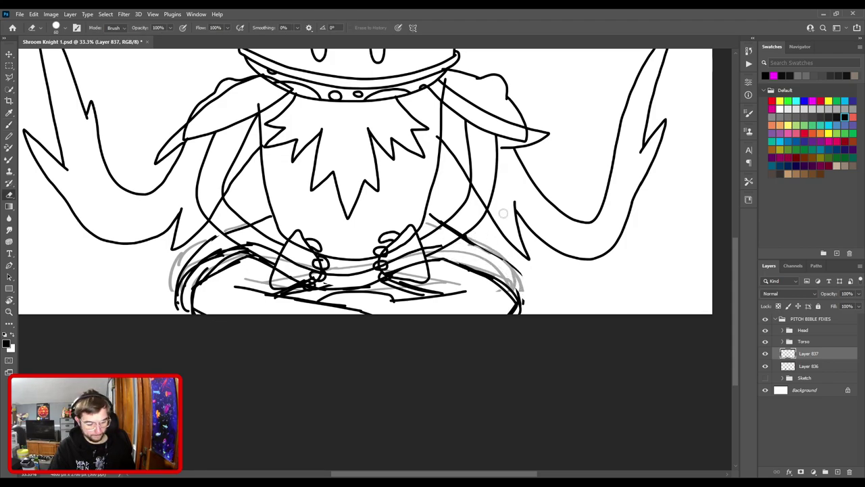
key("b")
left_click_drag(473, 245, 523, 311)
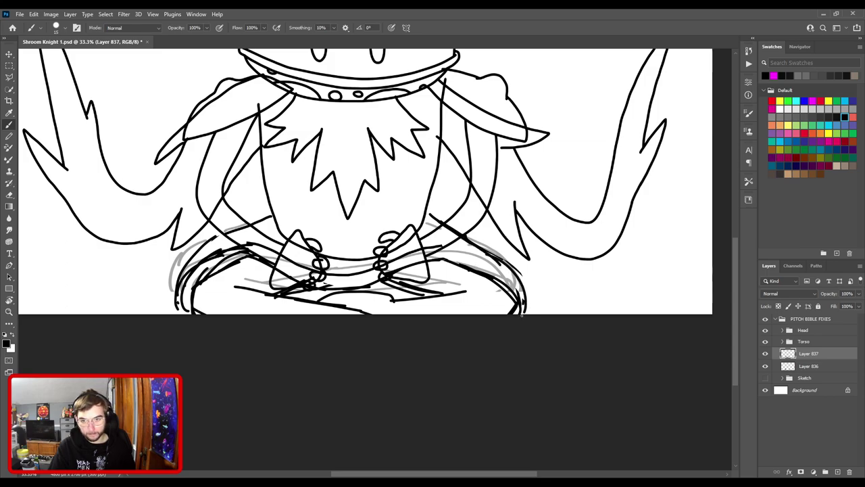
mouse_move(423, 248)
left_mouse_down()
mouse_move(485, 260)
mouse_move(525, 306)
left_mouse_up()
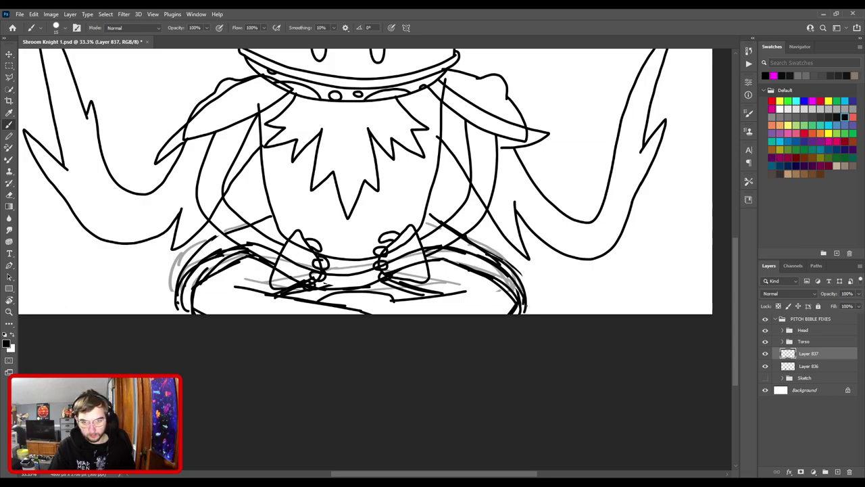
left_click_drag(418, 210, 437, 219)
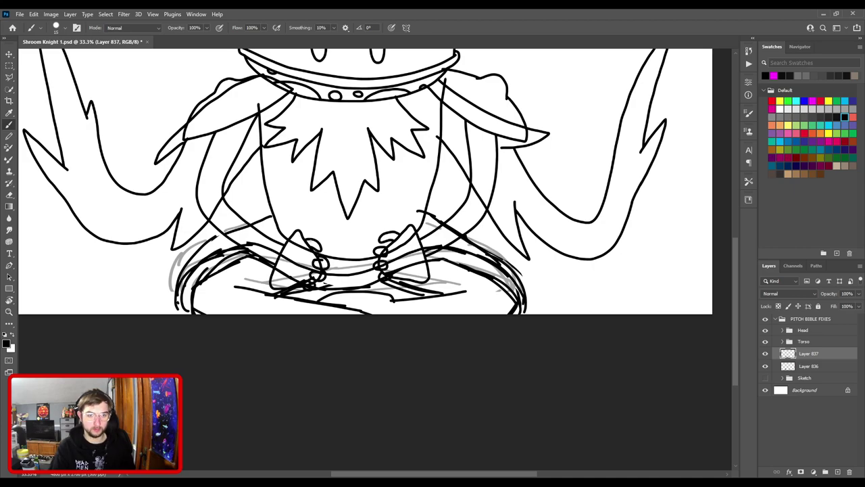
- Hide the older lower-body rough layer and lower the new rough layer's opacity to 22%
key("ctrl+minus")
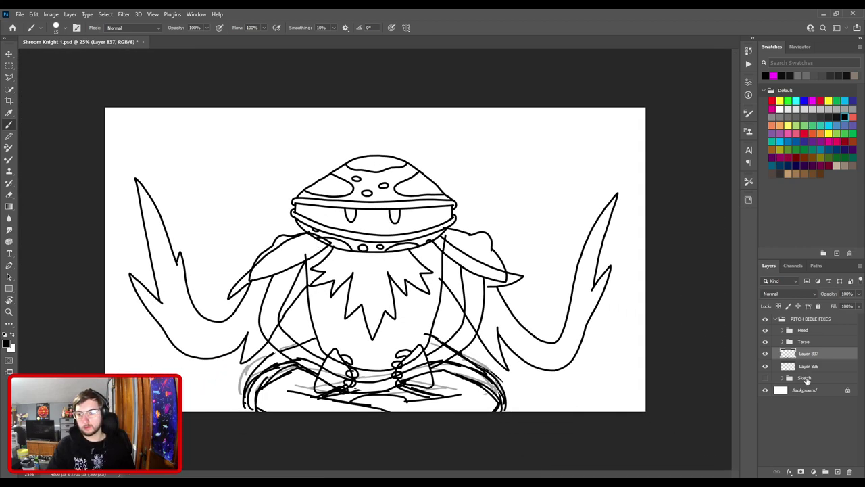
left_click(767, 367)
key("ctrl+0")
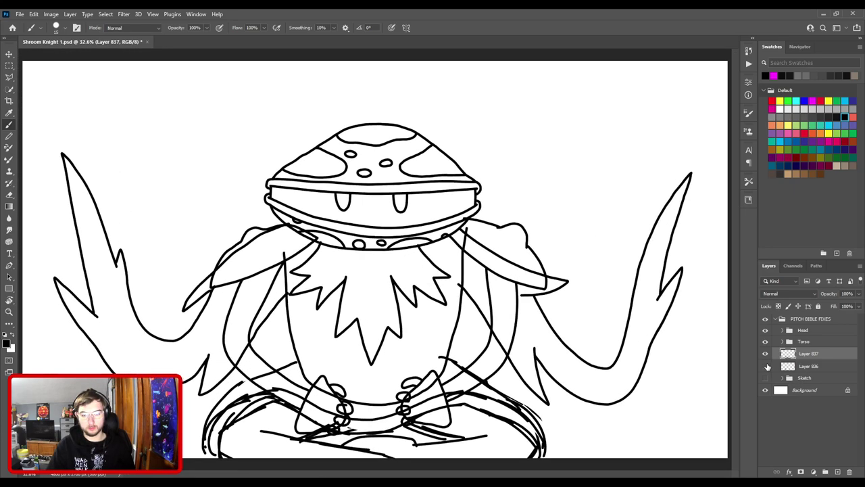
key("ctrl+minus")
key("ctrl+minus")
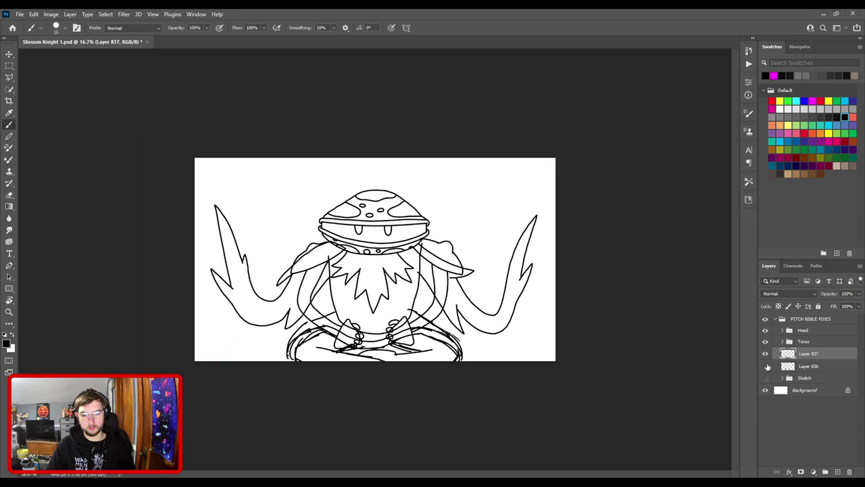
key("ctrl+plus")
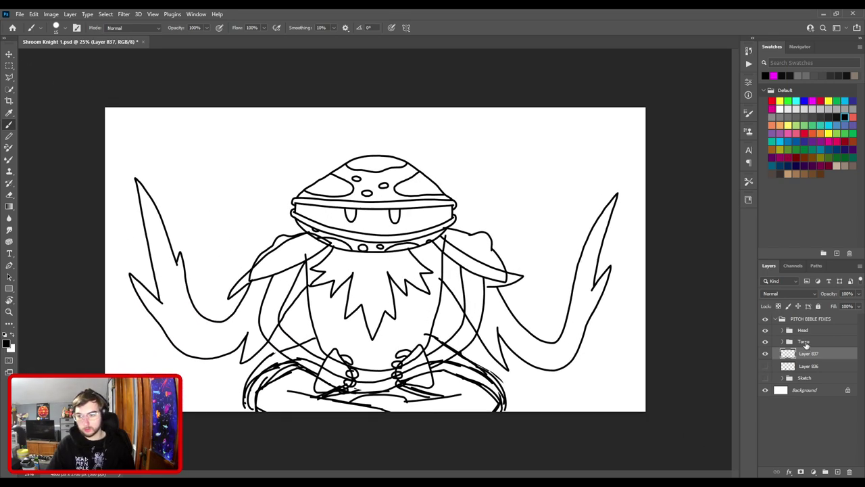
left_click_drag(859, 296, 830, 309)
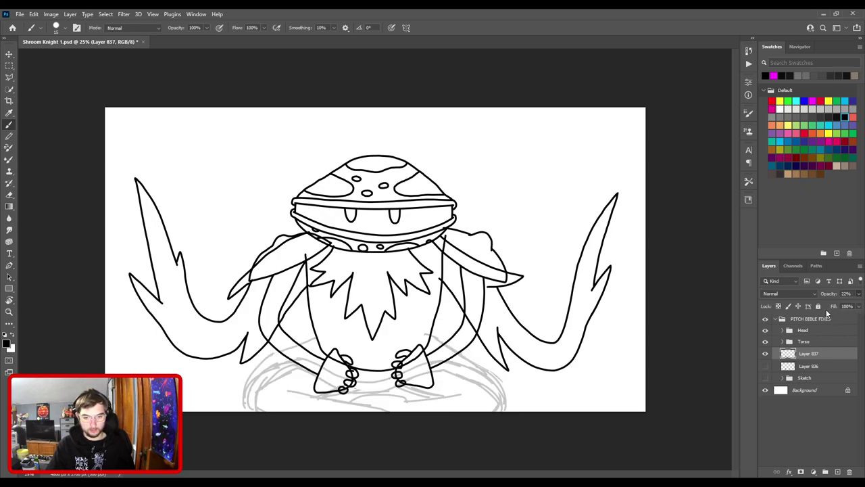
- Add an inking layer, rotate the canvas view to -90°, and ink the long inner curve across both legs beneath the hands
left_click(838, 470)
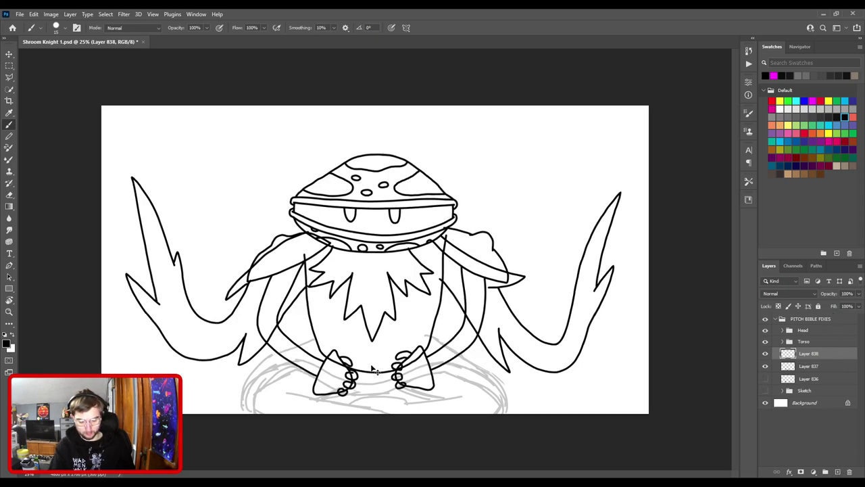
key("ctrl+plus")
left_click_drag(406, 353, 491, 198)
key("ctrl+plus")
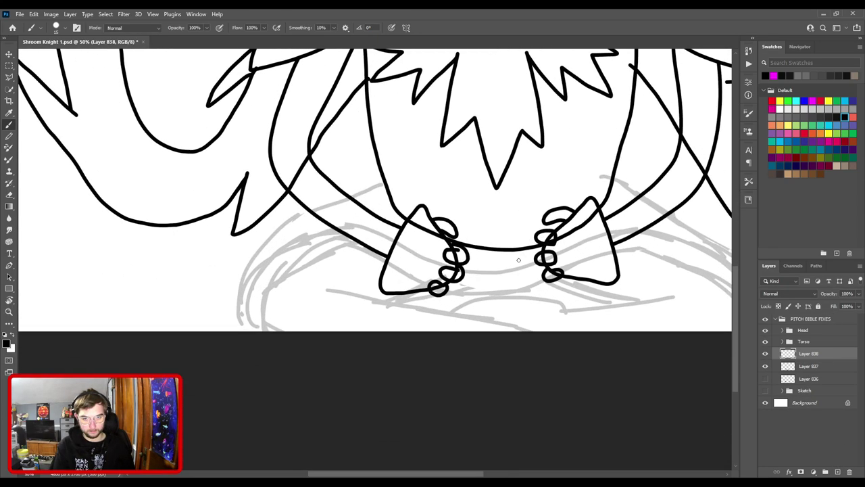
key("r")
left_click_drag(529, 241, 385, 172)
key("ctrl+minus")
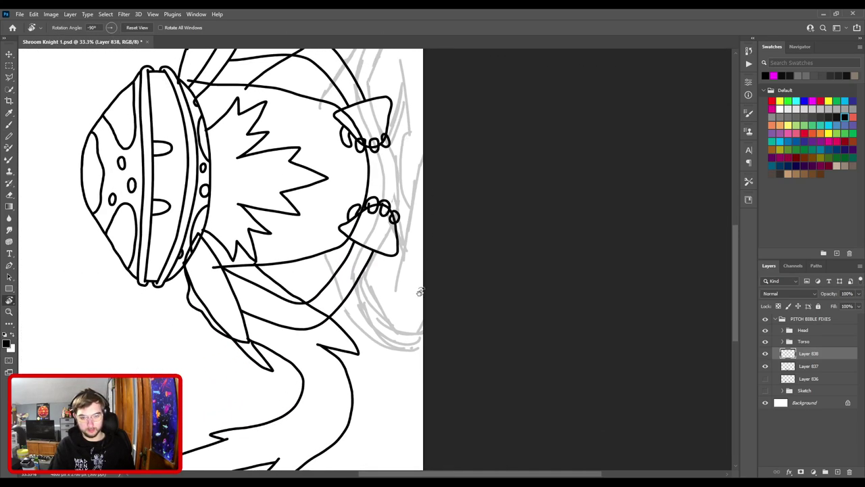
key("b")
key("ctrl+minus")
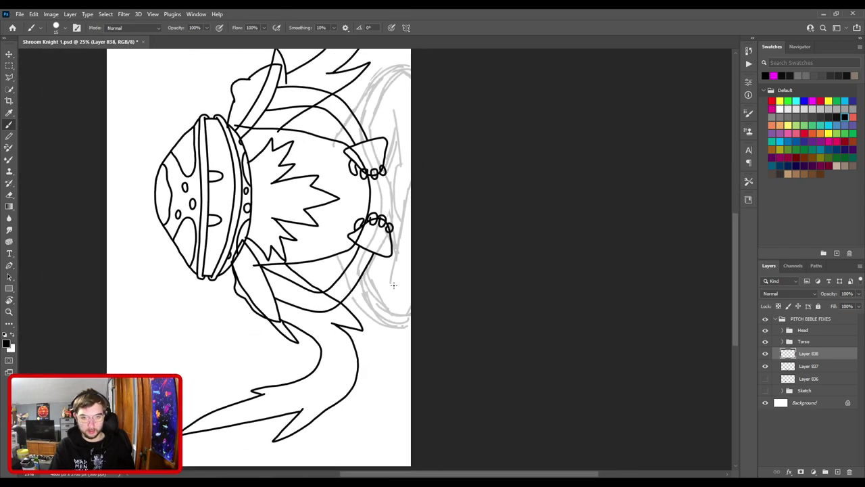
mouse_move(376, 308)
left_mouse_down()
mouse_move(395, 213)
mouse_move(389, 102)
mouse_move(404, 73)
left_mouse_up()
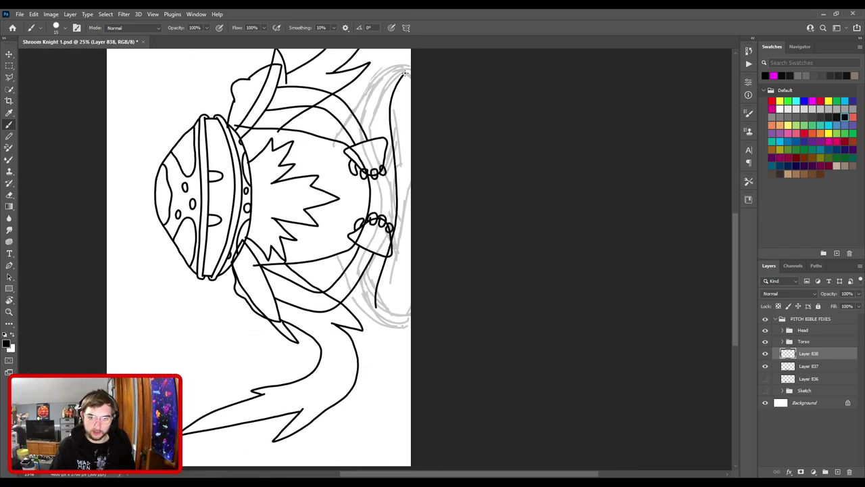
- Ink the outer curves of both legs from the belly around the knees to the canvas edge, redoing the left-hand one
key("ctrl+plus")
key("ctrl+plus")
left_click_drag(389, 307, 447, 374)
key("ctrl+minus")
scroll(464, 349, "down", 1)
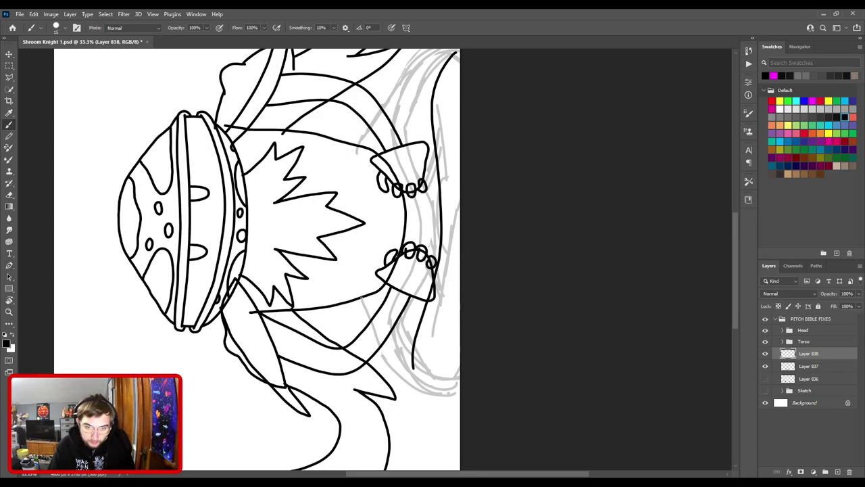
mouse_move(362, 299)
left_mouse_down()
mouse_move(394, 373)
mouse_move(429, 391)
mouse_move(463, 389)
left_mouse_up()
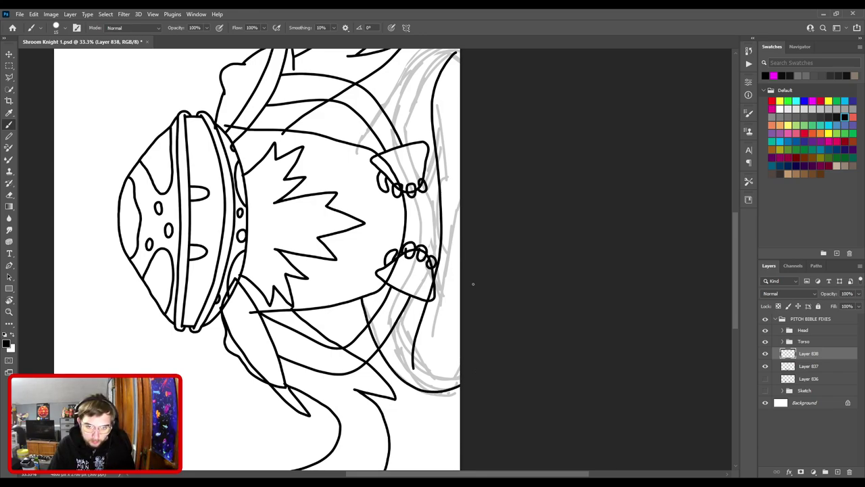
key("ctrl+z")
mouse_move(362, 299)
left_mouse_down()
mouse_move(373, 333)
mouse_move(423, 392)
mouse_move(461, 399)
left_mouse_up()
left_click_drag(385, 176, 371, 372)
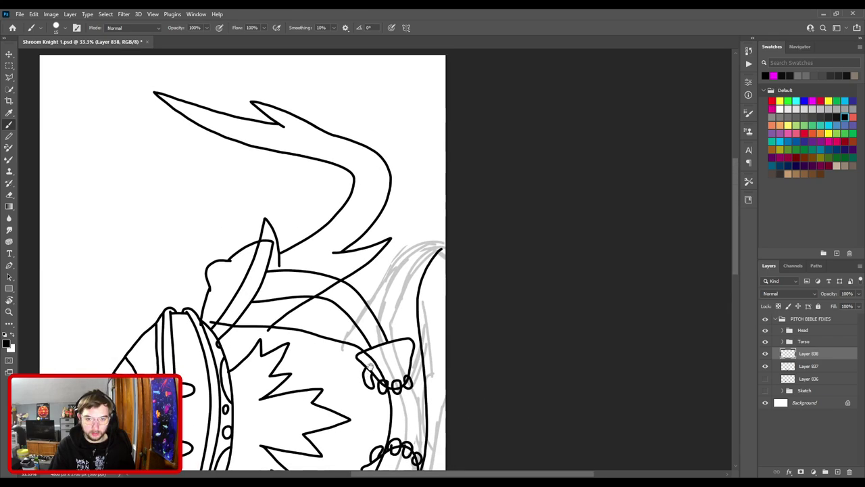
mouse_move(371, 340)
left_mouse_down()
mouse_move(404, 288)
mouse_move(384, 271)
mouse_move(428, 210)
mouse_move(480, 180)
left_mouse_up()
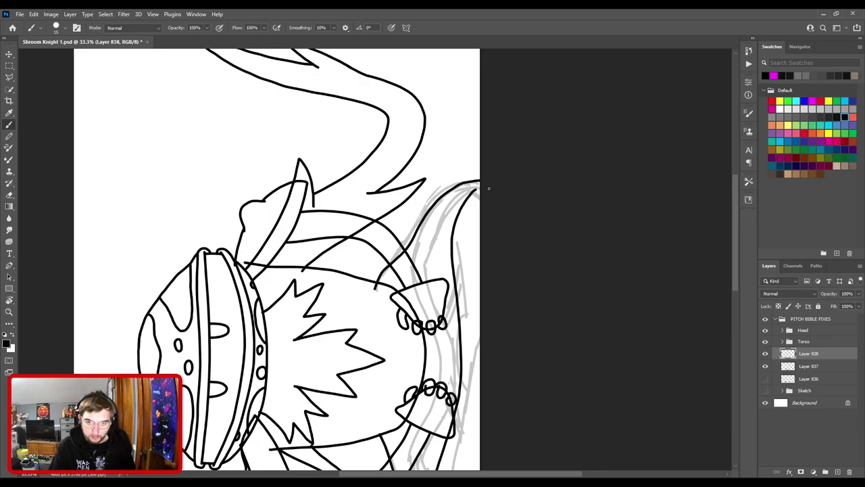
- Ink a second long curve across both legs, parallel to the inner leg line beneath the hands, redoing it until it flows cleanly
left_click_drag(443, 278, 358, 240)
key("ctrl+plus")
key("ctrl+plus")
left_click_drag(340, 298, 376, 384)
key("ctrl+minus")
scroll(372, 316, "down", 2)
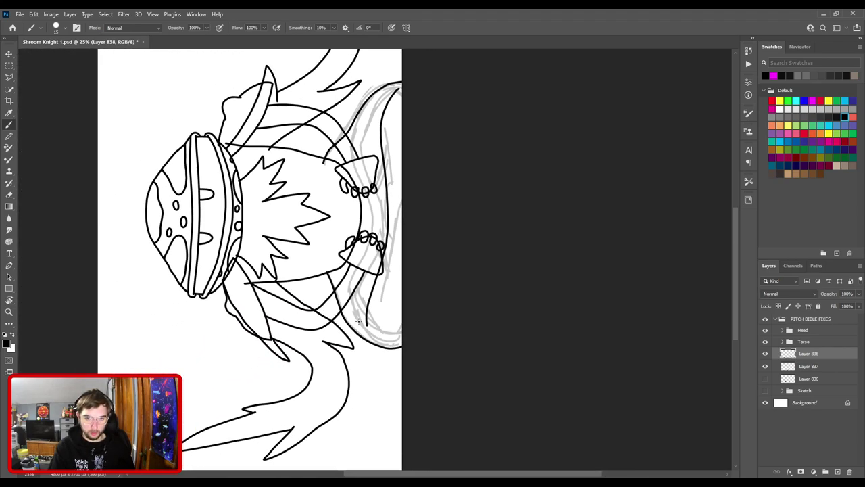
left_click_drag(359, 322, 375, 254)
key("ctrl+z")
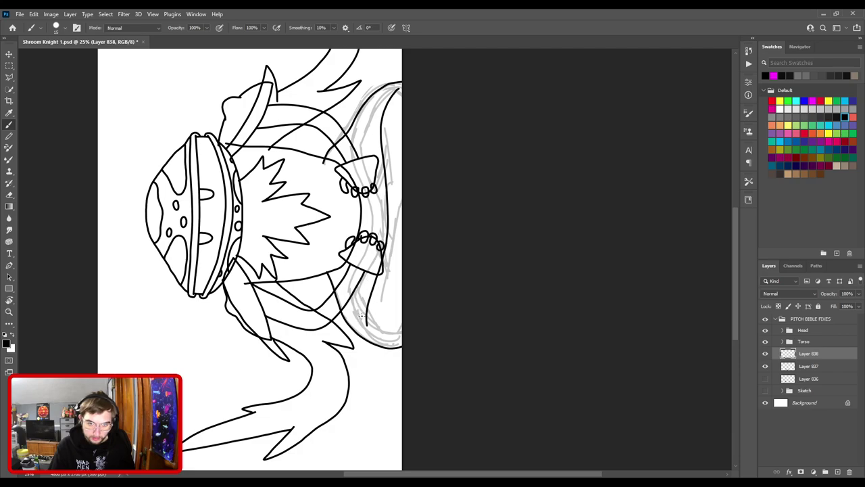
left_click_drag(359, 315, 380, 222)
key("ctrl+z")
mouse_move(361, 323)
left_mouse_down()
mouse_move(359, 298)
mouse_move(379, 239)
left_mouse_up()
key("ctrl+z")
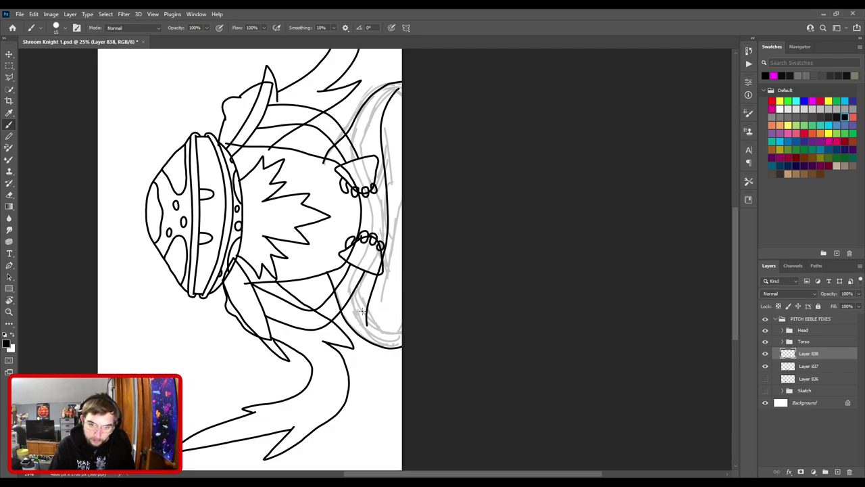
mouse_move(359, 324)
left_mouse_down()
mouse_move(380, 219)
mouse_move(377, 107)
mouse_move(397, 88)
left_mouse_up()
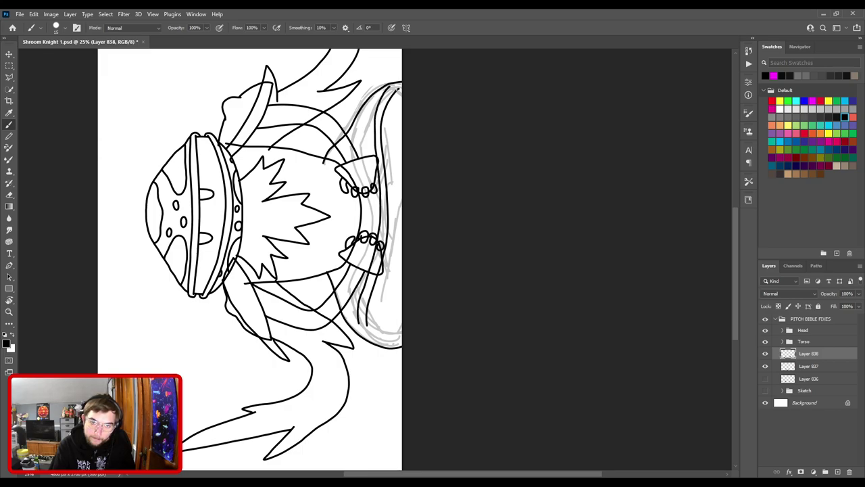
left_click_drag(488, 223, 612, 270)
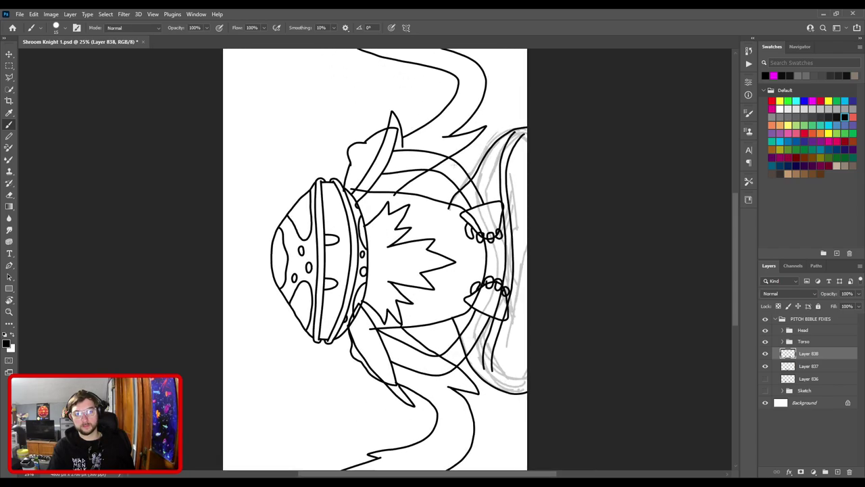
key("ctrl+z")
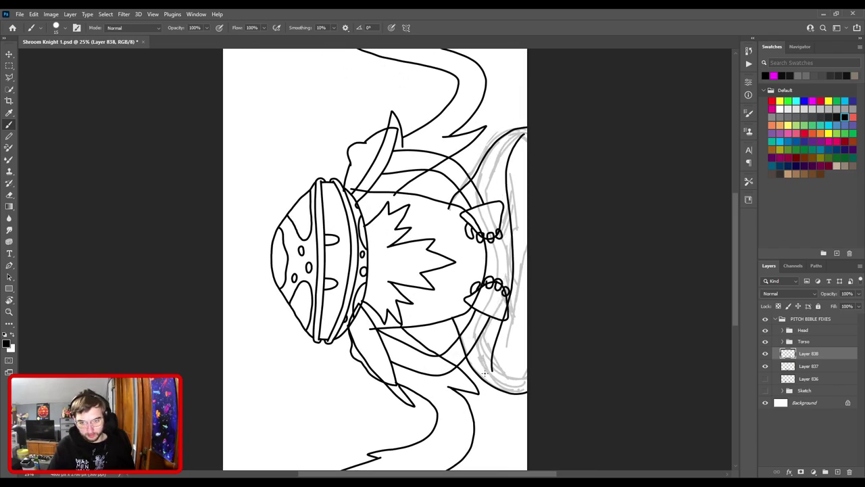
mouse_move(485, 360)
left_mouse_down()
mouse_move(506, 270)
mouse_move(501, 177)
mouse_move(519, 139)
left_mouse_up()
key("ctrl+z")
mouse_move(486, 375)
left_mouse_down()
mouse_move(506, 233)
mouse_move(502, 174)
mouse_move(513, 137)
left_mouse_up()
key("ctrl+plus")
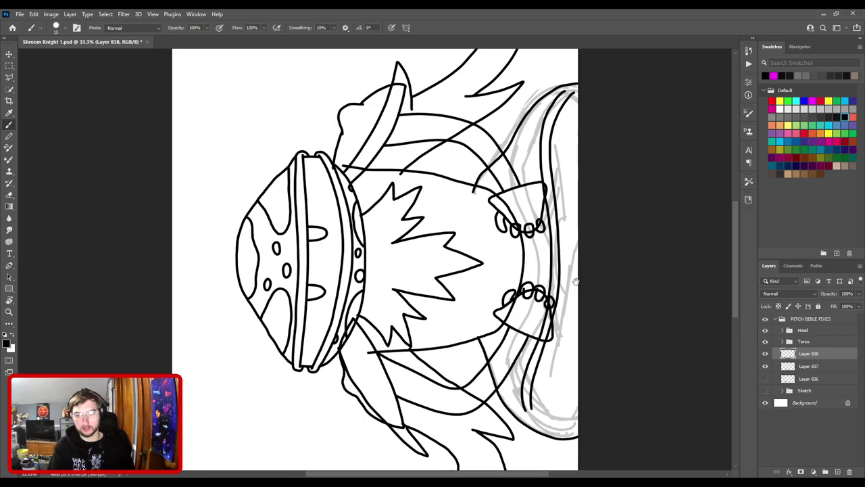
- Rotate the canvas view back upright and show the Sketch group with the colored character reference
left_click_drag(510, 299, 336, 203)
left_click_drag(377, 231, 394, 266)
left_click(396, 274)
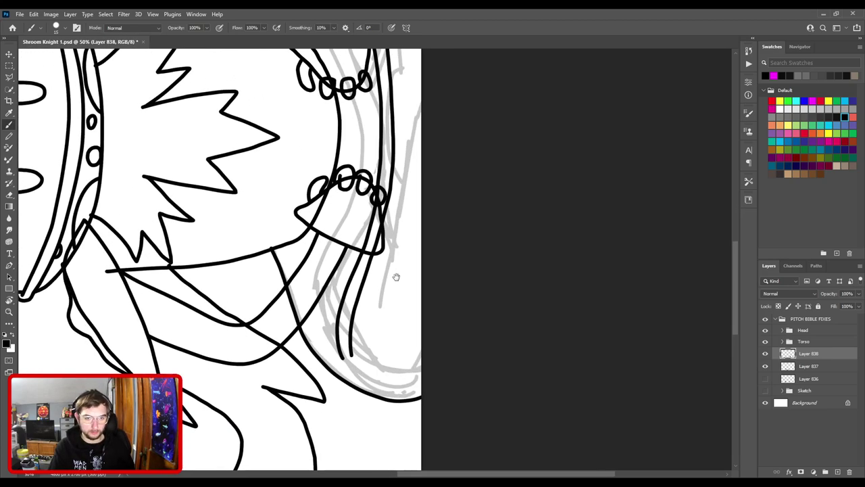
key("r")
mouse_move(361, 208)
left_mouse_down()
mouse_move(422, 203)
mouse_move(433, 213)
mouse_move(423, 201)
left_mouse_up()
key("b")
key("ctrl+minus")
scroll(402, 254, "down", 2)
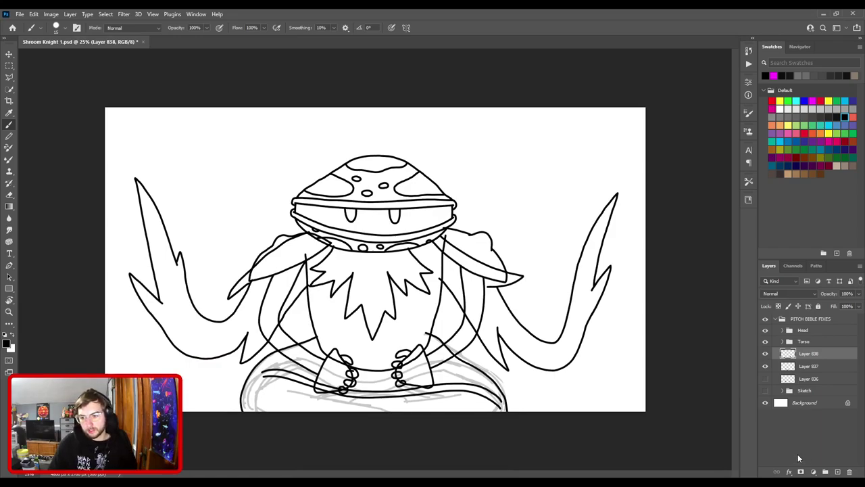
left_click(765, 390)
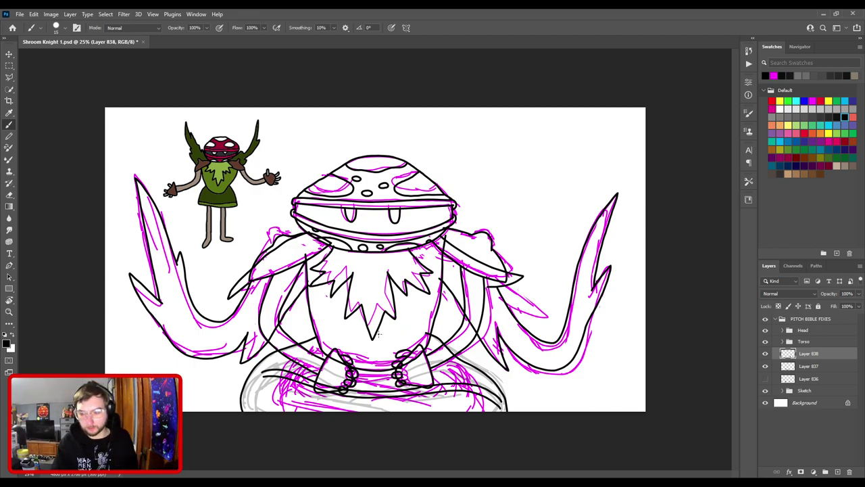
- Ink the left-hand knee's inner curve and the crossed leg's diagonal line down to the canvas edge, with a short line joining the leg above
key("ctrl+plus")
left_click_drag(236, 430, 303, 268)
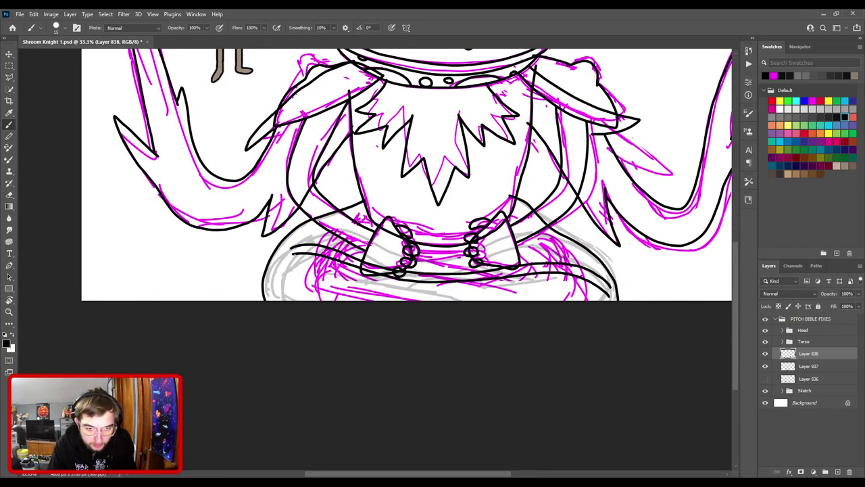
mouse_move(294, 254)
left_mouse_down()
mouse_move(282, 298)
mouse_move(483, 337)
left_mouse_up()
key("ctrl+z")
left_click_drag(310, 274, 506, 324)
key("ctrl+z")
left_click_drag(311, 275, 510, 315)
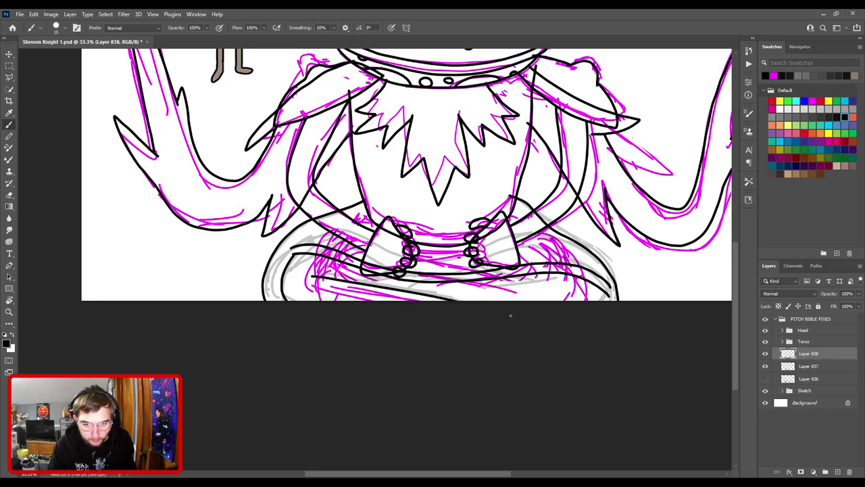
key("ctrl+z")
left_click_drag(311, 276, 505, 329)
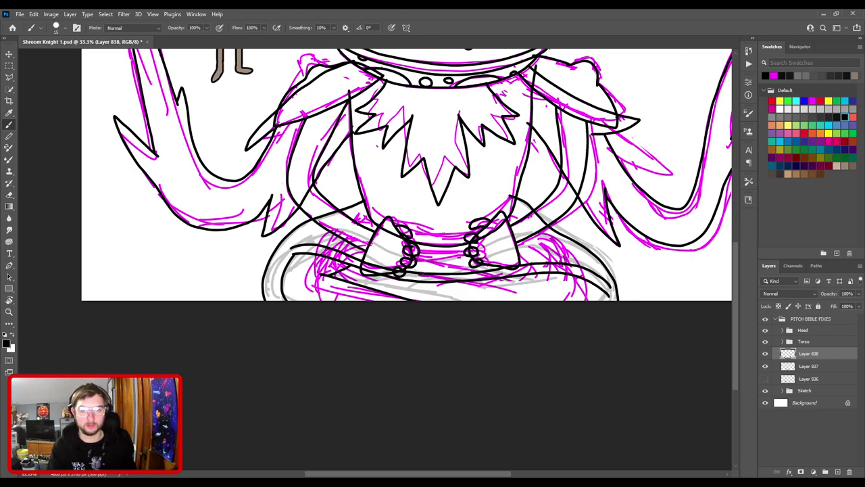
- Ink a straight horizontal line under the right-hand hand and a short slanted line joining its outer end to the leg above
key("ctrl+minus")
key("ctrl+plus")
left_click_drag(399, 363, 332, 165)
key("ctrl+plus")
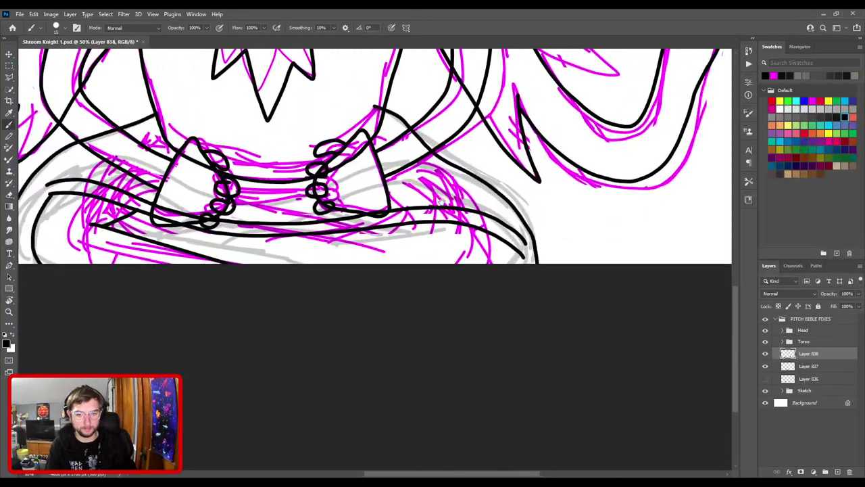
left_click_drag(442, 232, 552, 296)
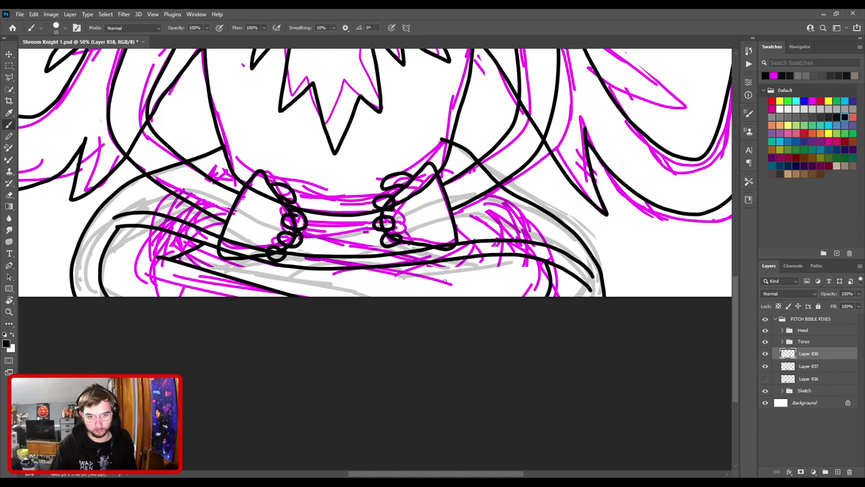
left_click_drag(428, 283, 494, 306)
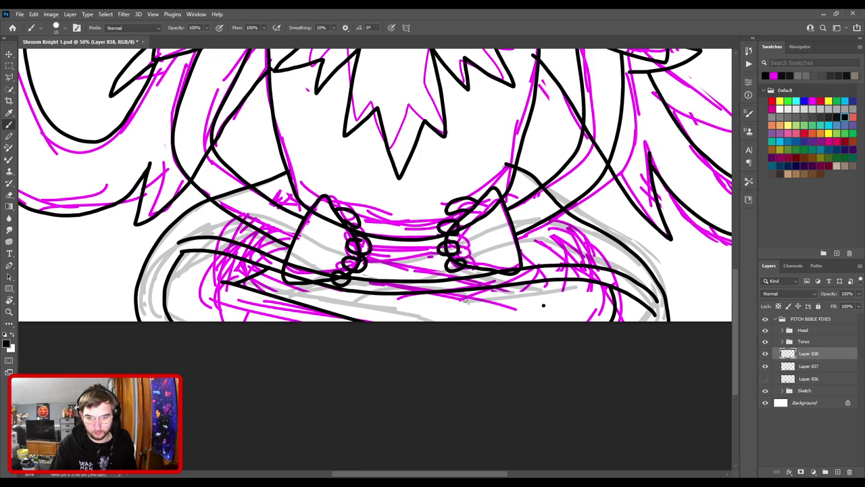
left_click(421, 303, "shift")
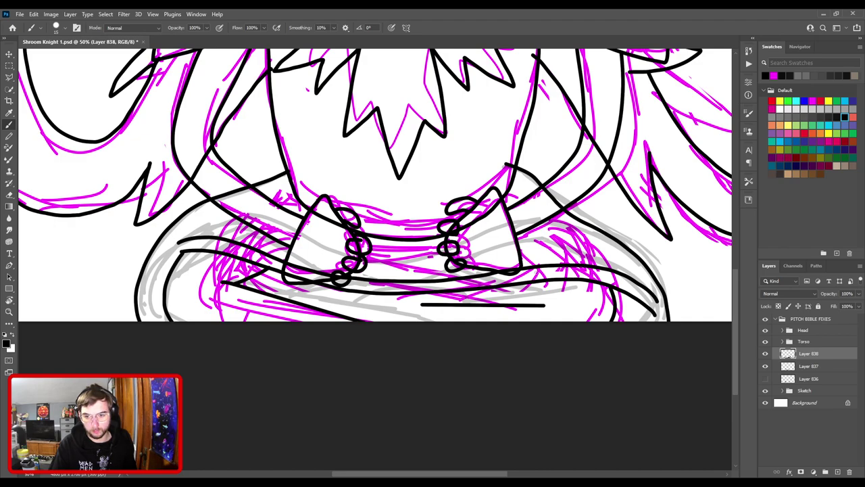
left_click_drag(535, 305, 522, 285)
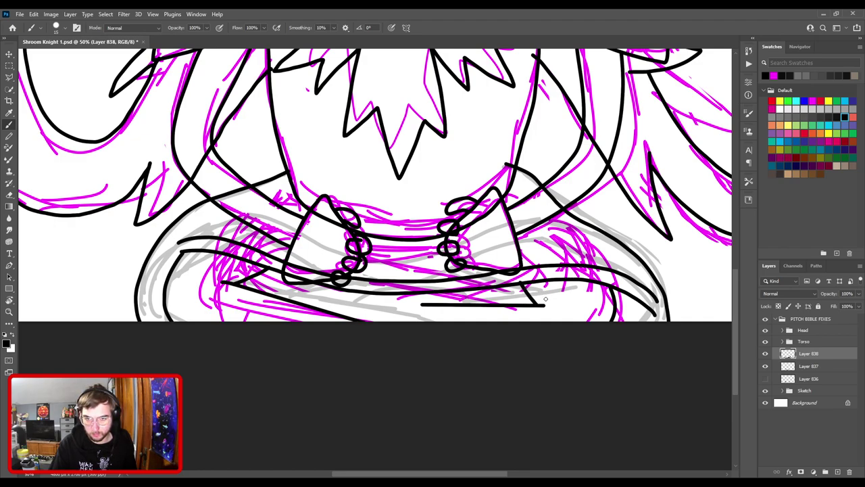
key("ctrl+z")
left_click_drag(544, 304, 527, 286)
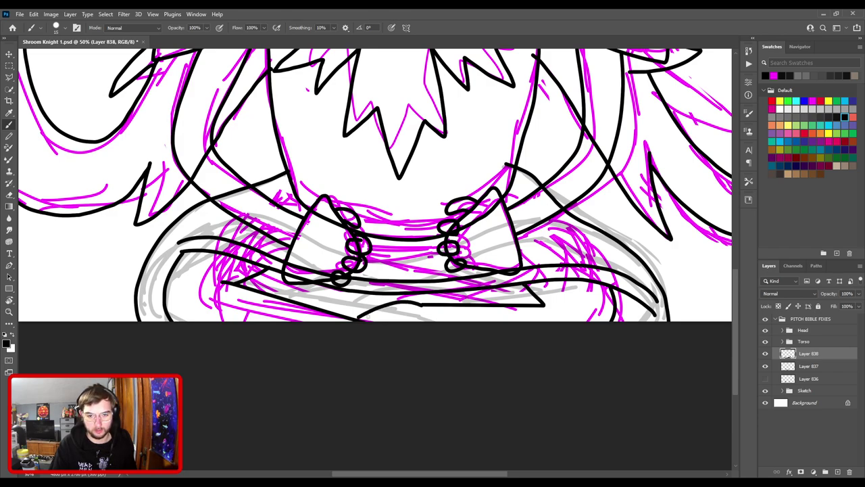
- Try to ink a single arched curve from the diagonal leg line to the inner end of the straight horizontal line
left_click_drag(330, 311, 412, 304)
key("ctrl+z")
left_click_drag(341, 315, 415, 299)
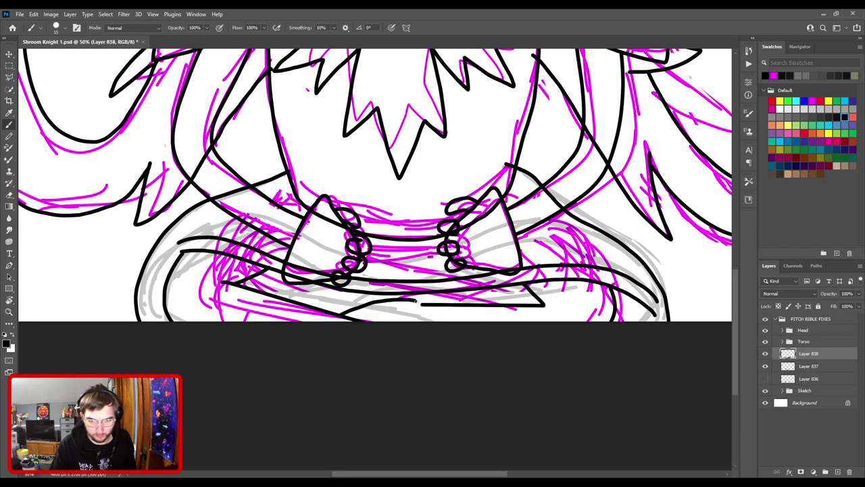
key("ctrl+z")
left_click_drag(346, 316, 421, 302)
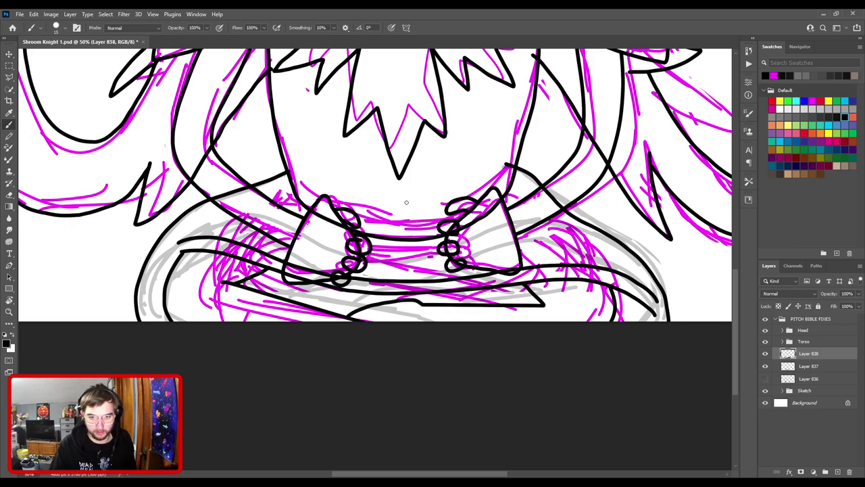
- Compare the inked lower body with the sketch and character reference across the whole drawing
key("ctrl+minus")
key("ctrl+minus")
key("ctrl+minus")
key("ctrl+plus")
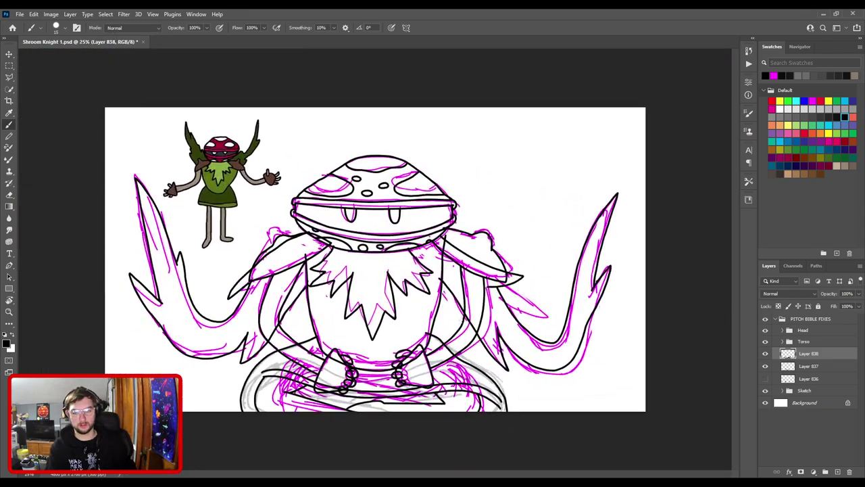
scroll(415, 272, "up", 3)
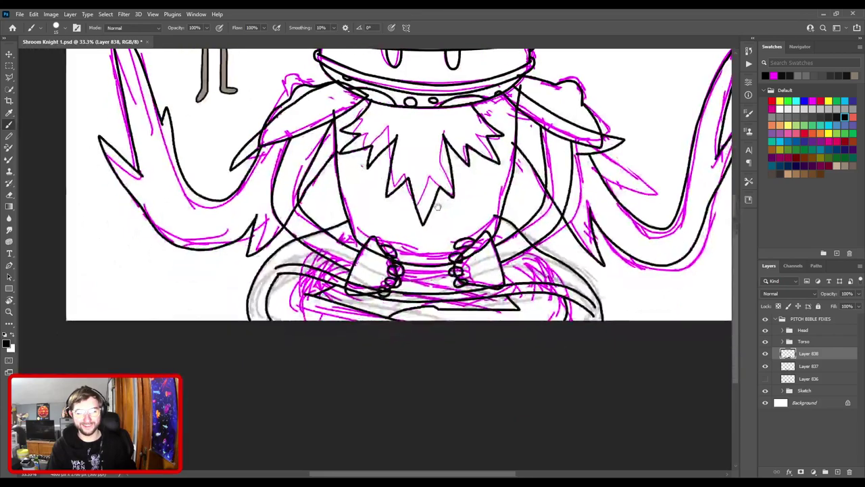
scroll(444, 263, "up", 1)
key("ctrl+z")
mouse_move(369, 274)
left_mouse_down()
mouse_move(450, 252)
mouse_move(482, 260)
mouse_move(317, 270)
left_mouse_up()
key("ctrl+z")
scroll(522, 298, "down", 4)
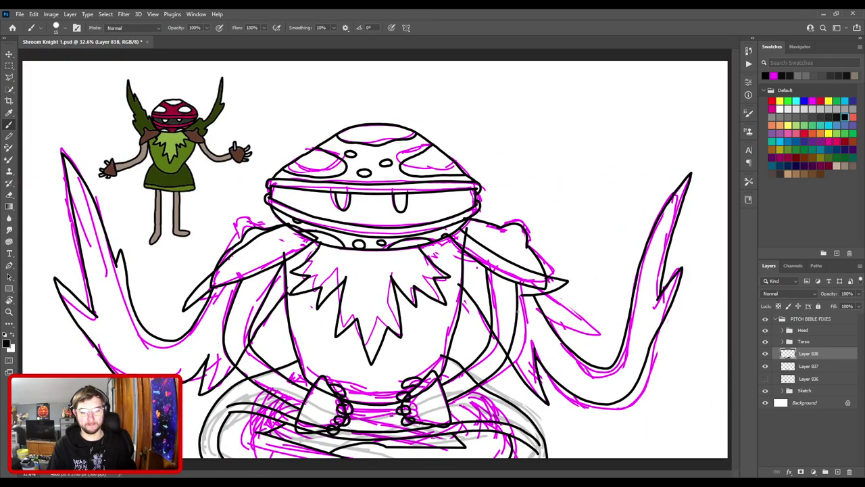
key("ctrl+=")
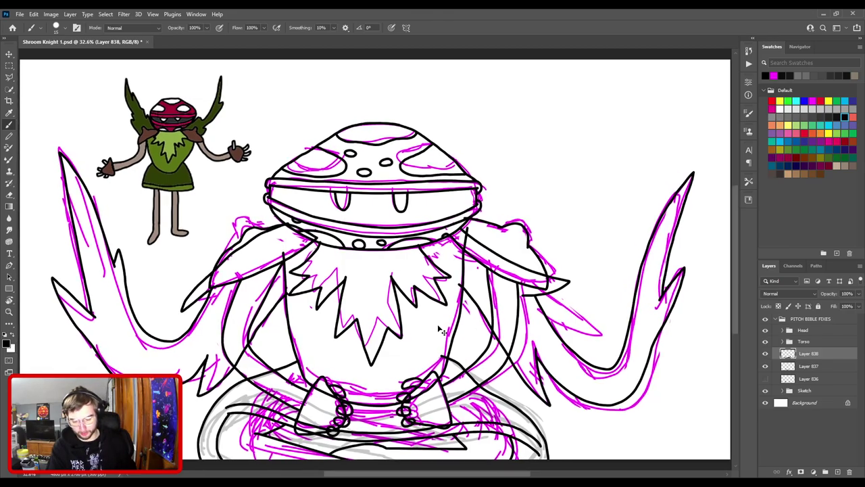
- Replace the arched curve with two short curves joining the diagonal line and the horizontal line's inner end to the leg line above
left_click_drag(390, 360, 431, 220)
key("ctrl+=")
key("ctrl+=")
left_click_drag(413, 307, 326, 194)
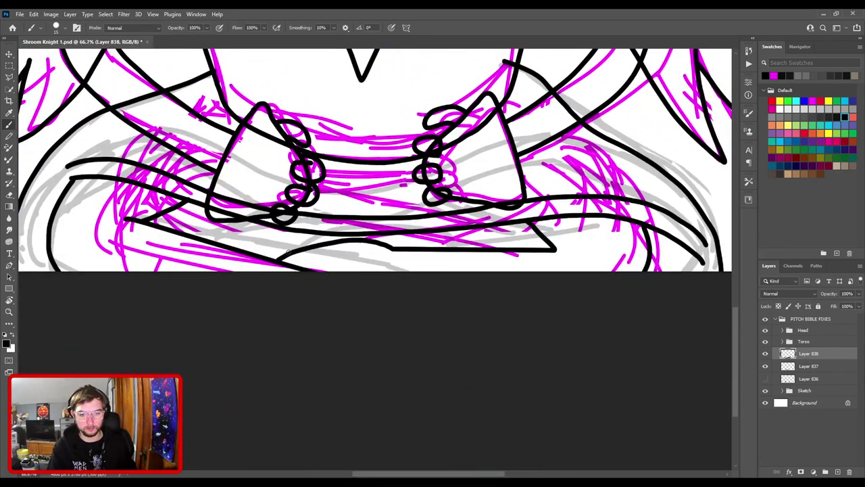
key("ctrl+z")
mouse_move(259, 255)
left_mouse_down()
mouse_move(315, 234)
mouse_move(391, 247)
left_mouse_up()
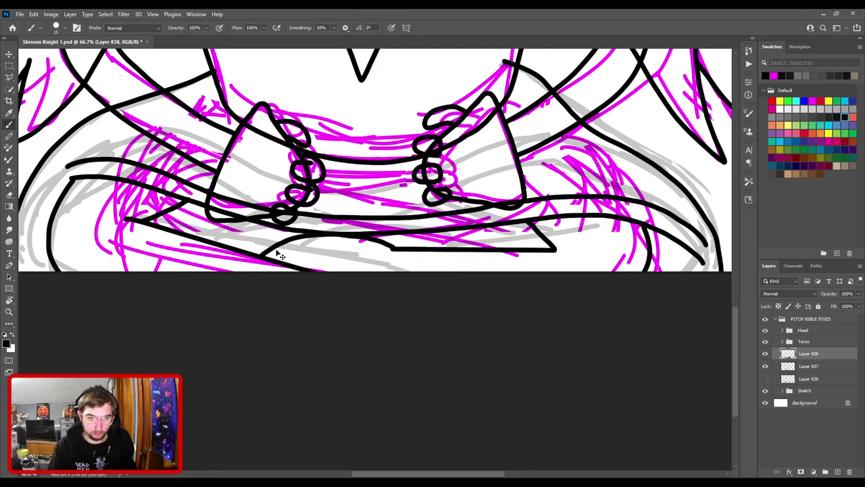
key("ctrl+z")
mouse_move(264, 259)
left_mouse_down()
mouse_move(314, 239)
mouse_move(381, 248)
left_mouse_up()
key("ctrl+z")
left_click_drag(275, 260, 321, 233)
left_click_drag(385, 234, 393, 246)
key("ctrl+z")
key("ctrl+z")
key("ctrl+z")
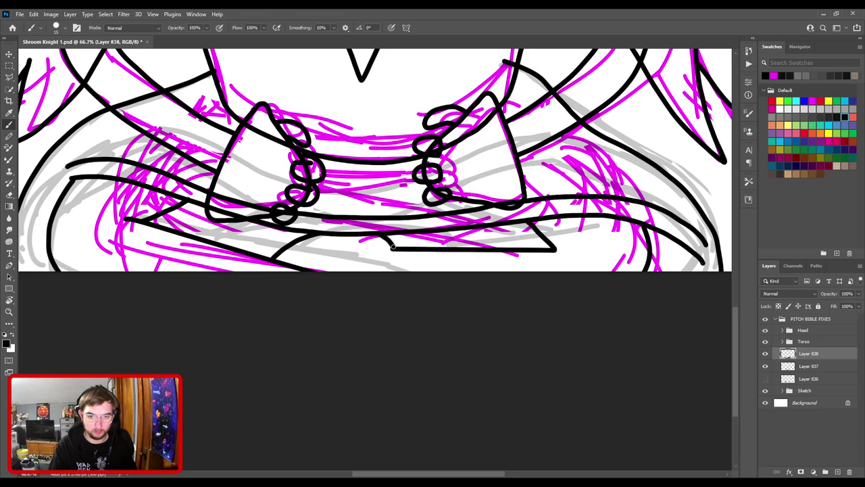
- Fit the whole canvas in view and hide the gray rough on Layer 837 and the Sketch group so only the ink shows
scroll(560, 255, "down", 3)
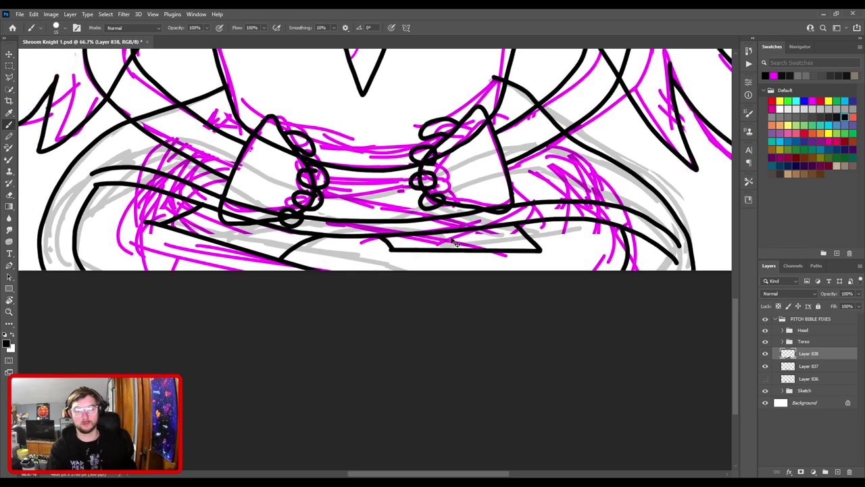
left_click_drag(562, 279, 426, 257)
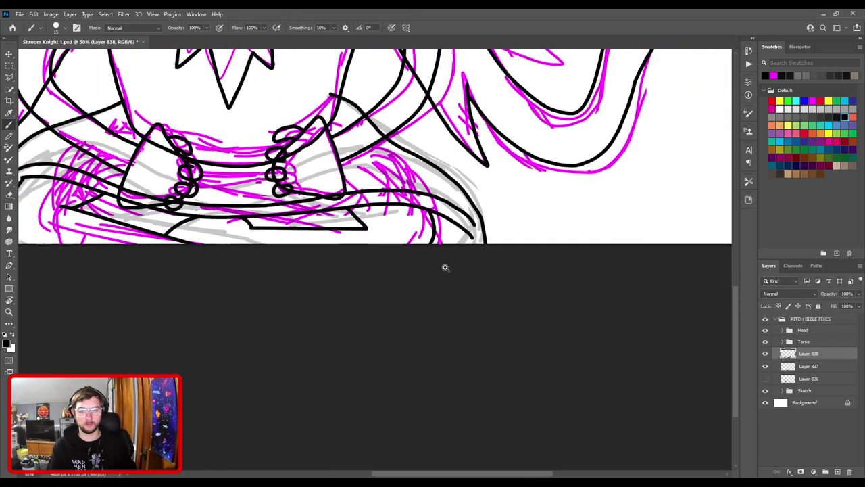
left_click(453, 294, "alt")
left_click(454, 297, "alt")
left_click(454, 296, "ctrl")
left_click_drag(446, 311, 438, 215)
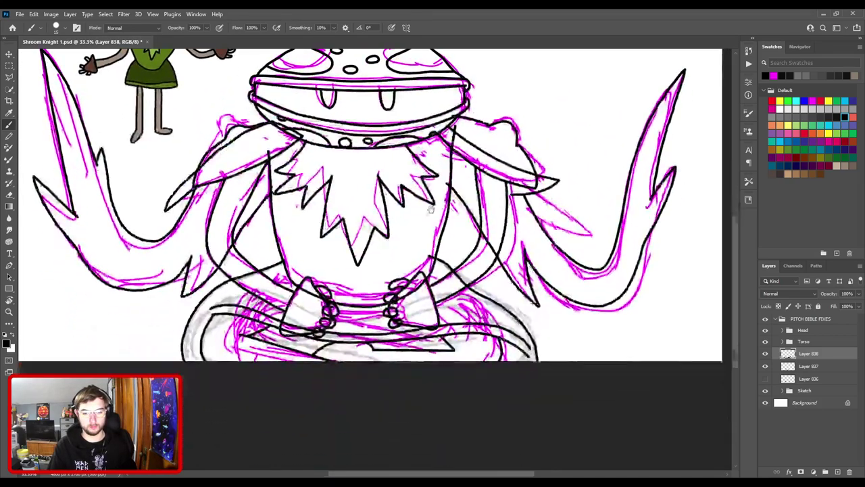
key("ctrl+0")
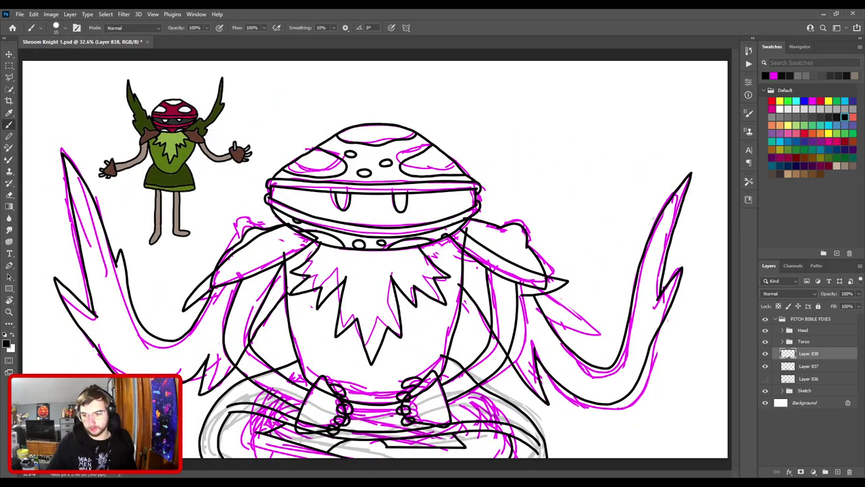
left_click(765, 392)
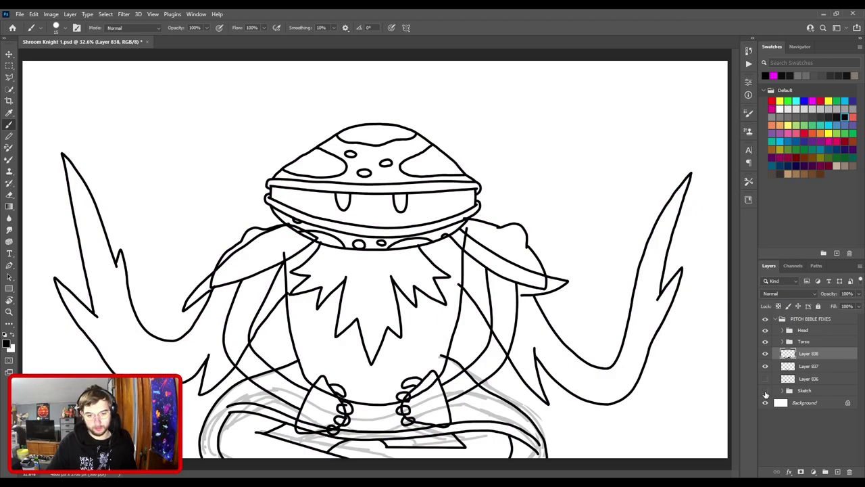
left_click(766, 392)
left_click(765, 366)
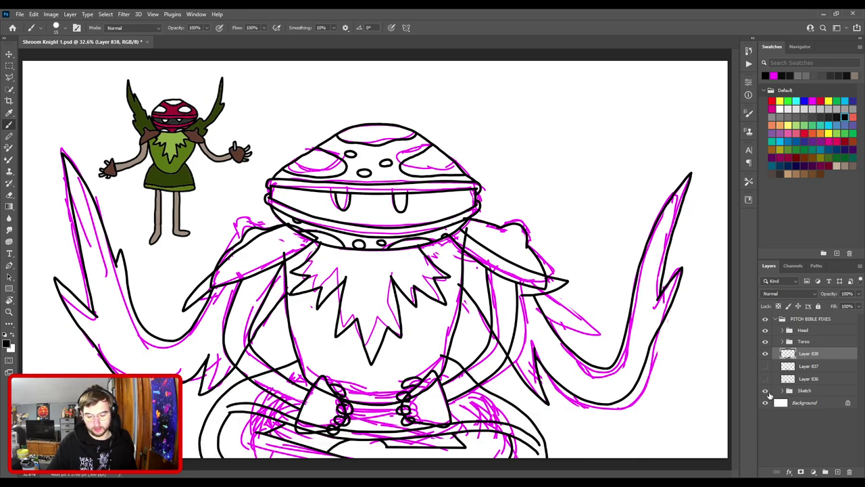
left_click(766, 391)
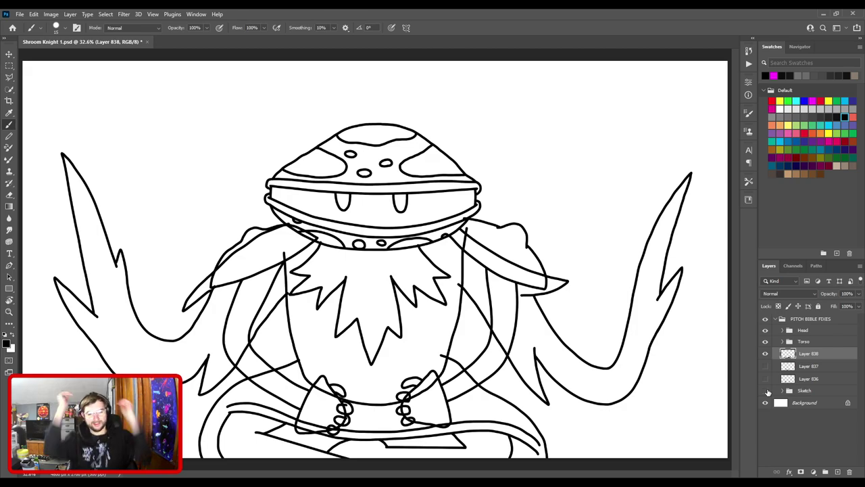
- Show the roughs again and undo the straight horizontal line with its short joining stroke in the crossed legs
key("ctrl+z")
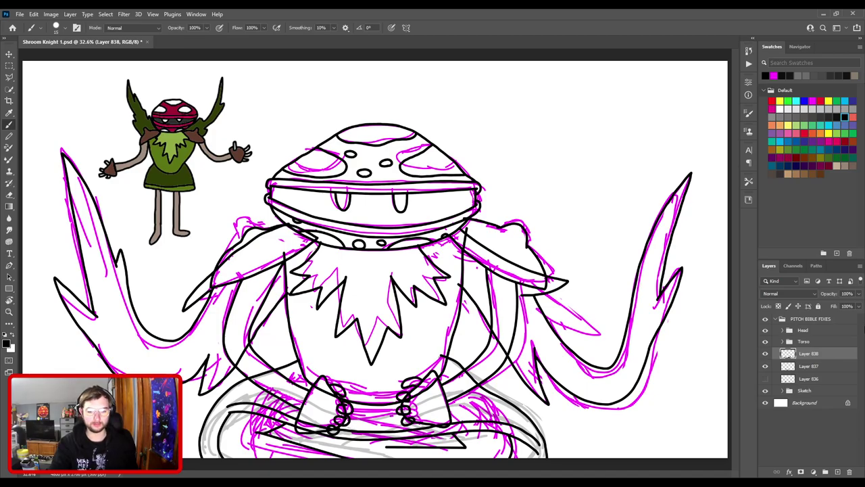
key("ctrl+plus")
key("ctrl+plus")
left_click_drag(412, 406, 432, 170)
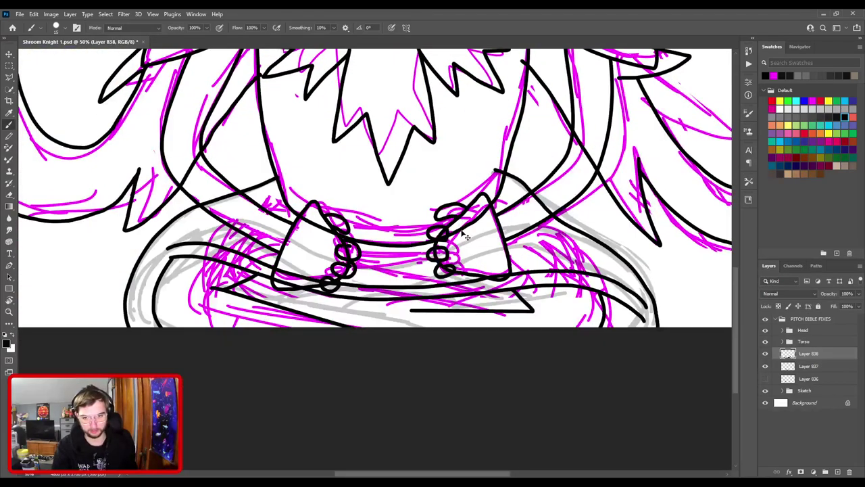
key("ctrl+z")
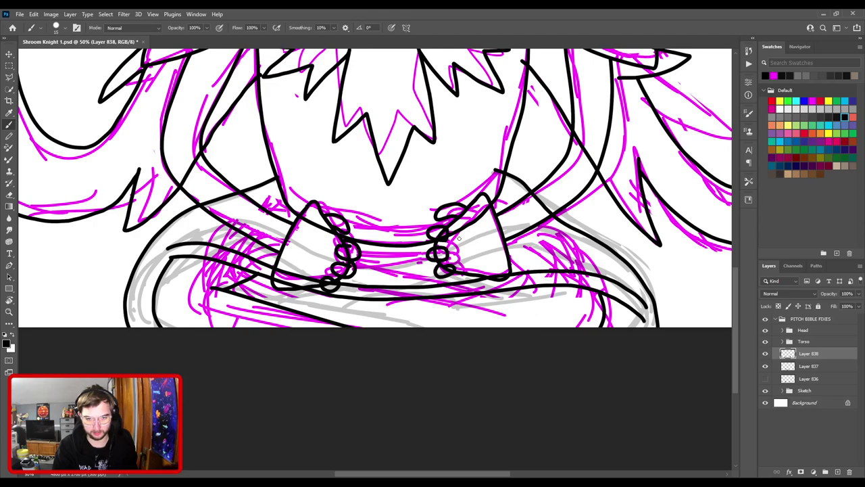
- Try to ink a gently rising straight line from the diagonal leg line toward the knee on the drawing's right side
left_click_drag(276, 306, 342, 303)
key("ctrl+z")
mouse_move(188, 318)
left_mouse_down()
mouse_move(213, 308)
mouse_move(303, 315)
left_mouse_up()
key("ctrl+z")
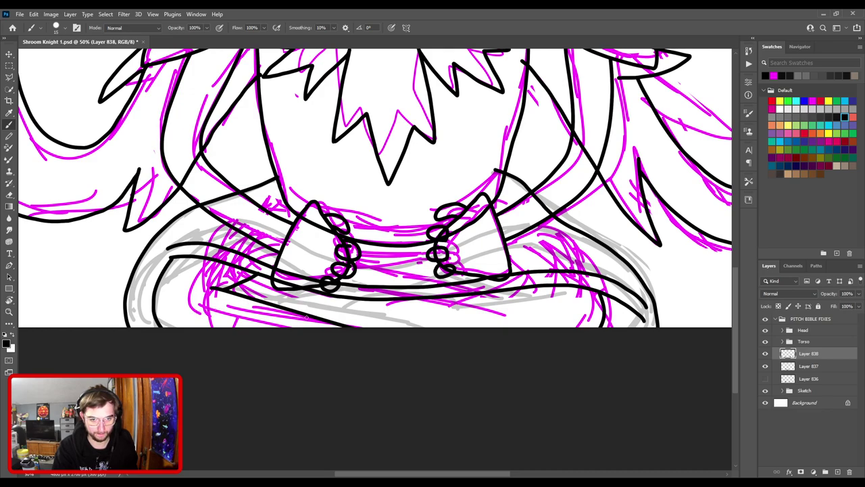
left_click_drag(309, 315, 538, 298)
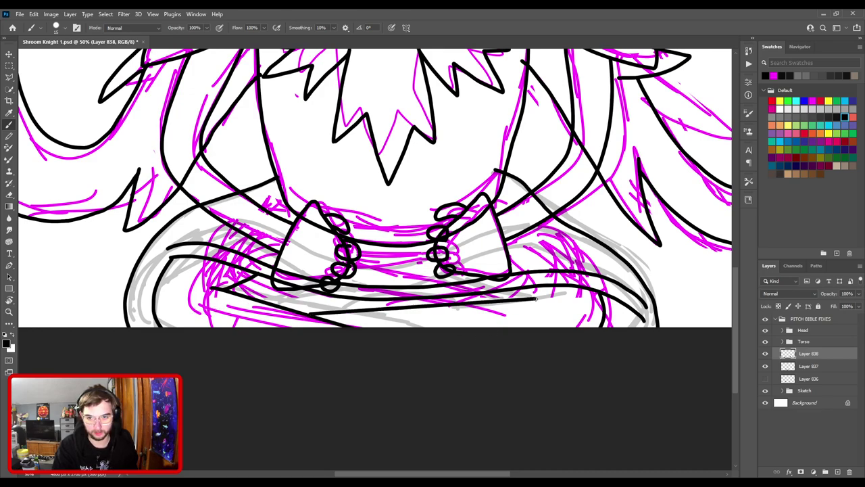
key("ctrl+z")
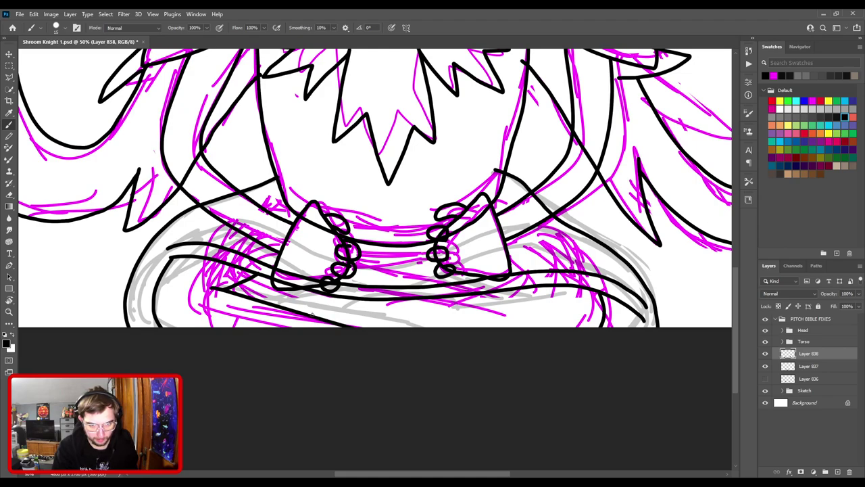
left_click_drag(308, 315, 520, 302)
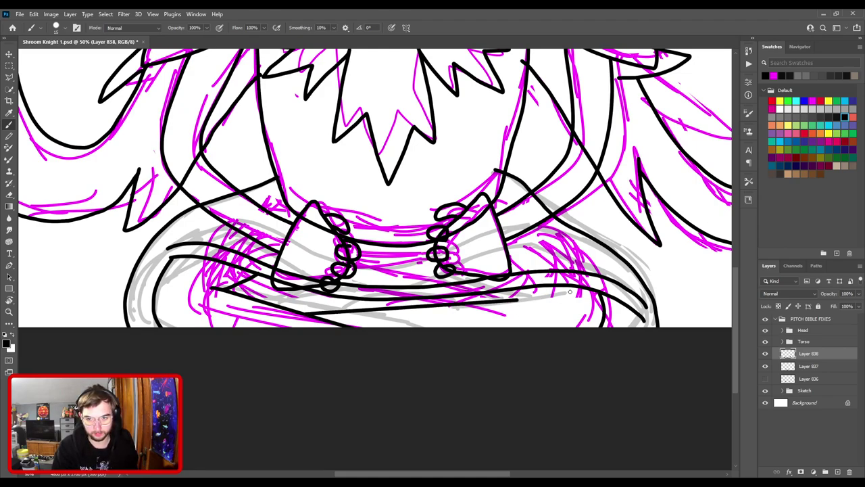
left_click_drag(575, 287, 580, 328)
key("ctrl+z")
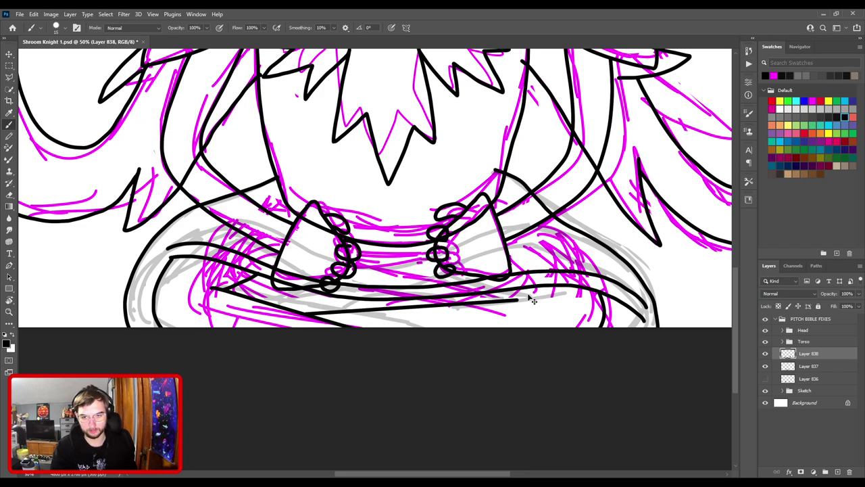
key("ctrl+z")
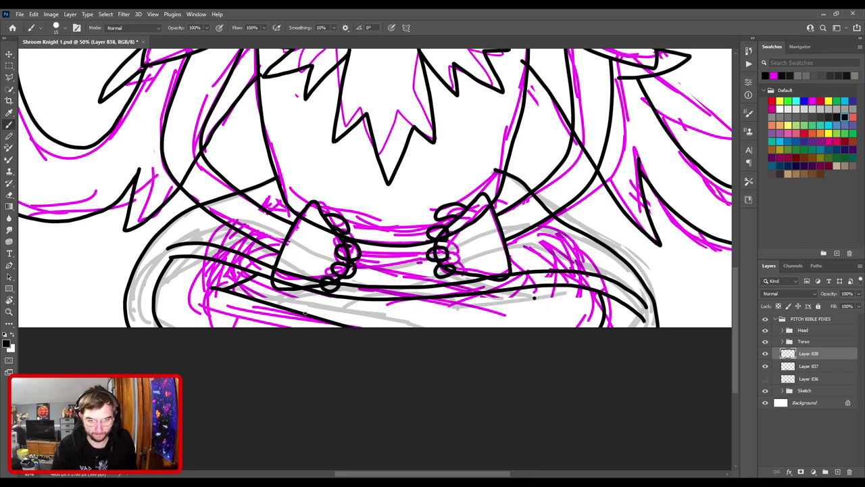
left_click_drag(534, 298, 305, 313)
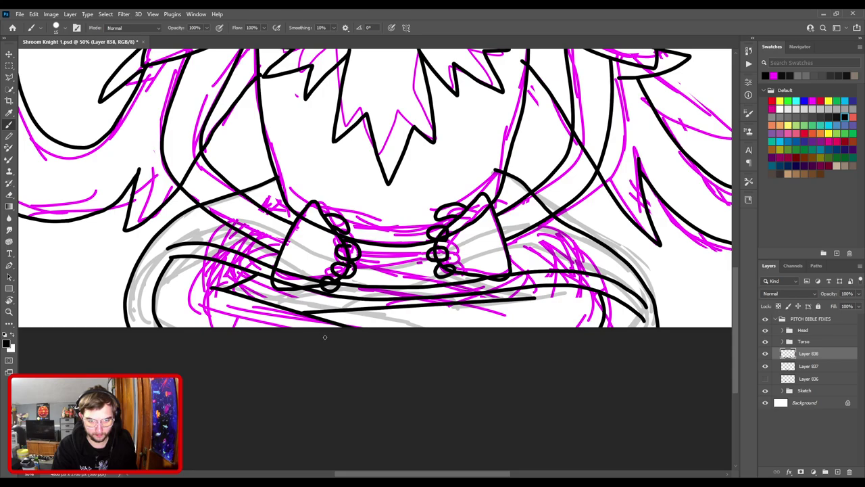
- Check the whole drawing without the roughs, then bring them back and undo the rising leg line
scroll(360, 351, "down", 3)
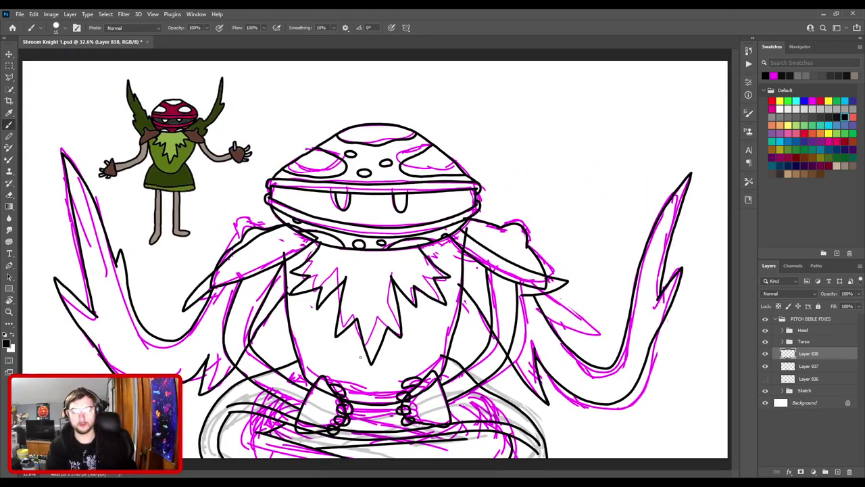
left_click_drag(768, 369, 767, 393)
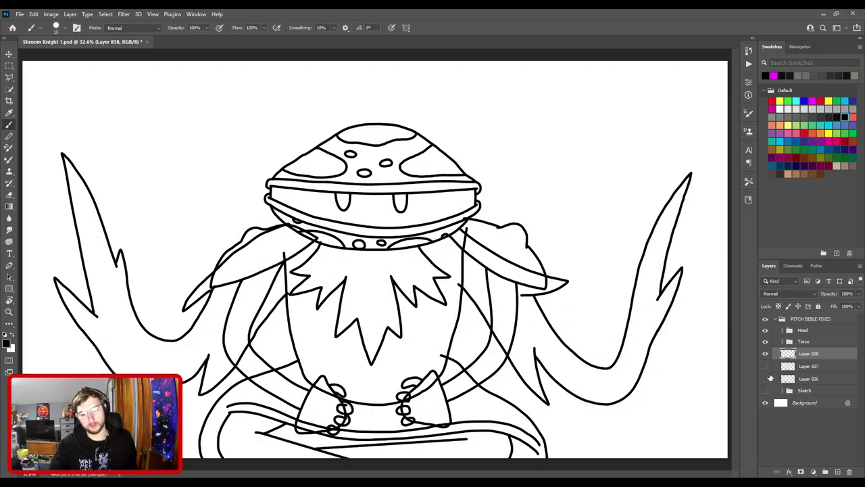
key("ctrl+z")
key("ctrl+z")
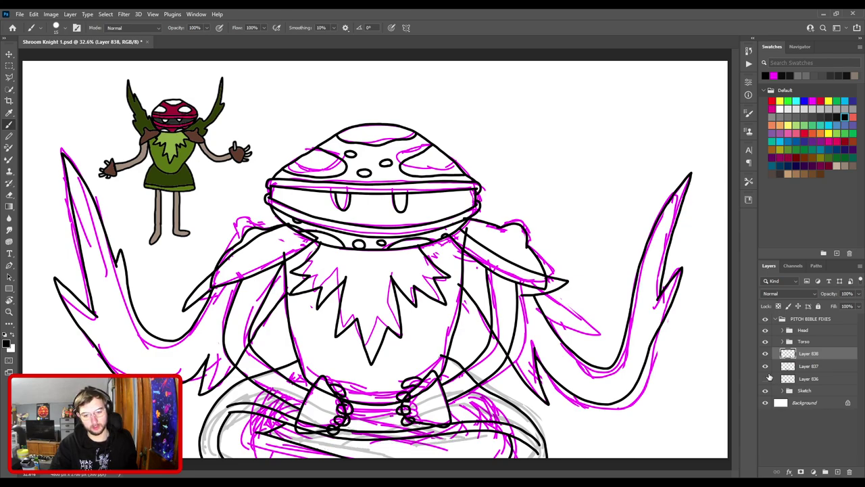
- Erase the diagonal leg line and ink a shallower straight one from the short ankle stroke to the canvas's lower edge
key("ctrl+plus")
left_click_drag(442, 390, 538, 256)
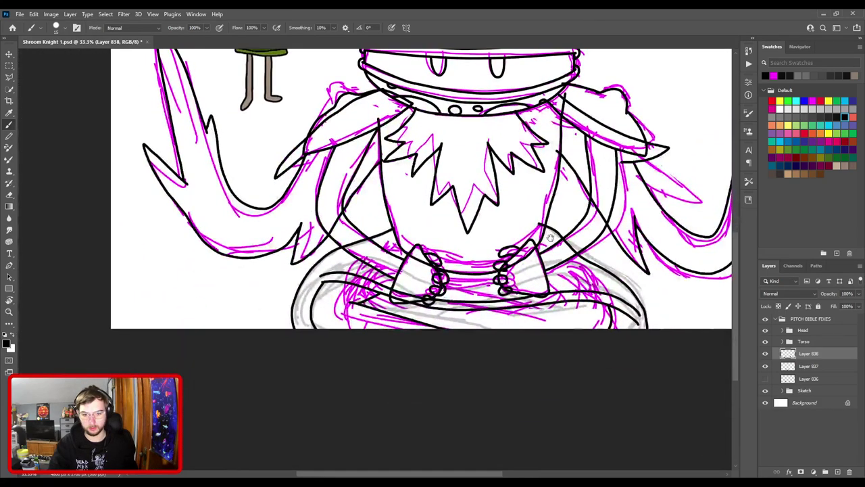
key("ctrl+plus")
key("ctrl+plus")
left_click_drag(358, 300, 368, 210)
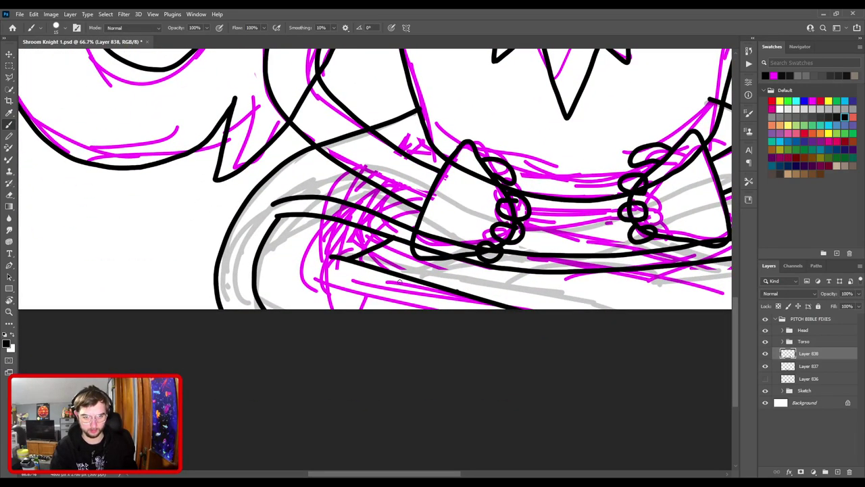
key("e")
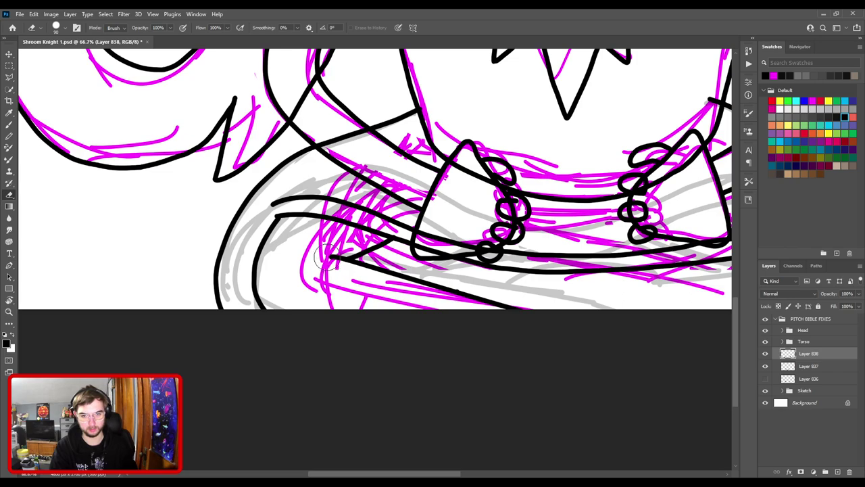
mouse_move(333, 260)
left_mouse_down()
mouse_move(426, 298)
mouse_move(483, 307)
left_mouse_up()
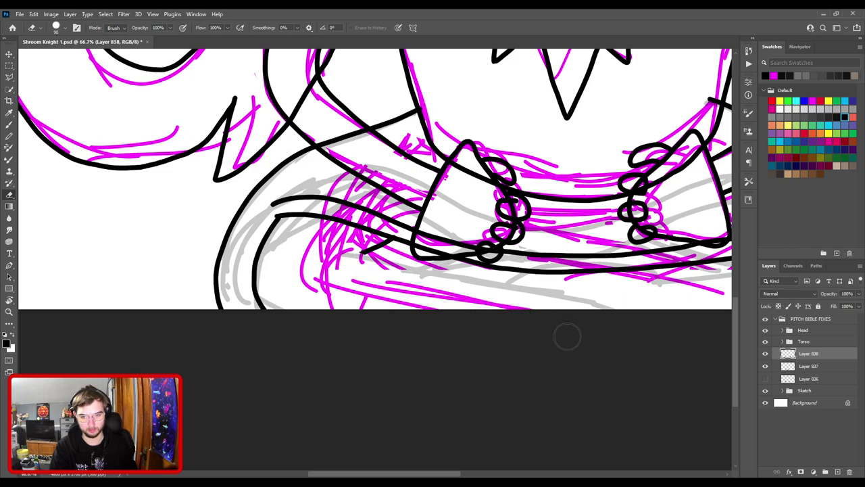
key("b")
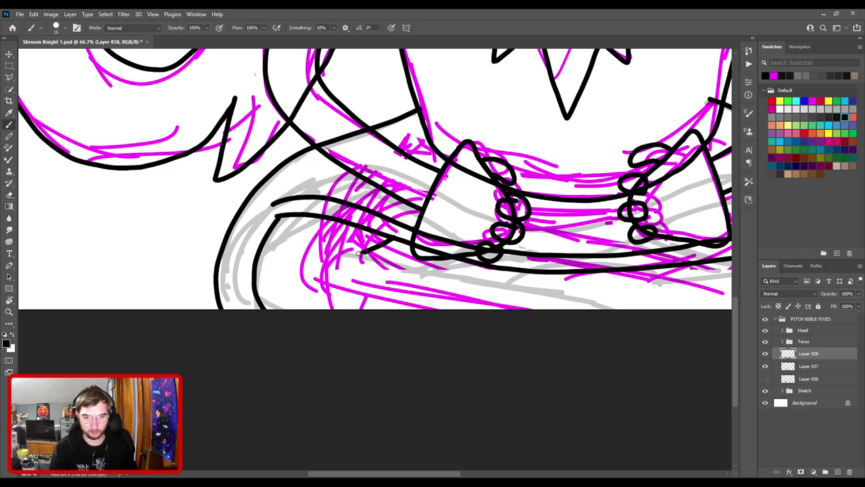
left_click(652, 309, "shift")
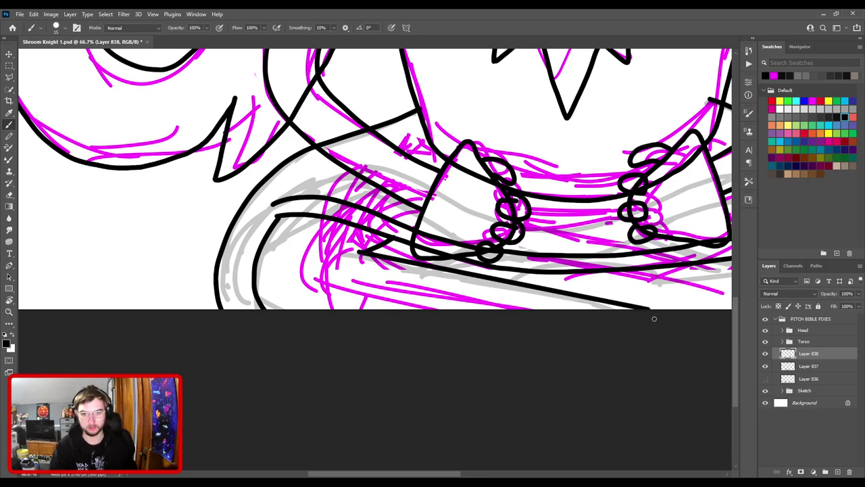
- Touch up the end of the new diagonal leg line where it meets the canvas's lower edge
scroll(654, 319, "down", 3)
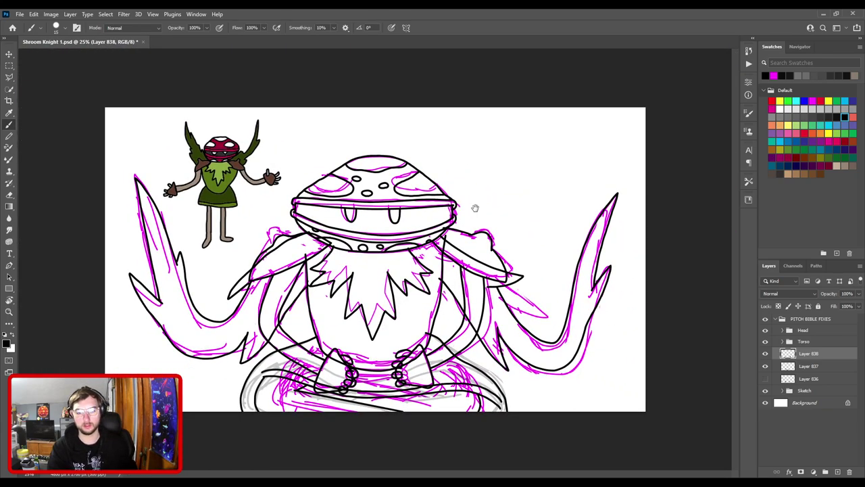
key("ctrl+plus")
left_click_drag(504, 379, 484, 221)
key("ctrl+plus")
key("ctrl+plus")
key("ctrl+plus")
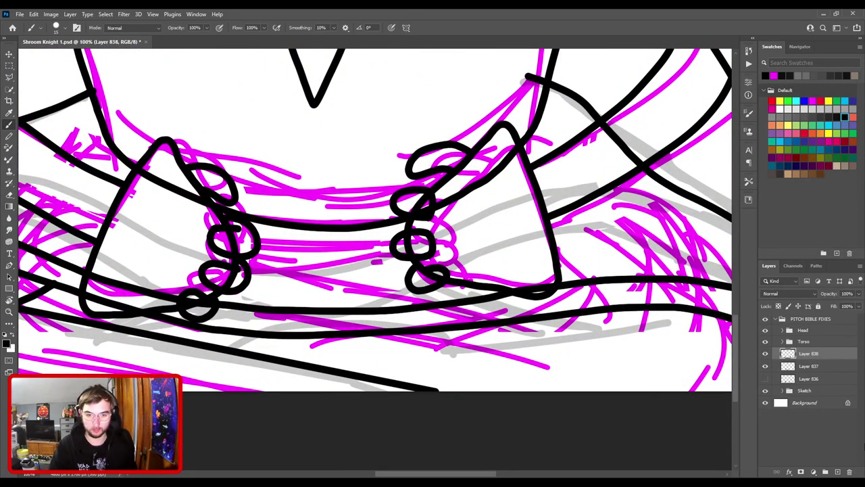
scroll(396, 318, "up", 2)
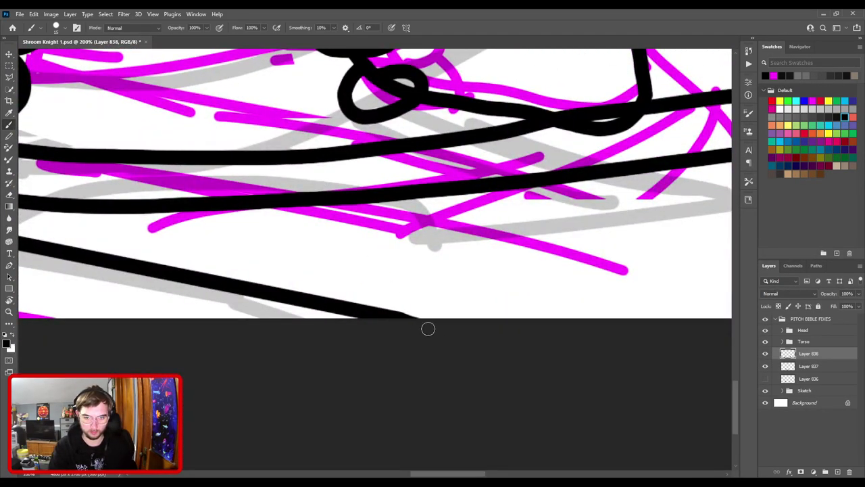
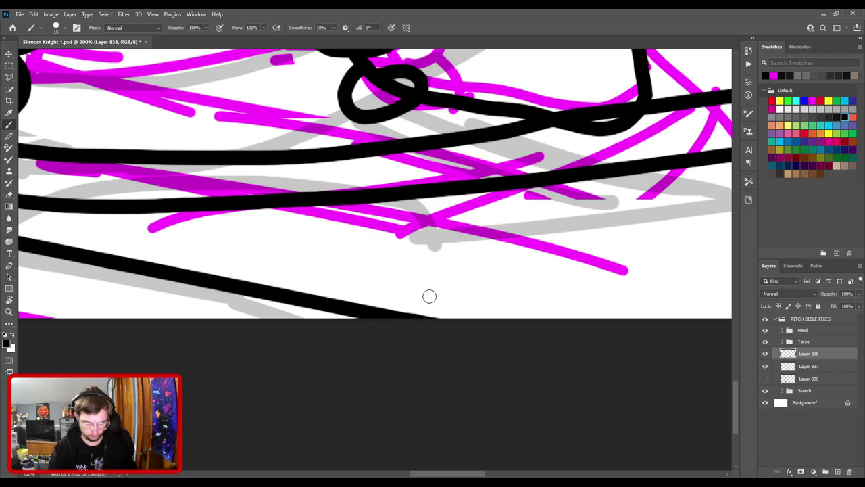
key("e")
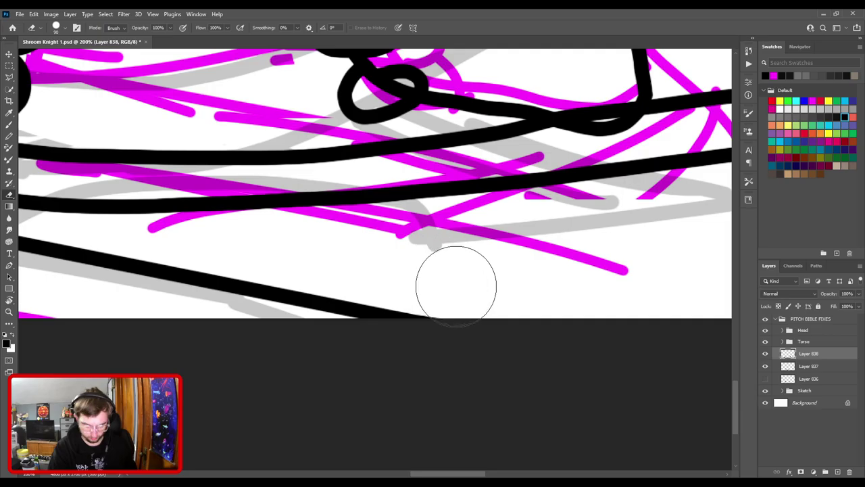
key("b")
scroll(458, 291, "down", 5)
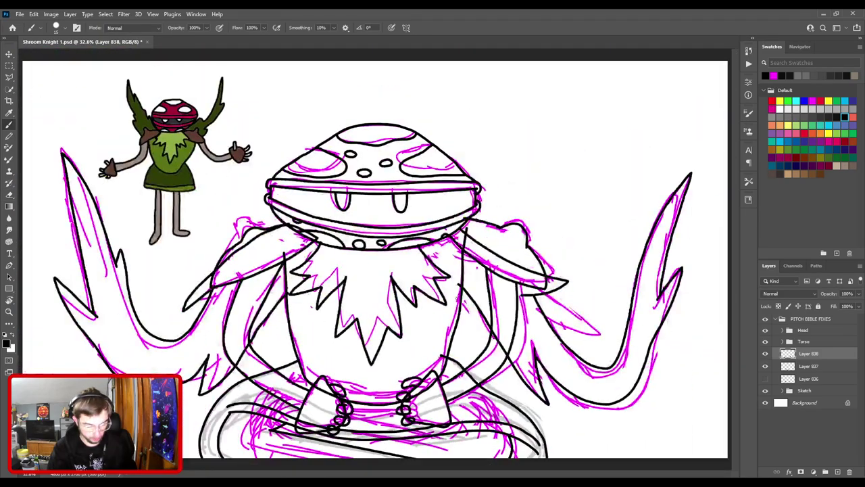
- Ink a straight line rising from the lower part of the diagonal leg line toward the knee on the drawing's right side
key("ctrl+plus")
left_click_drag(462, 342, 442, 184)
key("ctrl+plus")
key("ctrl+plus")
left_click_drag(471, 284, 451, 227)
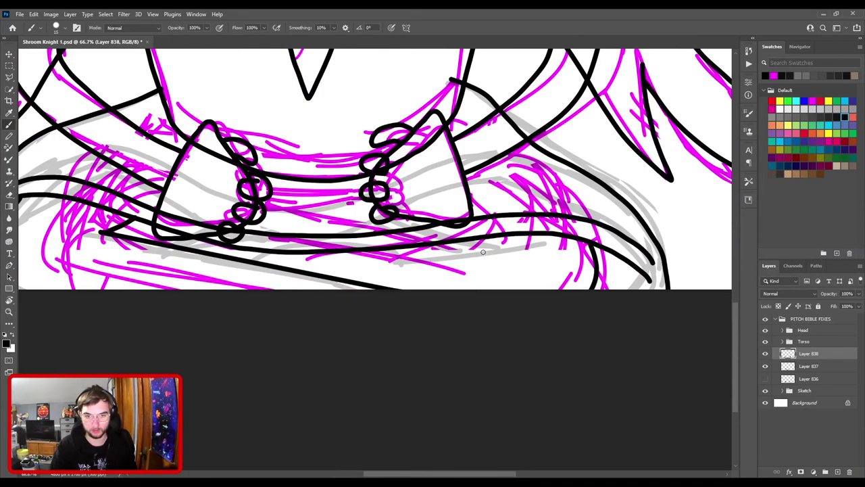
left_click(329, 277, "shift")
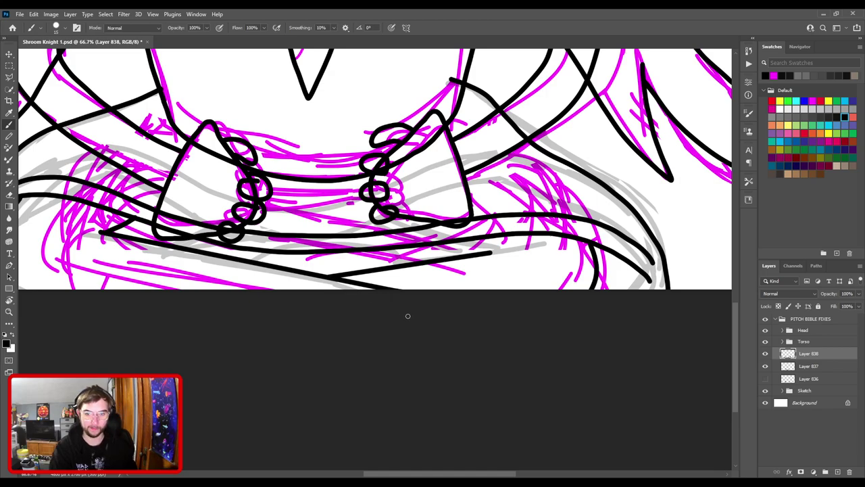
scroll(408, 316, "down", 5)
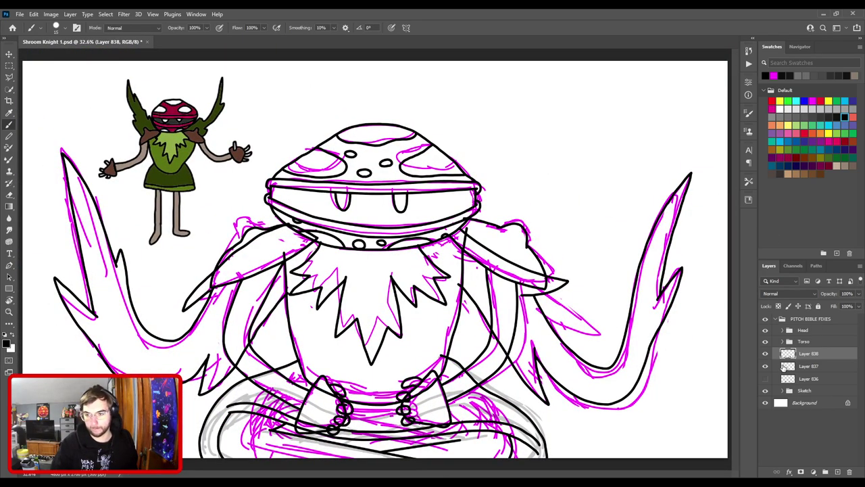
- Hide Layer 837 and the Sketch group and check the inked crossed legs across the whole canvas
left_click(765, 391)
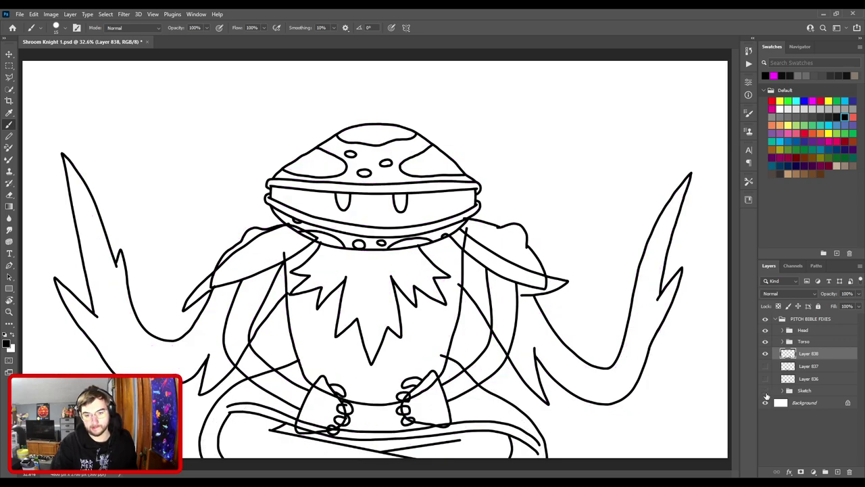
key("ctrl+minus")
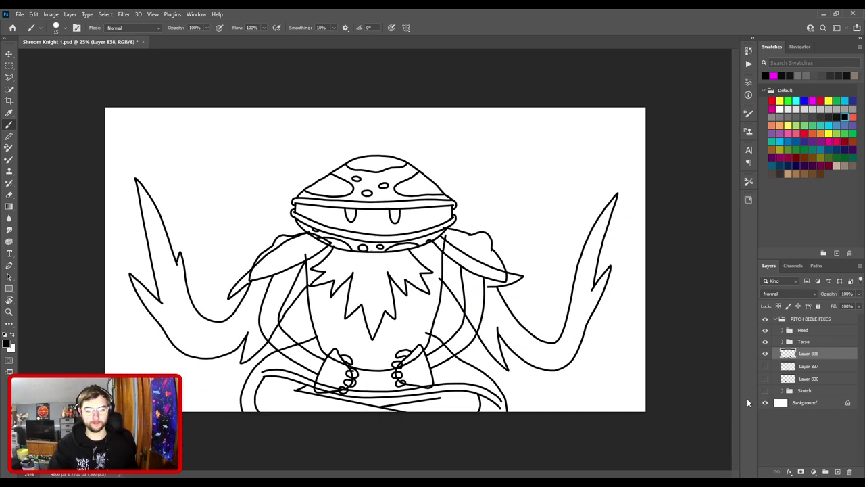
key("ctrl+minus")
key("ctrl+minus")
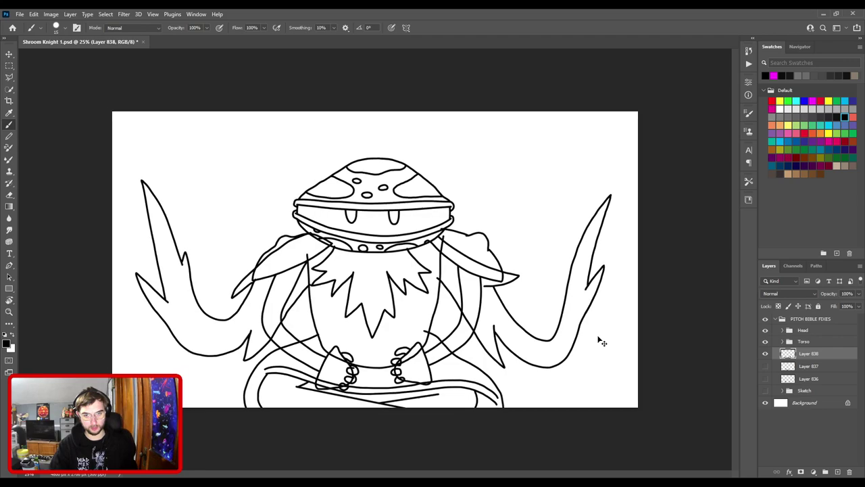
key("ctrl+plus")
key("ctrl+plus")
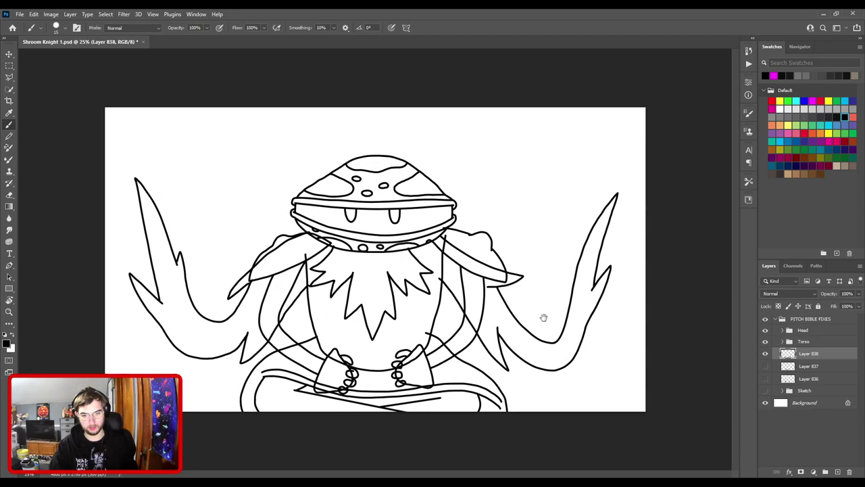
- Erase the short curved line that drops from the lower leg line to the canvas's lower edge near the knee on the drawing's right side
key("ctrl+plus")
left_click_drag(553, 362, 456, 164)
key("ctrl+plus")
key("ctrl+plus")
key("ctrl+plus")
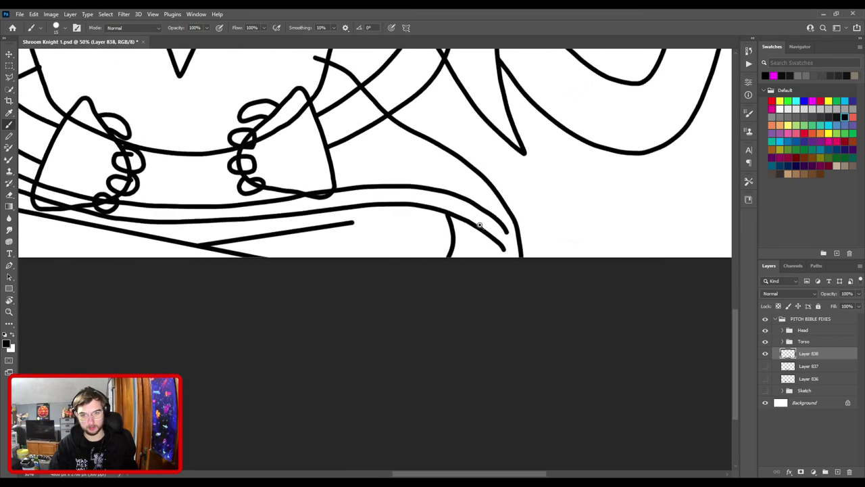
scroll(491, 229, "up", 3)
key("v")
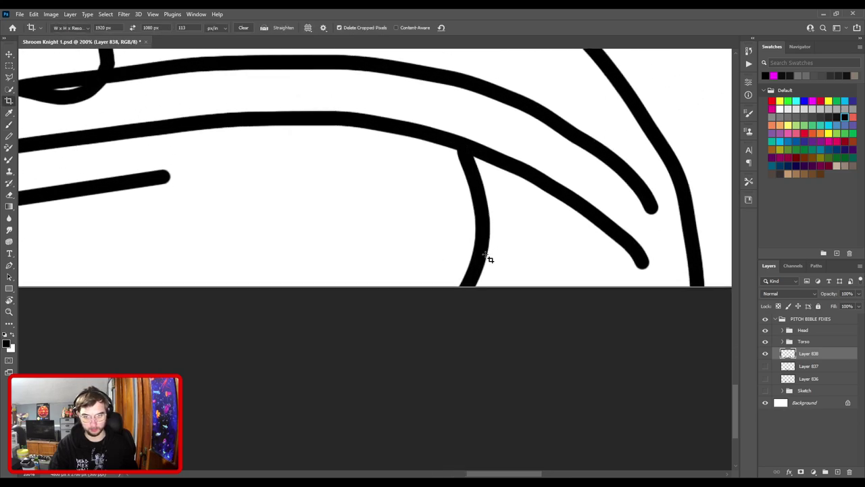
key("e")
left_click_drag(487, 250, 494, 396)
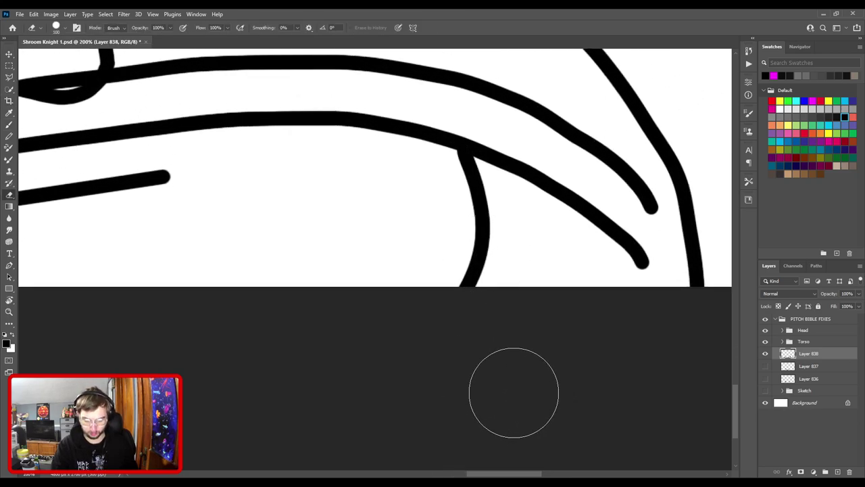
mouse_move(480, 296)
left_mouse_down()
mouse_move(478, 257)
mouse_move(446, 199)
left_mouse_up()
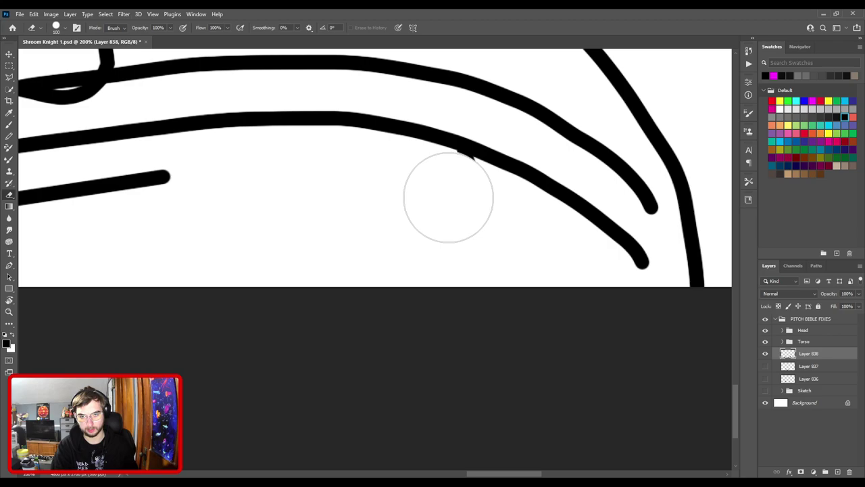
left_click(451, 195)
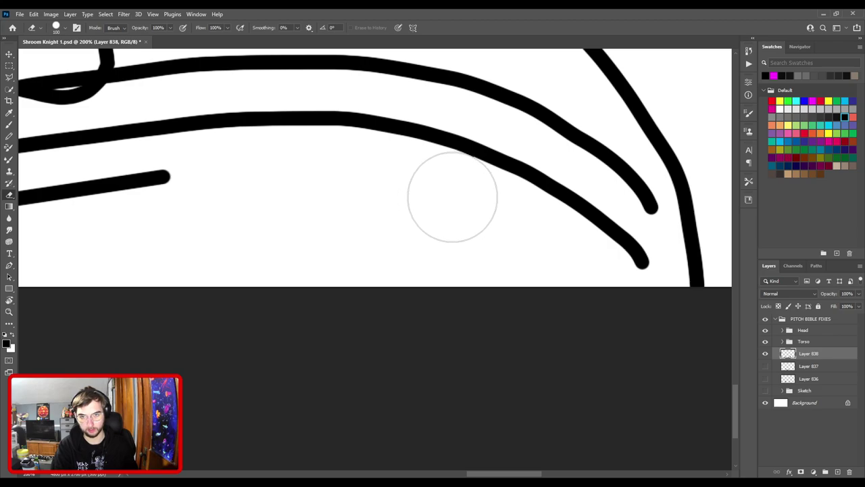
- Ink a new short curve farther out on that knee, from near the lower leg line's end down to the canvas edge
key("ctrl+minus")
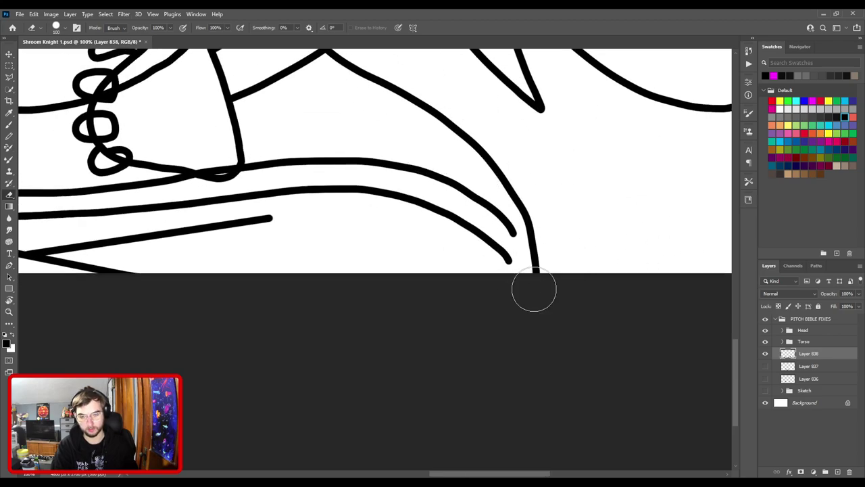
key("b")
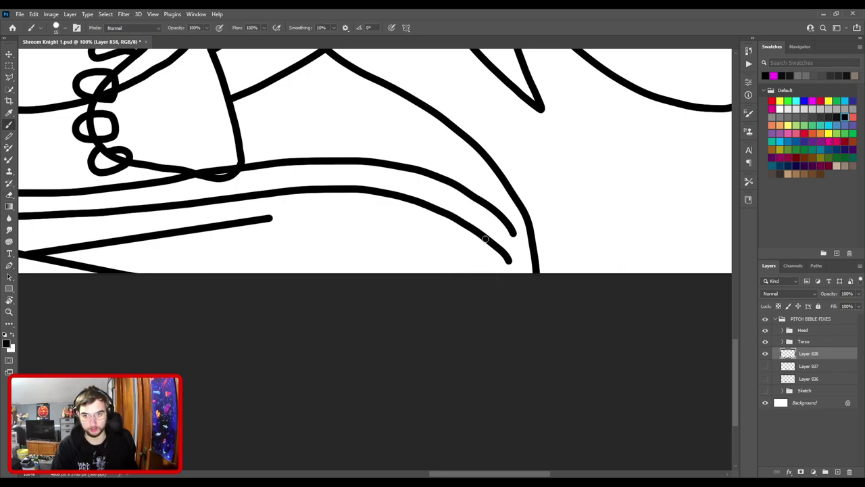
left_click_drag(480, 235, 473, 298)
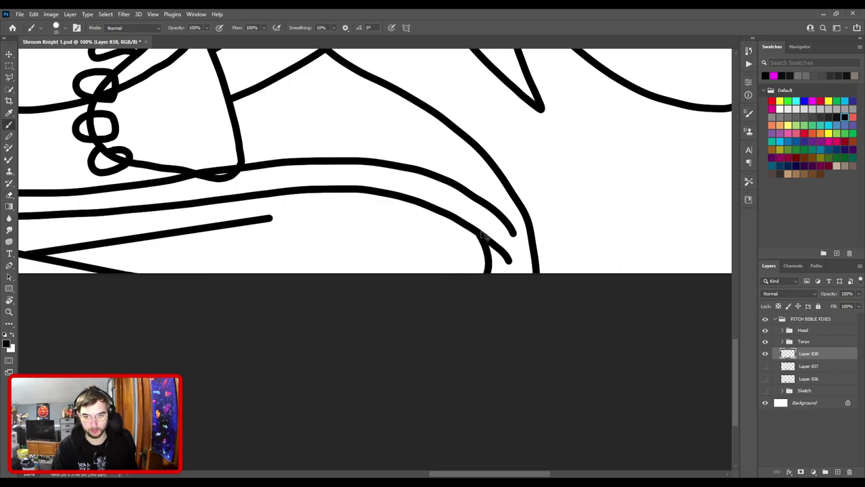
key("ctrl+minus")
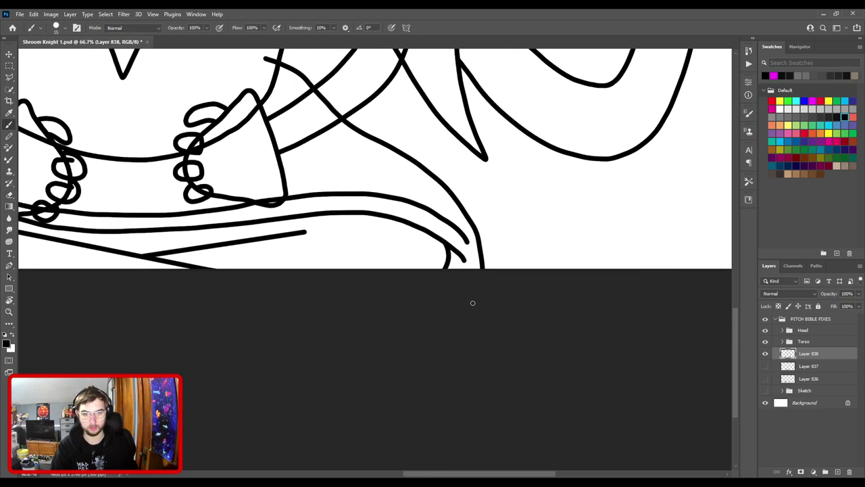
- Ink a short diagonal stroke joining the right end of the rising straight line to the leg line above it
key("ctrl+plus")
left_click_drag(511, 315, 497, 301)
key("ctrl+z")
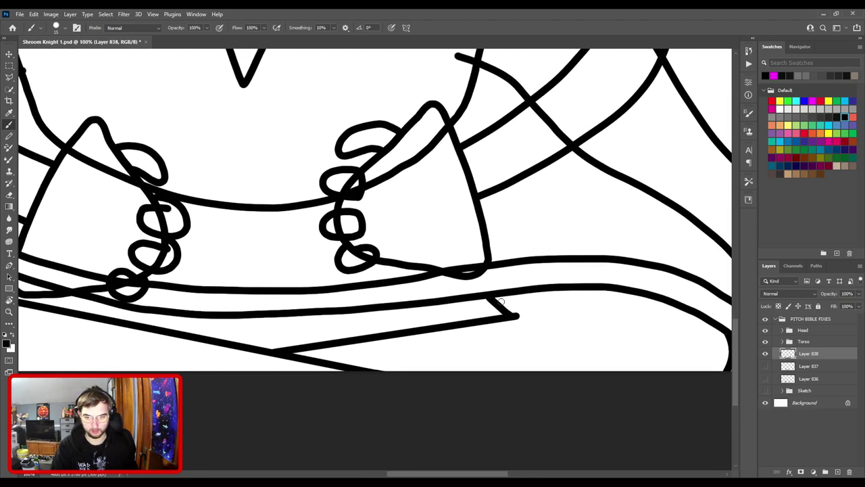
scroll(525, 333, "down", 4)
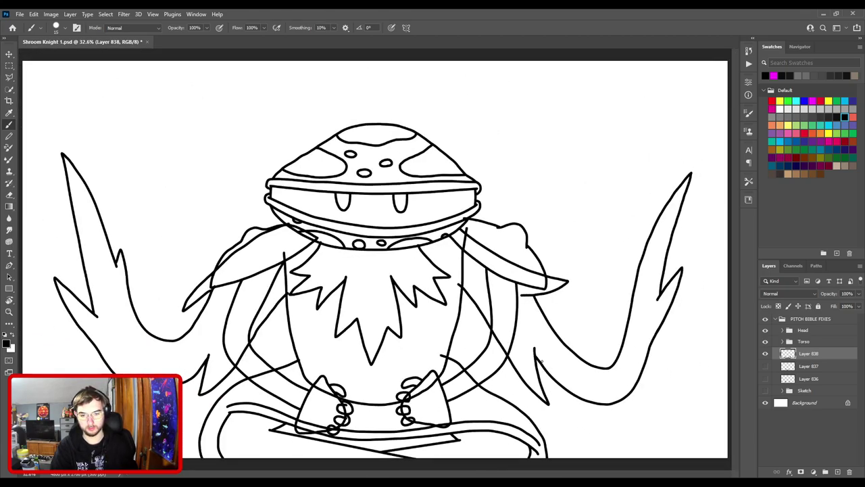
- Inspect the short ankle stroke on the drawing's left side, reduce the eraser size to 15, and check the whole canvas
scroll(541, 362, "down", 2)
scroll(541, 362, "up", 2)
left_click_drag(511, 285, 526, 286)
left_click_drag(382, 353, 520, 195)
left_click_drag(377, 266, 555, 290)
left_click_drag(550, 280, 461, 304)
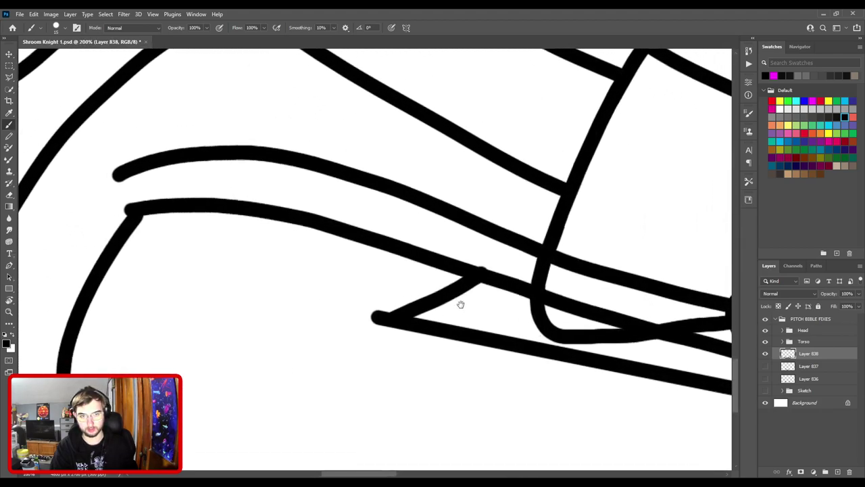
scroll(461, 304, "up", 2)
key("e")
key("bracketleft")
key("bracketleft")
key("bracketleft")
key("bracketleft")
key("bracketleft")
key("bracketleft")
key("bracketleft")
key("bracketleft")
key("bracketleft")
key("bracketleft")
key("bracketleft")
key("bracketleft")
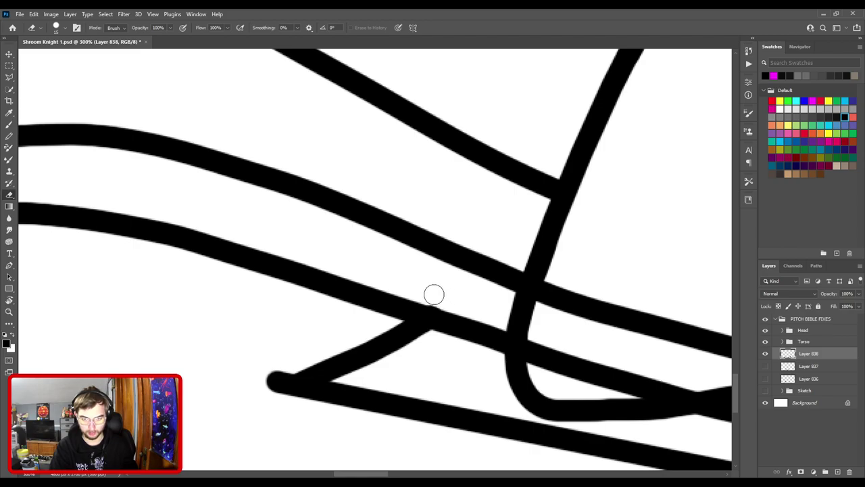
key("ctrl+0")
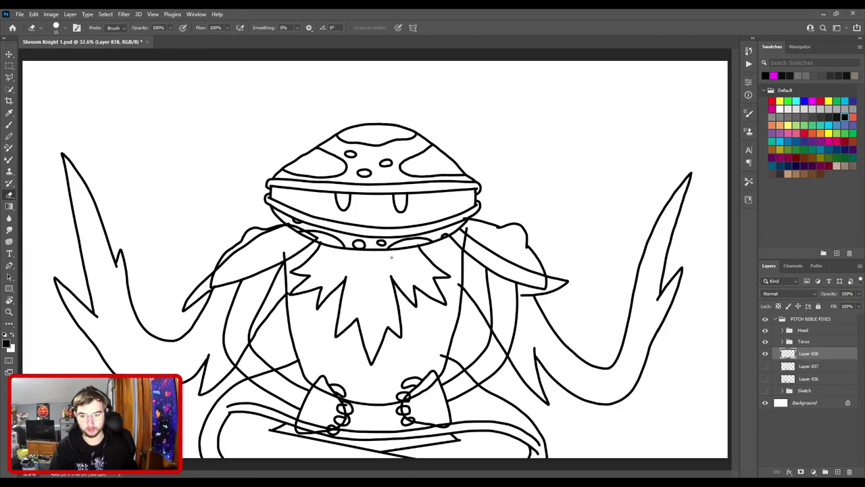
- Brush a rounded curve closing the left end of the skirt hem down to the leg outline
key("ctrl+plus")
left_click_drag(310, 319, 398, 198)
key("ctrl+plus")
key("ctrl+plus")
left_click_drag(357, 271, 491, 197)
key("ctrl+plus")
key("ctrl+plus")
key("b")
mouse_move(399, 201)
left_mouse_down()
mouse_move(387, 228)
mouse_move(389, 265)
left_mouse_up()
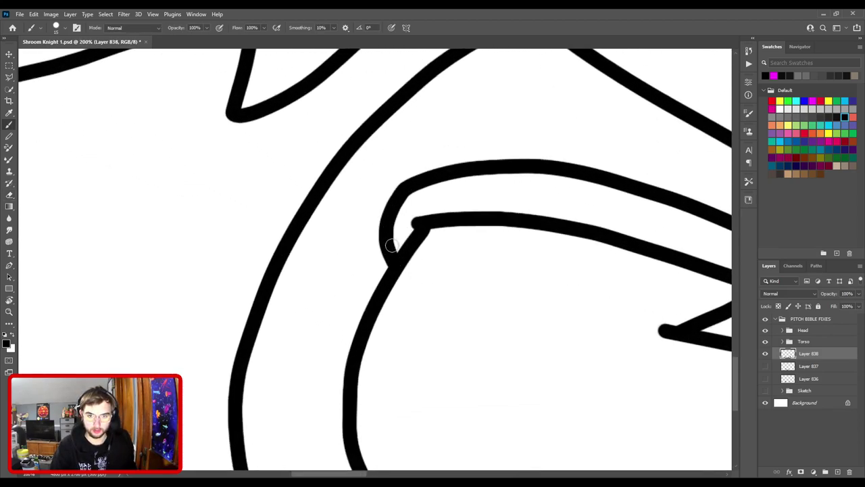
key("ctrl+z")
mouse_move(400, 196)
left_mouse_down()
mouse_move(386, 255)
mouse_move(404, 260)
left_mouse_up()
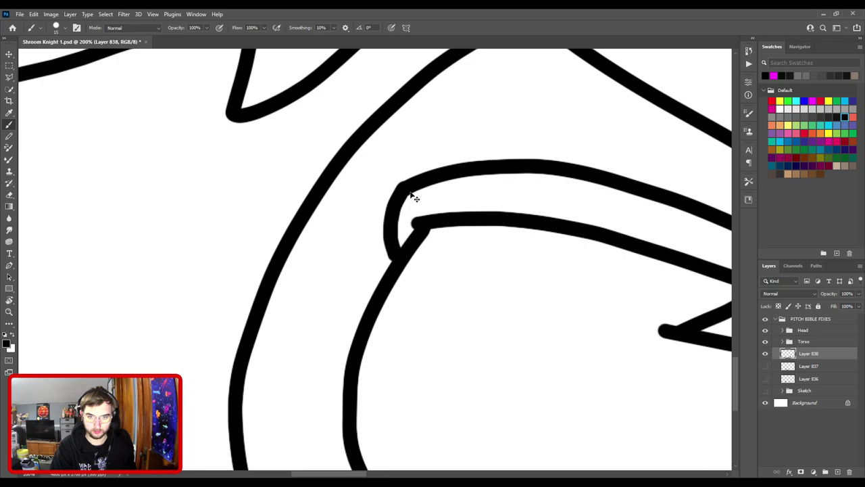
key("ctrl+z")
key("ctrl+z")
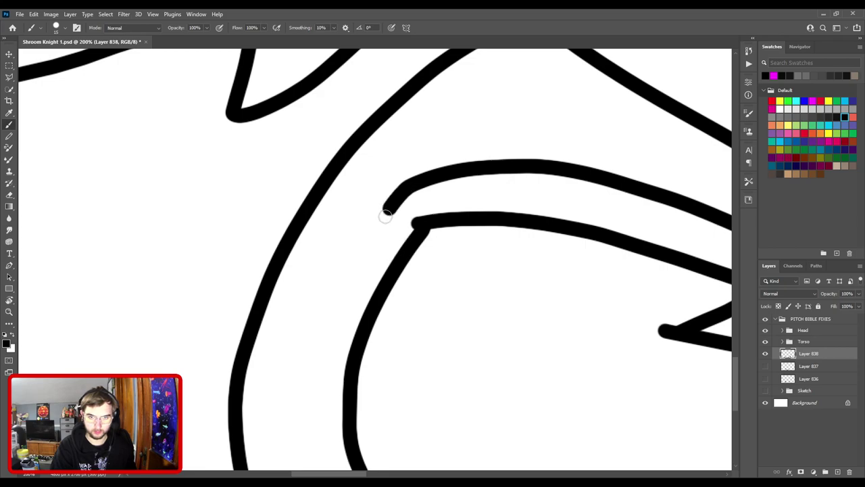
left_click_drag(387, 212, 386, 272)
- Brush a rounded curve from the right end of the hem's upper line down past its lower line
key("ctrl+minus")
key("ctrl+minus")
left_click_drag(515, 277, 103, 230)
key("ctrl+plus")
left_click_drag(450, 278, 184, 233)
key("ctrl+plus")
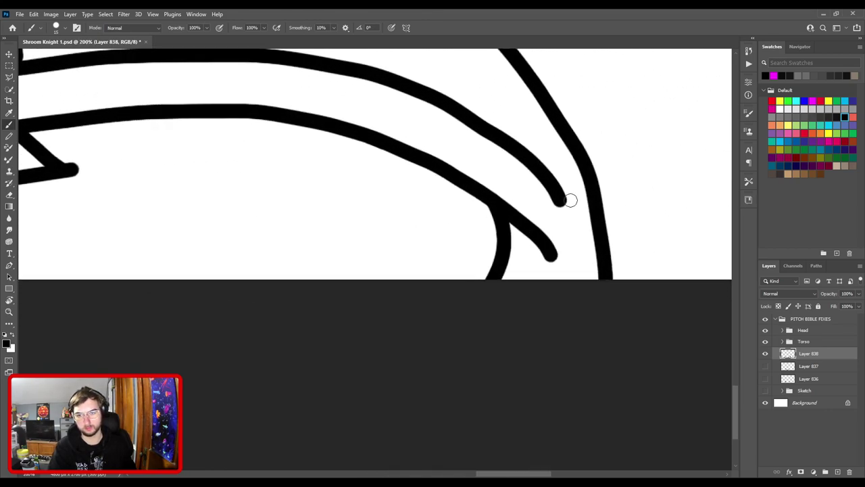
mouse_move(560, 197)
left_mouse_down()
mouse_move(542, 262)
mouse_move(521, 281)
left_mouse_up()
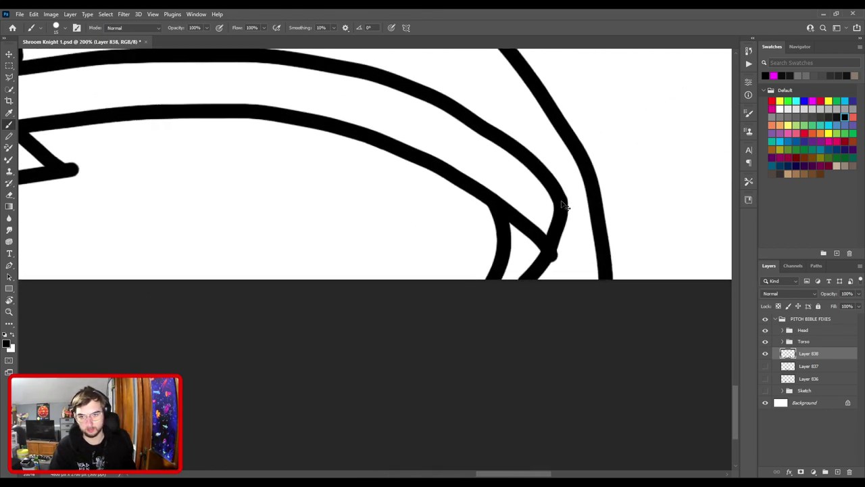
key("ctrl+z")
mouse_move(561, 196)
left_mouse_down()
mouse_move(547, 263)
mouse_move(500, 302)
left_mouse_up()
- Examine the whole figure with and without the new curves at both ends of the hem
key("ctrl+minus")
key("ctrl+minus")
key("ctrl+minus")
key("ctrl+minus")
key("ctrl+plus")
key("ctrl+minus")
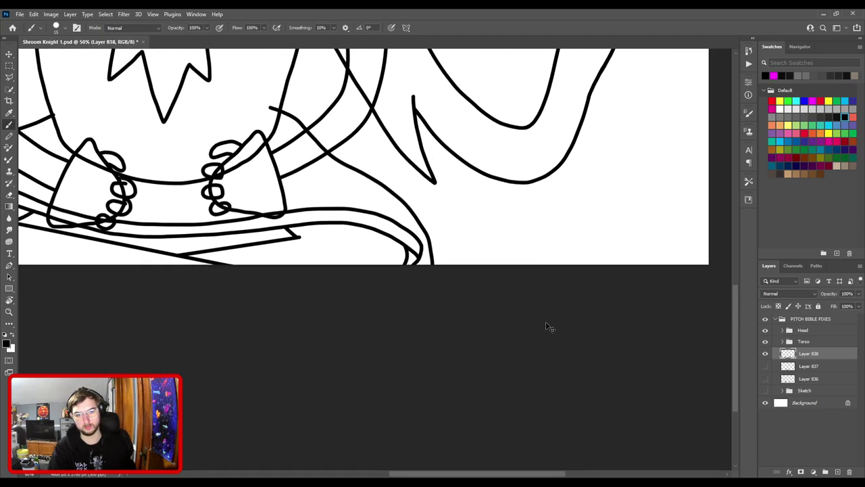
key("ctrl+minus")
key("ctrl+minus")
key("ctrl+plus")
left_click_drag(550, 329, 415, 169)
key("ctrl+plus")
key("ctrl+plus")
key("ctrl+minus")
left_click_drag(302, 289, 495, 285)
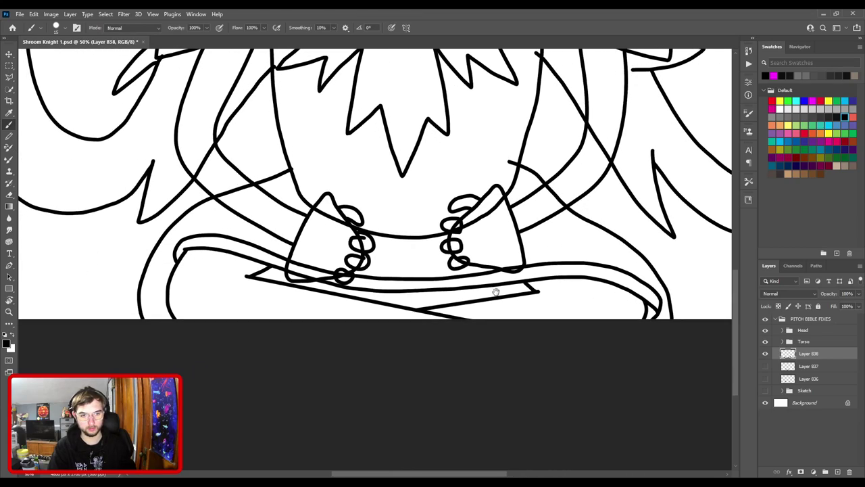
scroll(496, 292, "down", 2)
scroll(493, 301, "up", 1)
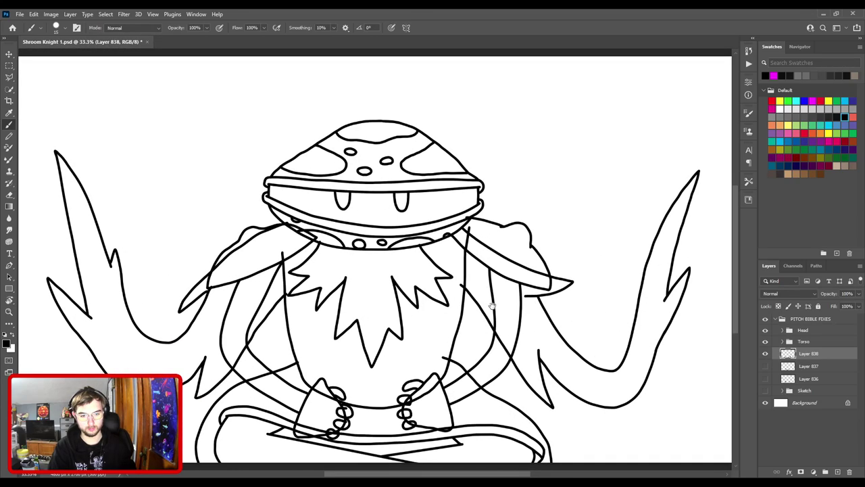
left_click_drag(482, 310, 460, 215)
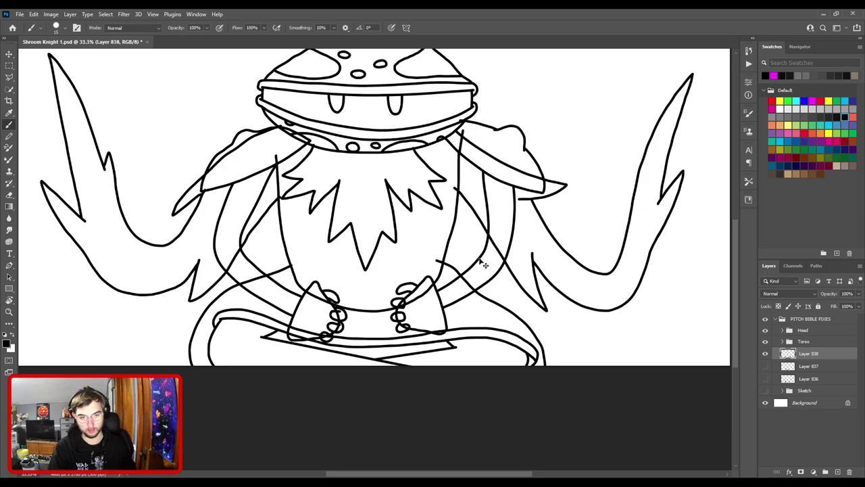
key("ctrl+z")
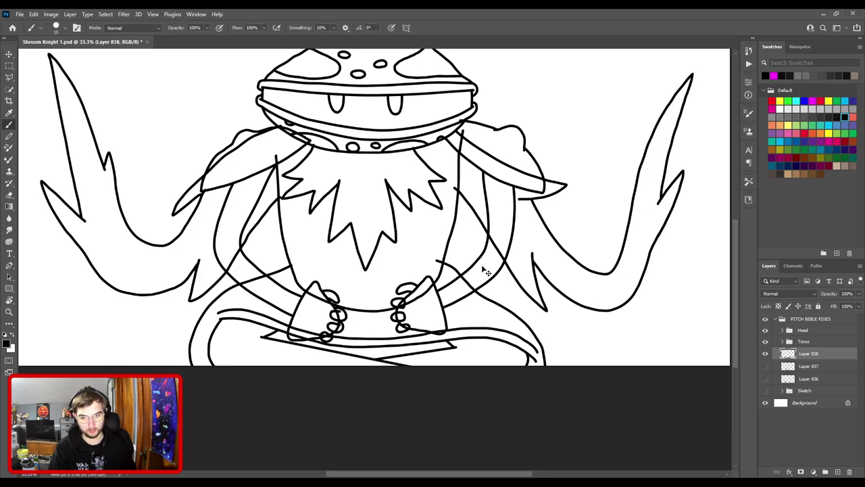
key("ctrl+shift+z")
key("ctrl+shift+z")
- Extend the hem's lower line on the left until it meets the rounded end curve
left_click_drag(342, 286, 476, 217)
key("ctrl+plus")
key("ctrl+plus")
key("ctrl+plus")
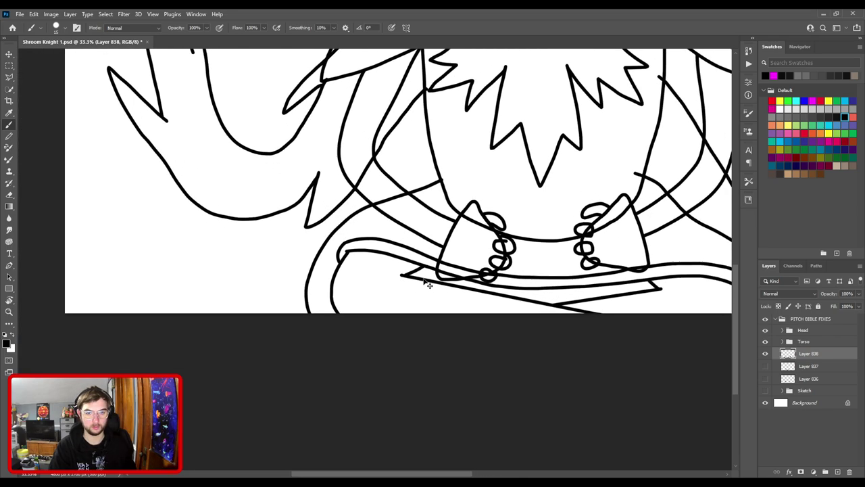
scroll(394, 260, "up", 5)
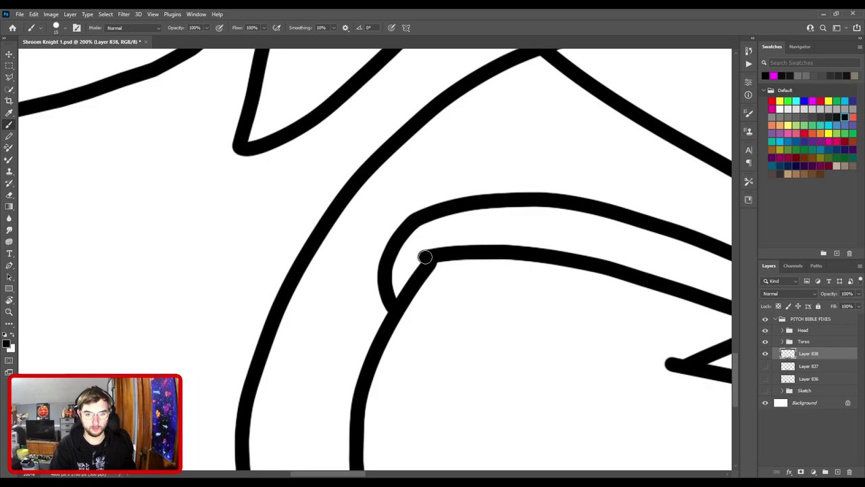
mouse_move(405, 261)
left_mouse_down()
mouse_move(394, 268)
mouse_move(416, 258)
mouse_move(383, 283)
left_mouse_up()
key("ctrl+z")
key("ctrl+z")
key("ctrl+z")
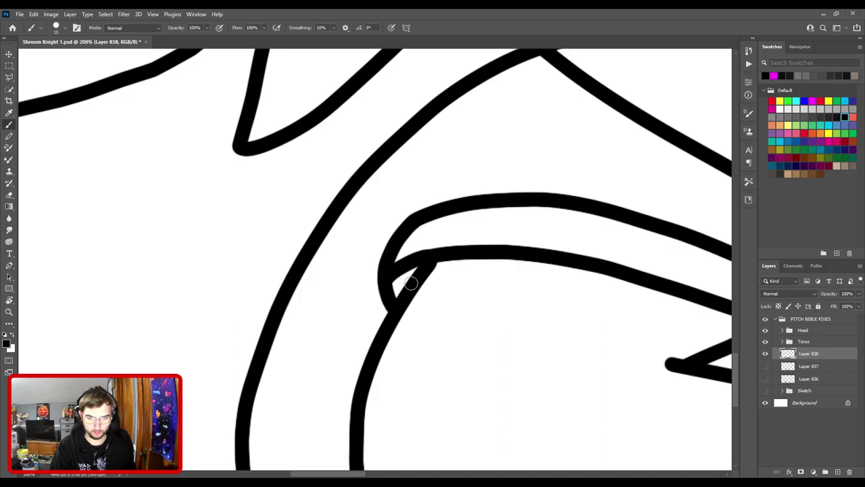
- Enlarge the eraser and erase the left outer skirt contour from the canvas edge up to the arm
scroll(451, 327, "down", 4)
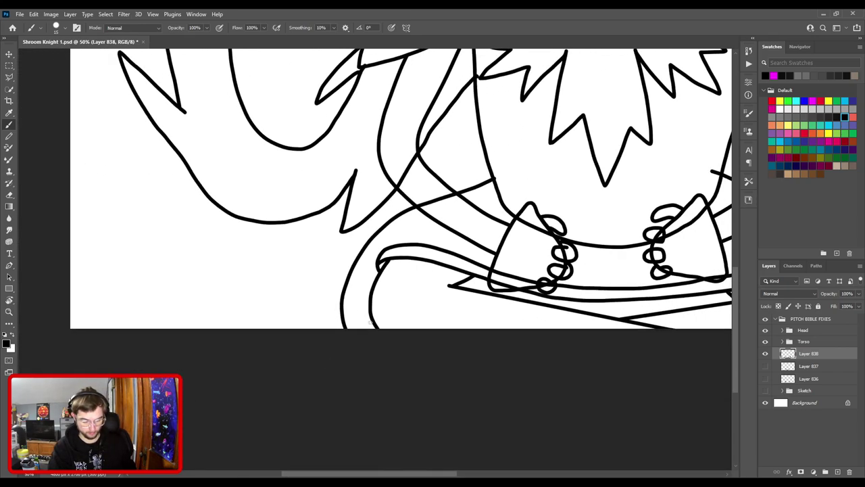
key("e")
key("bracketright")
key("bracketright")
key("bracketright")
key("bracketright")
key("bracketright")
key("bracketright")
mouse_move(351, 347)
left_mouse_down()
mouse_move(344, 294)
mouse_move(353, 268)
mouse_move(397, 217)
mouse_move(456, 187)
left_mouse_up()
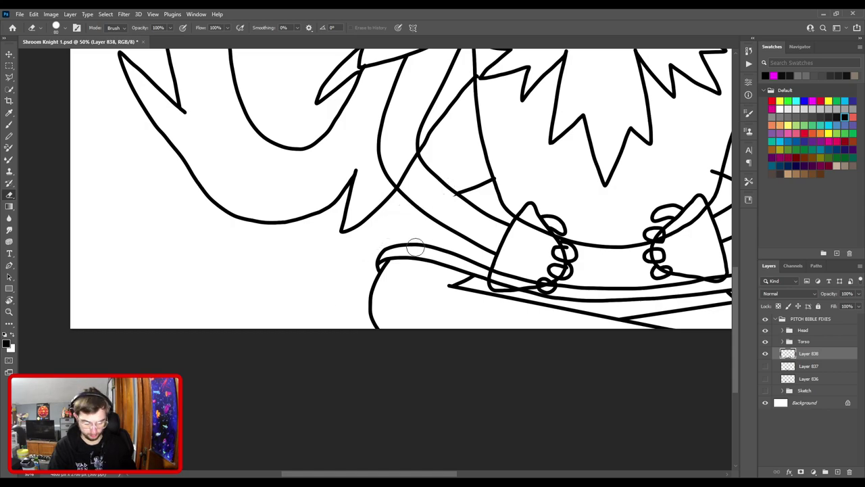
- Redraw the left outer skirt contour as a curve from the hem's end up to the forearm
key("b")
mouse_move(378, 259)
left_mouse_down()
mouse_move(427, 203)
mouse_move(452, 194)
left_mouse_up()
key("ctrl+minus")
key("ctrl+minus")
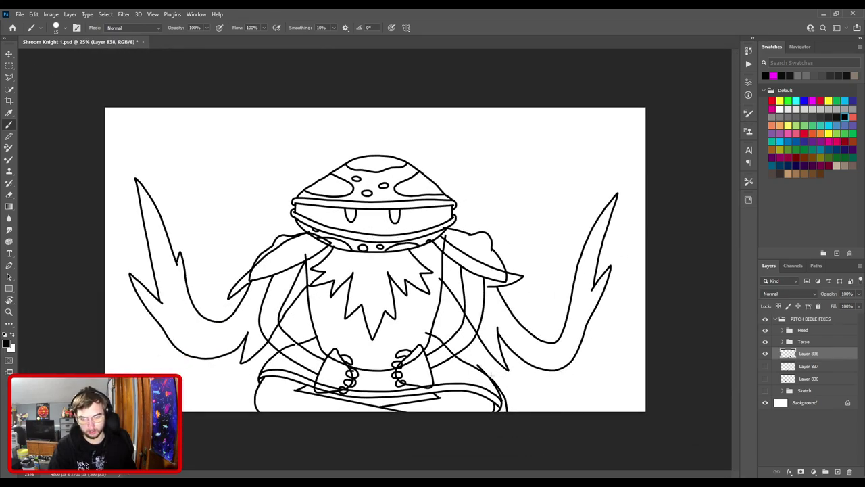
- Show the Sketch group to compare the line art with the magenta sketch
key("ctrl+minus")
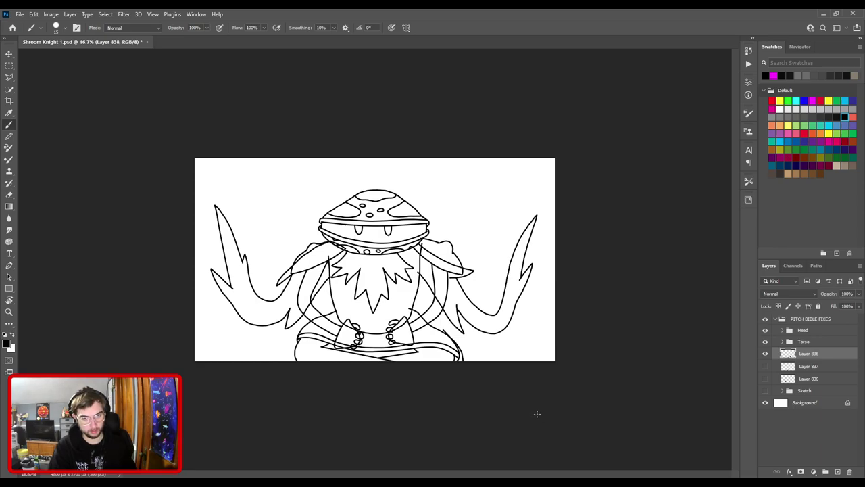
left_click(765, 392)
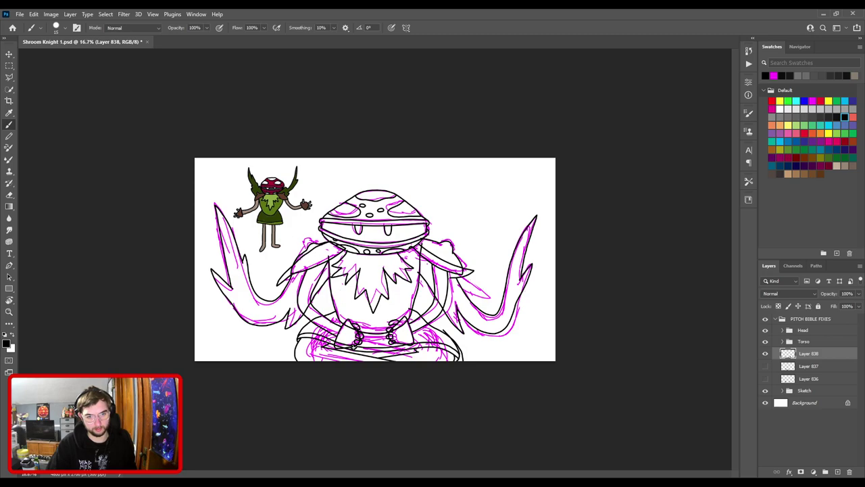
left_click(765, 391)
- Try a new outer contour on the right side of the skirt over the sketch
key("ctrl+plus")
key("ctrl+plus")
left_click_drag(484, 366, 359, 166)
key("ctrl+plus")
key("ctrl+plus")
left_click_drag(434, 229, 416, 335)
key("ctrl+z")
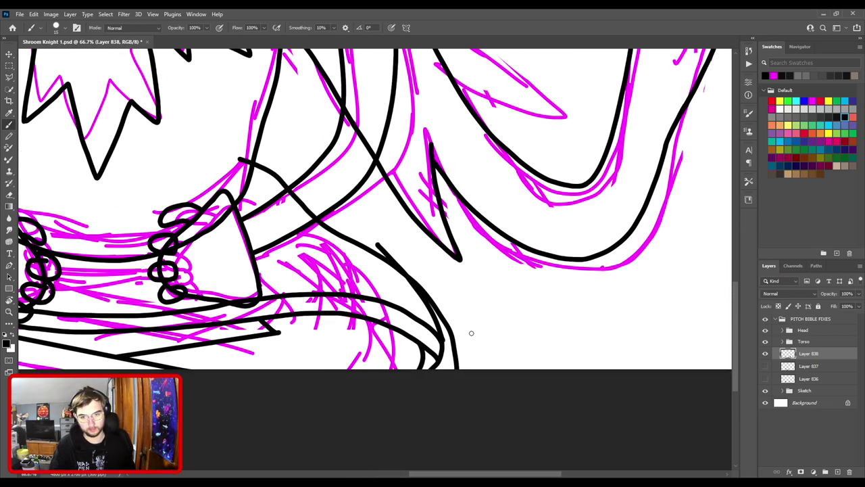
key("ctrl+comma")
key("ctrl+z")
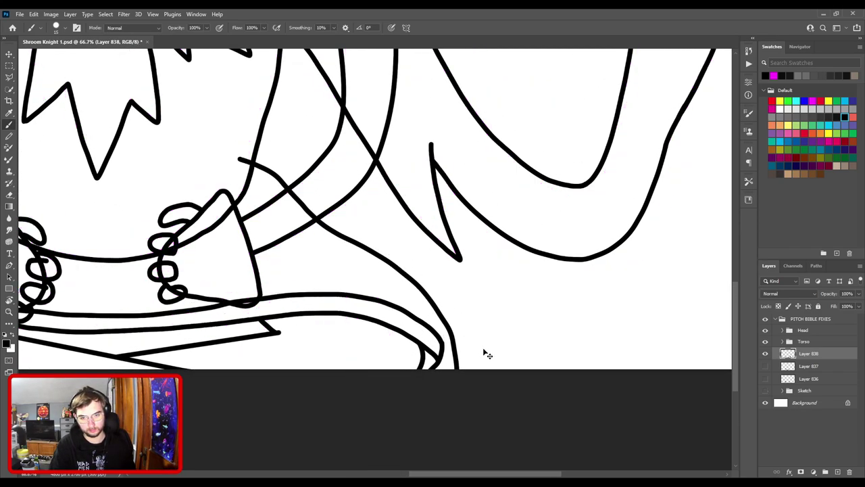
- Erase the lower part of the right outer skirt contour and redraw it from the hem's rounded end upward
key("e")
mouse_move(464, 371)
left_mouse_down()
mouse_move(450, 306)
mouse_move(464, 337)
mouse_move(421, 275)
mouse_move(453, 299)
mouse_move(451, 319)
mouse_move(426, 272)
left_mouse_up()
key("ctrl+plus")
key("b")
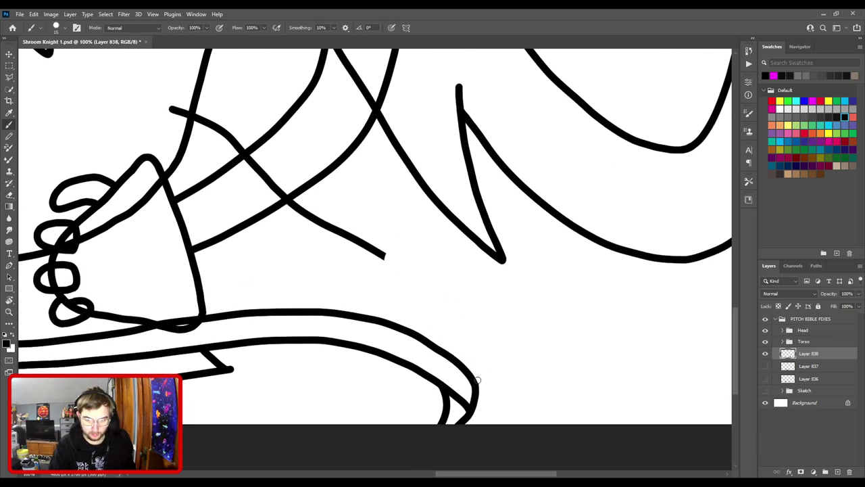
mouse_move(475, 385)
left_mouse_down()
mouse_move(458, 325)
mouse_move(392, 264)
left_mouse_up()
- Trim the new right contour's rounded tip and bridge the gap to the upper contour with a straight brush line
key("ctrl+plus")
key("ctrl+plus")
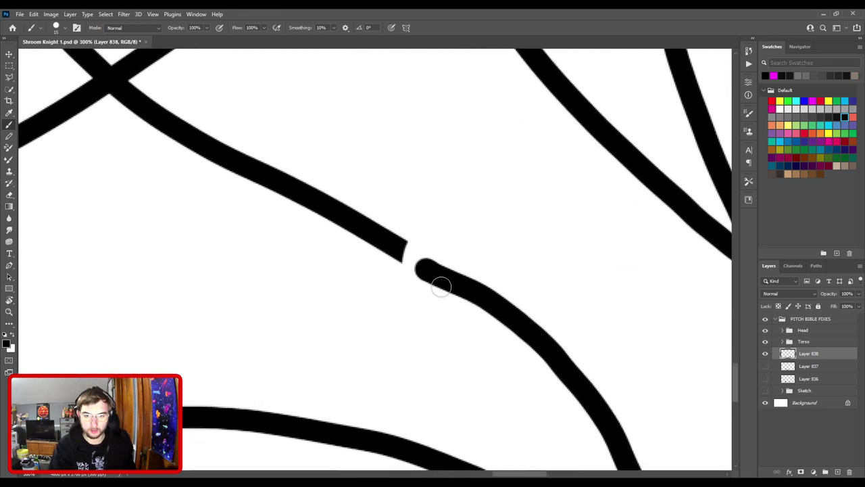
key("e")
left_click(448, 286)
key("b")
left_click(406, 252)
left_click(498, 308, "shift")
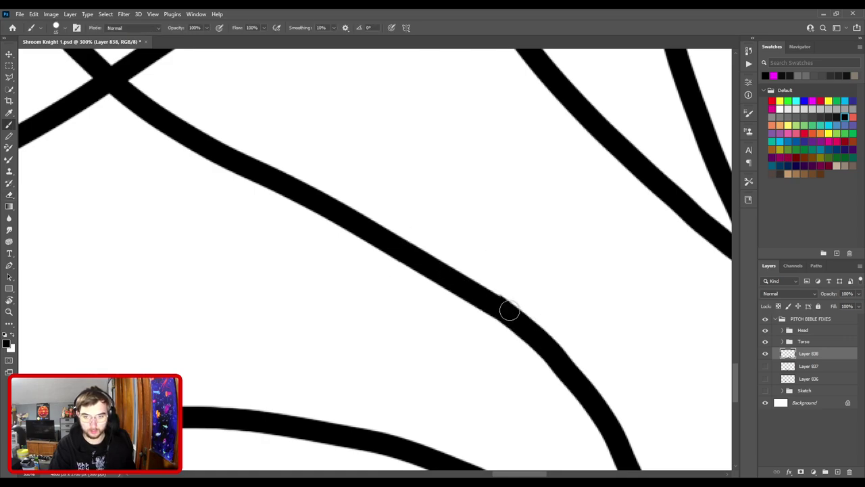
key("e")
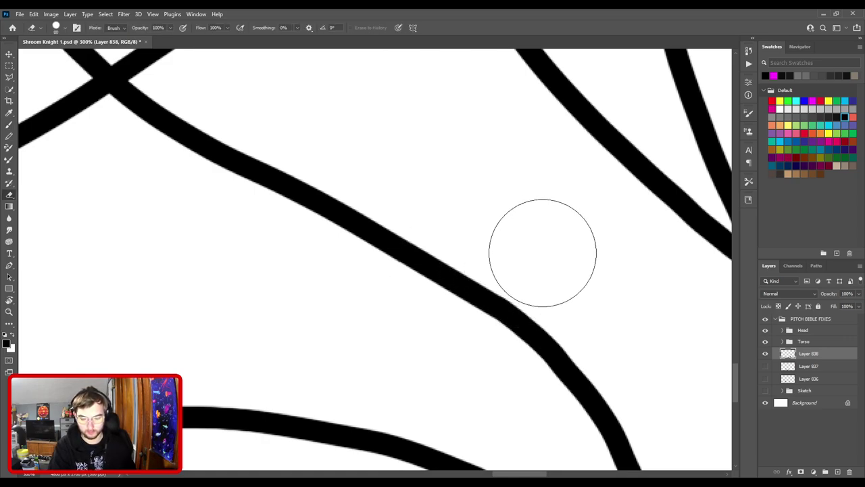
- Save the document and fit the whole canvas in view
key("ctrl+0")
key("ctrl+0")
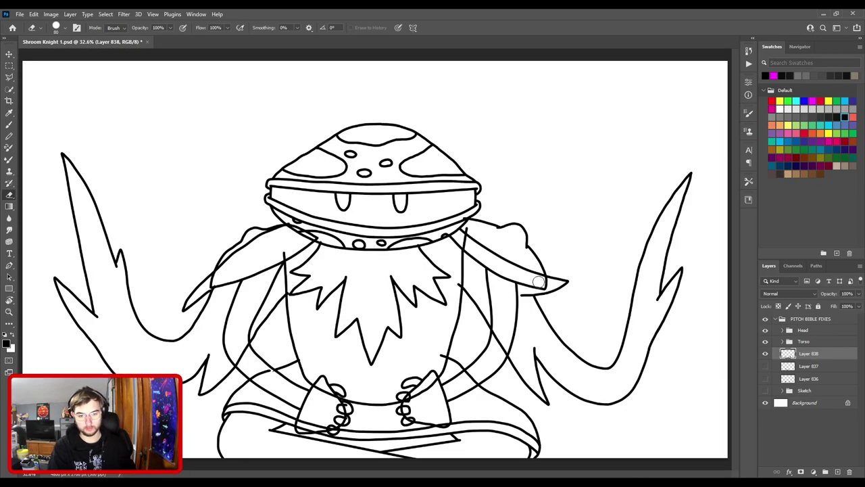
key("ctrl+s")
key("ctrl+minus")
key("ctrl+minus")
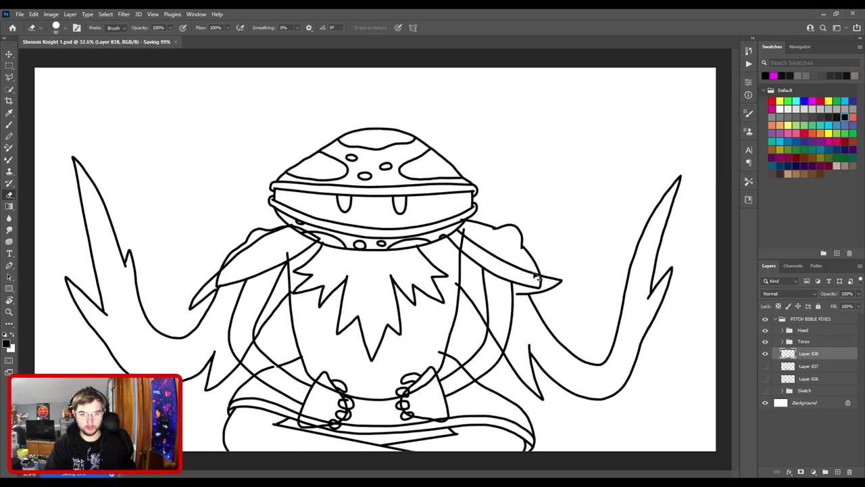
key("ctrl+0")
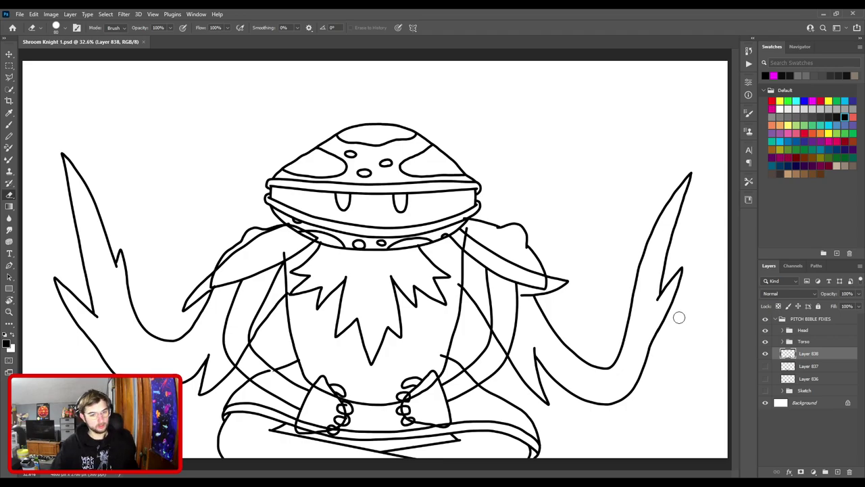
- Erase the short slanted line between the hem and the left tip of the long diagonal with a smaller eraser
key("ctrl+plus")
left_click_drag(400, 395, 377, 362)
key("ctrl+plus")
key("ctrl+plus")
key("ctrl+plus")
key("ctrl+plus")
key("ctrl+plus")
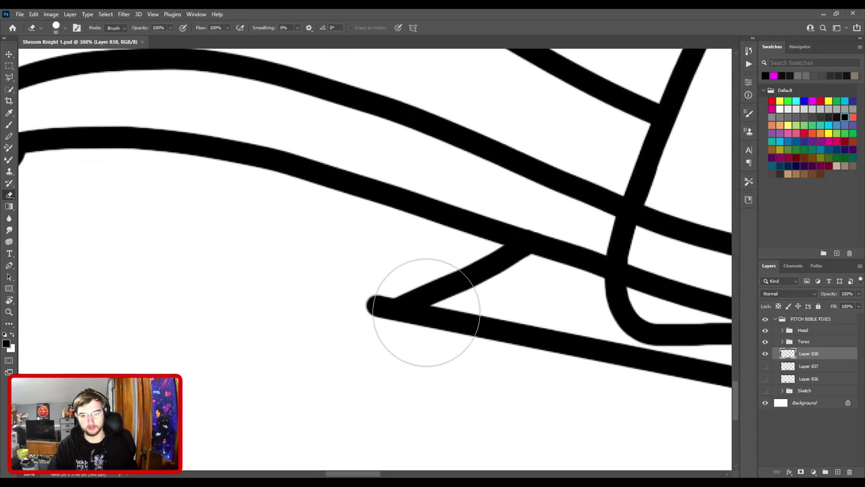
key("bracketleft")
key("bracketleft")
key("bracketleft")
key("bracketleft")
key("bracketleft")
key("bracketleft")
mouse_move(394, 284)
left_mouse_down()
mouse_move(461, 291)
mouse_move(457, 272)
mouse_move(544, 283)
mouse_move(512, 260)
mouse_move(485, 262)
mouse_move(528, 268)
mouse_move(502, 259)
left_mouse_up()
- Try a long, nearly flat straight line from the diagonal's left tip to the hem beyond the hand
key("b")
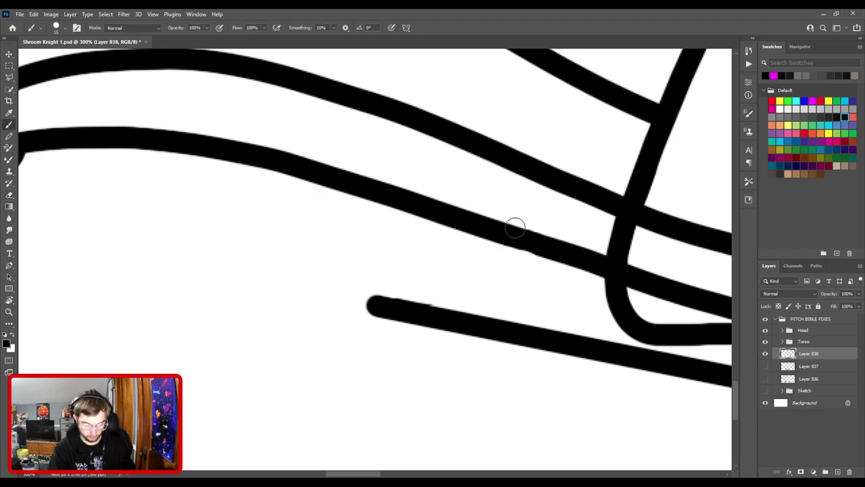
left_click(426, 312)
left_click(665, 294, "shift")
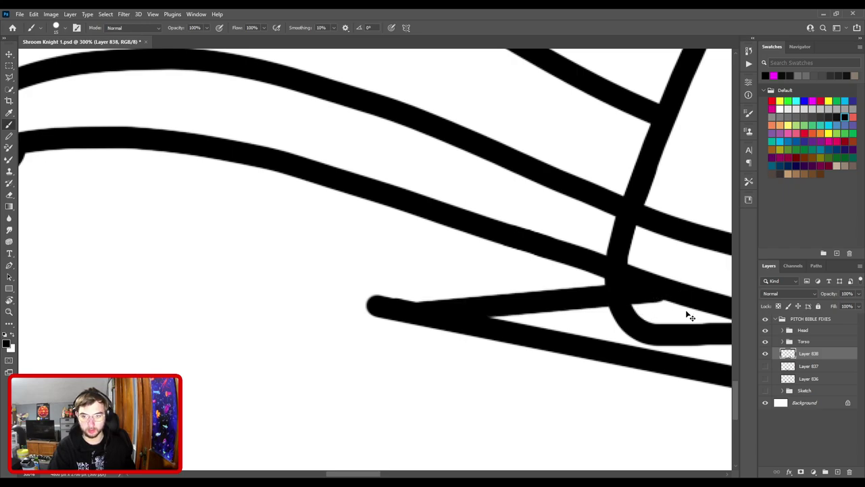
key("ctrl+minus")
key("ctrl+minus")
key("ctrl+minus")
key("ctrl+minus")
left_click_drag(515, 283, 438, 288)
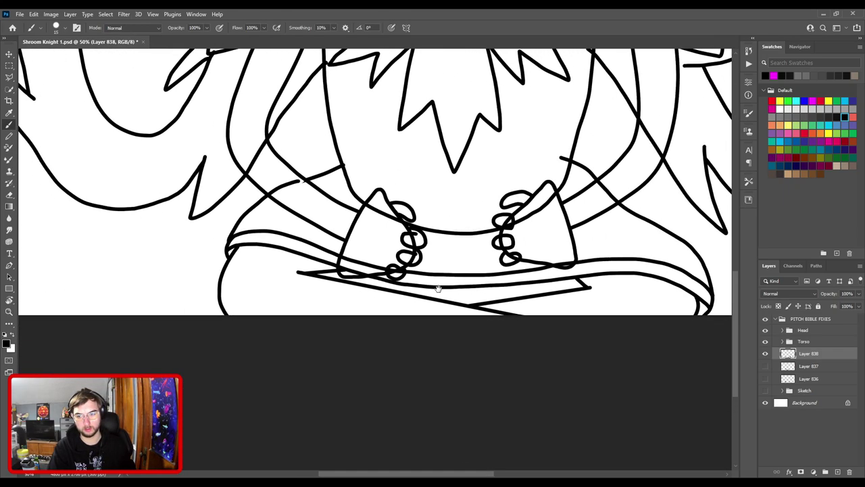
scroll(438, 289, "up", 2)
key("ctrl+z")
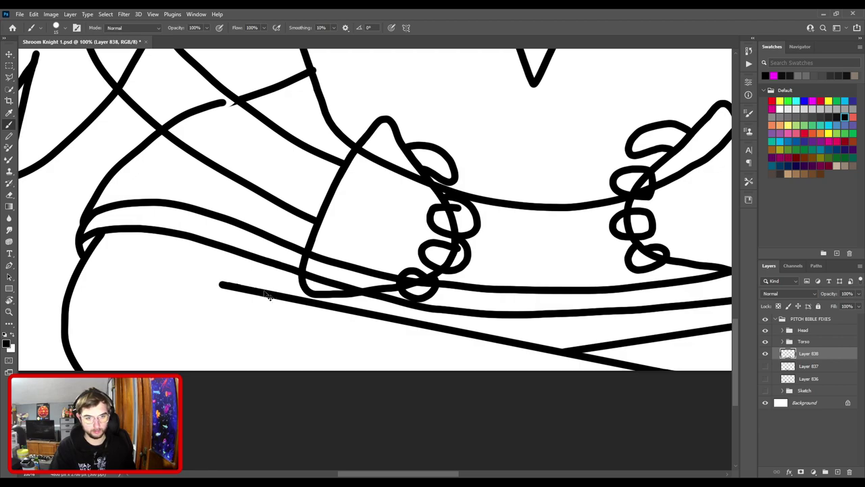
- Draw a short slanted line from the long diagonal up to the hem at the hand's lower corner and tidy the joint
left_click_drag(258, 290, 307, 275)
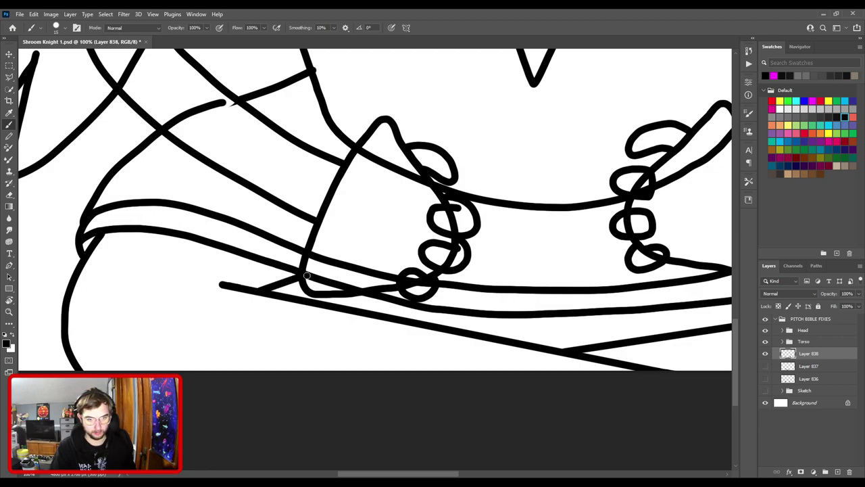
scroll(372, 298, "down", 3)
left_click_drag(368, 290, 427, 274)
key("ctrl+plus")
key("ctrl+plus")
key("ctrl+plus")
scroll(420, 243, "up", 3)
key("e")
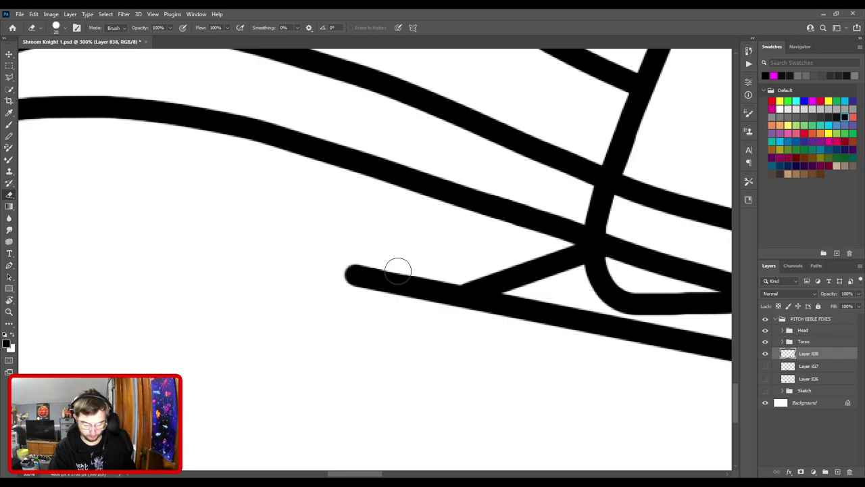
key("b")
left_click(469, 297, "shift")
key("ctrl+0")
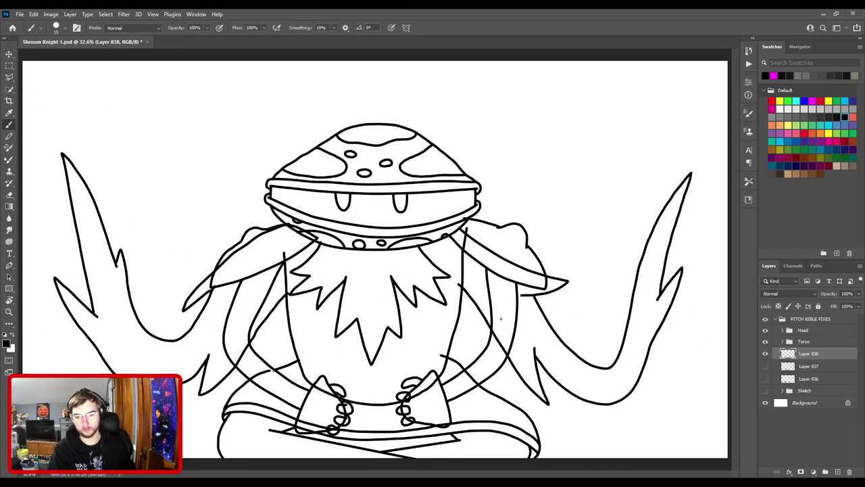
- Extend the nearly flat line under the hem slightly past the short slanted line near the hand and save the document
left_click(492, 320, "ctrl")
left_click_drag(479, 367, 408, 198)
mouse_move(375, 261)
left_mouse_down()
mouse_move(438, 210)
mouse_move(472, 292)
mouse_move(522, 300)
left_mouse_up()
key("ctrl+0")
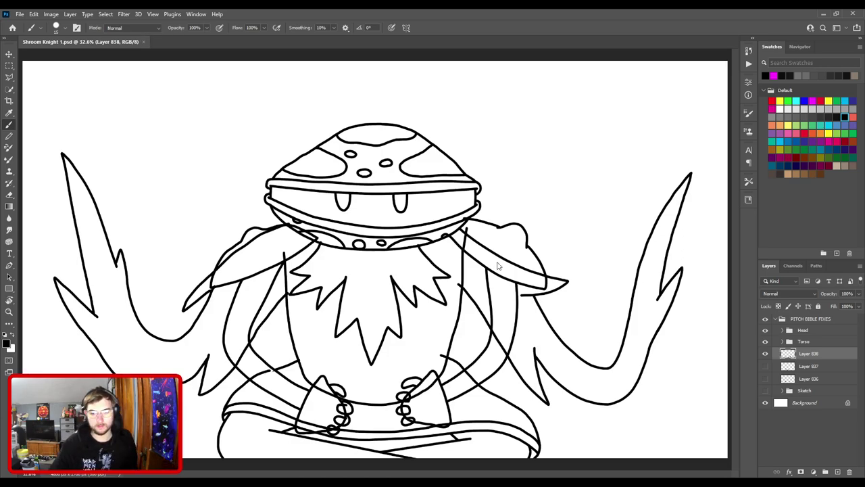
- Close the gap in the left thigh contour with a short straight stroke, erase the stray spike below the joint and save
left_click_drag(328, 352, 466, 345)
key("ctrl+plus")
key("ctrl+plus")
key("ctrl+plus")
key("ctrl+plus")
key("ctrl+plus")
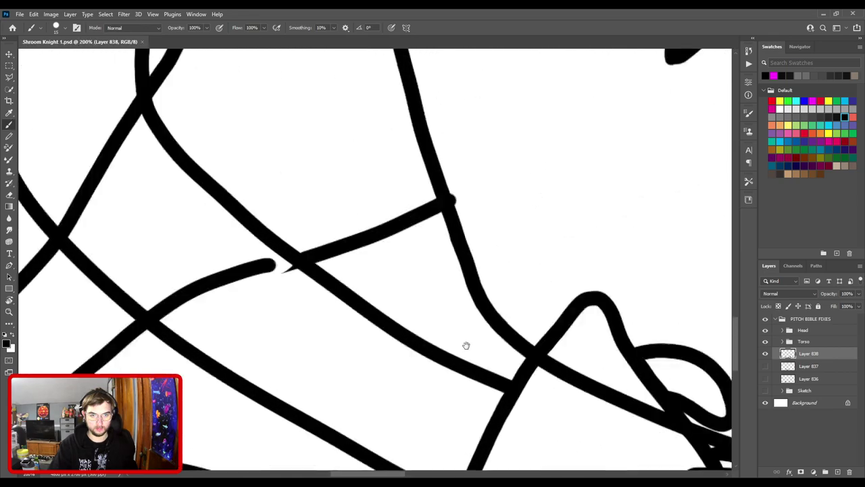
scroll(466, 345, "up", 2)
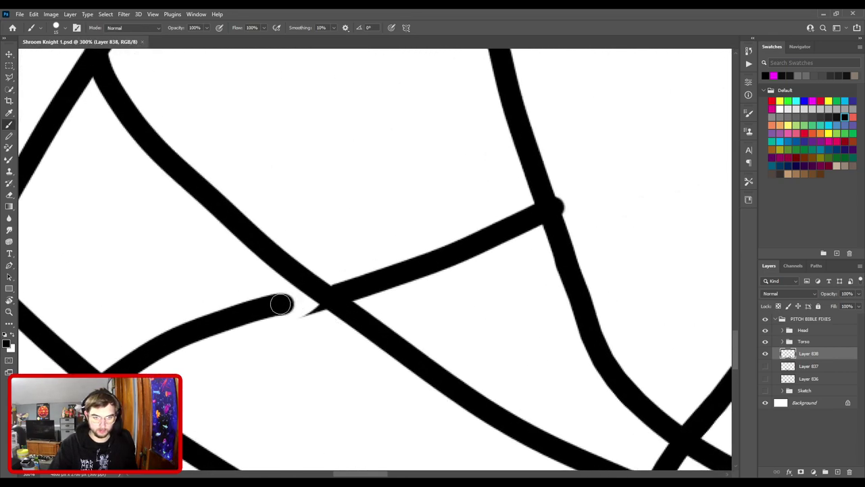
left_click(337, 290, "shift")
key("e")
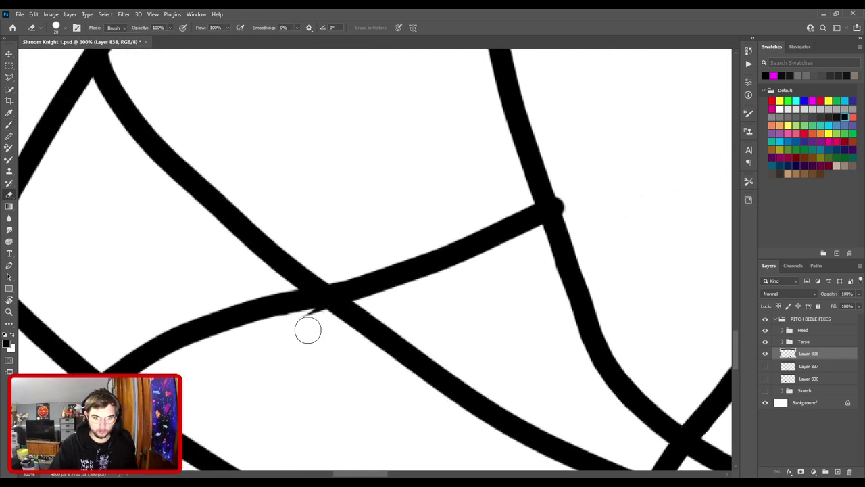
left_click_drag(314, 309, 340, 311)
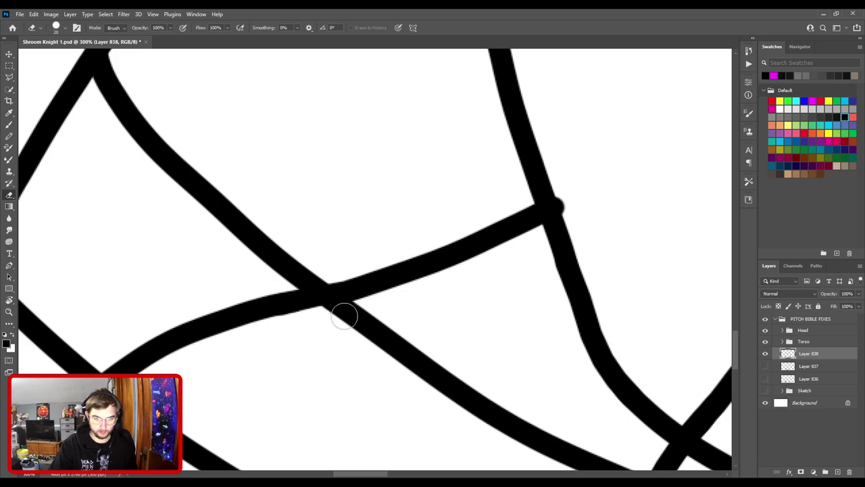
key("ctrl+0")
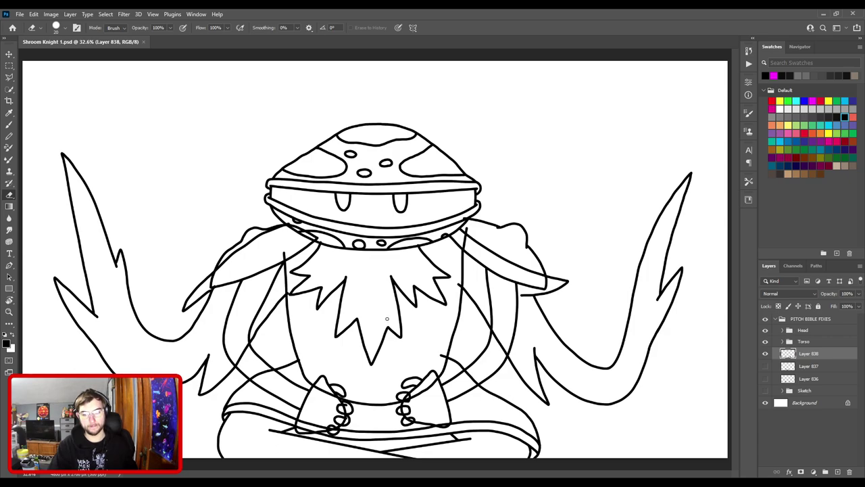
- Check what Layer 838 contains by toggling its visibility and rename it as Legs
left_click(766, 354)
left_click(766, 353)
double_click(810, 352)
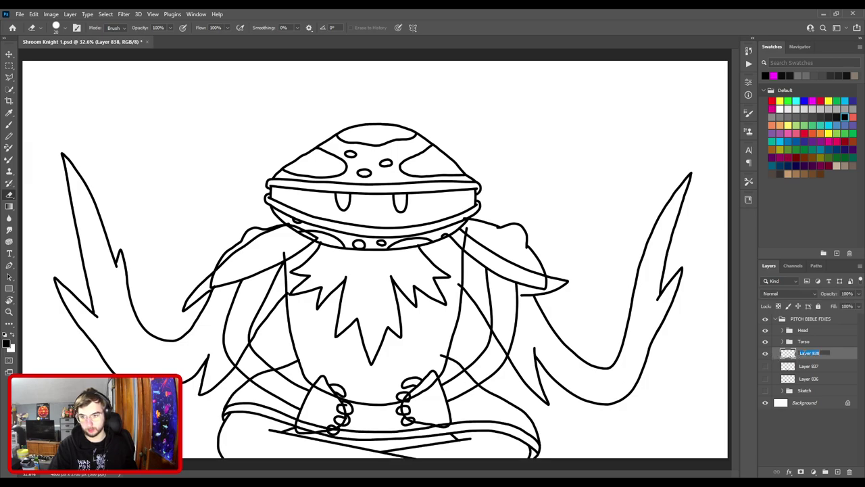
key("Return")
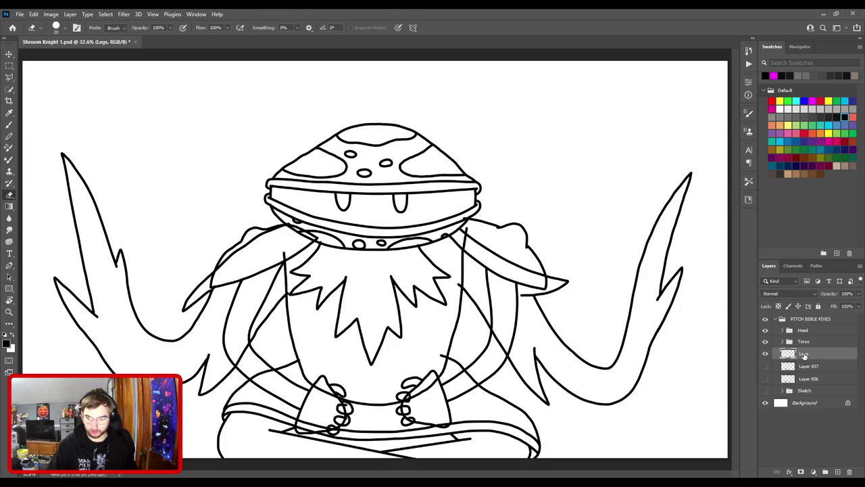
- Delete the hidden Layer 837 and Layer 836
left_click(820, 369)
key("Delete")
key("Delete")
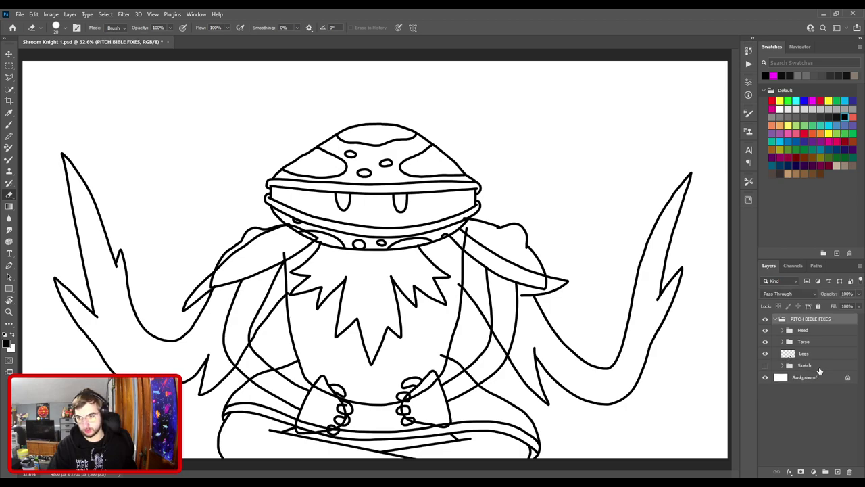
- Move the Legs layer into the Torso group below Plant Arms and collapse the group
left_click(806, 354)
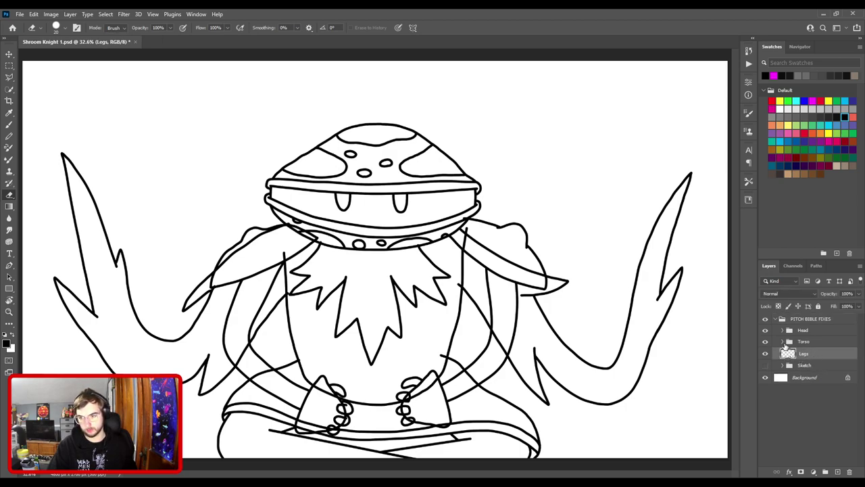
left_click(783, 343)
left_click_drag(808, 439, 809, 437)
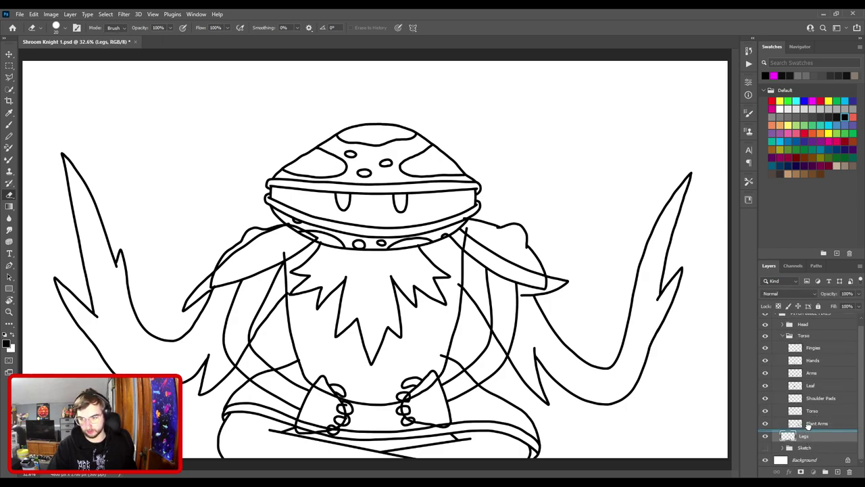
left_click(782, 336)
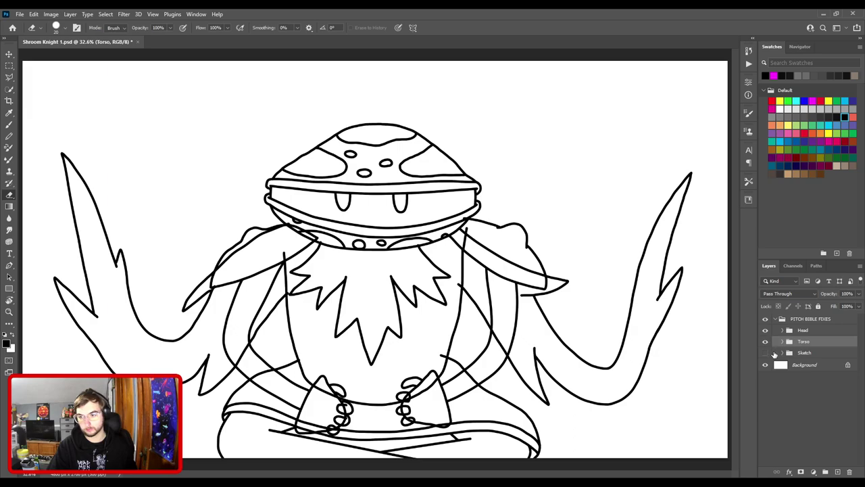
- Hide the Head and Torso groups, show the Sketch group and expand it
left_click_drag(765, 342, 765, 330)
left_click(766, 353)
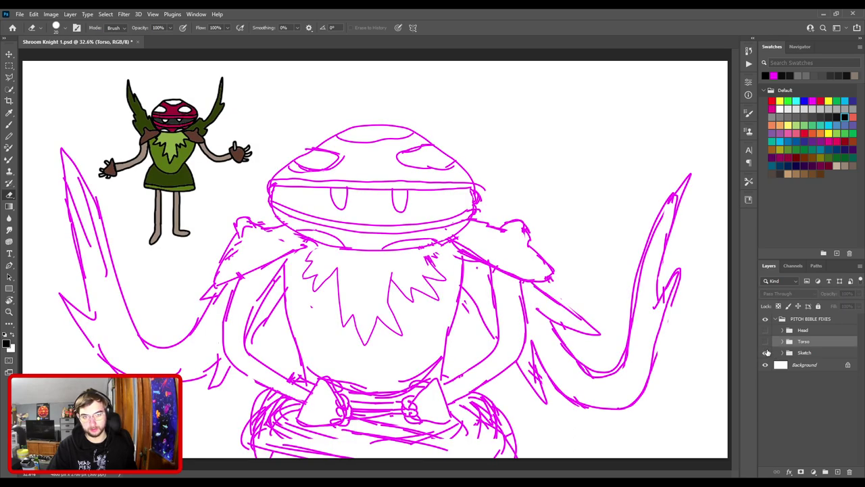
key("ctrl+minus")
left_click(782, 352)
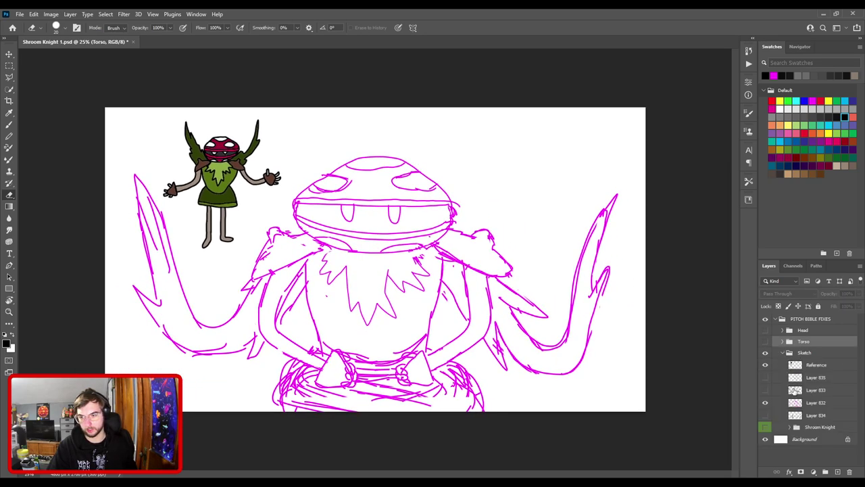
- In the Sketch group, hide Layer 832 and Reference, show Layers 834, 833 and 835, and save the document
left_click(766, 403)
left_click(765, 416)
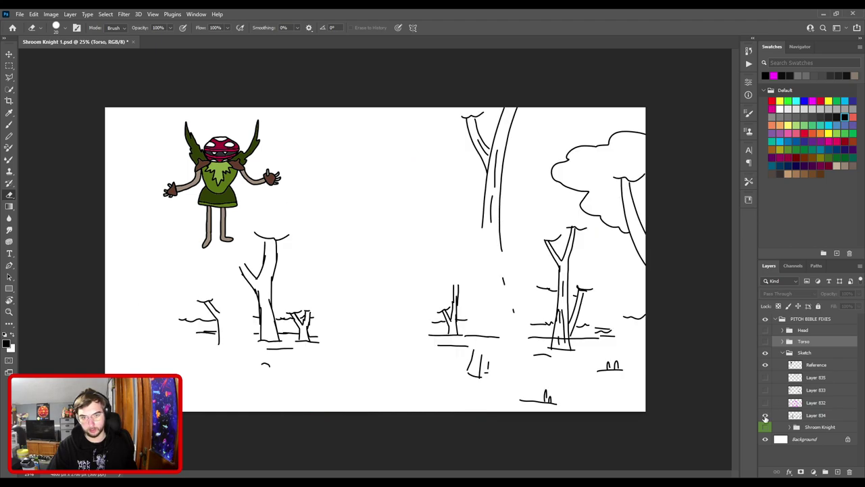
left_click(766, 390)
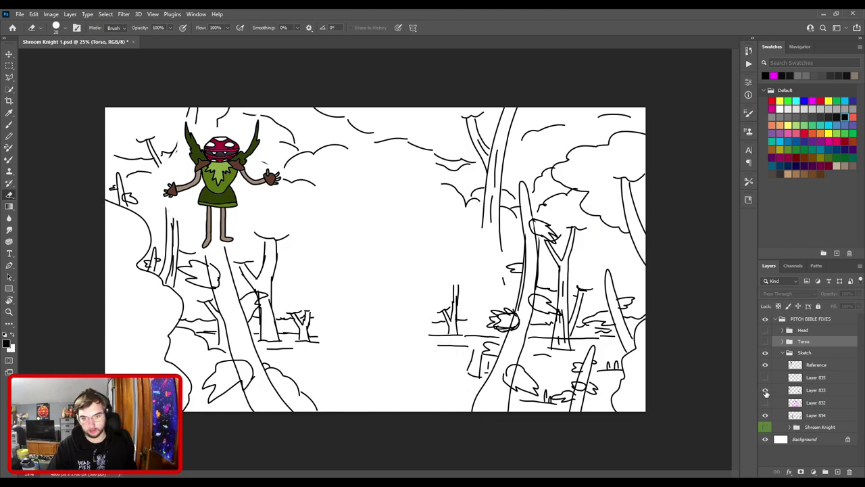
left_click(766, 378)
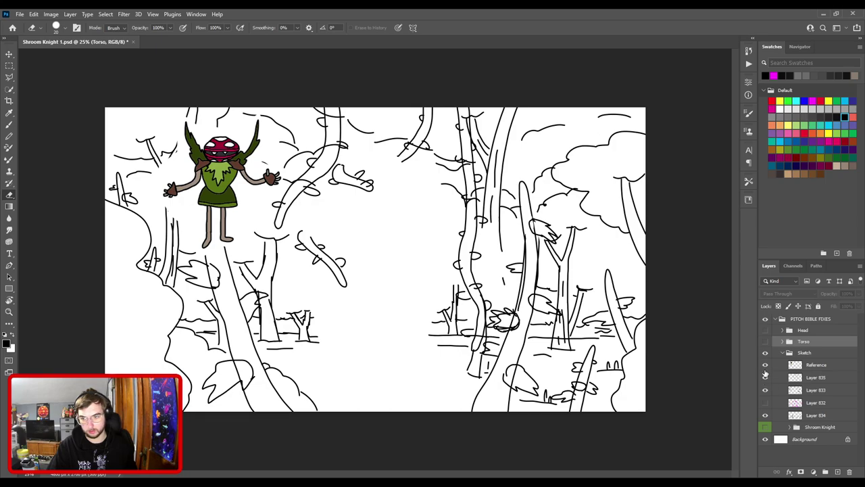
left_click(765, 365)
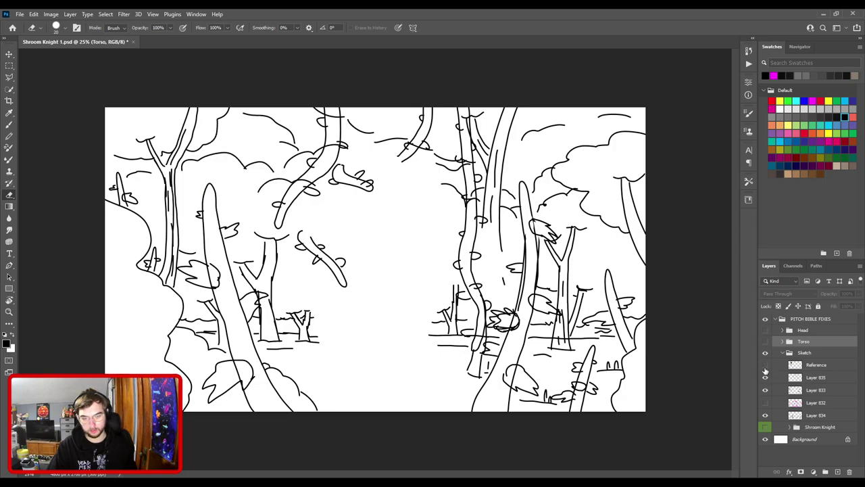
key("ctrl+s")
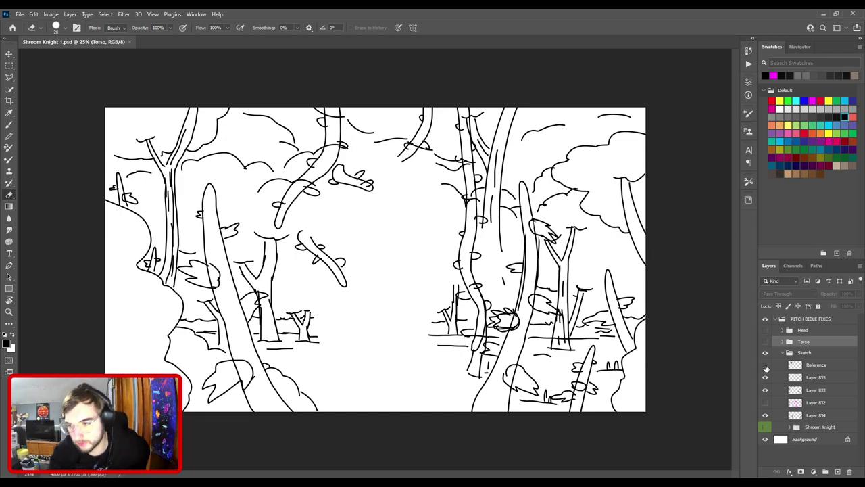
- Preview the Head and Torso groups over the background sketches, and hide both groups and Layer 835 with Layer 833 left shown
left_click_drag(766, 343, 767, 329)
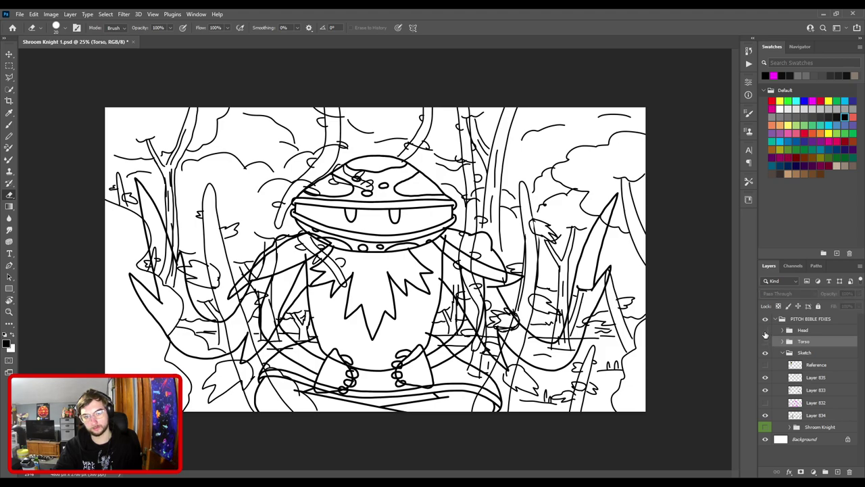
left_click_drag(766, 342, 766, 330)
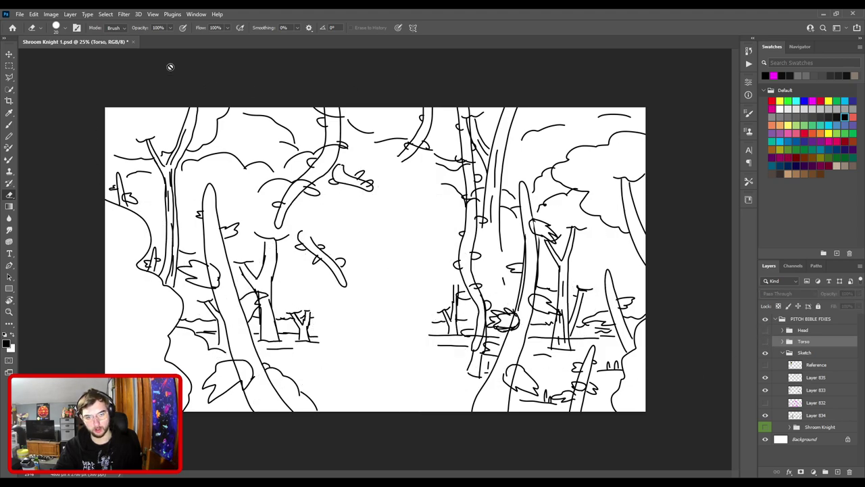
left_click(767, 378)
left_click(768, 393)
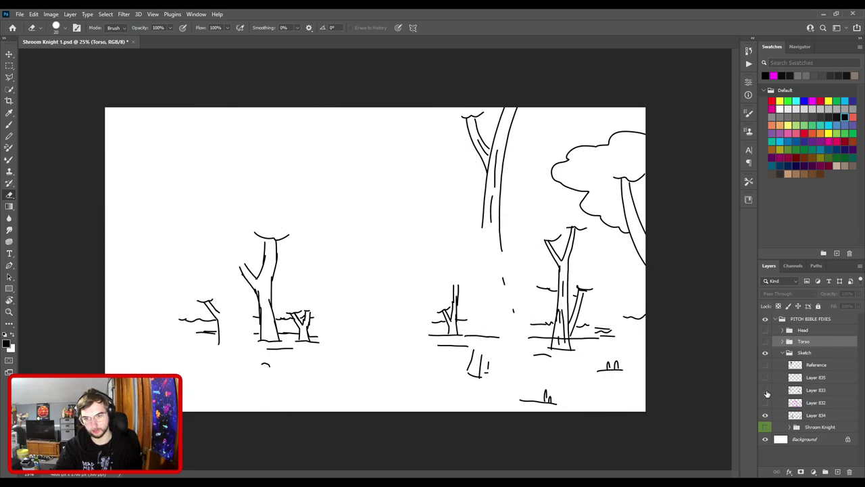
left_click(767, 392)
left_click(766, 392)
left_click(766, 392)
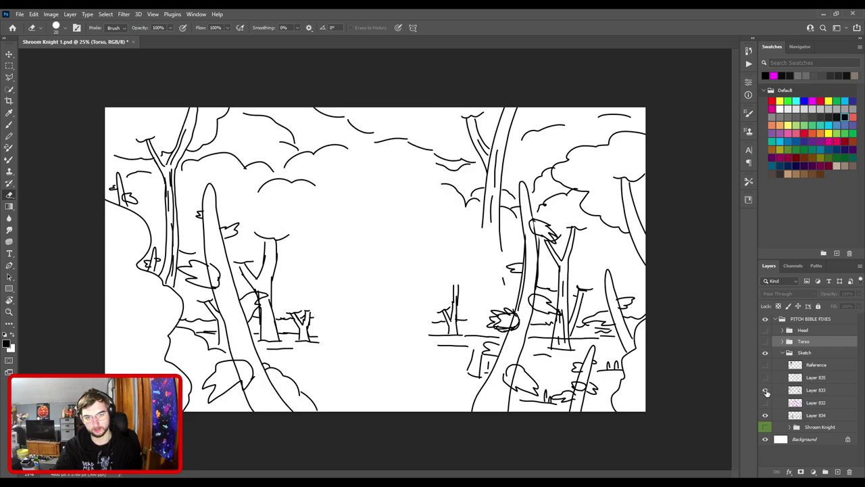
- Make Layer 833 active for lasso selection and hide Layer 834 to isolate its line art
left_click(824, 392)
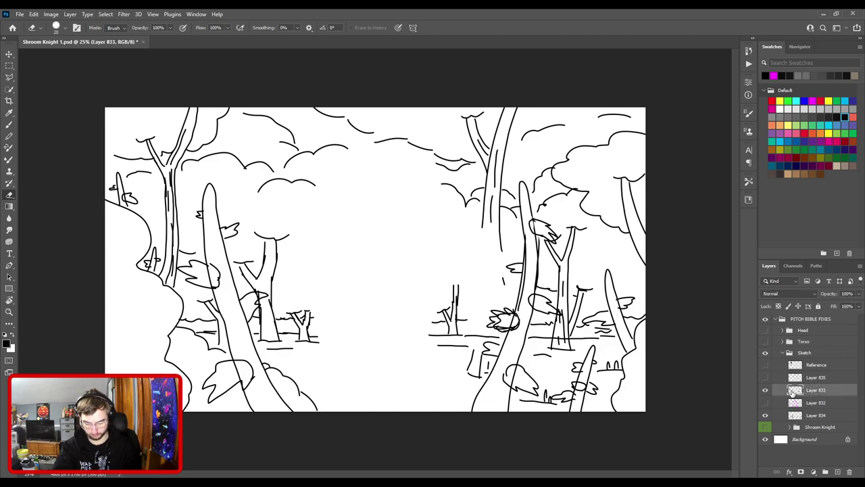
key("l")
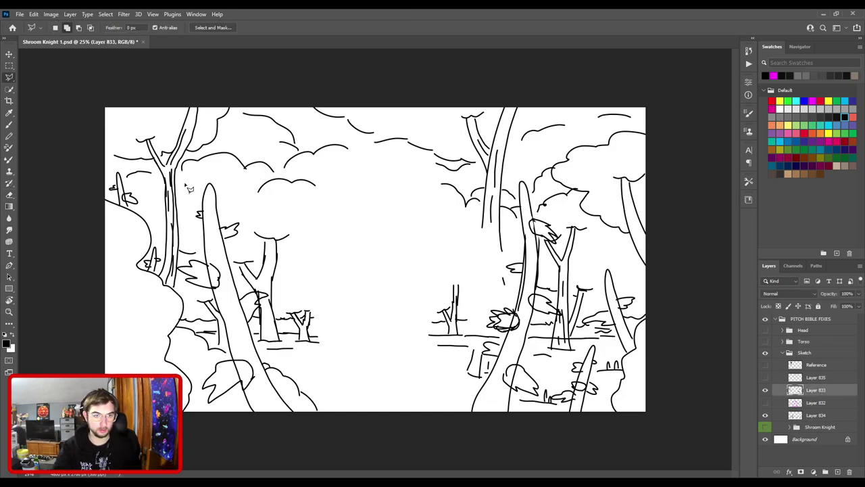
mouse_move(187, 163)
left_mouse_down()
mouse_move(209, 158)
mouse_move(255, 96)
mouse_move(333, 136)
left_mouse_up()
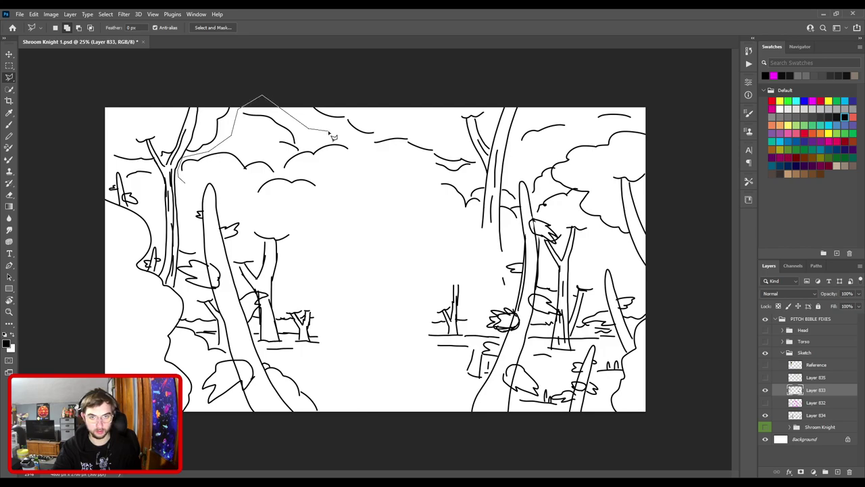
key("Escape")
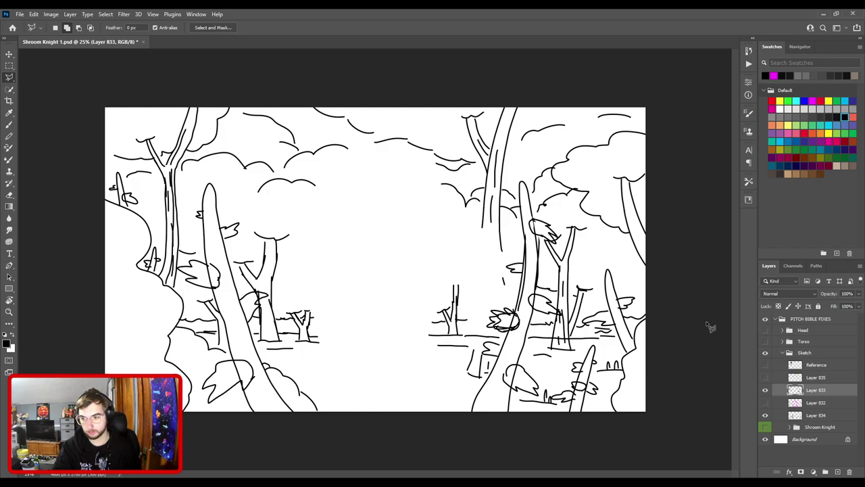
left_click(769, 419)
left_click(768, 418)
left_click(768, 419)
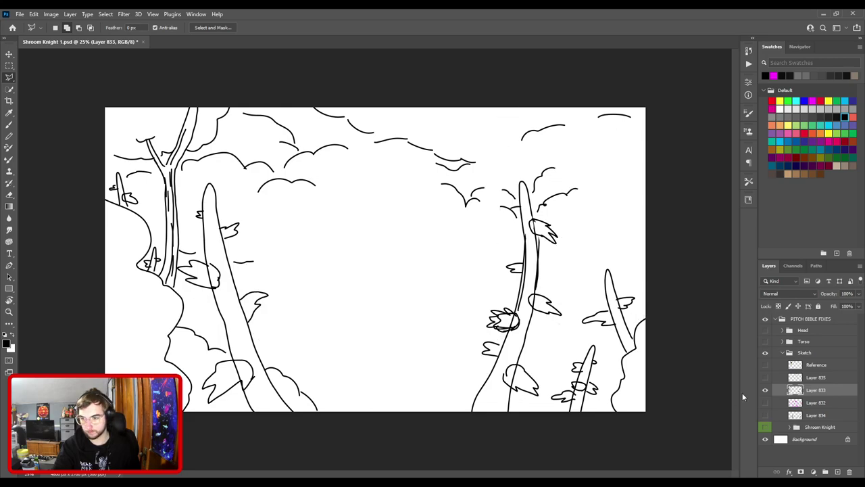
- Lasso the cloud outlines and small loose background lines on Layer 833, cut them from the layer and clear the selection
mouse_move(257, 271)
left_mouse_down()
mouse_move(226, 276)
mouse_move(232, 262)
mouse_move(269, 246)
mouse_move(287, 273)
left_mouse_up()
mouse_move(193, 243)
left_mouse_down()
mouse_move(201, 265)
mouse_move(186, 262)
mouse_move(193, 242)
left_mouse_up()
mouse_move(125, 175)
left_mouse_down()
mouse_move(156, 171)
mouse_move(161, 192)
mouse_move(188, 160)
mouse_move(229, 146)
mouse_move(239, 104)
mouse_move(273, 105)
mouse_move(348, 140)
mouse_move(299, 107)
mouse_move(301, 84)
mouse_move(484, 72)
mouse_move(607, 72)
mouse_move(657, 115)
mouse_move(664, 167)
mouse_move(573, 216)
mouse_move(538, 219)
mouse_move(525, 161)
mouse_move(516, 186)
mouse_move(526, 229)
mouse_move(501, 251)
mouse_move(322, 222)
mouse_move(302, 232)
mouse_move(298, 304)
mouse_move(259, 208)
mouse_move(198, 176)
left_mouse_up()
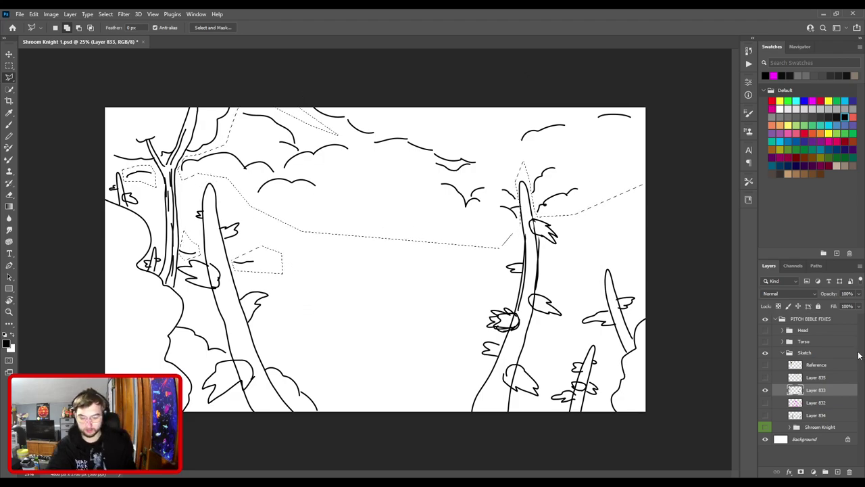
key("Delete")
key("ctrl+d")
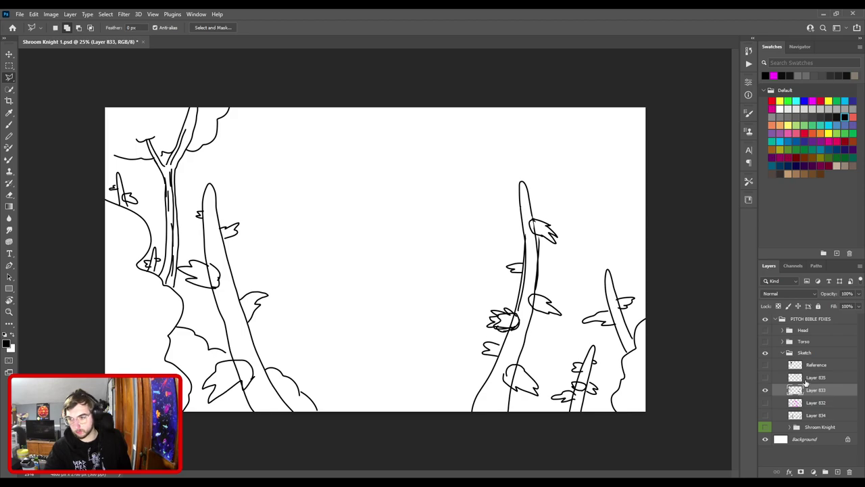
- Hide Layer 833, paste the cut lines in place above the shown Layer 834 and merge them into it
left_click(765, 415)
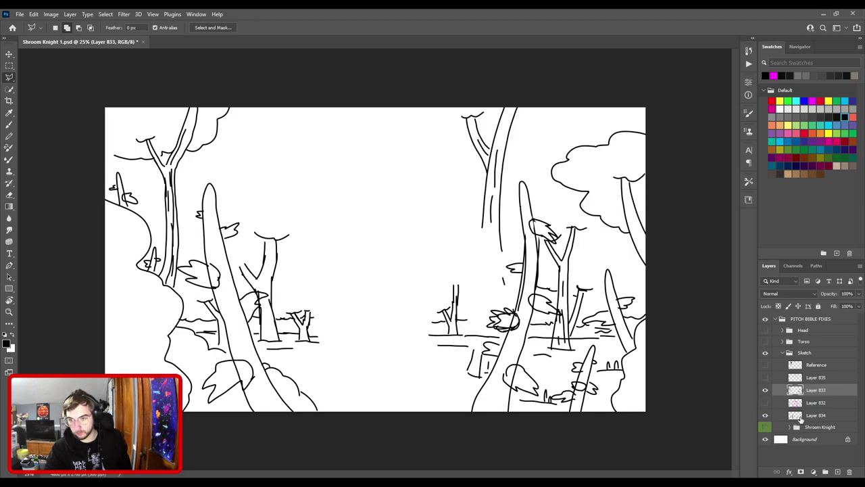
left_click(765, 390)
left_click(803, 416)
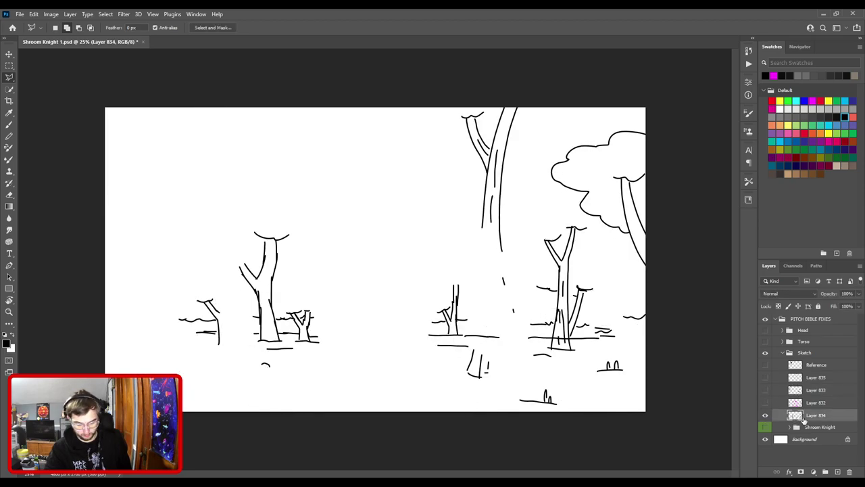
key("ctrl+shift+v")
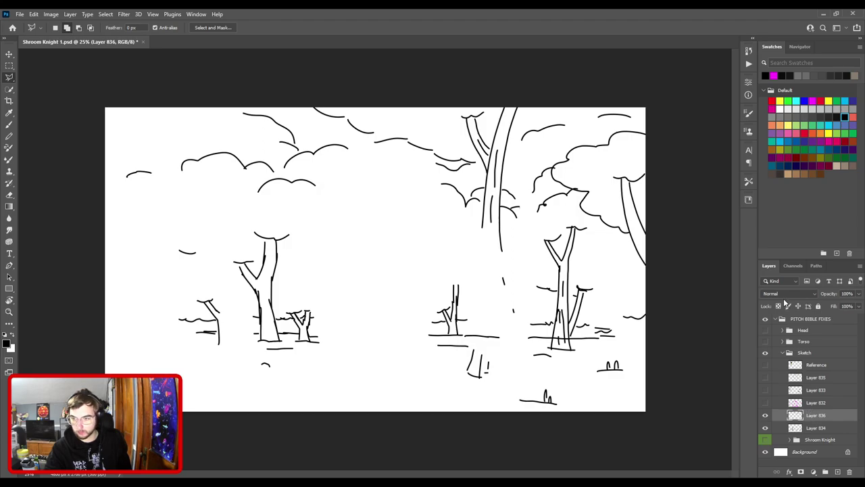
key("ctrl+e")
- Rename the merged background layer as BG and Layer 832 as Shroom Knight
type("BG")
key("Return")
double_click(816, 402)
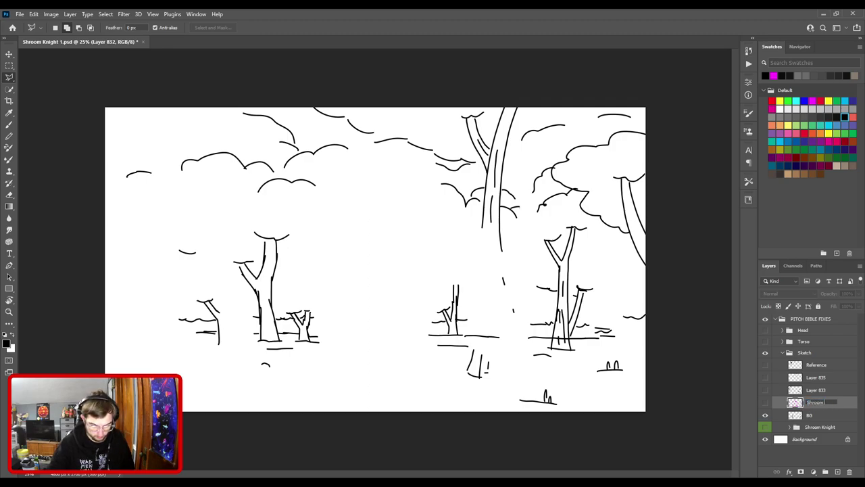
key("Return")
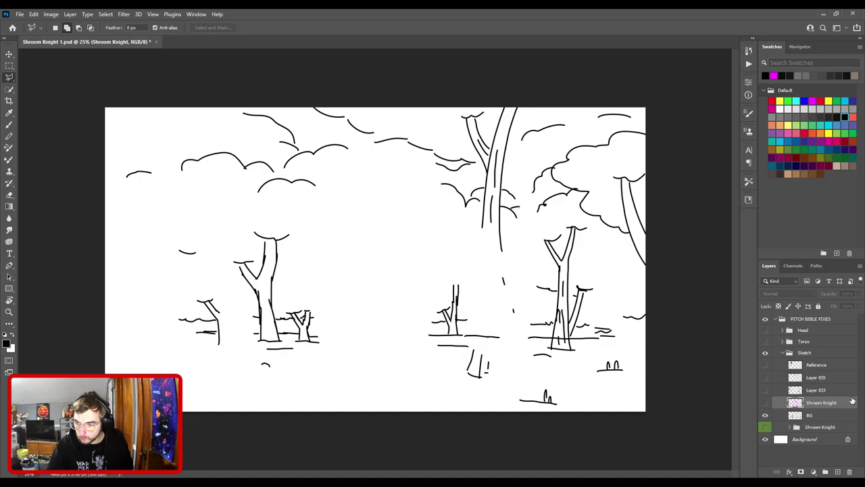
- Show Layer 833 and rename it FG, and show Layer 835 and rename it Vines
left_click(766, 391)
double_click(814, 390)
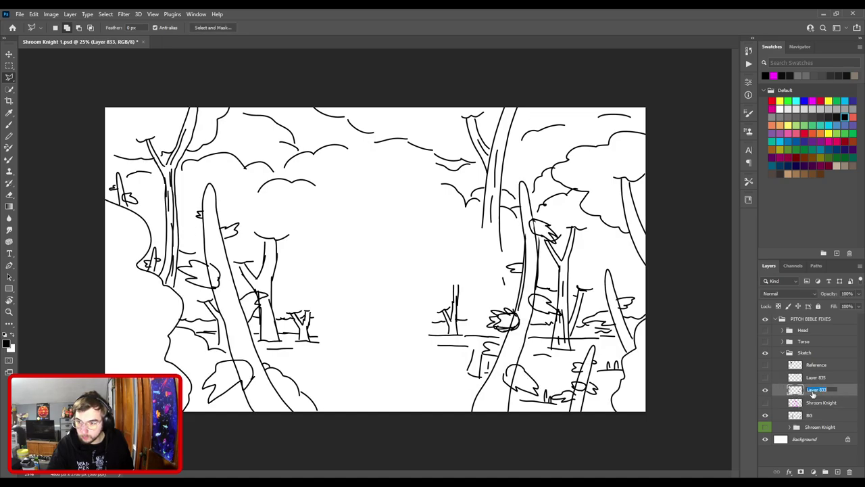
type("FG")
key("Return")
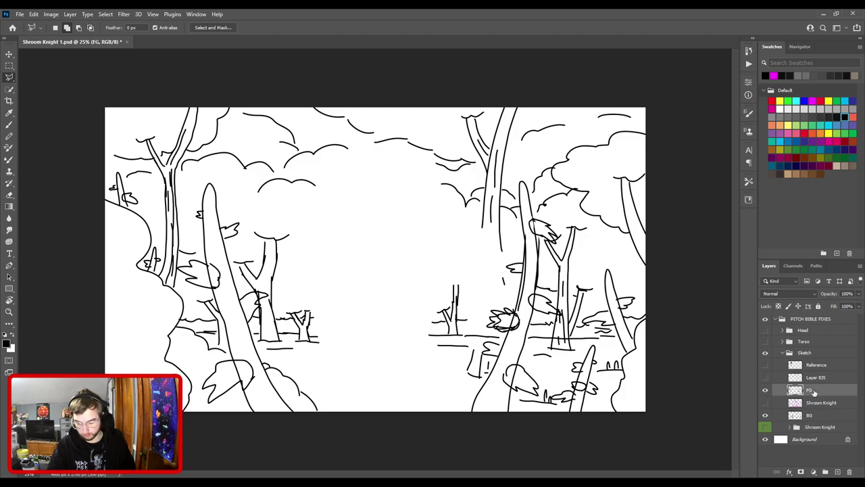
left_click(765, 377)
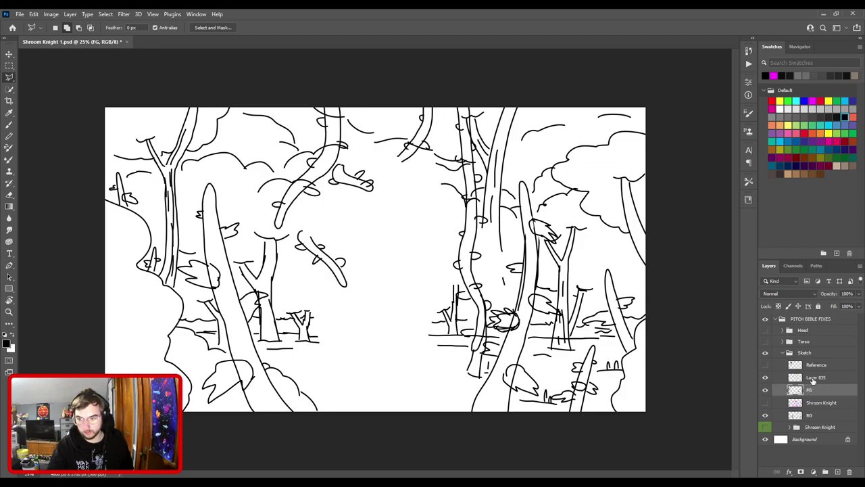
double_click(815, 377)
type("Vines")
key("Return")
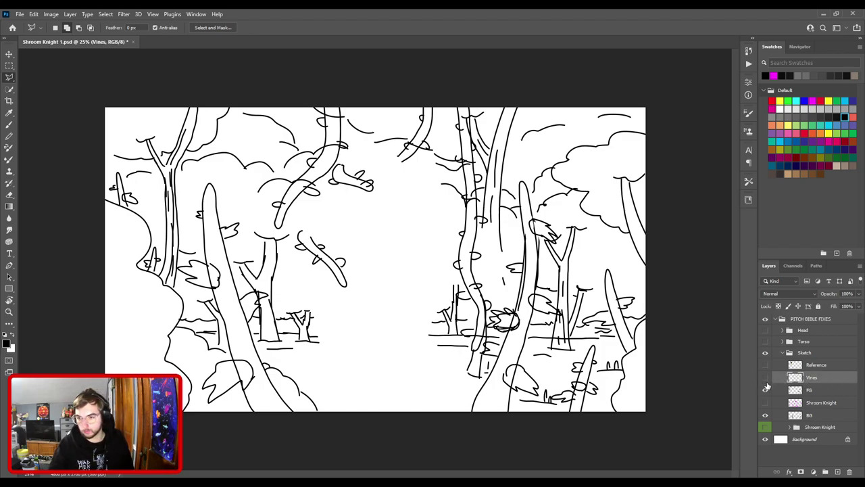
- Hide the Vines and FG layers, collapse the Sketch group and save the file
left_click_drag(765, 377, 765, 390)
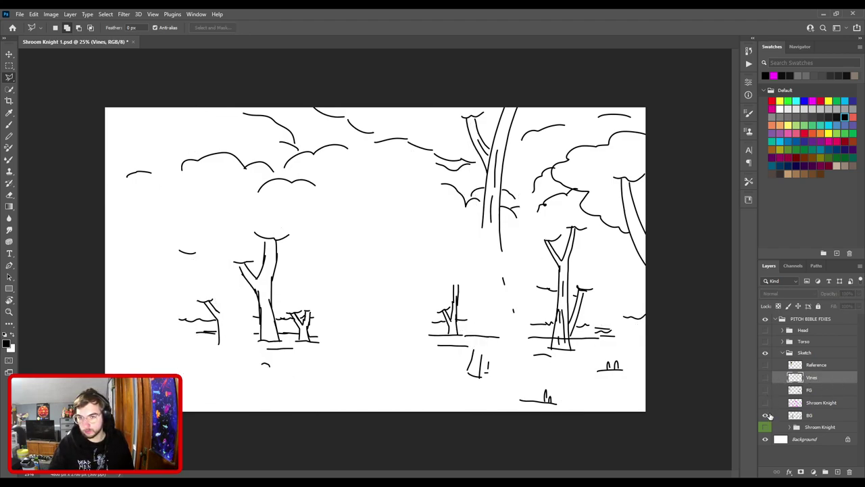
left_click(782, 352)
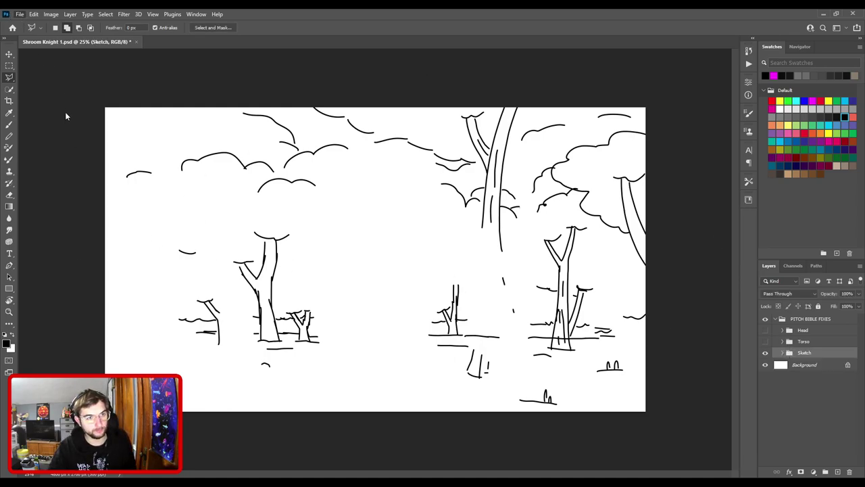
key("ctrl+s")
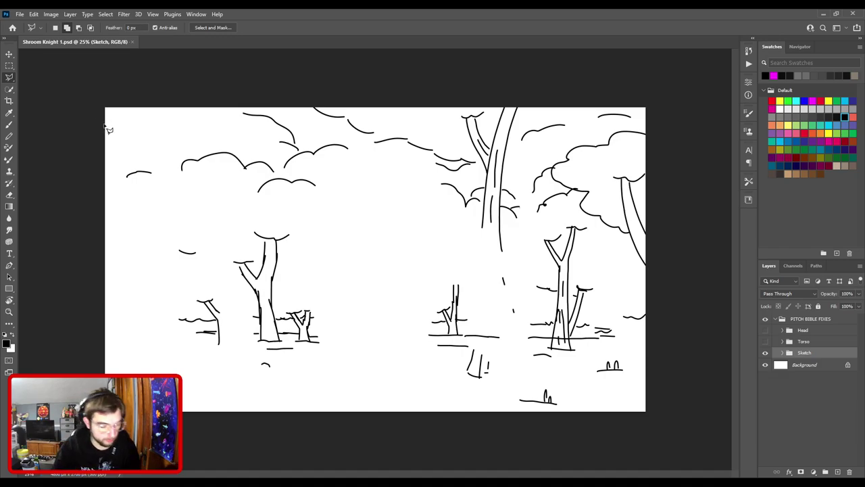
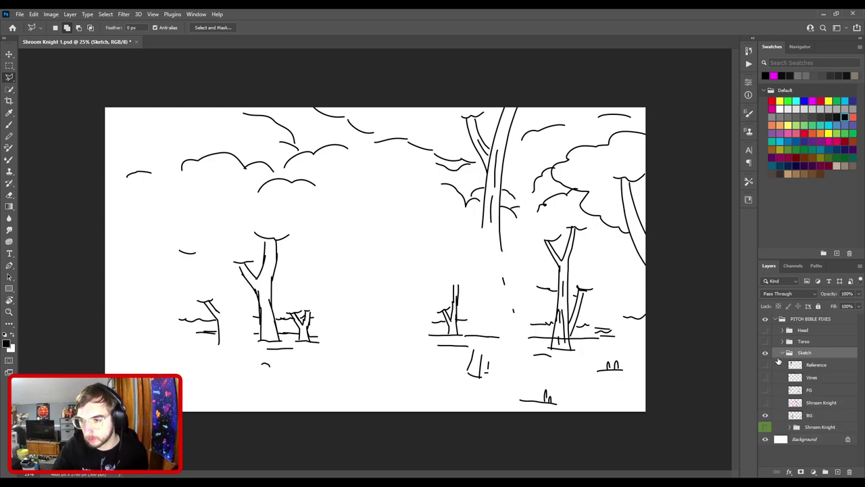
- Add a new layer above the Sketch group, lower the group's opacity to 25% and ready the Brush on the new layer
left_click(783, 353)
left_click(837, 472)
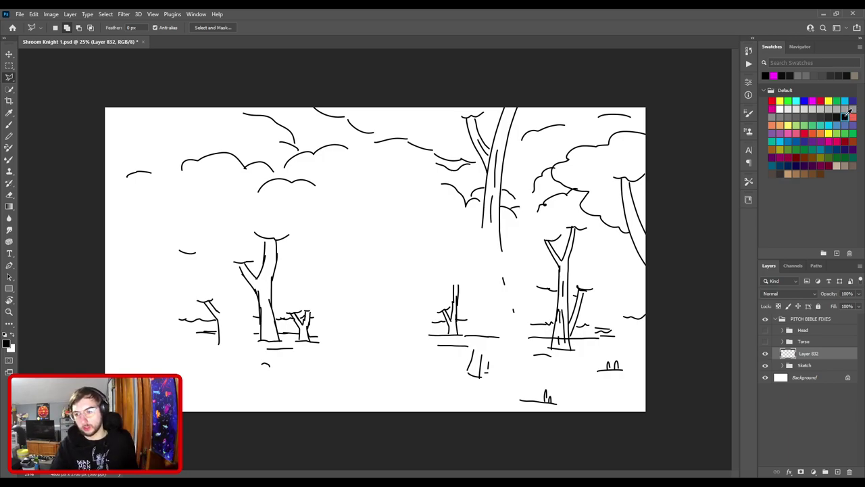
left_click(824, 366)
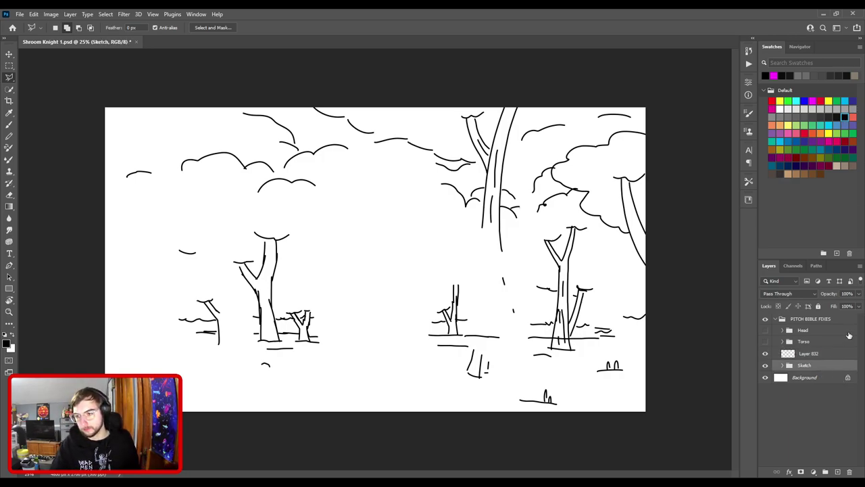
left_click_drag(859, 297, 834, 308)
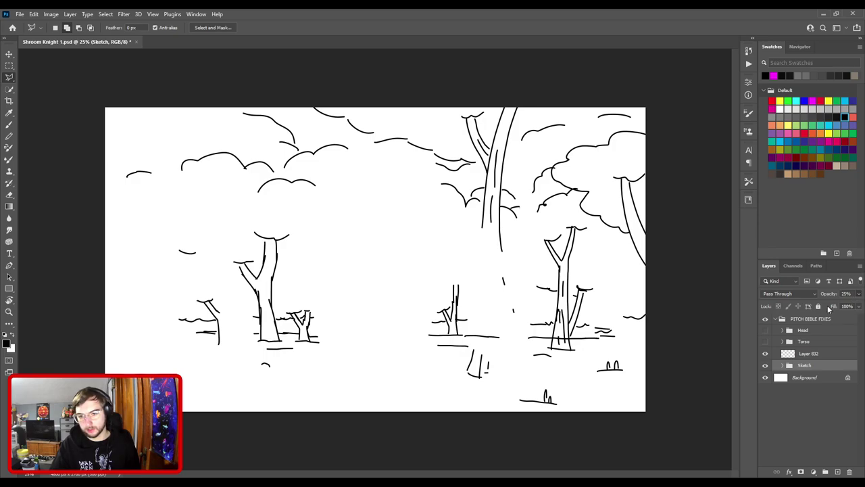
left_click(825, 355)
key("b")
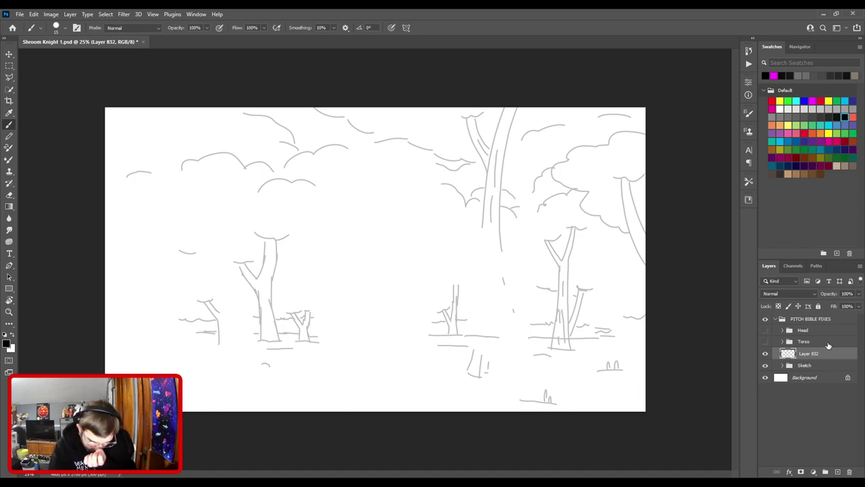
- Try to ink the left trunk edge of the large left-hand tree up into its side branch
key("ctrl+plus")
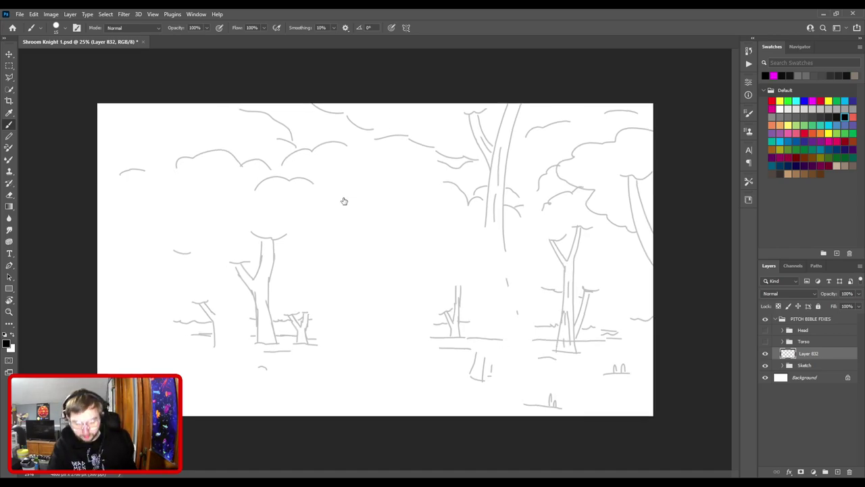
left_click_drag(313, 332, 437, 309)
scroll(413, 290, "up", 3)
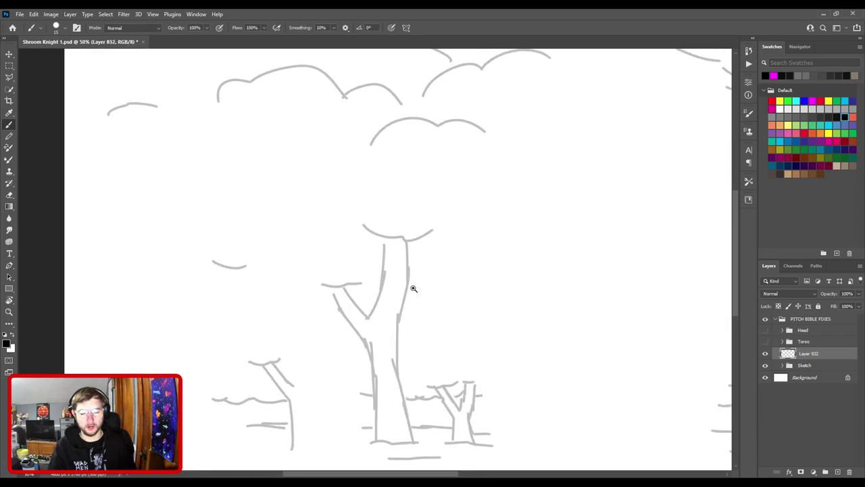
left_click_drag(394, 386, 420, 149)
left_click(404, 388)
mouse_move(401, 269)
left_mouse_down()
mouse_move(391, 214)
mouse_move(375, 188)
left_mouse_up()
left_click_drag(347, 145, 313, 85)
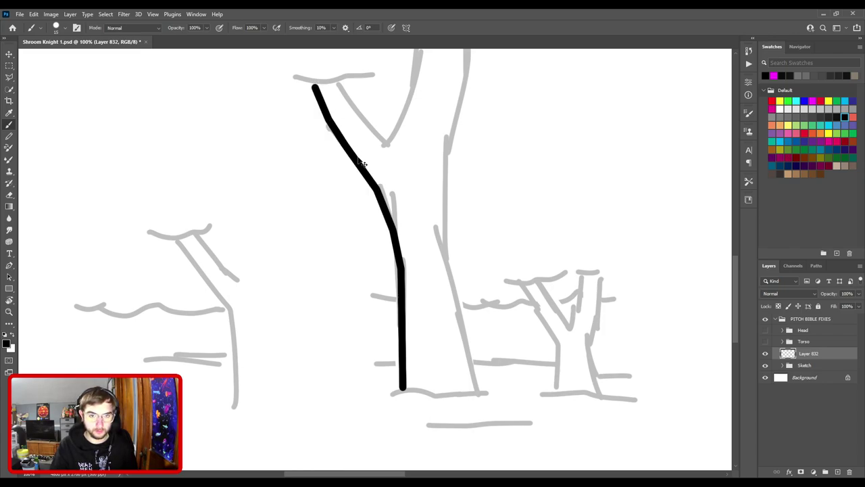
key("ctrl+z")
key("ctrl+z")
key("ctrl+z")
key("ctrl+z")
key("ctrl+z")
left_click_drag(400, 269, 394, 237)
key("ctrl+z")
mouse_move(400, 269)
left_mouse_down()
mouse_move(393, 232)
mouse_move(314, 77)
left_mouse_up()
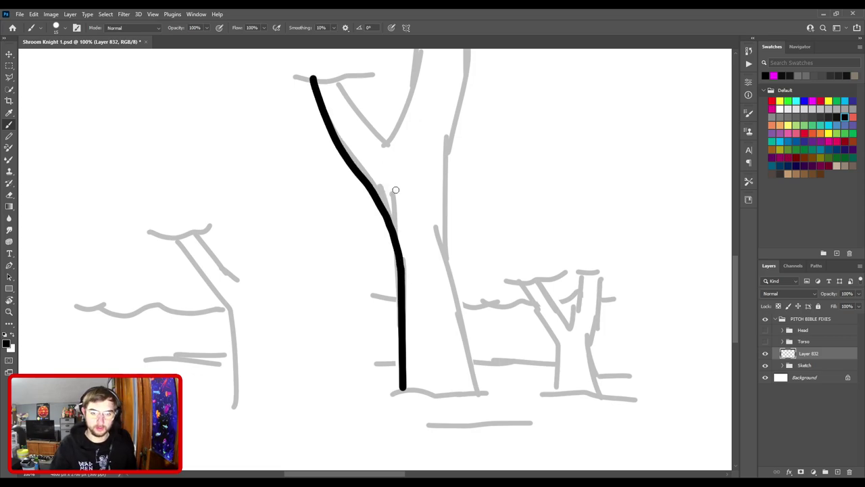
key("ctrl+minus")
key("ctrl+z")
key("ctrl+z")
key("ctrl+z")
- Ink the left and right outer edges of the large left-hand tree with long black strokes from base to branch tips
mouse_move(333, 141)
left_mouse_down()
mouse_move(377, 227)
mouse_move(392, 344)
left_mouse_up()
left_click_drag(407, 205, 399, 288)
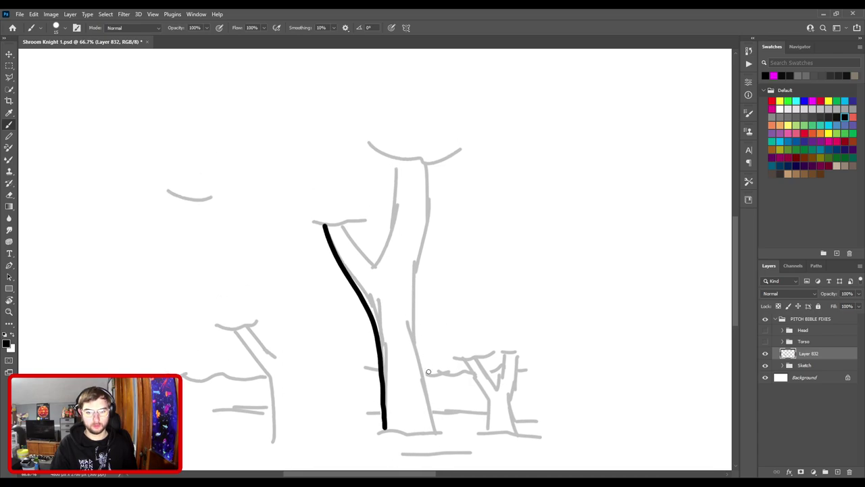
left_click_drag(435, 430, 417, 353)
key("ctrl+z")
mouse_move(434, 432)
left_mouse_down()
mouse_move(419, 296)
mouse_move(428, 170)
left_mouse_up()
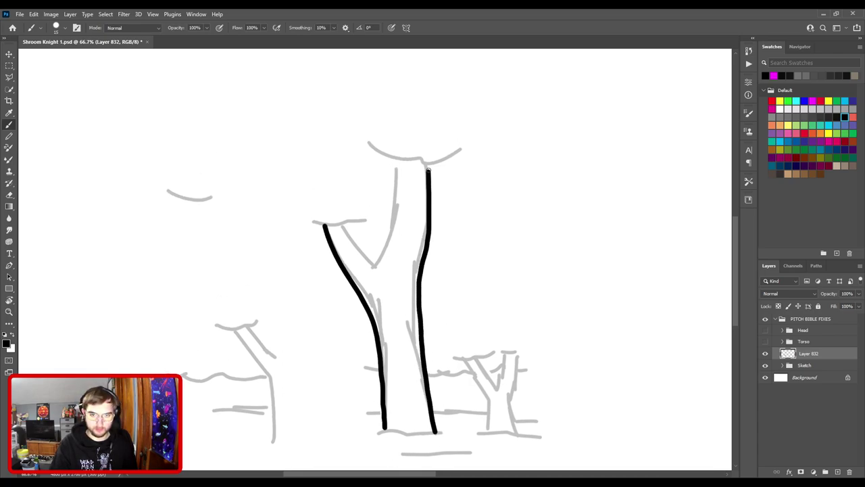
key("ctrl+minus")
key("ctrl+z")
mouse_move(421, 389)
left_mouse_down()
mouse_move(408, 294)
mouse_move(415, 195)
left_mouse_up()
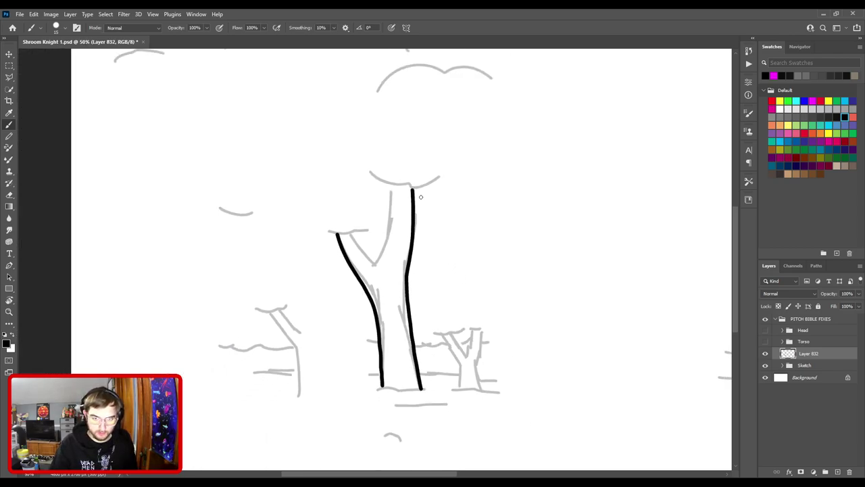
- Ink the inner V-shaped fork between the large tree's two branches and join its strokes at the crotch
mouse_move(353, 234)
left_mouse_down()
mouse_move(372, 261)
mouse_move(382, 241)
mouse_move(393, 179)
left_mouse_up()
key("ctrl+z")
left_click_drag(373, 266, 391, 181)
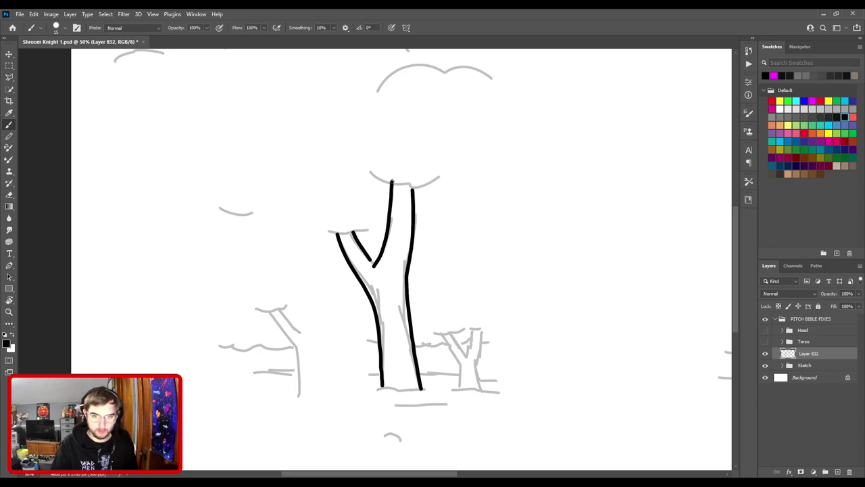
key("ctrl+plus")
key("ctrl+plus")
key("ctrl+plus")
key("ctrl+plus")
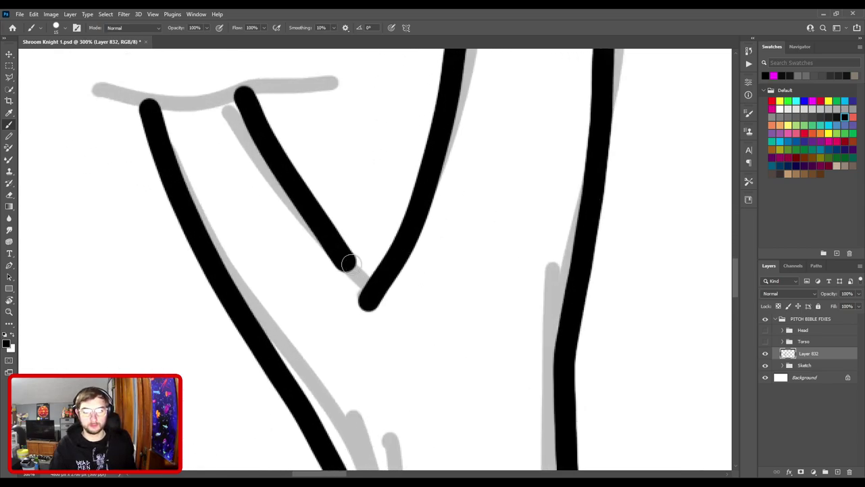
left_click_drag(345, 262, 367, 292)
key("ctrl+z")
left_click_drag(343, 258, 370, 292)
key("ctrl+z")
key("ctrl+z")
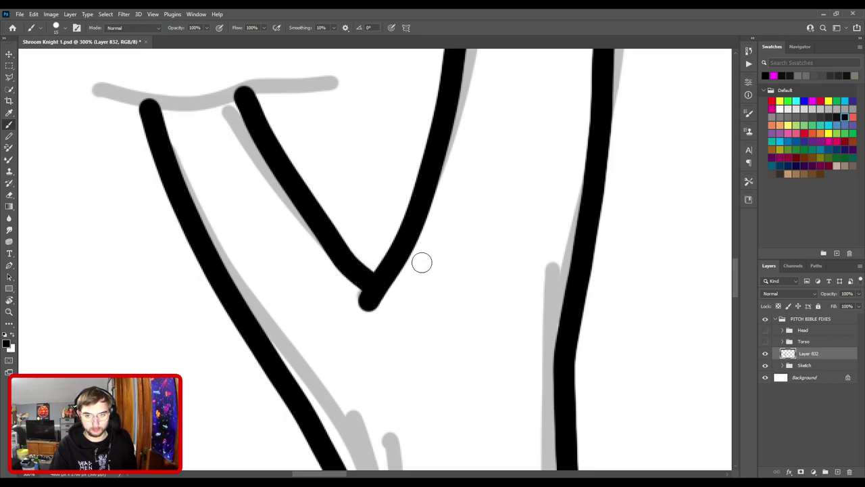
- Erase the excess line at the top of the main branch's left edge, then return to the Brush
key("ctrl+minus")
left_click_drag(488, 188, 446, 394)
key("ctrl+minus")
key("ctrl+plus")
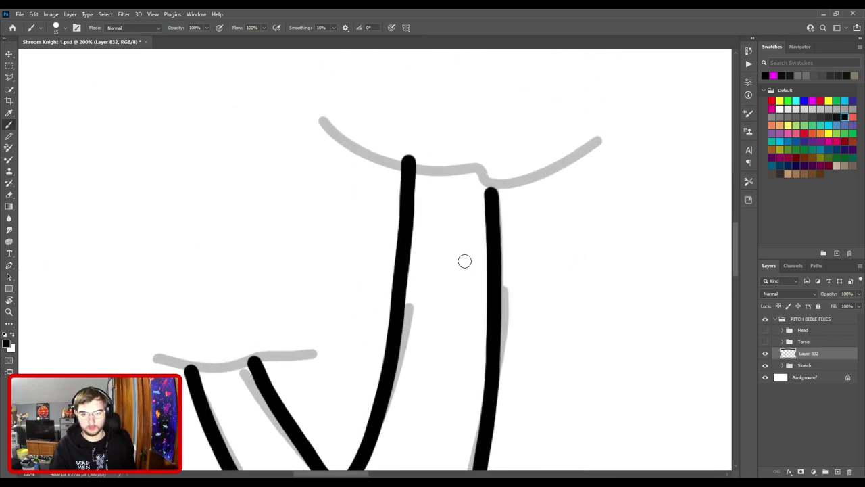
left_click_drag(424, 215, 439, 303)
key("e")
mouse_move(449, 241)
left_mouse_down()
mouse_move(418, 241)
mouse_move(427, 269)
left_mouse_up()
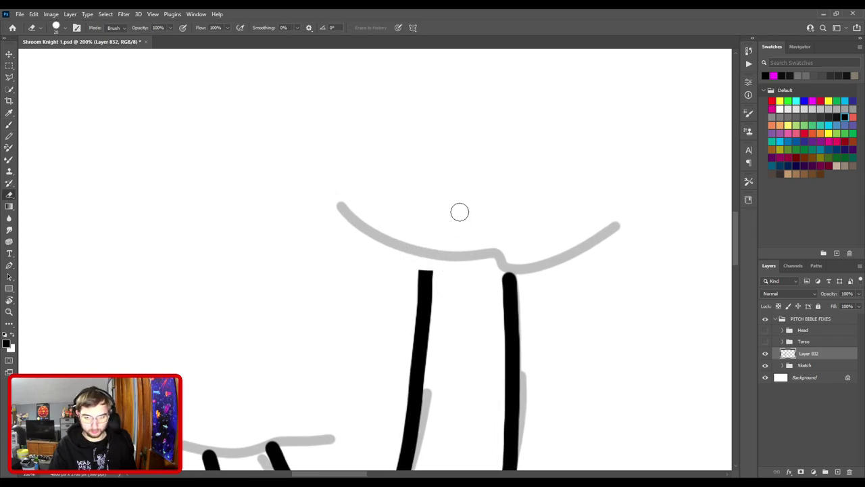
key("b")
- Ink the curved cap across the top of the large tree's main branch with two overlapping strokes
key("ctrl+minus")
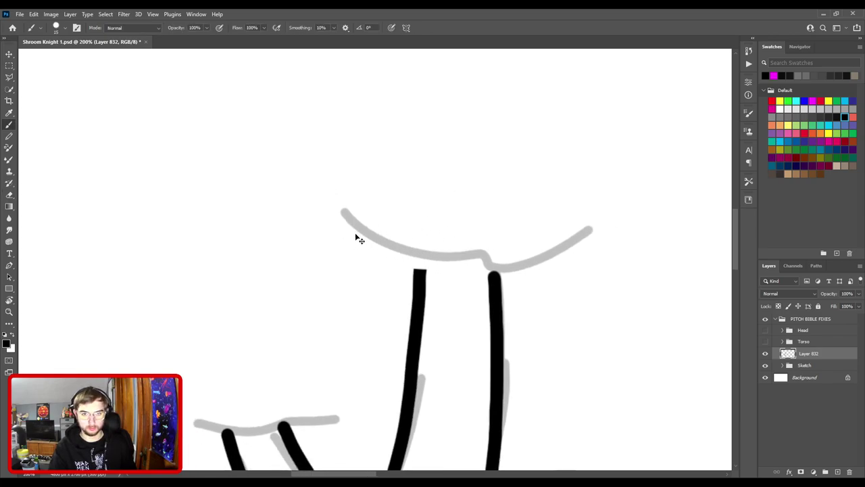
left_click_drag(359, 243, 419, 269)
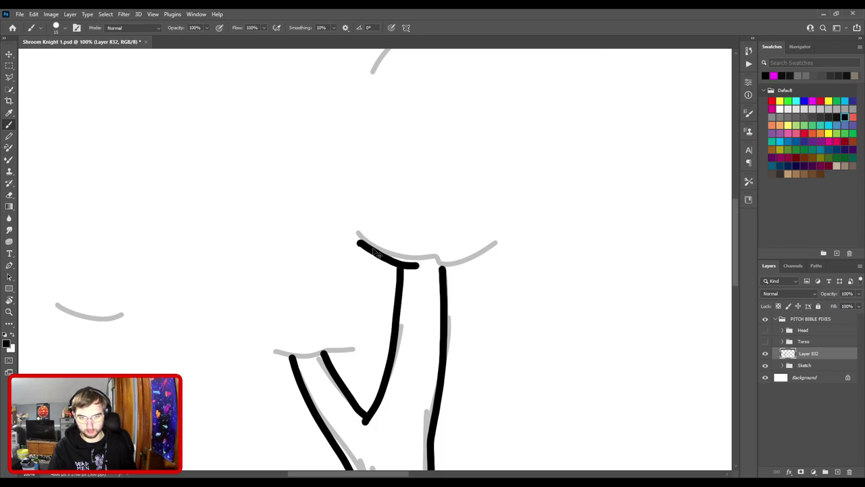
key("ctrl+z")
mouse_move(358, 244)
left_mouse_down()
mouse_move(415, 263)
mouse_move(381, 257)
mouse_move(403, 265)
mouse_move(498, 263)
left_mouse_up()
key("ctrl+z")
key("ctrl+z")
mouse_move(373, 252)
left_mouse_down()
mouse_move(405, 267)
mouse_move(443, 259)
mouse_move(466, 267)
mouse_move(499, 246)
left_mouse_up()
key("ctrl+z")
key("ctrl+z")
left_click_drag(427, 264, 506, 251)
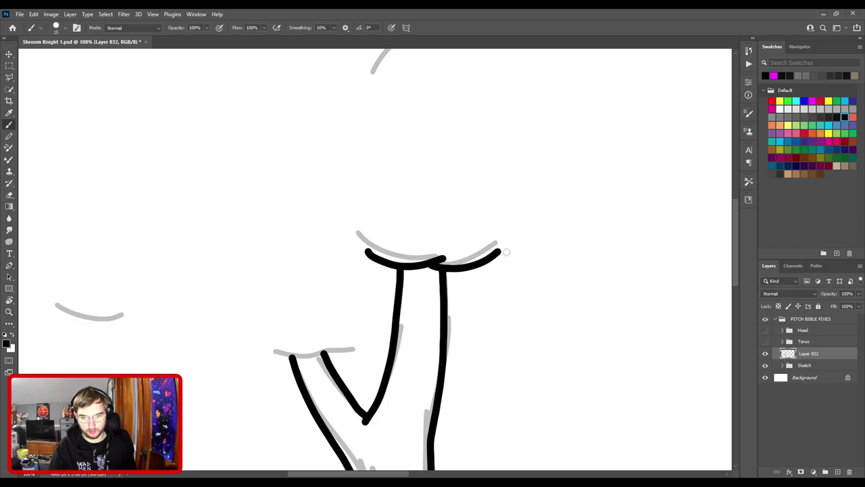
- Ink a curved cap over the tip of the large tree's shorter side branch
key("ctrl+minus")
left_click_drag(380, 306, 421, 243)
key("ctrl+plus")
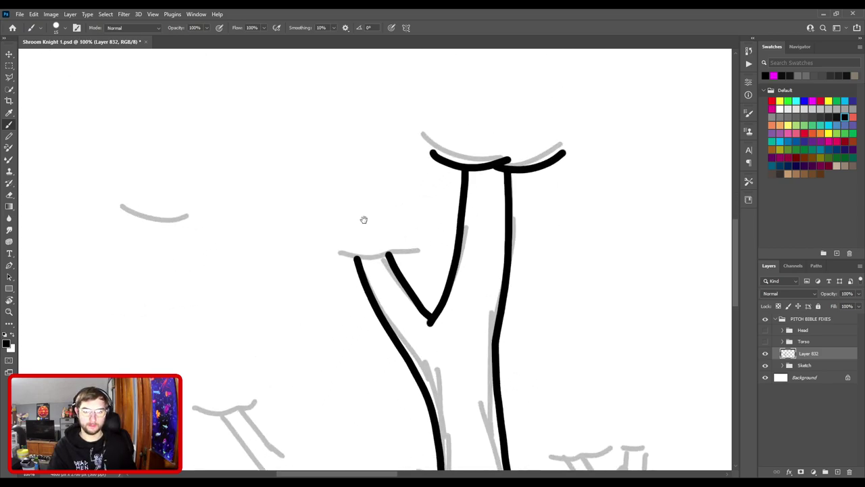
mouse_move(338, 251)
left_mouse_down()
mouse_move(375, 256)
mouse_move(397, 244)
left_mouse_up()
key("ctrl+z")
left_click_drag(339, 249, 411, 245)
key("ctrl+z")
left_click_drag(338, 254, 411, 248)
key("ctrl+z")
left_click_drag(338, 253, 419, 243)
key("ctrl+z")
left_click_drag(338, 252, 414, 245)
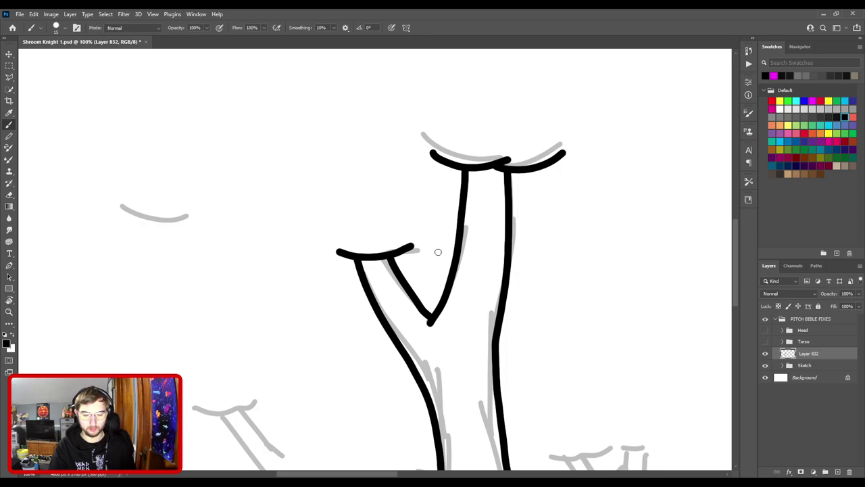
- Ink the left trunk edge and inner V-shaped fork of the small tree beside the large one
key("ctrl+minus")
key("ctrl+minus")
key("ctrl+minus")
left_click_drag(410, 326, 323, 254)
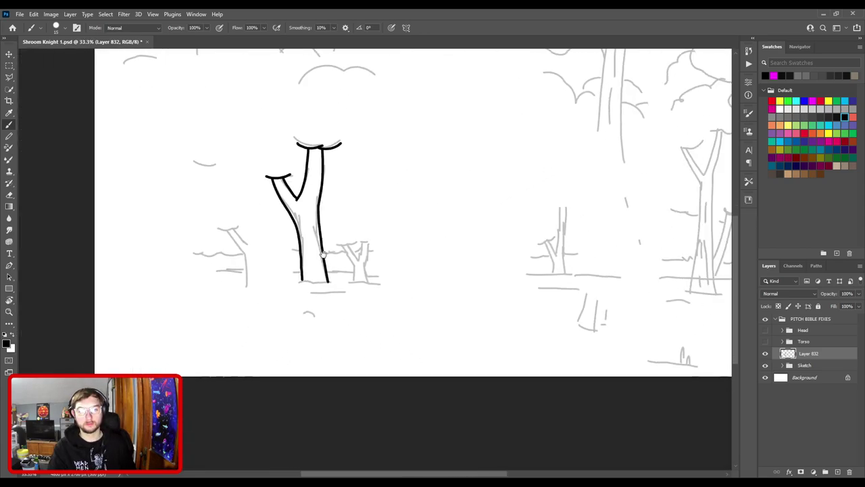
scroll(323, 254, "up", 3)
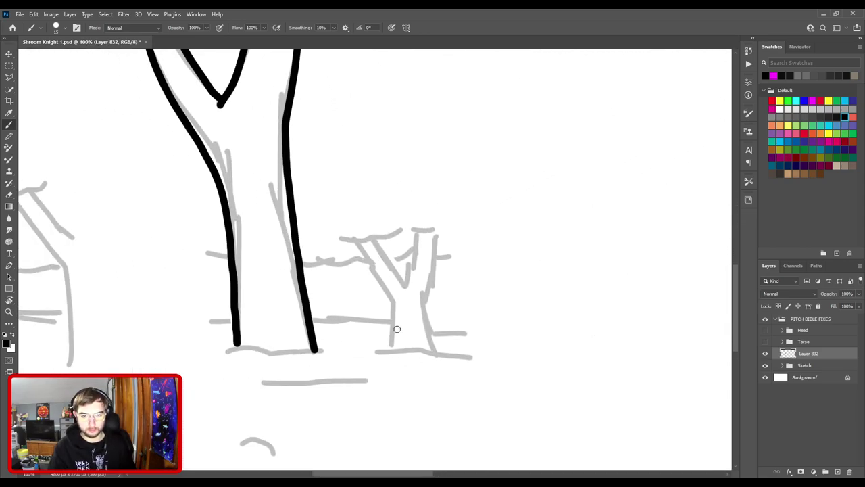
left_click_drag(393, 309, 358, 242)
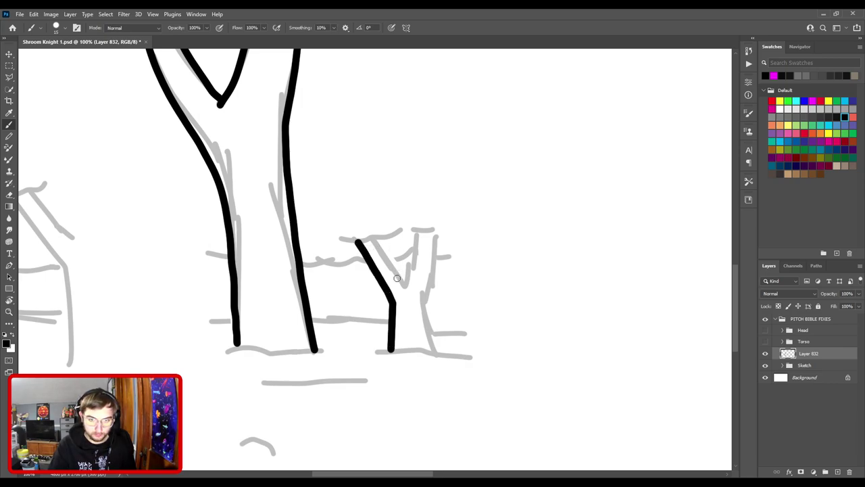
key("ctrl+z")
left_click_drag(394, 306, 376, 267)
key("ctrl+z")
mouse_move(394, 305)
left_mouse_down()
mouse_move(354, 239)
mouse_move(409, 279)
left_mouse_up()
key("ctrl+z")
mouse_move(373, 238)
left_mouse_down()
mouse_move(405, 282)
mouse_move(417, 285)
mouse_move(406, 282)
mouse_move(415, 232)
left_mouse_up()
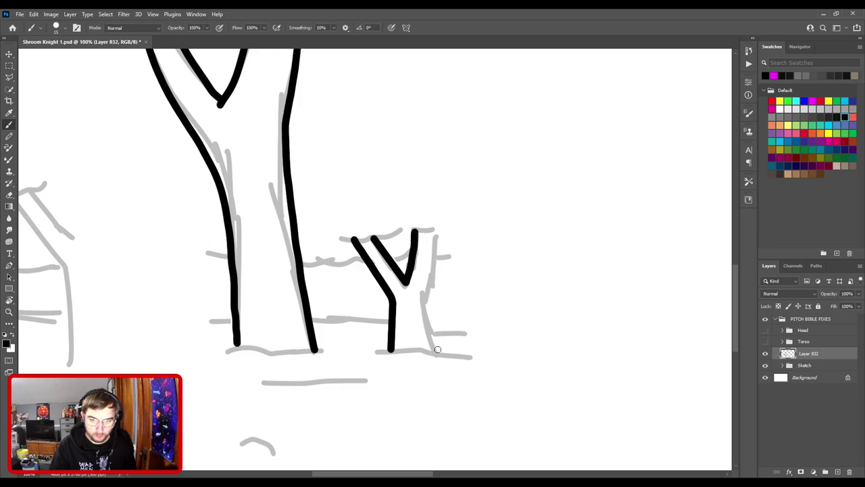
- Ink the small tree's right trunk edge and the curved caps on its two branch tips
mouse_move(430, 353)
left_mouse_down()
mouse_move(426, 291)
mouse_move(438, 219)
mouse_move(431, 228)
mouse_move(446, 227)
left_mouse_up()
mouse_move(338, 236)
left_mouse_down()
mouse_move(398, 232)
mouse_move(352, 239)
mouse_move(391, 231)
left_mouse_up()
key("ctrl+z")
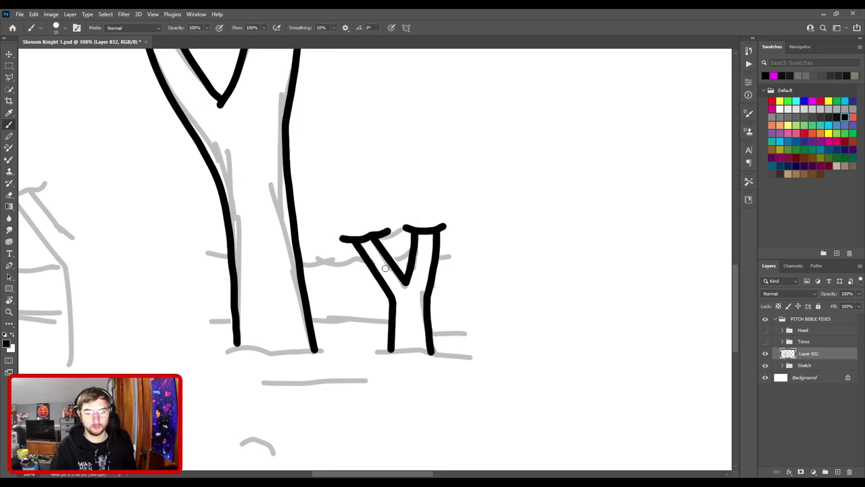
- Ink the ground line across the base of the small tree
scroll(399, 277, "down", 2)
left_click_drag(382, 286, 462, 288)
key("ctrl+z")
left_click_drag(371, 286, 469, 290)
scroll(417, 272, "left", 4)
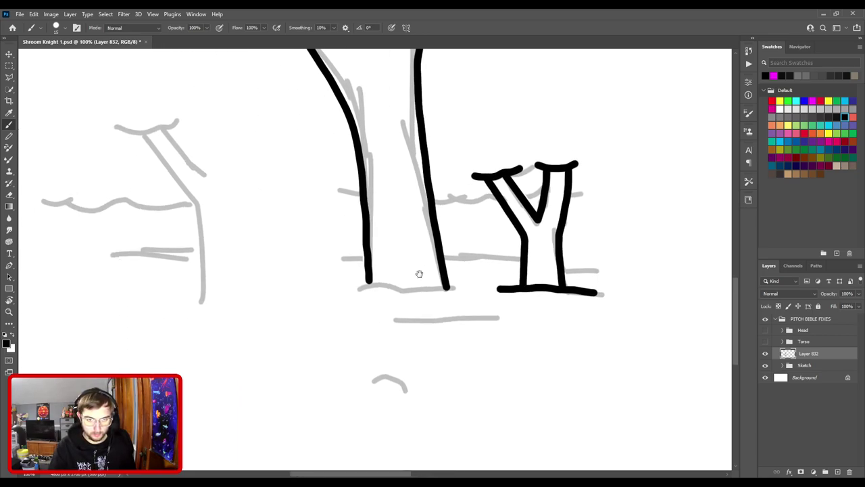
- Ink the ground line across the large tree's base and a separate arched ground line just below it
left_click_drag(346, 286, 471, 290)
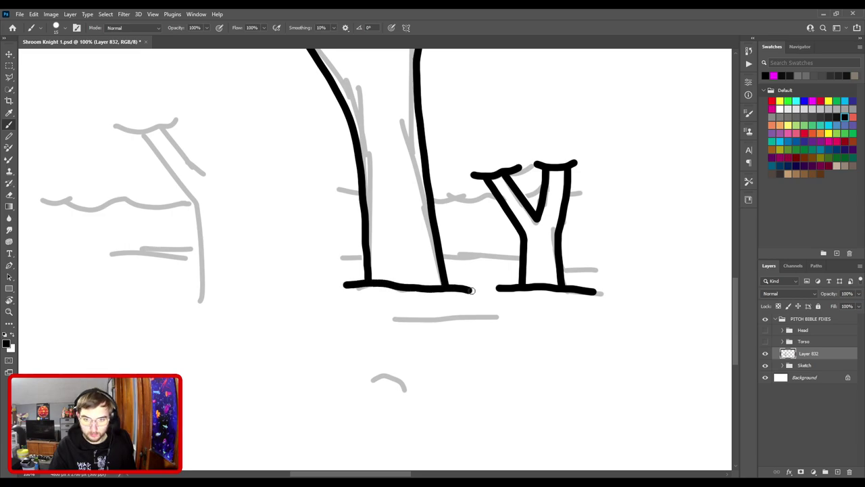
left_click_drag(396, 320, 539, 327)
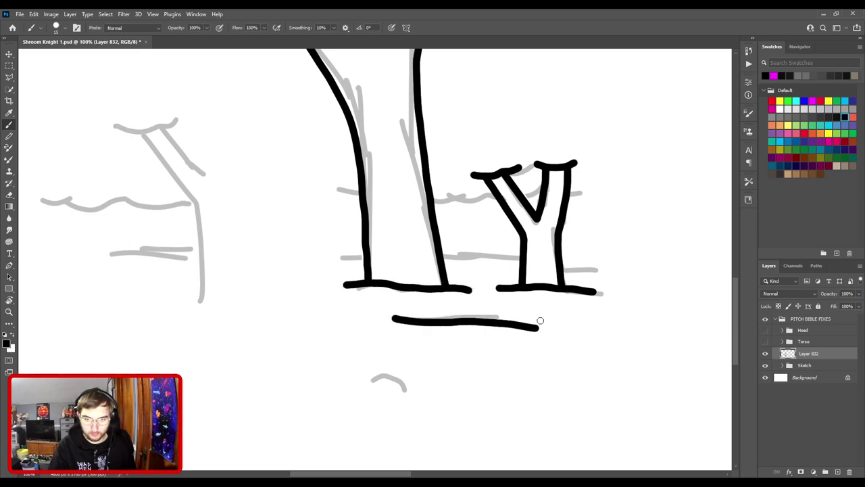
key("ctrl+z")
left_click_drag(391, 321, 524, 321)
key("ctrl+z")
left_click_drag(391, 320, 542, 333)
key("ctrl+z")
mouse_move(389, 328)
left_mouse_down()
mouse_move(514, 324)
mouse_move(550, 338)
left_mouse_up()
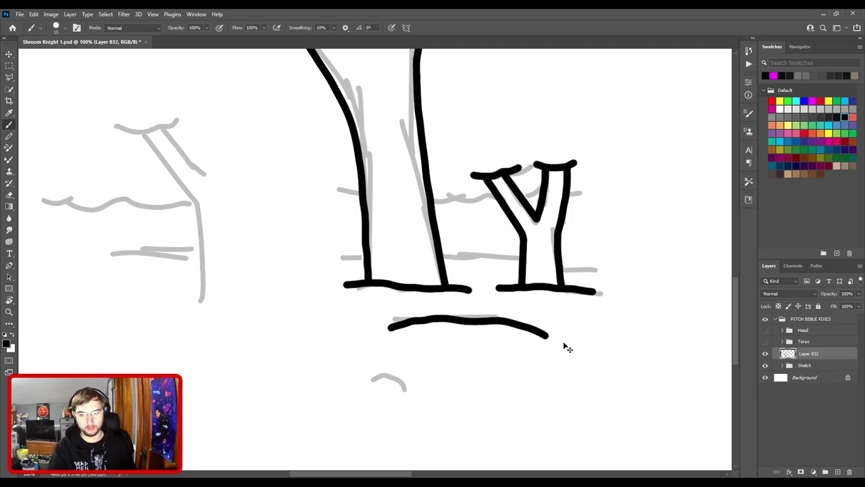
- Ink the forked trunk of the small tree on the far side of the large one, capping its shorter branch
key("ctrl+minus")
left_click_drag(425, 345, 422, 204)
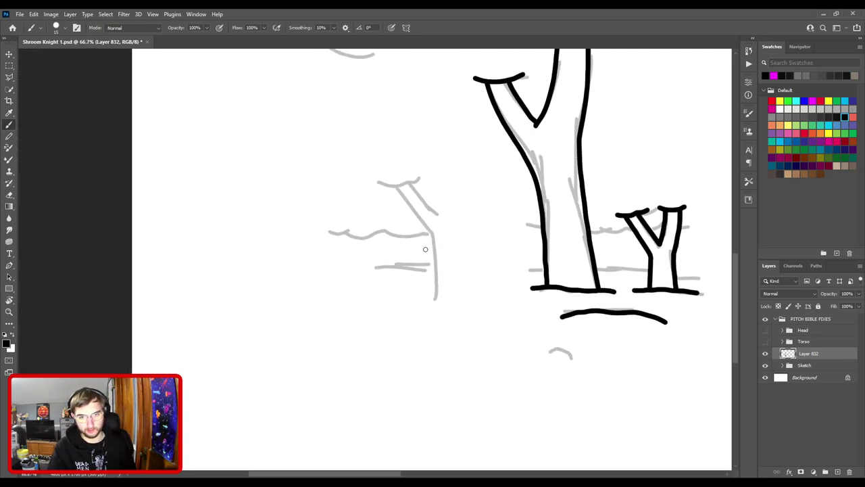
mouse_move(435, 298)
left_mouse_down()
mouse_move(434, 231)
mouse_move(398, 189)
mouse_move(450, 219)
left_mouse_up()
mouse_move(442, 178)
left_mouse_down()
mouse_move(455, 277)
mouse_move(457, 228)
mouse_move(454, 246)
mouse_move(477, 221)
left_mouse_up()
key("ctrl+z")
mouse_move(454, 248)
left_mouse_down()
mouse_move(472, 226)
mouse_move(498, 227)
mouse_move(464, 263)
left_mouse_up()
key("ctrl+z")
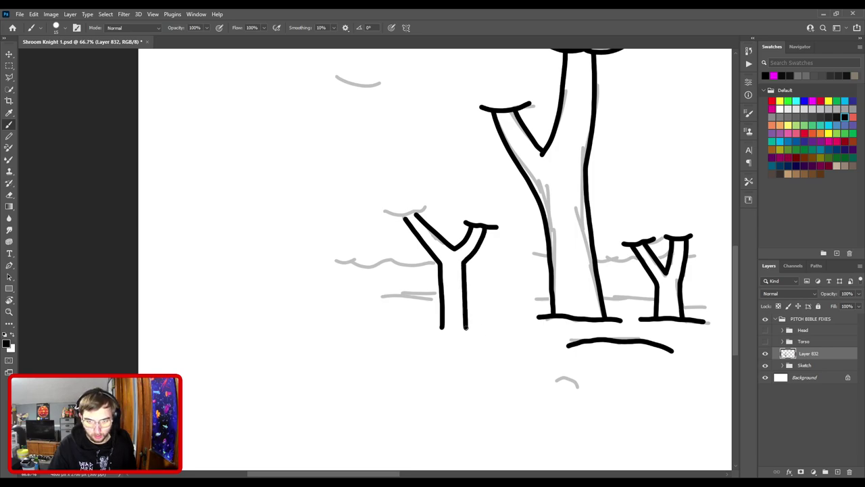
key("ctrl+z")
left_click_drag(464, 263, 471, 325)
key("ctrl+z")
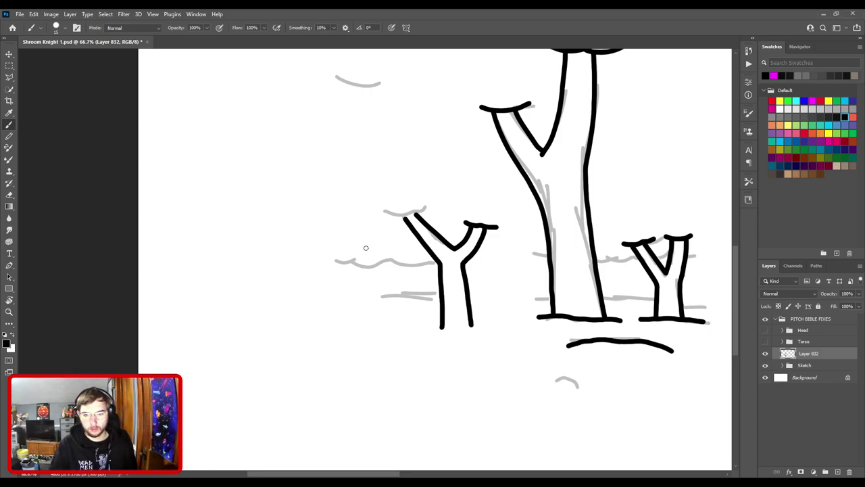
- Ink a curved cap over the tip of that small tree's longer, outward-leaning branch
left_click_drag(395, 217, 439, 203)
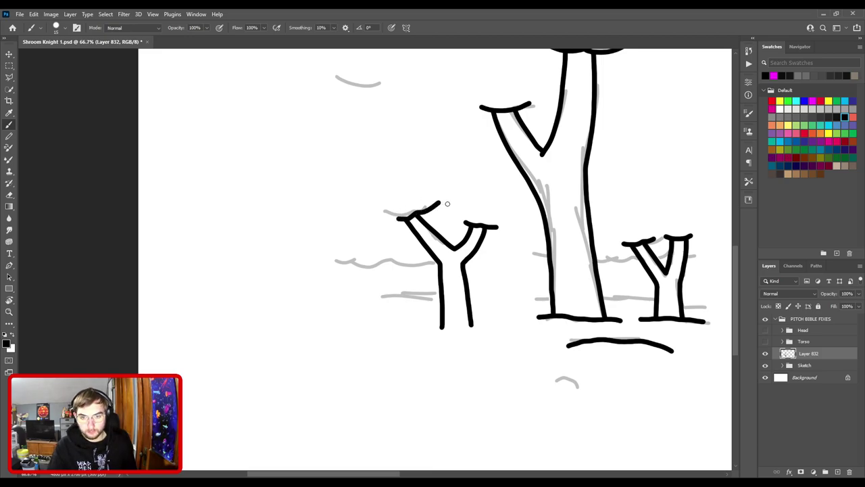
key("ctrl+z")
left_click_drag(392, 220, 424, 206)
key("ctrl+z")
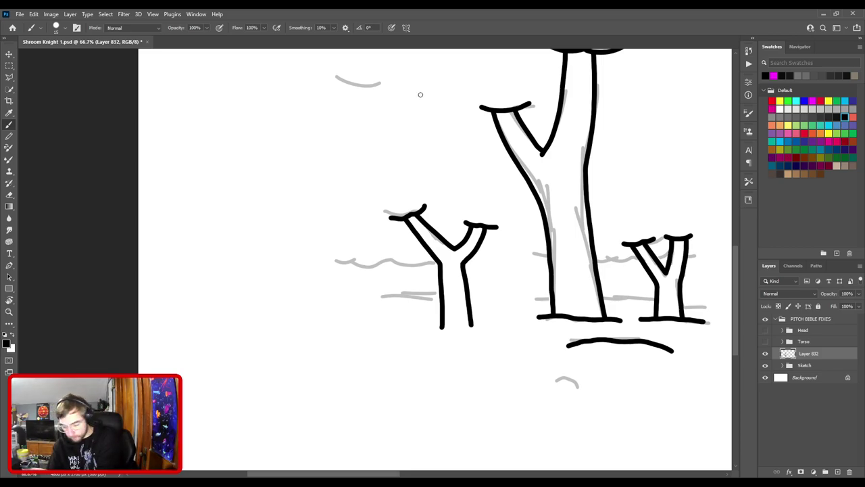
- Ink a wavy ground line across the base of the leftmost small tree
key("ctrl+minus")
key("ctrl+minus")
key("ctrl+minus")
key("ctrl+plus")
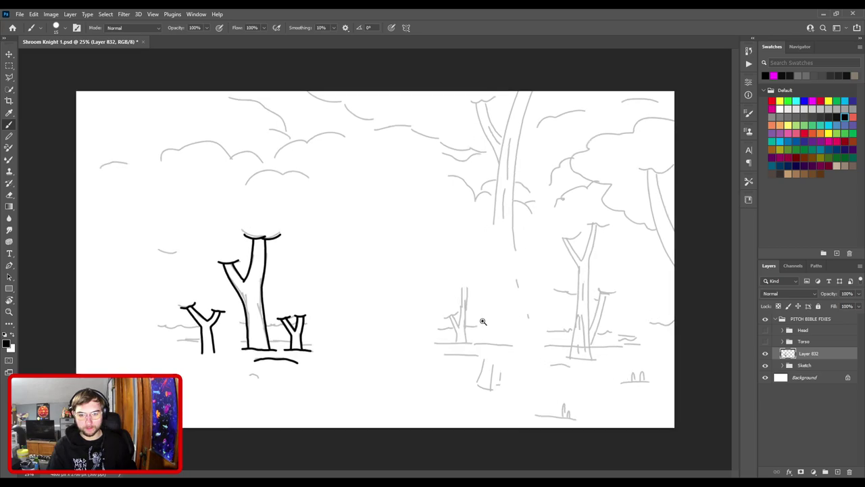
left_click_drag(363, 367, 552, 309)
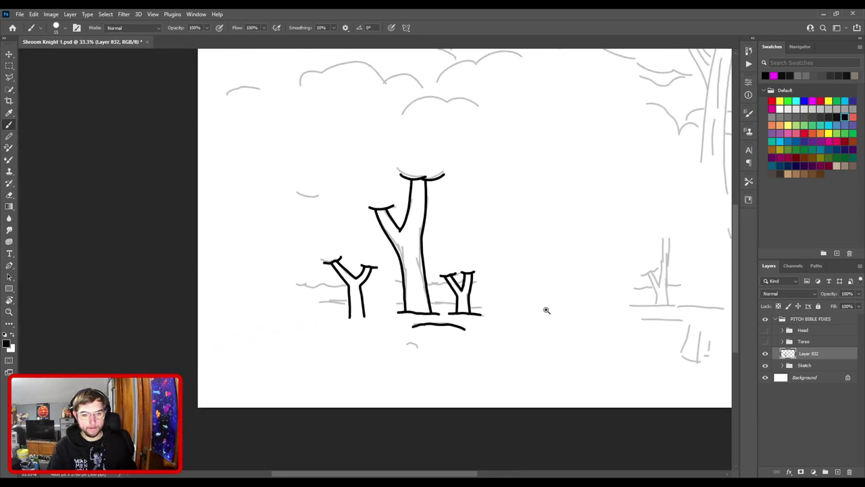
key("ctrl+plus")
key("ctrl+plus")
scroll(358, 316, "up", 1)
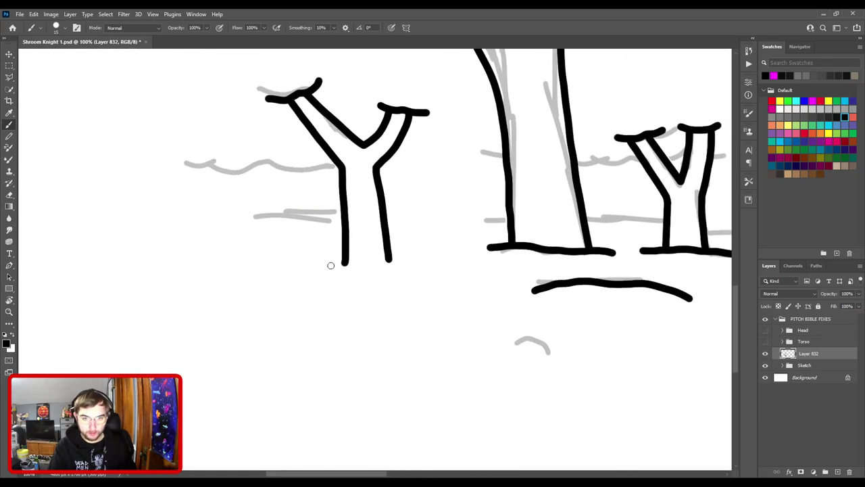
mouse_move(313, 271)
left_mouse_down()
mouse_move(395, 259)
mouse_move(430, 271)
left_mouse_up()
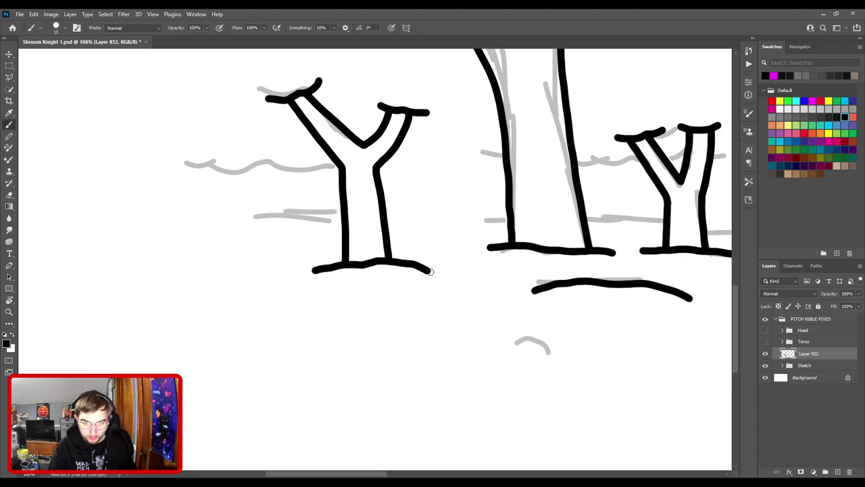
- Ink the short ground line at the base of the tall foreground tree in the right half of the scene
key("ctrl+minus")
key("ctrl+minus")
key("ctrl+minus")
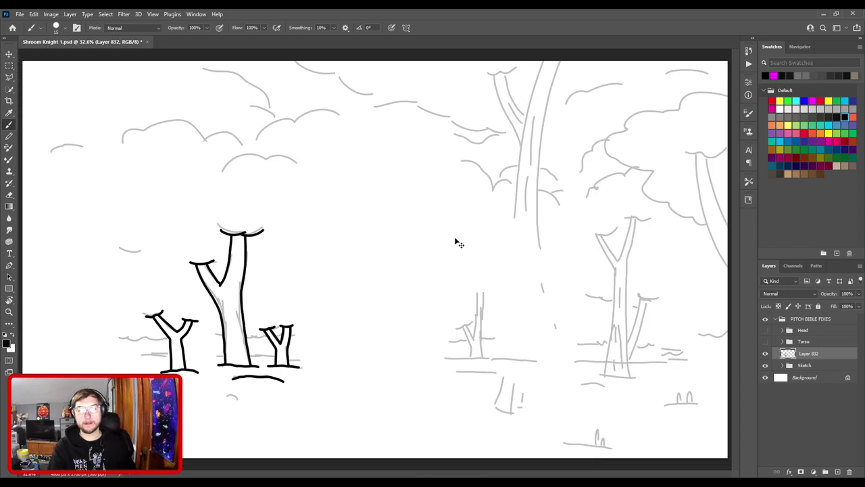
left_click_drag(477, 343, 317, 183)
scroll(392, 264, "down", 1)
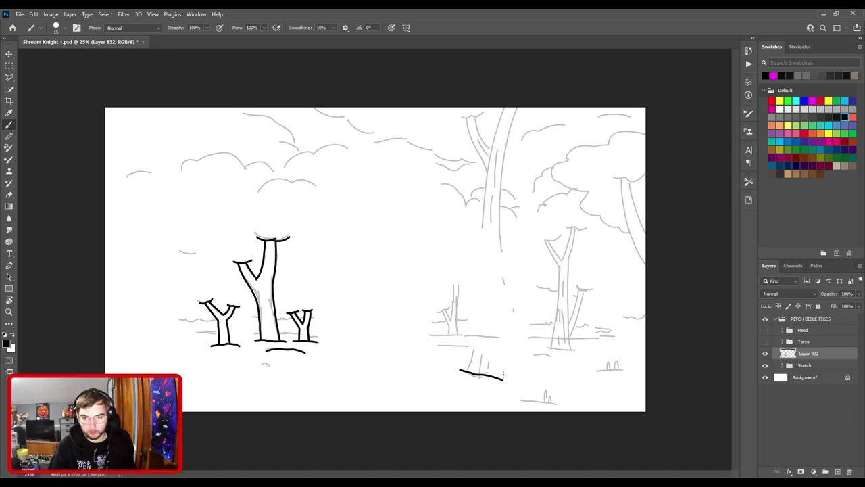
key("ctrl+z")
mouse_move(469, 372)
left_mouse_down()
mouse_move(507, 376)
mouse_move(469, 356)
mouse_move(479, 223)
mouse_move(508, 91)
mouse_move(483, 207)
mouse_move(467, 352)
mouse_move(475, 366)
mouse_move(480, 224)
mouse_move(520, 80)
mouse_move(483, 215)
mouse_move(476, 343)
mouse_move(499, 363)
mouse_move(494, 326)
left_mouse_up()
key("ctrl+z")
key("ctrl+z")
key("ctrl+z")
key("ctrl+z")
key("ctrl+z")
- Try to ink the tall foreground tree's right trunk edge as one long stroke between its base and the canvas top
left_click_drag(503, 374, 507, 201)
key("ctrl+z")
mouse_move(518, 110)
left_mouse_down()
mouse_move(504, 213)
mouse_move(510, 381)
mouse_move(509, 163)
mouse_move(534, 97)
mouse_move(506, 174)
mouse_move(501, 355)
left_mouse_up()
key("ctrl+z")
key("ctrl+z")
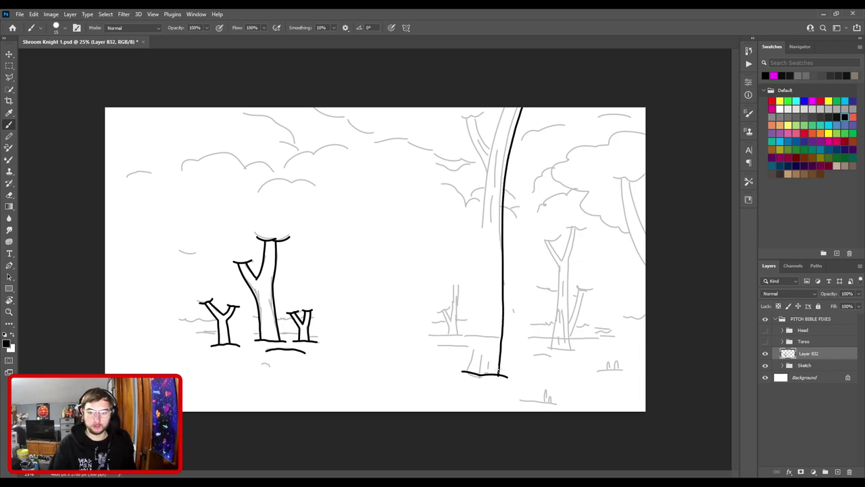
key("ctrl+z")
mouse_move(506, 374)
left_mouse_down()
mouse_move(503, 222)
mouse_move(522, 115)
mouse_move(545, 120)
left_mouse_up()
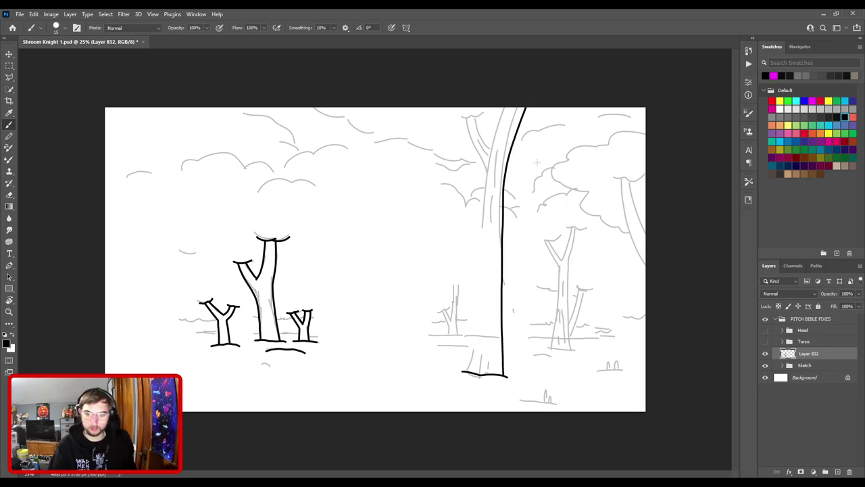
key("ctrl+plus")
left_click_drag(551, 340, 408, 379)
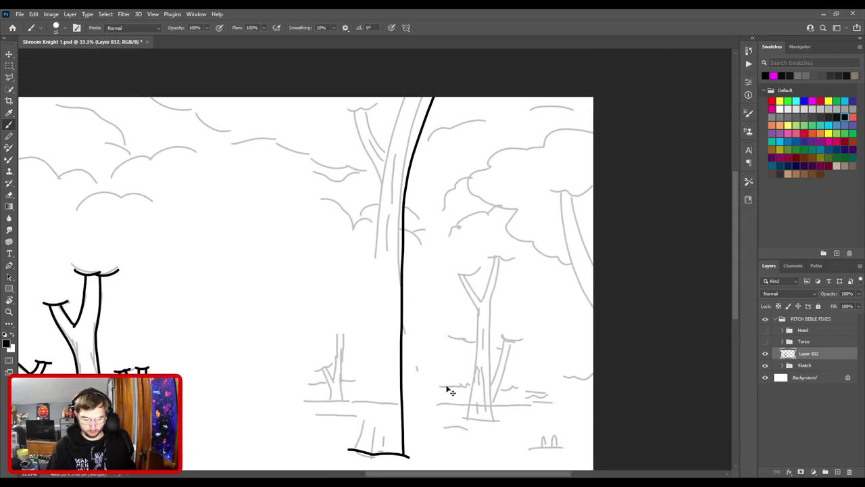
key("ctrl+z")
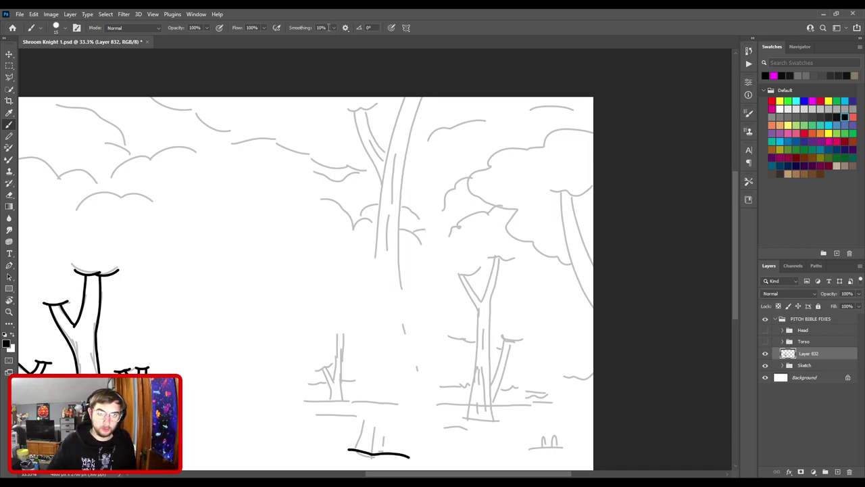
- Set the brush smoothing to 50% and ink the tall foreground tree's right trunk edge between its base and the canvas top
type("5")
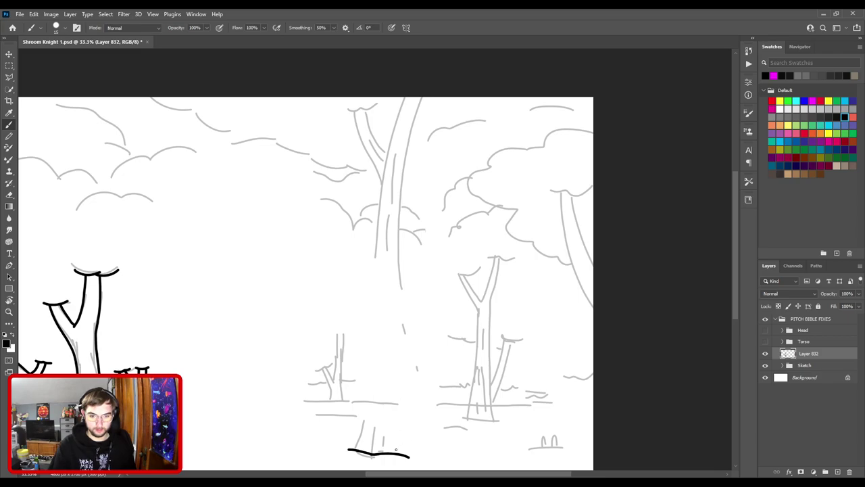
mouse_move(400, 454)
left_mouse_down()
mouse_move(408, 254)
mouse_move(432, 140)
left_mouse_up()
key("ctrl+z")
scroll(428, 160, "down", 2)
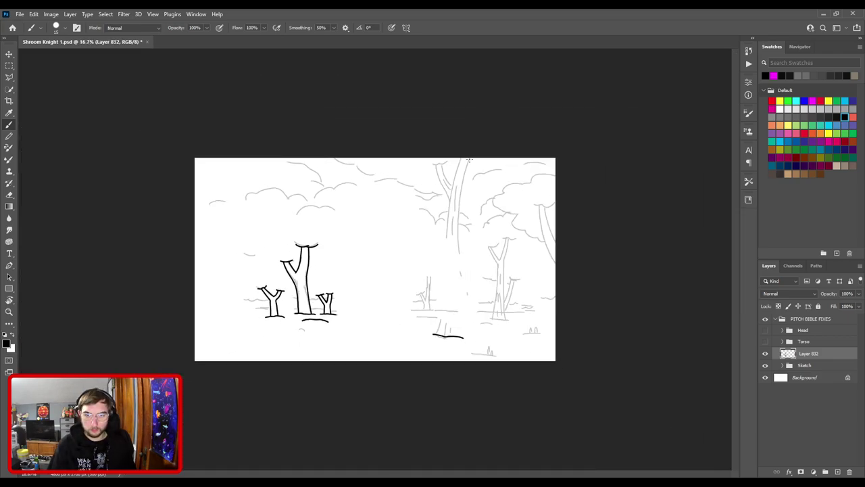
mouse_move(463, 255)
left_mouse_down()
mouse_move(463, 342)
mouse_move(459, 278)
left_mouse_up()
key("ctrl+z")
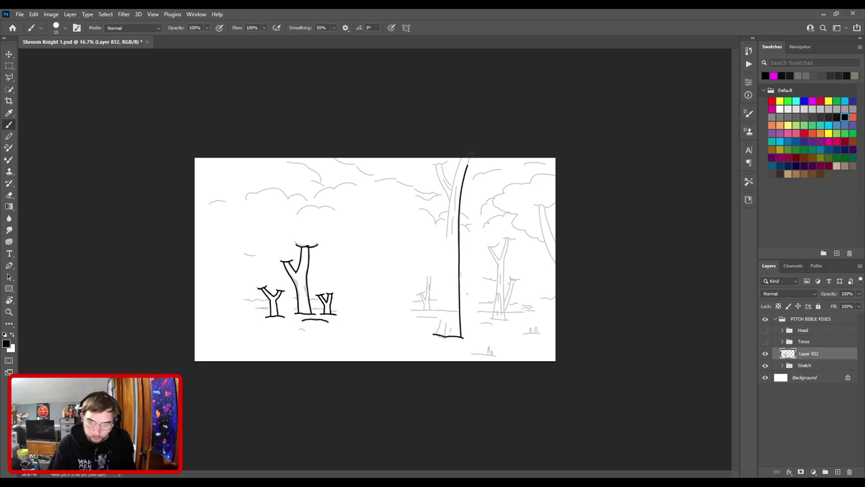
key("ctrl+plus")
key("ctrl+plus")
key("ctrl+plus")
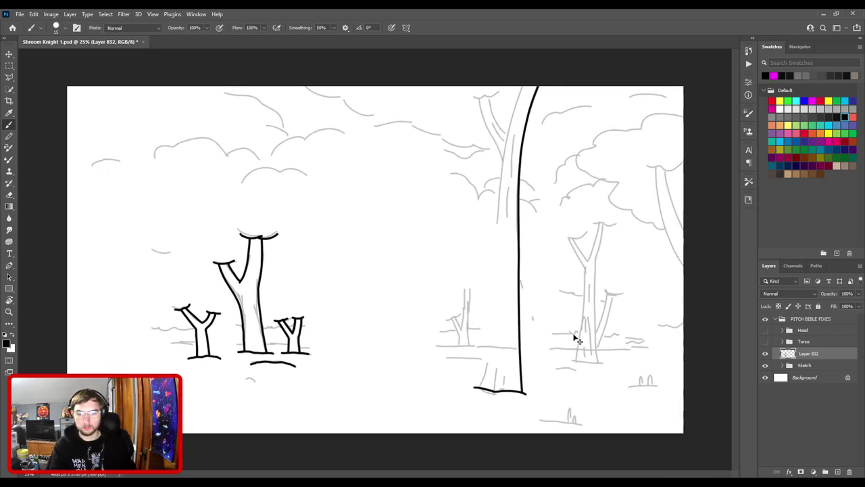
- Try several long strokes for the tall foreground tree's left trunk edge
left_click_drag(496, 291, 292, 382)
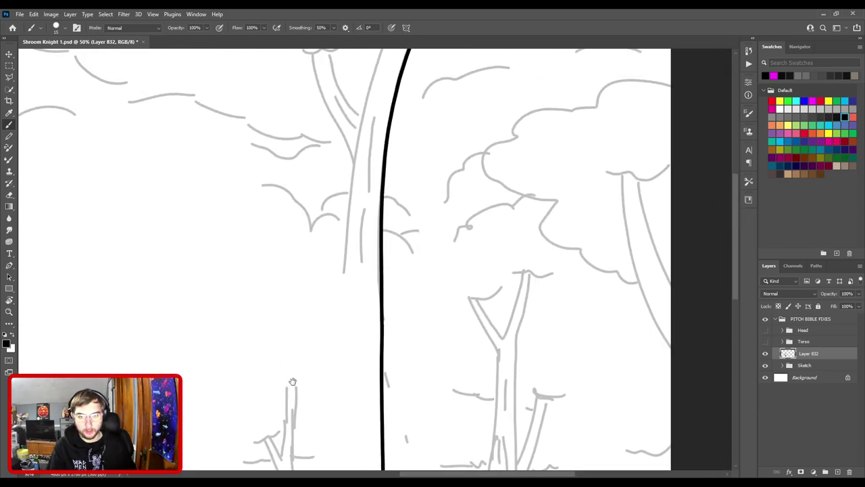
key("ctrl+minus")
key("ctrl+minus")
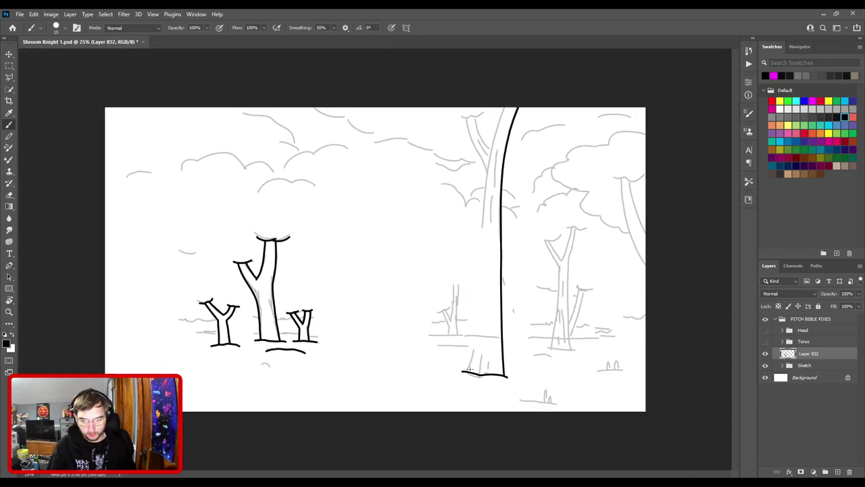
mouse_move(473, 342)
left_mouse_down()
mouse_move(483, 184)
mouse_move(511, 107)
left_mouse_up()
key("ctrl+z")
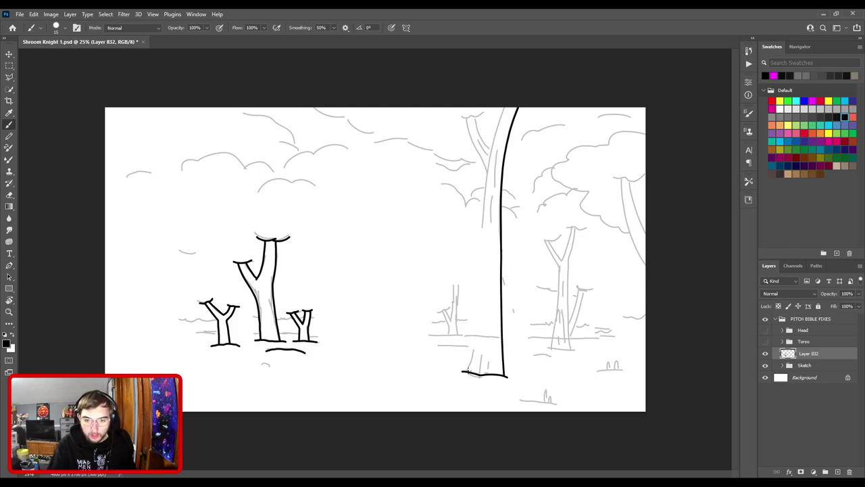
mouse_move(465, 371)
left_mouse_down()
mouse_move(488, 173)
mouse_move(521, 89)
mouse_move(529, 122)
mouse_move(515, 107)
mouse_move(493, 152)
left_mouse_up()
key("ctrl+z")
key("ctrl+z")
key("ctrl+z")
left_click_drag(506, 107, 475, 252)
key("ctrl+z")
mouse_move(507, 108)
left_mouse_down()
mouse_move(487, 180)
mouse_move(470, 357)
left_mouse_up()
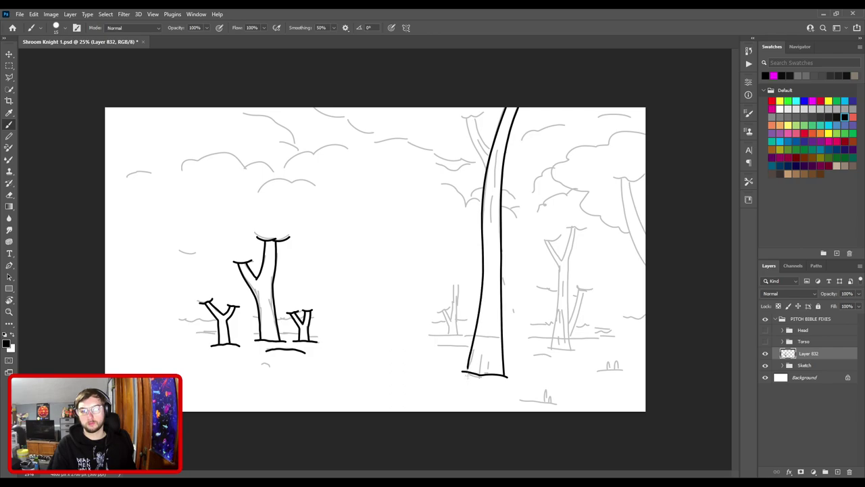
key("ctrl+z")
mouse_move(465, 371)
left_mouse_down()
mouse_move(478, 318)
mouse_move(485, 162)
mouse_move(514, 105)
left_mouse_up()
key("ctrl+z")
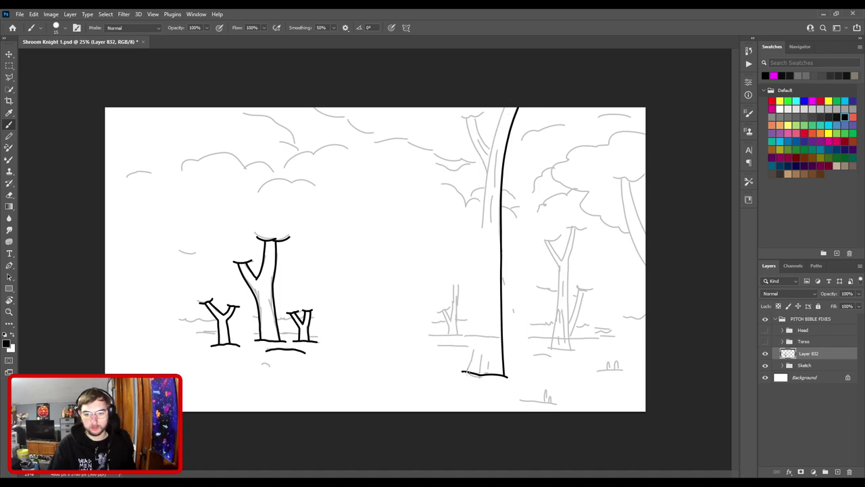
- Ink the tall foreground tree's left trunk edge, flaring at the base and curving up to the canvas top
left_click_drag(473, 347, 479, 164)
left_click_drag(492, 128, 516, 96)
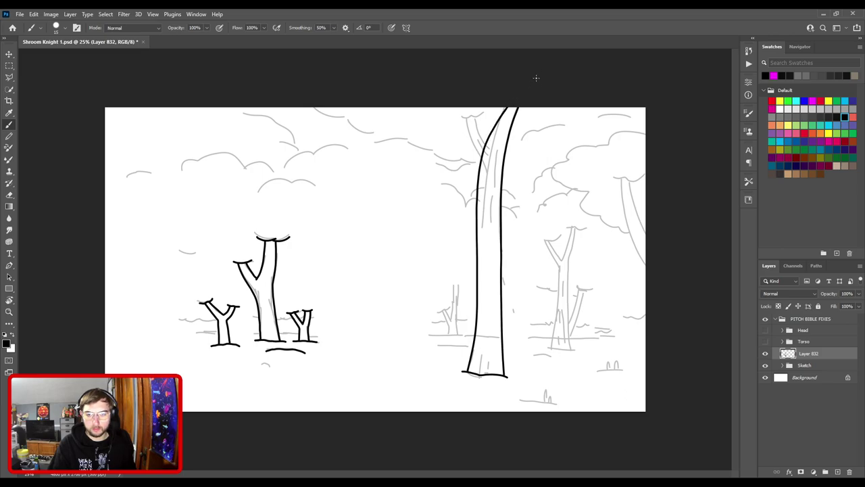
key("ctrl+z")
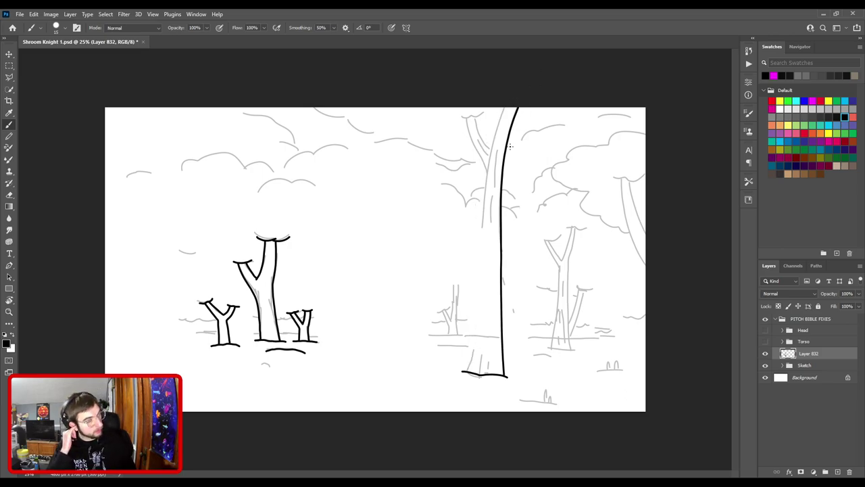
left_click_drag(465, 370, 487, 160)
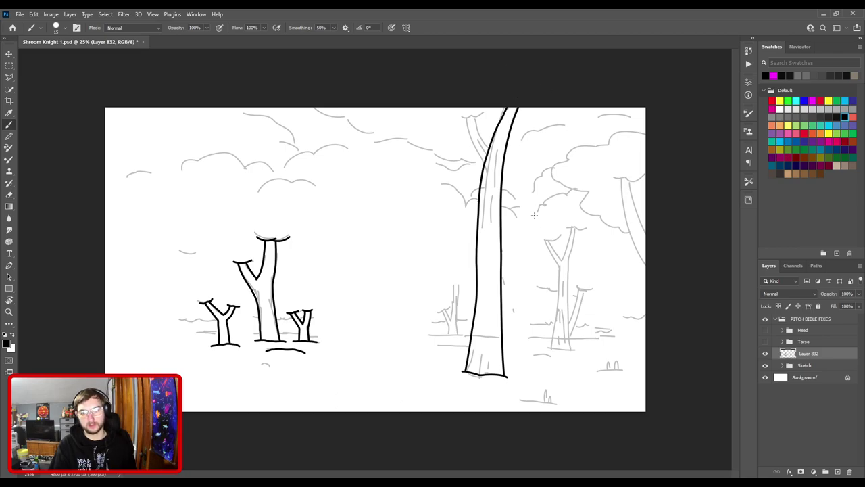
- Try erasing the upper part of the tall foreground tree's left trunk edge and redrawing it up to the canvas top
scroll(519, 255, "up", 2)
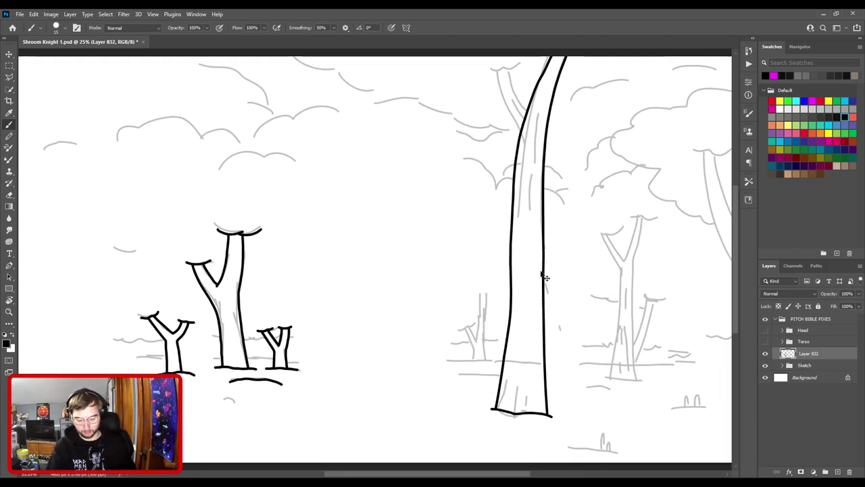
key("e")
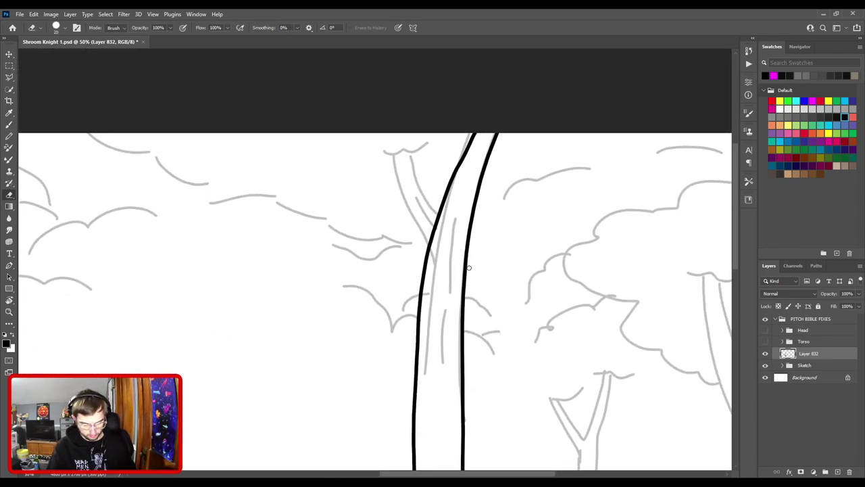
left_click_drag(446, 229, 466, 135)
mouse_move(430, 220)
left_mouse_down()
mouse_move(422, 254)
mouse_move(437, 212)
mouse_move(421, 330)
mouse_move(422, 266)
mouse_move(423, 290)
mouse_move(448, 182)
mouse_move(486, 104)
mouse_move(458, 161)
mouse_move(433, 259)
left_mouse_up()
key("b")
key("ctrl+z")
key("ctrl+z")
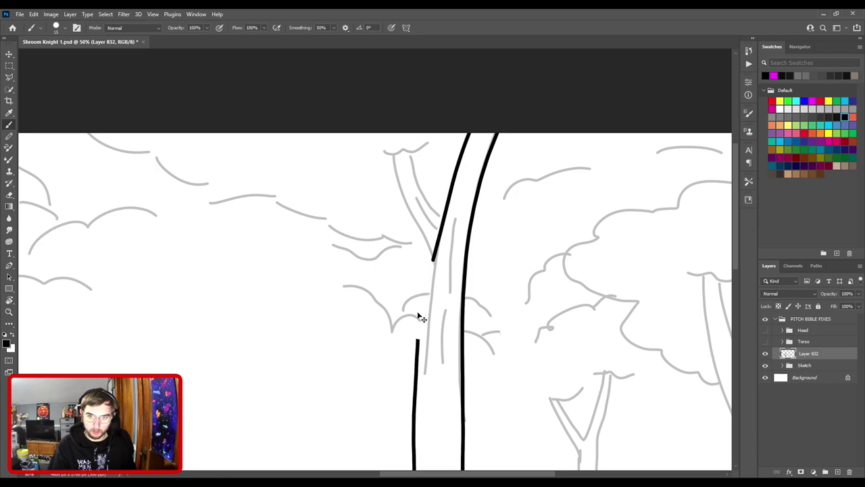
key("ctrl+z")
mouse_move(420, 317)
left_mouse_down()
mouse_move(423, 255)
mouse_move(429, 272)
mouse_move(446, 197)
mouse_move(476, 125)
left_mouse_up()
key("ctrl+minus")
key("ctrl+minus")
key("ctrl+minus")
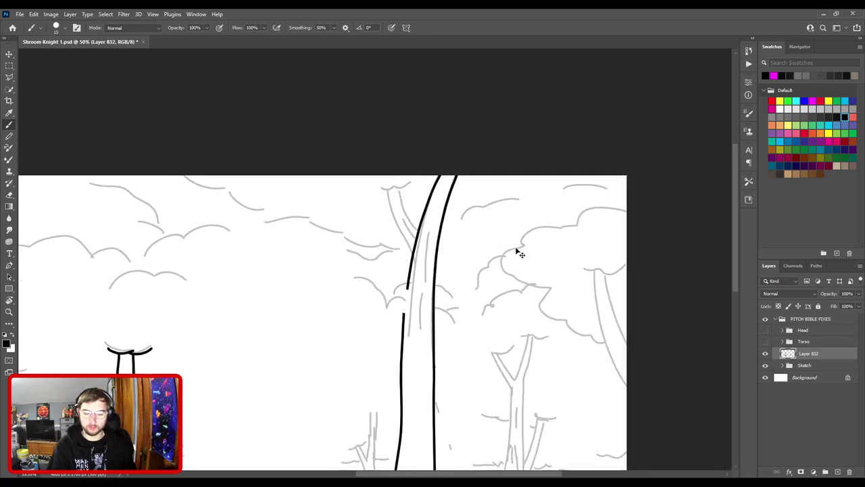
- Erase the tall foreground tree's left trunk edge from just above the flared base to the canvas top
key("ctrl+plus")
key("ctrl+plus")
left_click_drag(515, 229, 424, 243)
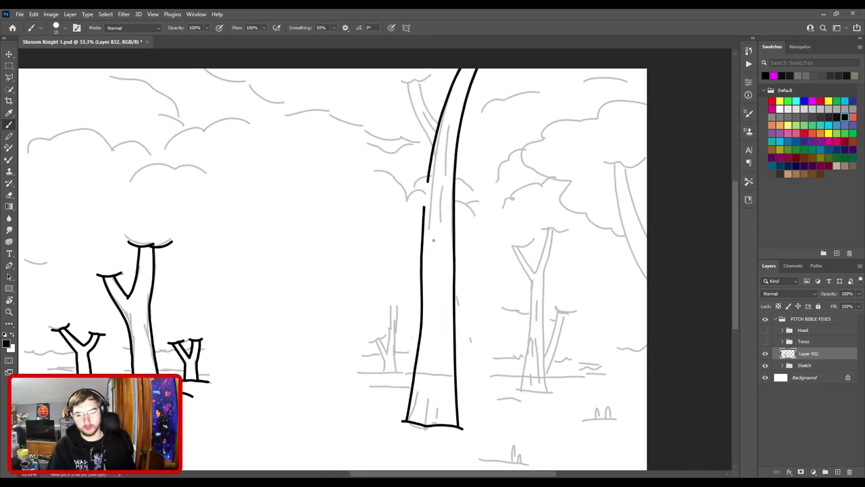
key("e")
mouse_move(421, 196)
left_mouse_down()
mouse_move(421, 333)
mouse_move(429, 225)
left_mouse_up()
key("b")
key("ctrl+z")
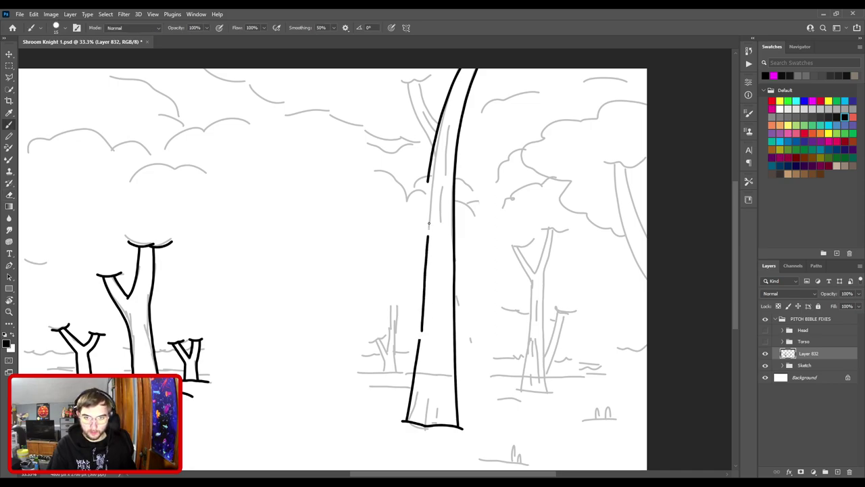
key("ctrl+z")
key("e")
mouse_move(427, 190)
left_mouse_down()
mouse_move(430, 119)
mouse_move(437, 103)
mouse_move(442, 138)
mouse_move(464, 63)
left_mouse_up()
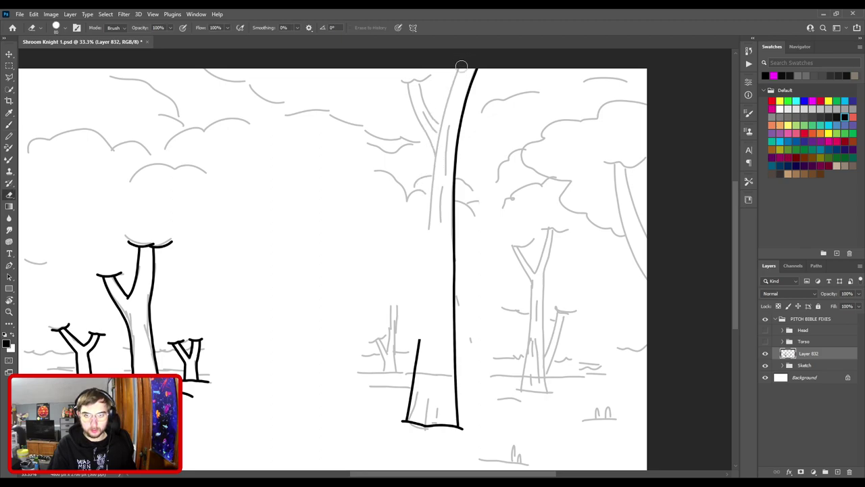
- Redraw the tall foreground tree's left trunk edge in sections from the canvas top down to the flared base, following the sketch
key("b")
key("ctrl+z")
left_click_drag(461, 67, 451, 93)
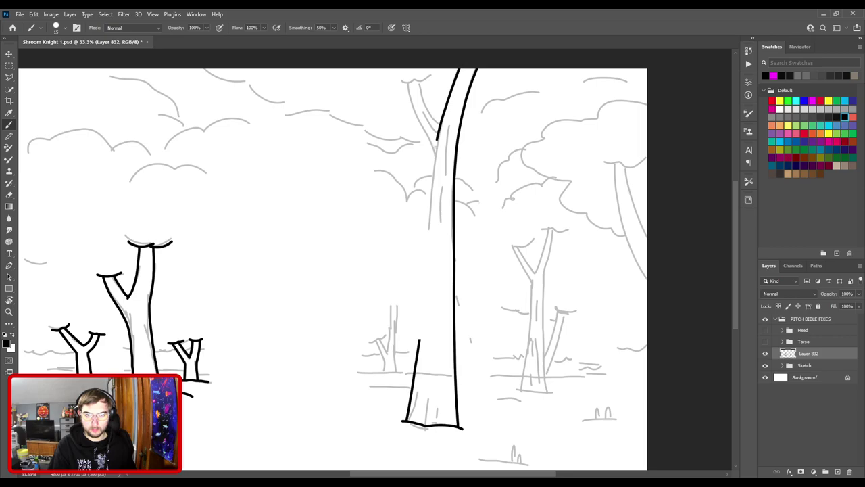
left_click_drag(428, 248, 426, 272)
key("e")
left_click_drag(427, 328, 427, 258)
key("v")
key("b")
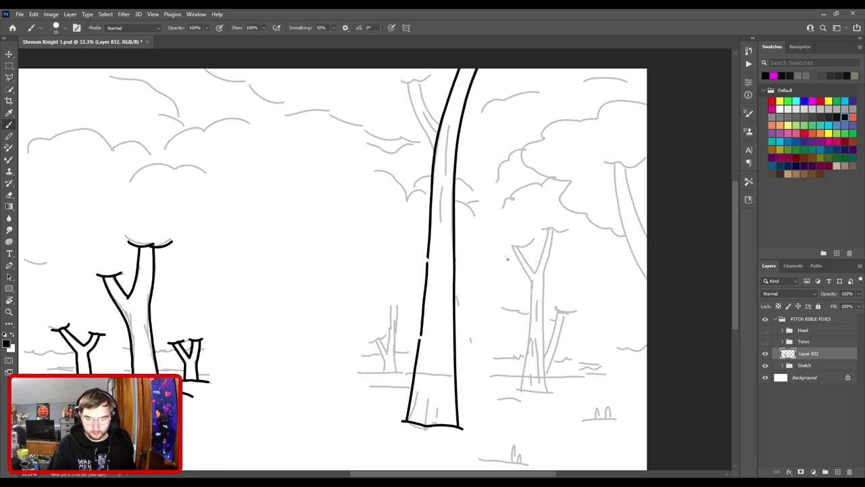
- Trim the stroke ends around the lower gap in the tall foreground tree's left trunk edge with the eraser
key("ctrl+minus")
key("ctrl+plus")
key("ctrl+plus")
left_click_drag(675, 356, 523, 226)
key("ctrl+plus")
key("ctrl+plus")
key("ctrl+plus")
scroll(526, 246, "up", 4)
key("e")
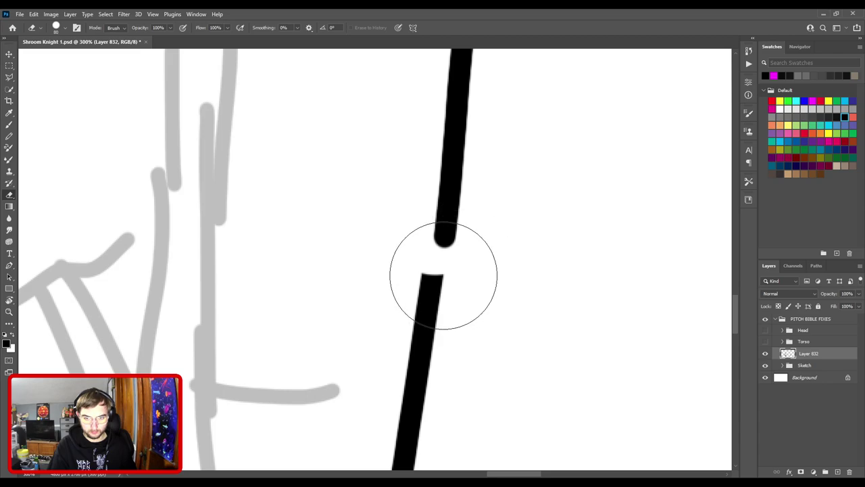
left_click(442, 279)
- Try to bridge the lower gap in the left trunk edge with brush strokes at 50% smoothing
key("b")
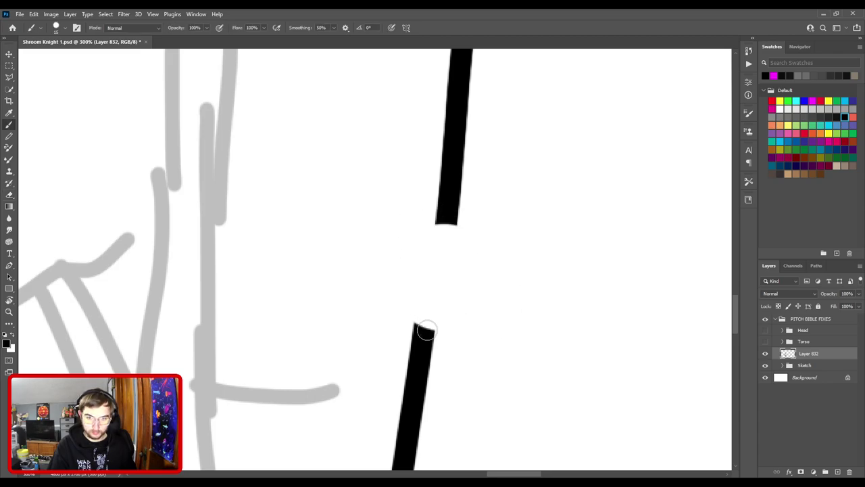
left_click_drag(425, 328, 437, 272)
key("ctrl+z")
mouse_move(427, 325)
left_mouse_down()
mouse_move(451, 220)
mouse_move(426, 327)
left_mouse_up()
key("ctrl+z")
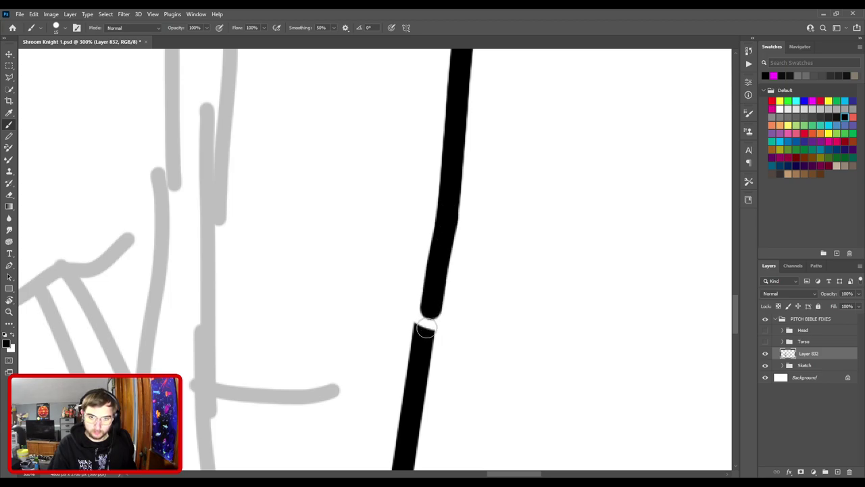
scroll(487, 351, "down", 4)
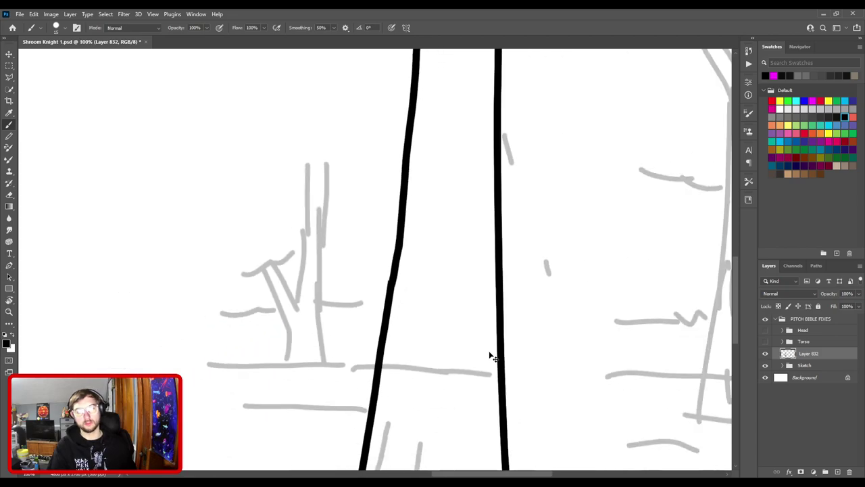
scroll(477, 203, "up", 3)
key("ctrl+z")
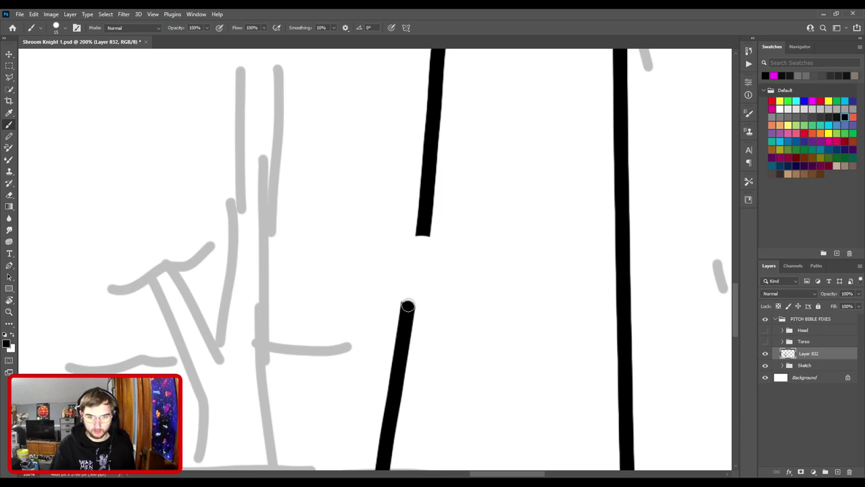
- Bridge the lower gap in the tall foreground tree's left trunk edge with the brush smoothing set to 10%
left_click_drag(405, 305, 426, 227)
key("ctrl+z")
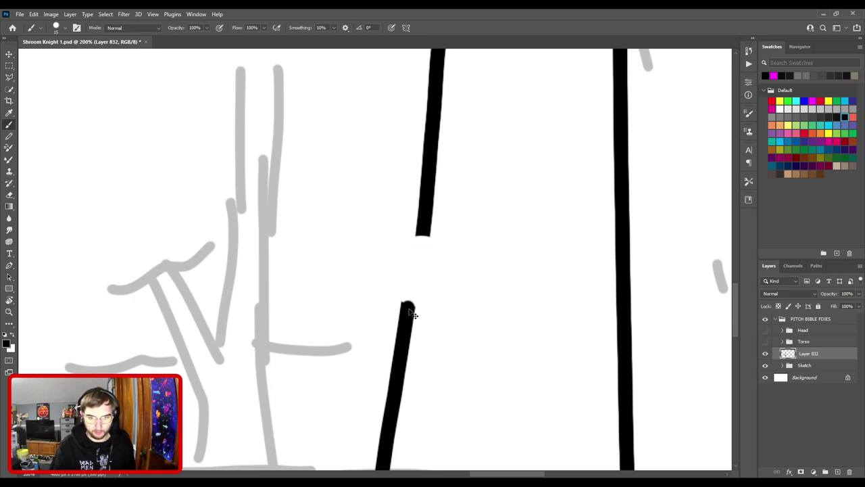
left_click_drag(407, 309, 424, 228)
key("ctrl+minus")
key("ctrl+minus")
key("ctrl+plus")
key("ctrl+plus")
key("ctrl+plus")
key("e")
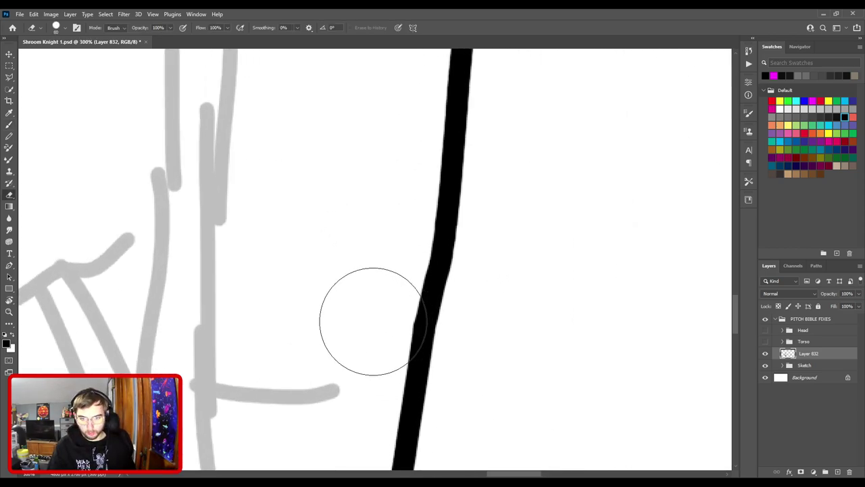
key("b")
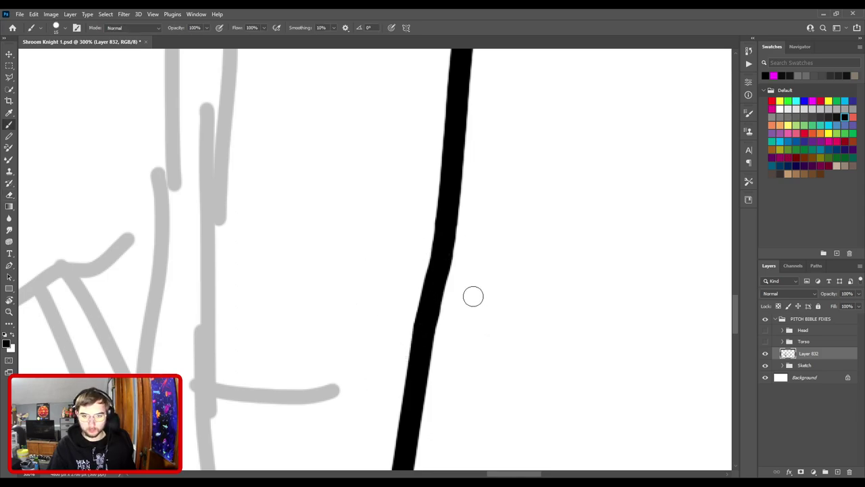
- Close the upper gap in the tall foreground tree's left trunk edge with short straight brush strokes
scroll(484, 271, "down", 4)
scroll(456, 155, "up", 5)
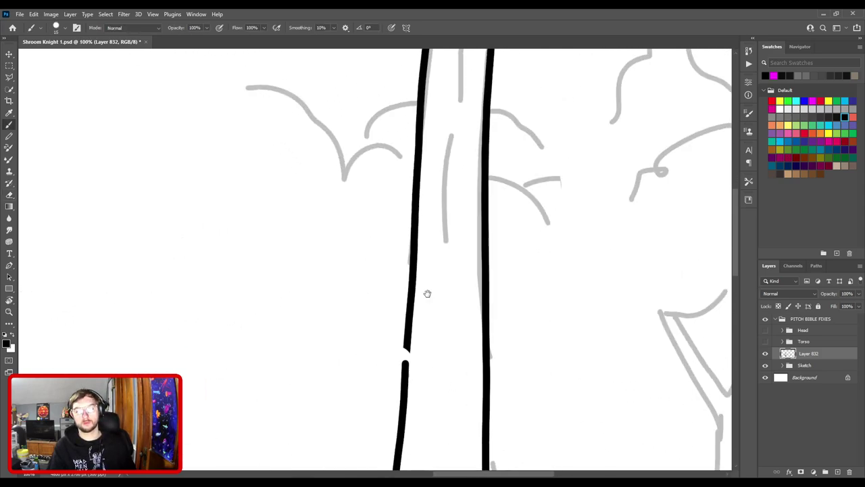
left_click(469, 309)
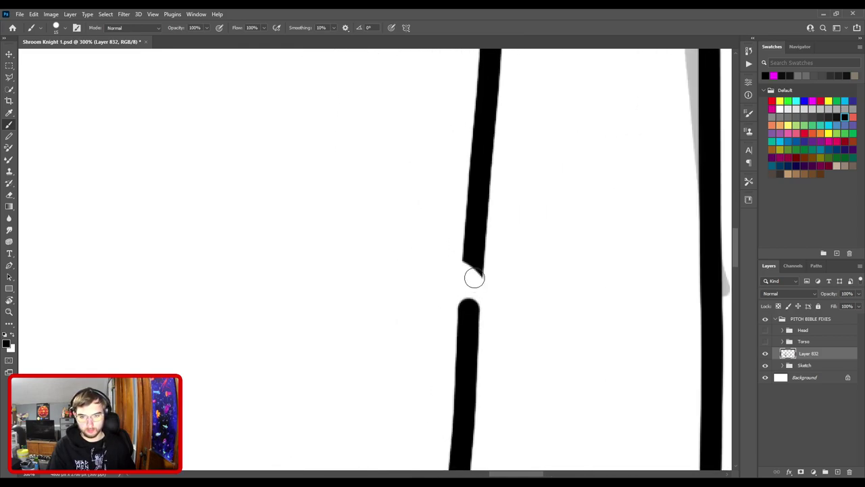
left_click(474, 263, "shift")
left_click(476, 252, "shift")
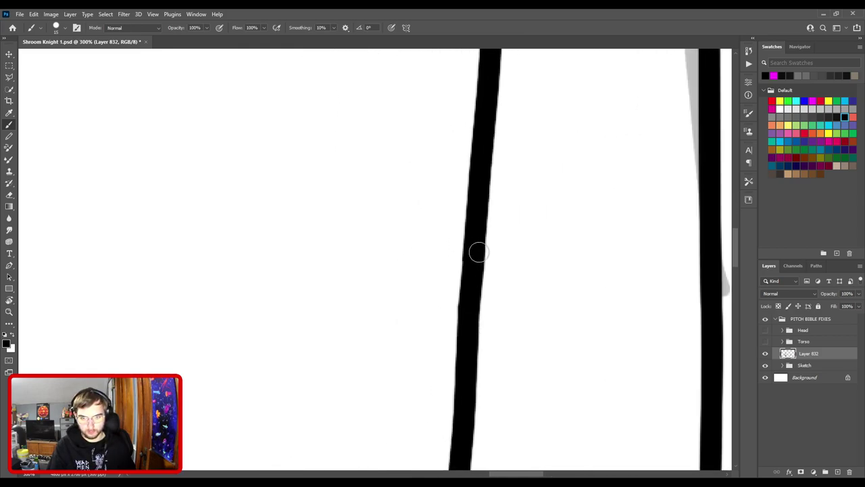
key("ctrl+minus")
key("ctrl+0")
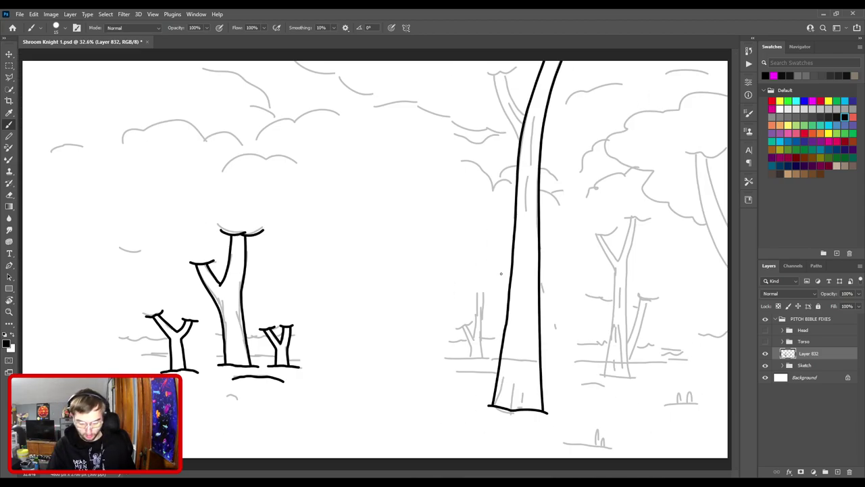
- Ink two short ground lines beneath the tall foreground tree's base, a longer one on the left and a shorter one on the right
key("ctrl+plus")
left_click_drag(461, 357, 348, 196)
key("ctrl+plus")
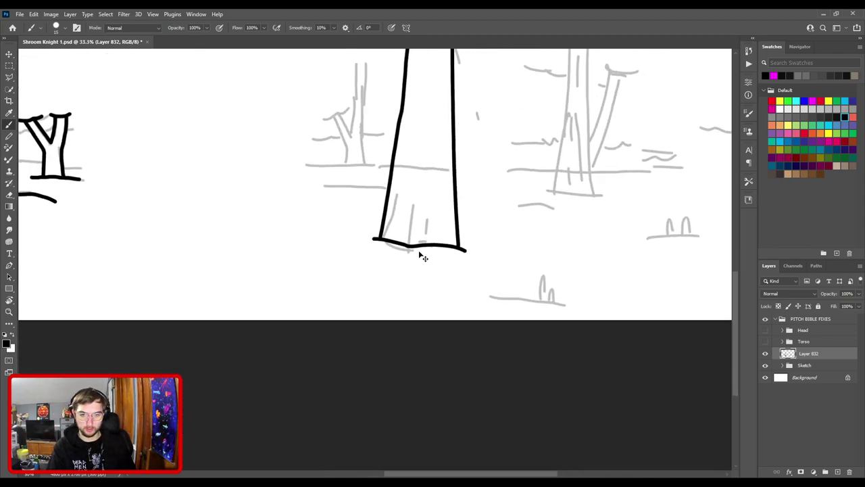
key("ctrl+plus")
left_click_drag(377, 259, 427, 257)
key("ctrl+z")
left_click_drag(370, 264, 469, 276)
key("ctrl+z")
mouse_move(344, 268)
left_mouse_down()
mouse_move(440, 281)
mouse_move(516, 272)
left_mouse_up()
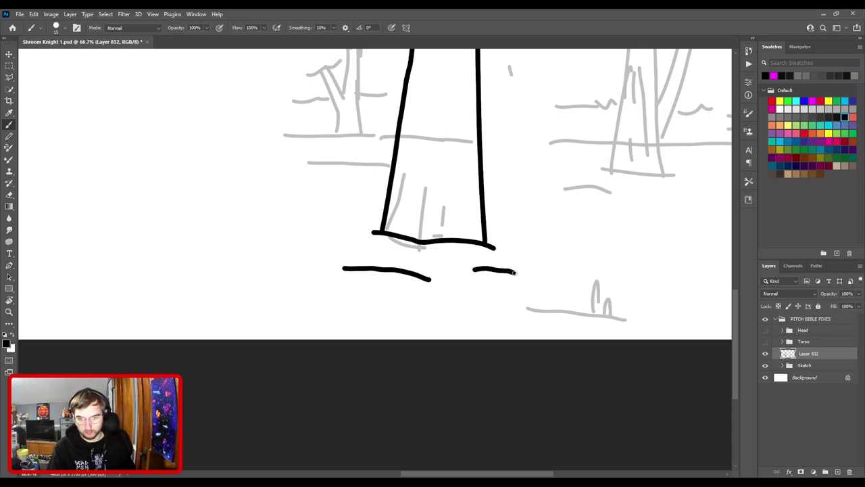
- Ink the tall foreground tree's upper left branch with a curved cap and two edges running down into the trunk
key("ctrl+minus")
left_click_drag(462, 149, 469, 353)
key("ctrl+minus")
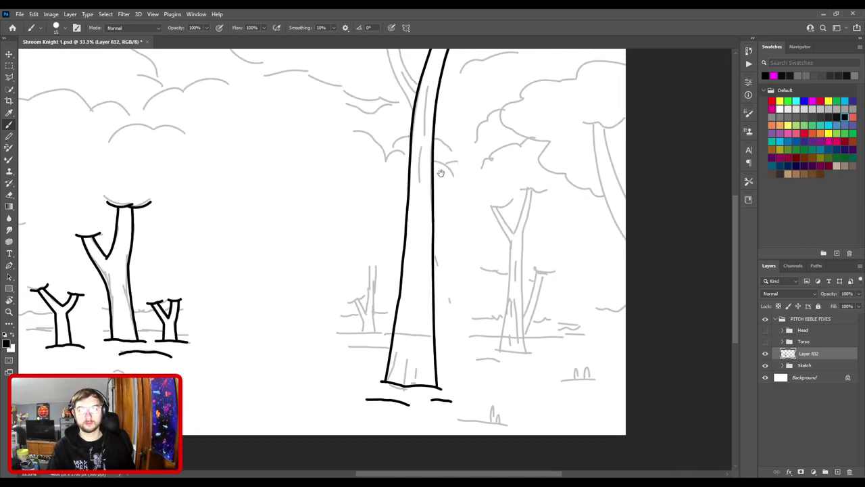
left_click_drag(435, 180, 439, 347)
scroll(431, 212, "up", 2)
mouse_move(395, 183)
left_mouse_down()
mouse_move(459, 182)
mouse_move(414, 203)
mouse_move(462, 312)
left_mouse_up()
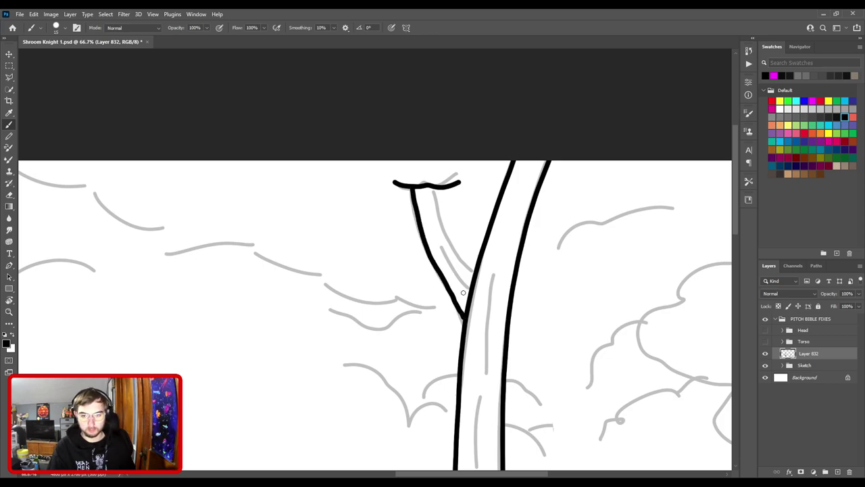
key("ctrl+z")
mouse_move(411, 190)
left_mouse_down()
mouse_move(440, 305)
mouse_move(466, 326)
mouse_move(421, 227)
mouse_move(415, 189)
mouse_move(442, 212)
mouse_move(471, 269)
left_mouse_up()
key("ctrl+z")
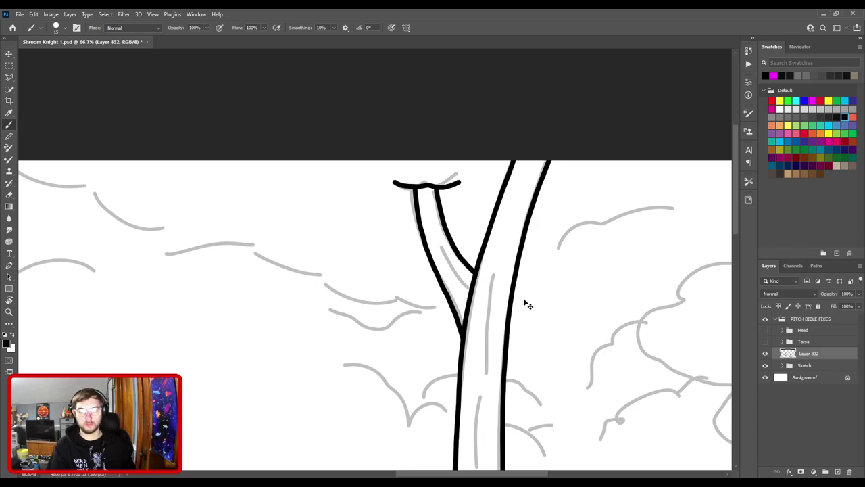
- Erase the trunk line crossing the branch's base and ink a short rounded stub below the upper junction
key("ctrl+plus")
key("ctrl+plus")
left_click_drag(558, 288, 286, 164)
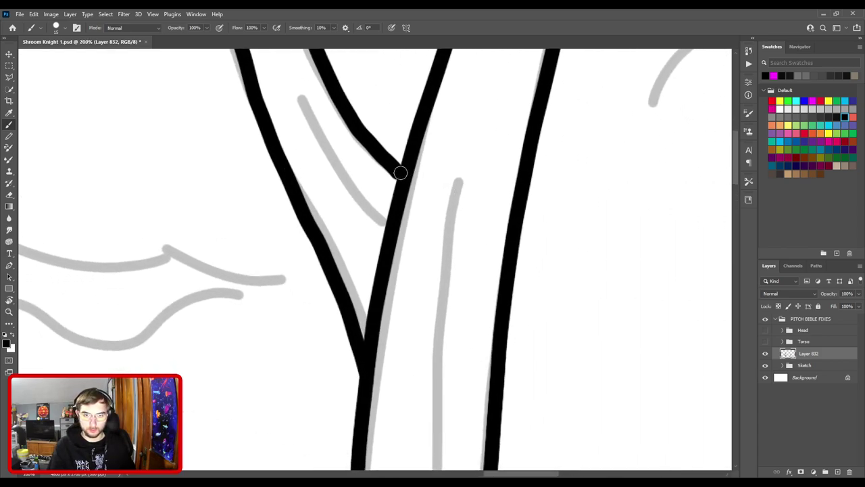
key("e")
mouse_move(394, 257)
left_mouse_down()
mouse_move(431, 287)
mouse_move(426, 266)
mouse_move(389, 240)
mouse_move(393, 264)
left_mouse_up()
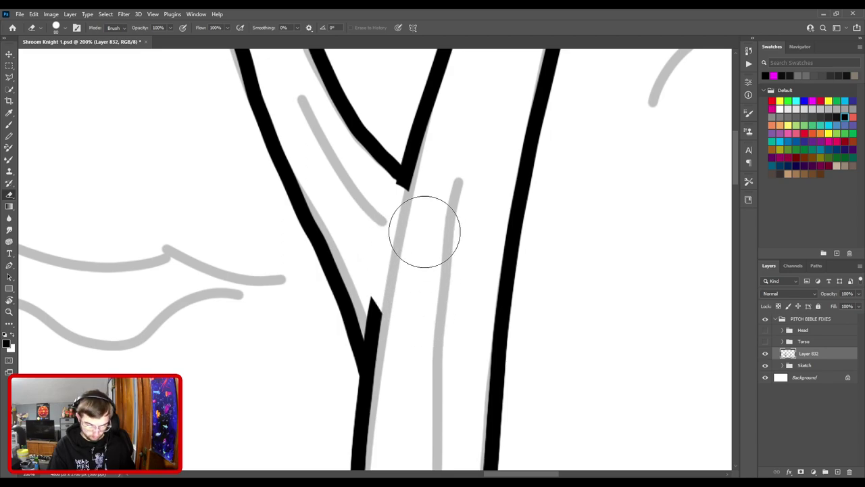
key("b")
left_click_drag(406, 179, 396, 207)
key("ctrl+z")
left_click_drag(404, 178, 396, 210)
- Extend the trunk line slightly above the branch's lower junction with a short rounded stub
left_click_drag(374, 314, 379, 292)
key("ctrl+z")
key("ctrl+z")
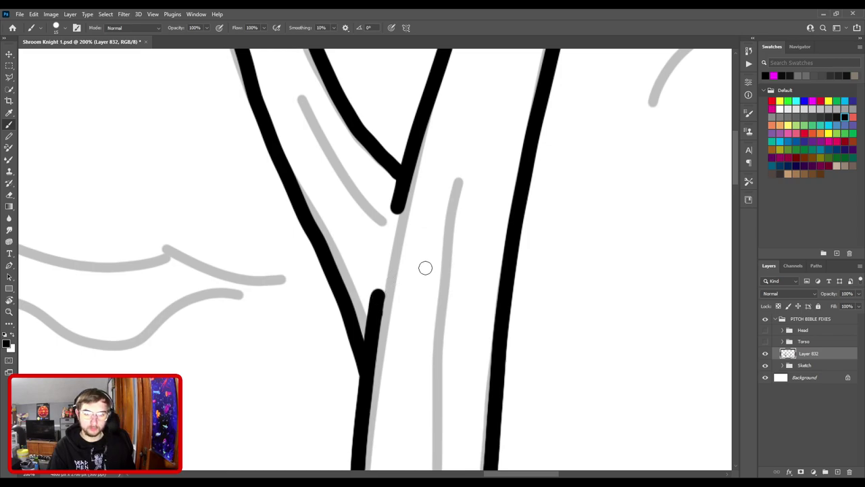
key("ctrl+z")
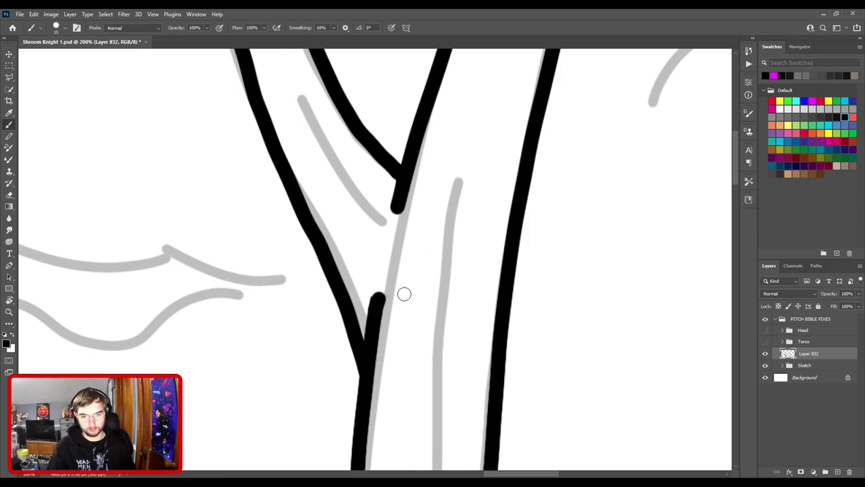
left_click_drag(375, 310, 379, 287)
key("ctrl+z")
key("ctrl+z")
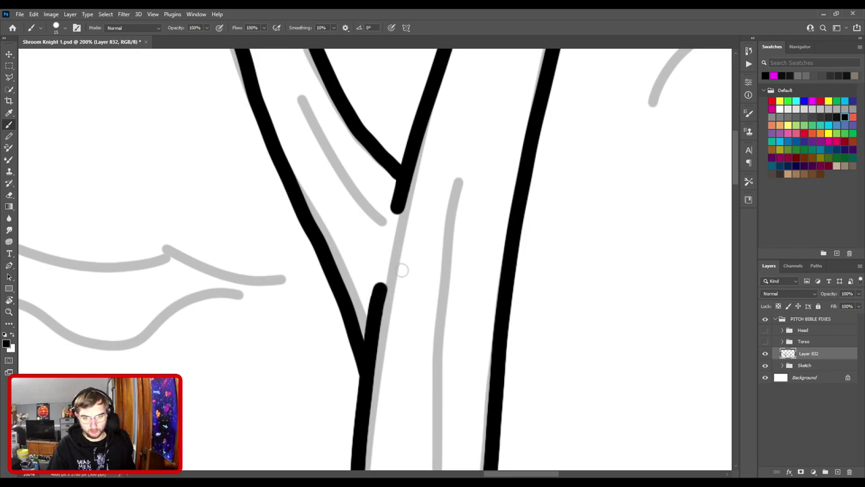
key("e")
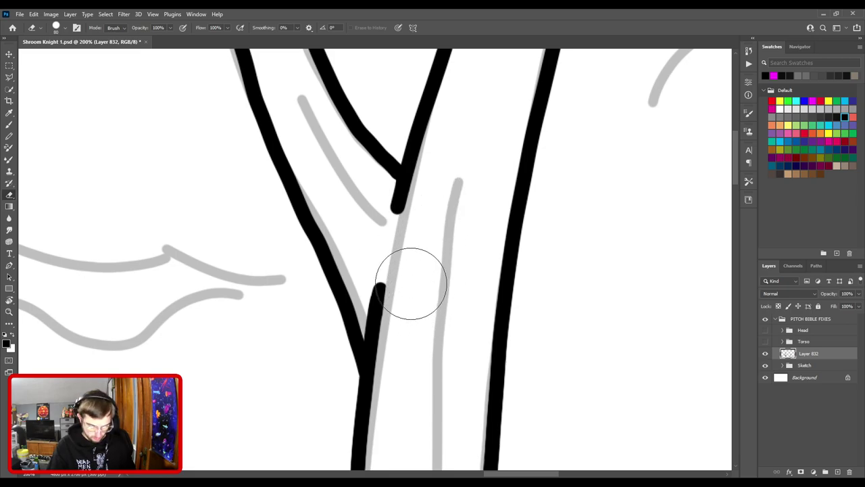
key("b")
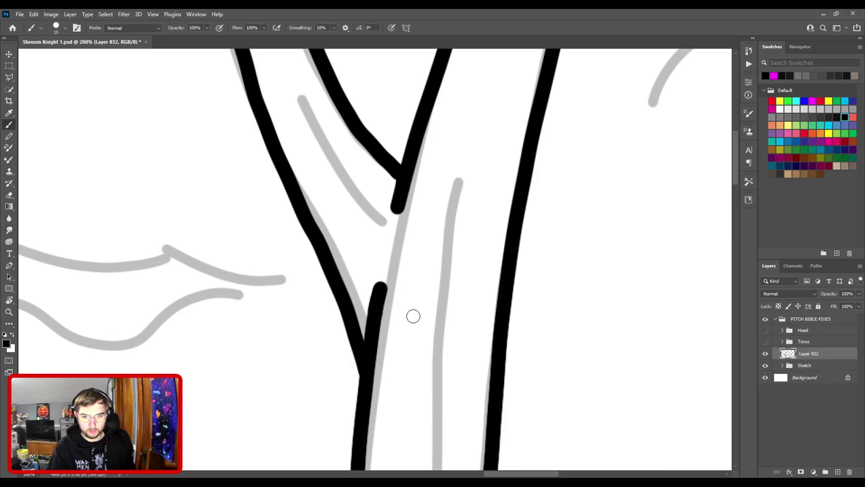
key("ctrl+z")
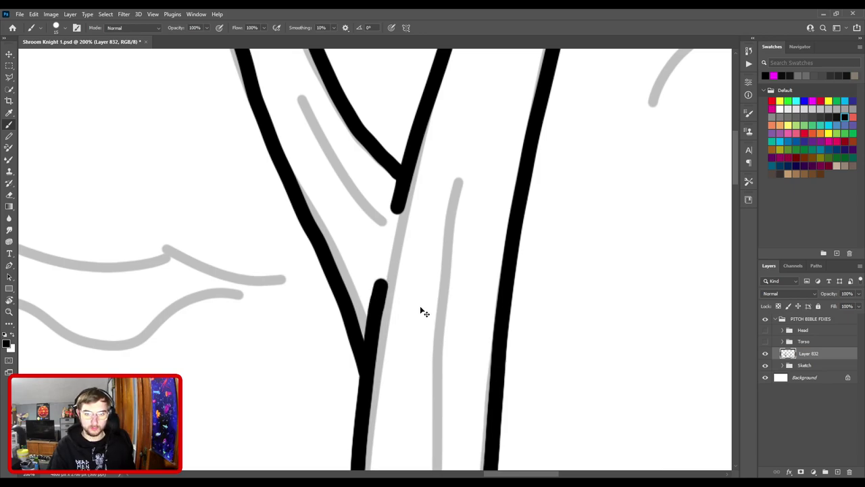
key("ctrl+minus")
key("ctrl+minus")
key("ctrl+0")
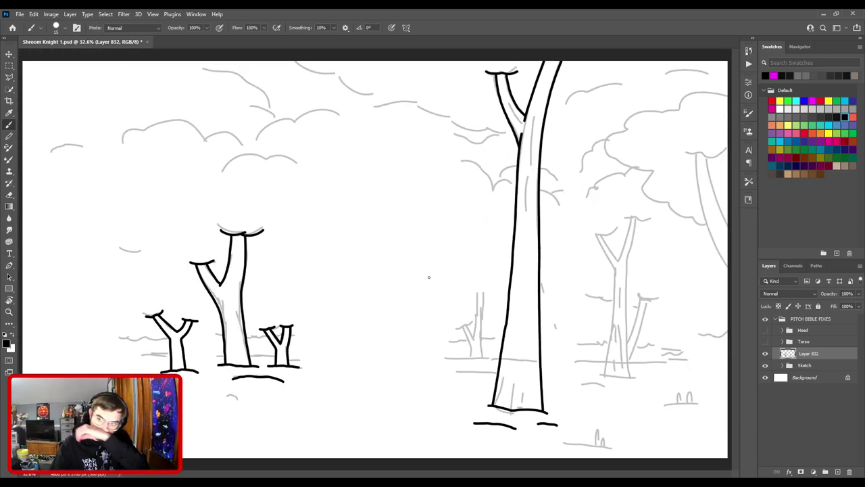
key("ctrl+plus")
left_click_drag(545, 298, 370, 250)
key("ctrl+plus")
mouse_move(435, 310)
left_mouse_down()
mouse_move(399, 286)
mouse_move(358, 332)
left_mouse_up()
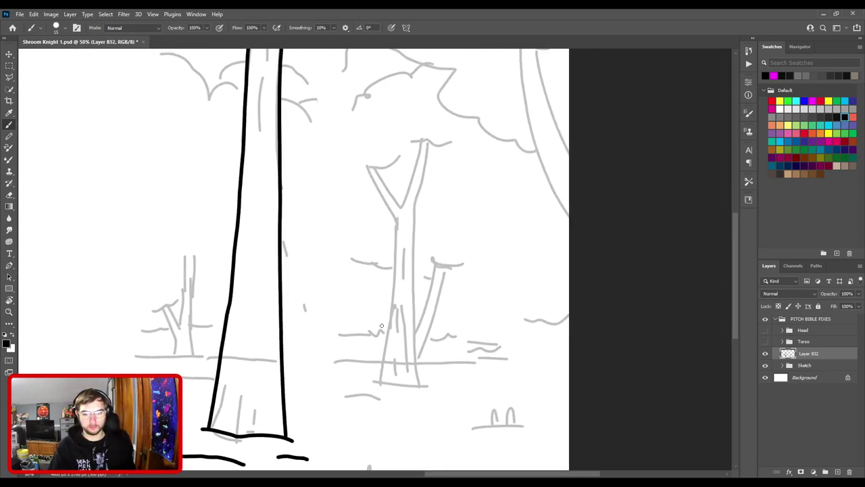
left_click_drag(380, 382, 388, 272)
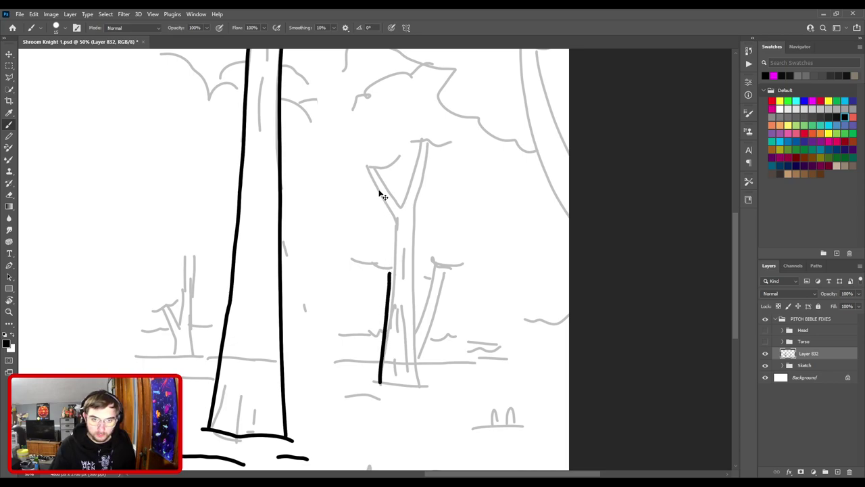
key("ctrl+z")
left_click_drag(365, 166, 388, 211)
mouse_move(390, 244)
left_mouse_down()
mouse_move(378, 383)
mouse_move(394, 223)
mouse_move(375, 171)
mouse_move(396, 214)
left_mouse_up()
key("ctrl+z")
key("ctrl+z")
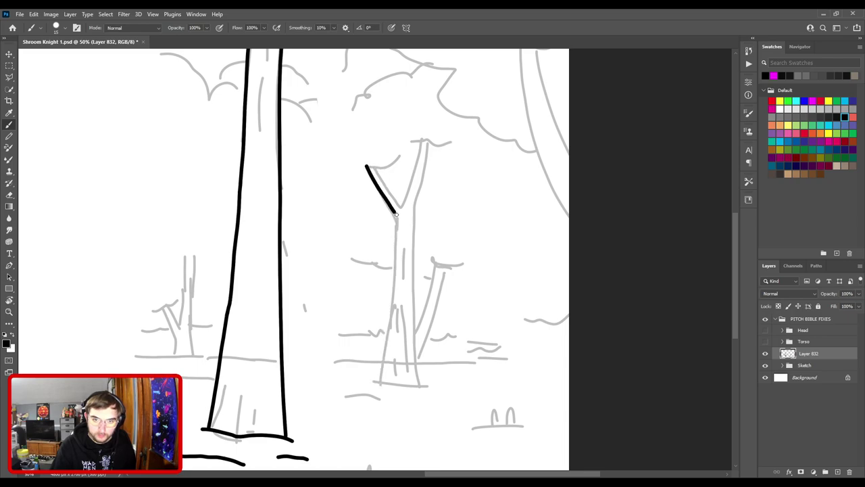
left_click_drag(397, 248, 398, 252)
key("ctrl+z")
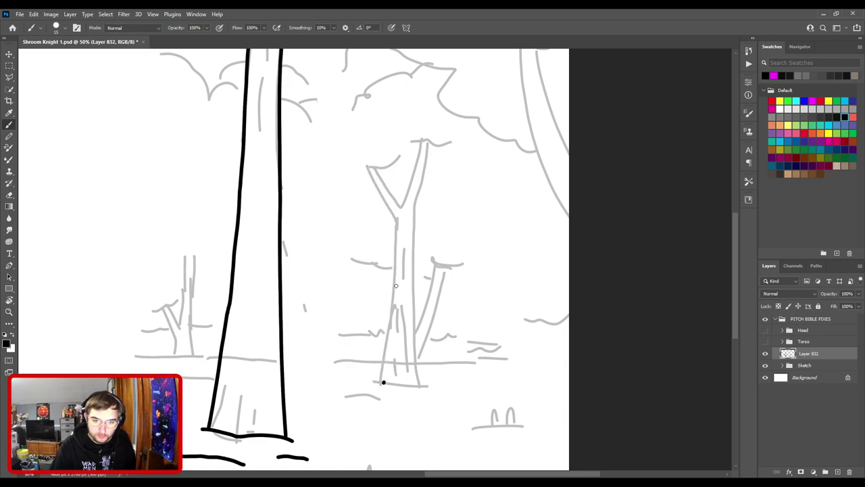
- Ink the left outline of the forked tree right of the tall trunk with straight segments from base through fork to left branch tip
left_click(395, 299, "shift")
left_click(397, 220, "shift")
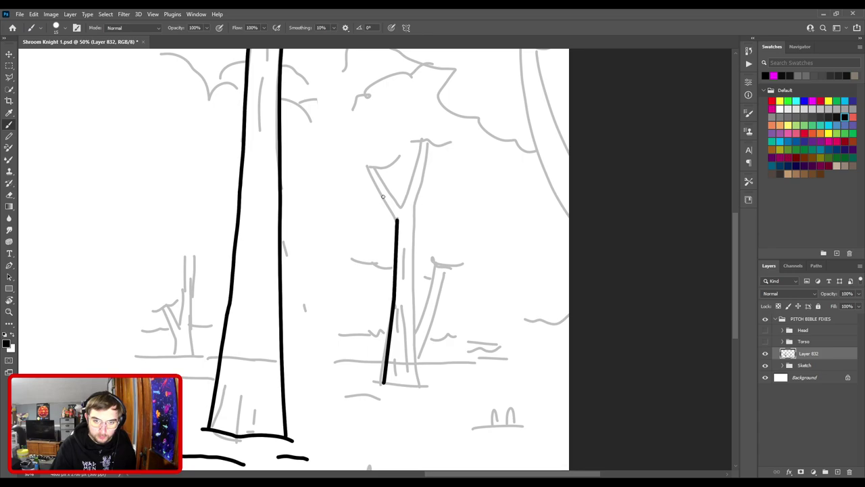
left_click(381, 194, "shift")
left_click(366, 165, "shift")
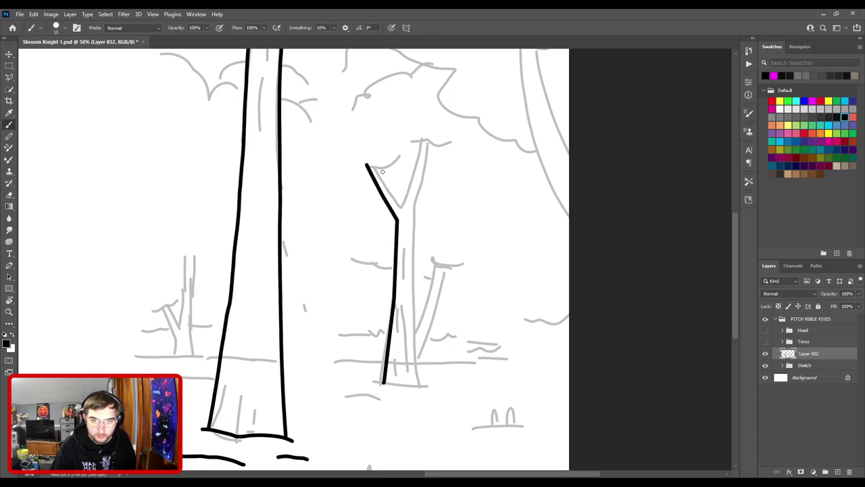
- Ink the inner edge of the forked tree's left branch down to the crotch, redrawing the stroke until it follows the branch cleanly
left_click_drag(377, 165, 394, 195)
key("ctrl+z")
left_click_drag(378, 166, 396, 192)
key("ctrl+z")
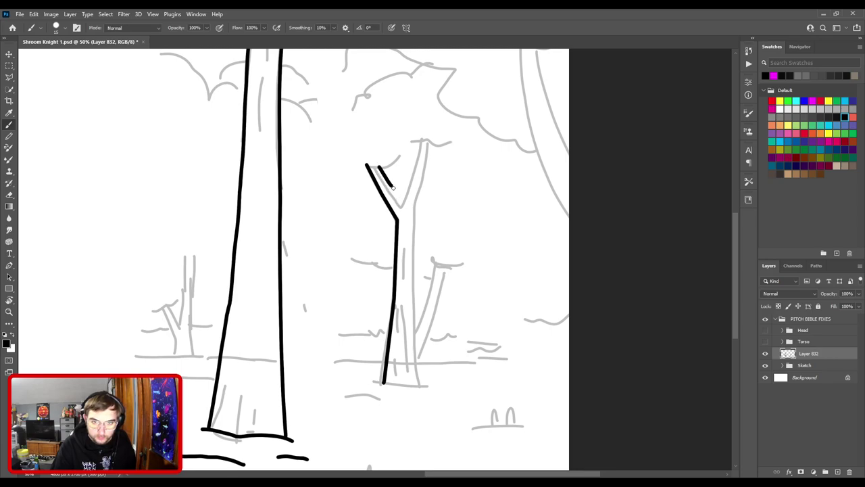
key("ctrl+z")
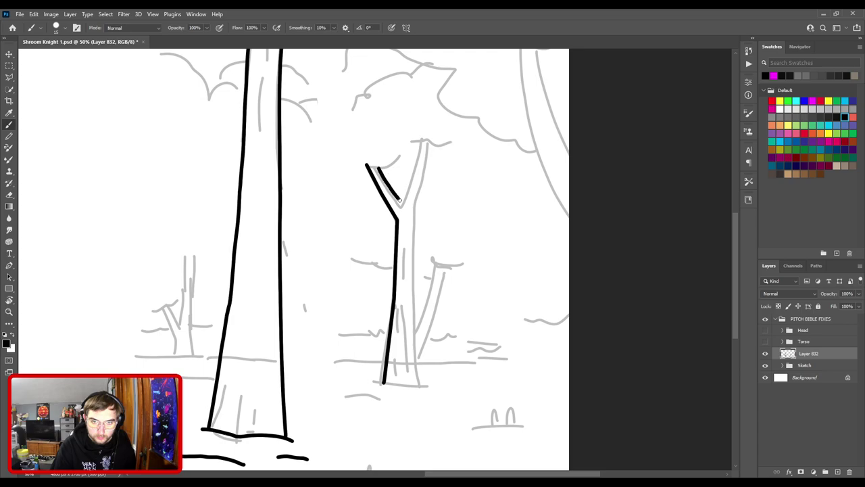
key("ctrl+z")
key("ctrl+z")
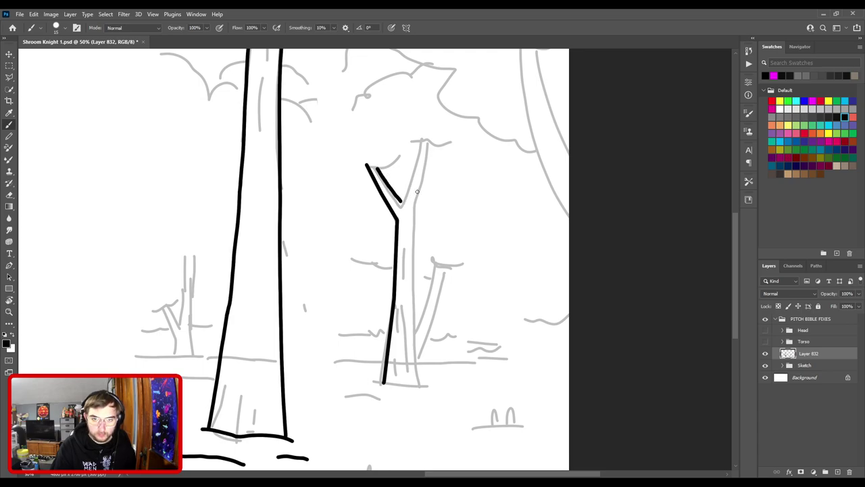
key("ctrl+z")
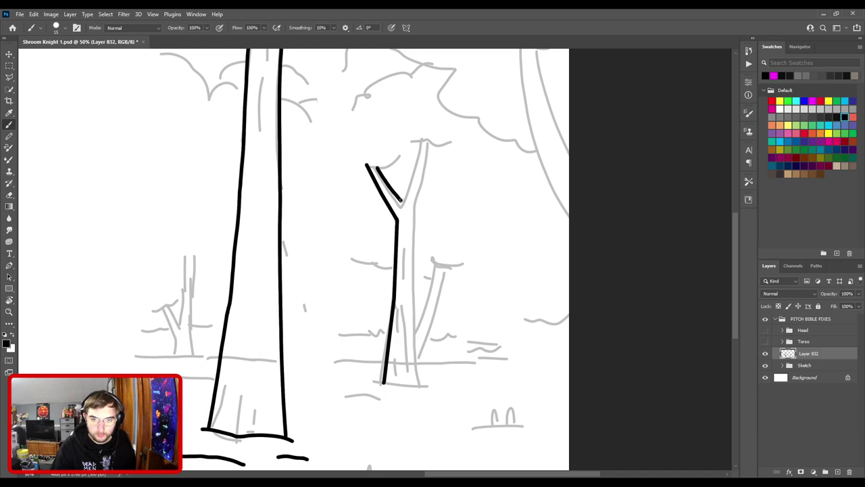
- Ink the forked tree's right trunk edge with connected straight segments from the base up to the fork
left_click_drag(417, 371, 414, 354)
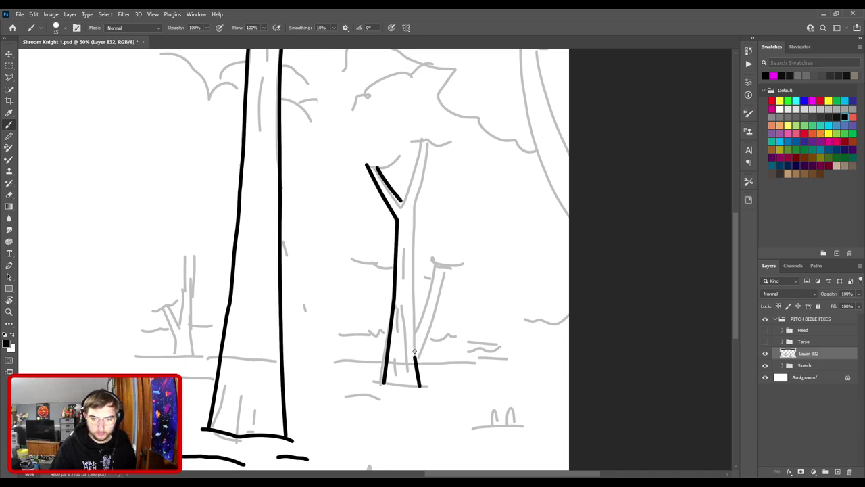
left_click_drag(414, 312, 414, 311)
key("ctrl+z")
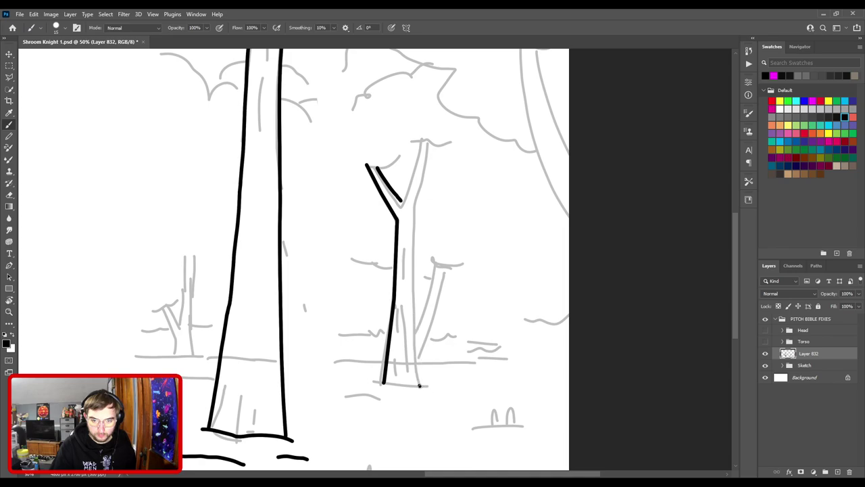
left_click(414, 312, "shift")
left_click(413, 252, "shift")
left_click(415, 212, "shift")
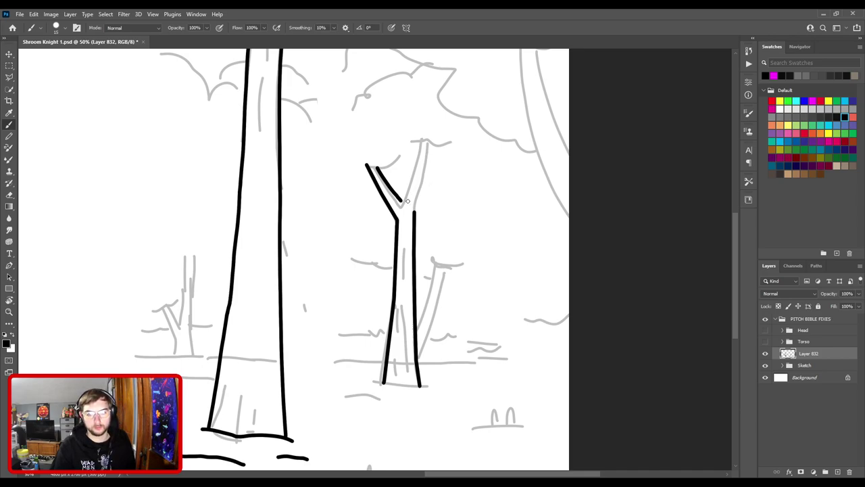
- Ink the right branch of the forked tree with a wavy cap, an inner edge from the crotch and an outer edge from the trunk
left_click_drag(405, 197, 417, 157)
key("ctrl+z")
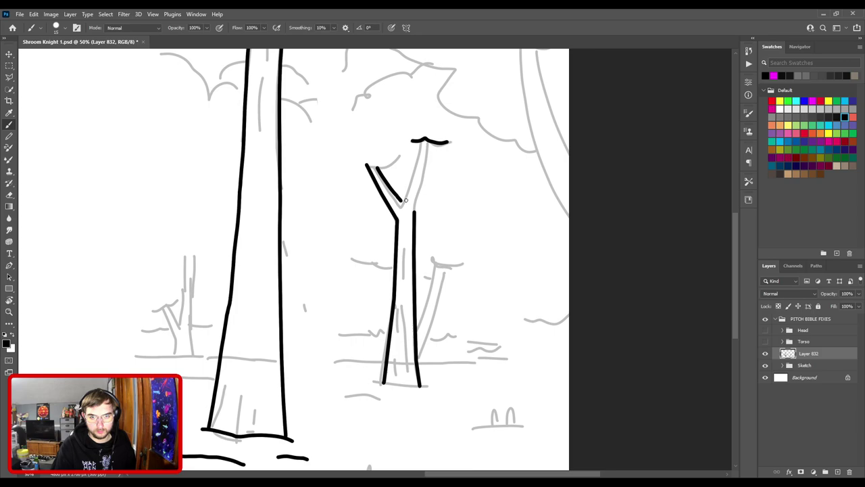
left_click_drag(402, 203, 420, 142)
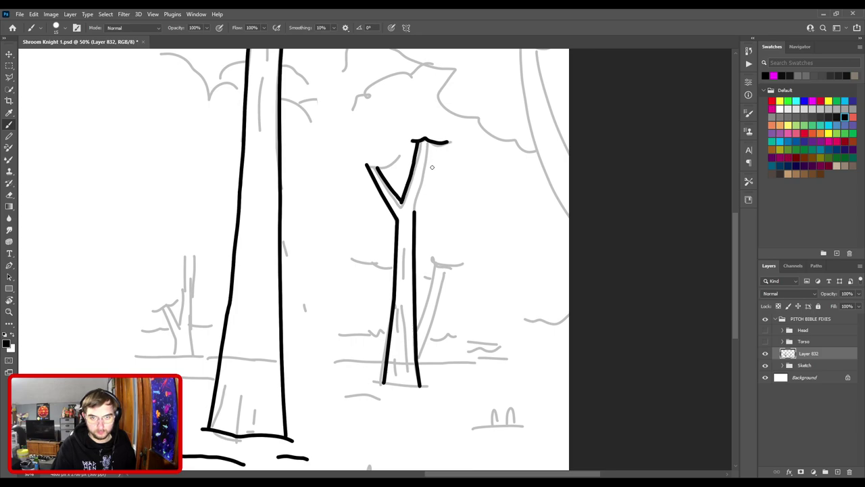
left_click_drag(414, 212, 425, 173)
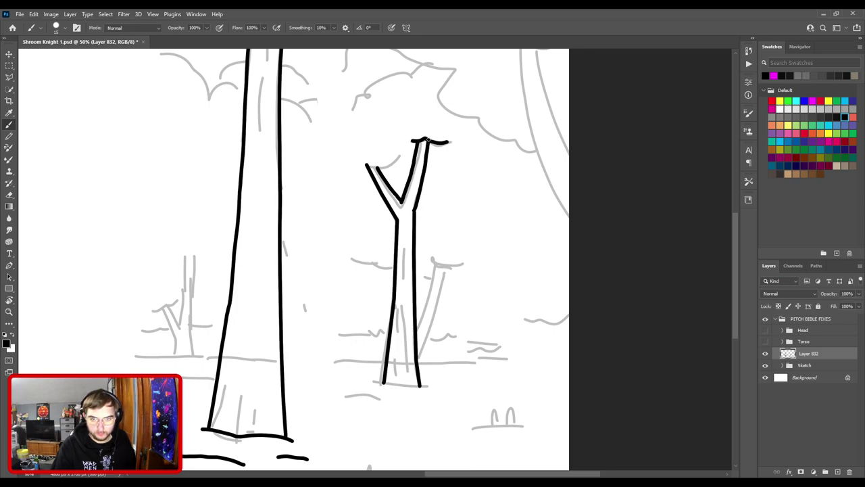
key("ctrl+z")
left_click_drag(415, 214, 428, 142)
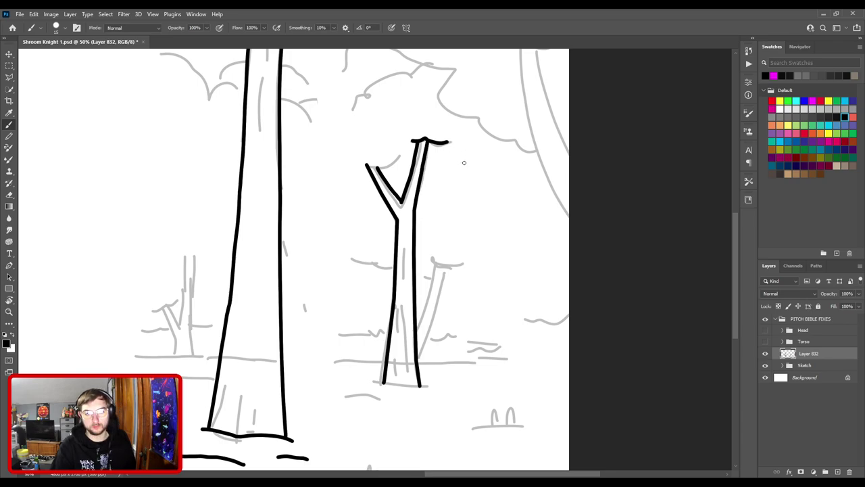
- Try a more curved outer edge on the right branch and compare it with the version without it using undo and redo
scroll(464, 160, "up", 3)
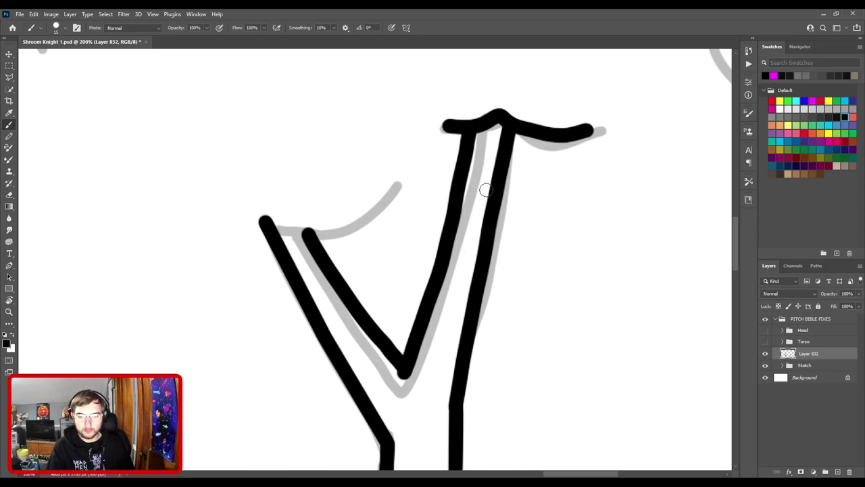
key("ctrl+z")
mouse_move(457, 404)
left_mouse_down()
mouse_move(486, 292)
mouse_move(507, 122)
left_mouse_up()
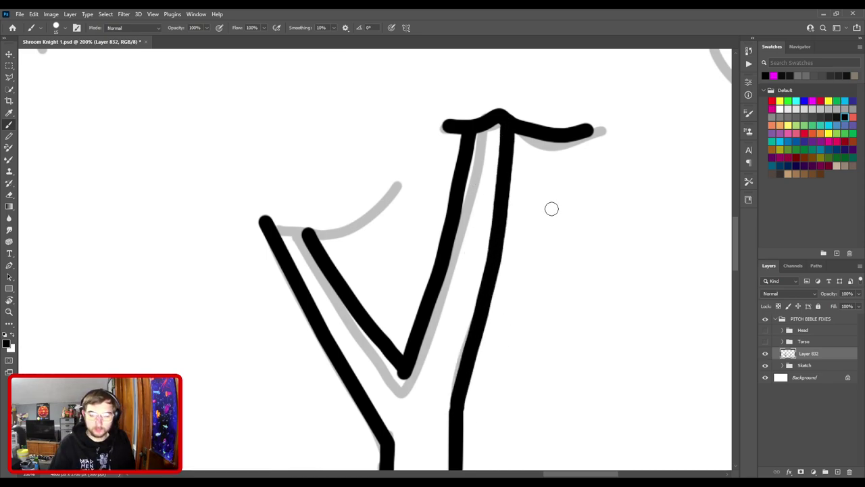
key("ctrl+minus")
key("ctrl+minus")
key("ctrl+plus")
key("ctrl+plus")
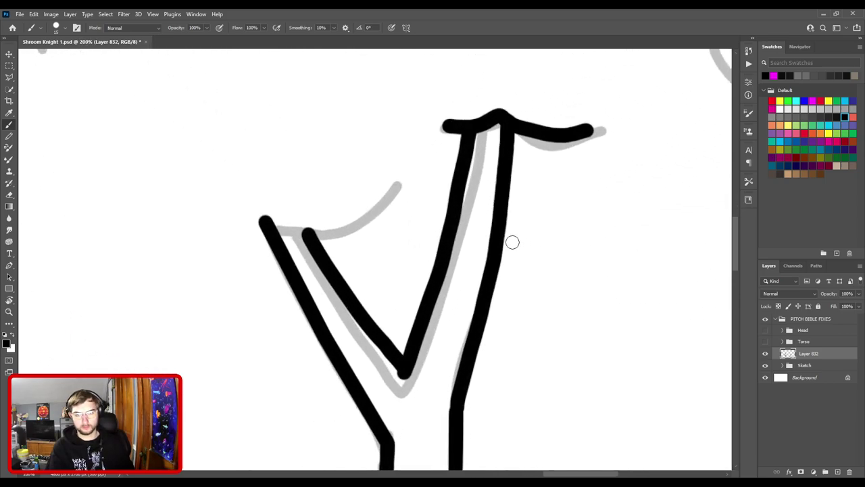
scroll(513, 241, "down", 5)
key("ctrl+z")
key("ctrl+z")
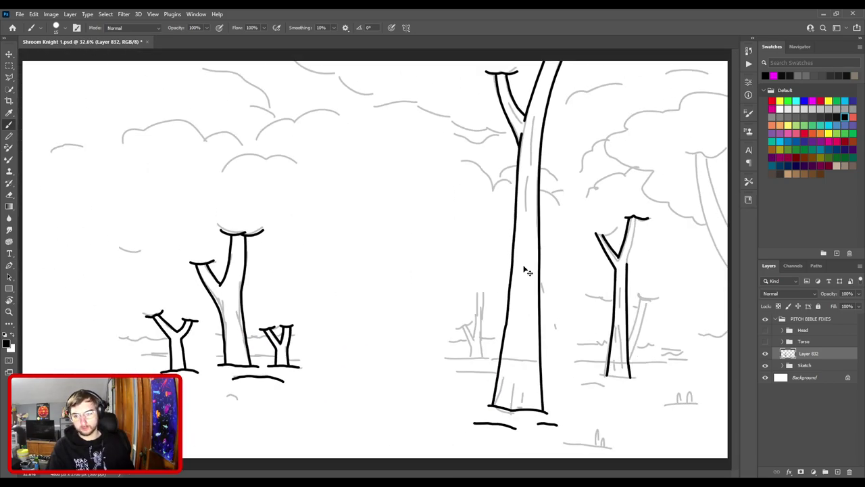
key("ctrl+shift+z")
key("ctrl+shift+z")
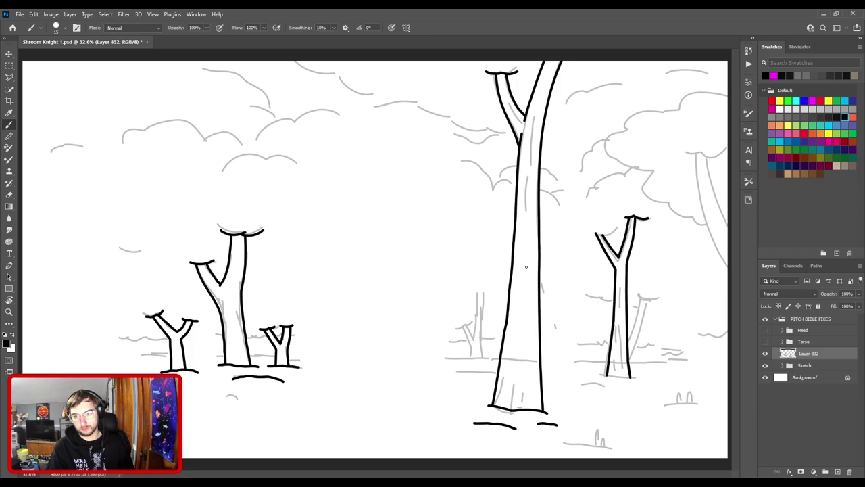
- Replace the right branch's outer edge with a straighter line from the fork up to the cap, slightly wider than the sketch
scroll(526, 266, "up", 6)
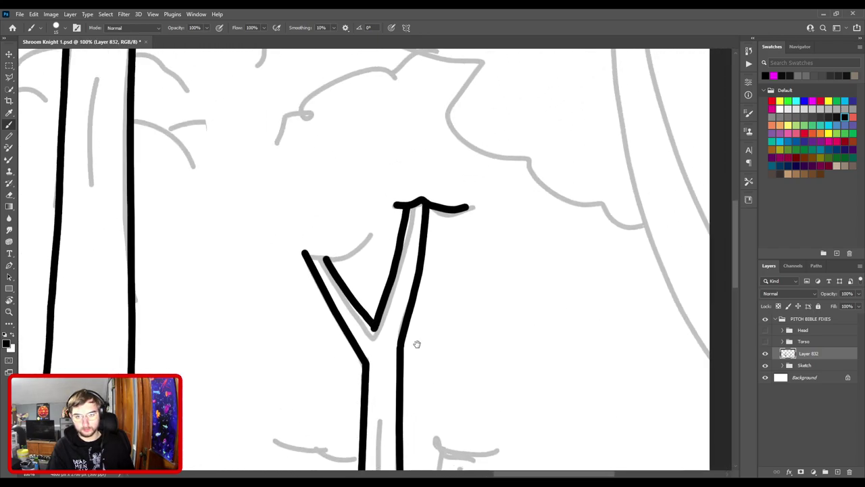
left_click_drag(417, 344, 414, 355)
key("ctrl+z")
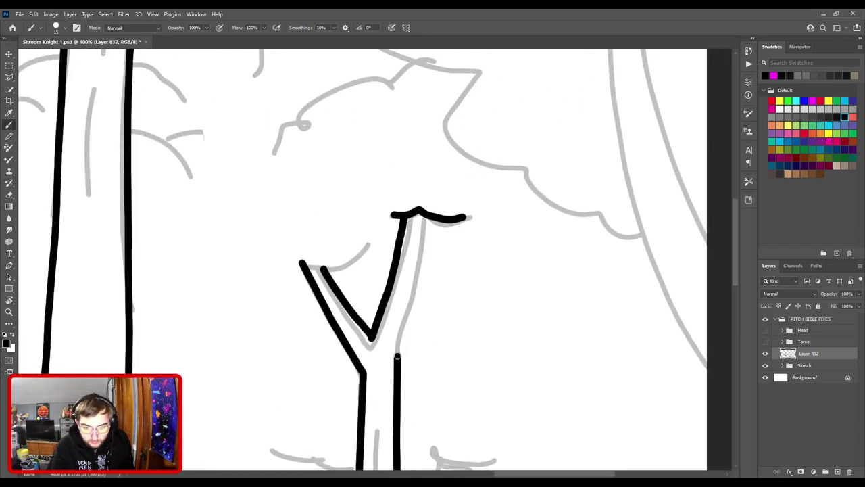
mouse_move(424, 218)
left_mouse_down()
mouse_move(407, 318)
mouse_move(434, 218)
left_mouse_up()
key("ctrl+z")
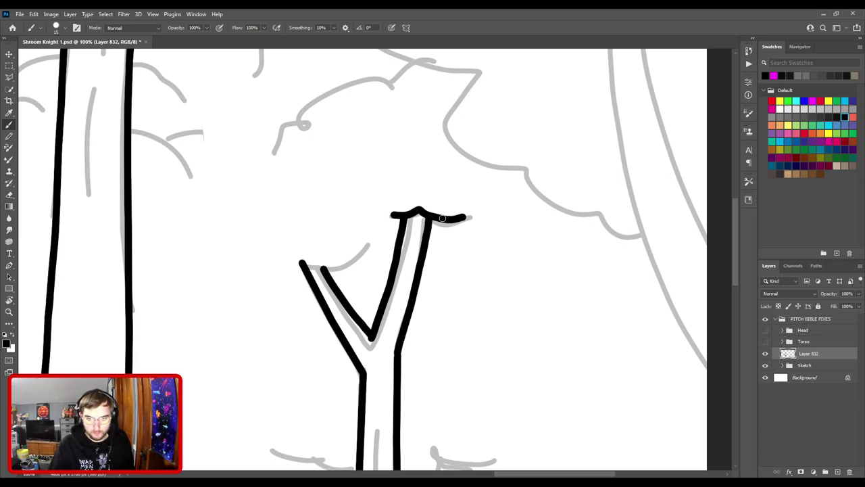
- Reduce the eraser to 30 px and shave the left side of the right branch's outer edge just above the fork
left_click_drag(425, 353, 434, 242)
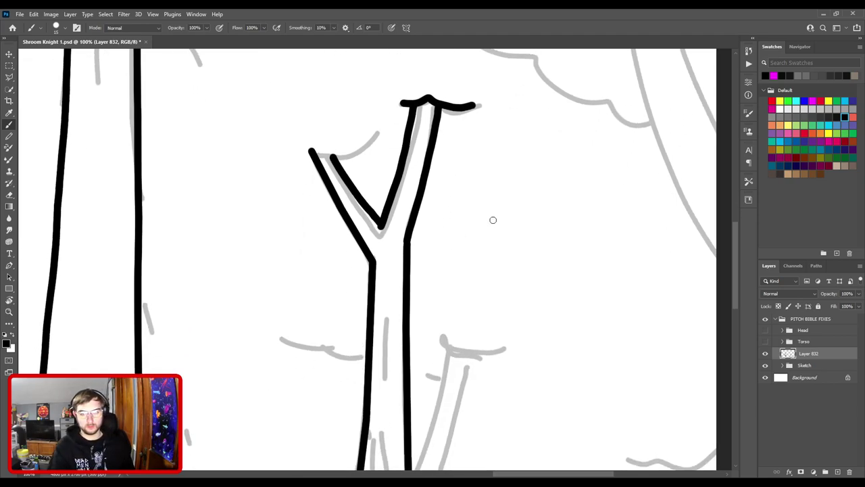
key("ctrl+plus")
scroll(465, 187, "up", 3)
key("e")
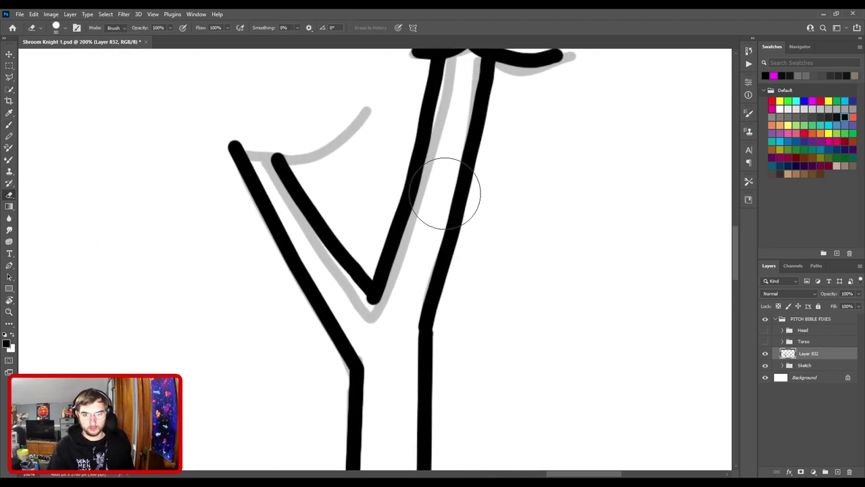
key("bracketleft")
key("bracketleft")
key("bracketleft")
key("bracketleft")
key("bracketleft")
key("bracketleft")
key("bracketleft")
left_click_drag(442, 180, 407, 329)
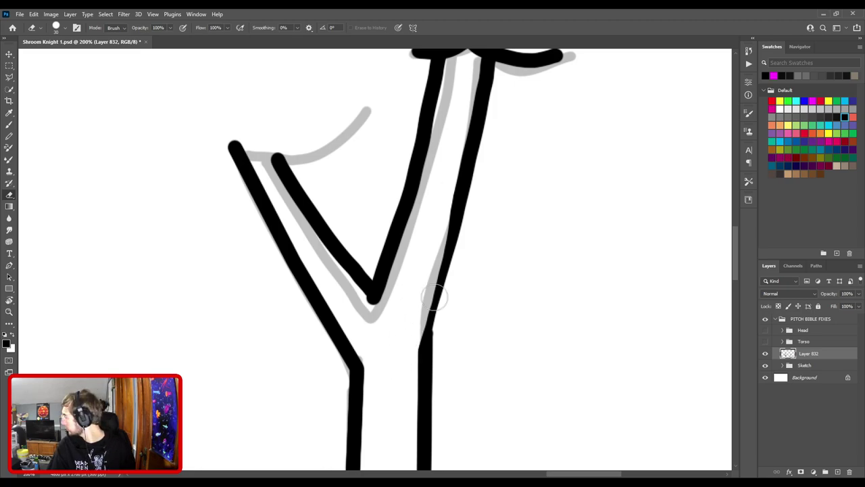
- Re-ink the shaved lower stretch of the right branch's outer edge at full thickness down into the trunk
key("b")
mouse_move(453, 318)
left_mouse_down()
mouse_move(442, 277)
mouse_move(456, 218)
mouse_move(425, 365)
left_mouse_up()
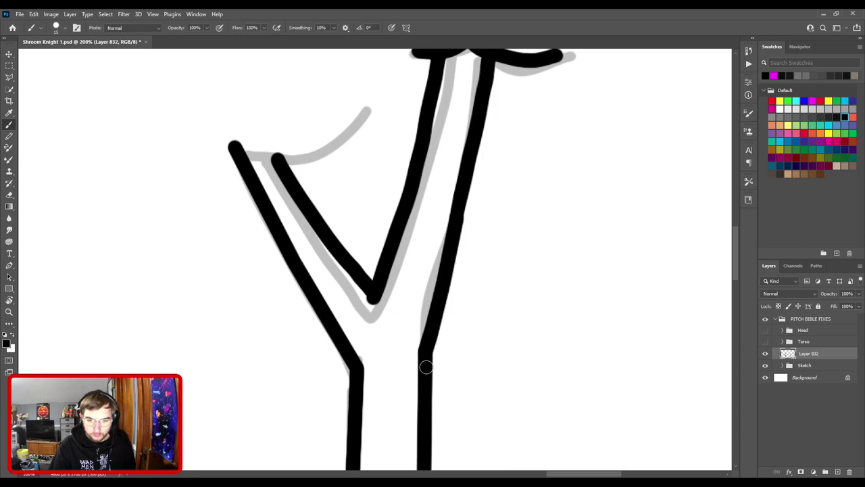
key("ctrl+minus")
key("ctrl+minus")
key("ctrl+plus")
key("ctrl+plus")
key("ctrl+plus")
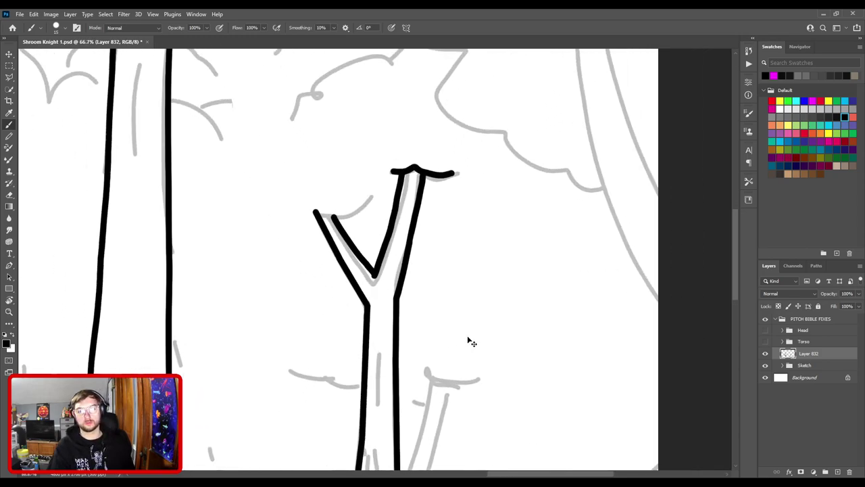
- Shave the left side of the outer edge's middle stretch and re-ink it as a smoother curve bowing outward
scroll(531, 242, "up", 2)
key("e")
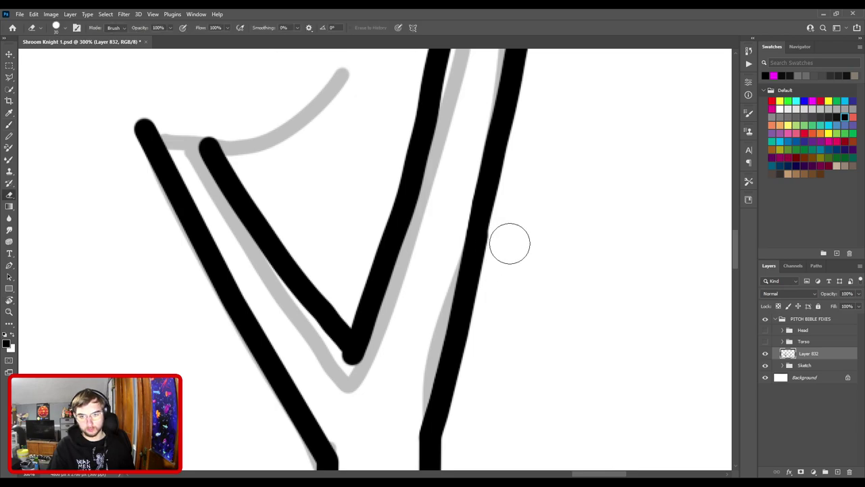
mouse_move(447, 224)
left_mouse_down()
mouse_move(478, 81)
mouse_move(461, 197)
mouse_move(418, 369)
mouse_move(466, 305)
mouse_move(508, 142)
left_mouse_up()
key("v")
key("b")
left_click_drag(510, 109, 510, 90)
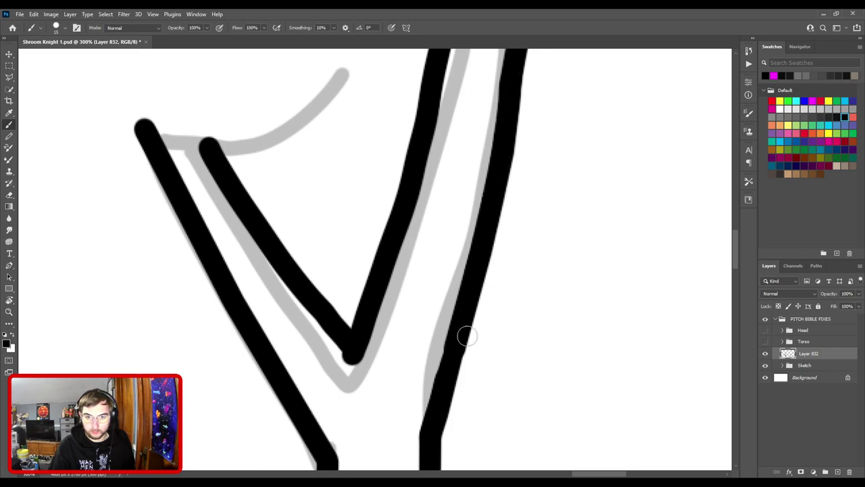
scroll(493, 236, "down", 4)
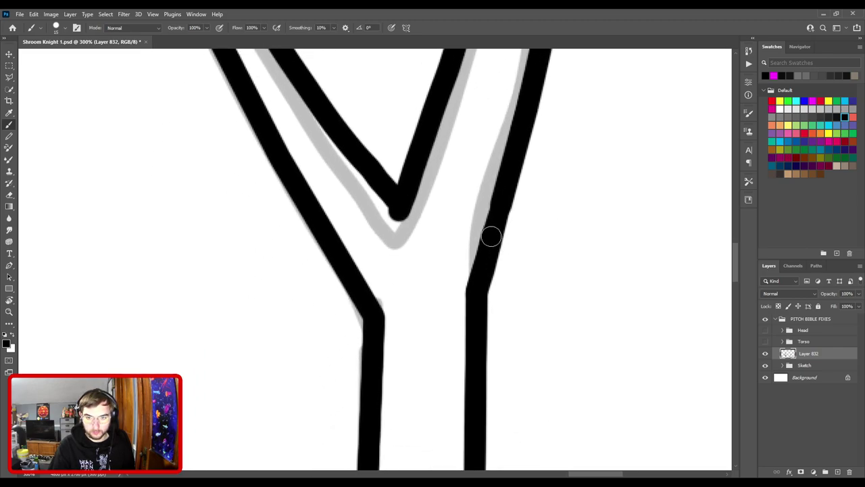
- Shave the right side of the right branch's outer edge just below the cap with a smaller eraser and re-ink it smoothly
key("ctrl+minus")
key("ctrl+minus")
left_click_drag(463, 173, 433, 255)
key("ctrl+plus")
key("ctrl+plus")
left_click_drag(513, 205, 456, 278)
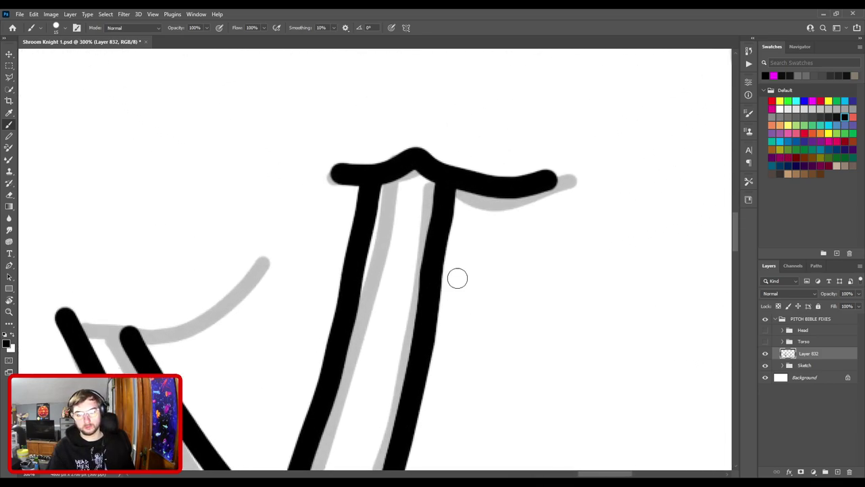
key("e")
key("bracketleft")
key("bracketleft")
key("bracketleft")
key("bracketleft")
key("bracketleft")
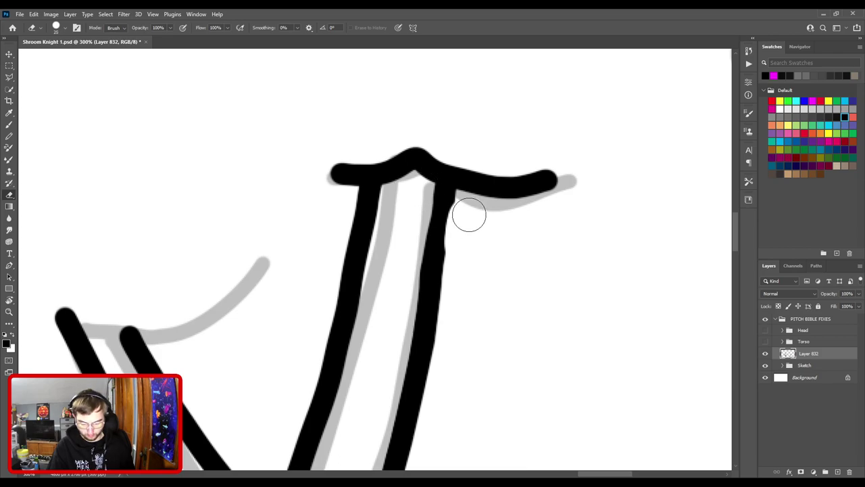
left_click_drag(448, 259, 454, 202)
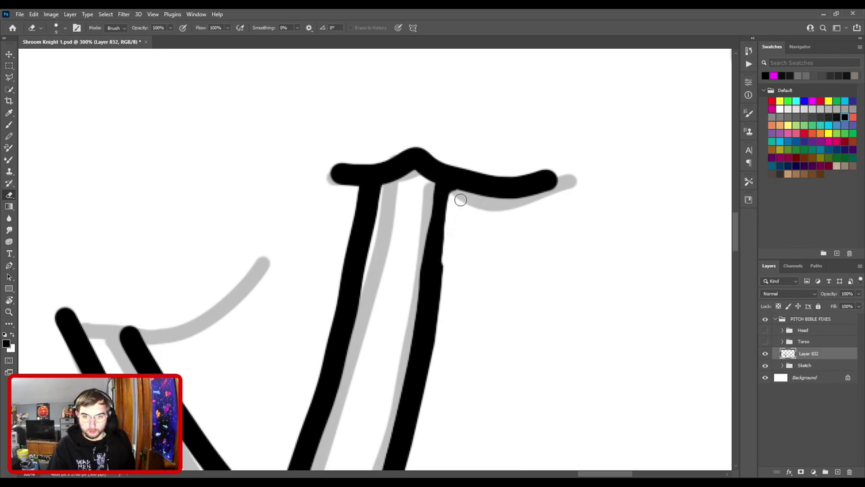
key("b")
left_click_drag(433, 271, 454, 180)
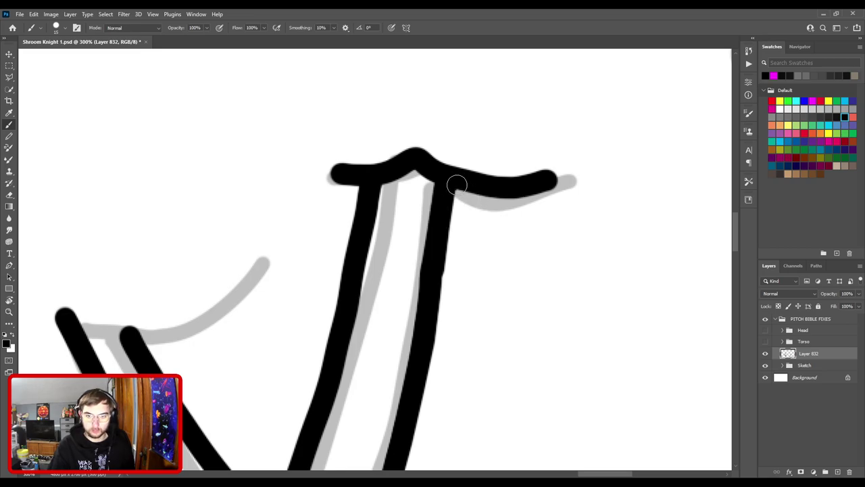
- Ink a wavy ground line under the forked tree's base and two short ground strokes below it
key("ctrl+minus")
key("ctrl+minus")
left_click_drag(426, 318, 472, 156)
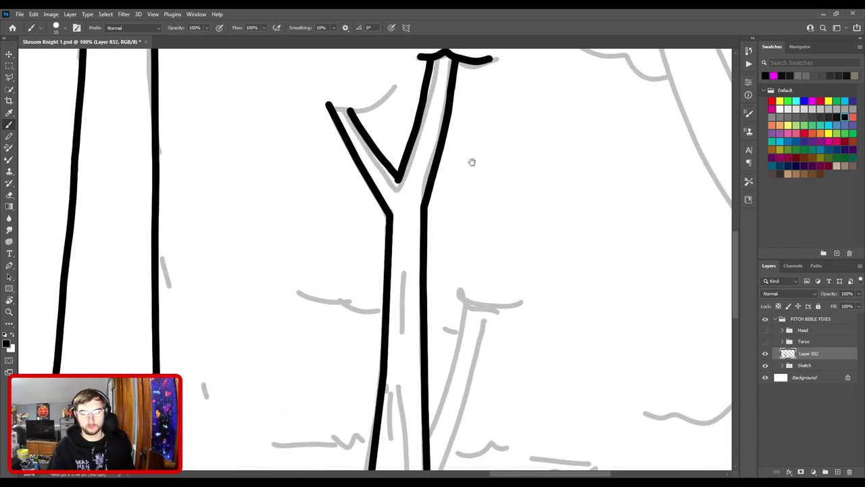
key("ctrl+minus")
left_click_drag(447, 348, 473, 130)
key("ctrl+plus")
key("ctrl+plus")
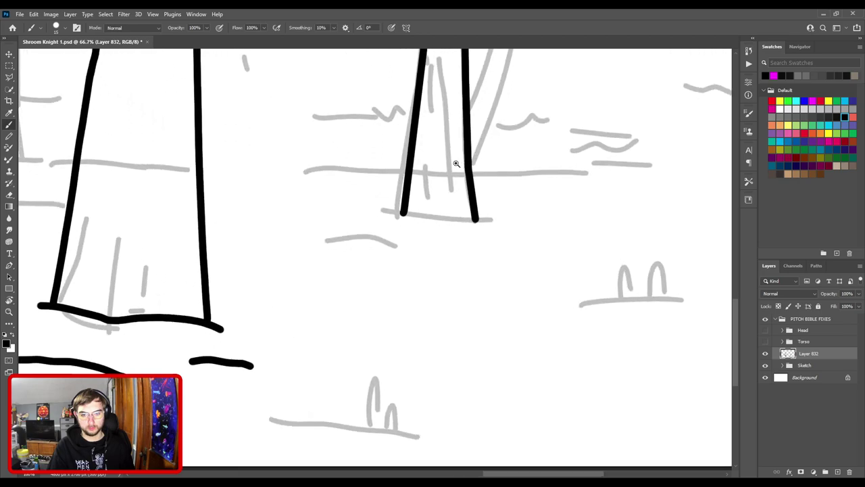
left_click_drag(403, 213, 432, 220)
key("ctrl+z")
left_click_drag(376, 213, 512, 230)
left_click_drag(314, 241, 400, 248)
left_click_drag(460, 274, 551, 285)
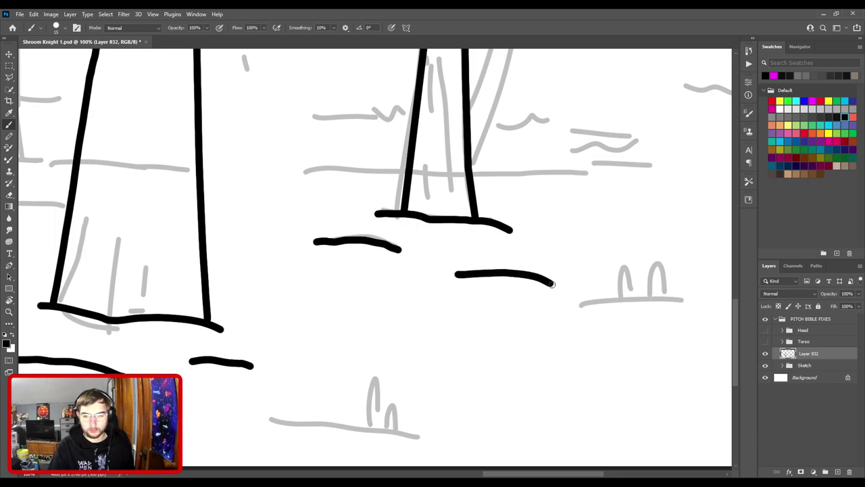
- Ink the shallow curved cap of the low side branch on the forked tree's right side
mouse_move(490, 149)
left_mouse_down()
mouse_move(528, 342)
mouse_move(393, 348)
left_mouse_up()
mouse_move(390, 159)
left_mouse_down()
mouse_move(462, 168)
mouse_move(416, 175)
mouse_move(466, 175)
left_mouse_up()
key("ctrl+z")
- Ink both curved edges of the low side branch from the trunk up to its cap
left_click_drag(369, 306, 406, 176)
key("ctrl+z")
left_click_drag(369, 303, 409, 186)
key("ctrl+z")
left_click_drag(370, 293, 413, 176)
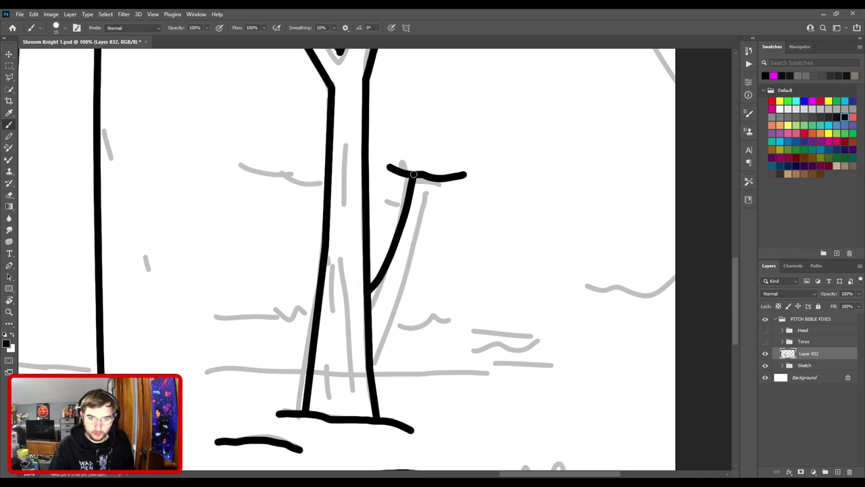
key("ctrl+z")
mouse_move(369, 292)
left_mouse_down()
mouse_move(401, 228)
mouse_move(411, 180)
left_mouse_up()
left_click_drag(371, 358, 429, 181)
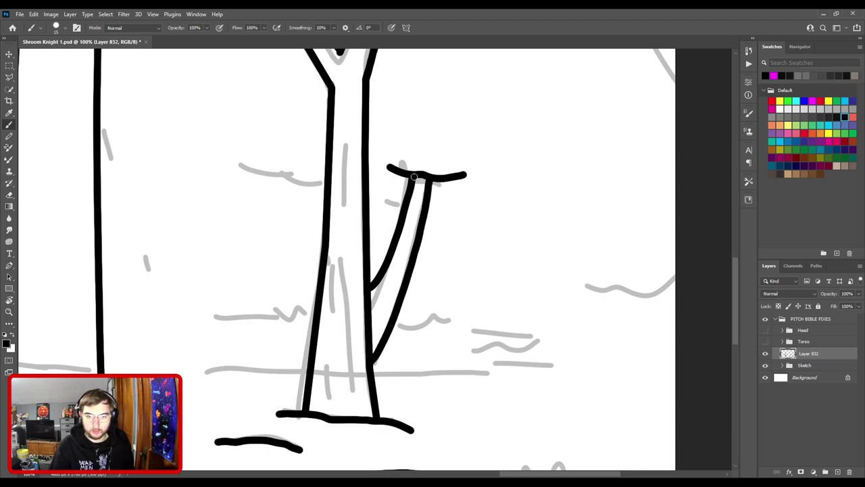
- Ink the curved cap across the top of the forked tree's left branch, with its right end sweeping upward
key("ctrl+minus")
key("ctrl+minus")
left_click_drag(410, 139, 446, 264)
scroll(400, 189, "up", 2)
left_click_drag(299, 214, 370, 219)
key("ctrl+z")
mouse_move(297, 210)
left_mouse_down()
mouse_move(352, 222)
mouse_move(392, 200)
left_mouse_up()
key("ctrl+z")
mouse_move(302, 210)
left_mouse_down()
mouse_move(355, 224)
mouse_move(393, 207)
left_mouse_up()
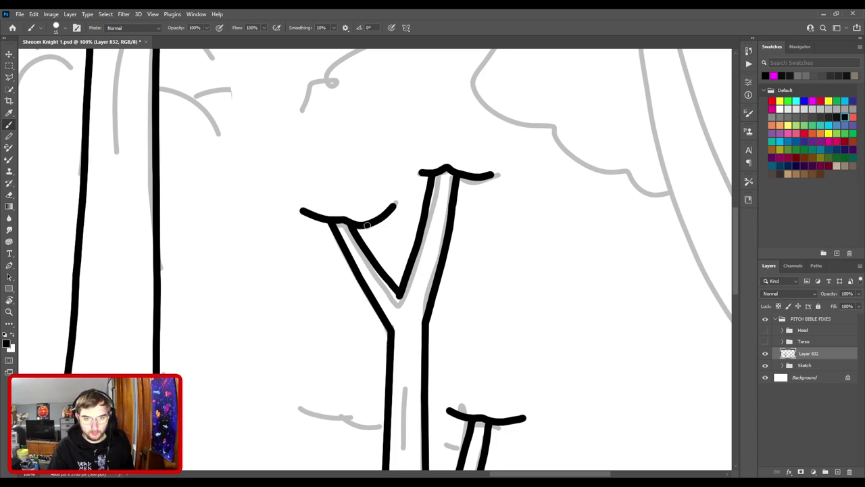
scroll(386, 229, "down", 3)
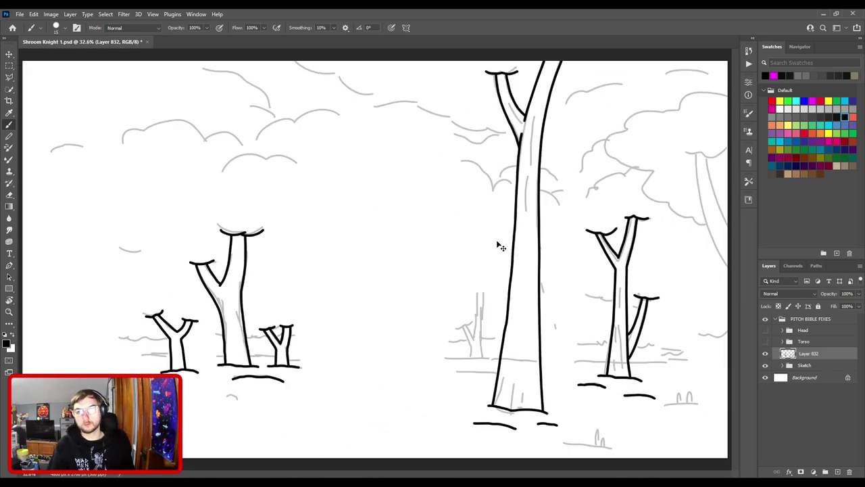
- Ink the left edge of the leaning tree at the canvas's right border as one long curve running off the canvas
key("ctrl+plus")
left_click_drag(563, 292, 290, 284)
key("ctrl+plus")
key("ctrl+plus")
mouse_move(461, 126)
left_mouse_down()
mouse_move(357, 288)
mouse_move(359, 208)
left_mouse_up()
scroll(399, 186, "down", 1)
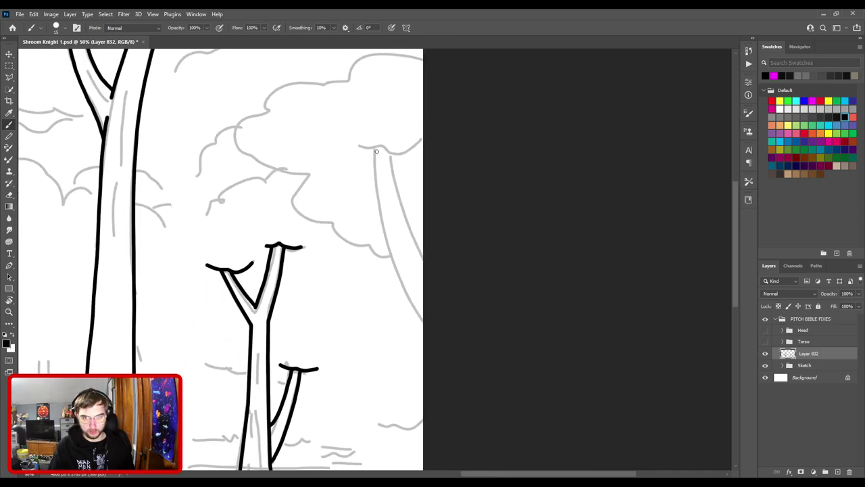
mouse_move(373, 148)
left_mouse_down()
mouse_move(391, 233)
mouse_move(418, 246)
left_mouse_up()
key("ctrl+z")
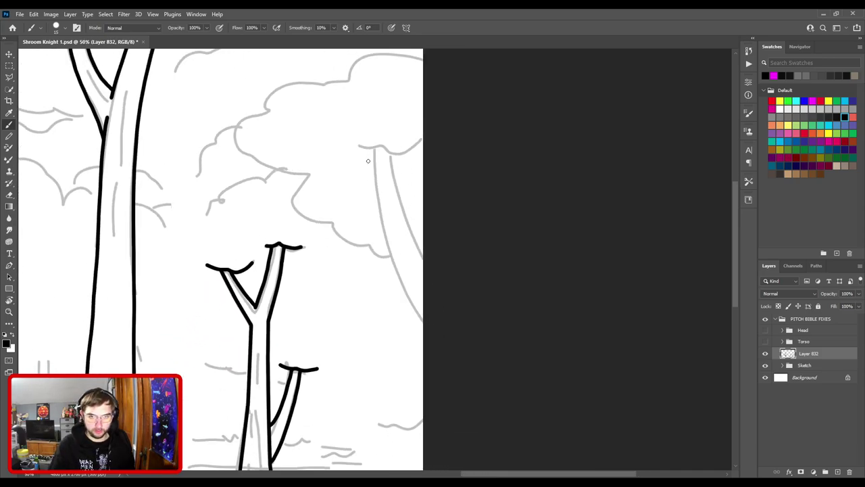
mouse_move(373, 149)
left_mouse_down()
mouse_move(398, 274)
mouse_move(423, 330)
left_mouse_up()
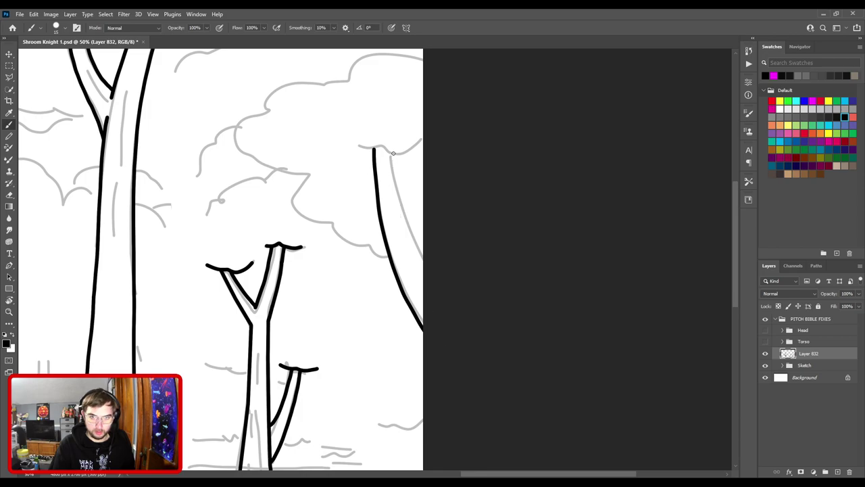
- Ink the leaning tree's right edge from its top down past the canvas border, redoing it until the curve is smooth
left_click_drag(402, 195, 423, 248)
key("ctrl+z")
left_click_drag(403, 187, 425, 243)
key("ctrl+z")
left_click_drag(395, 152, 430, 264)
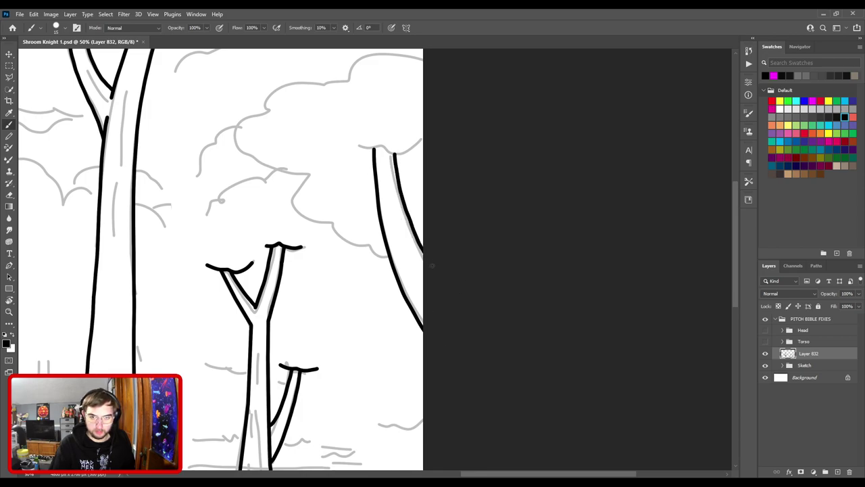
key("ctrl+z")
left_click_drag(394, 152, 432, 258)
key("ctrl+z")
mouse_move(395, 153)
left_mouse_down()
mouse_move(416, 238)
mouse_move(459, 300)
left_mouse_up()
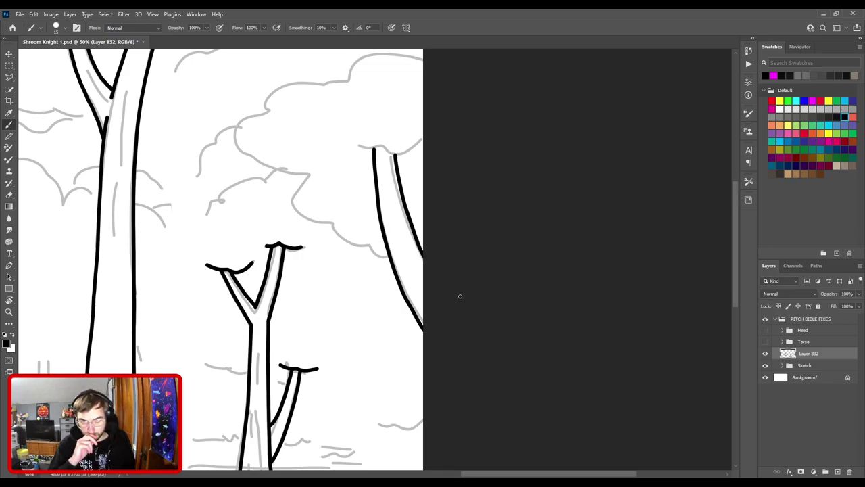
- Ink the wavy cap across the leaning tree's top, joining both trunk edges
scroll(406, 196, "up", 4)
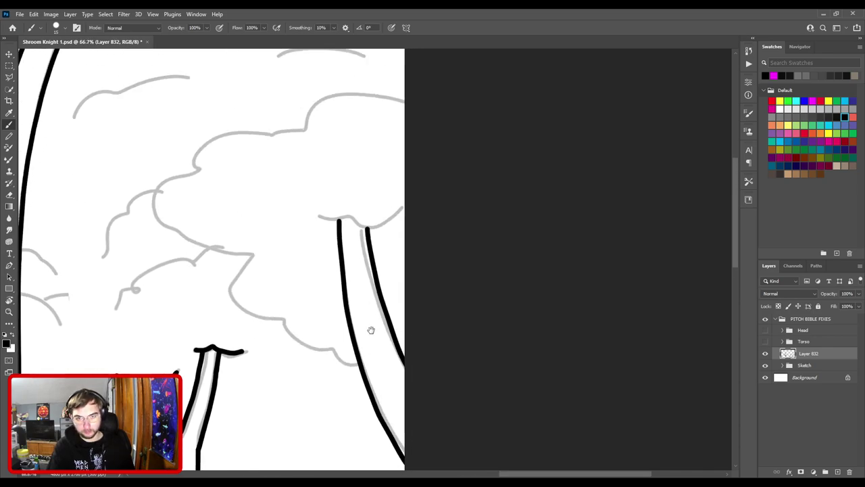
left_click_drag(288, 217, 408, 233)
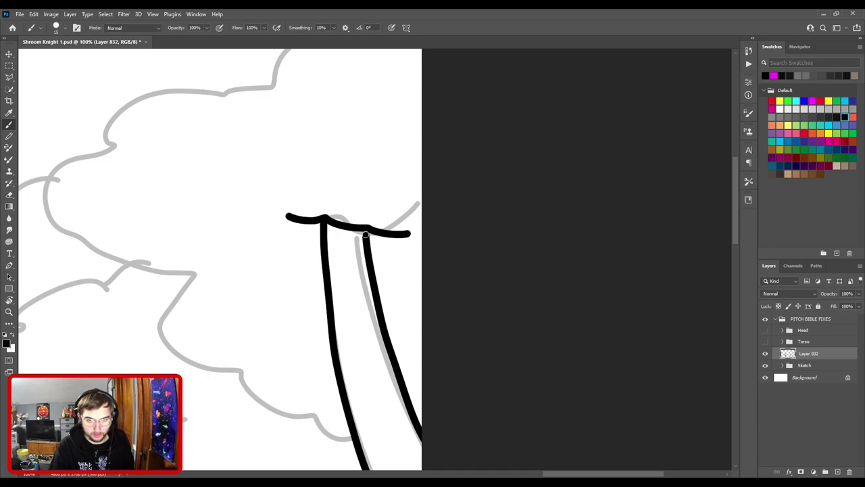
key("ctrl+plus")
key("ctrl+plus")
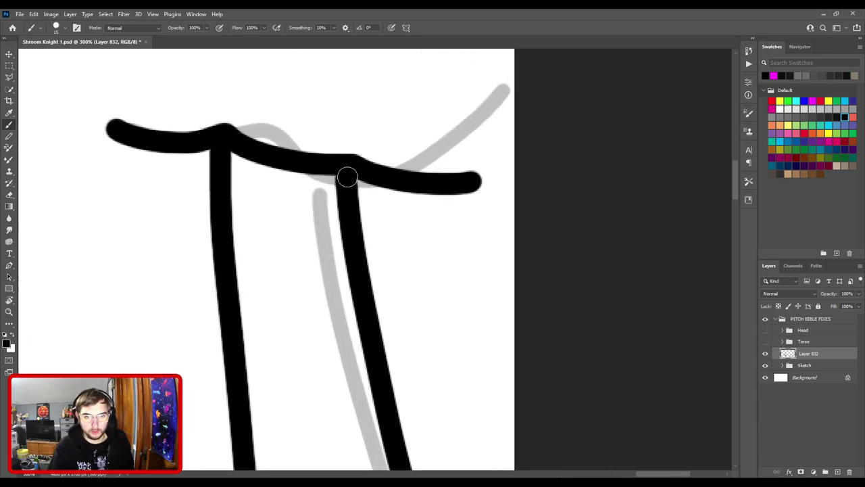
key("ctrl+minus")
key("ctrl+minus")
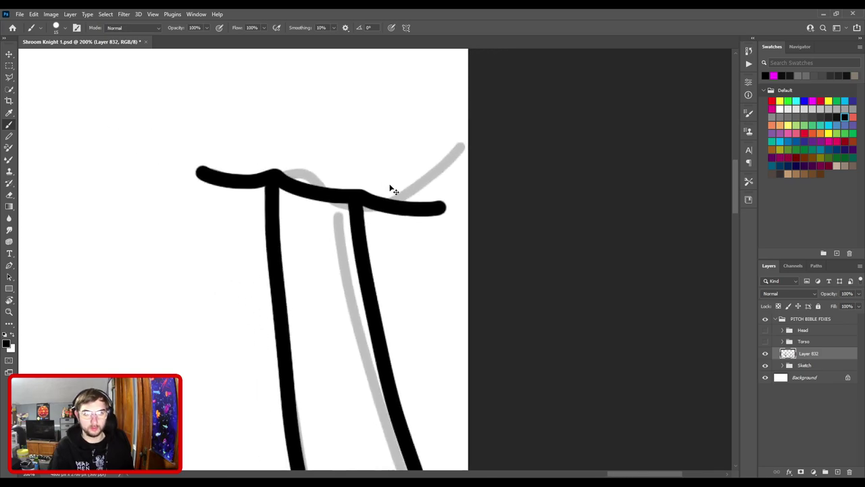
key("ctrl+0")
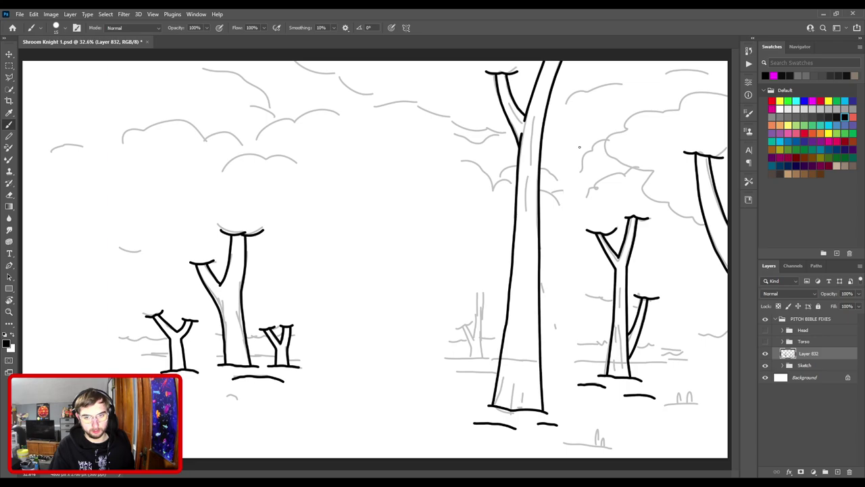
- Examine the sketch of the small forked tree beside the large central trunk
key("ctrl+plus")
left_click_drag(473, 307, 412, 215)
key("ctrl+plus")
key("ctrl+plus")
mouse_move(431, 261)
left_mouse_down()
mouse_move(334, 300)
mouse_move(419, 264)
left_mouse_up()
key("ctrl+plus")
key("ctrl+plus")
left_click_drag(418, 338, 456, 222)
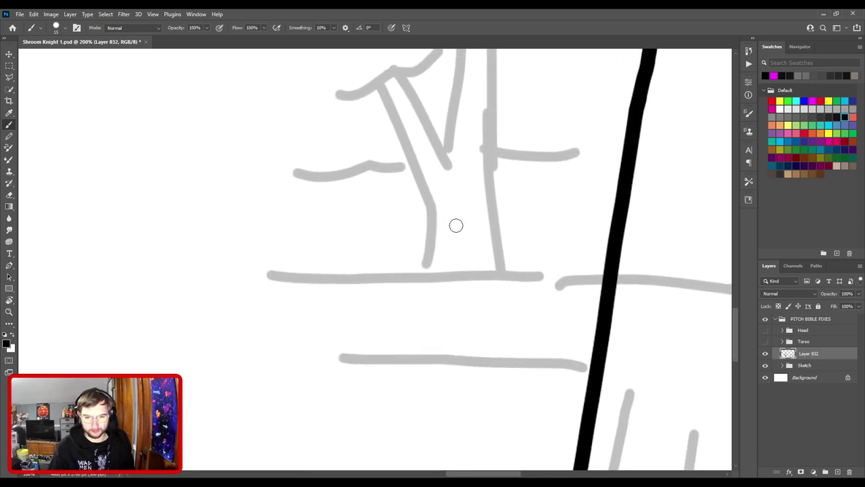
scroll(413, 271, "down", 3)
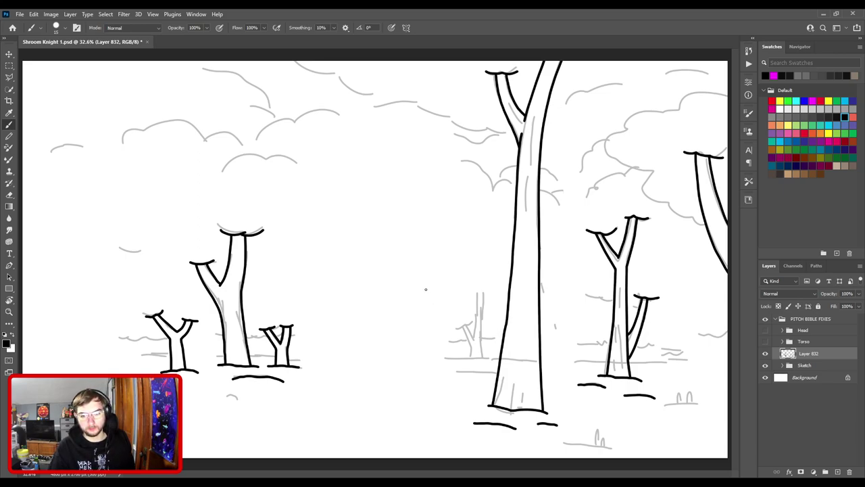
- Ink the small background tree's left branch with its curved cap, outer edge down to the ground, and inner edge to the fork
key("ctrl+plus")
left_click_drag(438, 295, 348, 238)
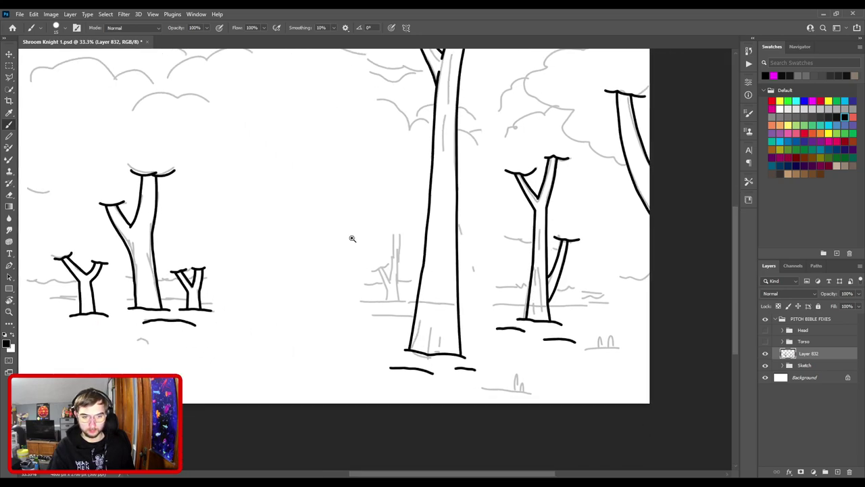
key("ctrl+plus")
key("ctrl+plus")
key("ctrl+plus")
key("ctrl+plus")
left_click_drag(407, 332, 376, 158)
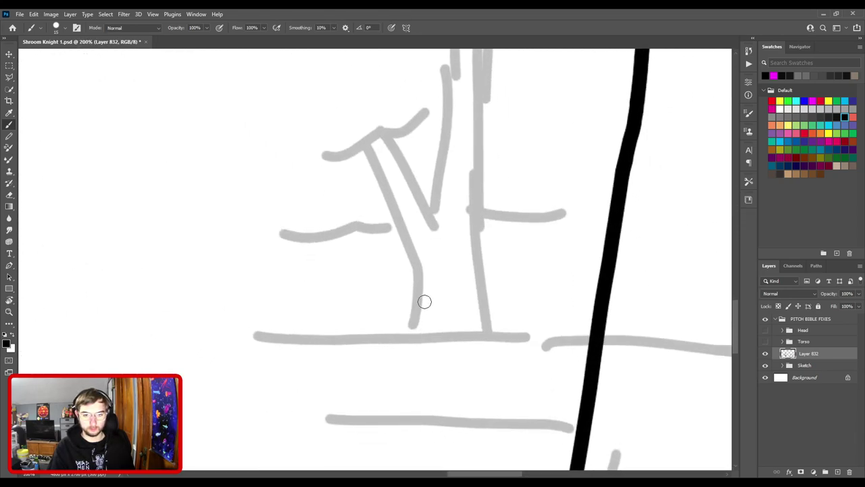
mouse_move(412, 335)
left_mouse_down()
mouse_move(415, 268)
mouse_move(367, 149)
mouse_move(330, 156)
mouse_move(371, 137)
left_mouse_up()
key("ctrl+z")
mouse_move(324, 156)
left_mouse_down()
mouse_move(346, 156)
mouse_move(424, 113)
left_mouse_up()
left_click_drag(395, 146, 443, 225)
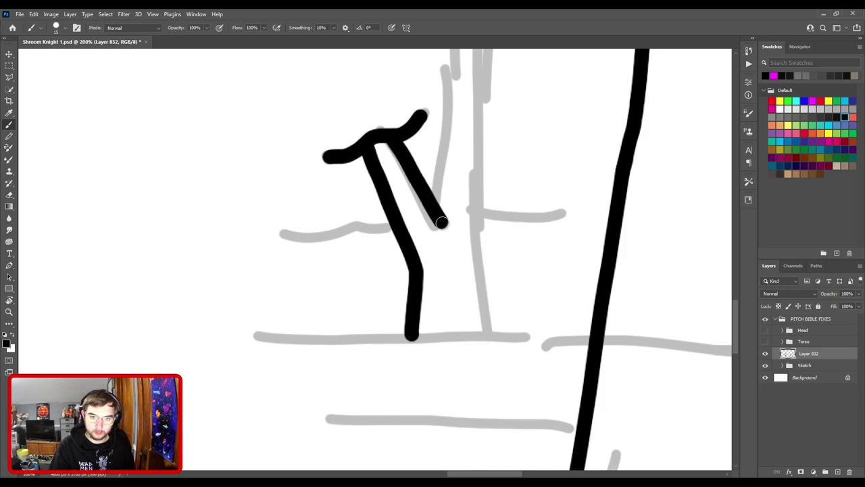
- Ink the small tree's tall branch with its left edge up from the fork and its right edge from the ground to near the top
left_click_drag(435, 166, 409, 308)
mouse_move(405, 338)
left_mouse_down()
mouse_move(421, 251)
mouse_move(432, 68)
left_mouse_up()
left_click_drag(446, 340, 421, 234)
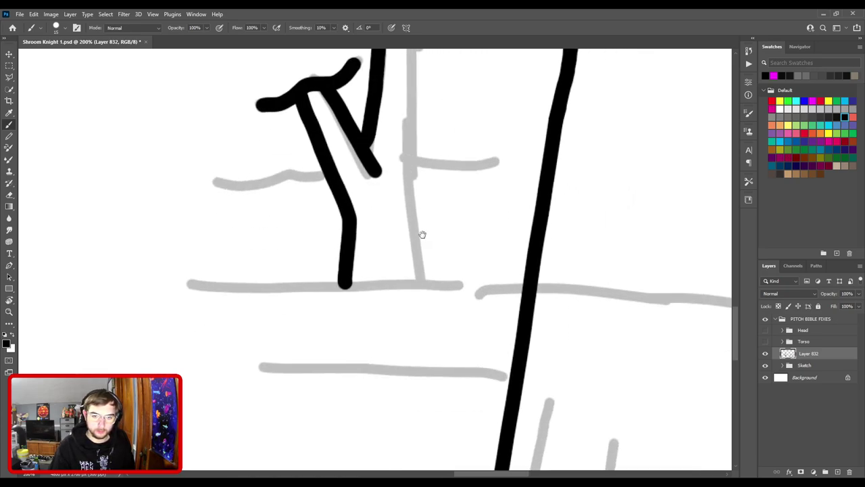
left_click(423, 281)
left_click_drag(423, 281, 410, 138)
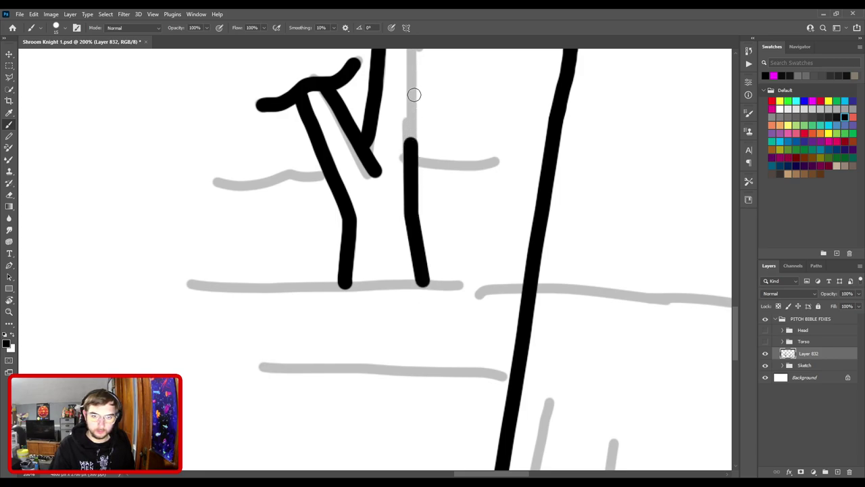
left_click_drag(412, 95, 415, 250)
left_click(417, 221, "shift")
left_click(420, 143, "shift")
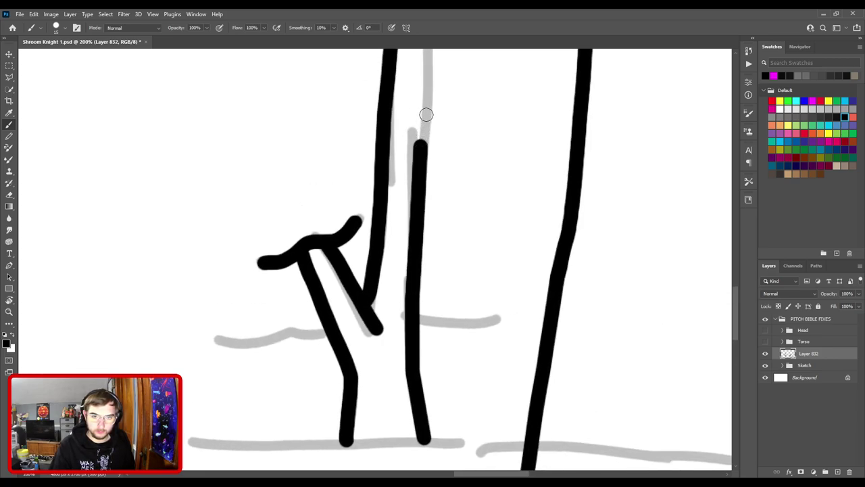
left_click_drag(427, 116, 429, 224)
left_click(430, 189, "shift")
left_click(429, 147, "shift")
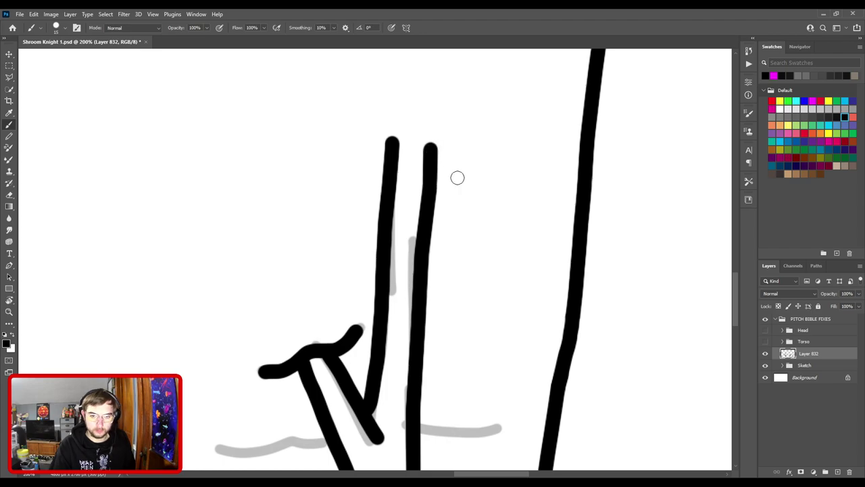
key("ctrl+minus")
left_click_drag(369, 198, 429, 207)
key("ctrl+minus")
key("ctrl+minus")
key("ctrl+plus")
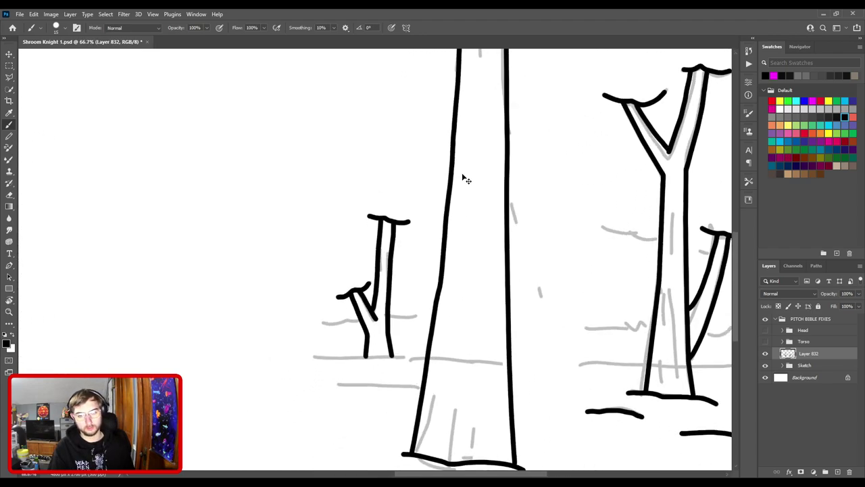
key("ctrl+plus")
key("ctrl+plus")
key("ctrl+z")
key("ctrl+z")
key("ctrl+z")
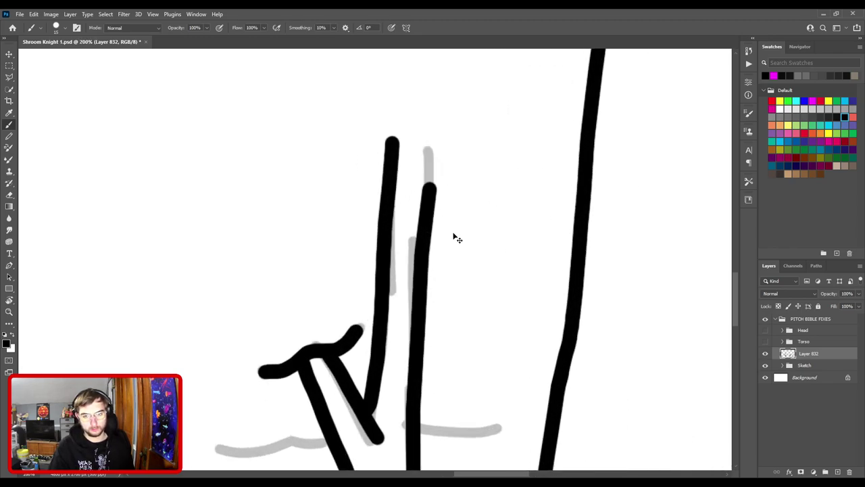
- Ink the top stretch of the tall branch's right edge as a straight continuation and add a wavy cap across the branch
left_click_drag(420, 253, 426, 148)
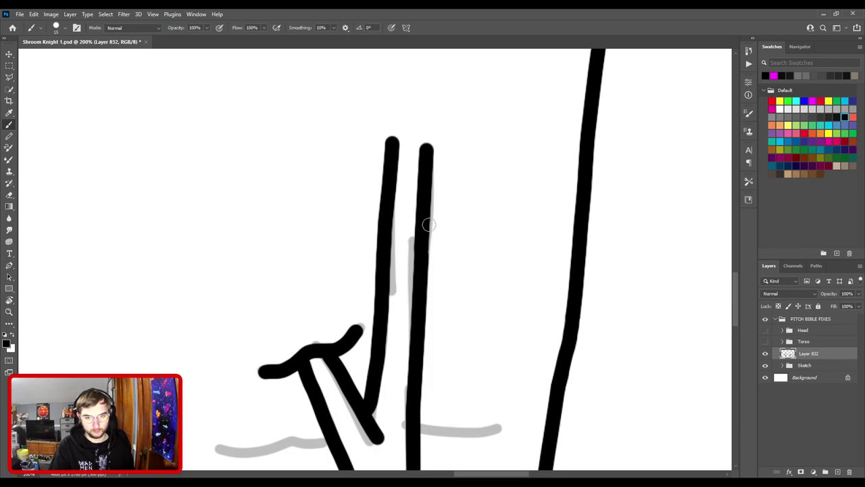
left_click_drag(364, 128, 468, 151)
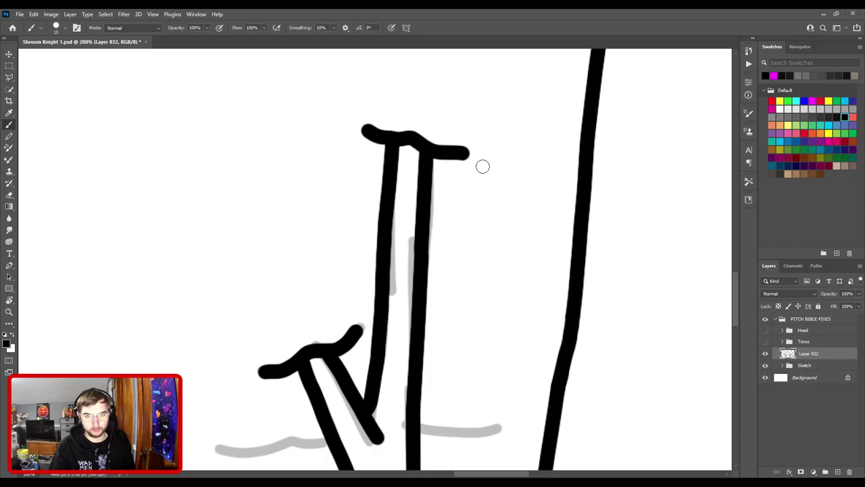
scroll(490, 190, "down", 6)
left_click_drag(494, 228, 448, 177)
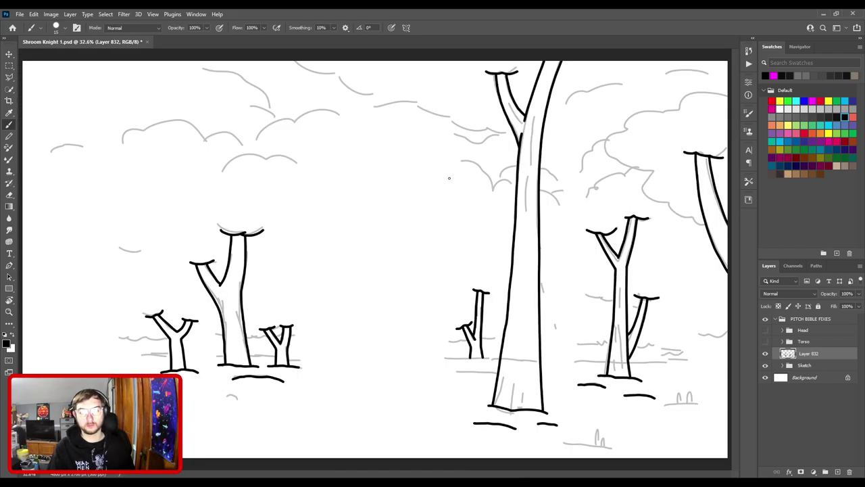
- Ink the curved ground line with two small grass blades beside the large central trunk's base, following the sketch
key("ctrl+plus")
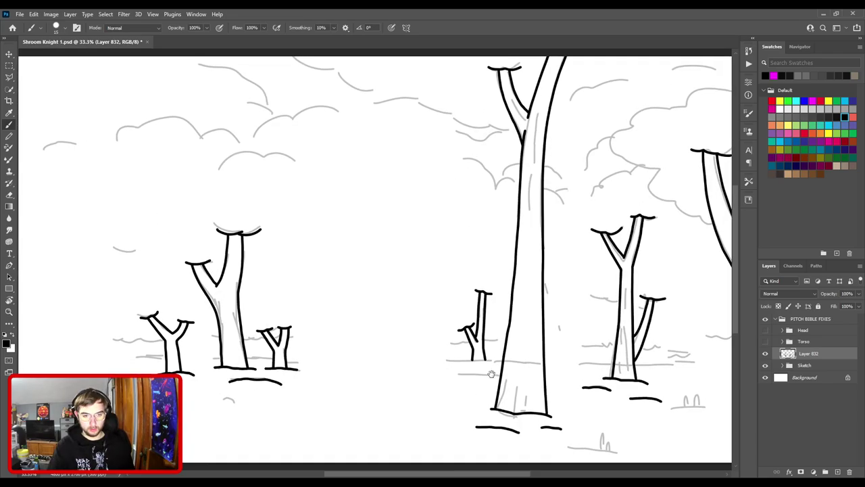
left_click_drag(491, 370, 230, 222)
key("ctrl+plus")
key("ctrl+plus")
key("ctrl+plus")
left_click_drag(254, 298, 393, 227)
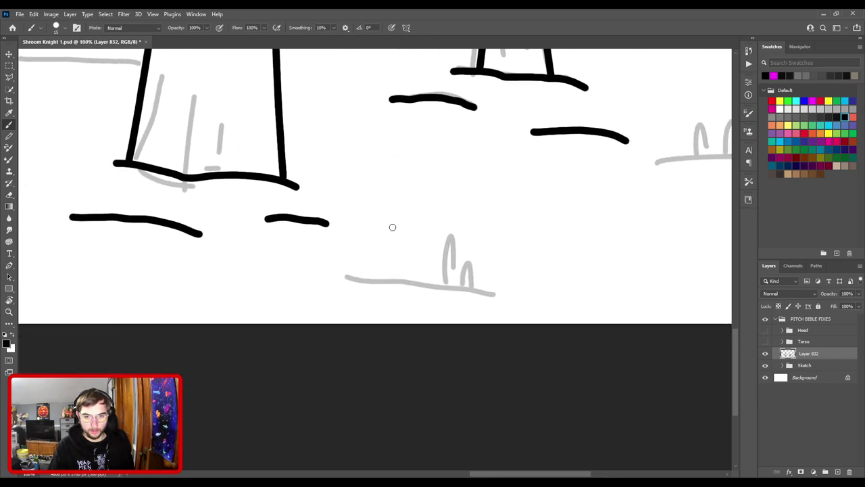
left_click_drag(345, 275, 515, 303)
key("ctrl+z")
mouse_move(442, 281)
left_mouse_down()
mouse_move(447, 242)
mouse_move(456, 273)
mouse_move(475, 278)
left_mouse_up()
- Ink the ground line with one short and one tall grass blade beyond the right forked tree's base
left_click_drag(518, 214, 226, 315)
mouse_move(354, 268)
left_mouse_down()
mouse_move(406, 258)
mouse_move(473, 258)
mouse_move(499, 269)
left_mouse_up()
mouse_move(402, 259)
left_mouse_down()
mouse_move(416, 241)
mouse_move(416, 259)
mouse_move(409, 229)
mouse_move(420, 256)
mouse_move(434, 213)
mouse_move(447, 241)
mouse_move(433, 207)
mouse_move(449, 256)
mouse_move(443, 214)
mouse_move(448, 247)
left_mouse_up()
key("ctrl+z")
key("ctrl+z")
key("ctrl+z")
key("ctrl+z")
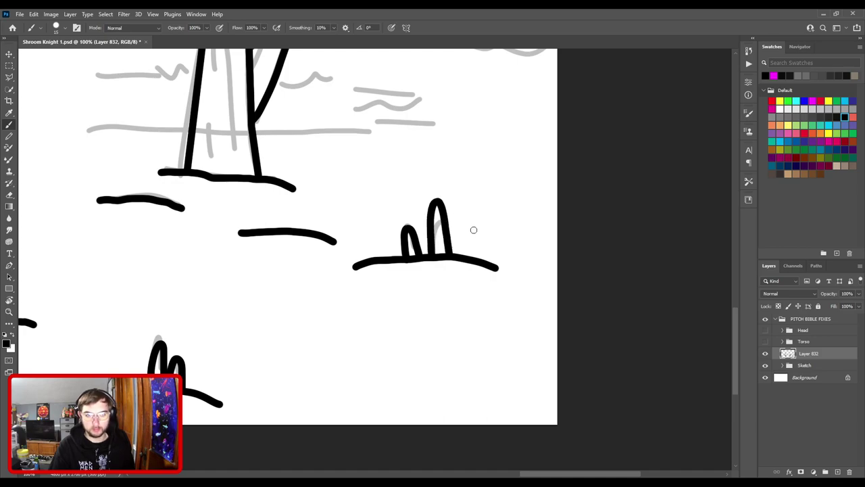
key("ctrl+0")
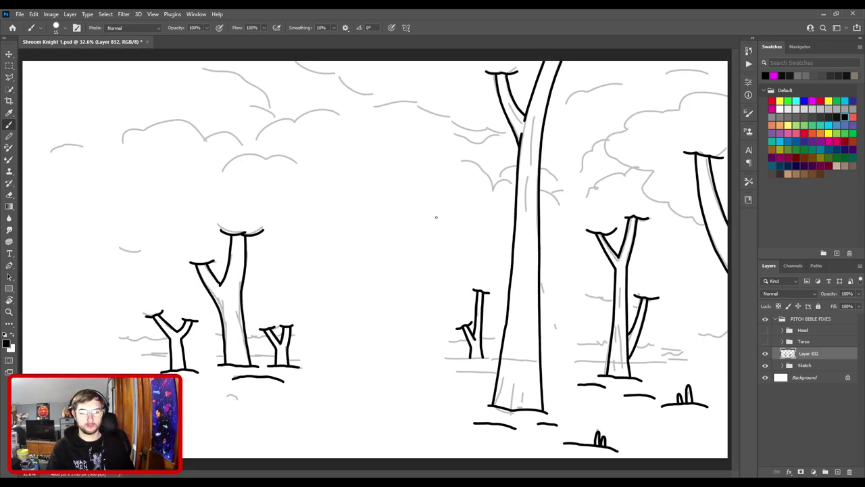
- Rename the inked background line-art layer as BG
double_click(809, 353)
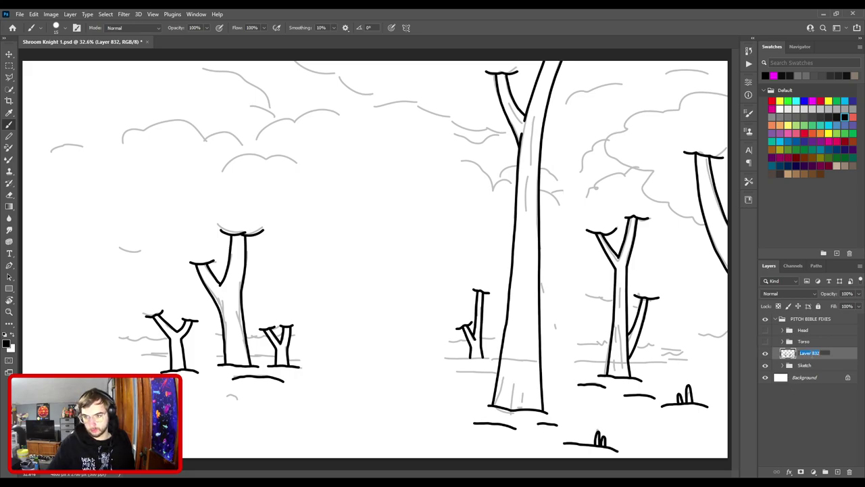
type("BG")
key("Return")
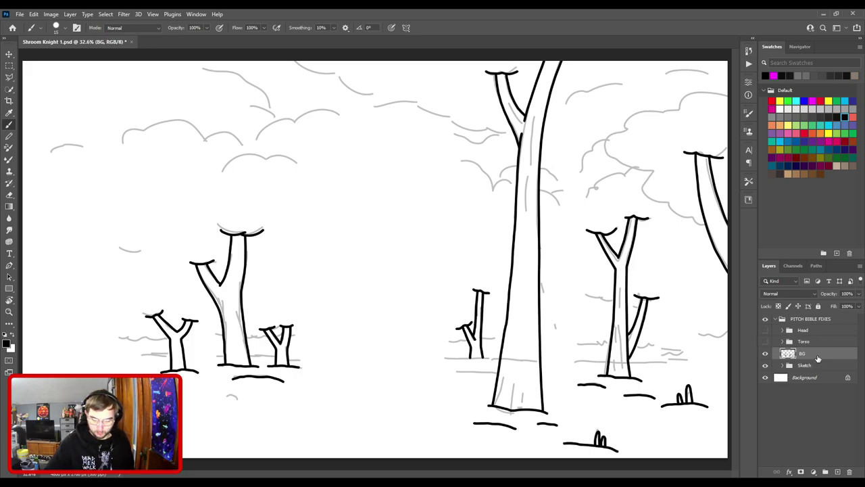
- Add a new layer above BG and name it Leaves
left_click(838, 471)
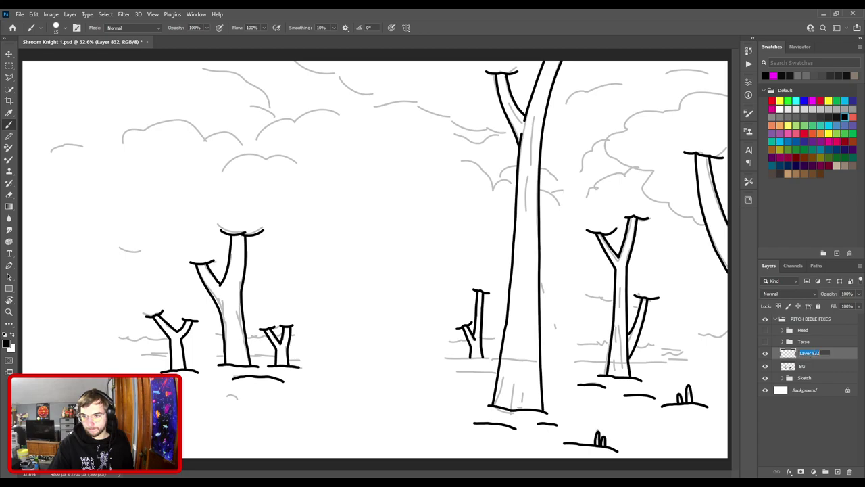
type("Leavees")
key("Return")
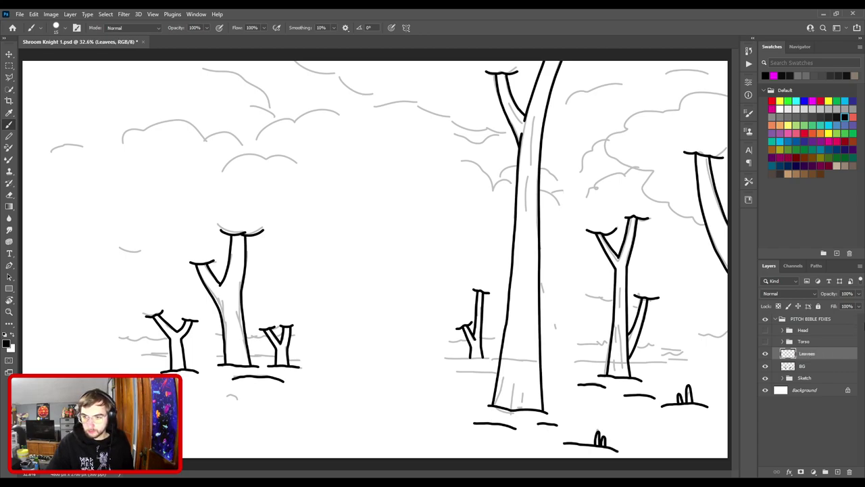
double_click(808, 354)
type("Leave")
- Ink the wavy bush line from the left of the small forked tree across the large central trunk
mouse_move(376, 252)
left_mouse_down()
mouse_move(356, 205)
mouse_move(380, 257)
left_mouse_up()
left_click_drag(381, 340, 248, 240)
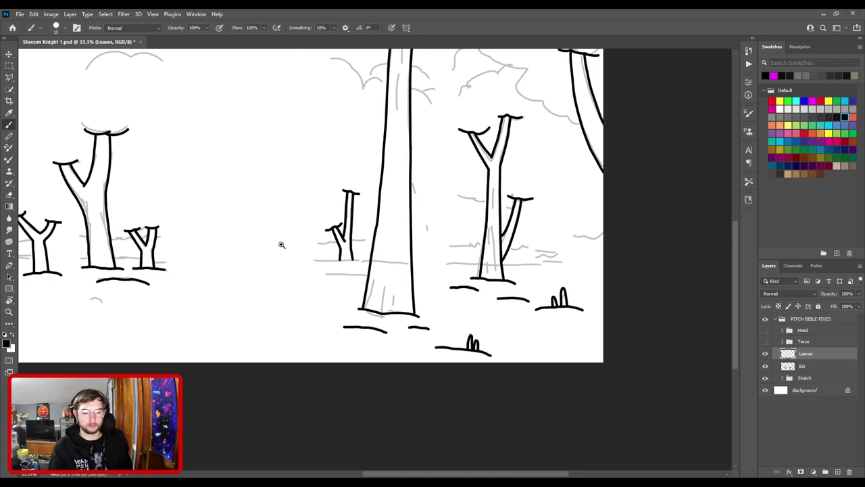
key("ctrl+plus")
left_click_drag(266, 187, 350, 267)
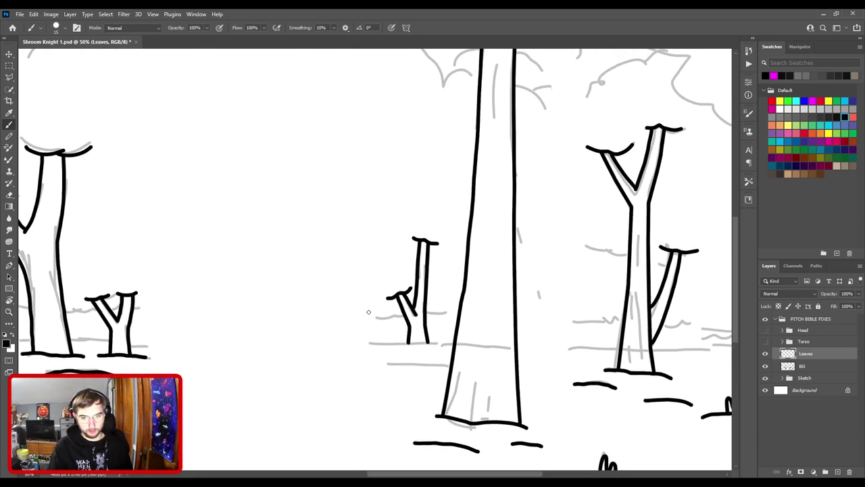
key("ctrl+z")
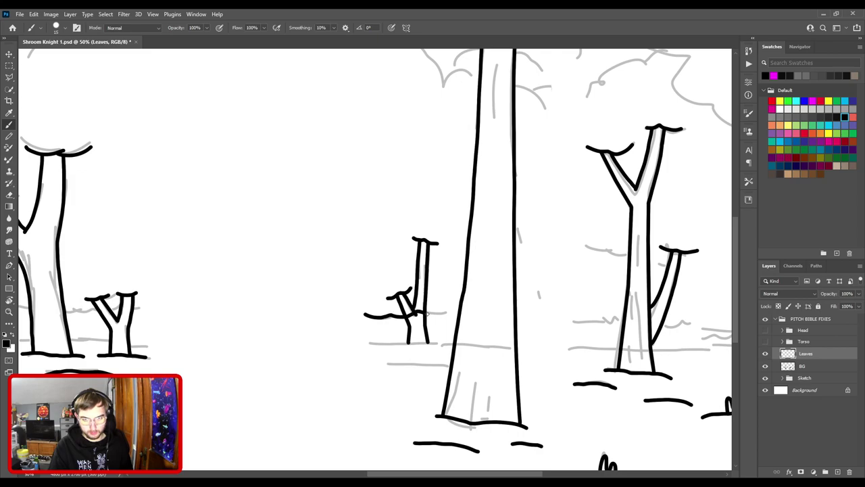
mouse_move(460, 318)
left_mouse_down()
mouse_move(488, 314)
mouse_move(294, 279)
left_mouse_up()
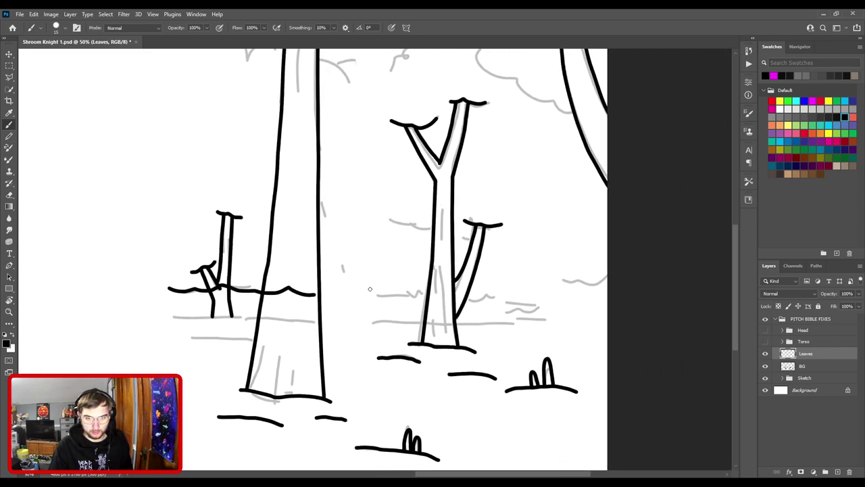
- Ink the scalloped bush line across the right forked tree's lower trunk, plus foliage strokes by the canvas's right edge
mouse_move(365, 293)
left_mouse_down()
mouse_move(471, 300)
mouse_move(524, 290)
mouse_move(328, 282)
mouse_move(411, 271)
left_mouse_up()
mouse_move(333, 288)
left_mouse_down()
mouse_move(413, 298)
mouse_move(431, 283)
mouse_move(416, 300)
left_mouse_up()
key("ctrl+z")
key("ctrl+z")
left_click_drag(382, 273, 426, 298)
key("ctrl+z")
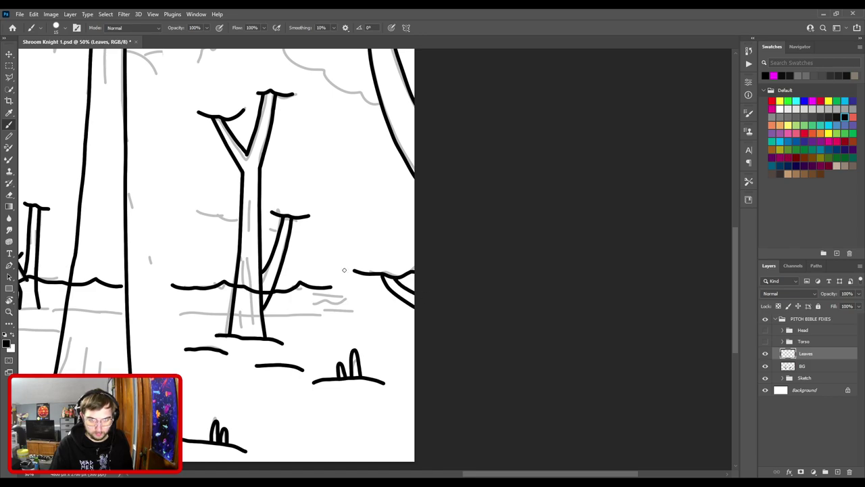
- Extend the bush line toward the canvas's right edge and close its gap between the central trunk and right forked tree
mouse_move(333, 286)
left_mouse_down()
mouse_move(383, 301)
mouse_move(404, 292)
left_mouse_up()
left_click_drag(418, 248, 500, 272)
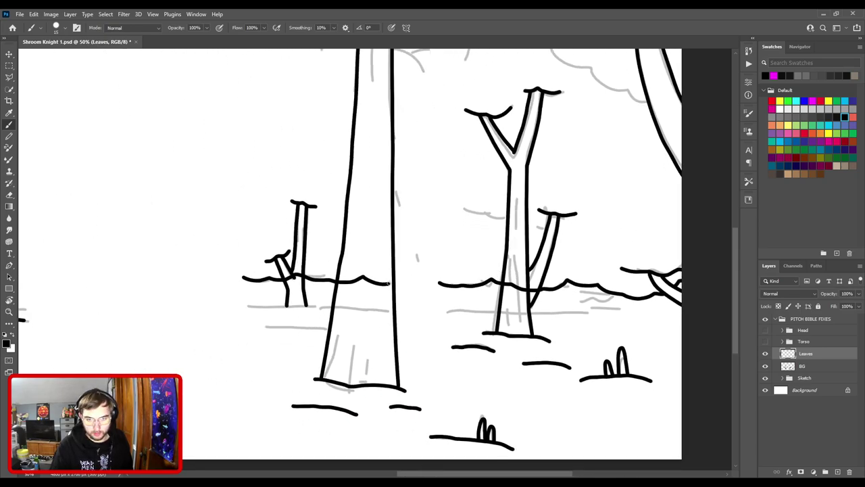
left_click_drag(401, 280, 449, 277)
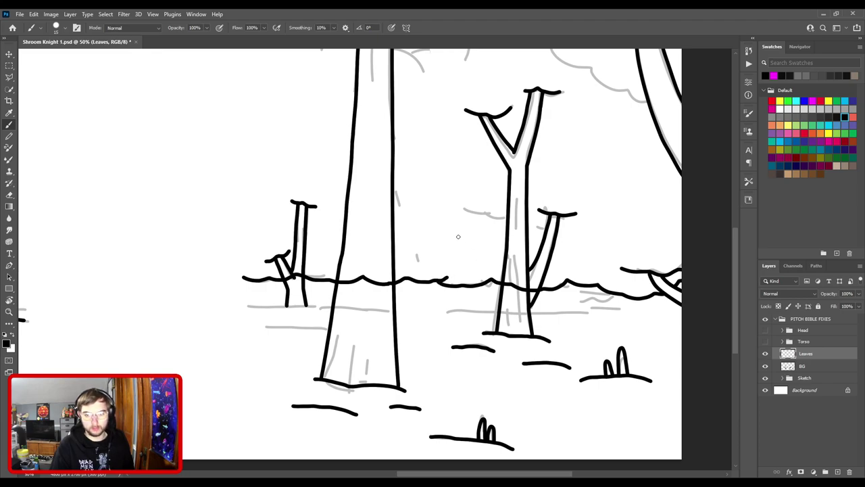
- Ink a curved foliage stroke above the bush line, running into the right forked tree's trunk from its left side
key("ctrl+minus")
mouse_move(424, 222)
left_mouse_down()
mouse_move(469, 228)
mouse_move(440, 226)
mouse_move(471, 232)
left_mouse_up()
key("ctrl+z")
key("ctrl+z")
key("ctrl+z")
left_click_drag(422, 223, 473, 242)
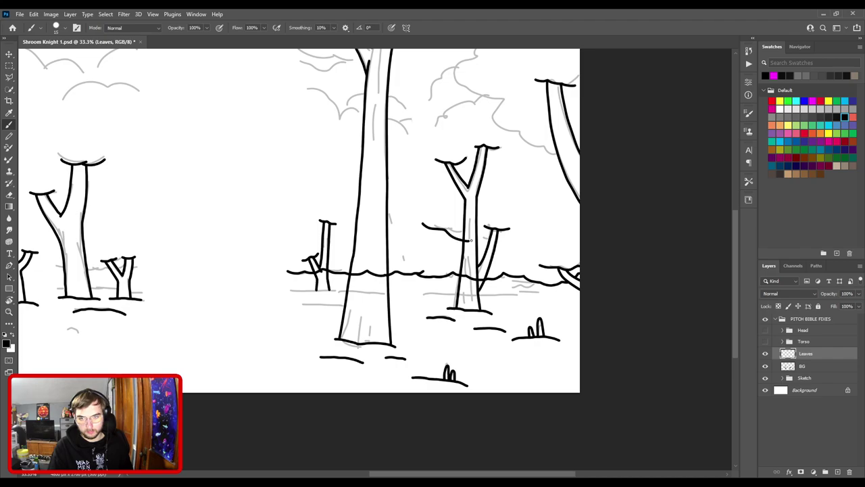
- Ink the scalloped bush line from the large left tree's trunk across the open field to the small central tree
left_click_drag(525, 169, 377, 293)
left_click_drag(348, 247, 482, 227)
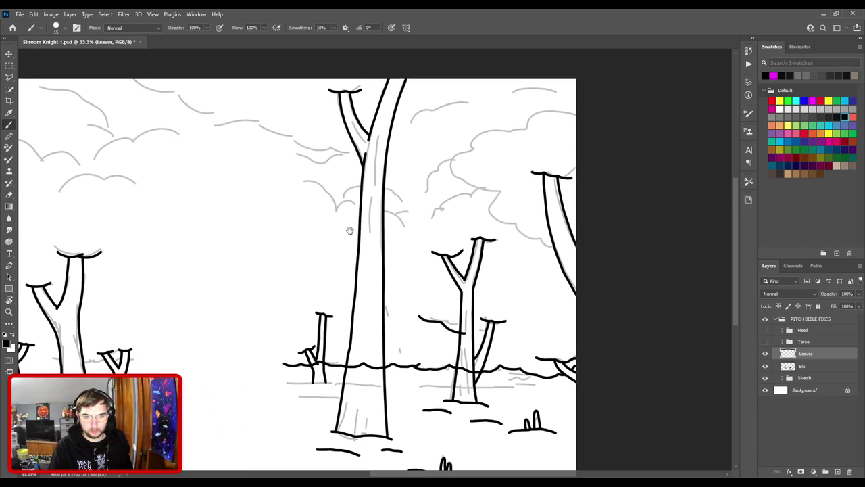
left_click_drag(310, 253, 450, 193)
left_click_drag(361, 293, 463, 220)
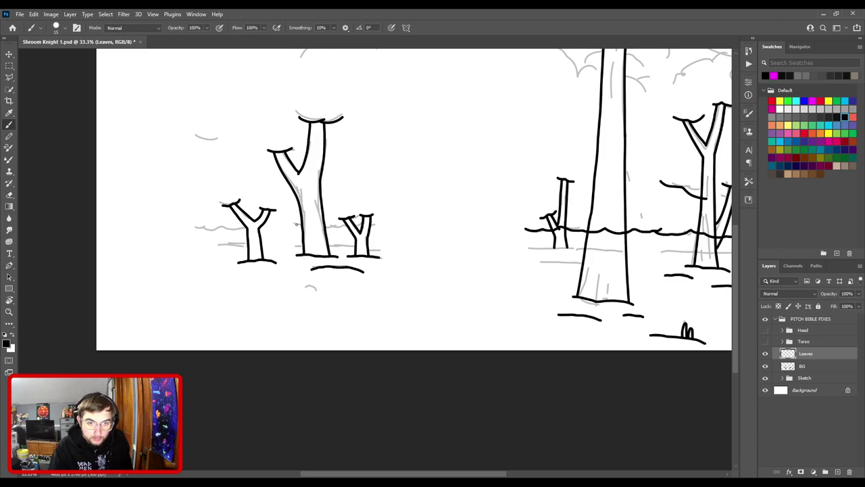
left_click_drag(295, 222, 322, 225)
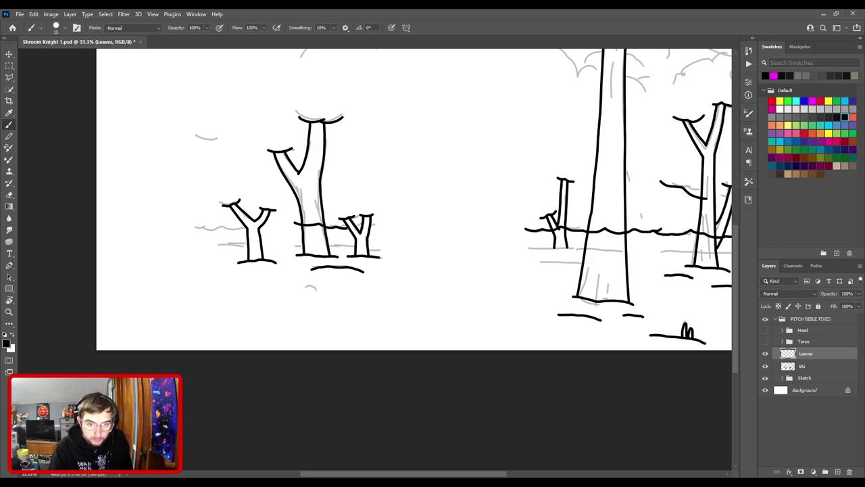
mouse_move(409, 220)
left_mouse_down()
mouse_move(324, 244)
mouse_move(395, 239)
mouse_move(402, 230)
mouse_move(416, 242)
mouse_move(443, 239)
left_mouse_up()
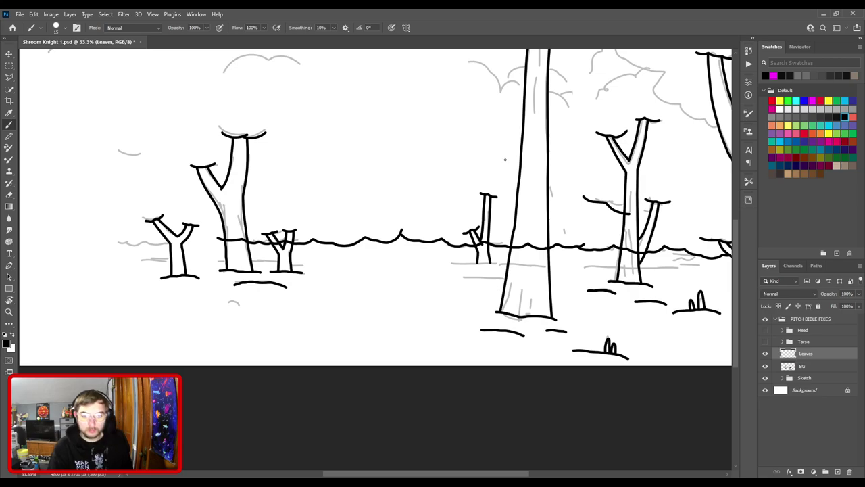
- Undo the bush-line stretch beside the small central tree and redraw it to join the existing line smoothly
key("ctrl+plus")
key("ctrl+plus")
key("ctrl+plus")
left_click_drag(545, 213, 352, 276)
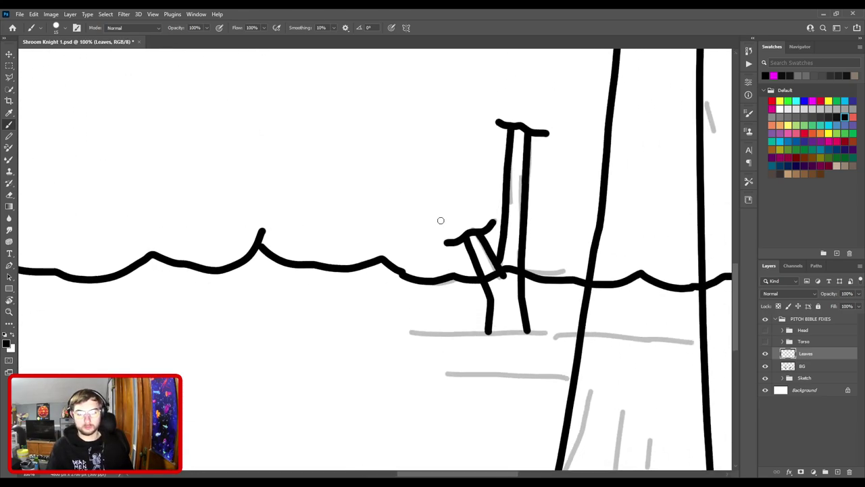
scroll(415, 226, "up", 1)
key("ctrl+z")
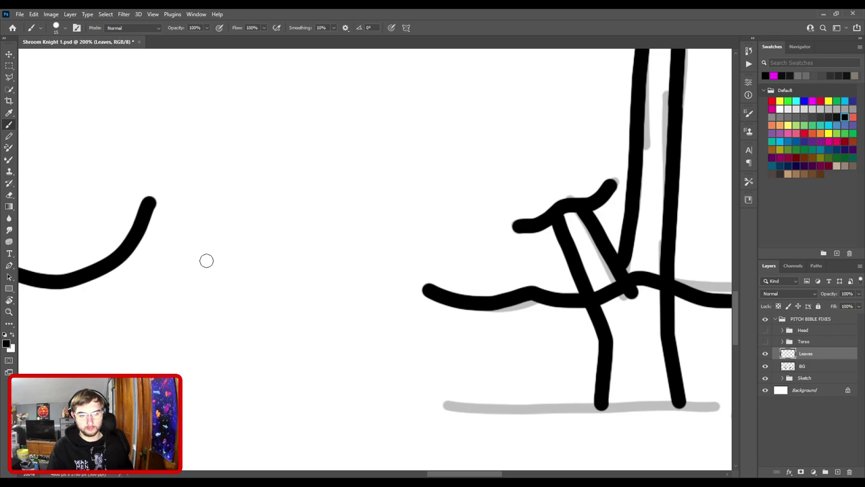
mouse_move(137, 233)
left_mouse_down()
mouse_move(164, 258)
mouse_move(283, 282)
mouse_move(309, 266)
mouse_move(326, 280)
mouse_move(398, 295)
mouse_move(440, 284)
left_mouse_up()
- Ink the bush line from the large left tree to the canvas's left edge, with a scalloped foliage edge rising from it
scroll(379, 153, "down", 3)
left_click_drag(239, 228, 554, 196)
scroll(466, 196, "down", 1)
left_click_drag(311, 204, 440, 257)
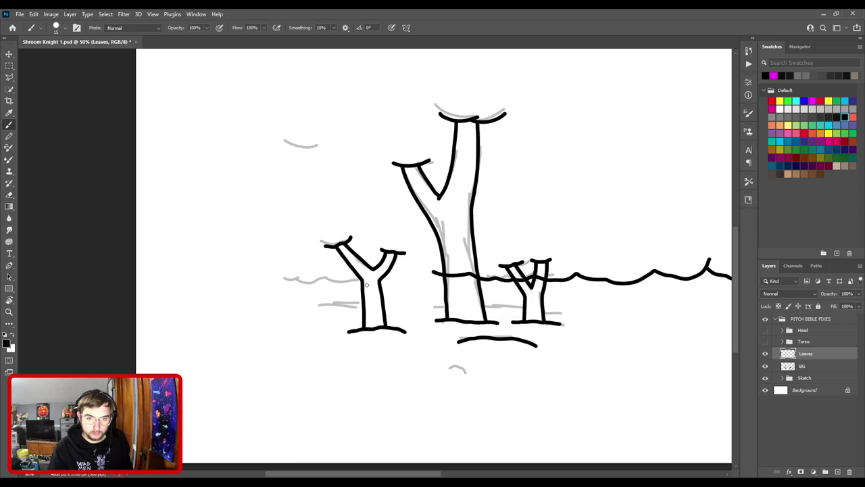
mouse_move(366, 283)
left_mouse_down()
mouse_move(296, 278)
mouse_move(252, 260)
mouse_move(245, 221)
left_mouse_up()
mouse_move(246, 256)
left_mouse_down()
mouse_move(414, 226)
mouse_move(422, 253)
mouse_move(298, 242)
left_mouse_up()
mouse_move(452, 204)
left_mouse_down()
mouse_move(346, 242)
mouse_move(196, 250)
mouse_move(259, 284)
mouse_move(298, 274)
left_mouse_up()
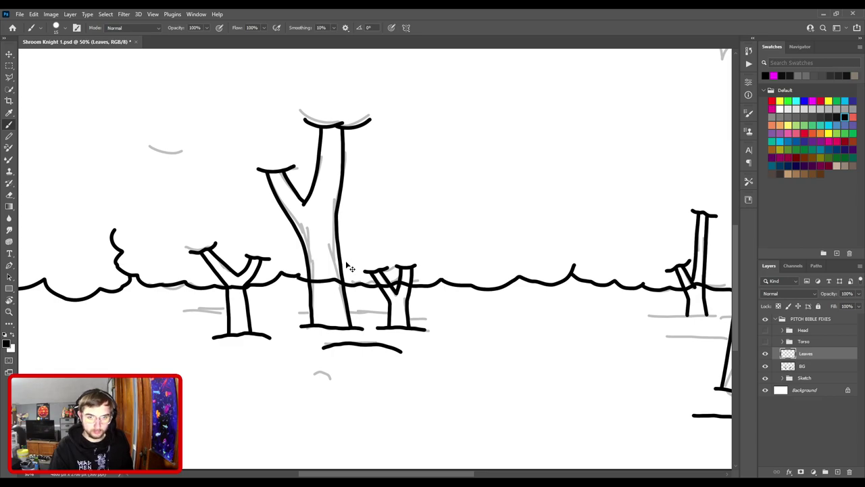
- Ink a short foliage stroke rising from the bush line at the left edge of the large left tree's trunk
key("ctrl+plus")
left_click_drag(231, 274, 375, 259)
key("ctrl+plus")
key("ctrl+plus")
left_click_drag(477, 266, 367, 250)
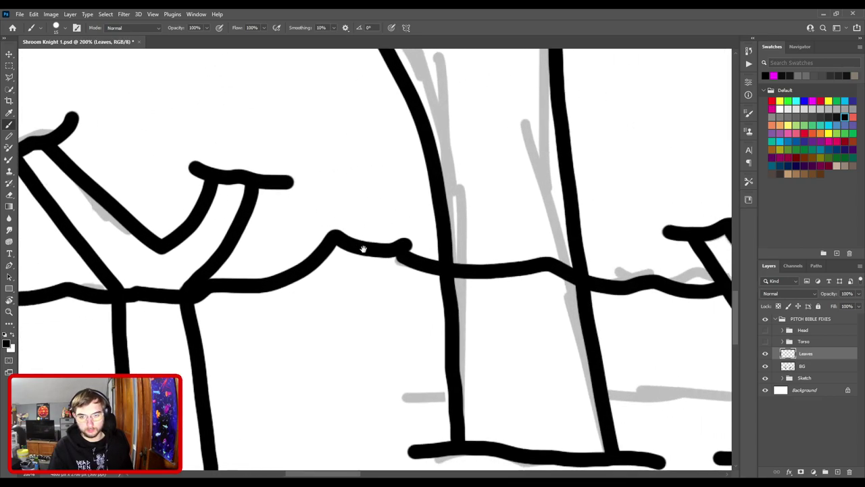
mouse_move(365, 295)
left_mouse_down()
mouse_move(385, 90)
mouse_move(361, 304)
left_mouse_up()
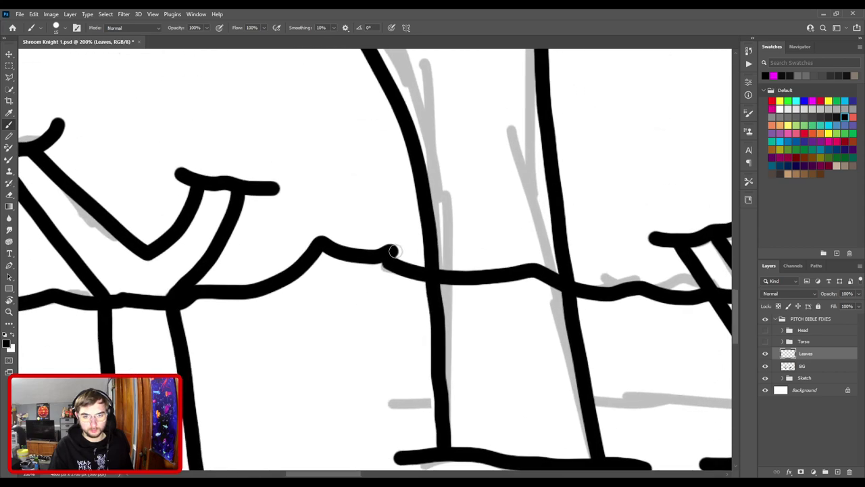
mouse_move(386, 255)
left_mouse_down()
mouse_move(403, 217)
mouse_move(436, 191)
left_mouse_up()
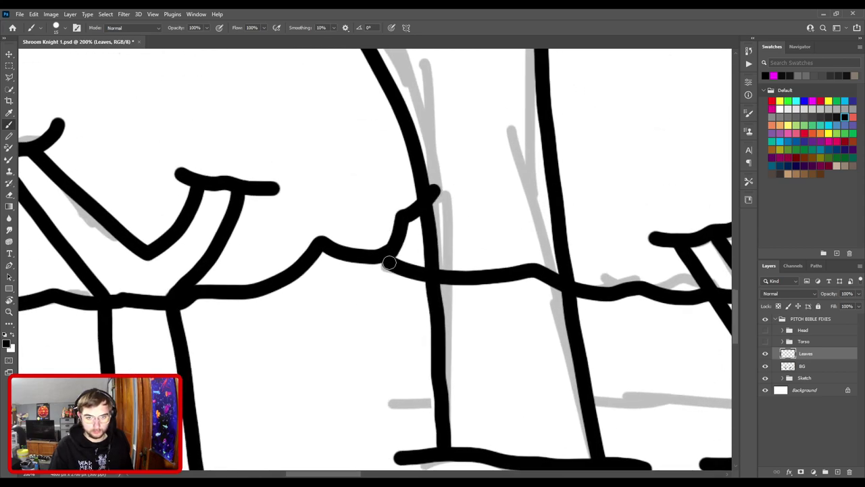
- Ink the leftmost small tree's crown with a top-left arc and a scalloped arc down across the large tree's branch
key("ctrl+minus")
scroll(436, 265, "down", 6)
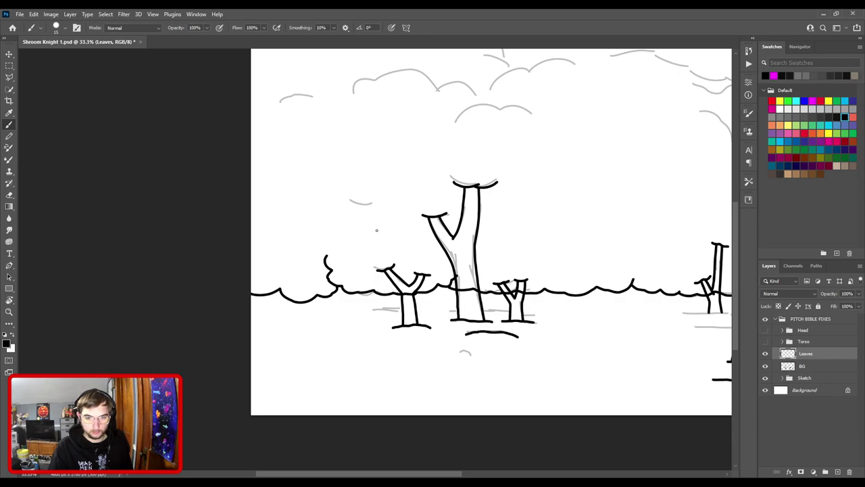
mouse_move(337, 233)
left_mouse_down()
mouse_move(356, 215)
mouse_move(426, 224)
mouse_move(439, 243)
left_mouse_up()
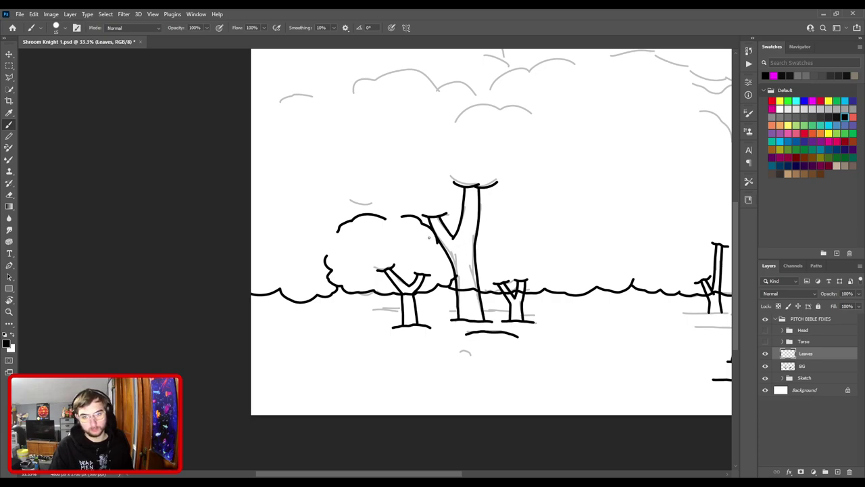
key("ctrl+z")
mouse_move(405, 221)
left_mouse_down()
mouse_move(455, 242)
mouse_move(462, 261)
left_mouse_up()
- Ink the large left tree's crown with a short lower-left curve and a scalloped arc over the top
left_click_drag(446, 207, 397, 261)
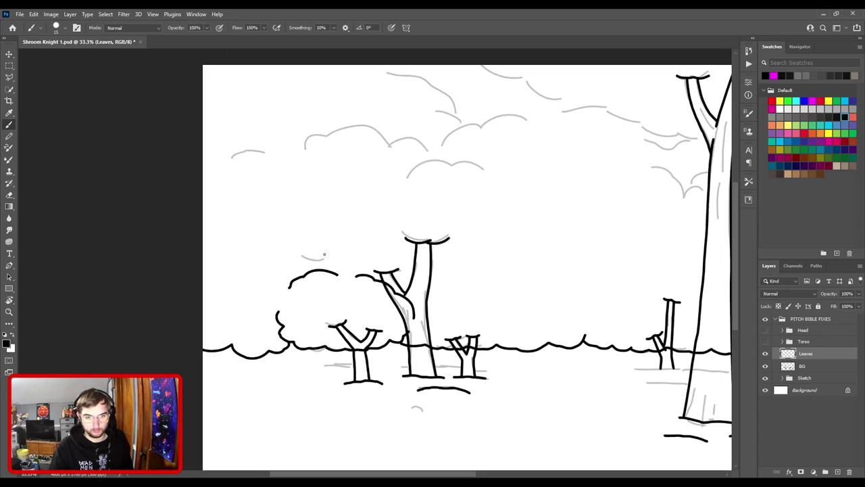
left_click_drag(289, 240, 312, 260)
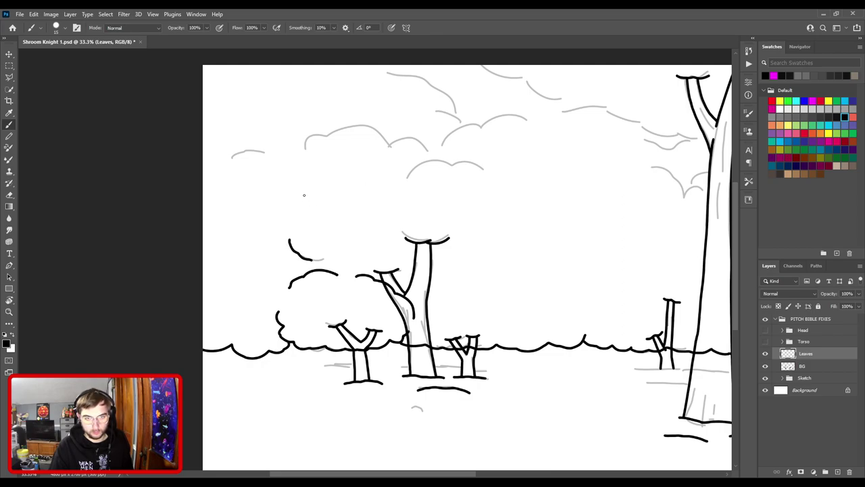
mouse_move(373, 175)
left_mouse_down()
mouse_move(456, 156)
mouse_move(491, 184)
left_mouse_up()
key("ctrl+z")
mouse_move(401, 182)
left_mouse_down()
mouse_move(439, 162)
mouse_move(501, 198)
left_mouse_up()
- Ink the crown arcs and base stroke of the small tree right of the large left tree, plus the large crown's right side
left_click_drag(446, 235, 340, 160)
left_click_drag(324, 241, 366, 223)
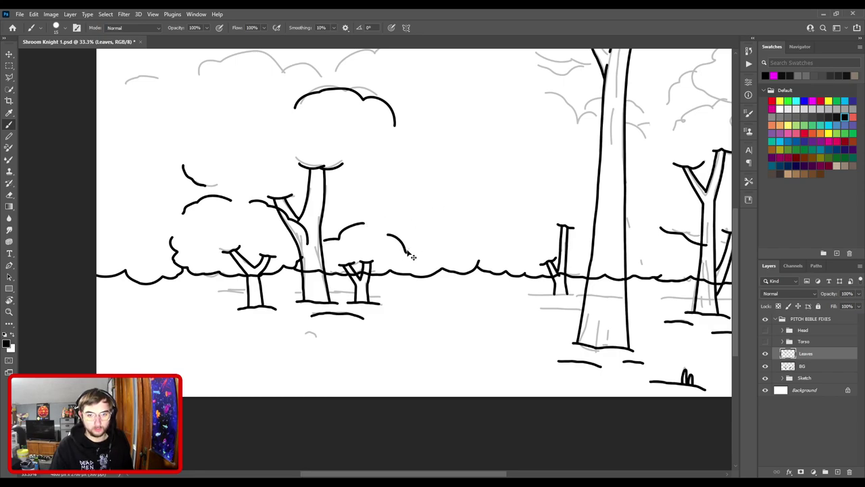
left_click_drag(404, 245, 397, 260)
key("ctrl+z")
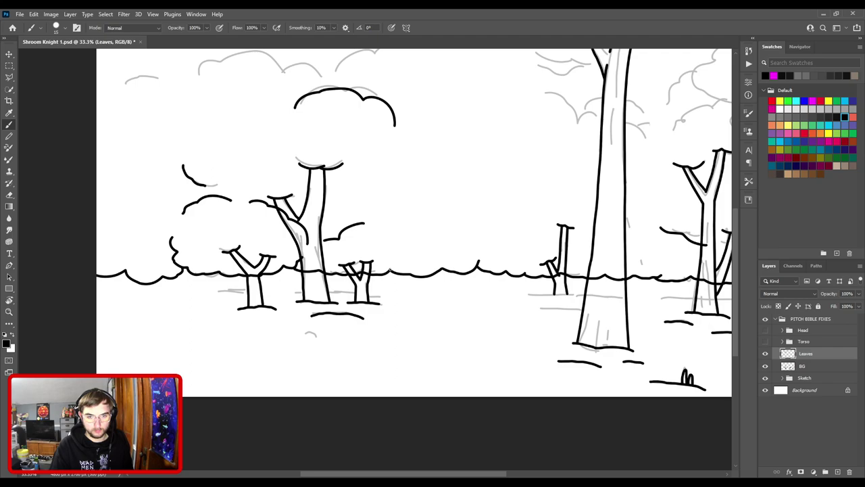
left_click_drag(390, 271, 399, 257)
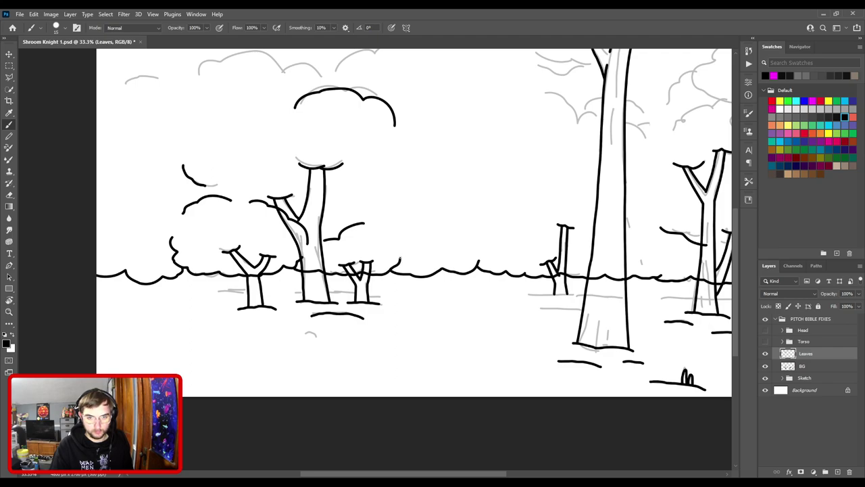
left_click_drag(388, 224, 441, 284)
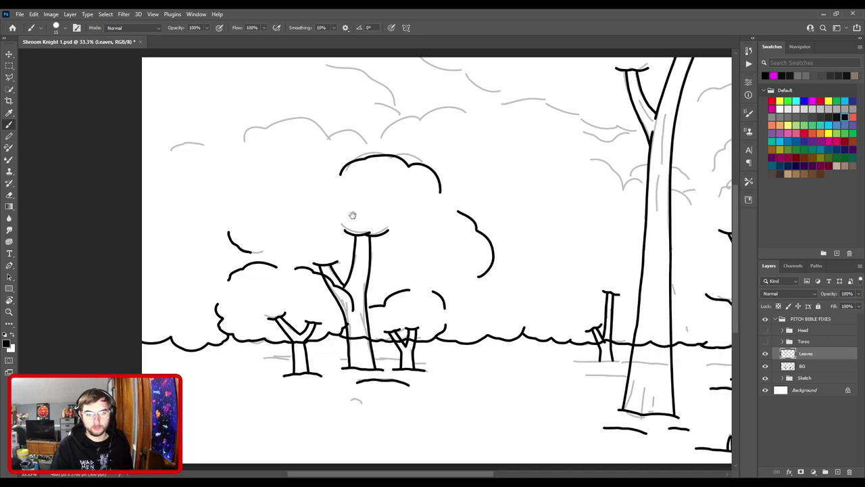
- Ink two scalloped canopy arcs side by side above the large left tree's crown, following the faded sketch
left_click_drag(353, 217, 510, 251)
mouse_move(407, 182)
left_mouse_down()
mouse_move(421, 165)
mouse_move(459, 164)
mouse_move(475, 152)
mouse_move(497, 176)
left_mouse_up()
key("ctrl+z")
mouse_move(408, 179)
left_mouse_down()
mouse_move(462, 150)
mouse_move(484, 176)
mouse_move(493, 169)
mouse_move(527, 181)
left_mouse_up()
key("ctrl+z")
mouse_move(406, 179)
left_mouse_down()
mouse_move(472, 152)
mouse_move(492, 172)
mouse_move(527, 184)
left_mouse_up()
left_click_drag(501, 129, 285, 205)
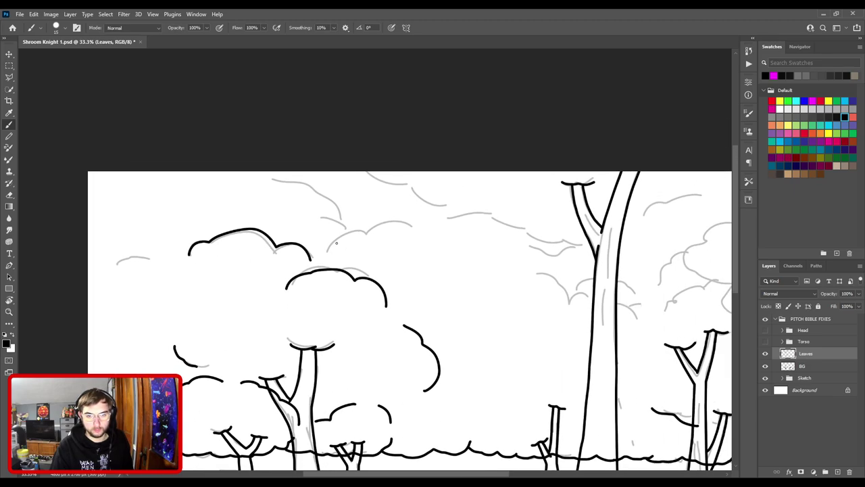
mouse_move(328, 250)
left_mouse_down()
mouse_move(367, 232)
mouse_move(425, 234)
left_mouse_up()
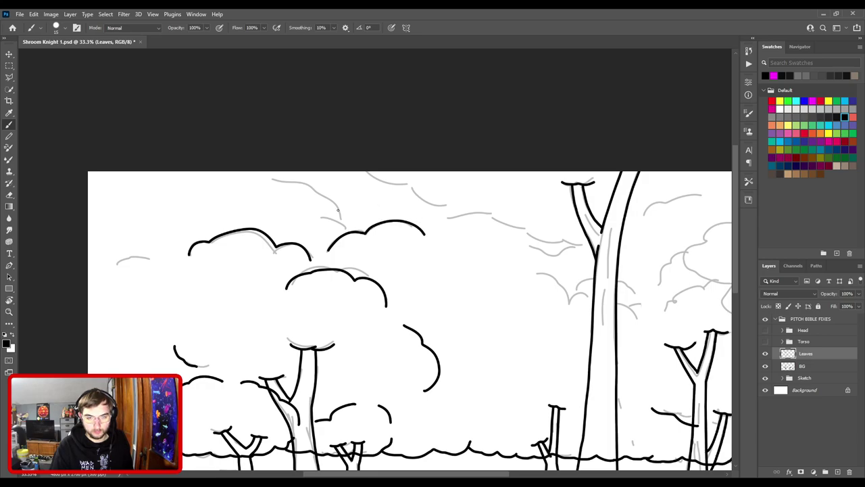
- Ink a short arc above the gap between the two canopy arcs and a scalloped line descending toward it from the upper edge
left_click_drag(318, 216, 350, 229)
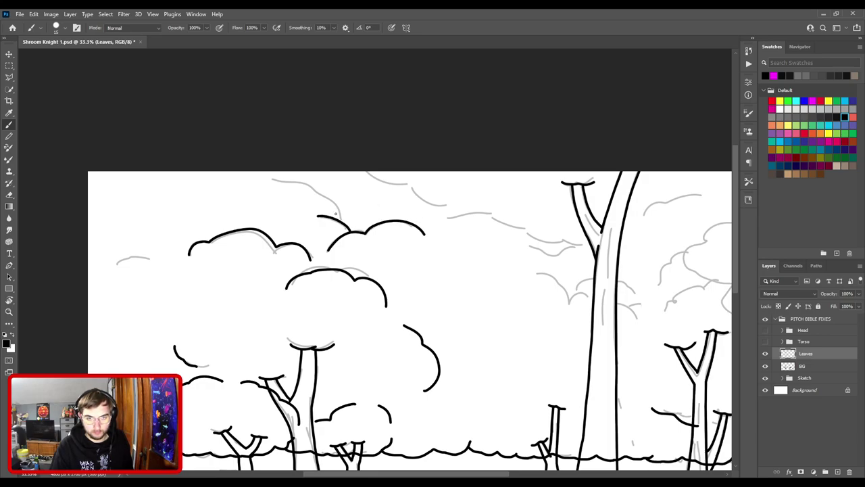
mouse_move(268, 177)
left_mouse_down()
mouse_move(334, 206)
mouse_move(349, 225)
left_mouse_up()
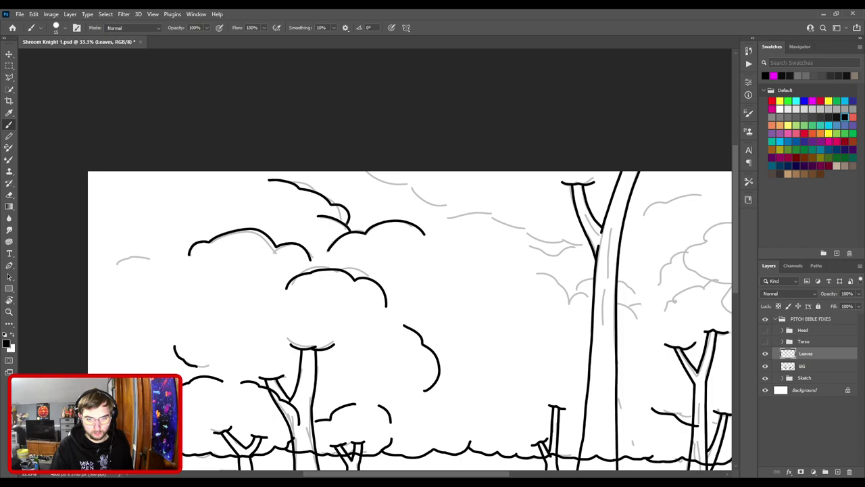
key("ctrl+z")
mouse_move(270, 181)
left_mouse_down()
mouse_move(338, 206)
mouse_move(346, 221)
left_mouse_up()
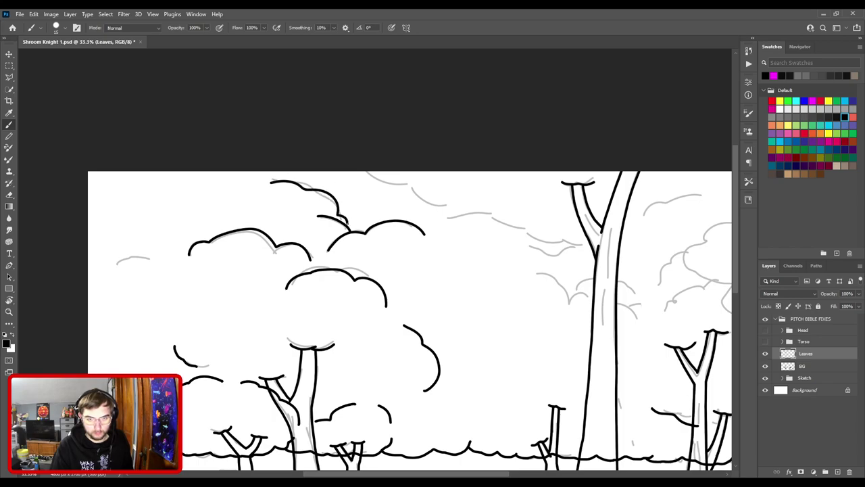
- Ink a short scalloped foliage arc at the far left of the canopy
left_click_drag(243, 222, 399, 184)
left_click_drag(267, 229, 328, 220)
left_click_drag(303, 276, 347, 172)
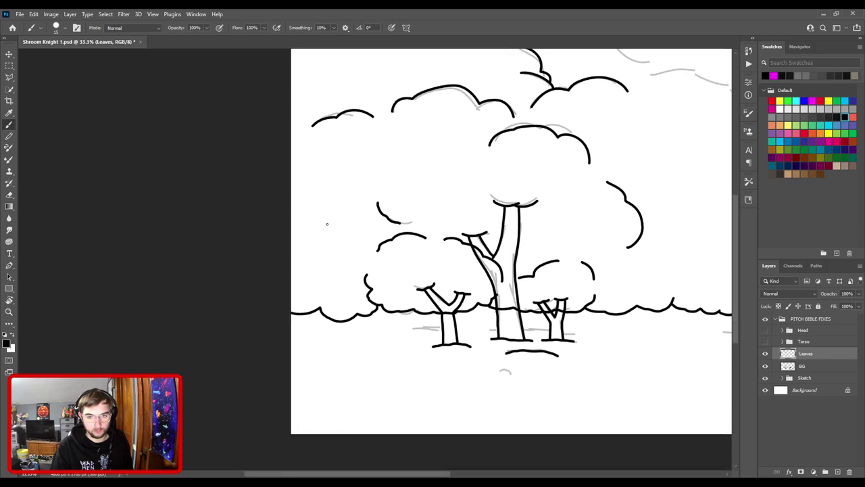
- Ink a scalloped foliage line descending to the tall tree's trunk, continuing across it with short arcs on its right
scroll(333, 246, "right", 10)
scroll(398, 232, "up", 3)
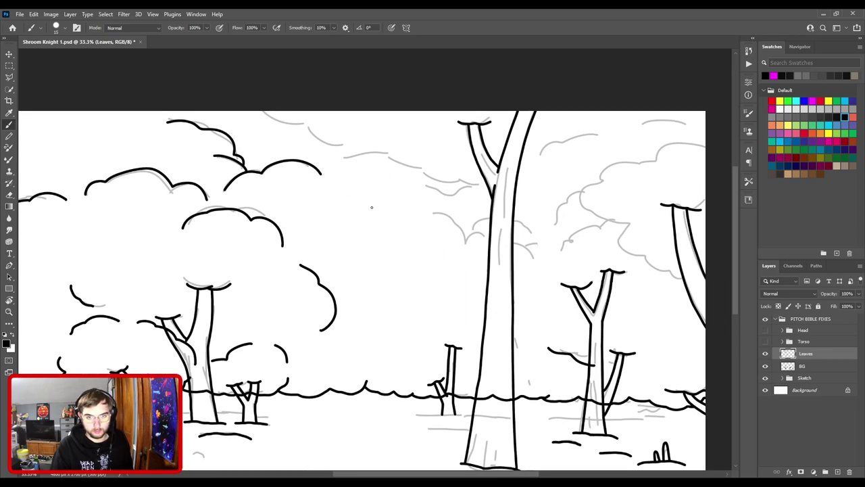
mouse_move(359, 187)
left_mouse_down()
mouse_move(453, 226)
mouse_move(469, 249)
mouse_move(373, 212)
mouse_move(421, 222)
mouse_move(456, 243)
left_mouse_up()
key("ctrl+z")
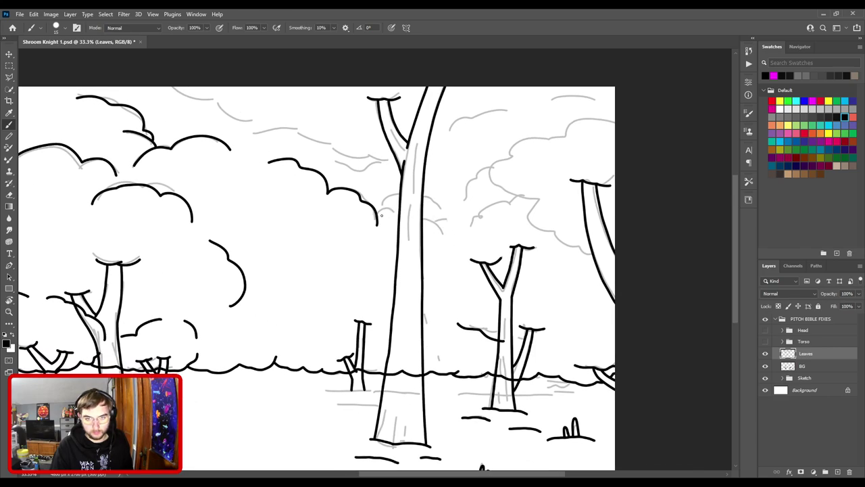
mouse_move(375, 214)
left_mouse_down()
mouse_move(415, 214)
mouse_move(442, 232)
mouse_move(459, 218)
mouse_move(311, 214)
mouse_move(359, 215)
left_mouse_up()
key("ctrl+z")
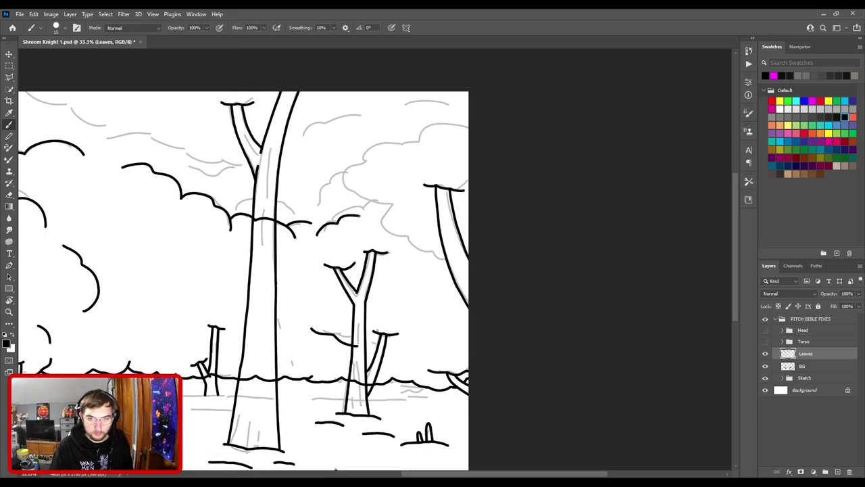
- Ink the scalloped outline of the large crown around the far-right tree, from the canvas edge down to its trunk
mouse_move(455, 261)
left_mouse_down()
mouse_move(380, 226)
mouse_move(390, 204)
mouse_move(340, 189)
mouse_move(355, 159)
mouse_move(385, 143)
mouse_move(492, 135)
left_mouse_up()
left_click_drag(388, 178, 468, 199)
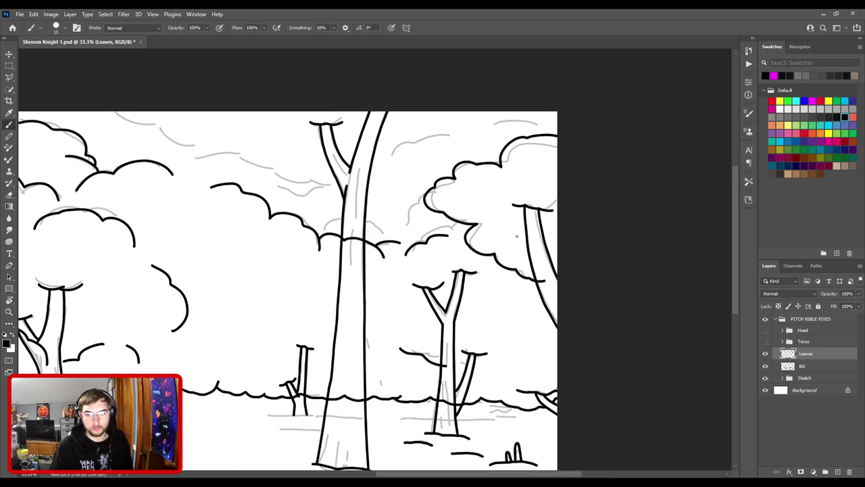
left_click_drag(375, 211, 478, 200)
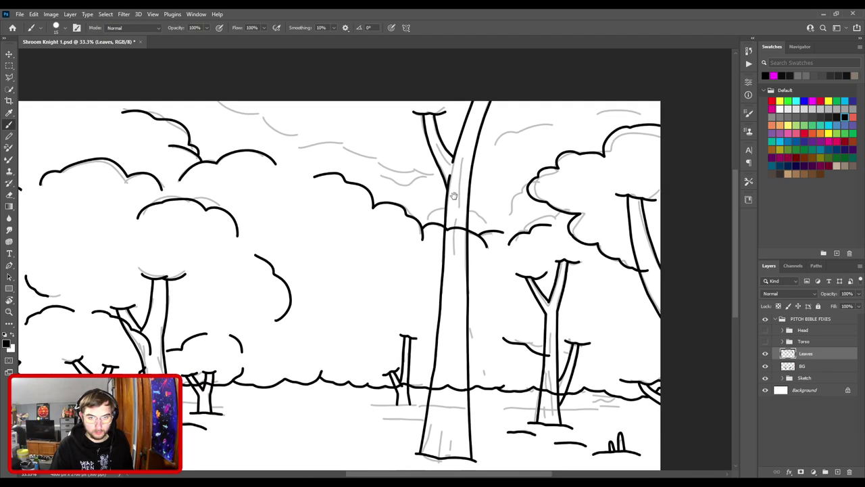
- Ink a second scalloped foliage line across the tall trunk, rising toward the far-right crown
mouse_move(416, 218)
left_mouse_down()
mouse_move(487, 190)
mouse_move(484, 169)
left_mouse_up()
left_click_drag(534, 119, 414, 181)
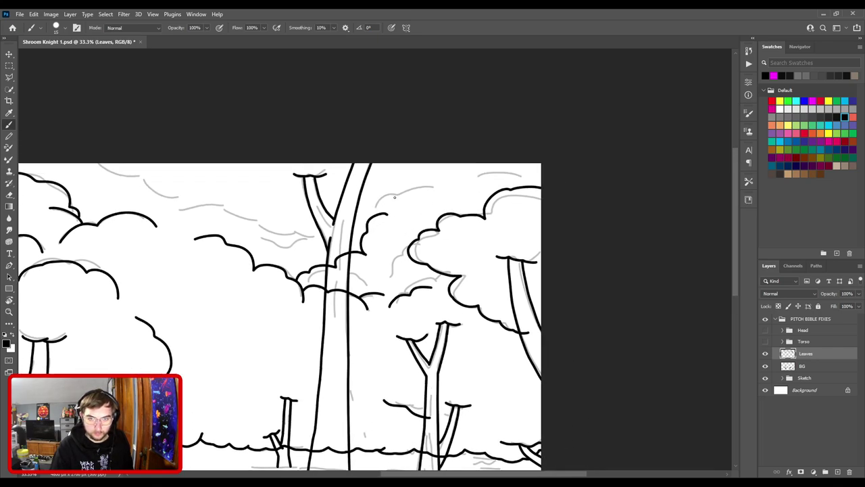
mouse_move(389, 220)
left_mouse_down()
mouse_move(405, 202)
mouse_move(437, 193)
mouse_move(566, 192)
left_mouse_up()
- Ink a long scalloped diagonal line from the canvas's top edge down to the tall tree's trunk
mouse_move(244, 158)
left_mouse_down()
mouse_move(293, 193)
mouse_move(433, 230)
mouse_move(457, 255)
mouse_move(483, 259)
left_mouse_up()
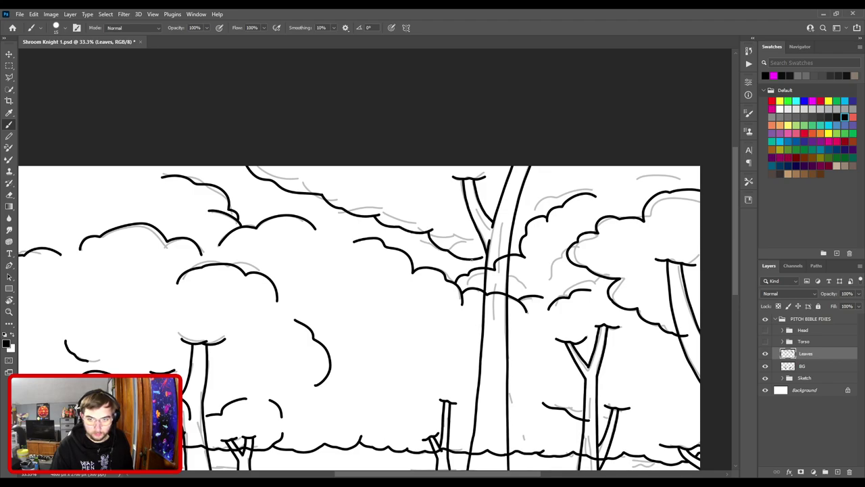
left_click_drag(482, 265, 488, 267)
key("ctrl+z")
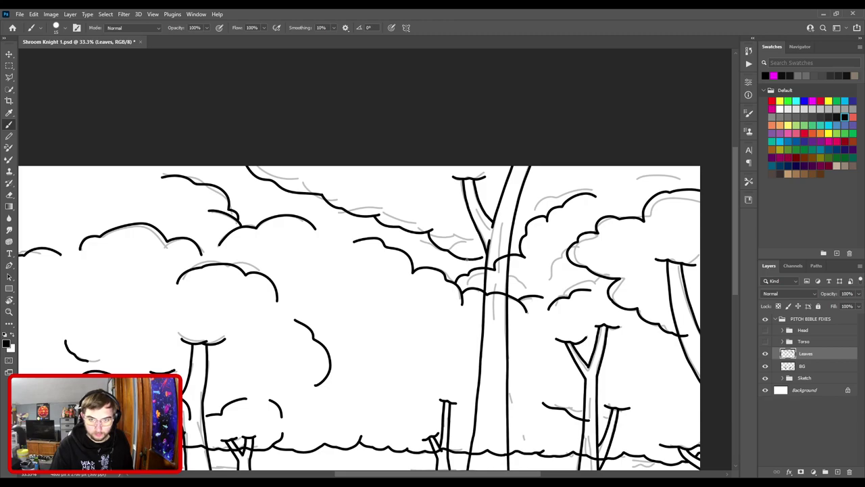
- Ink an arc linking the canopy to the scalloped line left of the tall trunk, and extend the upper-left line to the canvas edge
mouse_move(294, 203)
left_mouse_down()
mouse_move(342, 212)
mouse_move(518, 189)
left_mouse_up()
key("ctrl+z")
mouse_move(506, 204)
left_mouse_down()
mouse_move(526, 198)
mouse_move(555, 205)
left_mouse_up()
mouse_move(470, 228)
left_mouse_down()
mouse_move(293, 225)
mouse_move(373, 207)
mouse_move(386, 221)
left_mouse_up()
key("ctrl+z")
left_click_drag(350, 189, 478, 215)
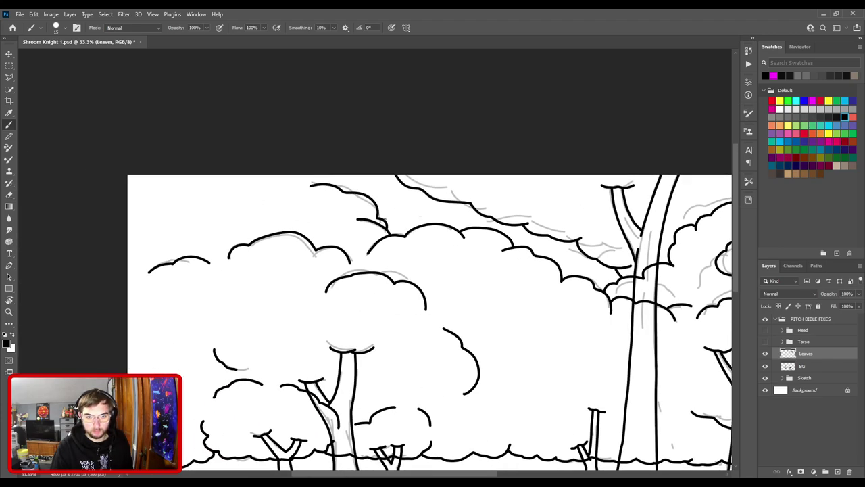
left_click_drag(376, 166, 522, 198)
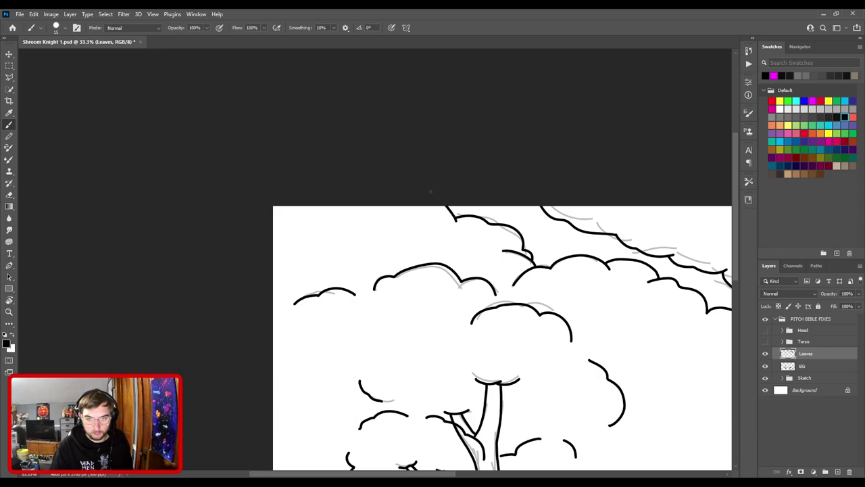
- Ink a short foliage arc above the far-right crown, meeting the canvas's top edge
left_click_drag(493, 307, 178, 186)
left_click_drag(478, 237, 259, 337)
left_click_drag(398, 206, 441, 178)
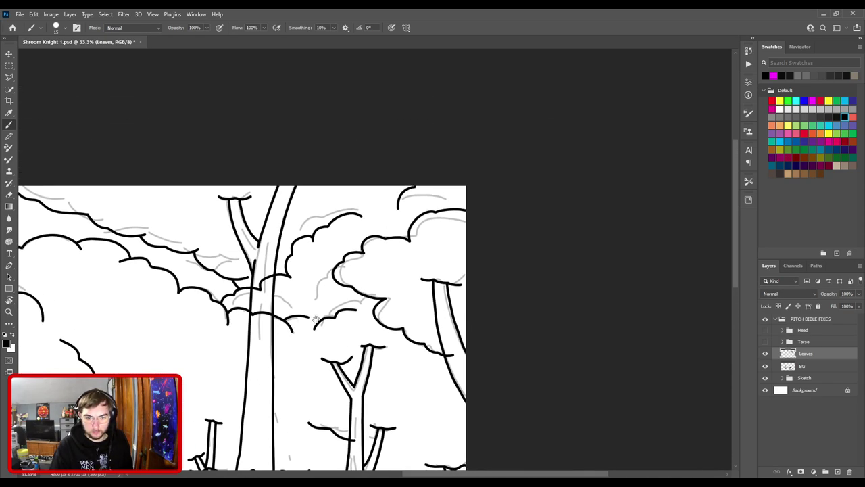
left_click_drag(321, 312, 440, 155)
left_click_drag(353, 223, 455, 226)
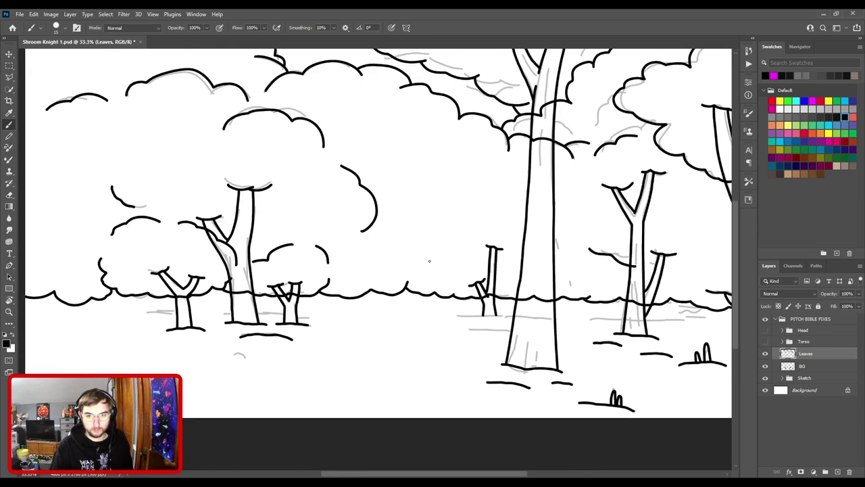
left_click_drag(432, 272, 435, 232)
key("ctrl+z")
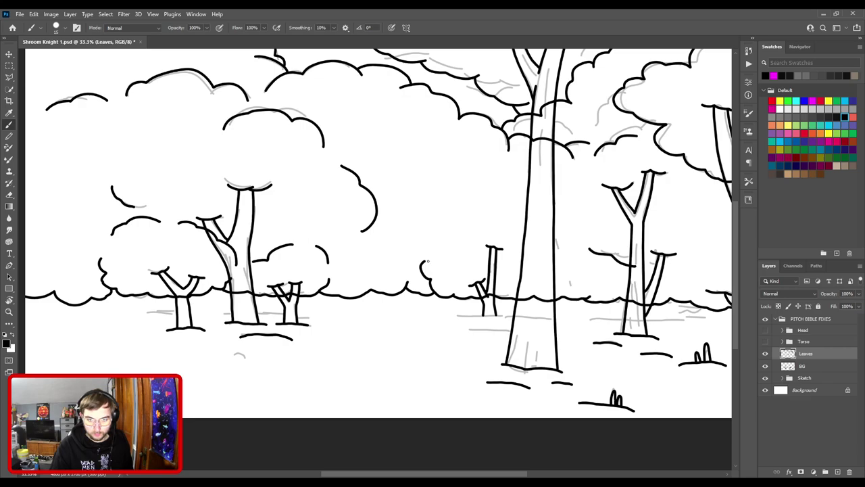
left_click_drag(426, 258, 451, 259)
key("ctrl+z")
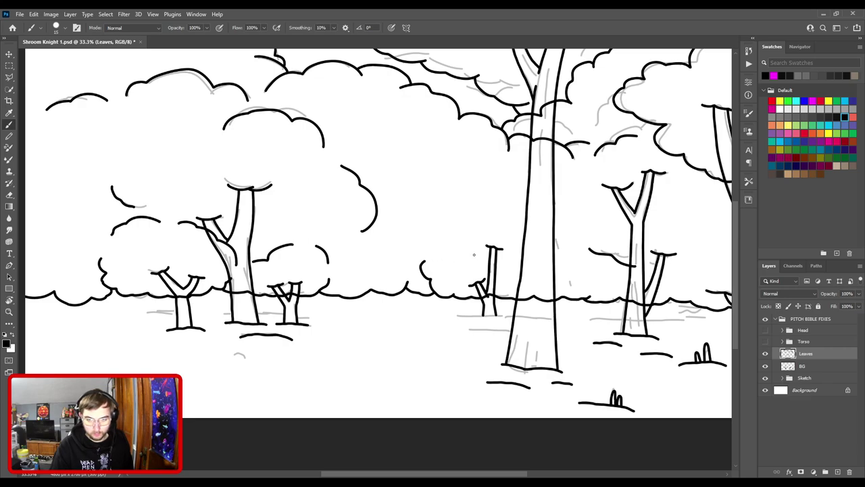
key("ctrl+plus")
key("ctrl+plus")
left_click_drag(491, 287, 267, 273)
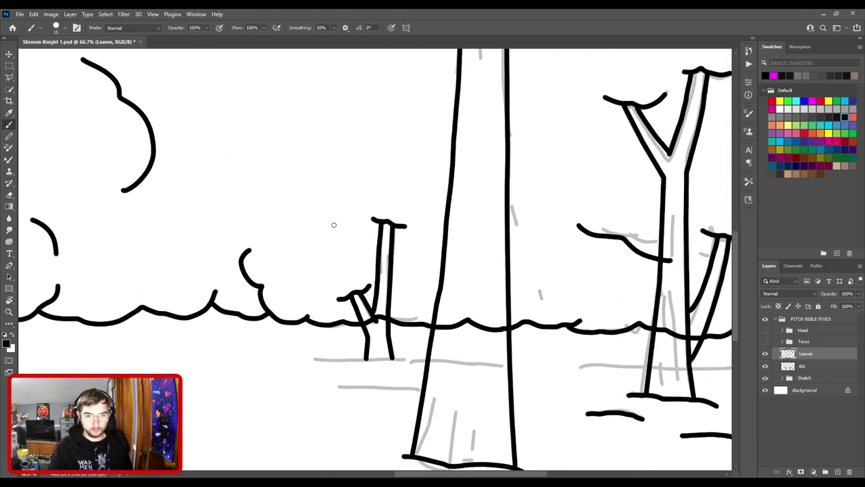
key("ctrl+z")
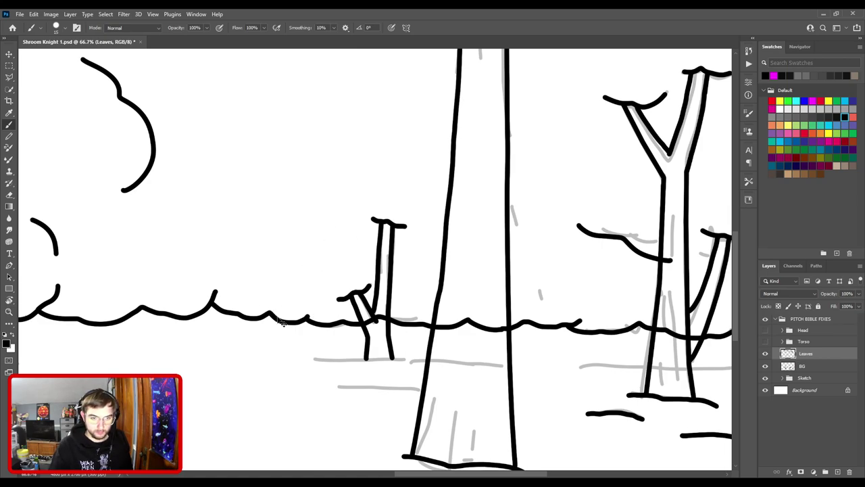
- Ink a rounded foliage clump beside the small tree left of the tall trunk, and the scalloped upper-left arc of its crown
left_click_drag(270, 314, 264, 283)
key("ctrl+z")
mouse_move(269, 314)
left_mouse_down()
mouse_move(265, 305)
mouse_move(310, 259)
mouse_move(311, 197)
mouse_move(364, 179)
mouse_move(409, 143)
left_mouse_up()
key("ctrl+z")
key("ctrl+z")
mouse_move(307, 217)
left_mouse_down()
mouse_move(318, 188)
mouse_move(352, 162)
mouse_move(425, 137)
left_mouse_up()
- Ink the small tree's lower-right crown curve and a short arc crossing the tall trunk's left edge
mouse_move(432, 298)
left_mouse_down()
mouse_move(460, 261)
mouse_move(464, 205)
left_mouse_up()
key("ctrl+z")
mouse_move(432, 308)
left_mouse_down()
mouse_move(453, 307)
mouse_move(463, 288)
mouse_move(469, 242)
mouse_move(530, 307)
mouse_move(514, 298)
mouse_move(527, 319)
left_mouse_up()
key("ctrl+minus")
key("ctrl+z")
left_click_drag(495, 289, 524, 312)
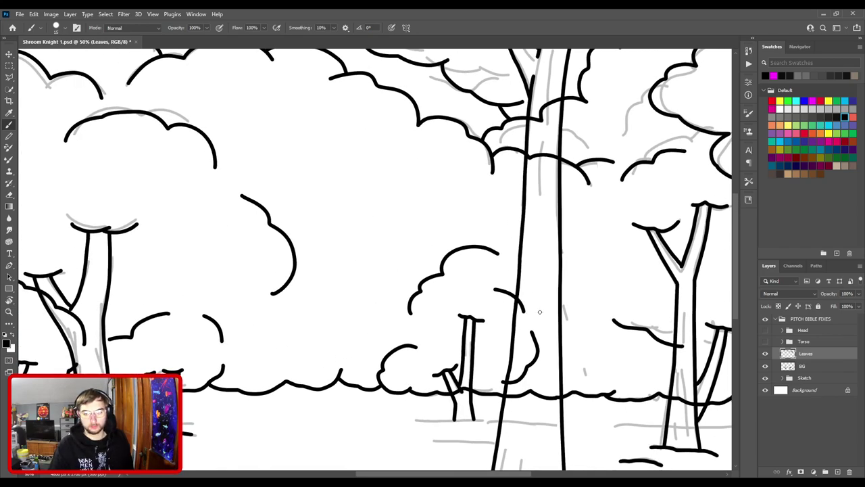
- Ink loose interior foliage curves between the large left tree and the tall trunk, including a scalloped one just above the bush line
scroll(541, 312, "down", 2)
mouse_move(435, 281)
left_mouse_down()
mouse_move(486, 299)
mouse_move(504, 294)
left_mouse_up()
mouse_move(482, 340)
left_mouse_down()
mouse_move(513, 246)
mouse_move(502, 260)
mouse_move(503, 286)
left_mouse_up()
left_click_drag(481, 157, 547, 242)
left_click_drag(507, 216, 532, 226)
left_click_drag(395, 246, 513, 192)
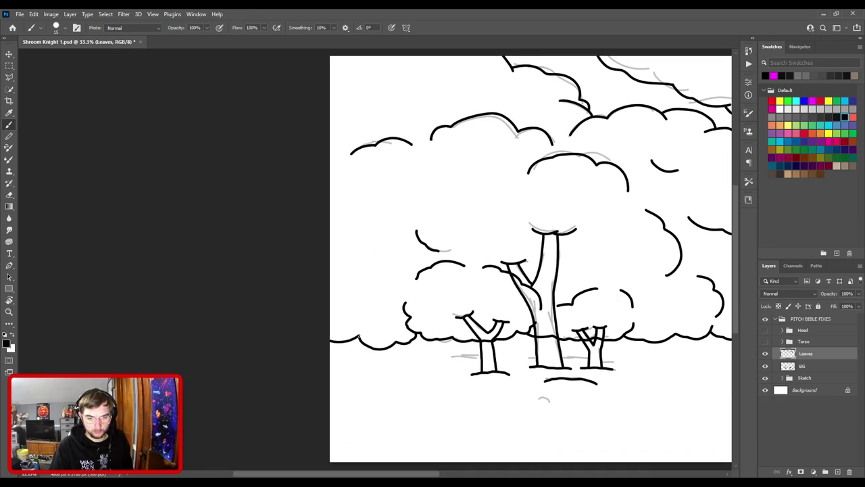
- Ink foliage strokes at the far left: one rising from the bush line, a bulging curve above it and a concave curve near the top
mouse_move(348, 281)
left_mouse_down()
mouse_move(363, 259)
mouse_move(362, 224)
left_mouse_up()
left_click_drag(394, 184, 369, 340)
left_click_drag(338, 261, 404, 235)
left_click_drag(529, 268, 259, 192)
key("ctrl+0")
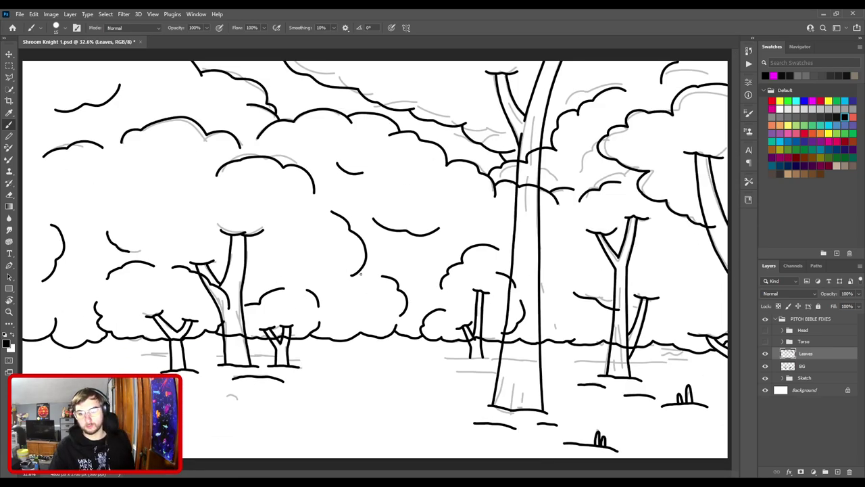
- Ink a scalloped line from the canvas's top edge down to the canopy arc, just left of the long diagonal line
key("ctrl+plus")
left_click_drag(377, 213, 396, 372)
key("ctrl+plus")
key("ctrl+plus")
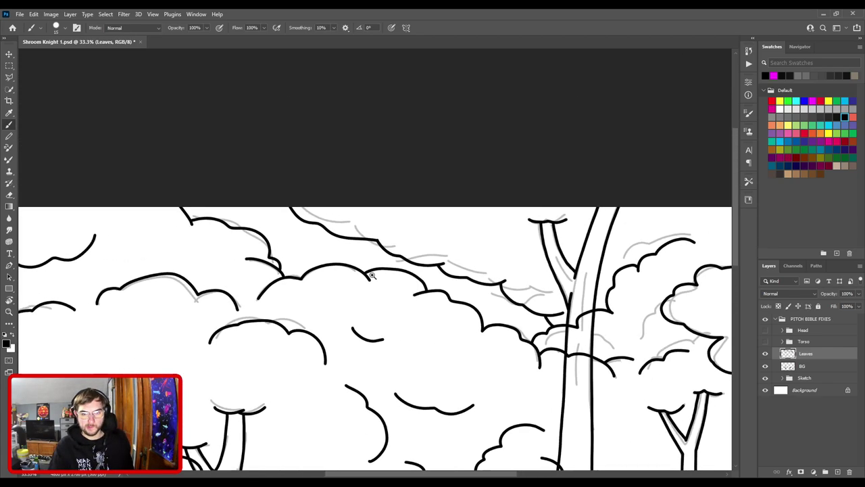
left_click_drag(273, 247, 468, 270)
mouse_move(401, 215)
left_mouse_down()
mouse_move(409, 269)
mouse_move(477, 298)
mouse_move(485, 314)
left_mouse_up()
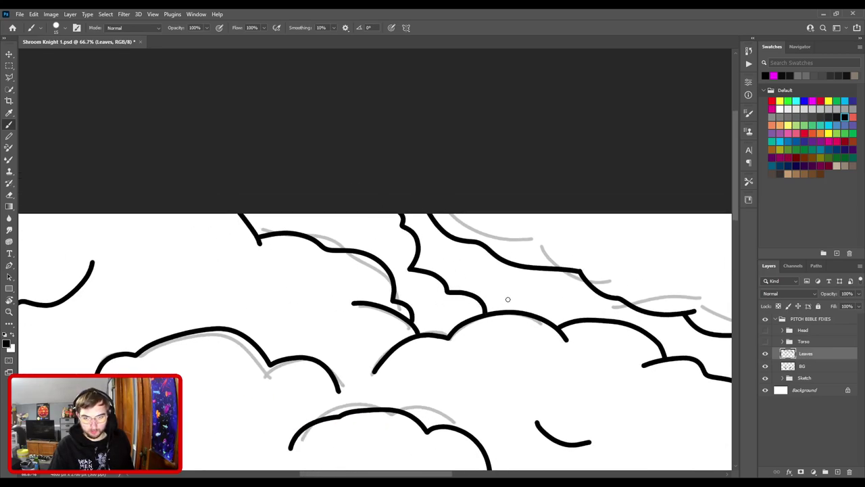
key("ctrl+0")
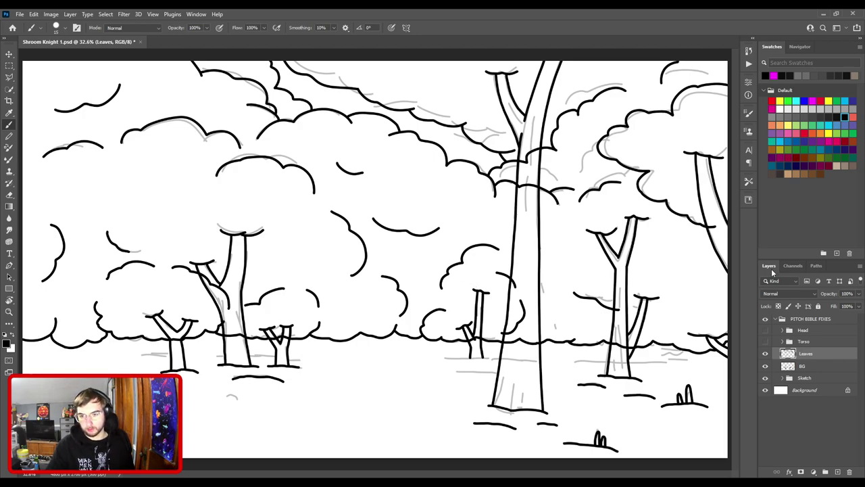
- Check the artwork with the Leaves layer hidden and shown, and add a new layer named Ground above it
left_click(766, 353)
left_click(765, 354)
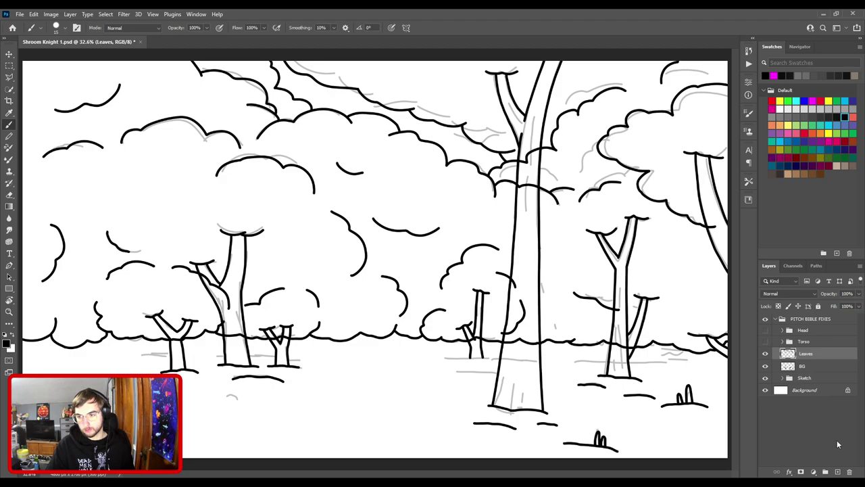
left_click(838, 472)
double_click(810, 354)
type("Ground")
key("Return")
- Ink a long ground line across the full canvas width just below the bushes with the view rotated to -90°, and restore 0°
key("r")
left_click_drag(433, 253, 371, 161)
key("ctrl+minus")
key("ctrl+minus")
key("ctrl+minus")
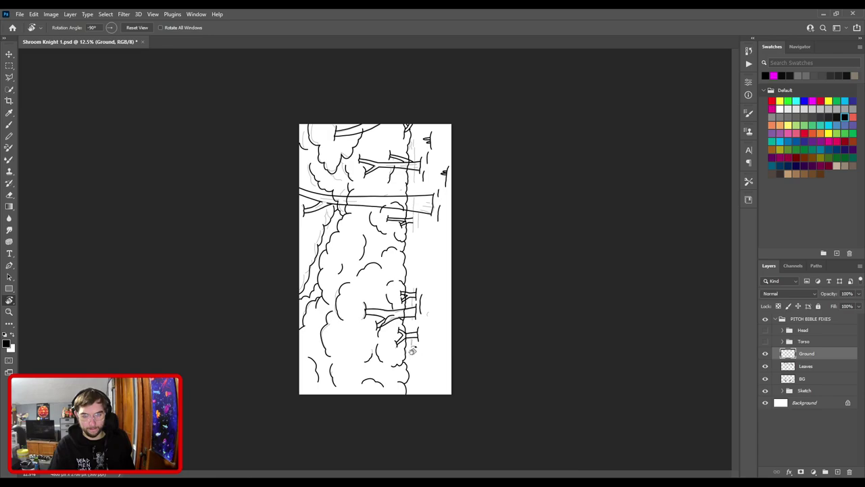
key("b")
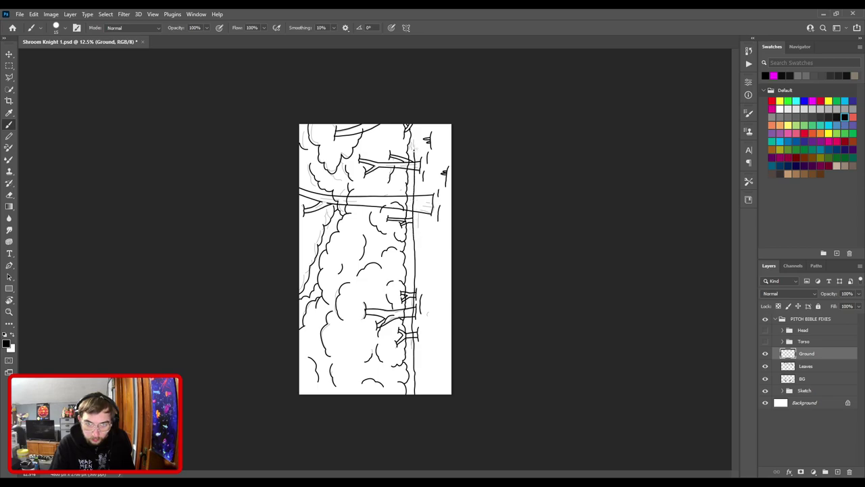
key("r")
left_click_drag(445, 154, 482, 329)
- Examine the ground line across the whole canvas, around the tree bases, the bushes and both canvas edges
key("ctrl+plus")
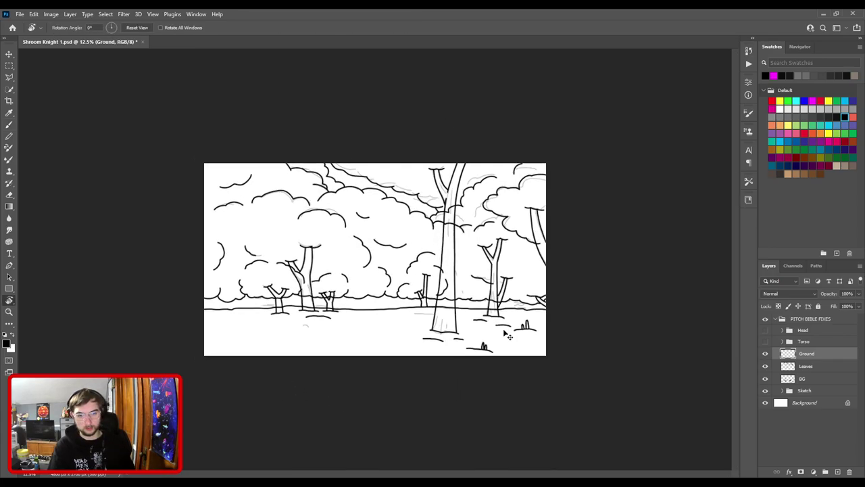
key("ctrl+plus")
key("ctrl+plus")
left_click_drag(524, 356, 434, 203)
key("ctrl+plus")
left_click_drag(552, 225, 275, 349)
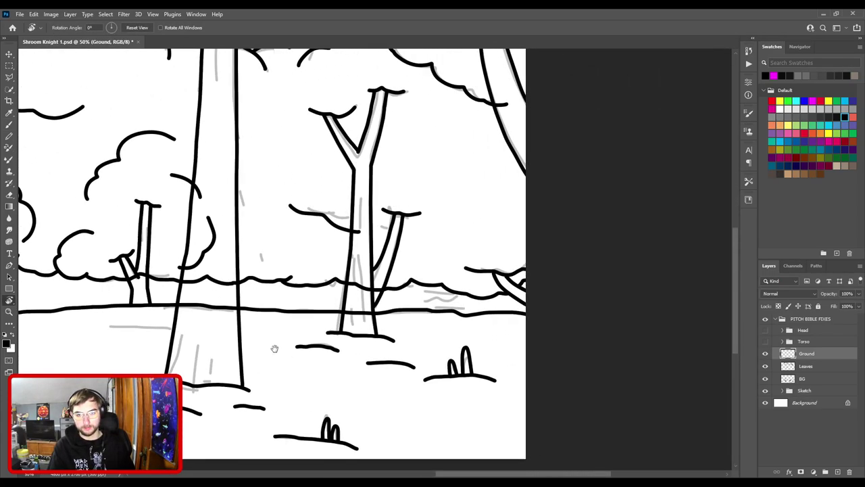
left_click_drag(203, 267, 607, 269)
left_click_drag(213, 283, 620, 289)
left_click_drag(363, 292, 303, 251)
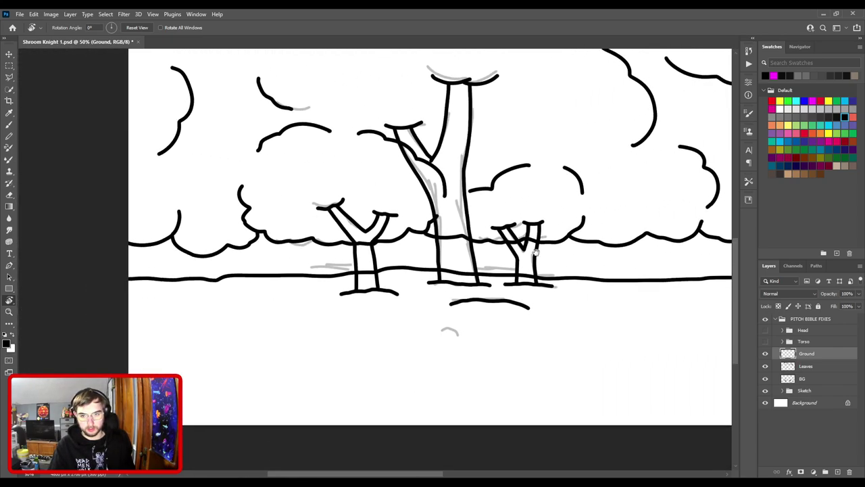
scroll(240, 245, "up", 1)
scroll(574, 309, "up", 1)
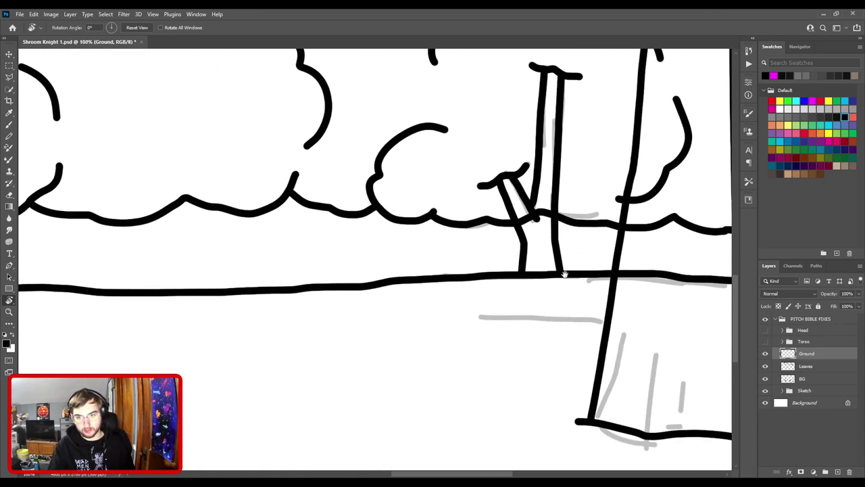
left_click_drag(654, 266, 372, 302)
key("ctrl+minus")
left_click_drag(516, 306, 265, 330)
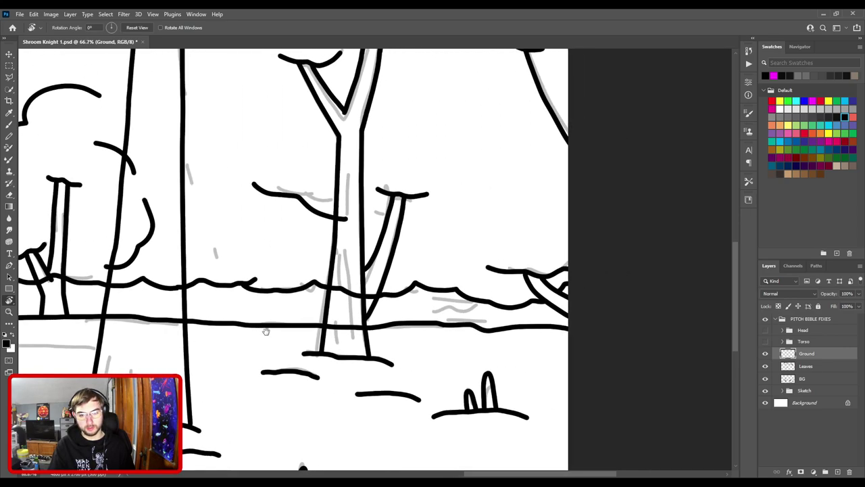
scroll(318, 358, "down", 2)
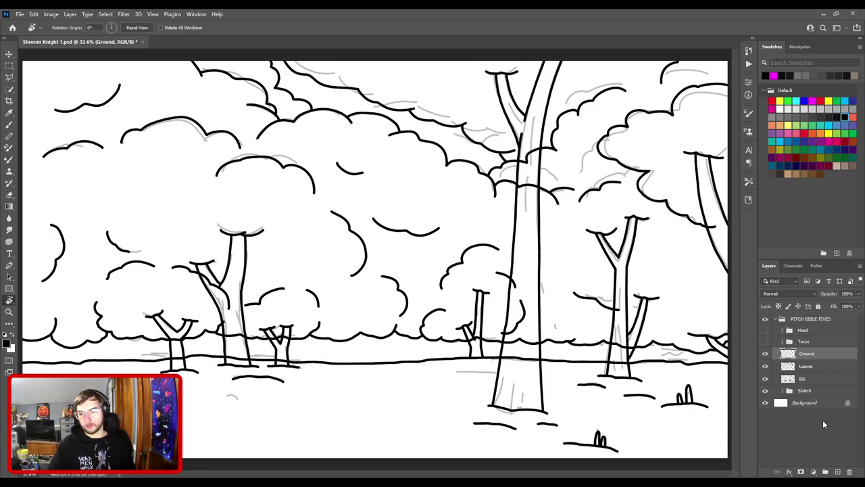
- Add a new layer above Ground and ink bark lines on the lower part of the large tree trunk
left_click(837, 472)
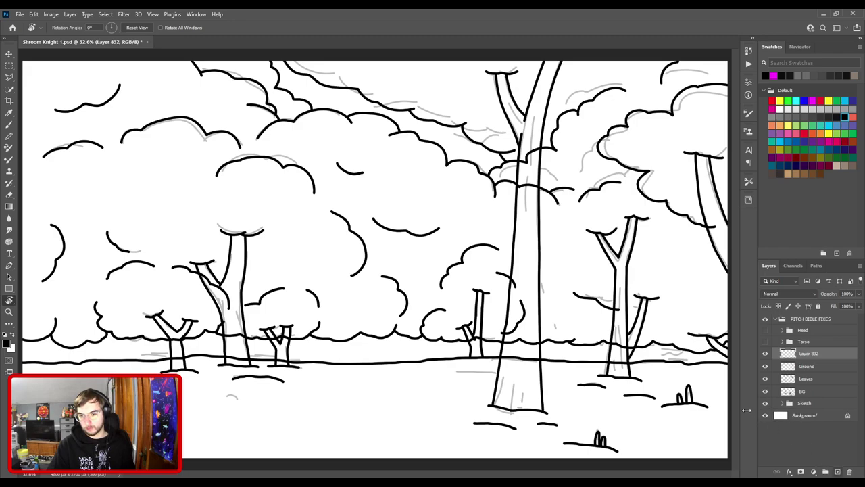
key("b")
key("ctrl+plus")
key("ctrl+plus")
left_click_drag(520, 326, 348, 210)
key("ctrl+plus")
left_click_drag(402, 393, 410, 335)
left_click_drag(435, 369, 443, 254)
left_click_drag(465, 394, 465, 376)
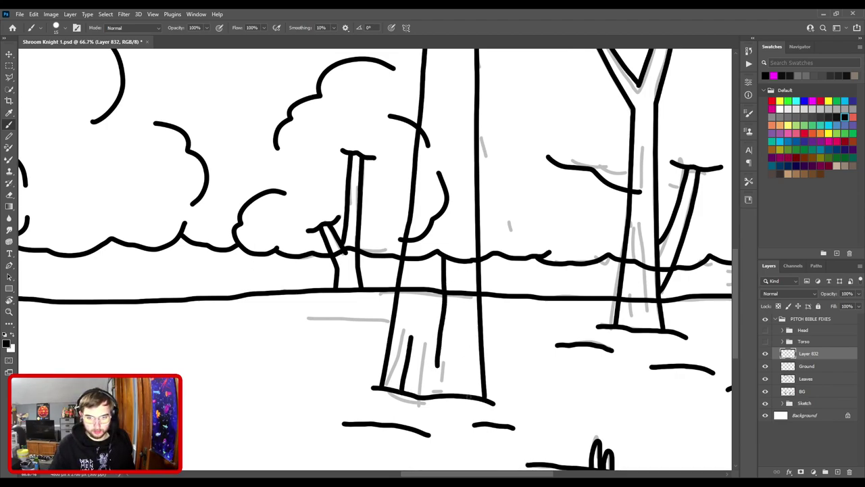
- Ink staggered vertical bark lines up the middle of the large trunk to where the canopy crosses it
mouse_move(460, 276)
left_mouse_down()
mouse_move(467, 368)
mouse_move(436, 347)
mouse_move(456, 235)
left_mouse_up()
left_click_drag(486, 351, 474, 304)
mouse_move(478, 267)
left_mouse_down()
mouse_move(474, 376)
mouse_move(466, 224)
left_mouse_up()
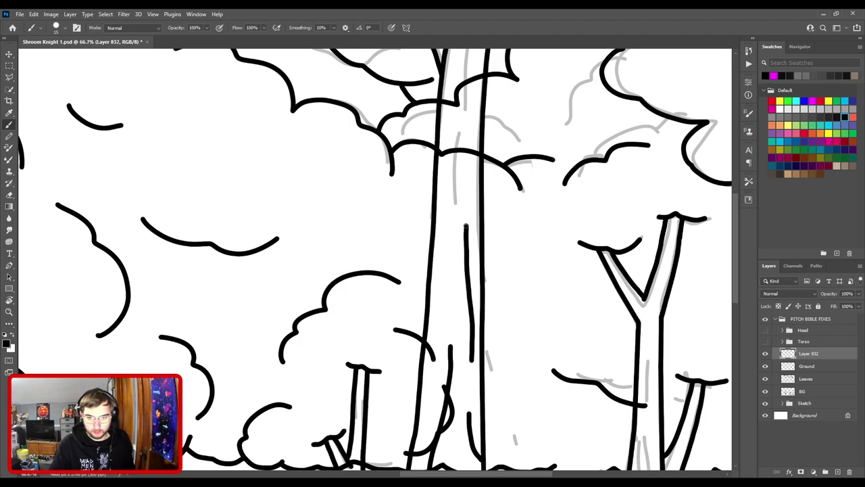
left_click_drag(430, 311, 440, 269)
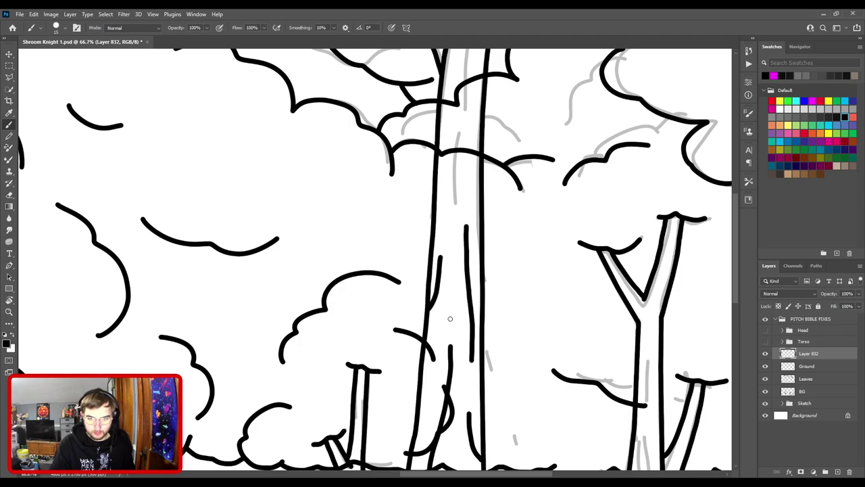
scroll(449, 321, "up", 3)
left_click_drag(446, 344, 461, 234)
mouse_move(465, 322)
left_mouse_down()
mouse_move(468, 297)
mouse_move(469, 330)
mouse_move(470, 238)
left_mouse_up()
scroll(474, 251, "up", 3)
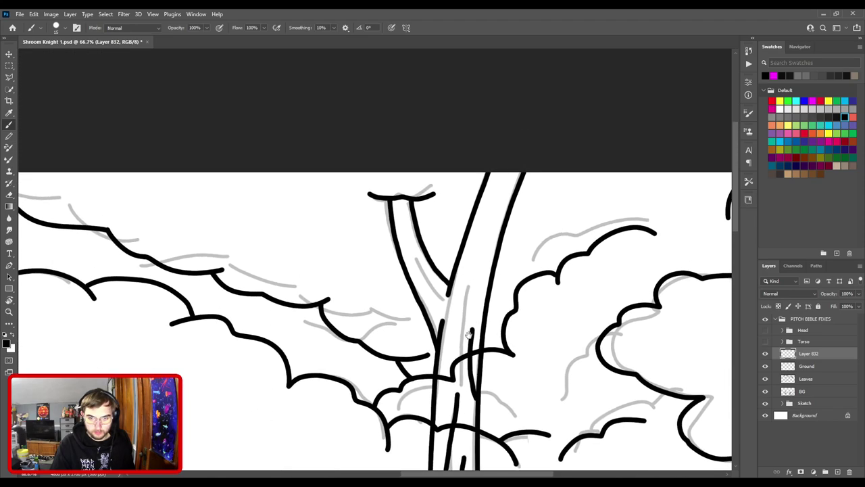
- Ink short bark lines on the top of the large trunk and along its side branch, redrawing unsatisfactory strokes
left_click_drag(466, 309, 503, 171)
mouse_move(472, 226)
left_mouse_down()
mouse_move(485, 201)
mouse_move(611, 143)
left_mouse_up()
left_click_drag(516, 266, 507, 215)
key("ctrl+z")
key("ctrl+z")
left_click_drag(517, 269, 493, 187)
key("ctrl+z")
key("ctrl+z")
left_click_drag(530, 242, 499, 186)
key("ctrl+z")
left_click_drag(525, 235, 484, 159)
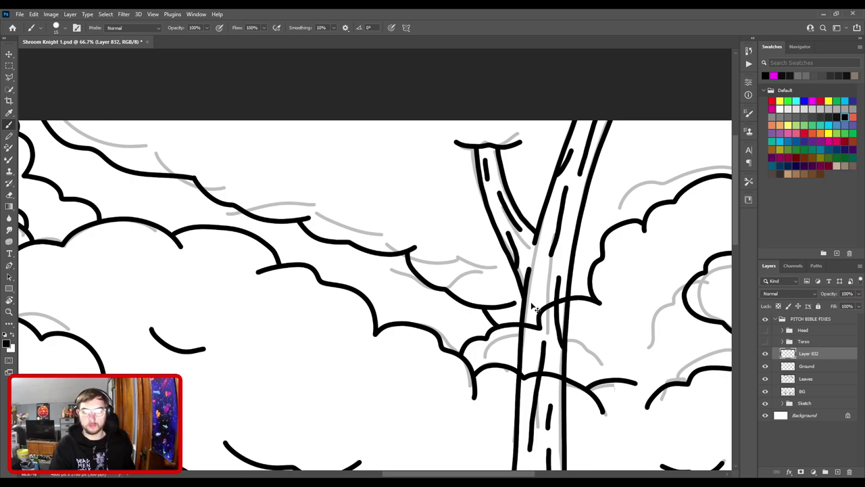
- Ink short vertical bark lines along the trunk of the forked tree to the right of the large tree
key("ctrl+minus")
key("ctrl+minus")
left_click_drag(585, 376, 521, 217)
scroll(478, 267, "up", 3)
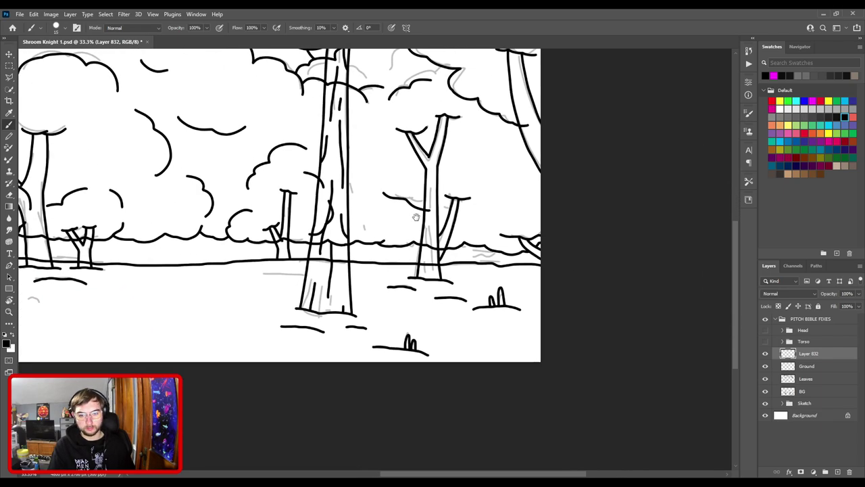
left_click_drag(319, 307, 317, 287)
left_click_drag(483, 253, 362, 312)
mouse_move(352, 355)
left_mouse_down()
mouse_move(377, 243)
mouse_move(376, 152)
mouse_move(398, 223)
left_mouse_up()
key("ctrl+z")
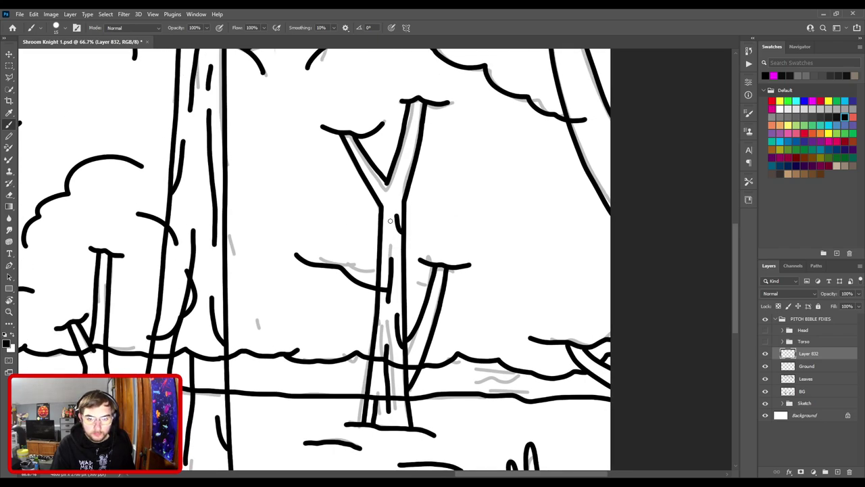
- Ink bark lines in the upper fork and the low side branch of the tree right of the large trunk
mouse_move(386, 203)
left_mouse_down()
mouse_move(412, 151)
mouse_move(413, 124)
left_mouse_up()
key("ctrl+z")
key("ctrl+z")
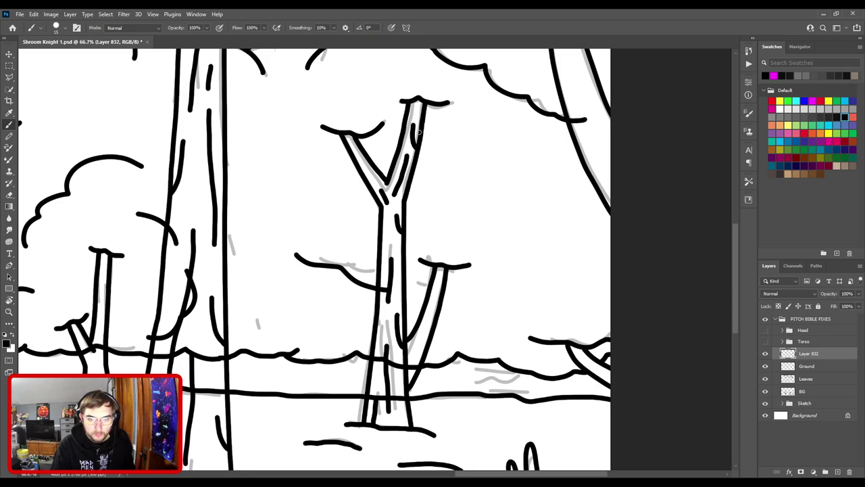
scroll(417, 220, "down", 5)
left_click_drag(410, 244, 432, 202)
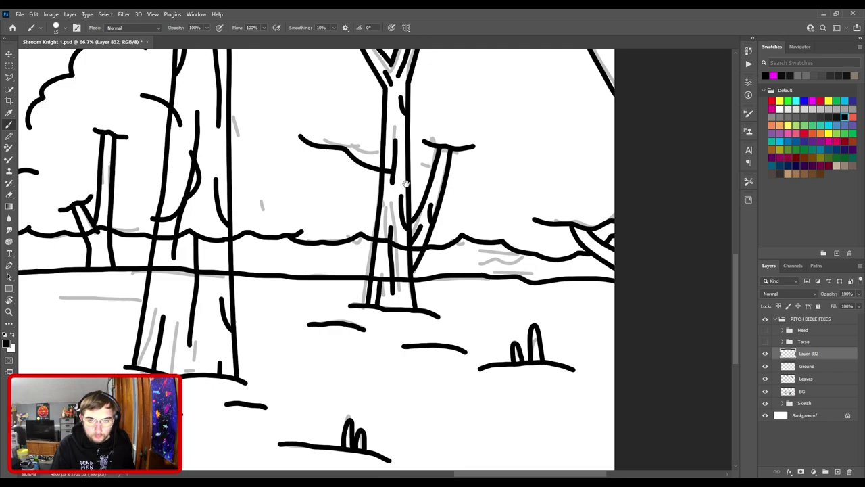
- Ink short bark lines on the small forked tree just left of the large trunk, redrawing unsatisfactory strokes
left_click_drag(280, 259, 504, 220)
left_click_drag(338, 54, 448, 131)
key("ctrl+plus")
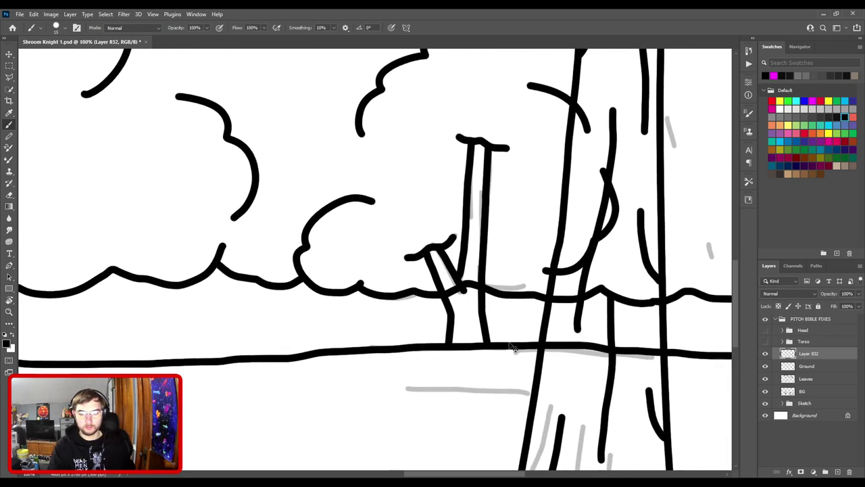
mouse_move(459, 345)
left_mouse_down()
mouse_move(463, 322)
mouse_move(476, 327)
mouse_move(468, 297)
left_mouse_up()
key("ctrl+z")
left_click_drag(478, 329, 469, 295)
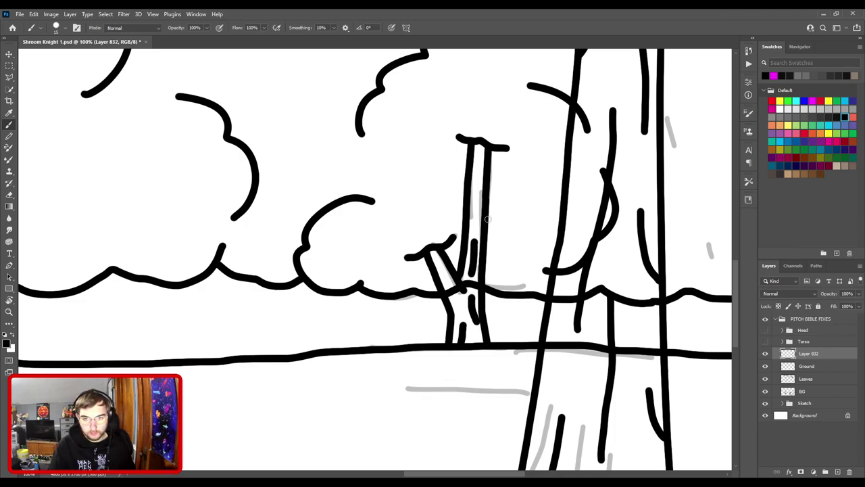
left_click_drag(481, 202, 477, 186)
key("ctrl+z")
left_click_drag(428, 295, 475, 202)
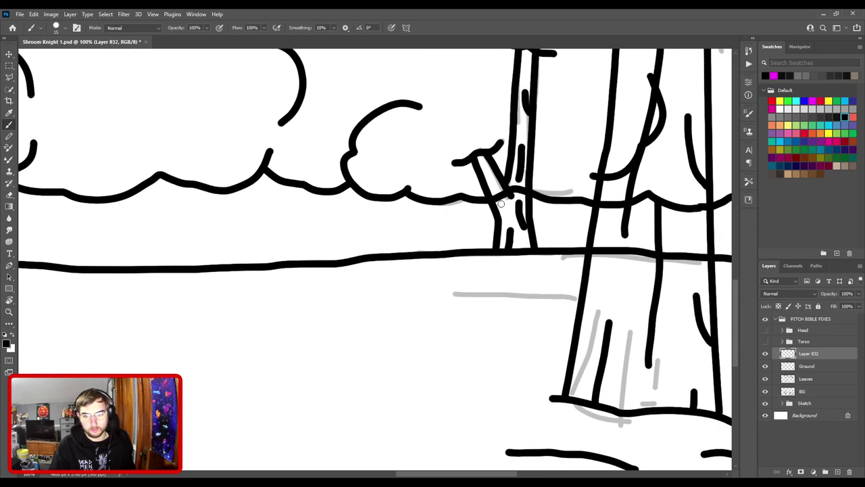
- Ink a short bark line on the small tree cut off by the right canvas edge, keeping the bark layer active
key("ctrl+minus")
key("ctrl+minus")
left_click_drag(418, 269, 168, 284)
key("ctrl+minus")
scroll(330, 215, "up", 3)
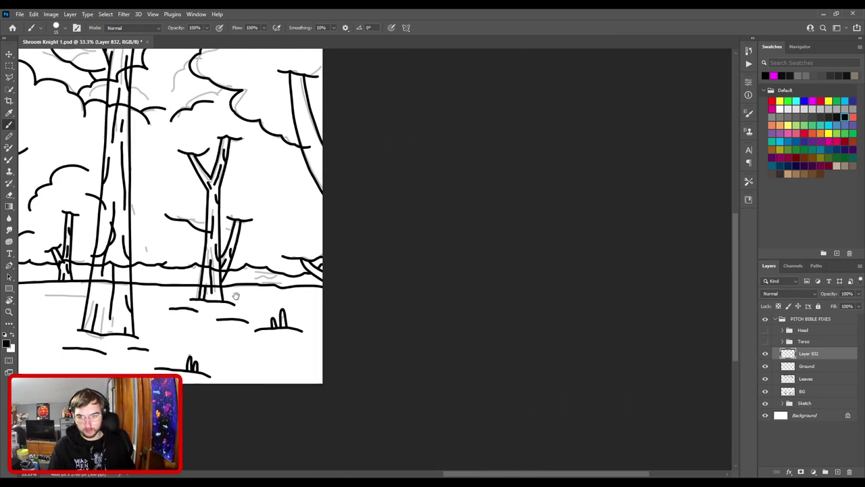
mouse_move(348, 283)
left_mouse_down()
mouse_move(387, 276)
mouse_move(375, 286)
mouse_move(380, 309)
mouse_move(407, 321)
left_mouse_up()
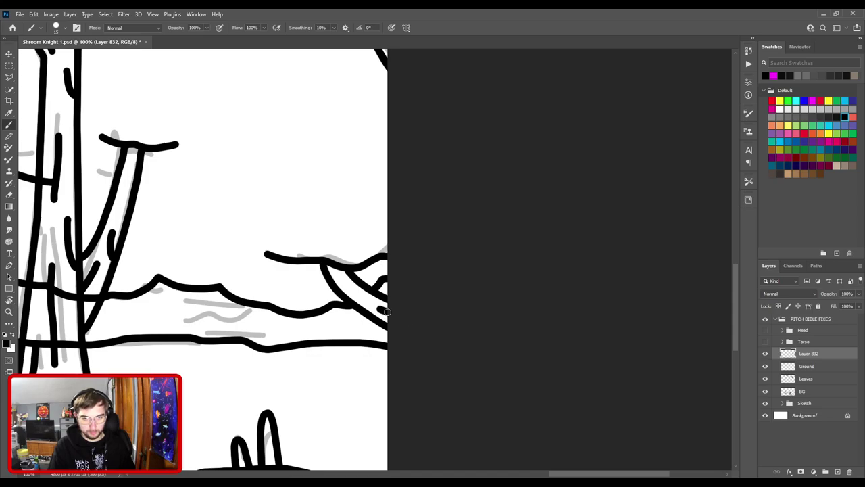
mouse_move(344, 156)
left_mouse_down()
mouse_move(348, 170)
mouse_move(350, 156)
left_mouse_up()
key("v")
left_click(382, 302)
key("b")
key("v")
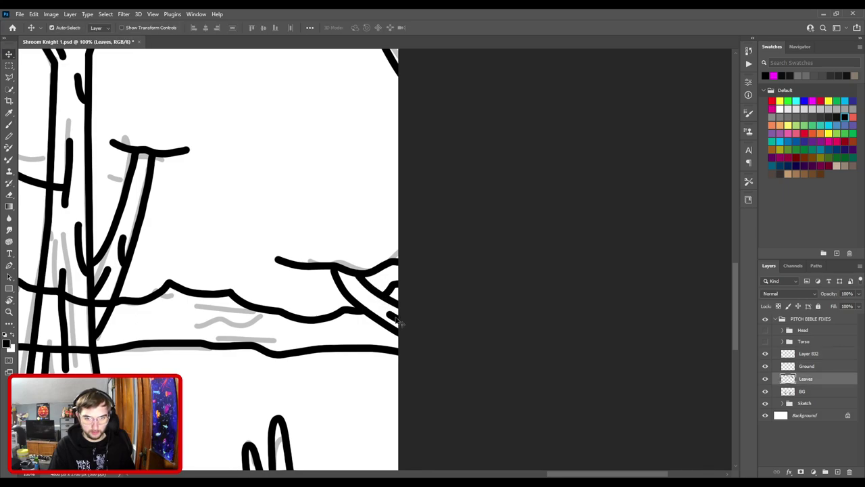
left_click(394, 315)
key("b")
- Ink staggered bark lines along the leaning trunk at the upper right canvas edge, from the edge up to its top
left_click_drag(358, 148, 374, 370)
left_click_drag(385, 183, 413, 234)
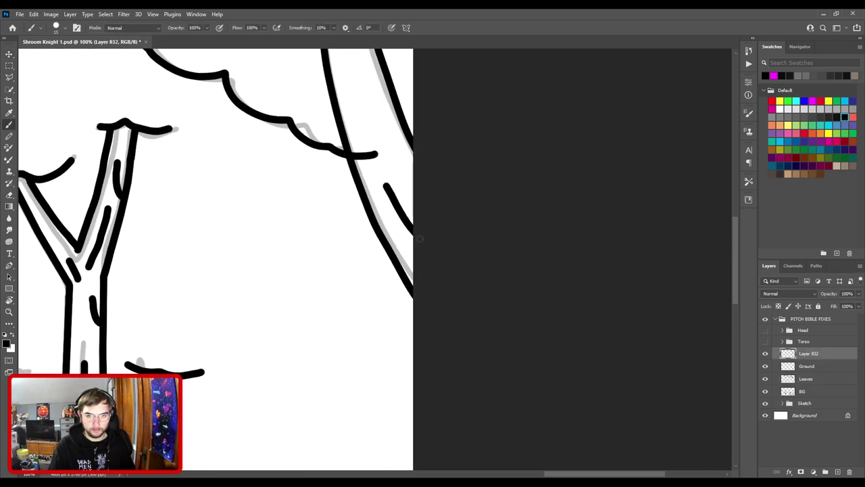
left_click_drag(395, 150, 417, 175)
mouse_move(381, 130)
left_mouse_down()
mouse_move(417, 320)
mouse_move(402, 315)
mouse_move(390, 276)
left_mouse_up()
key("ctrl+z")
mouse_move(403, 325)
left_mouse_down()
mouse_move(388, 287)
mouse_move(412, 292)
mouse_move(396, 252)
left_mouse_up()
key("ctrl+z")
key("ctrl+z")
mouse_move(401, 324)
left_mouse_down()
mouse_move(385, 280)
mouse_move(407, 268)
mouse_move(387, 194)
left_mouse_up()
left_click_drag(379, 249, 373, 215)
left_click_drag(372, 181, 366, 127)
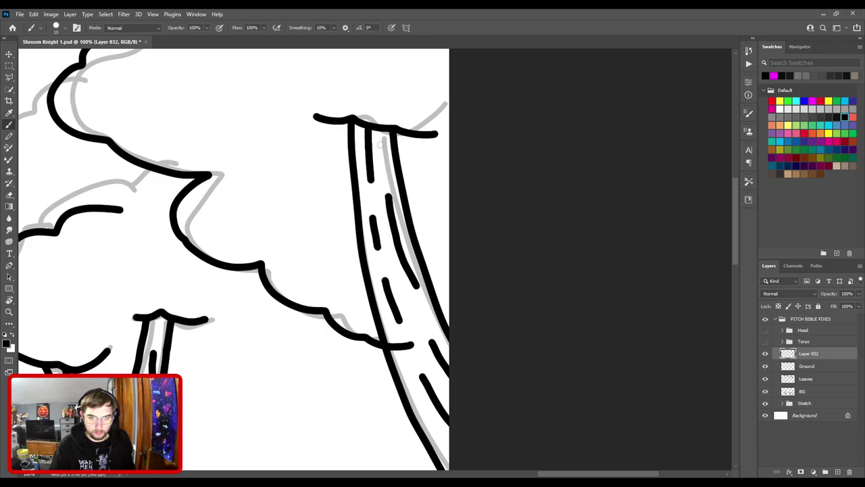
left_click_drag(400, 179, 383, 144)
- Undo the last bark line on the leaning trunk and ink it again
key("ctrl+minus")
key("ctrl+minus")
key("ctrl+minus")
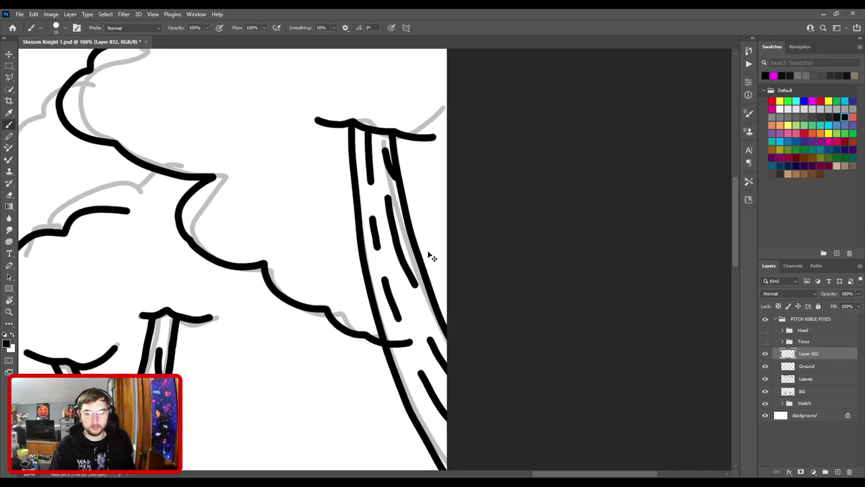
key("ctrl+plus")
key("ctrl+plus")
key("ctrl+plus")
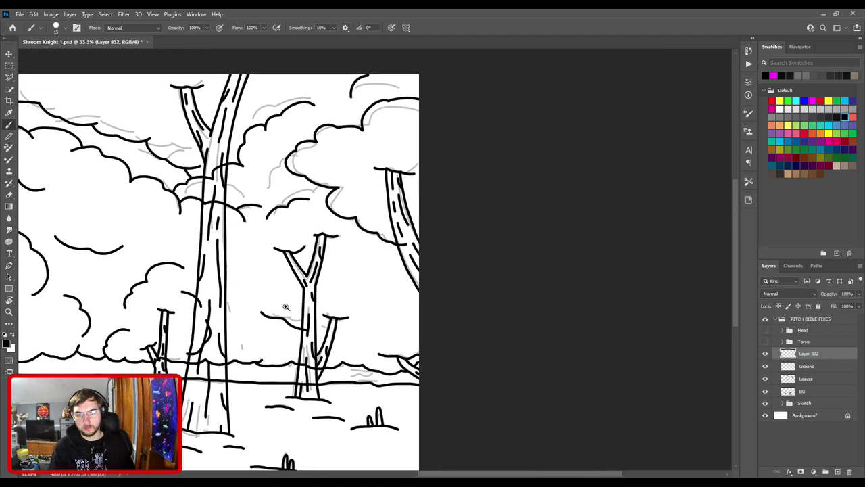
key("ctrl+z")
left_click_drag(464, 234, 457, 202)
key("ctrl+z")
left_click_drag(464, 234, 455, 204)
key("ctrl+0")
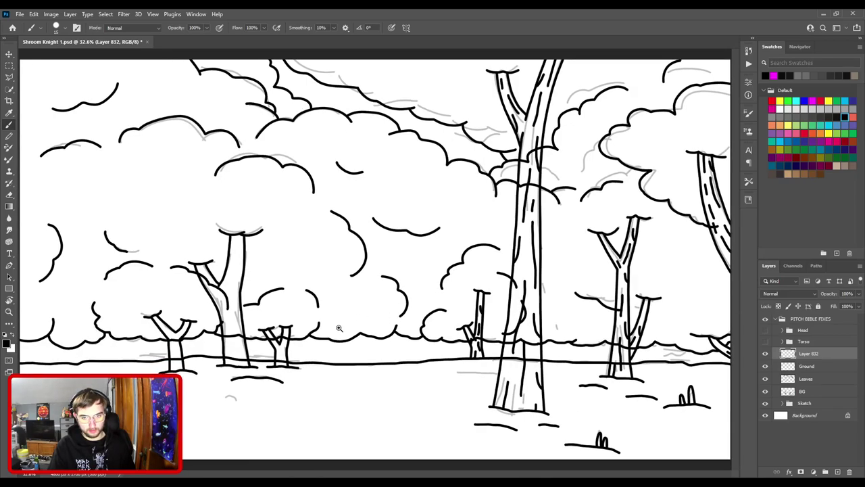
left_click_drag(335, 330, 218, 279)
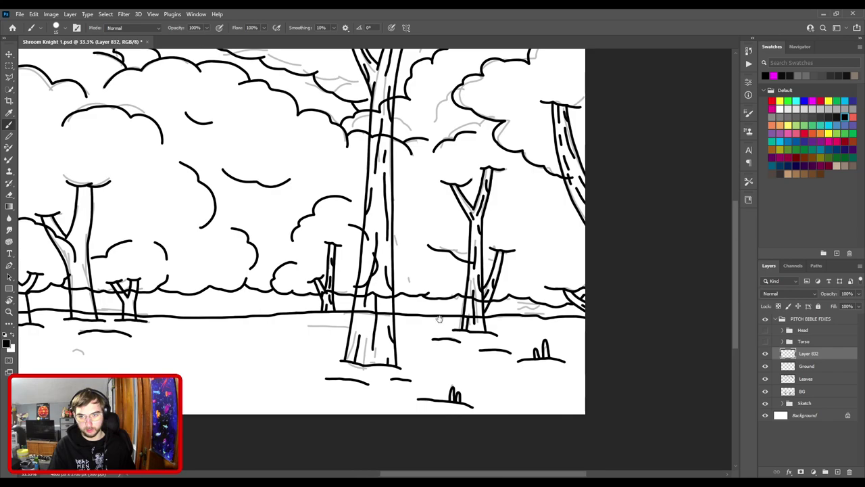
left_click_drag(457, 318, 316, 309)
key("ctrl+plus")
key("ctrl+plus")
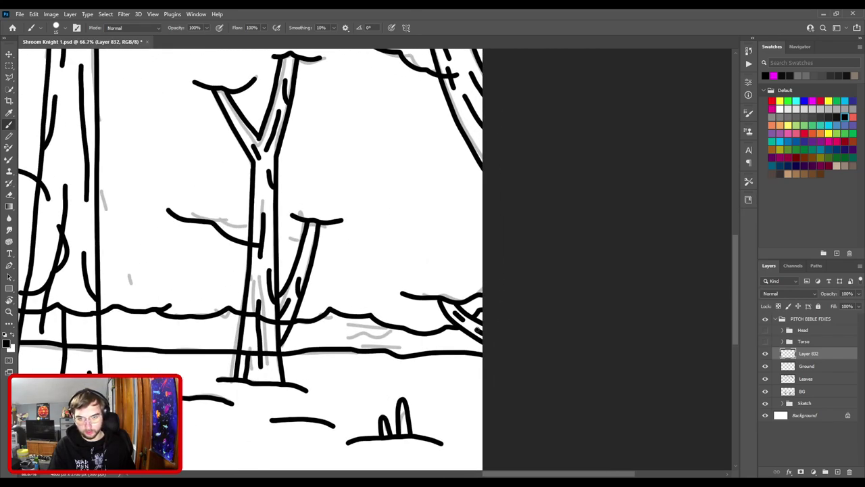
key("ctrl+0")
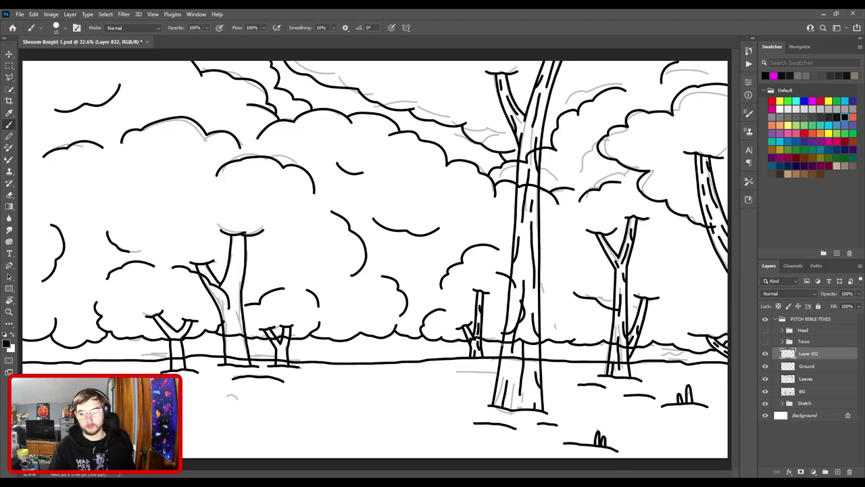
- Ink short bark lines on the trunk and both branches of the small forked tree beside the big left-hand tree
key("ctrl+plus")
key("ctrl+plus")
key("ctrl+plus")
left_click_drag(369, 373, 430, 260)
key("ctrl+plus")
left_click_drag(432, 418, 426, 389)
key("ctrl+z")
mouse_move(434, 423)
left_mouse_down()
mouse_move(432, 380)
mouse_move(401, 365)
mouse_move(449, 261)
left_mouse_up()
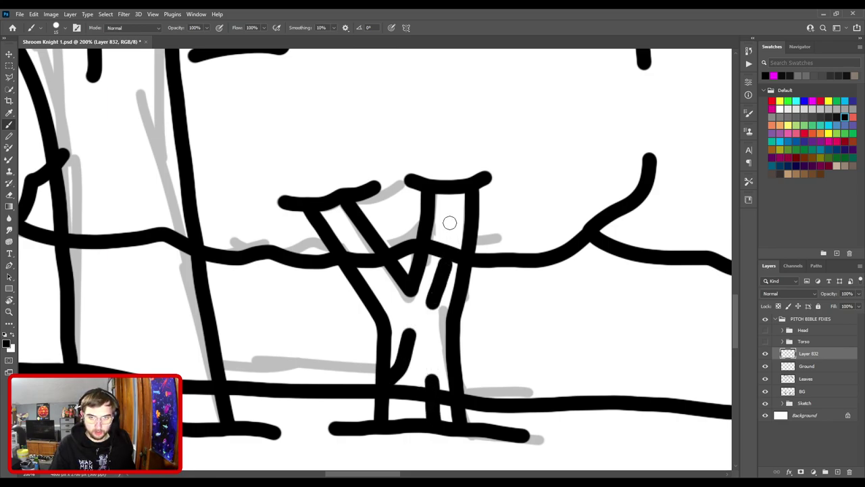
left_click_drag(449, 215, 447, 194)
left_click_drag(344, 224, 331, 207)
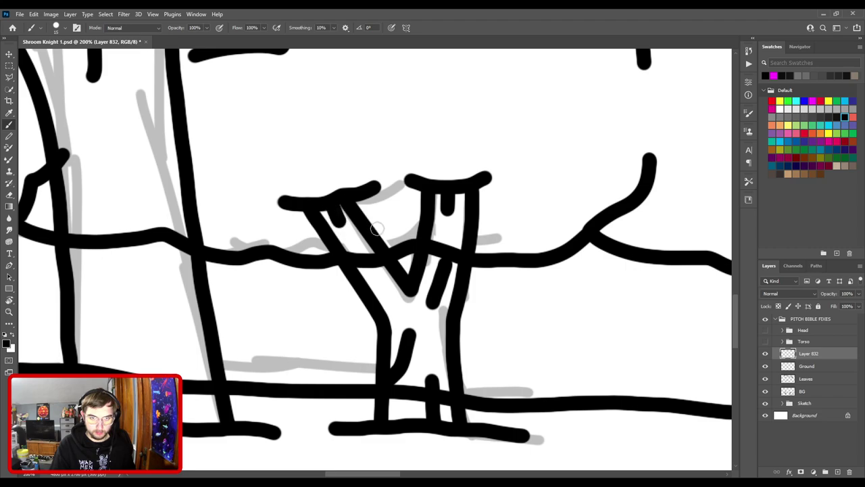
key("ctrl+z")
left_click_drag(357, 253, 347, 238)
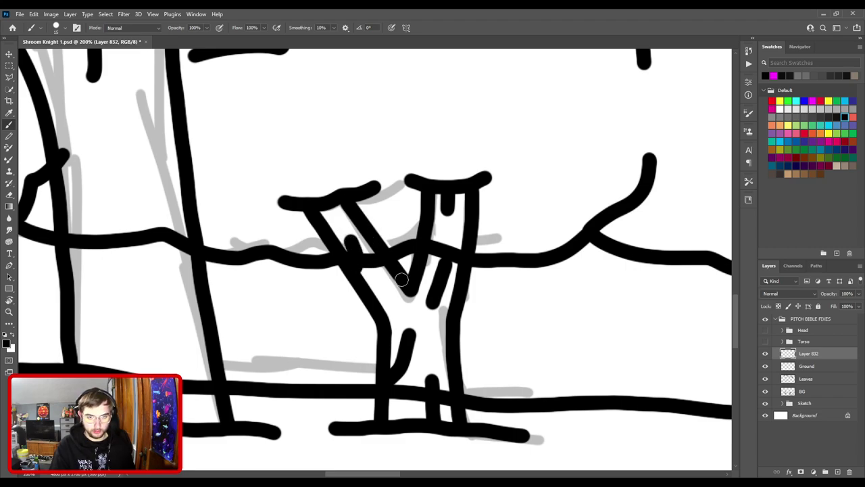
- Ink staggered bark lines up the trunk of the big forked tree in the left half of the background
scroll(401, 279, "down", 4)
mouse_move(410, 374)
left_mouse_down()
mouse_move(404, 327)
mouse_move(390, 333)
mouse_move(386, 284)
left_mouse_up()
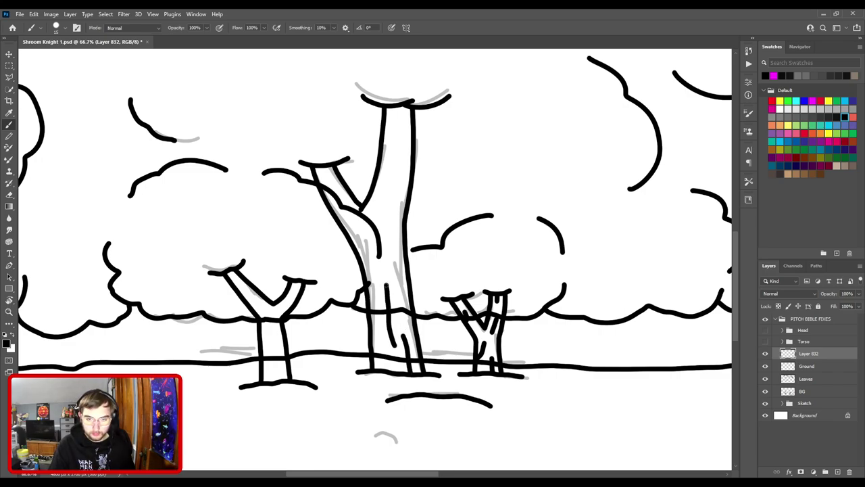
mouse_move(365, 245)
left_mouse_down()
mouse_move(430, 299)
mouse_move(418, 279)
left_mouse_up()
left_click_drag(449, 310, 439, 252)
key("ctrl+z")
mouse_move(459, 334)
left_mouse_down()
mouse_move(437, 265)
mouse_move(447, 227)
mouse_move(463, 223)
mouse_move(450, 161)
mouse_move(464, 154)
left_mouse_up()
key("ctrl+z")
scroll(446, 271, "down", 3)
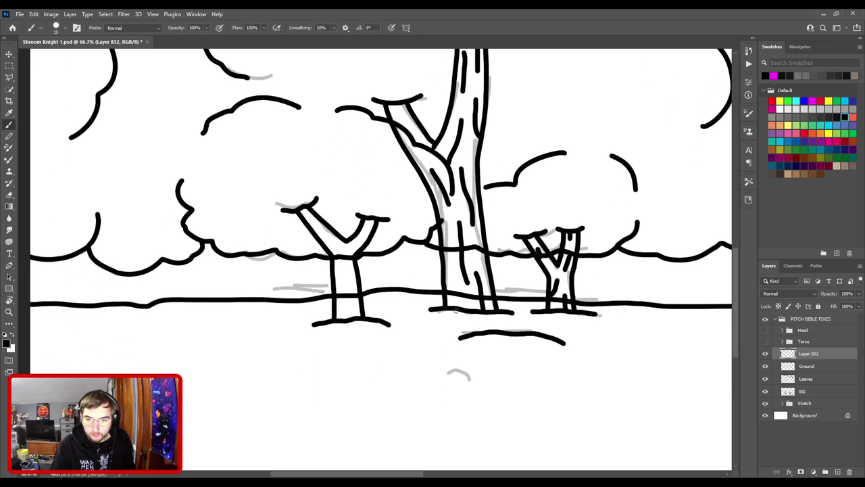
- Ink the remaining bark lines at the base and along the short side branch of the big forked tree in the left half
mouse_move(456, 303)
left_mouse_down()
mouse_move(452, 288)
mouse_move(473, 308)
mouse_move(476, 328)
left_mouse_up()
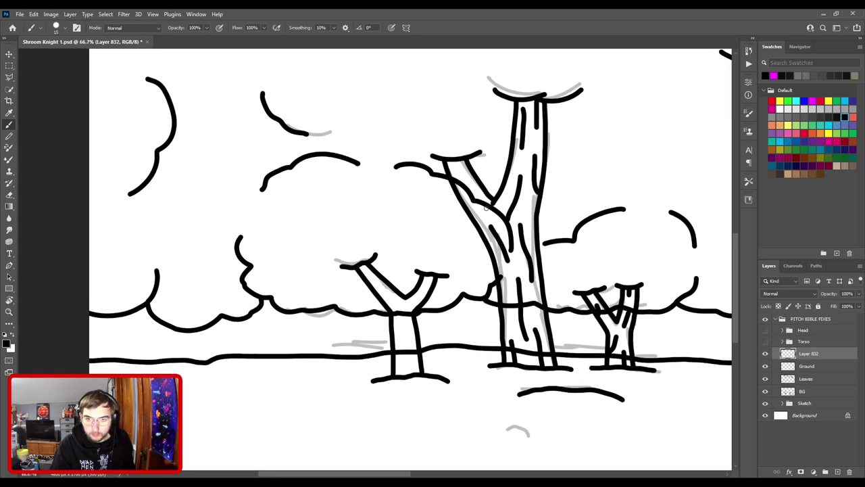
scroll(447, 298, "down", 2)
scroll(446, 298, "left", 2)
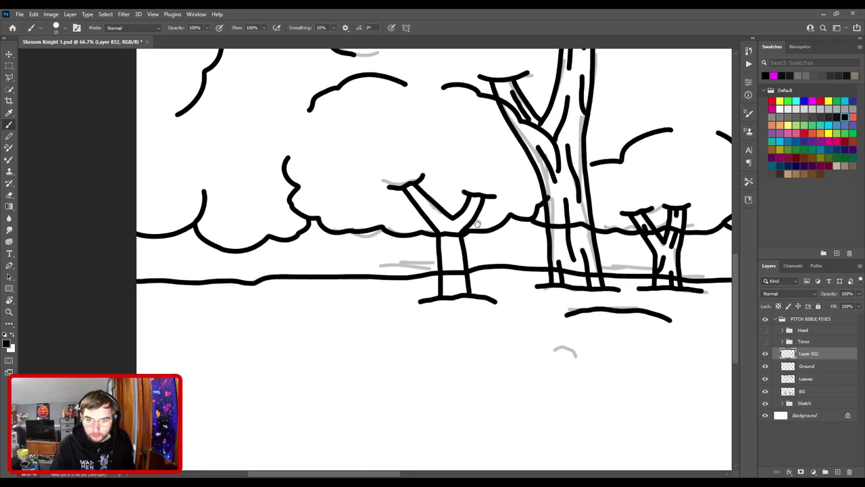
- Ink short bark lines on the trunk and branches of the small forked tree left of the big one, undoing stray strokes
mouse_move(448, 298)
left_mouse_down()
mouse_move(456, 273)
mouse_move(458, 284)
mouse_move(460, 243)
mouse_move(447, 248)
mouse_move(441, 223)
mouse_move(461, 222)
mouse_move(417, 192)
left_mouse_up()
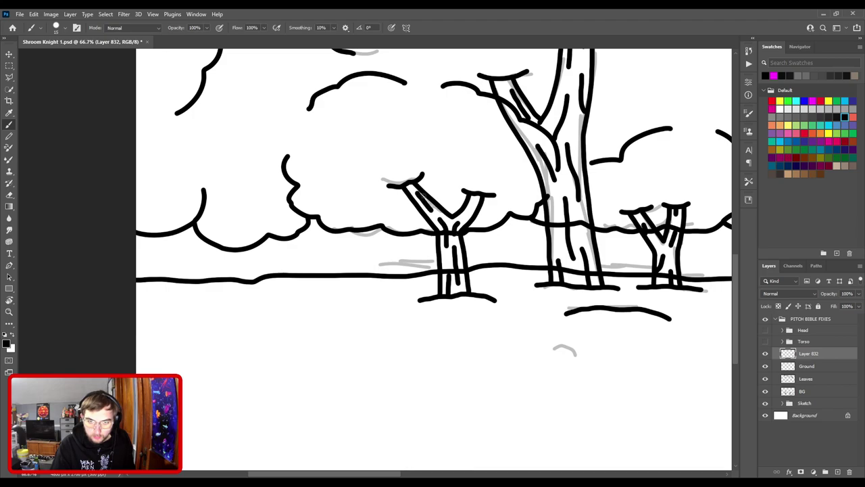
key("ctrl+z")
key("ctrl+z")
mouse_move(441, 223)
left_mouse_down()
mouse_move(417, 196)
mouse_move(440, 220)
mouse_move(418, 196)
mouse_move(432, 212)
left_mouse_up()
key("ctrl+z")
key("ctrl+z")
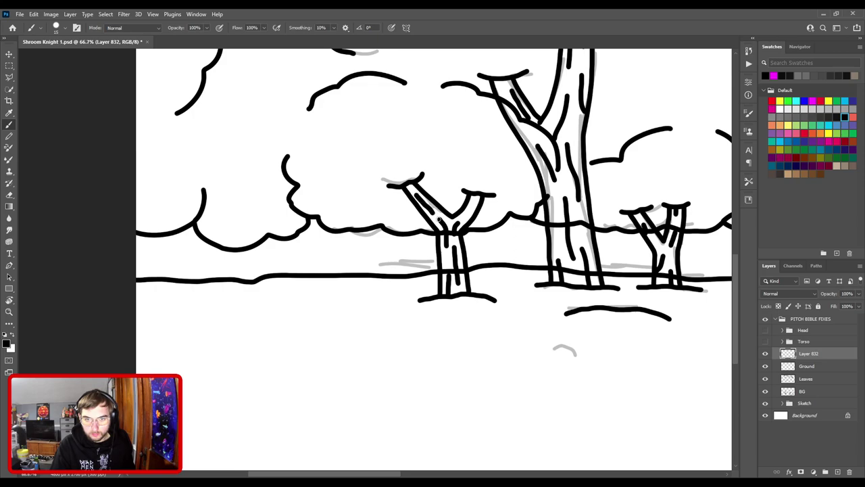
- Hide the Sketch group and rename the bark line layer as "Details (Bark)"
scroll(459, 240, "down", 5)
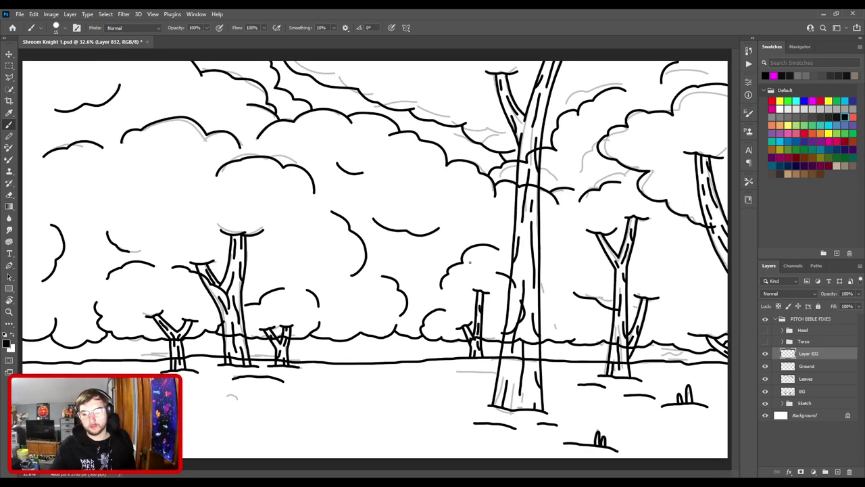
left_click(766, 404)
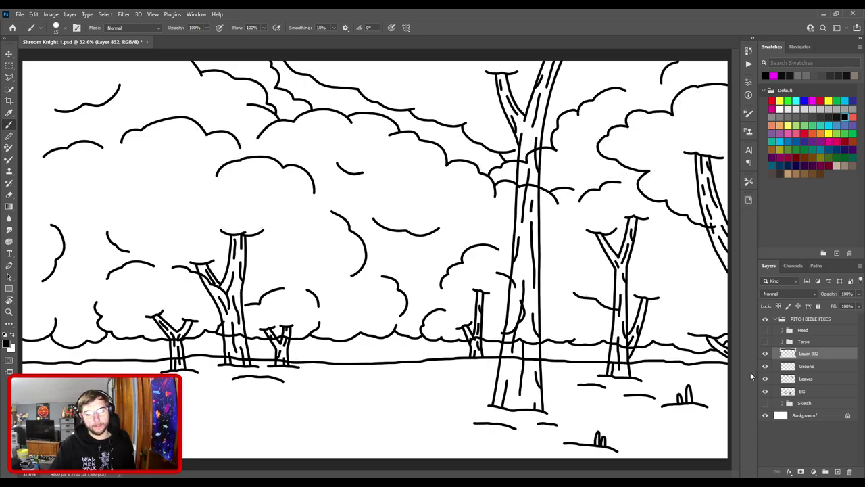
double_click(810, 353)
type("Details")
key("Return")
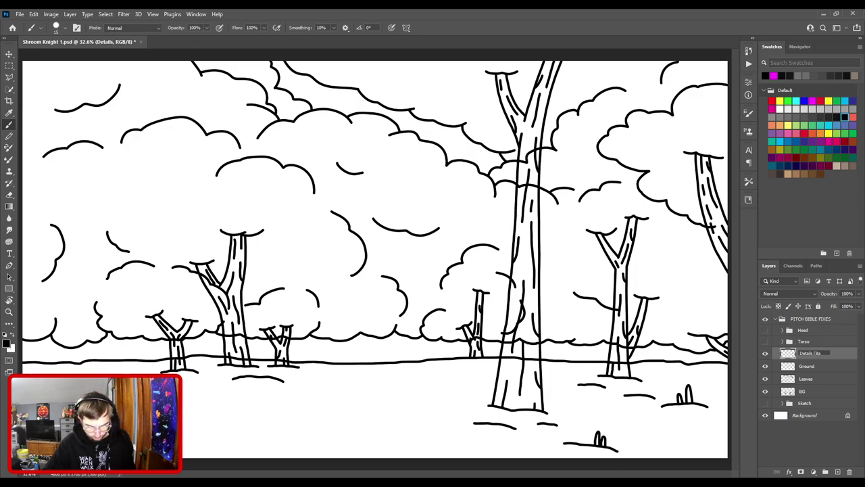
key("Return")
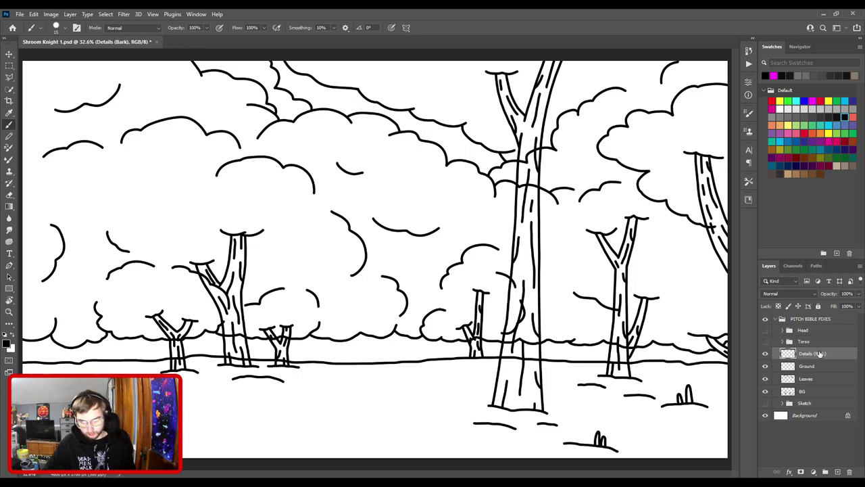
- Group the Details (Bark), Ground, Leaves and BG layers and name the group "BG"
left_click(811, 395, "shift")
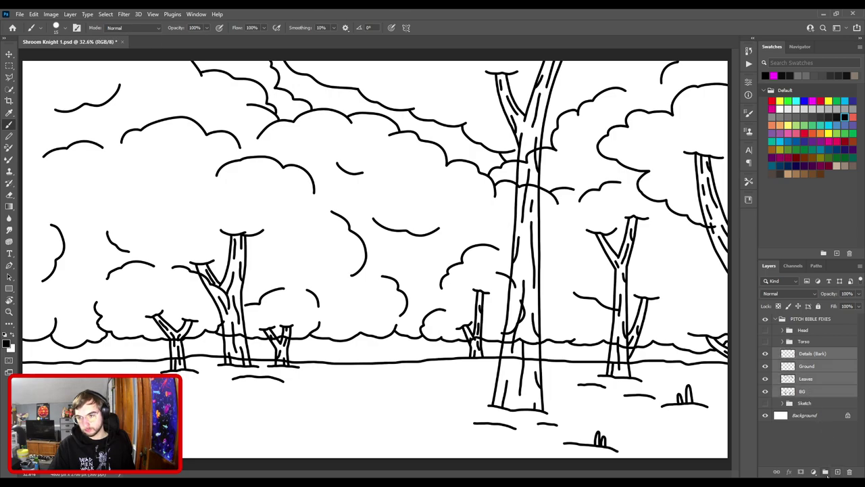
left_click(826, 472)
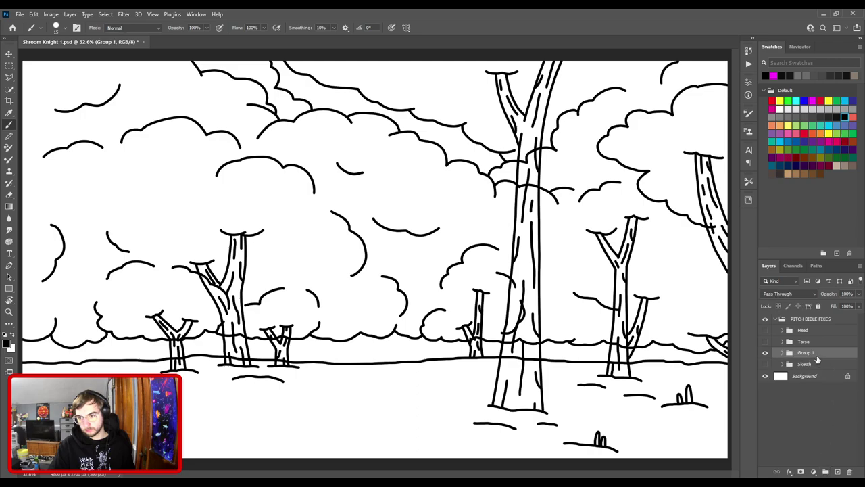
type("BG")
key("Return")
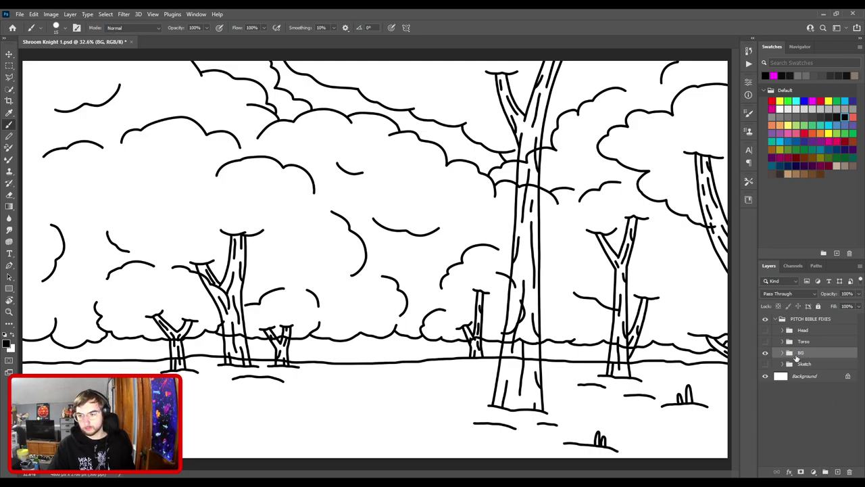
- Add a new layer at the top of the PITCH BIBLE FIXES group and choose magenta as the brush colour
left_click(814, 321)
left_click(838, 472)
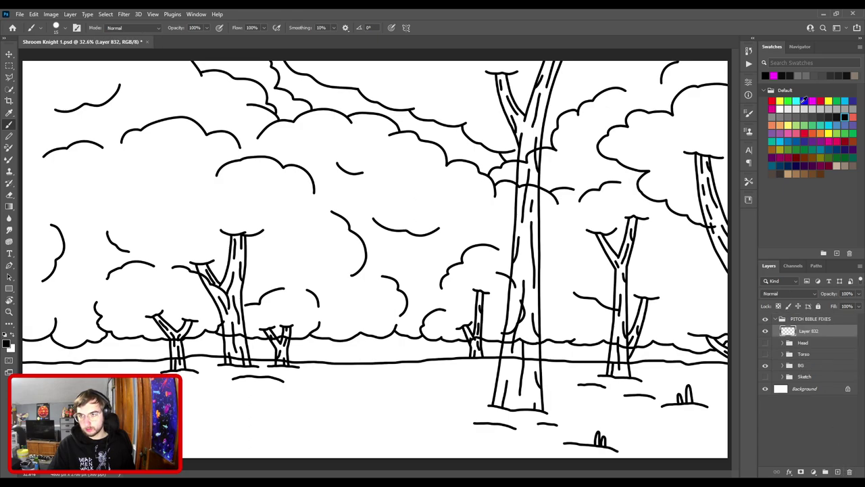
left_click(814, 101)
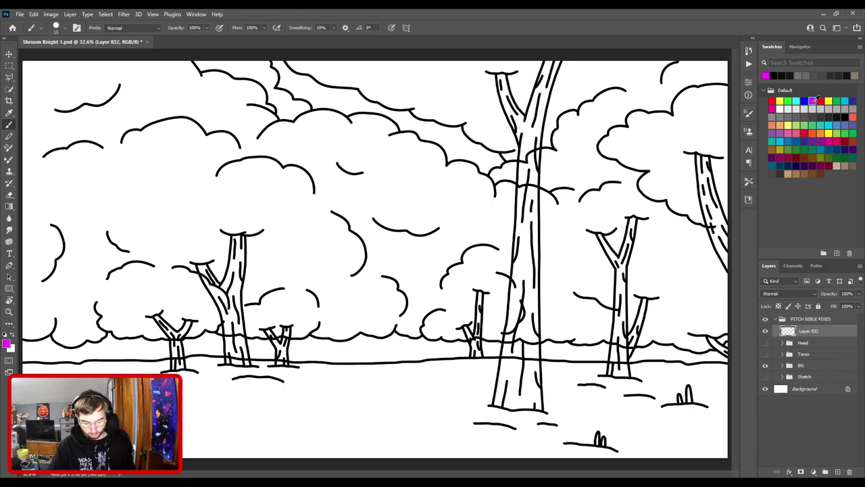
- Sketch a rough magenta forked tree near the left canvas edge, with a base line and a separate ground line in front of it
key("ctrl+minus")
key("ctrl+minus")
left_click_drag(220, 336, 264, 338)
mouse_move(208, 321)
left_mouse_down()
mouse_move(228, 322)
mouse_move(228, 281)
mouse_move(215, 292)
mouse_move(210, 270)
mouse_move(207, 315)
left_mouse_up()
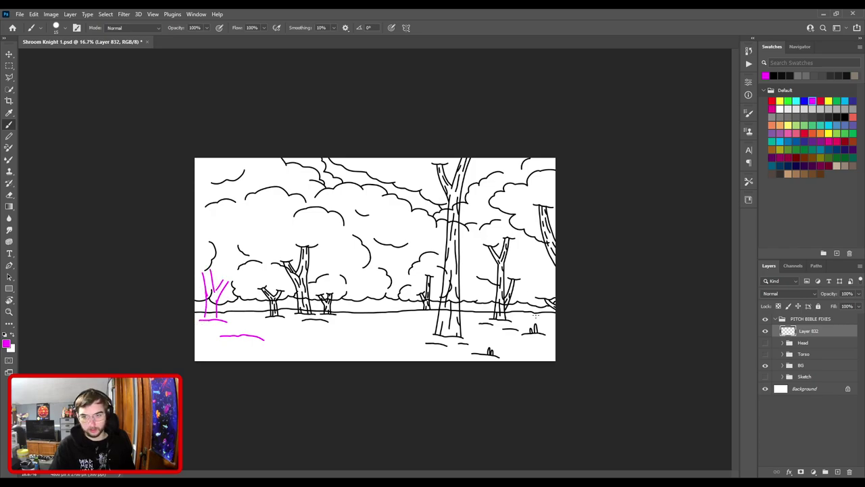
- Sketch a second magenta forked tree near the middle of the horizon and cap the branch ends of both magenta trees
mouse_move(363, 295)
left_mouse_down()
mouse_move(357, 275)
mouse_move(367, 290)
mouse_move(378, 279)
mouse_move(381, 323)
left_mouse_up()
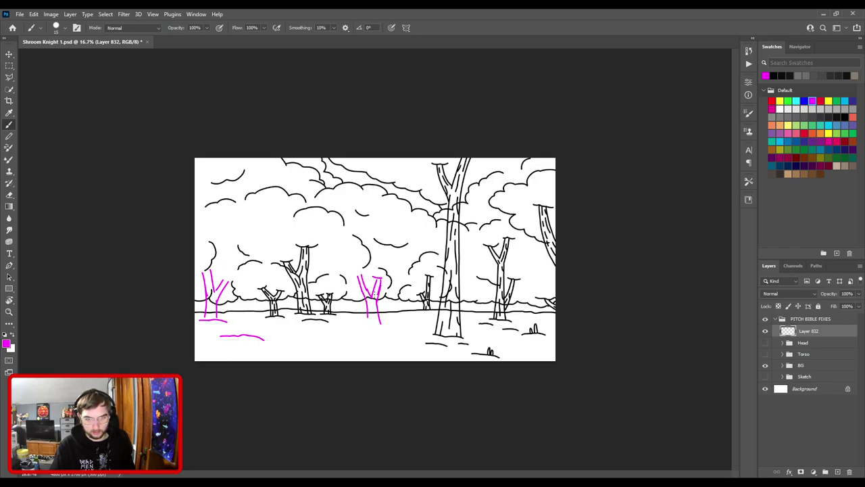
mouse_move(223, 276)
left_mouse_down()
mouse_move(234, 282)
mouse_move(225, 268)
left_mouse_up()
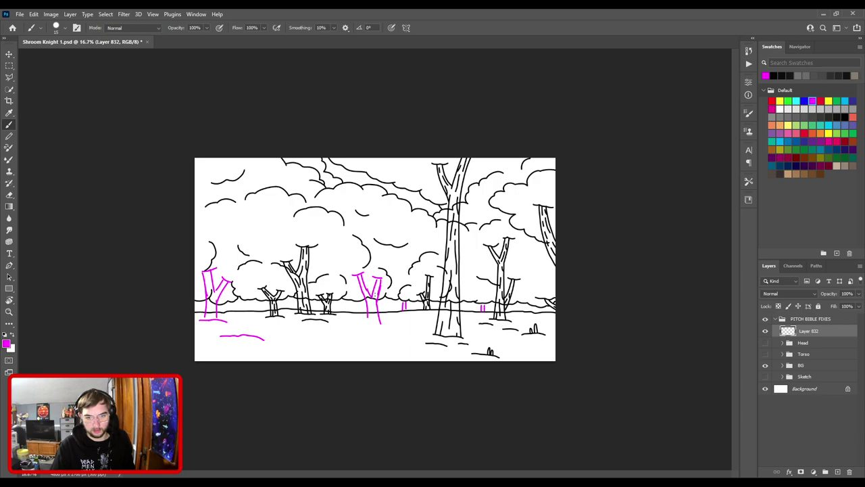
- Sketch pairs of short distant trunk lines beside the middle magenta tree and a long fallen-log shape in the lower left foreground
left_click_drag(383, 302, 382, 309)
left_click_drag(386, 300, 387, 307)
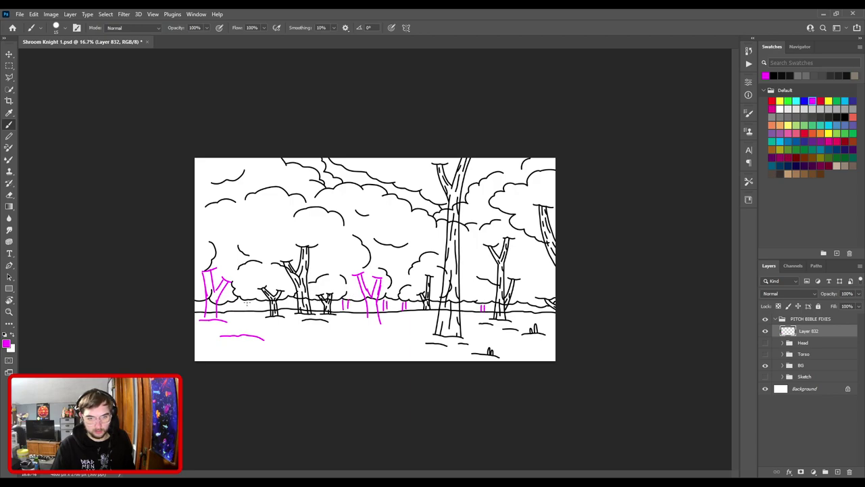
mouse_move(217, 344)
left_mouse_down()
mouse_move(233, 356)
mouse_move(213, 341)
left_mouse_up()
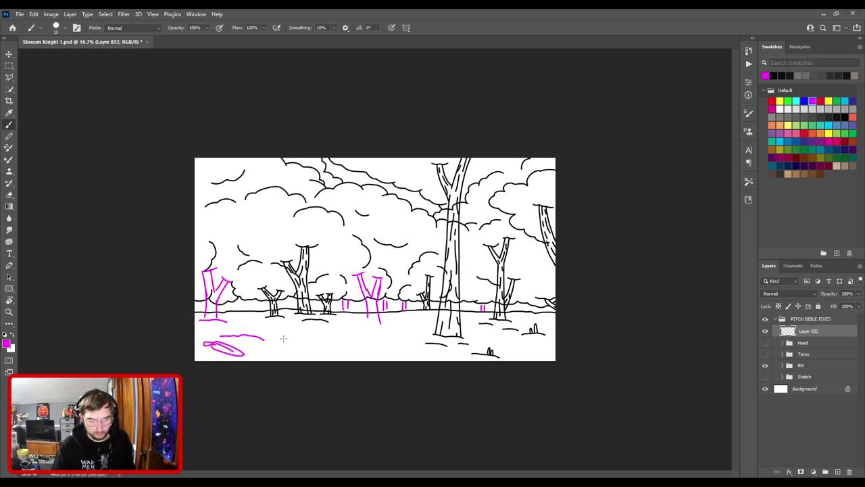
- Sketch magenta grass tufts on the ground, short distant trunks along the left treeline, and an oval puddle in the canvas's lower right corner
left_click_drag(266, 352, 275, 351)
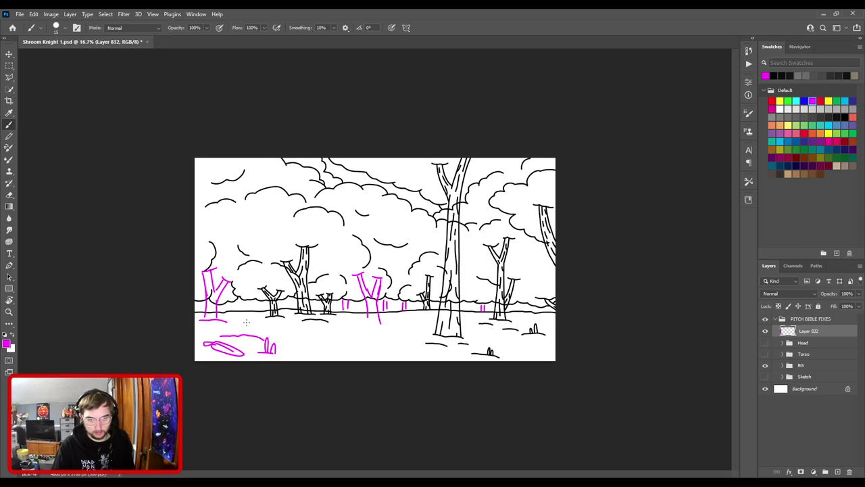
left_click_drag(242, 315, 258, 327)
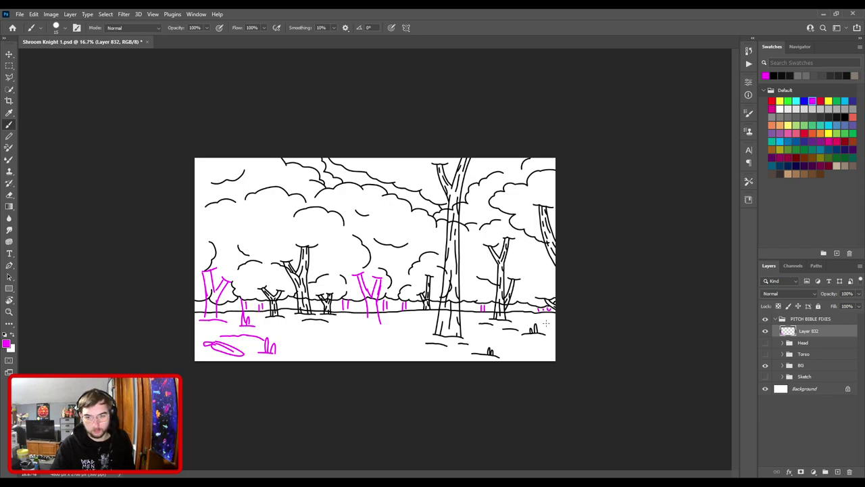
left_click_drag(518, 353, 536, 356)
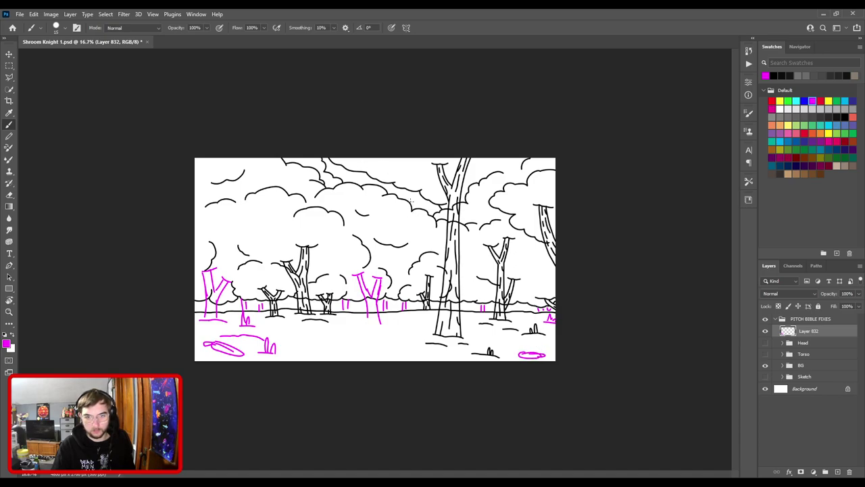
- Mark short magenta tree trunks in the diagonal gap between the foliage outlines at the upper centre of the scene
mouse_move(400, 188)
left_mouse_down()
mouse_move(423, 208)
mouse_move(428, 202)
left_mouse_up()
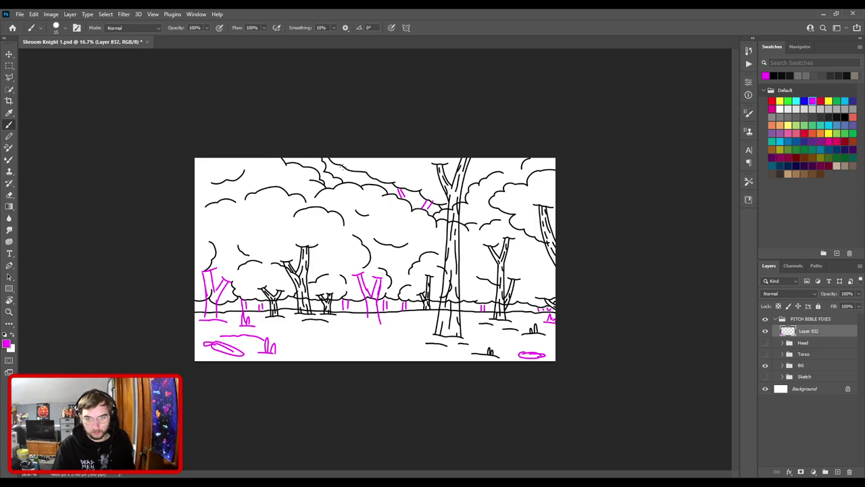
left_click_drag(359, 182, 366, 177)
key("ctrl+z")
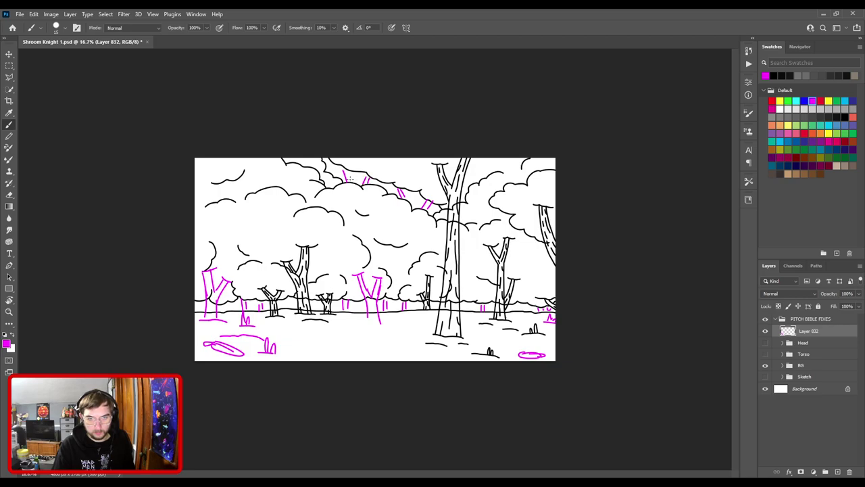
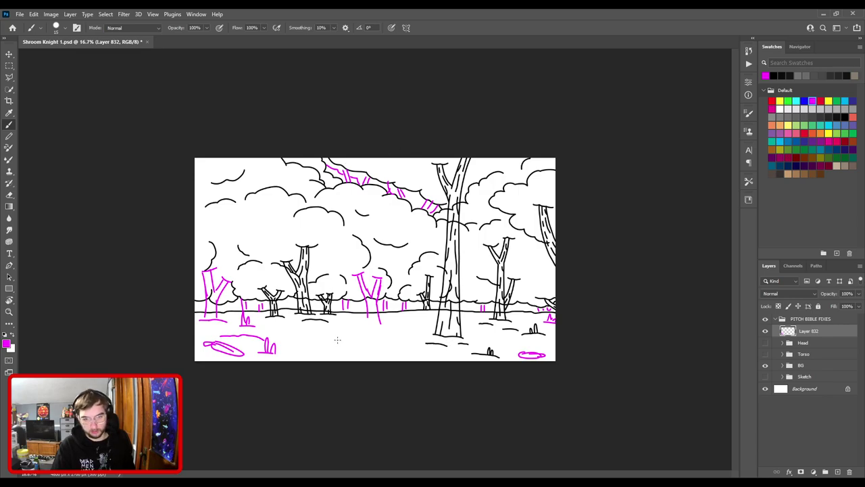
- Add magenta ground lines and small oval puddles across the middle foreground and beside the large tree's base
mouse_move(308, 342)
left_mouse_down()
mouse_move(351, 344)
mouse_move(398, 330)
mouse_move(388, 322)
left_mouse_up()
left_click_drag(406, 350, 421, 350)
left_click_drag(371, 354, 392, 355)
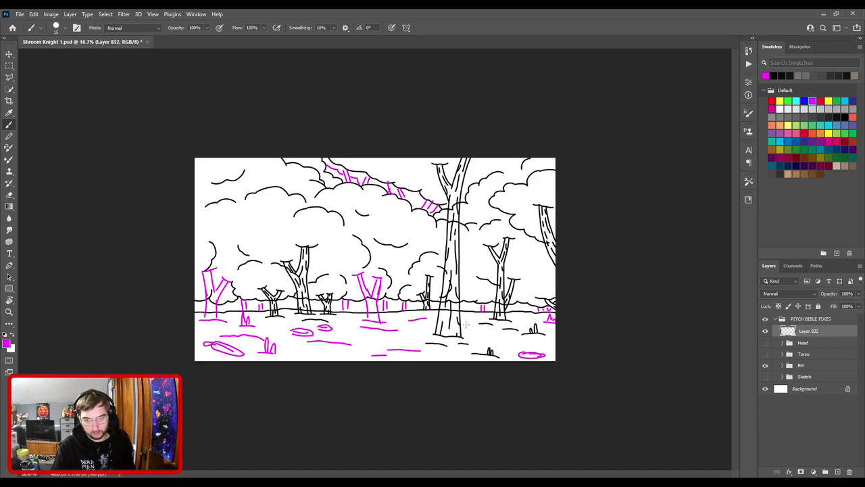
mouse_move(472, 318)
left_mouse_down()
mouse_move(482, 313)
mouse_move(473, 316)
left_mouse_up()
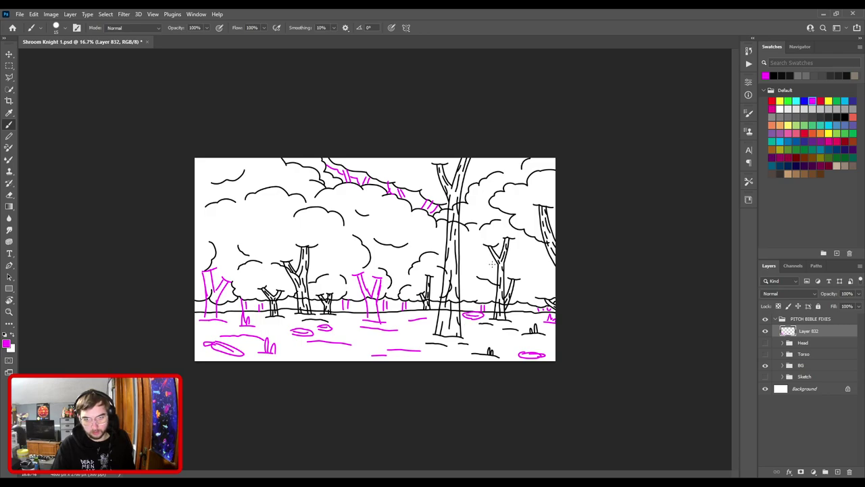
- Rename the magenta markup layer as TO DO?
key("ctrl+plus")
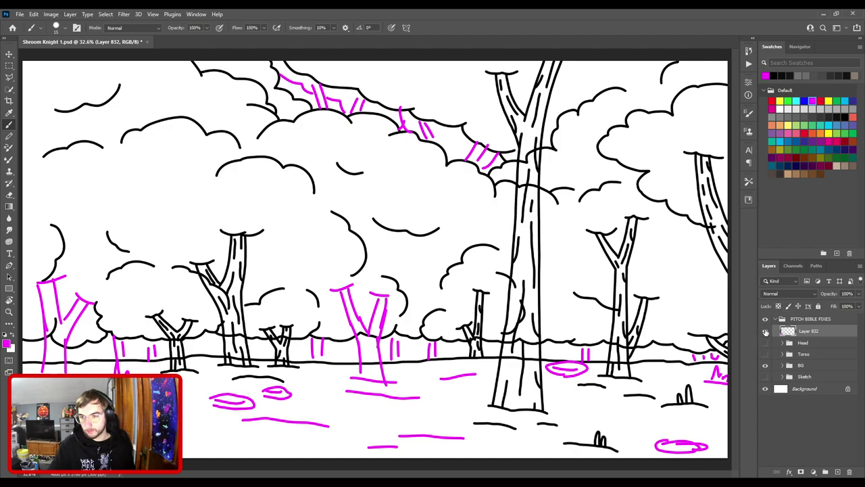
double_click(809, 331)
type("To")
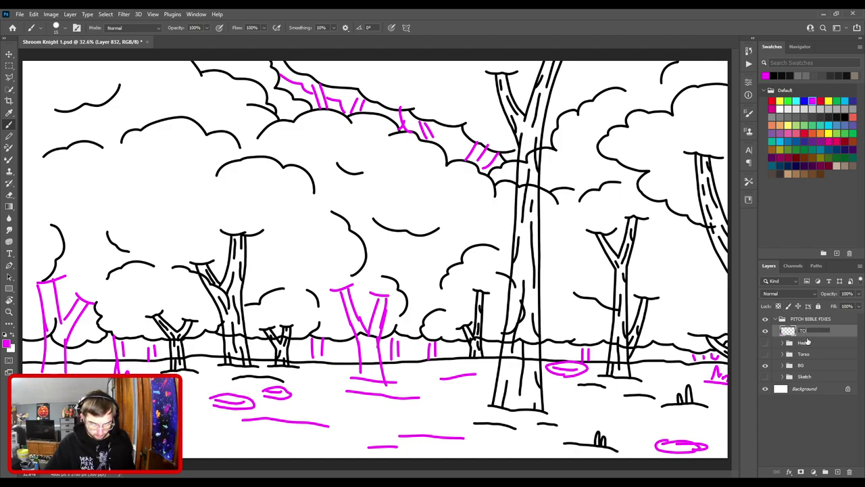
type(" Do?")
key("Return")
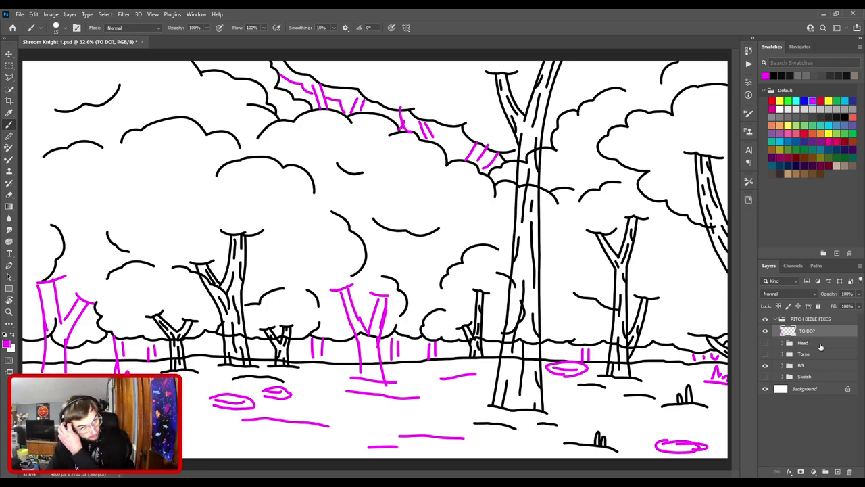
- Show the Head and Torso groups to view the character over the background, and hide both again
left_click_drag(765, 356, 764, 343)
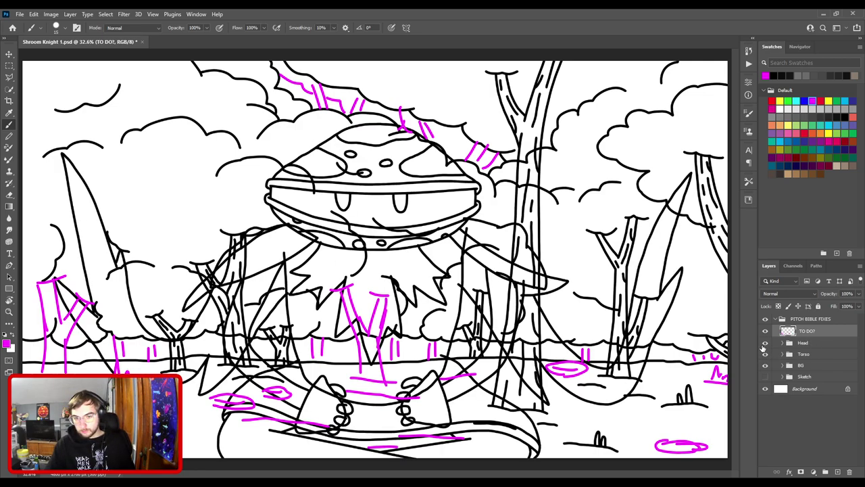
key("ctrl+minus")
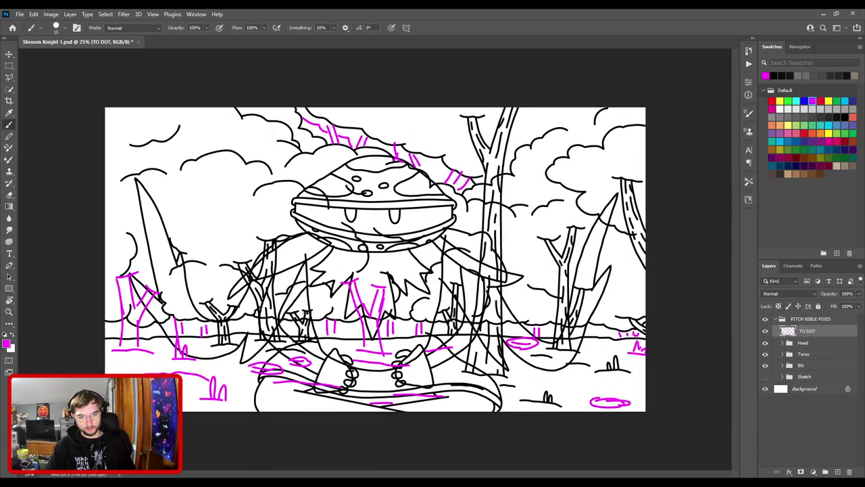
key("ctrl+plus")
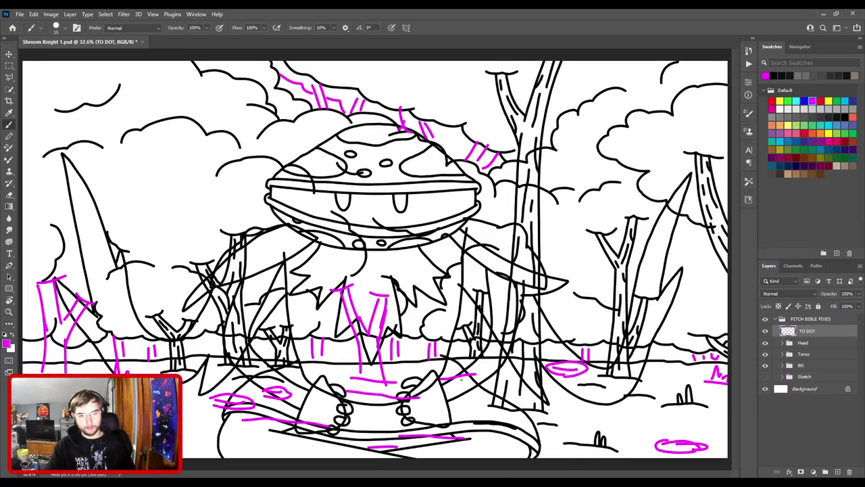
key("ctrl+minus")
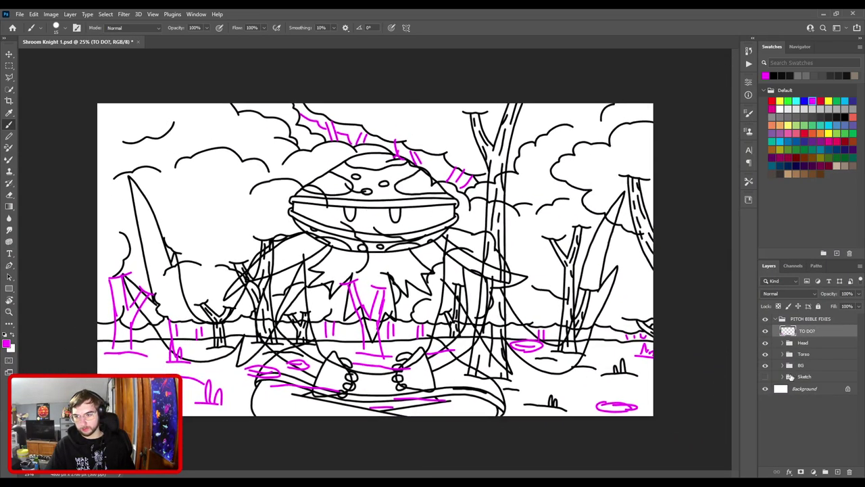
key("ctrl+plus")
left_click(765, 342)
left_click(765, 354)
- Show the Sketch group with its FG layer visible and its BG layer hidden
left_click(765, 376)
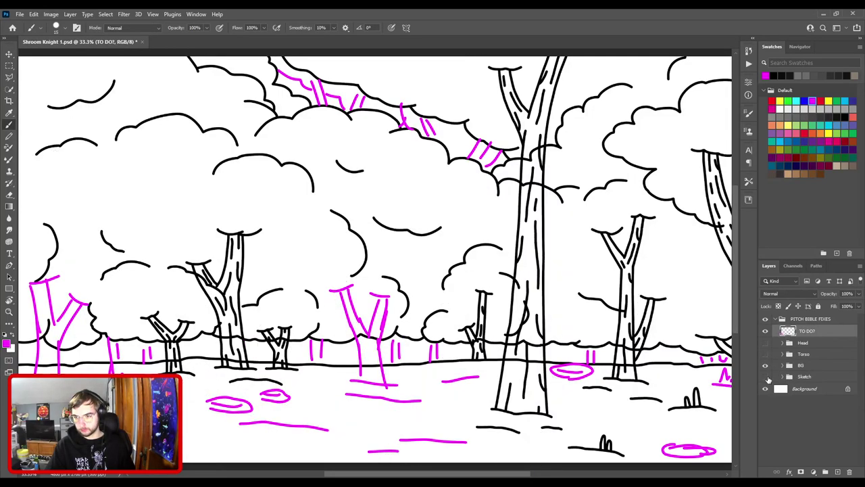
left_click(782, 377)
key("ctrl+minus")
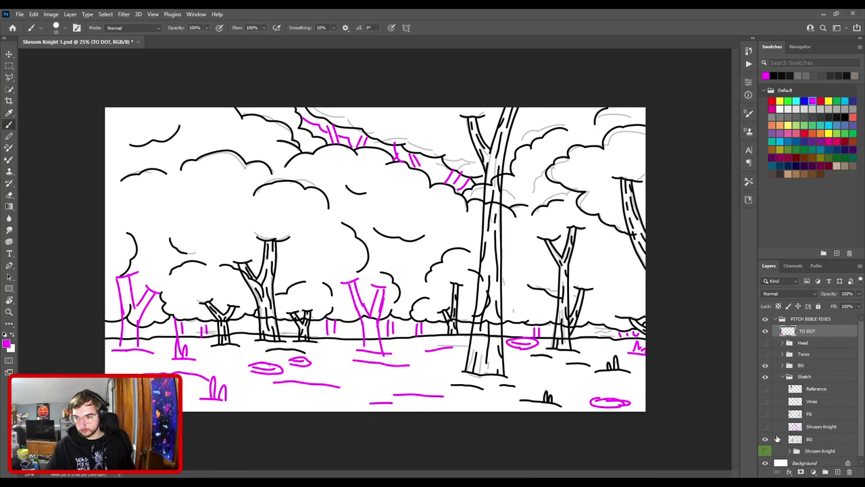
left_click(767, 439)
left_click(765, 414)
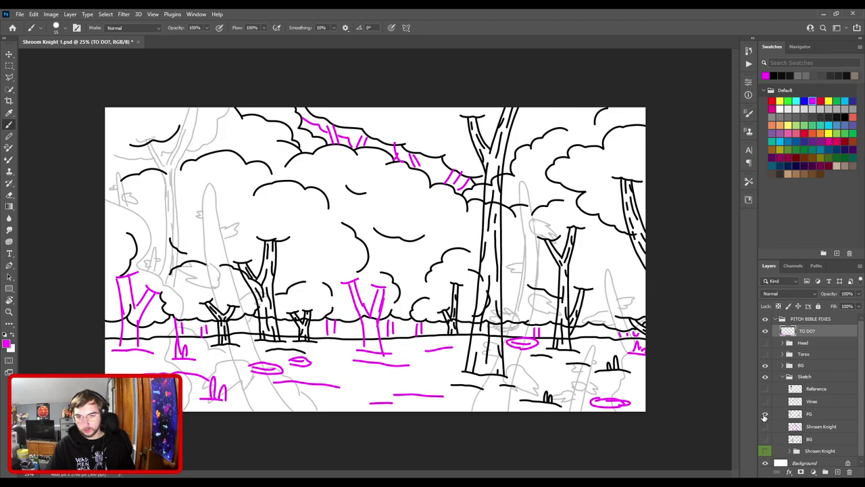
- Hide the TO DO? layer and the BG line art group so only the foreground sketch shows, and collapse the Sketch group
key("ctrl+0")
left_click(765, 331)
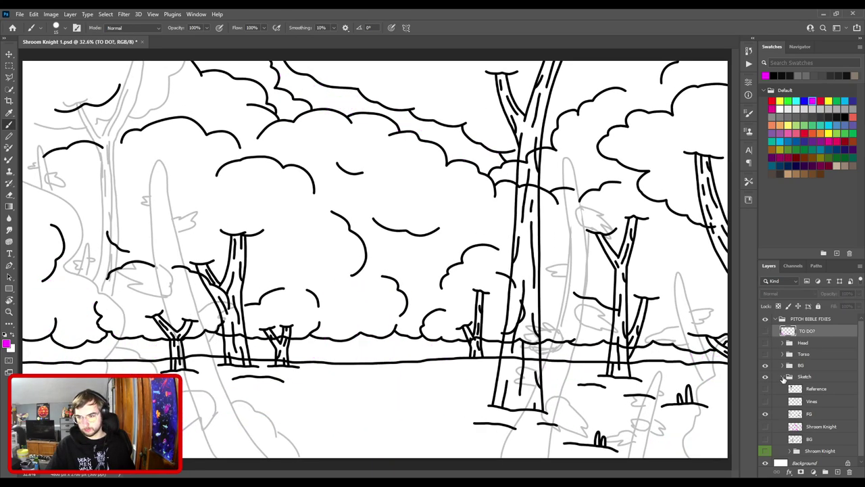
left_click(782, 377)
left_click(765, 365)
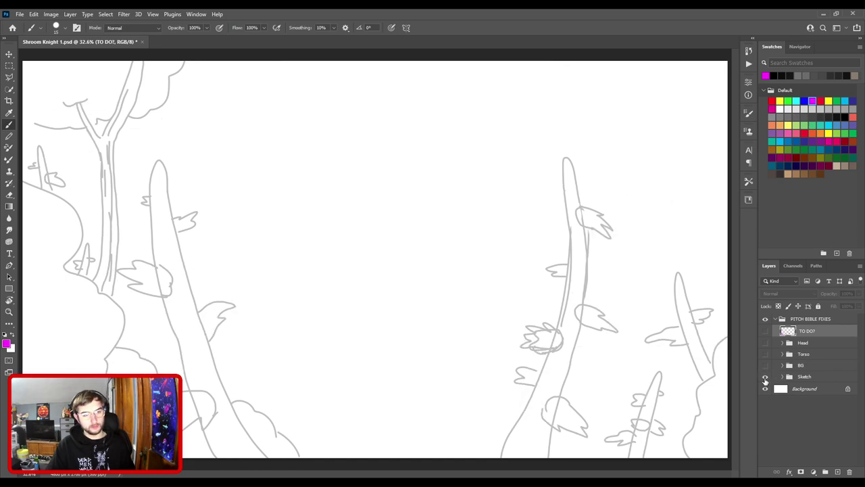
- Add a new layer directly above the Sketch group and set the brush colour to black
left_click(816, 379)
left_click(838, 472)
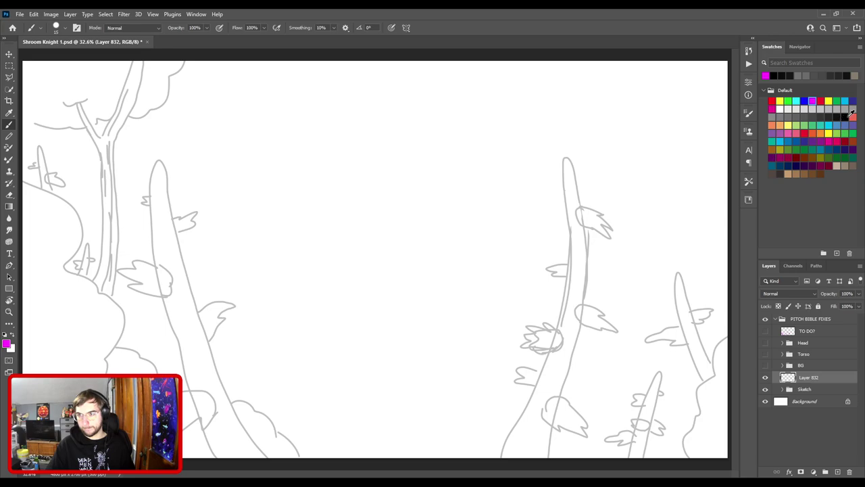
left_click(846, 117)
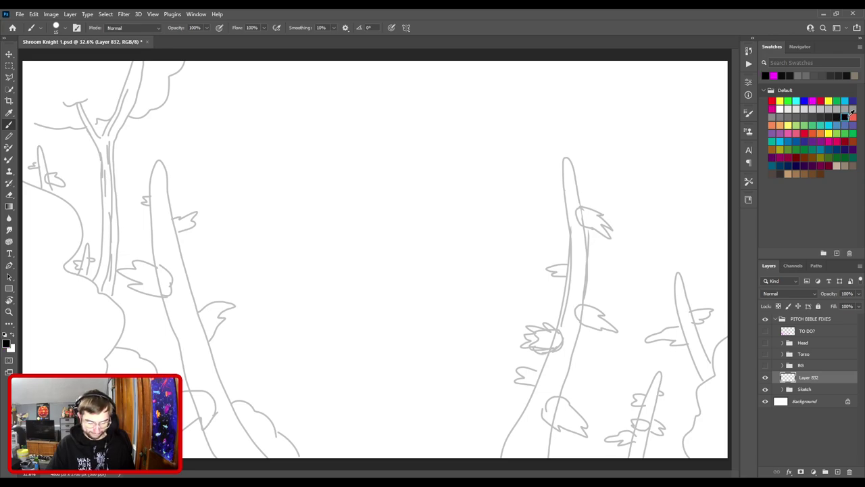
- Ink the outline of the tall tapered stalk on the right side of the foreground sketch, redoing strokes until it follows the sketch
key("ctrl+minus")
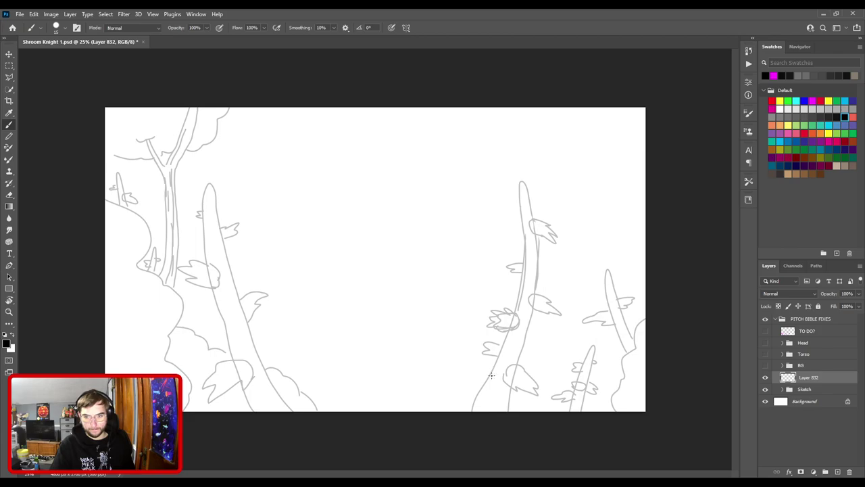
mouse_move(473, 414)
left_mouse_down()
mouse_move(509, 333)
mouse_move(524, 209)
left_mouse_up()
key("ctrl+z")
mouse_move(474, 411)
left_mouse_down()
mouse_move(506, 340)
mouse_move(523, 245)
left_mouse_up()
key("ctrl+z")
mouse_move(474, 412)
left_mouse_down()
mouse_move(520, 292)
mouse_move(525, 184)
mouse_move(531, 309)
mouse_move(511, 374)
mouse_move(523, 436)
left_mouse_up()
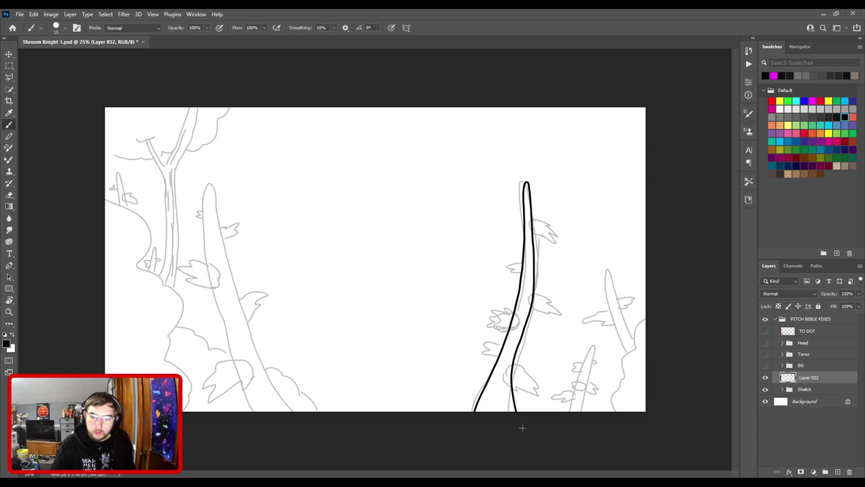
key("ctrl+z")
mouse_move(475, 414)
left_mouse_down()
mouse_move(513, 325)
mouse_move(514, 183)
mouse_move(534, 289)
mouse_move(508, 405)
left_mouse_up()
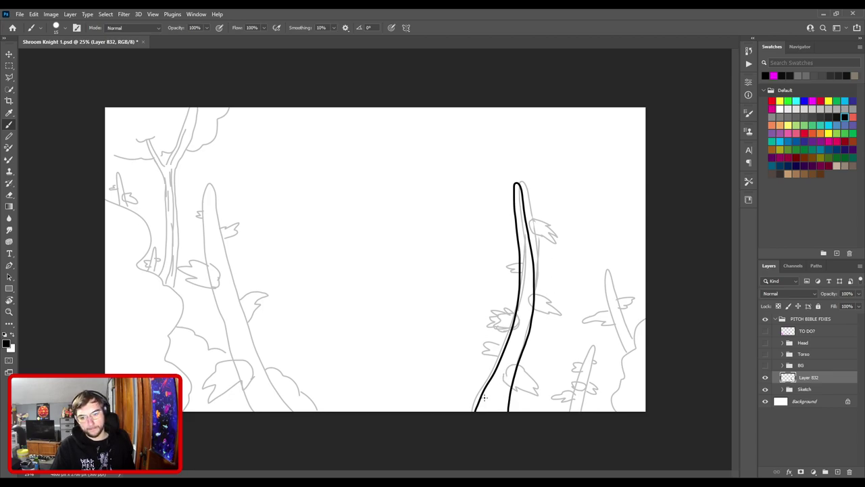
key("ctrl+z")
mouse_move(471, 412)
left_mouse_down()
mouse_move(517, 269)
mouse_move(519, 196)
mouse_move(522, 328)
mouse_move(487, 372)
mouse_move(523, 269)
mouse_move(523, 183)
mouse_move(532, 199)
mouse_move(539, 300)
mouse_move(511, 424)
left_mouse_up()
key("ctrl+z")
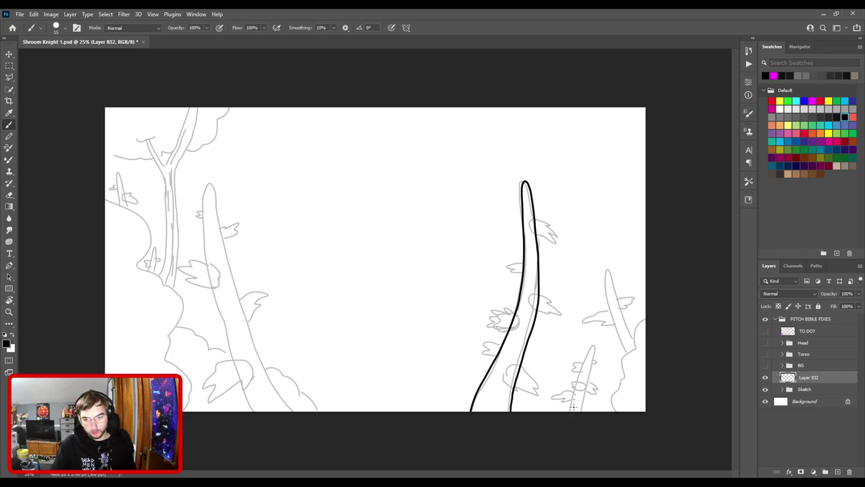
- Ink the outlines of the small stalk at the lower right and the curved stalk running off the canvas's right edge
mouse_move(570, 414)
left_mouse_down()
mouse_move(591, 340)
mouse_move(583, 413)
mouse_move(572, 415)
mouse_move(593, 347)
mouse_move(594, 377)
left_mouse_up()
key("ctrl+z")
key("ctrl+z")
mouse_move(572, 413)
left_mouse_down()
mouse_move(594, 338)
mouse_move(593, 377)
left_mouse_up()
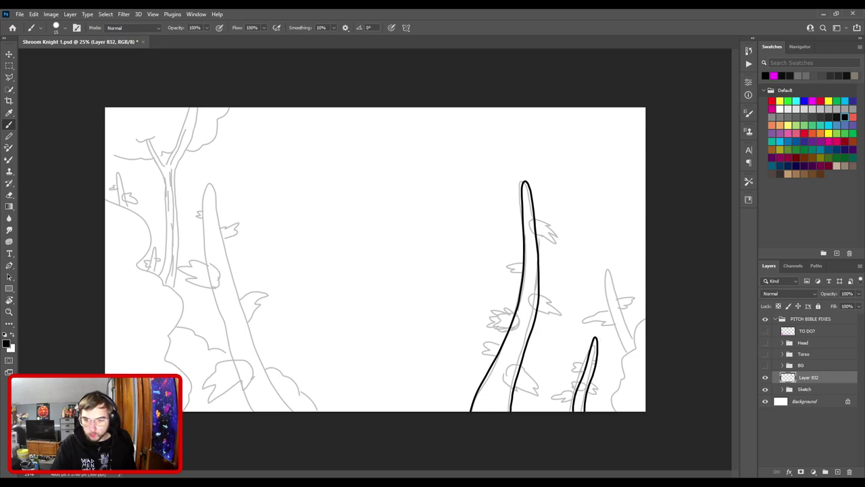
key("ctrl+z")
mouse_move(572, 413)
left_mouse_down()
mouse_move(597, 343)
mouse_move(577, 389)
mouse_move(589, 363)
left_mouse_up()
key("ctrl+z")
key("ctrl+z")
left_click_drag(571, 410, 591, 340)
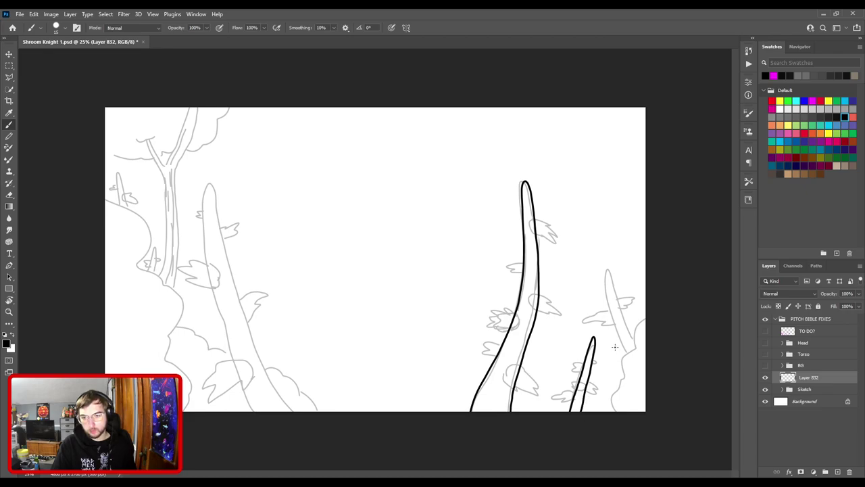
mouse_move(652, 388)
left_mouse_down()
mouse_move(616, 325)
mouse_move(608, 274)
mouse_move(658, 378)
left_mouse_up()
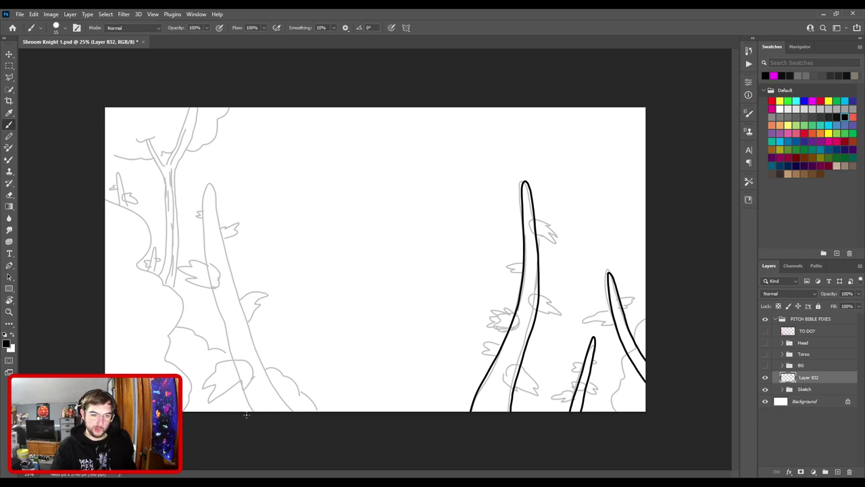
- Ink the outline of the tall tapered stalk on the left side of the foreground sketch down to the canvas's lower edge
left_click_drag(257, 413, 217, 290)
key("ctrl+z")
mouse_move(258, 412)
left_mouse_down()
mouse_move(211, 295)
mouse_move(201, 221)
mouse_move(207, 194)
mouse_move(216, 328)
mouse_move(196, 216)
left_mouse_up()
key("ctrl+z")
key("ctrl+z")
mouse_move(254, 410)
left_mouse_down()
mouse_move(222, 334)
mouse_move(200, 250)
mouse_move(204, 186)
mouse_move(225, 274)
mouse_move(289, 413)
left_mouse_up()
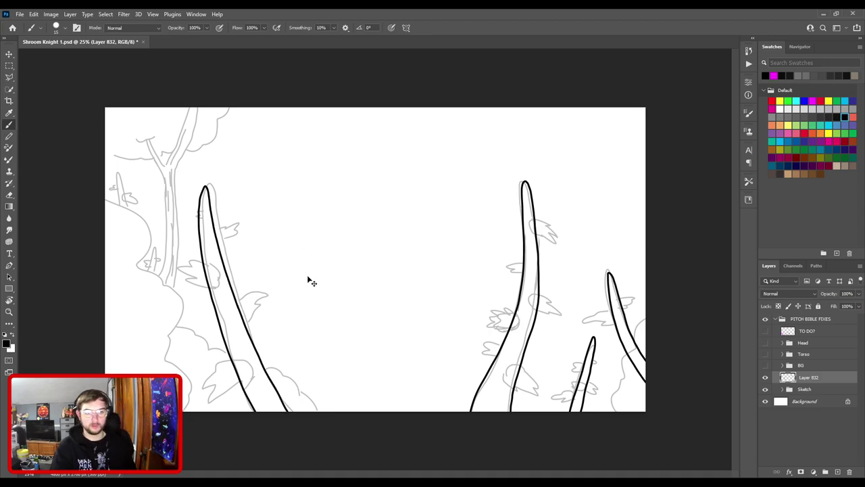
- Ink the outline of the small stalk on the left ledge beside the tree trunk, redoing the stroke until it fits the sketch
key("ctrl+minus")
key("ctrl+minus")
key("ctrl+plus")
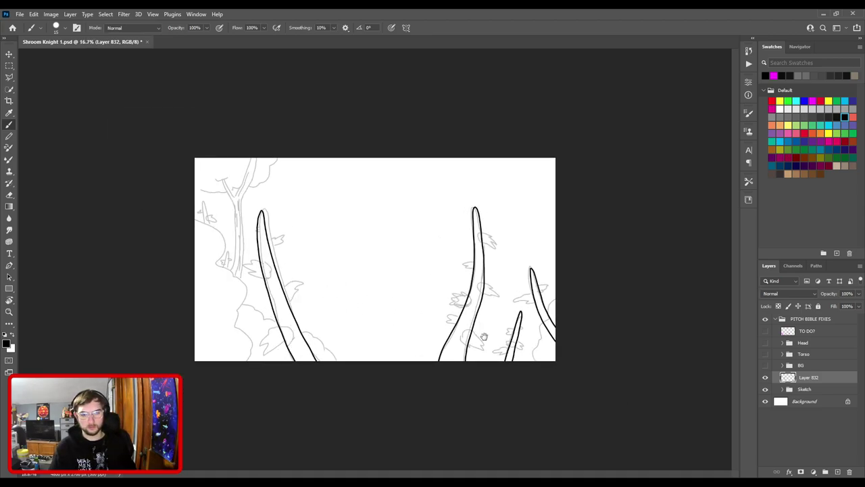
key("ctrl+plus")
key("ctrl+plus")
left_click_drag(386, 325, 540, 277)
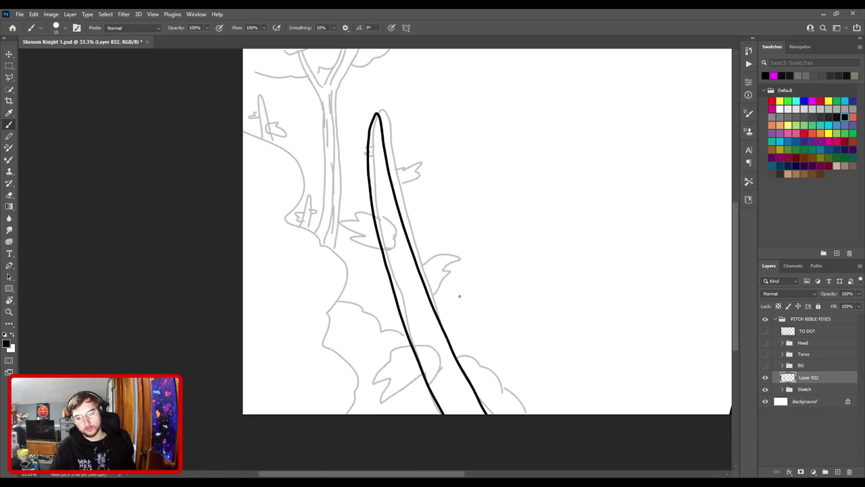
key("ctrl+0")
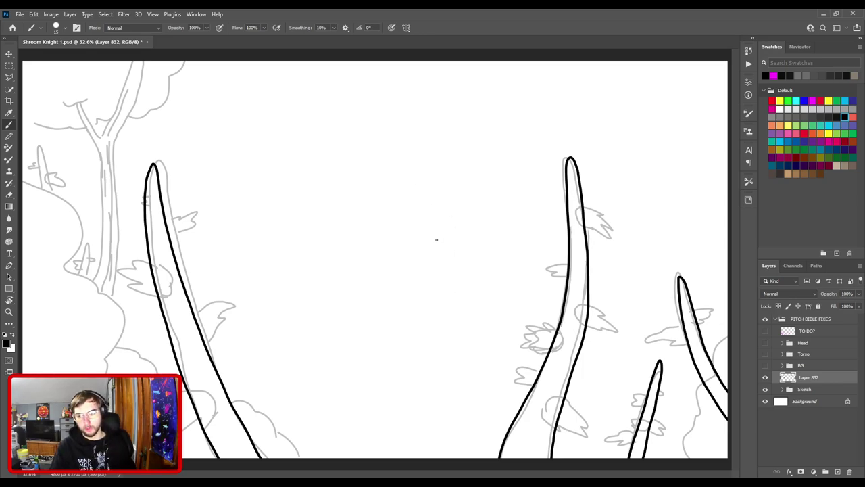
key("ctrl+plus")
left_click_drag(297, 254, 578, 260)
key("ctrl+plus")
key("ctrl+plus")
mouse_move(309, 368)
left_mouse_down()
mouse_move(352, 265)
mouse_move(371, 270)
mouse_move(352, 361)
left_mouse_up()
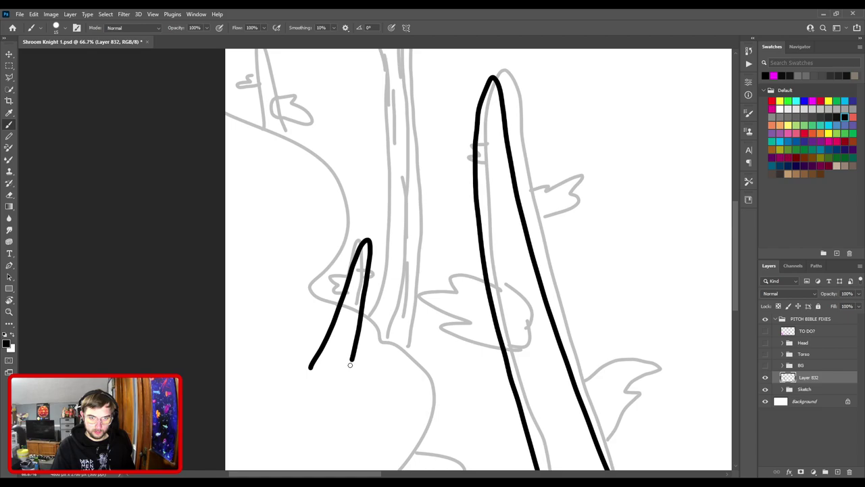
key("ctrl+z")
mouse_move(304, 382)
left_mouse_down()
mouse_move(332, 332)
mouse_move(348, 261)
mouse_move(319, 342)
mouse_move(357, 242)
mouse_move(353, 307)
mouse_move(340, 357)
mouse_move(335, 298)
mouse_move(361, 262)
mouse_move(323, 381)
left_mouse_up()
key("ctrl+z")
key("ctrl+z")
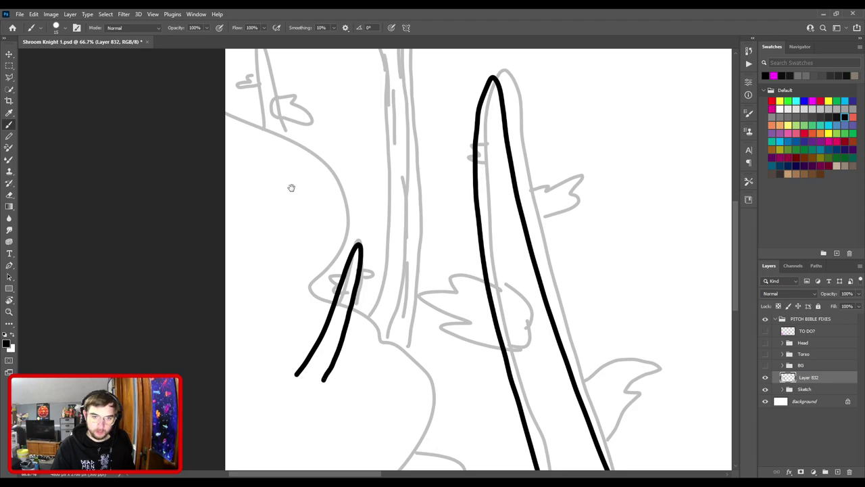
- Ink the outline of the small upright stalk on the upper-left ledge, redoing strokes until it fits the sketch
left_click_drag(291, 179, 354, 382)
mouse_move(329, 355)
left_mouse_down()
mouse_move(330, 241)
mouse_move(342, 350)
mouse_move(325, 301)
mouse_move(330, 252)
mouse_move(341, 321)
mouse_move(324, 309)
mouse_move(322, 259)
mouse_move(331, 258)
mouse_move(341, 377)
mouse_move(324, 319)
mouse_move(322, 252)
mouse_move(331, 256)
mouse_move(338, 364)
left_mouse_up()
key("ctrl+z")
key("ctrl+z")
key("ctrl+z")
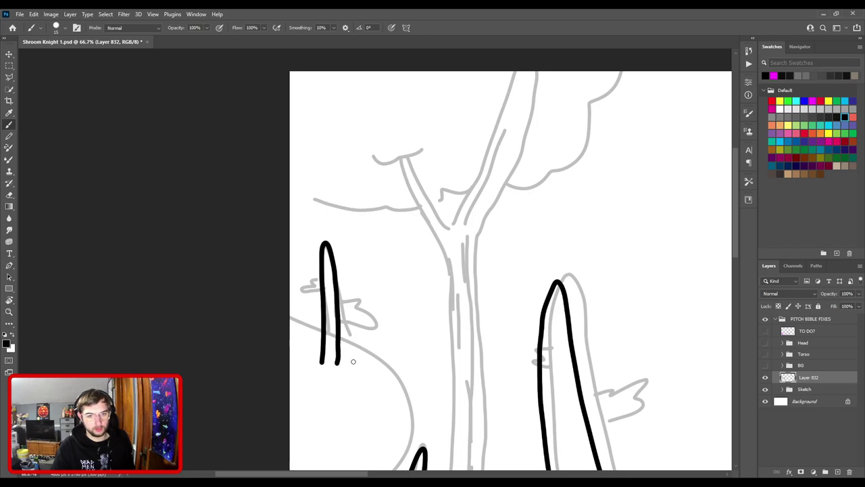
scroll(352, 361, "down", 5)
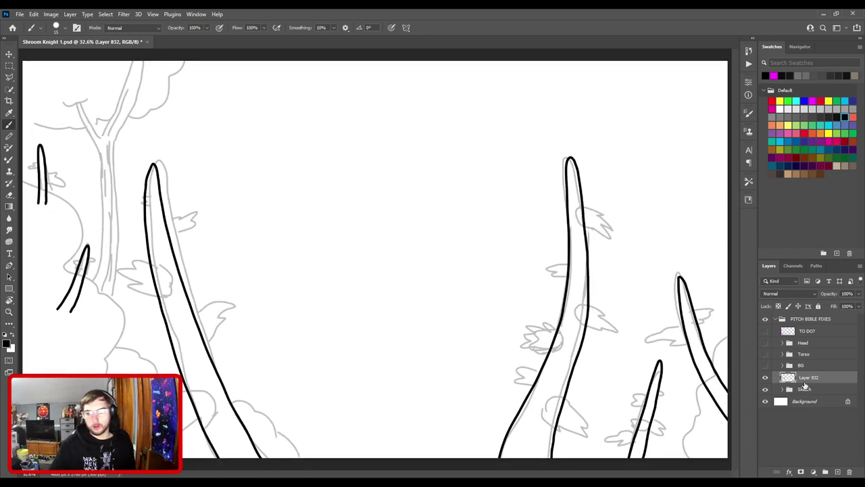
- Rename the stalk ink layer as Stems and add a new layer above it
double_click(810, 377)
type("Stems")
key("Return")
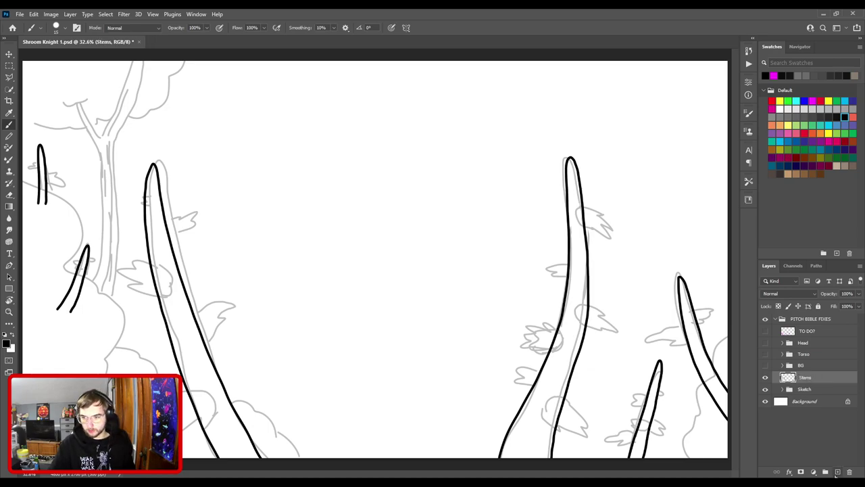
left_click(838, 472)
- Ink the scalloped bush outline in the canvas's lower-right corner, running from the lower edge up to the right edge
key("ctrl+minus")
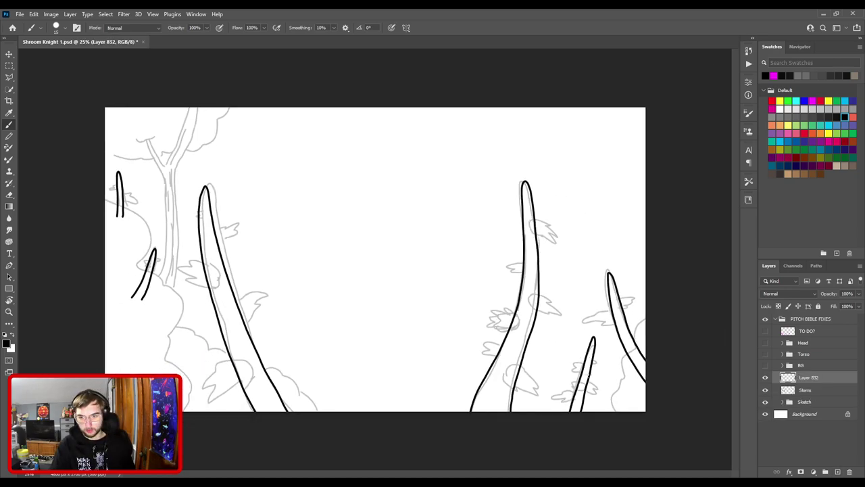
left_click_drag(589, 420, 626, 366)
key("ctrl+plus")
left_click_drag(575, 350, 232, 253)
key("ctrl+plus")
key("ctrl+plus")
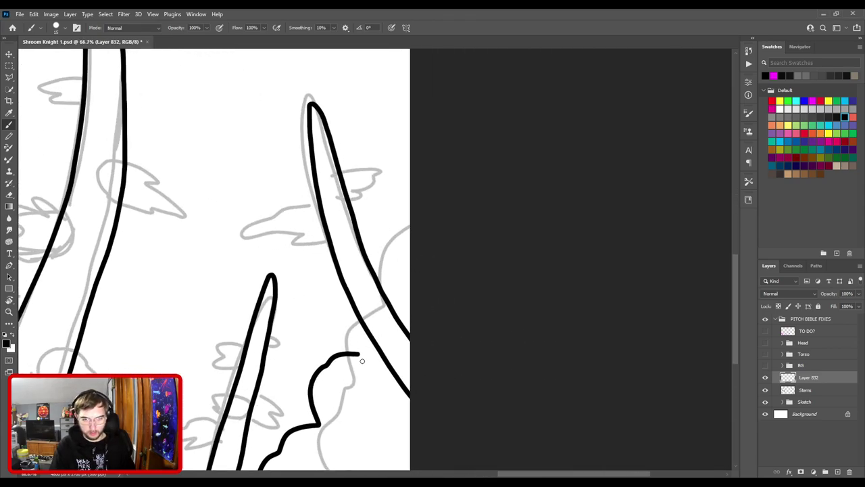
left_click_drag(362, 361, 448, 288)
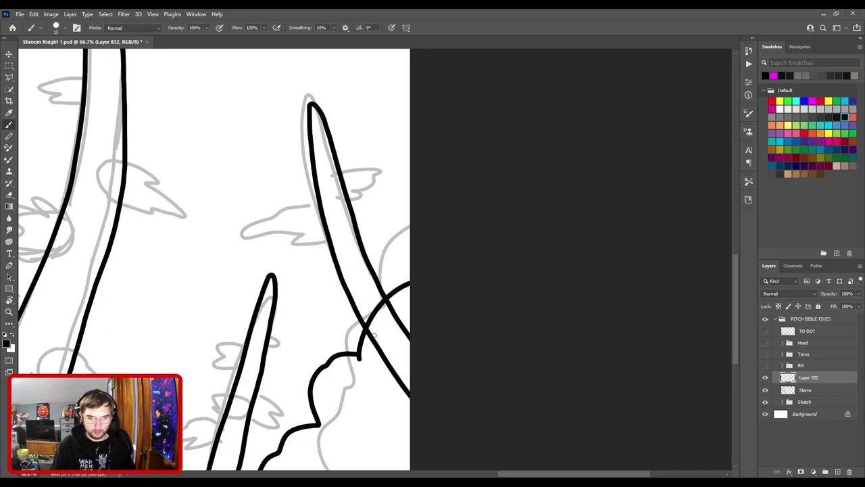
key("ctrl+minus")
key("ctrl+minus")
key("ctrl+minus")
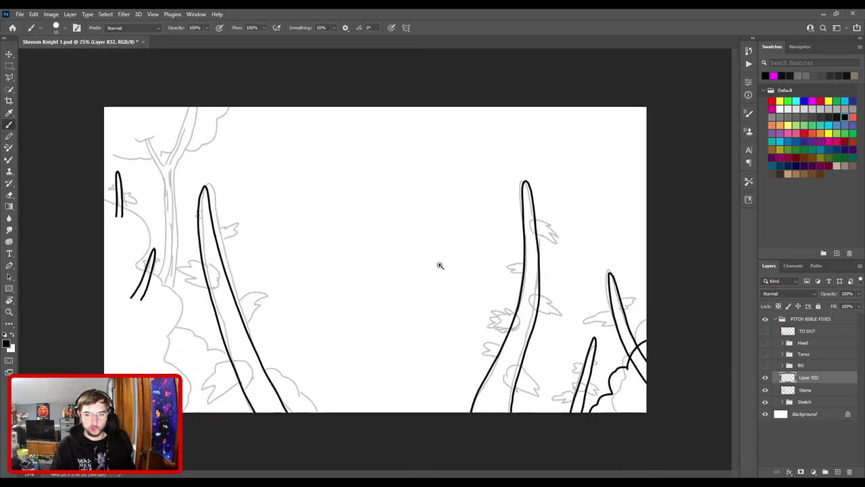
- Try to ink the scalloped bush outline from the canvas's left edge down past the small stalks in separate strokes
left_click(441, 266, "ctrl")
left_click_drag(269, 325, 510, 242)
left_click_drag(321, 229, 381, 277)
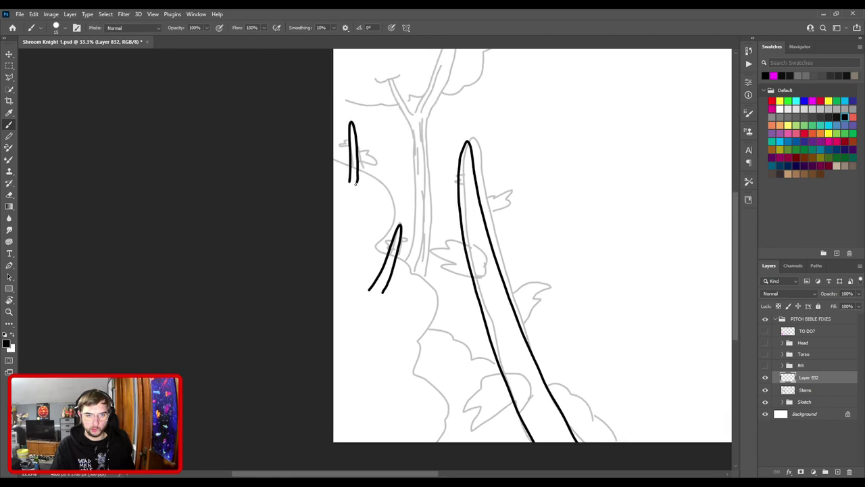
mouse_move(331, 158)
left_mouse_down()
mouse_move(390, 195)
mouse_move(392, 216)
mouse_move(376, 245)
mouse_move(417, 274)
left_mouse_up()
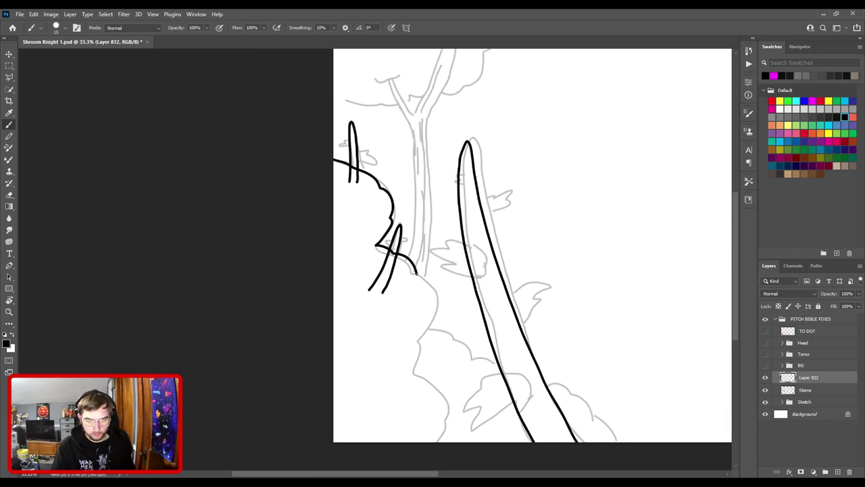
key("ctrl+z")
mouse_move(332, 159)
left_mouse_down()
mouse_move(376, 180)
mouse_move(390, 237)
left_mouse_up()
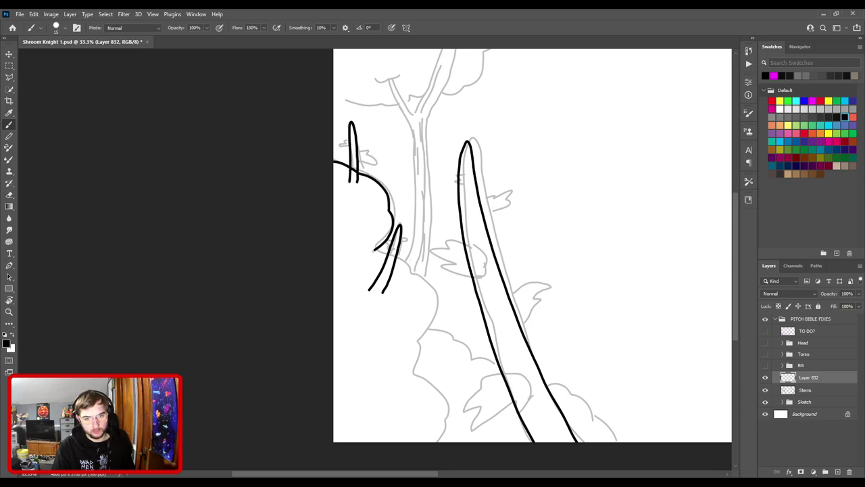
mouse_move(398, 258)
left_mouse_down()
mouse_move(429, 288)
mouse_move(439, 309)
mouse_move(415, 352)
mouse_move(444, 268)
left_mouse_up()
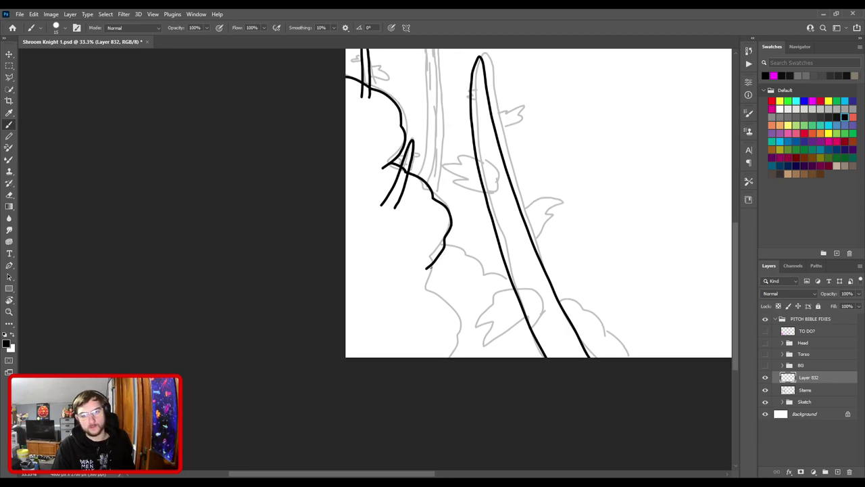
- Try to extend the left bush outline to the canvas's lower edge and undo all of its strokes
mouse_move(420, 268)
left_mouse_down()
mouse_move(502, 335)
mouse_move(503, 357)
left_mouse_up()
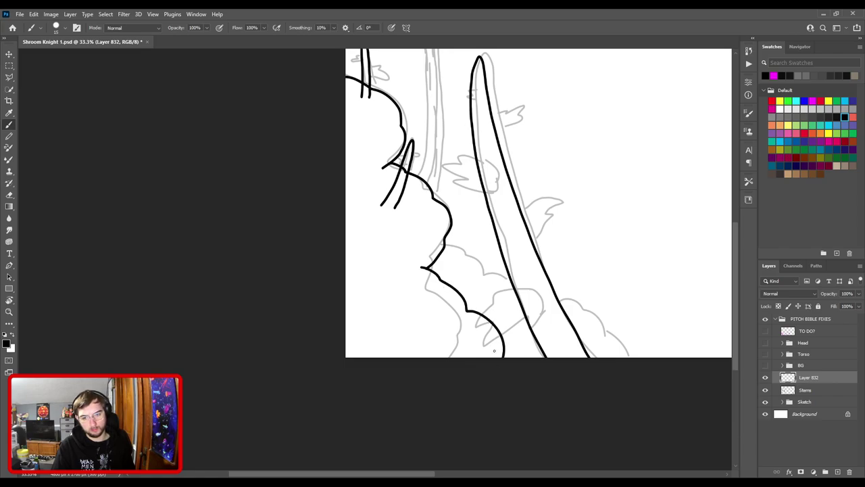
key("ctrl+z")
mouse_move(410, 267)
left_mouse_down()
mouse_move(432, 271)
mouse_move(477, 311)
mouse_move(492, 336)
mouse_move(495, 358)
left_mouse_up()
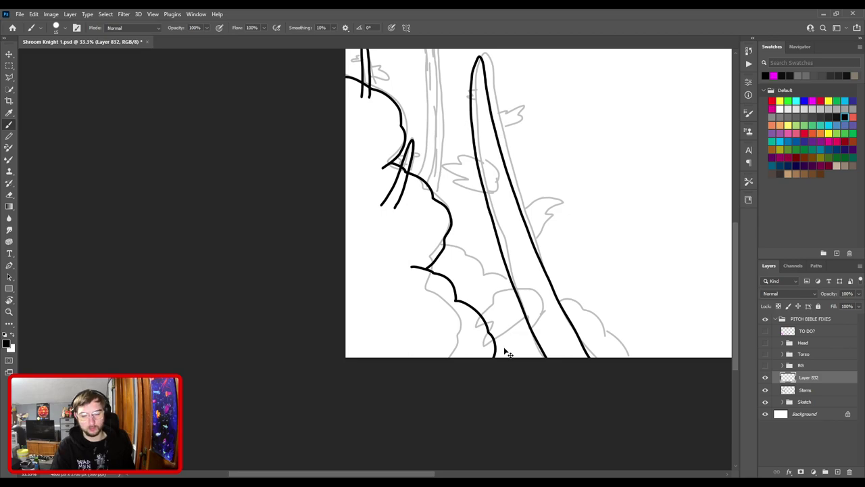
key("ctrl+minus")
key("ctrl+plus")
scroll(508, 255, "down", 3)
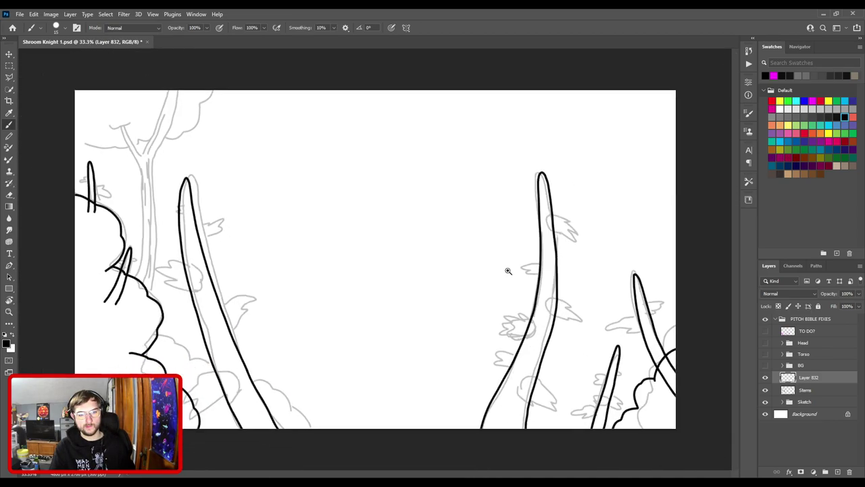
key("ctrl+z")
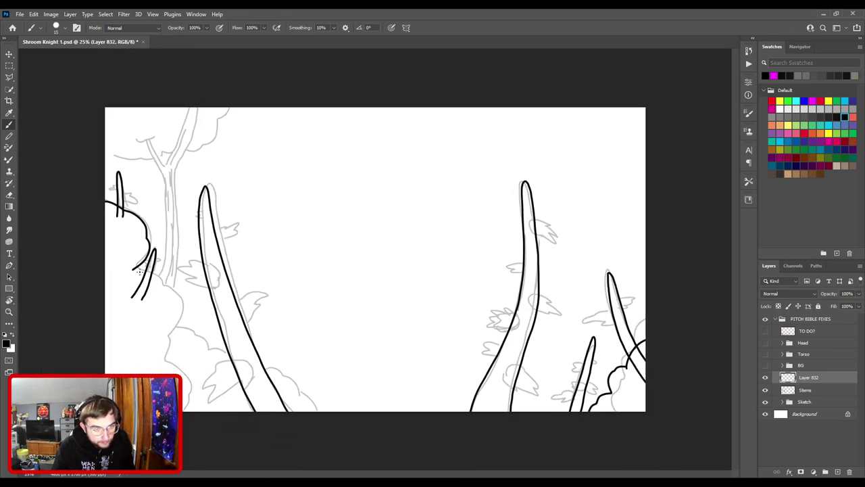
key("ctrl+z")
- Ink the left bush's scalloped outline as one continuous line between the canvas's left and lower edges, redoing it until it fits
mouse_move(102, 200)
left_mouse_down()
mouse_move(135, 222)
mouse_move(125, 249)
mouse_move(170, 294)
mouse_move(166, 363)
mouse_move(225, 414)
left_mouse_up()
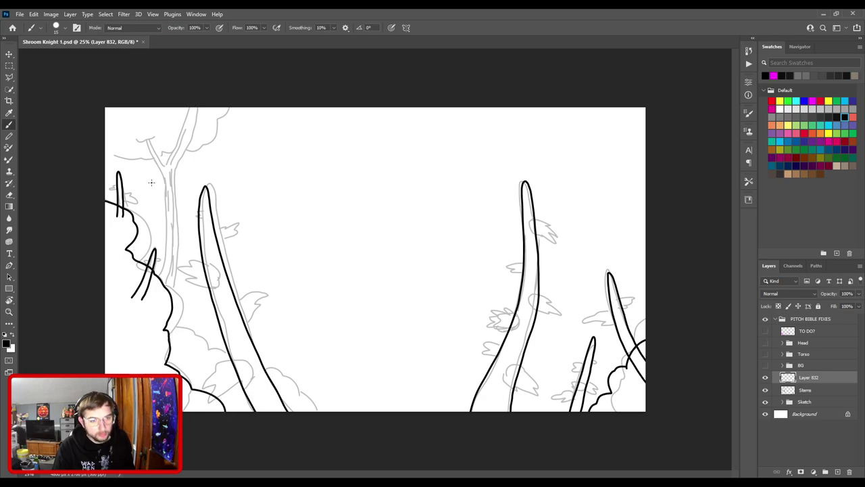
key("ctrl+z")
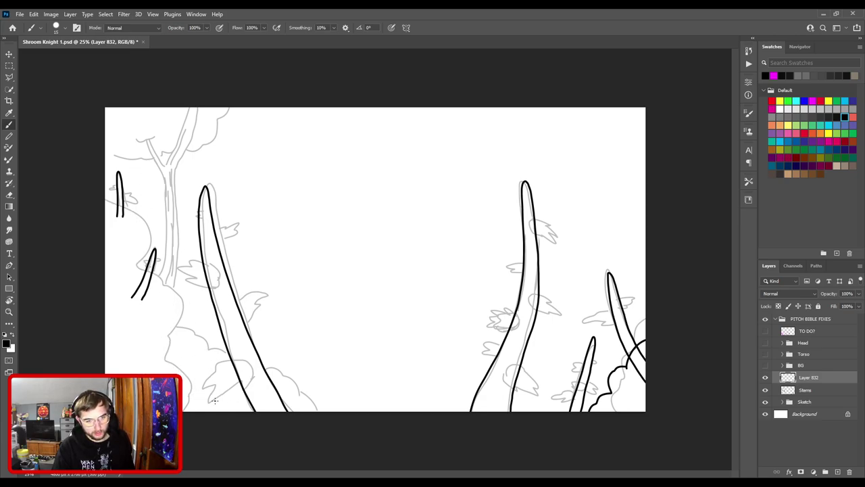
left_click_drag(221, 415, 184, 380)
key("ctrl+z")
mouse_move(219, 408)
left_mouse_down()
mouse_move(184, 385)
mouse_move(159, 336)
mouse_move(153, 286)
mouse_move(124, 263)
mouse_move(140, 252)
mouse_move(136, 226)
mouse_move(109, 197)
left_mouse_up()
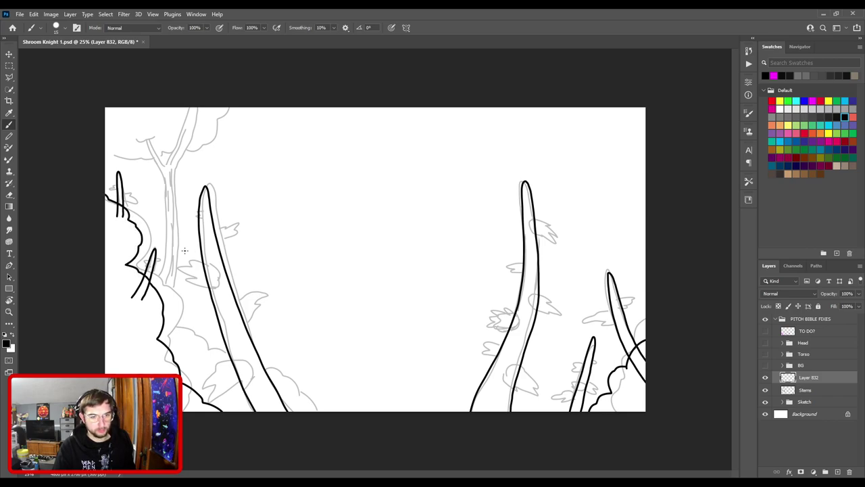
- Extend the notch between the left bush's middle and lower lobes inward with a short curve, redoing it on a rotated canvas
key("ctrl+plus")
left_click_drag(203, 300, 423, 252)
key("ctrl+plus")
key("ctrl+plus")
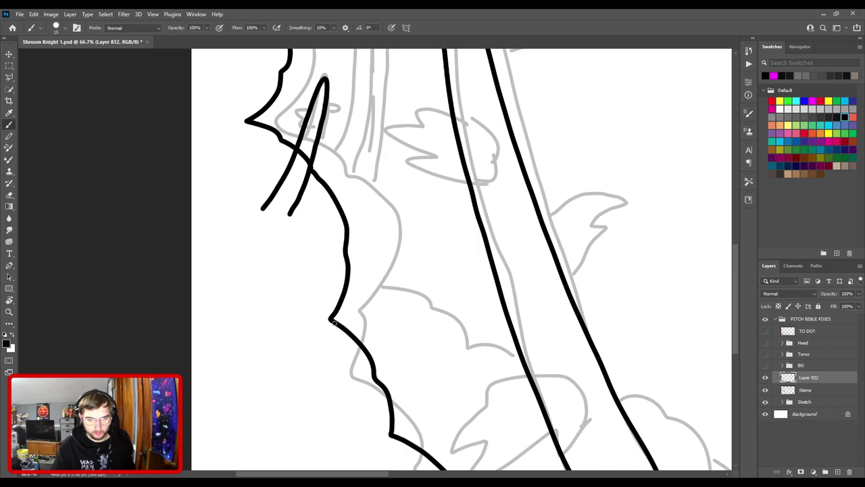
mouse_move(286, 314)
left_mouse_down()
mouse_move(352, 304)
mouse_move(422, 256)
left_mouse_up()
key("ctrl+z")
key("ctrl+plus")
key("r")
mouse_move(419, 226)
left_mouse_down()
mouse_move(359, 185)
mouse_move(388, 199)
left_mouse_up()
key("ctrl+z")
key("b")
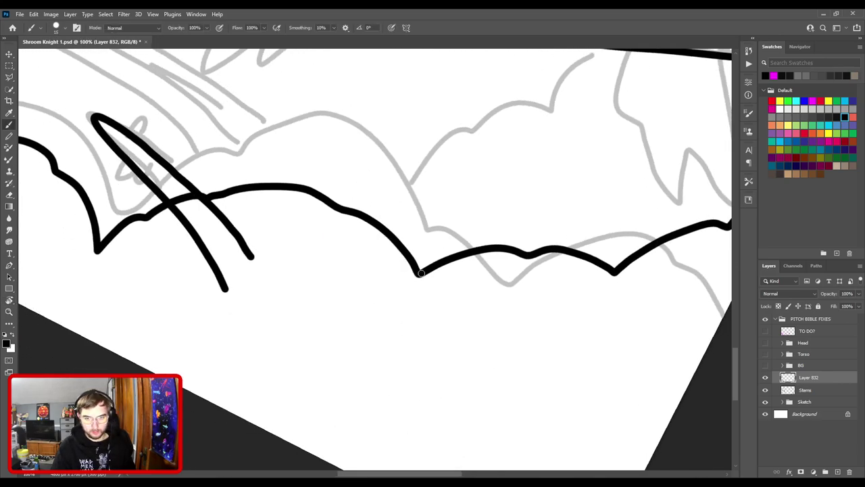
left_click_drag(420, 273, 387, 308)
key("ctrl+z")
left_click_drag(419, 273, 383, 320)
- Extend the notch below the left bush's upper lobe inward with a short curve and reset the canvas rotation to 0°
scroll(490, 272, "left", 5)
left_click_drag(339, 251, 323, 297)
key("ctrl+0")
key("r")
left_click_drag(336, 259, 403, 186)
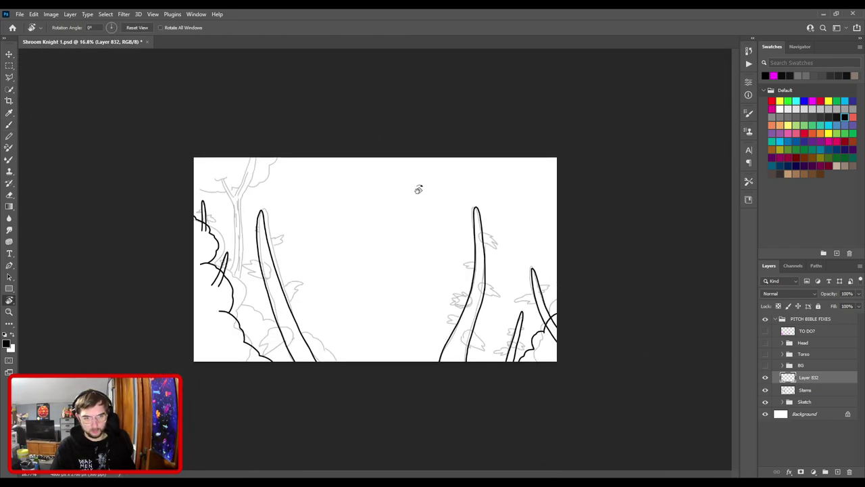
- Ink curved foliage detail lines inside the left bush's lower lobes
key("b")
key("ctrl+plus")
key("ctrl+plus")
left_click_drag(194, 325, 512, 203)
left_click_drag(349, 223, 383, 242)
key("ctrl+plus")
left_click_drag(383, 249, 412, 270)
mouse_move(340, 303)
left_mouse_down()
mouse_move(377, 318)
mouse_move(408, 359)
left_mouse_up()
left_click_drag(417, 329, 443, 343)
- Ink curved foliage detail lines inside the left bush's middle and upper lobes
scroll(382, 182, "up", 3)
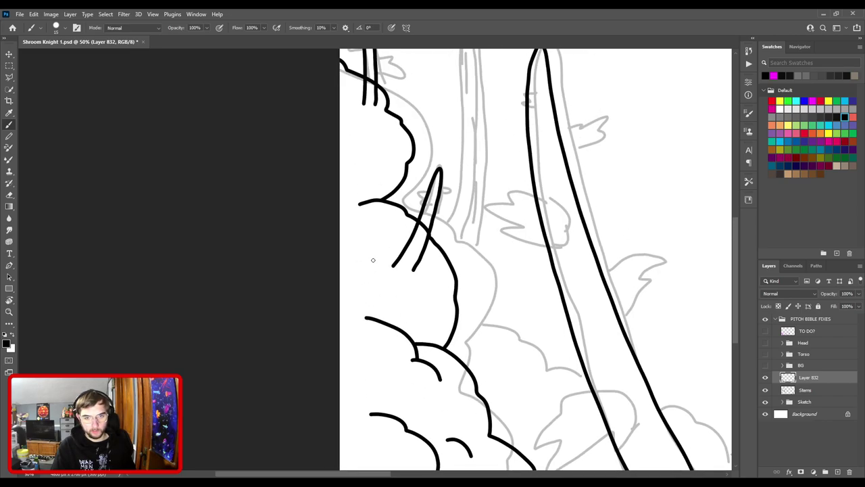
mouse_move(366, 254)
left_mouse_down()
mouse_move(399, 273)
mouse_move(415, 300)
left_mouse_up()
left_click_drag(395, 232, 418, 244)
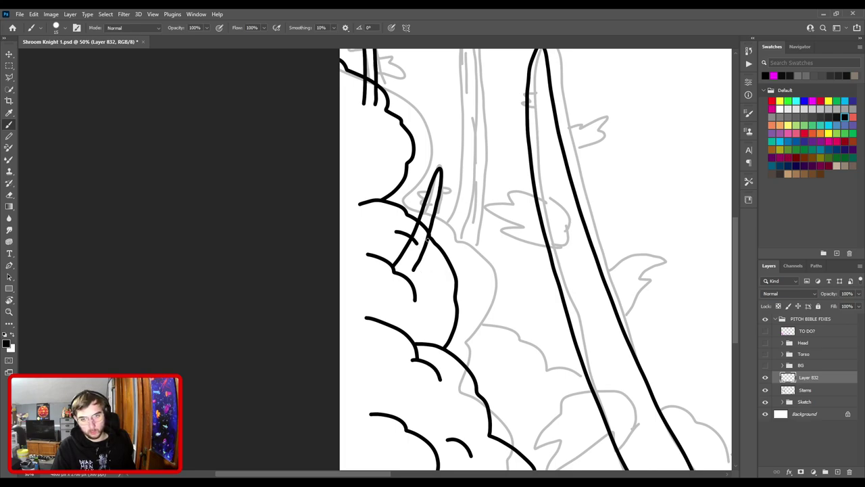
left_click_drag(349, 141, 382, 168)
scroll(399, 189, "down", 3)
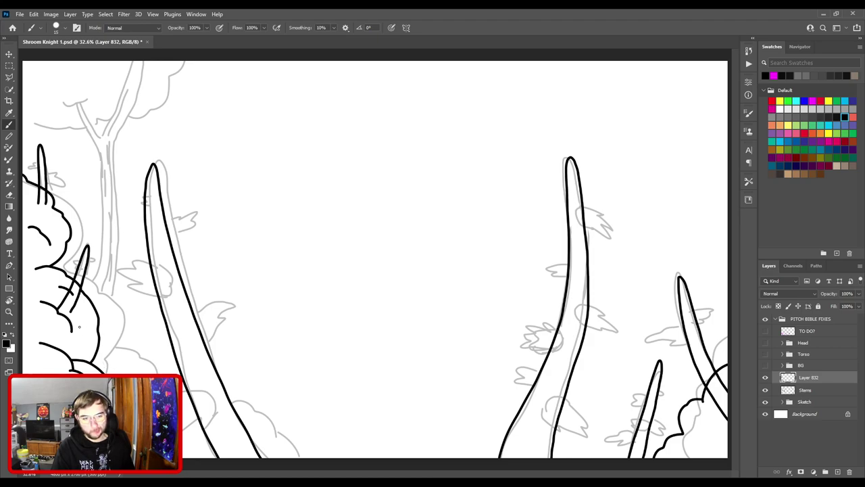
- Ink a second bush outline from the left bush across the tall left stalk's base to the lower edge, with inner foliage curves
left_click_drag(99, 342, 157, 373)
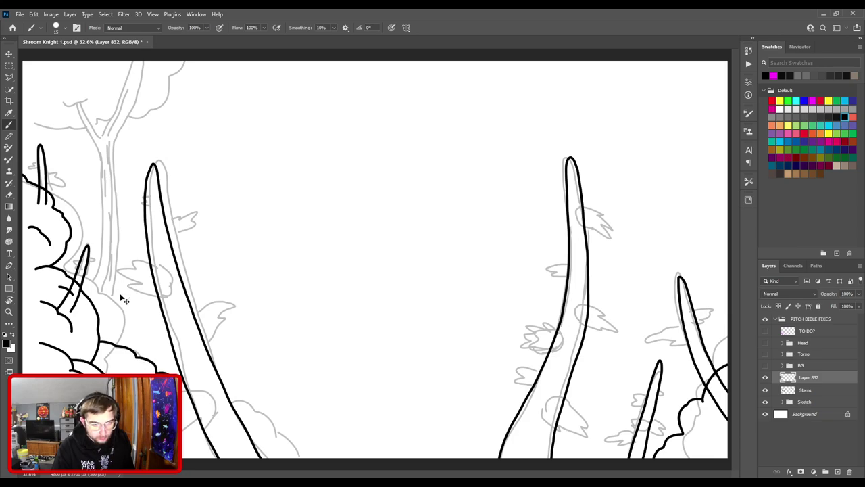
key("ctrl+z")
mouse_move(99, 343)
left_mouse_down()
mouse_move(286, 428)
mouse_move(308, 458)
left_mouse_up()
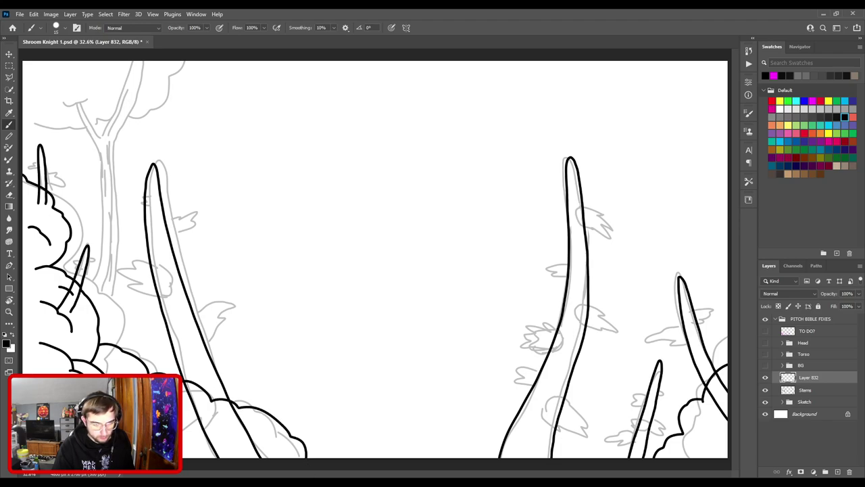
mouse_move(183, 427)
left_mouse_down()
mouse_move(238, 433)
mouse_move(290, 454)
left_mouse_up()
key("ctrl+minus")
key("ctrl+0")
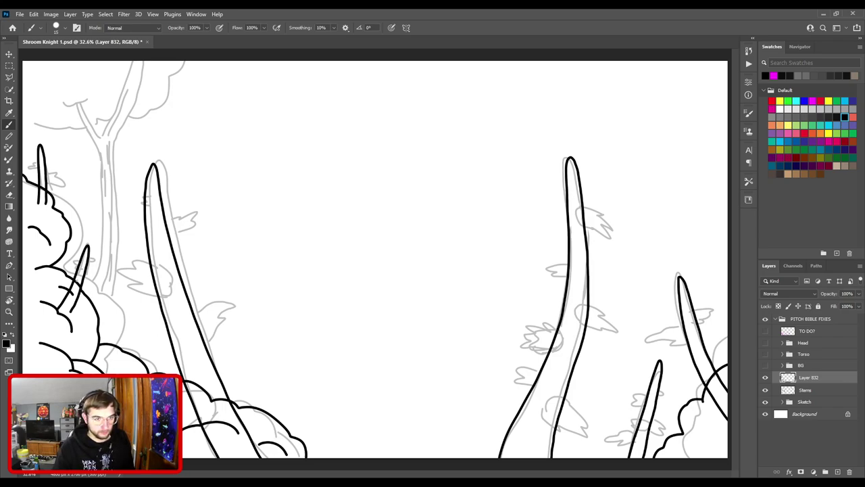
- Ink the scalloped outline of the bush behind the left bush, from the tree trunk's base toward the tall left stalk
mouse_move(74, 271)
left_mouse_down()
mouse_move(147, 322)
mouse_move(154, 352)
mouse_move(173, 372)
left_mouse_up()
mouse_move(115, 314)
left_mouse_down()
mouse_move(135, 345)
mouse_move(114, 322)
mouse_move(135, 323)
left_mouse_up()
key("ctrl+z")
key("ctrl+z")
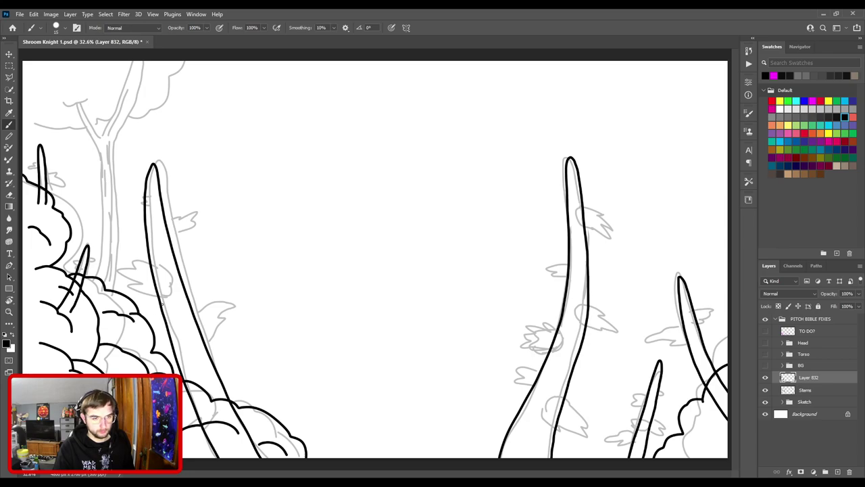
- Ink short foliage detail curves inside the bush below the tree trunk's base
key("ctrl+=")
left_click_drag(180, 290, 352, 273)
key("ctrl+=")
key("ctrl+=")
key("ctrl+=")
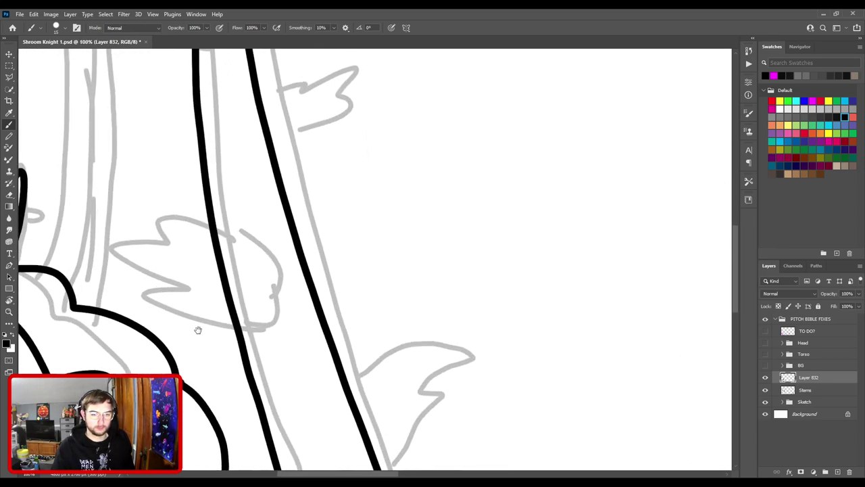
left_click_drag(202, 325, 367, 222)
left_click_drag(352, 287, 326, 274)
left_click_drag(215, 222, 259, 241)
key("ctrl+0")
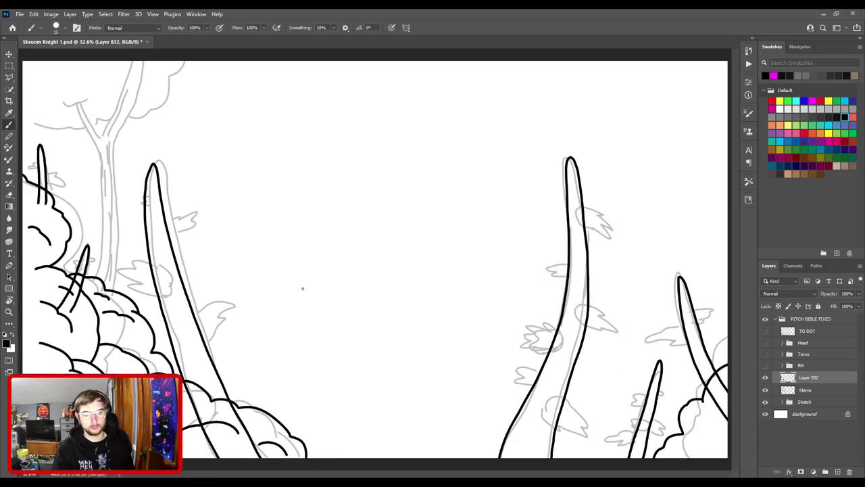
- Save the document and rename the bush ink layer as Bushes
key("ctrl+s")
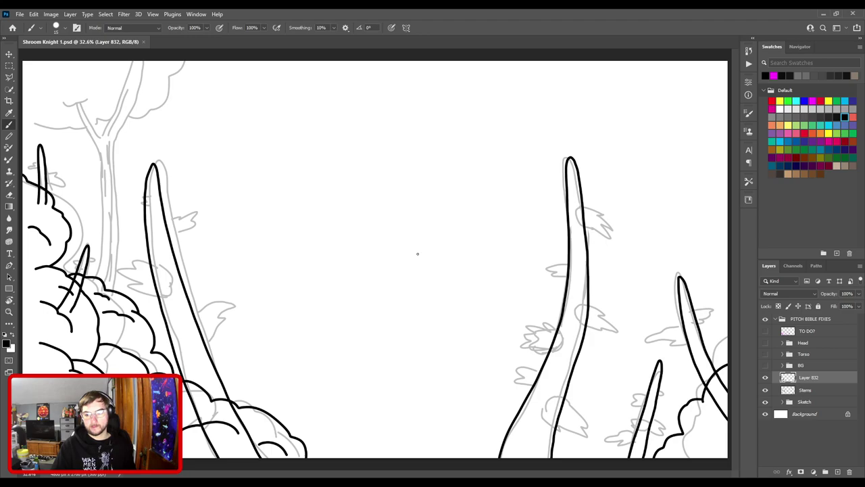
double_click(810, 378)
type("Bushes")
key("Return")
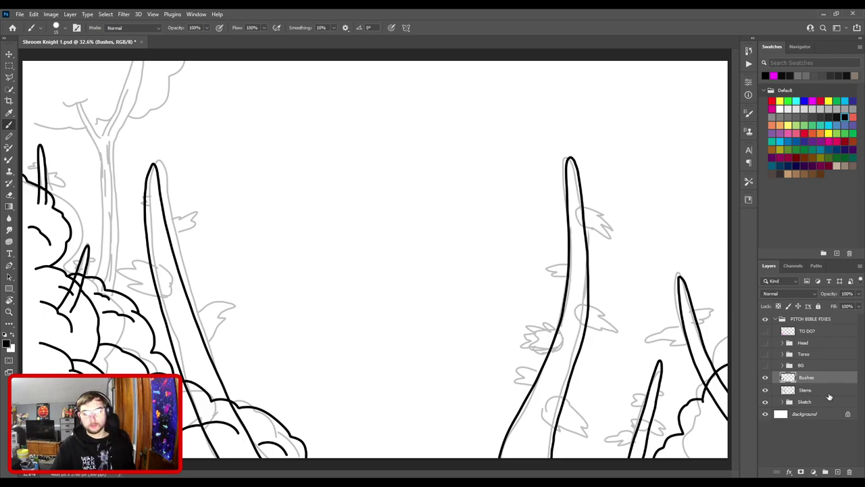
- Add a new layer above Bushes and name it Branch
left_click(838, 473)
double_click(811, 376)
type("Branch")
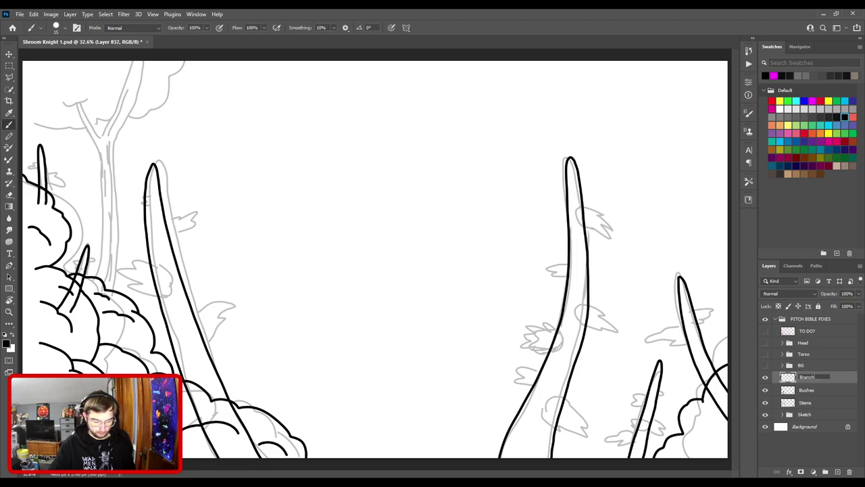
key("Return")
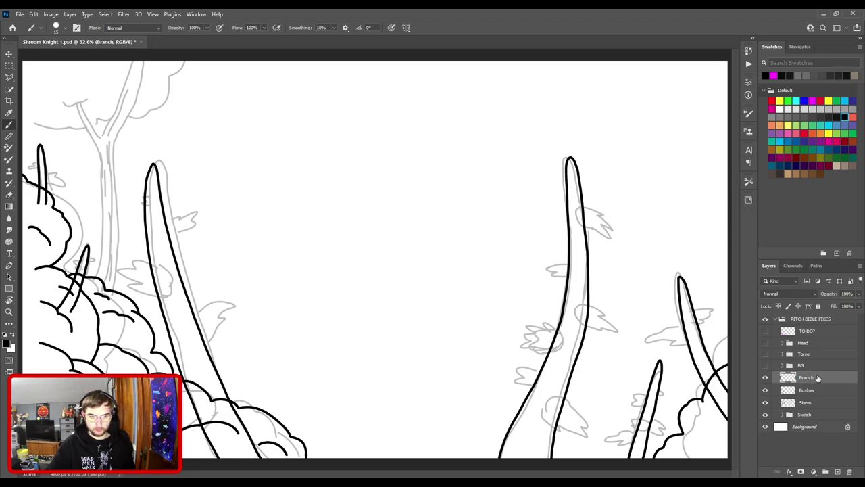
key("ctrl+minus")
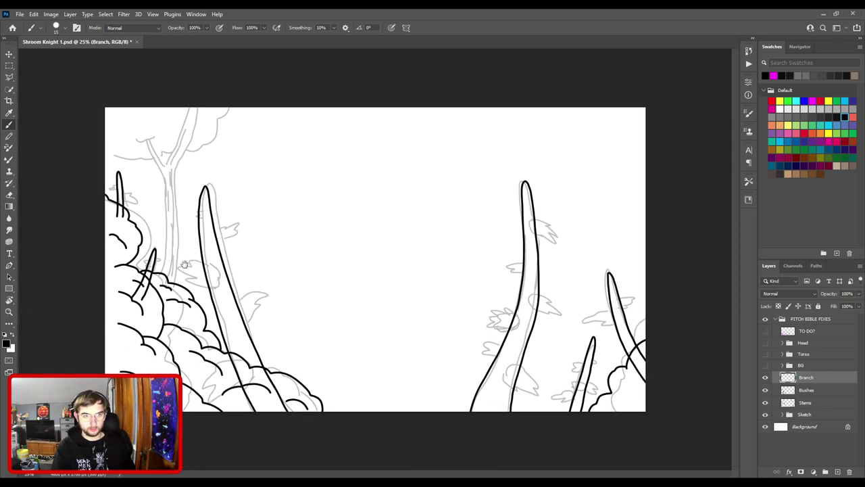
- Ink the tree's two outer edges on the Branch layer, from the trunk's base to the short branch's tip and the canvas's upper edge
key("ctrl+plus")
mouse_move(266, 288)
left_mouse_down()
mouse_move(344, 304)
mouse_move(485, 355)
left_mouse_up()
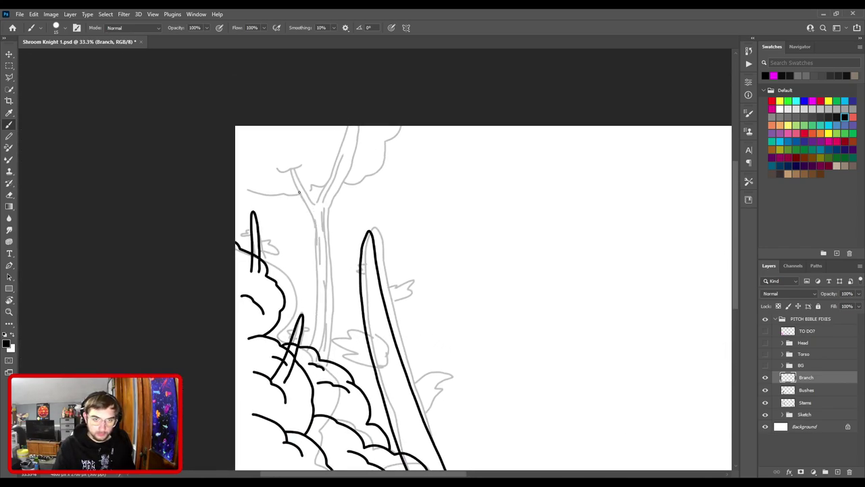
left_click_drag(292, 177, 305, 206)
key("ctrl+z")
mouse_move(290, 169)
left_mouse_down()
mouse_move(306, 208)
mouse_move(289, 171)
mouse_move(315, 230)
mouse_move(317, 303)
mouse_move(304, 360)
mouse_move(326, 377)
mouse_move(334, 202)
mouse_move(359, 125)
left_mouse_up()
key("ctrl+z")
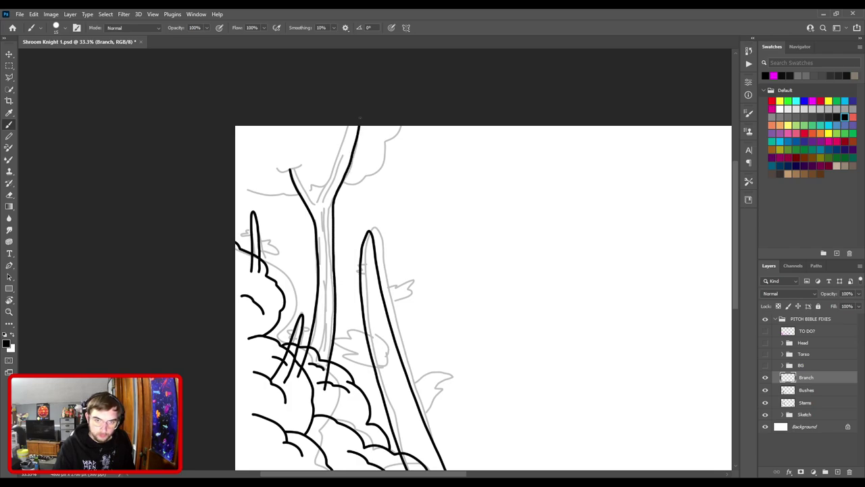
- Ink the inner edges of the tree's fork, down the short branch to the crotch and up the main branch to the canvas edge
key("ctrl+plus")
key("ctrl+plus")
left_click_drag(301, 152, 375, 329)
left_click_drag(294, 260, 328, 318)
key("ctrl+z")
left_click_drag(294, 259, 321, 315)
key("ctrl+z")
mouse_move(294, 258)
left_mouse_down()
mouse_move(331, 326)
mouse_move(338, 385)
mouse_move(391, 270)
left_mouse_up()
key("ctrl+z")
mouse_move(338, 383)
left_mouse_down()
mouse_move(370, 317)
mouse_move(396, 234)
left_mouse_up()
key("ctrl+z")
left_click_drag(338, 384, 398, 233)
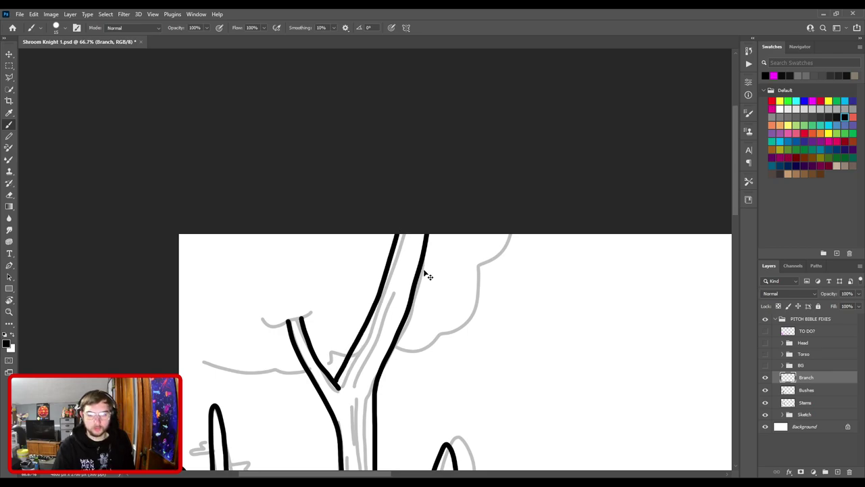
- Try to ink a single wavy line across the tip of the tree's short branch
key("ctrl+minus")
key("ctrl+0")
key("ctrl+plus")
key("ctrl+0")
key("ctrl+plus")
mouse_move(342, 153)
left_mouse_down()
mouse_move(449, 204)
mouse_move(422, 234)
left_mouse_up()
scroll(354, 178, "up", 5)
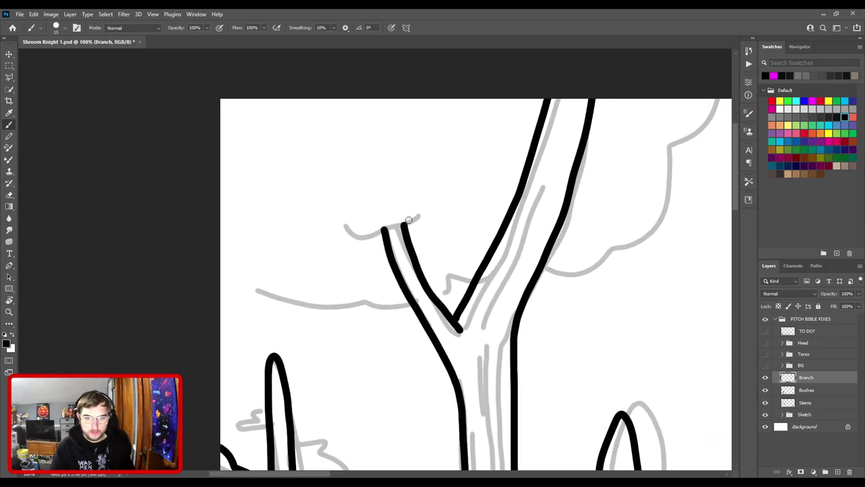
left_click_drag(381, 228, 435, 215)
key("ctrl+minus")
key("ctrl+minus")
key("ctrl+minus")
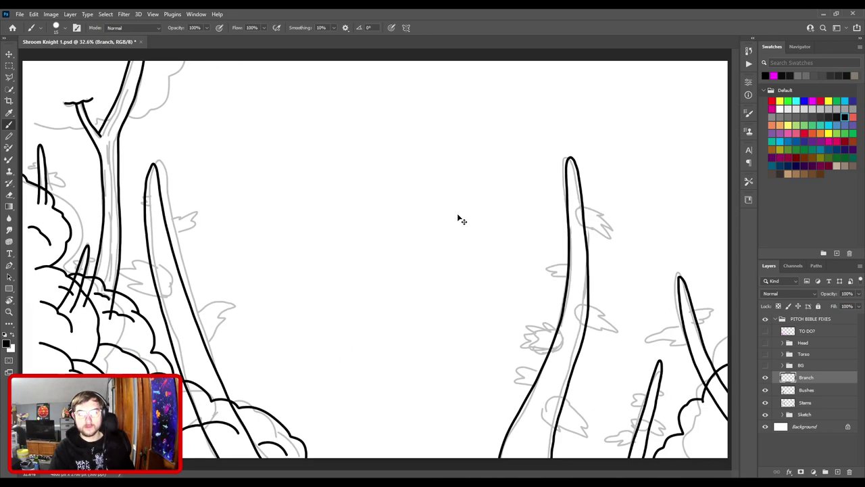
- Replace the wavy line at the short branch's tip with two upward-curving foliage strokes that meet over the branch
left_click_drag(253, 162, 502, 255)
key("ctrl+plus")
key("ctrl+plus")
left_click_drag(405, 209, 468, 264)
key("ctrl+plus")
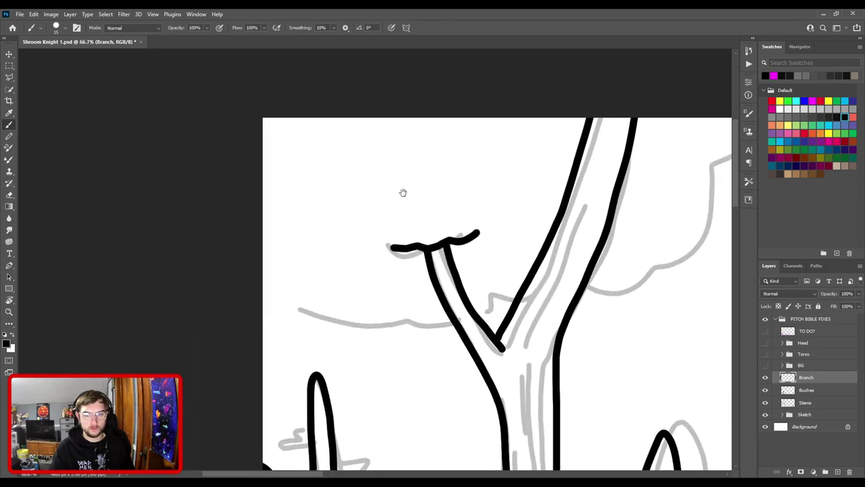
key("ctrl+z")
mouse_move(382, 241)
left_mouse_down()
mouse_move(420, 249)
mouse_move(489, 223)
left_mouse_up()
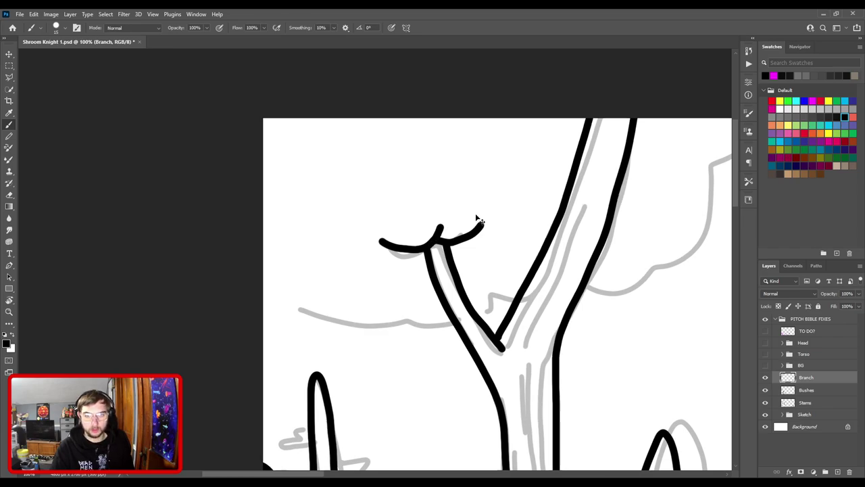
key("ctrl+minus")
key("ctrl+minus")
key("ctrl+minus")
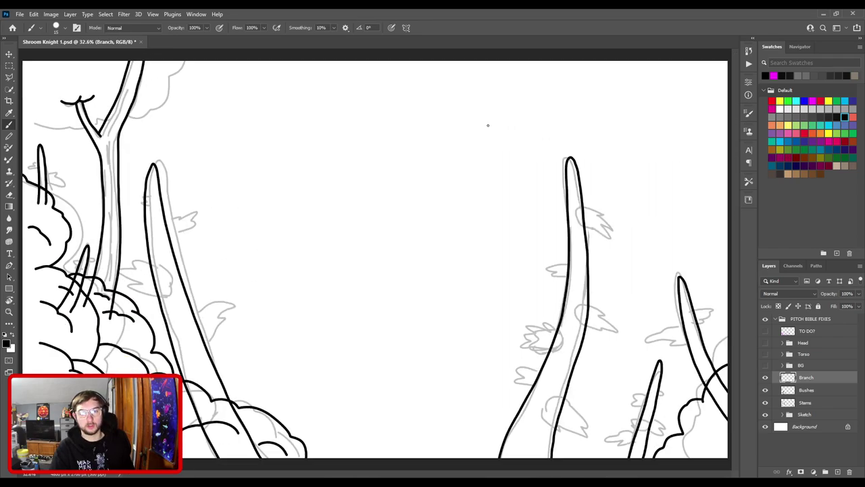
- On the Bushes layer, ink the canopy's scalloped lower edge from the canvas's left border across the fork to its upper border
left_click(811, 392)
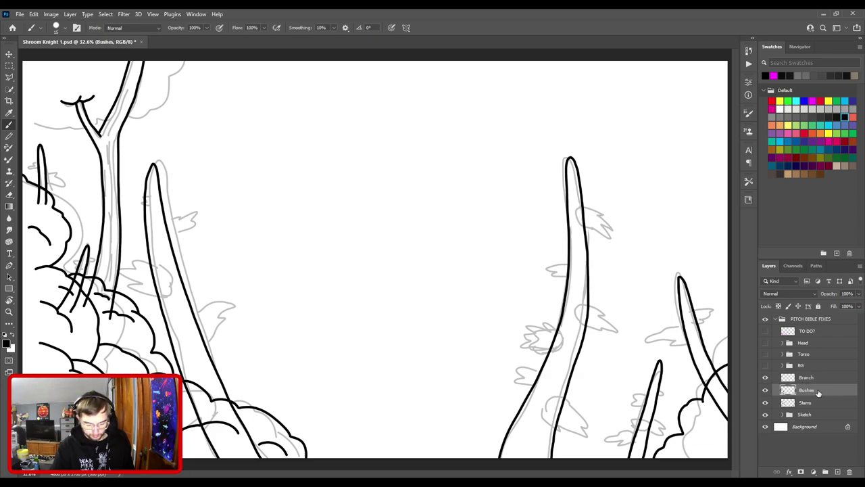
key("ctrl+minus")
key("ctrl+plus")
scroll(283, 290, "down", 2)
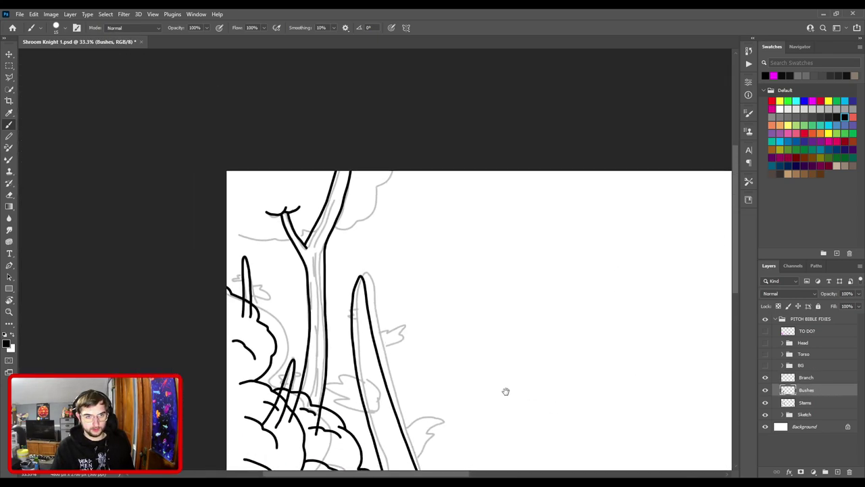
scroll(236, 241, "up", 2)
scroll(230, 324, "up", 1)
scroll(230, 324, "down", 1)
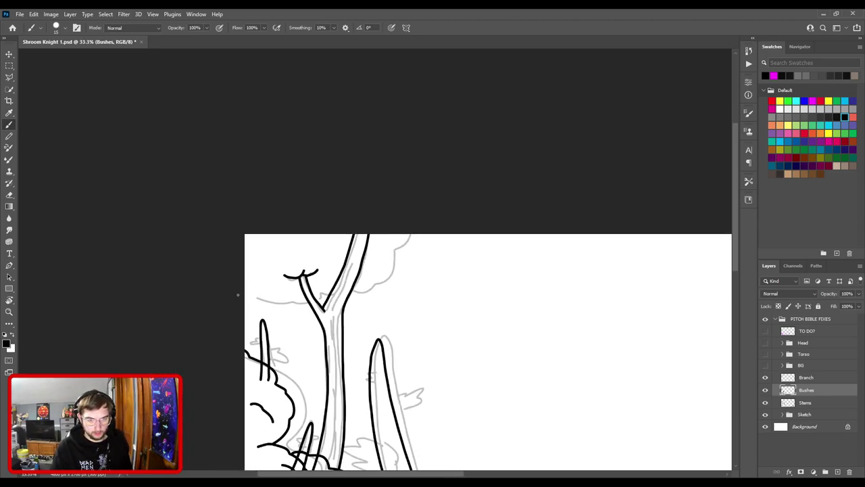
mouse_move(278, 301)
left_mouse_down()
mouse_move(300, 297)
mouse_move(321, 308)
mouse_move(326, 290)
mouse_move(359, 286)
mouse_move(419, 239)
left_mouse_up()
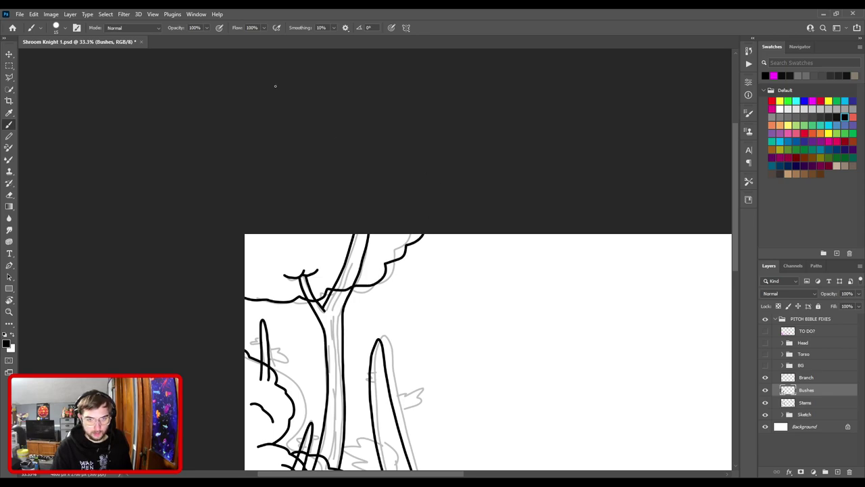
key("ctrl+z")
mouse_move(239, 290)
left_mouse_down()
mouse_move(299, 303)
mouse_move(372, 294)
mouse_move(381, 275)
mouse_move(432, 247)
left_mouse_up()
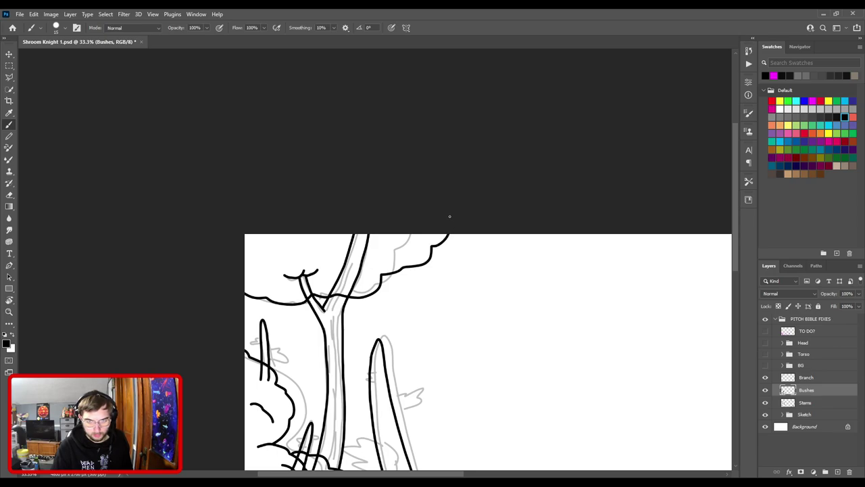
key("ctrl+0")
key("ctrl+minus")
key("ctrl+0")
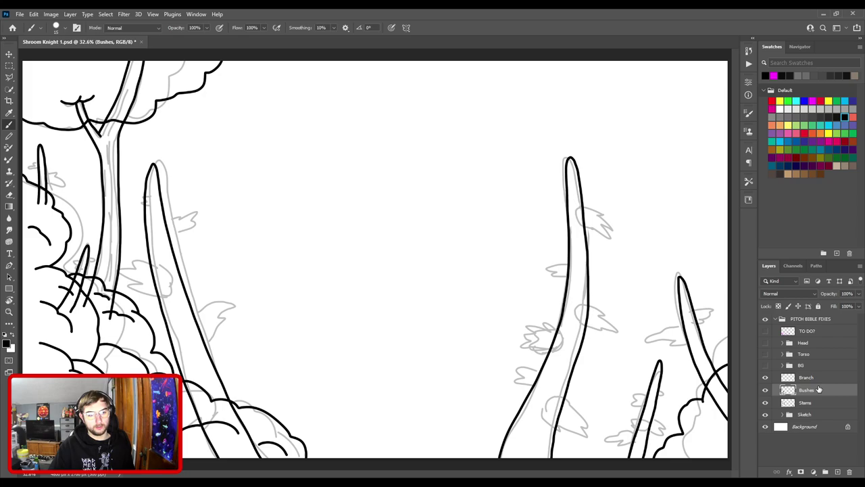
- Ink short foliage detail curves inside the tree canopy, beside the short branch, across the main branch and near the outer scallop
key("ctrl+plus")
left_click_drag(219, 222, 508, 401)
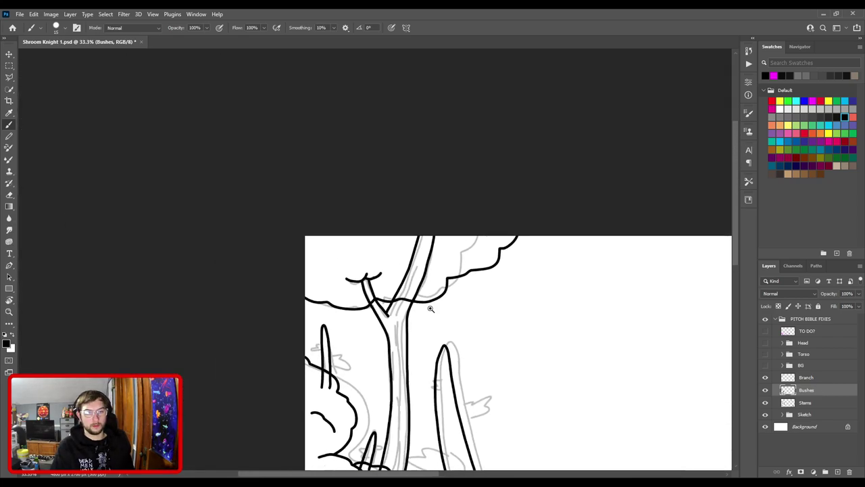
key("ctrl+plus")
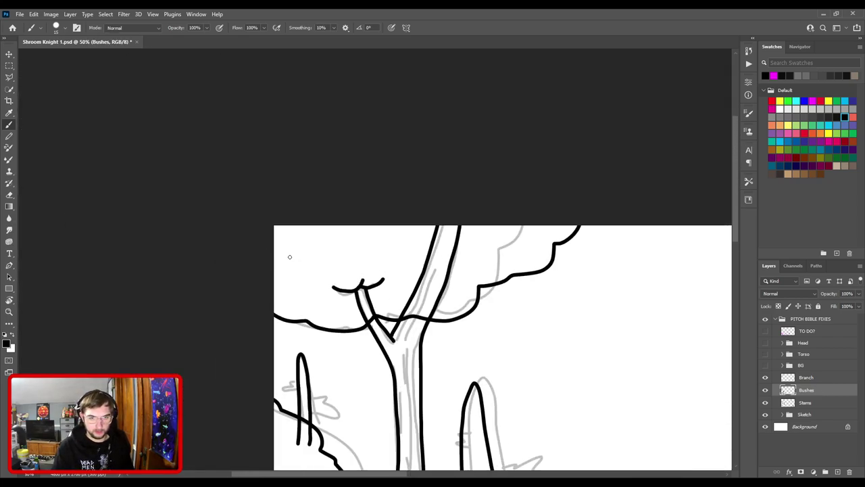
left_click_drag(275, 256, 352, 250)
key("ctrl+z")
left_click_drag(286, 257, 369, 245)
key("ctrl+z")
left_click(300, 253)
left_click_drag(309, 259, 370, 248)
key("ctrl+z")
mouse_move(291, 238)
left_mouse_down()
mouse_move(319, 249)
mouse_move(346, 238)
left_mouse_up()
mouse_move(413, 247)
left_mouse_down()
mouse_move(473, 248)
mouse_move(502, 229)
mouse_move(535, 241)
left_mouse_up()
key("ctrl+z")
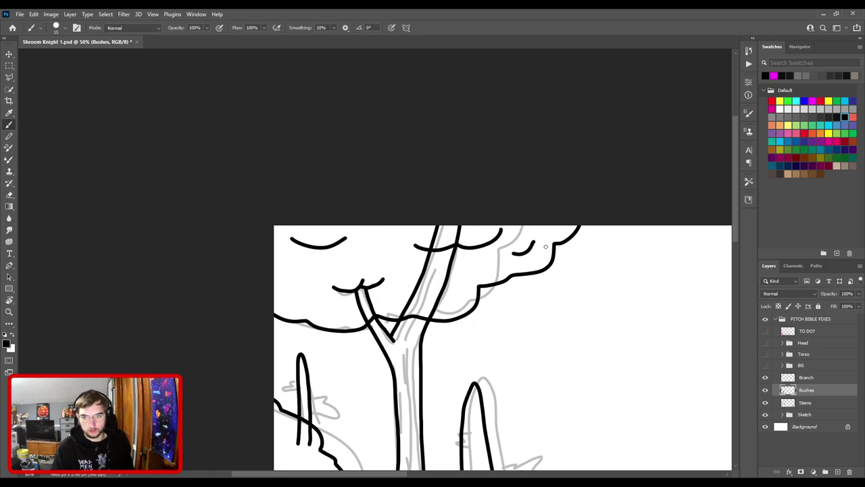
scroll(575, 247, "down", 3)
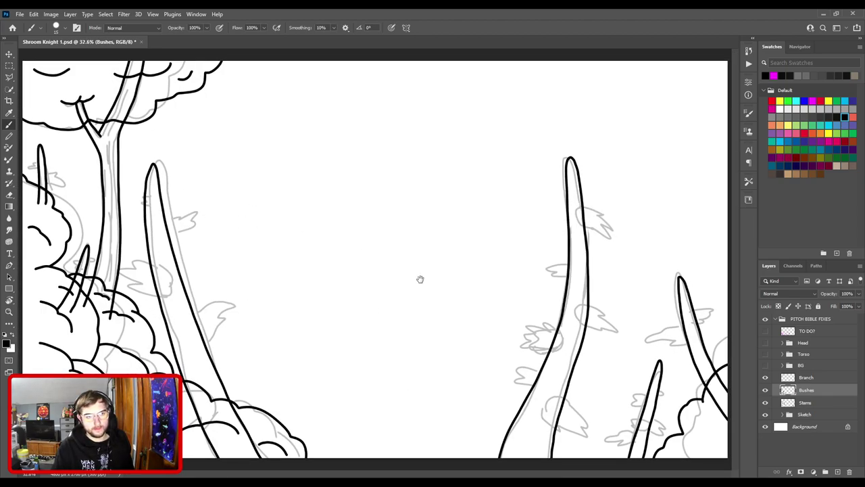
- Extend the two scallop corners on the canopy's right side with short inward strokes
key("ctrl+plus")
left_click_drag(189, 171, 418, 353)
key("ctrl+plus")
key("ctrl+plus")
key("ctrl+plus")
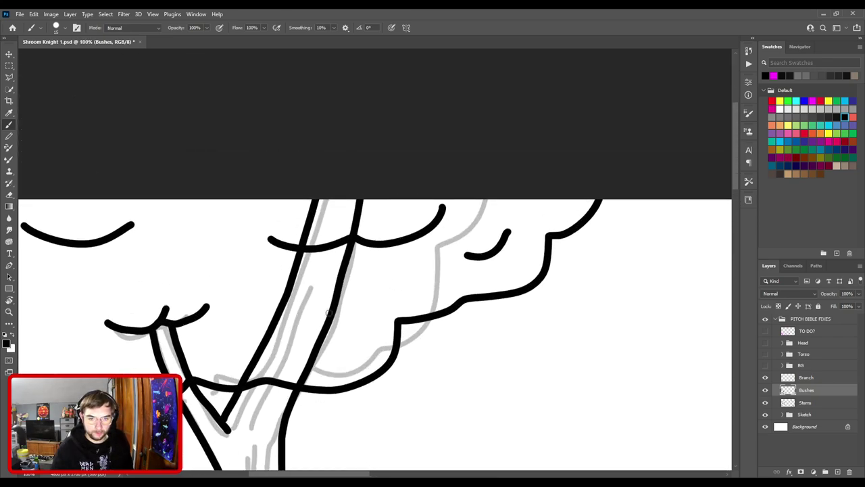
left_click_drag(352, 308, 400, 322)
key("ctrl+z")
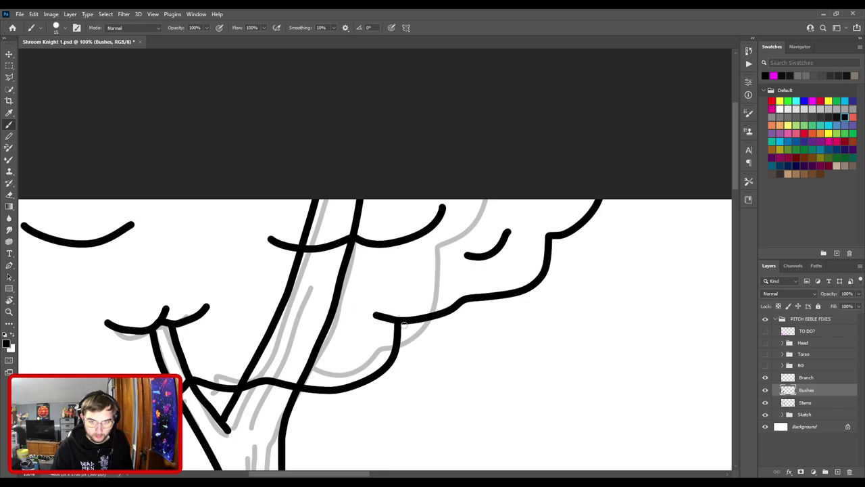
left_click_drag(547, 234, 540, 232)
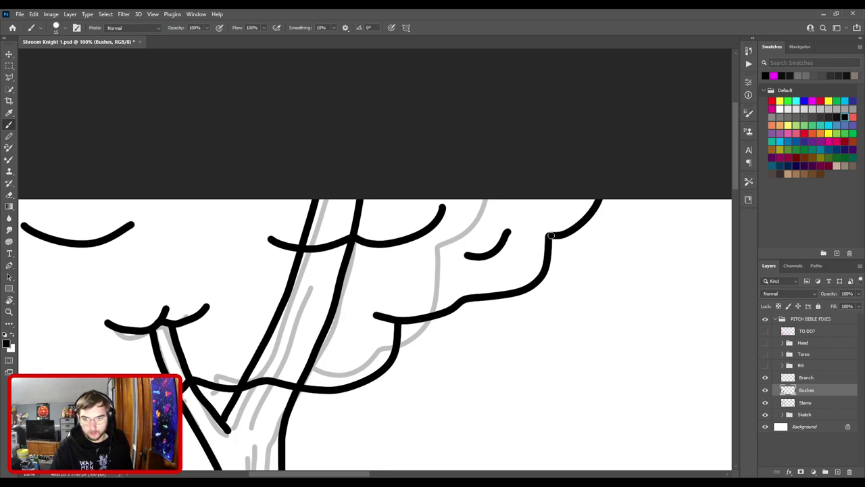
- Erase the rough tips of the canopy's two right-hand detail curves and redraw them with clean rounded ends
key("ctrl+plus")
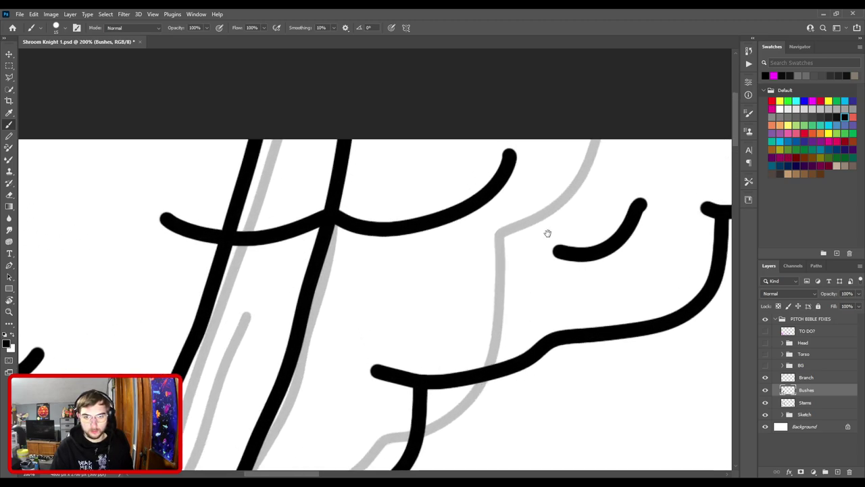
left_click_drag(548, 232, 381, 248)
key("e")
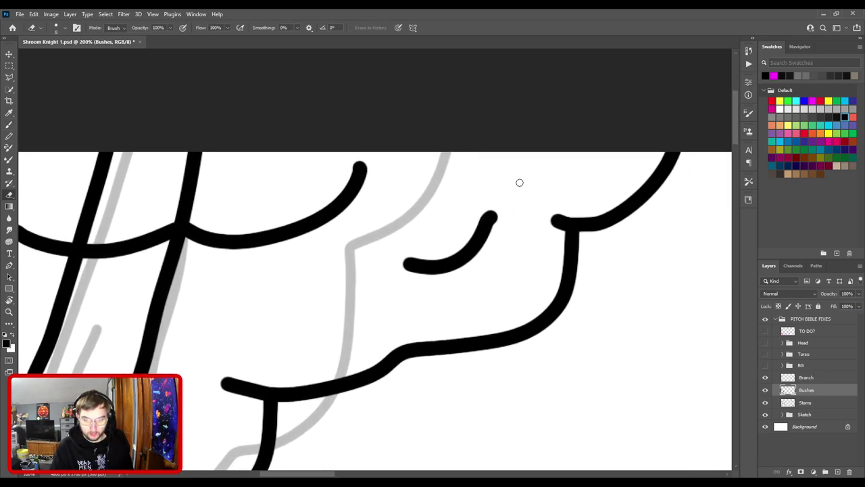
mouse_move(496, 225)
left_mouse_down()
mouse_move(498, 210)
mouse_move(484, 207)
left_mouse_up()
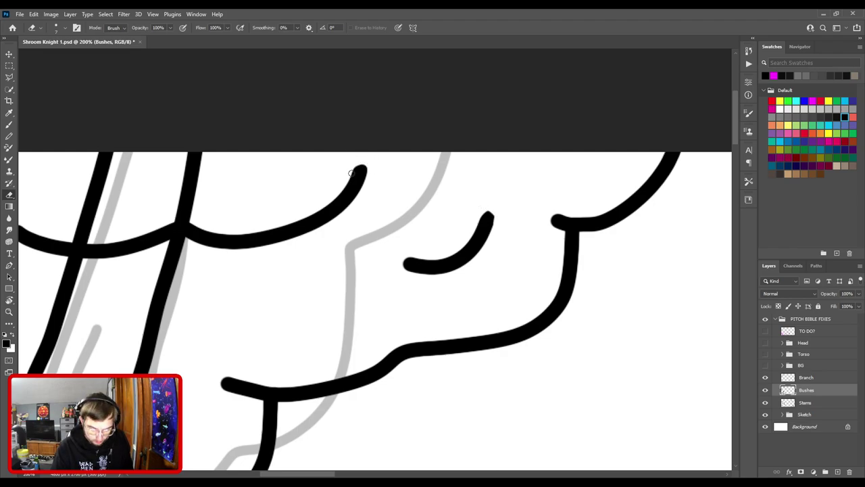
key("b")
left_click_drag(359, 170, 363, 168)
left_click_drag(486, 228, 494, 216)
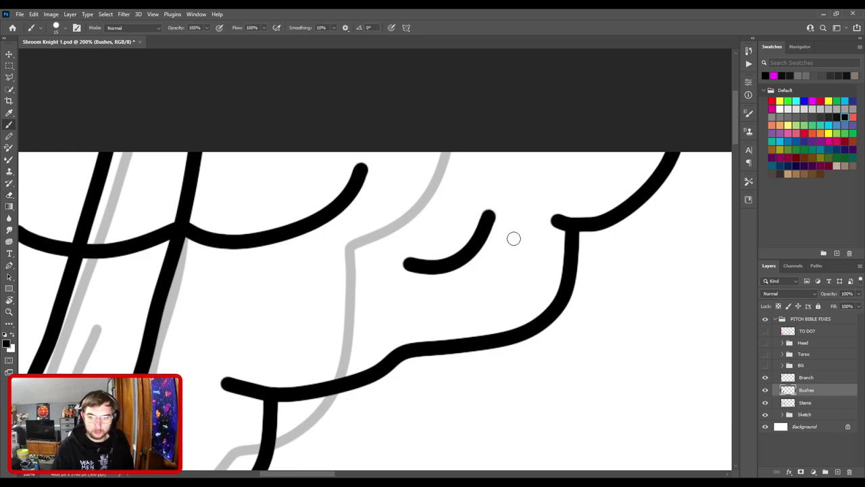
- Try to ink a scalloped foliage line inside the canopy leading to the short branch's tip
key("ctrl+minus")
key("ctrl+minus")
key("ctrl+minus")
key("ctrl+minus")
left_click_drag(331, 207, 586, 292)
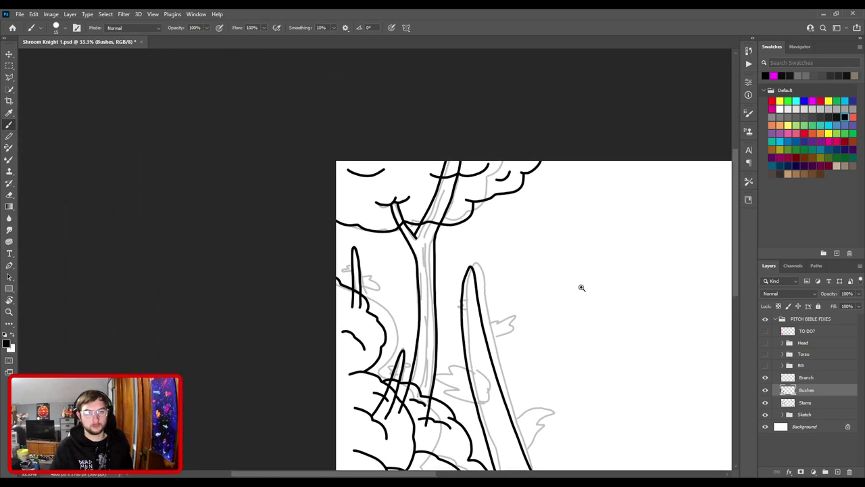
key("ctrl+plus")
left_click_drag(297, 154, 363, 166)
key("ctrl+z")
mouse_move(312, 156)
left_mouse_down()
mouse_move(356, 165)
mouse_move(388, 150)
left_mouse_up()
key("ctrl+z")
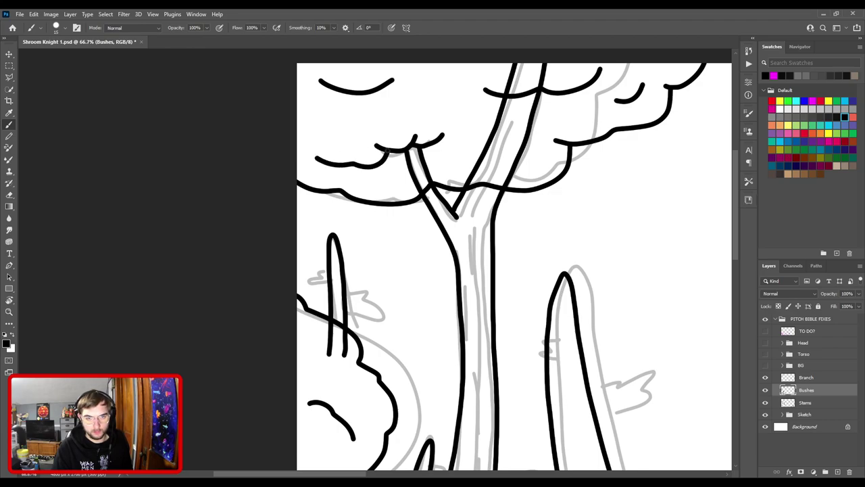
key("ctrl+z")
mouse_move(354, 173)
left_mouse_down()
mouse_move(386, 173)
mouse_move(370, 327)
mouse_move(394, 248)
left_mouse_up()
key("ctrl+z")
- Ink one short foliage curve inside the canopy at the canvas's left border
left_click_drag(305, 207, 327, 201)
key("ctrl+z")
key("ctrl+z")
key("ctrl+z")
key("ctrl+z")
key("ctrl+z")
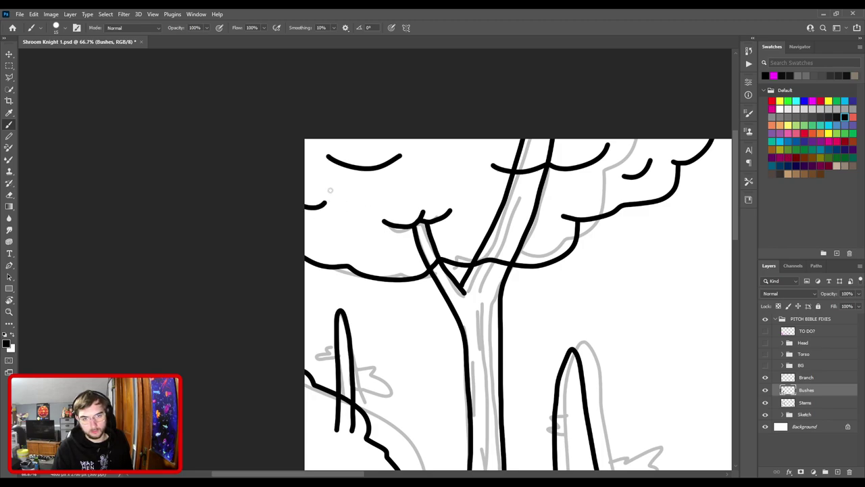
key("ctrl+minus")
key("ctrl+0")
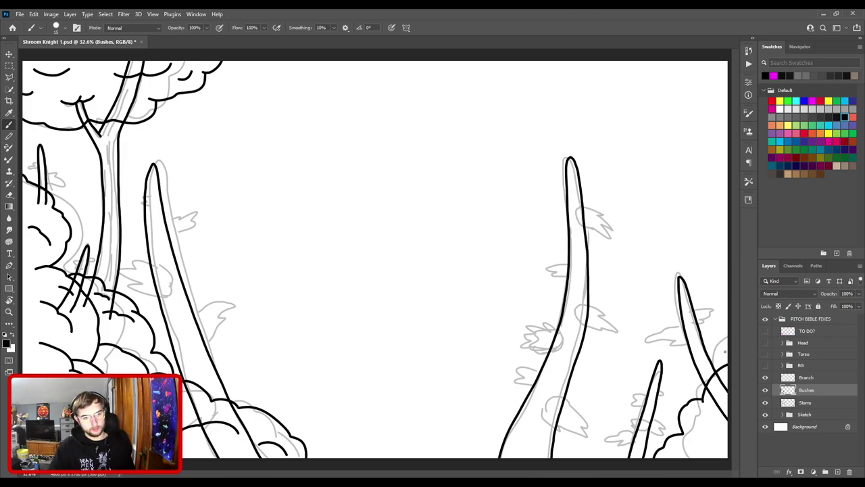
- Add a new layer above Branch and name it Bark
left_click(837, 472)
left_click_drag(813, 390, 814, 379)
double_click(813, 379)
type("Bark")
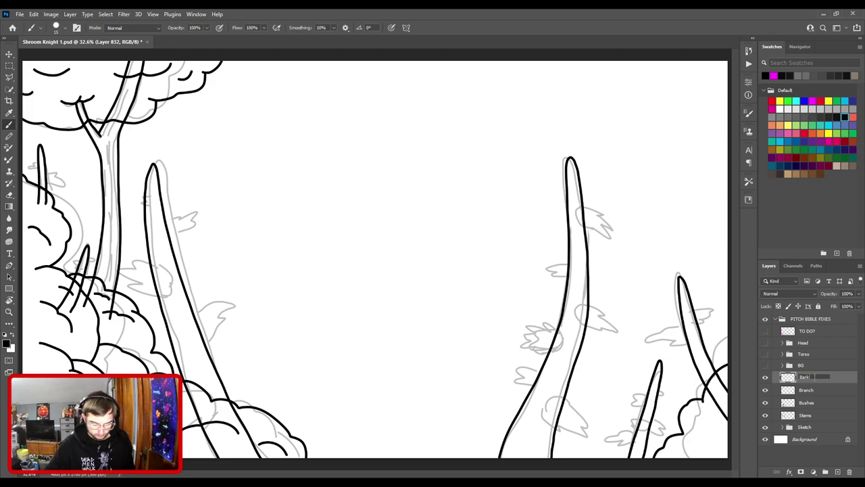
key("Return")
- Ink broken vertical bark lines on the Bark layer, running up the tree trunk from its base to the fork
left_click(143, 248, "ctrl")
left_click_drag(143, 248, 407, 272)
left_click(407, 272, "ctrl")
key("ctrl+plus")
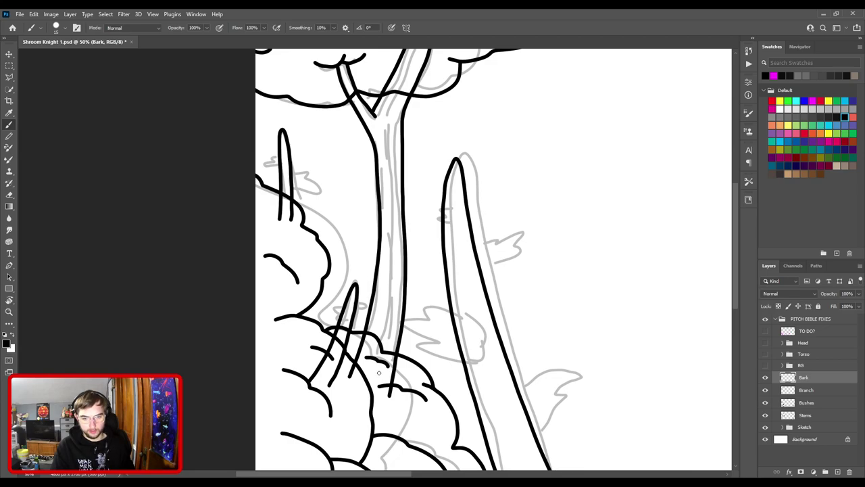
mouse_move(382, 367)
left_mouse_down()
mouse_move(397, 315)
mouse_move(387, 304)
mouse_move(389, 249)
left_mouse_up()
mouse_move(403, 284)
left_mouse_down()
mouse_move(399, 264)
mouse_move(414, 308)
mouse_move(404, 246)
left_mouse_up()
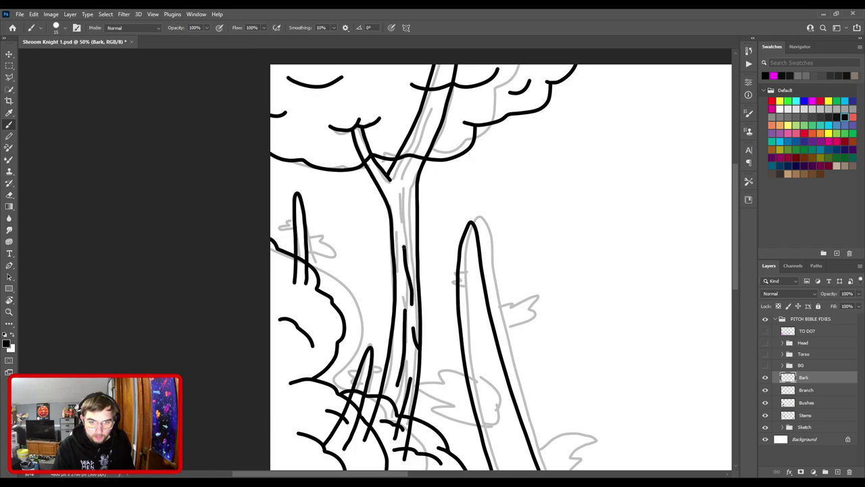
scroll(414, 284, "up", 5)
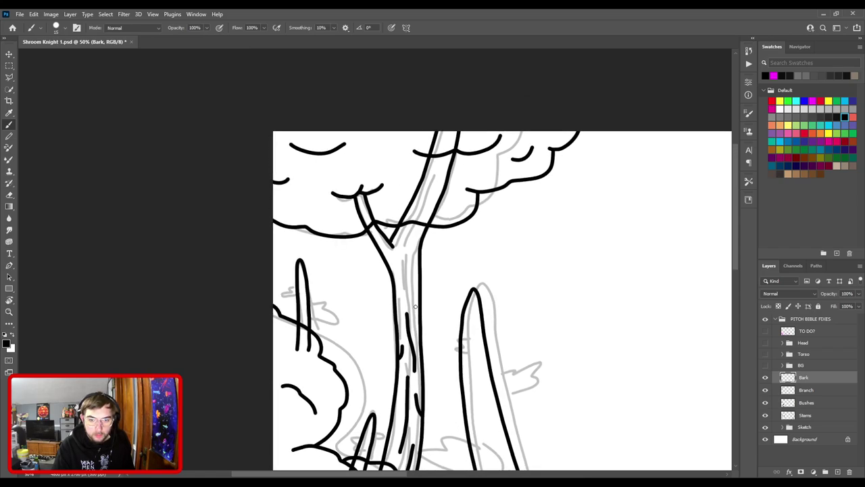
left_click_drag(415, 308, 418, 229)
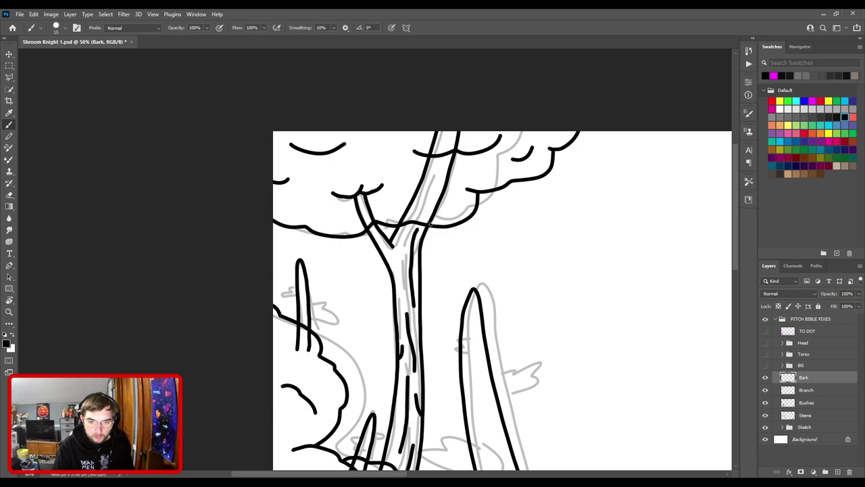
left_click_drag(401, 295, 401, 277)
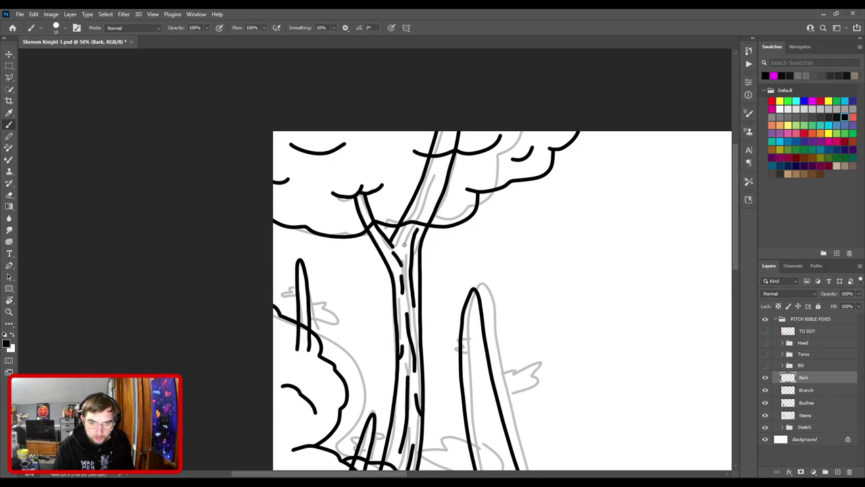
- Ink short bark lines up the main branch from the fork to the foliage curve inside the canopy
left_click_drag(404, 244, 444, 177)
left_click_drag(443, 178, 421, 265)
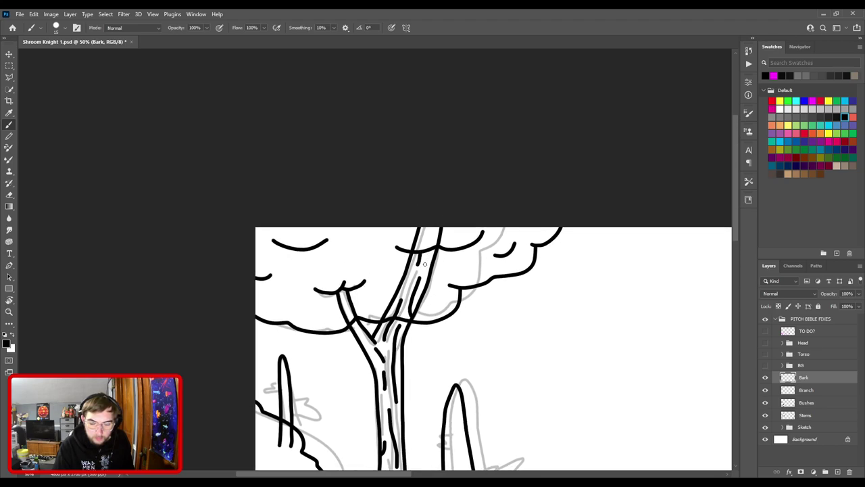
key("ctrl+z")
left_click_drag(415, 268, 417, 256)
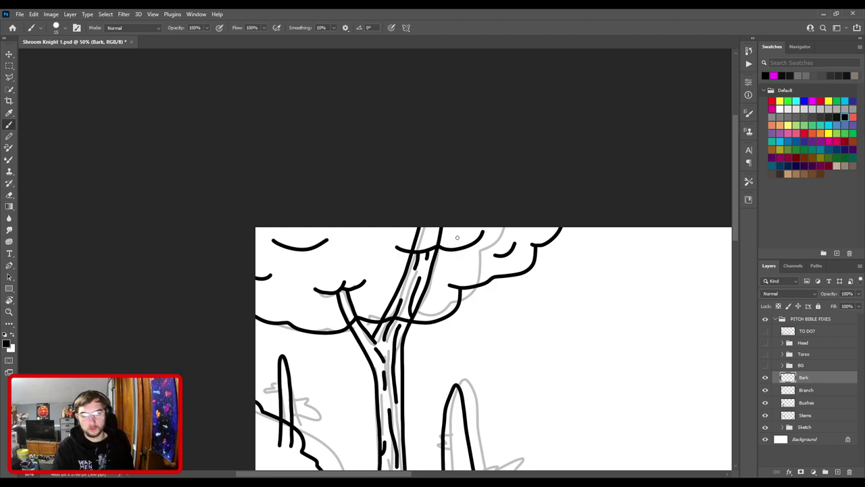
- Examine the tree's inked bark lines up close and within the whole scene
key("ctrl+minus")
key("ctrl+minus")
key("ctrl+plus")
left_click_drag(280, 196, 520, 324)
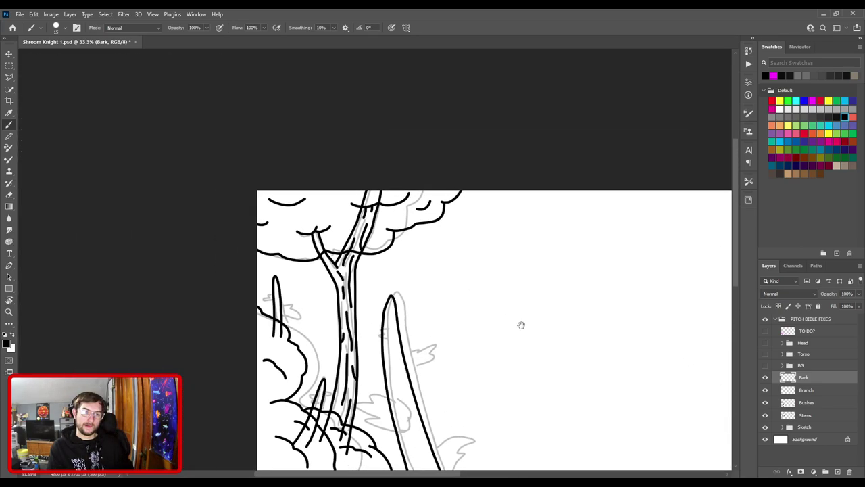
key("ctrl+minus")
key("ctrl+plus")
left_click_drag(378, 241, 409, 269)
left_click_drag(325, 211, 518, 332)
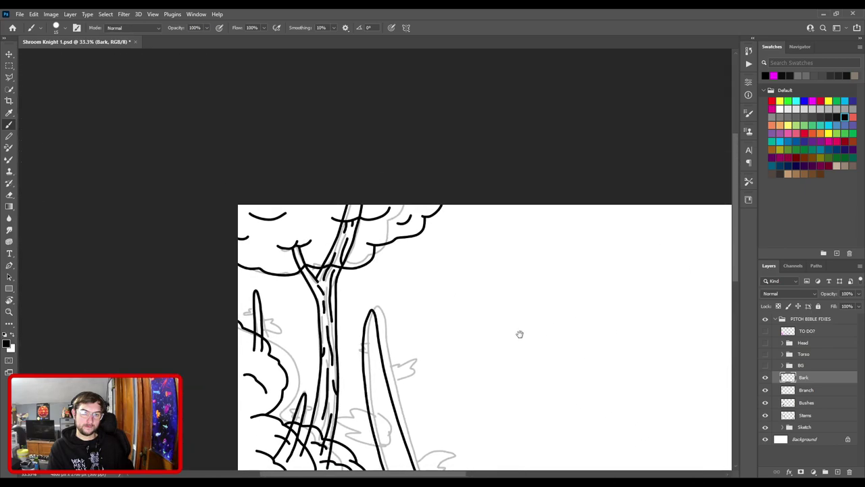
scroll(426, 254, "down", 1)
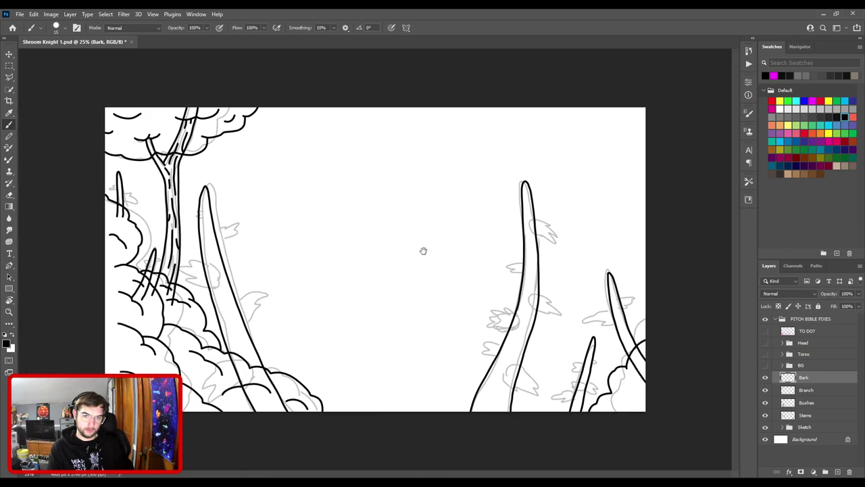
scroll(394, 257, "up", 2)
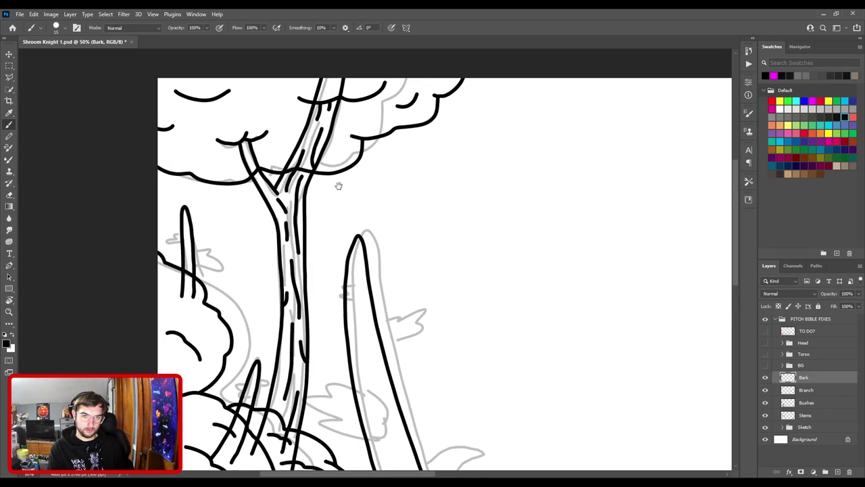
- On the Branch layer, erase the main branch's outlines between the inner foliage curve and the canvas's upper edge with an enlarged eraser
left_click_drag(339, 186, 432, 336)
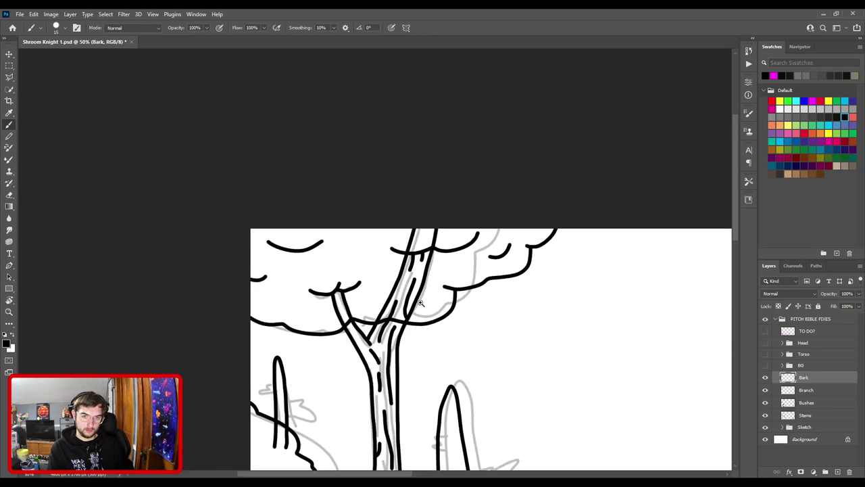
key("ctrl+plus")
key("ctrl+plus")
left_click_drag(525, 224, 427, 274)
key("e")
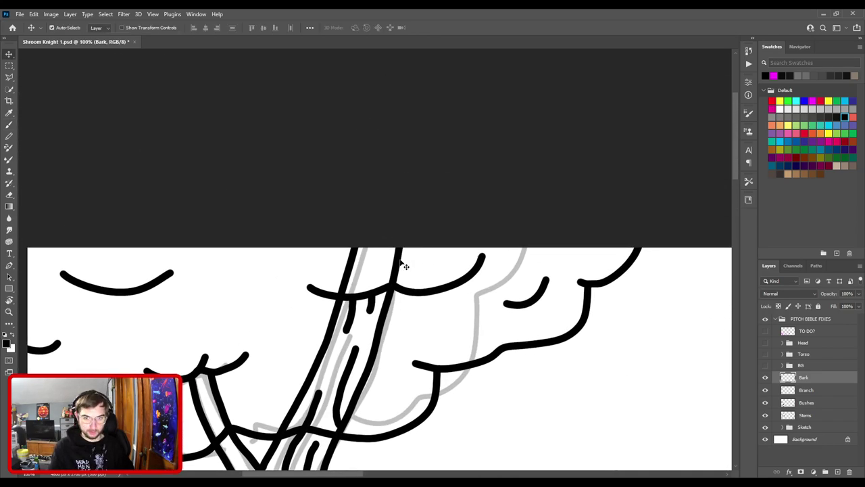
key("alt+bracketleft")
key("bracketright")
key("bracketright")
key("bracketright")
key("bracketright")
key("bracketright")
key("bracketright")
key("bracketright")
key("bracketright")
key("bracketright")
mouse_move(398, 247)
left_mouse_down()
mouse_move(406, 253)
mouse_move(391, 268)
mouse_move(395, 276)
mouse_move(342, 287)
mouse_move(357, 237)
left_mouse_up()
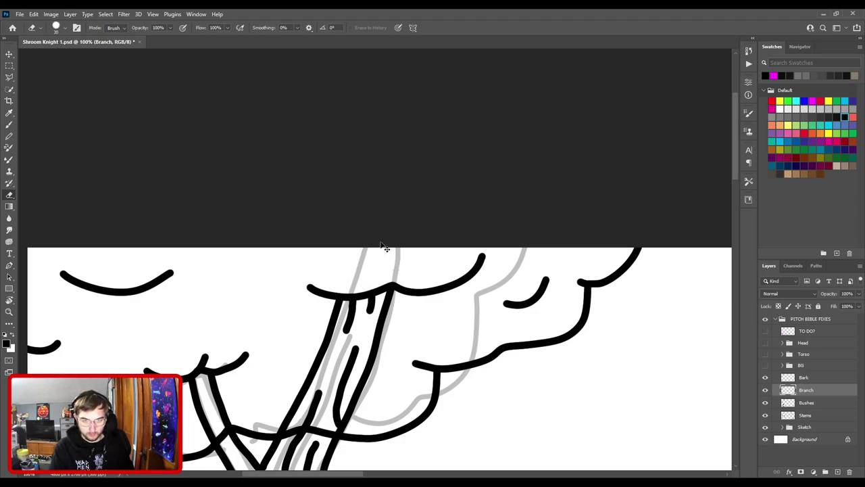
- Review the trimmed main branch in the whole scene, undoing and redoing the erasure to compare both versions
key("ctrl+0")
key("ctrl+plus")
left_click_drag(273, 205, 504, 342)
key("ctrl+plus")
key("ctrl+plus")
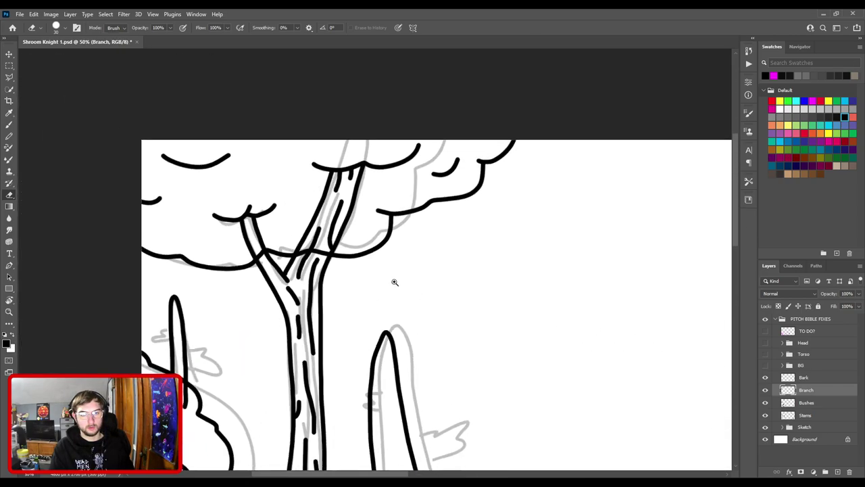
key("ctrl+0")
key("ctrl+plus")
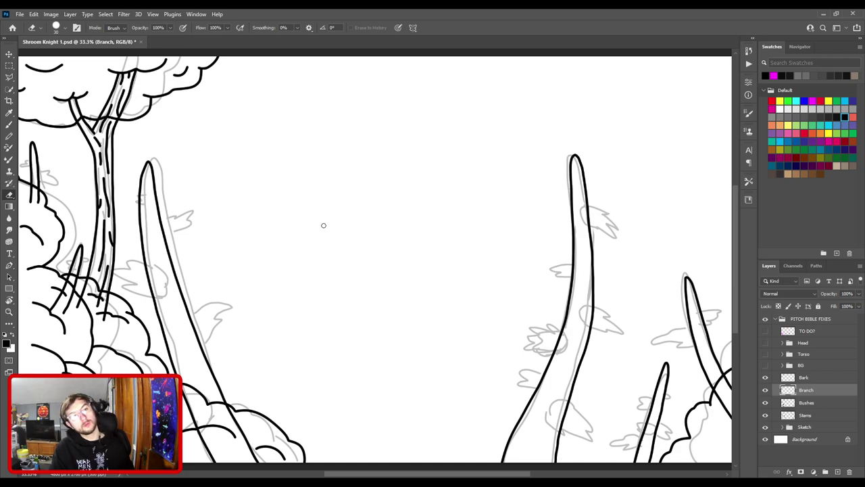
key("ctrl+z")
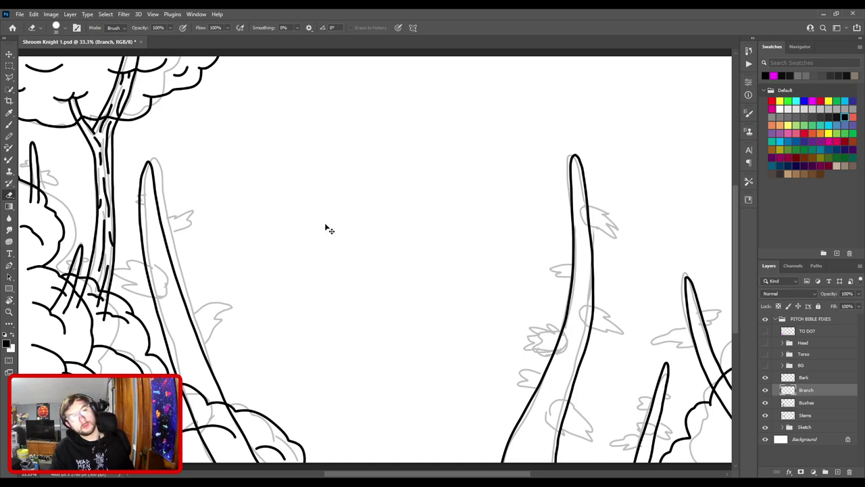
key("ctrl+shift+z")
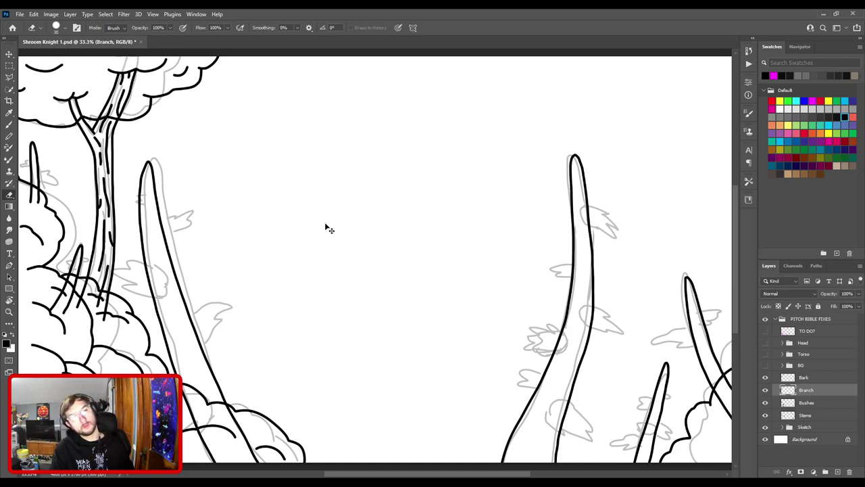
- Inspect where the main branch meets the foliage curve, up close and with the Bushes layer hidden and shown
left_click(324, 223, "ctrl")
left_click_drag(332, 234, 586, 361)
left_click_drag(332, 199, 497, 338)
left_click(486, 260, "ctrl")
scroll(486, 260, "up", 6)
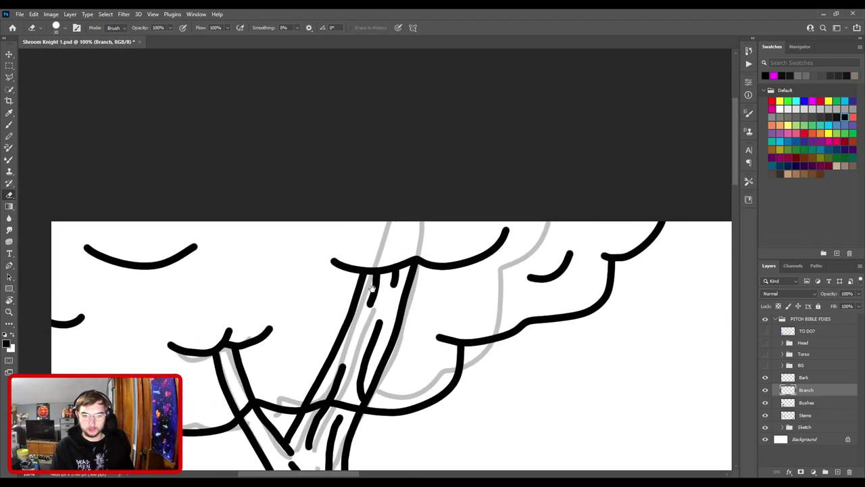
key("b")
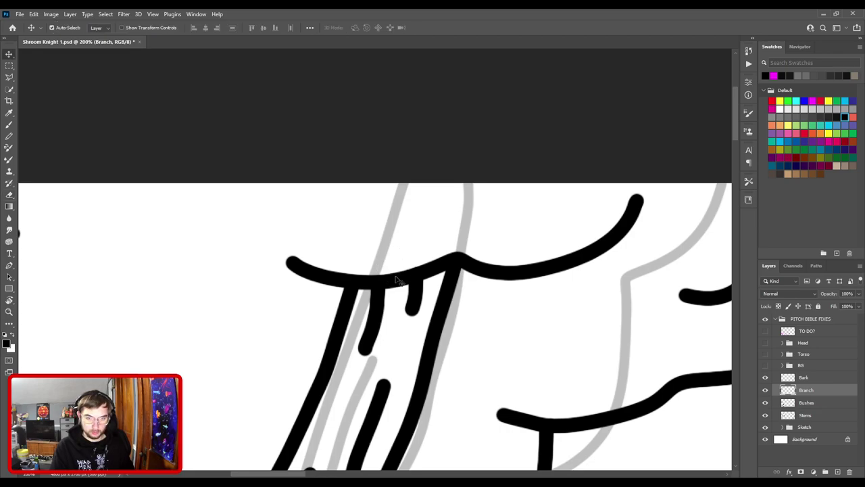
key("alt+bracketleft")
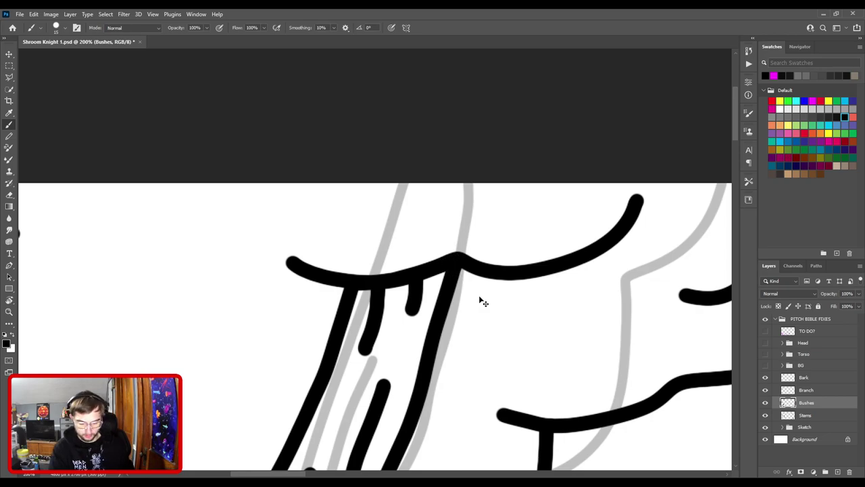
key("ctrl+1")
key("ctrl+0")
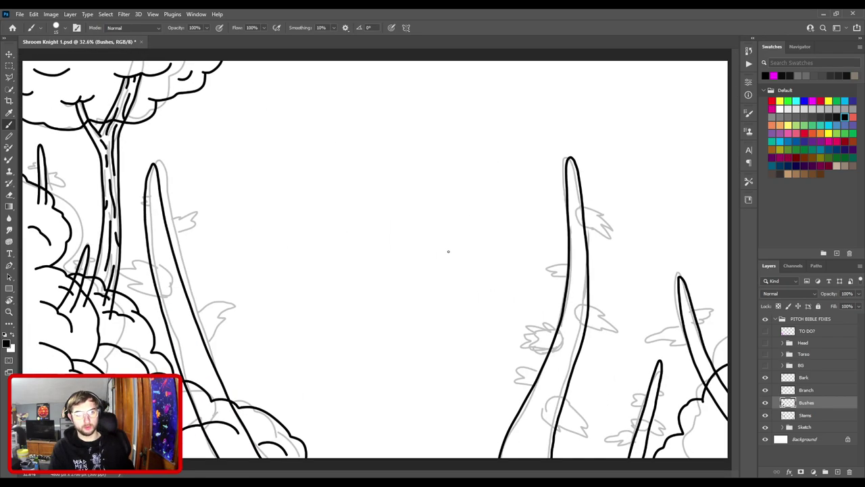
left_click(765, 402)
left_click(765, 403)
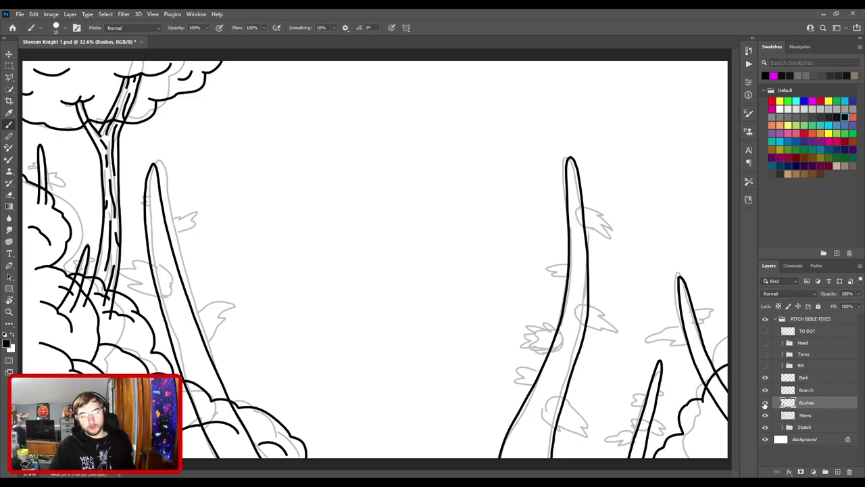
left_click(766, 403)
left_click(766, 403)
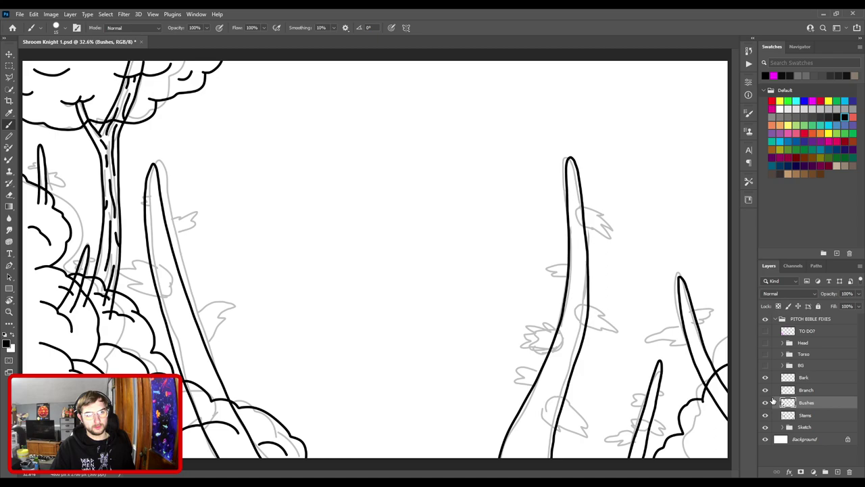
- Ink a line across the main branch's open top on the Branch layer, following the foliage curve
key("ctrl+plus")
left_click_drag(240, 161, 519, 343)
key("ctrl+plus")
key("ctrl+plus")
scroll(518, 343, "up", 5)
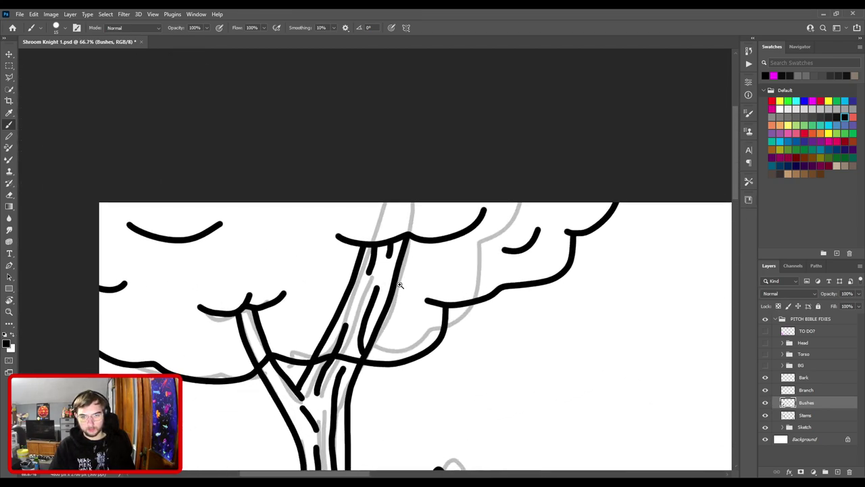
left_click(456, 292, "ctrl")
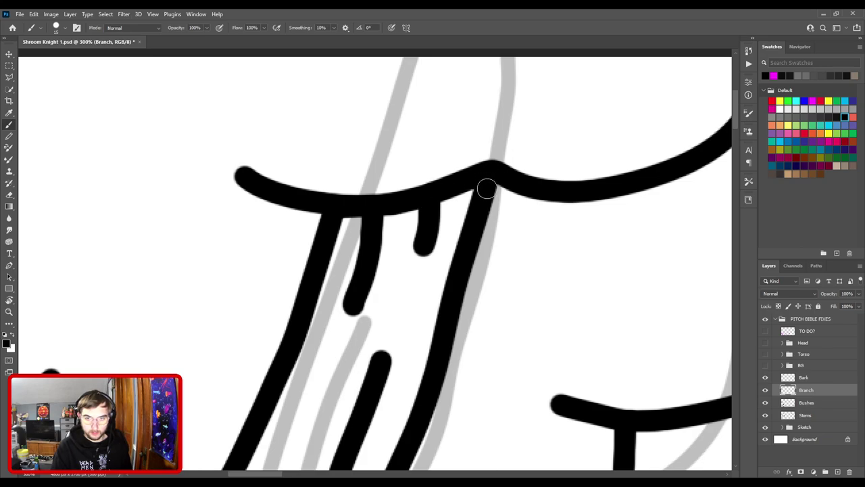
key("ctrl+0")
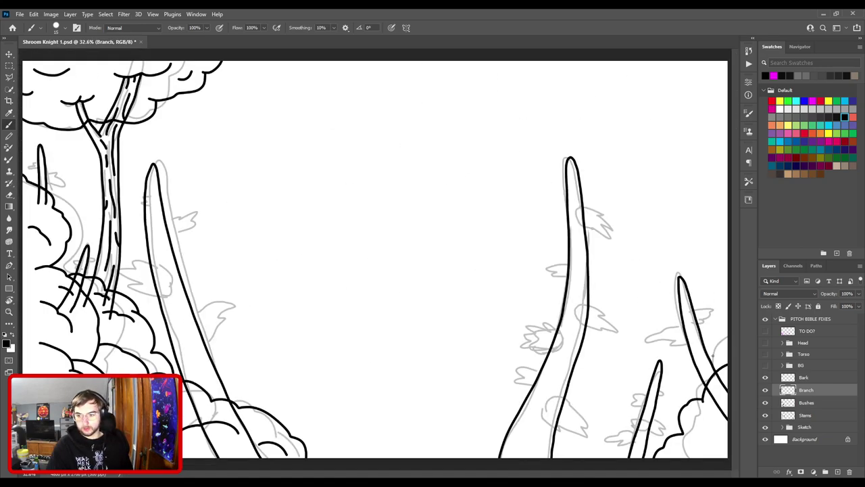
- Hide the Bushes layer briefly to check the branch's top edge, show it again, and save the document
left_click(765, 402)
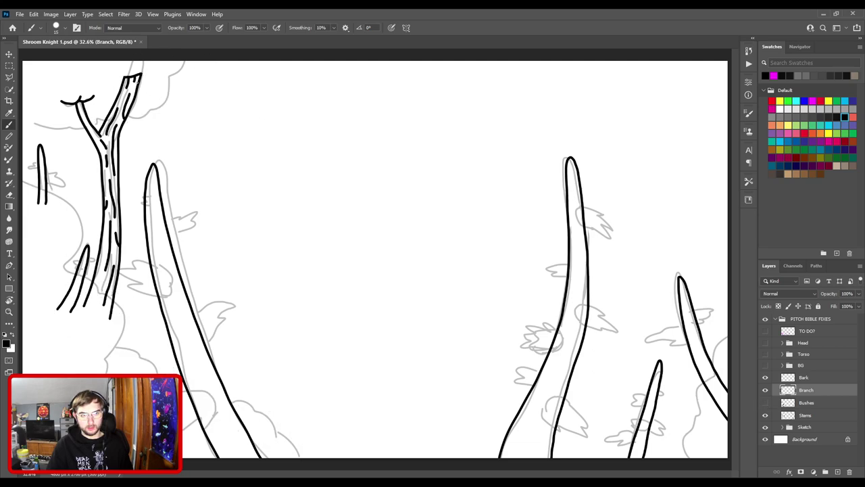
left_click(765, 402)
key("ctrl+s")
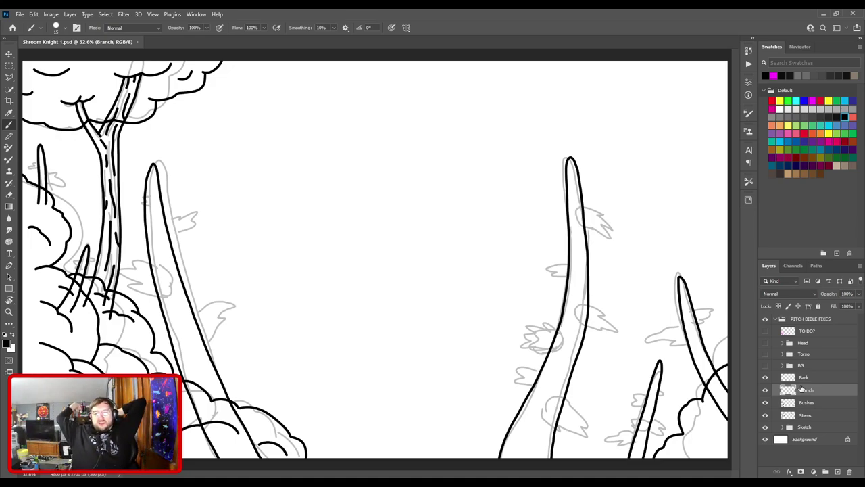
- Make the Bushes layer active by picking a bush line on the canvas, ready for inking with the Brush
key("v")
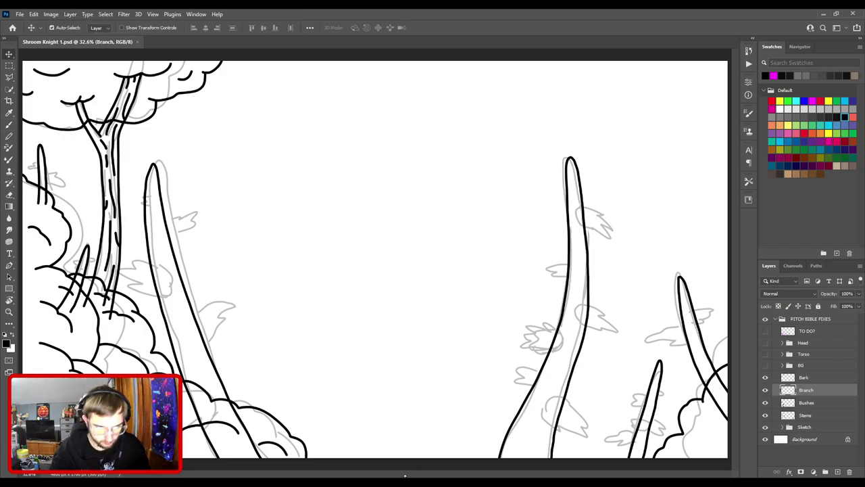
left_click(191, 434)
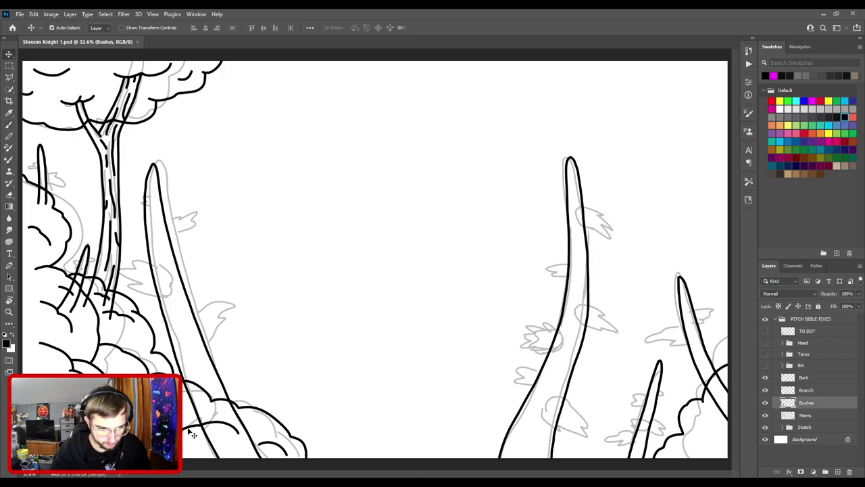
key("b")
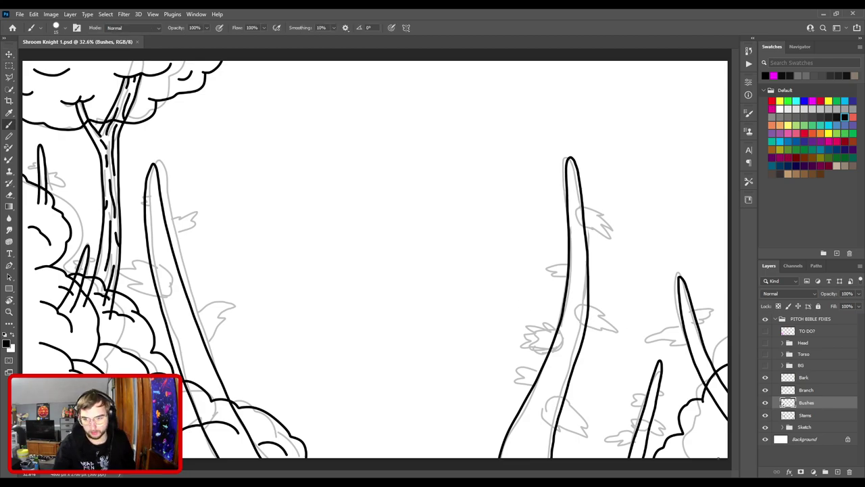
- Try to ink scalloped detail curves inside the bush at the canvas's lower-right corner
left_click_drag(686, 444, 727, 426)
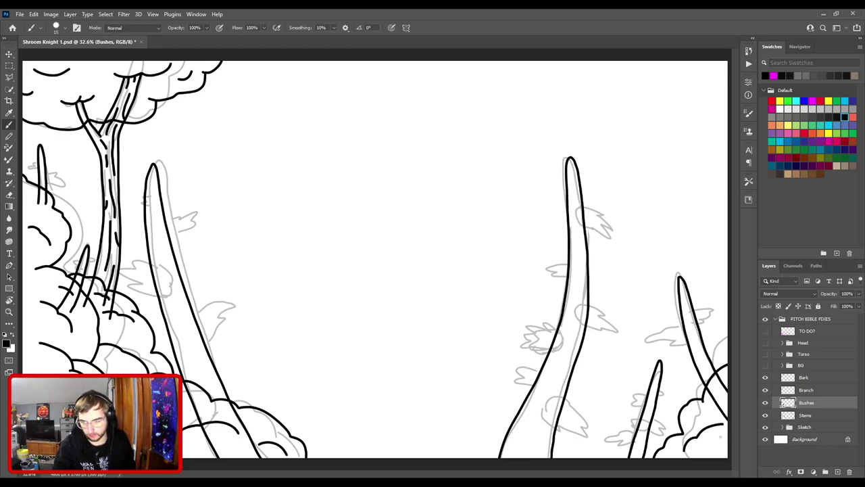
left_click_drag(700, 451, 726, 423)
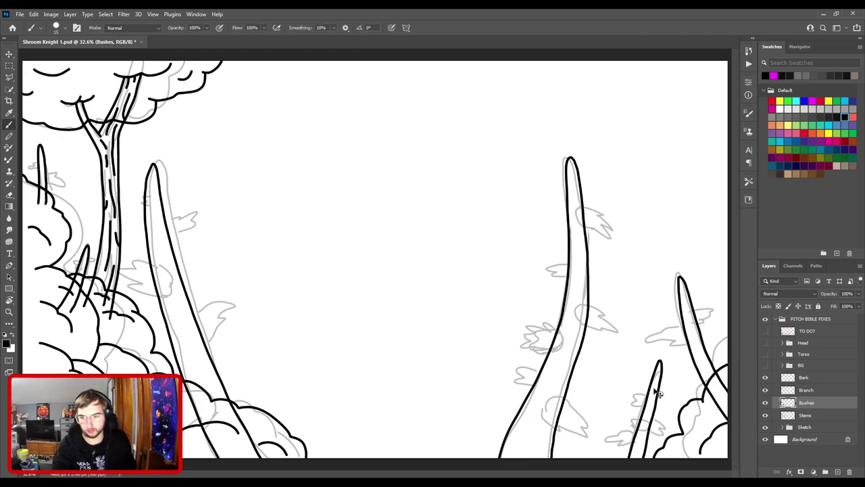
key("ctrl+plus")
left_click_drag(579, 362, 302, 201)
key("ctrl+plus")
key("ctrl+plus")
key("ctrl+z")
mouse_move(464, 332)
left_mouse_down()
mouse_move(465, 320)
mouse_move(538, 271)
left_mouse_up()
key("ctrl+z")
- Ink a two-lobed scalloped detail curve inside the lower-right bush, undoing the extra strokes tried beside it
mouse_move(470, 332)
left_mouse_down()
mouse_move(505, 282)
mouse_move(528, 281)
left_mouse_up()
left_click_drag(524, 317, 567, 294)
key("ctrl+z")
left_click_drag(454, 300, 469, 307)
key("ctrl+z")
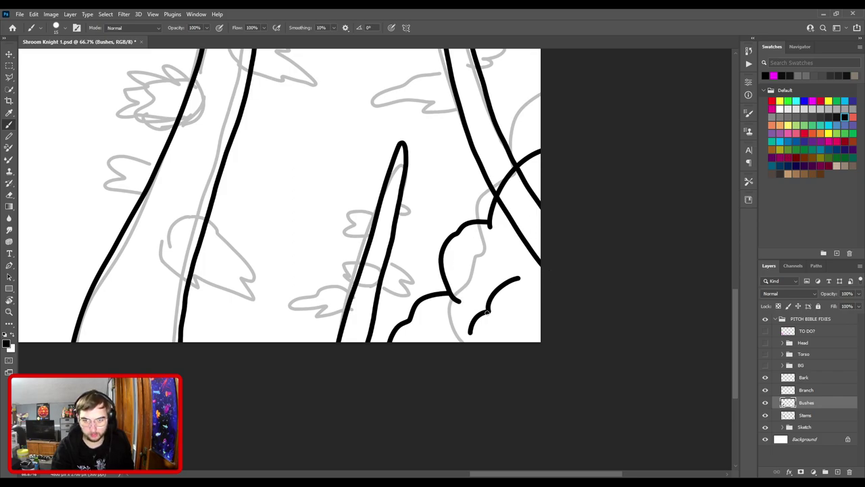
- Ink small scalloped detail curves along the canvas's lower edge and near the stem inside the lower-right bush, and save the document
key("ctrl+minus")
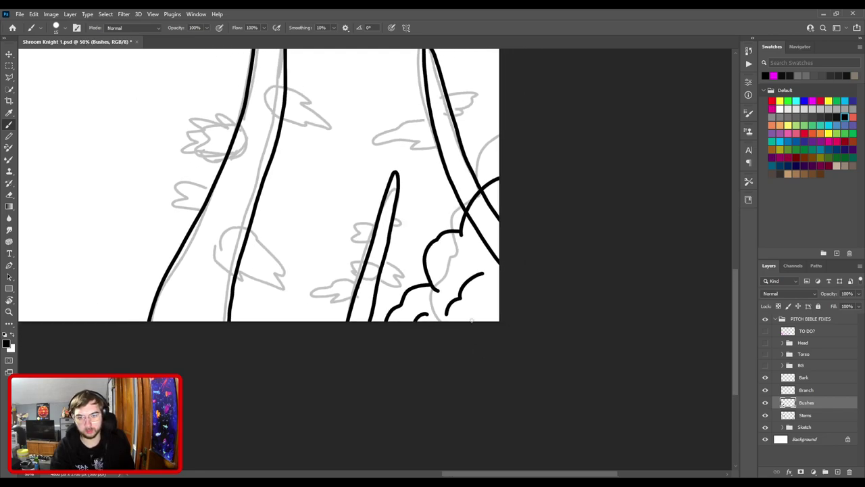
key("ctrl+z")
left_click_drag(417, 322, 430, 313)
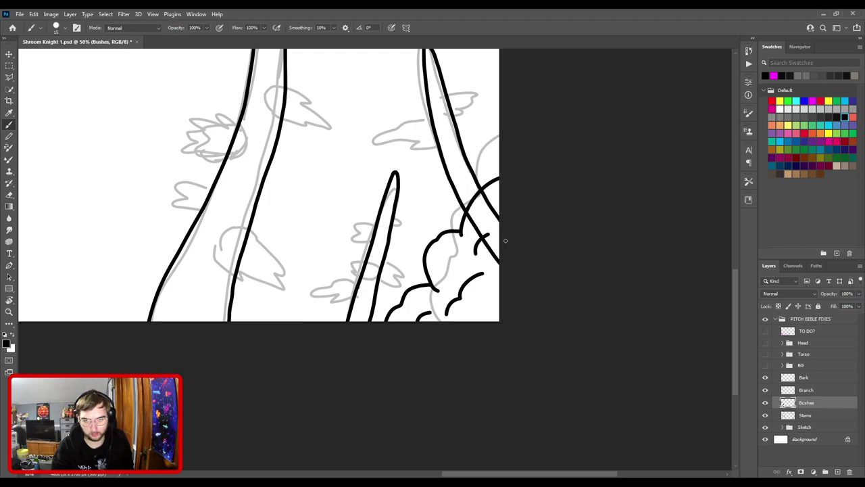
key("ctrl+minus")
key("ctrl+0")
key("ctrl+s")
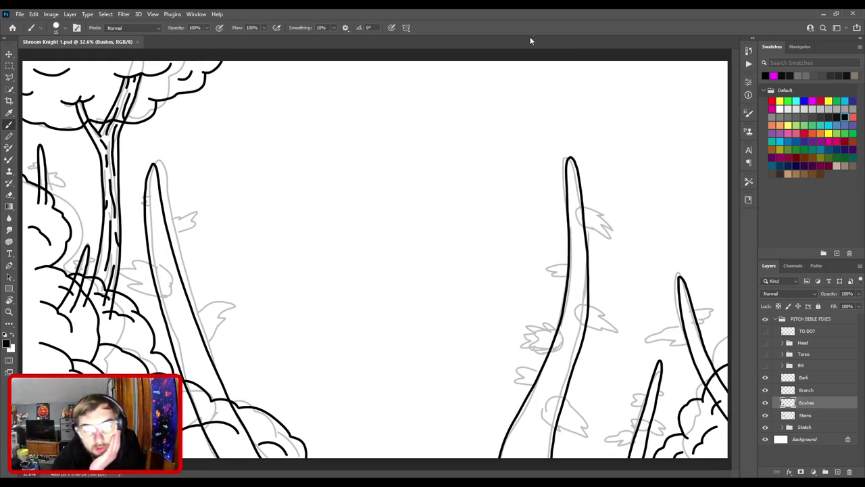
- Create a layer directly above the Stems layer and name it Leaves
left_click(813, 417)
left_click(837, 471)
double_click(810, 415)
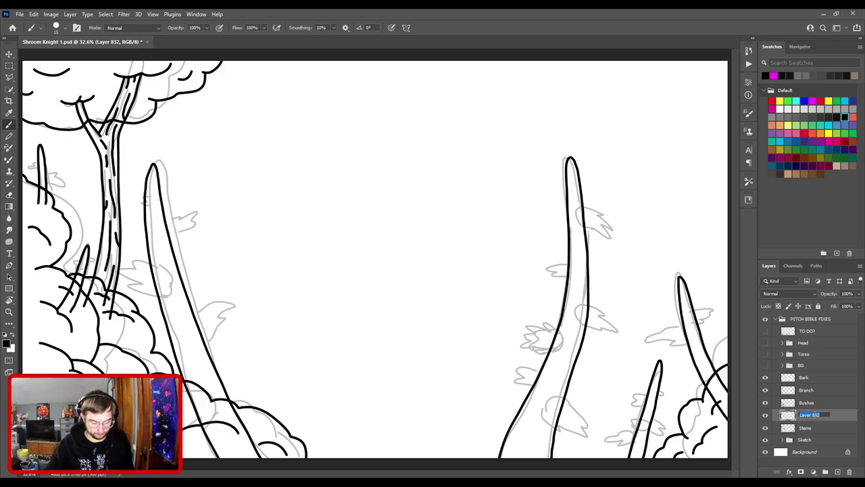
type("Leaves")
key("Return")
- Ink a large jagged leaf outline across the base of the tall left stem with the Brush, roughly following the sketch
key("ctrl+plus")
left_click_drag(248, 324, 412, 197)
key("ctrl+plus")
key("ctrl+plus")
mouse_move(342, 267)
left_mouse_down()
mouse_move(403, 204)
mouse_move(374, 215)
mouse_move(470, 213)
left_mouse_up()
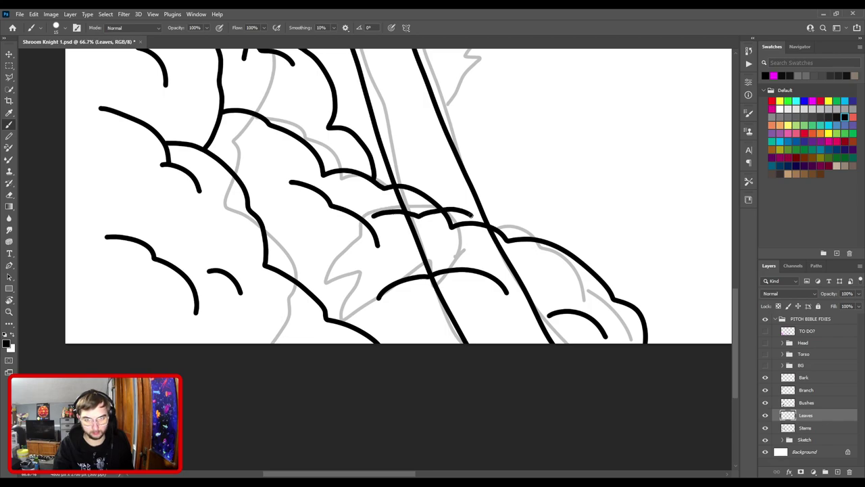
key("ctrl+z")
mouse_move(377, 215)
left_mouse_down()
mouse_move(463, 227)
mouse_move(459, 247)
mouse_move(435, 290)
mouse_move(429, 267)
mouse_move(378, 321)
mouse_move(381, 292)
mouse_move(324, 322)
mouse_move(369, 253)
mouse_move(354, 254)
mouse_move(376, 223)
left_mouse_up()
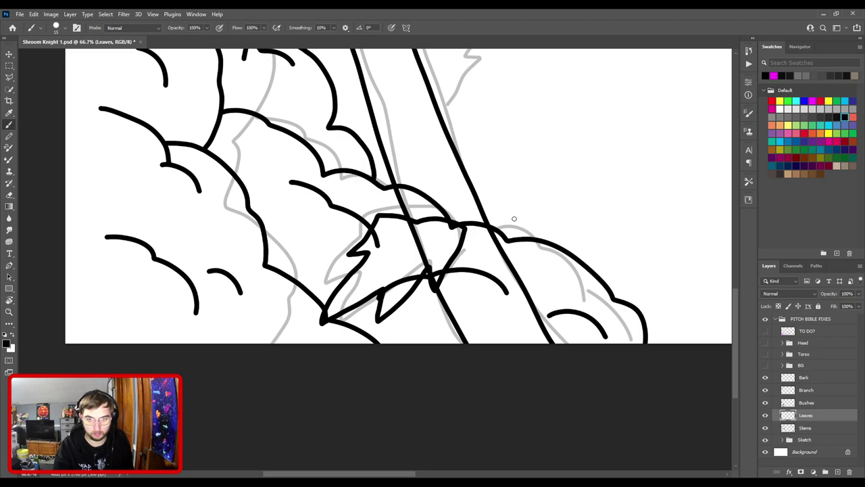
key("ctrl+minus")
key("ctrl+minus")
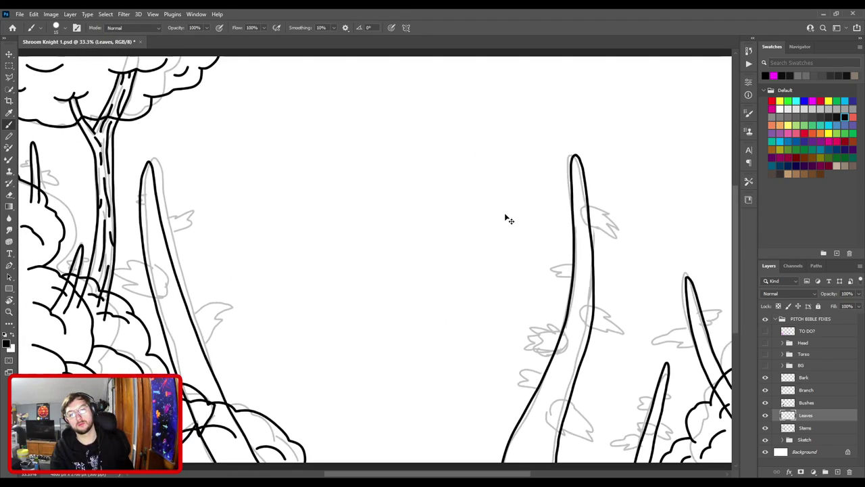
- Erase the angular upper-left corner of the base leaf and redraw it as a smooth rounded curve
key("ctrl+plus")
left_click_drag(327, 262, 582, 100)
key("ctrl+plus")
left_click_drag(346, 196, 455, 122)
key("ctrl+plus")
left_click(460, 169)
key("e")
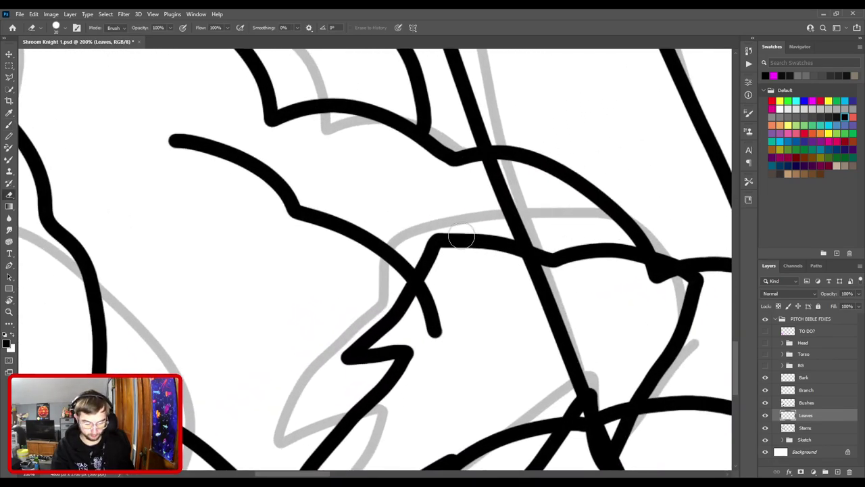
mouse_move(397, 269)
left_mouse_down()
mouse_move(471, 230)
mouse_move(520, 221)
mouse_move(442, 246)
mouse_move(494, 240)
left_mouse_up()
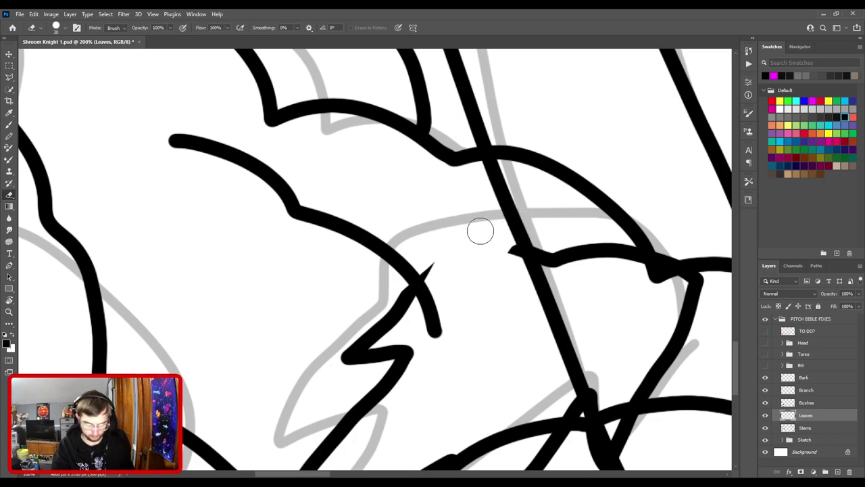
key("b")
mouse_move(410, 289)
left_mouse_down()
mouse_move(461, 249)
mouse_move(518, 247)
left_mouse_up()
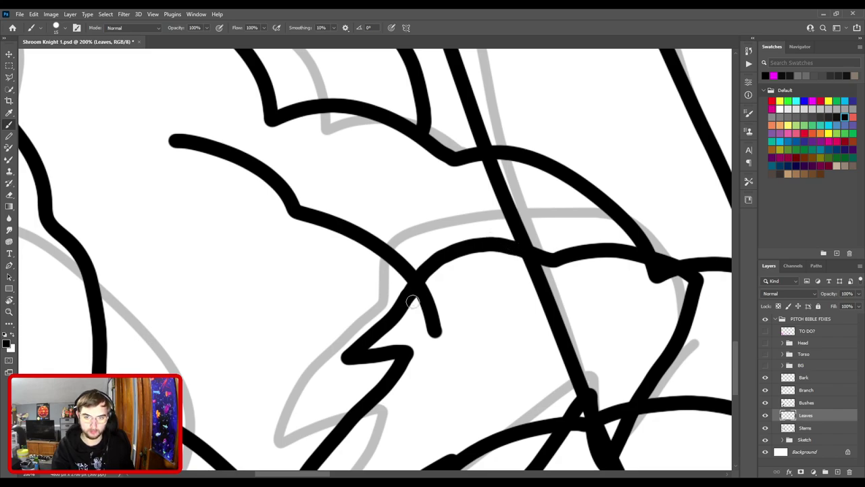
- Ink a short curved fold line inside the base leaf, running down from the notch in its upper edge
key("ctrl+minus")
key("ctrl+minus")
left_click_drag(477, 222, 447, 178)
key("ctrl+plus")
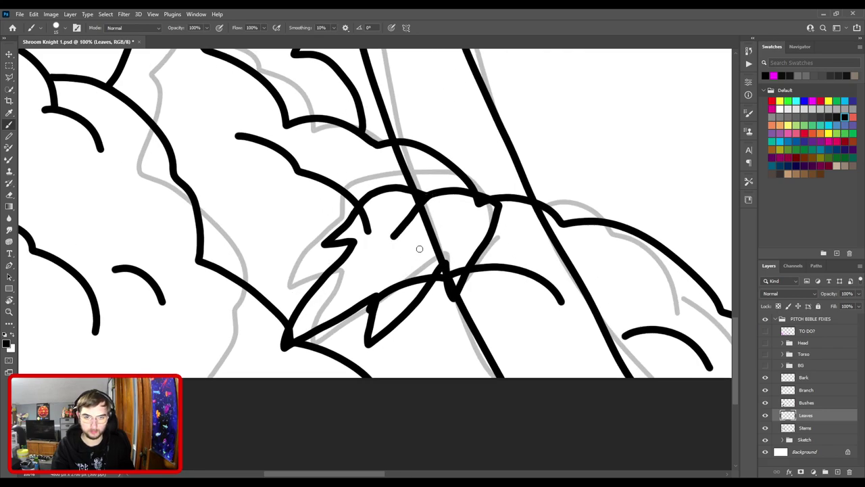
left_click_drag(431, 194, 401, 235)
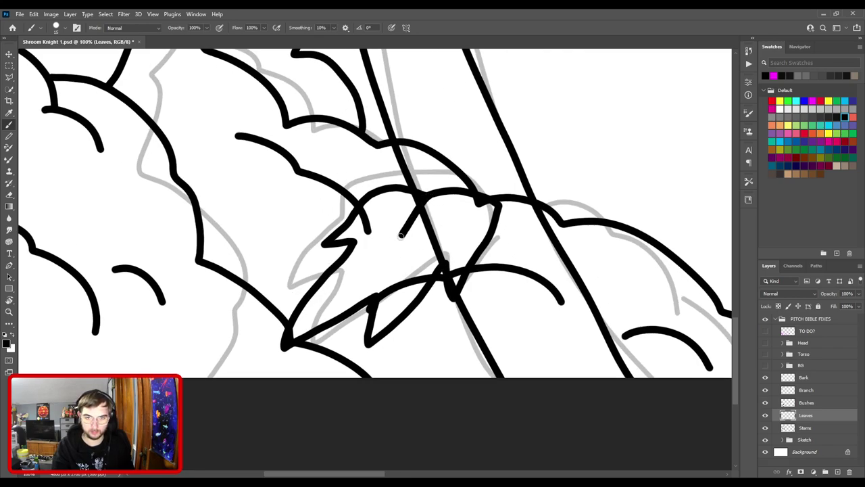
key("ctrl+z")
left_click_drag(428, 194, 390, 244)
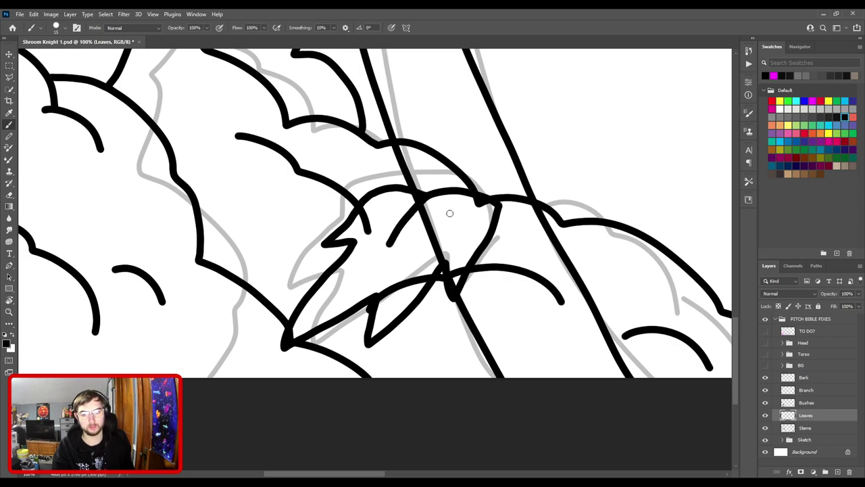
key("ctrl+minus")
key("ctrl+minus")
mouse_move(434, 243)
left_mouse_down()
mouse_move(316, 187)
mouse_move(430, 391)
left_mouse_up()
key("ctrl+plus")
mouse_move(376, 215)
left_mouse_down()
mouse_move(429, 319)
mouse_move(367, 204)
mouse_move(409, 213)
mouse_move(430, 227)
mouse_move(407, 229)
mouse_move(443, 250)
mouse_move(424, 260)
mouse_move(391, 245)
mouse_move(388, 253)
mouse_move(374, 229)
left_mouse_up()
key("ctrl+minus")
key("ctrl+minus")
key("ctrl+plus")
key("ctrl+plus")
key("ctrl+z")
key("ctrl+z")
key("ctrl+z")
key("ctrl+z")
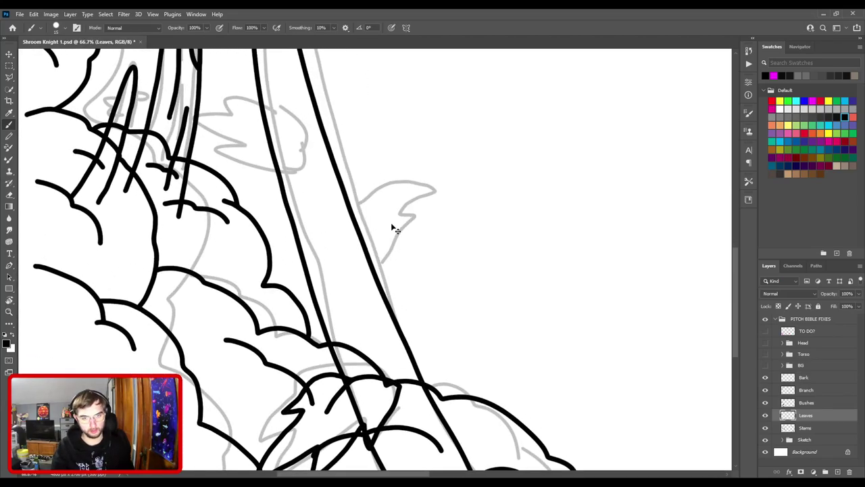
- Try to ink a pointed, notched leaf on the right edge of the tall left stem
left_click_drag(380, 261, 403, 251)
key("ctrl+z")
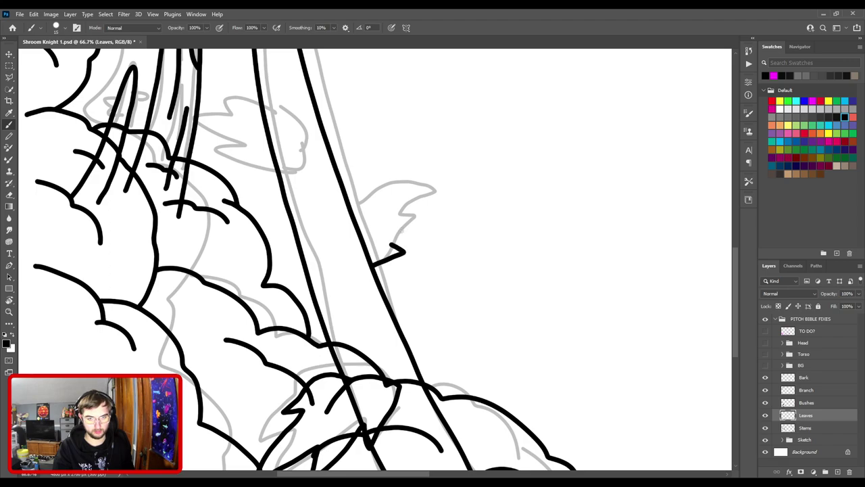
mouse_move(353, 217)
left_mouse_down()
mouse_move(376, 208)
mouse_move(447, 215)
mouse_move(399, 248)
left_mouse_up()
key("ctrl+minus")
key("ctrl+minus")
key("ctrl+plus")
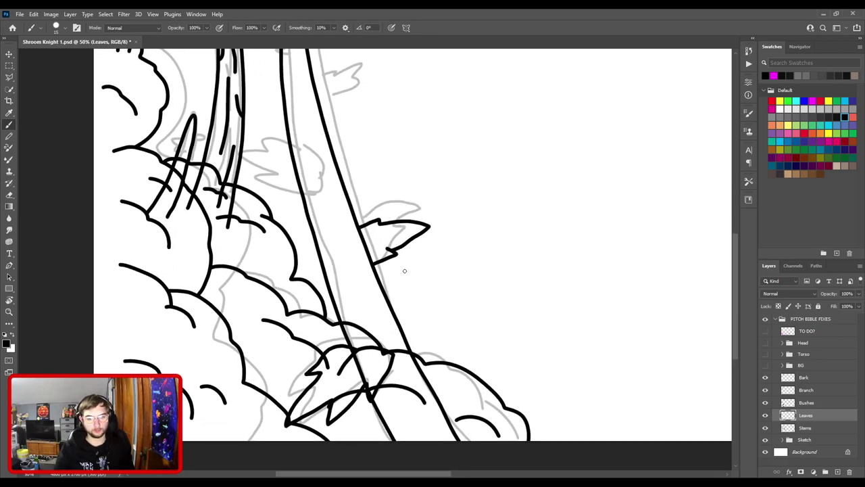
key("ctrl+z")
key("ctrl+z")
- Try to ink a drooping leaf with a forked tip and an inner fold line on the tall left stem's right edge
mouse_move(371, 258)
left_mouse_down()
mouse_move(385, 230)
mouse_move(363, 234)
mouse_move(409, 254)
left_mouse_up()
key("ctrl+z")
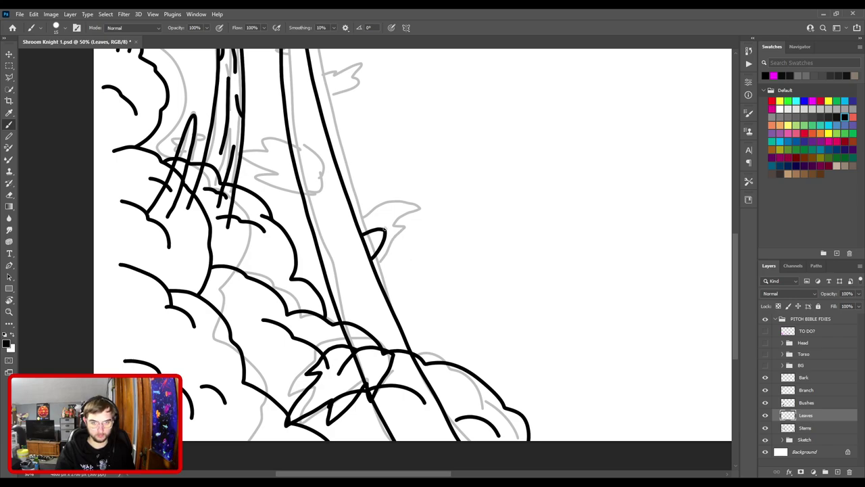
mouse_move(365, 225)
left_mouse_down()
mouse_move(391, 224)
mouse_move(411, 238)
mouse_move(407, 249)
mouse_move(382, 249)
left_mouse_up()
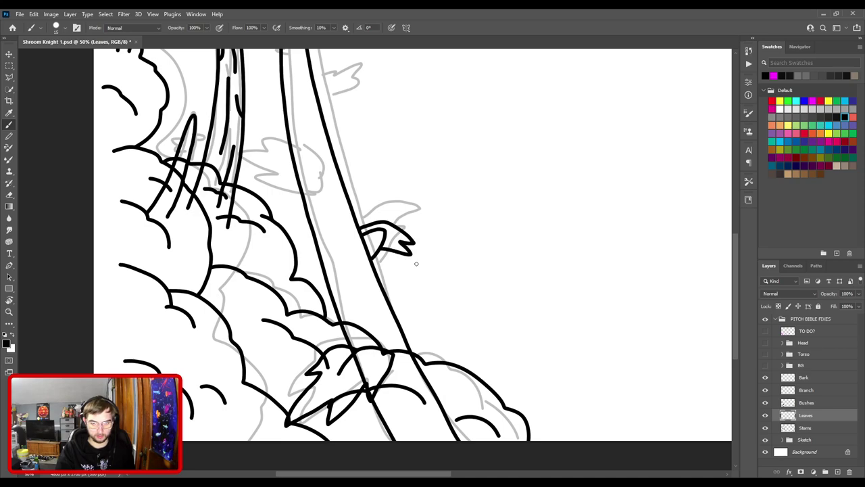
key("ctrl+minus")
key("ctrl+minus")
key("ctrl+plus")
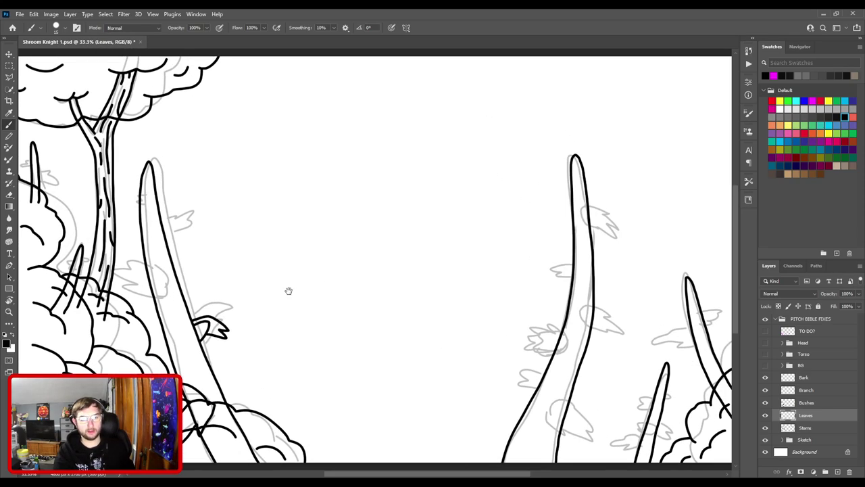
left_click_drag(290, 292, 477, 255)
key("ctrl+plus")
key("ctrl+plus")
key("ctrl+z")
mouse_move(425, 319)
left_mouse_down()
mouse_move(460, 348)
mouse_move(446, 344)
mouse_move(451, 355)
mouse_move(439, 357)
mouse_move(414, 351)
left_mouse_up()
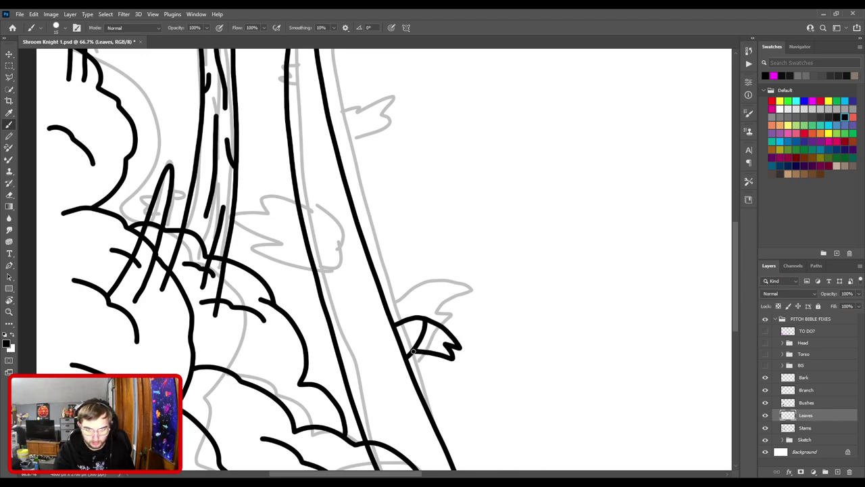
- Undo the drooping forked leaf and its fold line on the tall left stem
key("ctrl+minus")
key("ctrl+minus")
key("ctrl+minus")
key("ctrl+minus")
key("ctrl+plus")
key("ctrl+plus")
left_click_drag(311, 311, 494, 262)
key("ctrl+plus")
key("ctrl+plus")
left_click_drag(372, 340, 466, 216)
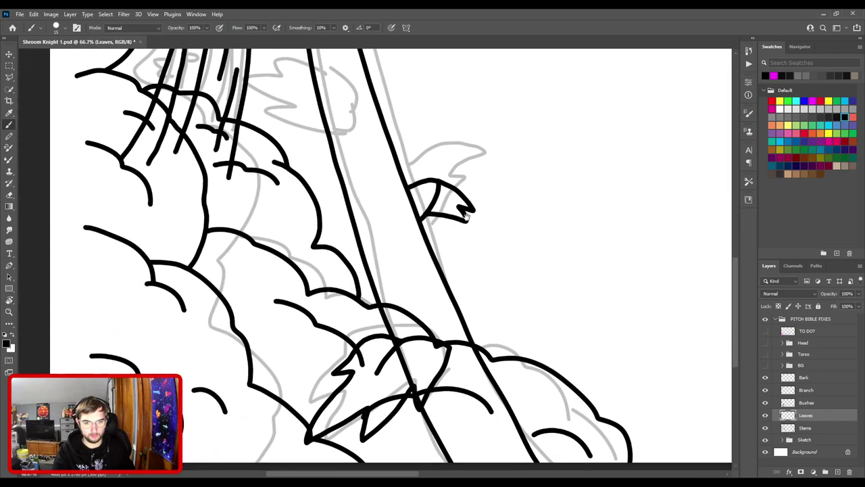
key("ctrl+z")
key("ctrl+z")
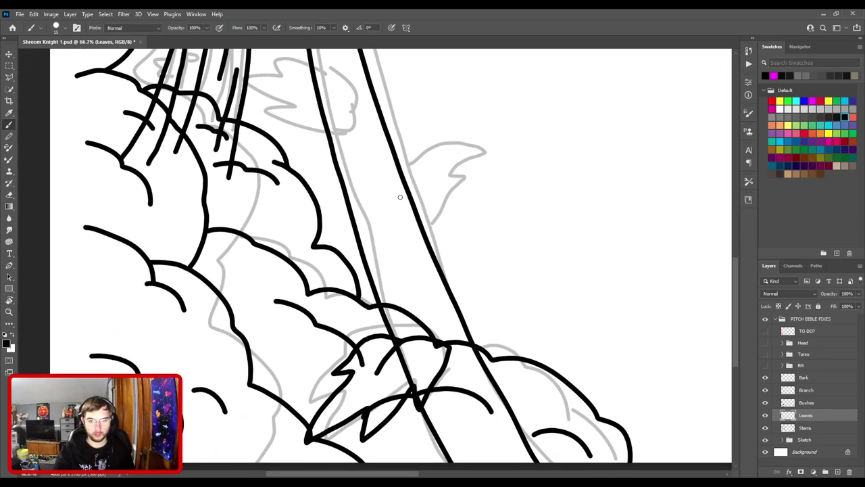
- Ink an upward-pointing jagged leaf outline on the tall left stem's right edge, tracing the sketched leaf
mouse_move(405, 187)
left_mouse_down()
mouse_move(435, 160)
mouse_move(472, 156)
mouse_move(451, 182)
mouse_move(466, 184)
mouse_move(465, 196)
mouse_move(434, 232)
left_mouse_up()
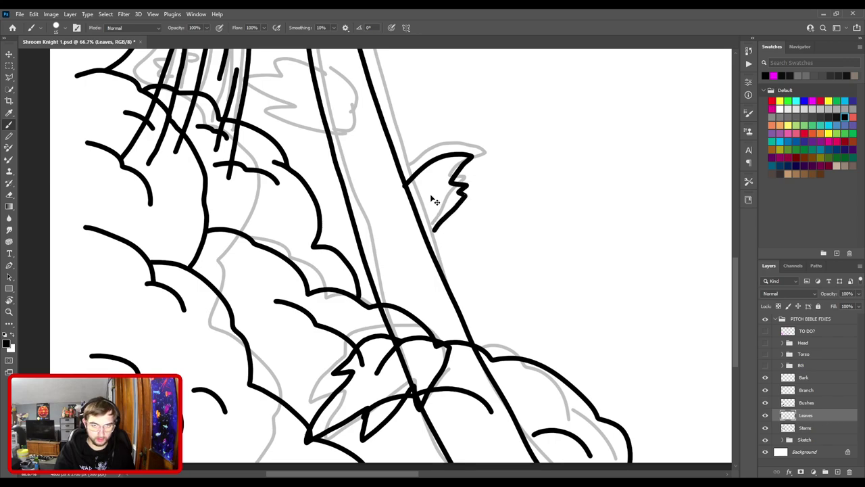
key("ctrl+z")
mouse_move(406, 180)
left_mouse_down()
mouse_move(478, 147)
mouse_move(454, 176)
mouse_move(470, 178)
mouse_move(440, 210)
mouse_move(432, 236)
left_mouse_up()
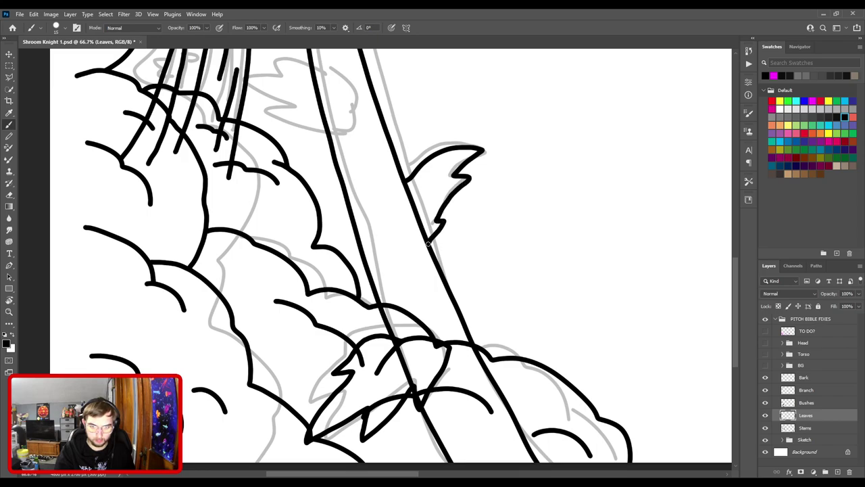
- Try several versions of a short curved vein line inside the upward-pointing leaf
left_click_drag(416, 208, 437, 169)
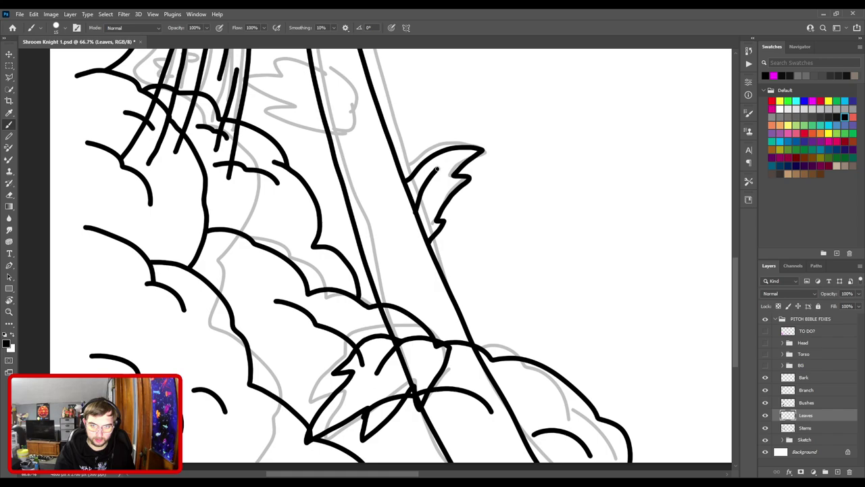
key("ctrl+minus")
key("ctrl+plus")
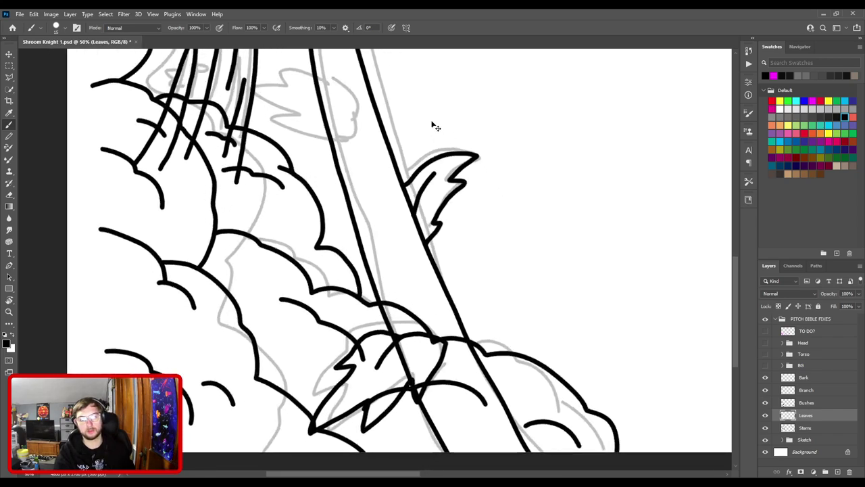
key("ctrl+z")
mouse_move(415, 211)
left_mouse_down()
mouse_move(426, 181)
mouse_move(455, 164)
left_mouse_up()
key("ctrl+z")
left_click_drag(414, 208, 443, 166)
key("ctrl+z")
left_click_drag(417, 207, 440, 168)
scroll(522, 162, "down", 4)
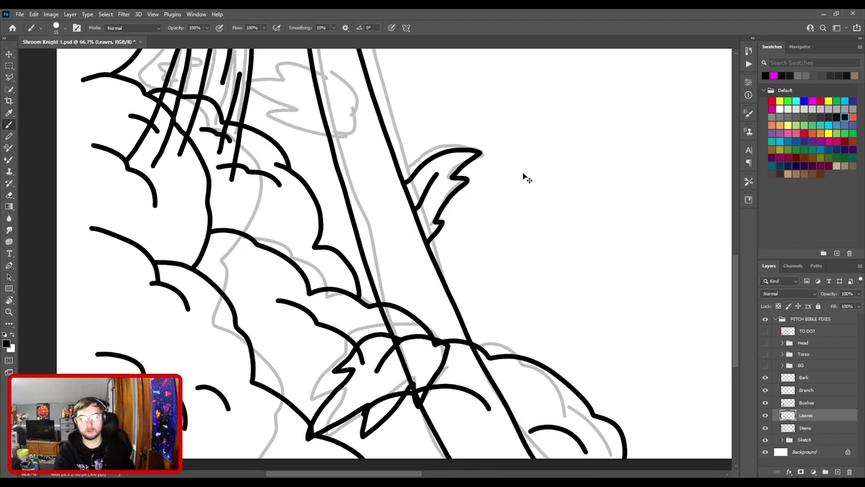
scroll(500, 173, "up", 1)
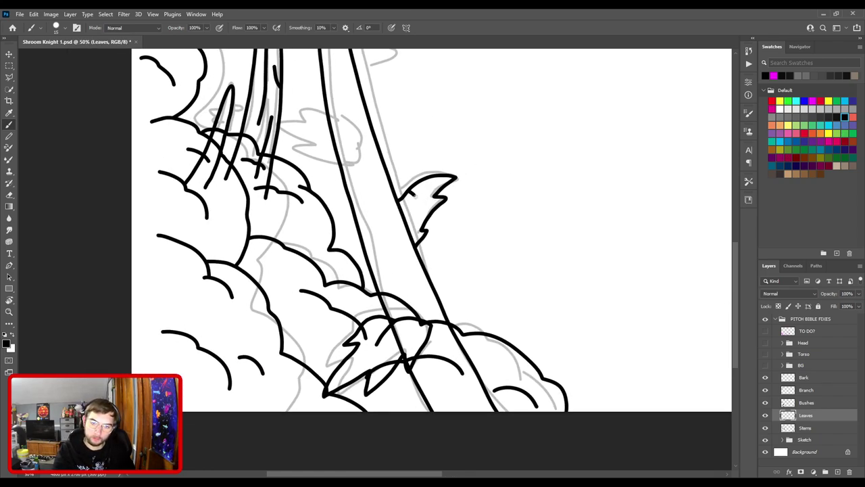
- Try a longer vein line inside the leaf that curves from the stem toward the leaf's tip
key("ctrl+z")
key("ctrl+z")
left_click_drag(404, 209, 431, 187)
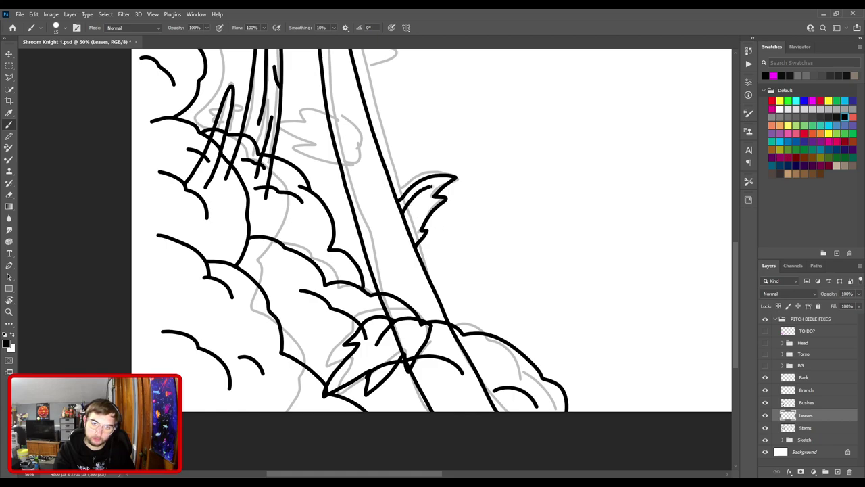
key("ctrl+minus")
key("ctrl+minus")
key("ctrl+plus")
key("ctrl+plus")
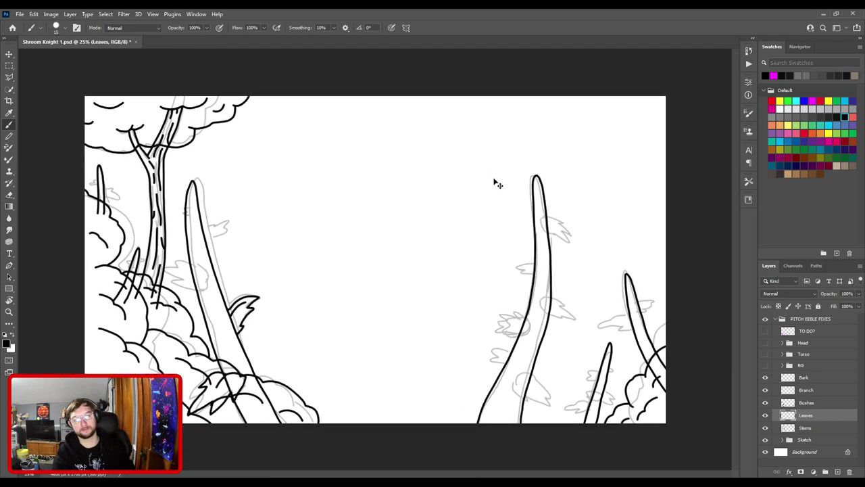
left_click_drag(326, 238, 528, 164)
key("ctrl+z")
- Try to ink a narrow pointed blade inside the upward-pointing leaf, starting from the stem's edge
mouse_move(348, 278)
left_mouse_down()
mouse_move(406, 200)
mouse_move(400, 217)
mouse_move(417, 207)
mouse_move(404, 243)
left_mouse_up()
key("ctrl+z")
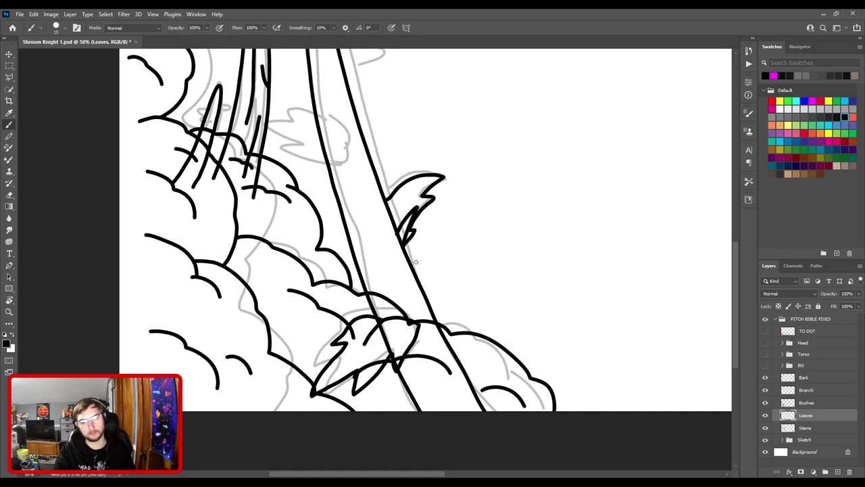
key("ctrl+z")
mouse_move(397, 226)
left_mouse_down()
mouse_move(407, 230)
mouse_move(405, 240)
mouse_move(413, 194)
mouse_move(403, 225)
left_mouse_up()
key("ctrl+z")
key("ctrl+z")
key("ctrl+minus")
key("ctrl+minus")
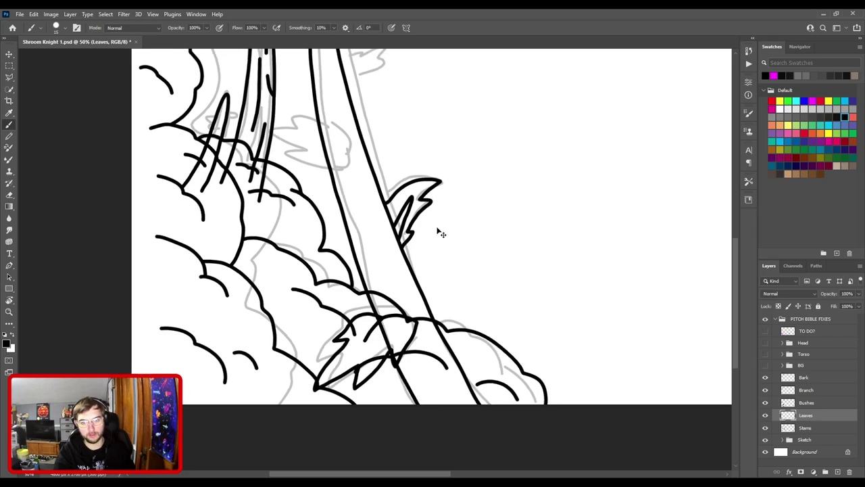
key("ctrl+0")
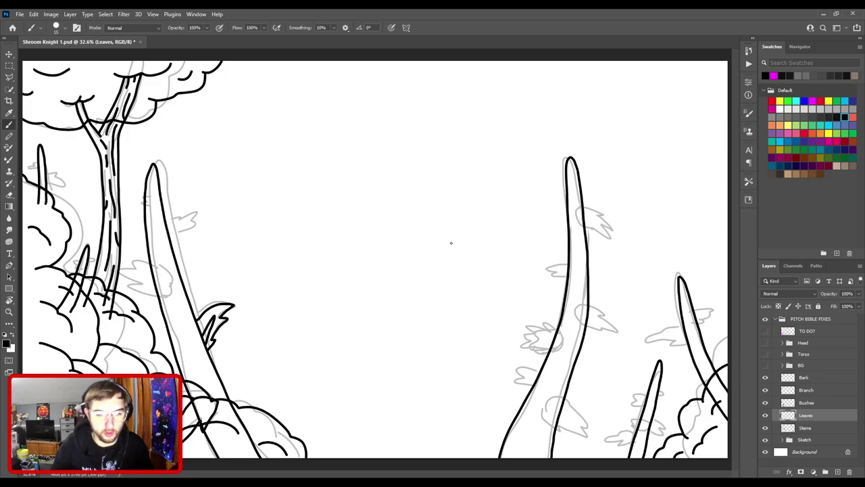
left_click_drag(301, 320, 497, 248)
left_click(466, 306, "ctrl")
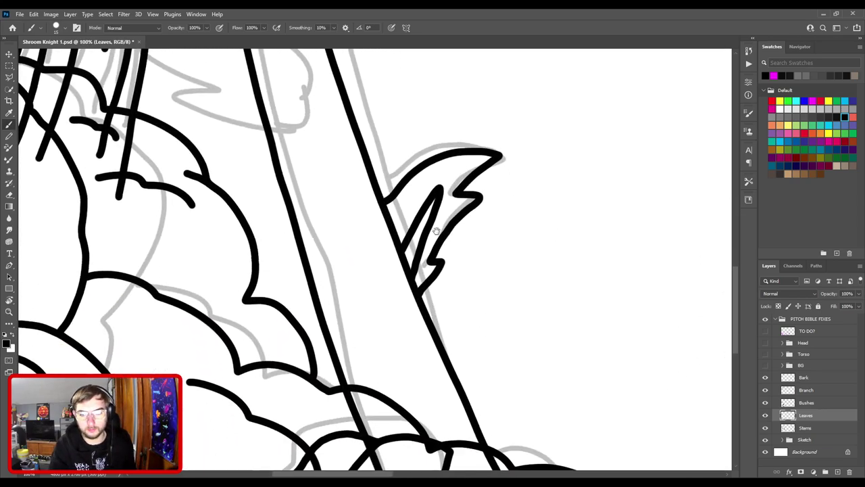
- Replace the narrow inner blade with a shorter curved one, pointing up from the stem's edge inside the leaf
key("ctrl+z")
mouse_move(403, 253)
left_mouse_down()
mouse_move(451, 215)
mouse_move(422, 258)
mouse_move(411, 229)
mouse_move(431, 208)
left_mouse_up()
key("ctrl+z")
key("ctrl+z")
mouse_move(399, 241)
left_mouse_down()
mouse_move(443, 206)
mouse_move(410, 257)
left_mouse_up()
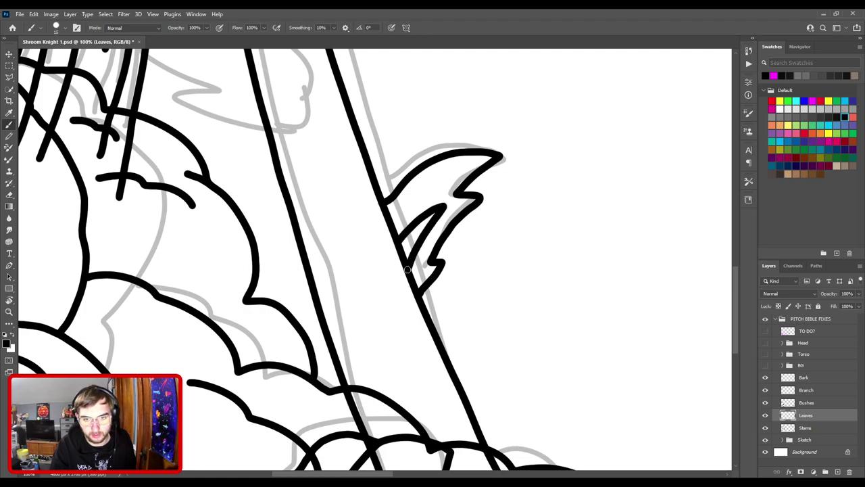
- Ink a jagged leaf curving down over the thick stem's left edge, just above the bushes, with notched edges and a pointed inner blade
key("ctrl+minus")
key("ctrl+minus")
left_click_drag(425, 153, 507, 239)
key("ctrl+minus")
scroll(507, 238, "down", 1)
scroll(517, 228, "up", 1)
mouse_move(457, 272)
left_mouse_down()
mouse_move(506, 305)
mouse_move(535, 257)
mouse_move(518, 244)
mouse_move(457, 310)
mouse_move(428, 319)
left_mouse_up()
scroll(496, 243, "up", 1)
key("ctrl+z")
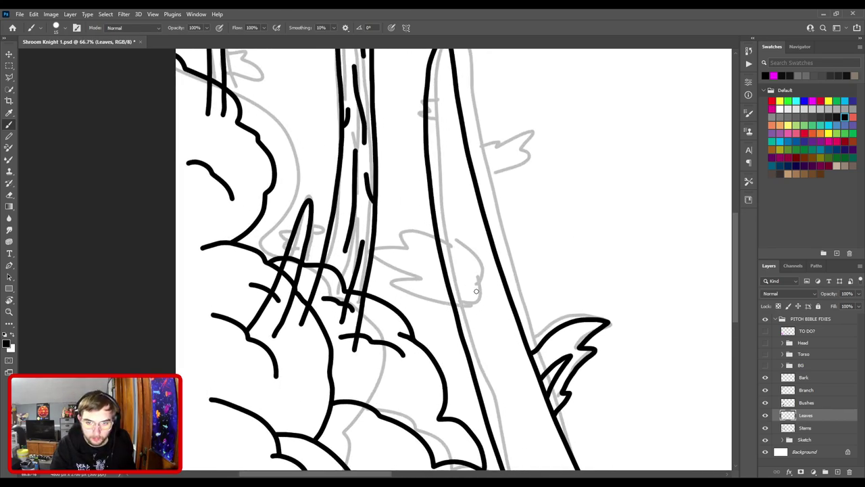
mouse_move(438, 273)
left_mouse_down()
mouse_move(499, 291)
mouse_move(427, 338)
mouse_move(428, 319)
mouse_move(405, 333)
mouse_move(390, 324)
mouse_move(415, 296)
left_mouse_up()
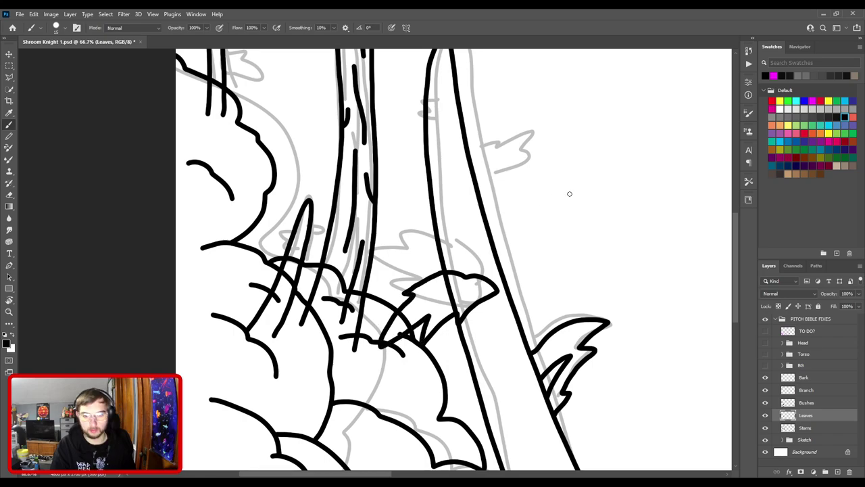
- Try to ink a narrow upward-pointing leaf with an inner line on the right edge of the stem's upper part
key("ctrl+minus")
key("ctrl+minus")
key("ctrl+minus")
key("ctrl+plus")
key("ctrl+plus")
scroll(512, 247, "up", 3)
scroll(627, 264, "up", 2)
key("w")
key("e")
mouse_move(443, 230)
left_mouse_down()
mouse_move(480, 254)
mouse_move(435, 285)
mouse_move(514, 289)
mouse_move(511, 299)
mouse_move(451, 178)
mouse_move(449, 152)
mouse_move(466, 340)
left_mouse_up()
key("b")
scroll(514, 290, "down", 3)
key("ctrl+plus")
mouse_move(468, 226)
left_mouse_down()
mouse_move(399, 292)
mouse_move(432, 288)
mouse_move(493, 251)
mouse_move(482, 276)
mouse_move(415, 327)
left_mouse_up()
scroll(421, 268, "up", 1)
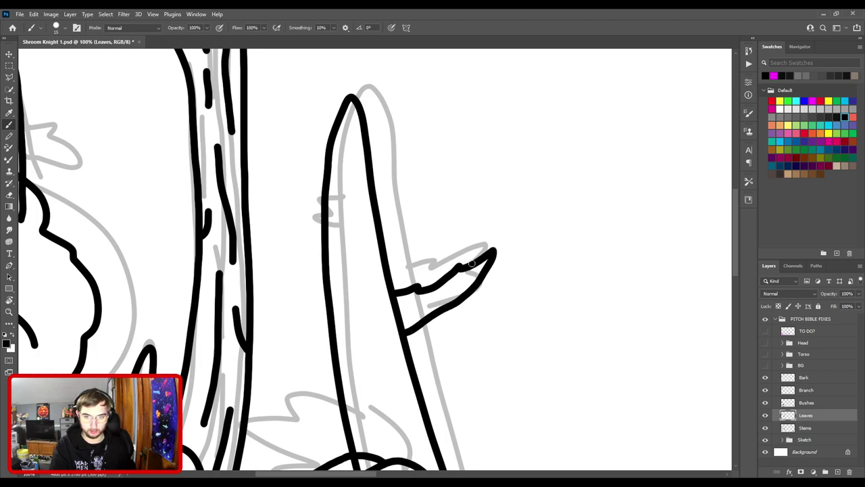
left_click_drag(491, 252, 391, 275)
- Check the narrow upper leaf against the whole plant and undo its strokes
key("ctrl+minus")
key("ctrl+minus")
key("ctrl+minus")
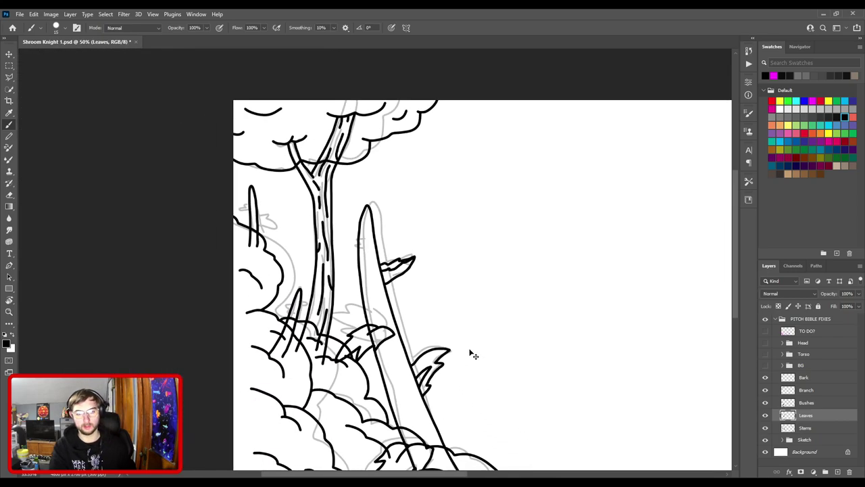
mouse_move(467, 342)
left_mouse_down()
mouse_move(464, 184)
mouse_move(485, 269)
mouse_move(498, 282)
left_mouse_up()
key("ctrl+0")
key("ctrl+minus")
key("ctrl+plus")
left_click_drag(404, 288, 602, 305)
key("ctrl+plus")
key("ctrl+plus")
key("ctrl+plus")
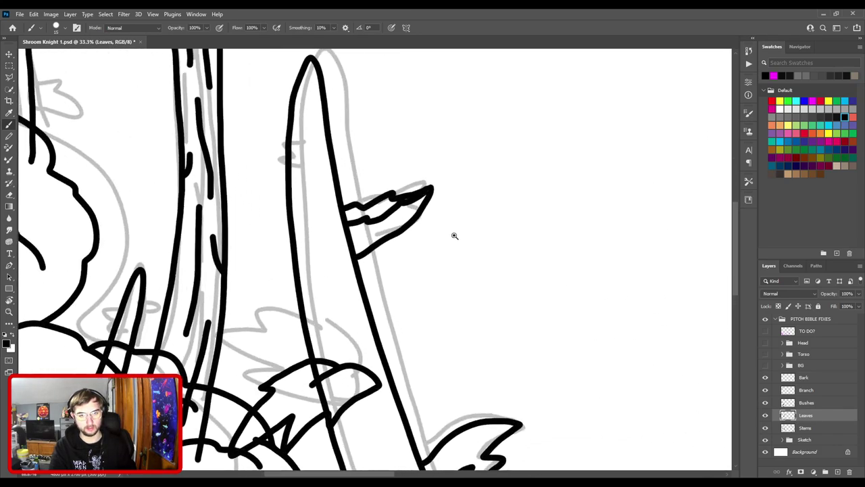
key("ctrl+z")
key("ctrl+z")
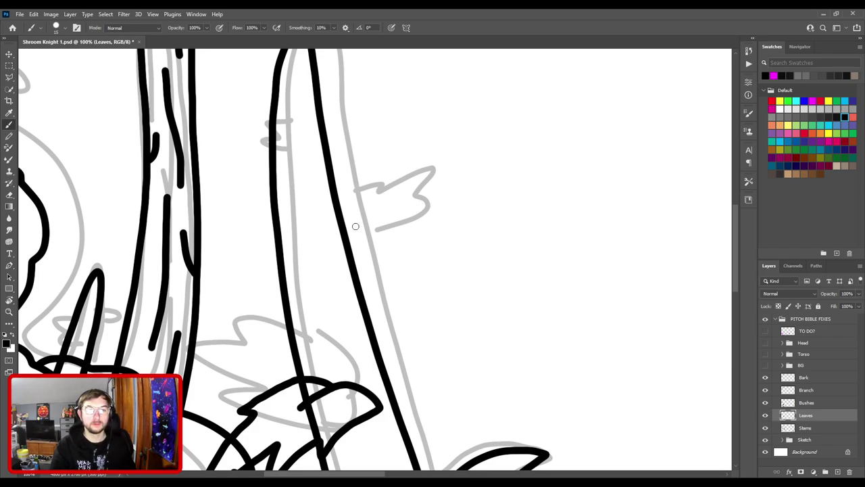
- Try a nearly horizontal, drooping leaf with notched edges and inner lines on the upper stem's right edge
mouse_move(346, 233)
left_mouse_down()
mouse_move(396, 230)
mouse_move(391, 220)
mouse_move(446, 206)
mouse_move(406, 189)
mouse_move(335, 190)
mouse_move(364, 213)
mouse_move(386, 208)
mouse_move(352, 210)
mouse_move(376, 206)
left_mouse_up()
key("ctrl+z")
mouse_move(367, 238)
left_mouse_down()
mouse_move(351, 247)
mouse_move(367, 238)
left_mouse_up()
key("ctrl+z")
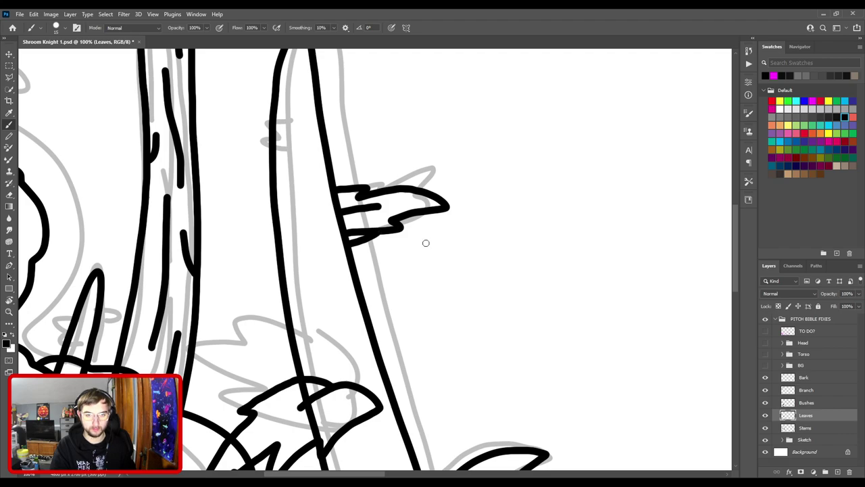
scroll(426, 243, "down", 3)
left_click_drag(438, 276, 427, 240)
scroll(434, 246, "up", 2)
mouse_move(430, 176)
left_mouse_down()
mouse_move(413, 284)
mouse_move(439, 192)
left_mouse_up()
key("ctrl+z")
key("ctrl+z")
key("ctrl+z")
key("ctrl+z")
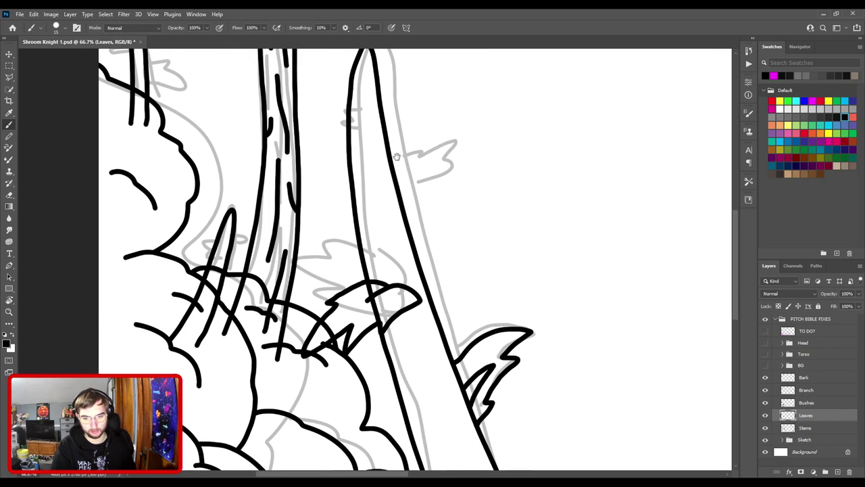
- Ink an upward-pointing jagged leaf with a narrow inner blade on the upper stem's right edge
mouse_move(390, 154)
left_mouse_down()
mouse_move(462, 132)
mouse_move(404, 206)
left_mouse_up()
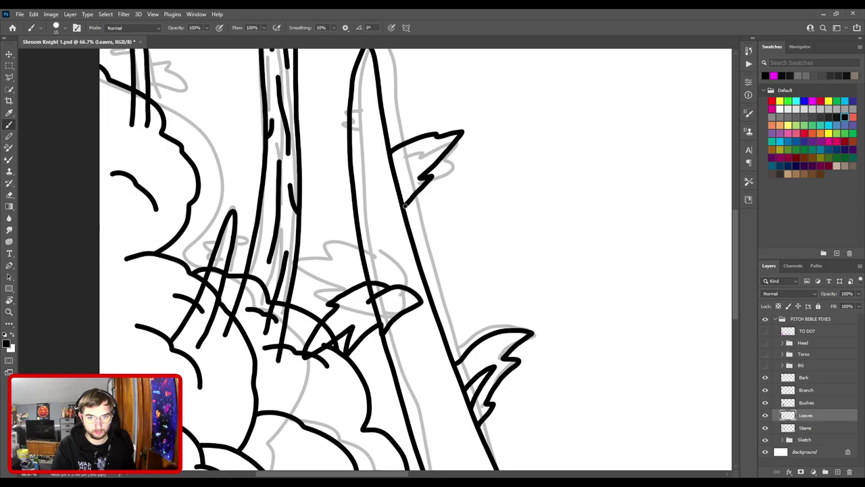
mouse_move(415, 170)
left_mouse_down()
mouse_move(400, 184)
mouse_move(405, 190)
mouse_move(420, 162)
mouse_move(402, 194)
left_mouse_up()
key("ctrl+z")
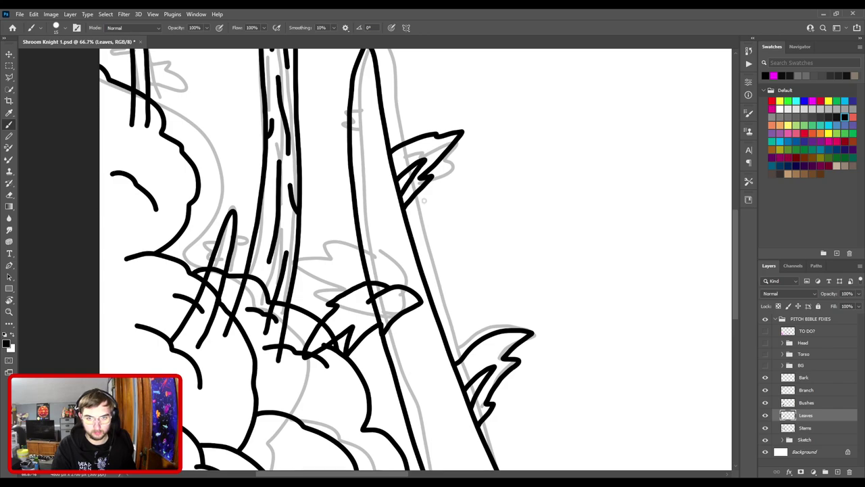
scroll(440, 217, "down", 5)
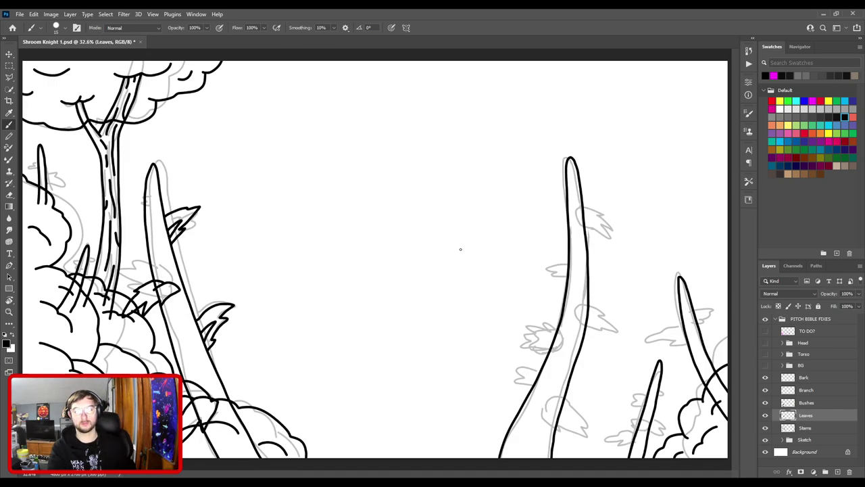
- Extend the base of the upper right leaf and its inner blade over the stem with rounded curves meeting at the leaf's lower corner
left_click_drag(249, 227, 427, 170)
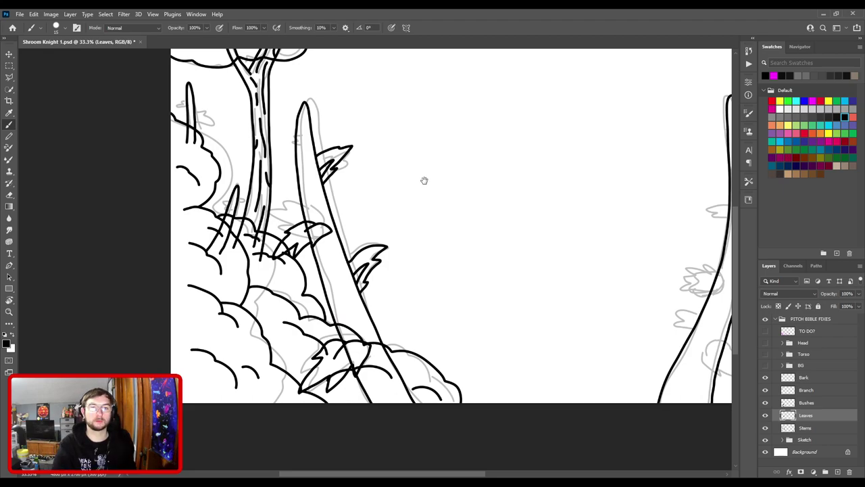
left_click_drag(382, 214, 504, 257)
key("ctrl+plus")
scroll(527, 221, "up", 3)
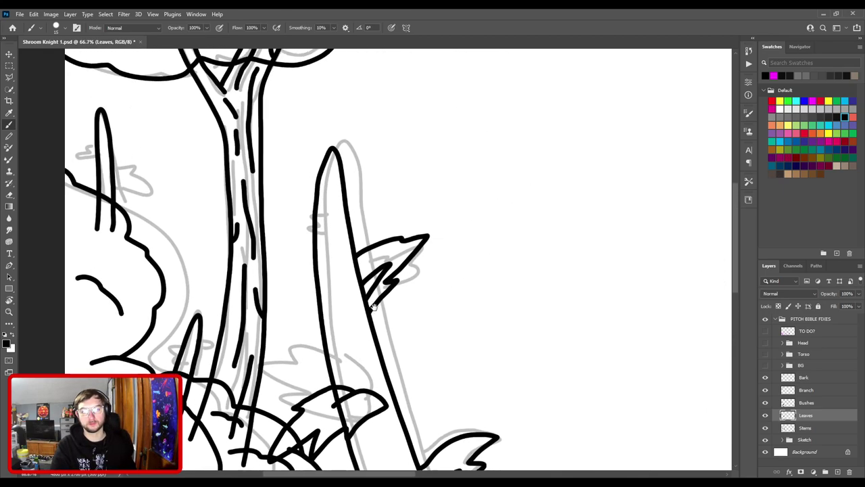
mouse_move(351, 244)
left_mouse_down()
mouse_move(342, 267)
mouse_move(349, 310)
mouse_move(371, 331)
mouse_move(462, 238)
mouse_move(507, 219)
left_mouse_up()
key("ctrl+z")
mouse_move(479, 149)
left_mouse_down()
mouse_move(466, 173)
mouse_move(476, 225)
mouse_move(496, 240)
left_mouse_up()
left_click_drag(557, 359, 532, 347)
left_click_drag(482, 244, 507, 288)
left_click_drag(491, 187, 486, 218)
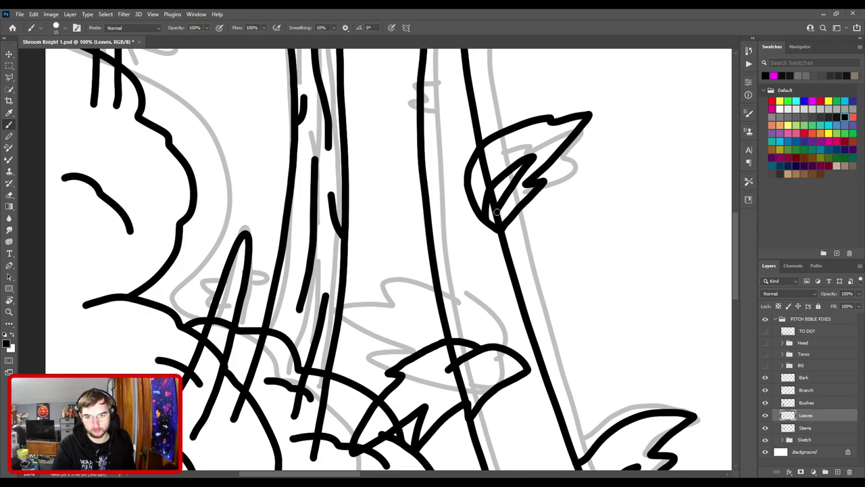
- Ink a small notched leaf with a short inner line on the left edge of the stem's upper part
mouse_move(448, 177)
left_mouse_down()
mouse_move(512, 257)
mouse_move(521, 284)
left_mouse_up()
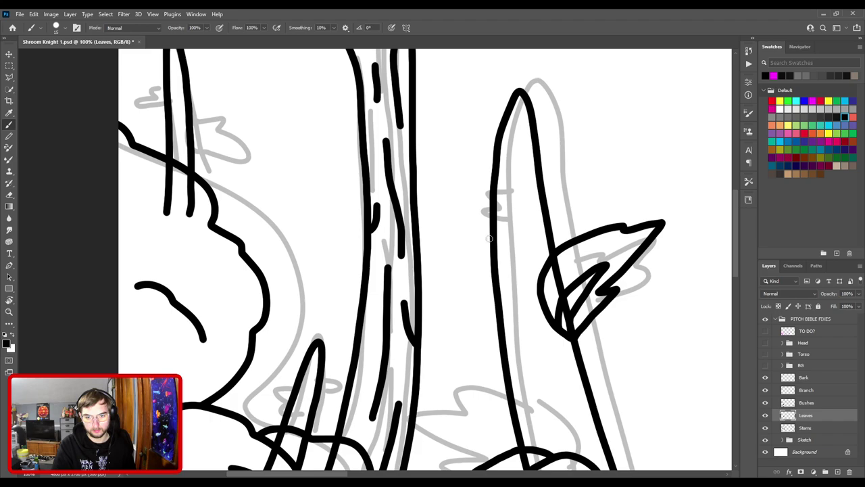
mouse_move(494, 257)
left_mouse_down()
mouse_move(469, 119)
mouse_move(491, 214)
mouse_move(473, 215)
mouse_move(466, 182)
mouse_move(441, 184)
mouse_move(485, 156)
left_mouse_up()
key("ctrl+z")
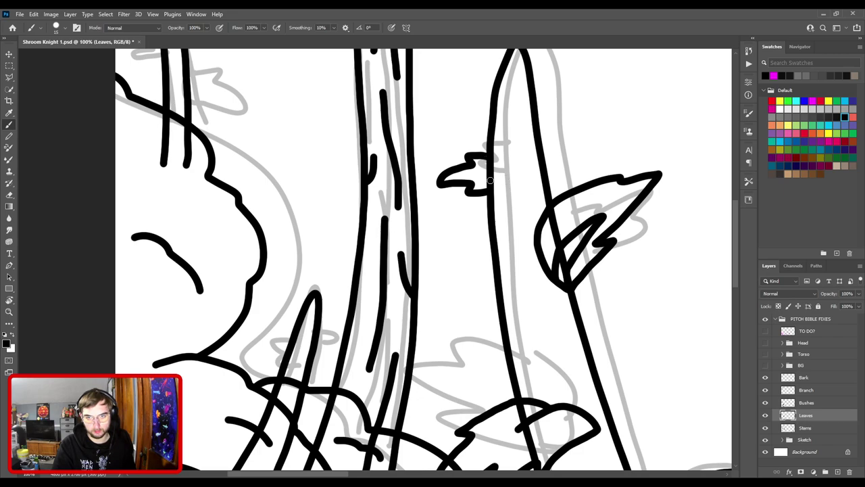
key("ctrl+minus")
key("ctrl+minus")
key("ctrl+minus")
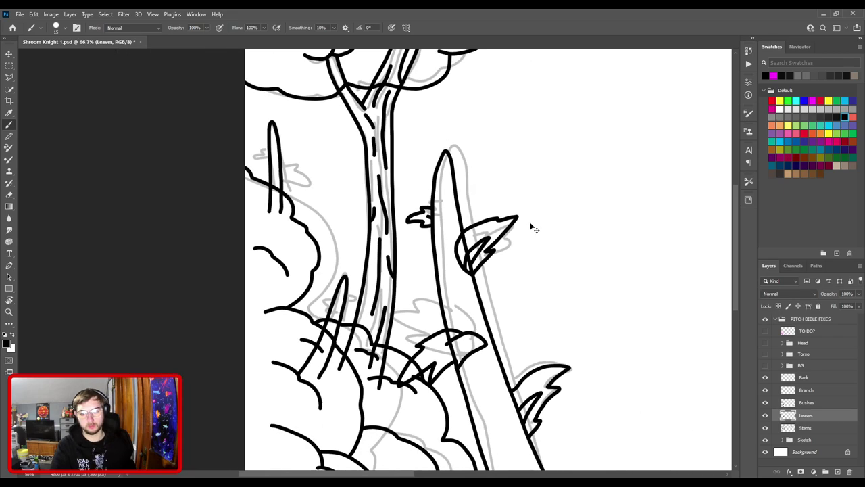
- Try to extend the base of the lower right leaf over the stem with a rounded curve
key("ctrl+0")
scroll(480, 212, "up", 6)
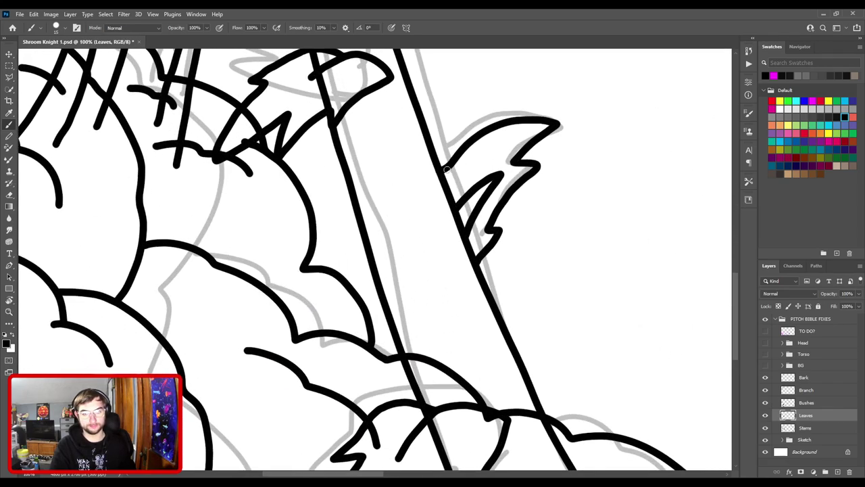
mouse_move(441, 171)
left_mouse_down()
mouse_move(433, 179)
mouse_move(453, 246)
mouse_move(474, 261)
left_mouse_up()
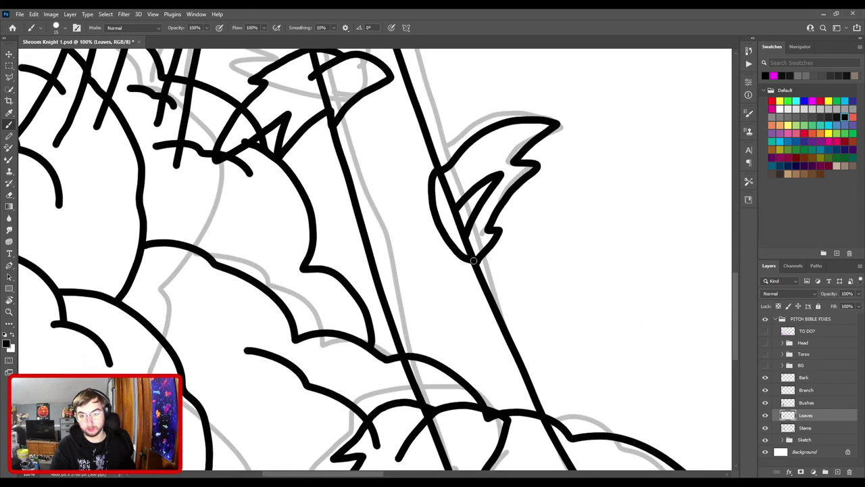
key("ctrl+0")
key("ctrl+0")
scroll(464, 246, "up", 1)
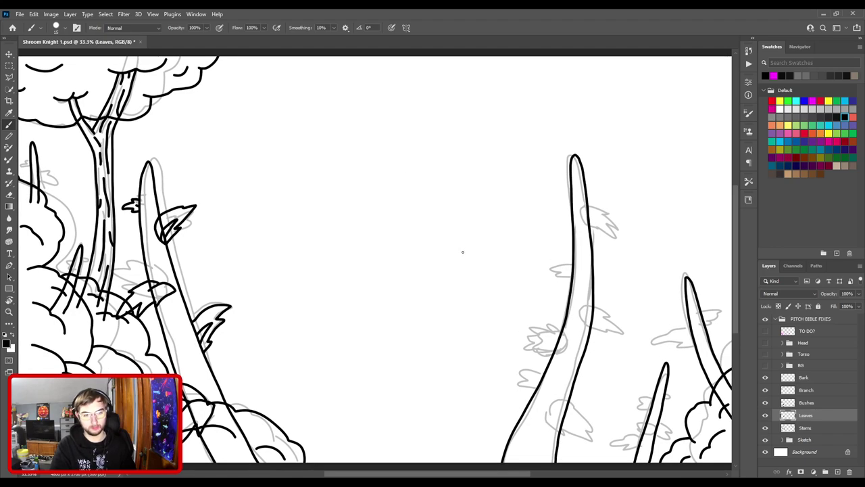
- Ink a small pointed leaf with a rounded base wrapping the stem's right edge just above the bushes, including a short inner line
key("ctrl+plus")
left_click_drag(259, 329, 525, 179)
key("ctrl+plus")
key("ctrl+plus")
left_click_drag(431, 263, 452, 178)
mouse_move(431, 207)
left_mouse_down()
mouse_move(469, 211)
mouse_move(498, 234)
mouse_move(442, 241)
mouse_move(420, 227)
mouse_move(427, 209)
mouse_move(476, 227)
left_mouse_up()
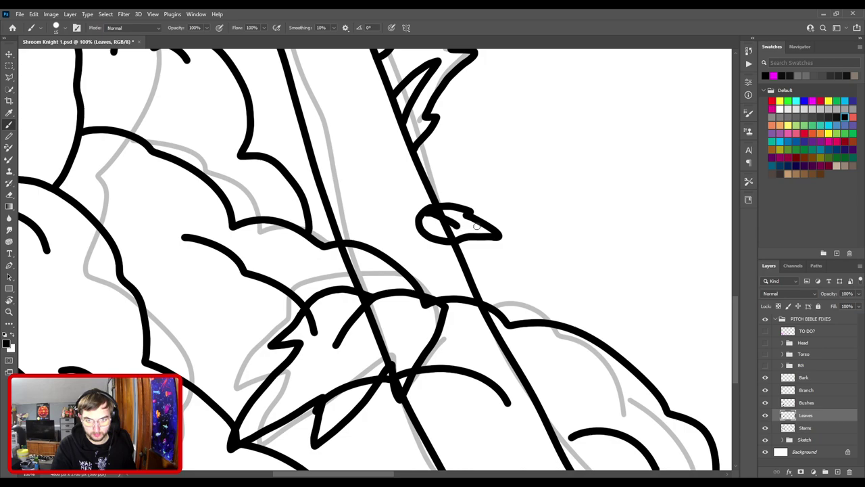
scroll(484, 218, "down", 3)
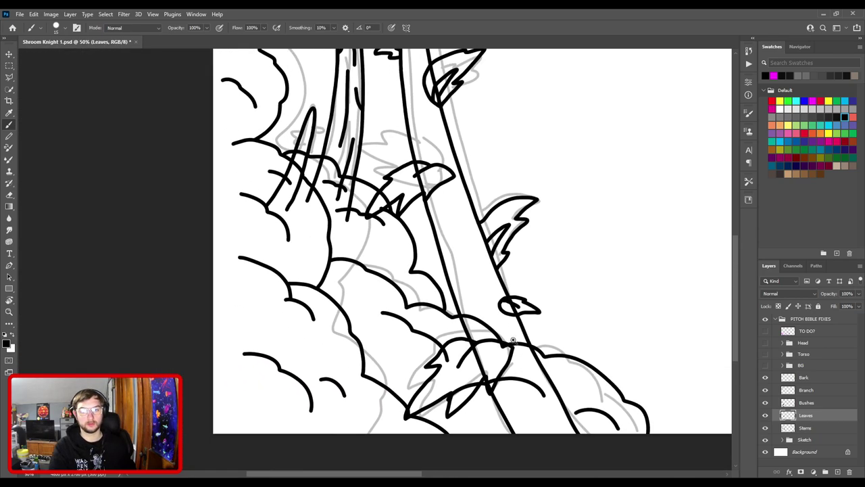
- Ink a small notched leaf pointing outward from the left edge of the stem's lower part
key("ctrl+plus")
left_click_drag(465, 217, 486, 337)
key("ctrl+minus")
scroll(482, 318, "up", 3)
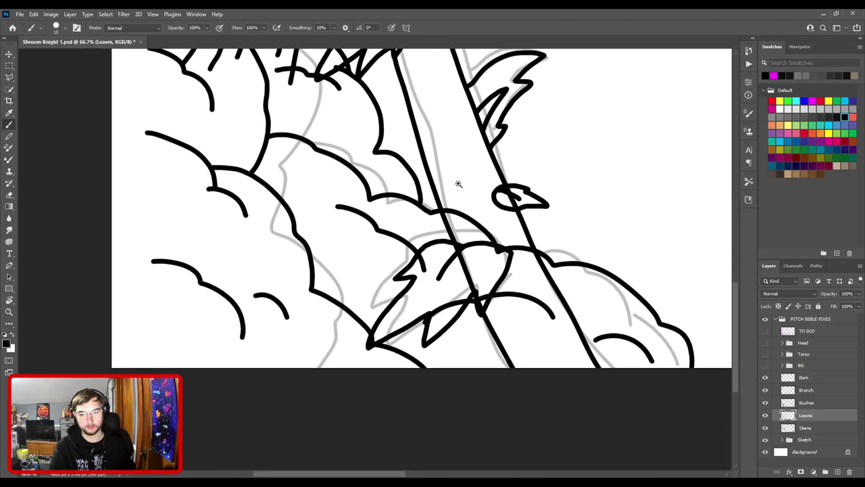
scroll(457, 180, "up", 1)
left_click_drag(419, 271, 386, 205)
left_click_drag(394, 129, 430, 313)
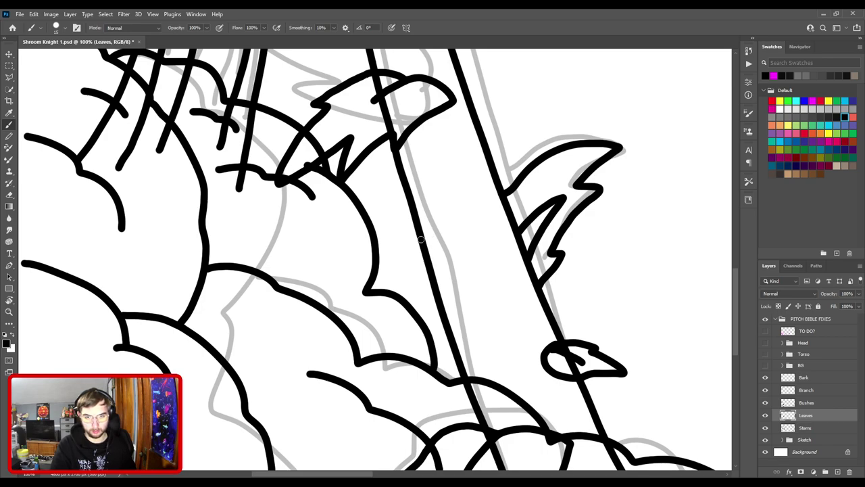
mouse_move(420, 238)
left_mouse_down()
mouse_move(387, 240)
mouse_move(425, 264)
left_mouse_up()
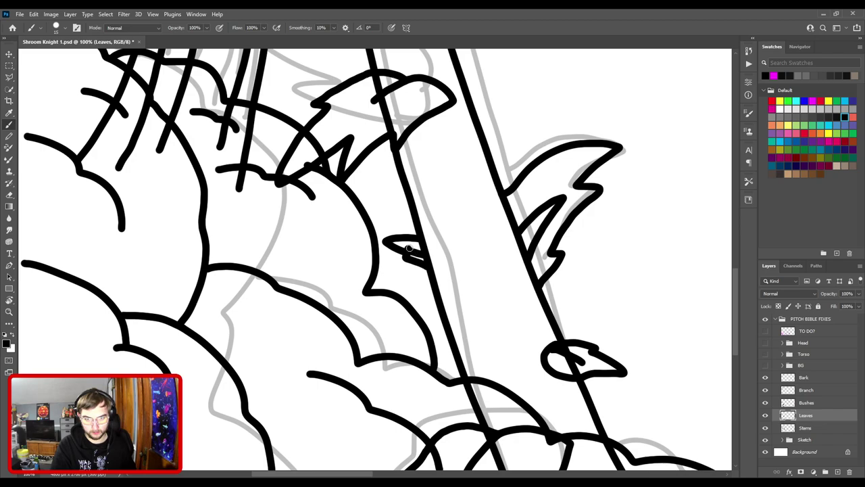
- Redraw the short vein inside the small leaf on the lower stem's left edge
key("ctrl+minus")
key("ctrl+plus")
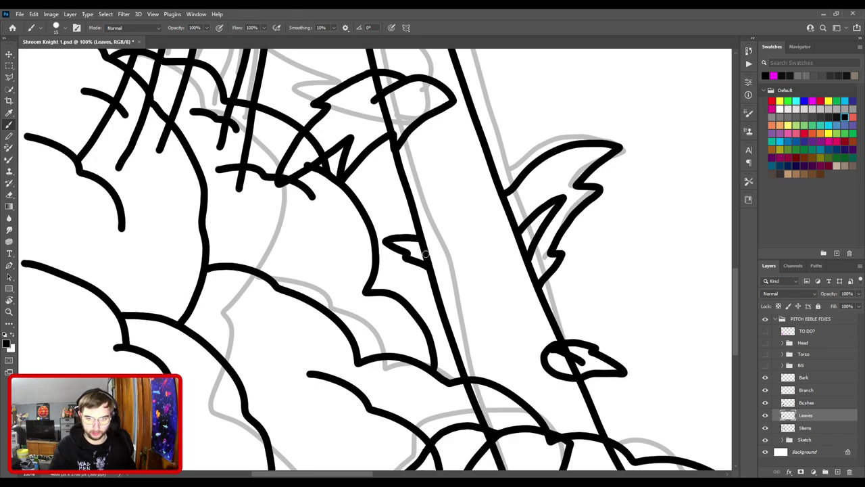
key("ctrl+minus")
key("ctrl+minus")
key("ctrl+minus")
key("ctrl+plus")
key("ctrl+plus")
key("ctrl+plus")
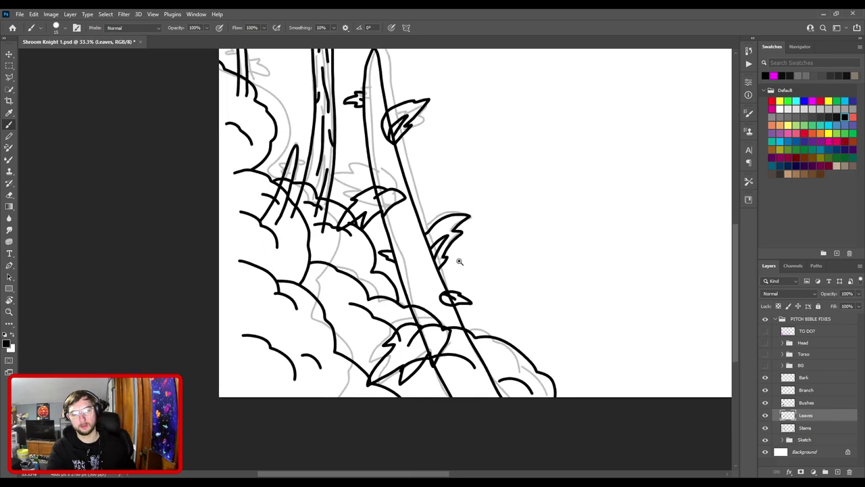
scroll(418, 258, "up", 2)
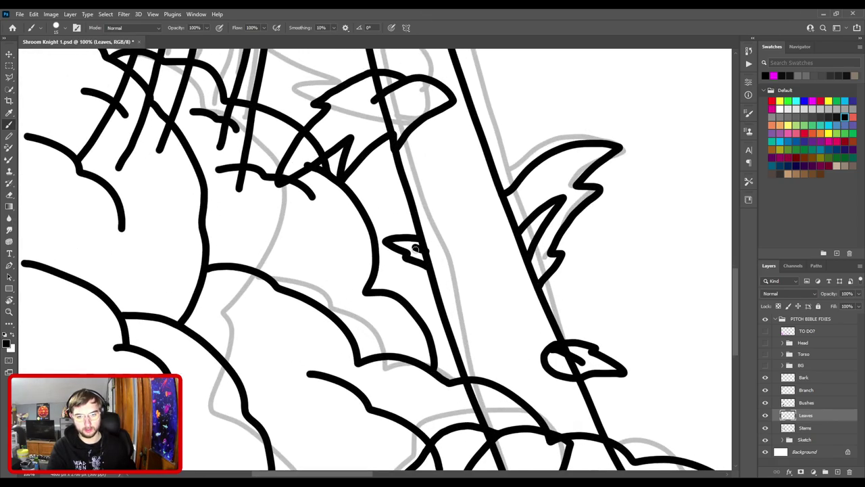
key("ctrl+minus")
key("ctrl+minus")
key("ctrl+minus")
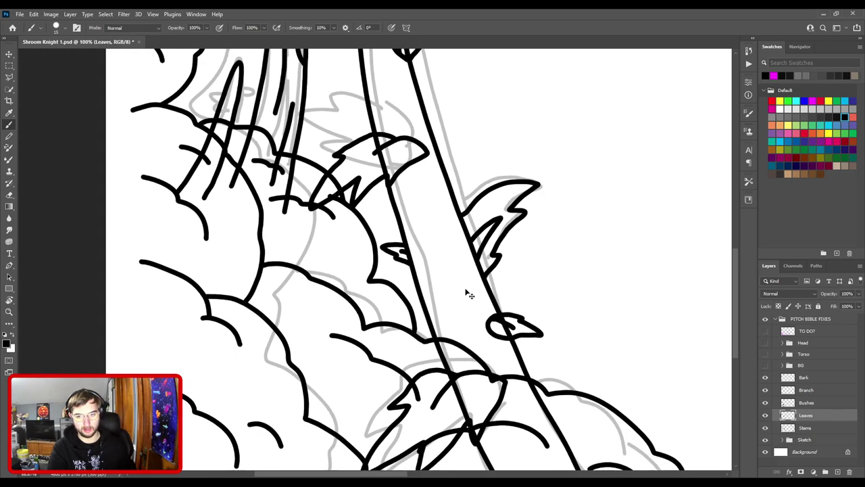
- Ink a small pointed leaf with a rounded base wrapping the stem's left edge, between the small upper leaf and the large drooping leaf
left_click_drag(405, 207, 409, 145)
scroll(410, 144, "up", 2)
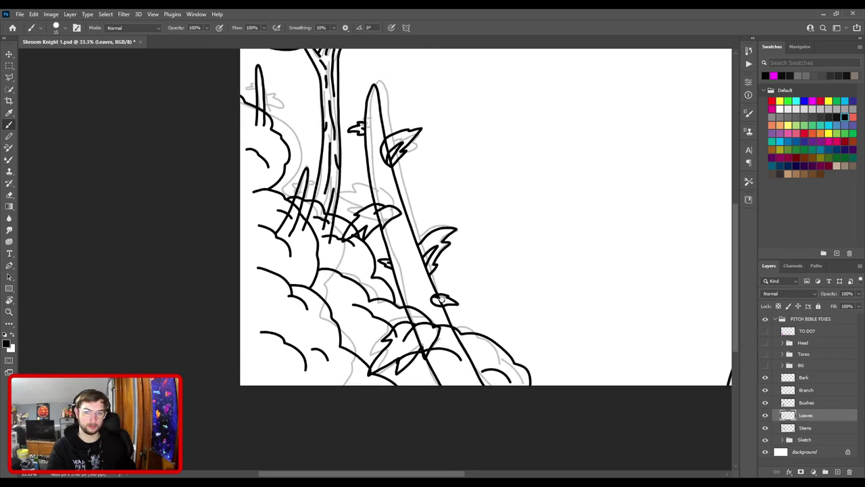
scroll(443, 247, "up", 3)
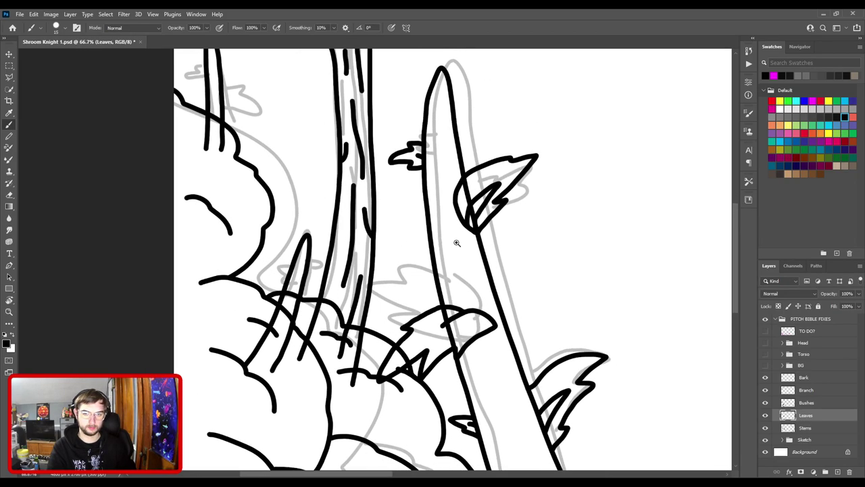
mouse_move(440, 227)
left_mouse_down()
mouse_move(398, 229)
mouse_move(427, 197)
mouse_move(441, 200)
mouse_move(444, 222)
mouse_move(443, 204)
mouse_move(427, 217)
left_mouse_up()
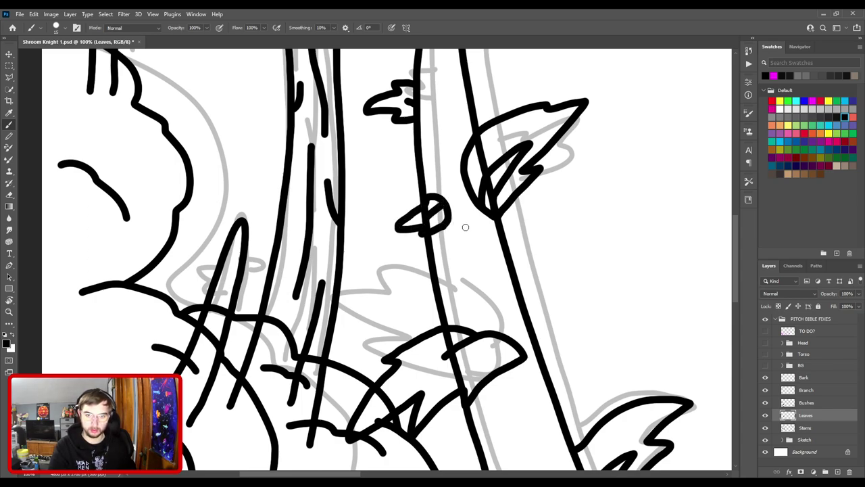
scroll(465, 226, "down", 5)
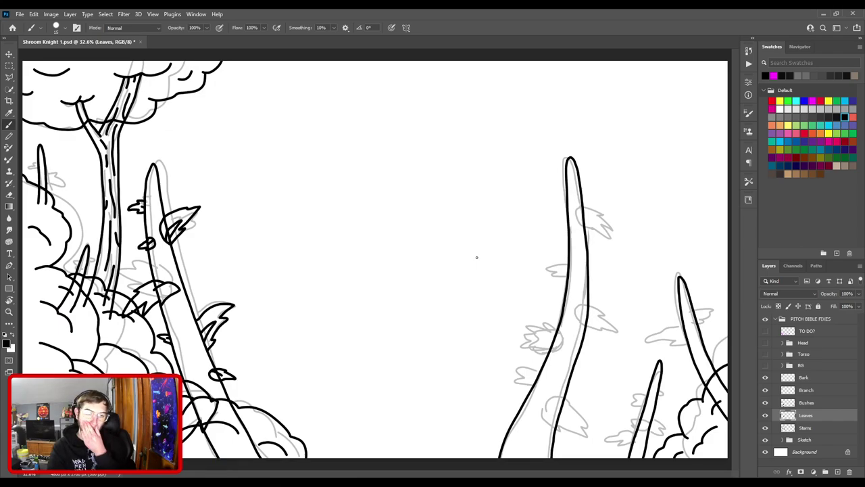
- Lasso the small rounded leaf on the left stem's left edge, shift it slightly down and outward, and rotate it about -8.7°
scroll(453, 244, "up", 5)
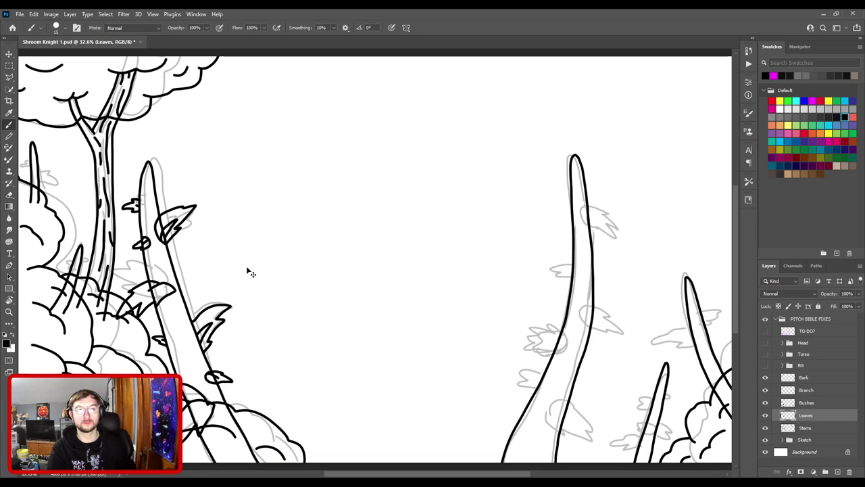
key("l")
mouse_move(483, 289)
left_mouse_down()
mouse_move(513, 279)
mouse_move(513, 246)
mouse_move(497, 217)
mouse_move(450, 182)
mouse_move(395, 240)
mouse_move(420, 289)
mouse_move(481, 309)
mouse_move(493, 289)
left_mouse_up()
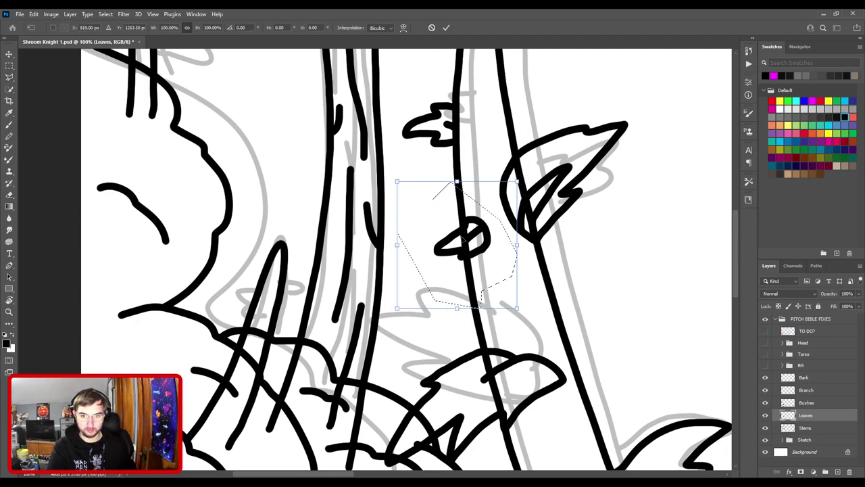
key("ctrl+t")
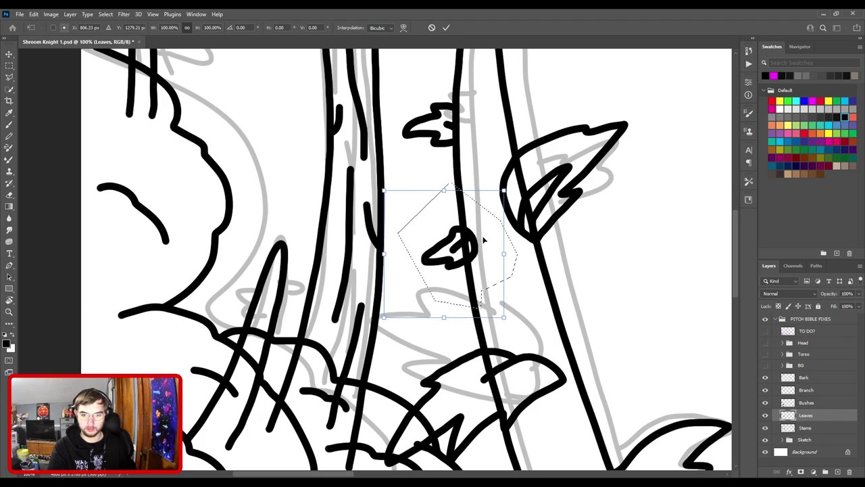
left_click_drag(511, 174, 499, 162)
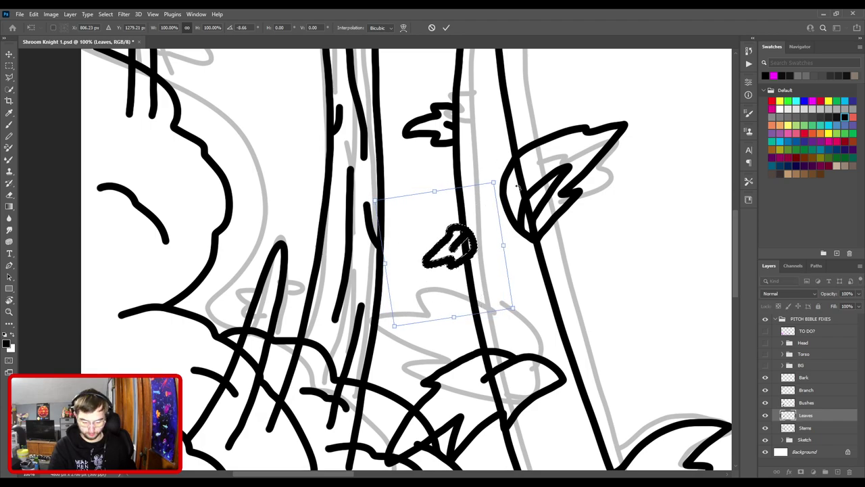
key("Return")
key("ctrl+d")
key("ctrl+0")
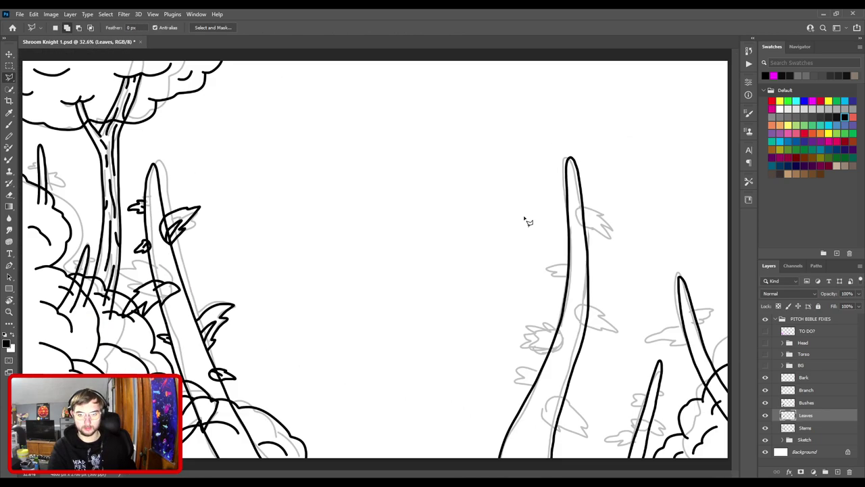
- Ink a large drooping leaf over the right edge of the left stem's base, running off the canvas's lower edge
key("ctrl+plus")
left_click_drag(384, 328, 516, 162)
key("ctrl+plus")
key("ctrl+plus")
key("ctrl+plus")
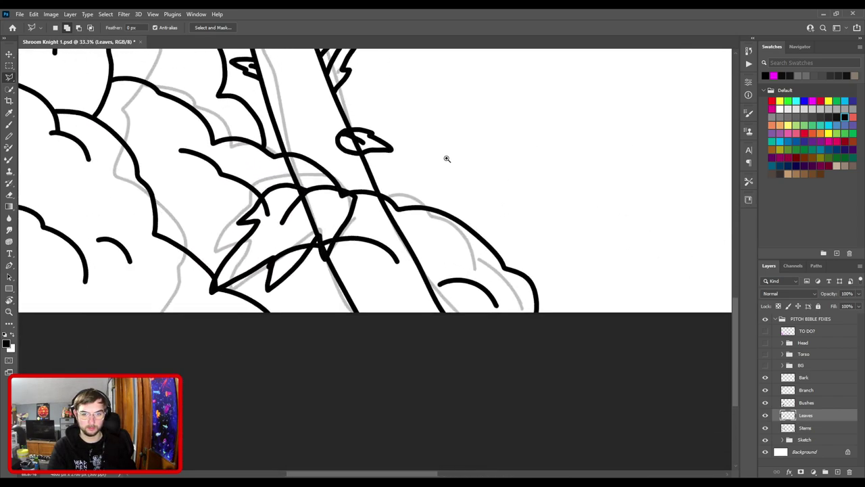
key("ctrl+0")
key("ctrl+plus")
left_click_drag(363, 325, 530, 116)
key("ctrl+plus")
key("ctrl+plus")
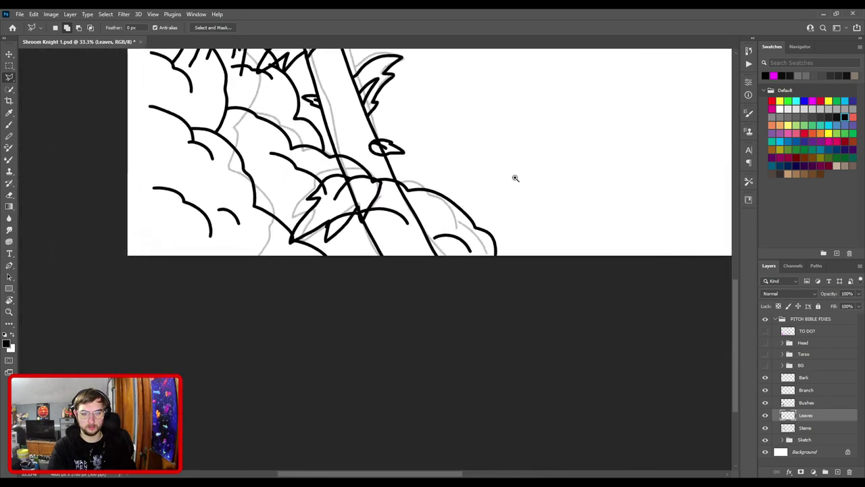
mouse_move(449, 200)
left_mouse_down()
mouse_move(382, 238)
mouse_move(366, 230)
mouse_move(413, 224)
mouse_move(453, 244)
mouse_move(469, 275)
left_mouse_up()
key("b")
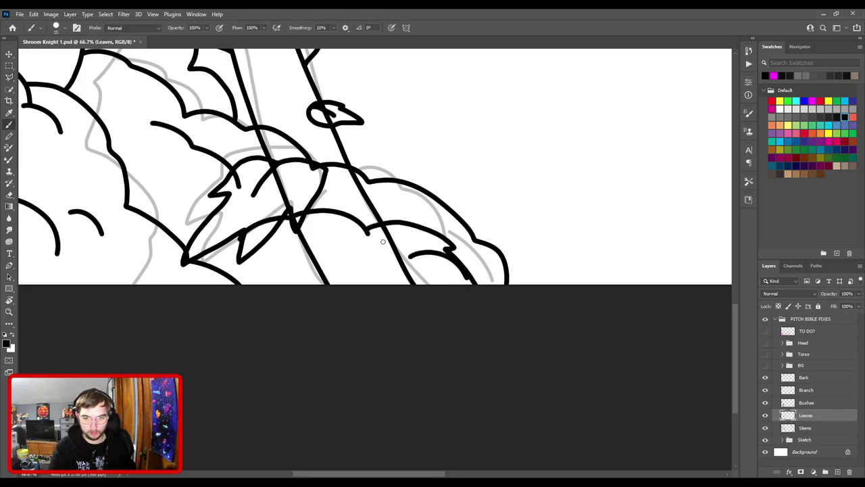
mouse_move(359, 240)
left_mouse_down()
mouse_move(356, 278)
mouse_move(365, 269)
mouse_move(415, 319)
mouse_move(395, 259)
mouse_move(404, 257)
mouse_move(446, 309)
left_mouse_up()
- Redraw the inner fold line of the large leaf at the left stem's base
key("ctrl+z")
left_click_drag(399, 245, 449, 311)
key("ctrl+z")
left_click_drag(395, 243, 464, 317)
key("ctrl+z")
left_click_drag(399, 245, 449, 304)
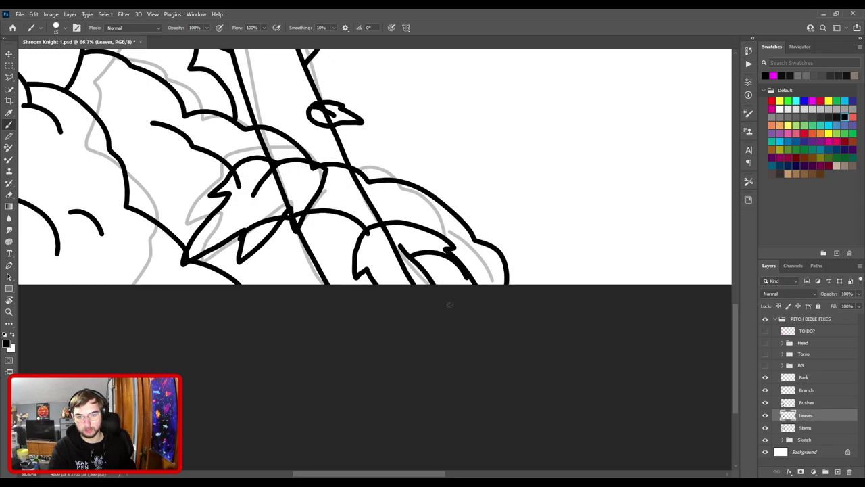
key("ctrl+z")
left_click_drag(399, 242, 449, 311)
key("ctrl+z")
left_click_drag(399, 244, 456, 327)
key("ctrl+z")
left_click_drag(397, 242, 463, 321)
scroll(462, 306, "down", 4)
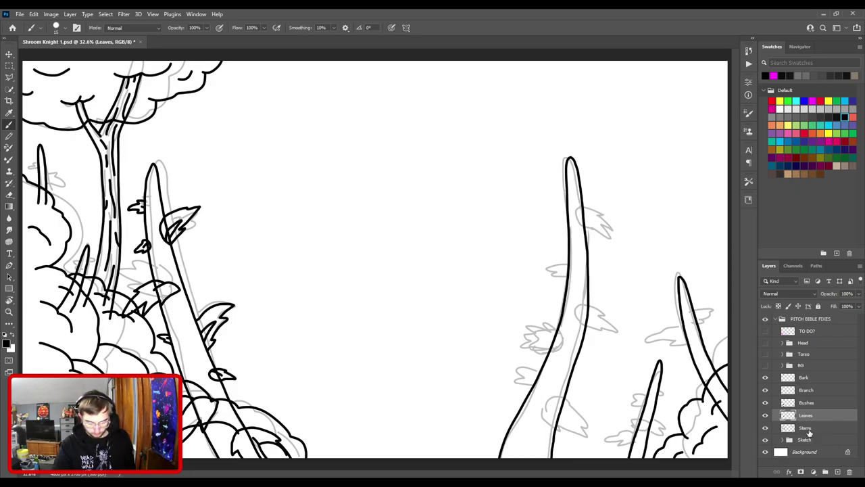
- Ink a large drooping leaf with two notched tips around the tall right stem's lower right edge, including a curved inner fold line
scroll(395, 223, "up", 3)
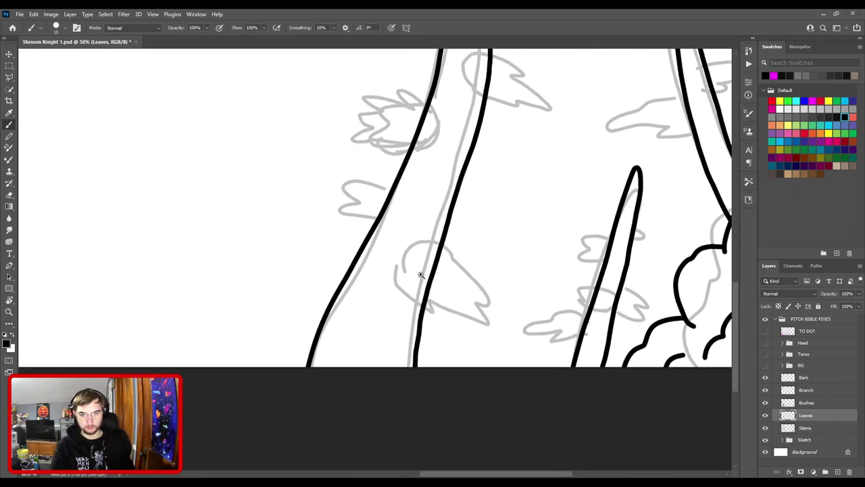
mouse_move(382, 219)
left_mouse_down()
mouse_move(412, 282)
mouse_move(416, 269)
mouse_move(472, 328)
mouse_move(466, 268)
mouse_move(489, 272)
mouse_move(462, 209)
mouse_move(429, 188)
mouse_move(389, 198)
left_mouse_up()
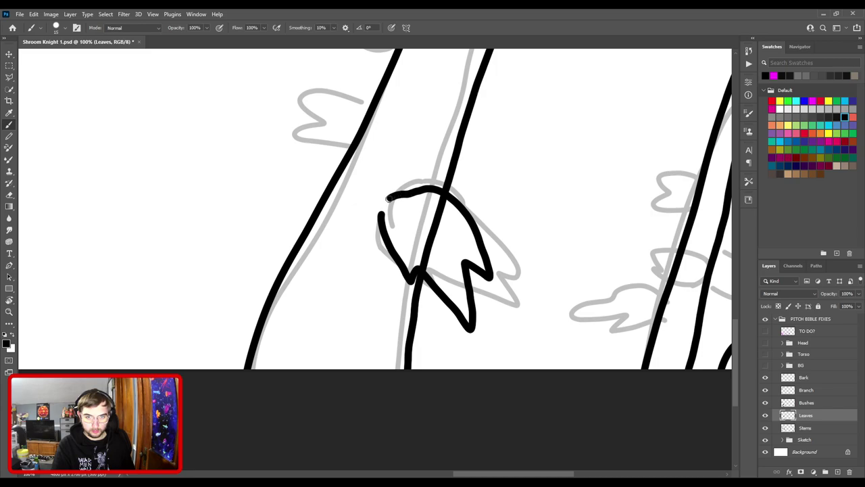
key("ctrl+plus")
left_click_drag(444, 130, 492, 229)
left_click_drag(453, 189, 495, 294)
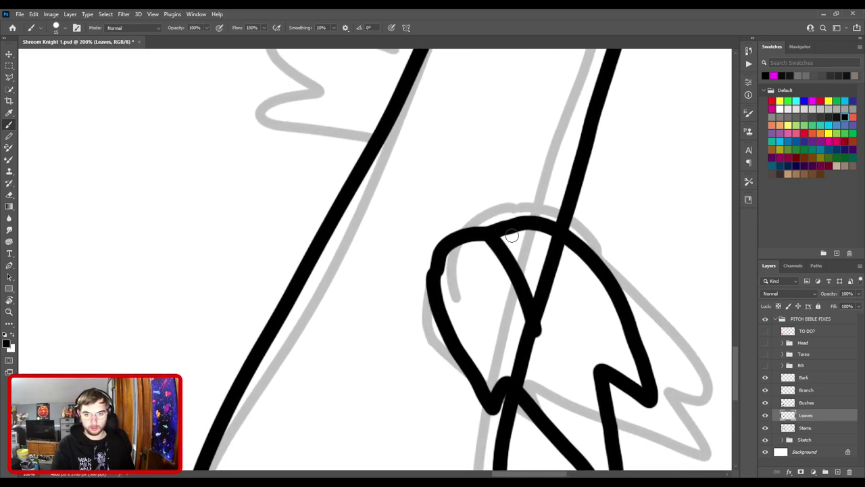
key("ctrl+z")
left_click_drag(483, 232, 551, 308)
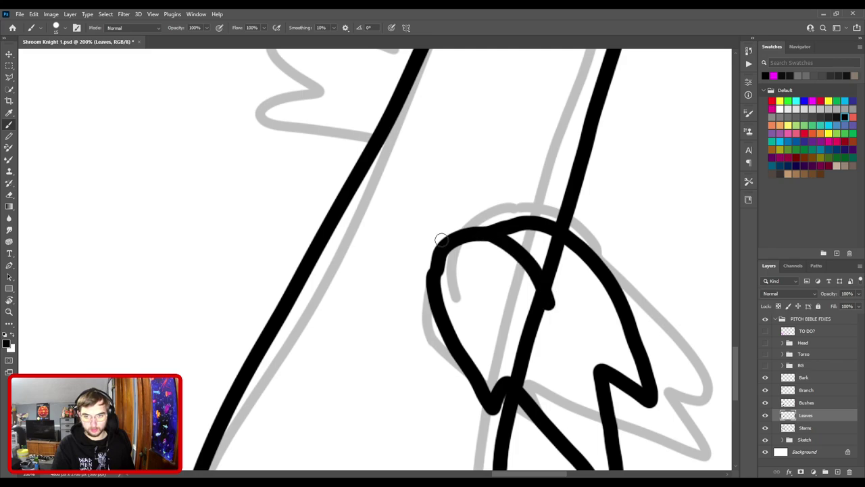
- Clean up and smooth the rounded upper-left outline of the large drooping leaf on the tall right stem
key("e")
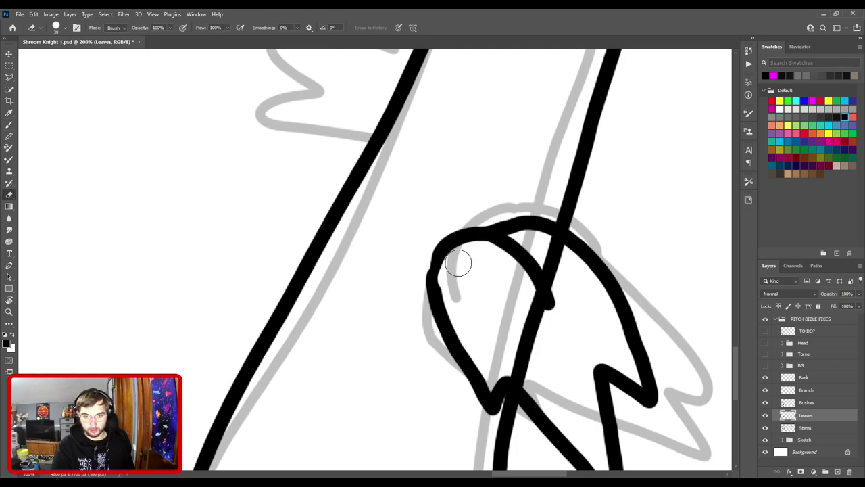
key("b")
left_click_drag(436, 291, 443, 248)
key("ctrl+z")
left_click_drag(437, 293, 443, 248)
key("ctrl+minus")
key("ctrl+minus")
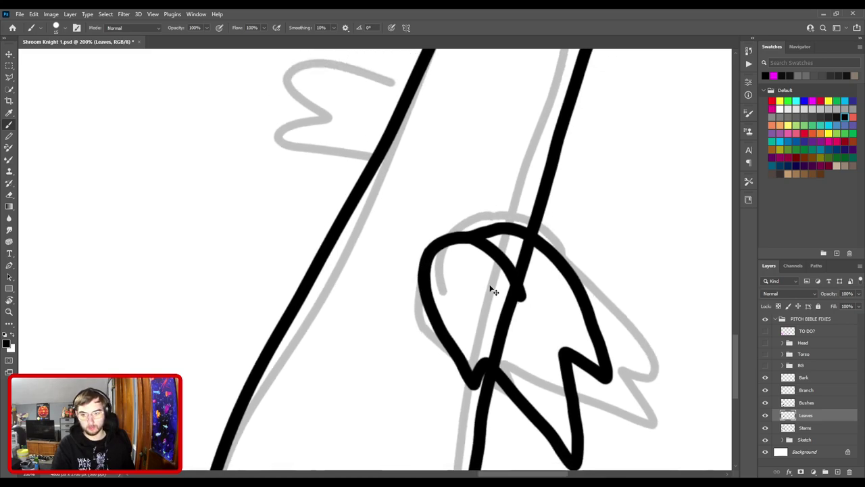
- Extend the inner fold line of the large drooping leaf down past the stem's edge
key("ctrl+plus")
key("ctrl+plus")
mouse_move(473, 277)
left_mouse_down()
mouse_move(415, 209)
mouse_move(344, 174)
left_mouse_up()
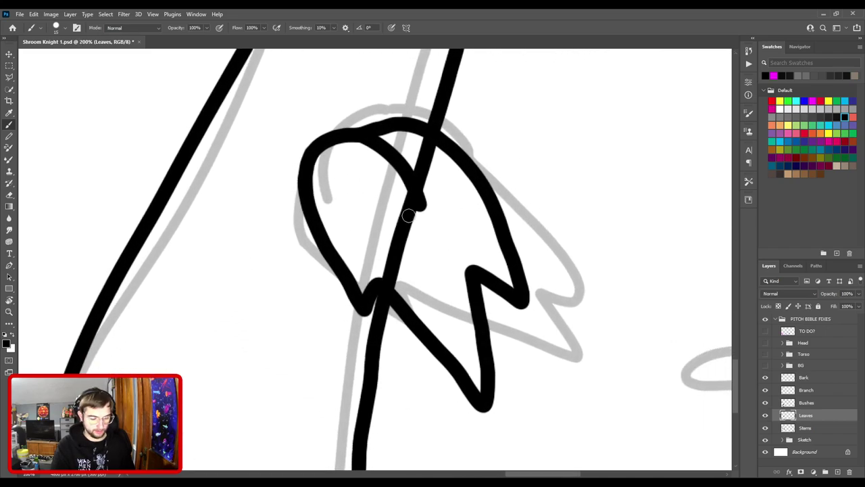
left_click_drag(421, 201, 433, 247)
key("ctrl+minus")
- Ink a small notched leaf pointing outward from the tall right stem's left edge, just above the large drooping leaf
left_click_drag(363, 210, 456, 306)
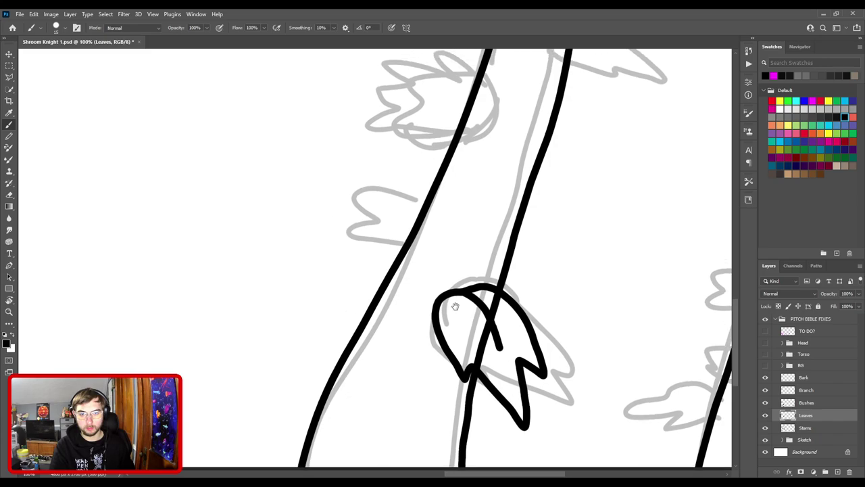
key("ctrl+plus")
mouse_move(419, 244)
left_mouse_down()
mouse_move(462, 314)
mouse_move(406, 272)
mouse_move(328, 253)
mouse_move(466, 248)
mouse_move(487, 230)
mouse_move(482, 252)
left_mouse_up()
key("ctrl+minus")
key("ctrl+minus")
- Ink a drooping notched leaf with a rounded base wrapping the right edge of the tall right stem's middle part
left_click_drag(495, 290, 436, 356)
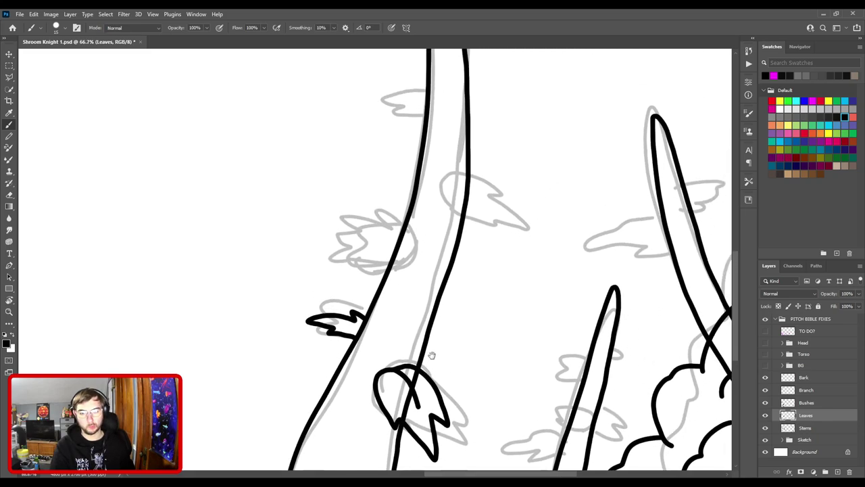
mouse_move(459, 267)
left_mouse_down()
mouse_move(440, 336)
mouse_move(471, 238)
mouse_move(401, 273)
left_mouse_up()
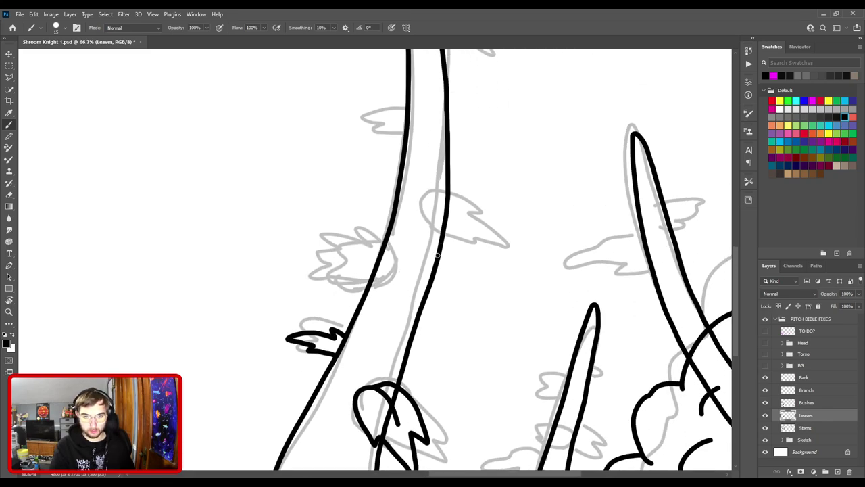
mouse_move(438, 249)
left_mouse_down()
mouse_move(430, 219)
mouse_move(473, 217)
mouse_move(486, 233)
mouse_move(419, 231)
mouse_move(427, 213)
mouse_move(460, 216)
mouse_move(488, 252)
mouse_move(491, 291)
mouse_move(465, 267)
left_mouse_up()
key("ctrl+z")
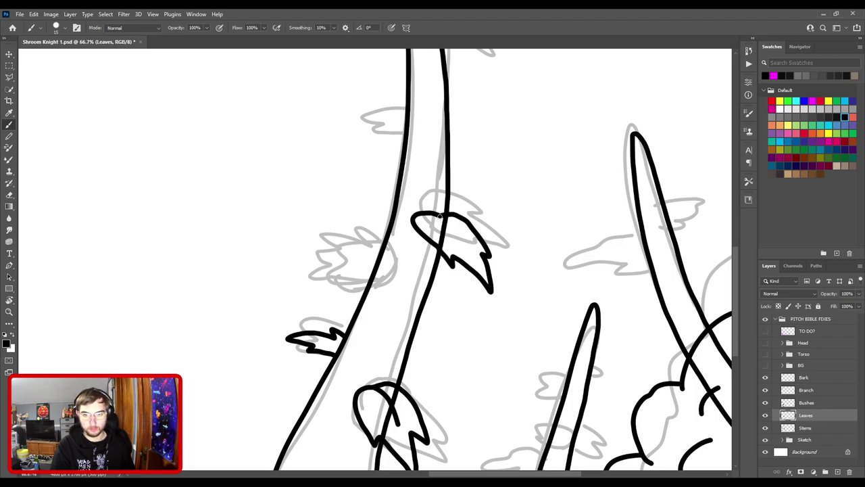
- Ink a pointed leaf outward from the tall right stem's left edge, over the sketched leaf cluster
mouse_move(406, 243)
left_mouse_down()
mouse_move(523, 260)
mouse_move(482, 259)
mouse_move(485, 253)
mouse_move(458, 247)
mouse_move(516, 244)
left_mouse_up()
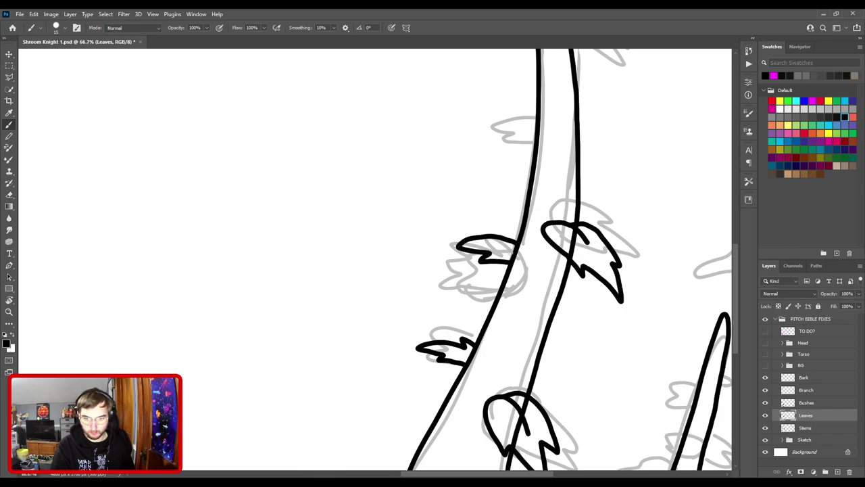
key("ctrl+z")
mouse_move(505, 277)
left_mouse_down()
mouse_move(482, 284)
mouse_move(491, 271)
mouse_move(463, 252)
mouse_move(514, 245)
left_mouse_up()
key("ctrl+minus")
key("ctrl+plus")
left_click_drag(512, 213, 416, 192)
key("ctrl+plus")
left_click_drag(361, 229, 426, 242)
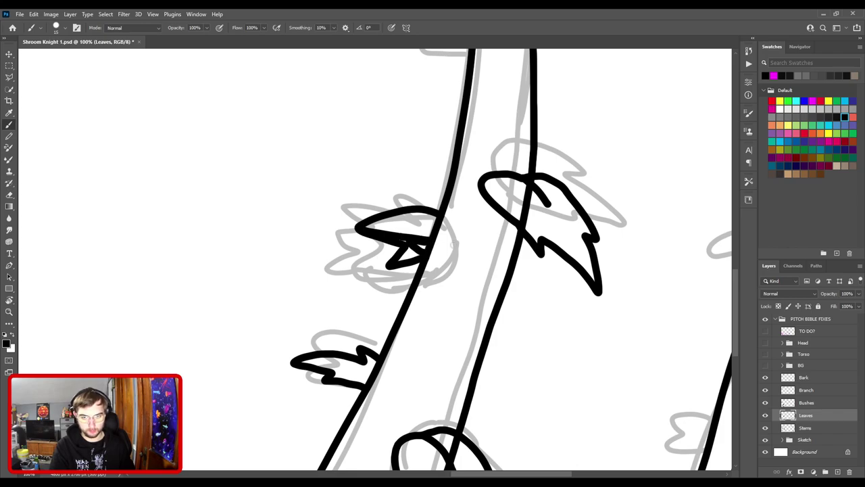
- Redraw the notched lower edge and curved inner line of the pointed leaf over the sketched leaf cluster
key("ctrl+minus")
key("ctrl+minus")
key("ctrl+plus")
key("ctrl+z")
key("ctrl+z")
left_click_drag(393, 255, 415, 242)
key("ctrl+z")
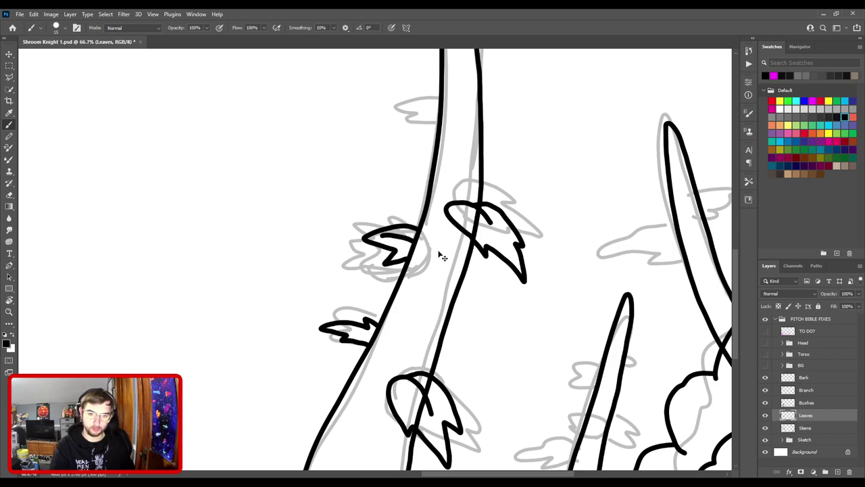
- Ink a small pointed leaf with a rounded base wrapping the left edge of the tall right stem's base, including a short inner line
key("ctrl+minus")
key("ctrl+minus")
key("ctrl+plus")
key("ctrl+plus")
left_click_drag(421, 167, 405, 286)
scroll(404, 287, "down", 2)
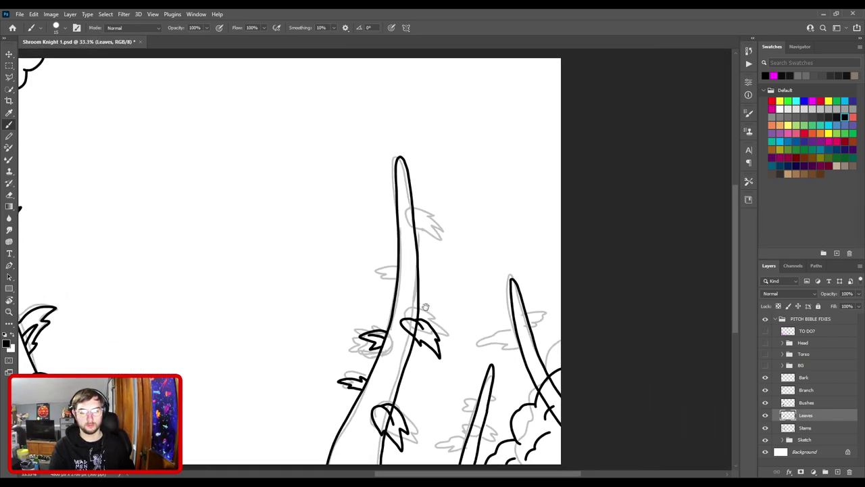
scroll(427, 308, "up", 2)
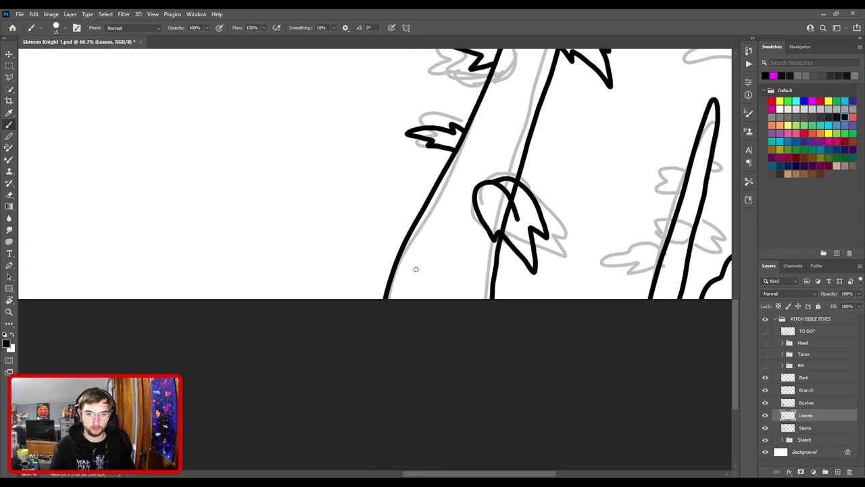
mouse_move(406, 272)
left_mouse_down()
mouse_move(369, 274)
mouse_move(388, 253)
mouse_move(412, 247)
left_mouse_up()
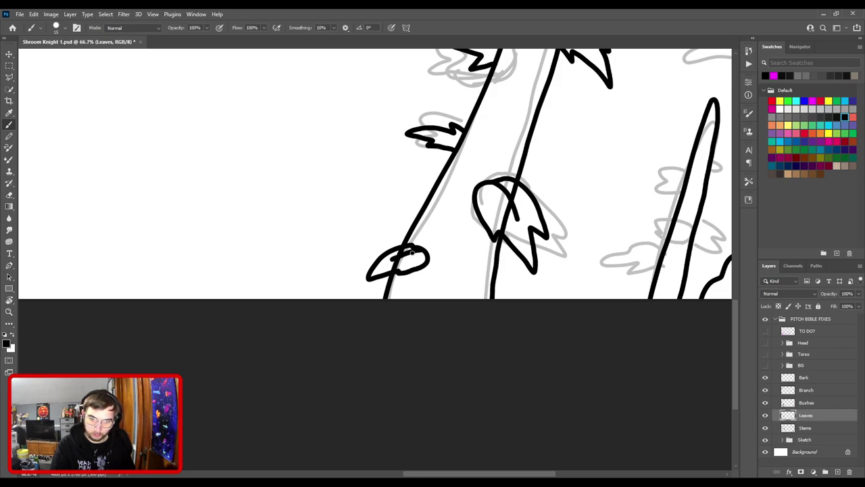
- Ink a small notched leaf pointing up and outward from the left edge of the tall right stem's upper half
mouse_move(474, 144)
left_mouse_down()
mouse_move(370, 323)
mouse_move(406, 239)
mouse_move(384, 350)
mouse_move(345, 304)
mouse_move(324, 305)
mouse_move(353, 275)
mouse_move(351, 297)
left_mouse_up()
key("ctrl+z")
key("ctrl+z")
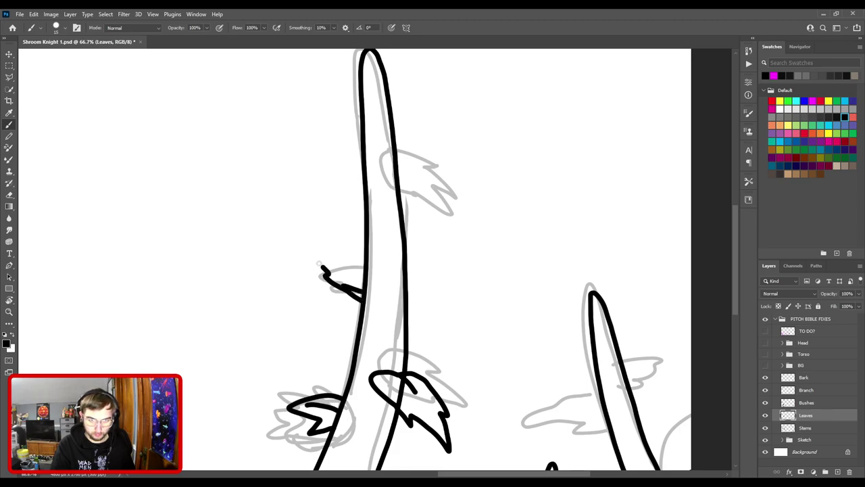
left_click_drag(322, 267, 342, 263)
scroll(366, 273, "down", 2)
- Ink a large upward-pointing leaf with a zigzag fold around the tall right stem's upper right edge and smooth its rounded outline
scroll(409, 226, "up", 4)
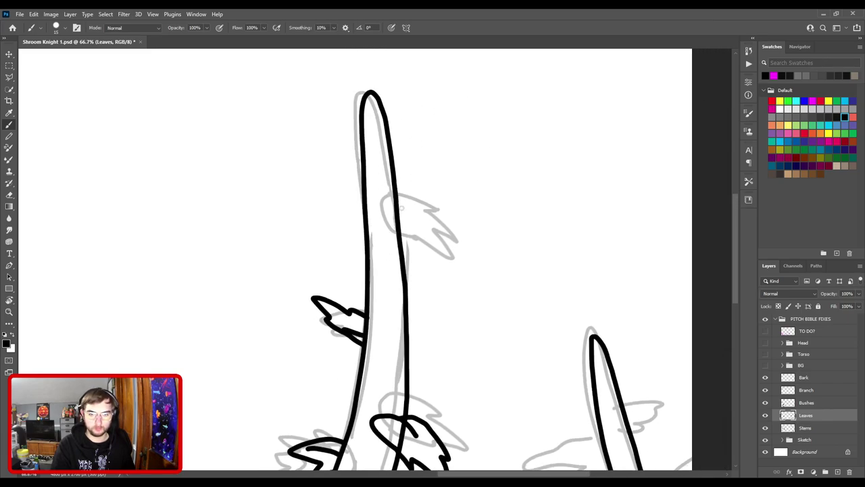
mouse_move(419, 195)
left_mouse_down()
mouse_move(450, 173)
mouse_move(418, 238)
mouse_move(397, 250)
mouse_move(387, 232)
mouse_move(393, 213)
mouse_move(390, 245)
mouse_move(414, 220)
left_mouse_up()
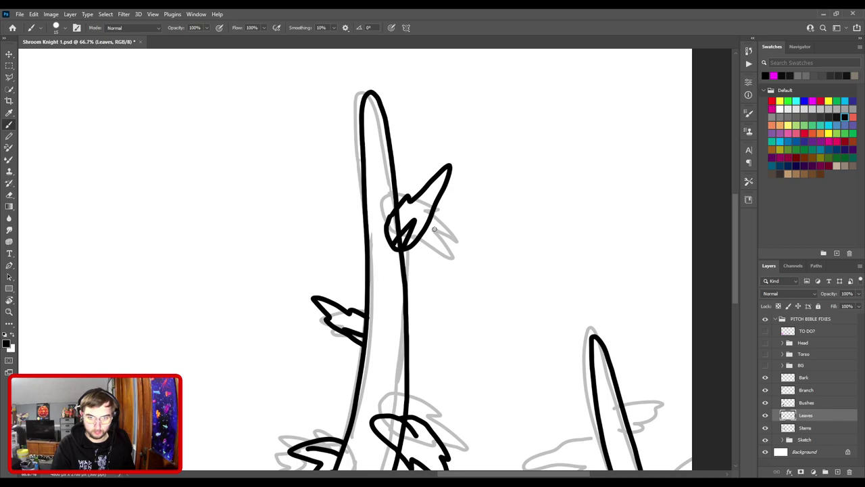
scroll(446, 232, "up", 3)
key("e")
key("b")
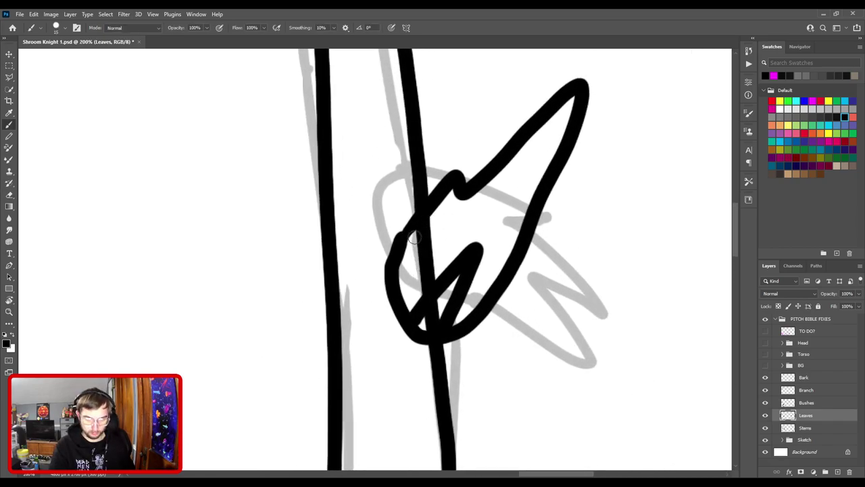
left_click_drag(395, 260, 436, 195)
key("ctrl+minus")
key("ctrl+minus")
key("ctrl+minus")
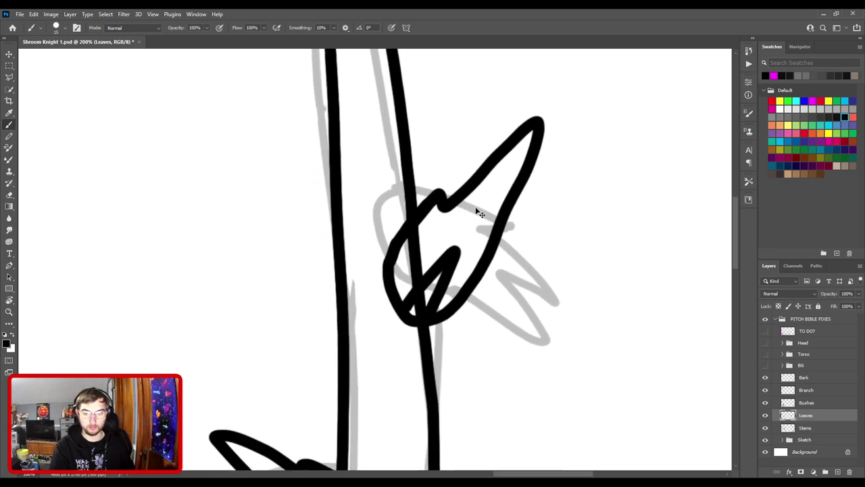
key("ctrl+minus")
- Ink a small notched leaf on the tall right stem's right edge, between the two drooping leaves
left_click_drag(415, 334, 454, 177)
left_click_drag(403, 298, 365, 264)
key("ctrl+plus")
key("ctrl+plus")
mouse_move(359, 224)
left_mouse_down()
mouse_move(384, 220)
mouse_move(402, 234)
mouse_move(351, 255)
left_mouse_up()
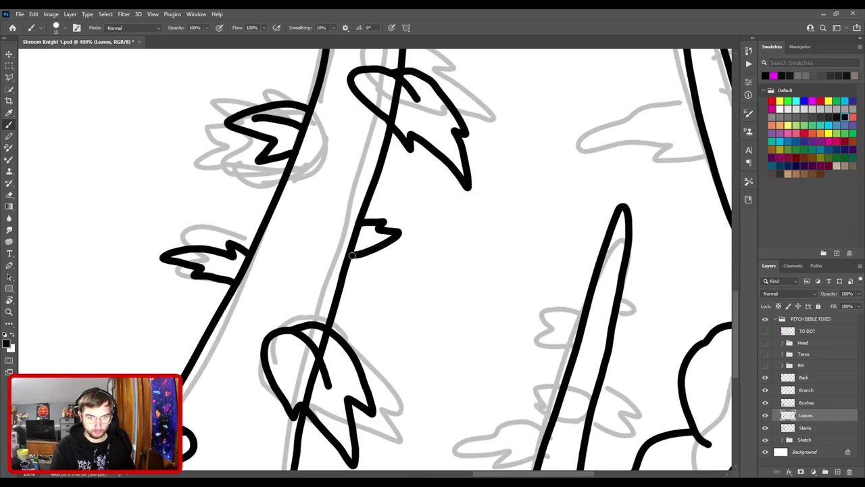
key("ctrl+minus")
key("ctrl+plus")
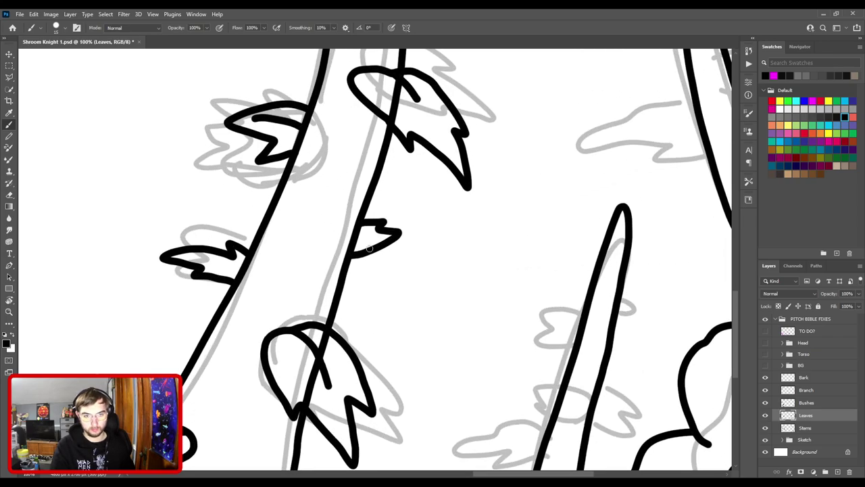
- Ink a small notched leaf on the tall right stem's right edge, below the large upward-pointing leaf
left_click_drag(404, 204, 367, 332)
mouse_move(412, 74)
left_mouse_down()
mouse_move(401, 191)
mouse_move(344, 320)
left_mouse_up()
mouse_move(359, 289)
left_mouse_down()
mouse_move(403, 291)
mouse_move(362, 314)
left_mouse_up()
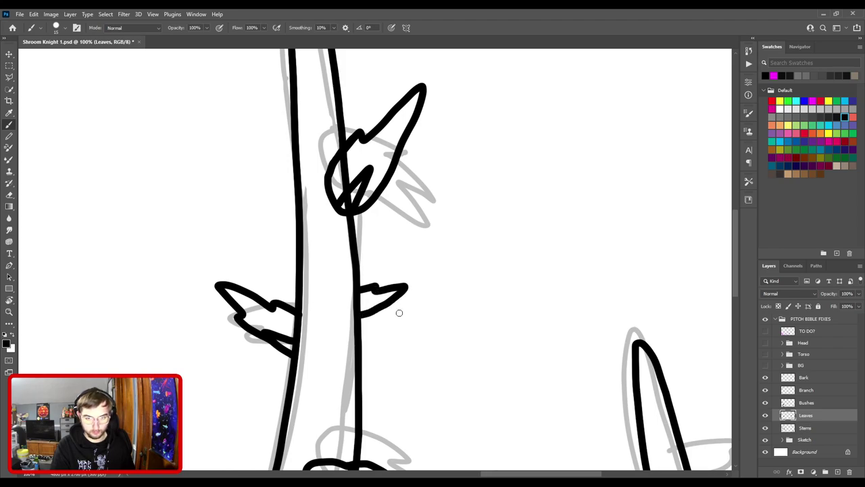
- Ink a pair of small folded leaves spreading to both sides across the lower half of the short stem beside the tall right stem
key("ctrl+minus")
left_click_drag(325, 178, 394, 265)
key("ctrl+plus")
mouse_move(398, 230)
left_mouse_down()
mouse_move(374, 217)
mouse_move(367, 195)
mouse_move(392, 191)
mouse_move(413, 208)
left_mouse_up()
scroll(425, 234, "left", 3)
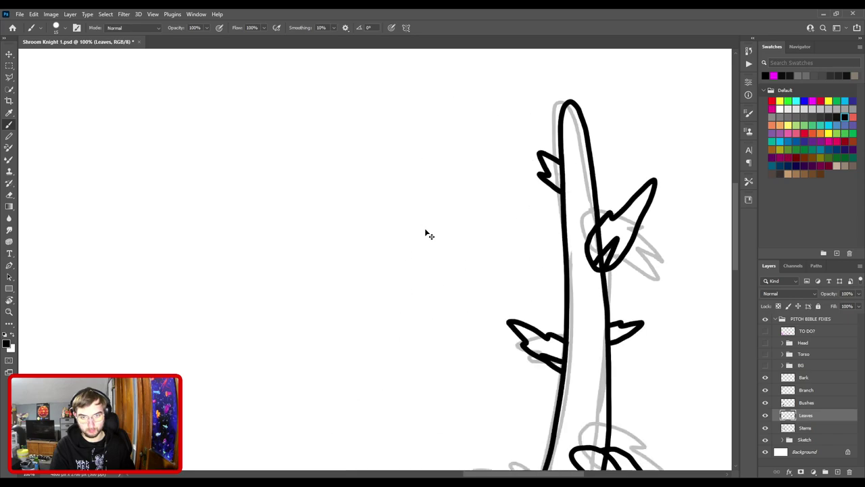
scroll(425, 233, "down", 5)
key("ctrl+plus")
left_click_drag(525, 302, 230, 132)
key("ctrl+plus")
key("ctrl+plus")
key("ctrl+plus")
scroll(297, 253, "up", 1)
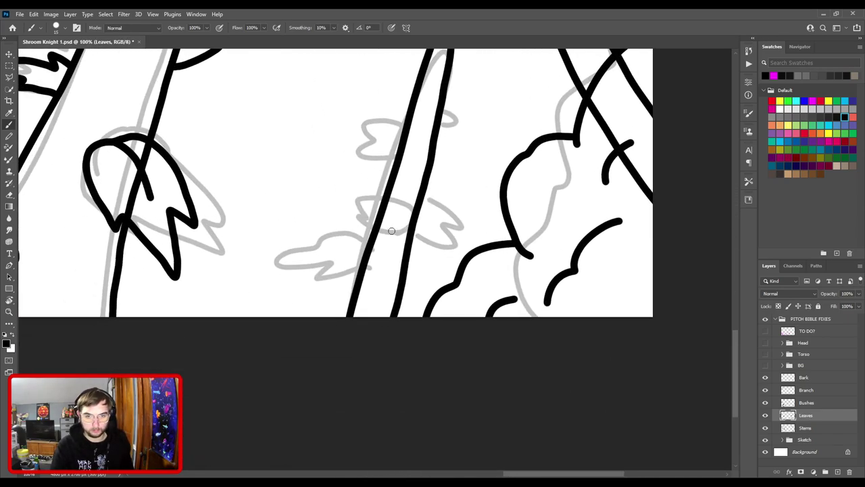
mouse_move(383, 234)
left_mouse_down()
mouse_move(344, 221)
mouse_move(369, 204)
mouse_move(400, 207)
mouse_move(391, 233)
mouse_move(403, 229)
mouse_move(284, 244)
left_mouse_up()
mouse_move(326, 187)
left_mouse_down()
mouse_move(388, 190)
mouse_move(385, 203)
mouse_move(348, 193)
mouse_move(380, 222)
mouse_move(323, 228)
mouse_move(341, 220)
mouse_move(323, 220)
mouse_move(346, 223)
mouse_move(322, 208)
mouse_move(396, 200)
left_mouse_up()
key("ctrl+z")
key("ctrl+z")
key("ctrl+z")
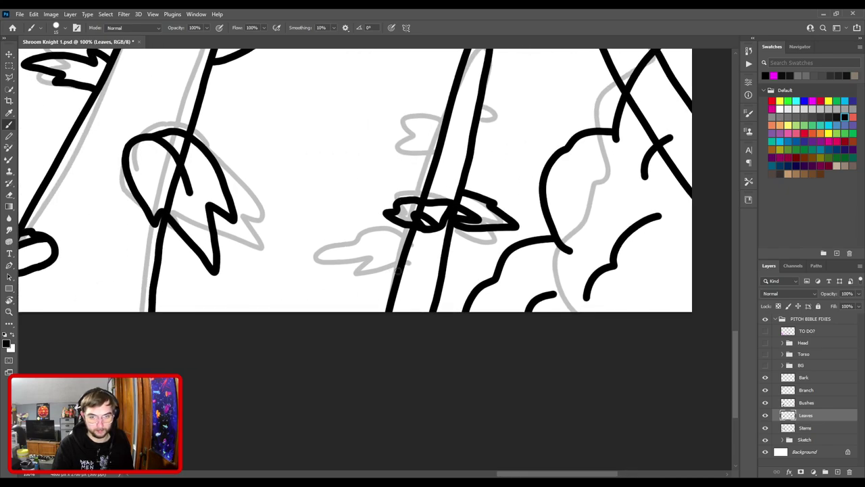
- Ink a long notched leaf on the short stem's lower left edge and upward-pointing leaves on both sides of its upper half
mouse_move(399, 265)
left_mouse_down()
mouse_move(363, 273)
mouse_move(312, 253)
mouse_move(395, 233)
mouse_move(408, 242)
mouse_move(373, 256)
mouse_move(407, 245)
left_mouse_up()
mouse_move(436, 131)
left_mouse_down()
mouse_move(396, 262)
mouse_move(373, 263)
mouse_move(370, 229)
mouse_move(411, 260)
mouse_move(406, 280)
mouse_move(404, 272)
left_mouse_up()
mouse_move(436, 238)
left_mouse_down()
mouse_move(466, 220)
mouse_move(464, 238)
mouse_move(436, 251)
left_mouse_up()
left_click_drag(440, 240, 465, 232)
key("ctrl+z")
key("ctrl+z")
key("ctrl+z")
mouse_move(436, 230)
left_mouse_down()
mouse_move(490, 222)
mouse_move(438, 256)
mouse_move(455, 249)
left_mouse_up()
key("ctrl+z")
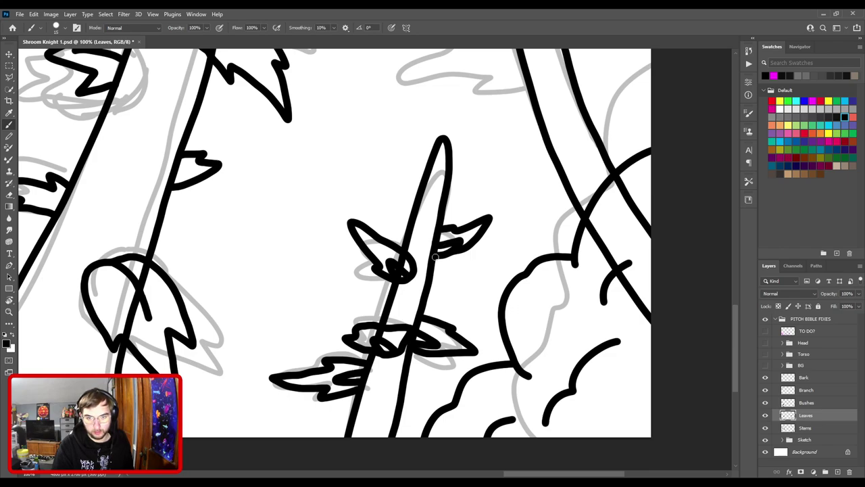
- Examine where the inked leaves meet the edges of the short stem and the tall right stem, up to its tip
left_click_drag(409, 301, 459, 187)
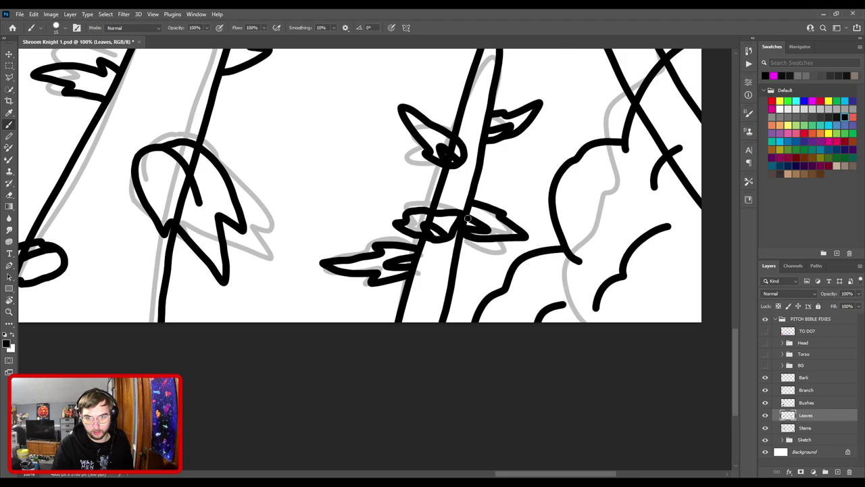
left_click_drag(421, 260, 477, 198)
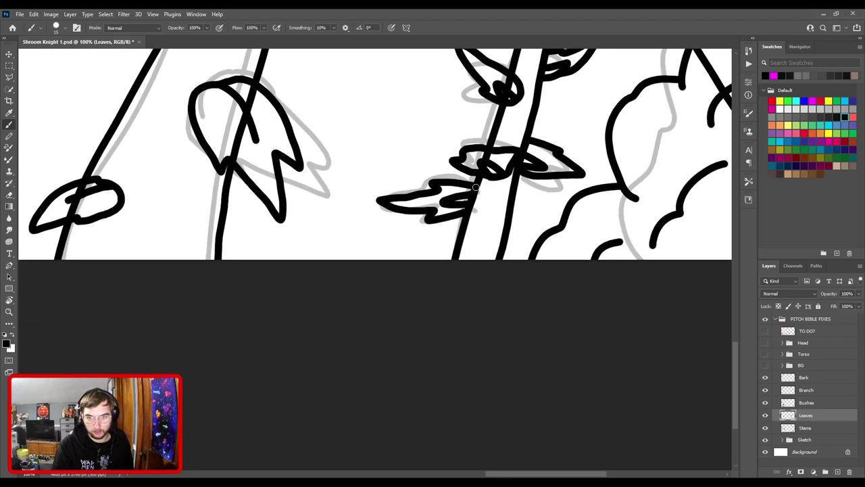
left_click_drag(491, 133, 460, 220)
left_click_drag(346, 166, 530, 219)
mouse_move(467, 105)
left_mouse_down()
mouse_move(518, 159)
mouse_move(537, 128)
left_mouse_up()
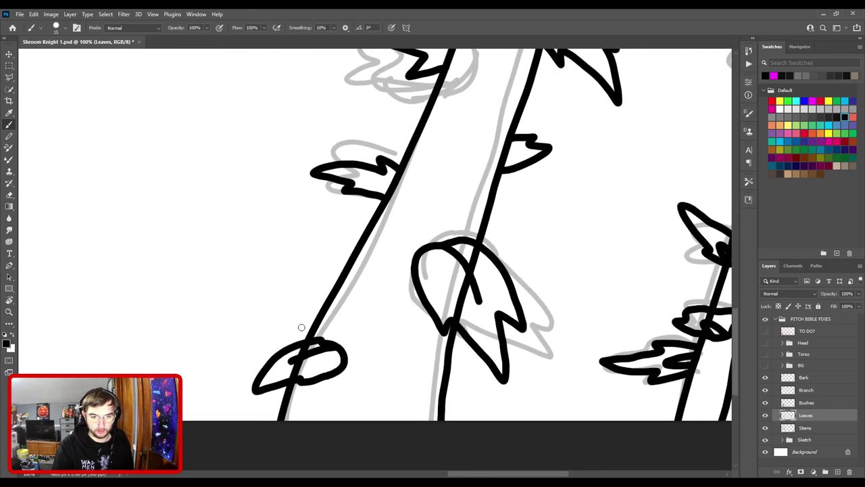
left_click_drag(371, 195, 363, 296)
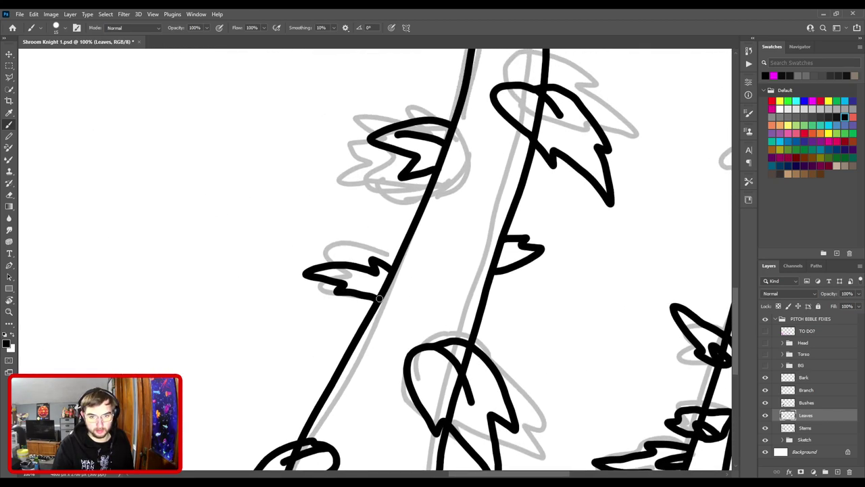
left_click_drag(519, 231, 351, 237)
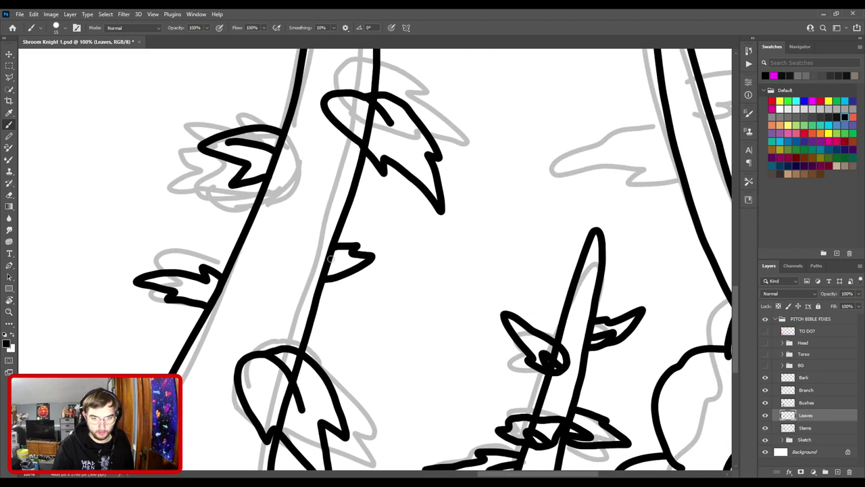
left_click_drag(326, 147, 359, 268)
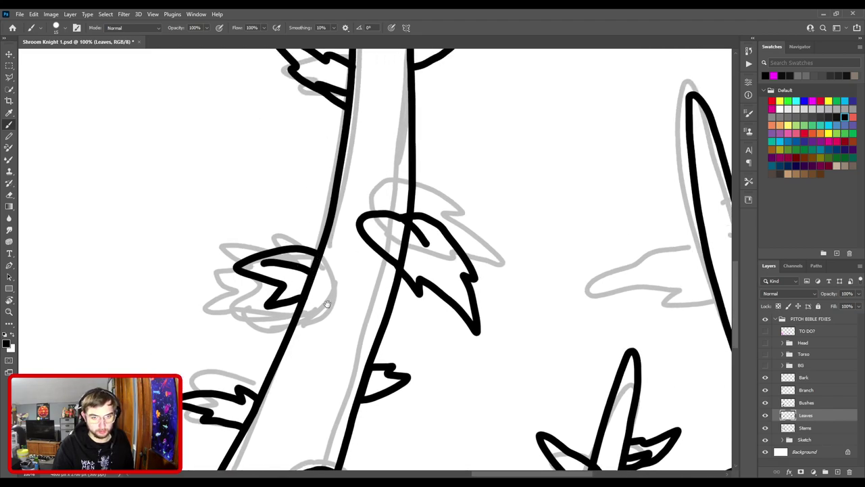
scroll(326, 304, "up", 5)
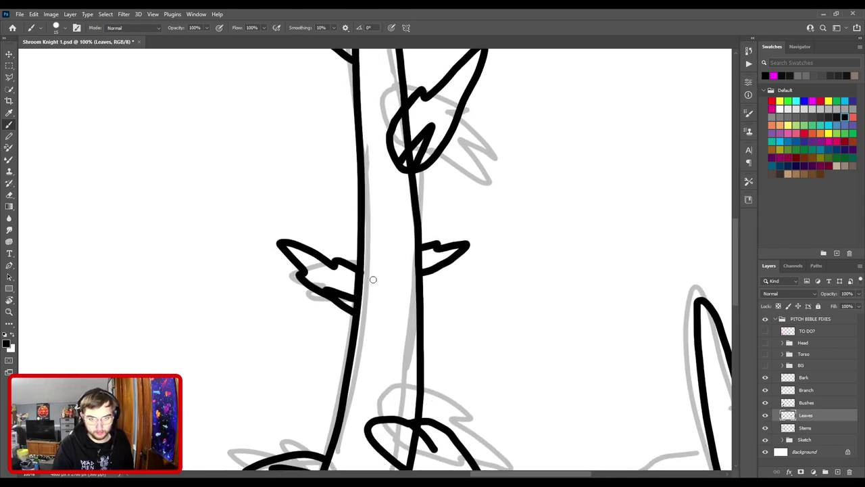
left_click_drag(358, 294, 361, 274)
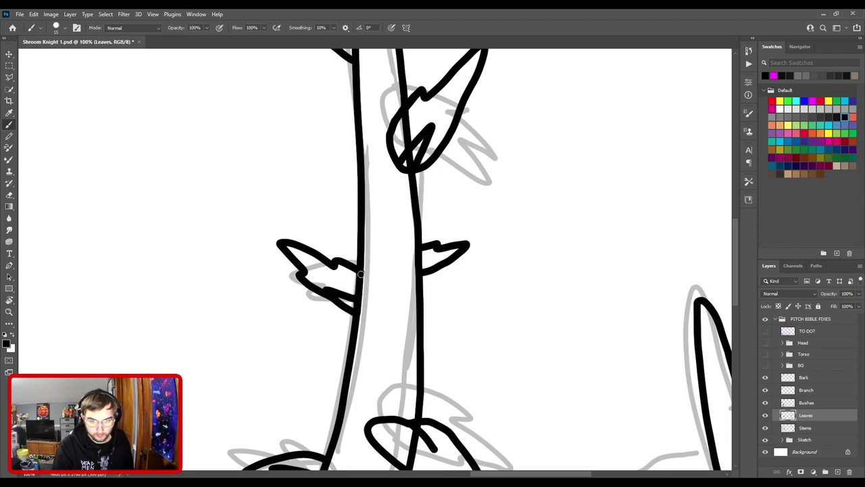
key("e")
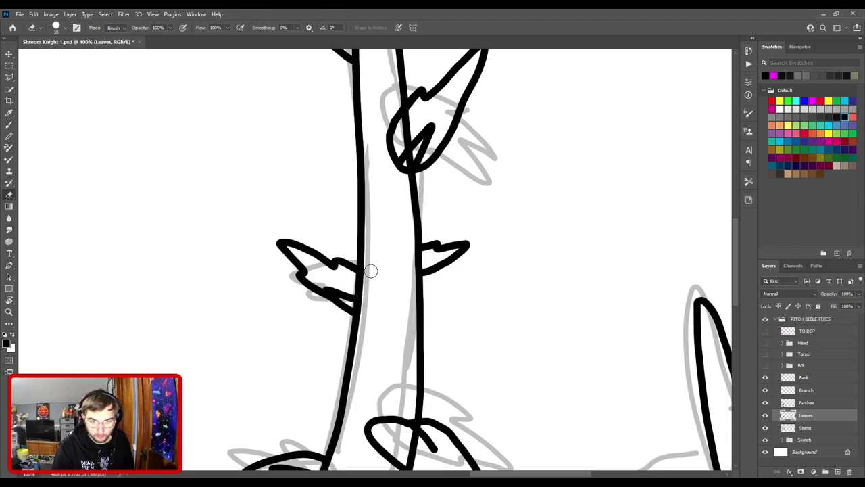
key("b")
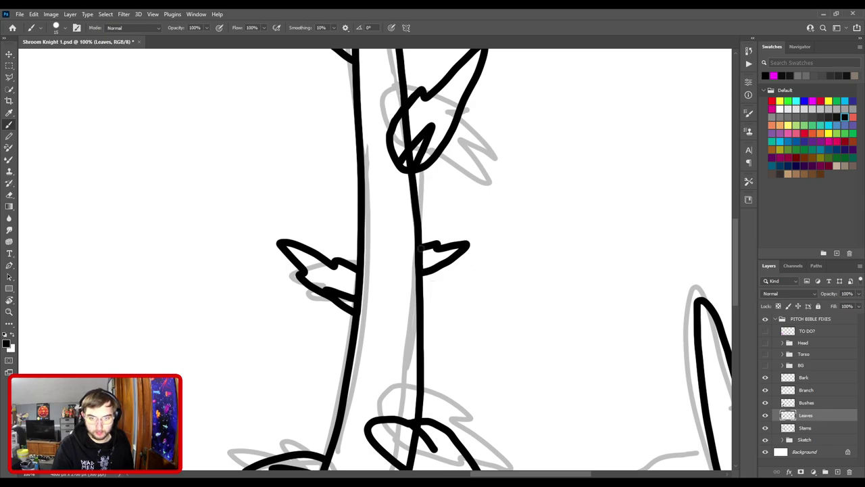
scroll(377, 150, "up", 5)
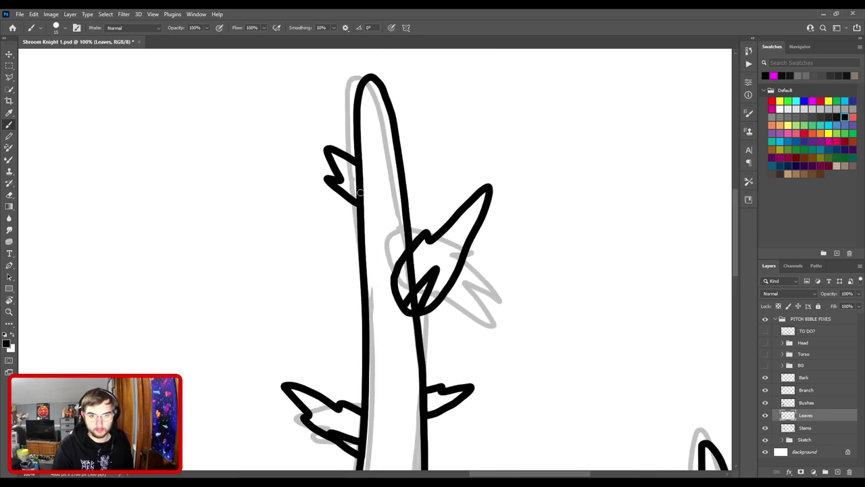
- Examine where the inked leaves meet the tall left stem from base to tip, and the scene as a whole
scroll(400, 230, "down", 6)
left_click_drag(246, 216, 567, 258)
left_click(413, 205, "alt")
left_click(315, 293, "ctrl")
left_click_drag(318, 326, 448, 180)
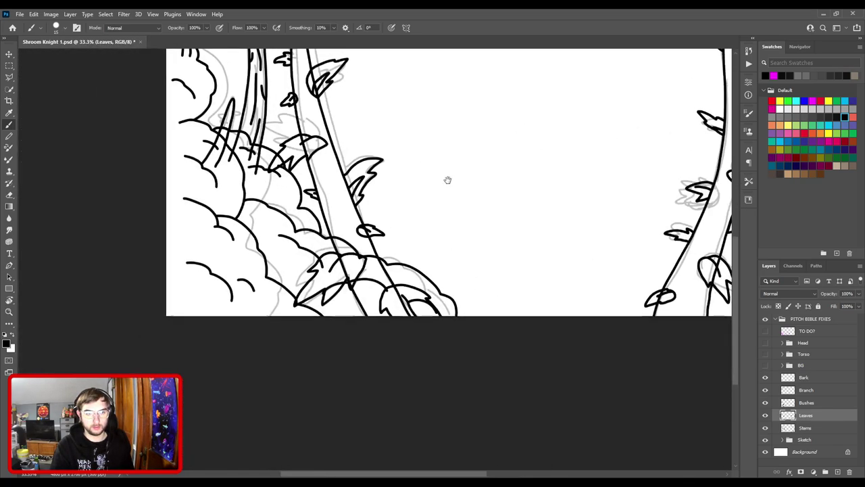
scroll(448, 179, "up", 6)
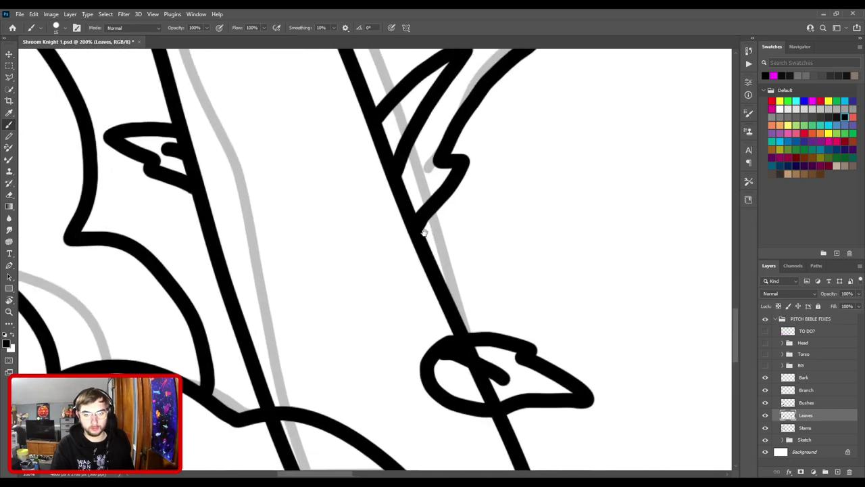
left_click_drag(427, 238, 425, 289)
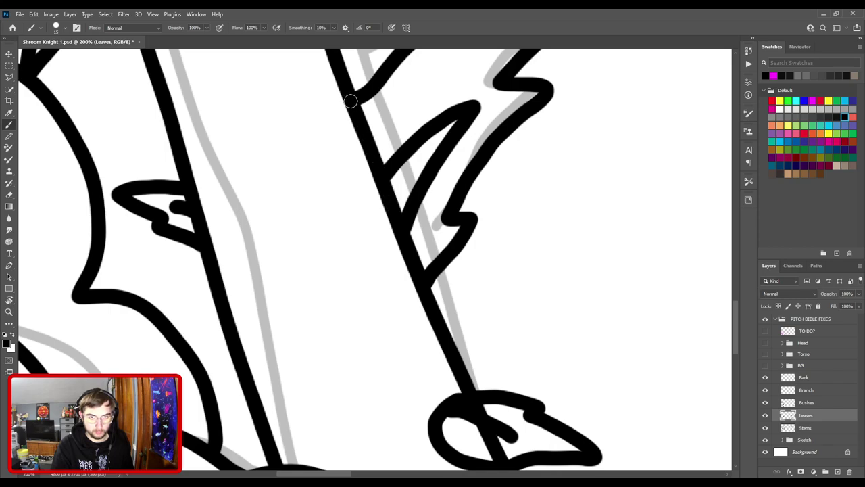
mouse_move(327, 122)
left_mouse_down()
mouse_move(344, 73)
mouse_move(448, 242)
left_mouse_up()
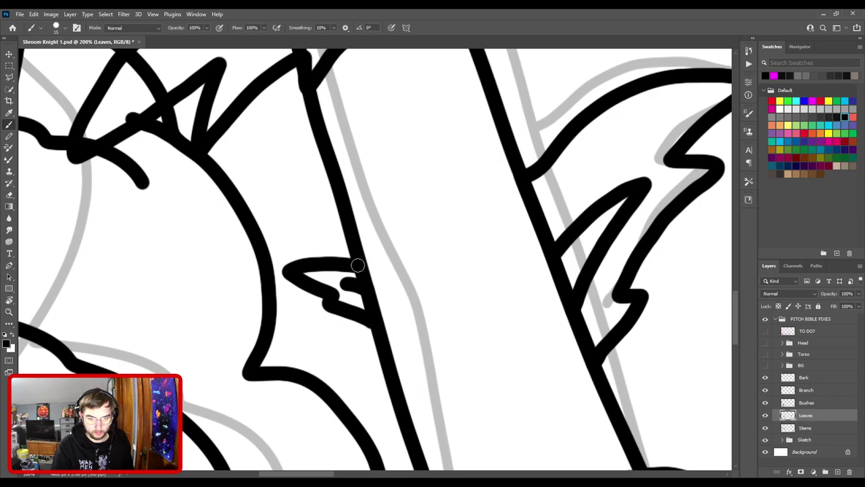
left_click_drag(349, 84, 415, 282)
left_click_drag(423, 129, 372, 388)
mouse_move(343, 154)
left_mouse_down()
mouse_move(461, 283)
mouse_move(410, 328)
mouse_move(330, 318)
left_mouse_up()
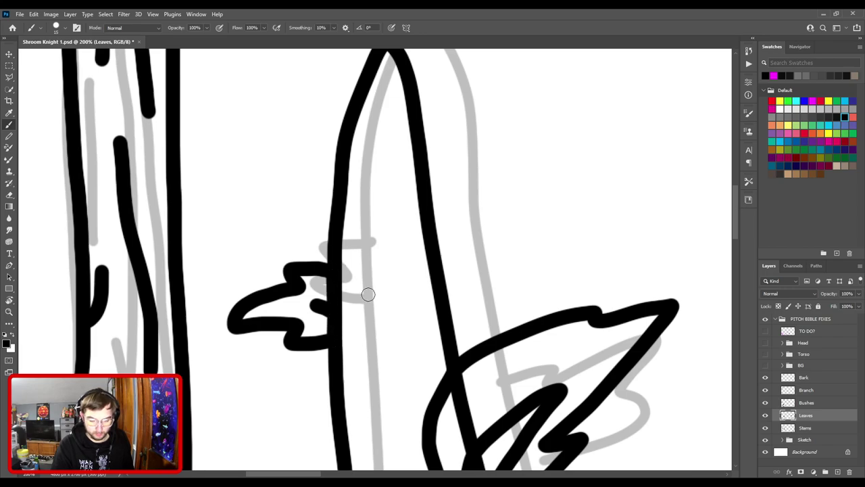
key("ctrl+minus")
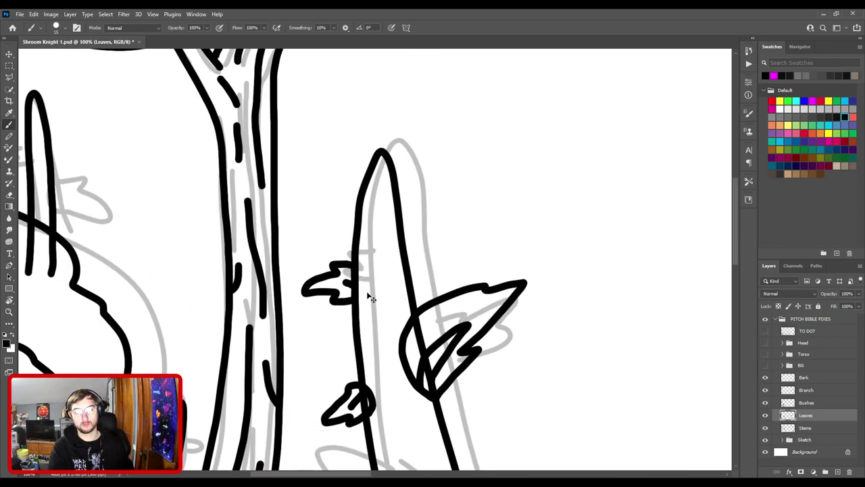
key("ctrl+0")
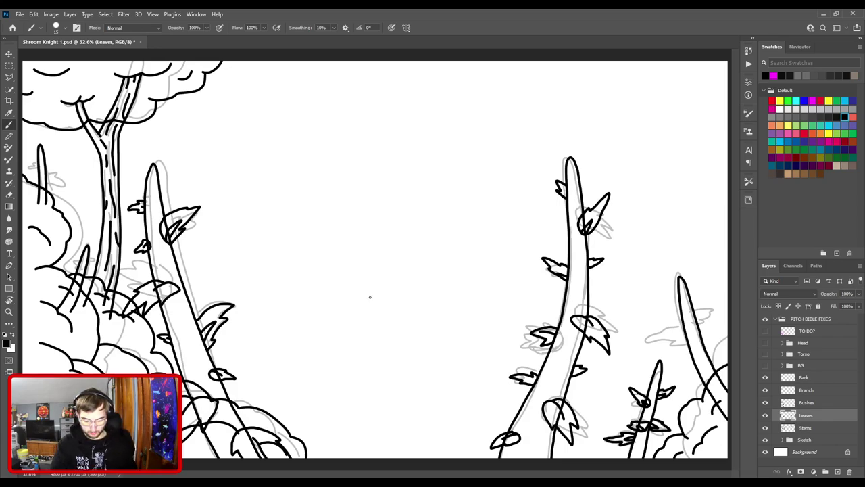
- Ink the outline of a notched leaf wrapping around the far-right stem's upper part and pointing up and outward
key("ctrl+plus")
left_click_drag(727, 337, 486, 269)
key("ctrl+plus")
key("ctrl+plus")
scroll(486, 268, "up", 5)
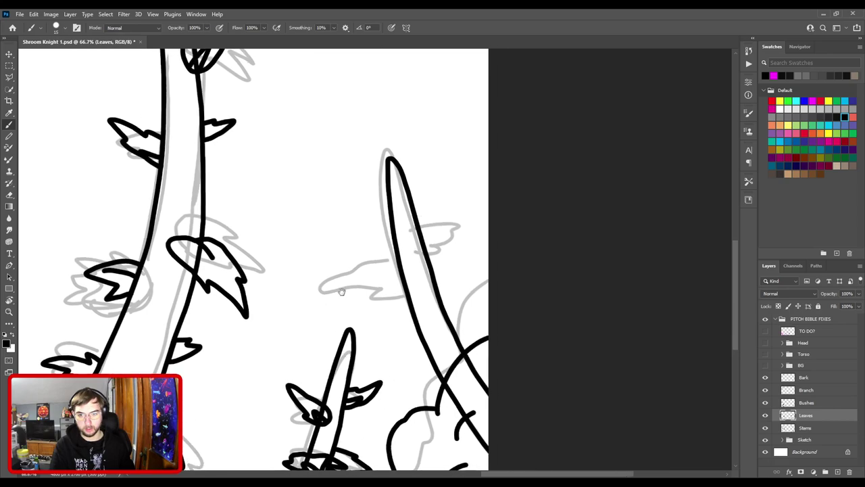
mouse_move(331, 271)
left_mouse_down()
mouse_move(366, 250)
mouse_move(412, 246)
mouse_move(388, 286)
mouse_move(354, 308)
mouse_move(330, 297)
mouse_move(329, 272)
mouse_move(372, 277)
mouse_move(351, 305)
mouse_move(364, 271)
mouse_move(348, 303)
mouse_move(400, 285)
mouse_move(464, 229)
mouse_move(462, 254)
left_mouse_up()
key("ctrl+z")
key("ctrl+z")
key("ctrl+z")
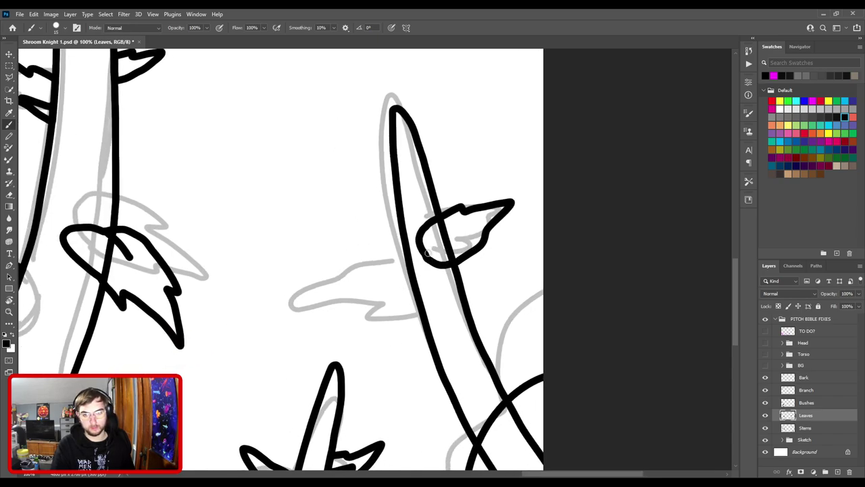
- Ink the zigzag fold inside the leaf wrapped around the far-right stem's upper part
mouse_move(426, 255)
left_mouse_down()
mouse_move(466, 226)
mouse_move(431, 254)
mouse_move(455, 251)
left_mouse_up()
key("ctrl+z")
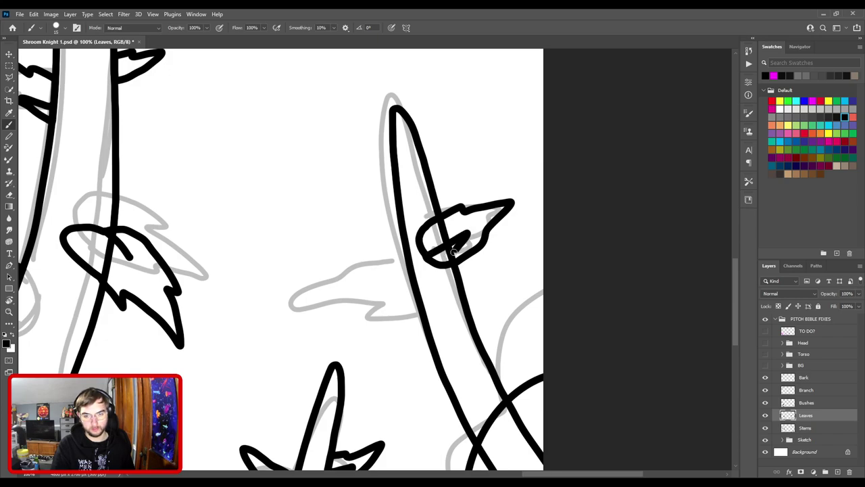
mouse_move(413, 277)
left_mouse_down()
mouse_move(580, 169)
mouse_move(590, 190)
left_mouse_up()
key("ctrl+z")
key("ctrl+z")
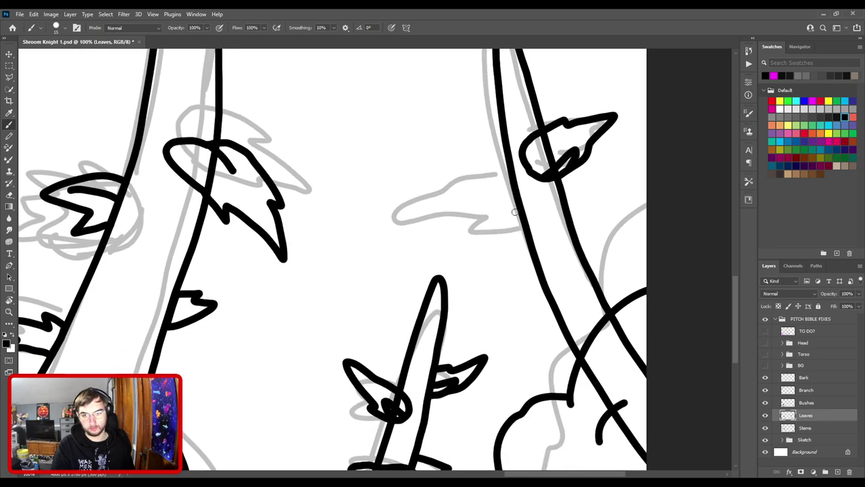
- Ink a long, narrow notched leaf with a small inner fold on the far-right stem's left edge, below the wrapped leaf
mouse_move(531, 249)
left_mouse_down()
mouse_move(490, 249)
mouse_move(494, 242)
mouse_move(424, 223)
mouse_move(517, 204)
left_mouse_up()
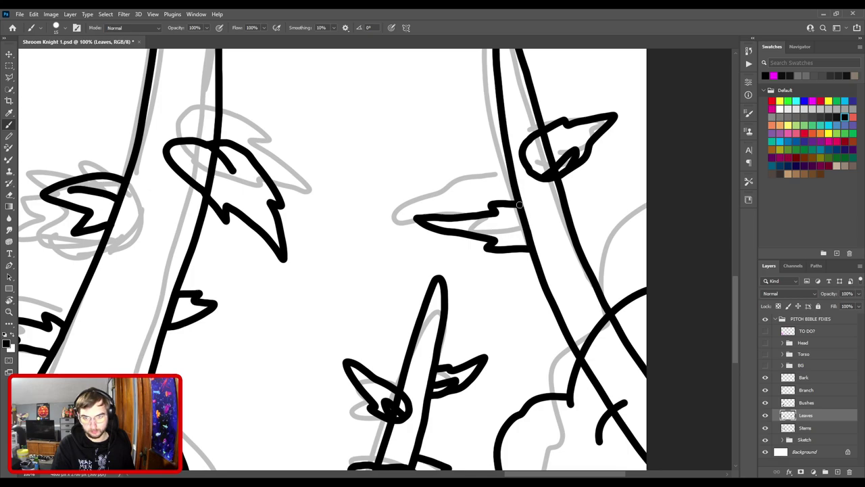
mouse_move(527, 237)
left_mouse_down()
mouse_move(520, 222)
mouse_move(515, 237)
mouse_move(523, 225)
left_mouse_up()
key("ctrl+z")
- Ink a large drooping leaf wrapped around the far-right stem where it meets the bush, pointing down and to the left
scroll(535, 226, "down", 3)
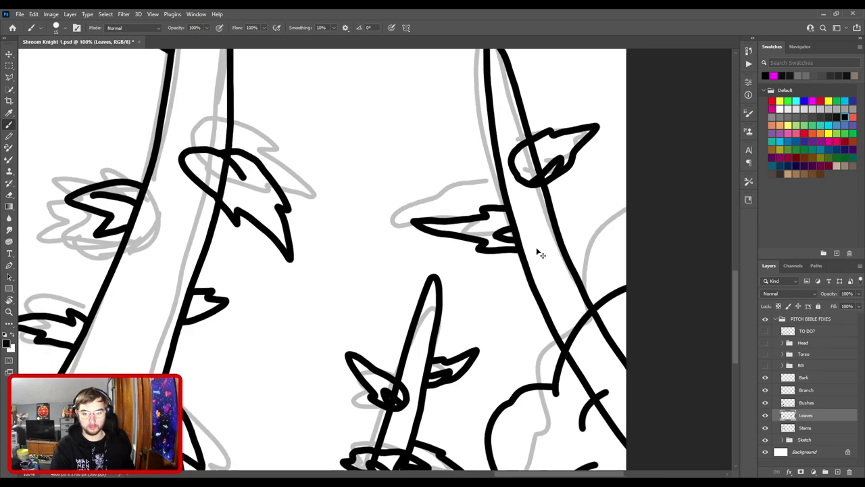
scroll(341, 247, "up", 2)
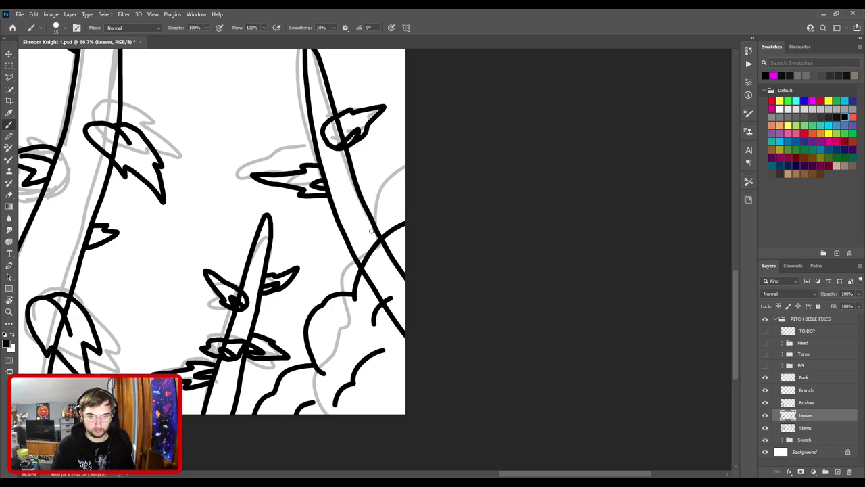
left_click_drag(367, 223, 400, 220)
key("ctrl+z")
mouse_move(352, 254)
left_mouse_down()
mouse_move(314, 297)
mouse_move(365, 290)
mouse_move(381, 266)
mouse_move(367, 251)
mouse_move(352, 269)
mouse_move(376, 257)
left_mouse_up()
key("ctrl+z")
key("ctrl+z")
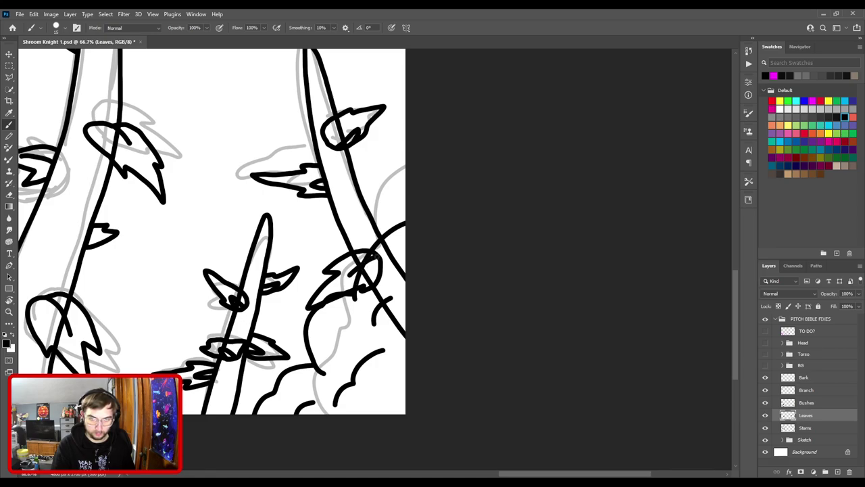
- Ink small notched leaves on the far-right stem's right edge just above the bush and on its left edge near the tip
mouse_move(373, 216)
left_mouse_down()
mouse_move(398, 216)
mouse_move(381, 233)
left_mouse_up()
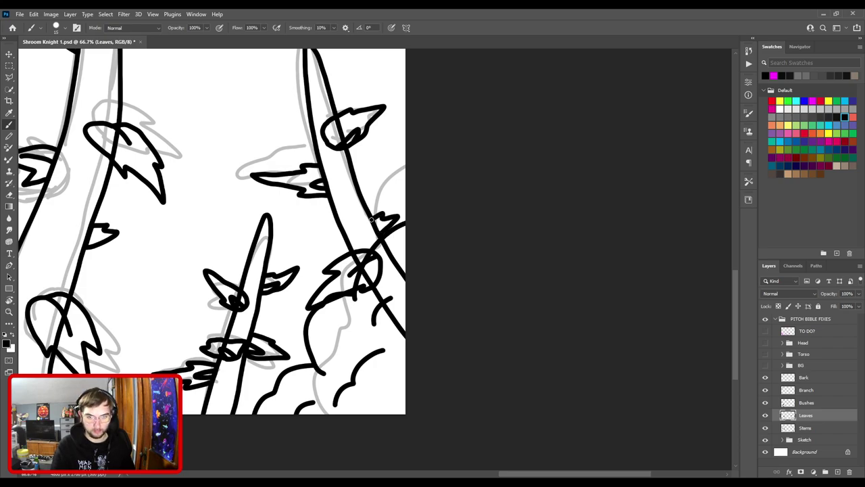
mouse_move(304, 116)
left_mouse_down()
mouse_move(338, 140)
mouse_move(406, 228)
mouse_move(401, 211)
left_mouse_up()
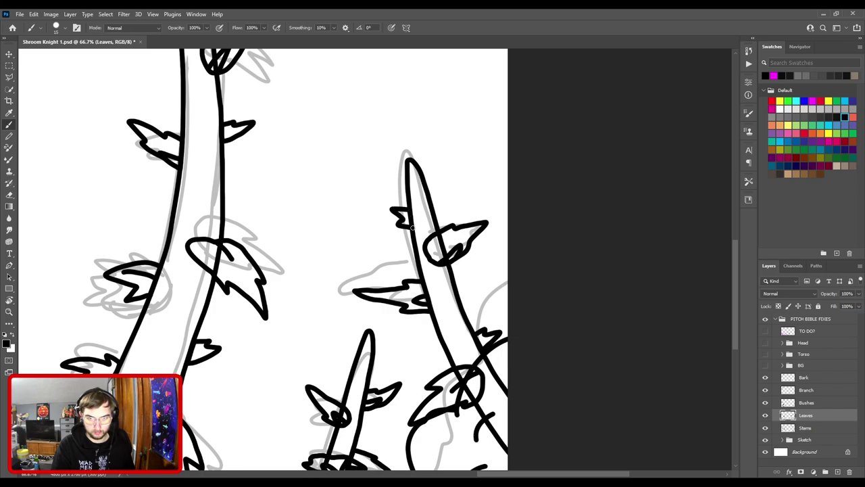
- Save the document and hide the Sketch group to show only the inked line art
scroll(437, 288, "down", 1)
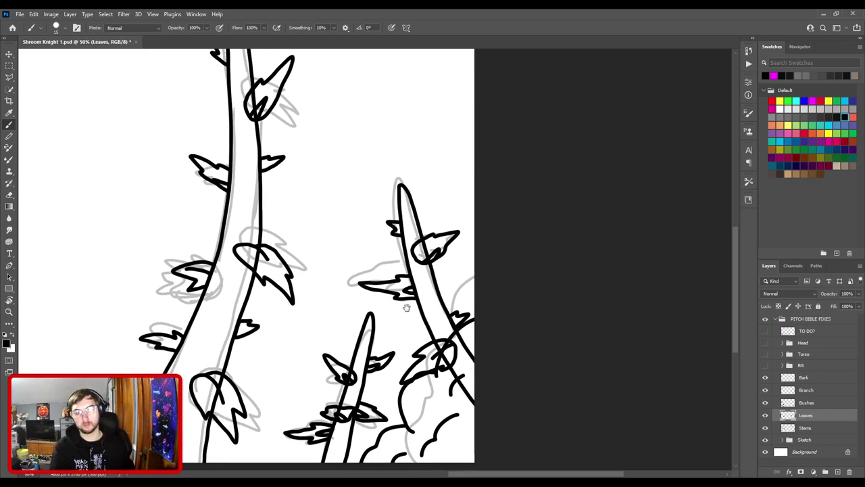
scroll(446, 263, "up", 2)
scroll(442, 269, "down", 3)
key("ctrl+s")
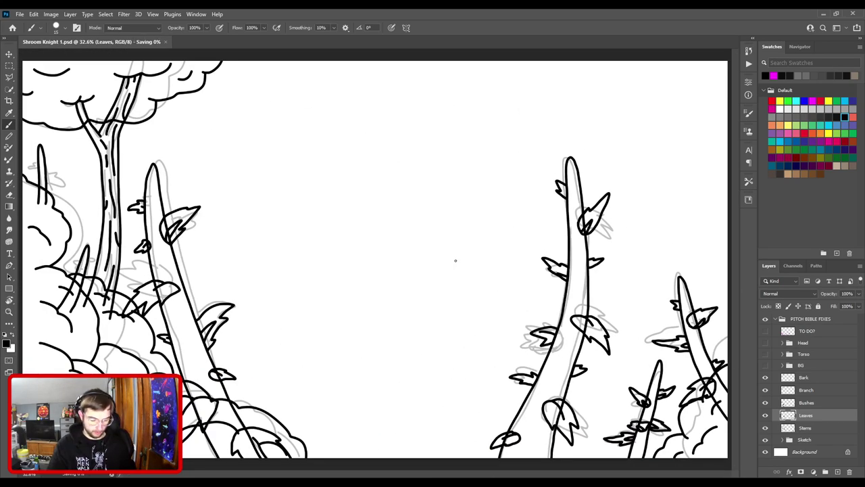
left_click(766, 440)
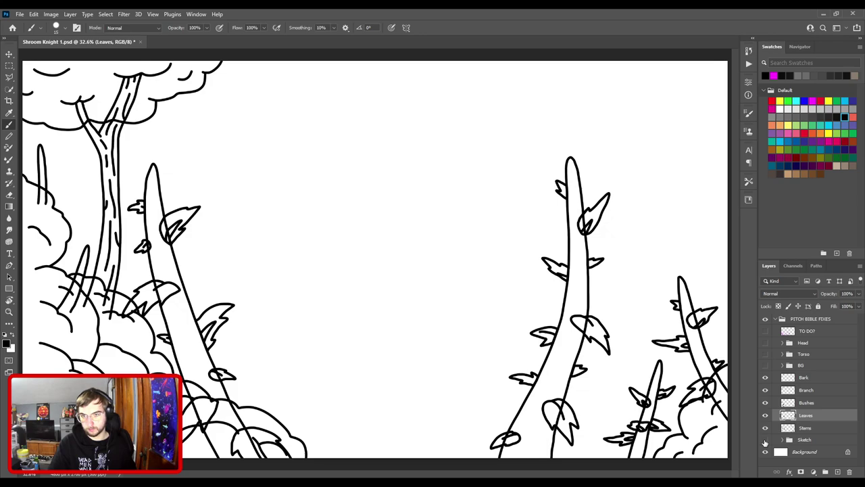
- Group the Bark, Branch, Bushes, Leaves and Stems layers and name the group FG
left_click(804, 377)
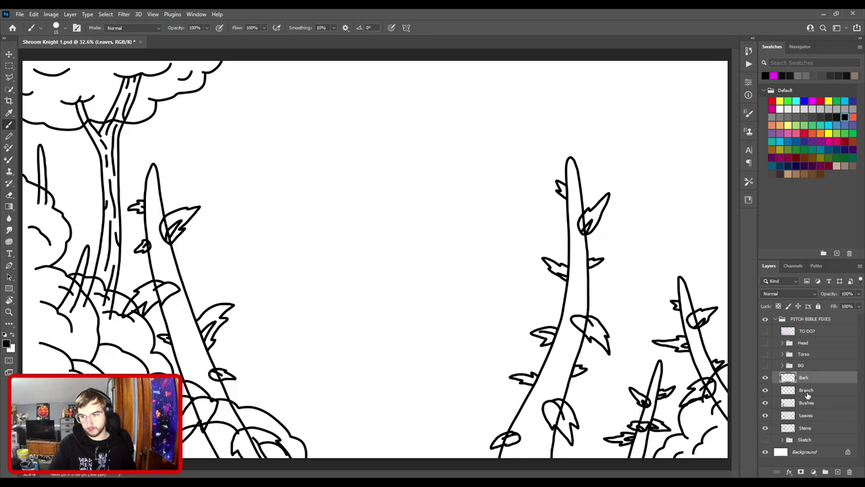
left_click(811, 428, "shift")
left_click(824, 473)
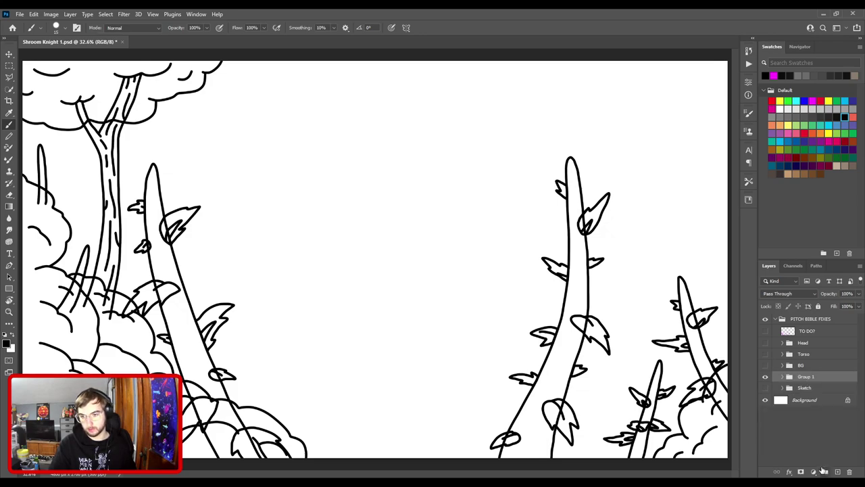
double_click(806, 376)
type("FG")
key("Return")
- Move the FG group above the Head group, show the BG, Torso and Head groups, and save the document
left_click(765, 366)
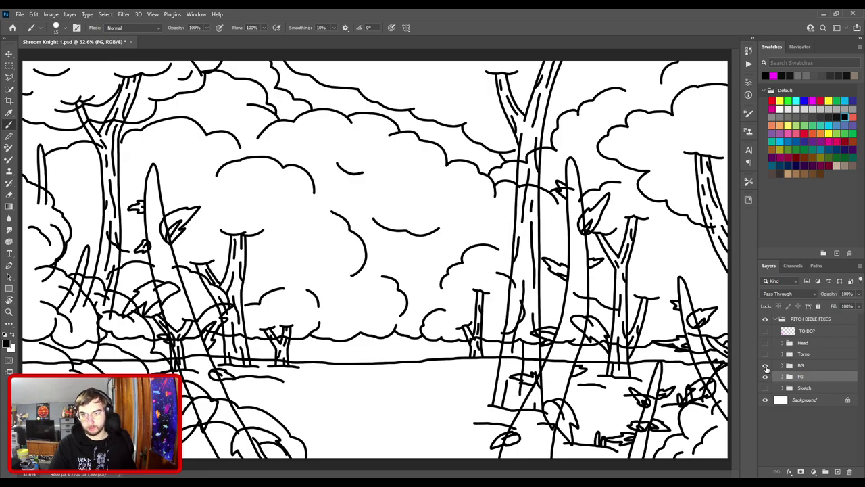
left_click_drag(807, 379, 768, 368)
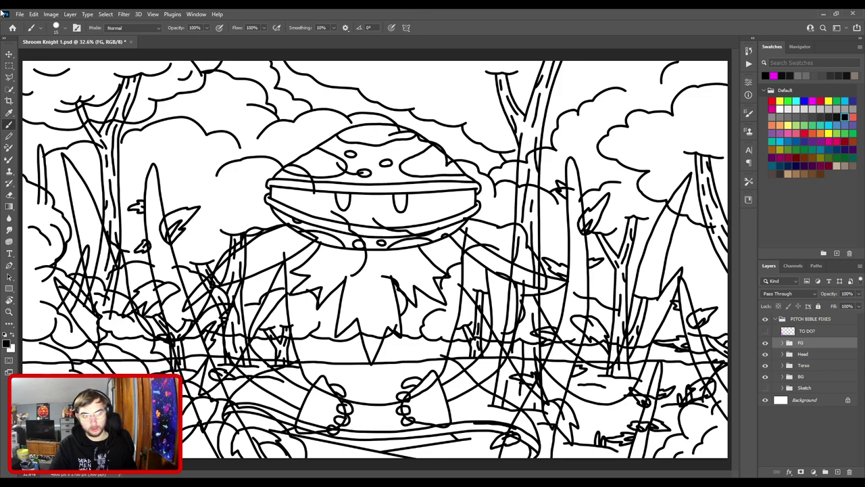
key("ctrl+s")
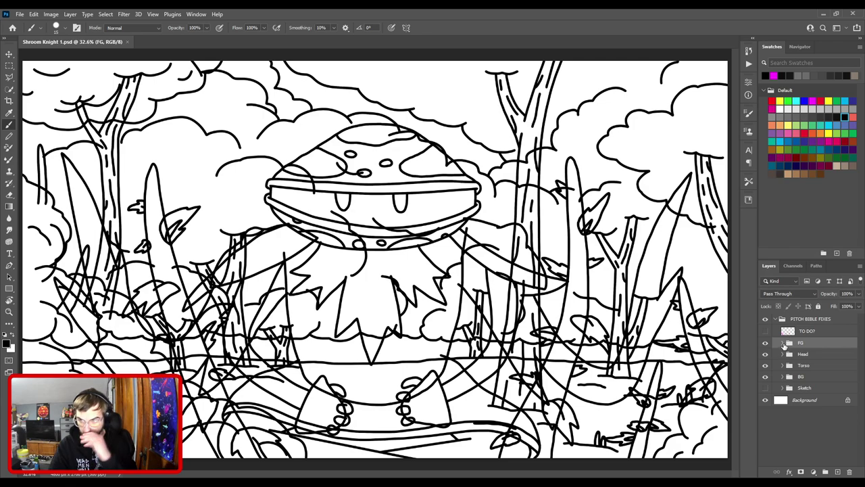
- Show the Sketch group, hide its FG and Vines layers so none of its sketches show, and save
left_click(784, 389)
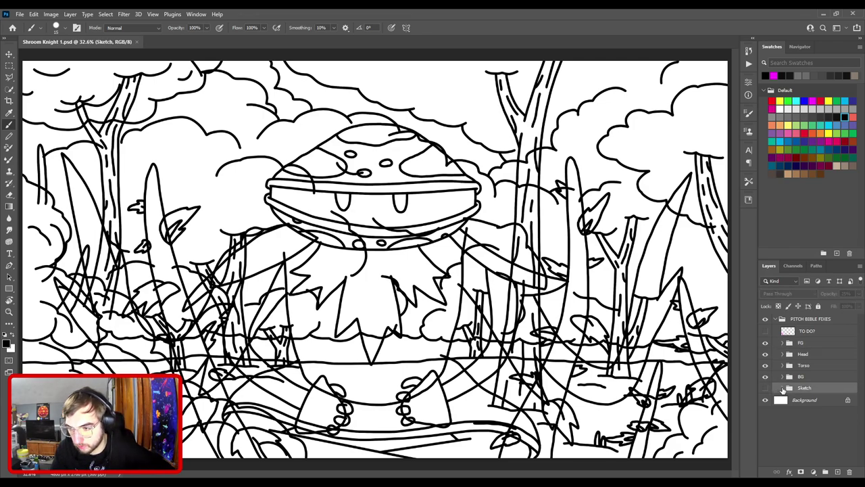
left_click(783, 388)
left_click(766, 375)
left_click(765, 410)
left_click(766, 399)
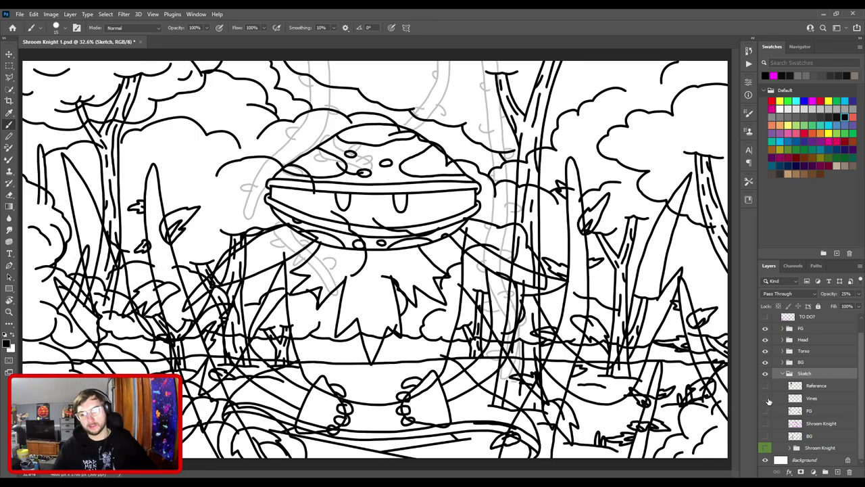
left_click(766, 399)
left_click(783, 374)
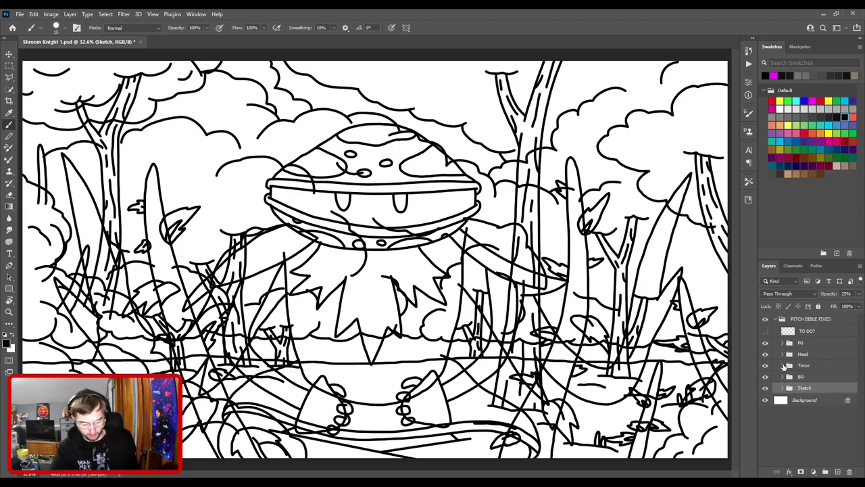
key("ctrl+s")
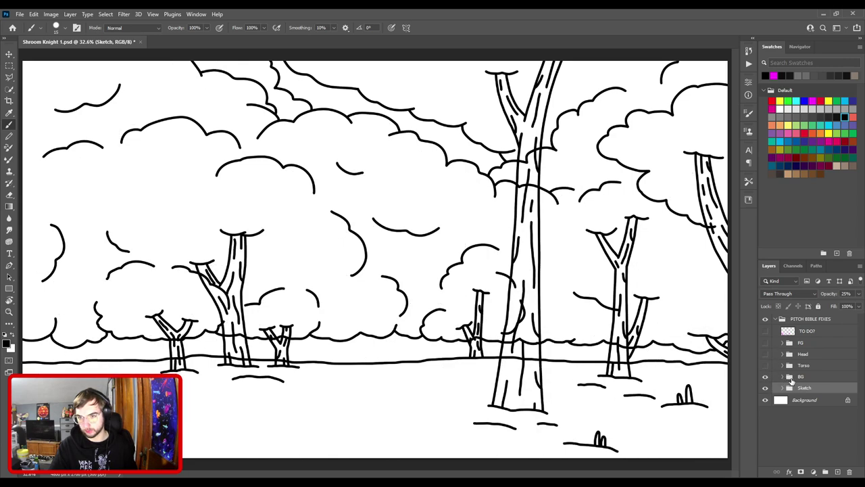
- Hide the BG group and show only the Head and Torso line art of the character
left_click(793, 377)
left_click(765, 377)
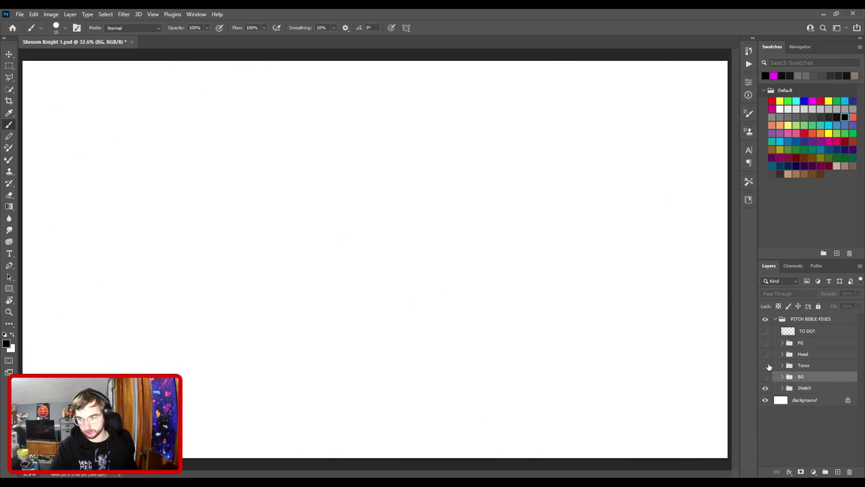
left_click(766, 365)
left_click(766, 354)
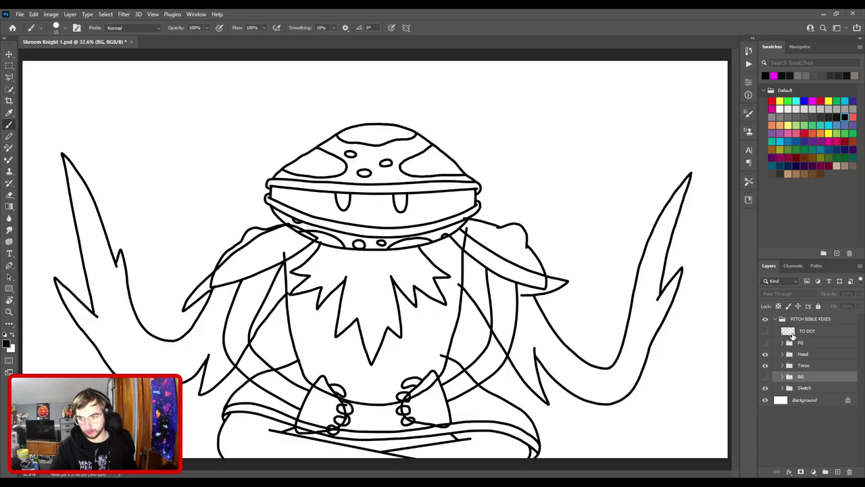
- Show the Reference layer in the Sketch group, with the group at 100% opacity
left_click(785, 389)
left_click(782, 388)
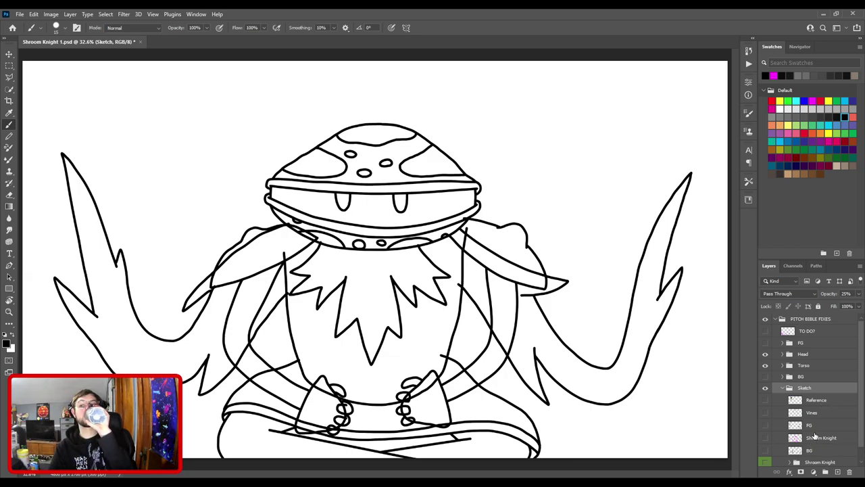
left_click(766, 401)
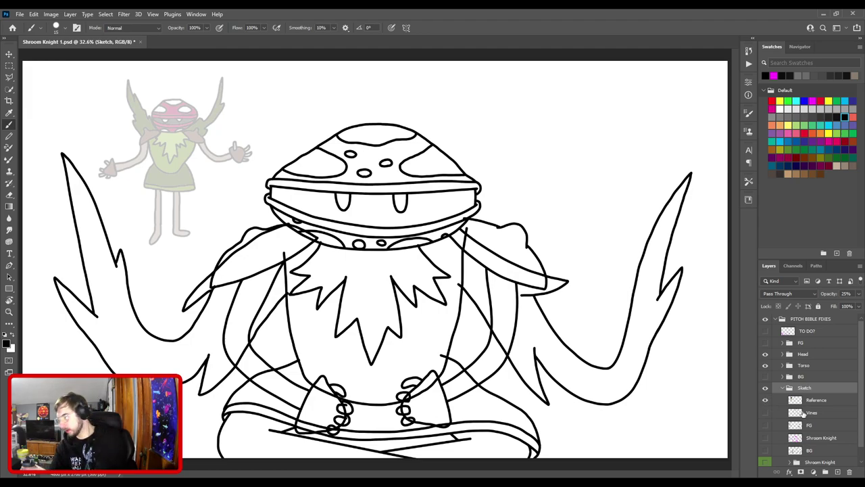
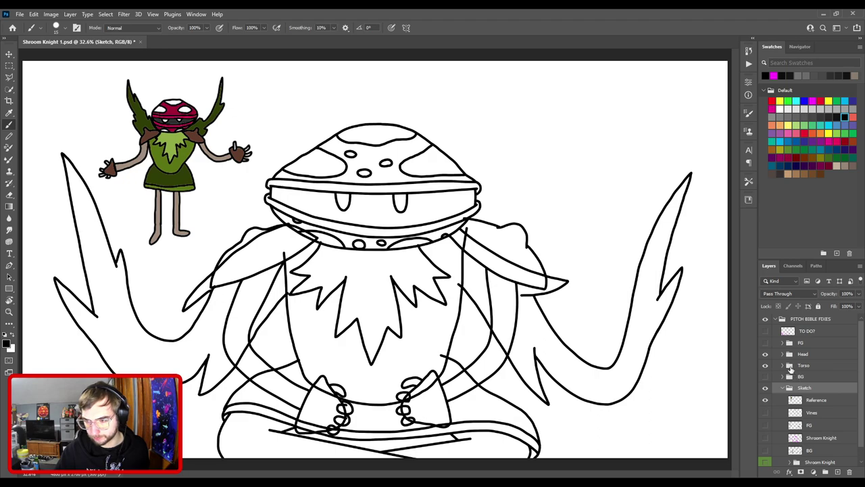
- Add a new layer named Color to the Torso group and place it below the Legs layer
left_click(782, 365)
scroll(824, 441, "down", 2)
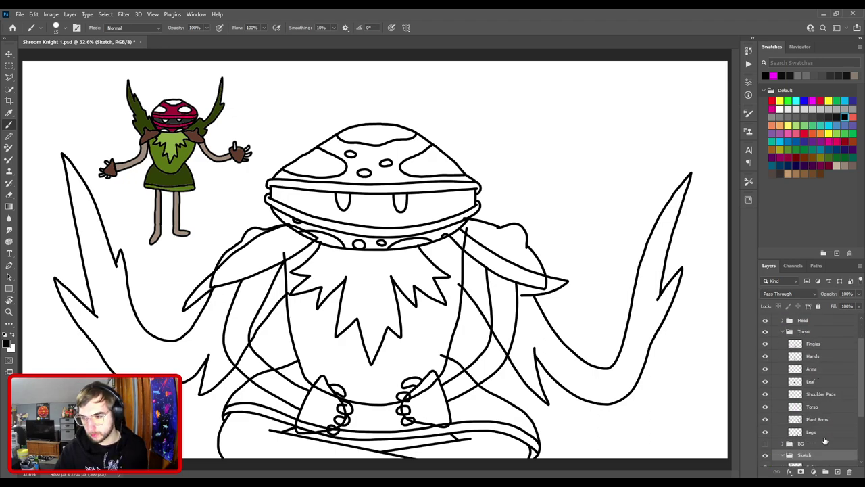
left_click(824, 437)
left_click(837, 471)
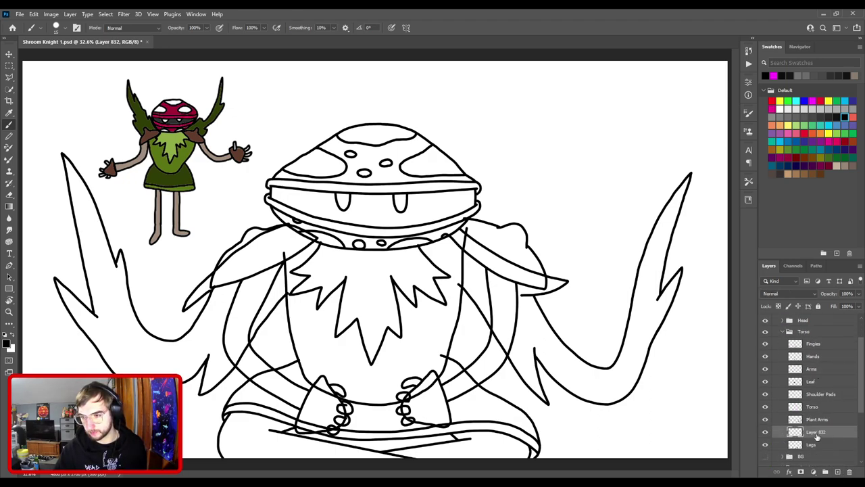
type("Color")
key("Return")
left_click_drag(824, 436, 824, 448)
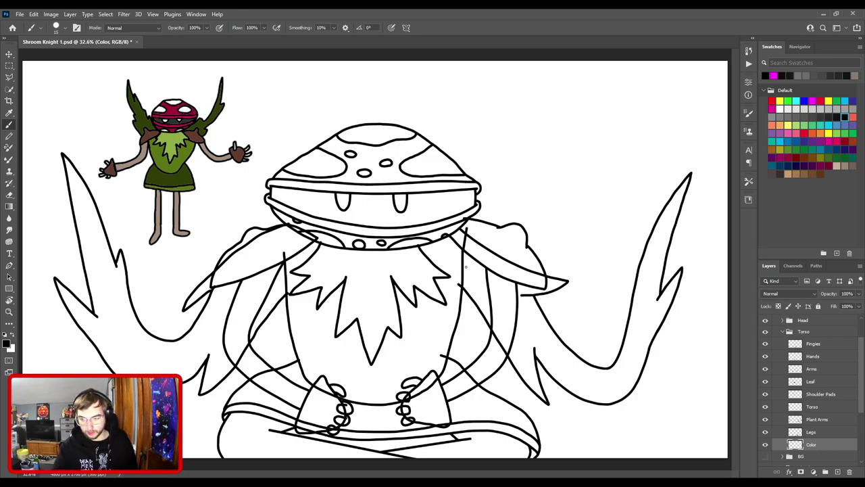
- Sample the reference figure's leg colour and paint a 70 px band inside the outer outline of the left-hand leg
key("i")
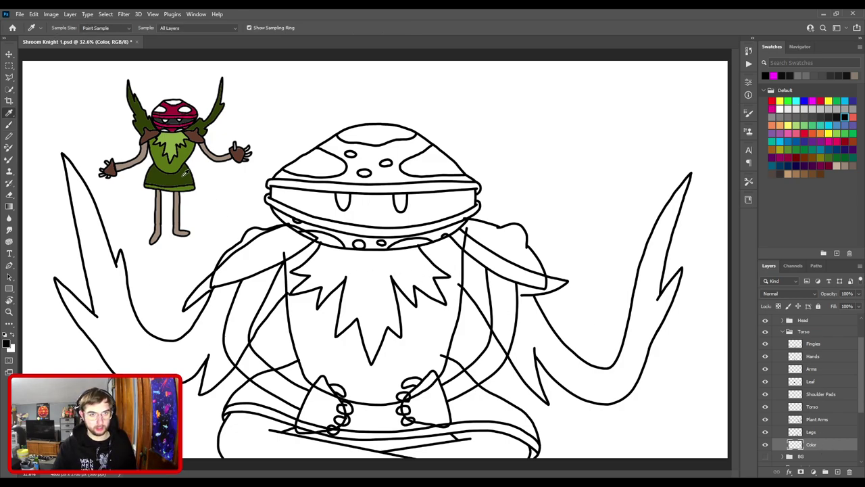
left_click(159, 232)
key("b")
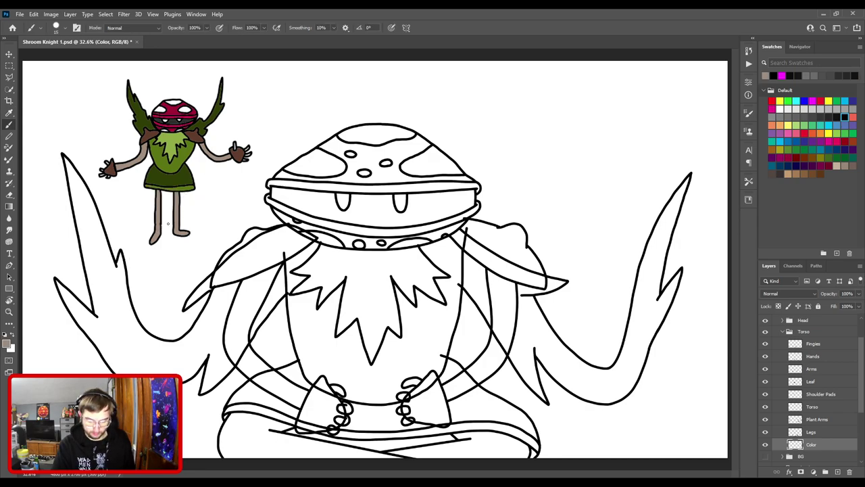
key("ctrl+plus")
left_click_drag(318, 328, 415, 196)
key("ctrl+plus")
key("ctrl+minus")
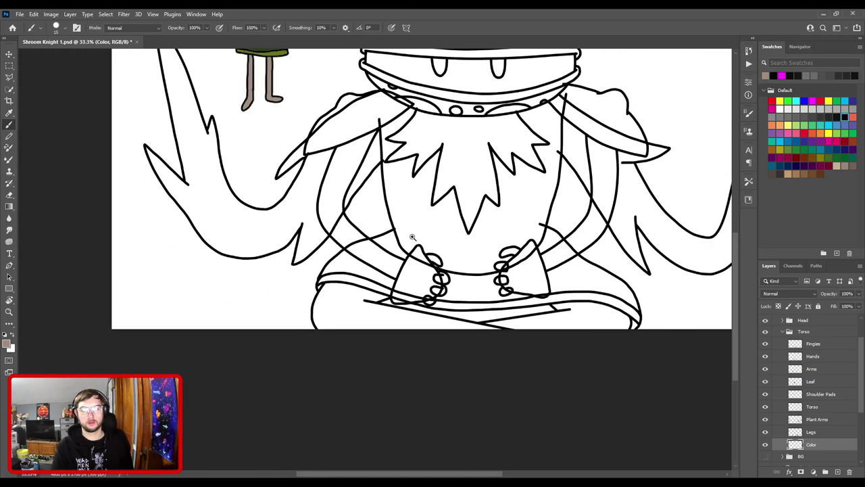
scroll(411, 233, "down", 1)
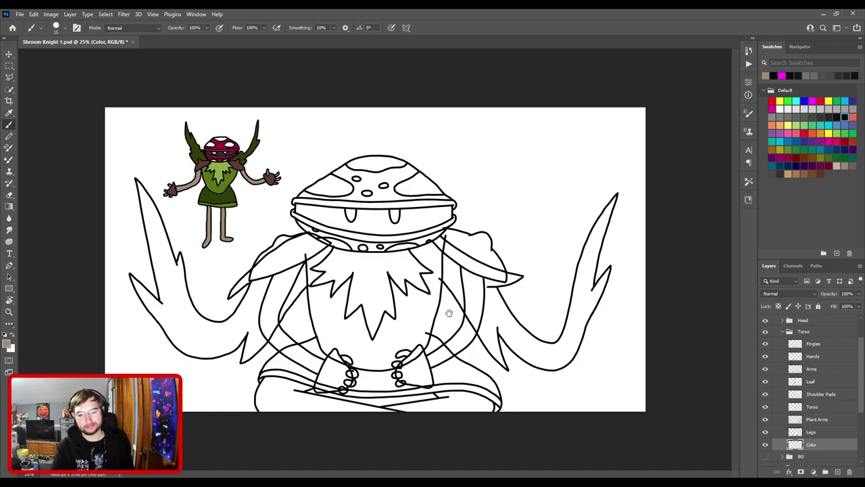
scroll(447, 313, "up", 5)
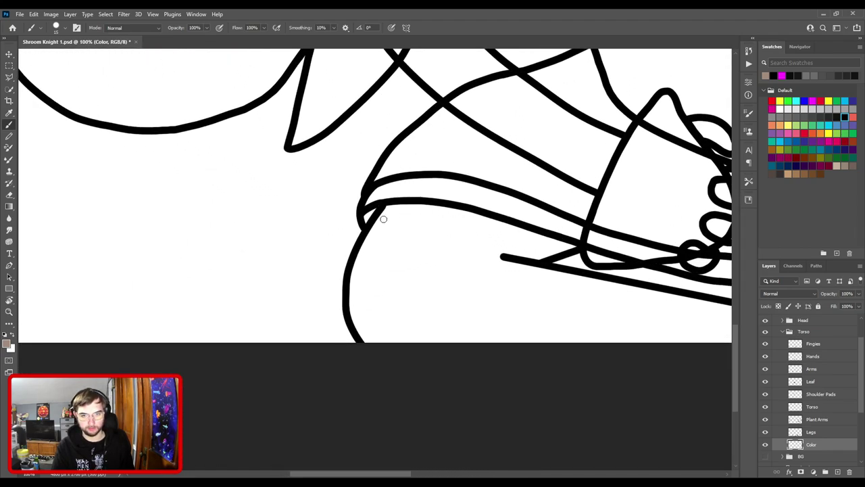
key("bracketright")
key("bracketright")
key("bracketright")
key("bracketright")
key("bracketright")
key("bracketright")
key("bracketright")
key("bracketright")
key("bracketright")
mouse_move(382, 343)
left_mouse_down()
mouse_move(365, 313)
mouse_move(364, 275)
mouse_move(396, 218)
left_mouse_up()
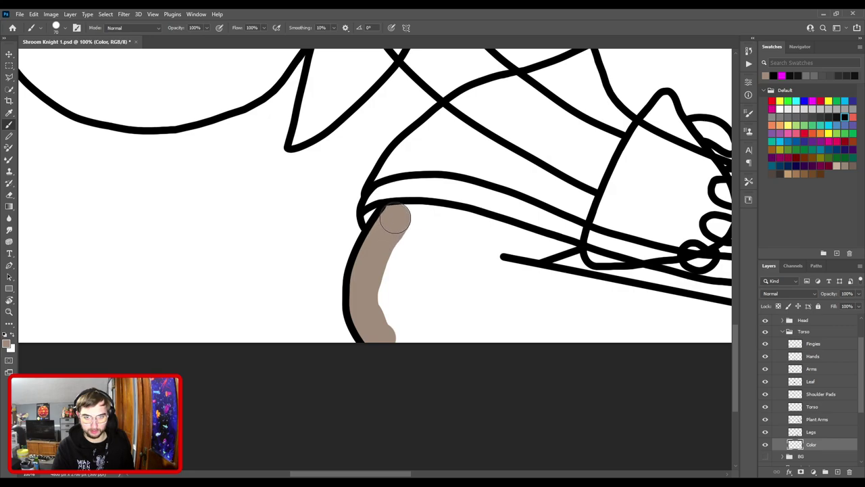
- Paint the leg colour along the skirt hem and the inner outlines of both crossed legs to close off their shapes
left_click_drag(440, 259, 353, 274)
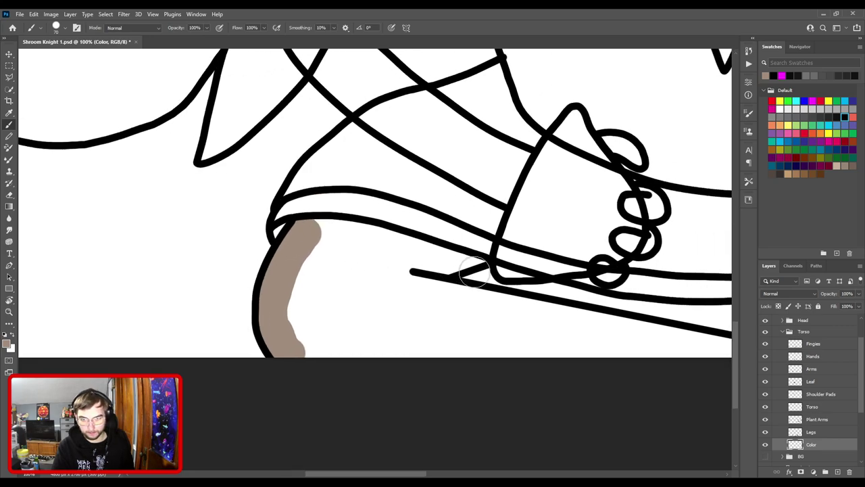
left_click(474, 274, "shift")
key("ctrl+z")
mouse_move(312, 233)
left_mouse_down()
mouse_move(350, 230)
mouse_move(398, 253)
mouse_move(475, 269)
mouse_move(479, 276)
mouse_move(457, 297)
mouse_move(496, 305)
mouse_move(334, 280)
left_mouse_up()
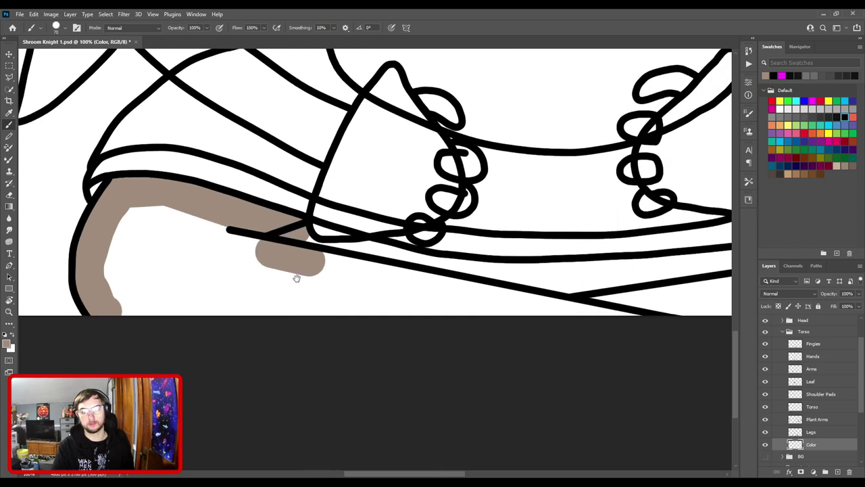
left_click(341, 285, "shift")
left_click(415, 295, "shift")
left_click_drag(543, 274, 348, 323)
left_click(459, 311, "shift")
mouse_move(460, 311)
left_mouse_down()
mouse_move(464, 287)
mouse_move(454, 265)
left_mouse_up()
mouse_move(508, 274)
left_mouse_down()
mouse_move(614, 296)
mouse_move(653, 318)
mouse_move(649, 344)
left_mouse_up()
left_click(317, 347, "shift")
mouse_move(366, 326)
left_mouse_down()
mouse_move(452, 278)
mouse_move(616, 250)
mouse_move(409, 273)
left_mouse_up()
key("g")
left_click_drag(649, 286, 657, 293)
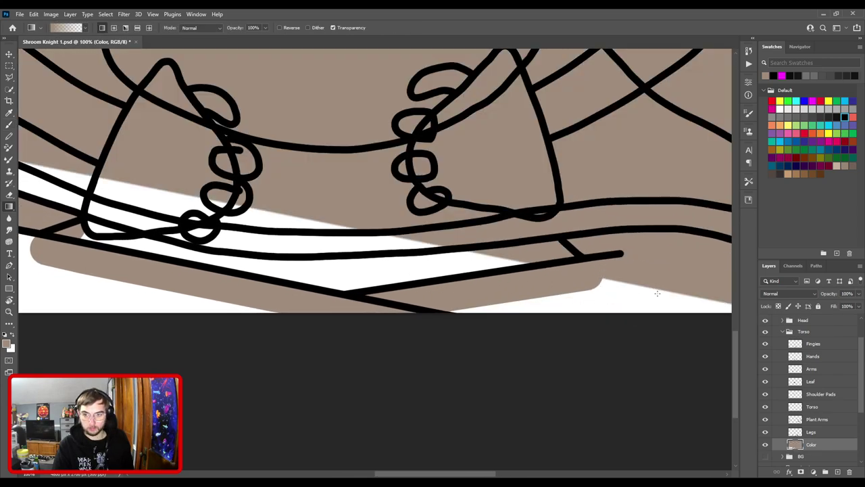
key("ctrl+z")
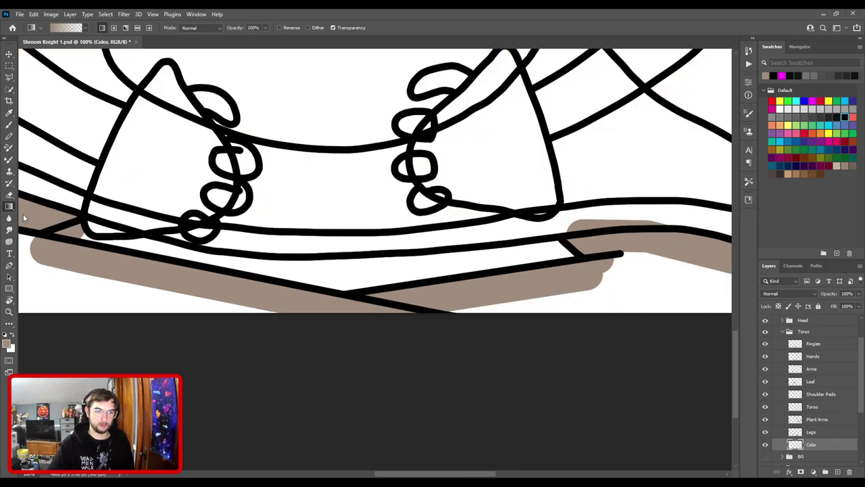
- Fill the remaining white interiors of both crossed legs with the leg colour using the Paint Bucket
key("shift+g")
left_click(551, 299)
left_click(68, 306)
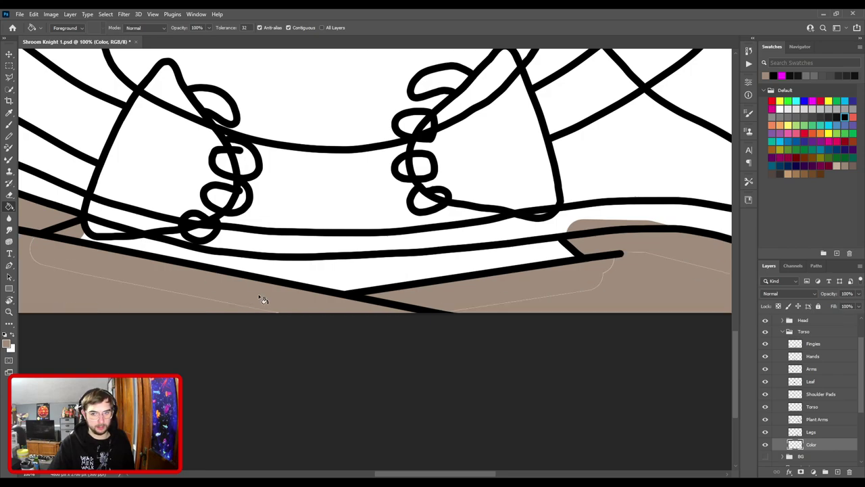
- Paint over the thin unfilled seams inside both legs, enlarging the brush to 175 px
key("b")
left_click_drag(535, 323, 371, 322)
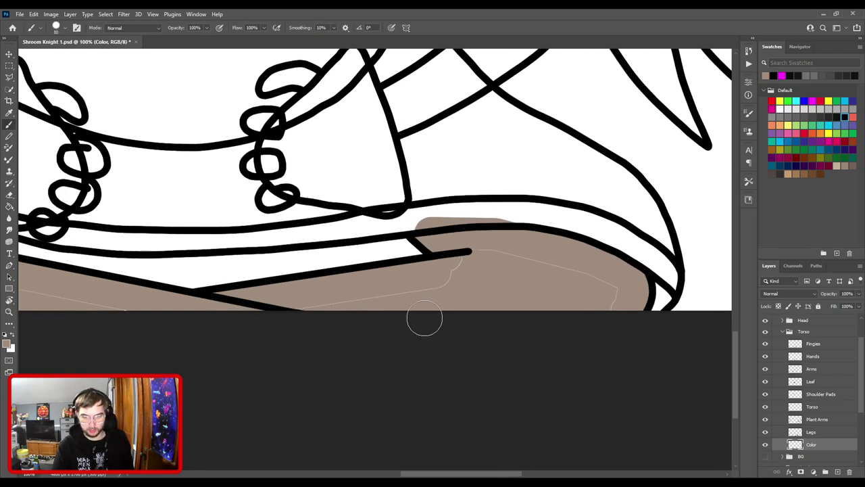
key("bracketright")
mouse_move(282, 328)
left_mouse_down()
mouse_move(456, 297)
mouse_move(474, 285)
mouse_move(477, 269)
mouse_move(595, 310)
left_mouse_up()
scroll(451, 284, "left", 8)
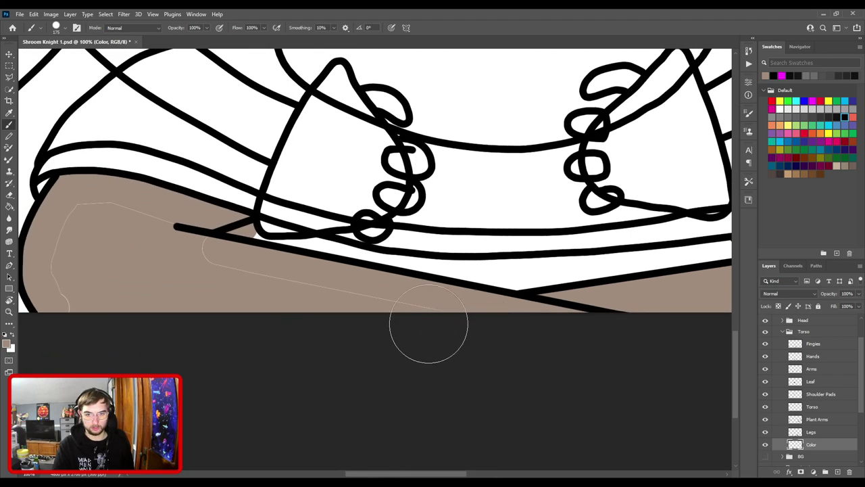
left_click_drag(253, 271, 464, 332)
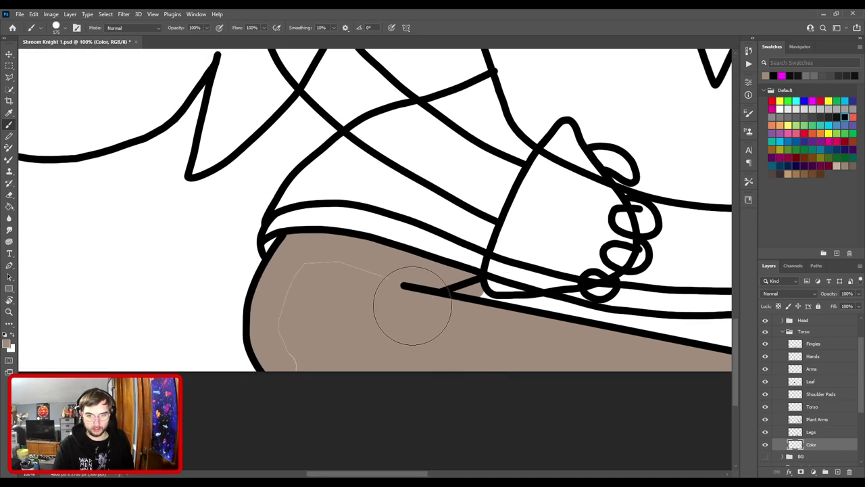
- Erase the leg colour that spills past the outlines beside the left-hand hand and above the right-hand leg's hem
key("e")
scroll(406, 315, "right", 3)
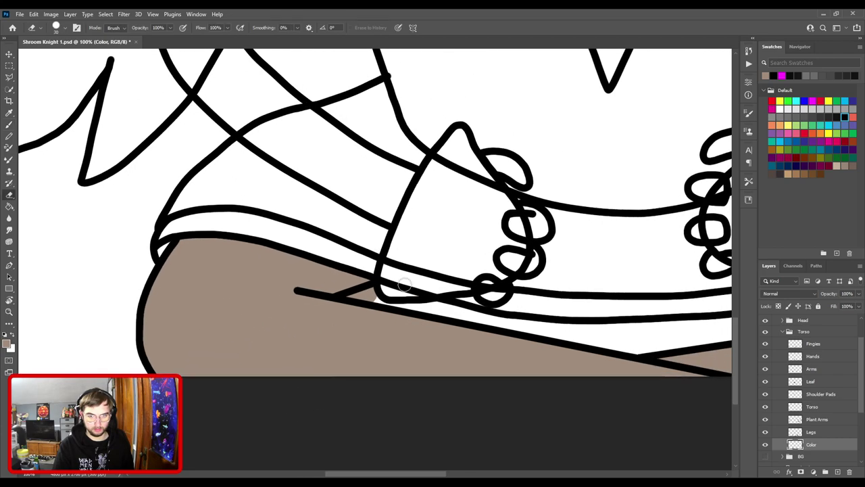
mouse_move(376, 302)
left_mouse_down()
mouse_move(350, 297)
mouse_move(374, 292)
left_mouse_up()
scroll(402, 284, "down", 5)
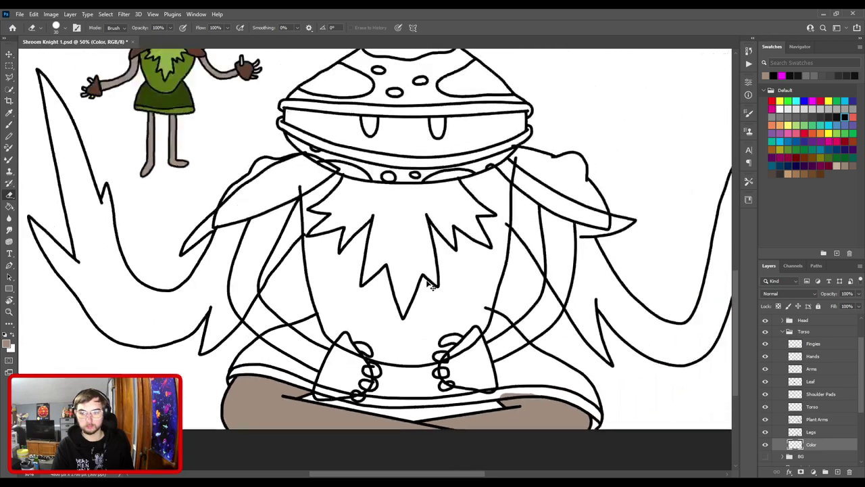
scroll(405, 257, "up", 2)
scroll(433, 270, "up", 2)
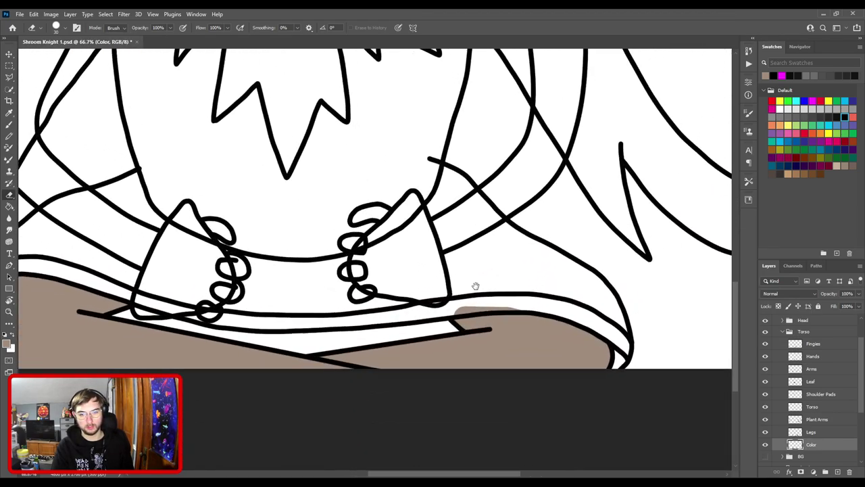
scroll(394, 240, "up", 2)
left_click_drag(342, 252, 466, 252)
scroll(466, 253, "down", 5)
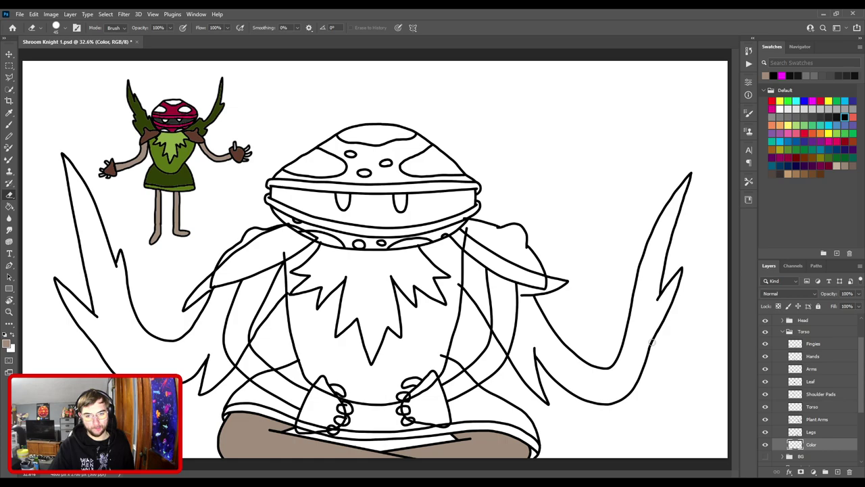
- Select the Legs line-art layer by picking its outline on the canvas, undoing the shift this makes to the drawing
left_click_drag(325, 396, 453, 274)
left_click_drag(371, 264, 437, 323)
scroll(436, 322, "up", 2)
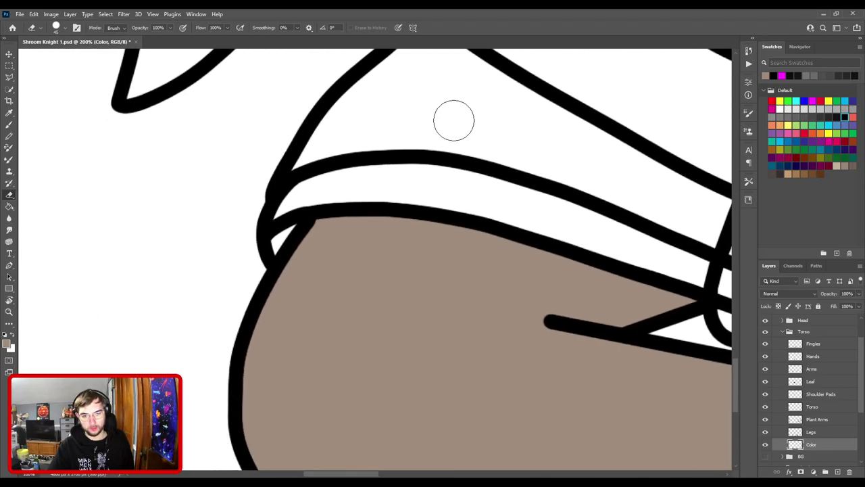
key("v")
left_click_drag(434, 218, 419, 180)
key("ctrl+z")
key("ctrl+minus")
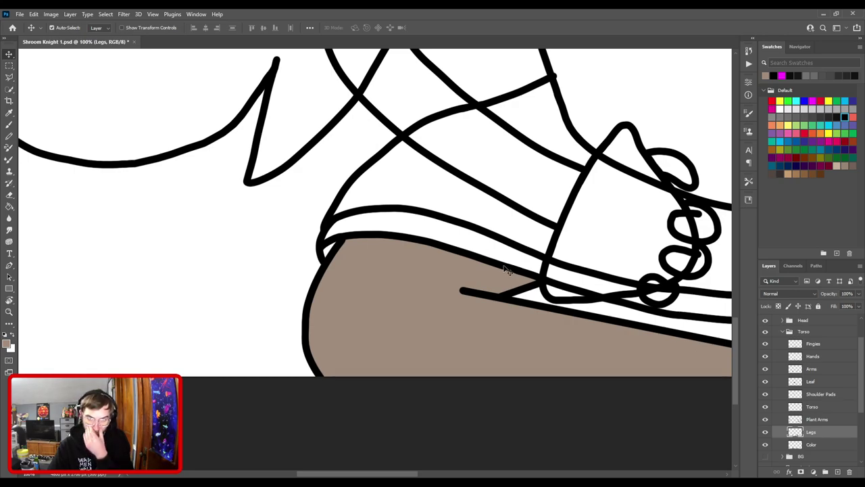
- Duplicate the Legs line-art layer, hide the upper copy as a backup and make the lower copy the active layer
scroll(504, 269, "down", 3)
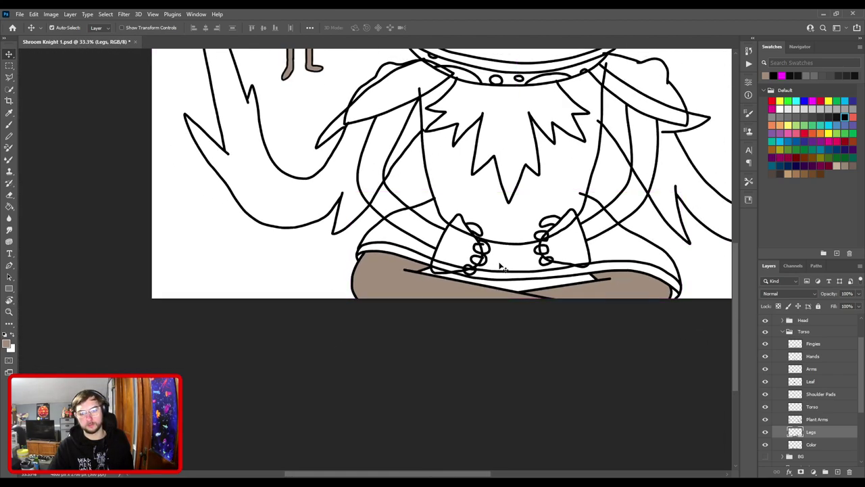
scroll(501, 267, "down", 1)
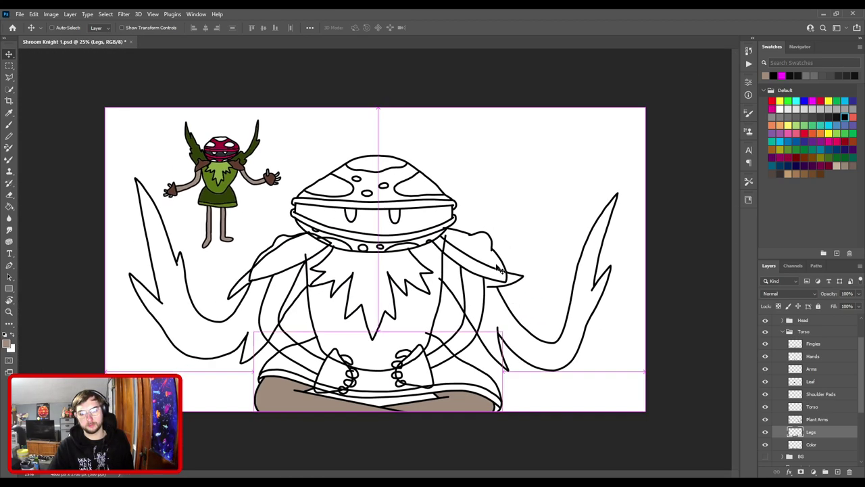
scroll(358, 320, "up", 1)
left_click_drag(357, 320, 495, 201)
scroll(496, 201, "up", 5)
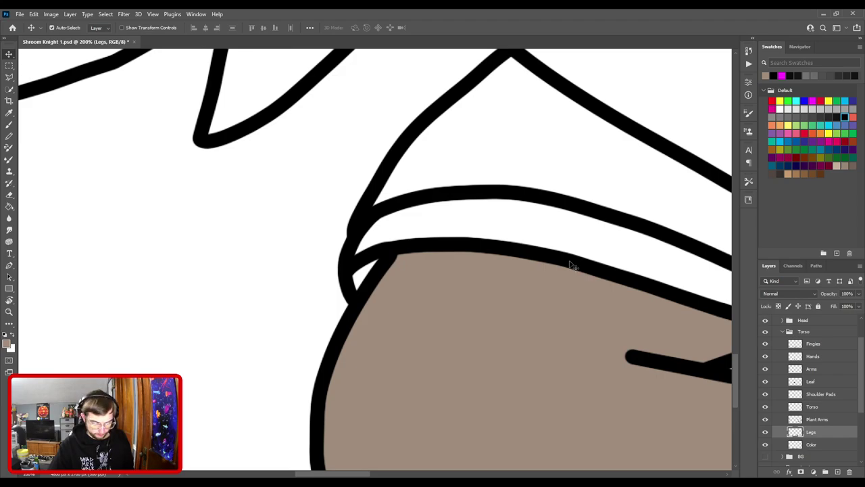
key("ctrl+j")
left_click(765, 432)
left_click(811, 445)
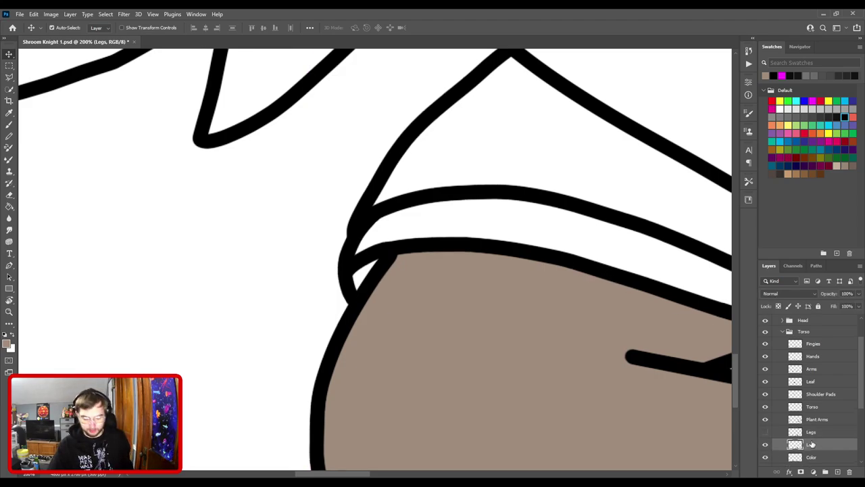
- Erase the left-hand end of the skirt hem and the outline around the left-hand knee with an enlarged eraser
key("e")
scroll(377, 290, "down", 2)
key("bracketright")
key("bracketright")
key("bracketright")
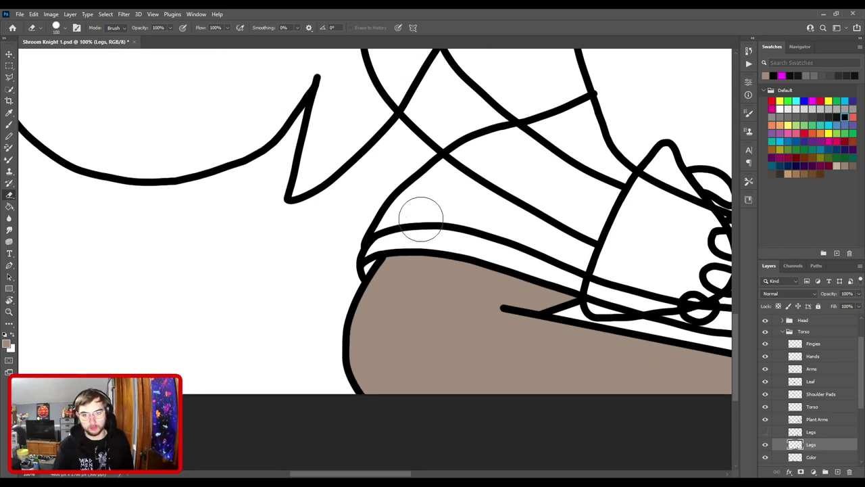
mouse_move(522, 239)
left_mouse_down()
mouse_move(446, 234)
mouse_move(432, 249)
mouse_move(458, 267)
mouse_move(476, 307)
mouse_move(443, 298)
mouse_move(400, 251)
mouse_move(390, 268)
mouse_move(378, 265)
mouse_move(392, 278)
mouse_move(371, 303)
mouse_move(378, 319)
mouse_move(357, 245)
left_mouse_up()
scroll(457, 261, "down", 1)
scroll(357, 251, "down", 2)
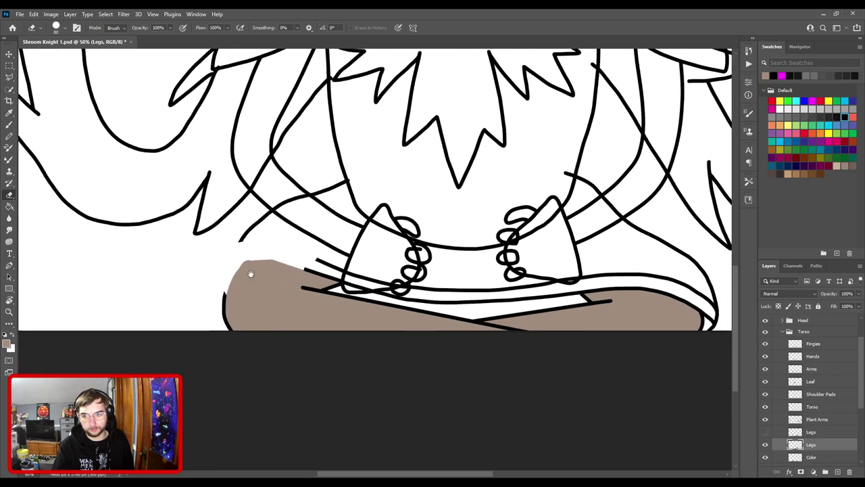
left_click_drag(230, 297, 215, 313)
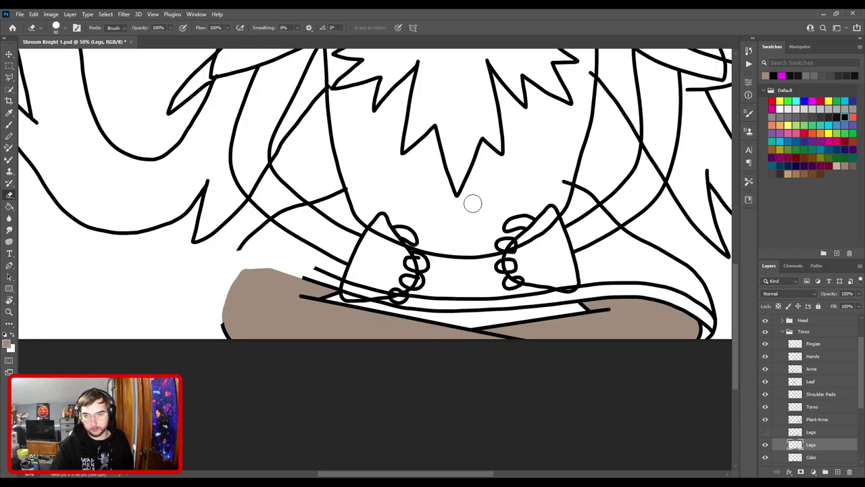
- Choose black and a 15 px brush for re-inking the erased knee outline, with the canvas view rotated to -105°
left_click(852, 115)
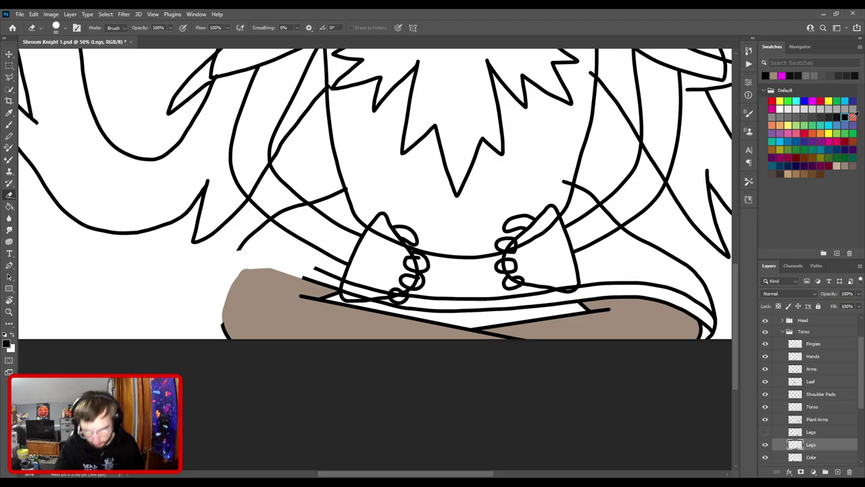
key("ctrl+plus")
left_click_drag(278, 264, 467, 237)
key("ctrl+plus")
key("ctrl+plus")
scroll(390, 174, "up", 3)
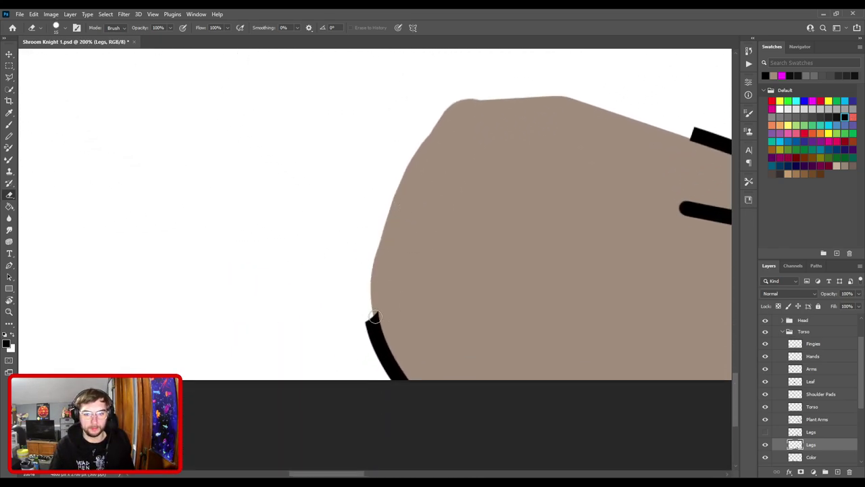
scroll(374, 315, "down", 3)
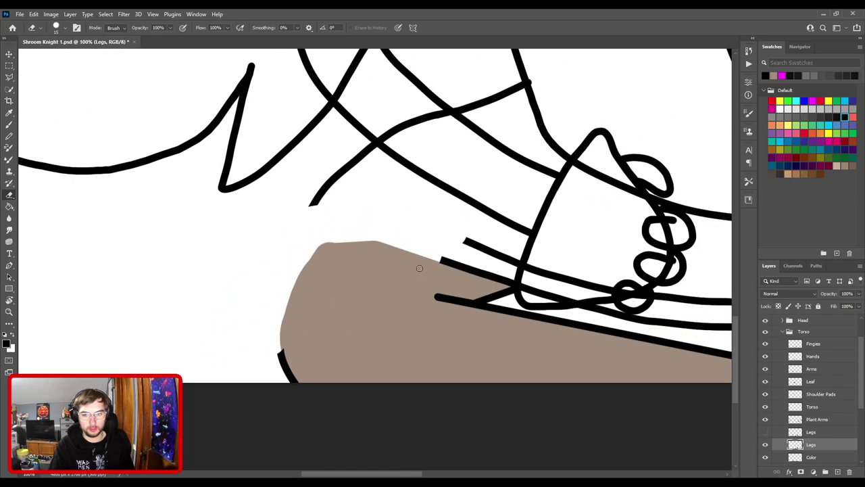
key("r")
left_click_drag(442, 242, 309, 179)
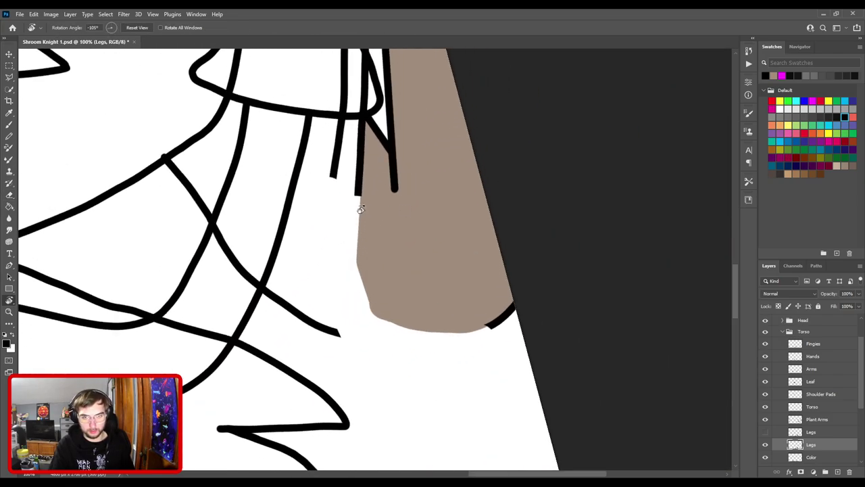
key("b")
mouse_move(372, 170)
left_mouse_down()
mouse_move(395, 363)
mouse_move(394, 148)
left_mouse_up()
key("bracketleft")
key("bracketleft")
key("bracketleft")
key("bracketleft")
key("bracketleft")
key("bracketleft")
key("bracketleft")
key("bracketleft")
key("bracketleft")
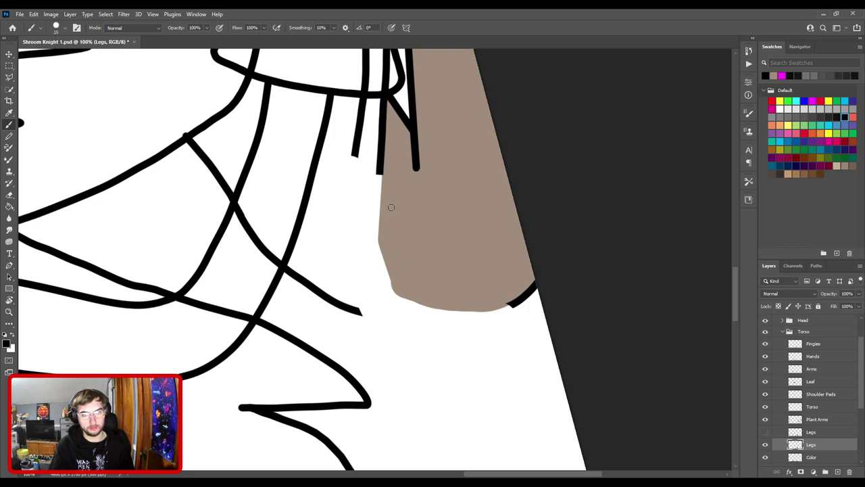
- Redraw the left-hand knee's outline as one curve from the cut leg line to the remaining outline at the canvas edge
mouse_move(380, 176)
left_mouse_down()
mouse_move(390, 266)
mouse_move(422, 300)
mouse_move(484, 326)
left_mouse_up()
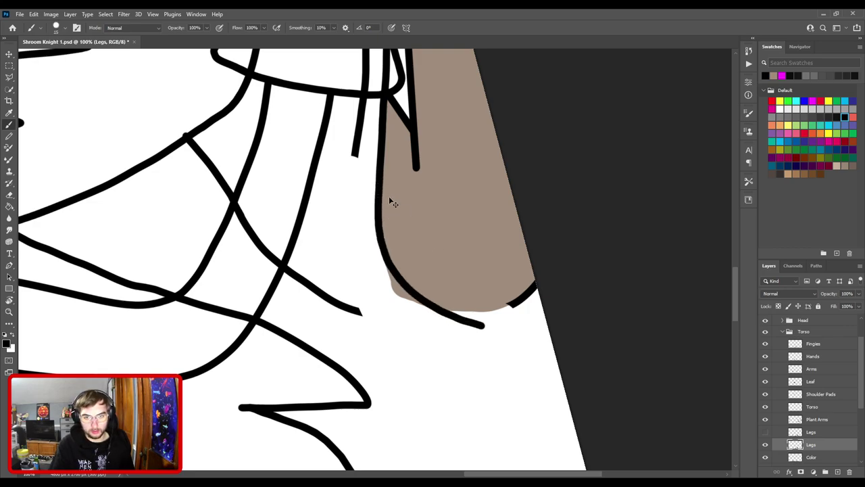
key("ctrl+z")
mouse_move(380, 178)
left_mouse_down()
mouse_move(401, 235)
mouse_move(495, 303)
left_mouse_up()
key("ctrl+z")
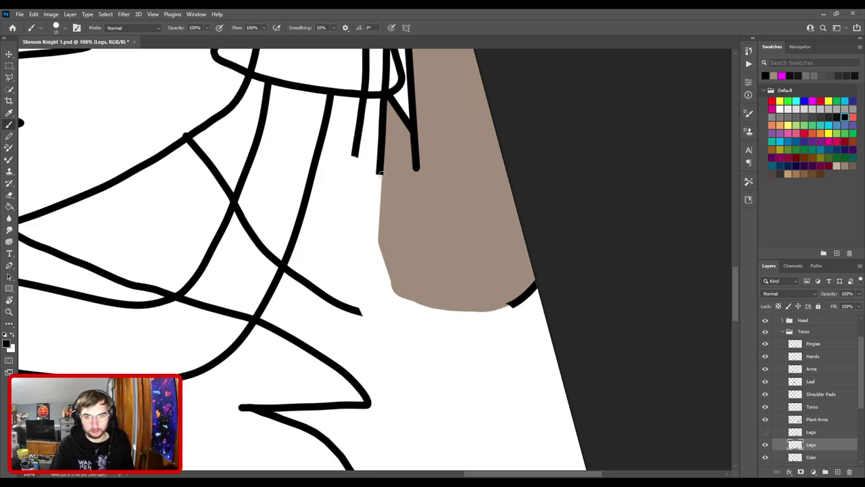
mouse_move(380, 172)
left_mouse_down()
mouse_move(393, 221)
mouse_move(455, 280)
mouse_move(494, 298)
left_mouse_up()
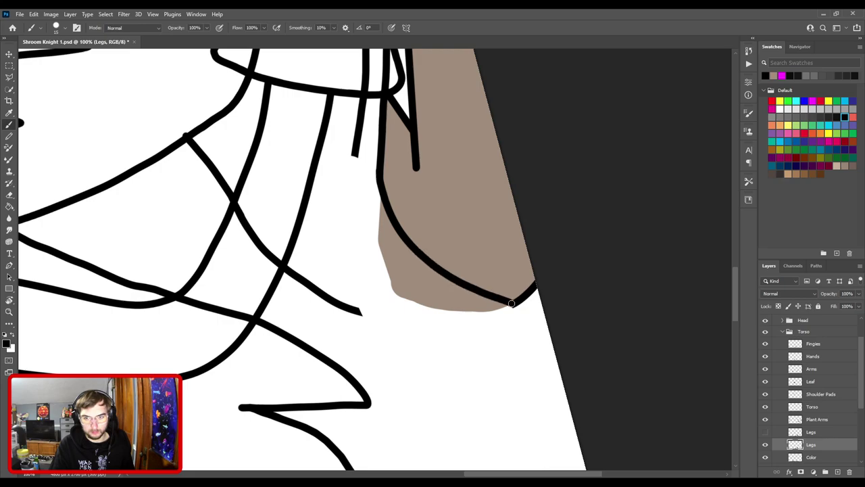
- Smooth the bend where the new knee outline meets the old leg line by erasing its outer edge and repainting it
key("ctrl+minus")
key("ctrl+minus")
key("ctrl+plus")
key("ctrl+plus")
key("ctrl+plus")
key("ctrl+plus")
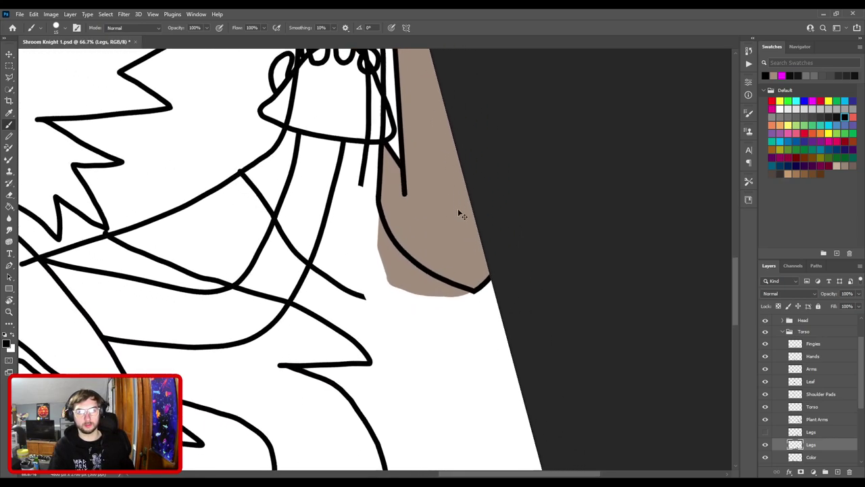
left_click_drag(386, 134, 411, 376)
key("e")
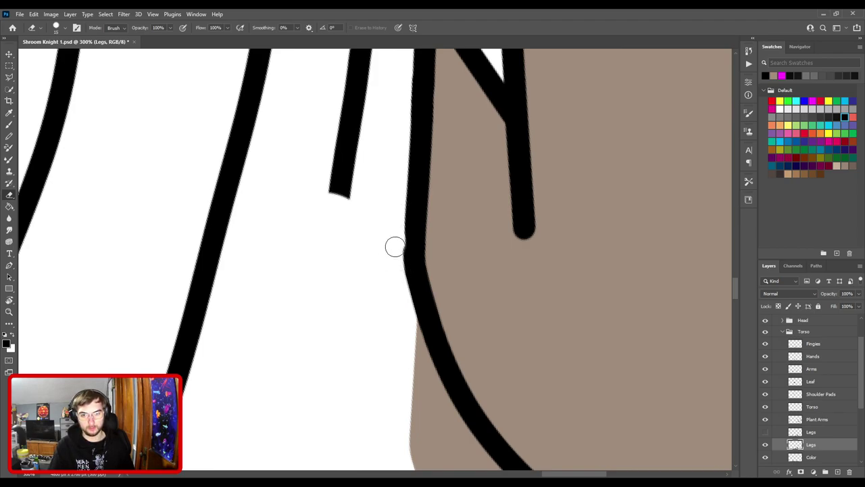
left_click_drag(394, 328, 382, 253)
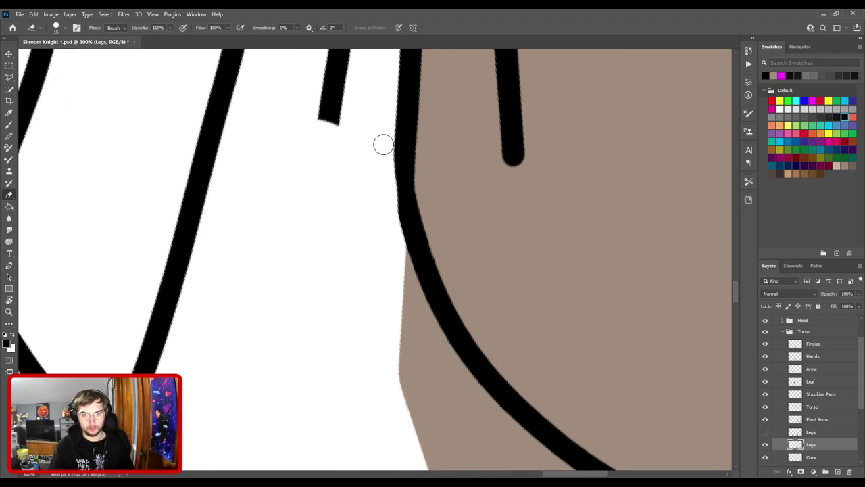
key("b")
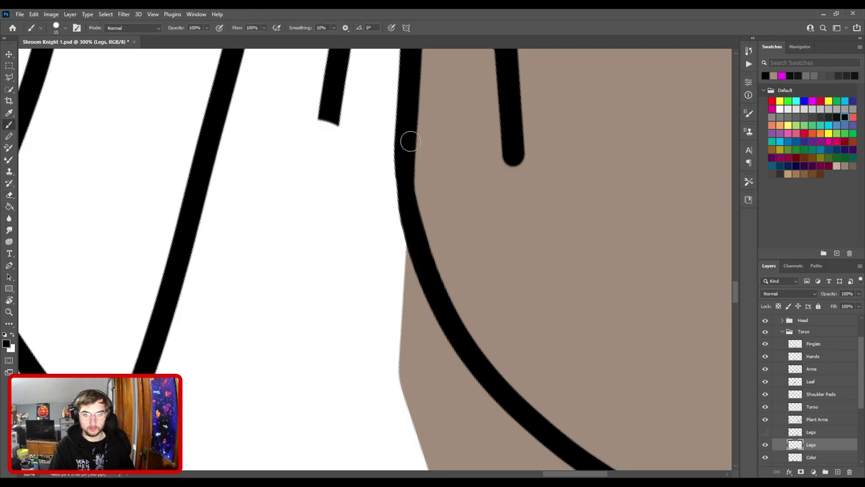
left_click_drag(405, 144, 422, 257)
- Round off the sharp corner at the knee outline's lower end by trimming the outside and inking the inside curve
left_click_drag(436, 326, 303, 105)
left_click_drag(488, 247, 268, 200)
key("e")
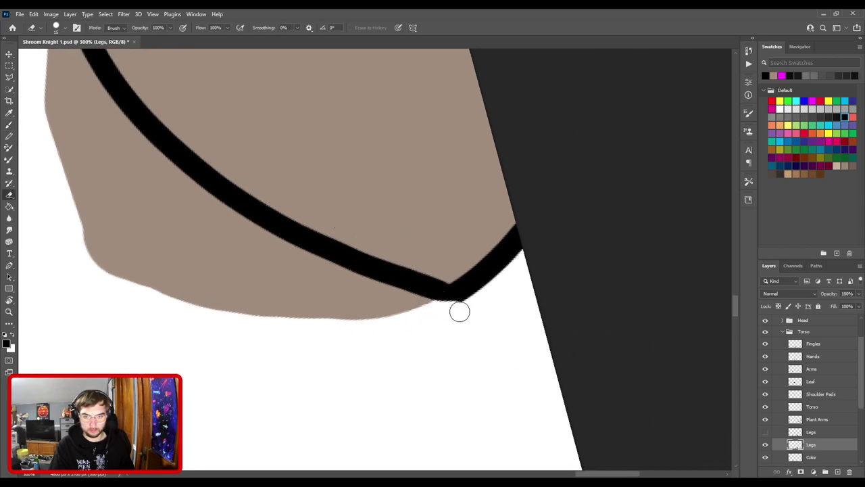
mouse_move(382, 289)
left_mouse_down()
mouse_move(425, 303)
mouse_move(482, 302)
left_mouse_up()
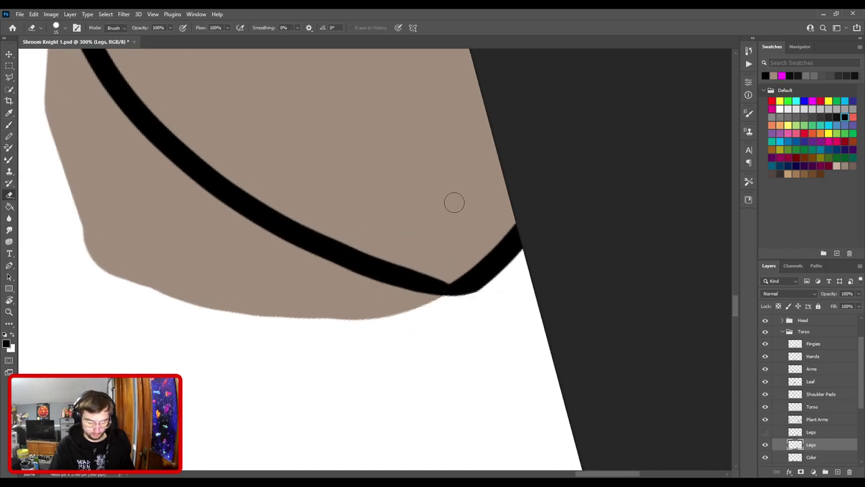
key("b")
left_click_drag(404, 276, 465, 280)
key("ctrl+z")
mouse_move(406, 277)
left_mouse_down()
mouse_move(439, 286)
mouse_move(473, 280)
left_mouse_up()
key("ctrl+z")
mouse_move(405, 277)
left_mouse_down()
mouse_move(471, 282)
mouse_move(488, 271)
left_mouse_up()
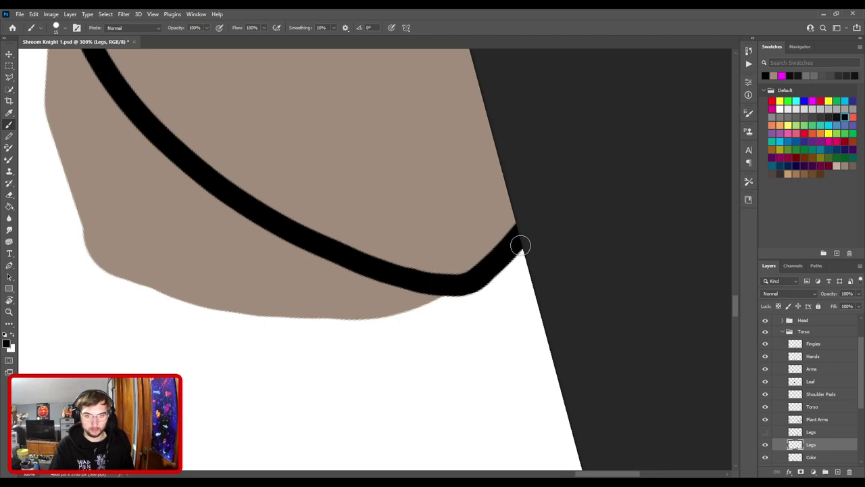
- Draw the hem's second line around the left-hand knee, outside the new outline and meeting it near the canvas edge
key("ctrl+minus")
key("ctrl+minus")
key("ctrl+minus")
left_click_drag(338, 244, 388, 198)
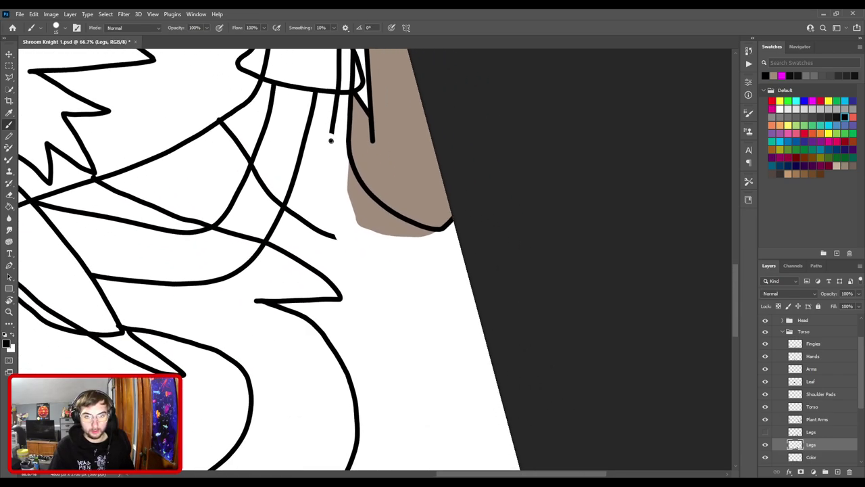
left_click_drag(338, 181, 378, 221)
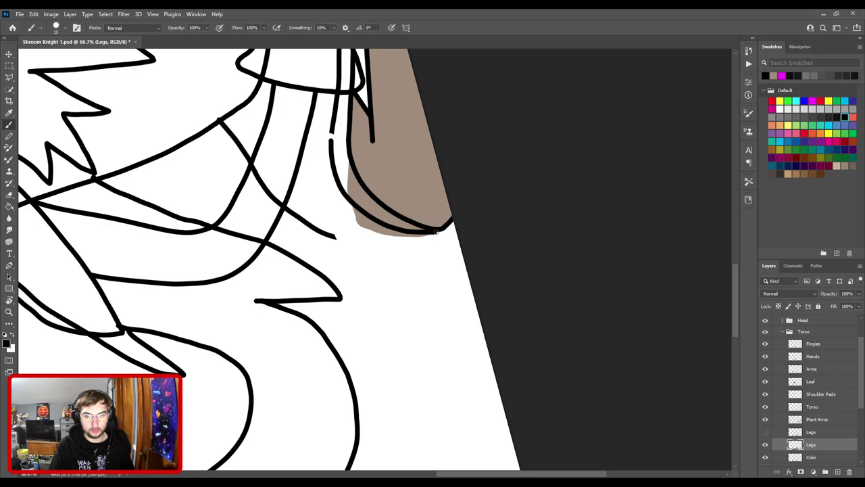
- Close the gap between the hem's old cut end and the newly drawn outer line
key("ctrl+minus")
key("ctrl+minus")
left_click_drag(352, 210, 444, 307)
scroll(304, 188, "up", 3)
left_click_drag(379, 272, 380, 245)
key("ctrl+minus")
key("ctrl+minus")
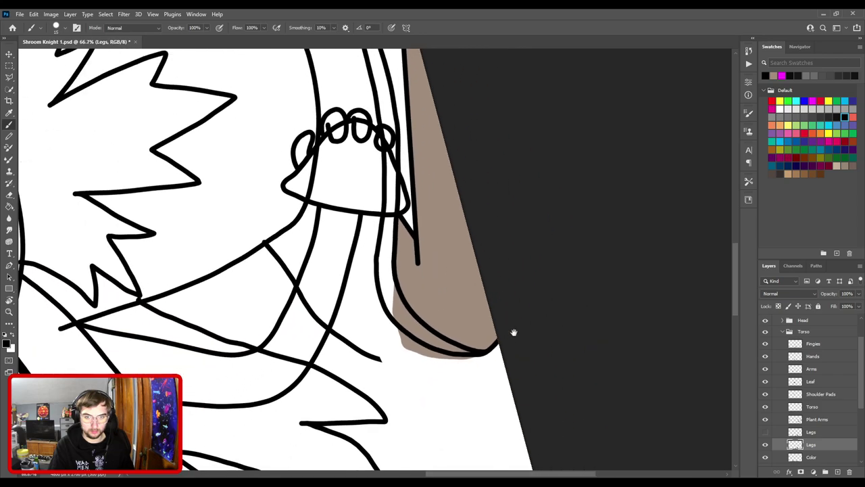
- Erase the outer hem line's end where it merges with the knee outline, and repaint the knee outline's thinned curve
left_click_drag(512, 329, 390, 228)
key("ctrl+plus")
key("ctrl+plus")
left_click_drag(256, 233, 359, 283)
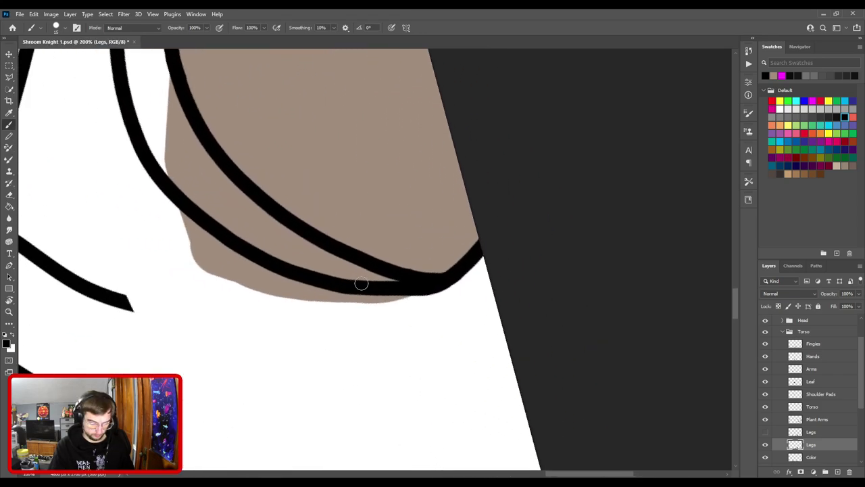
key("e")
mouse_move(315, 261)
left_mouse_down()
mouse_move(379, 293)
mouse_move(369, 287)
mouse_move(453, 302)
mouse_move(402, 299)
mouse_move(388, 293)
mouse_move(472, 295)
left_mouse_up()
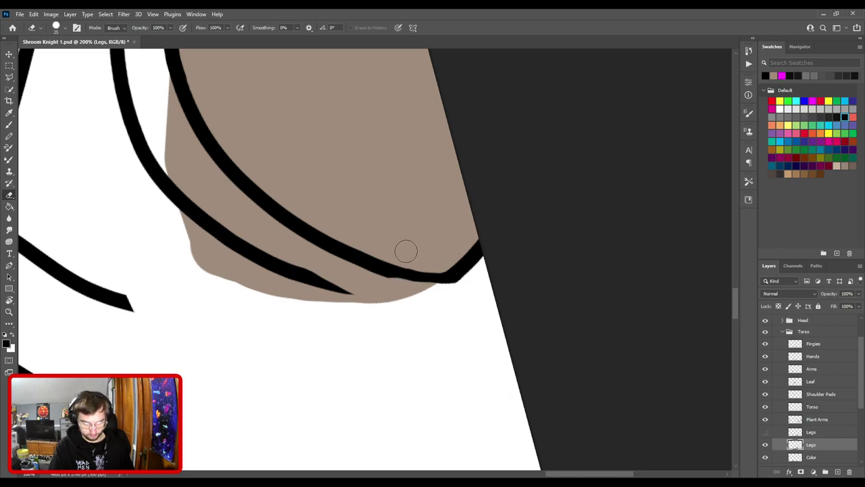
key("b")
left_click_drag(405, 276, 439, 280)
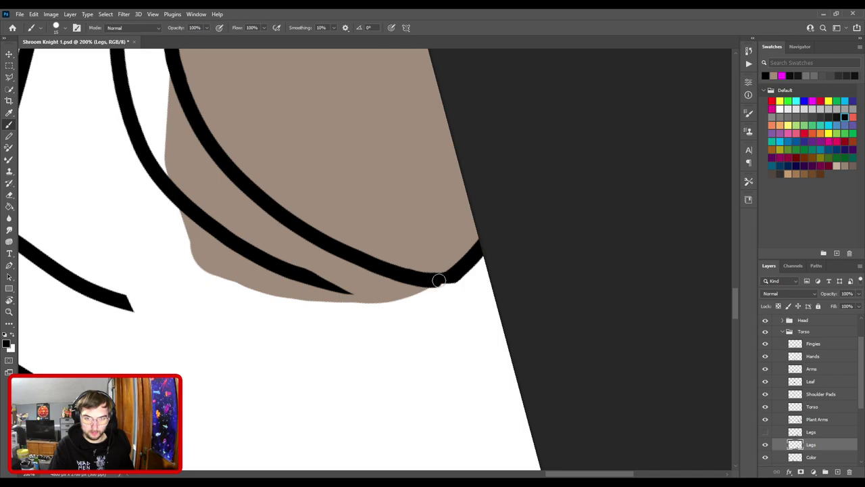
- Redraw the outer hem line's end as a separate curve running to the canvas edge, and erase the bump at its join
mouse_move(311, 277)
left_mouse_down()
mouse_move(385, 305)
mouse_move(434, 308)
mouse_move(482, 289)
mouse_move(500, 255)
left_mouse_up()
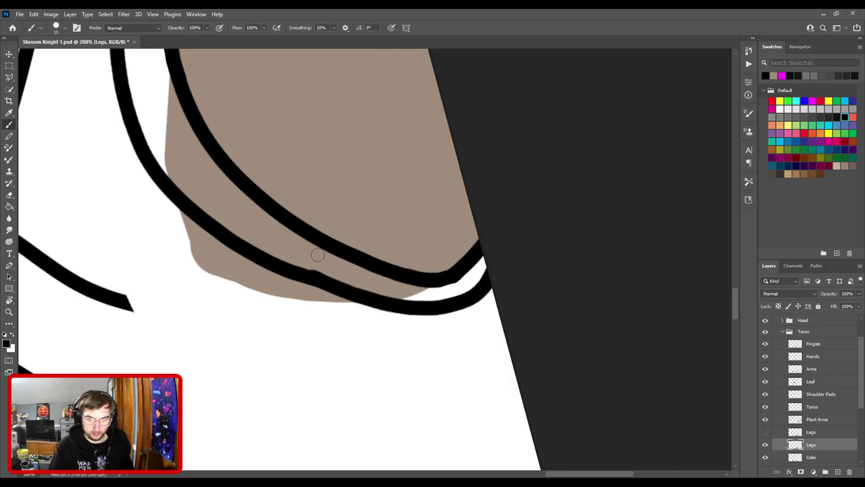
key("e")
left_click_drag(299, 251, 379, 285)
key("b")
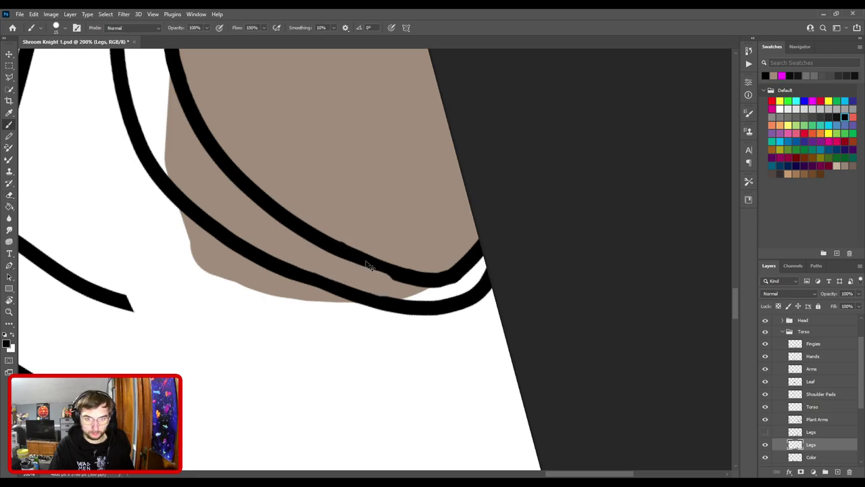
- Shave down the uneven lower stretch of the outer curve around the brown leg shape and repaint it as an even black line
key("e")
left_click_drag(288, 252, 403, 298)
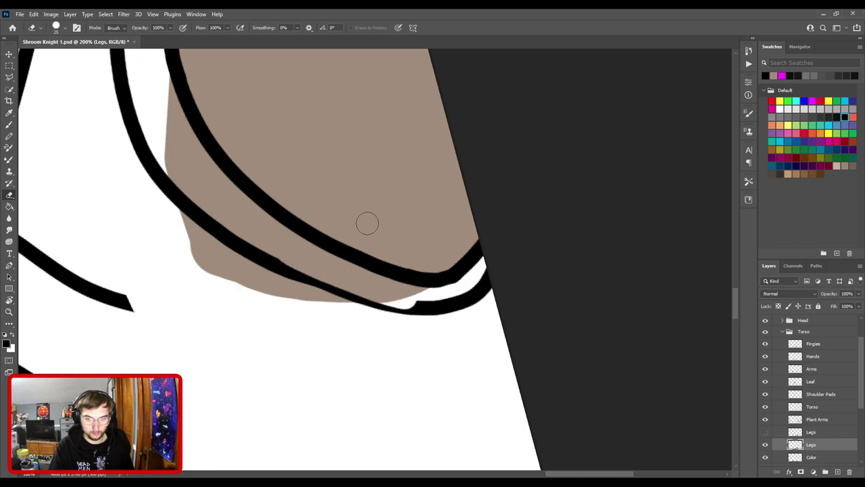
key("b")
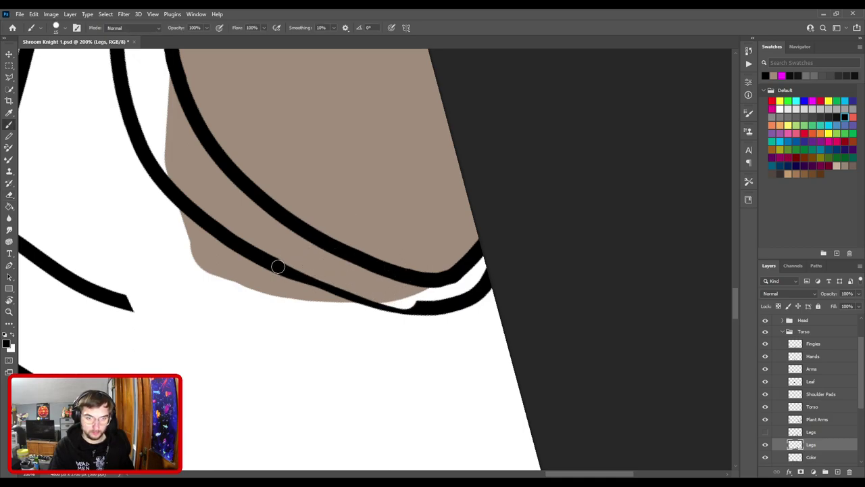
left_click_drag(281, 261, 311, 282)
left_click(357, 300, "shift")
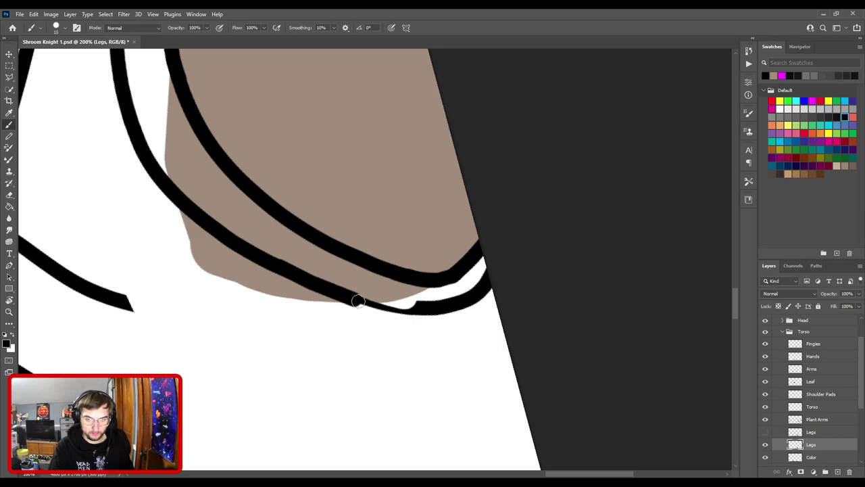
left_click_drag(385, 308, 424, 310)
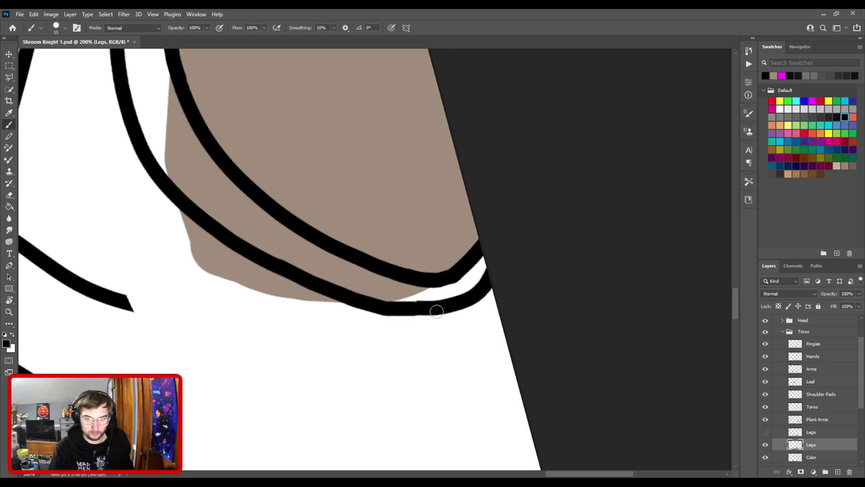
- Thin the outer curve's end from above and repaint it as a slightly lower, smooth bend running to the canvas edge
key("e")
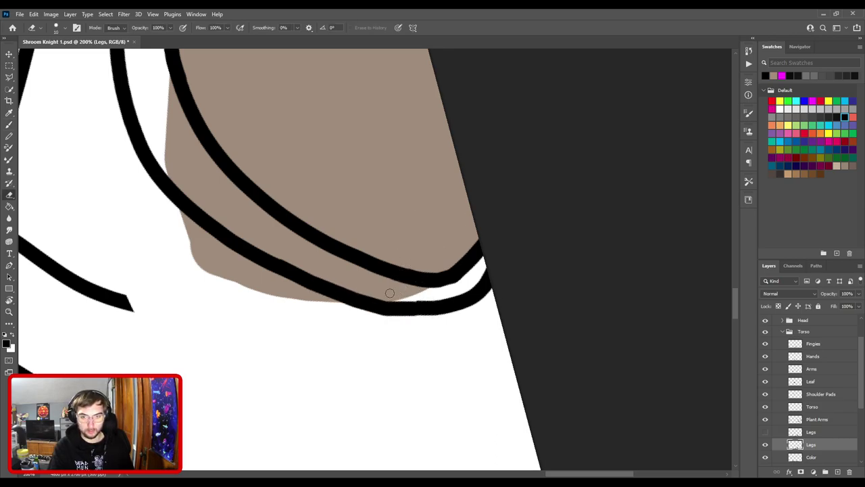
left_click_drag(388, 298, 459, 297)
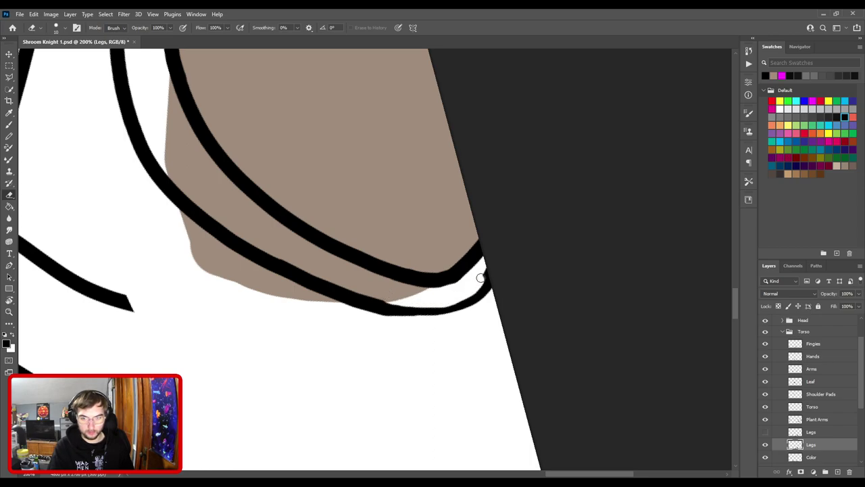
key("b")
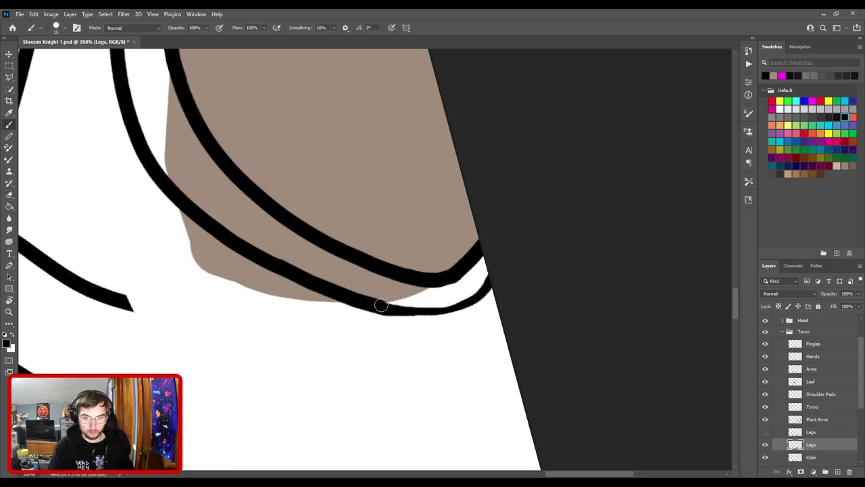
mouse_move(384, 308)
left_mouse_down()
mouse_move(438, 313)
mouse_move(475, 299)
mouse_move(493, 277)
left_mouse_up()
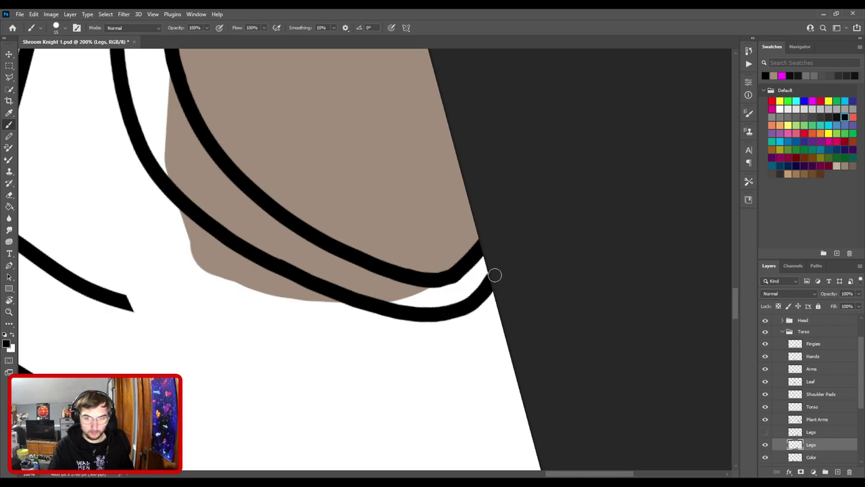
- Draw a short black line from the inner curve's lowest point across to the outer curve at the canvas edge
left_click_drag(430, 280, 489, 292)
key("ctrl+z")
left_click_drag(428, 280, 494, 278)
key("ctrl+z")
left_click_drag(425, 280, 494, 276)
- Draw a third curve beneath the brown leg shape, from near the loose cut line end to the outer curve's lowest bend
key("ctrl+minus")
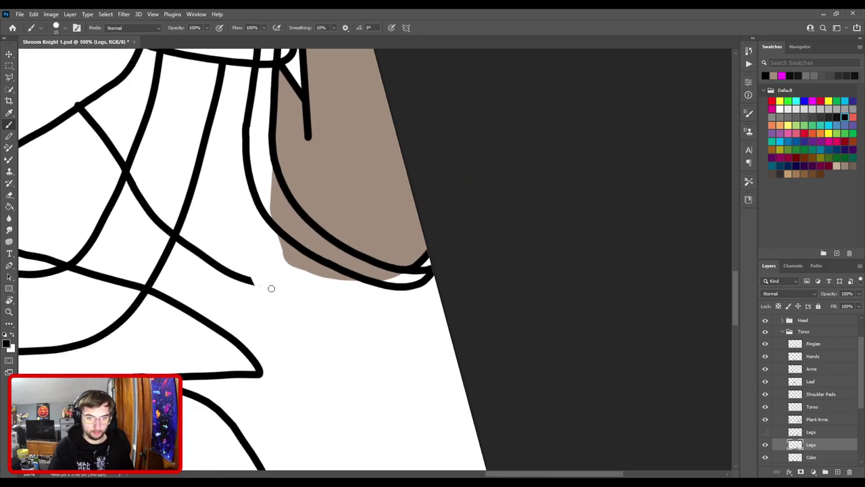
left_click_drag(277, 290, 371, 296)
key("ctrl+z")
left_click_drag(284, 290, 400, 292)
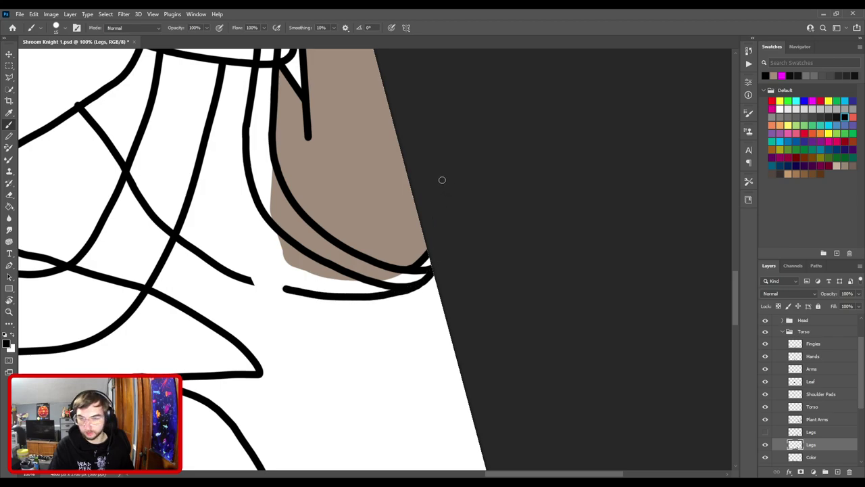
- Erase the bumps beneath the join of the new bottom curve and outer curve, and repaint the join smoothly towards the canvas edge
key("ctrl+plus")
key("ctrl+plus")
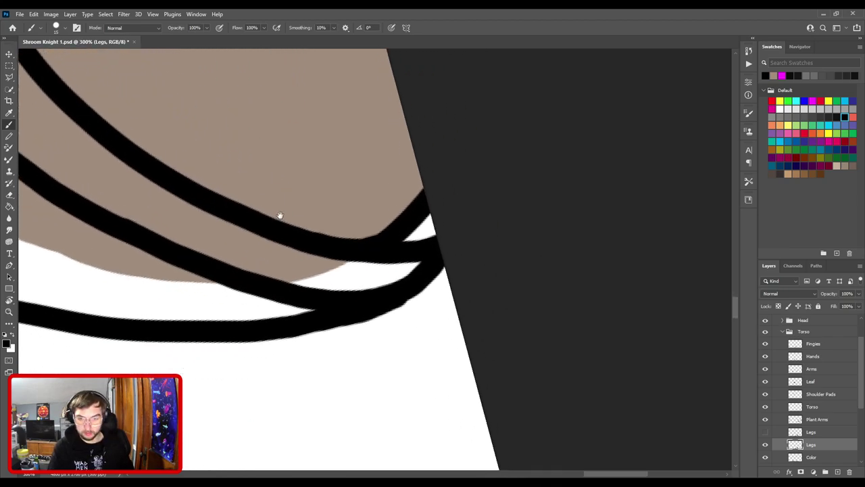
key("e")
left_click_drag(400, 311, 419, 304)
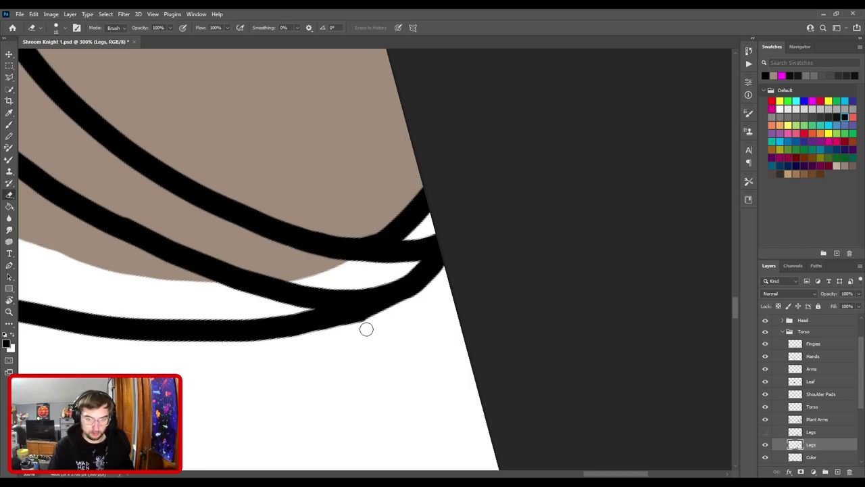
key("b")
left_click_drag(325, 317, 400, 298)
key("ctrl+z")
mouse_move(332, 311)
left_mouse_down()
mouse_move(409, 289)
mouse_move(436, 254)
left_mouse_up()
key("ctrl+z")
mouse_move(347, 309)
left_mouse_down()
mouse_move(396, 296)
mouse_move(431, 263)
left_mouse_up()
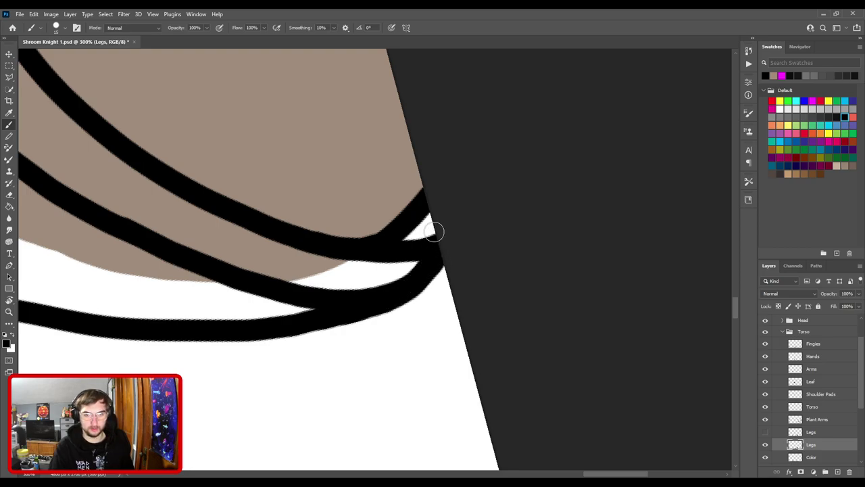
- Close the gap between the loose cut line end and the start of the new bottom curve with a black stroke
key("ctrl+minus")
left_click_drag(284, 271, 510, 283)
key("ctrl+plus")
mouse_move(314, 290)
left_mouse_down()
mouse_move(401, 277)
mouse_move(341, 274)
left_mouse_up()
key("ctrl+z")
left_click_drag(428, 306, 314, 274)
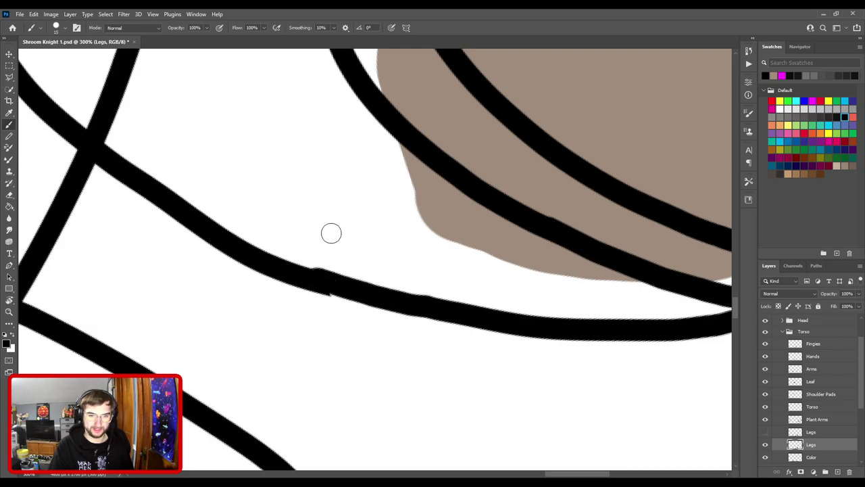
- Erase the bump on top of the closed gap and even out the bottom curve's thickness with straight brush segments
key("e")
key("bracketright")
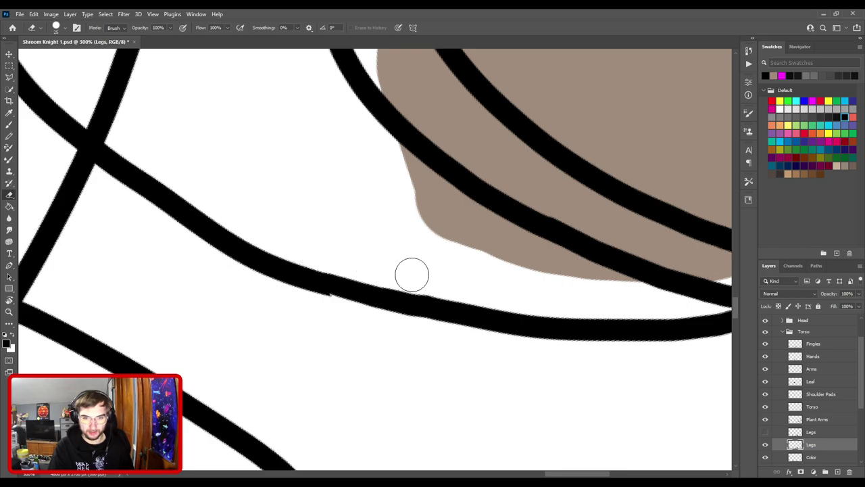
key("b")
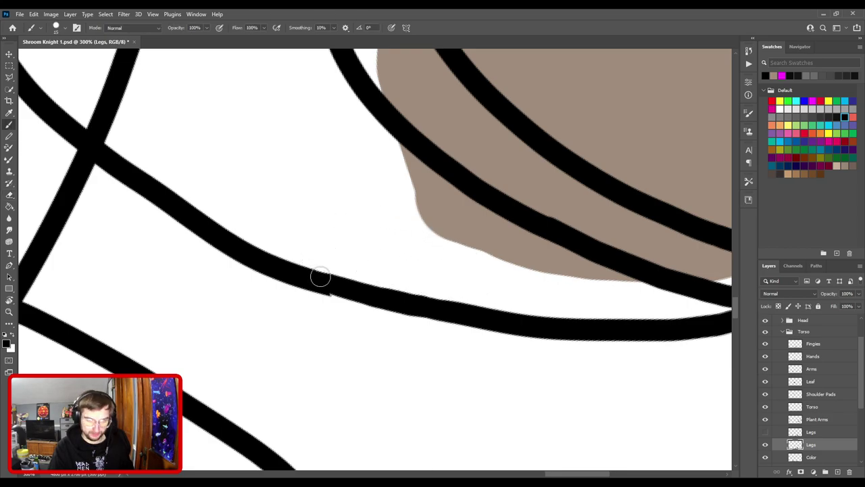
left_click(373, 296, "shift")
left_click(413, 305, "shift")
key("ctrl+minus")
left_click_drag(387, 260, 352, 363)
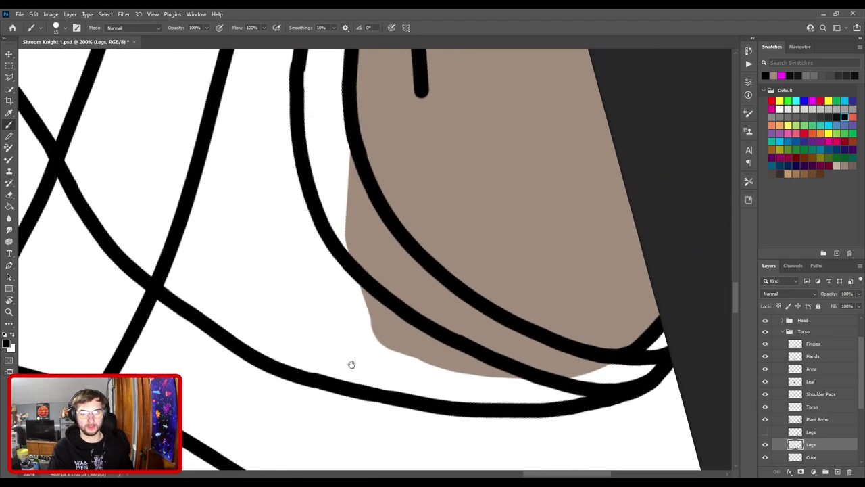
- Erase the brown fill that spills outside the leg outline on the Color layer below Legs
key("v")
left_click(451, 223)
key("e")
mouse_move(393, 305)
left_mouse_down()
mouse_move(412, 348)
mouse_move(367, 309)
mouse_move(329, 160)
mouse_move(354, 236)
mouse_move(458, 361)
mouse_move(506, 369)
mouse_move(437, 309)
mouse_move(483, 345)
mouse_move(628, 399)
mouse_move(415, 392)
left_mouse_up()
key("bracketright")
key("bracketright")
key("bracketright")
- Straighten the rotated canvas to 0° and fit the whole drawing in view
key("ctrl+minus")
key("ctrl+minus")
key("ctrl+0")
key("ctrl+plus")
key("ctrl+plus")
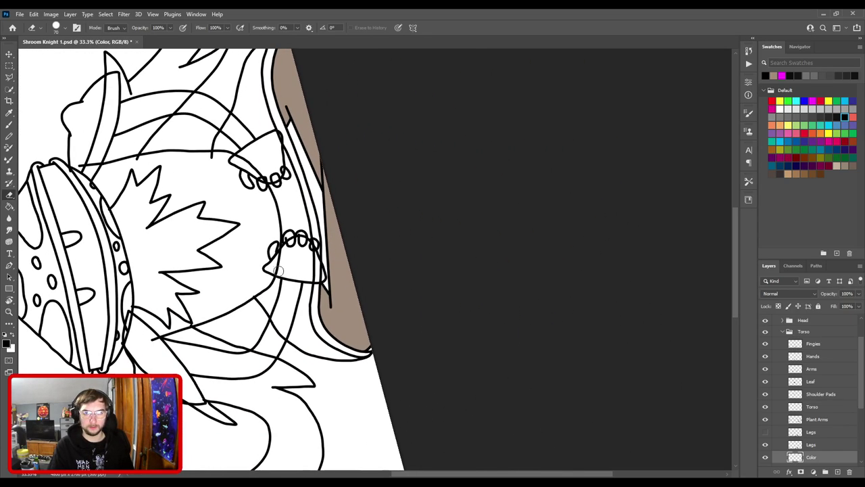
key("r")
mouse_move(281, 272)
left_mouse_down()
mouse_move(318, 223)
mouse_move(338, 318)
mouse_move(409, 224)
mouse_move(338, 332)
mouse_move(327, 388)
left_mouse_up()
left_click_drag(365, 329, 351, 405)
key("ctrl+minus")
key("ctrl+0")
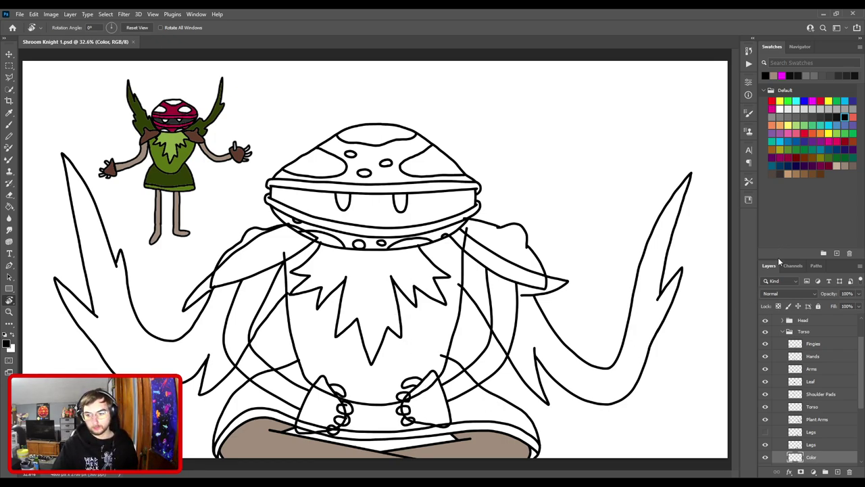
- Add a new layer named Color directly below the Plant Arms layer
scroll(828, 385, "down", 2)
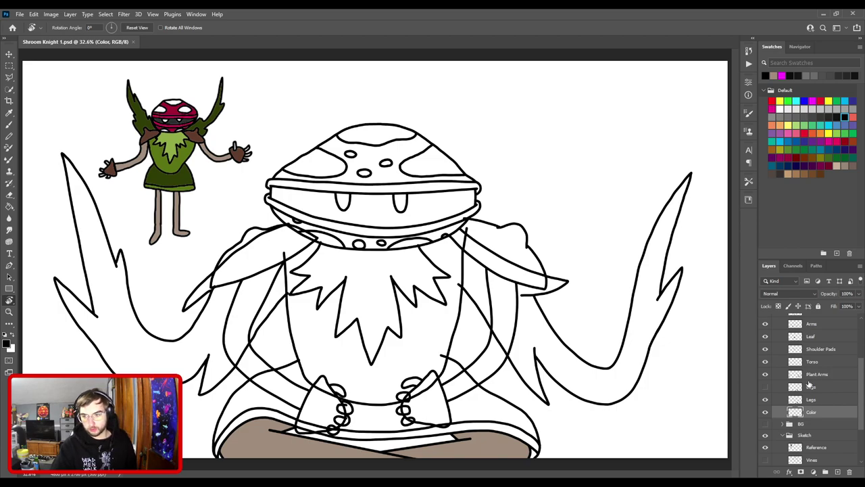
left_click(765, 376)
left_click(766, 376)
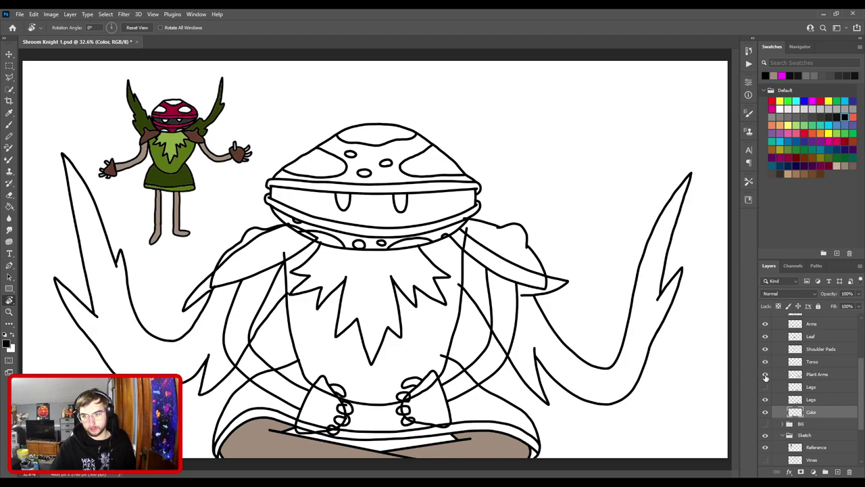
left_click(810, 388)
key("ctrl+shift+alt+n")
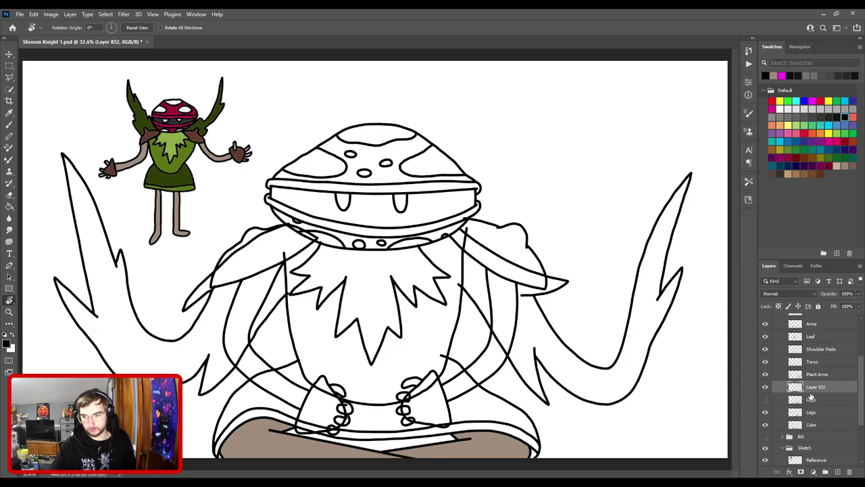
key("ctrl+z")
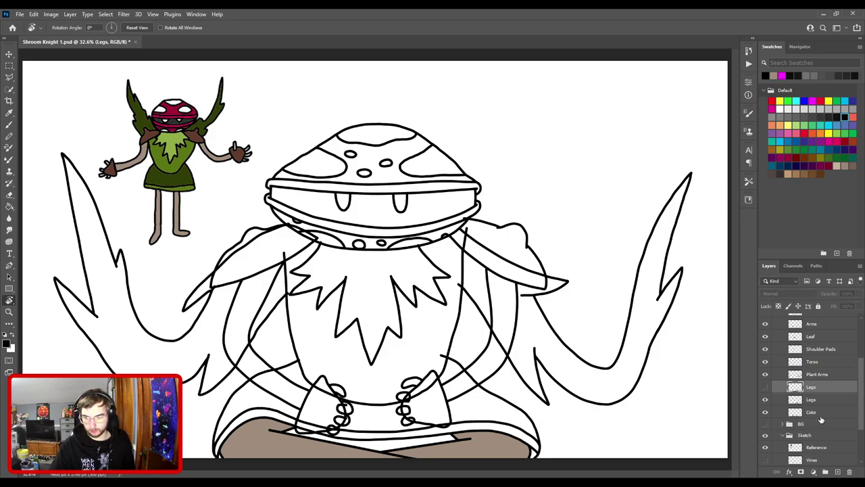
left_click(838, 472)
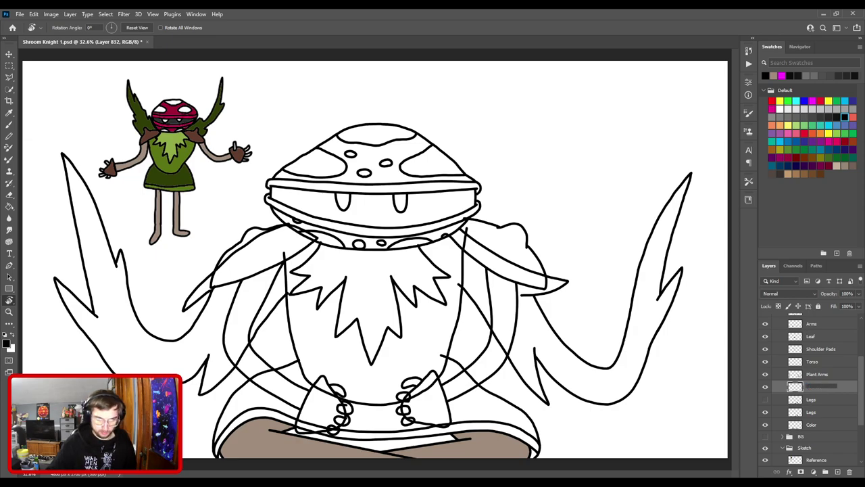
key("Return")
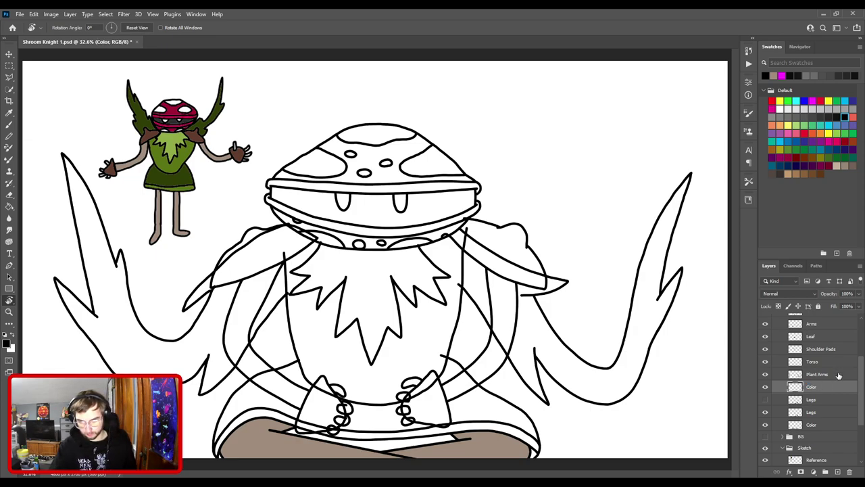
- Compare the two Legs layers by toggling their visibility and delete the hidden upper one
left_click(765, 399)
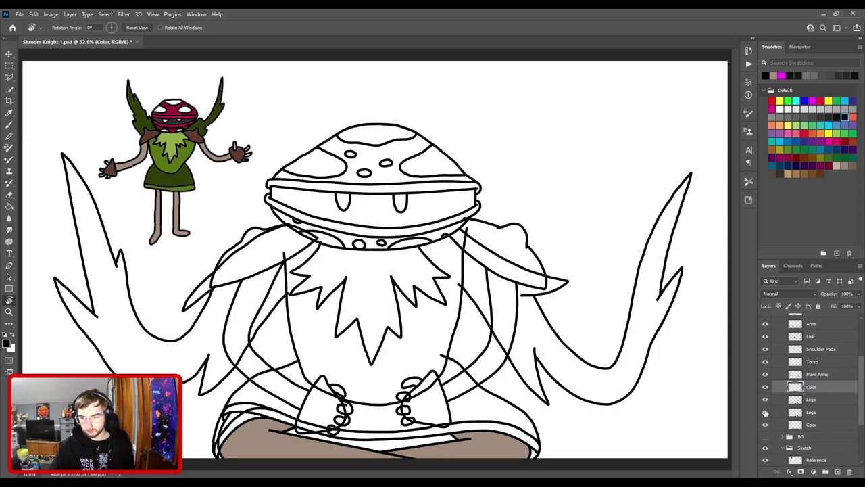
left_click(765, 412)
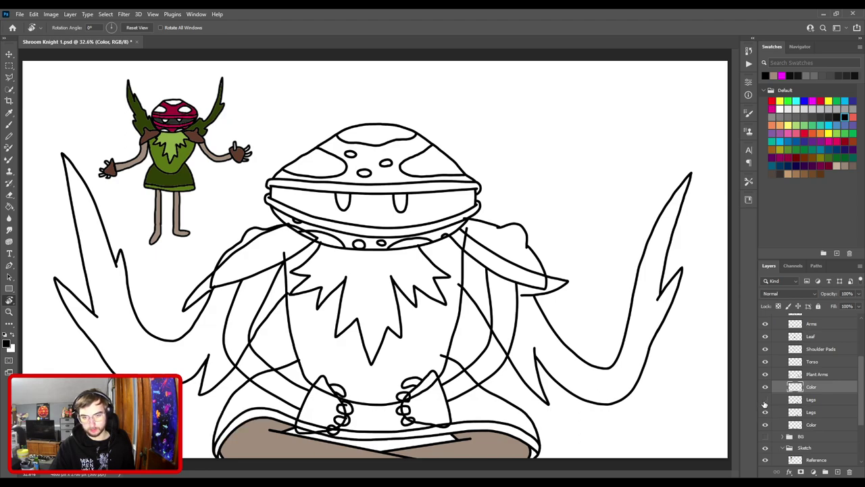
left_click(814, 402)
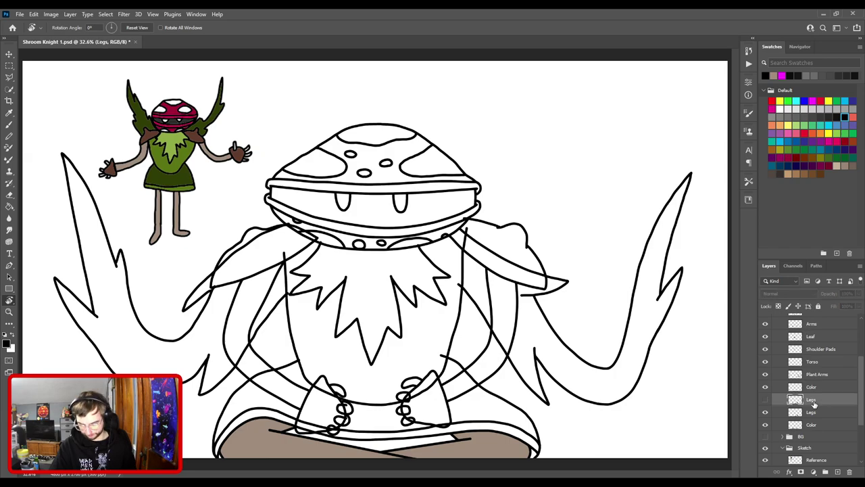
key("Delete")
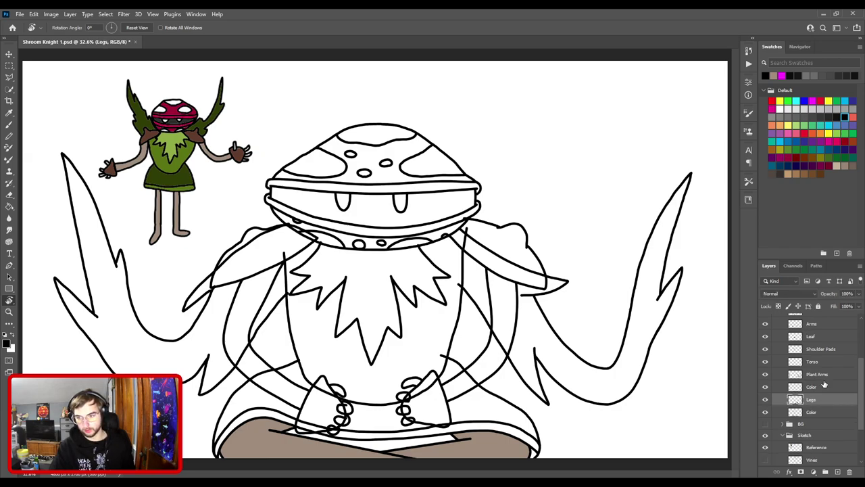
- Make the Color layer below Plant Arms active and sample the dark green of the reference figure's plant arm for the Brush
left_click(823, 386)
left_click(823, 375)
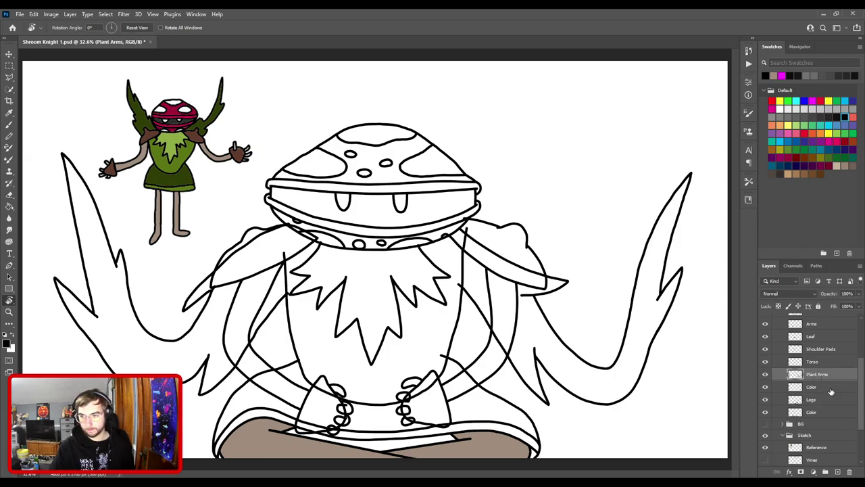
left_click(831, 392)
key("i")
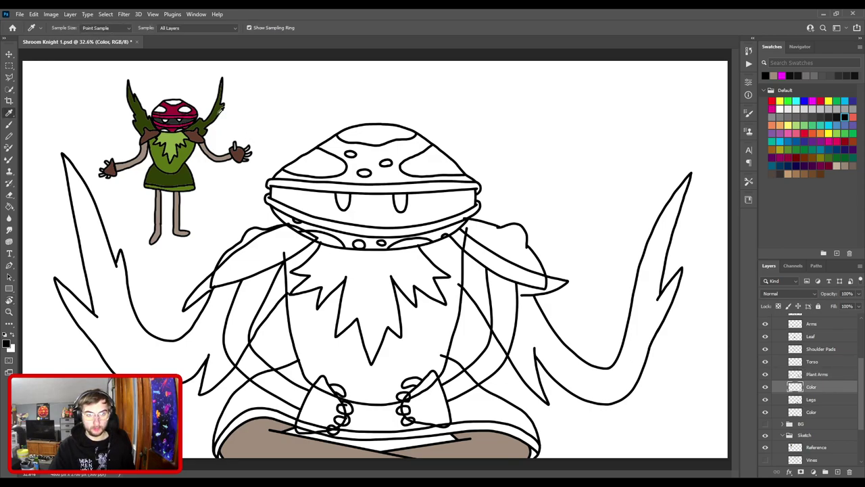
left_click(205, 119)
key("b")
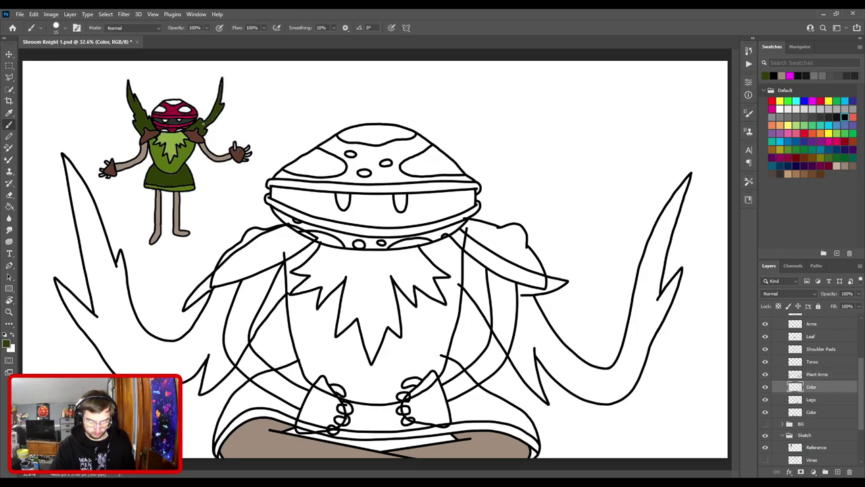
- Paint dark green just inside both outlines at the tip of the left plant arm's tallest leaf point
key("ctrl+plus")
key("ctrl+plus")
mouse_move(128, 351)
left_mouse_down()
mouse_move(380, 265)
mouse_move(486, 301)
mouse_move(576, 365)
left_mouse_up()
key("ctrl+plus")
key("ctrl+plus")
left_click_drag(399, 210, 454, 389)
scroll(389, 168, "up", 3)
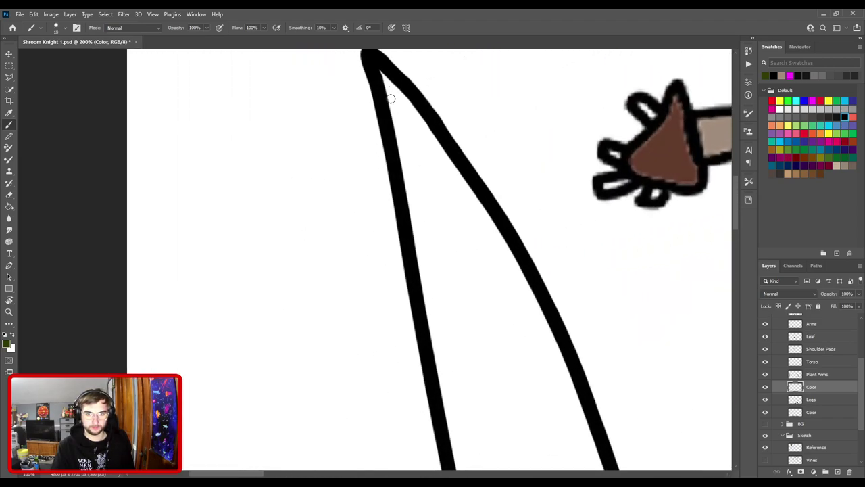
left_click_drag(382, 71, 441, 303)
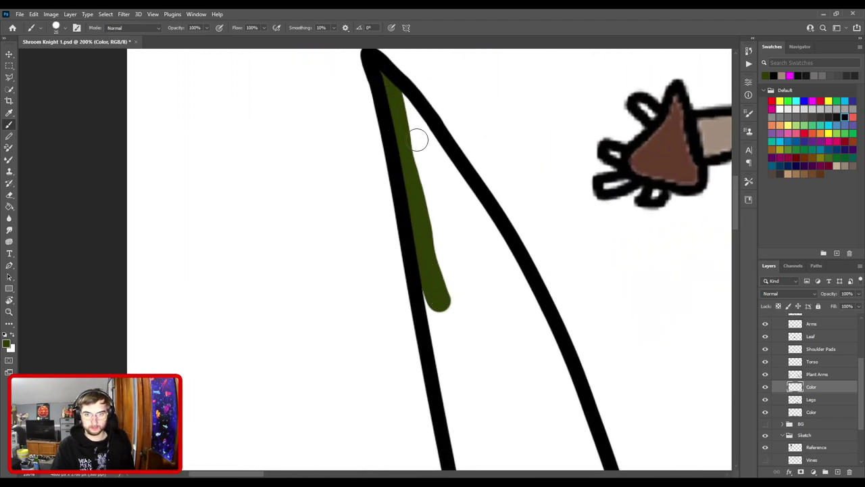
mouse_move(399, 95)
left_mouse_down()
mouse_move(443, 177)
mouse_move(435, 150)
mouse_move(487, 232)
left_mouse_up()
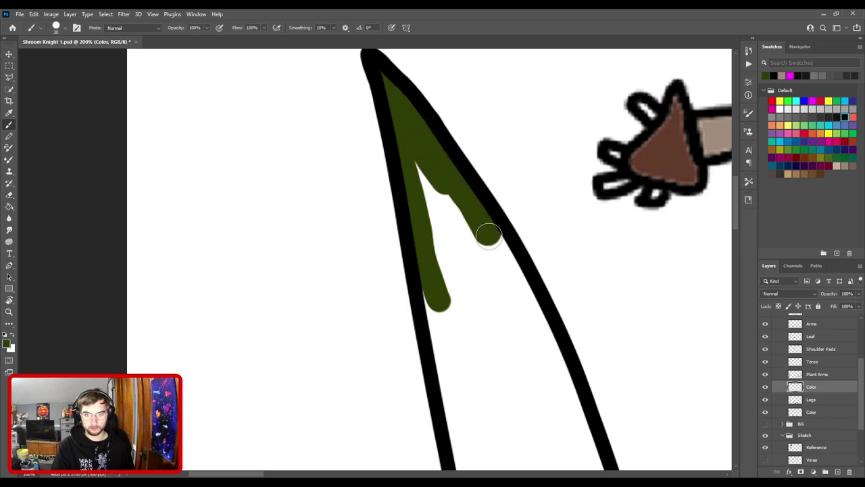
- Continue the dark green edging down the right side of the tallest leaf point and around the small spike
left_click_drag(514, 304, 388, 205)
left_click(427, 251, "shift")
left_click(457, 335, "shift")
left_click_drag(475, 392, 402, 183)
mouse_move(394, 121)
left_mouse_down()
mouse_move(475, 385)
mouse_move(419, 232)
left_mouse_up()
mouse_move(402, 166)
left_mouse_down()
mouse_move(444, 251)
mouse_move(469, 177)
mouse_move(482, 265)
left_mouse_up()
left_click_drag(491, 335, 425, 162)
left_click(433, 194, "shift")
left_click(453, 275, "shift")
left_click_drag(472, 369, 394, 219)
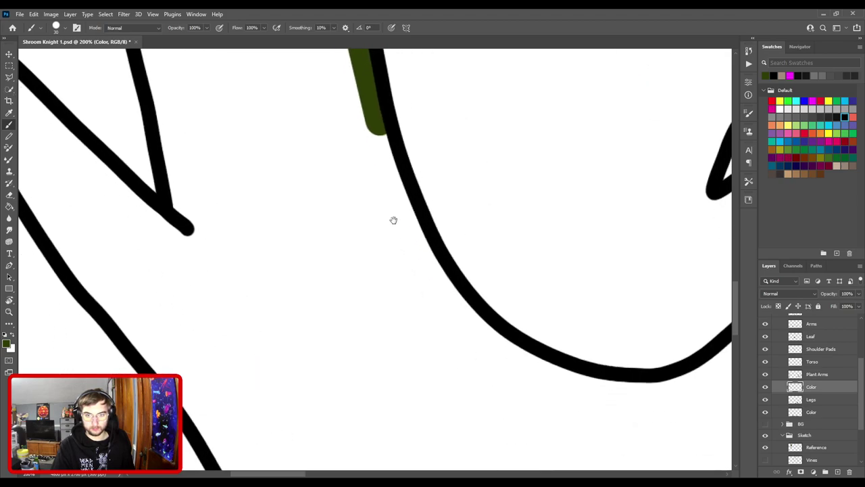
- Run the dark green edging along the inside of the left plant arm's upper U-shaped curve
left_click_drag(372, 130, 467, 316)
left_click_drag(517, 357, 380, 306)
mouse_move(314, 263)
left_mouse_down()
mouse_move(422, 332)
mouse_move(492, 348)
left_mouse_up()
mouse_move(464, 336)
left_mouse_down()
mouse_move(542, 334)
mouse_move(409, 371)
mouse_move(503, 287)
left_mouse_up()
mouse_move(508, 291)
left_mouse_down()
mouse_move(468, 321)
mouse_move(431, 340)
mouse_move(498, 233)
mouse_move(522, 160)
left_mouse_up()
key("ctrl+minus")
key("ctrl+minus")
left_click_drag(527, 249, 472, 228)
left_click_drag(388, 270, 379, 359)
key("ctrl+plus")
- Extend the green edging beneath the left shoulder pad and down past the torso line to close the arm's inner end
left_click_drag(347, 305, 395, 244)
left_click(533, 215, "shift")
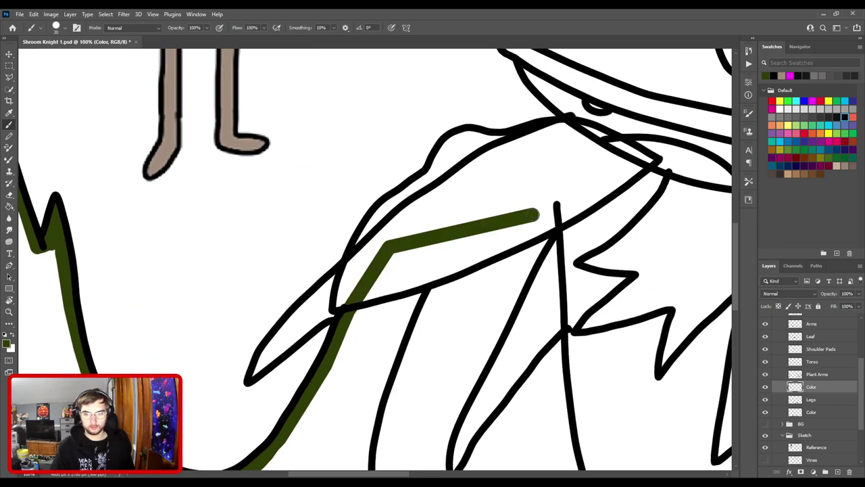
mouse_move(470, 280)
left_mouse_down()
mouse_move(487, 120)
mouse_move(383, 281)
left_mouse_up()
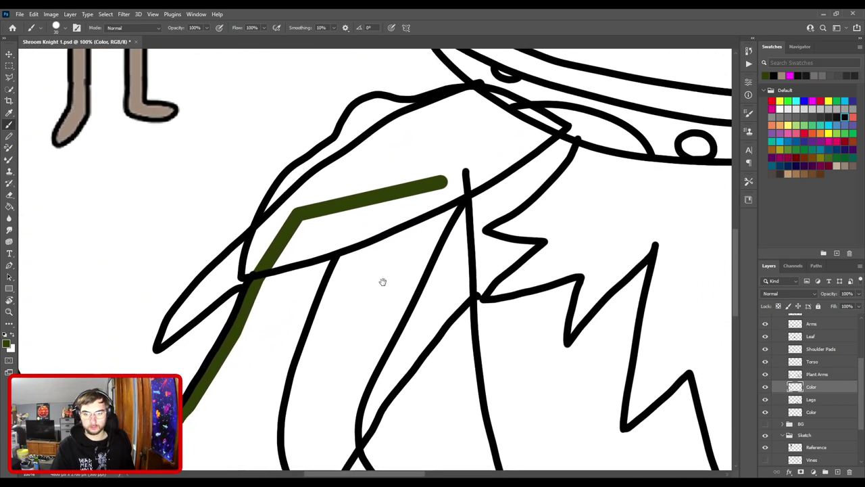
left_click(482, 208, "shift")
left_click(482, 296, "shift")
- Edge the left plant arm's underside in dark green from the torso down to the lower spike
mouse_move(481, 296)
left_mouse_down()
mouse_move(537, 196)
mouse_move(526, 184)
mouse_move(474, 237)
mouse_move(410, 329)
mouse_move(409, 286)
mouse_move(537, 150)
left_mouse_up()
left_click(516, 202, "shift")
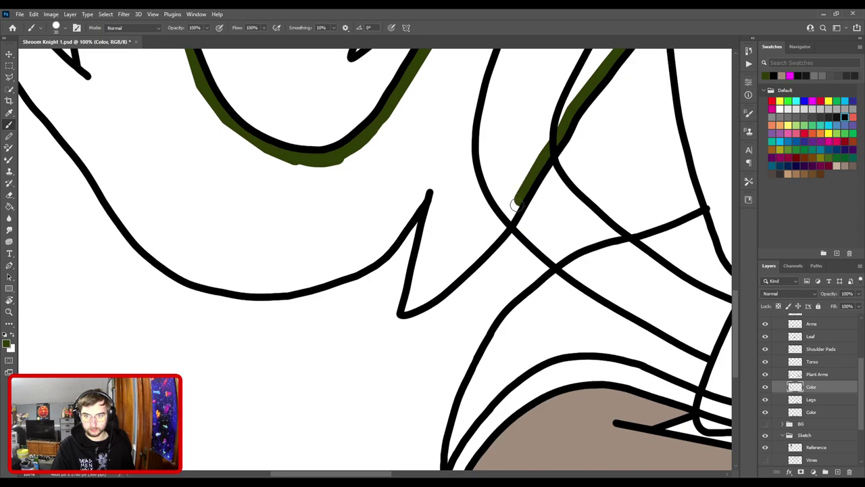
left_click(486, 240, "shift")
left_click(436, 290, "shift")
left_click(415, 305, "shift")
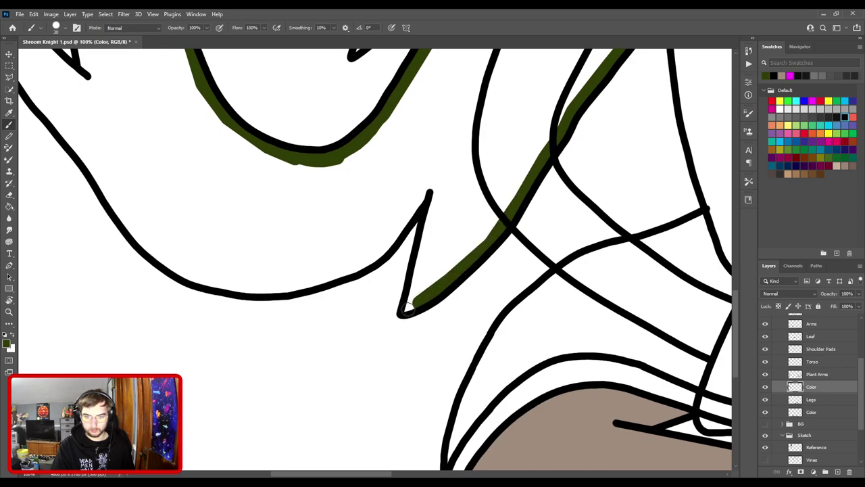
- Continue the green edging around the lower spike and along the arm's bottom curve toward the lower-left leaf point
mouse_move(408, 303)
left_mouse_down()
mouse_move(436, 196)
mouse_move(560, 268)
mouse_move(554, 254)
mouse_move(537, 264)
mouse_move(505, 311)
mouse_move(440, 340)
mouse_move(557, 331)
left_mouse_up()
left_click(425, 343, "shift")
left_click(510, 341, "shift")
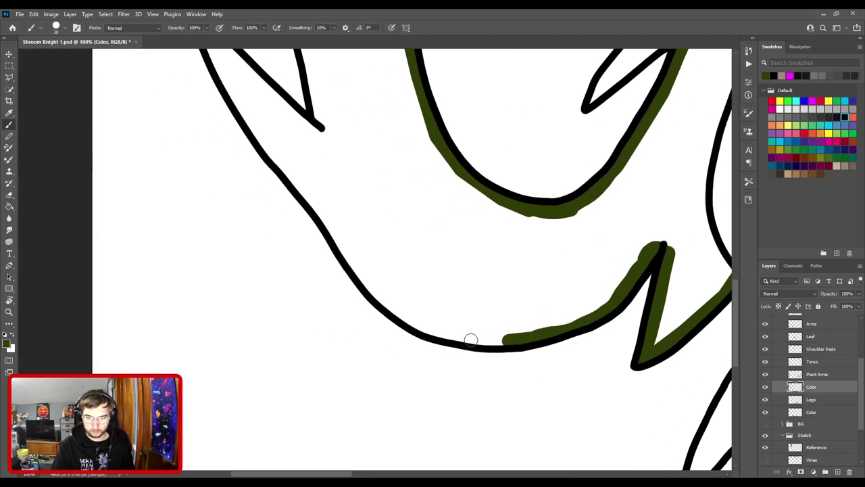
left_click(471, 339, "shift")
left_click_drag(438, 331, 399, 324)
left_click_drag(371, 274, 485, 365)
left_click_drag(521, 406, 402, 268)
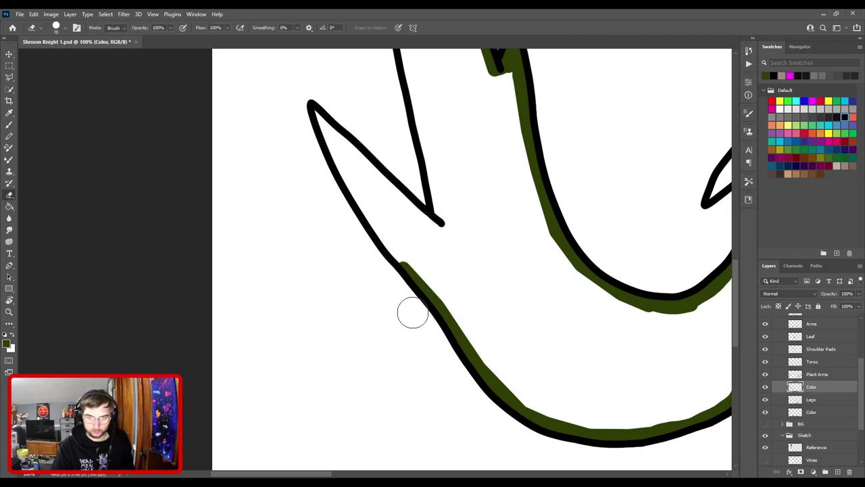
- Edge the lower-left leaf point in dark green and erase the spill in the notch beside the tallest leaf point
mouse_move(393, 248)
left_mouse_down()
mouse_move(466, 345)
mouse_move(403, 227)
mouse_move(524, 342)
mouse_move(512, 334)
mouse_move(521, 309)
left_mouse_up()
left_click_drag(500, 209, 478, 285)
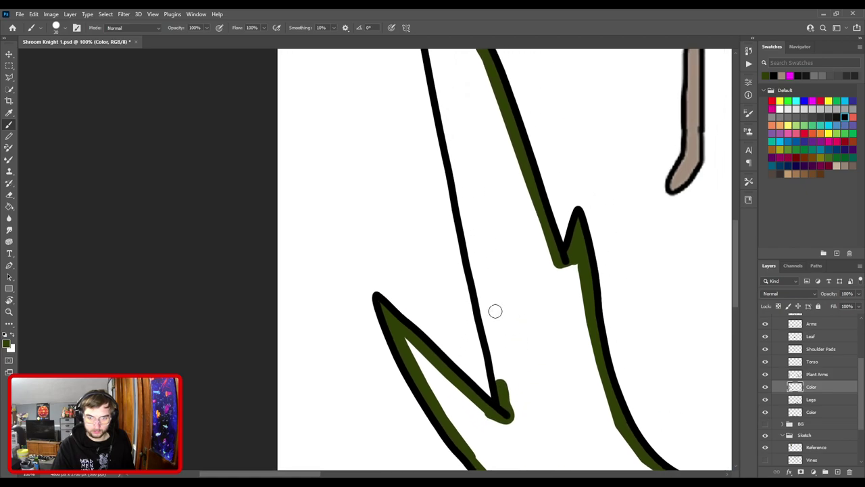
key("e")
key("ctrl+plus")
key("ctrl+plus")
left_click_drag(534, 420, 379, 165)
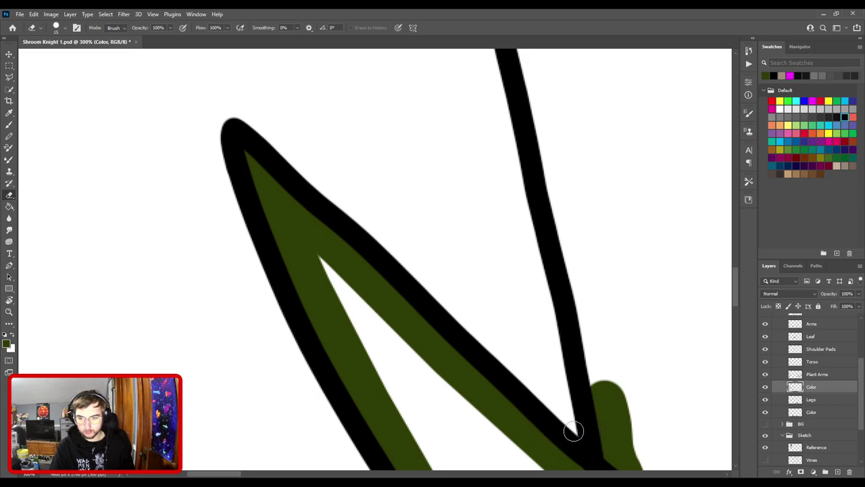
- Close the green edging along the tallest leaf point's left side and fill the enclosed left plant arm with dark green
scroll(573, 434, "down", 2)
key("b")
mouse_move(473, 420)
left_mouse_down()
mouse_move(432, 202)
mouse_move(422, 198)
mouse_move(423, 156)
mouse_move(470, 379)
mouse_move(443, 209)
mouse_move(430, 177)
mouse_move(464, 386)
left_mouse_up()
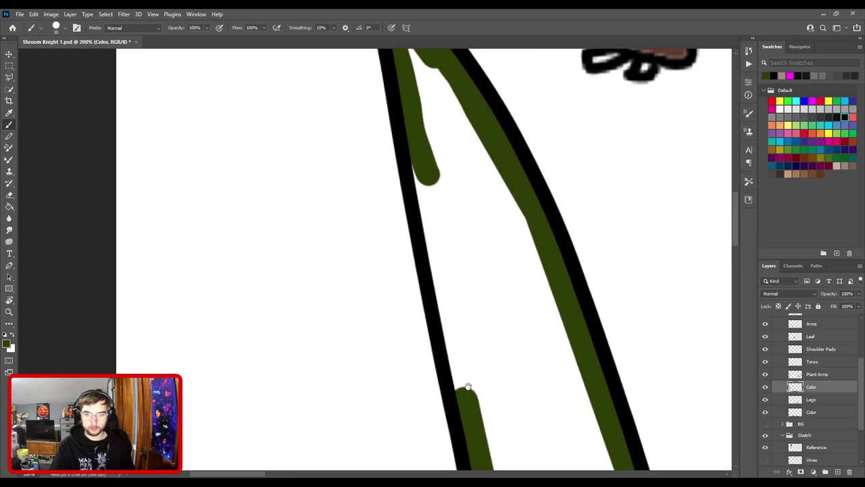
left_click(435, 255, "shift")
left_click(426, 165, "shift")
key("g")
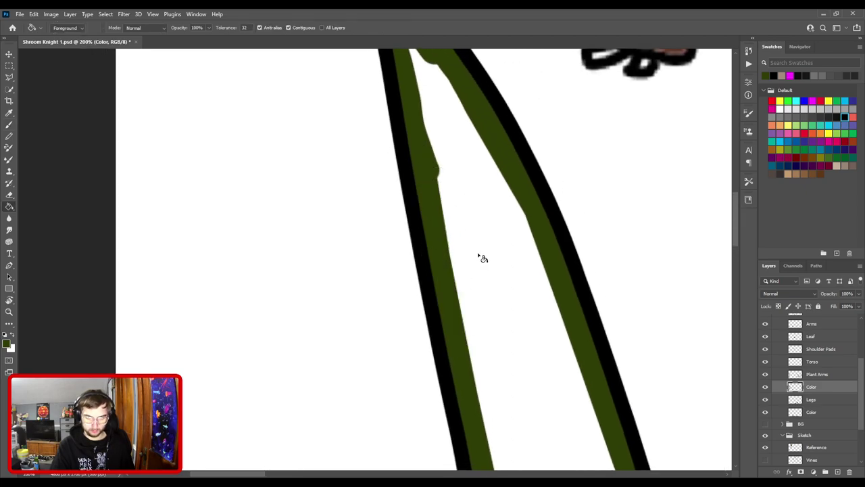
left_click(481, 258)
- Brush dark green over the thin unfilled seams between the edging and the fill across the left plant arm
key("b")
key("ctrl+minus")
key("ctrl+minus")
left_click_drag(446, 361, 392, 159)
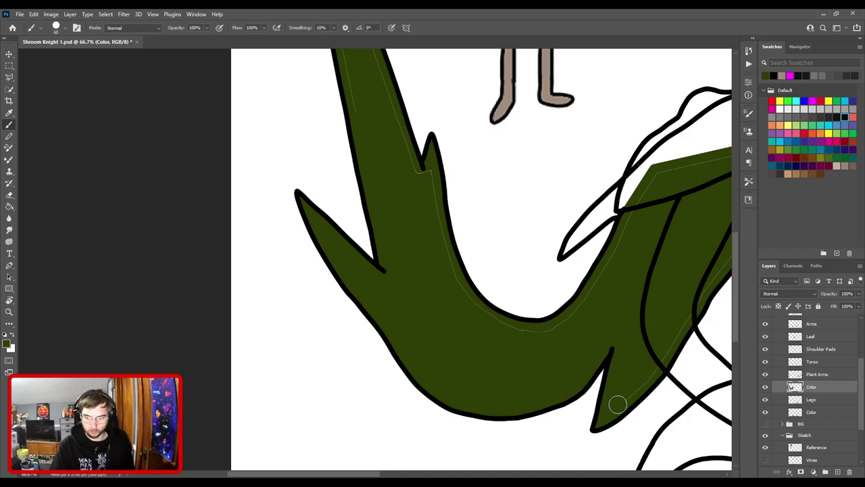
mouse_move(576, 256)
left_mouse_down()
mouse_move(497, 358)
mouse_move(504, 336)
mouse_move(541, 375)
left_mouse_up()
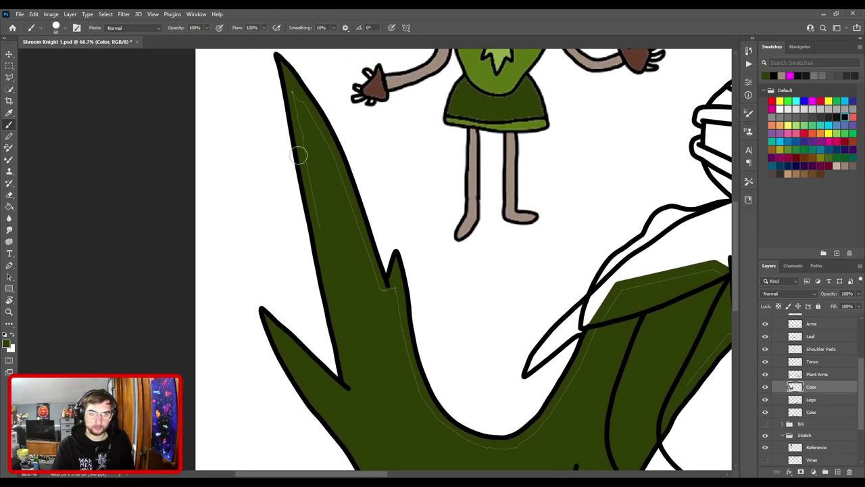
mouse_move(319, 204)
left_mouse_down()
mouse_move(324, 230)
mouse_move(301, 108)
mouse_move(369, 263)
left_mouse_up()
left_click_drag(390, 319, 382, 232)
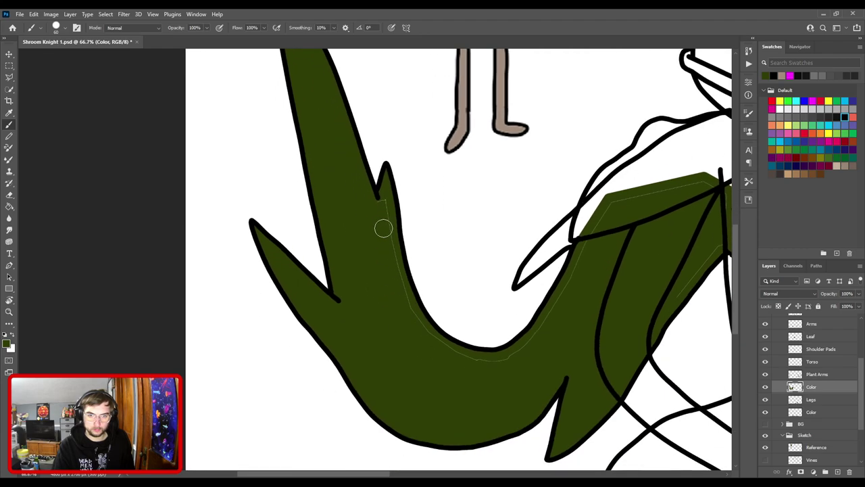
left_click_drag(412, 317, 327, 218)
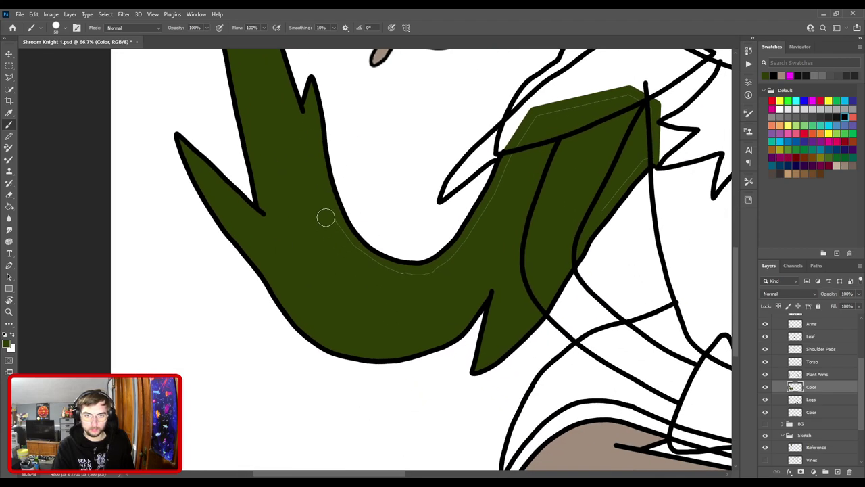
left_click_drag(437, 282, 325, 326)
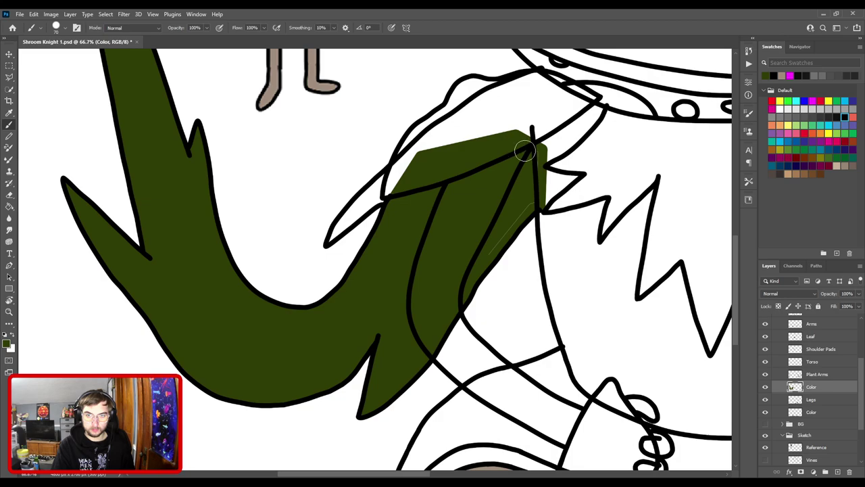
left_click_drag(521, 205, 457, 291)
left_click_drag(502, 222, 357, 317)
key("ctrl+minus")
key("ctrl+minus")
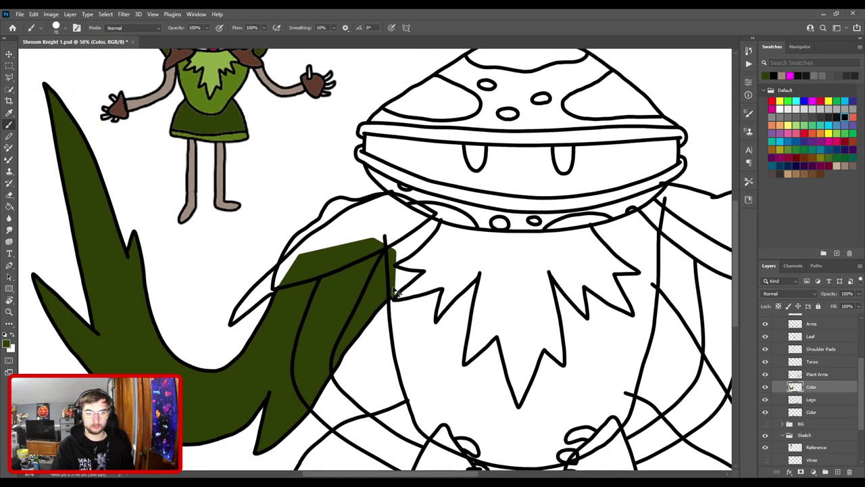
- Edge both sides of the right plant arm's tallest leaf point with dark green inside the line art
left_click_drag(530, 302, 257, 261)
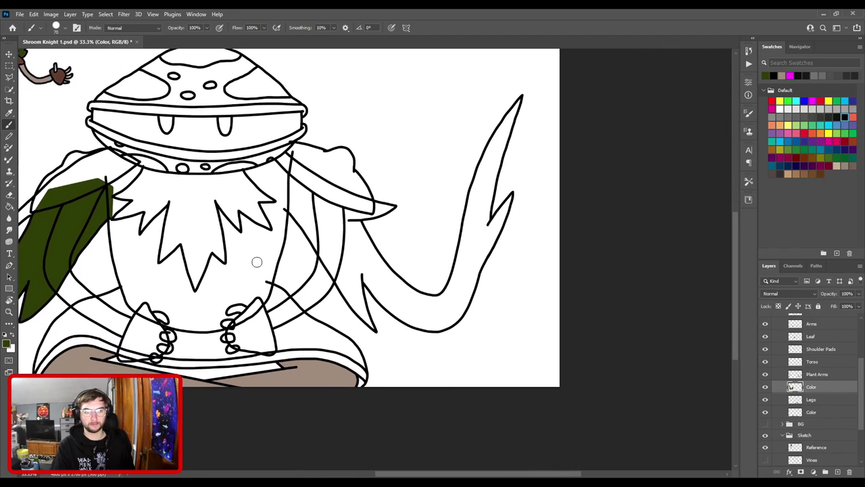
key("ctrl+plus")
left_click_drag(410, 286, 244, 425)
key("ctrl+plus")
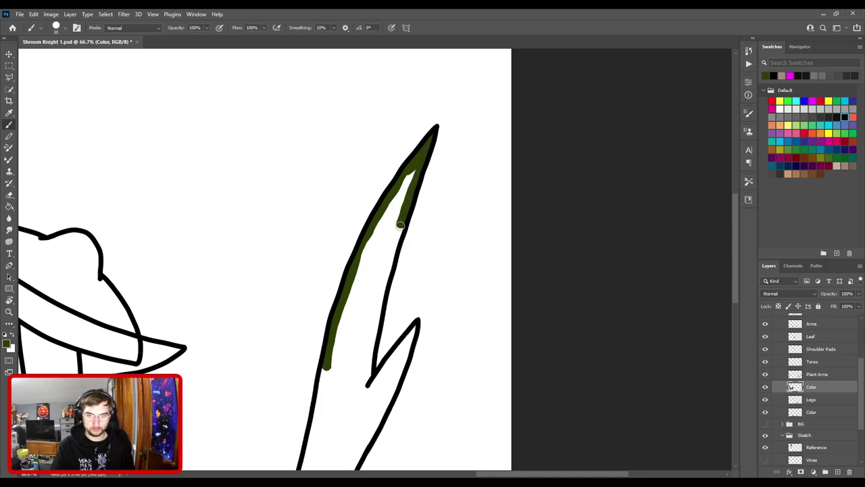
left_click_drag(381, 295, 383, 222)
key("ctrl+plus")
left_click_drag(421, 153, 372, 354)
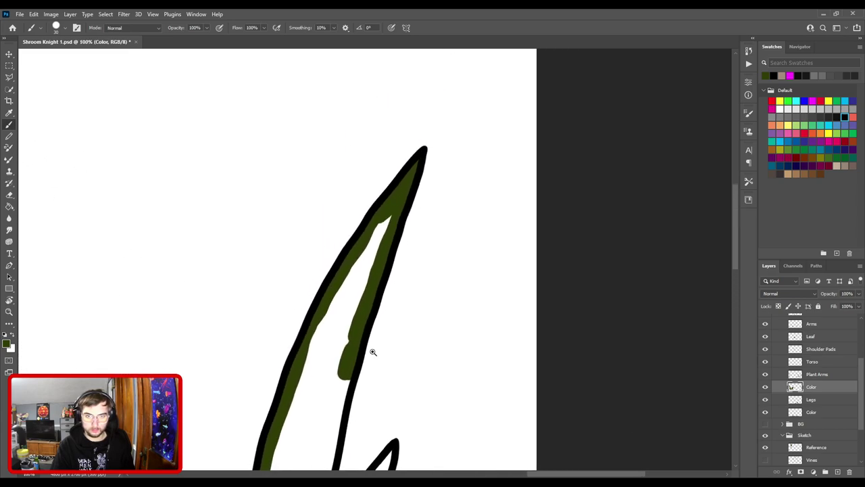
left_click(372, 353)
- Continue the dark green edging around the right arm's notch and smaller leaf point, and down its outer side
mouse_move(300, 368)
left_mouse_down()
mouse_move(365, 250)
mouse_move(332, 300)
mouse_move(412, 236)
mouse_move(391, 358)
left_mouse_up()
mouse_move(391, 359)
left_mouse_down()
mouse_move(412, 189)
mouse_move(397, 342)
mouse_move(416, 365)
mouse_move(506, 263)
mouse_move(539, 195)
left_mouse_up()
left_click_drag(521, 251, 504, 295)
left_click_drag(471, 359, 509, 182)
mouse_move(542, 116)
left_mouse_down()
mouse_move(510, 209)
mouse_move(467, 280)
mouse_move(560, 112)
mouse_move(473, 254)
left_mouse_up()
left_click_drag(460, 289, 447, 326)
mouse_move(442, 357)
left_mouse_down()
mouse_move(493, 180)
mouse_move(460, 278)
left_mouse_up()
mouse_move(414, 350)
left_mouse_down()
mouse_move(508, 195)
mouse_move(483, 253)
left_mouse_up()
left_click(417, 298, "shift")
- Run the dark green edging along the right arm's bottom curve up to the notch beside the lower spike
left_click_drag(369, 293, 517, 264)
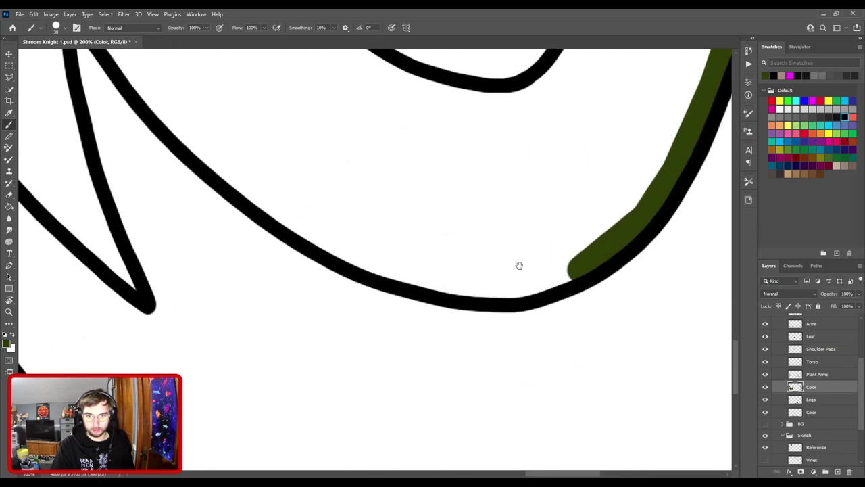
left_click(516, 286, "shift")
left_click(378, 264, "shift")
left_click_drag(346, 243, 518, 328)
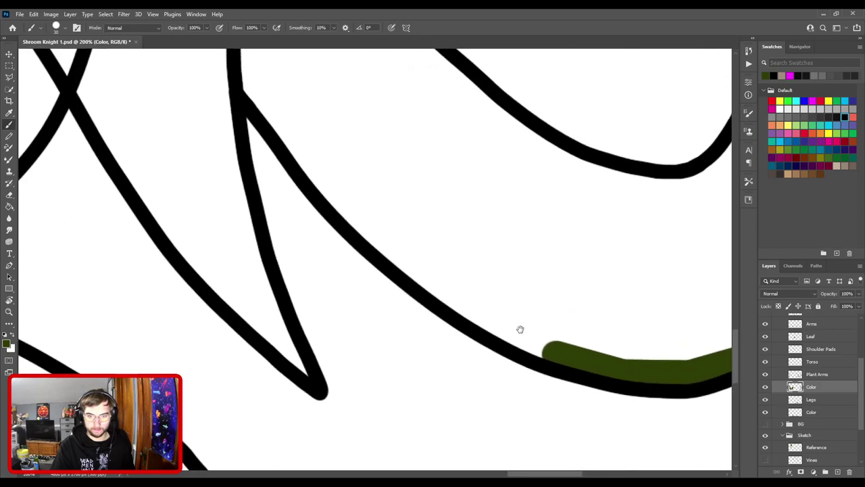
left_click(469, 305, "shift")
left_click(400, 263, "shift")
left_click_drag(369, 216, 513, 349)
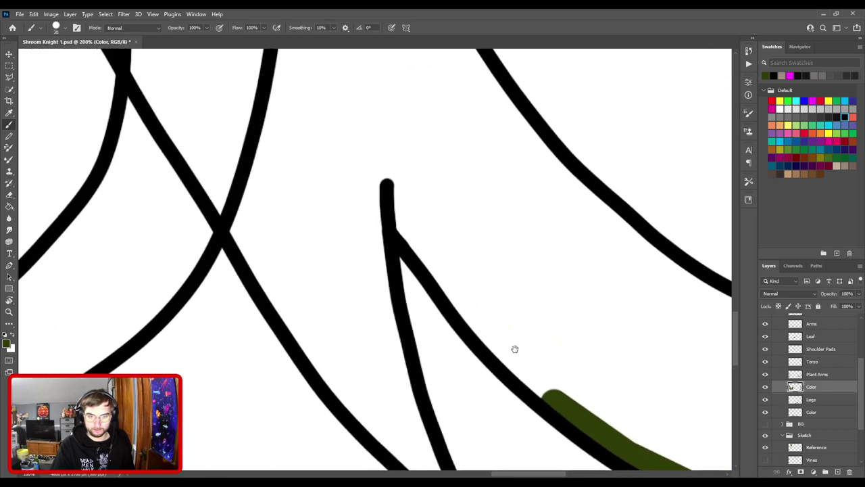
left_click(449, 280, "shift")
left_click(406, 232, "shift")
- Edge both sides of the right arm's lower spike in dark green
scroll(462, 277, "down", 3)
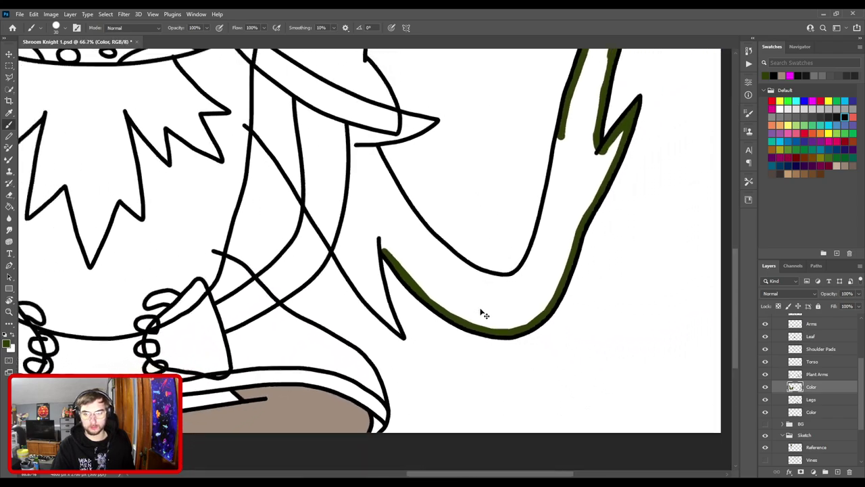
scroll(438, 291, "up", 3)
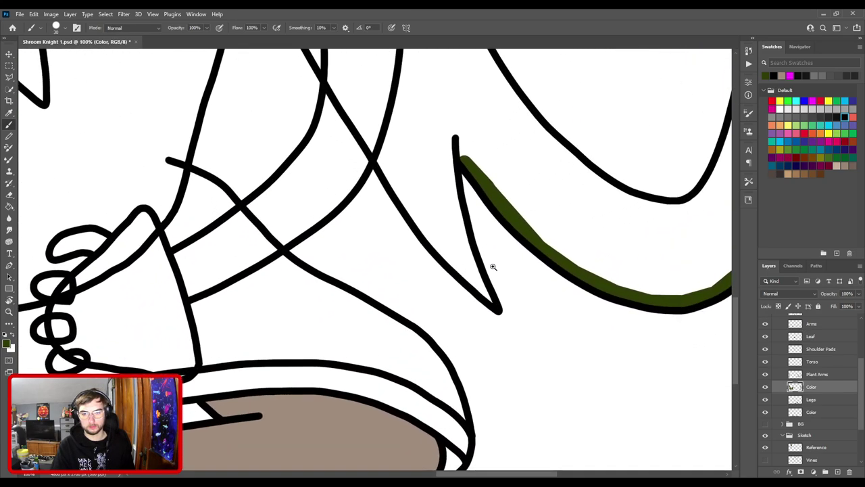
mouse_move(453, 411)
left_mouse_down()
mouse_move(401, 302)
mouse_move(415, 341)
mouse_move(385, 230)
mouse_move(374, 143)
mouse_move(377, 116)
mouse_move(406, 122)
left_mouse_up()
mouse_move(439, 392)
left_mouse_down()
mouse_move(386, 345)
mouse_move(284, 203)
mouse_move(437, 363)
mouse_move(324, 169)
mouse_move(448, 347)
left_mouse_up()
scroll(448, 347, "down", 4)
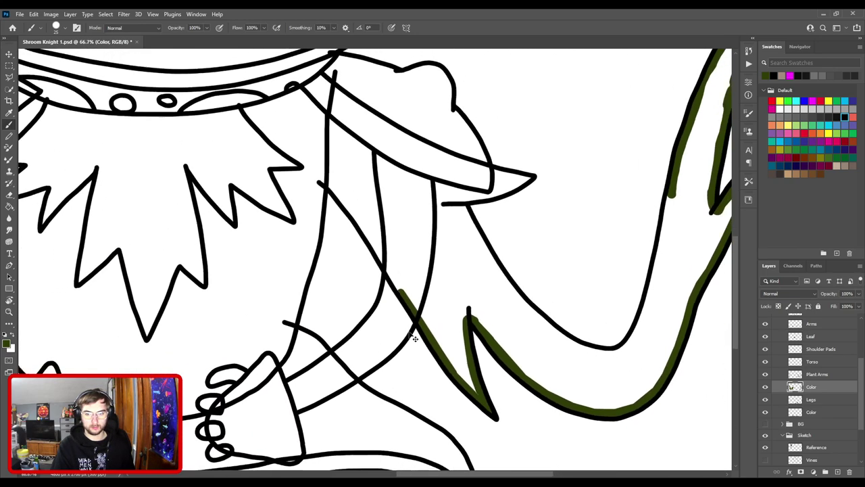
scroll(426, 361, "up", 1)
- Extend the green edging up the right arm's inner edge, past the torso line to the shoulder, erasing the spill at the line's end
left_click_drag(406, 375, 365, 313)
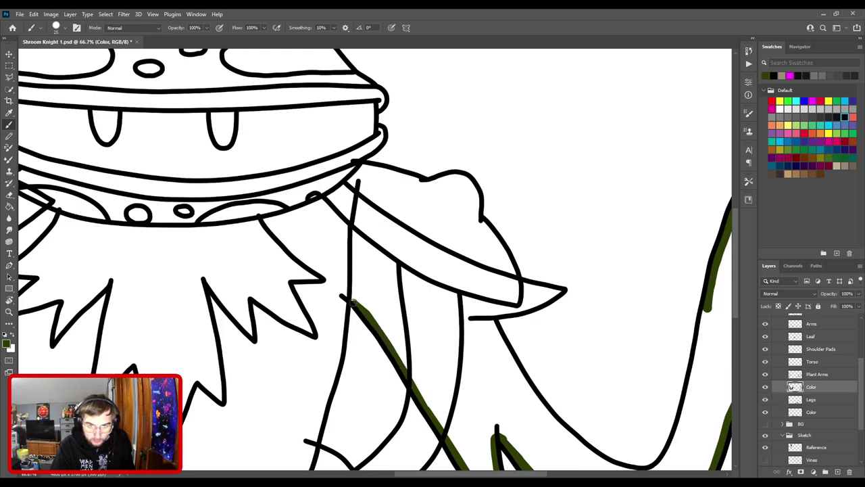
key("e")
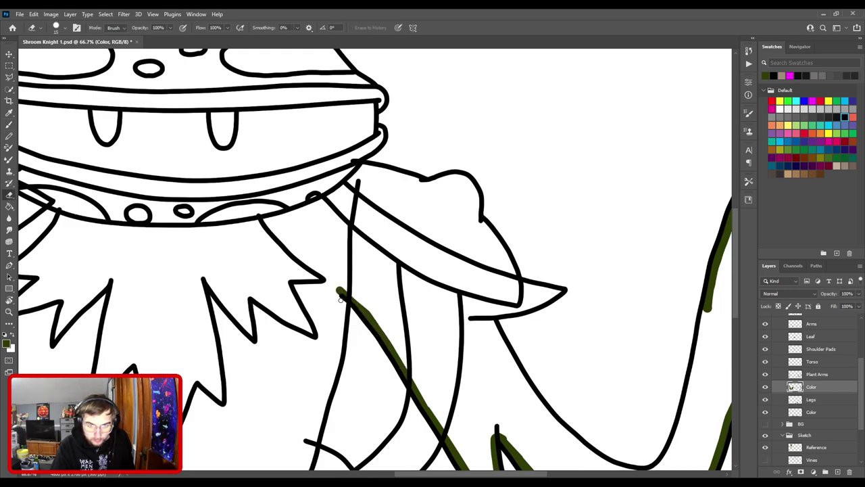
key("b")
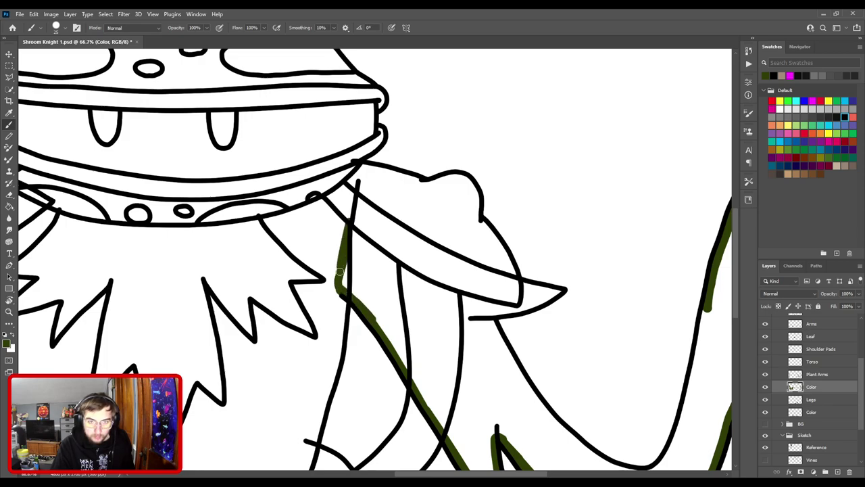
mouse_move(333, 259)
left_mouse_down()
mouse_move(341, 234)
mouse_move(403, 338)
left_mouse_up()
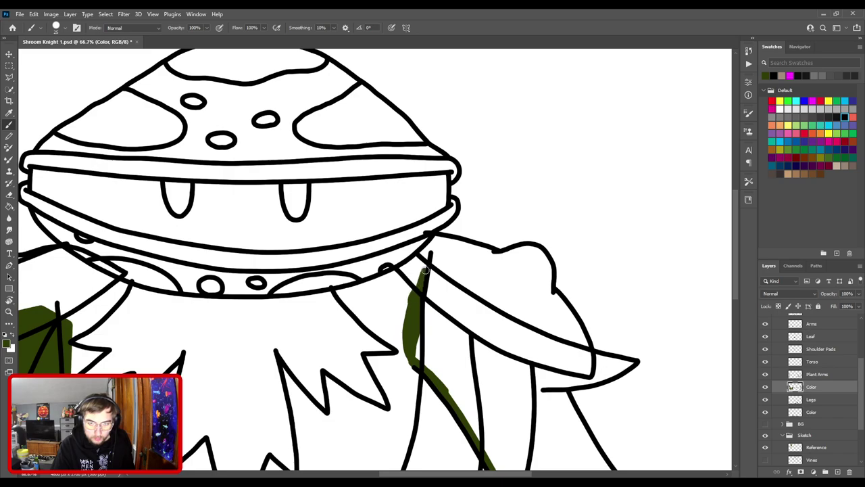
mouse_move(432, 294)
left_mouse_down()
mouse_move(392, 164)
mouse_move(417, 280)
mouse_move(409, 269)
left_mouse_up()
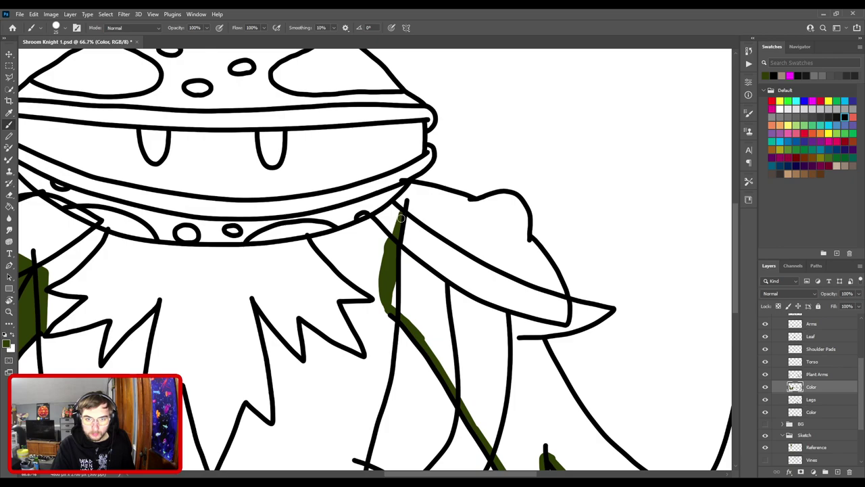
- Edge the upper line of the right shoulder leaf in dark green from the torso out to its pointed tip
left_click_drag(407, 221, 528, 290)
left_click_drag(485, 295, 337, 293)
left_click_drag(410, 298, 414, 298)
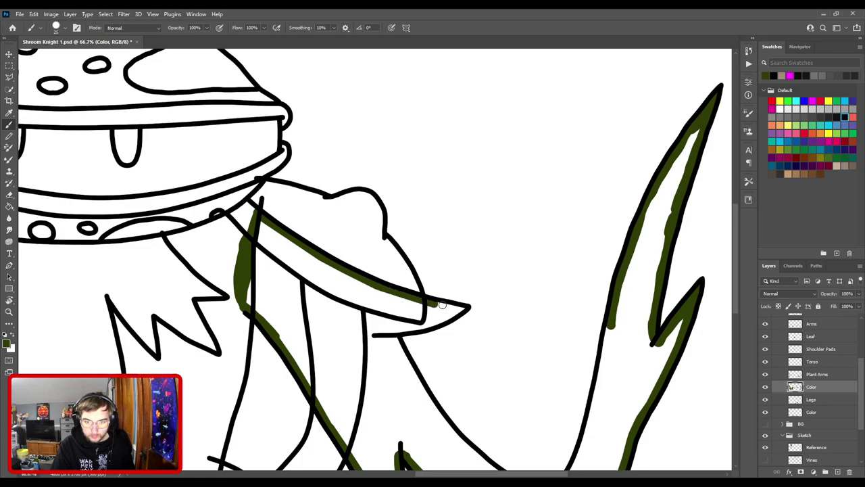
key("ctrl+plus")
key("ctrl+plus")
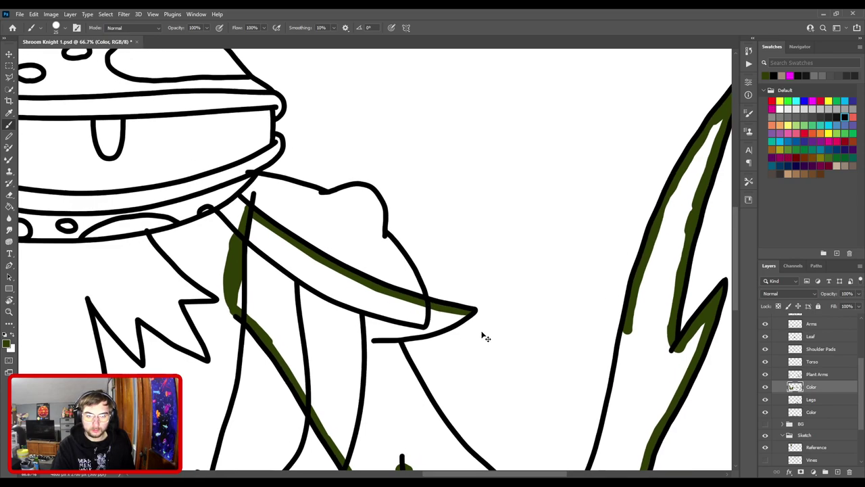
- Edge the underside of the right shoulder leaf and the arm's upper curve down to its lowest bend in dark green
left_click_drag(472, 357, 369, 197)
mouse_move(528, 252)
left_mouse_down()
mouse_move(428, 300)
mouse_move(318, 323)
mouse_move(346, 362)
left_mouse_up()
left_click_drag(376, 406, 416, 185)
left_click(439, 250, "shift")
left_click_drag(476, 324, 338, 245)
left_click(387, 283, "shift")
left_click(435, 345, "shift")
mouse_move(442, 348)
left_mouse_down()
mouse_move(354, 292)
mouse_move(288, 225)
left_mouse_up()
left_click(344, 280, "shift")
mouse_move(397, 321)
left_mouse_down()
mouse_move(506, 370)
mouse_move(548, 355)
mouse_move(372, 358)
mouse_move(412, 347)
mouse_move(429, 328)
left_mouse_up()
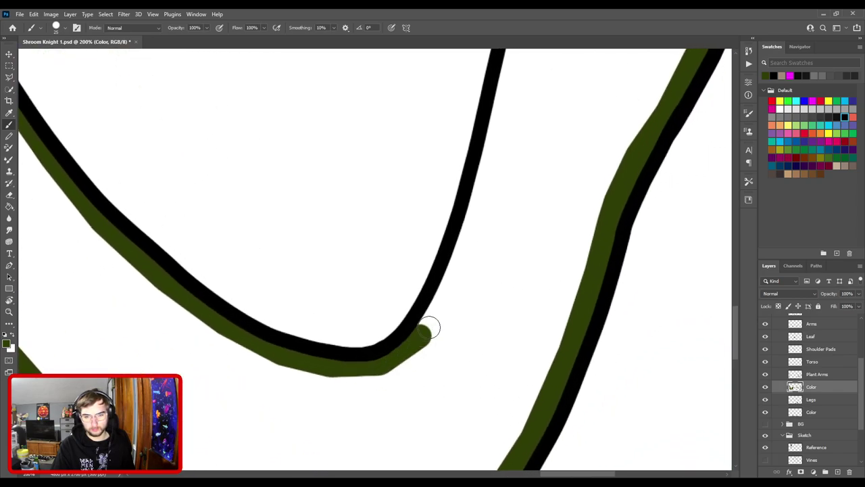
- Close the edging up the tallest leaf point's inner side and fill the enclosed right plant arm with dark green
left_click_drag(393, 356, 441, 295)
left_click(461, 241, "shift")
left_click_drag(479, 189, 389, 376)
mouse_move(409, 307)
left_mouse_down()
mouse_move(452, 91)
mouse_move(443, 288)
left_mouse_up()
left_click(448, 239, "shift")
key("g")
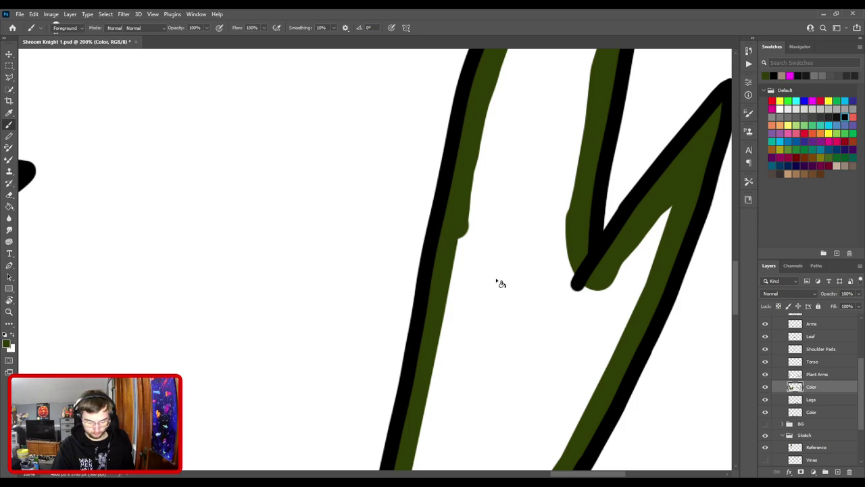
left_click(502, 282)
- Brush dark green over the thin unfilled seams in the right arm's leaf points and along its bottom curve
key("b")
key("ctrl+minus")
mouse_move(486, 246)
left_mouse_down()
mouse_move(426, 379)
mouse_move(425, 412)
left_mouse_up()
key("bracketright")
mouse_move(485, 115)
left_mouse_down()
mouse_move(426, 199)
mouse_move(362, 415)
left_mouse_up()
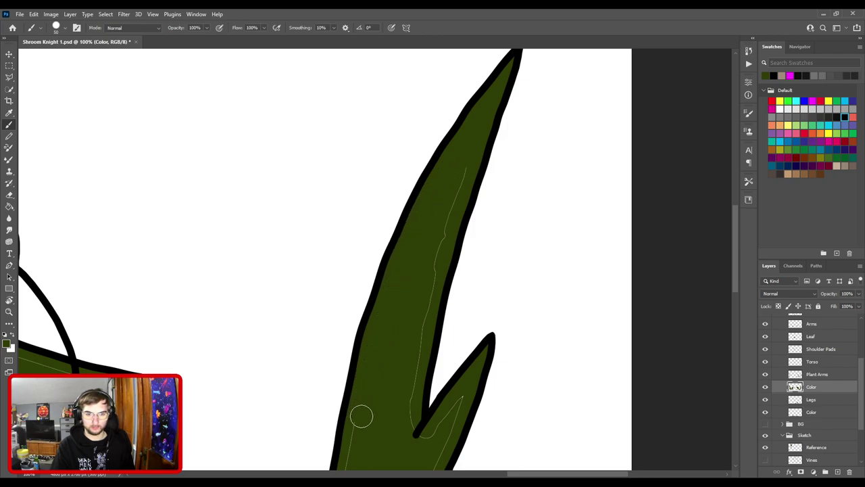
mouse_move(468, 158)
left_mouse_down()
mouse_move(425, 293)
mouse_move(408, 414)
left_mouse_up()
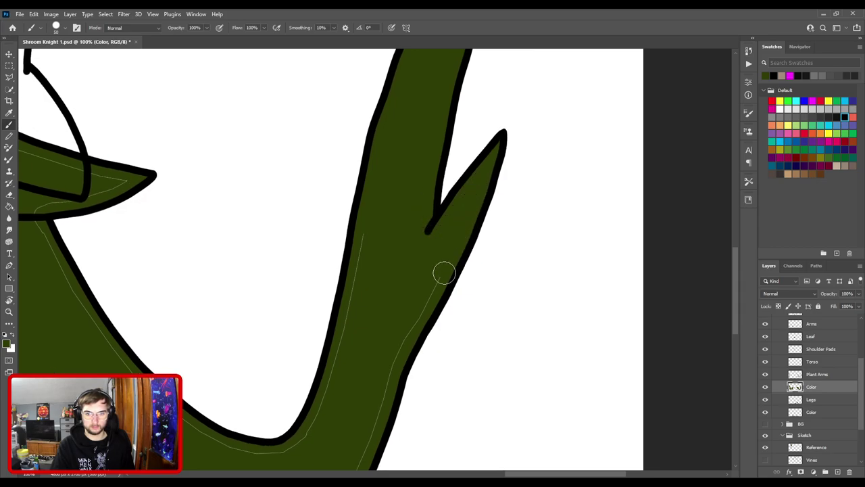
left_click_drag(385, 387, 490, 242)
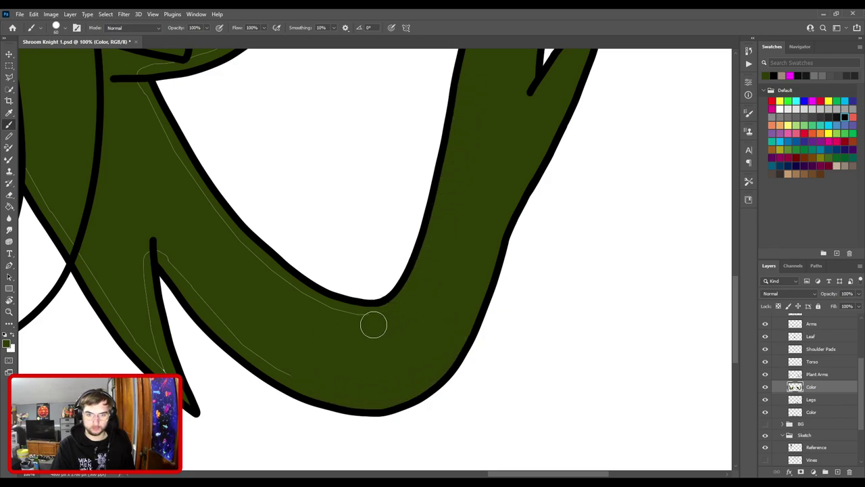
mouse_move(339, 332)
left_mouse_down()
mouse_move(480, 336)
mouse_move(560, 280)
mouse_move(536, 315)
mouse_move(498, 332)
mouse_move(474, 331)
mouse_move(407, 300)
mouse_move(326, 222)
mouse_move(282, 249)
mouse_move(380, 343)
mouse_move(314, 284)
mouse_move(373, 350)
mouse_move(446, 383)
left_mouse_up()
left_click_drag(339, 293, 494, 286)
- Cover the remaining seams in the right arm's lower spike, inner edge and shoulder leaf with dark green
left_click_drag(467, 183, 412, 85)
mouse_move(421, 257)
left_mouse_down()
mouse_move(417, 307)
mouse_move(399, 294)
mouse_move(424, 340)
left_mouse_up()
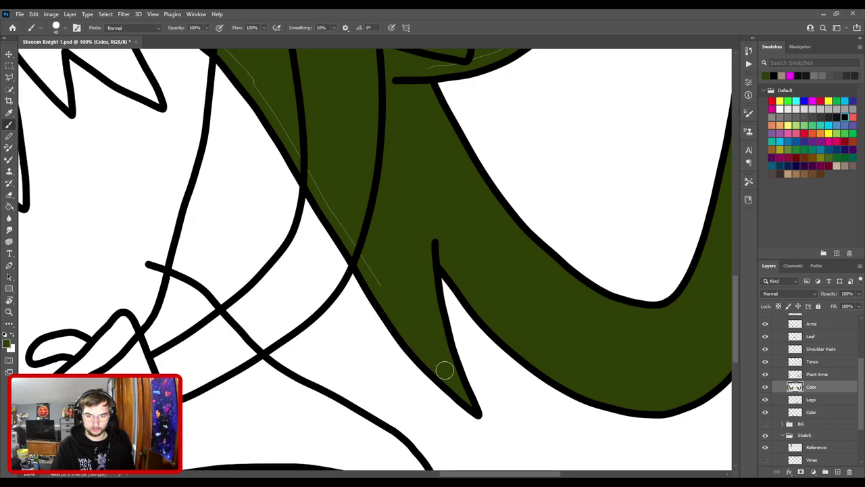
left_click_drag(398, 268, 450, 361)
key("bracketright")
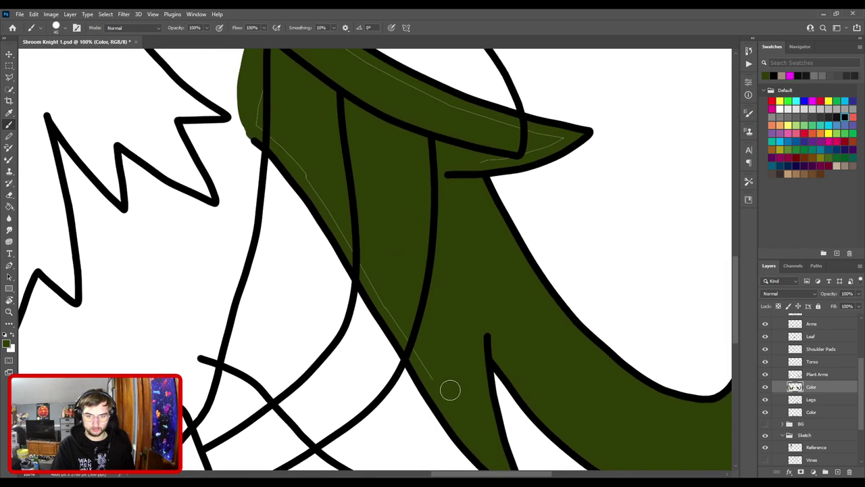
left_click_drag(369, 264, 331, 203)
left_click_drag(461, 192, 393, 342)
key("bracketleft")
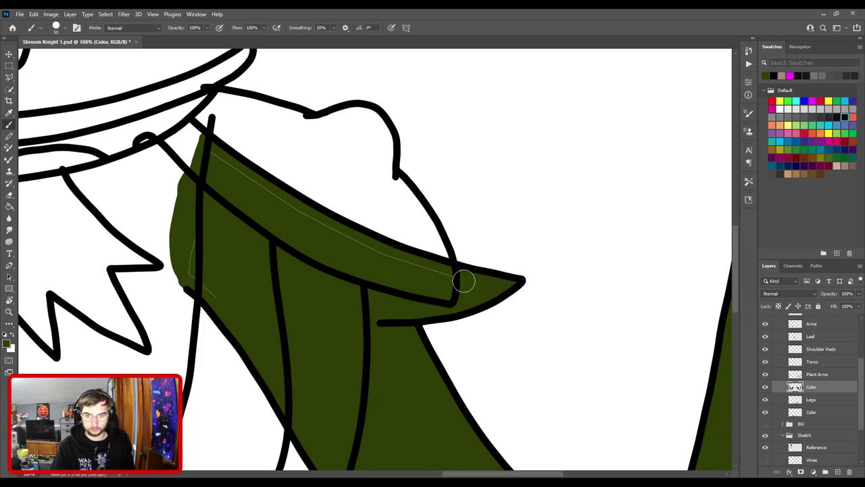
scroll(419, 284, "up", 2)
scroll(419, 284, "left", 3)
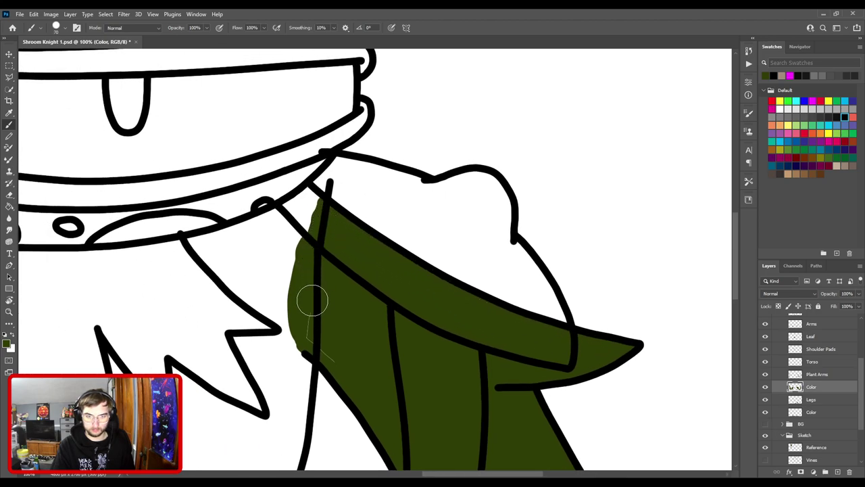
- Add a new layer named Color directly above the Plant Arms layer
key("ctrl+0")
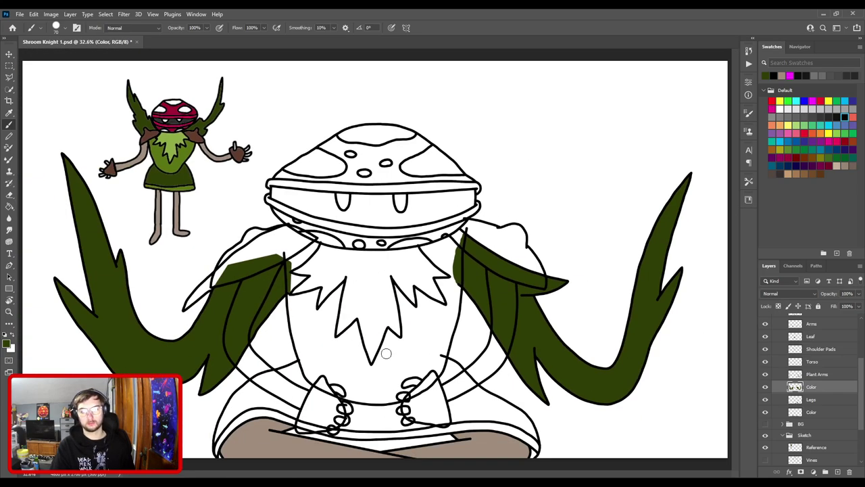
left_click(818, 374)
key("ctrl+v")
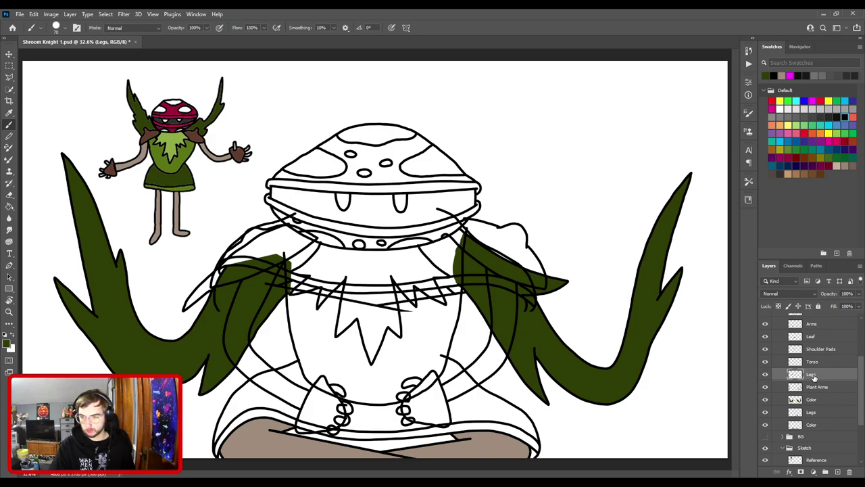
key("ctrl+z")
left_click(839, 471)
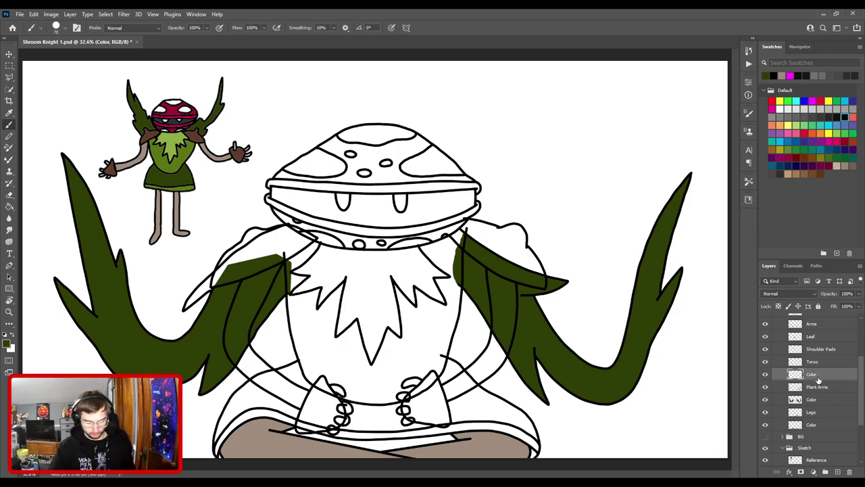
- Identify the Torso line art by toggling its visibility and sample the torso's mid green from the reference figure
key("i")
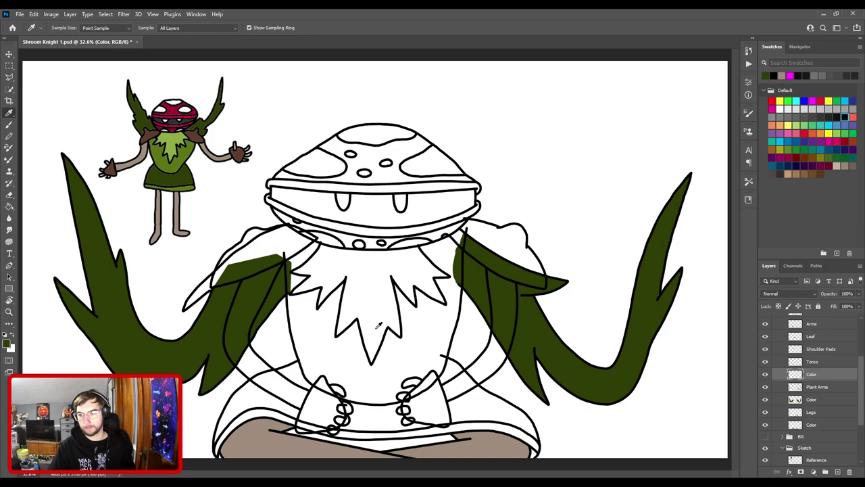
left_click(765, 363)
left_click(766, 363)
left_click(155, 153)
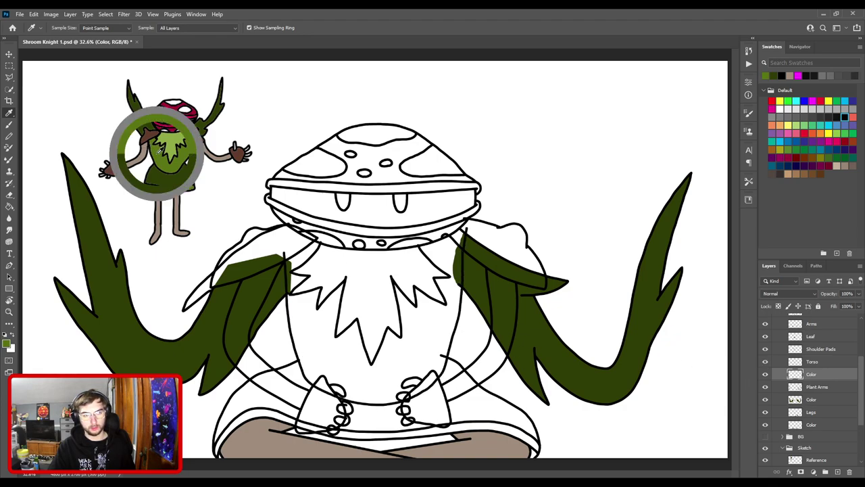
key("b")
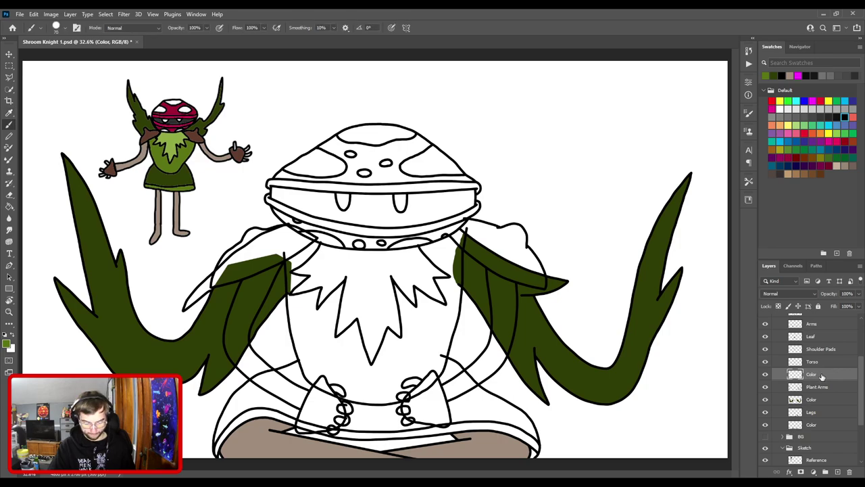
- Enlarge the brush and paint the torso mid green on the new Color layer
key("ctrl+plus")
left_click_drag(365, 299, 476, 209)
key("bracketright")
key("bracketright")
key("bracketright")
key("bracketright")
key("bracketright")
key("bracketright")
key("bracketright")
key("bracketright")
key("bracketright")
key("bracketright")
key("bracketright")
key("bracketright")
key("bracketright")
key("bracketright")
key("bracketright")
key("bracketleft")
mouse_move(448, 284)
left_mouse_down()
mouse_move(426, 177)
mouse_move(548, 154)
mouse_move(556, 163)
mouse_move(541, 229)
mouse_move(480, 227)
mouse_move(507, 264)
mouse_move(472, 265)
mouse_move(348, 227)
left_mouse_up()
- Erase the green spill below the torso's lower-left outline
key("ctrl+plus")
key("ctrl+plus")
key("ctrl+plus")
key("e")
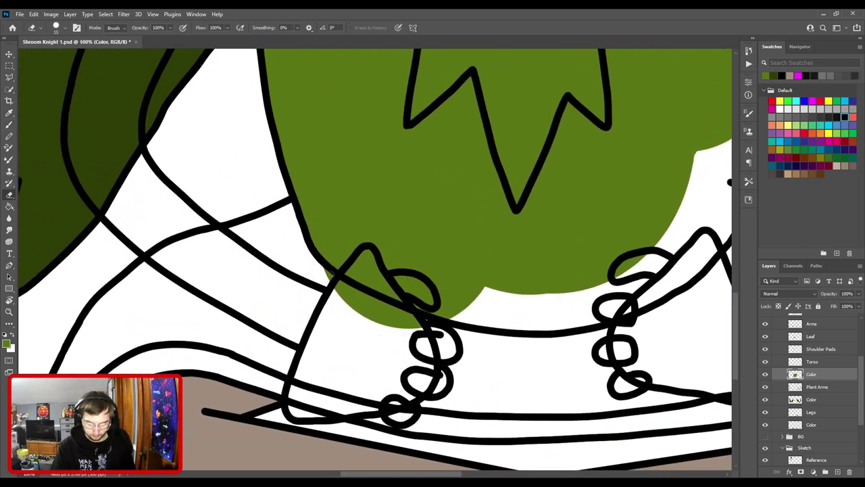
mouse_move(326, 311)
left_mouse_down()
mouse_move(313, 280)
mouse_move(346, 305)
mouse_move(435, 339)
left_mouse_up()
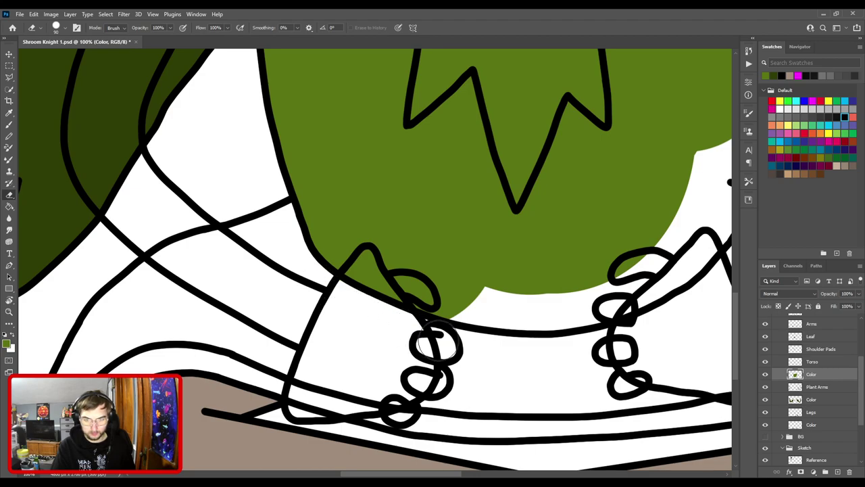
- Erase the green spill above the torso's neckline, from the left shoulder across the lower lip and chin of the head
left_click_drag(376, 129, 457, 356)
left_click_drag(374, 213, 429, 358)
key("v")
key("b")
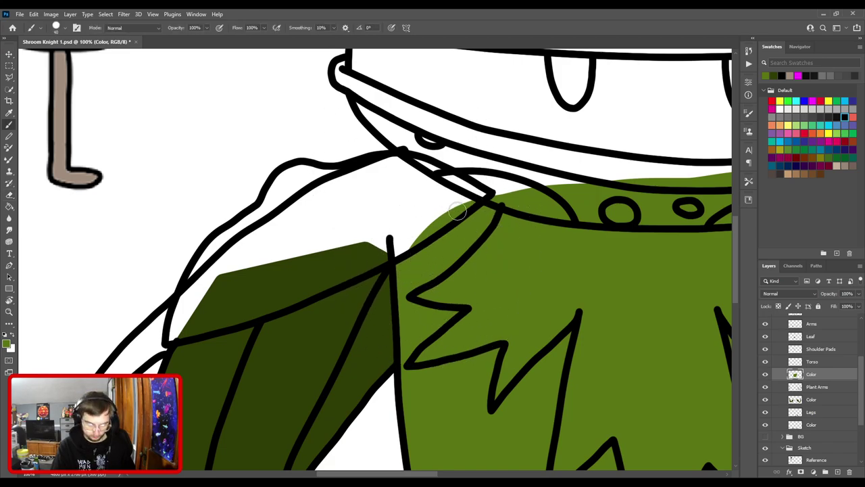
key("e")
mouse_move(421, 195)
left_mouse_down()
mouse_move(402, 231)
mouse_move(474, 180)
mouse_move(524, 181)
mouse_move(397, 257)
mouse_move(378, 254)
mouse_move(446, 275)
mouse_move(563, 282)
left_mouse_up()
left_click_drag(518, 267, 337, 279)
left_click_drag(397, 290, 443, 288)
mouse_move(494, 288)
left_mouse_down()
mouse_move(575, 240)
mouse_move(581, 253)
mouse_move(608, 227)
left_mouse_up()
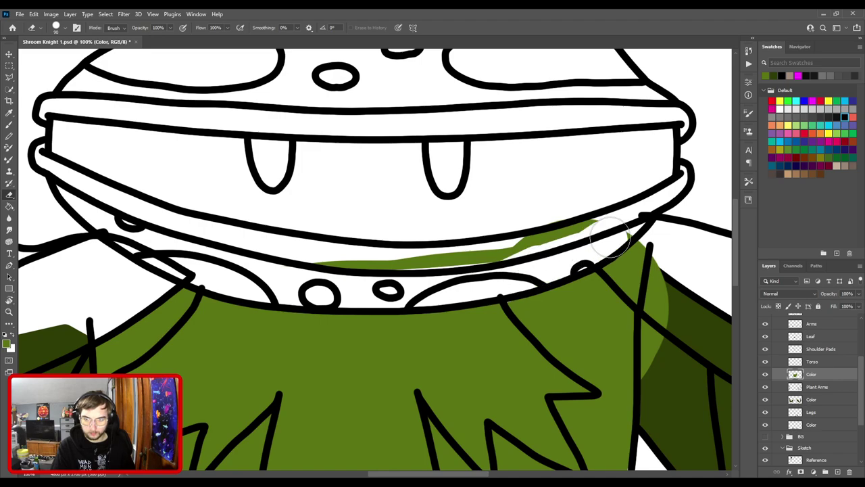
mouse_move(537, 242)
left_mouse_down()
mouse_move(520, 256)
mouse_move(430, 247)
mouse_move(375, 260)
mouse_move(299, 257)
left_mouse_up()
left_click_drag(462, 275, 305, 283)
- Erase the green spill outside the torso outline at the right shoulder and down the right side
key("b")
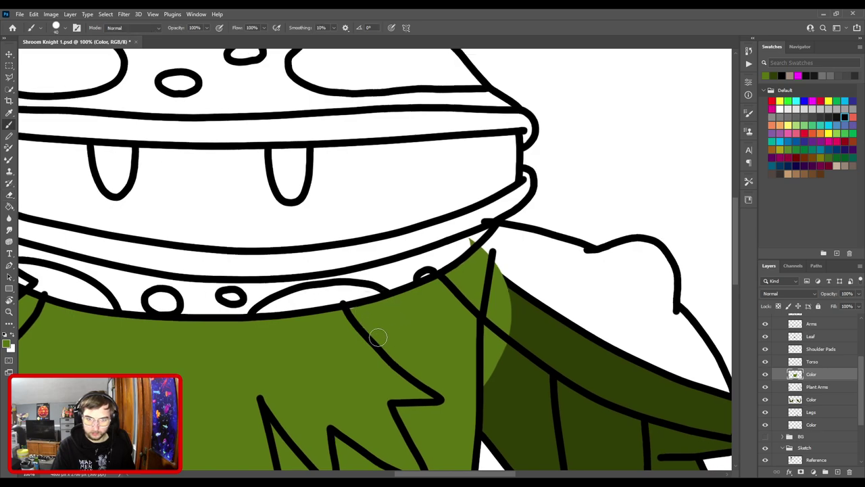
left_click_drag(476, 346, 396, 313)
key("e")
left_click_drag(383, 181, 391, 190)
mouse_move(459, 306)
left_mouse_down()
mouse_move(385, 235)
mouse_move(377, 209)
mouse_move(444, 273)
left_mouse_up()
left_click_drag(429, 304, 459, 170)
mouse_move(460, 201)
left_mouse_down()
mouse_move(450, 199)
mouse_move(452, 161)
left_mouse_up()
left_click_drag(416, 339, 453, 147)
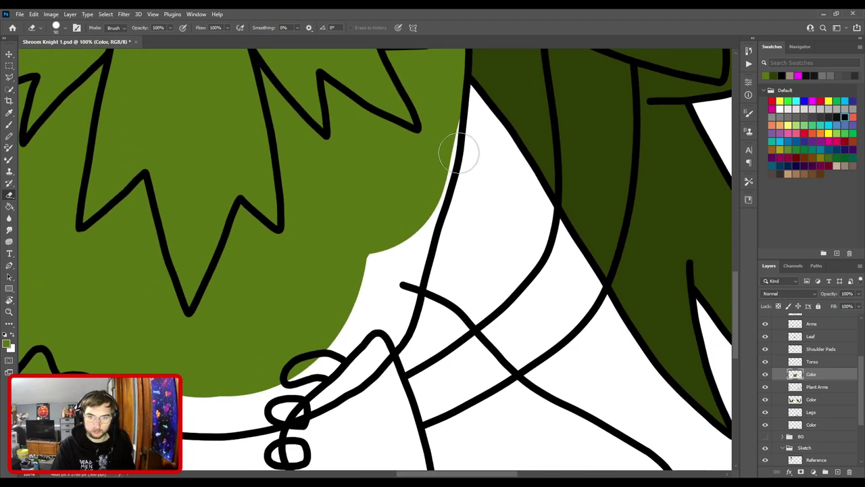
- Paint mid green along the torso's lower-right and bottom outline, and fill the remaining gap with a 200 px brush
key("b")
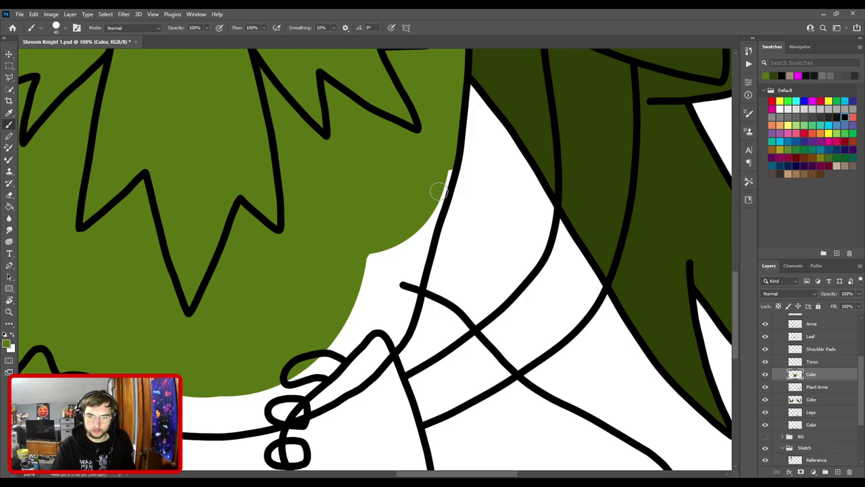
left_click_drag(423, 245, 388, 334)
mouse_move(388, 336)
left_mouse_down()
mouse_move(452, 257)
mouse_move(472, 257)
mouse_move(431, 301)
mouse_move(368, 327)
left_mouse_up()
mouse_move(369, 327)
left_mouse_down()
mouse_move(449, 282)
mouse_move(447, 293)
mouse_move(421, 295)
mouse_move(322, 284)
left_mouse_up()
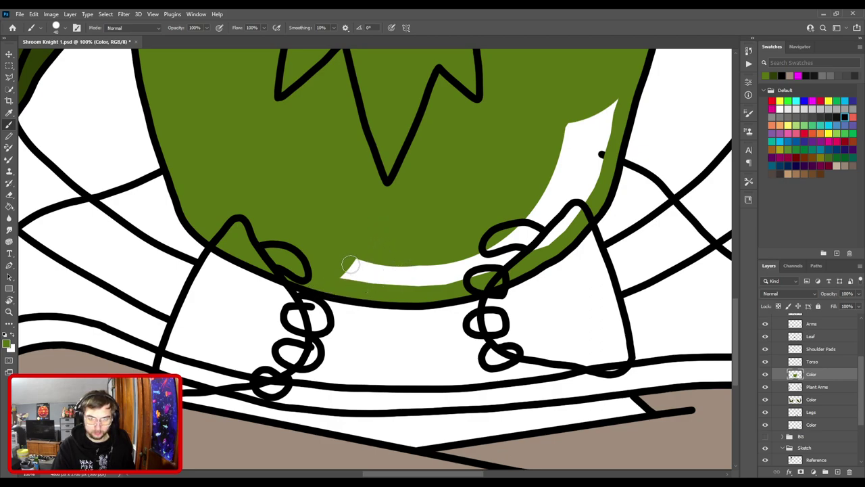
key("bracketright")
key("bracketright")
key("bracketright")
key("bracketright")
mouse_move(357, 241)
left_mouse_down()
mouse_move(381, 251)
mouse_move(464, 241)
mouse_move(537, 208)
mouse_move(570, 155)
mouse_move(580, 106)
left_mouse_up()
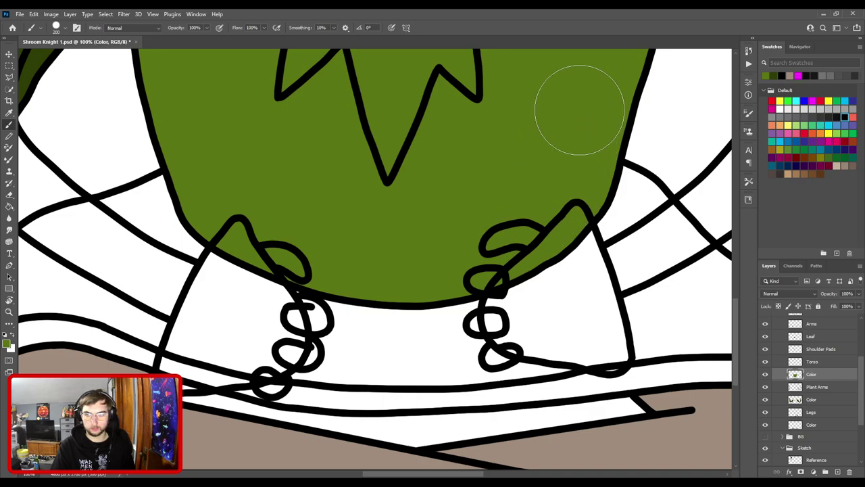
- Examine the skirt and its hem colours on the reference figure
scroll(568, 127, "down", 5)
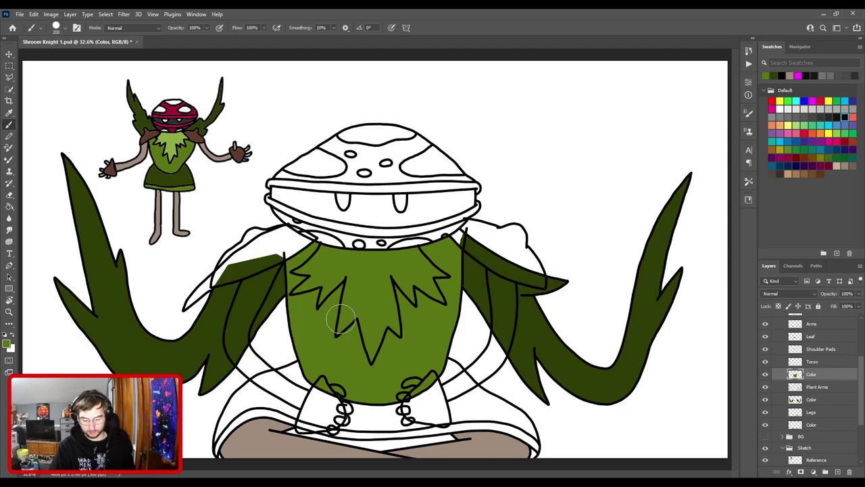
key("ctrl+plus")
left_click_drag(323, 215, 500, 324)
key("ctrl+plus")
key("ctrl+plus")
key("ctrl+plus")
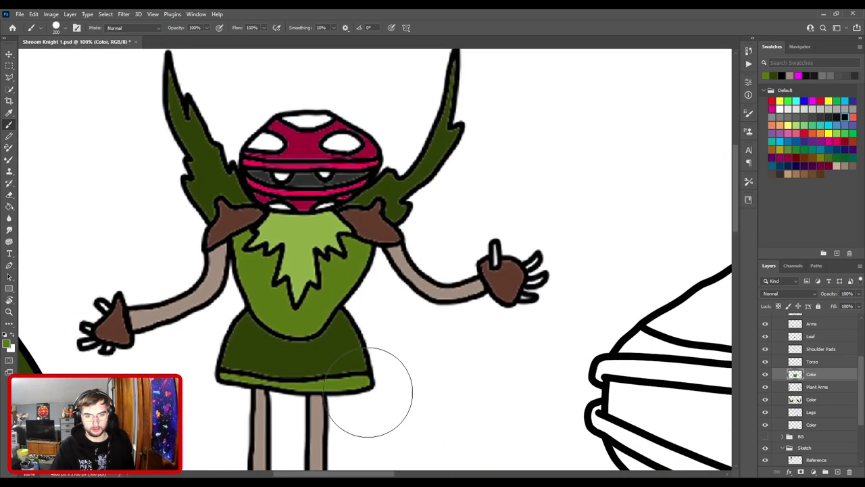
left_click_drag(368, 392, 377, 306)
scroll(473, 357, "down", 5)
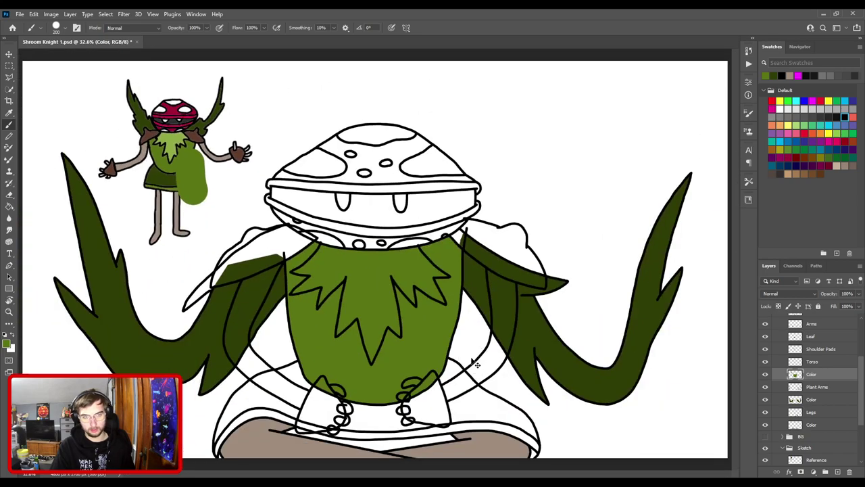
- Shrink the brush and paint mid green on the left end of the skirt's hem band
scroll(419, 325, "up", 4)
scroll(409, 280, "up", 6)
key("bracketleft")
key("bracketleft")
key("bracketleft")
key("bracketleft")
key("bracketleft")
key("bracketleft")
key("bracketleft")
key("bracketleft")
key("bracketleft")
key("bracketleft")
key("bracketleft")
key("bracketleft")
mouse_move(399, 365)
left_mouse_down()
mouse_move(405, 321)
mouse_move(397, 376)
mouse_move(419, 300)
mouse_move(469, 235)
mouse_move(440, 257)
left_mouse_up()
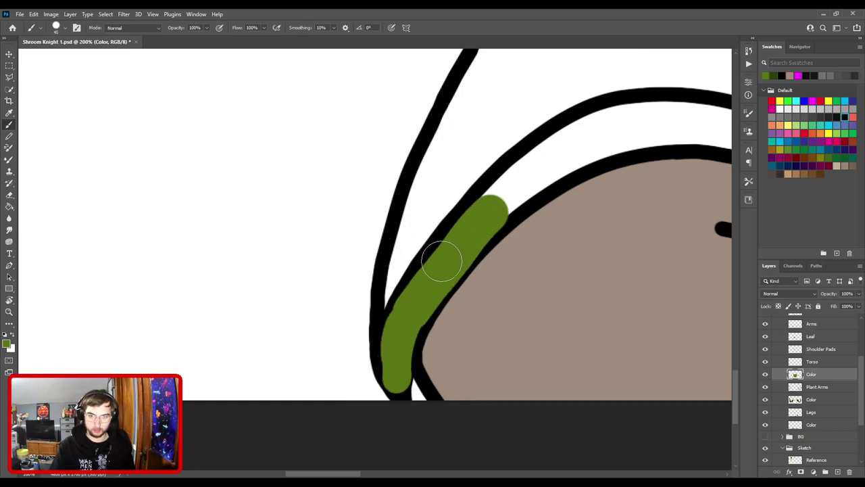
- Extend the mid green along the hem band from the left leg to below the torso
mouse_move(480, 221)
left_mouse_down()
mouse_move(515, 189)
mouse_move(522, 206)
mouse_move(414, 327)
mouse_move(414, 306)
mouse_move(474, 263)
mouse_move(404, 305)
mouse_move(476, 264)
mouse_move(446, 293)
mouse_move(525, 259)
left_mouse_up()
mouse_move(500, 282)
left_mouse_down()
mouse_move(324, 330)
mouse_move(426, 315)
mouse_move(386, 315)
mouse_move(386, 302)
mouse_move(446, 290)
mouse_move(448, 309)
mouse_move(493, 338)
mouse_move(474, 338)
mouse_move(550, 359)
mouse_move(573, 380)
left_mouse_up()
mouse_move(528, 353)
left_mouse_down()
mouse_move(398, 315)
mouse_move(536, 363)
mouse_move(385, 326)
left_mouse_up()
mouse_move(458, 342)
left_mouse_down()
mouse_move(550, 357)
mouse_move(464, 351)
mouse_move(514, 363)
mouse_move(564, 361)
mouse_move(388, 357)
mouse_move(448, 368)
left_mouse_up()
left_click_drag(518, 370, 535, 367)
mouse_move(386, 344)
left_mouse_down()
mouse_move(493, 357)
mouse_move(587, 355)
left_mouse_up()
mouse_move(582, 354)
left_mouse_down()
mouse_move(338, 379)
mouse_move(468, 386)
mouse_move(435, 371)
left_mouse_up()
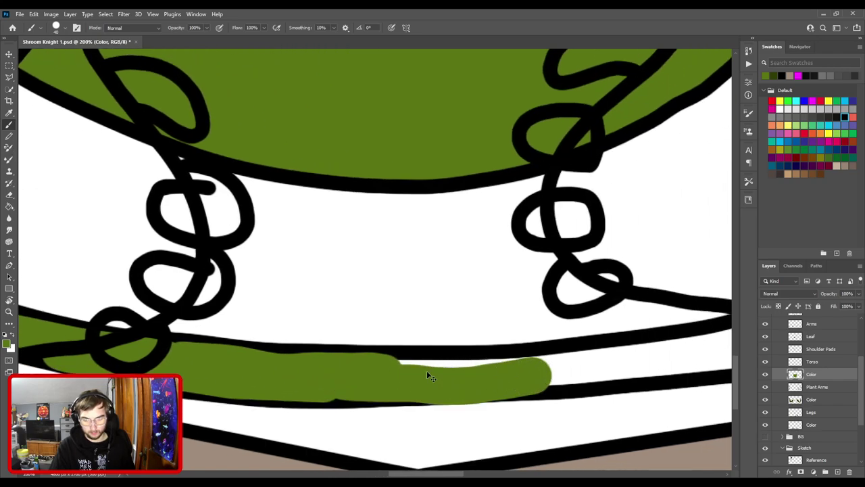
- Undo the last hem stroke and repaint the centre of the hem band in mid green
key("ctrl+z")
mouse_move(350, 379)
left_mouse_down()
mouse_move(587, 370)
mouse_move(366, 361)
left_mouse_up()
left_click(596, 359, "shift")
key("ctrl+z")
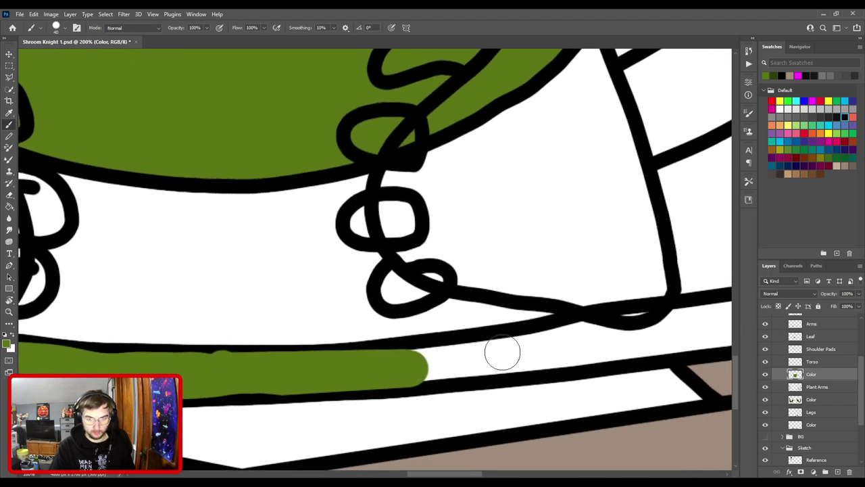
- Paint the right half of the hem band mid green and fill the gaps along its lower outline
left_click_drag(423, 365, 505, 350)
left_click(582, 336, "shift")
mouse_move(582, 330)
left_mouse_down()
mouse_move(377, 344)
mouse_move(312, 357)
left_mouse_up()
left_click(386, 349, "shift")
mouse_move(409, 351)
left_mouse_down()
mouse_move(547, 338)
mouse_move(373, 305)
mouse_move(342, 315)
left_mouse_up()
mouse_move(421, 323)
left_mouse_down()
mouse_move(528, 340)
mouse_move(615, 376)
mouse_move(413, 319)
mouse_move(493, 368)
mouse_move(518, 402)
mouse_move(511, 405)
mouse_move(367, 323)
mouse_move(305, 309)
mouse_move(582, 361)
mouse_move(485, 340)
mouse_move(368, 348)
left_mouse_up()
mouse_move(492, 344)
left_mouse_down()
mouse_move(321, 338)
mouse_move(540, 323)
mouse_move(497, 333)
left_mouse_up()
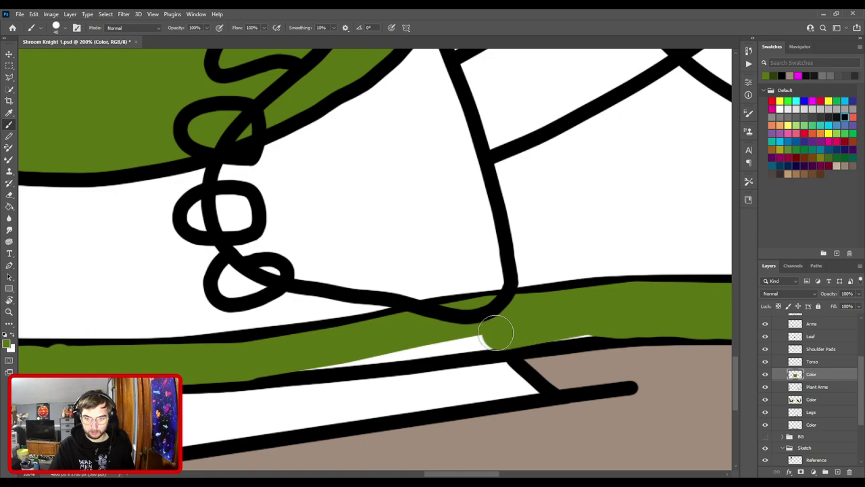
left_click_drag(606, 322, 523, 329)
mouse_move(453, 348)
left_mouse_down()
mouse_move(377, 343)
mouse_move(328, 355)
left_mouse_up()
left_click_drag(259, 365, 417, 355)
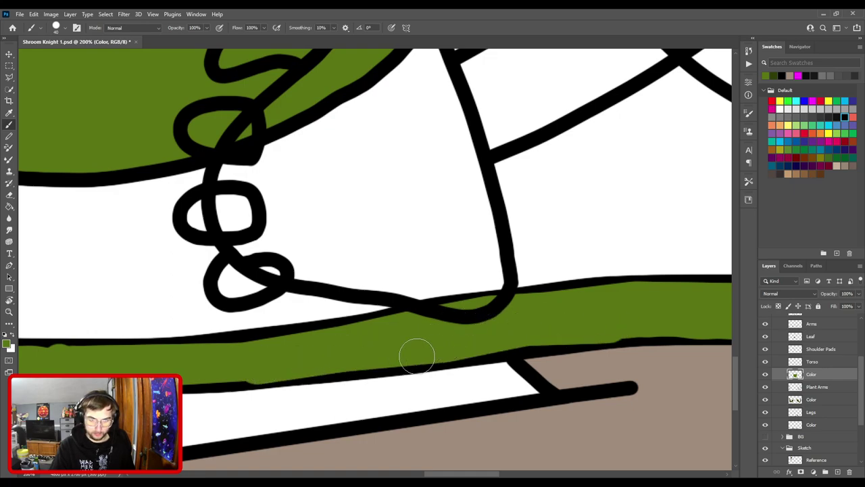
- Reduce the brush to 25 px and fill the far right tip of the hem band with mid green
key("ctrl+minus")
left_click_drag(701, 355, 340, 290)
key("ctrl+plus")
key("ctrl+plus")
key("bracketleft")
key("bracketleft")
key("bracketleft")
left_click_drag(309, 321, 305, 326)
scroll(353, 369, "down", 10)
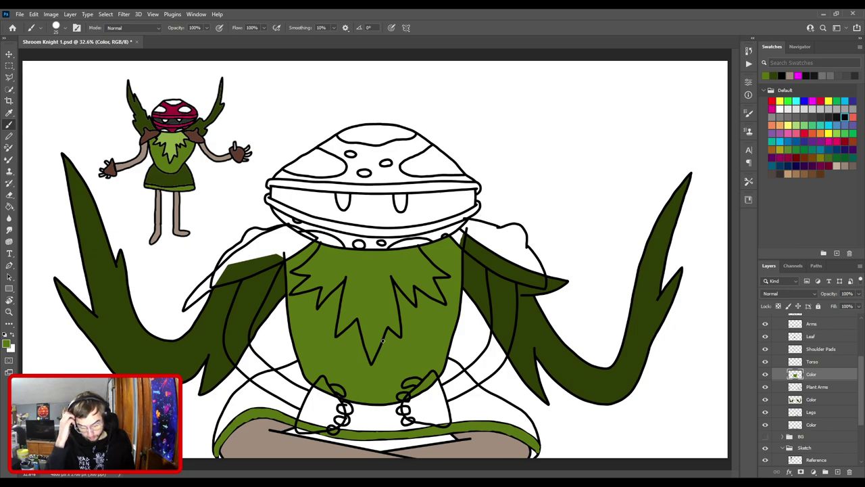
- Move the torso Color, Plant Arms and plant arms Color layers together below Legs, and select the torso Color layer
key("ctrl+bracketleft")
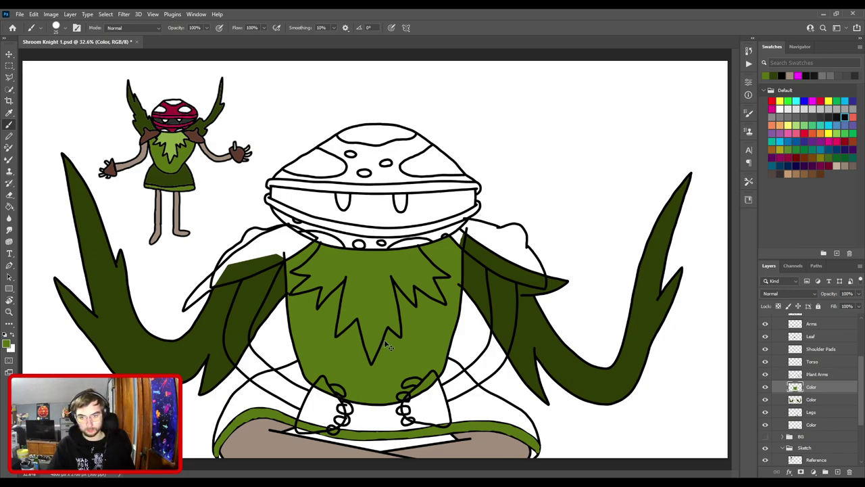
key("ctrl+bracketright")
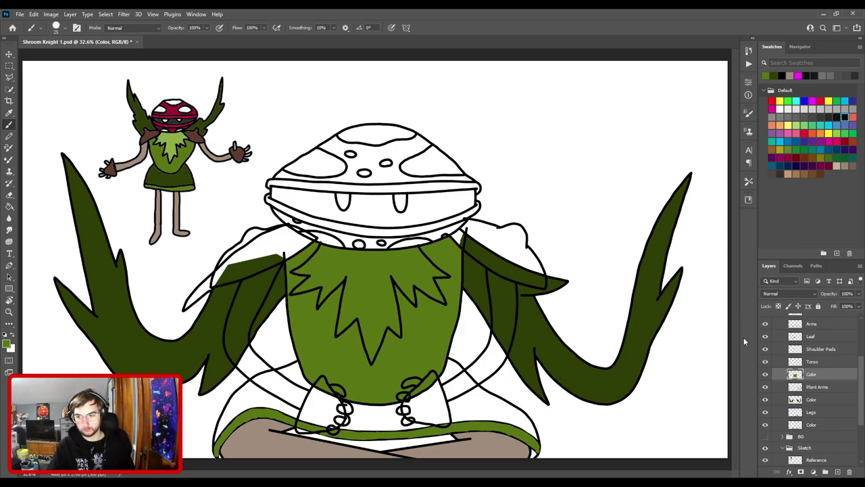
left_click(824, 400, "shift")
key("ctrl+bracketleft")
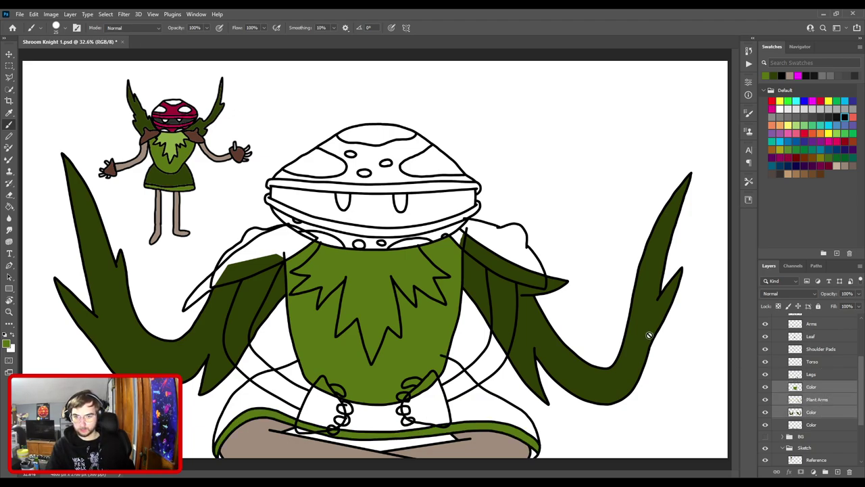
left_click(819, 389)
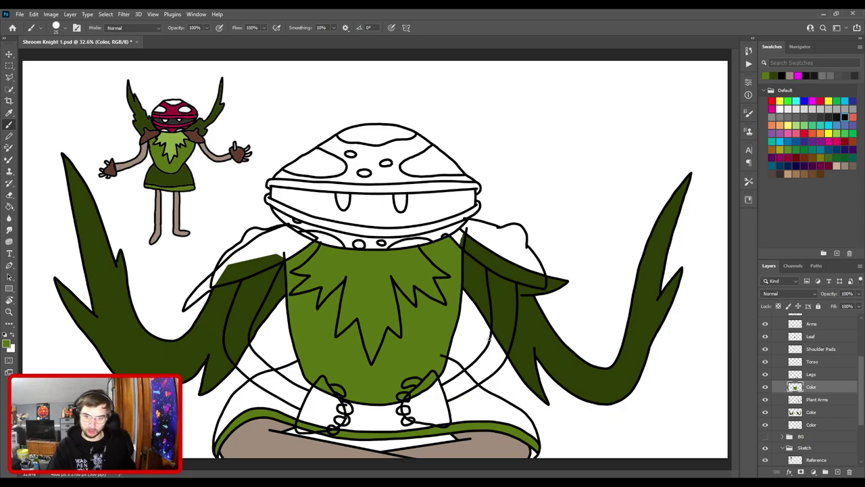
- Select the Legs line art and erase the skirt line stub overlapping the torso's lower right side
scroll(490, 336, "up", 1)
key("ctrl+plus")
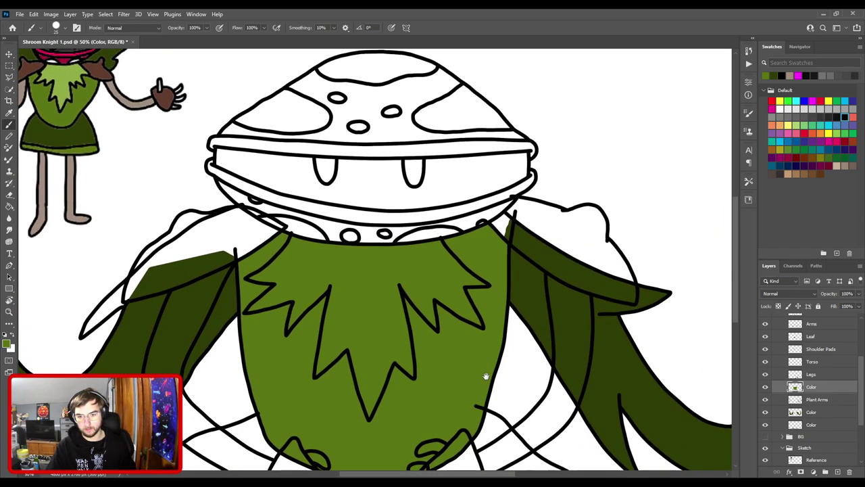
left_click_drag(486, 376, 471, 232)
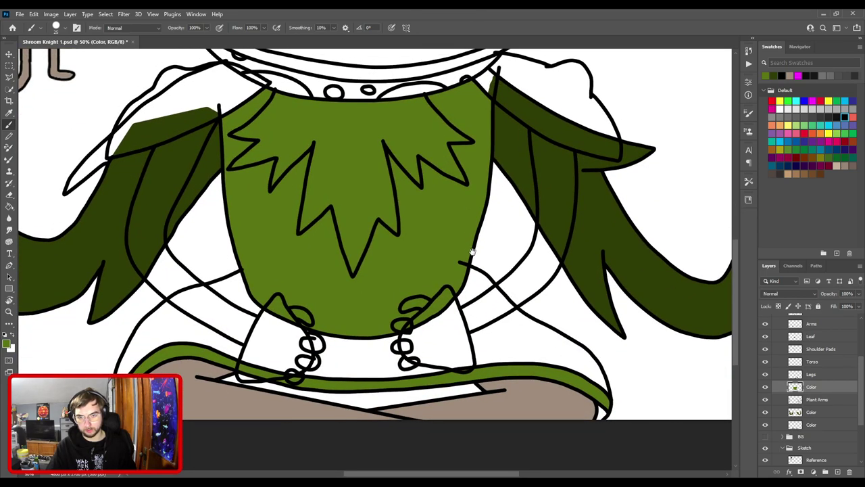
key("ctrl+plus")
key("ctrl+plus")
left_click_drag(556, 293, 529, 342)
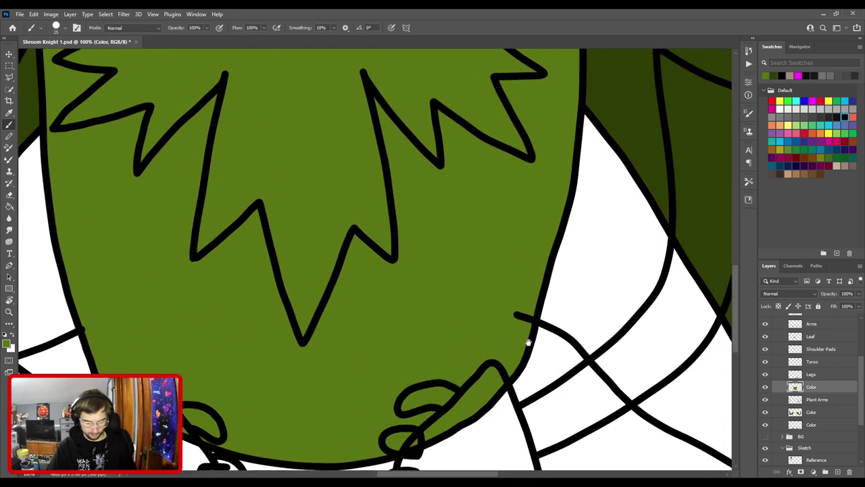
key("v")
left_click(568, 336)
key("e")
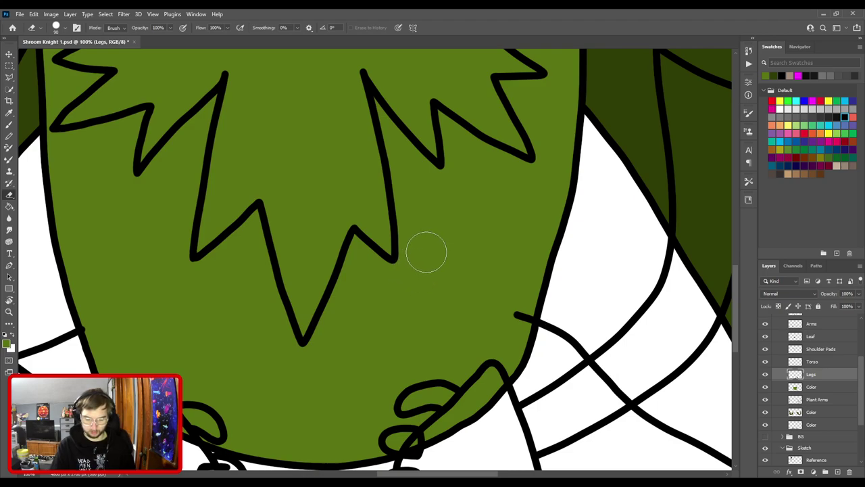
mouse_move(484, 308)
left_mouse_down()
mouse_move(512, 305)
mouse_move(517, 321)
left_mouse_up()
left_click_drag(265, 297, 577, 259)
key("ctrl+minus")
key("ctrl+minus")
key("ctrl+minus")
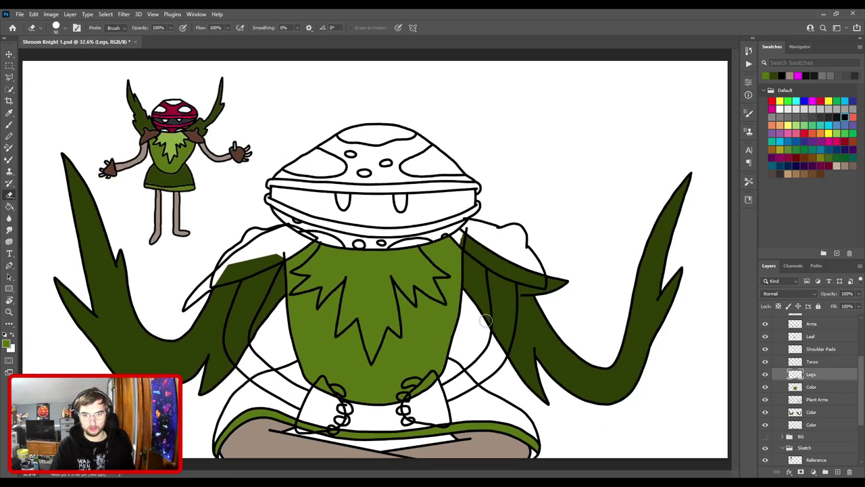
scroll(479, 297, "down", 1)
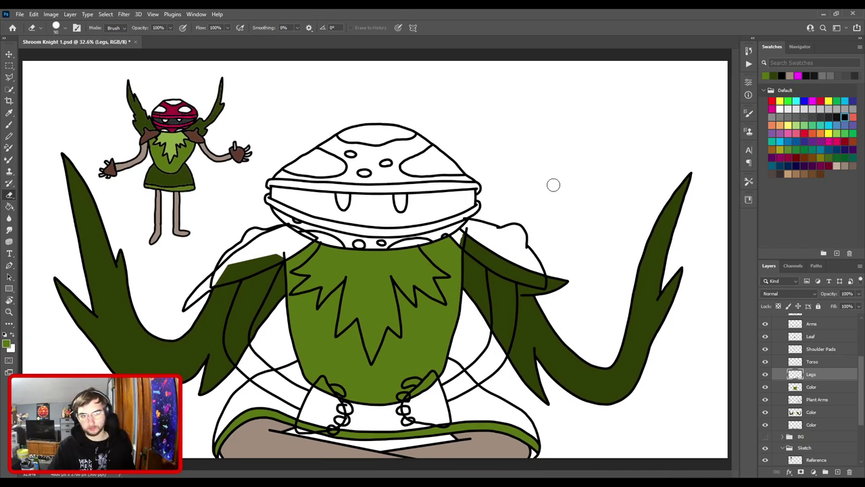
- Sample the dark green of the skirt from the reference figure
key("ctrl+plus")
key("ctrl+plus")
left_click_drag(338, 217, 600, 273)
key("ctrl+plus")
key("ctrl+plus")
left_click_drag(460, 190, 455, 366)
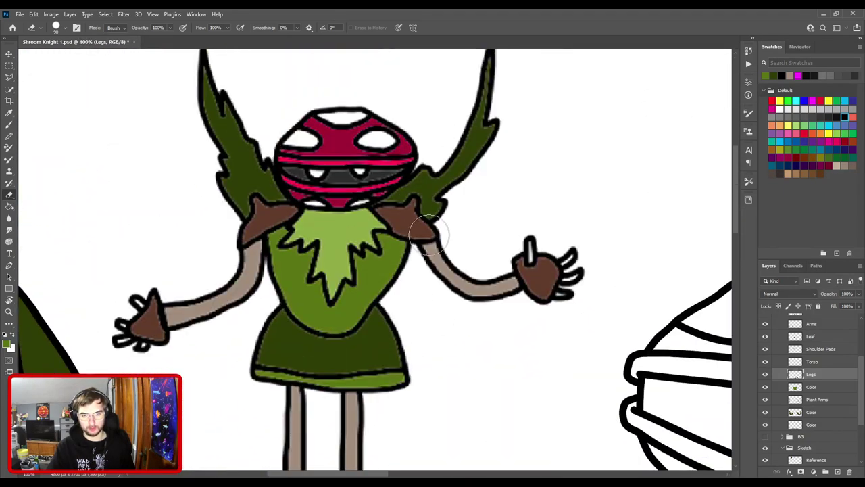
key("i")
left_click(409, 259)
left_click(369, 346)
key("ctrl+minus")
key("ctrl+minus")
mouse_move(541, 365)
left_mouse_down()
mouse_move(401, 191)
mouse_move(444, 376)
left_mouse_up()
key("ctrl+minus")
left_click_drag(424, 308, 529, 365)
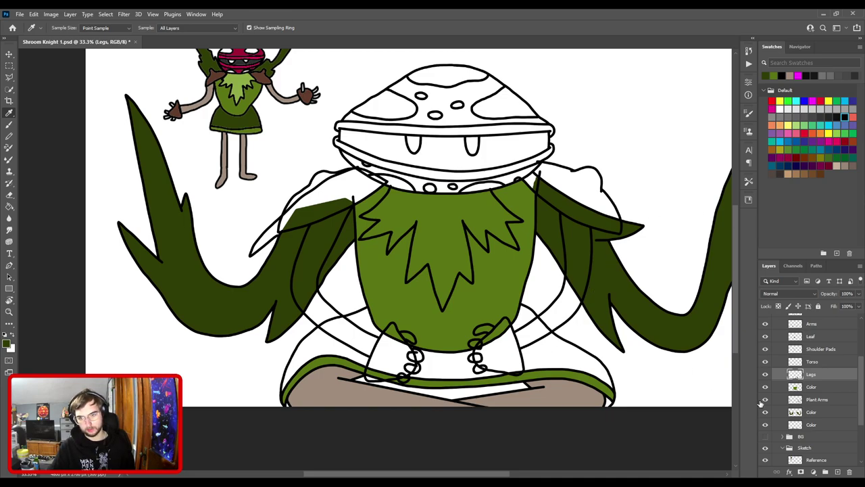
- Try the Torso layer below Legs and check which lines belong to Legs by toggling its visibility
left_click(818, 401)
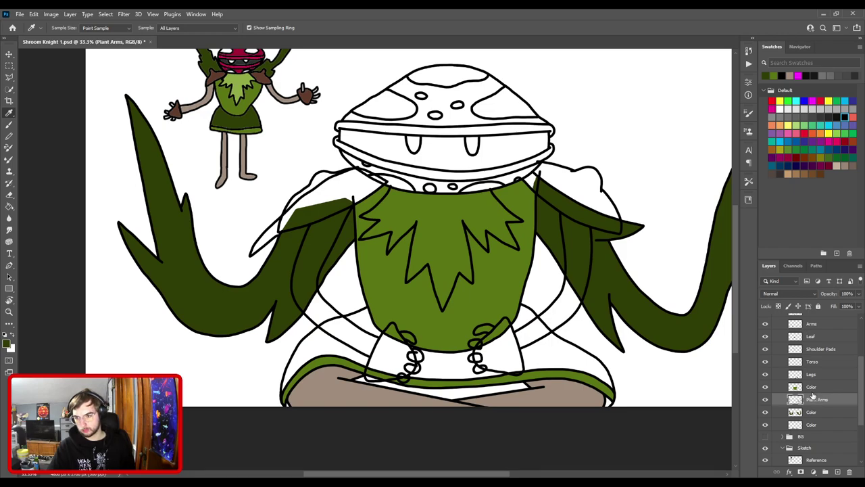
left_click(812, 376)
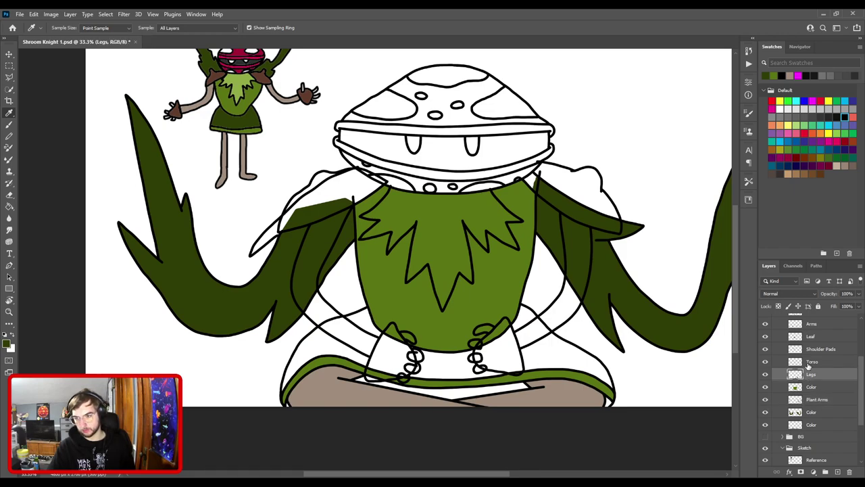
left_click_drag(809, 370, 813, 383)
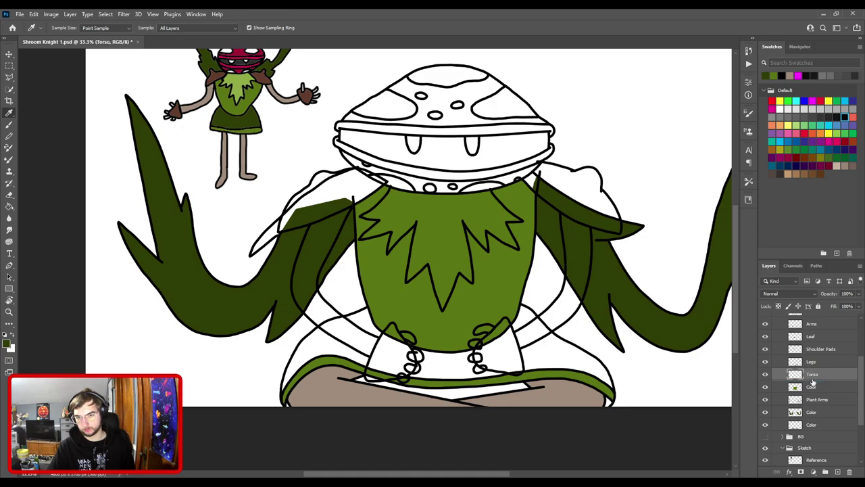
left_click(766, 363)
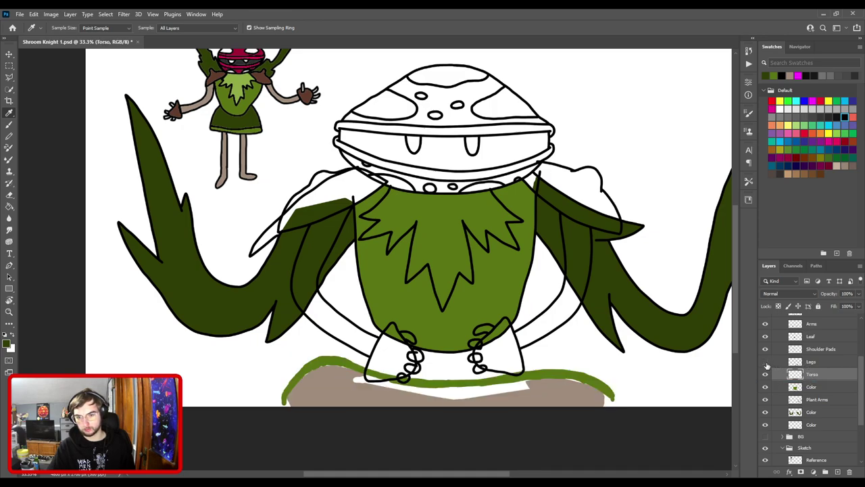
left_click(766, 362)
left_click_drag(816, 368, 812, 361)
- Create a new layer named Waist Cape Color directly above the torso's Color layer
scroll(822, 370, "up", 1)
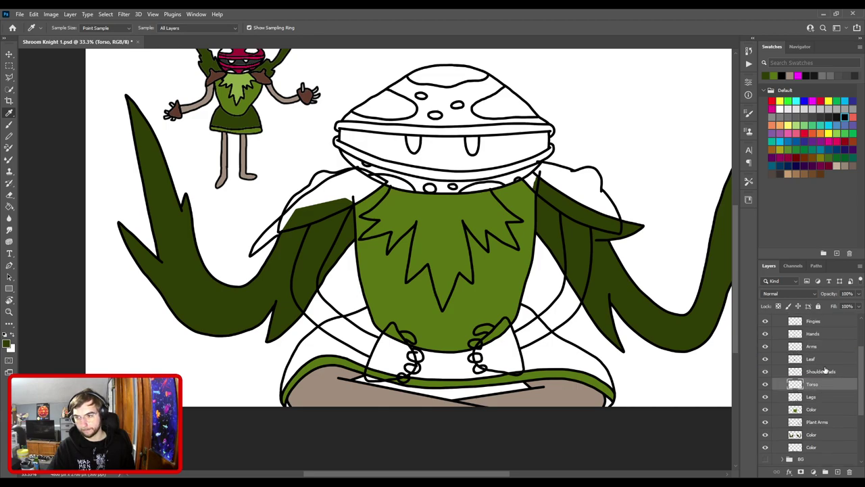
scroll(824, 367, "up", 1)
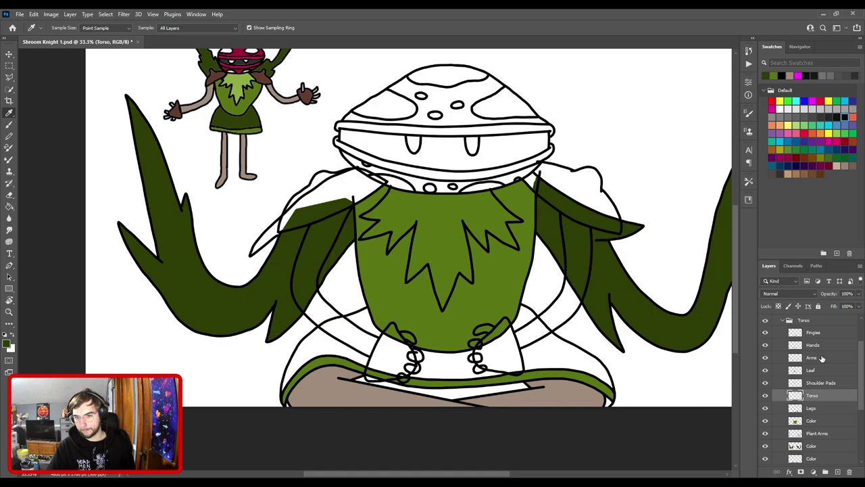
left_click(821, 420)
left_click(837, 472)
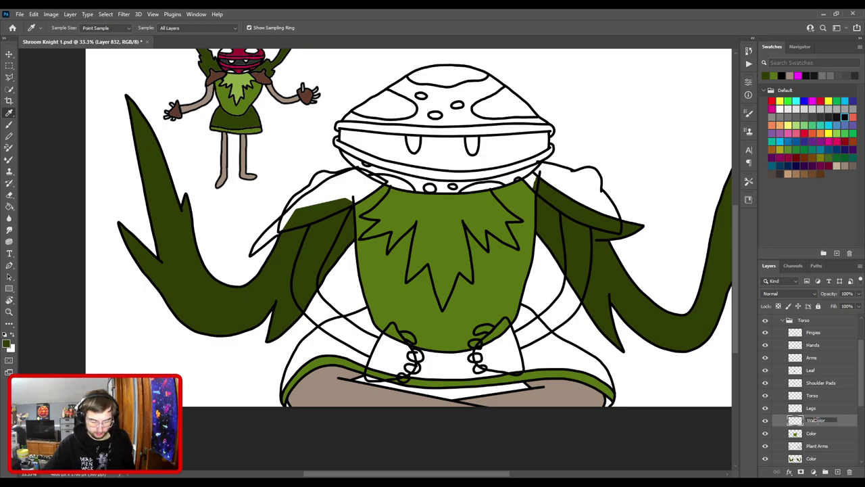
key("Return")
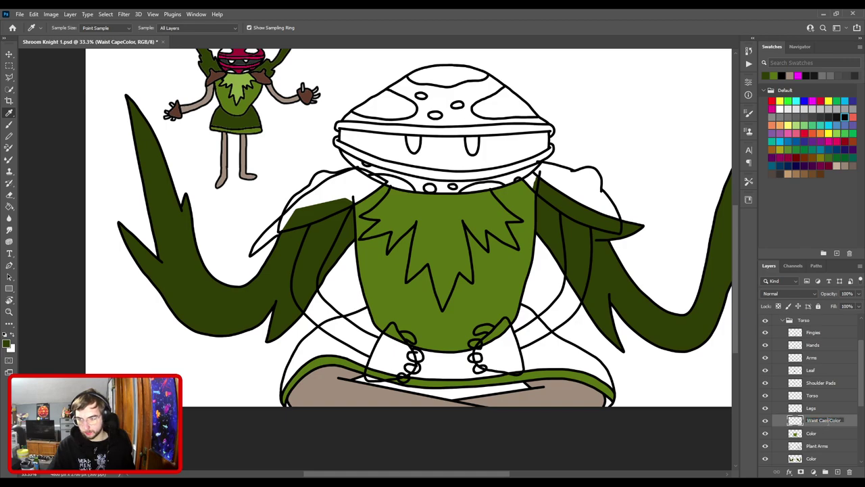
key("Return")
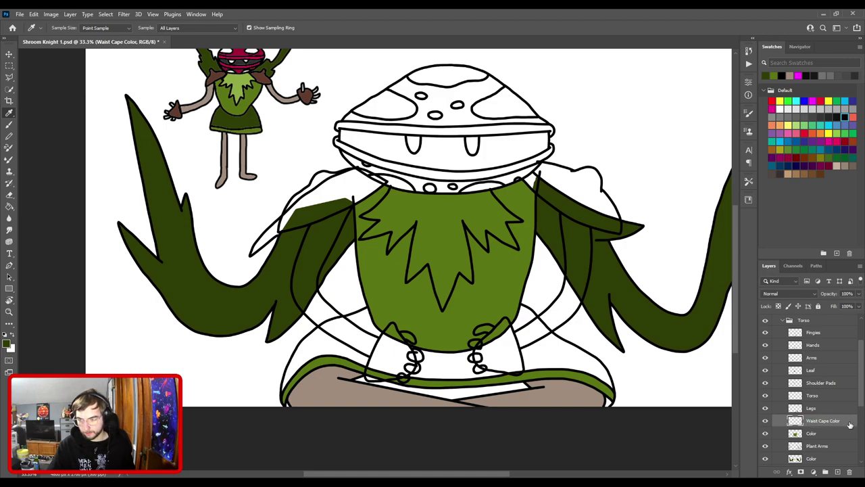
- With a size 90 brush, outline the skirt's left side, its top across the torso and its right side in dark green
key("b")
key("ctrl+plus")
key("ctrl+plus")
key("ctrl+plus")
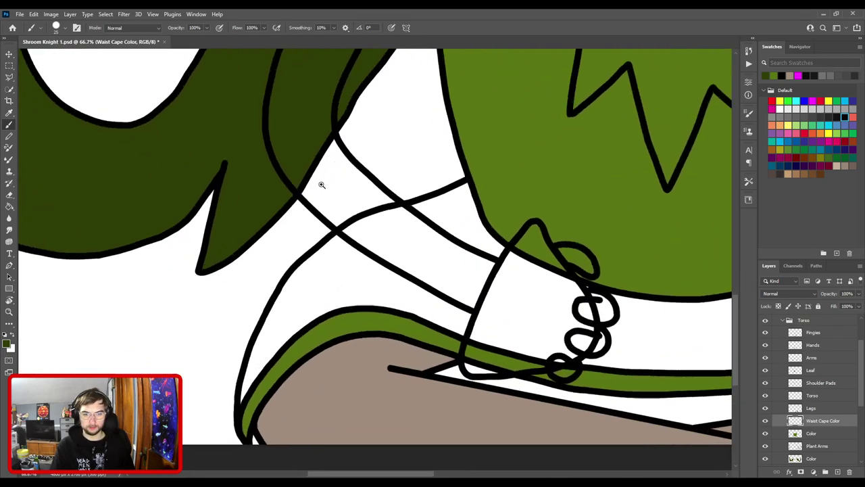
scroll(321, 185, "up", 2)
mouse_move(357, 361)
left_mouse_down()
mouse_move(367, 296)
mouse_move(386, 253)
mouse_move(421, 205)
mouse_move(474, 161)
mouse_move(484, 169)
left_mouse_up()
mouse_move(483, 169)
left_mouse_down()
mouse_move(435, 322)
mouse_move(454, 300)
mouse_move(551, 261)
left_mouse_up()
mouse_move(637, 261)
left_mouse_down()
mouse_move(460, 254)
mouse_move(243, 196)
left_mouse_up()
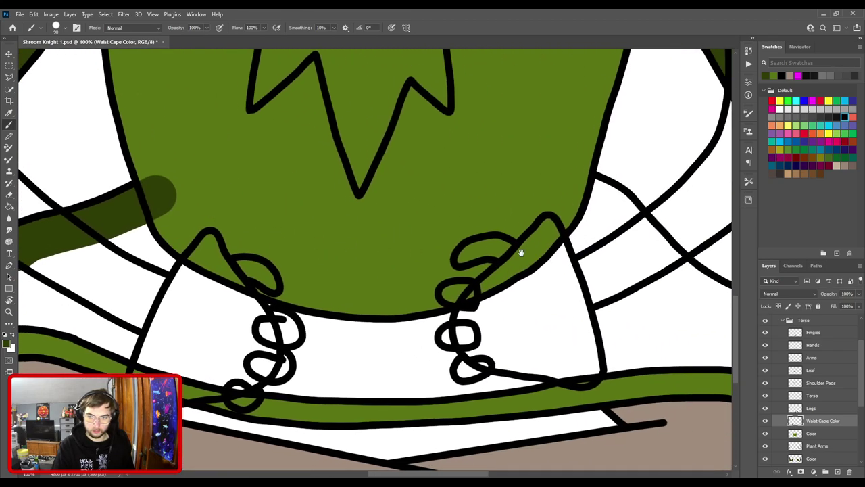
left_click(590, 197, "shift")
mouse_move(600, 200)
left_mouse_down()
mouse_move(644, 249)
mouse_move(343, 233)
mouse_move(366, 247)
mouse_move(373, 235)
mouse_move(402, 265)
mouse_move(528, 334)
mouse_move(569, 410)
left_mouse_up()
left_click_drag(401, 349, 560, 286)
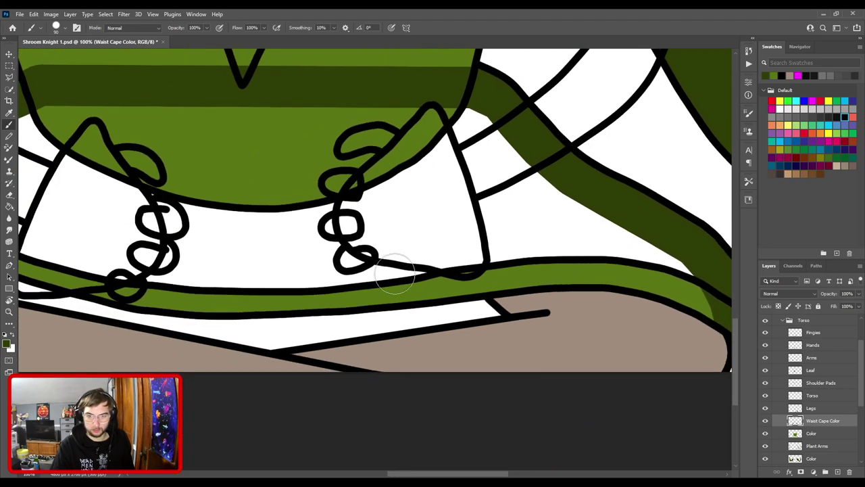
- Close the dark green skirt outline with straight strokes running below the hem back to the lower left corner
left_click(367, 304, "shift")
left_click_drag(251, 257, 521, 300)
left_click(333, 331, "shift")
left_click(283, 316, "shift")
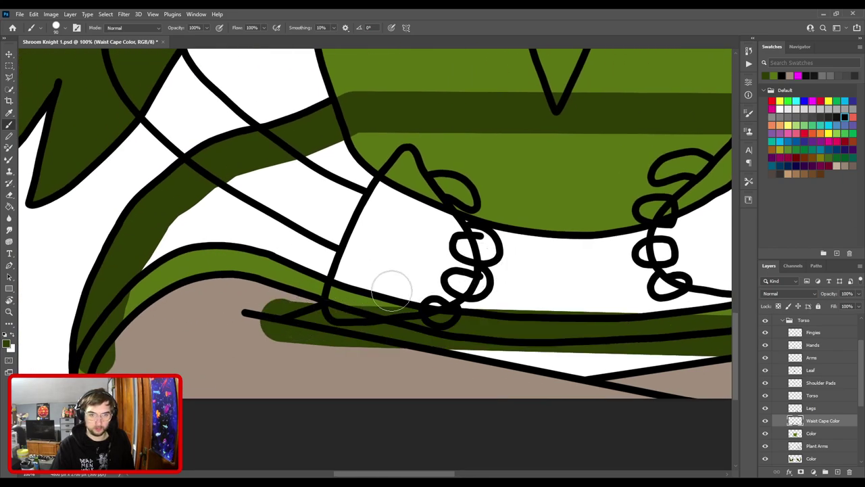
key("ctrl+minus")
left_click(198, 330, "shift")
left_click(307, 300, "shift")
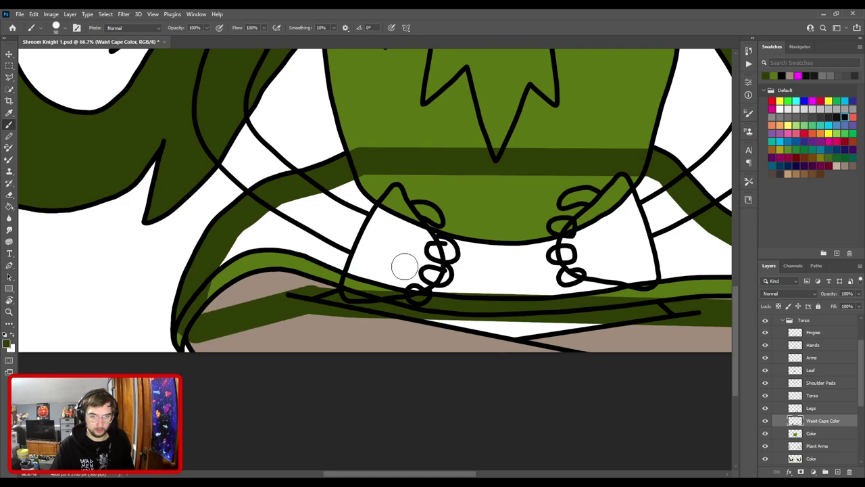
- Fill the enclosed skirt area with dark green and brush over the seams and lower area at brush size 300
key("g")
left_click(432, 248)
key("b")
key("bracketright")
key("bracketright")
key("bracketright")
key("bracketright")
key("bracketright")
key("bracketright")
key("bracketright")
key("bracketright")
key("bracketright")
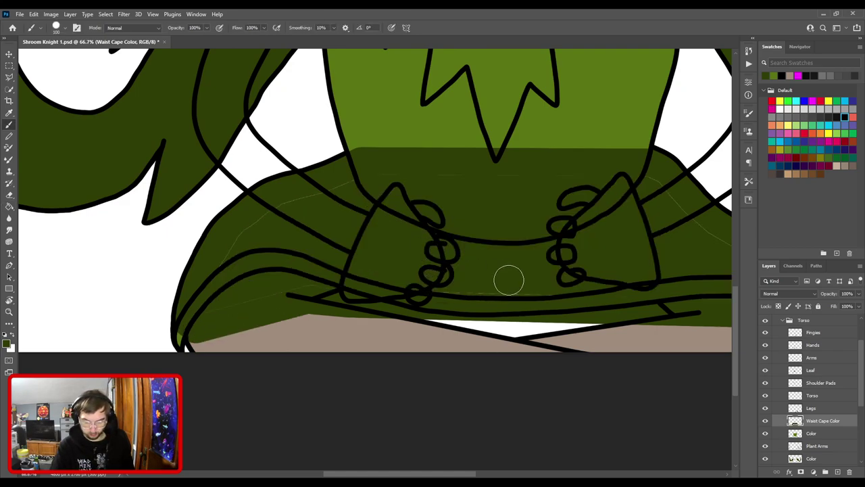
key("ctrl+minus")
mouse_move(271, 333)
left_mouse_down()
mouse_move(297, 290)
mouse_move(413, 282)
mouse_move(518, 291)
mouse_move(556, 284)
mouse_move(417, 309)
left_mouse_up()
mouse_move(200, 318)
left_mouse_down()
mouse_move(202, 309)
mouse_move(504, 330)
mouse_move(552, 305)
mouse_move(570, 315)
mouse_move(558, 309)
left_mouse_up()
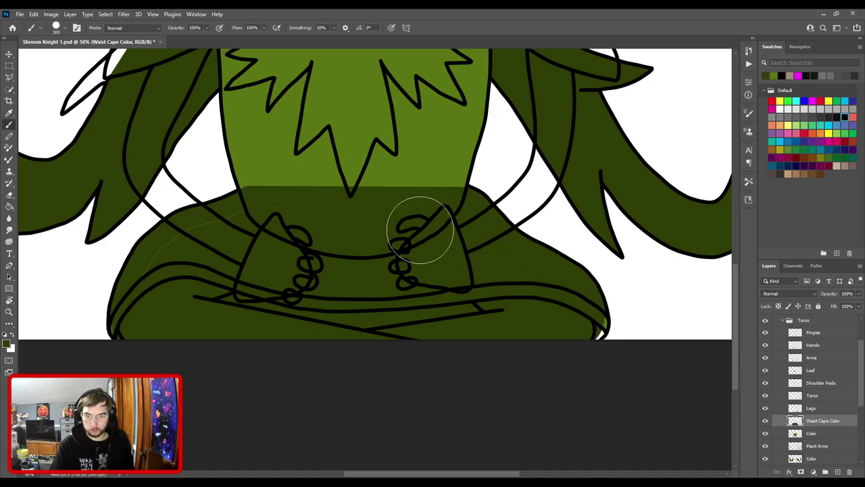
mouse_move(222, 242)
left_mouse_down()
mouse_move(166, 274)
mouse_move(159, 307)
left_mouse_up()
- Cover the gaps at the skirt's lower right corner with a size 175 brush and check the left side
key("ctrl+plus")
key("ctrl+plus")
left_click_drag(533, 354, 249, 295)
key("ctrl+plus")
key("ctrl+plus")
key("[")
key("[")
key("[")
left_click_drag(454, 336, 442, 344)
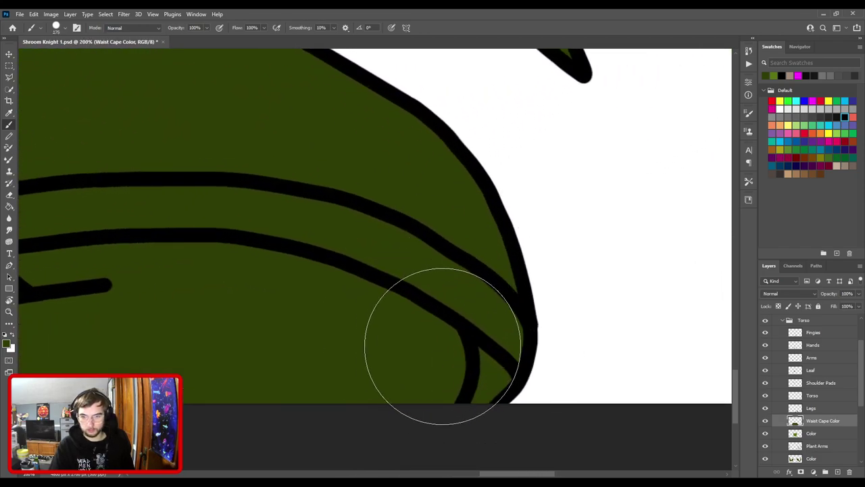
key("ctrl+minus")
left_click_drag(197, 293, 602, 319)
left_click_drag(262, 318, 659, 330)
key("ctrl+plus")
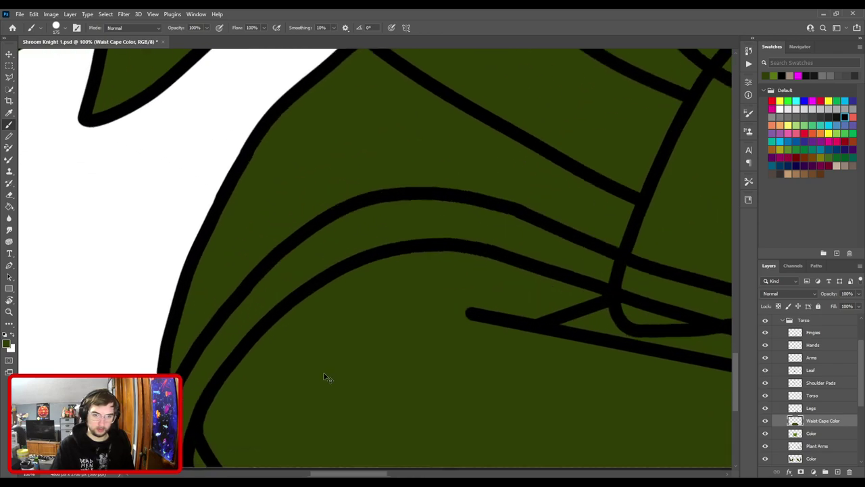
left_click_drag(270, 357, 355, 231)
scroll(303, 308, "down", 4)
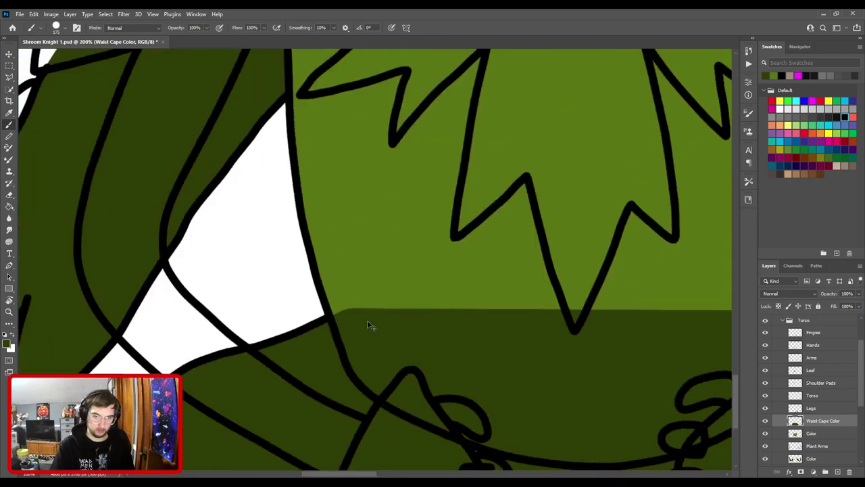
- Move the Waist Cape Color layer beneath the Color layer of the legs and hem, and save the document
key("ctrl+bracketleft")
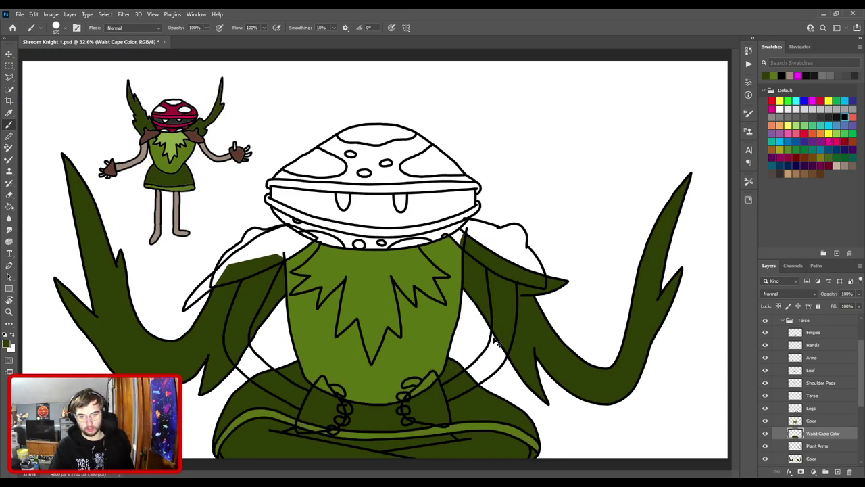
key("ctrl+bracketleft")
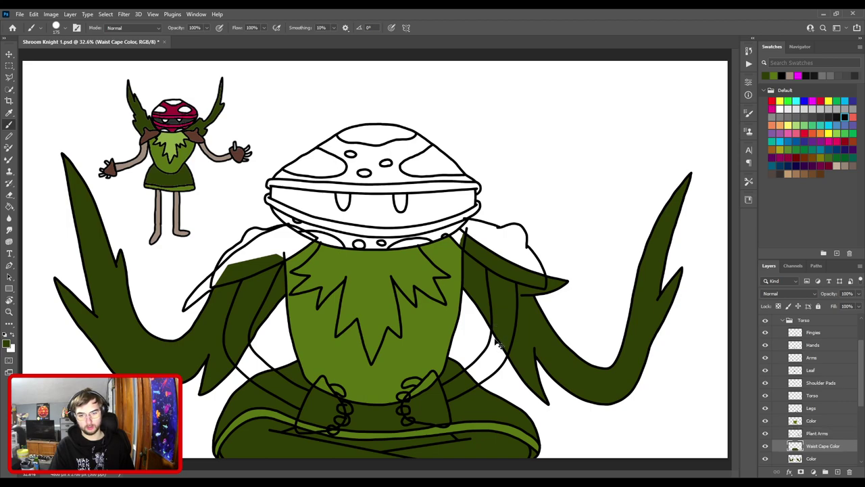
key("ctrl+bracketleft")
key("ctrl+bracketleft")
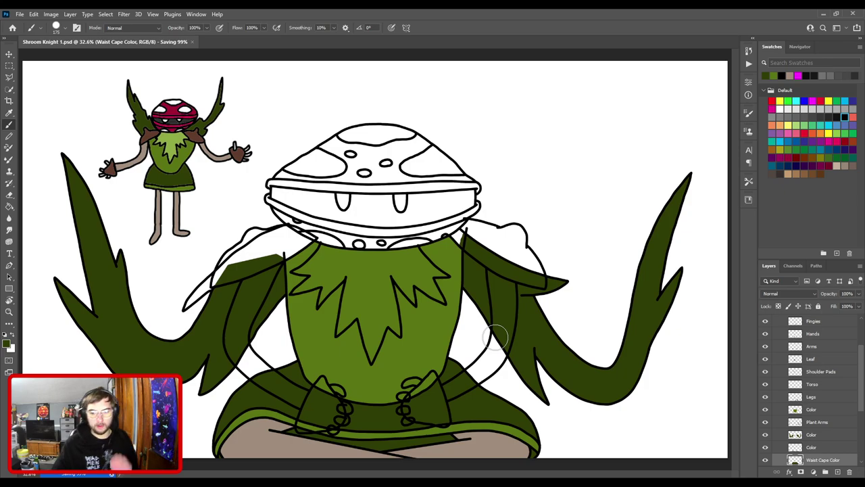
- Create a new layer named Inner Waist Cape Color directly above Waist Cape Color
scroll(804, 460, "down", 1)
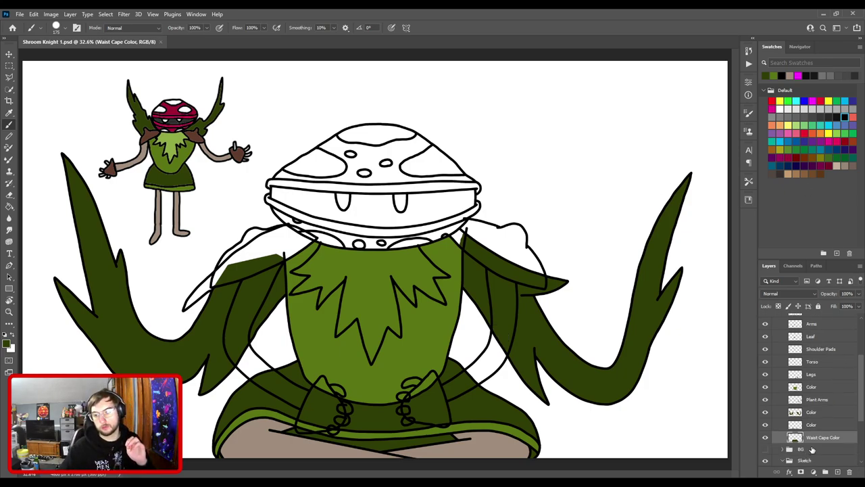
left_click(837, 471)
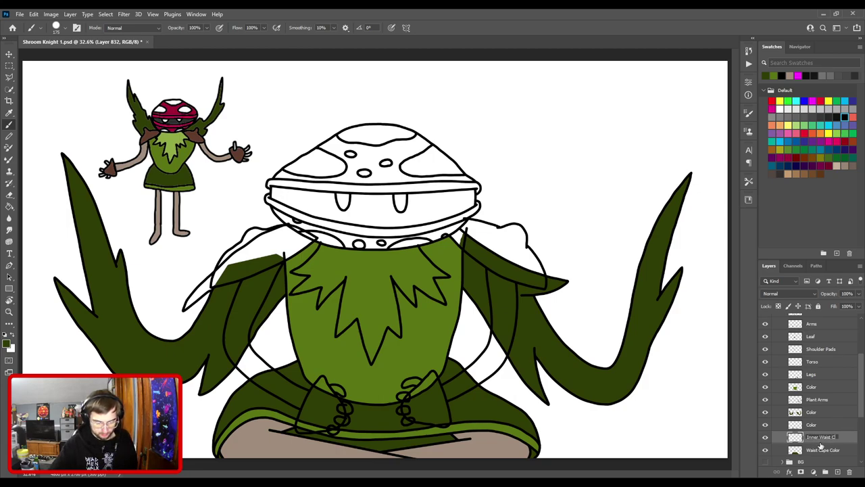
key("Return")
- Choose a darker green and paint the inner skirt area between the hem and the crossed legs
key("i")
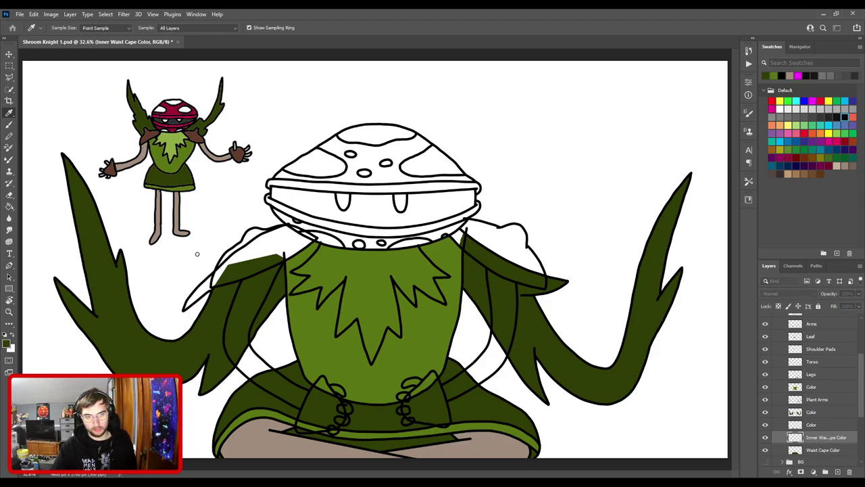
left_click(282, 160)
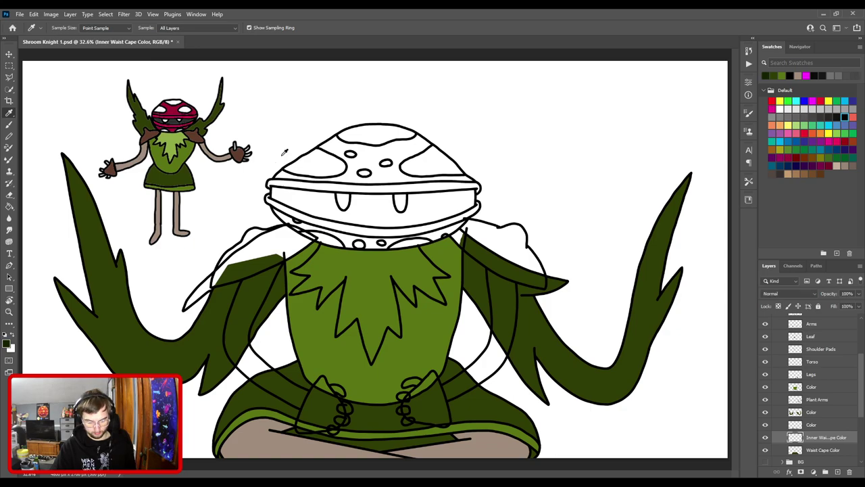
key("b")
left_click(347, 386, "ctrl")
left_click_drag(347, 379, 386, 234)
key("ctrl+plus")
key("ctrl+plus")
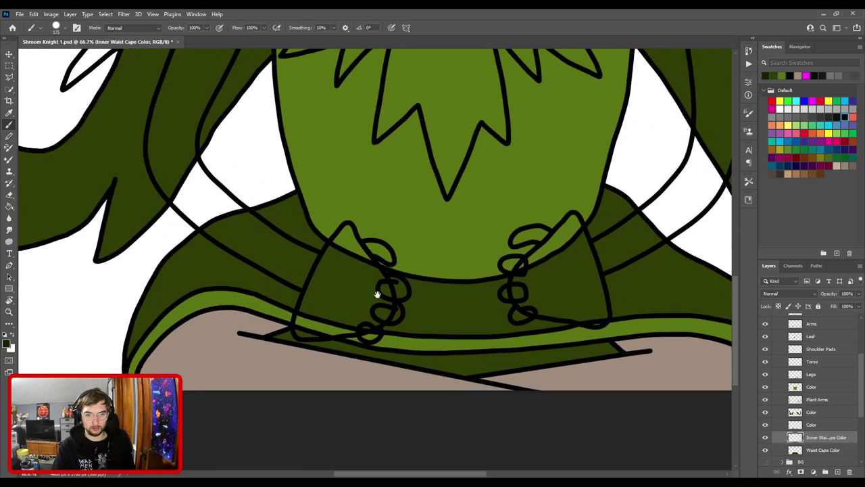
key("ctrl+plus")
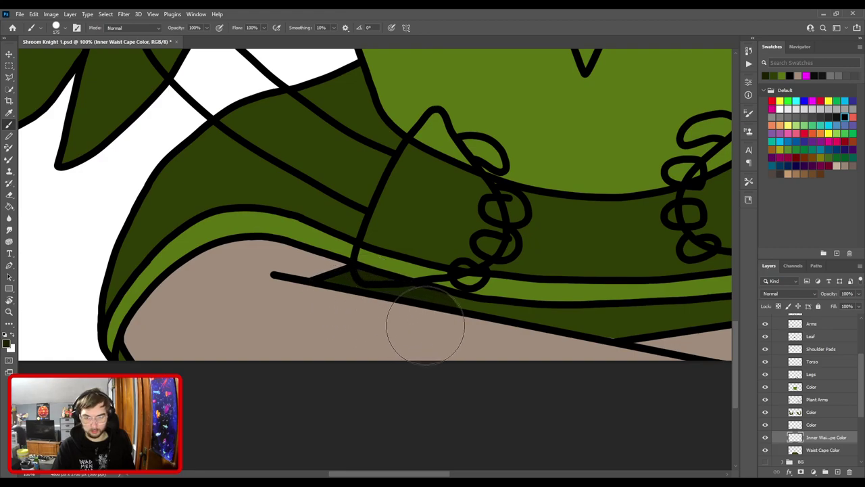
left_click_drag(458, 330, 291, 299)
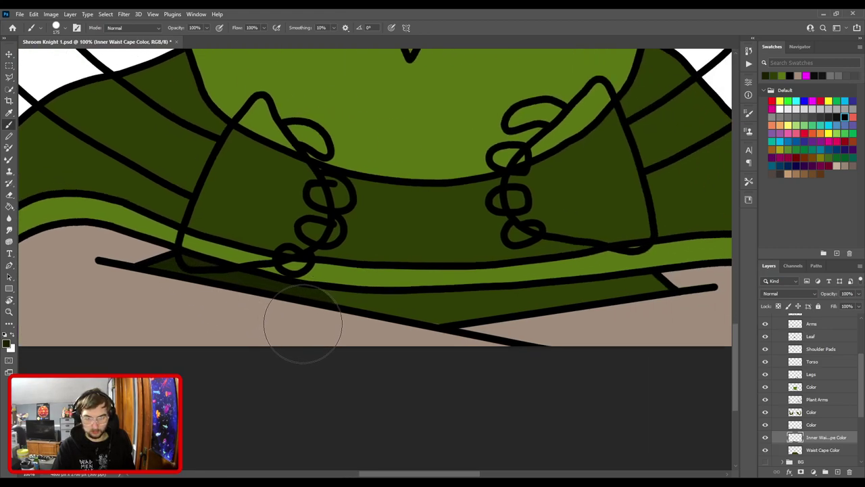
mouse_move(325, 325)
left_mouse_down()
mouse_move(439, 338)
mouse_move(450, 316)
left_mouse_up()
mouse_move(412, 325)
left_mouse_down()
mouse_move(304, 331)
mouse_move(556, 318)
left_mouse_up()
- Select the Color layer of the legs and hem and erase the stray colour near the point where the legs cross
key("ctrl+plus")
left_click_drag(342, 309, 446, 217)
key("v")
left_click(338, 334)
key("e")
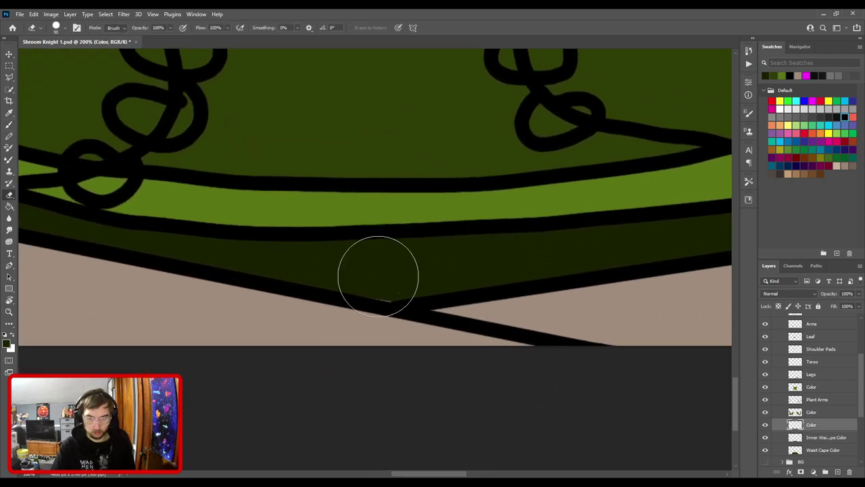
- Select the Legs line art and erase the excess on the hem's upper line at the left with a size 20 eraser
key("ctrl+minus")
left_click_drag(355, 281, 546, 327)
key("ctrl+plus")
left_click_drag(299, 269, 486, 345)
key("ctrl+plus")
left_click_drag(357, 270, 394, 313)
key("v")
left_click(409, 295)
key("e")
key("bracketleft")
key("bracketleft")
key("bracketleft")
key("bracketleft")
key("bracketleft")
key("bracketleft")
key("bracketleft")
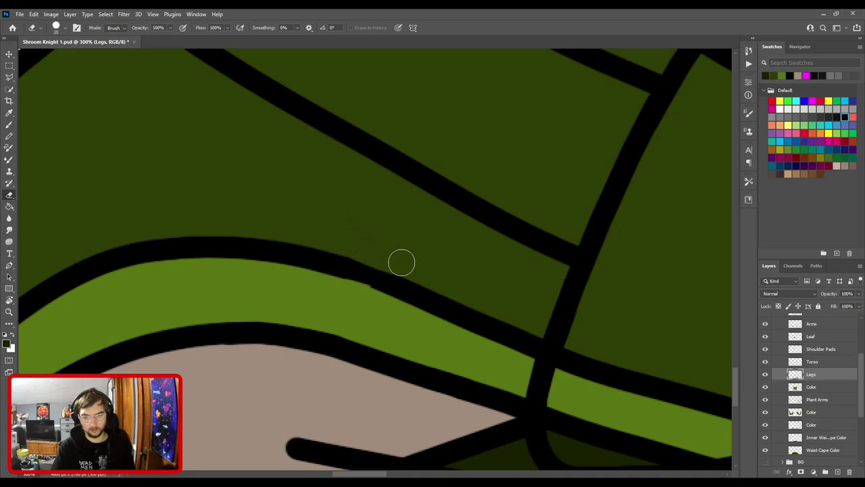
- Brush black over the uneven part of the hem's upper line on the Legs layer and trim its edge with the eraser
key("v")
key("b")
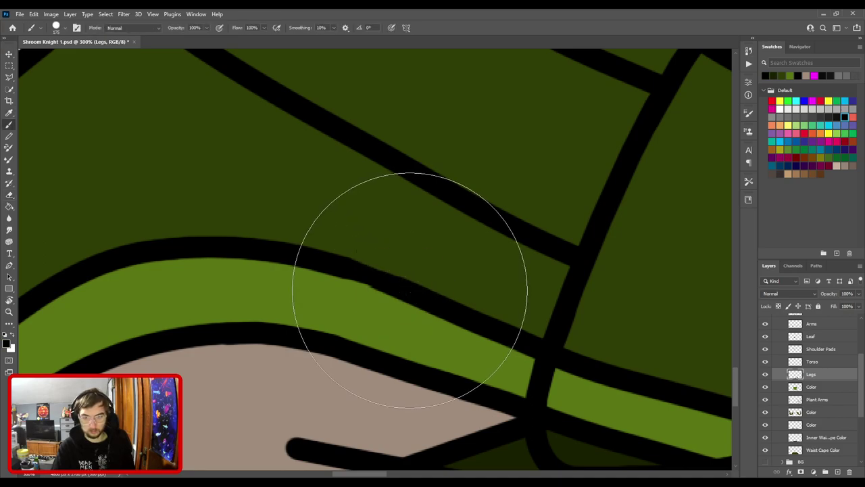
key("bracketleft")
key("bracketleft")
key("bracketleft")
key("bracketleft")
key("bracketleft")
key("bracketleft")
key("bracketleft")
key("bracketleft")
key("bracketleft")
key("bracketleft")
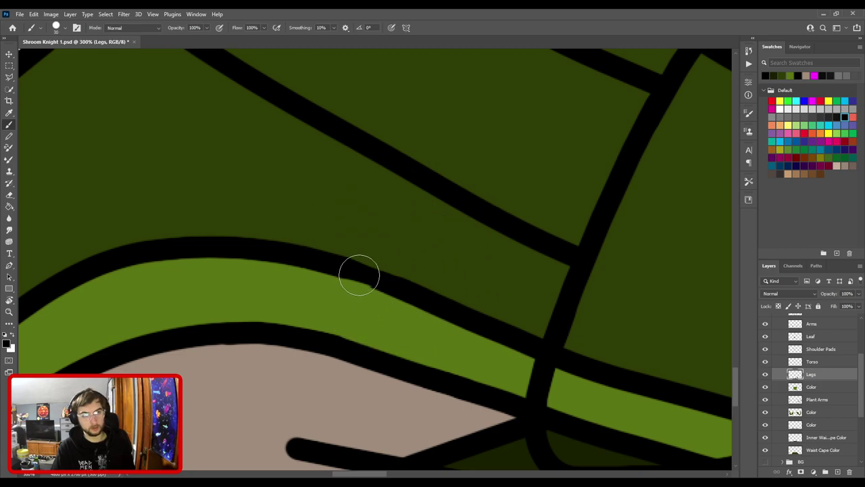
mouse_move(344, 269)
left_mouse_down()
mouse_move(373, 277)
mouse_move(340, 266)
mouse_move(395, 284)
left_mouse_up()
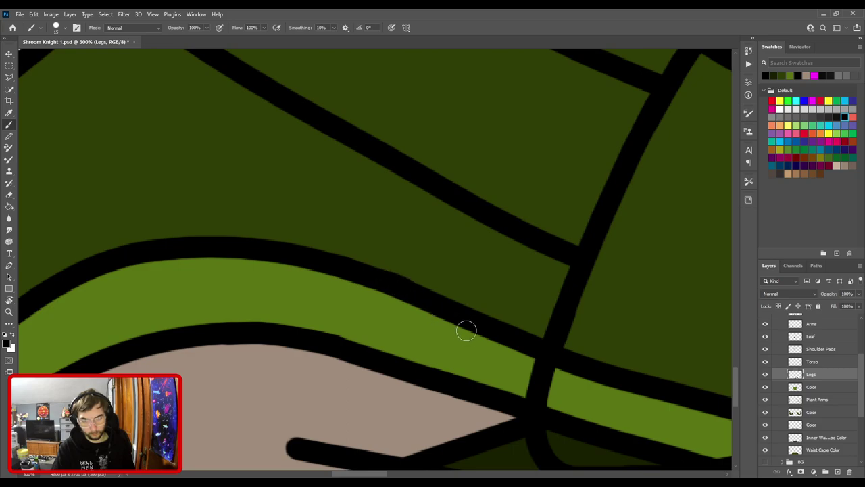
key("e")
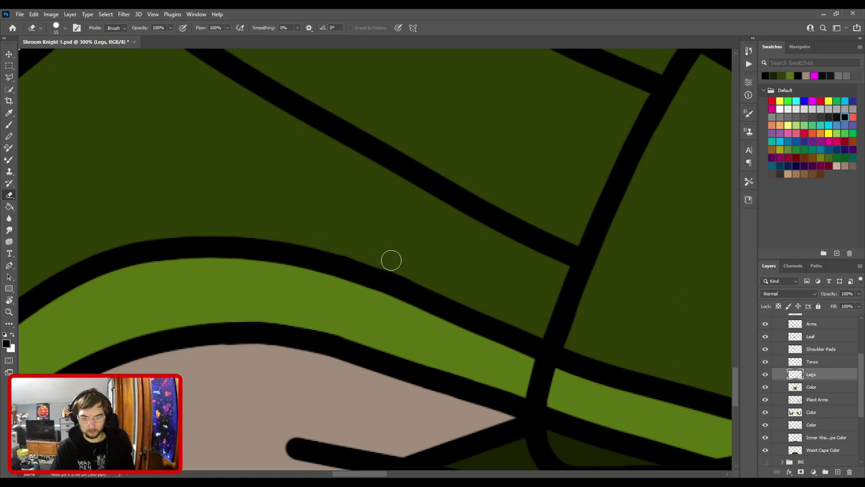
- Inspect the hem's line art through to the lower right corner and save the document
key("ctrl+minus")
left_click_drag(520, 330, 131, 248)
mouse_move(444, 275)
left_mouse_down()
mouse_move(269, 271)
mouse_move(69, 338)
left_mouse_up()
left_click_drag(487, 317, 350, 175)
left_click_drag(471, 252, 246, 239)
key("ctrl+plus")
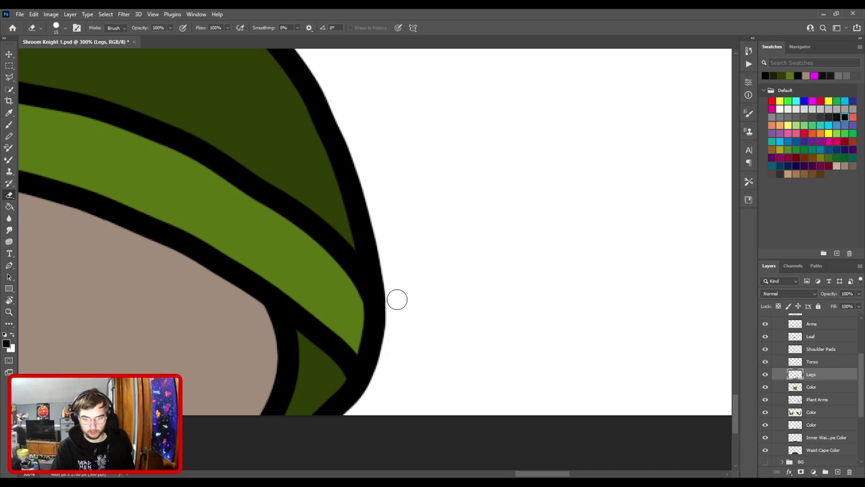
key("ctrl+0")
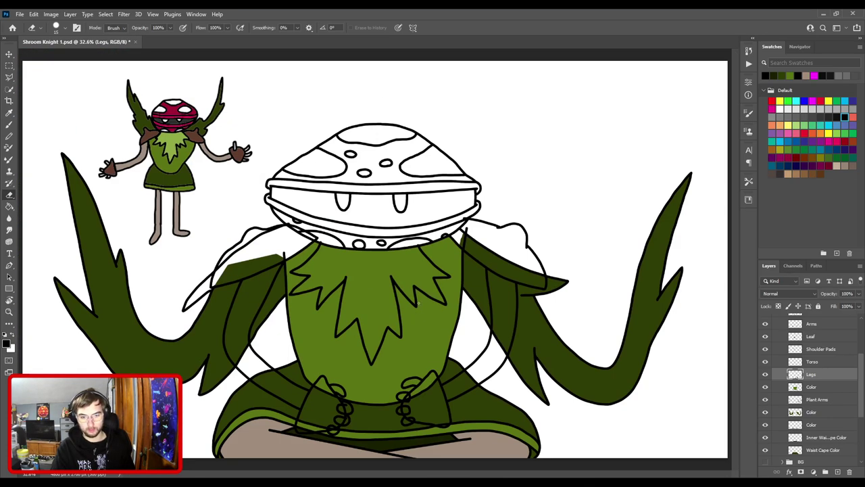
key("ctrl+s")
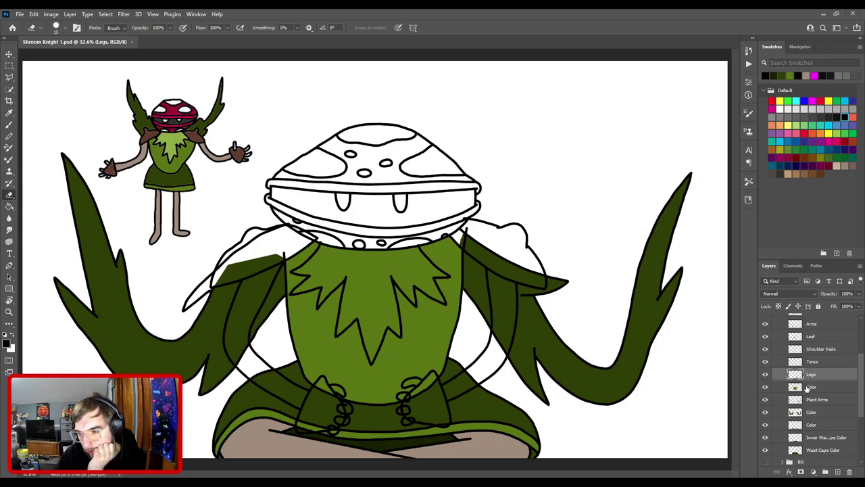
- Hide every colour layer in the Torso group, including Inner Waist Cape Color and Waist Cape Color, and collapse the group
left_click(765, 386)
left_click(766, 412)
left_click(765, 424)
scroll(765, 428, "down", 1)
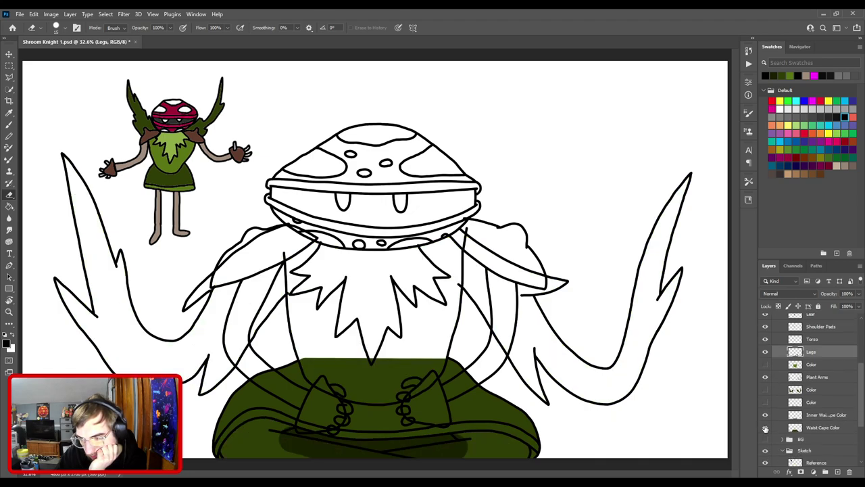
left_click(766, 428)
left_click(766, 416)
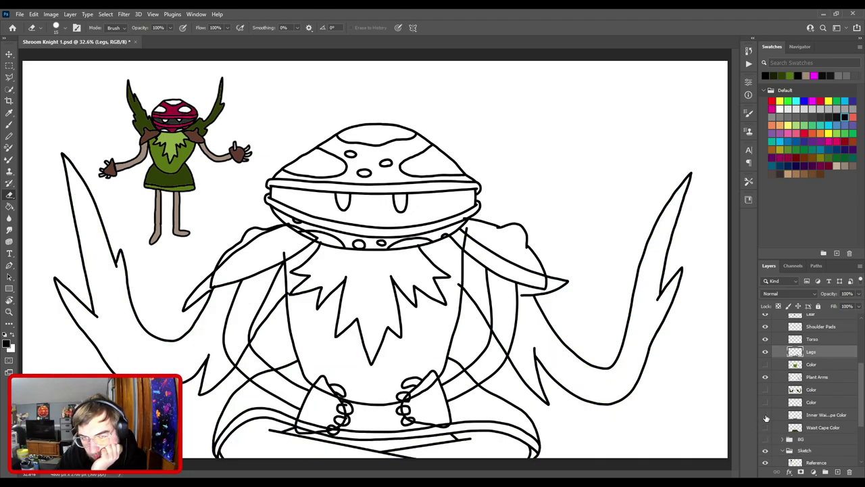
scroll(771, 416, "up", 5)
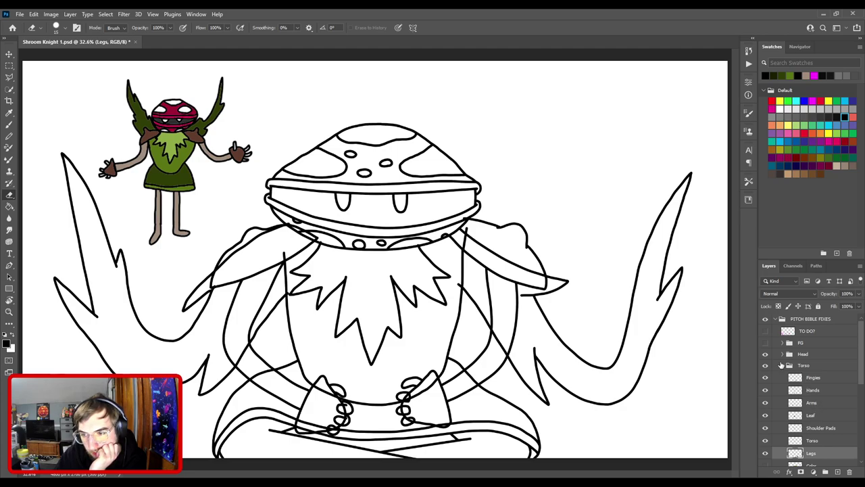
left_click(785, 366)
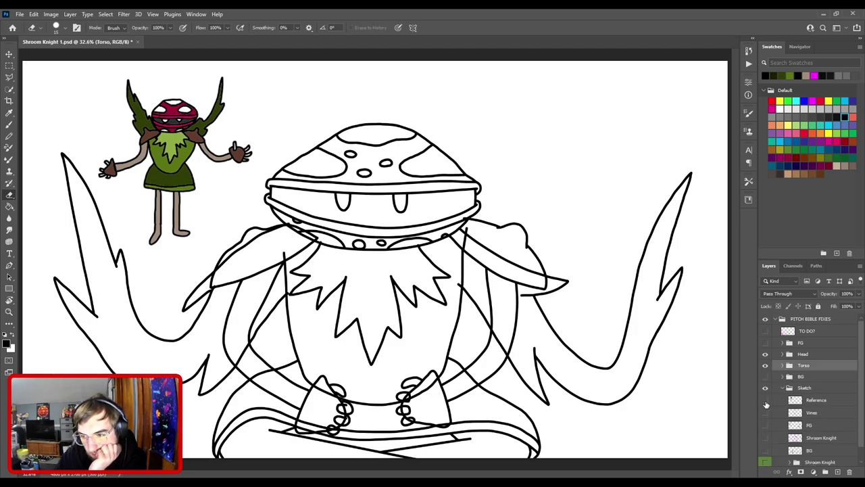
- Hide the Reference layer, show the Vines, FG, Shroom Knight and BG sketches, and hide the Head and Torso line art
left_click(766, 403)
scroll(768, 403, "down", 1)
left_click(765, 399)
left_click(766, 400)
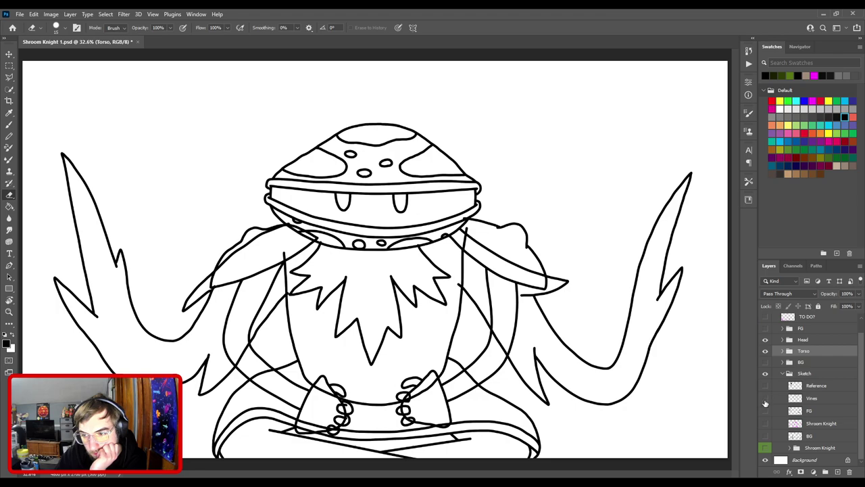
left_click(766, 424)
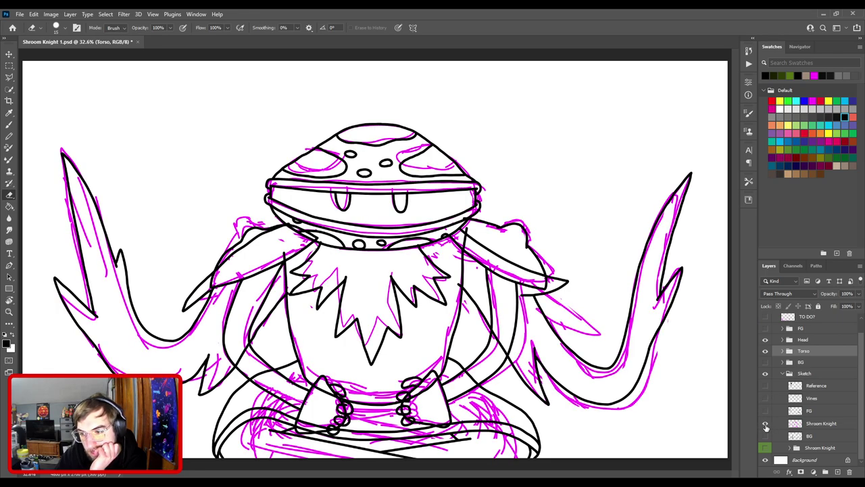
left_click(765, 436)
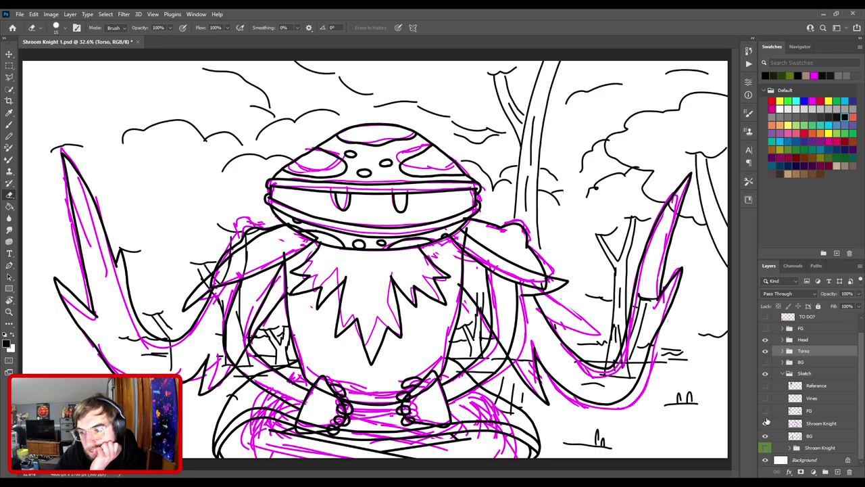
left_click(765, 411)
left_click(765, 398)
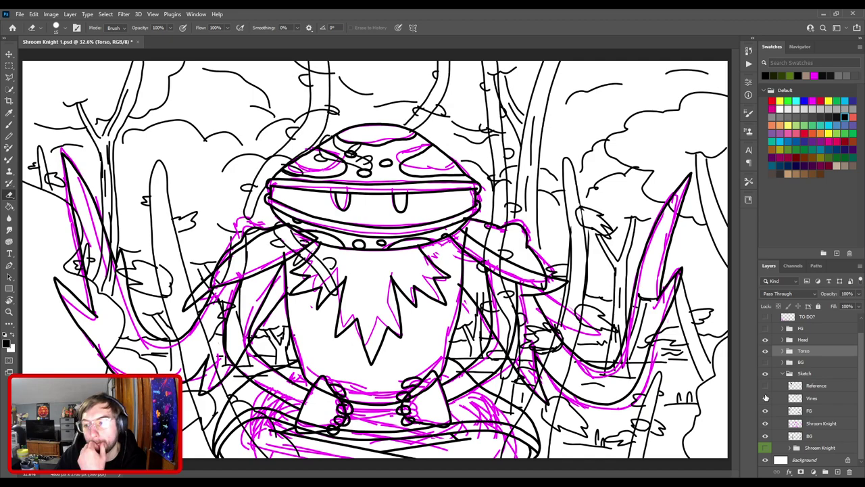
left_click_drag(766, 351, 765, 345)
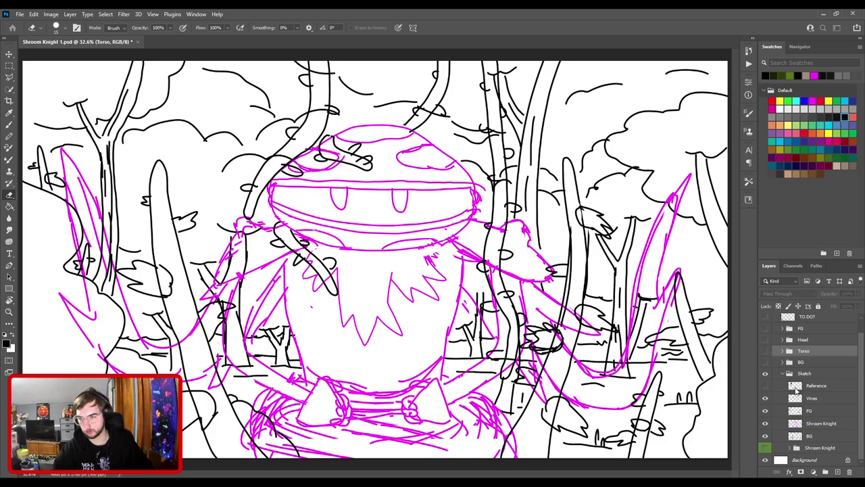
- Hide and collapse the Sketch group and show the line art of the BG, Torso, Head and FG groups together
left_click(766, 374)
left_click_drag(766, 350, 766, 330)
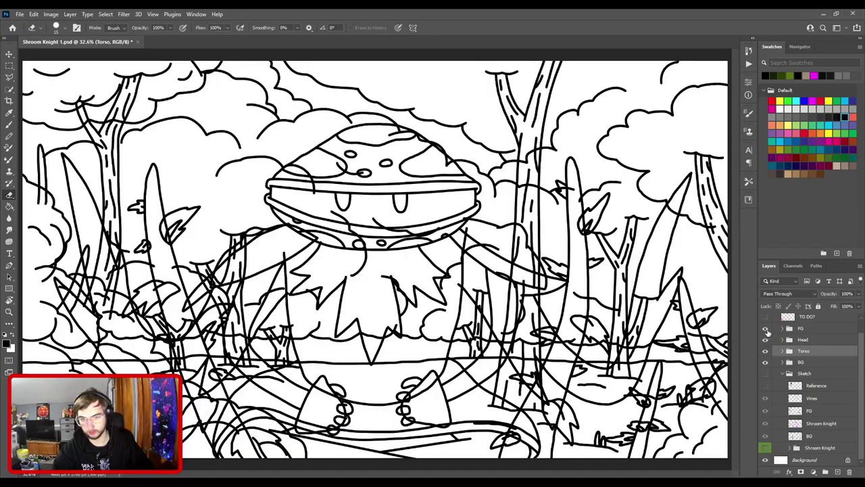
left_click(783, 374)
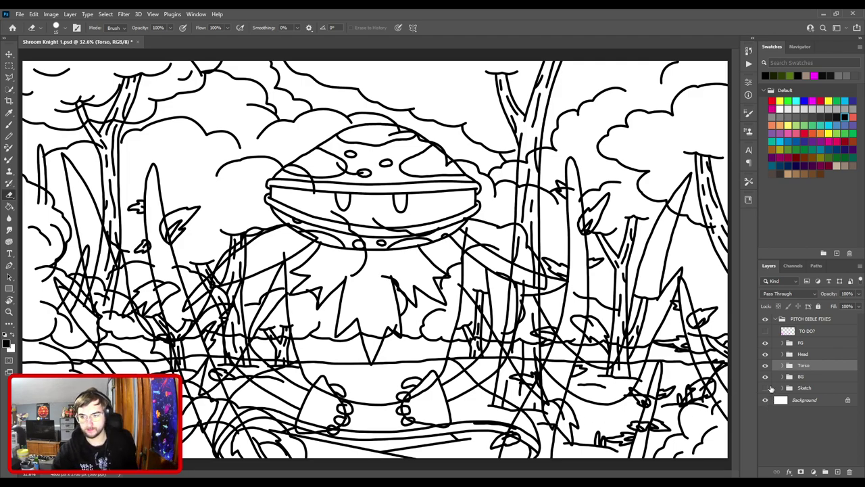
- Expand the Torso group and show all of its colour layers again, including the two waist cape colour layers
left_click(783, 366)
scroll(779, 382, "down", 3)
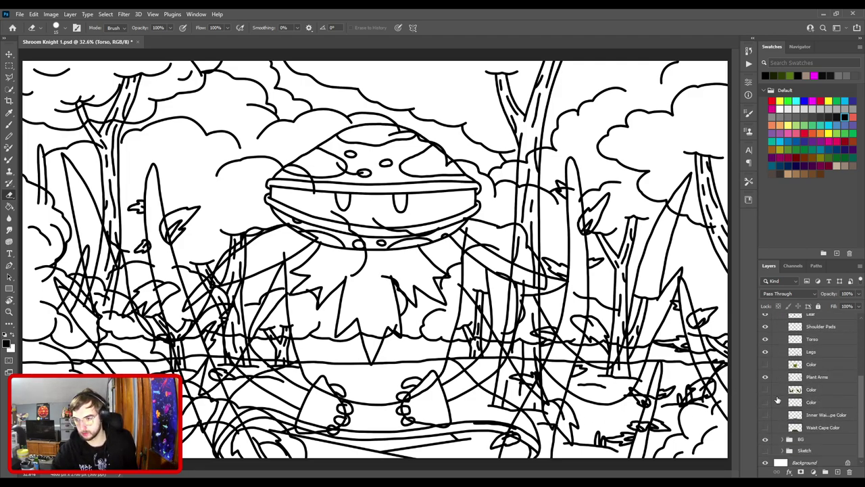
left_click_drag(768, 404, 765, 365)
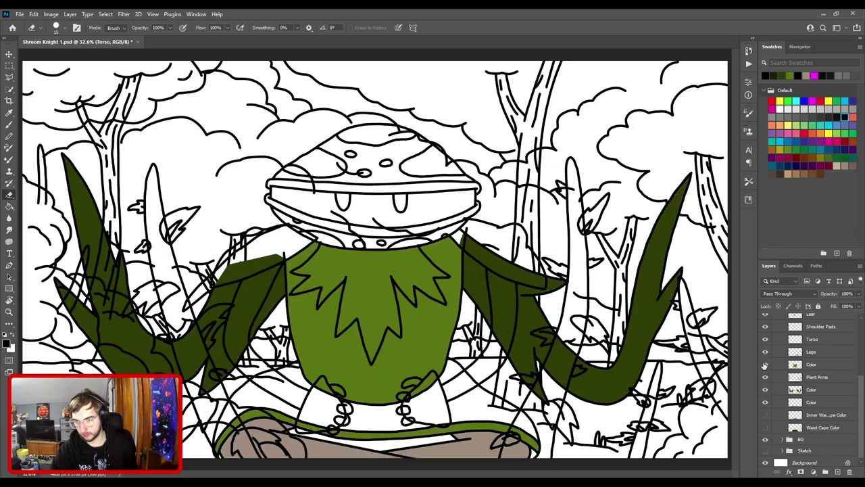
scroll(778, 409, "down", 1)
left_click_drag(765, 429, 765, 414)
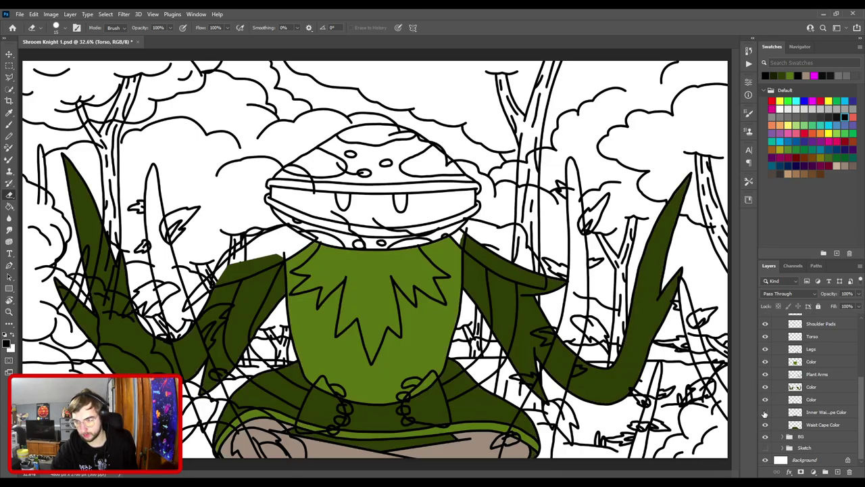
left_click(765, 413)
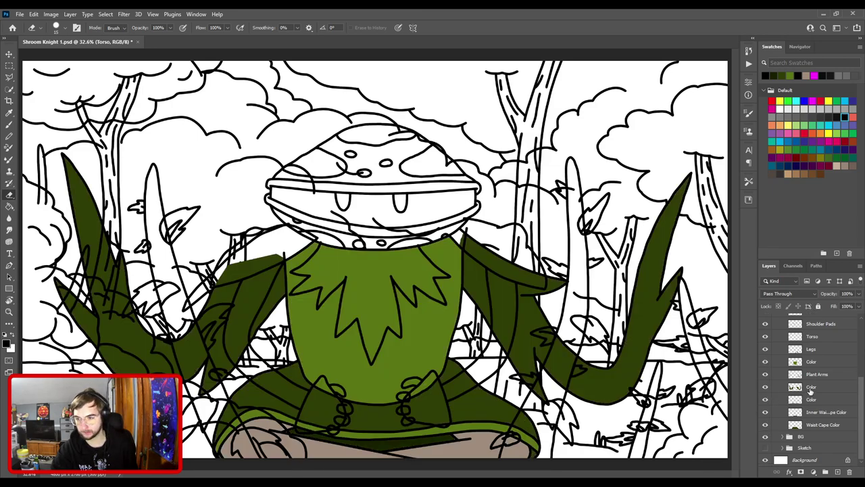
- Add a new layer directly above the Torso line art layer
scroll(811, 390, "up", 2)
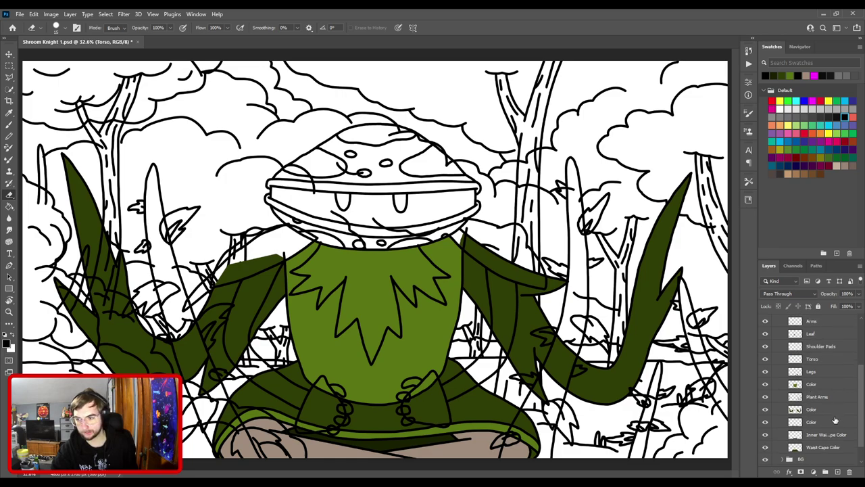
scroll(811, 390, "up", 2)
left_click(819, 384)
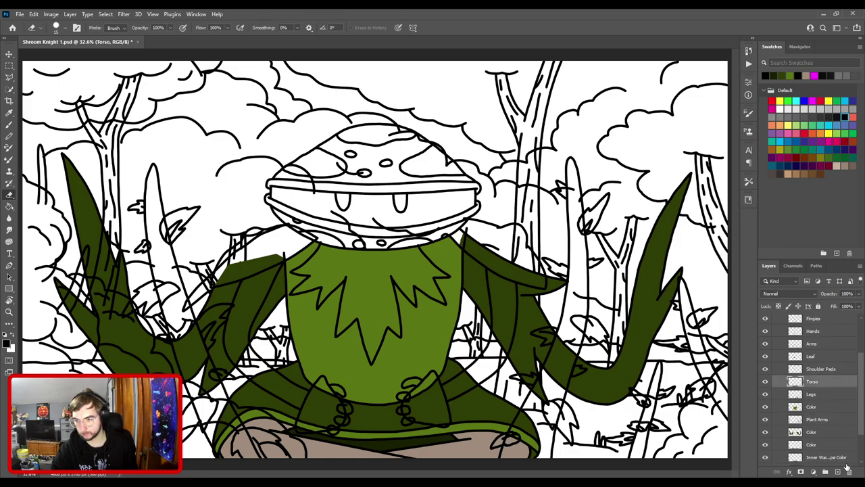
left_click(837, 471)
- Show the Sketch group with only its Reference layer visible, and hide the BG and FG groups while keeping the Head visible
scroll(819, 426, "down", 4)
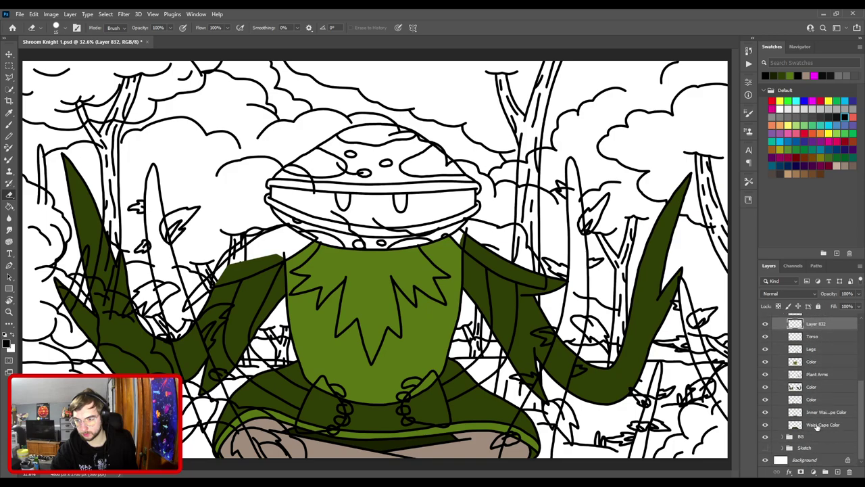
left_click(765, 447)
left_click(782, 448)
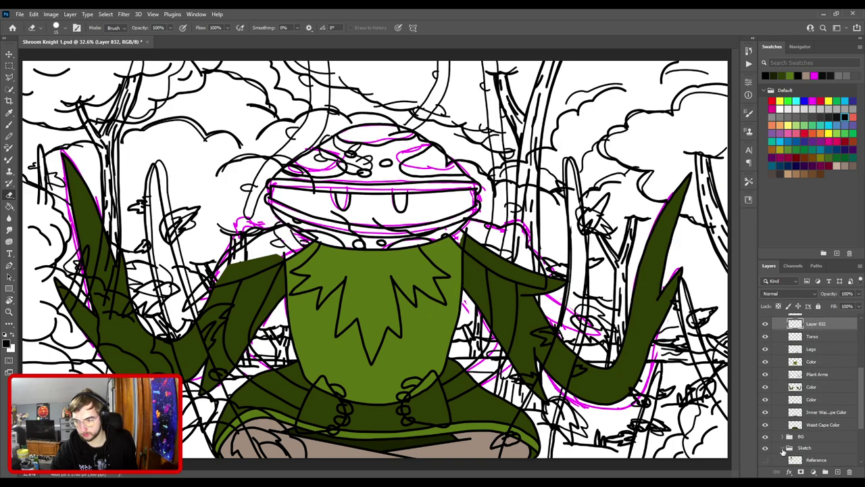
scroll(774, 433, "down", 6)
left_click_drag(765, 399, 766, 436)
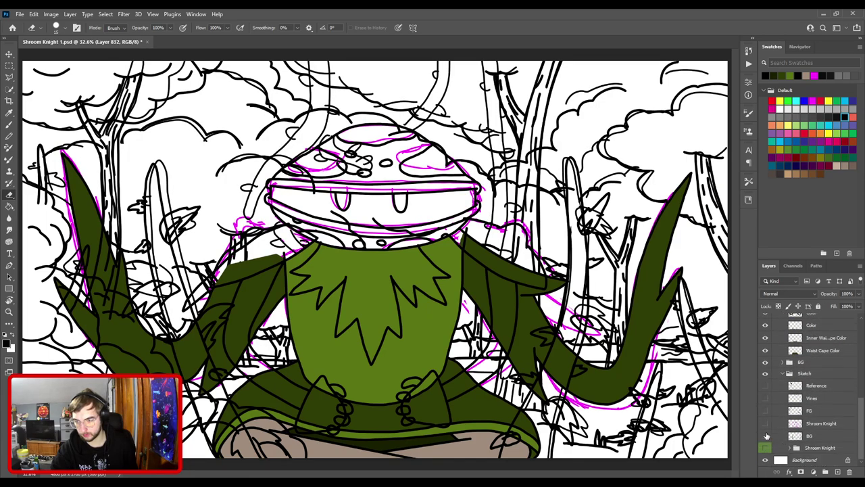
left_click(765, 387)
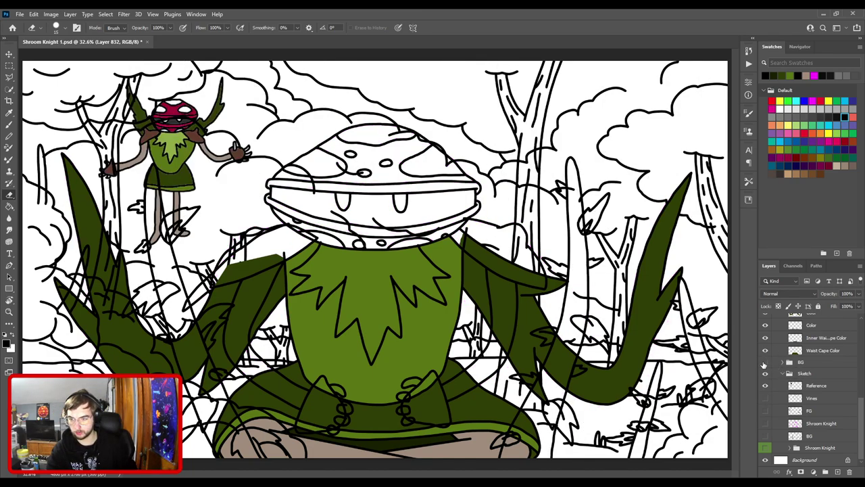
left_click(766, 362)
scroll(770, 386, "up", 10)
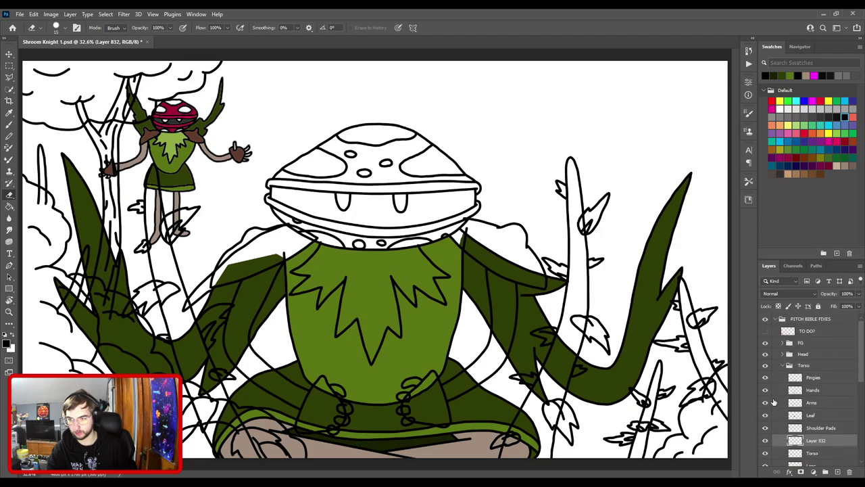
left_click_drag(765, 354, 765, 343)
left_click(765, 354)
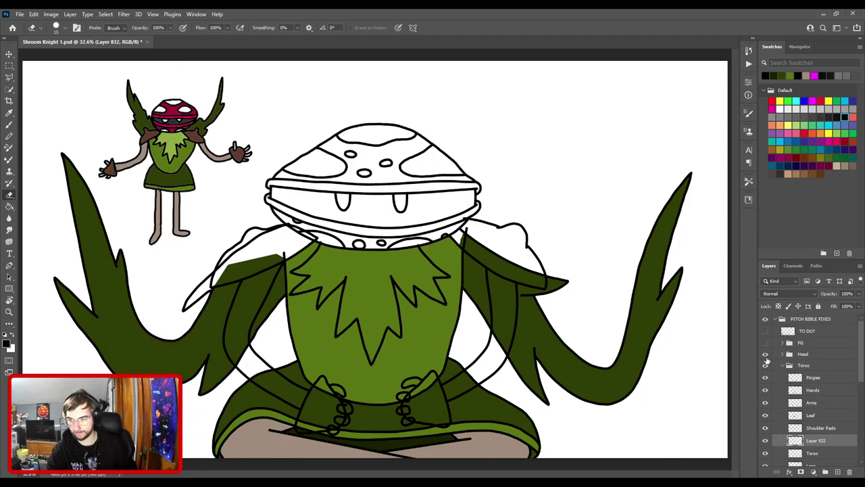
- Sample the brown of the reference figure's shoulder pad as the foreground colour
left_click_drag(351, 293, 622, 378)
key("ctrl+plus")
key("ctrl+plus")
key("ctrl+plus")
key("ctrl+plus")
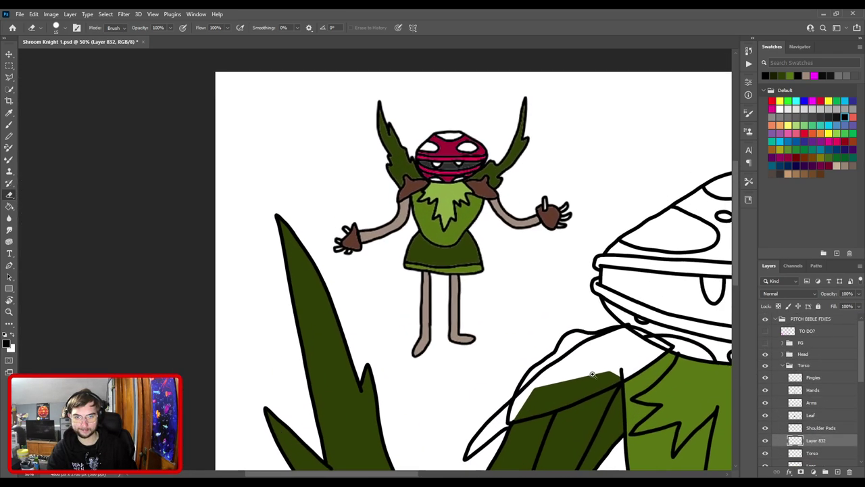
key("i")
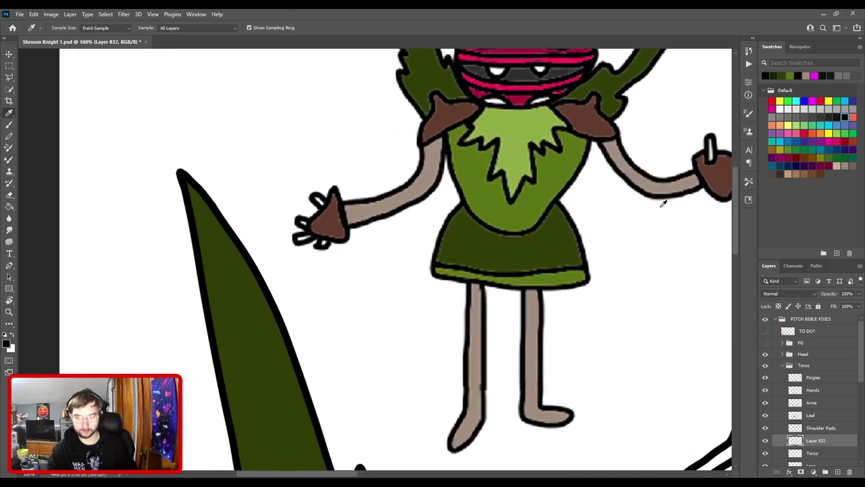
left_click(588, 117)
mouse_move(568, 290)
left_mouse_down()
mouse_move(424, 274)
mouse_move(531, 321)
left_mouse_up()
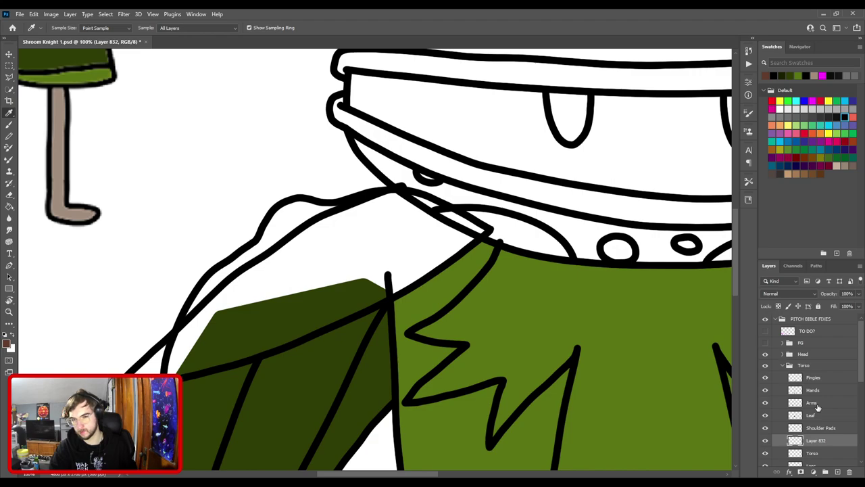
- Rename the new layer above Torso as Color
double_click(819, 440)
type("Color")
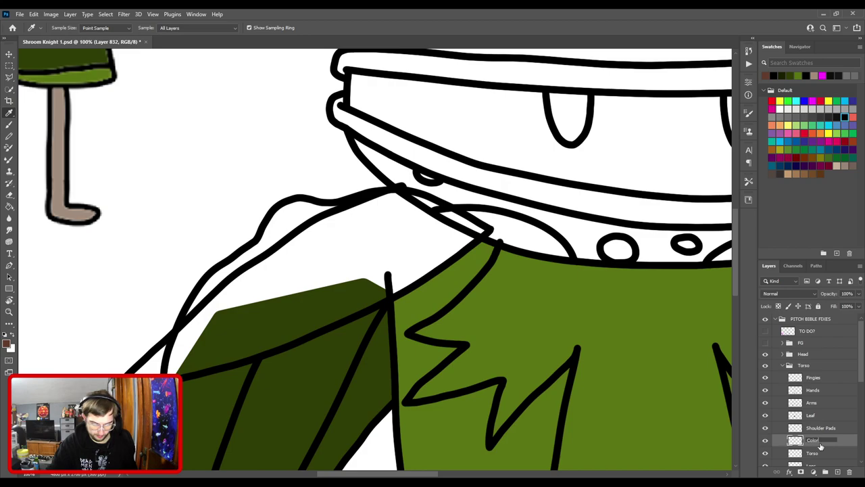
key("Return")
- Brush a brown border along the inside of the left shoulder pad's outline with a size 35 brush
key("b")
mouse_move(539, 198)
left_mouse_down()
mouse_move(305, 259)
mouse_move(362, 223)
left_mouse_up()
scroll(491, 196, "up", 3)
scroll(502, 218, "down", 5)
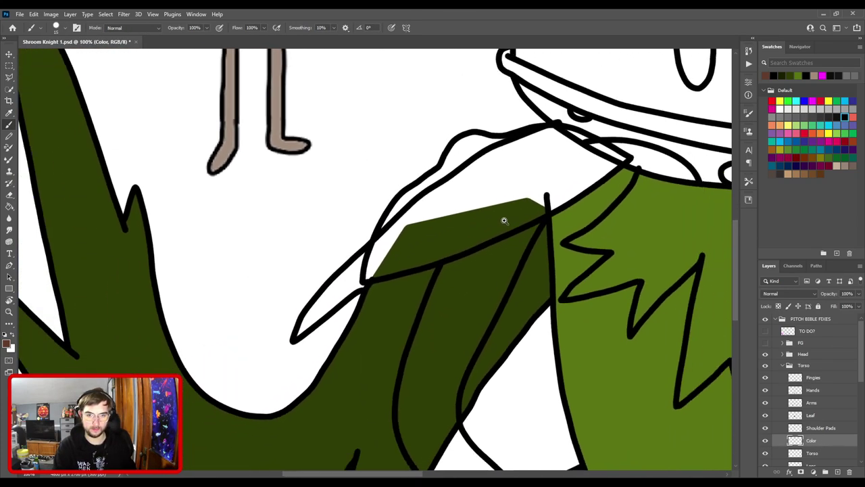
scroll(390, 299, "down", 3)
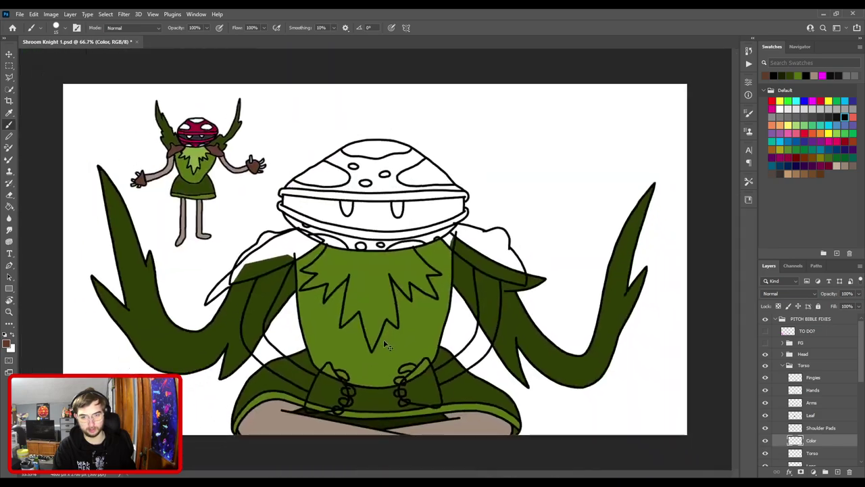
scroll(385, 333, "up", 4)
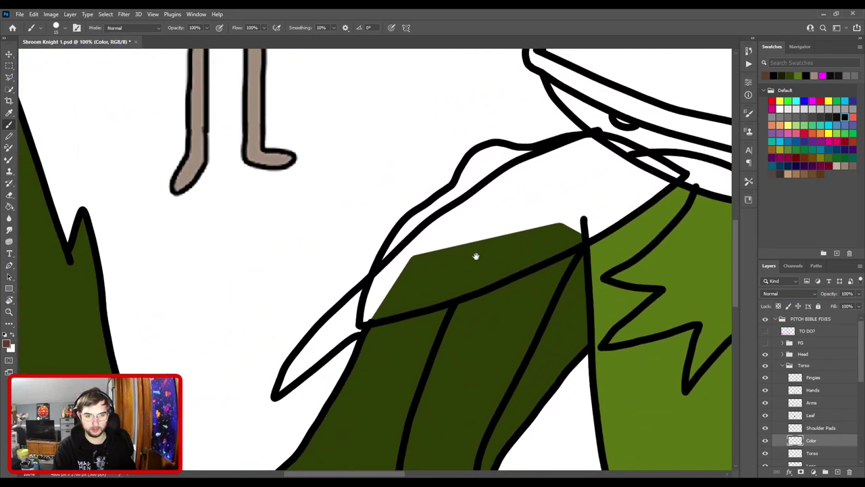
left_click_drag(476, 256, 483, 255)
key("ctrl+plus")
key("bracketright")
key("bracketright")
key("bracketright")
key("bracketright")
mouse_move(386, 369)
left_mouse_down()
mouse_move(397, 317)
mouse_move(389, 314)
mouse_move(427, 257)
mouse_move(419, 253)
mouse_move(455, 206)
mouse_move(453, 196)
mouse_move(487, 169)
mouse_move(532, 157)
mouse_move(432, 330)
mouse_move(404, 338)
mouse_move(478, 276)
mouse_move(535, 207)
mouse_move(593, 219)
mouse_move(464, 252)
mouse_move(577, 221)
mouse_move(617, 229)
mouse_move(440, 222)
left_mouse_up()
mouse_move(450, 227)
left_mouse_down()
mouse_move(554, 284)
mouse_move(538, 284)
mouse_move(504, 311)
left_mouse_up()
left_click_drag(441, 335, 528, 246)
left_click_drag(595, 208, 466, 308)
left_click_drag(403, 310, 559, 228)
mouse_move(612, 223)
left_mouse_down()
mouse_move(516, 273)
mouse_move(274, 369)
mouse_move(207, 376)
left_mouse_up()
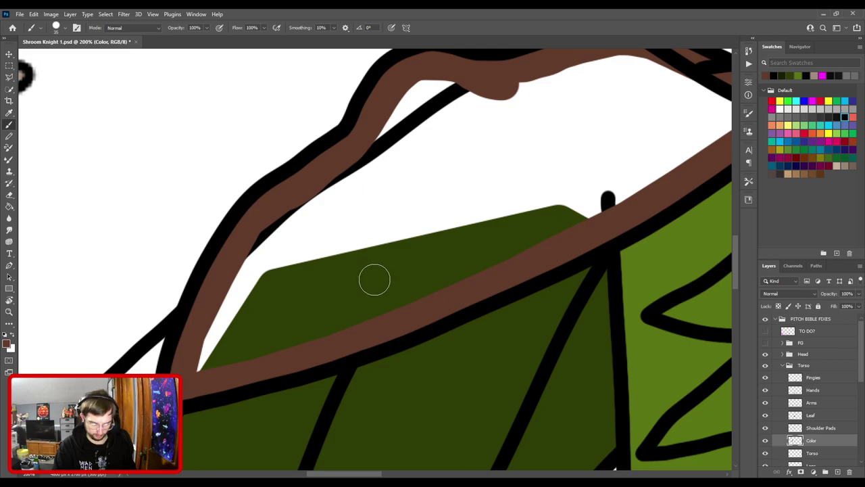
- Fill the inside of the left shoulder pad with brown and brush over the remaining gaps with a size 60 brush
key("g")
left_click(377, 284)
key("b")
mouse_move(207, 363)
left_mouse_down()
mouse_move(246, 283)
mouse_move(293, 218)
mouse_move(379, 165)
mouse_move(411, 106)
mouse_move(474, 109)
left_mouse_up()
mouse_move(554, 115)
left_mouse_down()
mouse_move(431, 227)
mouse_move(496, 179)
mouse_move(610, 221)
mouse_move(467, 325)
left_mouse_up()
key("space")
mouse_move(467, 326)
left_mouse_down()
mouse_move(437, 277)
mouse_move(616, 178)
left_mouse_up()
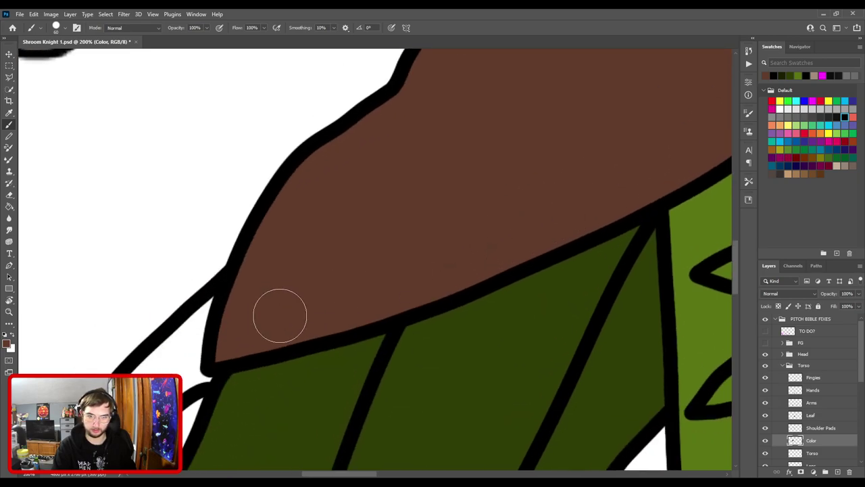
- Try to brush brown over the left hand and its fingers on the shoulder pad's Color layer
key("ctrl+0")
key("ctrl+plus")
key("space")
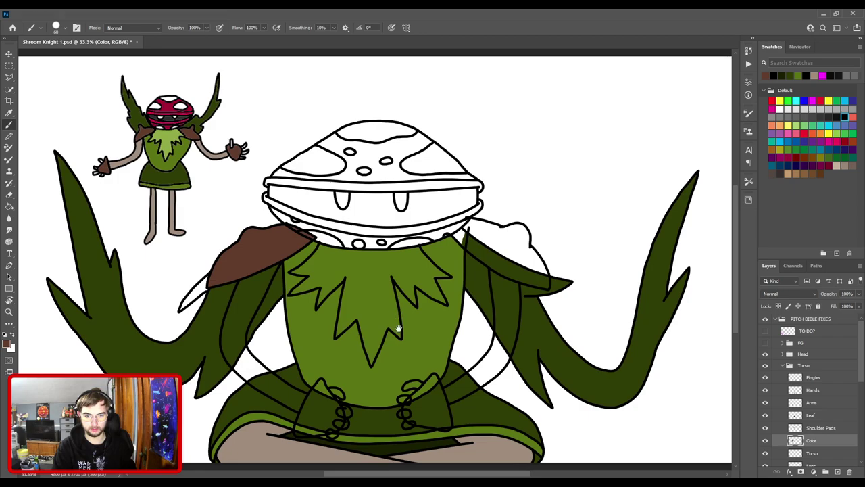
left_click_drag(398, 331, 530, 206)
key("ctrl+plus")
key("ctrl+plus")
mouse_move(551, 289)
left_mouse_down()
mouse_move(548, 266)
mouse_move(538, 268)
mouse_move(526, 248)
mouse_move(504, 299)
mouse_move(497, 277)
mouse_move(543, 294)
mouse_move(541, 348)
mouse_move(590, 272)
mouse_move(555, 237)
mouse_move(536, 290)
left_mouse_up()
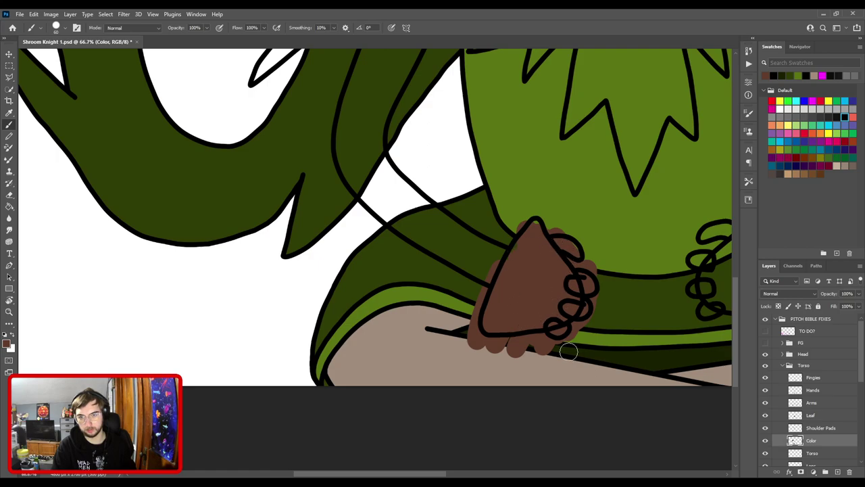
key("ctrl+0")
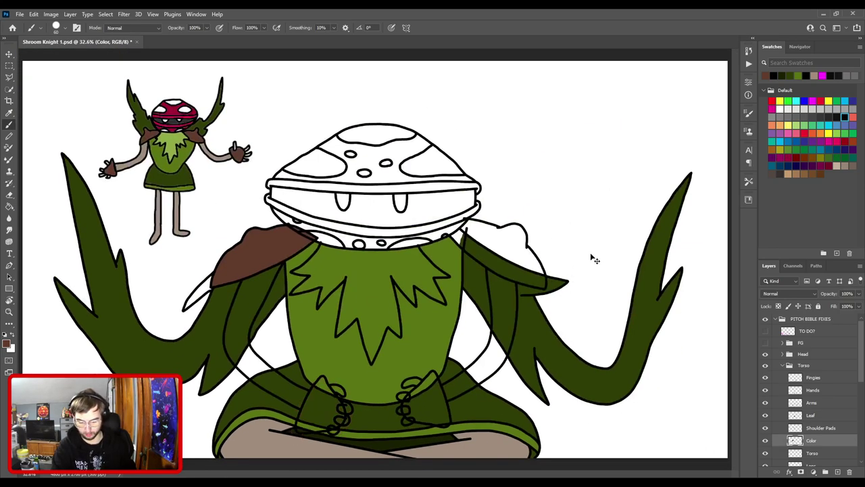
- Brush a brown border along the inside of the right shoulder pad's outline with the size 60 brush
key("ctrl+plus")
scroll(549, 251, "up", 5)
mouse_move(338, 347)
left_mouse_down()
mouse_move(320, 317)
mouse_move(323, 275)
mouse_move(389, 259)
mouse_move(382, 252)
mouse_move(408, 259)
left_mouse_up()
left_click_drag(423, 322, 307, 320)
mouse_move(298, 251)
left_mouse_down()
mouse_move(456, 304)
mouse_move(602, 293)
mouse_move(612, 303)
left_mouse_up()
mouse_move(592, 311)
left_mouse_down()
mouse_move(443, 238)
mouse_move(460, 232)
mouse_move(493, 352)
left_mouse_up()
mouse_move(438, 241)
left_mouse_down()
mouse_move(494, 310)
mouse_move(528, 432)
mouse_move(464, 416)
left_mouse_up()
mouse_move(349, 373)
left_mouse_down()
mouse_move(535, 390)
mouse_move(456, 359)
mouse_move(368, 292)
left_mouse_up()
mouse_move(315, 258)
left_mouse_down()
mouse_move(488, 365)
mouse_move(401, 291)
left_mouse_up()
left_click_drag(509, 326, 324, 252)
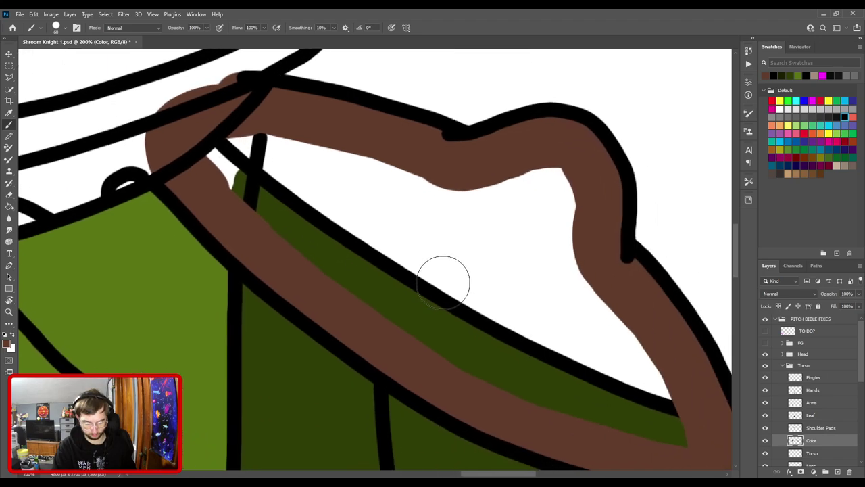
- Fill the inside of the right shoulder pad with brown and brush over the remaining gaps
key("g")
left_click(416, 300)
key("b")
mouse_move(239, 208)
left_mouse_down()
mouse_move(212, 168)
mouse_move(215, 145)
mouse_move(262, 142)
mouse_move(447, 187)
mouse_move(570, 193)
mouse_move(582, 257)
mouse_move(457, 206)
mouse_move(533, 294)
mouse_move(579, 368)
mouse_move(569, 392)
left_mouse_up()
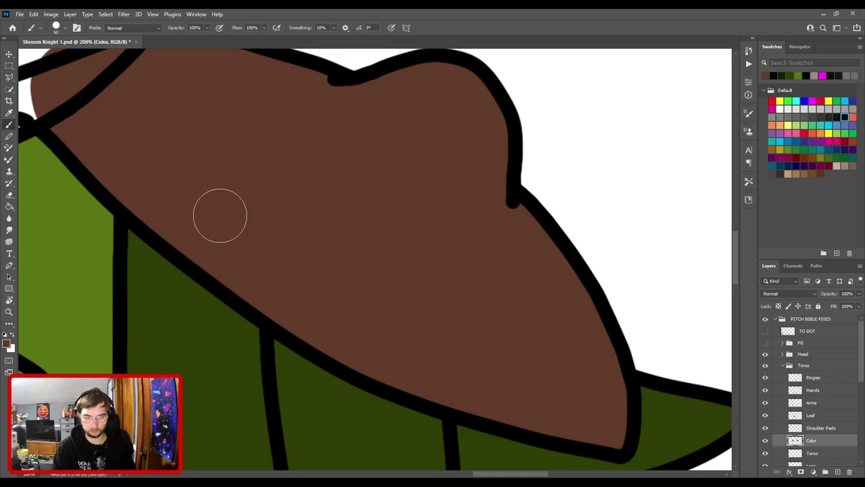
left_click_drag(297, 273, 468, 345)
left_click_drag(540, 388, 342, 168)
- Brush a brown border inside the right hand's outline and fill its interior with brown
left_click_drag(443, 290, 359, 54)
left_click_drag(359, 323, 548, 230)
mouse_move(418, 326)
left_mouse_down()
mouse_move(425, 268)
mouse_move(322, 380)
mouse_move(477, 127)
mouse_move(476, 190)
mouse_move(479, 128)
mouse_move(324, 290)
mouse_move(317, 336)
mouse_move(342, 367)
mouse_move(396, 385)
mouse_move(556, 408)
mouse_move(565, 400)
mouse_move(531, 263)
left_mouse_up()
mouse_move(497, 153)
left_mouse_down()
mouse_move(357, 290)
mouse_move(533, 369)
mouse_move(492, 330)
left_mouse_up()
key("g")
left_click(491, 330)
key("b")
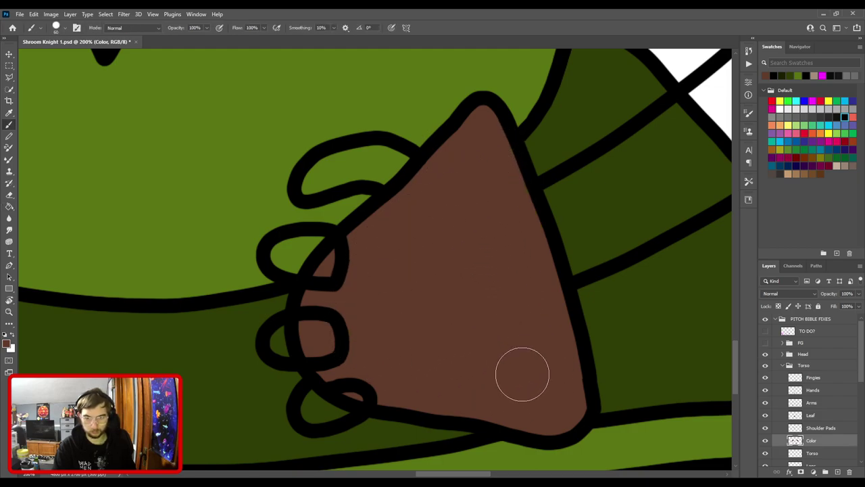
- Brush a brown border inside the left hand's outline and fill its interior with brown
key("ctrl+minus")
key("ctrl+minus")
left_click_drag(308, 289, 588, 275)
key("ctrl+plus")
scroll(547, 306, "up", 3)
mouse_move(348, 357)
left_mouse_down()
mouse_move(344, 325)
mouse_move(388, 218)
left_mouse_up()
left_click(447, 105, "shift")
left_click_drag(469, 122, 468, 206)
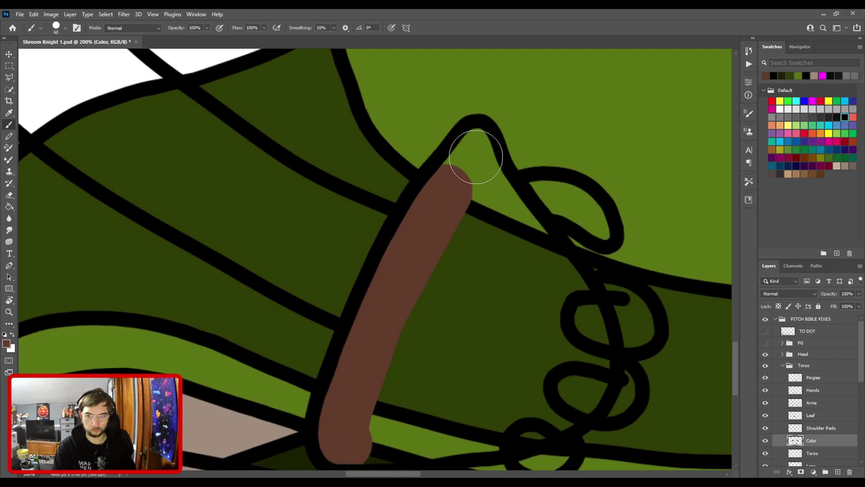
left_click(476, 151, "shift")
mouse_move(475, 152)
left_mouse_down()
mouse_move(521, 238)
mouse_move(574, 298)
mouse_move(587, 344)
mouse_move(501, 224)
mouse_move(506, 266)
mouse_move(471, 299)
mouse_move(401, 320)
mouse_move(286, 325)
left_mouse_up()
key("g")
left_click(362, 241)
key("b")
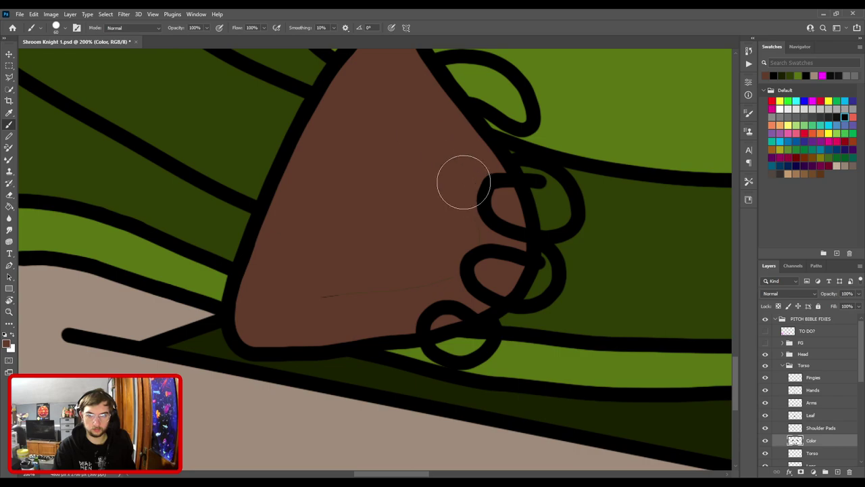
- Rename the brown layer as Shoulder and Hand Color and add a new layer above Shoulder Pads
key("ctrl+0")
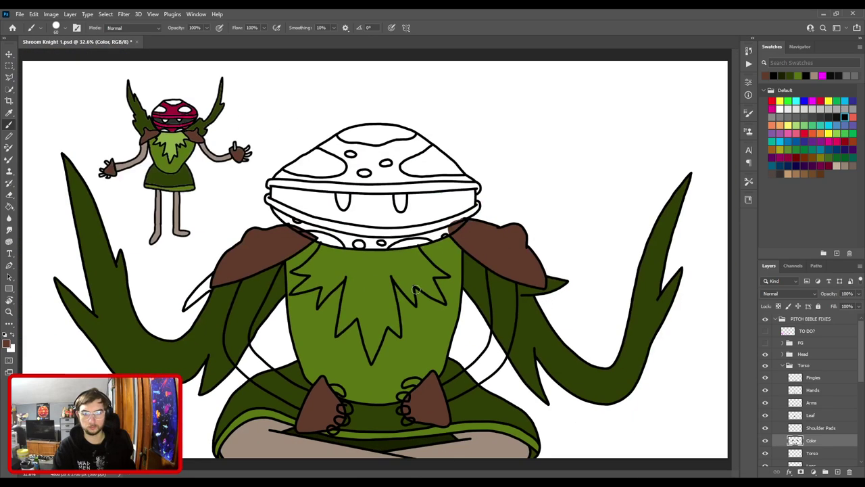
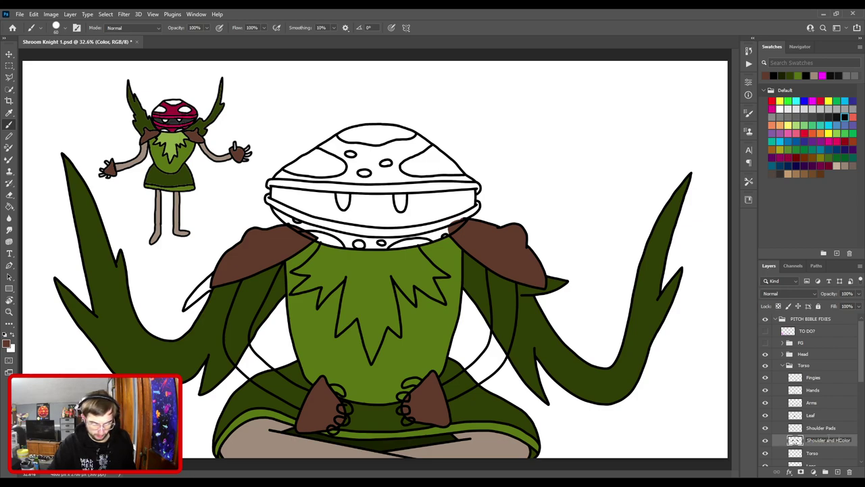
left_click(830, 440)
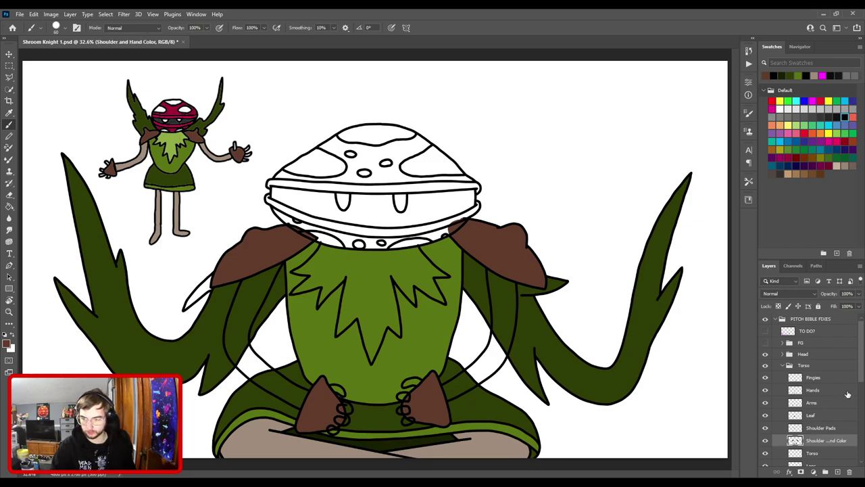
left_click(819, 428)
- Sample the reference leaf's light green and start a size 40 border inside the leaf collar's central point and adjacent left notch
key("i")
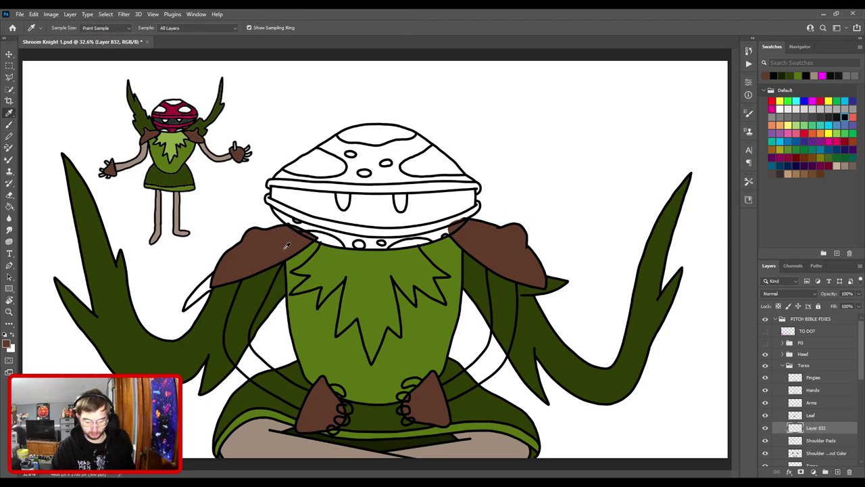
left_click(170, 140)
key("b")
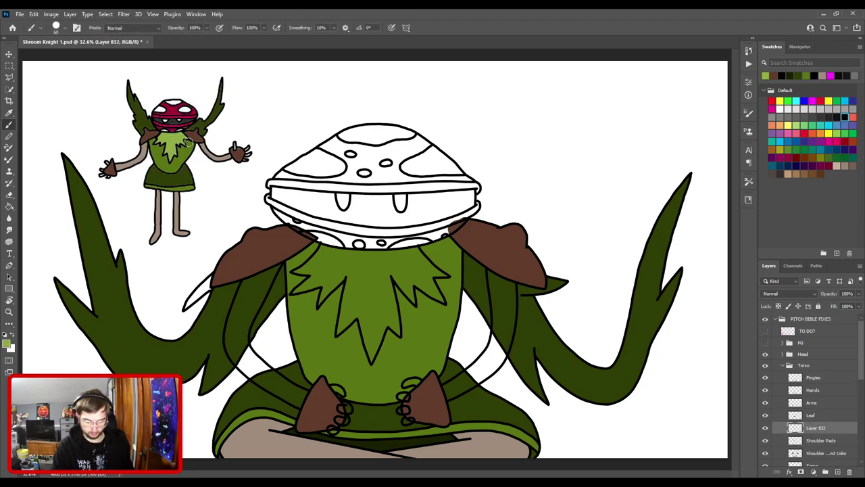
key("ctrl+plus")
key("ctrl+plus")
key("ctrl+plus")
left_click_drag(374, 384, 392, 236)
scroll(391, 235, "up", 4)
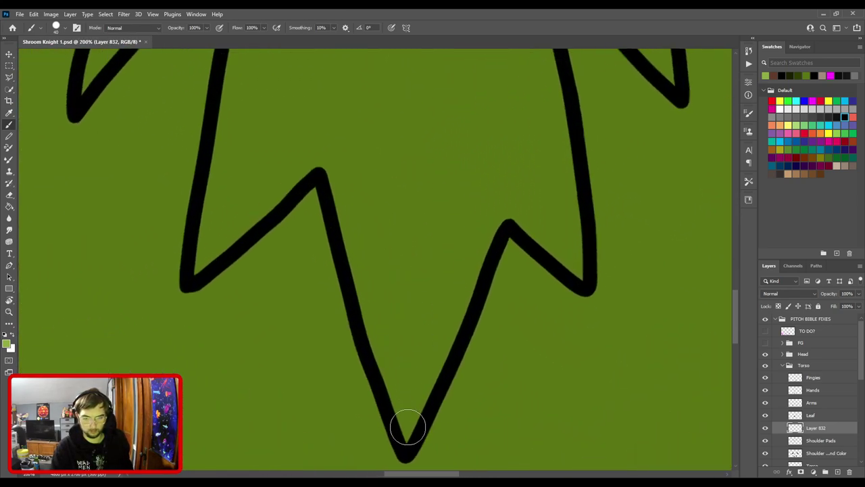
left_click_drag(408, 428, 405, 393)
left_click_drag(377, 321, 339, 170)
mouse_move(340, 172)
left_mouse_down()
mouse_move(468, 301)
mouse_move(444, 270)
mouse_move(413, 282)
mouse_move(399, 298)
mouse_move(433, 279)
mouse_move(331, 372)
left_mouse_up()
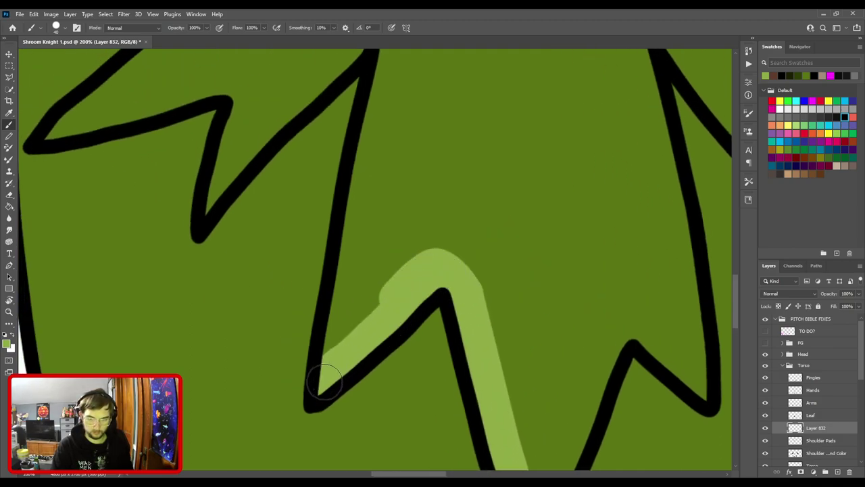
- Continue the light green border from the notch up the left edge of the leaf collar's central section
key("ctrl+plus")
left_click_drag(336, 418, 413, 237)
left_click(368, 297, "ctrl")
key("e")
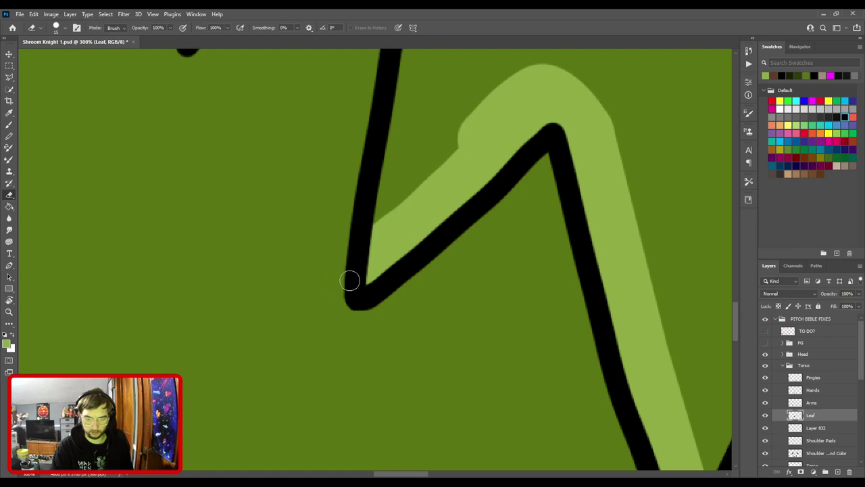
key("b")
left_click(408, 232, "ctrl")
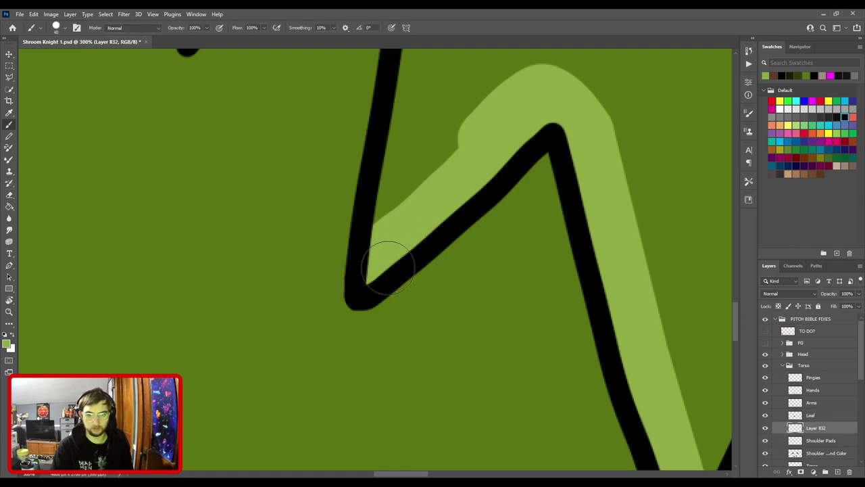
left_click(388, 231)
mouse_move(396, 250)
left_mouse_down()
mouse_move(369, 468)
mouse_move(402, 286)
mouse_move(387, 473)
left_mouse_up()
left_click(400, 218, "shift")
left_click(420, 249, "shift")
- Brush the light green border inside the collar's left points up to the neckline with a size 35 brush
mouse_move(421, 192)
left_mouse_down()
mouse_move(426, 244)
mouse_move(417, 204)
mouse_move(361, 205)
mouse_move(344, 227)
left_mouse_up()
mouse_move(364, 266)
left_mouse_down()
mouse_move(429, 212)
mouse_move(552, 174)
left_mouse_up()
left_click(441, 224, "shift")
mouse_move(441, 224)
left_mouse_down()
mouse_move(368, 300)
mouse_move(380, 292)
left_mouse_up()
mouse_move(351, 356)
left_mouse_down()
mouse_move(358, 323)
mouse_move(382, 282)
mouse_move(366, 305)
mouse_move(395, 209)
mouse_move(441, 303)
mouse_move(434, 282)
mouse_move(410, 268)
mouse_move(207, 319)
mouse_move(152, 348)
mouse_move(196, 302)
mouse_move(331, 227)
left_mouse_up()
mouse_move(280, 276)
left_mouse_down()
mouse_move(357, 340)
mouse_move(401, 234)
mouse_move(315, 232)
mouse_move(285, 217)
mouse_move(236, 220)
mouse_move(333, 174)
left_mouse_up()
mouse_move(363, 212)
left_mouse_down()
mouse_move(380, 327)
mouse_move(372, 265)
mouse_move(470, 190)
mouse_move(420, 324)
mouse_move(458, 218)
left_mouse_up()
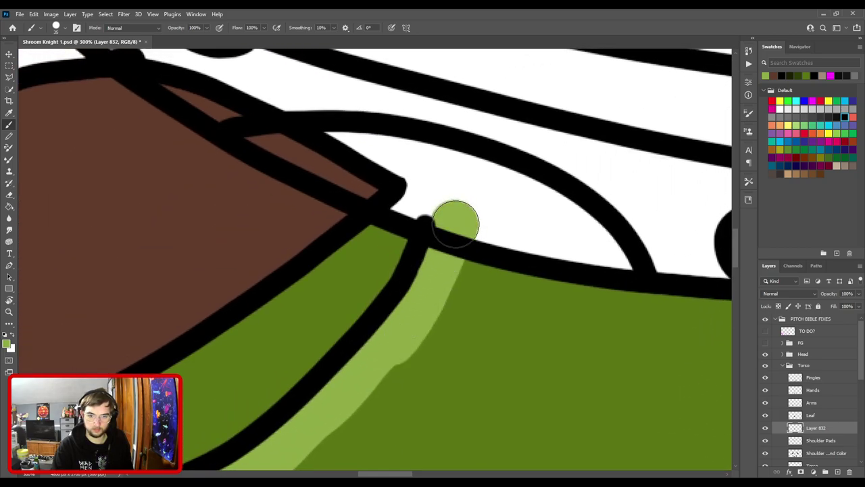
- Brush a straight light green line across the neckline to the start of the collar's right edge
key("ctrl+minus")
key("ctrl+minus")
left_click_drag(522, 301, 299, 278)
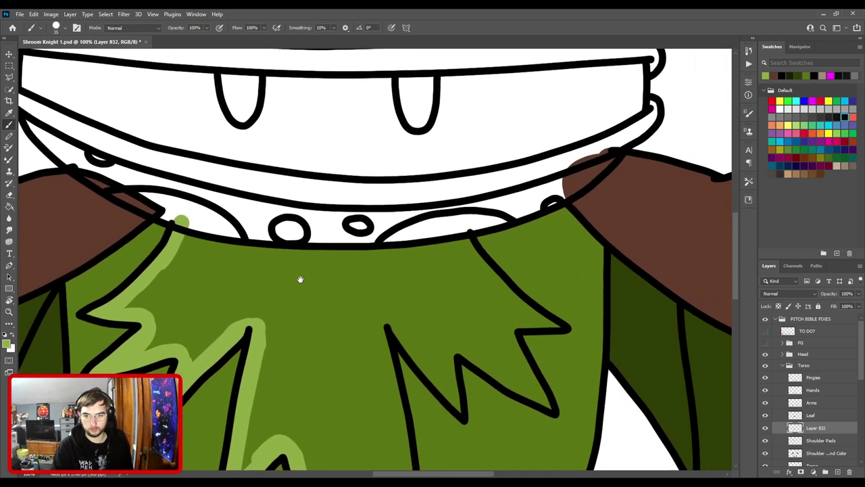
left_click(467, 232, "shift")
- Brush a light green border down the collar's right edge and into its outer points with the size 35 brush
key("ctrl+plus")
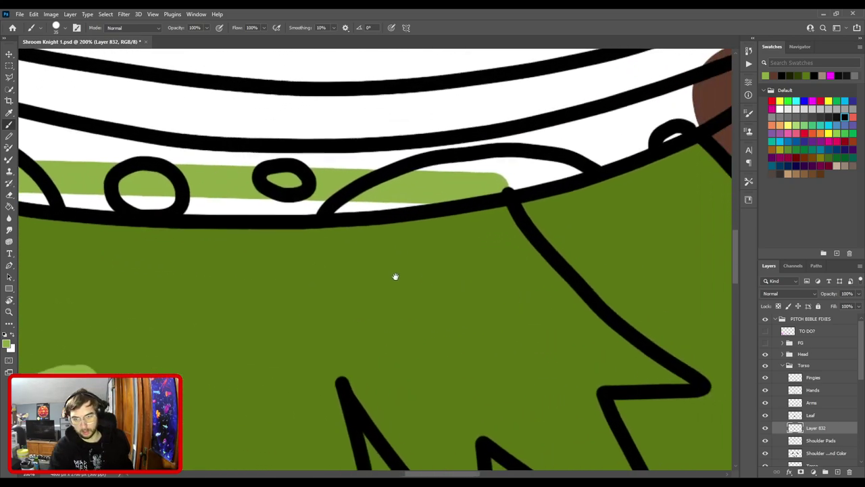
mouse_move(338, 181)
left_mouse_down()
mouse_move(397, 269)
mouse_move(494, 349)
mouse_move(394, 217)
left_mouse_up()
mouse_move(344, 179)
left_mouse_down()
mouse_move(421, 247)
mouse_move(466, 265)
mouse_move(416, 252)
mouse_move(427, 251)
mouse_move(362, 267)
left_mouse_up()
mouse_move(362, 267)
left_mouse_down()
mouse_move(424, 167)
mouse_move(457, 238)
left_mouse_up()
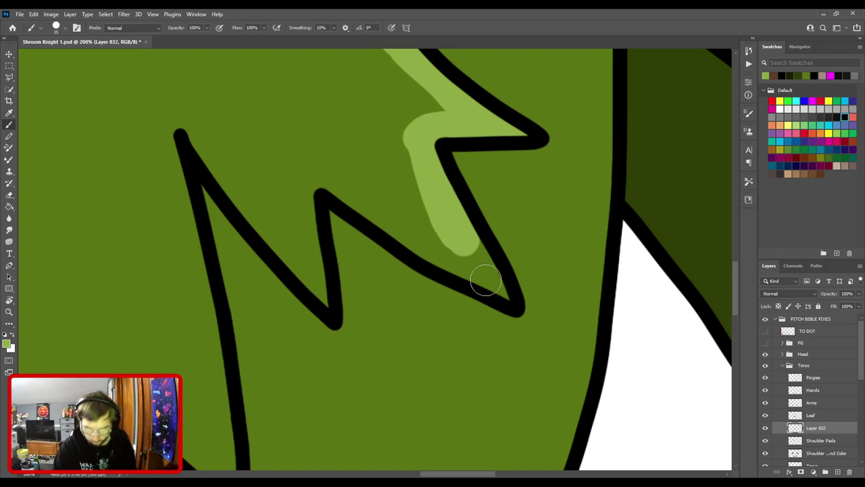
left_click_drag(506, 297, 474, 244)
left_click_drag(493, 285, 436, 231)
mouse_move(474, 265)
left_mouse_down()
mouse_move(560, 325)
mouse_move(514, 307)
mouse_move(460, 257)
mouse_move(392, 228)
left_mouse_up()
- Enlarge the brush and paint the collar's right points light green up to the central section
key("]")
key("]")
key("]")
mouse_move(512, 287)
left_mouse_down()
mouse_move(464, 214)
mouse_move(512, 265)
mouse_move(497, 195)
mouse_move(525, 169)
mouse_move(515, 162)
mouse_move(467, 222)
mouse_move(404, 236)
left_mouse_up()
left_click_drag(404, 236, 538, 209)
mouse_move(522, 203)
left_mouse_down()
mouse_move(529, 301)
mouse_move(487, 248)
left_mouse_up()
mouse_move(522, 275)
left_mouse_down()
mouse_move(566, 343)
mouse_move(521, 294)
mouse_move(527, 308)
mouse_move(457, 209)
mouse_move(547, 308)
mouse_move(498, 228)
mouse_move(502, 218)
left_mouse_up()
left_click_drag(486, 273, 549, 114)
mouse_move(448, 292)
left_mouse_down()
mouse_move(448, 259)
mouse_move(514, 113)
left_mouse_up()
- Close the light green border along the right side of the collar's central section with a size 35 brush
key("[")
mouse_move(465, 378)
left_mouse_down()
mouse_move(463, 357)
mouse_move(518, 222)
mouse_move(565, 177)
mouse_move(454, 309)
mouse_move(482, 341)
left_mouse_up()
key("s")
key("e")
key("v")
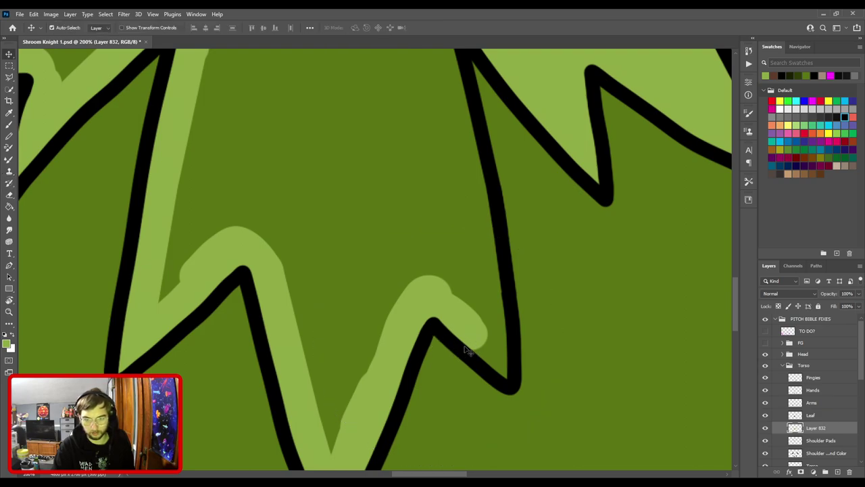
key("b")
mouse_move(482, 354)
left_mouse_down()
mouse_move(489, 218)
mouse_move(457, 332)
mouse_move(409, 145)
mouse_move(434, 118)
left_mouse_up()
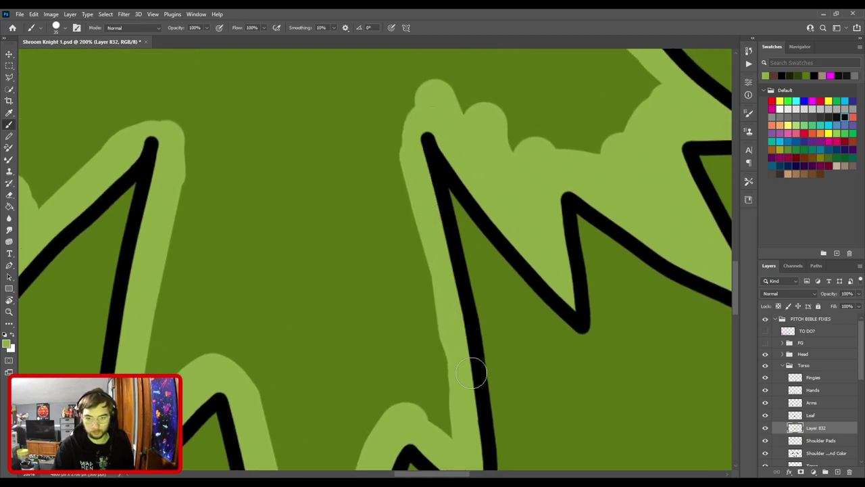
- Fill the inside of the leaf collar with light green
key("ctrl+minus")
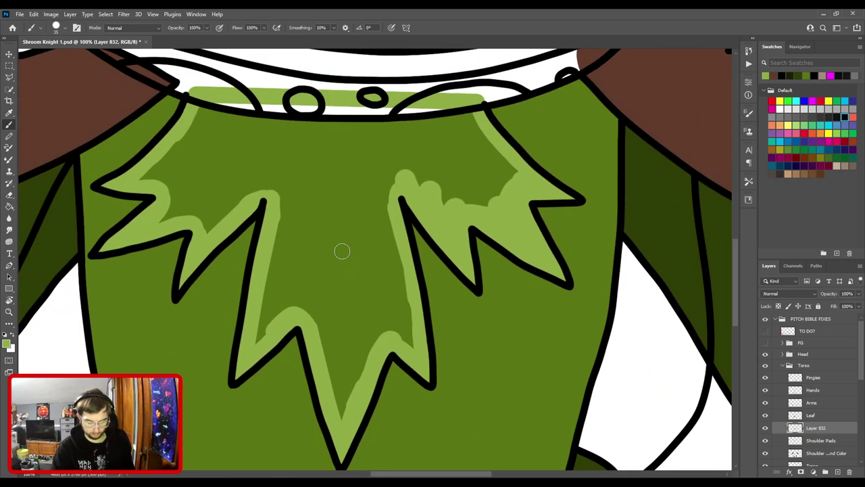
key("g")
left_click(385, 281)
key("b")
- Touch up the black outline at the central section's right notch with a size 5 brush on Leaf, and reselect the light green and its layer
key("ctrl+plus")
left_click_drag(444, 286, 430, 183)
left_click_drag(423, 374, 474, 223)
key("ctrl+plus")
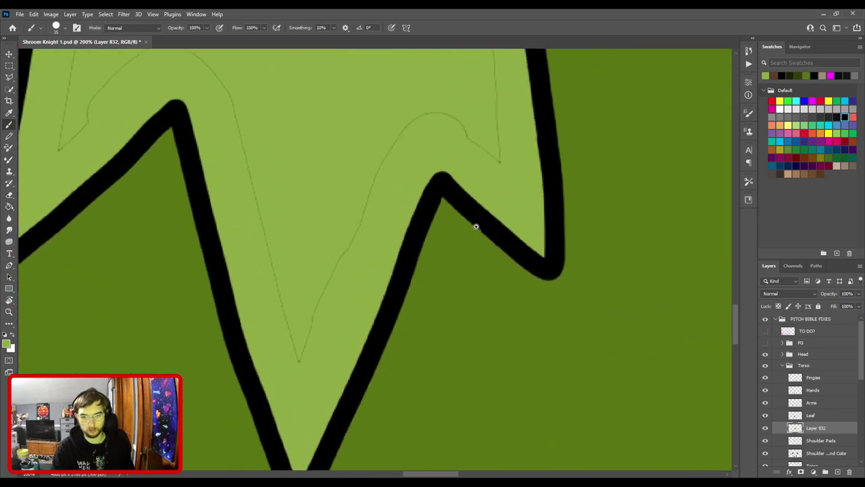
scroll(474, 223, "up", 5)
key("c")
key("v")
left_click(401, 294)
key("i")
left_click(401, 295)
key("b")
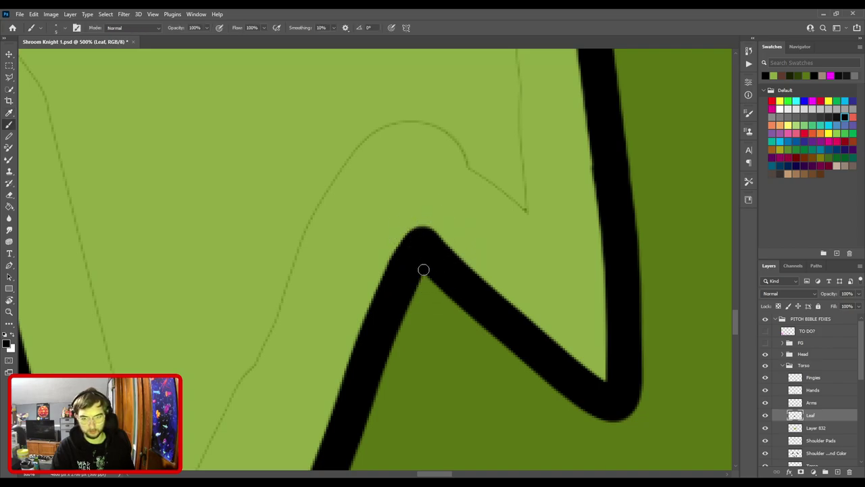
left_click(518, 240, "ctrl")
left_click(527, 239, "alt")
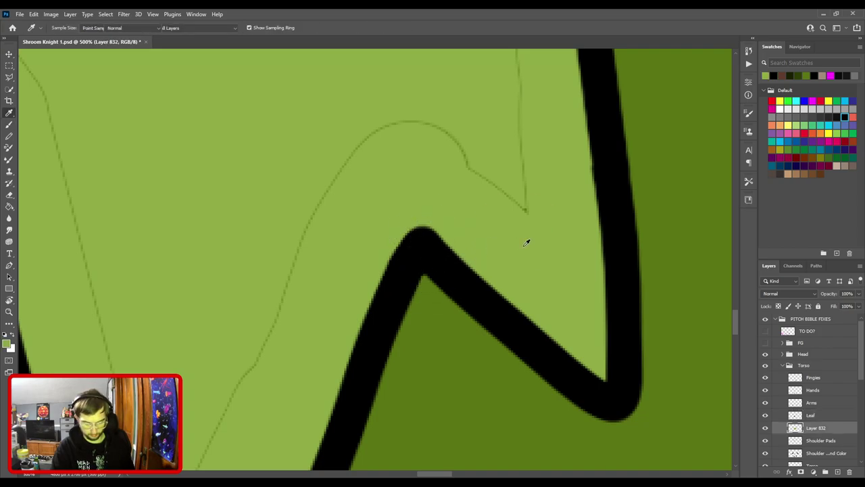
- Brush light green over the thin gap lines left inside the leaf collar with a size 60 to 70 brush
key("ctrl+minus")
scroll(487, 292, "down", 6)
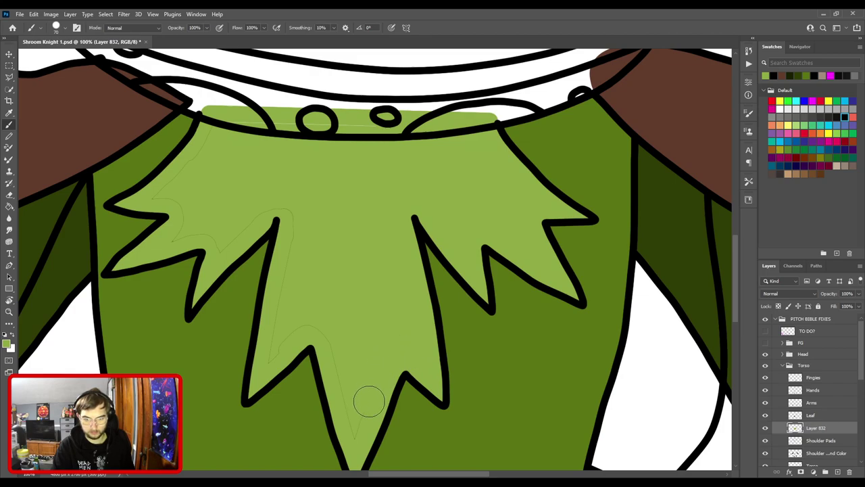
left_click_drag(320, 313, 492, 312)
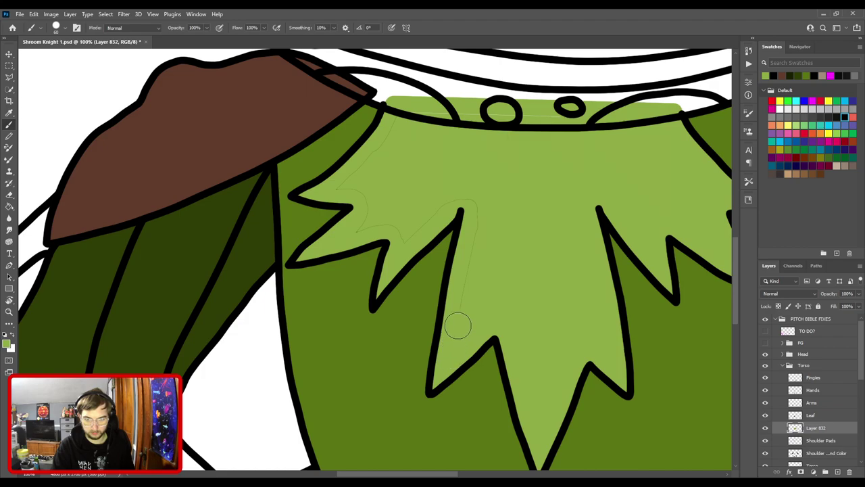
left_click_drag(497, 238, 528, 279)
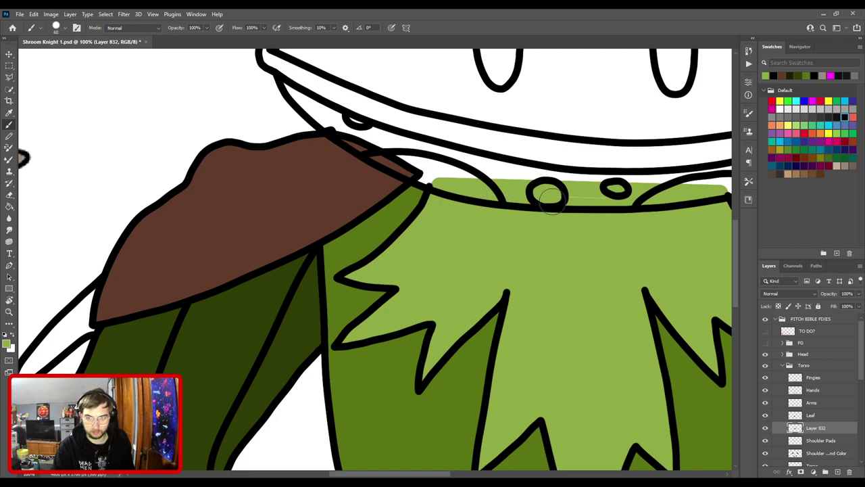
- Rename the light green layer as Leaf Color and add a new layer named Color above Leaf
scroll(687, 218, "down", 6)
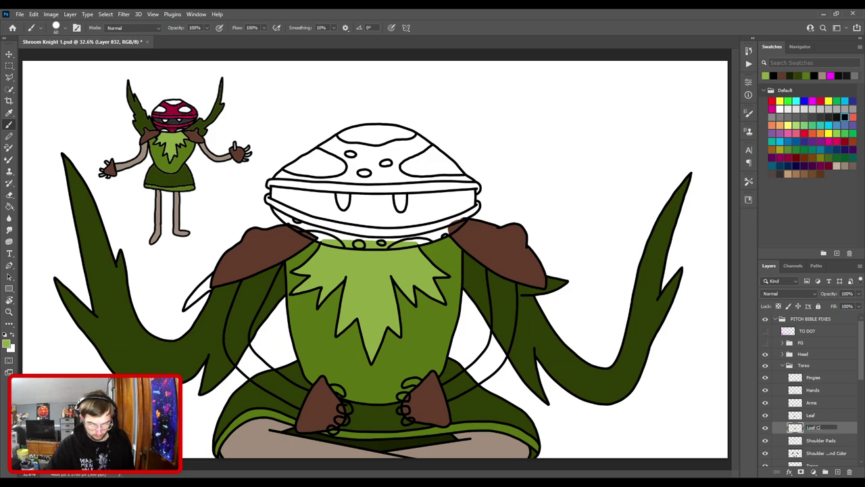
left_click(818, 418)
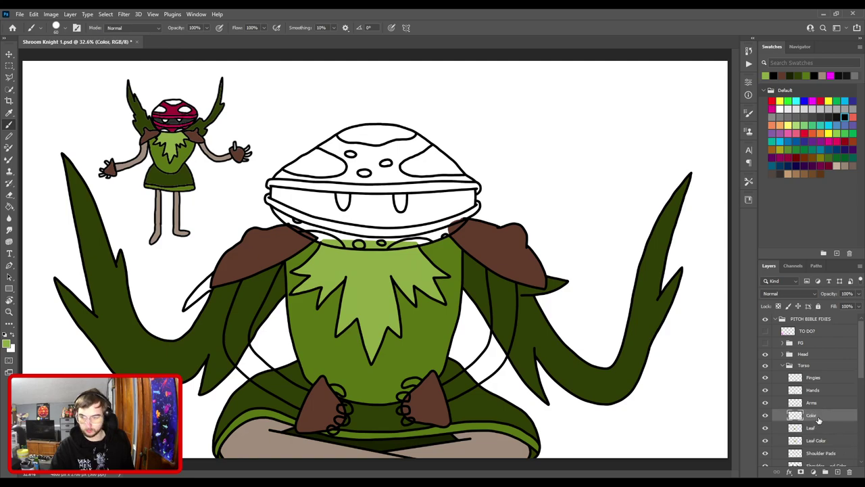
- Sample the legs' beige as the brush colour
left_click(505, 447, "alt")
key("ctrl+plus")
key("ctrl+plus")
left_click_drag(324, 301, 494, 215)
key("ctrl+plus")
key("ctrl+plus")
left_click_drag(472, 170, 485, 319)
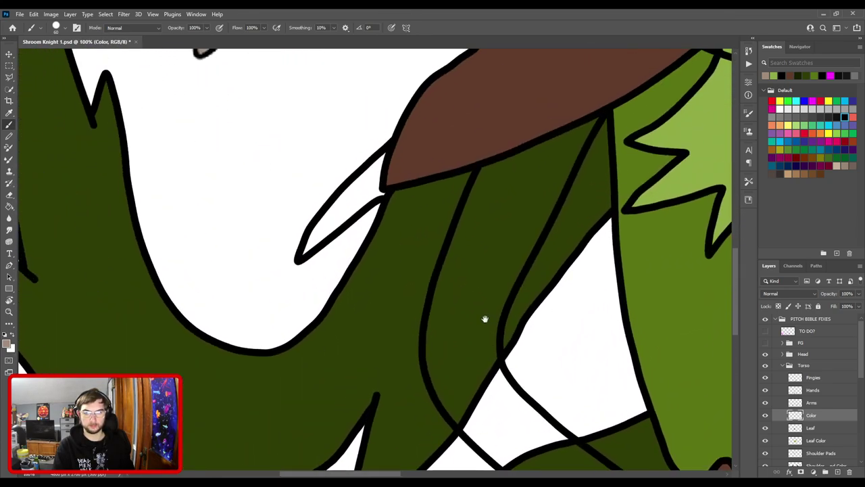
- Select the plant arms' Color layer and paint the blank leaf spike beside the left shoulder pad dark green with a smaller brush
left_click(397, 299, "ctrl")
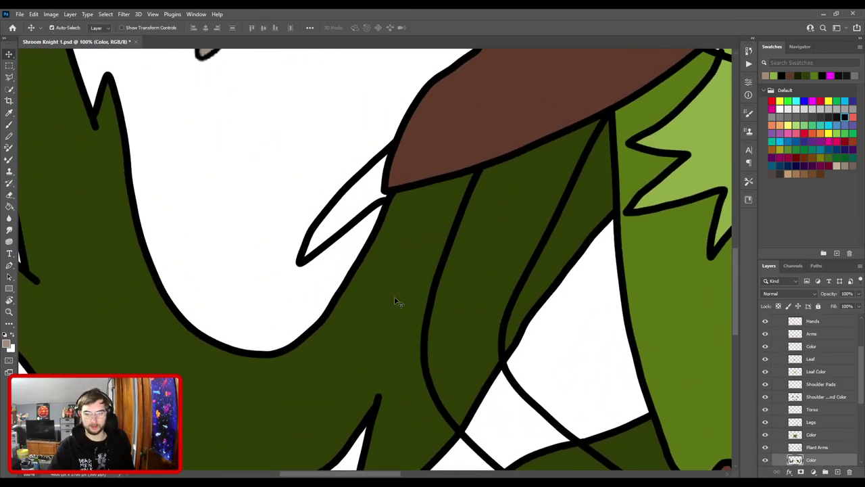
key("ctrl+plus")
left_click_drag(376, 263, 390, 348)
key("bracketleft")
key("bracketleft")
mouse_move(430, 212)
left_mouse_down()
mouse_move(376, 217)
mouse_move(360, 230)
mouse_move(397, 214)
mouse_move(289, 287)
mouse_move(260, 330)
left_mouse_up()
key("bracketleft")
mouse_move(311, 268)
left_mouse_down()
mouse_move(441, 136)
mouse_move(417, 197)
left_mouse_up()
key("ctrl+minus")
key("ctrl+minus")
key("ctrl+minus")
key("ctrl+minus")
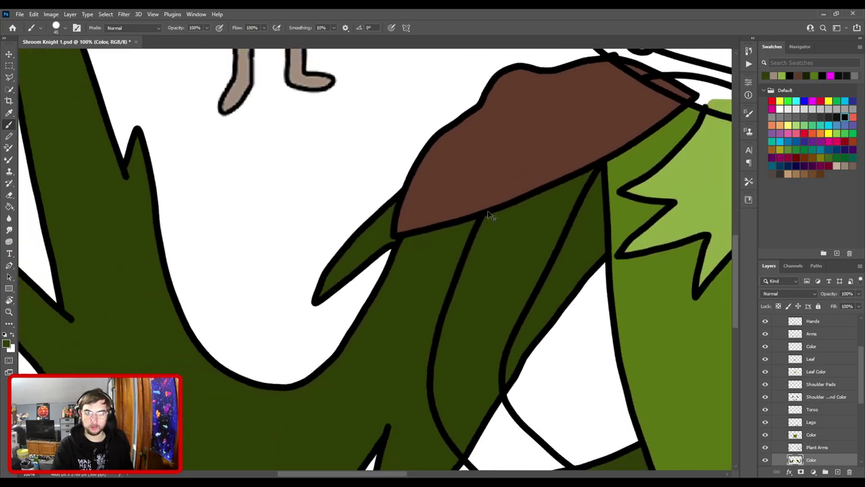
- Select the empty Color layer below Arms and set the foreground colour to beige
left_click_drag(518, 289, 408, 253)
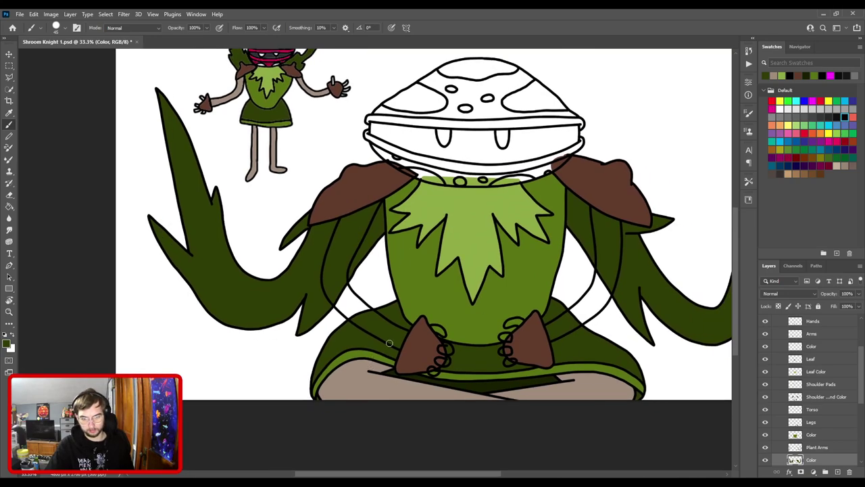
key("v")
scroll(834, 359, "up", 2)
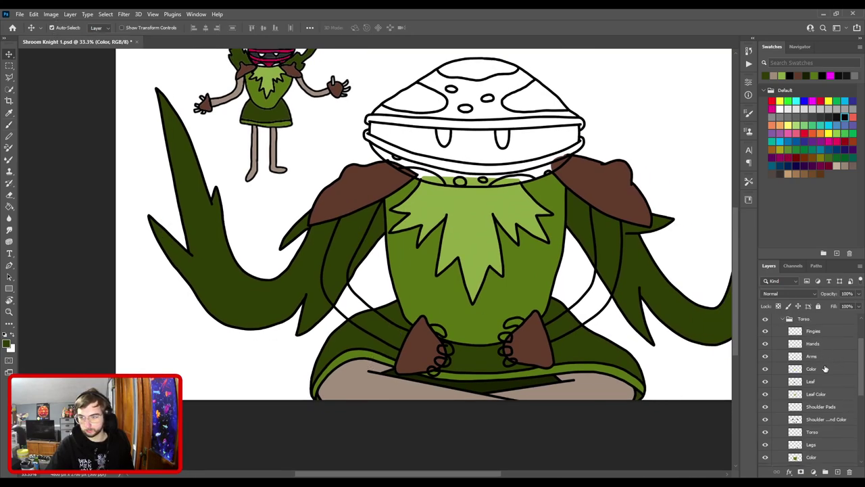
left_click(820, 371)
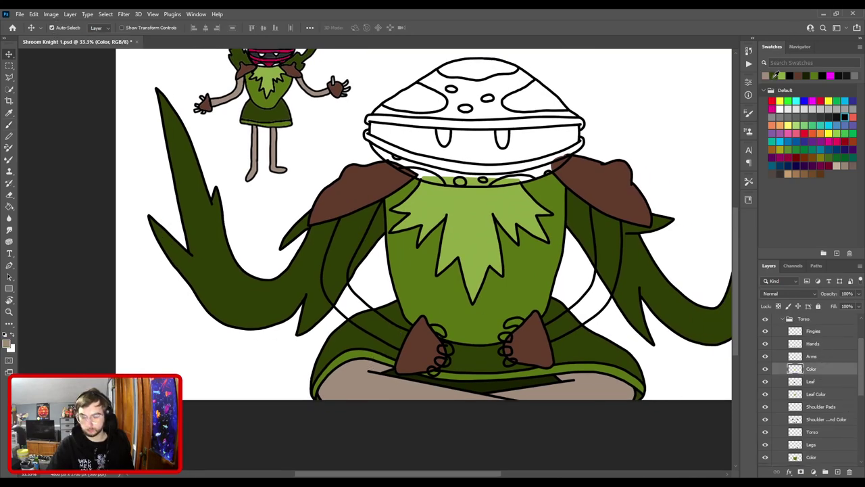
- Paint a beige strip along the left forearm from the hand up to the elbow
key("b")
key("ctrl+plus")
key("ctrl+plus")
left_click_drag(365, 383, 306, 235)
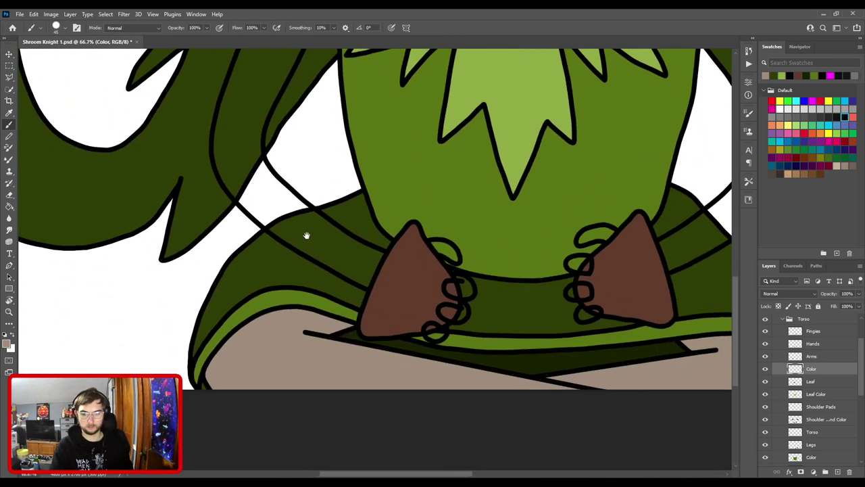
scroll(363, 270, "up", 1)
mouse_move(377, 290)
left_mouse_down()
mouse_move(365, 278)
mouse_move(378, 269)
left_mouse_up()
left_click_drag(305, 222, 407, 307)
left_click(386, 292, "shift")
left_click(350, 267, "shift")
mouse_move(306, 232)
left_mouse_down()
mouse_move(392, 315)
mouse_move(407, 319)
mouse_move(388, 277)
left_mouse_up()
left_click_drag(399, 232, 386, 303)
left_click(386, 294, "shift")
left_click(409, 249, "shift")
- Fill the left upper arm up under the shoulder pad and the remaining elbow and forearm gaps with beige
mouse_move(411, 233)
left_mouse_down()
mouse_move(458, 162)
mouse_move(459, 135)
mouse_move(483, 94)
mouse_move(402, 145)
mouse_move(394, 188)
left_mouse_up()
left_click_drag(391, 215, 444, 127)
left_click(420, 152, "shift")
left_click(410, 186, "shift")
left_click(399, 223, "shift")
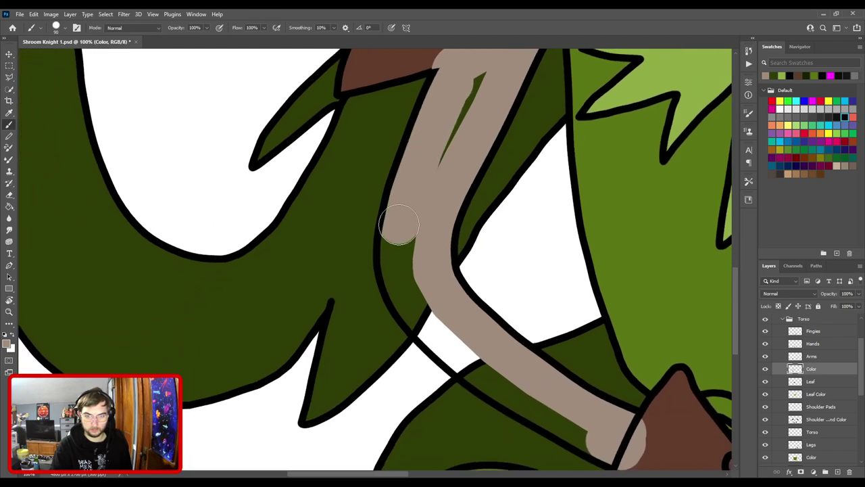
left_click(399, 251, "shift")
left_click_drag(417, 254, 412, 170)
left_click(400, 204, "shift")
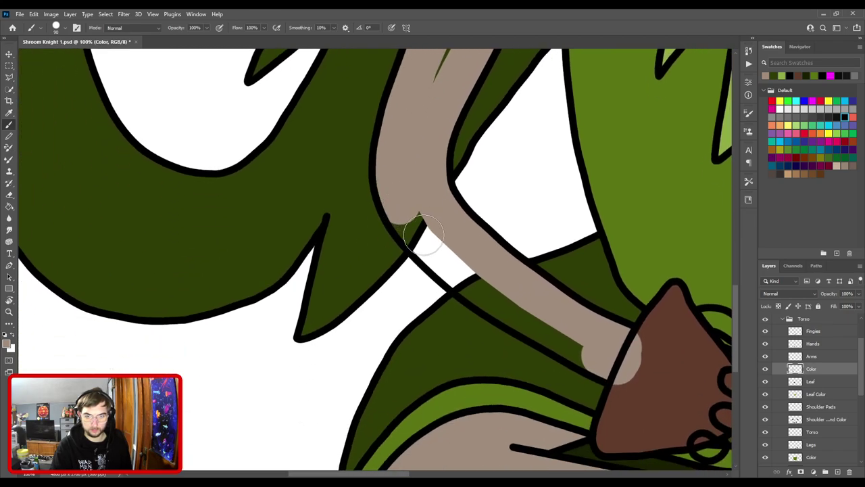
left_click(423, 239, "shift")
left_click(465, 273, "shift")
left_click_drag(474, 281, 376, 241)
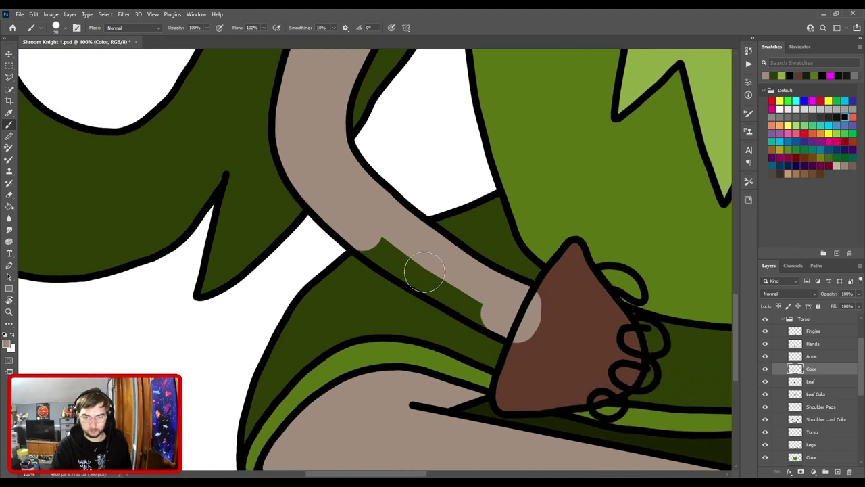
key("ctrl+z")
key("ctrl+z")
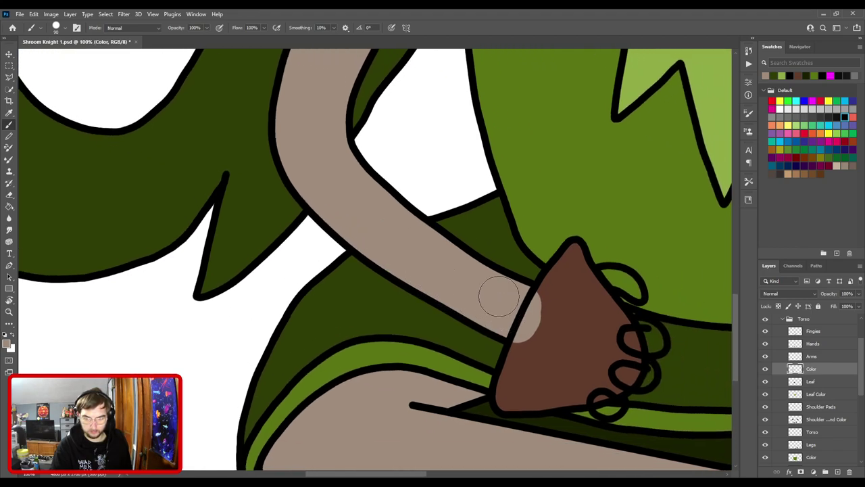
left_click_drag(411, 170, 429, 362)
mouse_move(408, 147)
left_mouse_down()
mouse_move(406, 135)
mouse_move(361, 251)
left_mouse_up()
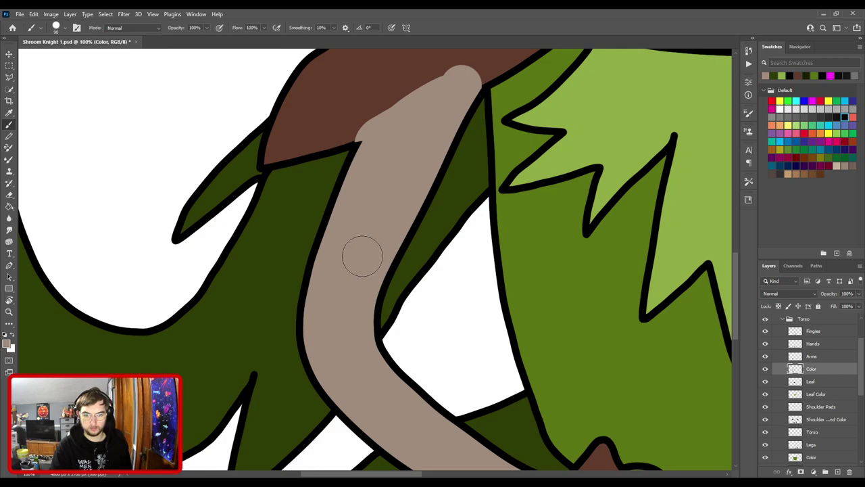
- Move the arms' Color layer down the stack to sit below the shoulder pad colour layer, directly above Torso
key("ctrl+bracketleft")
key("ctrl+bracketleft")
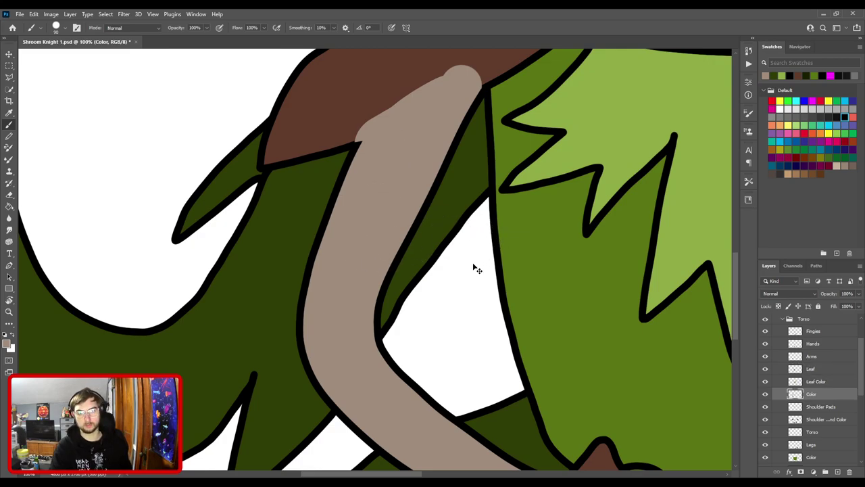
key("ctrl+bracketleft")
key("ctrl+bracketleft")
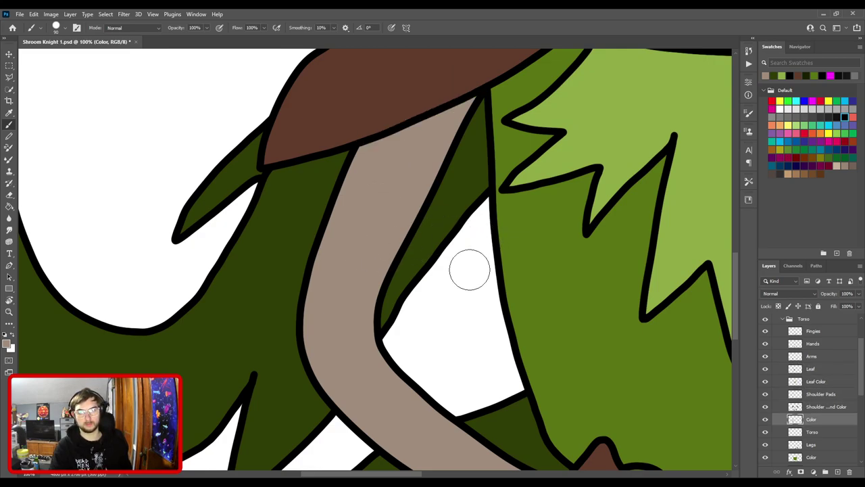
- Paint a beige strip along the inner side of the right arm, from the hand past the elbow to the upper arm
key("ctrl+minus")
left_click_drag(446, 316, 334, 179)
left_click_drag(468, 245, 211, 253)
key("ctrl+plus")
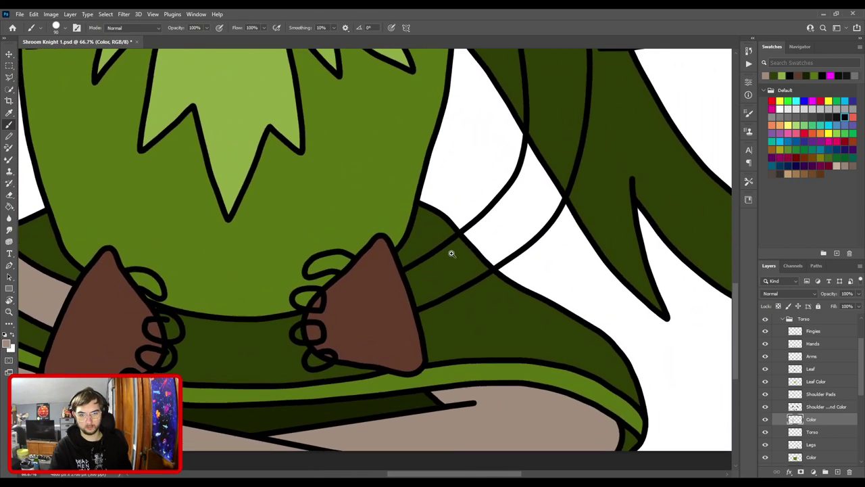
left_click(423, 290)
left_click_drag(480, 259, 379, 363)
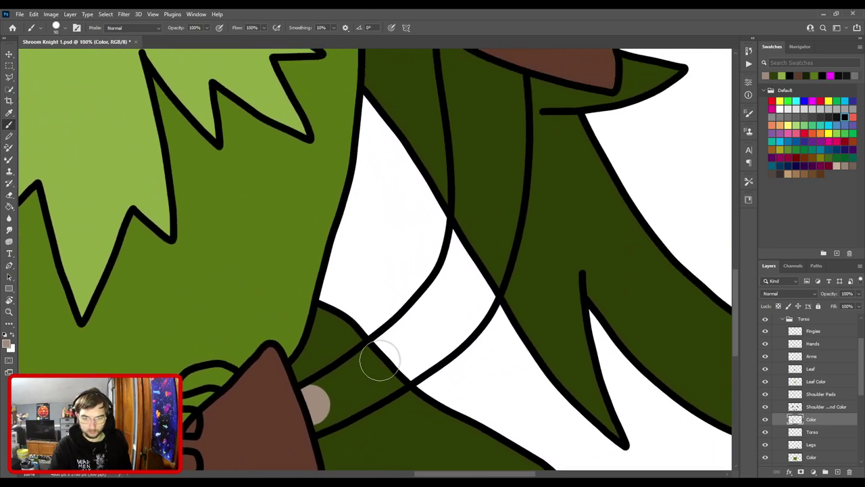
left_click(390, 352, "shift")
left_click(454, 288, "shift")
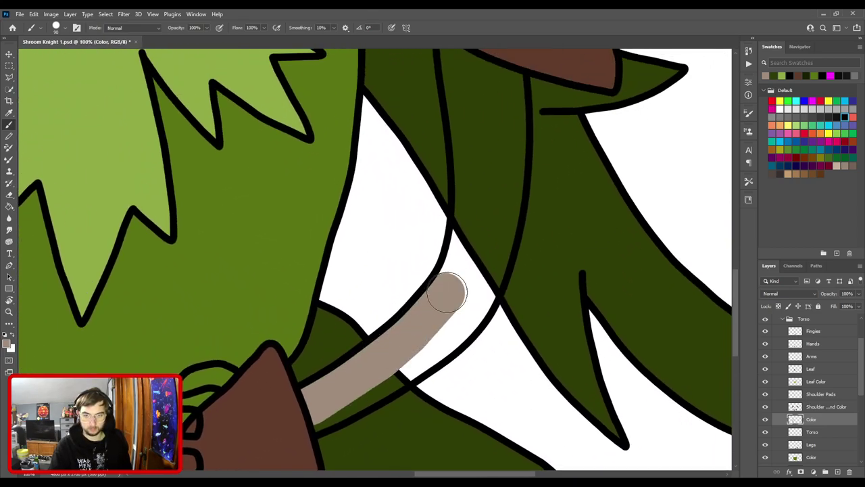
left_click(469, 240, "shift")
left_click(465, 203, "shift")
mouse_move(465, 203)
left_mouse_down()
mouse_move(443, 362)
mouse_move(428, 193)
left_mouse_up()
left_click(442, 286, "shift")
left_click(436, 239, "shift")
left_click(429, 187, "shift")
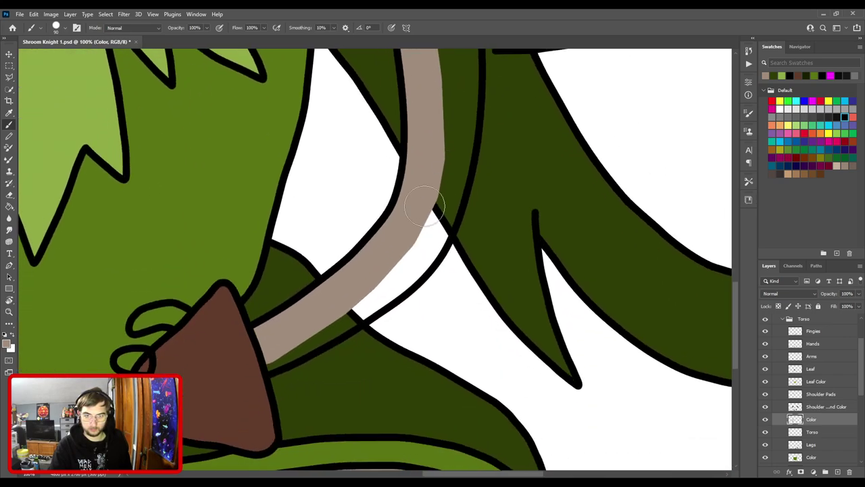
- Fill the outer side of the right forearm, elbow and upper arm with beige up to the outline
left_click_drag(261, 360, 261, 355)
left_click(316, 327, "shift")
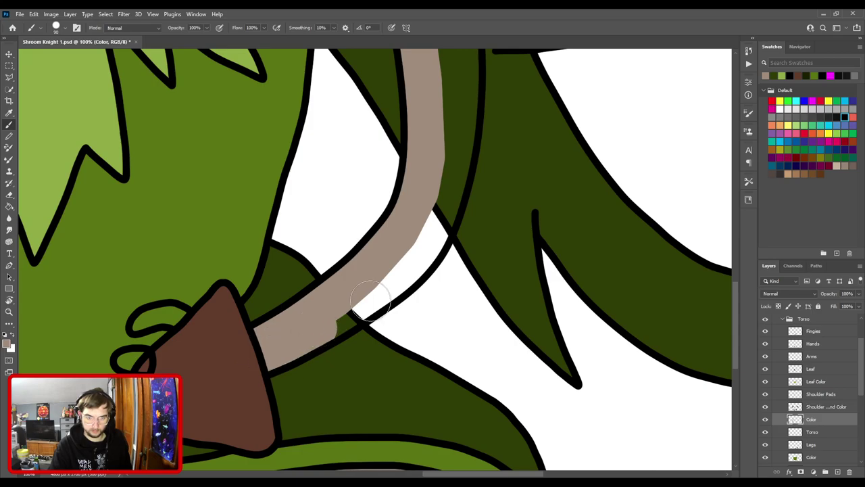
left_click(375, 295, "shift")
left_click(413, 263, "shift")
left_click(431, 232, "shift")
mouse_move(440, 201)
left_mouse_down()
mouse_move(384, 305)
mouse_move(401, 199)
left_mouse_up()
left_click(388, 301, "shift")
mouse_move(403, 155)
left_mouse_down()
mouse_move(401, 117)
mouse_move(375, 91)
mouse_move(385, 169)
left_mouse_up()
left_click_drag(372, 328, 418, 229)
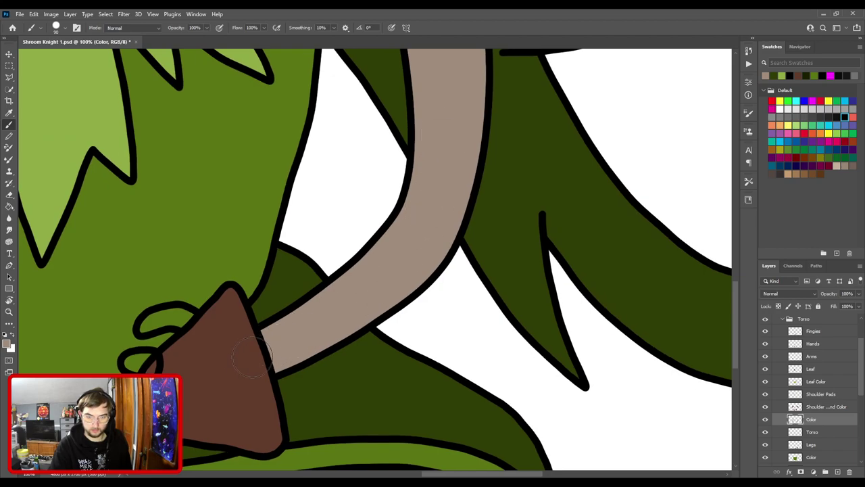
- Save the document with the whole figure in view
key("ctrl+minus")
key("ctrl+minus")
key("ctrl+minus")
left_click_drag(295, 216, 435, 289)
scroll(398, 229, "down", 1)
key("ctrl+s")
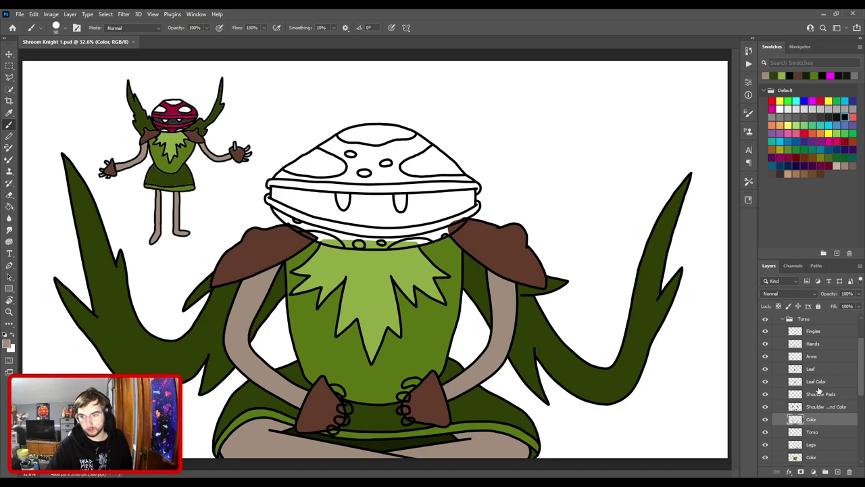
- Add a new layer named Color directly above the Hands layer, below Fingies
scroll(819, 390, "up", 1)
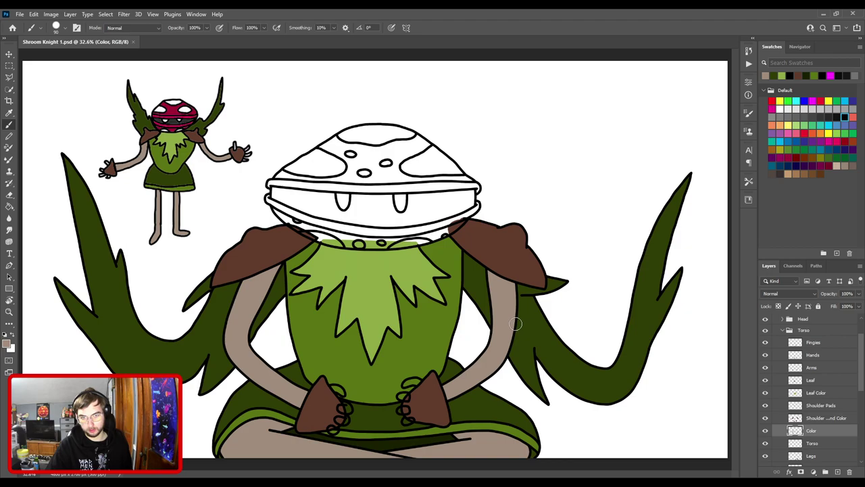
left_click(816, 356)
key("ctrl+shift+n")
type("Color")
key("Return")
- Examine the hands and fingers of the reference figure to check their colouring
key("ctrl+plus")
key("ctrl+plus")
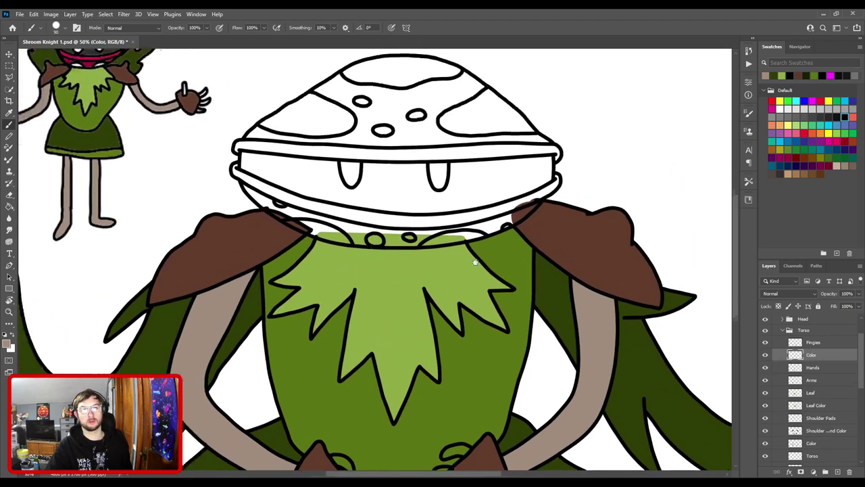
left_click_drag(202, 228, 494, 268)
key("ctrl+plus")
key("ctrl+plus")
left_click_drag(404, 230, 263, 457)
key("ctrl+plus")
key("ctrl+plus")
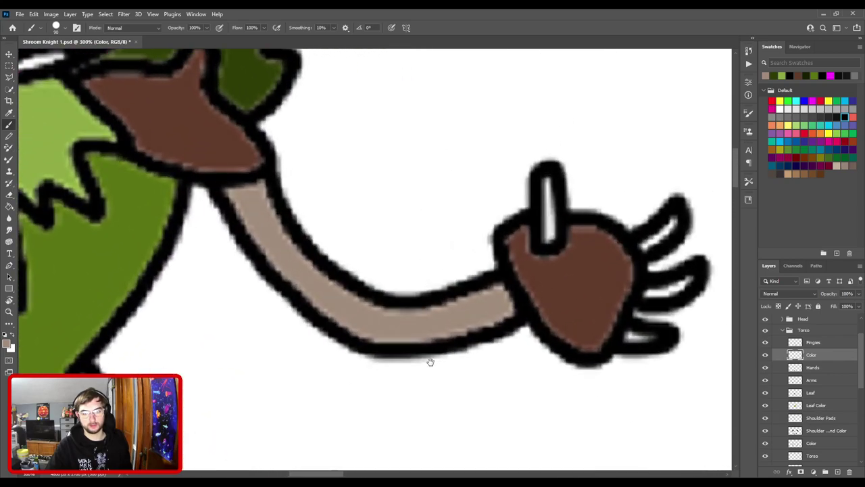
left_click_drag(559, 309, 361, 324)
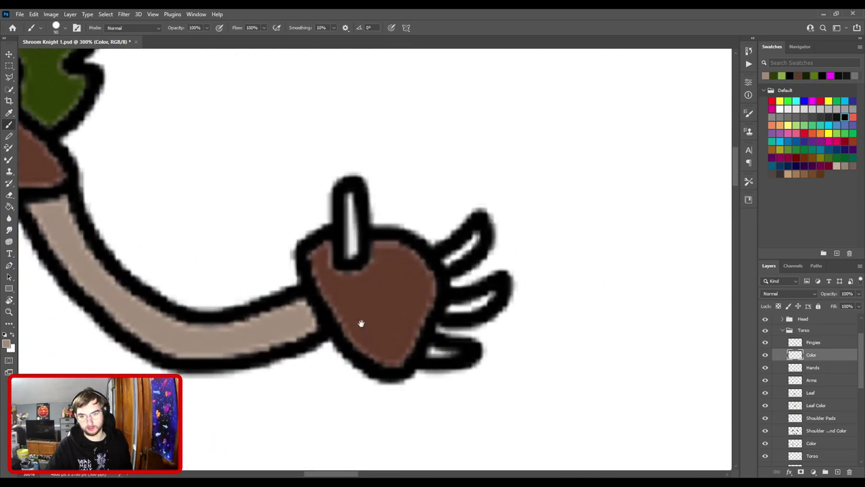
scroll(361, 324, "down", 5)
left_click_drag(361, 323, 535, 305)
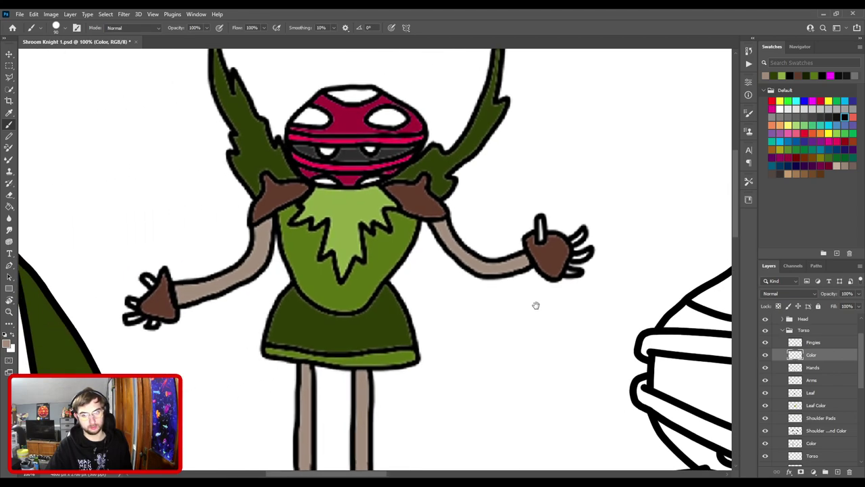
scroll(536, 306, "down", 3)
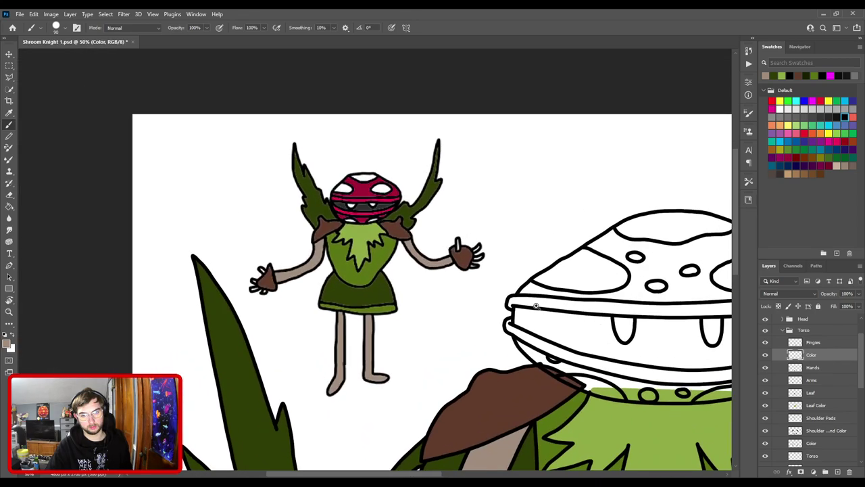
left_click_drag(544, 371, 356, 229)
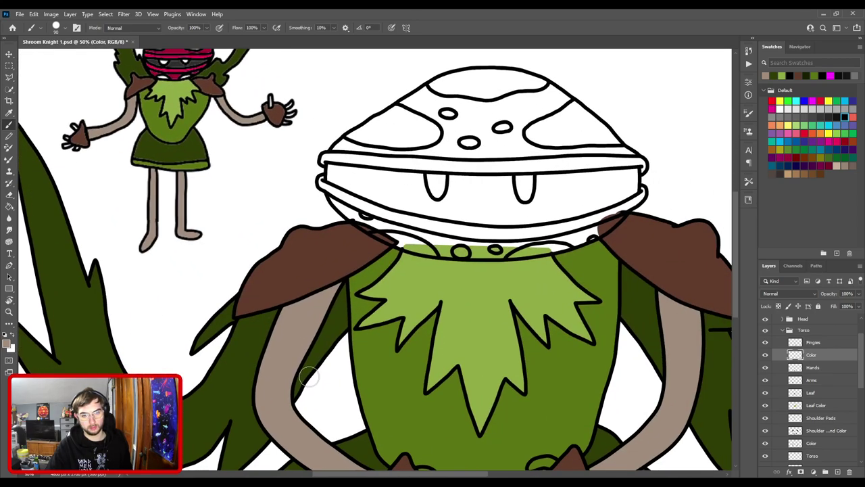
- Sample the arm's beige and set a lighter shade of it as the foreground colour for the brush
key("i")
left_click(285, 348)
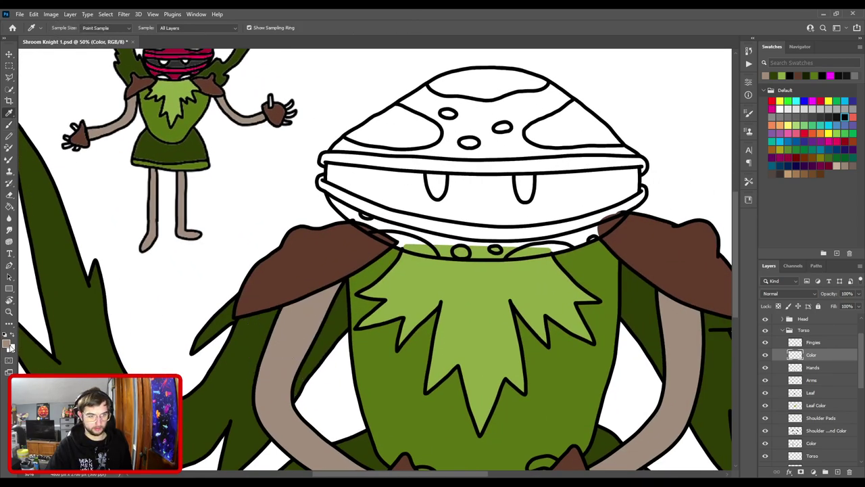
key("b")
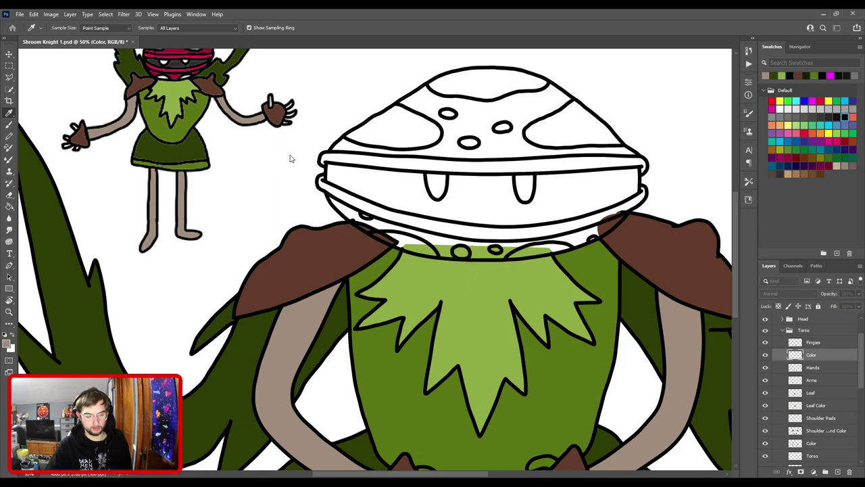
key("b")
key("ctrl+minus")
key("ctrl+minus")
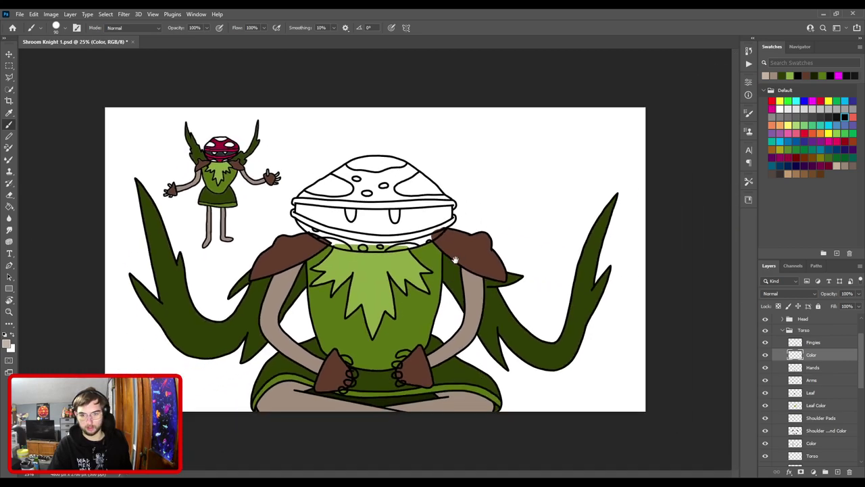
- Paint the four fingers of the left hand light beige with a 25 px brush
scroll(455, 258, "up", 5)
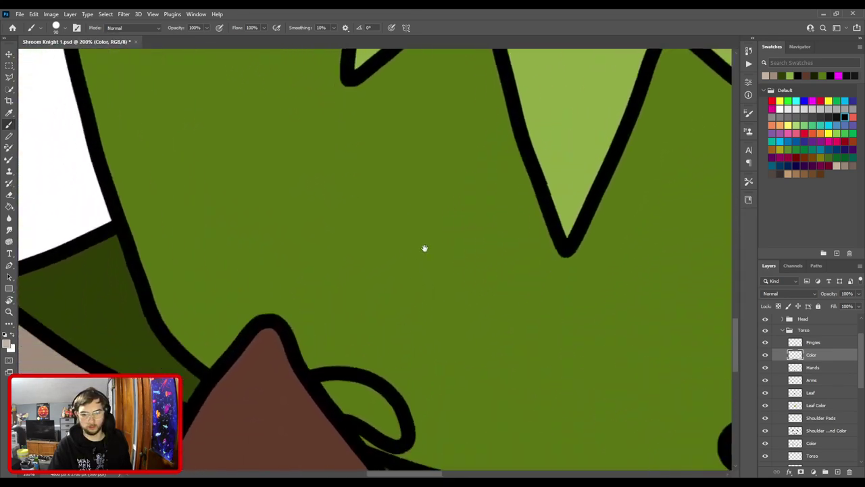
left_click_drag(424, 248, 457, 149)
mouse_move(406, 308)
left_mouse_down()
mouse_move(372, 286)
mouse_move(408, 297)
mouse_move(438, 329)
mouse_move(416, 264)
mouse_move(417, 225)
mouse_move(453, 262)
mouse_move(440, 247)
mouse_move(455, 272)
mouse_move(447, 283)
mouse_move(422, 284)
mouse_move(387, 264)
mouse_move(404, 253)
mouse_move(430, 274)
mouse_move(433, 257)
mouse_move(447, 273)
left_mouse_up()
mouse_move(440, 282)
left_mouse_down()
mouse_move(464, 229)
mouse_move(488, 202)
left_mouse_up()
mouse_move(426, 267)
left_mouse_down()
mouse_move(415, 249)
mouse_move(440, 263)
mouse_move(439, 251)
mouse_move(457, 267)
mouse_move(459, 249)
mouse_move(469, 270)
left_mouse_up()
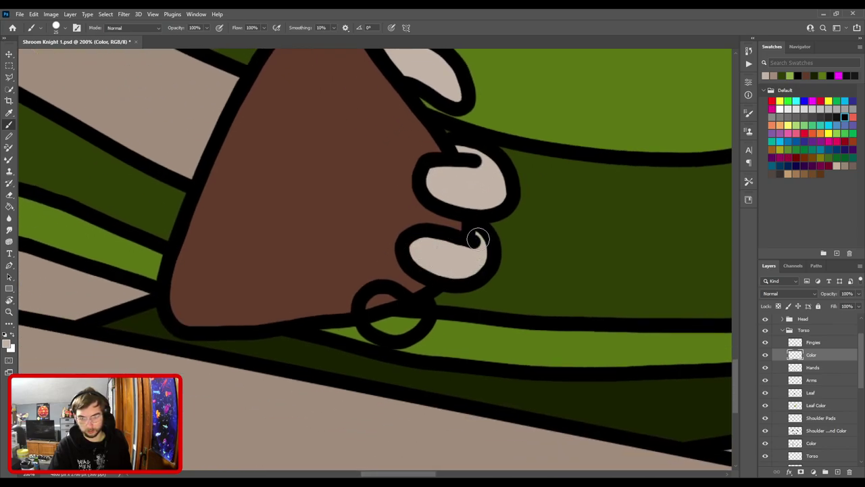
left_click_drag(415, 272, 479, 238)
mouse_move(443, 271)
left_mouse_down()
mouse_move(482, 283)
mouse_move(453, 292)
left_mouse_up()
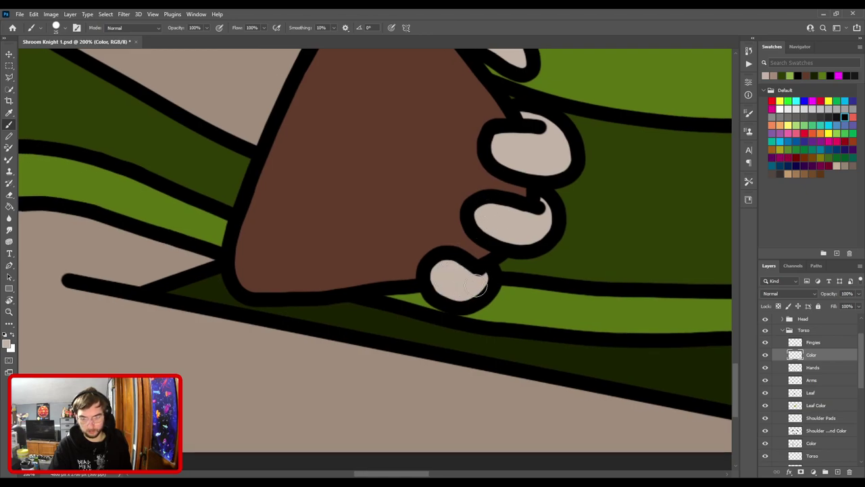
- Paint the four fingers of the right hand light beige with a small brush, and save the document
key("ctrl+minus")
key("ctrl+minus")
left_click_drag(537, 224, 334, 321)
key("ctrl+plus")
key("ctrl+plus")
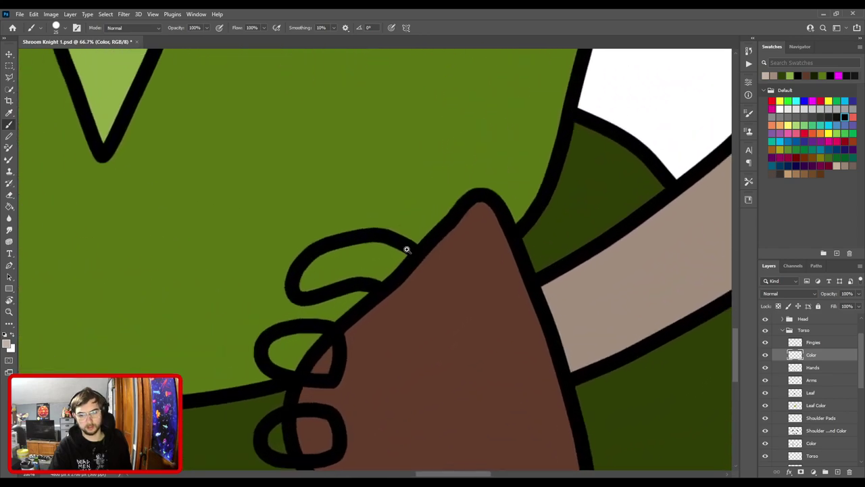
scroll(412, 251, "up", 3)
mouse_move(271, 298)
left_mouse_down()
mouse_move(309, 257)
mouse_move(386, 237)
mouse_move(406, 265)
mouse_move(295, 293)
left_mouse_up()
left_click_drag(342, 326, 455, 197)
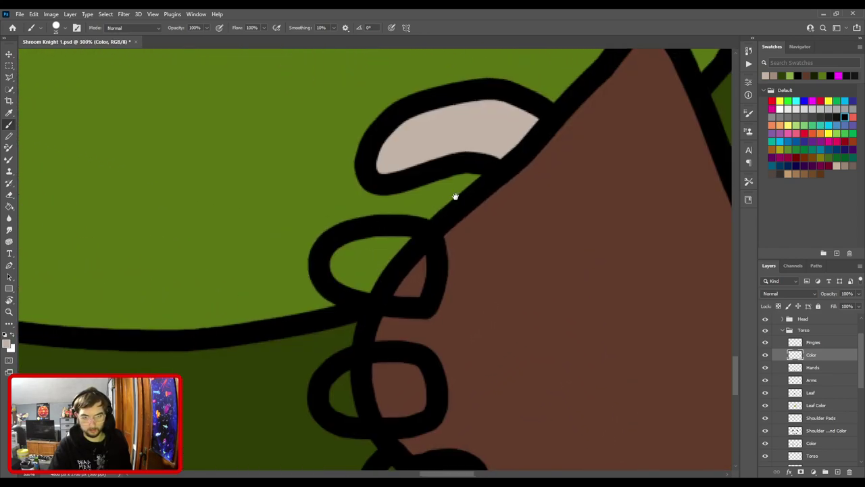
mouse_move(383, 273)
left_mouse_down()
mouse_move(360, 255)
mouse_move(395, 255)
mouse_move(409, 245)
mouse_move(421, 257)
mouse_move(415, 282)
mouse_move(383, 287)
left_mouse_up()
left_click_drag(356, 322, 414, 193)
mouse_move(422, 255)
left_mouse_down()
mouse_move(466, 249)
mouse_move(472, 272)
mouse_move(446, 264)
left_mouse_up()
mouse_move(462, 372)
left_mouse_down()
mouse_move(454, 348)
mouse_move(475, 363)
mouse_move(498, 370)
left_mouse_up()
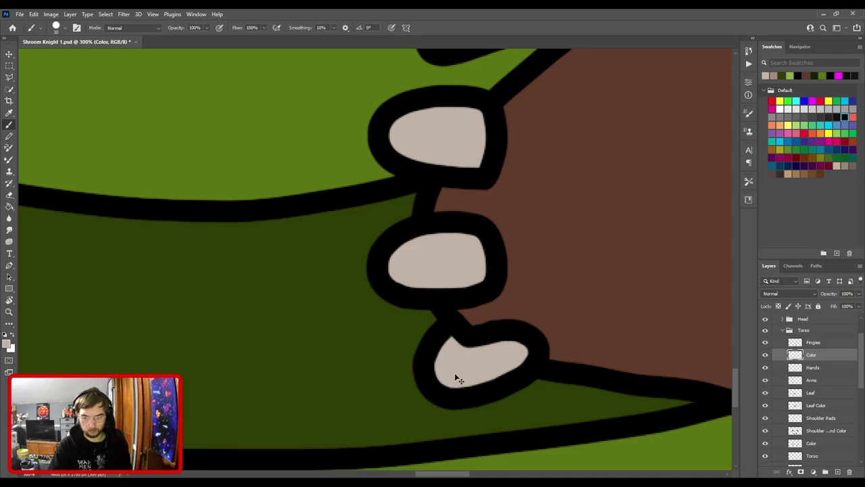
key("ctrl+0")
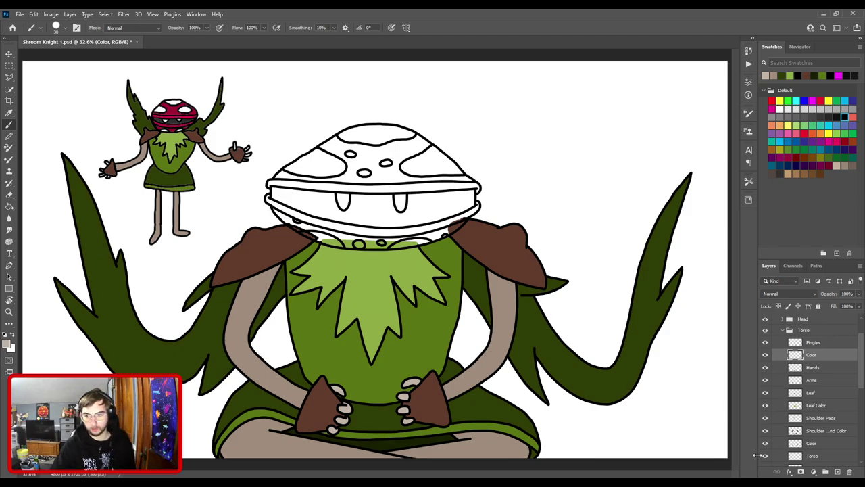
- Set up a 1200 px arm-beige brush on a new layer clipped to the finger colours, and merge that layer down
left_click(829, 471)
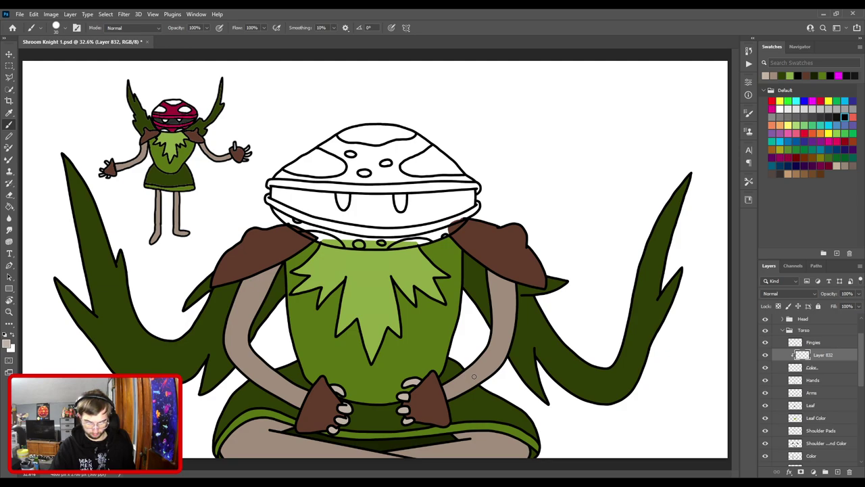
key("i")
key("b")
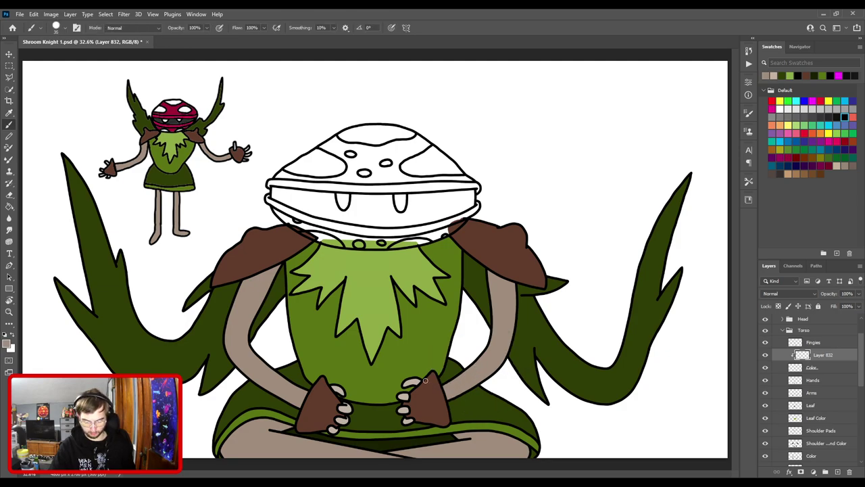
key("bracketright")
key("bracketright")
key("bracketright")
key("bracketright")
key("bracketright")
key("bracketright")
key("bracketright")
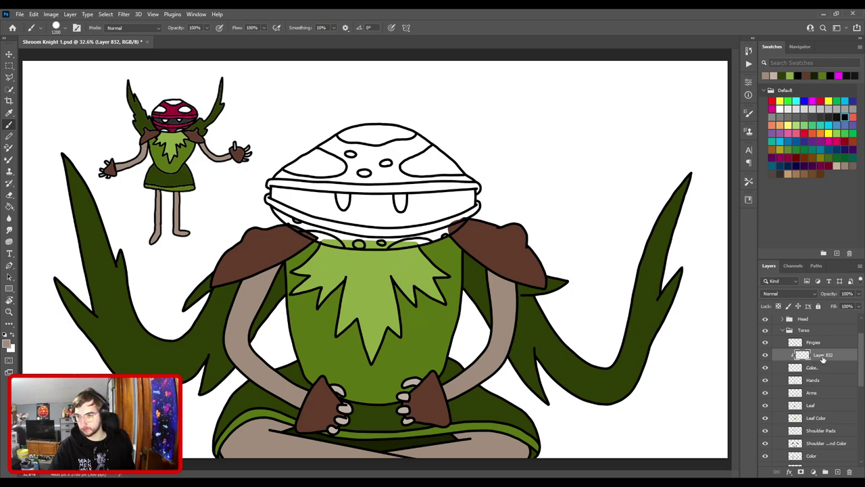
key("ctrl+e")
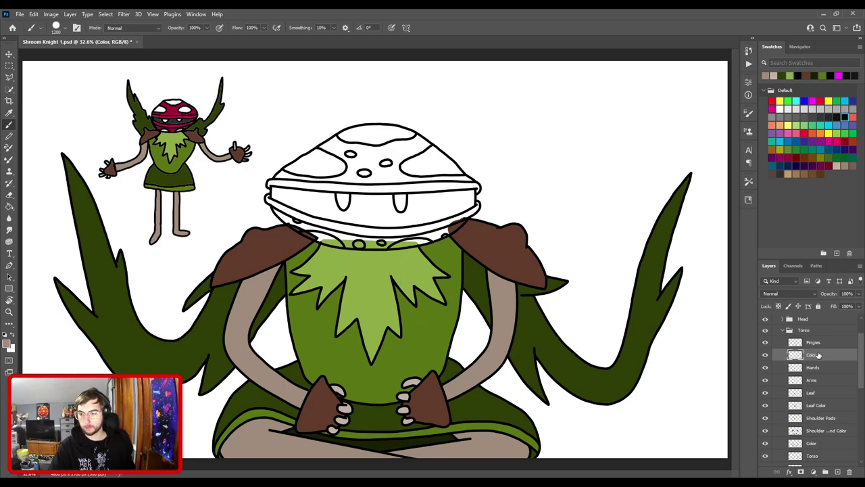
- Add a layer named Red beneath the line art inside the Head group
left_click(783, 331)
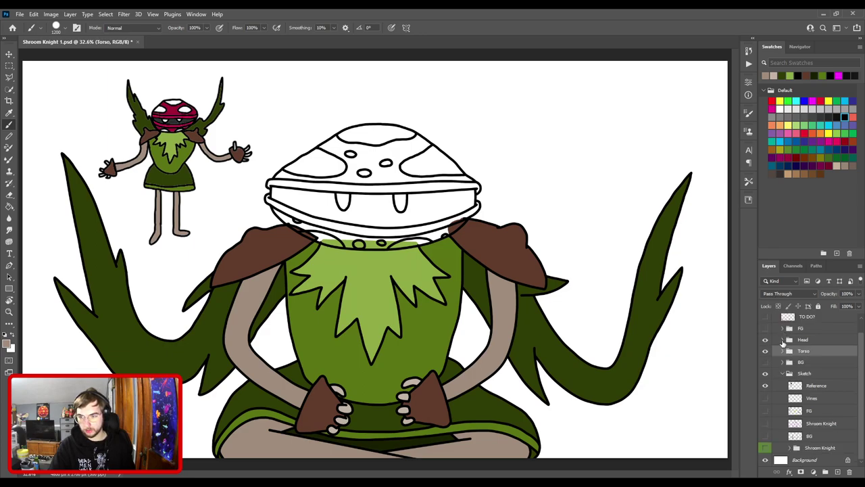
left_click(783, 339)
left_click(765, 390)
left_click(765, 390)
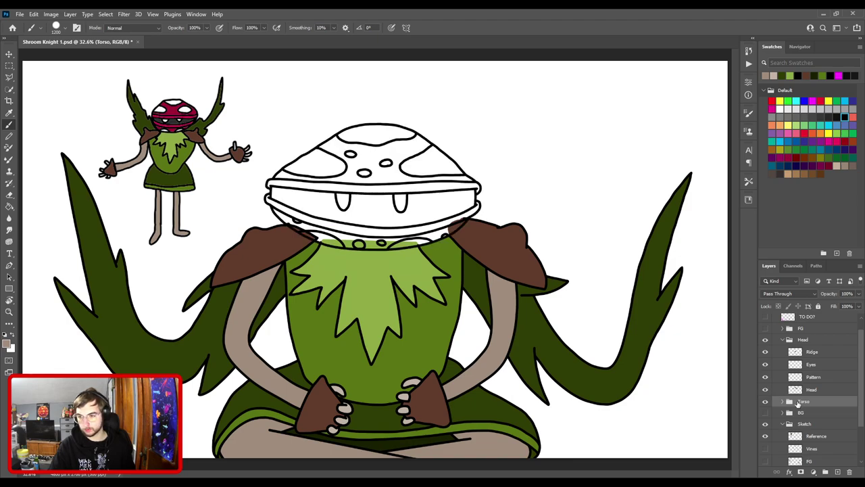
left_click(839, 472)
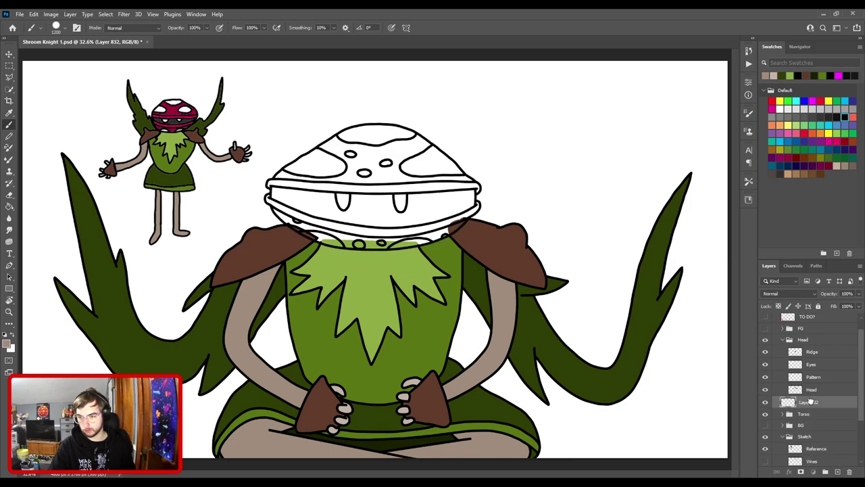
left_click_drag(811, 391, 812, 393)
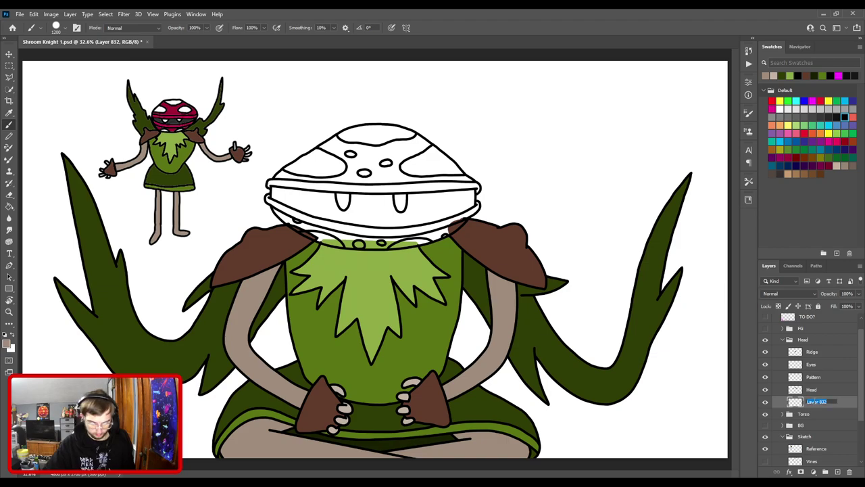
type("Red")
key("Return")
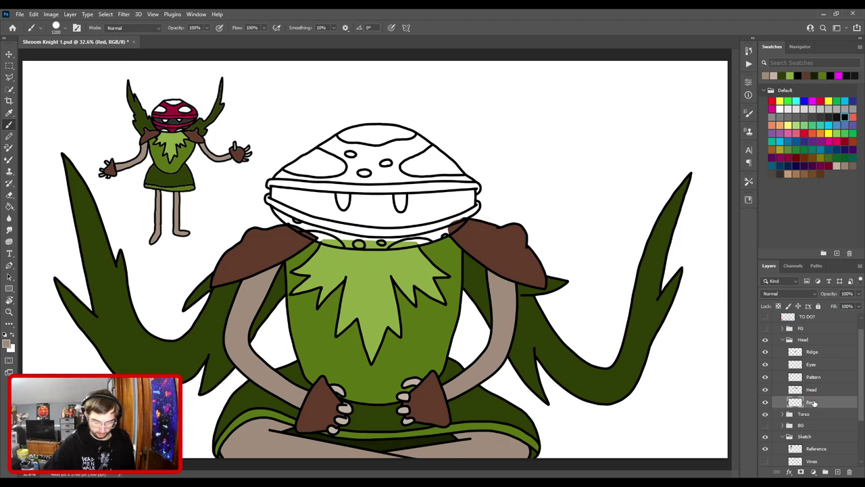
- Sample the dark red of the reference figure's mushroom head as the foreground colour
key("i")
key("ctrl+plus")
left_click_drag(278, 209, 502, 321)
key("ctrl+plus")
key("ctrl+plus")
key("ctrl+plus")
left_click(428, 262)
key("ctrl+minus")
key("ctrl+minus")
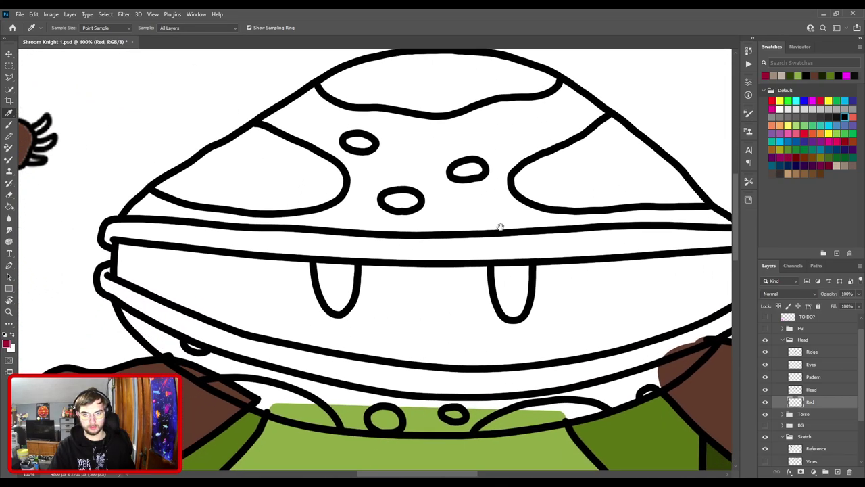
- Paint dark red inside the left edge of the head with a 125 px brush
key("b")
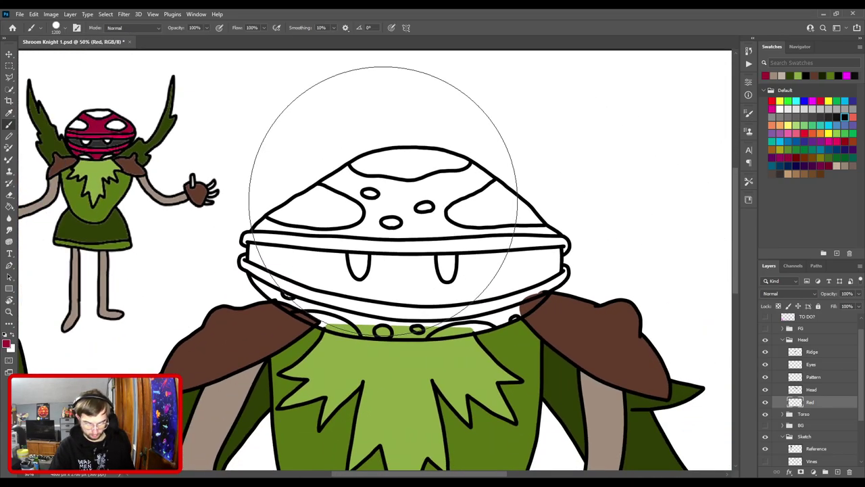
key("ctrl+plus")
left_click_drag(431, 309, 511, 301)
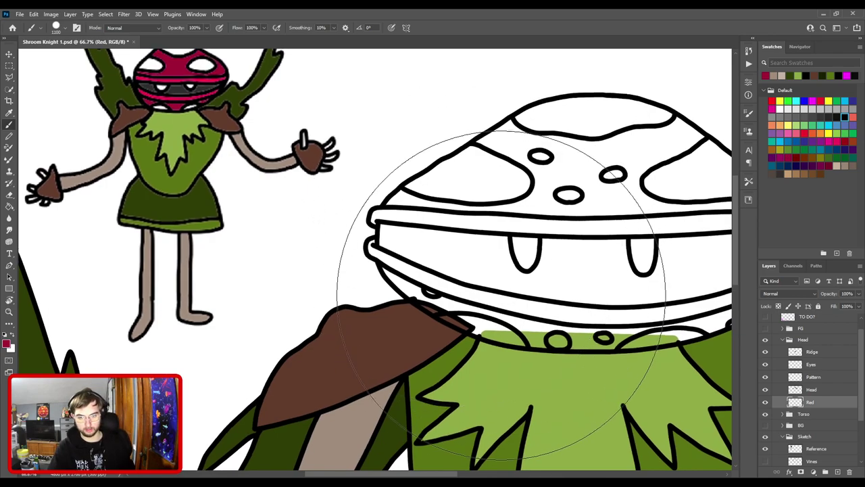
key("ctrl+plus")
mouse_move(505, 334)
left_mouse_down()
mouse_move(416, 267)
mouse_move(409, 206)
left_mouse_up()
left_click(408, 206, "shift")
left_click(415, 184, "shift")
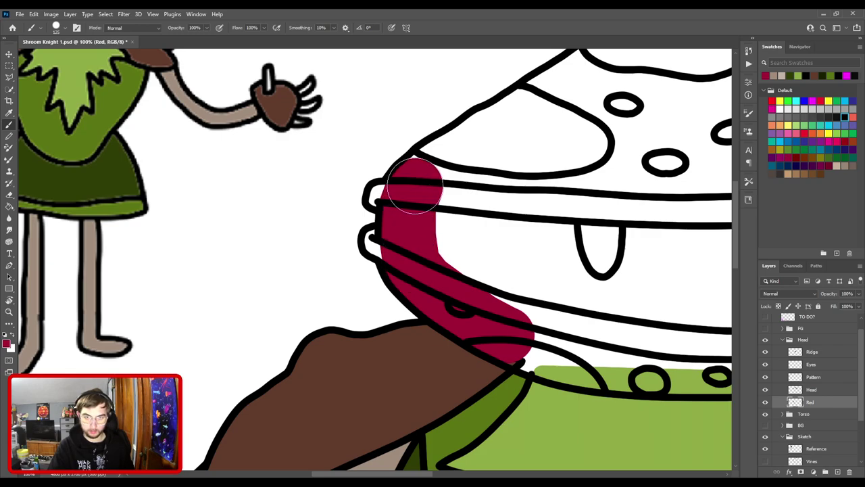
- Continue the dark red border along the inside of the mushroom cap's upper outline
left_click_drag(501, 166, 410, 320)
left_click(374, 304, "shift")
mouse_move(401, 286)
left_mouse_down()
mouse_move(427, 280)
mouse_move(481, 232)
left_mouse_up()
left_click(509, 222, "shift")
left_click(546, 202, "shift")
left_click_drag(550, 223, 279, 282)
mouse_move(398, 261)
left_mouse_down()
mouse_move(446, 277)
mouse_move(505, 317)
mouse_move(297, 241)
left_mouse_up()
left_click(505, 317, "shift")
left_click(335, 268, "shift")
- Paint dark red down the right side and along the lower edge of the head to close the border
mouse_move(356, 283)
left_mouse_down()
mouse_move(413, 339)
mouse_move(439, 273)
left_mouse_up()
left_click(447, 306, "shift")
mouse_move(443, 318)
left_mouse_down()
mouse_move(429, 344)
mouse_move(377, 384)
left_mouse_up()
mouse_move(336, 392)
left_mouse_down()
mouse_move(423, 271)
mouse_move(399, 280)
mouse_move(518, 277)
left_mouse_up()
left_click_drag(444, 284, 391, 298)
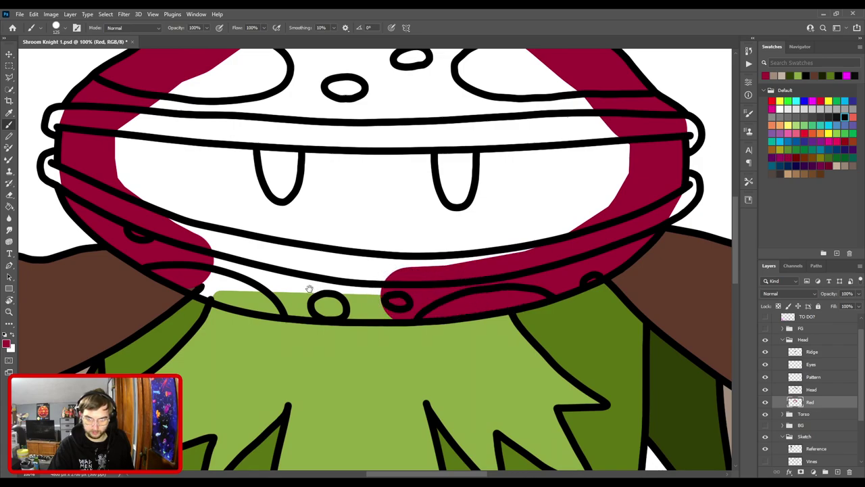
left_click_drag(311, 288, 434, 296)
mouse_move(493, 307)
left_mouse_down()
mouse_move(389, 298)
mouse_move(325, 277)
left_mouse_up()
left_click_drag(396, 214, 374, 293)
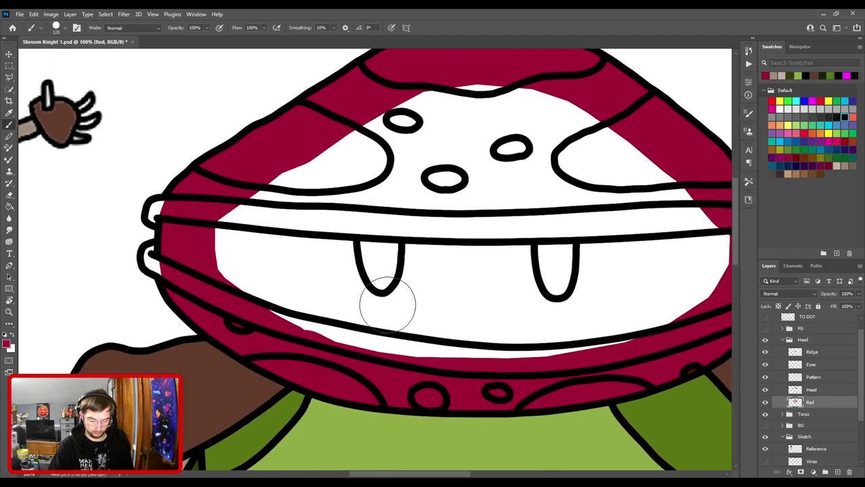
- Fill the interior of the head with dark red and brush over the leftover seams
key("g")
left_click(385, 307)
key("b")
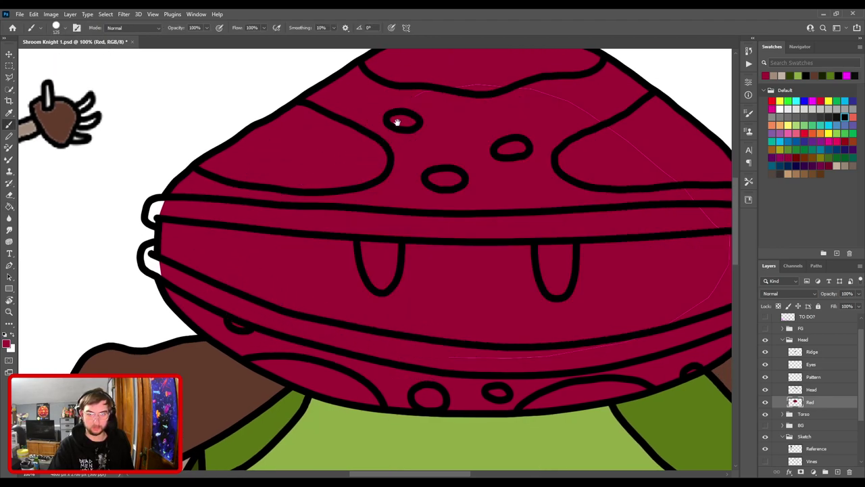
left_click_drag(396, 119, 294, 187)
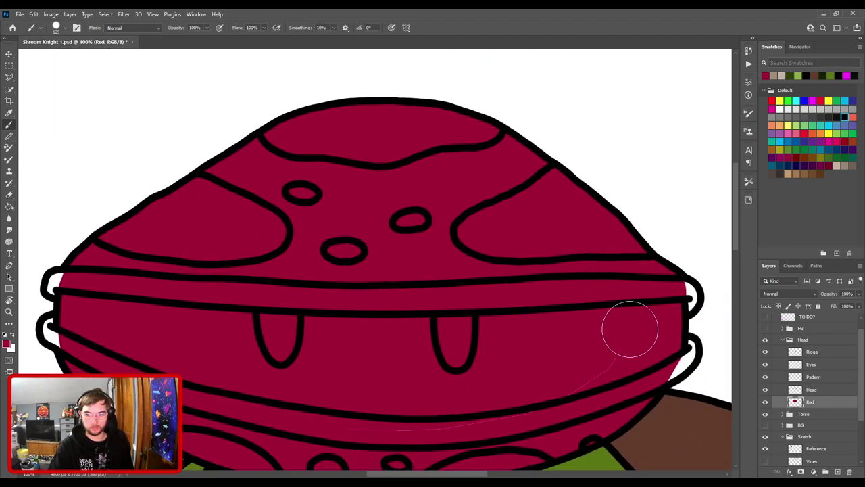
left_click_drag(329, 396, 482, 226)
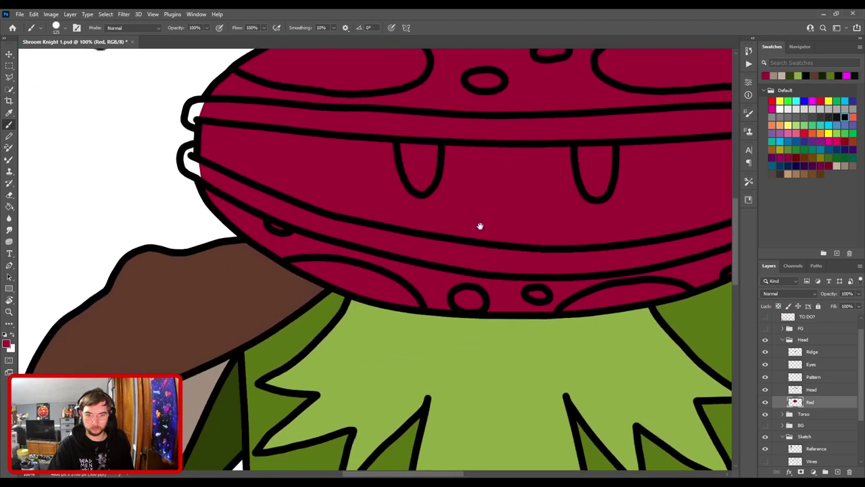
- Add a layer named White above Red and sample the white of the reference figure's head spots
left_click(837, 473)
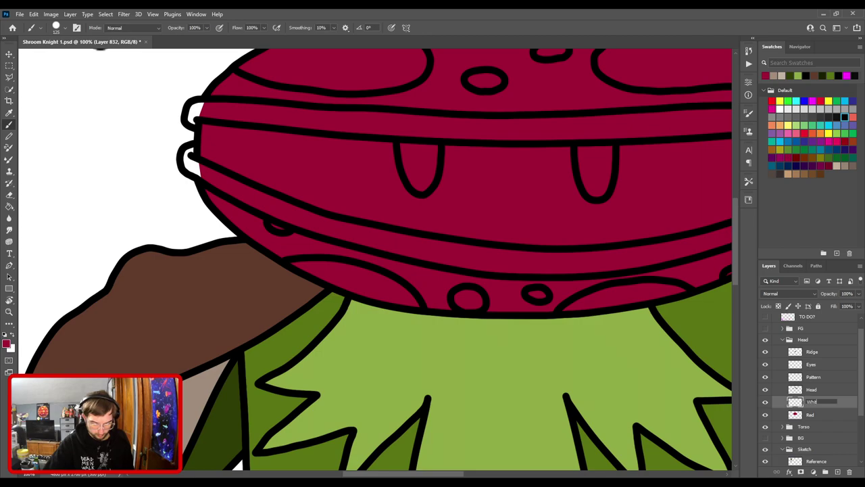
key("i")
left_click_drag(159, 170, 562, 425)
left_click_drag(217, 174, 268, 300)
left_click(385, 265)
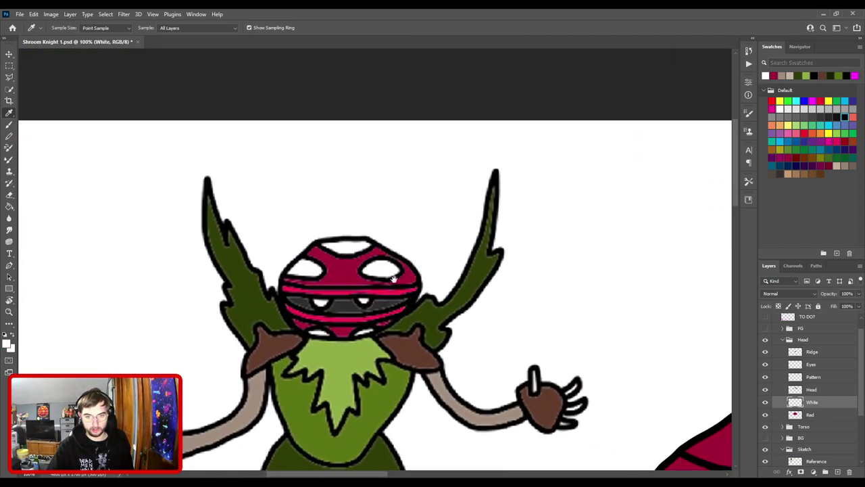
left_click_drag(471, 318, 394, 277)
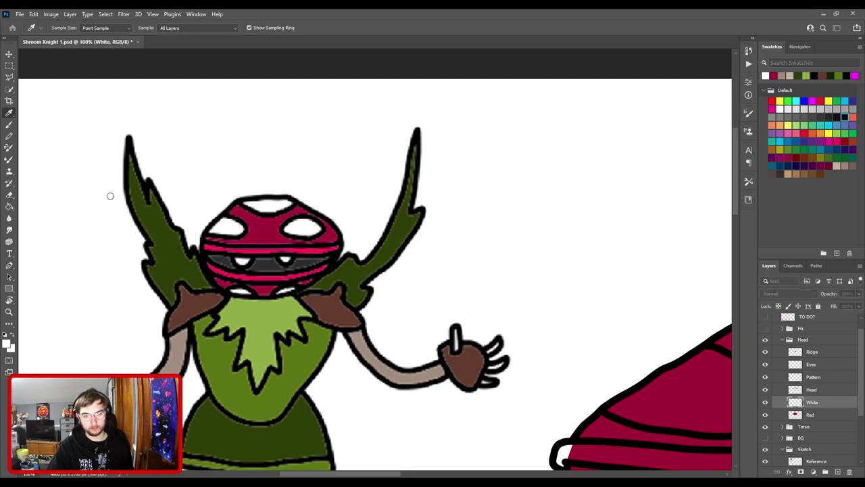
- Paint the spots on the left and centre of the lower jaw white with a small brush
scroll(291, 264, "up", 5)
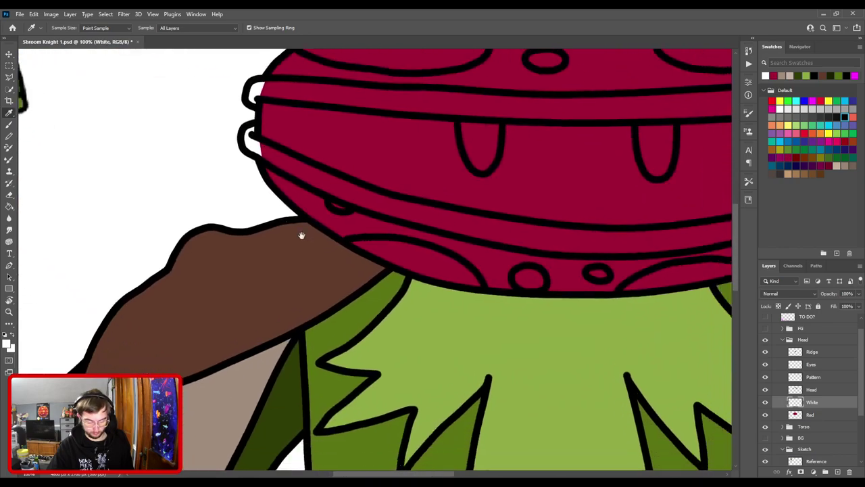
key("b")
scroll(306, 277, "up", 3)
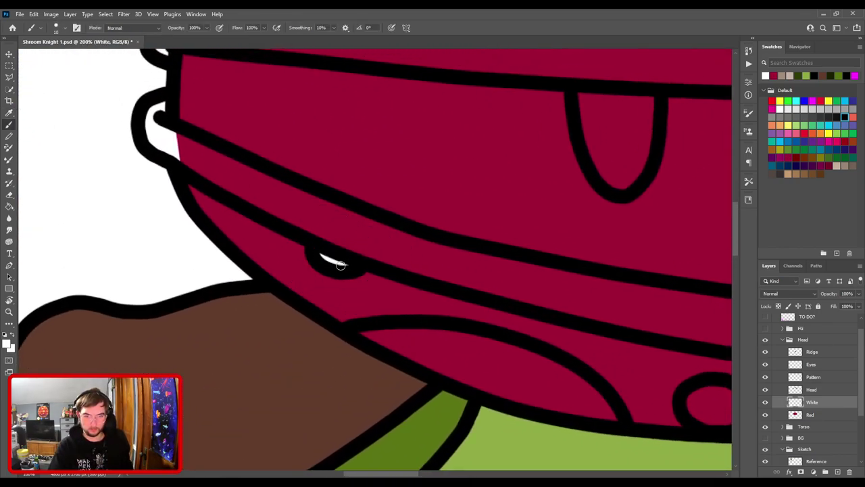
mouse_move(368, 336)
left_mouse_down()
mouse_move(478, 341)
mouse_move(356, 304)
mouse_move(426, 311)
mouse_move(498, 347)
mouse_move(530, 376)
left_mouse_up()
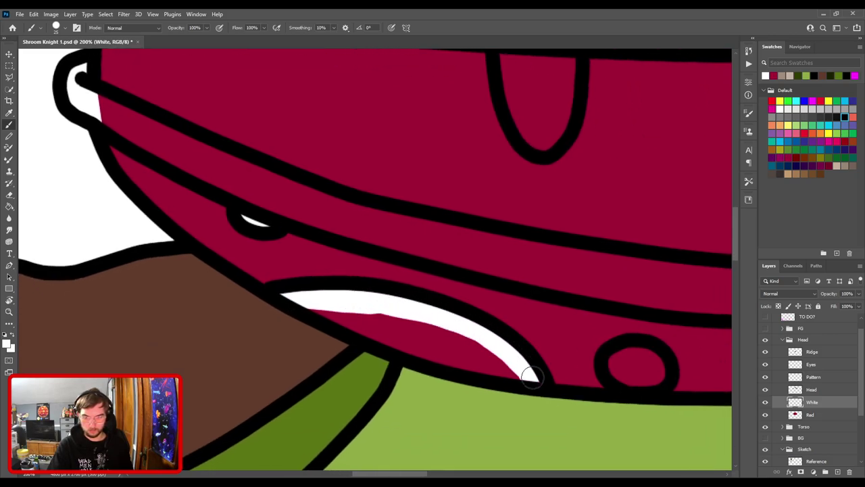
mouse_move(472, 365)
left_mouse_down()
mouse_move(399, 344)
mouse_move(321, 301)
left_mouse_up()
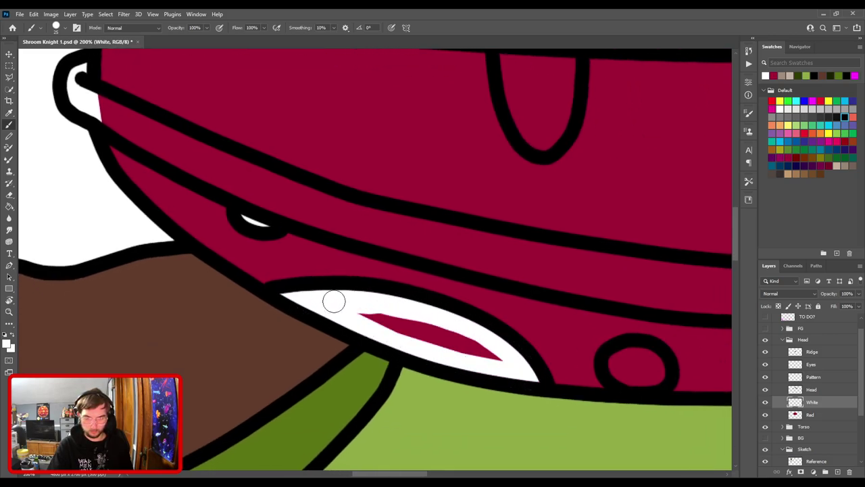
mouse_move(374, 323)
left_mouse_down()
mouse_move(458, 350)
mouse_move(440, 330)
mouse_move(501, 365)
mouse_move(346, 294)
mouse_move(414, 306)
mouse_move(428, 322)
left_mouse_up()
mouse_move(550, 305)
left_mouse_down()
mouse_move(382, 327)
mouse_move(416, 327)
left_mouse_up()
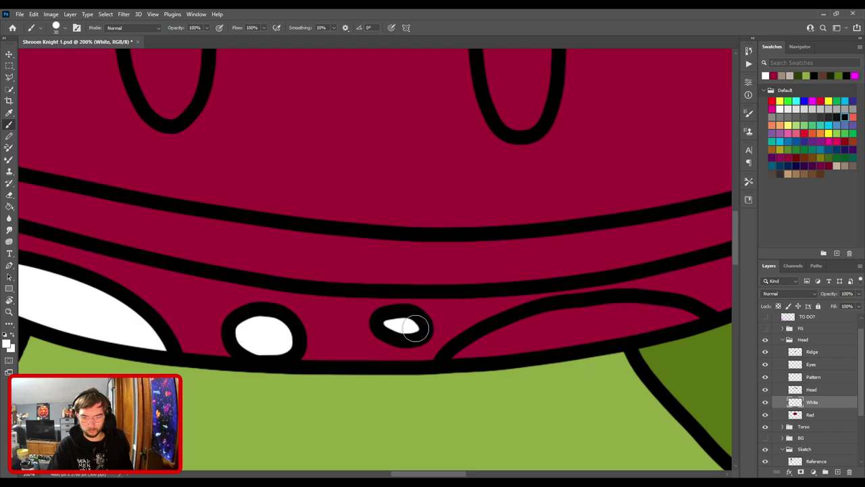
- Paint the large spot on the right of the lower jaw and the tiny spot beside it white
left_click(465, 355)
left_click_drag(560, 318, 440, 328)
left_click(443, 329, "shift")
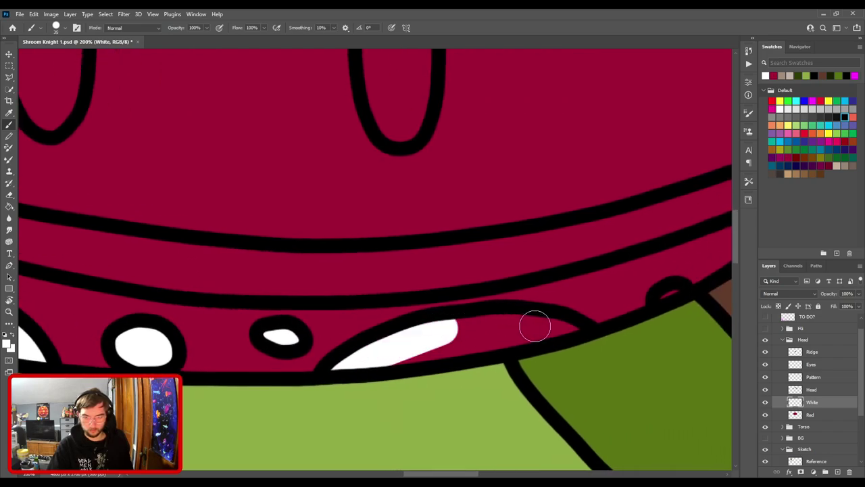
left_click(536, 326, "shift")
left_click_drag(564, 330, 380, 357)
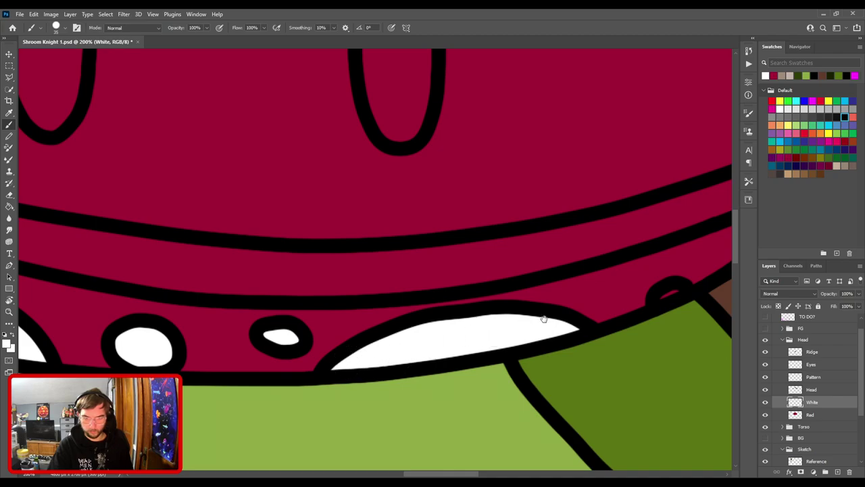
left_click_drag(532, 321, 287, 376)
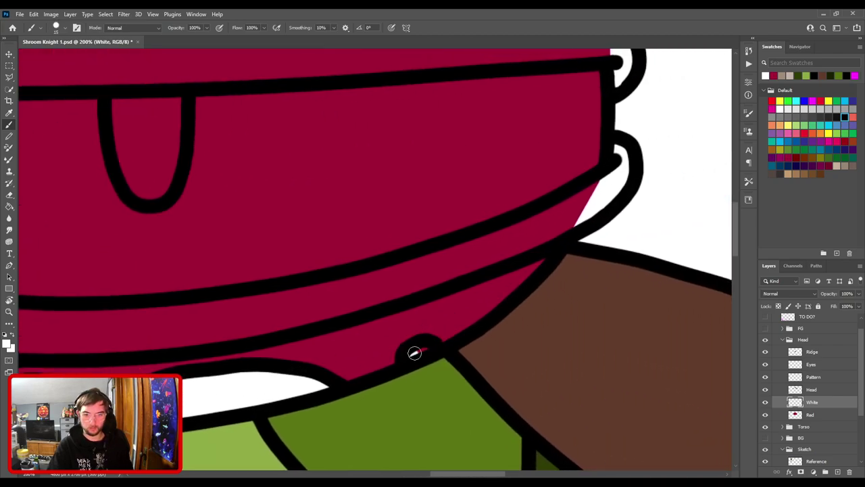
- Paint a white border inside the large right spot of the cap with a 25 px brush
key("ctrl+minus")
left_click_drag(455, 328, 394, 383)
left_click_drag(378, 233, 402, 338)
key("ctrl+plus")
left_click_drag(335, 301, 363, 203)
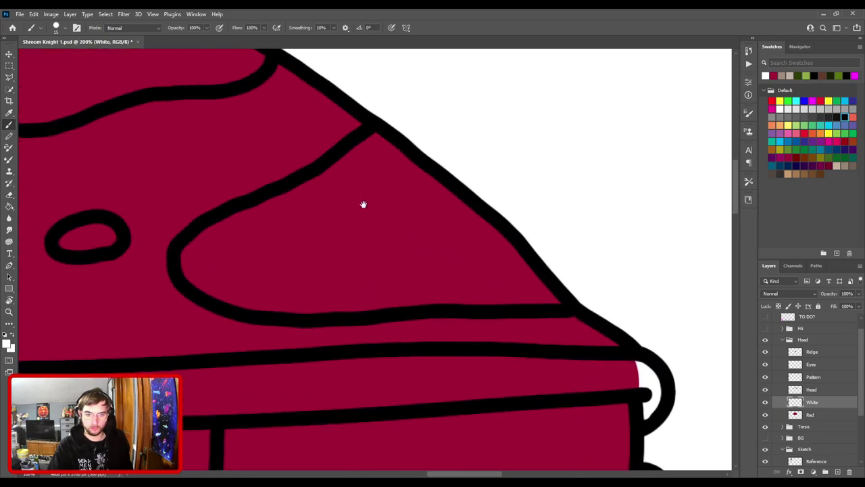
key("]")
key("]")
mouse_move(422, 175)
left_mouse_down()
mouse_move(508, 247)
mouse_move(551, 303)
left_mouse_up()
left_click(402, 304, "shift")
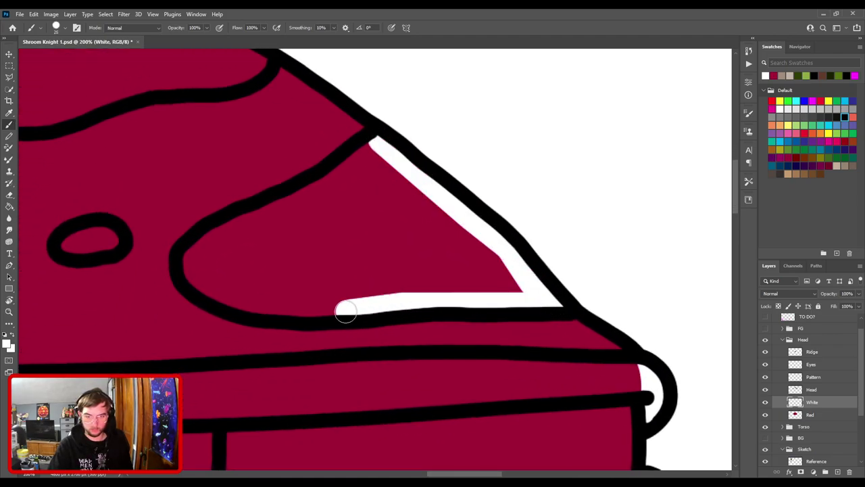
left_click(346, 311, "shift")
left_click_drag(303, 299, 466, 305)
left_click(447, 315, "shift")
left_click(380, 302, "shift")
- Paint the cap's three small oval spots white and border the inside of its large left spot
mouse_move(370, 295)
left_mouse_down()
mouse_move(357, 251)
mouse_move(472, 198)
mouse_move(539, 157)
left_mouse_up()
left_click_drag(364, 225, 578, 201)
left_click_drag(455, 229, 481, 217)
left_click_drag(381, 275, 533, 244)
mouse_move(483, 255)
left_mouse_down()
mouse_move(455, 257)
mouse_move(505, 248)
mouse_move(499, 262)
mouse_move(550, 274)
left_mouse_up()
left_click_drag(524, 189, 628, 182)
mouse_move(478, 150)
left_mouse_down()
mouse_move(564, 193)
mouse_move(597, 222)
mouse_move(604, 242)
mouse_move(588, 272)
mouse_move(485, 295)
mouse_move(307, 273)
mouse_move(241, 251)
mouse_move(311, 271)
mouse_move(251, 241)
mouse_move(438, 138)
left_mouse_up()
- Fill the interiors of the cap's large left and right spots with white
key("g")
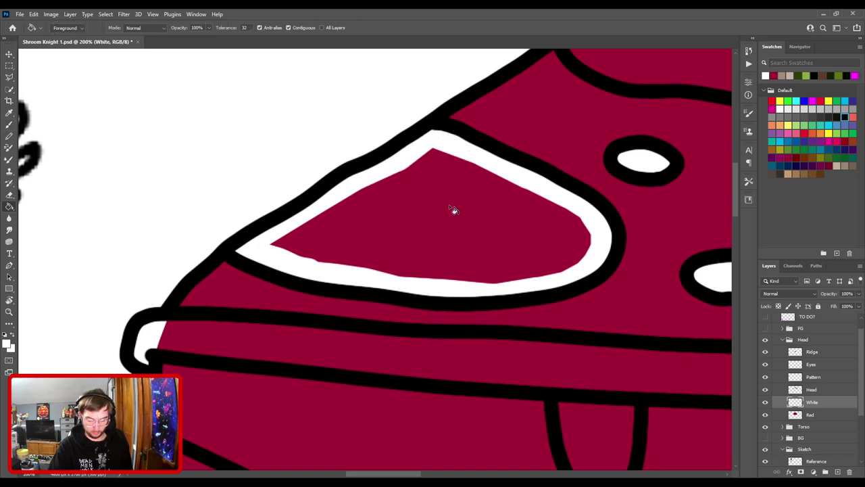
left_click(451, 207)
key("b")
left_click_drag(502, 242, 263, 375)
key("ctrl+minus")
left_click_drag(387, 276, 410, 319)
key("g")
left_click(651, 346)
key("b")
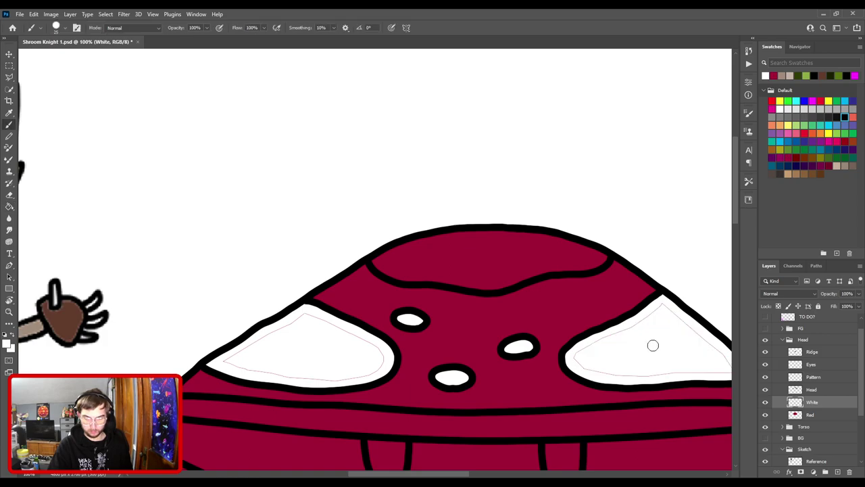
- Paint a white border inside the spot at the top of the cap and fill its interior white
key("ctrl+plus")
left_click_drag(461, 245, 356, 269)
mouse_move(246, 305)
left_mouse_down()
mouse_move(426, 247)
mouse_move(533, 248)
mouse_move(651, 270)
mouse_move(518, 265)
mouse_move(595, 268)
mouse_move(584, 282)
mouse_move(442, 305)
mouse_move(521, 248)
left_mouse_up()
mouse_move(570, 228)
left_mouse_down()
mouse_move(501, 261)
mouse_move(305, 236)
mouse_move(326, 241)
mouse_move(266, 212)
left_mouse_up()
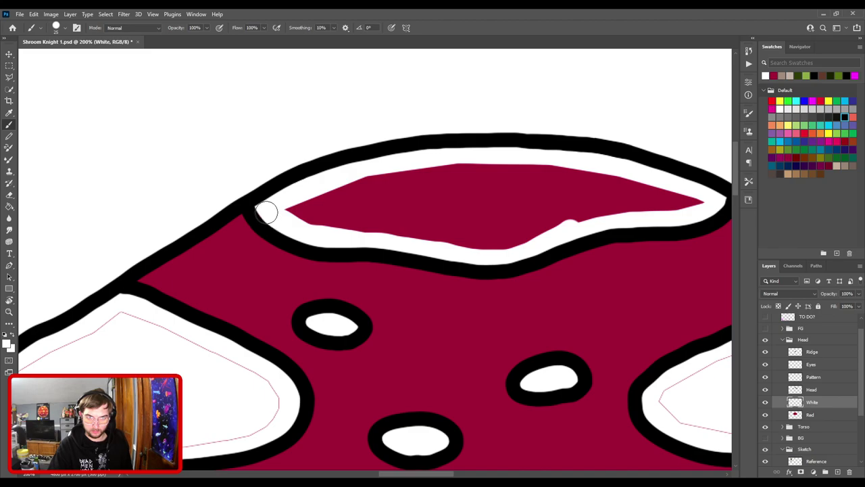
key("g")
left_click(406, 211)
key("b")
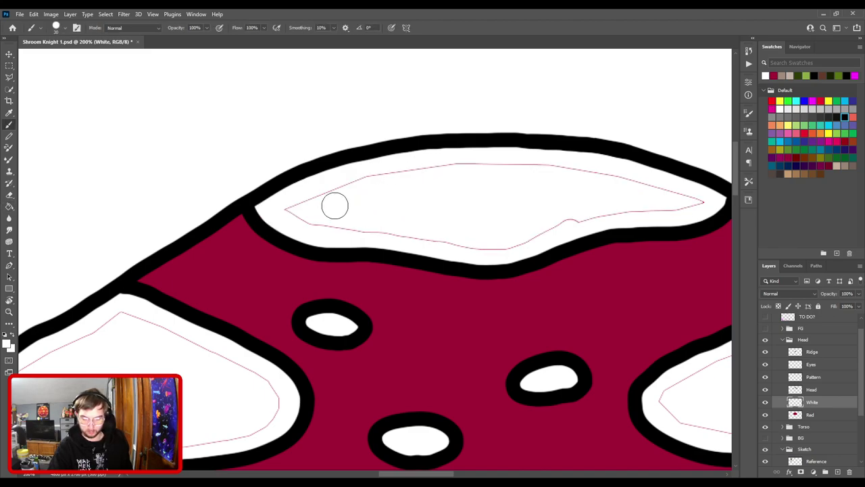
- Paint over the thin red seam lines inside the cap's top, right and left spots with white
mouse_move(304, 212)
left_mouse_down()
mouse_move(290, 209)
mouse_move(455, 166)
mouse_move(588, 178)
mouse_move(637, 200)
mouse_move(534, 229)
mouse_move(444, 236)
mouse_move(317, 223)
left_mouse_up()
left_click_drag(628, 196, 453, 225)
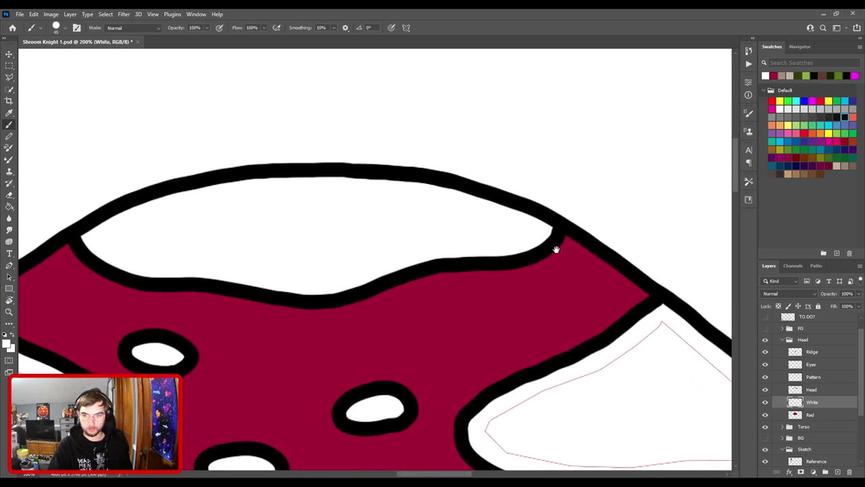
left_click_drag(552, 245, 414, 110)
mouse_move(351, 298)
left_mouse_down()
mouse_move(444, 253)
mouse_move(522, 197)
mouse_move(653, 303)
mouse_move(434, 313)
mouse_move(426, 286)
mouse_move(703, 287)
left_mouse_up()
left_click(670, 319)
left_click_drag(358, 278, 619, 267)
mouse_move(386, 194)
left_mouse_down()
mouse_move(234, 279)
mouse_move(440, 312)
mouse_move(525, 284)
mouse_move(486, 241)
mouse_move(405, 196)
left_mouse_up()
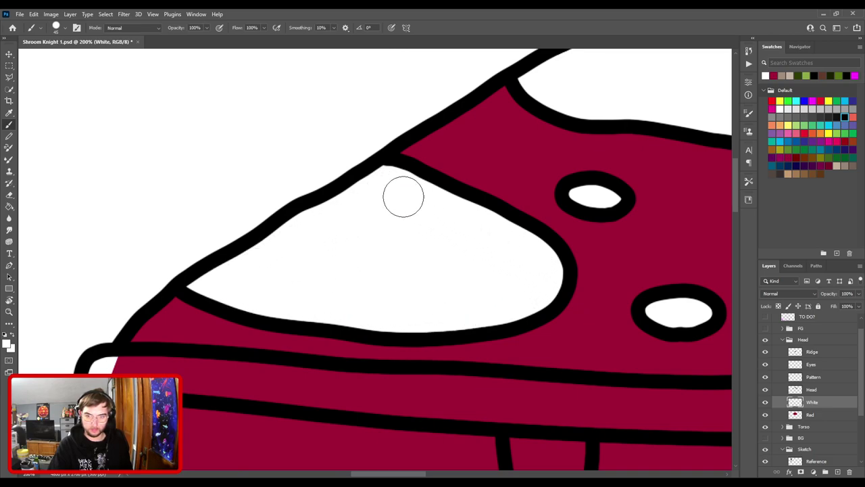
- Paint the two fangs hanging in the mouth white with a 35 px brush
key("ctrl+minus")
key("ctrl+minus")
key("ctrl+minus")
key("ctrl+minus")
key("ctrl+plus")
key("ctrl+plus")
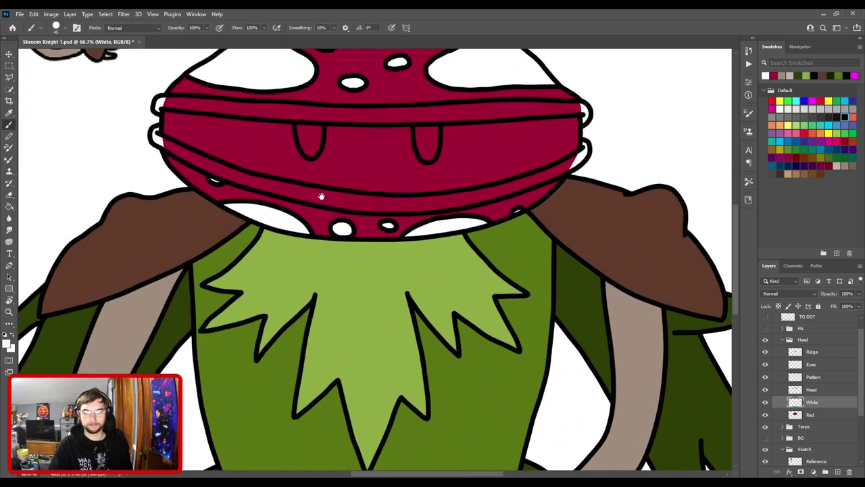
left_click_drag(323, 200, 350, 313)
key("ctrl+plus")
key("ctrl+plus")
key("bracketleft")
key("bracketleft")
mouse_move(240, 195)
left_mouse_down()
mouse_move(294, 198)
mouse_move(286, 241)
mouse_move(265, 264)
mouse_move(240, 201)
mouse_move(269, 215)
left_mouse_up()
left_click_drag(499, 250, 331, 274)
mouse_move(458, 310)
left_mouse_down()
mouse_move(444, 301)
mouse_move(426, 222)
mouse_move(463, 225)
mouse_move(463, 248)
mouse_move(444, 236)
mouse_move(451, 299)
mouse_move(466, 257)
left_mouse_up()
scroll(466, 257, "down", 2)
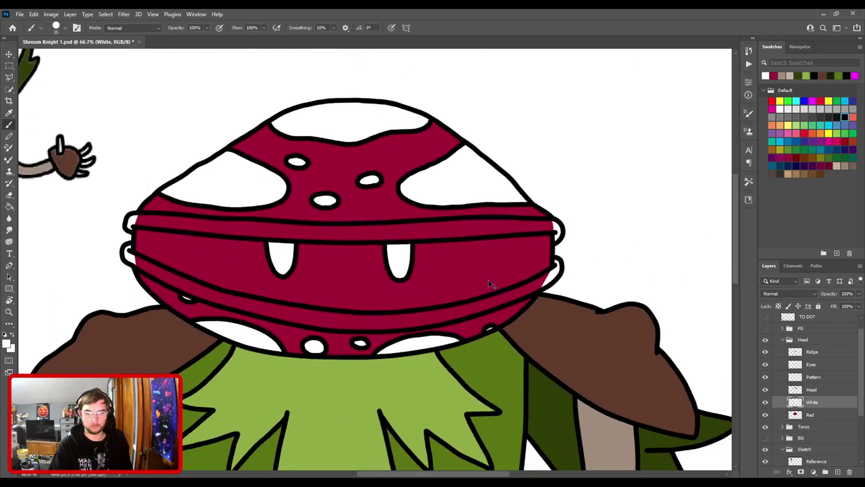
scroll(433, 283, "down", 2)
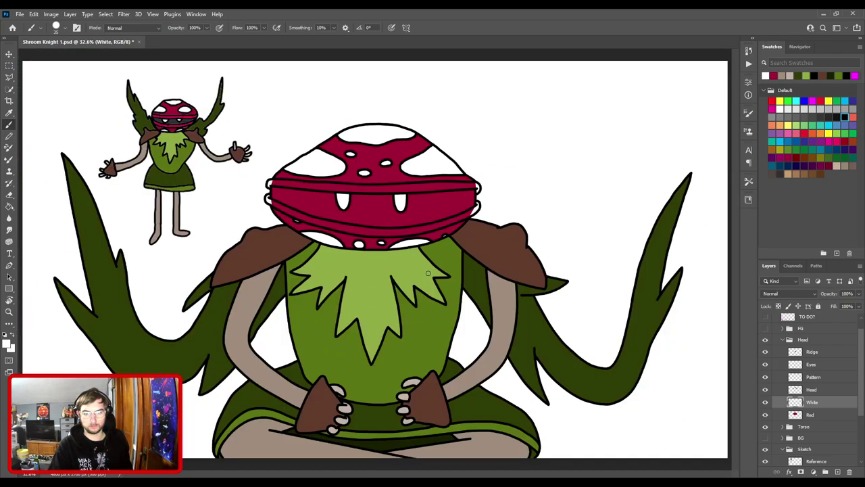
- Create a layer named Black in the Head group and place it directly below the White layer
left_click(837, 472)
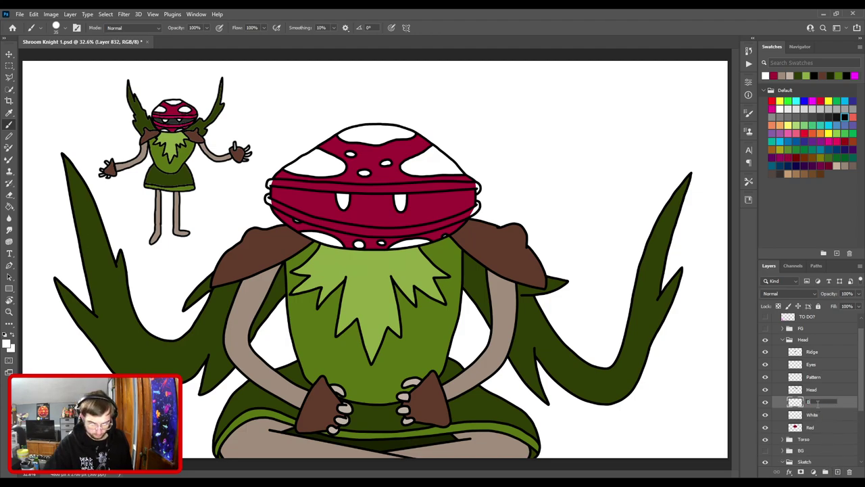
key("Return")
key("ctrl+bracketleft")
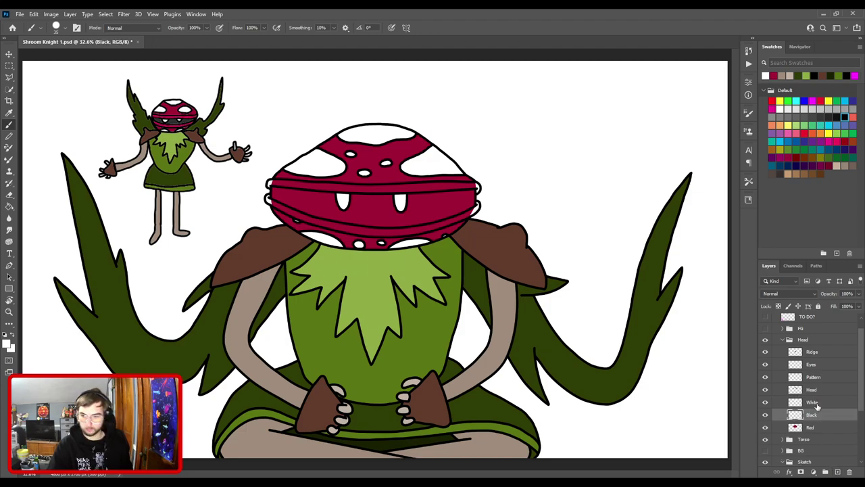
- Sample the dark grey from the mouth of the small reference figure as the painting colour
key("i")
key("ctrl+plus")
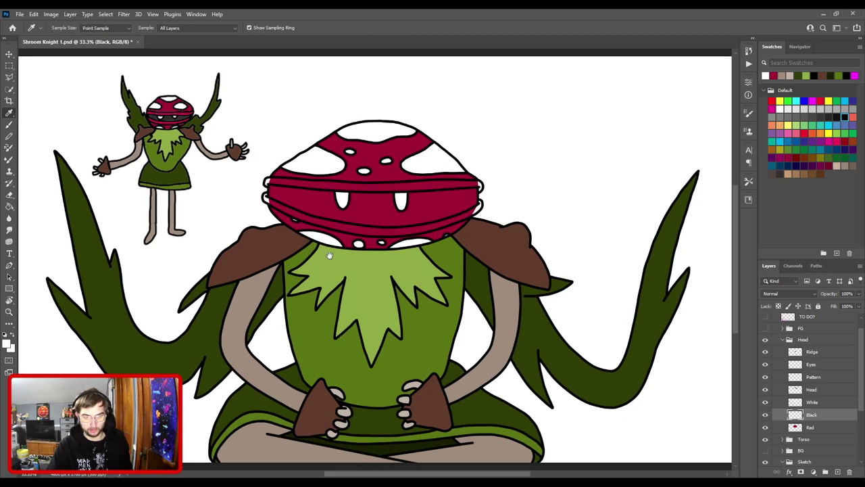
left_click_drag(172, 116, 340, 263)
key("ctrl+plus")
key("ctrl+plus")
key("ctrl+plus")
key("ctrl+plus")
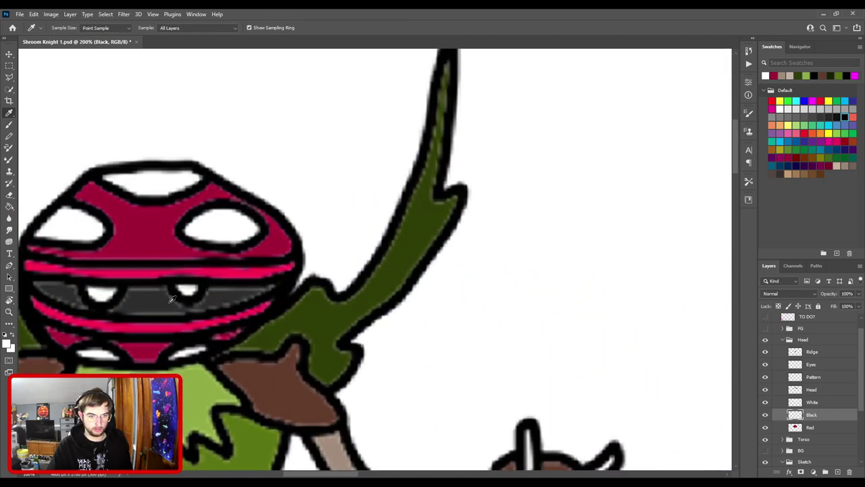
scroll(158, 299, "down", 3)
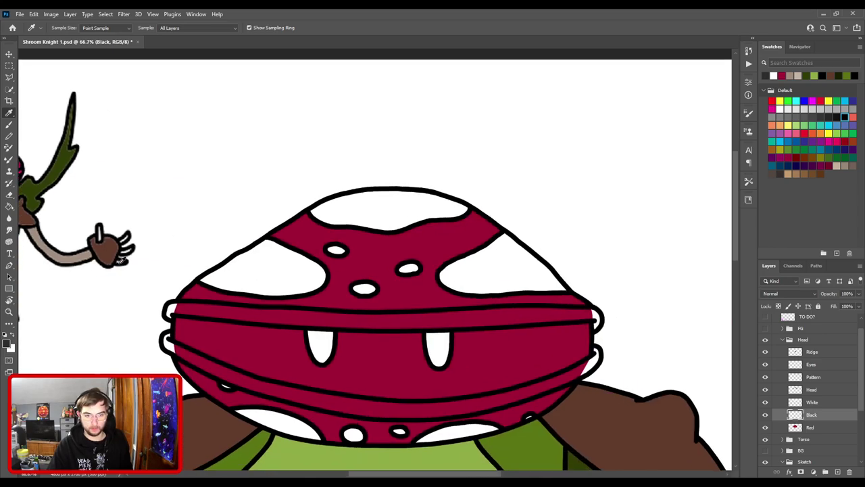
- Paint a dark grey border along the mouth's upper edge and around its right end with a 40 px brush
key("b")
key("ctrl+minus")
key("ctrl+plus")
left_click_drag(284, 349, 444, 281)
scroll(445, 282, "up", 3)
left_click_drag(519, 213, 342, 259)
left_click(504, 262, "shift")
left_click_drag(591, 270, 324, 322)
left_click(386, 311, "shift")
left_click(507, 314, "shift")
left_click_drag(558, 327, 217, 300)
left_click_drag(403, 294, 401, 294)
left_click(419, 293, "shift")
left_click_drag(538, 288, 270, 310)
left_click_drag(435, 291, 539, 282)
left_click_drag(425, 391, 553, 213)
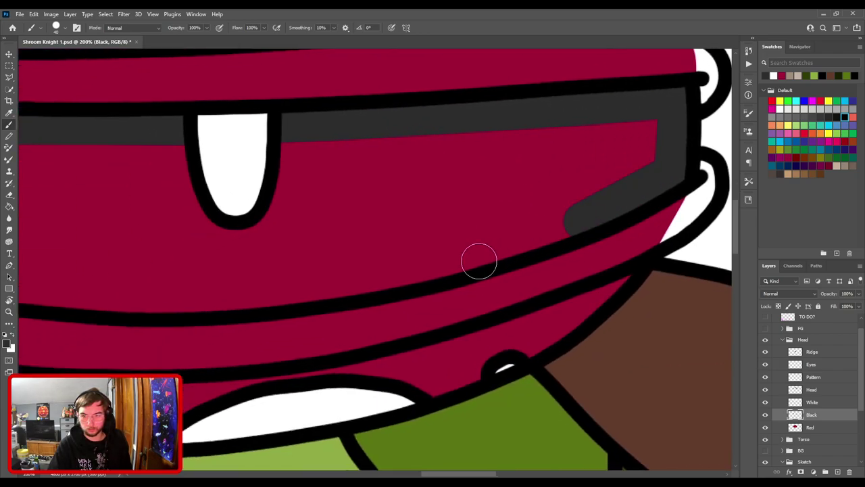
- Continue the dark grey border along the mouth's lower edge to its left end and fill the mouth interior
left_click_drag(395, 273, 579, 257)
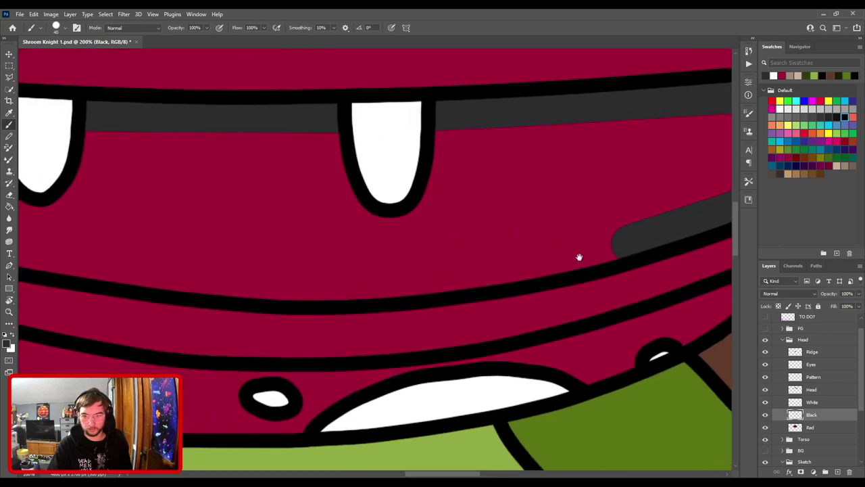
left_click_drag(362, 285, 504, 304)
left_click_drag(408, 288, 485, 310)
left_click(484, 308, "shift")
left_click_drag(308, 263, 485, 357)
left_click(439, 325, "shift")
left_click(349, 284, "shift")
left_click_drag(486, 300, 351, 295)
key("g")
left_click(431, 312)
key("b")
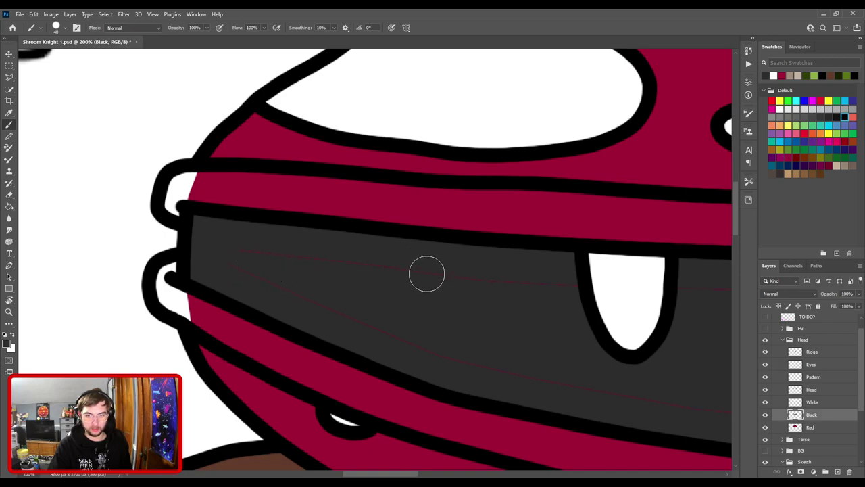
- Paint over the thin red seam lines left across the upper and lower parts of the mouth with dark grey
left_click_drag(553, 283, 368, 307)
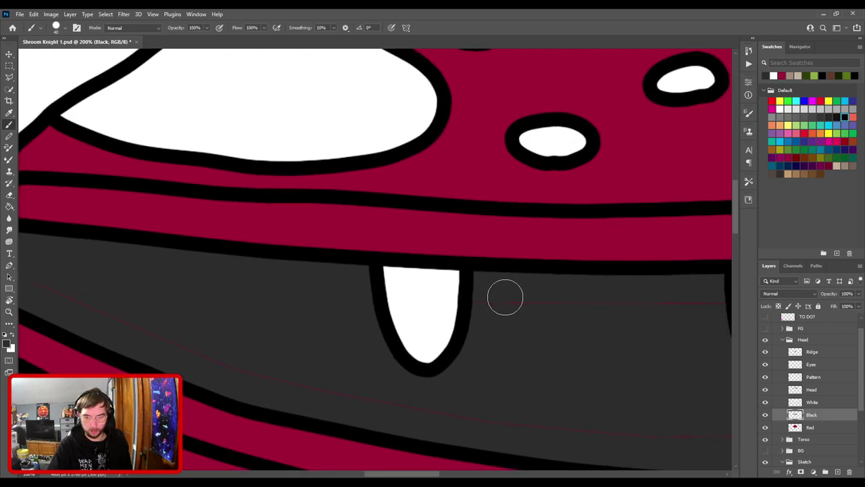
left_click_drag(562, 308, 280, 294)
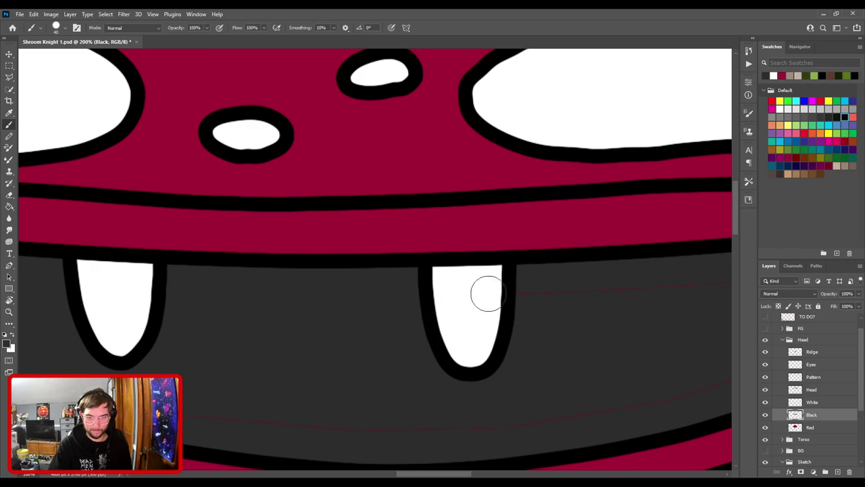
left_click_drag(525, 304, 334, 317)
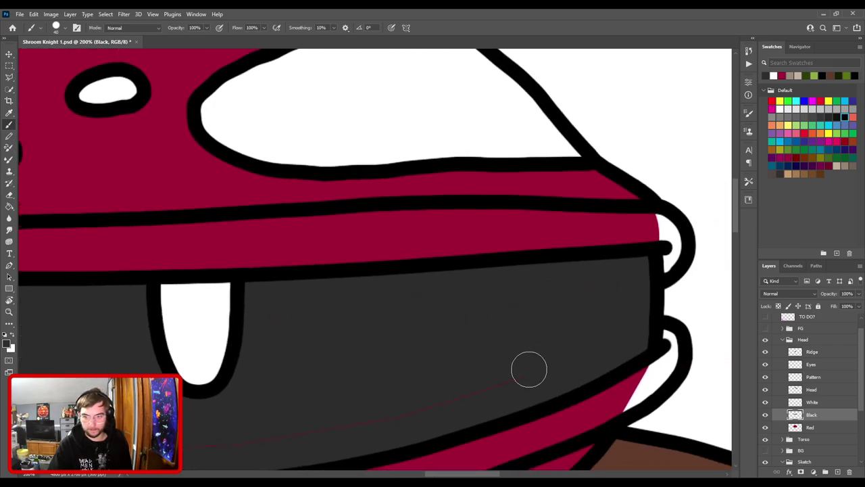
left_click_drag(426, 399, 506, 280)
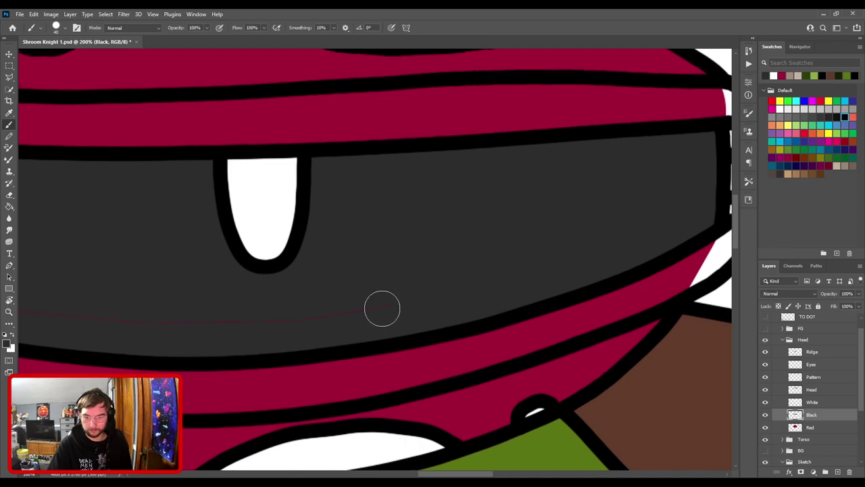
left_click_drag(214, 336, 449, 320)
left_click_drag(293, 308, 508, 344)
left_click_drag(281, 310, 453, 371)
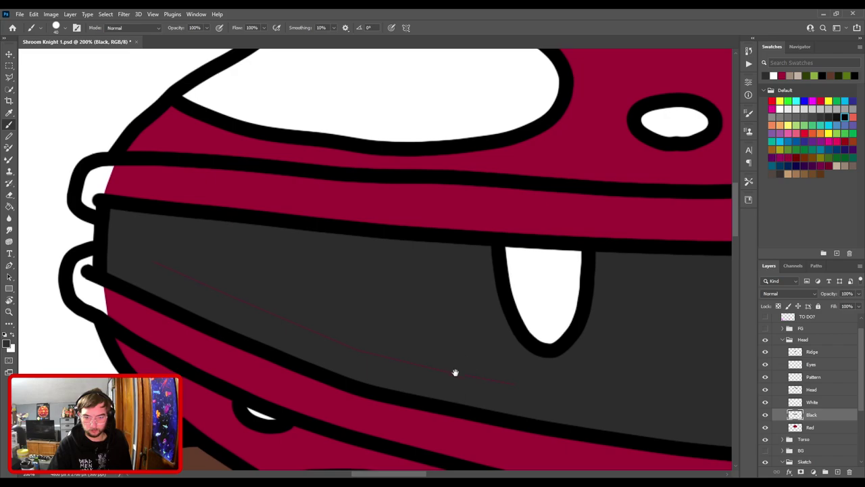
left_click_drag(262, 317, 413, 354)
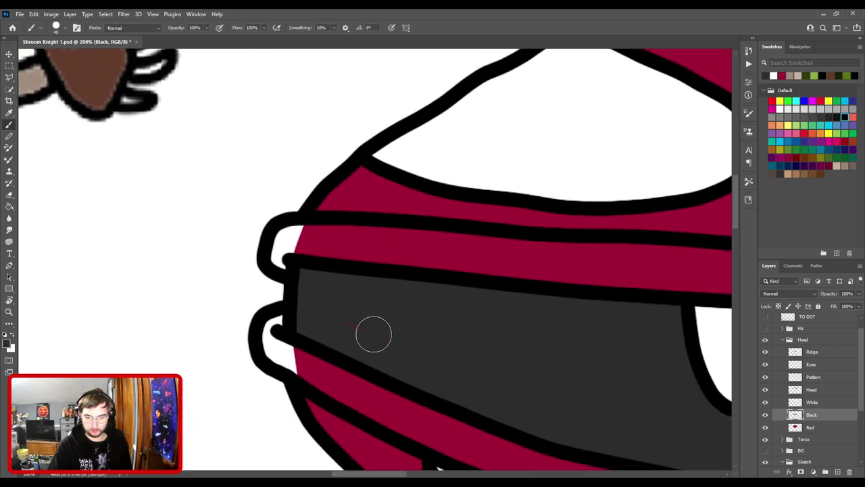
key("ctrl+0")
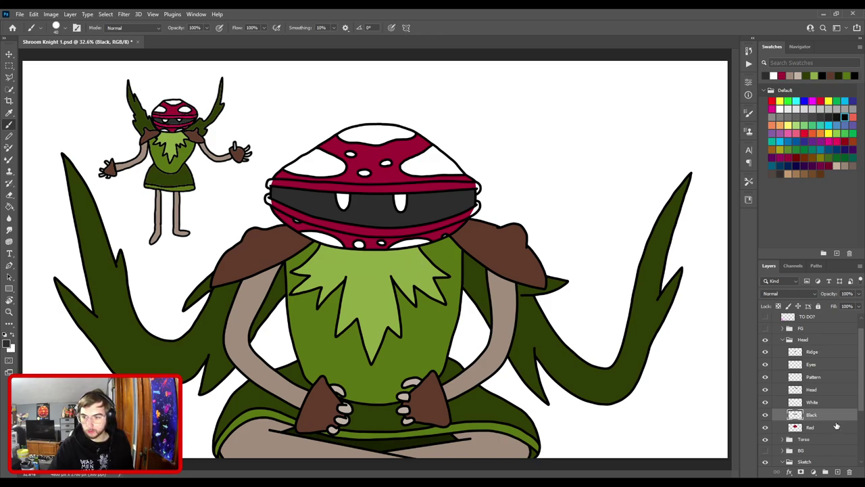
- Create a layer named Light Red above Black and sample the bright red from the reference figure's lips
left_click(835, 470)
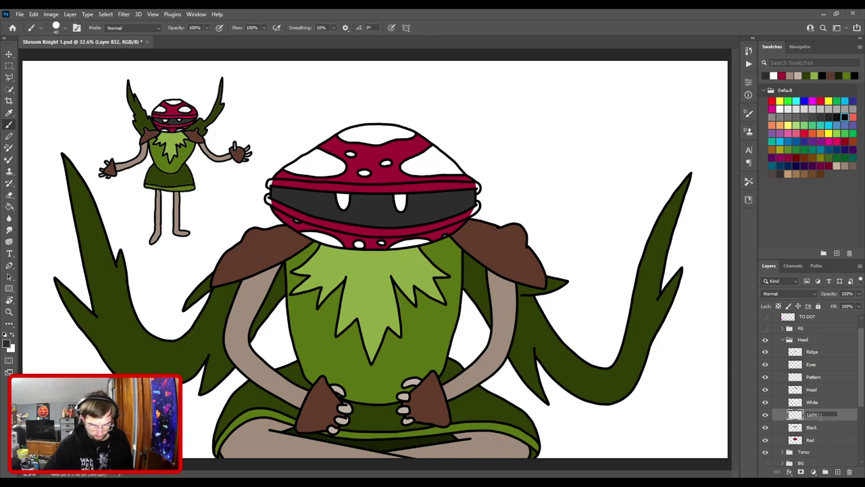
key("Return")
key("i")
key("ctrl+plus")
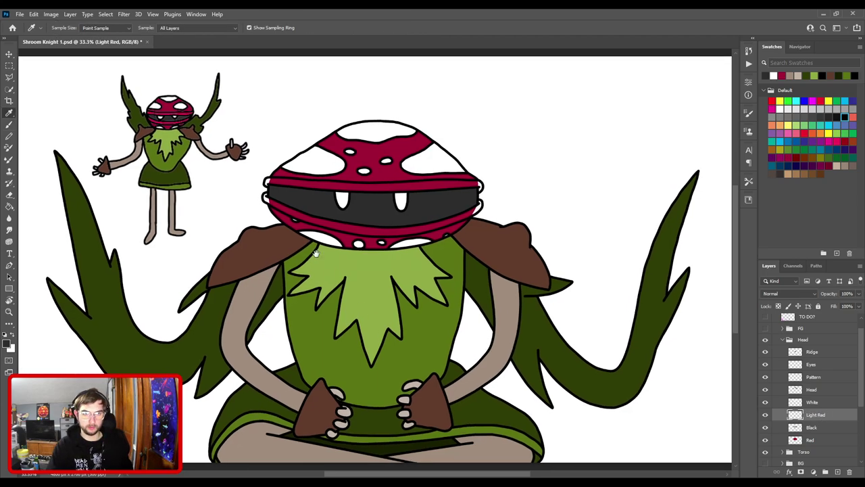
left_click_drag(323, 237, 524, 370)
left_click_drag(375, 260, 410, 259)
left_click(302, 178)
- Paint the lower lip's curled left end and left section light red with a 40 px brush
scroll(302, 178, "down", 8)
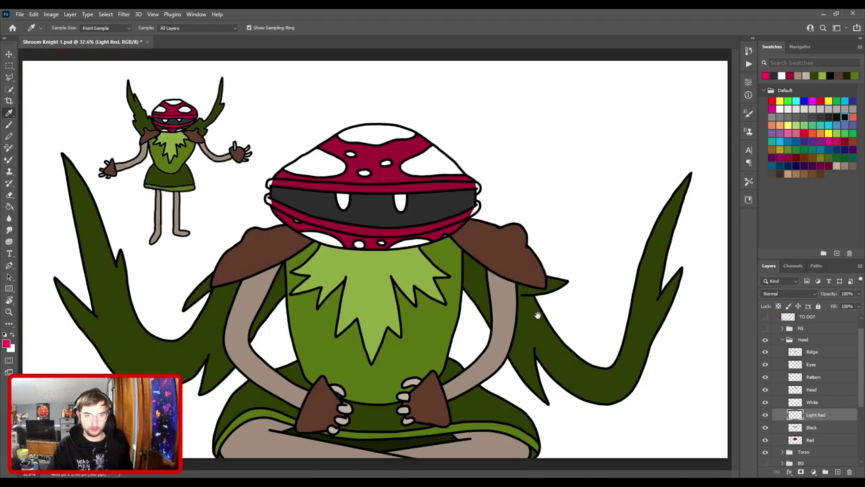
scroll(293, 217, "up", 3)
scroll(405, 271, "down", 1)
scroll(533, 324, "up", 6)
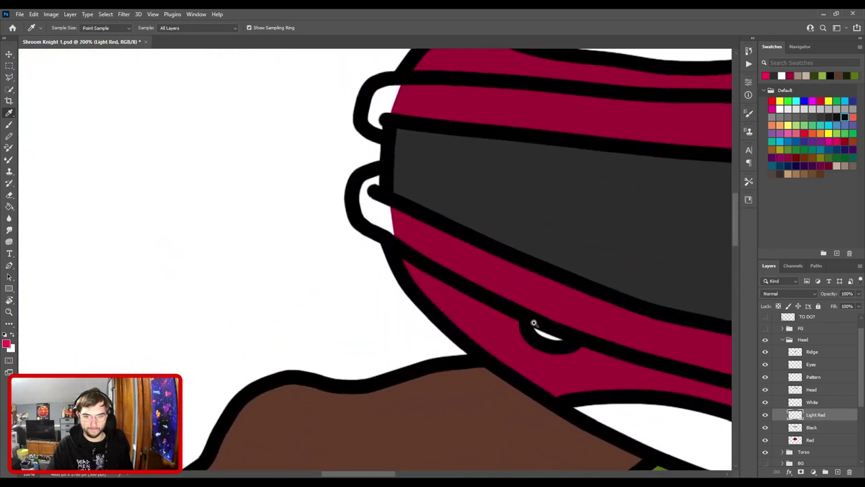
key("b")
mouse_move(375, 144)
left_mouse_down()
mouse_move(378, 196)
mouse_move(394, 194)
mouse_move(447, 228)
left_mouse_up()
key("]")
key("]")
key("space")
left_click_drag(513, 260, 350, 248)
left_click(407, 275, "shift")
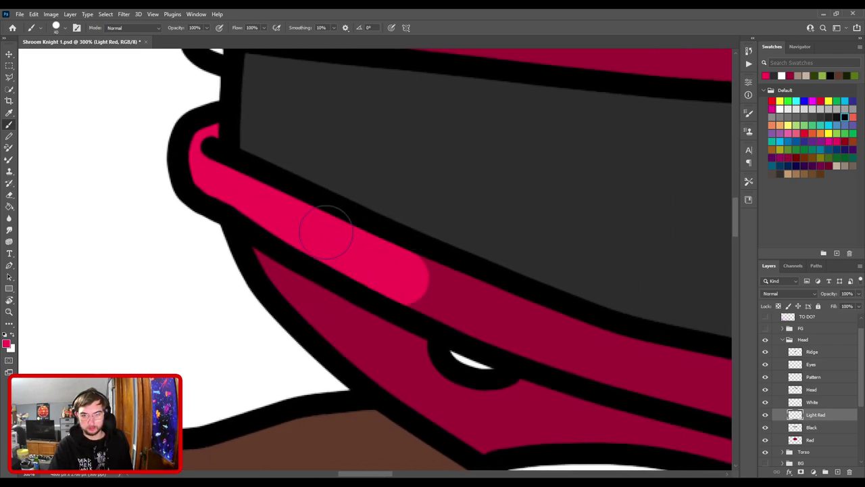
left_click(490, 312, "shift")
left_click(567, 342, "shift")
- Extend the light red band along the upper side of the lower lip, through the centre to its right section
scroll(338, 351, "right", 10)
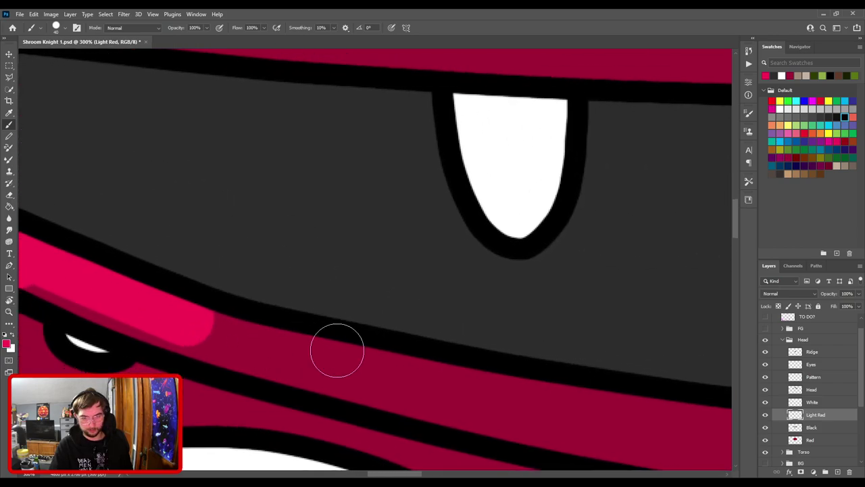
left_click(355, 358, "shift")
left_click(546, 402, "shift")
left_click_drag(587, 394, 201, 243)
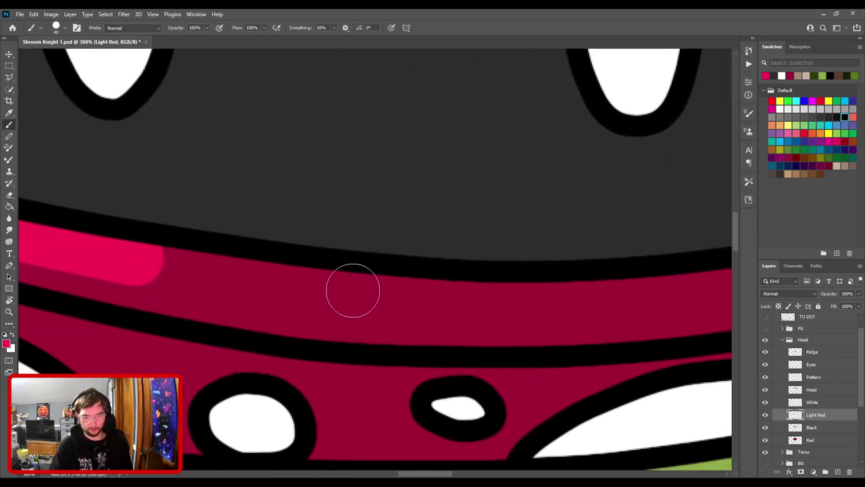
left_click(354, 294, "shift")
left_click(507, 304, "shift")
left_click_drag(587, 288, 277, 287)
left_click(337, 308, "shift")
left_click(537, 276, "shift")
left_click_drag(622, 251, 341, 334)
left_click(408, 320, "shift")
left_click(551, 267, "shift")
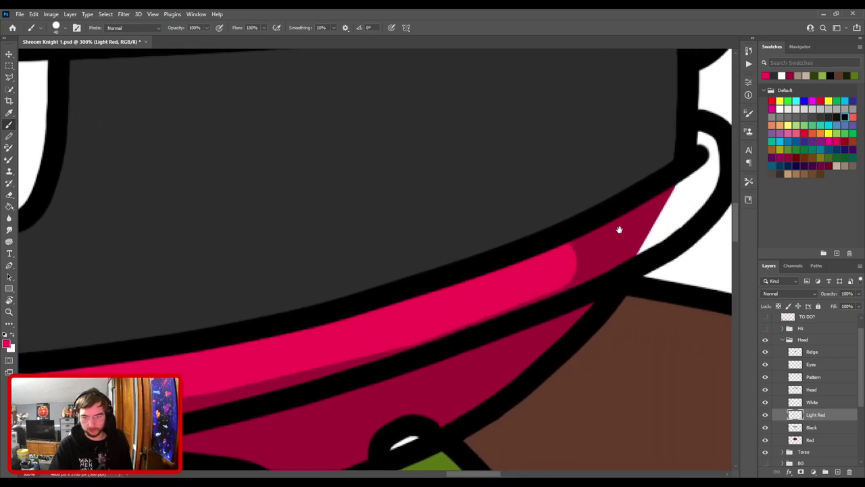
- Paint the lower lip's curled right end light red up to the outline
left_click_drag(618, 227, 353, 363)
left_click(462, 315, "shift")
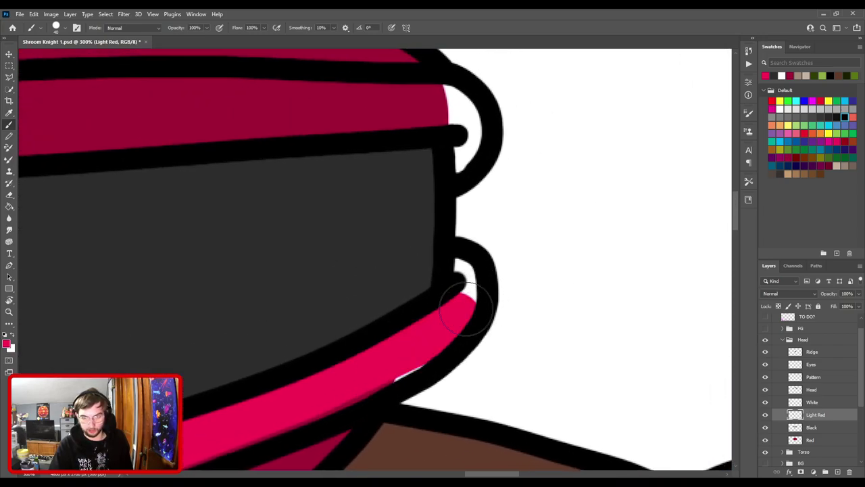
left_click(468, 273)
left_click_drag(462, 305, 406, 356)
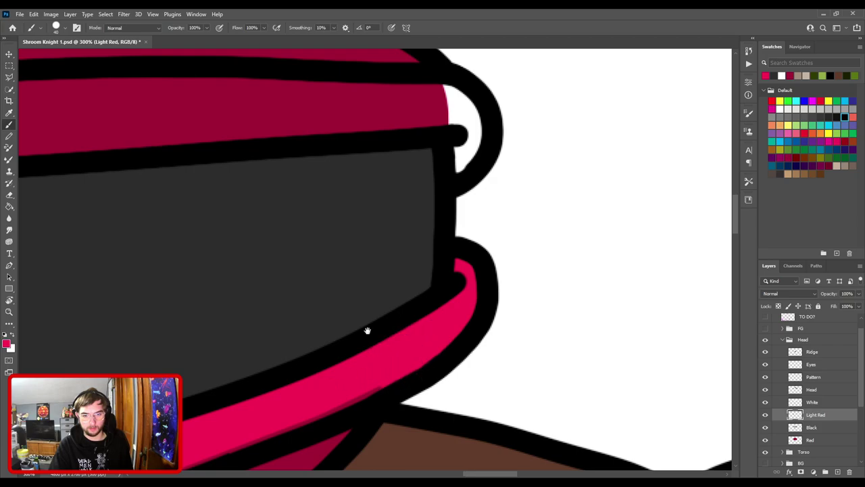
- Cover the dark red strip along the lower lip's bottom edge with light red, working from right to left
left_click_drag(341, 357, 477, 209)
left_click_drag(185, 357, 515, 296)
left_click(468, 295, "shift")
left_click(394, 313, "shift")
left_click(312, 332, "shift")
left_click_drag(263, 334, 493, 333)
left_click(398, 335, "shift")
left_click(314, 332, "shift")
left_click_drag(197, 340, 417, 345)
left_click_drag(481, 341, 401, 336)
left_click(326, 329, "shift")
left_click_drag(241, 319, 446, 363)
left_click(405, 344, "shift")
mouse_move(294, 328)
left_mouse_down()
mouse_move(385, 361)
mouse_move(200, 299)
left_mouse_up()
mouse_move(608, 321)
left_mouse_down()
mouse_move(305, 309)
mouse_move(656, 332)
left_mouse_up()
mouse_move(352, 310)
left_mouse_down()
mouse_move(524, 349)
mouse_move(529, 358)
left_mouse_up()
mouse_move(428, 327)
left_mouse_down()
mouse_move(338, 315)
mouse_move(500, 363)
left_mouse_up()
left_click_drag(246, 252, 370, 306)
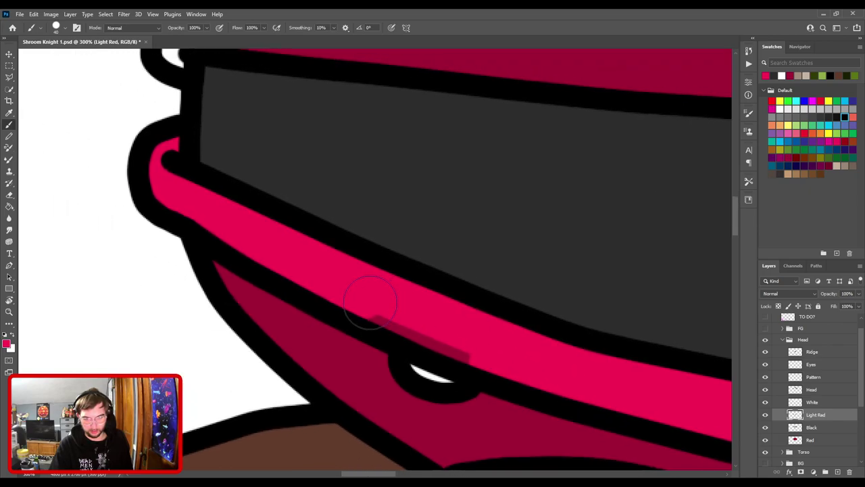
- Paint the upper lip's curled left end and left section light red
key("ctrl+minus")
key("ctrl+minus")
left_click_drag(338, 275, 465, 370)
scroll(338, 284, "up", 3)
left_click_drag(290, 282, 461, 222)
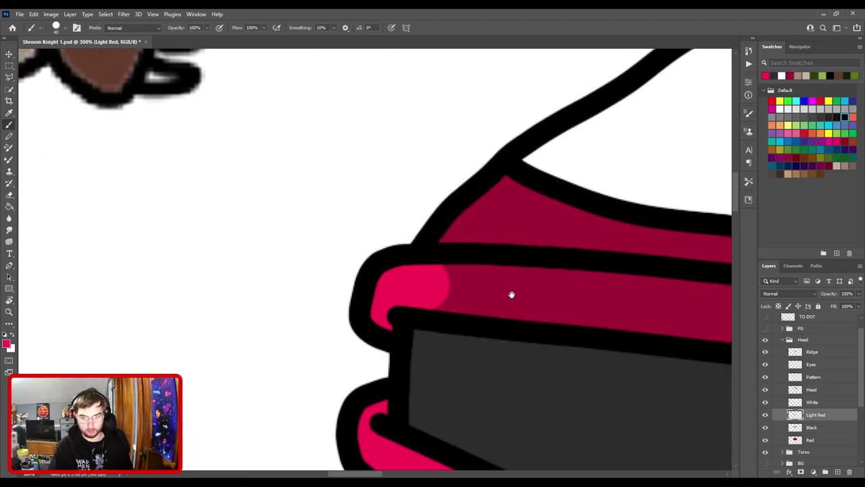
left_click_drag(531, 294, 287, 309)
left_click(369, 305, "shift")
left_click(511, 316, "shift")
- Extend the light red band along the upper side of the upper lip, past the centre toward the right spot
left_click_drag(442, 311, 79, 280)
left_click(351, 293, "shift")
left_click(479, 303, "shift")
left_click_drag(442, 314, 128, 306)
left_click(415, 303, "shift")
left_click_drag(574, 303, 349, 305)
left_click(461, 294, "shift")
left_click(583, 289, "shift")
left_click_drag(531, 296, 163, 334)
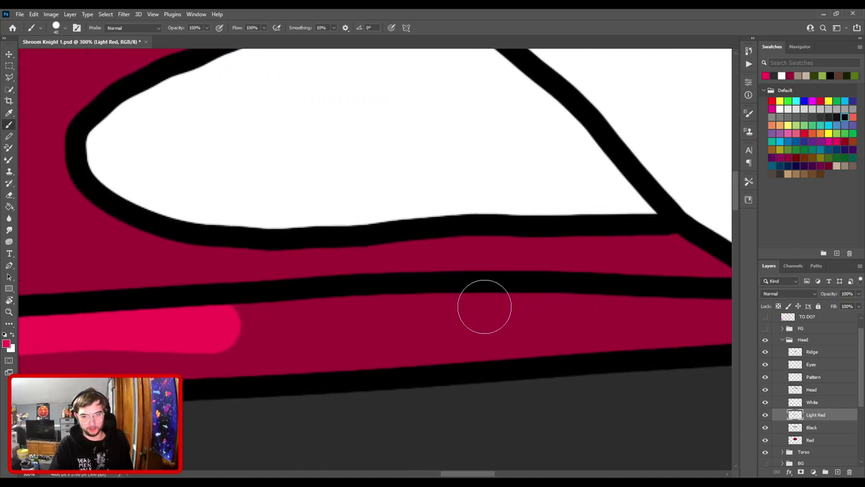
left_click(449, 314, "shift")
- Paint the upper lip's right section and curled right end light red, and enlarge the brush to 45 px
mouse_move(468, 283)
left_mouse_down()
mouse_move(293, 290)
mouse_move(228, 278)
left_mouse_up()
left_click(446, 313, "shift")
mouse_move(573, 302)
left_mouse_down()
mouse_move(557, 305)
mouse_move(550, 351)
mouse_move(548, 338)
mouse_move(604, 312)
left_mouse_up()
left_click(544, 367)
key("]")
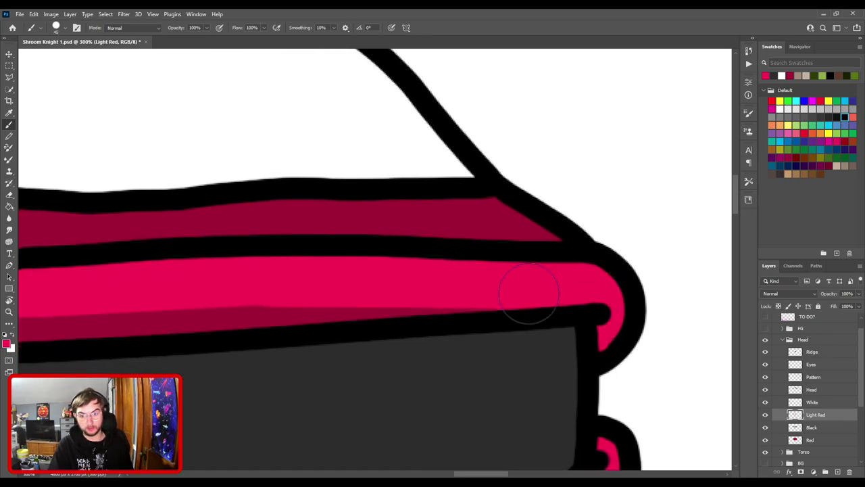
- Cover the dark red strip along the upper lip's bottom edge with light red, from the right end to the left end
left_click_drag(415, 305, 616, 304)
left_click(489, 311, "shift")
left_click(292, 312, "shift")
left_click_drag(202, 311, 560, 299)
left_click(502, 312, "shift")
left_click(336, 315, "shift")
left_click_drag(204, 320, 485, 293)
left_click(475, 289, "shift")
left_click_drag(318, 284, 523, 299)
left_click(490, 307, "shift")
left_click_drag(272, 287, 488, 326)
left_click(489, 330, "shift")
mouse_move(318, 312)
left_mouse_down()
mouse_move(538, 330)
mouse_move(223, 298)
left_mouse_up()
key("ctrl+0")
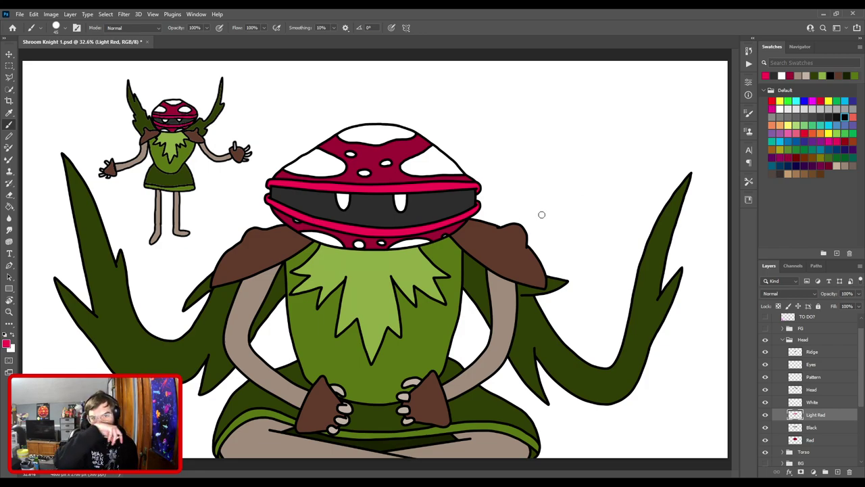
- Collapse the Head group and move the whole head slightly upward with Free Transform
left_click(789, 340)
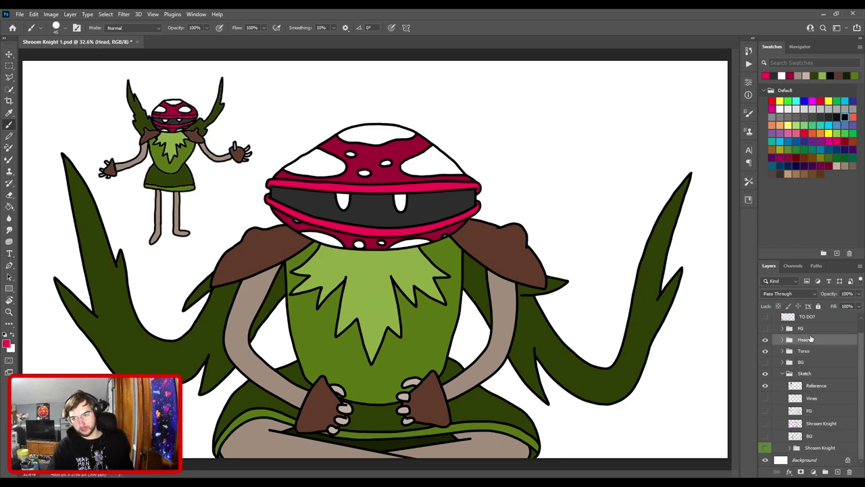
key("ctrl+t")
mouse_move(387, 180)
left_mouse_down()
mouse_move(386, 206)
mouse_move(394, 132)
mouse_move(384, 183)
mouse_move(385, 170)
left_mouse_up()
key("Return")
- Sample the collar's light green and fill the gap between the leaf collar and the head on the Leaf Color layer
key("b")
key("ctrl+plus")
key("ctrl+plus")
key("ctrl+plus")
key("ctrl+plus")
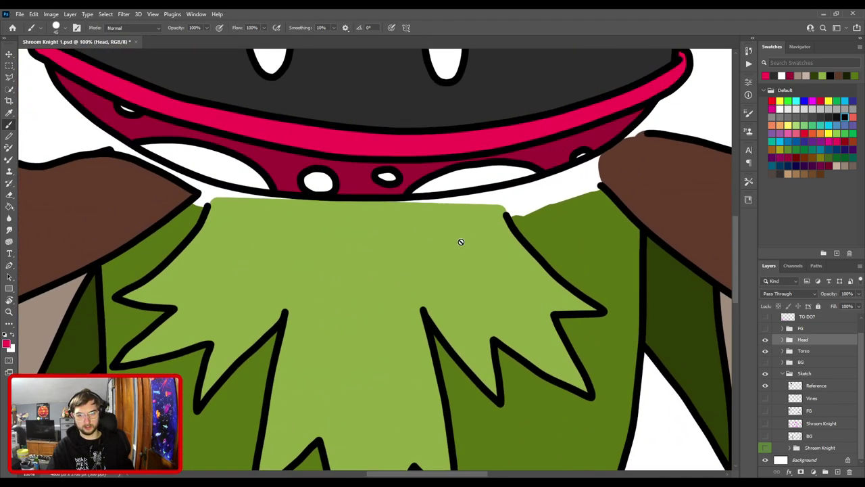
key("v")
left_click(405, 261)
key("i")
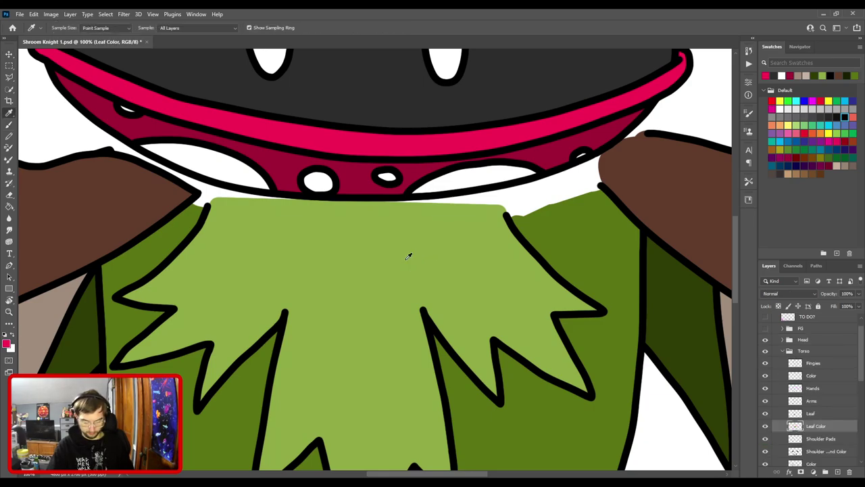
left_click(405, 263)
key("b")
left_click_drag(495, 226, 484, 178)
mouse_move(435, 238)
left_mouse_down()
mouse_move(481, 234)
mouse_move(633, 280)
left_mouse_up()
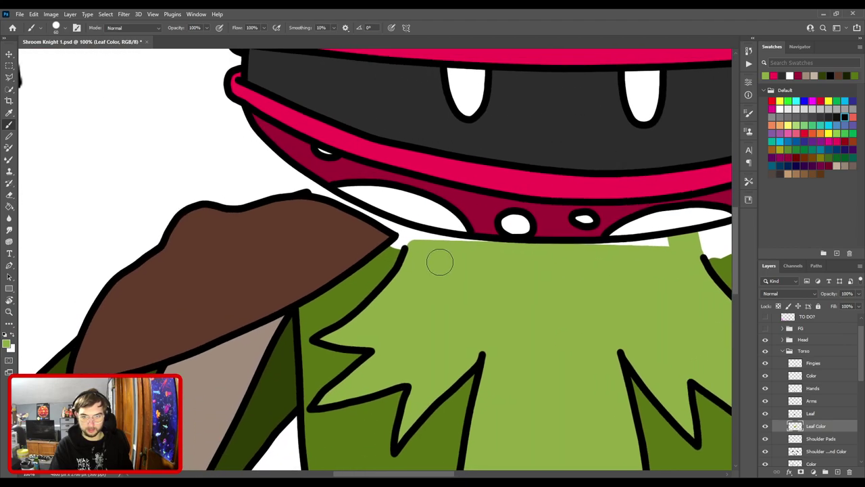
left_click_drag(595, 250, 396, 282)
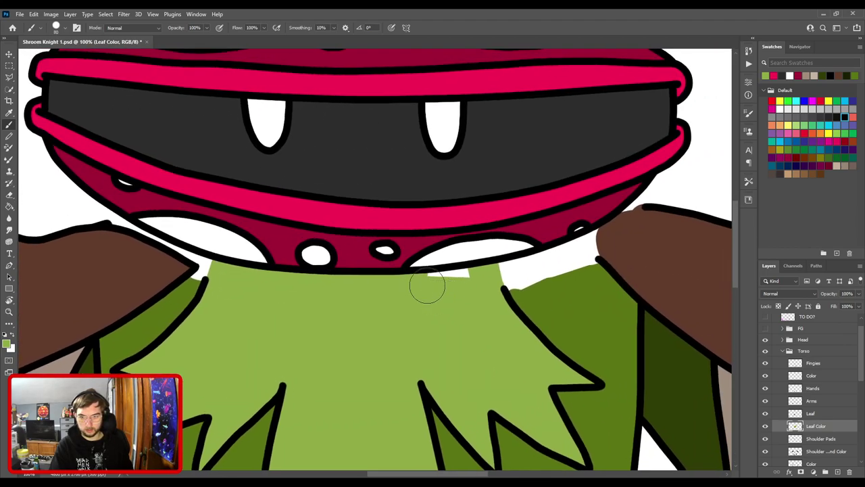
- Fill the white gaps beside the collar, up to the head, with the torso's green on its Color layer, using a 250 px brush
left_click(585, 294, "ctrl")
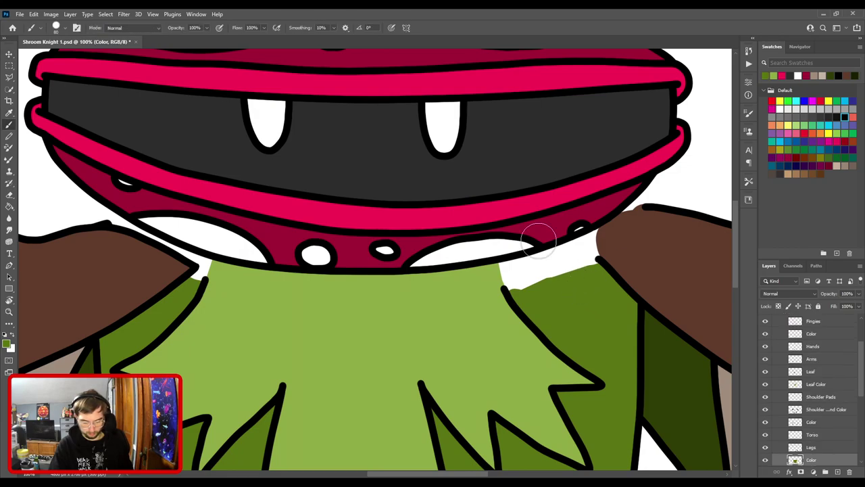
key("]")
key("]")
key("]")
key("]")
key("]")
key("]")
key("]")
left_click_drag(514, 244, 570, 272)
left_click_drag(291, 297, 495, 331)
mouse_move(555, 298)
left_mouse_down()
mouse_move(273, 253)
mouse_move(280, 257)
left_mouse_up()
- On the Shoulder Pads layer, sample black and erase the rounded end of the right shoulder pad's inner outline
scroll(406, 287, "up", 2)
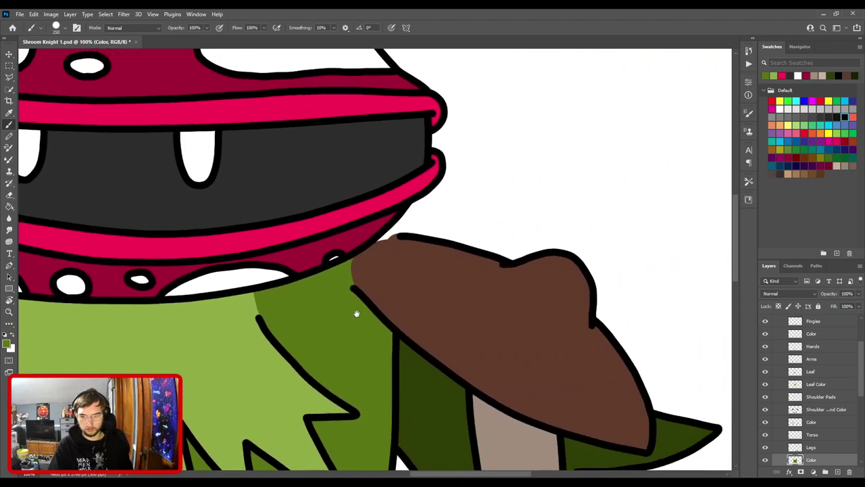
left_click_drag(342, 340, 382, 304)
key("v")
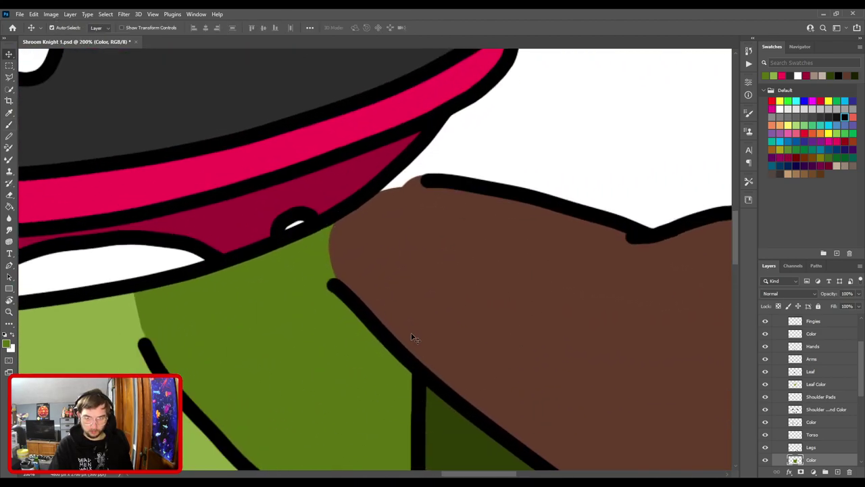
left_click(390, 340)
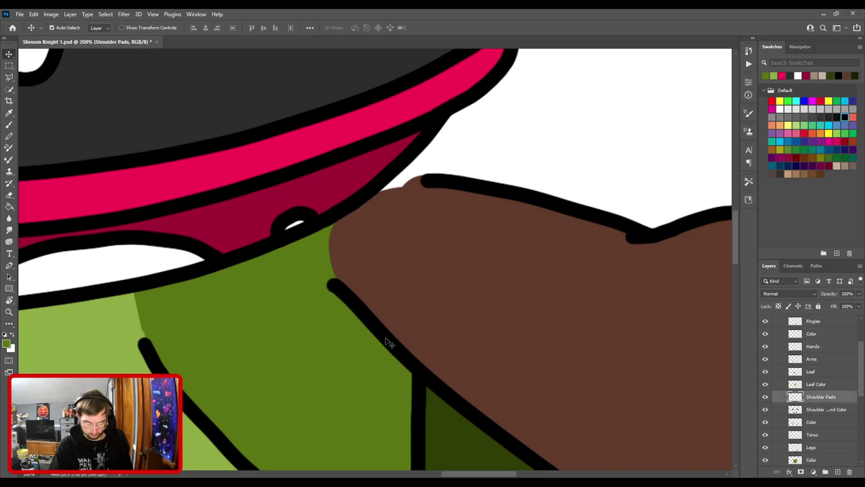
key("i")
left_click(386, 340)
key("b")
key("e")
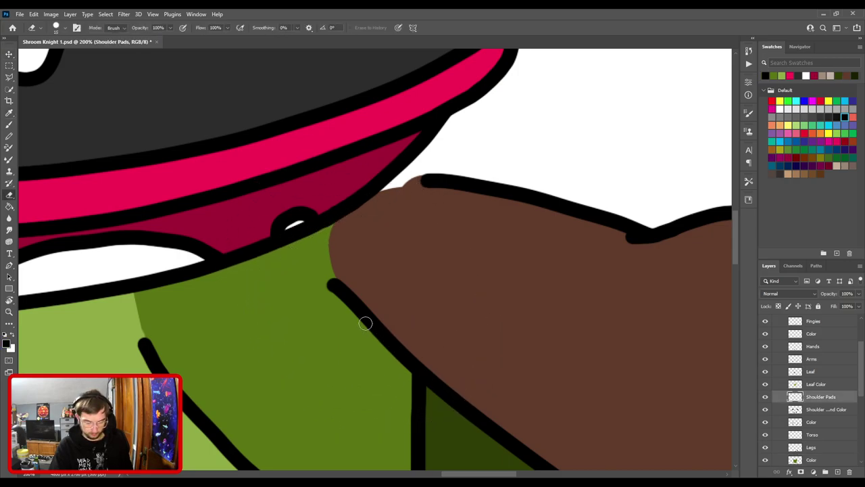
left_click_drag(343, 319, 325, 271)
key("ctrl+z")
key("b")
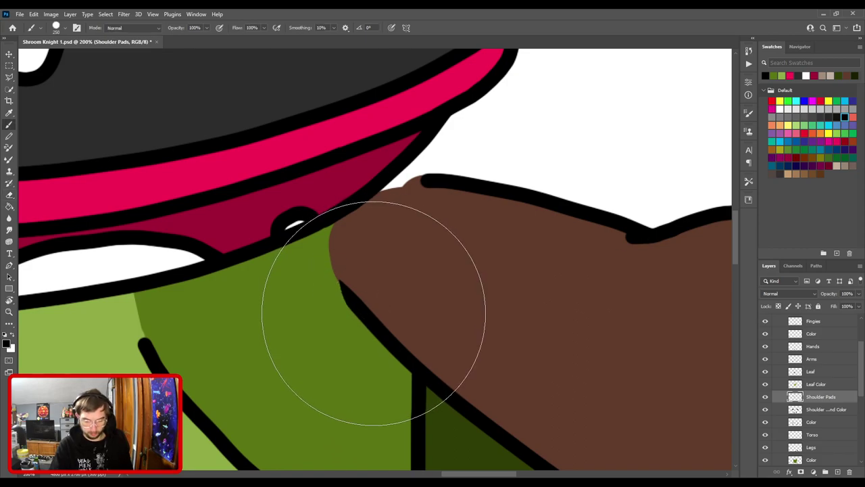
- Extend the right shoulder pad's inner outline in a black curve up to the head, using a 15 px brush
key("p")
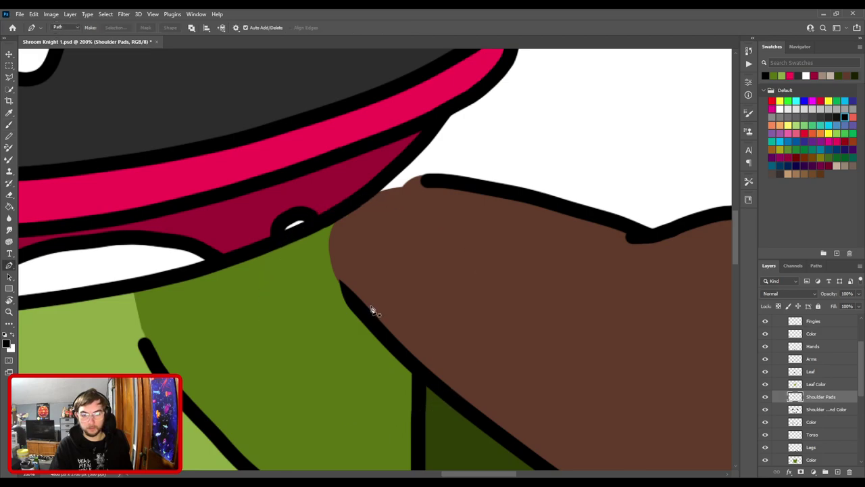
key("b")
key("[")
key("bracketleft")
key("bracketleft")
key("bracketleft")
key("bracketleft")
key("bracketleft")
key("bracketleft")
key("bracketleft")
key("bracketleft")
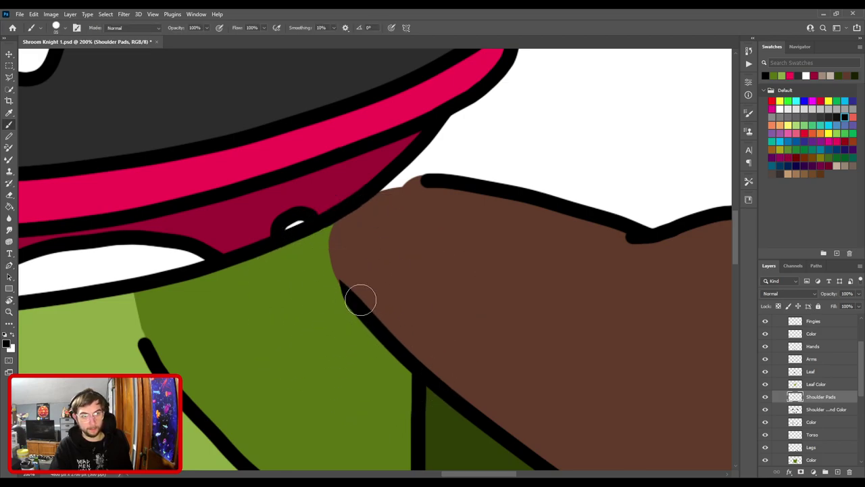
left_click_drag(358, 306, 326, 235)
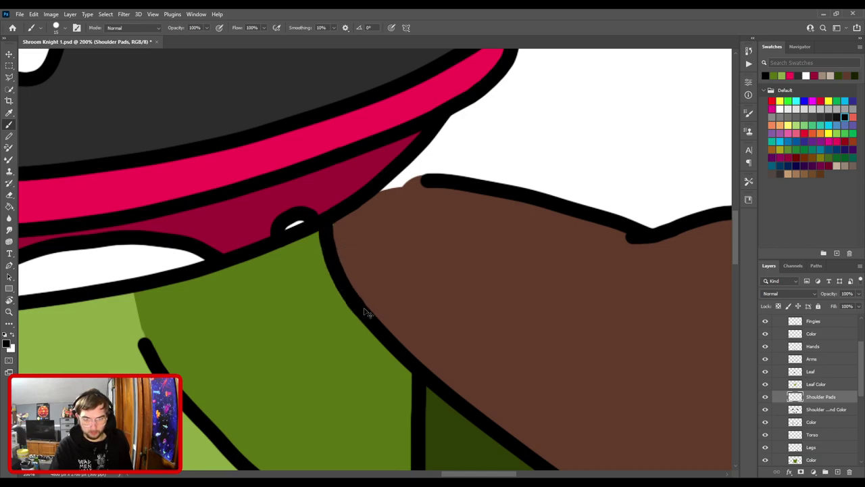
key("ctrl+z")
left_click_drag(346, 294, 328, 236)
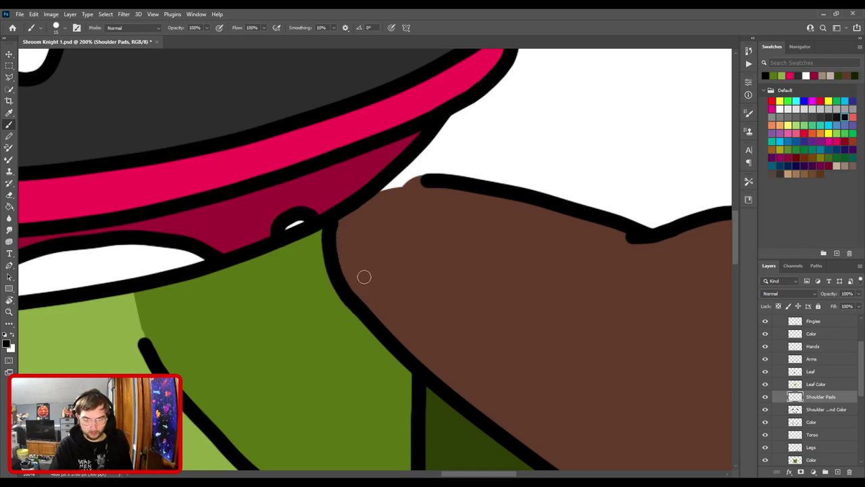
key("ctrl+z")
mouse_move(357, 307)
left_mouse_down()
mouse_move(329, 250)
mouse_move(331, 223)
left_mouse_up()
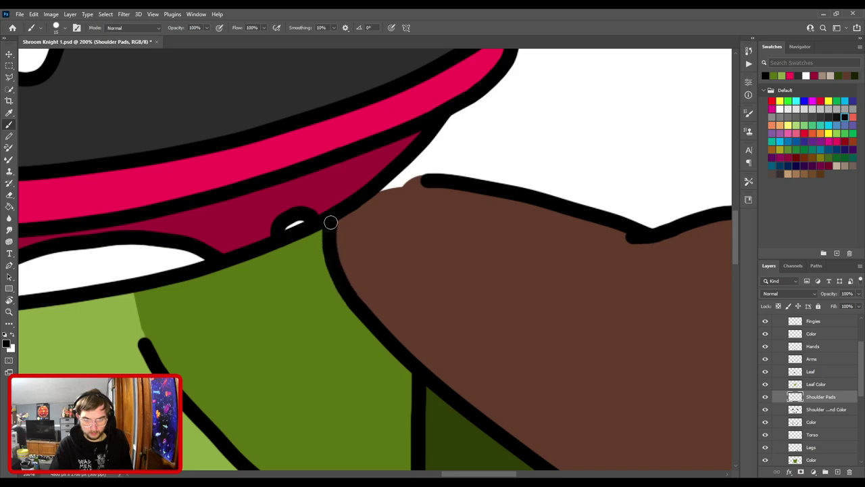
- Extend the right shoulder pad's top outline in black along the brown edge until it meets the head
mouse_move(416, 186)
left_mouse_down()
mouse_move(365, 279)
mouse_move(374, 271)
left_mouse_up()
key("ctrl+z")
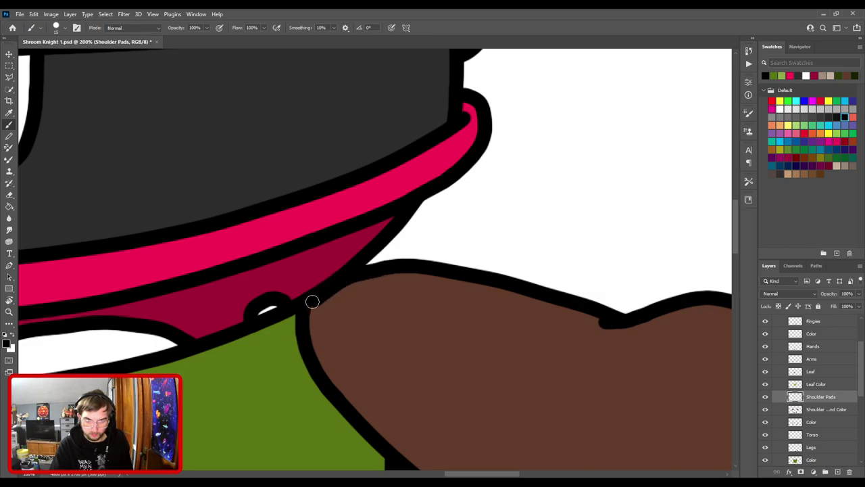
scroll(459, 271, "down", 4)
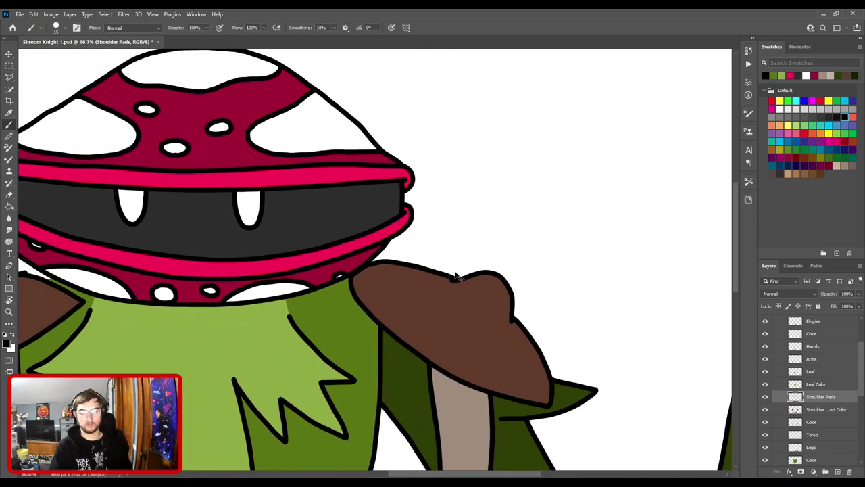
scroll(390, 271, "up", 5)
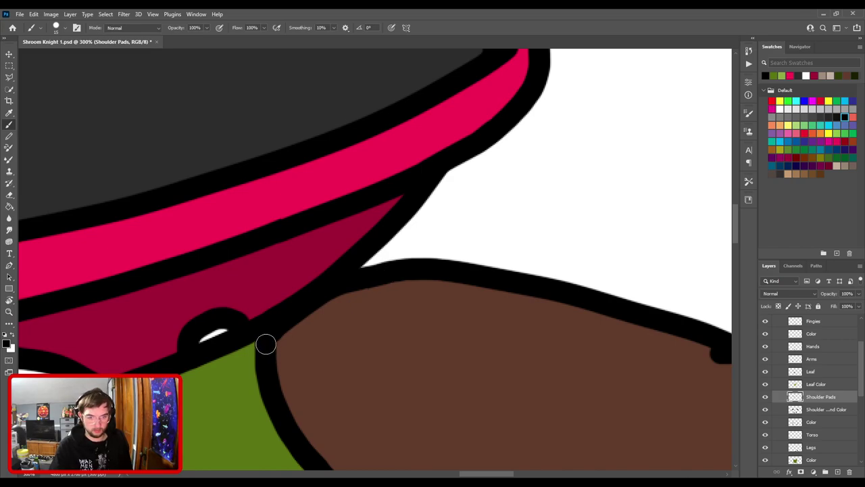
left_click_drag(338, 253, 550, 223)
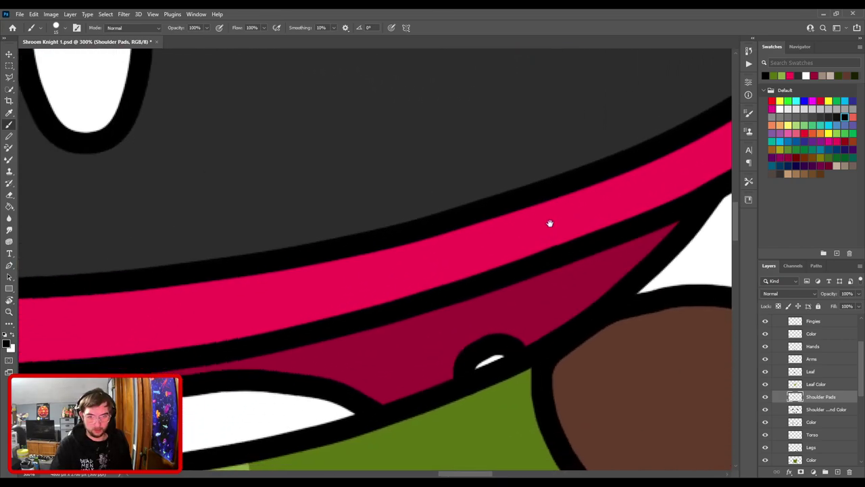
left_click_drag(428, 217, 157, 342)
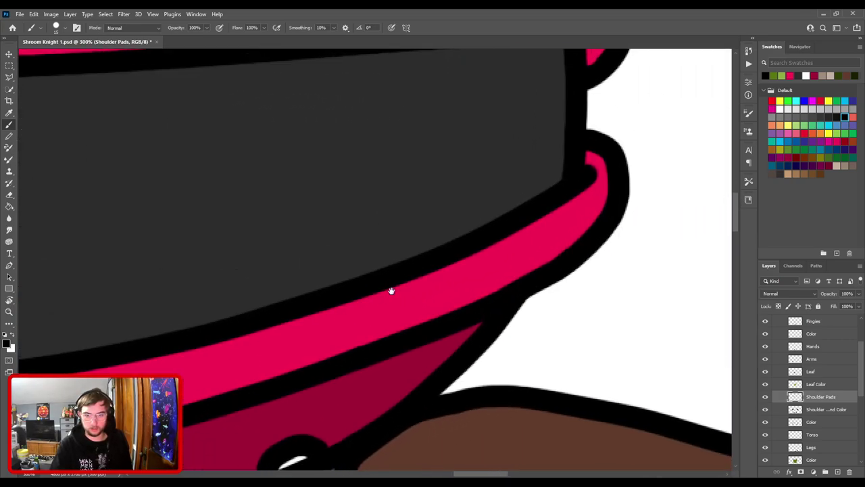
left_click_drag(368, 336, 390, 259)
key("e")
left_click(336, 259, "ctrl")
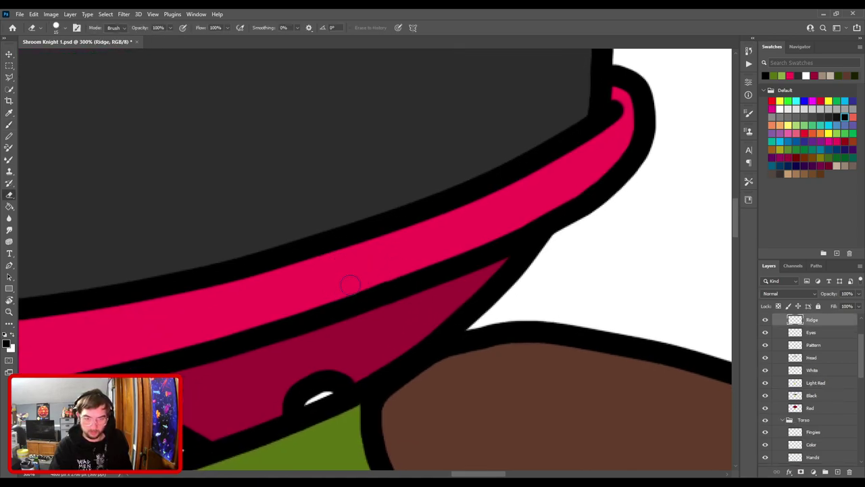
key("b")
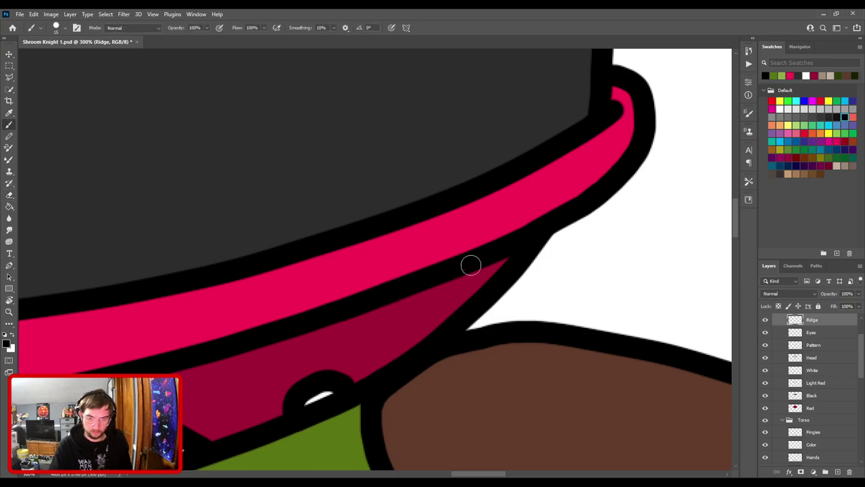
key("ctrl+minus")
left_click_drag(471, 318, 358, 251)
key("ctrl+plus")
left_click_drag(288, 251, 343, 298)
- On the Shoulder Pads layer, trim and repaint the right pad's top outline where it joins the head for a smooth curve
key("e")
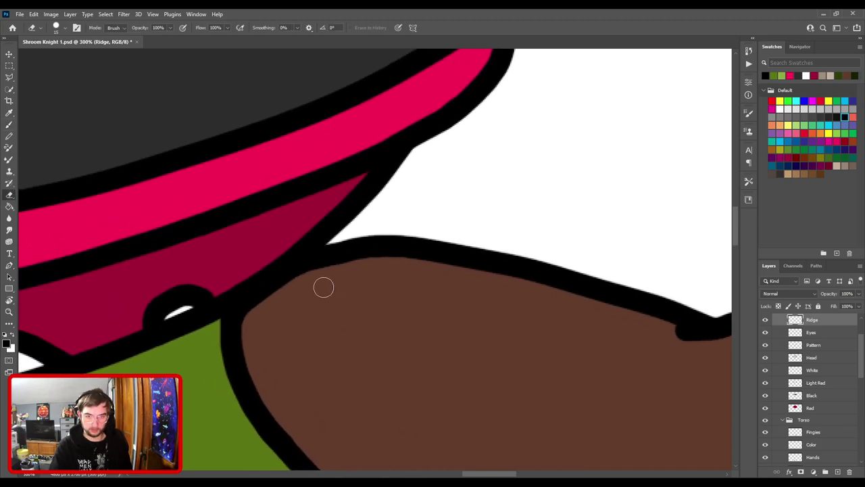
left_click(350, 255, "ctrl")
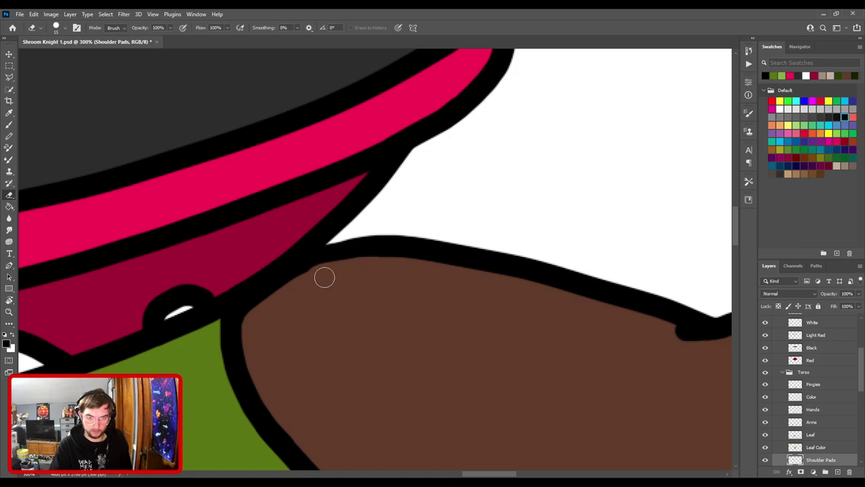
key("b")
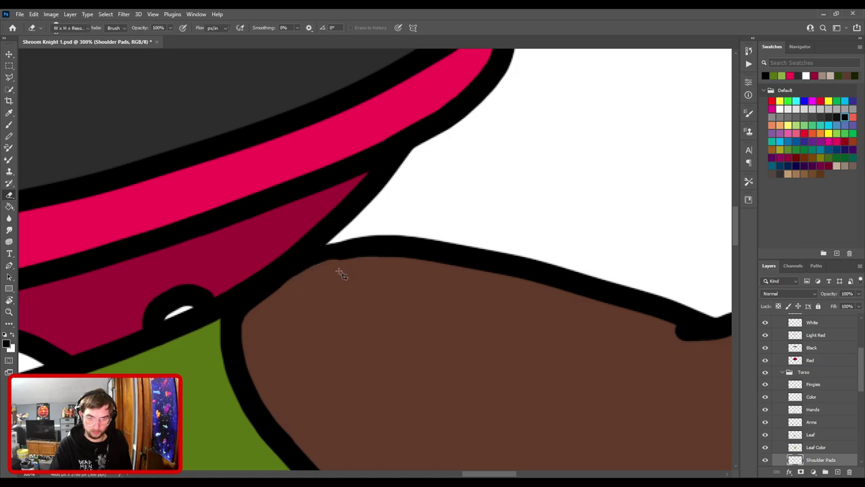
mouse_move(269, 282)
left_mouse_down()
mouse_move(311, 257)
mouse_move(350, 249)
left_mouse_up()
key("ctrl+z")
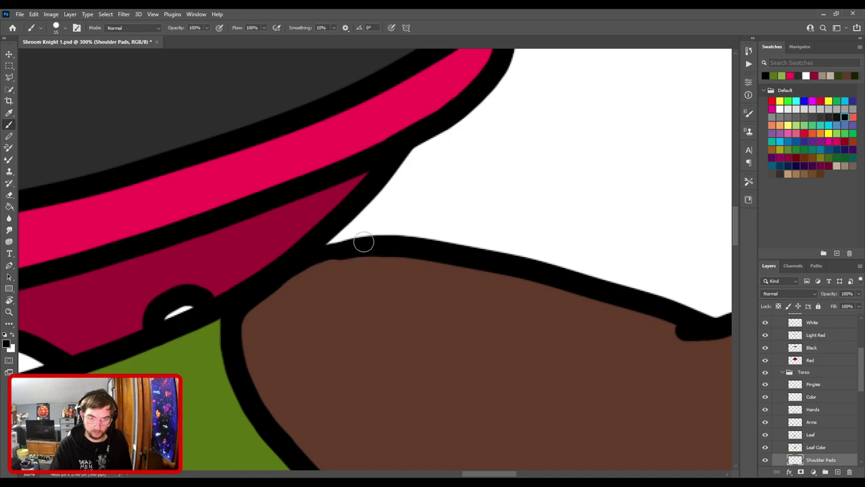
left_click_drag(328, 251, 303, 257)
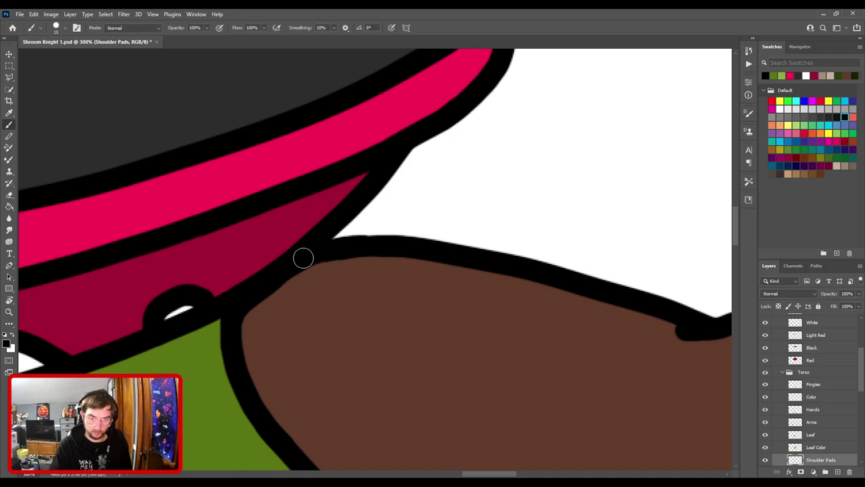
key("ctrl+minus")
key("ctrl+plus")
left_click_drag(286, 317, 341, 307)
key("e")
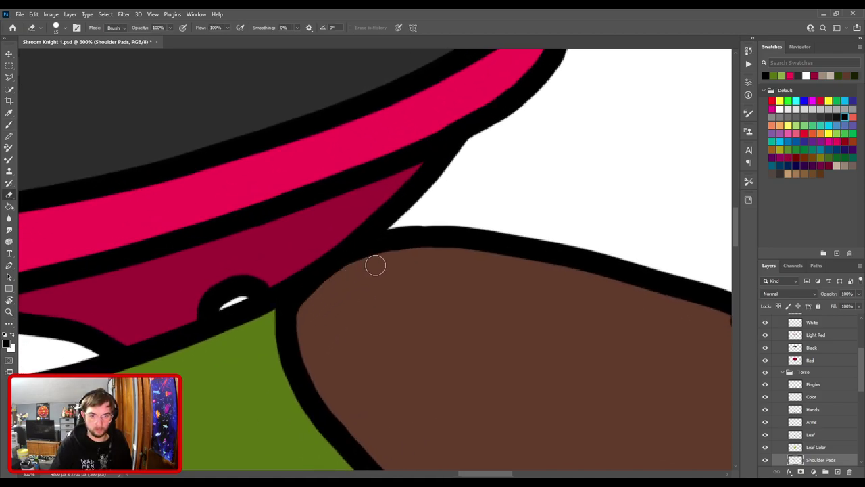
key("c")
key("v")
key("b")
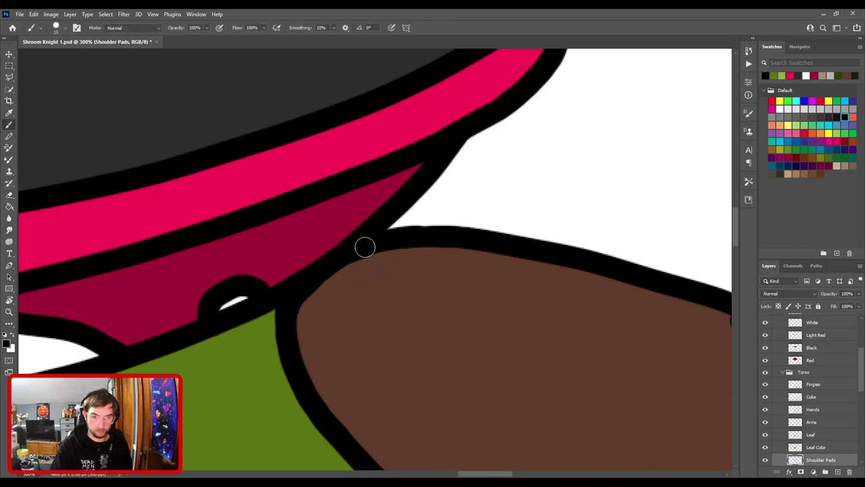
- Paint sampled brown along the right pad's inner edge near the head on the Shoulder and Hand Color layer, using a 30 px brush
left_click(399, 330, "ctrl")
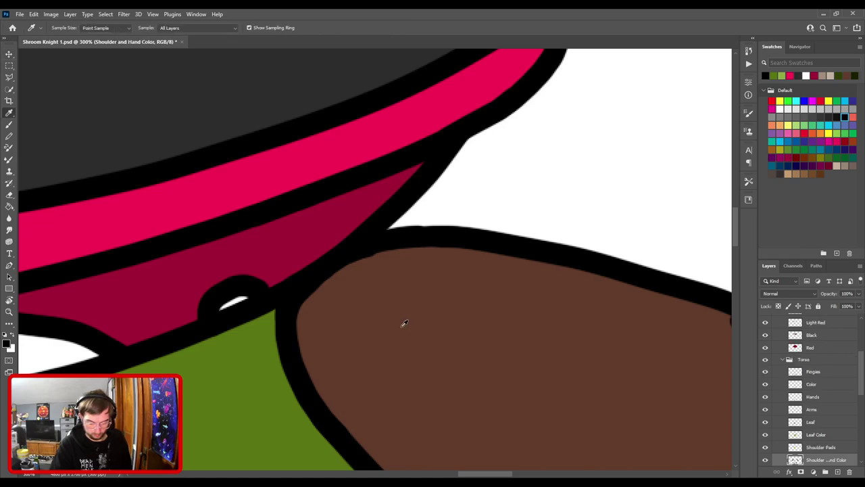
left_click(400, 331, "alt")
key("]")
left_click_drag(311, 315, 392, 264)
key("ctrl+minus")
key("ctrl+plus")
- Return to the Shoulder Pads layer and erase the uneven black bumps on the right pad's outline beside the head
left_click(431, 243, "ctrl")
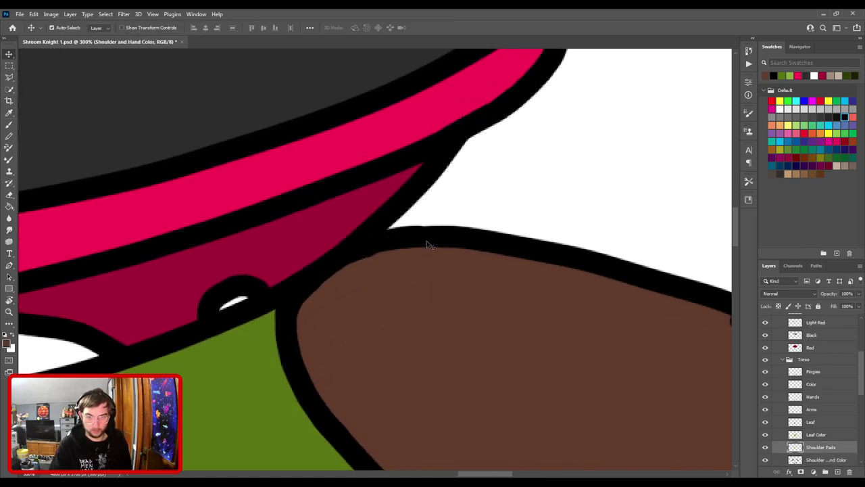
key("e")
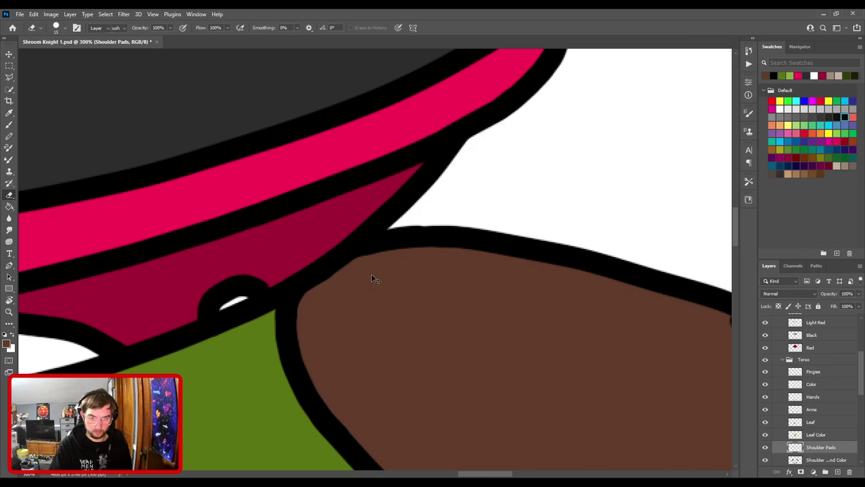
key("v")
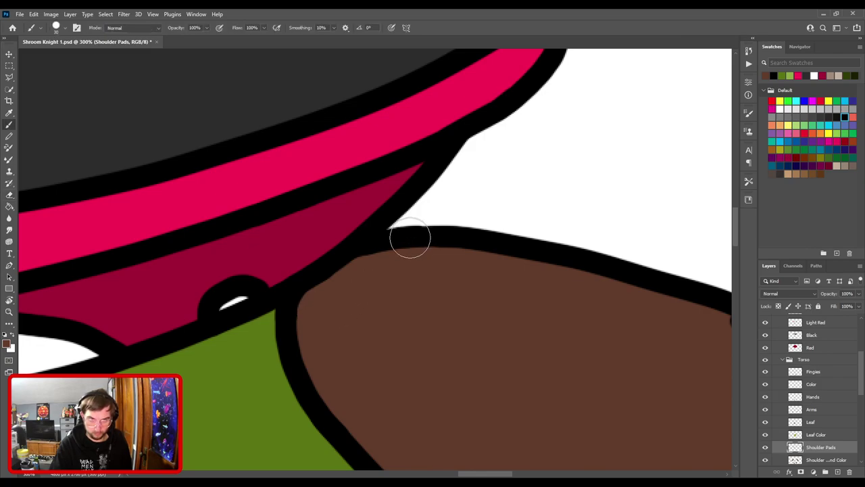
- Sample black from the right shoulder pad's outline as the paint colour and set the brush to 15 px
key("i")
left_click(412, 241)
key("b")
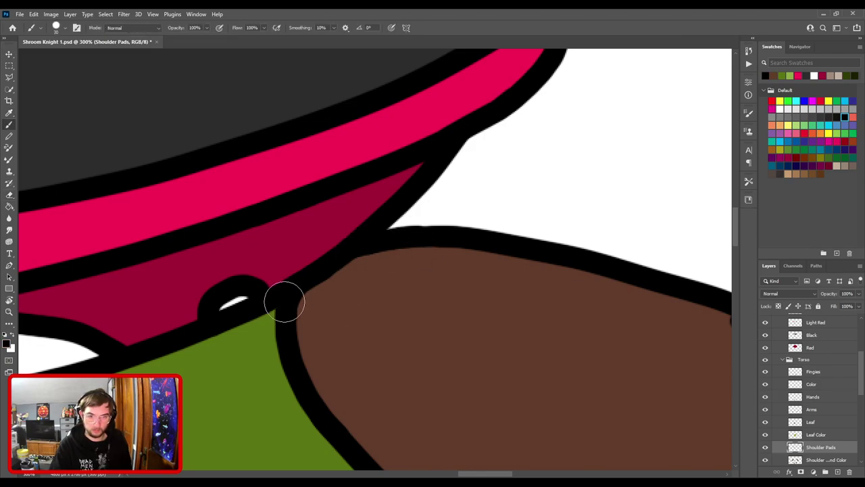
key("]")
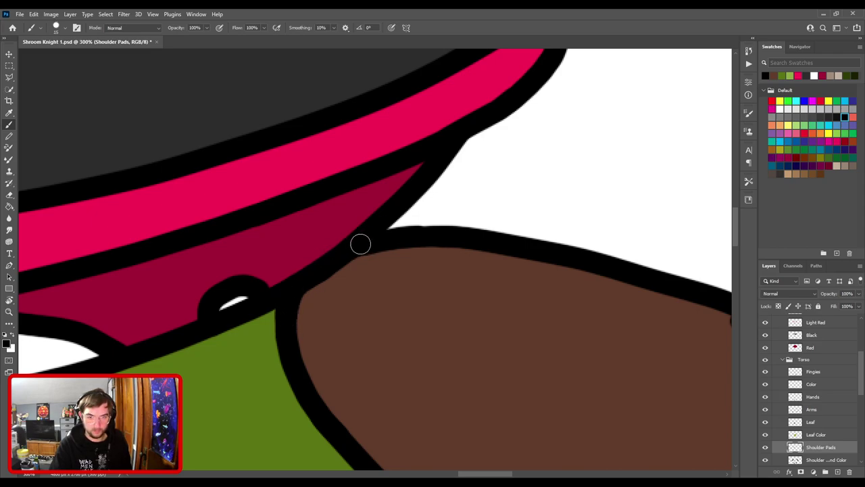
- On the Plant Arms layer, erase the stray black bump sticking out above the left shoulder pad's top outline
scroll(397, 266, "down", 4)
left_click_drag(240, 298, 446, 291)
left_click_drag(286, 308, 443, 269)
left_click(467, 243, "ctrl")
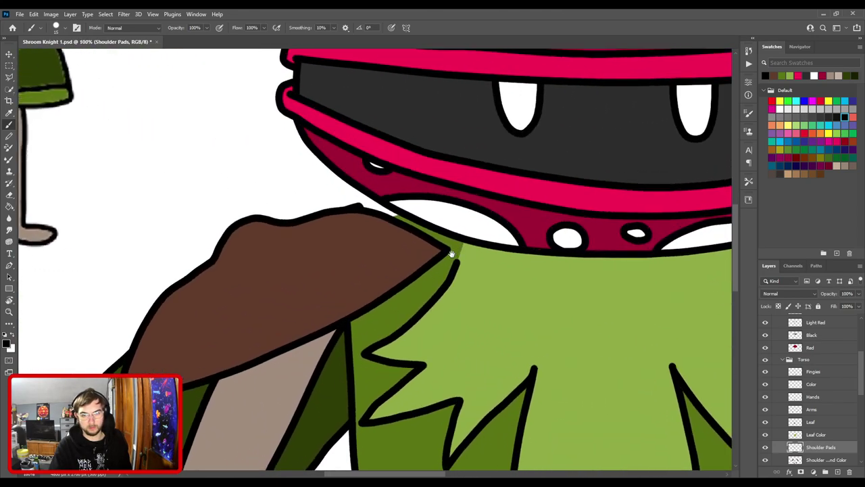
scroll(377, 240, "up", 3)
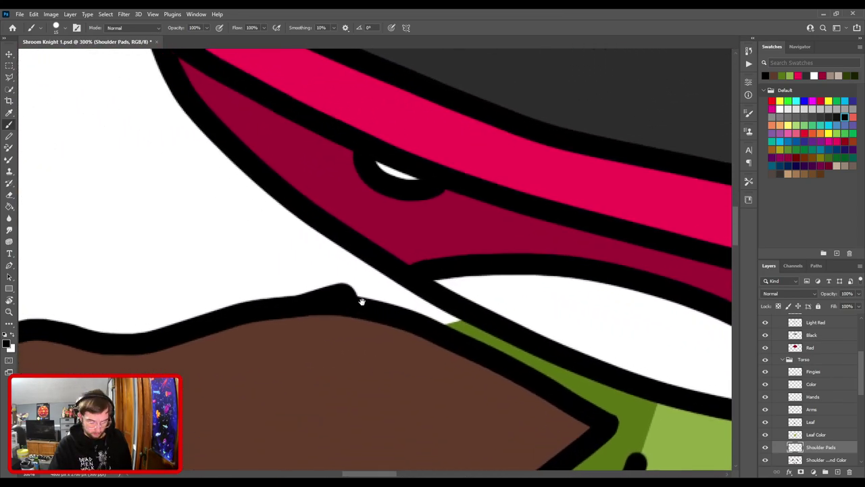
key("v")
left_click(347, 288)
key("e")
left_click_drag(317, 292, 345, 294)
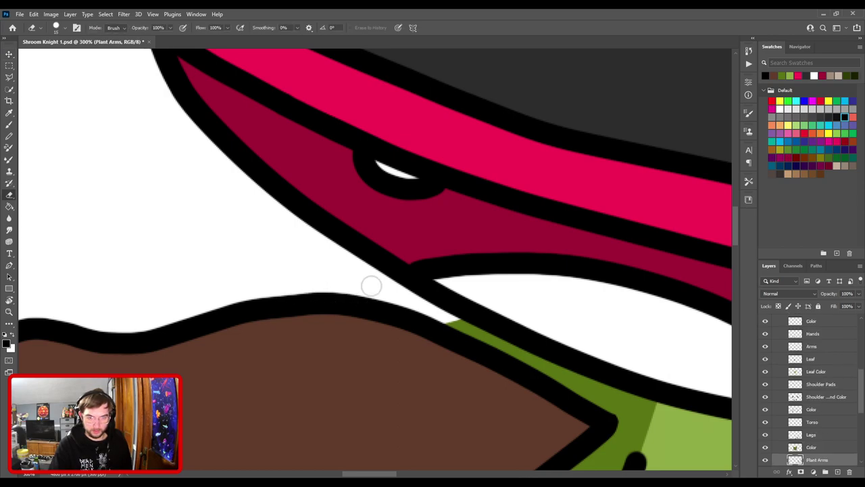
- On the Leaf layer, extend the collar's left outline in black up to the underside of the head
key("v")
left_click_drag(448, 338, 410, 230)
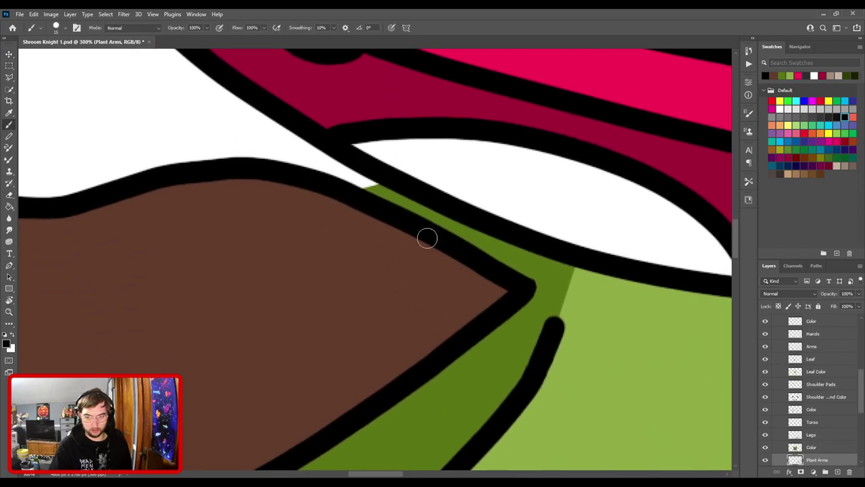
left_click(549, 372)
key("b")
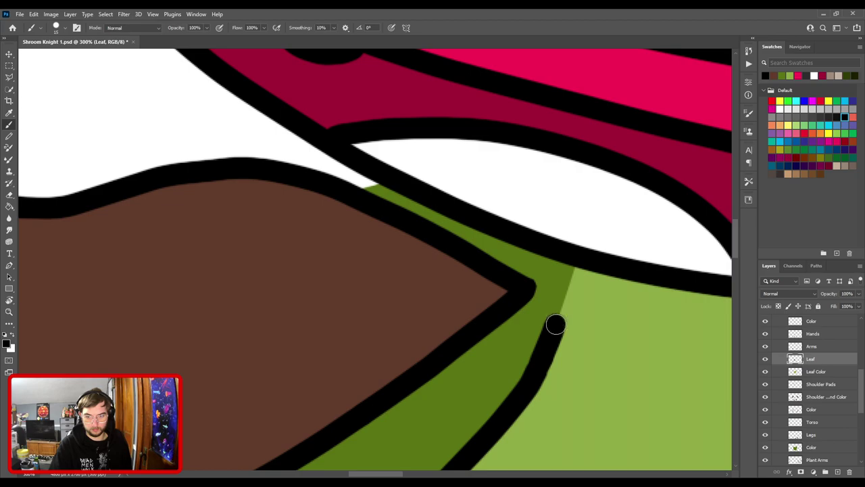
left_click_drag(555, 326, 571, 271)
key("ctrl+z")
left_click_drag(554, 332, 581, 269)
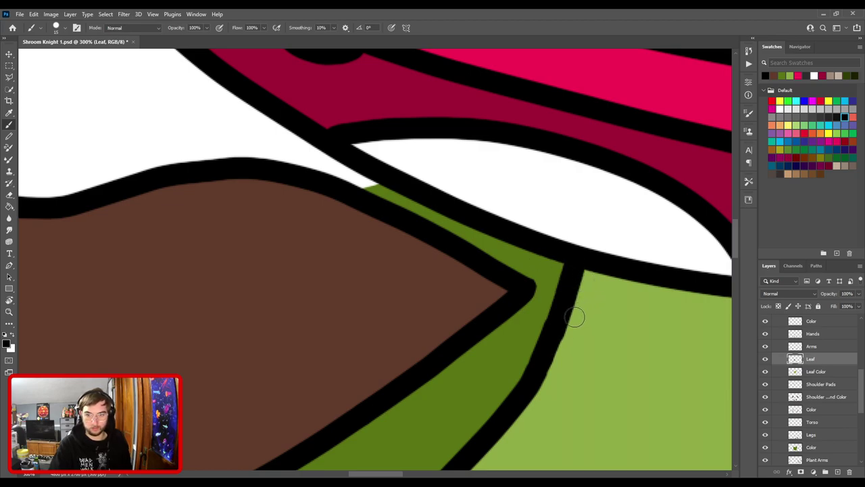
- On the Torso layer, paint black across the white gap between the left shoulder pad's top outline and the head
key("ctrl+minus")
left_click_drag(458, 401, 506, 191)
key("v")
left_click(344, 357)
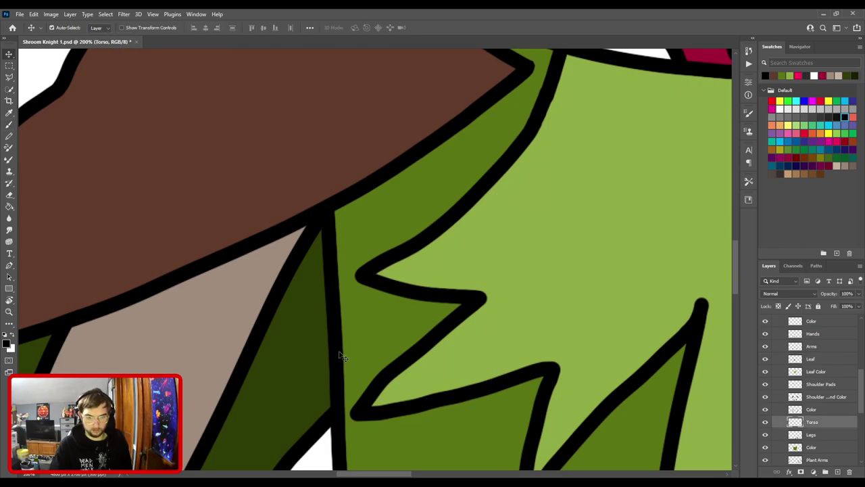
scroll(351, 352, "up", 5)
key("b")
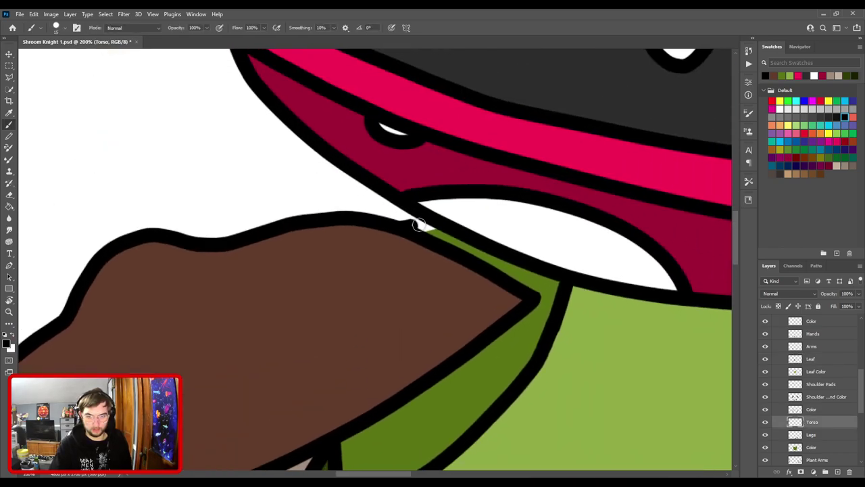
- Make the Shoulder and Hand Color layer active and switch to the Polygonal Lasso tool with the whole character in view
key("ctrl+0")
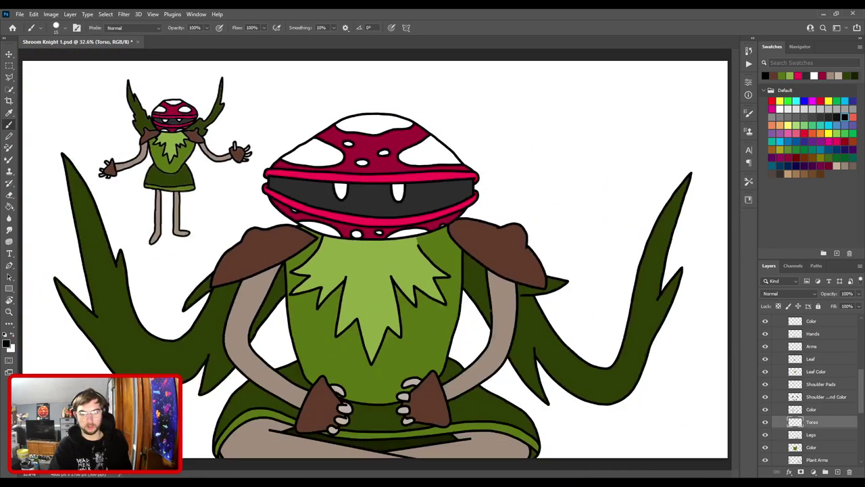
key("ctrl+minus")
key("ctrl+minus")
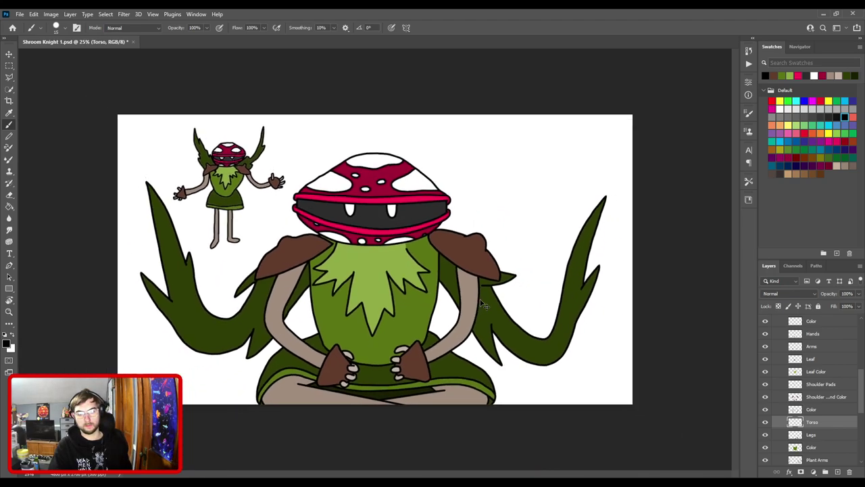
key("ctrl+plus")
key("ctrl+plus")
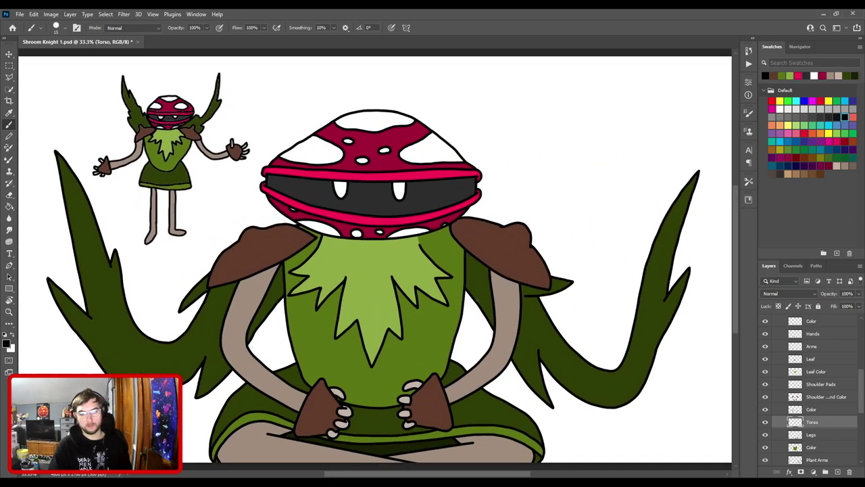
key("v")
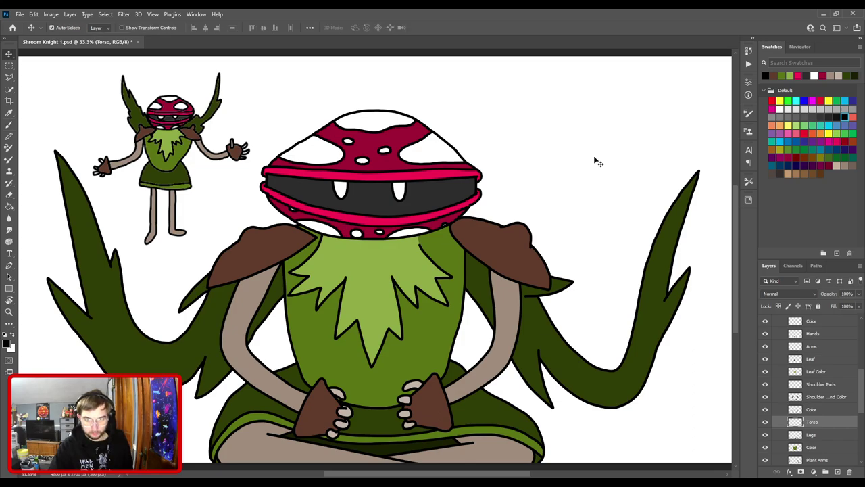
left_click(502, 256)
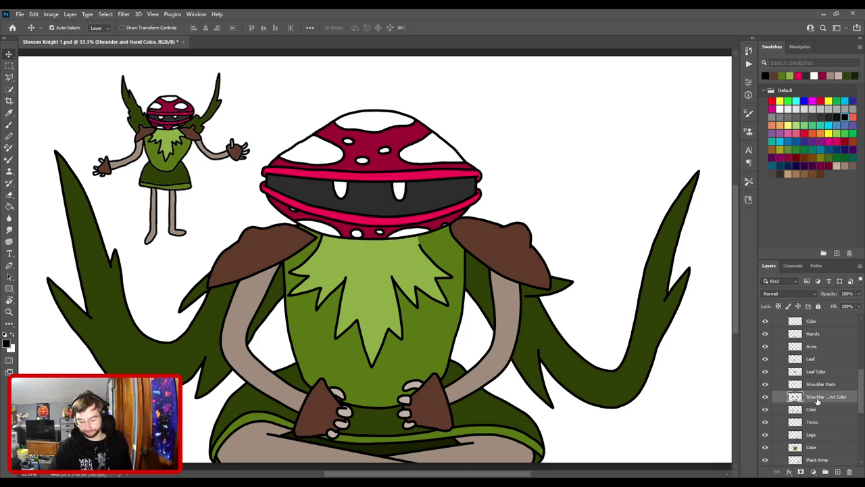
key("l")
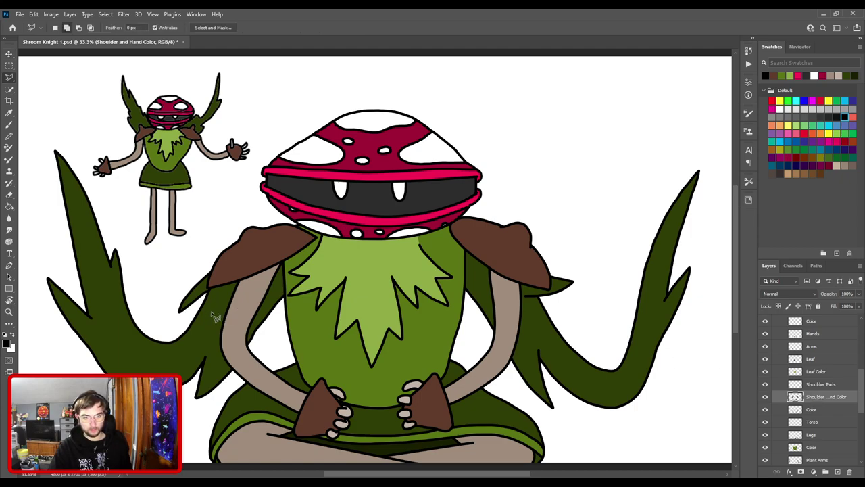
- Cut the brown shoulder pad fills out of the Shoulder and Hand Color layer and paste them onto a new layer
mouse_move(231, 308)
left_mouse_down()
mouse_move(576, 315)
mouse_move(590, 228)
mouse_move(502, 152)
mouse_move(324, 170)
mouse_move(183, 202)
mouse_move(163, 266)
mouse_move(180, 302)
left_mouse_up()
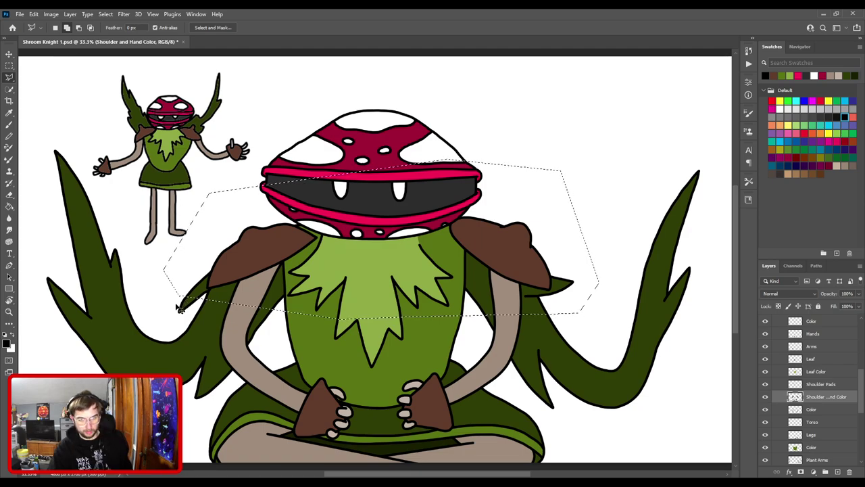
key("Delete")
key("ctrl+d")
key("ctrl+v")
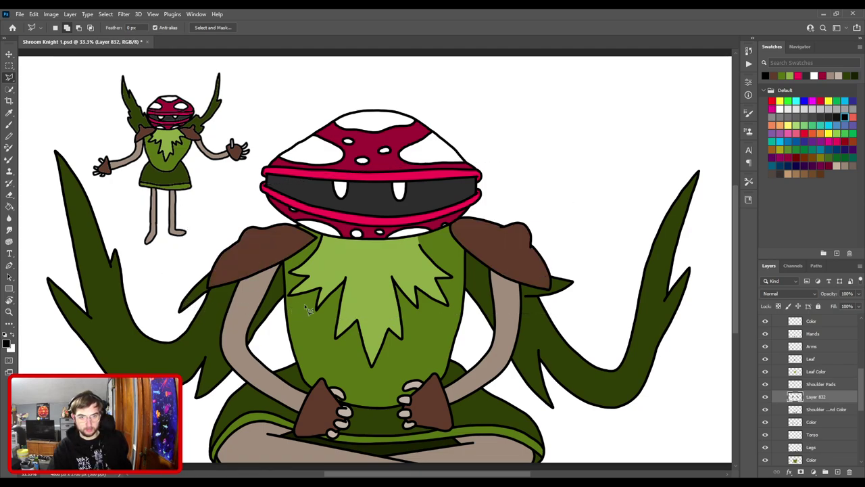
- Rename the new shoulder fill layer as Shoulders
double_click(818, 397)
type("Should")
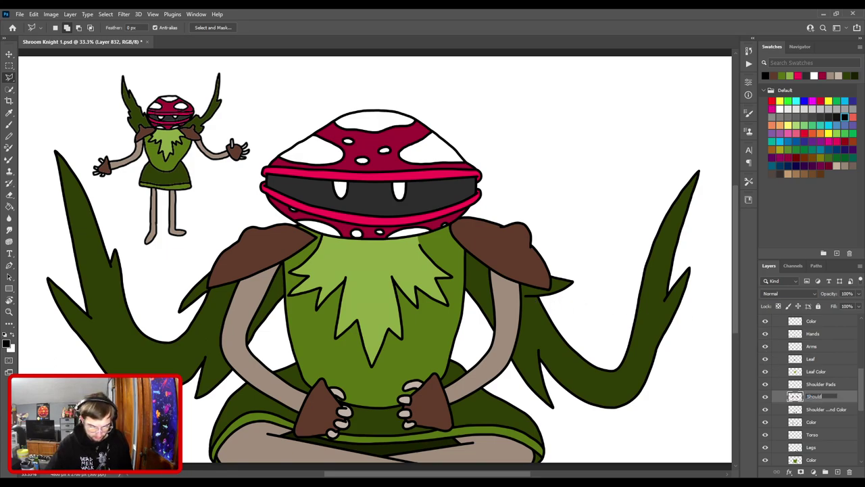
type("s")
key("Return")
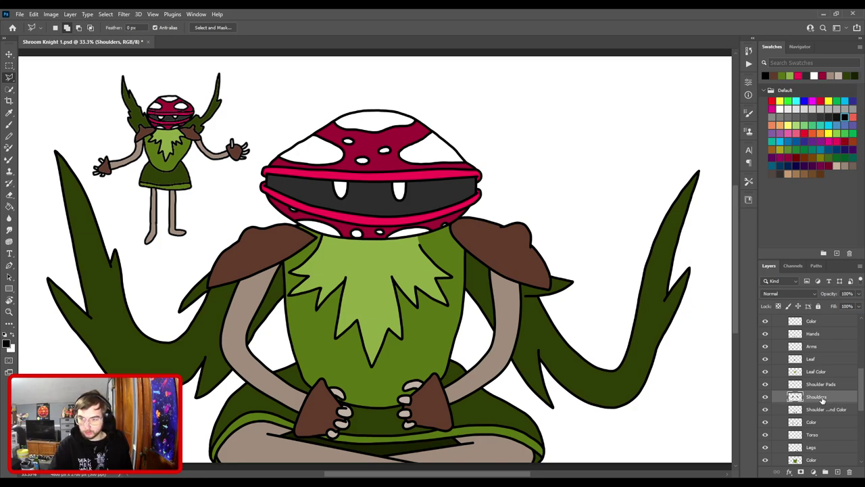
- Transform the Shoulder Pads and Shoulders layers together, raising them slightly and rotating them about 2 degrees clockwise, and compare with the previous placement
left_click(820, 385, "shift")
key("ctrl+t")
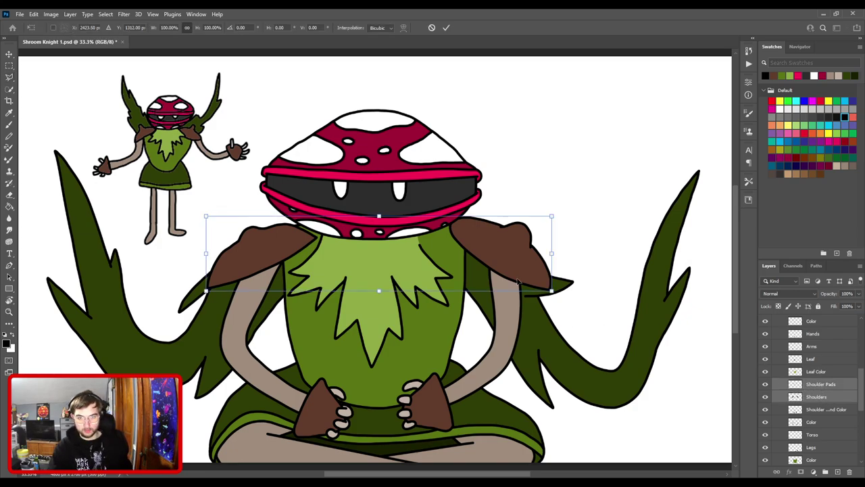
mouse_move(514, 270)
left_mouse_down()
mouse_move(517, 261)
mouse_move(521, 276)
mouse_move(515, 265)
left_mouse_up()
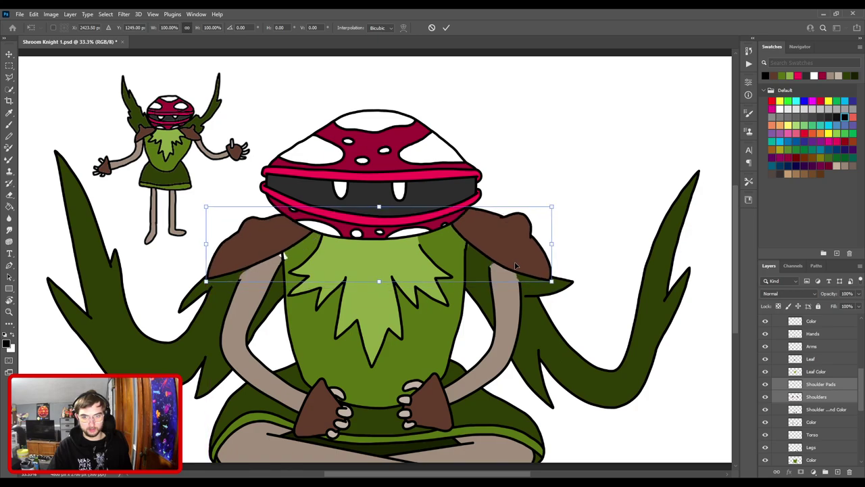
left_click_drag(566, 205, 570, 211)
left_click_drag(494, 233, 490, 235)
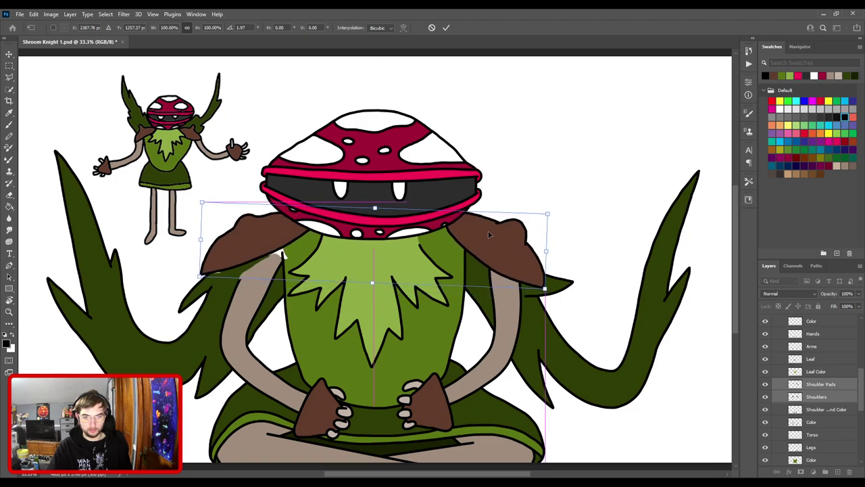
left_click_drag(489, 235, 490, 234)
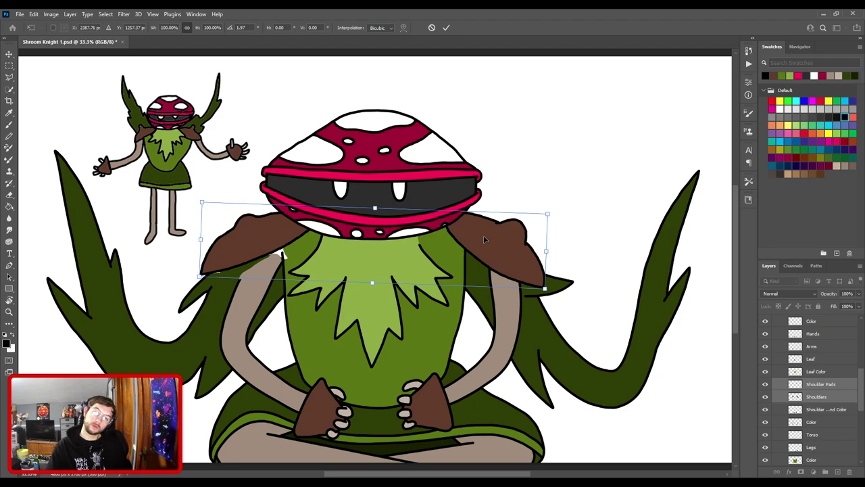
key("Return")
key("ctrl+minus")
key("l")
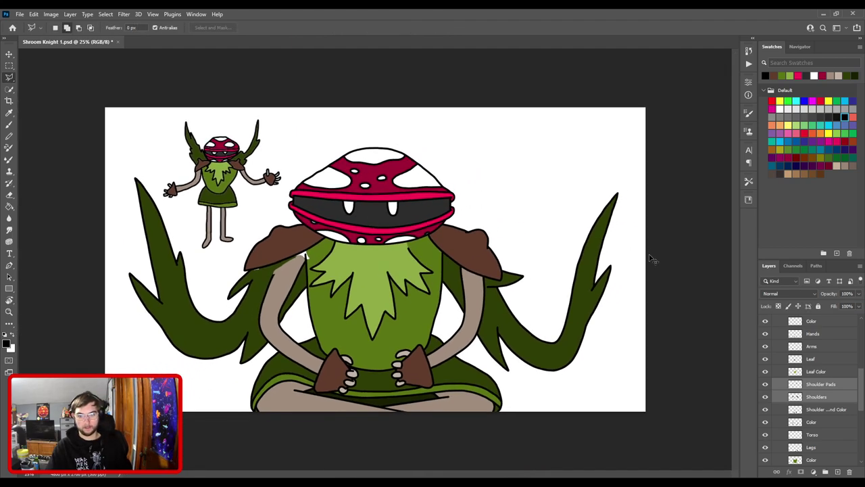
key("ctrl+z")
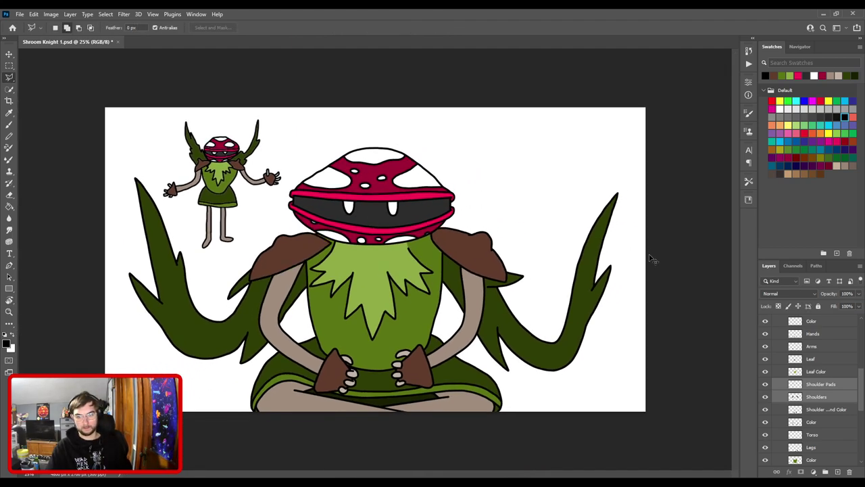
key("ctrl+shift+z")
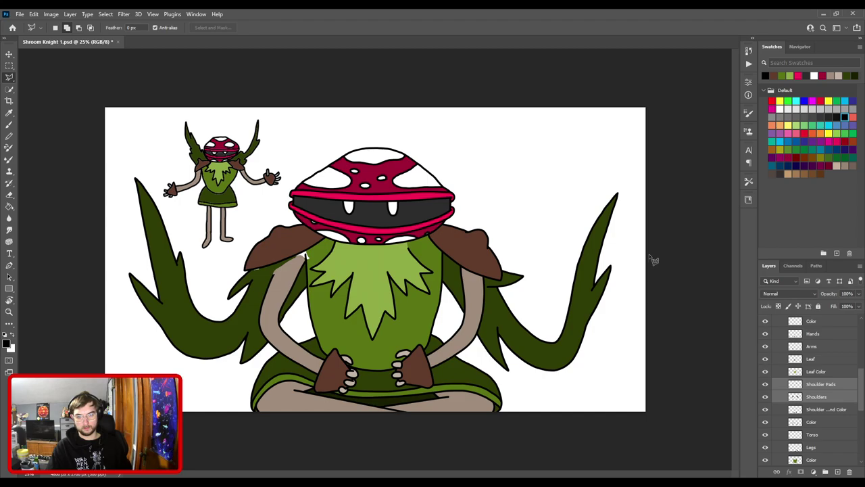
- Paint the white gaps beneath the left shoulder pad with the sampled dark green on the plant arms' Color layer
key("ctrl+plus")
key("ctrl+plus")
key("ctrl+plus")
left_click_drag(267, 284, 622, 243)
key("ctrl+plus")
scroll(543, 185, "up", 2)
key("v")
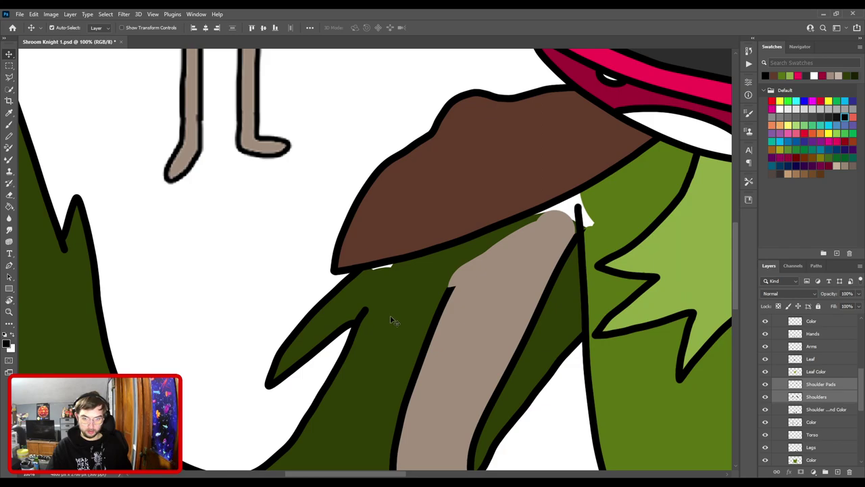
left_click(390, 315)
key("b")
left_click(396, 316, "alt")
key("]")
key("]")
key("]")
left_click_drag(380, 261, 388, 257)
mouse_move(516, 237)
left_mouse_down()
mouse_move(367, 307)
mouse_move(432, 271)
mouse_move(436, 305)
left_mouse_up()
key("]")
key("]")
key("]")
key("]")
key("]")
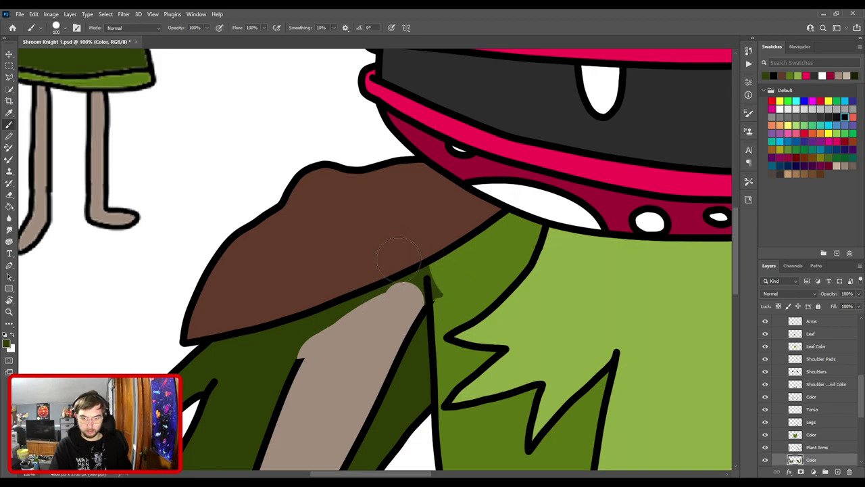
- Erase the stray end of the arm outline where it crosses the torso line below the left shoulder pad
key("ctrl+plus")
key("ctrl+plus")
left_click_drag(505, 342, 429, 221)
key("v")
left_click(471, 316)
key("b")
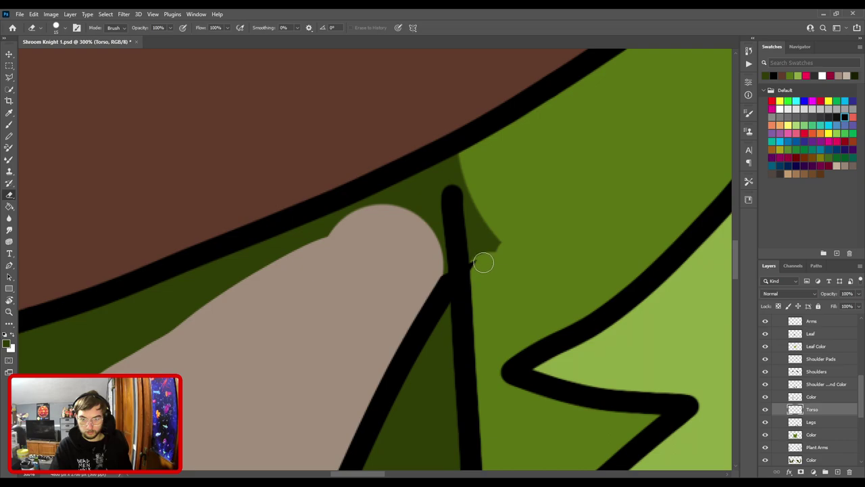
key("v")
left_click(446, 305)
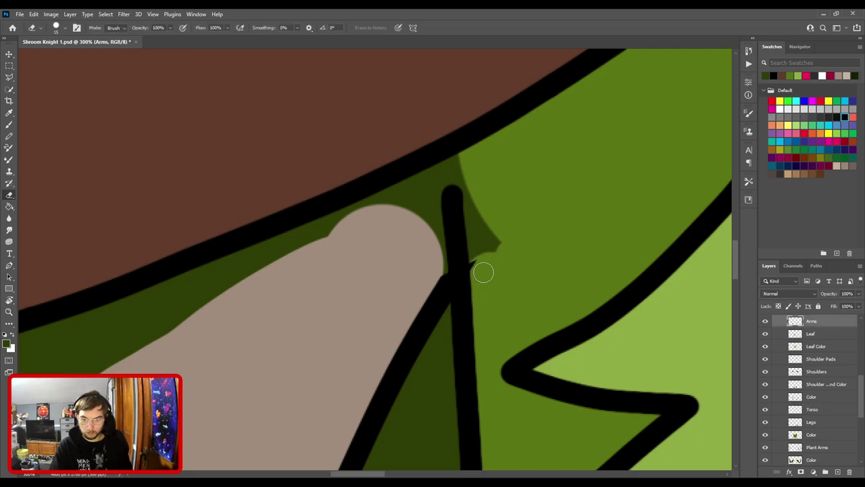
key("e")
- Extend the left arm's outer outline up to the shoulder pad in black on the Arms layer, redrawing the stroke until it flows smoothly
key("v")
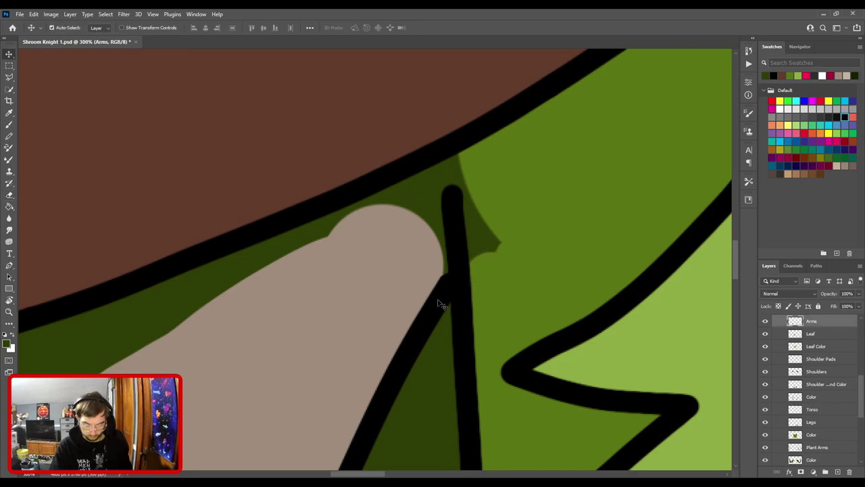
key("b")
left_click_drag(440, 303, 552, 295)
key("bracketleft")
key("bracketleft")
key("bracketleft")
key("bracketleft")
key("bracketleft")
key("bracketleft")
key("bracketleft")
key("bracketleft")
key("bracketleft")
key("bracketleft")
key("bracketleft")
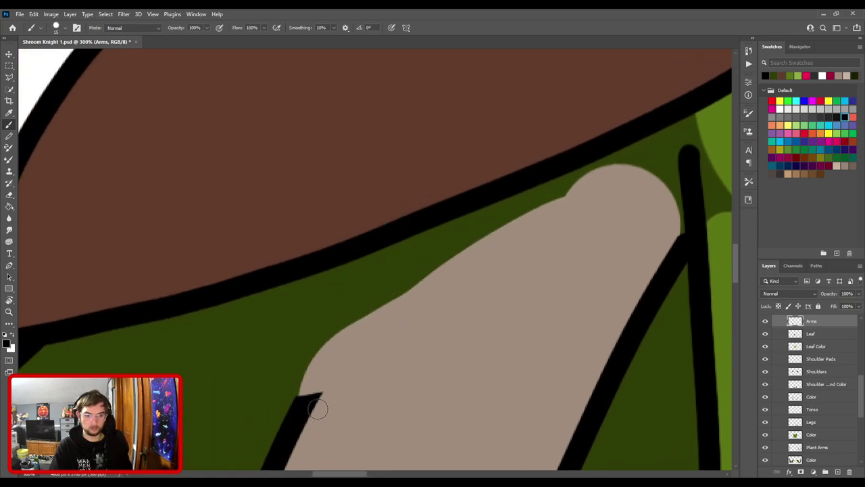
key("ctrl+minus")
left_click_drag(325, 354, 387, 279)
key("ctrl+z")
left_click_drag(329, 354, 408, 236)
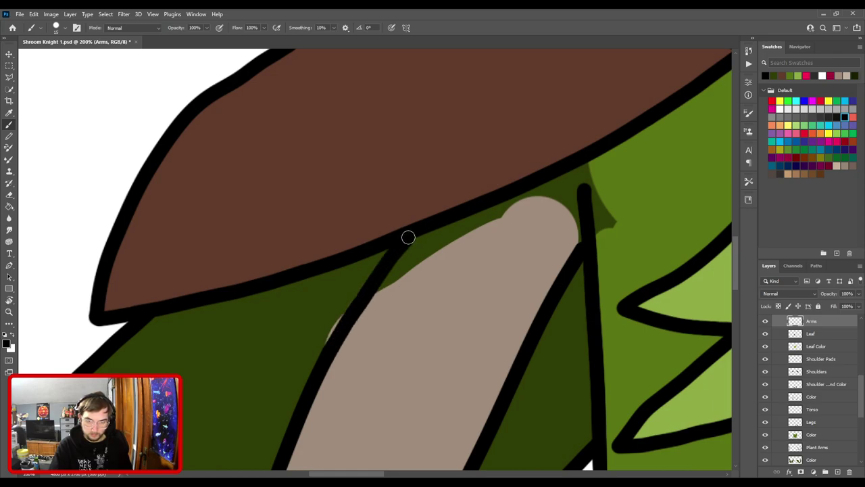
key("ctrl+z")
left_click_drag(328, 353, 408, 236)
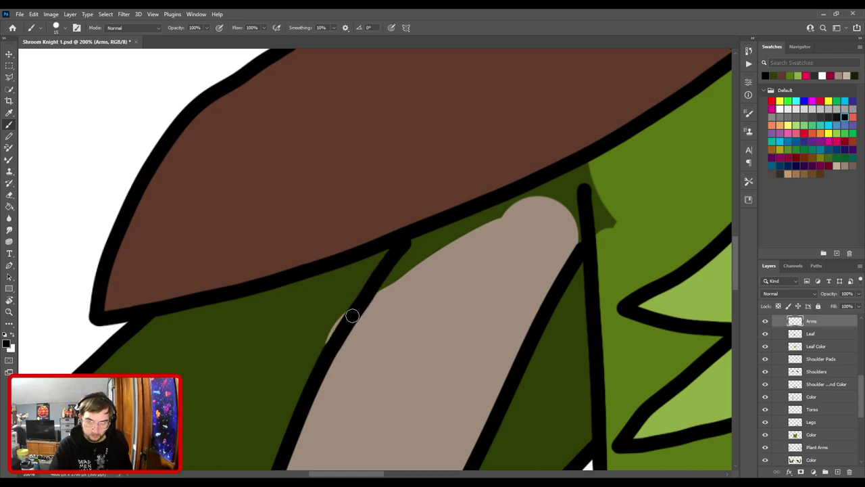
key("ctrl+z")
mouse_move(327, 357)
left_mouse_down()
mouse_move(399, 250)
mouse_move(435, 231)
left_mouse_up()
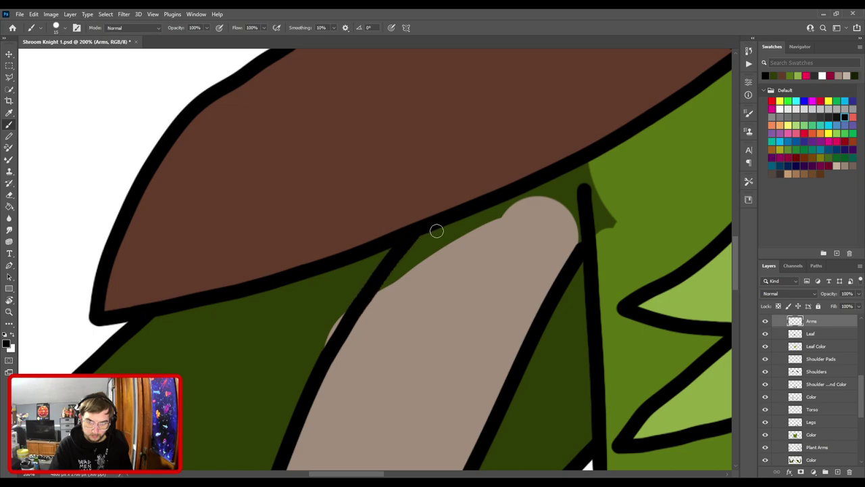
key("ctrl+z")
left_click_drag(326, 356, 383, 265)
key("ctrl+z")
left_click_drag(331, 351, 398, 237)
key("ctrl+z")
mouse_move(326, 359)
left_mouse_down()
mouse_move(399, 243)
mouse_move(434, 227)
left_mouse_up()
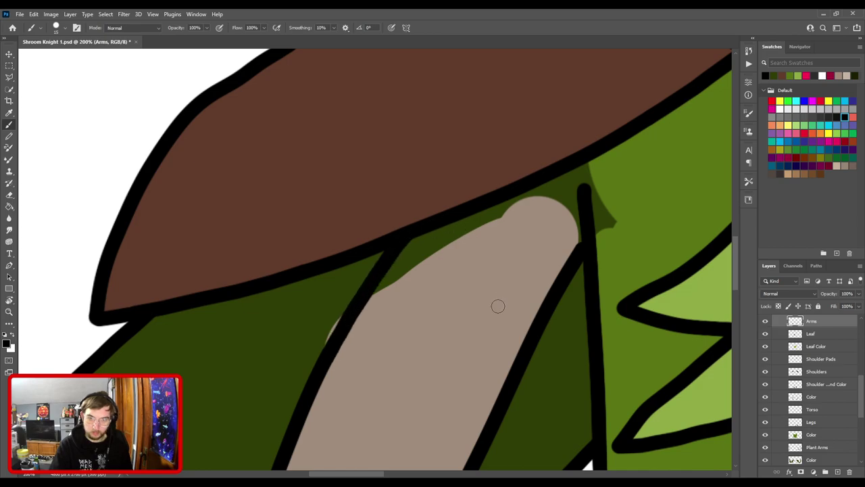
key("ctrl+minus")
key("ctrl+minus")
key("ctrl+minus")
key("ctrl+plus")
key("ctrl+plus")
key("ctrl+plus")
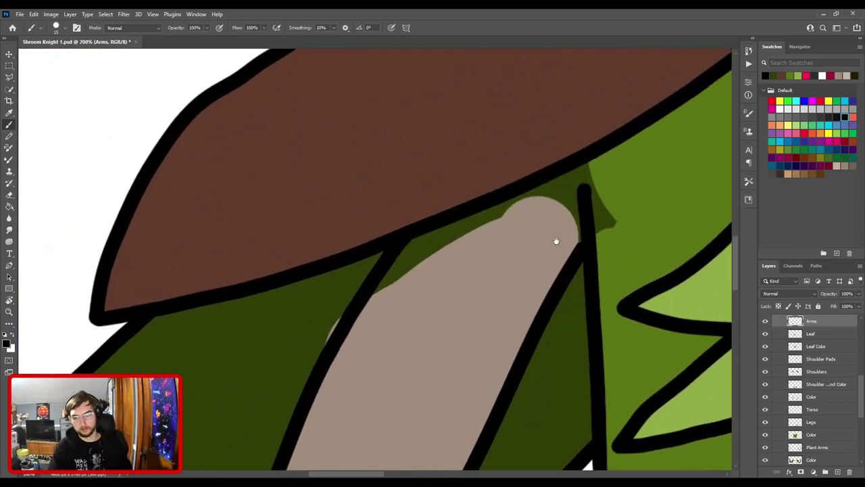
- Extend the torso's left outline up to the edge of the shoulder pad in black on the Torso layer
left_click_drag(538, 245, 382, 268)
key("v")
key("b")
left_click_drag(431, 218, 429, 192)
key("ctrl+z")
key("e")
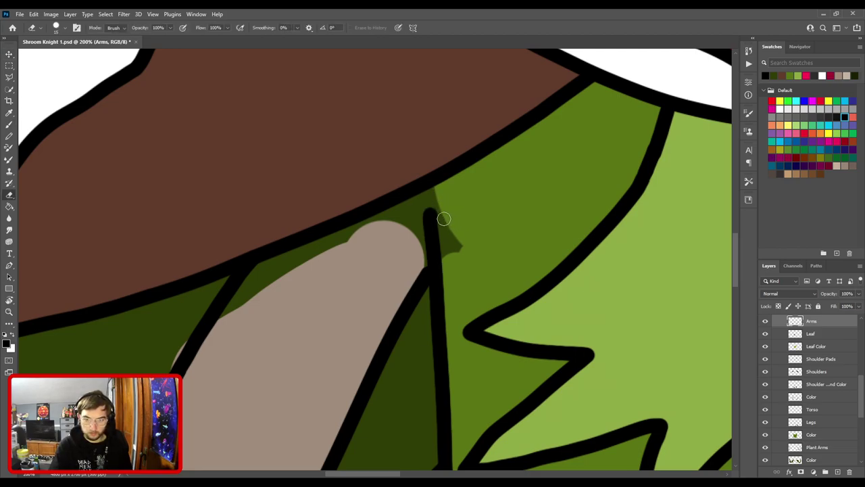
left_click(438, 227, "ctrl")
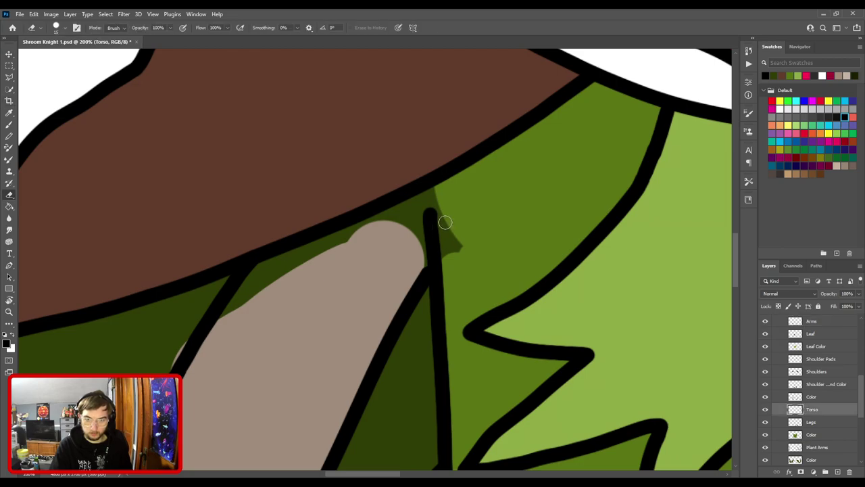
key("b")
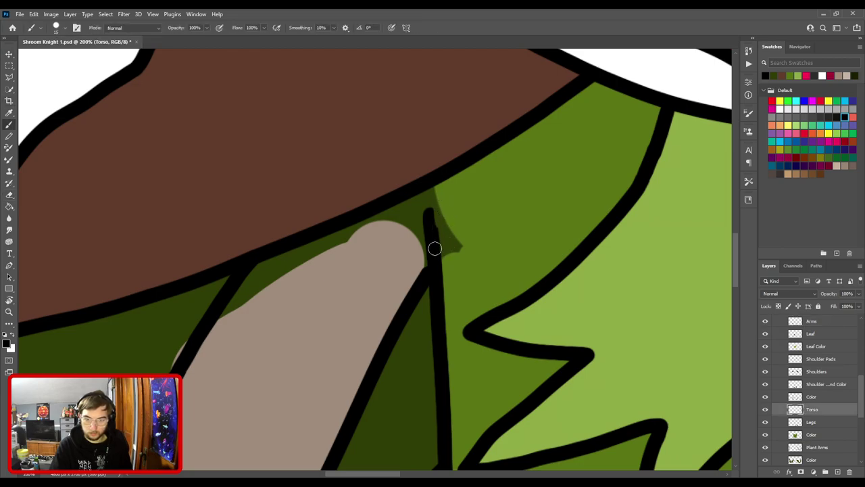
left_click_drag(429, 211, 428, 190)
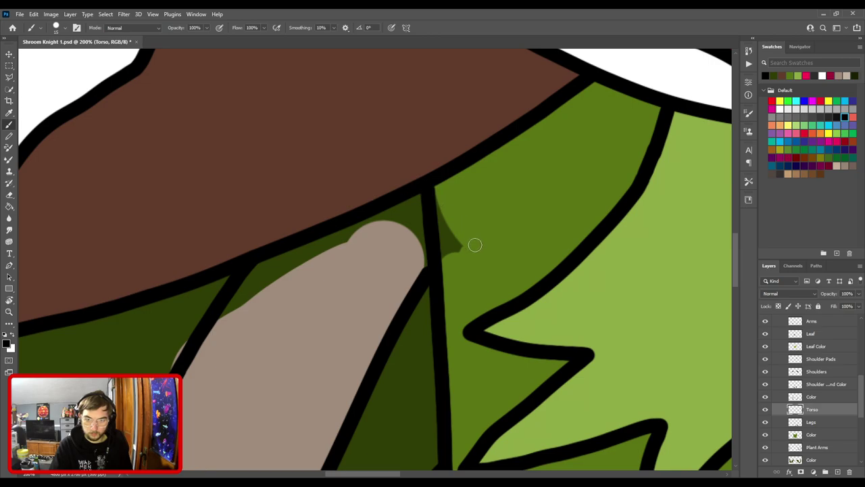
- Fill the top of the left arm up to the shoulder pad with its tan colour on the arms' Color layer
left_click_drag(450, 272, 476, 228)
left_click(457, 228, "ctrl")
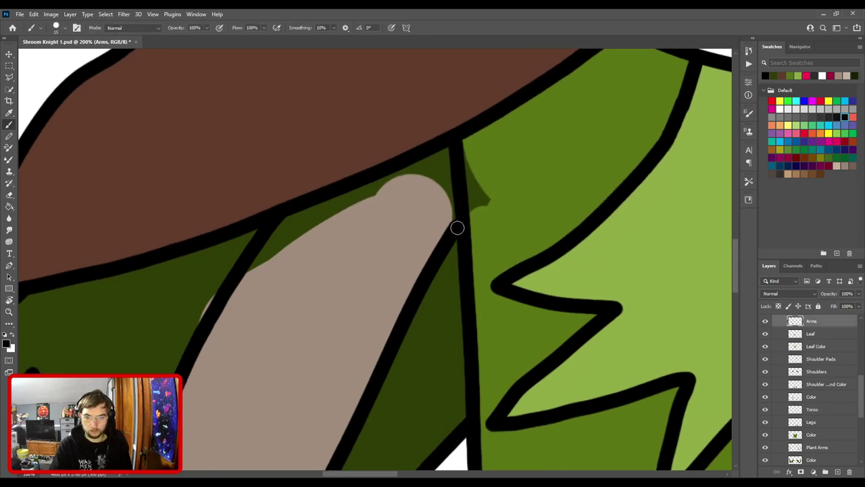
key("v")
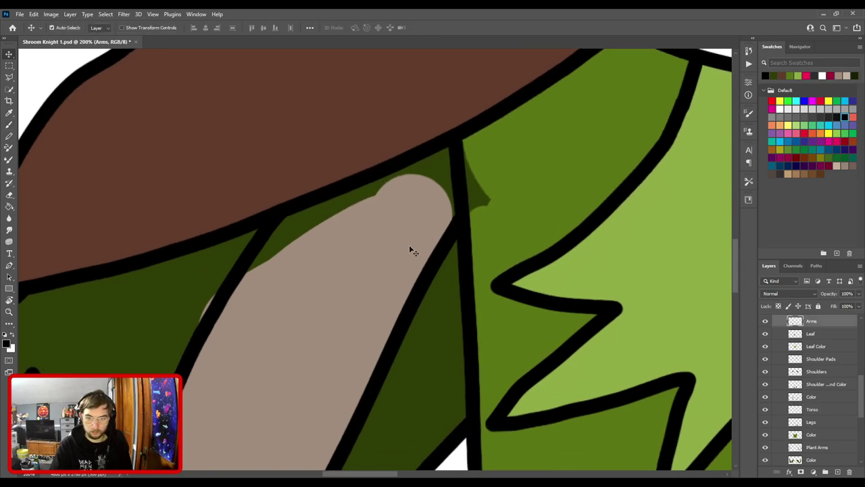
left_click(408, 250)
key("b")
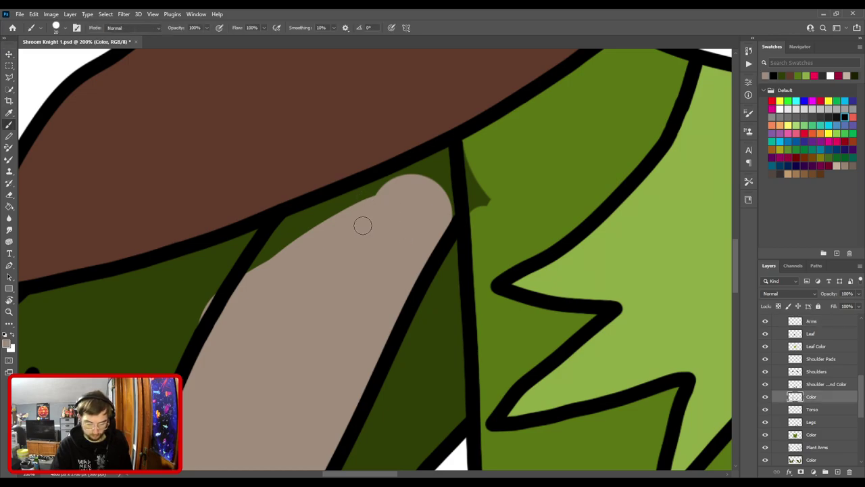
mouse_move(274, 273)
left_mouse_down()
mouse_move(294, 235)
mouse_move(435, 169)
left_mouse_up()
key("ctrl+minus")
key("ctrl+plus")
- Redraw in black the partly covered outline between the left arm and torso, up to the shoulder pad, on the Arms layer
left_click_drag(457, 238, 382, 309)
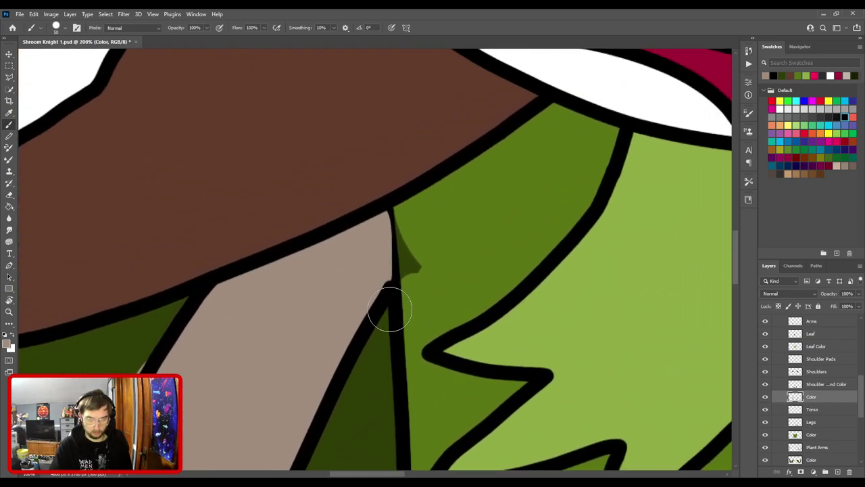
key("v")
left_click(379, 316)
key("i")
left_click(380, 309)
key("b")
key("bracketleft")
key("bracketleft")
key("bracketleft")
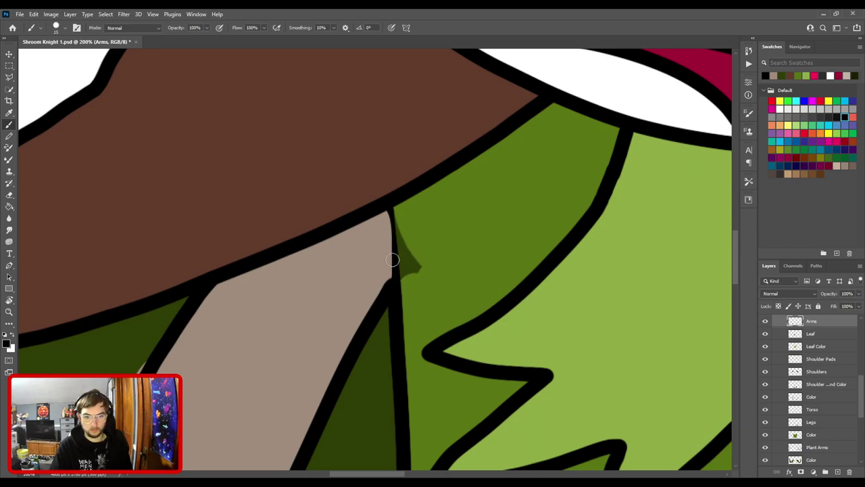
left_click(387, 209, "shift")
- Paint over the dark green patch beside the torso's left outline with the sampled torso green on the torso's Color layer
mouse_move(433, 267)
left_mouse_down()
mouse_move(383, 242)
mouse_move(374, 205)
left_mouse_up()
key("v")
left_click(431, 242)
key("i")
left_click(431, 246)
key("b")
- Erase the tan fill that spills outside the left arm's outer outline below the shoulder pad
key("ctrl+minus")
left_click_drag(293, 317, 466, 226)
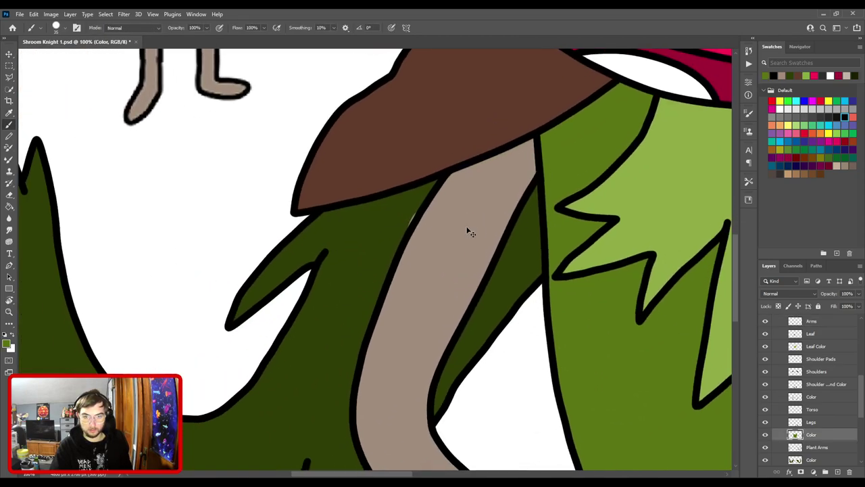
key("ctrl+plus")
key("v")
left_click(487, 240)
key("e")
left_click_drag(451, 169, 437, 195)
key("ctrl+minus")
key("ctrl+0")
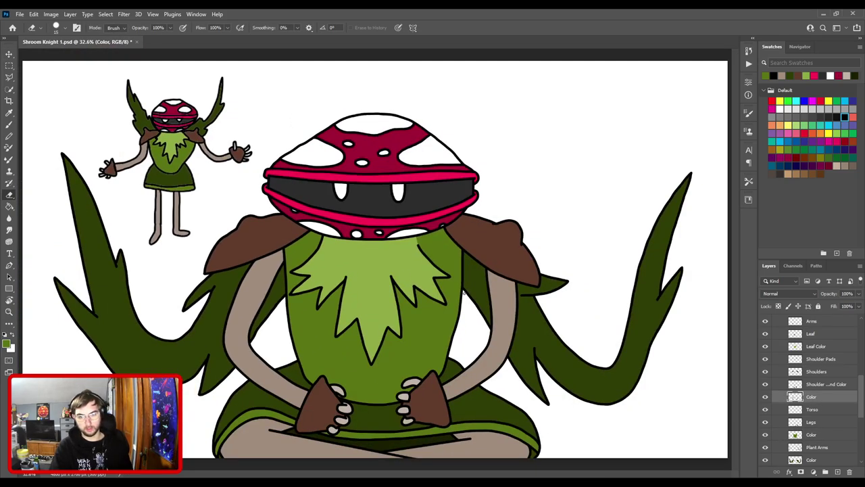
- Extend the leaf collar's right outline in black up to the head's bottom edge on the Leaf layer, and save the document
key("ctrl+plus")
key("ctrl+plus")
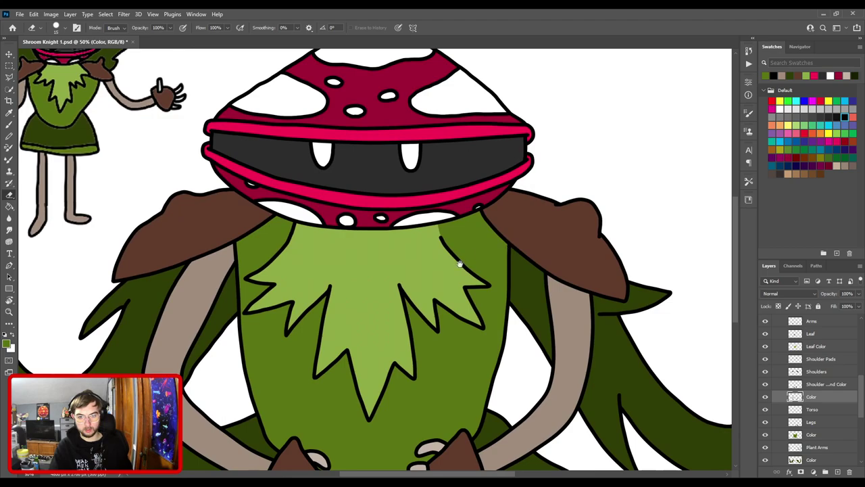
left_click_drag(471, 258, 394, 283)
key("ctrl+plus")
key("ctrl+plus")
key("ctrl+plus")
scroll(404, 282, "up", 3)
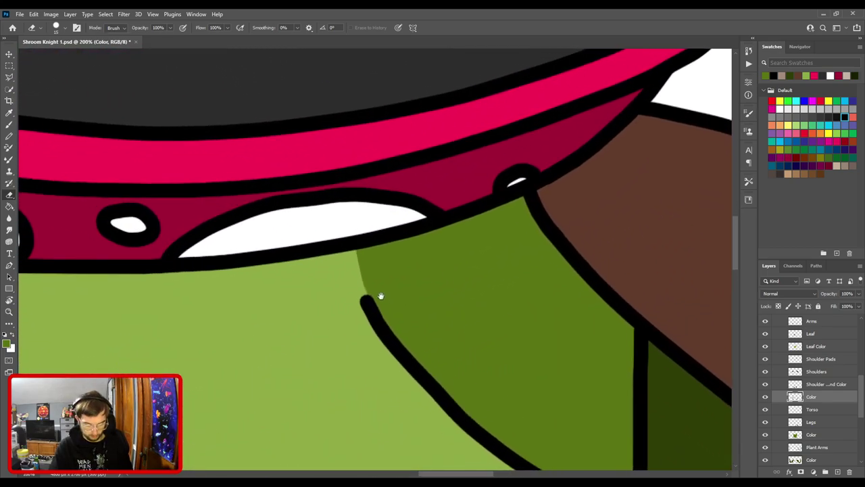
key("v")
left_click(384, 332)
key("b")
key("d")
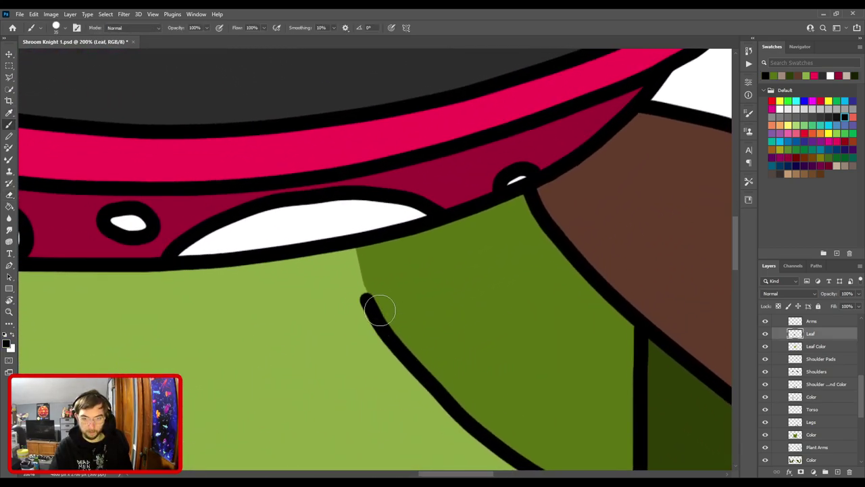
key("bracketleft")
key("bracketleft")
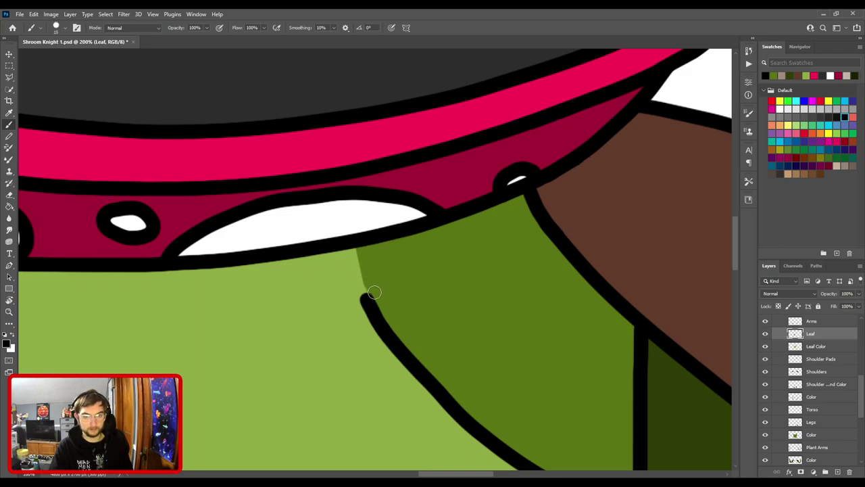
left_click_drag(369, 303, 352, 253)
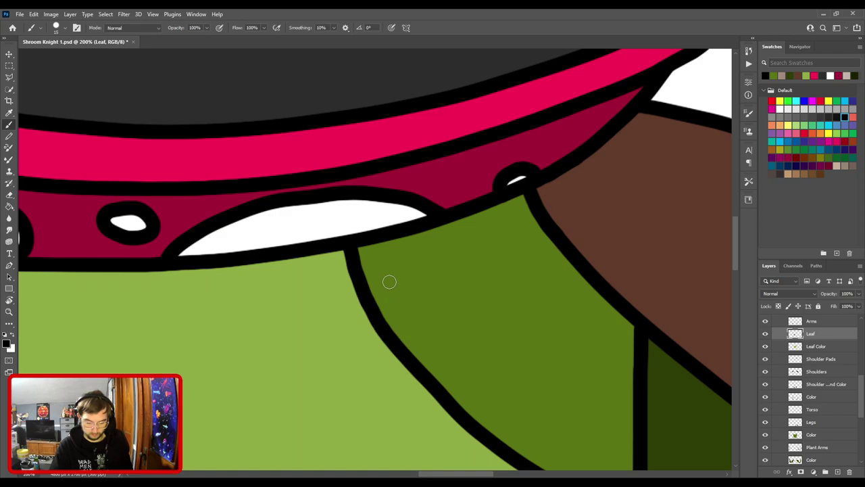
key("ctrl+0")
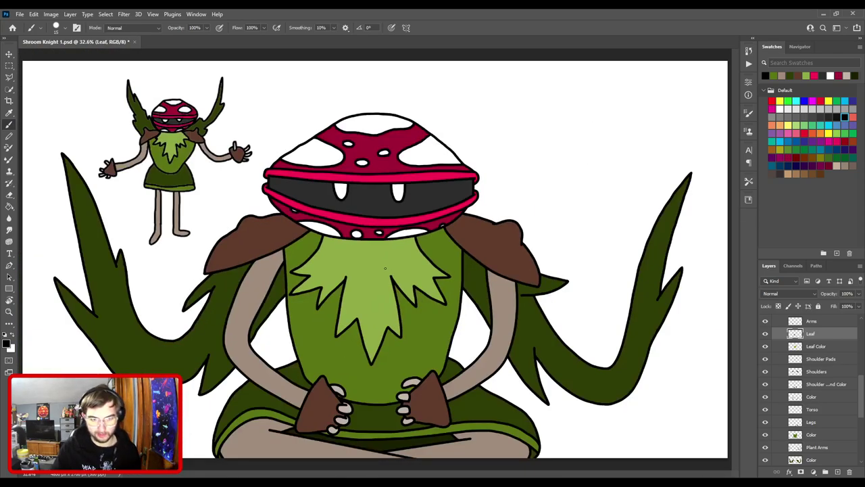
key("ctrl+s")
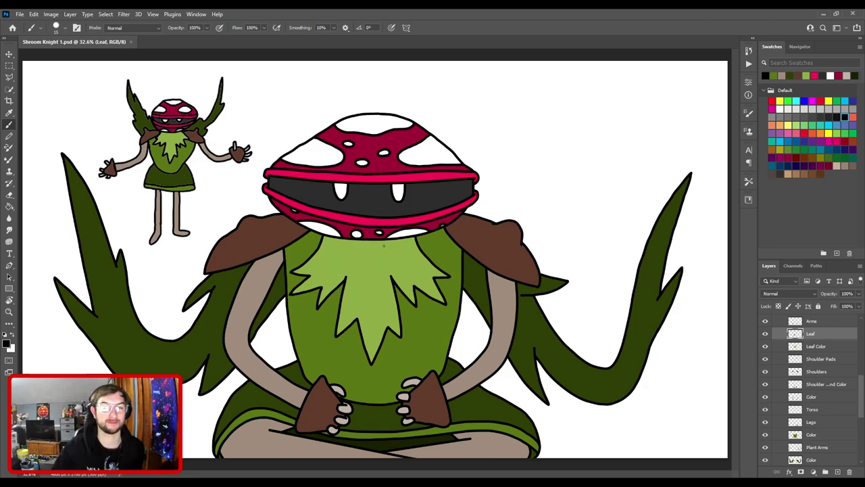
- Group the Head and Torso folders together and name the new group Shroom Knight
scroll(784, 338, "up", 10)
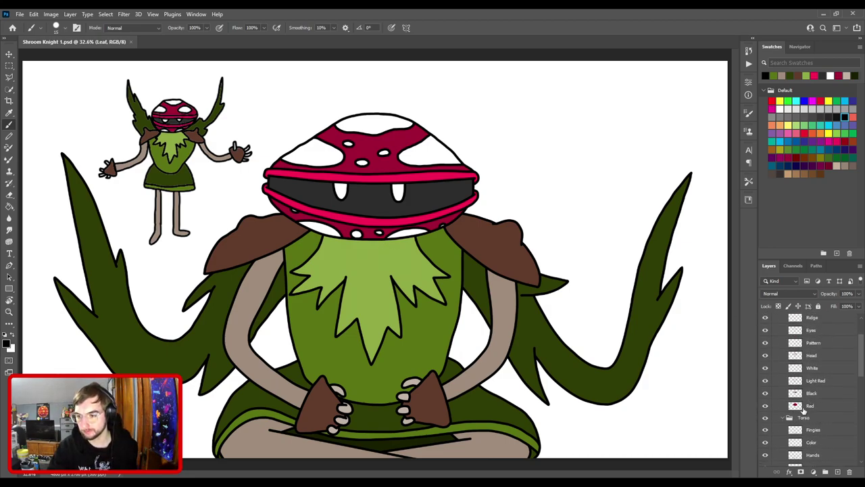
left_click(798, 419)
scroll(815, 432, "up", 2)
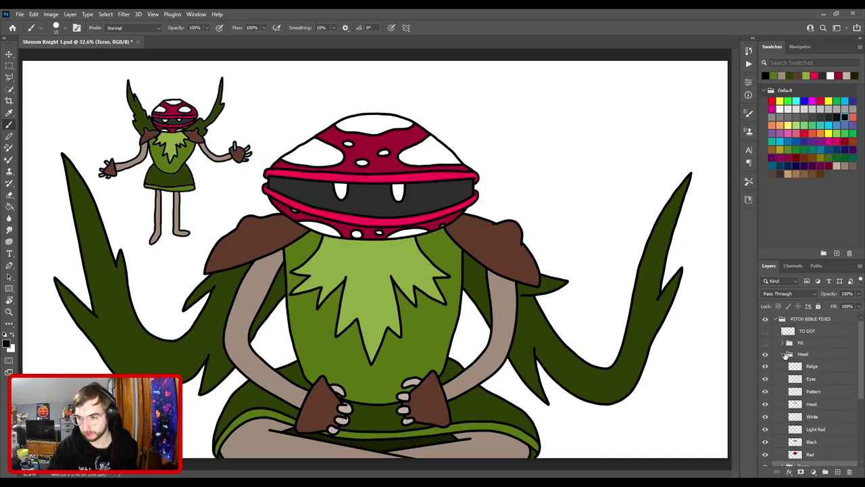
left_click(787, 354)
left_click(811, 354)
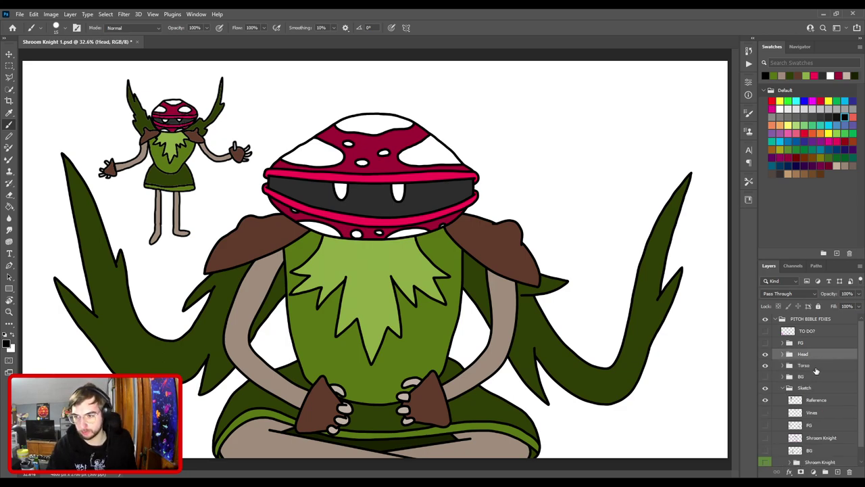
left_click(816, 367, "shift")
left_click(826, 472)
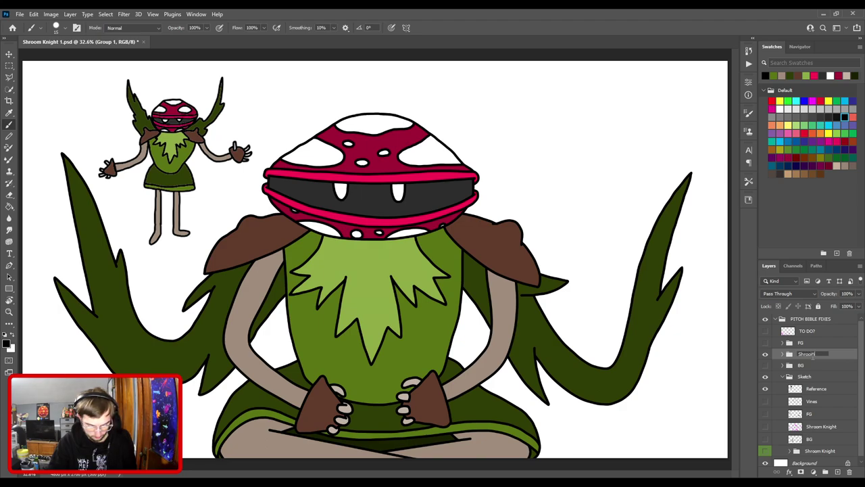
key("Return")
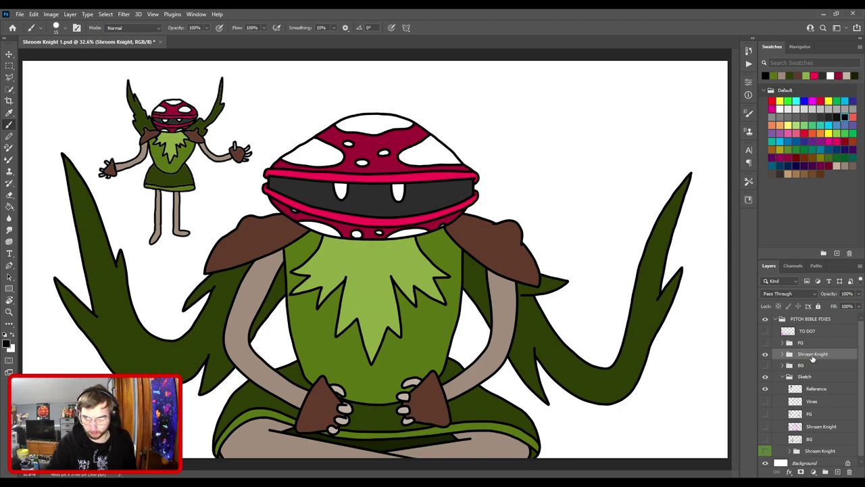
- Collapse and hide the Sketch group, show the BG and FG line art groups, and save the document
left_click(789, 376)
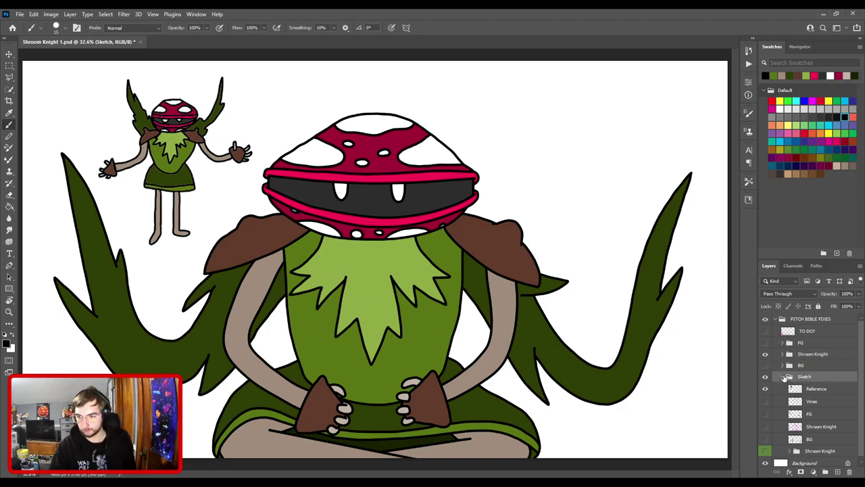
left_click(783, 376)
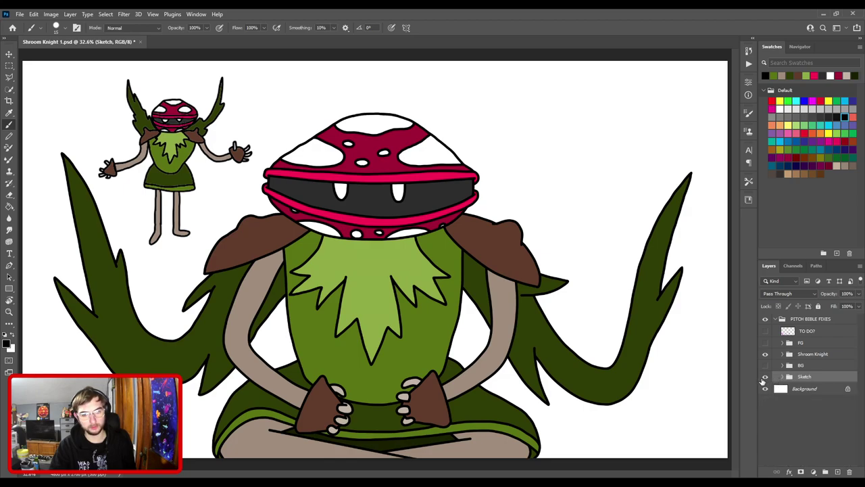
left_click(766, 377)
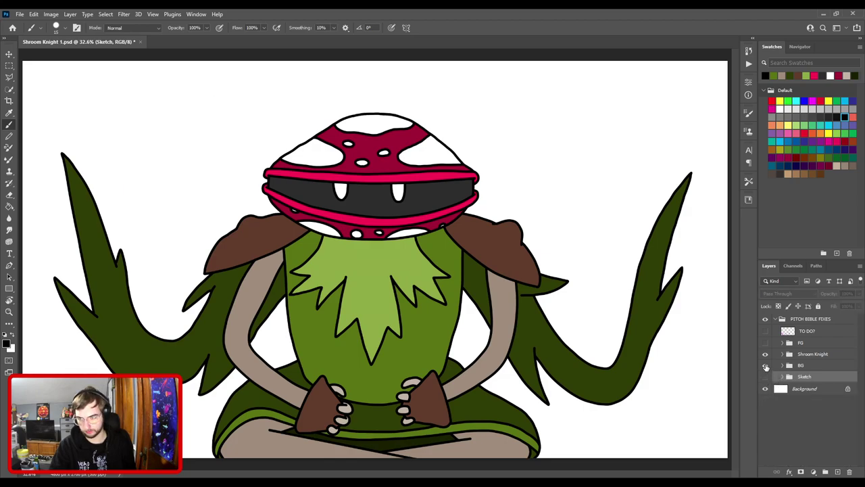
left_click(766, 365)
left_click(765, 343)
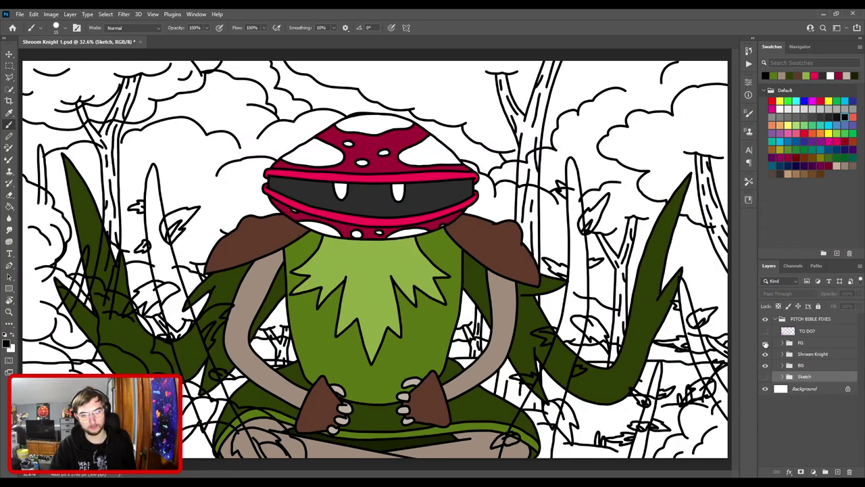
key("ctrl+s")
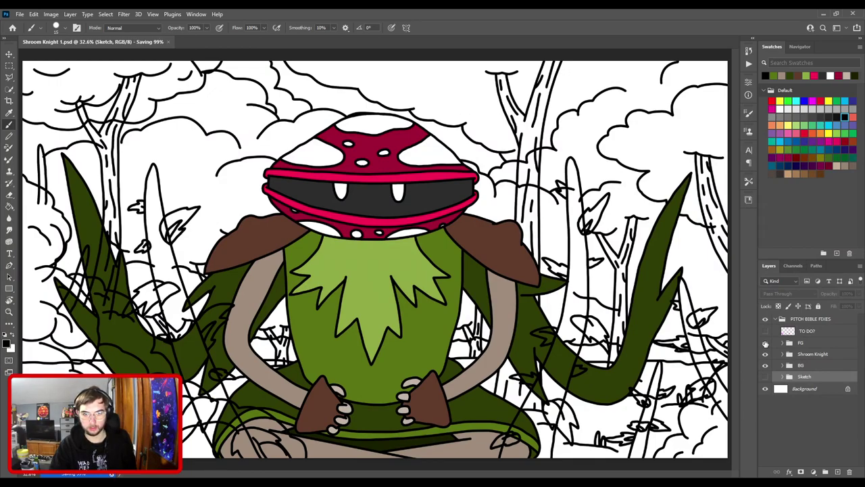
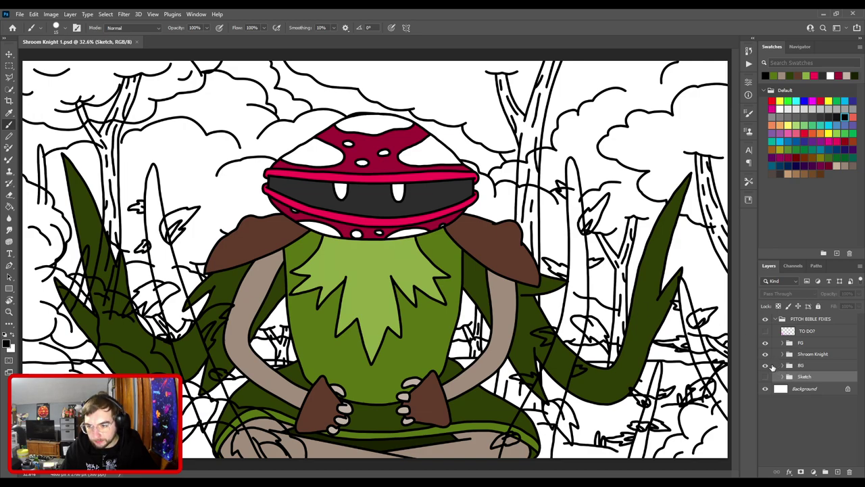
- Add a new layer between the BG and Sketch groups and choose a darker shade of the sampled plant-arm green for the brush
left_click(837, 471)
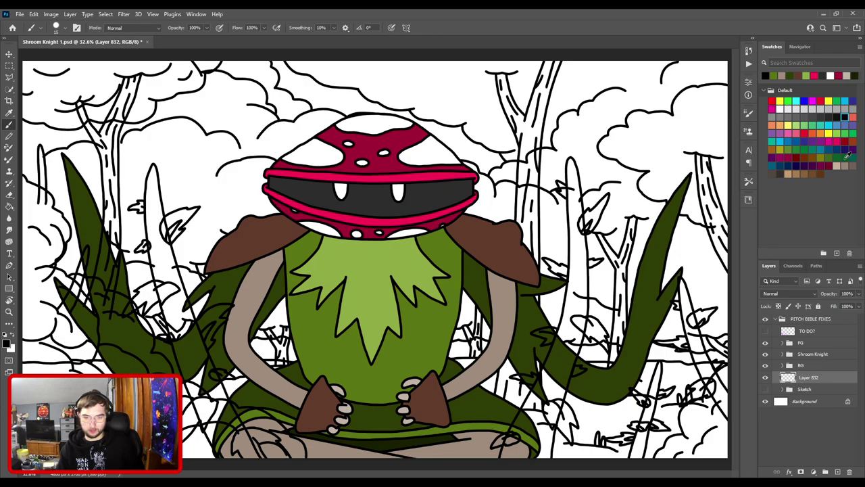
key("ctrl+minus")
key("ctrl+minus")
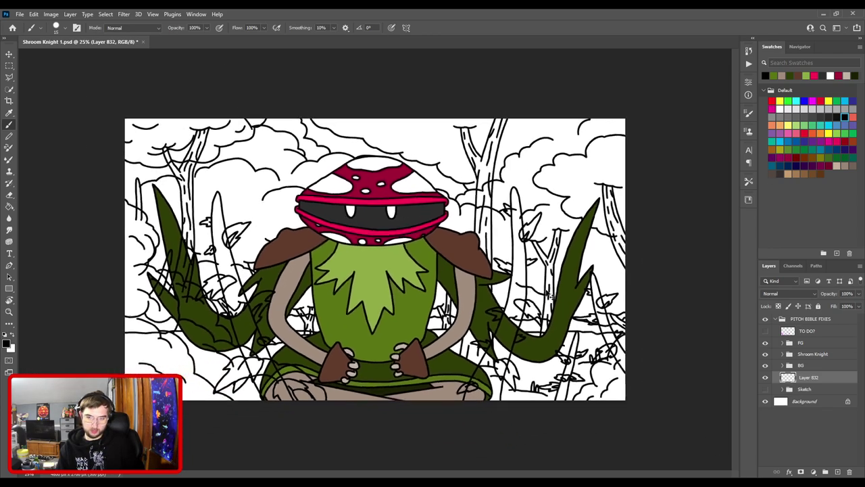
key("i")
left_click(515, 289)
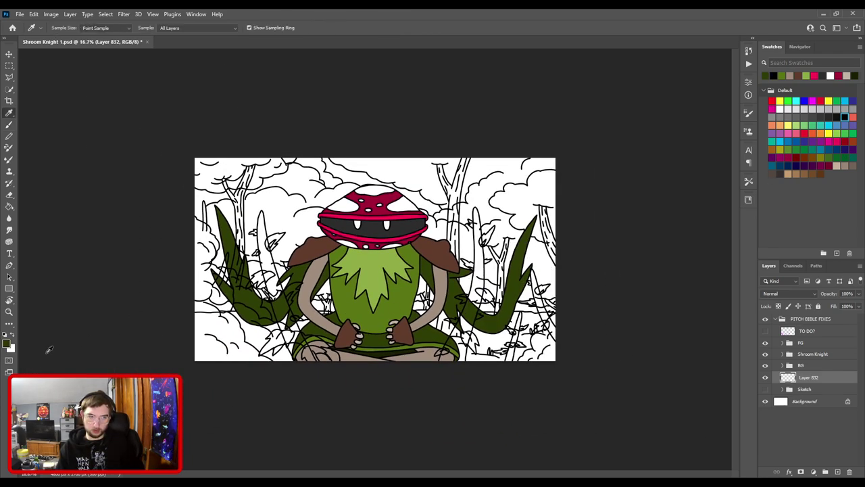
key("ctrl+s")
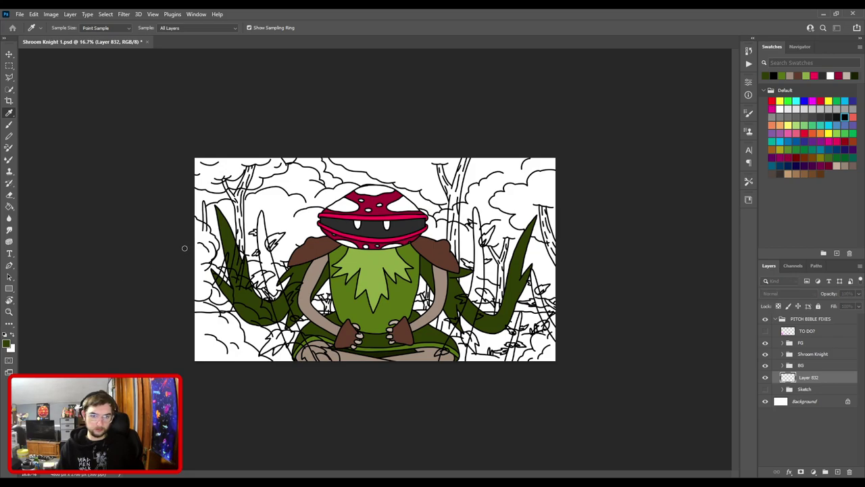
key("b")
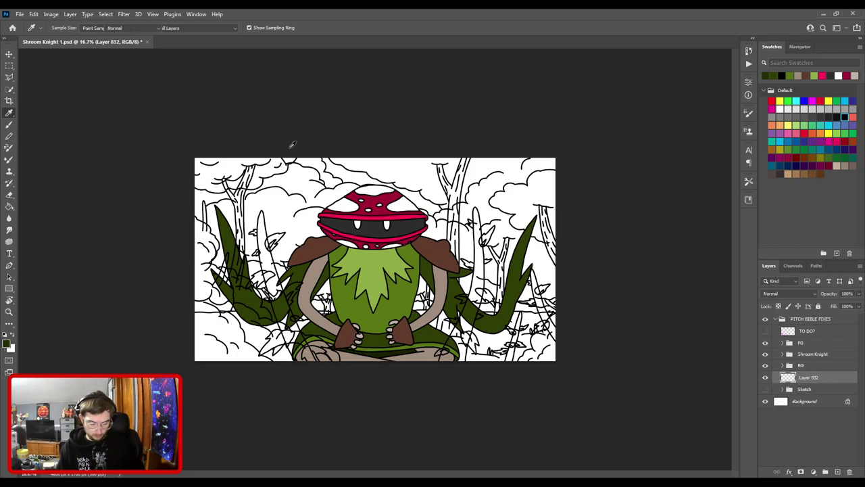
- Cover the entire canvas on the new layer with the very dark green using a 2900 px brush, and save the document
key("bracketright")
key("bracketright")
key("bracketright")
key("bracketright")
key("bracketright")
key("bracketright")
key("bracketright")
key("bracketright")
key("bracketright")
key("bracketright")
key("bracketright")
key("bracketright")
key("bracketright")
key("bracketright")
key("bracketright")
key("bracketright")
key("bracketright")
key("bracketright")
key("bracketright")
key("bracketright")
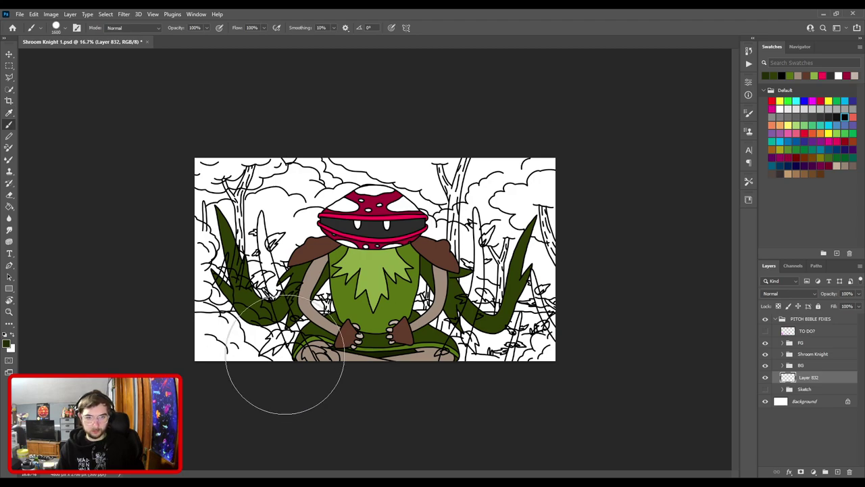
mouse_move(248, 346)
left_mouse_down()
mouse_move(410, 201)
mouse_move(494, 240)
mouse_move(529, 241)
mouse_move(524, 222)
mouse_move(520, 230)
left_mouse_up()
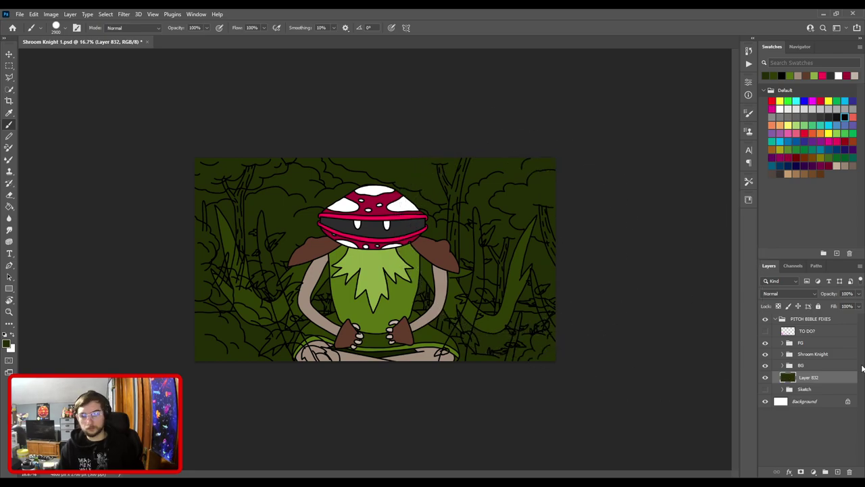
key("ctrl+0")
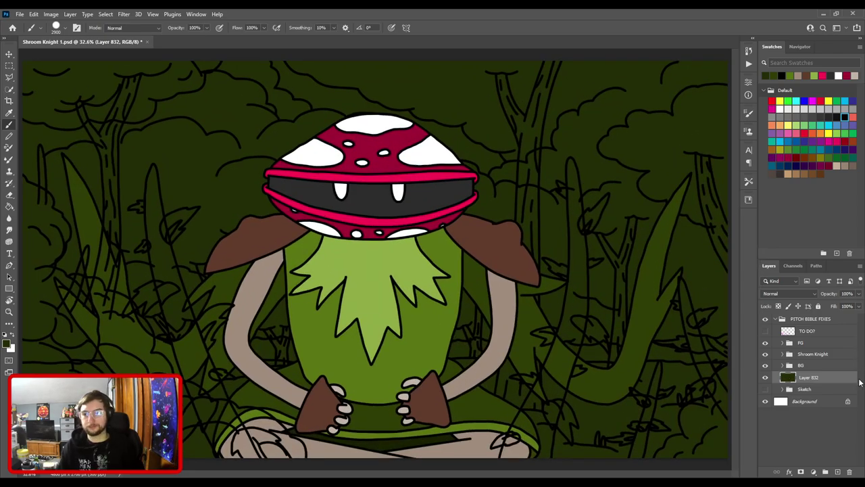
key("ctrl+s")
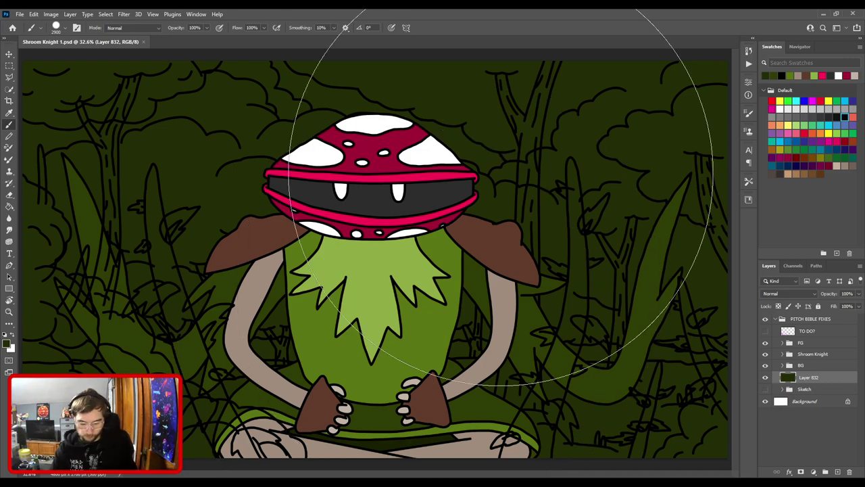
- Cut the left shoulder pad's part out of the Shoulders layer with a polygonal lasso selection and paste it in place on its own layer
key("ctrl+minus")
key("ctrl+minus")
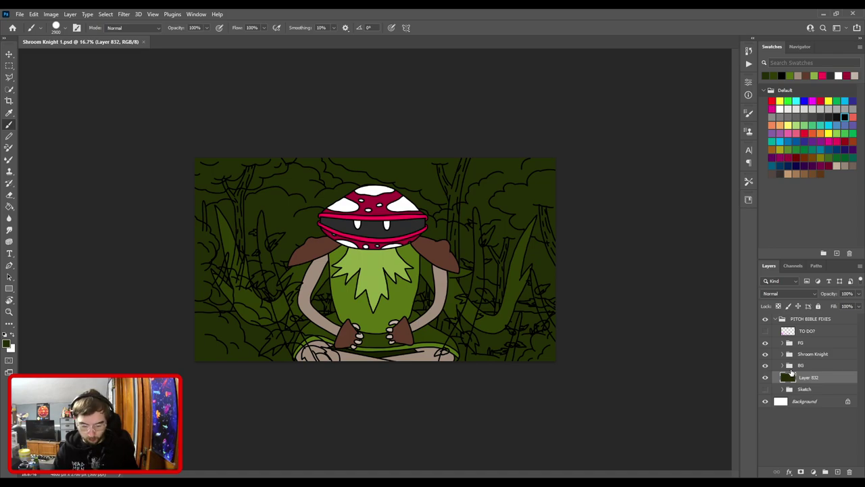
key("ctrl+plus")
key("ctrl+plus")
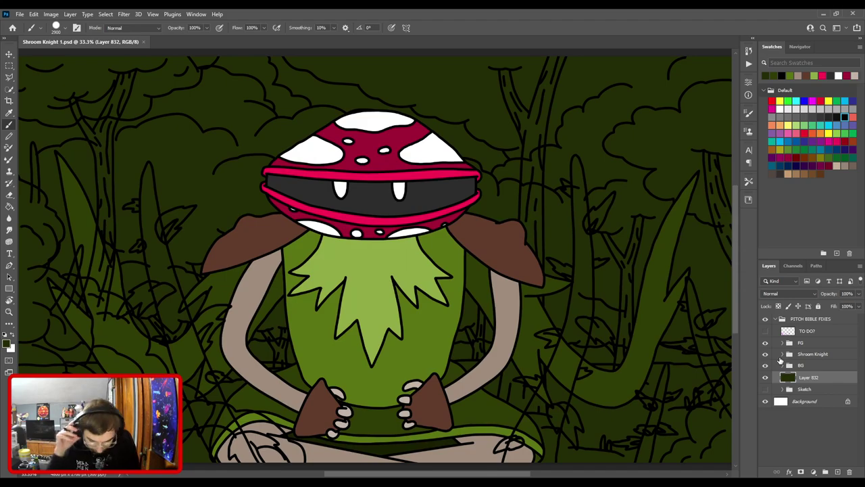
key("v")
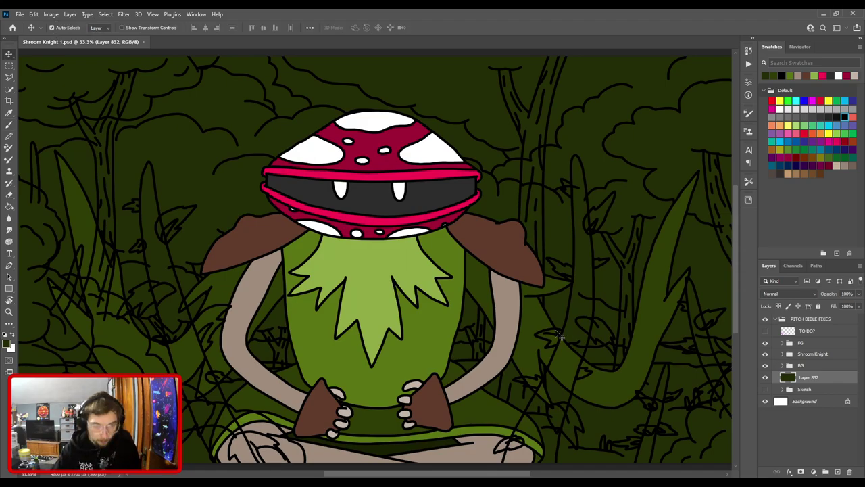
left_click(276, 241)
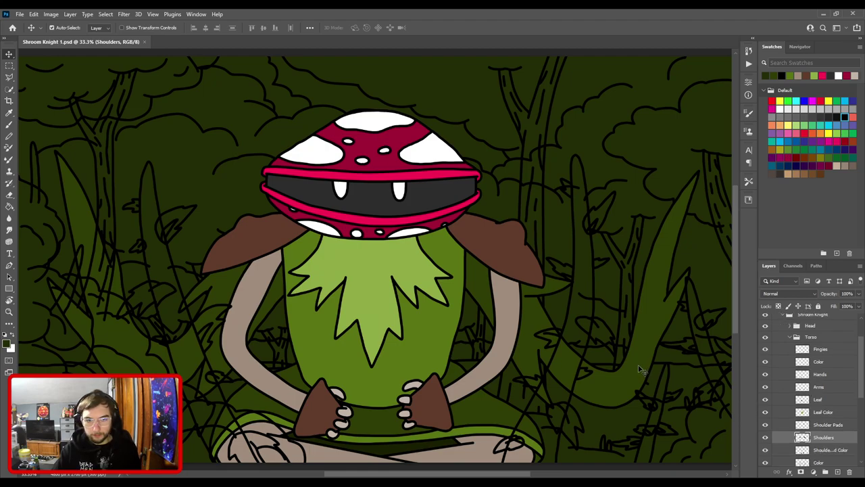
key("l")
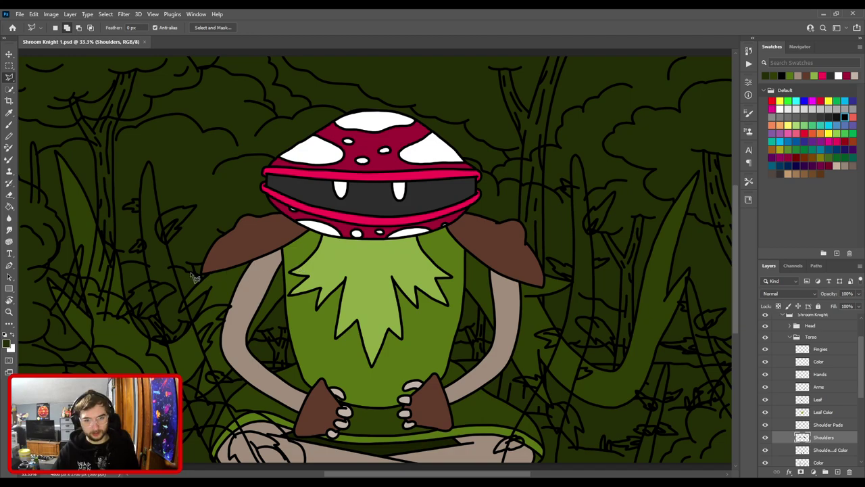
left_click(201, 285)
left_click(310, 267)
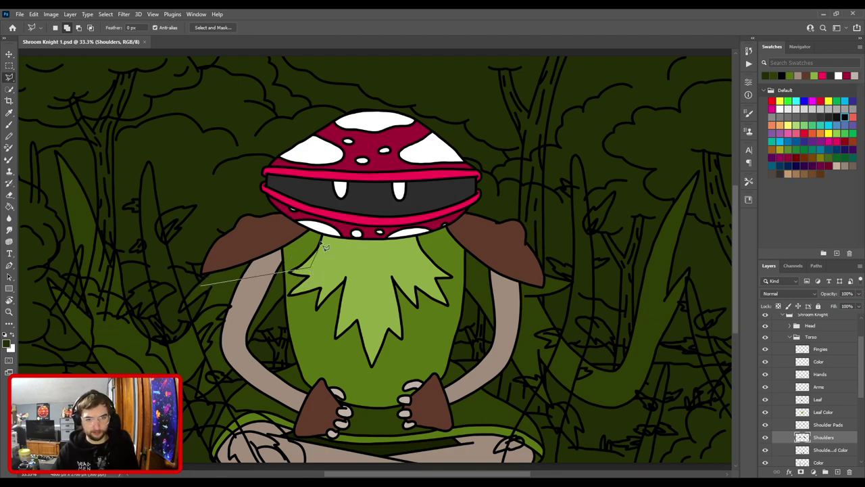
left_click(325, 229)
left_click(322, 207)
left_click(266, 195)
double_click(172, 224)
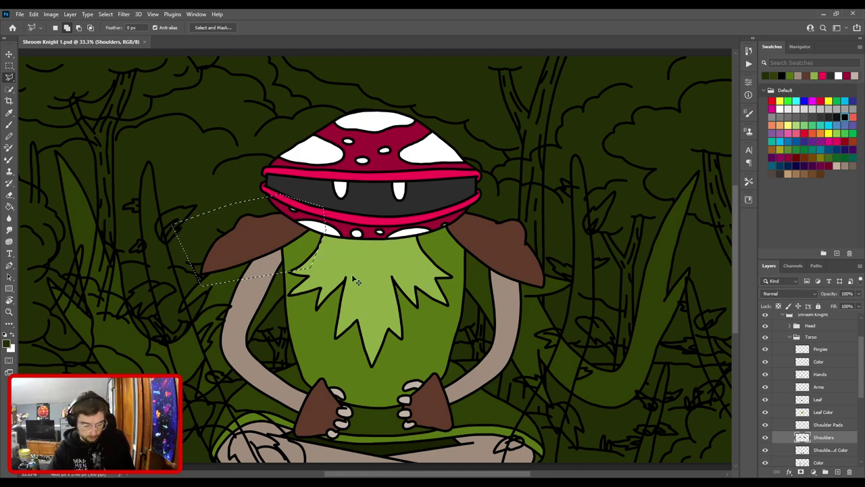
key("ctrl+x")
key("ctrl+shift+v")
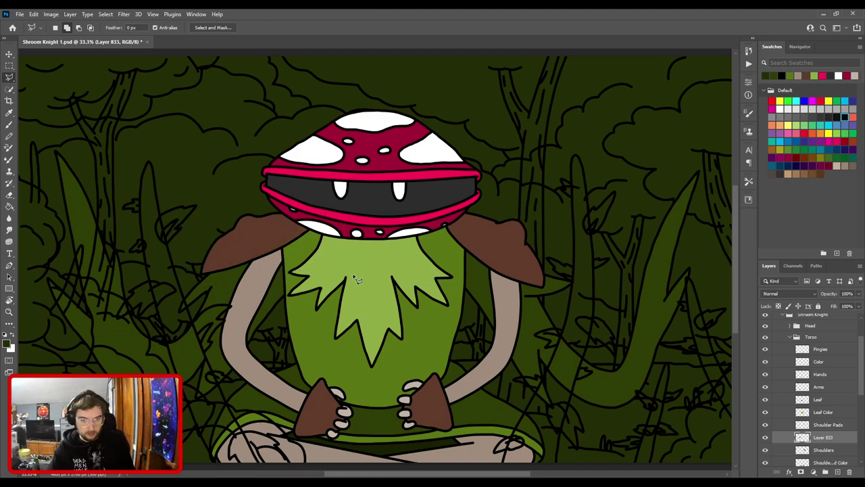
- Cut the left shoulder pad's part out of the Shoulder Pads layer with a polygonal lasso selection and paste it in place on its own layer
left_click(828, 425)
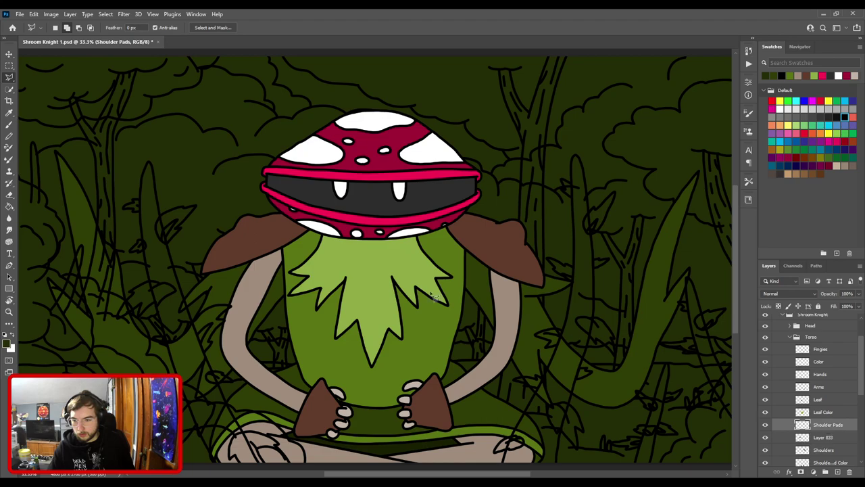
left_click(382, 231)
left_click(345, 176)
left_click(213, 176)
left_click(117, 255)
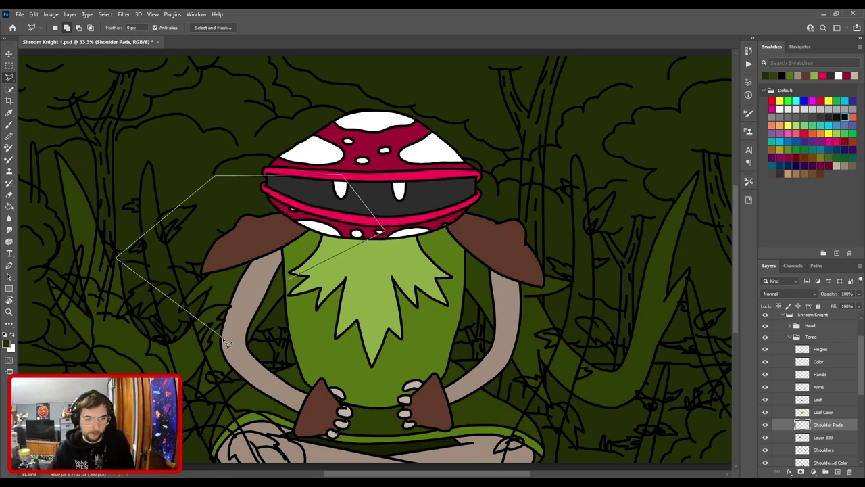
double_click(231, 341)
key("ctrl+x")
key("ctrl+v")
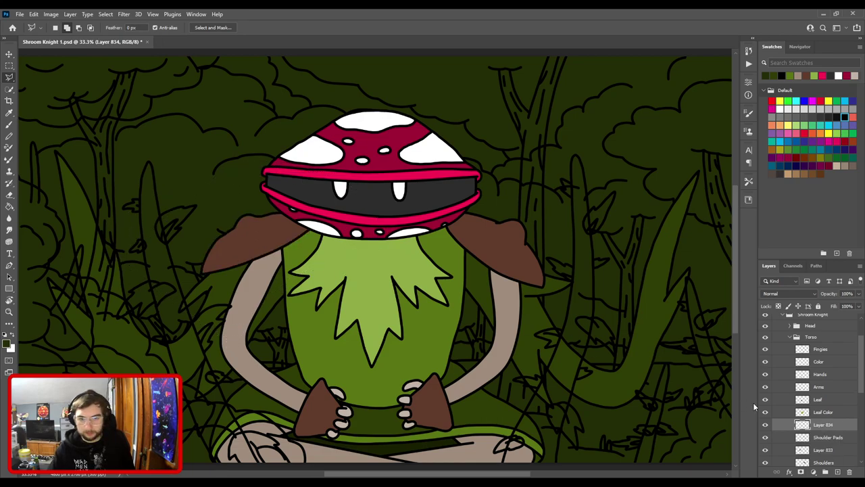
- Place the pasted Layer 834 directly below Shoulder Pads, and rotate it together with Layer 833 to about -6.11°, shifted slightly inward
scroll(827, 418, "down", 1)
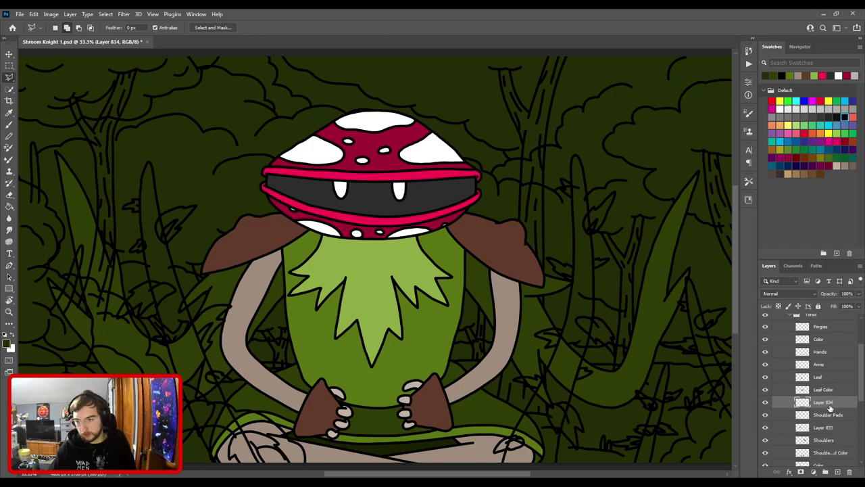
left_click_drag(830, 406, 830, 420)
left_click(824, 427, "shift")
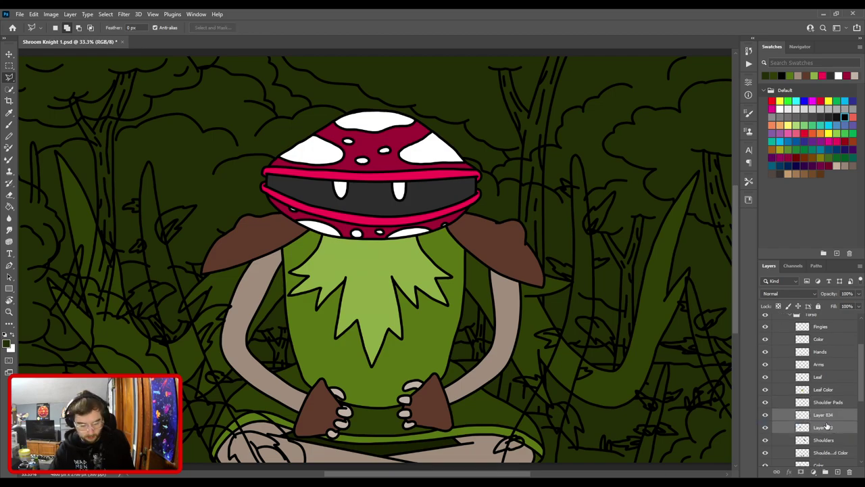
key("ctrl+t")
left_click_drag(322, 219, 315, 205)
left_click_drag(272, 245, 275, 245)
left_click_drag(337, 187, 345, 191)
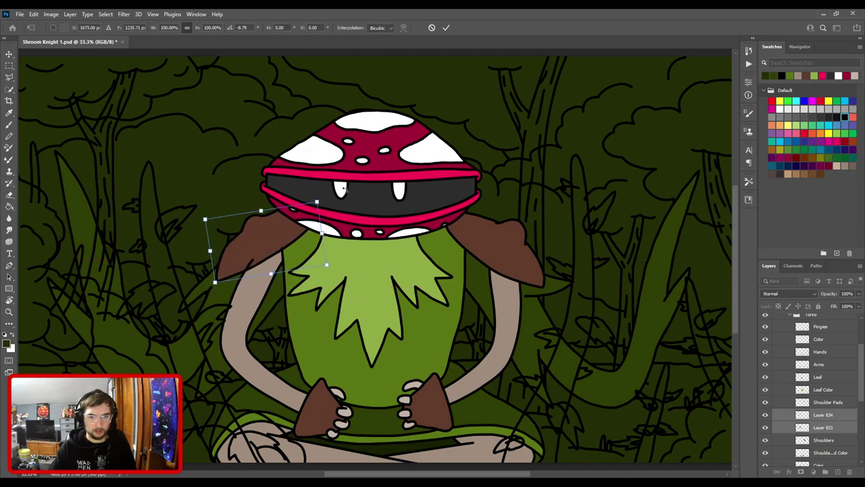
left_click_drag(299, 229, 290, 240)
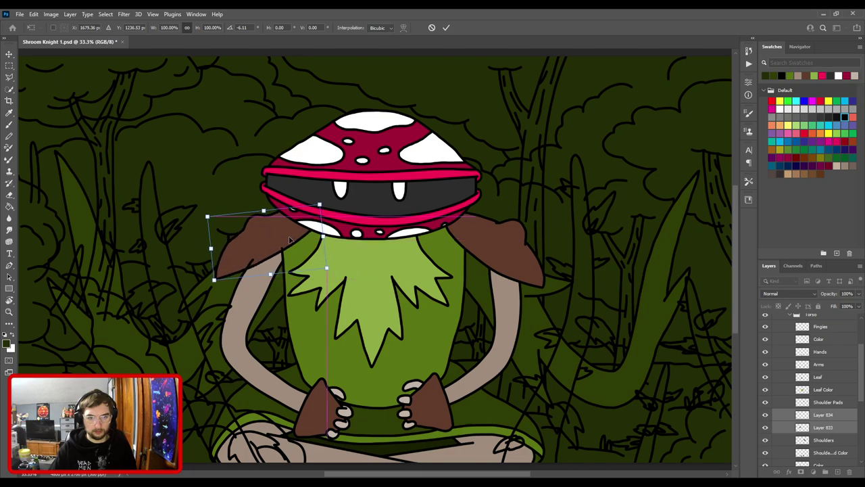
key("Return")
key("l")
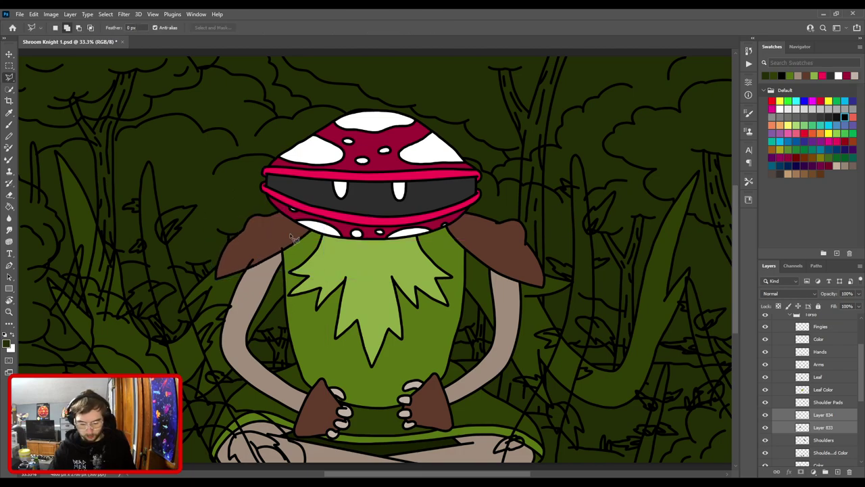
- Raise both separated shoulder layers in the stack so they sit above the Arms layer and below Hands
key("ctrl+bracketright")
key("ctrl+bracketright")
key("ctrl+bracketright")
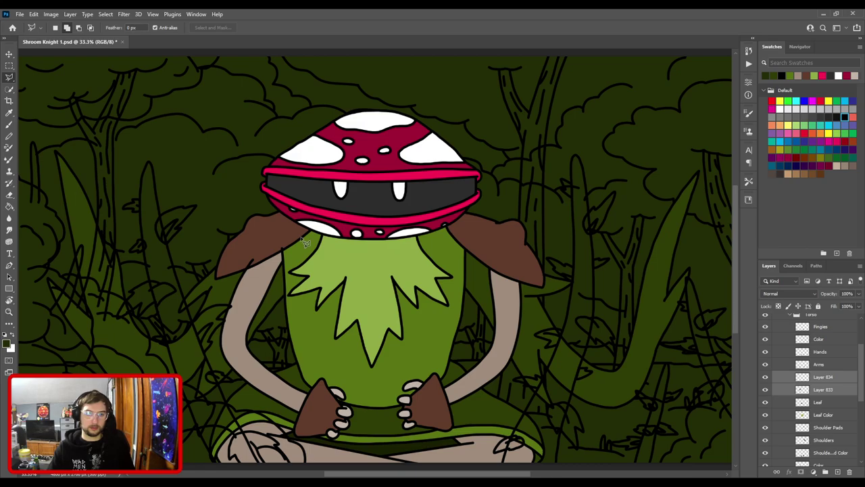
key("ctrl+bracketright")
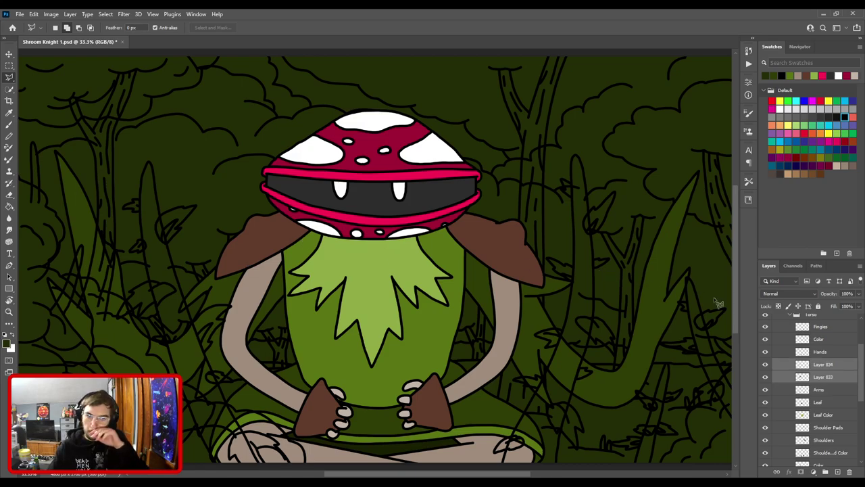
- Shift the separated left shoulder pad slightly down and inward and rotate it about 0.46°
key("ctrl+t")
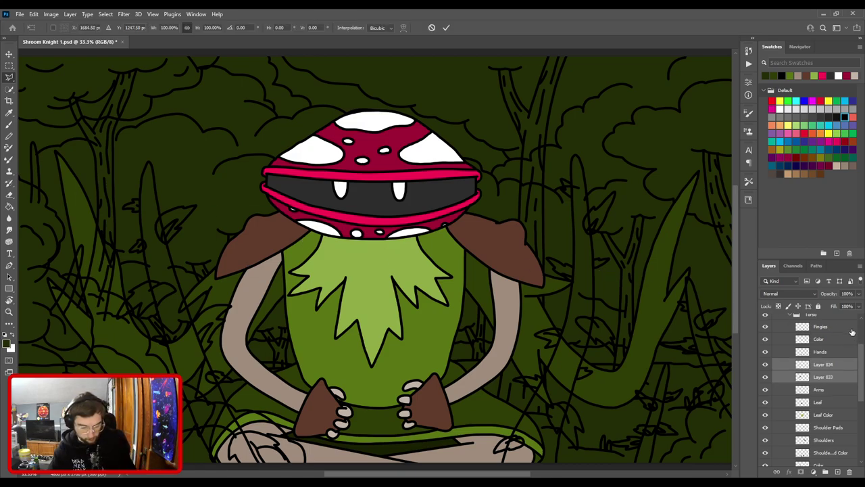
key("ctrl+minus")
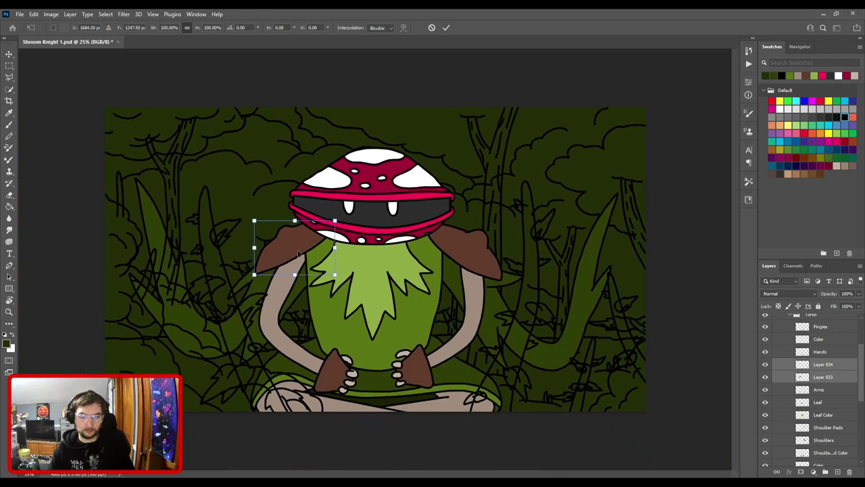
left_click_drag(301, 254, 345, 209)
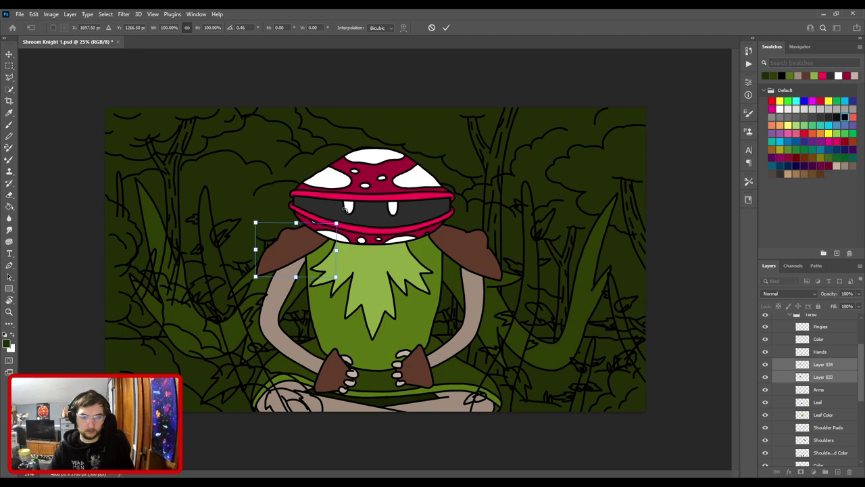
key("Return")
key("ctrl+minus")
key("ctrl+minus")
key("ctrl+0")
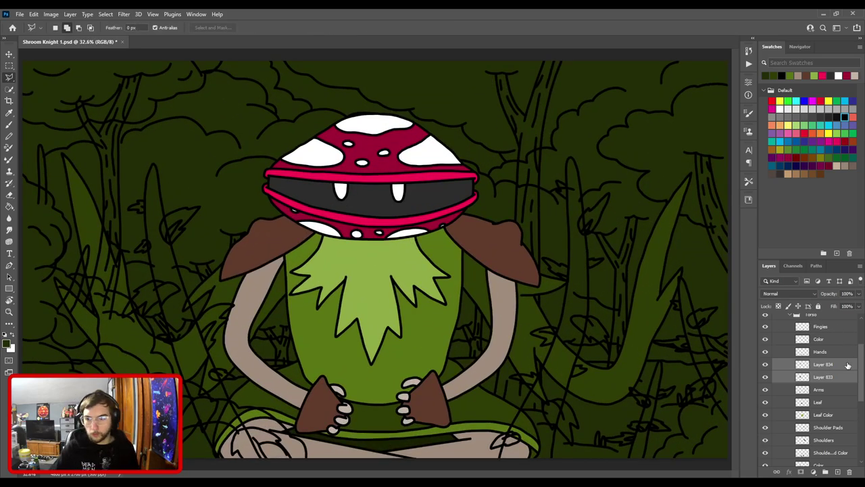
- Rename Layer 833 to Color and Layer 834 to Shoulder, and save the document
double_click(825, 377)
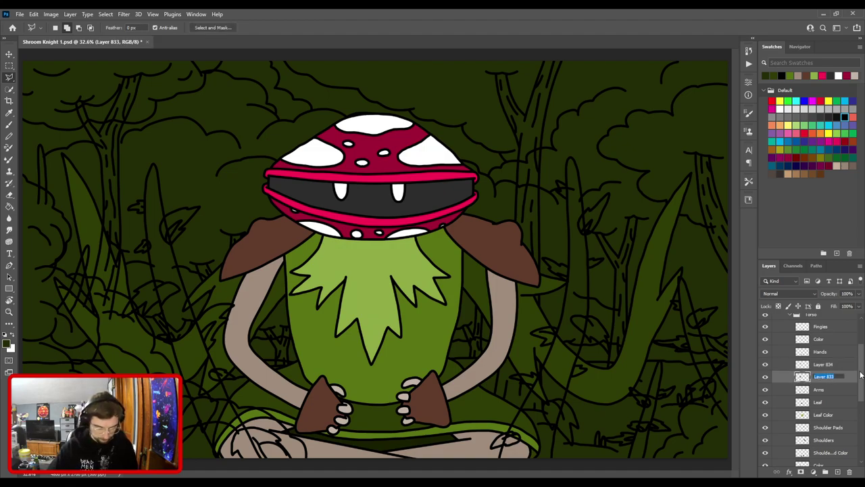
type("Color")
key("Return")
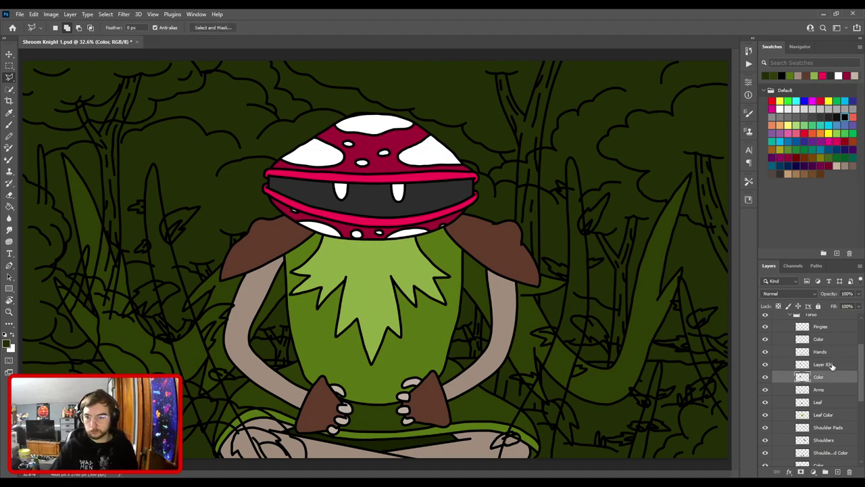
double_click(832, 366)
type("S")
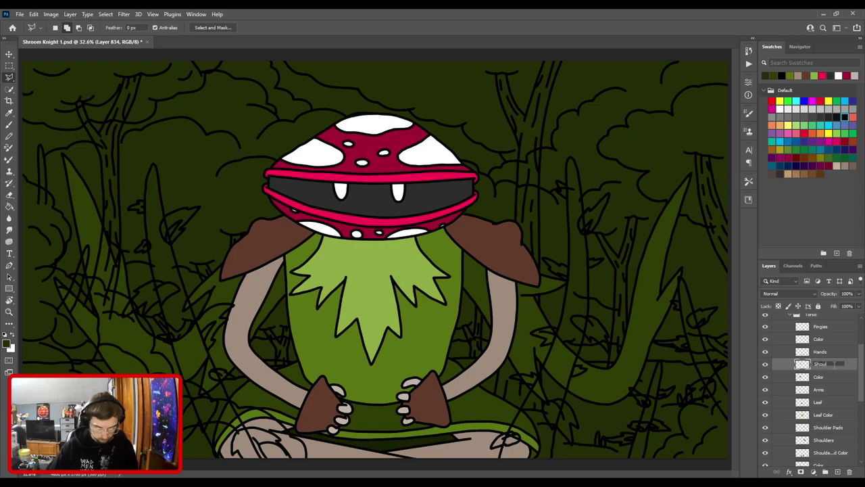
type("ho")
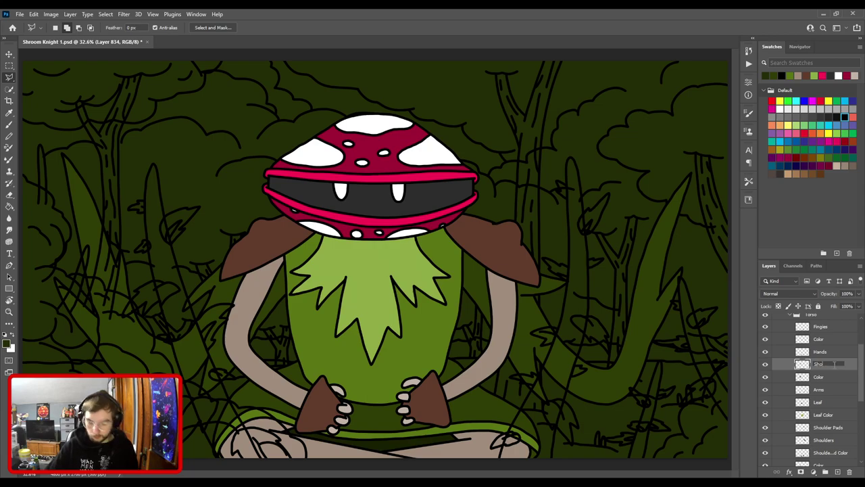
type("ulder")
key("Return")
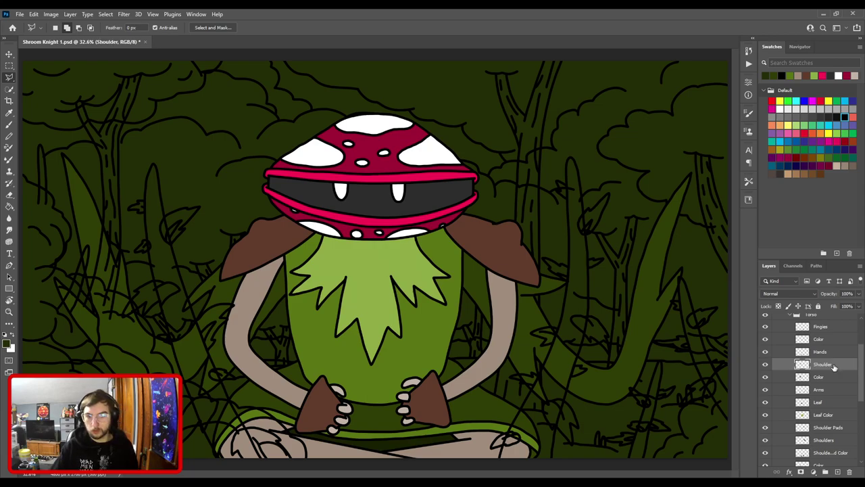
key("ctrl+s")
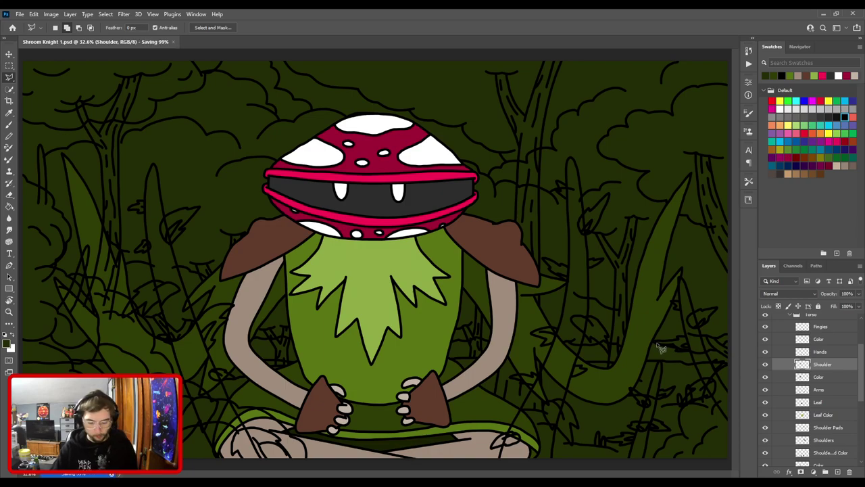
- Collapse the Torso and Shroom Knight groups, and hide the Shroom Knight and FG groups
key("ctrl+minus")
scroll(816, 390, "up", 3)
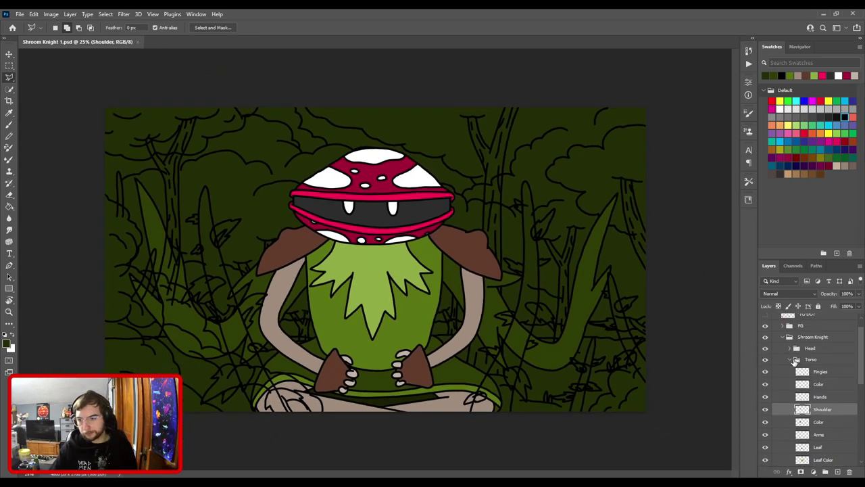
left_click(791, 364)
left_click(783, 354)
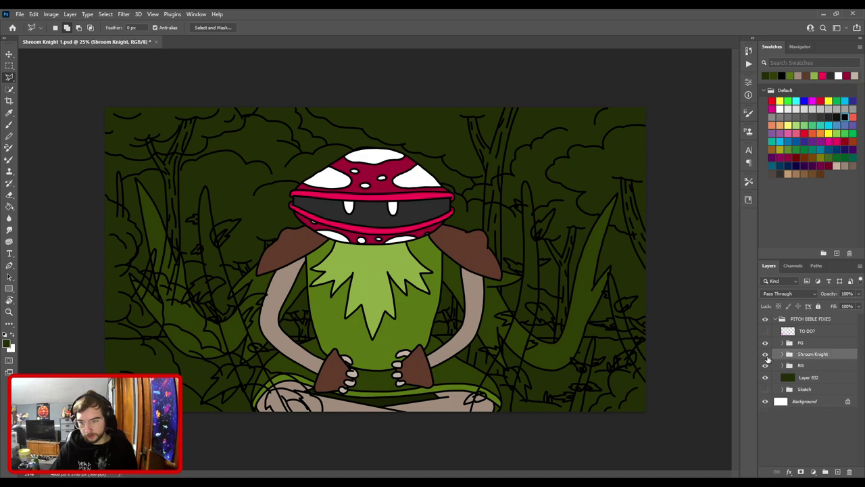
left_click(765, 354)
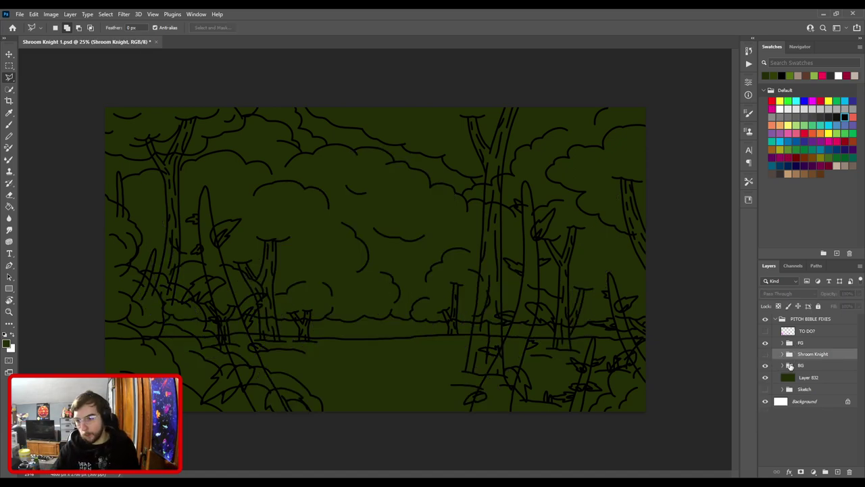
left_click(765, 343)
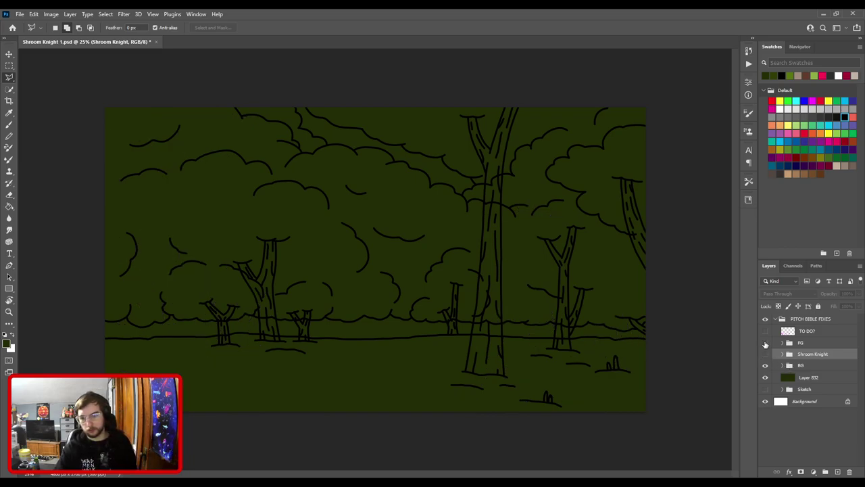
- Hide the dark green fill layer and add a new layer above it, below the BG group
left_click(9, 55)
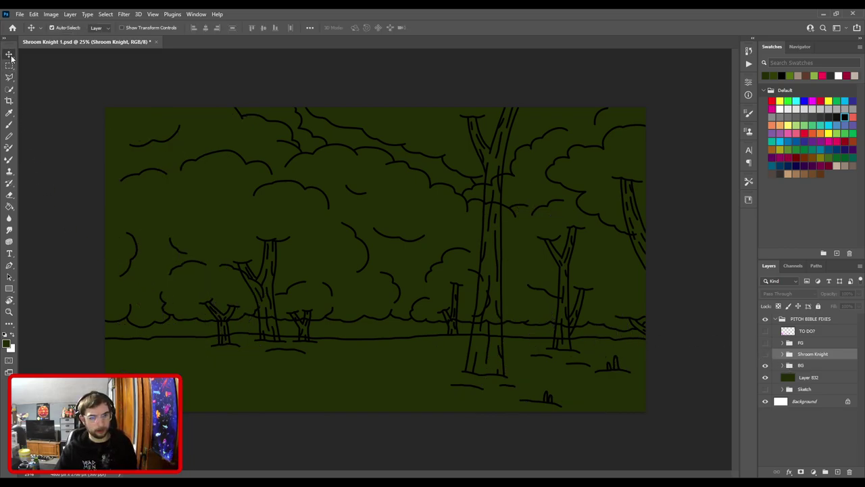
left_click(427, 377)
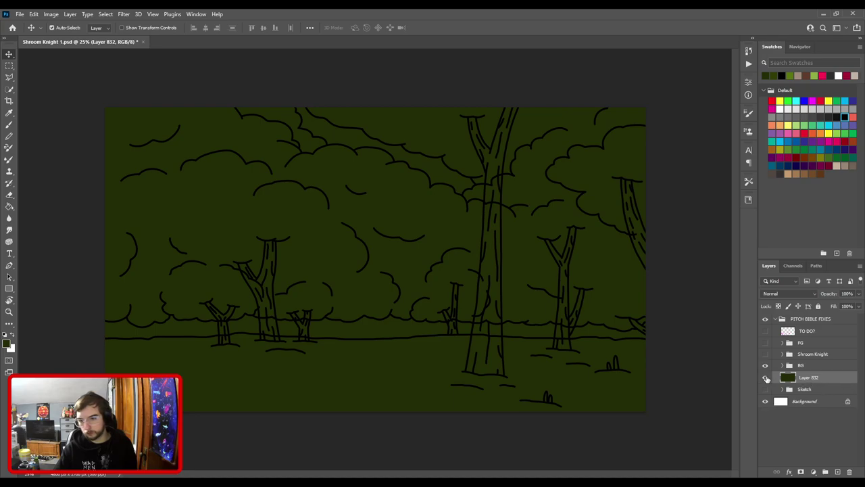
left_click(766, 378)
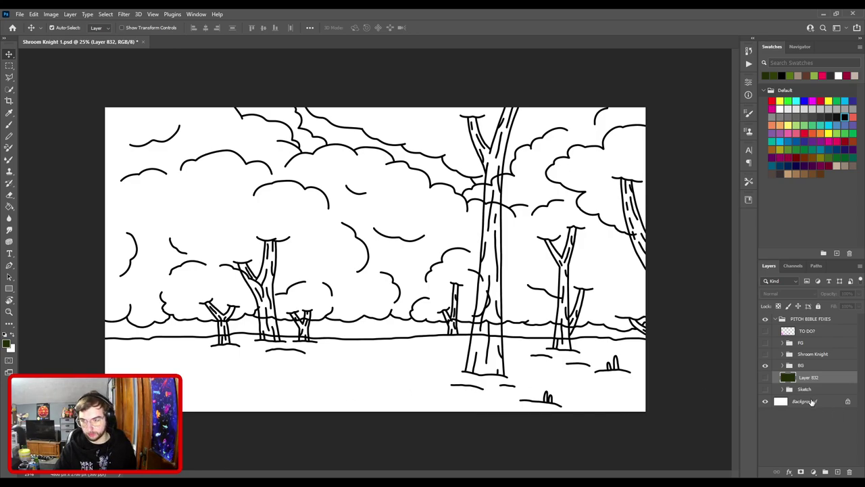
left_click(838, 472)
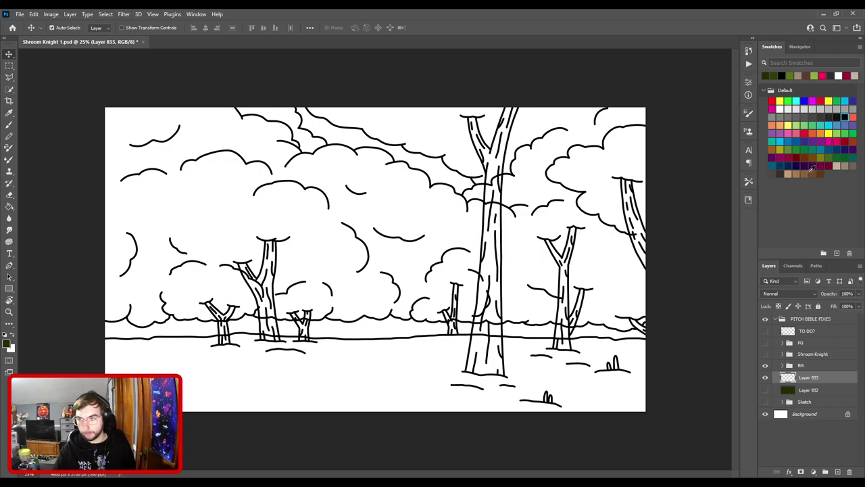
- Choose a dark grey-brown swatch, shrink the brush, and colour the slanted trunk cut off by the canvas's right edge
left_click(772, 174)
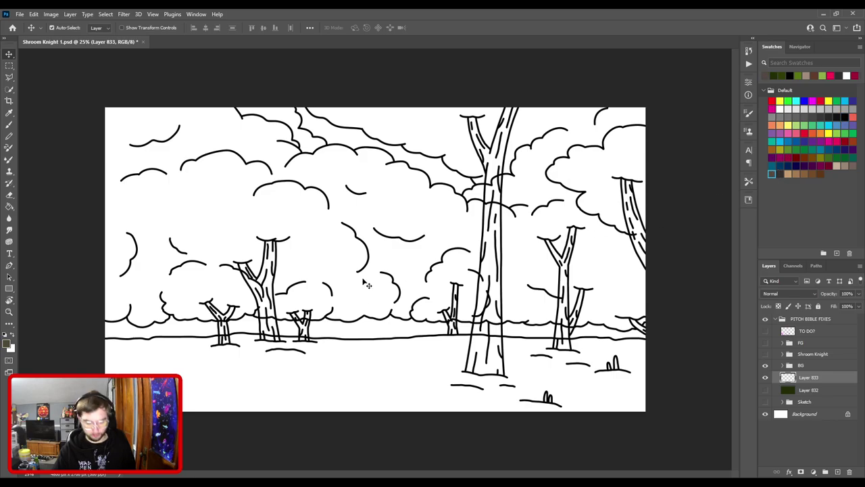
key("b")
key("ctrl+plus")
key("ctrl+plus")
left_click_drag(494, 296, 338, 152)
key("ctrl+plus")
key("ctrl+plus")
left_click_drag(487, 306, 225, 234)
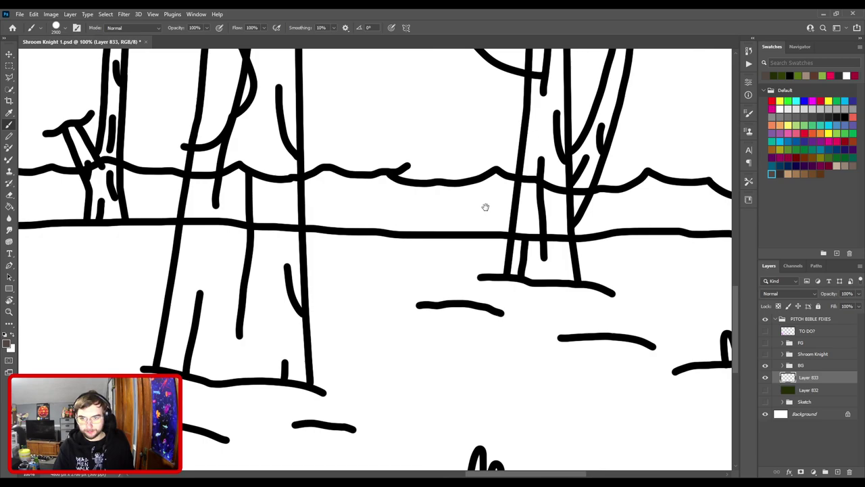
left_click_drag(481, 209, 359, 288)
left_click_drag(510, 233, 248, 234)
key("bracketleft")
key("bracketleft")
key("bracketleft")
key("bracketleft")
key("bracketleft")
key("bracketleft")
key("bracketleft")
key("bracketleft")
key("bracketleft")
key("bracketleft")
key("bracketleft")
key("bracketleft")
key("bracketleft")
key("bracketleft")
key("bracketleft")
key("bracketleft")
key("bracketleft")
key("bracketleft")
key("bracketleft")
key("bracketleft")
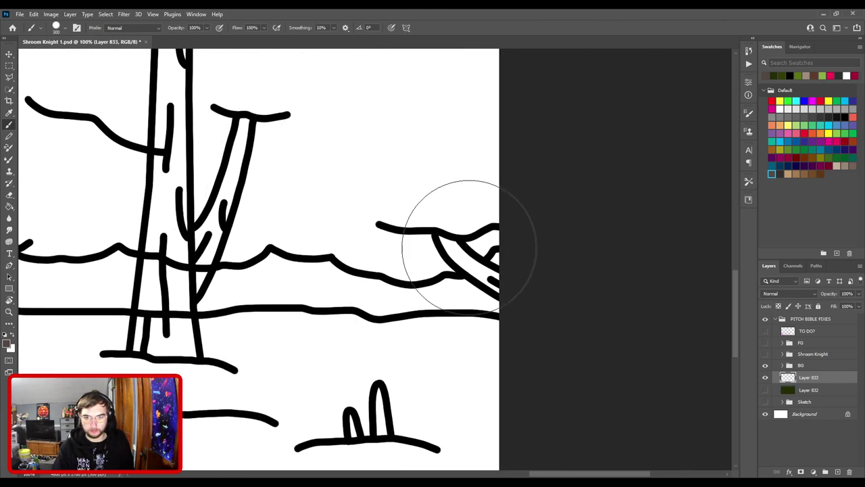
mouse_move(443, 239)
left_mouse_down()
mouse_move(516, 300)
mouse_move(456, 246)
mouse_move(507, 285)
left_mouse_up()
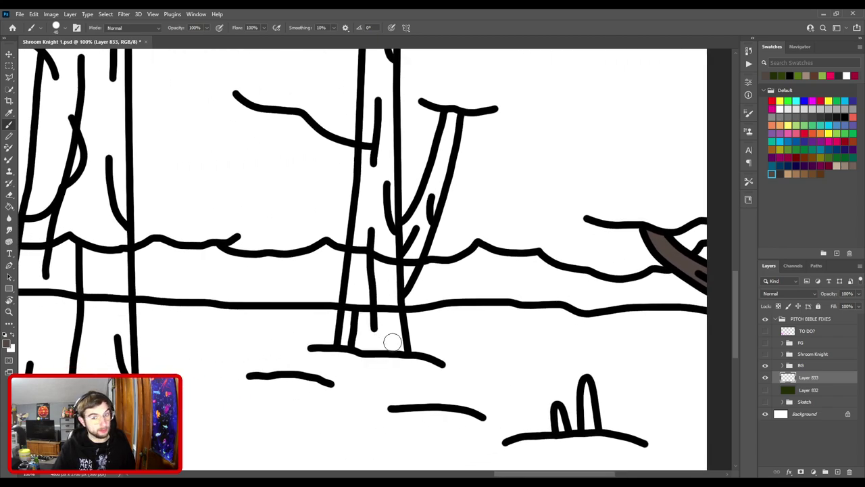
- Paint the right background tree's side branch and the right part of its lower trunk dark grey-brown
left_click_drag(393, 342, 393, 292)
mouse_move(416, 265)
left_mouse_down()
mouse_move(430, 318)
mouse_move(457, 273)
mouse_move(475, 188)
left_mouse_up()
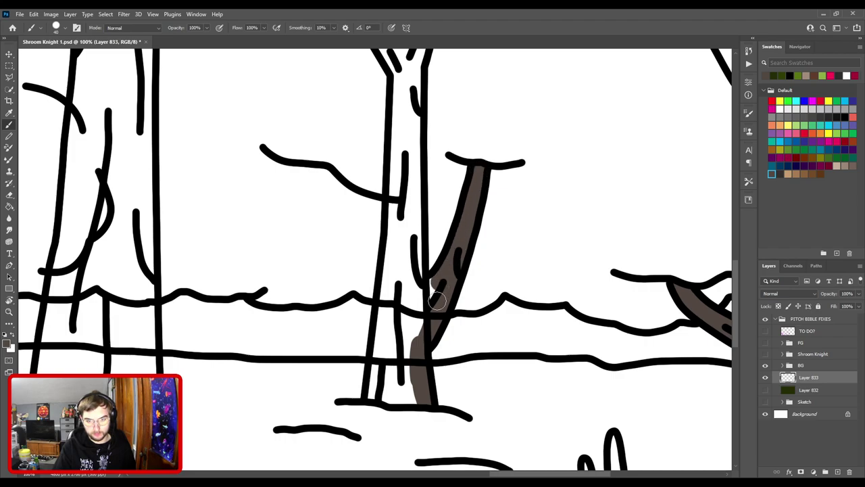
left_click_drag(427, 319, 421, 330)
mouse_move(436, 281)
left_mouse_down()
mouse_move(421, 302)
mouse_move(416, 274)
left_mouse_up()
- Paint the right background tree's upper trunk along its right side and colour both forked top branches dark grey-brown
scroll(416, 277, "up", 3)
left_click(413, 275, "shift")
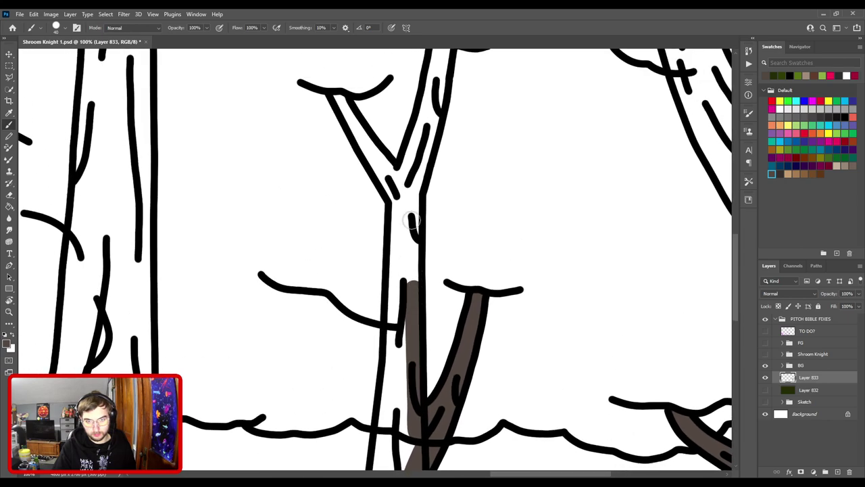
left_click(413, 220, "shift")
mouse_move(417, 183)
left_mouse_down()
mouse_move(406, 291)
mouse_move(433, 158)
left_mouse_up()
left_click(404, 297, "shift")
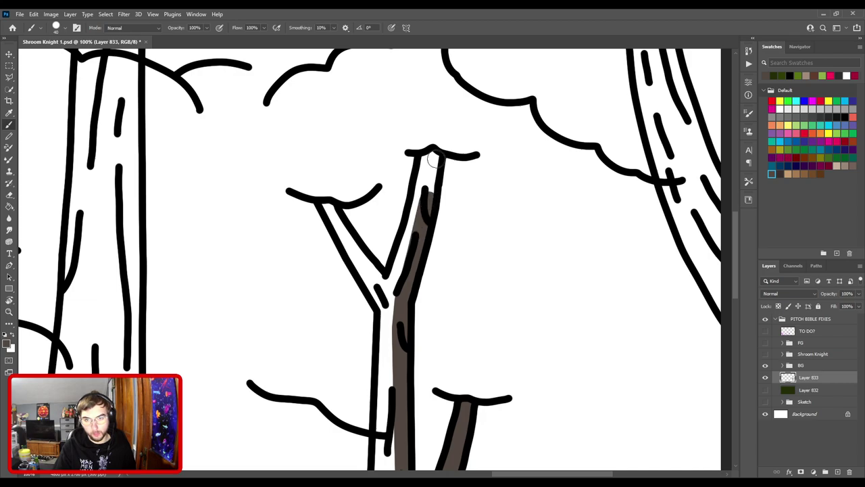
left_click_drag(426, 197, 433, 156)
mouse_move(419, 191)
left_mouse_down()
mouse_move(393, 289)
mouse_move(368, 272)
mouse_move(383, 284)
mouse_move(327, 207)
left_mouse_up()
left_click_drag(379, 292, 416, 196)
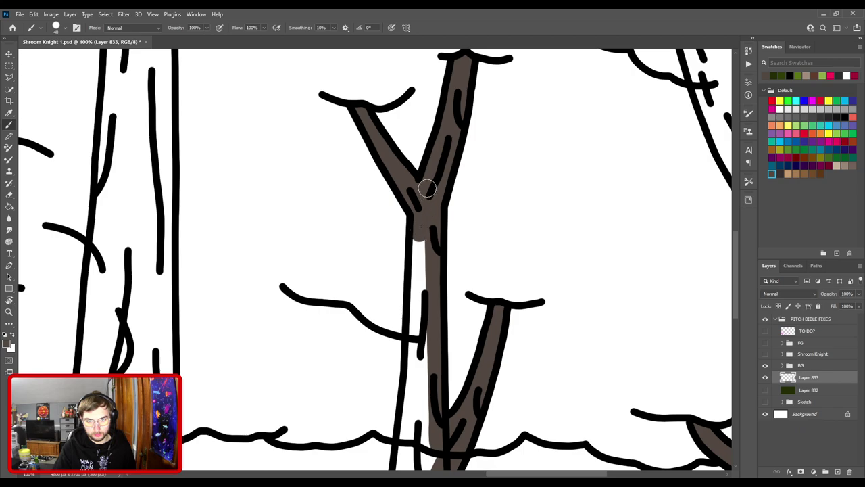
- Paint the left edge and base of the right background tree's trunk and fill the enclosed gap with the same grey-brown
left_click_drag(414, 302, 444, 173)
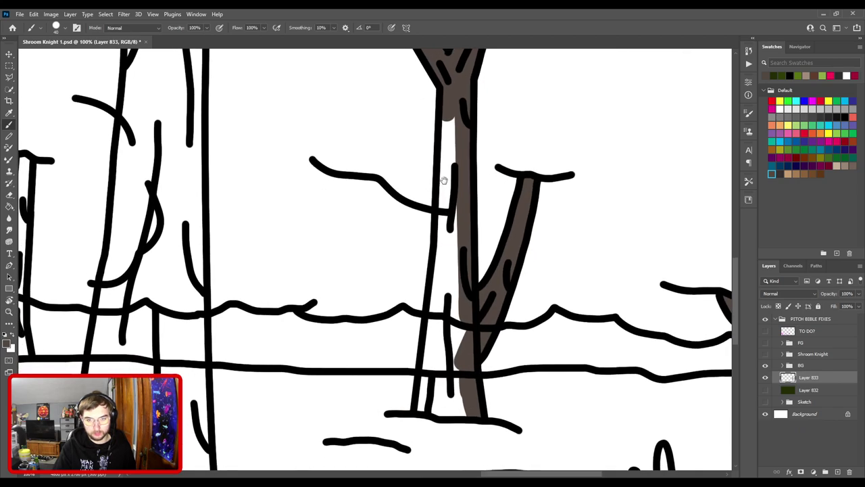
left_click_drag(448, 122, 440, 273)
mouse_move(435, 310)
left_mouse_down()
mouse_move(422, 406)
mouse_move(471, 407)
left_mouse_up()
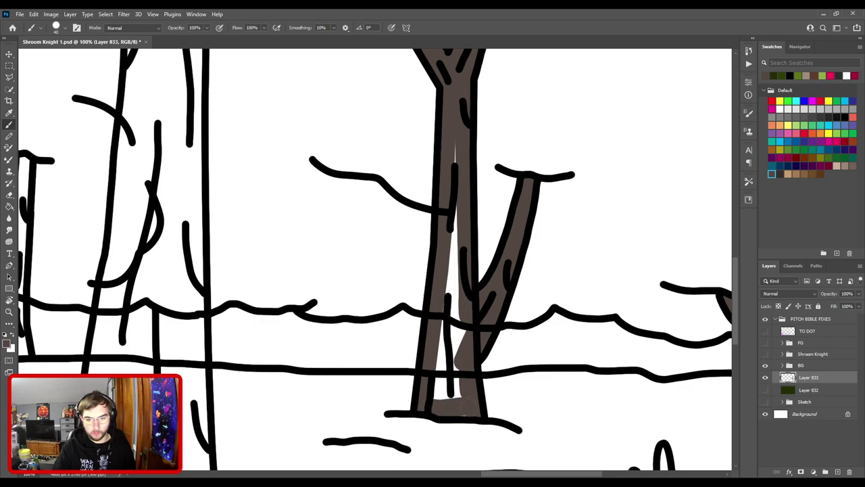
key("g")
left_click(455, 382)
key("b")
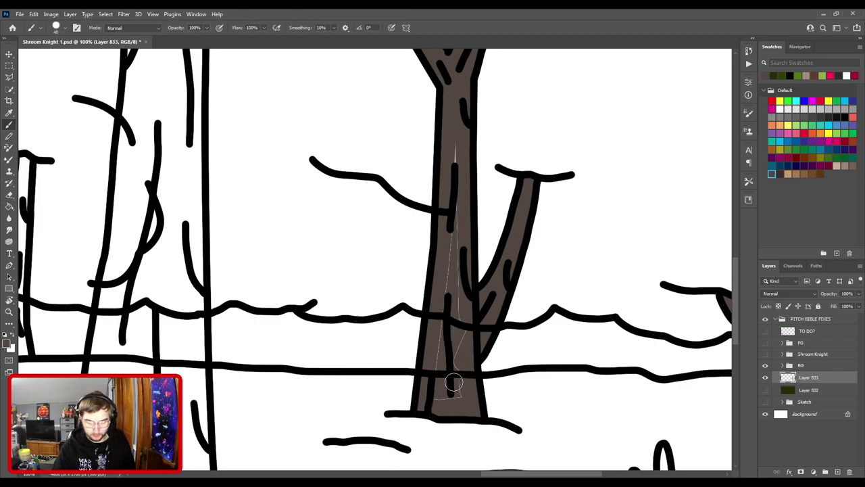
- Paint dark grey-brown along both inner edges of the curved upper trunk at the canvas's right edge with a 35 px brush
mouse_move(444, 392)
left_mouse_down()
mouse_move(455, 330)
mouse_move(452, 392)
mouse_move(456, 184)
mouse_move(275, 386)
left_mouse_up()
key("ctrl+minus")
key("ctrl+minus")
key("ctrl+plus")
key("ctrl+plus")
left_click_drag(325, 291, 381, 257)
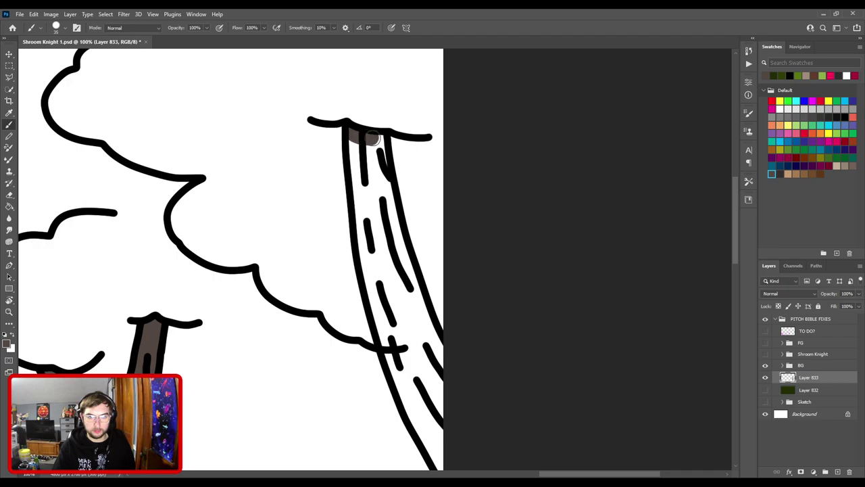
left_click_drag(390, 205, 438, 357)
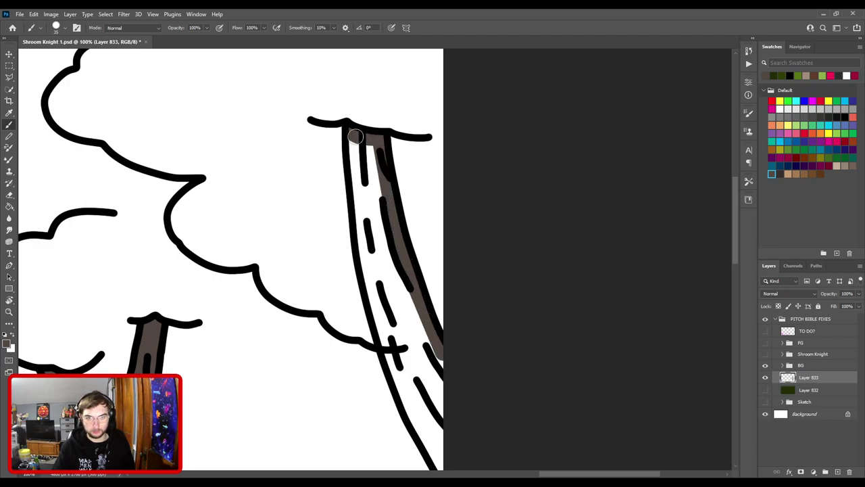
left_click_drag(355, 147, 375, 311)
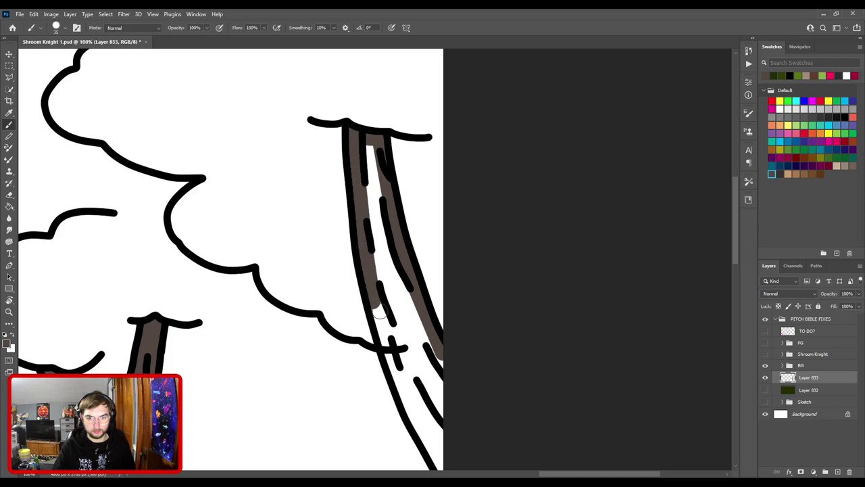
left_click_drag(402, 361, 383, 216)
mouse_move(353, 157)
left_mouse_down()
mouse_move(377, 240)
mouse_move(429, 337)
left_mouse_up()
- Fill the curved trunk's enclosed interior with grey-brown and brush over the thin seams left around the fill
key("g")
left_click(411, 269)
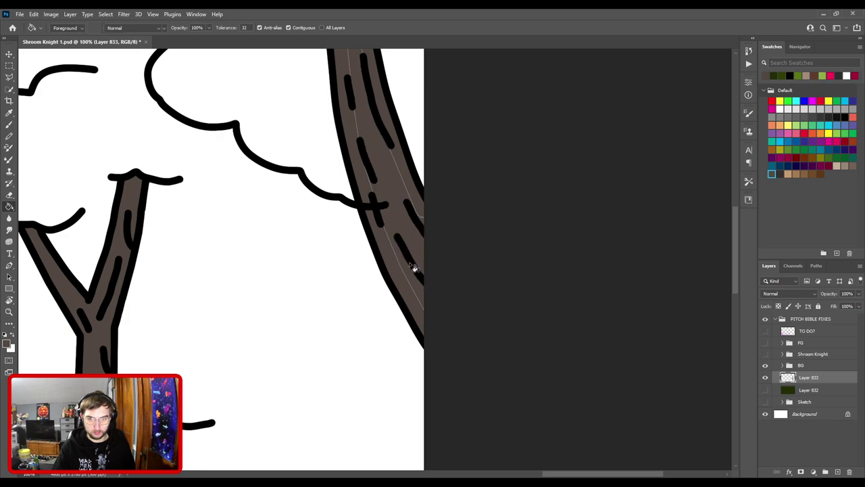
key("b")
left_click_drag(404, 257, 421, 328)
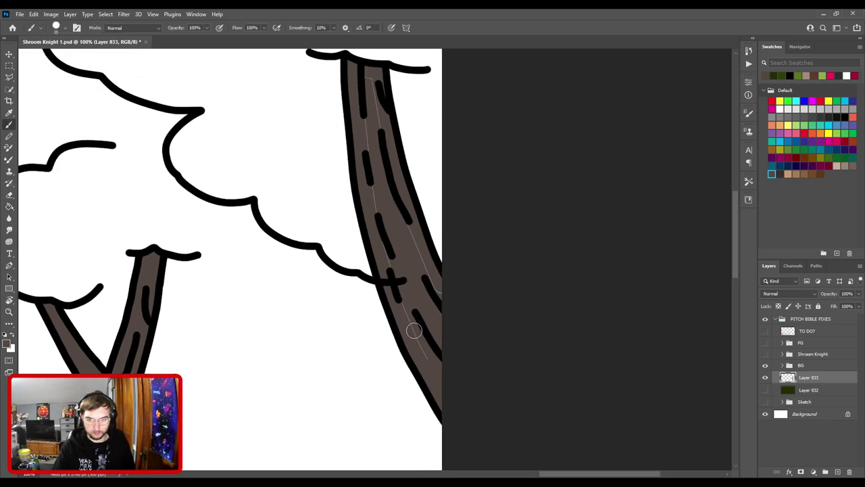
left_click_drag(380, 202, 396, 256)
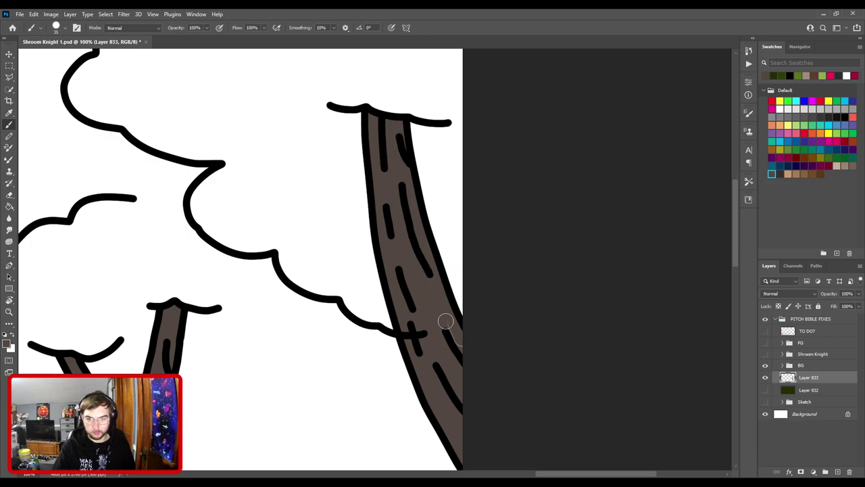
- Paint a grey-brown strip along the large central tree's right inner edge, from its base up to the middle foliage
left_click_drag(318, 362, 530, 141)
left_click_drag(401, 309, 500, 165)
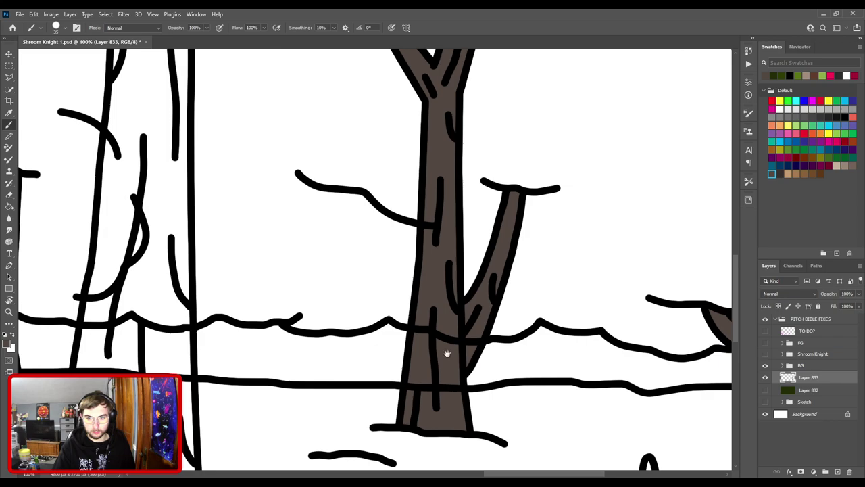
mouse_move(405, 381)
left_mouse_down()
mouse_move(486, 278)
mouse_move(675, 201)
left_mouse_up()
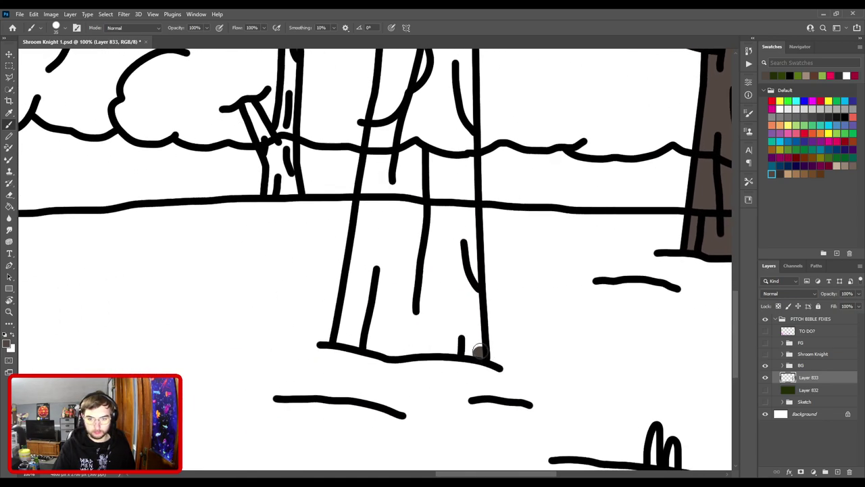
left_click(470, 193, "shift")
left_click_drag(476, 131, 453, 280)
left_click_drag(466, 182, 456, 273)
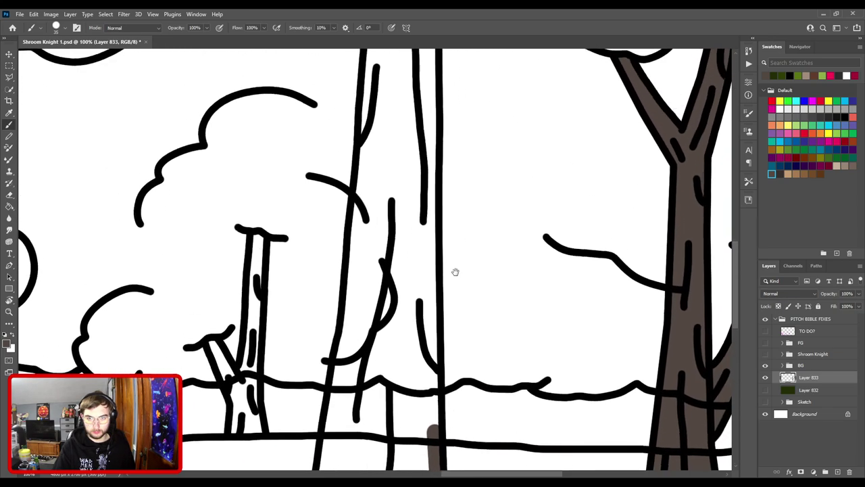
left_click(433, 265, "shift")
left_click(433, 190, "shift")
left_click_drag(438, 141, 429, 317)
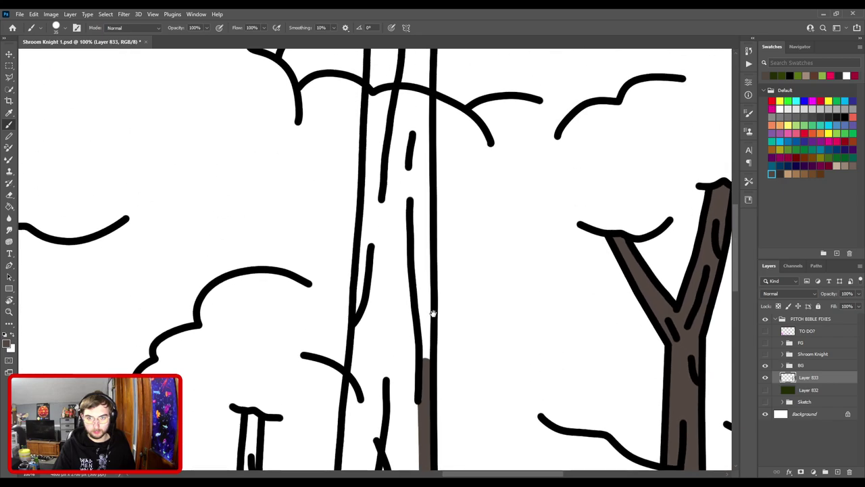
left_click(427, 289, "shift")
left_click(424, 184, "shift")
left_click_drag(427, 174, 430, 369)
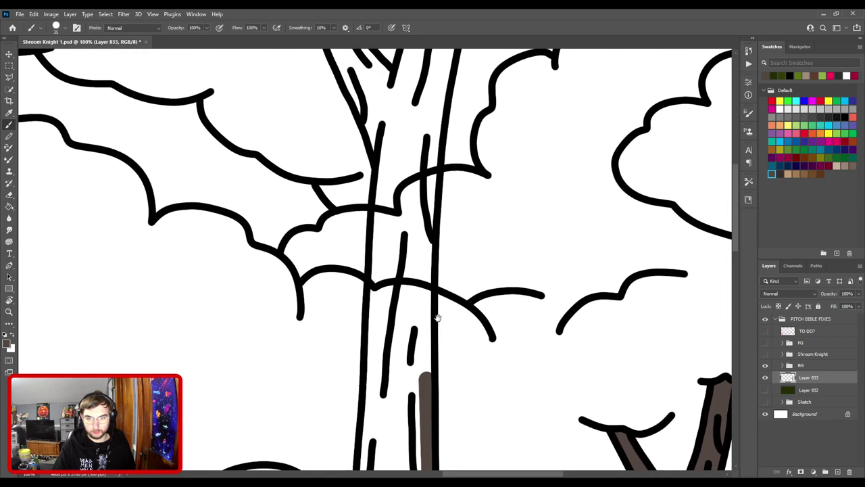
- Extend the large central tree's right-edge strip up through the foliage and right fork to the canvas's upper edge
left_click(429, 274, "shift")
left_click(430, 223, "shift")
left_click_drag(443, 133, 403, 278)
left_click(399, 256, "shift")
left_click(410, 183, "shift")
scroll(415, 196, "up", 4)
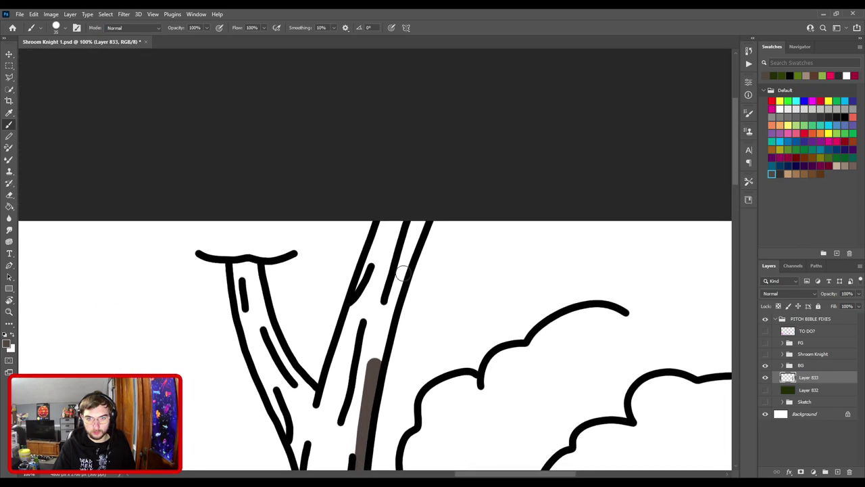
left_click(410, 249, "shift")
left_click(426, 213, "shift")
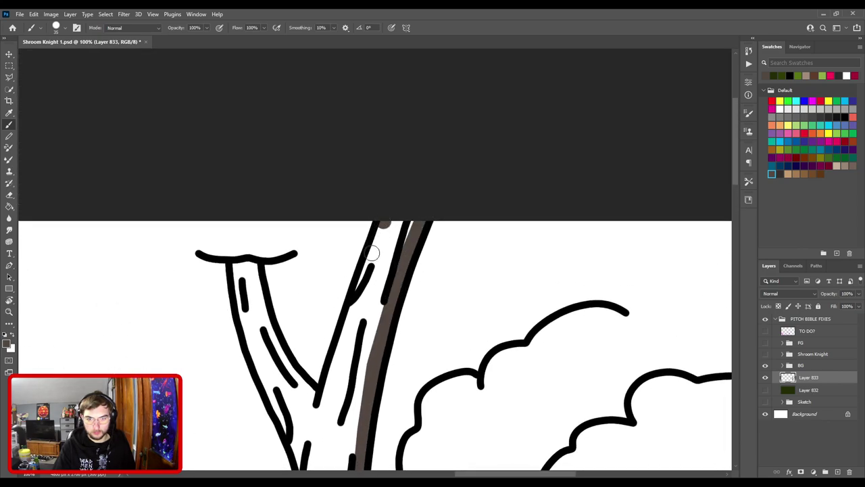
- Paint the left edge of the large tree's right fork and the inner edges of its left branch grey-brown
left_click(364, 276, "shift")
left_click(357, 303, "shift")
left_click(353, 313, "shift")
left_click_drag(341, 349, 427, 219)
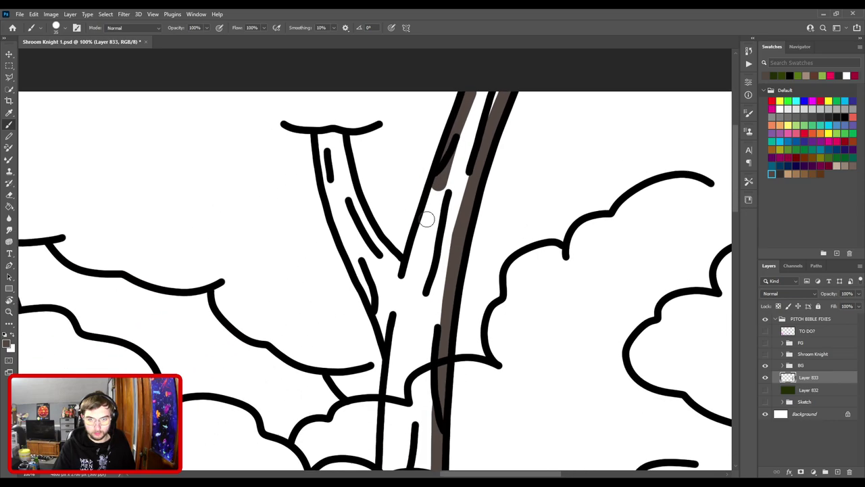
left_click(426, 220, "shift")
left_click(417, 256, "shift")
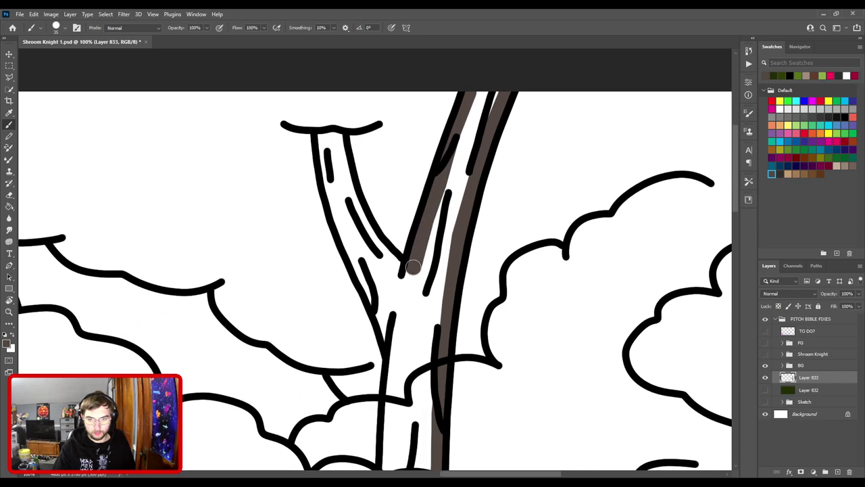
mouse_move(413, 267)
left_mouse_down()
mouse_move(386, 260)
mouse_move(411, 270)
mouse_move(392, 261)
mouse_move(359, 207)
mouse_move(334, 136)
mouse_move(332, 202)
left_mouse_up()
key("ctrl+z")
left_click_drag(355, 263, 335, 203)
mouse_move(399, 291)
left_mouse_down()
mouse_move(407, 194)
mouse_move(420, 167)
left_mouse_up()
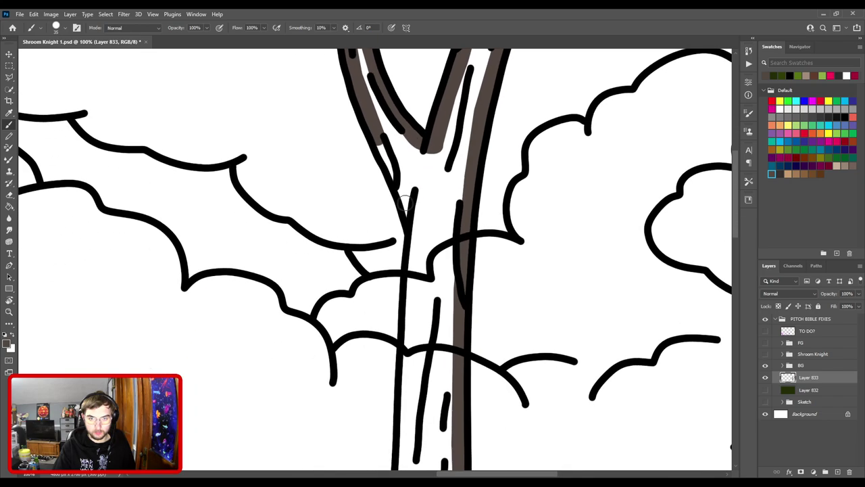
- Paint a grey-brown strip down the large tree's left inner edge, from below the left branch to the lower trunk
mouse_move(380, 144)
left_mouse_down()
mouse_move(411, 220)
mouse_move(414, 272)
left_mouse_up()
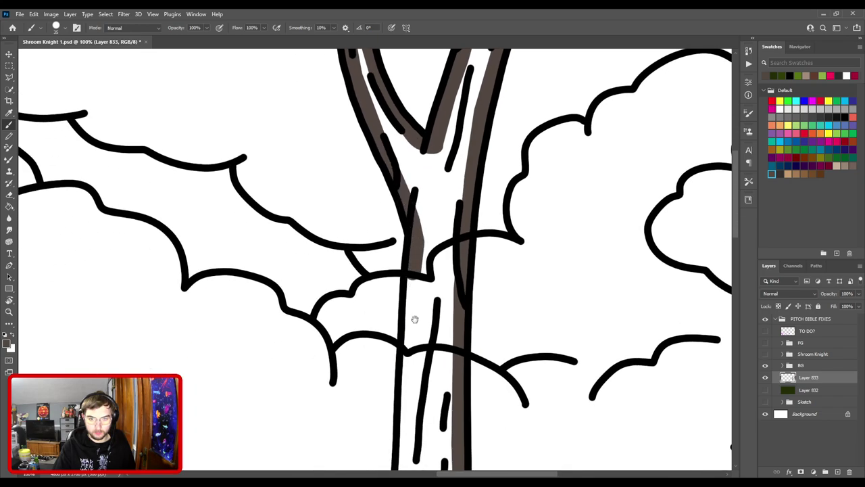
left_click_drag(413, 332, 429, 201)
left_click_drag(430, 145, 423, 263)
scroll(423, 262, "down", 3)
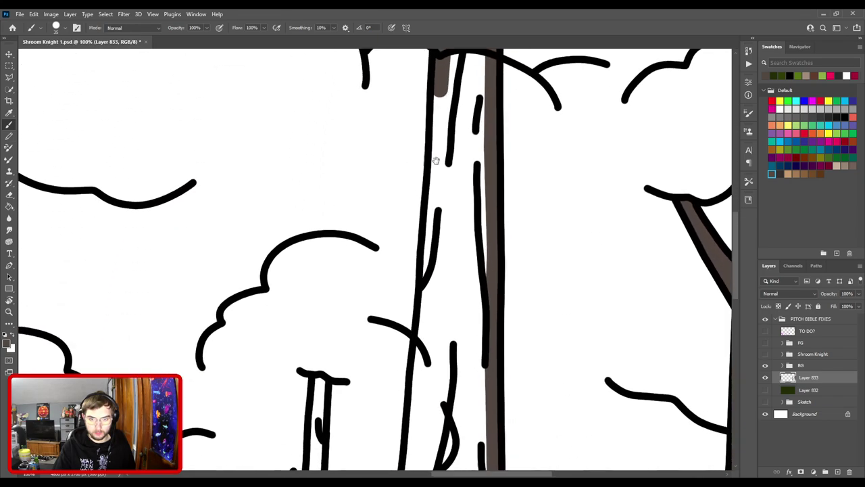
left_click_drag(440, 89, 423, 328)
scroll(423, 329, "down", 4)
left_click_drag(434, 172, 427, 255)
scroll(427, 256, "down", 4)
- Finish the strip along the large trunk's lower left edge and base, and fill the enclosed interior with grey-brown
mouse_move(438, 132)
left_mouse_down()
mouse_move(441, 201)
mouse_move(426, 274)
left_mouse_up()
scroll(425, 288, "down", 4)
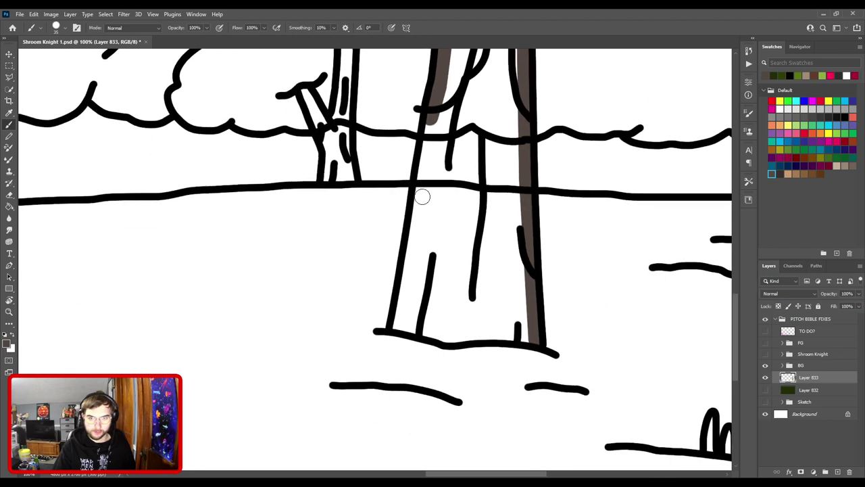
mouse_move(422, 196)
left_mouse_down()
mouse_move(398, 327)
mouse_move(470, 343)
mouse_move(528, 339)
left_mouse_up()
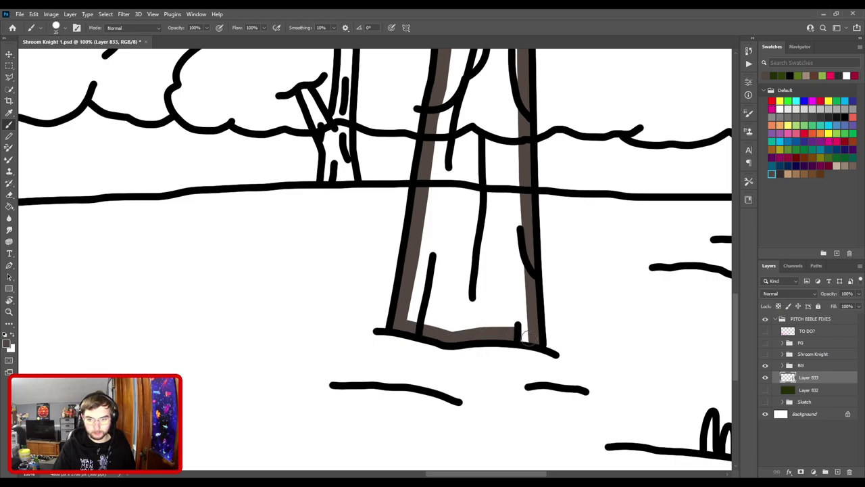
key("g")
left_click(492, 286)
- Colour the small forked tree beside the large trunk dark grey-brown, covering its short branch and tall stem
left_click_drag(460, 244, 384, 323)
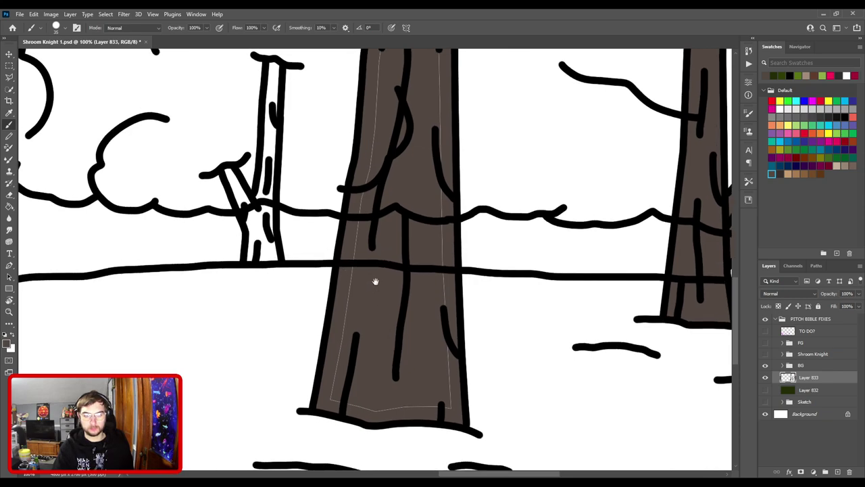
left_click_drag(271, 252, 417, 307)
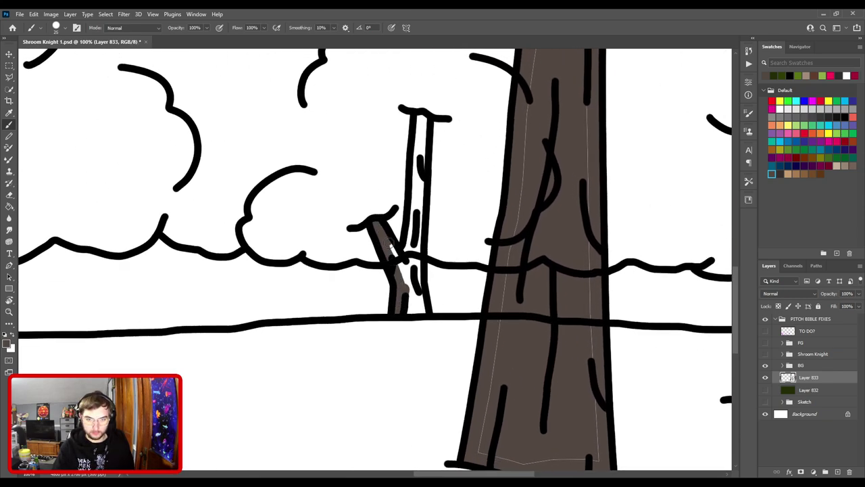
left_click_drag(410, 255, 419, 137)
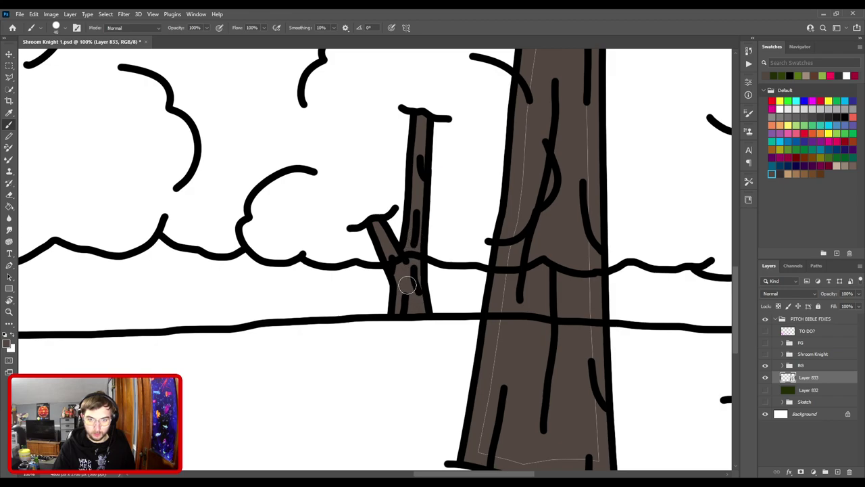
- Select the BG line-art layer from the small tree's outline and sample its black for a 15 px brush
key("ctrl+plus")
key("ctrl+plus")
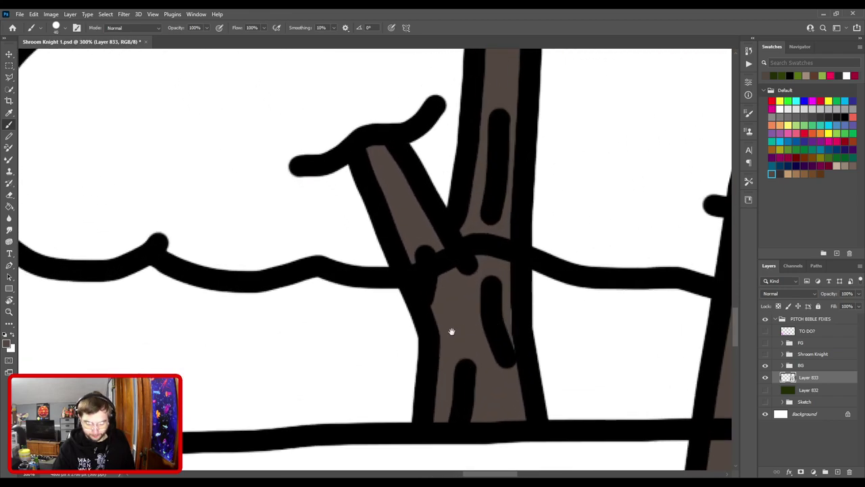
left_click_drag(433, 313, 391, 252)
key("i")
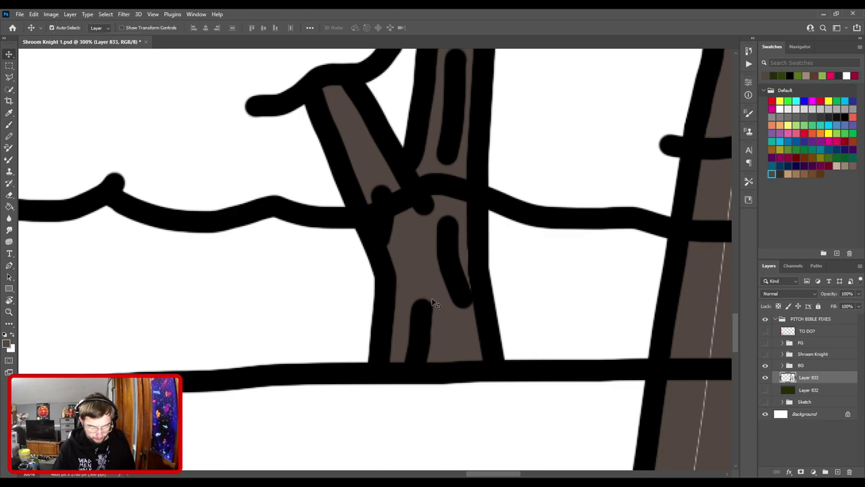
left_click(497, 330, "ctrl")
left_click(497, 330)
key("b")
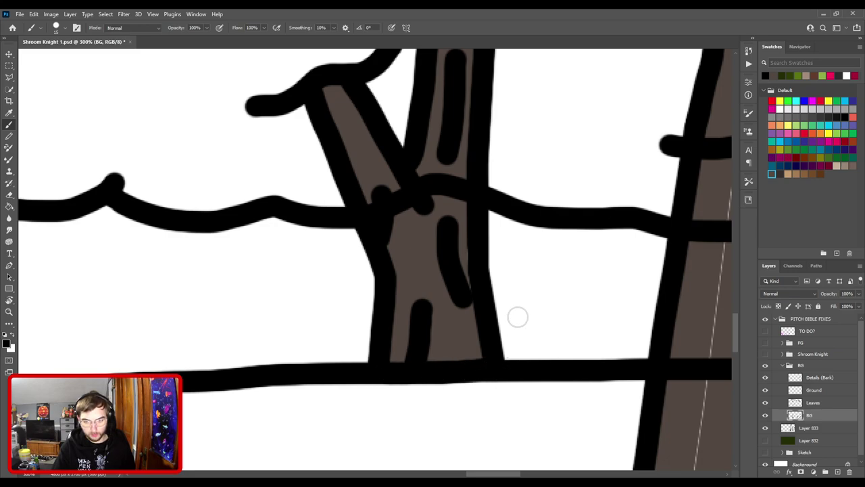
- Select the grey-brown colour layer from the large trunk and sample its dark grey-brown for a 60 px brush
scroll(518, 316, "down", 6)
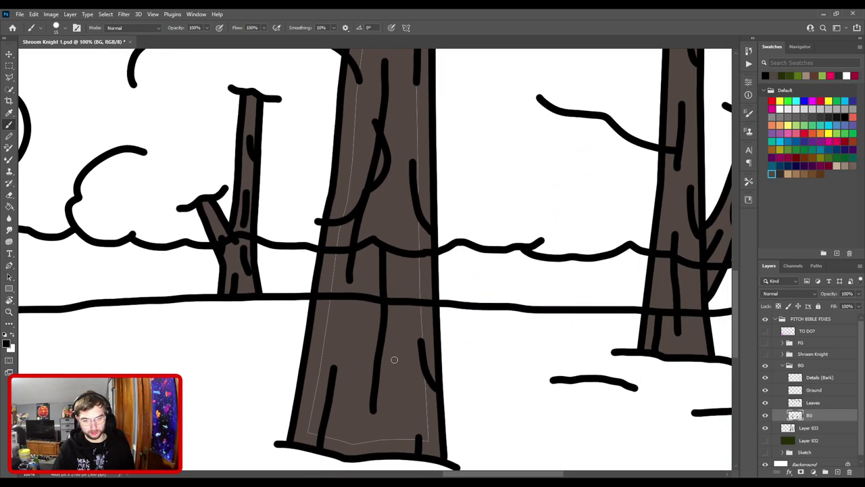
key("v")
left_click(401, 400)
key("i")
left_click(409, 393)
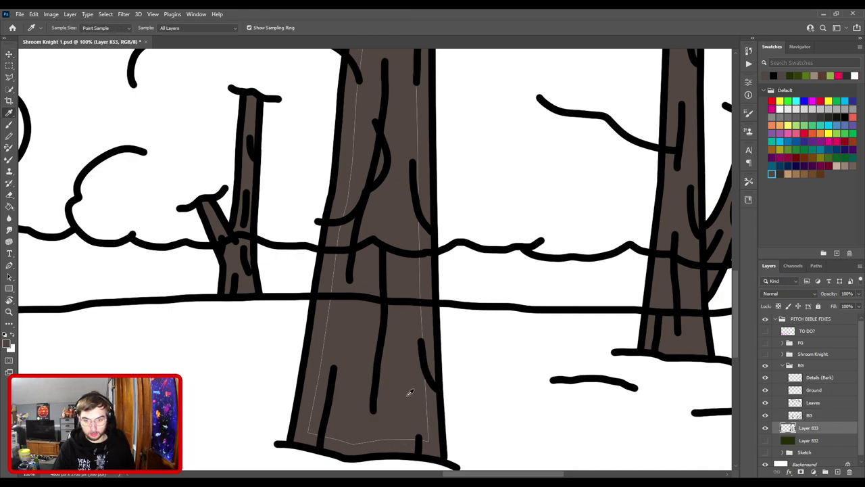
left_click_drag(372, 419, 398, 340)
key("b")
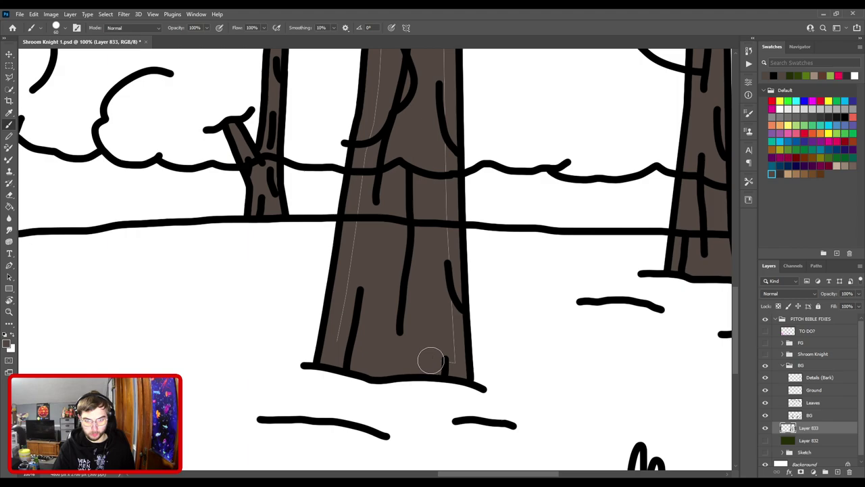
- Paint over the thin unfilled seams inside the large tree, from the trunk's base up through the upper fork and left branch
left_click_drag(450, 349, 406, 410)
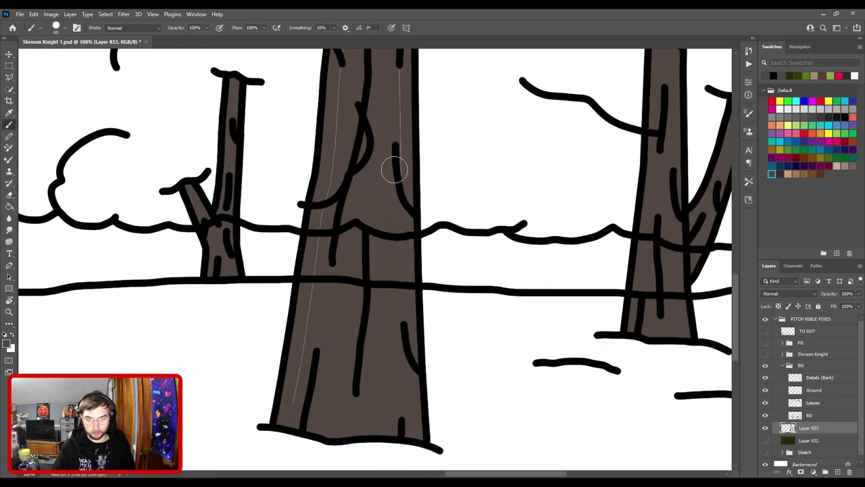
left_click_drag(385, 218, 345, 346)
left_click_drag(350, 183, 359, 299)
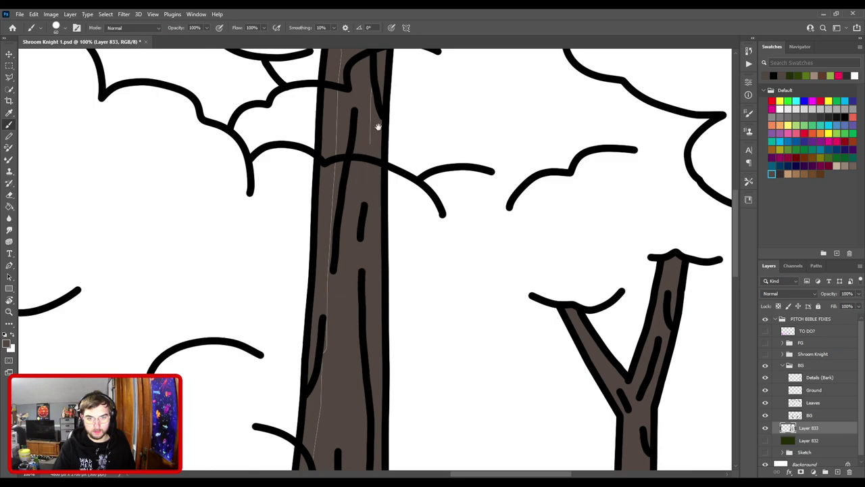
left_click_drag(377, 123, 377, 309)
mouse_move(384, 162)
left_mouse_down()
mouse_move(361, 347)
mouse_move(375, 280)
mouse_move(368, 368)
mouse_move(384, 262)
left_mouse_up()
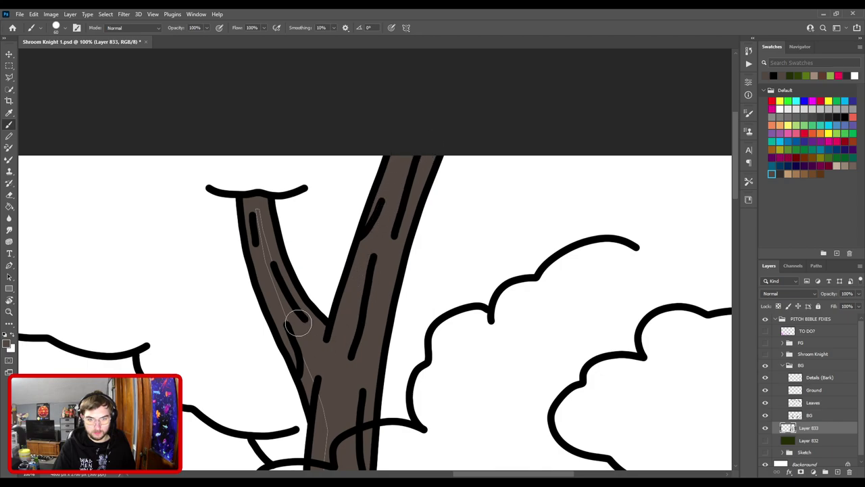
left_click_drag(275, 269, 264, 236)
left_click_drag(297, 340, 352, 168)
mouse_move(338, 128)
left_mouse_down()
mouse_move(369, 205)
mouse_move(378, 329)
mouse_move(382, 136)
mouse_move(371, 408)
mouse_move(401, 189)
mouse_move(392, 391)
mouse_move(405, 187)
mouse_move(366, 382)
left_mouse_up()
- Colour the small forked tree just right of the left group's tallest tree grey-brown with a 45 px brush
left_click_drag(494, 298, 163, 303)
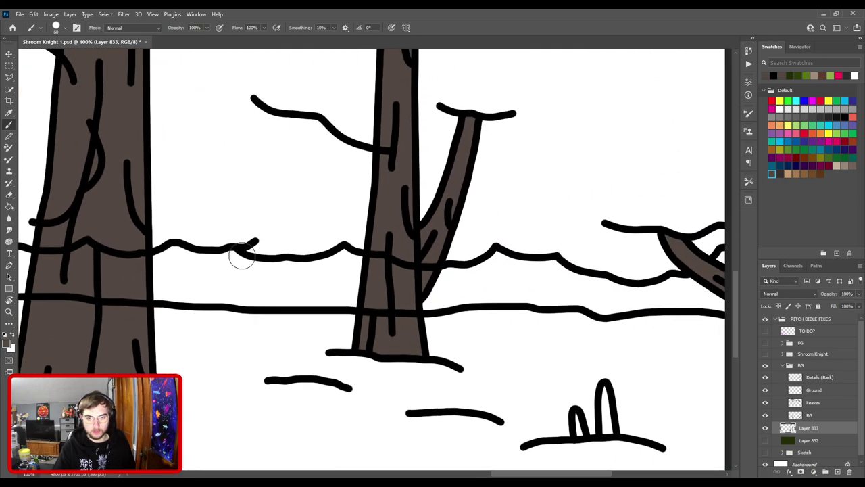
key("ctrl+minus")
key("ctrl+minus")
left_click_drag(280, 313, 443, 331)
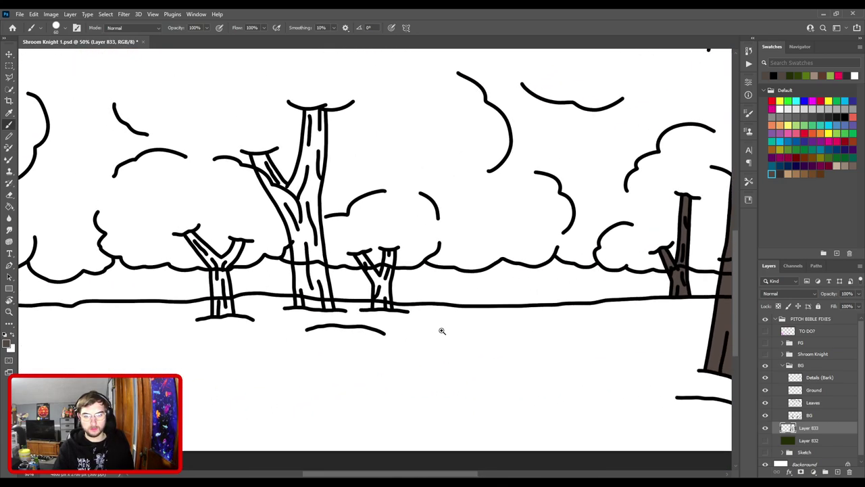
key("ctrl+plus")
key("ctrl+plus")
key("ctrl+plus")
left_click_drag(404, 363, 393, 254)
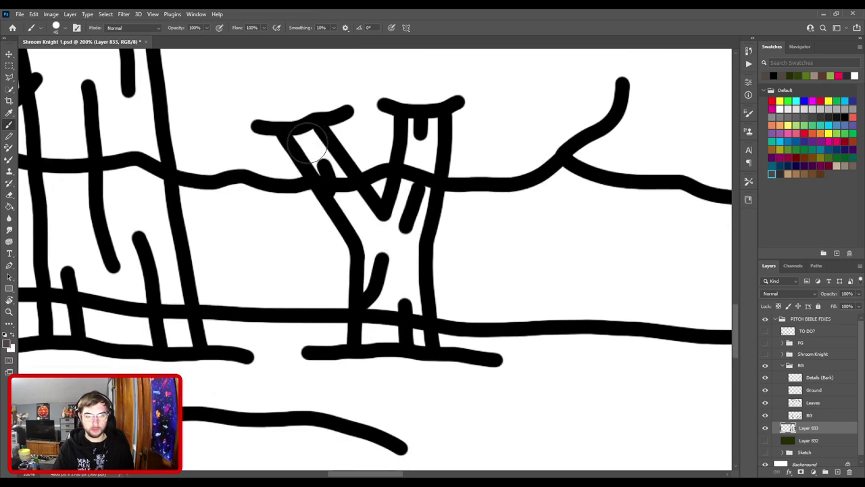
mouse_move(294, 131)
left_mouse_down()
mouse_move(378, 233)
mouse_move(416, 175)
mouse_move(420, 122)
mouse_move(432, 132)
mouse_move(399, 290)
mouse_move(413, 332)
mouse_move(372, 331)
mouse_move(376, 264)
mouse_move(399, 310)
left_mouse_up()
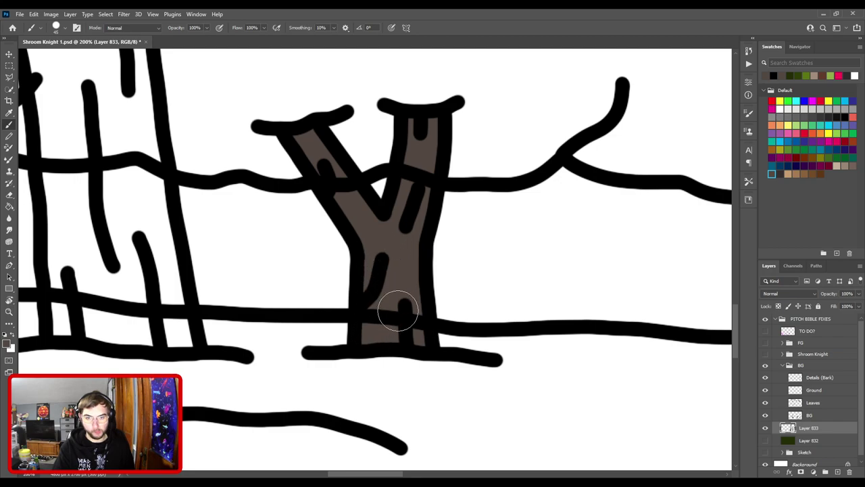
- Paint a grey-brown strip up the right inner edge of the left group's tallest tree, from its base past the fork
left_click_drag(299, 295, 535, 302)
left_click(417, 339)
left_click_drag(369, 200, 410, 349)
left_click(421, 295, "shift")
left_click(415, 214, "shift")
left_click_drag(389, 198, 402, 416)
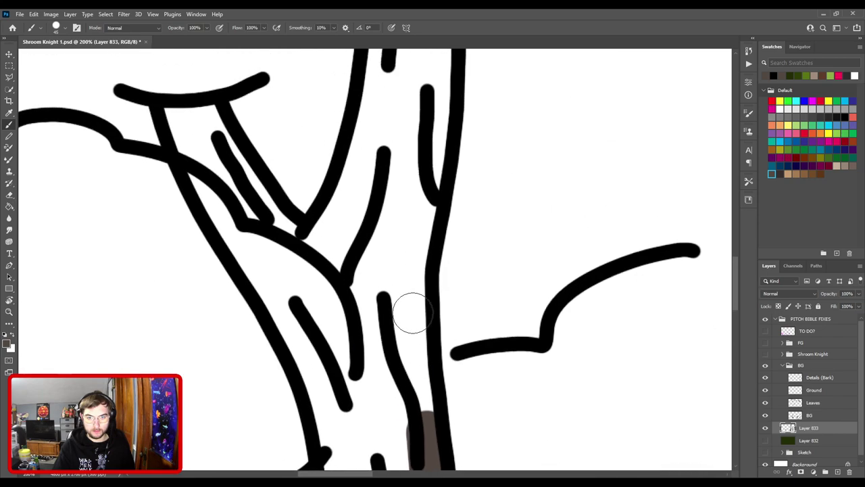
left_click(410, 311, "shift")
left_click(410, 247, "shift")
- Line that tree's upper stem, left branch, left trunk edge and base with grey-brown
mouse_move(422, 194)
left_mouse_down()
mouse_move(382, 357)
mouse_move(406, 108)
mouse_move(359, 101)
mouse_move(346, 196)
left_mouse_up()
mouse_move(344, 248)
left_mouse_down()
mouse_move(329, 318)
mouse_move(293, 381)
mouse_move(433, 251)
mouse_move(389, 281)
mouse_move(306, 162)
mouse_move(270, 146)
mouse_move(313, 236)
mouse_move(395, 322)
mouse_move(334, 257)
mouse_move(361, 305)
mouse_move(326, 252)
left_mouse_up()
mouse_move(374, 345)
left_mouse_down()
mouse_move(352, 118)
mouse_move(380, 169)
mouse_move(404, 267)
left_mouse_up()
mouse_move(415, 324)
left_mouse_down()
mouse_move(386, 195)
mouse_move(387, 156)
left_mouse_up()
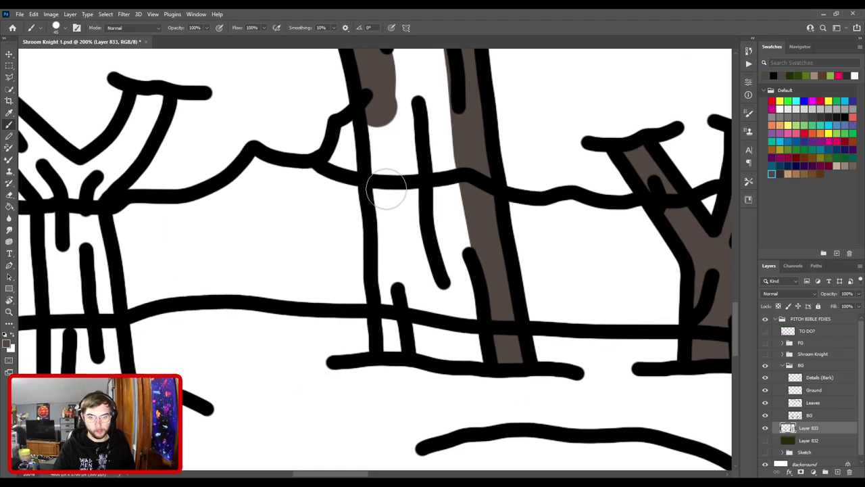
mouse_move(379, 119)
left_mouse_down()
mouse_move(399, 342)
mouse_move(491, 345)
left_mouse_up()
- Colour the leftmost small forked tree dark grey-brown, covering its trunk and both branches
left_click_drag(330, 286, 606, 258)
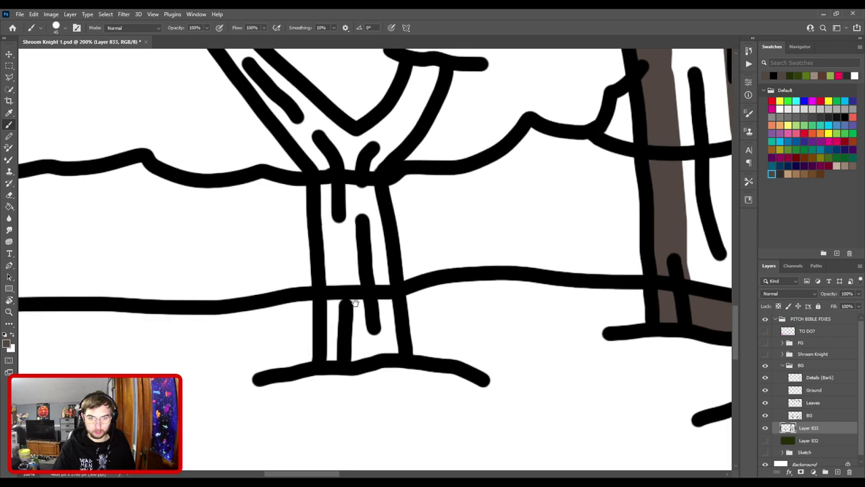
left_click_drag(354, 303, 477, 307)
mouse_move(494, 266)
left_mouse_down()
mouse_move(484, 202)
mouse_move(472, 334)
mouse_move(492, 338)
mouse_move(459, 349)
left_mouse_up()
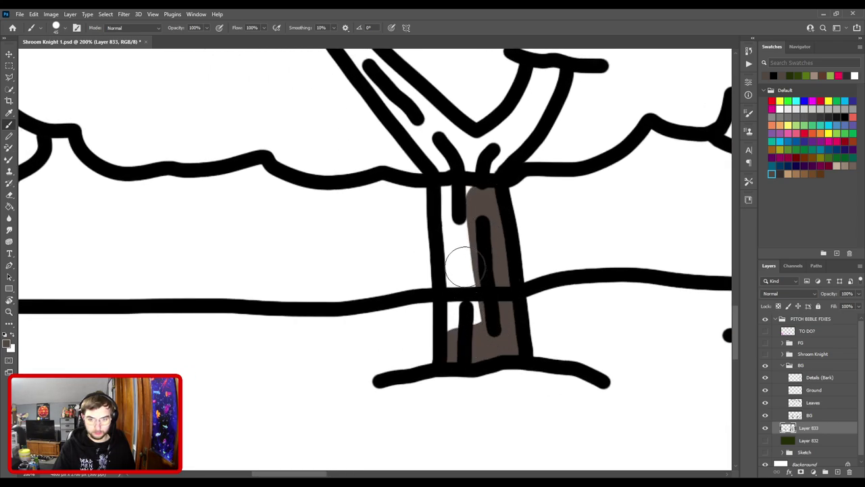
left_click_drag(461, 265, 488, 303)
mouse_move(475, 247)
left_mouse_down()
mouse_move(456, 232)
mouse_move(458, 173)
mouse_move(502, 341)
mouse_move(494, 317)
mouse_move(397, 212)
left_mouse_up()
mouse_move(500, 311)
left_mouse_down()
mouse_move(538, 345)
mouse_move(522, 339)
mouse_move(587, 246)
left_mouse_up()
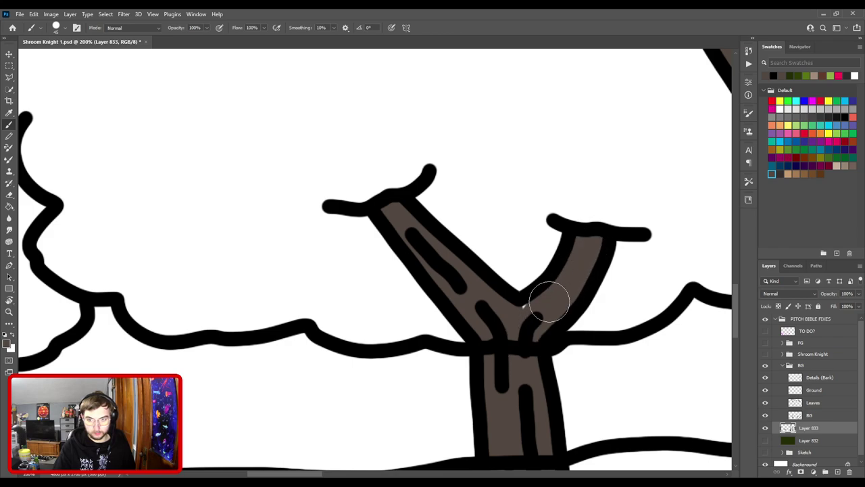
- Fill the remaining interior of the left group's tallest tree with grey-brown and rename the layer Trunks Color
key("ctrl+minus")
key("ctrl+minus")
key("ctrl+minus")
key("ctrl+minus")
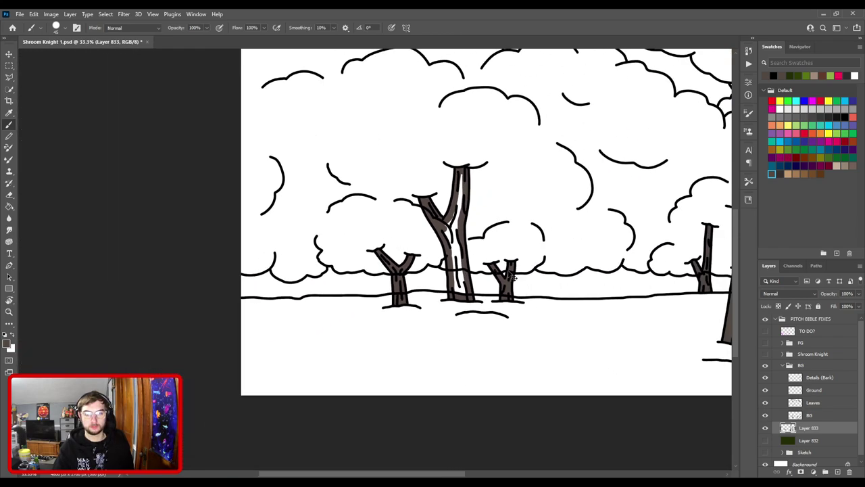
key("ctrl+plus")
key("ctrl+plus")
scroll(570, 313, "up", 3)
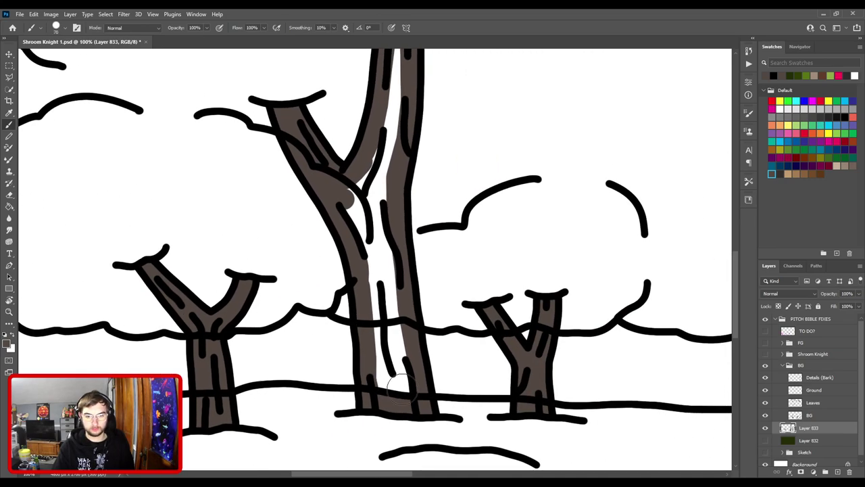
mouse_move(395, 382)
left_mouse_down()
mouse_move(382, 265)
mouse_move(358, 195)
mouse_move(369, 200)
mouse_move(365, 339)
mouse_move(383, 257)
left_mouse_up()
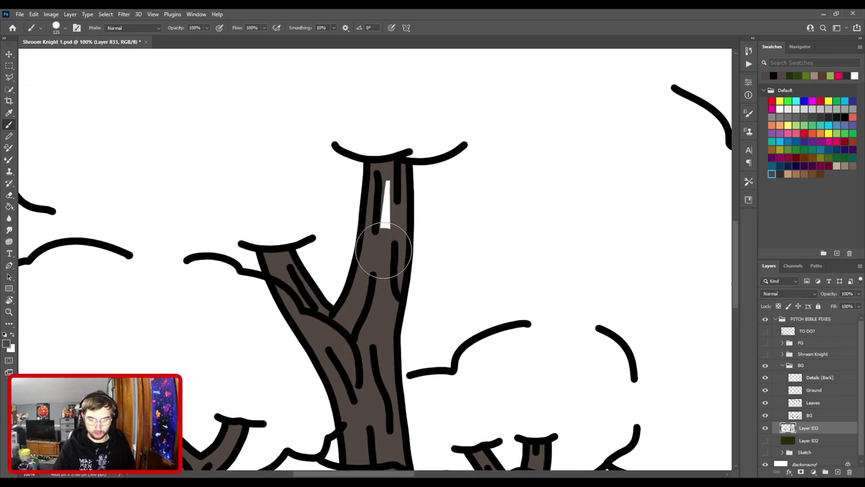
key("bracketleft")
key("bracketleft")
key("bracketleft")
key("ctrl+0")
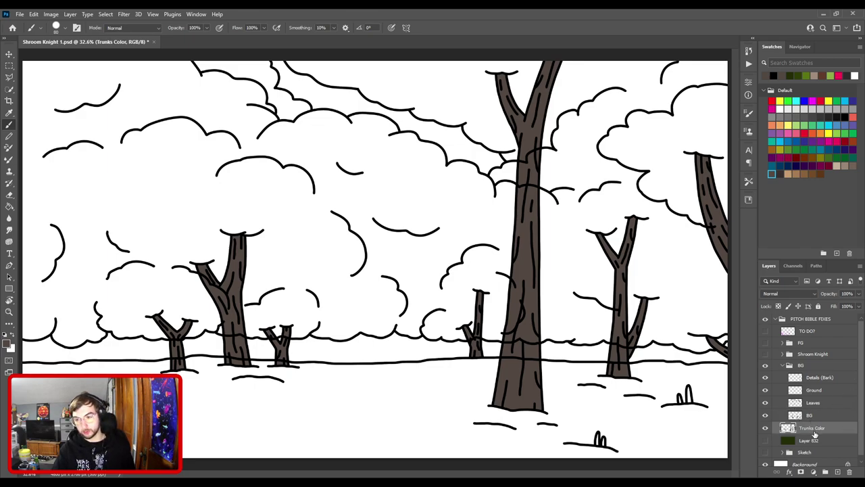
- Reorder the BG group so the BG line art and Trunks Color sit above the Ground and Leaves layers
left_click(765, 415)
left_click(765, 415)
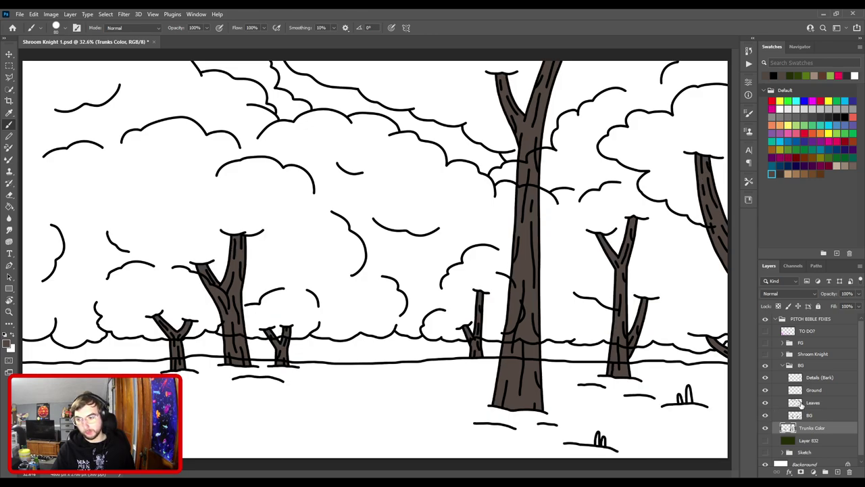
mouse_move(817, 416)
left_mouse_down()
mouse_move(819, 430)
mouse_move(818, 414)
left_mouse_up()
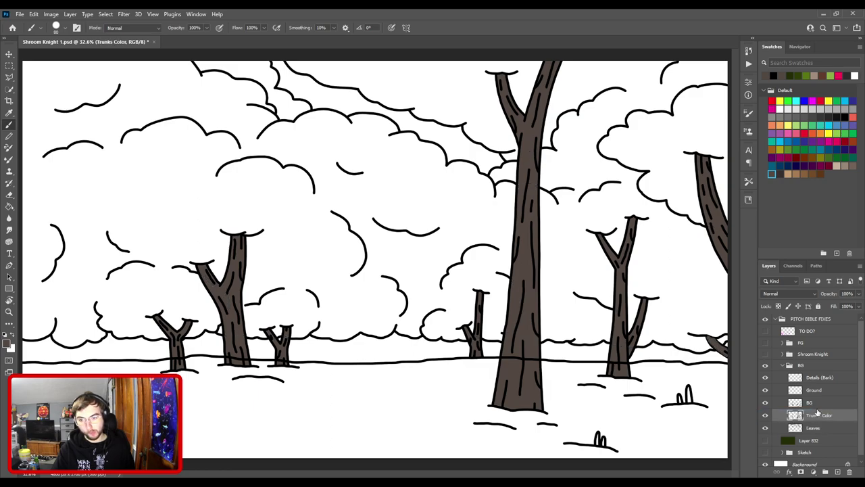
left_click_drag(816, 404, 822, 423)
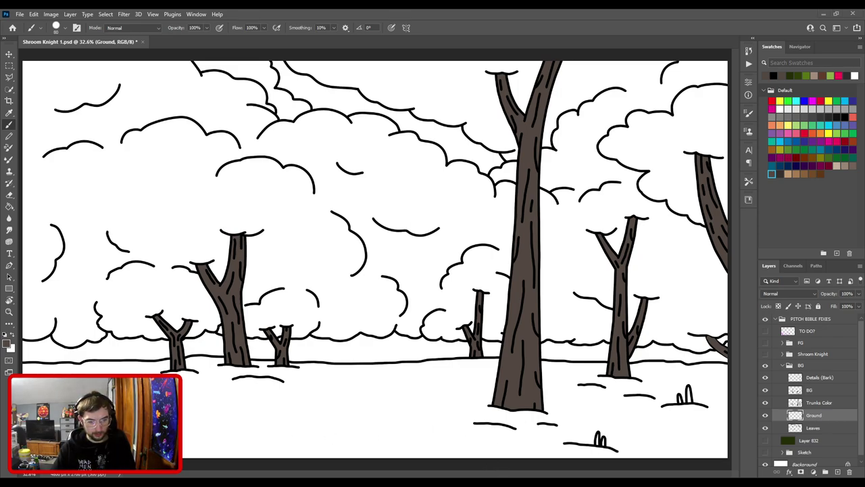
- Try to paint the left-edge foliage dark green on the Leaves layer with a 125 px brush, and undo the stroke
left_click(807, 430)
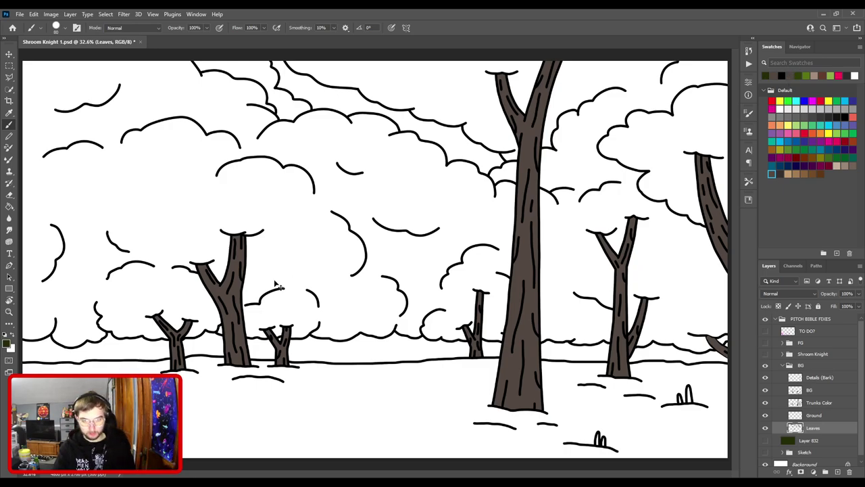
key("ctrl+minus")
key("ctrl+plus")
left_click_drag(247, 293, 553, 266)
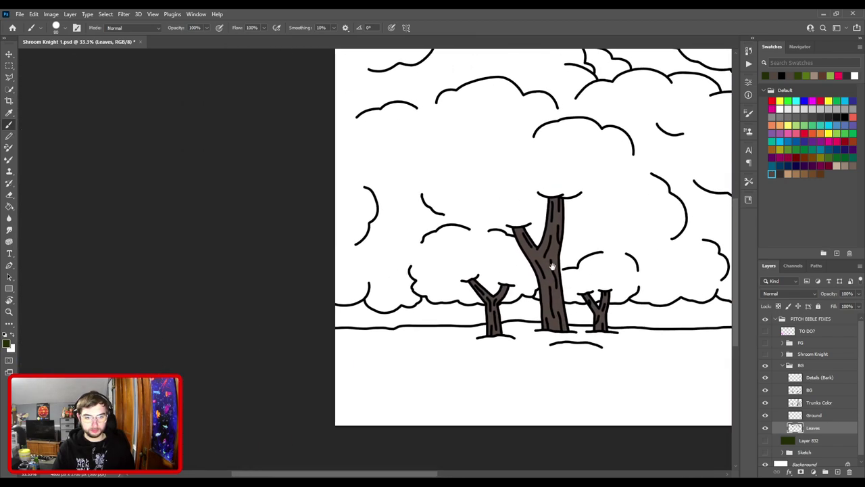
key("ctrl+plus")
key("ctrl+plus")
key("ctrl+plus")
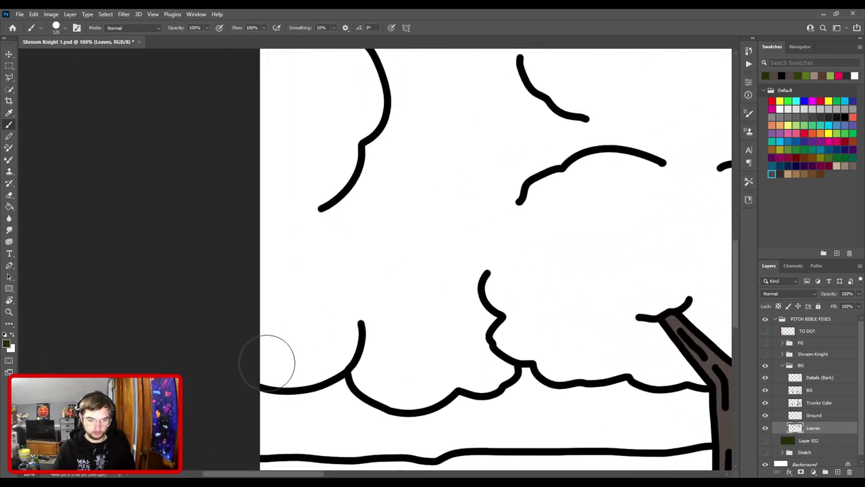
mouse_move(273, 360)
left_mouse_down()
mouse_move(321, 351)
mouse_move(371, 320)
mouse_move(379, 280)
left_mouse_up()
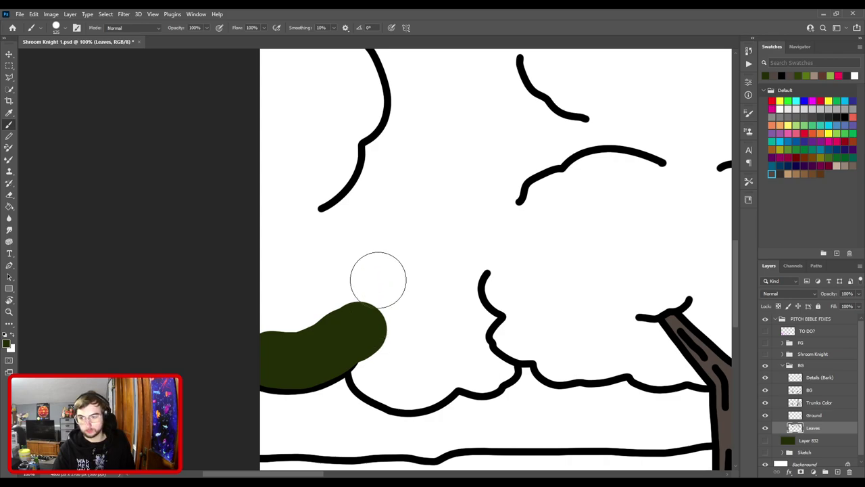
key("ctrl+z")
- Create a layer named Color beneath Leaves and paint dark green along the lower outline of the left-edge foliage
left_click(809, 439)
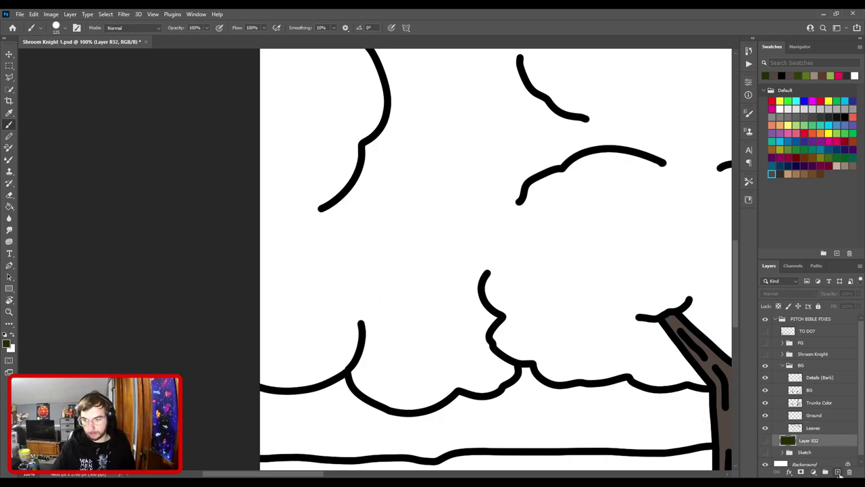
left_click(838, 472)
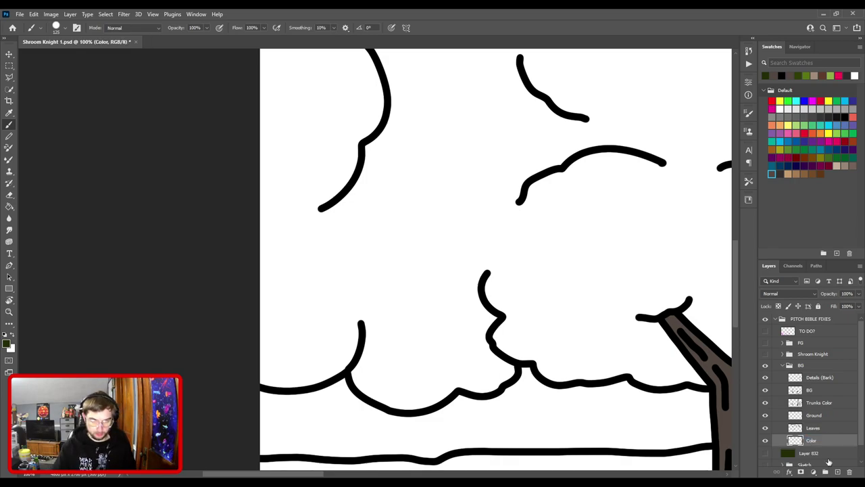
mouse_move(264, 357)
left_mouse_down()
mouse_move(322, 351)
mouse_move(353, 326)
mouse_move(376, 367)
mouse_move(416, 383)
mouse_move(441, 361)
mouse_move(484, 350)
mouse_move(472, 364)
mouse_move(484, 366)
mouse_move(507, 318)
left_mouse_up()
- Select the Leaves line-art layer at the left-edge foliage and sample the outline's black
key("ctrl+plus")
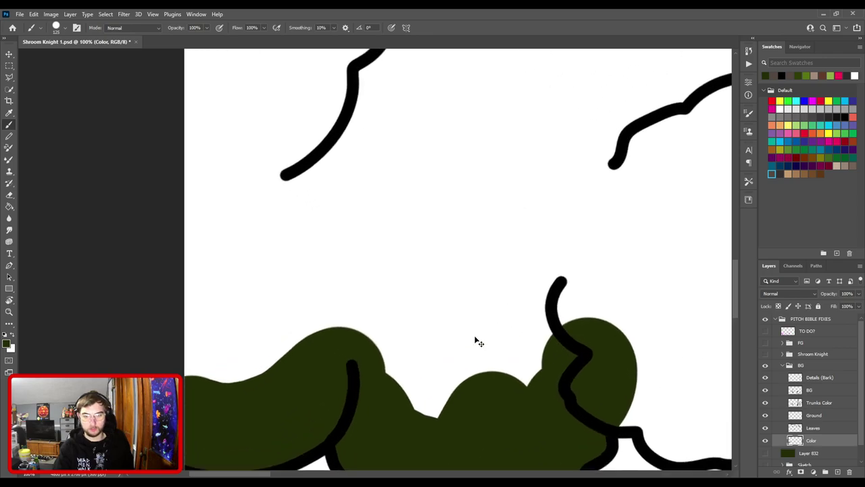
key("ctrl+plus")
left_click_drag(409, 354, 557, 77)
key("ctrl+plus")
left_click_drag(514, 280, 461, 242)
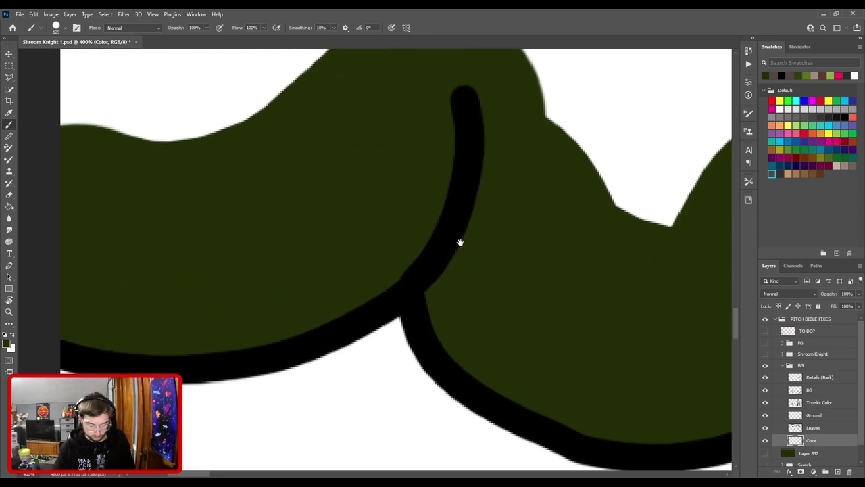
key("e")
key("alt+bracketright")
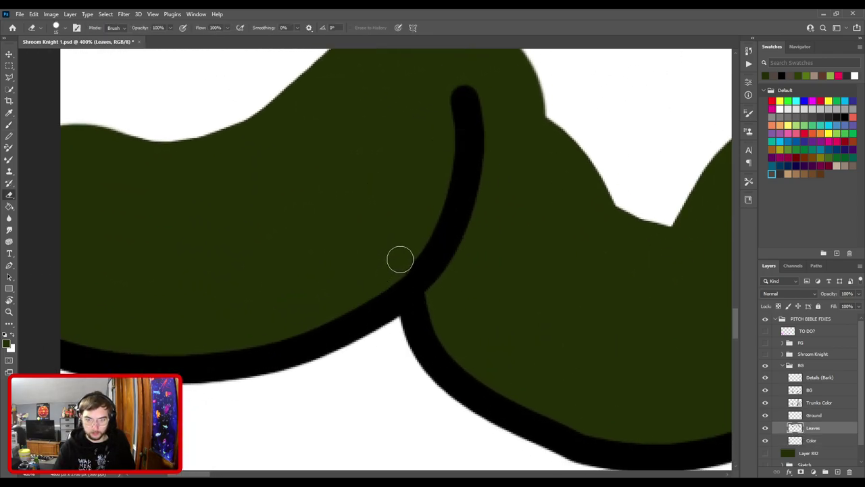
key("v")
key("i")
left_click(431, 267)
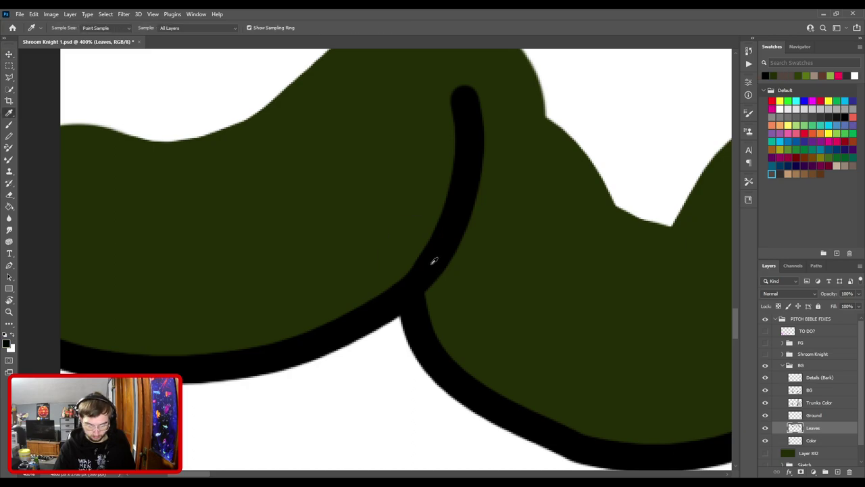
- Set the brush to 15 px and touch up the foliage outline in black where the two left curves meet
key("b")
key("bracketleft")
key("bracketleft")
key("bracketleft")
key("bracketleft")
key("bracketleft")
key("bracketleft")
key("bracketleft")
key("bracketleft")
key("bracketleft")
key("bracketleft")
key("bracketleft")
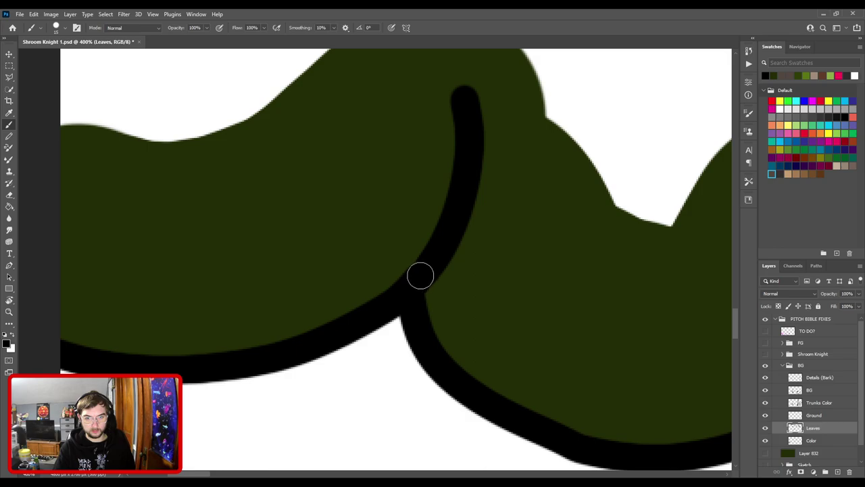
scroll(541, 257, "down", 2)
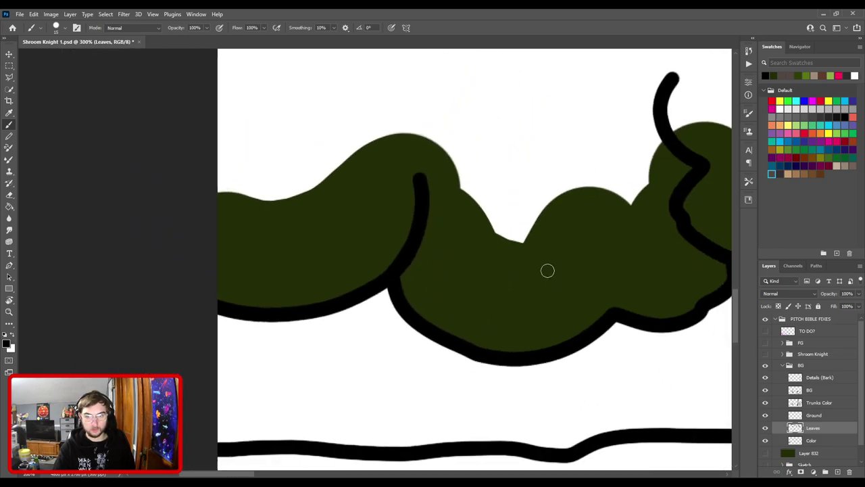
- Return to the Color layer and sample the foliage's dark green for the brush
key("alt+bracketleft")
left_click(506, 288, "alt")
scroll(506, 288, "down", 3)
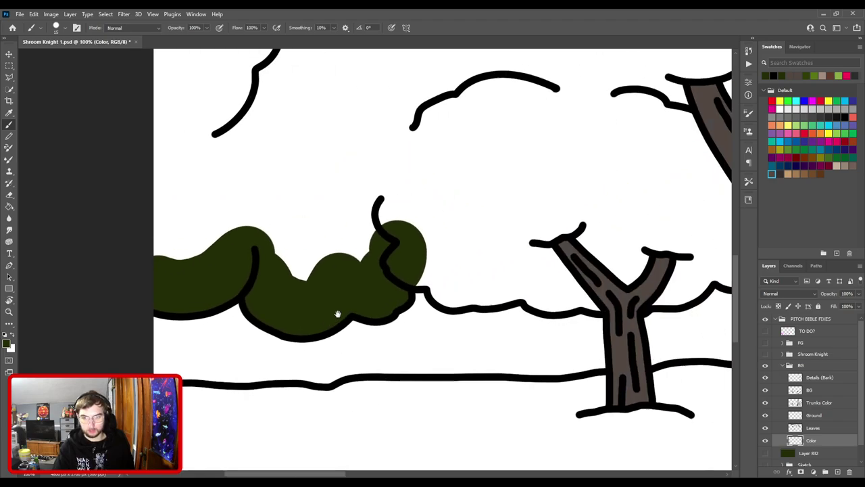
- Paint dark green along the lower outline of the background foliage, from the left-hand trees across to the large trunk
mouse_move(317, 249)
left_mouse_down()
mouse_move(362, 270)
mouse_move(430, 261)
mouse_move(451, 265)
mouse_move(442, 268)
mouse_move(457, 276)
mouse_move(541, 273)
left_mouse_up()
mouse_move(589, 252)
left_mouse_down()
mouse_move(370, 290)
mouse_move(411, 265)
mouse_move(402, 279)
mouse_move(418, 263)
mouse_move(479, 280)
mouse_move(449, 295)
mouse_move(345, 306)
mouse_move(464, 311)
mouse_move(474, 307)
mouse_move(374, 270)
mouse_move(371, 279)
mouse_move(408, 288)
mouse_move(439, 274)
mouse_move(485, 286)
mouse_move(357, 303)
mouse_move(401, 311)
mouse_move(472, 275)
left_mouse_up()
left_click_drag(471, 275, 350, 291)
key("ctrl+plus")
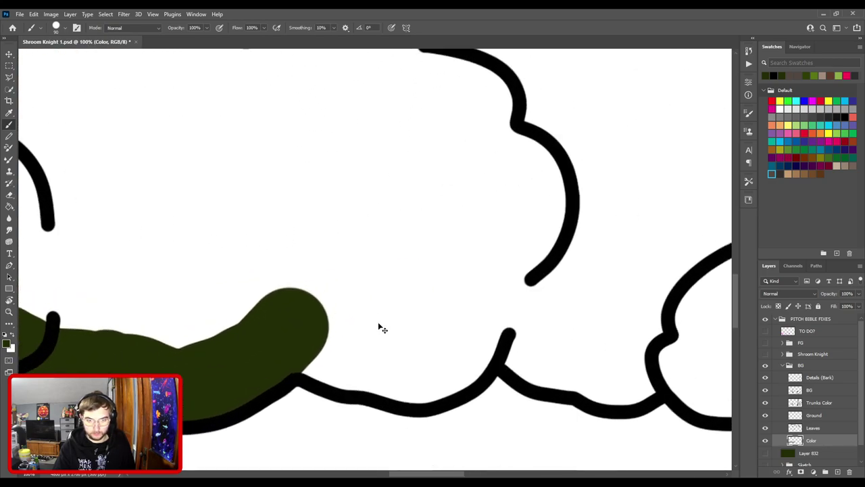
mouse_move(380, 324)
left_mouse_down()
mouse_move(410, 282)
mouse_move(445, 257)
left_mouse_up()
key("e")
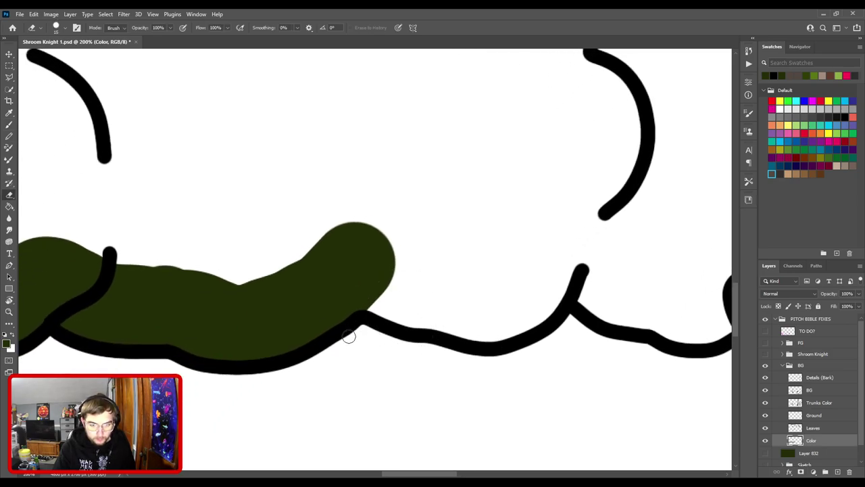
key("b")
mouse_move(371, 286)
left_mouse_down()
mouse_move(400, 284)
mouse_move(508, 302)
mouse_move(534, 280)
mouse_move(266, 260)
mouse_move(245, 274)
left_mouse_up()
mouse_move(242, 283)
left_mouse_down()
mouse_move(282, 317)
mouse_move(333, 330)
mouse_move(366, 328)
mouse_move(399, 299)
mouse_move(359, 283)
mouse_move(290, 285)
mouse_move(275, 315)
mouse_move(314, 333)
mouse_move(349, 322)
mouse_move(386, 335)
mouse_move(475, 328)
mouse_move(509, 340)
mouse_move(305, 312)
mouse_move(190, 315)
mouse_move(200, 328)
mouse_move(166, 332)
mouse_move(217, 320)
mouse_move(275, 340)
mouse_move(431, 350)
left_mouse_up()
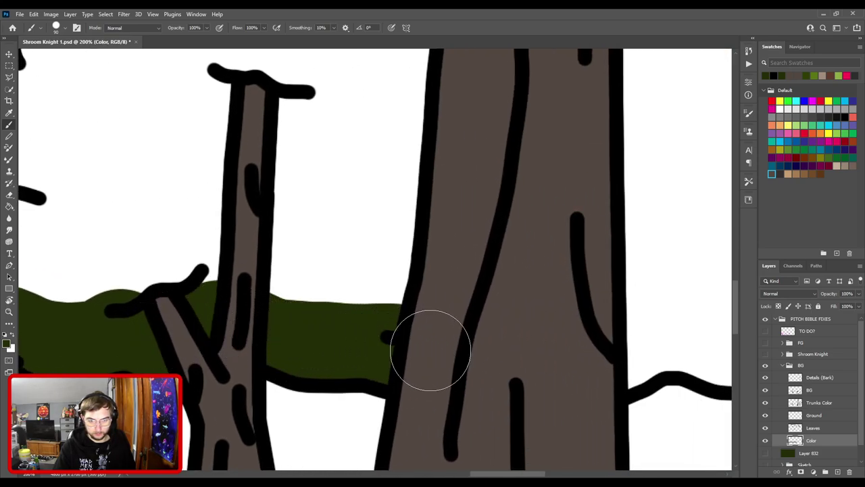
- Continue the dark green along the foliage's lower outline from the large trunk to the canvas's right edge
left_click_drag(516, 342, 196, 323)
mouse_move(139, 334)
left_mouse_down()
mouse_move(290, 346)
mouse_move(344, 312)
mouse_move(437, 330)
mouse_move(505, 321)
mouse_move(359, 271)
mouse_move(295, 294)
mouse_move(304, 305)
mouse_move(413, 304)
mouse_move(398, 306)
mouse_move(440, 300)
mouse_move(472, 281)
mouse_move(498, 280)
left_mouse_up()
mouse_move(560, 293)
left_mouse_down()
mouse_move(267, 241)
mouse_move(367, 271)
mouse_move(405, 270)
mouse_move(467, 251)
left_mouse_up()
mouse_move(466, 252)
left_mouse_down()
mouse_move(317, 275)
mouse_move(199, 311)
left_mouse_up()
mouse_move(261, 300)
left_mouse_down()
mouse_move(316, 319)
mouse_move(373, 318)
mouse_move(452, 351)
mouse_move(502, 351)
mouse_move(324, 292)
mouse_move(309, 313)
mouse_move(354, 322)
mouse_move(432, 302)
mouse_move(461, 291)
mouse_move(503, 251)
left_mouse_up()
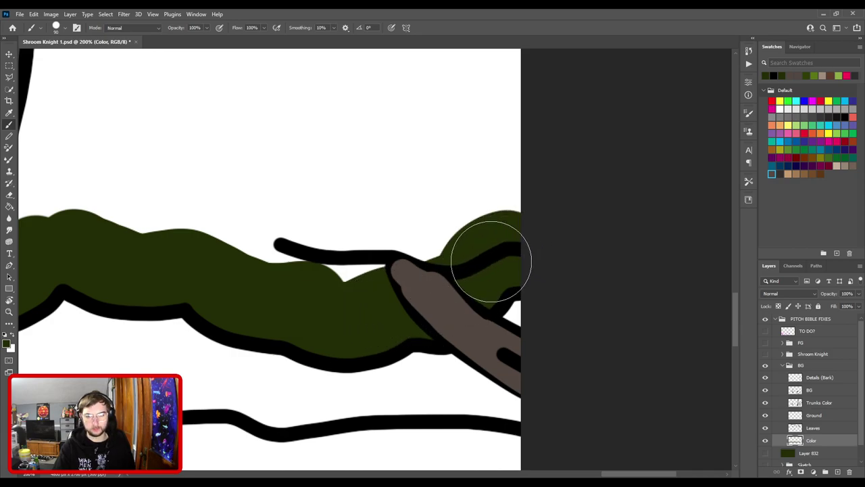
key("ctrl+minus")
key("ctrl+minus")
left_click_drag(325, 301, 256, 345)
key("ctrl+plus")
key("ctrl+plus")
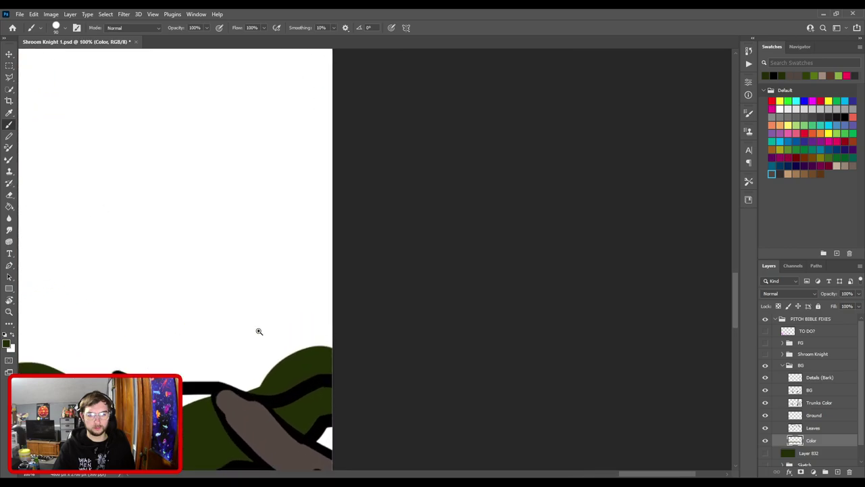
left_click_drag(235, 377, 320, 214)
key("v")
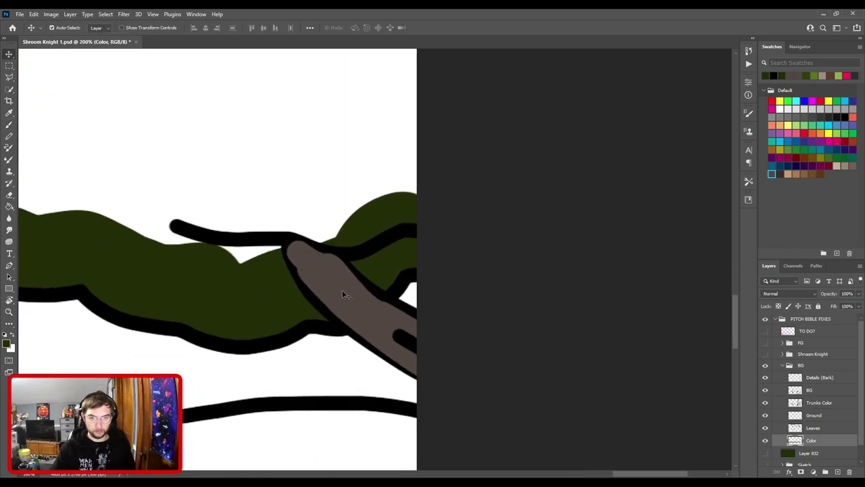
left_click(345, 295)
key("l")
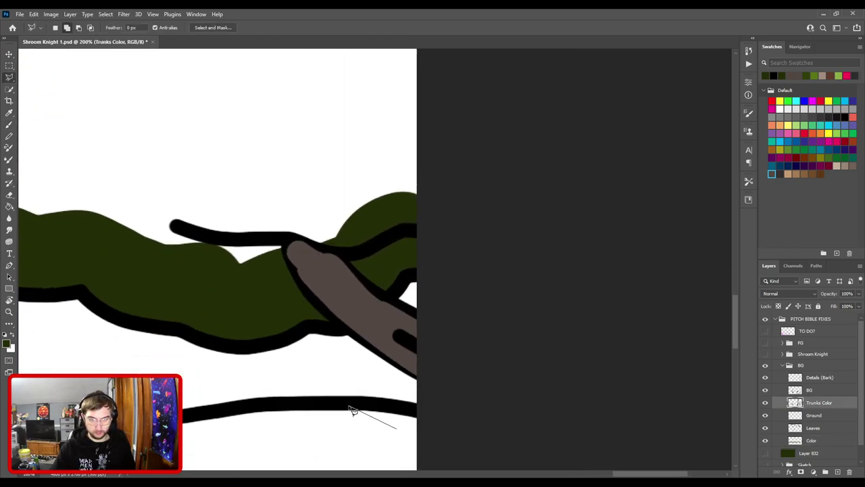
key("v")
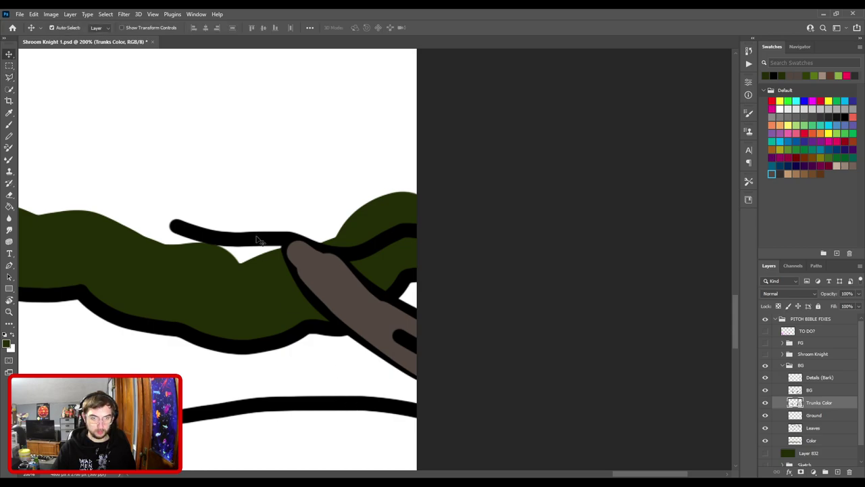
left_click(257, 240)
left_click_drag(264, 247, 266, 225)
key("ctrl+z")
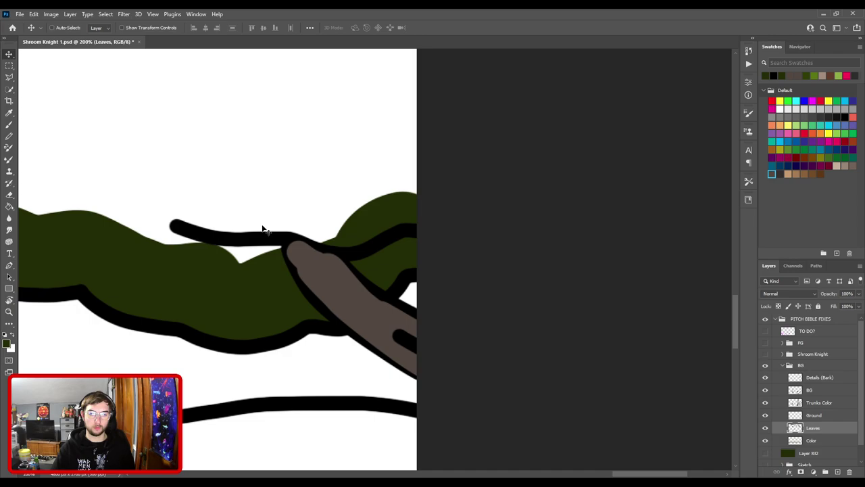
- On the Trunks Color layer, lasso the leaning trunk's colour at the canvas's right edge and cut it to a new layer in place
left_click(344, 303, "ctrl")
key("l")
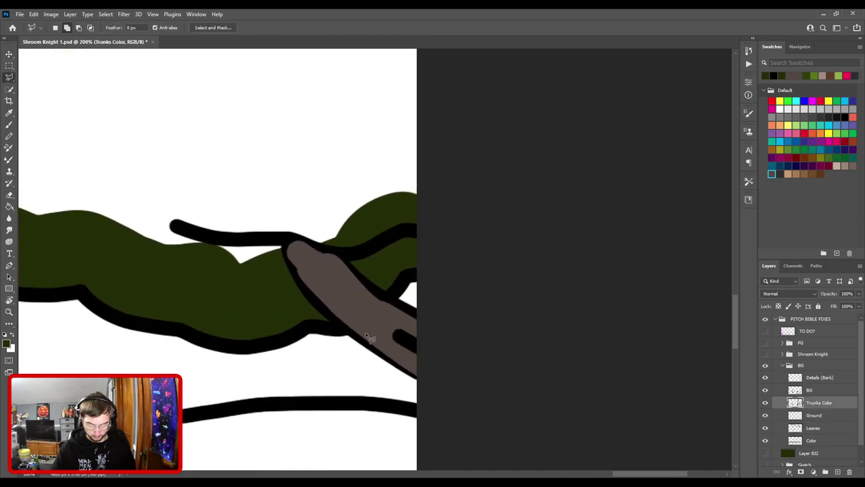
left_click(440, 409)
left_click(209, 317)
left_click(201, 240)
left_click(316, 167)
left_click(480, 250)
left_click(506, 369)
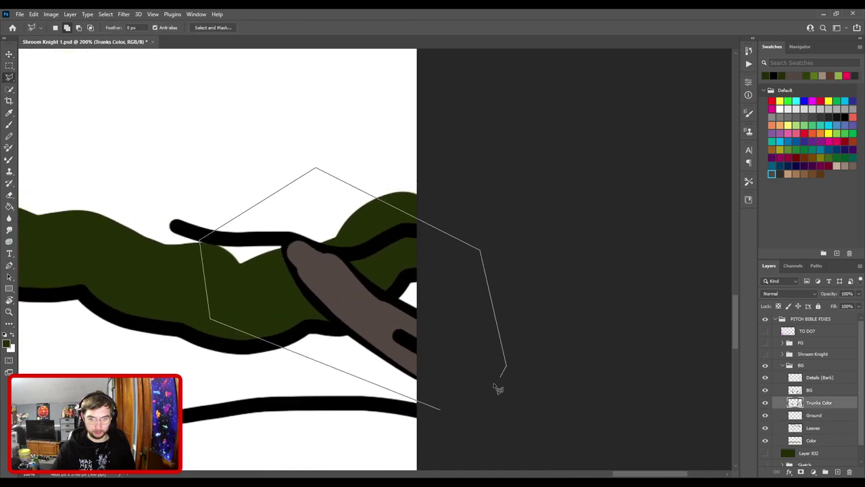
left_click(441, 409)
key("ctrl+x")
key("ctrl+shift+v")
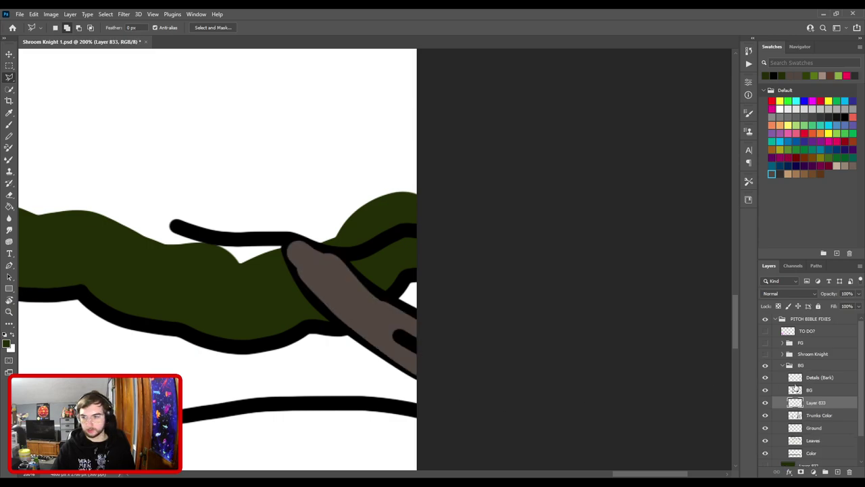
- Place the pasted trunk-colour layer directly beneath Leaves and rename it Trunk Color
left_click_drag(833, 417, 830, 448)
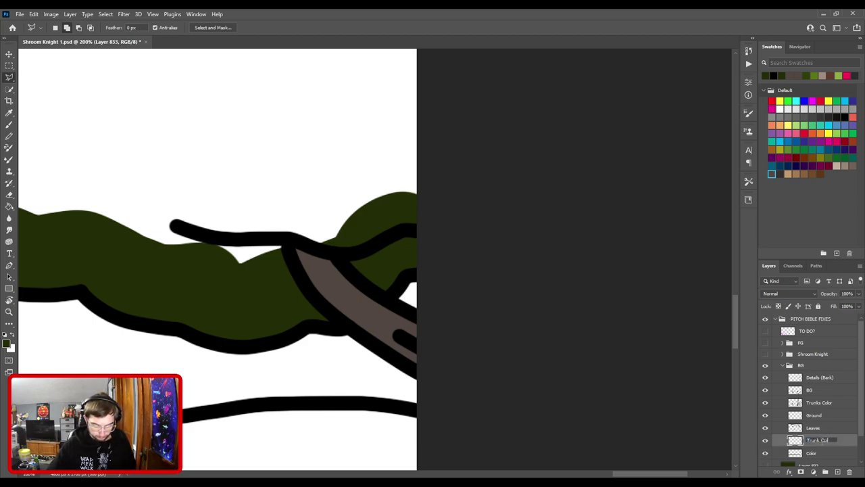
key("ctrl+minus")
key("ctrl+minus")
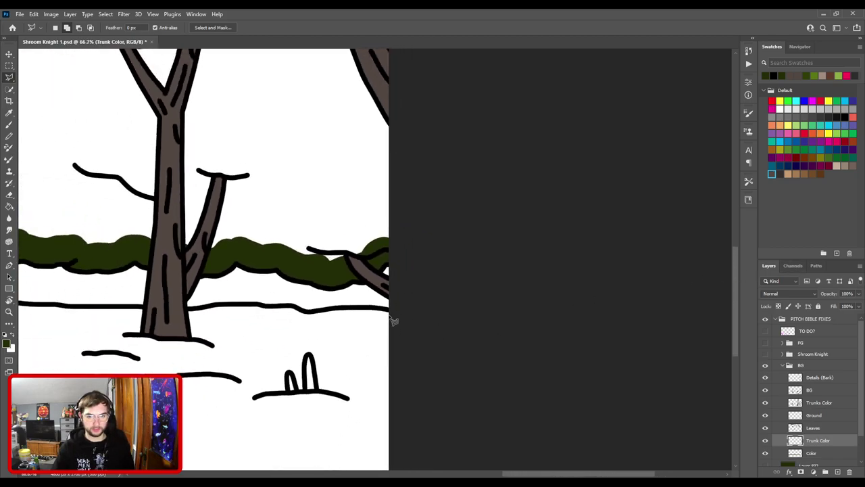
key("ctrl+plus")
key("ctrl+plus")
left_click_drag(351, 312, 515, 351)
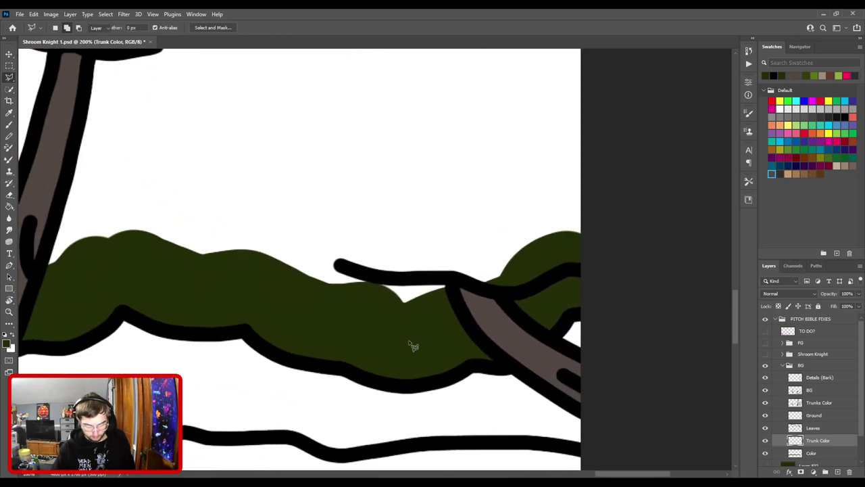
- Return to the Color layer and set the dark green brush to 175 px
key("i")
key("alt+bracketleft")
key("b")
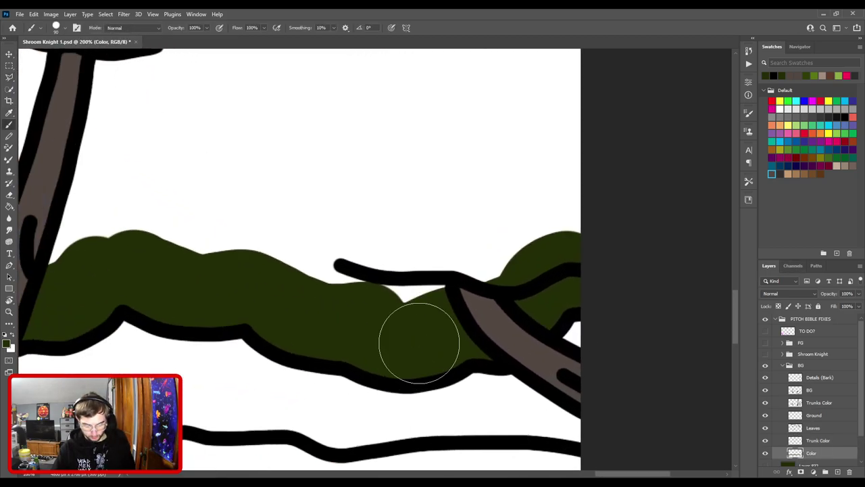
scroll(417, 342, "down", 4)
key("bracketright")
key("bracketright")
key("bracketright")
key("bracketright")
key("bracketright")
key("bracketright")
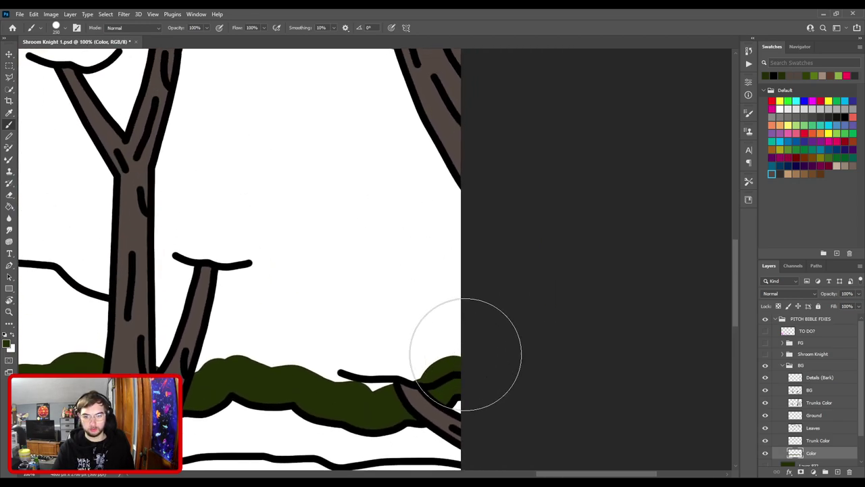
key("bracketleft")
key("bracketleft")
key("bracketleft")
key("ctrl+minus")
key("ctrl+minus")
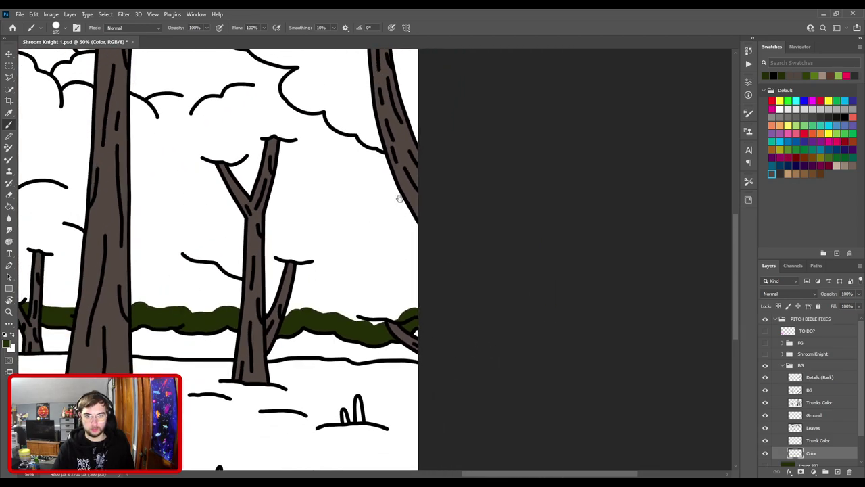
left_click_drag(399, 74, 447, 333)
left_click_drag(398, 224, 548, 95)
key("ctrl+minus")
key("ctrl+minus")
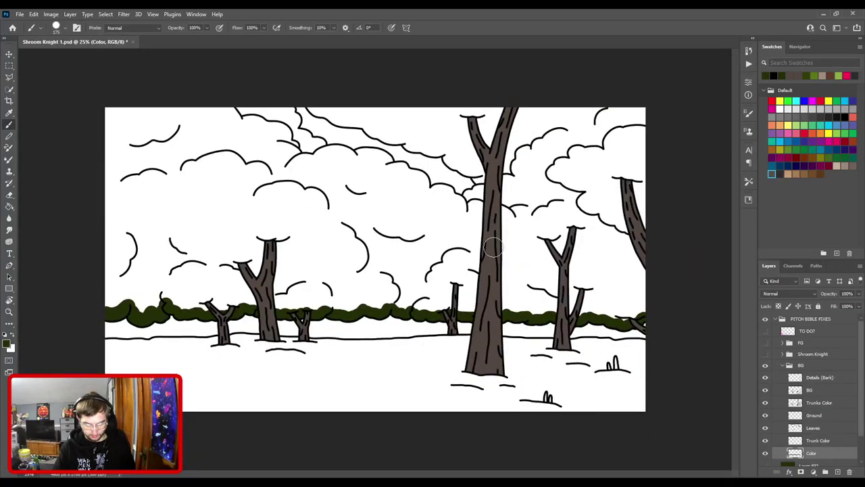
- Paint dark green along the foliage outlines bordering the diagonal sky gap, using an 80 px brush for the upper edge
key("g")
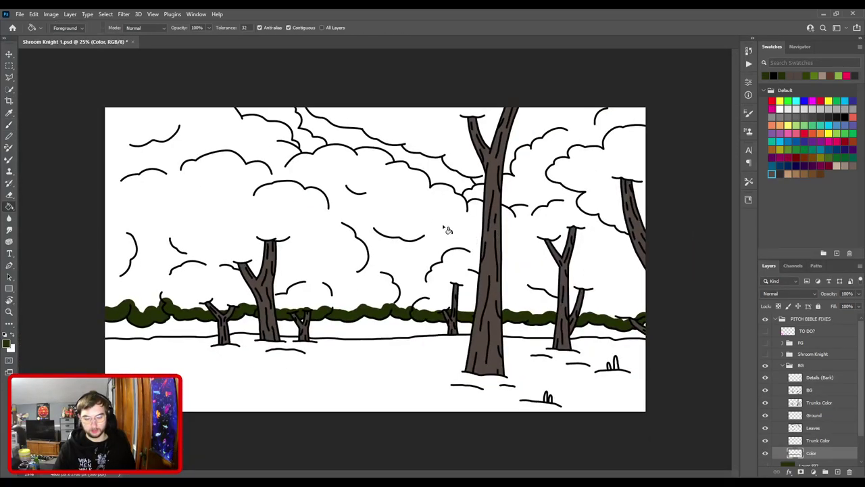
key("ctrl+plus")
key("ctrl+plus")
left_click_drag(382, 169, 503, 369)
key("ctrl+plus")
key("ctrl+plus")
mouse_move(373, 193)
left_mouse_down()
mouse_move(412, 275)
mouse_move(438, 291)
mouse_move(322, 225)
mouse_move(334, 179)
mouse_move(311, 143)
left_mouse_up()
key("b")
key("space")
mouse_move(468, 222)
left_mouse_down()
mouse_move(341, 192)
mouse_move(283, 165)
left_mouse_up()
left_click(295, 259)
mouse_move(294, 259)
left_mouse_down()
mouse_move(318, 256)
mouse_move(372, 271)
mouse_move(331, 255)
left_mouse_up()
mouse_move(407, 272)
left_mouse_down()
mouse_move(494, 273)
mouse_move(523, 294)
mouse_move(532, 322)
mouse_move(213, 281)
mouse_move(236, 268)
mouse_move(264, 267)
mouse_move(279, 290)
mouse_move(327, 300)
mouse_move(350, 321)
mouse_move(350, 366)
mouse_move(245, 314)
mouse_move(291, 301)
mouse_move(316, 307)
mouse_move(343, 339)
mouse_move(376, 346)
mouse_move(398, 323)
mouse_move(460, 310)
mouse_move(430, 309)
mouse_move(446, 285)
mouse_move(417, 245)
mouse_move(479, 292)
mouse_move(483, 306)
mouse_move(432, 274)
mouse_move(405, 270)
mouse_move(386, 244)
mouse_move(383, 216)
mouse_move(479, 266)
mouse_move(475, 284)
mouse_move(450, 286)
mouse_move(338, 250)
mouse_move(475, 300)
mouse_move(424, 298)
mouse_move(346, 269)
left_mouse_up()
mouse_move(346, 269)
left_mouse_down()
mouse_move(476, 309)
mouse_move(428, 286)
mouse_move(423, 254)
left_mouse_up()
key("ctrl+plus")
left_click_drag(443, 339, 353, 210)
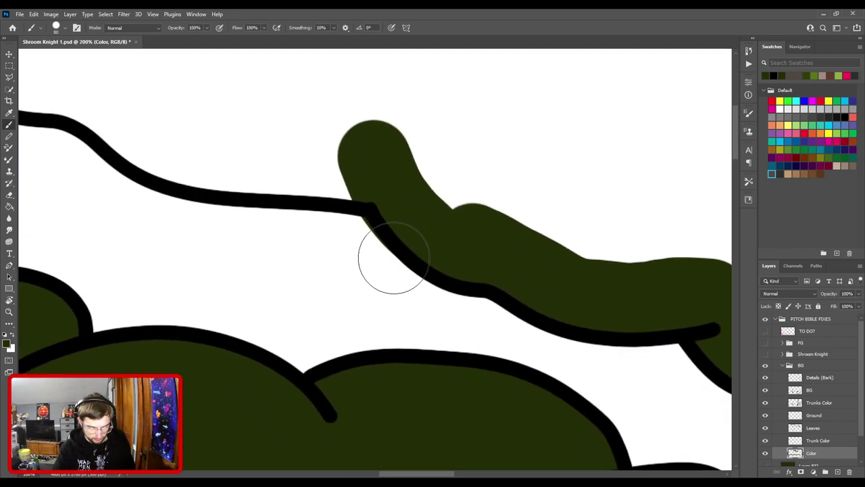
- Erase the green spilling past the sky gap's upper outline and continue the green edge up to the canvas's top
key("e")
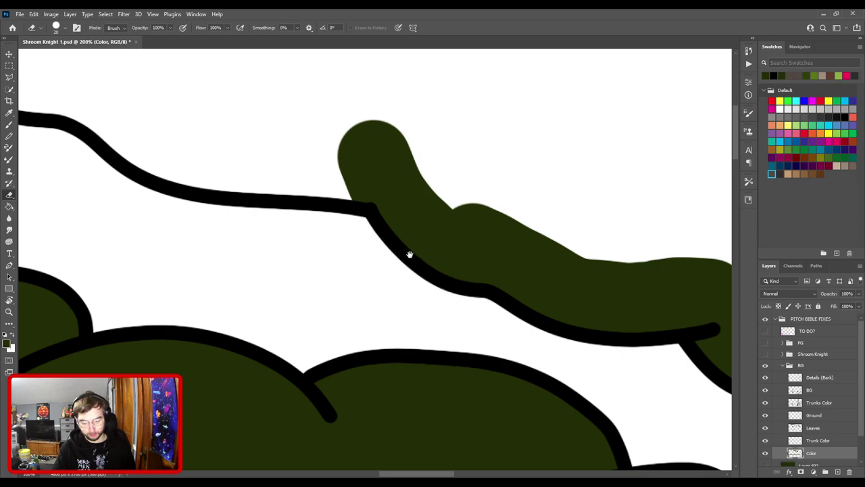
left_click_drag(410, 254, 547, 360)
key("b")
mouse_move(396, 270)
left_mouse_down()
mouse_move(535, 278)
mouse_move(429, 232)
mouse_move(457, 256)
mouse_move(402, 209)
mouse_move(421, 228)
mouse_move(367, 194)
mouse_move(279, 166)
mouse_move(290, 178)
left_mouse_up()
left_click_drag(248, 128, 363, 199)
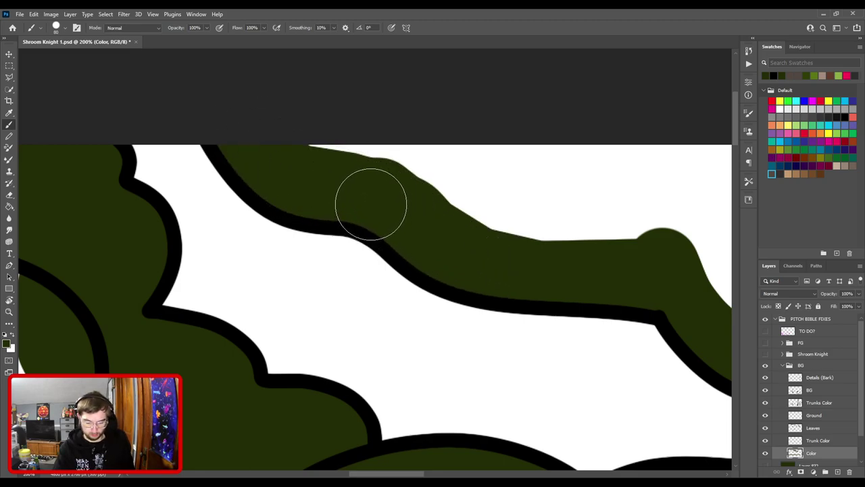
- Fill the remaining foliage areas around the sky gap with dark green using the Paint Bucket
scroll(370, 204, "down", 5)
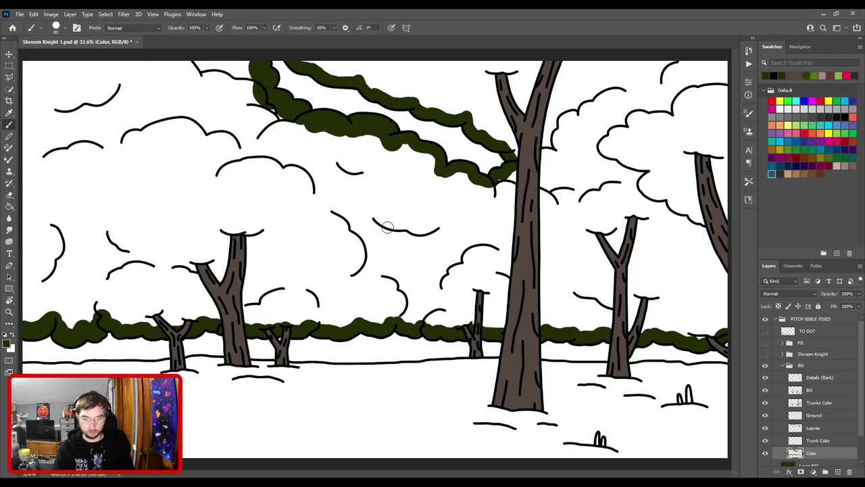
key("g")
left_click(428, 262)
key("b")
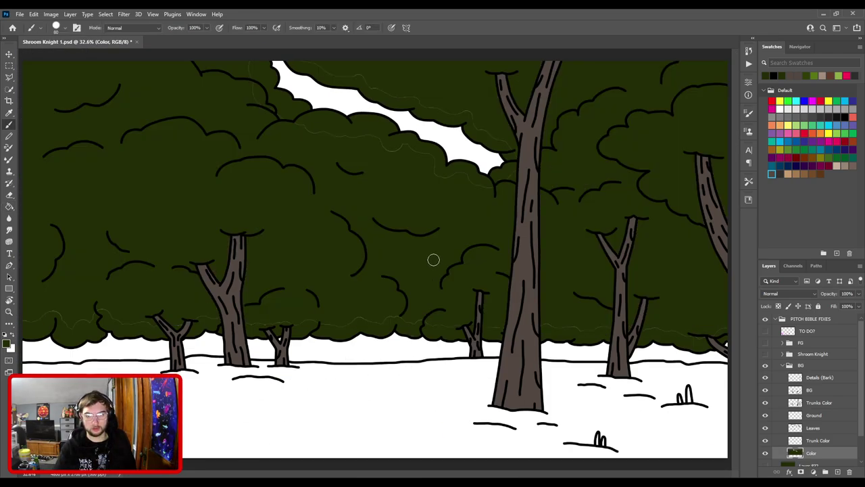
- Brush dark green over the thin seam lines left in the foliage fill, enlarging the brush to 250 px
key("ctrl+plus")
scroll(388, 271, "up", 4)
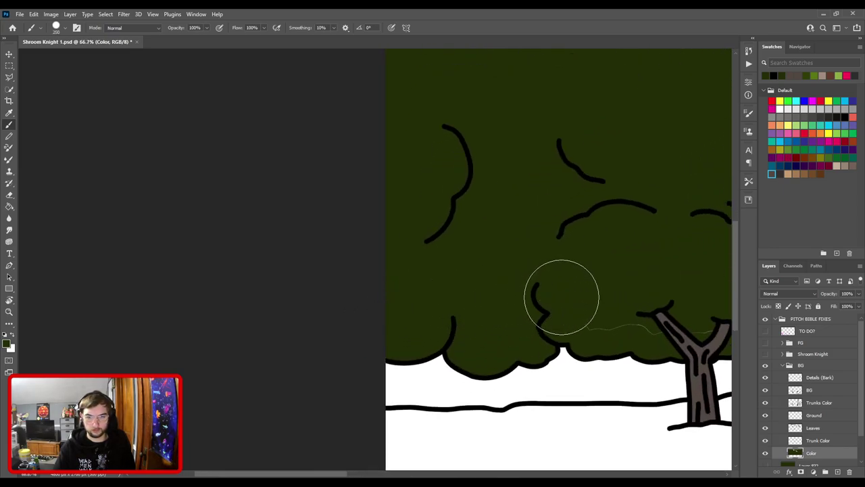
left_click_drag(594, 287, 363, 263)
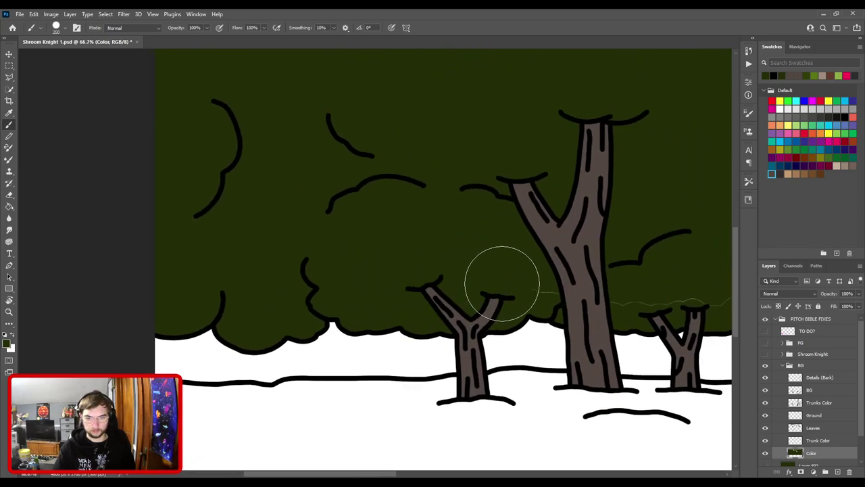
left_click_drag(585, 268, 396, 278)
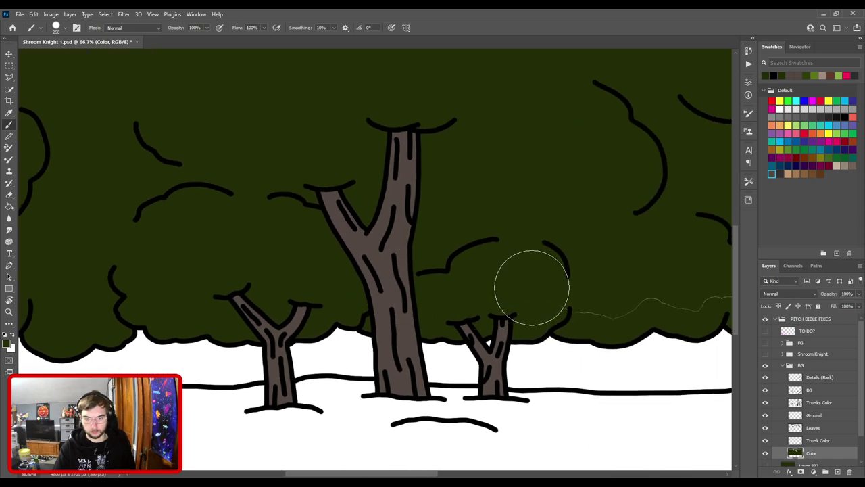
left_click_drag(527, 278, 284, 274)
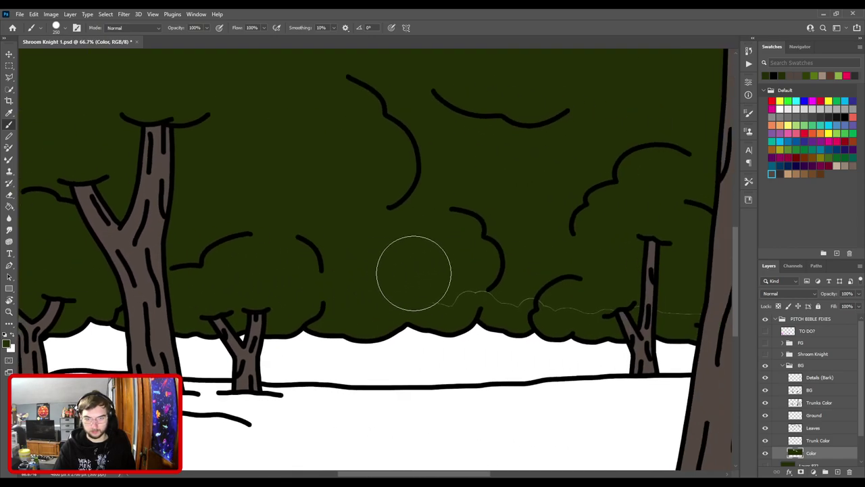
left_click_drag(479, 269, 275, 305)
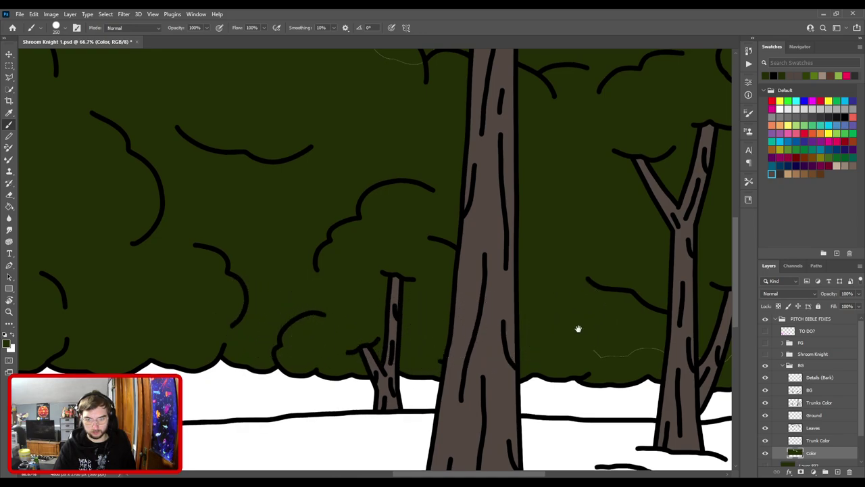
left_click_drag(577, 328, 323, 280)
mouse_move(322, 283)
left_mouse_down()
mouse_move(344, 296)
mouse_move(385, 289)
mouse_move(451, 301)
mouse_move(496, 292)
mouse_move(577, 307)
mouse_move(619, 286)
left_mouse_up()
key("ctrl+minus")
left_click_drag(484, 217, 591, 411)
left_click_drag(426, 295, 622, 322)
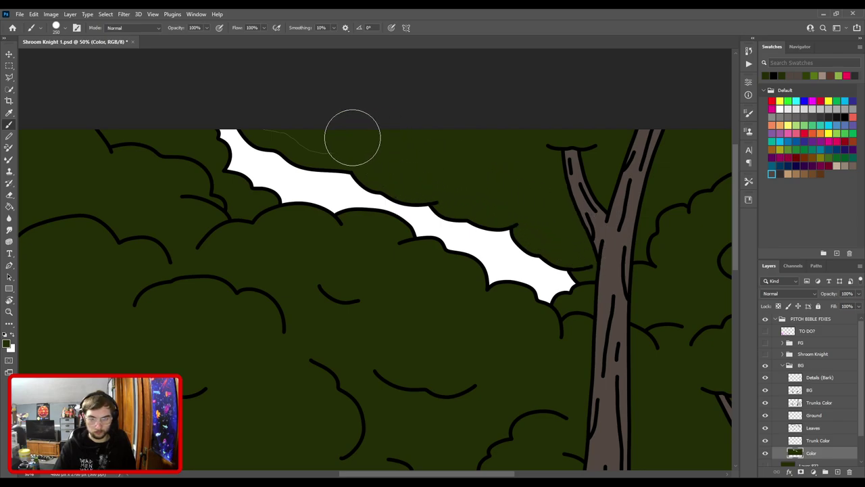
scroll(272, 106, "down", 3)
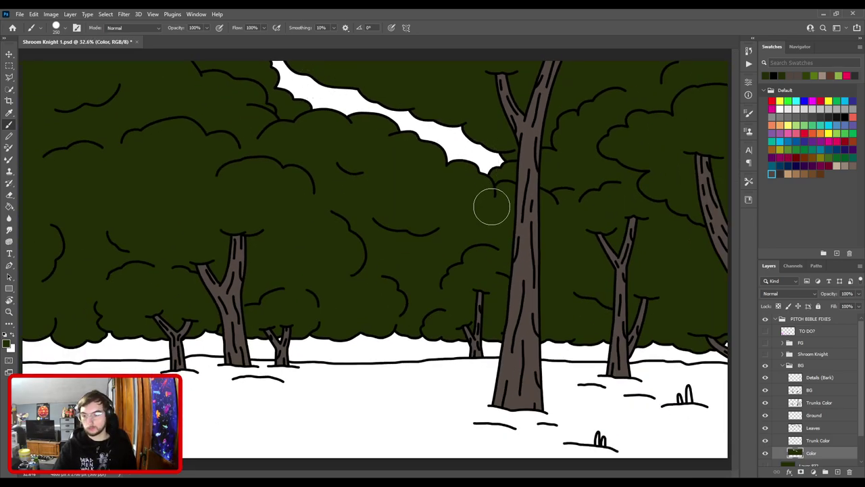
- Move the Trunk Color layer above Leaves in the BG group
scroll(808, 420, "down", 2)
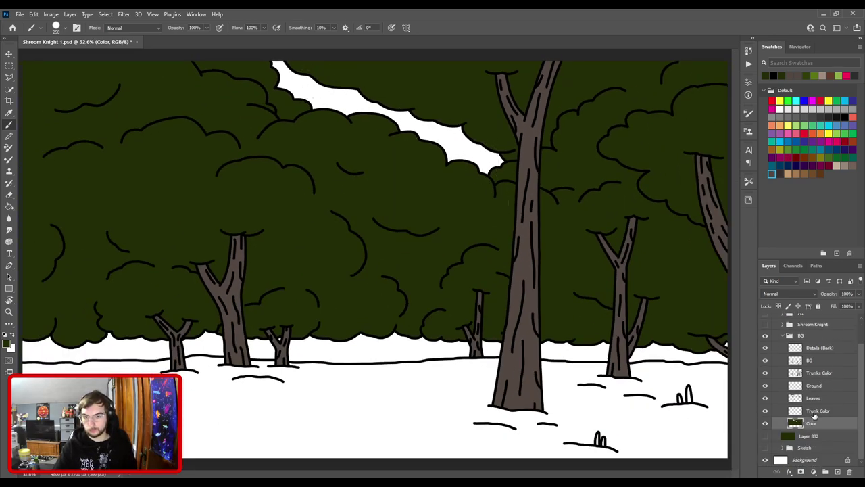
left_click_drag(814, 407, 815, 426)
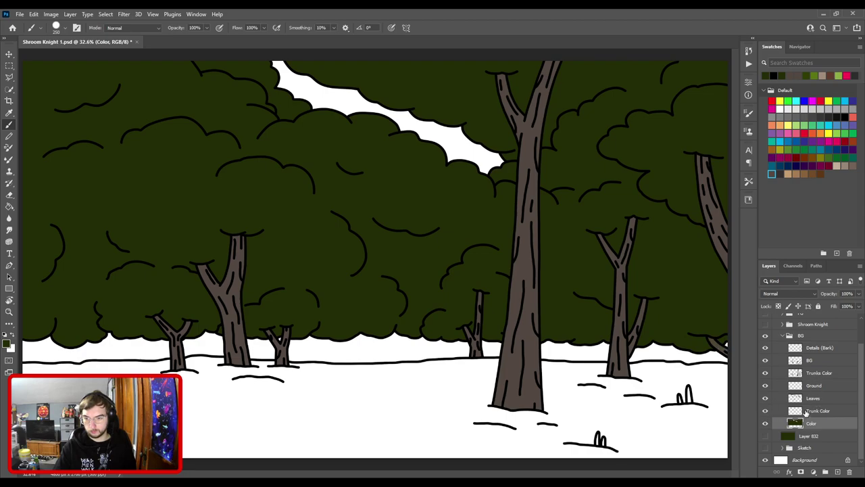
left_click_drag(805, 392, 806, 396)
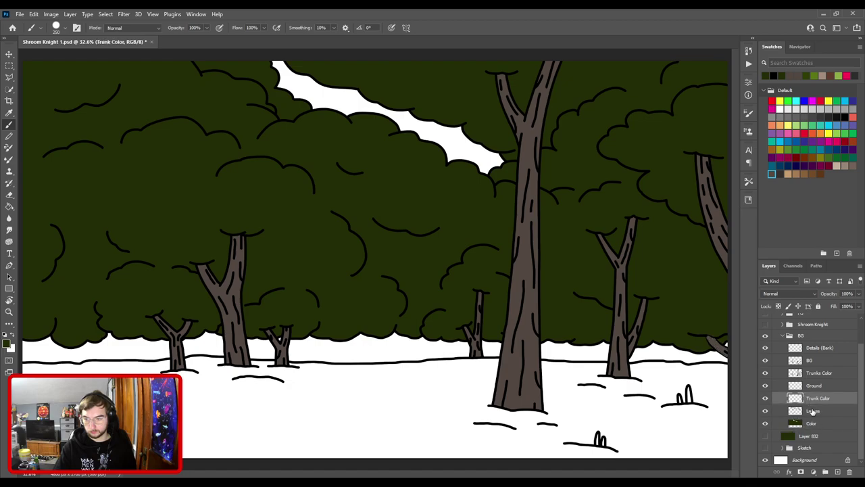
- Move the Trunk Color layer back below Leaves in the BG group and make Leaves the active layer
left_click_drag(812, 412, 814, 414)
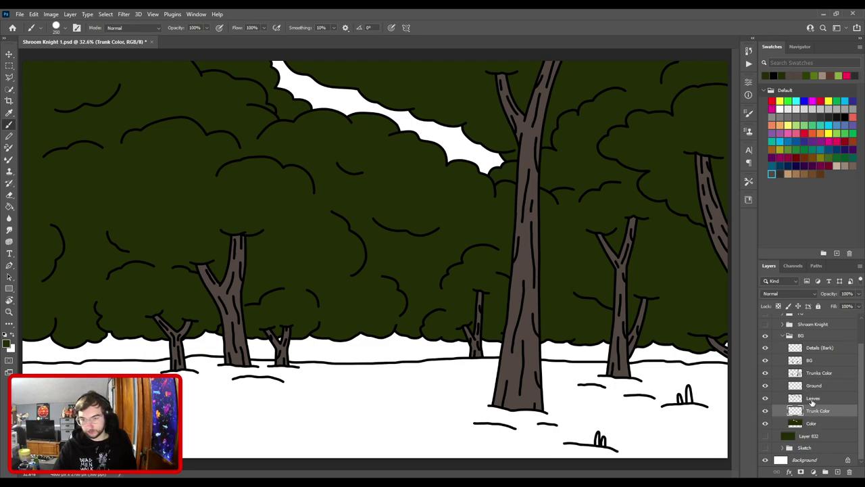
left_click(812, 400)
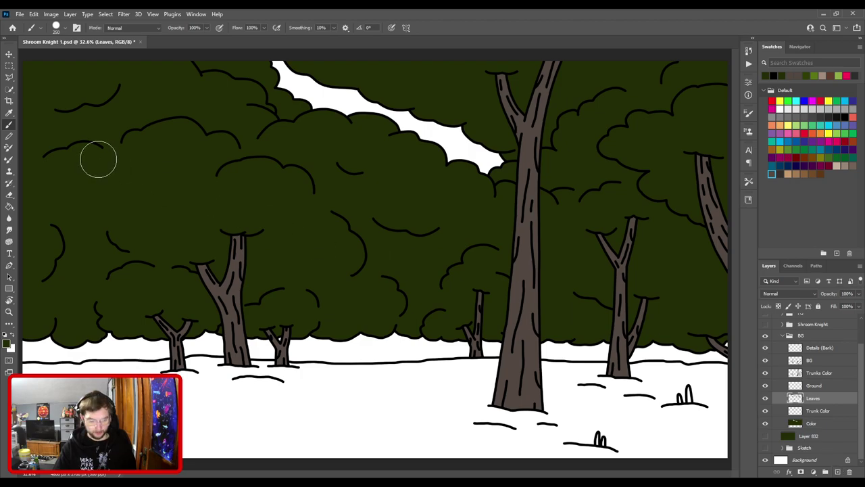
key("v")
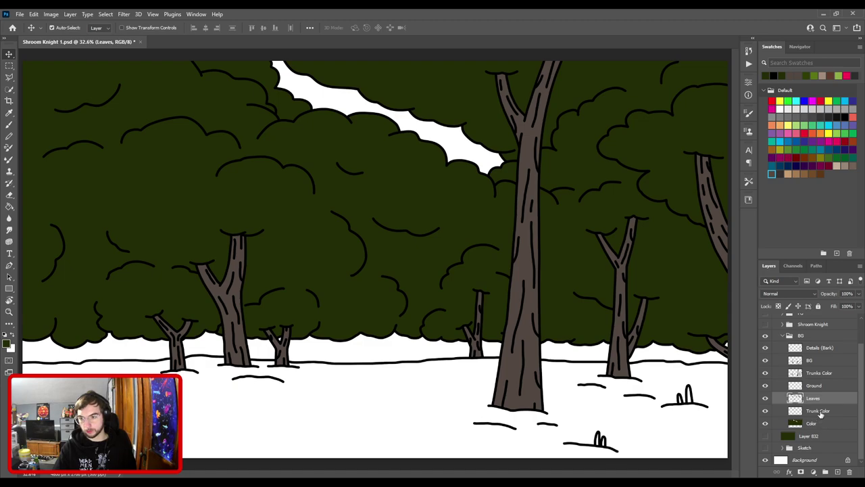
- Add a layer named Color above Leaves and choose a dark grey foreground color, starting from the sampled trunk brown
left_click(839, 471)
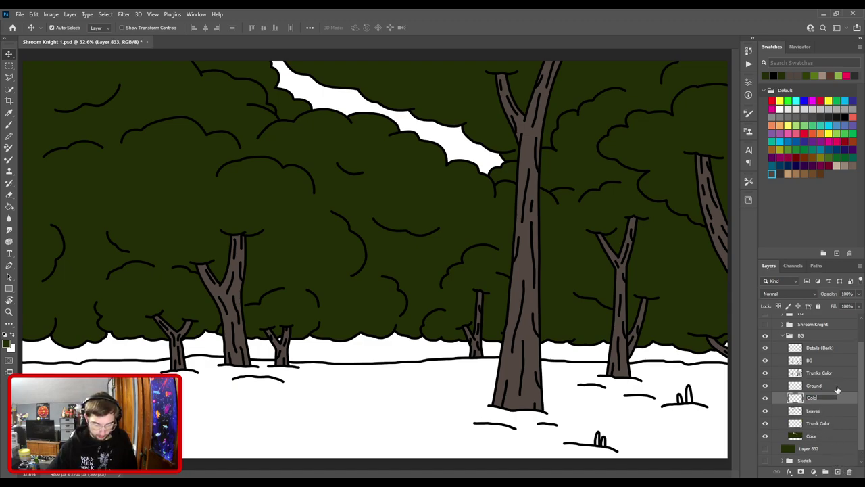
key("Return")
key("i")
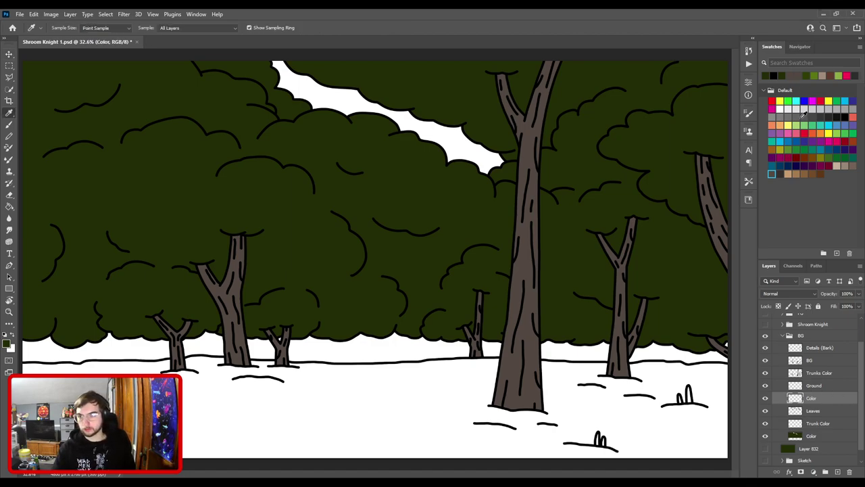
left_click(521, 293)
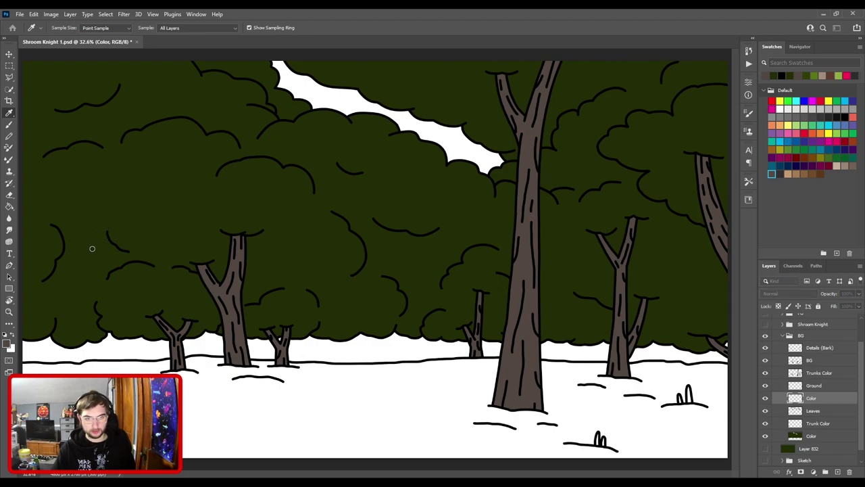
key("b")
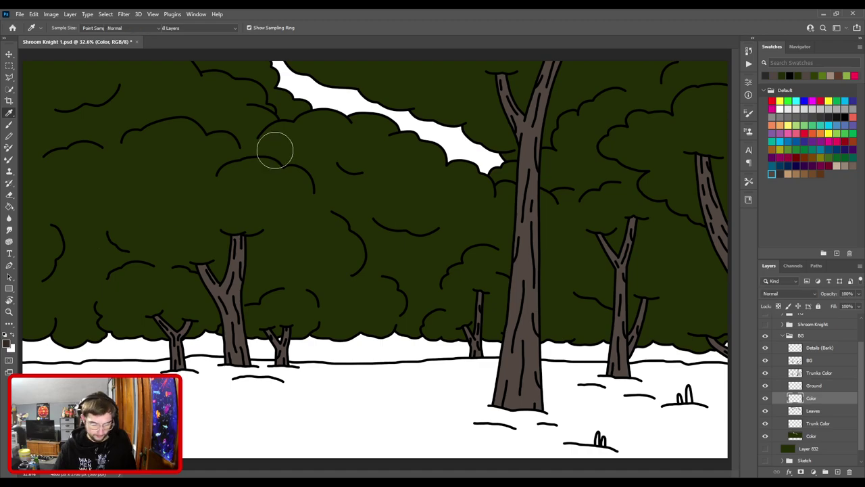
- Brush dark grey with a 175 px brush beneath the horizon line, from the canvas's left edge to the first small tree
left_click(289, 357, "ctrl")
left_click_drag(290, 357, 639, 241)
scroll(379, 257, "up", 5)
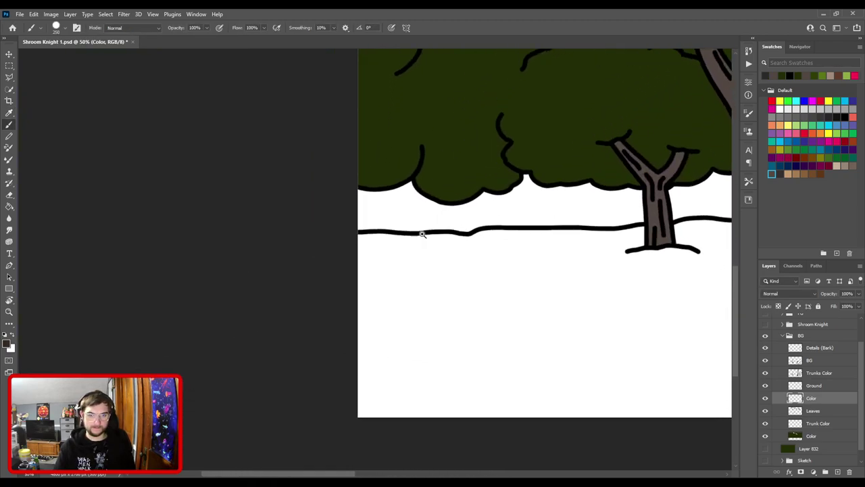
left_click(344, 253)
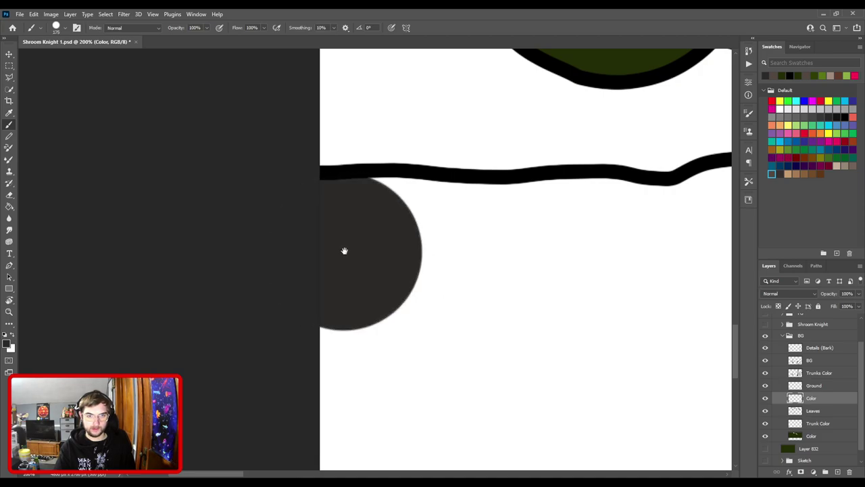
left_click_drag(424, 263, 336, 326)
left_click(337, 315, "shift")
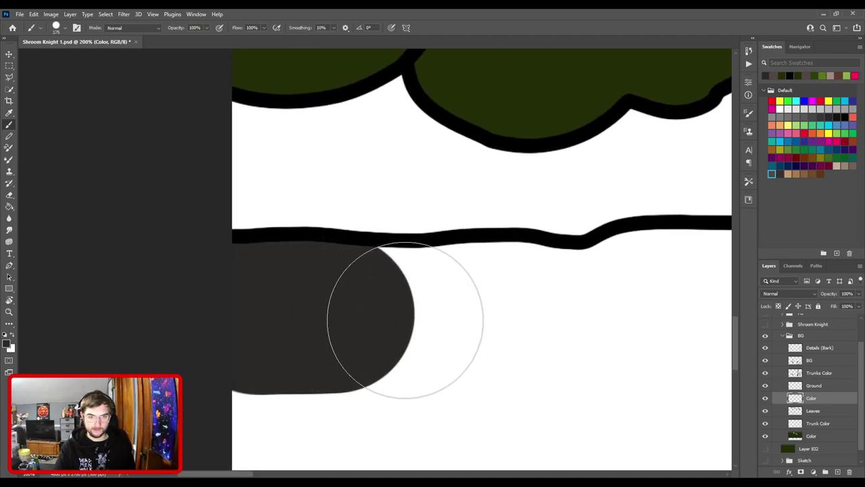
left_click(498, 315, "shift")
left_click(542, 318, "shift")
left_click_drag(533, 329, 247, 361)
left_click_drag(302, 358, 359, 339)
left_click_drag(446, 315, 227, 336)
mouse_move(300, 345)
left_mouse_down()
mouse_move(532, 357)
mouse_move(425, 343)
mouse_move(219, 340)
left_mouse_up()
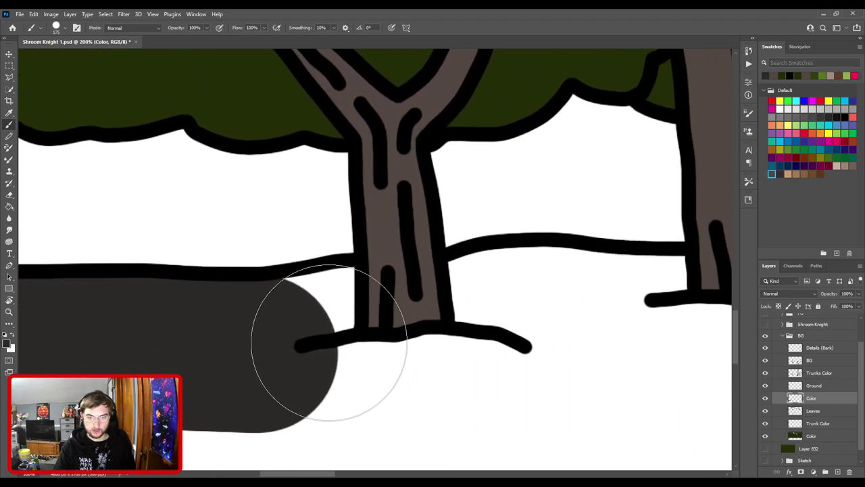
- Continue the dark grey band under the horizon line from the first small tree to the small tree beside the large trunk
mouse_move(328, 347)
left_mouse_down()
mouse_move(565, 320)
mouse_move(196, 297)
left_mouse_up()
left_click_drag(290, 312, 334, 307)
mouse_move(458, 353)
left_mouse_down()
mouse_move(286, 302)
mouse_move(428, 290)
mouse_move(502, 308)
mouse_move(188, 281)
left_mouse_up()
mouse_move(304, 292)
left_mouse_down()
mouse_move(440, 290)
mouse_move(244, 274)
mouse_move(484, 280)
left_mouse_up()
left_click_drag(483, 280, 76, 322)
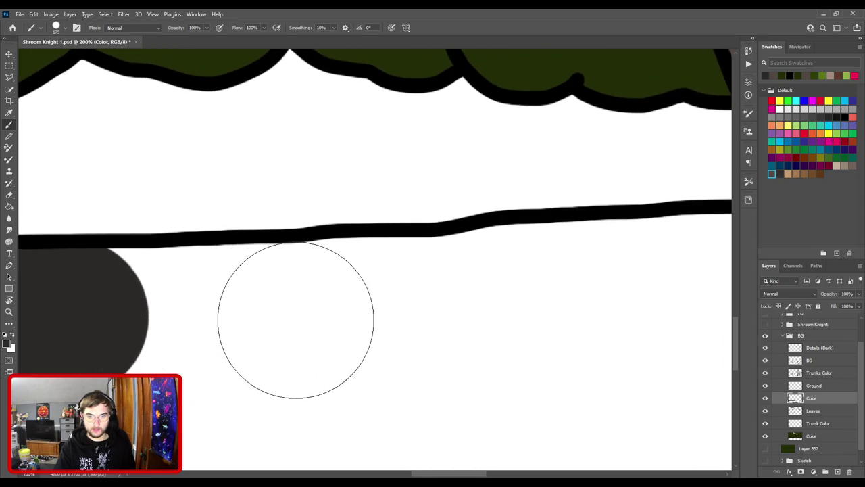
mouse_move(295, 319)
left_mouse_down()
mouse_move(270, 318)
mouse_move(441, 309)
mouse_move(512, 290)
mouse_move(121, 257)
left_mouse_up()
mouse_move(223, 267)
left_mouse_down()
mouse_move(354, 270)
mouse_move(410, 257)
left_mouse_up()
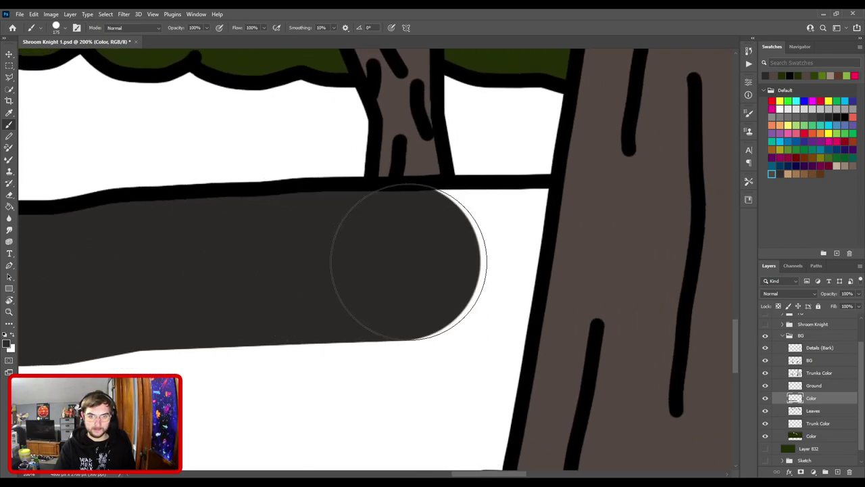
- Extend the dark grey band under the horizon line past the large trunk to the canvas's right edge
left_click_drag(536, 257, 484, 261)
mouse_move(601, 259)
left_mouse_down()
mouse_move(290, 232)
mouse_move(182, 247)
left_mouse_up()
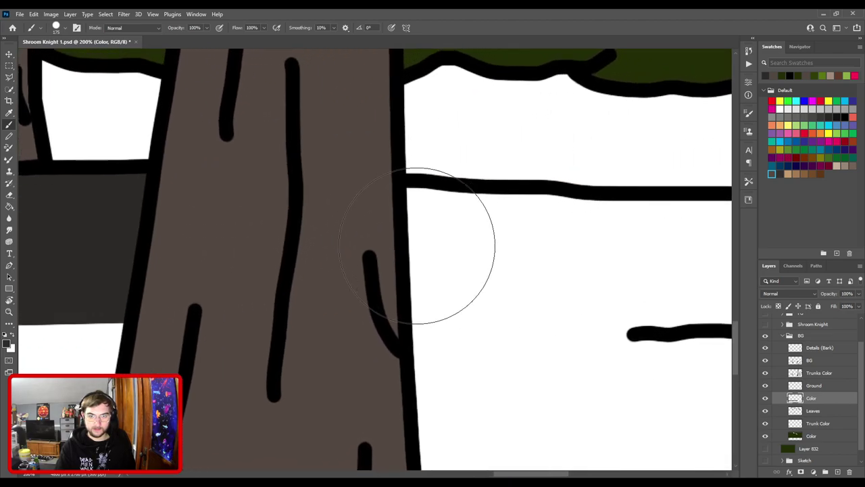
mouse_move(419, 264)
left_mouse_down()
mouse_move(517, 272)
mouse_move(559, 265)
mouse_move(202, 278)
left_mouse_up()
mouse_move(367, 270)
left_mouse_down()
mouse_move(440, 270)
mouse_move(157, 281)
left_mouse_up()
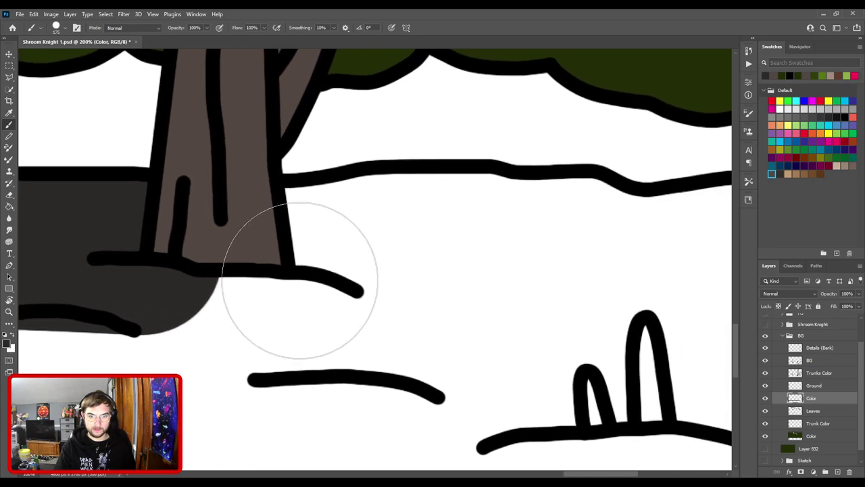
mouse_move(300, 280)
left_mouse_down()
mouse_move(318, 243)
mouse_move(399, 241)
left_mouse_up()
left_click_drag(490, 249, 595, 252)
mouse_move(529, 254)
left_mouse_down()
mouse_move(313, 225)
mouse_move(196, 230)
left_mouse_up()
mouse_move(331, 244)
left_mouse_down()
mouse_move(429, 226)
mouse_move(522, 225)
left_mouse_up()
- Fill the remaining white ground below the band with dark grey using the Paint Bucket and save the document
key("e")
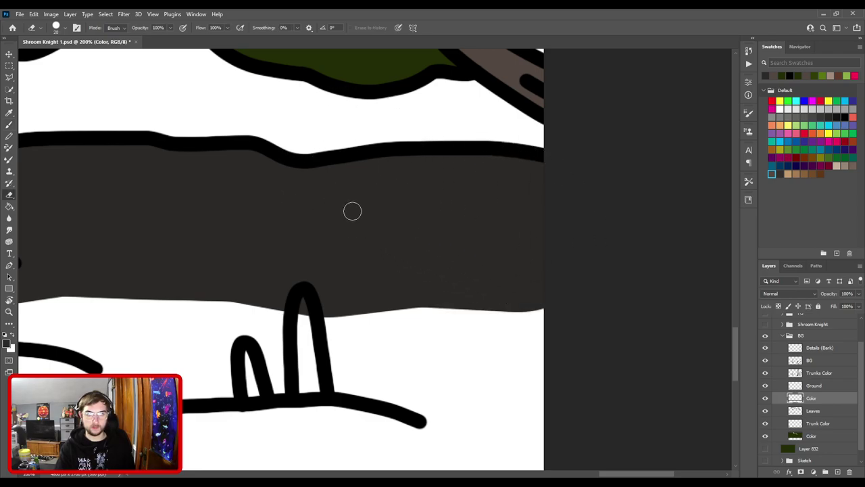
key("ctrl+0")
key("g")
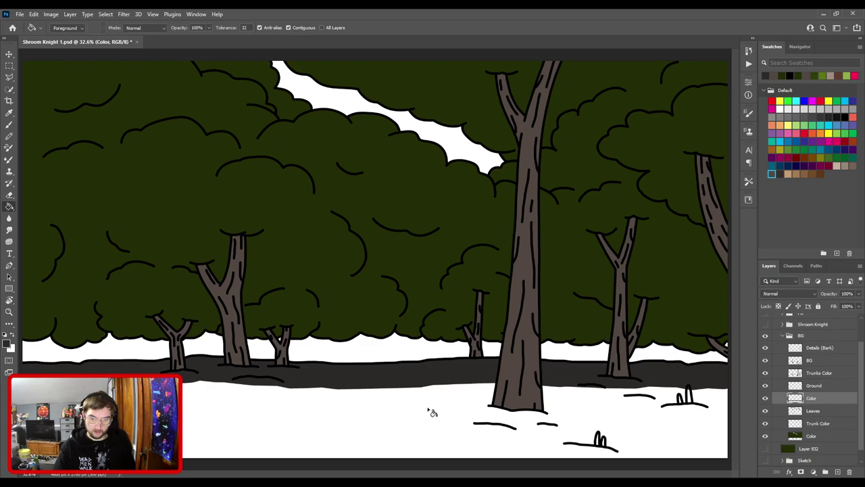
left_click(432, 412)
key("b")
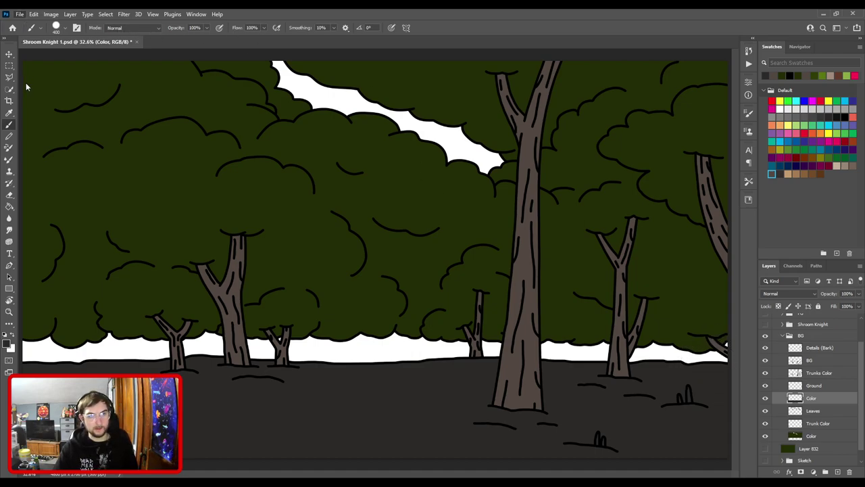
key("ctrl+s")
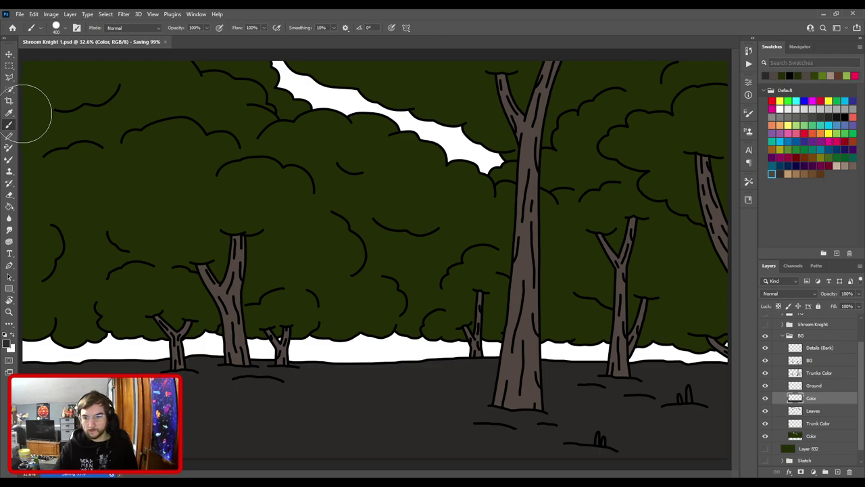
- Toggle the visibility of the Ground, Leaves, Trunk Color, Trunks Color and BG layers to check what each one contains
left_click(765, 385)
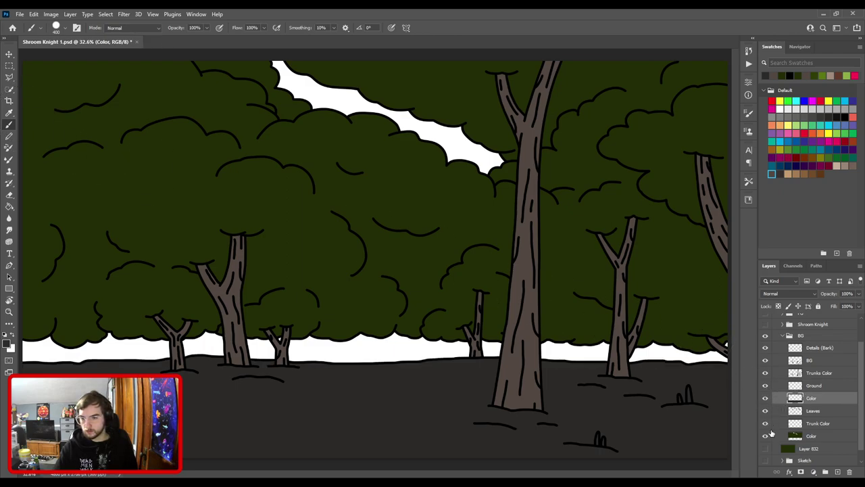
left_click(765, 411)
left_click(766, 411)
left_click(765, 423)
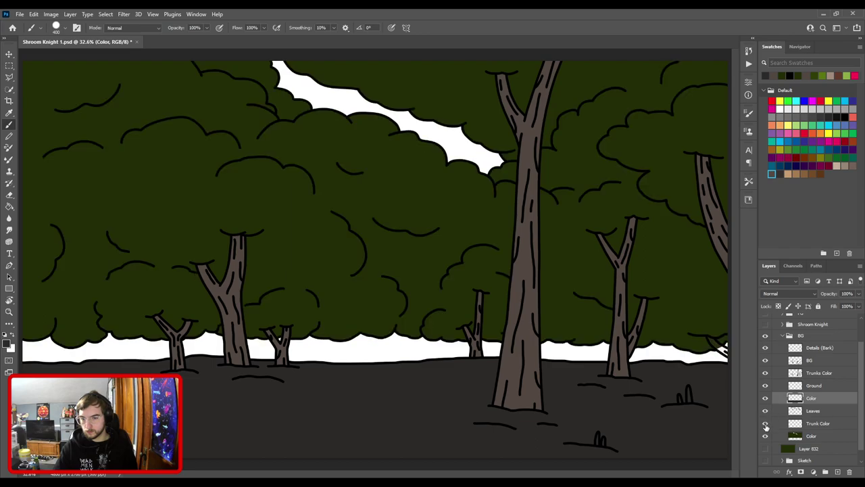
left_click(766, 424)
left_click(765, 373)
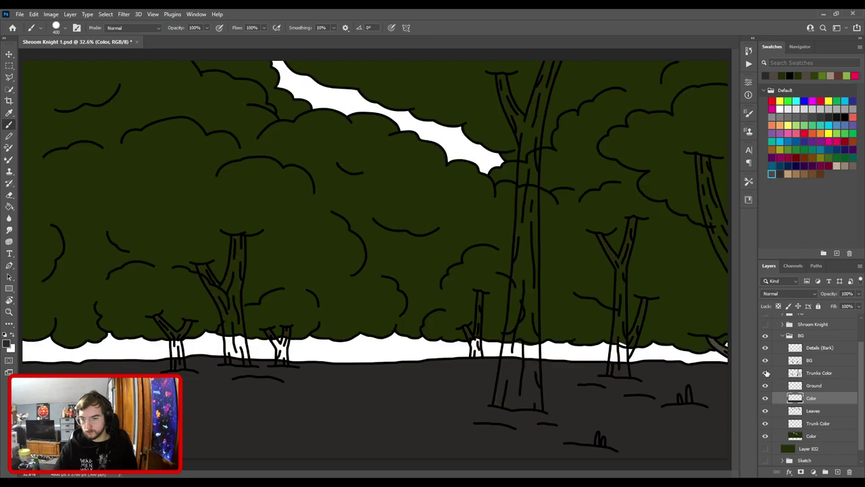
left_click(766, 373)
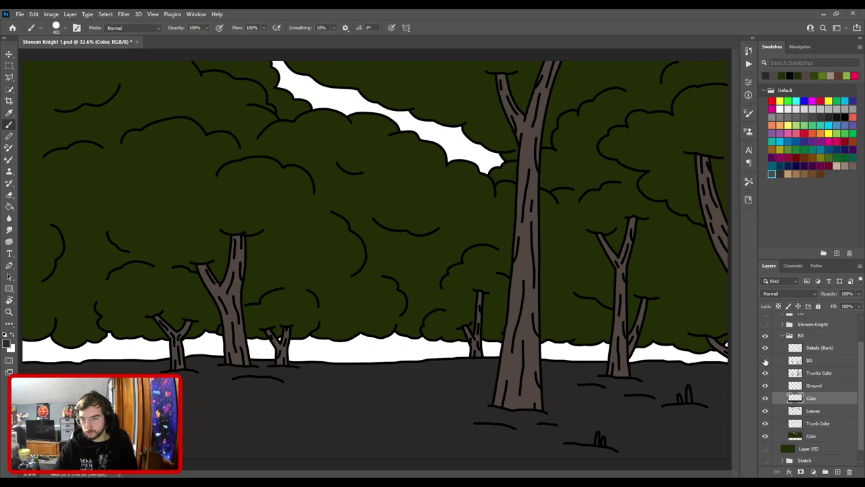
left_click(765, 360)
left_click(765, 361)
- Add a new layer above Trunks Color and choose a dark green foreground color, starting from the sampled foliage green
left_click(824, 373)
left_click(837, 472)
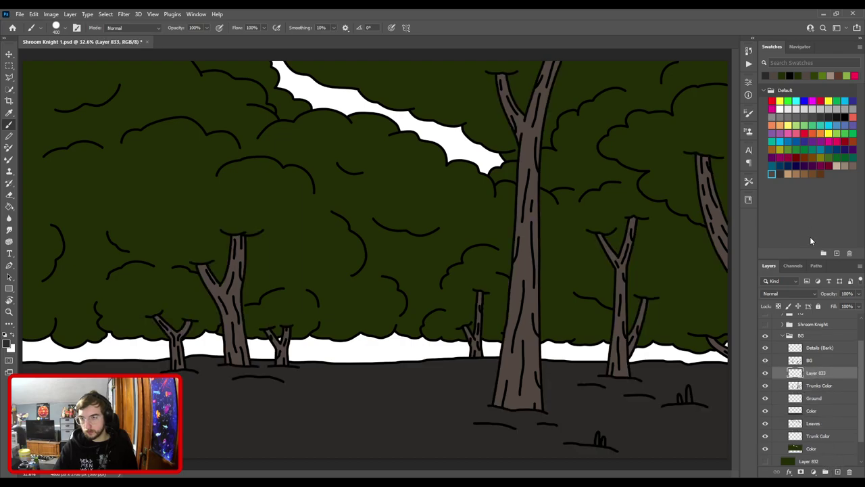
key("i")
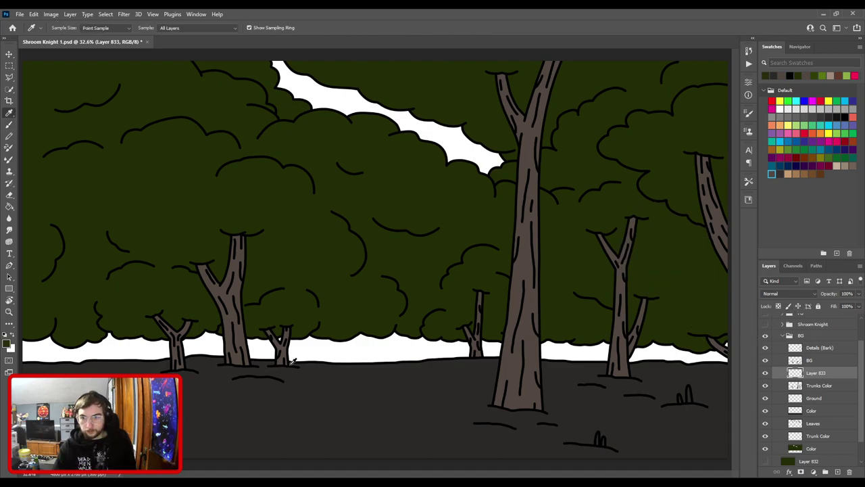
left_click(7, 343)
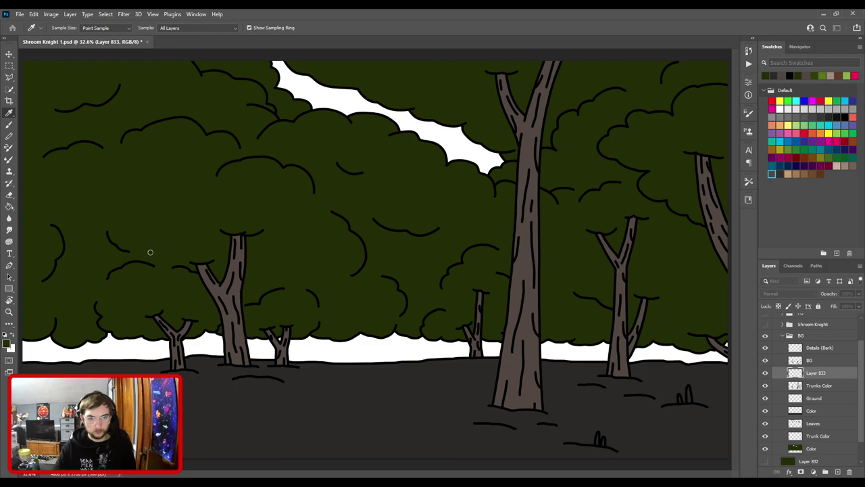
key("b")
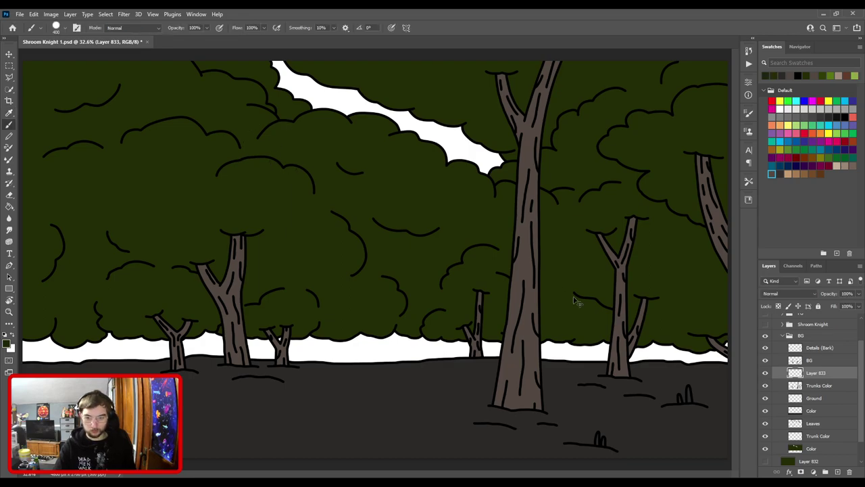
- Reduce the brush to 20 px and paint dark green inside the two grass blades near the canvas's lower edge
mouse_move(443, 316)
left_mouse_down()
mouse_move(362, 266)
mouse_move(245, 146)
left_mouse_up()
key("ctrl+plus")
key("ctrl+plus")
key("ctrl+plus")
key("ctrl+plus")
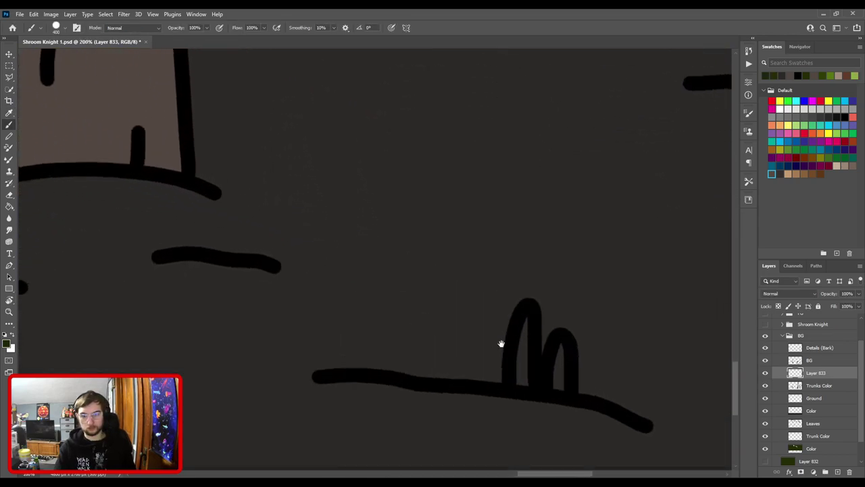
mouse_move(501, 343)
left_mouse_down()
mouse_move(366, 242)
mouse_move(390, 248)
mouse_move(416, 234)
mouse_move(408, 235)
mouse_move(402, 290)
left_mouse_up()
key("bracketleft")
key("bracketleft")
key("bracketleft")
key("bracketleft")
key("bracketleft")
key("bracketleft")
key("bracketleft")
key("bracketleft")
key("bracketleft")
key("bracketleft")
key("bracketleft")
key("bracketleft")
key("bracketleft")
key("bracketleft")
key("bracketleft")
key("bracketleft")
key("bracketleft")
key("bracketleft")
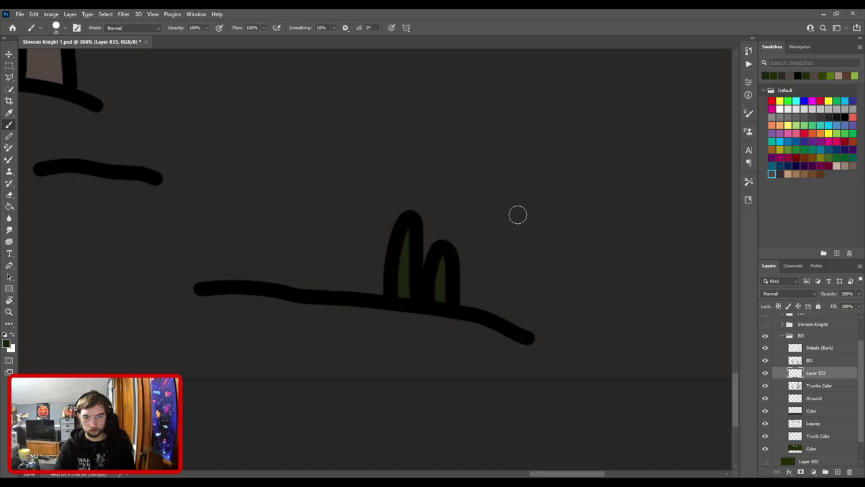
- Paint dark green inside the two blades of the other grass tuft near the right edge and save the document
scroll(492, 234, "down", 2)
left_click_drag(639, 177, 429, 264)
left_click(428, 264, "ctrl")
left_click_drag(437, 236, 429, 195)
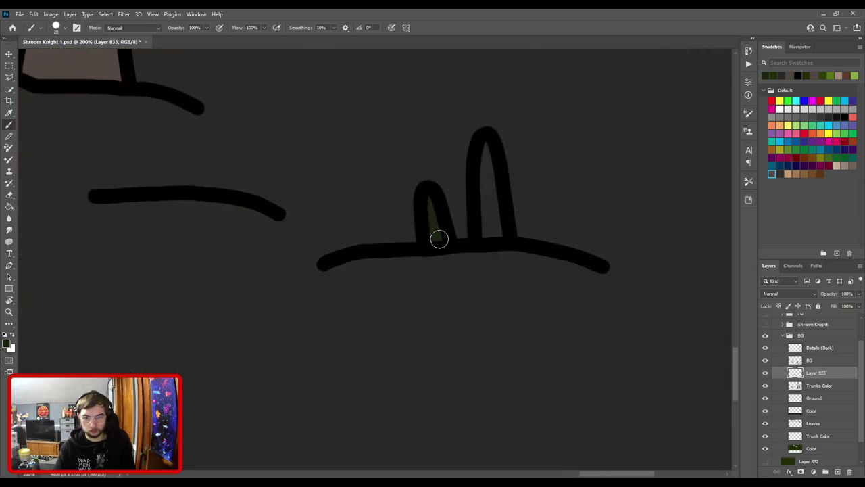
mouse_move(498, 234)
left_mouse_down()
mouse_move(485, 224)
mouse_move(480, 160)
mouse_move(504, 251)
left_mouse_up()
key("ctrl+0")
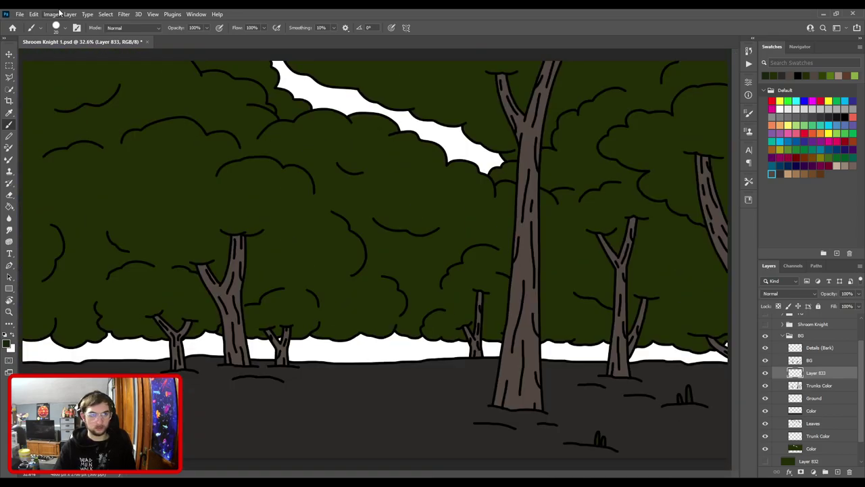
key("i")
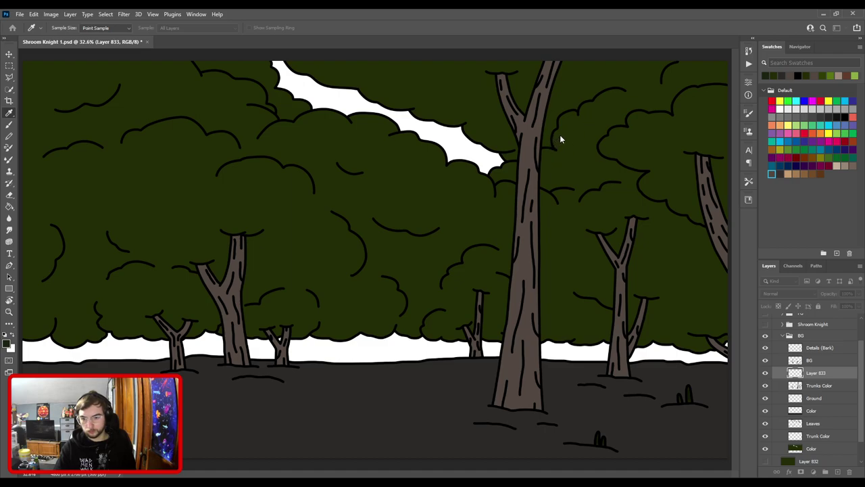
key("b")
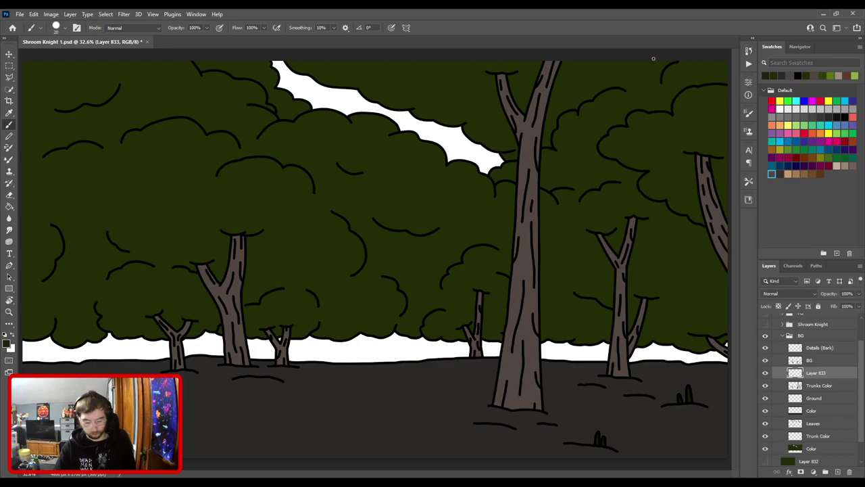
key("ctrl+s")
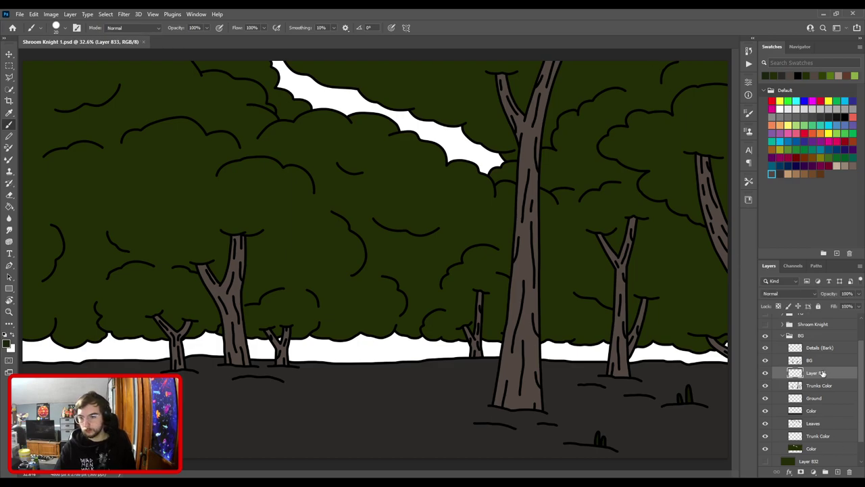
- Rename the new layer above Trunks Color as Grass Color
double_click(823, 373)
type("G")
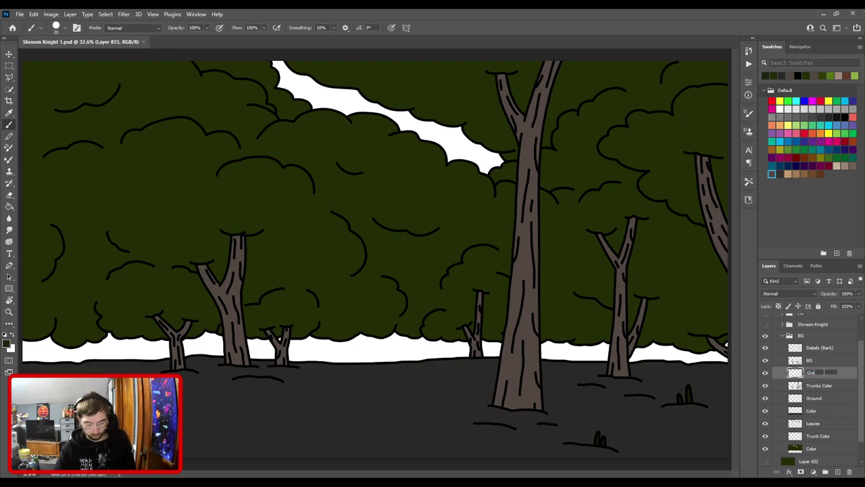
type("rass Color")
key("Return")
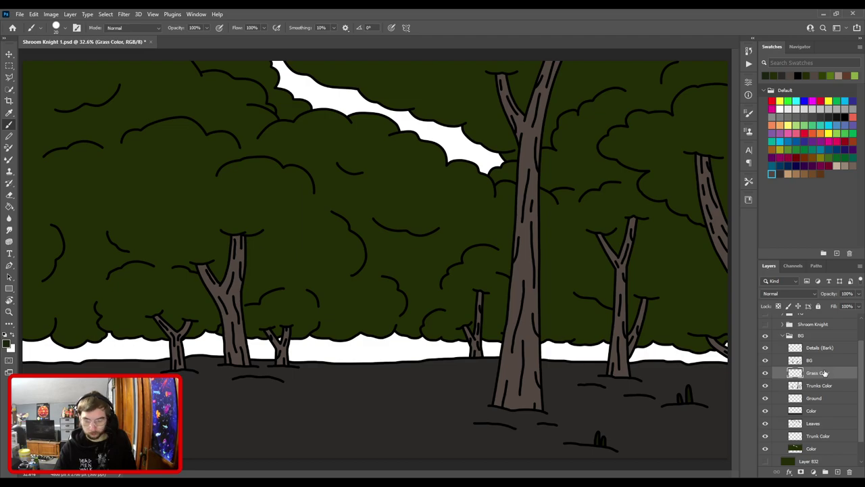
scroll(821, 383, "up", 1)
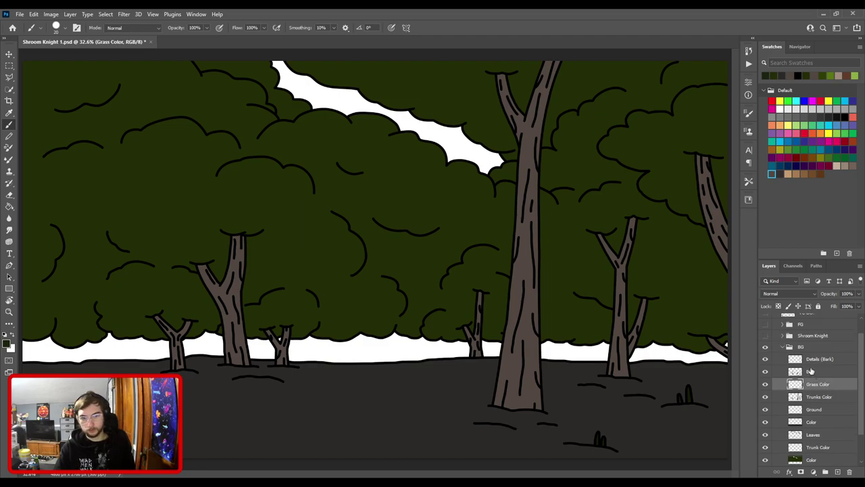
- Show the Shroom Knight group and darken the foliage's Color layer to a deeper green with a color adjustment
key("v")
left_click(427, 201)
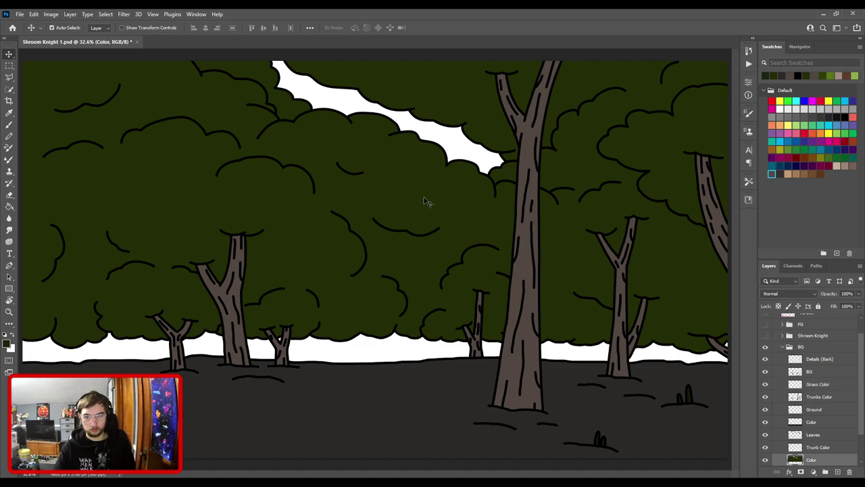
scroll(812, 403, "up", 1)
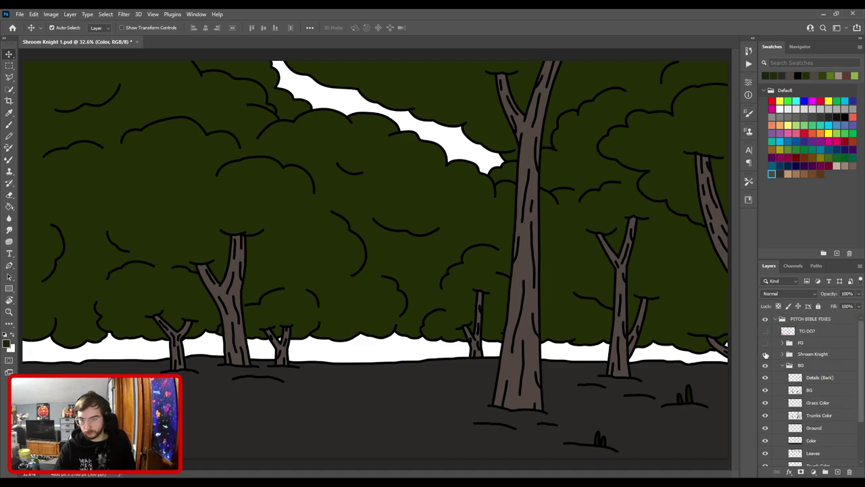
left_click(765, 354)
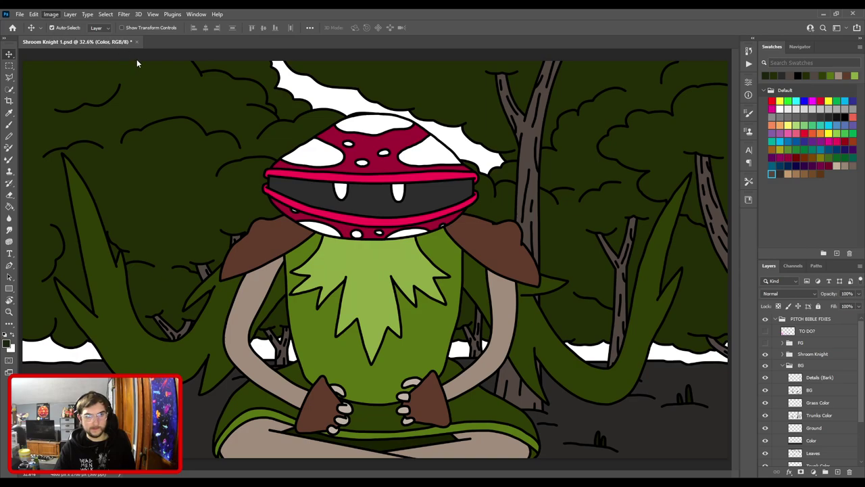
key("i")
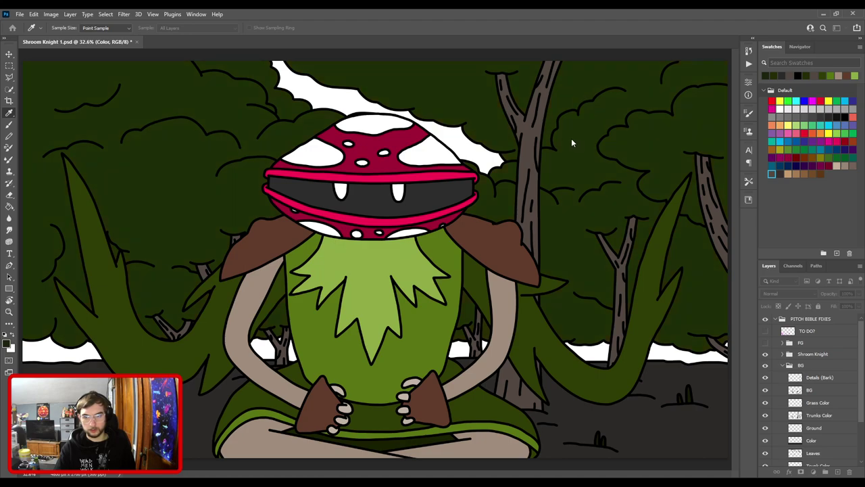
left_click_drag(572, 139, 556, 137)
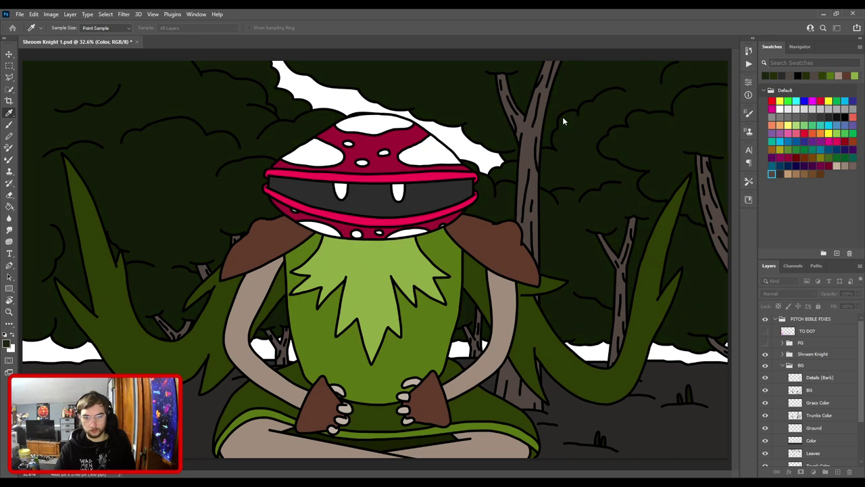
key("v")
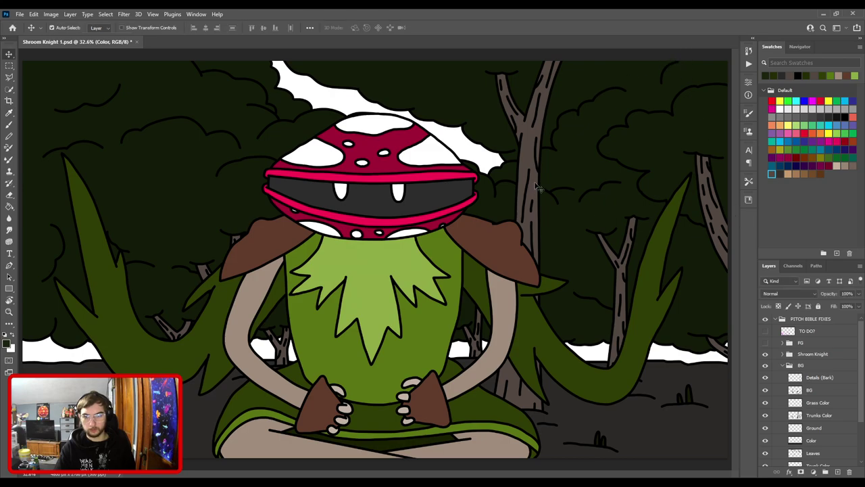
- Darken the Trunks Color layer to a deeper brown with a color adjustment
left_click(530, 166)
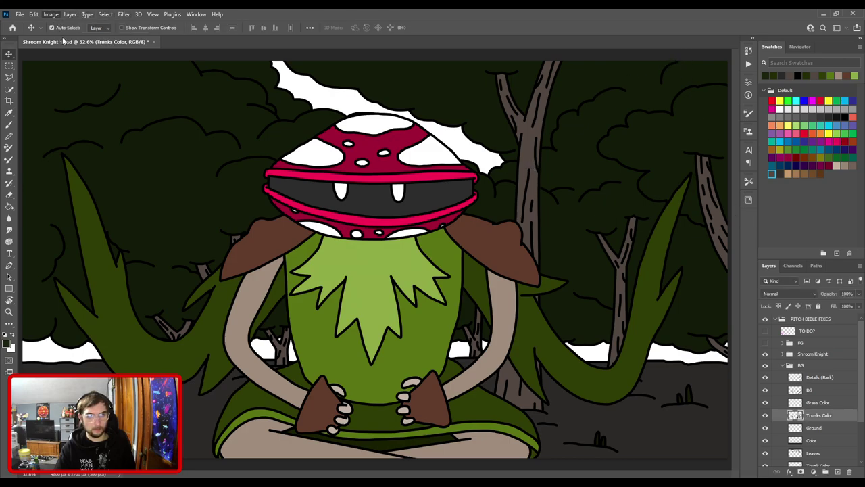
key("i")
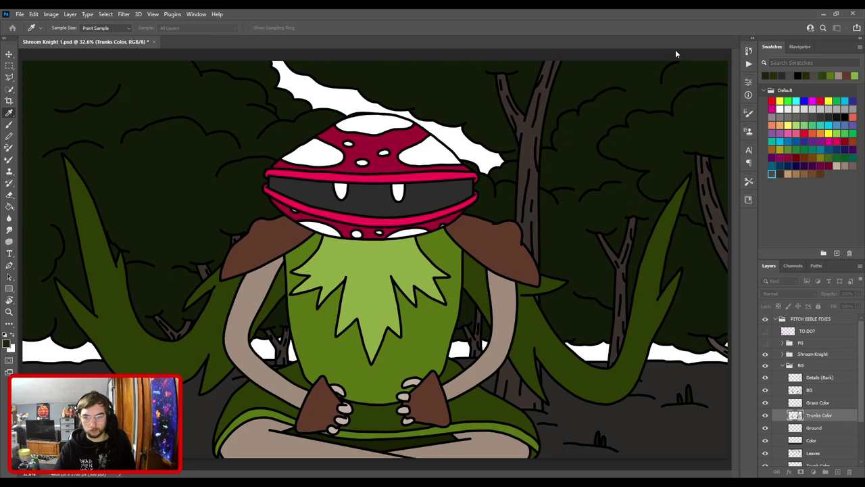
key("v")
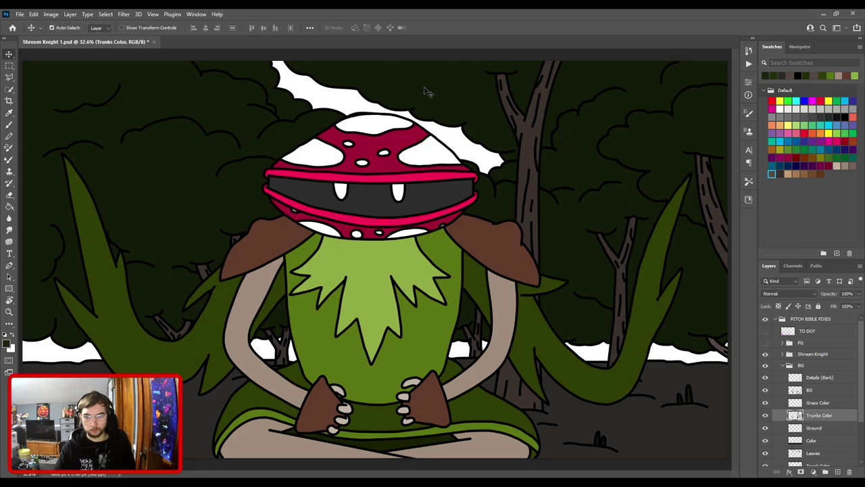
- Readjust the foliage's Color layer to a slightly lighter, more muted dark green, comparing variations, and save the document
left_click(429, 92)
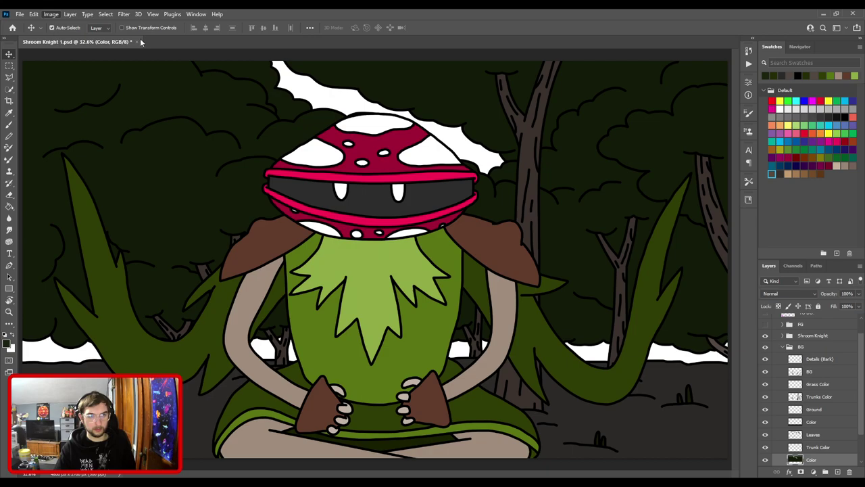
key("i")
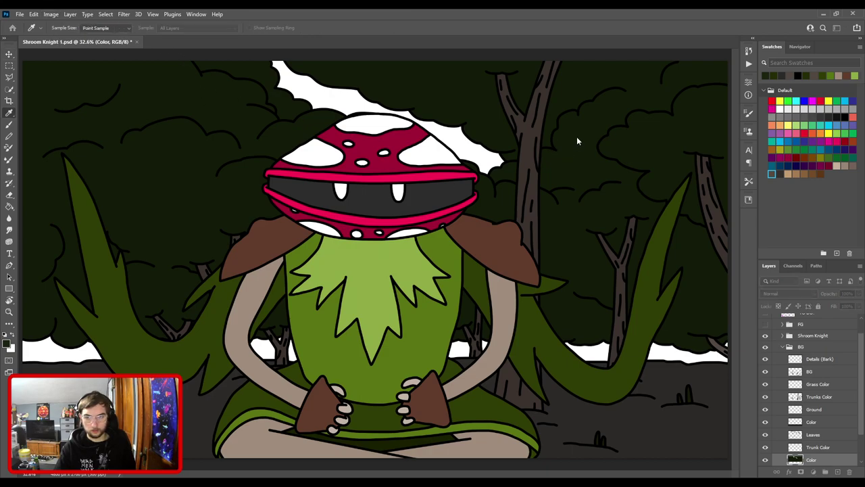
key("alt+BackSpace")
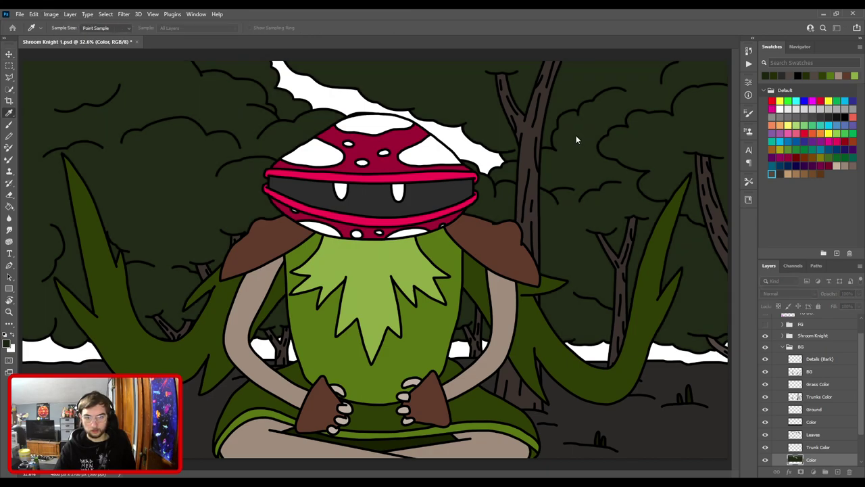
key("ctrl+z")
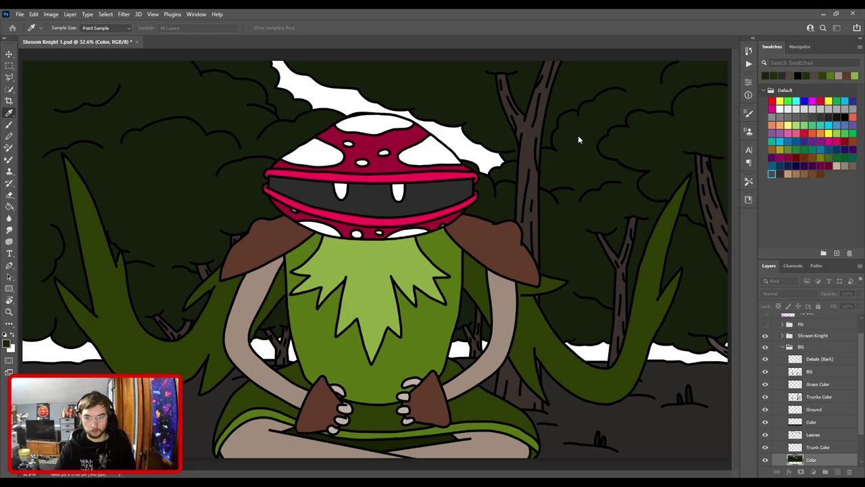
key("ctrl+shift+z")
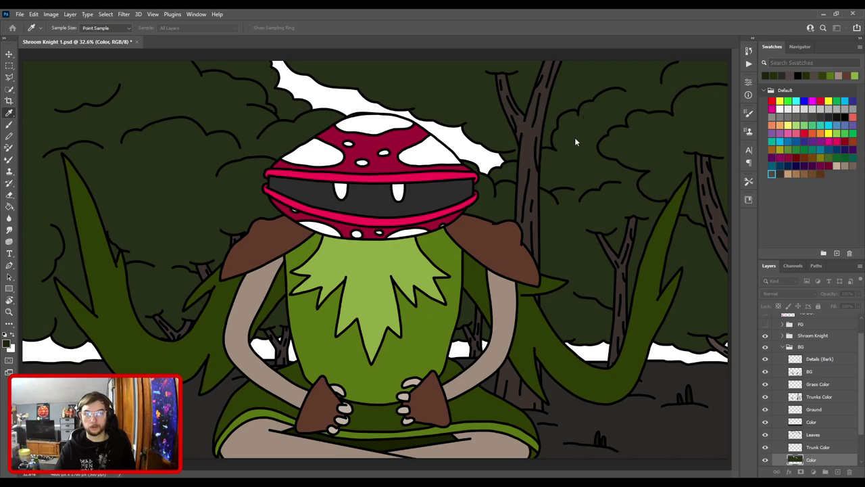
key("ctrl+z")
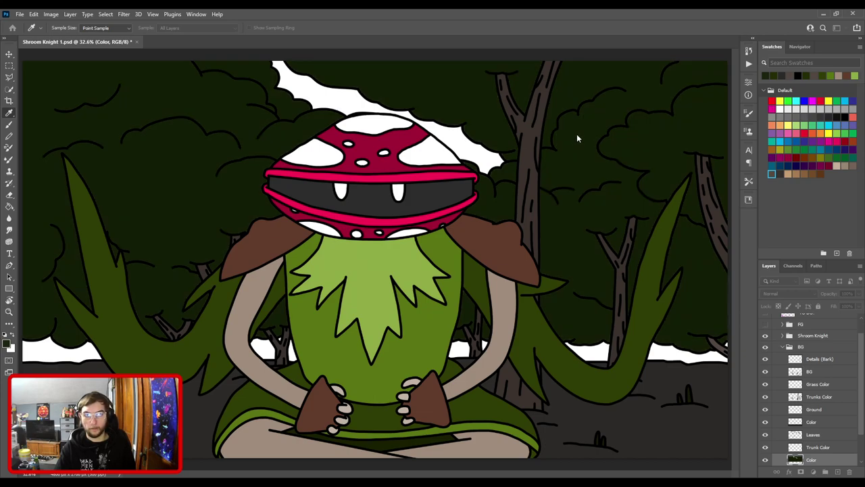
key("ctrl+shift+z")
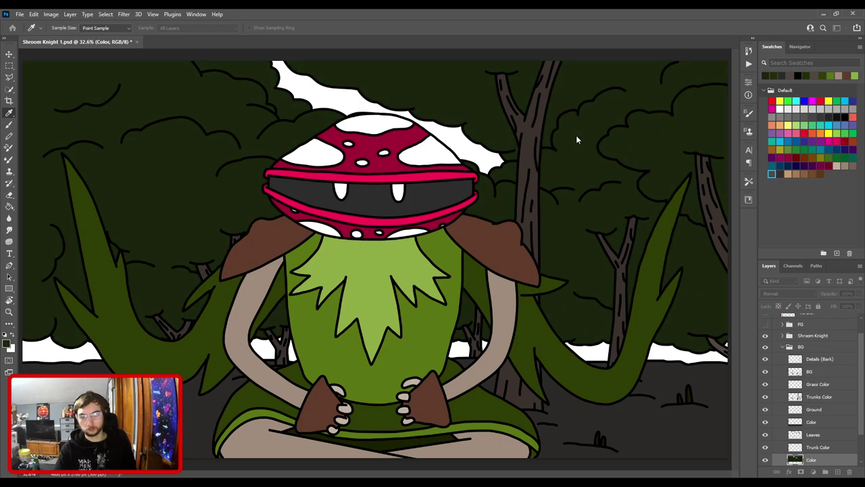
key("v")
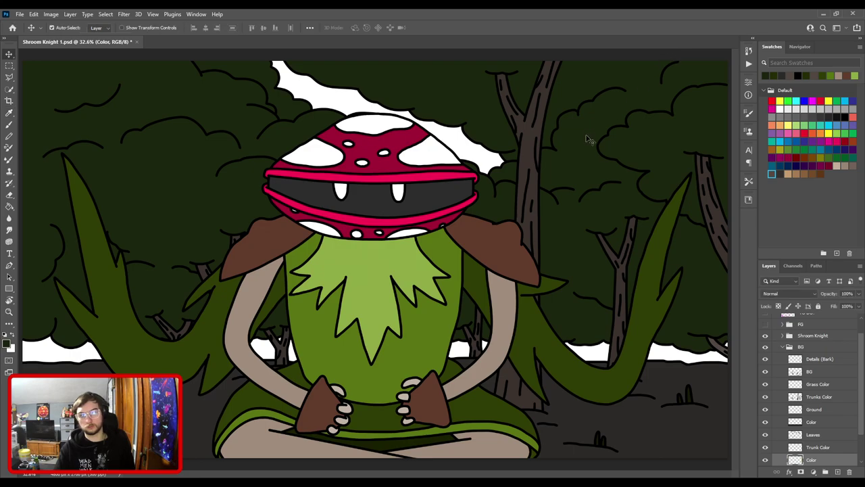
key("ctrl+s")
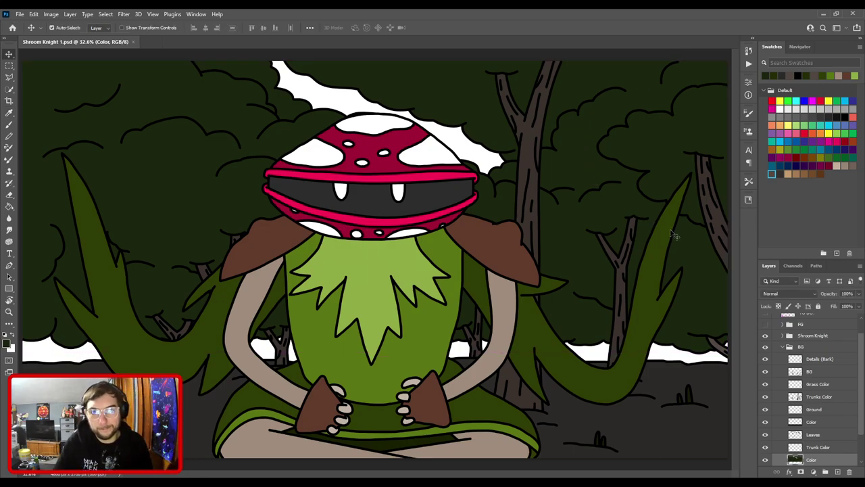
- Collapse the BG group, show the FG group, and hide the Shroom Knight and BG groups to isolate the foreground line art
scroll(822, 403, "up", 2)
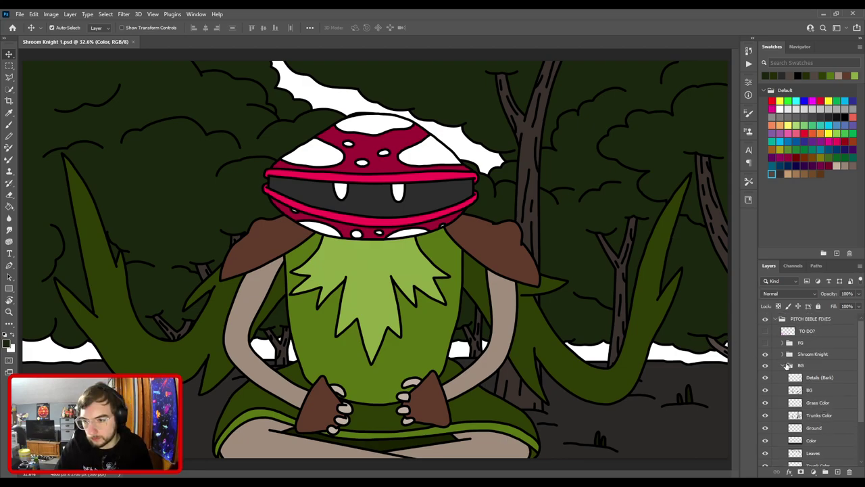
left_click(785, 365)
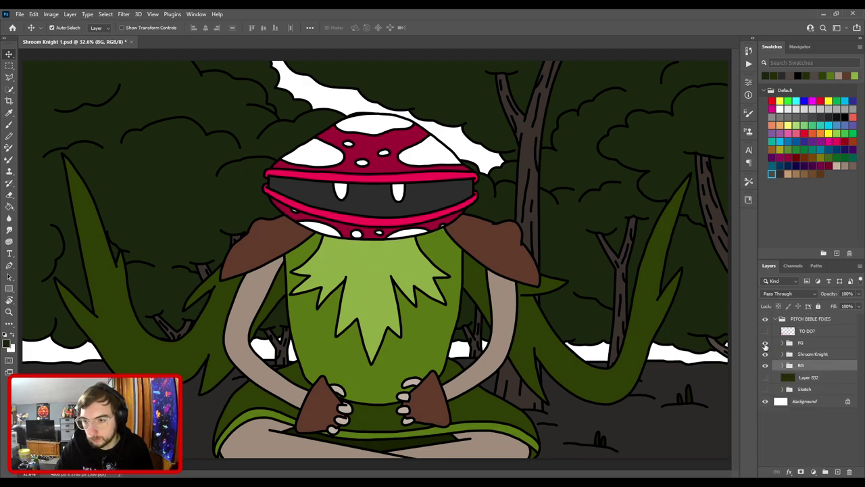
left_click(765, 343)
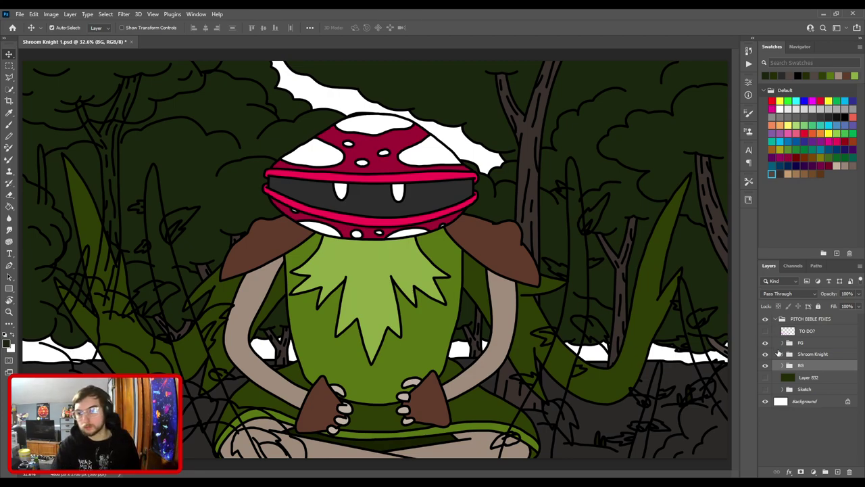
left_click_drag(765, 365, 765, 354)
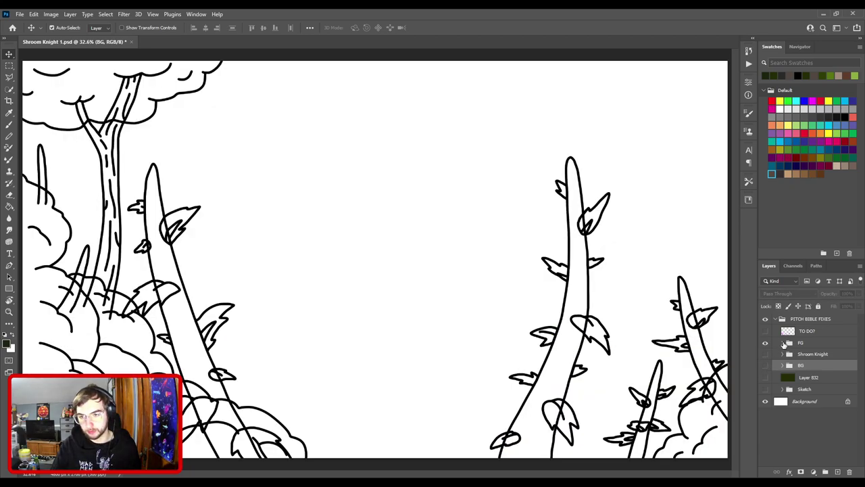
- Expand the FG group and add a new layer directly beneath Stems
left_click(782, 343)
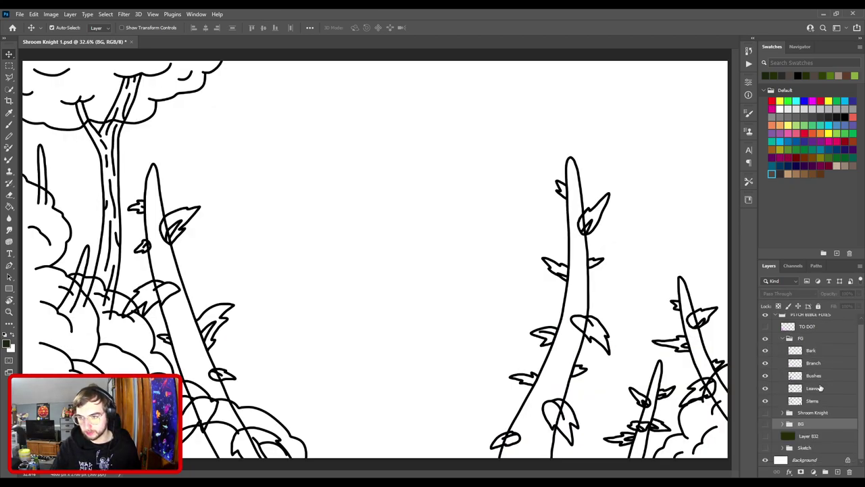
left_click(821, 412)
left_click(837, 471)
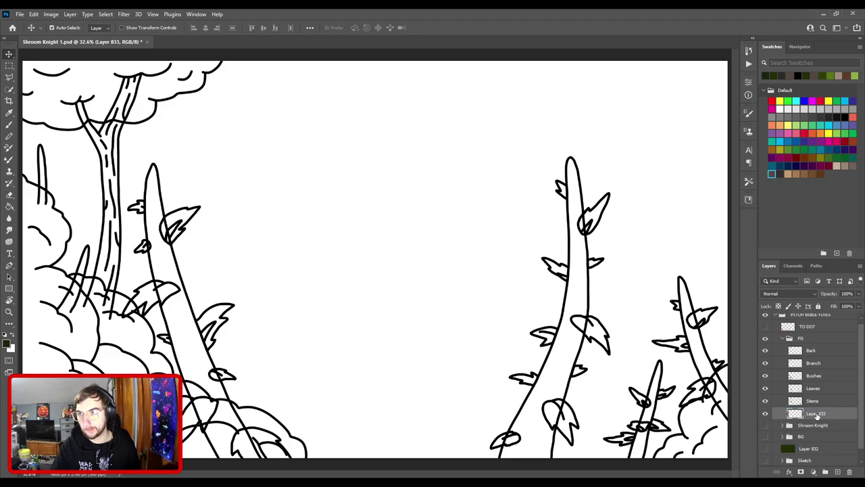
- Choose a green foreground color for the Brush, starting from a recently used green swatch
left_click(832, 74)
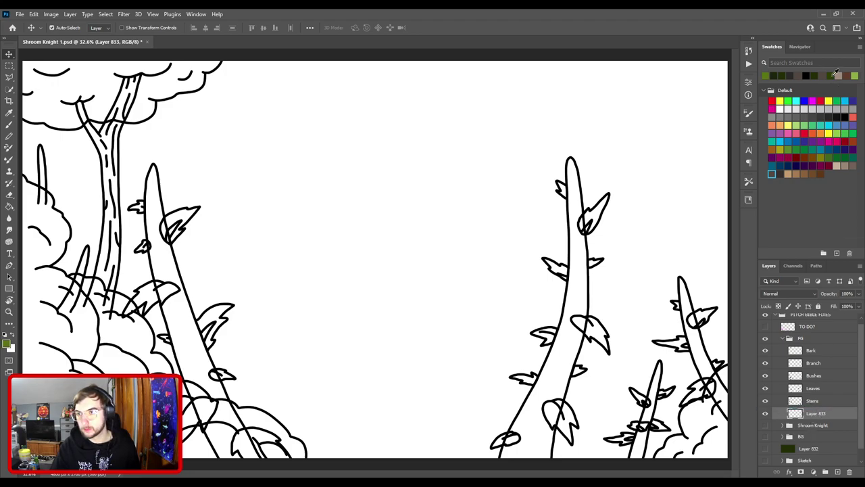
key("b")
key("ctrl+plus")
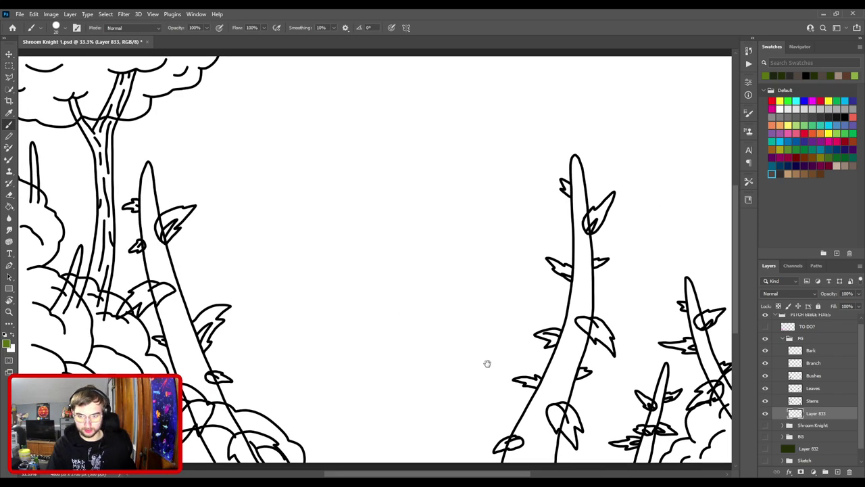
left_click_drag(487, 363, 380, 241)
key("ctrl+plus")
key("ctrl+plus")
scroll(350, 236, "down", 1)
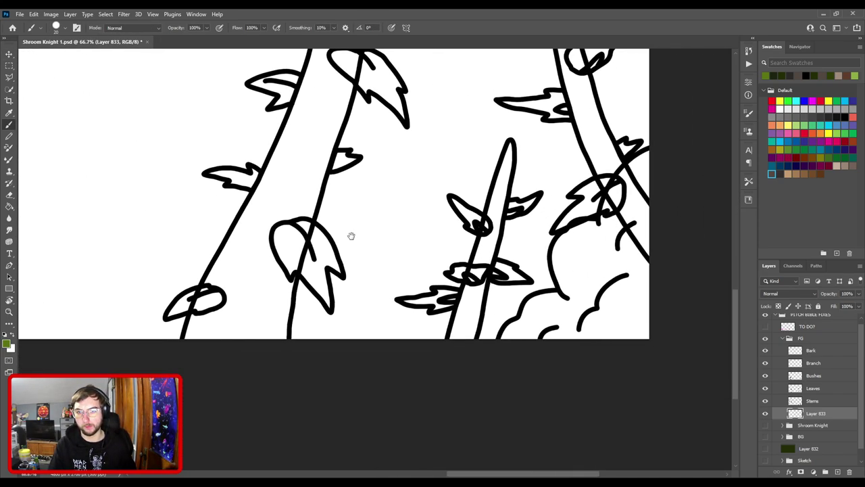
scroll(493, 241, "down", 1)
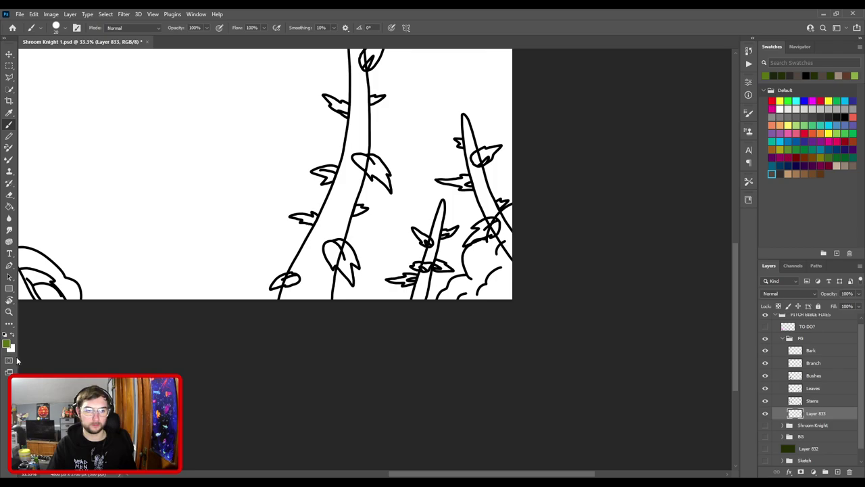
key("i")
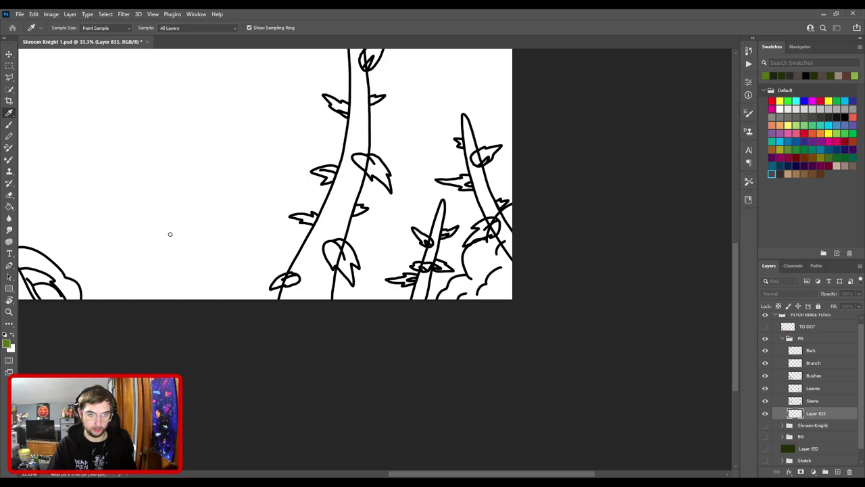
key("b")
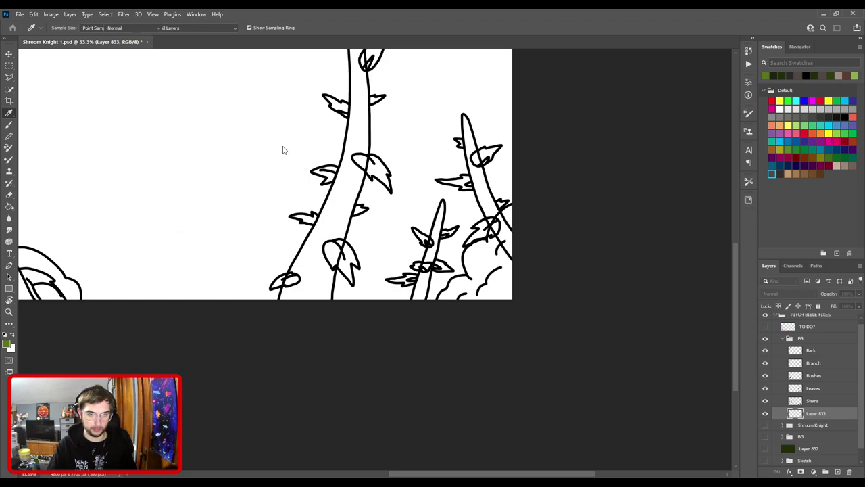
- Enlarge the brush to 60 px and paint dark green inside the curved thorny stem at the canvas's right edge
key("ctrl+plus")
key("ctrl+plus")
left_click_drag(425, 298, 281, 273)
key("ctrl+plus")
left_click_drag(402, 181, 230, 347)
key("bracketright")
mouse_move(407, 377)
left_mouse_down()
mouse_move(402, 341)
mouse_move(376, 328)
mouse_move(327, 246)
mouse_move(309, 203)
mouse_move(307, 169)
left_mouse_up()
left_click_drag(311, 176, 393, 347)
left_click_drag(373, 313, 341, 151)
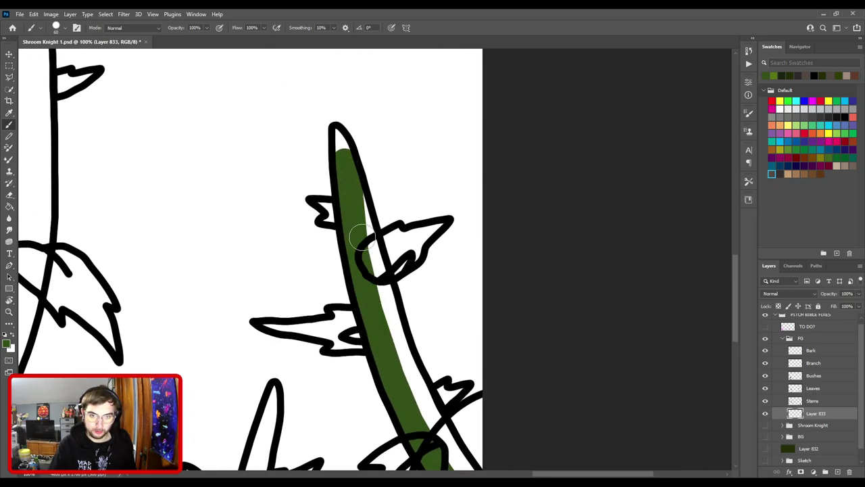
left_click_drag(373, 240, 369, 260)
left_click_drag(382, 308, 373, 261)
mouse_move(392, 338)
left_mouse_down()
mouse_move(409, 365)
mouse_move(416, 406)
mouse_move(433, 423)
left_mouse_up()
mouse_move(388, 334)
left_mouse_down()
mouse_move(428, 419)
mouse_move(442, 429)
mouse_move(376, 300)
mouse_move(389, 328)
left_mouse_up()
mouse_move(355, 279)
left_mouse_down()
mouse_move(403, 376)
mouse_move(380, 336)
mouse_move(394, 342)
mouse_move(422, 394)
left_mouse_up()
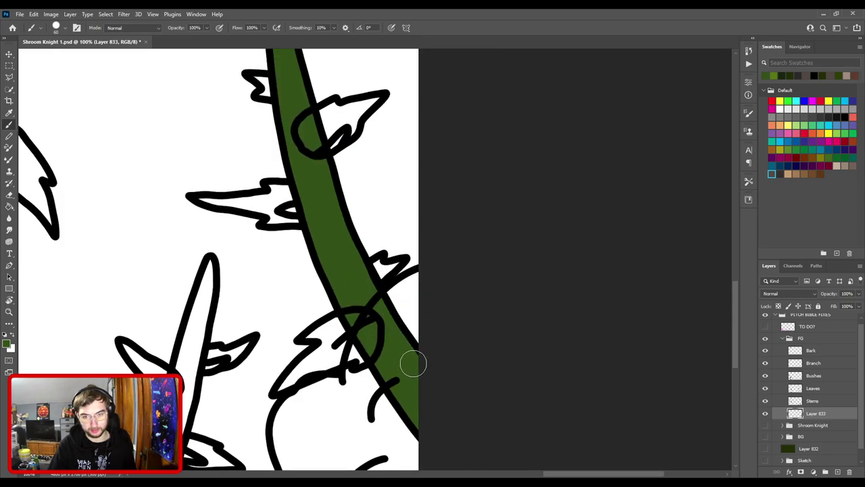
- Fill the remaining white tip of the thorny stem at the canvas's right edge with dark green
left_click_drag(361, 203, 452, 403)
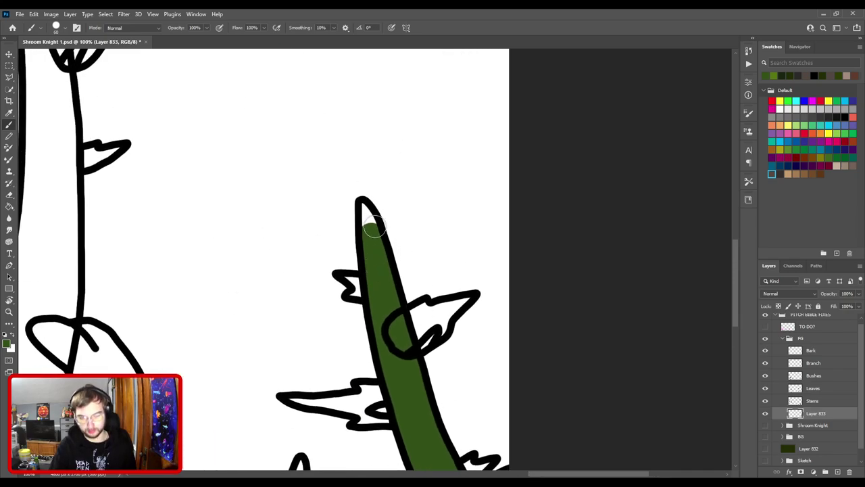
mouse_move(375, 225)
left_mouse_down()
mouse_move(363, 203)
mouse_move(381, 231)
left_mouse_up()
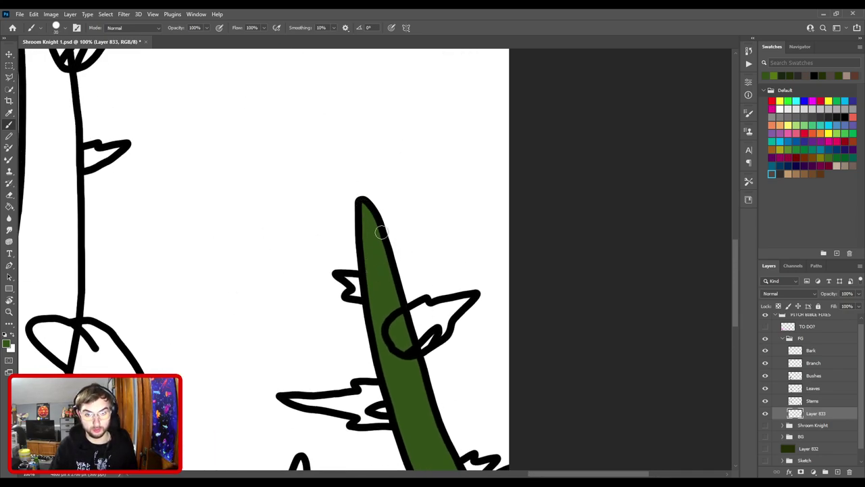
- Paint a 90 px dark green band inside the left outline of the large thorny stem, starting at the canvas's bottom edge
key("ctrl+minus")
key("ctrl+minus")
left_click_drag(343, 332, 512, 182)
key("ctrl+plus")
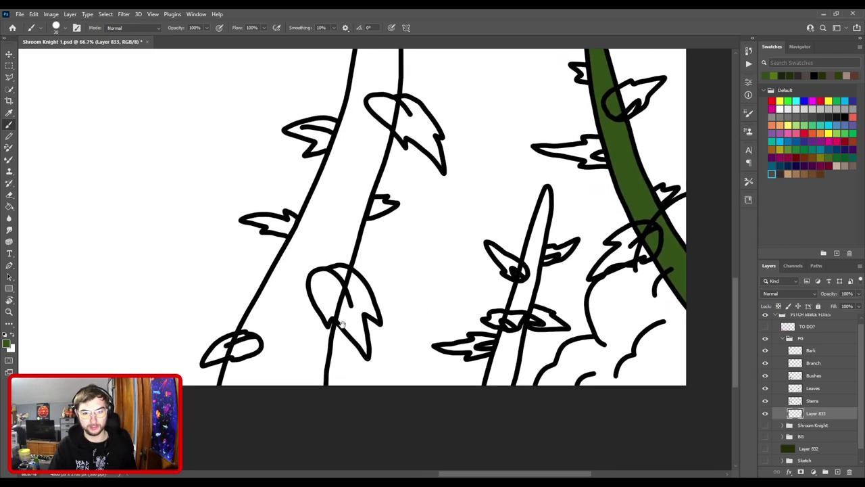
left_click_drag(315, 356, 486, 251)
scroll(431, 255, "up", 1)
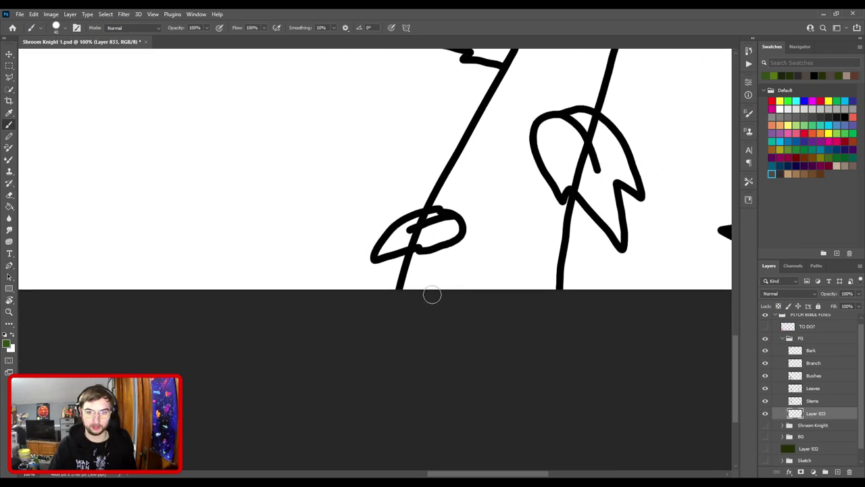
left_click(419, 289)
mouse_move(419, 289)
left_mouse_down()
mouse_move(384, 396)
mouse_move(408, 314)
left_mouse_up()
left_click(444, 253, "shift")
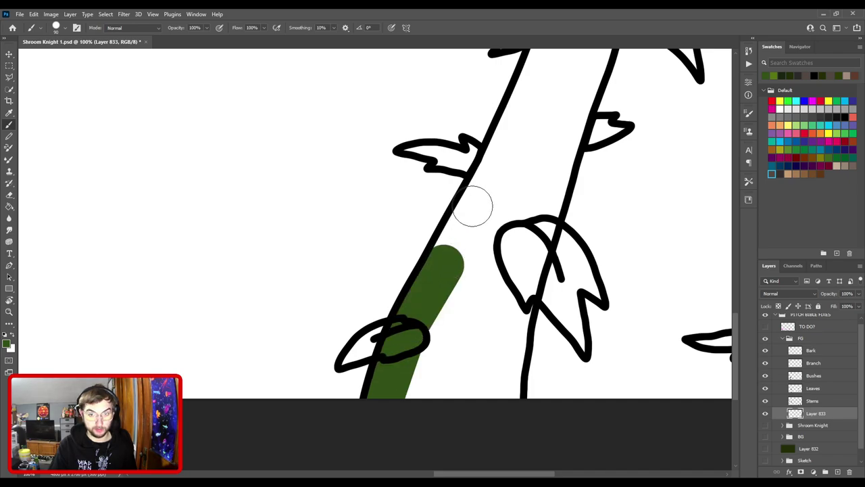
left_click(474, 197, "shift")
- Continue the green band along the large stem's left outline, from above its base up to just below the tip
mouse_move(498, 162)
left_mouse_down()
mouse_move(445, 301)
mouse_move(449, 313)
left_mouse_up()
left_click(472, 249, "shift")
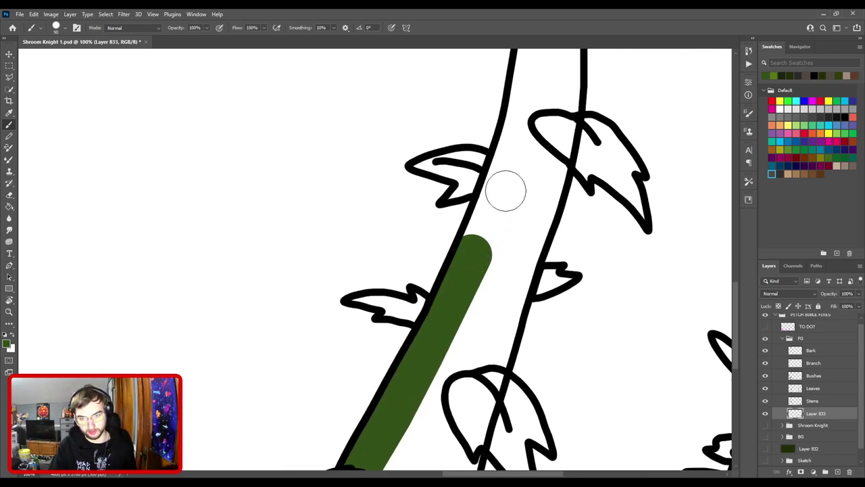
left_click(505, 171, "shift")
left_click_drag(513, 140, 376, 370)
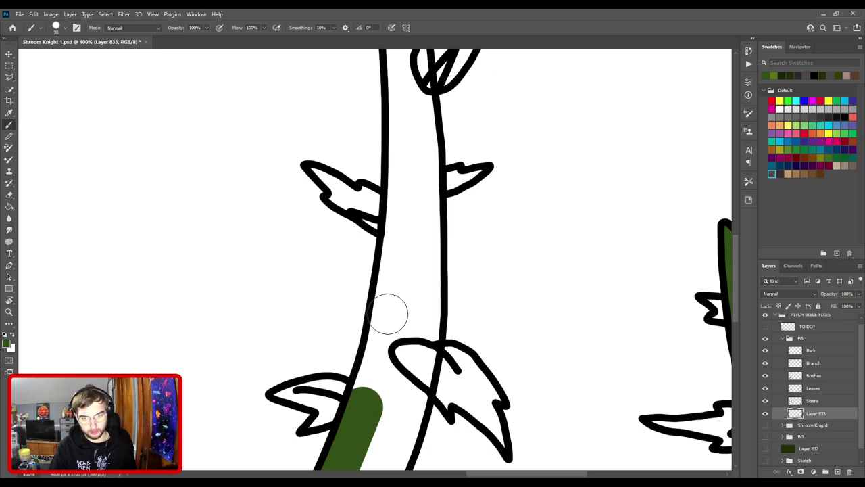
left_click(388, 311, "shift")
left_click(401, 251, "shift")
left_click_drag(399, 185, 406, 294)
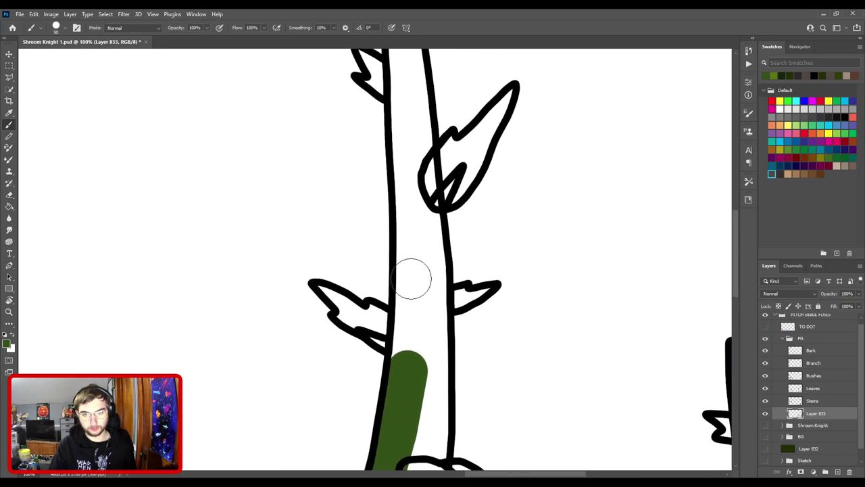
left_click(412, 249, "shift")
left_click_drag(407, 188, 400, 318)
left_click_drag(401, 311, 397, 173)
- Fill the large stem's tip and paint green down inside its right outline to the base, reducing the brush to 70 and 50 px
key("bracketleft")
key("bracketleft")
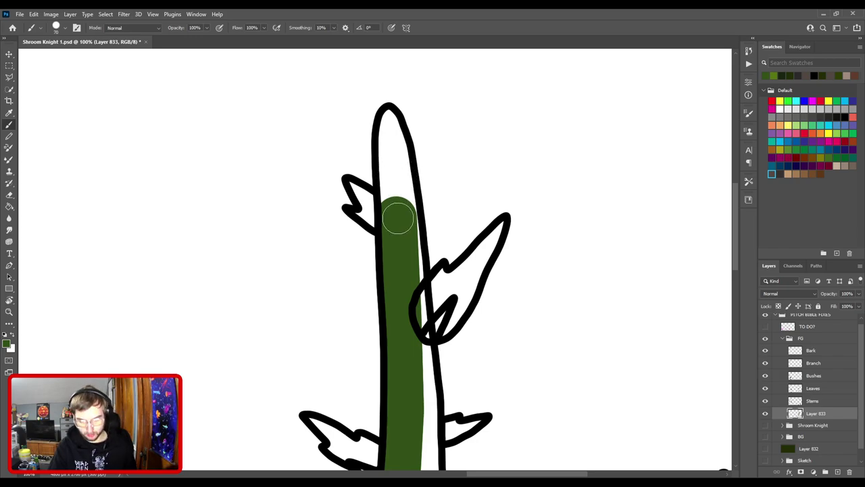
mouse_move(393, 208)
left_mouse_down()
mouse_move(389, 119)
mouse_move(412, 221)
mouse_move(410, 292)
mouse_move(411, 200)
mouse_move(425, 252)
left_mouse_up()
scroll(411, 220, "down", 3)
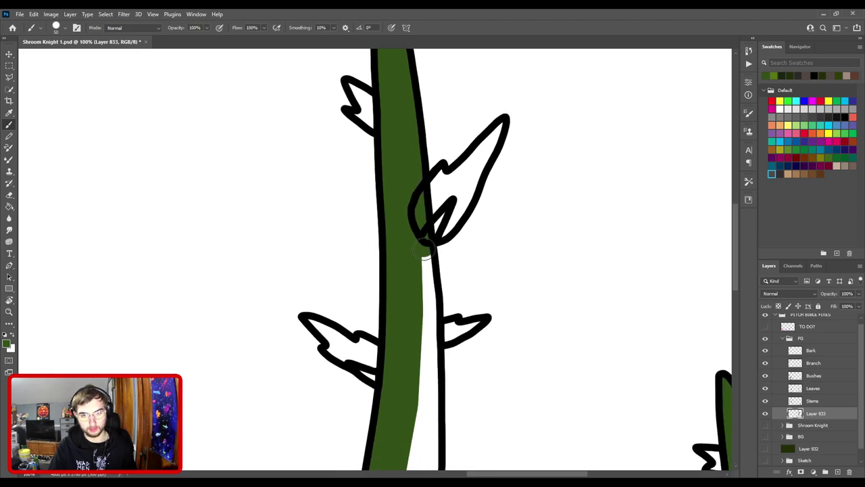
left_click_drag(428, 303, 426, 363)
scroll(427, 284, "down", 5)
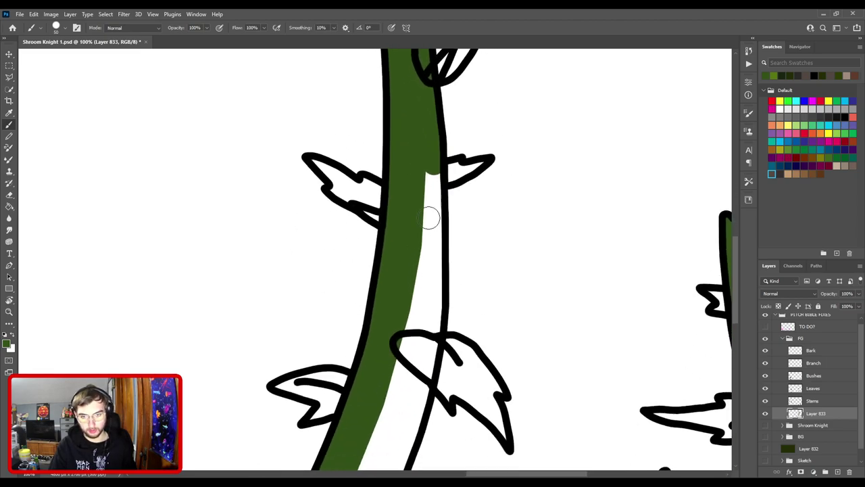
left_click_drag(428, 212, 435, 232)
mouse_move(425, 177)
left_mouse_down()
mouse_move(423, 251)
mouse_move(420, 117)
mouse_move(434, 333)
left_mouse_up()
mouse_move(433, 333)
left_mouse_down()
mouse_move(417, 269)
mouse_move(427, 183)
mouse_move(427, 226)
mouse_move(396, 322)
mouse_move(387, 297)
mouse_move(428, 180)
mouse_move(384, 425)
left_mouse_up()
- Fill the large stem's unpainted middle with the Paint Bucket and brush dark green over the white area at its base
key("g")
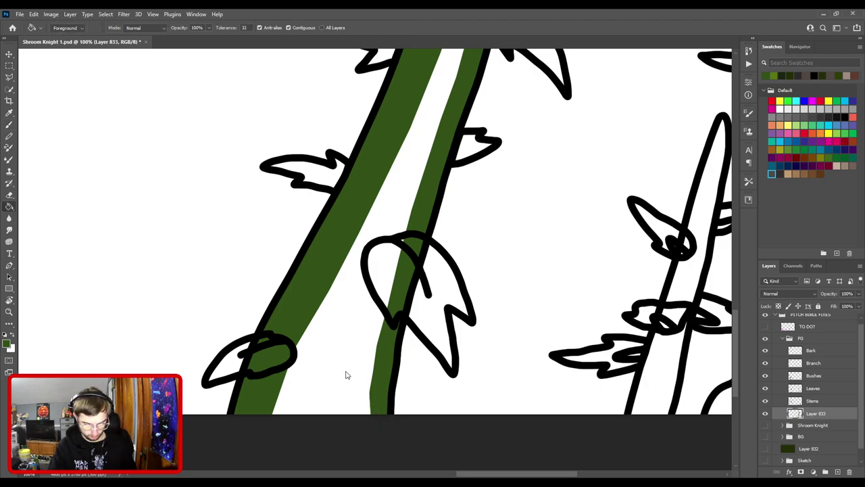
left_click(346, 374)
key("b")
key("bracketright")
key("bracketright")
key("bracketright")
key("bracketright")
key("bracketright")
key("bracketright")
mouse_move(303, 423)
left_mouse_down()
mouse_move(321, 309)
mouse_move(415, 169)
mouse_move(371, 348)
mouse_move(370, 401)
left_mouse_up()
- Erase the green spilling past the large stem's lower right outline and cover its thin inner seams with a 150 px brush
key("e")
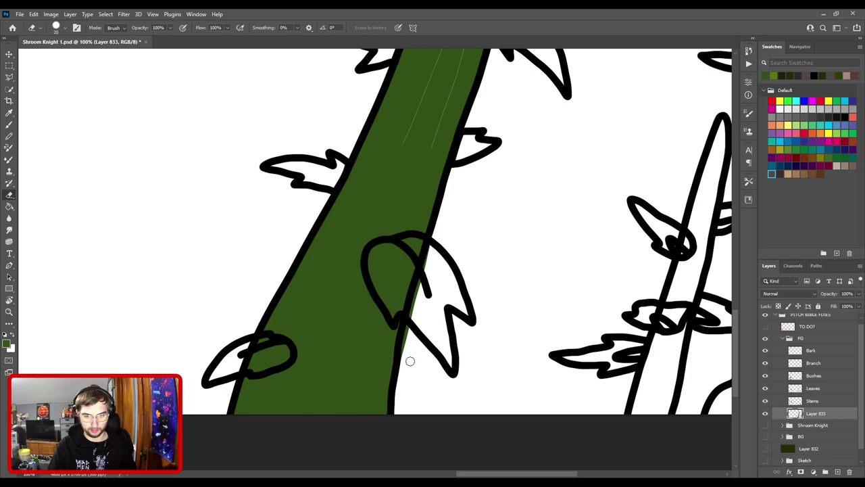
mouse_move(419, 355)
left_mouse_down()
mouse_move(418, 330)
mouse_move(453, 220)
left_mouse_up()
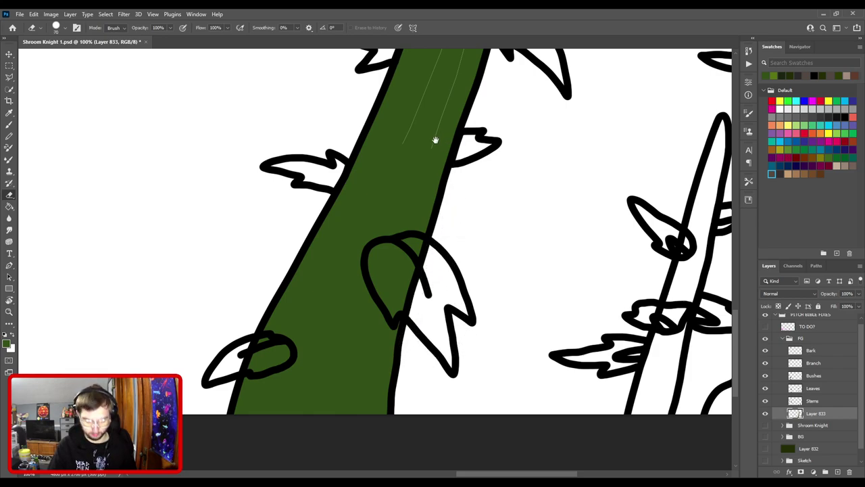
left_click_drag(435, 139, 429, 300)
key("b")
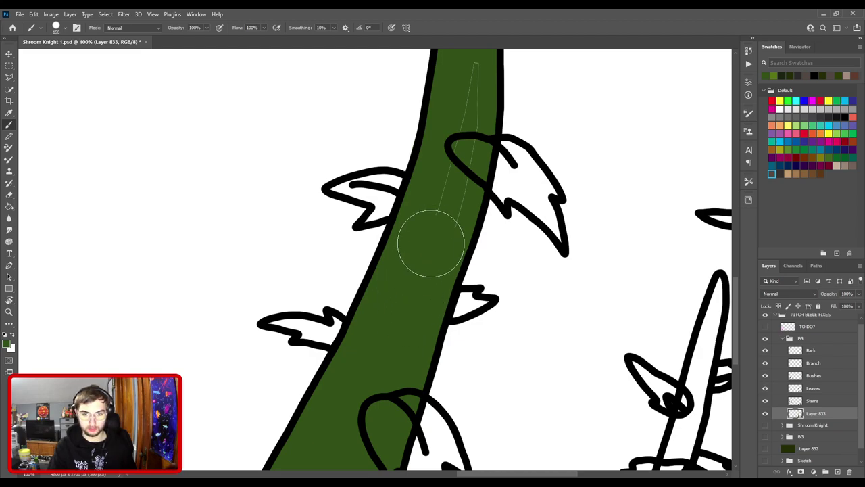
mouse_move(455, 151)
left_mouse_down()
mouse_move(431, 308)
mouse_move(452, 204)
left_mouse_up()
- Paint the small thorny stem beside the large one dark green from base to tip, reducing the brush from 70 to 30 px
key("bracketleft")
key("ctrl+minus")
key("ctrl+minus")
key("ctrl+minus")
left_click_drag(318, 300, 195, 288)
left_click_drag(492, 272, 369, 207)
scroll(369, 207, "up", 3)
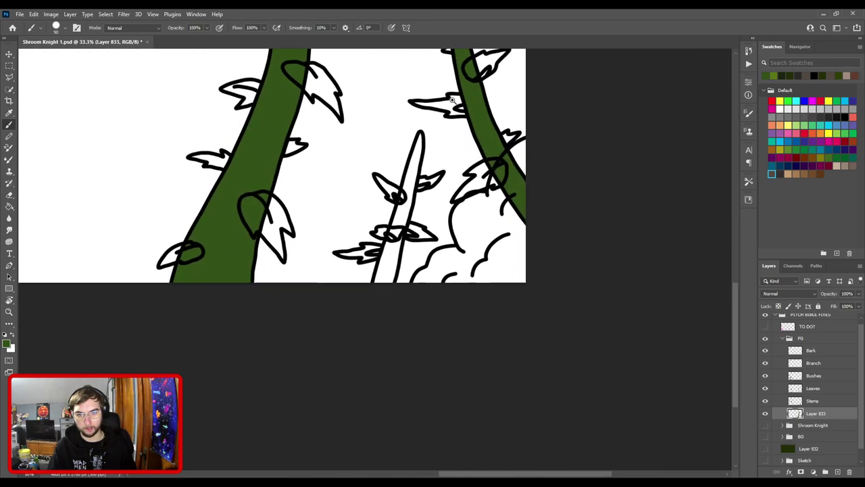
mouse_move(373, 384)
left_mouse_down()
mouse_move(406, 277)
mouse_move(381, 365)
left_mouse_up()
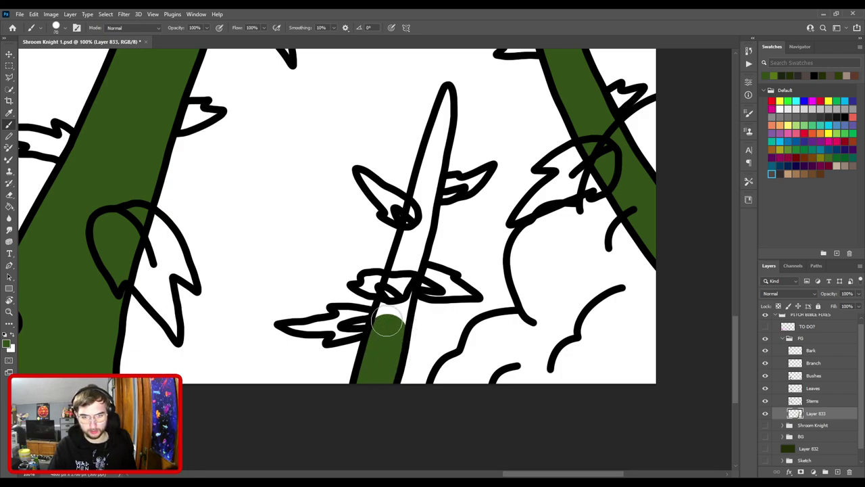
mouse_move(388, 324)
left_mouse_down()
mouse_move(411, 257)
mouse_move(377, 357)
mouse_move(405, 250)
left_mouse_up()
left_click_drag(398, 292, 390, 343)
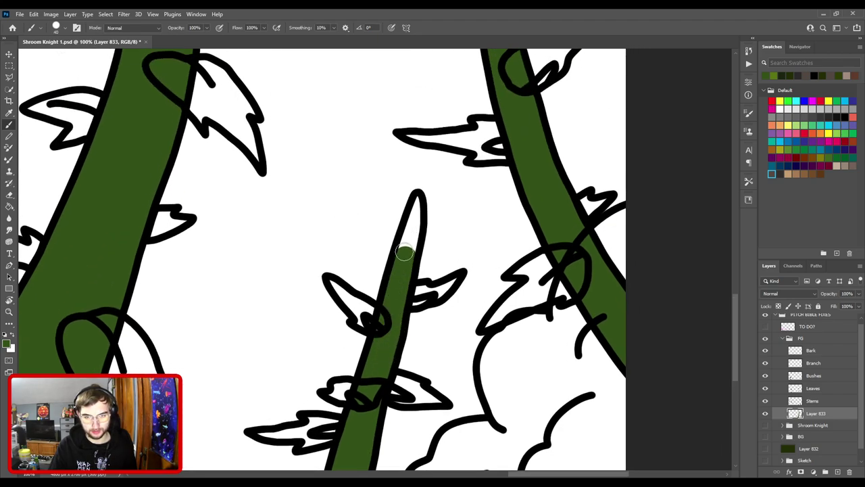
left_click_drag(404, 252, 416, 219)
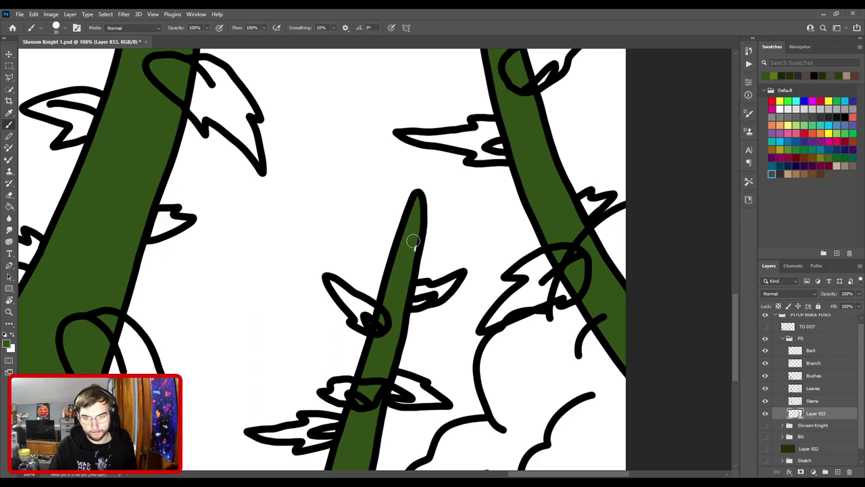
- Paint a 90 px green band inside the right outline of the canvas's leftmost thorny stem, from its base up past the lowest thorn
key("ctrl+minus")
key("ctrl+minus")
key("ctrl+minus")
key("ctrl+minus")
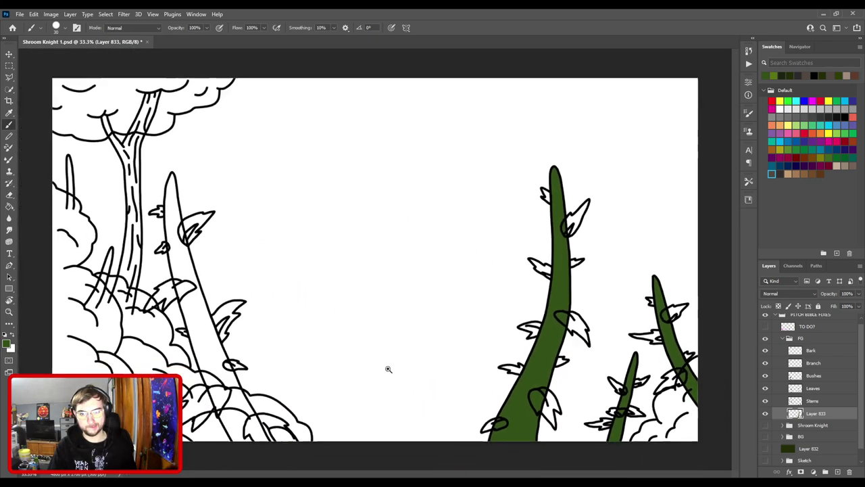
key("ctrl+plus")
left_click_drag(310, 358, 430, 185)
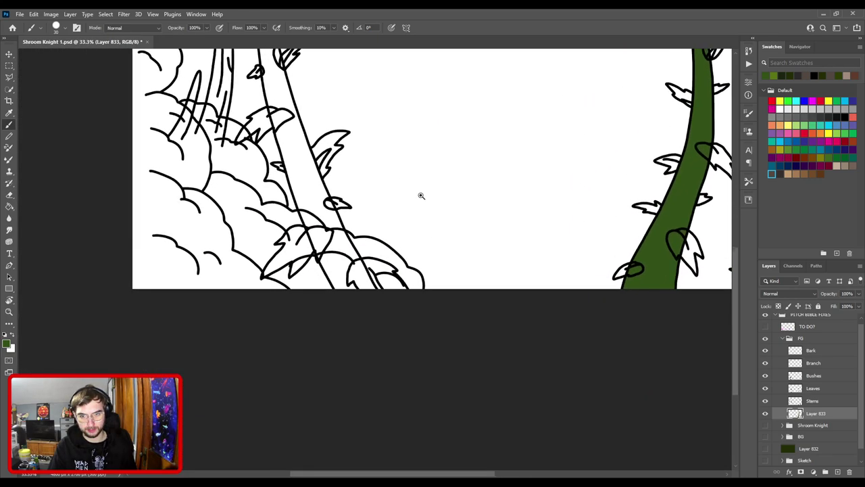
key("ctrl+plus")
key("ctrl+plus")
left_click_drag(317, 226, 446, 291)
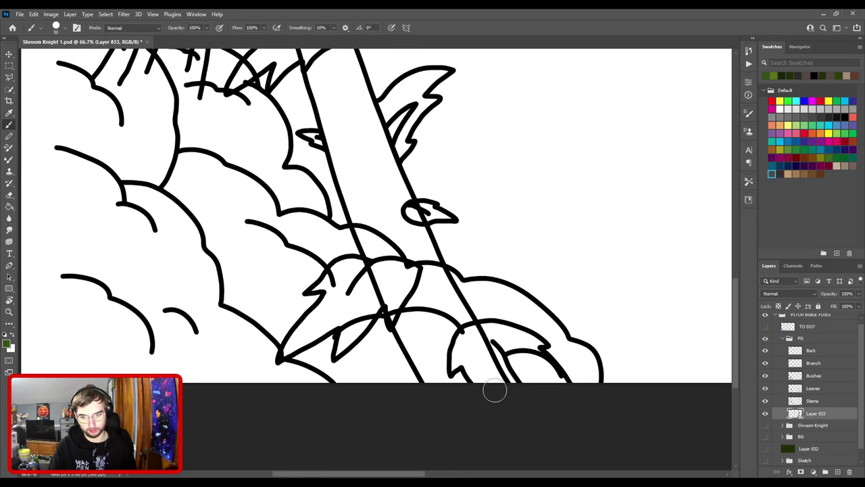
left_click_drag(496, 392, 463, 324)
left_click_drag(419, 253, 466, 354)
left_click_drag(504, 419, 464, 318)
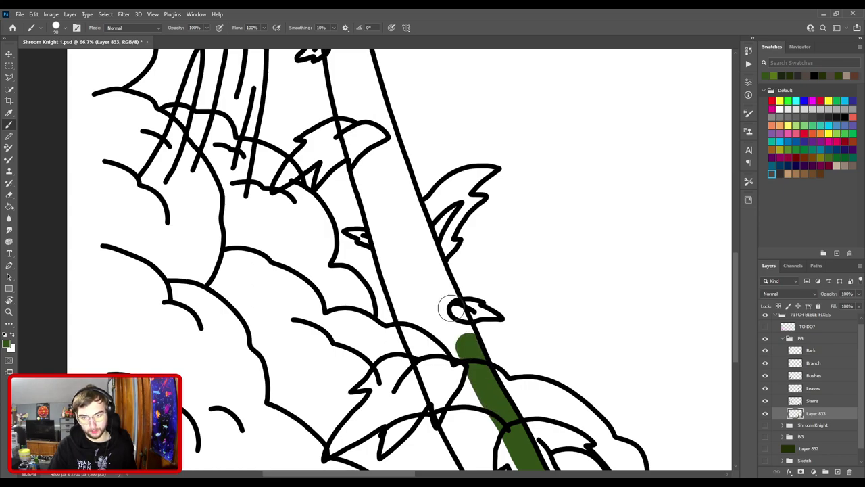
left_click(450, 309, "shift")
left_click(427, 251, "shift")
- Extend the green band up the leftmost thorny stem's right outline to just below its tip
left_click_drag(407, 191, 433, 326)
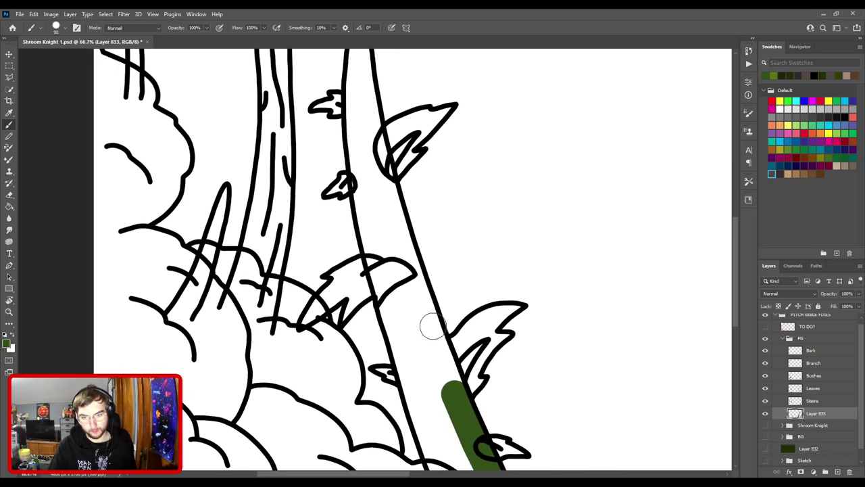
left_click(427, 318, "shift")
left_click(407, 267, "shift")
left_click(392, 221, "shift")
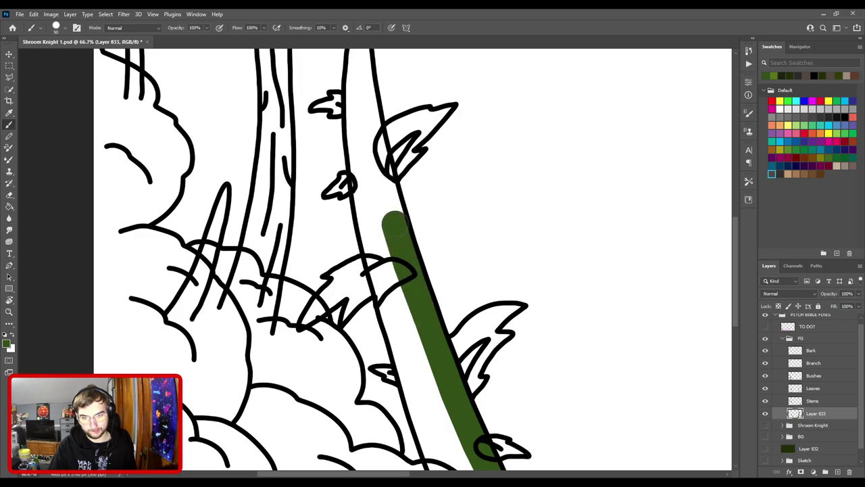
left_click_drag(376, 169, 428, 318)
left_click(428, 318, "shift")
left_click(420, 274, "shift")
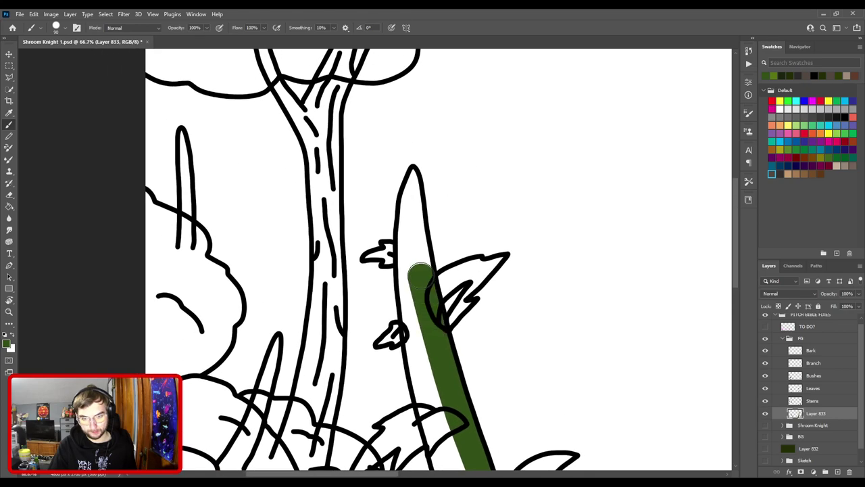
left_click(415, 236, "shift")
left_click(411, 207, "shift")
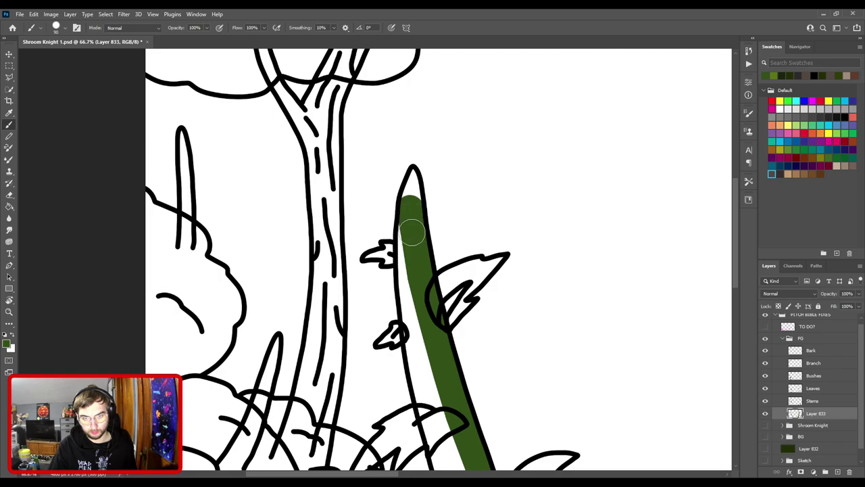
- Paint dark green down inside the leftmost thorny stem's left outline, from the upper part to the canvas's bottom edge
scroll(425, 233, "down", 3)
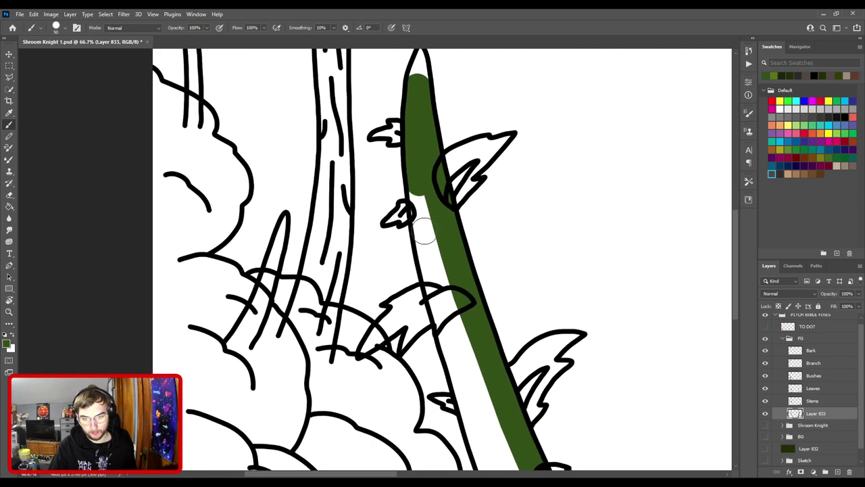
left_click(426, 264, "shift")
left_click(434, 289, "shift")
scroll(435, 271, "down", 3)
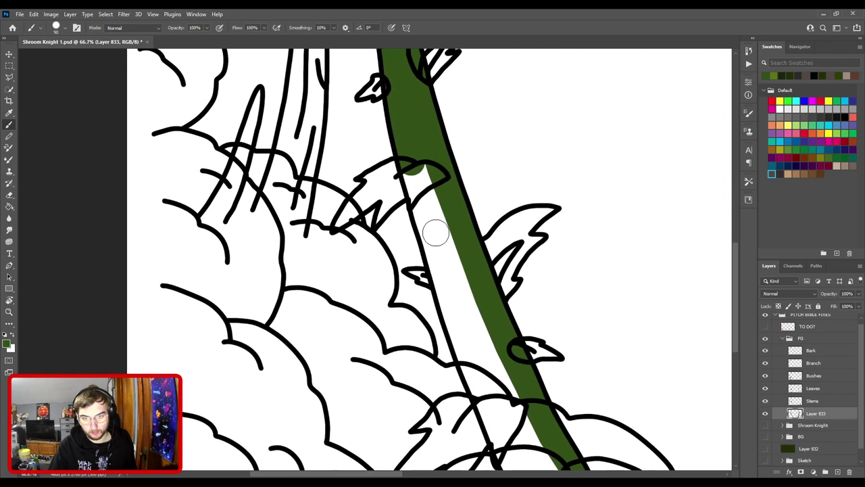
left_click(448, 286, "shift")
left_click_drag(448, 286, 455, 293)
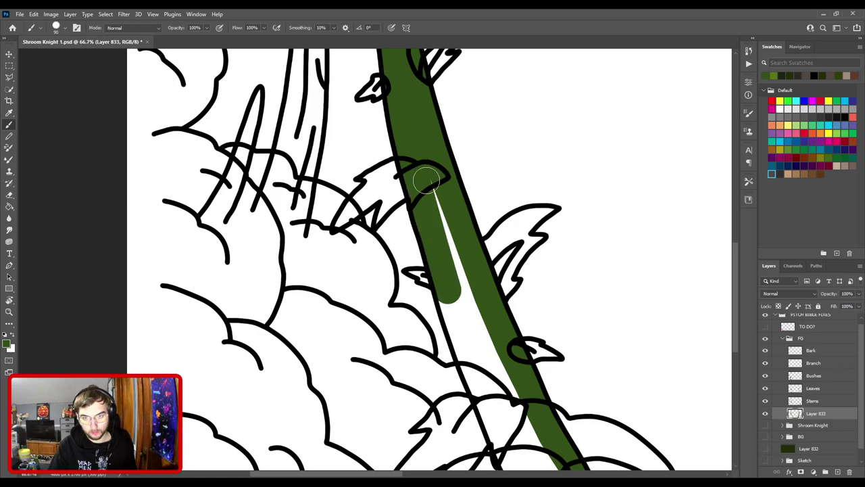
left_click_drag(466, 336, 439, 228)
left_click(439, 244, "shift")
left_click(457, 292, "shift")
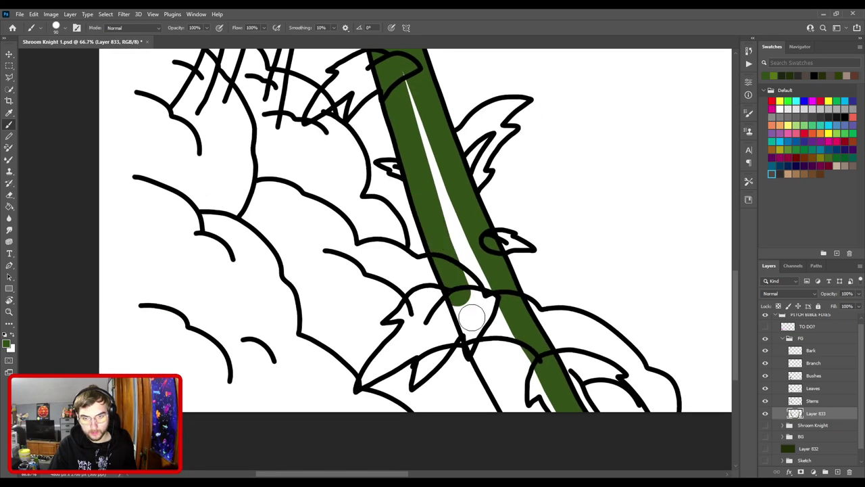
left_click_drag(475, 332, 501, 385)
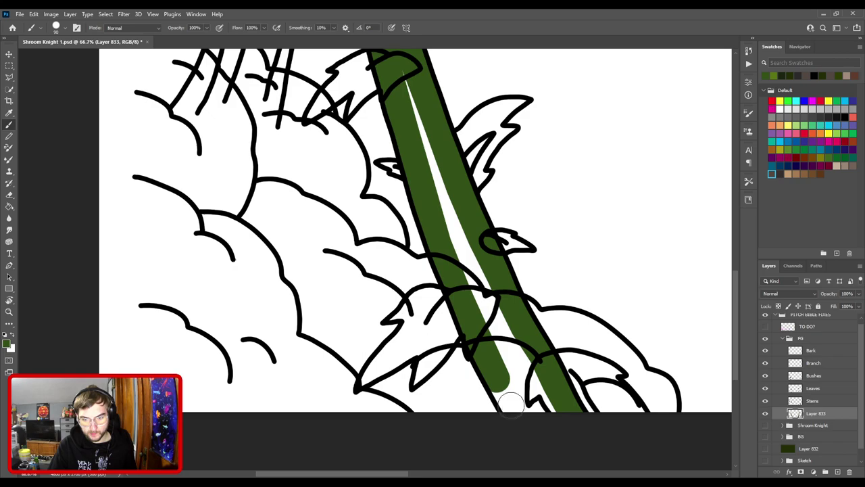
left_click(511, 406, "shift")
- Cover the white gap down the middle of the leftmost thorny stem and fill its tip with a 35 px brush
left_click_drag(424, 175, 479, 404)
left_click_drag(443, 241, 461, 409)
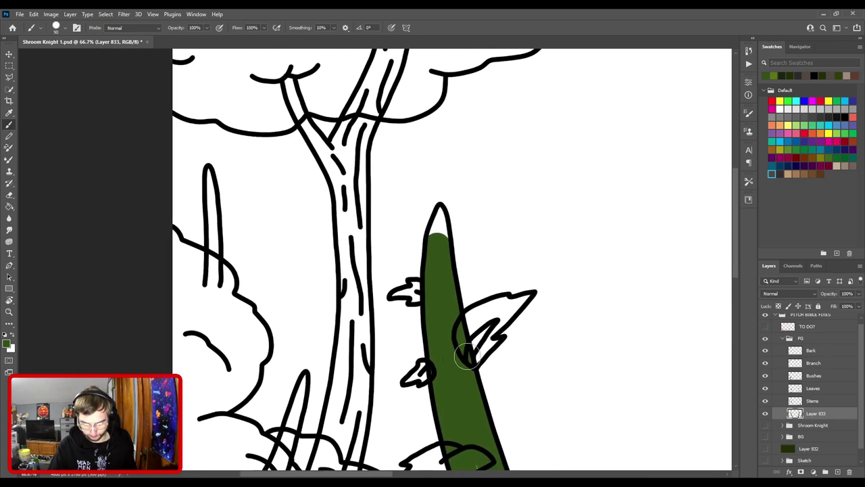
key("ctrl+plus")
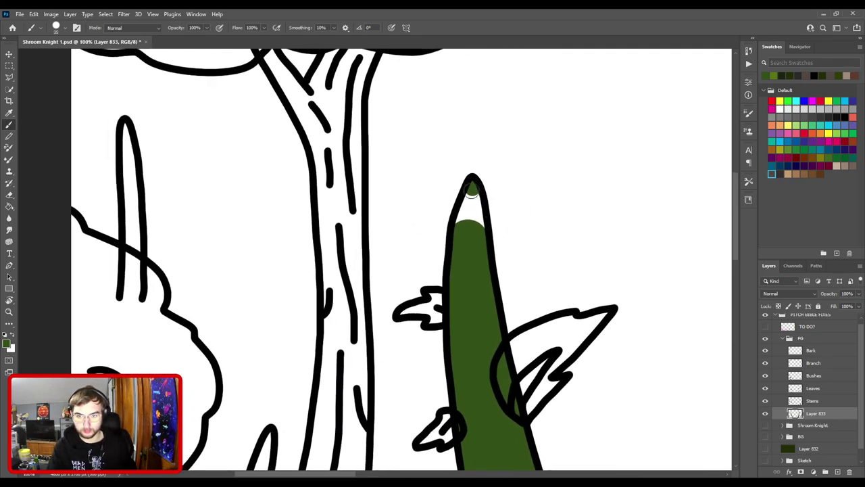
mouse_move(473, 191)
left_mouse_down()
mouse_move(461, 222)
mouse_move(469, 203)
mouse_move(480, 229)
mouse_move(479, 195)
left_mouse_up()
key("ctrl+minus")
key("ctrl+minus")
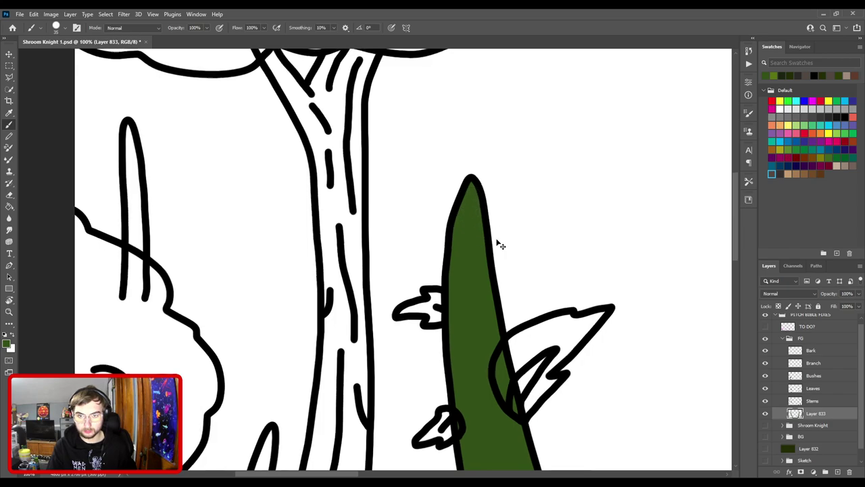
- Fill the remaining white gap down the lower half of the leftmost thorny stem with green
left_click_drag(461, 381, 511, 200)
key("ctrl+plus")
key("ctrl+minus")
left_click_drag(716, 196, 507, 269)
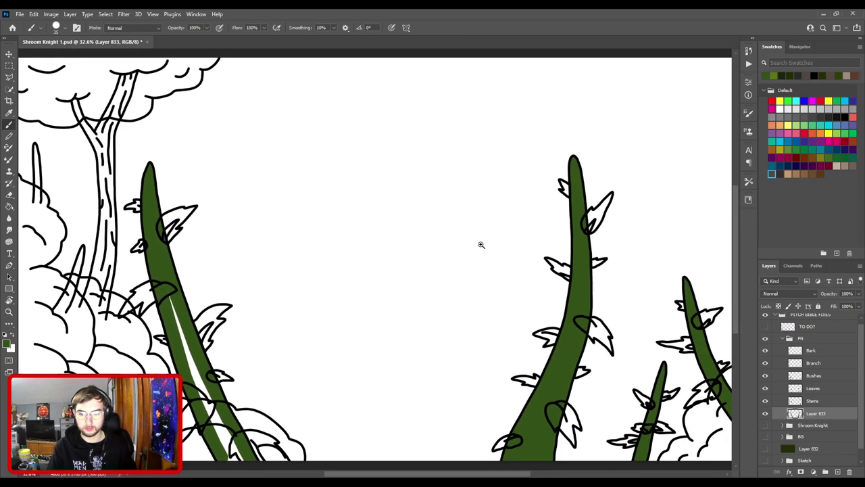
left_click_drag(311, 333, 489, 188)
key("ctrl+plus")
key("ctrl+plus")
left_click_drag(409, 213, 473, 291)
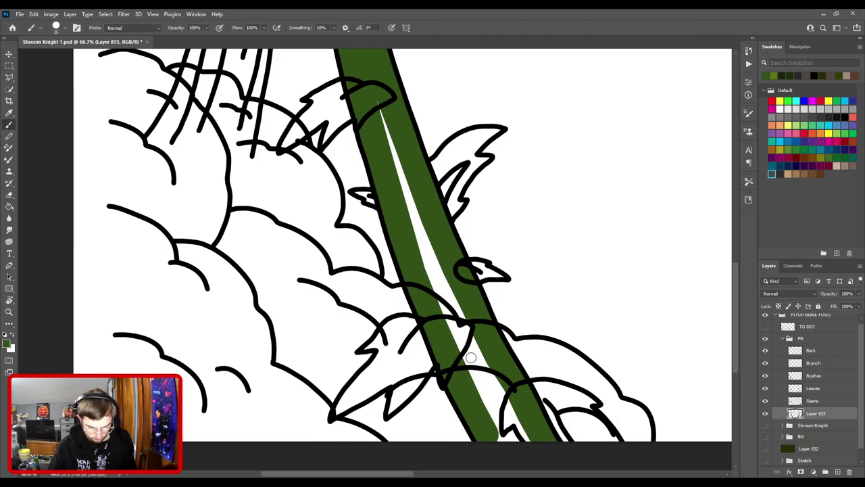
mouse_move(378, 93)
left_mouse_down()
mouse_move(421, 250)
mouse_move(410, 208)
mouse_move(470, 346)
mouse_move(408, 215)
mouse_move(450, 309)
left_mouse_up()
scroll(473, 334, "down", 5)
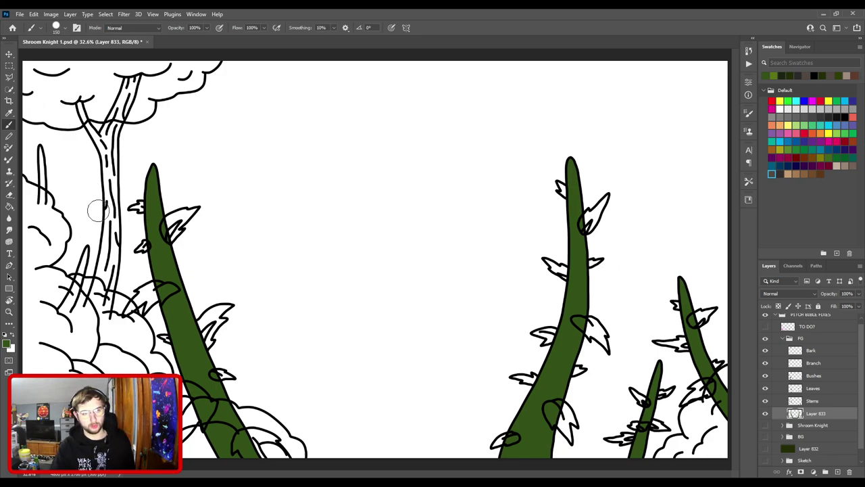
- Paint the small stem beside the tree's base green from its tip down to the bush line
key("ctrl+plus")
mouse_move(231, 310)
left_mouse_down()
mouse_move(536, 274)
mouse_move(547, 372)
left_mouse_up()
key("ctrl+plus")
key("ctrl+plus")
key("ctrl+plus")
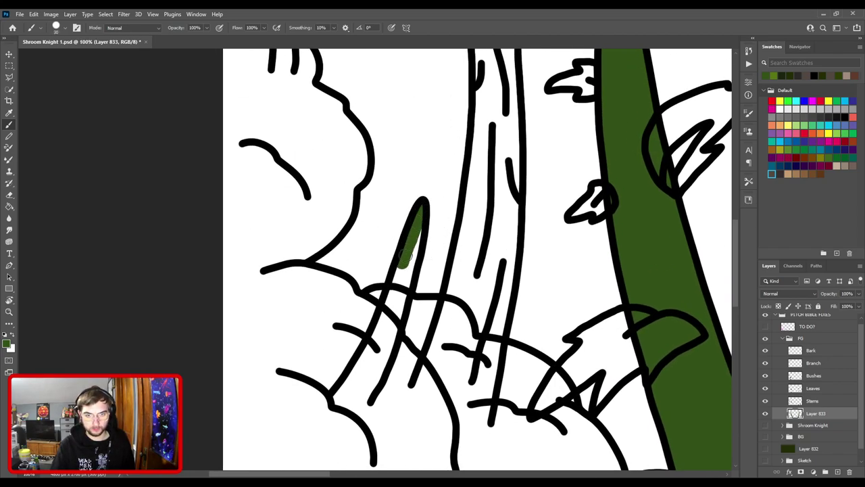
mouse_move(418, 224)
left_mouse_down()
mouse_move(378, 338)
mouse_move(340, 401)
mouse_move(359, 403)
mouse_move(369, 390)
mouse_move(352, 397)
mouse_move(366, 379)
mouse_move(357, 409)
mouse_move(380, 356)
left_mouse_up()
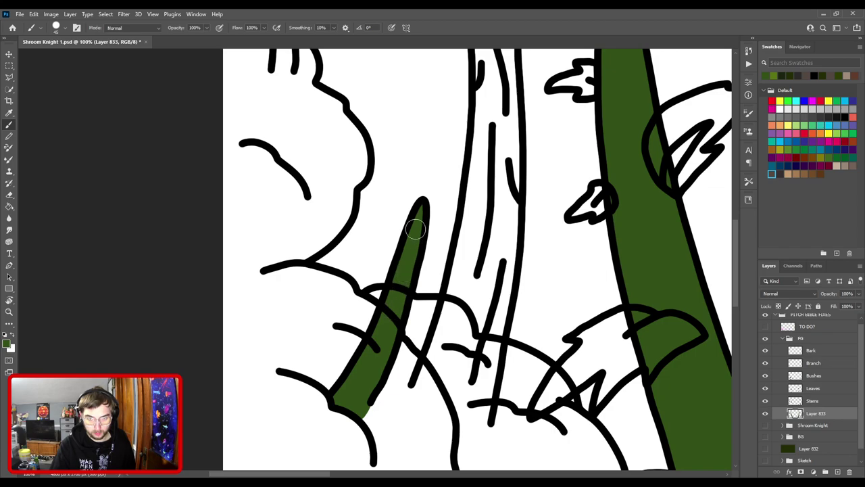
- Fill the small upright stem near the canvas's left edge with green, using a 40 px brush and a smaller one for the tip
left_click_drag(370, 108, 458, 328)
left_click_drag(383, 220, 407, 327)
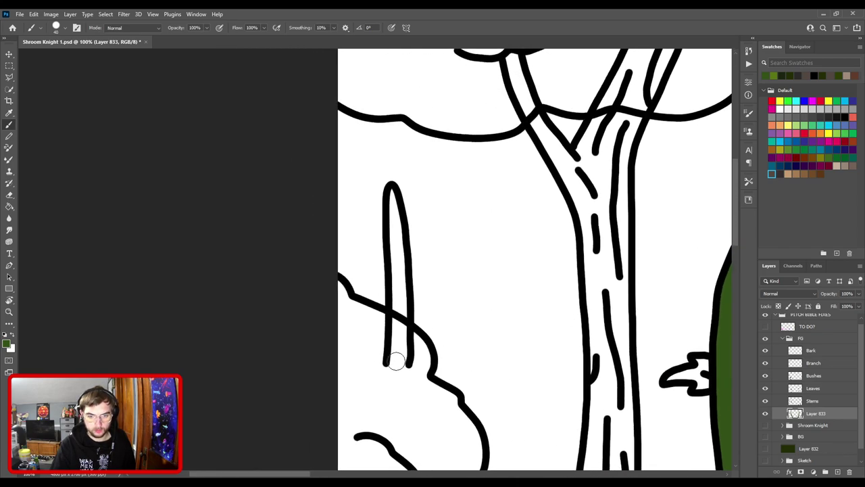
mouse_move(396, 361)
left_mouse_down()
mouse_move(399, 267)
mouse_move(398, 308)
left_mouse_up()
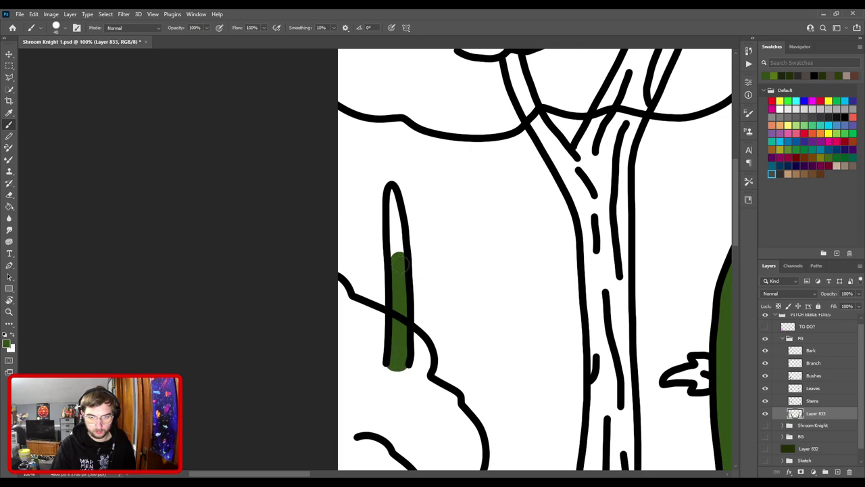
left_click_drag(397, 258, 395, 222)
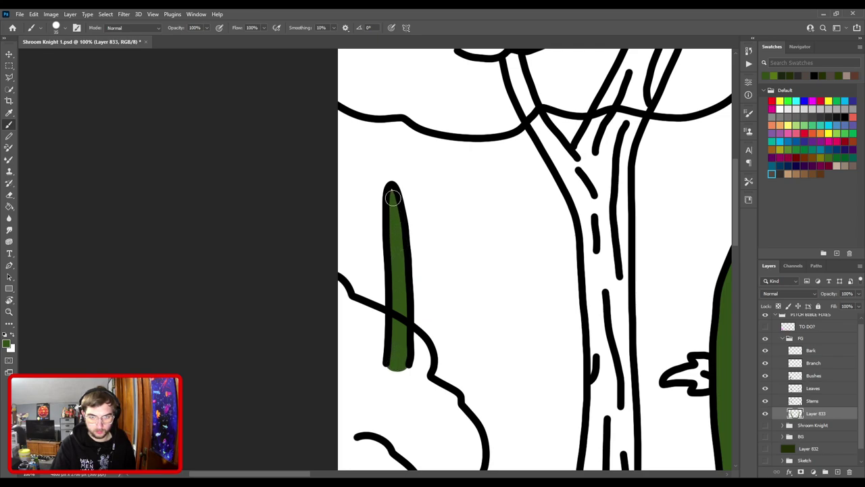
key("ctrl+minus")
key("ctrl+0")
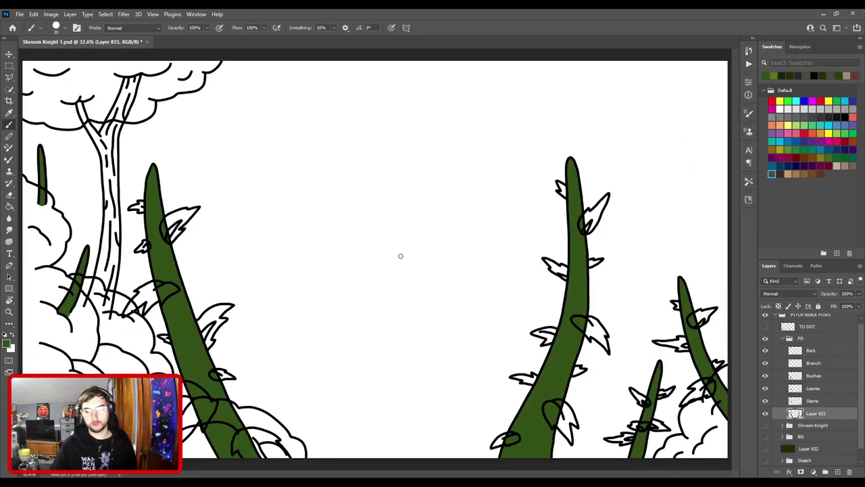
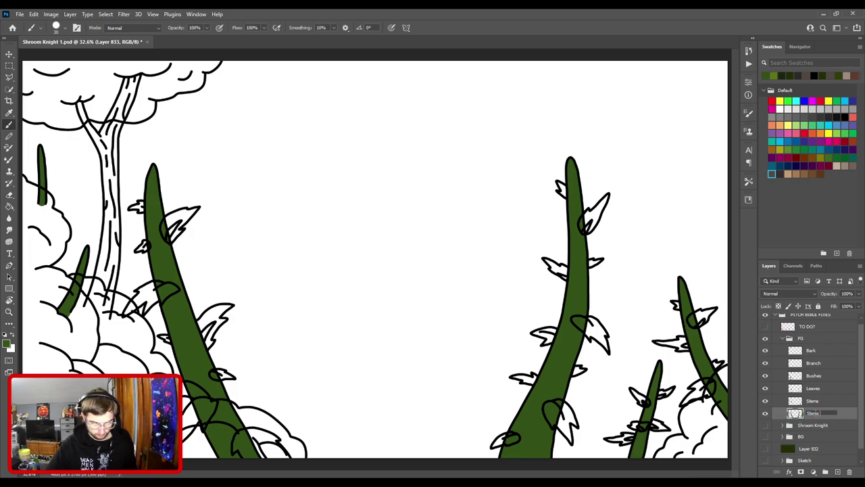
- Rename the stems' fill layer as Stems Color
type("or")
key("Return")
key("i")
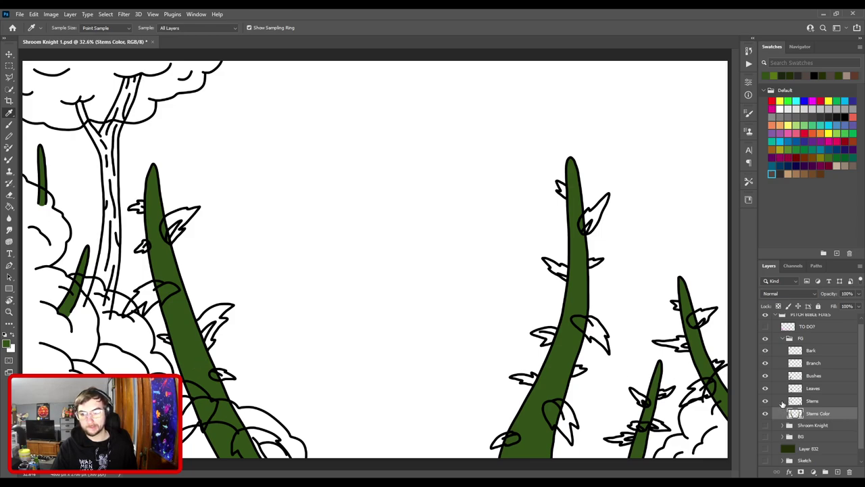
- Add a new layer named Bushes Color directly beneath the Bushes line art layer
left_click(814, 388)
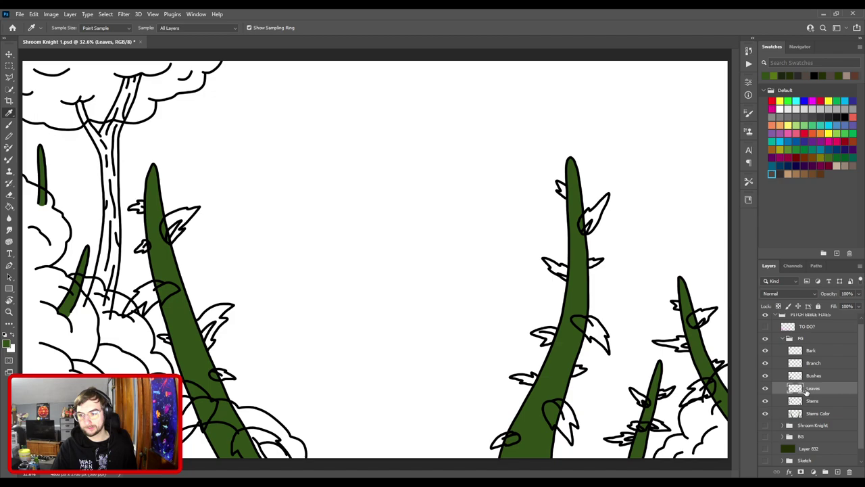
left_click(766, 376)
left_click(766, 376)
left_click(838, 472)
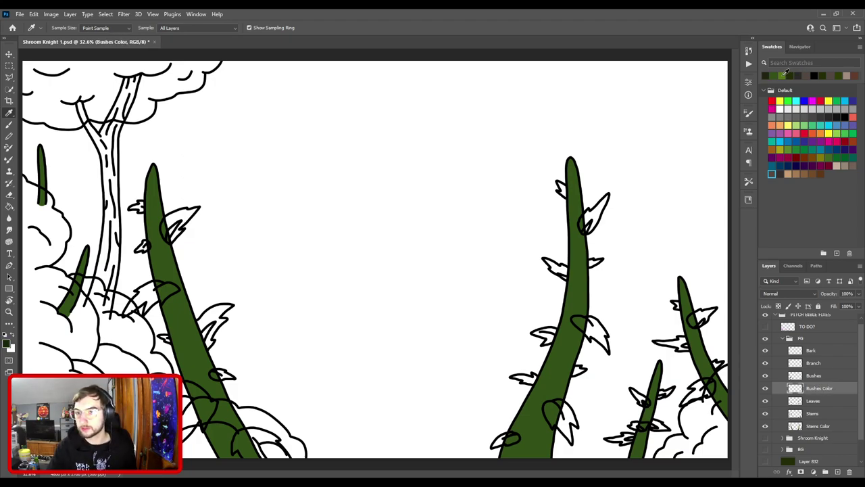
- Block in the body of the left bushes with very dark green using a 1000 px brush
key("b")
key("ctrl+plus")
left_click_drag(290, 344, 615, 241)
key("ctrl+plus")
key("bracketright")
key("bracketright")
key("bracketright")
key("bracketright")
key("bracketright")
key("bracketright")
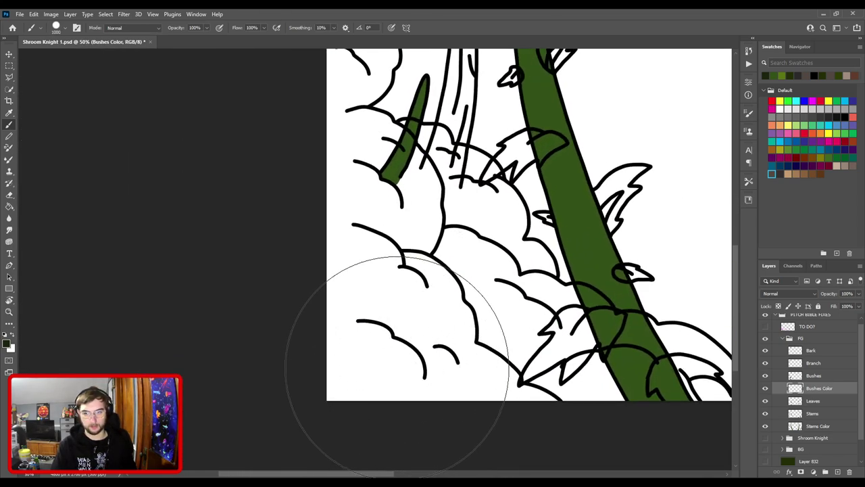
mouse_move(399, 365)
left_mouse_down()
mouse_move(374, 316)
mouse_move(401, 349)
left_mouse_up()
- Extend the dark green up to the top outline of the lower left bush with progressively smaller brushes
key("ctrl+plus")
mouse_move(399, 176)
left_mouse_down()
mouse_move(415, 372)
mouse_move(383, 374)
mouse_move(403, 338)
mouse_move(423, 381)
mouse_move(394, 330)
mouse_move(415, 324)
mouse_move(374, 342)
mouse_move(381, 312)
left_mouse_up()
key("bracketleft")
key("bracketleft")
key("bracketleft")
key("bracketleft")
key("bracketleft")
key("bracketleft")
key("ctrl+plus")
key("ctrl+plus")
key("bracketleft")
key("bracketleft")
key("bracketleft")
key("bracketleft")
key("bracketleft")
key("bracketleft")
key("bracketleft")
key("bracketleft")
key("bracketleft")
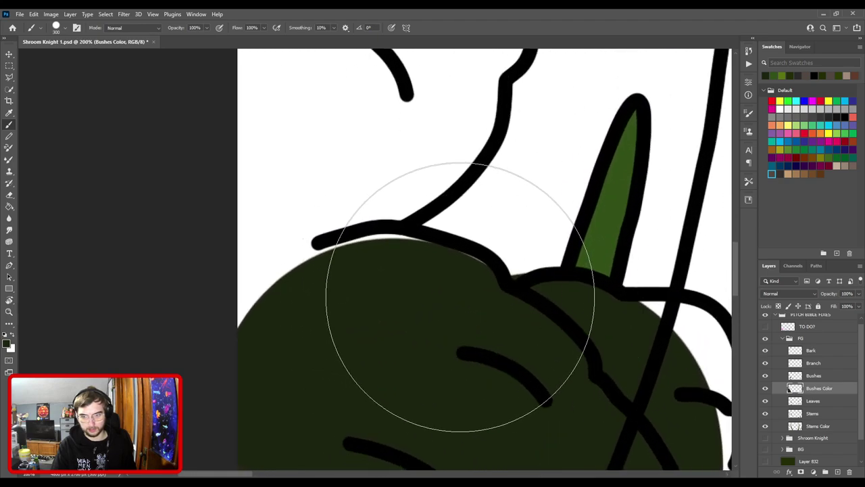
mouse_move(460, 279)
left_mouse_down()
mouse_move(383, 264)
mouse_move(286, 264)
mouse_move(291, 270)
left_mouse_up()
scroll(365, 284, "down", 3)
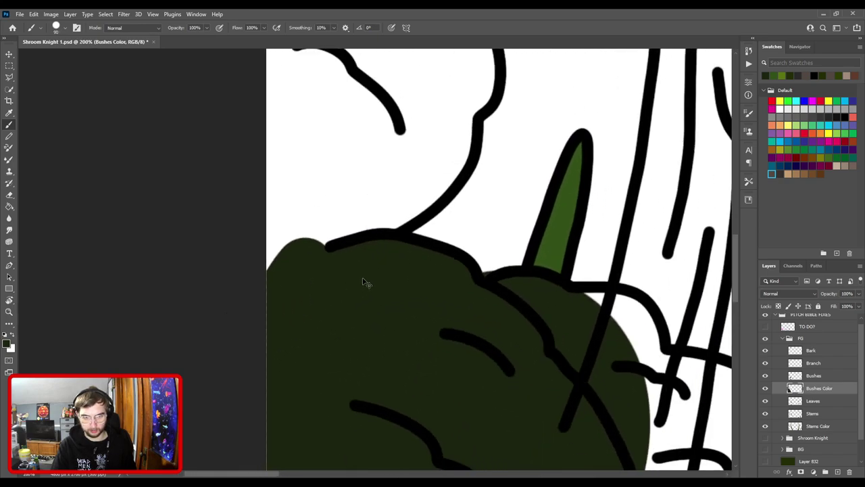
- Fill the upper left bush with dark green out to its right outline using a 100 px brush
mouse_move(363, 340)
left_mouse_down()
mouse_move(387, 398)
mouse_move(384, 321)
mouse_move(401, 318)
mouse_move(411, 294)
mouse_move(380, 257)
mouse_move(373, 214)
mouse_move(350, 212)
mouse_move(374, 253)
mouse_move(454, 280)
mouse_move(508, 328)
mouse_move(357, 212)
left_mouse_up()
key("bracketright")
key("bracketright")
key("bracketright")
key("bracketright")
key("bracketright")
scroll(373, 215, "up", 3)
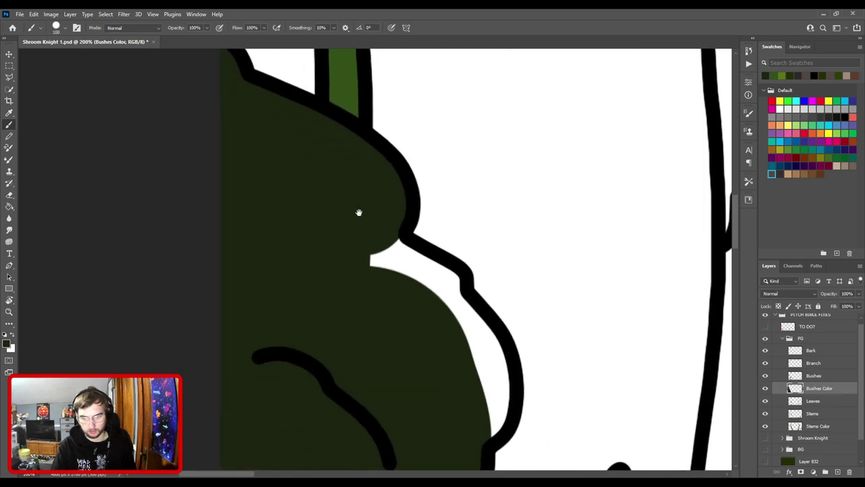
mouse_move(363, 262)
left_mouse_down()
mouse_move(412, 294)
mouse_move(474, 396)
left_mouse_up()
mouse_move(453, 370)
left_mouse_down()
mouse_move(406, 227)
mouse_move(415, 216)
mouse_move(436, 287)
left_mouse_up()
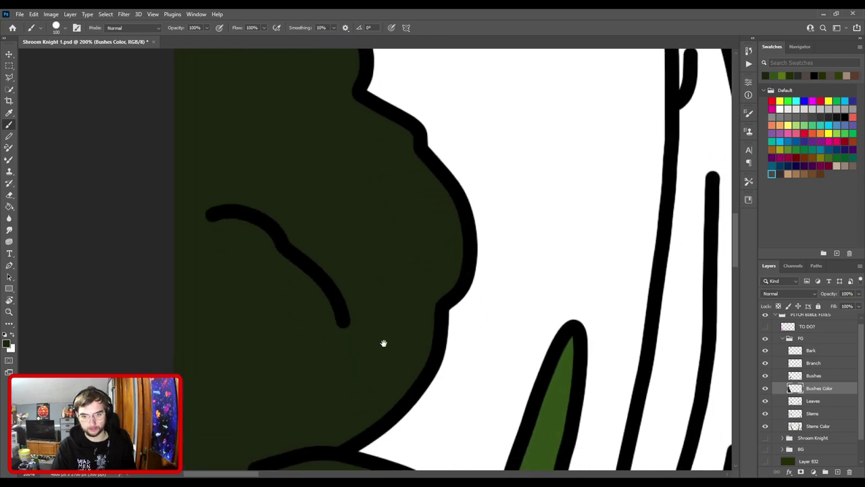
left_click_drag(383, 344, 382, 198)
- Erase the dark green spill outside the bush outline in the notch beside the small stem
key("ctrl+minus")
key("ctrl+plus")
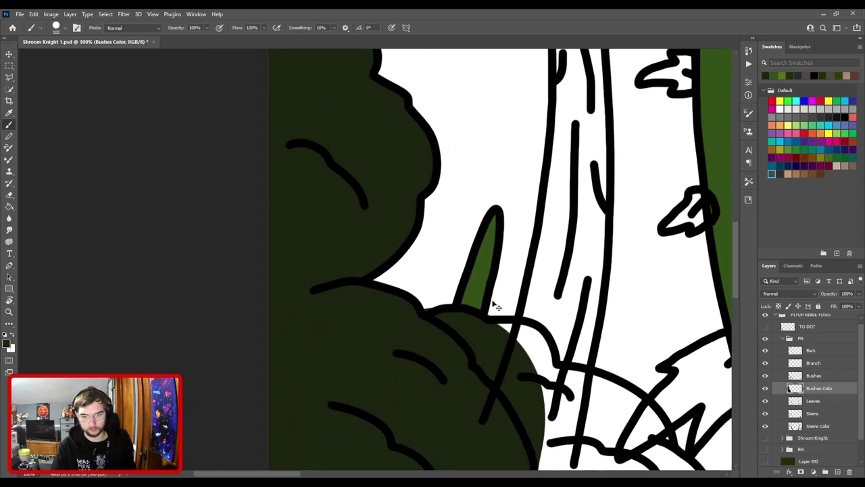
key("e")
key("bracketleft")
key("bracketleft")
key("bracketleft")
key("bracketleft")
key("bracketleft")
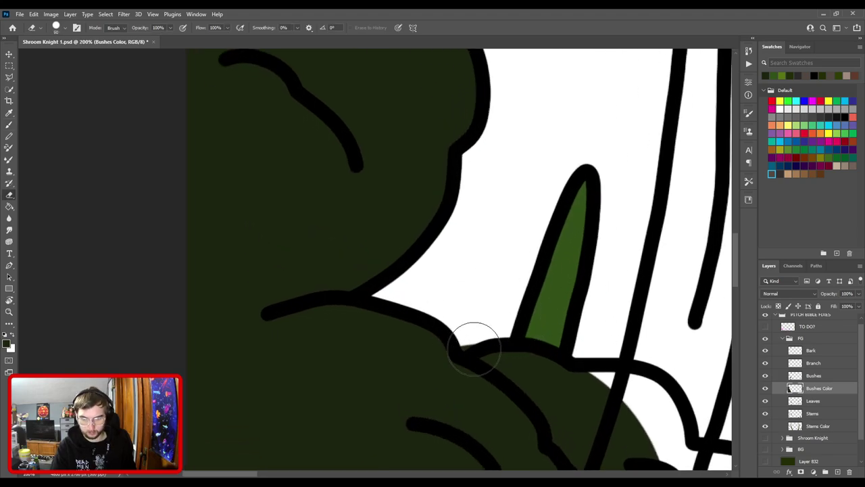
- Paint dark green up to the outline of the bush lobe at the tree's base using a 100 px brush
key("ctrl+minus")
key("ctrl+minus")
left_click_drag(488, 338, 393, 269)
key("ctrl+plus")
key("ctrl+plus")
key("b")
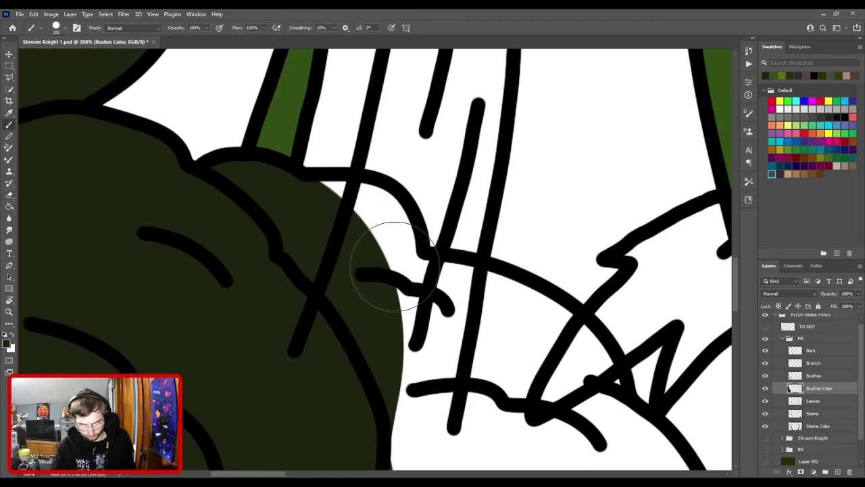
mouse_move(325, 228)
left_mouse_down()
mouse_move(344, 218)
mouse_move(375, 240)
left_mouse_up()
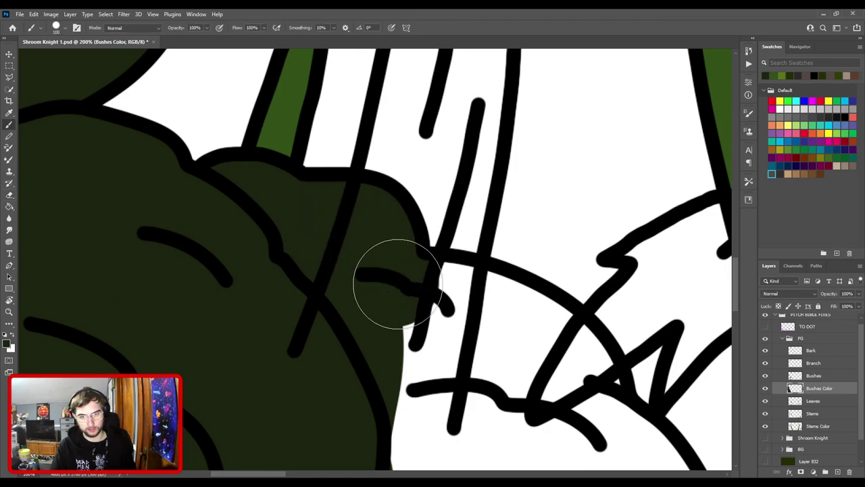
- Continue the dark green band inside the bushes' upper outline from the tree's base down onto the leftmost thorny stem
left_click_drag(460, 312, 362, 238)
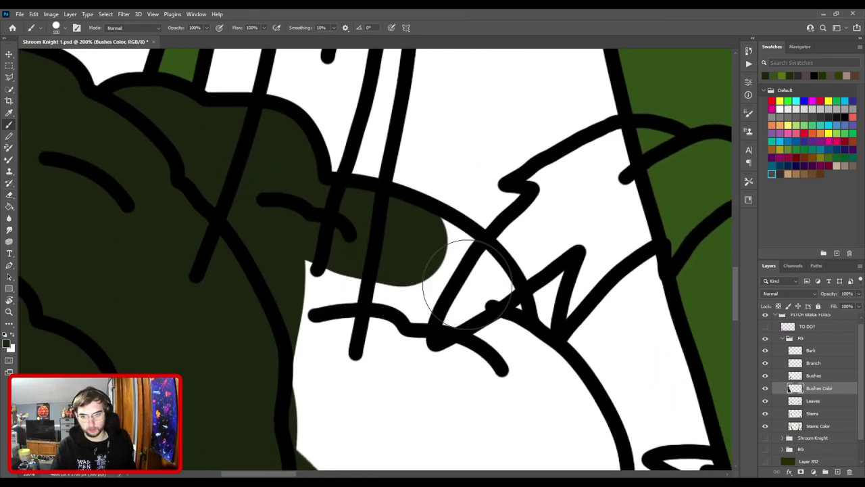
left_click_drag(468, 284, 497, 312)
left_click_drag(463, 324, 390, 254)
mouse_move(403, 252)
left_mouse_down()
mouse_move(440, 284)
mouse_move(464, 327)
mouse_move(429, 203)
mouse_move(448, 270)
mouse_move(439, 291)
left_mouse_up()
mouse_move(435, 324)
left_mouse_down()
mouse_move(355, 206)
mouse_move(402, 246)
mouse_move(433, 251)
mouse_move(467, 280)
mouse_move(488, 341)
mouse_move(322, 218)
mouse_move(383, 309)
mouse_move(366, 298)
mouse_move(464, 313)
mouse_move(407, 228)
mouse_move(426, 250)
mouse_move(440, 309)
left_mouse_up()
key("ctrl+minus")
key("ctrl+minus")
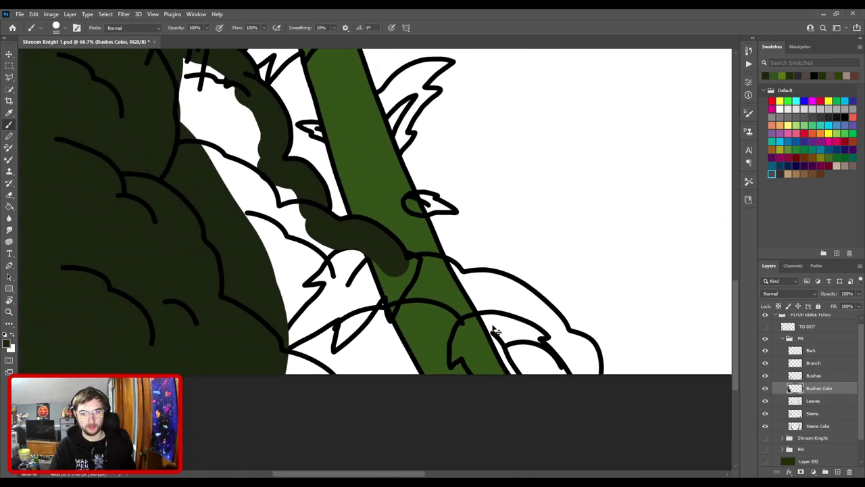
- Carry the dark green along the outline to the left bushes' right end and fill the remaining white interior
key("ctrl+plus")
key("ctrl+plus")
mouse_move(504, 307)
left_mouse_down()
mouse_move(347, 263)
mouse_move(375, 263)
mouse_move(408, 283)
mouse_move(448, 328)
left_mouse_up()
mouse_move(476, 294)
left_mouse_down()
mouse_move(233, 246)
mouse_move(354, 284)
mouse_move(412, 324)
mouse_move(324, 253)
mouse_move(271, 178)
left_mouse_up()
left_click(416, 328, "shift")
left_click(349, 254, "shift")
left_click(369, 285, "shift")
mouse_move(380, 297)
left_mouse_down()
mouse_move(435, 314)
mouse_move(451, 333)
mouse_move(442, 387)
mouse_move(448, 369)
mouse_move(453, 389)
left_mouse_up()
scroll(453, 389, "down", 5)
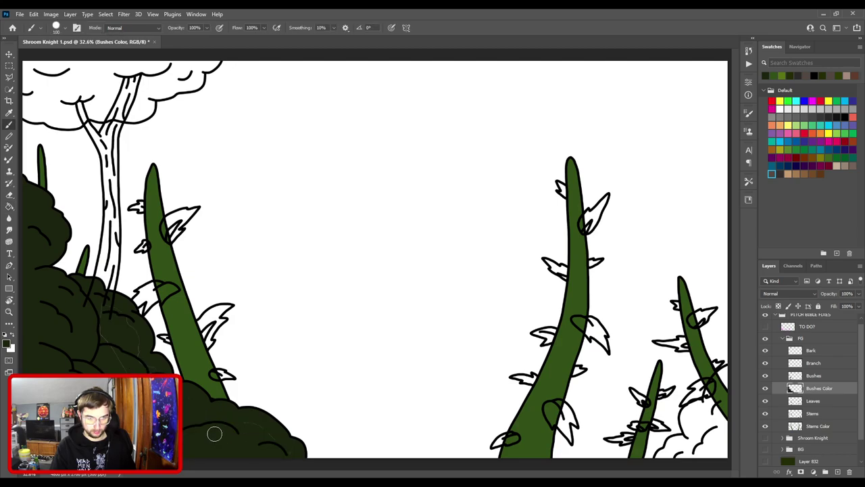
- Paint over the hairline gaps inside the left bushes with a 200 px brush
left_click_drag(255, 419, 406, 255)
scroll(405, 255, "up", 4)
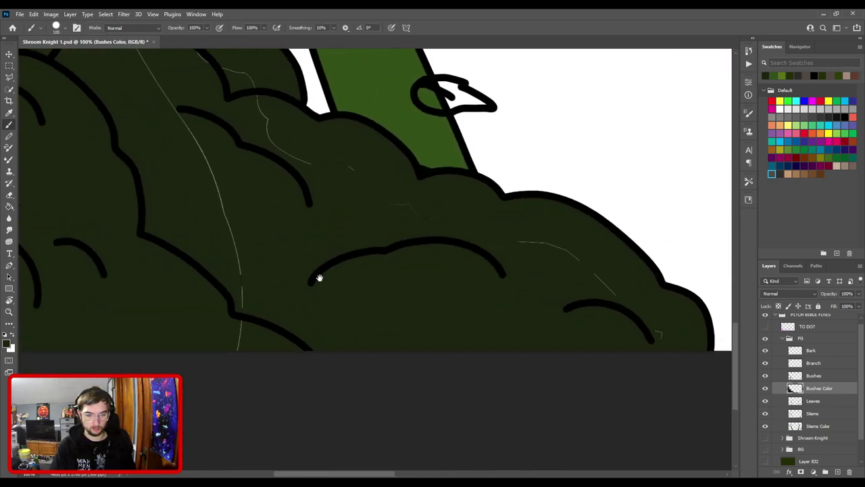
left_click_drag(317, 234, 381, 377)
mouse_move(290, 168)
left_mouse_down()
mouse_move(358, 213)
mouse_move(388, 290)
mouse_move(443, 376)
mouse_move(264, 167)
left_mouse_up()
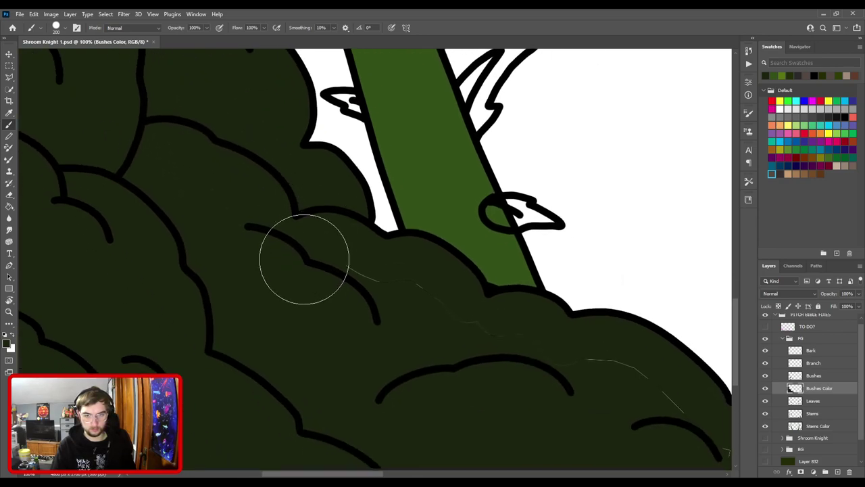
left_click_drag(409, 303, 236, 243)
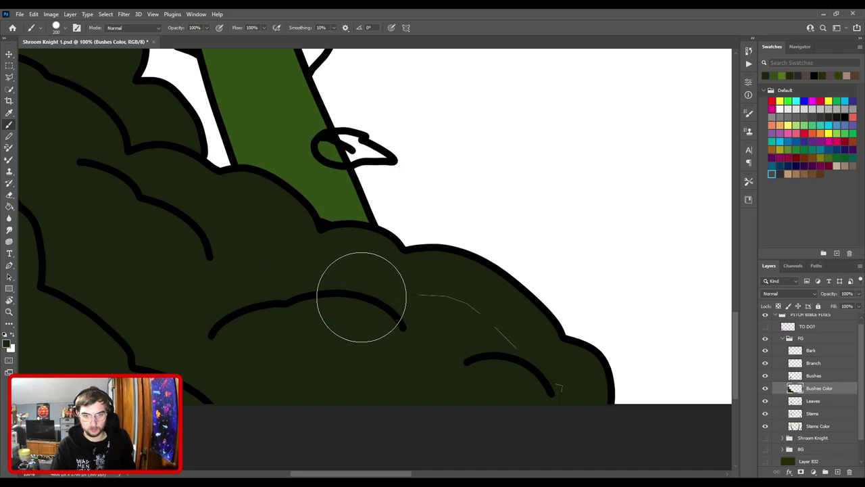
mouse_move(361, 293)
left_mouse_down()
mouse_move(460, 325)
mouse_move(528, 383)
mouse_move(286, 197)
mouse_move(275, 175)
left_mouse_up()
key("ctrl+minus")
key("ctrl+minus")
key("ctrl+minus")
- Paint a dark green band inside the outline of the canvas's lower right bushes using a 125 px brush
key("ctrl+plus")
key("ctrl+plus")
key("ctrl+plus")
mouse_move(553, 270)
left_mouse_down()
mouse_move(236, 290)
mouse_move(209, 279)
left_mouse_up()
key("bracketleft")
key("bracketleft")
key("bracketleft")
mouse_move(417, 350)
left_mouse_down()
mouse_move(408, 336)
mouse_move(459, 294)
mouse_move(473, 257)
mouse_move(537, 249)
mouse_move(509, 327)
left_mouse_up()
left_click_drag(557, 230, 460, 380)
mouse_move(503, 346)
left_mouse_down()
mouse_move(474, 283)
mouse_move(478, 234)
mouse_move(525, 195)
mouse_move(571, 186)
left_mouse_up()
mouse_move(552, 221)
left_mouse_down()
mouse_move(522, 241)
mouse_move(397, 393)
left_mouse_up()
mouse_move(444, 361)
left_mouse_down()
mouse_move(464, 319)
mouse_move(473, 261)
mouse_move(541, 181)
mouse_move(571, 159)
left_mouse_up()
key("ctrl+minus")
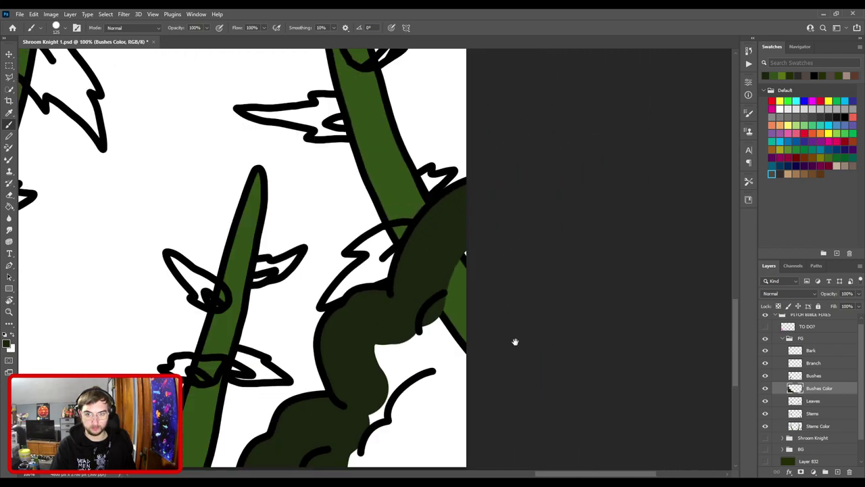
- Fill the rest of the lower right bushes with dark green using a 175 px brush and save the document
mouse_move(491, 294)
left_mouse_down()
mouse_move(484, 243)
mouse_move(537, 129)
left_mouse_up()
key("bracketright")
mouse_move(531, 96)
left_mouse_down()
mouse_move(488, 161)
mouse_move(434, 189)
mouse_move(439, 226)
mouse_move(417, 275)
mouse_move(453, 329)
mouse_move(484, 201)
mouse_move(507, 282)
left_mouse_up()
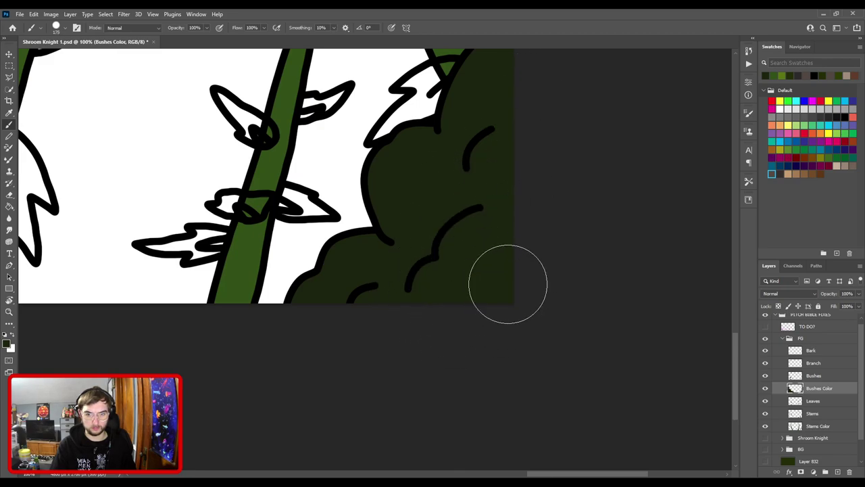
key("ctrl+0")
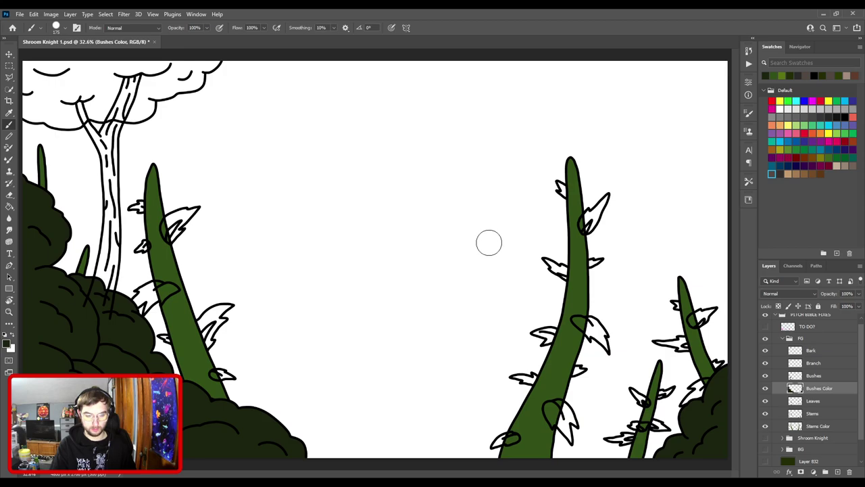
key("ctrl+s")
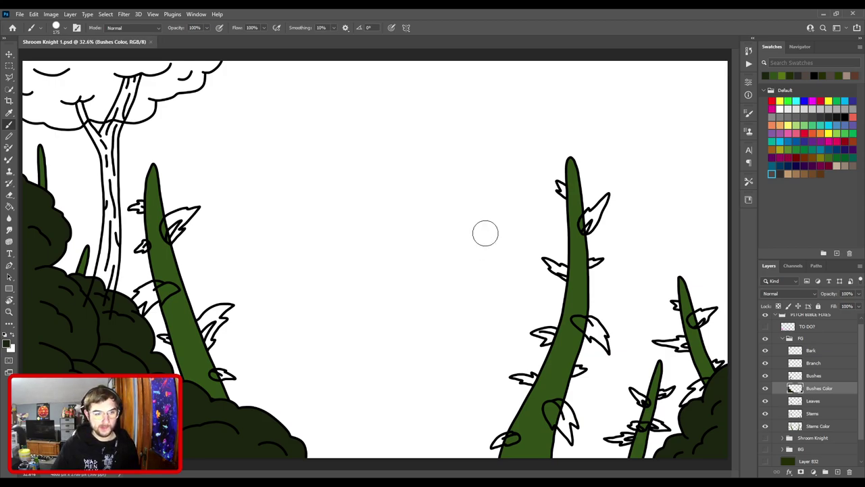
- Move the Bark and Branch layers beneath the Bushes Color layer and select only the Bark layer
left_click(821, 363)
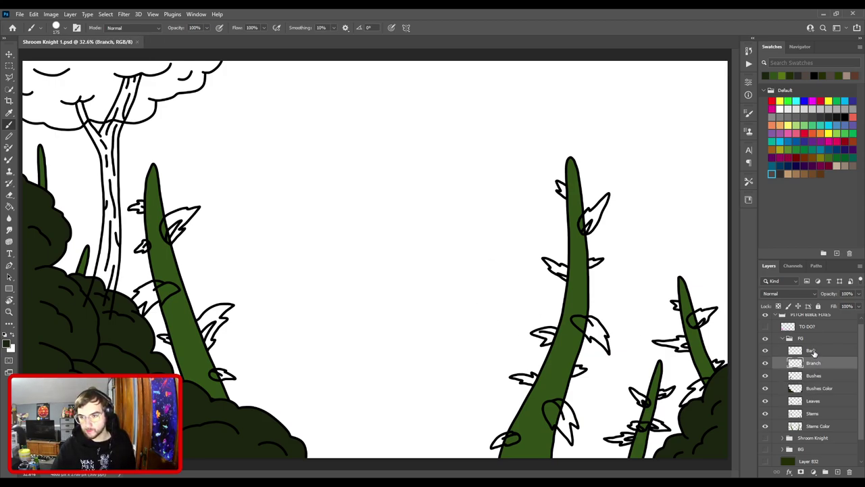
left_click(812, 352, "shift")
left_click_drag(818, 365, 825, 400)
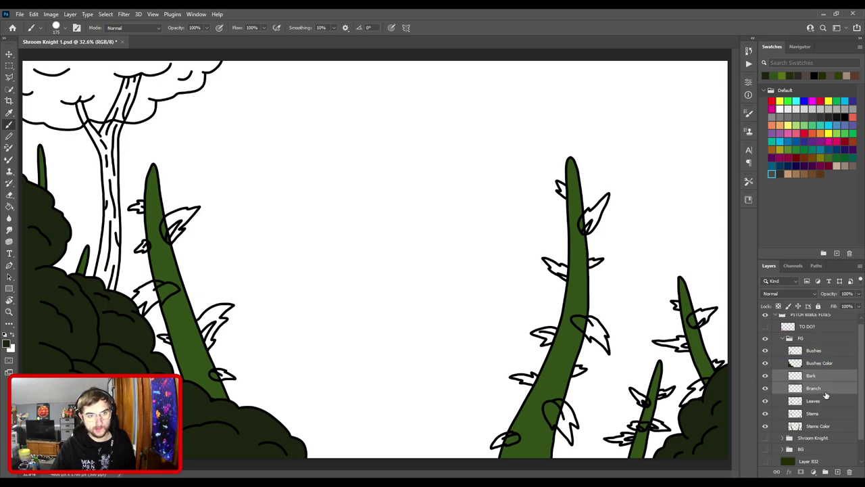
left_click(825, 381)
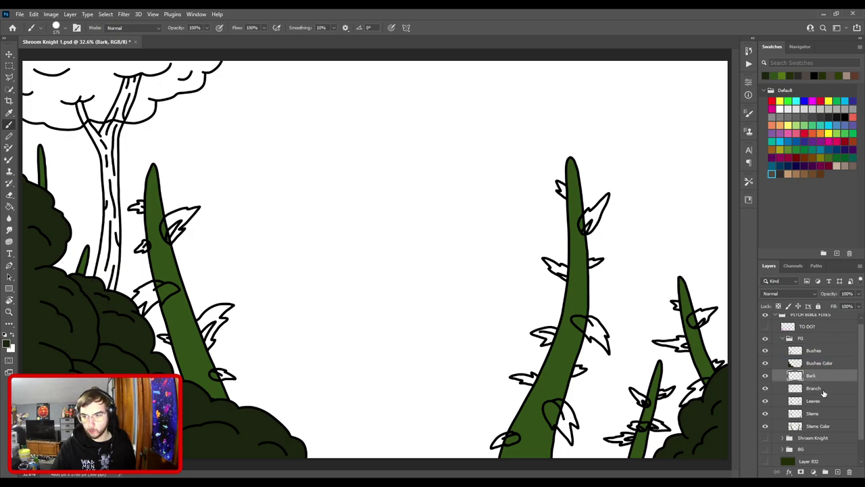
- Cut the tree canopy's line art from the Bushes layer onto a layer named Tree Leaves, placed directly beneath the Branch layer
left_click(766, 402)
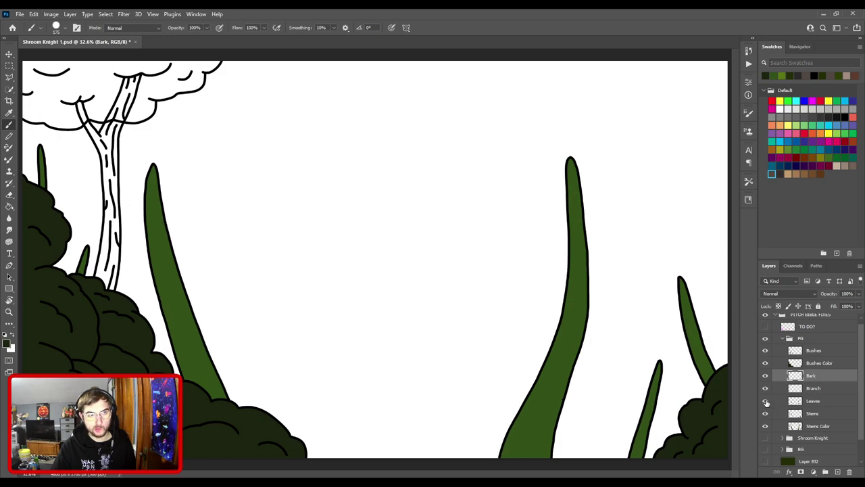
left_click(766, 401)
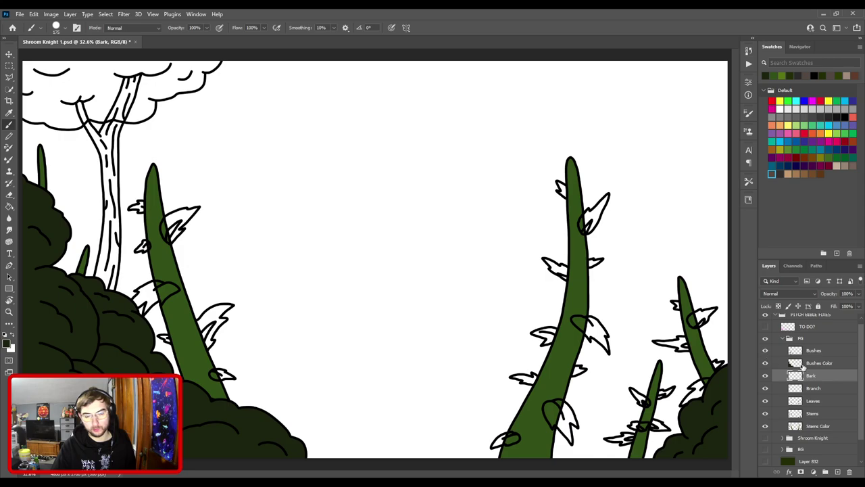
left_click(766, 351)
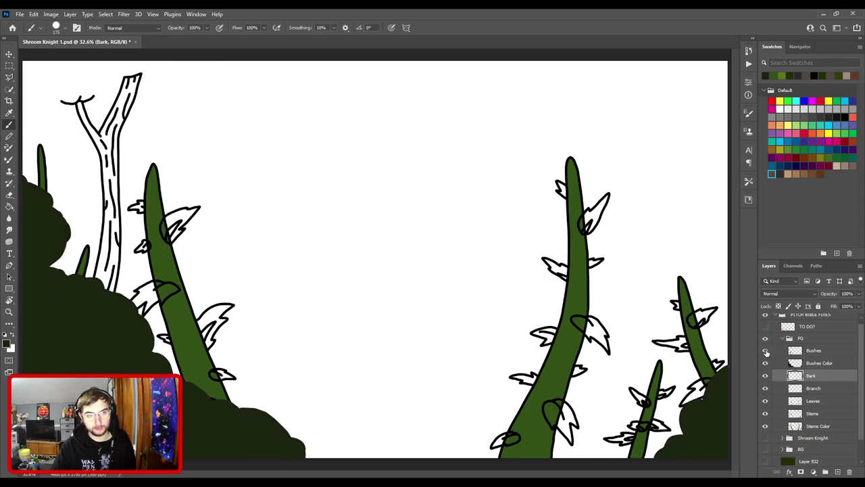
left_click(766, 351)
left_click(815, 351)
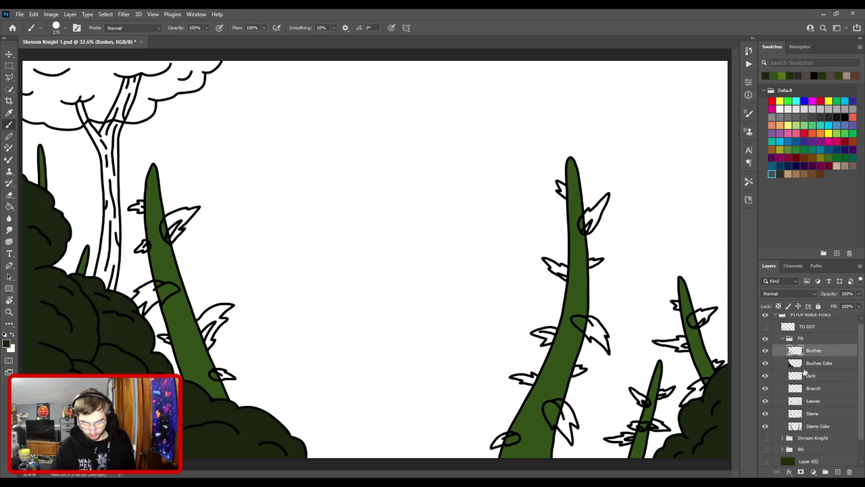
key("l")
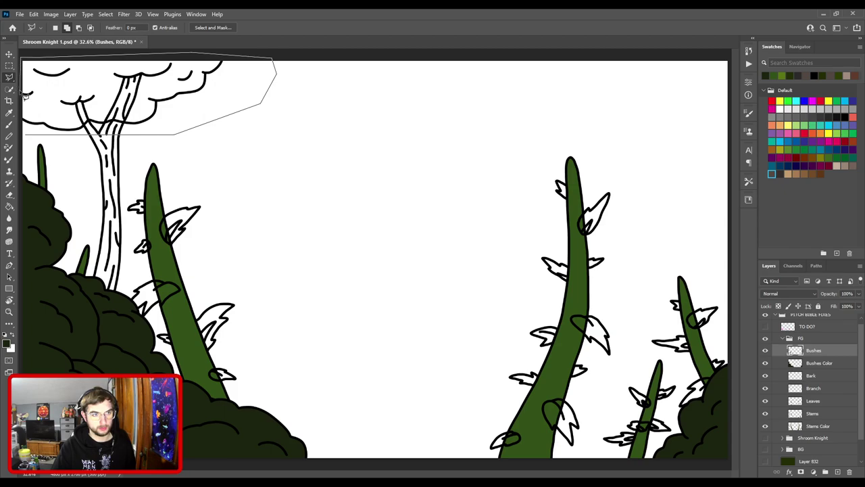
left_click(30, 140)
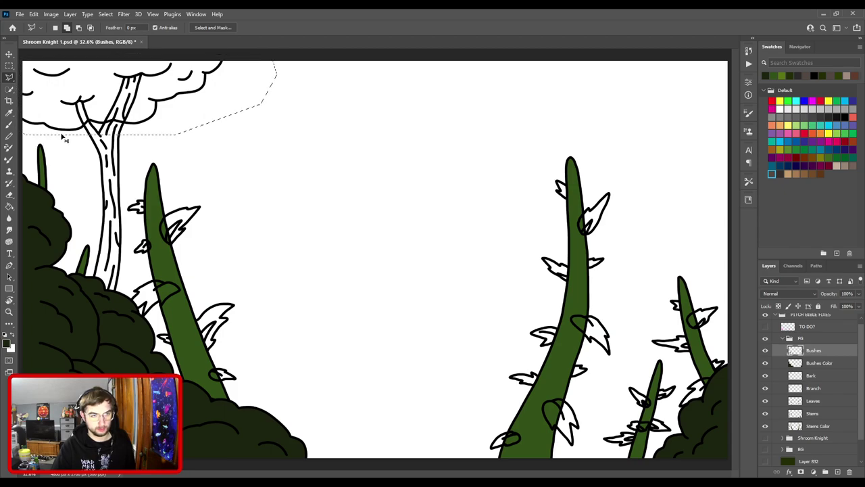
key("ctrl+shift+j")
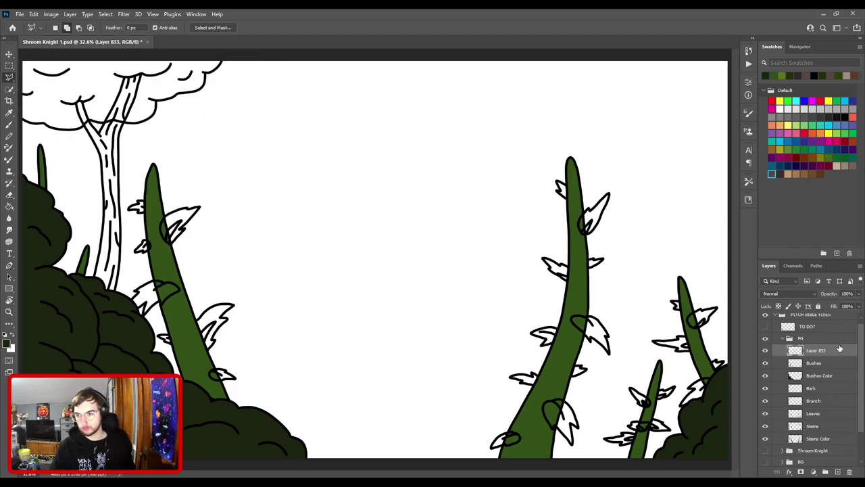
left_click_drag(841, 401, 831, 412)
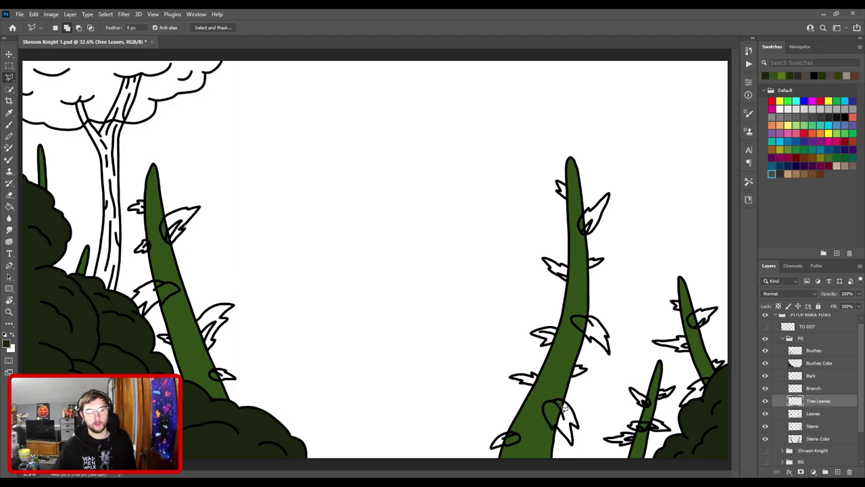
- Sample the dark green of the left bushes and add a layer named Colors between the Tree Leaves and Leaves layers
key("i")
left_click(117, 338)
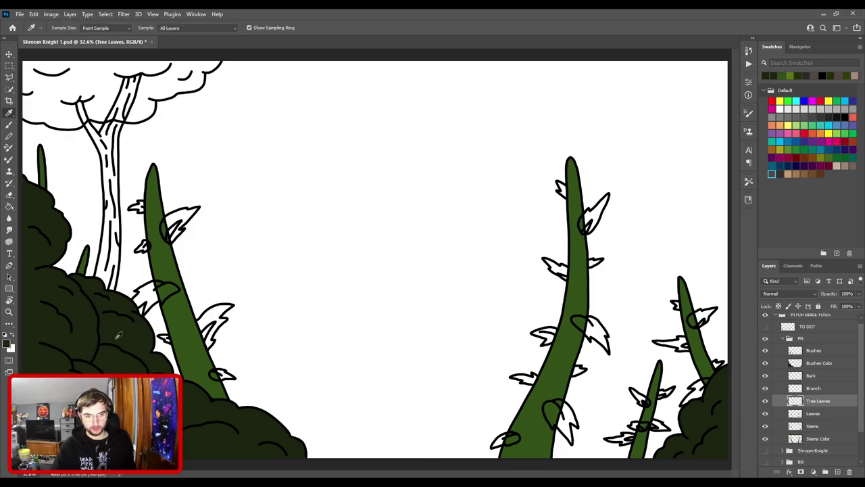
left_click(816, 415)
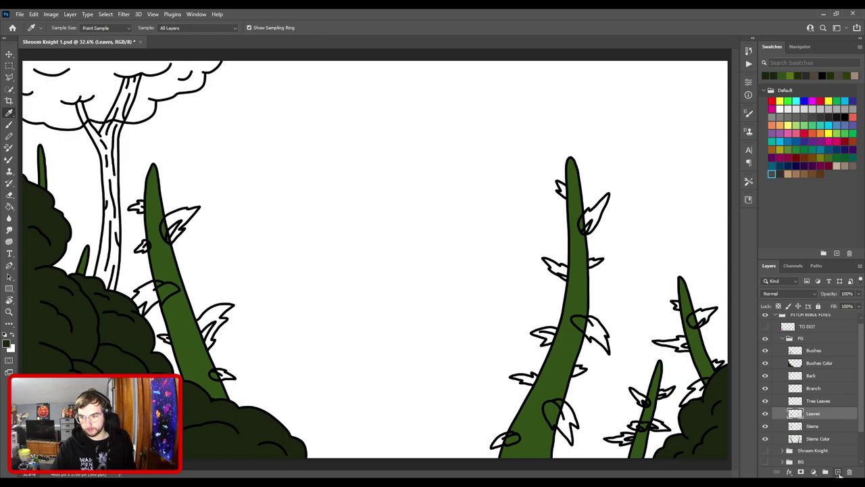
left_click(837, 472)
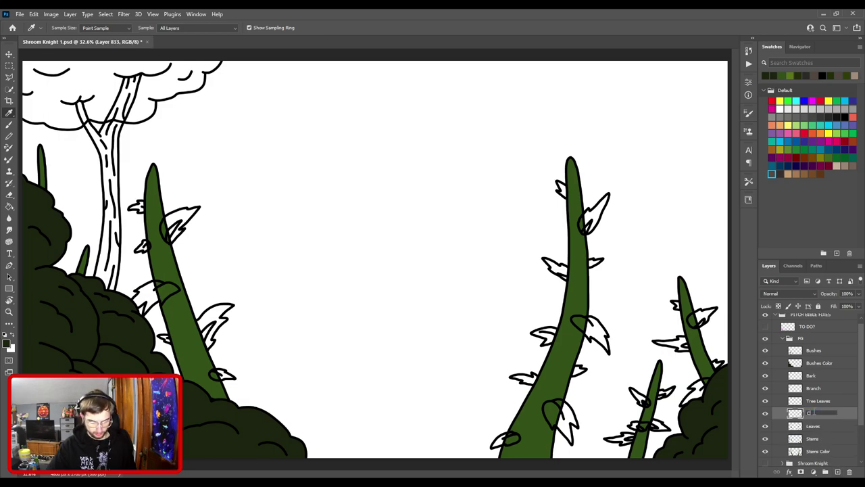
- Paint dark green along the inside of the tree canopy's outline on the Colors layer
key("b")
left_click(286, 285, "ctrl")
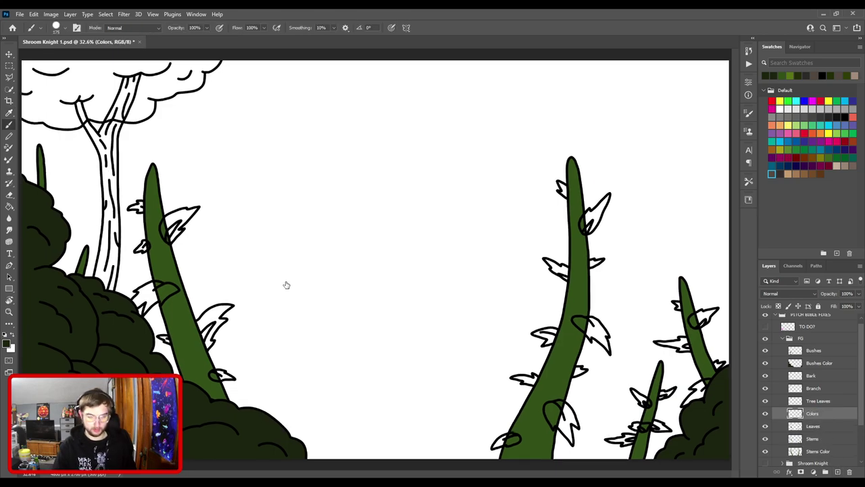
left_click_drag(286, 286, 448, 392)
left_click(405, 336, "ctrl")
key("ctrl+plus")
key("ctrl+plus")
left_click_drag(346, 340, 384, 234)
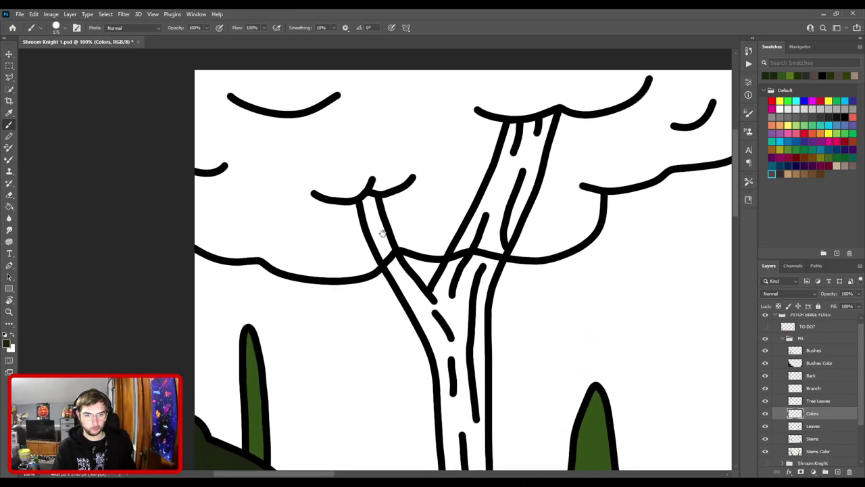
key("]")
key("]")
key("[")
key("[")
mouse_move(222, 205)
left_mouse_down()
mouse_move(232, 219)
mouse_move(259, 217)
mouse_move(330, 240)
mouse_move(352, 239)
mouse_move(401, 187)
mouse_move(406, 210)
mouse_move(440, 177)
mouse_move(429, 207)
mouse_move(470, 206)
left_mouse_up()
mouse_move(521, 197)
left_mouse_down()
mouse_move(362, 266)
mouse_move(393, 270)
mouse_move(431, 256)
mouse_move(436, 223)
left_mouse_up()
key("[")
mouse_move(481, 193)
left_mouse_down()
mouse_move(345, 280)
mouse_move(344, 293)
mouse_move(447, 267)
mouse_move(471, 184)
mouse_move(482, 211)
mouse_move(512, 188)
left_mouse_up()
- Fill the rest of the tree canopy with dark green using a 400 px brush
key("ctrl+minus")
mouse_move(347, 274)
left_mouse_down()
mouse_move(526, 309)
mouse_move(543, 303)
left_mouse_up()
key("bracketright")
key("bracketright")
key("bracketright")
key("bracketright")
key("bracketright")
key("bracketright")
mouse_move(598, 231)
left_mouse_down()
mouse_move(492, 294)
mouse_move(370, 302)
mouse_move(313, 294)
mouse_move(316, 220)
left_mouse_up()
scroll(392, 256, "down", 2)
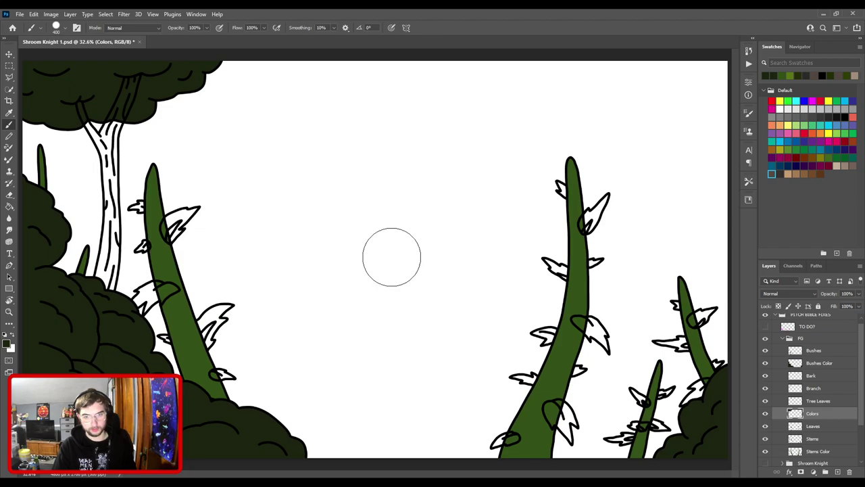
- Add a new layer directly above the Tree Leaves layer
left_click(820, 401)
left_click(837, 471)
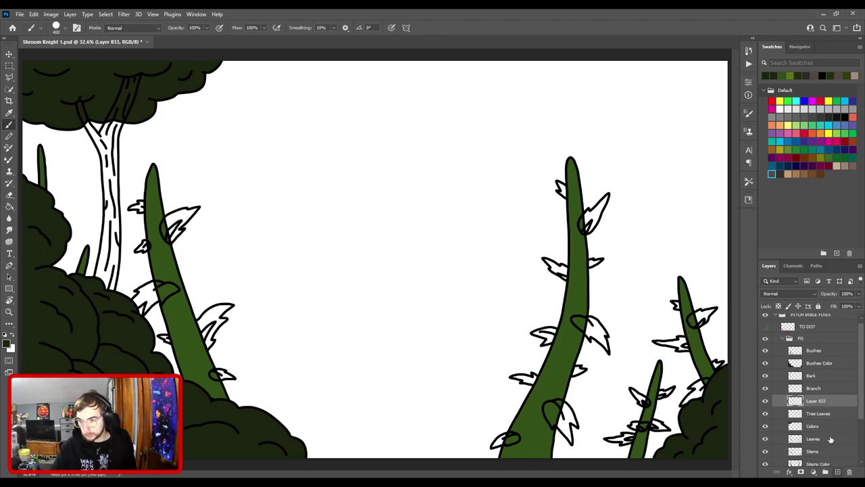
- Reveal the BG group temporarily to sample the tall background tree's dark brown trunk as the foreground colour
scroll(811, 377, "up", 1)
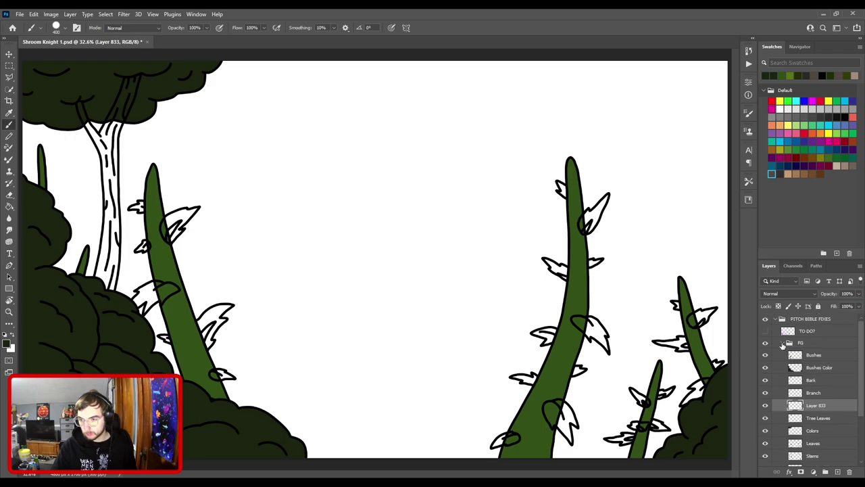
left_click(782, 345)
left_click(765, 366)
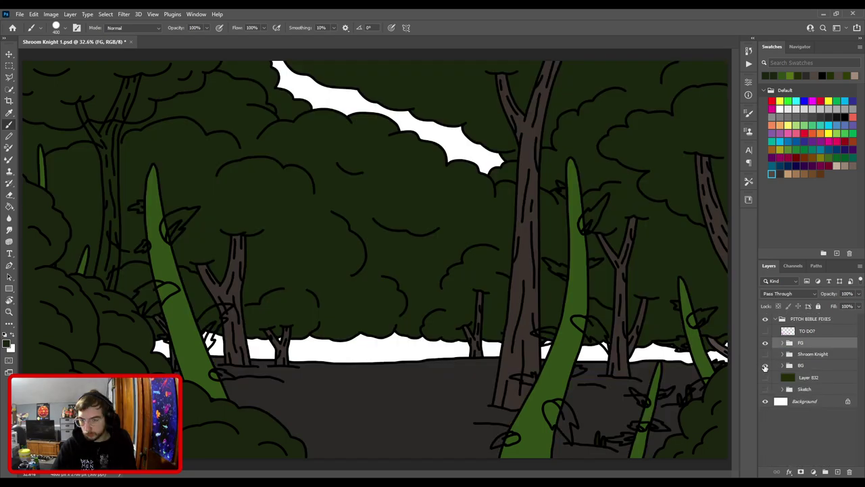
key("i")
left_click(529, 263)
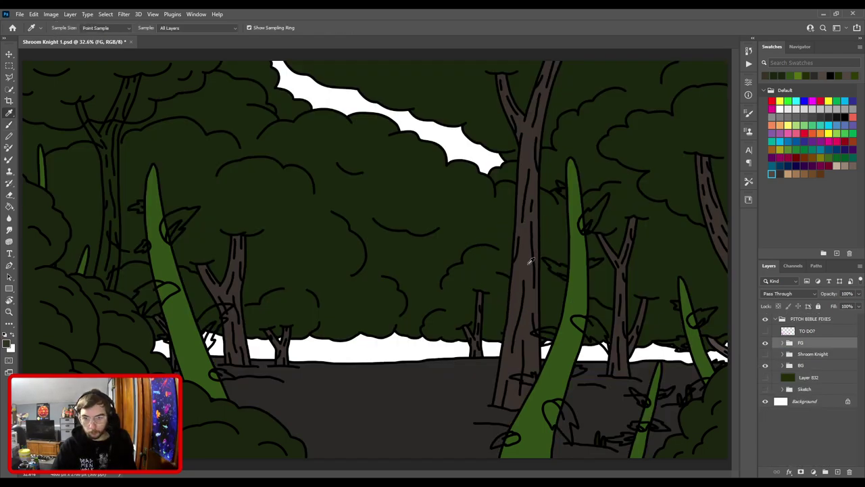
key("ctrl+z")
- Rename Layer 833 in the FG group as Color and turn on the rulers
key("ctrl+plus")
left_click_drag(228, 237, 589, 299)
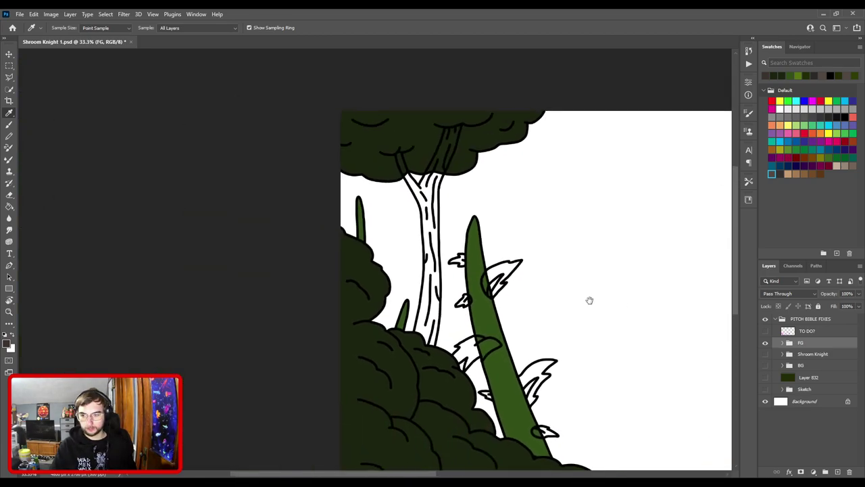
key("ctrl+plus")
key("ctrl+plus")
left_click(782, 343)
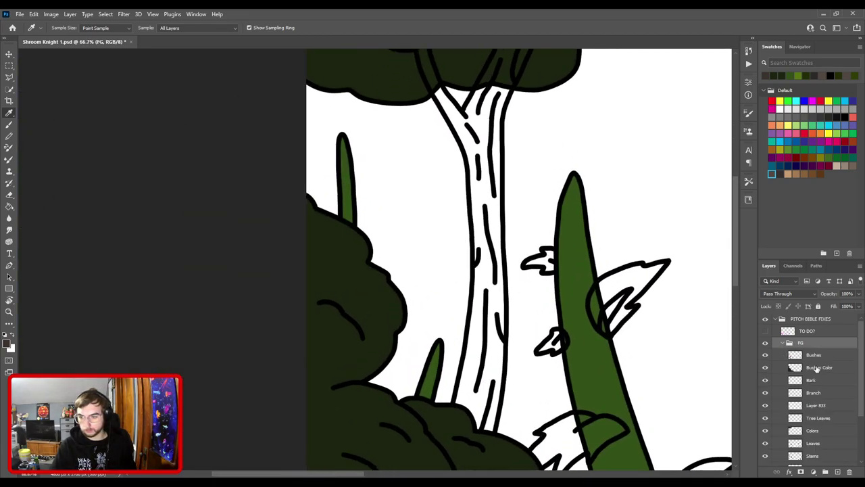
double_click(816, 405)
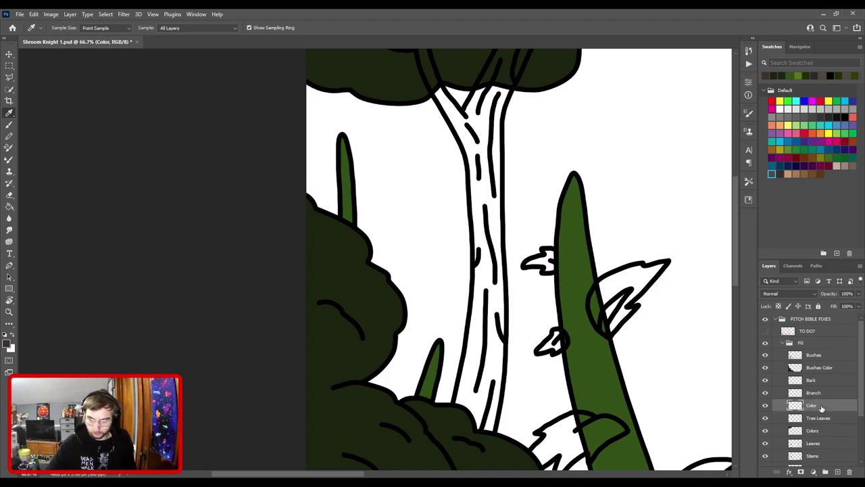
key("ctrl+r")
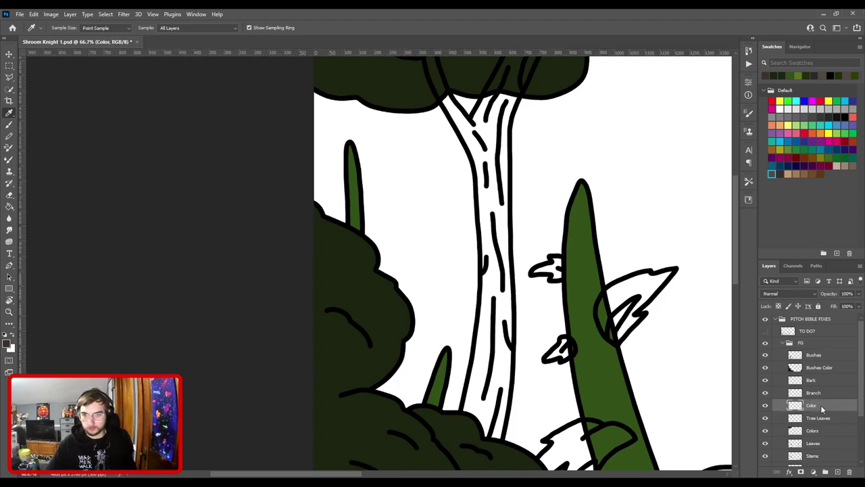
- Paint the left side of the foreground tree's trunk dark brown from the bushes up to just below the fork, using a smaller brush
key("b")
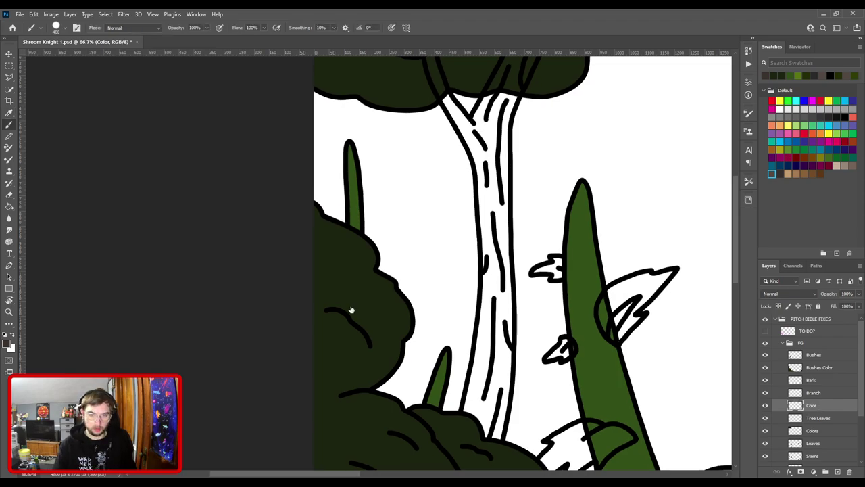
key("ctrl+plus")
left_click_drag(440, 283, 348, 92)
key("bracketleft")
key("bracketleft")
key("bracketleft")
key("bracketleft")
key("bracketleft")
key("bracketleft")
key("bracketleft")
key("bracketleft")
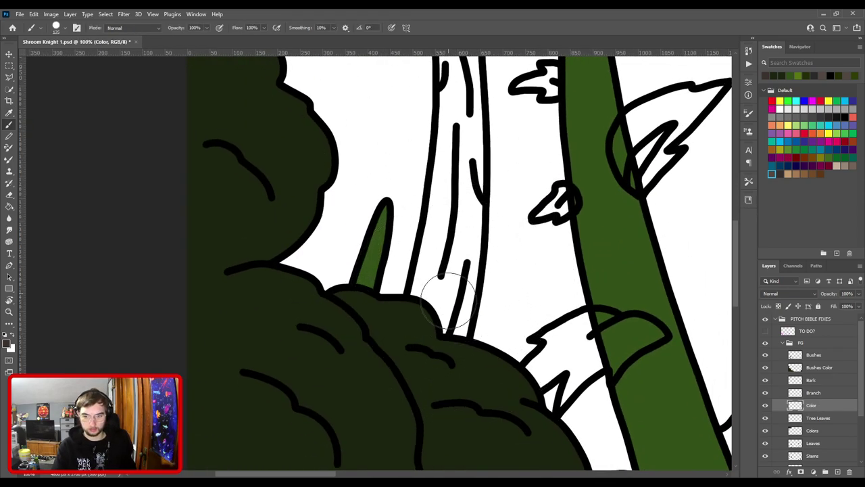
left_click_drag(426, 300, 426, 284)
mouse_move(440, 241)
left_mouse_down()
mouse_move(434, 319)
mouse_move(433, 308)
left_mouse_up()
mouse_move(437, 265)
left_mouse_down()
mouse_move(444, 159)
mouse_move(455, 138)
mouse_move(416, 223)
mouse_move(408, 159)
left_mouse_up()
left_click_drag(412, 193, 463, 330)
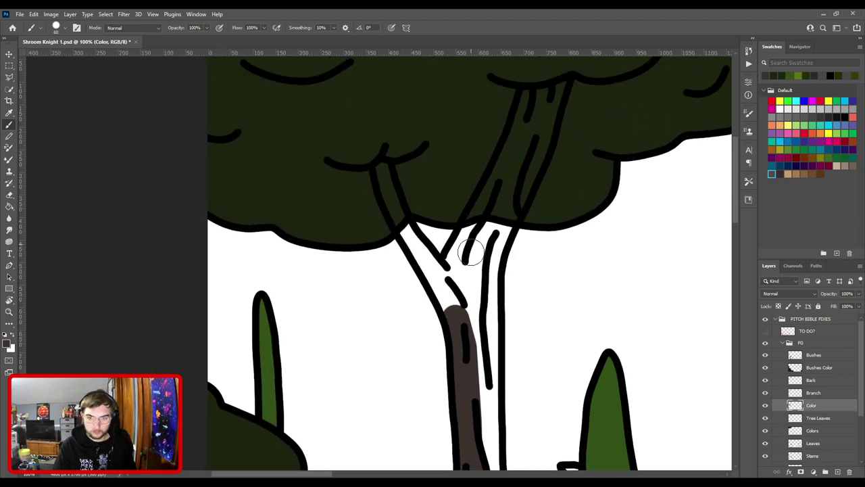
- Paint the foreground tree's thin left branch and the left half of its right branch dark brown
left_click(459, 256)
mouse_move(493, 191)
left_mouse_down()
mouse_move(518, 161)
mouse_move(534, 111)
left_mouse_up()
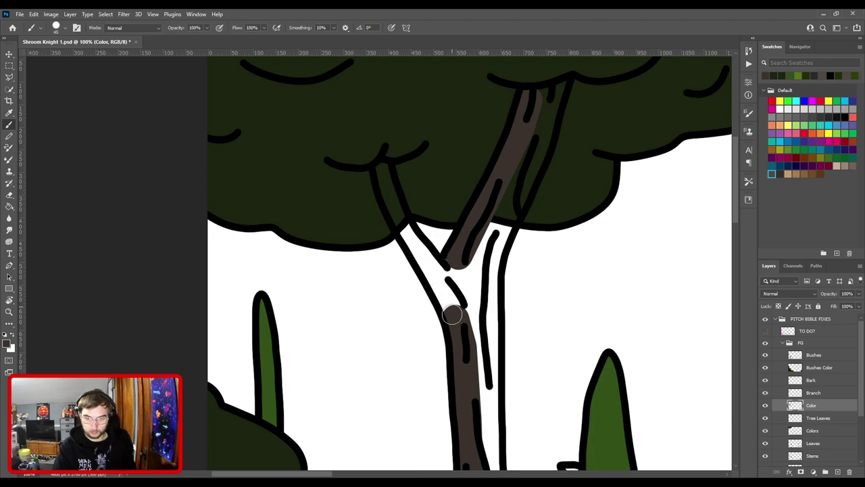
left_click_drag(437, 285, 410, 237)
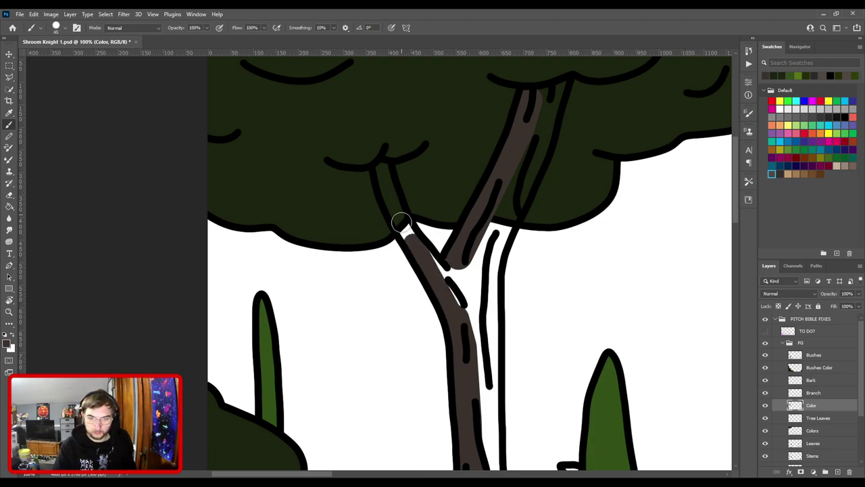
left_click_drag(389, 195, 384, 173)
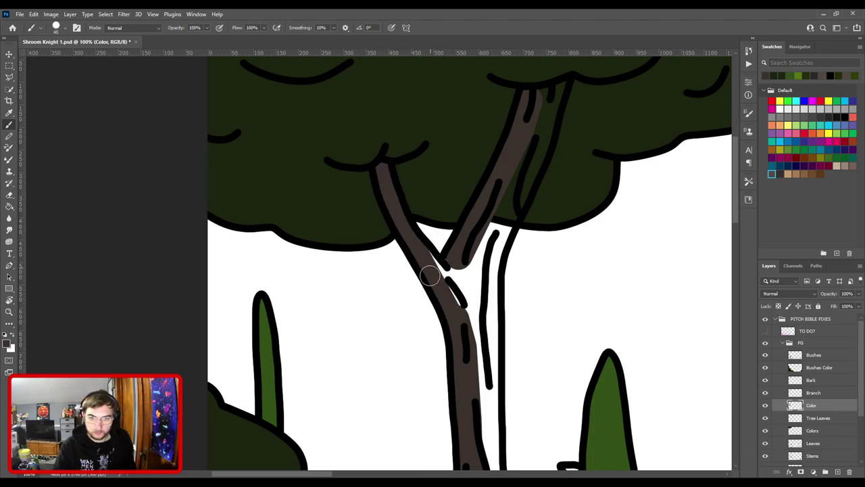
- Paint the right half of the tree's right branch and the right side of the trunk dark brown
key("space")
left_click_drag(464, 280, 335, 375)
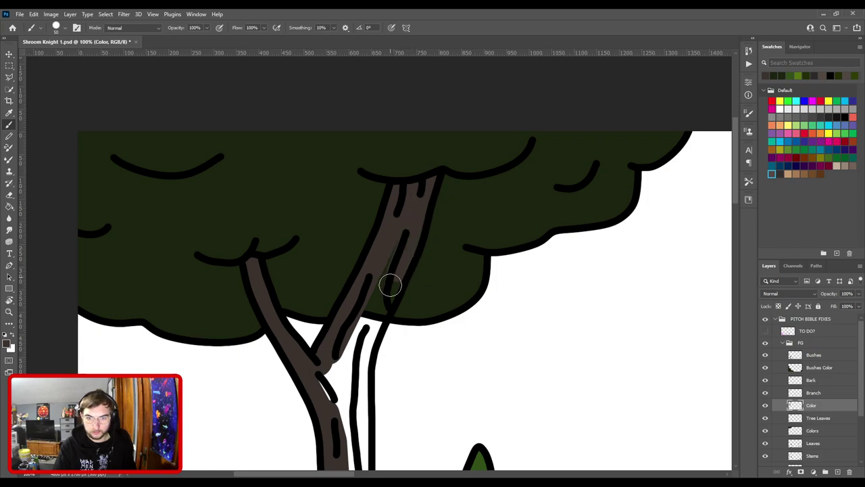
mouse_move(374, 319)
left_mouse_down()
mouse_move(363, 368)
mouse_move(404, 228)
left_mouse_up()
left_click_drag(401, 264, 402, 314)
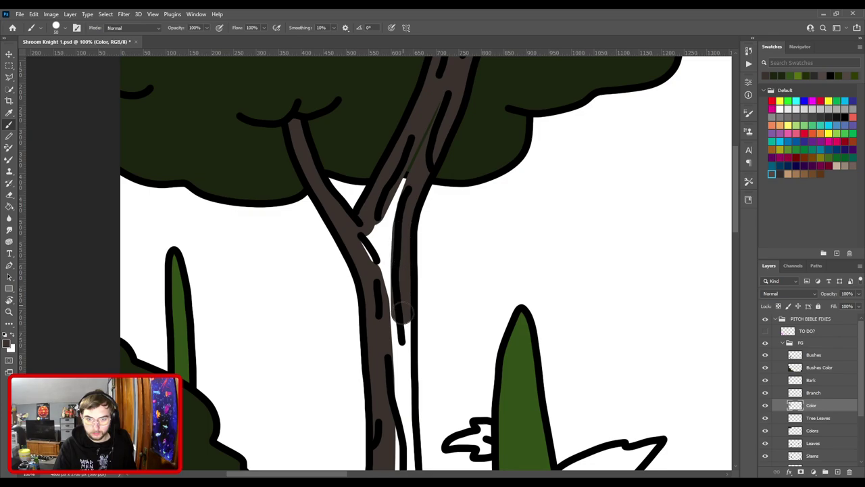
mouse_move(400, 368)
left_mouse_down()
mouse_move(404, 194)
mouse_move(412, 326)
mouse_move(423, 190)
left_mouse_up()
left_click_drag(427, 154, 428, 215)
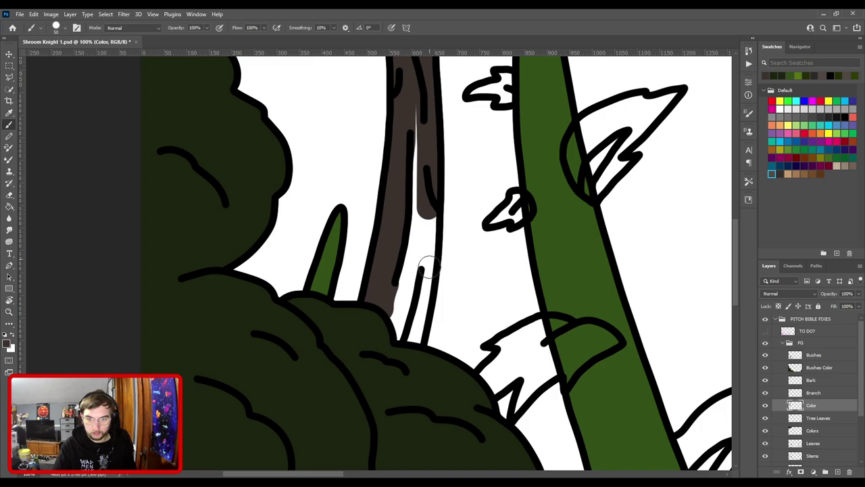
- Fill the trunk's lower right part and the remaining gaps around the fork and right branch with dark brown
mouse_move(421, 269)
left_mouse_down()
mouse_move(407, 357)
mouse_move(407, 323)
mouse_move(395, 344)
mouse_move(414, 183)
left_mouse_up()
left_click_drag(411, 237, 405, 414)
left_click_drag(411, 298, 410, 256)
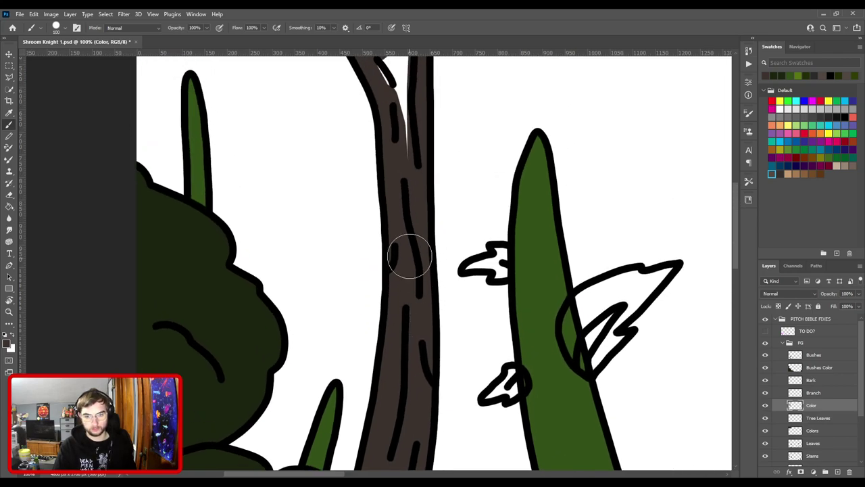
mouse_move(405, 159)
left_mouse_down()
mouse_move(414, 367)
mouse_move(405, 274)
left_mouse_up()
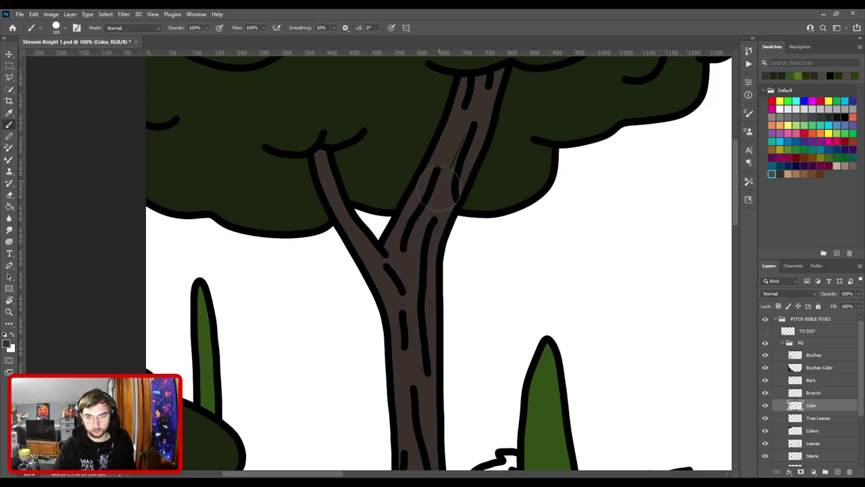
left_click_drag(468, 125, 473, 187)
- Touch up the black outline where the two branches meet at the fork, using a size 15 black brush on the Branch layer
scroll(474, 254, "up", 4)
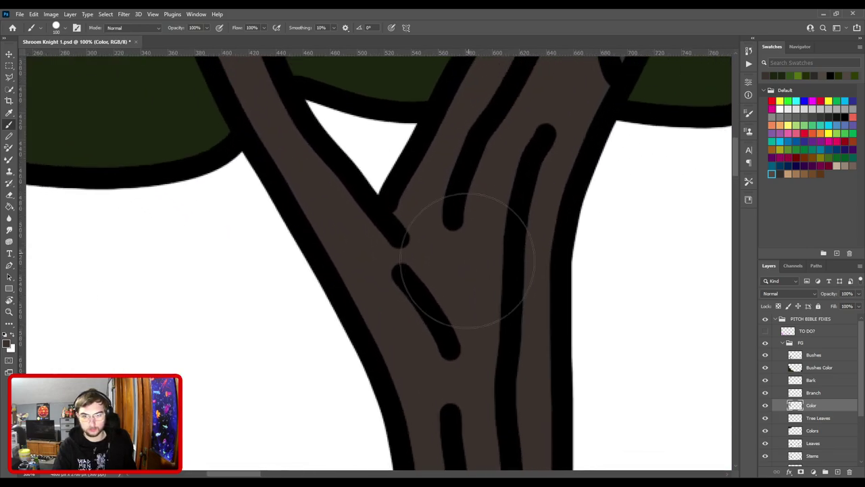
scroll(435, 294, "down", 1)
key("v")
left_click(426, 274)
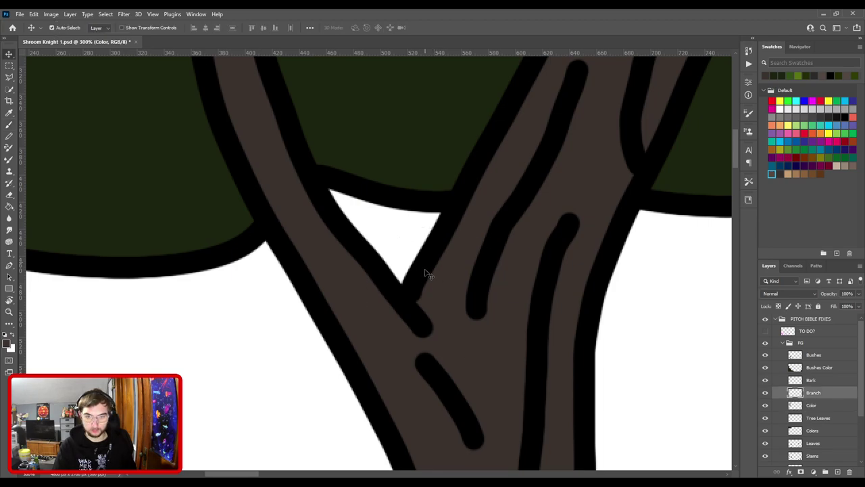
key("b")
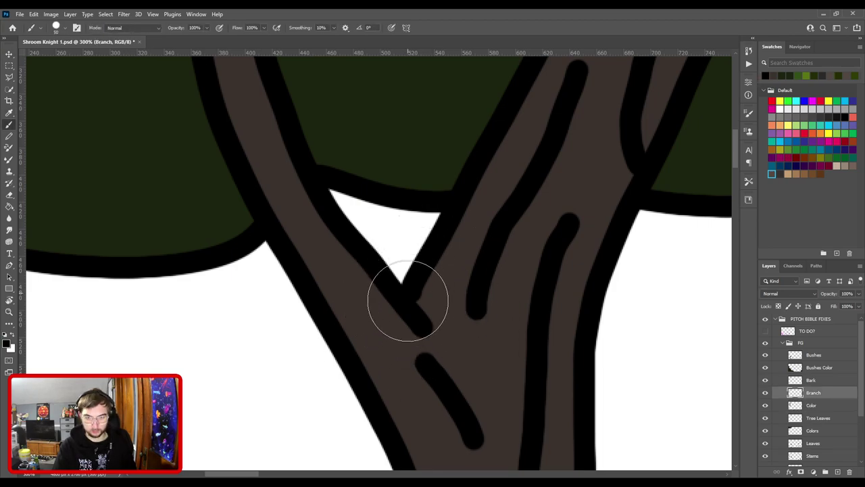
key("bracketleft")
key("bracketleft")
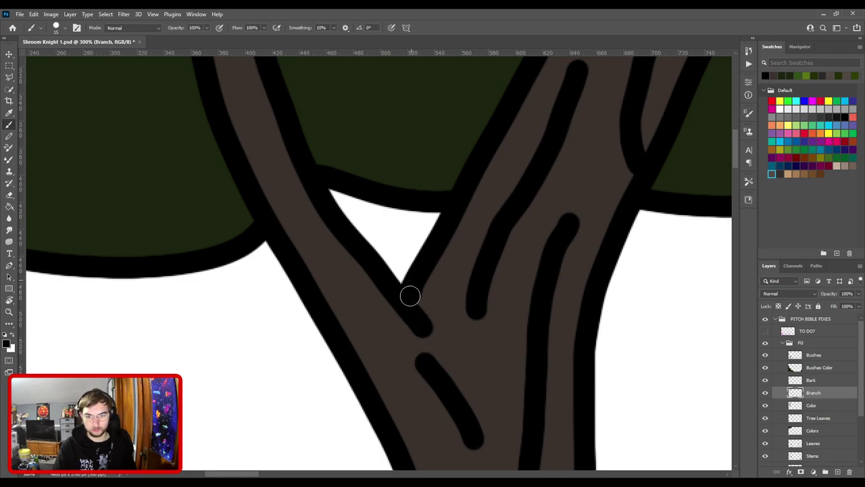
scroll(411, 370, "down", 3, "alt")
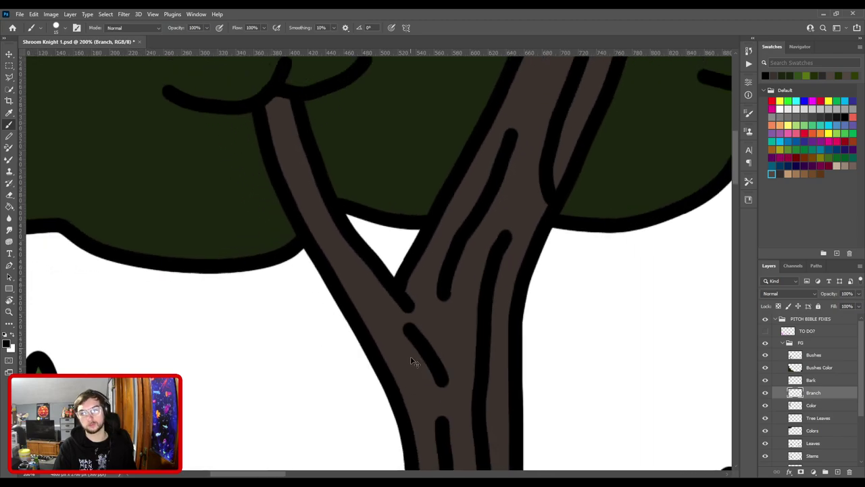
scroll(410, 355, "down", 3, "alt")
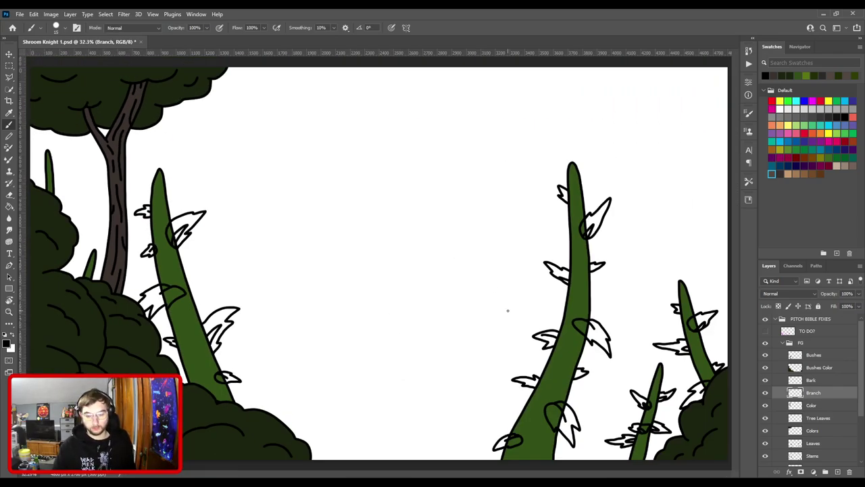
- Add a new layer directly above Stems in the FG group and name it Color
key("v")
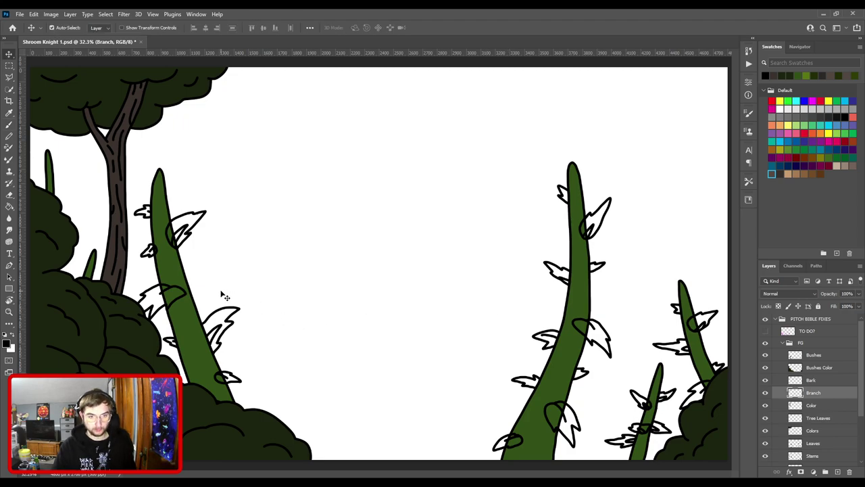
left_click(182, 291)
scroll(813, 383, "down", 2)
left_click(832, 438)
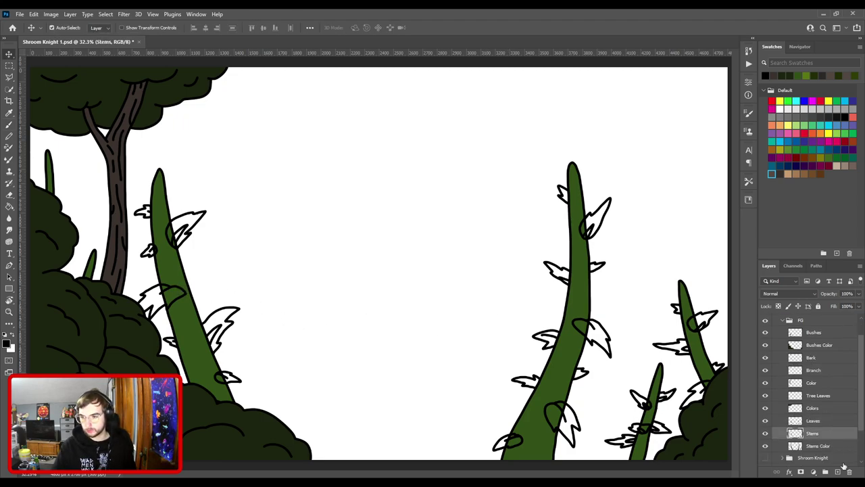
left_click(838, 472)
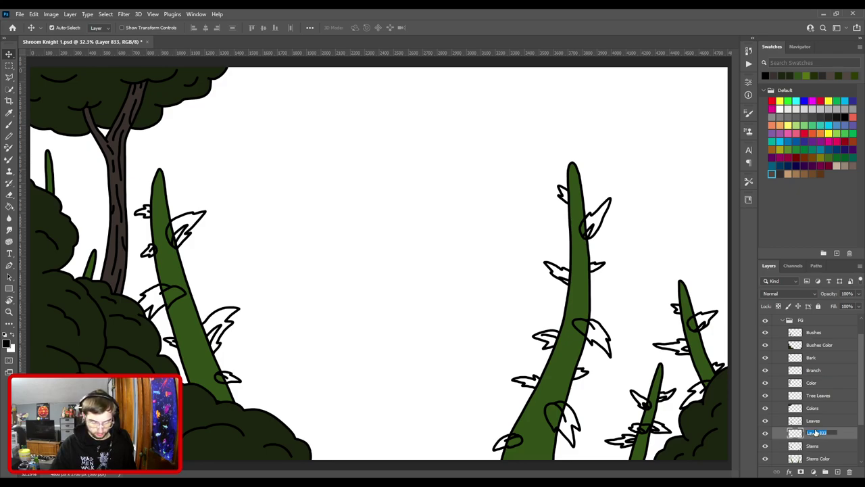
key("Return")
- Sample the large left stem's green and lighten it slightly for the leaf brush colour
key("i")
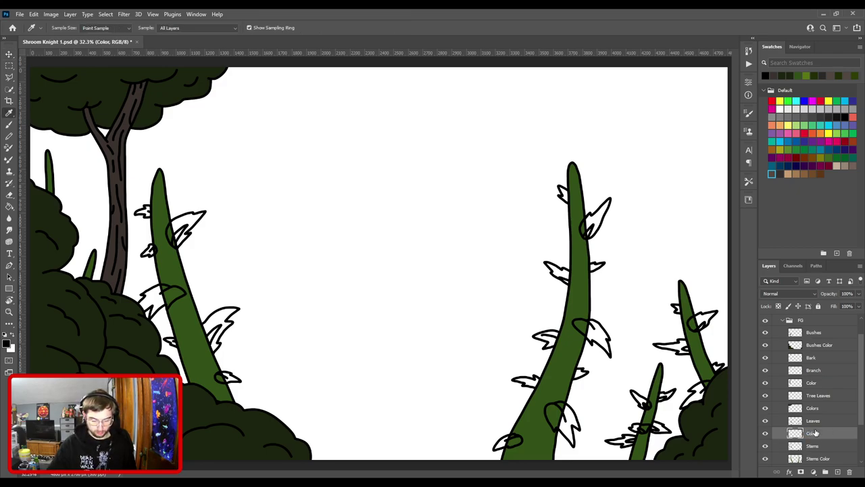
left_click(194, 341)
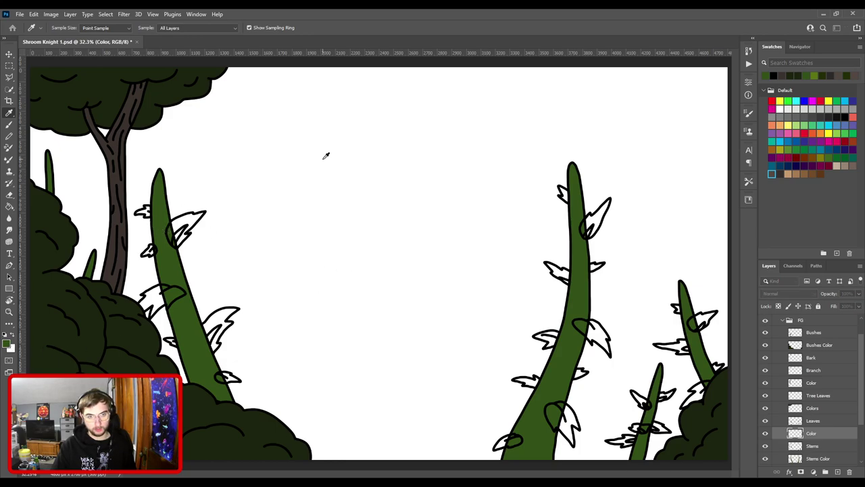
key("b")
- Paint the large upper leaf on the right side of the left stem with the lighter green
scroll(319, 300, "up", 1)
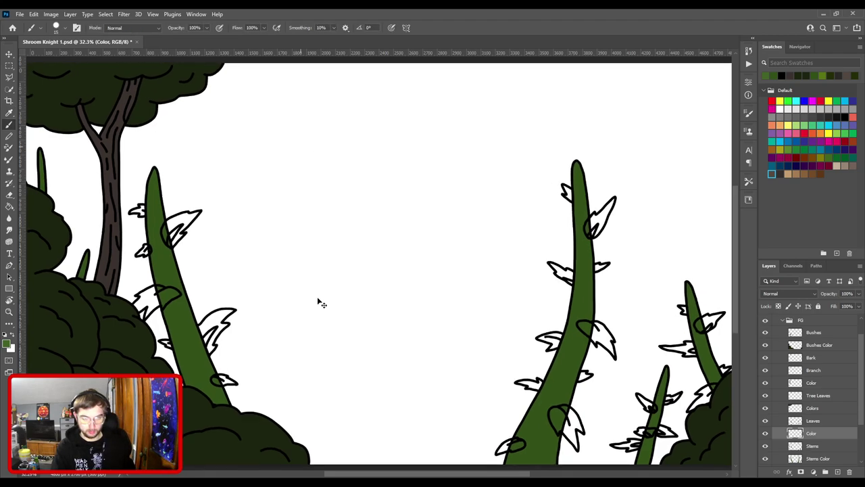
mouse_move(256, 280)
left_mouse_down()
mouse_move(532, 309)
mouse_move(326, 327)
left_mouse_up()
key("ctrl+plus")
key("ctrl+plus")
key("ctrl+plus")
key("ctrl+plus")
left_click_drag(259, 319, 512, 269)
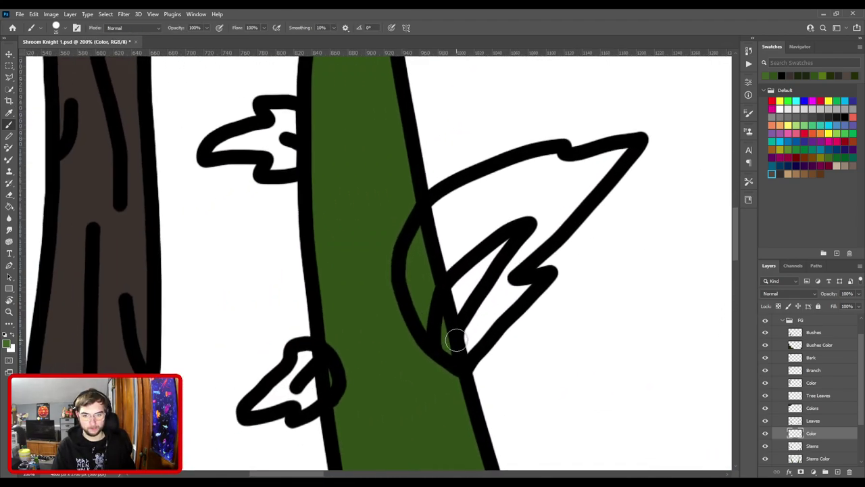
mouse_move(463, 341)
left_mouse_down()
mouse_move(418, 288)
mouse_move(419, 256)
mouse_move(457, 211)
left_mouse_up()
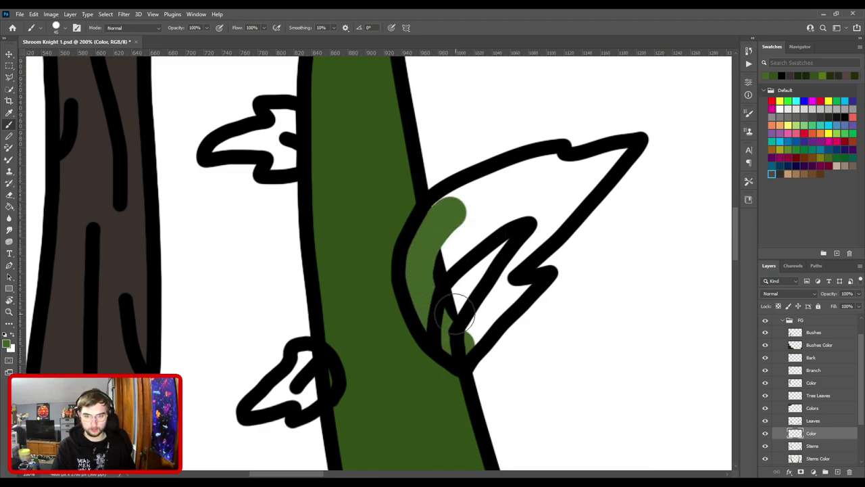
mouse_move(454, 314)
left_mouse_down()
mouse_move(445, 264)
mouse_move(463, 273)
mouse_move(469, 316)
mouse_move(495, 306)
mouse_move(483, 317)
mouse_move(504, 291)
mouse_move(526, 286)
mouse_move(502, 297)
mouse_move(500, 273)
mouse_move(618, 153)
mouse_move(576, 167)
mouse_move(529, 166)
mouse_move(440, 211)
mouse_move(462, 221)
mouse_move(465, 212)
mouse_move(481, 281)
mouse_move(474, 230)
mouse_move(460, 214)
mouse_move(511, 270)
mouse_move(507, 192)
mouse_move(515, 208)
mouse_move(534, 198)
mouse_move(525, 225)
left_mouse_up()
- On the Leaves layer, erase part of the large leaf's right inner line so it tapers toward the leaf base
scroll(532, 232, "up", 3)
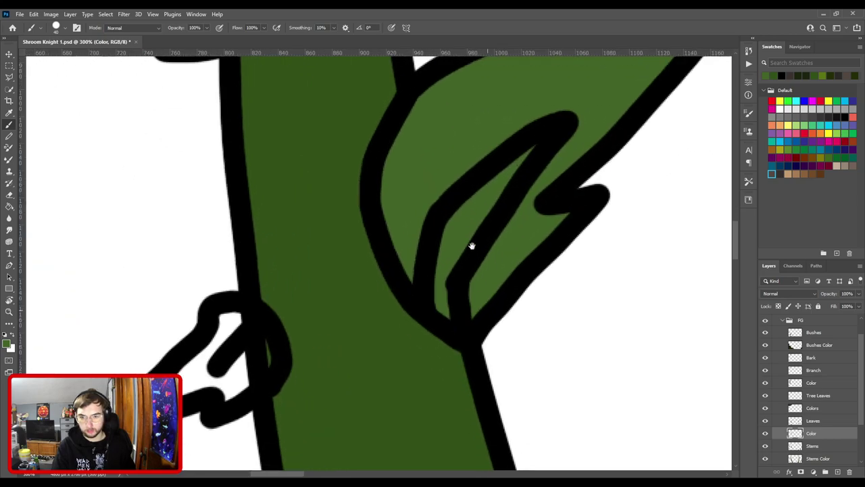
key("v")
left_click(466, 268)
key("e")
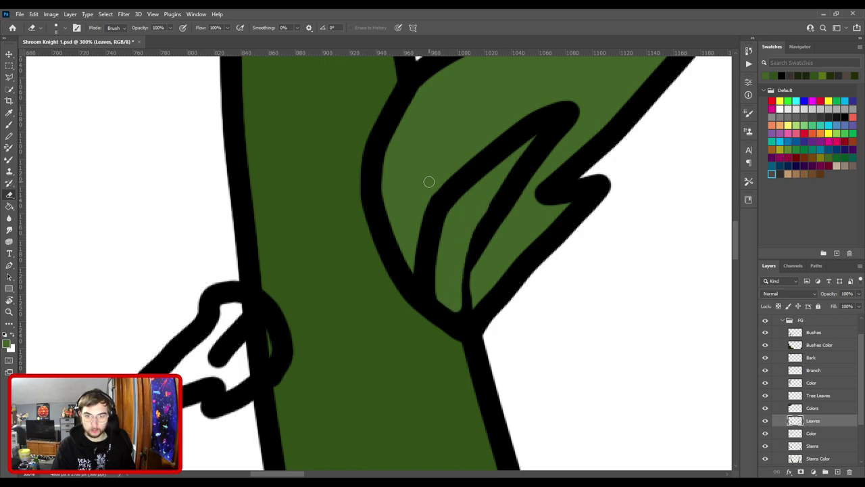
key("v")
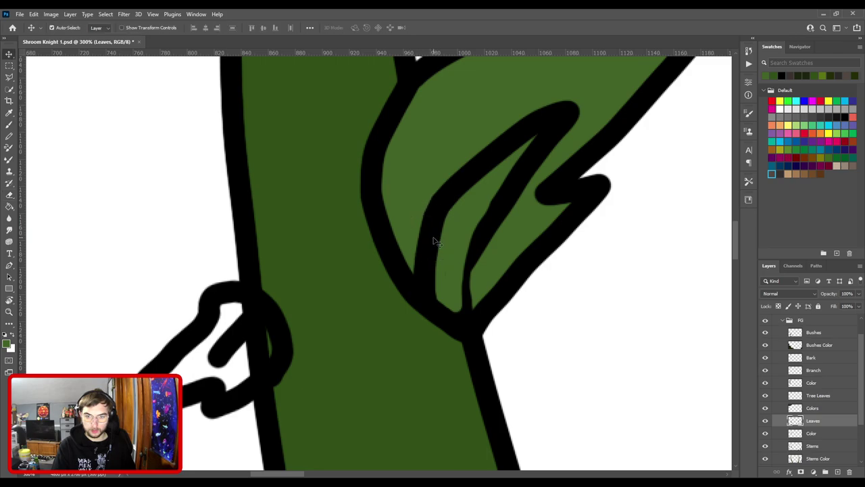
- On the Leaves layer, repaint the large leaf's right inner line in black at full thickness down to the leaf base
key("b")
key("d")
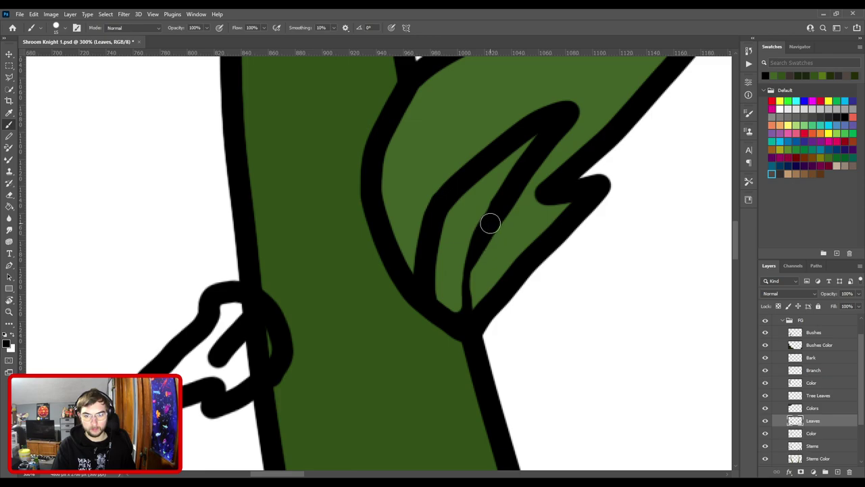
left_click_drag(484, 239, 473, 296)
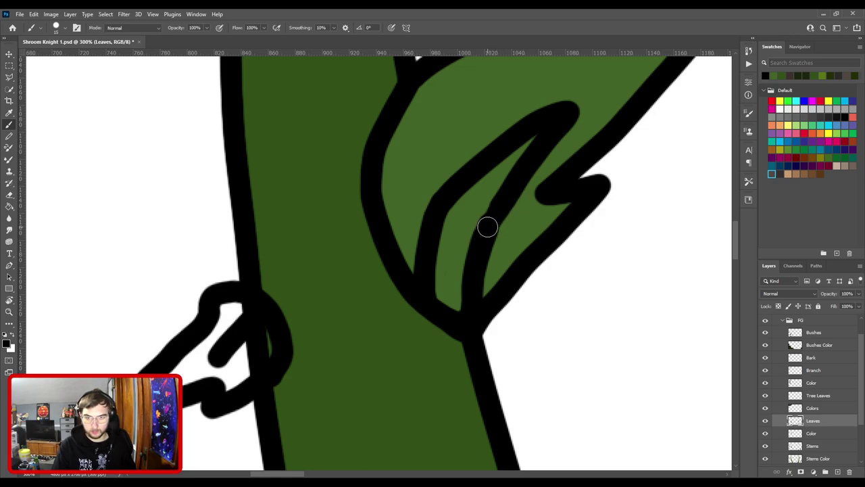
key("ctrl+z")
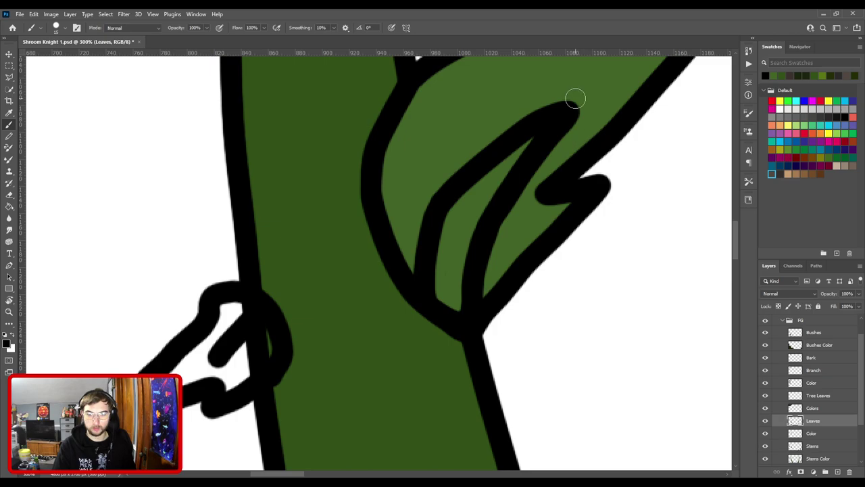
- On the Color layer, sample the large leaf's green and paint the small upper leaf on the left side of the stem
key("ctrl+minus")
left_click_drag(465, 234, 517, 349)
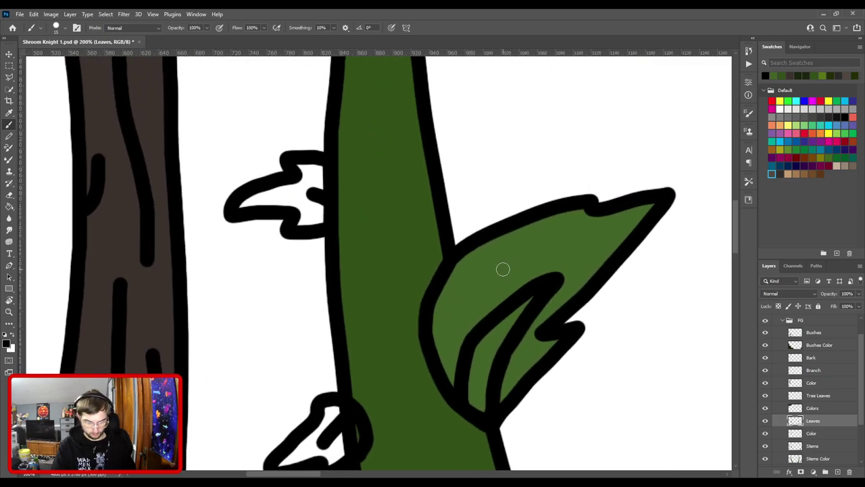
left_click(500, 266, "ctrl")
left_click(502, 266, "alt")
left_click_drag(433, 286, 585, 330)
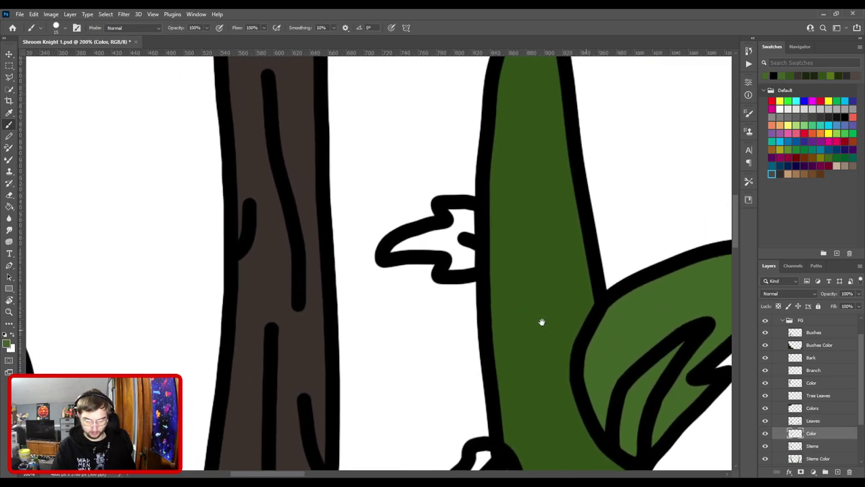
key("ctrl+plus")
mouse_move(498, 257)
left_mouse_down()
mouse_move(513, 186)
mouse_move(500, 182)
mouse_move(488, 211)
mouse_move(408, 237)
mouse_move(482, 237)
left_mouse_up()
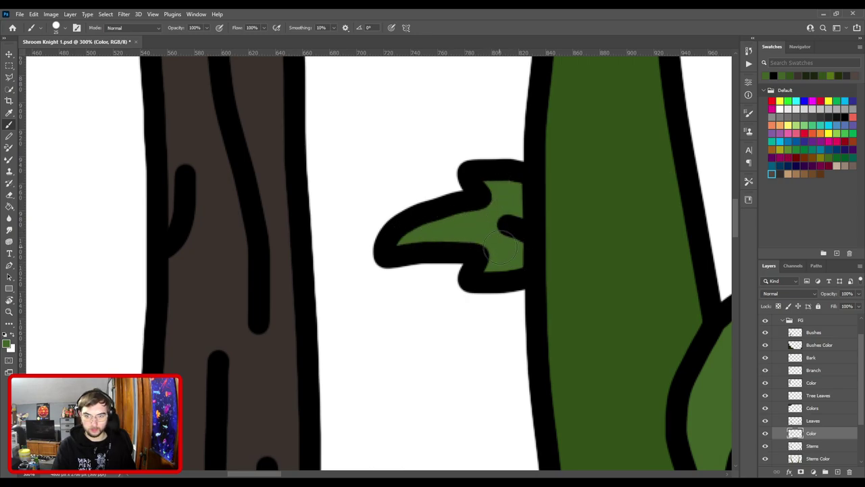
- Paint the next small leaf down the left edge of the stem with the same lighter green
left_click_drag(488, 351, 436, 115)
mouse_move(414, 395)
left_mouse_down()
mouse_move(479, 330)
mouse_move(481, 309)
mouse_move(519, 332)
mouse_move(518, 357)
mouse_move(485, 386)
mouse_move(481, 368)
mouse_move(448, 380)
mouse_move(487, 362)
mouse_move(506, 334)
left_mouse_up()
key("ctrl+minus")
left_click_drag(452, 285, 290, 120)
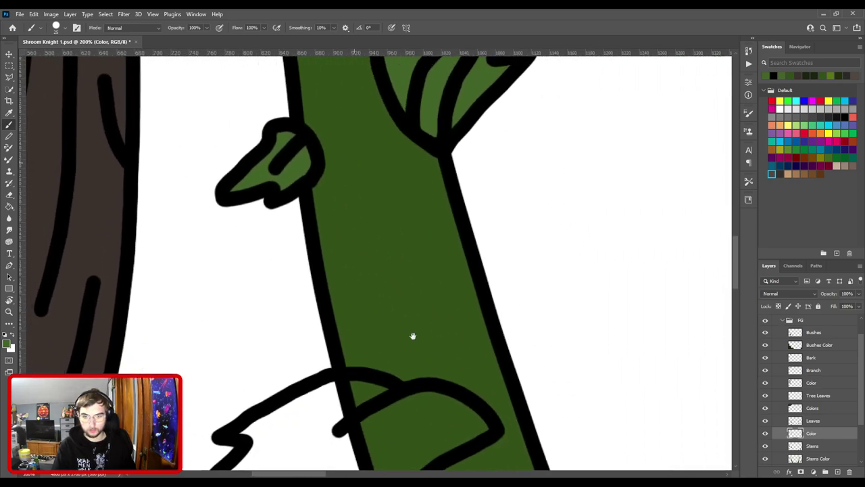
- Move the Leaves layer and its Color layer to the top of the FG group, above Bushes
left_click_drag(414, 336, 542, 196)
left_click_drag(404, 284, 513, 274)
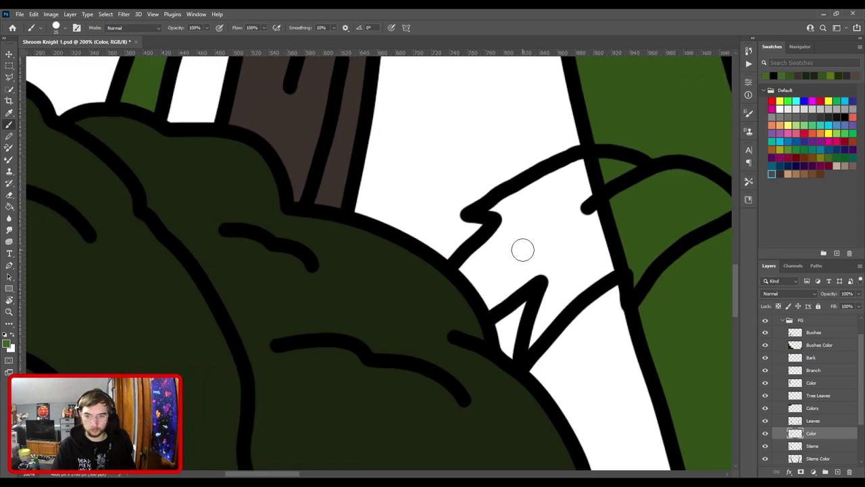
scroll(522, 250, "down", 3)
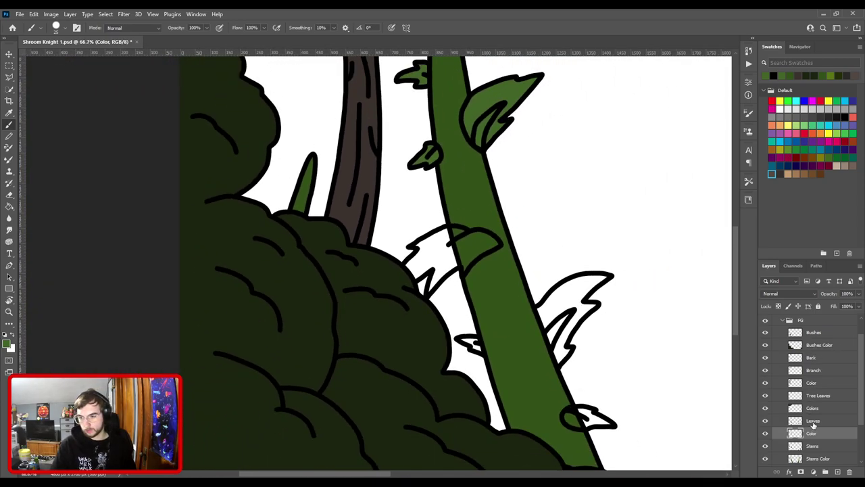
left_click_drag(813, 425, 812, 328)
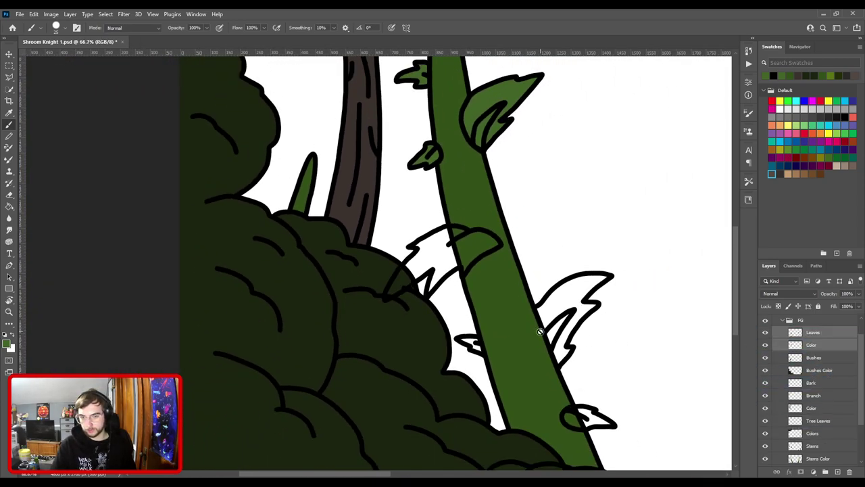
- On the leaves' Color layer, paint the large drooping leaf that crosses the left stem and overlaps the bush in lighter green
scroll(546, 321, "down", 2)
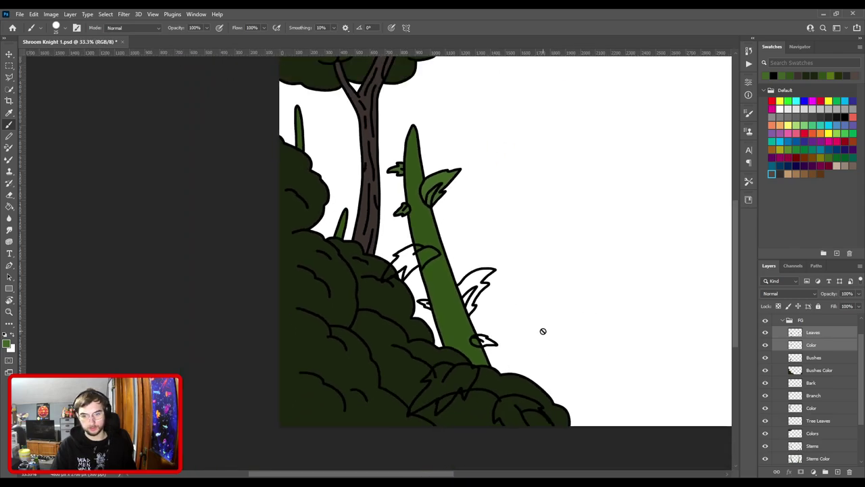
scroll(543, 338, "up", 3)
scroll(535, 337, "up", 4)
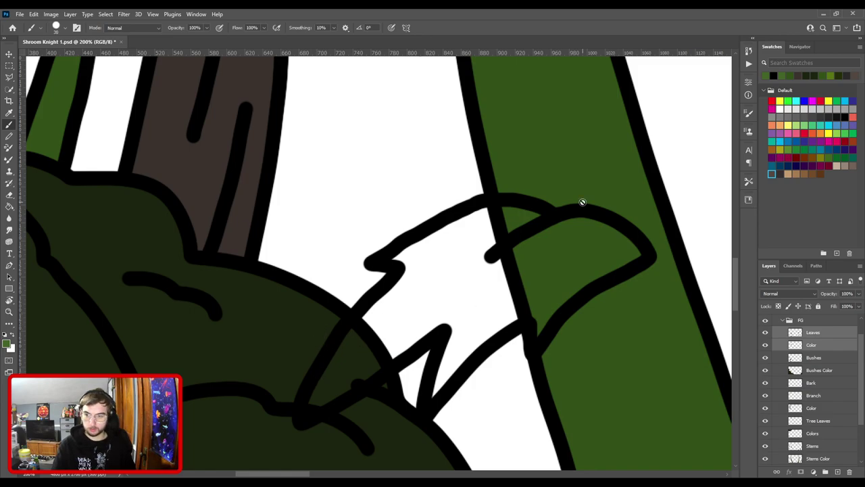
left_click(810, 346)
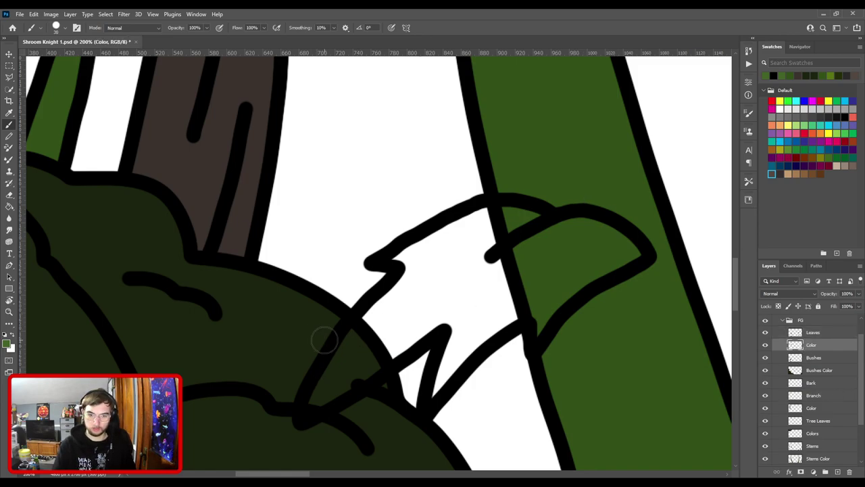
mouse_move(311, 406)
left_mouse_down()
mouse_move(348, 340)
mouse_move(376, 336)
left_mouse_up()
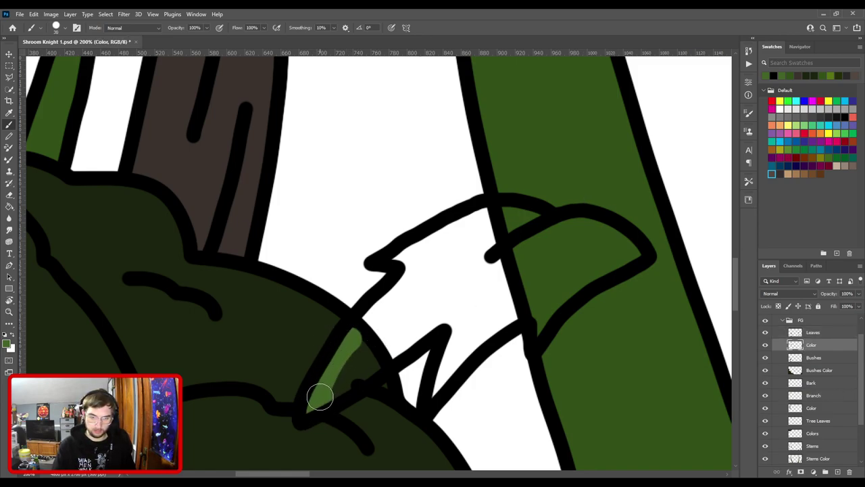
mouse_move(320, 397)
left_mouse_down()
mouse_move(401, 292)
mouse_move(416, 265)
mouse_move(407, 259)
mouse_move(417, 252)
mouse_move(477, 233)
mouse_move(474, 244)
mouse_move(450, 244)
mouse_move(495, 220)
mouse_move(609, 246)
mouse_move(588, 231)
mouse_move(626, 252)
mouse_move(552, 292)
mouse_move(539, 332)
mouse_move(546, 273)
mouse_move(519, 247)
mouse_move(522, 308)
mouse_move(528, 303)
mouse_move(483, 321)
mouse_move(433, 397)
mouse_move(462, 319)
mouse_move(459, 342)
mouse_move(456, 316)
mouse_move(425, 325)
mouse_move(329, 395)
mouse_move(419, 305)
mouse_move(375, 346)
mouse_move(431, 274)
mouse_move(475, 244)
mouse_move(576, 255)
mouse_move(552, 278)
mouse_move(495, 296)
mouse_move(477, 298)
mouse_move(458, 279)
mouse_move(525, 280)
left_mouse_up()
key("bracketright")
key("bracketright")
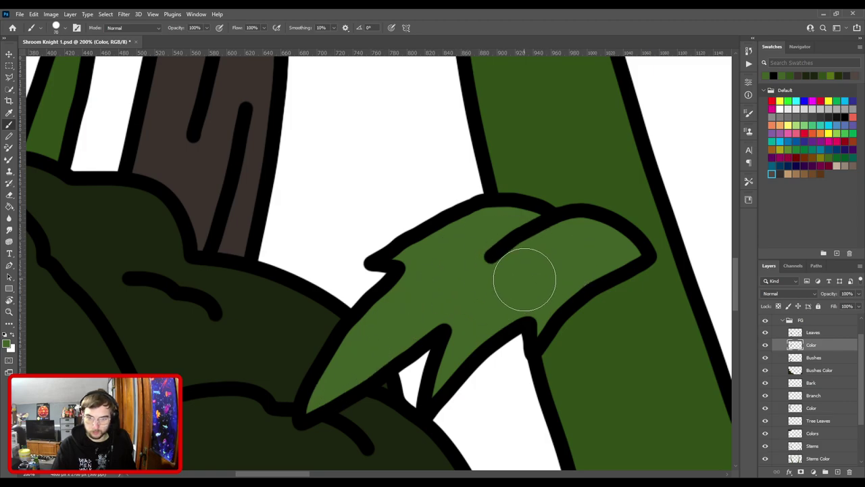
- Paint the small pointed leaf on the lower left side of the stem with the lighter green
key("ctrl+minus")
key("ctrl+minus")
left_click_drag(521, 381, 450, 237)
key("ctrl+plus")
key("ctrl+plus")
left_click_drag(422, 272, 487, 382)
key("bracketleft")
key("bracketleft")
key("bracketleft")
key("bracketleft")
key("bracketleft")
- Paint the large jagged leaf and the small leaf below it on the right side of the stem in lighter green
mouse_move(398, 246)
left_mouse_down()
mouse_move(435, 247)
mouse_move(443, 269)
mouse_move(309, 332)
left_mouse_up()
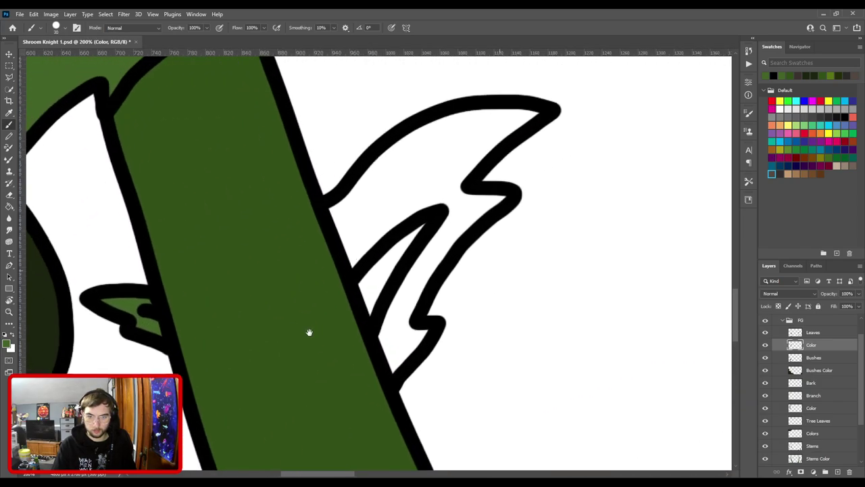
mouse_move(347, 210)
left_mouse_down()
mouse_move(403, 156)
mouse_move(468, 128)
mouse_move(530, 120)
mouse_move(482, 157)
mouse_move(463, 193)
mouse_move(507, 199)
mouse_move(459, 242)
mouse_move(415, 301)
mouse_move(397, 373)
mouse_move(352, 277)
mouse_move(341, 216)
mouse_move(474, 146)
mouse_move(433, 209)
mouse_move(460, 217)
mouse_move(387, 338)
mouse_move(382, 270)
mouse_move(397, 288)
mouse_move(406, 254)
mouse_move(437, 251)
left_mouse_up()
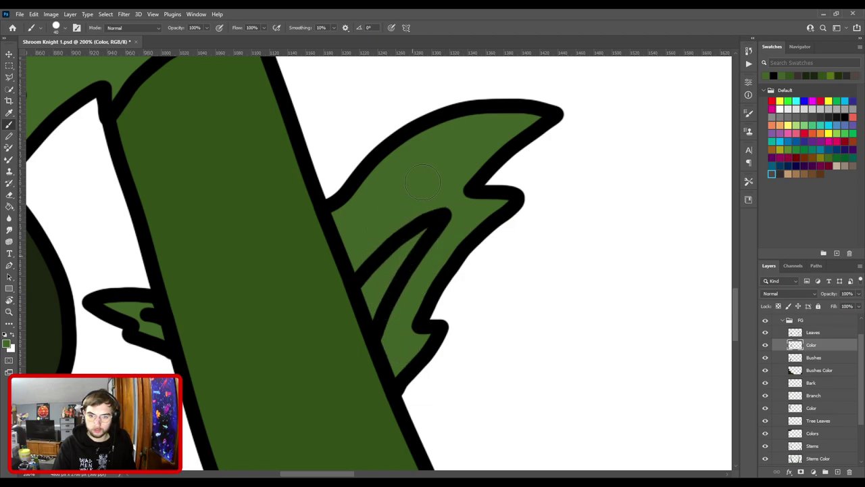
key("ctrl+minus")
key("ctrl+minus")
left_click_drag(394, 348, 373, 261)
scroll(375, 271, "up", 2)
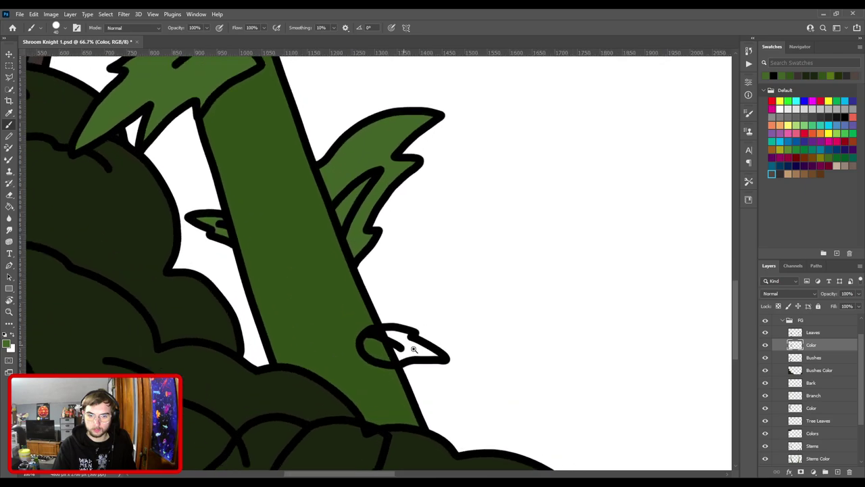
mouse_move(395, 309)
left_mouse_down()
mouse_move(420, 276)
mouse_move(439, 274)
mouse_move(444, 281)
mouse_move(414, 285)
mouse_move(409, 309)
mouse_move(435, 311)
mouse_move(388, 304)
mouse_move(414, 311)
mouse_move(392, 281)
mouse_move(444, 308)
mouse_move(497, 311)
left_mouse_up()
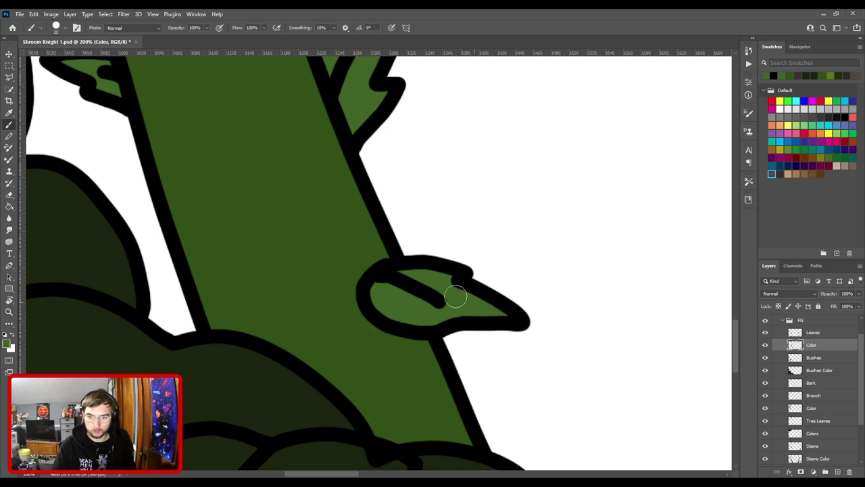
- On the Leaves layer, clean up the small lower-right leaf's inner line where it meets the outline, using the eraser and a black brush
key("v")
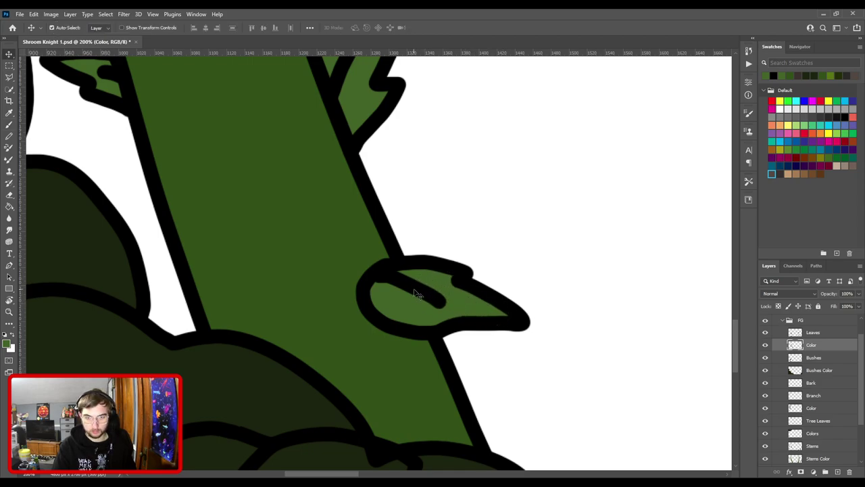
left_click(417, 294)
key("ctrl+plus")
key("e")
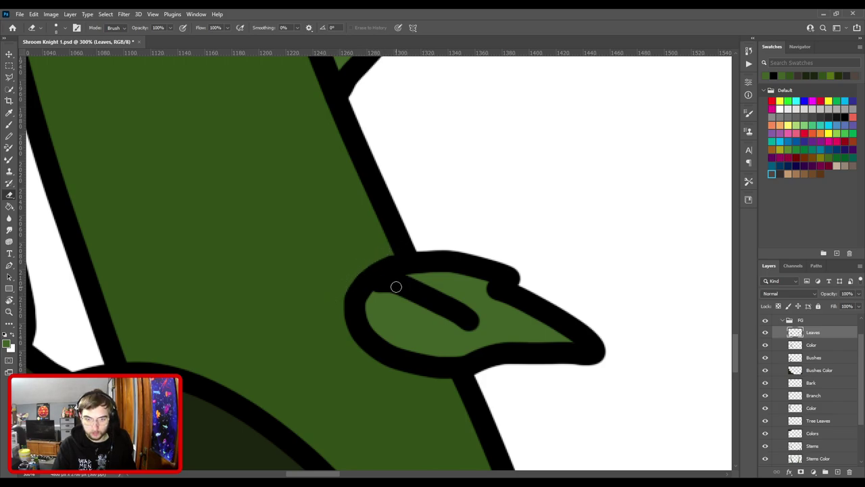
key("v")
key("b")
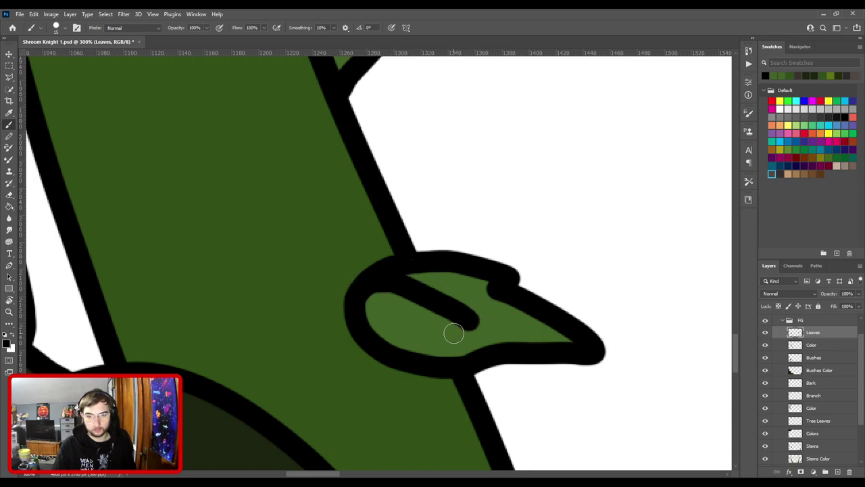
- Return to the leaves' Color layer and sample the small leaf's green as the brush colour
key("v")
left_click(417, 337)
key("i")
left_click(420, 329)
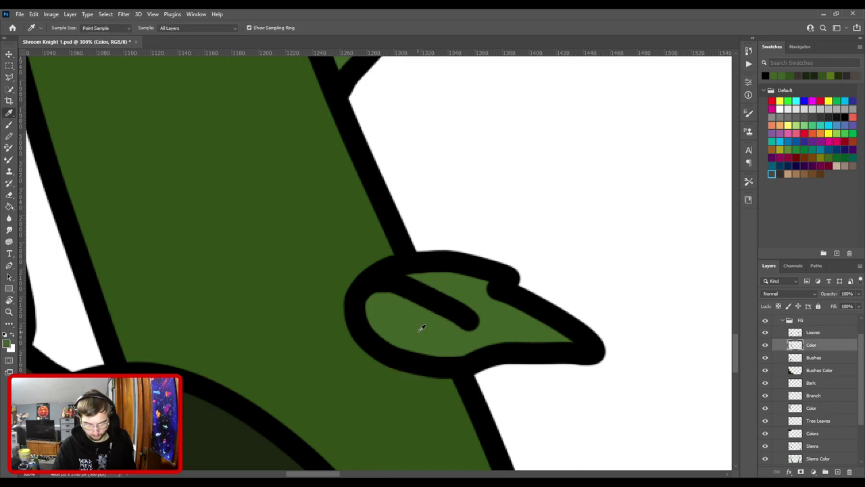
key("b")
- Paint a green band inside the left, upper and right edges of the large leaf over the bushes below the stem
key("ctrl+minus")
key("ctrl+minus")
mouse_move(386, 397)
left_mouse_down()
mouse_move(430, 227)
mouse_move(507, 255)
left_mouse_up()
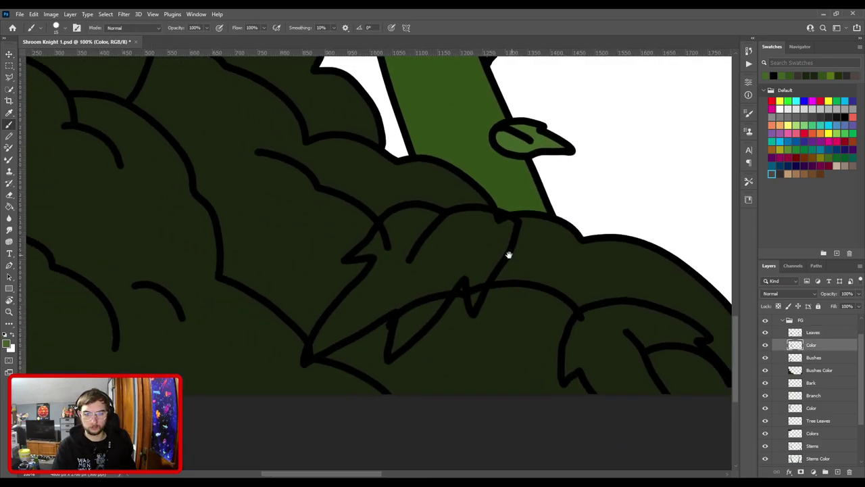
key("ctrl+plus")
left_click_drag(384, 330, 451, 264)
key("]")
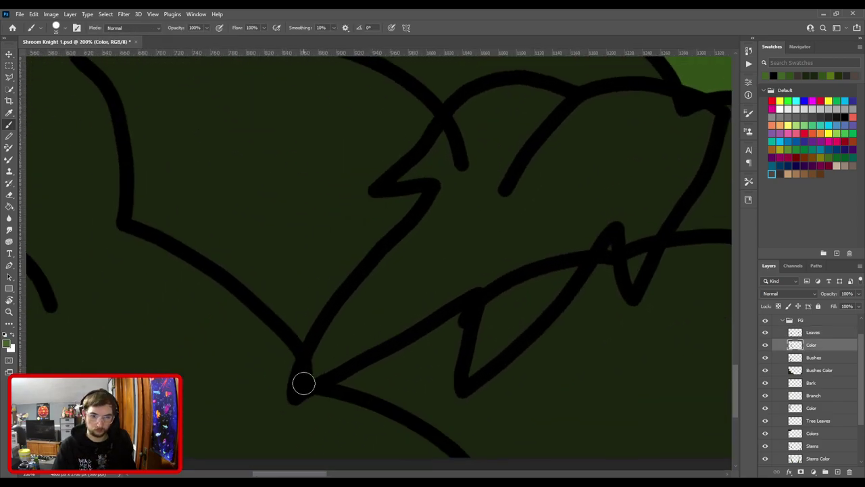
mouse_move(304, 384)
left_mouse_down()
mouse_move(358, 300)
mouse_move(428, 220)
mouse_move(449, 182)
mouse_move(445, 171)
mouse_move(427, 259)
mouse_move(428, 213)
mouse_move(457, 178)
mouse_move(493, 170)
mouse_move(547, 177)
left_mouse_up()
mouse_move(408, 251)
left_mouse_down()
mouse_move(433, 248)
mouse_move(444, 238)
mouse_move(428, 240)
mouse_move(493, 177)
mouse_move(580, 198)
left_mouse_up()
left_click_drag(496, 217, 335, 252)
mouse_move(442, 218)
left_mouse_down()
mouse_move(432, 218)
mouse_move(522, 233)
mouse_move(485, 310)
left_mouse_up()
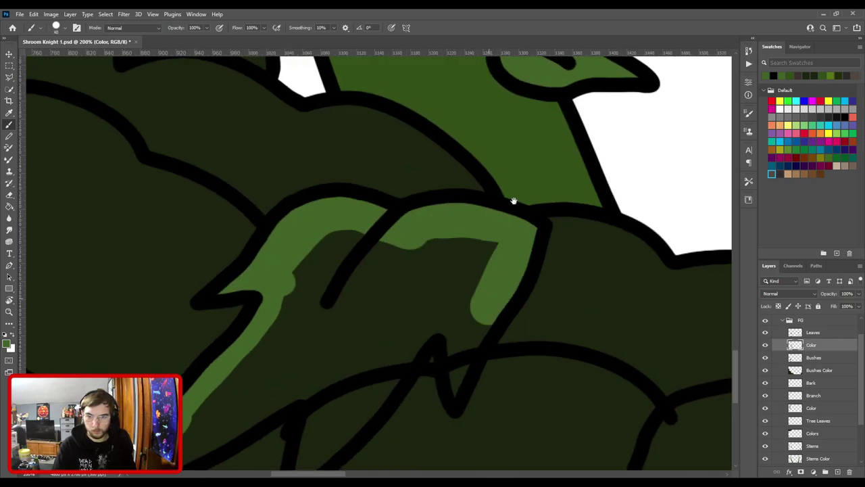
- Continue the green band around the lower jagged points of the large leaf over the bushes to close its border
left_click_drag(512, 198, 552, 78)
left_click_drag(572, 111, 503, 238)
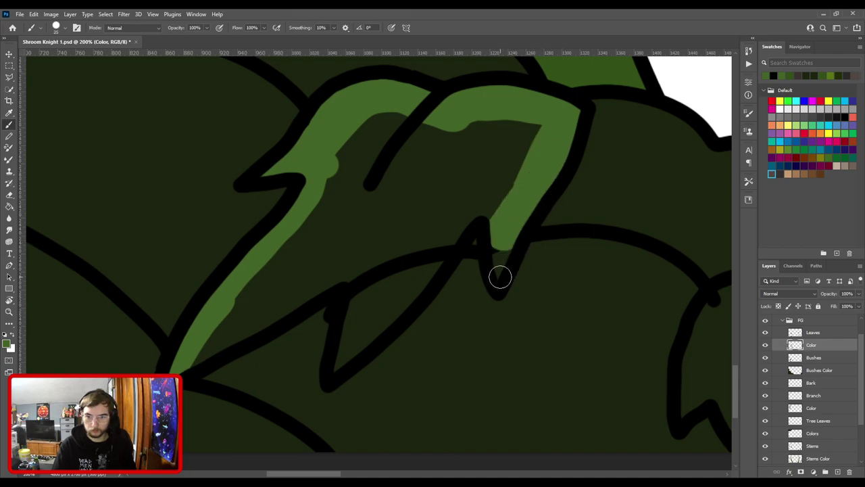
left_click_drag(500, 276, 515, 215)
mouse_move(500, 265)
left_mouse_down()
mouse_move(499, 193)
mouse_move(495, 217)
mouse_move(480, 206)
mouse_move(458, 225)
mouse_move(426, 278)
mouse_move(341, 365)
mouse_move(360, 288)
mouse_move(354, 265)
left_mouse_up()
left_click_drag(353, 265, 536, 247)
- Paint a green band along the inner edges of the neighbouring leaf cut off by the canvas's bottom edge
mouse_move(360, 340)
left_mouse_down()
mouse_move(493, 264)
mouse_move(541, 250)
mouse_move(320, 209)
left_mouse_up()
key("ctrl+minus")
key("ctrl+plus")
mouse_move(464, 259)
left_mouse_down()
mouse_move(464, 251)
mouse_move(425, 270)
mouse_move(450, 160)
mouse_move(558, 145)
mouse_move(685, 193)
left_mouse_up()
mouse_move(614, 200)
left_mouse_down()
mouse_move(500, 216)
mouse_move(581, 305)
left_mouse_up()
- Fill the interiors of both bordered leaves over the bushes with the same green using the Paint Bucket
key("g")
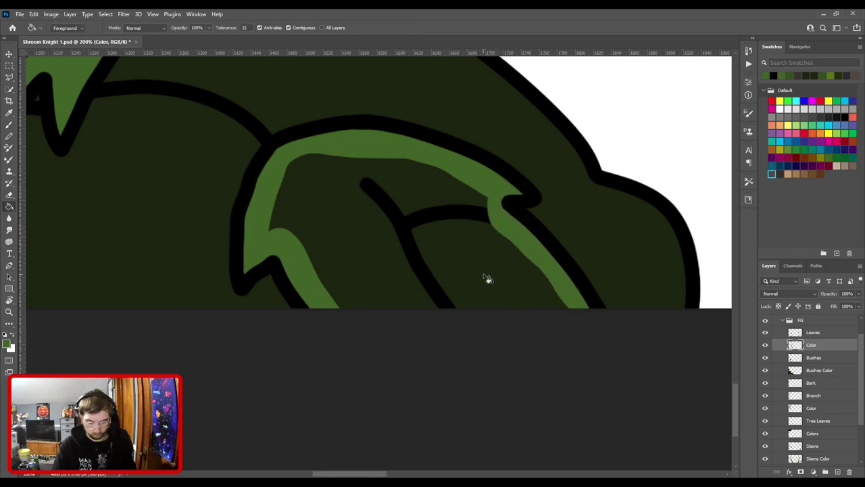
left_click(486, 275)
left_click_drag(415, 261, 678, 384)
left_click(266, 154)
scroll(365, 244, "down", 2)
scroll(365, 243, "right", 4)
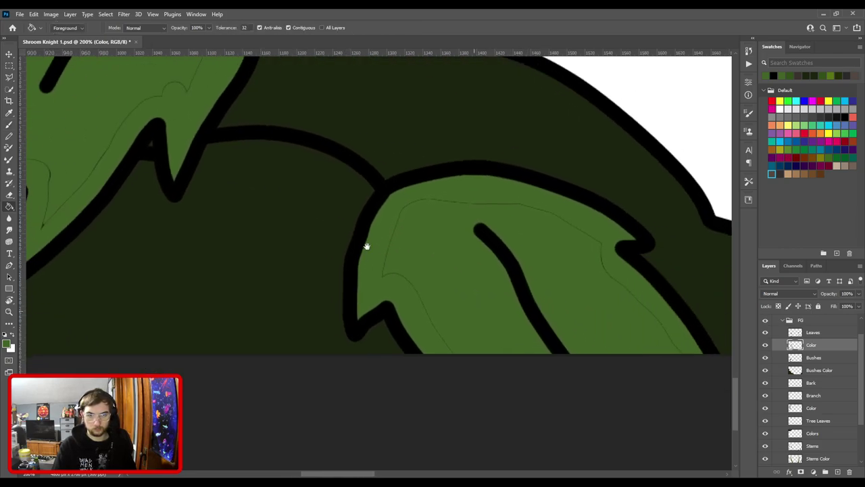
- Brush over the thin unfilled seams inside both bush leaves with the same green
key("b")
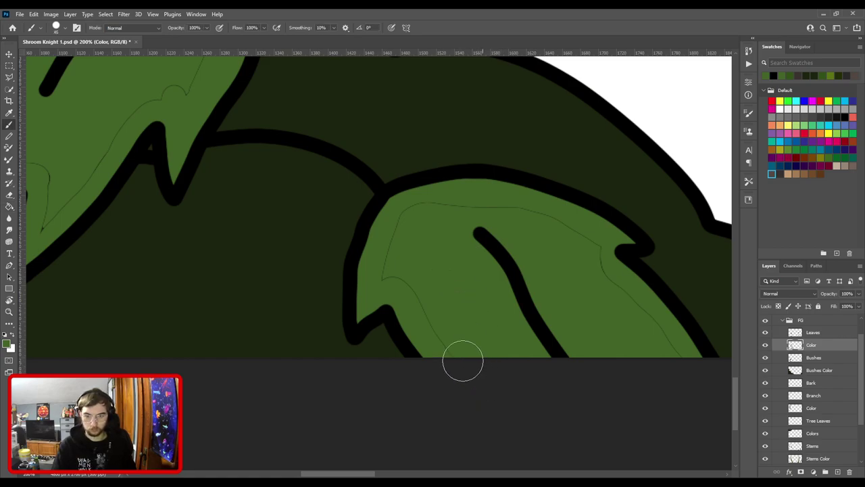
mouse_move(400, 227)
left_mouse_down()
mouse_move(446, 210)
mouse_move(529, 221)
left_mouse_up()
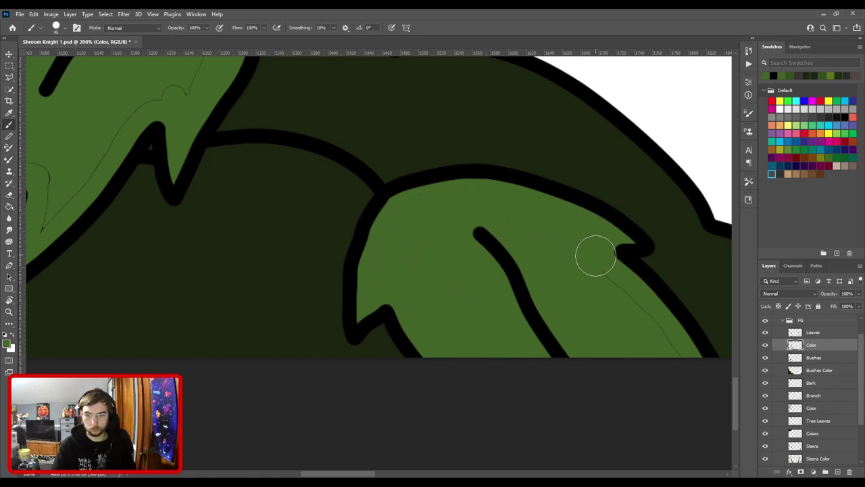
left_click_drag(596, 256, 647, 329)
left_click_drag(673, 370, 463, 236)
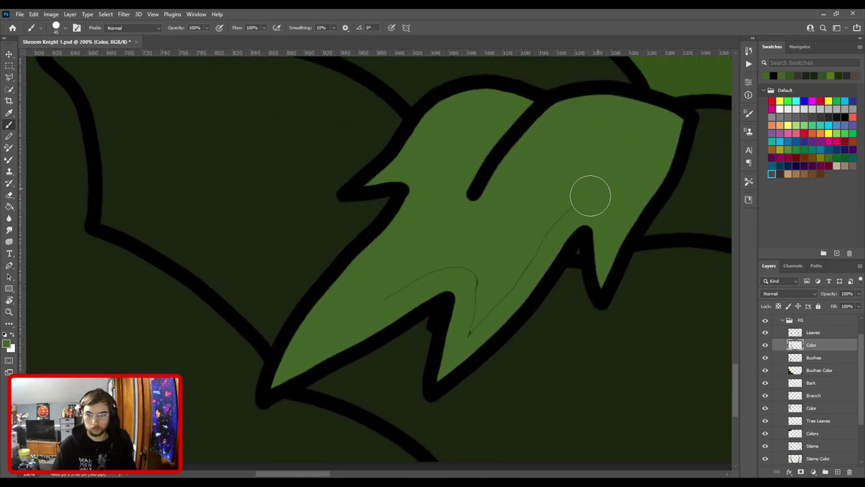
left_click_drag(542, 244, 476, 320)
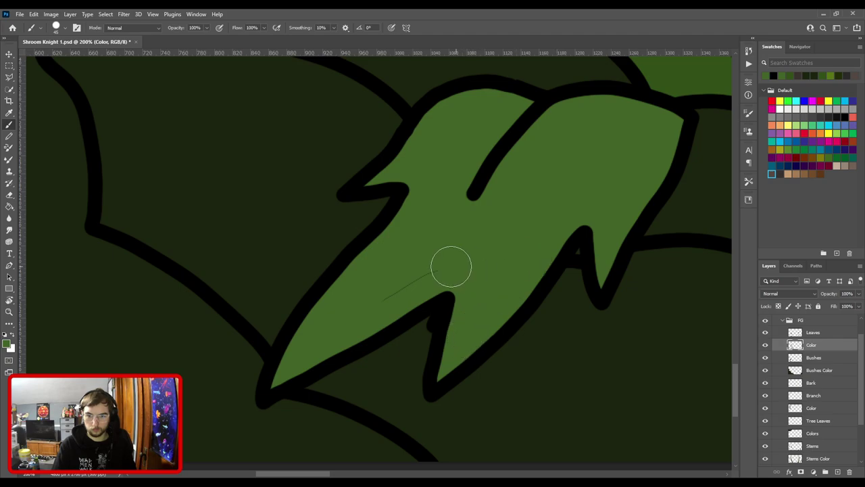
scroll(361, 311, "down", 5)
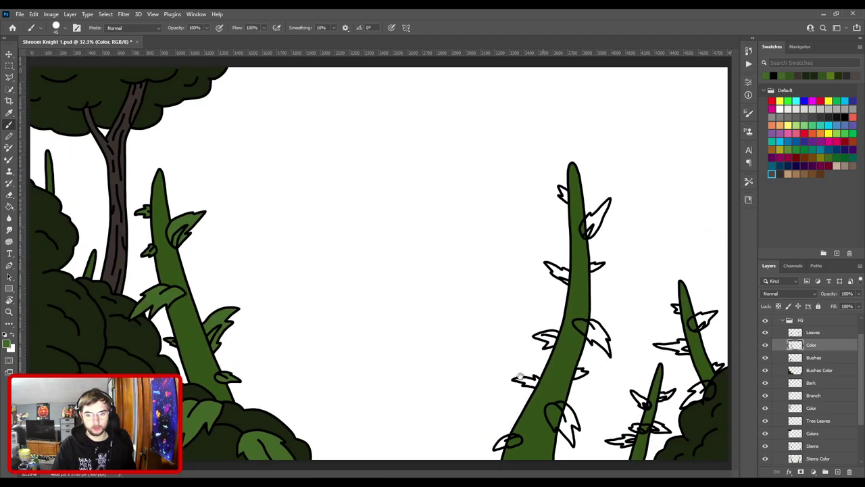
scroll(408, 251, "up", 5)
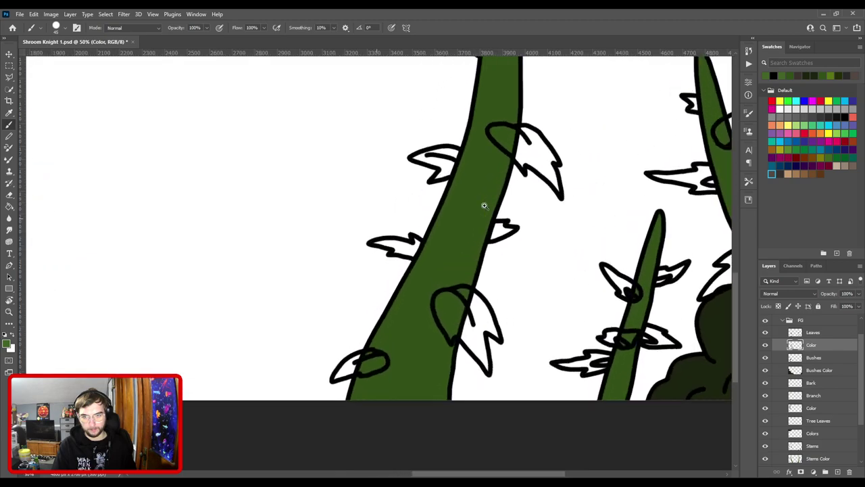
- Paint the lowest leaf and the large drooping leaf near the base of the thick stem with the leaf green
scroll(464, 295, "up", 4)
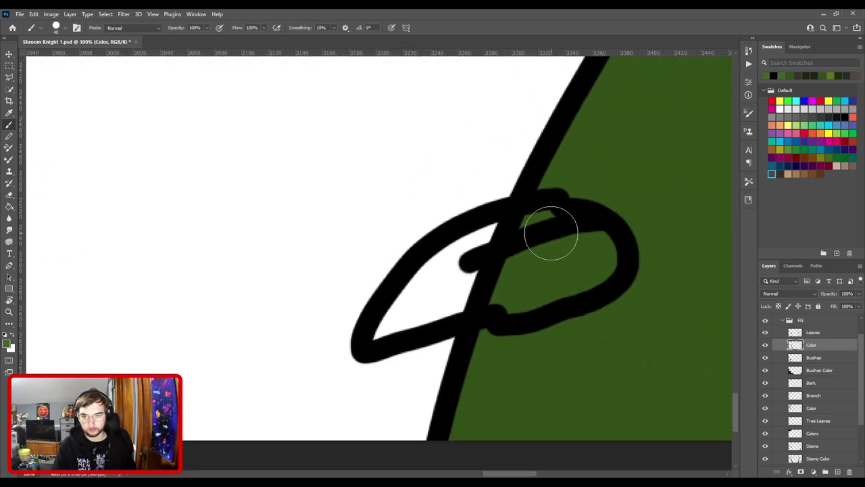
mouse_move(550, 232)
left_mouse_down()
mouse_move(456, 265)
mouse_move(386, 331)
mouse_move(406, 312)
mouse_move(479, 291)
mouse_move(519, 301)
mouse_move(605, 257)
mouse_move(606, 240)
mouse_move(529, 291)
mouse_move(311, 316)
mouse_move(417, 363)
mouse_move(371, 261)
mouse_move(374, 226)
mouse_move(380, 214)
mouse_move(459, 209)
mouse_move(505, 247)
mouse_move(557, 354)
mouse_move(539, 325)
mouse_move(549, 340)
mouse_move(523, 325)
mouse_move(505, 331)
mouse_move(527, 457)
mouse_move(399, 297)
mouse_move(390, 230)
mouse_move(443, 228)
mouse_move(397, 245)
mouse_move(452, 230)
mouse_move(495, 256)
mouse_move(514, 310)
mouse_move(490, 313)
mouse_move(498, 387)
mouse_move(426, 319)
mouse_move(404, 245)
mouse_move(460, 346)
mouse_move(428, 237)
mouse_move(470, 334)
mouse_move(470, 264)
left_mouse_up()
key("ctrl+minus")
key("ctrl+minus")
key("ctrl+plus")
key("ctrl+minus")
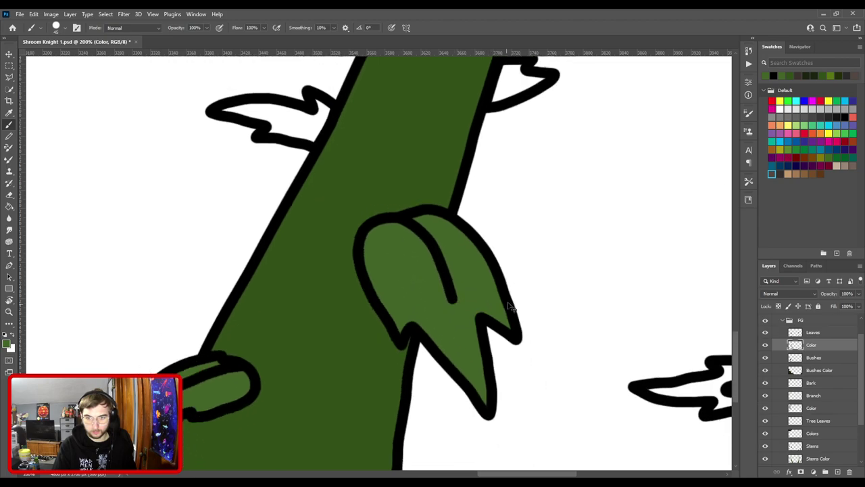
- Paint the jagged leaf on the left edge of the thick stem with the same green, using a smaller brush
mouse_move(408, 178)
left_mouse_down()
mouse_move(516, 324)
mouse_move(518, 302)
left_mouse_up()
key("ctrl+plus")
scroll(481, 294, "up", 2)
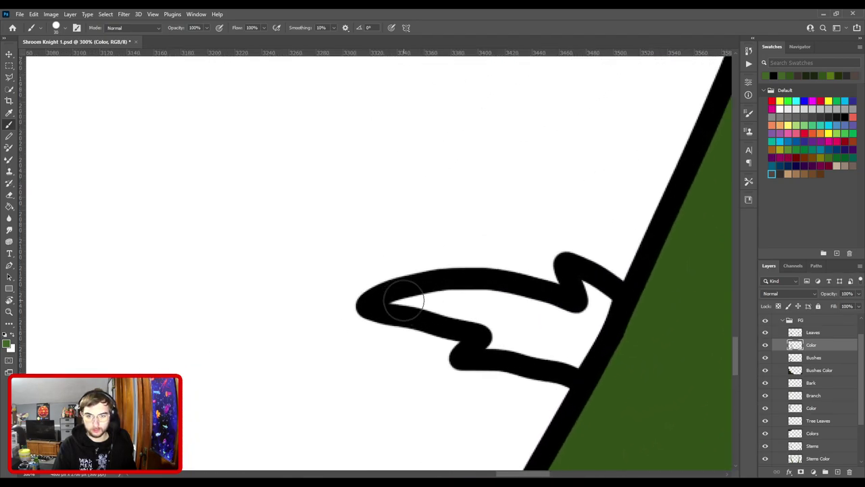
mouse_move(393, 299)
left_mouse_down()
mouse_move(486, 297)
mouse_move(586, 319)
mouse_move(600, 293)
mouse_move(589, 289)
mouse_move(595, 312)
mouse_move(574, 353)
mouse_move(503, 327)
left_mouse_up()
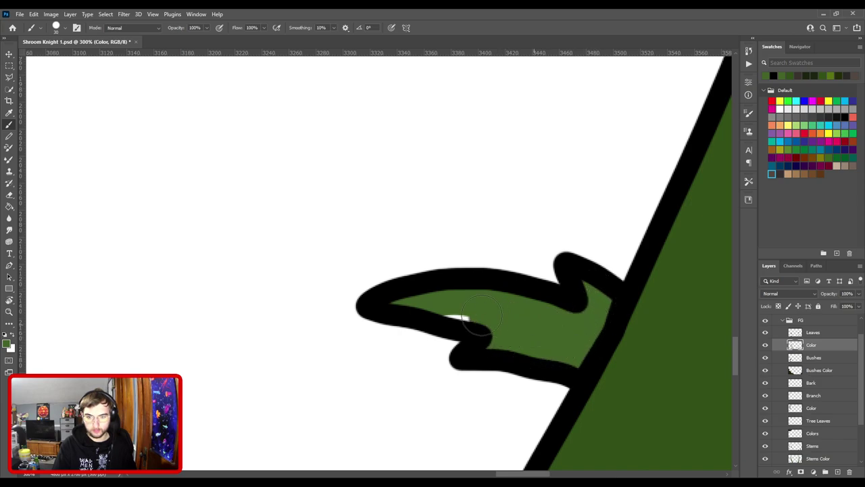
key("ctrl+minus")
- Paint the left-hand leaf with the curved vein, further up the thick stem, with the same green
mouse_move(545, 232)
left_mouse_down()
mouse_move(384, 404)
mouse_move(382, 449)
left_mouse_up()
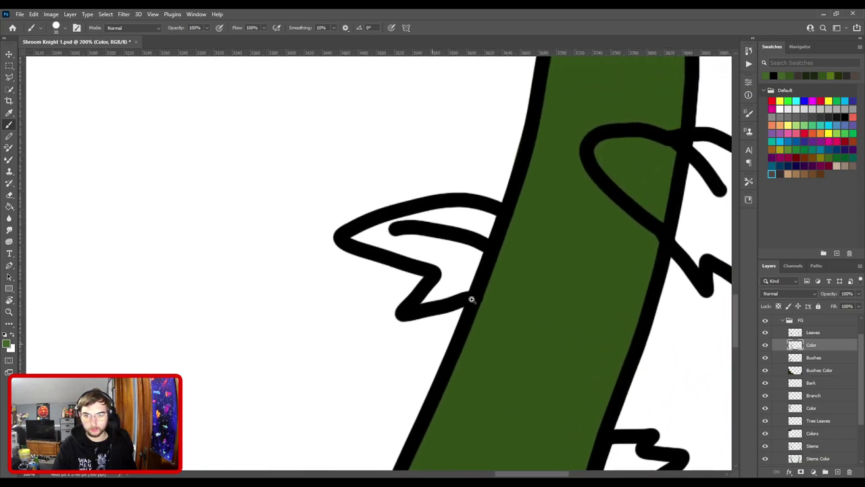
key("ctrl+plus")
key("bracketleft")
mouse_move(467, 312)
left_mouse_down()
mouse_move(426, 240)
mouse_move(341, 225)
mouse_move(498, 191)
mouse_move(533, 244)
mouse_move(497, 306)
mouse_move(507, 203)
mouse_move(421, 227)
mouse_move(487, 236)
mouse_move(252, 284)
left_mouse_up()
- Paint the pair of jagged leaves on opposite sides of the thick stem's upper half with the leaf green
scroll(501, 247, "down", 1)
left_click_drag(399, 182, 464, 423)
left_click_drag(376, 198, 449, 354)
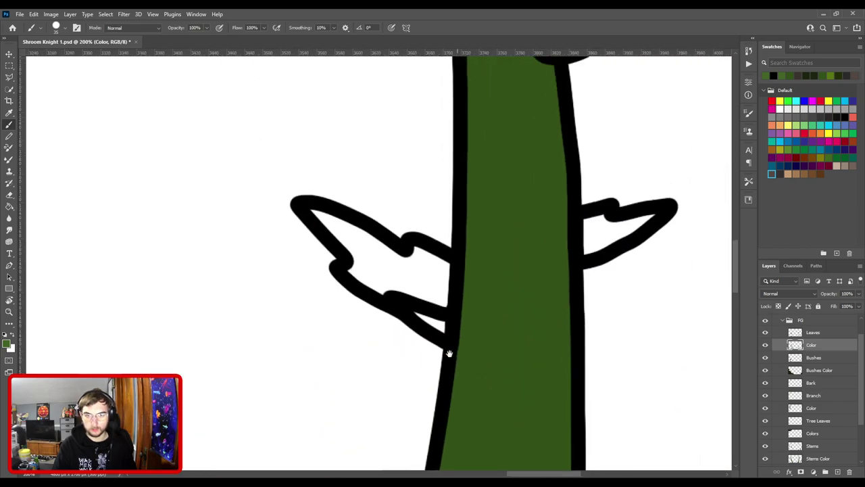
scroll(381, 265, "up", 1)
mouse_move(297, 189)
left_mouse_down()
mouse_move(405, 257)
mouse_move(460, 259)
mouse_move(480, 274)
mouse_move(475, 357)
mouse_move(347, 270)
mouse_move(338, 232)
mouse_move(433, 307)
left_mouse_up()
key("ctrl+minus")
left_click_drag(485, 280, 319, 328)
key("ctrl+plus")
scroll(473, 305, "up", 1)
mouse_move(453, 319)
left_mouse_down()
mouse_move(455, 282)
mouse_move(472, 292)
mouse_move(504, 292)
mouse_move(541, 275)
left_mouse_up()
- Paint the large upward-pointing leaf and the small notched leaf near the thick stem's tip with the leaf green
key("ctrl+minus")
left_click_drag(396, 177, 455, 379)
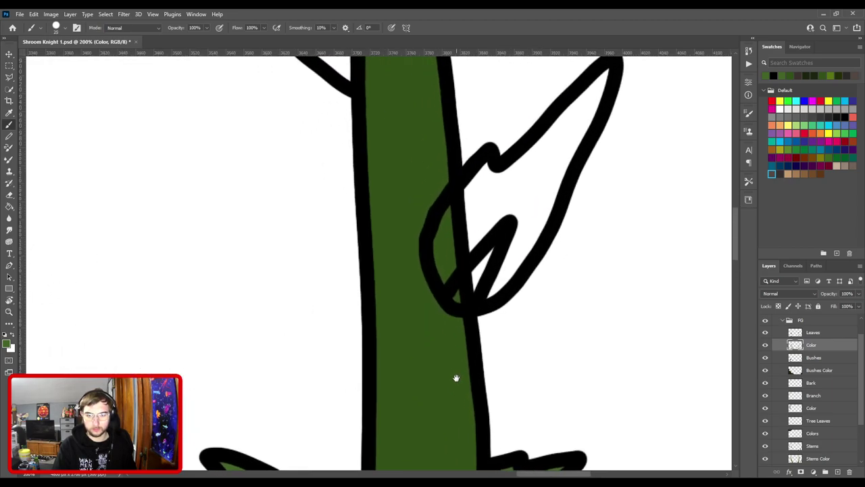
mouse_move(470, 287)
left_mouse_down()
mouse_move(399, 366)
mouse_move(372, 304)
mouse_move(412, 245)
mouse_move(440, 262)
mouse_move(533, 162)
mouse_move(443, 331)
mouse_move(412, 369)
mouse_move(414, 338)
mouse_move(396, 309)
mouse_move(458, 279)
left_mouse_up()
left_click_drag(326, 175, 502, 342)
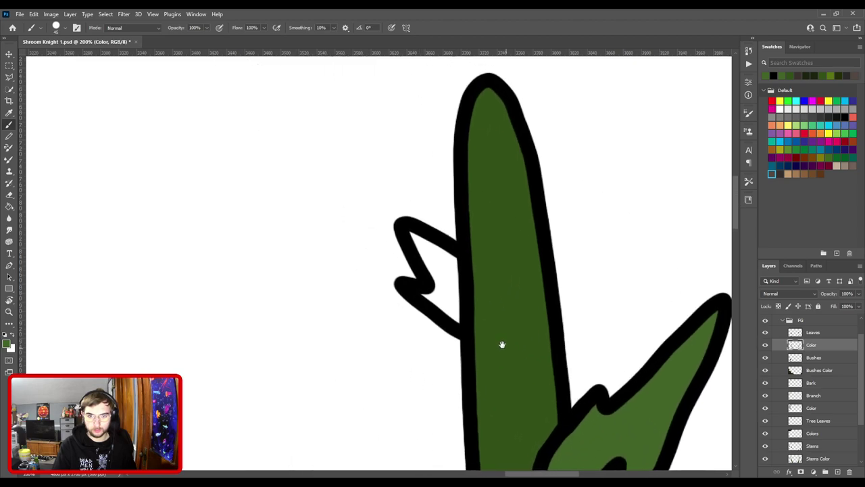
mouse_move(449, 300)
left_mouse_down()
mouse_move(454, 313)
mouse_move(452, 259)
mouse_move(420, 238)
left_mouse_up()
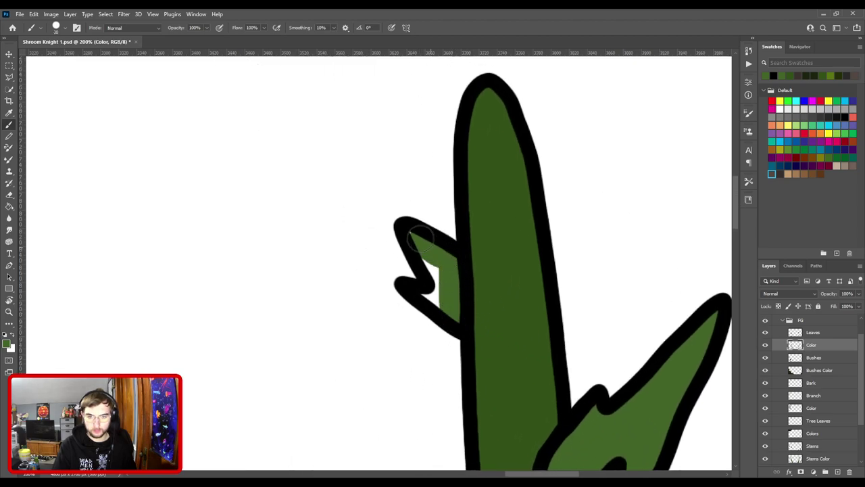
key("ctrl+minus")
key("ctrl+minus")
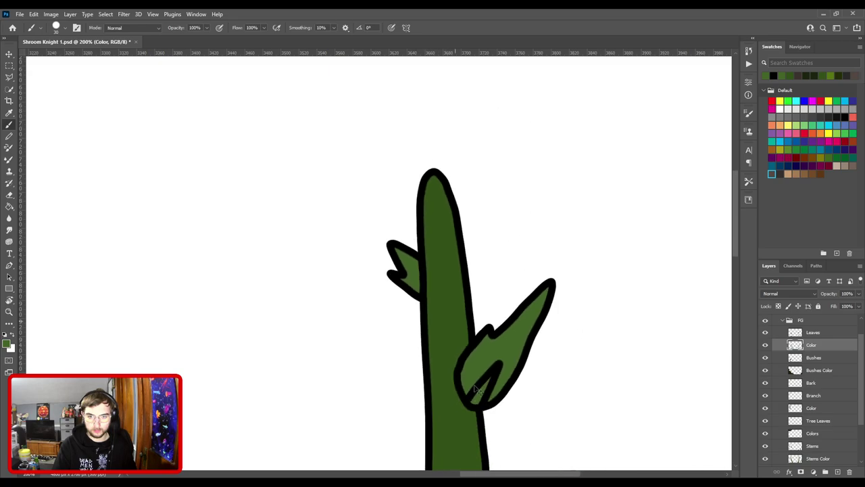
- Paint the small right-hand leaf and the large drooping leaf above it in the middle of the thick stem
left_click_drag(476, 414, 456, 119)
left_click_drag(450, 338, 381, 292)
scroll(380, 291, "up", 3)
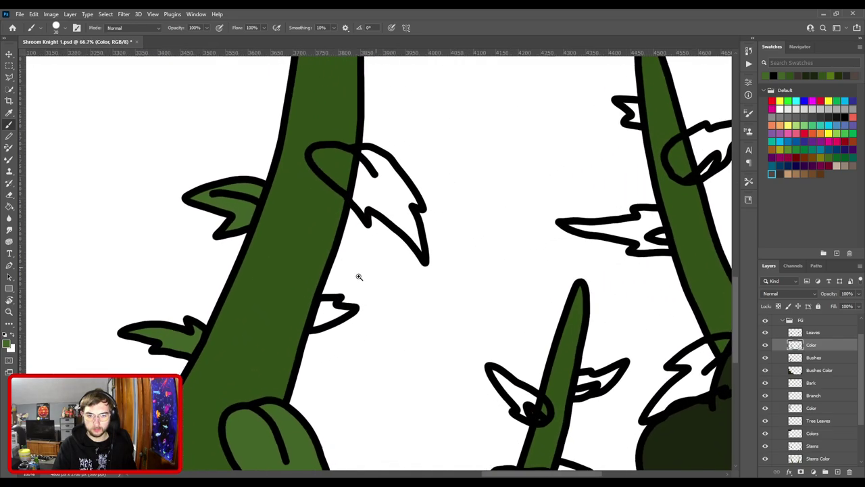
mouse_move(384, 337)
left_mouse_down()
mouse_move(383, 302)
mouse_move(397, 297)
mouse_move(382, 322)
mouse_move(416, 312)
left_mouse_up()
left_click_drag(417, 225, 368, 355)
mouse_move(528, 314)
left_mouse_down()
mouse_move(457, 241)
mouse_move(429, 230)
mouse_move(416, 243)
mouse_move(317, 125)
mouse_move(349, 119)
mouse_move(333, 133)
mouse_move(340, 123)
mouse_move(386, 133)
mouse_move(428, 126)
mouse_move(457, 147)
mouse_move(511, 221)
mouse_move(502, 235)
mouse_move(514, 282)
left_mouse_up()
mouse_move(469, 228)
left_mouse_down()
mouse_move(409, 200)
mouse_move(334, 139)
mouse_move(392, 187)
mouse_move(384, 131)
mouse_move(436, 191)
mouse_move(445, 174)
mouse_move(481, 218)
left_mouse_up()
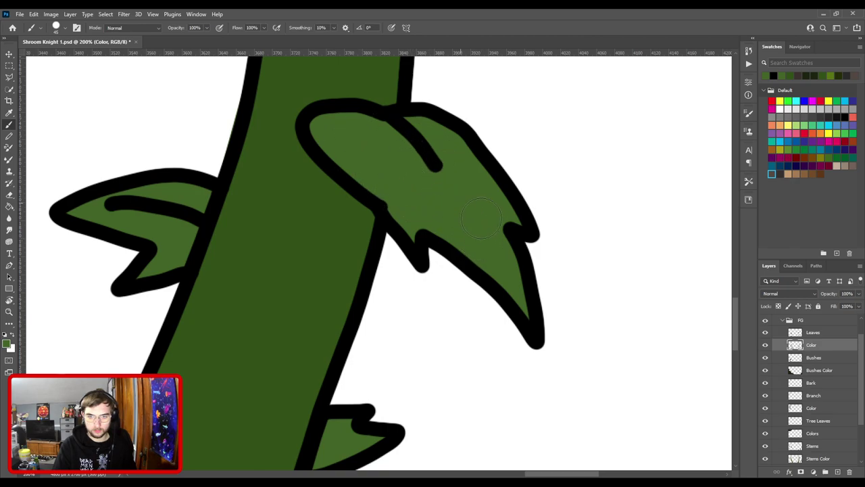
- On the Leaves layer, erase the bump in the middle drooping leaf's lower-left outline and touch up the line in black
key("ctrl+plus")
left_click_drag(432, 200, 424, 311)
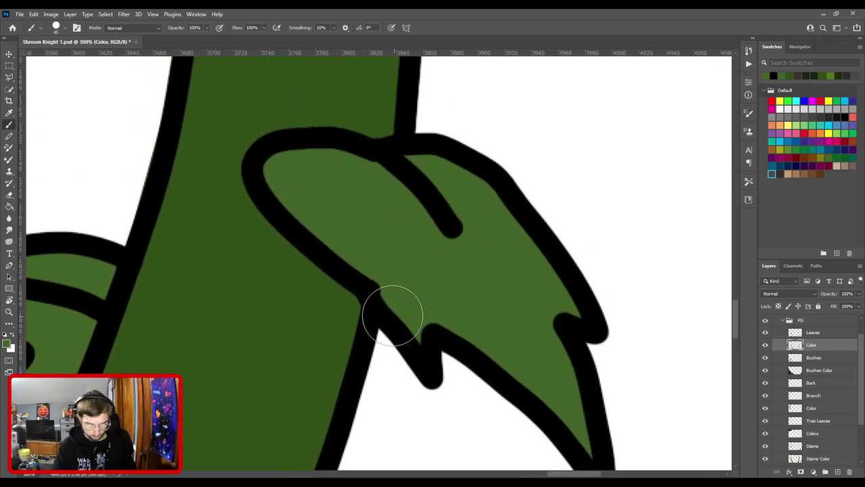
key("v")
left_click(401, 342)
key("e")
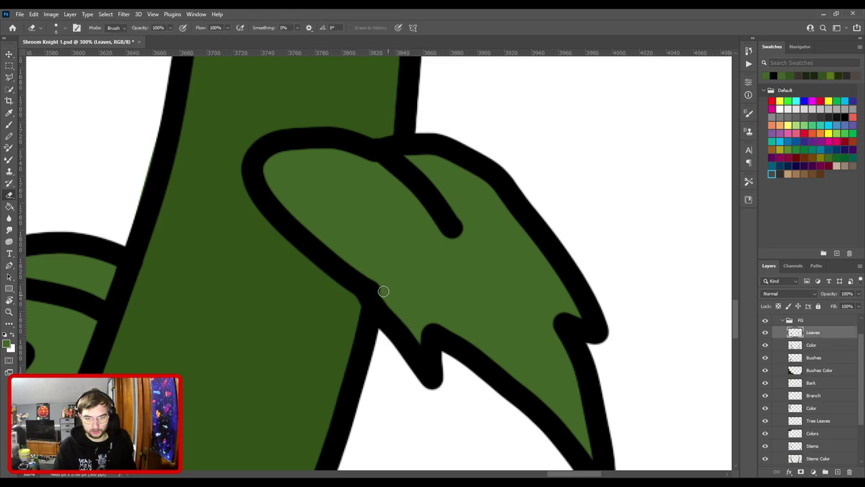
key("v")
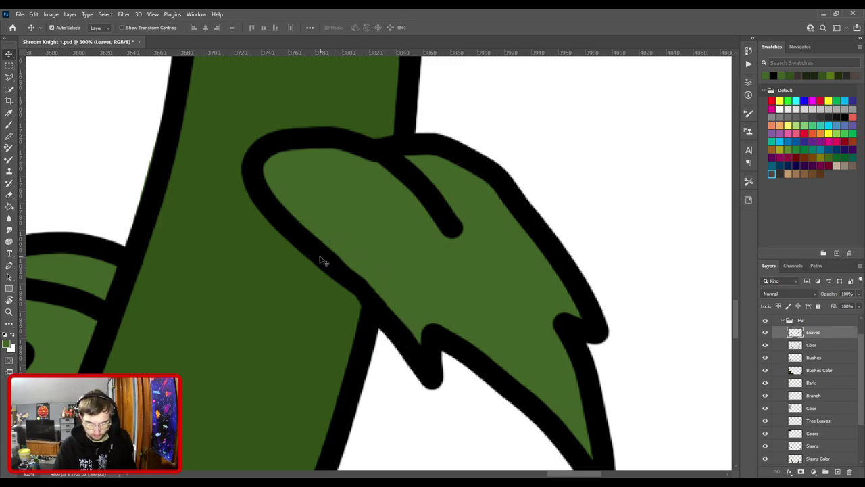
key("b")
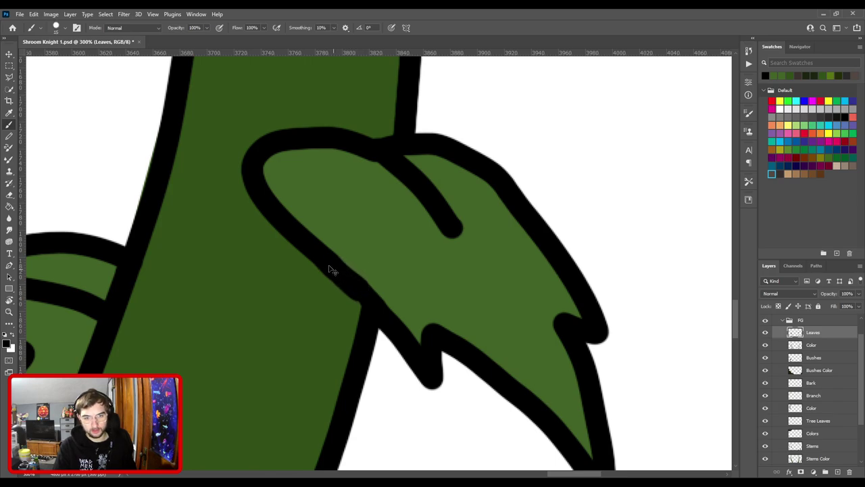
key("ctrl+z")
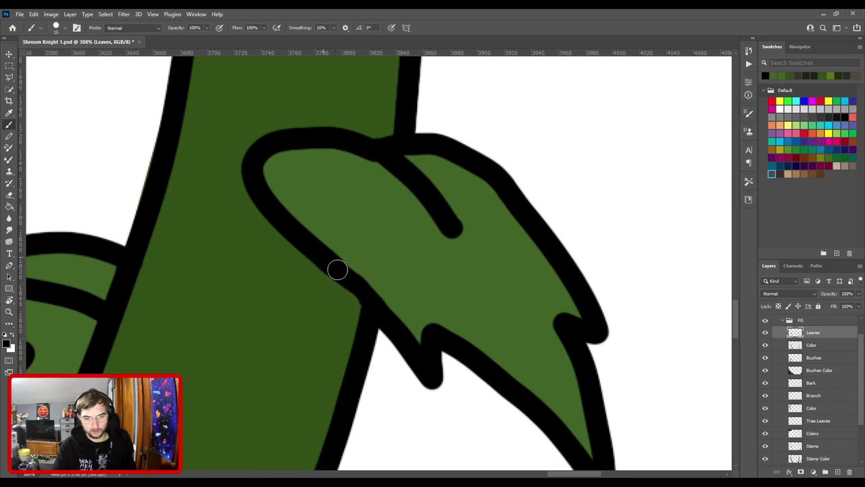
- Smooth the drooping leaf's top outline and central vein by trimming with the Eraser and repainting in black
scroll(412, 304, "up", 3)
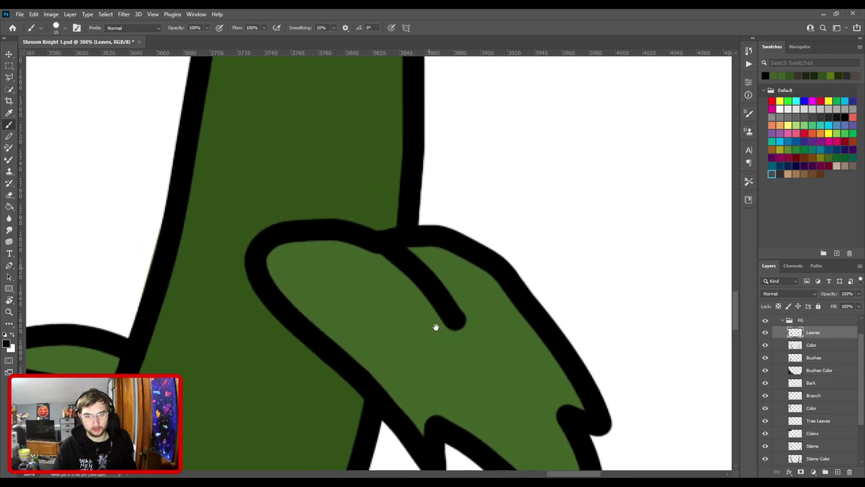
key("e")
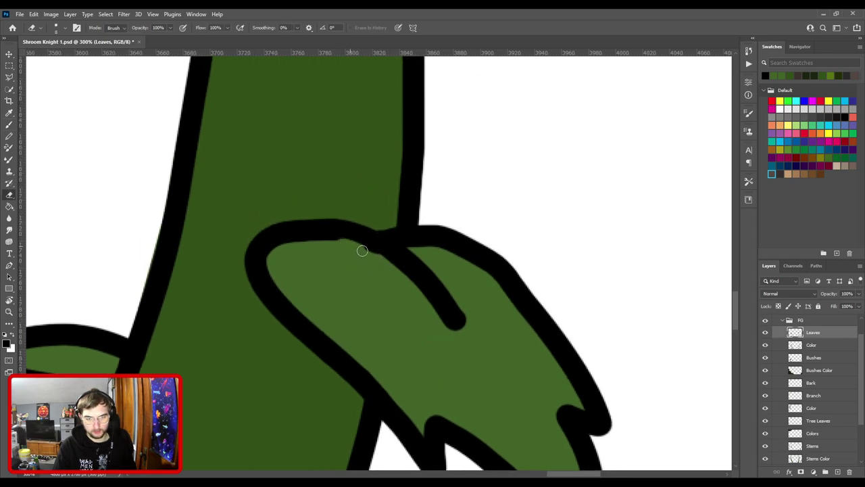
key("b")
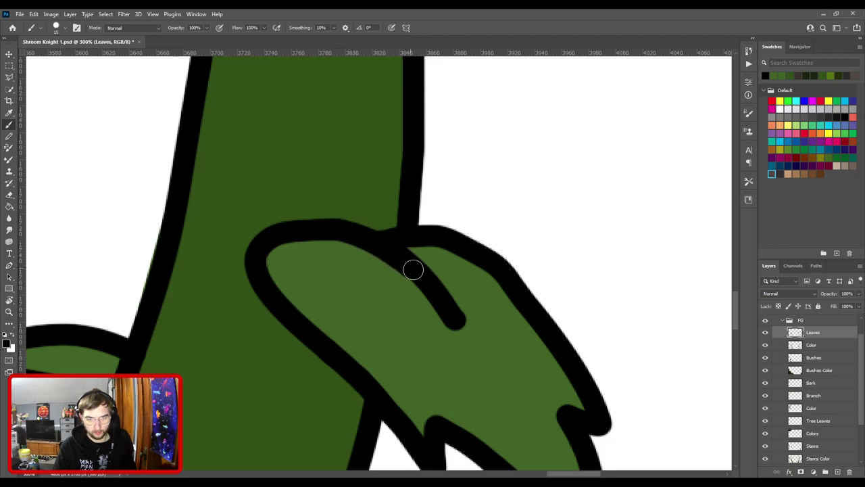
key("e")
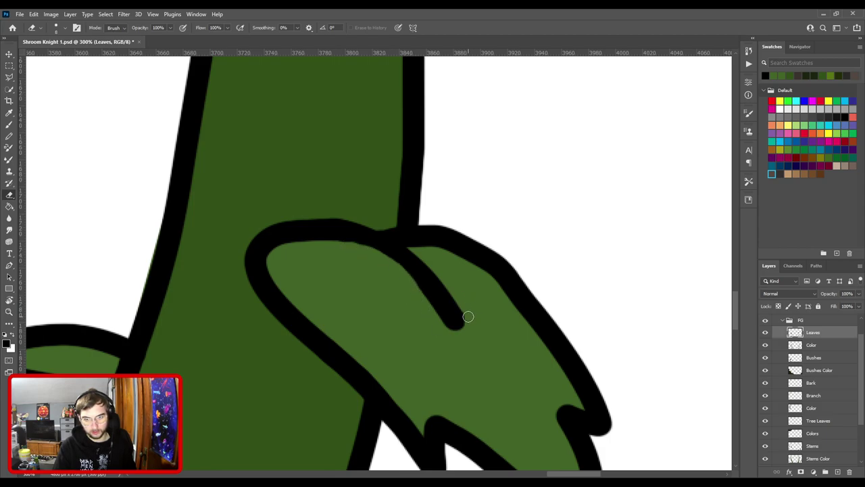
key("b")
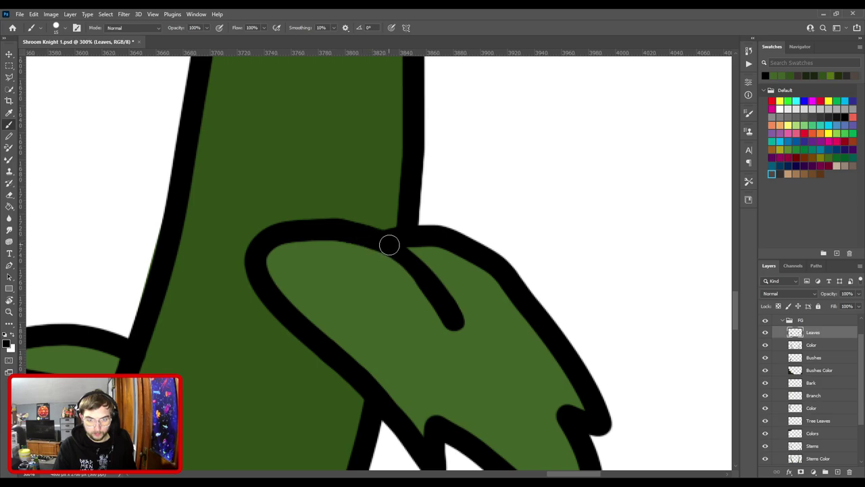
- Return to the leaves' Color layer and sample the leaf green from the thick stem's lower drooping leaf
key("ctrl+minus")
key("ctrl+minus")
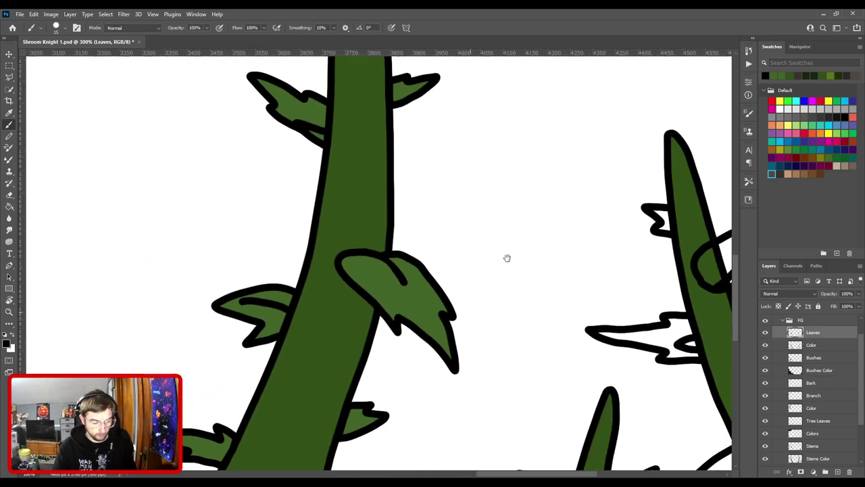
left_click_drag(465, 303, 454, 199)
key("ctrl+minus")
left_click_drag(436, 148, 448, 332)
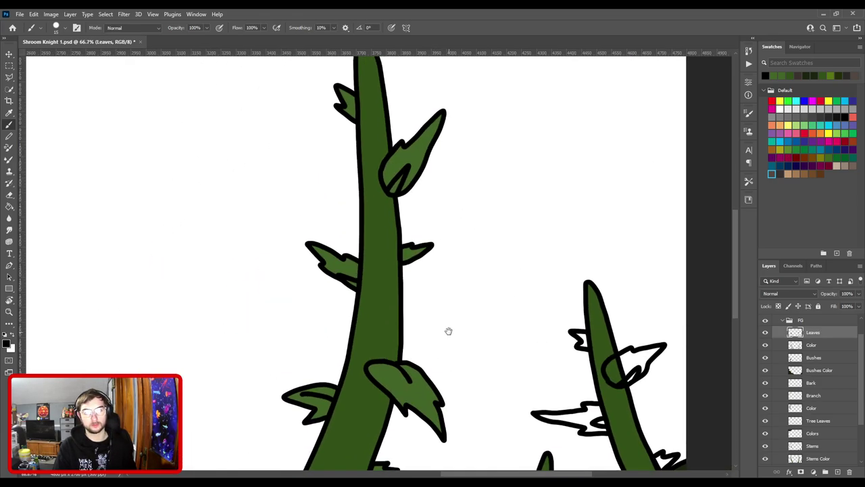
key("ctrl+minus")
left_click_drag(485, 371, 406, 132)
key("ctrl+plus")
key("ctrl+plus")
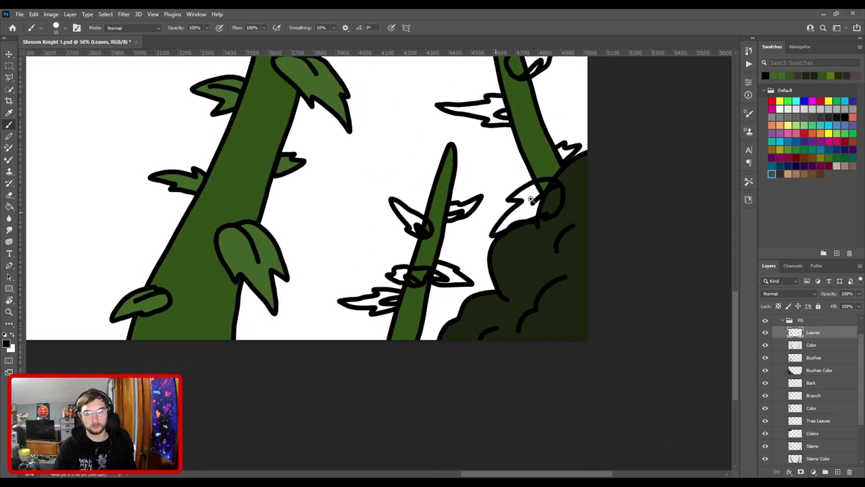
key("v")
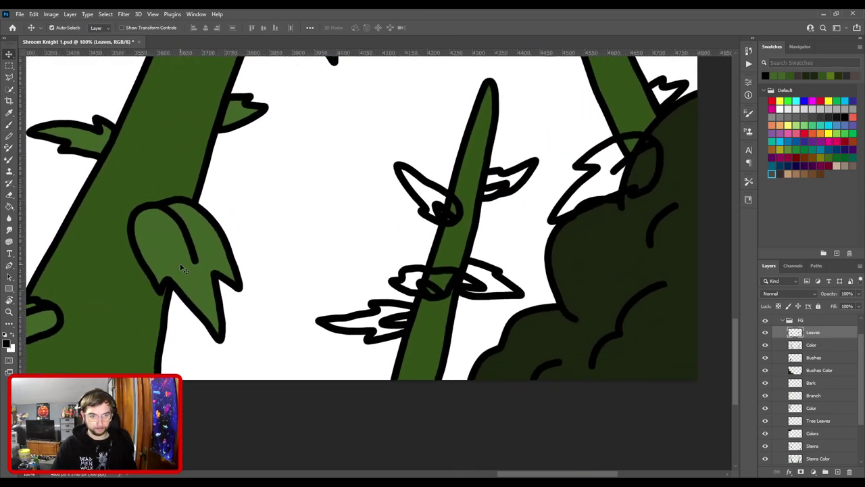
left_click(181, 269)
key("b")
left_click(181, 264, "alt")
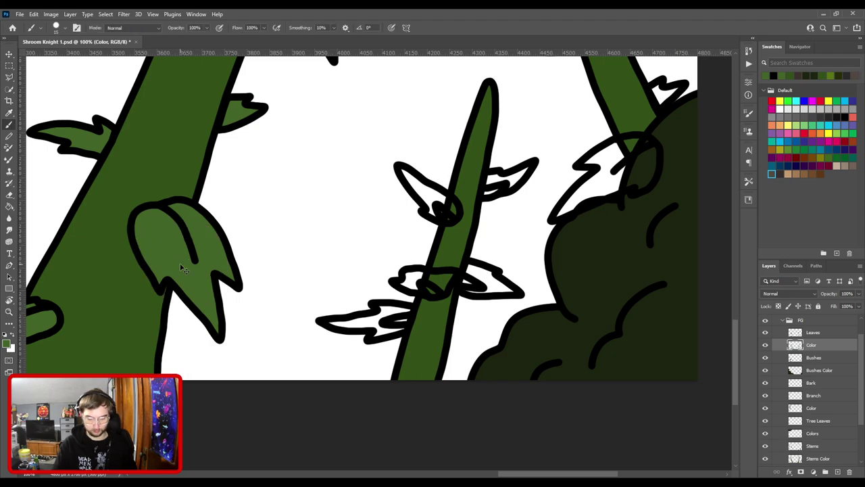
- Paint the three lower leaves of the short stem beside the bush with the sampled green
key("ctrl+plus")
mouse_move(280, 386)
left_mouse_down()
mouse_move(399, 359)
mouse_move(387, 348)
mouse_move(436, 358)
left_mouse_up()
left_click_drag(417, 392, 382, 392)
left_click_drag(472, 315, 385, 375)
mouse_move(367, 373)
left_mouse_down()
mouse_move(342, 366)
mouse_move(353, 352)
mouse_move(431, 351)
left_mouse_up()
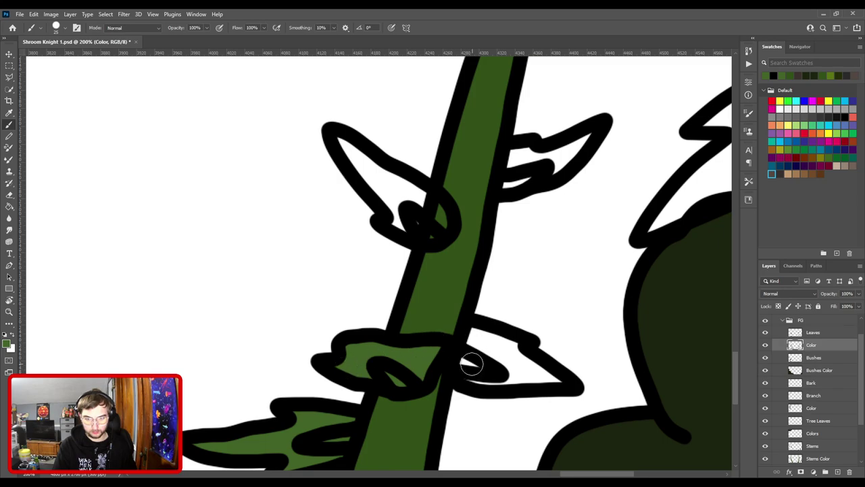
mouse_move(472, 364)
left_mouse_down()
mouse_move(476, 331)
mouse_move(519, 348)
mouse_move(556, 379)
mouse_move(477, 377)
mouse_move(475, 366)
mouse_move(482, 372)
mouse_move(491, 363)
mouse_move(512, 365)
left_mouse_up()
- Paint the two upper leaves on either side of the short stem with the same green
left_click_drag(438, 264, 506, 397)
mouse_move(496, 358)
left_mouse_down()
mouse_move(470, 350)
mouse_move(413, 272)
mouse_move(498, 334)
left_mouse_up()
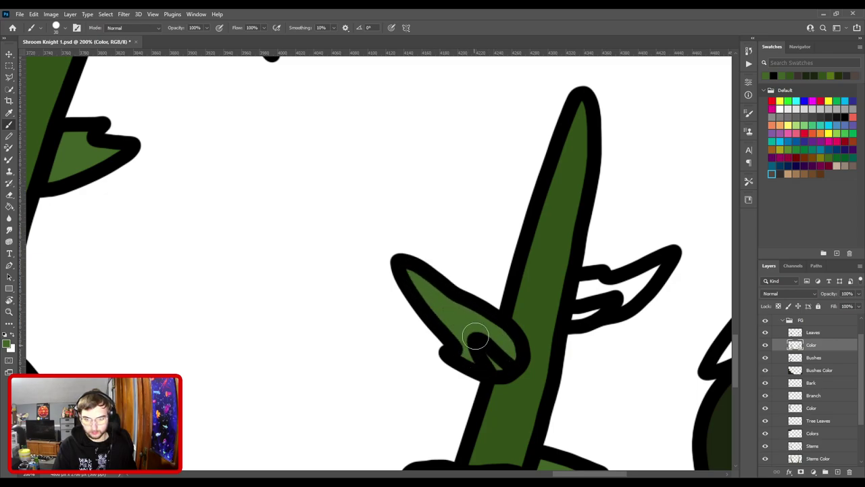
mouse_move(573, 287)
left_mouse_down()
mouse_move(433, 353)
mouse_move(438, 325)
mouse_move(485, 320)
mouse_move(510, 302)
left_mouse_up()
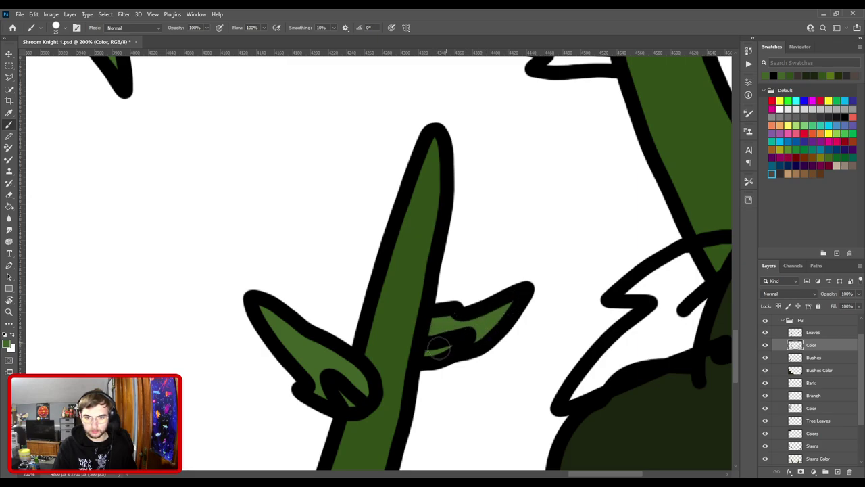
left_click_drag(438, 349, 259, 326)
- Paint the large leaf overlapping the bush and the small jagged leaf at the base of the rightmost stem
mouse_move(426, 367)
left_mouse_down()
mouse_move(408, 363)
mouse_move(475, 303)
mouse_move(452, 270)
mouse_move(517, 230)
mouse_move(574, 234)
mouse_move(582, 294)
mouse_move(554, 320)
mouse_move(505, 318)
mouse_move(459, 345)
left_mouse_up()
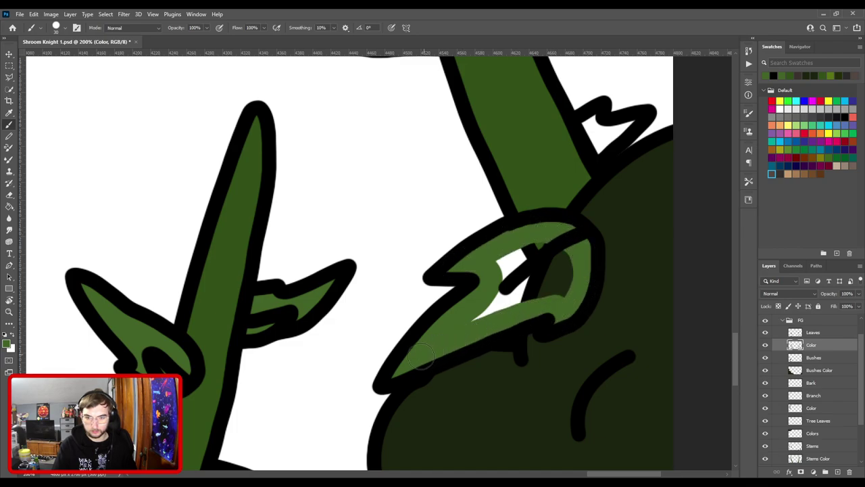
mouse_move(495, 310)
left_mouse_down()
mouse_move(490, 274)
mouse_move(566, 261)
mouse_move(511, 308)
mouse_move(527, 264)
left_mouse_up()
left_click_drag(507, 224, 396, 410)
key("[")
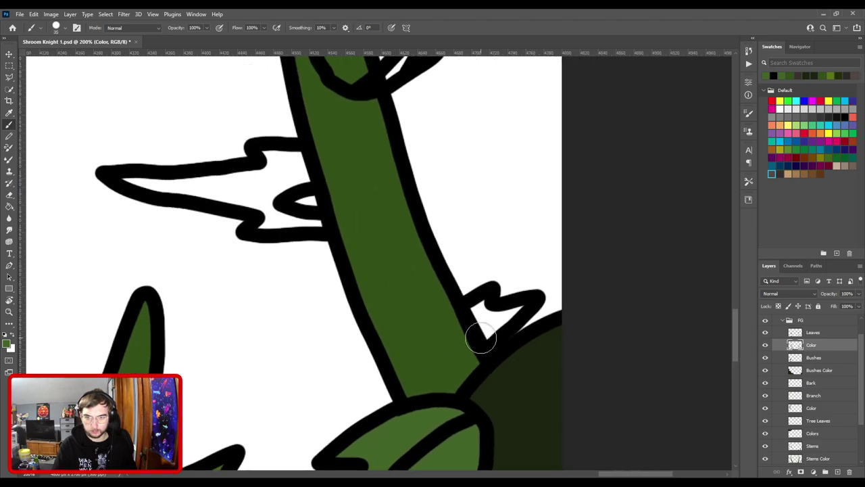
mouse_move(484, 321)
left_mouse_down()
mouse_move(480, 304)
mouse_move(492, 330)
mouse_move(505, 315)
mouse_move(498, 321)
mouse_move(482, 257)
mouse_move(462, 269)
mouse_move(343, 283)
mouse_move(450, 297)
mouse_move(463, 304)
mouse_move(456, 326)
mouse_move(442, 279)
left_mouse_up()
- Paint the long jagged leaf, the large overlapping leaf and the small notched leaf on the rightmost stem in green
scroll(520, 325, "up", 3)
scroll(521, 324, "left", 5)
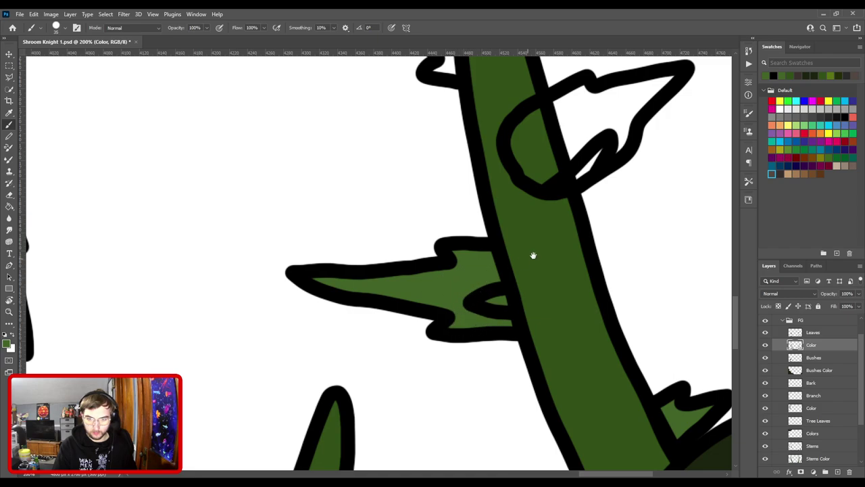
left_click_drag(534, 254, 428, 408)
mouse_move(439, 372)
left_mouse_down()
mouse_move(431, 301)
mouse_move(477, 280)
mouse_move(555, 266)
mouse_move(516, 299)
mouse_move(489, 344)
mouse_move(444, 353)
mouse_move(461, 347)
mouse_move(489, 309)
mouse_move(504, 305)
left_mouse_up()
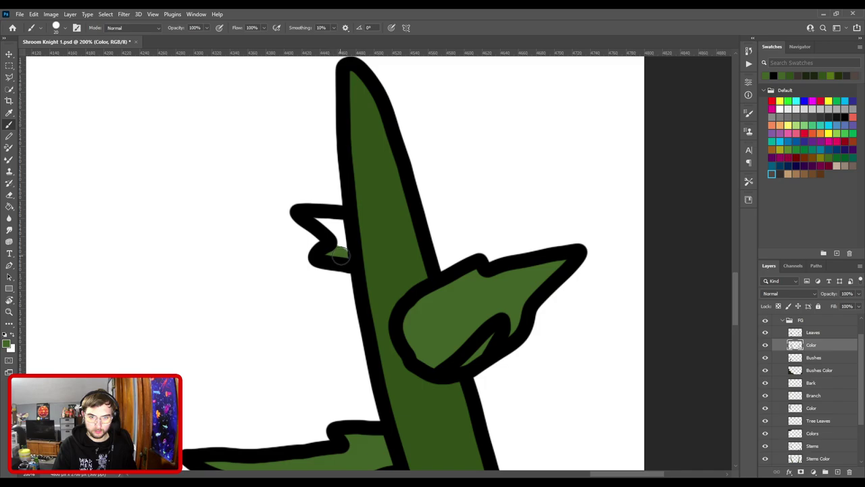
left_click_drag(340, 255, 335, 225)
key("ctrl+plus")
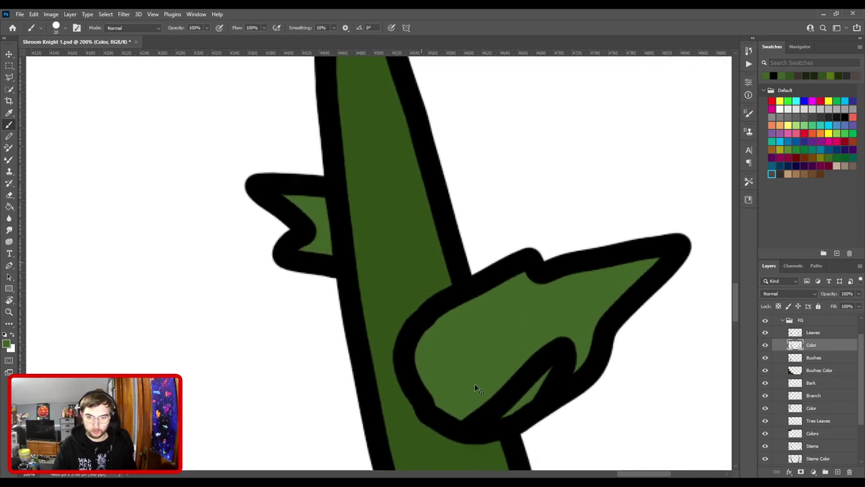
- Smooth the rounded lower outline of the large leaf overlapping the rightmost stem with the Eraser and black Brush on the Leaves layer
left_click_drag(468, 384, 448, 284)
key("ctrl+plus")
key("e")
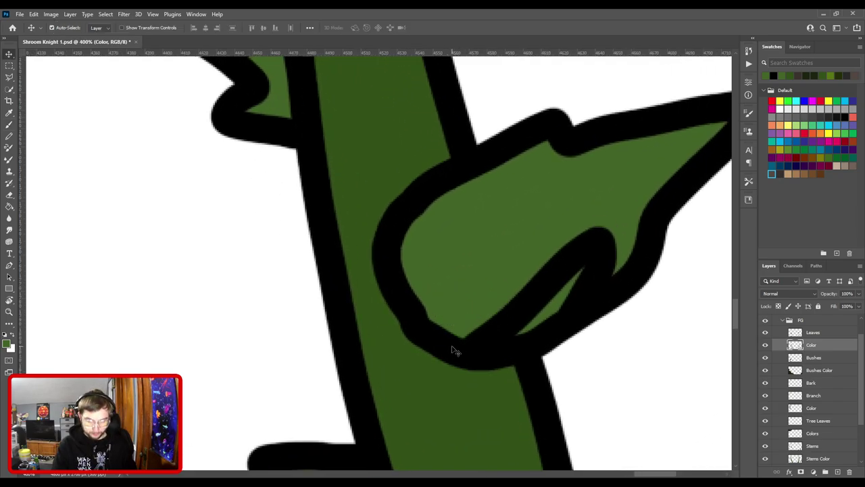
key("alt+bracketright")
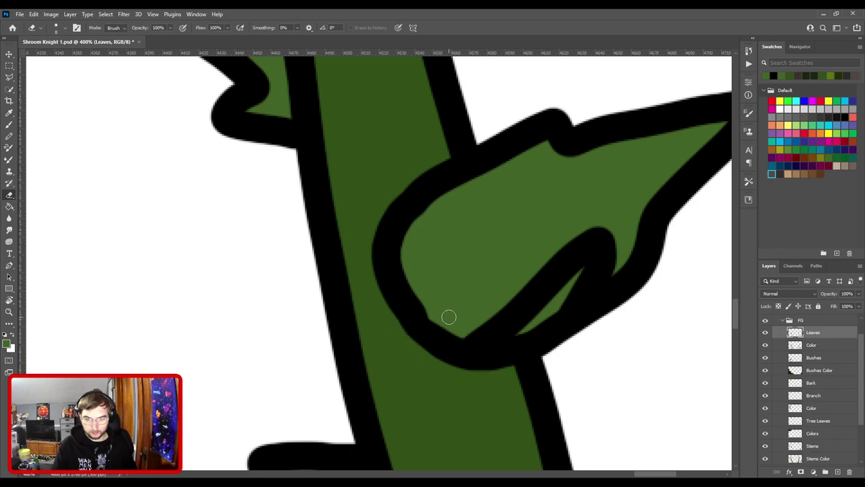
key("v")
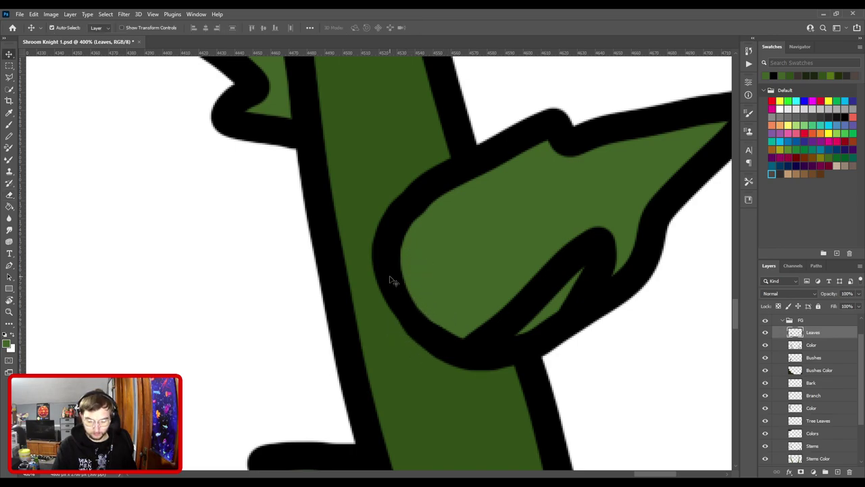
key("b")
key("x")
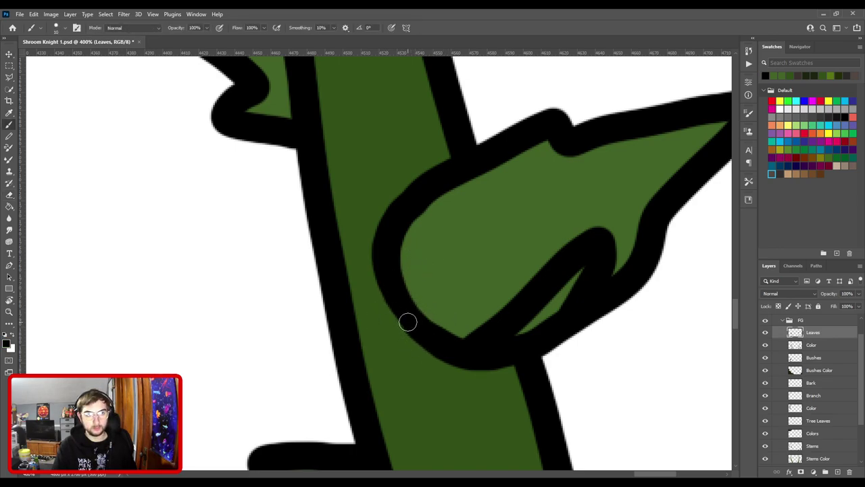
mouse_move(390, 277)
left_mouse_down()
mouse_move(407, 315)
mouse_move(440, 345)
left_mouse_up()
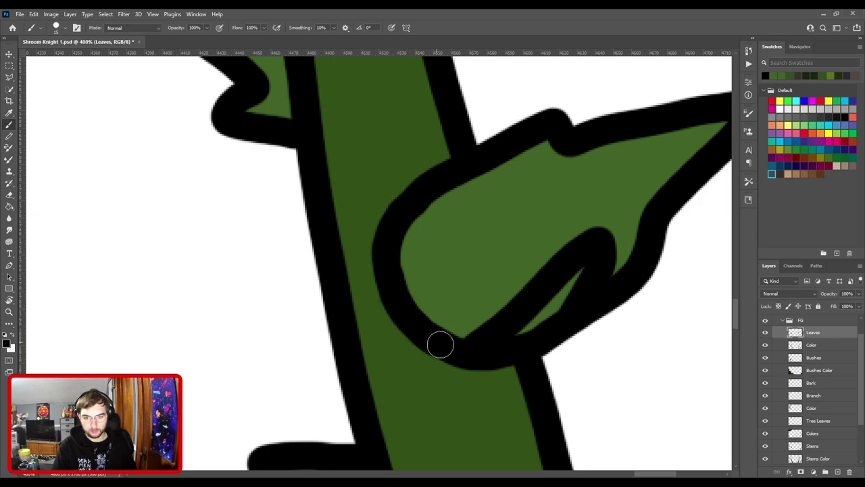
key("ctrl+minus")
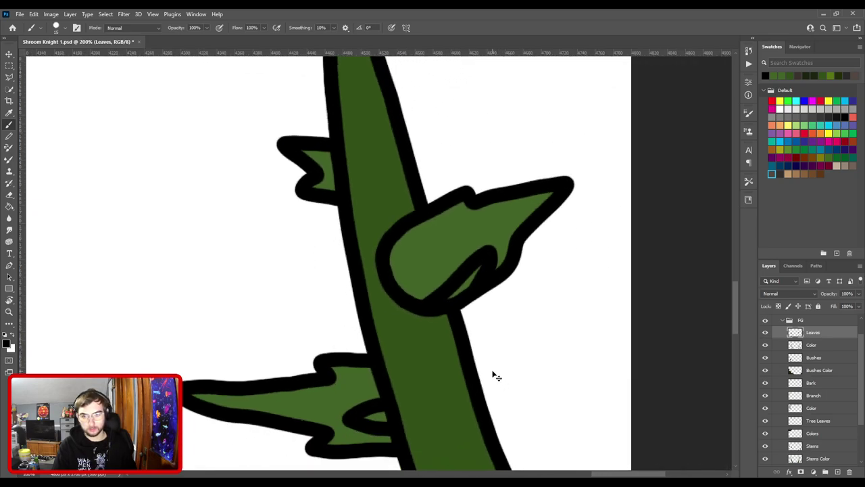
- Reshape the small folded section on the underside of the same leaf by erasing its inner edge and repainting the black outline
key("ctrl+plus")
key("ctrl+plus")
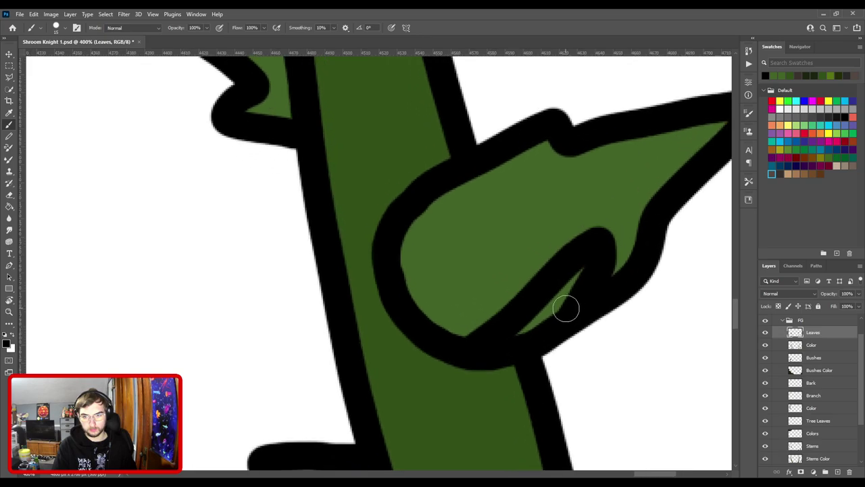
left_click_drag(566, 304, 449, 340)
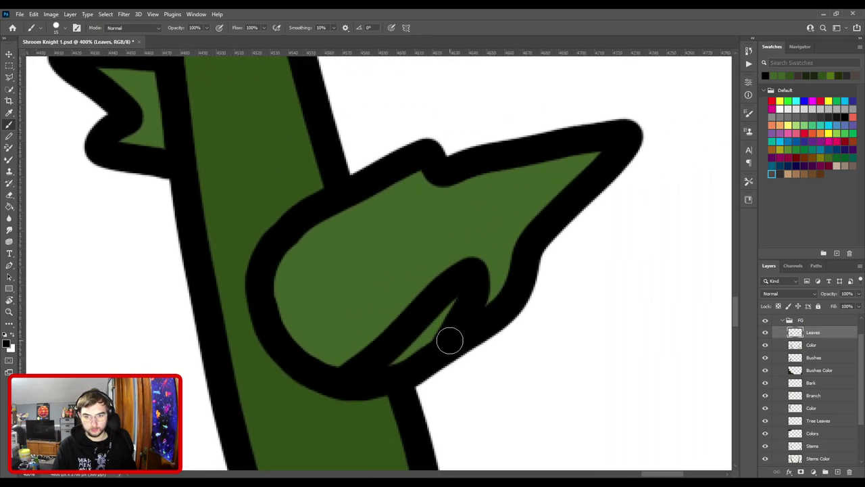
key("e")
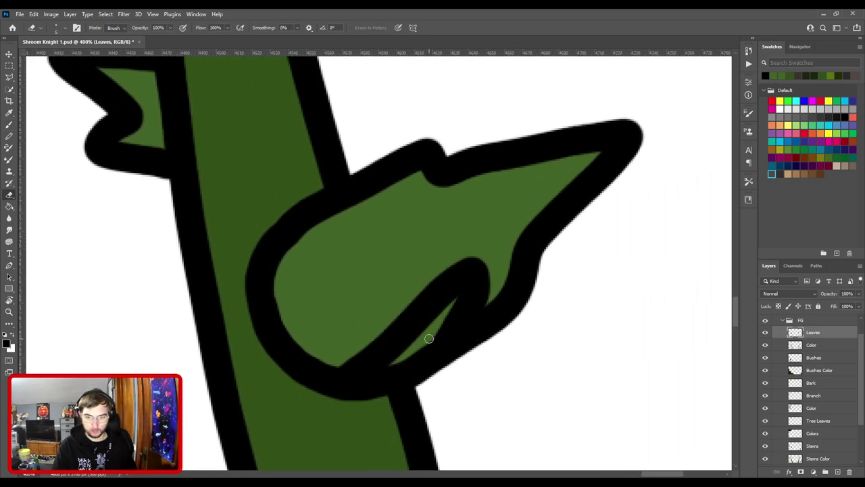
left_click_drag(445, 319, 459, 302)
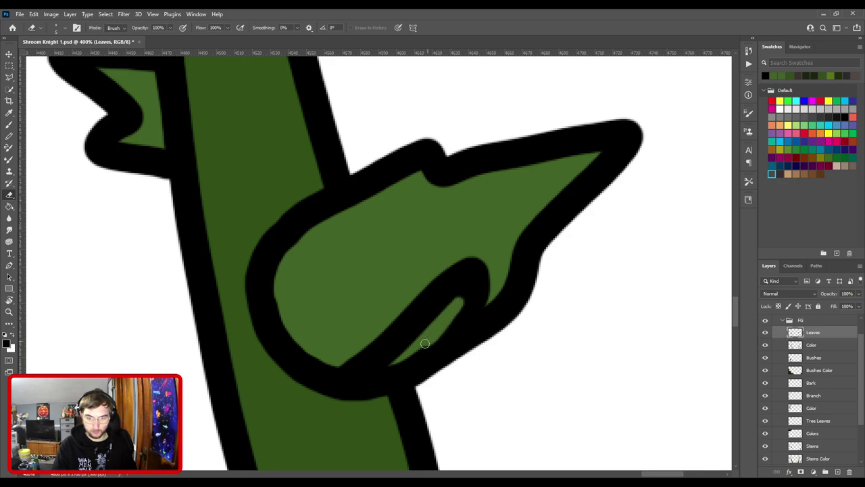
key("b")
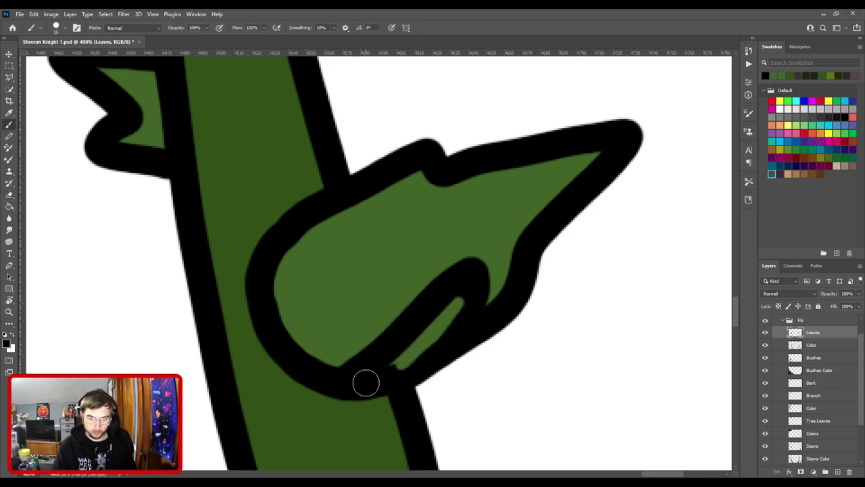
mouse_move(378, 381)
left_mouse_down()
mouse_move(430, 367)
mouse_move(493, 317)
mouse_move(470, 275)
mouse_move(457, 344)
left_mouse_up()
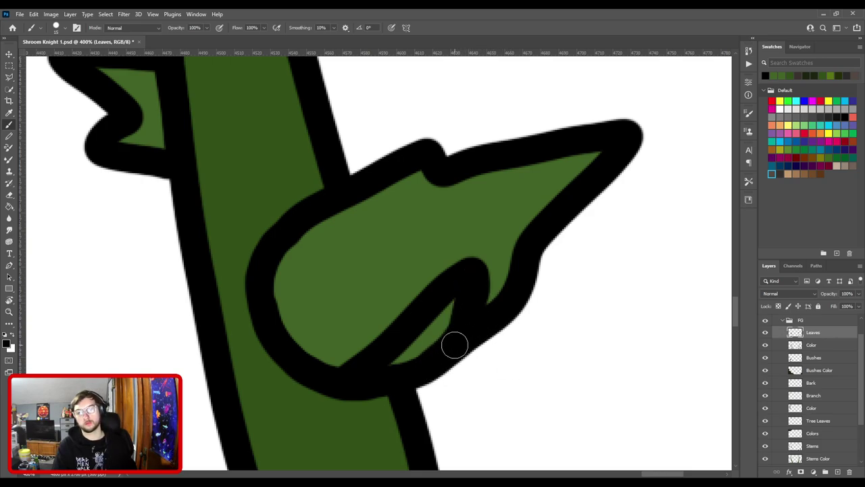
key("ctrl+z")
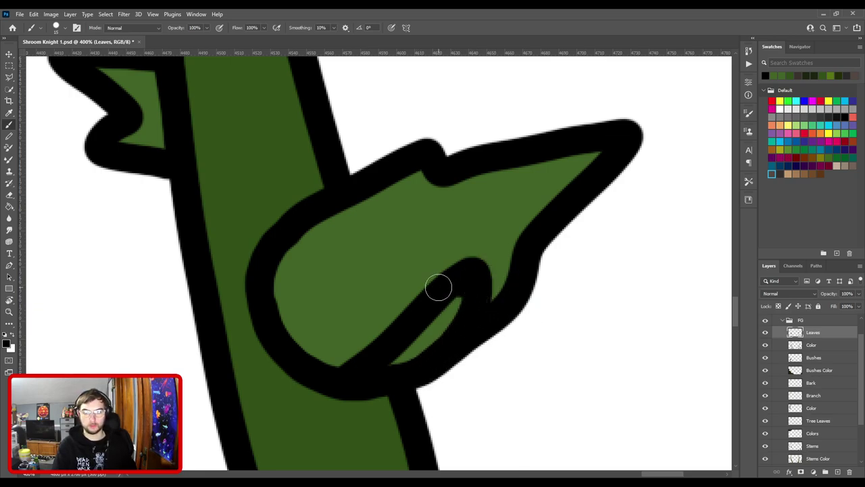
- Save the Shroom Knight 1 document
key("ctrl+minus")
key("ctrl+minus")
key("ctrl+minus")
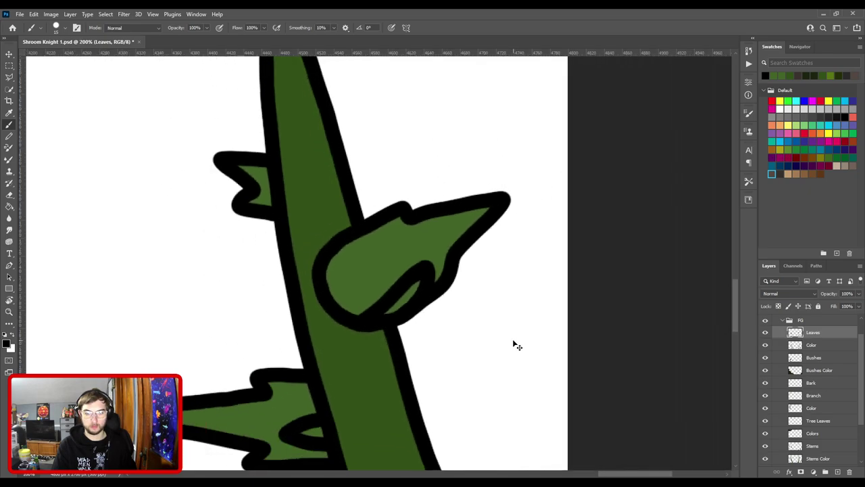
key("ctrl+0")
key("ctrl+s")
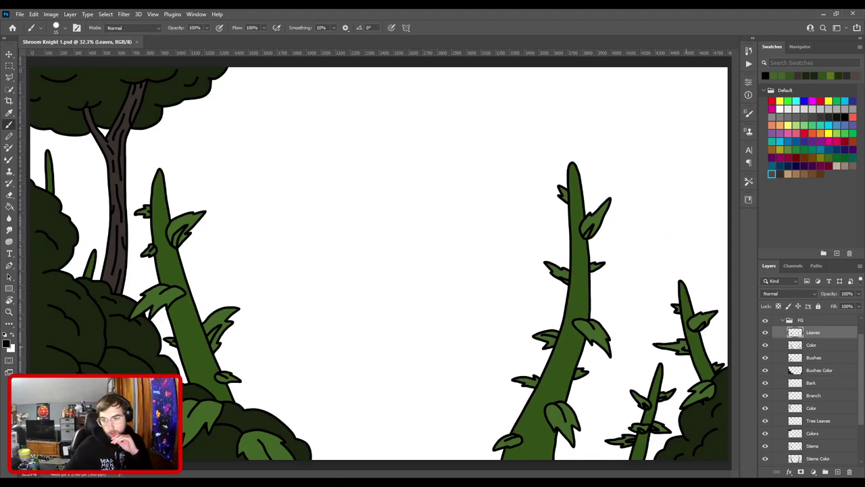
- Move the Stems and Stems Color layers together above the Bushes layer in the FG group
scroll(845, 406, "down", 2)
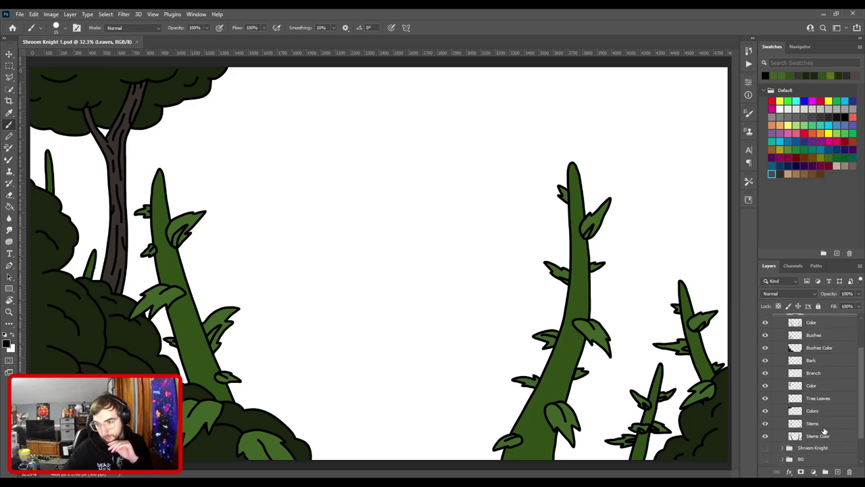
left_click(825, 433)
left_click(816, 426)
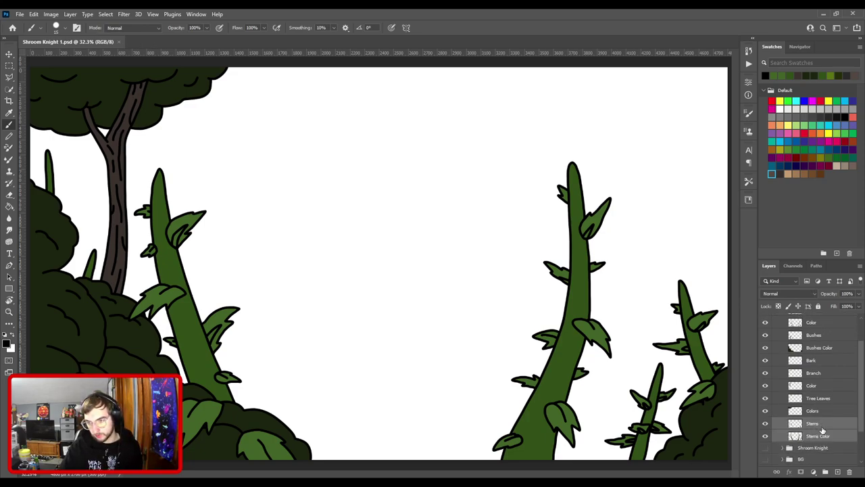
scroll(821, 433, "up", 2)
left_click_drag(826, 460, 820, 367)
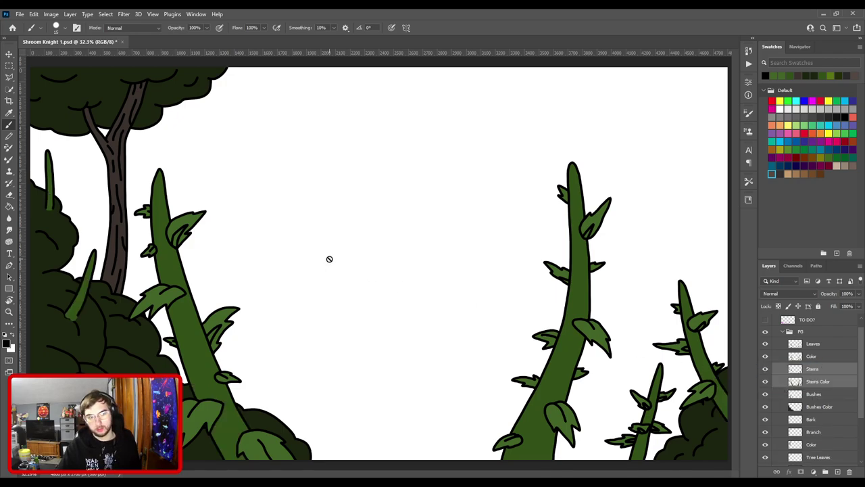
- Erase the excess outline on Stems and the overflowing green on Stems Color at the base of the short slanted stem over the left bush
key("ctrl+plus")
left_click_drag(331, 266, 567, 265)
key("ctrl+plus")
key("ctrl+plus")
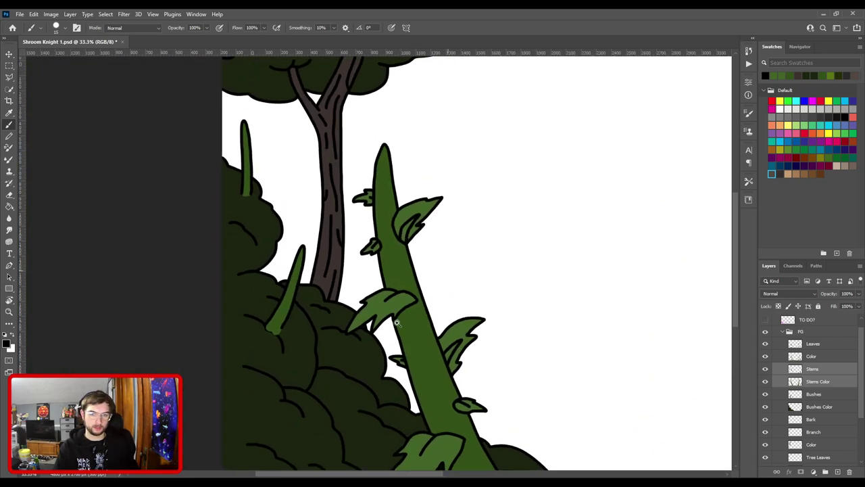
scroll(415, 274, "up", 4)
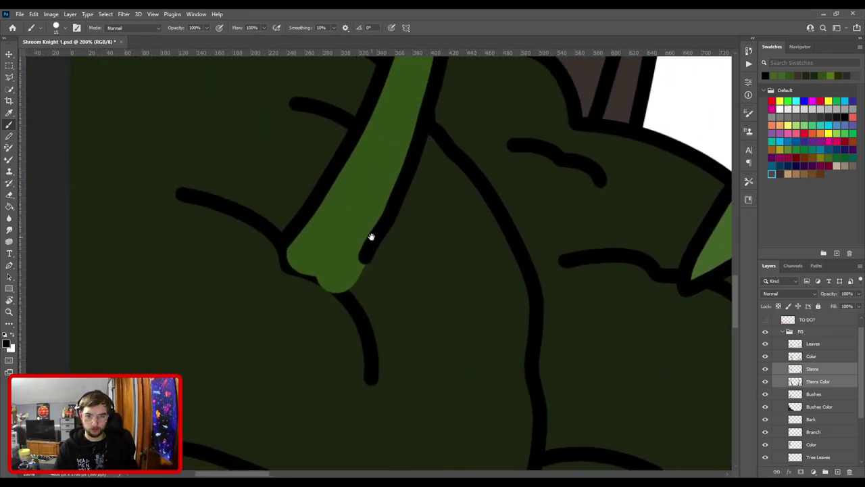
key("v")
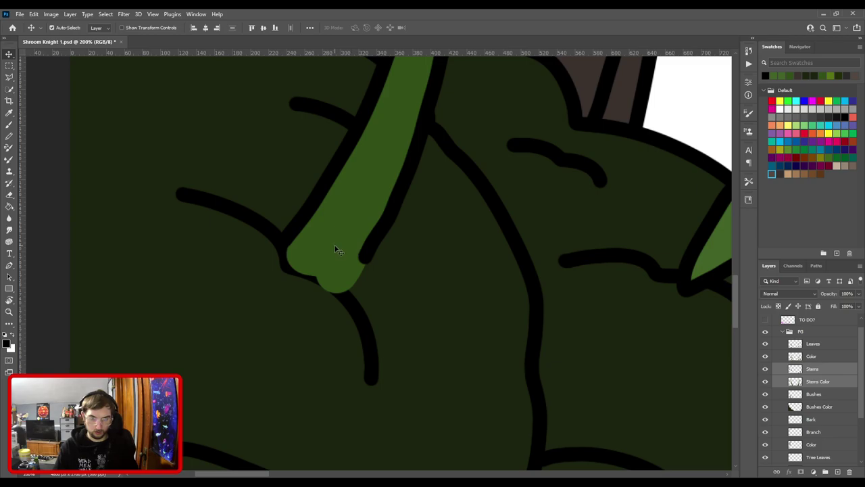
key("e")
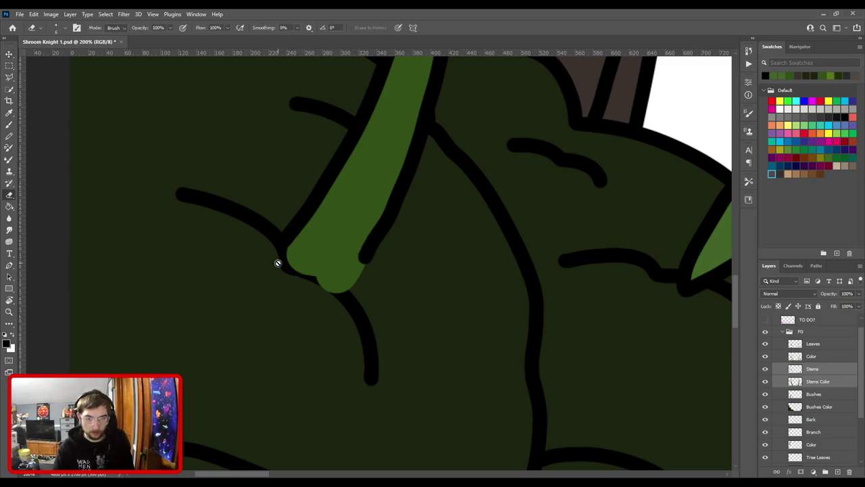
key("v")
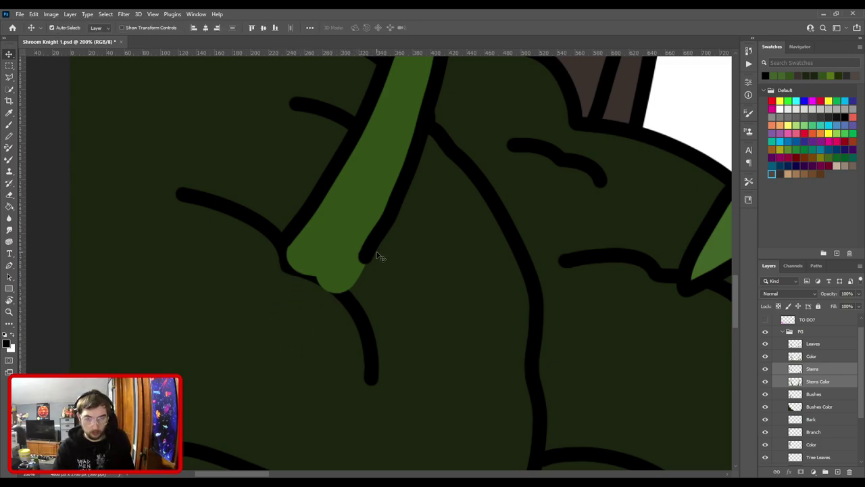
left_click(401, 295)
left_click(377, 247)
key("e")
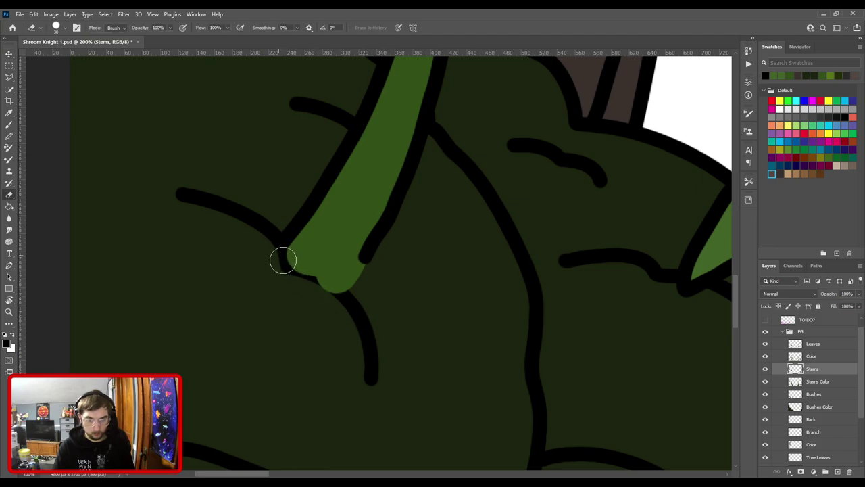
left_click(310, 263, "ctrl")
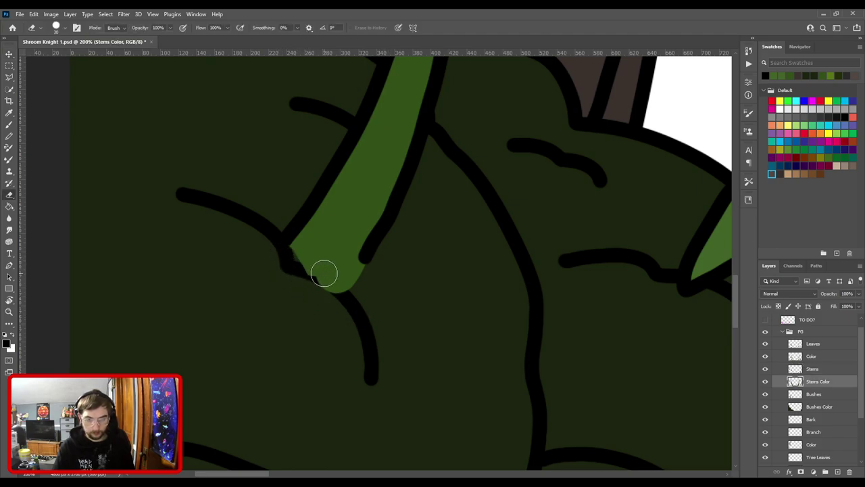
mouse_move(324, 273)
left_mouse_down()
mouse_move(304, 267)
mouse_move(324, 294)
mouse_move(349, 305)
mouse_move(389, 259)
left_mouse_up()
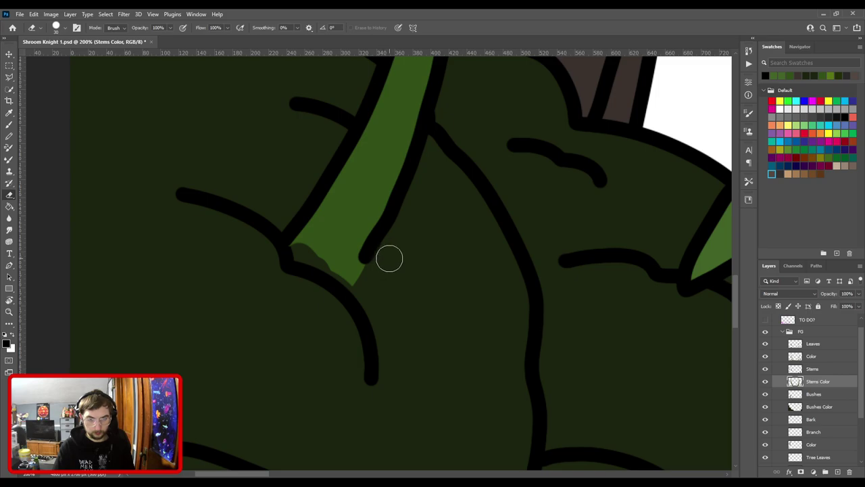
- Smooth the right-hand outline of the short slanted stem on the Stems layer and extend it in black to meet the bush line
key("v")
left_click(302, 225)
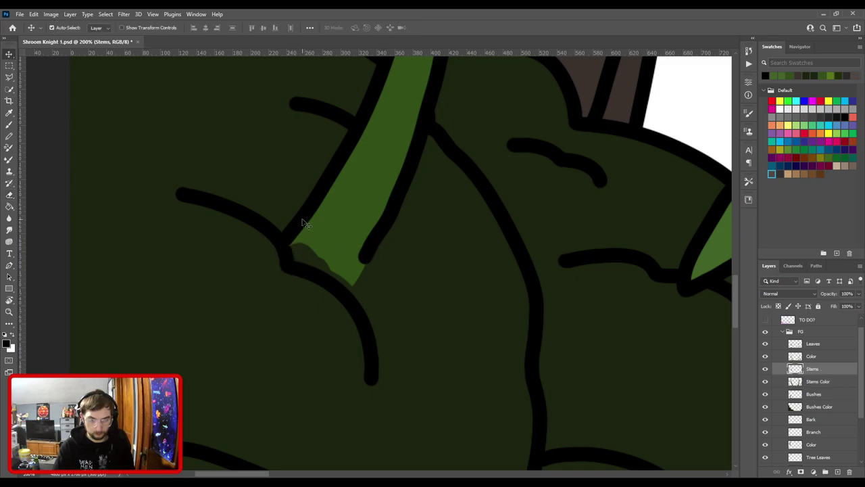
key("i")
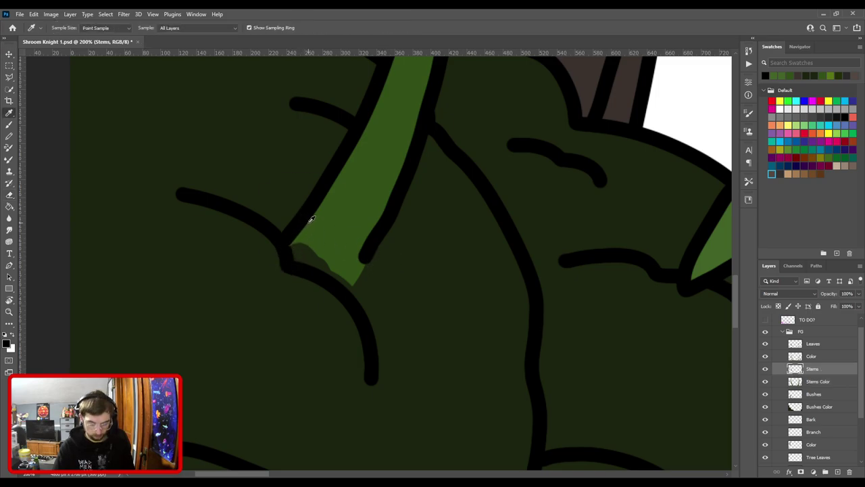
key("b")
key("ctrl+plus")
mouse_move(266, 280)
left_mouse_down()
mouse_move(332, 278)
mouse_move(309, 264)
mouse_move(316, 292)
mouse_move(380, 319)
mouse_move(399, 315)
left_mouse_up()
key("]")
key("e")
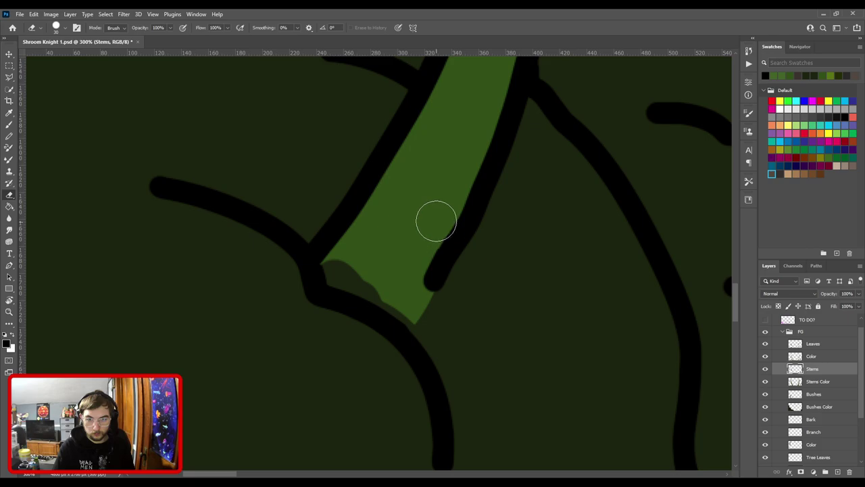
key("v")
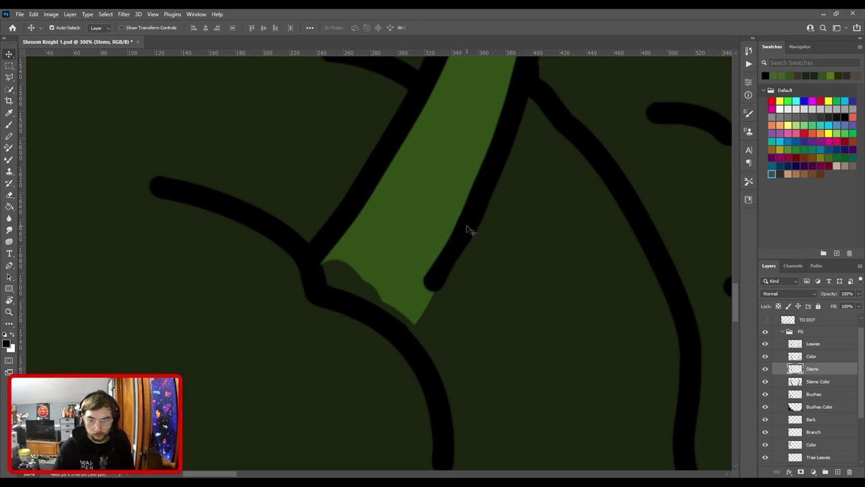
key("b")
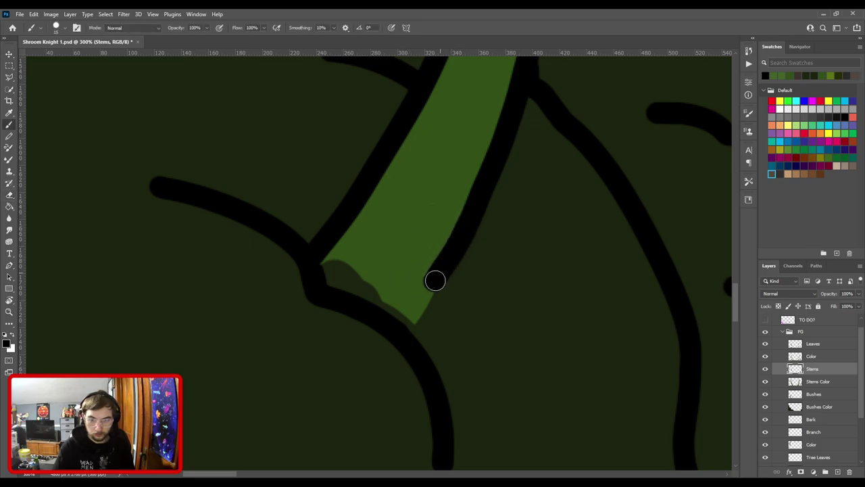
left_click_drag(435, 280, 400, 330)
- Fill the gap at the base of the short slanted stem with the stem green on the Stems Color layer
key("v")
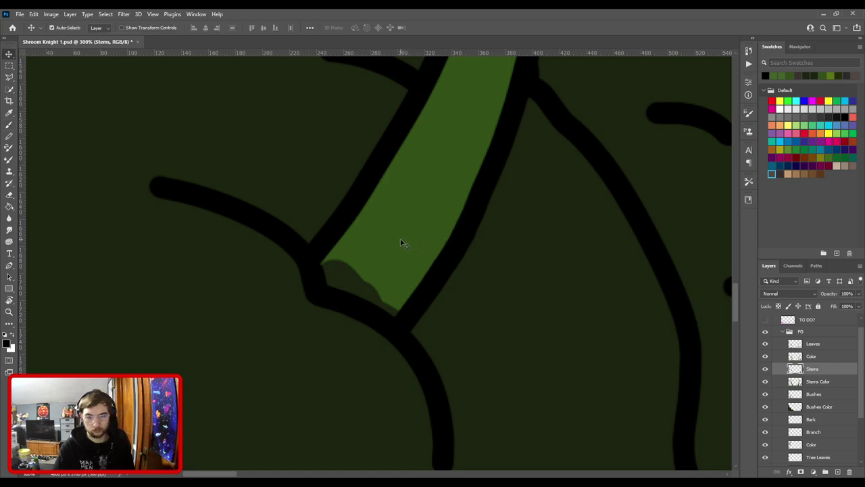
left_click(404, 240)
key("x")
key("b")
mouse_move(402, 309)
left_mouse_down()
mouse_move(331, 274)
mouse_move(353, 273)
left_mouse_up()
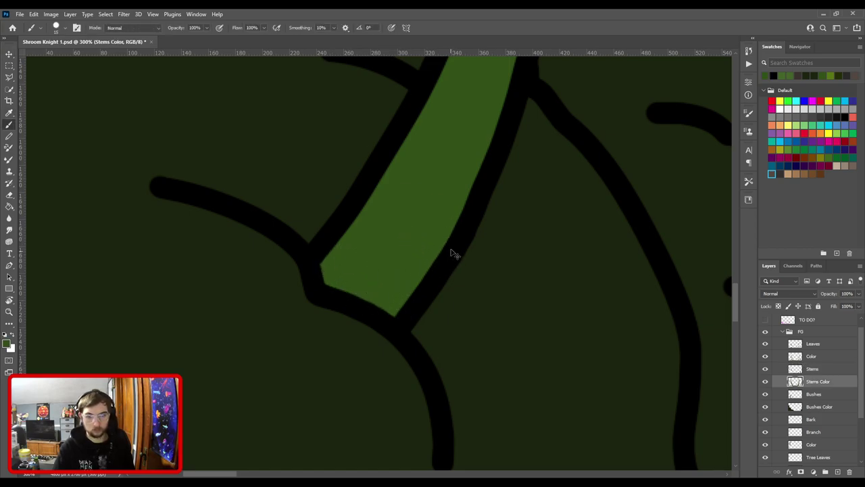
key("ctrl+minus")
key("ctrl+minus")
key("ctrl+minus")
left_click_drag(496, 307, 359, 223)
scroll(389, 183, "up", 5)
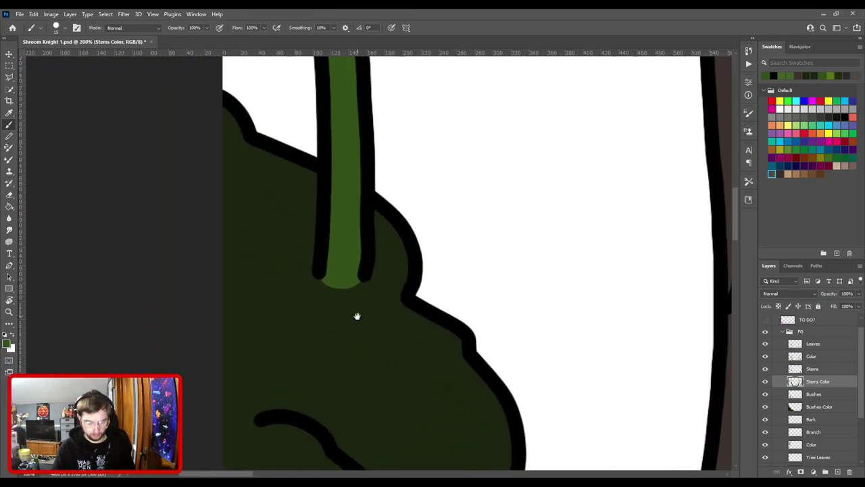
left_click_drag(357, 316, 410, 259)
key("v")
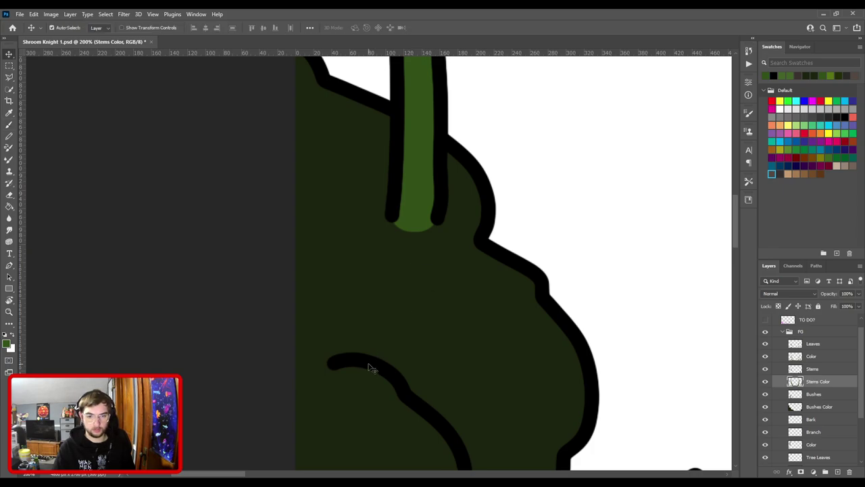
left_click(370, 369)
key("b")
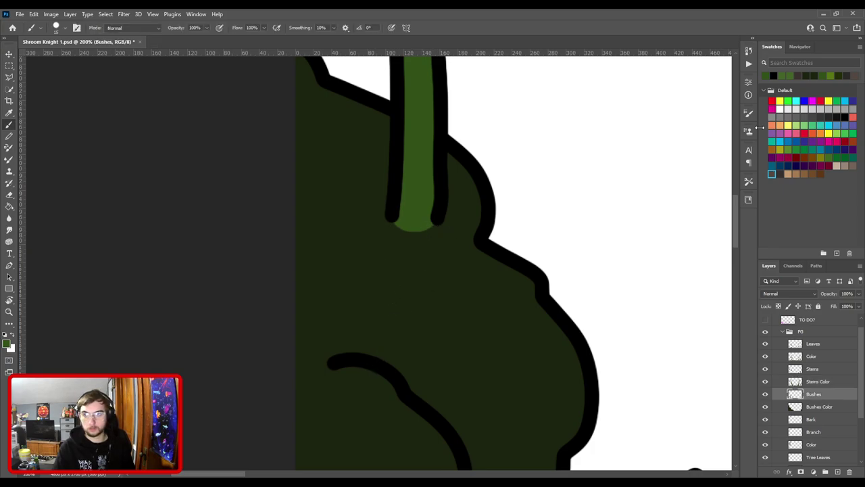
left_click(845, 116)
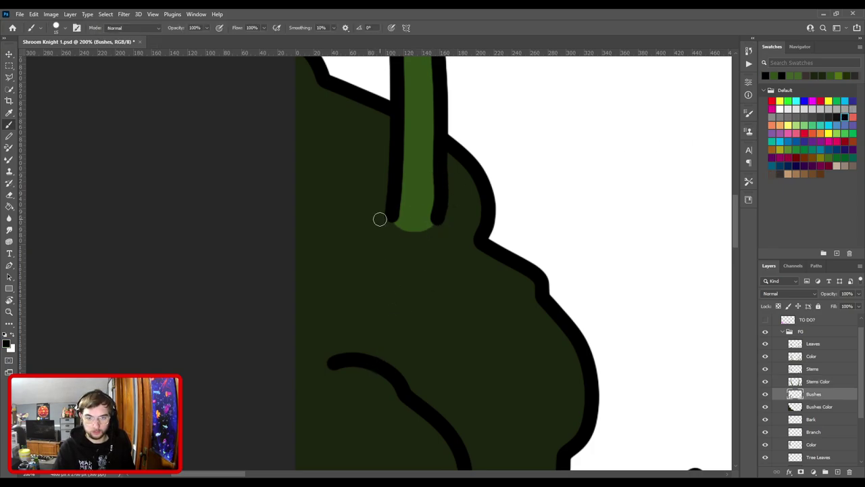
left_click_drag(374, 215, 447, 263)
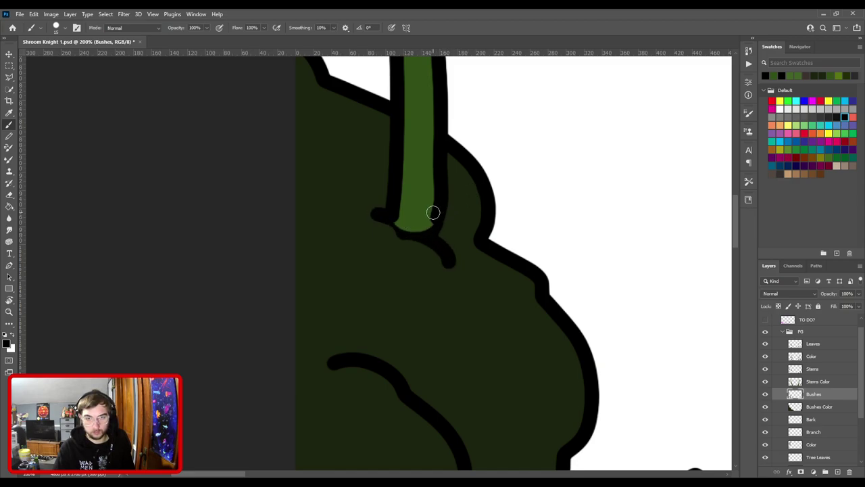
key("v")
key("e")
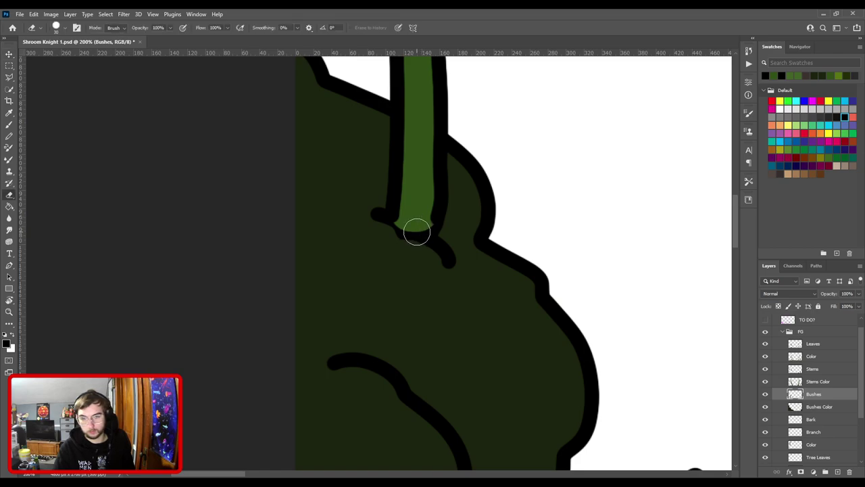
mouse_move(415, 228)
left_mouse_down()
mouse_move(396, 246)
mouse_move(387, 224)
mouse_move(416, 218)
mouse_move(462, 286)
left_mouse_up()
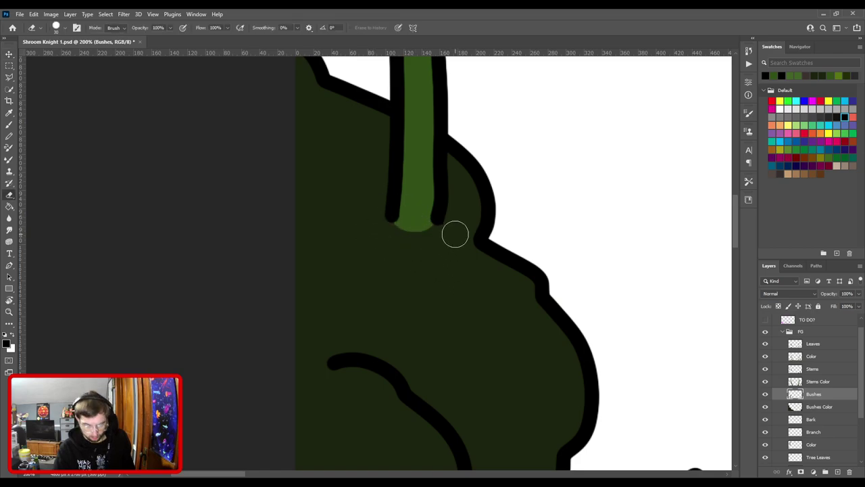
- Draw a curved black bush line across the base of the short upright stem on the Stems layer
key("v")
left_click(397, 182)
key("b")
mouse_move(372, 216)
left_mouse_down()
mouse_move(417, 248)
mouse_move(460, 276)
left_mouse_up()
- Trim the rounded end of the upright stem's right-hand outline on the Stems layer and extend it in black to the bush line
key("e")
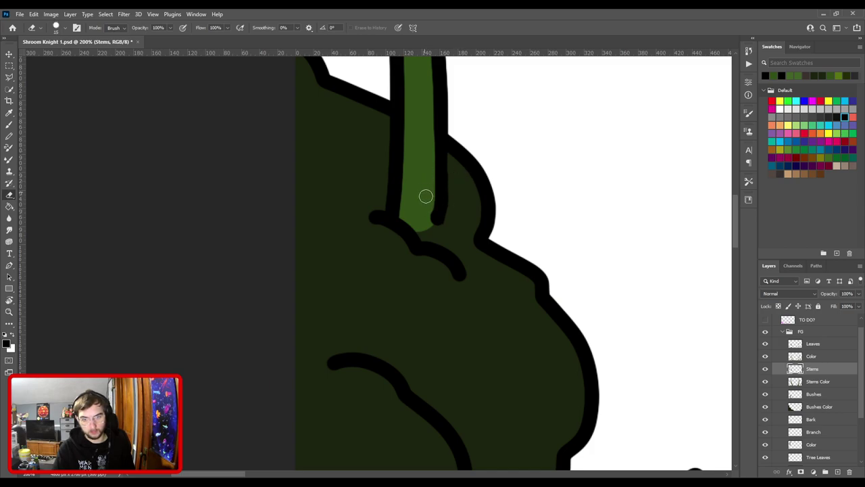
key("b")
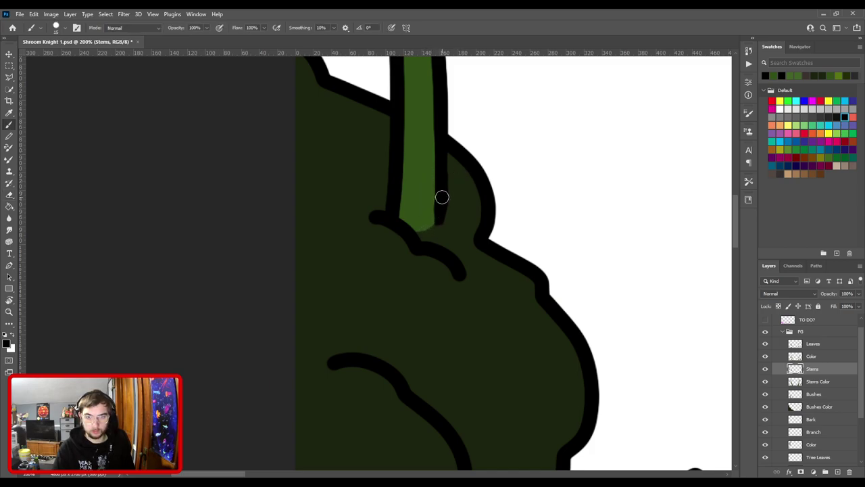
left_click_drag(438, 222, 436, 236)
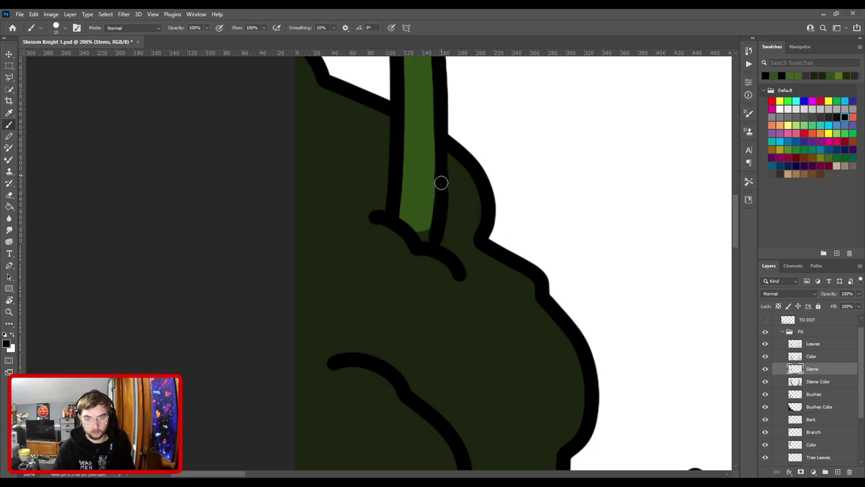
key("ctrl+z")
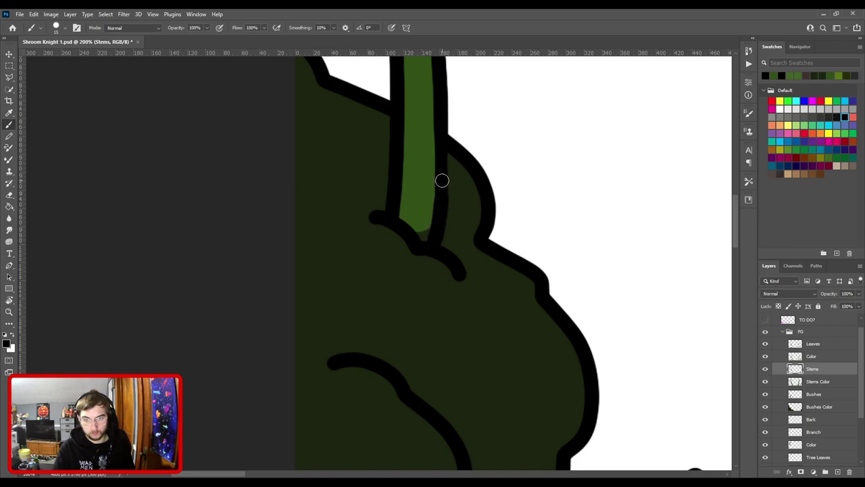
left_click_drag(442, 163, 444, 198)
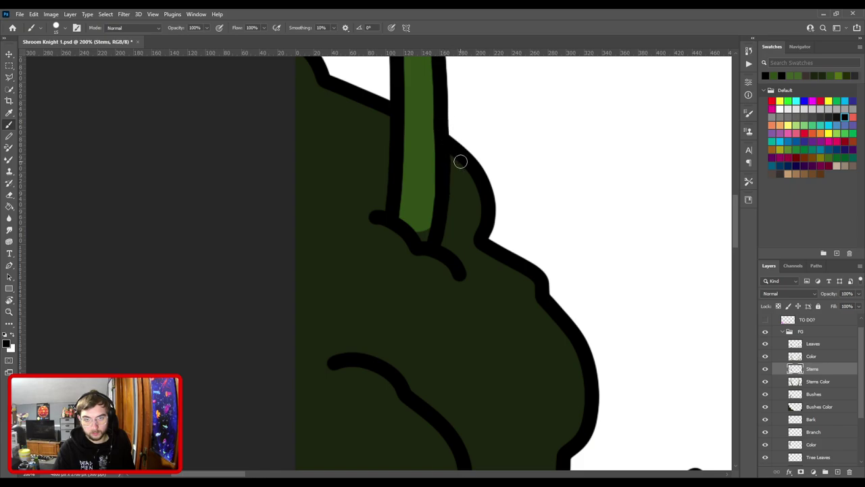
key("ctrl+z")
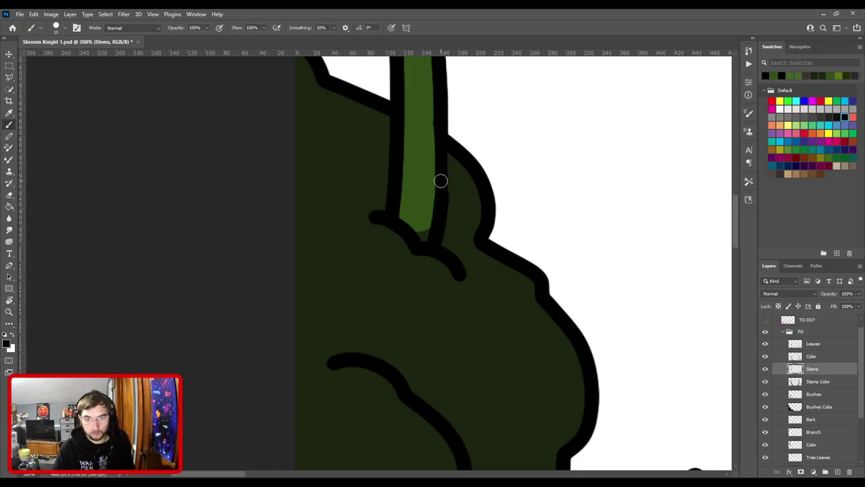
left_click_drag(440, 124, 440, 196)
key("ctrl+z")
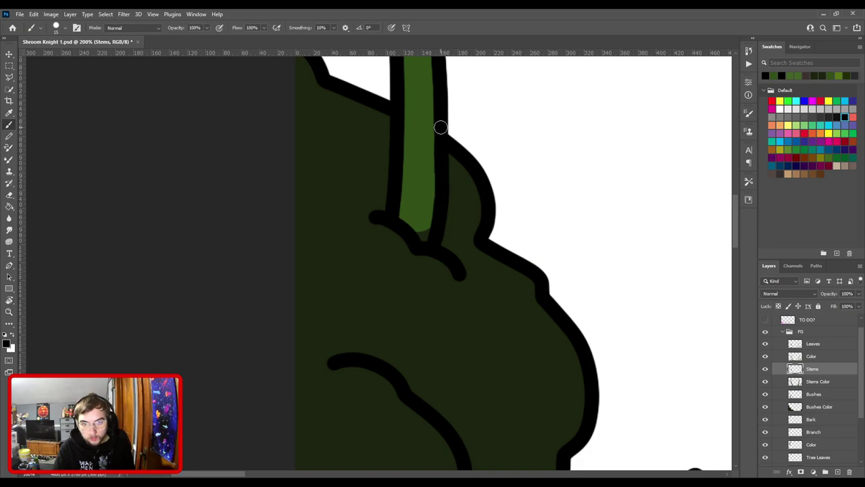
- Fill the gap at the base of the short upright stem with the stem green on the Stems Color layer and save the document
left_click(424, 184, "ctrl")
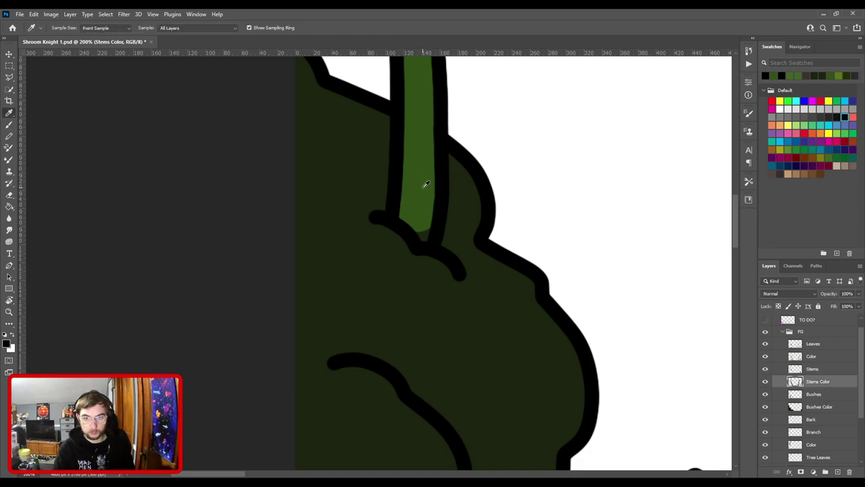
scroll(457, 219, "down", 10)
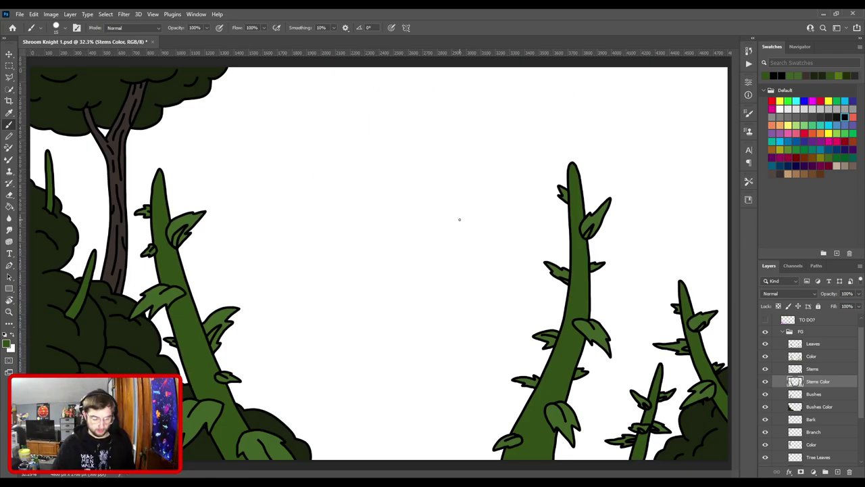
key("ctrl+s")
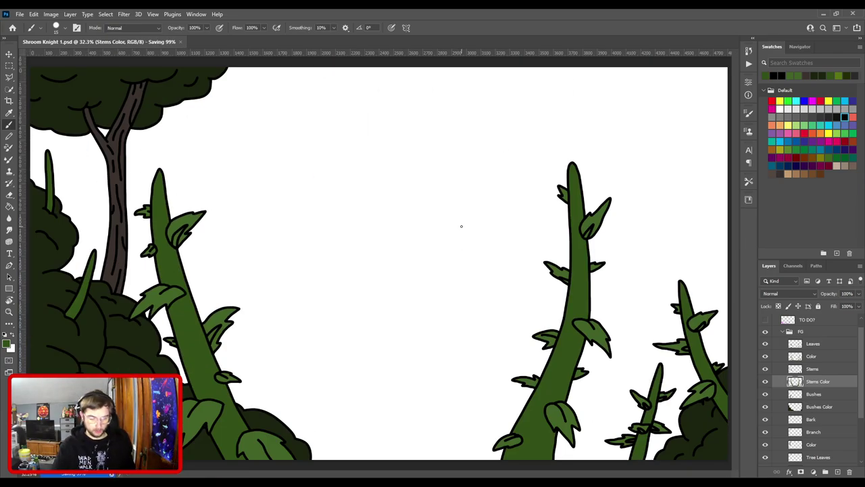
- Outline a downward-pointing jagged leaf in black on the right edge of the short slanted stem on the Leaves layer
key("v")
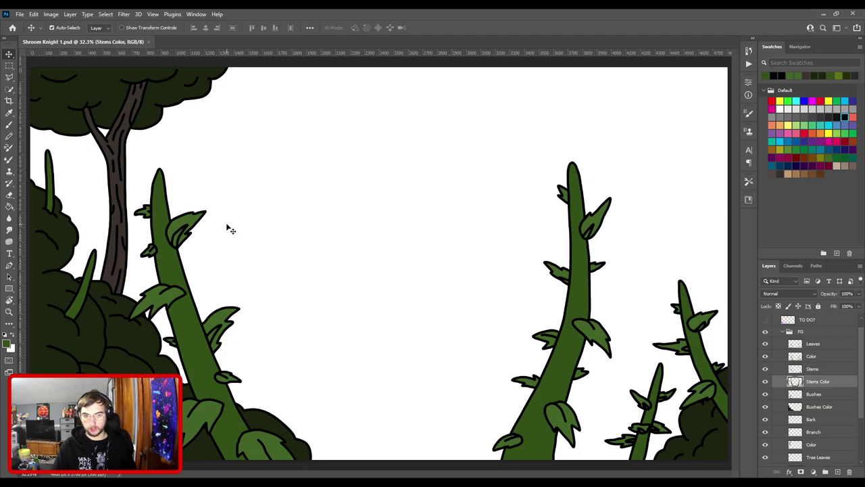
left_click(208, 214)
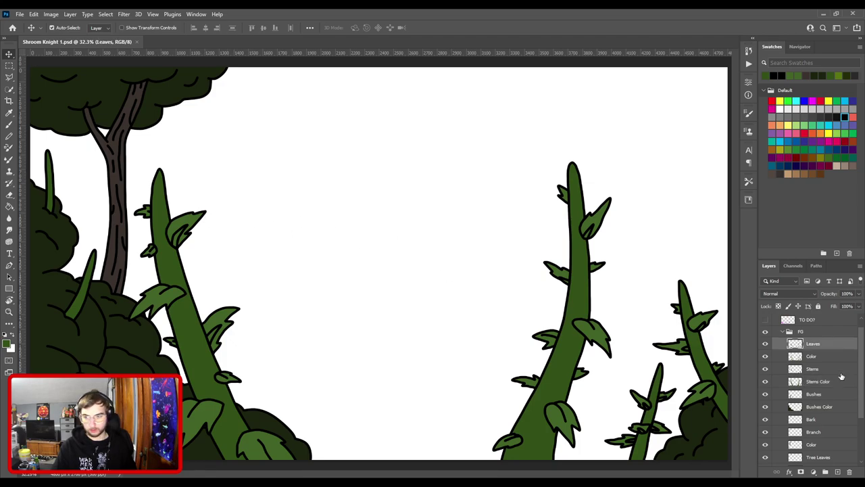
left_click(844, 116)
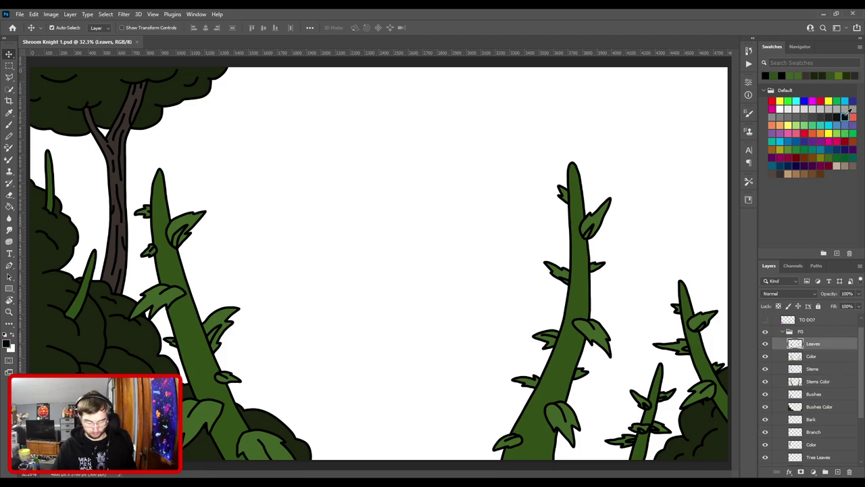
key("b")
scroll(309, 244, "up", 1)
left_click_drag(309, 243, 549, 310)
key("ctrl+plus")
key("ctrl+plus")
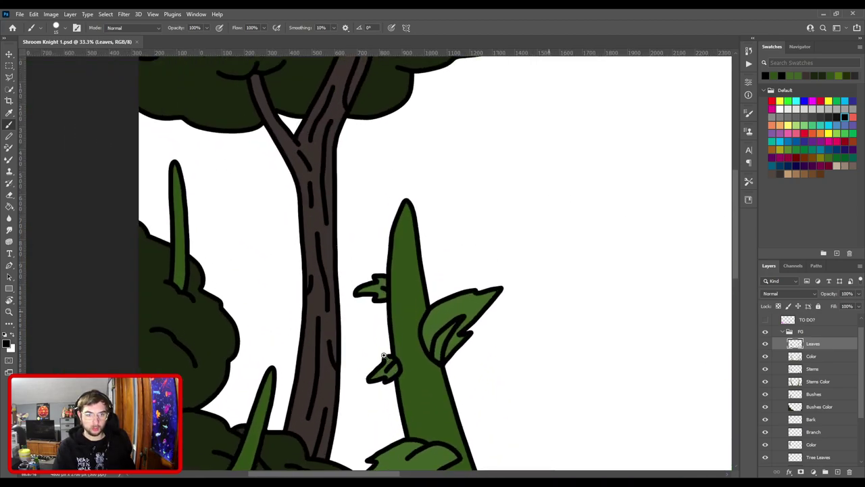
key("ctrl+plus")
left_click_drag(312, 371, 454, 177)
key("ctrl+plus")
left_click_drag(385, 309, 478, 147)
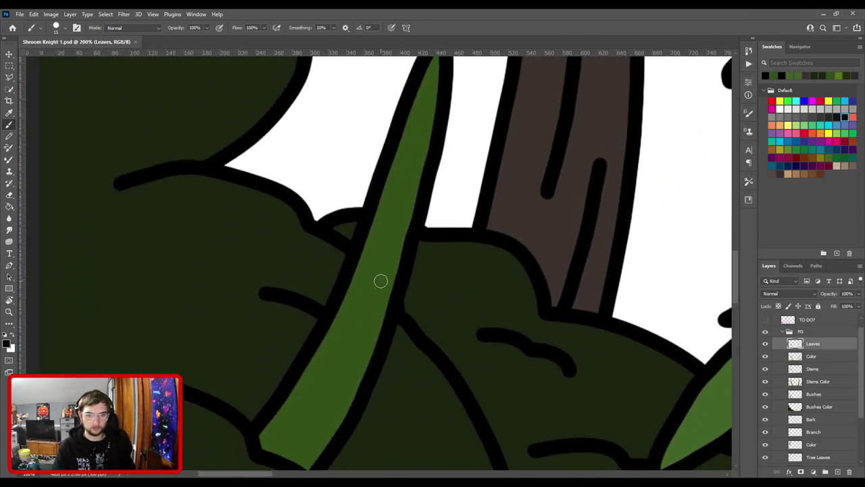
mouse_move(376, 321)
left_mouse_down()
mouse_move(408, 296)
mouse_move(447, 326)
mouse_move(434, 329)
mouse_move(466, 403)
mouse_move(393, 370)
mouse_move(373, 325)
left_mouse_up()
mouse_move(357, 229)
left_mouse_down()
mouse_move(437, 146)
mouse_move(433, 131)
left_mouse_up()
key("ctrl+z")
mouse_move(455, 234)
left_mouse_down()
mouse_move(492, 208)
mouse_move(533, 266)
left_mouse_up()
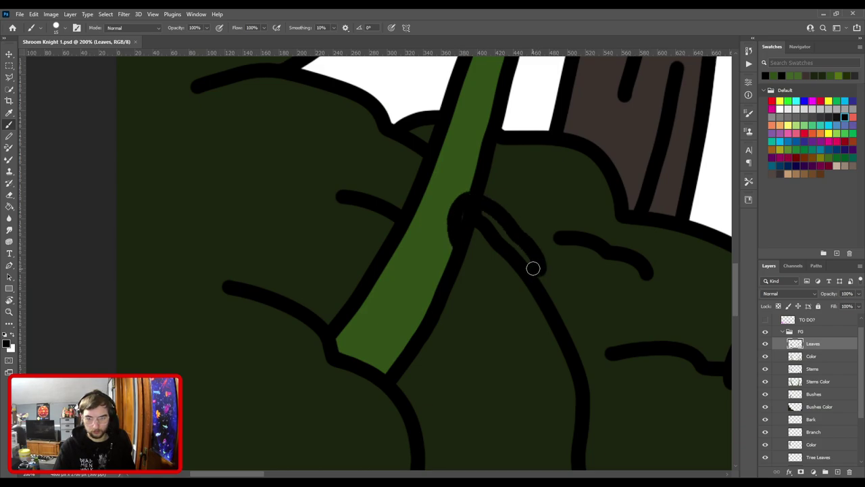
key("ctrl+z")
mouse_move(437, 228)
left_mouse_down()
mouse_move(460, 219)
mouse_move(502, 229)
mouse_move(526, 275)
mouse_move(509, 288)
mouse_move(502, 350)
mouse_move(468, 267)
mouse_move(454, 281)
mouse_move(439, 224)
left_mouse_up()
- Outline a small jagged leaf in black on the left edge of the slanted stem, just above the bush line
left_click_drag(493, 143, 525, 297)
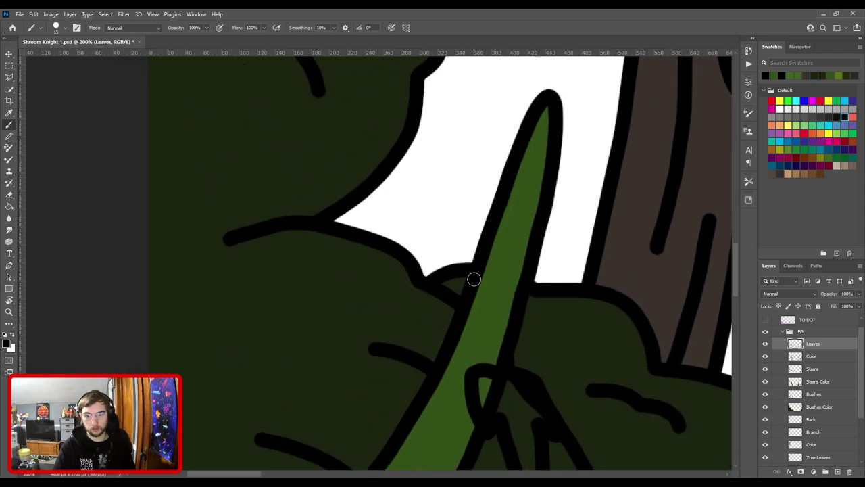
mouse_move(472, 277)
left_mouse_down()
mouse_move(438, 252)
mouse_move(442, 229)
mouse_move(474, 224)
left_mouse_up()
key("ctrl+z")
mouse_move(470, 262)
left_mouse_down()
mouse_move(420, 228)
mouse_move(449, 221)
mouse_move(486, 233)
left_mouse_up()
- Outline a small jagged leaf in black overlapping the left edge of the slanted stem near its base
left_click_drag(505, 277, 475, 145)
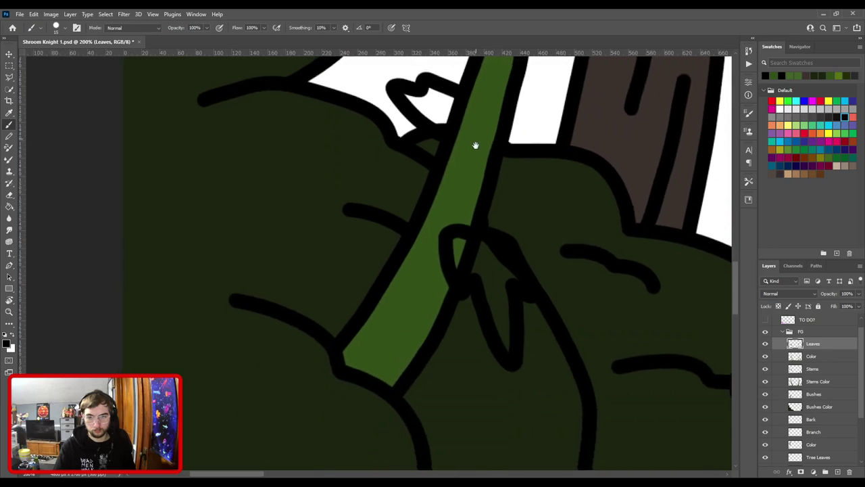
mouse_move(447, 202)
left_mouse_down()
mouse_move(518, 251)
mouse_move(400, 353)
mouse_move(545, 154)
left_mouse_up()
mouse_move(473, 290)
left_mouse_down()
mouse_move(441, 276)
mouse_move(469, 253)
mouse_move(491, 259)
mouse_move(491, 292)
left_mouse_up()
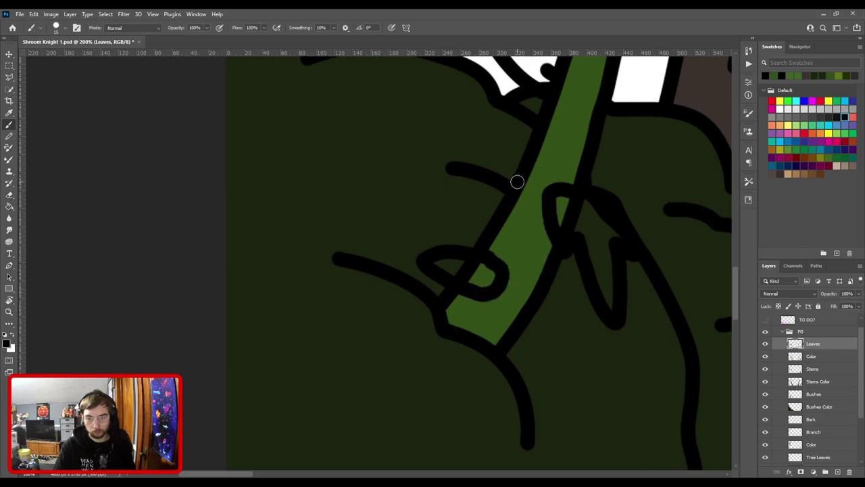
mouse_move(464, 137)
left_mouse_down()
mouse_move(479, 320)
mouse_move(513, 150)
left_mouse_up()
key("ctrl+z")
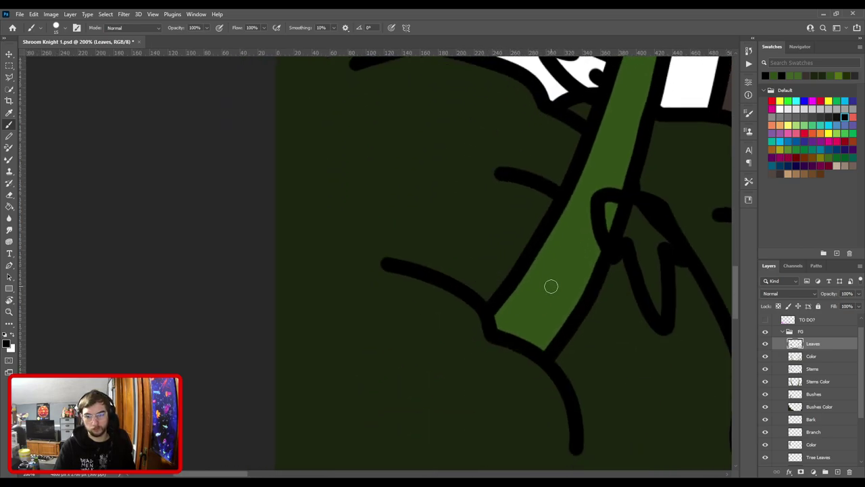
mouse_move(532, 261)
left_mouse_down()
mouse_move(544, 271)
mouse_move(516, 294)
left_mouse_up()
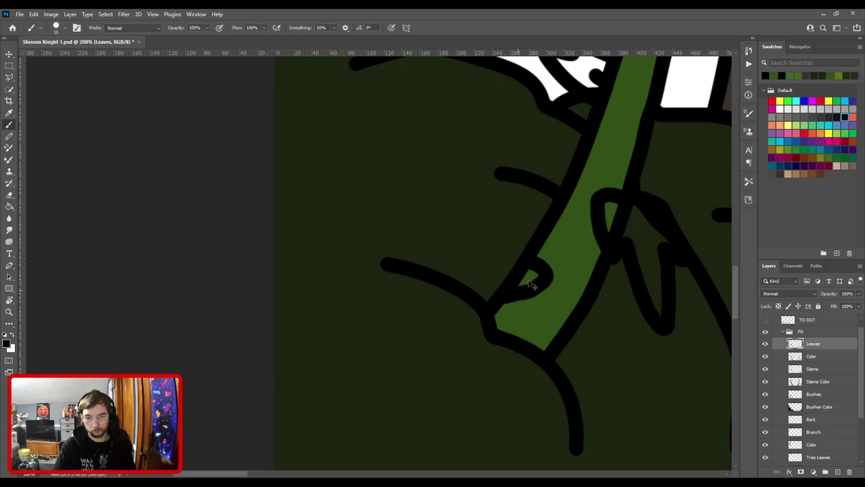
key("ctrl+z")
mouse_move(531, 257)
left_mouse_down()
mouse_move(532, 286)
mouse_move(516, 310)
mouse_move(508, 289)
mouse_move(475, 287)
mouse_move(470, 277)
mouse_move(526, 259)
left_mouse_up()
- Outline two jagged leaves in black on the short upright stem, one overlapping its right edge and one higher on its left edge
left_click_drag(520, 124, 487, 293)
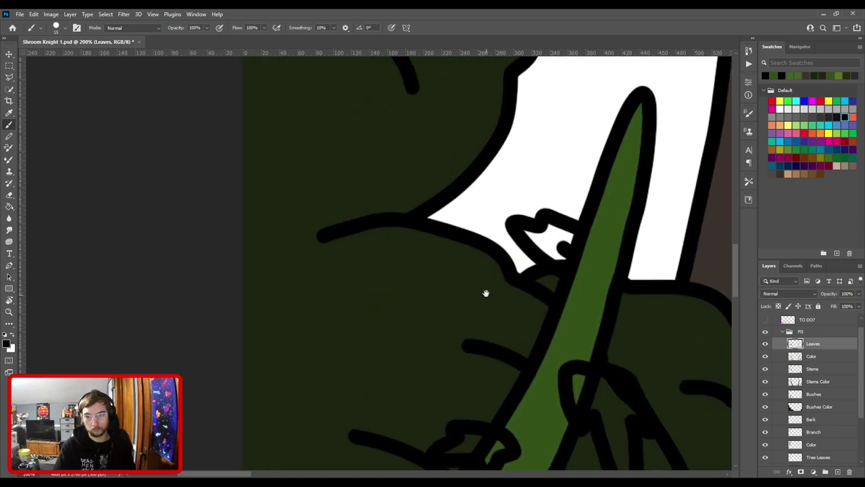
left_click_drag(506, 139, 485, 369)
left_click_drag(475, 120, 498, 365)
mouse_move(446, 185)
left_mouse_down()
mouse_move(480, 246)
mouse_move(527, 281)
left_mouse_up()
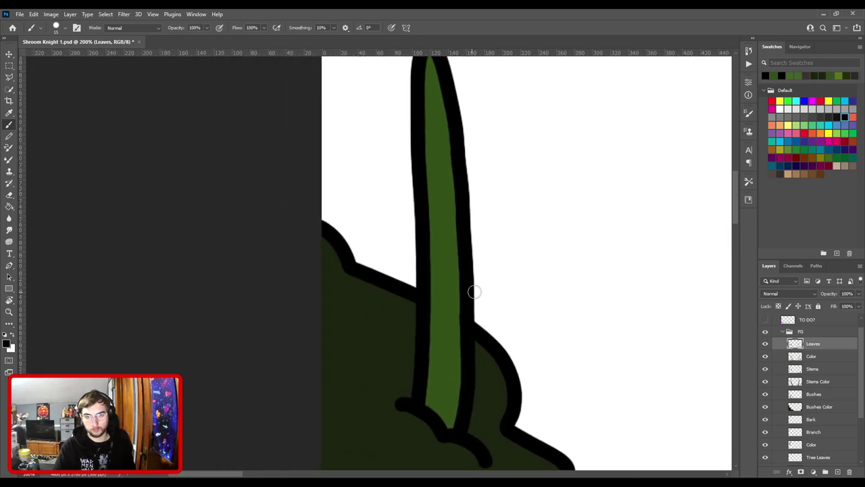
mouse_move(453, 293)
left_mouse_down()
mouse_move(470, 286)
mouse_move(516, 313)
mouse_move(527, 356)
mouse_move(472, 336)
mouse_move(453, 315)
mouse_move(450, 296)
left_mouse_up()
mouse_move(426, 237)
left_mouse_down()
mouse_move(540, 288)
mouse_move(490, 283)
mouse_move(491, 273)
mouse_move(459, 263)
mouse_move(518, 254)
left_mouse_up()
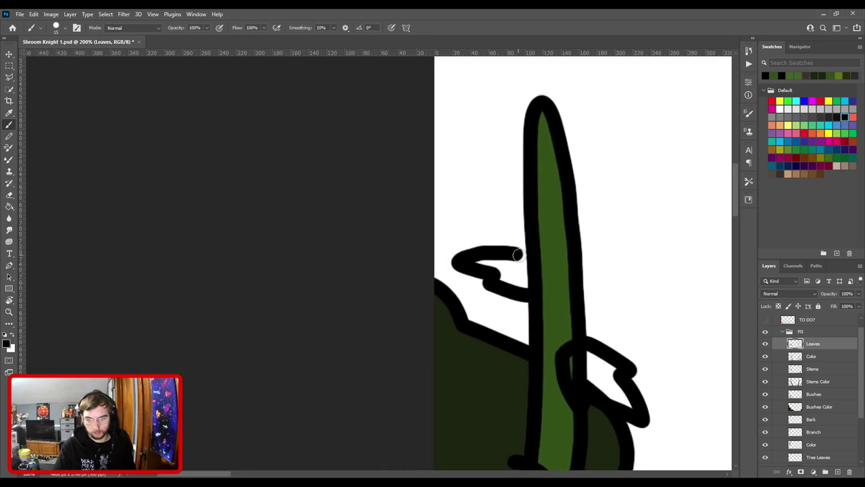
left_click_drag(593, 235, 565, 159)
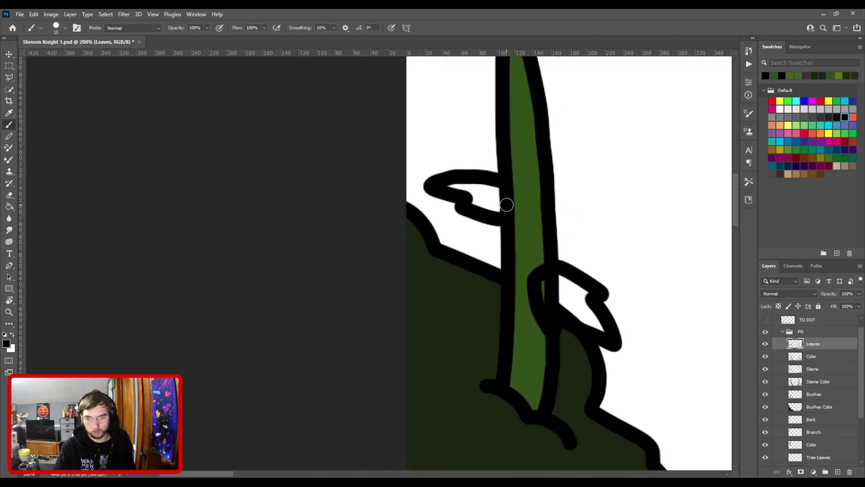
left_click_drag(507, 205, 503, 181)
key("ctrl+z")
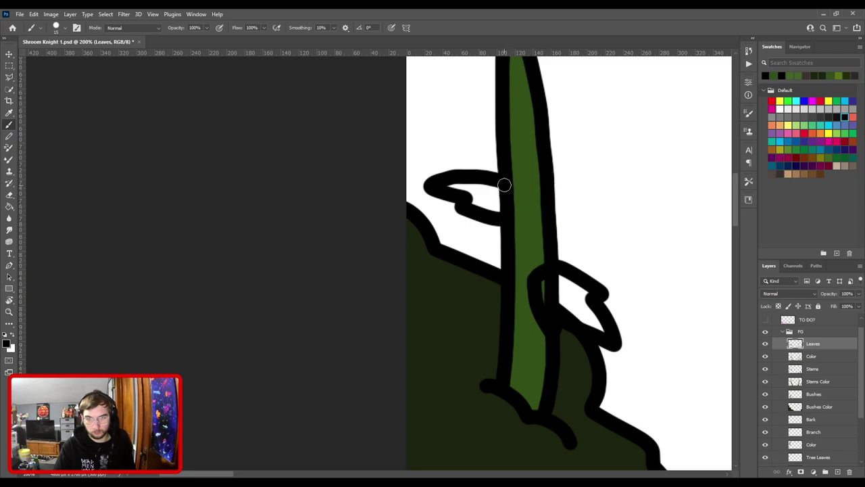
left_click_drag(528, 332, 423, 129)
left_click_drag(523, 361, 431, 104)
left_click_drag(504, 328, 498, 213)
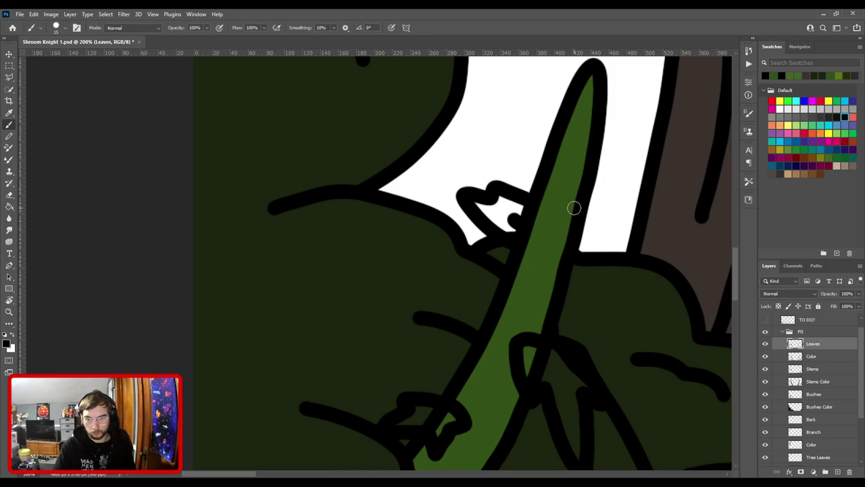
left_click_drag(507, 129, 518, 406)
left_click_drag(462, 110, 517, 401)
left_click_drag(472, 132, 495, 300)
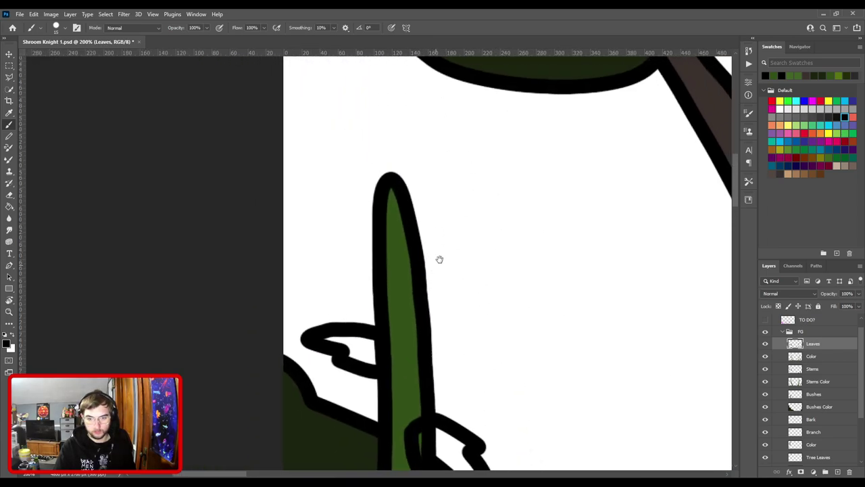
- Outline a jagged leaf in black on the right edge of the short upright stem, just below its tip
mouse_move(439, 259)
left_mouse_down()
mouse_move(498, 177)
mouse_move(487, 158)
mouse_move(554, 183)
mouse_move(552, 204)
mouse_move(502, 196)
left_mouse_up()
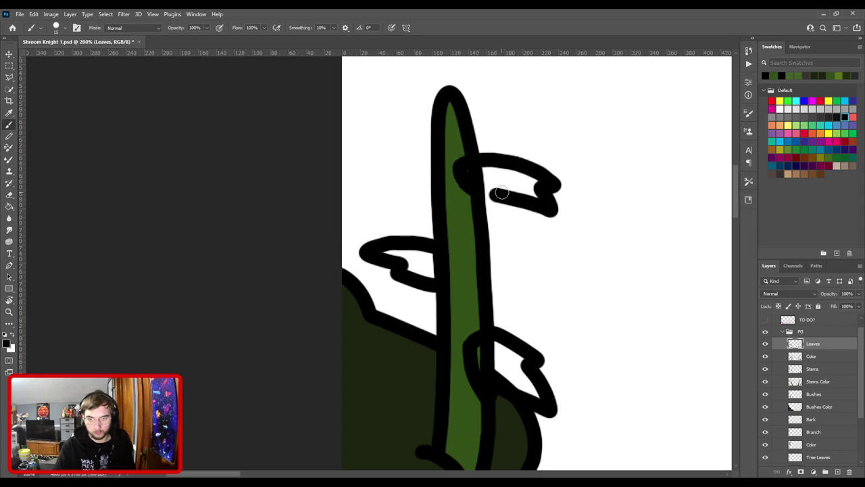
key("ctrl+z")
left_click_drag(456, 167, 526, 175)
key("ctrl+z")
mouse_move(460, 164)
left_mouse_down()
mouse_move(517, 167)
mouse_move(556, 183)
mouse_move(567, 223)
mouse_move(514, 206)
mouse_move(464, 167)
mouse_move(485, 164)
mouse_move(550, 189)
mouse_move(559, 232)
left_mouse_up()
key("ctrl+z")
mouse_move(494, 205)
left_mouse_down()
mouse_move(469, 193)
mouse_move(461, 177)
left_mouse_up()
key("ctrl+minus")
key("ctrl+minus")
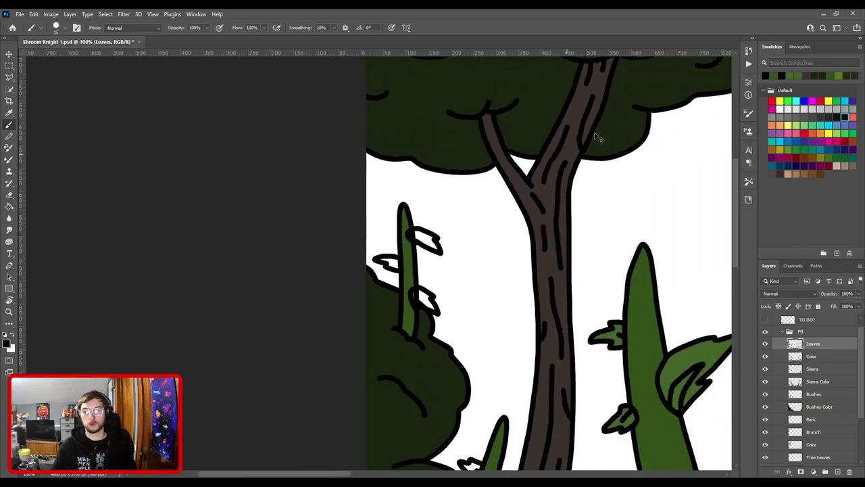
- Fill the downward-pointing leaf on the slanted stem with the green sampled from the large leaves, on the leaves' Color layer
left_click_drag(522, 309, 490, 150)
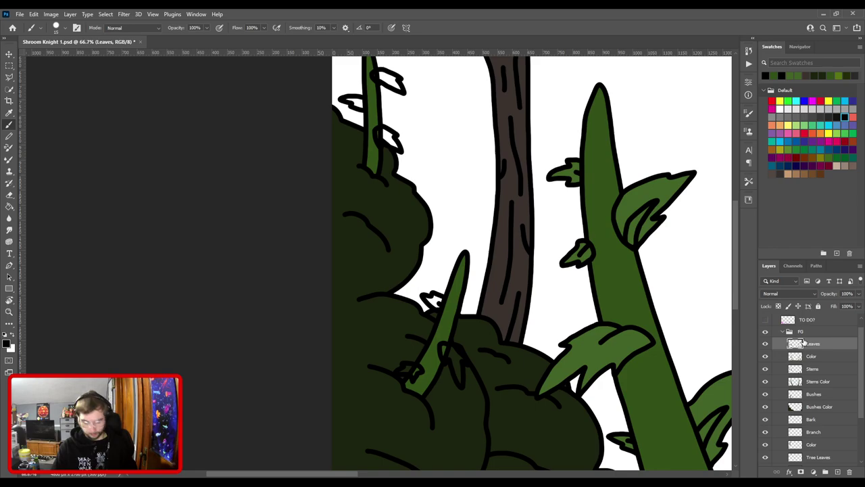
key("v")
left_click(657, 192)
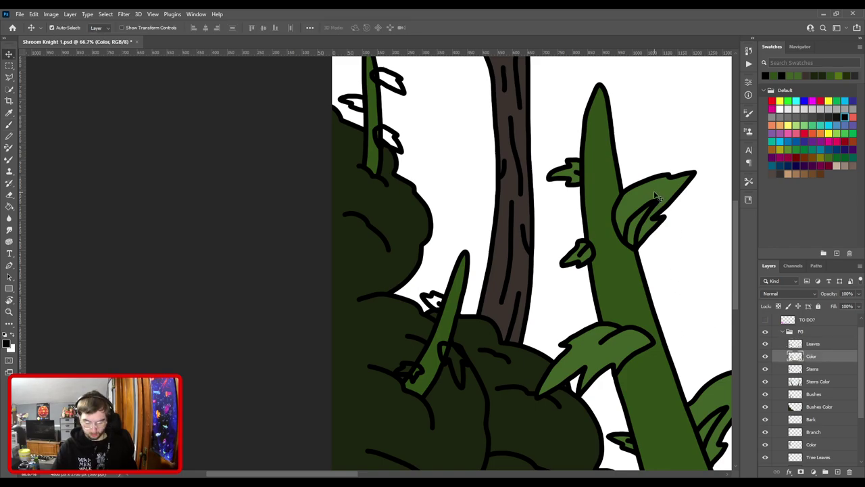
key("b")
left_click(655, 192, "alt")
key("ctrl+plus")
key("ctrl+plus")
left_click_drag(599, 379, 520, 158)
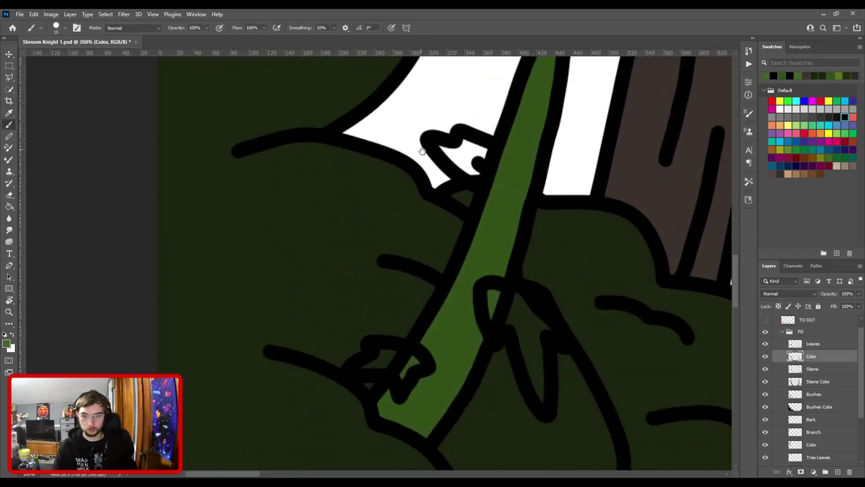
key("ctrl+plus")
mouse_move(565, 361)
left_mouse_down()
mouse_move(477, 227)
mouse_move(487, 189)
mouse_move(516, 189)
mouse_move(542, 232)
mouse_move(525, 219)
mouse_move(500, 224)
mouse_move(528, 296)
mouse_move(531, 333)
left_mouse_up()
key("[")
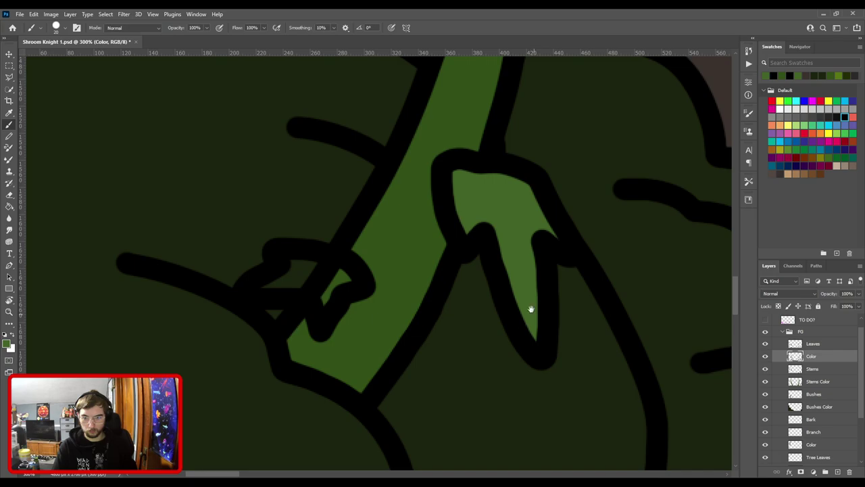
- Fill the two small leaves on the left edge of the slanted stem with the same leaf green
left_click_drag(389, 299, 570, 311)
mouse_move(506, 313)
left_mouse_down()
mouse_move(523, 288)
mouse_move(481, 279)
mouse_move(474, 297)
mouse_move(449, 302)
mouse_move(507, 310)
left_mouse_up()
left_click_drag(518, 175, 476, 403)
mouse_move(544, 257)
left_mouse_down()
mouse_move(442, 311)
mouse_move(428, 257)
mouse_move(491, 257)
mouse_move(473, 286)
left_mouse_up()
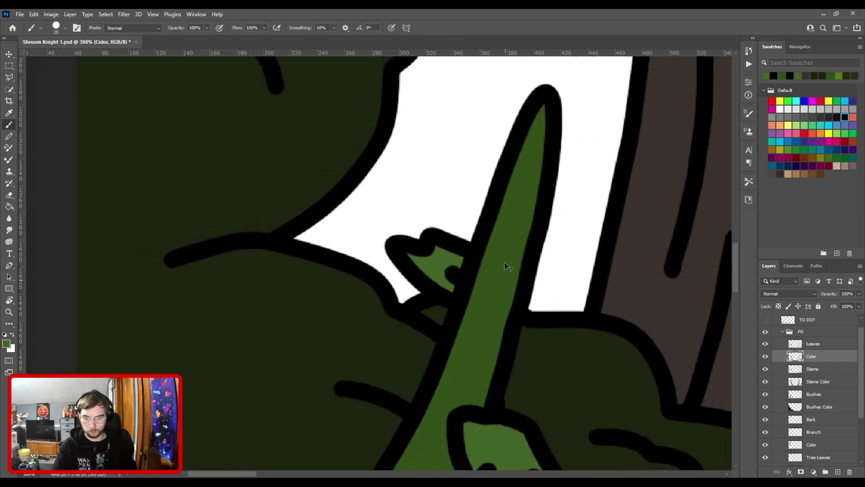
- Fill the lower right leaf on the short upright stem with the leaf green
key("ctrl+minus")
left_click_drag(459, 177, 493, 427)
key("ctrl+minus")
left_click_drag(481, 242, 512, 442)
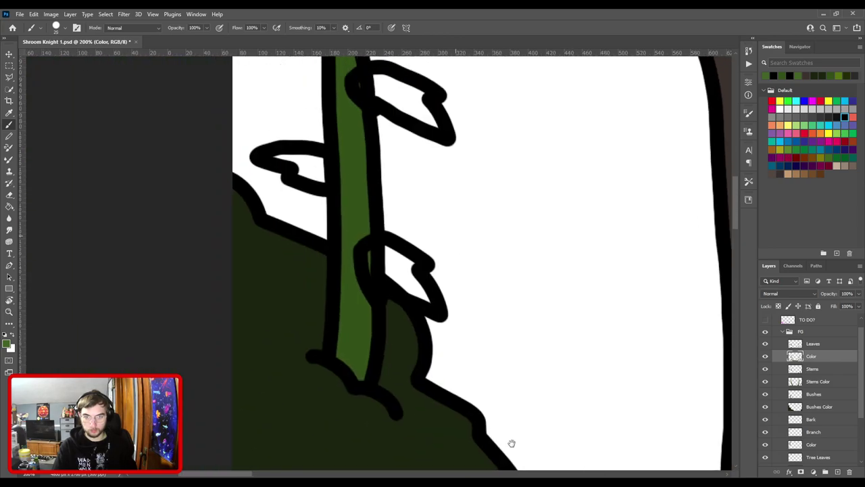
left_click_drag(430, 198, 455, 220)
key("ctrl+plus")
scroll(449, 312, "up", 1)
mouse_move(420, 305)
left_mouse_down()
mouse_move(428, 268)
mouse_move(453, 271)
mouse_move(474, 291)
mouse_move(430, 272)
mouse_move(440, 306)
mouse_move(500, 341)
left_mouse_up()
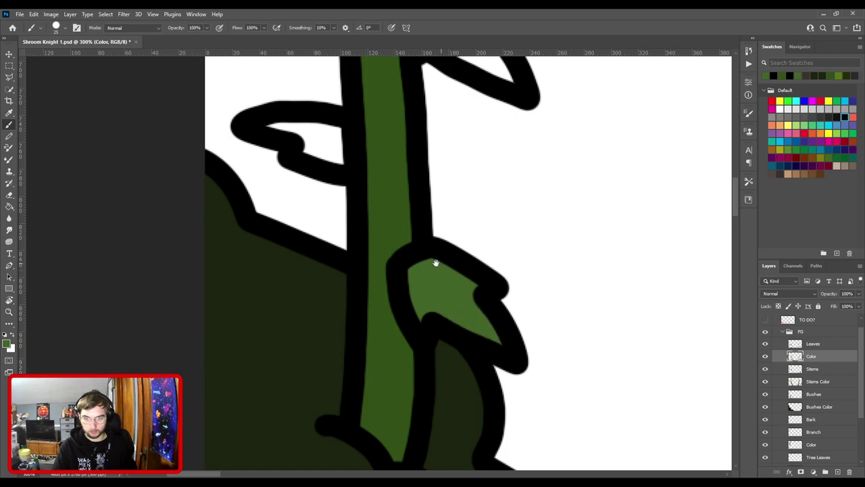
- Fill the left leaf and the upper right leaf on the short upright stem with the leaf green
left_click_drag(404, 222, 512, 407)
mouse_move(436, 335)
left_mouse_down()
mouse_move(417, 311)
mouse_move(382, 315)
mouse_move(422, 331)
left_mouse_up()
left_click_drag(476, 289, 378, 347)
mouse_move(435, 277)
left_mouse_down()
mouse_move(450, 257)
mouse_move(492, 276)
mouse_move(439, 271)
mouse_move(513, 308)
left_mouse_up()
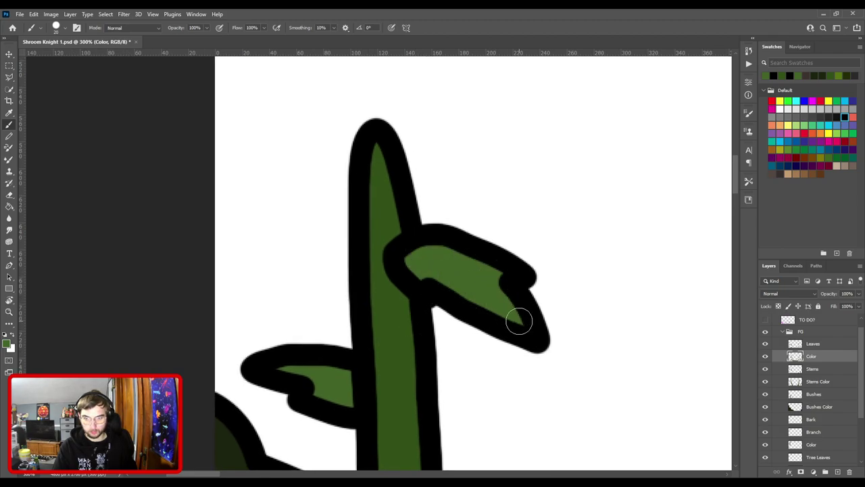
scroll(545, 340, "down", 5)
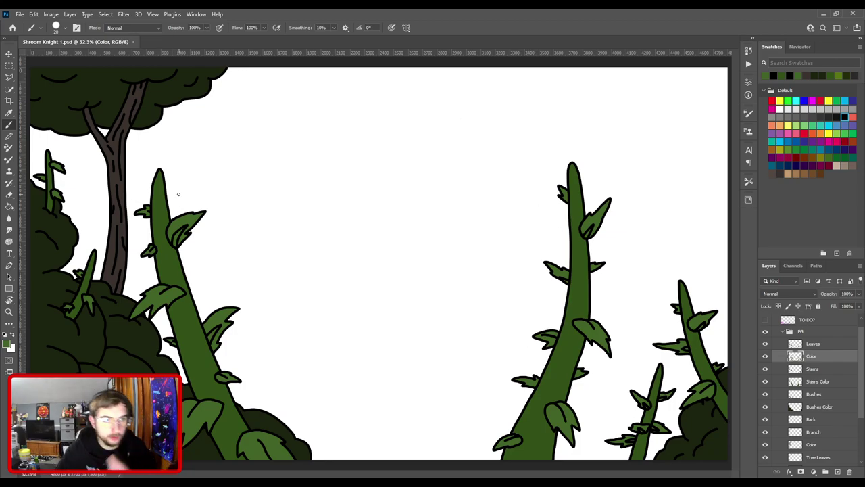
- Draw short black veins in the downward-pointing and lower left leaves of the slanted stem on the Leaves layer, and save the document
key("ctrl+plus")
mouse_move(101, 308)
left_mouse_down()
mouse_move(587, 307)
mouse_move(403, 272)
mouse_move(324, 206)
left_mouse_up()
key("ctrl+plus")
key("ctrl+plus")
key("ctrl+plus")
key("ctrl+plus")
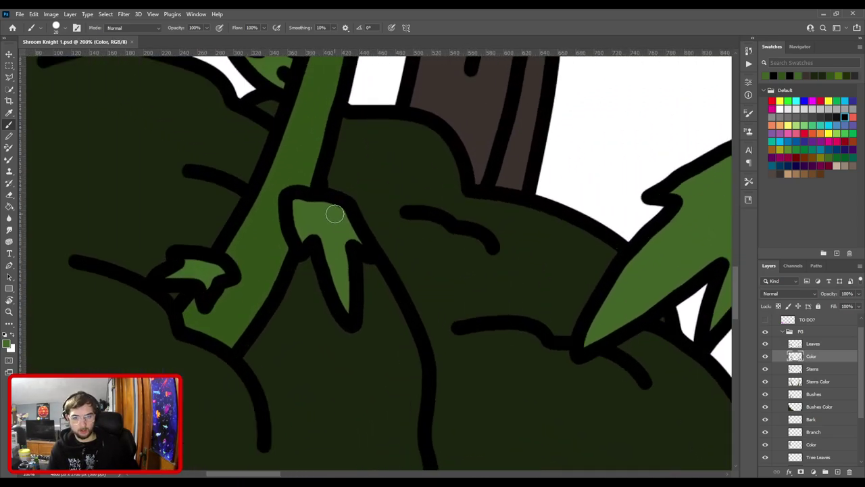
key("v")
left_click(315, 202)
key("i")
left_click(315, 201)
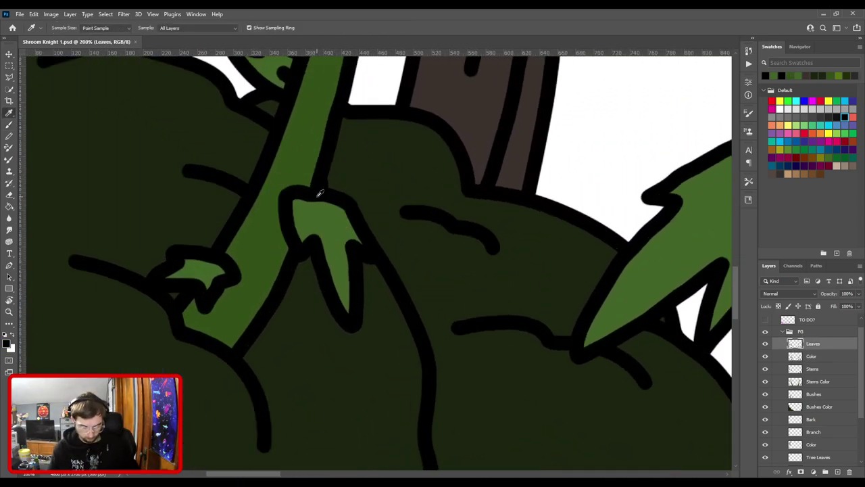
key("b")
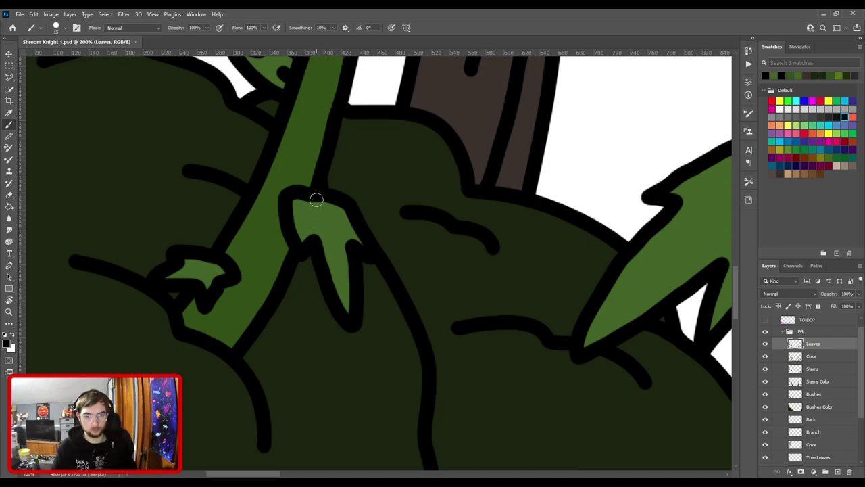
mouse_move(312, 197)
left_mouse_down()
mouse_move(327, 217)
mouse_move(360, 212)
mouse_move(349, 199)
mouse_move(327, 214)
left_mouse_up()
key("ctrl+z")
left_click_drag(364, 164, 386, 218)
left_click_drag(348, 312, 371, 302)
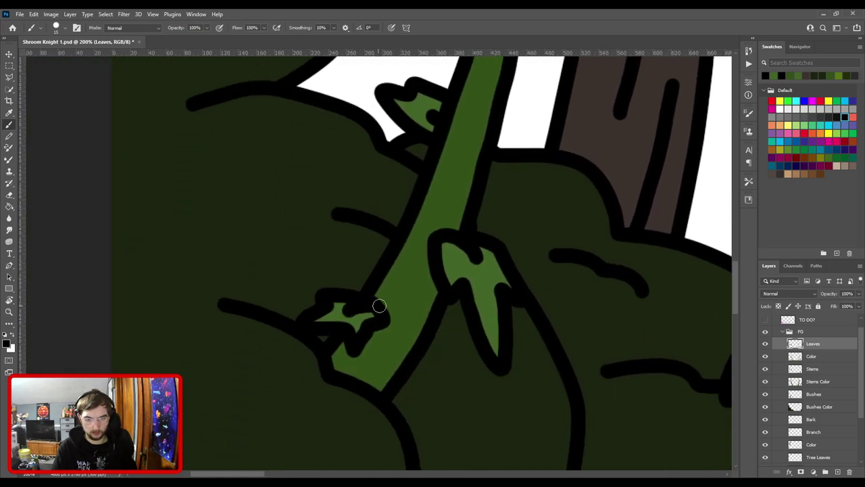
key("ctrl+0")
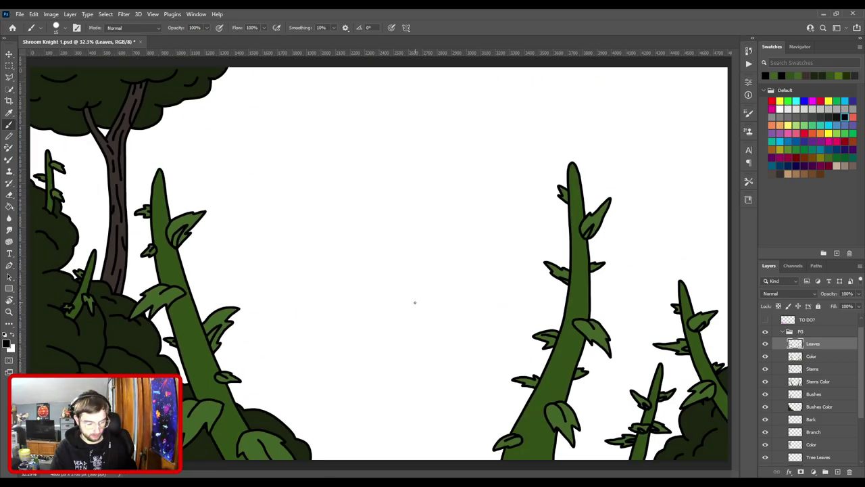
key("ctrl+s")
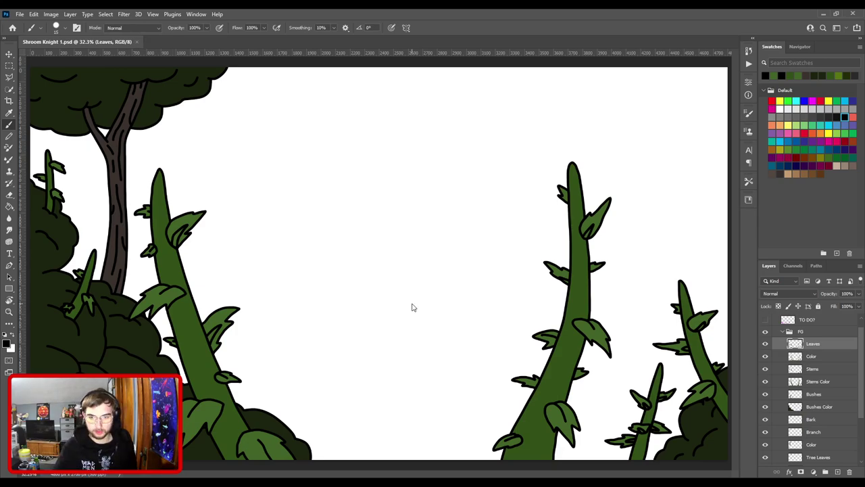
- Collapse the FG group and show the Shroom Knight and BG groups
left_click(784, 334)
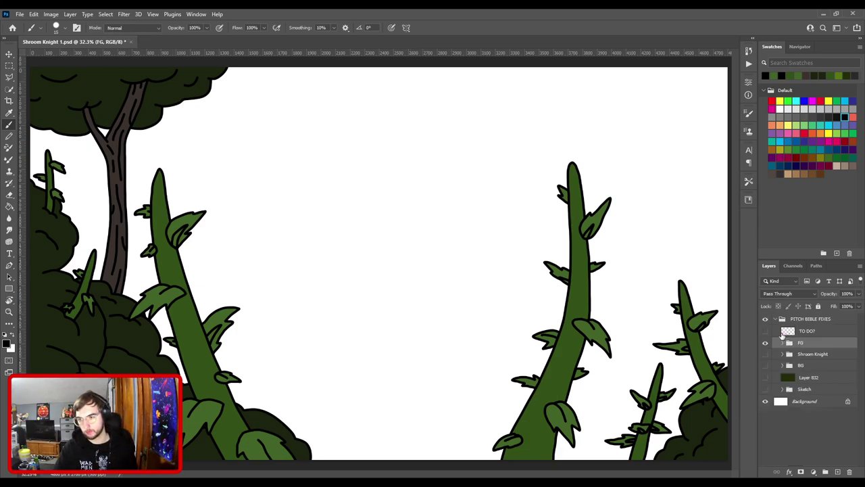
left_click_drag(766, 356, 766, 368)
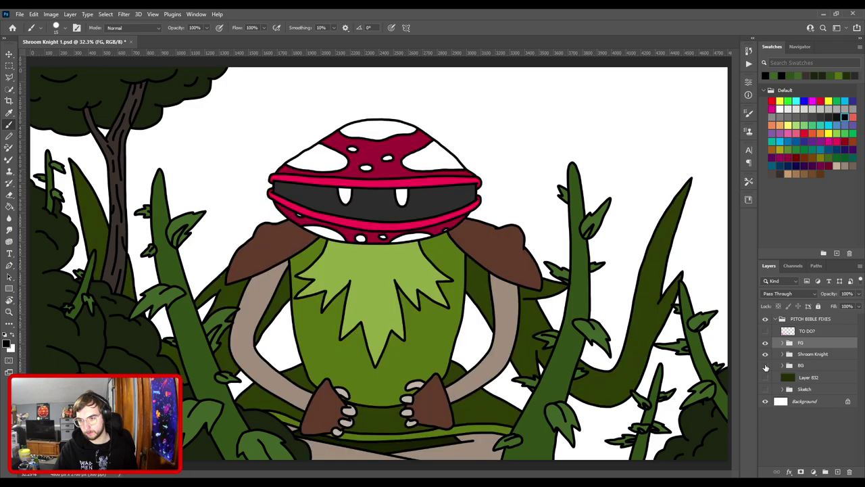
left_click(766, 367)
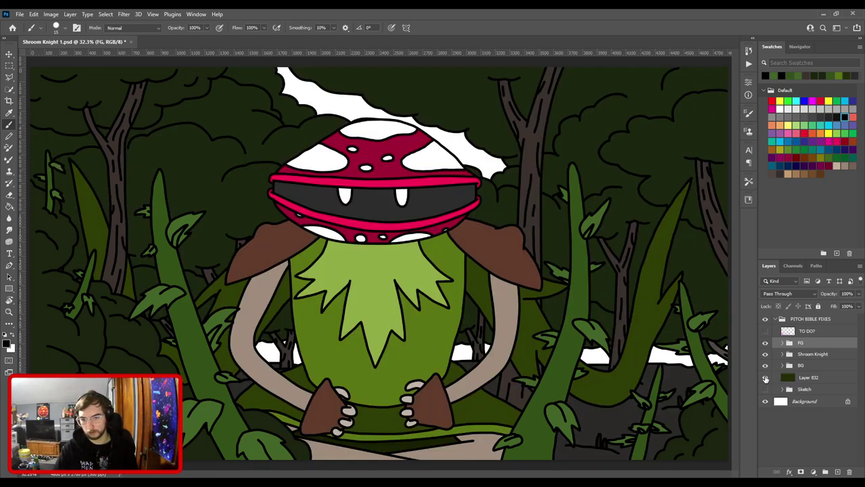
- Preview the dark green Layer 832 behind the scene, hide it again, and add a new blank layer above it
left_click(766, 379)
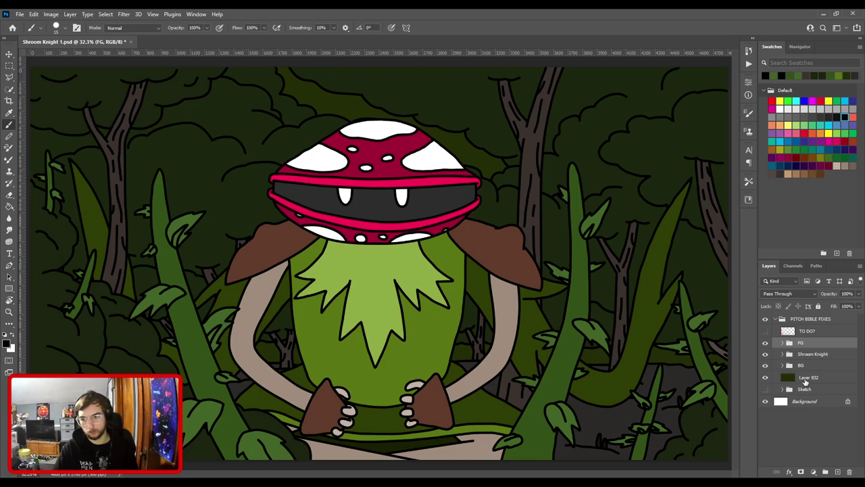
left_click(766, 378)
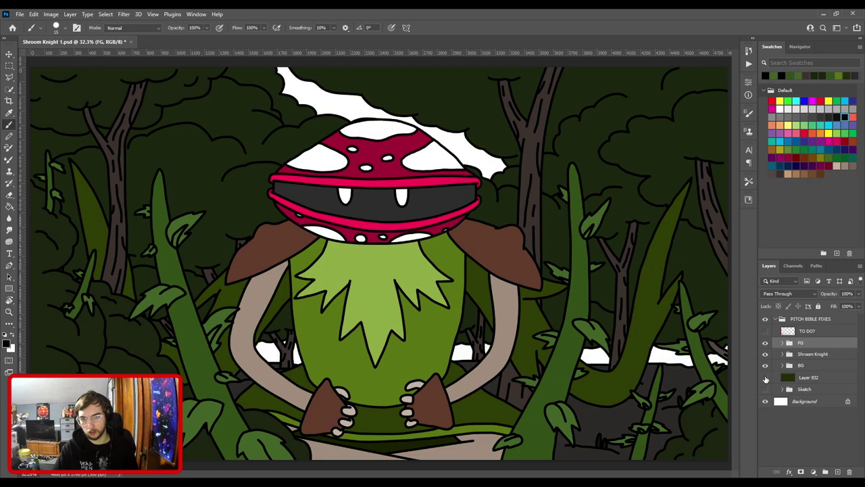
left_click(813, 382)
left_click(837, 471)
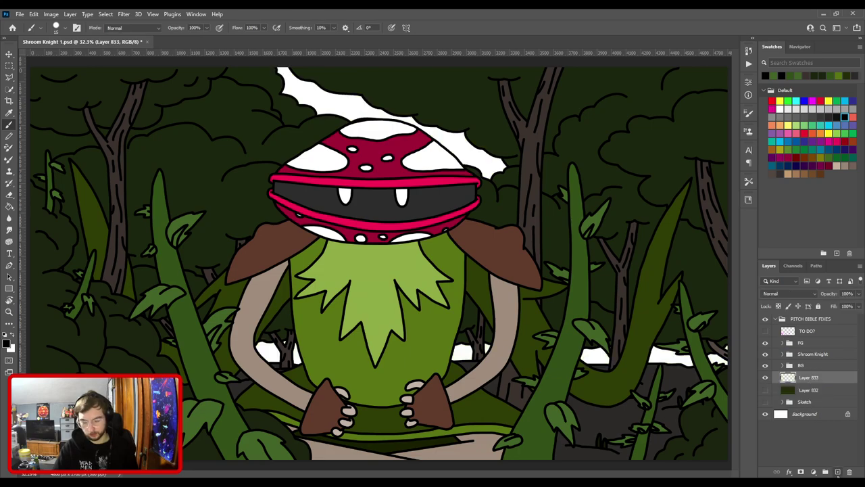
- Paint the entire new layer behind the forest gray from the default swatches, enlarging the brush to 1700
key("i")
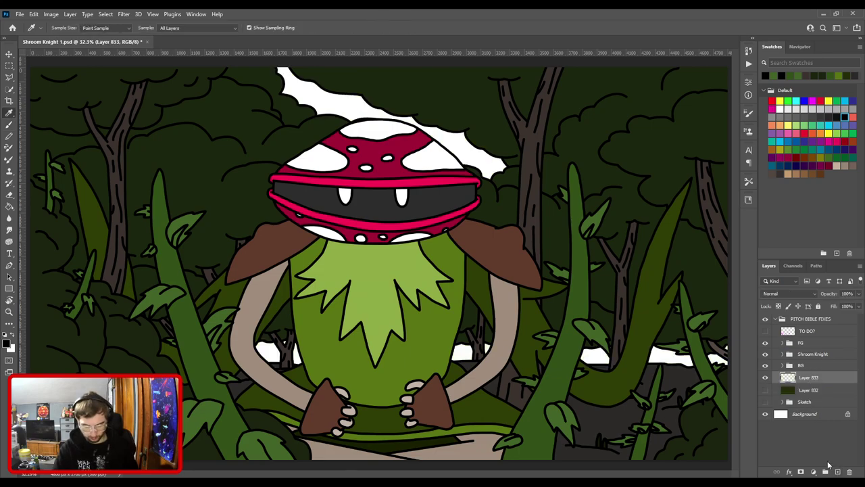
left_click(797, 116)
key("b")
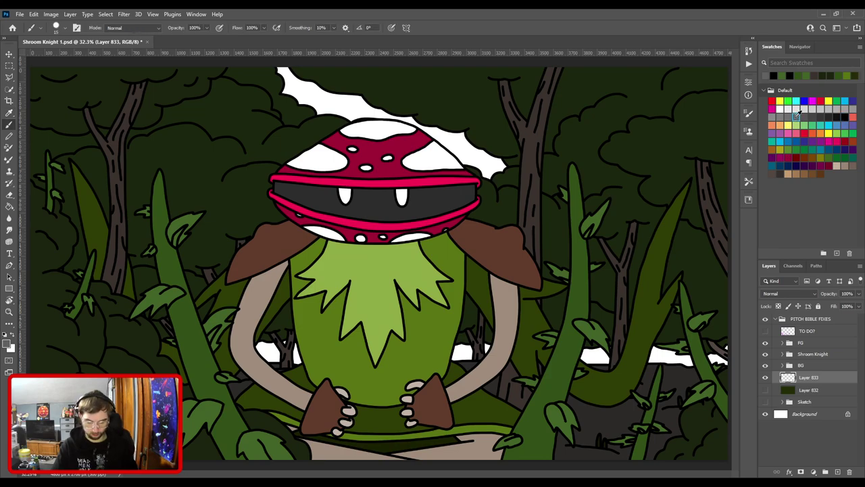
key("ctrl+minus")
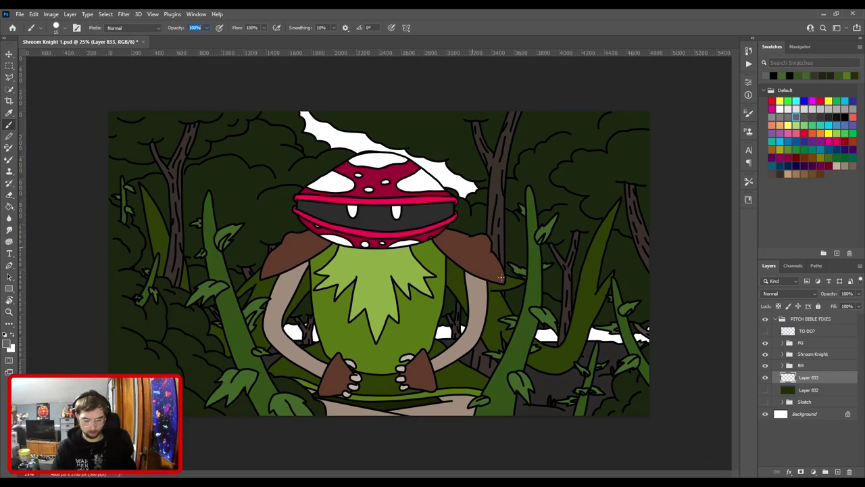
key("bracketright")
key("bracketright")
key("bracketright")
key("bracketright")
key("bracketright")
key("bracketright")
key("bracketright")
key("bracketright")
key("bracketright")
key("bracketright")
key("bracketright")
key("bracketright")
key("bracketright")
key("bracketright")
key("bracketright")
key("bracketright")
key("bracketright")
key("bracketright")
key("bracketright")
key("bracketright")
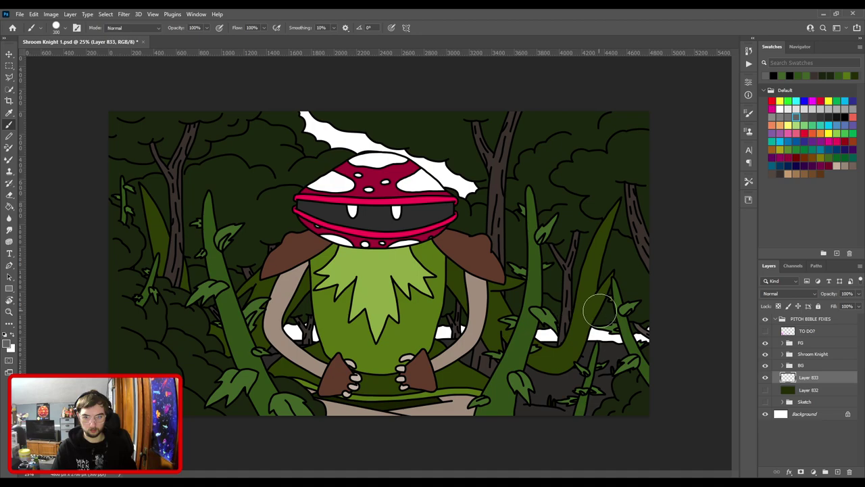
mouse_move(622, 338)
left_mouse_down()
mouse_move(350, 338)
mouse_move(204, 267)
mouse_move(379, 145)
left_mouse_up()
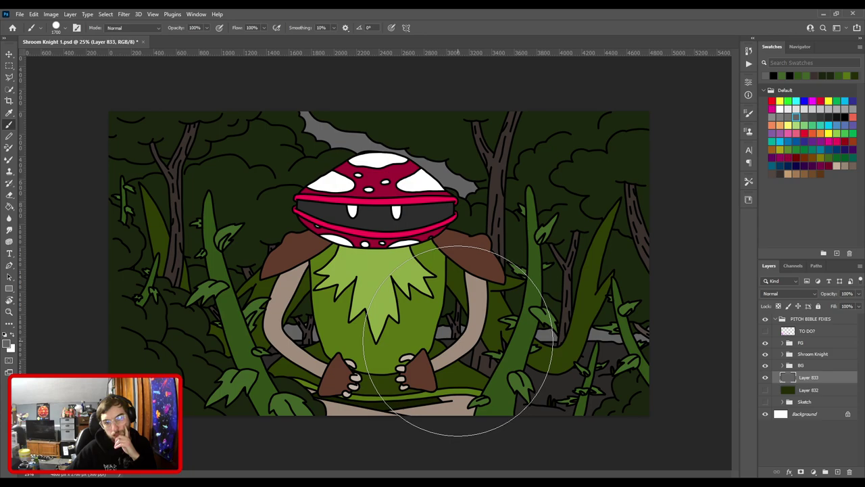
- Hide the gray Layer 833 and show the dark green Layer 832 in its place to compare the backdrops
left_click(766, 378)
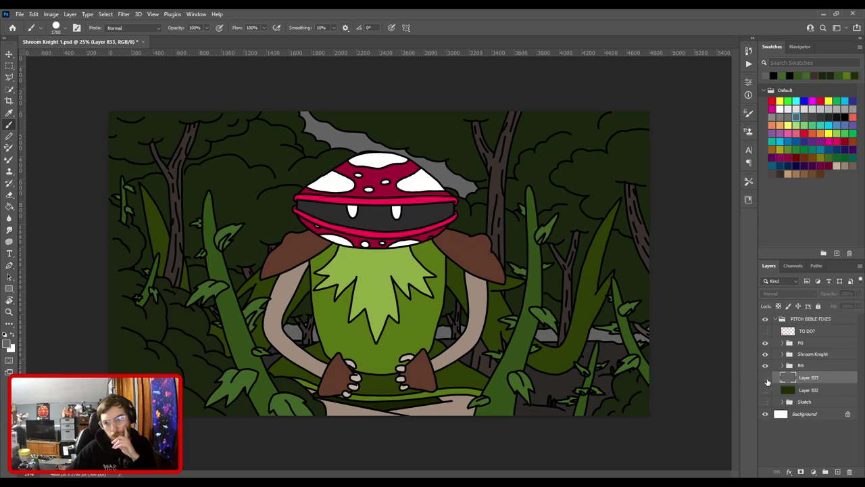
left_click(766, 390)
left_click(766, 390)
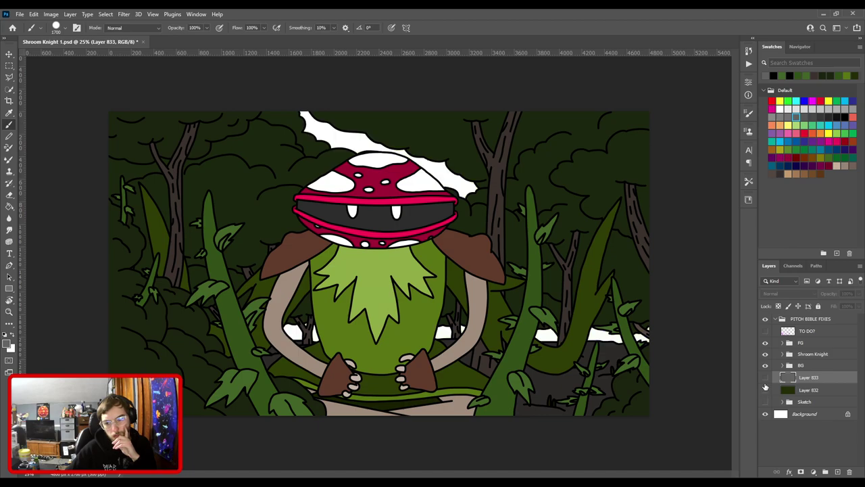
left_click(766, 391)
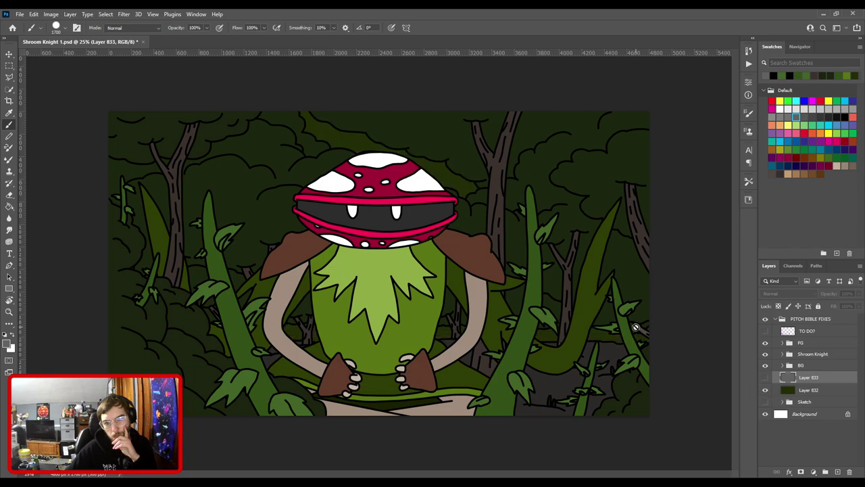
- Erase the lower part of Layer 832 behind the ground-level gaps with the Eraser enlarged to 1500
key("e")
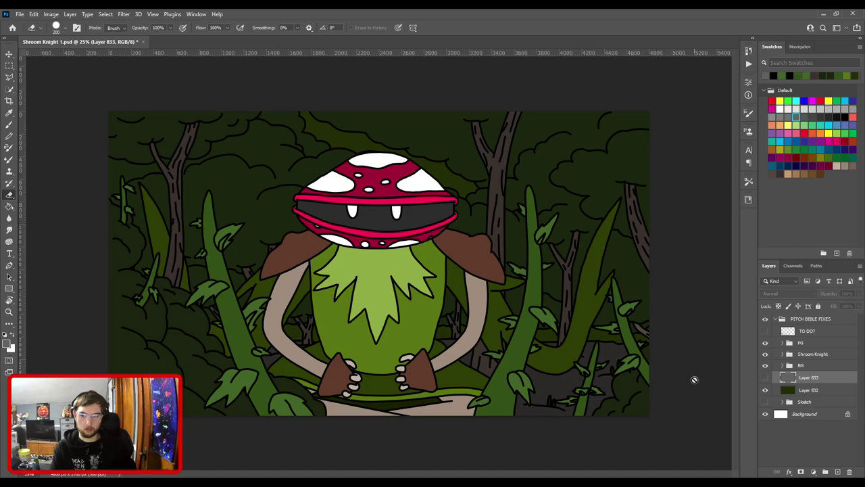
left_click(811, 390)
key("bracketright")
key("bracketright")
key("bracketright")
key("bracketright")
key("bracketright")
key("bracketright")
key("bracketright")
key("bracketright")
key("bracketright")
key("bracketright")
key("bracketright")
key("bracketright")
key("bracketright")
key("bracketright")
key("bracketright")
key("bracketright")
key("bracketright")
key("bracketright")
left_click_drag(327, 127, 492, 182)
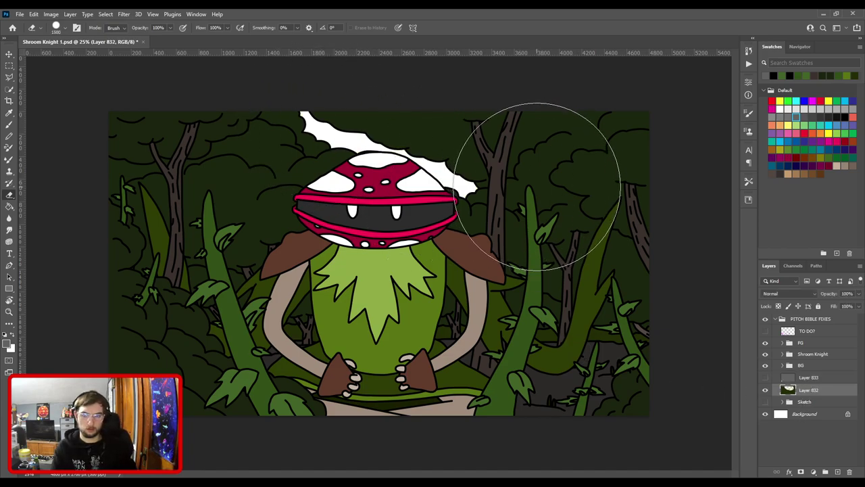
key("ctrl+z")
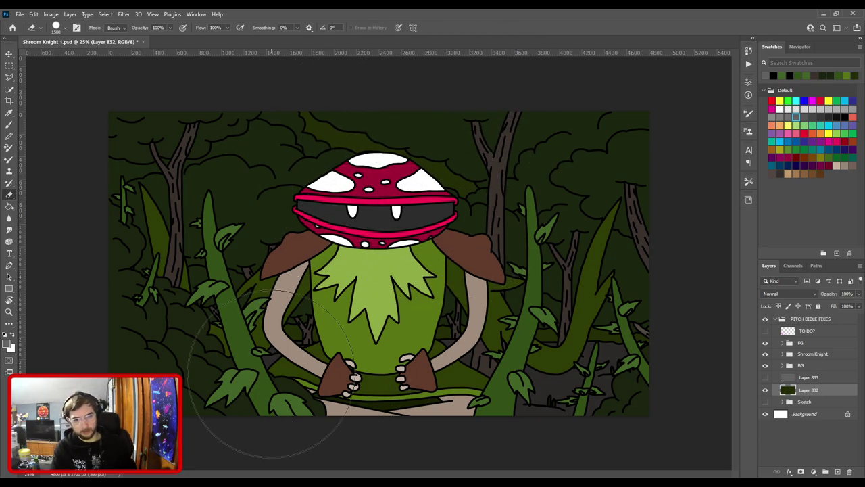
mouse_move(271, 375)
left_mouse_down()
mouse_move(423, 370)
mouse_move(696, 367)
left_mouse_up()
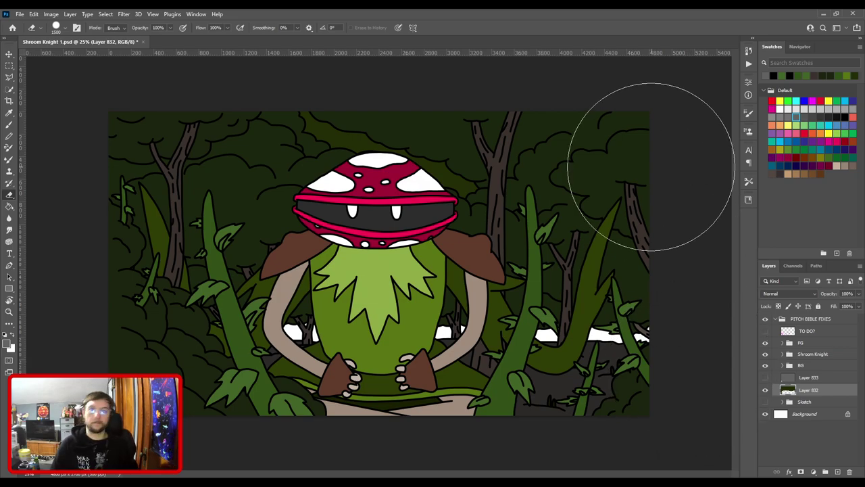
- Hide the dark green Layer 832, save the document, and check the layers inside the FG group
left_click(766, 391)
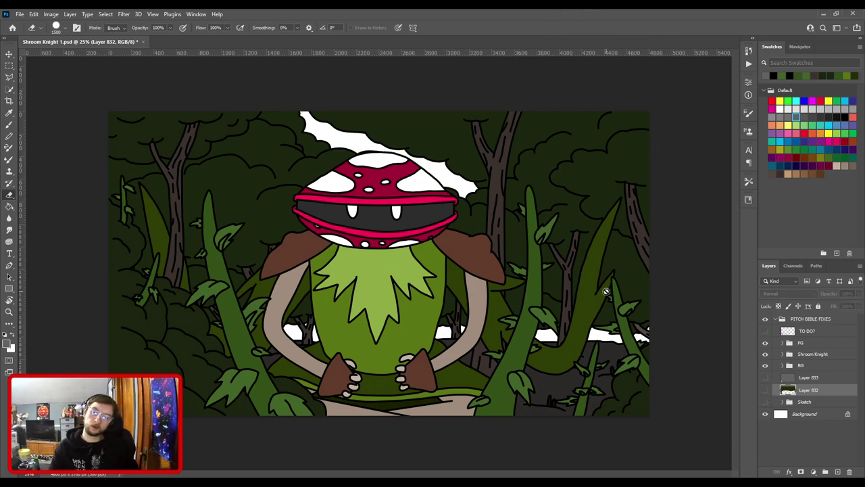
key("ctrl+s")
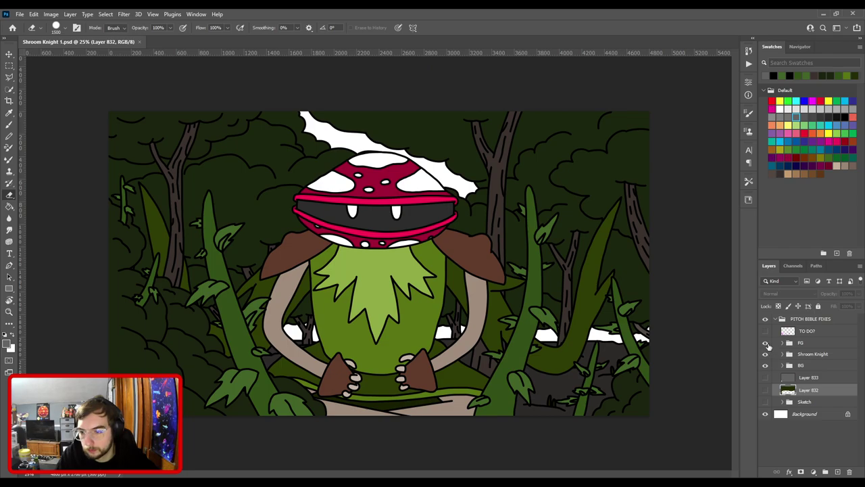
left_click(783, 343)
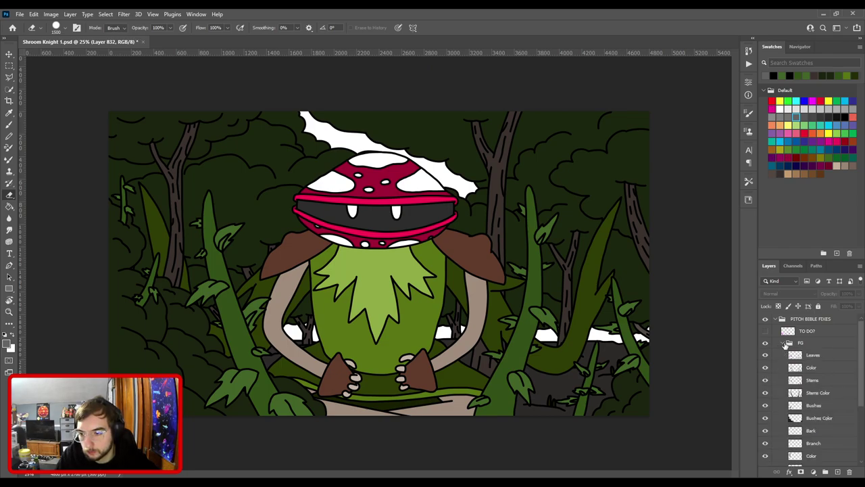
left_click(783, 342)
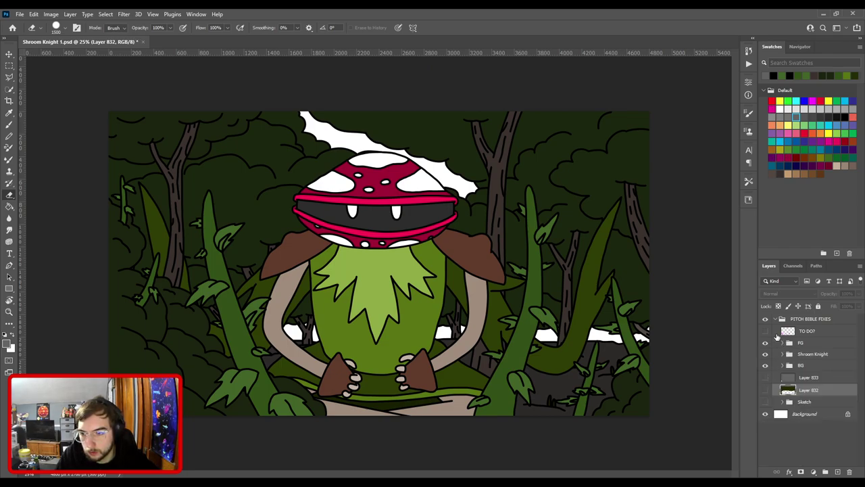
- Show the TO DO? layer and erase its completed magenta marks over the knight and lower-left foreground, reducing the Eraser to 900
left_click(764, 330)
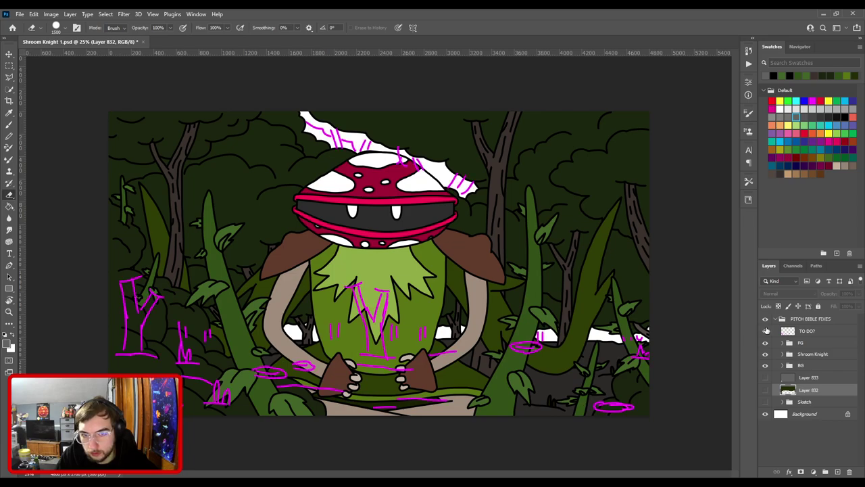
left_click(796, 331)
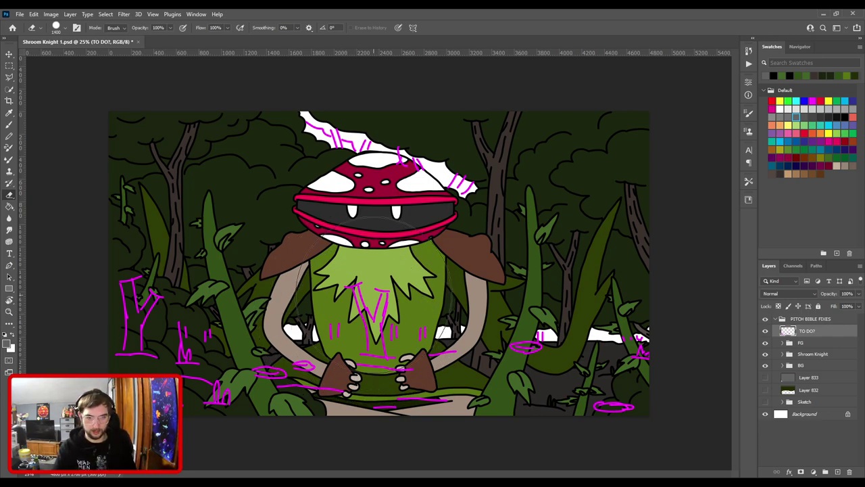
mouse_move(372, 290)
left_mouse_down()
mouse_move(406, 284)
mouse_move(365, 325)
mouse_move(402, 311)
mouse_move(412, 425)
mouse_move(421, 434)
left_mouse_up()
key("bracketleft")
key("bracketleft")
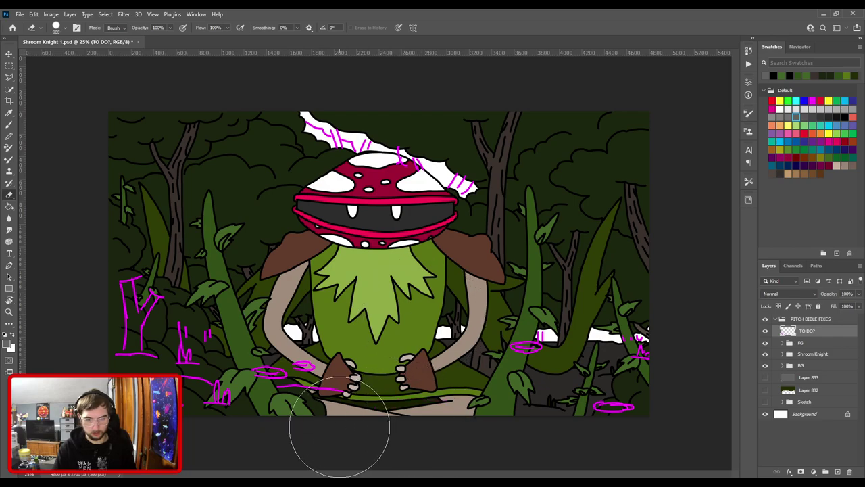
mouse_move(340, 427)
left_mouse_down()
mouse_move(304, 427)
mouse_move(331, 379)
mouse_move(297, 375)
mouse_move(367, 404)
mouse_move(203, 416)
mouse_move(142, 292)
mouse_move(203, 369)
left_mouse_up()
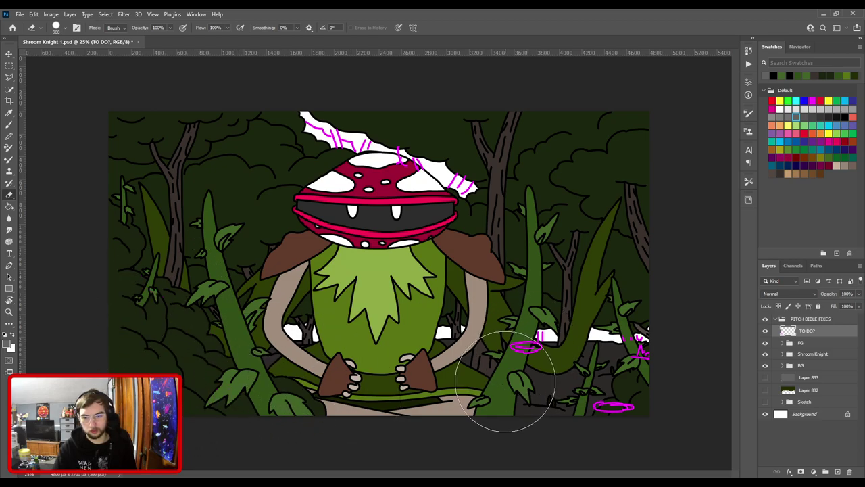
- Undo and redo the latest erasures on the TO DO? layer to review the removed marks
key("ctrl+z")
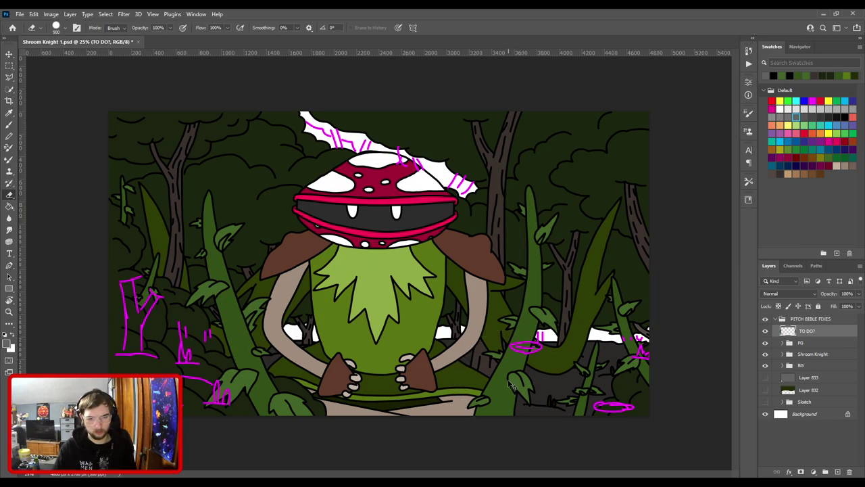
key("ctrl+z")
key("ctrl+z")
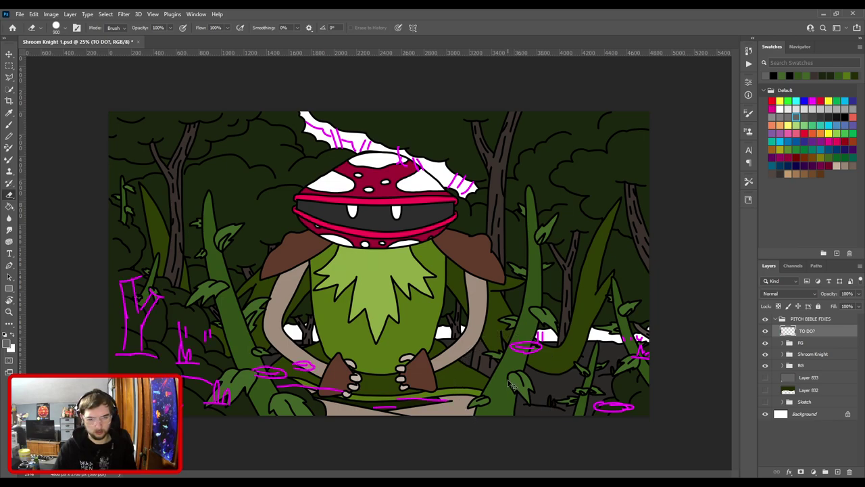
key("ctrl+z")
key("ctrl+shift+z")
key("ctrl+shift+z")
key("ctrl+shift+z")
key("ctrl+shift+z")
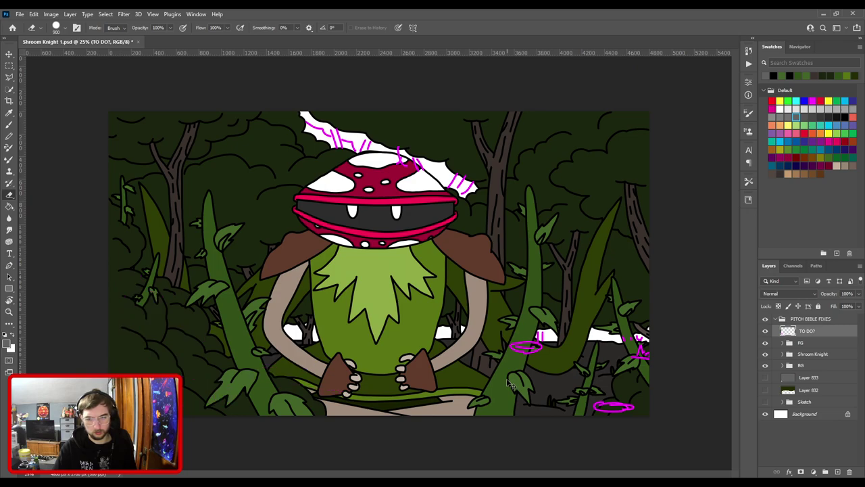
- Erase the completed magenta marks around the right-hand stems and bushes, setting the Eraser to 300 for the last ones
left_click(507, 381)
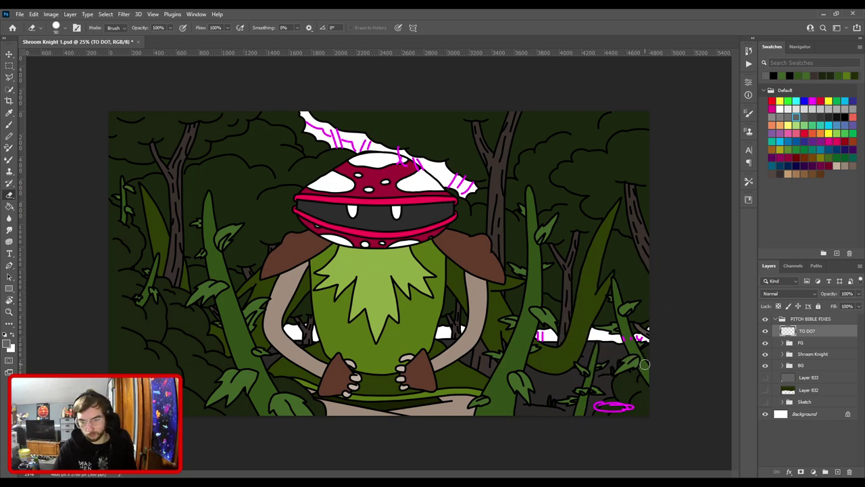
key("bracketright")
key("bracketright")
key("bracketright")
key("bracketright")
key("bracketright")
key("bracketright")
left_click_drag(589, 410, 642, 419)
key("ctrl+plus")
mouse_move(533, 364)
left_mouse_down()
mouse_move(376, 290)
mouse_move(255, 276)
left_mouse_up()
left_click_drag(437, 237, 484, 245)
key("ctrl+minus")
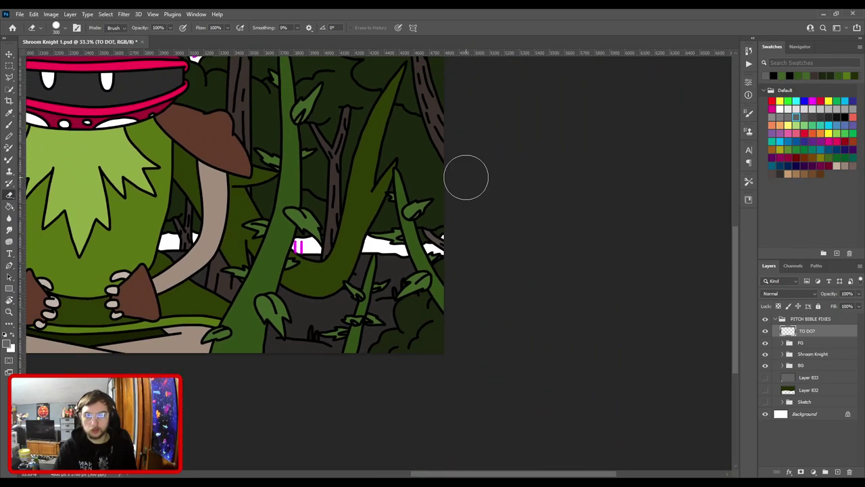
- Hatch the white ground-level gap beside the far-right stem with a magenta brush reduced to 15
left_click(813, 100)
key("b")
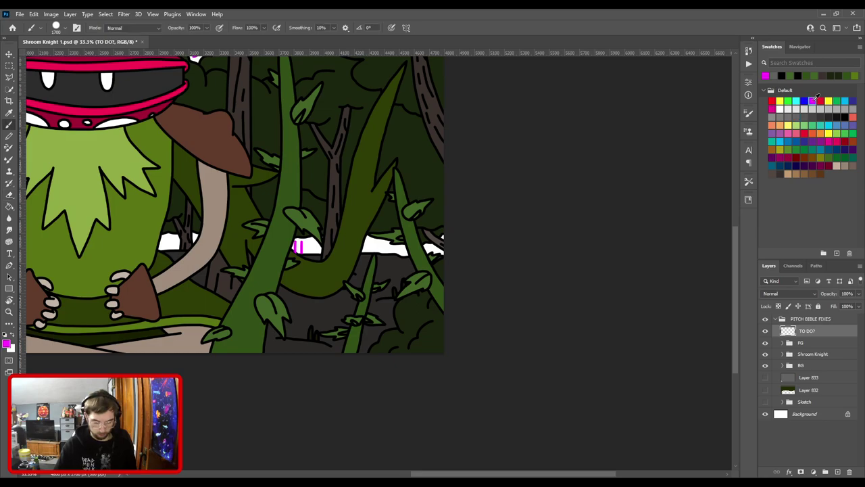
left_click_drag(298, 303, 420, 343)
key("bracketleft")
key("bracketleft")
key("bracketleft")
key("bracketleft")
key("bracketleft")
key("bracketleft")
key("bracketleft")
key("bracketleft")
key("bracketleft")
key("bracketleft")
key("bracketleft")
key("bracketleft")
key("bracketleft")
key("bracketleft")
key("bracketleft")
key("bracketleft")
key("bracketleft")
key("bracketleft")
key("bracketleft")
key("bracketleft")
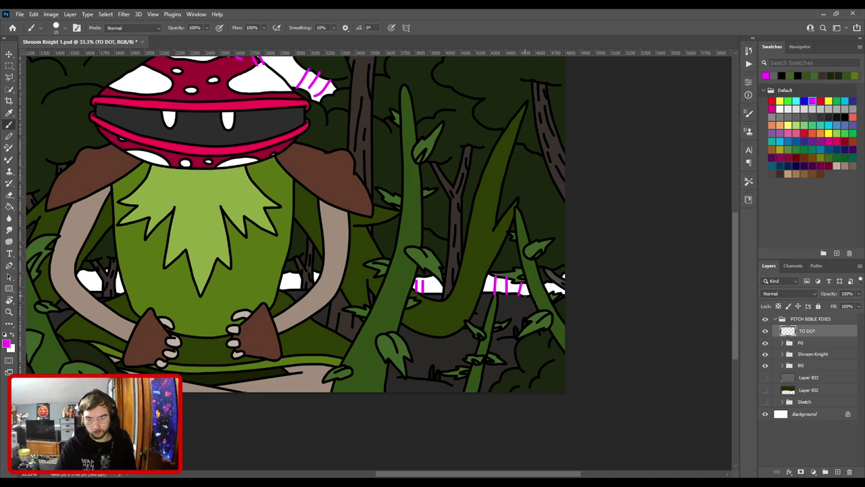
left_click_drag(382, 280, 564, 210)
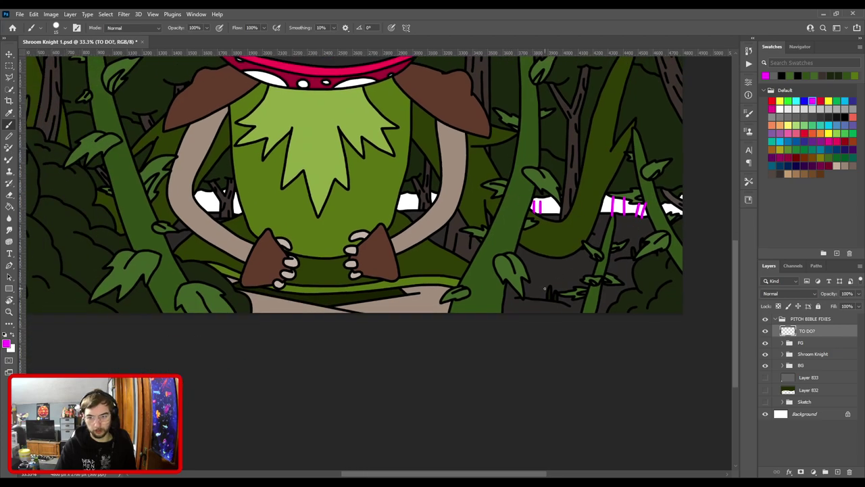
- Draw an underlined M below the far-right gap and small magenta outlines on the ground beside the large right-hand stem
left_click_drag(628, 232, 455, 261)
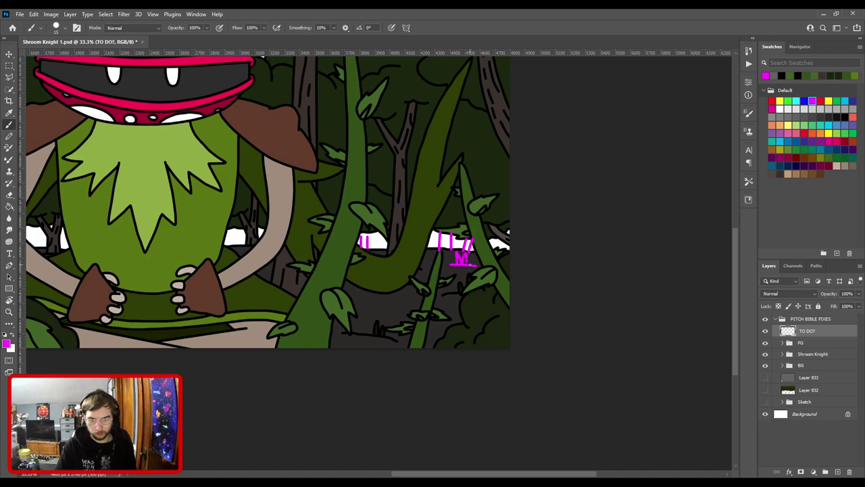
left_click_drag(311, 277, 461, 250)
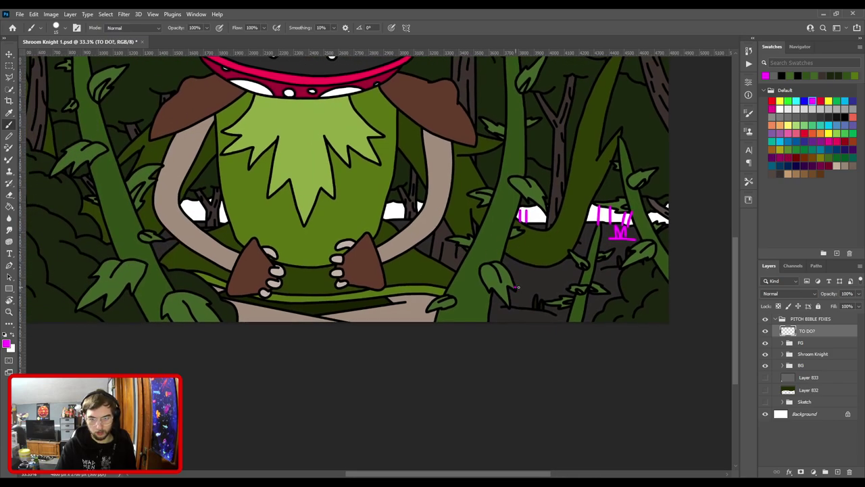
mouse_move(518, 287)
left_mouse_down()
mouse_move(505, 264)
mouse_move(519, 273)
mouse_move(510, 276)
mouse_move(538, 280)
left_mouse_up()
- Add magenta hatch marks in the white gaps between the knight's body and both arms, undoing stray strokes
left_click_drag(381, 246, 534, 274)
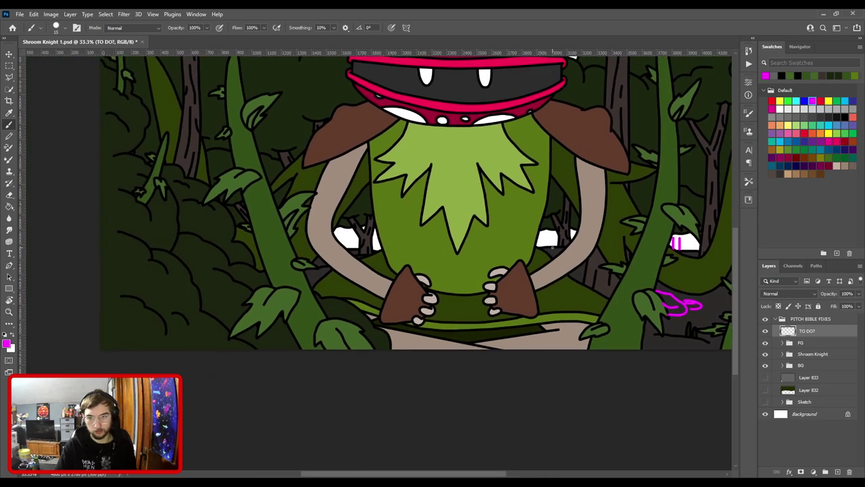
left_click_drag(545, 235, 545, 234)
mouse_move(549, 246)
left_mouse_down()
mouse_move(549, 231)
mouse_move(542, 231)
mouse_move(541, 246)
mouse_move(547, 232)
left_mouse_up()
key("ctrl+z")
key("ctrl+z")
key("ctrl+z")
key("ctrl+z")
key("ctrl+z")
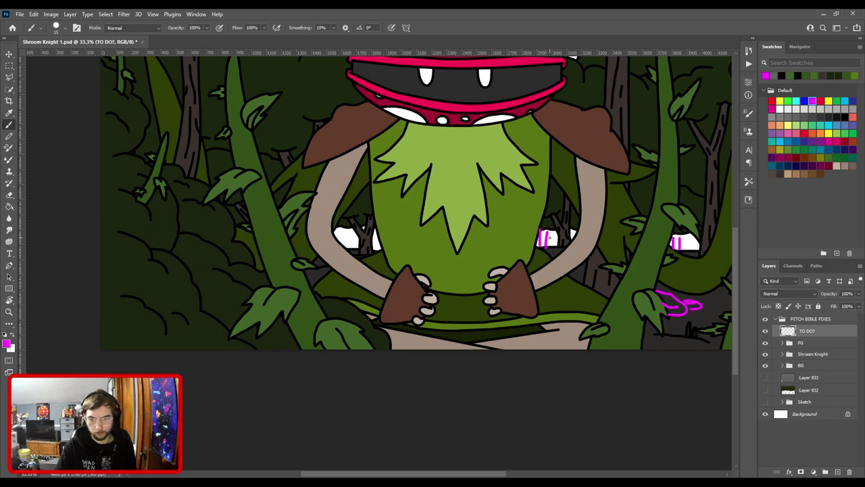
mouse_move(435, 208)
left_mouse_down()
mouse_move(560, 214)
mouse_move(503, 225)
left_mouse_up()
key("ctrl+z")
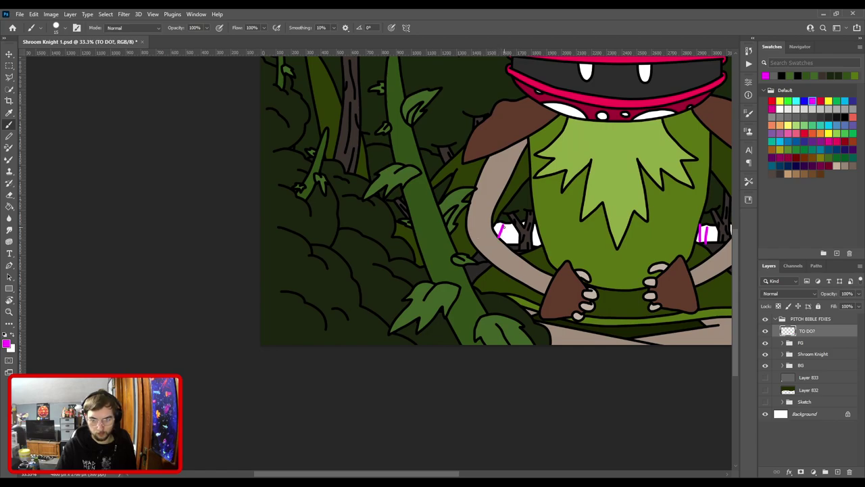
- Draw a small magenta loop on the ground beside the large left-hand stem
left_click_drag(465, 260, 488, 238)
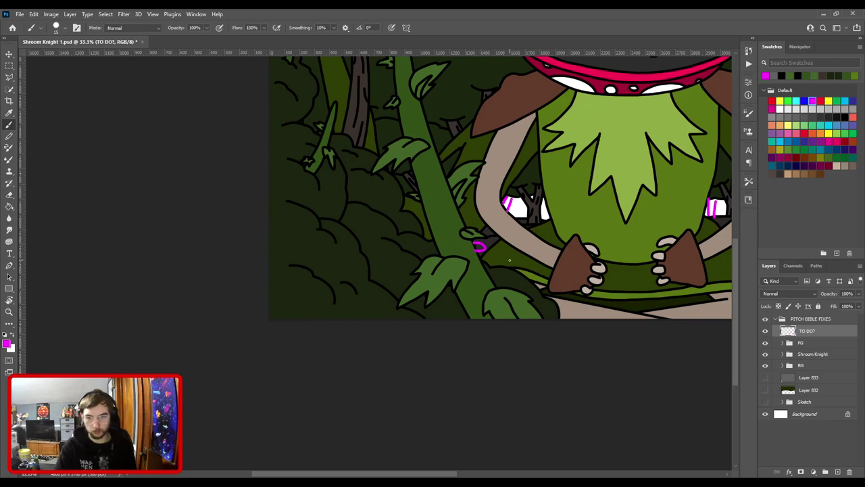
key("ctrl+minus")
key("ctrl+0")
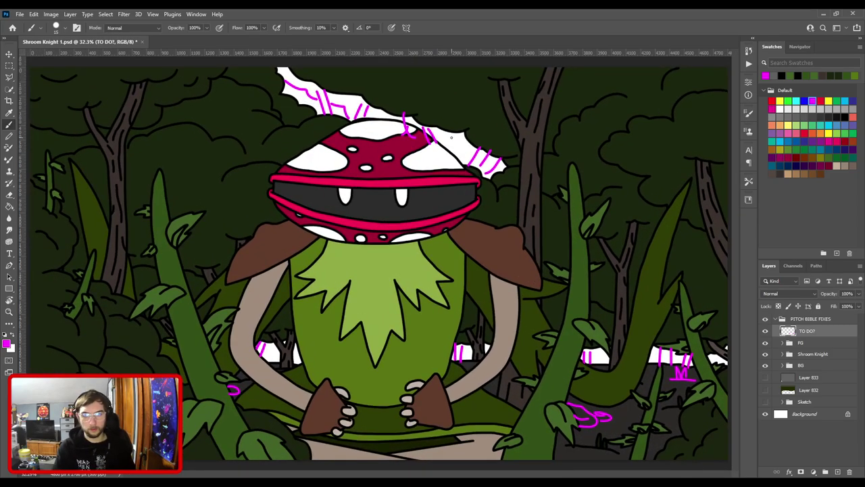
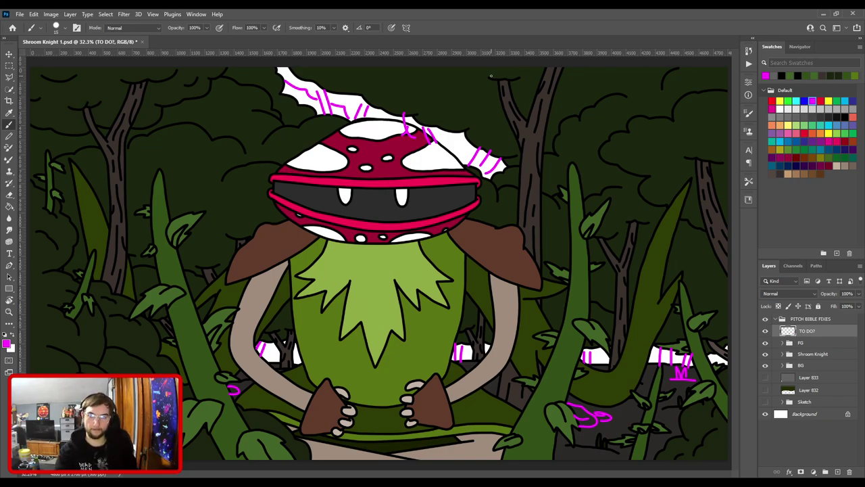
- Handwrite the remaining tasks "S+H", "GRADIENTS", "BLUR" and "SHADOWS" in magenta over the upper-right forest
mouse_move(539, 76)
left_mouse_down()
mouse_move(527, 98)
mouse_move(549, 100)
left_mouse_up()
mouse_move(540, 90)
left_mouse_down()
mouse_move(556, 91)
mouse_move(562, 80)
mouse_move(571, 105)
left_mouse_up()
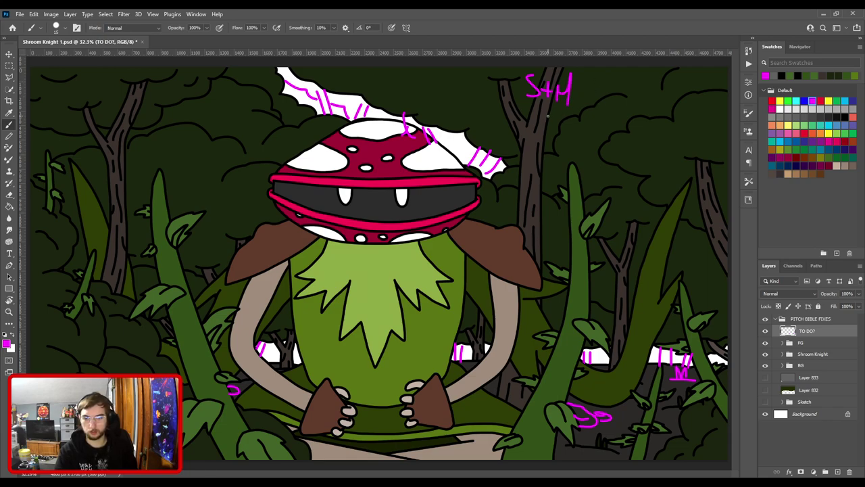
mouse_move(549, 119)
left_mouse_down()
mouse_move(544, 135)
mouse_move(584, 150)
left_mouse_up()
left_click_drag(574, 139, 606, 150)
mouse_move(610, 134)
left_mouse_down()
mouse_move(611, 150)
mouse_move(620, 132)
left_mouse_up()
left_click_drag(610, 141, 617, 142)
left_click_drag(611, 151, 654, 132)
left_click_drag(650, 132, 655, 150)
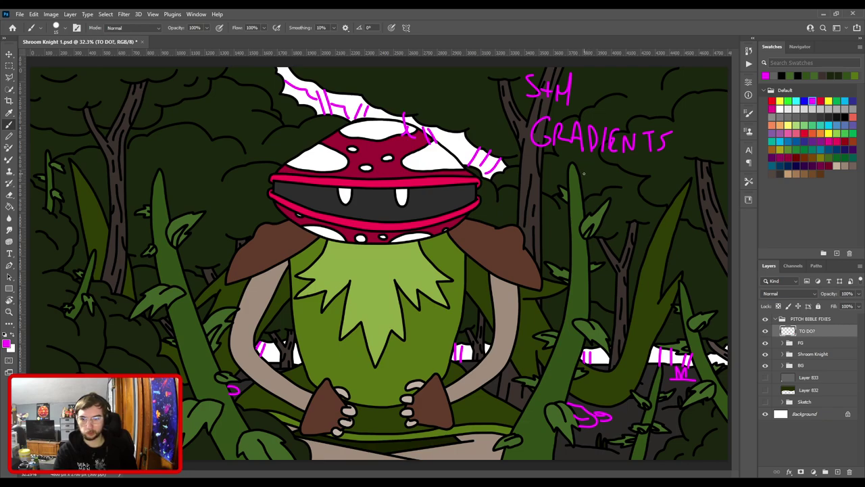
mouse_move(578, 167)
left_mouse_down()
mouse_move(641, 189)
mouse_move(593, 212)
mouse_move(611, 195)
mouse_move(610, 220)
mouse_move(628, 222)
mouse_move(632, 203)
mouse_move(641, 224)
mouse_move(672, 223)
left_mouse_up()
key("ctrl+z")
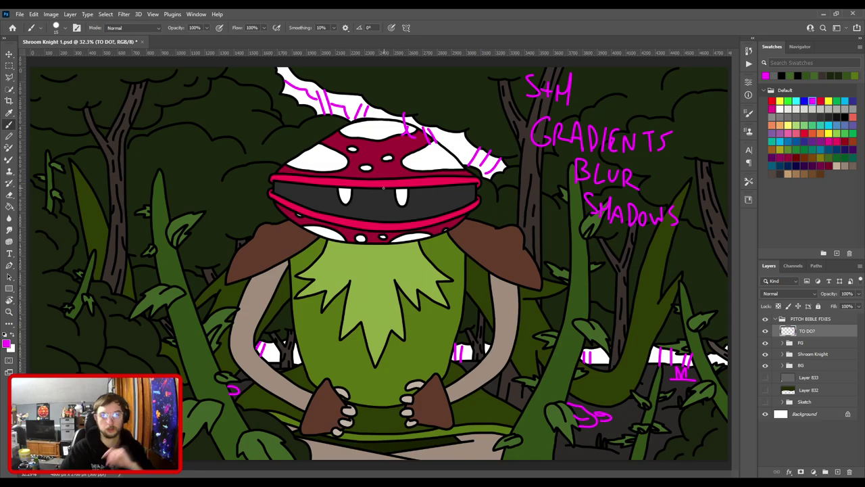
key("ctrl+plus")
left_click_drag(371, 162, 421, 371)
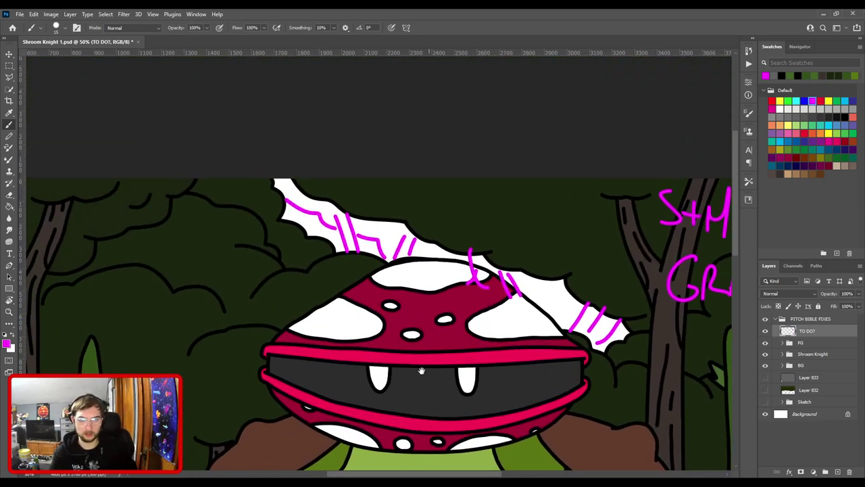
key("ctrl+plus")
key("ctrl+plus")
key("ctrl+plus")
key("ctrl+plus")
scroll(440, 333, "down", 6)
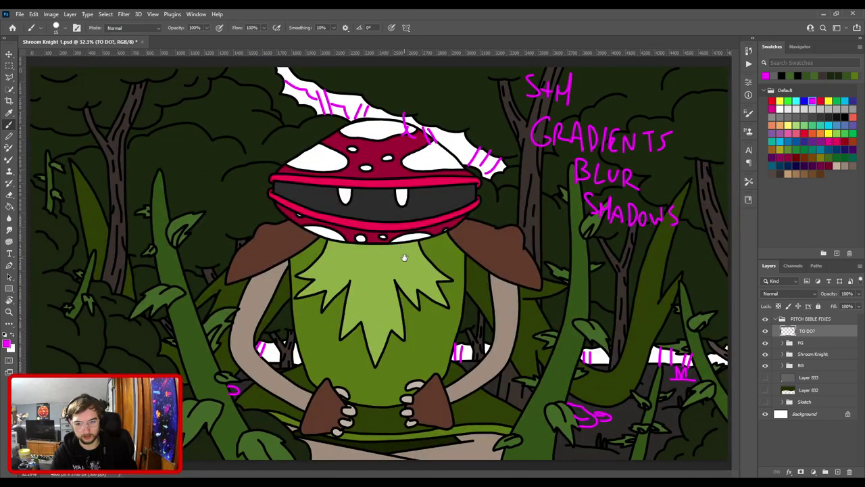
- Move the Shroom Knight group up and slightly right with Free Transform to X 2409 px, Y 1410 px
left_click(805, 354)
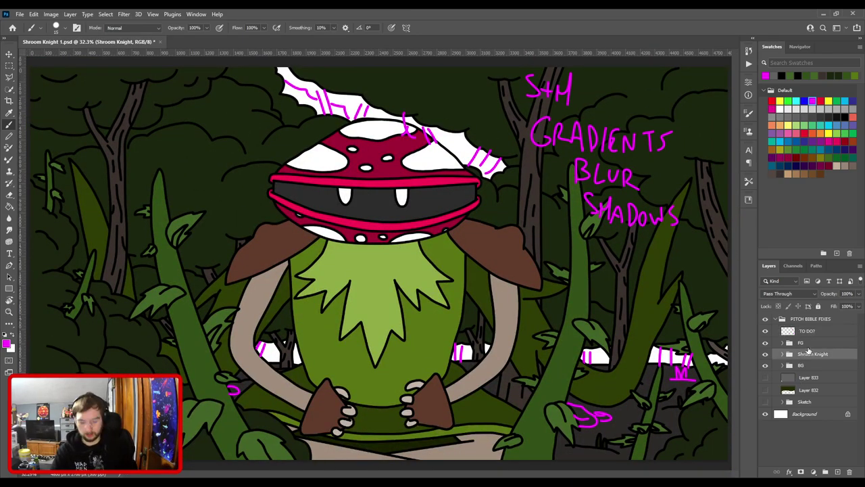
key("ctrl+t")
left_click_drag(449, 280, 453, 276)
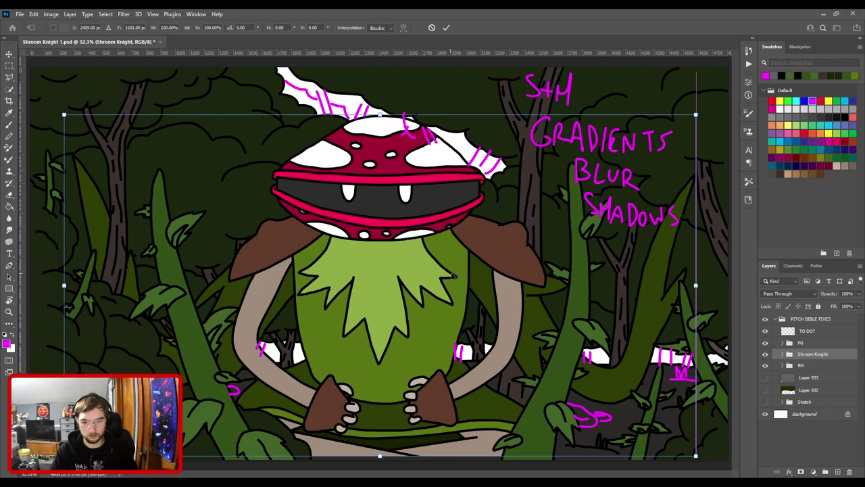
mouse_move(451, 276)
left_mouse_down()
mouse_move(454, 241)
mouse_move(450, 261)
left_mouse_up()
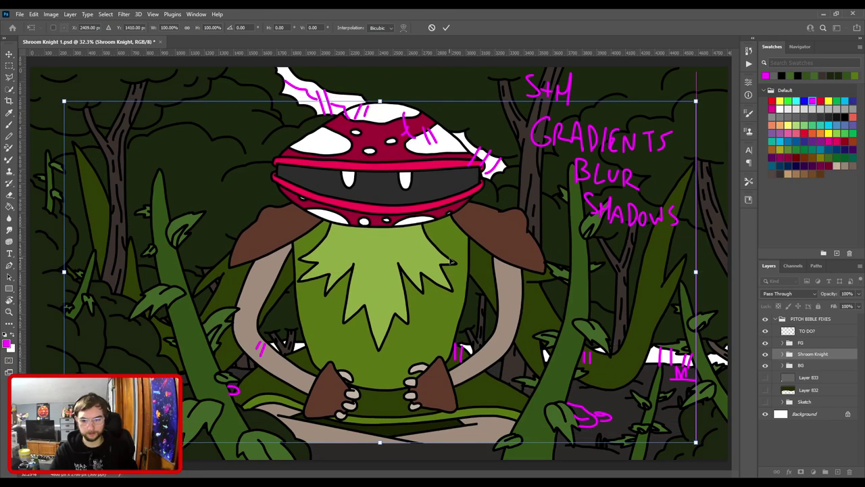
key("Return")
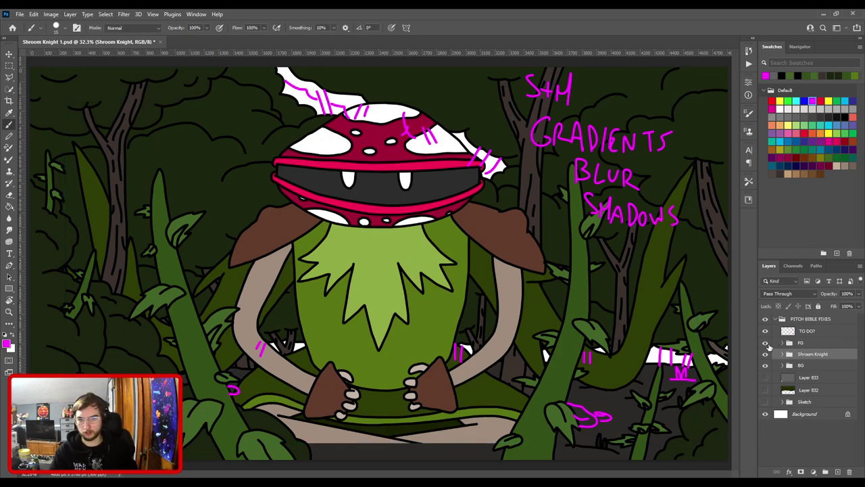
- Erase the stray magenta marks covering the mushroom cap on the TO DO? layer
left_click(806, 331)
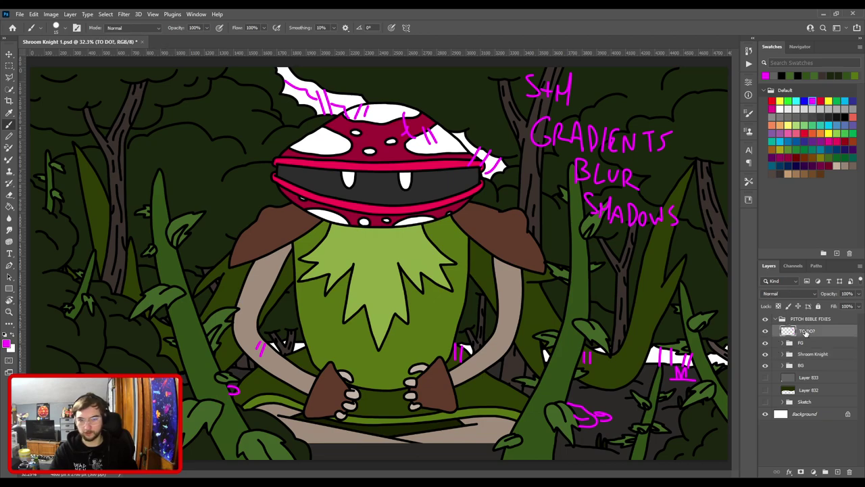
key("e")
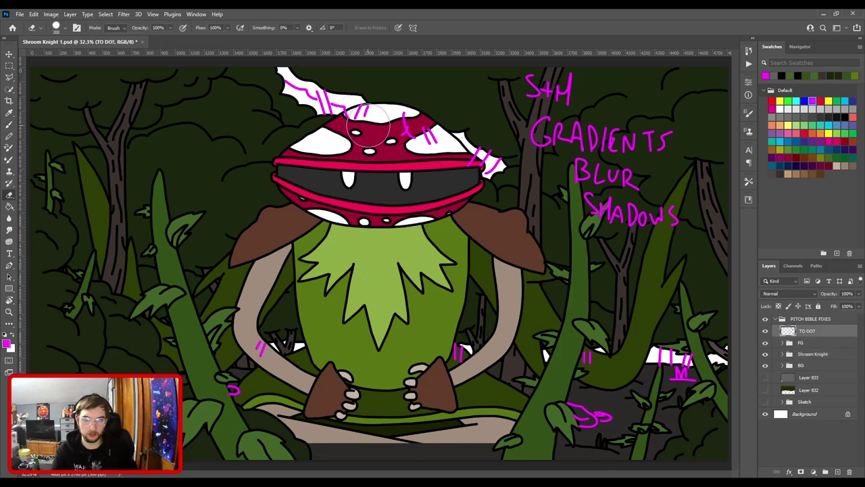
key("ctrl+minus")
key("ctrl+minus")
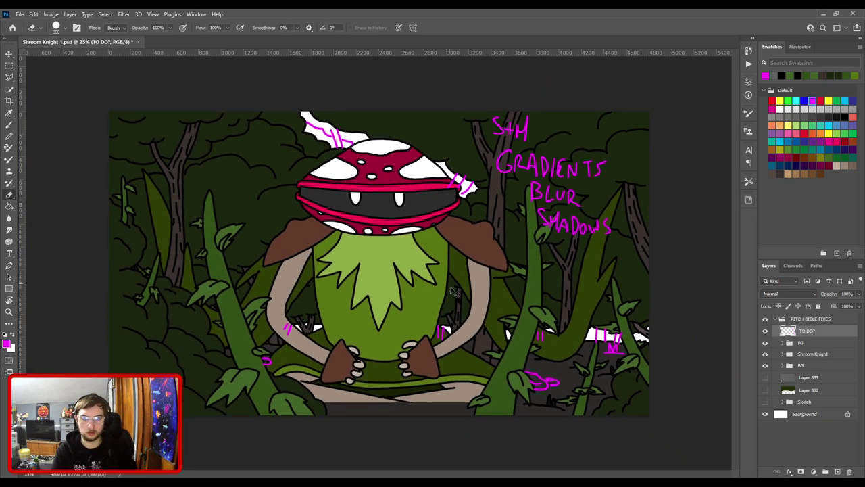
key("ctrl+plus")
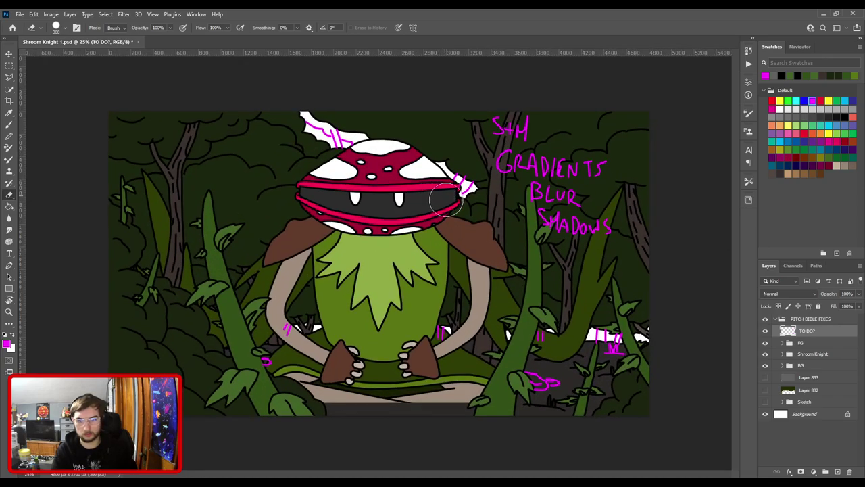
key("ctrl+minus")
key("ctrl+plus")
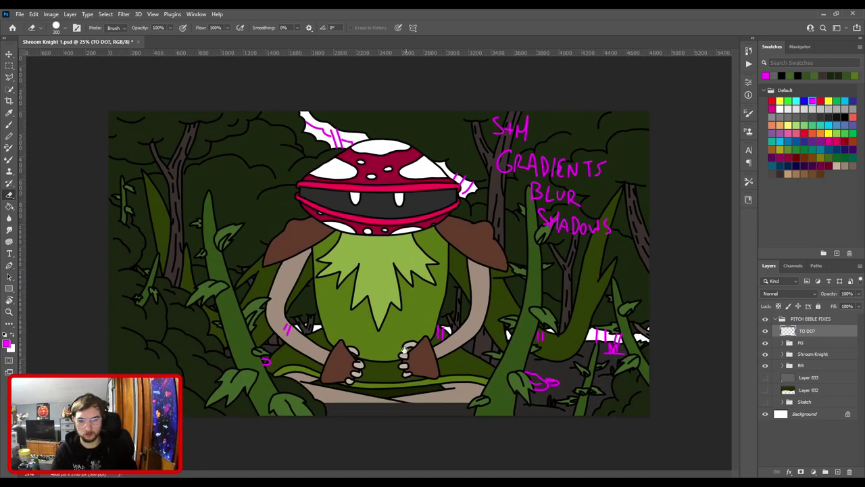
key("ctrl+plus")
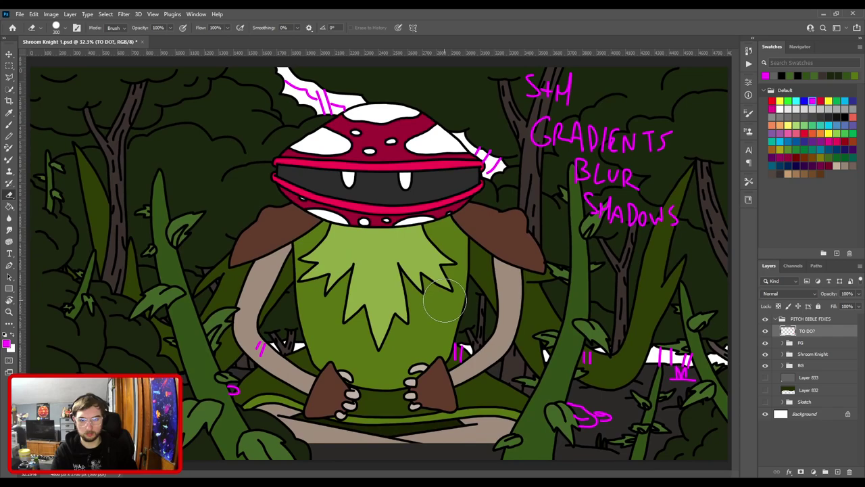
- Step back and forth through the erasing and the knight's move to compare both positions, ending with both restored
key("ctrl+z")
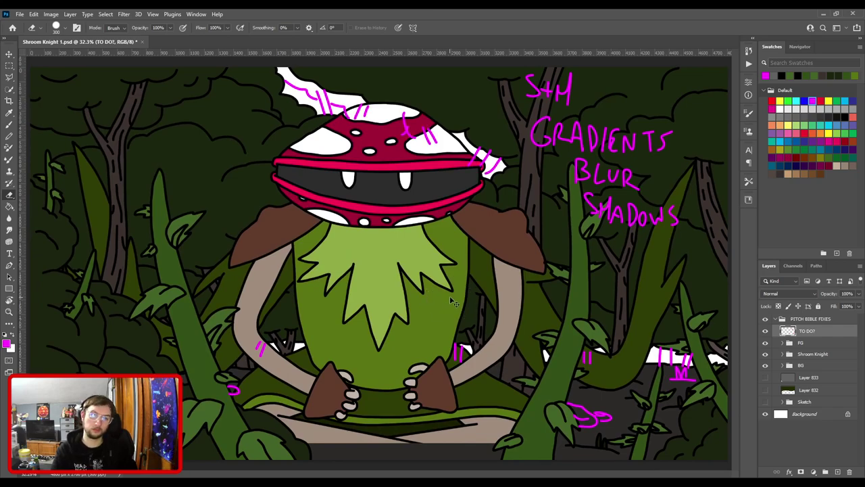
key("ctrl+z")
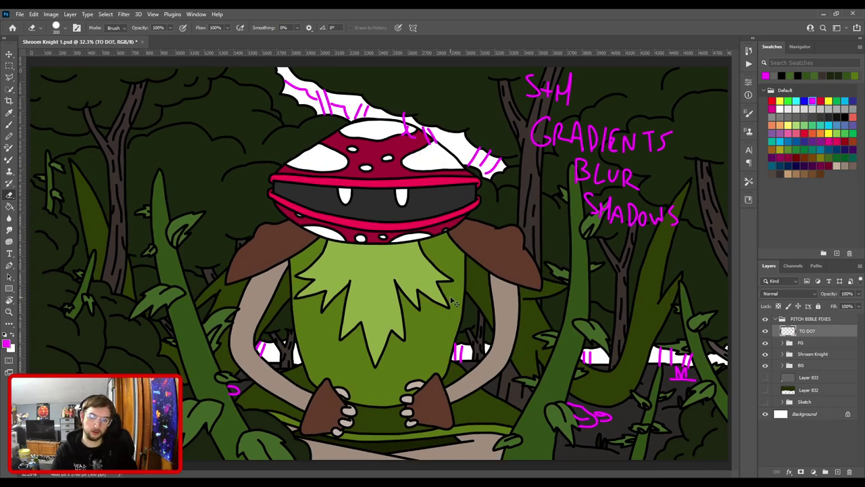
key("ctrl+z")
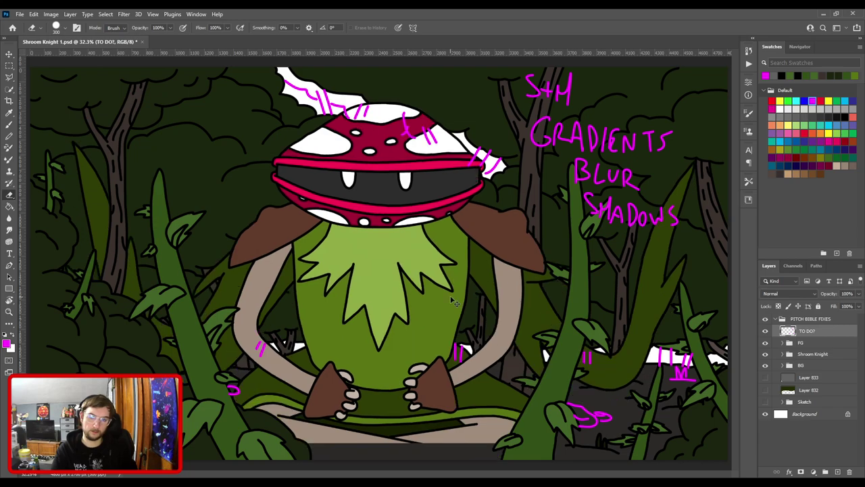
key("ctrl+z")
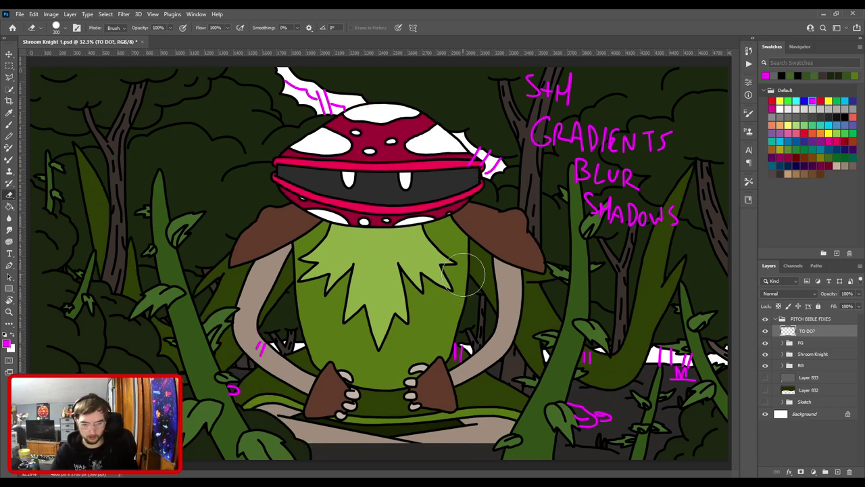
- Examine the knight's mushroom cap and the cut-off lower edge of the crossed legs up close
left_click(463, 400, "ctrl")
left_click_drag(464, 400, 408, 209)
left_click(408, 211, "ctrl")
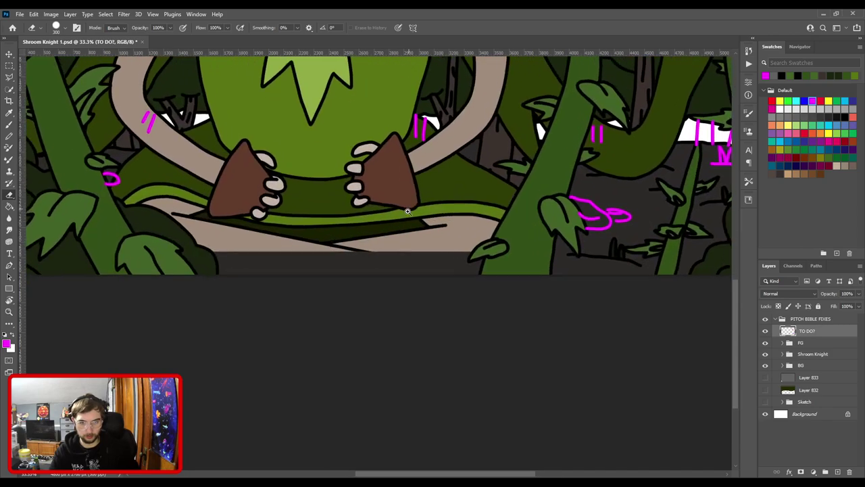
key("ctrl+plus")
key("ctrl+minus")
left_click_drag(334, 60, 427, 324)
key("ctrl+plus")
left_click_drag(393, 220, 418, 362)
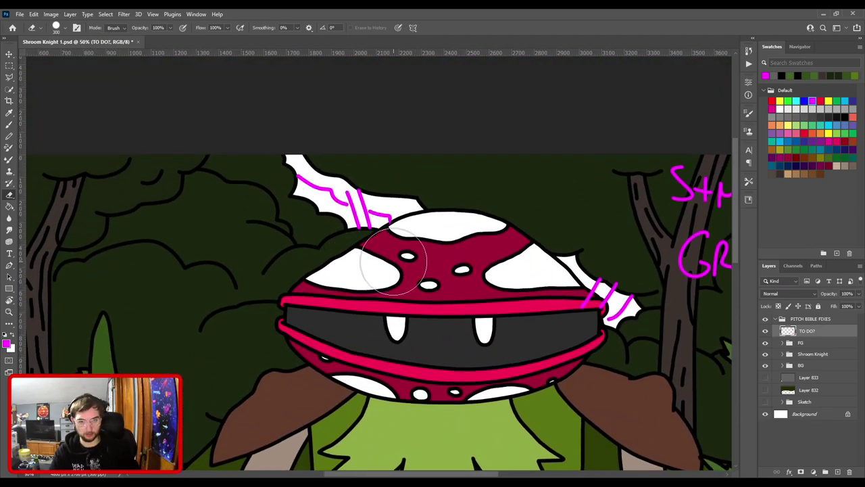
scroll(401, 368, "down", 10)
scroll(358, 236, "up", 4)
- Extend the crossed leg's outline with a straight black 15 px brush line on the Legs layer, down past the cut-off edge
key("ctrl+plus")
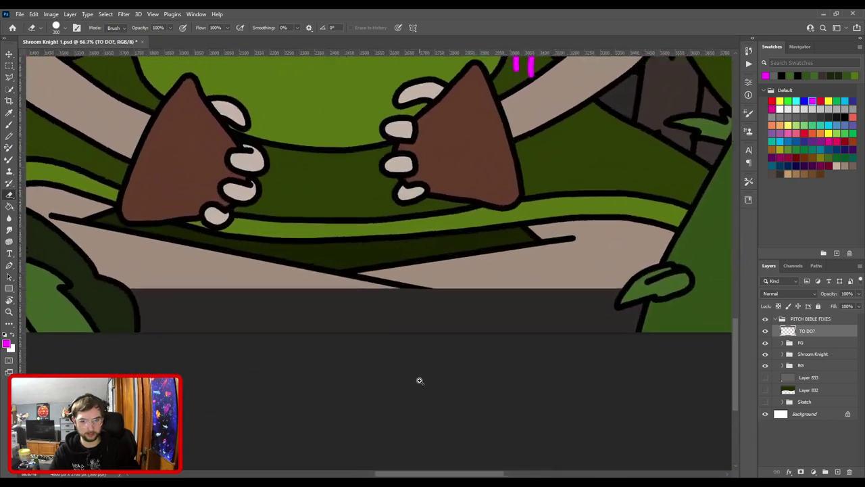
key("ctrl+plus")
key("v")
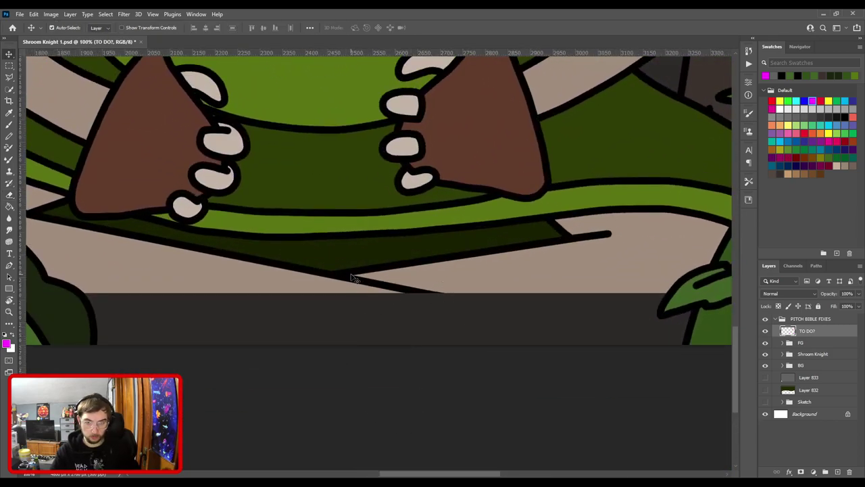
left_click(348, 277)
key("b")
key("d")
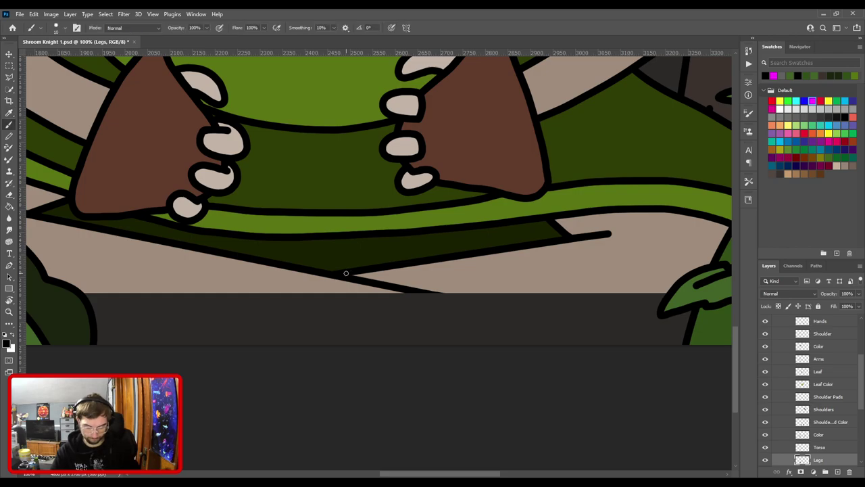
key("bracketright")
key("bracketright")
key("bracketright")
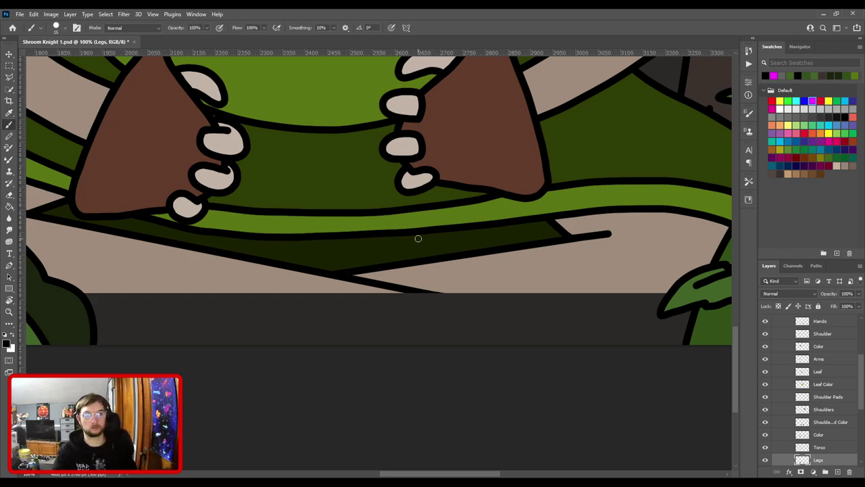
left_click_drag(409, 290, 456, 302)
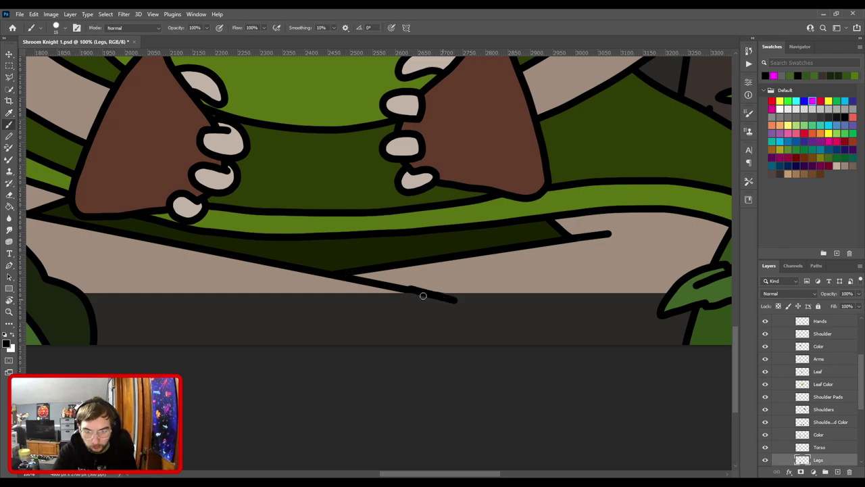
key("ctrl+z")
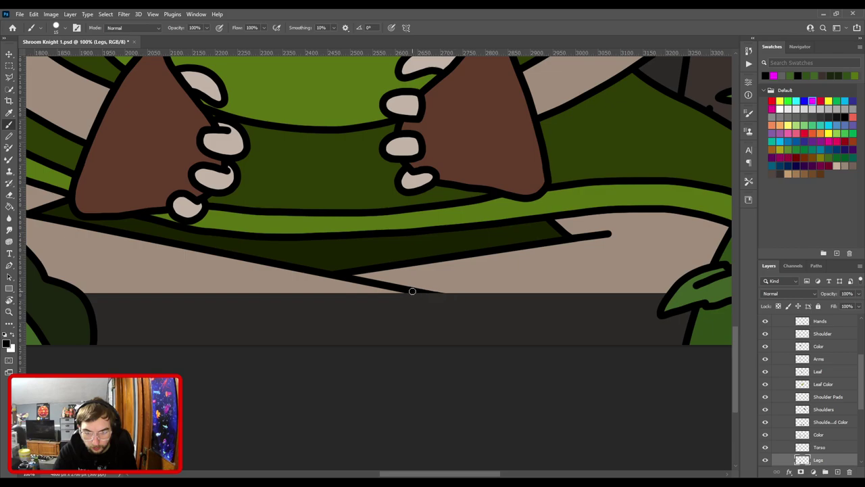
left_click(570, 321, "shift")
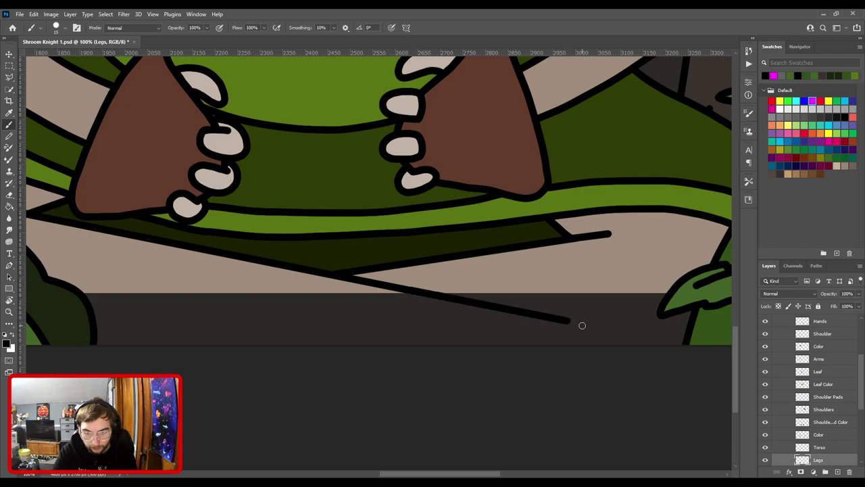
- Continue the leg outline in a gentle black curve to the base of the right-hand stem, undoing the unsatisfactory strokes
key("ctrl+minus")
mouse_move(516, 302)
left_mouse_down()
mouse_move(403, 295)
mouse_move(528, 359)
left_mouse_up()
scroll(433, 278, "up", 1)
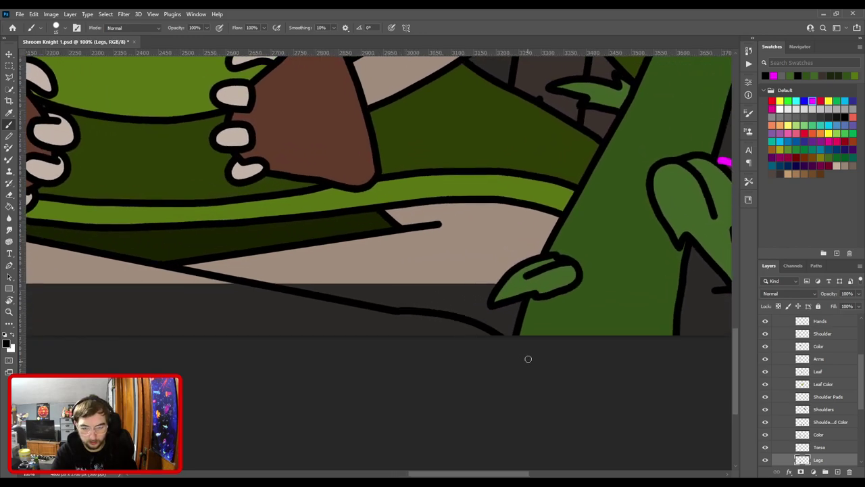
key("ctrl+z")
mouse_move(400, 309)
left_mouse_down()
mouse_move(453, 305)
mouse_move(576, 331)
left_mouse_up()
key("ctrl+z")
mouse_move(396, 309)
left_mouse_down()
mouse_move(462, 309)
mouse_move(568, 356)
left_mouse_up()
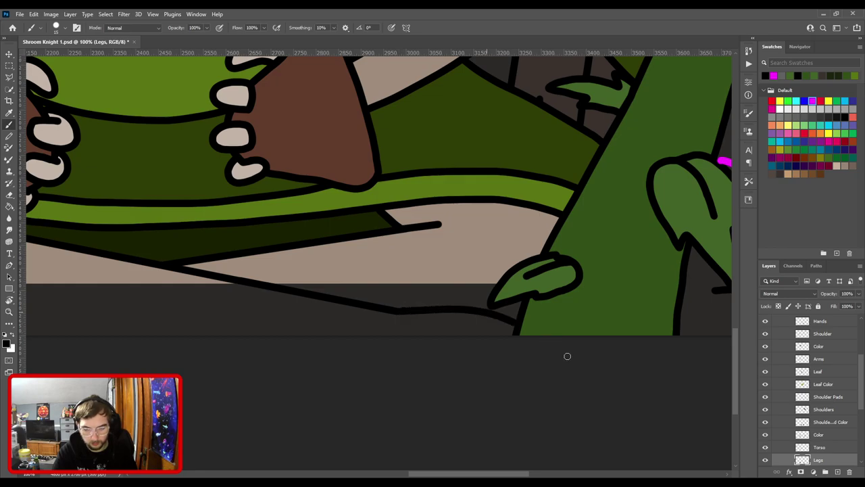
key("ctrl+z")
left_click_drag(395, 309, 598, 366)
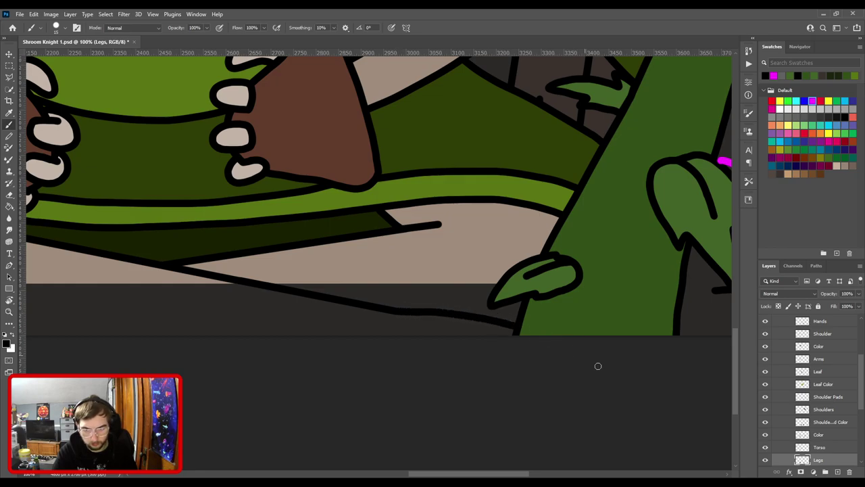
- Draw the lower edge of the front leg in black from the left-hand bush to the canvas bottom, keeping the second attempt
scroll(506, 348, "down", 2)
left_click_drag(401, 313, 542, 309)
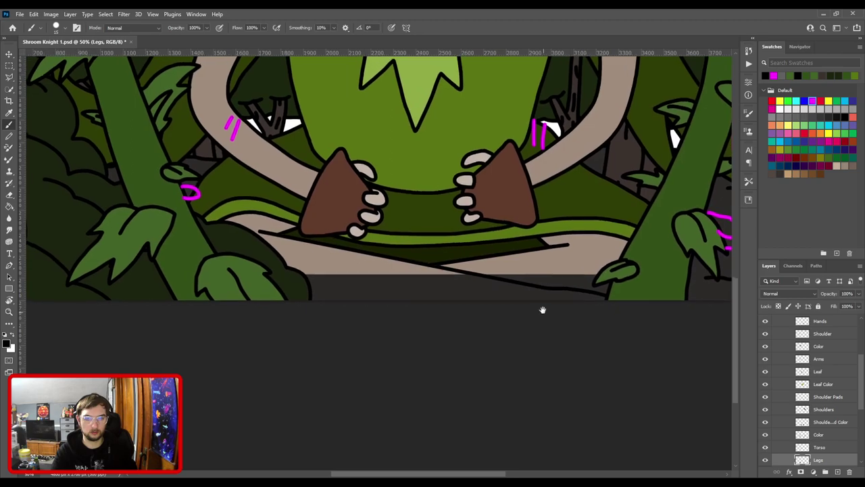
key("ctrl+minus")
key("ctrl+minus")
key("ctrl+plus")
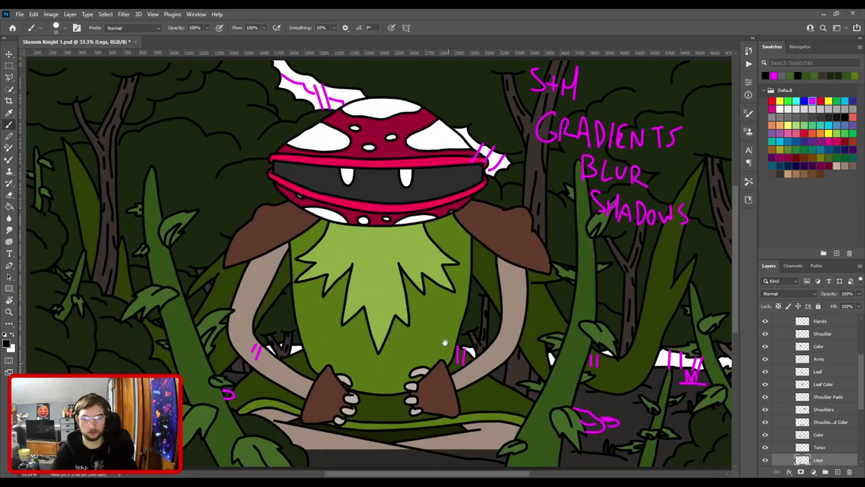
scroll(379, 318, "up", 2)
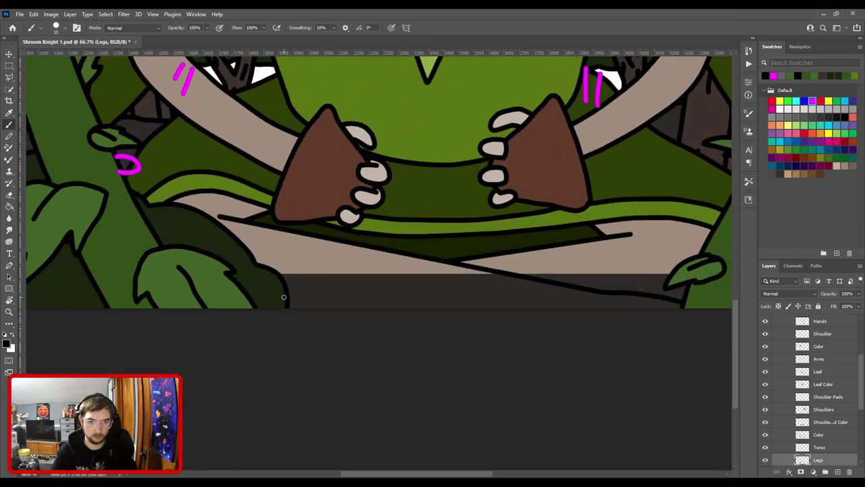
left_click_drag(284, 297, 478, 351)
key("ctrl+z")
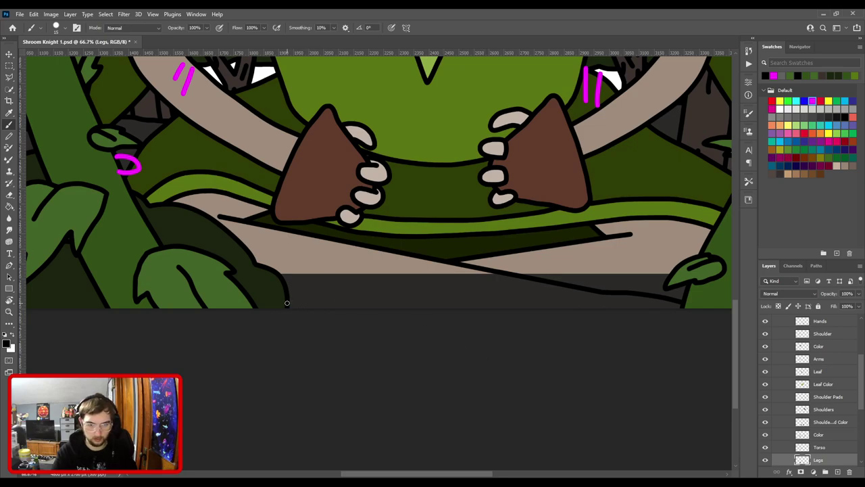
left_click_drag(289, 297, 483, 348)
key("ctrl+z")
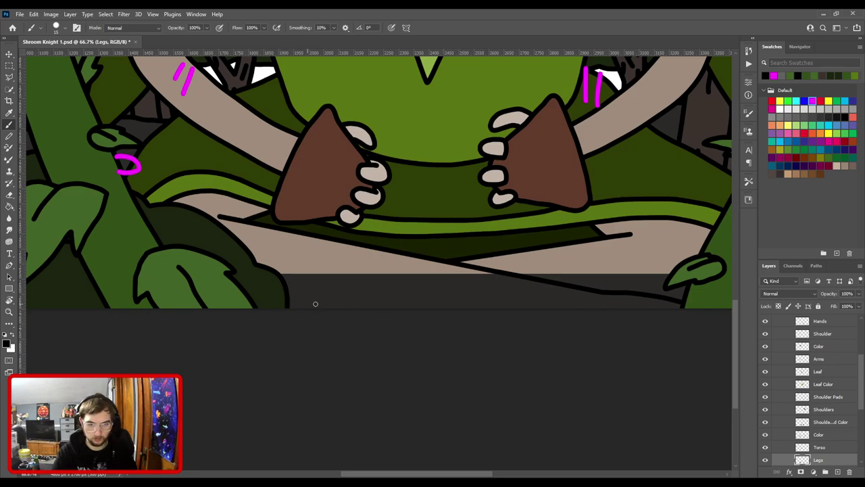
key("ctrl+shift+z")
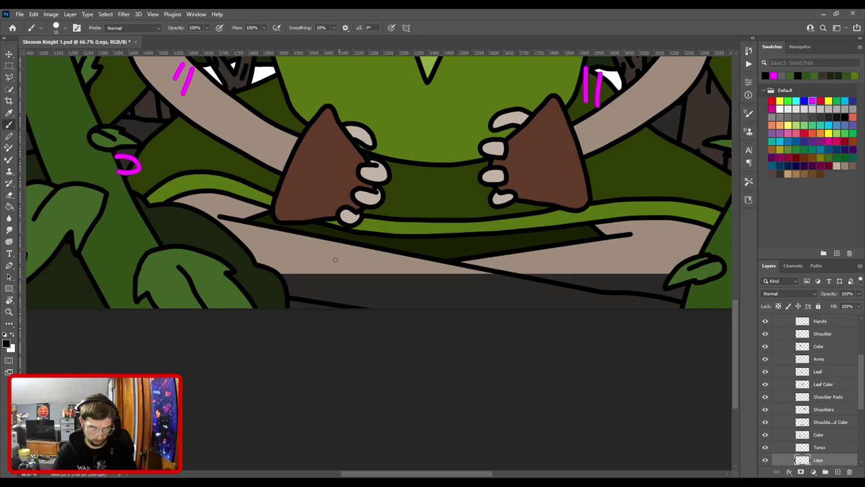
- Sample the leg's beige on its Color layer and start filling the cut-off area beside the left-hand bush with a 200 px brush
left_click(313, 262, "ctrl")
left_click(315, 255, "alt")
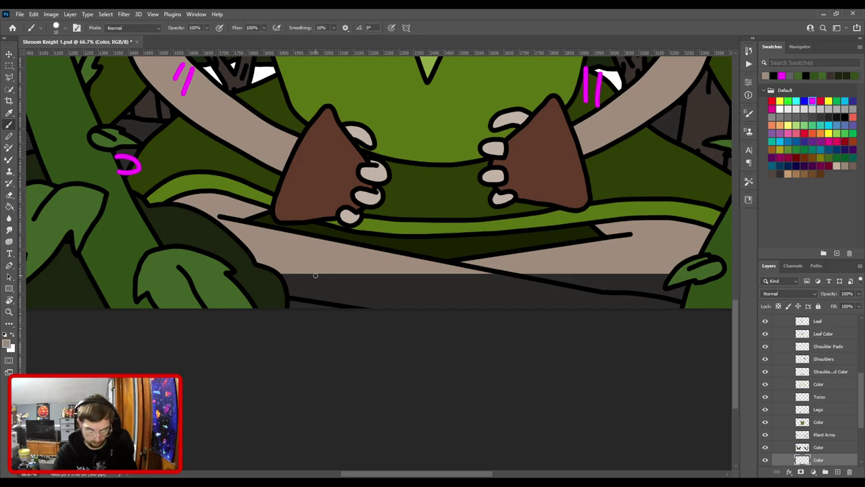
key("bracketright")
key("bracketright")
key("bracketright")
key("bracketright")
key("bracketright")
key("bracketright")
key("bracketright")
key("bracketright")
key("bracketright")
key("bracketright")
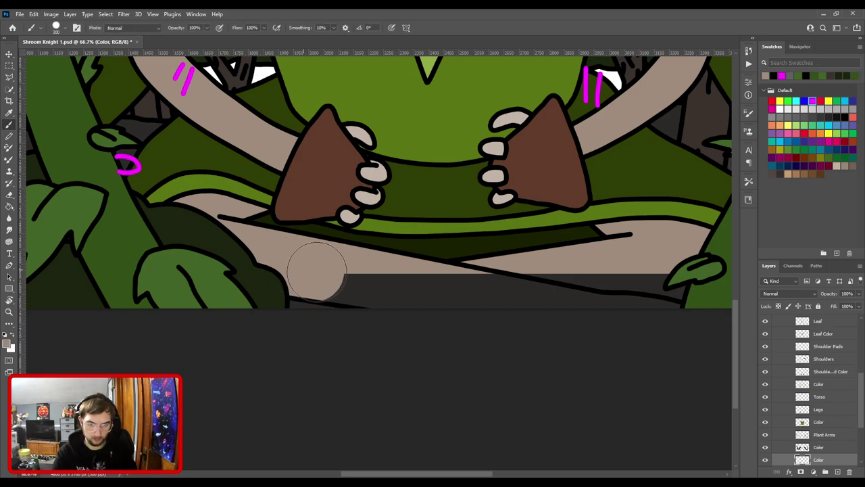
left_click(317, 270)
- Hide the FG foreground group so the knight's cut-off legs are uncovered
scroll(777, 406, "up", 4)
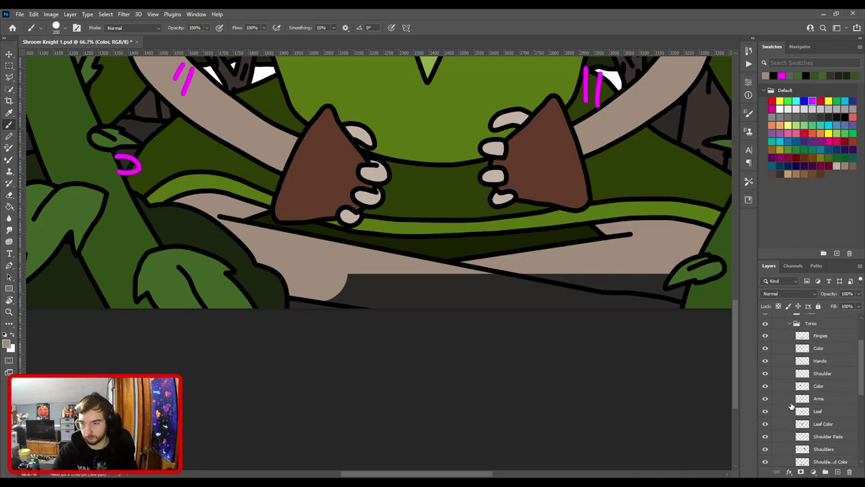
scroll(779, 358, "up", 2)
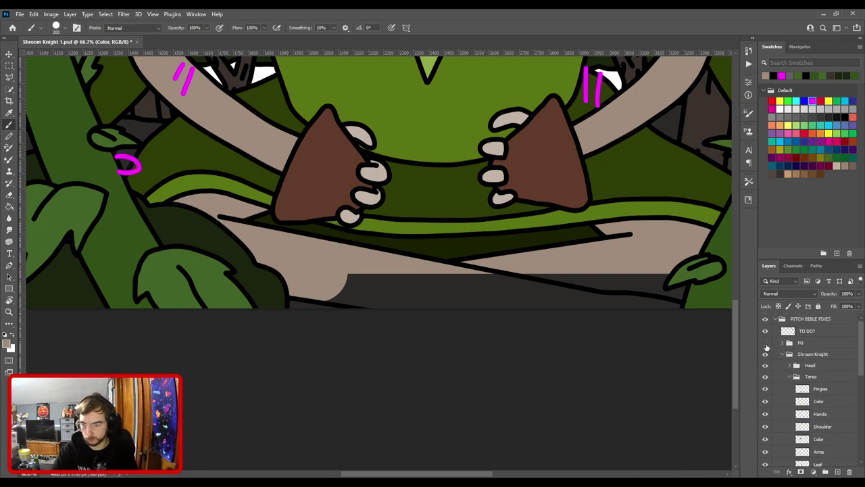
left_click(766, 343)
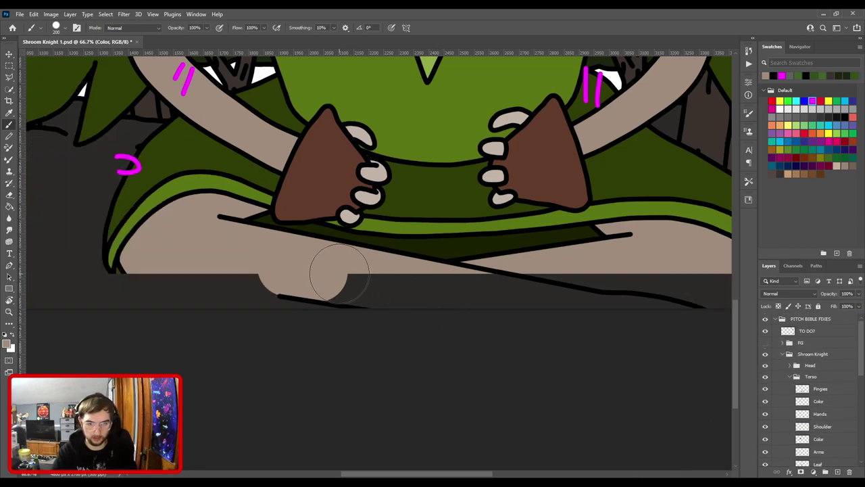
- Paint the cut-off middle of the legs and the right knee beige down to the canvas bottom, reducing the brush to 100 px
mouse_move(338, 276)
left_mouse_down()
mouse_move(415, 292)
mouse_move(452, 285)
mouse_move(409, 288)
mouse_move(528, 317)
mouse_move(339, 307)
mouse_move(411, 289)
mouse_move(300, 290)
mouse_move(429, 296)
mouse_move(515, 261)
mouse_move(482, 250)
left_mouse_up()
key("bracketleft")
key("bracketleft")
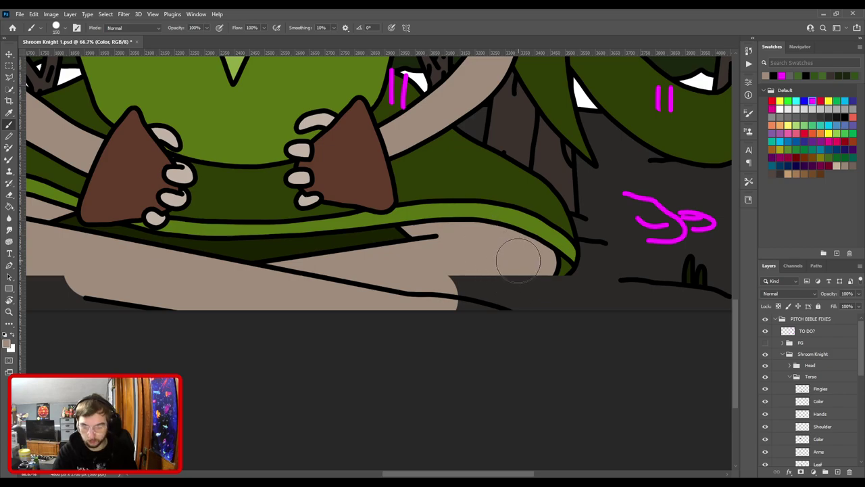
mouse_move(542, 265)
left_mouse_down()
mouse_move(510, 298)
mouse_move(456, 320)
mouse_move(462, 272)
mouse_move(450, 268)
mouse_move(514, 278)
left_mouse_up()
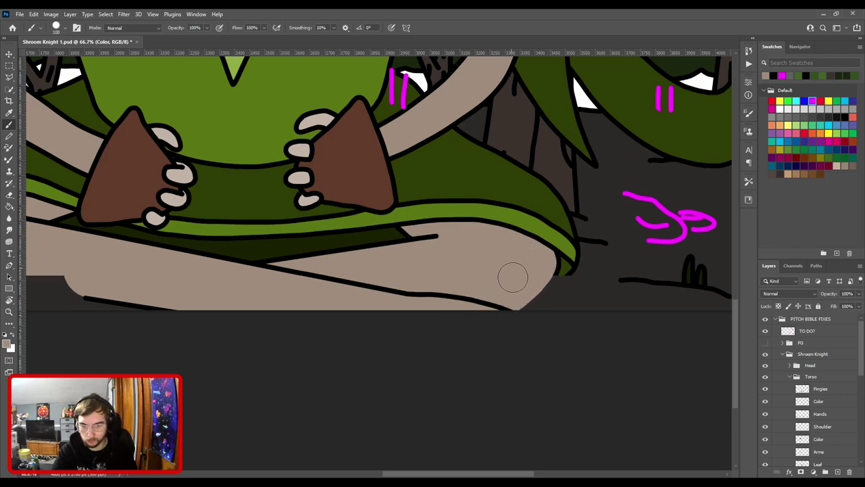
- Trim the beige along the right knee's lower edge into a smoother curve with a 50 px eraser
key("ctrl+minus")
key("ctrl+plus")
key("ctrl+plus")
left_click_drag(562, 299, 430, 284)
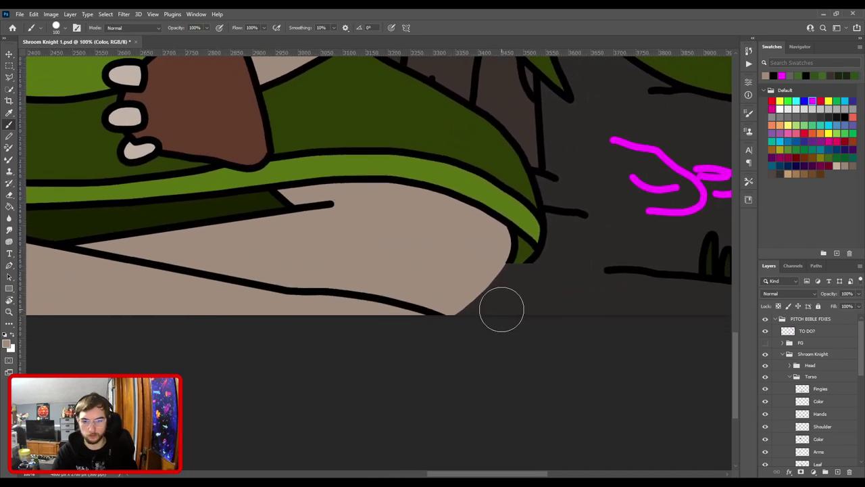
key("e")
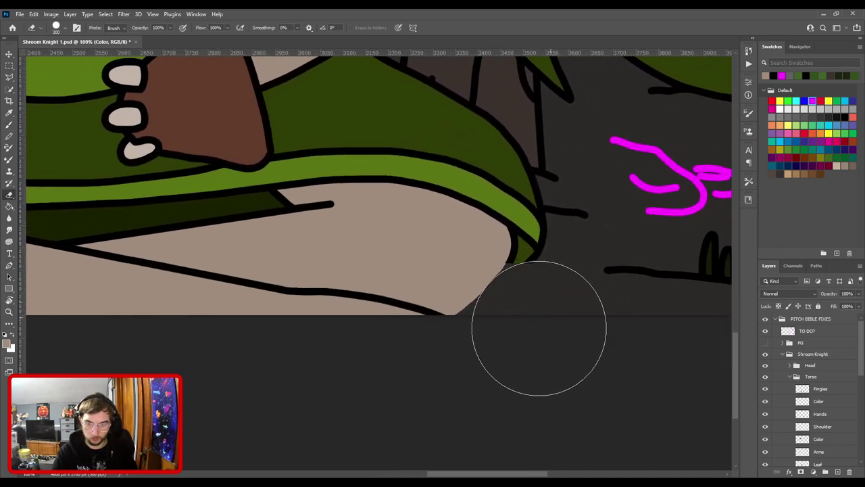
key("bracketleft")
key("bracketleft")
key("bracketleft")
key("bracketleft")
key("bracketleft")
key("bracketleft")
key("bracketleft")
key("bracketleft")
key("bracketleft")
key("bracketleft")
key("bracketleft")
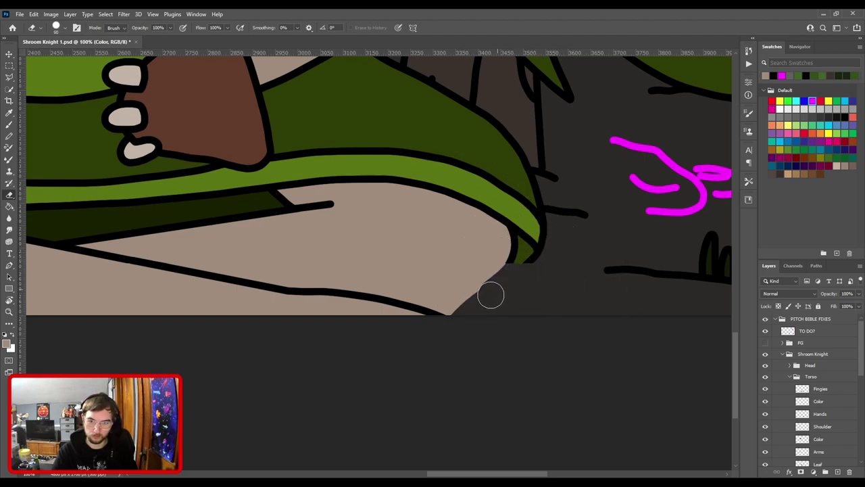
mouse_move(490, 295)
left_mouse_down()
mouse_move(453, 317)
mouse_move(382, 291)
left_mouse_up()
- Outline the right knee's lower edge on the Legs layer with a black 15 px brush in a rotated view, redoing the first stroke
key("ctrl+plus")
key("v")
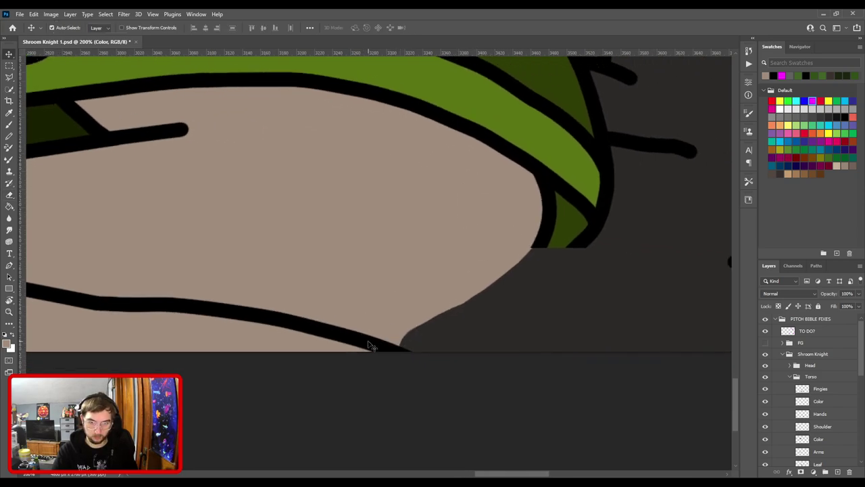
left_click(370, 346)
key("b")
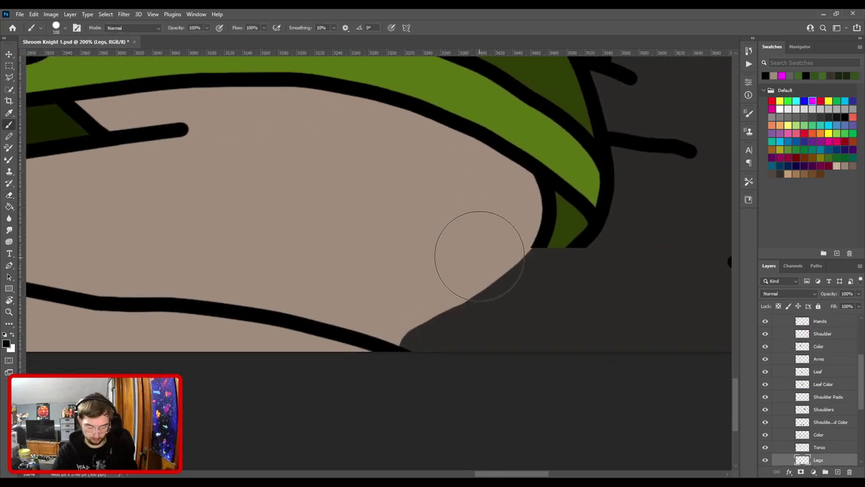
key("r")
mouse_move(479, 256)
left_mouse_down()
mouse_move(350, 174)
mouse_move(408, 194)
left_mouse_up()
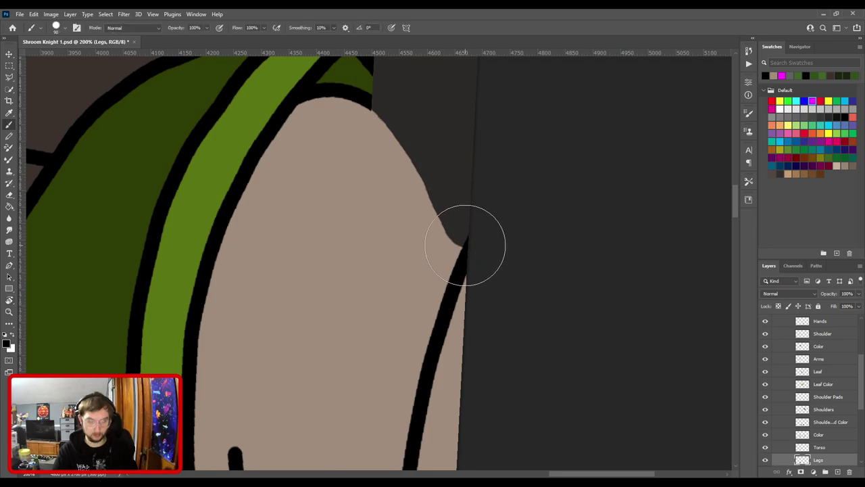
key("bracketleft")
key("bracketleft")
key("bracketleft")
key("bracketleft")
key("bracketleft")
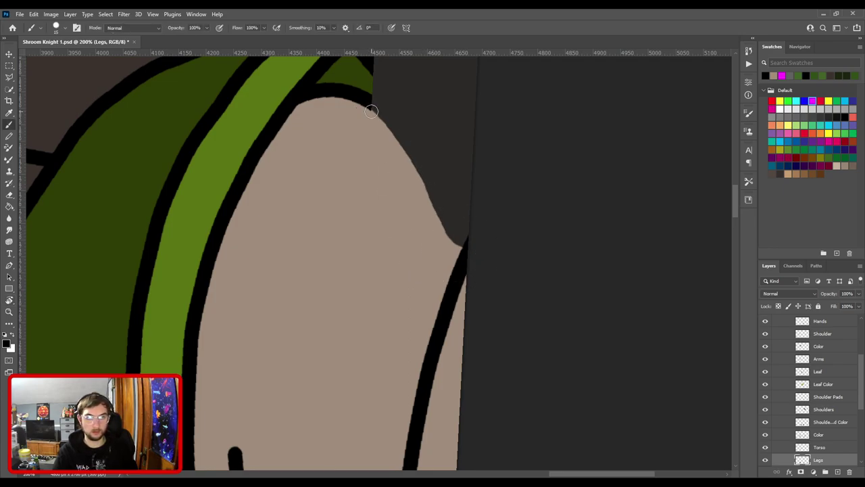
left_click_drag(368, 102, 409, 155)
key("ctrl+z")
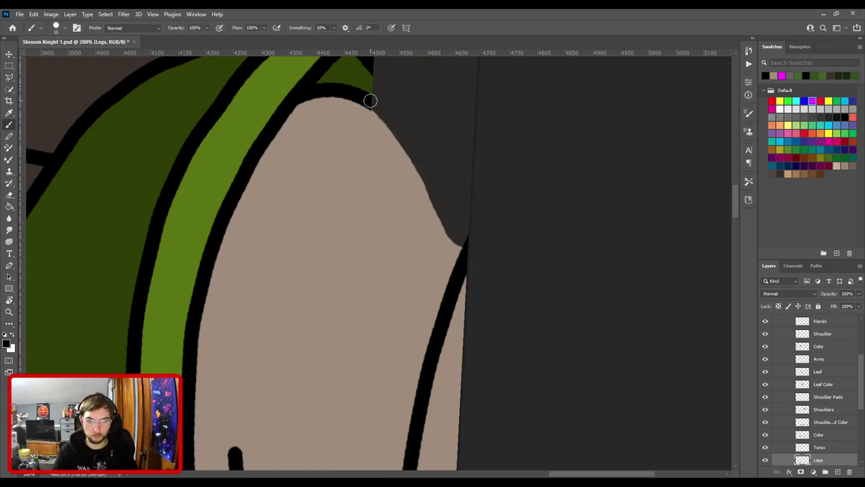
left_click_drag(370, 97, 447, 239)
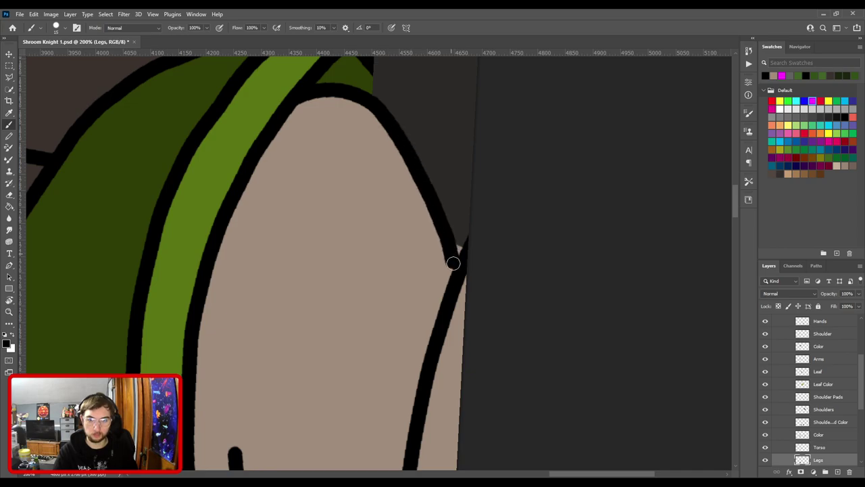
- Erase the beige sticking out beyond the right knee's new outline on its Color layer
left_click(420, 270, "ctrl")
key("e")
key("v")
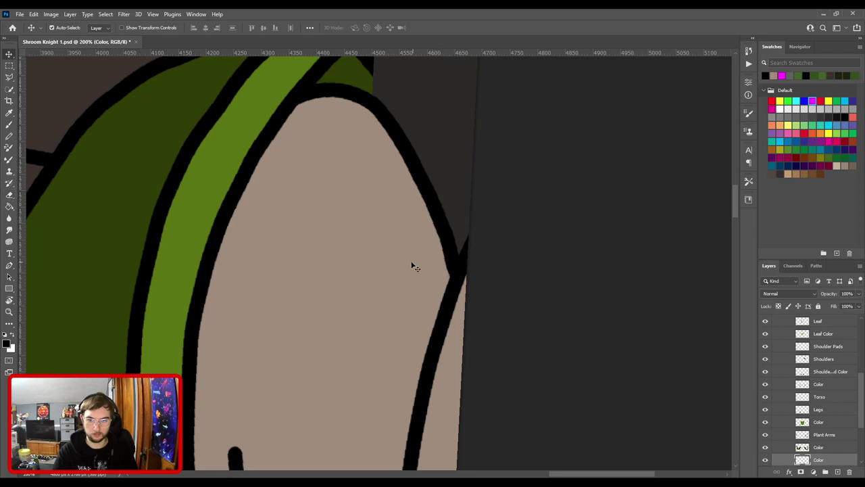
key("b")
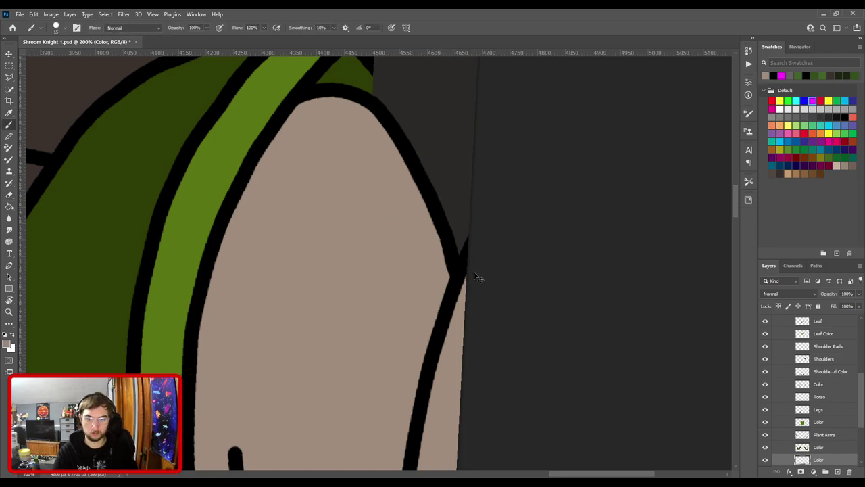
- Extend the waist cape's outer black outline on the Legs layer down to the right knee's outline, keeping the second stroke
key("ctrl+minus")
left_click_drag(389, 239, 395, 291)
key("ctrl+plus")
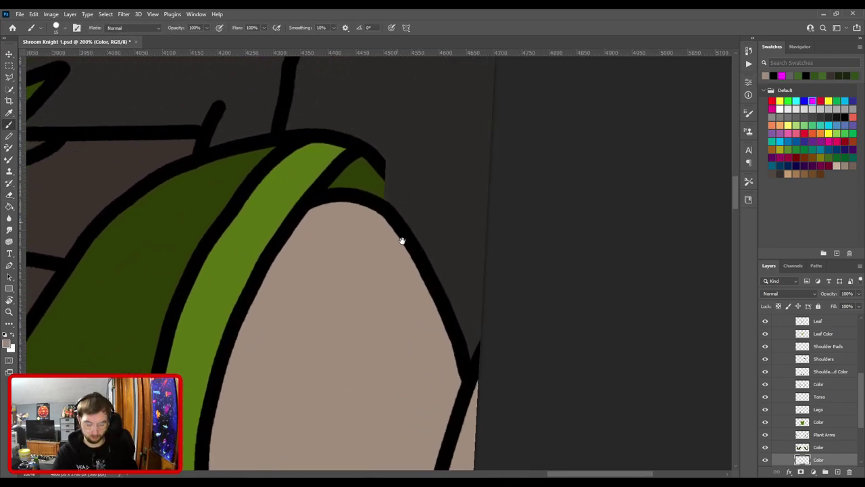
scroll(402, 241, "up", 1)
key("v")
left_click(394, 214)
key("b")
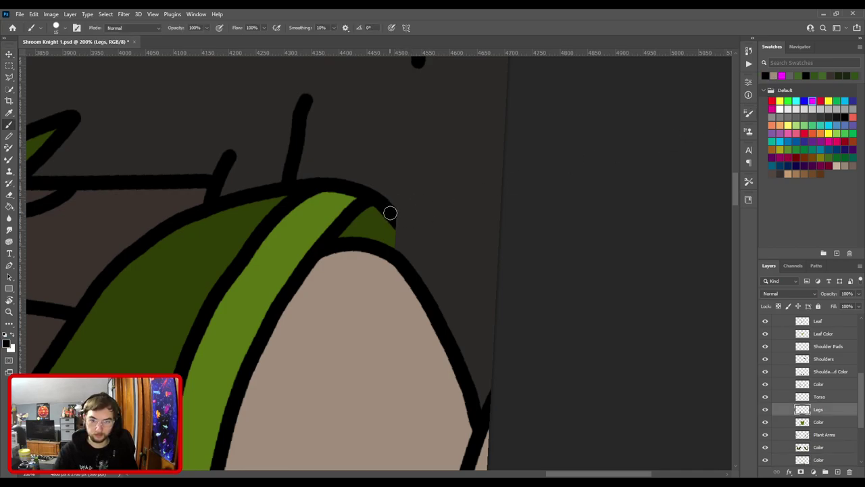
mouse_move(390, 213)
left_mouse_down()
mouse_move(423, 257)
mouse_move(428, 282)
left_mouse_up()
key("ctrl+z")
left_click_drag(392, 214, 426, 297)
- Fill the gap at the waist cape's right tip with its sampled dark green on the Waist Cape Color layer
key("v")
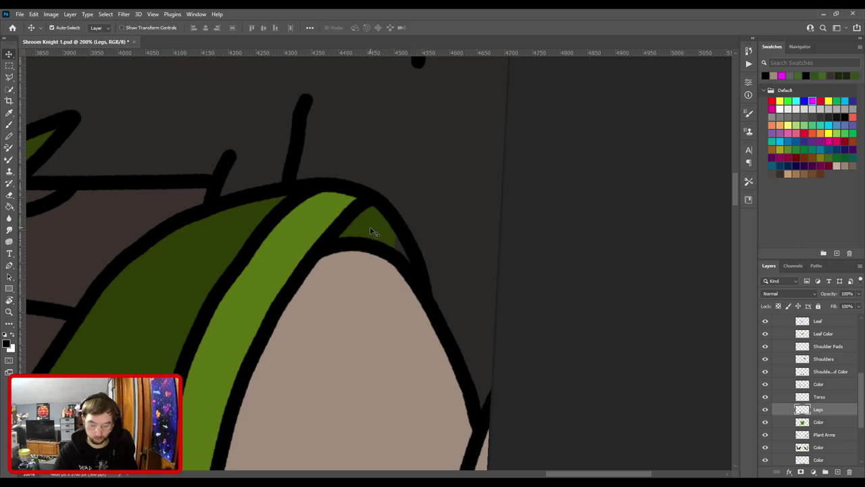
left_click(370, 231)
key("b")
left_click(391, 234, "alt")
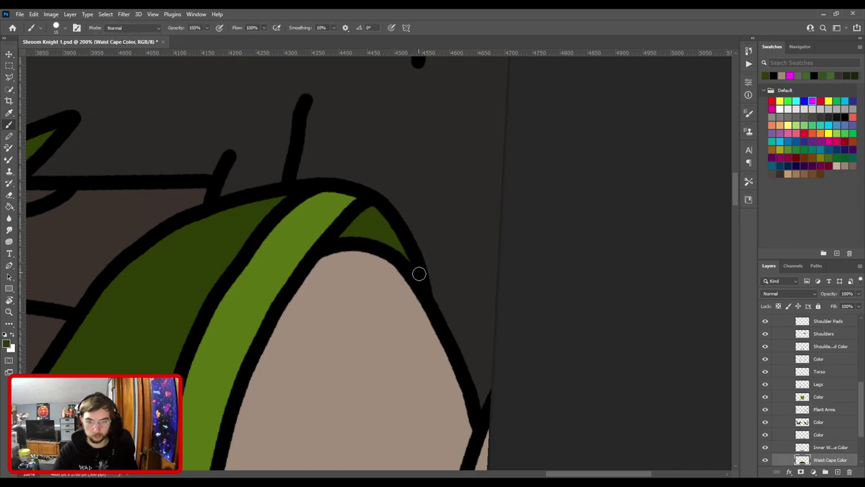
- Extend the cape's inner dark green past the cut-off edge at the left knee on the Inner Waist Cape Color layer, using a 25 px brush
key("ctrl+minus")
left_click_drag(393, 320, 432, 120)
key("ctrl+minus")
left_click_drag(406, 186, 389, 376)
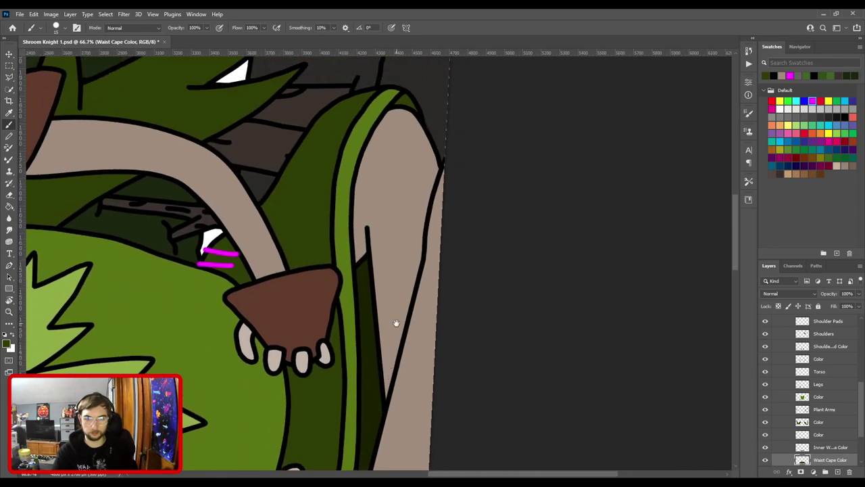
key("v")
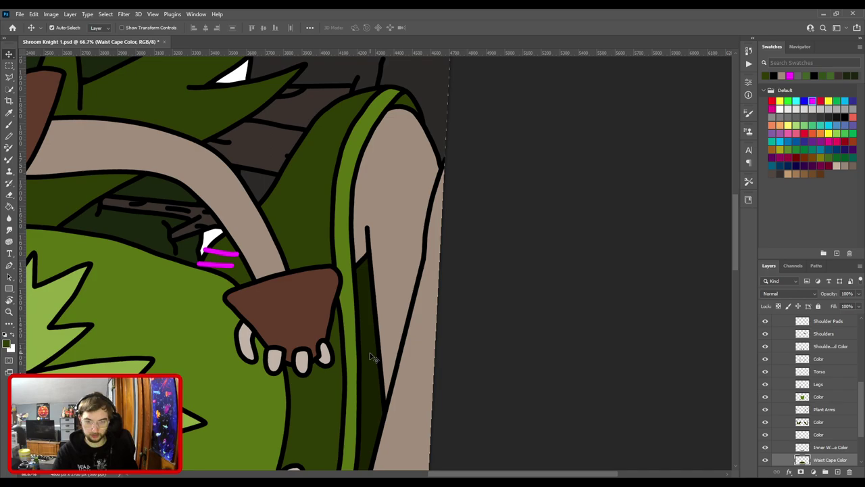
left_click(371, 357)
key("b")
scroll(440, 220, "up", 4)
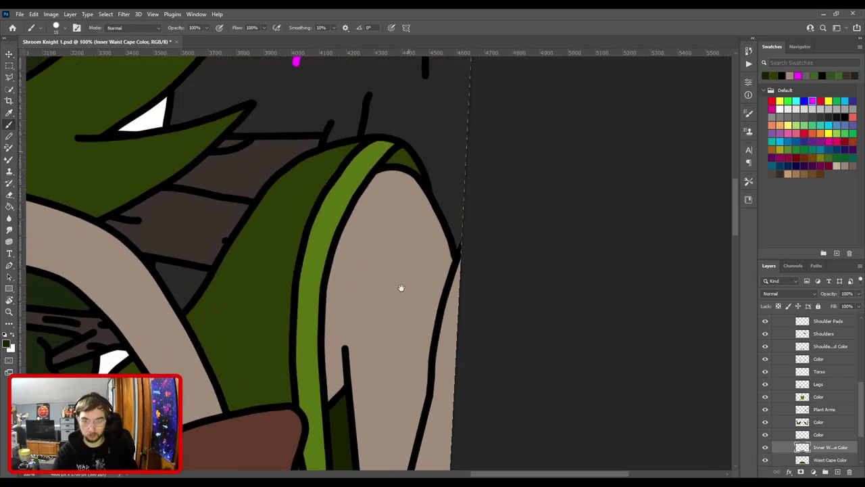
mouse_move(437, 150)
left_mouse_down()
mouse_move(435, 138)
mouse_move(460, 177)
left_mouse_up()
key("ctrl+minus")
left_click_drag(411, 313, 449, 48)
left_click_drag(380, 335, 431, 65)
mouse_move(378, 366)
left_mouse_down()
mouse_move(377, 276)
mouse_move(303, 247)
left_mouse_up()
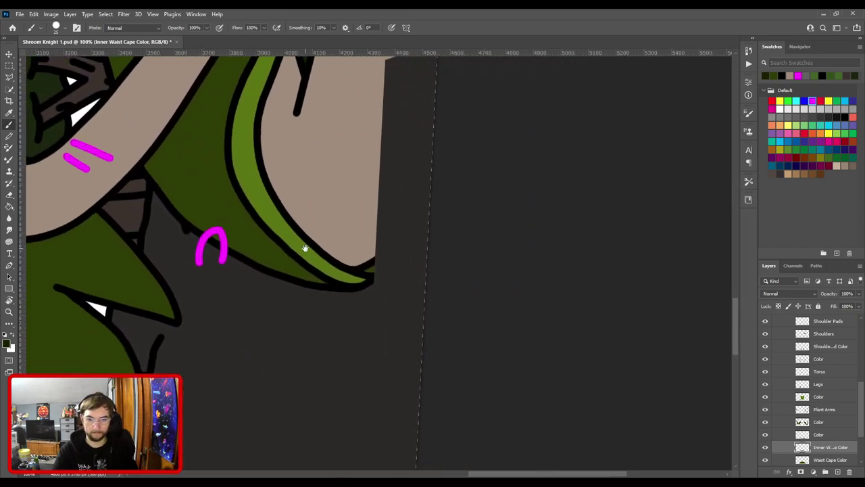
scroll(365, 264, "up", 3)
mouse_move(341, 290)
left_mouse_down()
mouse_move(400, 253)
mouse_move(359, 292)
left_mouse_up()
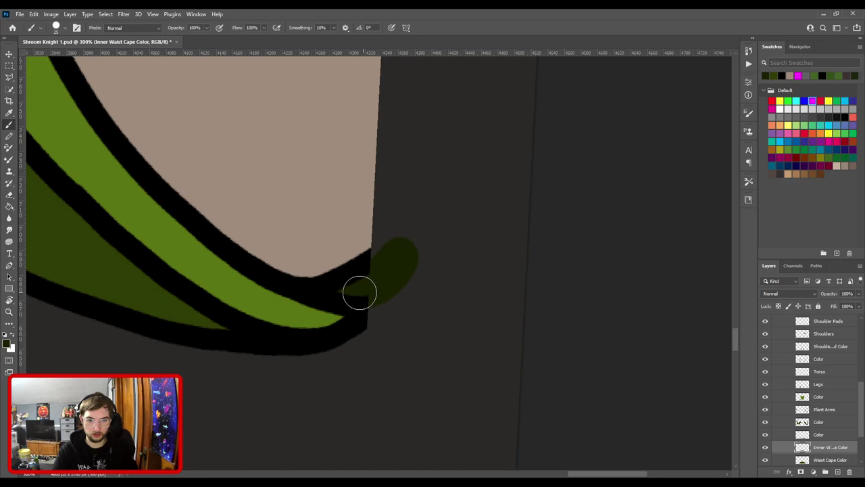
- Try to extend the front shin's lower black outline on the Legs layer straight to the waist cape's cut-off tip at the left knee
key("v")
left_click(359, 326)
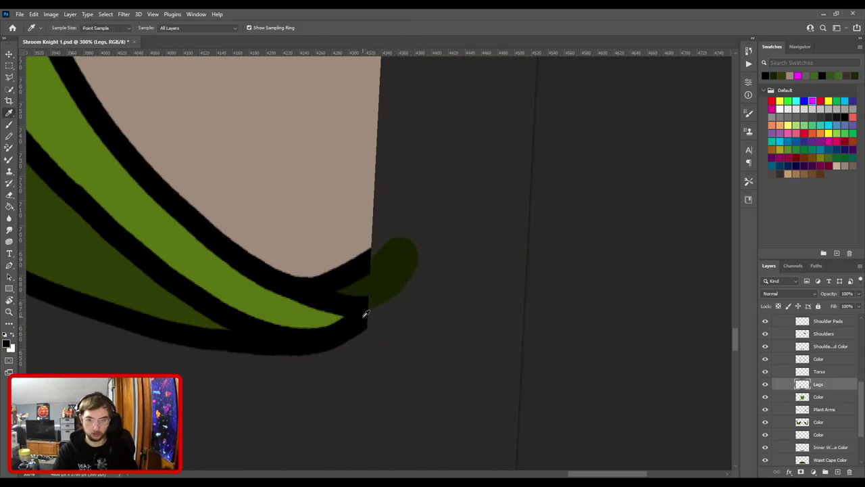
key("b")
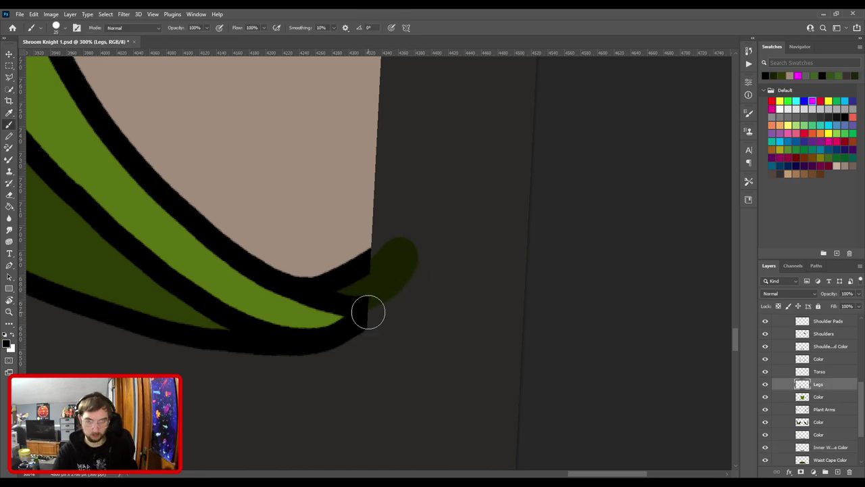
scroll(384, 265, "down", 5)
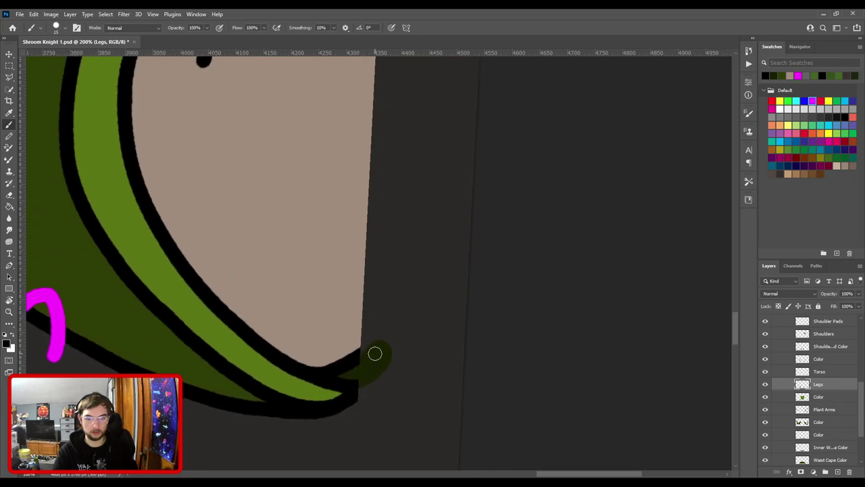
left_click_drag(363, 308, 361, 386)
left_click_drag(397, 249, 430, 359)
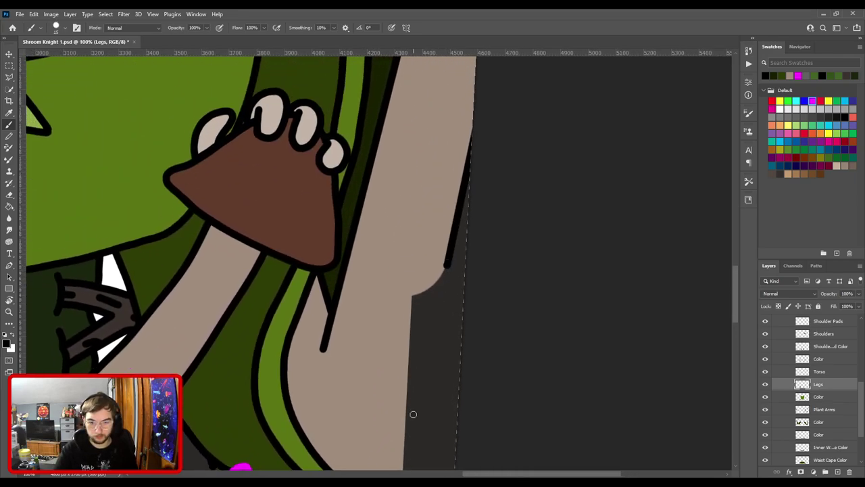
left_click_drag(412, 421, 454, 273)
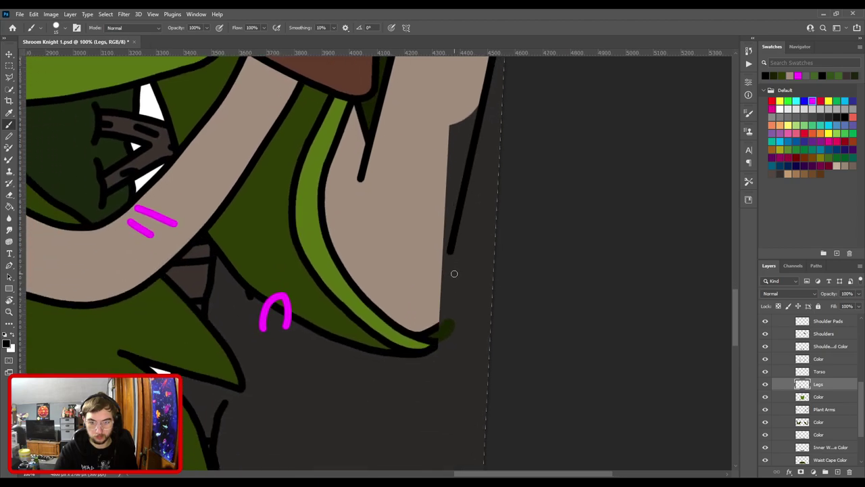
left_click(438, 326, "shift")
scroll(460, 345, "down", 6)
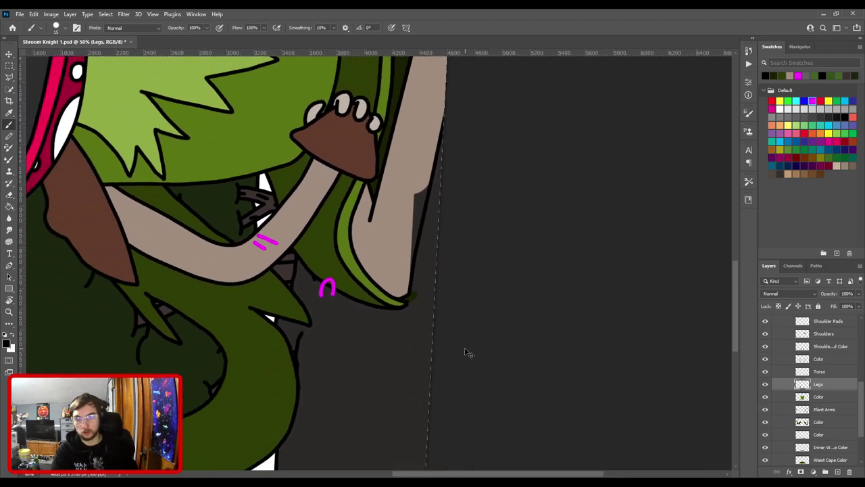
scroll(460, 321, "up", 6)
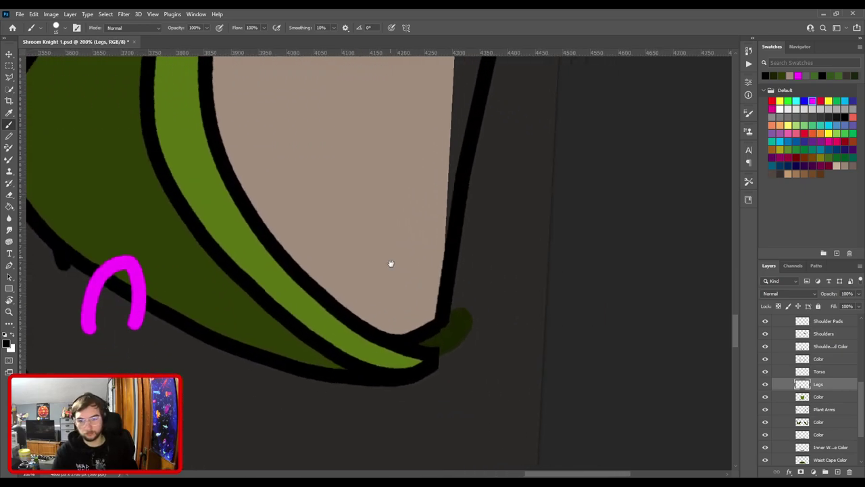
key("ctrl+z")
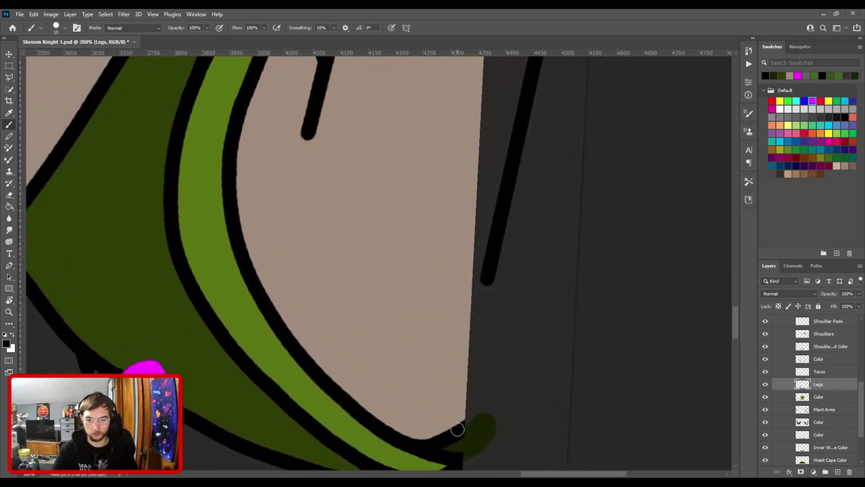
- Draw a curved black outline around the left knee from the cape's tip and join it to the shin's lower edge, redoing the first curve
mouse_move(460, 432)
left_mouse_down()
mouse_move(485, 403)
mouse_move(537, 294)
left_mouse_up()
key("ctrl+z")
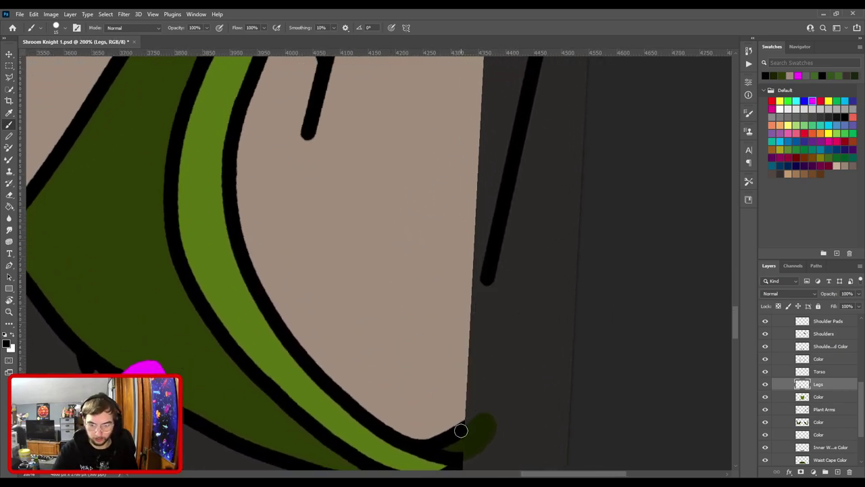
mouse_move(461, 431)
left_mouse_down()
mouse_move(517, 335)
mouse_move(536, 199)
mouse_move(493, 375)
left_mouse_up()
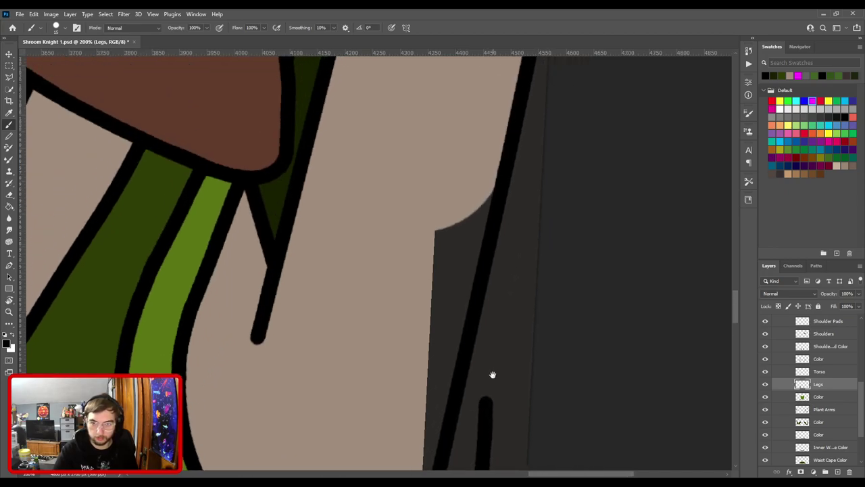
left_click_drag(498, 201, 484, 397)
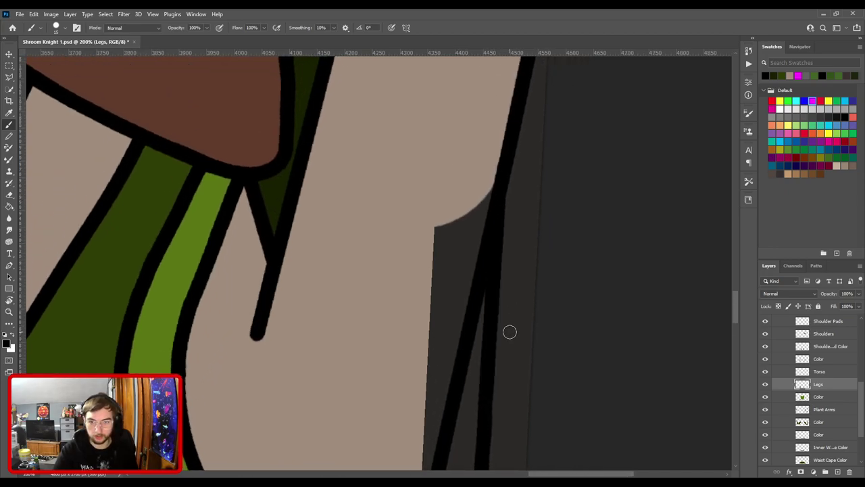
key("ctrl+minus")
key("ctrl+minus")
key("ctrl+minus")
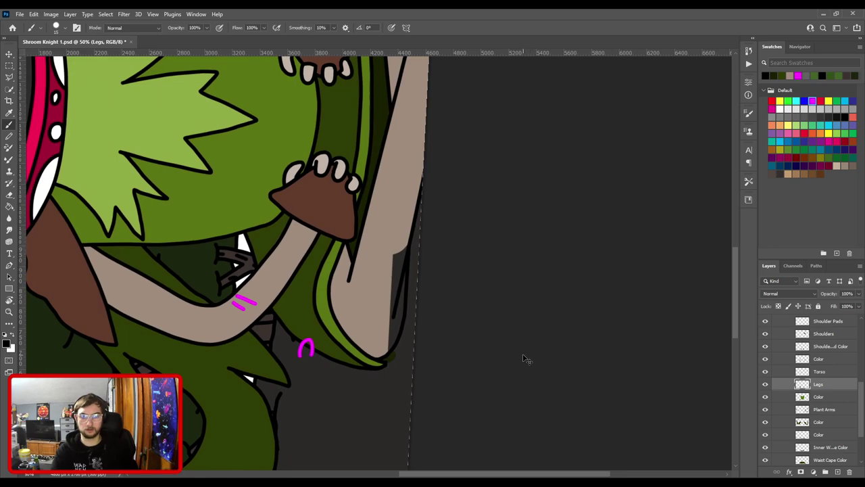
key("ctrl+minus")
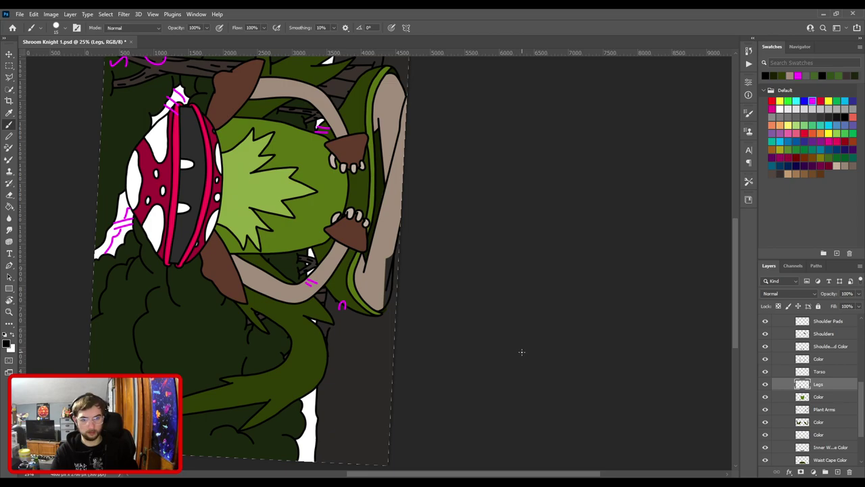
key("ctrl+plus")
key("ctrl+plus")
key("ctrl+plus")
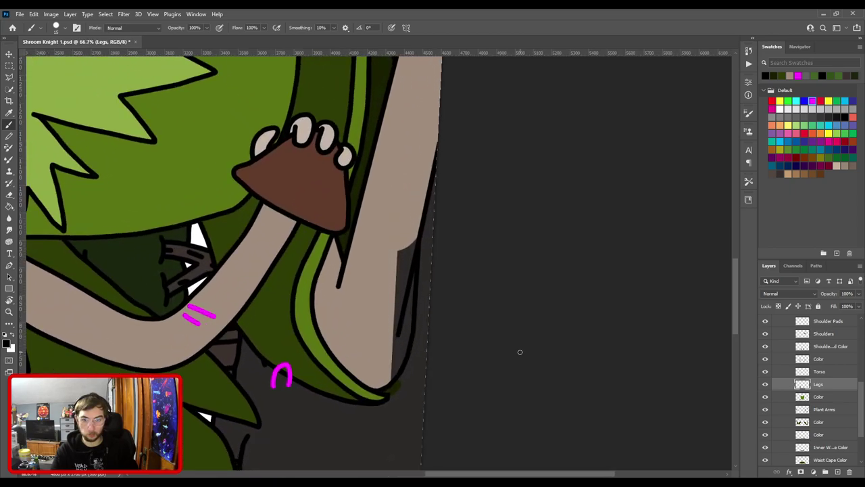
- Return the canvas rotation to 0° and erase the front shin's lower outline on the Legs layer
key("r")
mouse_move(421, 276)
left_mouse_down()
mouse_move(467, 325)
mouse_move(474, 303)
mouse_move(496, 315)
left_mouse_up()
key("ctrl+minus")
key("ctrl+minus")
key("ctrl+minus")
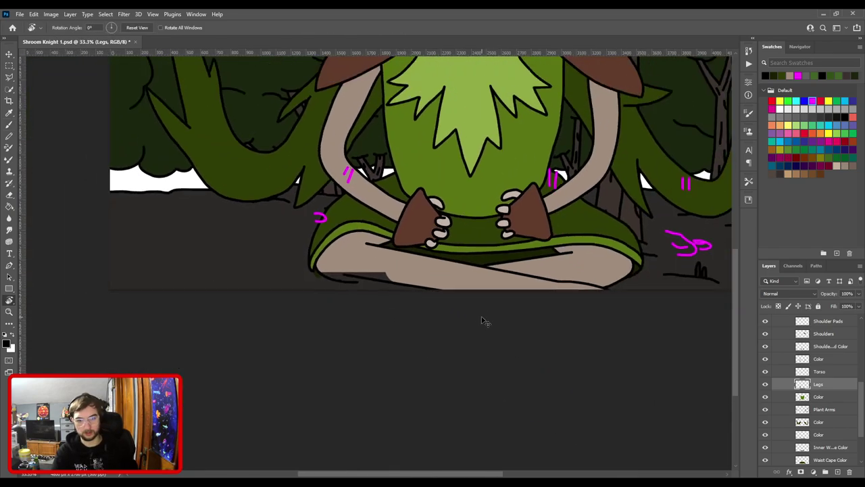
key("ctrl+plus")
left_click_drag(358, 369, 446, 239)
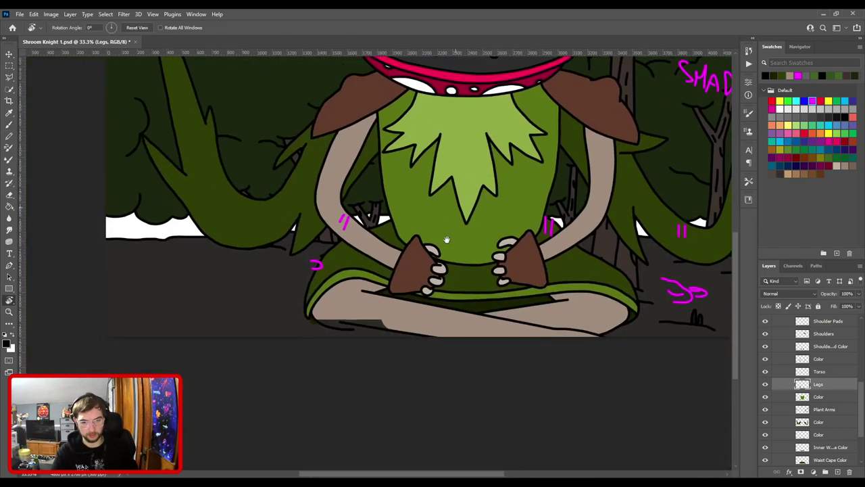
key("ctrl+plus")
key("ctrl+plus")
left_click_drag(343, 365, 369, 297)
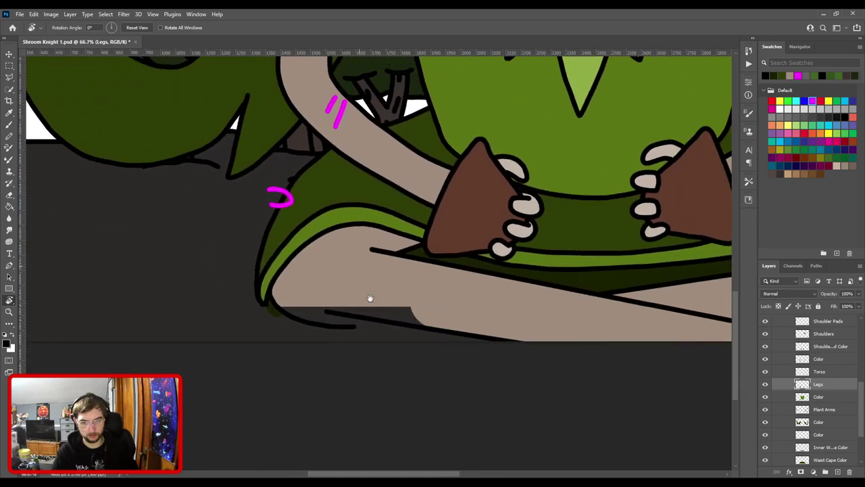
key("ctrl+plus")
key("e")
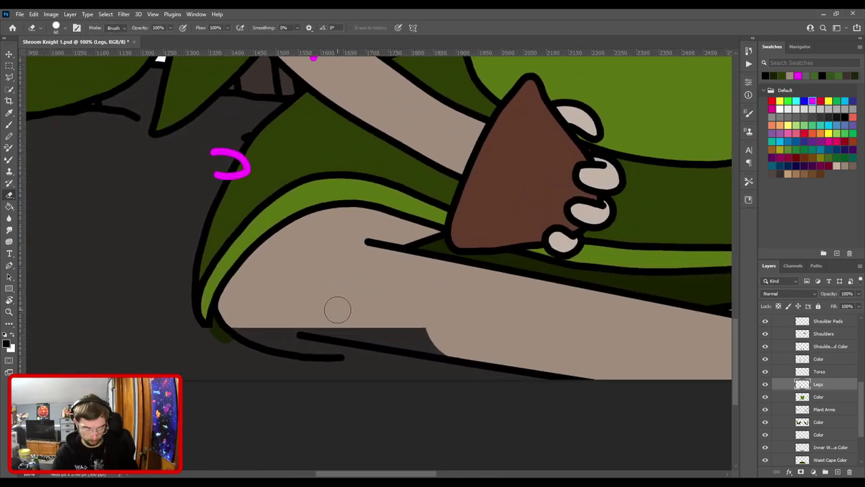
left_click_drag(299, 327, 644, 387)
- Try to shorten the left knee's curved outline and continue it in a straight line past the canvas's lower edge
key("b")
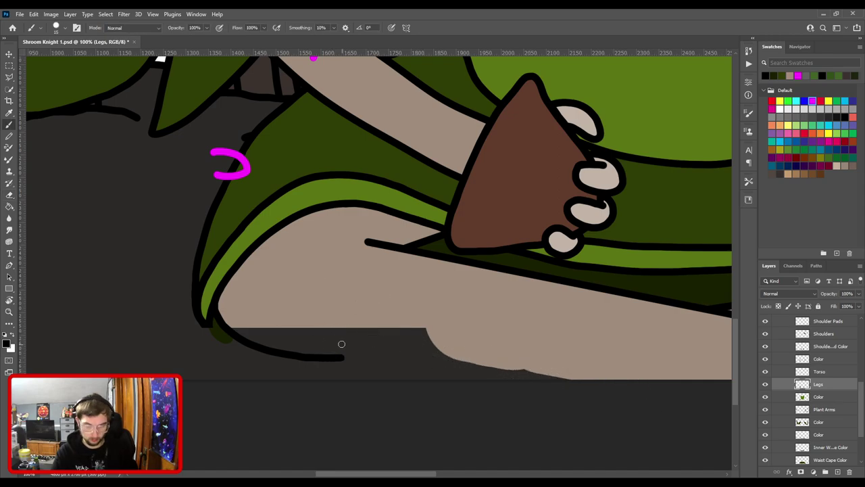
mouse_move(341, 358)
left_mouse_down()
mouse_move(309, 375)
mouse_move(315, 358)
left_mouse_up()
key("b")
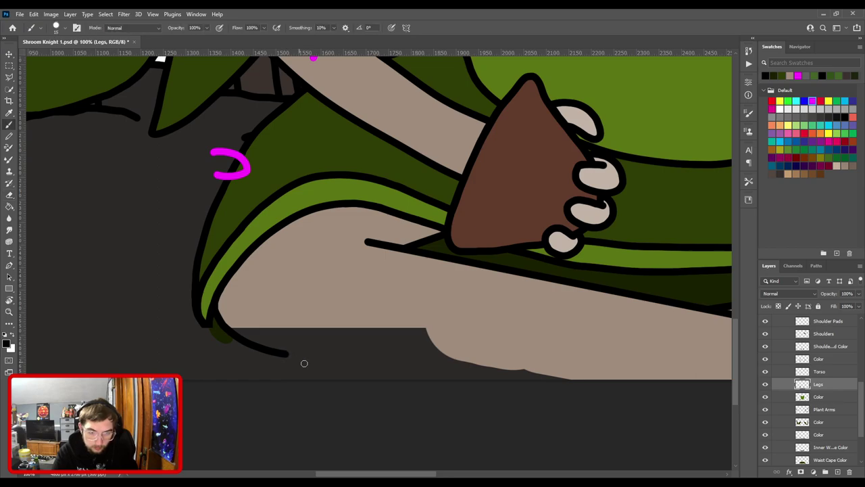
left_click(621, 391, "shift")
key("ctrl+minus")
key("ctrl+minus")
key("ctrl+minus")
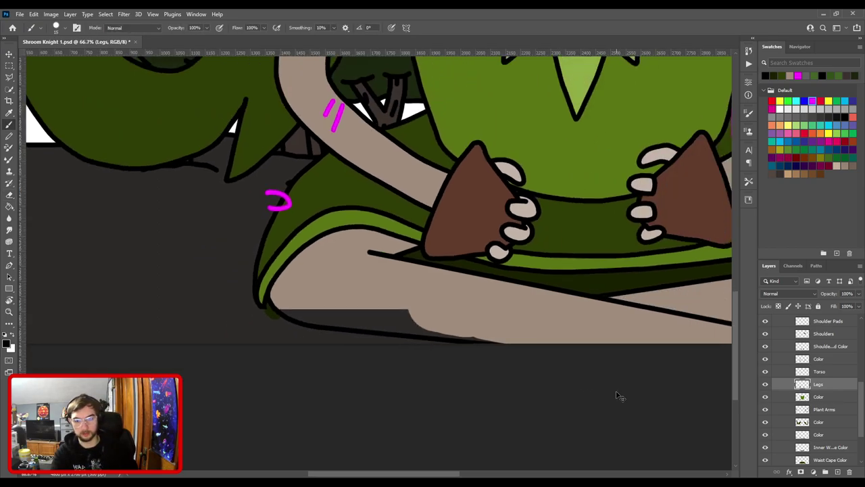
left_click_drag(446, 390, 523, 232)
key("ctrl+plus")
key("ctrl+plus")
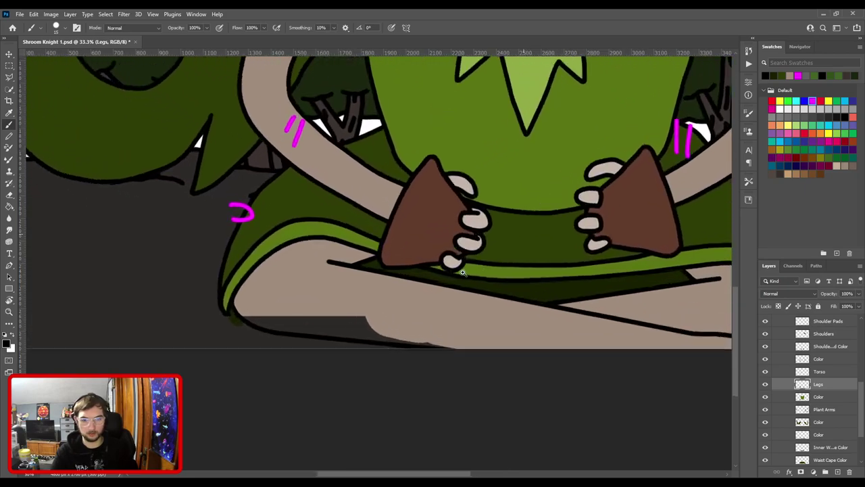
left_click_drag(427, 319, 471, 258)
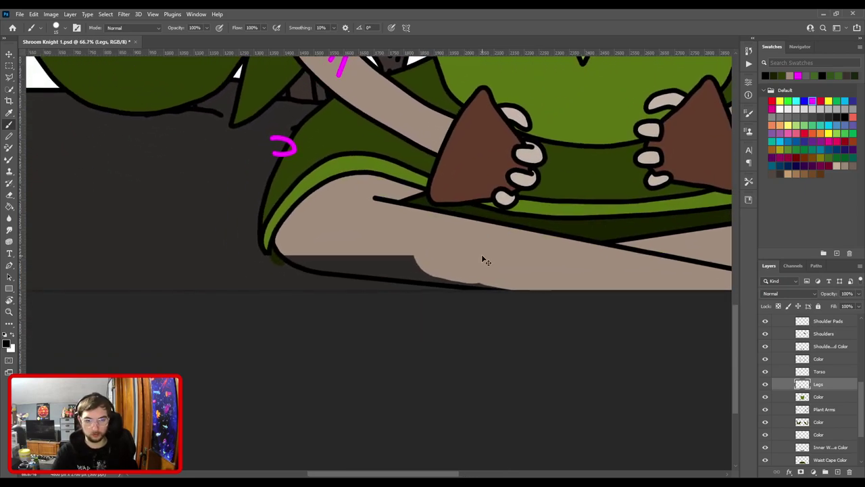
key("ctrl+z")
- Draw the left knee's black outline on the Legs layer as a curve from the cape's tip down to the canvas's lower edge
key("e")
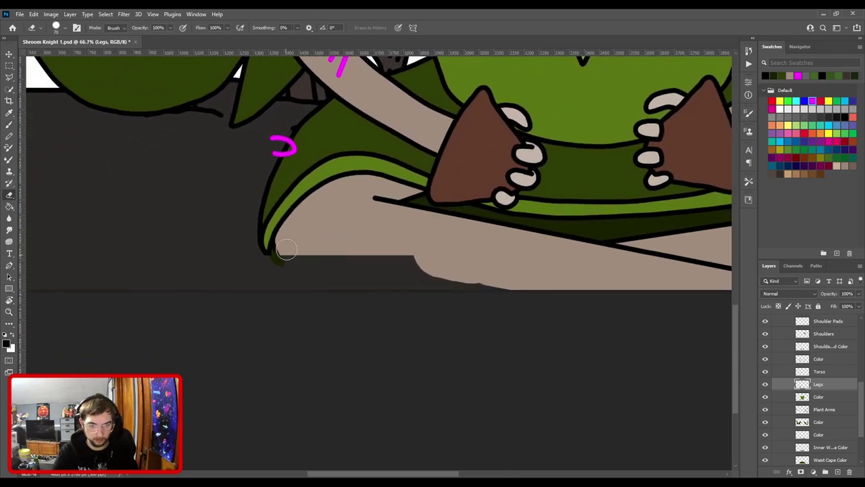
key("b")
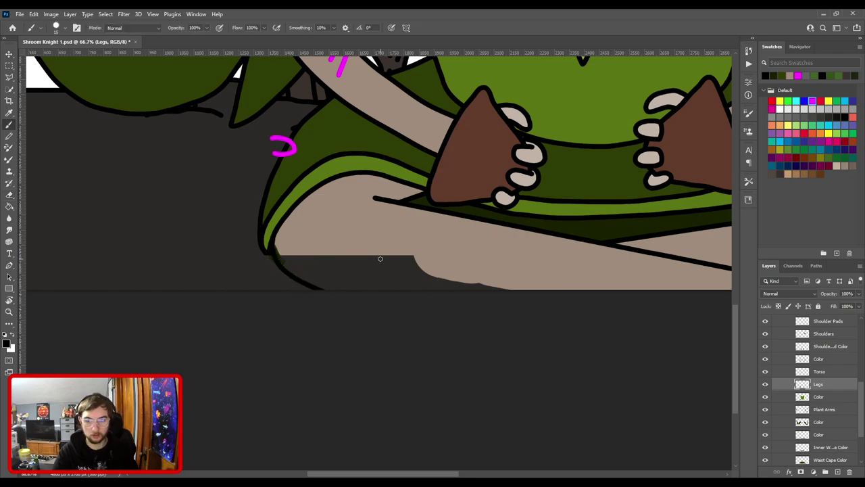
scroll(401, 273, "down", 2)
scroll(411, 309, "up", 2)
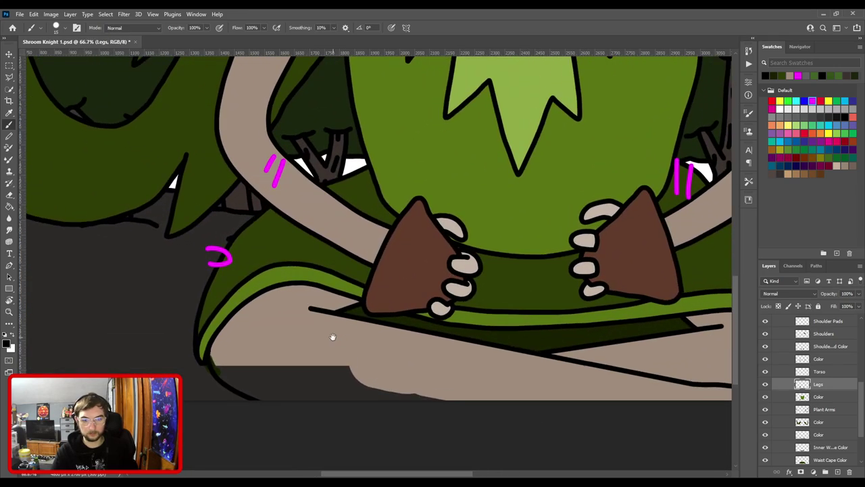
left_click_drag(333, 337, 375, 234)
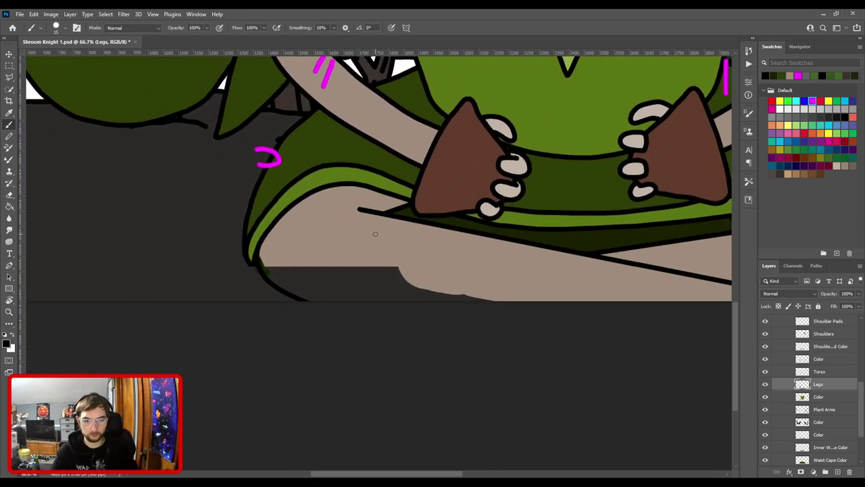
scroll(346, 255, "up", 3)
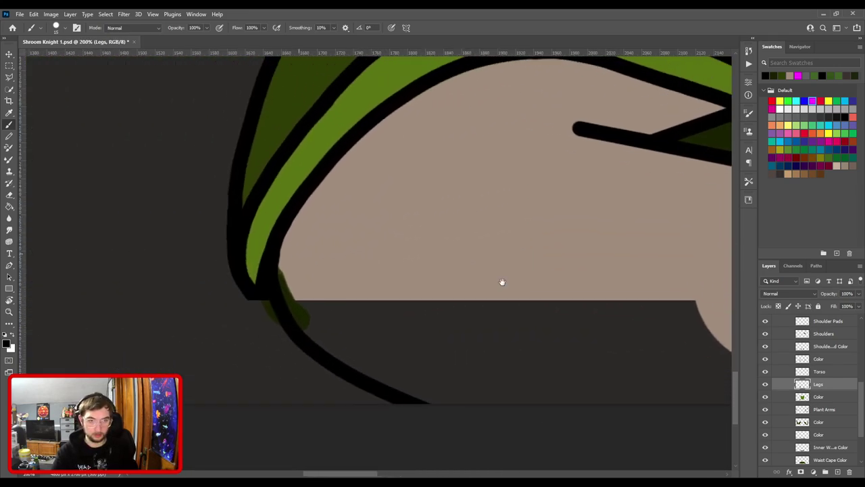
- Sample the leg's beige and paint along the inside of the left knee's new outline on the legs' Color layer
key("e")
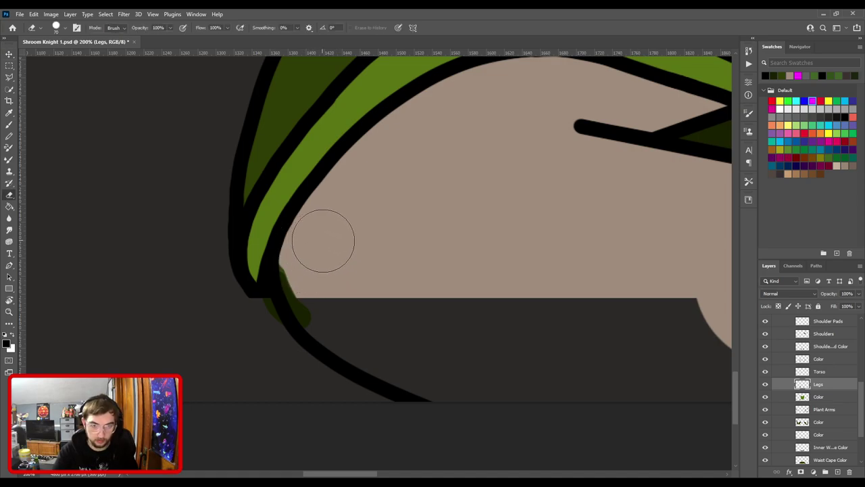
key("v")
left_click(357, 258)
key("b")
left_click(364, 259, "alt")
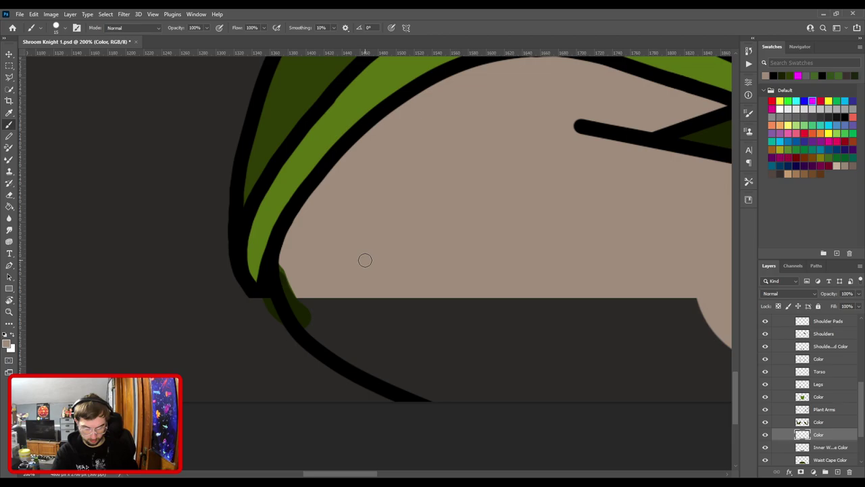
mouse_move(338, 269)
left_mouse_down()
mouse_move(299, 262)
mouse_move(333, 313)
mouse_move(363, 332)
mouse_move(320, 303)
mouse_move(420, 370)
mouse_move(429, 351)
mouse_move(353, 370)
left_mouse_up()
- Fill the remaining gap under the left knee and shin with beige down to the canvas's lower edge, using a brush enlarged to 100 px
key("ctrl+minus")
key("]")
key("]")
key("]")
key("]")
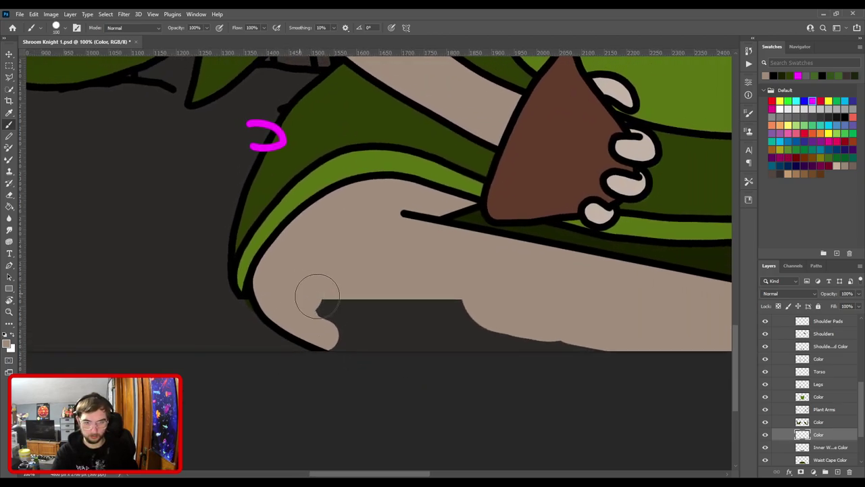
left_click_drag(318, 296, 474, 305)
mouse_move(329, 305)
left_mouse_down()
mouse_move(415, 328)
mouse_move(464, 323)
mouse_move(314, 314)
mouse_move(533, 347)
left_mouse_up()
scroll(483, 349, "down", 5)
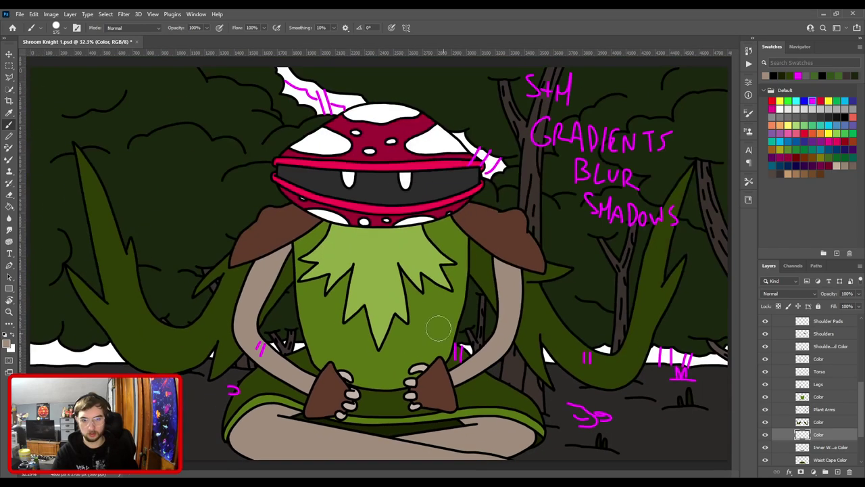
- On the Legs layer, paint a black outline with a 15 px brush joining the waist cape's left tip to the left knee
scroll(334, 351, "up", 5)
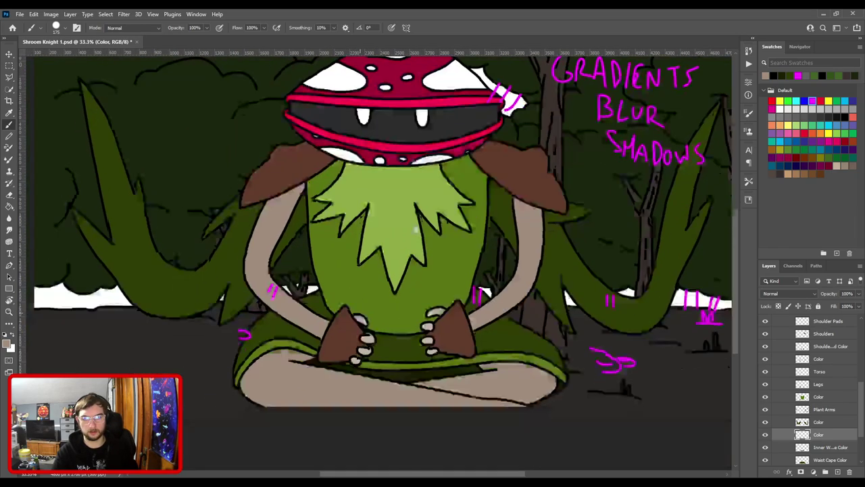
scroll(444, 217, "up", 5)
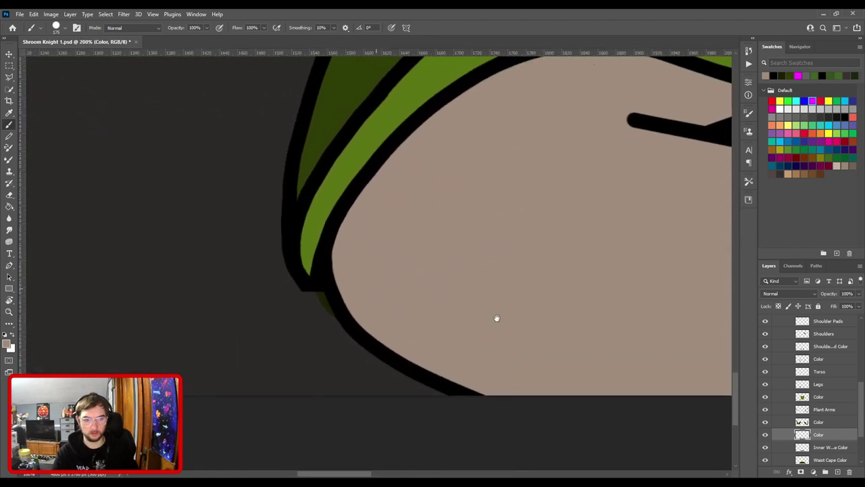
left_click_drag(377, 231, 404, 299)
left_click(371, 179, "ctrl")
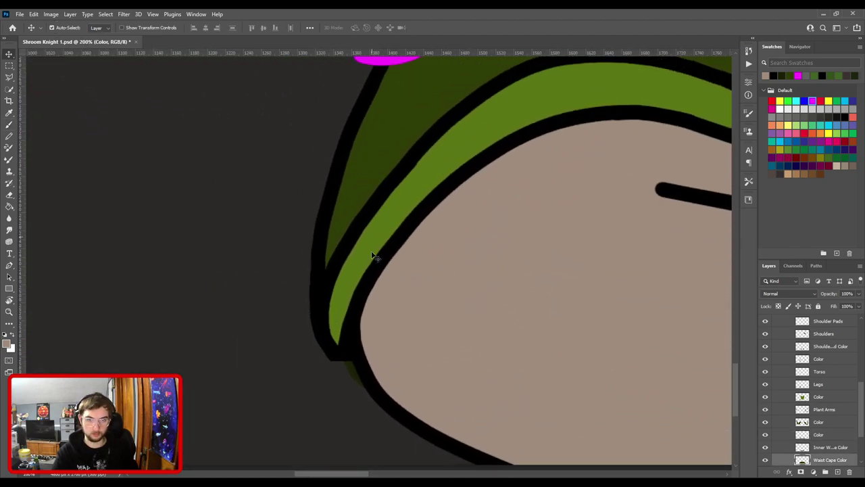
key("e")
left_click(334, 358, "ctrl")
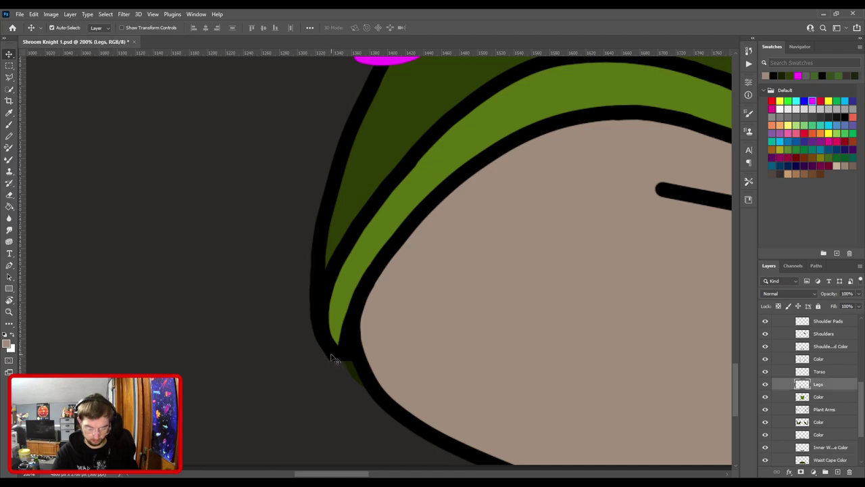
key("b")
key("bracketleft")
key("bracketleft")
key("bracketleft")
key("bracketleft")
key("bracketleft")
key("bracketleft")
key("bracketleft")
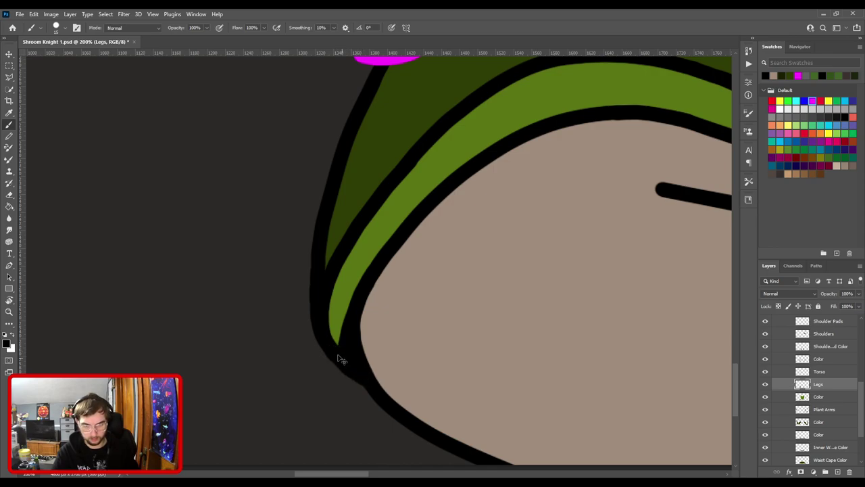
- Erase the excess black between the cape's left tip and the knee on the Legs layer, and redraw the knee's outline there
key("v")
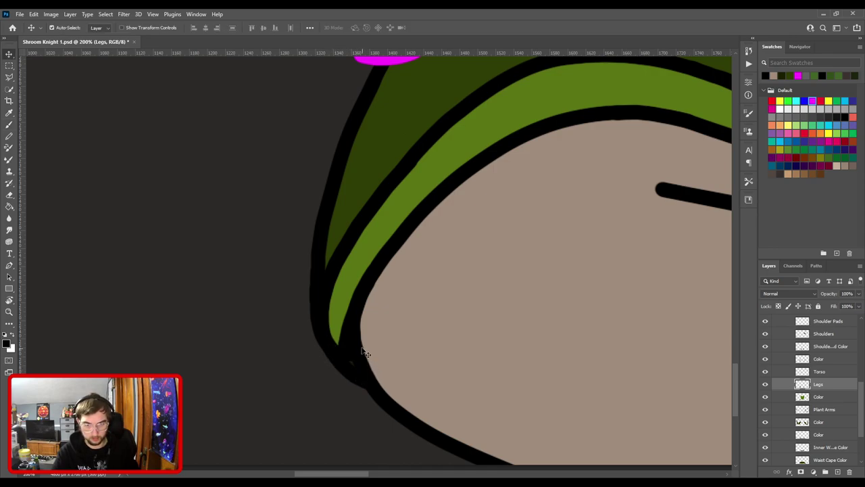
key("e")
left_click(380, 348)
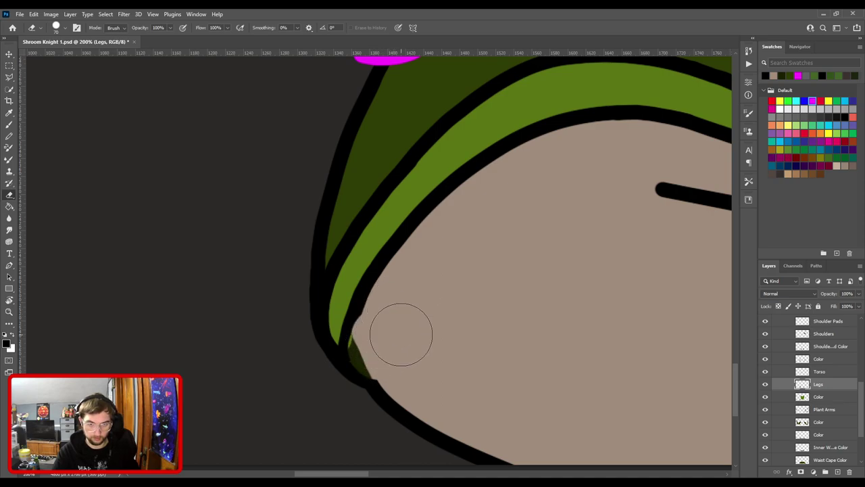
key("b")
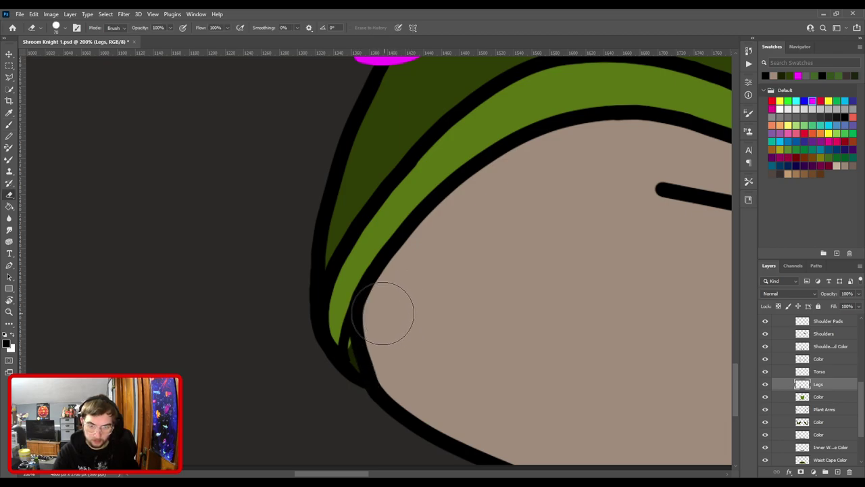
key("v")
left_click(350, 288)
key("e")
left_click_drag(365, 345, 395, 347)
key("v")
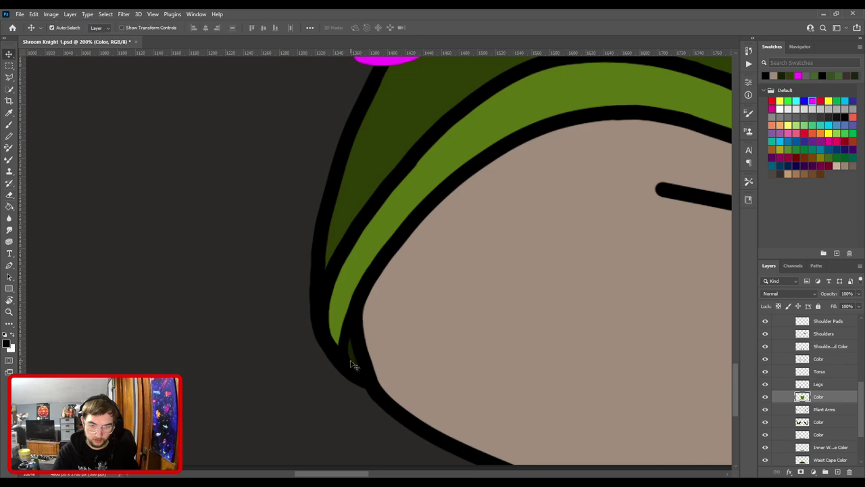
left_click(350, 364)
key("b")
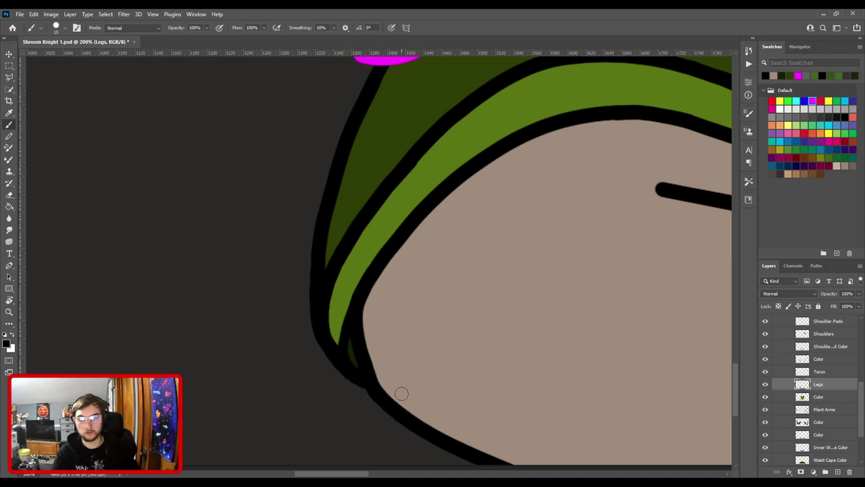
- Check the waist cape's left outline, save the document and make the FG group visible again
left_click_drag(432, 214, 403, 374)
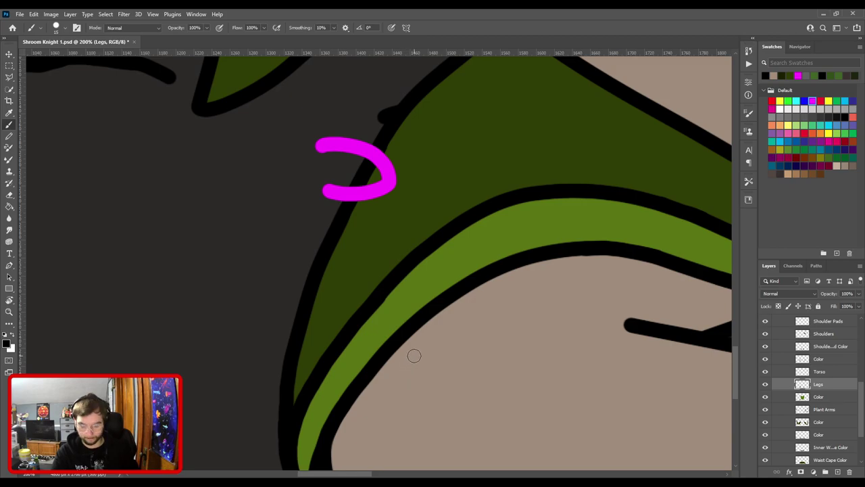
key("e")
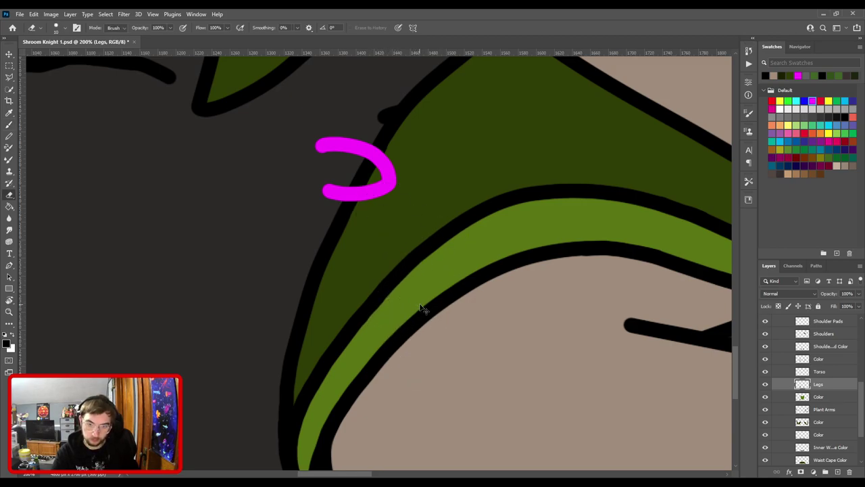
key("ctrl+plus")
key("ctrl+plus")
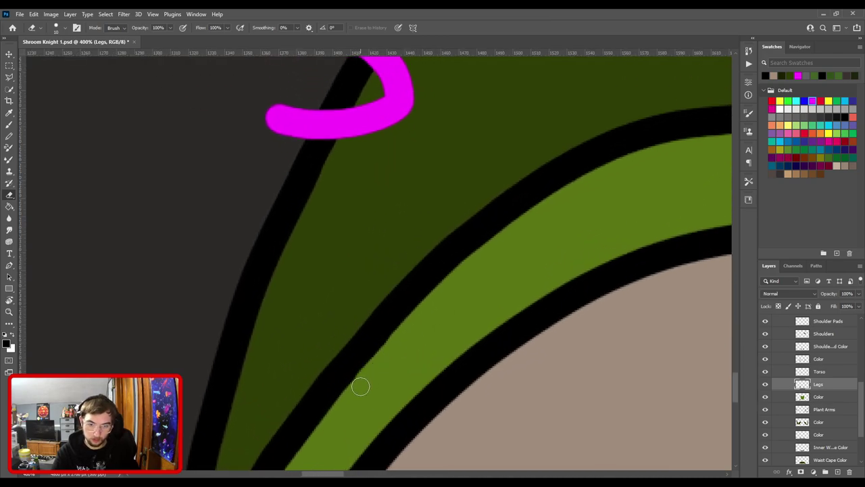
key("ctrl+0")
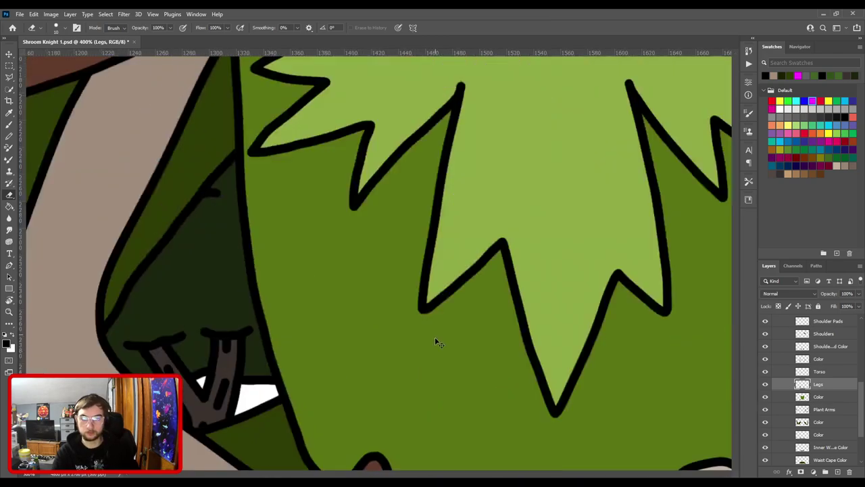
key("ctrl+s")
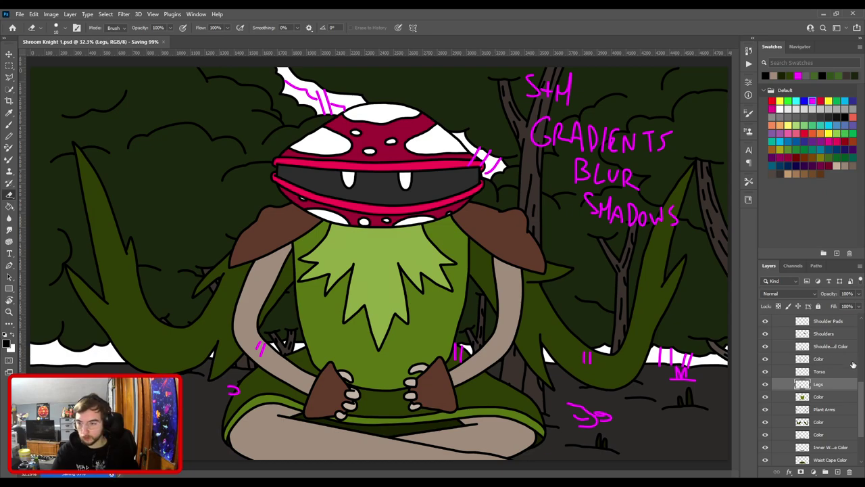
scroll(781, 354, "up", 10)
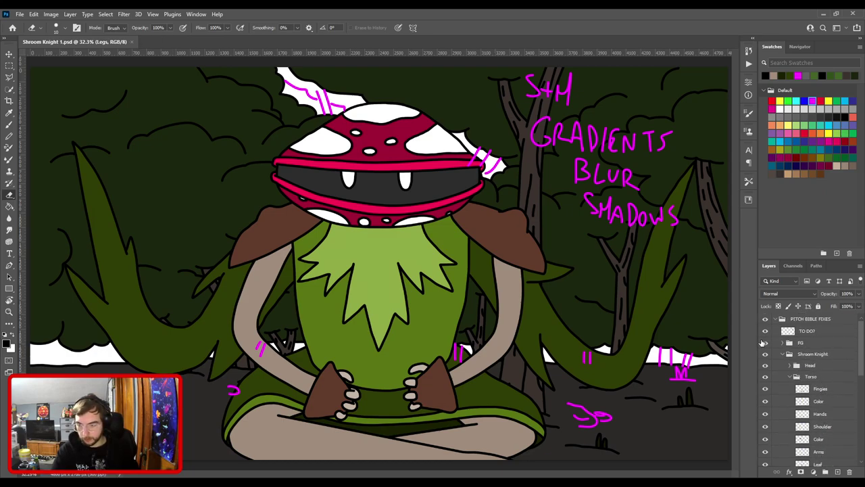
left_click(765, 343)
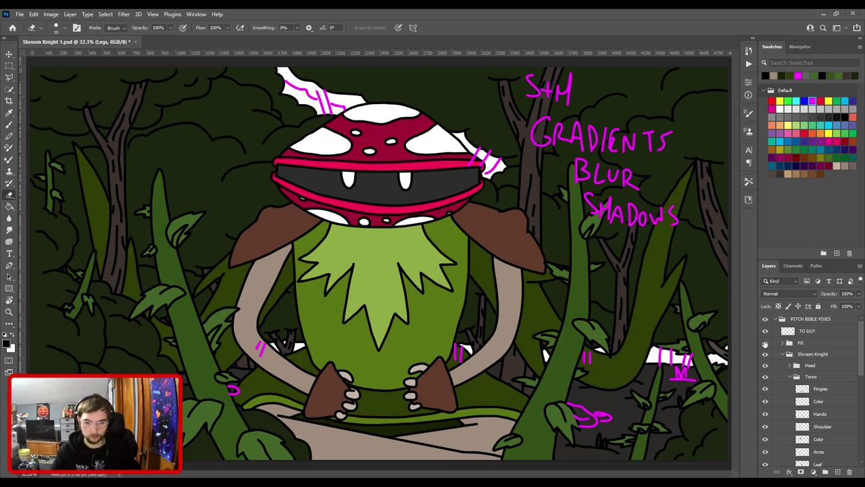
key("ctrl+minus")
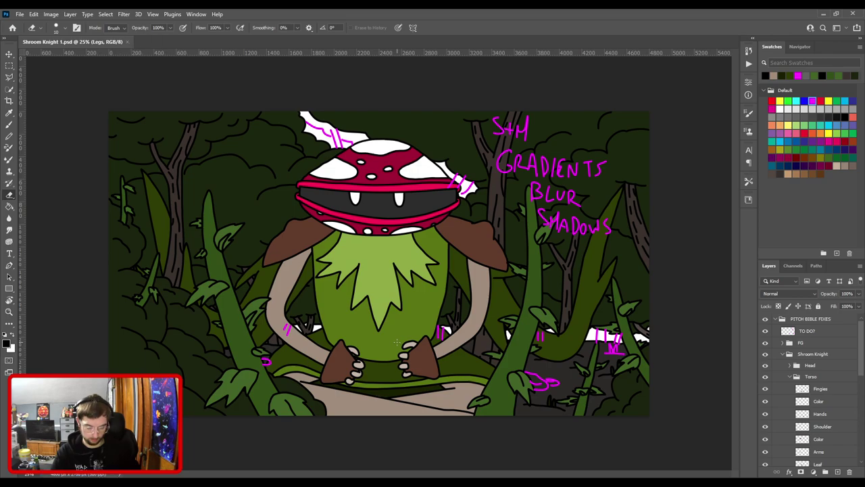
- Erase the magenta marks beside both elbows and at the right plant arm from the TO DO? layer with a 150 px eraser, and save
key("v")
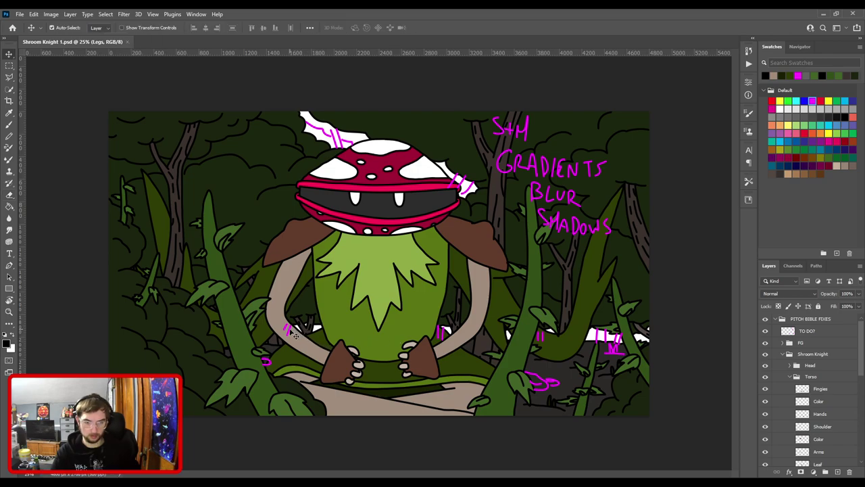
left_click(295, 336)
key("e")
key("bracketright")
key("bracketright")
key("bracketright")
key("bracketright")
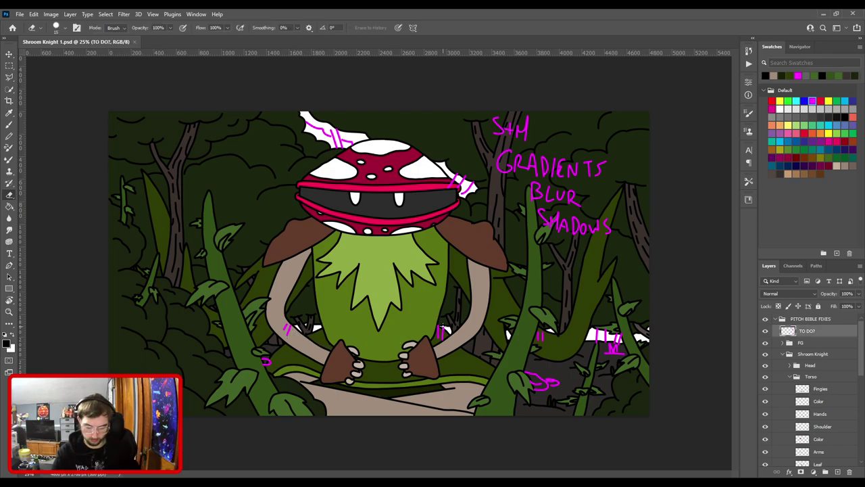
left_click_drag(289, 331, 291, 323)
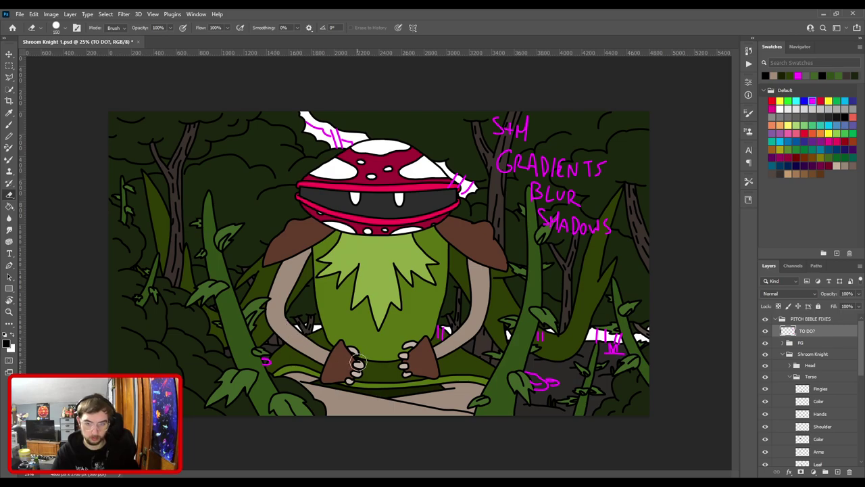
left_click_drag(446, 350, 442, 340)
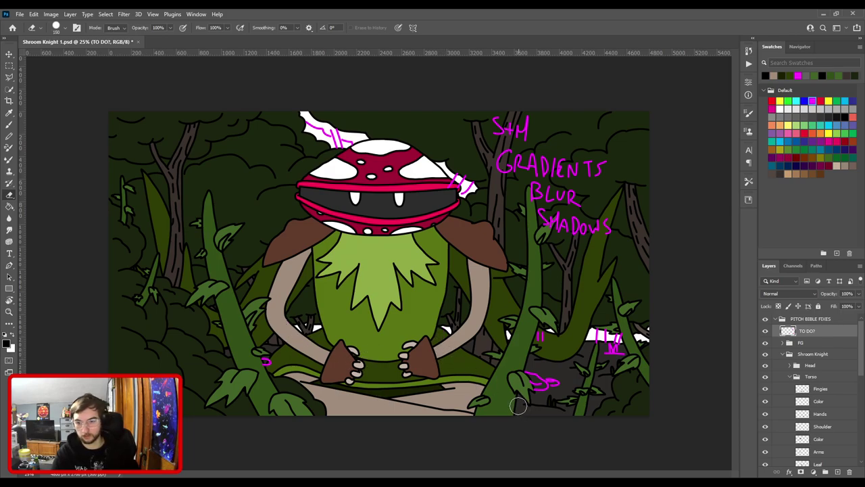
mouse_move(549, 341)
left_mouse_down()
mouse_move(541, 331)
mouse_move(544, 338)
left_mouse_up()
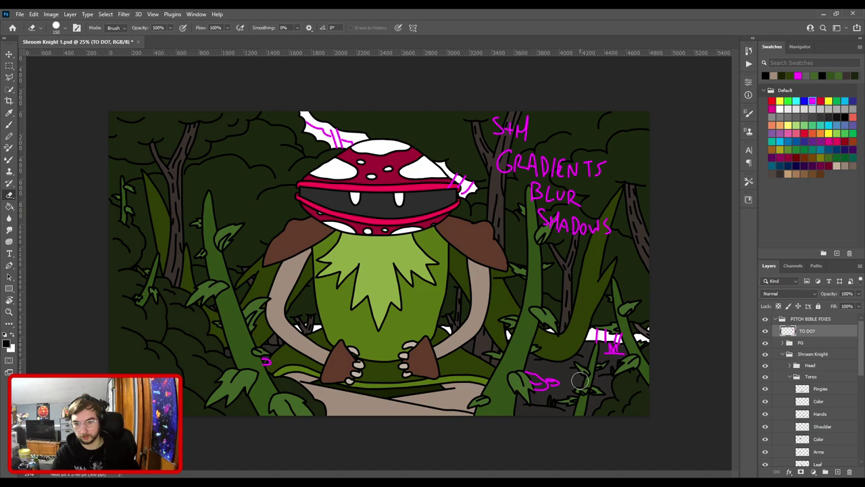
key("ctrl+plus")
left_click_drag(560, 383, 409, 270)
key("ctrl+0")
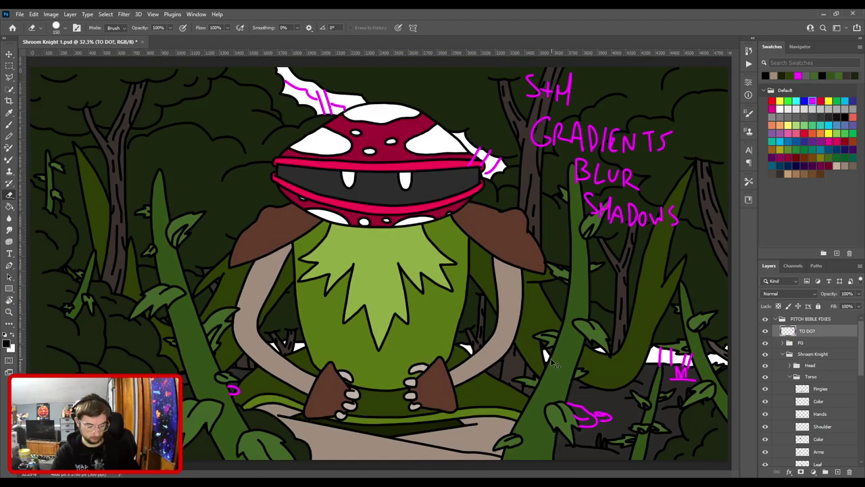
key("ctrl+s")
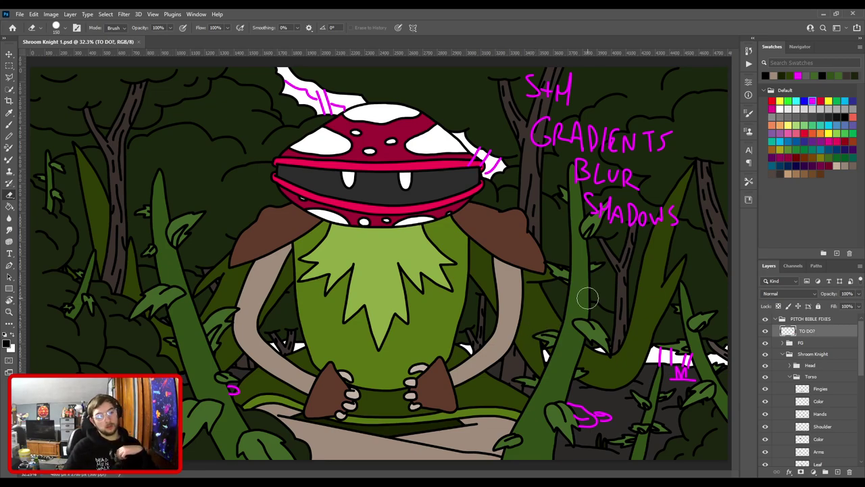
- Erase most of the magenta mark beside the left knee, hide the TO DO? layer and save the document
mouse_move(248, 392)
left_mouse_down()
mouse_move(233, 406)
mouse_move(274, 419)
left_mouse_up()
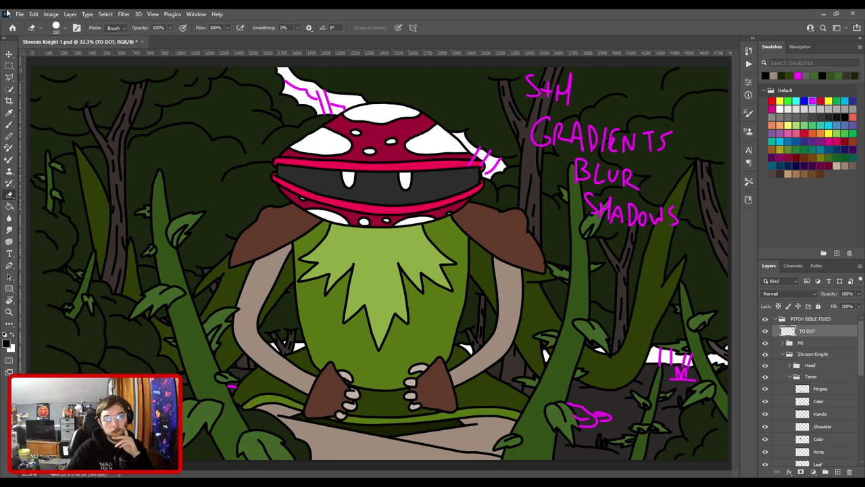
key("ctrl+s")
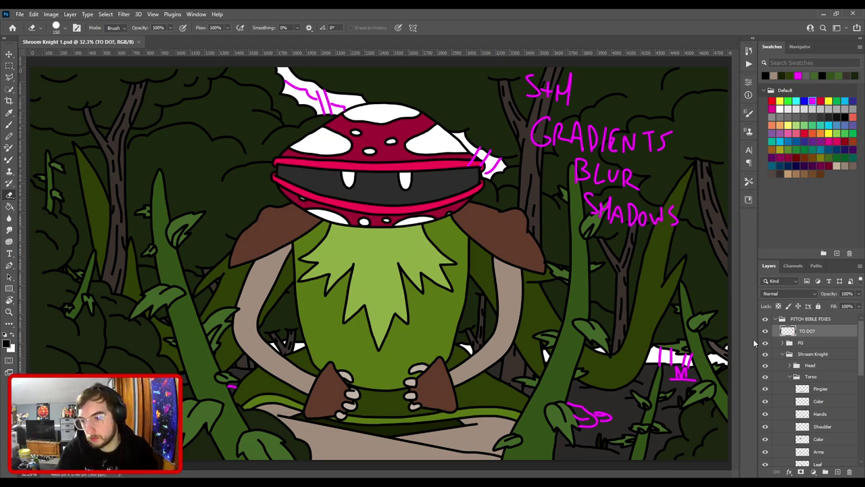
left_click(765, 331)
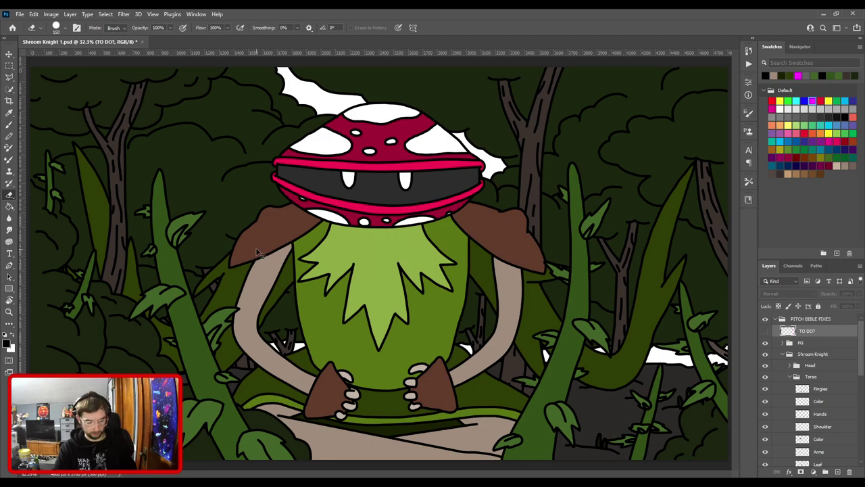
key("ctrl+s")
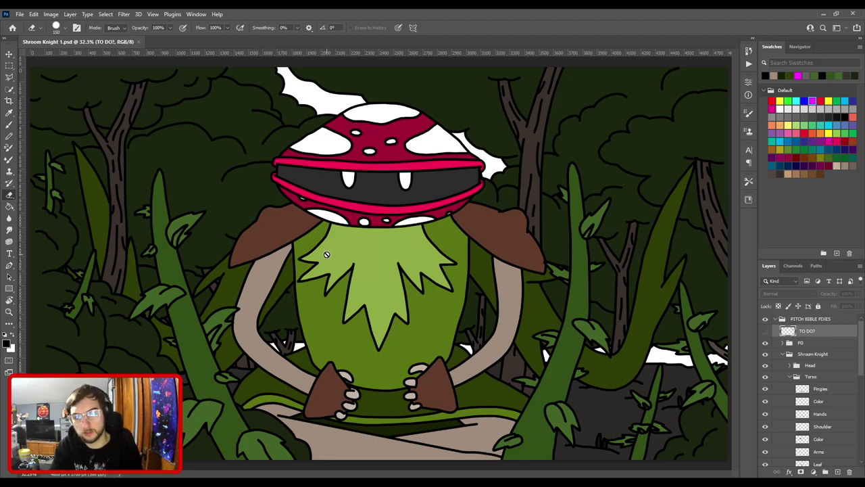